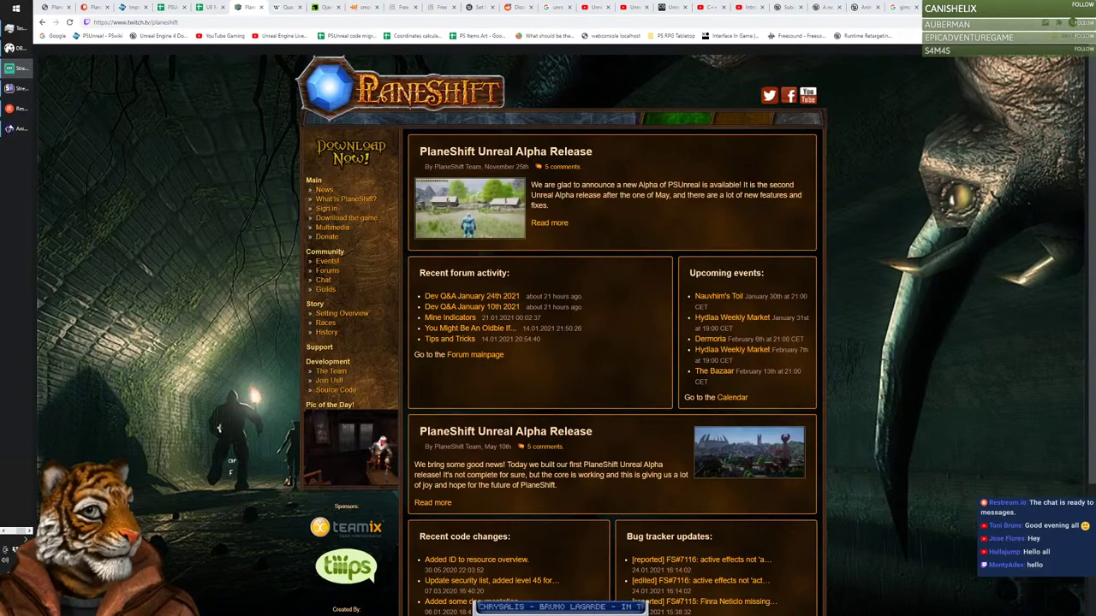
Step: Switch from the PlaneShift site in Chrome back to the Unreal Editor's Crunch Cross FX folder
{"action": "key", "text": "alt+Tab"}
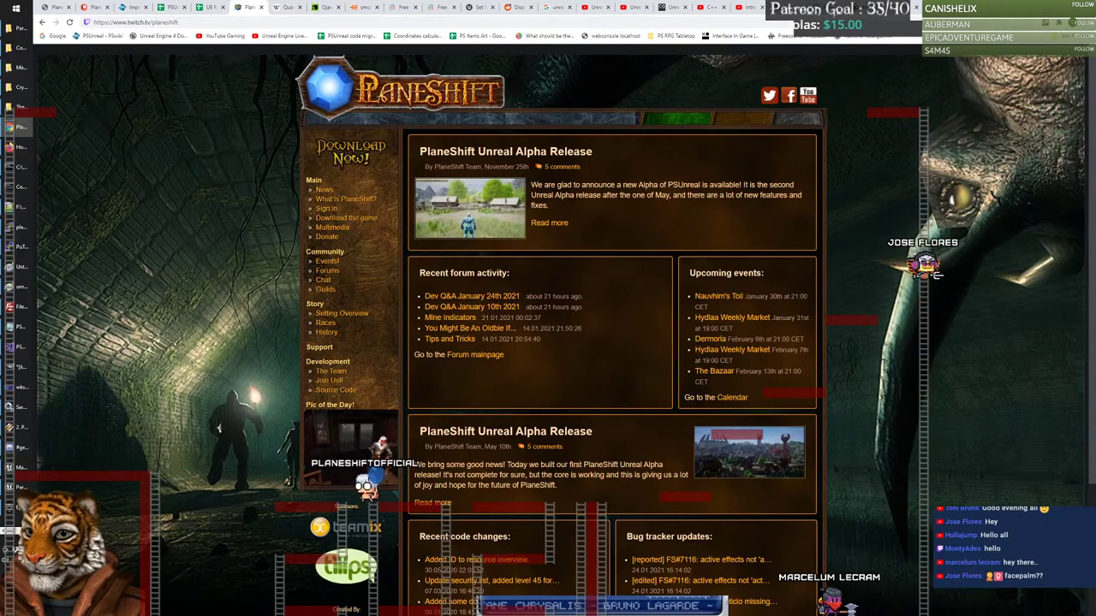
{"action": "key", "text": "alt+Tab"}
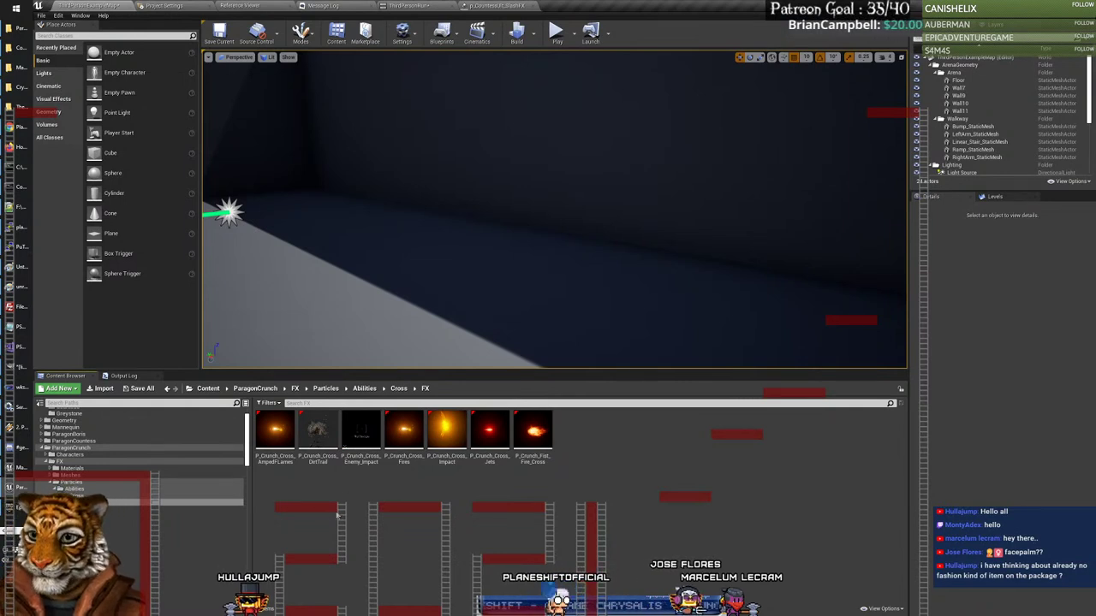
Step: Browse to Cross > FX > Greystone and open the beam particle system in Cascade
{"action": "left_click", "coordinate": [102, 495]}
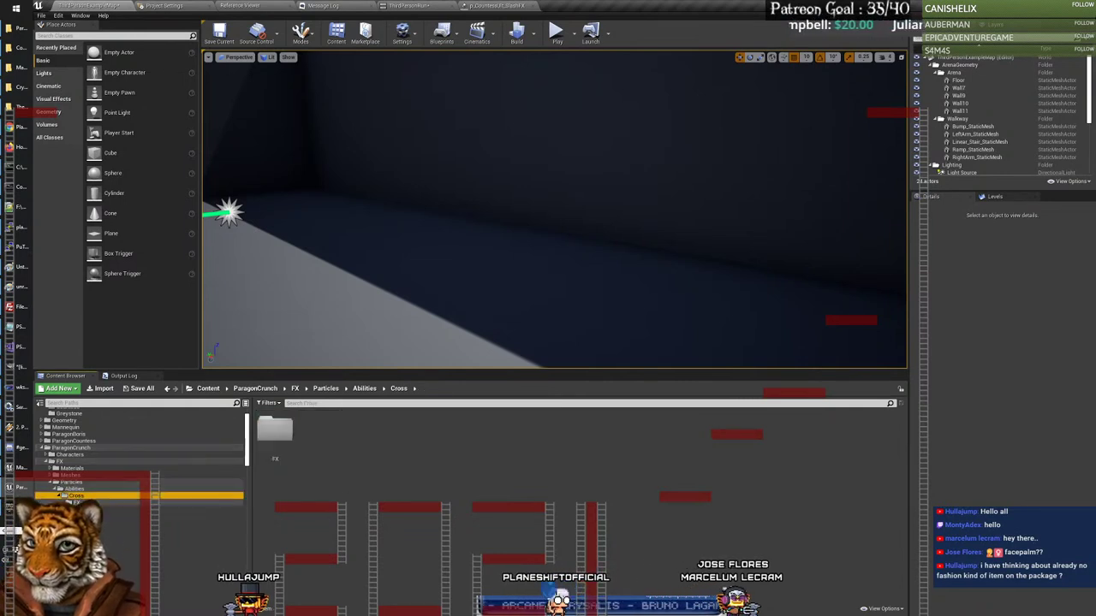
{"action": "left_click", "coordinate": [119, 501]}
{"action": "scroll", "coordinate": [168, 485], "scroll_direction": "up", "scroll_amount": 2}
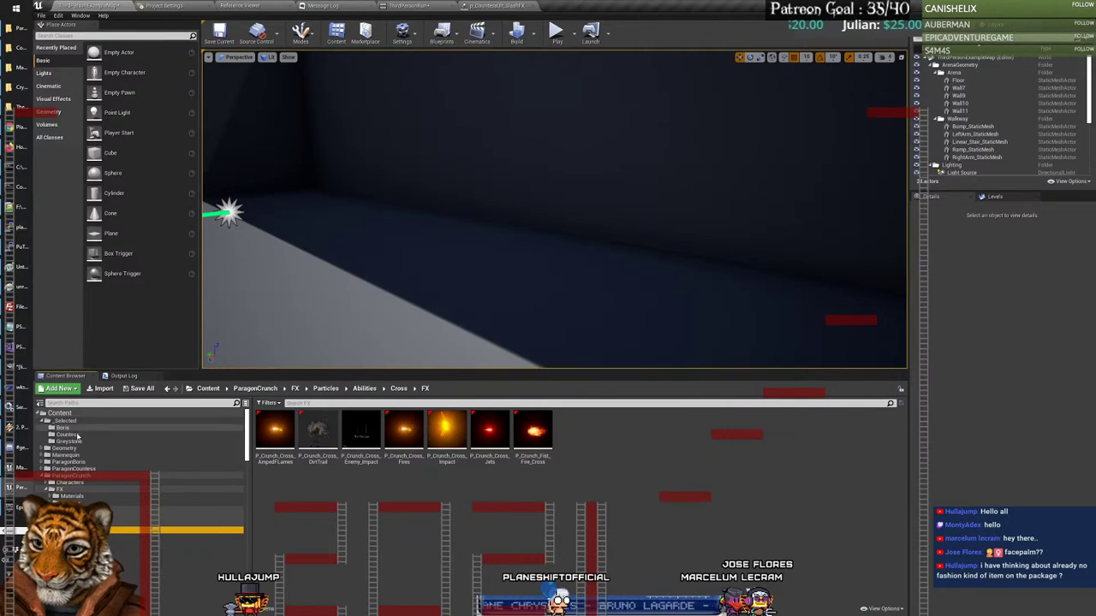
{"action": "left_click", "coordinate": [72, 441]}
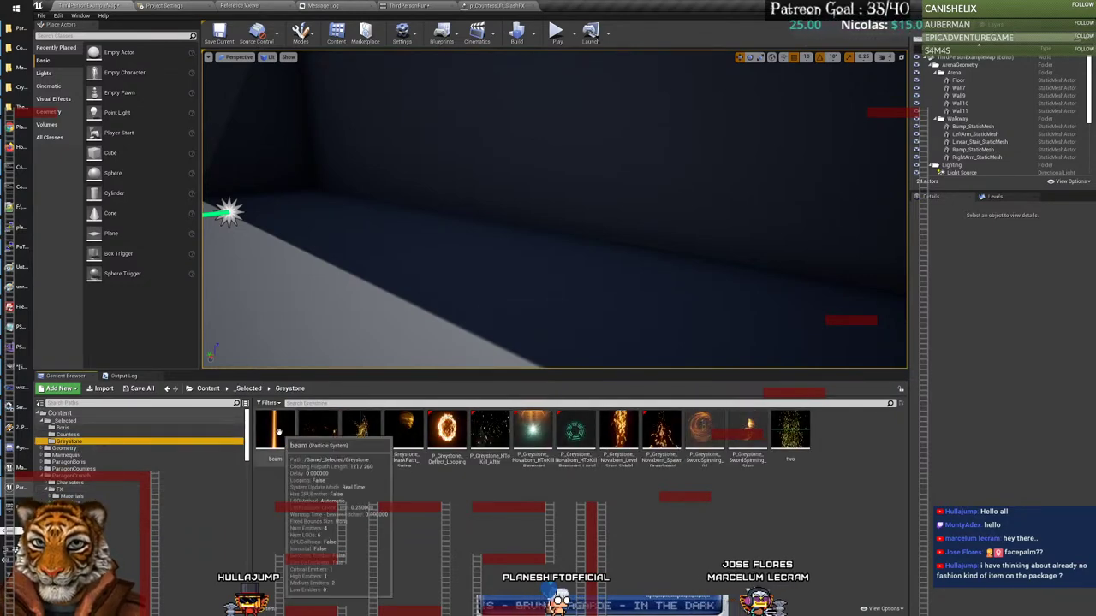
{"action": "double_click", "coordinate": [275, 432]}
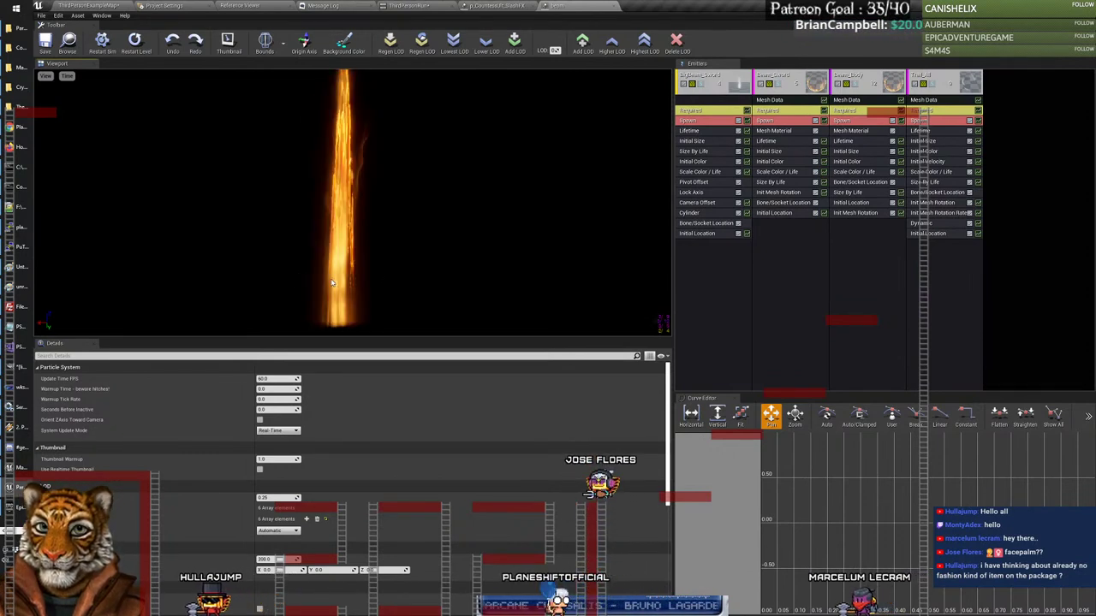
Step: Lower the beam preview's AnimSpeed, then close Cascade and return to the level editor
{"action": "left_click", "coordinate": [68, 77]}
{"action": "mouse_move", "coordinate": [95, 116]}
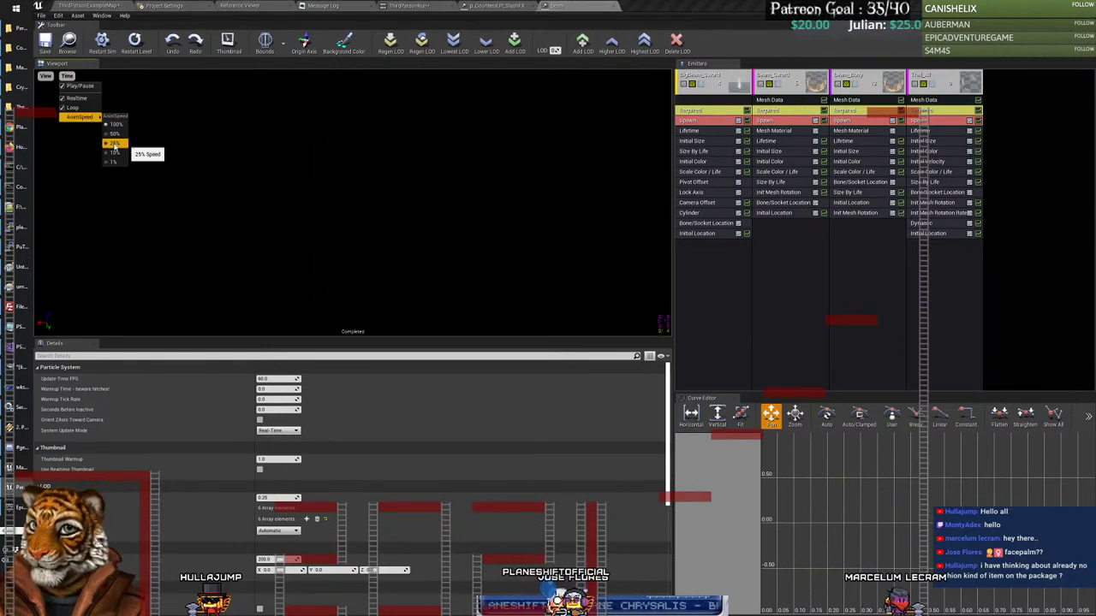
{"action": "left_click", "coordinate": [116, 134]}
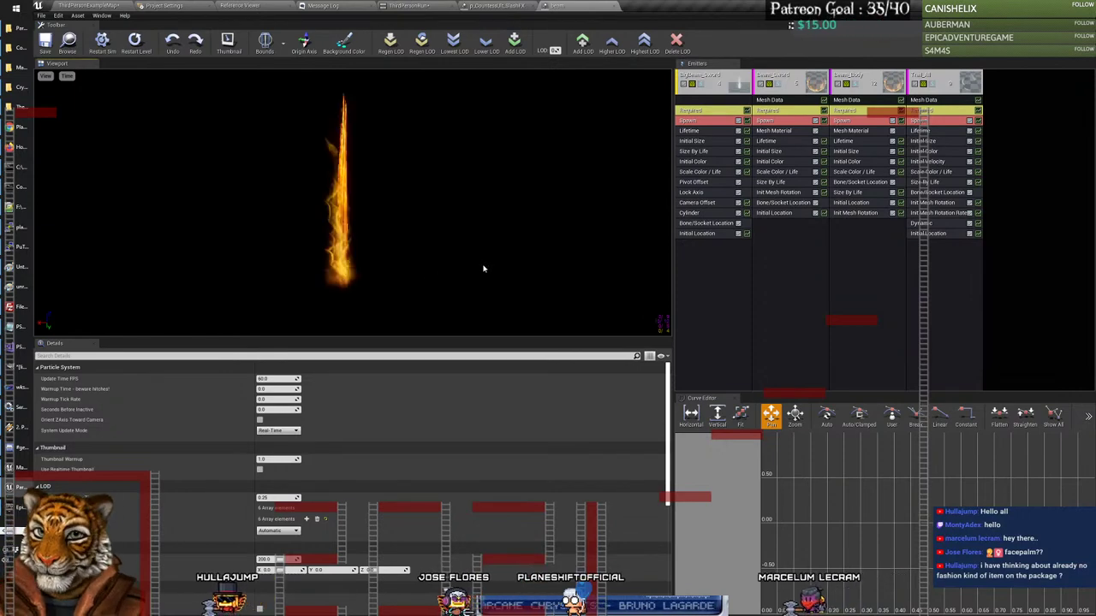
{"action": "left_click", "coordinate": [604, 6]}
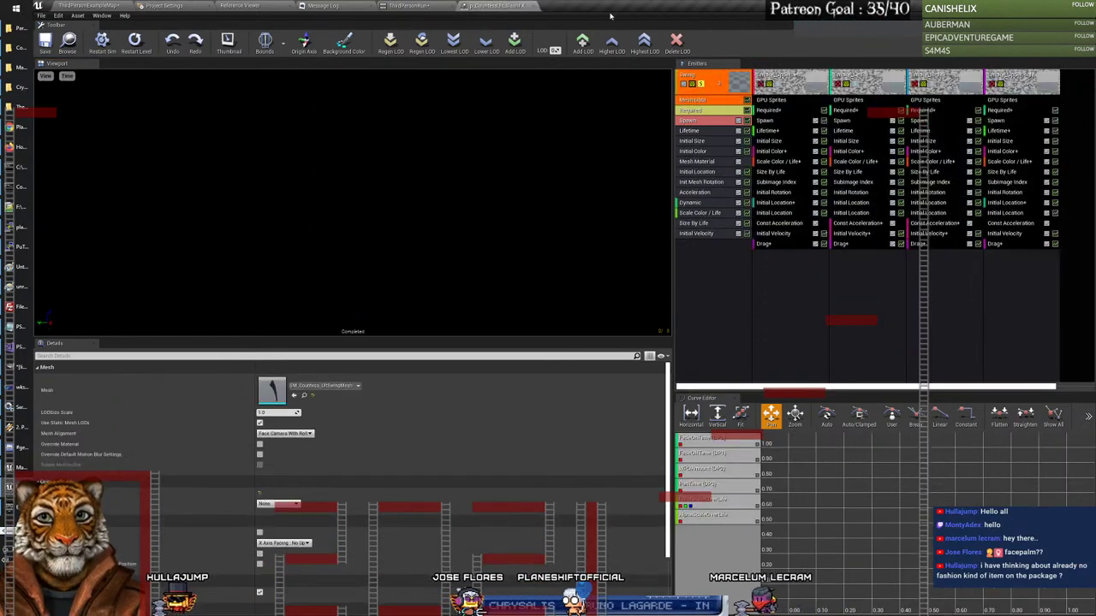
{"action": "left_click", "coordinate": [89, 6]}
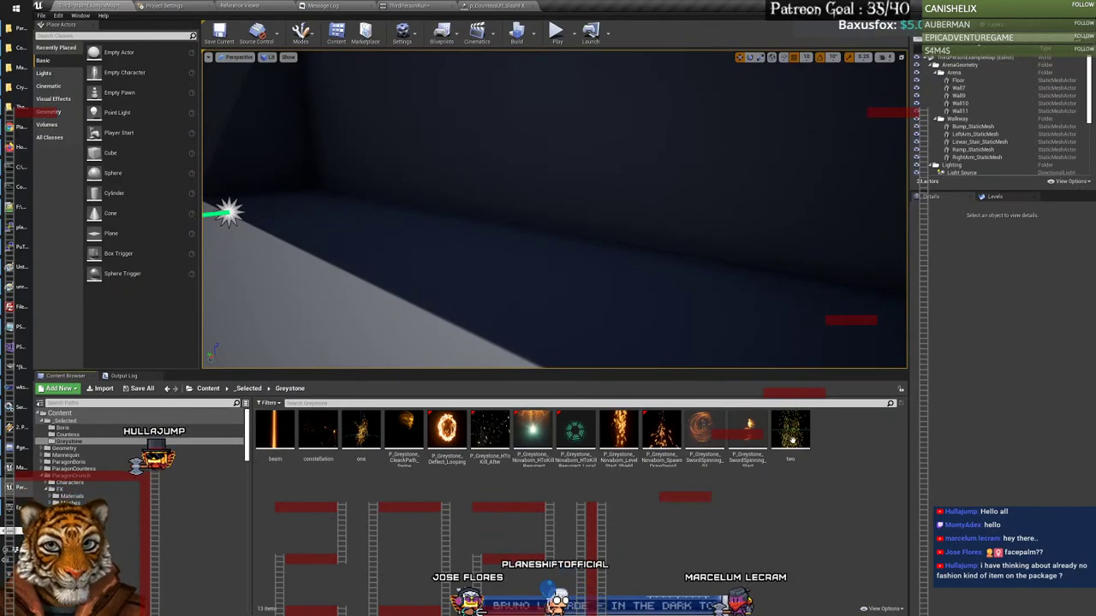
Step: Open two Greystone spark effects and inspect the second one's Point Gravity module
{"action": "double_click", "coordinate": [790, 433]}
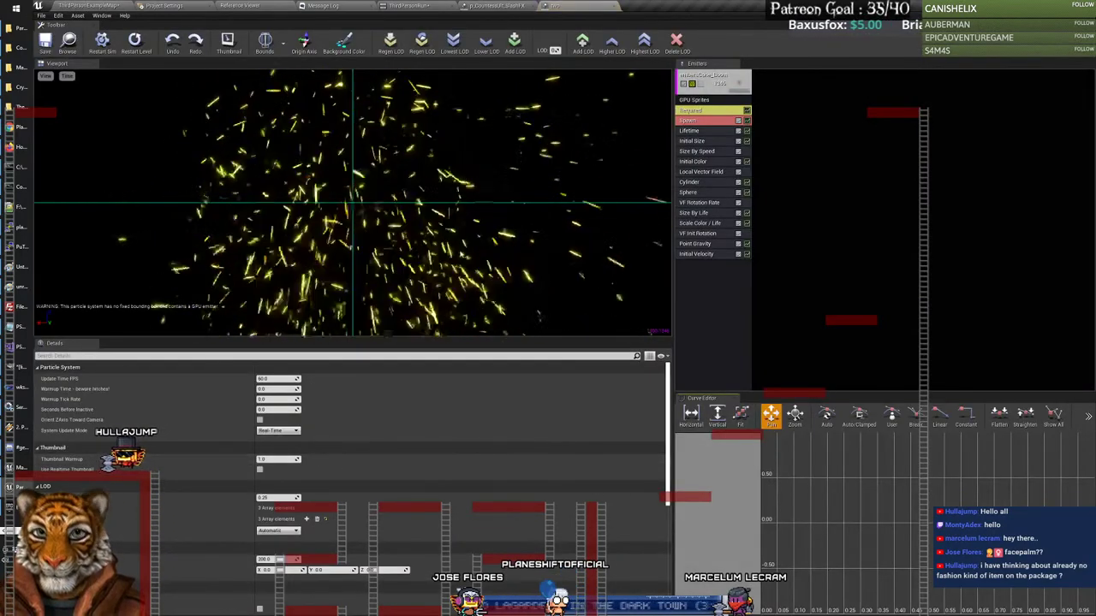
{"action": "left_click", "coordinate": [618, 6]}
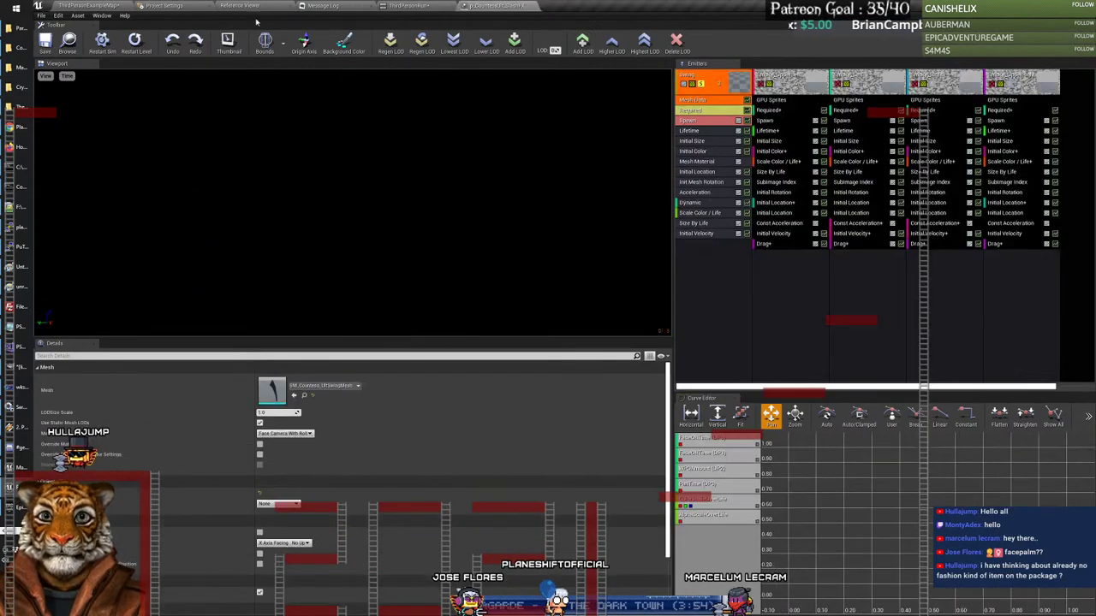
{"action": "left_click", "coordinate": [112, 6]}
{"action": "double_click", "coordinate": [368, 421]}
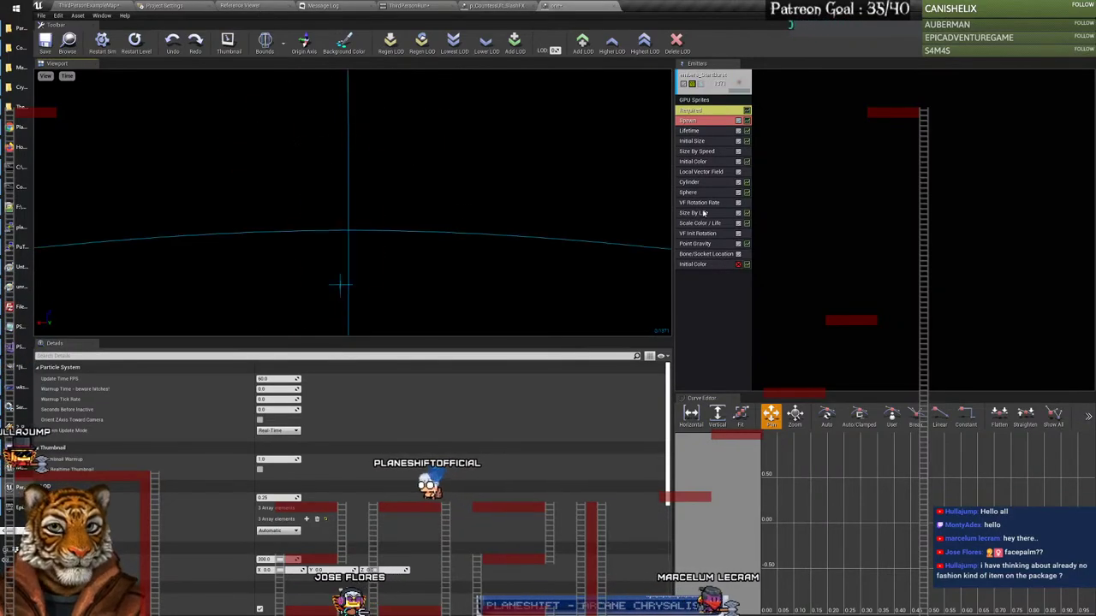
{"action": "left_click", "coordinate": [695, 244]}
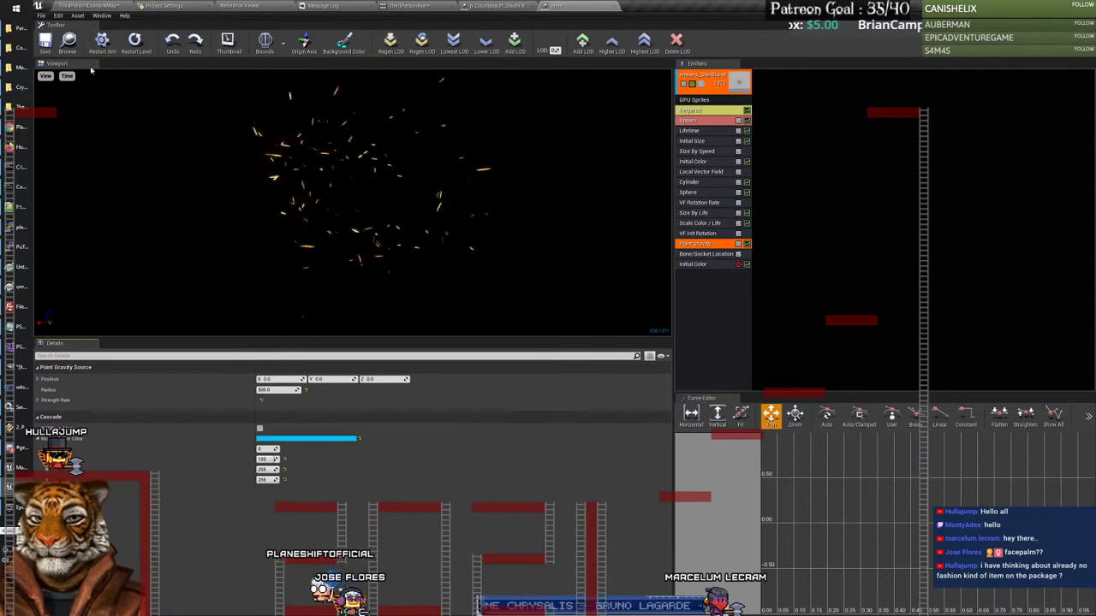
Step: Close the spark editor and restart the p_CountessUlt_Slash preview simulation
{"action": "left_click", "coordinate": [613, 7]}
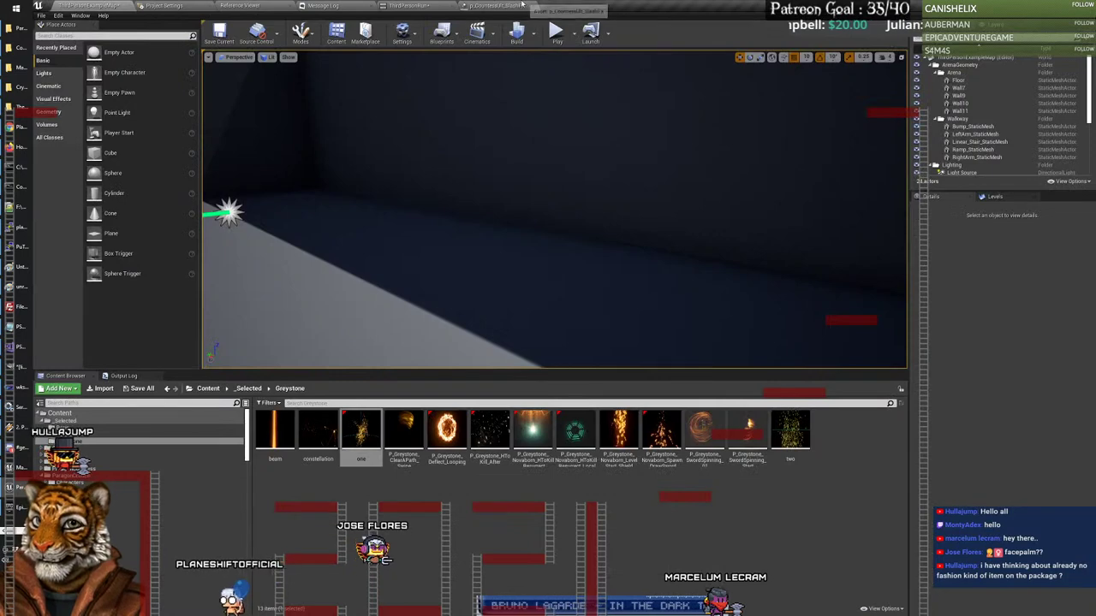
{"action": "left_click", "coordinate": [521, 6]}
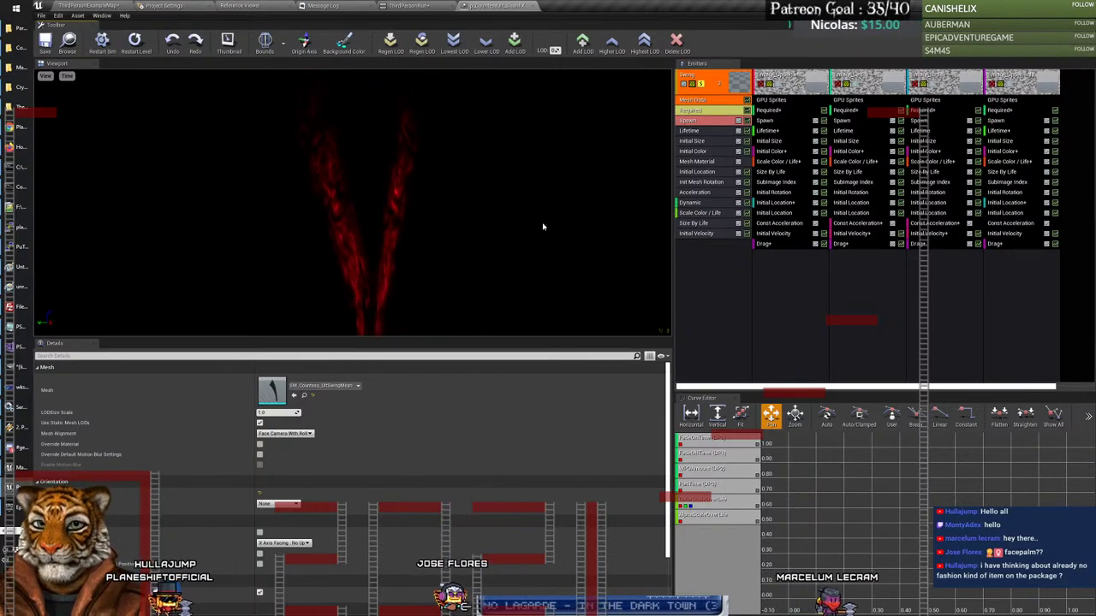
{"action": "left_click", "coordinate": [102, 40]}
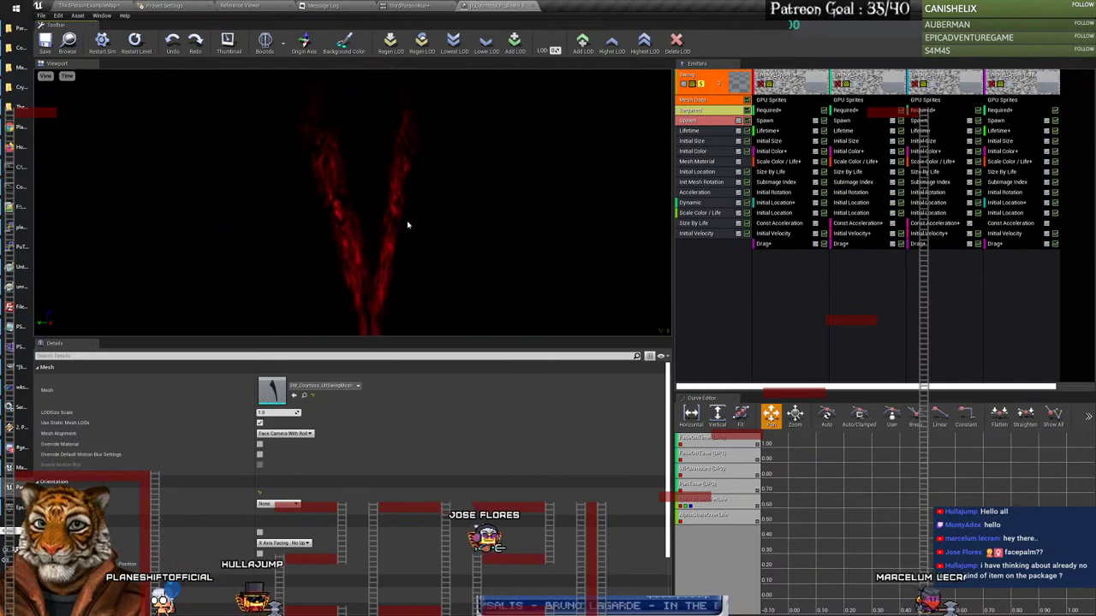
Step: Close the slash editor, open the Countess folder and save p_CountessUlt_CastFX
{"action": "left_click", "coordinate": [530, 7]}
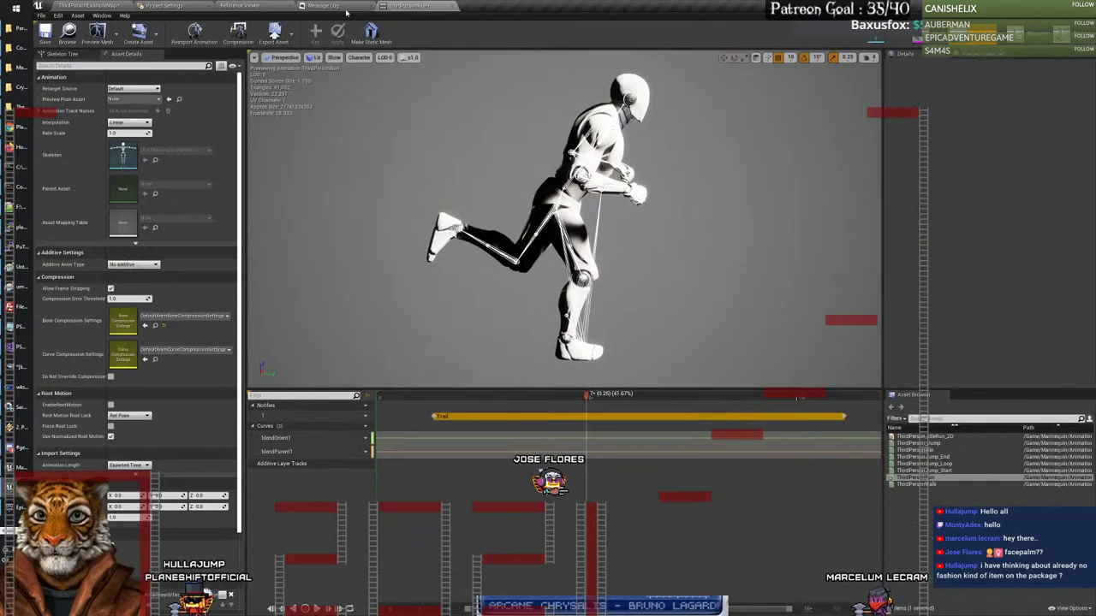
{"action": "left_click", "coordinate": [98, 5]}
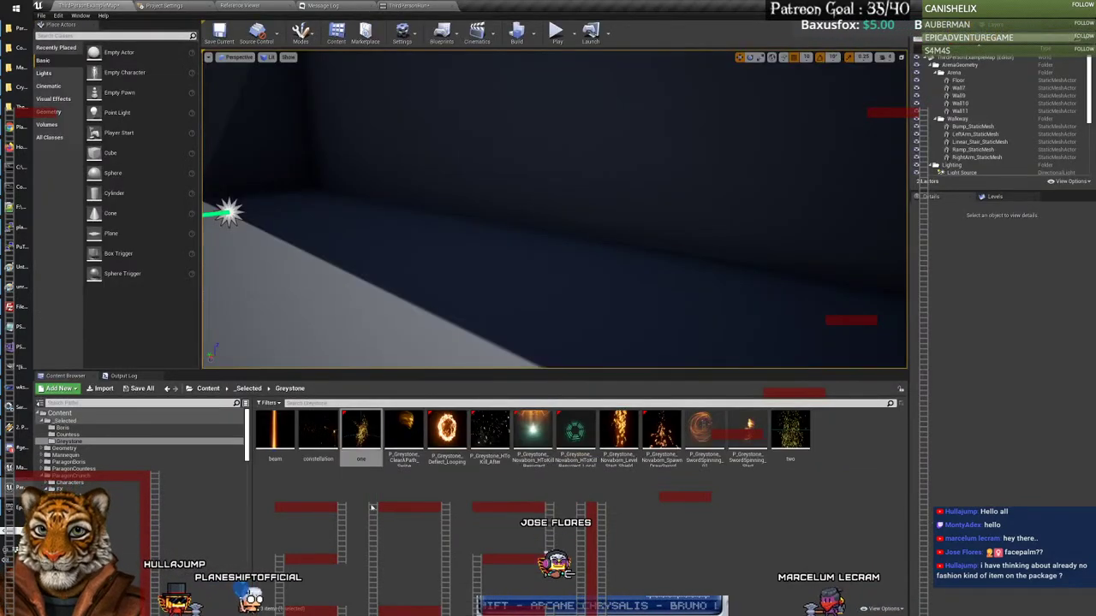
{"action": "left_click", "coordinate": [70, 435]}
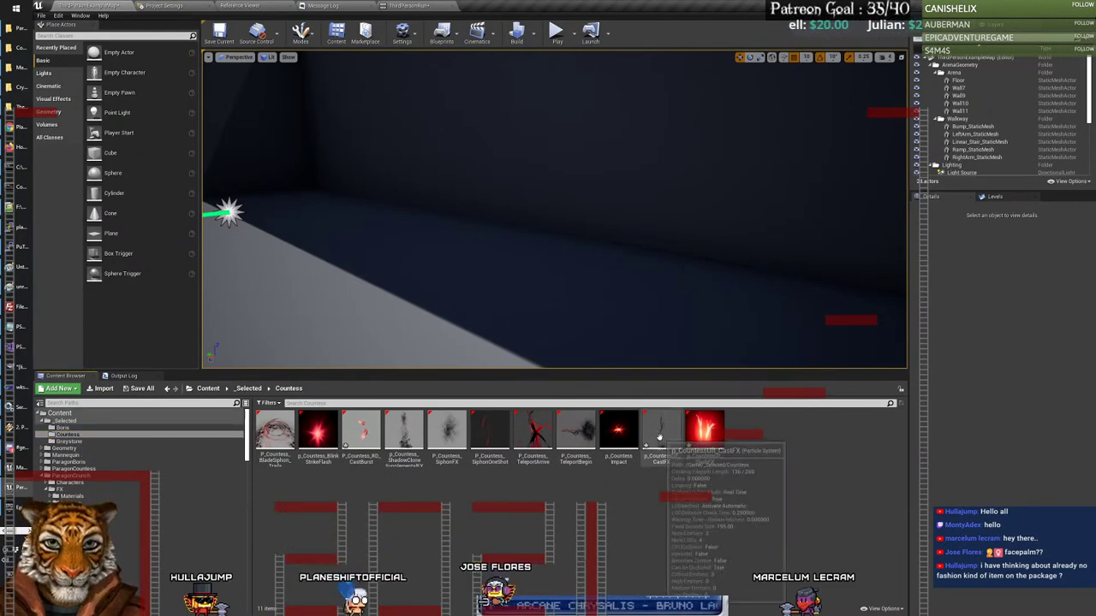
{"action": "left_click", "coordinate": [675, 463]}
{"action": "right_click", "coordinate": [676, 467]}
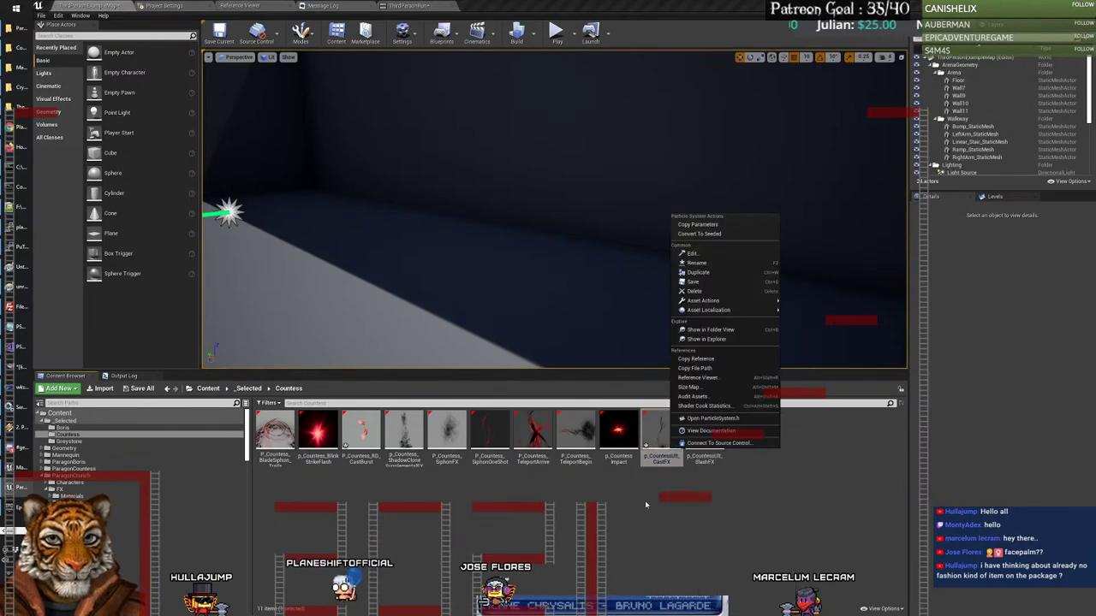
{"action": "left_click", "coordinate": [676, 482]}
{"action": "left_click", "coordinate": [362, 433]}
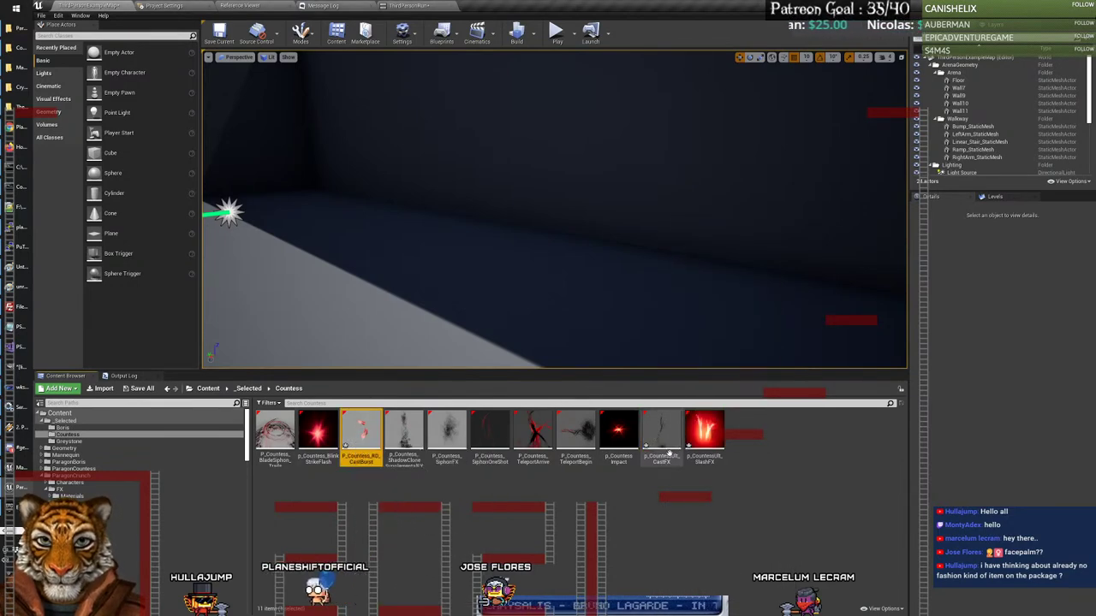
{"action": "left_click", "coordinate": [661, 433], "text": "ctrl"}
{"action": "right_click", "coordinate": [664, 431]}
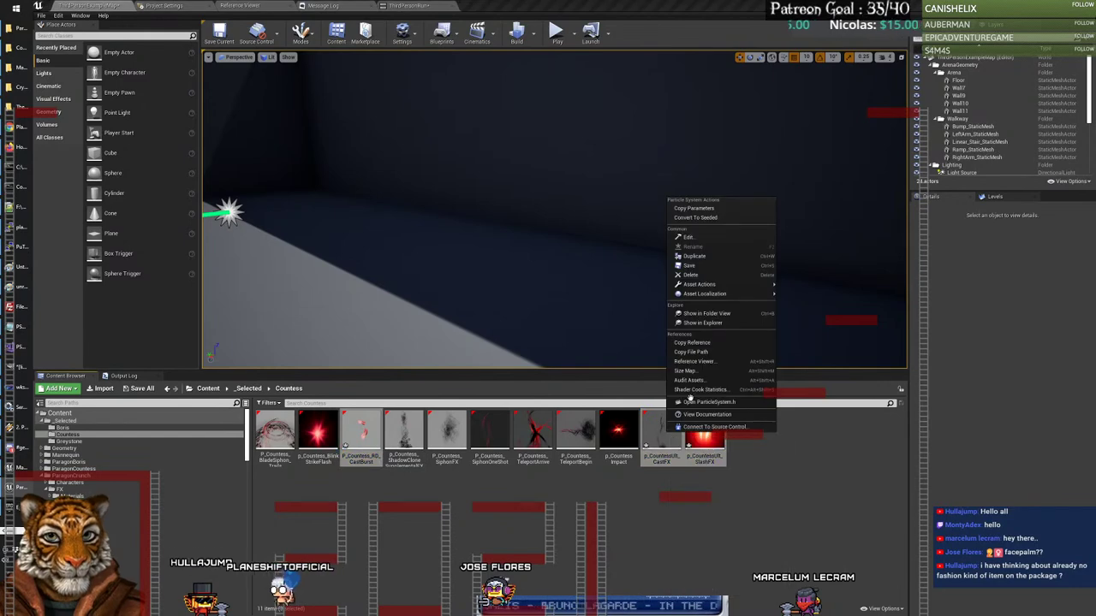
{"action": "left_click", "coordinate": [697, 269]}
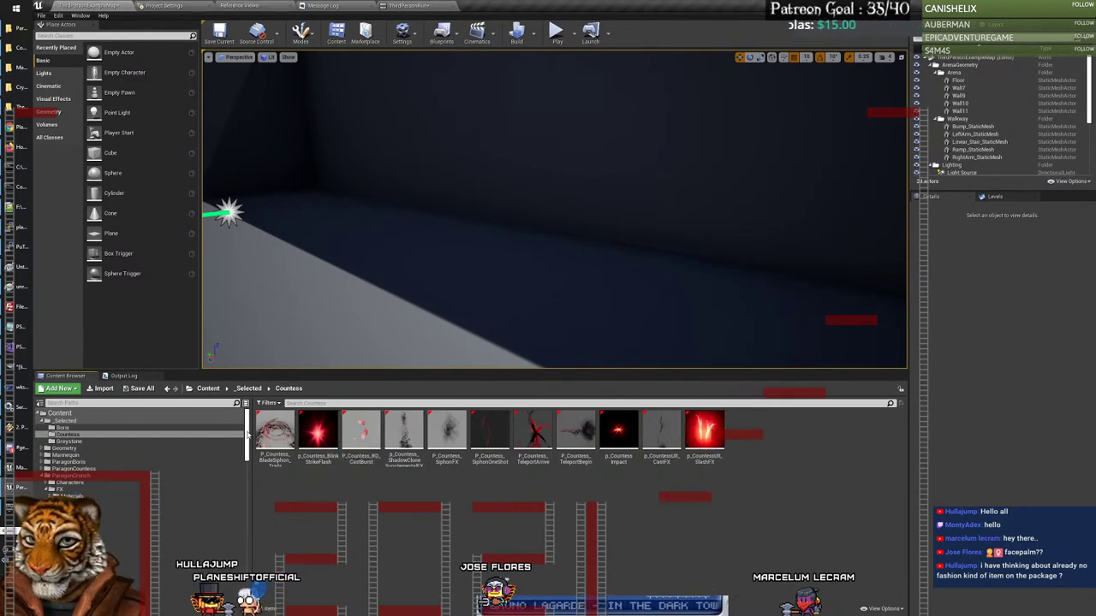
Step: Go back to the Crunch Cross FX folder and switch over to Chrome
{"action": "scroll", "coordinate": [247, 435], "scroll_direction": "down", "scroll_amount": 4}
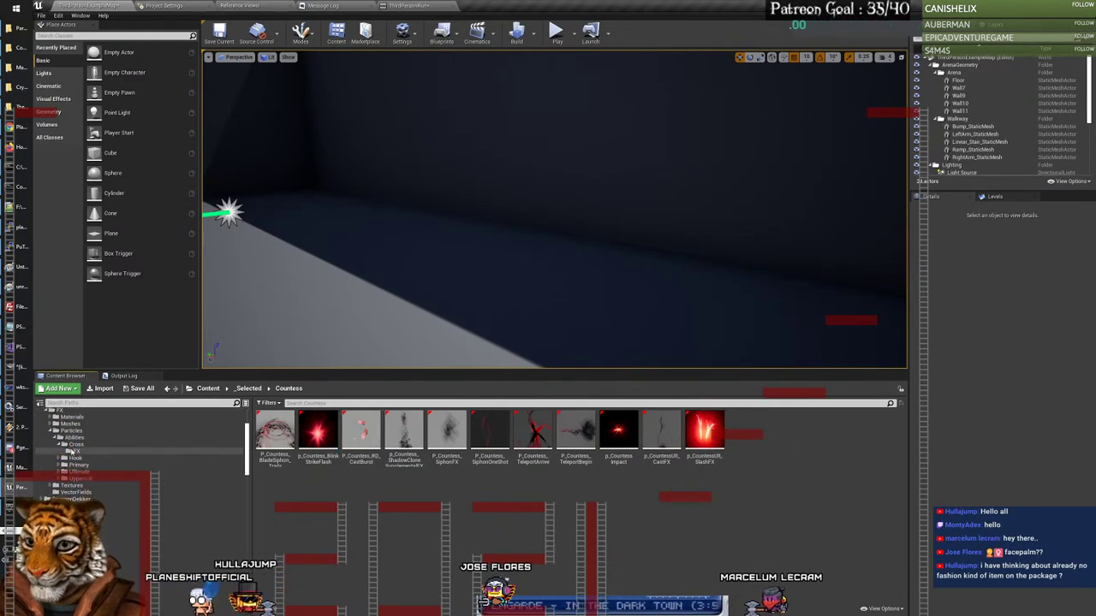
{"action": "left_click", "coordinate": [74, 451]}
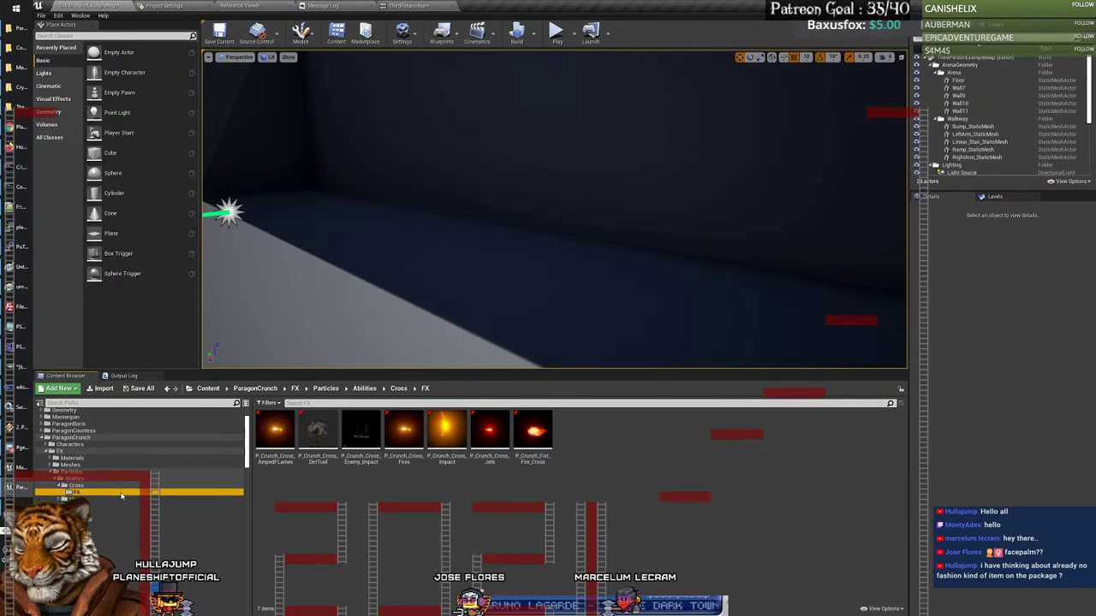
{"action": "left_click", "coordinate": [18, 147]}
Step: Search Google for 'paragon videogame', dismissing the location permission prompt
{"action": "key", "text": "ctrl+Tab"}
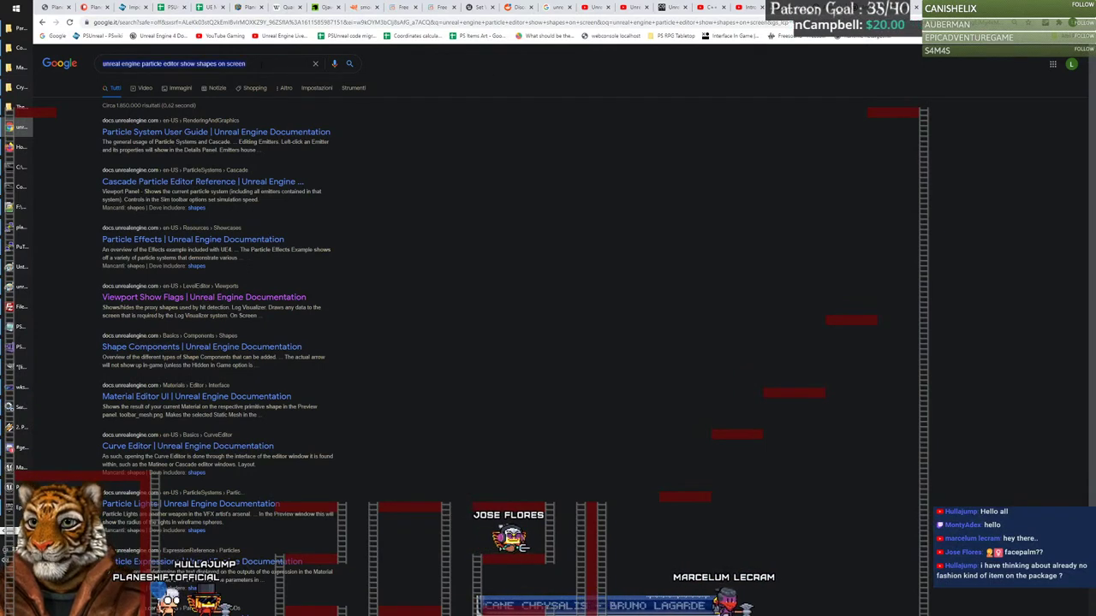
{"action": "type", "text": "paragon"}
{"action": "key", "text": "Return"}
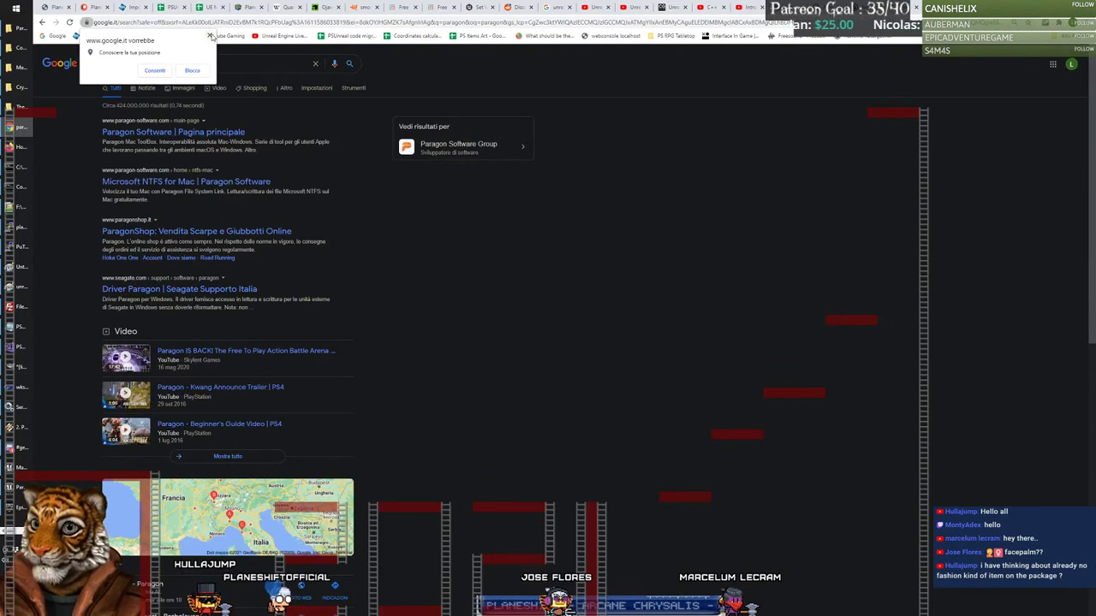
{"action": "left_click", "coordinate": [210, 36]}
{"action": "left_click", "coordinate": [173, 64]}
{"action": "type", "text": "video"}
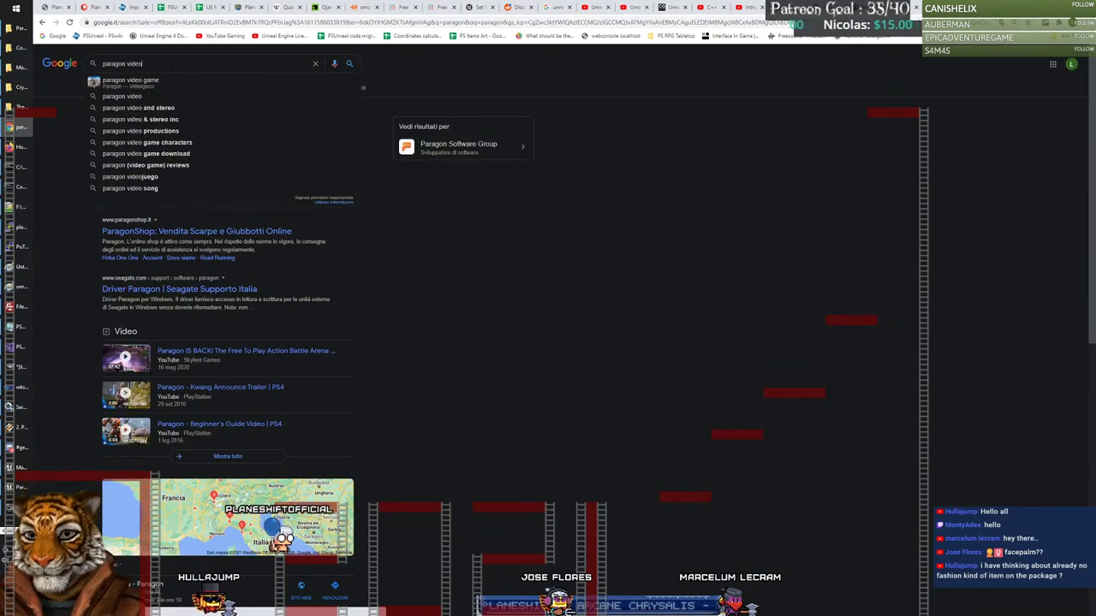
{"action": "type", "text": "game"}
{"action": "key", "text": "Return"}
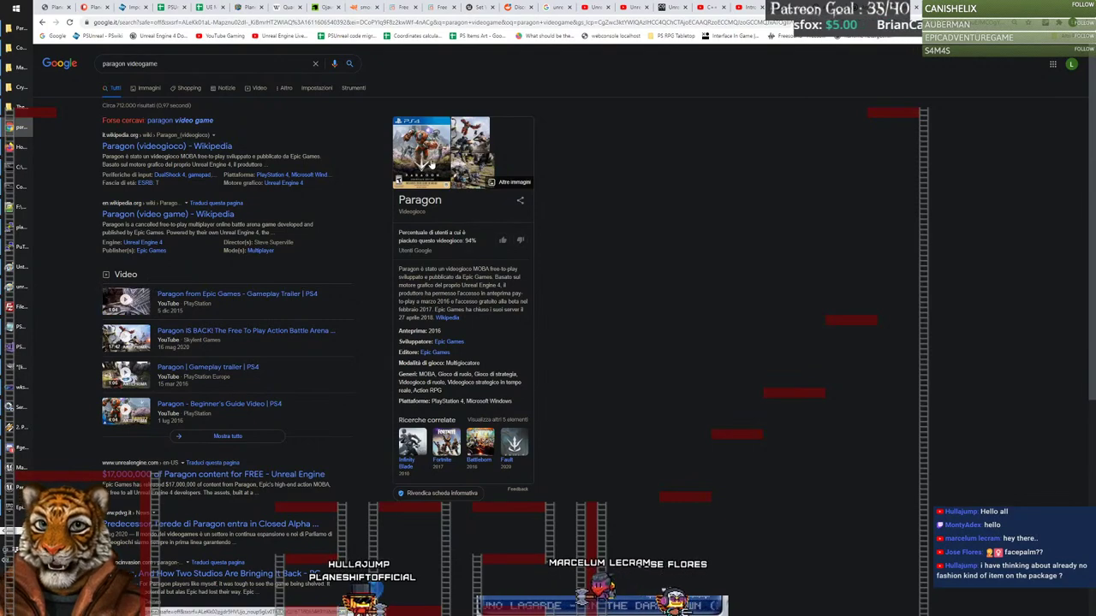
Step: Skim the Paragon gameplay video and the Heroes wiki page, then return to Unreal
{"action": "left_click", "coordinate": [208, 295]}
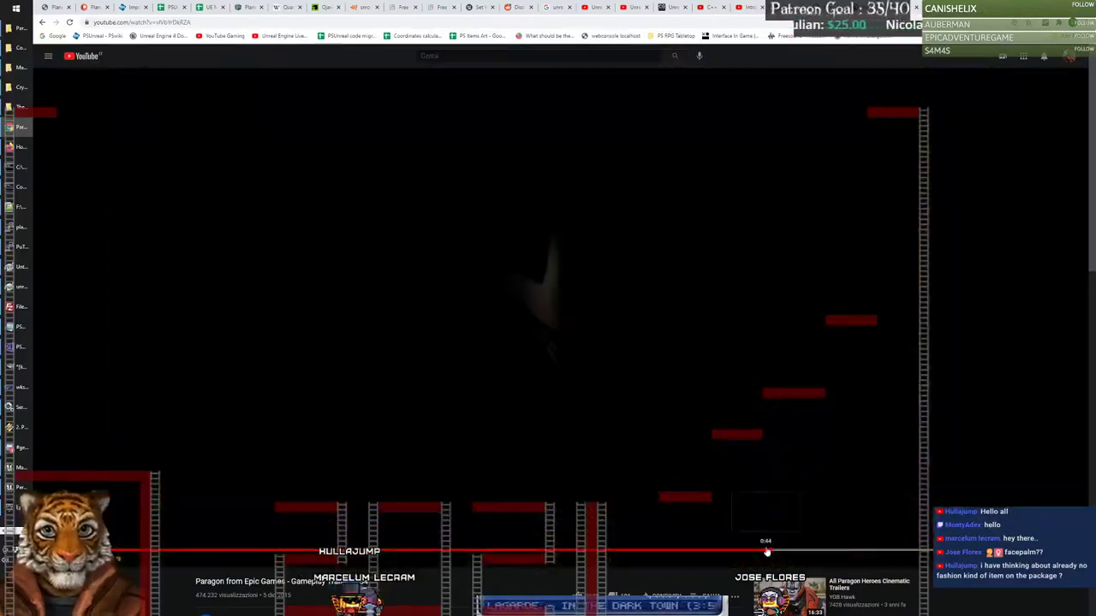
{"action": "left_click", "coordinate": [711, 552]}
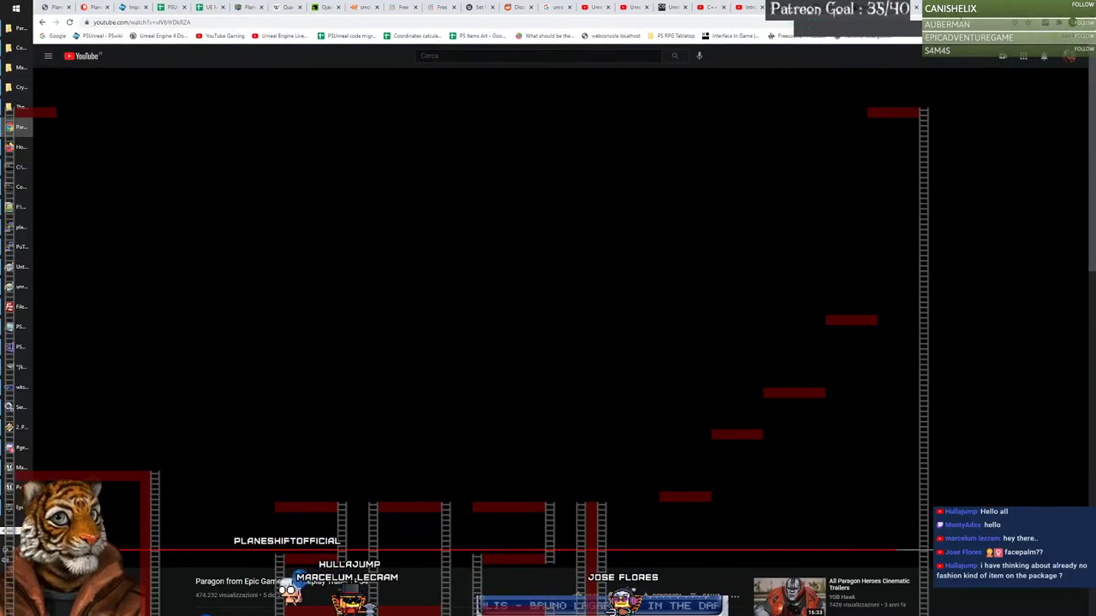
{"action": "key", "text": "alt+Left"}
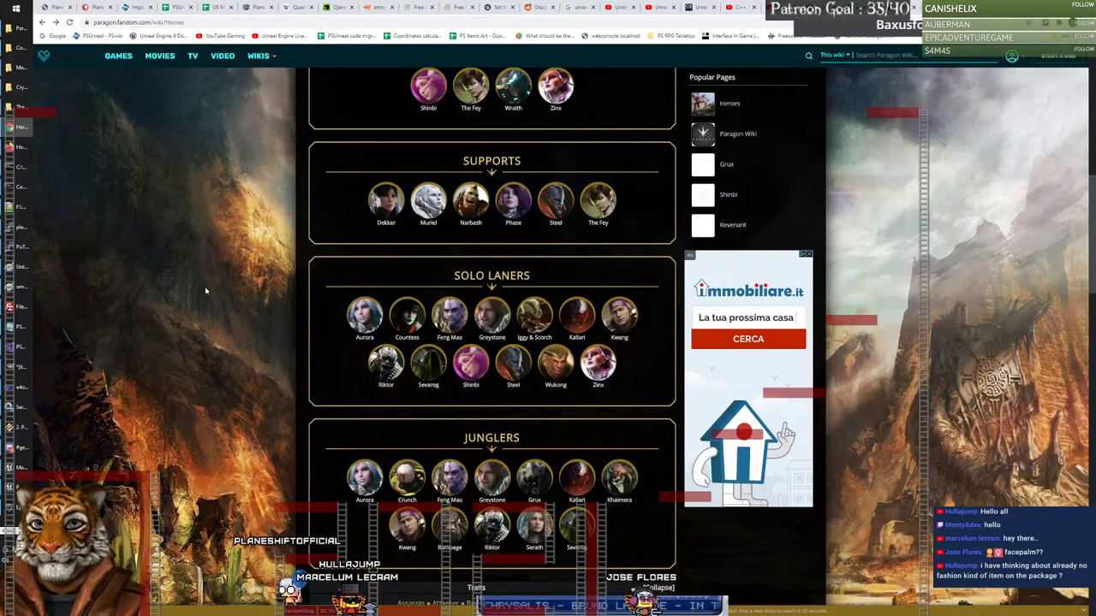
{"action": "key", "text": "alt+Tab"}
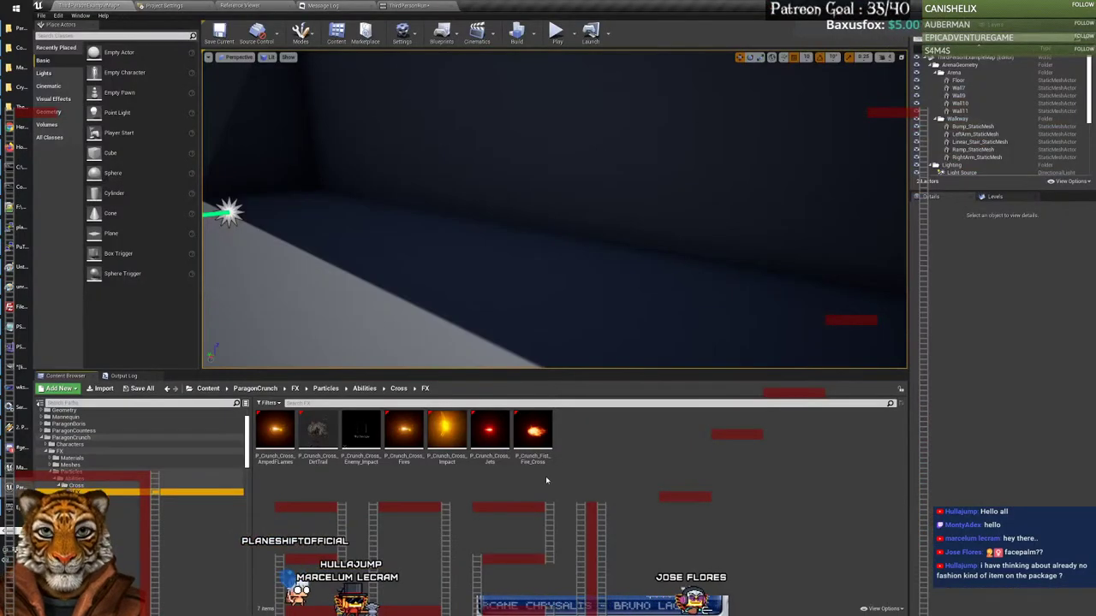
Step: Navigate the folder tree to ParagonCrunch > FX > Particles > Abilities > Cross > FX
{"action": "left_click", "coordinate": [419, 505]}
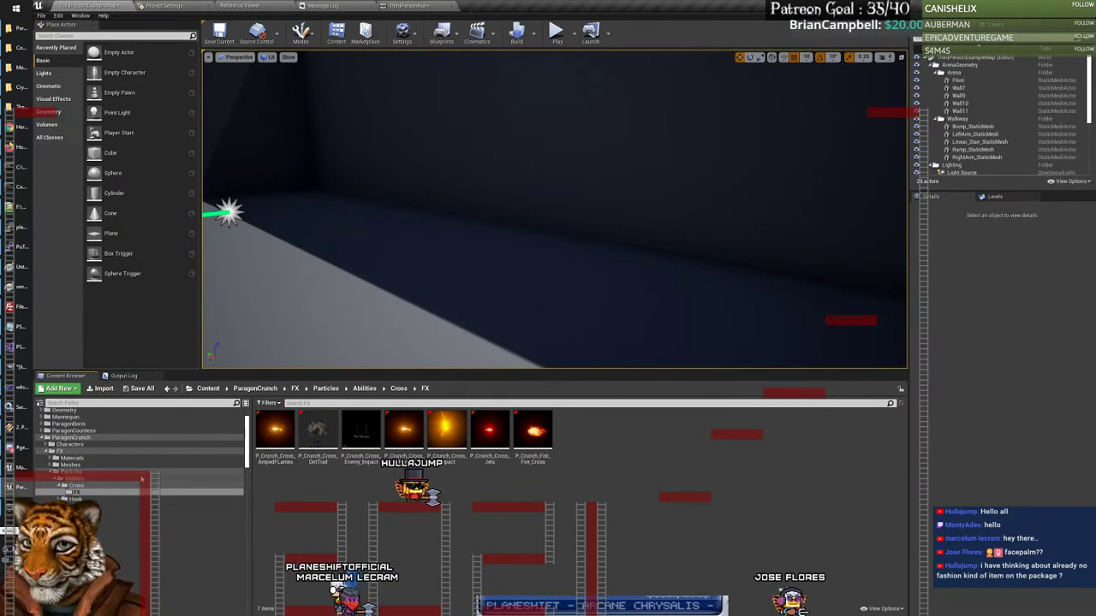
{"action": "left_click", "coordinate": [72, 438]}
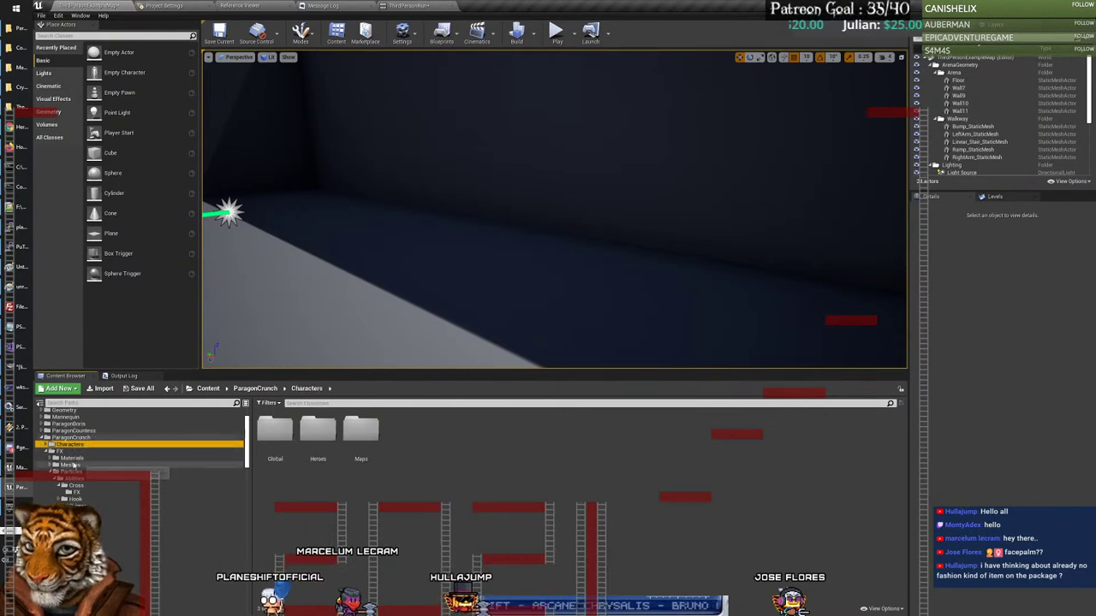
{"action": "left_click", "coordinate": [69, 459]}
{"action": "left_click", "coordinate": [73, 472]}
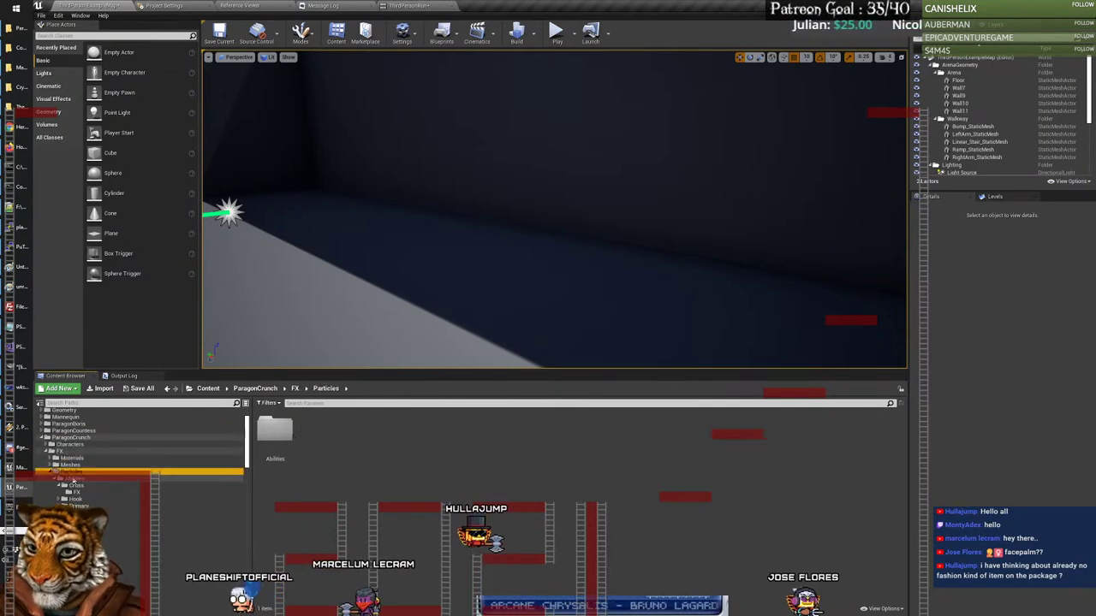
{"action": "left_click", "coordinate": [75, 479]}
{"action": "left_click", "coordinate": [77, 486]}
{"action": "left_click", "coordinate": [244, 491]}
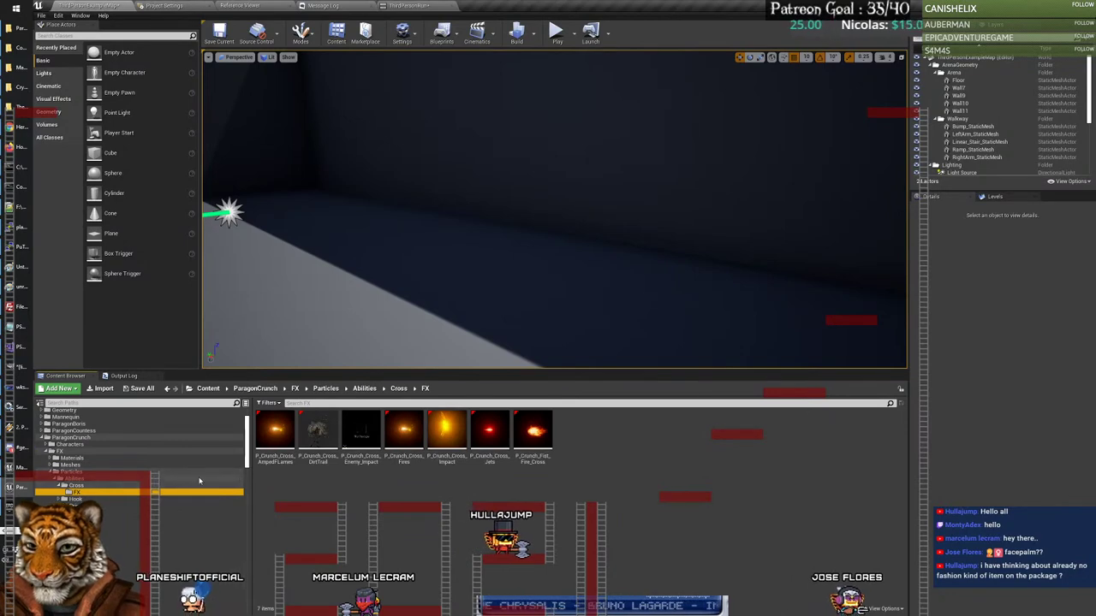
Step: Preview P_Crunch_Cross_AimedFlames, then open P_Crunch_Cross_DirTrail with the Origin Axis shown
{"action": "double_click", "coordinate": [275, 428]}
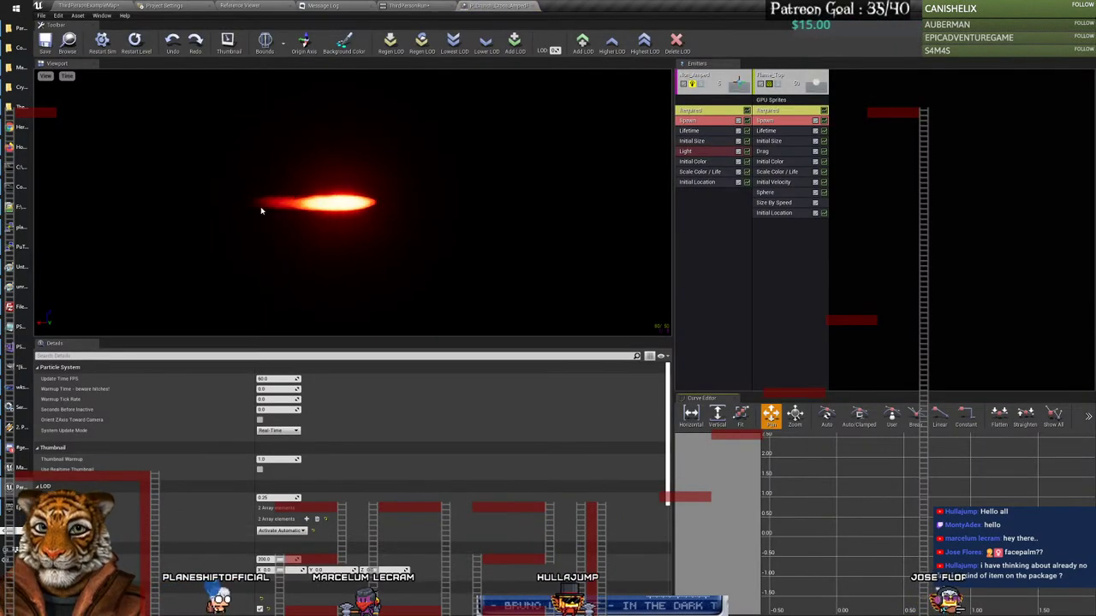
{"action": "left_click", "coordinate": [533, 6]}
{"action": "left_click", "coordinate": [98, 6]}
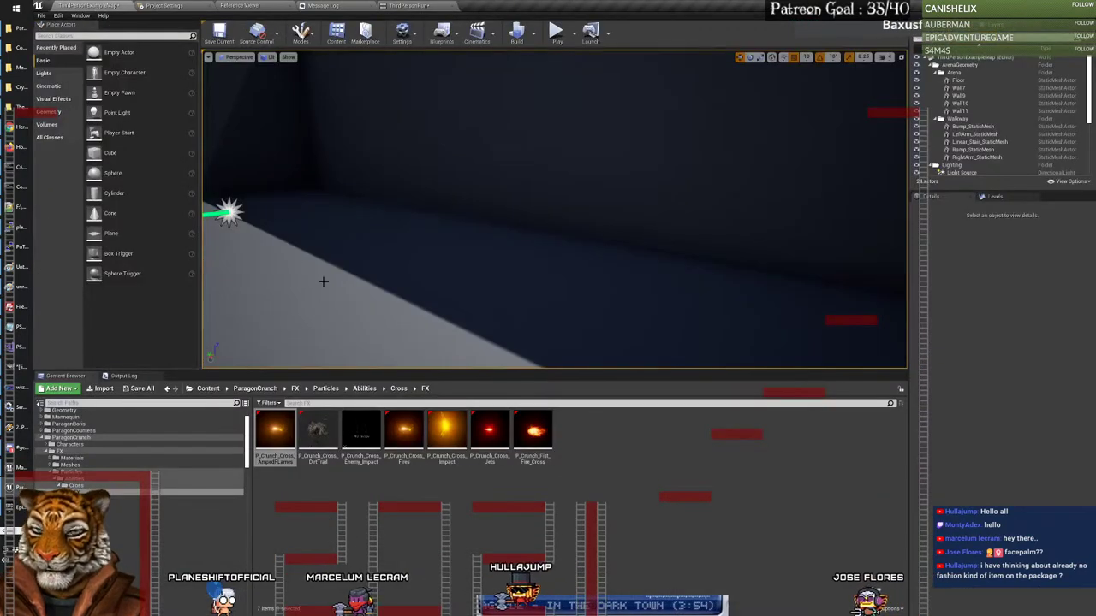
{"action": "left_click", "coordinate": [318, 432]}
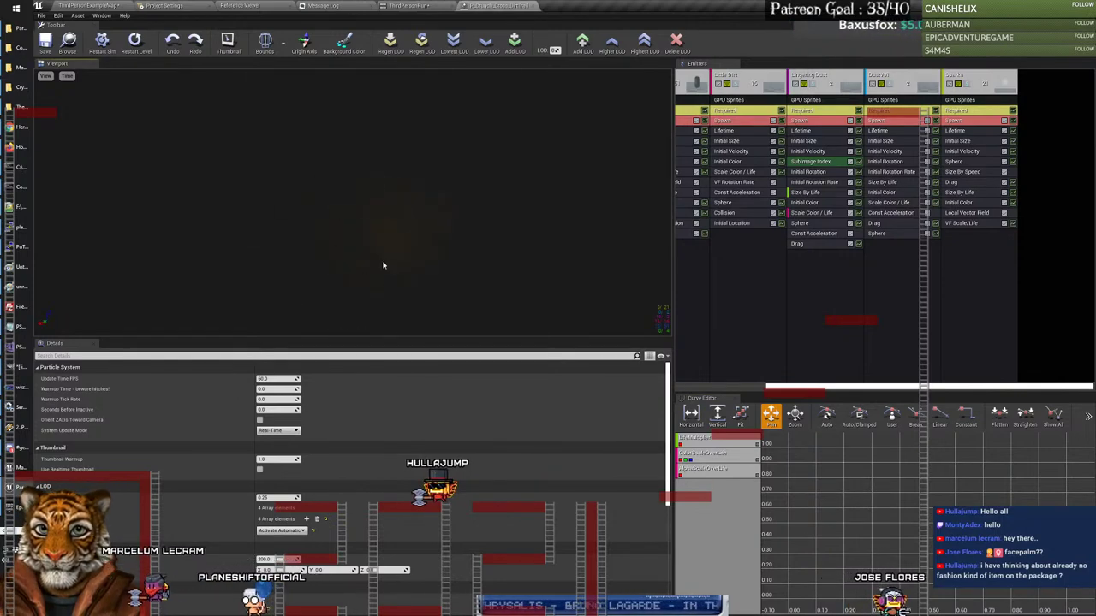
{"action": "left_click", "coordinate": [304, 41]}
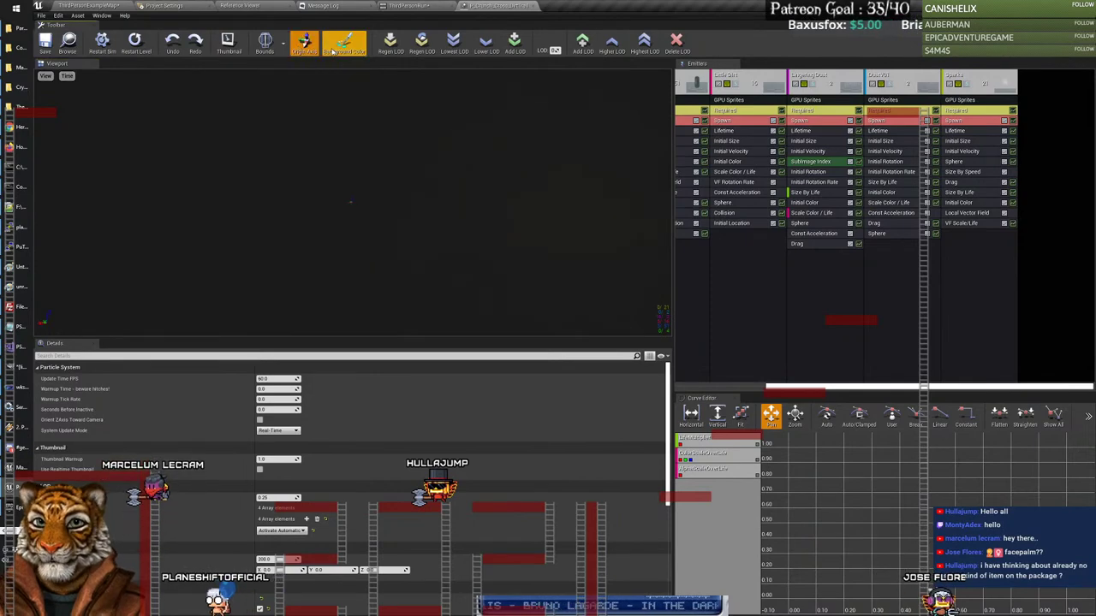
Step: Set the Cascade preview background to black, then to light grey (0.333333, hex 9C9C9C)
{"action": "left_click", "coordinate": [343, 41]}
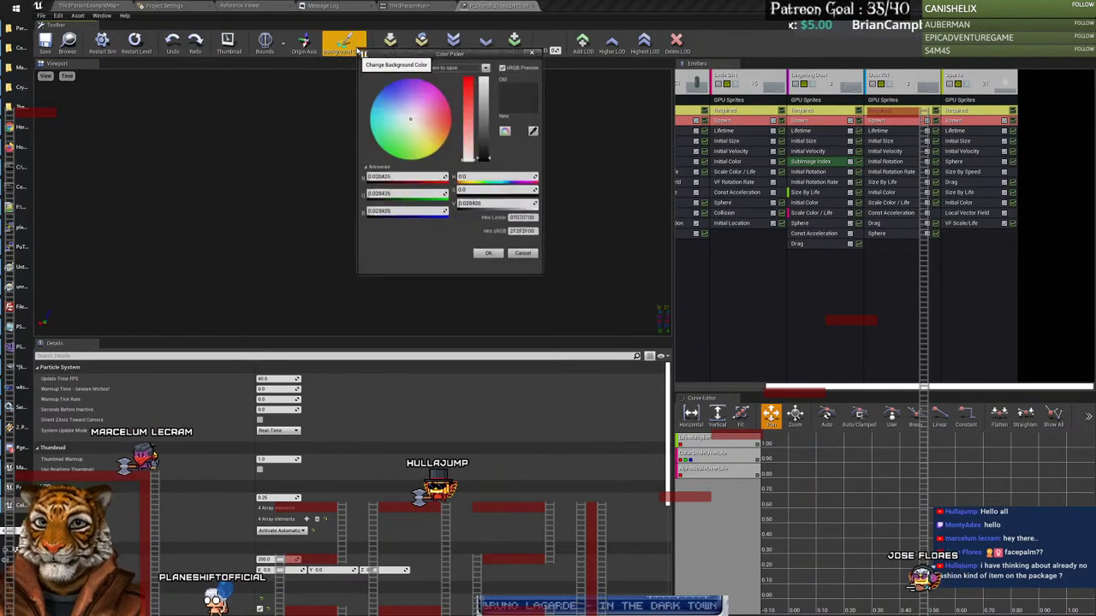
{"action": "left_click_drag", "start_coordinate": [483, 147], "coordinate": [483, 161]}
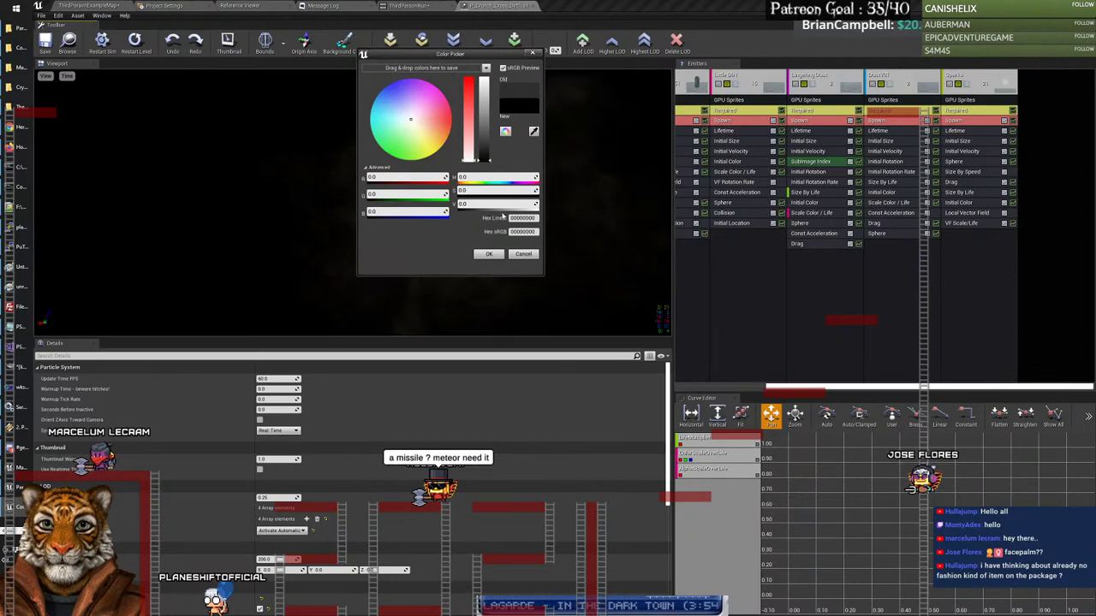
{"action": "left_click", "coordinate": [489, 253]}
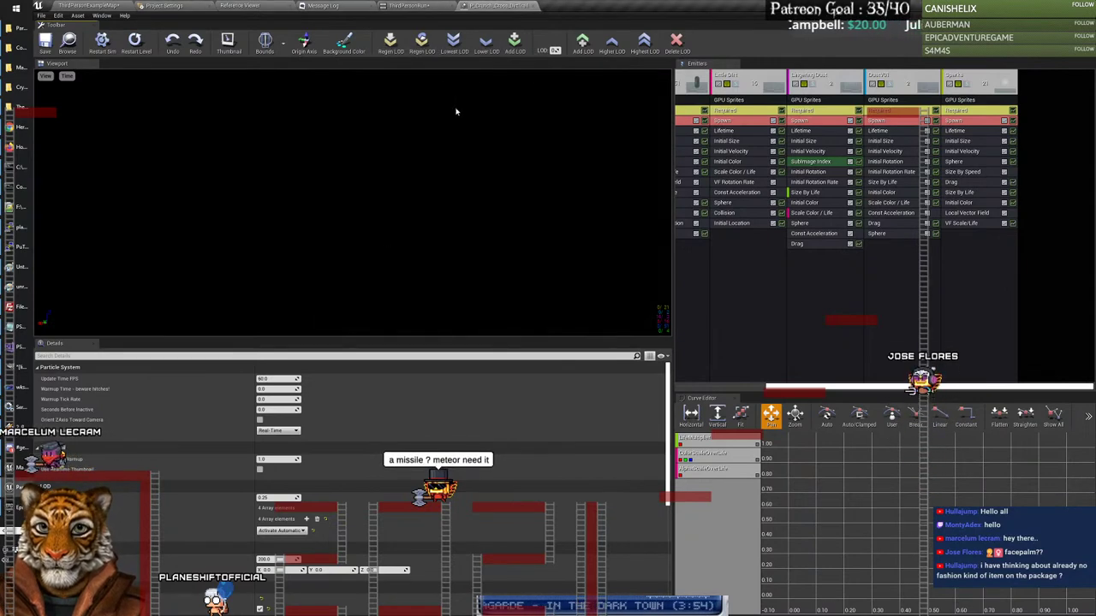
{"action": "left_click", "coordinate": [344, 41]}
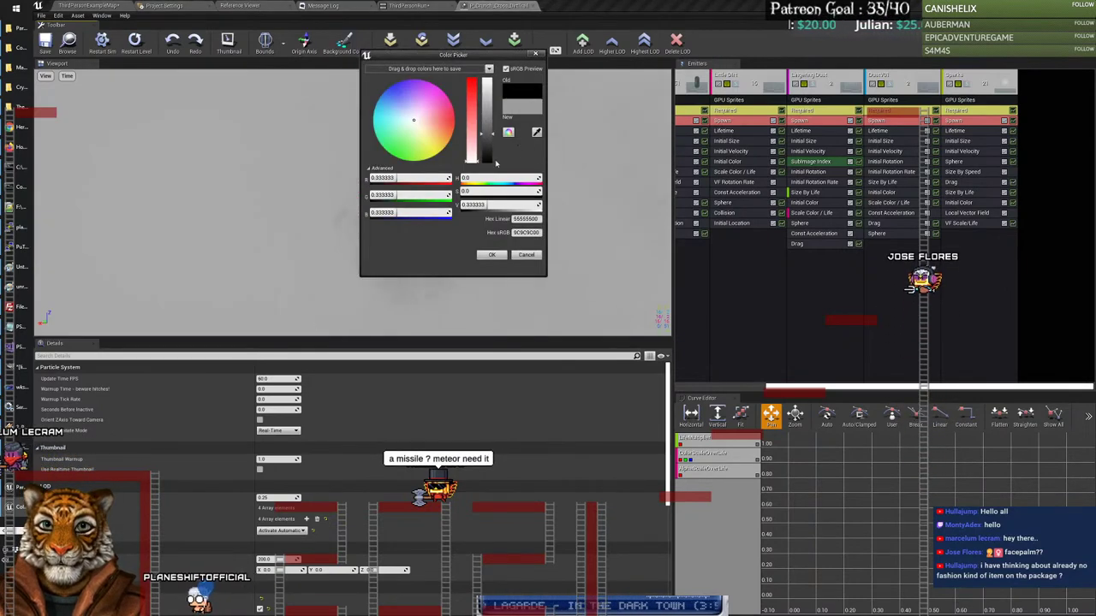
{"action": "left_click", "coordinate": [499, 254]}
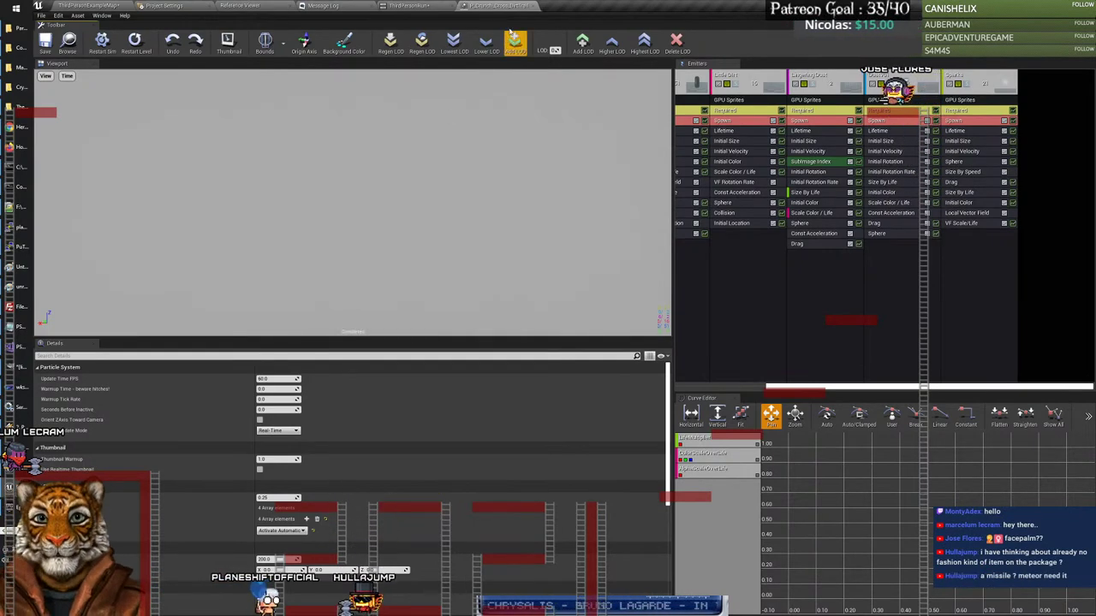
Step: Open P_Crunch_Cross_Enemy_Impact, replay its burst with Restart Sim, and close it
{"action": "left_click", "coordinate": [528, 6]}
{"action": "left_click", "coordinate": [109, 7]}
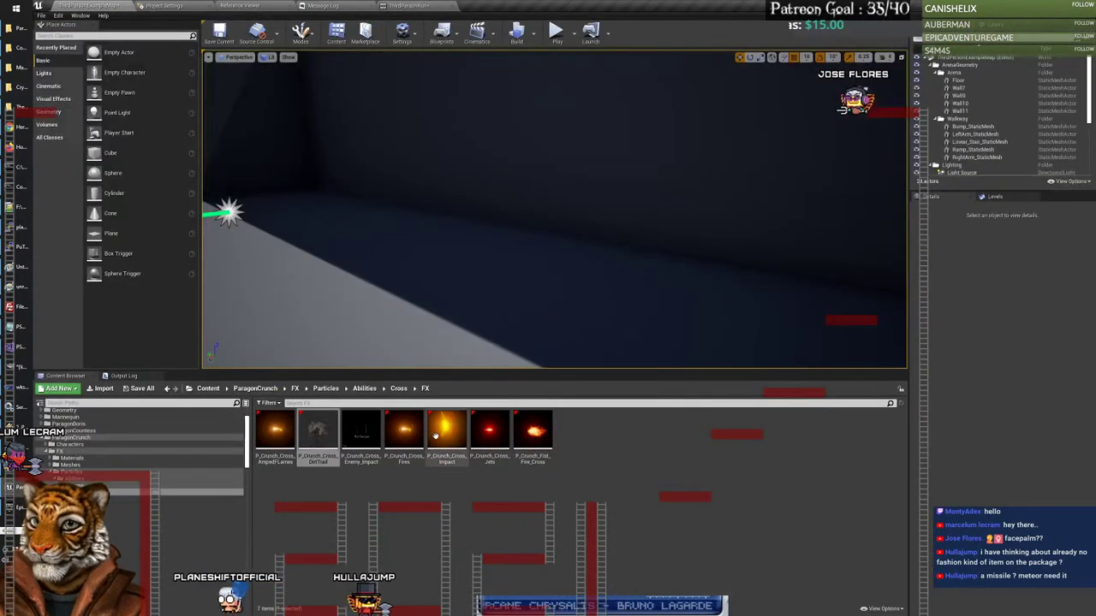
{"action": "double_click", "coordinate": [361, 432]}
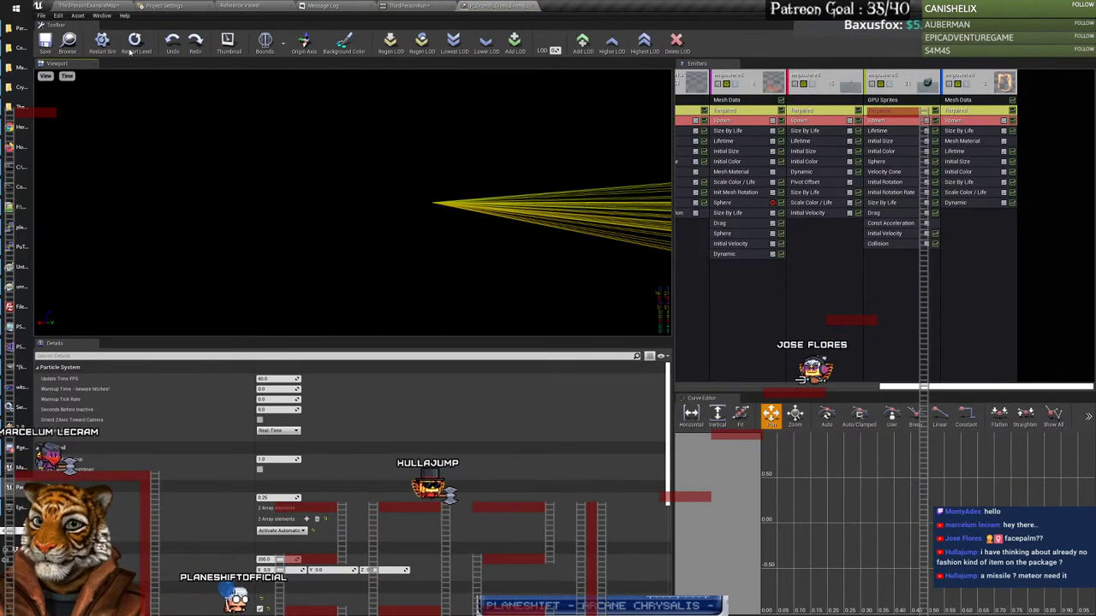
{"action": "left_click", "coordinate": [101, 40]}
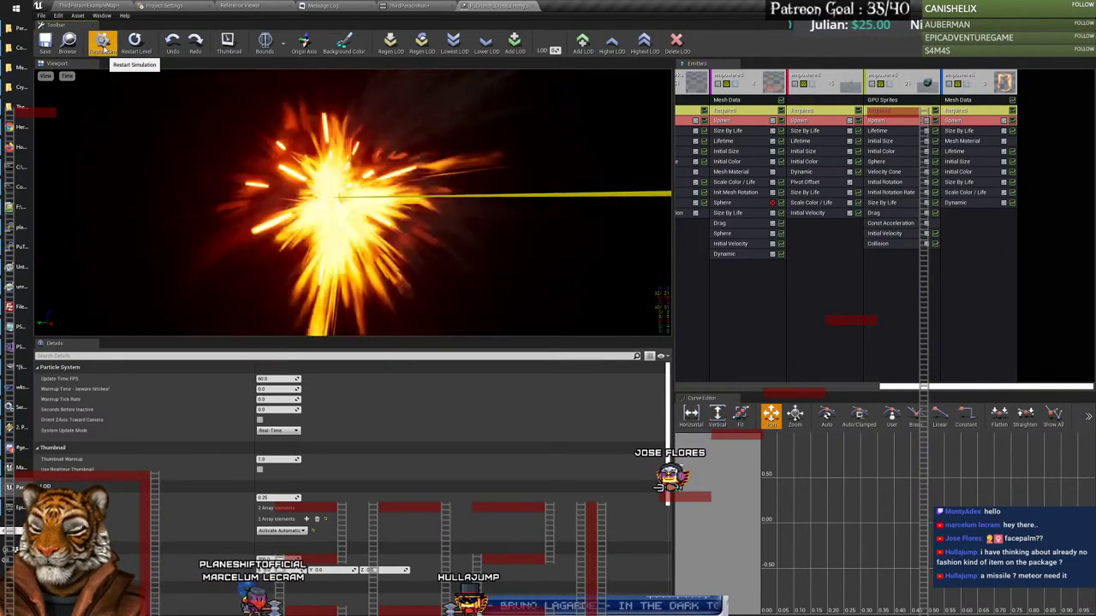
{"action": "left_click", "coordinate": [533, 7]}
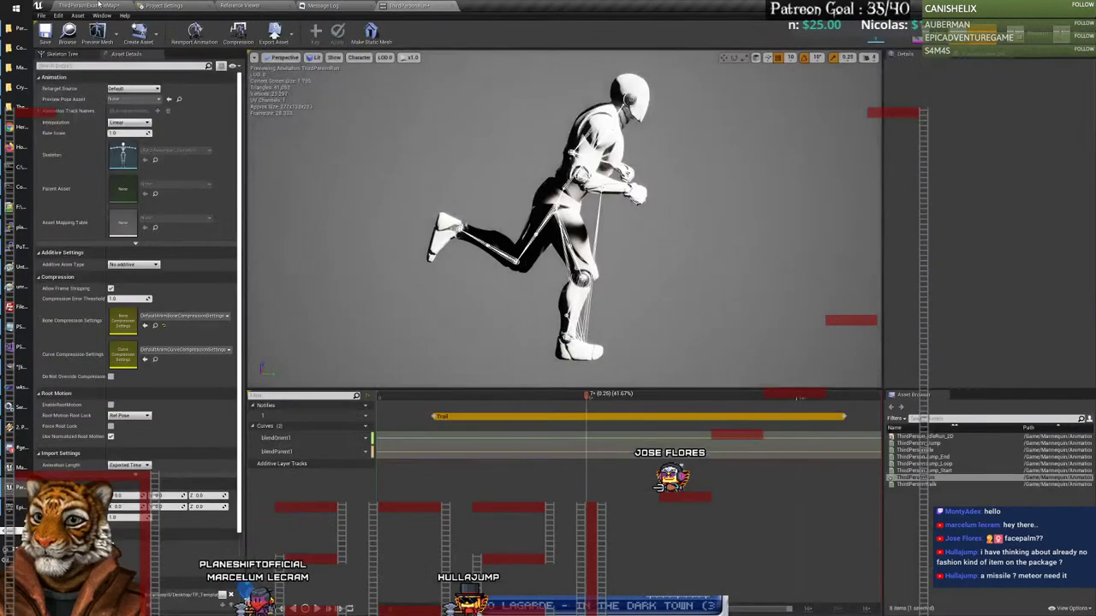
Step: Preview P_Crunch_Cross_Fires with Restart Sim, then close it back to the level editor
{"action": "left_click", "coordinate": [406, 435]}
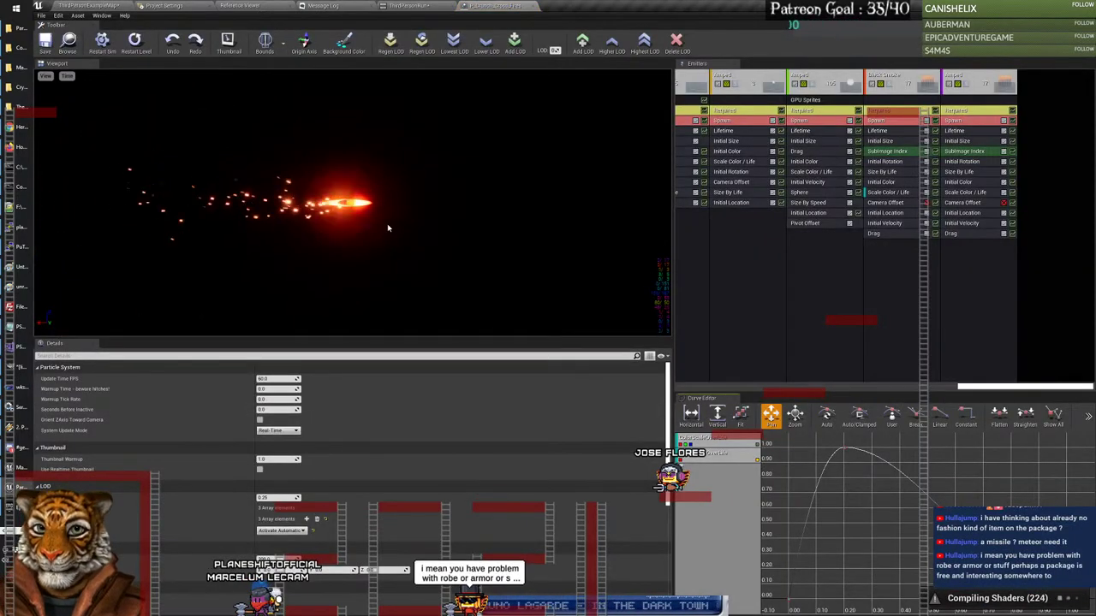
{"action": "left_click", "coordinate": [102, 40]}
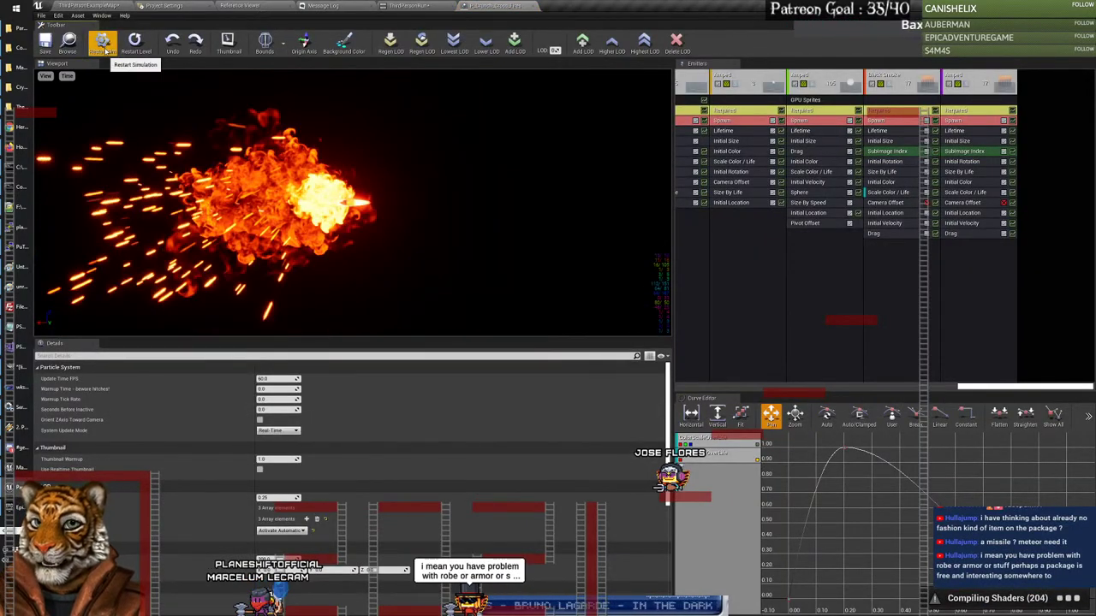
{"action": "left_click", "coordinate": [537, 8]}
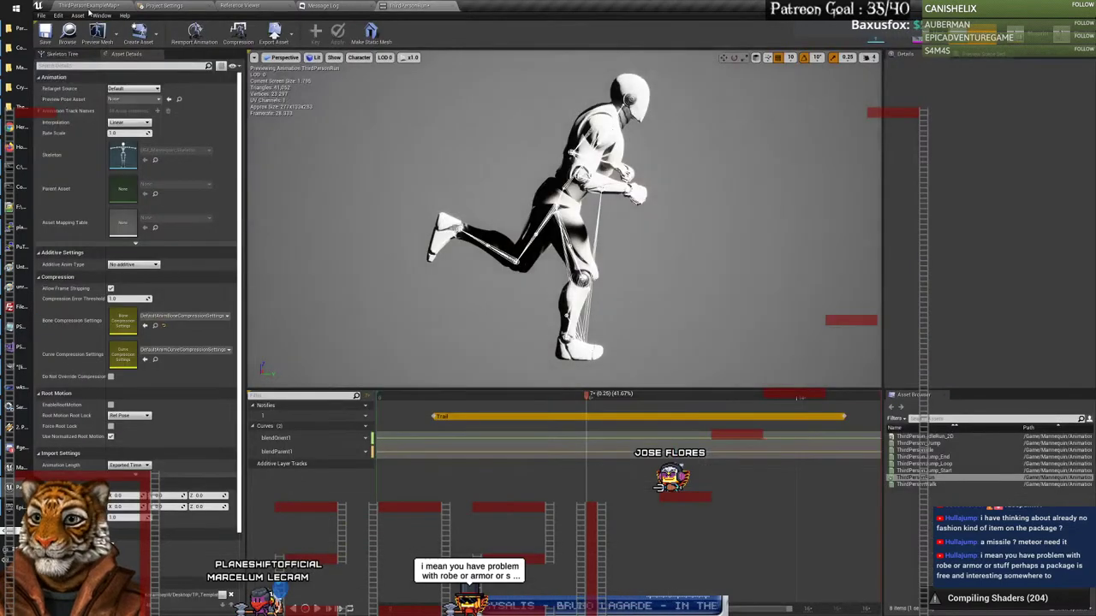
{"action": "left_click", "coordinate": [89, 9]}
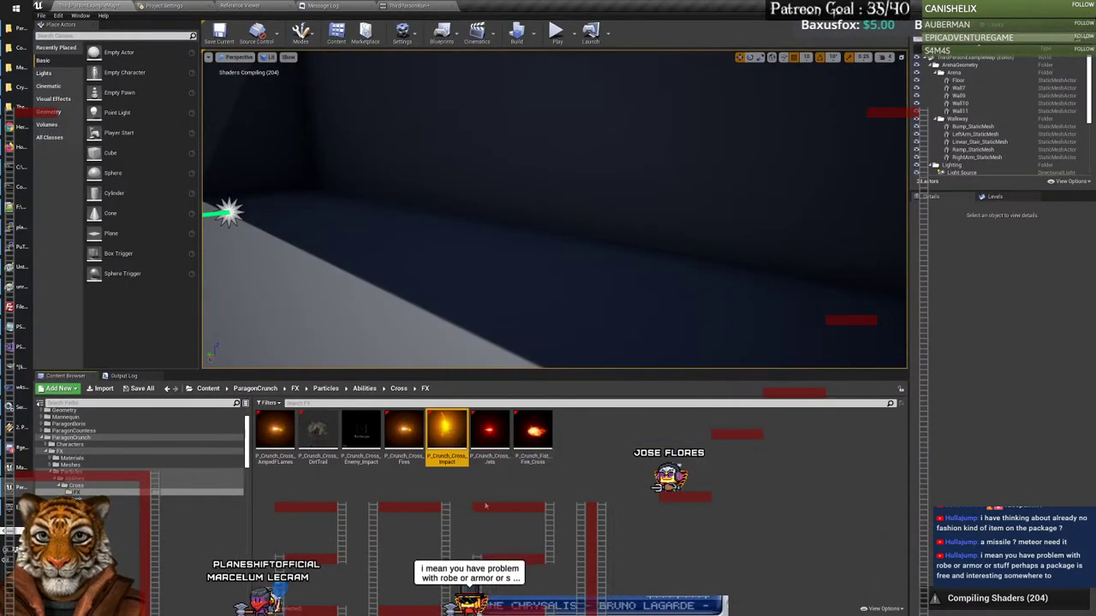
{"action": "double_click", "coordinate": [449, 432]}
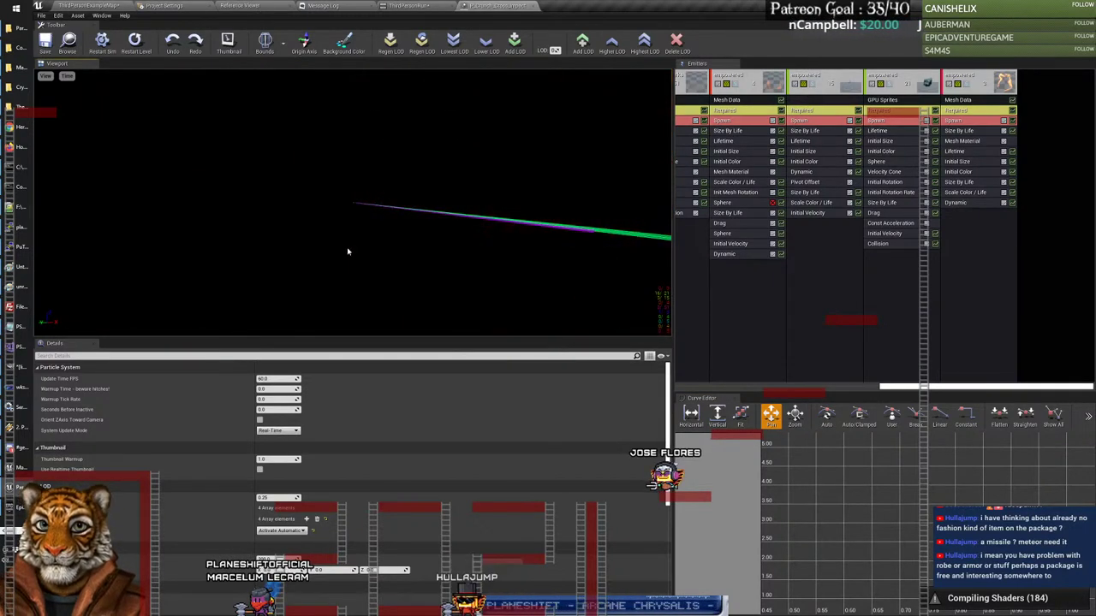
{"action": "left_click", "coordinate": [102, 42]}
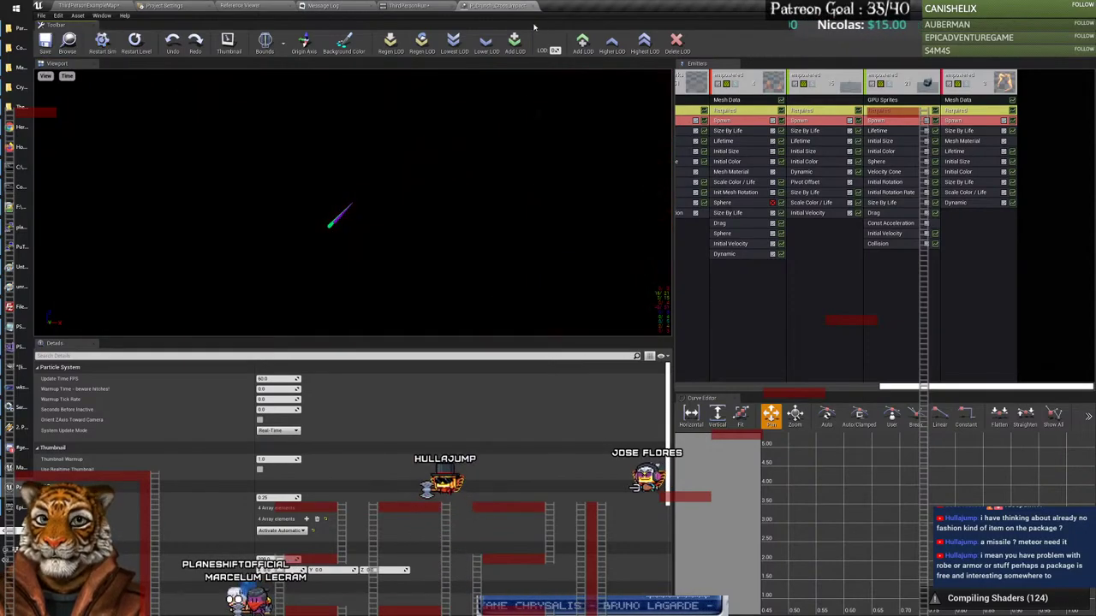
{"action": "left_click", "coordinate": [409, 6]}
{"action": "left_click", "coordinate": [86, 6]}
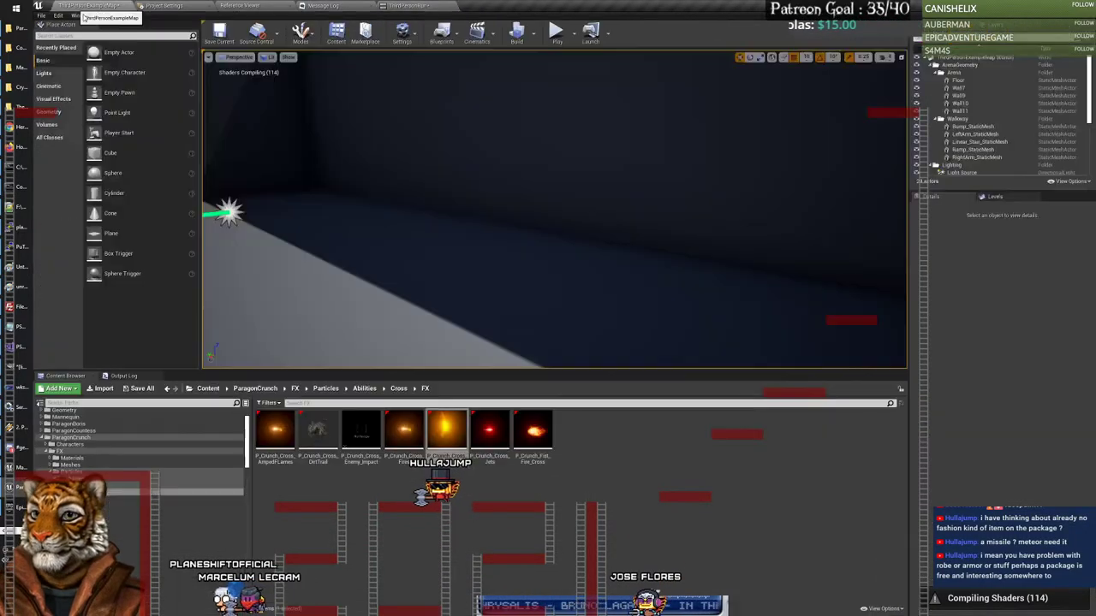
{"action": "double_click", "coordinate": [490, 432]}
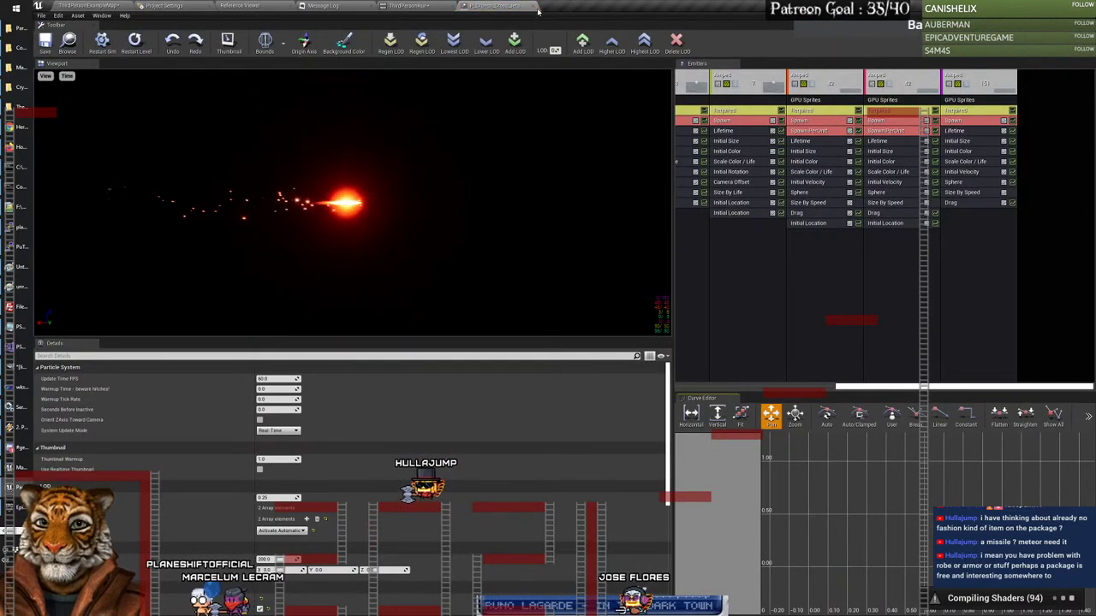
{"action": "left_click", "coordinate": [536, 7]}
{"action": "left_click", "coordinate": [90, 6]}
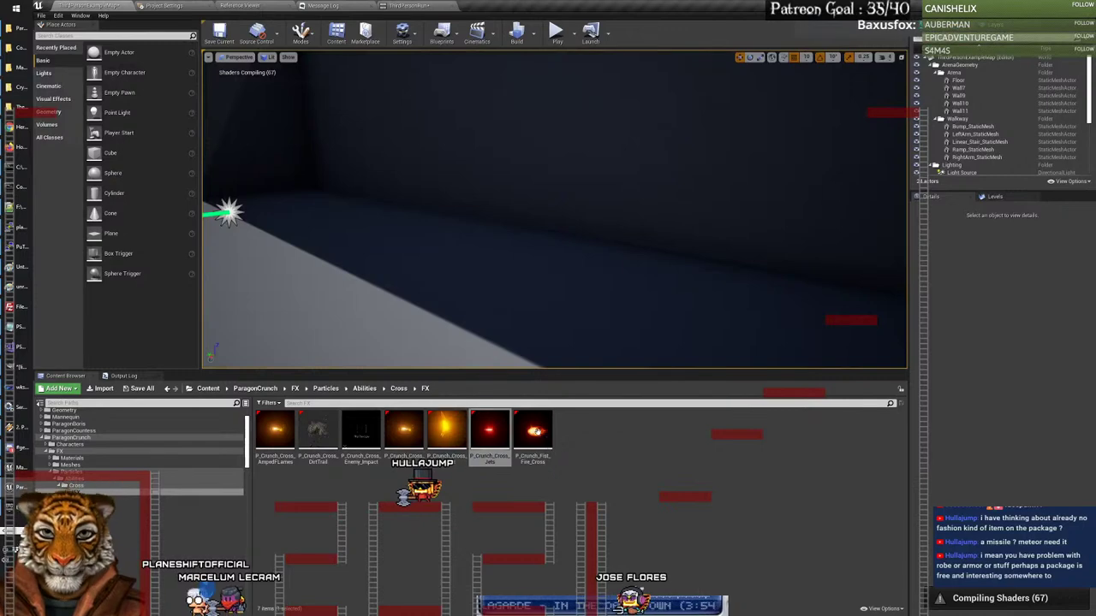
Step: Open P_Crunch_Fist_Fire_Cross, lower its AnimSpeed, and show the Mesh Data emitter's mesh settings
{"action": "left_click", "coordinate": [532, 432]}
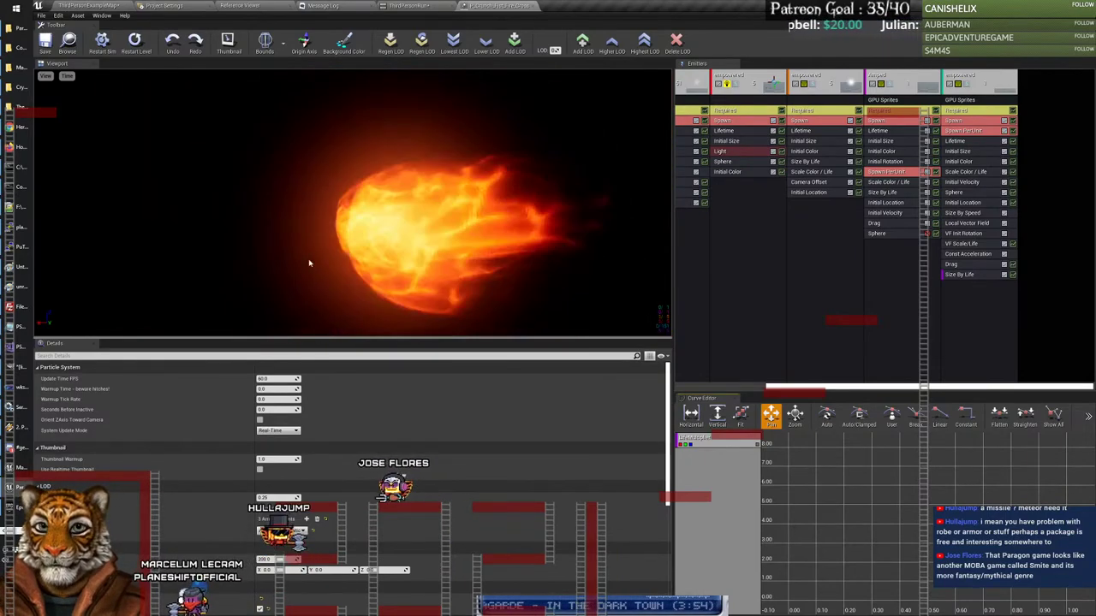
{"action": "left_click", "coordinate": [66, 75]}
{"action": "mouse_move", "coordinate": [81, 117]}
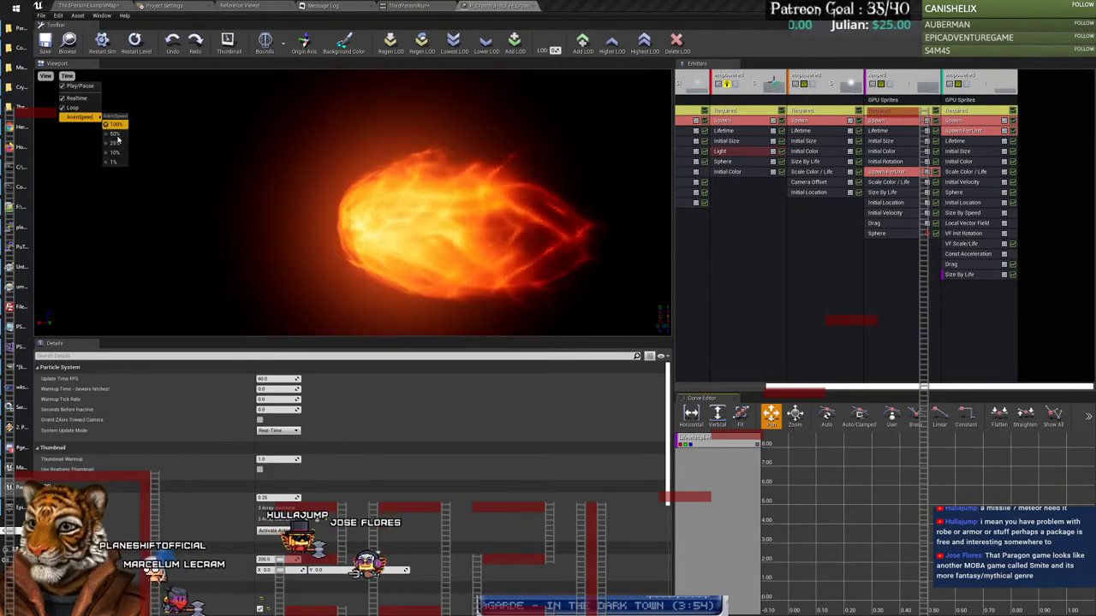
{"action": "left_click", "coordinate": [117, 138]}
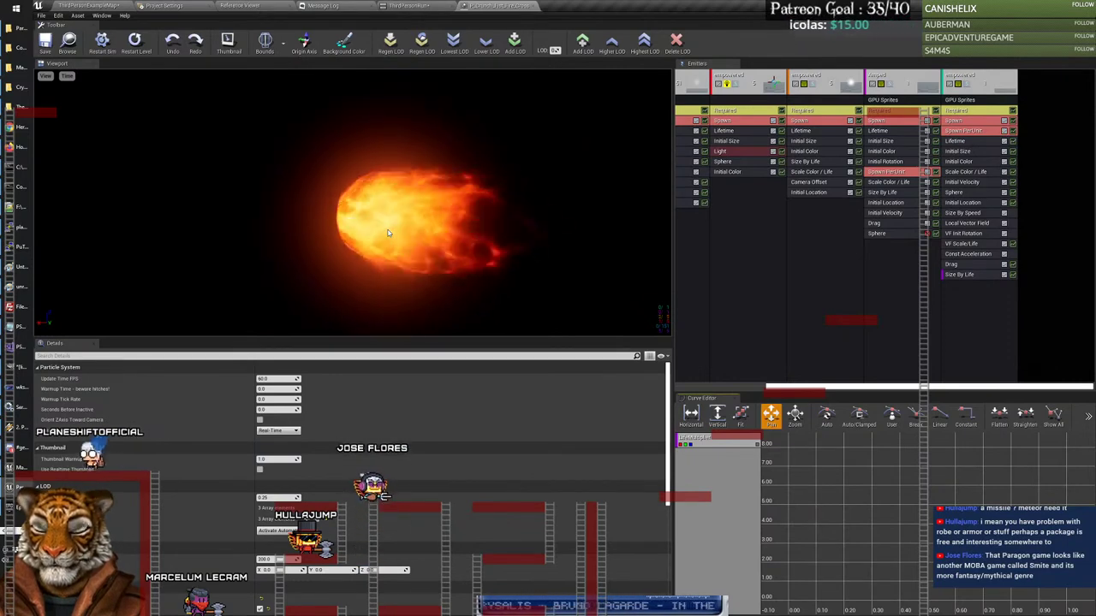
{"action": "scroll", "coordinate": [720, 387], "scroll_direction": "left", "scroll_amount": 1}
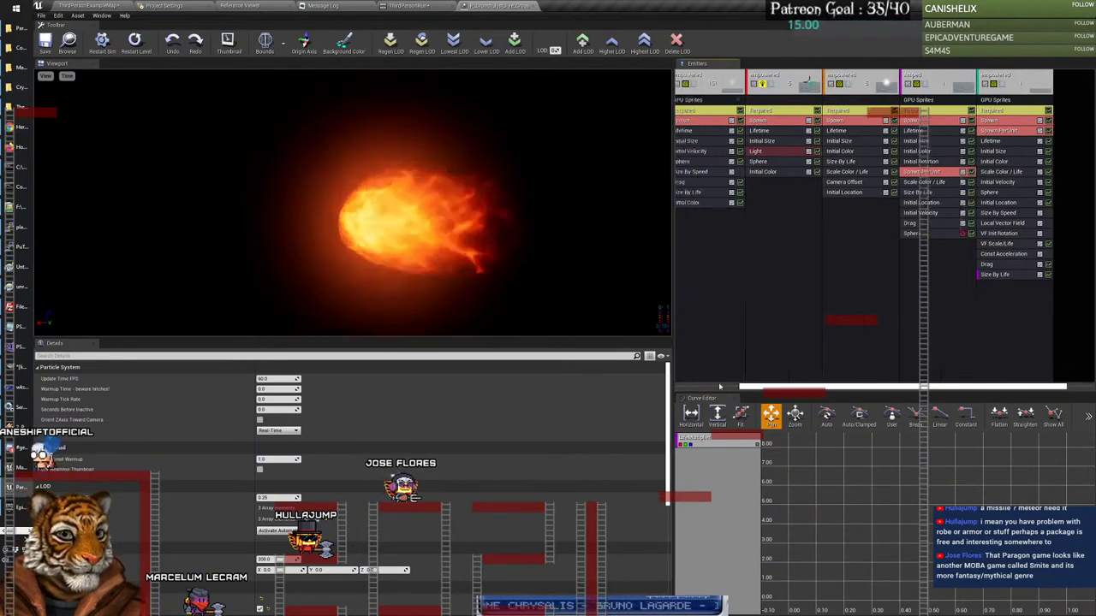
{"action": "scroll", "coordinate": [720, 387], "scroll_direction": "left", "scroll_amount": 1}
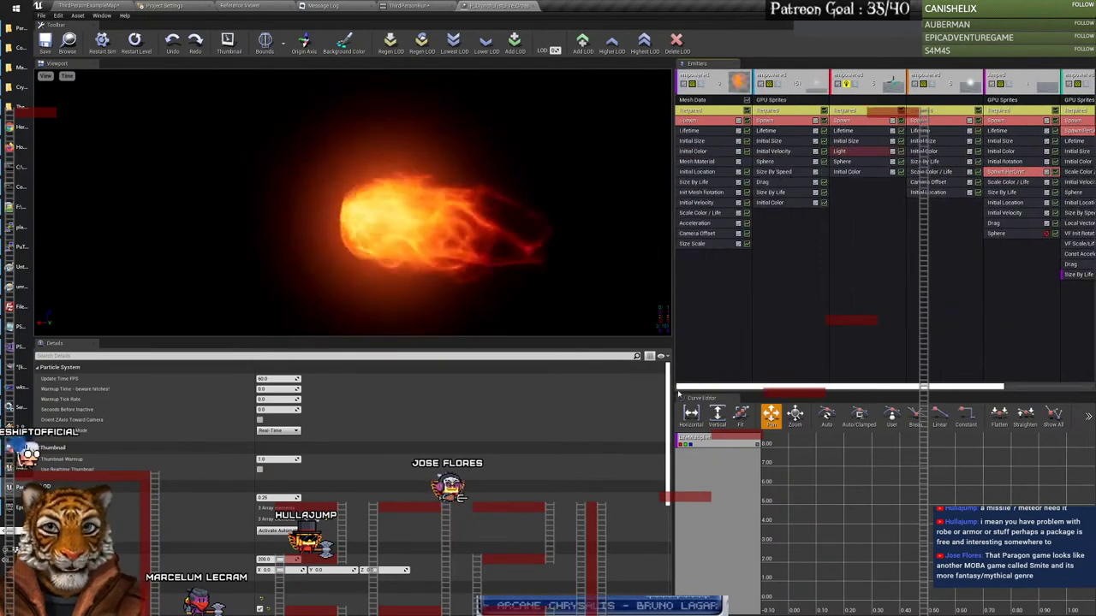
{"action": "left_click", "coordinate": [708, 101]}
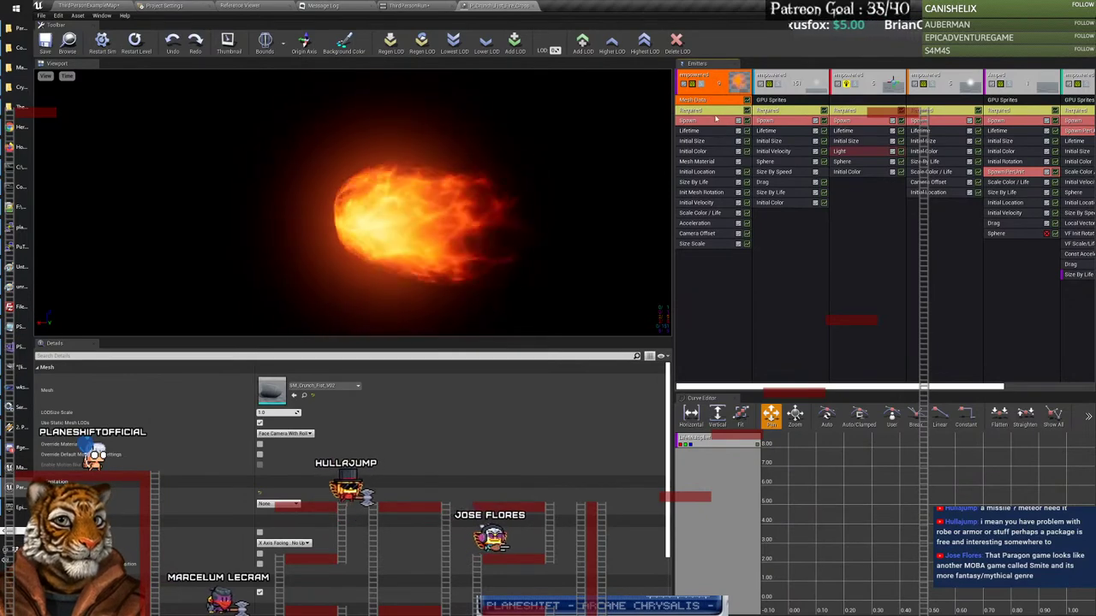
Step: Leave Cascade and create a new folder inside the _Selected folder
{"action": "left_click", "coordinate": [512, 6]}
{"action": "left_click", "coordinate": [90, 6]}
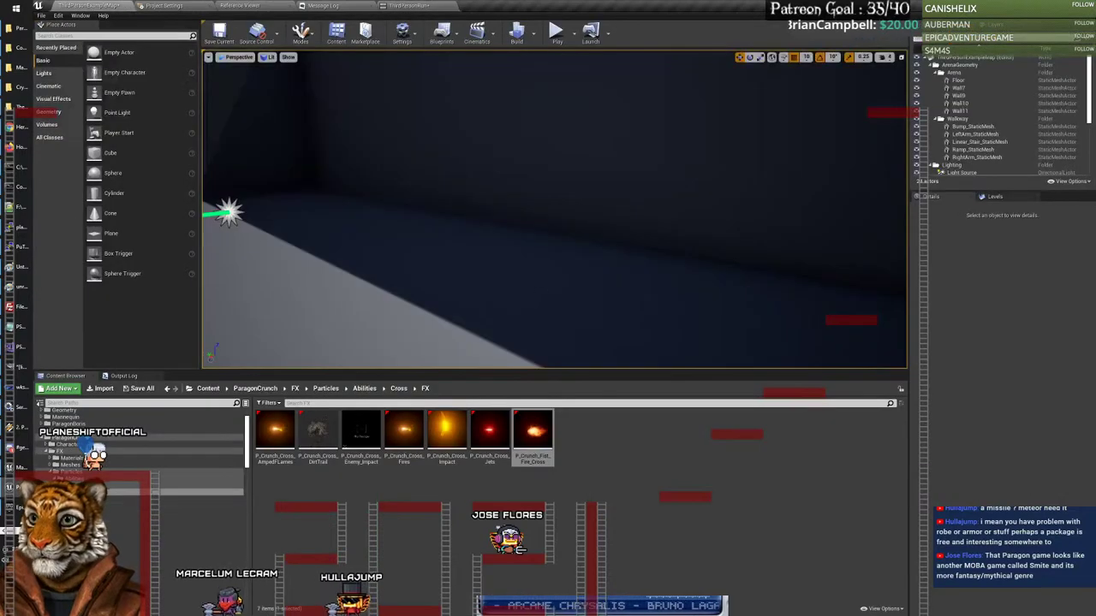
{"action": "right_click", "coordinate": [532, 432]}
{"action": "left_click", "coordinate": [200, 441]}
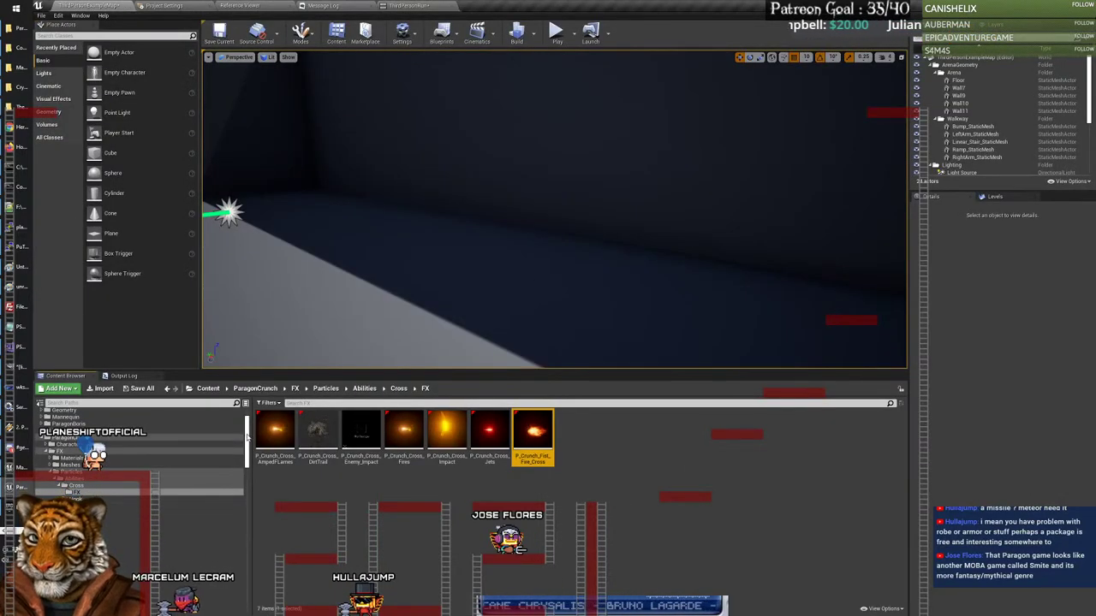
{"action": "left_click_drag", "start_coordinate": [247, 437], "coordinate": [246, 420]}
{"action": "left_click", "coordinate": [97, 420]}
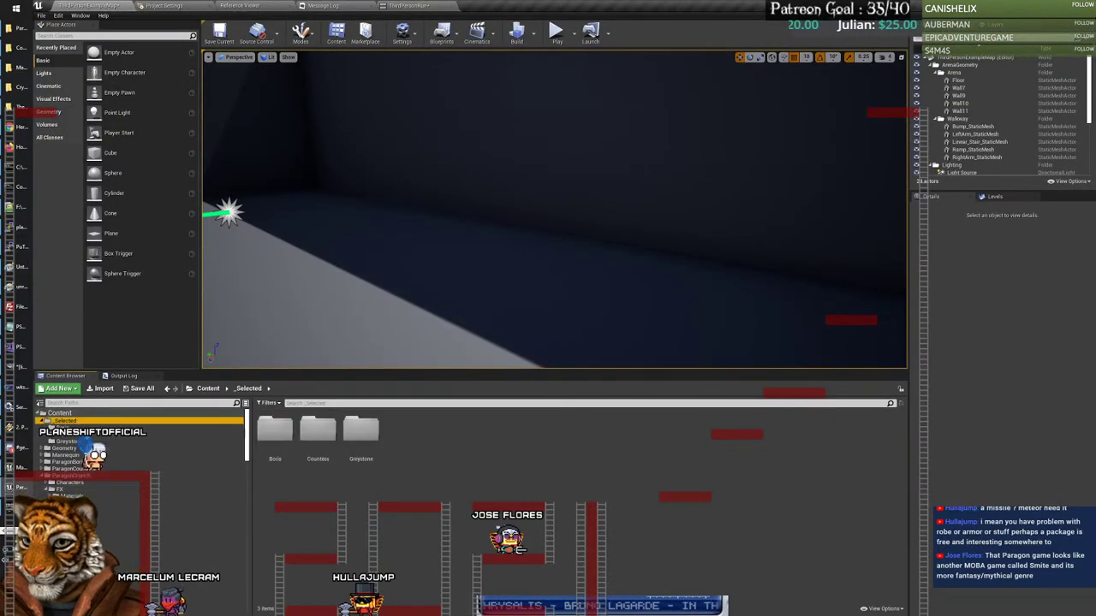
{"action": "right_click", "coordinate": [441, 502]}
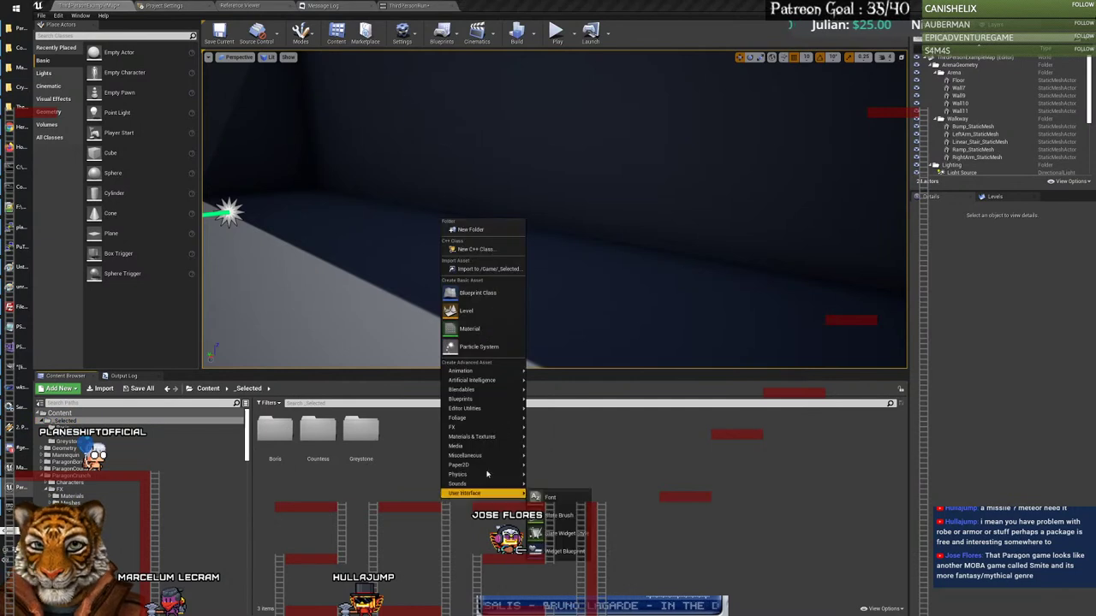
{"action": "left_click", "coordinate": [484, 237]}
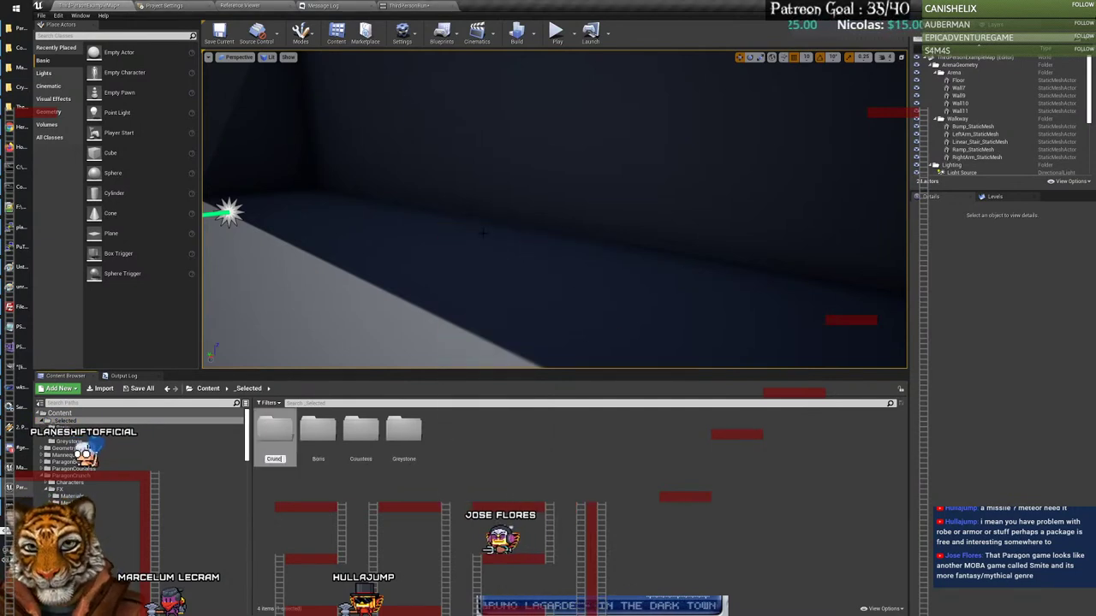
Step: Copy P_Crunch_Fist_Fire_Cross from the Cross FX folder into the Crunch folder, then go to Hook FX
{"action": "double_click", "coordinate": [360, 432]}
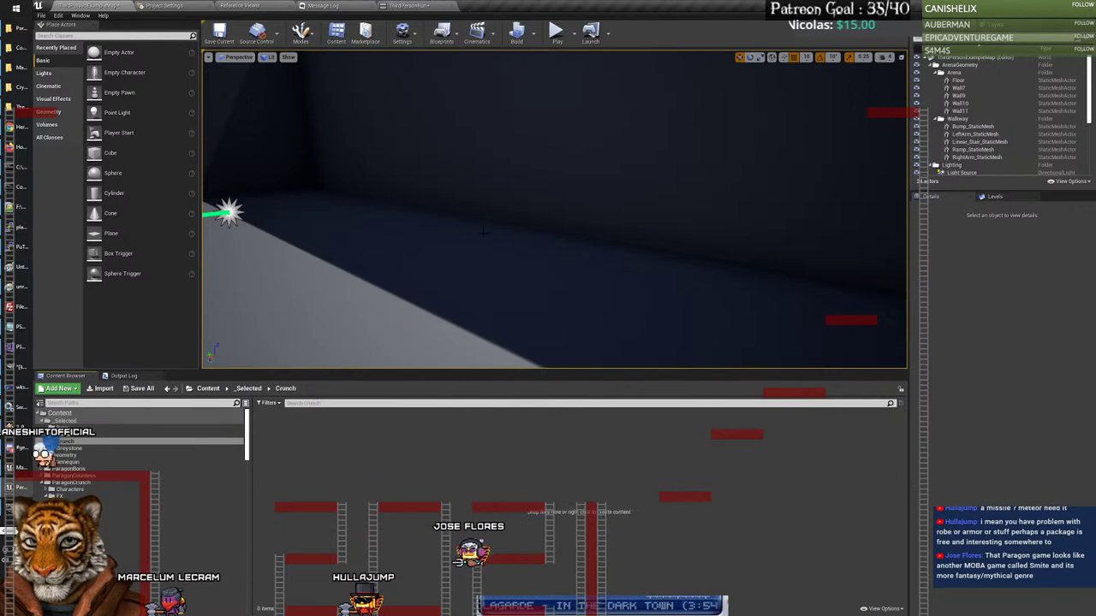
{"action": "left_click", "coordinate": [91, 484]}
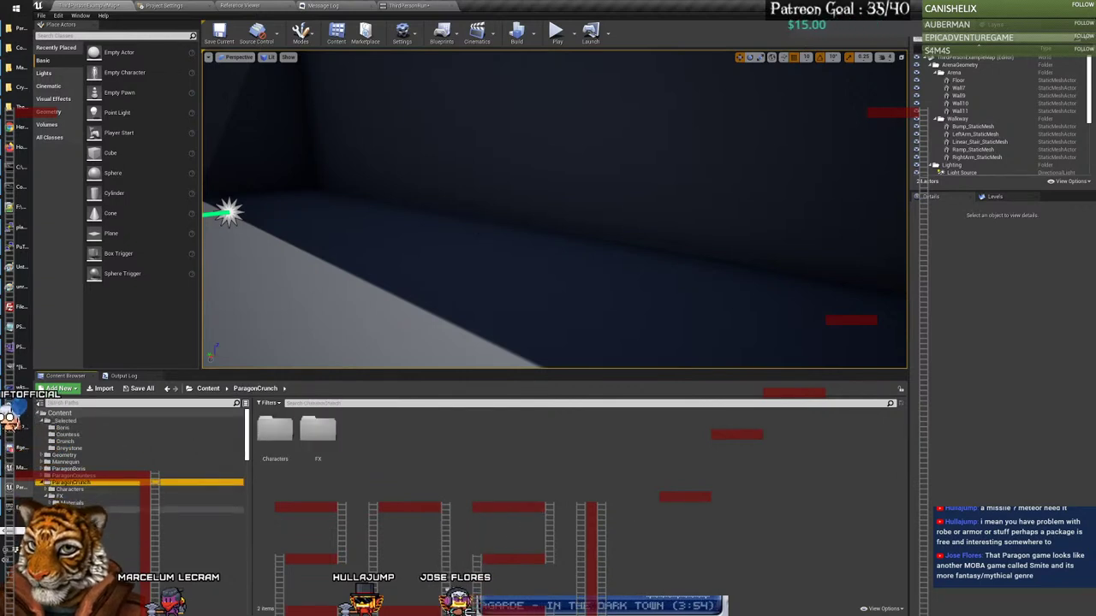
{"action": "double_click", "coordinate": [318, 428]}
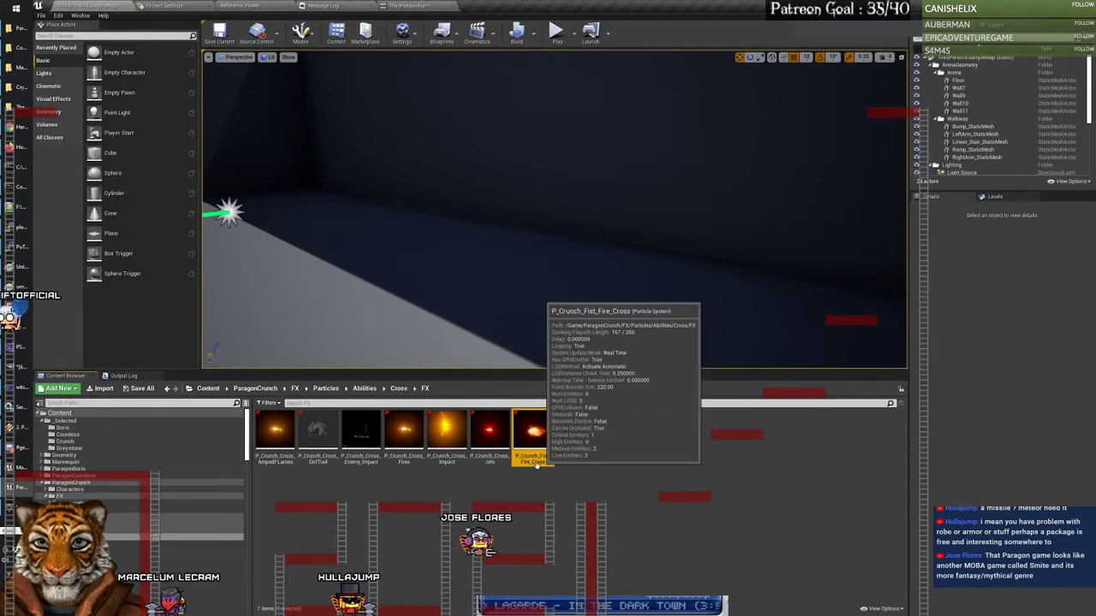
{"action": "left_click_drag", "start_coordinate": [530, 437], "coordinate": [67, 442]}
{"action": "left_click", "coordinate": [86, 464]}
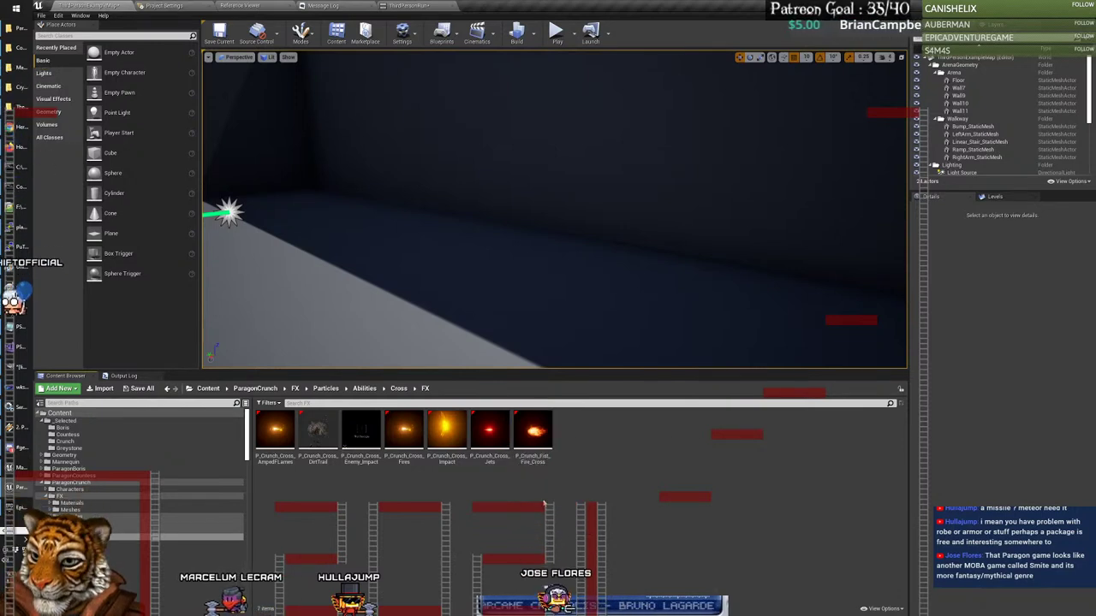
{"action": "left_click_drag", "start_coordinate": [246, 436], "coordinate": [251, 449]}
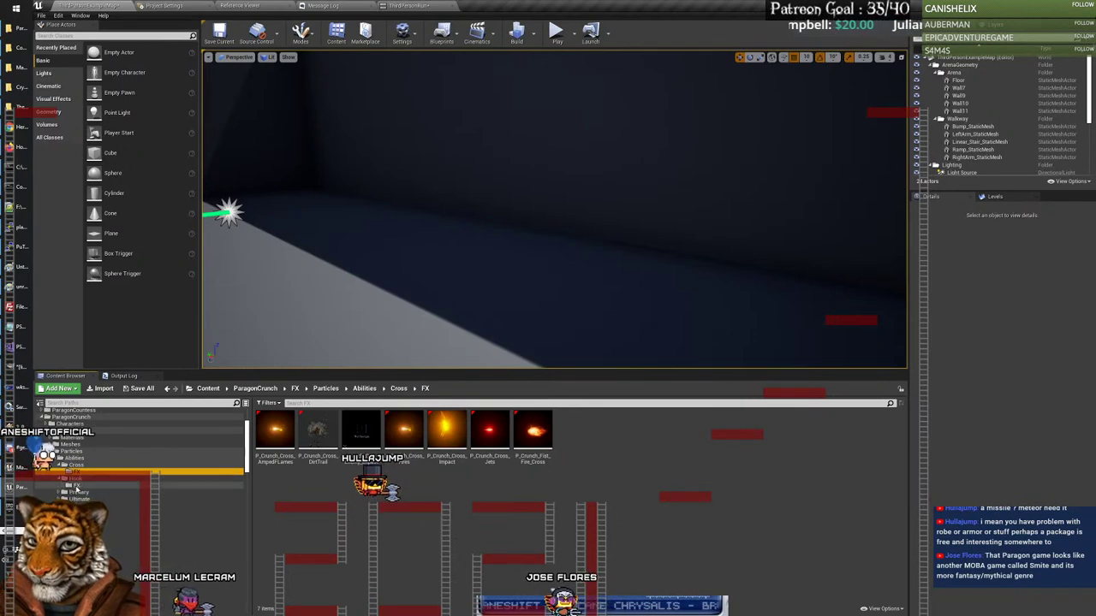
{"action": "left_click", "coordinate": [79, 484]}
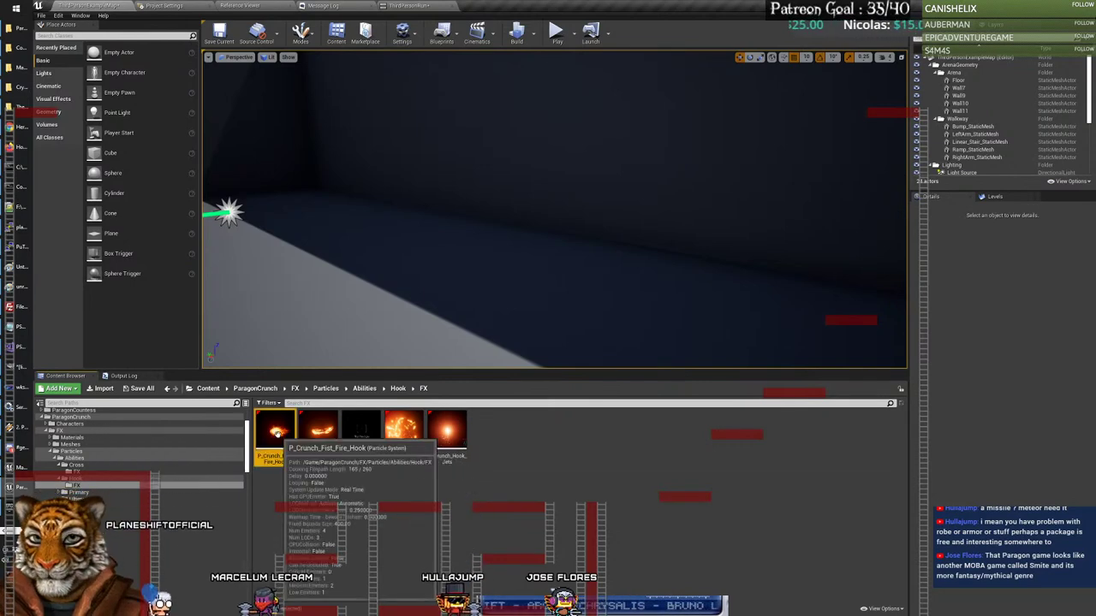
Step: Preview P_Crunch_Fist_Fire_Hook and P_Crunch_Hook_3D_Trail in Cascade
{"action": "double_click", "coordinate": [274, 431]}
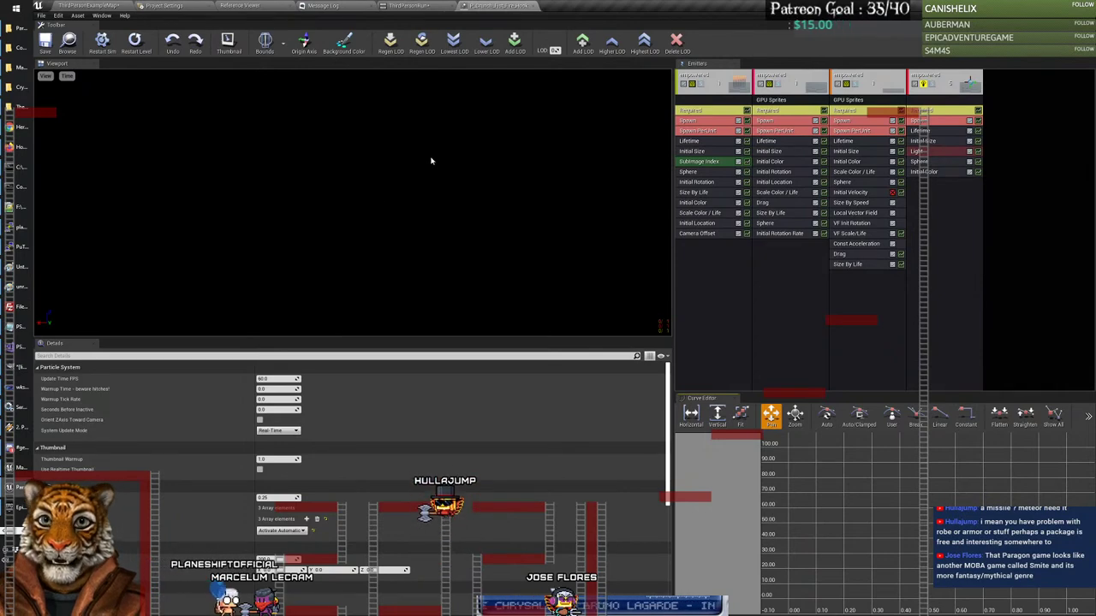
{"action": "left_click", "coordinate": [532, 7]}
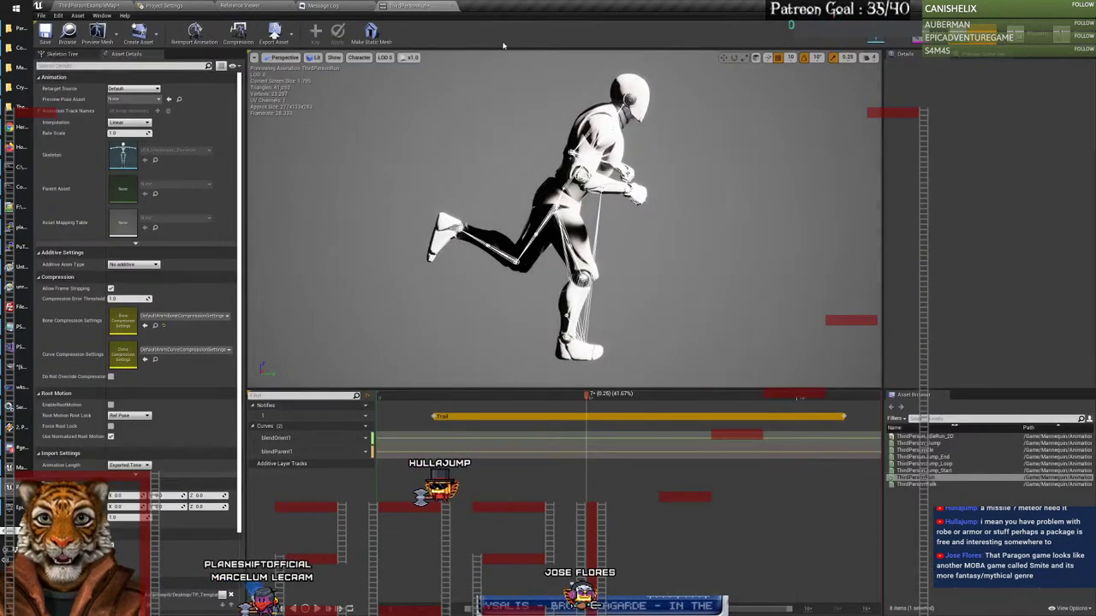
{"action": "left_click", "coordinate": [90, 6]}
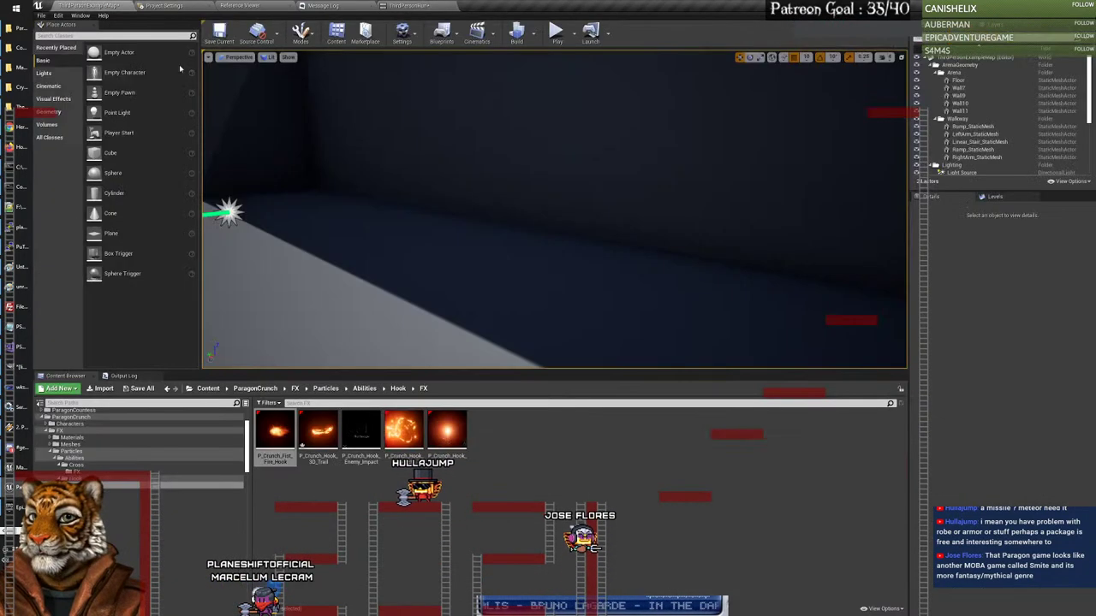
{"action": "double_click", "coordinate": [321, 432]}
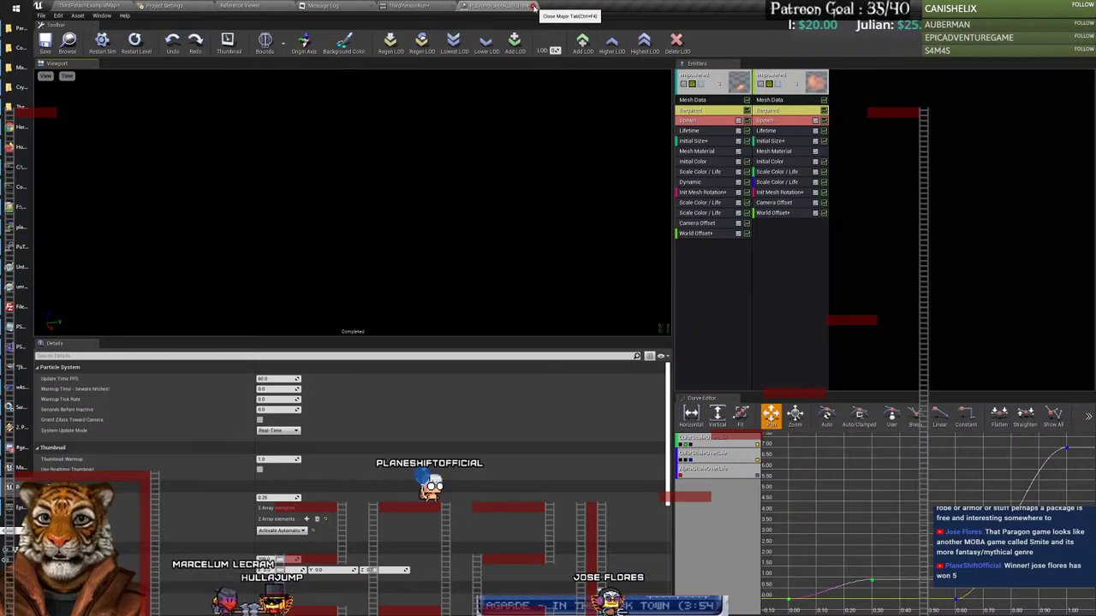
{"action": "left_click", "coordinate": [533, 7]}
{"action": "left_click", "coordinate": [112, 4]}
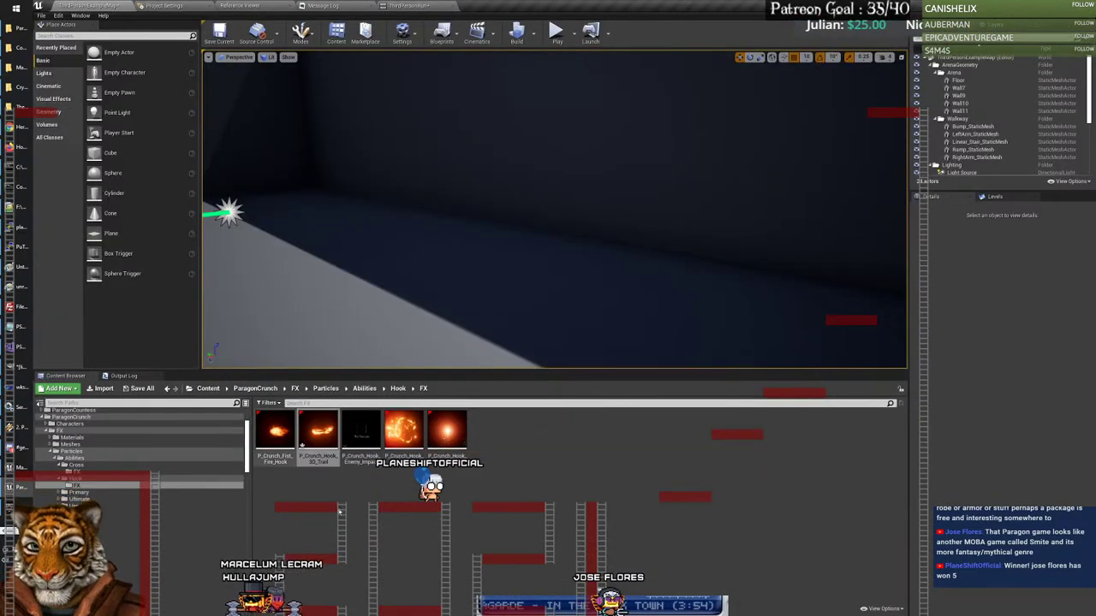
Step: Reload P_Crunch_Hook_3D_Trail from disk and copy it into another folder
{"action": "right_click", "coordinate": [319, 447]}
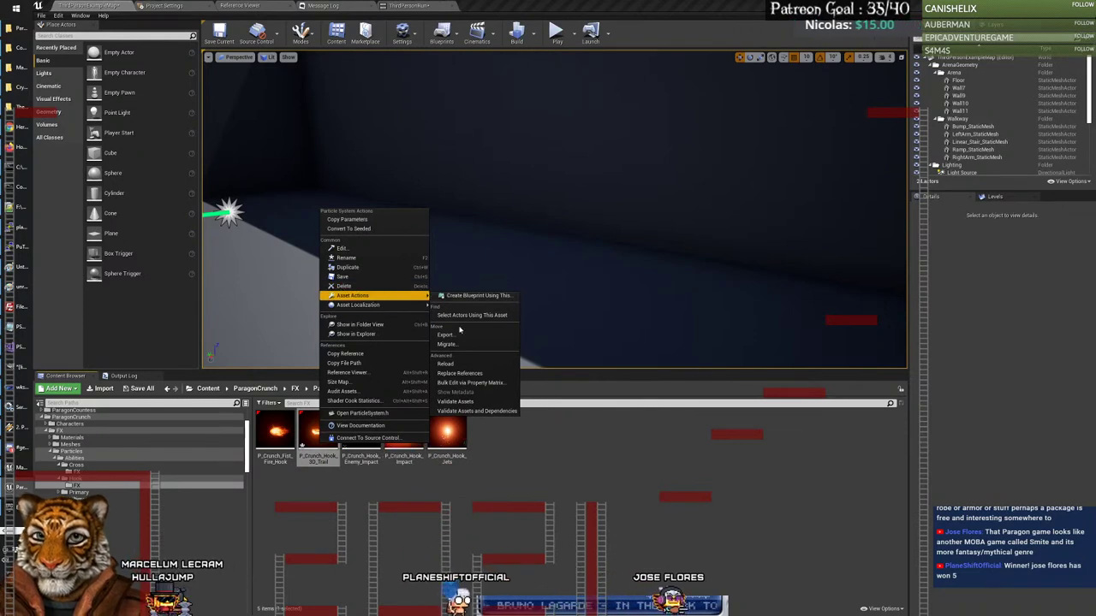
{"action": "left_click", "coordinate": [459, 364]}
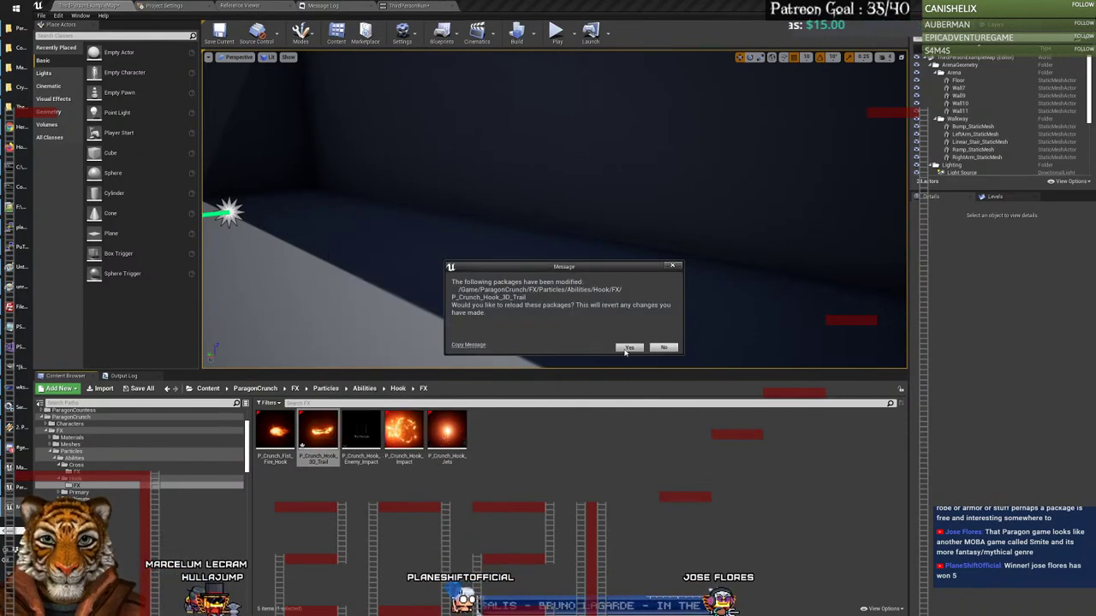
{"action": "left_click", "coordinate": [628, 348]}
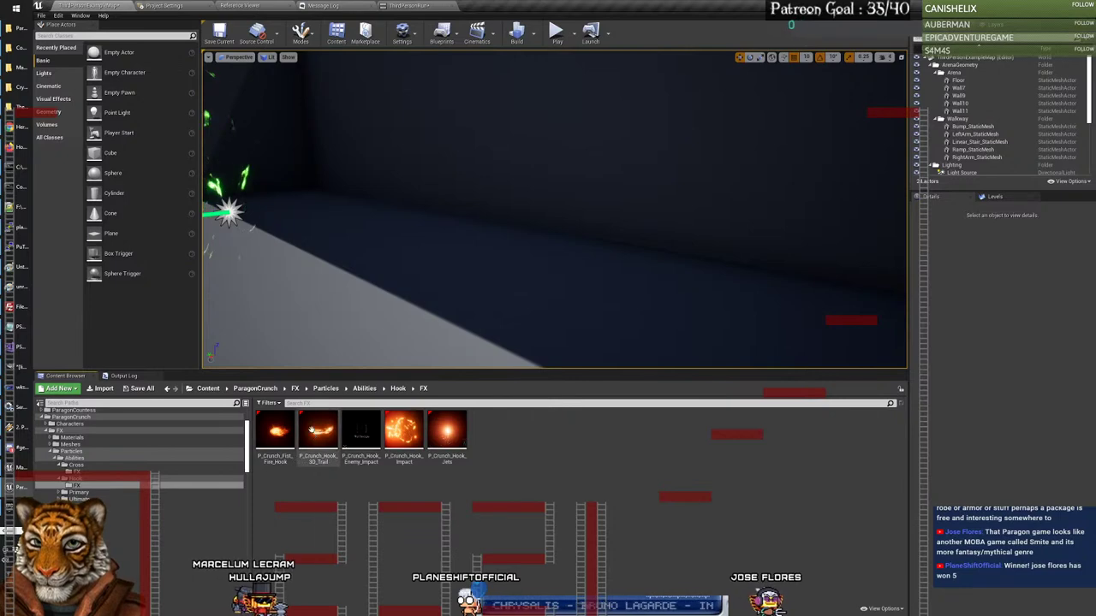
{"action": "left_click", "coordinate": [312, 429]}
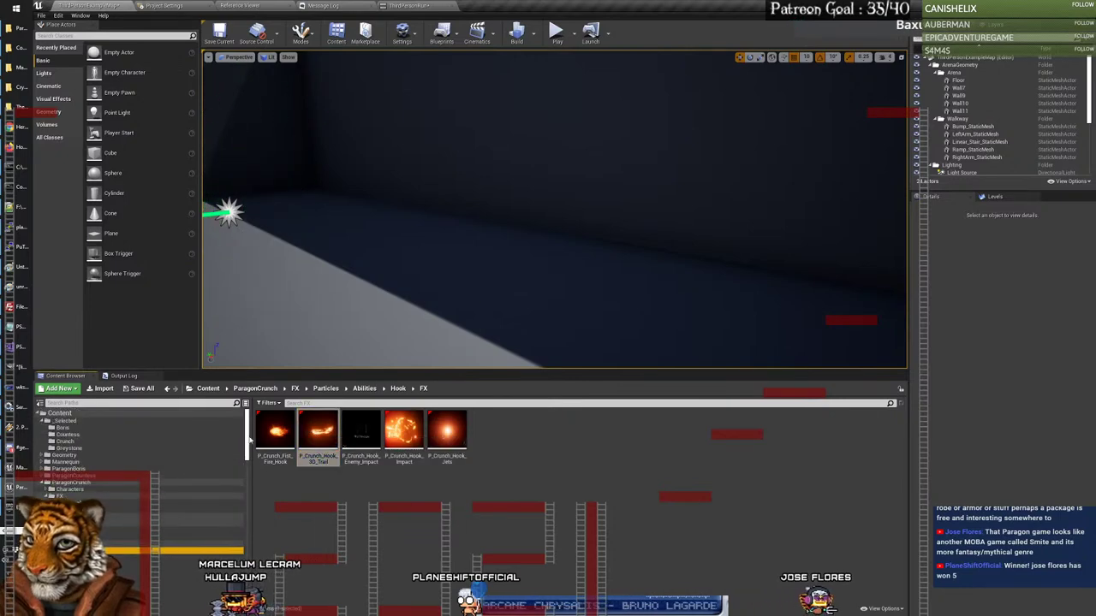
{"action": "left_click_drag", "start_coordinate": [318, 434], "coordinate": [85, 447]}
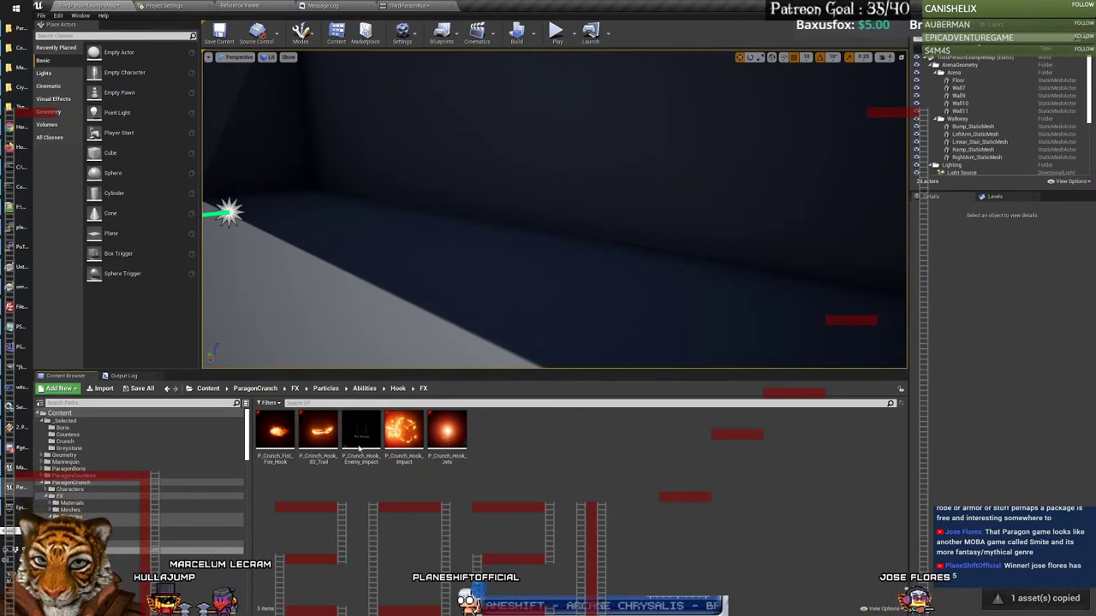
Step: Preview P_Crunch_Hook_Enemy_Impact, the next hook effect and P_Crunch_Hook_Jets, then go to Primary FX
{"action": "double_click", "coordinate": [358, 447]}
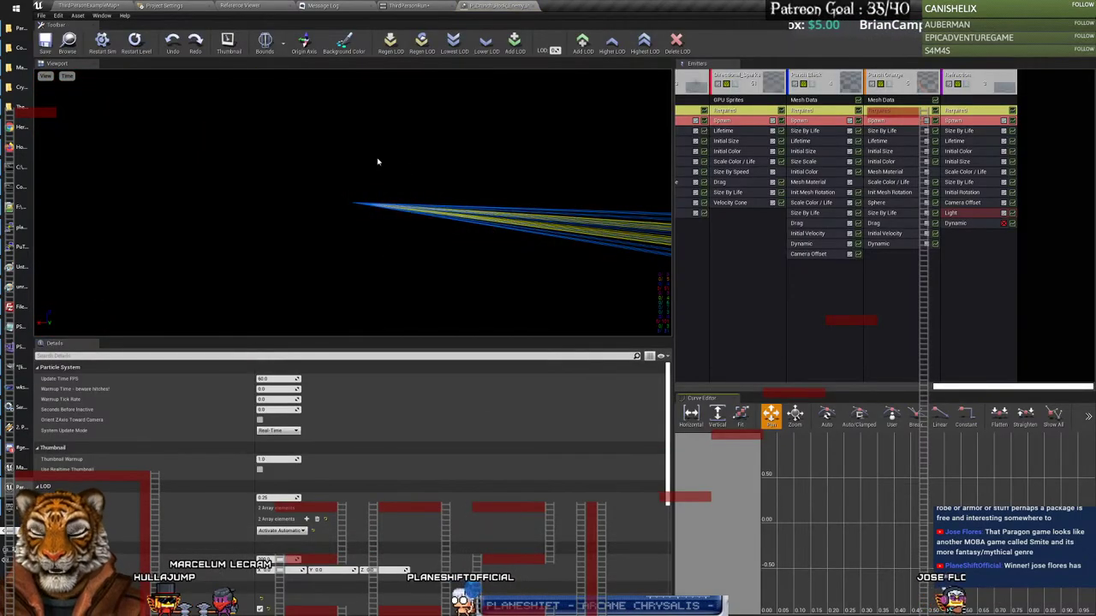
{"action": "left_click", "coordinate": [532, 6]}
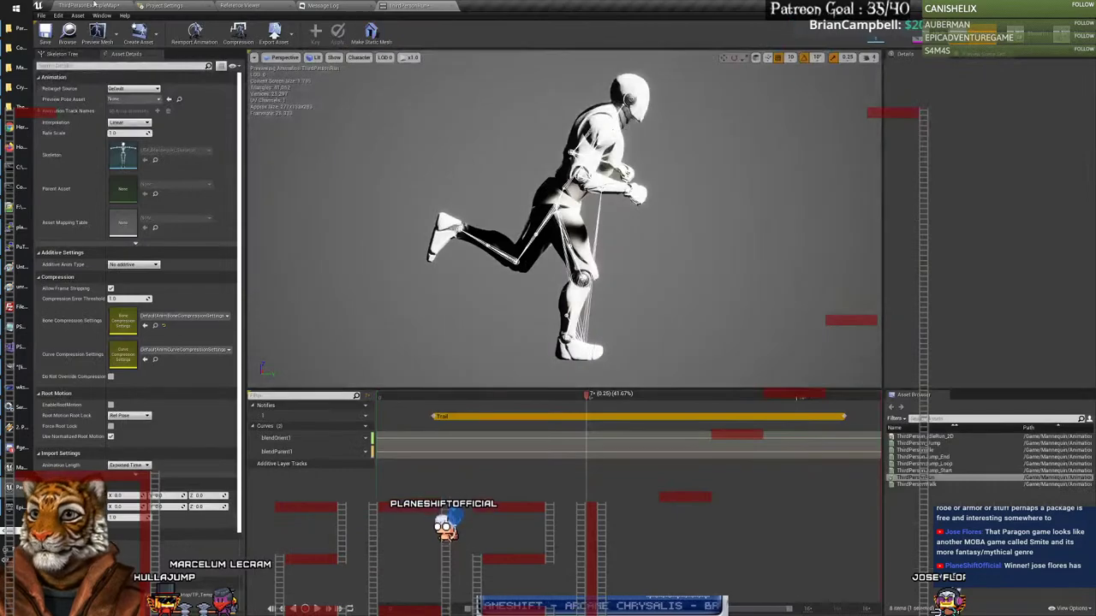
{"action": "double_click", "coordinate": [403, 430]}
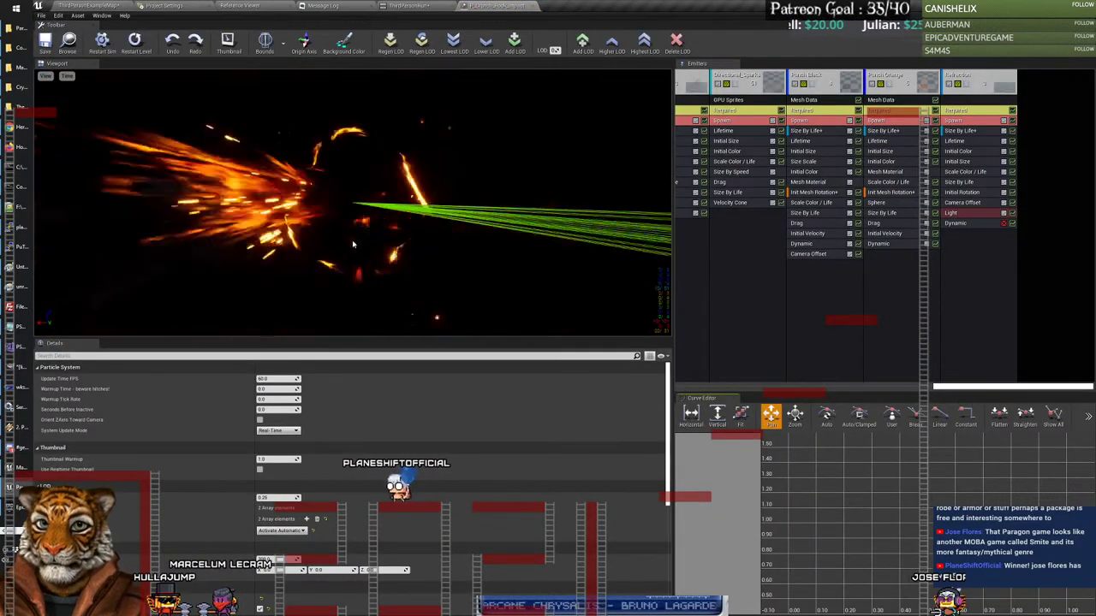
{"action": "left_click", "coordinate": [532, 6]}
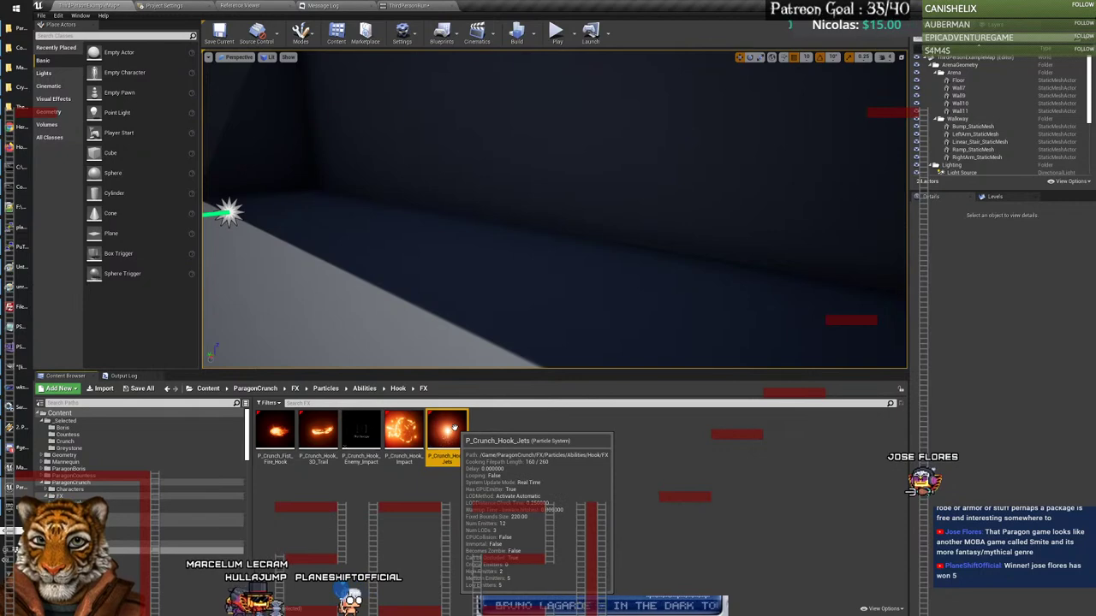
{"action": "double_click", "coordinate": [403, 430]}
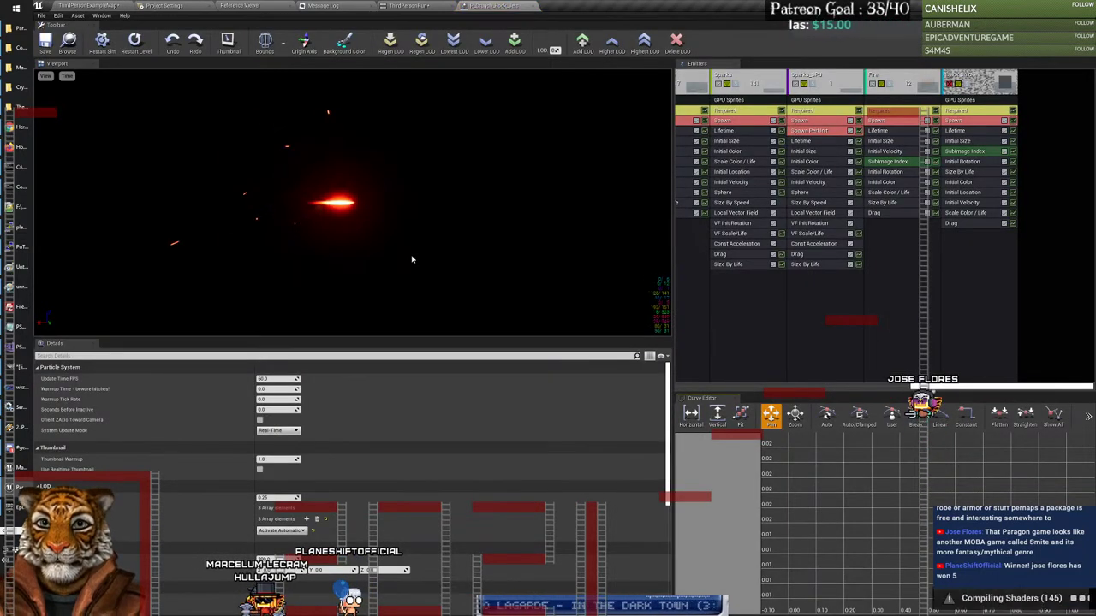
{"action": "left_click", "coordinate": [532, 6]}
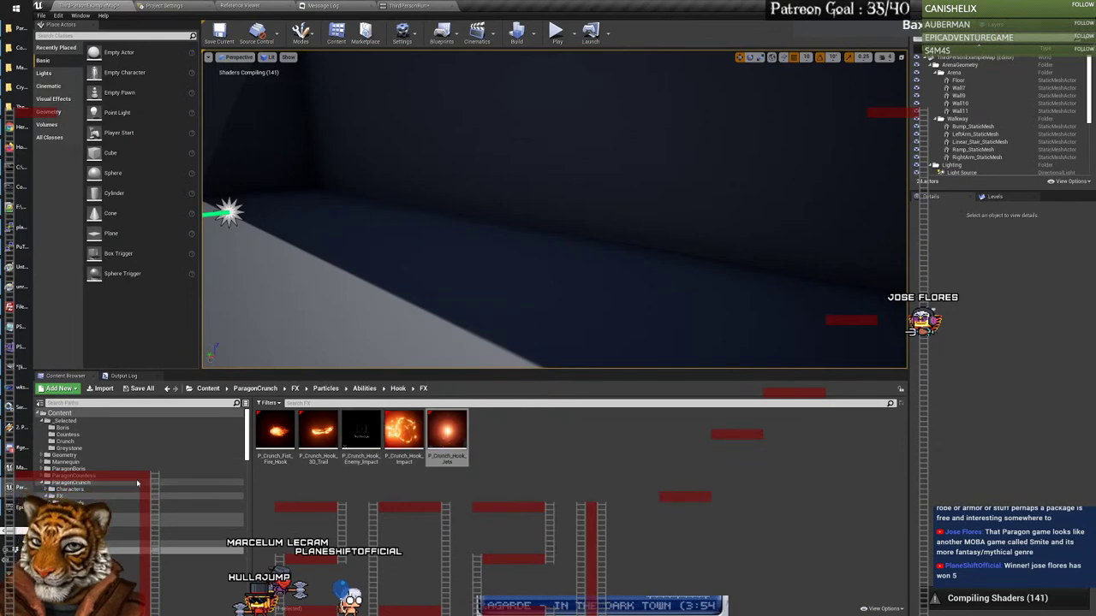
{"action": "scroll", "coordinate": [128, 490], "scroll_direction": "down", "scroll_amount": 2}
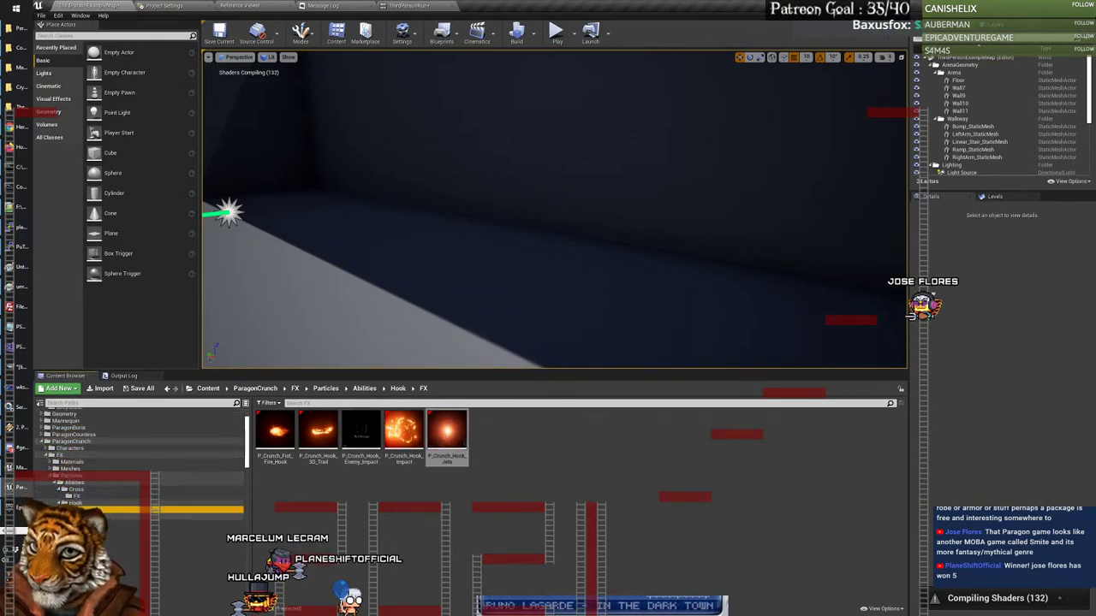
{"action": "left_click", "coordinate": [171, 523]}
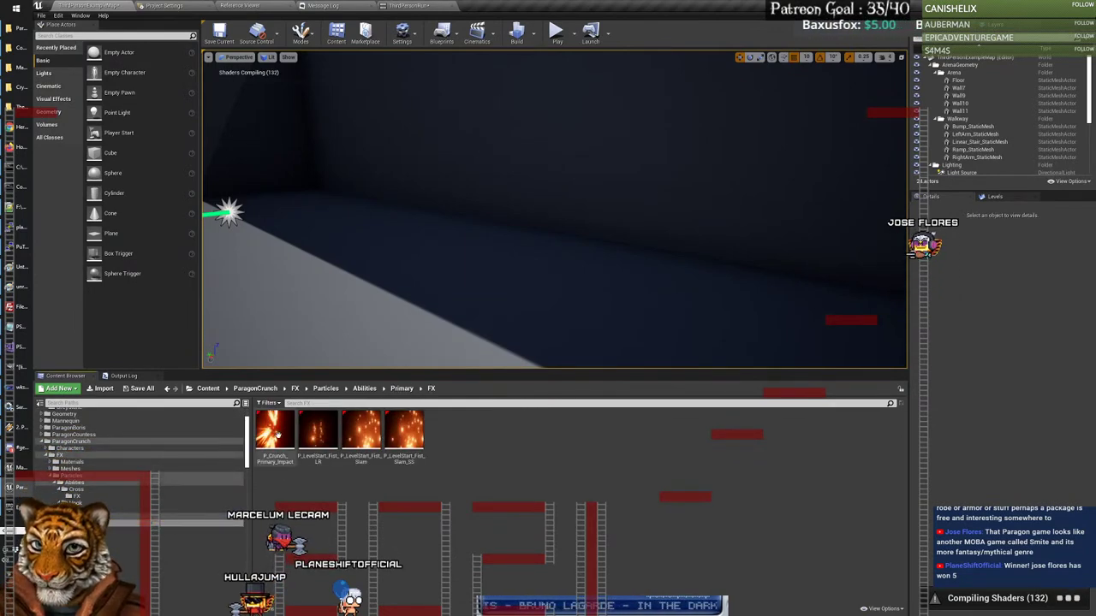
Step: Preview P_Crunch_Primary_Impact at a slowed AnimSpeed, replaying it three times
{"action": "double_click", "coordinate": [275, 430]}
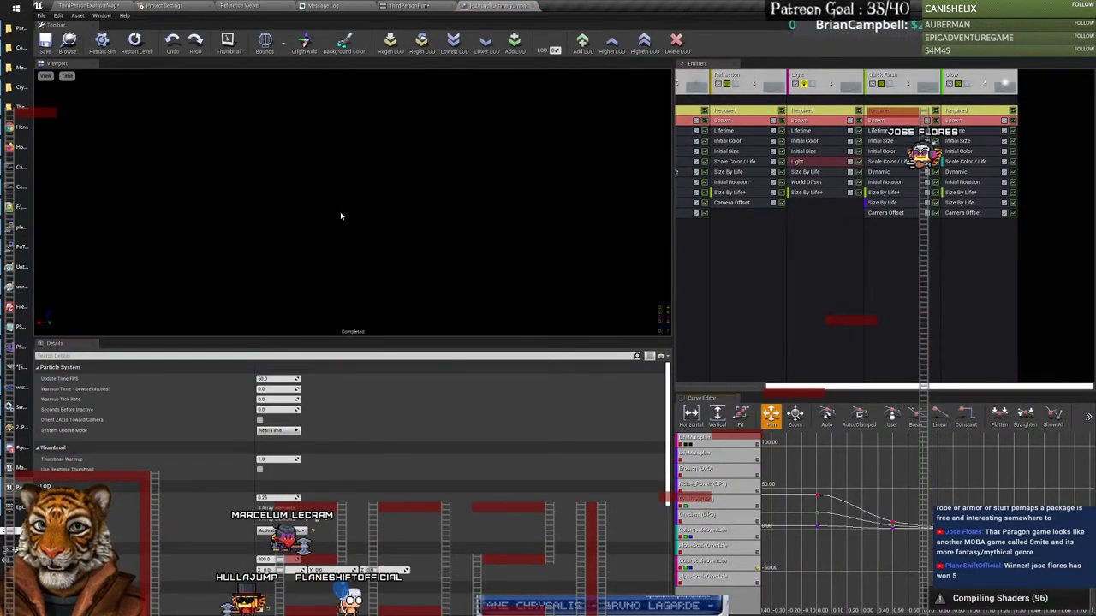
{"action": "left_click", "coordinate": [67, 76]}
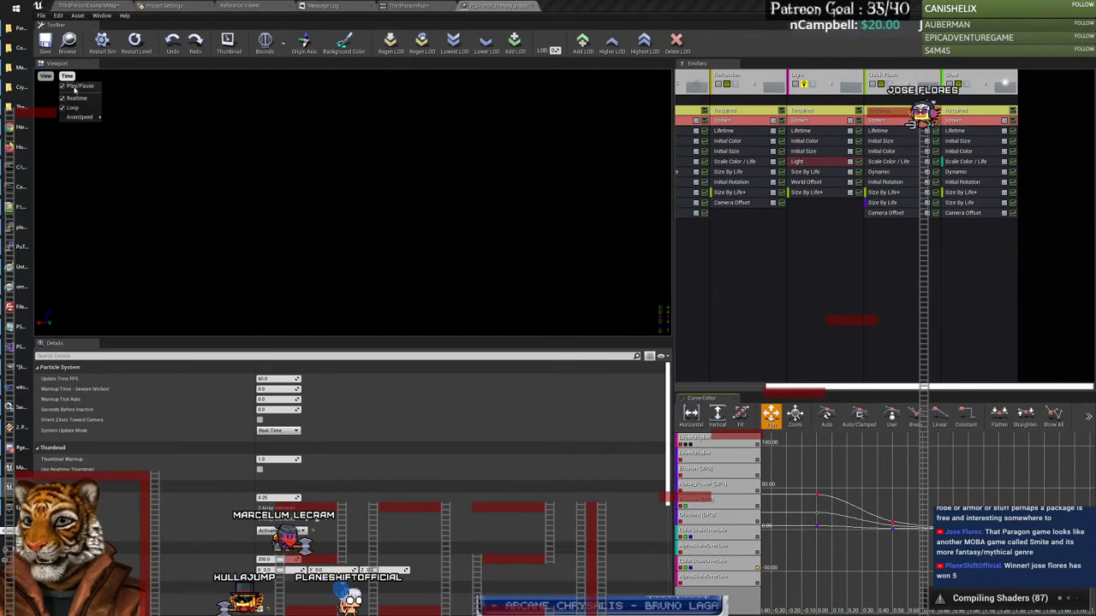
{"action": "left_click", "coordinate": [118, 145]}
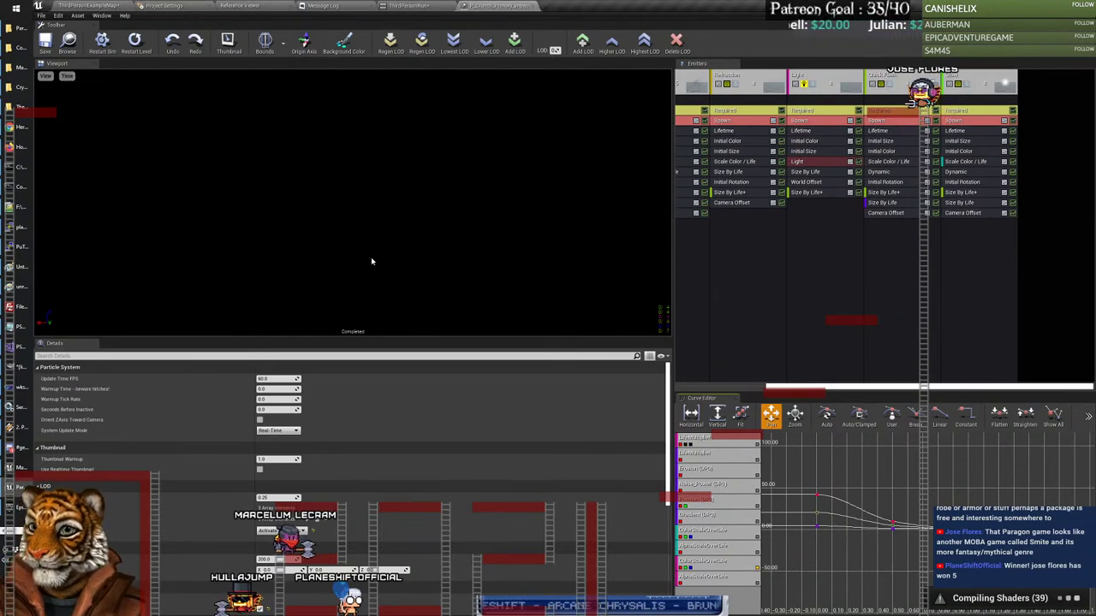
{"action": "left_click", "coordinate": [102, 40]}
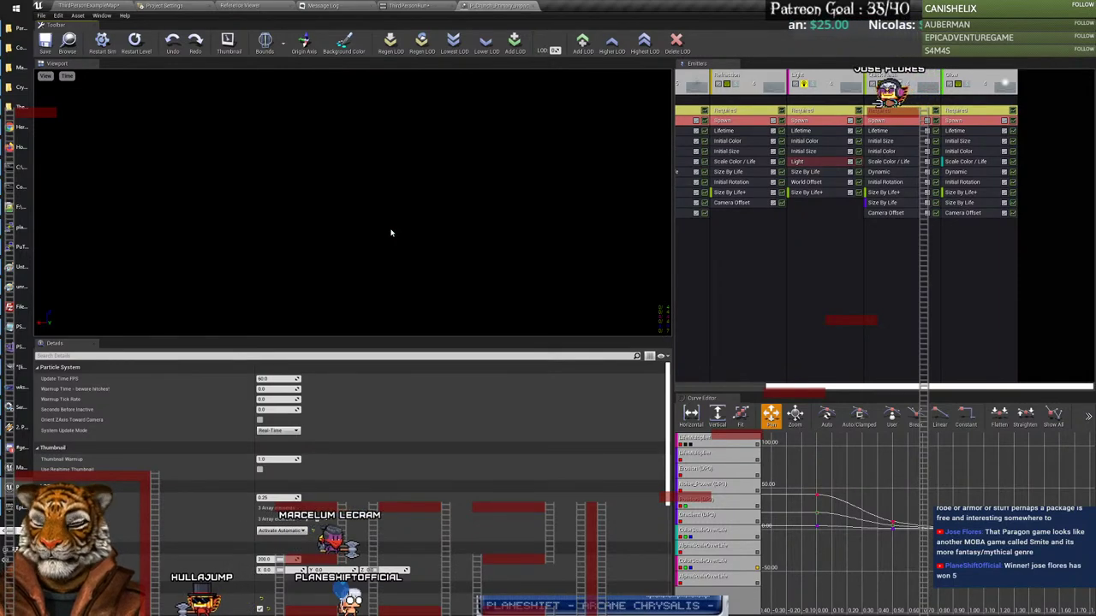
{"action": "left_click", "coordinate": [103, 43]}
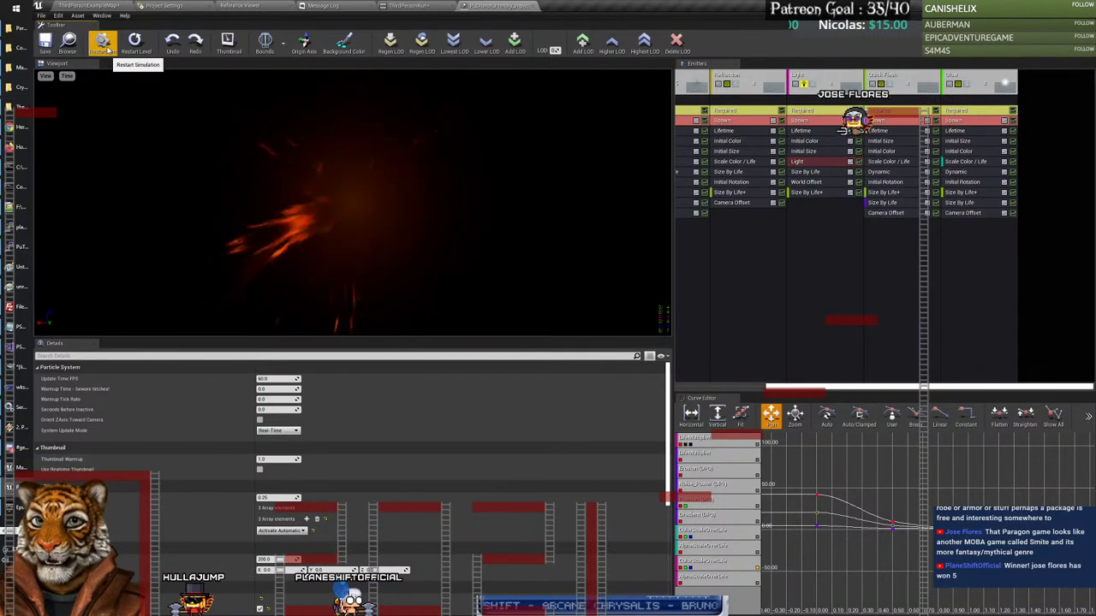
{"action": "left_click", "coordinate": [104, 45]}
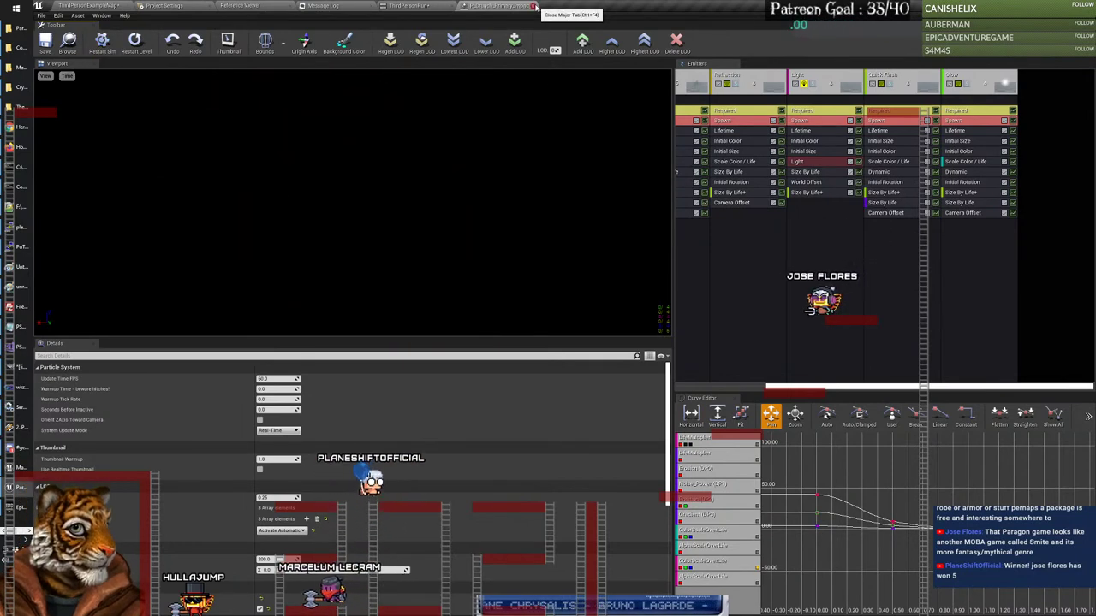
{"action": "left_click", "coordinate": [533, 7]}
{"action": "left_click", "coordinate": [90, 7]}
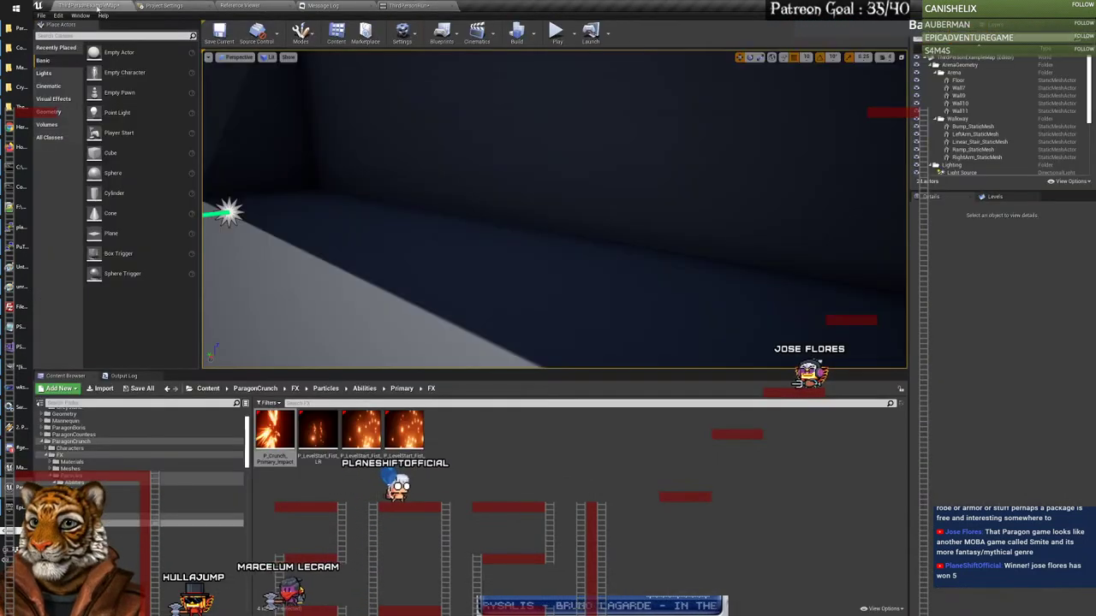
Step: Preview P_LevelStart_Fist_LR, P_LevelStart_Fist_Slam and P_LevelStart_Fist_Slam_SS in turn
{"action": "double_click", "coordinate": [312, 428]}
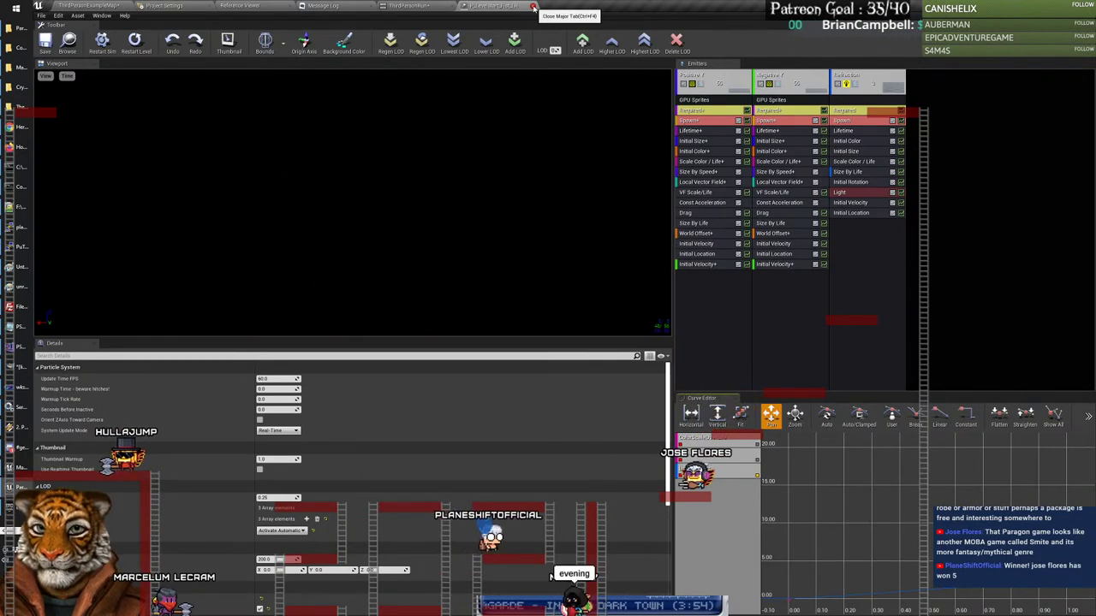
{"action": "left_click", "coordinate": [532, 6]}
{"action": "left_click", "coordinate": [106, 6]}
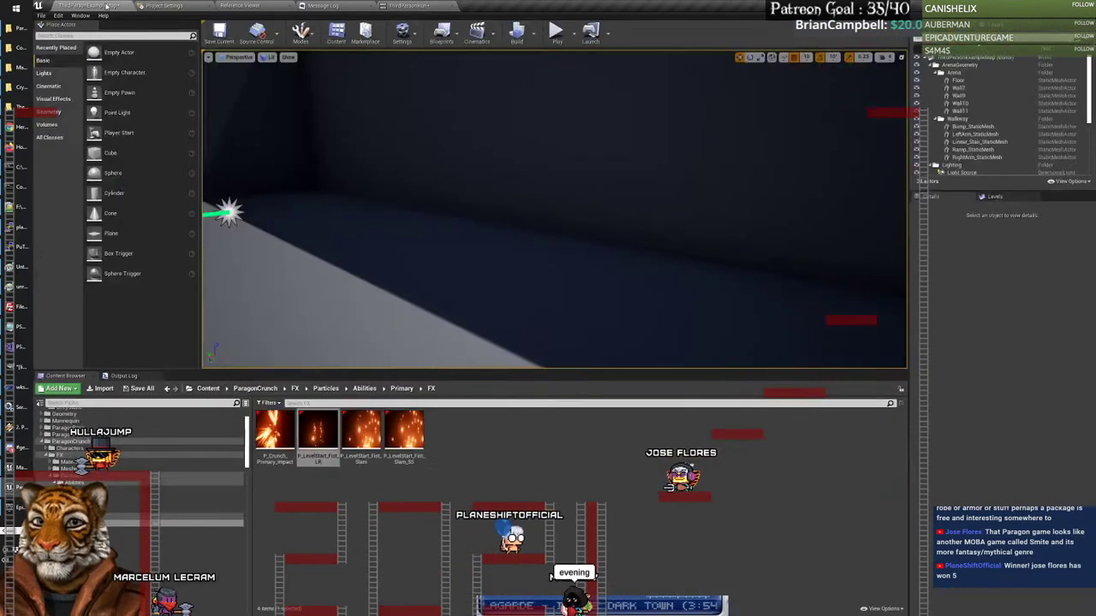
{"action": "double_click", "coordinate": [354, 431]}
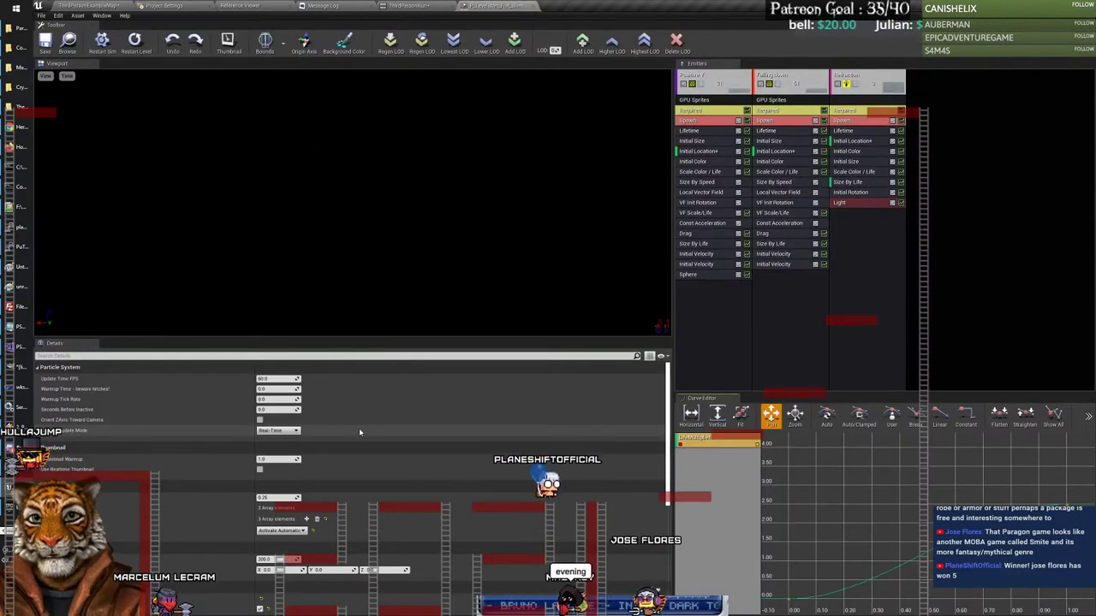
{"action": "left_click", "coordinate": [533, 5]}
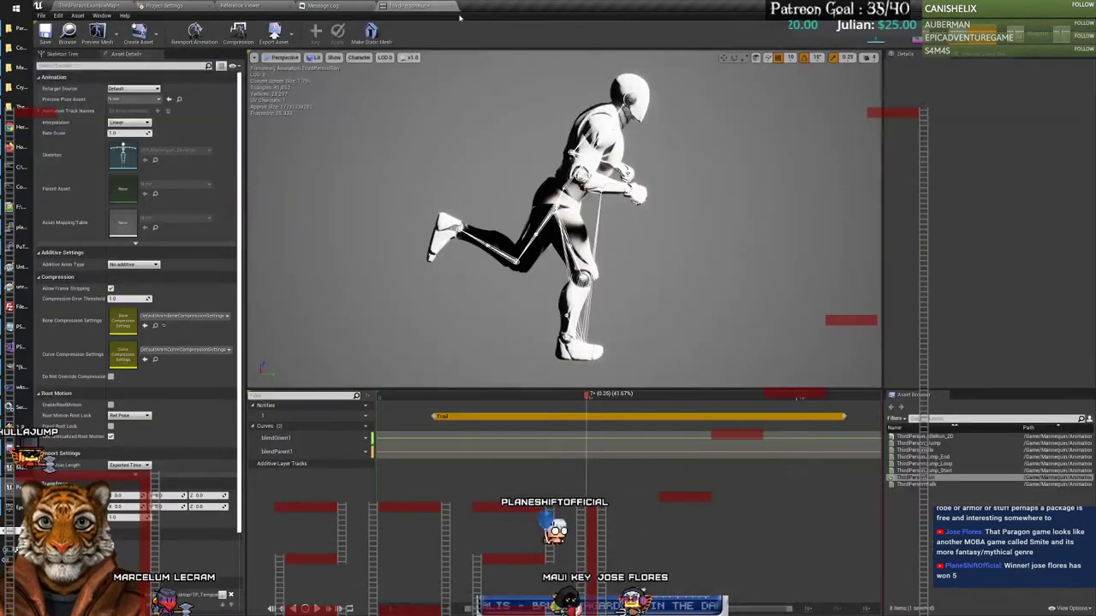
{"action": "left_click", "coordinate": [106, 6]}
{"action": "double_click", "coordinate": [411, 444]}
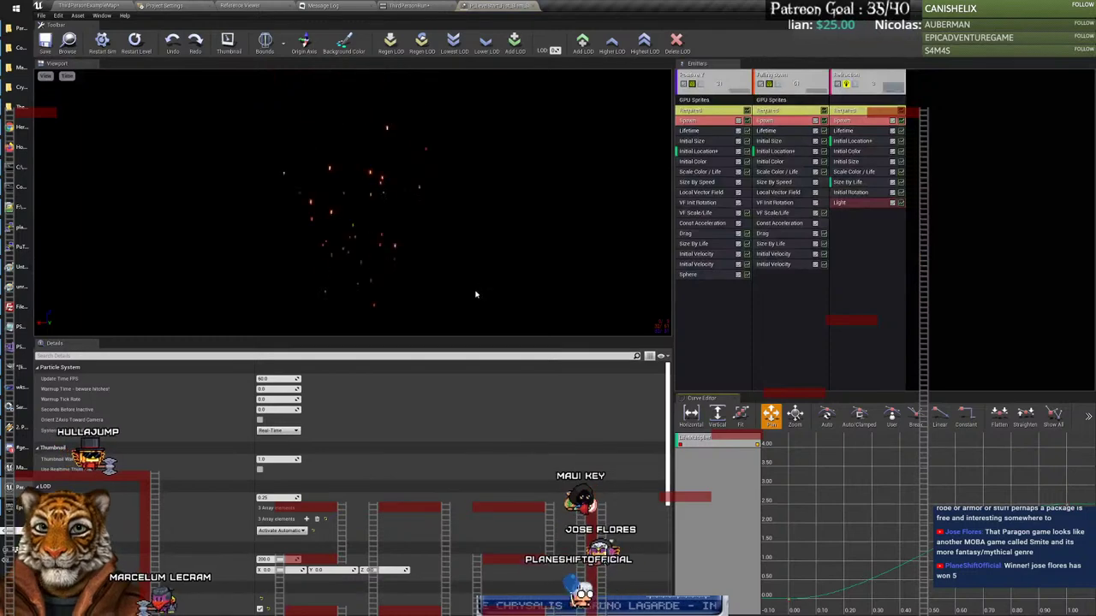
{"action": "left_click", "coordinate": [532, 6]}
{"action": "left_click", "coordinate": [111, 5]}
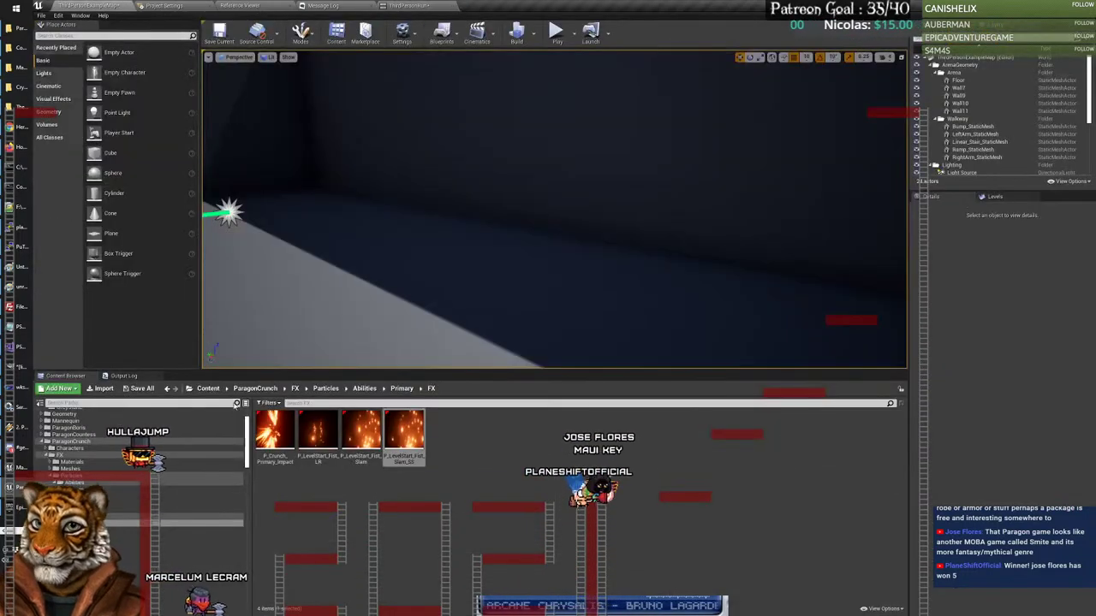
Step: In the Ultimate FX folder, preview P_Crunch_Heat_Distortion and P_Crunch_JetFX_Stage_1
{"action": "left_click", "coordinate": [85, 532]}
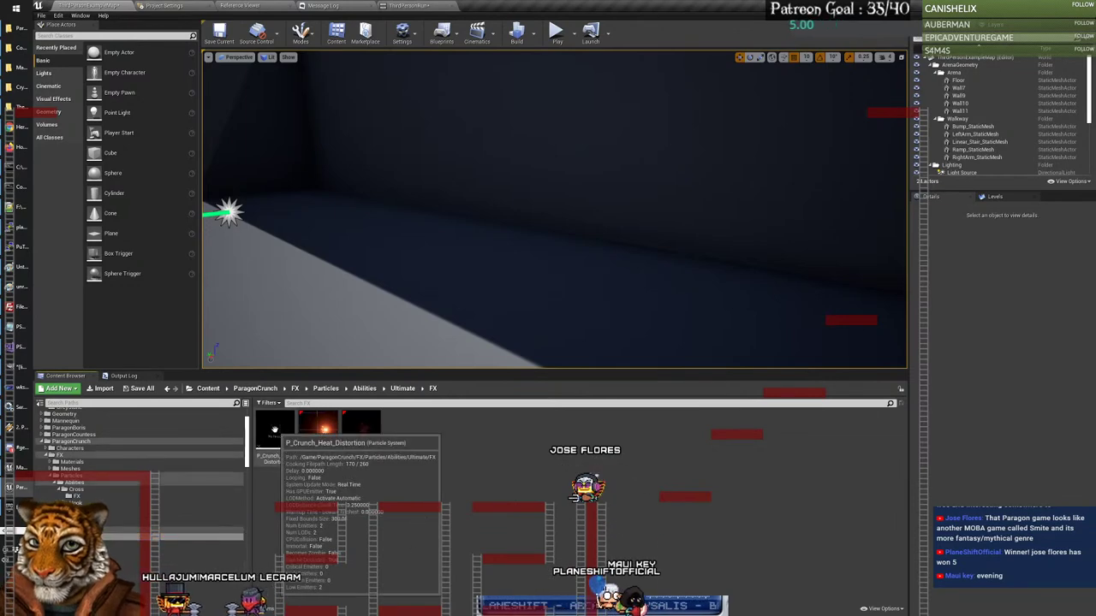
{"action": "double_click", "coordinate": [276, 454]}
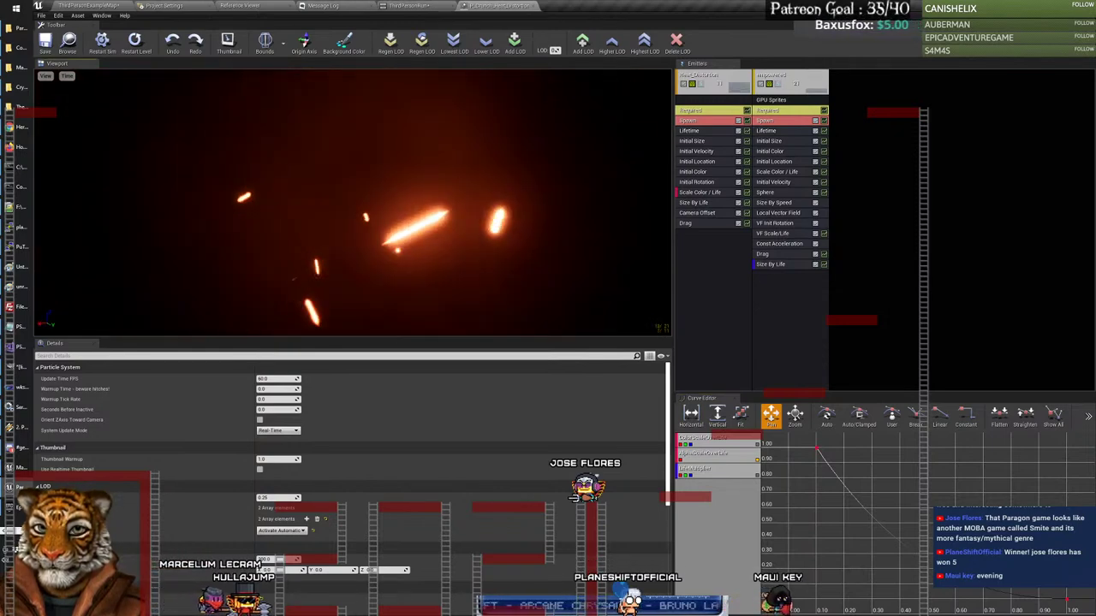
{"action": "left_click", "coordinate": [525, 6]}
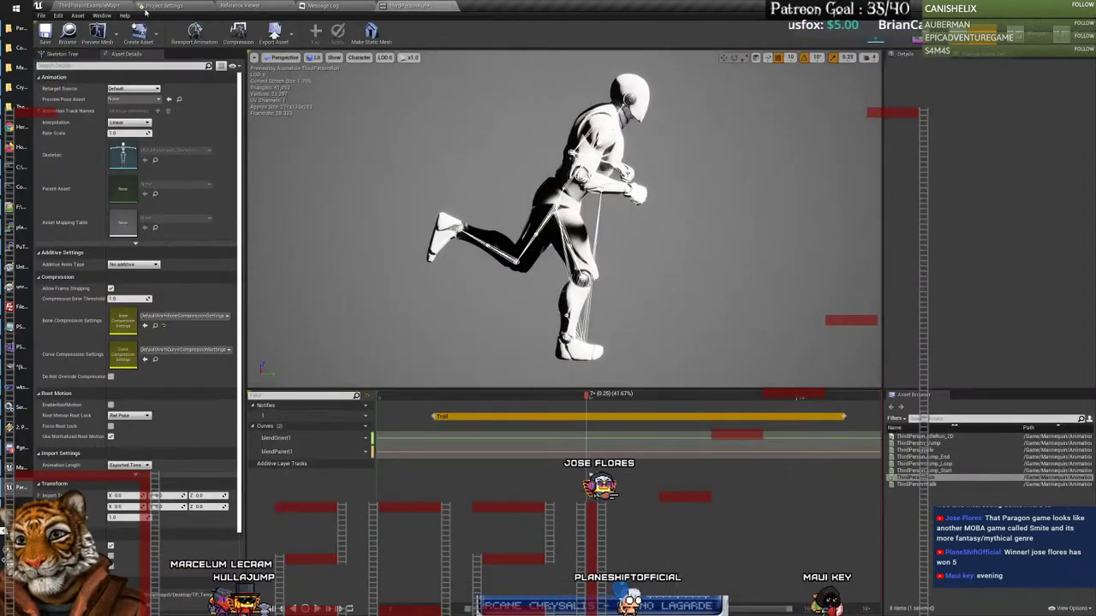
{"action": "left_click", "coordinate": [86, 5]}
{"action": "double_click", "coordinate": [313, 430]}
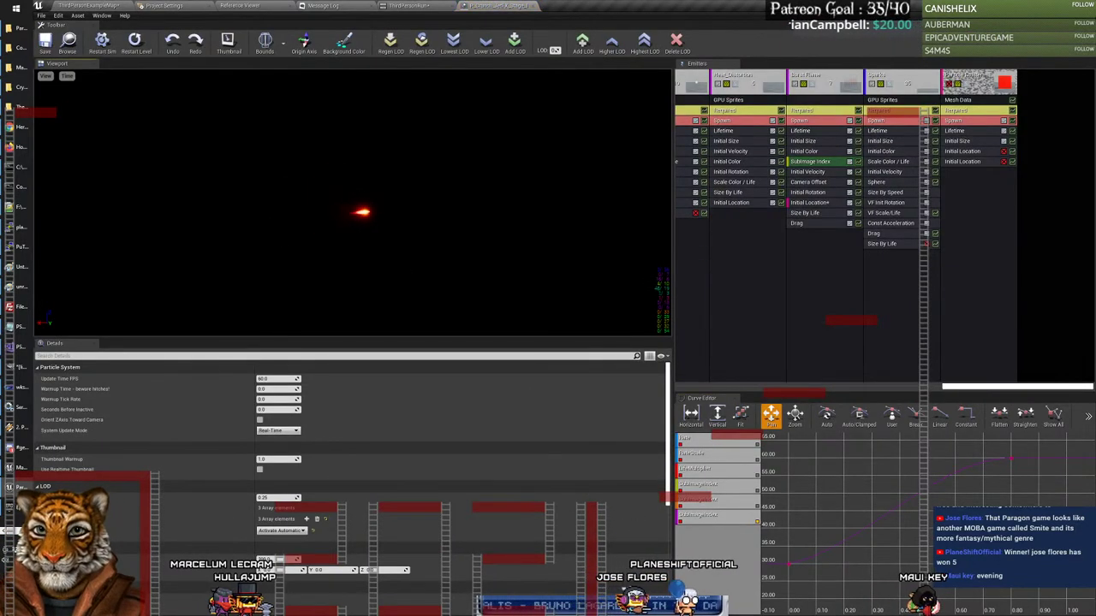
{"action": "left_click", "coordinate": [536, 6]}
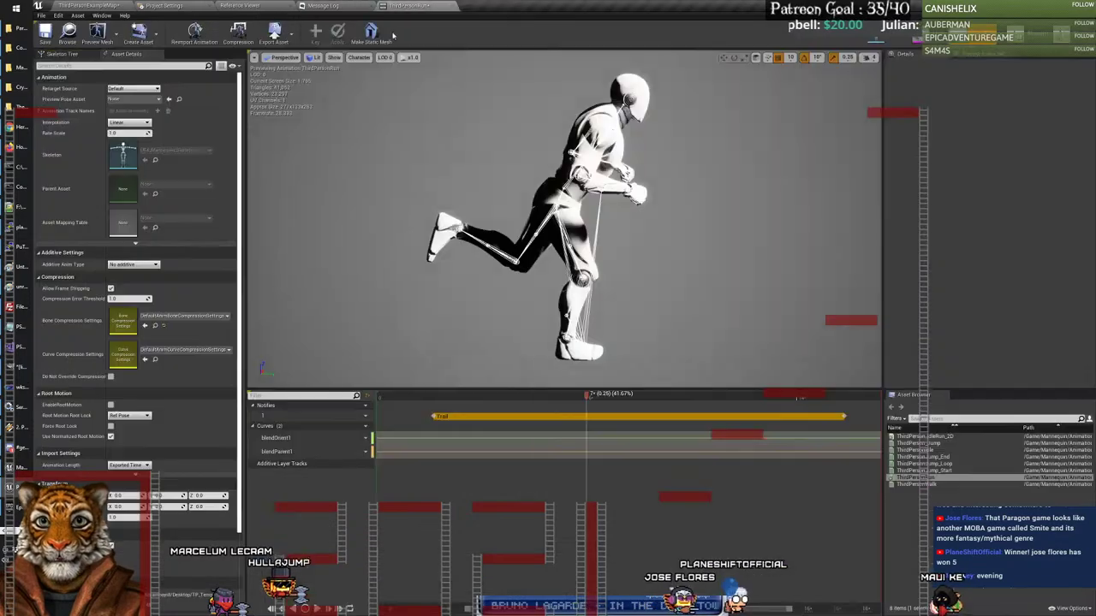
{"action": "left_click", "coordinate": [86, 5]}
Step: Preview P_Crunch_JetFX_Stage_2 zoomed in, restarting its simulation once
{"action": "double_click", "coordinate": [359, 440]}
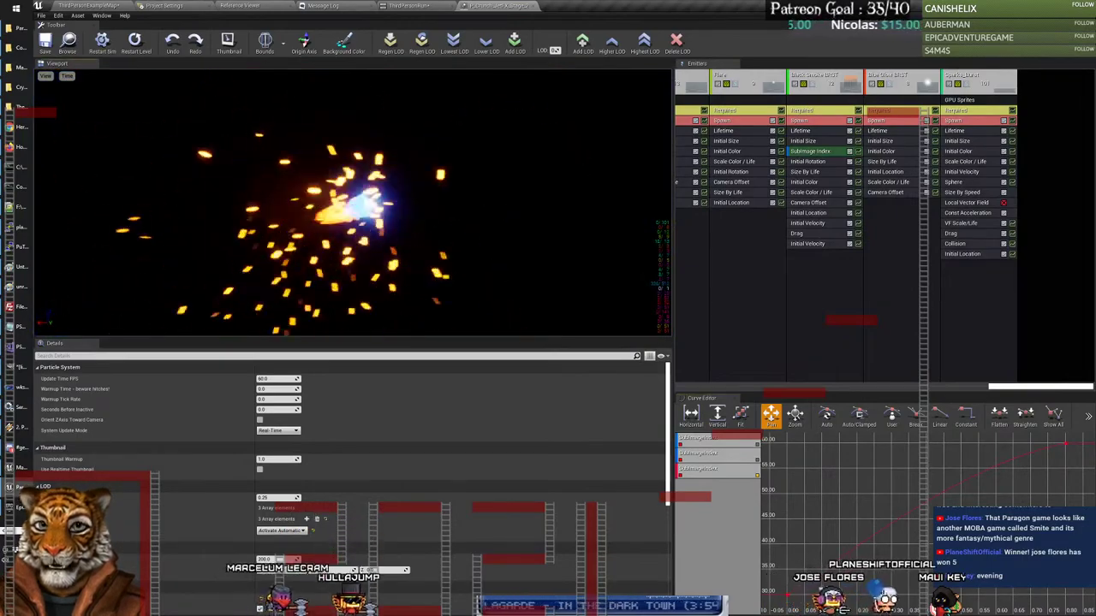
{"action": "scroll", "coordinate": [333, 208], "scroll_direction": "up", "scroll_amount": 2}
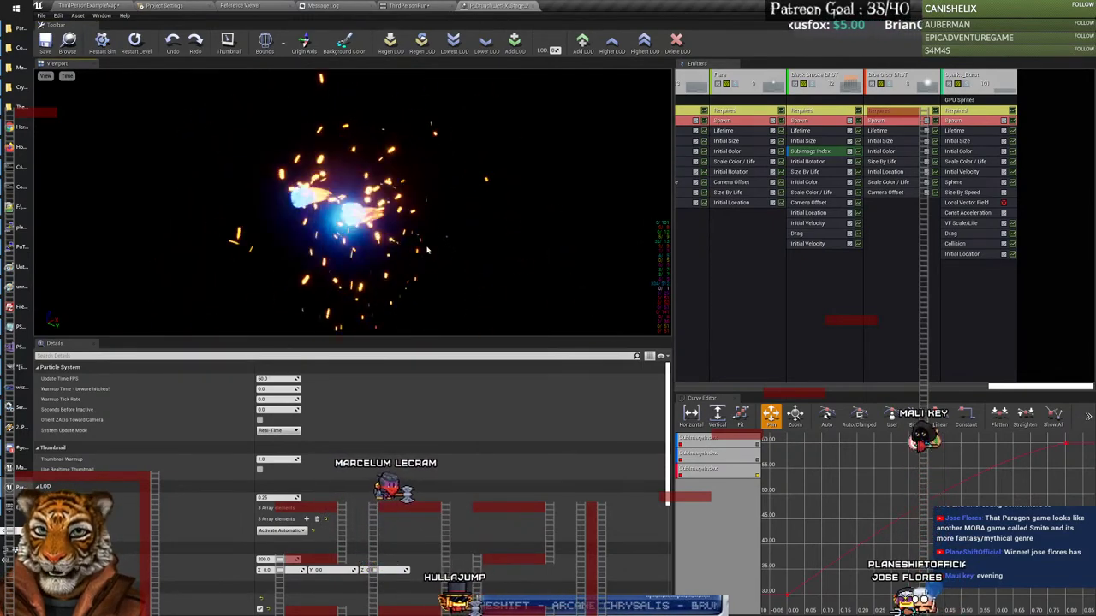
{"action": "left_click", "coordinate": [102, 43]}
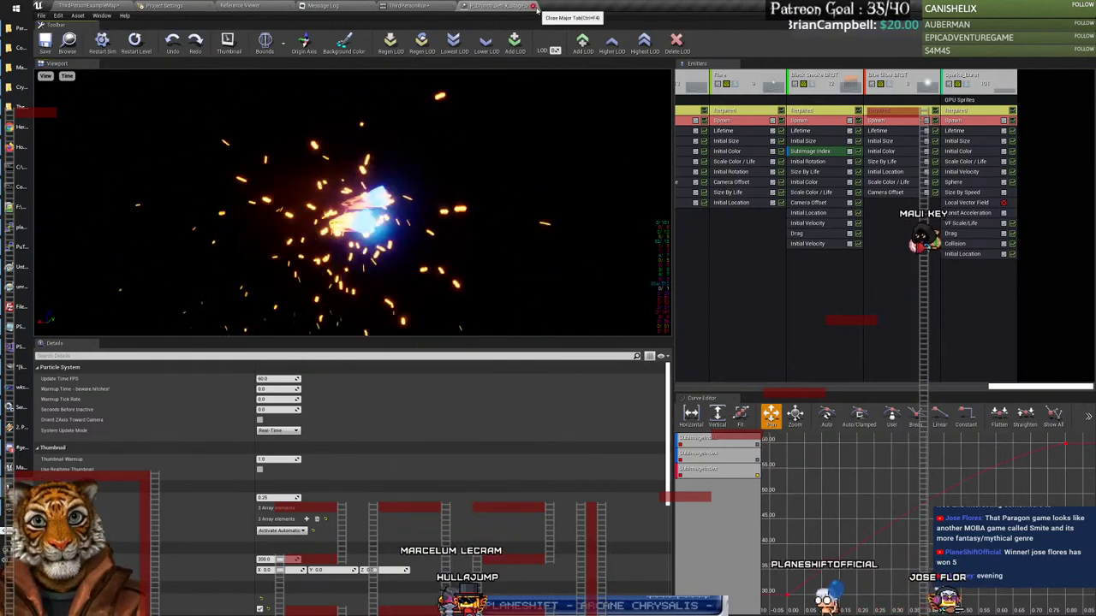
{"action": "left_click", "coordinate": [535, 6]}
{"action": "left_click", "coordinate": [96, 6]}
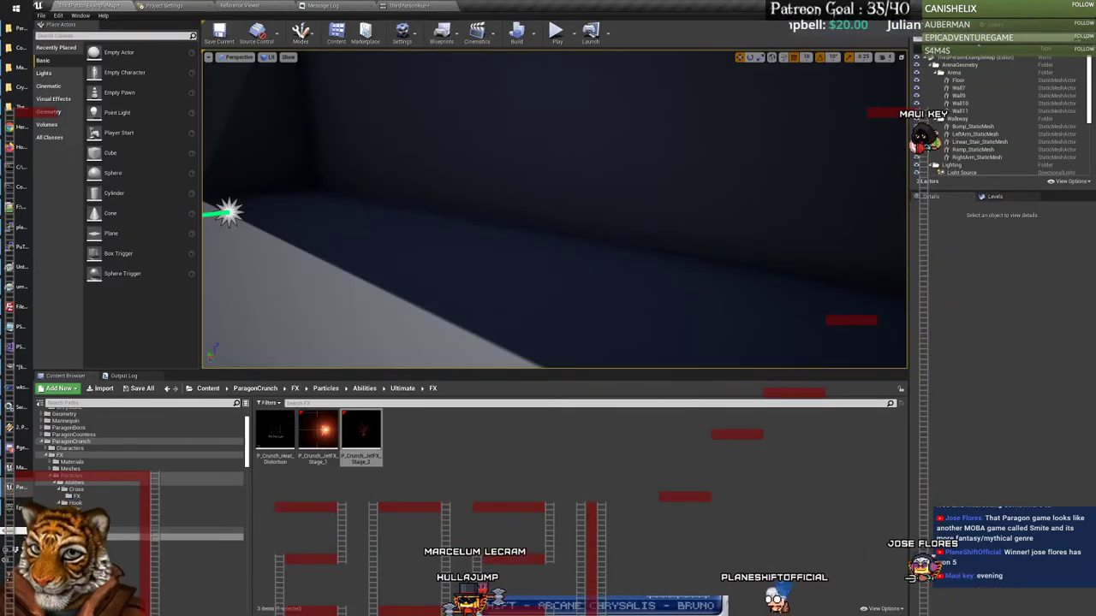
Step: In the Uppercut FX folder, preview P_Crunch_Uppercut_Impact and P_Crunch_Fist_Fire_UpperCut
{"action": "left_click", "coordinate": [214, 551]}
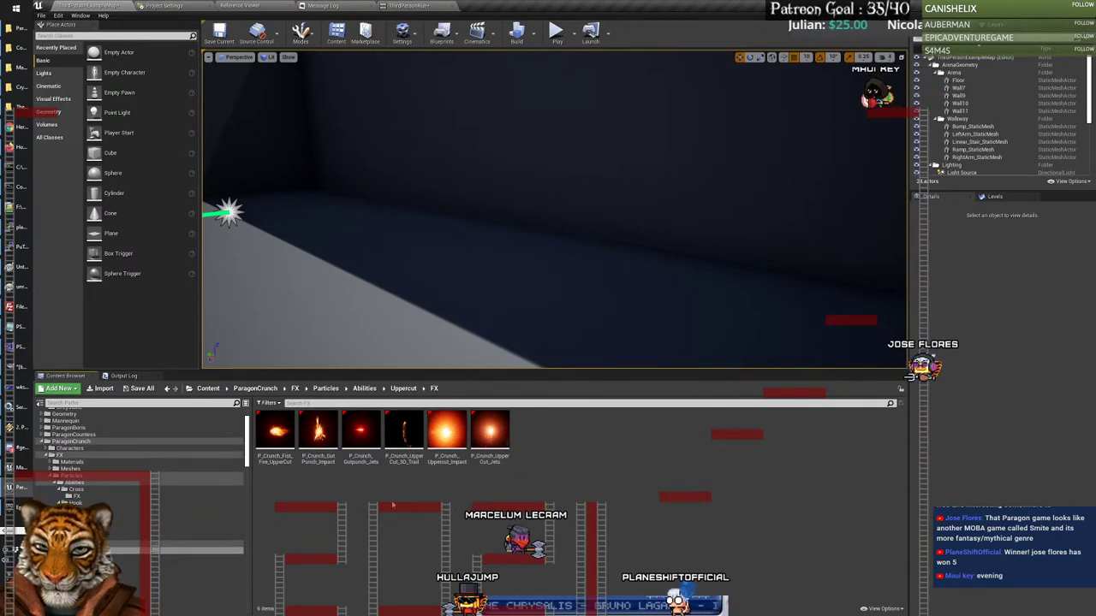
{"action": "double_click", "coordinate": [446, 433]}
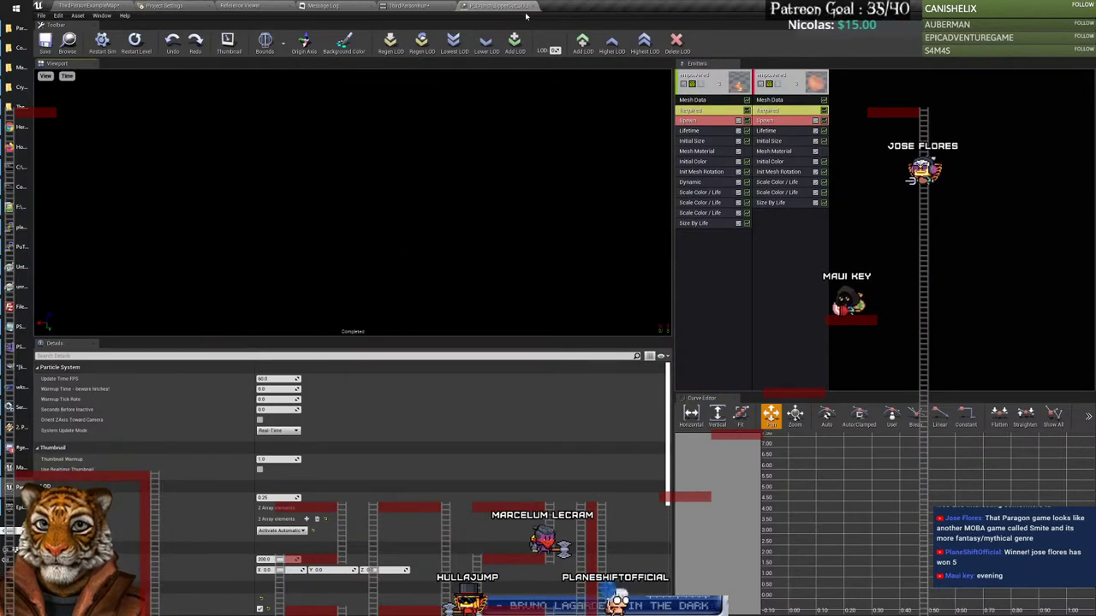
{"action": "left_click", "coordinate": [526, 7]}
{"action": "left_click", "coordinate": [90, 6]}
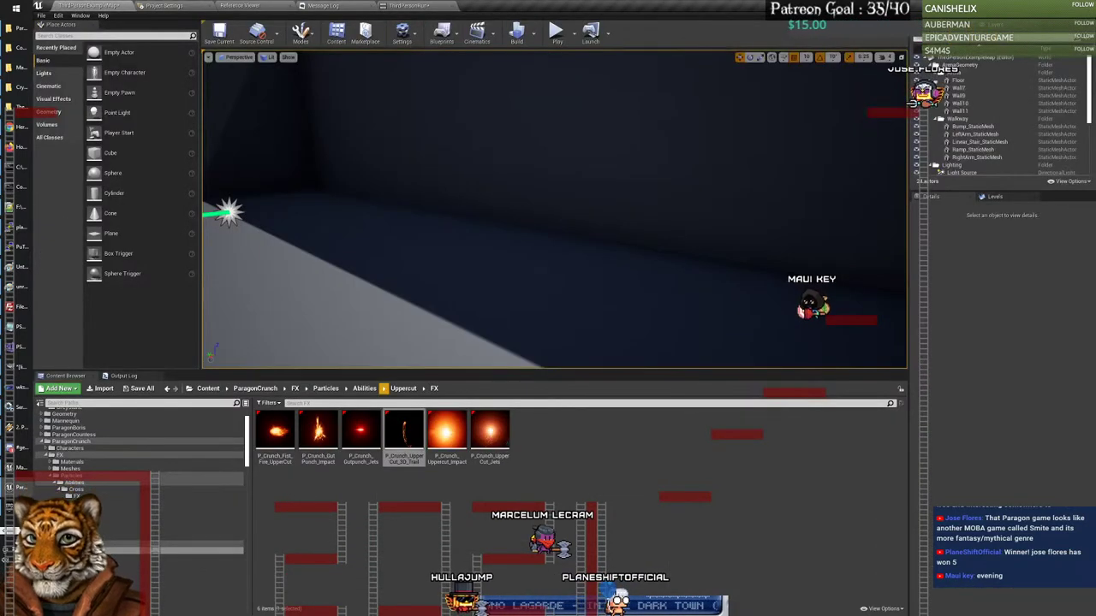
{"action": "left_click", "coordinate": [276, 432]}
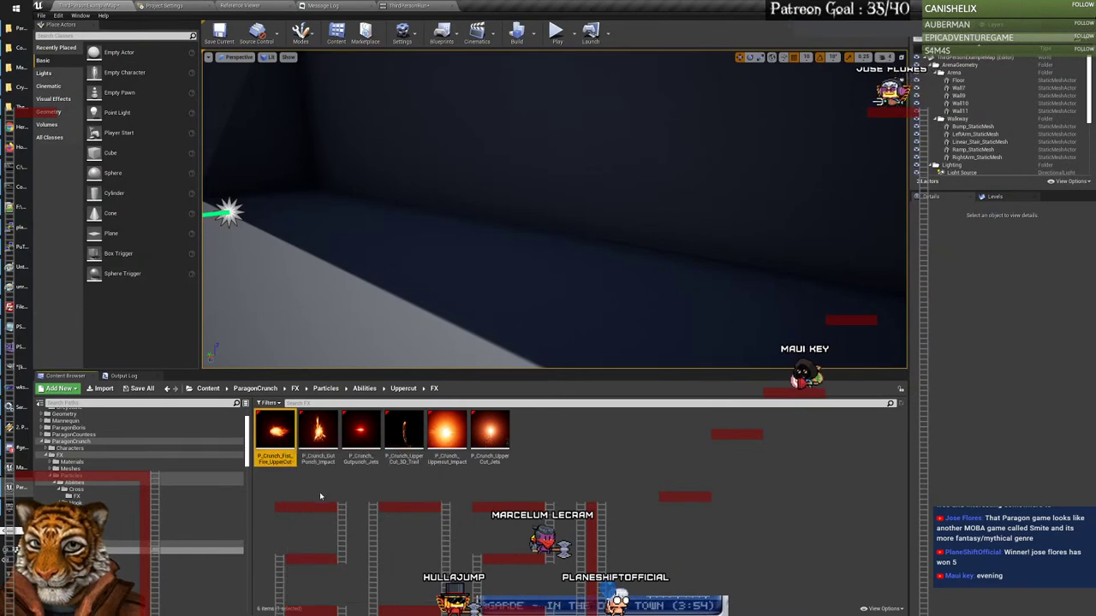
{"action": "double_click", "coordinate": [276, 433]}
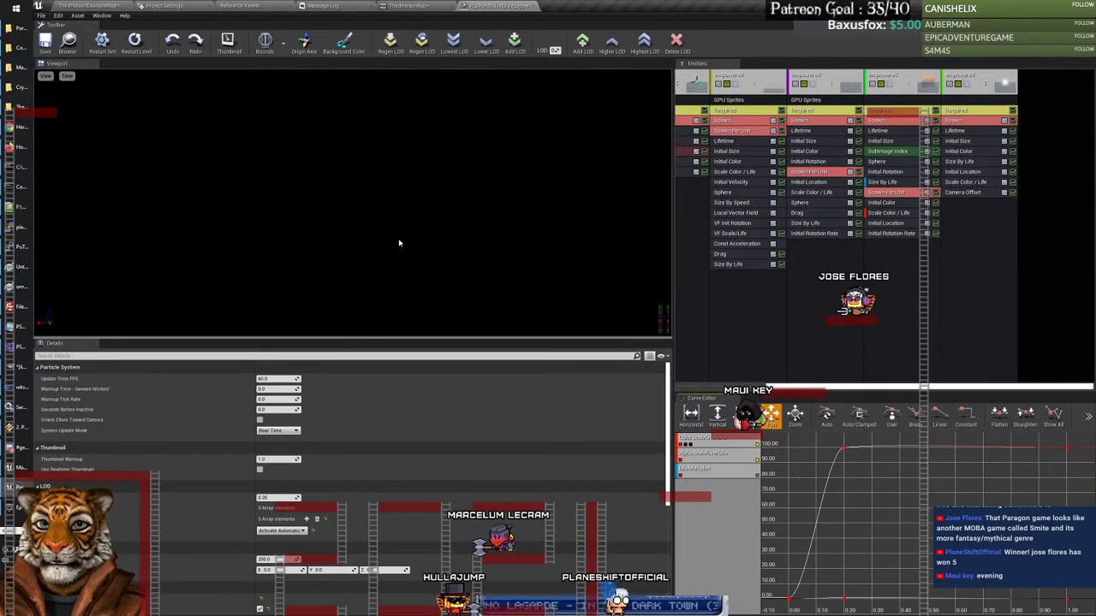
{"action": "left_click", "coordinate": [531, 5]}
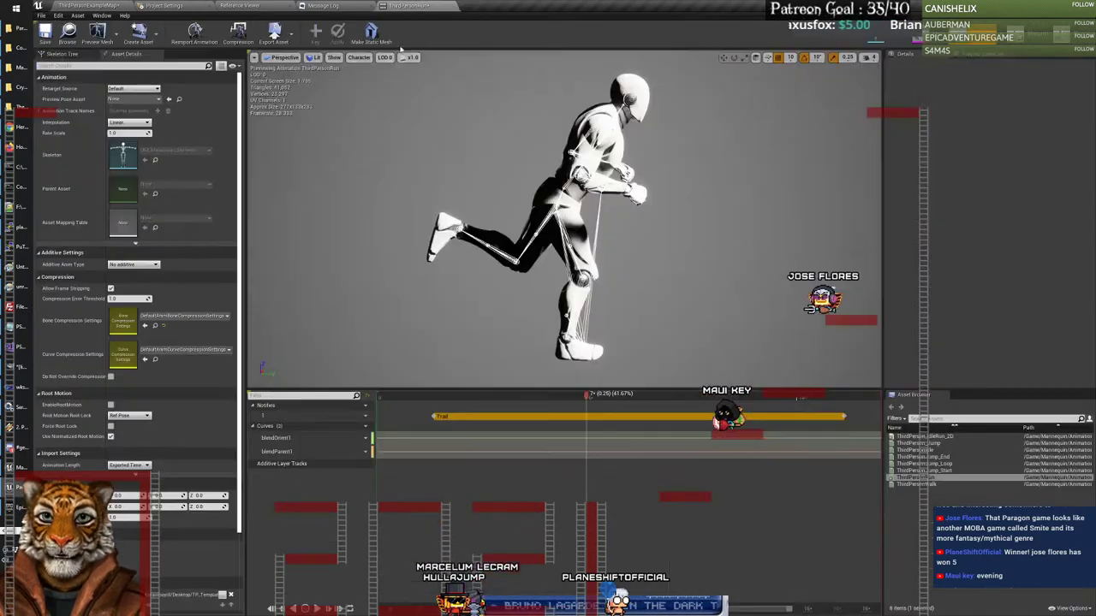
{"action": "left_click", "coordinate": [76, 5]}
Step: Preview the next Uppercut effect and Uppercut_Impact again, then open P_Crunch_Uppercut_Jets
{"action": "double_click", "coordinate": [318, 432]}
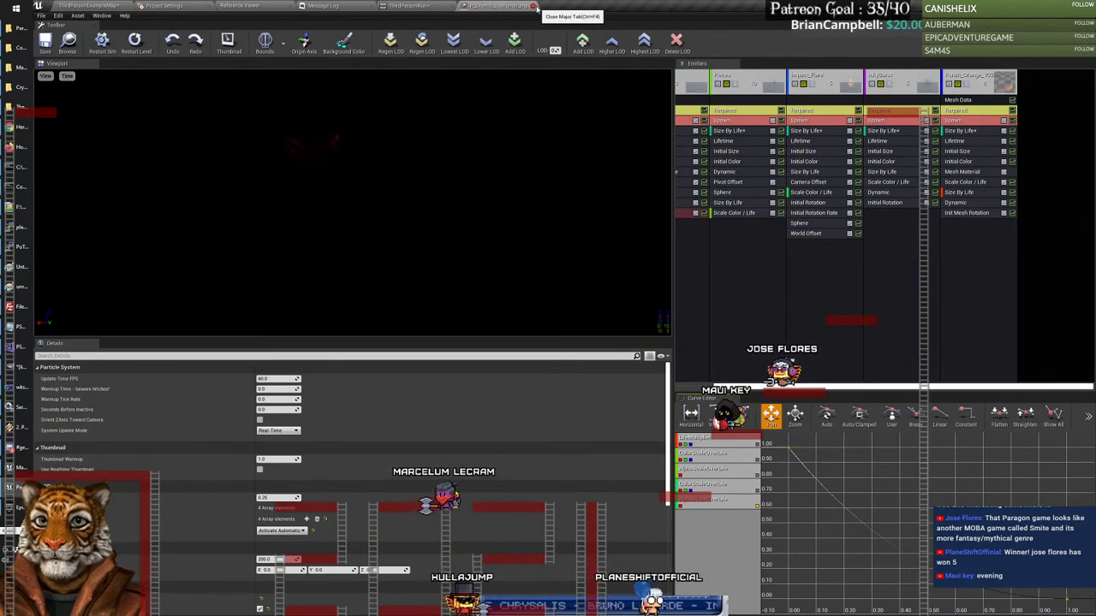
{"action": "left_click", "coordinate": [531, 5]}
{"action": "left_click", "coordinate": [76, 5]}
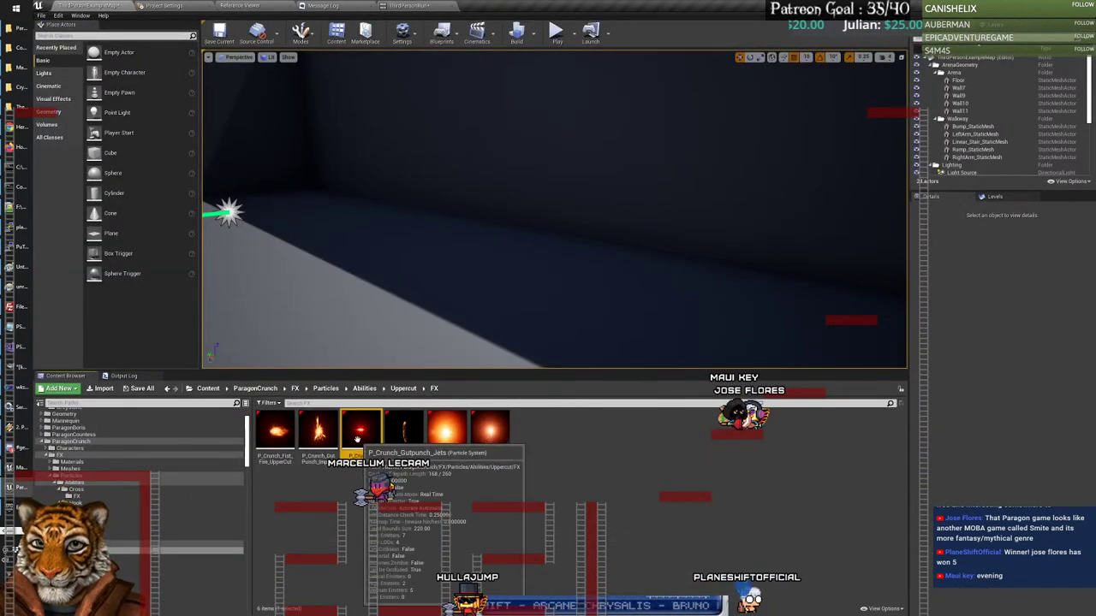
{"action": "double_click", "coordinate": [447, 433]}
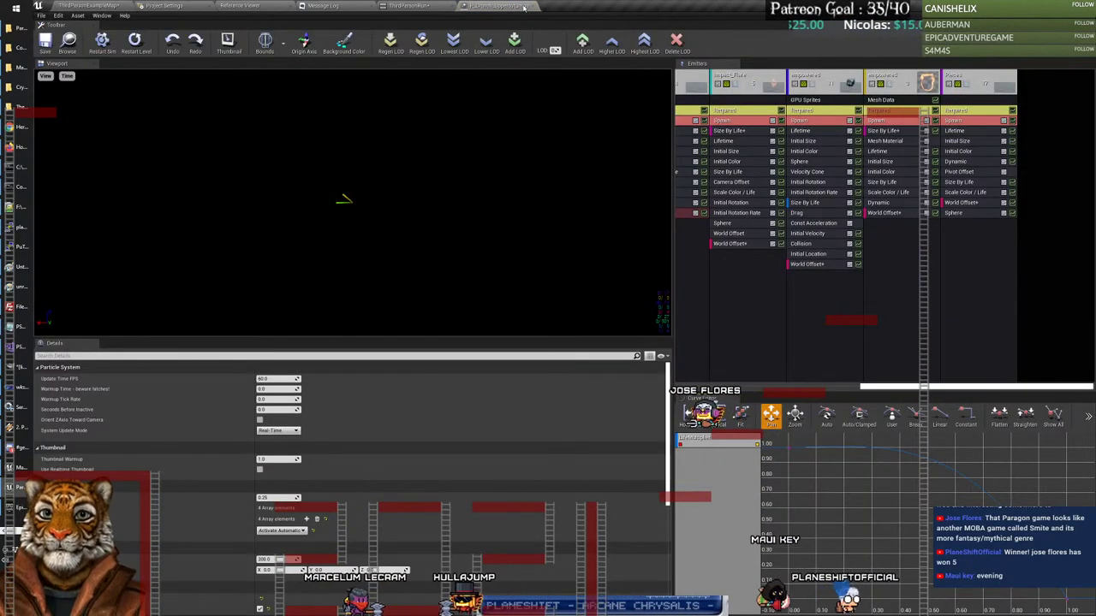
{"action": "left_click", "coordinate": [532, 5]}
{"action": "left_click", "coordinate": [86, 5]}
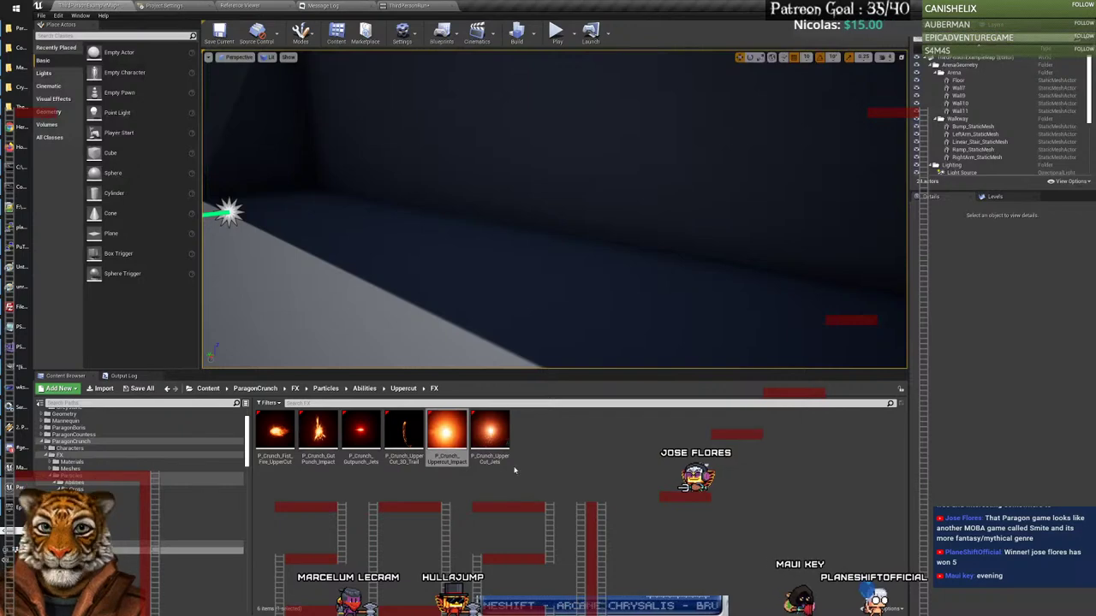
{"action": "double_click", "coordinate": [489, 432]}
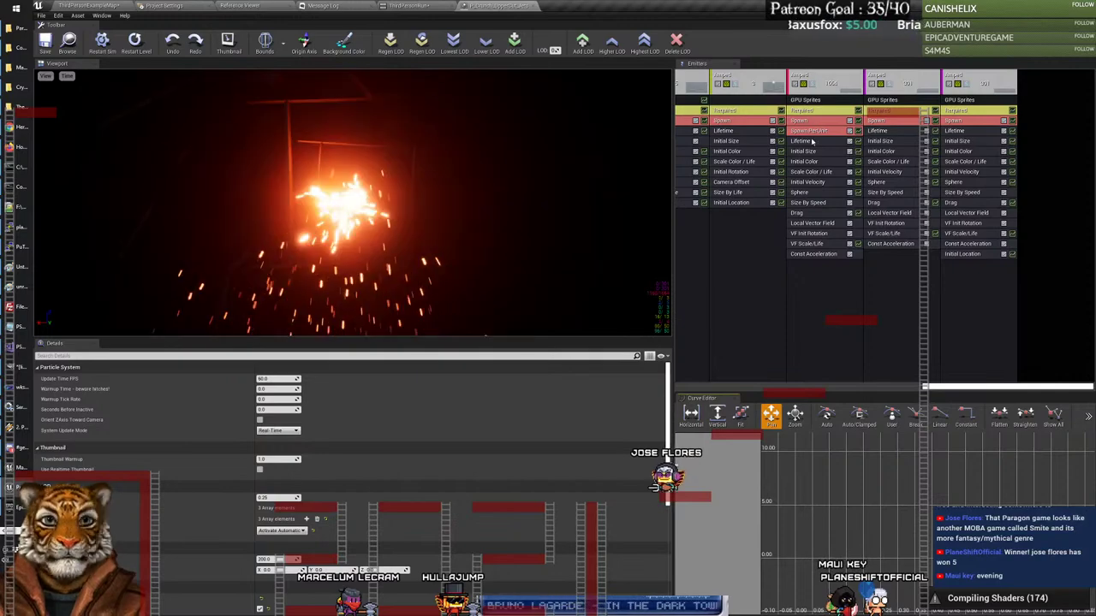
Step: Inspect the Flame_Bottom, Flame_Top, Amped and Particle Emitter emitters' Details in Uppercut Jets
{"action": "left_click", "coordinate": [908, 389]}
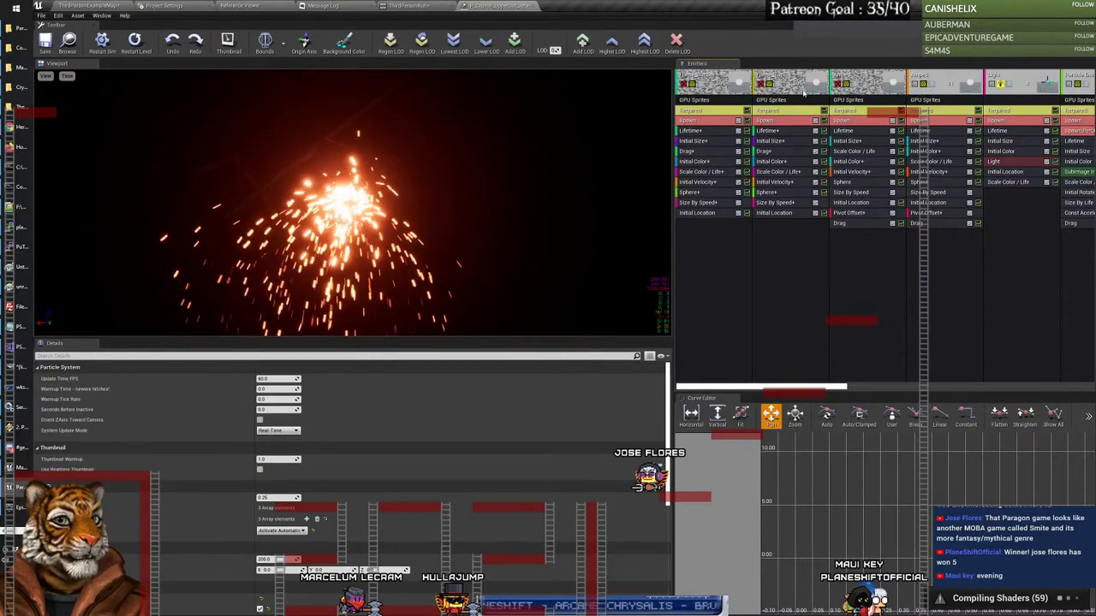
{"action": "left_click", "coordinate": [702, 86]}
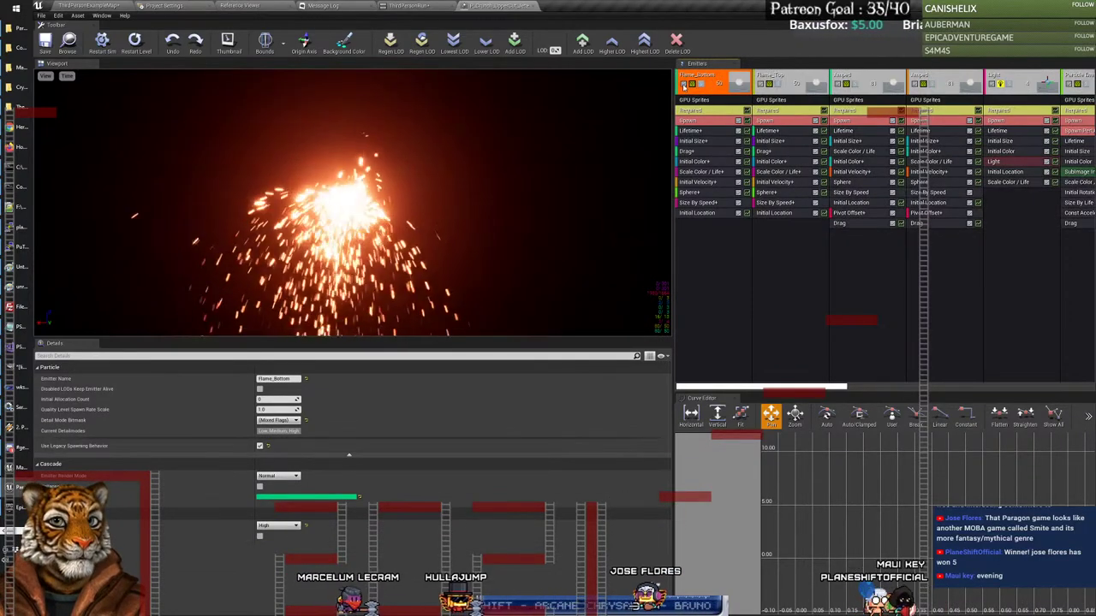
{"action": "left_click", "coordinate": [778, 87]}
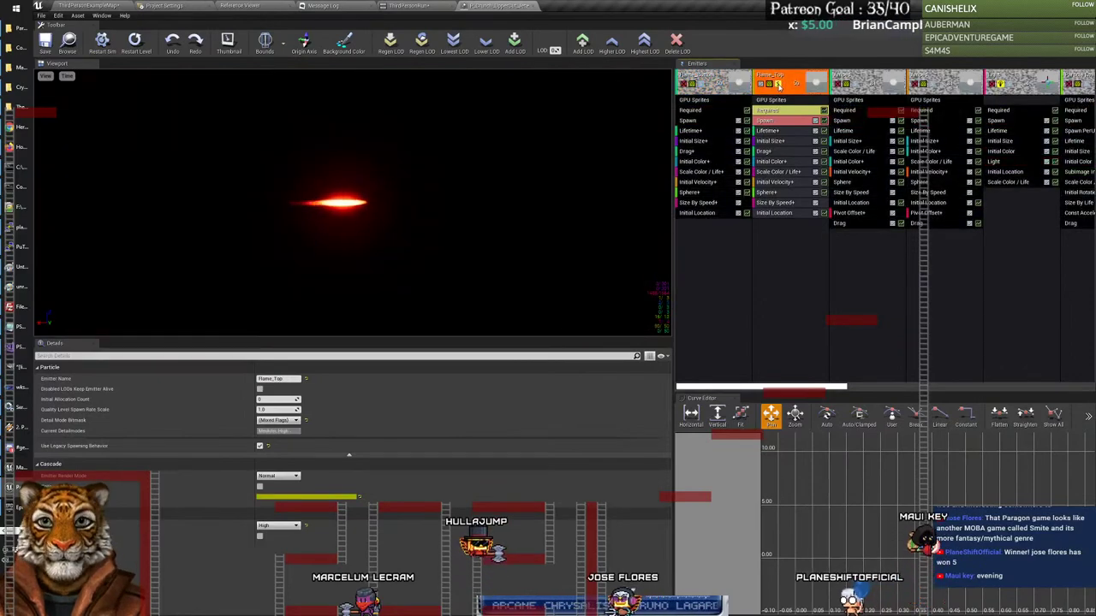
{"action": "left_click", "coordinate": [855, 86]}
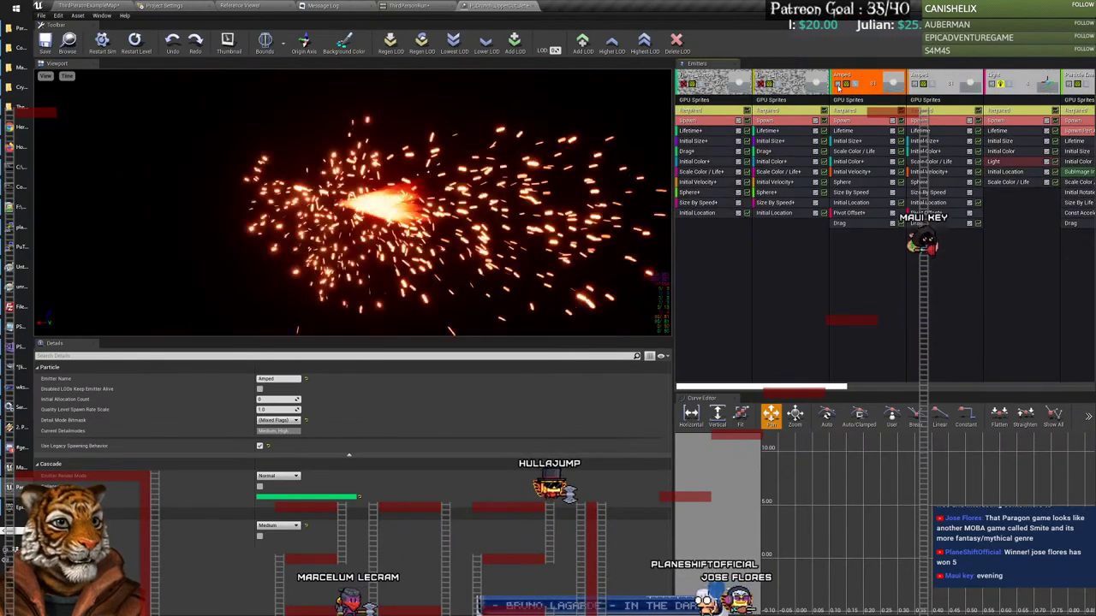
{"action": "scroll", "coordinate": [882, 257], "scroll_direction": "right", "scroll_amount": 3}
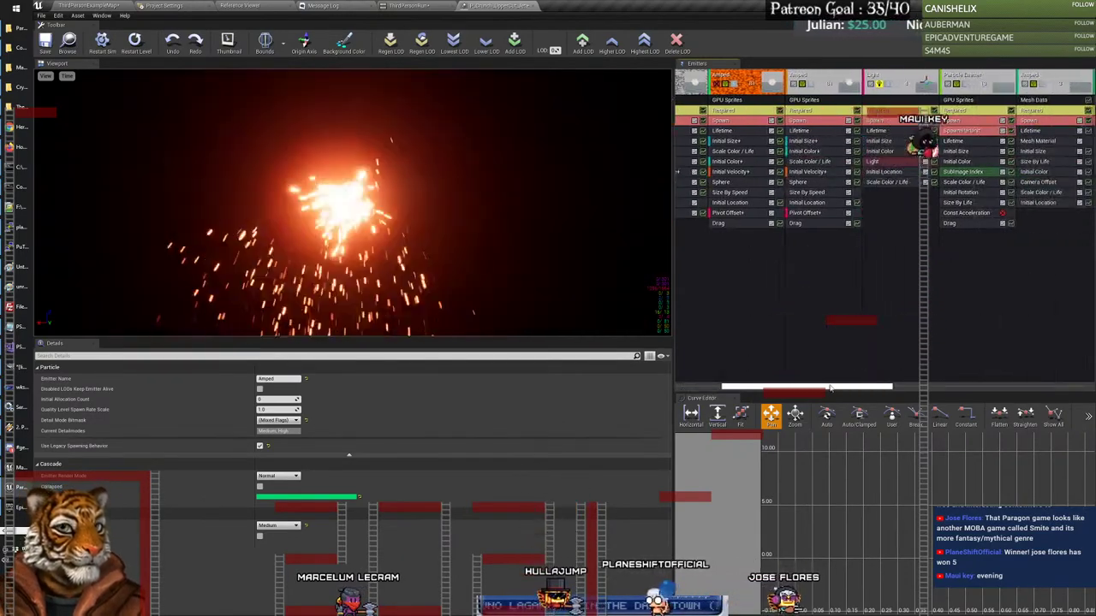
{"action": "left_click", "coordinate": [755, 89]}
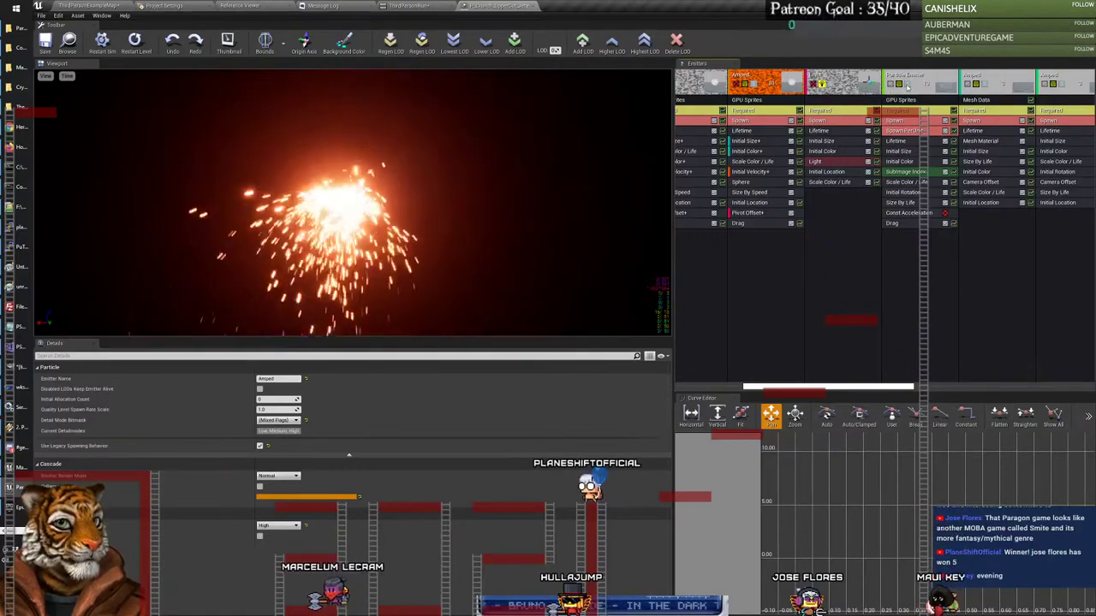
{"action": "left_click", "coordinate": [907, 86]}
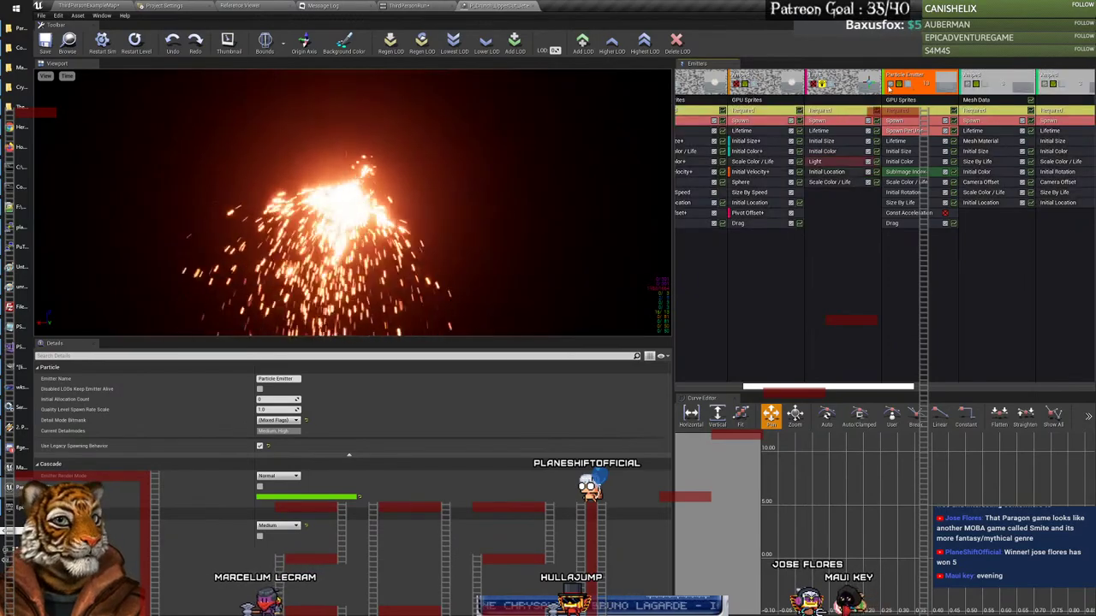
{"action": "left_click_drag", "start_coordinate": [850, 391], "coordinate": [927, 390]}
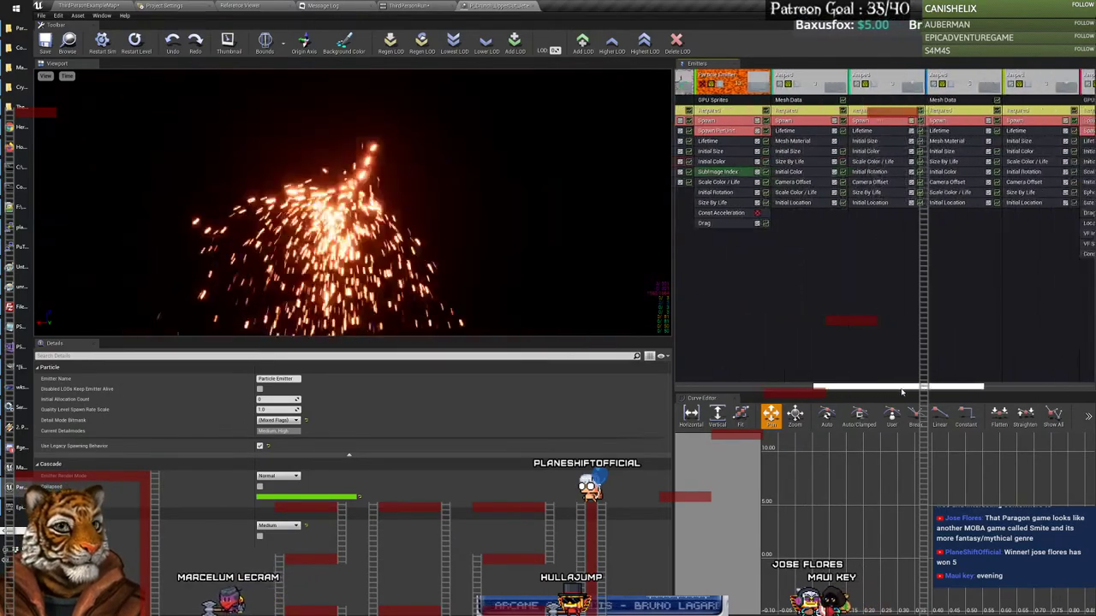
Step: Solo the Amped emitter and then the third emitter, toggling each back off
{"action": "left_click", "coordinate": [781, 84]}
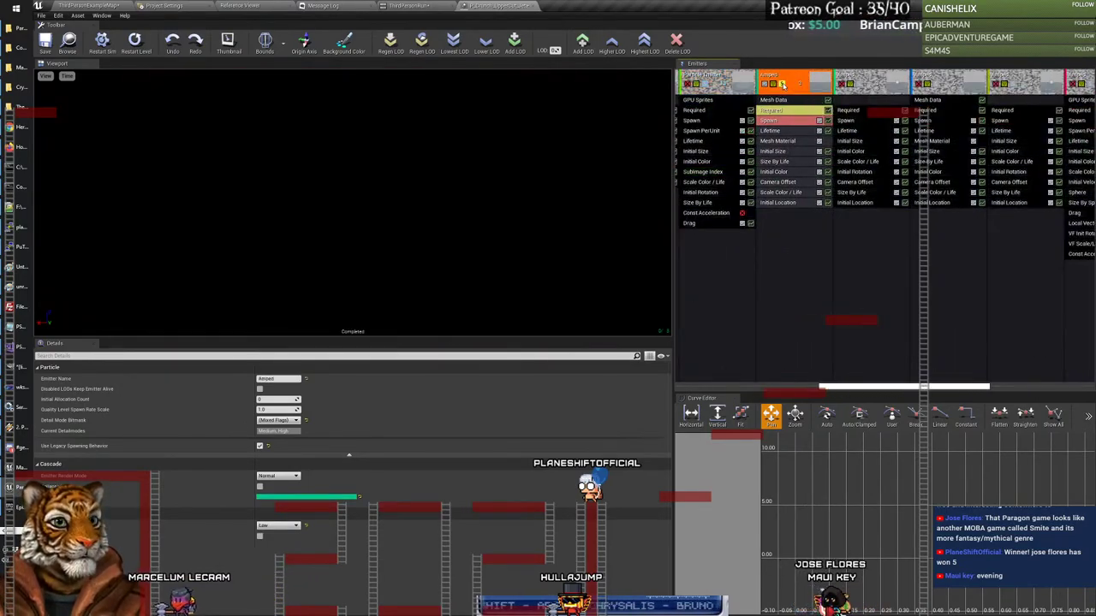
{"action": "left_click", "coordinate": [782, 84]}
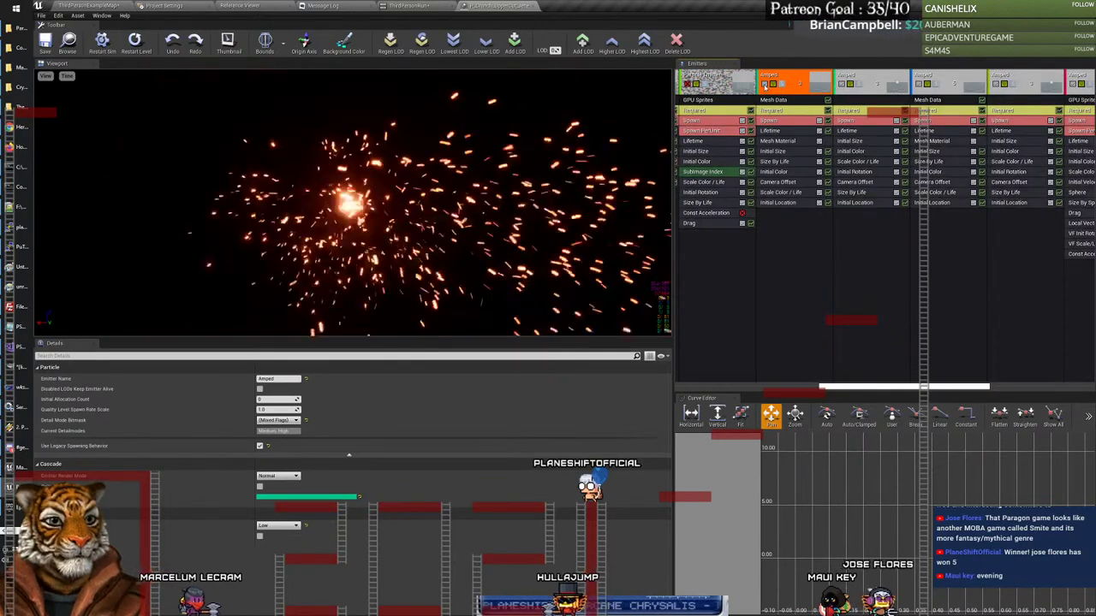
{"action": "left_click", "coordinate": [859, 86]}
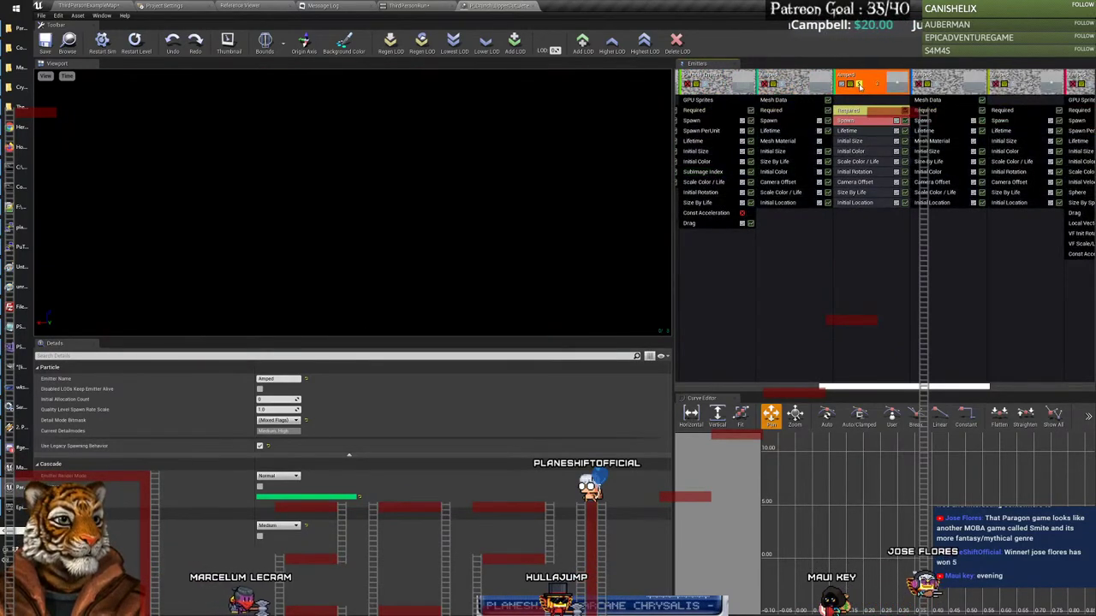
{"action": "left_click", "coordinate": [859, 85]}
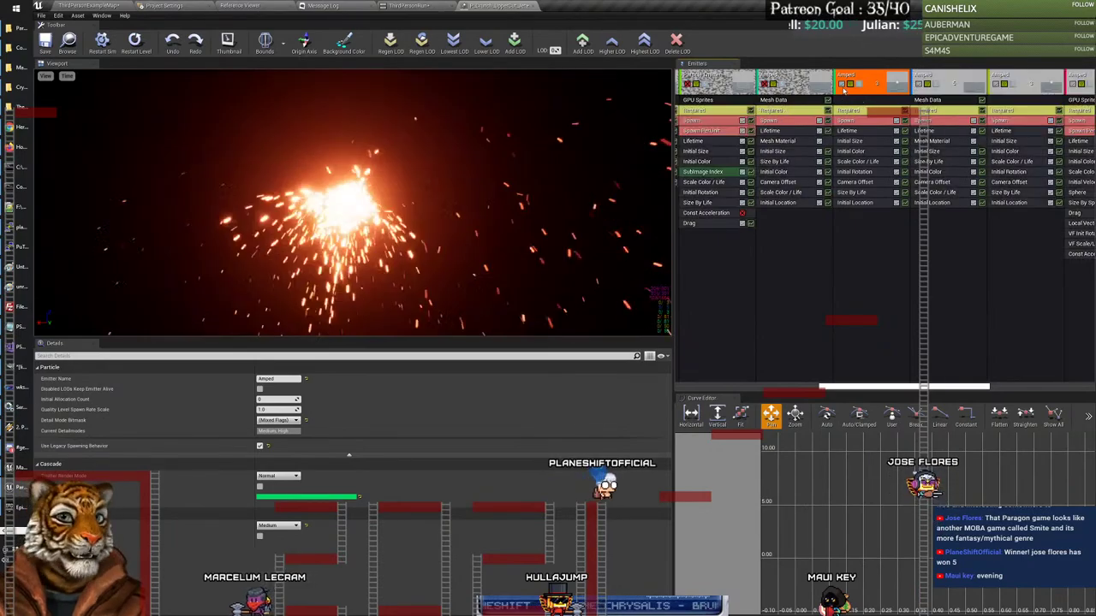
Step: Scroll the Emitters panel, restart the full preview, and show Flame_Bottom's settings
{"action": "left_click_drag", "start_coordinate": [886, 389], "coordinate": [960, 389]}
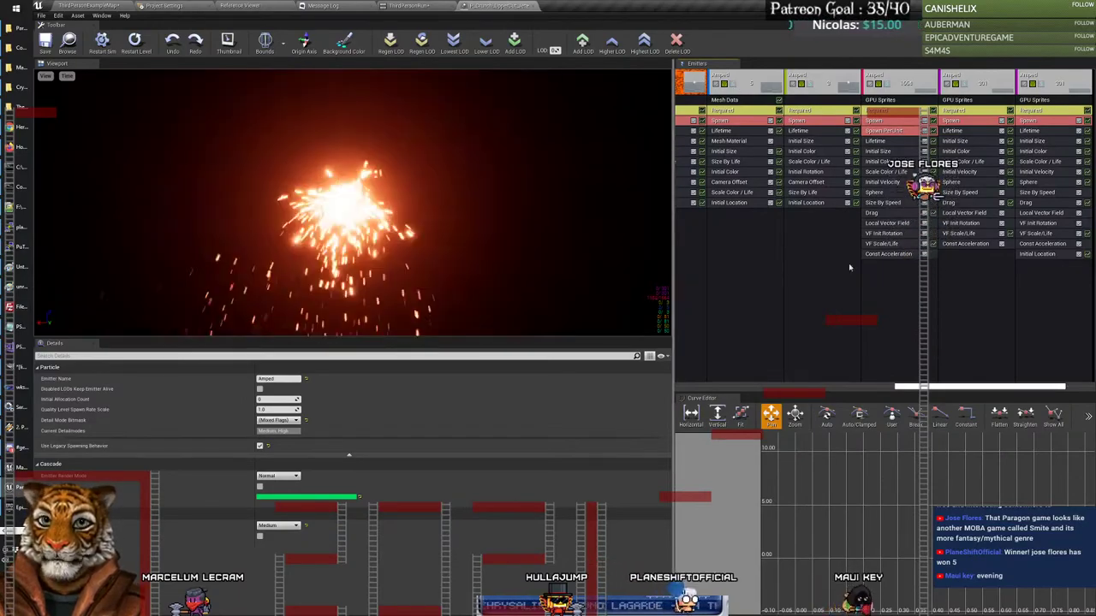
{"action": "left_click_drag", "start_coordinate": [904, 389], "coordinate": [732, 383]}
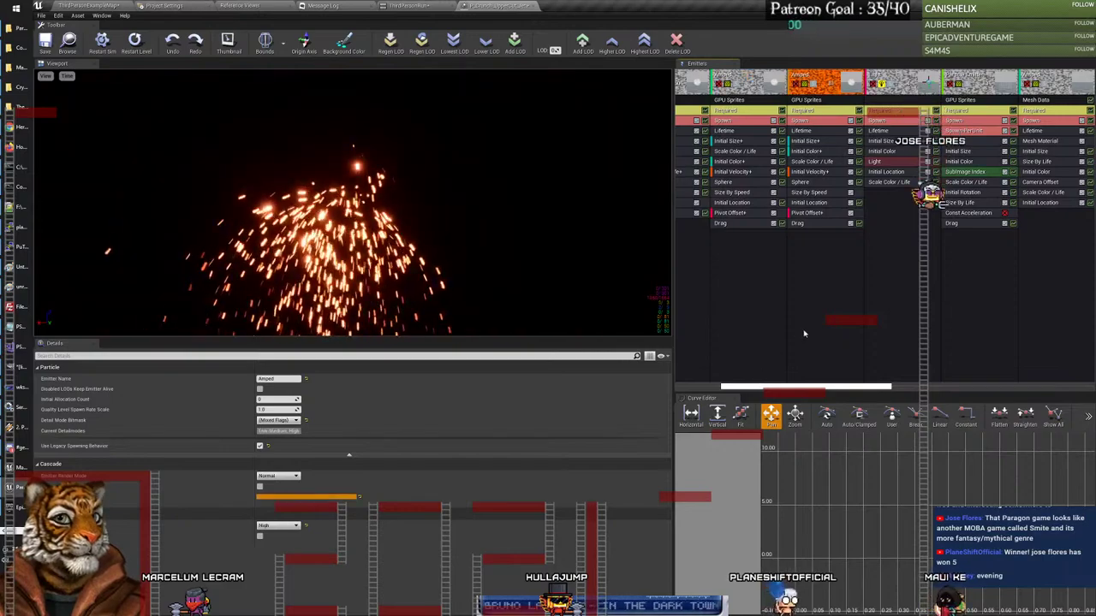
{"action": "left_click_drag", "start_coordinate": [753, 385], "coordinate": [787, 386]}
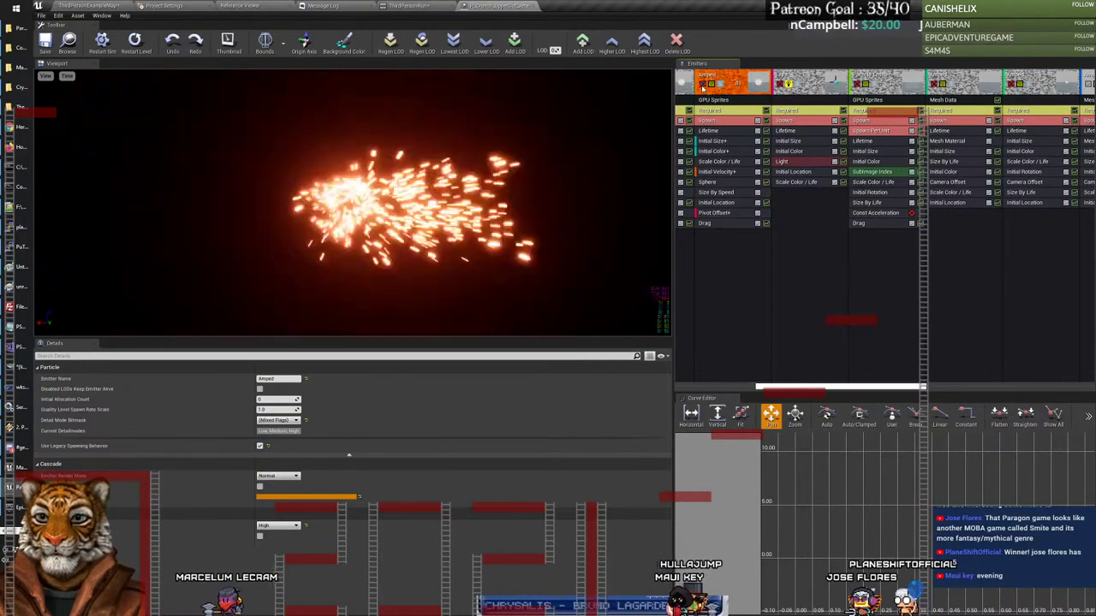
{"action": "left_click_drag", "start_coordinate": [829, 386], "coordinate": [747, 386]}
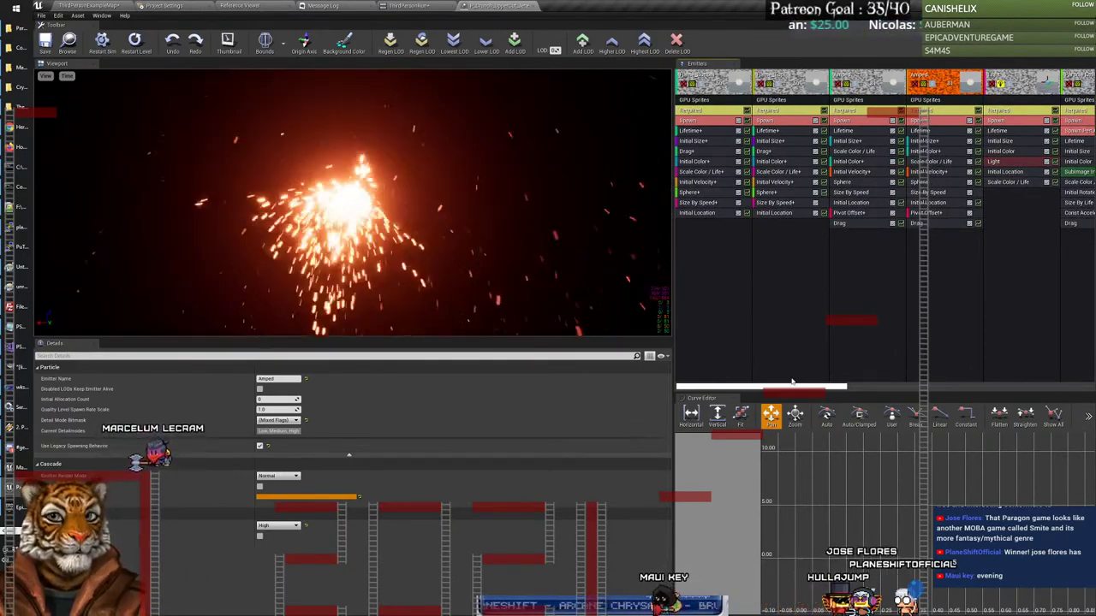
{"action": "left_click_drag", "start_coordinate": [792, 390], "coordinate": [912, 386]}
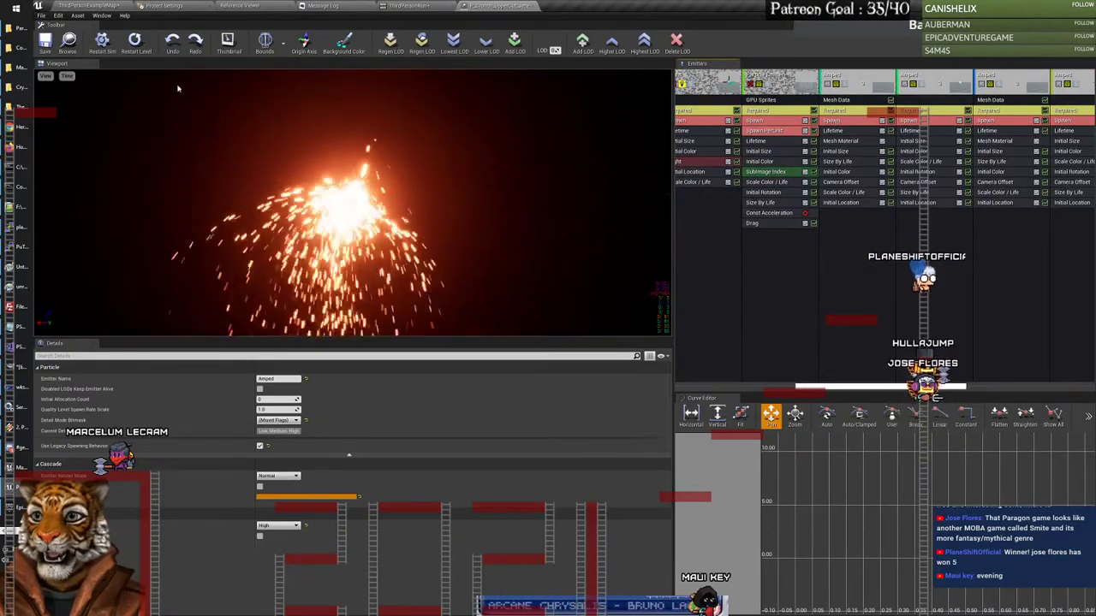
{"action": "left_click", "coordinate": [135, 41]}
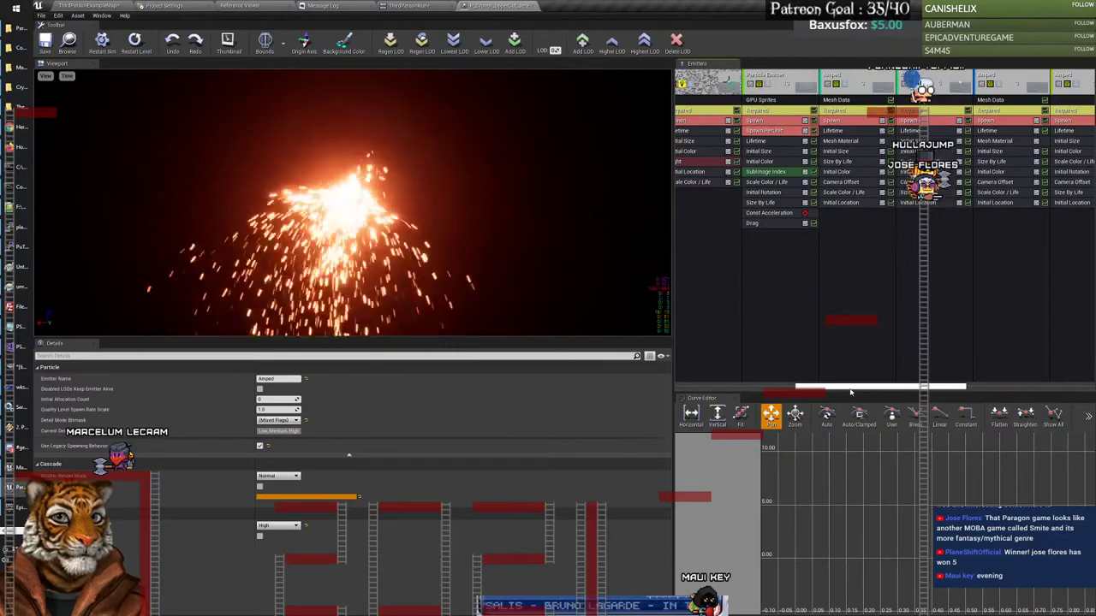
{"action": "left_click", "coordinate": [749, 388]}
{"action": "left_click", "coordinate": [750, 388]}
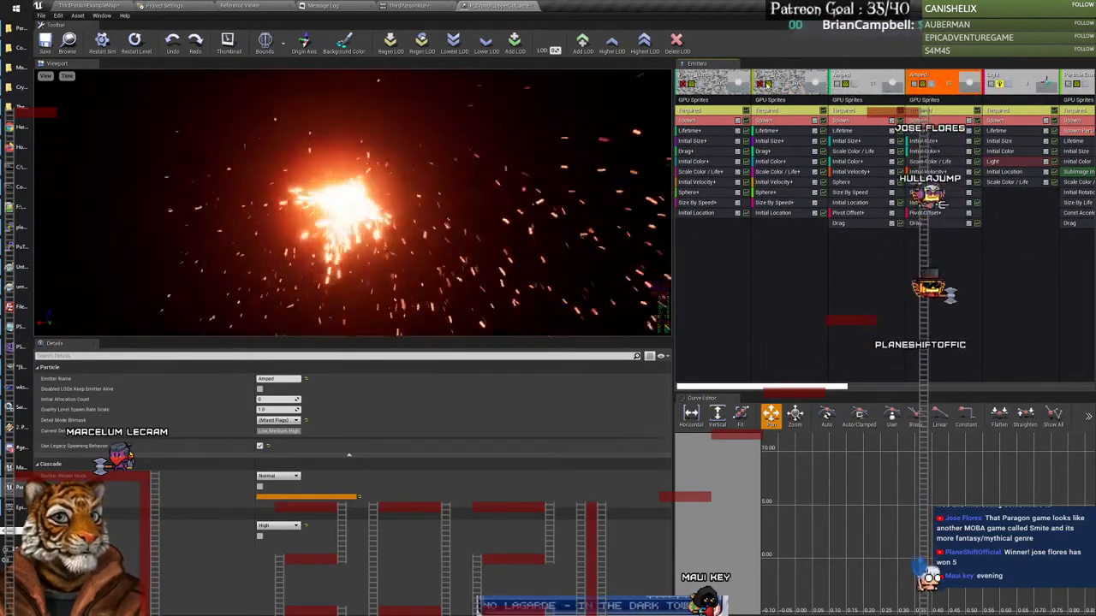
{"action": "left_click", "coordinate": [700, 86]}
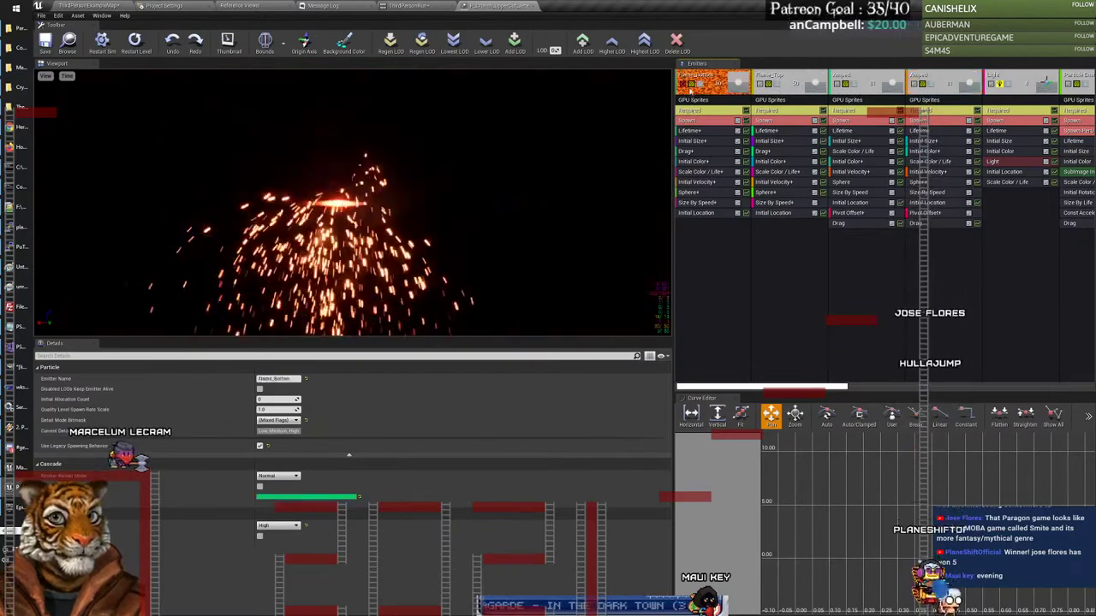
Step: Restart the Uppercut Jets simulation once more, then close its Cascade editor
{"action": "left_click", "coordinate": [102, 40]}
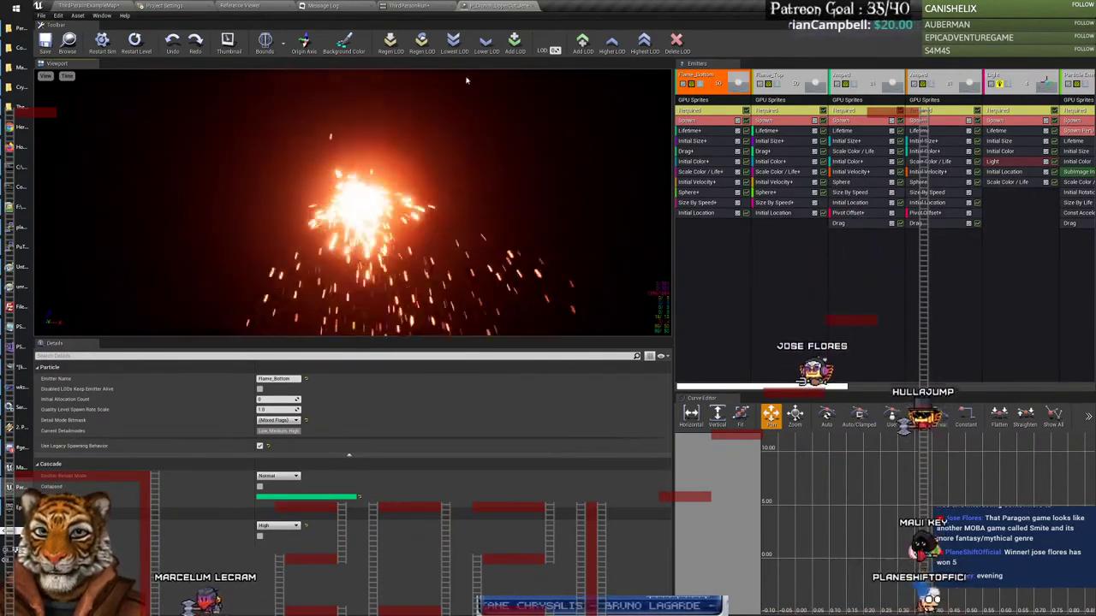
{"action": "left_click", "coordinate": [533, 7]}
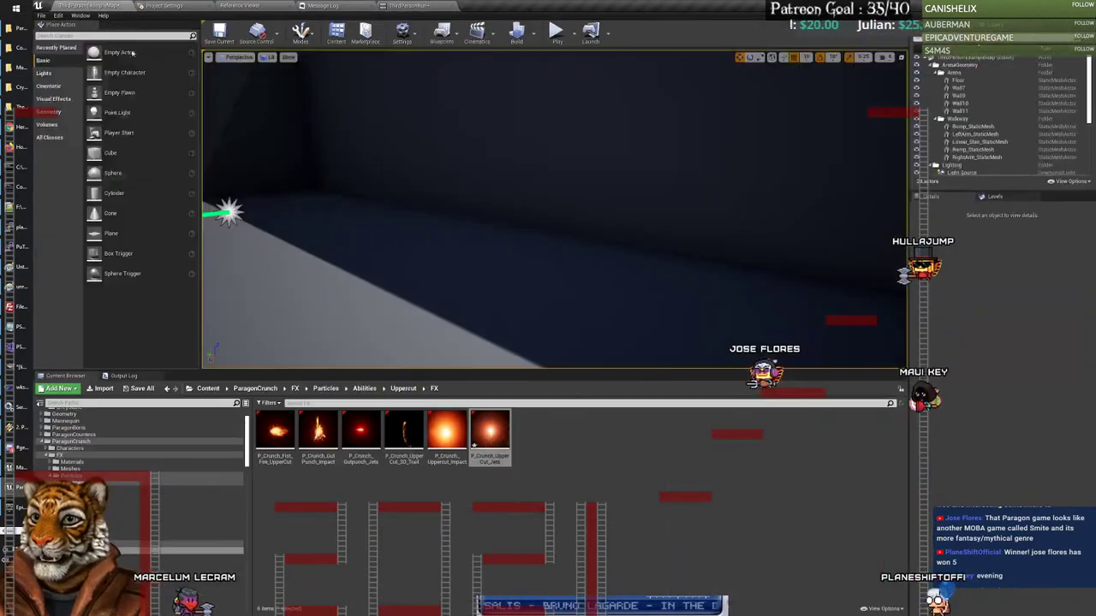
Step: Collapse the ParagonCrunch folders and browse to ParagonDekker FX > Particles > Abilities > BotPassive
{"action": "left_click", "coordinate": [90, 5]}
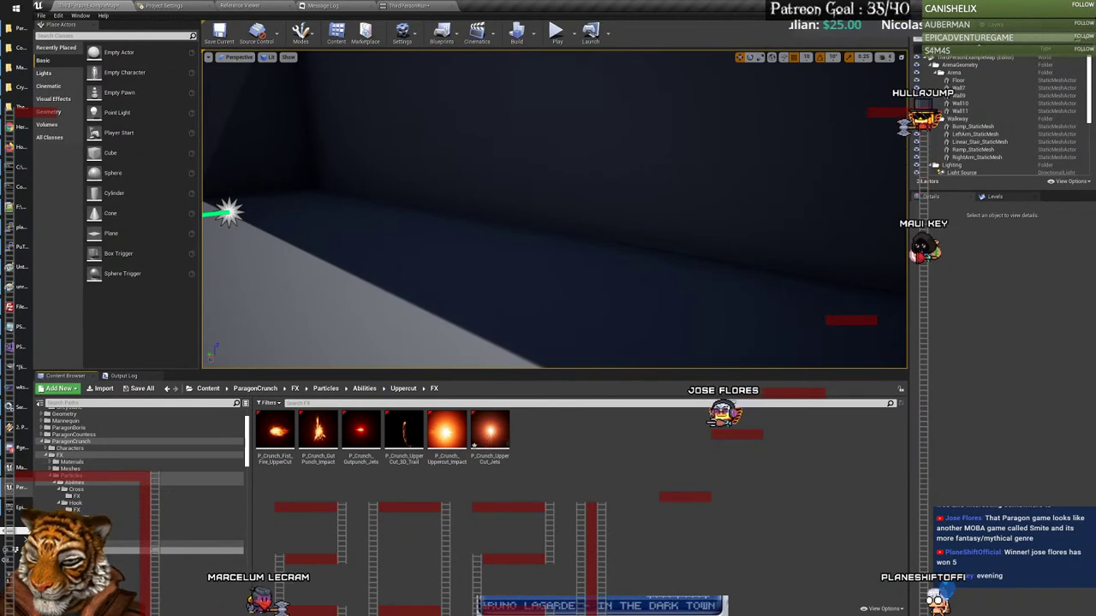
{"action": "left_click", "coordinate": [54, 477]}
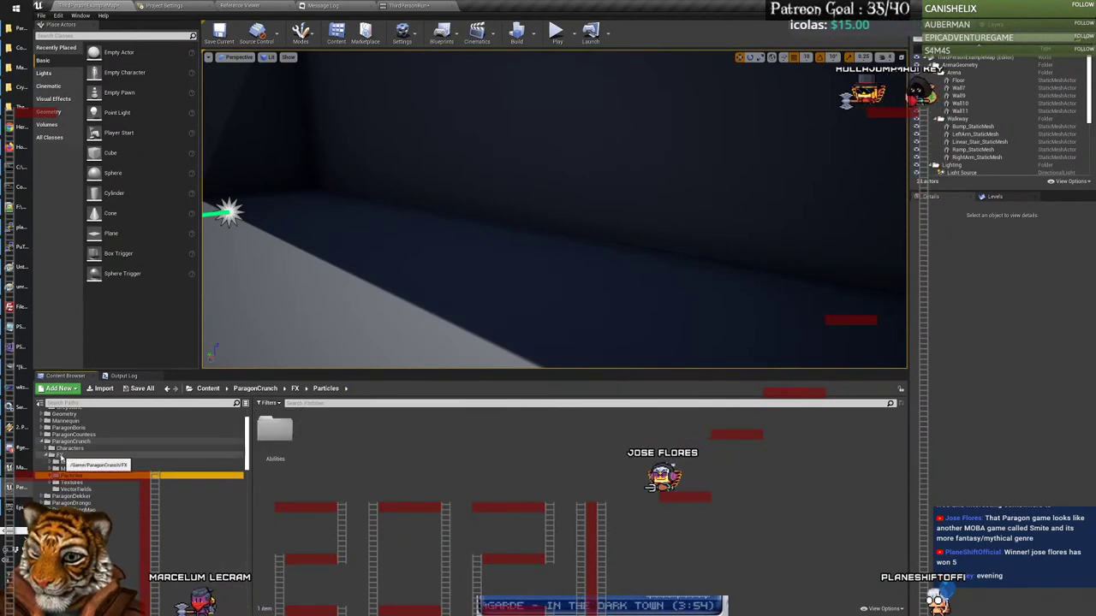
{"action": "left_click", "coordinate": [60, 457]}
{"action": "left_click", "coordinate": [48, 456]}
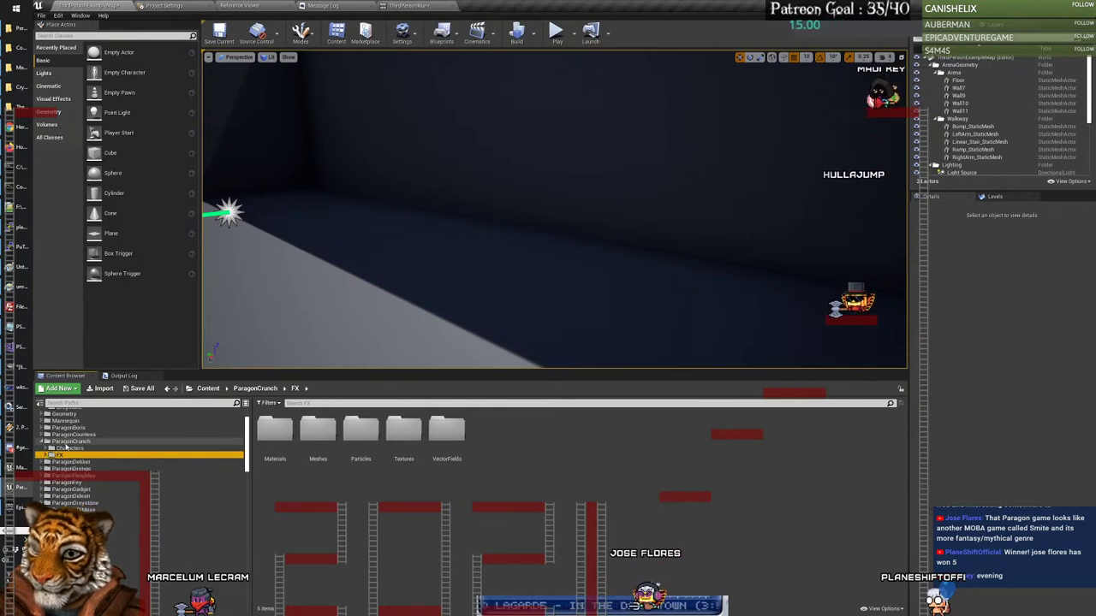
{"action": "left_click", "coordinate": [43, 442]}
{"action": "left_click", "coordinate": [63, 448]}
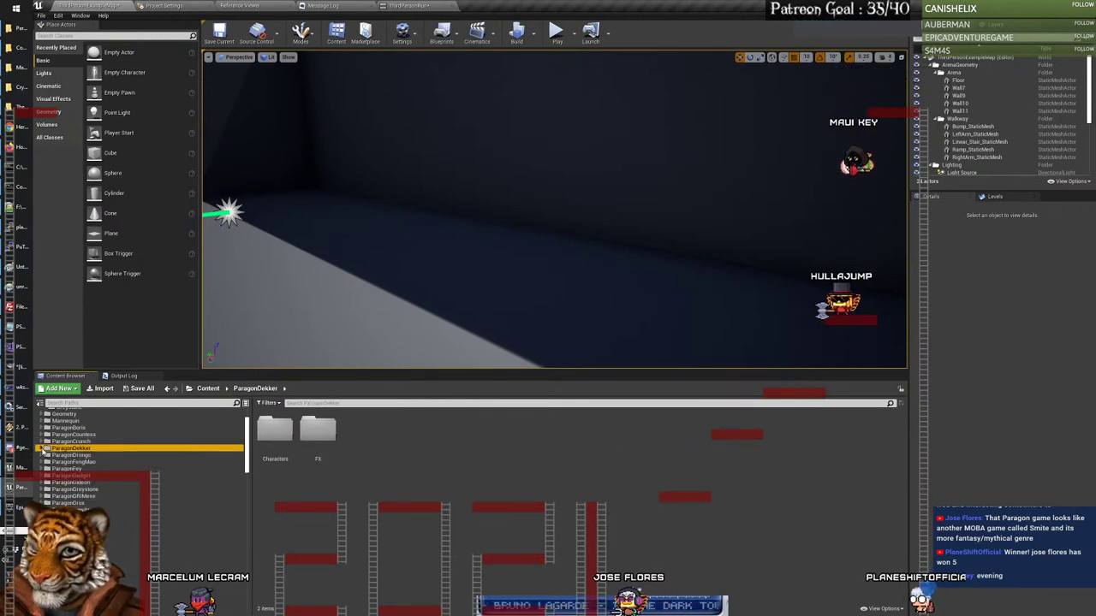
{"action": "left_click", "coordinate": [48, 463]}
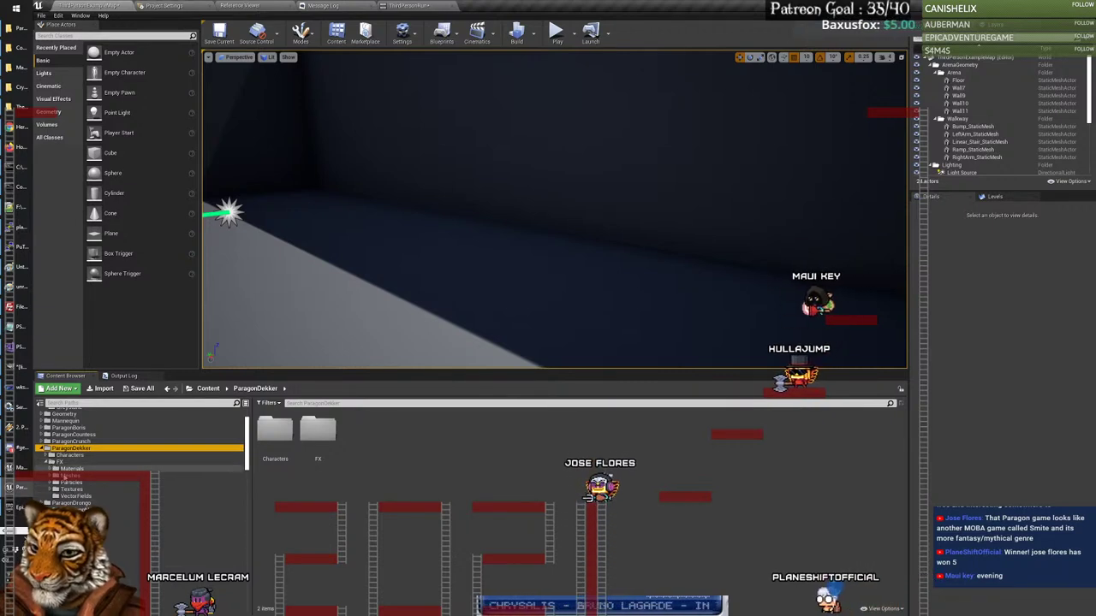
{"action": "double_click", "coordinate": [58, 482]}
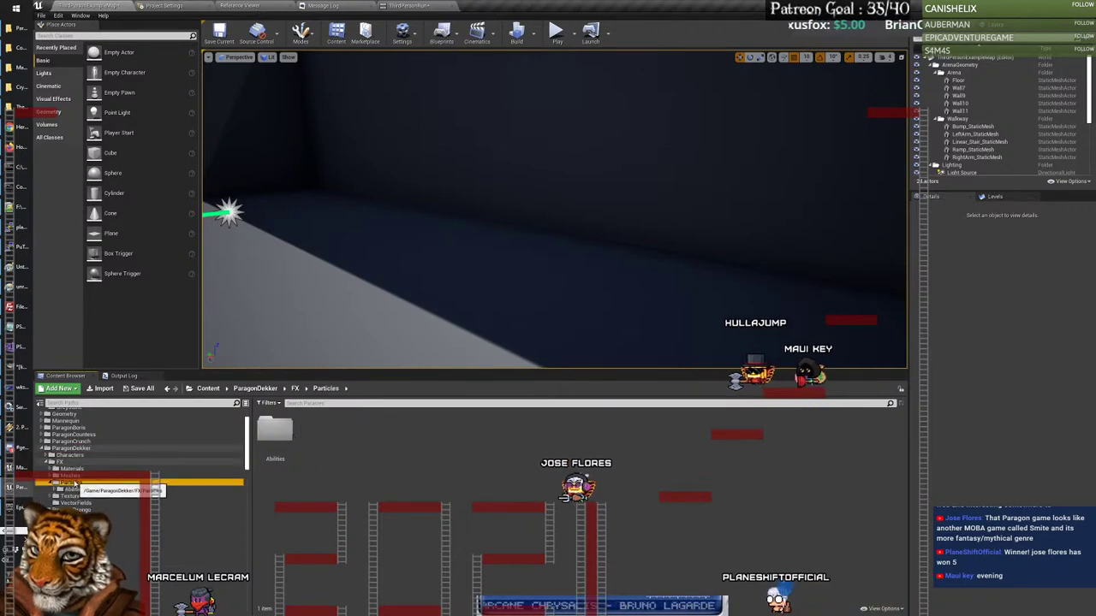
{"action": "double_click", "coordinate": [58, 489]}
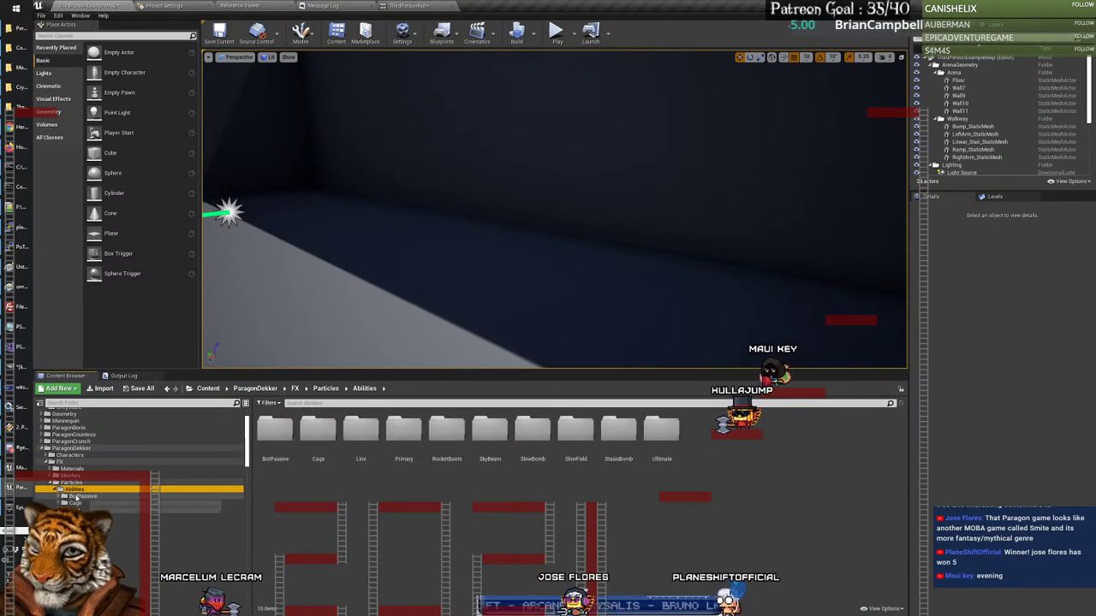
{"action": "left_click", "coordinate": [75, 496]}
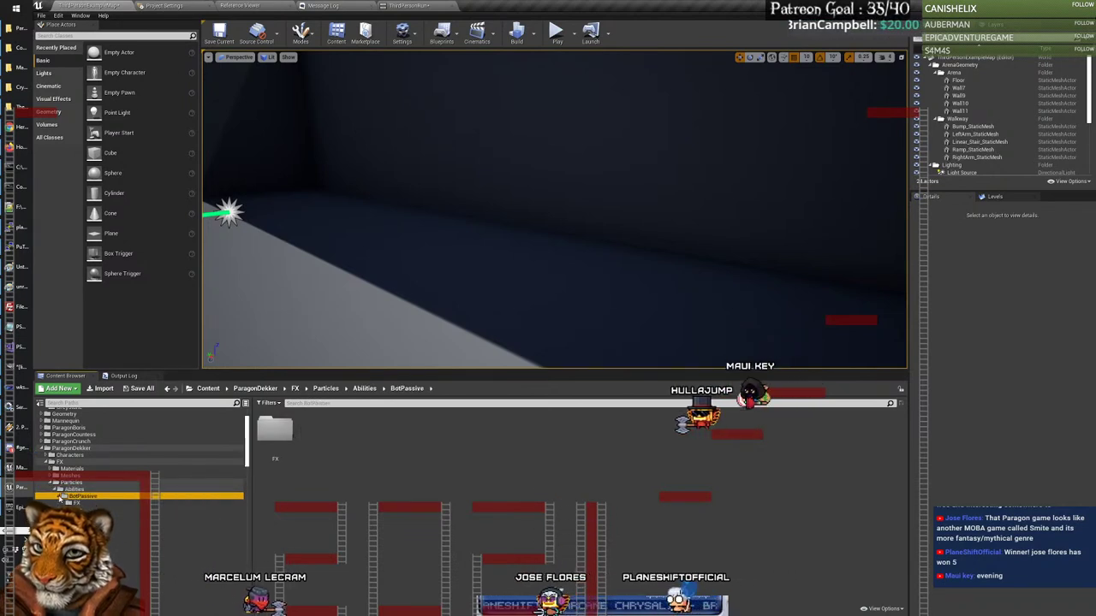
Step: Open BotPassive's FX folder and preview Proto_P_Dekker_UltBot, orbiting around the drone before closing
{"action": "double_click", "coordinate": [275, 430]}
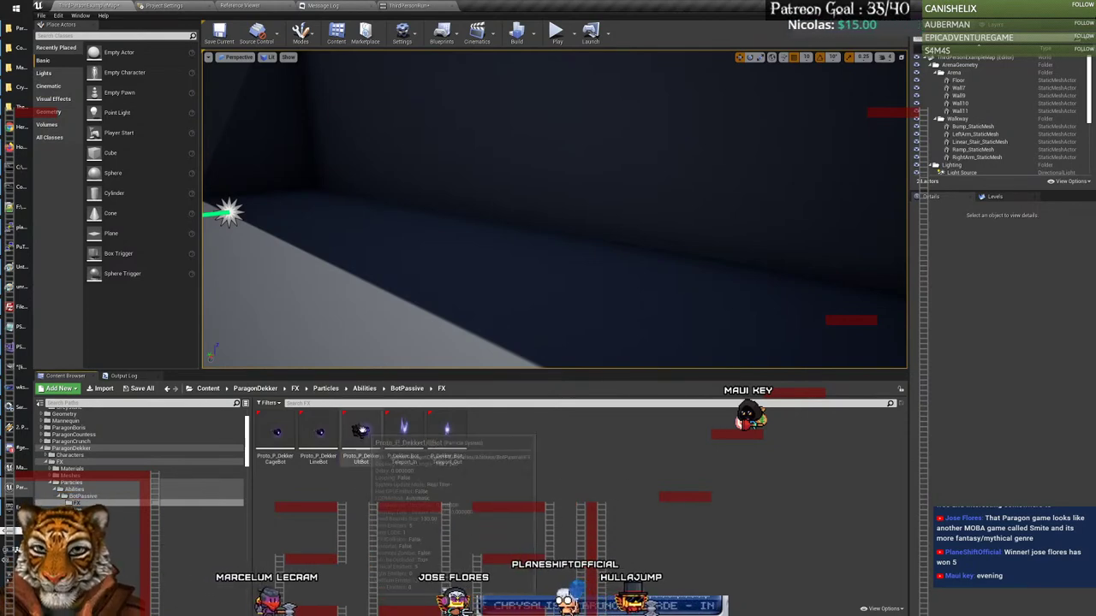
{"action": "double_click", "coordinate": [370, 432]}
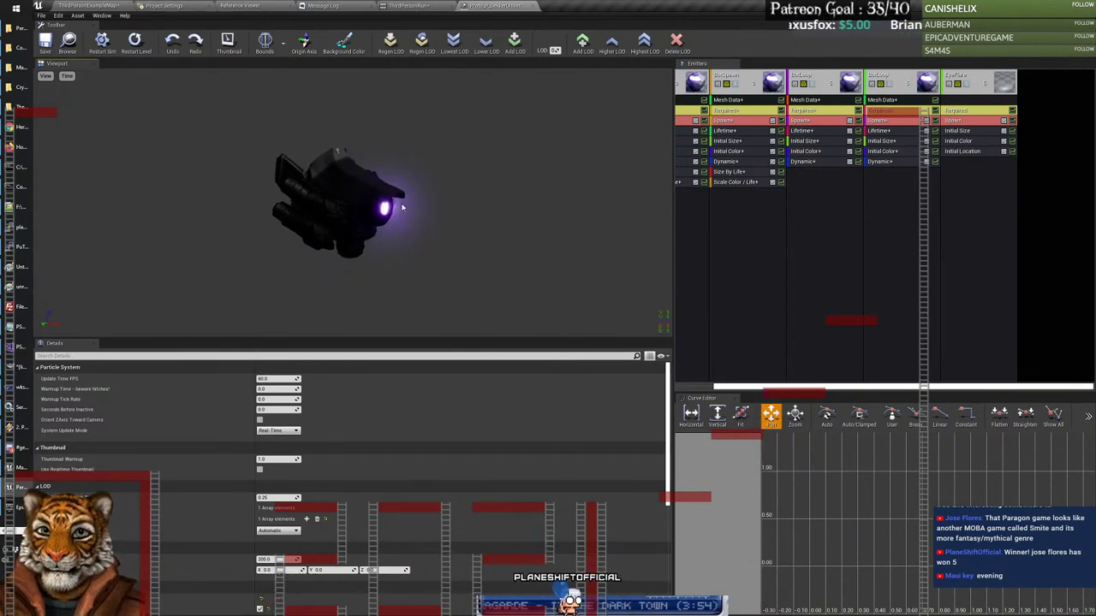
{"action": "left_click_drag", "start_coordinate": [402, 207], "coordinate": [463, 210]}
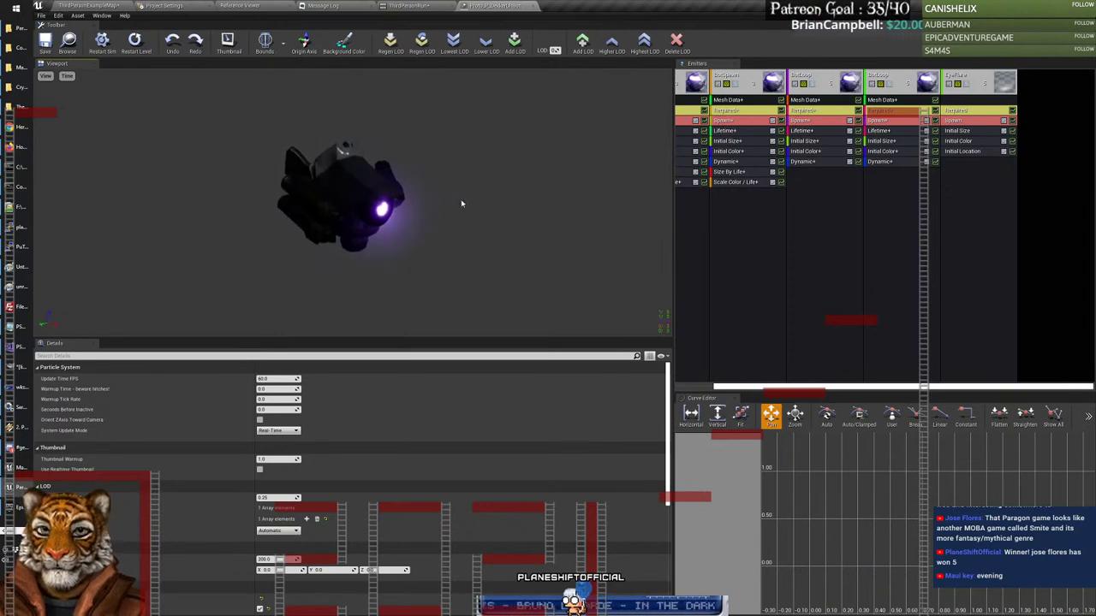
{"action": "left_click", "coordinate": [534, 7]}
{"action": "left_click", "coordinate": [100, 6]}
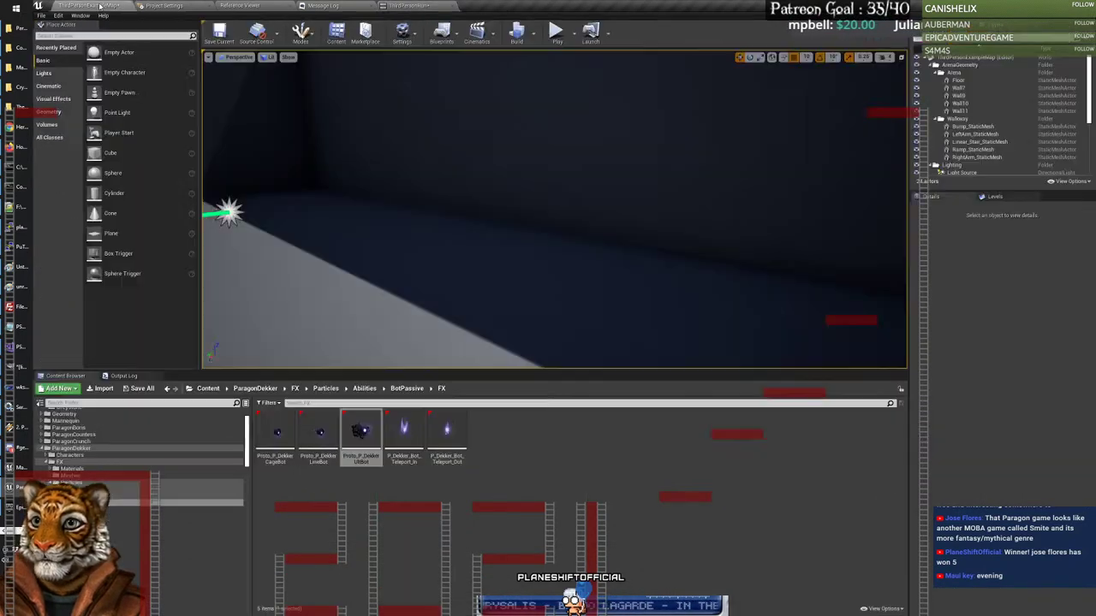
Step: Open P_Dekker_Bot_Teleport_In, set AnimSpeed to 10% and replay it several times
{"action": "double_click", "coordinate": [415, 434]}
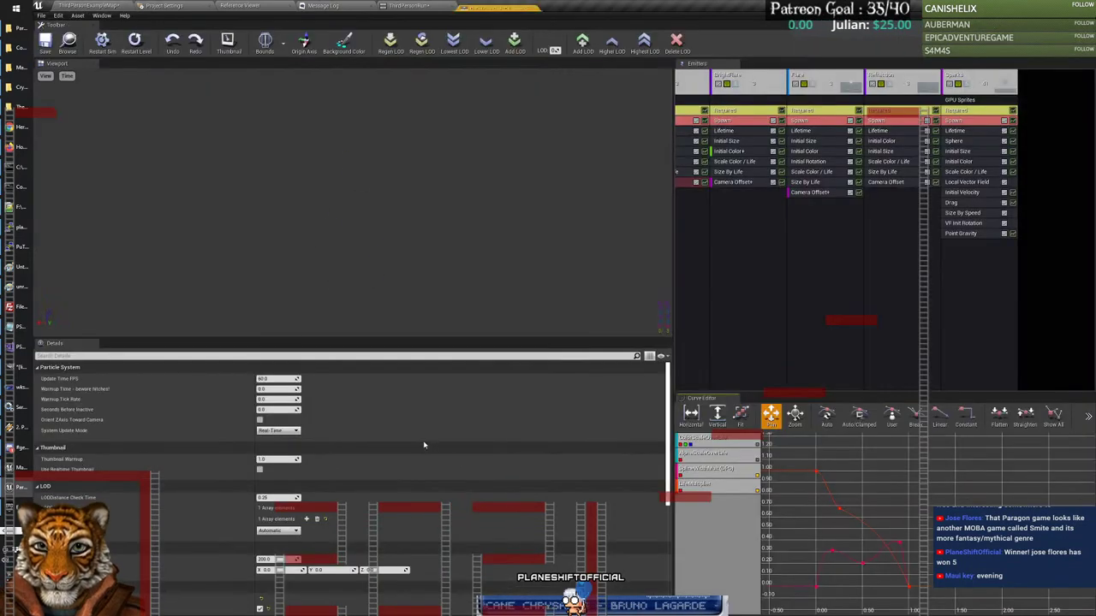
{"action": "left_click", "coordinate": [69, 77]}
{"action": "left_click", "coordinate": [114, 152]}
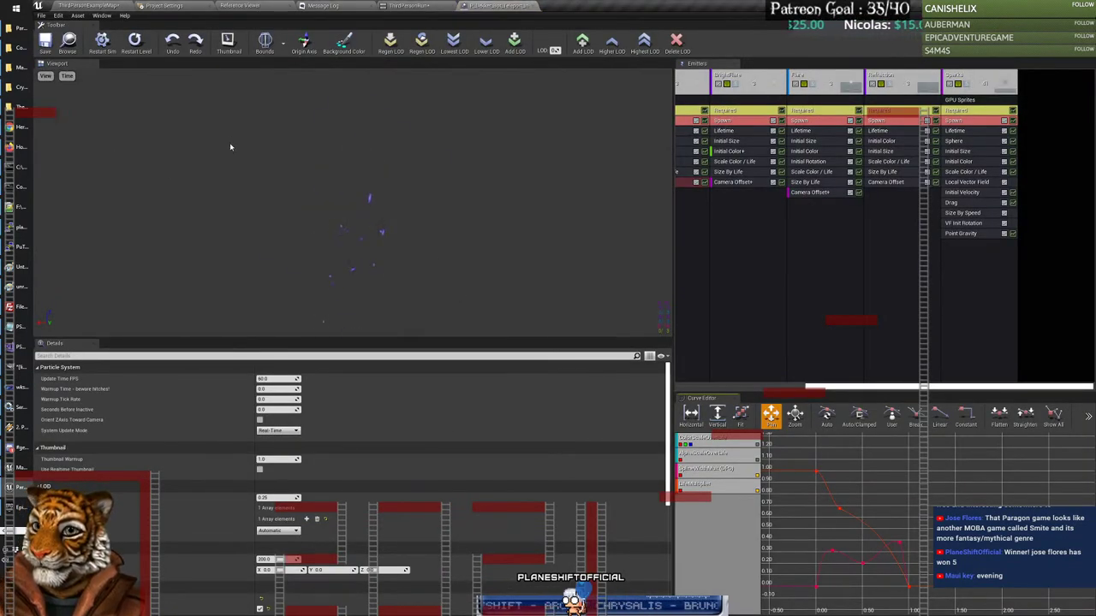
{"action": "left_click", "coordinate": [102, 40]}
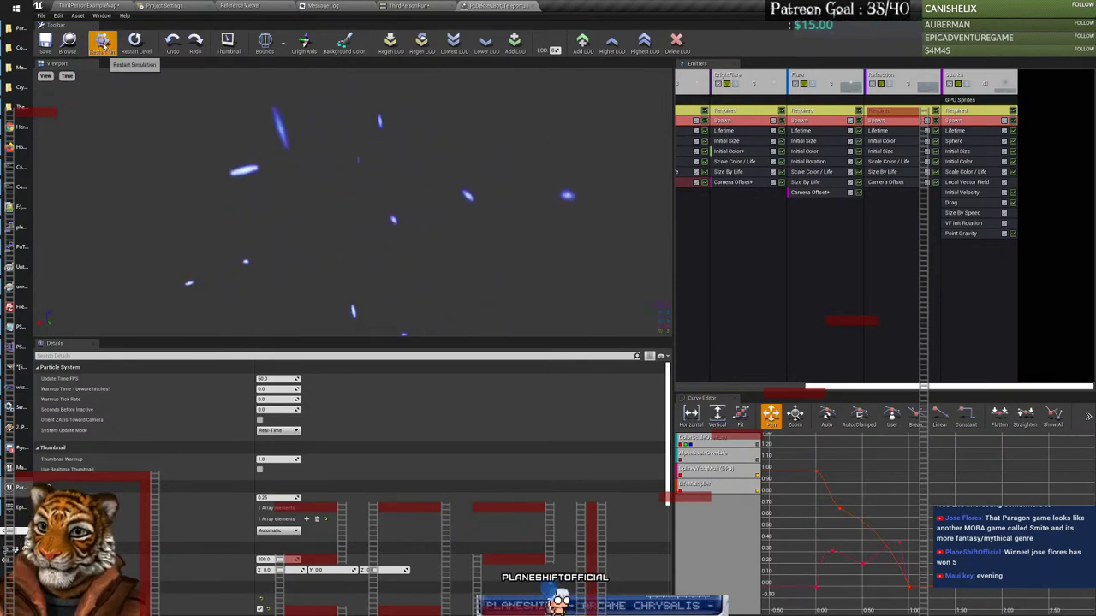
{"action": "left_click", "coordinate": [102, 41]}
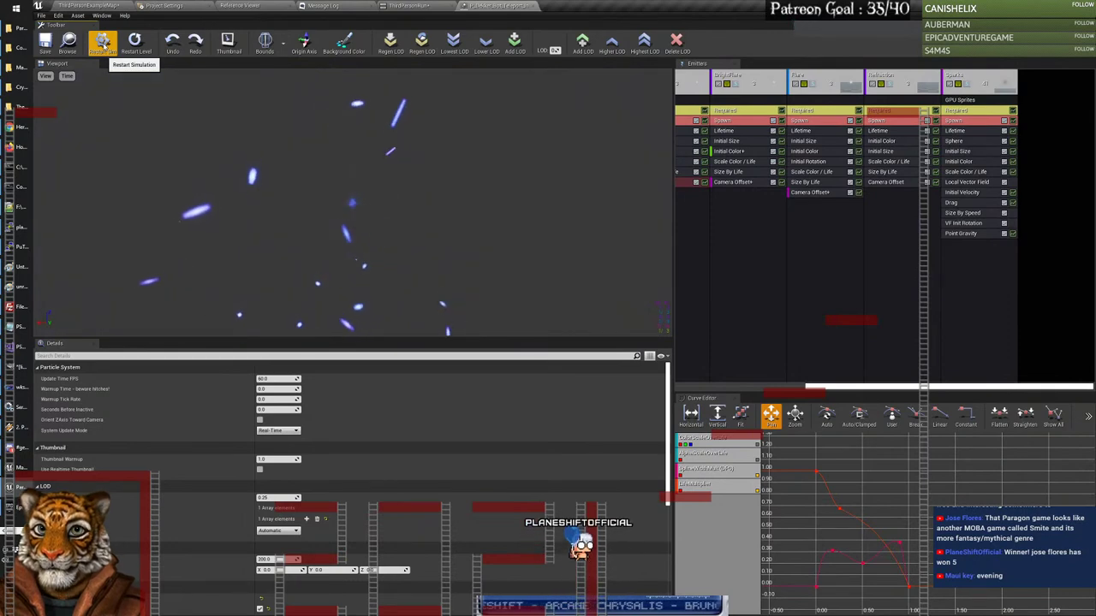
{"action": "left_click", "coordinate": [101, 41]}
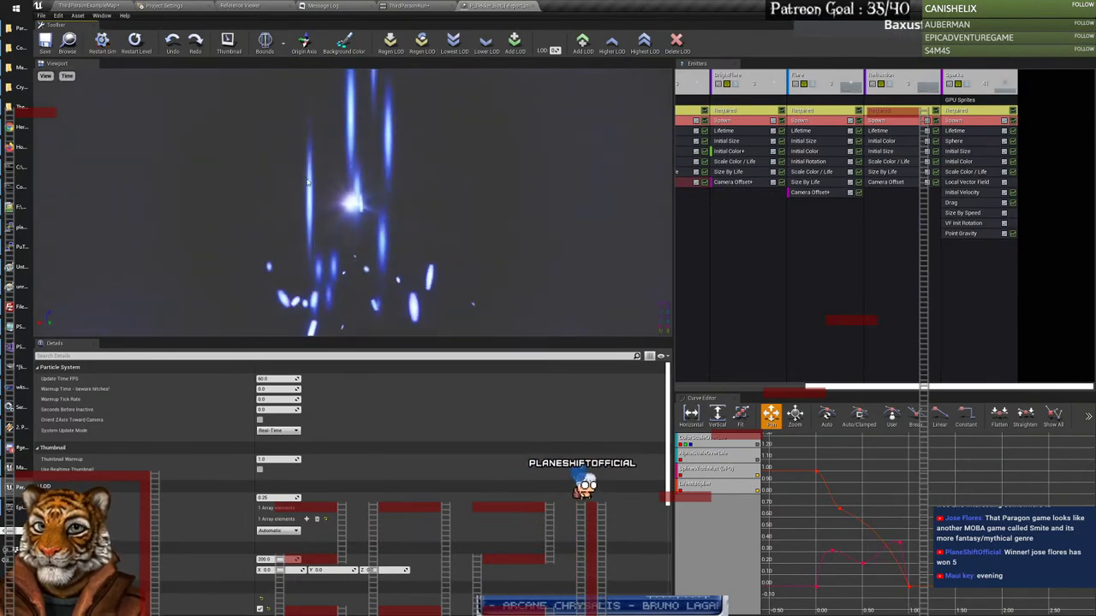
Step: Close it, open P_Dekker_Bot_Teleport_Out, set AnimSpeed to 10% and replay it
{"action": "left_click", "coordinate": [533, 6]}
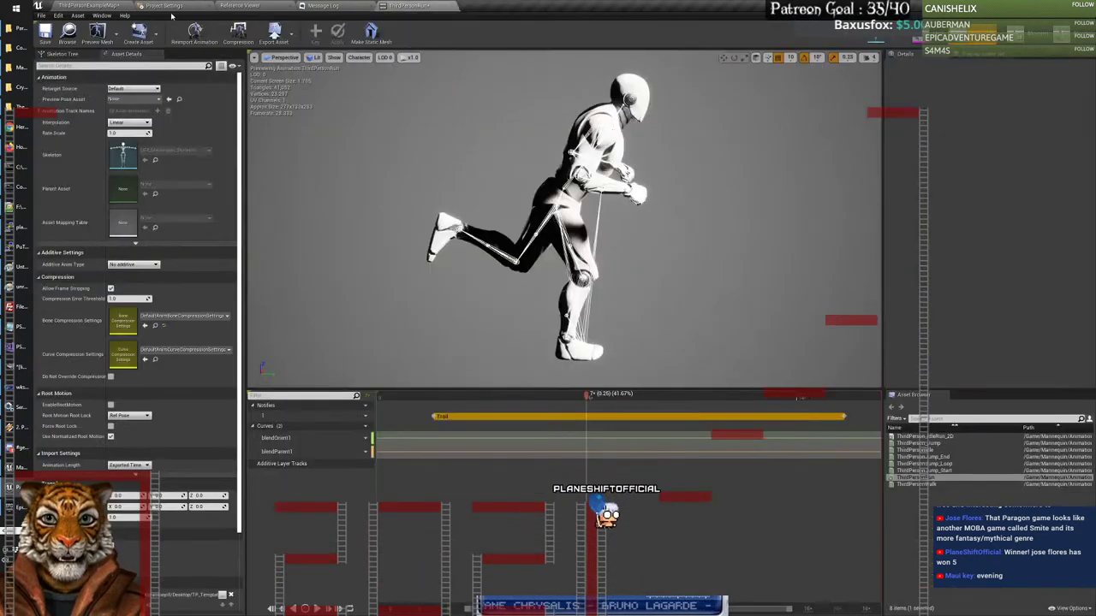
{"action": "left_click", "coordinate": [99, 6]}
{"action": "double_click", "coordinate": [446, 432]}
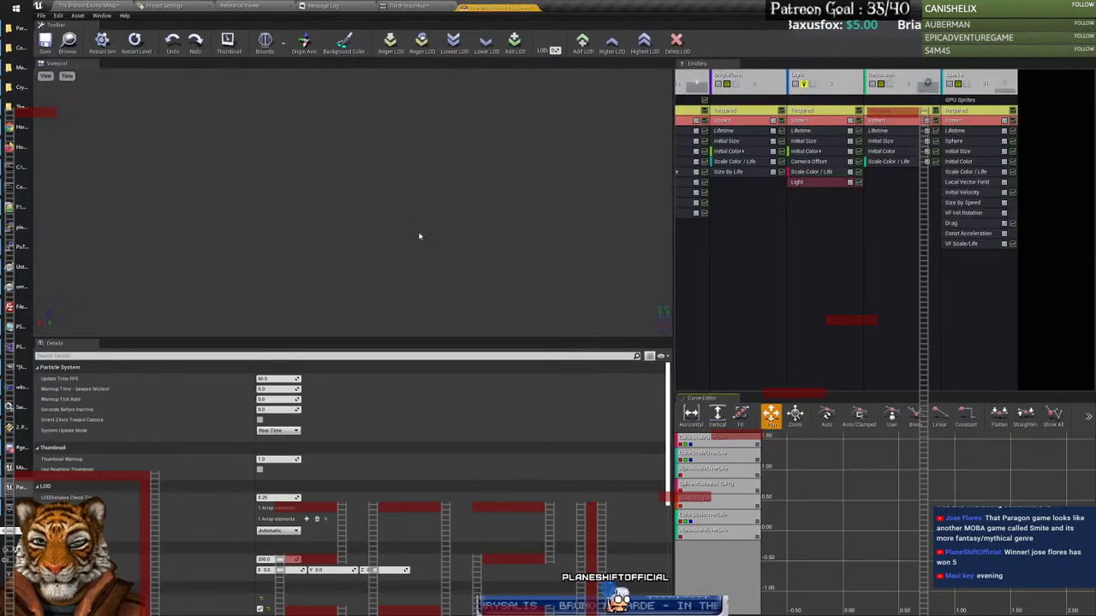
{"action": "left_click", "coordinate": [67, 76]}
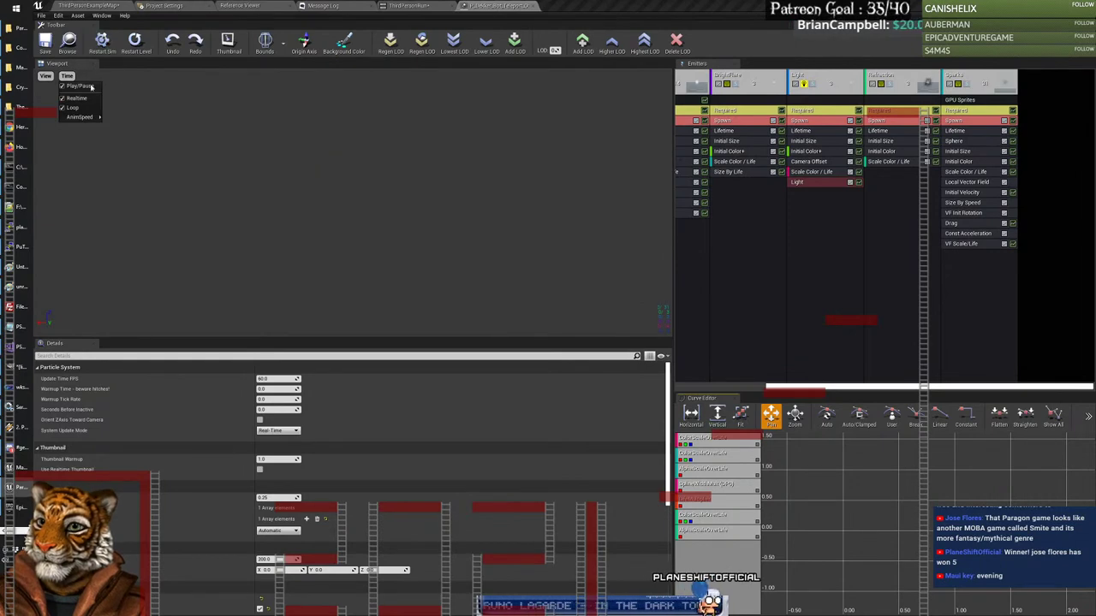
{"action": "left_click", "coordinate": [114, 153]}
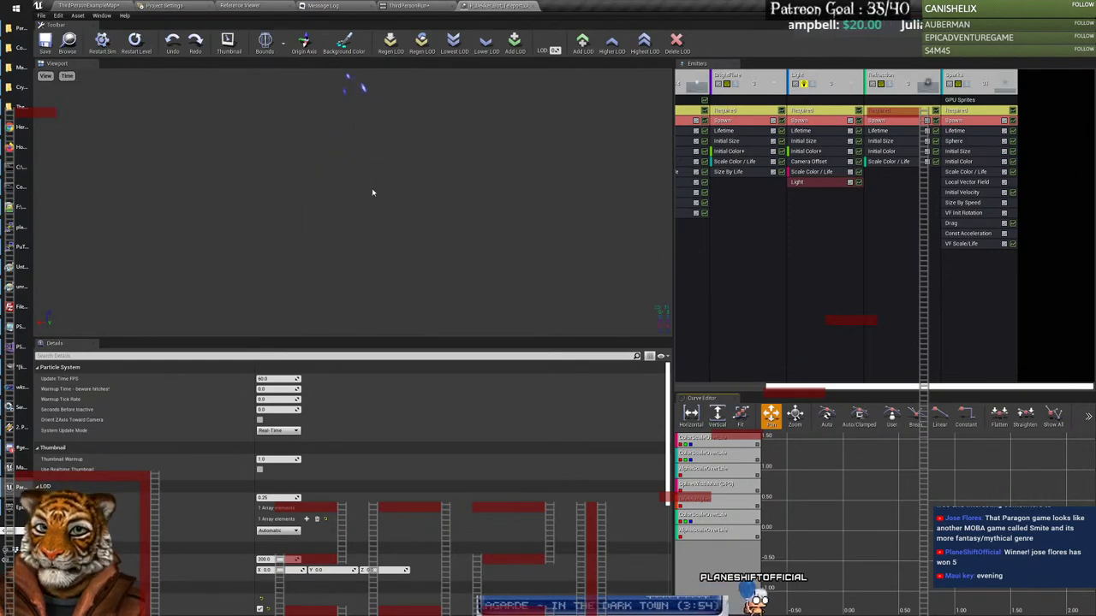
{"action": "left_click", "coordinate": [102, 39]}
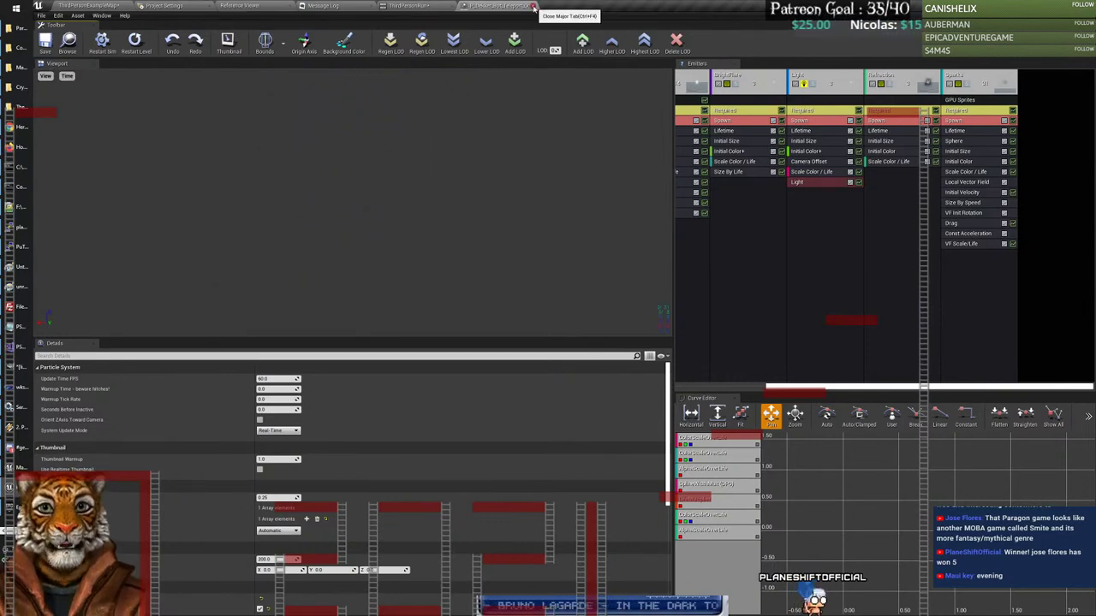
Step: Close Teleport Out and open P_Bot_Cage from the Cage FX folder
{"action": "left_click", "coordinate": [532, 6]}
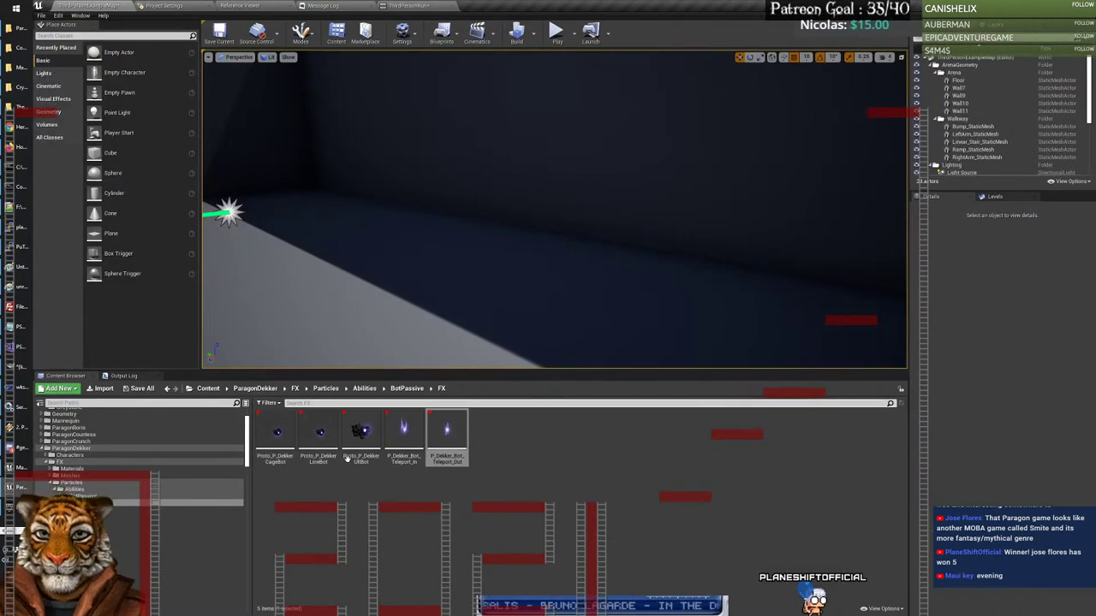
{"action": "left_click", "coordinate": [94, 510]}
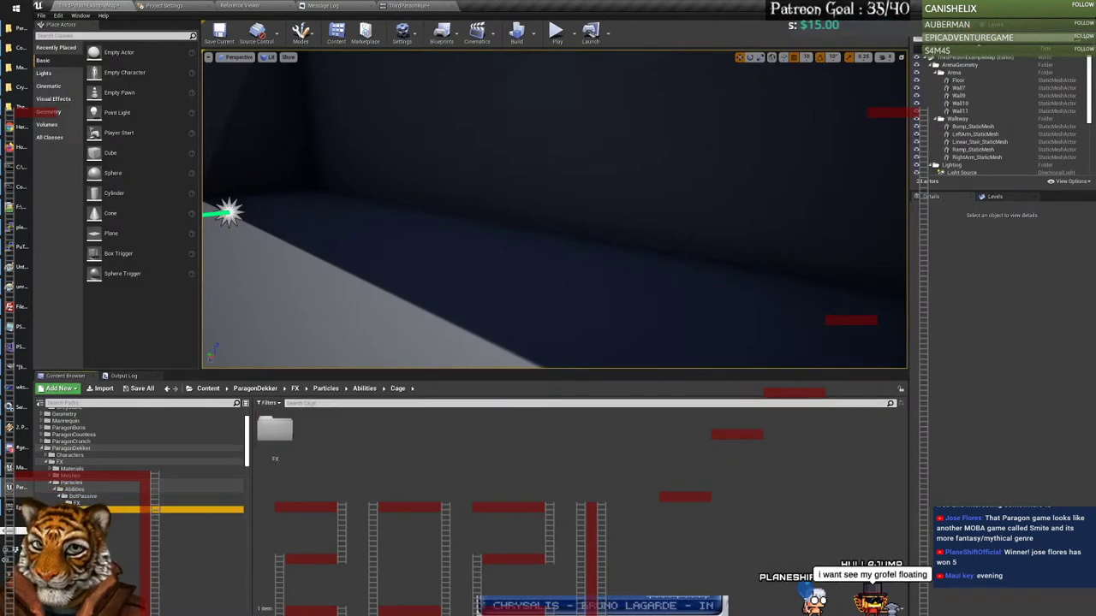
{"action": "double_click", "coordinate": [275, 428]}
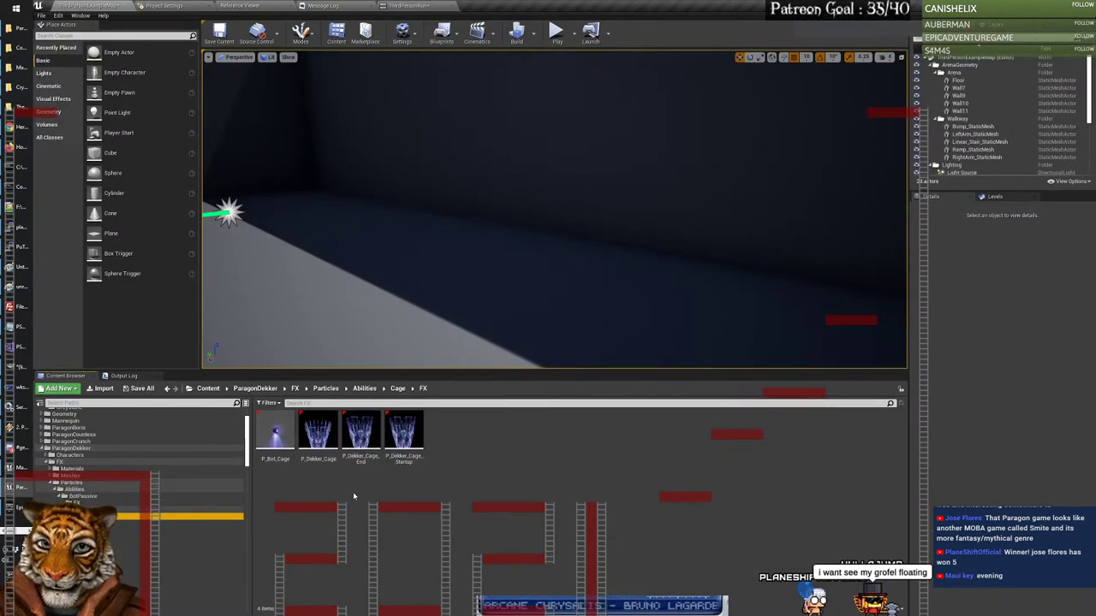
{"action": "double_click", "coordinate": [275, 431]}
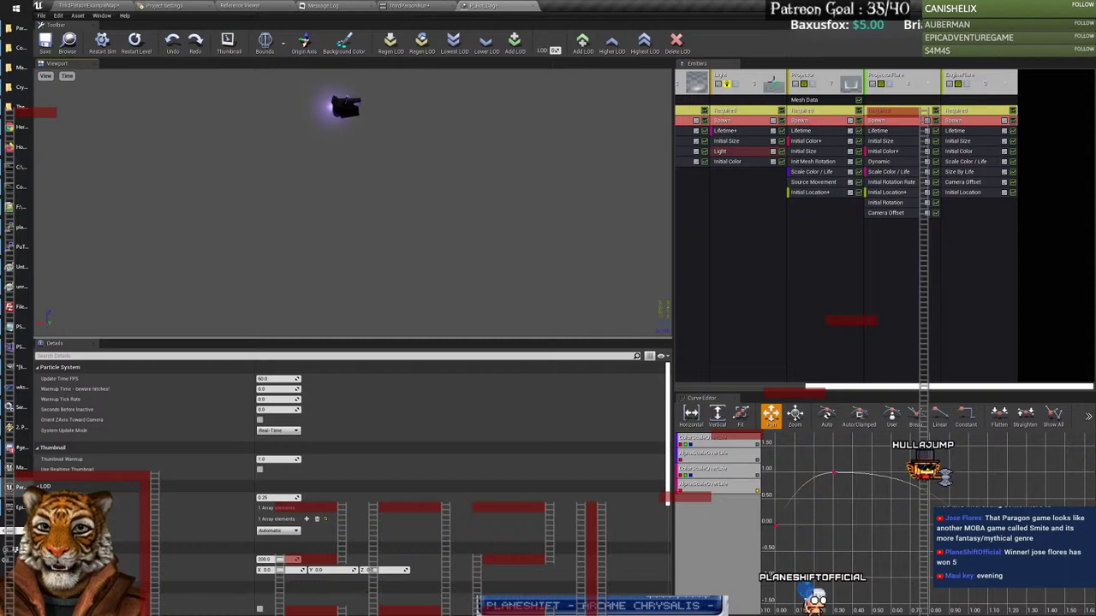
Step: Replay the P_Bot_Cage effect repeatedly to watch its cage light beams
{"action": "left_click", "coordinate": [99, 46]}
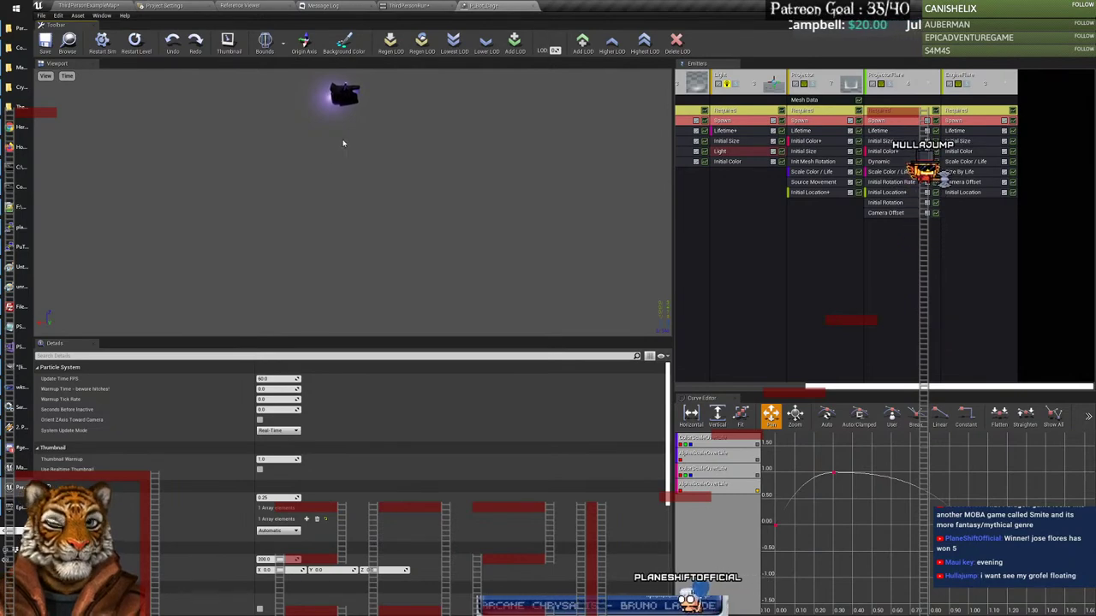
{"action": "left_click", "coordinate": [102, 43]}
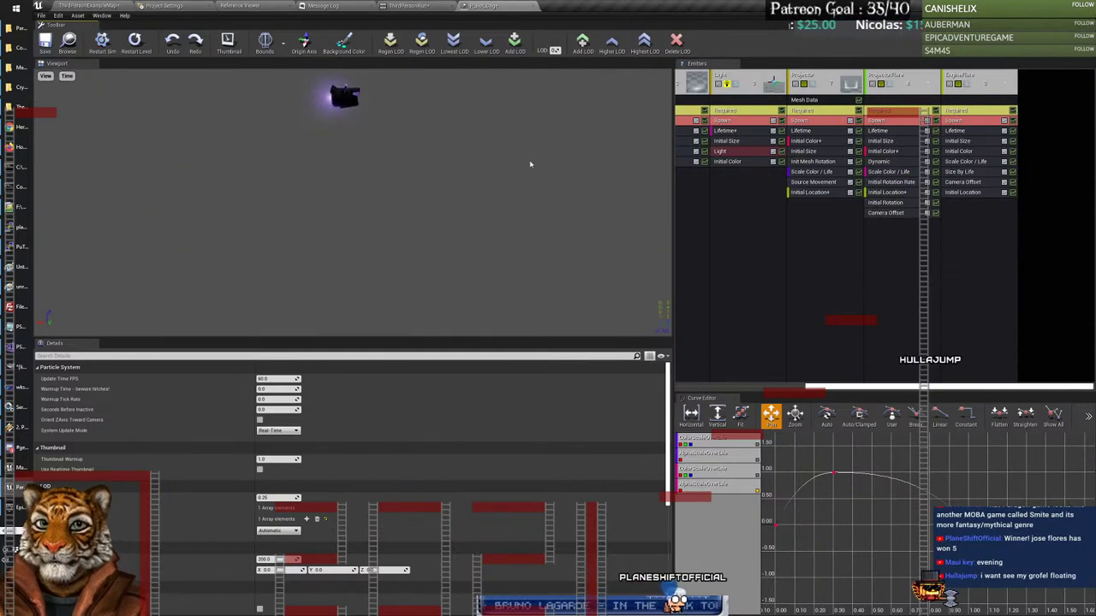
{"action": "left_click", "coordinate": [798, 387]}
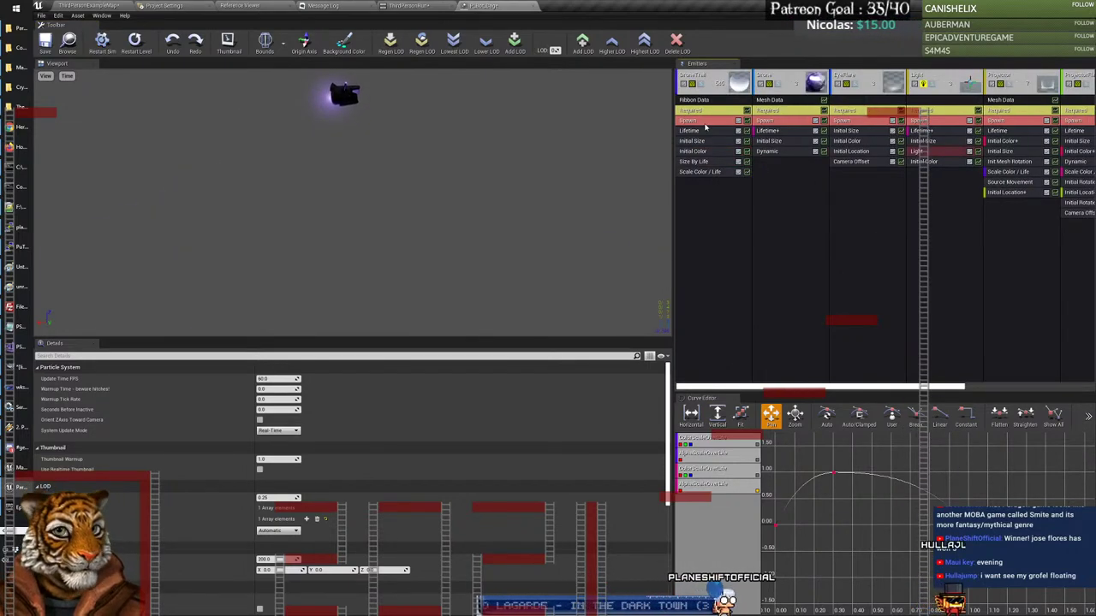
{"action": "left_click", "coordinate": [102, 39]}
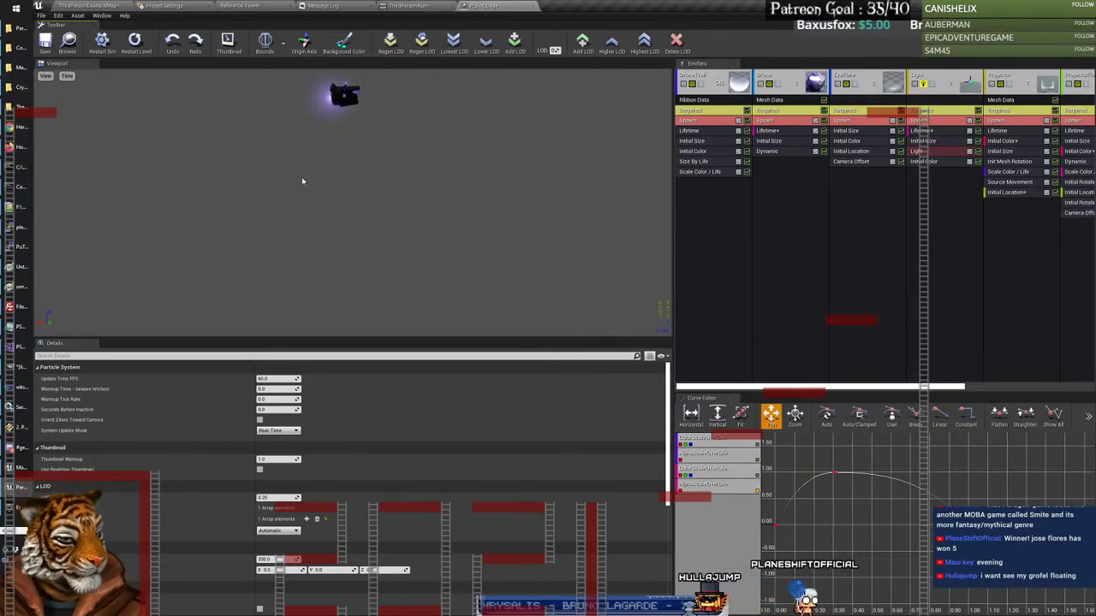
{"action": "left_click", "coordinate": [104, 42]}
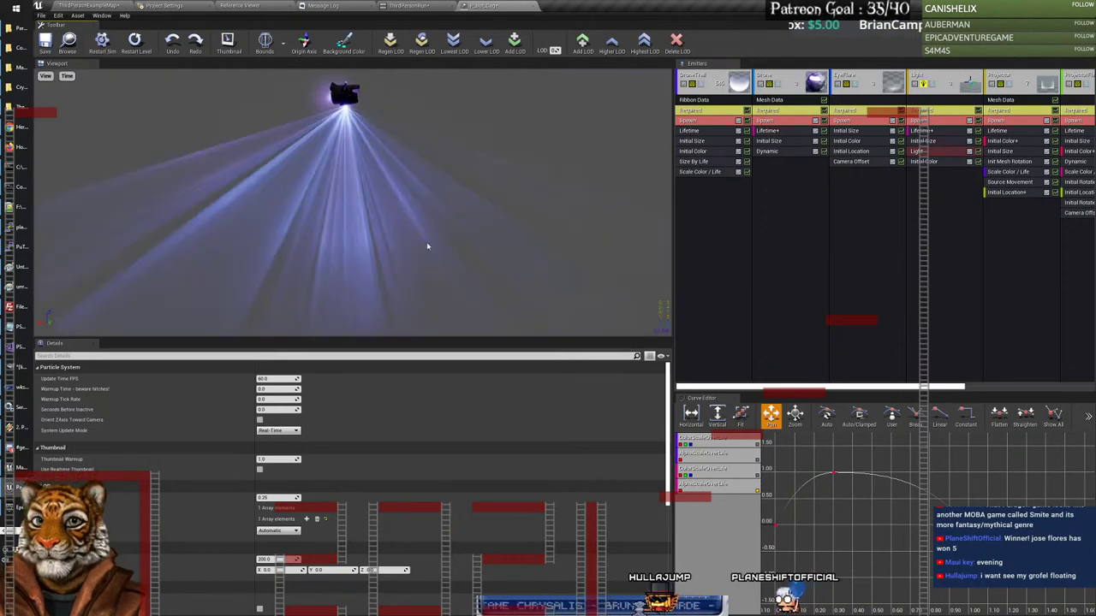
{"action": "left_click", "coordinate": [102, 43]}
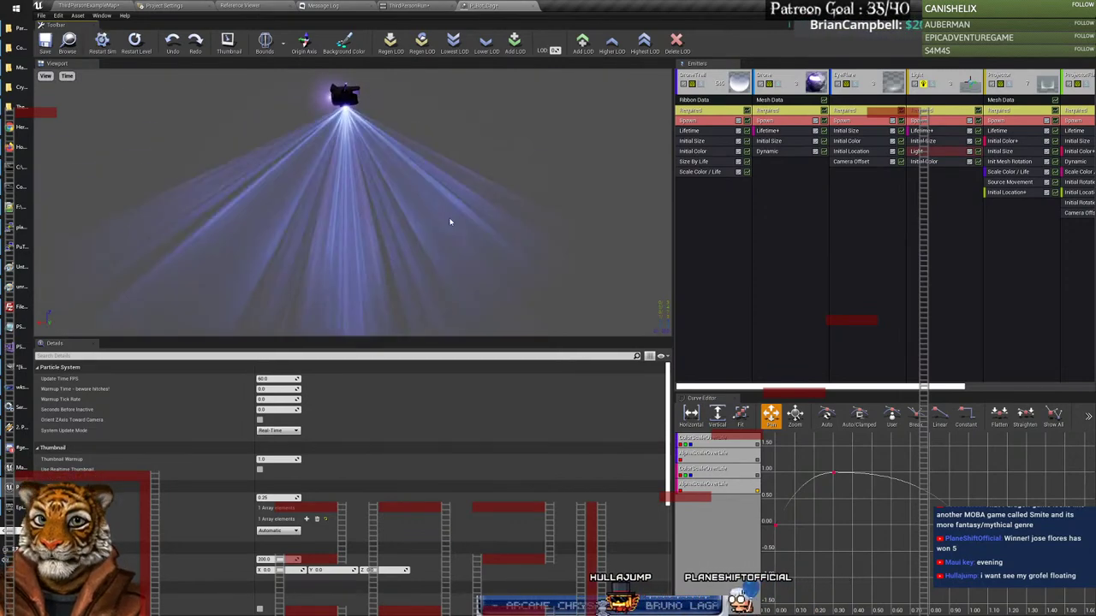
{"action": "left_click", "coordinate": [102, 43]}
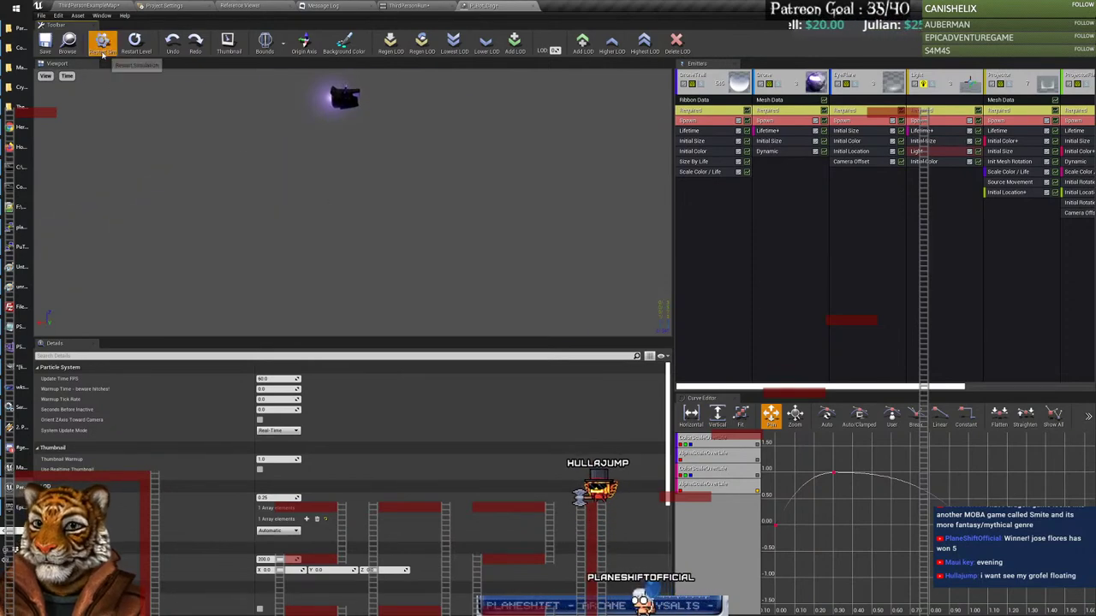
{"action": "left_click", "coordinate": [103, 53]}
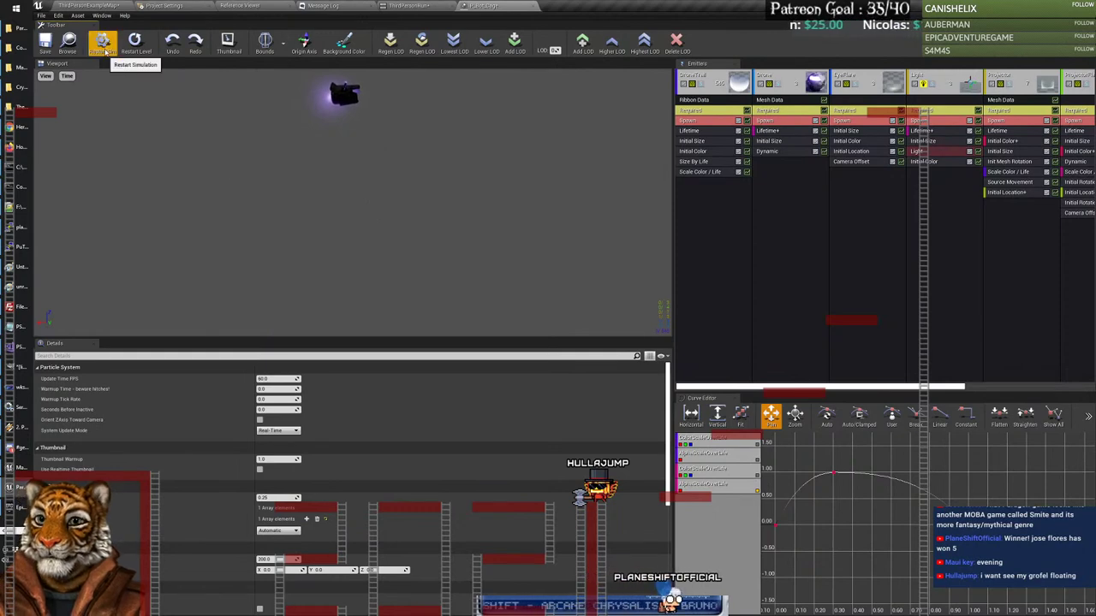
{"action": "left_click", "coordinate": [103, 44]}
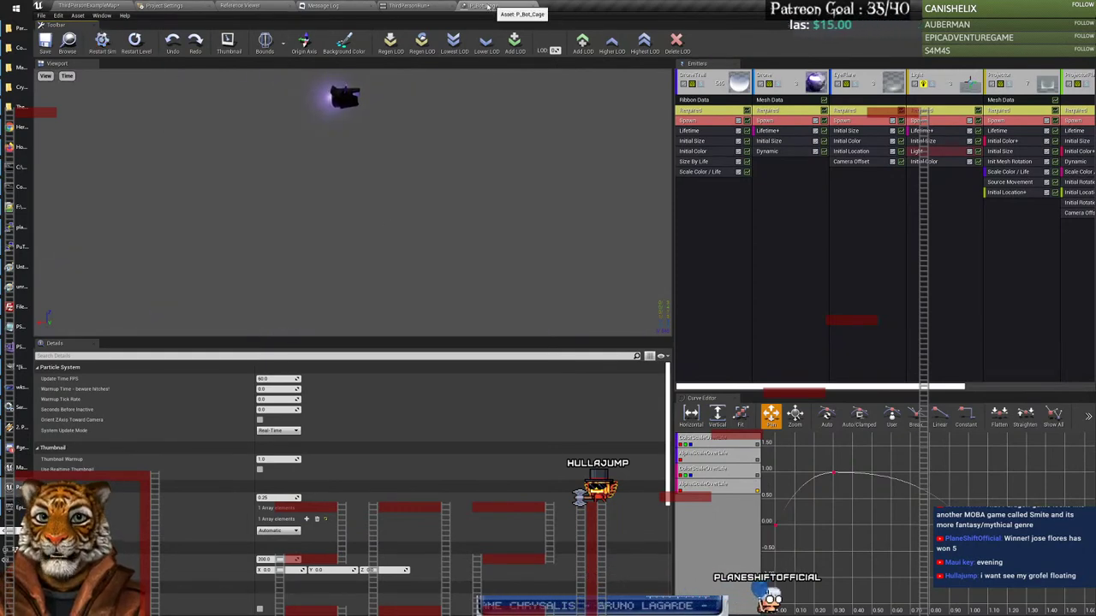
Step: Close the P_Bot_Cage particle editor tab
{"action": "left_click", "coordinate": [415, 6]}
{"action": "left_click", "coordinate": [514, 7]}
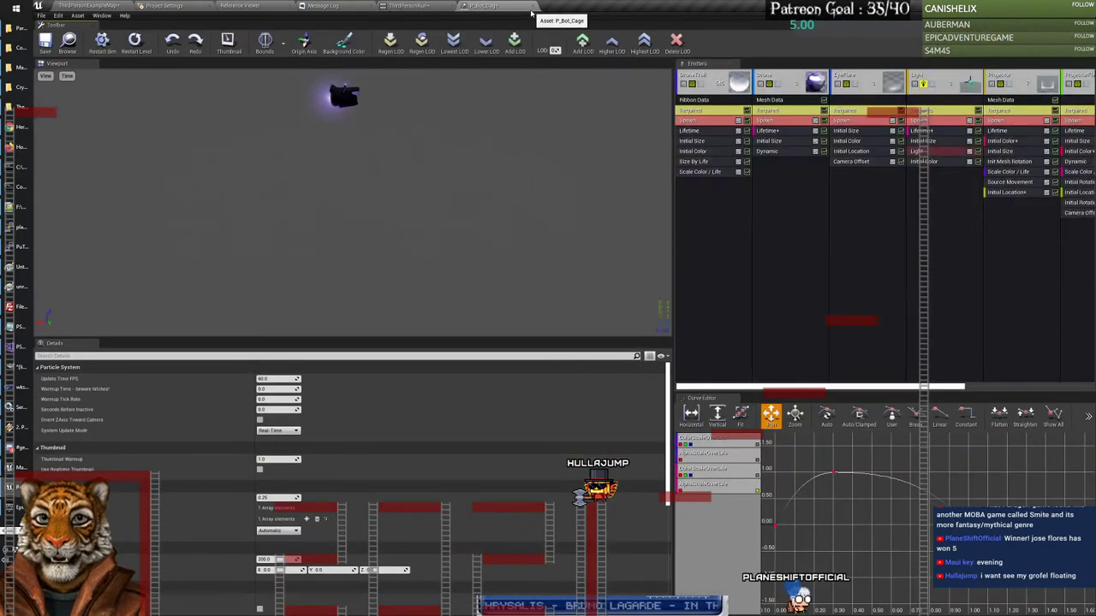
{"action": "left_click", "coordinate": [528, 7]}
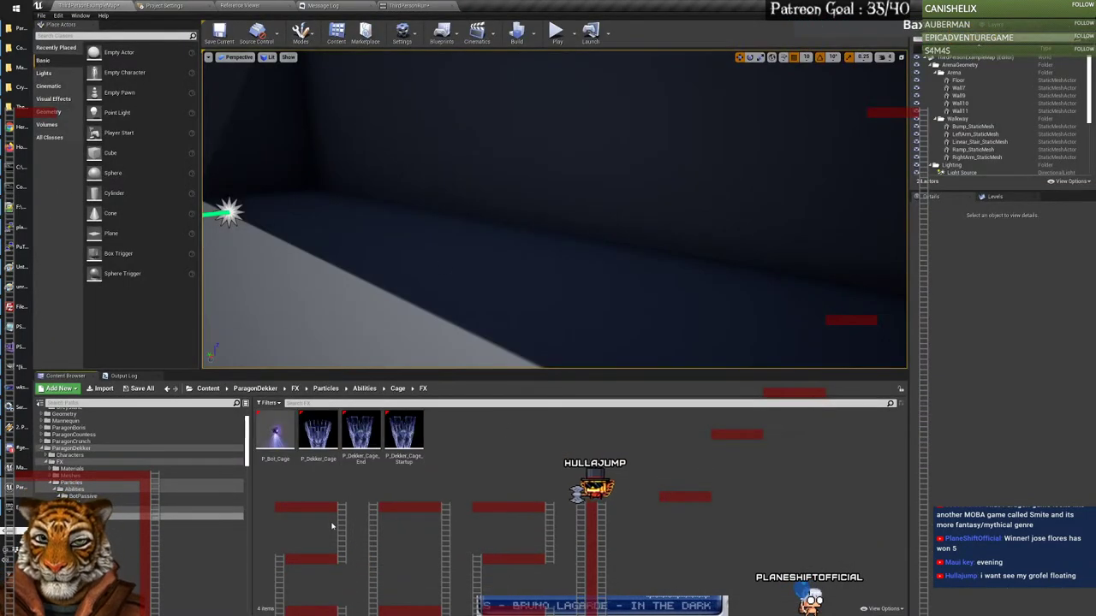
Step: Open P_Dekker_Cage, enlarge its preview viewport, check Time options and zoom in on the cage
{"action": "double_click", "coordinate": [312, 435]}
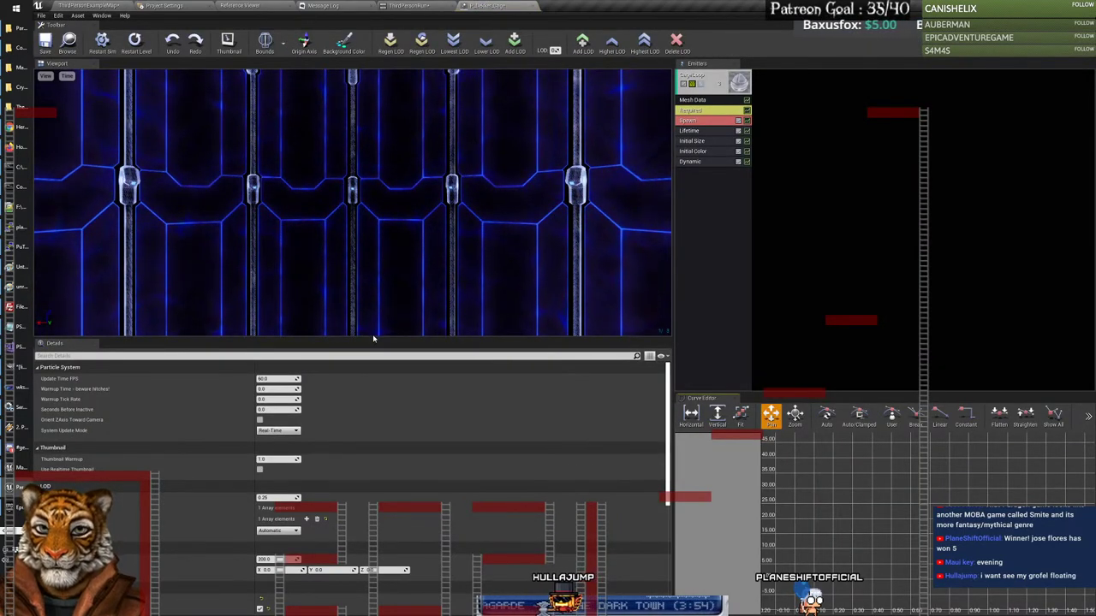
{"action": "left_click_drag", "start_coordinate": [373, 339], "coordinate": [368, 403]}
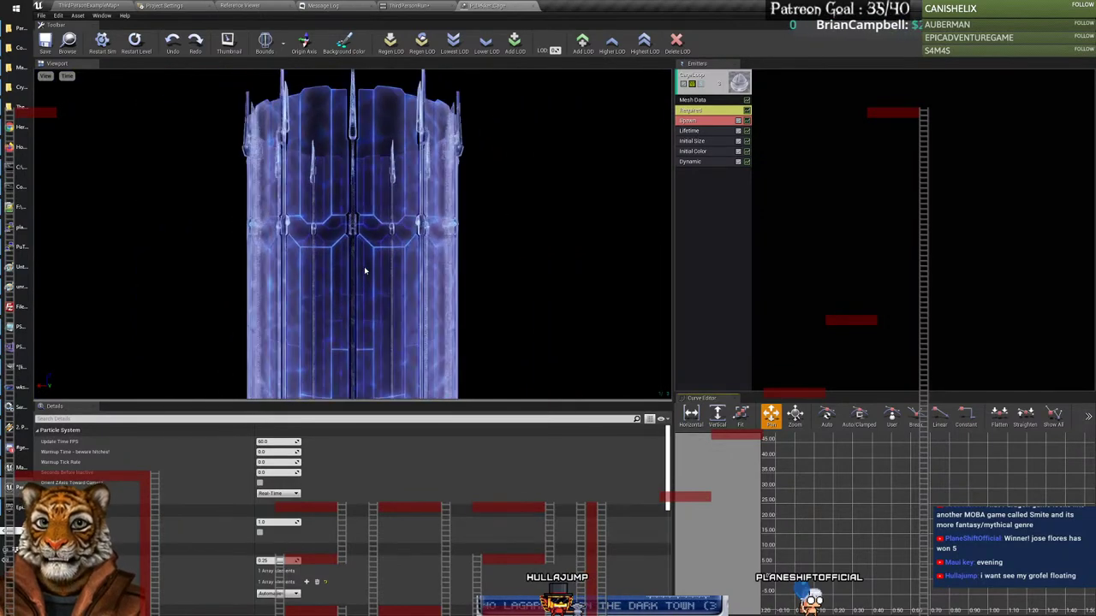
{"action": "left_click", "coordinate": [66, 76]}
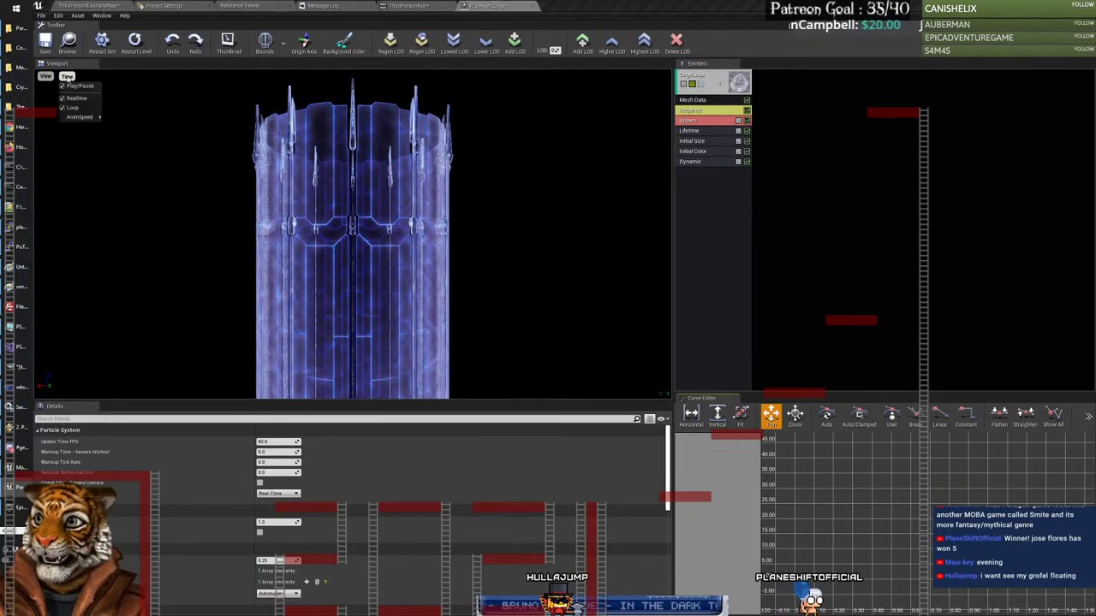
{"action": "mouse_move", "coordinate": [84, 117]}
{"action": "left_click", "coordinate": [324, 96]}
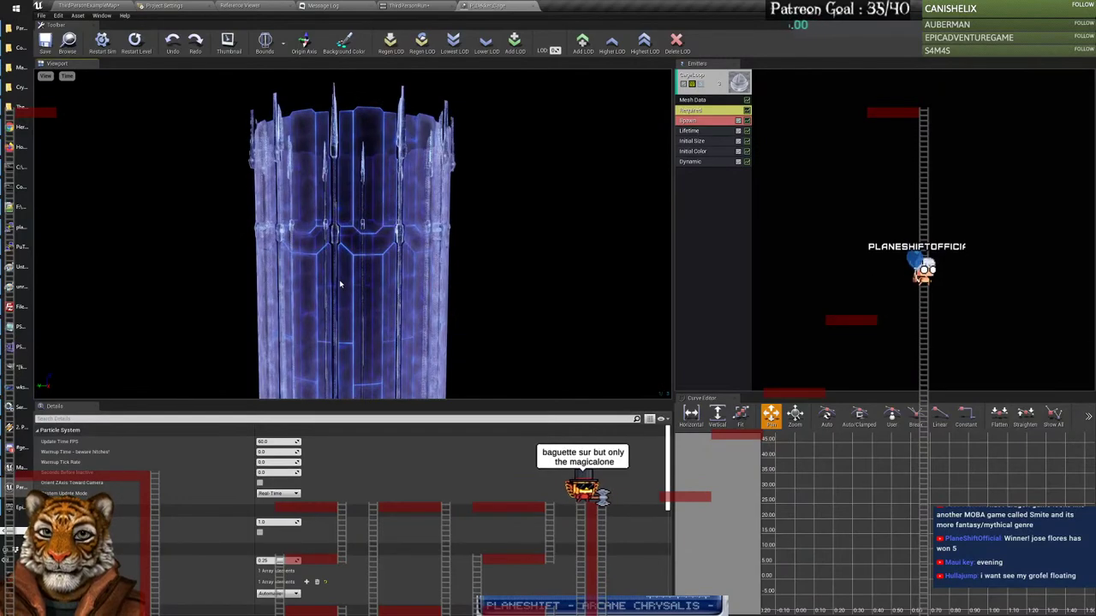
{"action": "scroll", "coordinate": [340, 284], "scroll_direction": "up", "scroll_amount": 3}
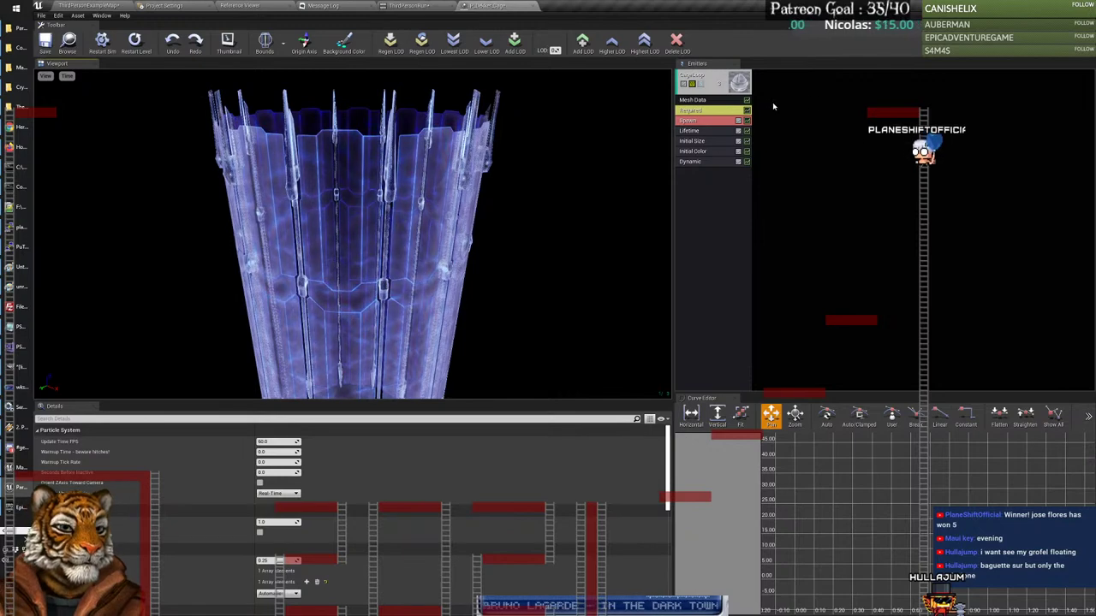
Step: Duplicate the CageLoop emitter
{"action": "right_click", "coordinate": [717, 78]}
{"action": "mouse_move", "coordinate": [732, 81]}
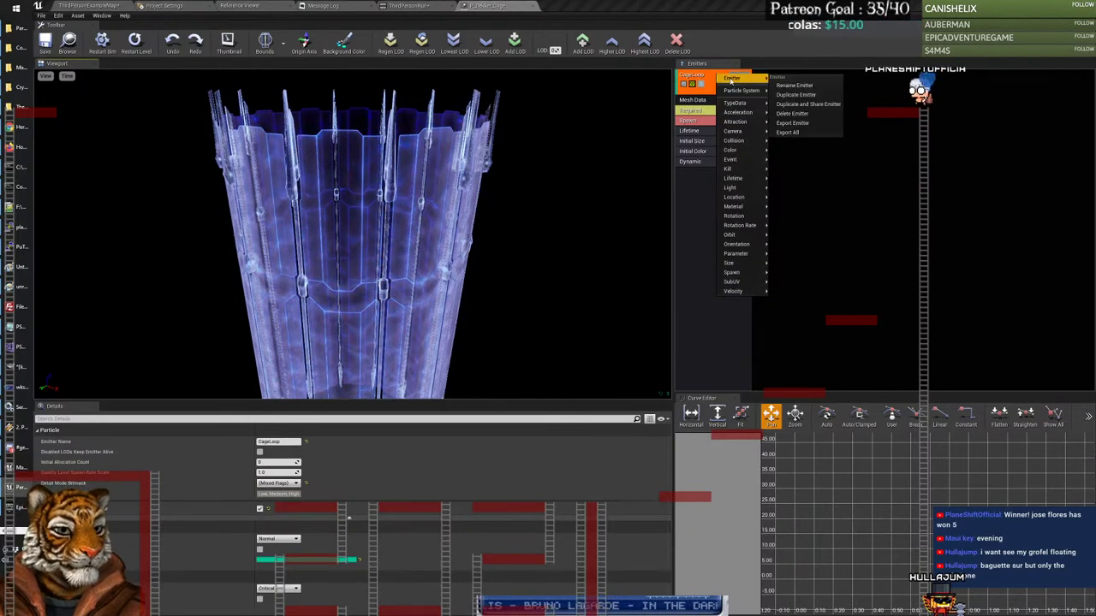
{"action": "left_click", "coordinate": [797, 94]}
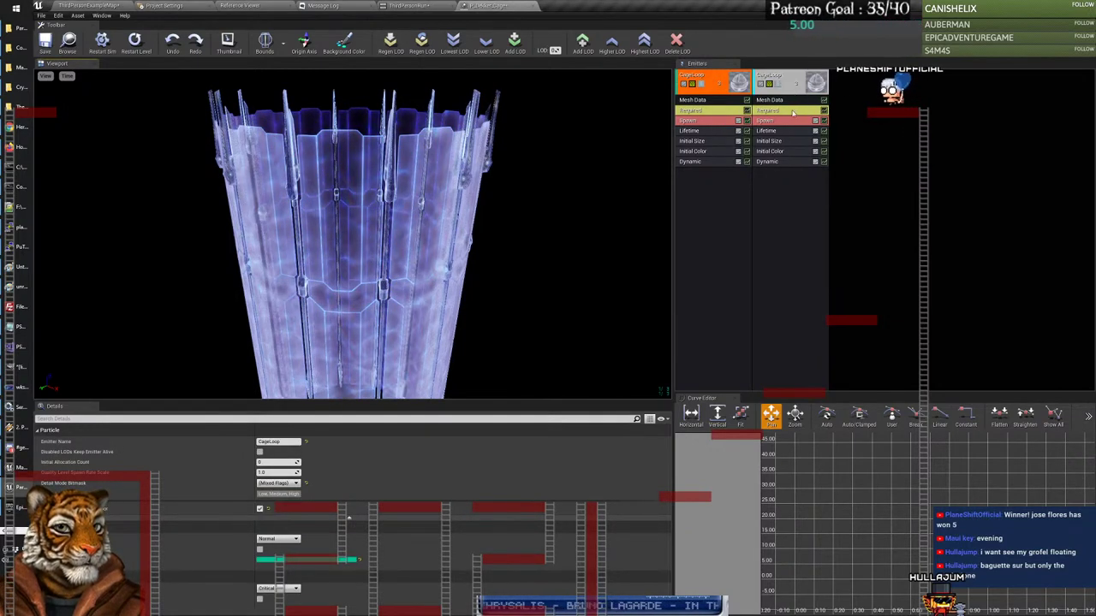
Step: Set the duplicate's Mesh Data mesh to Cylinder by searching 'cylinder'
{"action": "left_click", "coordinate": [768, 83]}
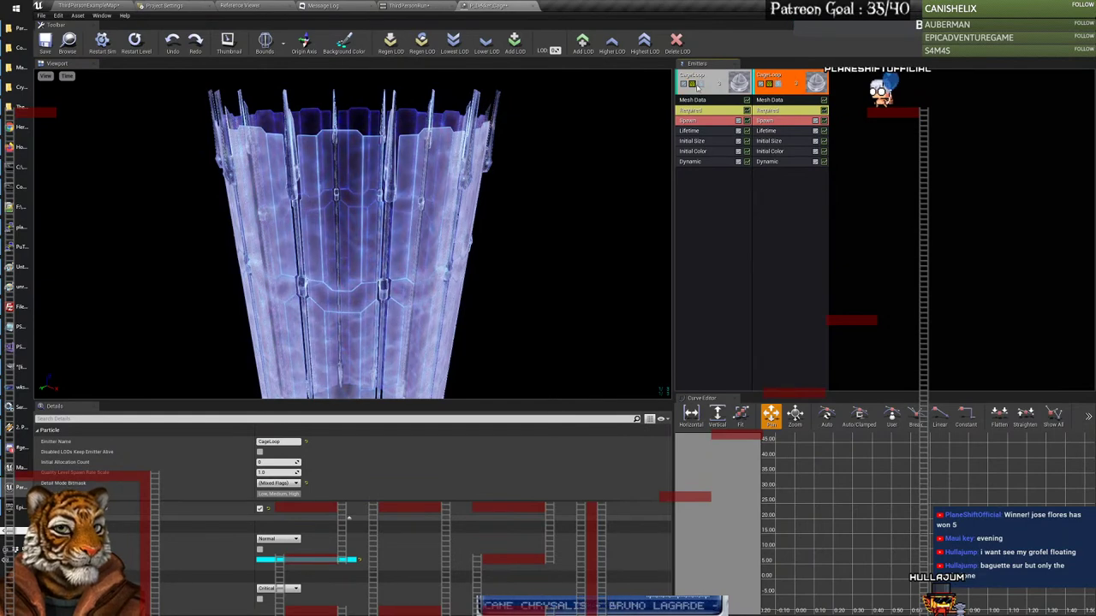
{"action": "left_click", "coordinate": [771, 101]}
{"action": "left_click", "coordinate": [325, 450]}
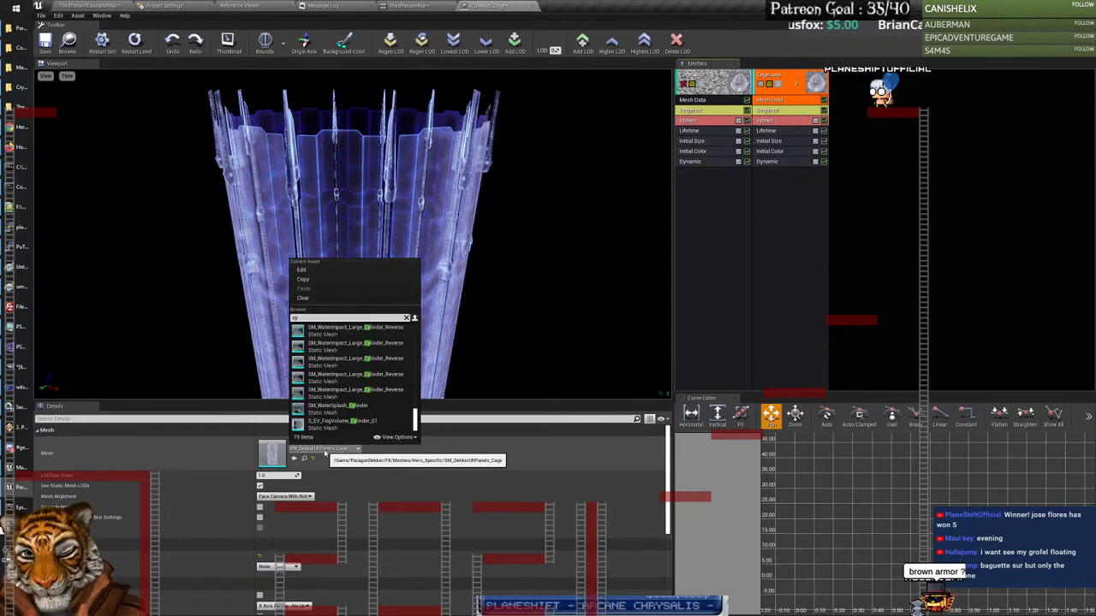
{"action": "type", "text": "cylyn"}
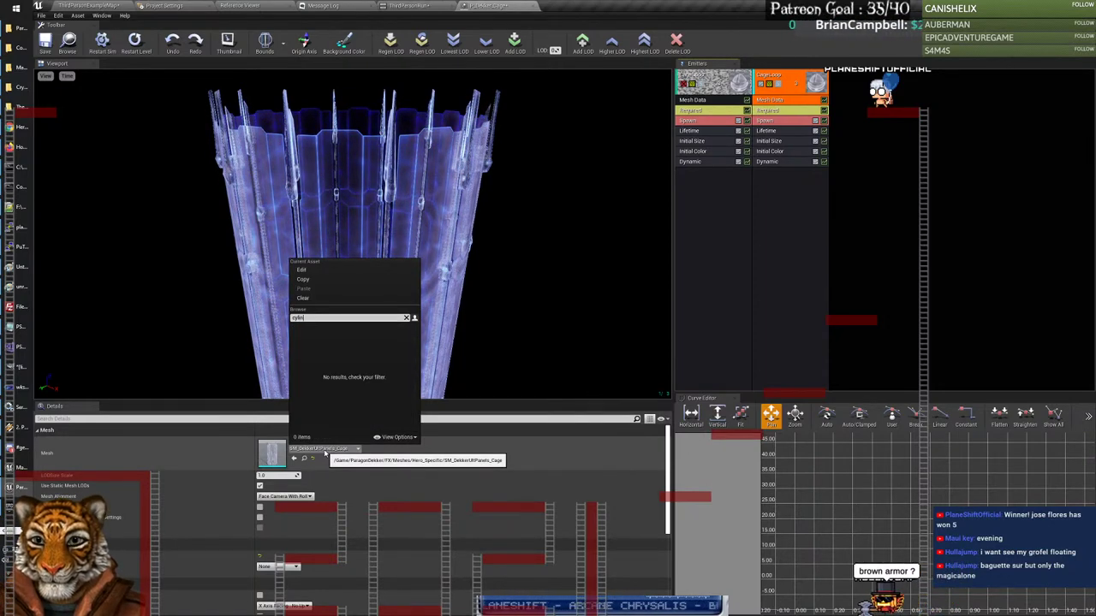
{"action": "key", "text": "BackSpace"}
{"action": "type", "text": "inder"}
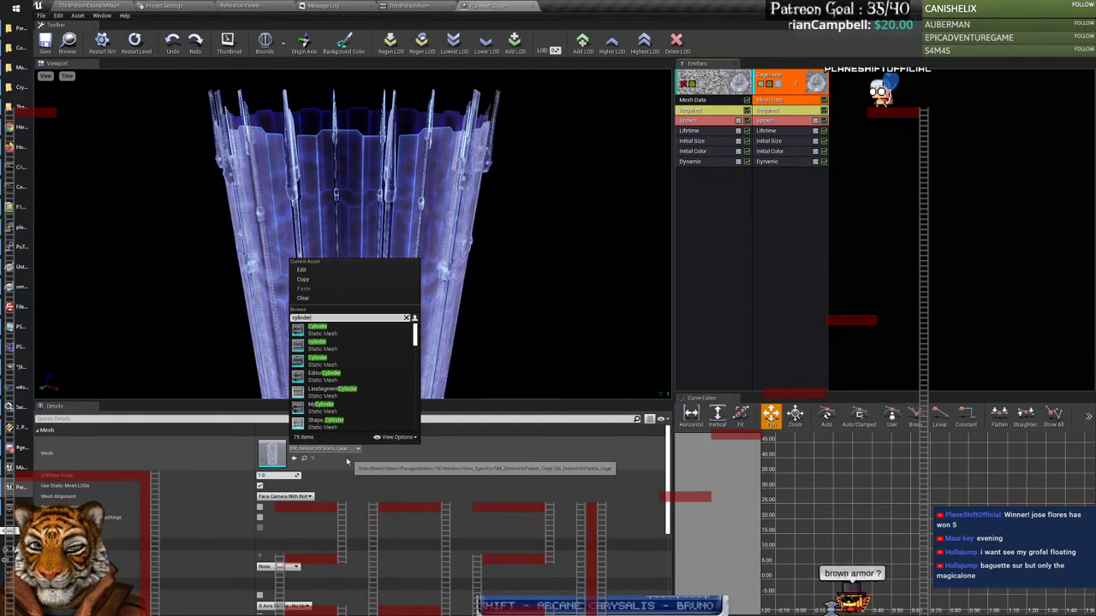
{"action": "left_click", "coordinate": [322, 334]}
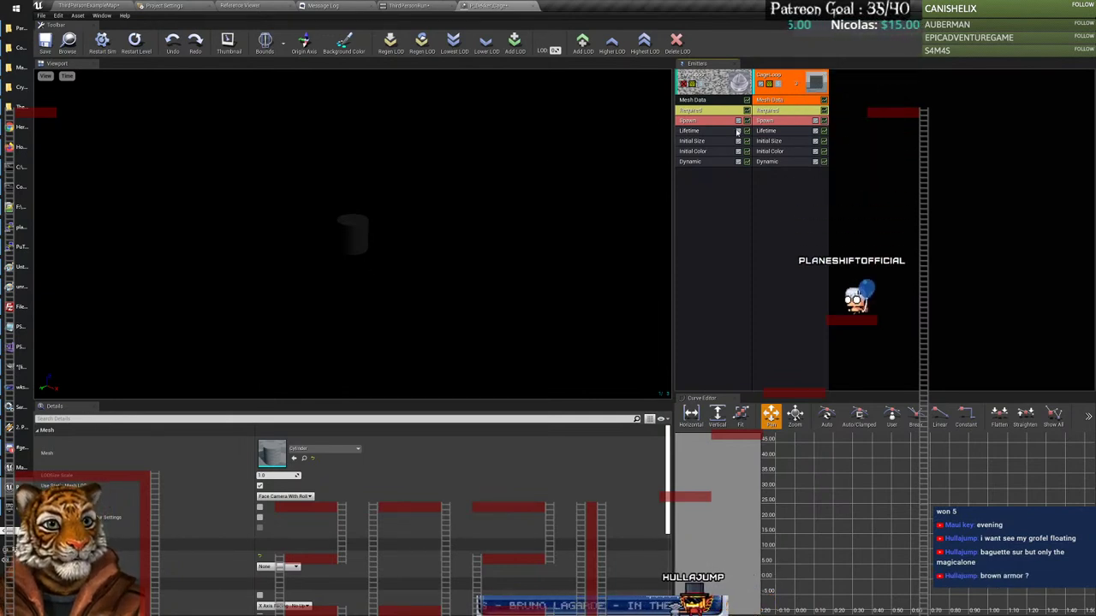
Step: Give the cylinder the blue panel material and browse to M_DekkerPanel_V2 in the Content Browser
{"action": "left_click", "coordinate": [260, 507]}
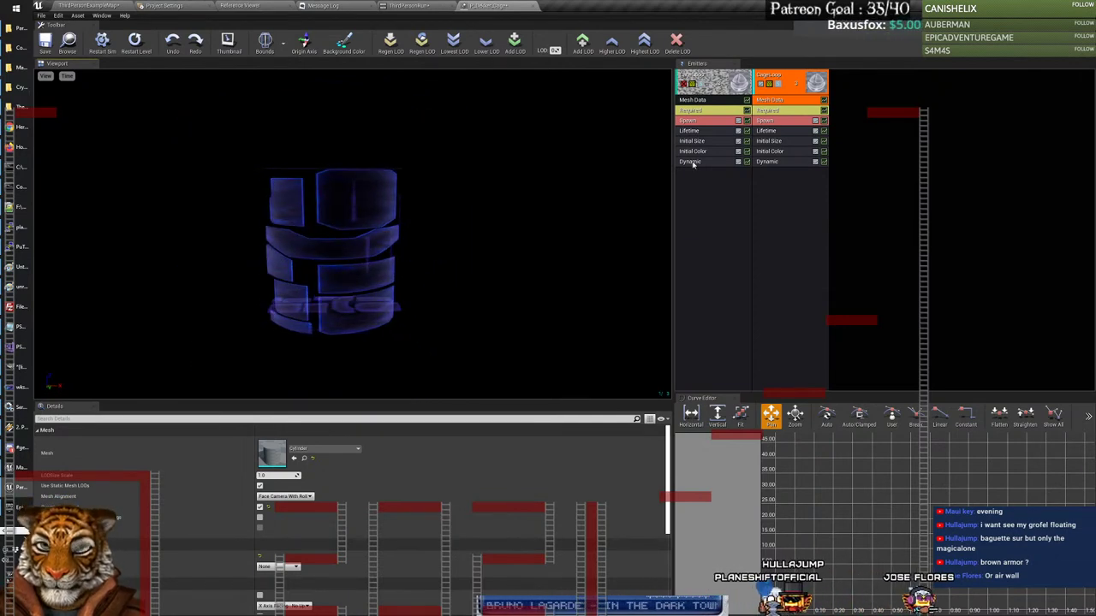
{"action": "left_click", "coordinate": [784, 112]}
{"action": "left_click", "coordinate": [780, 101]}
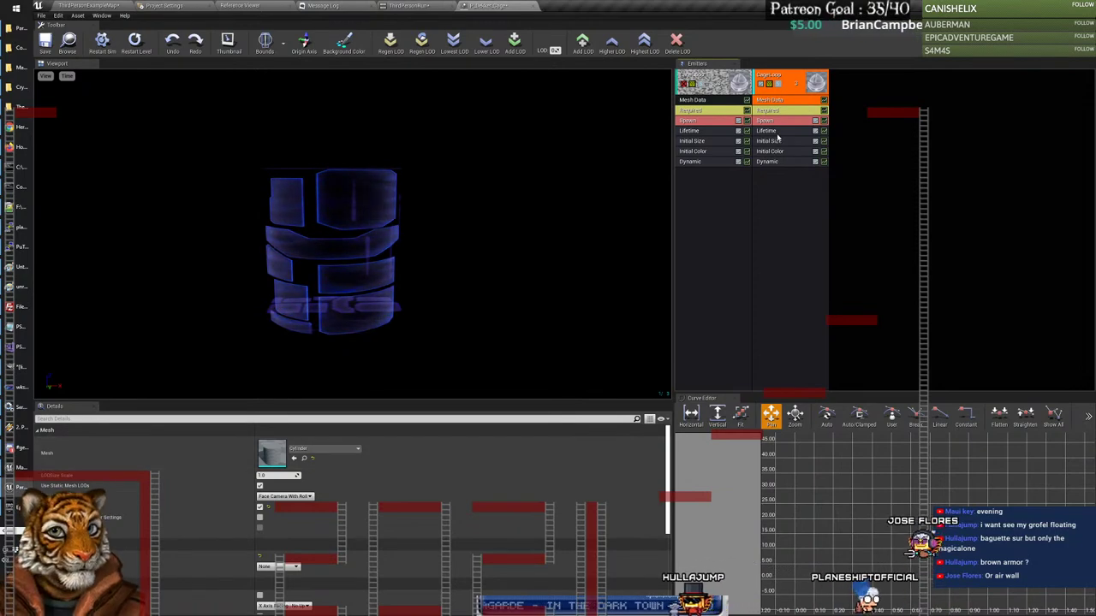
{"action": "left_click", "coordinate": [784, 112]}
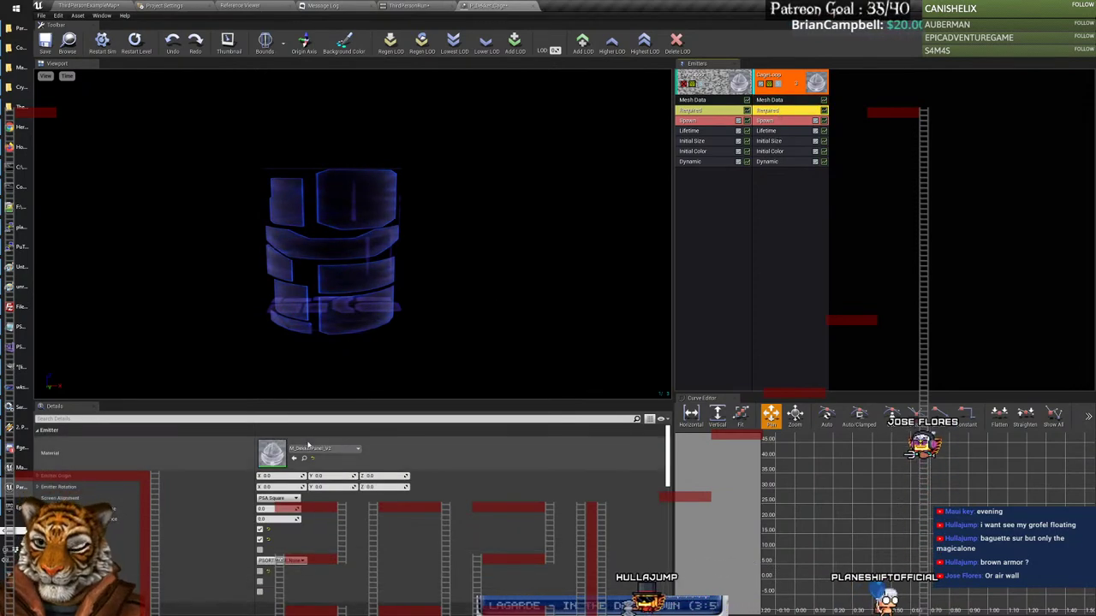
{"action": "left_click", "coordinate": [305, 459]}
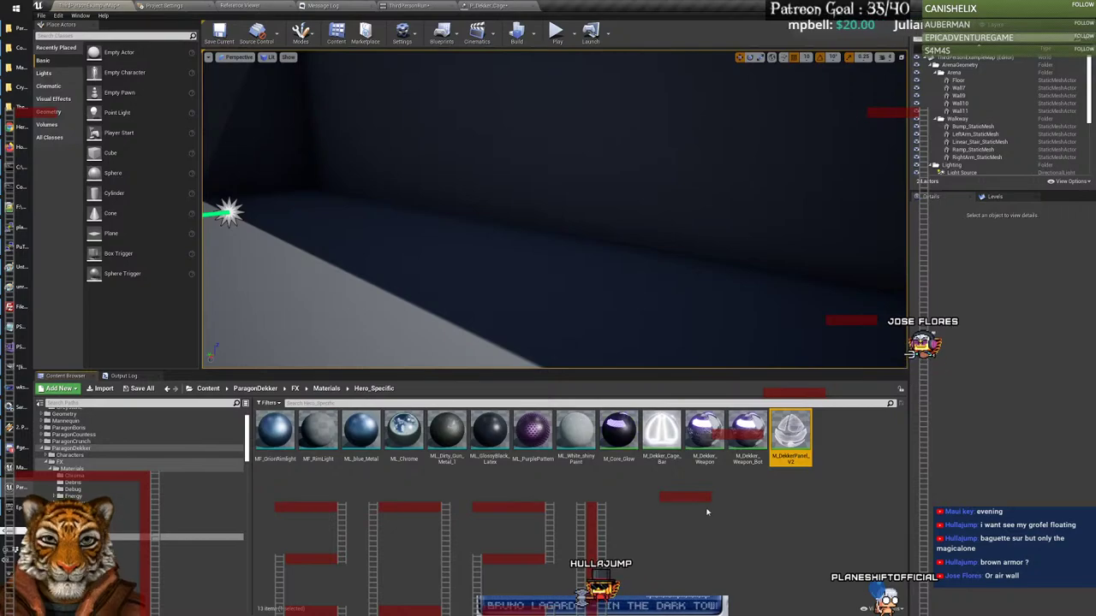
Step: Open M_DekkerPanel_V2, zoom out and pan to the WPO stuff nodes, then close it
{"action": "double_click", "coordinate": [794, 437]}
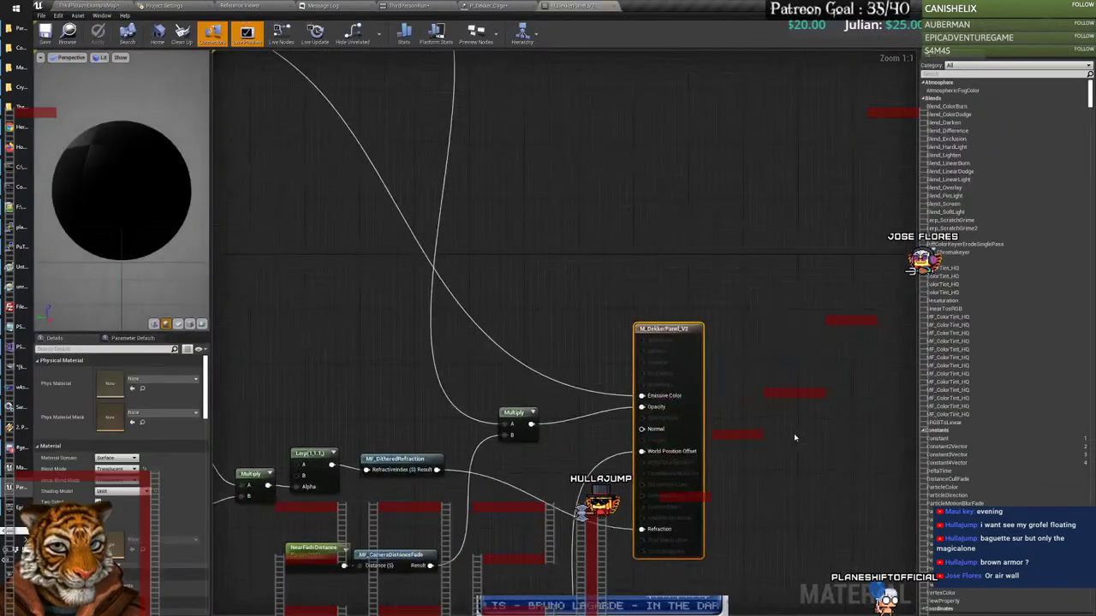
{"action": "scroll", "coordinate": [396, 309], "scroll_direction": "down", "scroll_amount": 4}
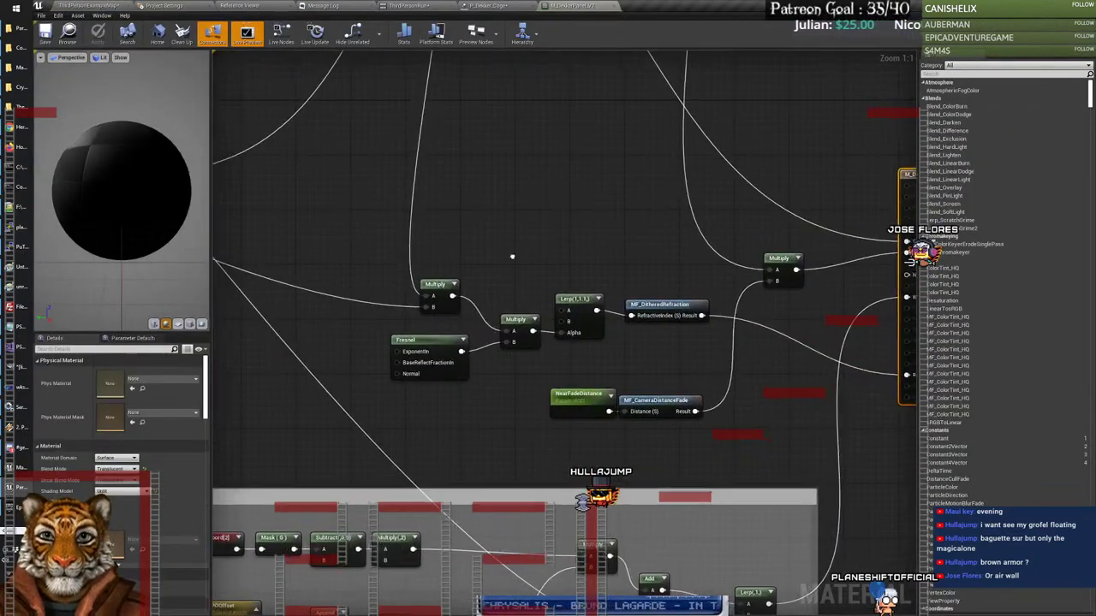
{"action": "scroll", "coordinate": [543, 278], "scroll_direction": "down", "scroll_amount": 3}
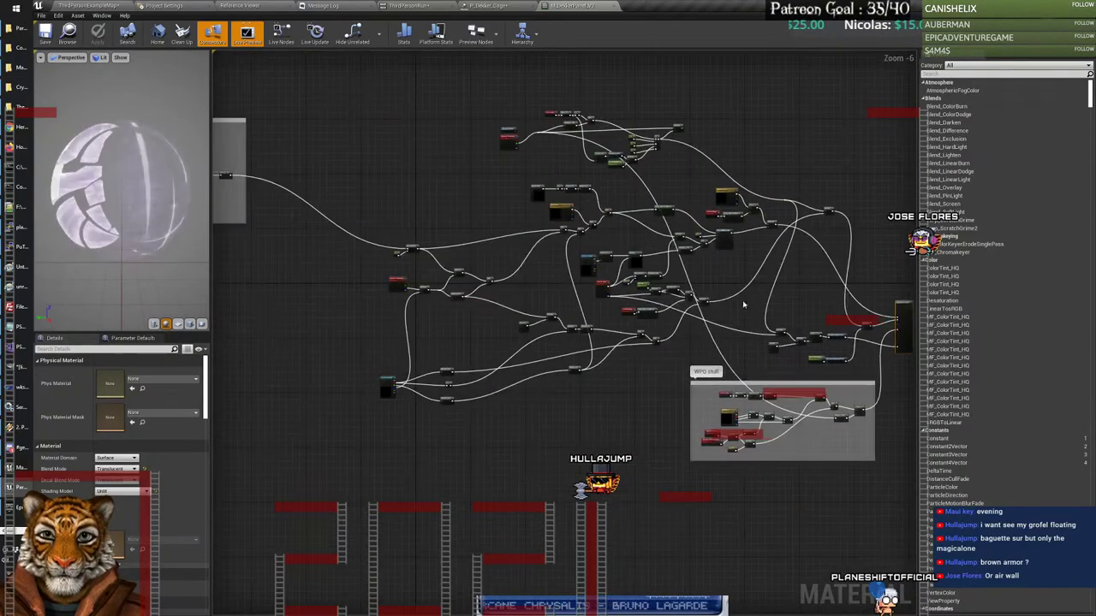
{"action": "right_click_drag", "start_coordinate": [599, 340], "coordinate": [620, 368]}
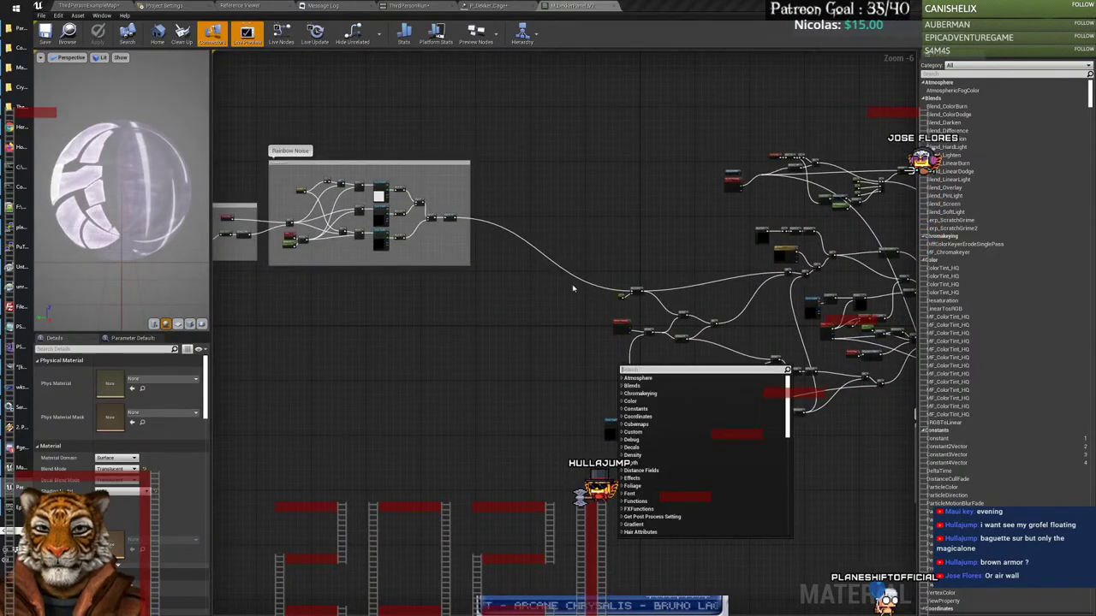
{"action": "right_click_drag", "start_coordinate": [573, 288], "coordinate": [467, 321]}
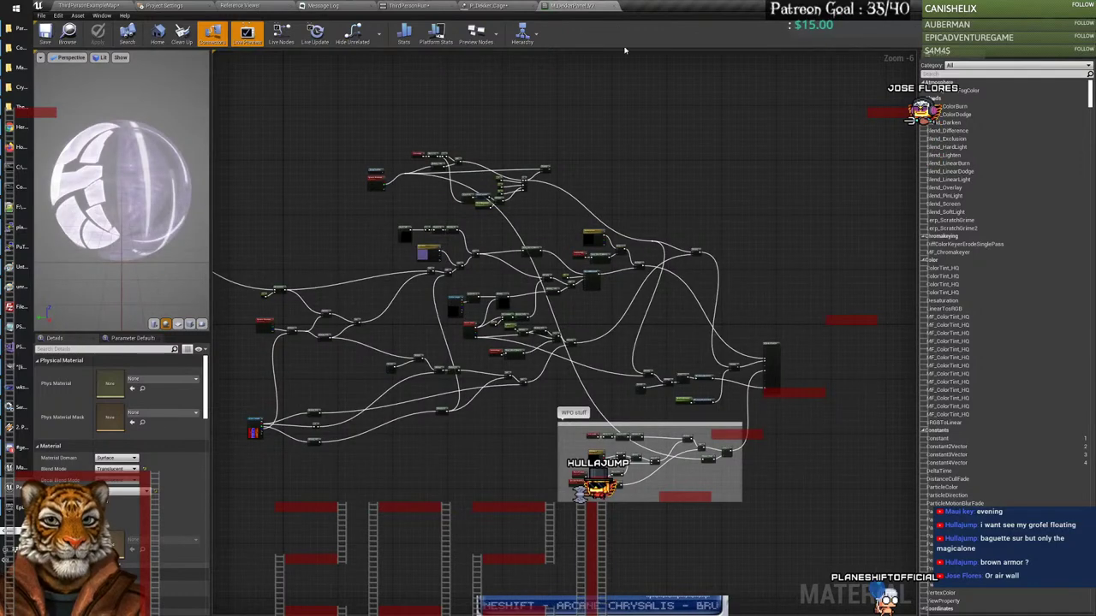
{"action": "left_click", "coordinate": [613, 8]}
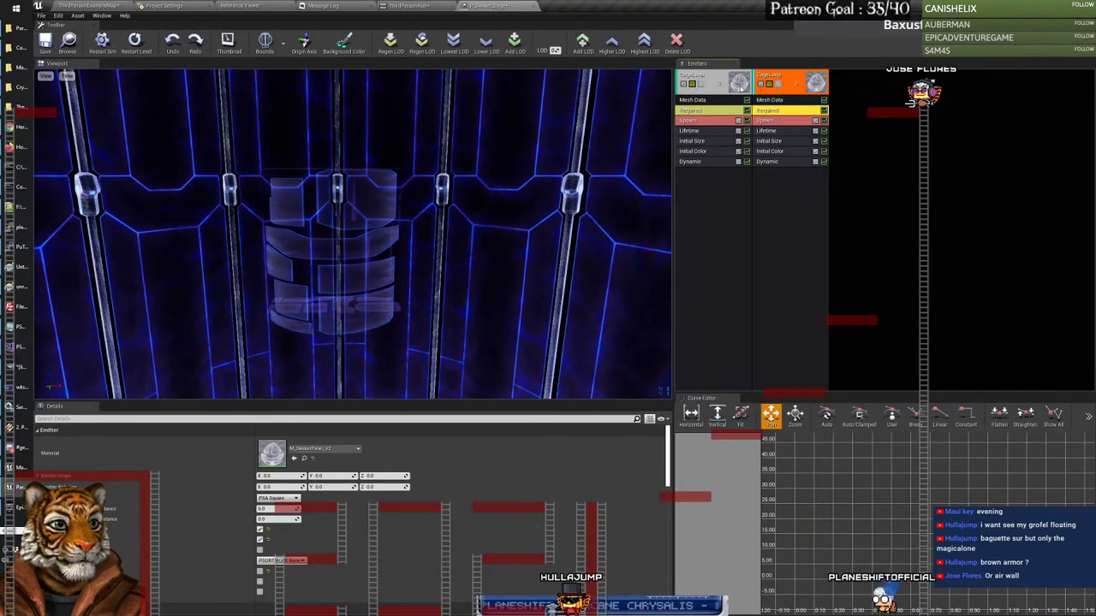
{"action": "right_click", "coordinate": [781, 76]}
Step: Delete the duplicated Cylinder emitter from P_Dekker_Cage
{"action": "mouse_move", "coordinate": [792, 77]}
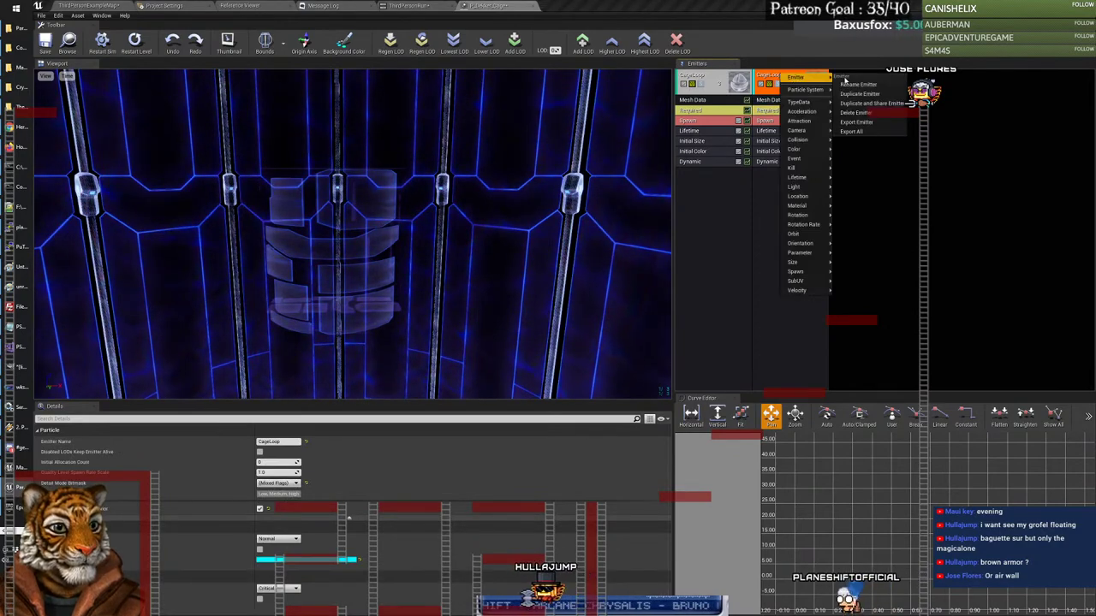
{"action": "left_click", "coordinate": [854, 119]}
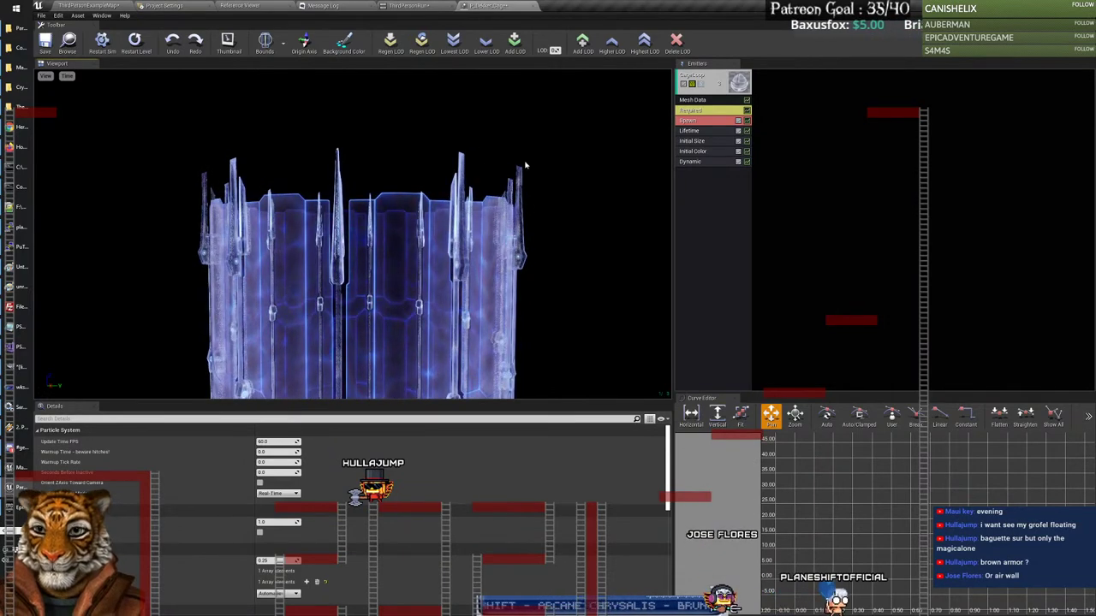
Step: Close P_Dekker_Cage and open P_Dekker_Cage_End from the Cage FX folder
{"action": "left_click", "coordinate": [514, 6]}
{"action": "left_click", "coordinate": [111, 6]}
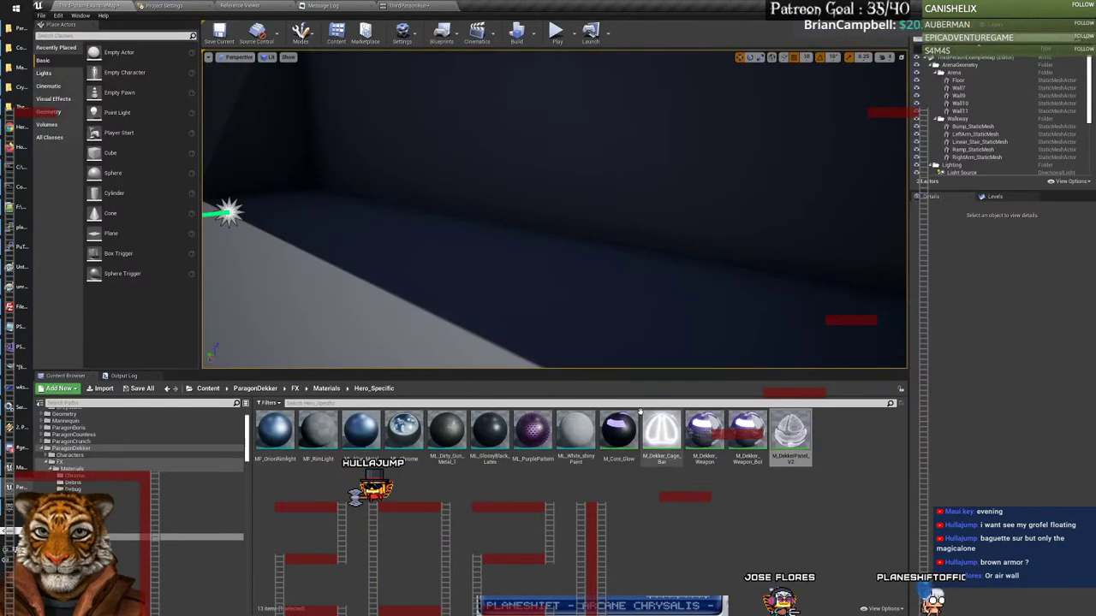
{"action": "scroll", "coordinate": [130, 528], "scroll_direction": "down", "scroll_amount": 5}
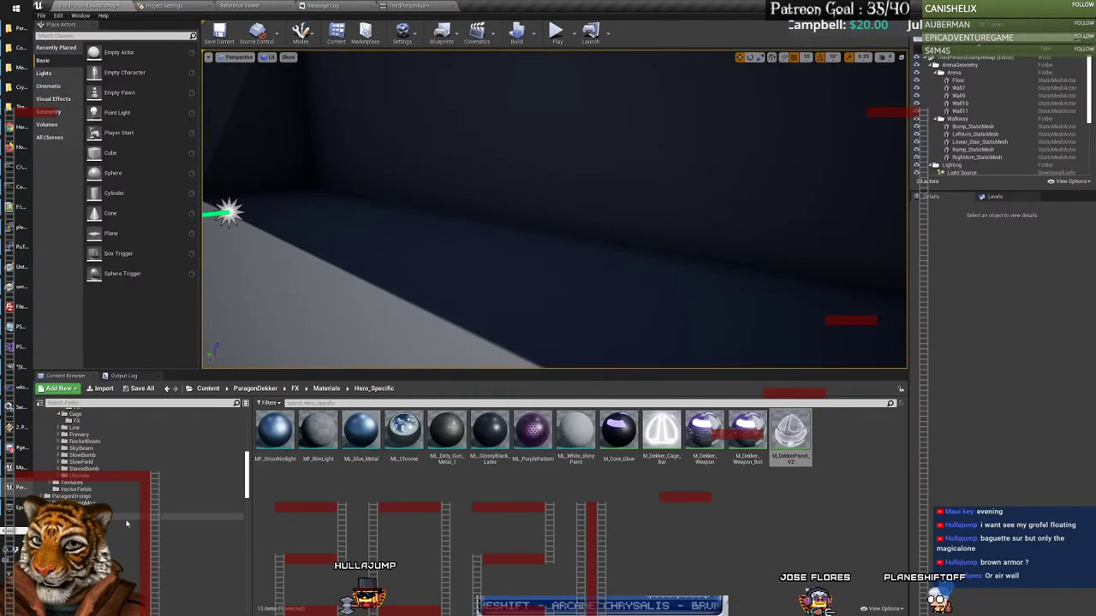
{"action": "left_click", "coordinate": [79, 475]}
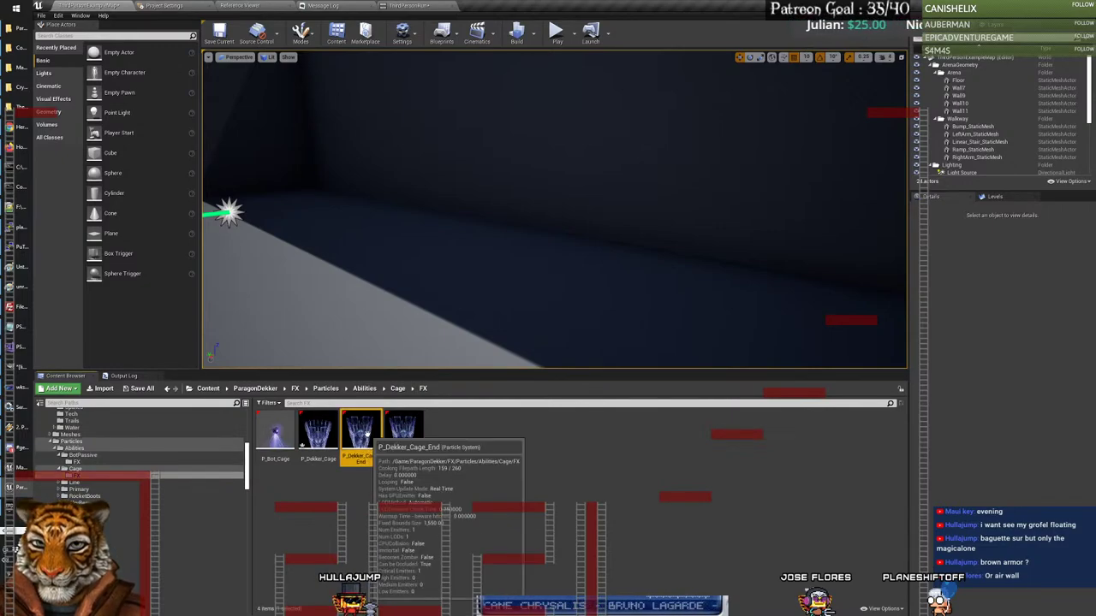
{"action": "double_click", "coordinate": [388, 449]}
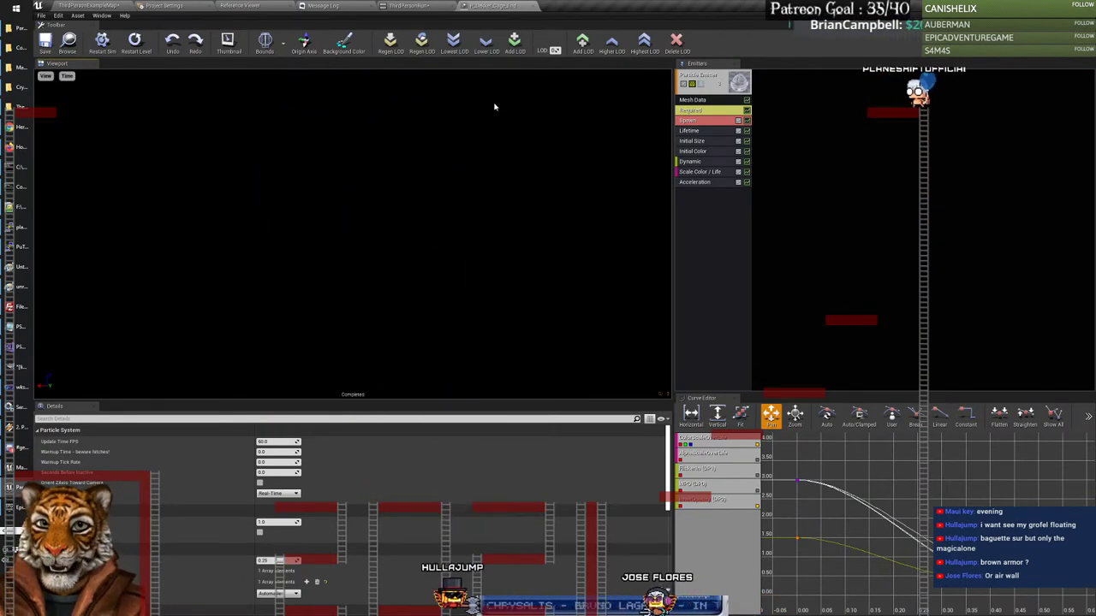
Step: Open P_Dekker_Cage_Startup and browse from CageFlash's Mesh Data material to M_DekkerPanel_V2
{"action": "left_click", "coordinate": [537, 6]}
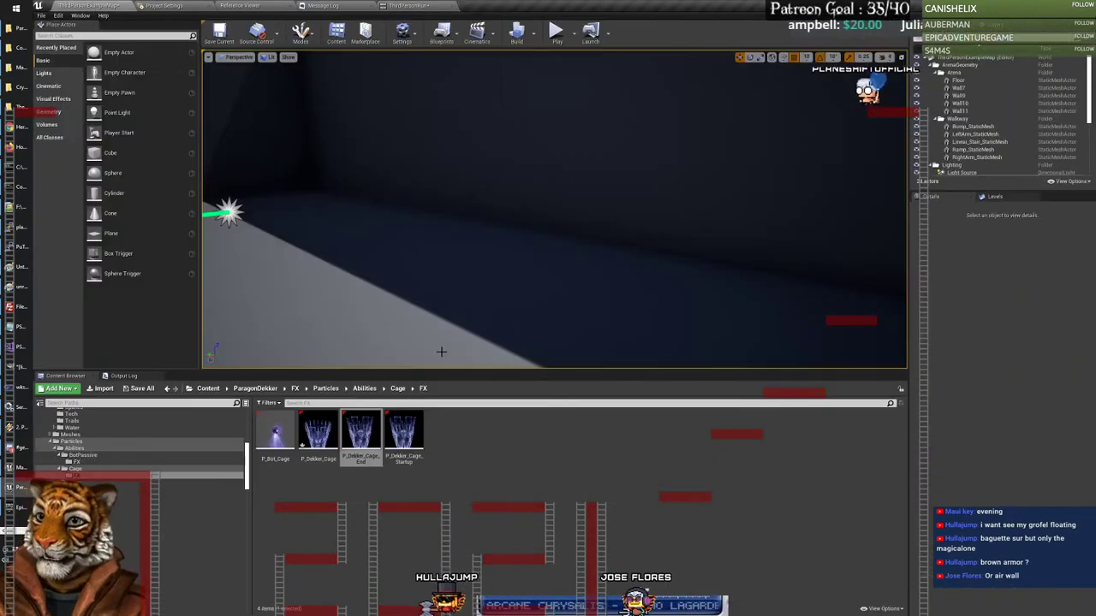
{"action": "double_click", "coordinate": [404, 432]}
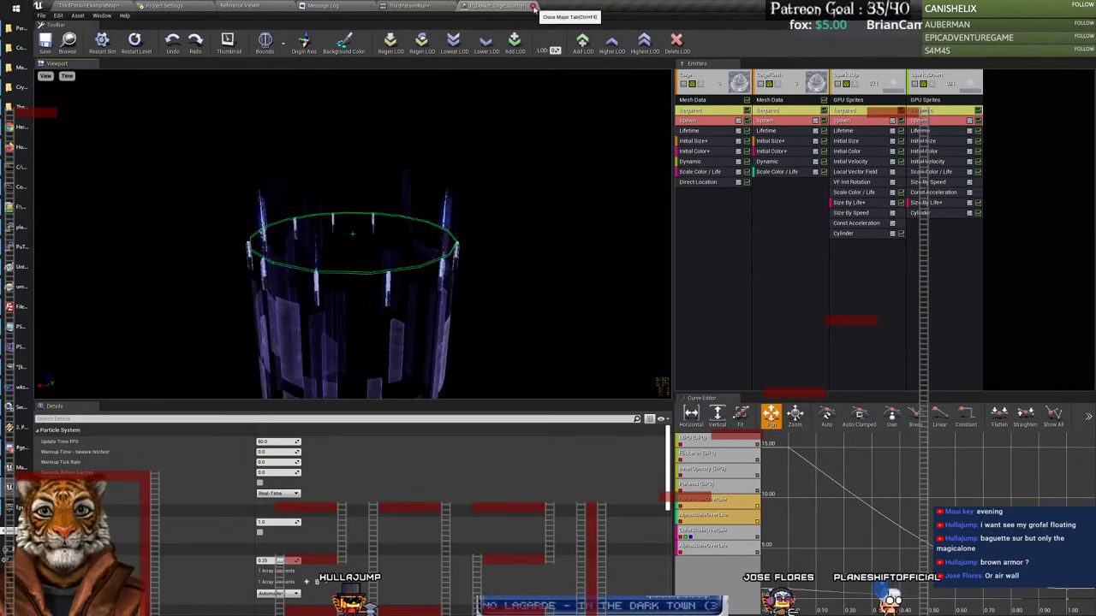
{"action": "left_click", "coordinate": [781, 99]}
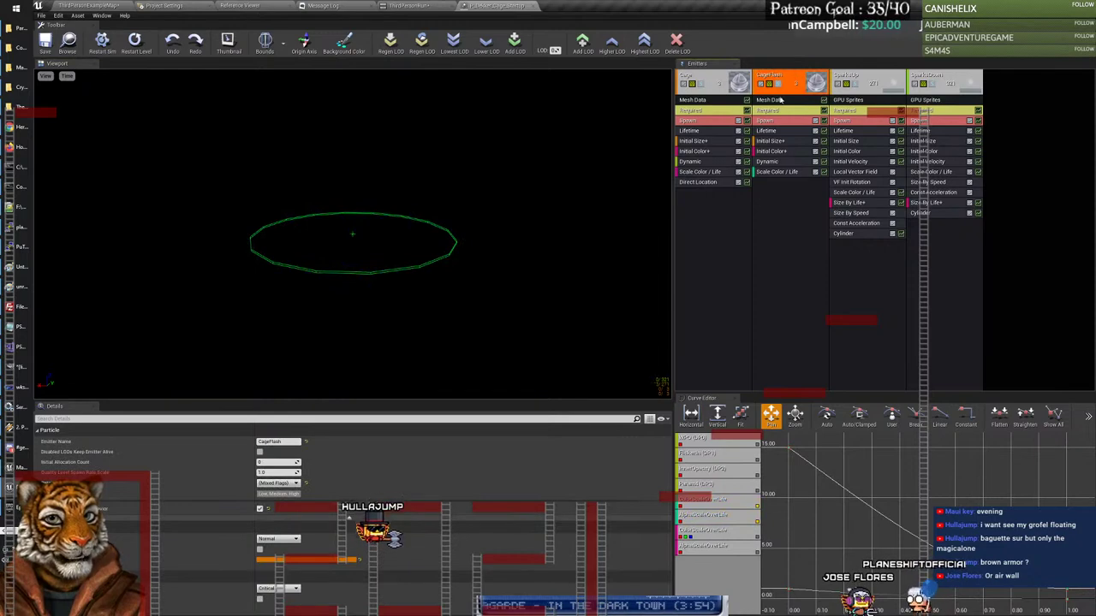
{"action": "left_click", "coordinate": [778, 101]}
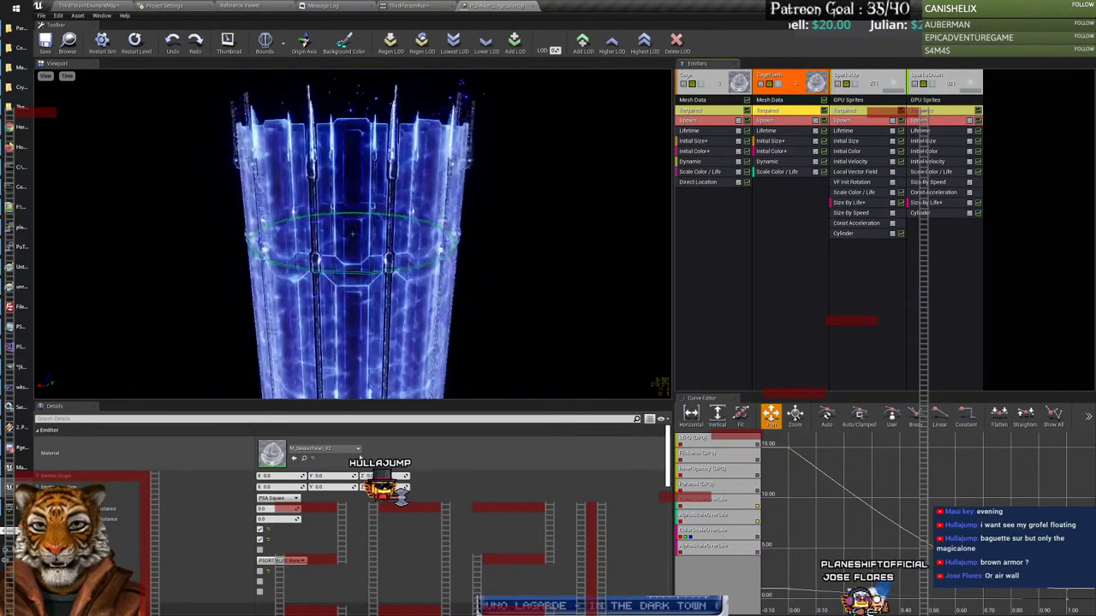
{"action": "left_click", "coordinate": [306, 459]}
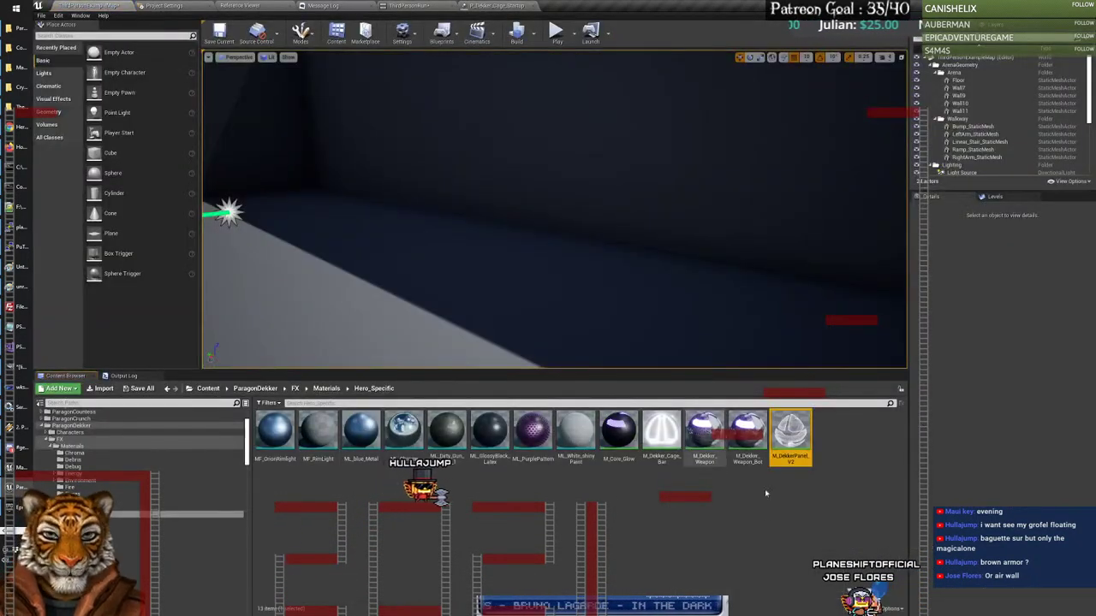
Step: Open M_DekkerPanel_V2 and pan its graph toward the Depth Fade and Texture Sample nodes
{"action": "mouse_move", "coordinate": [790, 436]}
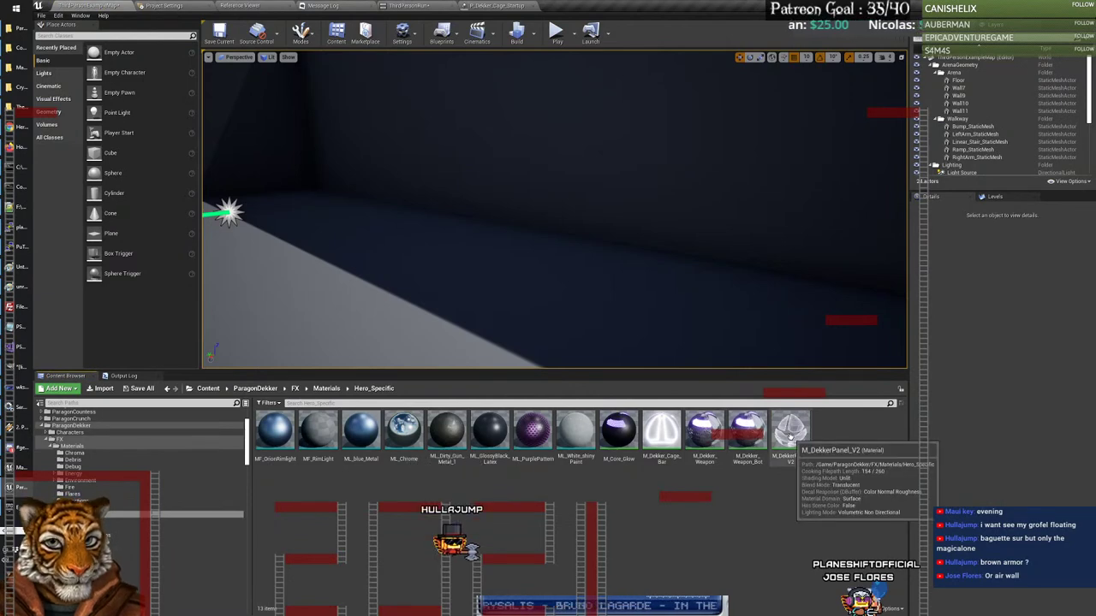
{"action": "double_click", "coordinate": [789, 432]}
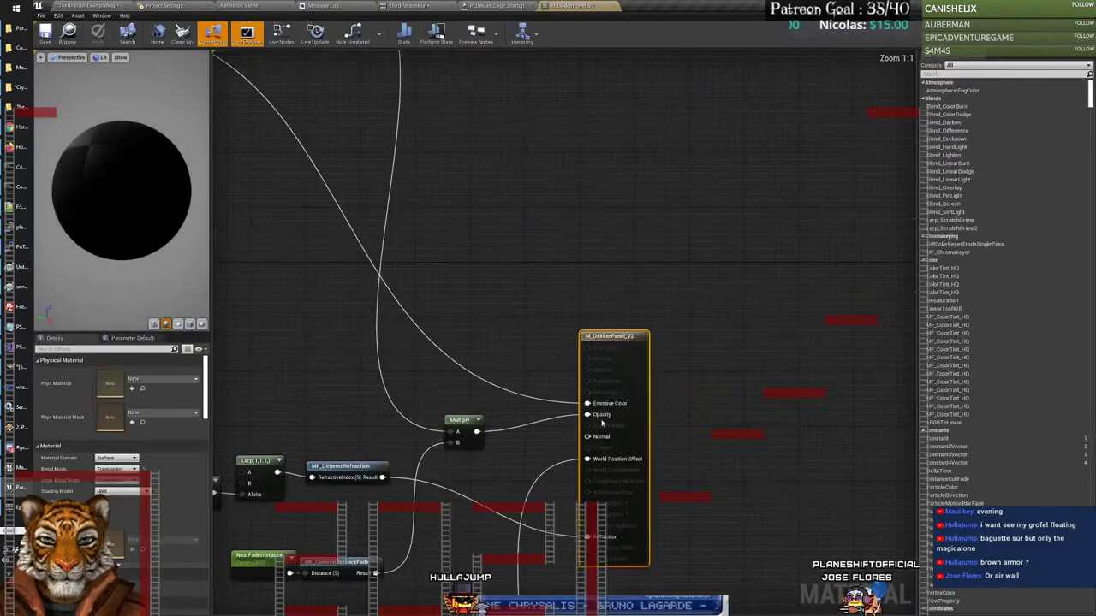
{"action": "right_click_drag", "start_coordinate": [482, 379], "coordinate": [765, 434]}
{"action": "right_click_drag", "start_coordinate": [565, 306], "coordinate": [657, 437]}
{"action": "scroll", "coordinate": [656, 433], "scroll_direction": "down", "scroll_amount": 1}
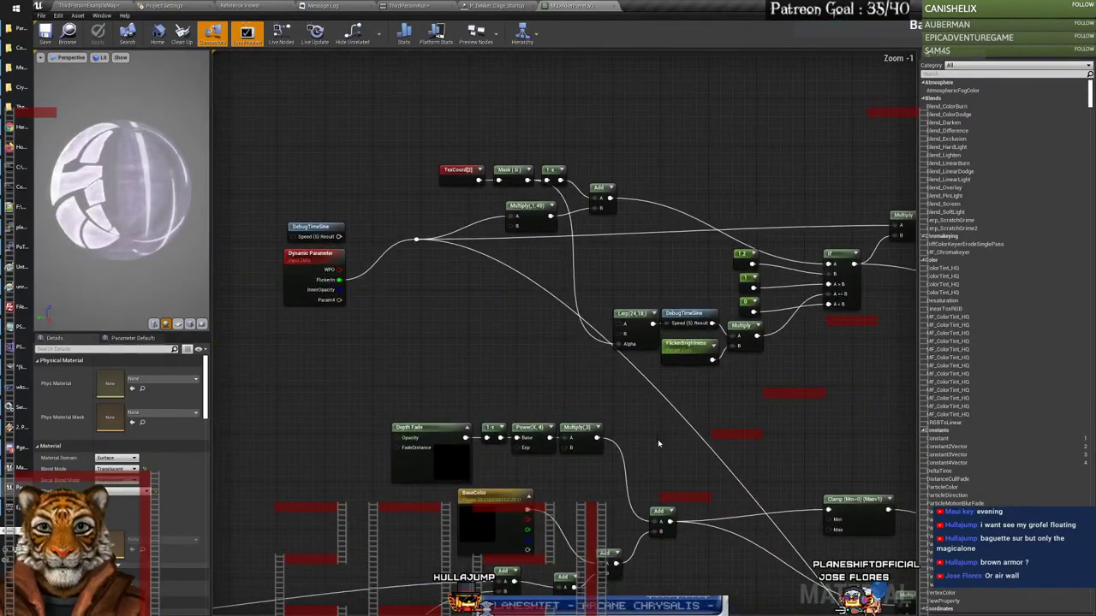
{"action": "scroll", "coordinate": [657, 440], "scroll_direction": "up", "scroll_amount": 1}
{"action": "right_click_drag", "start_coordinate": [573, 599], "coordinate": [659, 133]}
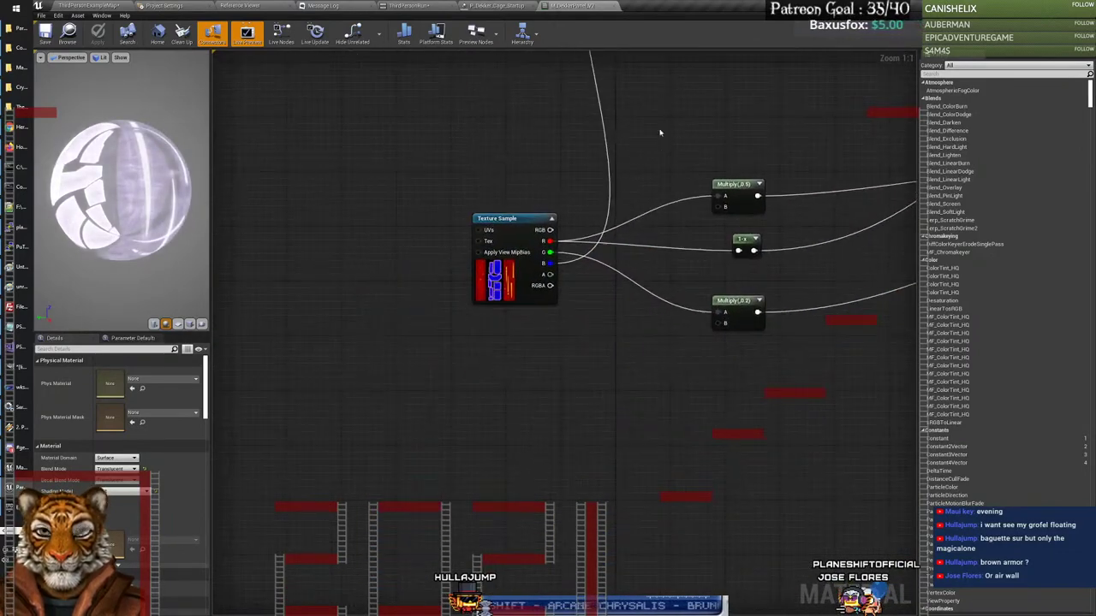
{"action": "right_click_drag", "start_coordinate": [538, 193], "coordinate": [511, 163]}
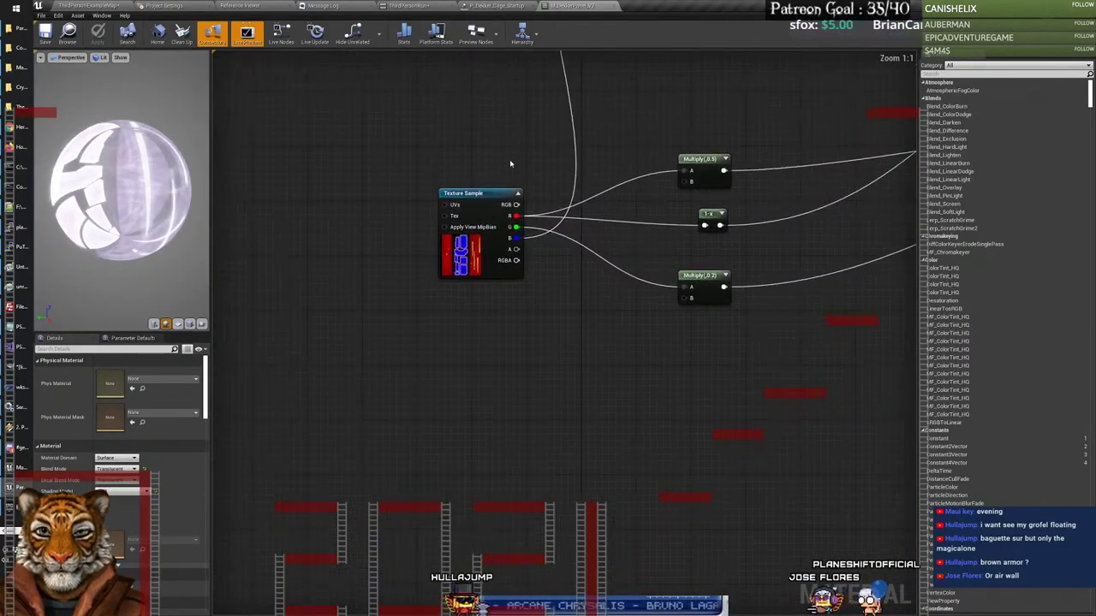
Step: Select the Texture Sample node to confirm it uses T_Dekker_Cage_V2, then return to the level editor
{"action": "left_click", "coordinate": [483, 197]}
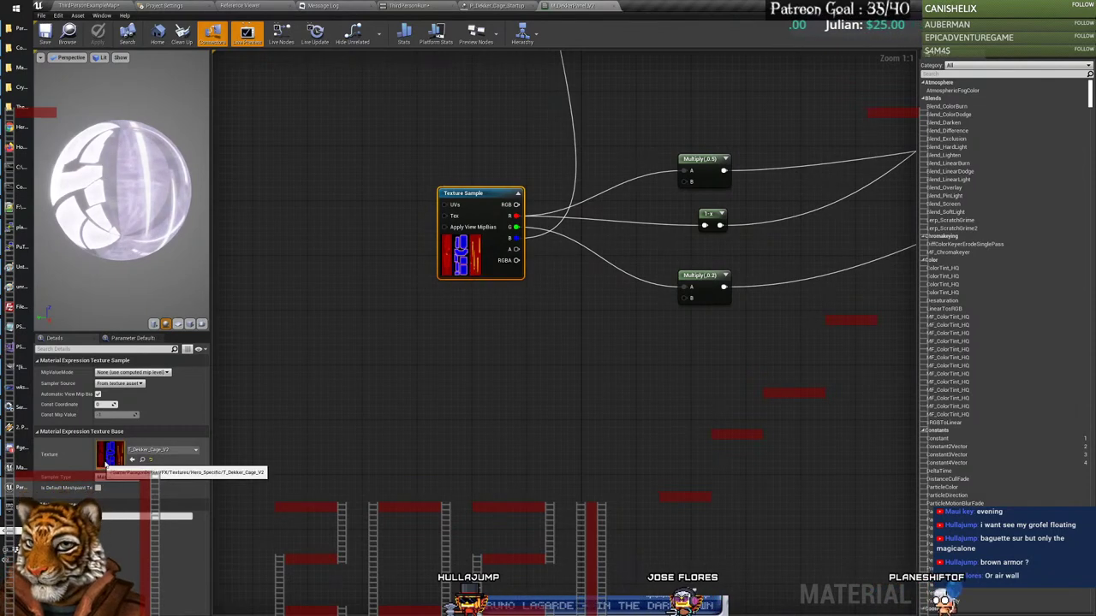
{"action": "right_click_drag", "start_coordinate": [448, 343], "coordinate": [345, 478]}
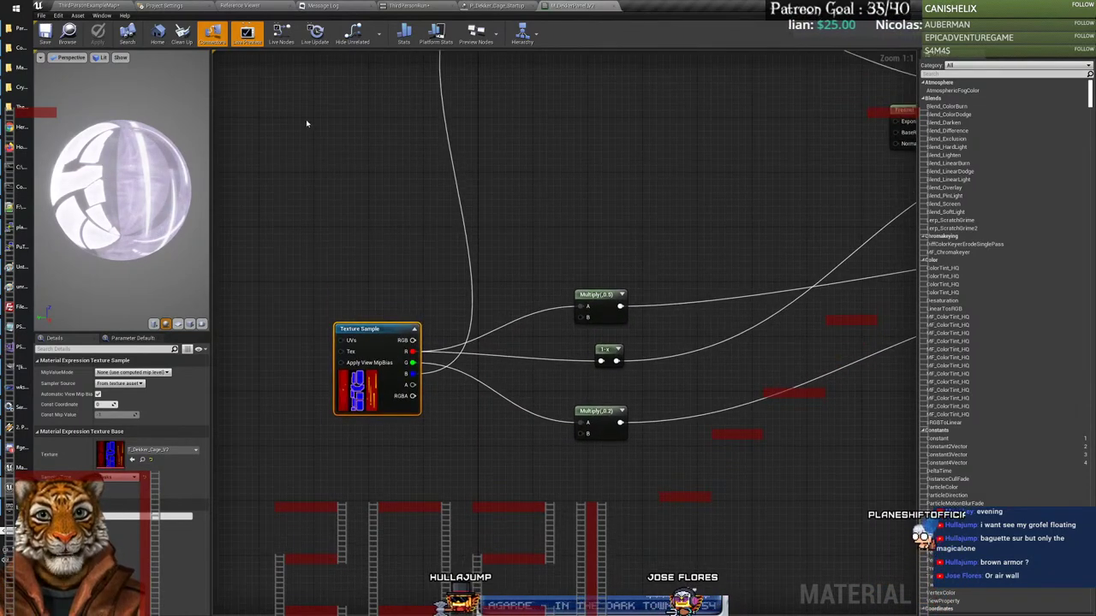
{"action": "left_click", "coordinate": [99, 6]}
{"action": "left_click", "coordinate": [557, 6]}
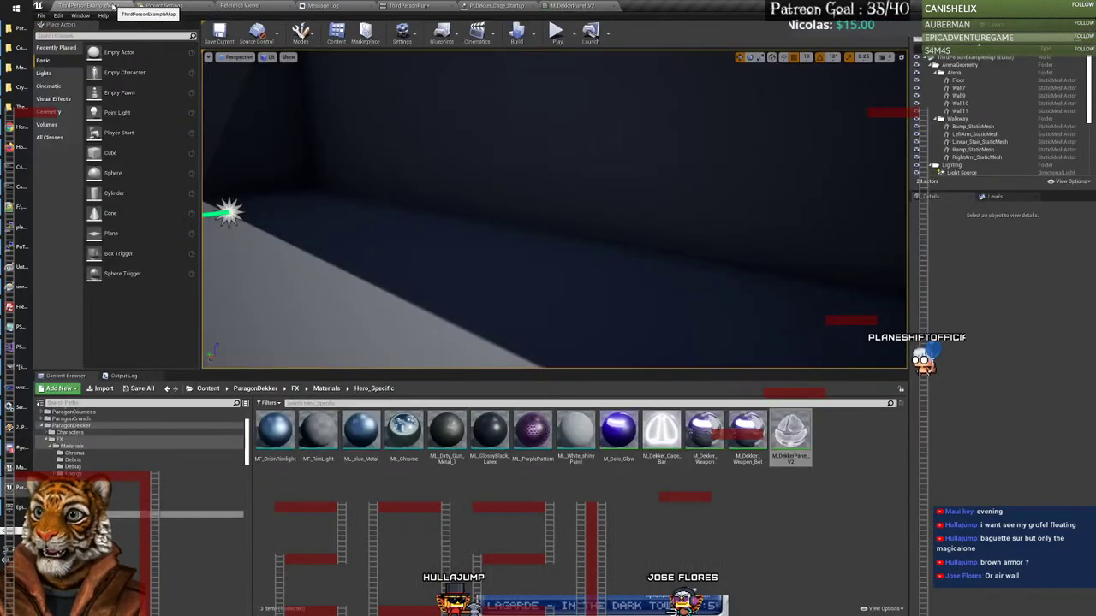
{"action": "left_click", "coordinate": [99, 7]}
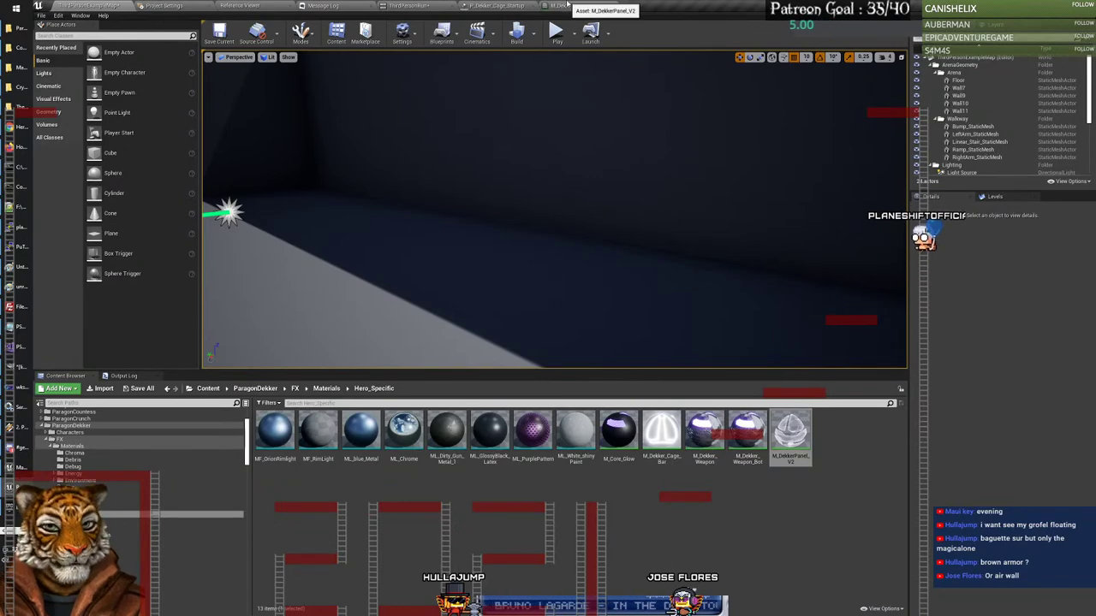
Step: Close the M_DekkerPanel_V2 material and the cage particle effect, returning to the level editor
{"action": "left_click", "coordinate": [566, 6]}
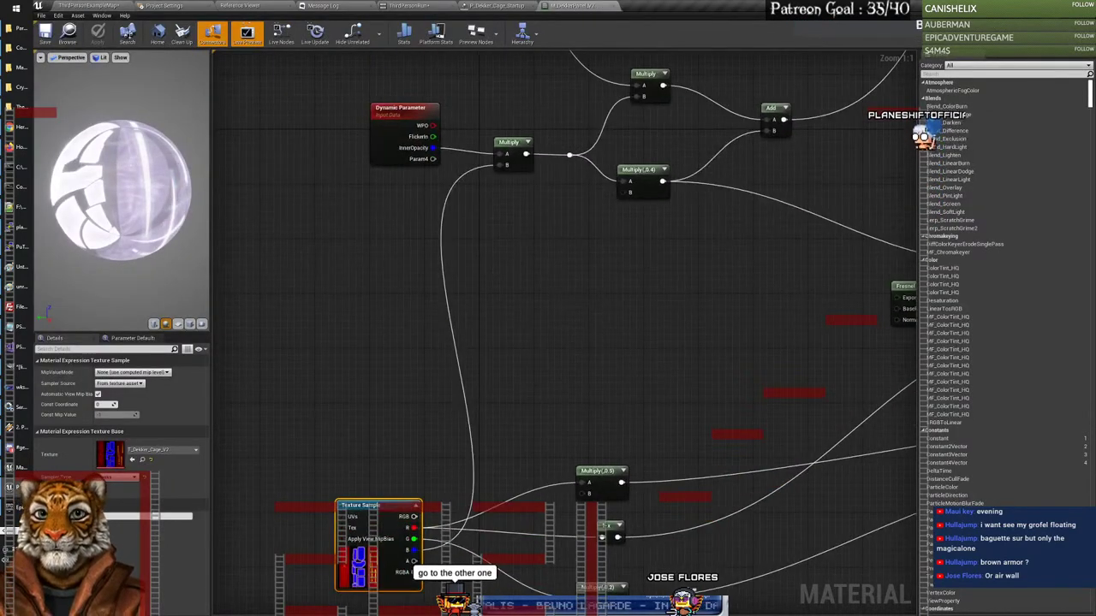
{"action": "left_click", "coordinate": [614, 6]}
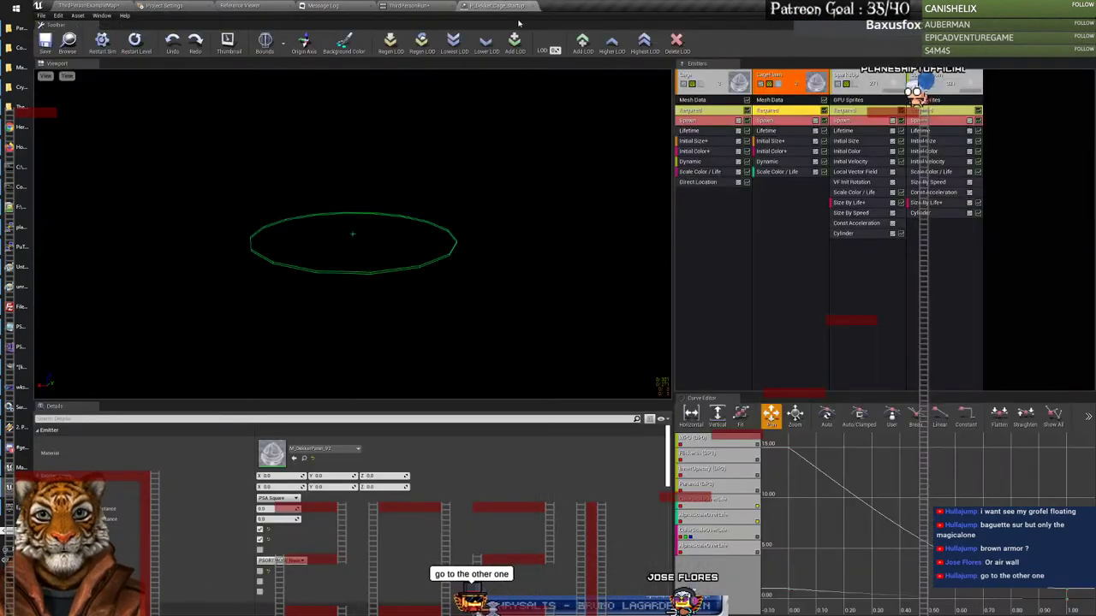
{"action": "left_click", "coordinate": [534, 7]}
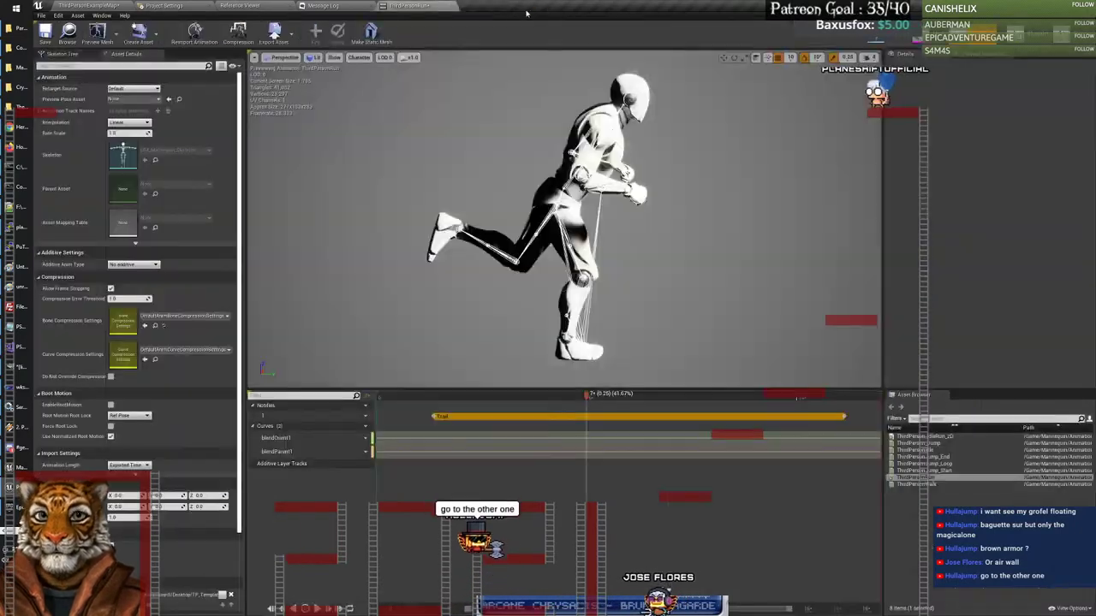
{"action": "left_click", "coordinate": [86, 6]}
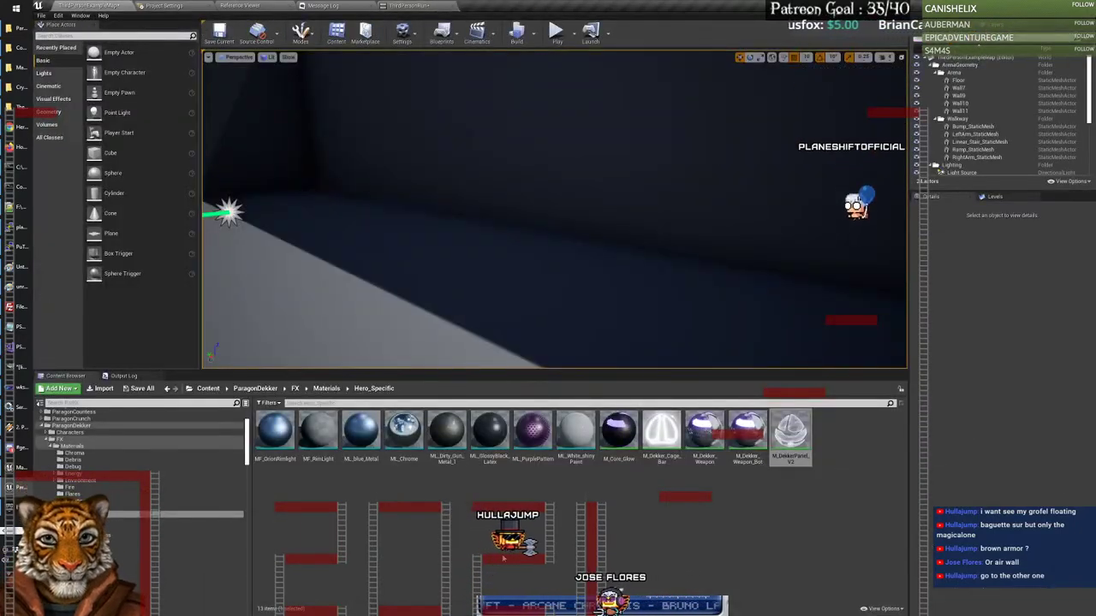
Step: Open P_Dekker_Cage_Startup from the Particles/Abilities/Cage/FX folder in the Content Browser
{"action": "left_click", "coordinate": [343, 488]}
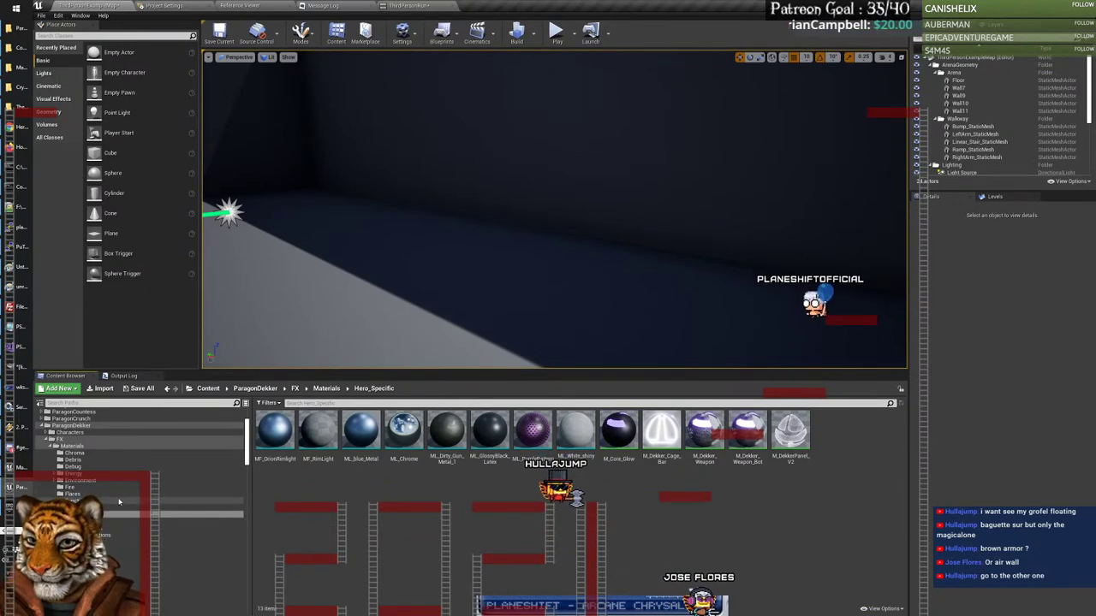
{"action": "scroll", "coordinate": [125, 494], "scroll_direction": "down", "scroll_amount": 5}
{"action": "scroll", "coordinate": [124, 490], "scroll_direction": "down", "scroll_amount": 1}
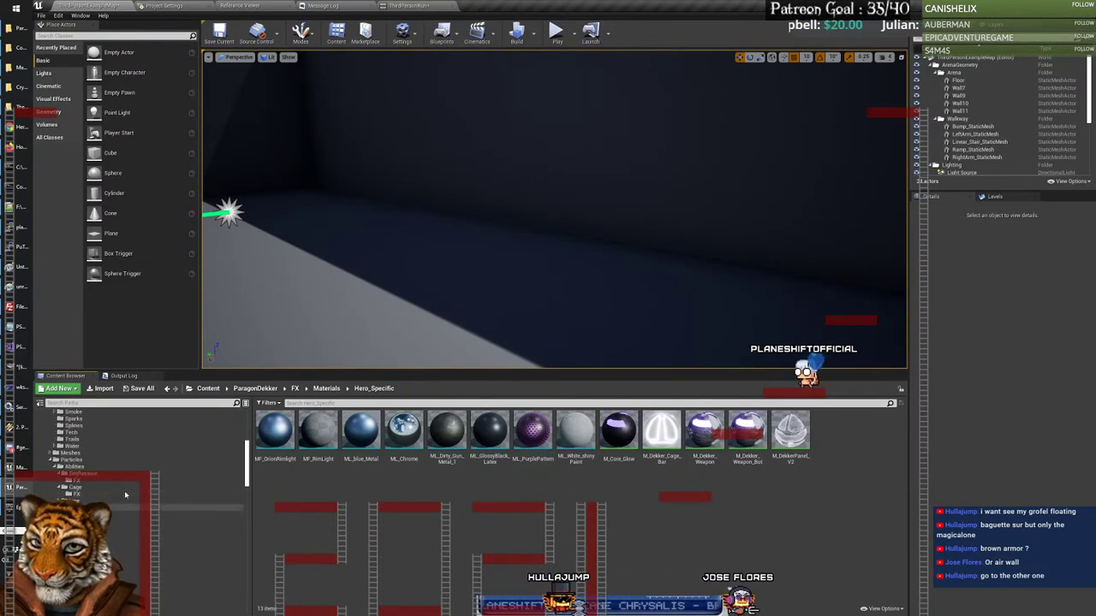
{"action": "left_click", "coordinate": [77, 494]}
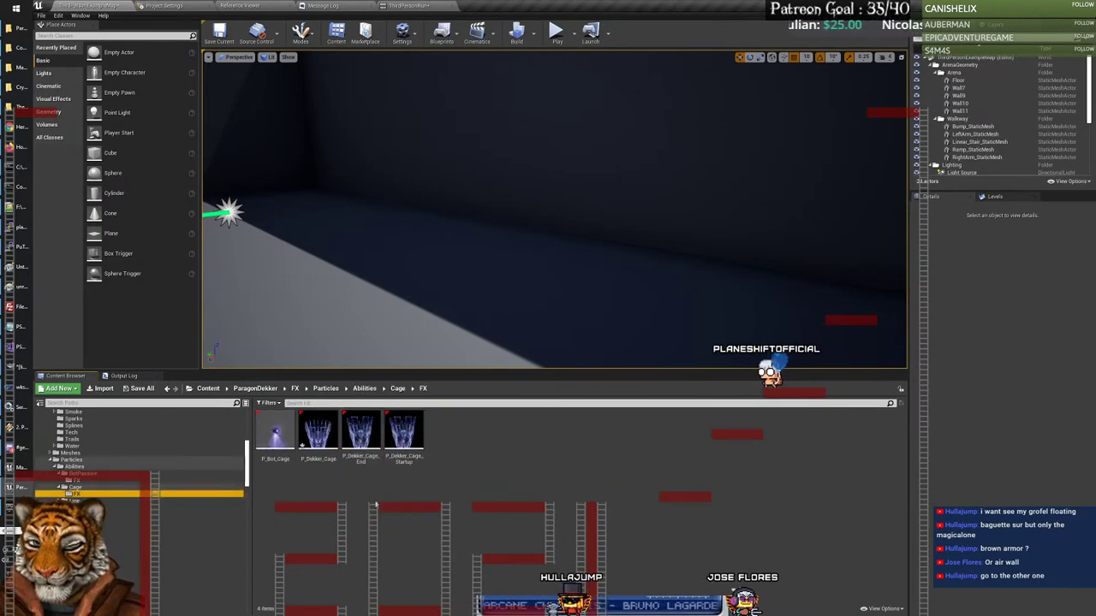
{"action": "double_click", "coordinate": [405, 432]}
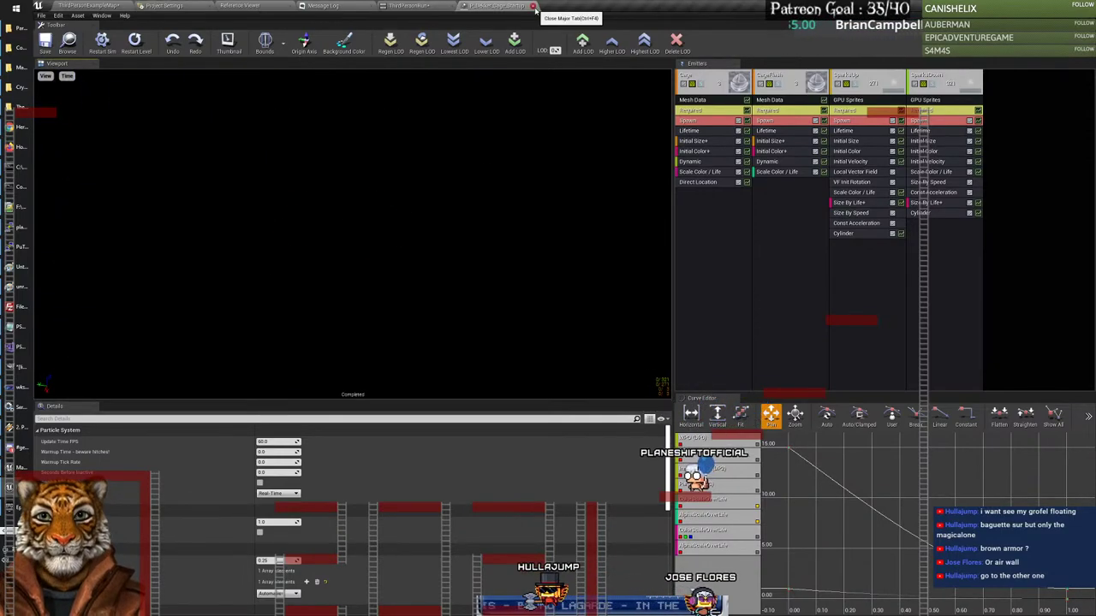
Step: Close P_Dekker_Cage_Startup and browse to the Abilities/Line/FX folder
{"action": "left_click", "coordinate": [533, 6]}
{"action": "left_click", "coordinate": [101, 7]}
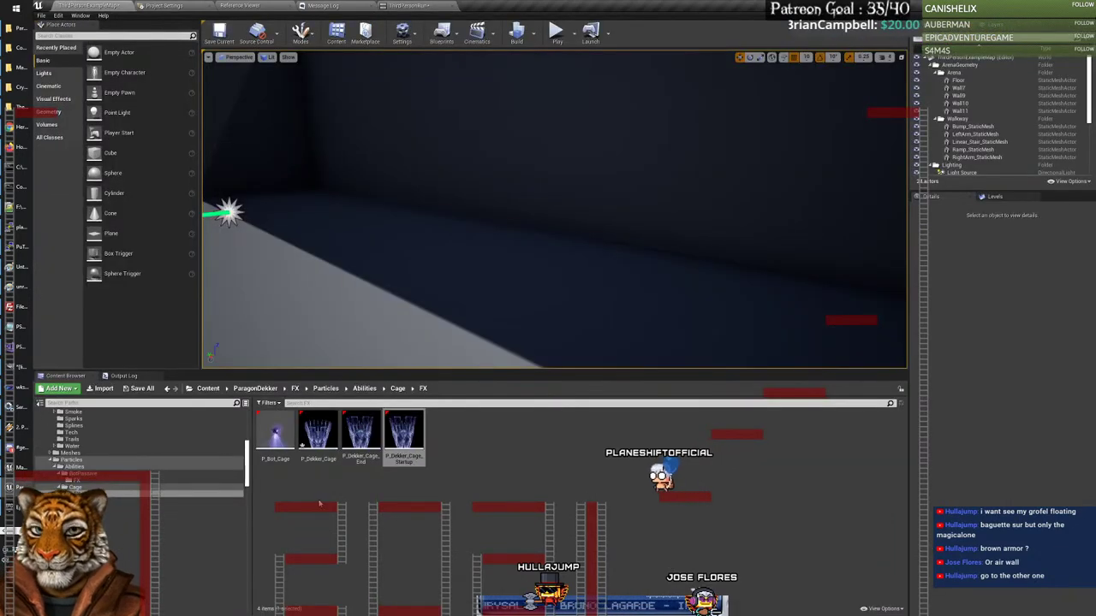
{"action": "left_click", "coordinate": [82, 501]}
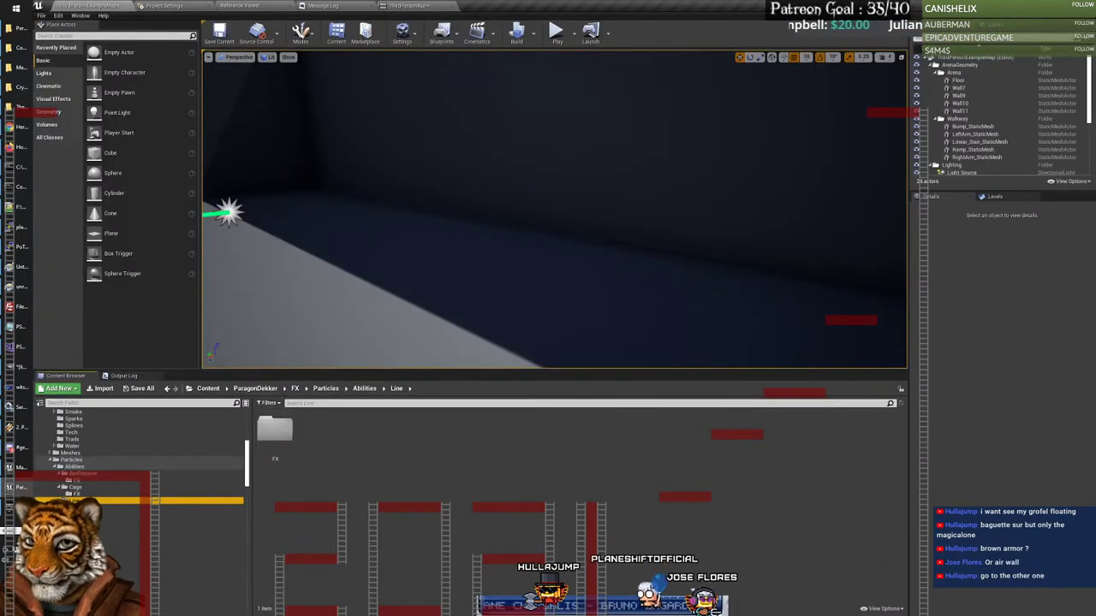
{"action": "double_click", "coordinate": [275, 429]}
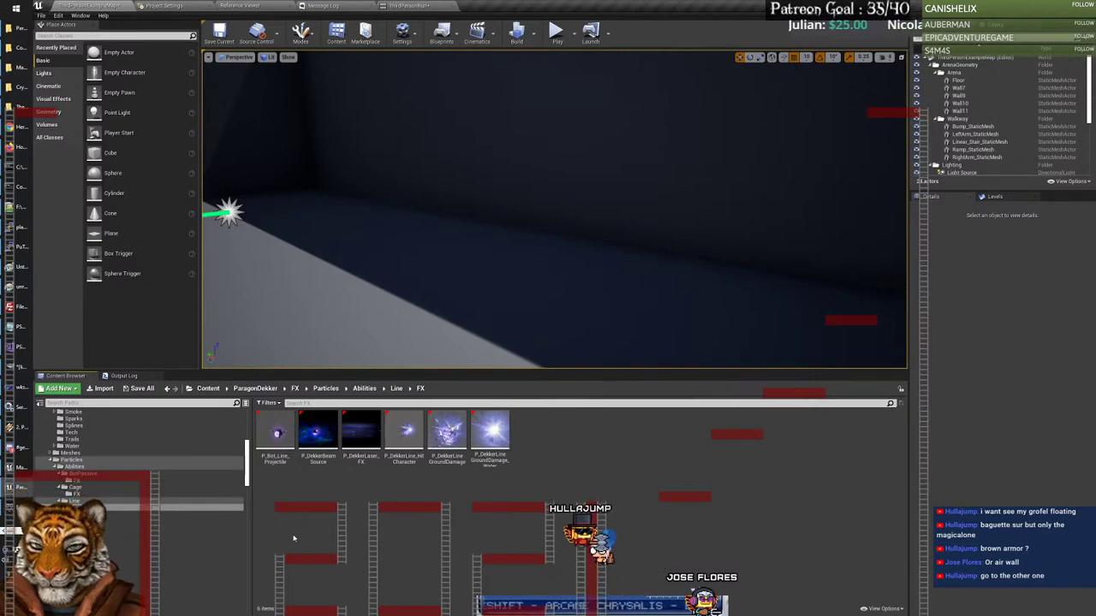
Step: Briefly open P_Bot_Line_Projectile in Cascade, then close it
{"action": "double_click", "coordinate": [276, 434]}
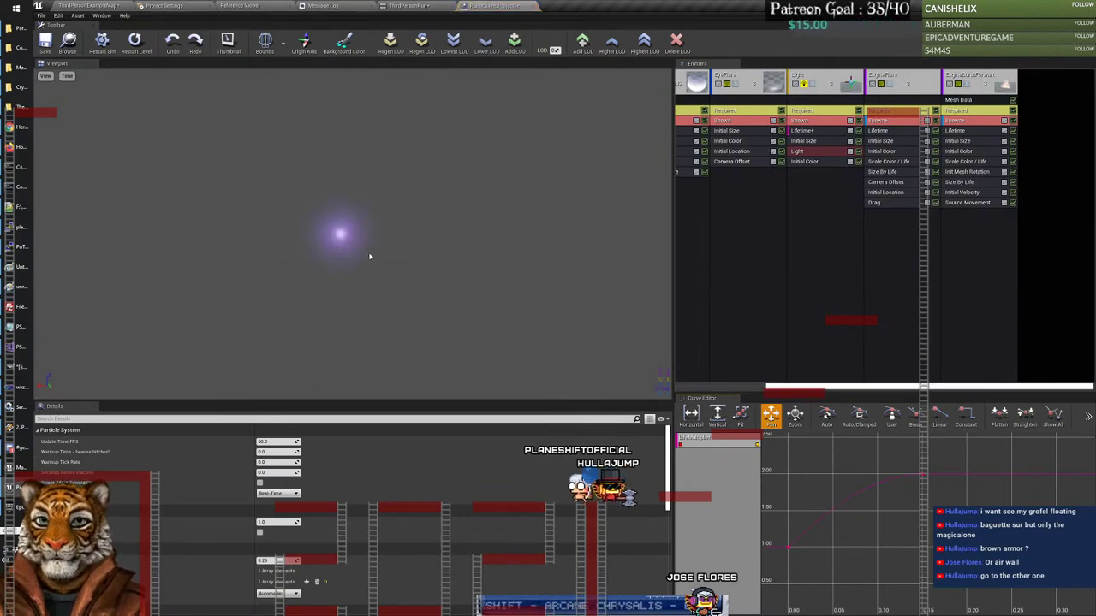
{"action": "left_click", "coordinate": [532, 6]}
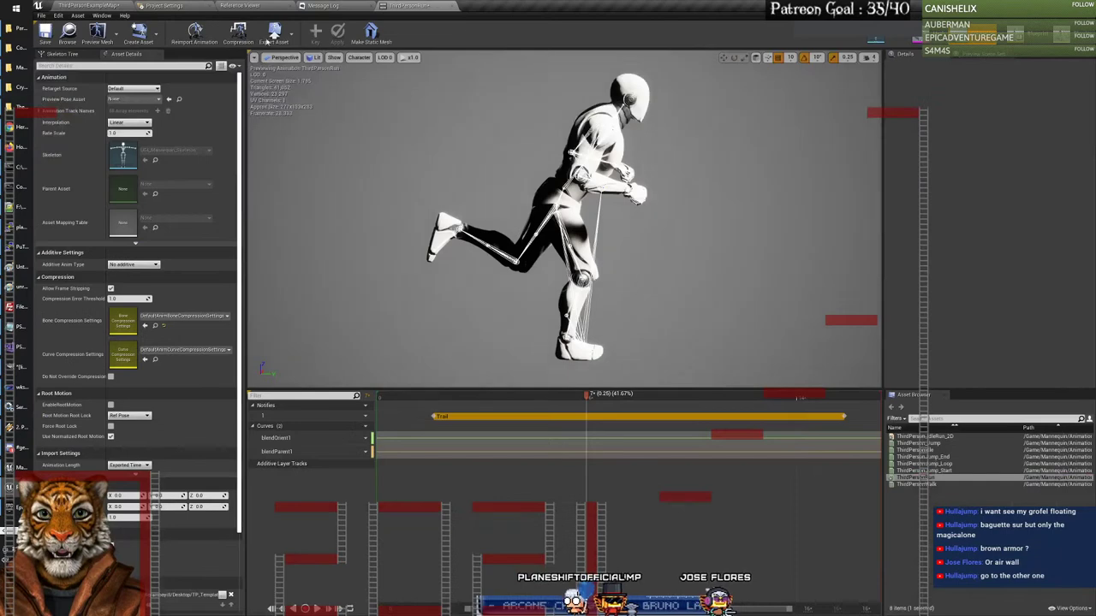
{"action": "left_click", "coordinate": [101, 5]}
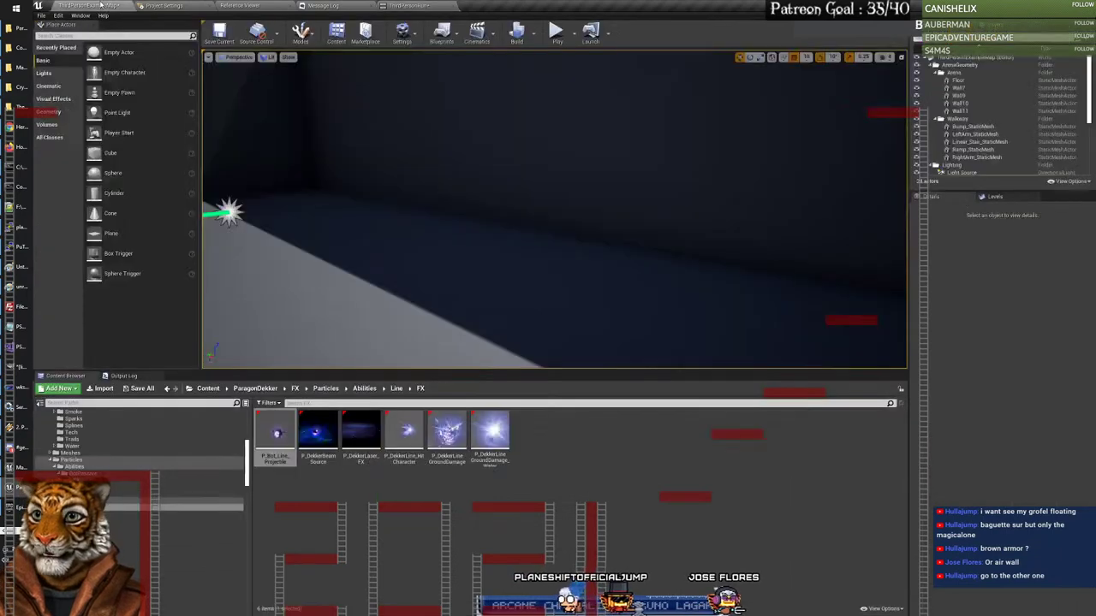
Step: Open P_DekkerBeam_Source in Cascade to preview its blue swirling energy
{"action": "double_click", "coordinate": [318, 433]}
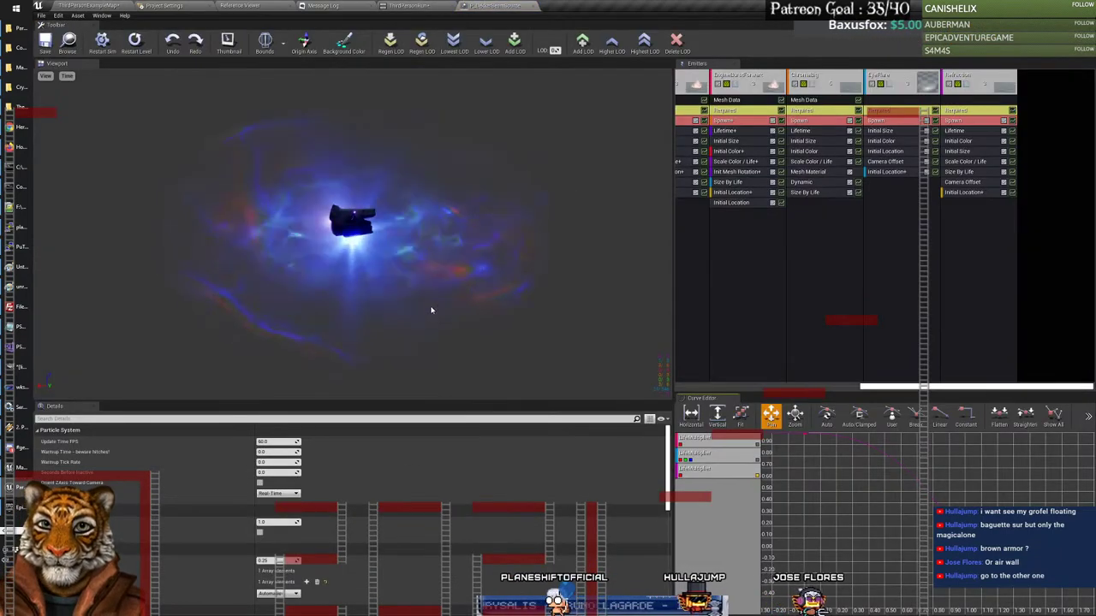
{"action": "scroll", "coordinate": [389, 299], "scroll_direction": "up", "scroll_amount": 3}
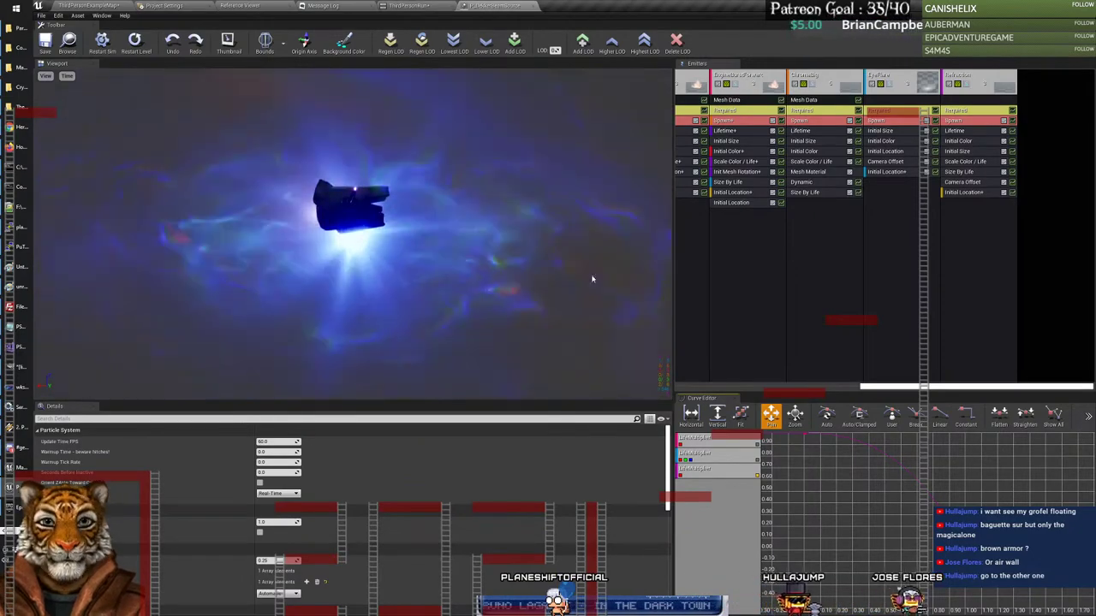
{"action": "scroll", "coordinate": [686, 99], "scroll_direction": "left", "scroll_amount": 5}
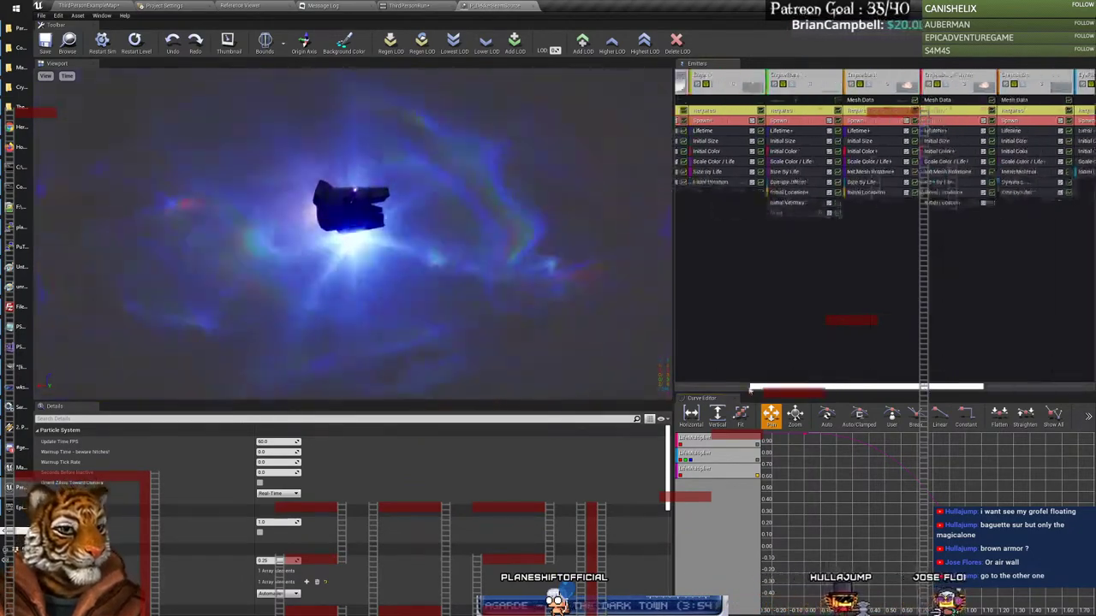
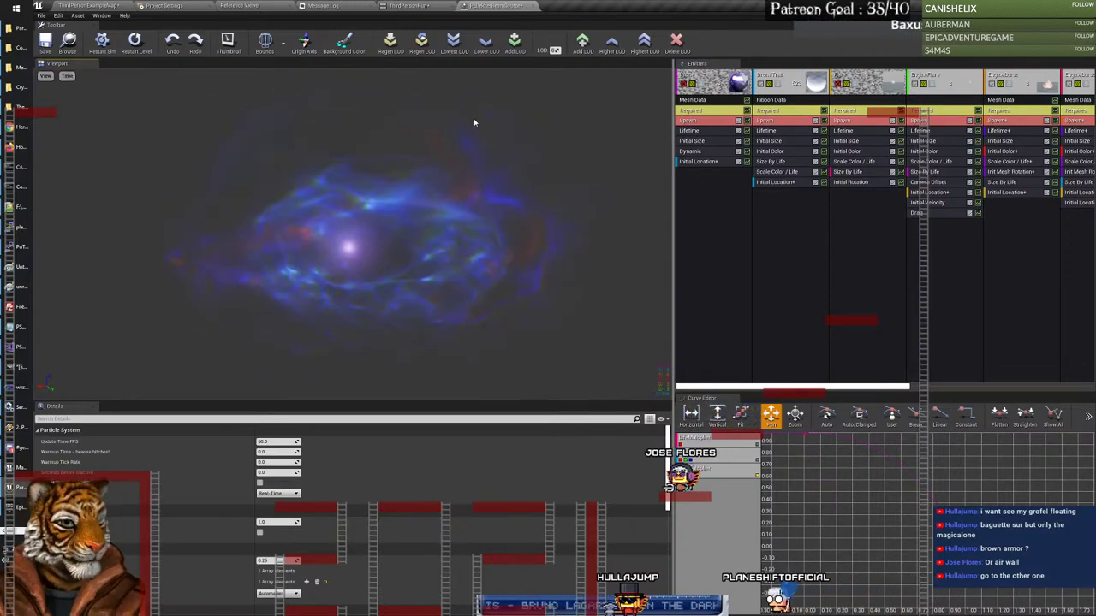
Step: Close the previous Cascade editor and open P_DekkerLaser_FX from the Dekker Line FX folder
{"action": "left_click", "coordinate": [532, 6]}
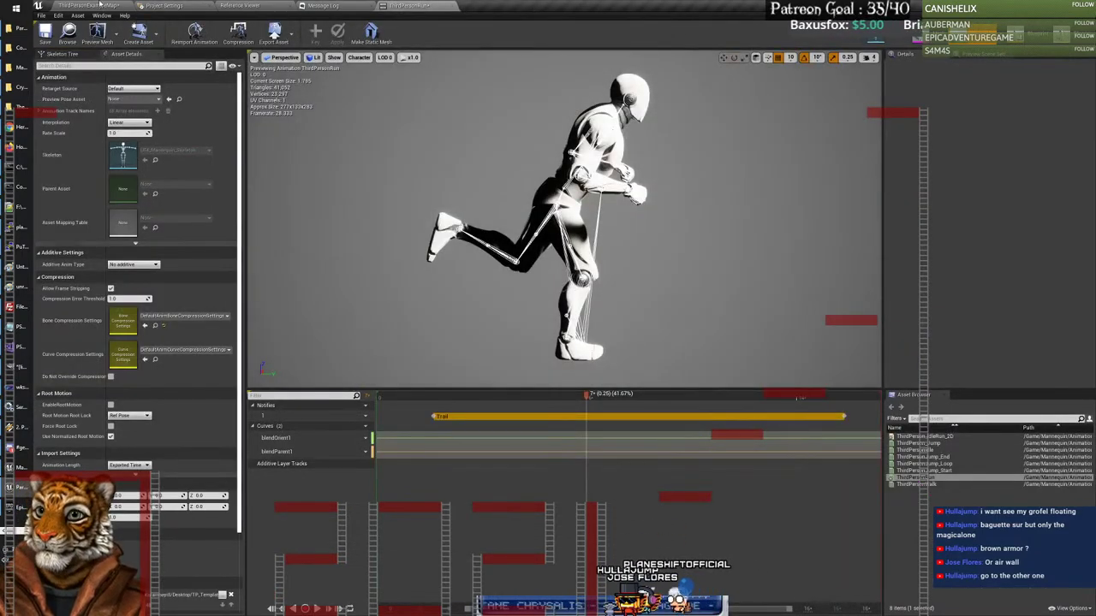
{"action": "left_click", "coordinate": [95, 5]}
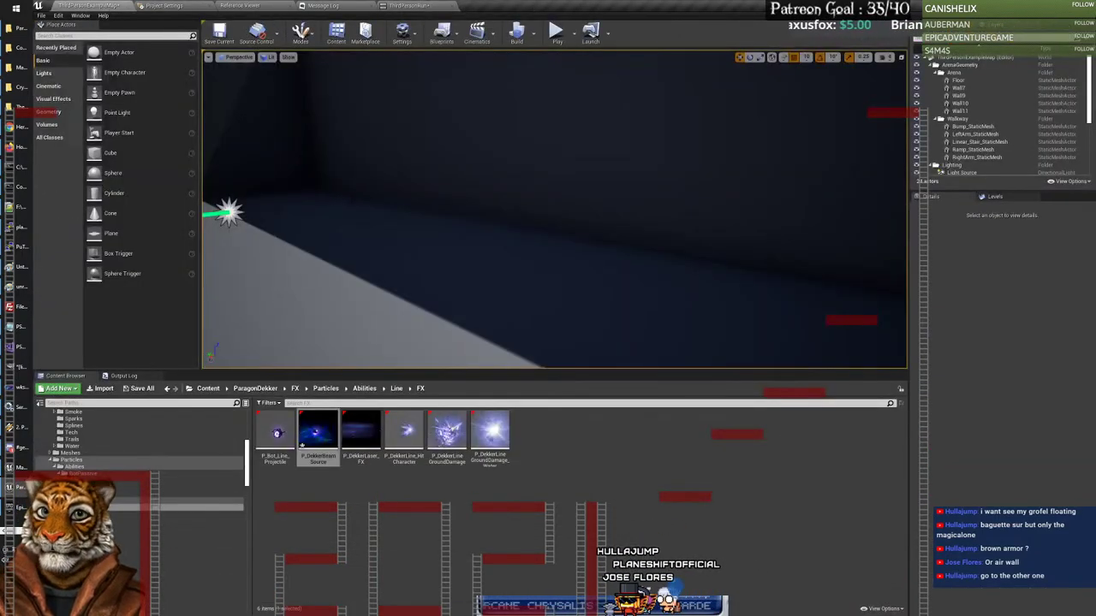
{"action": "double_click", "coordinate": [346, 445]}
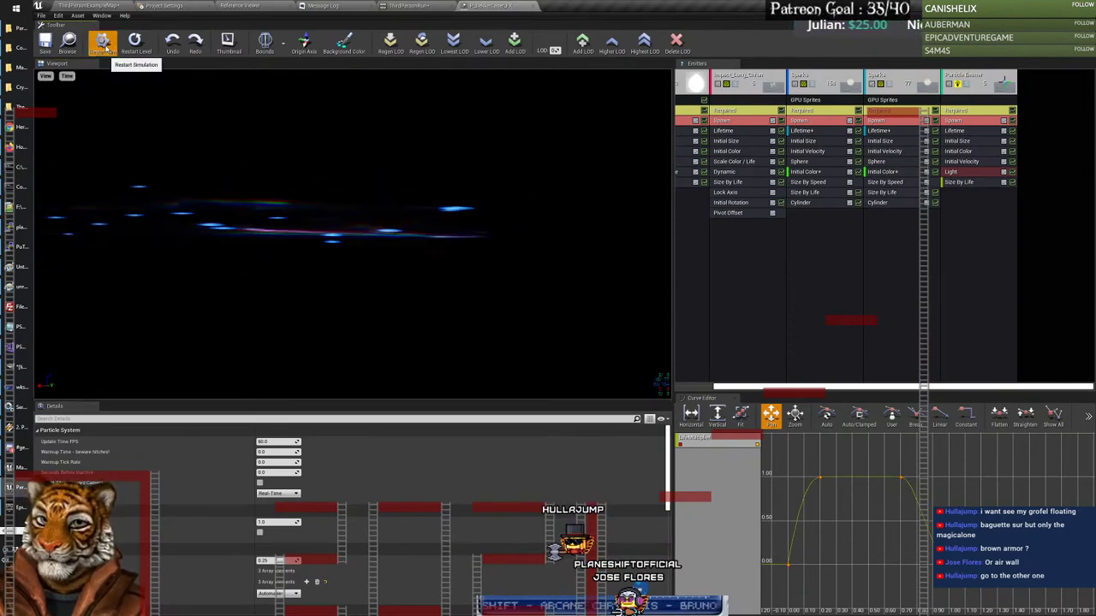
Step: Preview P_DekkerLaser_FX at 10% AnimSpeed, replaying it three times, then close its editor
{"action": "left_click", "coordinate": [66, 76]}
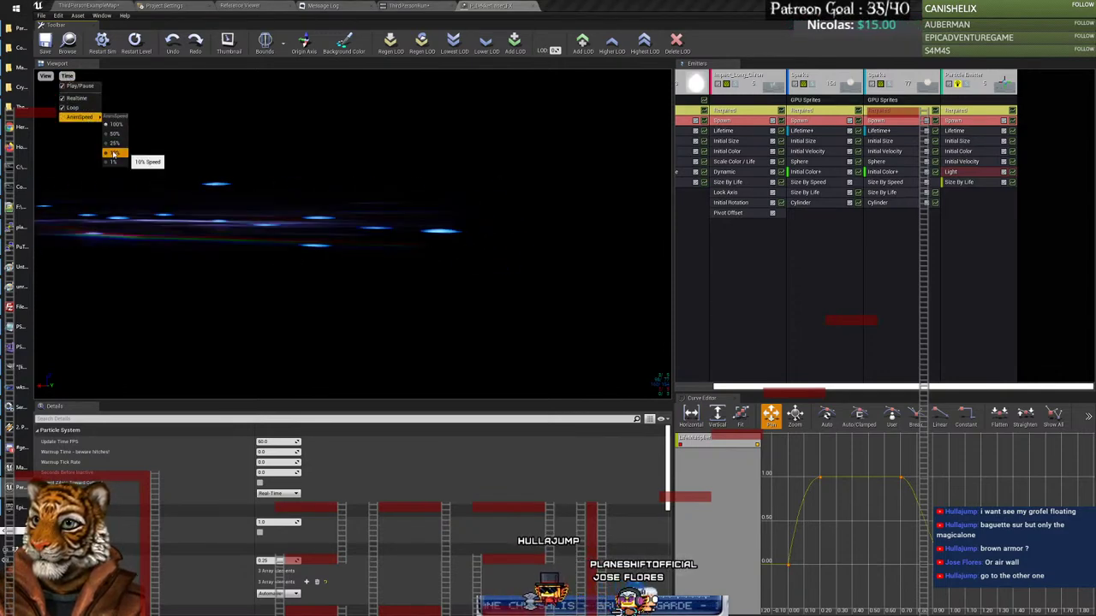
{"action": "left_click", "coordinate": [114, 154]}
{"action": "left_click", "coordinate": [101, 43]}
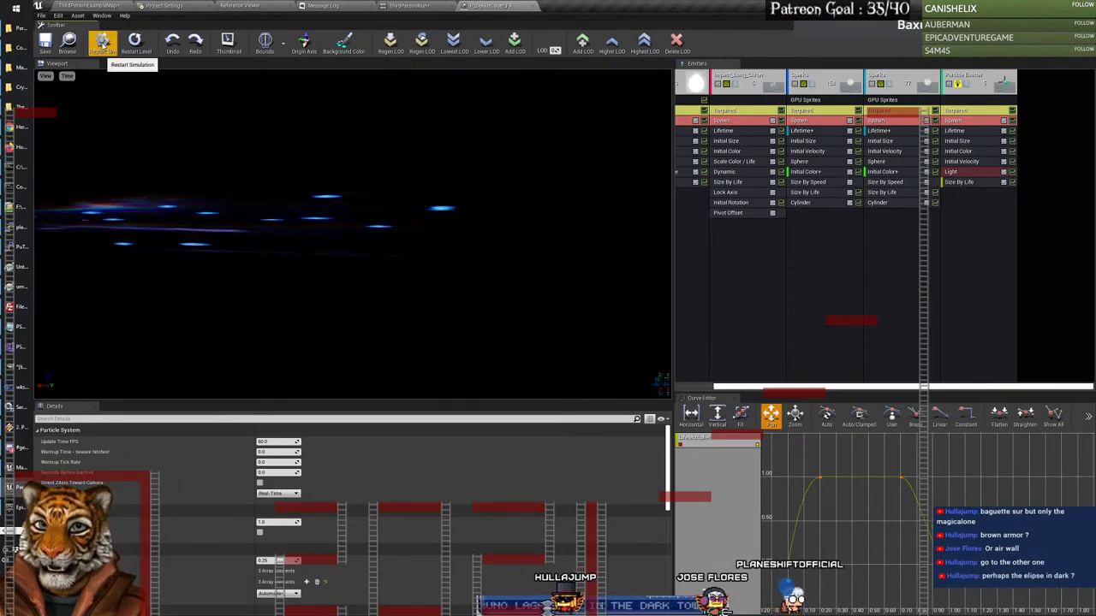
{"action": "left_click", "coordinate": [101, 42]}
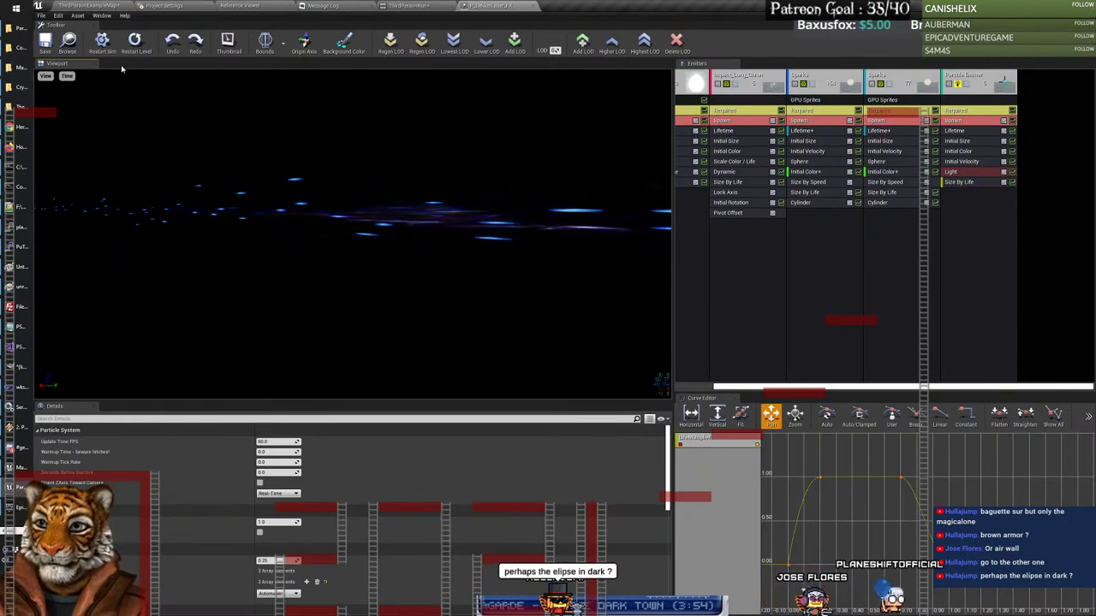
{"action": "left_click", "coordinate": [101, 43]}
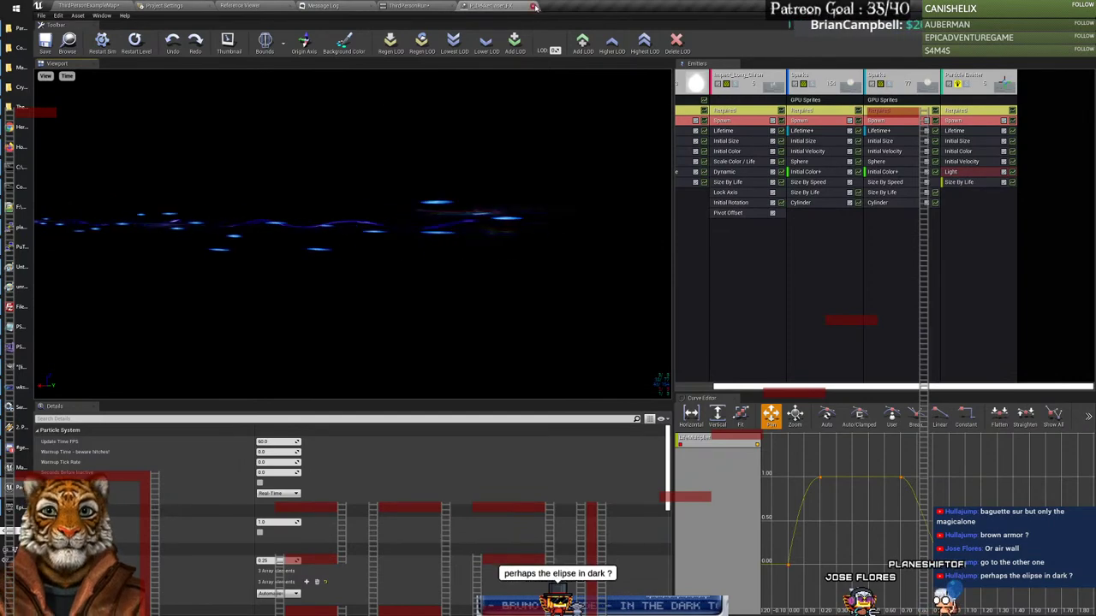
{"action": "left_click", "coordinate": [533, 6]}
{"action": "left_click", "coordinate": [94, 6]}
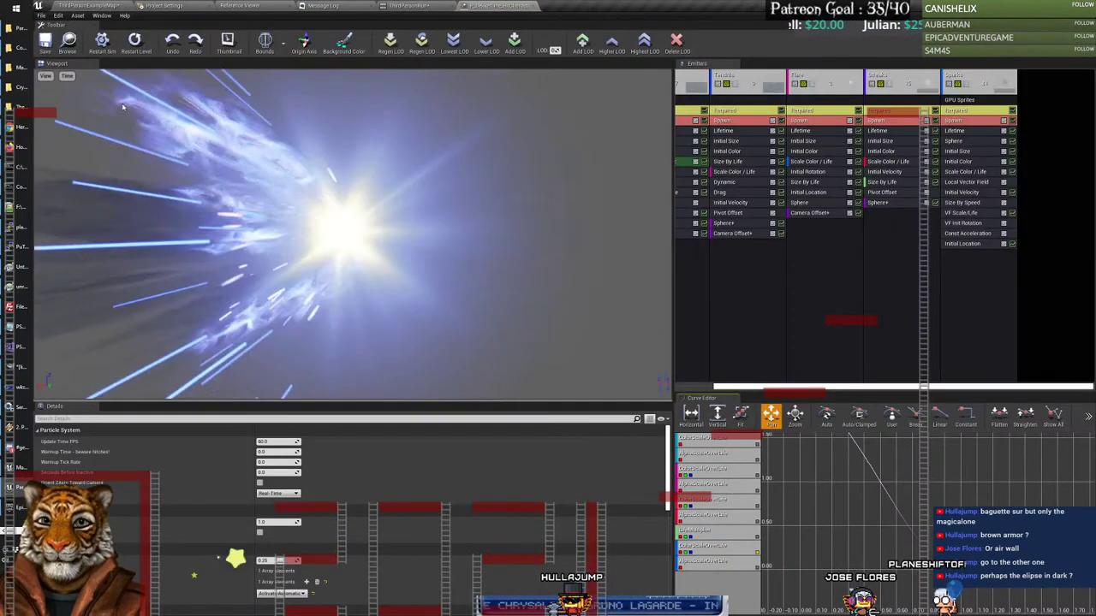
Step: Set the burst preview's AnimSpeed to 25% and restart the simulation
{"action": "left_click", "coordinate": [66, 76]}
{"action": "mouse_move", "coordinate": [81, 118]}
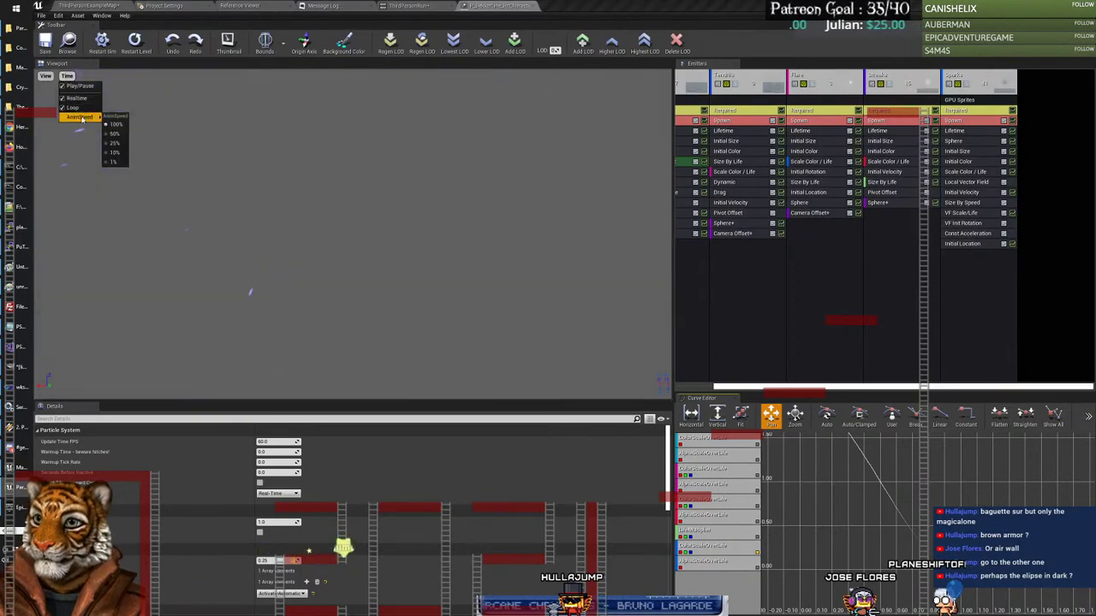
{"action": "left_click", "coordinate": [118, 148]}
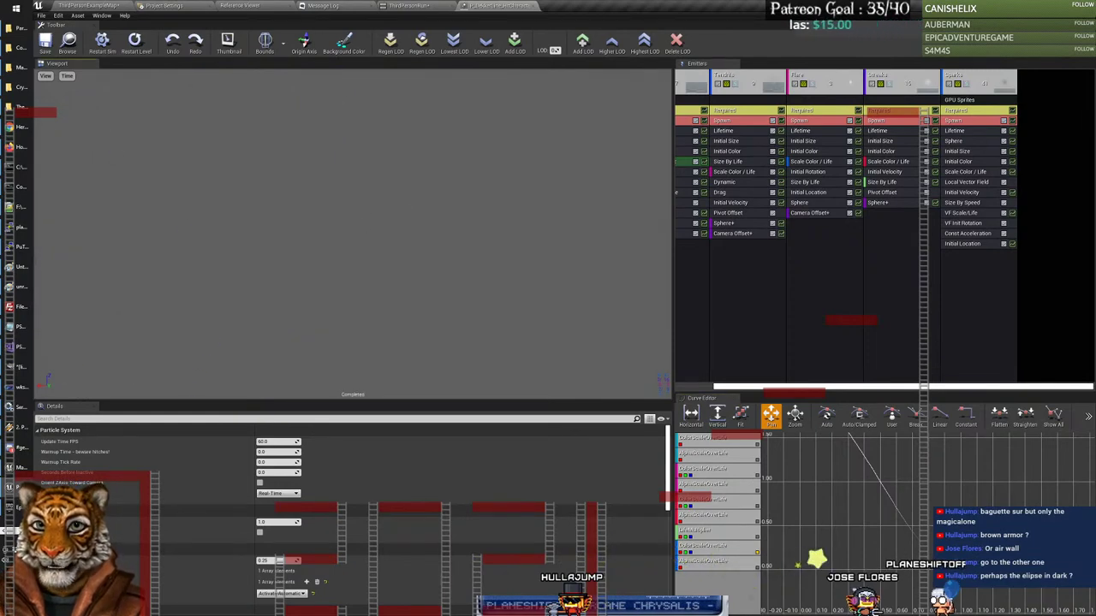
{"action": "left_click", "coordinate": [102, 40]}
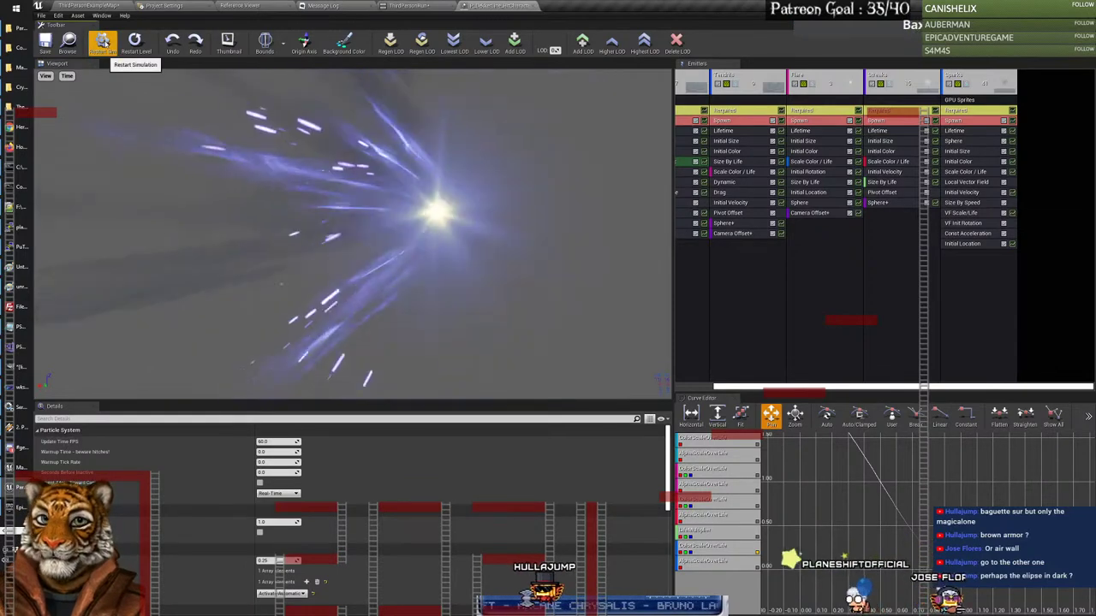
Step: Replay the burst five more times, then select the Flare emitter to show its properties
{"action": "left_click", "coordinate": [102, 47]}
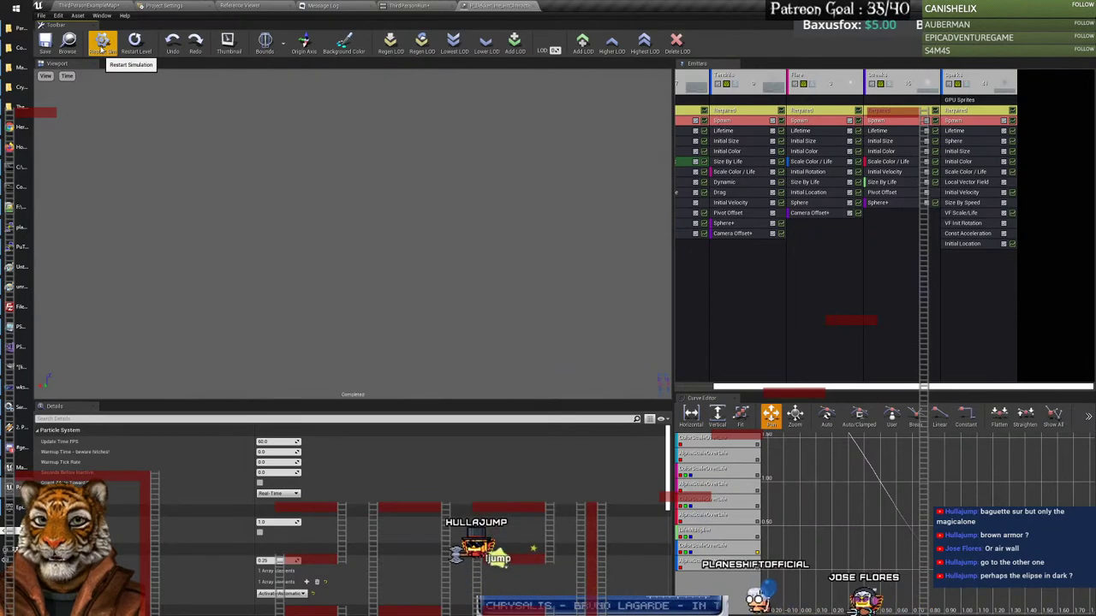
{"action": "left_click", "coordinate": [102, 47]}
{"action": "left_click", "coordinate": [102, 47]}
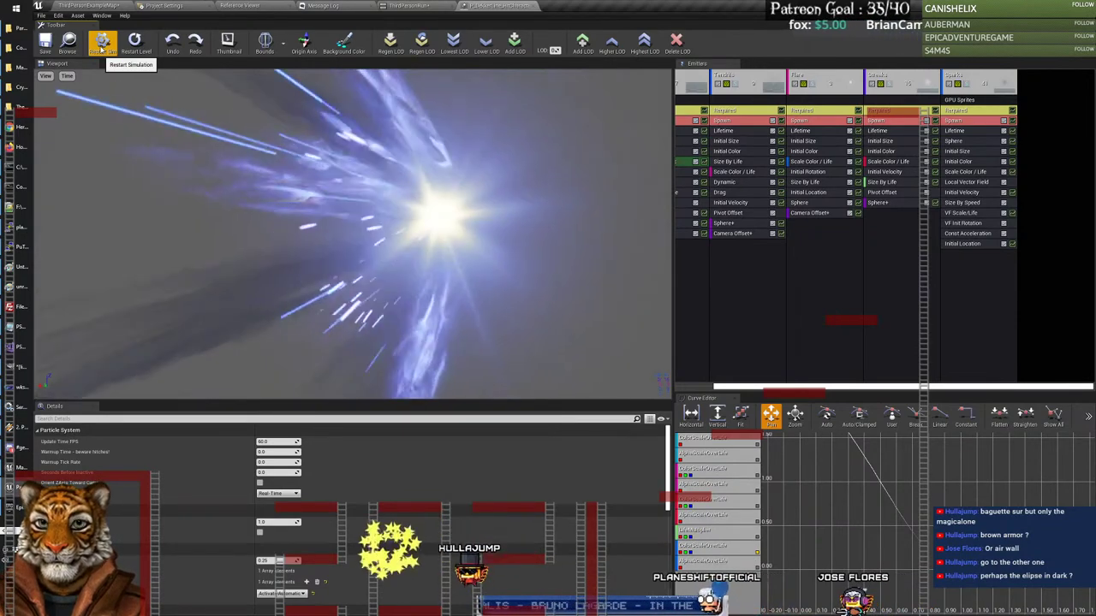
{"action": "left_click", "coordinate": [101, 48]}
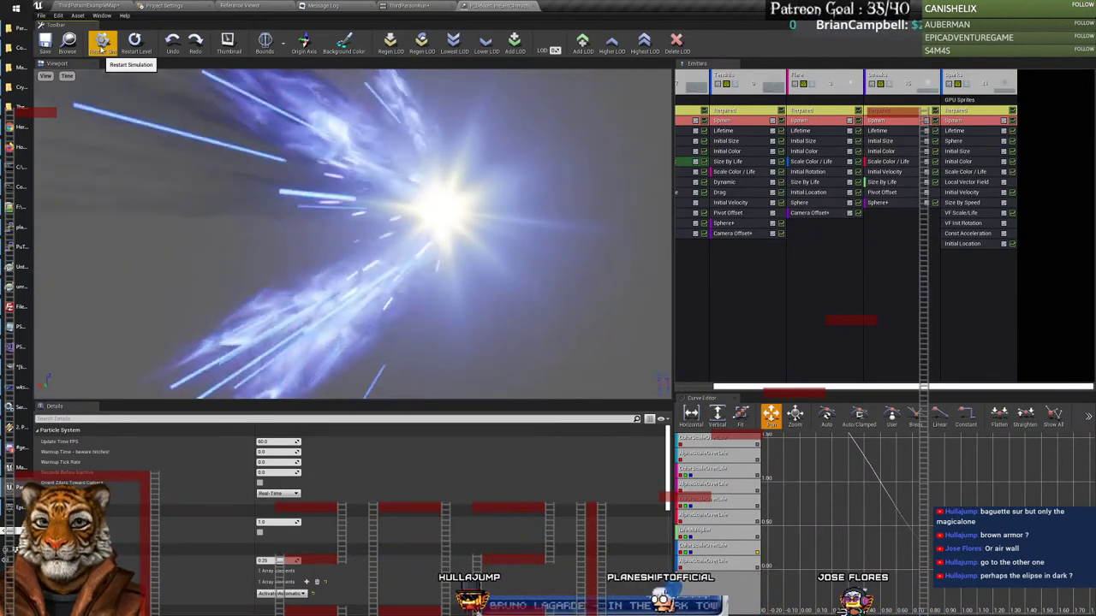
{"action": "left_click", "coordinate": [102, 47]}
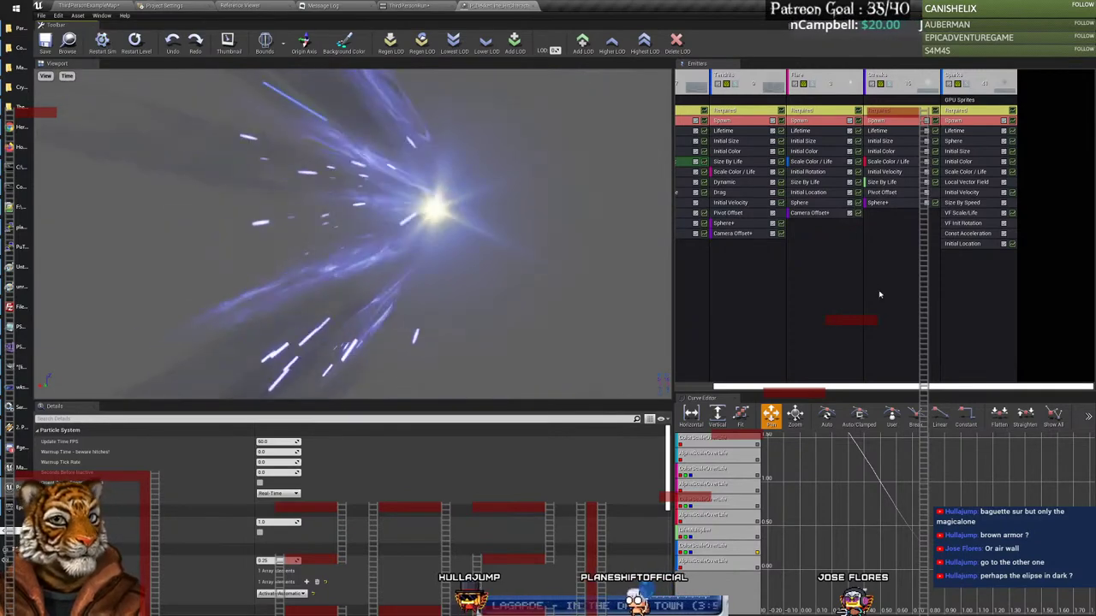
{"action": "left_click", "coordinate": [814, 87]}
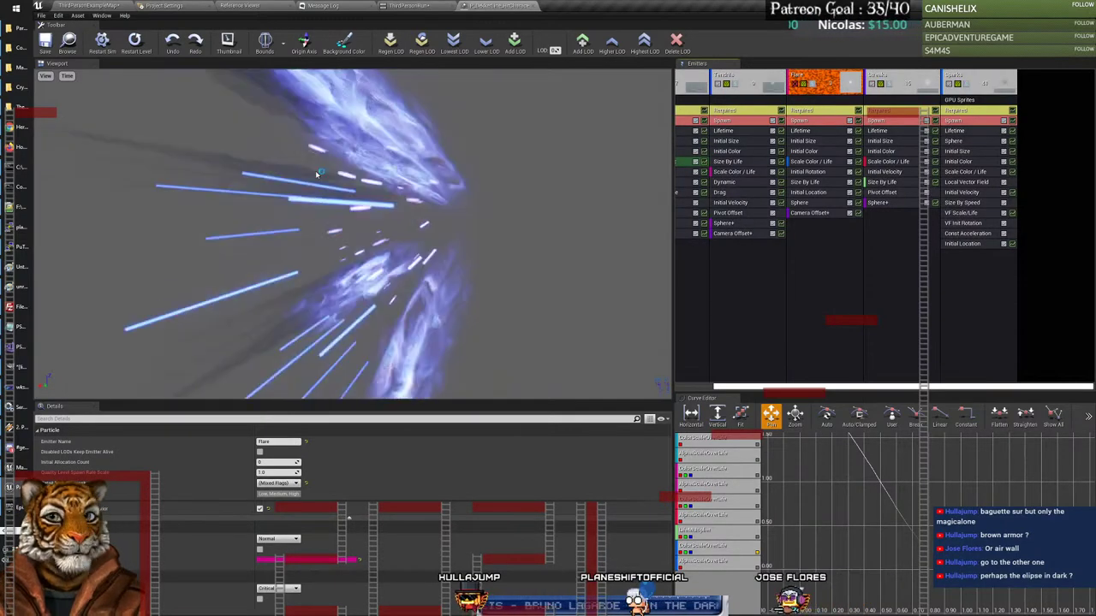
Step: Replay the burst eight more times to study the flare
{"action": "left_click", "coordinate": [102, 43]}
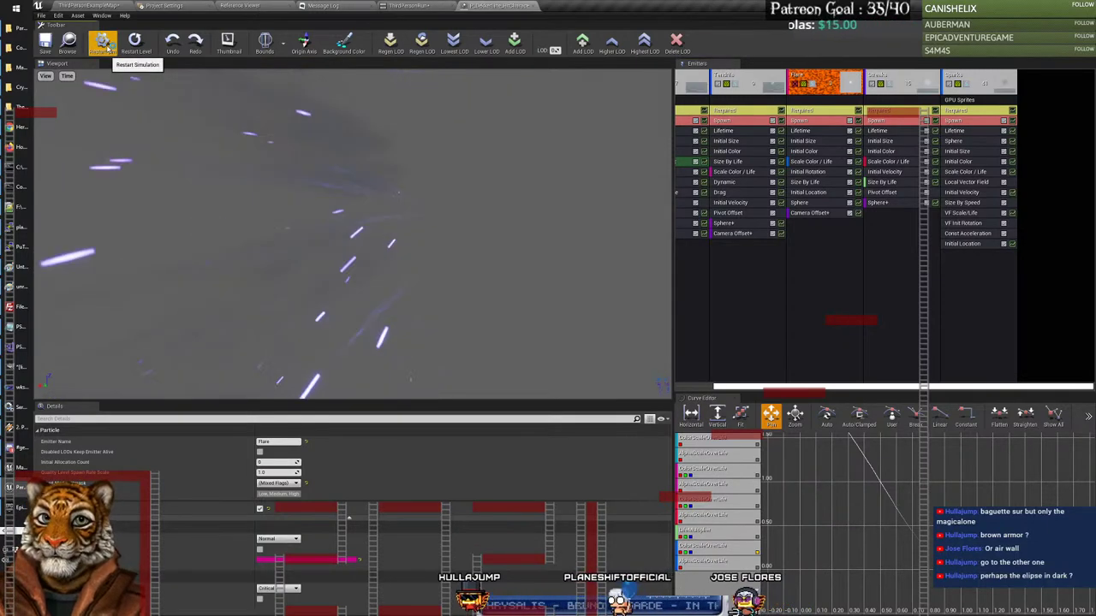
{"action": "left_click", "coordinate": [103, 43]}
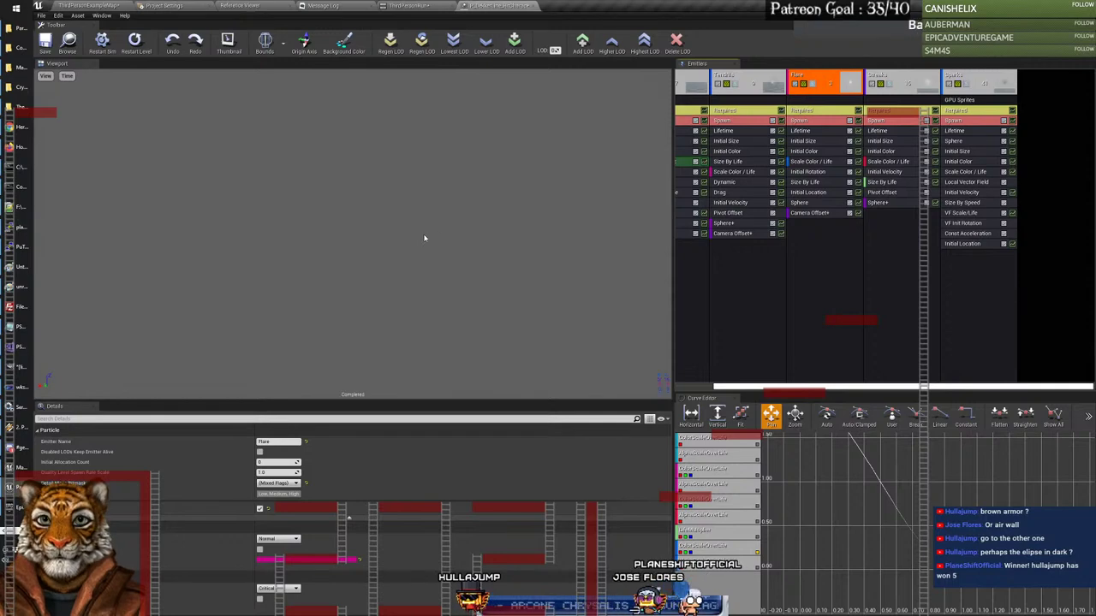
{"action": "left_click", "coordinate": [103, 43]}
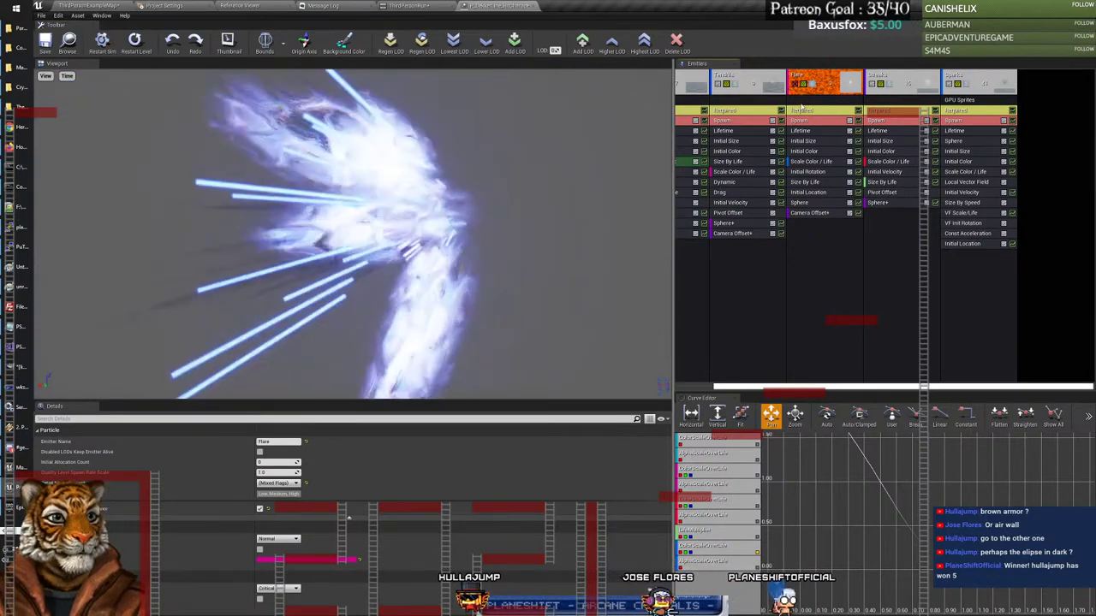
{"action": "left_click", "coordinate": [102, 40]}
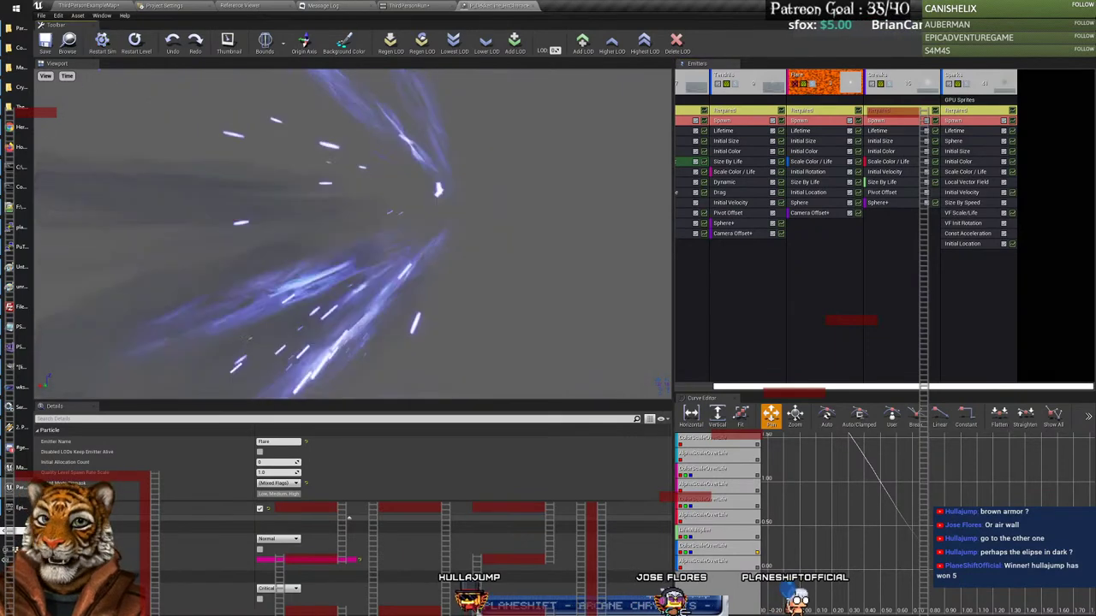
{"action": "left_click", "coordinate": [102, 40]}
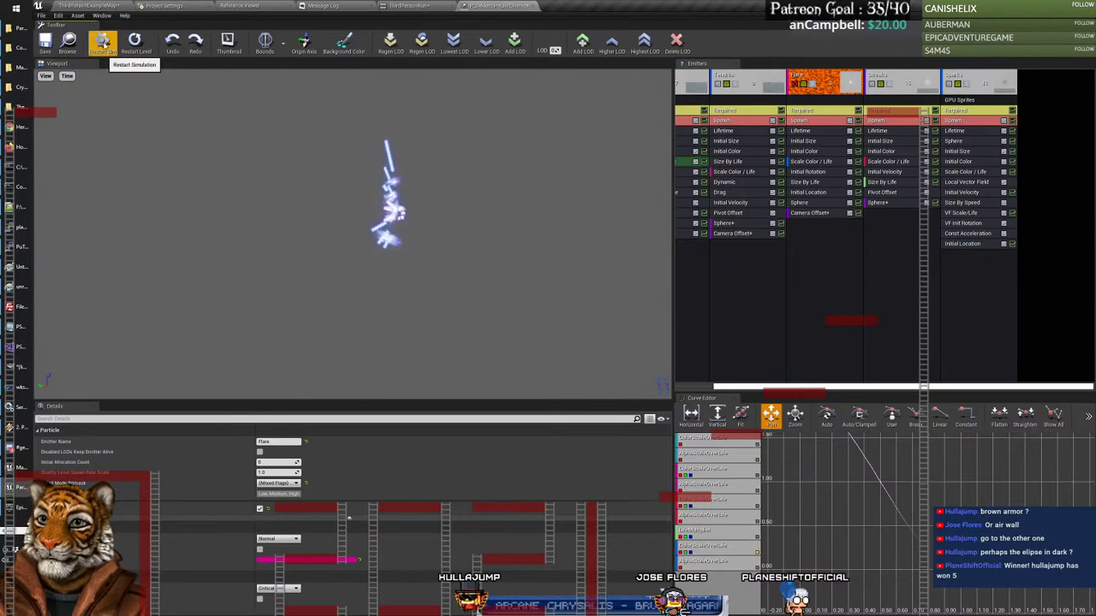
{"action": "left_click", "coordinate": [102, 42]}
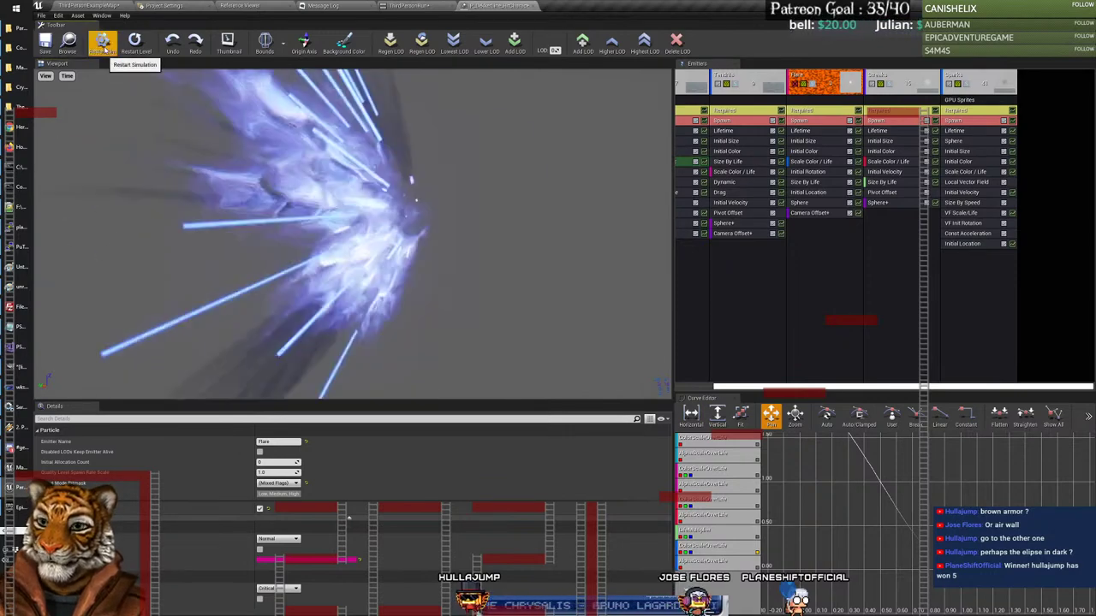
{"action": "left_click", "coordinate": [101, 45]}
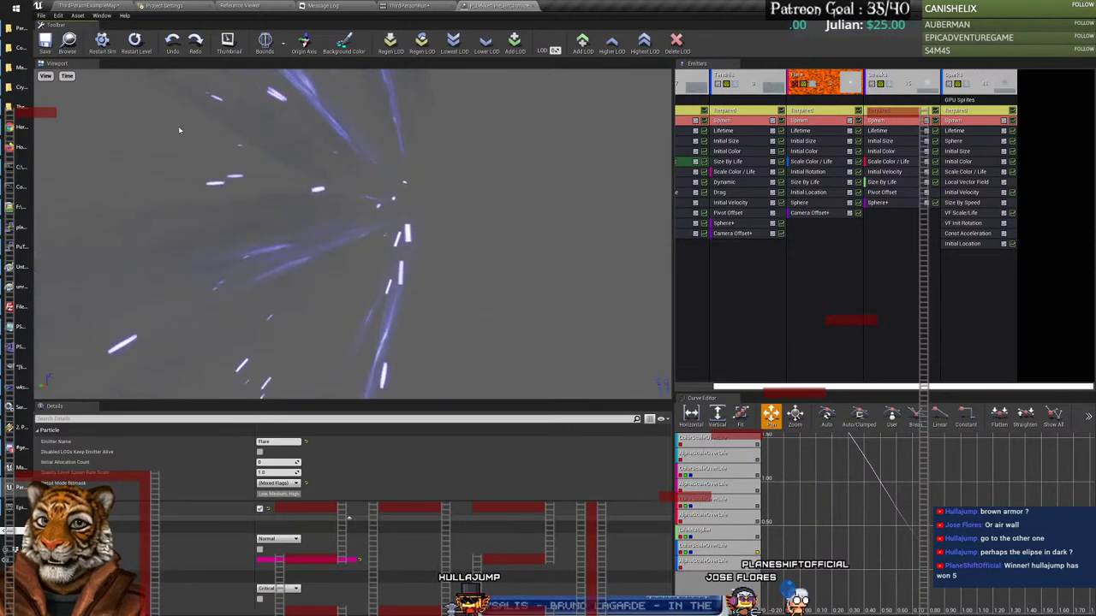
{"action": "left_click", "coordinate": [97, 44]}
Step: Set the preview AnimSpeed to 50% and replay the burst five times
{"action": "left_click", "coordinate": [67, 76]}
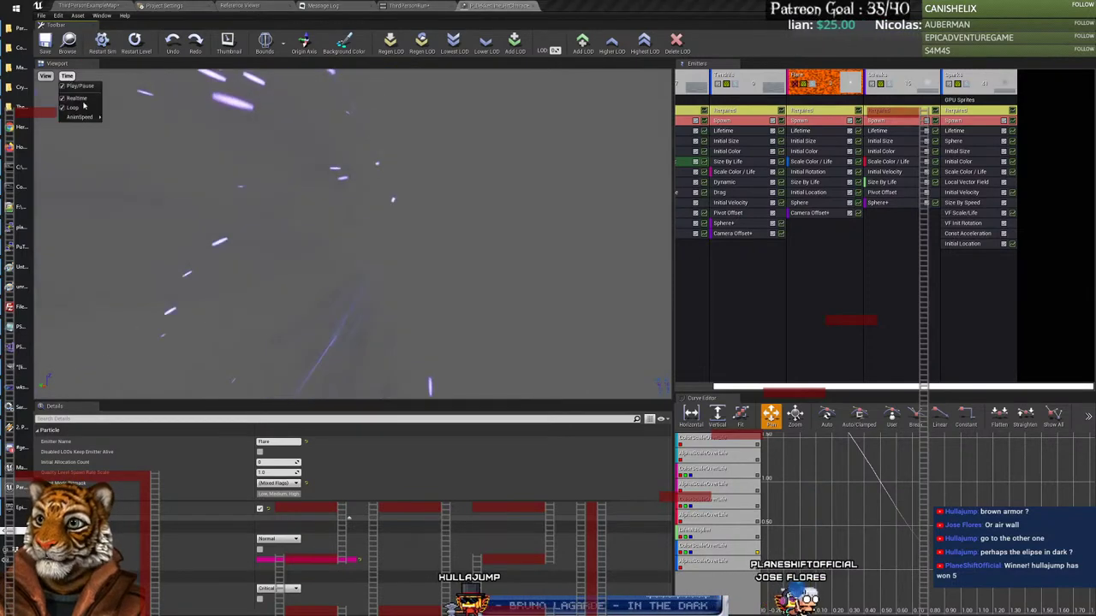
{"action": "mouse_move", "coordinate": [83, 120]}
{"action": "left_click", "coordinate": [114, 135]}
{"action": "left_click", "coordinate": [102, 42]}
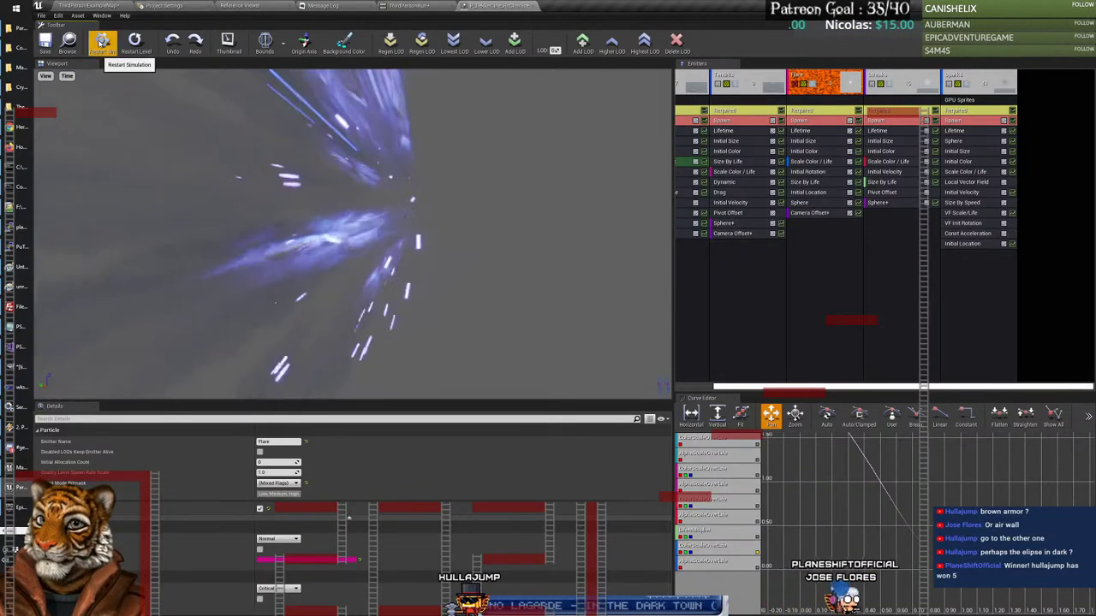
{"action": "left_click", "coordinate": [102, 44]}
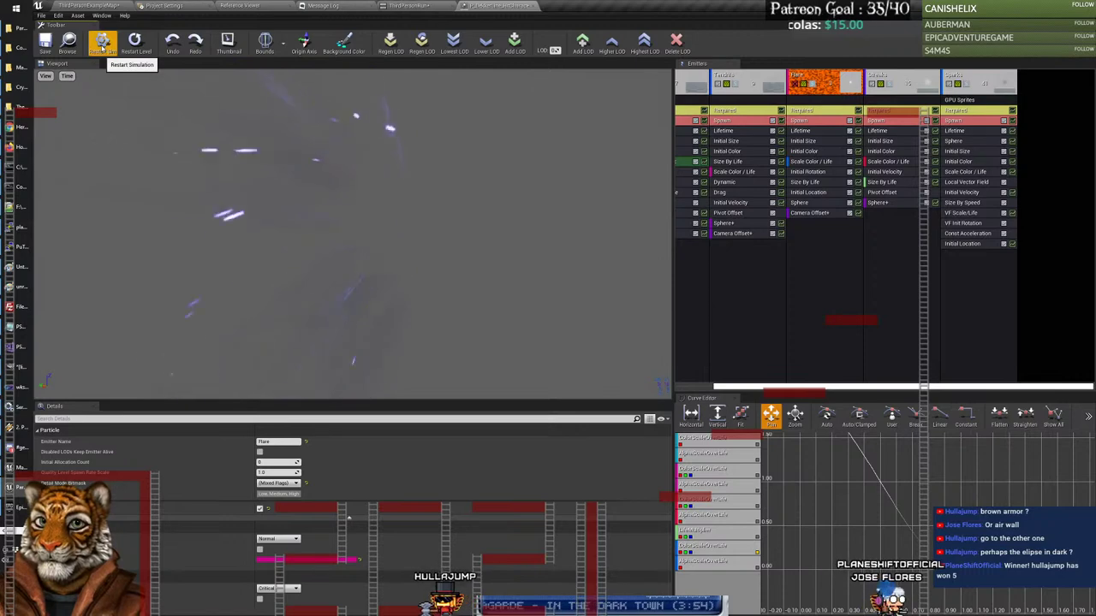
{"action": "left_click", "coordinate": [102, 43]}
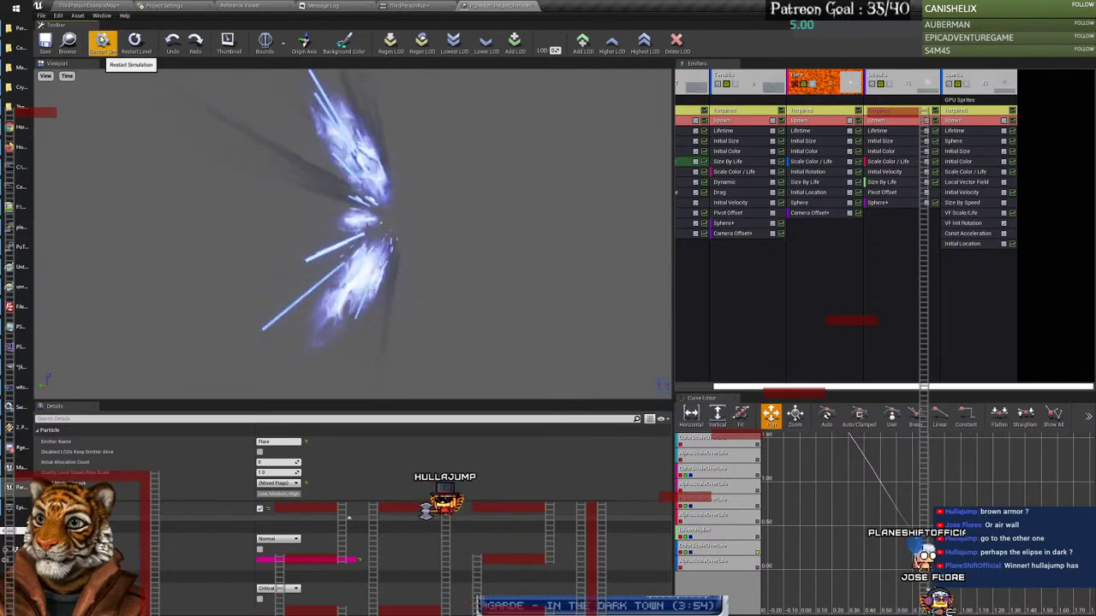
{"action": "left_click", "coordinate": [102, 43]}
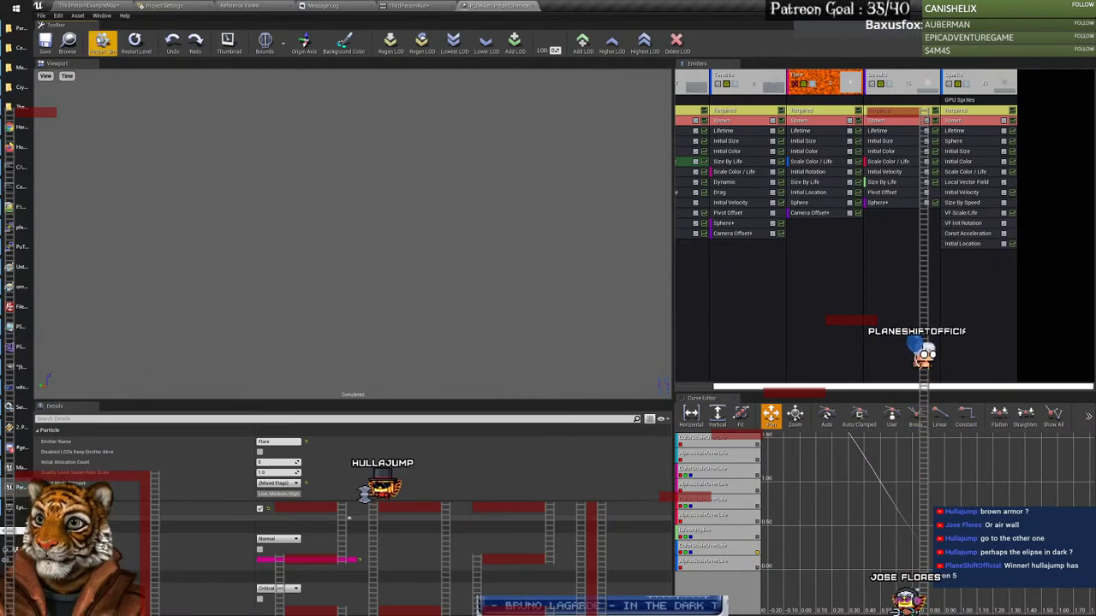
{"action": "left_click", "coordinate": [102, 43]}
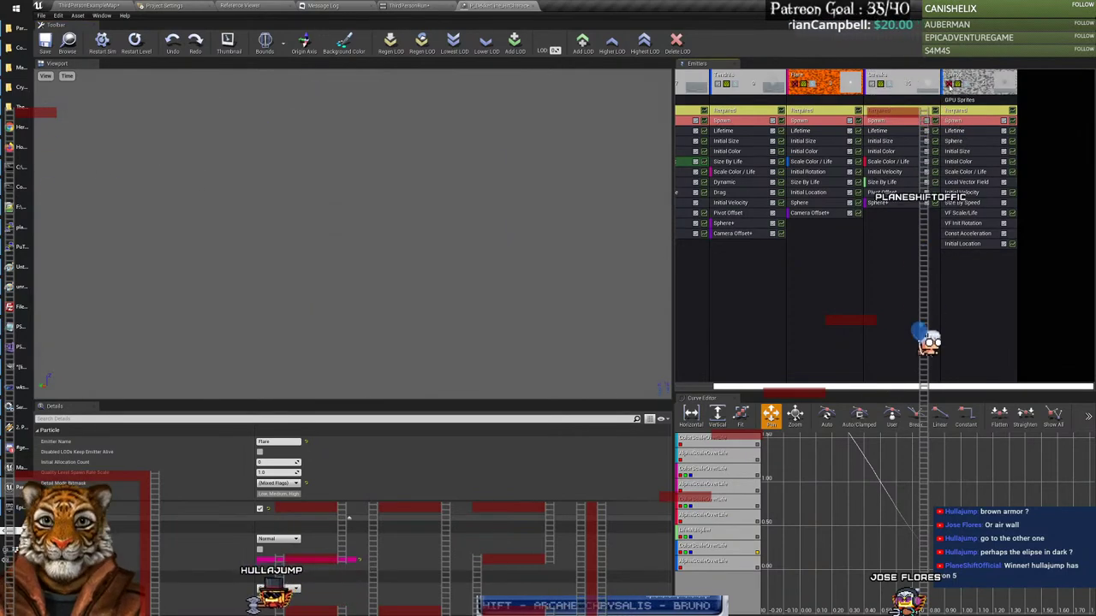
{"action": "left_click", "coordinate": [954, 81]}
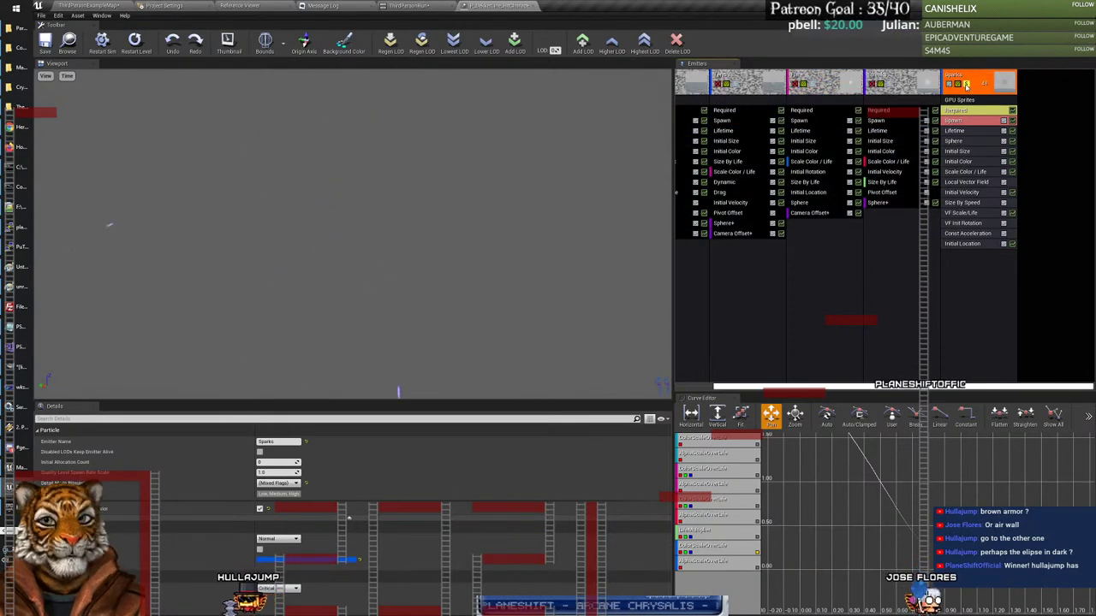
{"action": "left_click", "coordinate": [888, 86]}
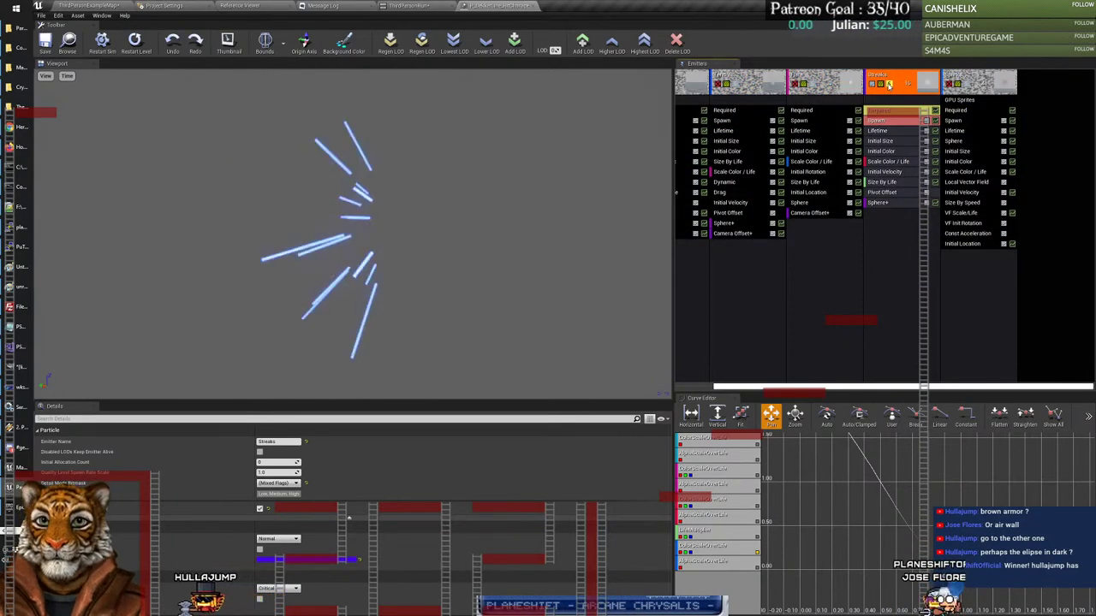
{"action": "left_click", "coordinate": [875, 91]}
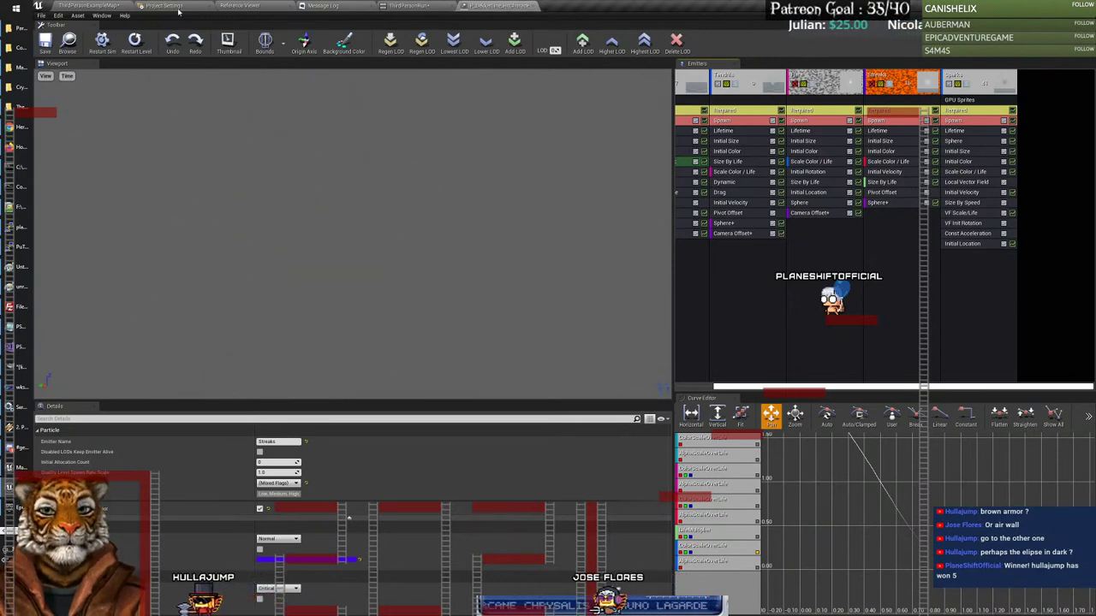
Step: Create a new folder named Dekker inside _Selected and open it
{"action": "left_click", "coordinate": [90, 5]}
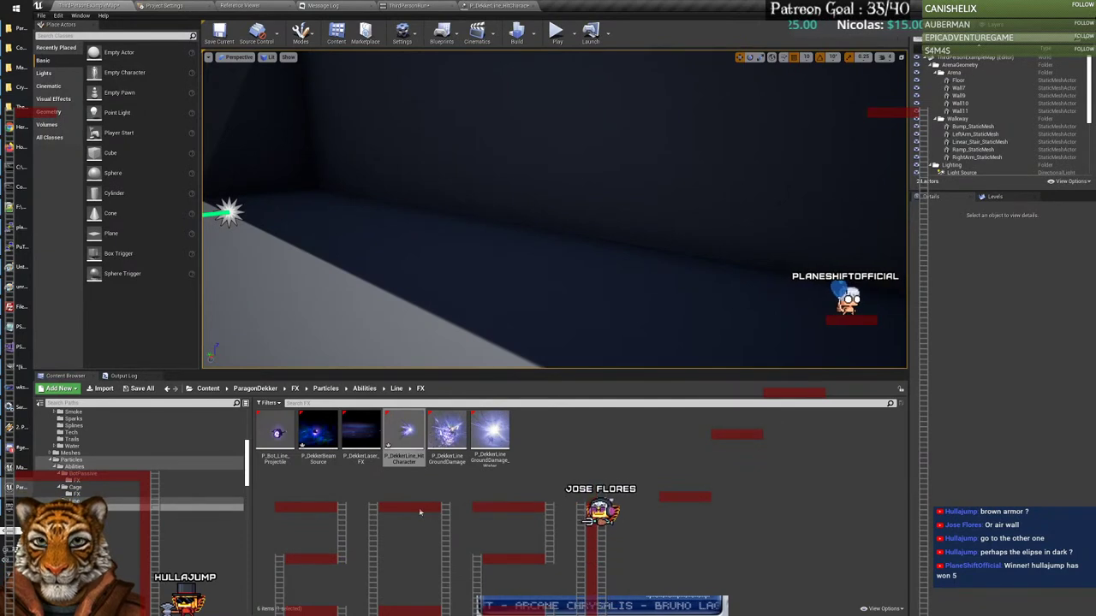
{"action": "left_click", "coordinate": [404, 430]}
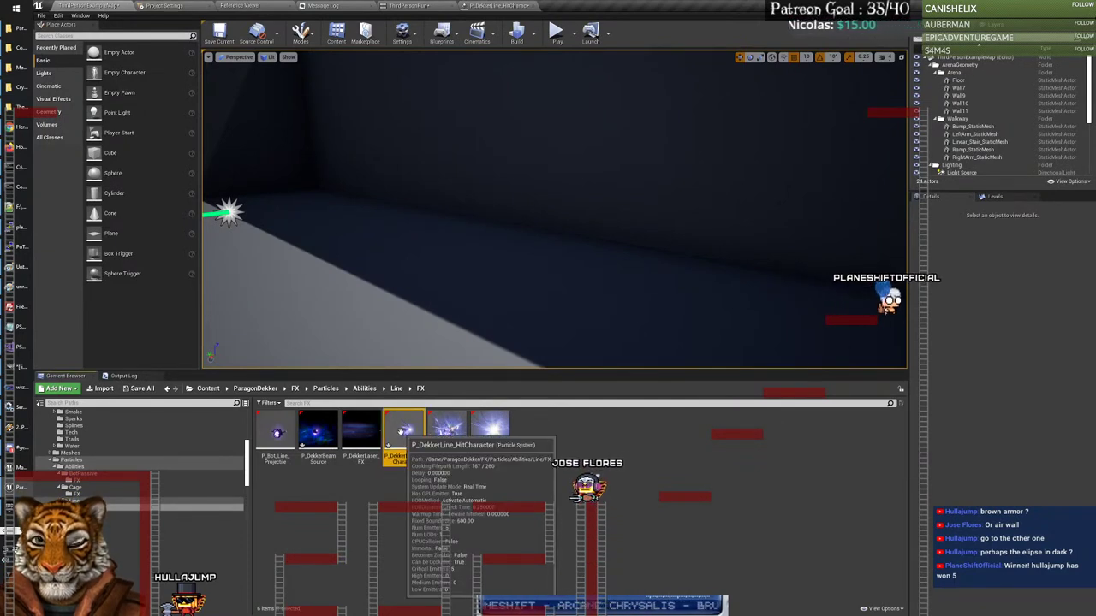
{"action": "left_click_drag", "start_coordinate": [247, 467], "coordinate": [205, 434]}
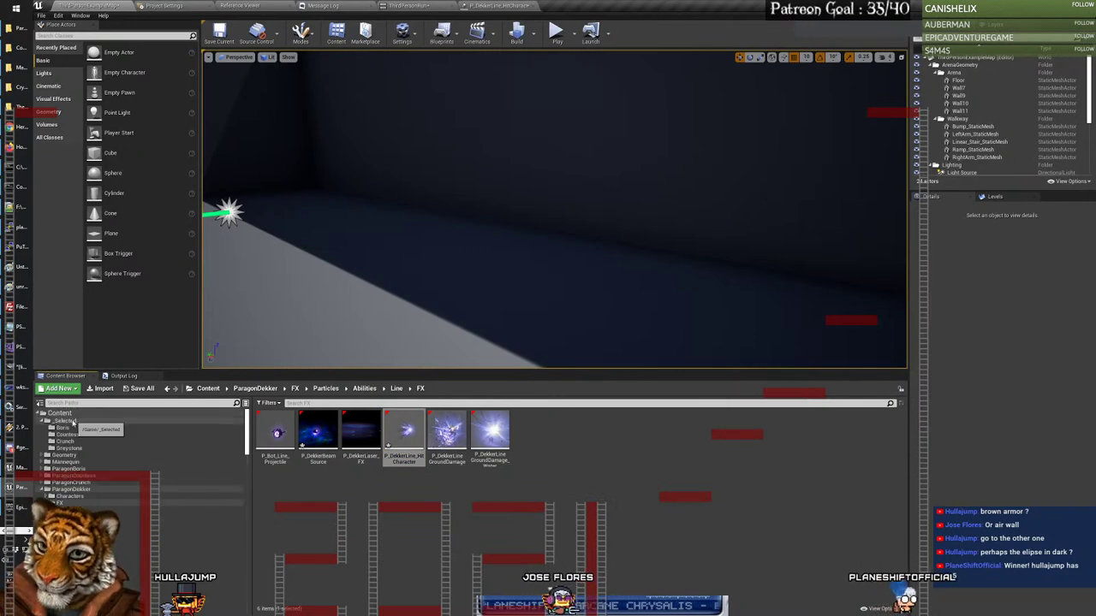
{"action": "left_click", "coordinate": [73, 423]}
{"action": "right_click", "coordinate": [436, 512]}
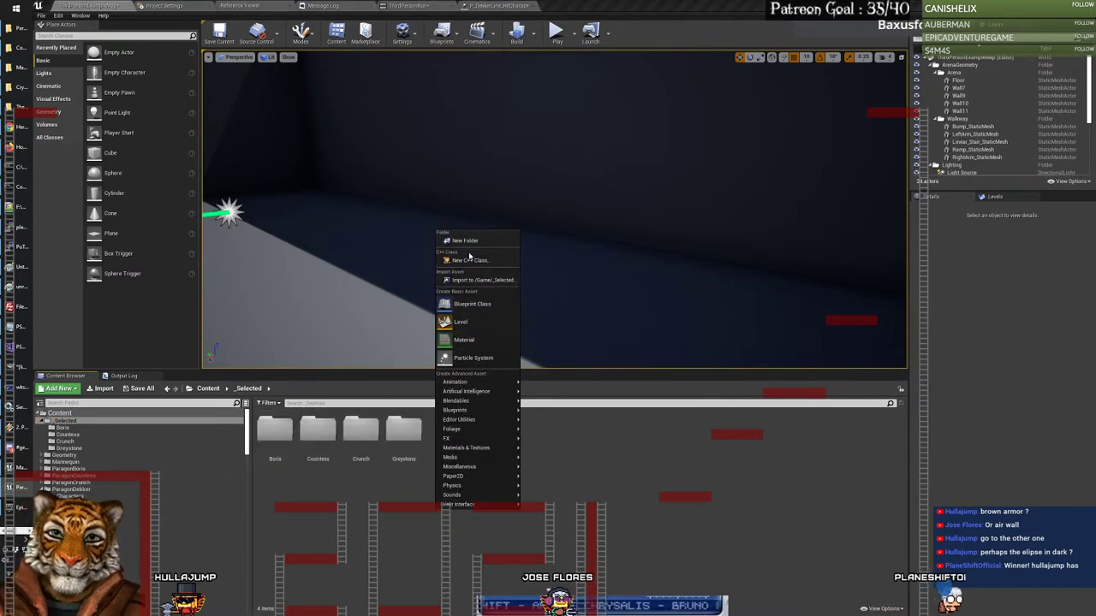
{"action": "left_click", "coordinate": [466, 241]}
{"action": "type", "text": "Dekker"}
{"action": "key", "text": "Return"}
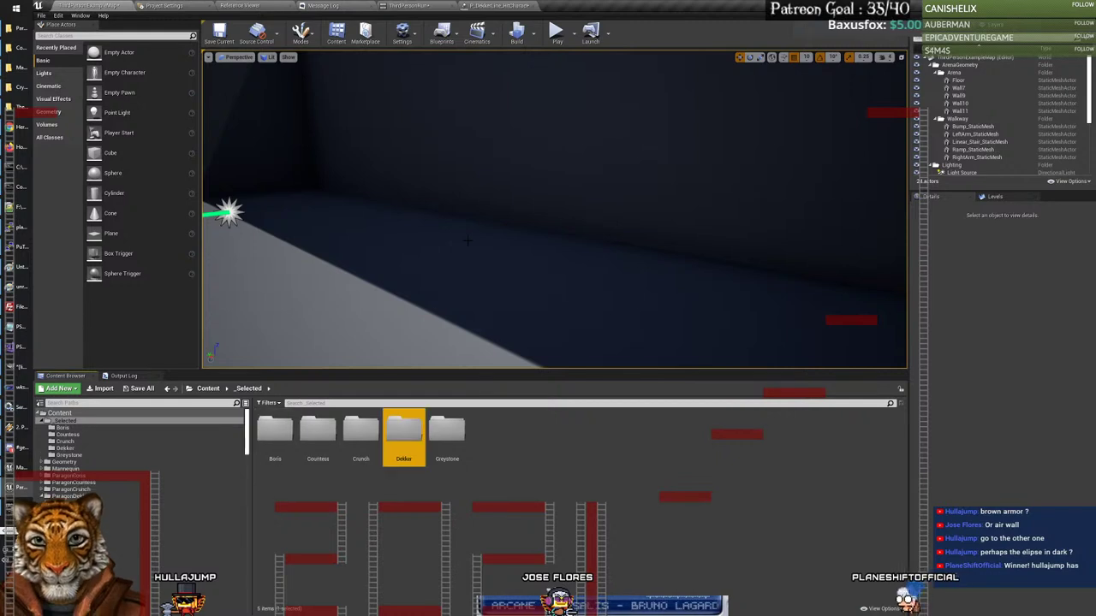
{"action": "key", "text": "Return"}
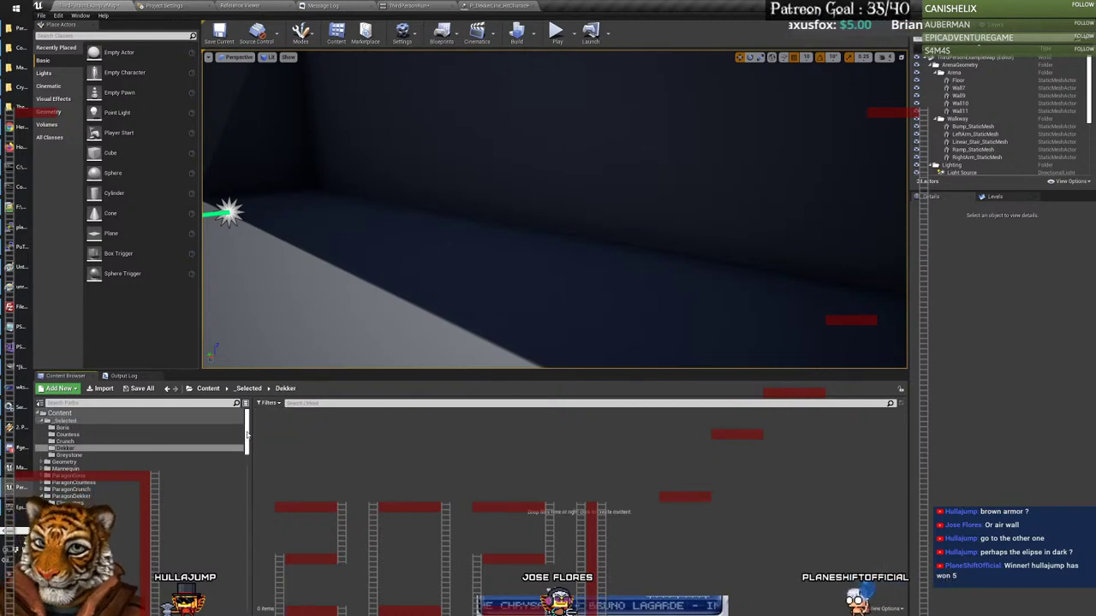
Step: Copy P_DekkerLine_HitCharacter from Line FX into Dekker, then open P_DekkerLine_GroundDamage
{"action": "left_click_drag", "start_coordinate": [247, 434], "coordinate": [251, 450]}
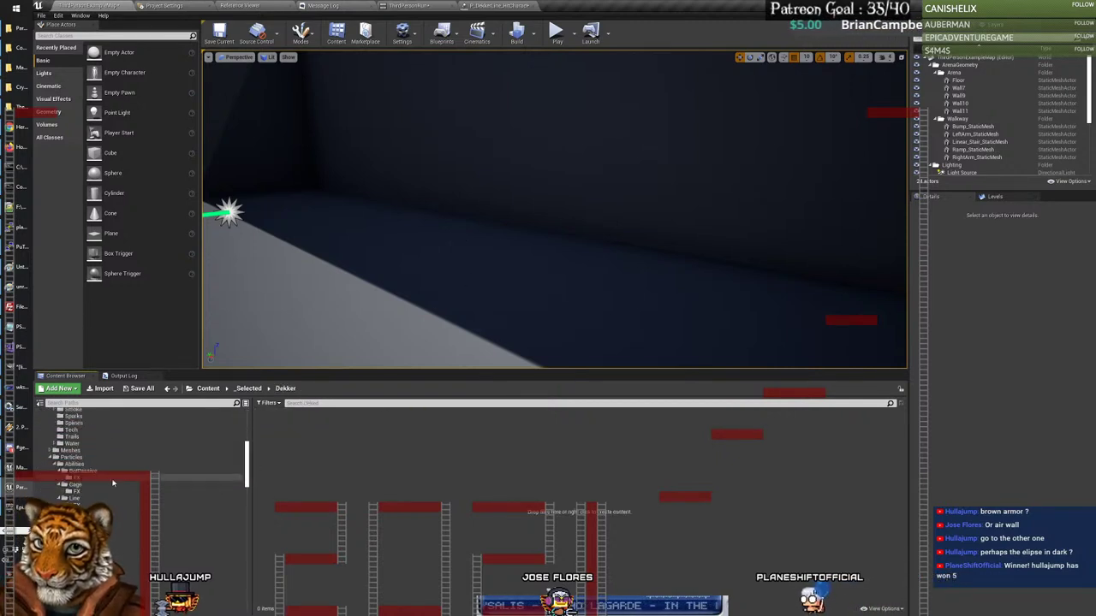
{"action": "left_click", "coordinate": [77, 505]}
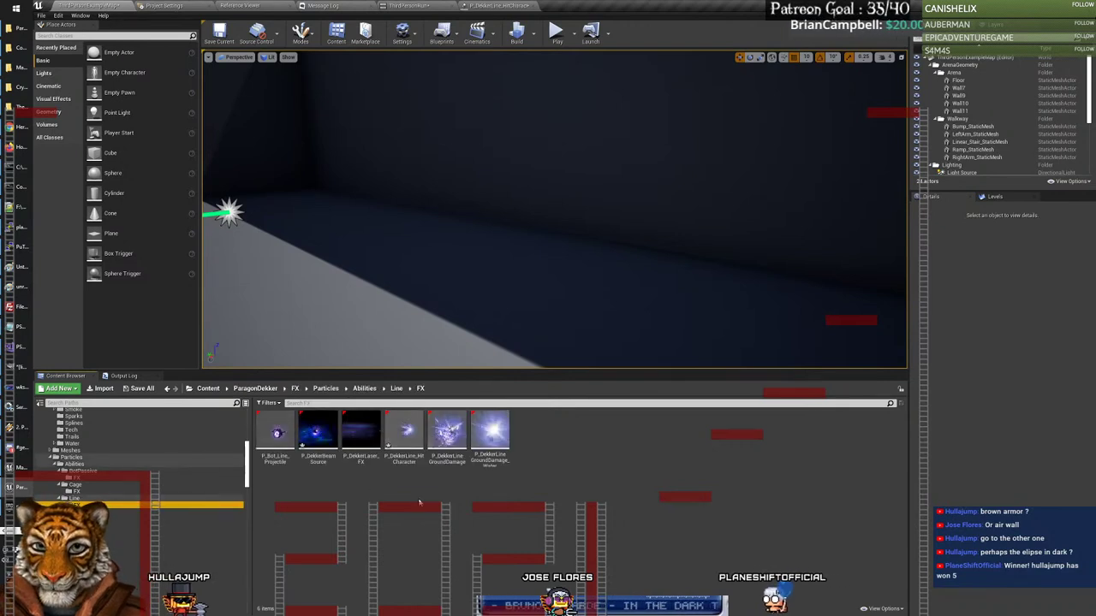
{"action": "left_click", "coordinate": [404, 433]}
{"action": "left_click_drag", "start_coordinate": [249, 463], "coordinate": [69, 449]}
{"action": "left_click", "coordinate": [75, 451]}
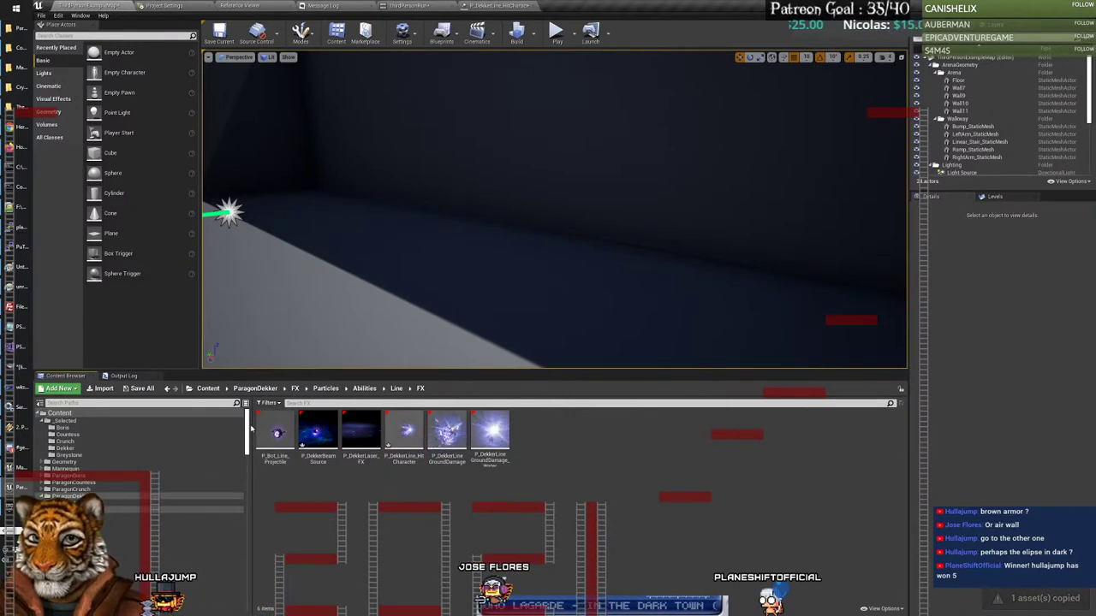
{"action": "scroll", "coordinate": [248, 428], "scroll_direction": "down", "scroll_amount": 3}
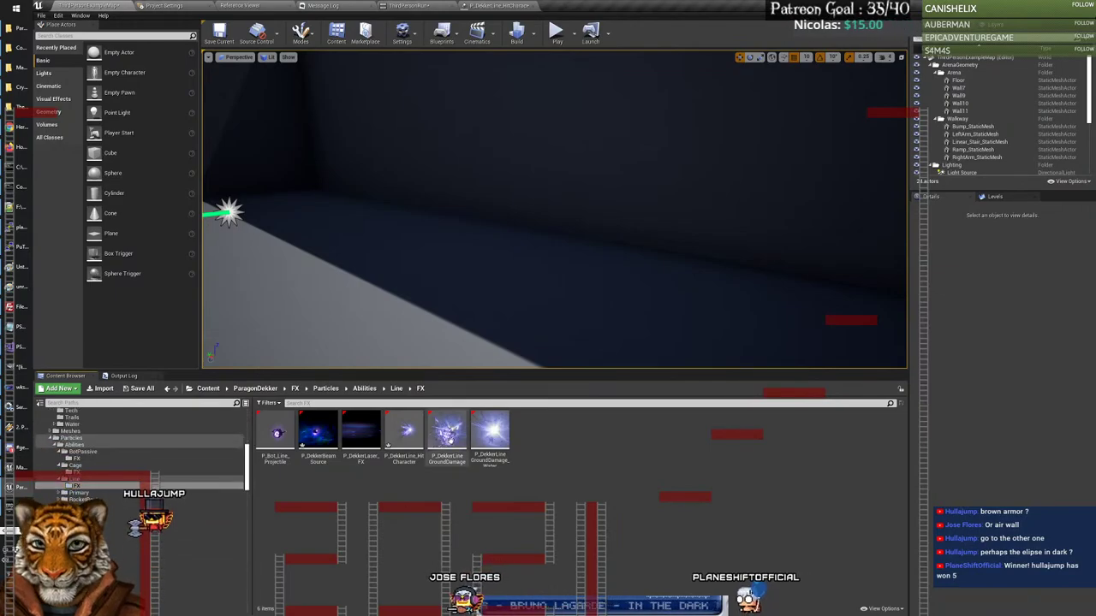
{"action": "double_click", "coordinate": [447, 432]}
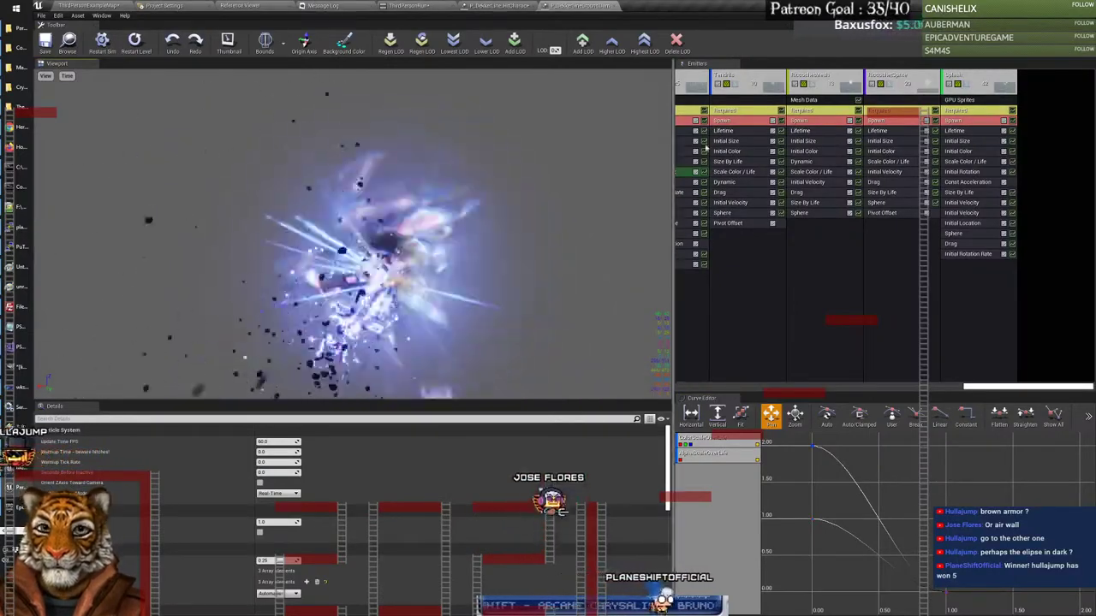
Step: Lower the ground-damage preview's AnimSpeed and scroll through its emitter columns
{"action": "left_click_drag", "start_coordinate": [994, 388], "coordinate": [785, 388]}
{"action": "left_click", "coordinate": [67, 76]}
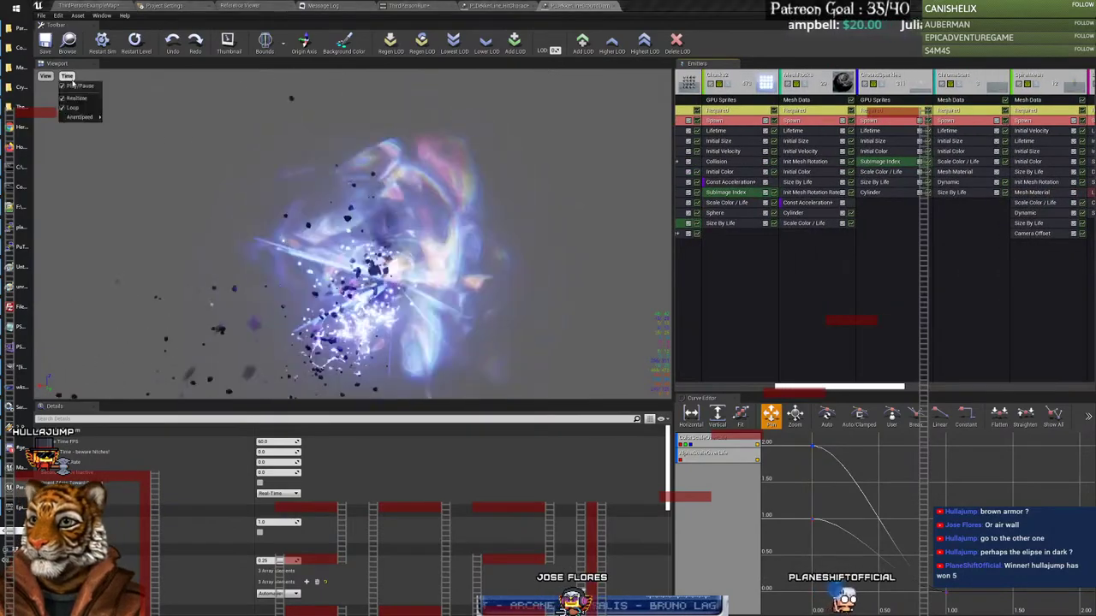
{"action": "left_click", "coordinate": [111, 152]}
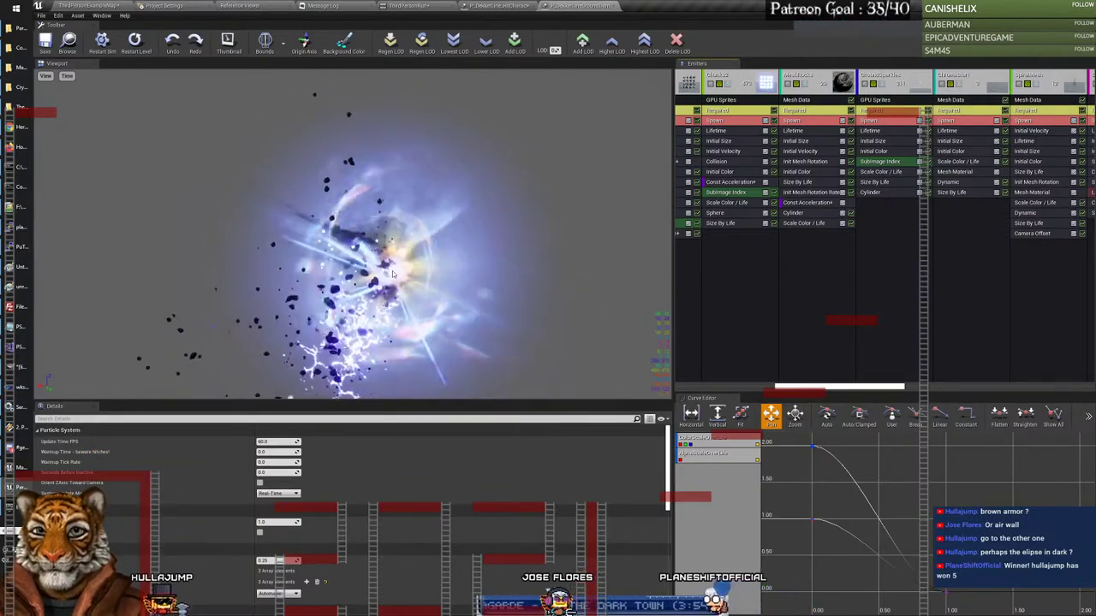
{"action": "left_click_drag", "start_coordinate": [822, 386], "coordinate": [942, 385]}
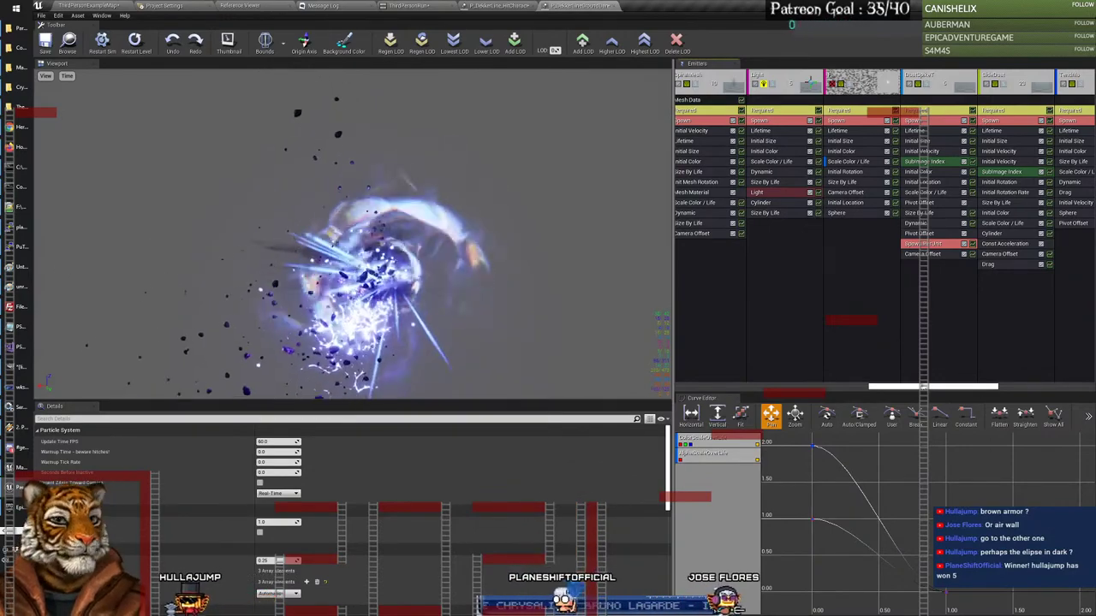
{"action": "scroll", "coordinate": [795, 169], "scroll_direction": "left", "scroll_amount": 5}
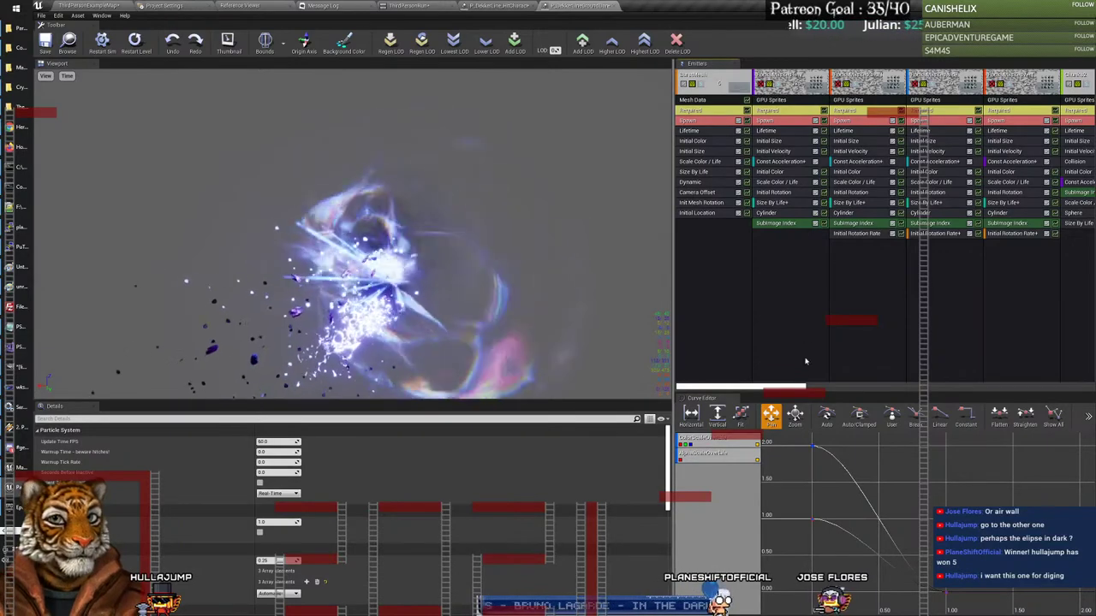
{"action": "left_click_drag", "start_coordinate": [785, 386], "coordinate": [1013, 370]}
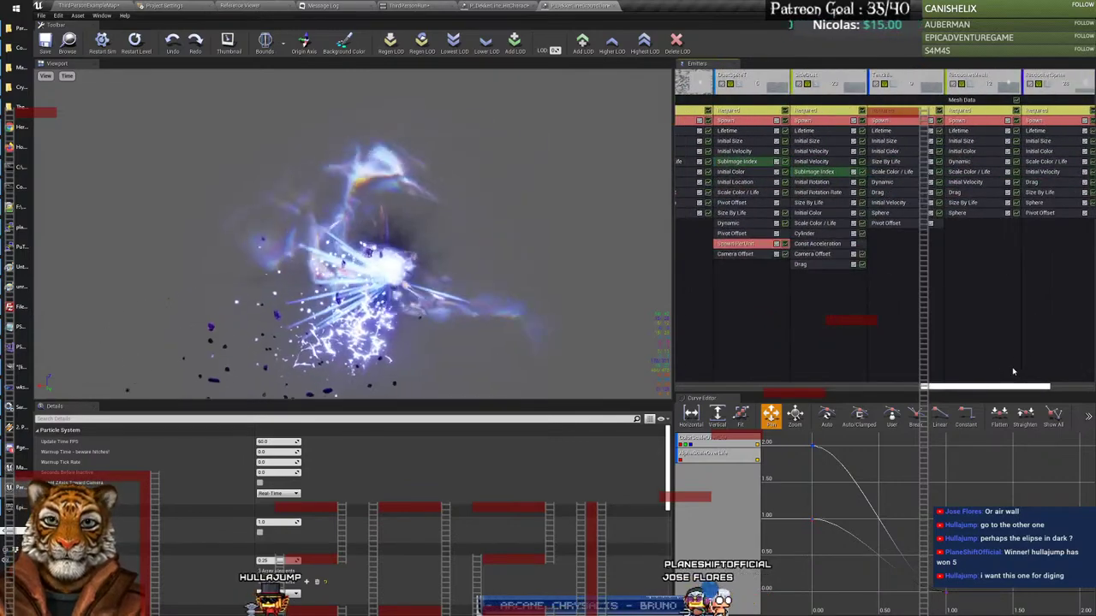
Step: Close one of the extra particle system editors and return to the level editor
{"action": "left_click", "coordinate": [589, 8]}
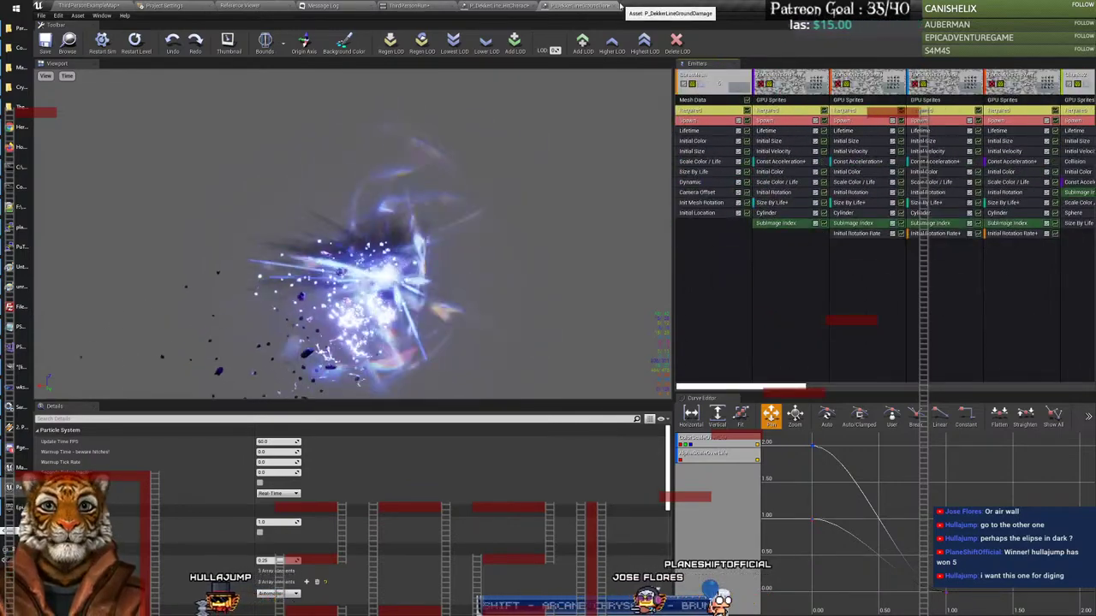
{"action": "left_click", "coordinate": [613, 7]}
{"action": "left_click", "coordinate": [115, 6]}
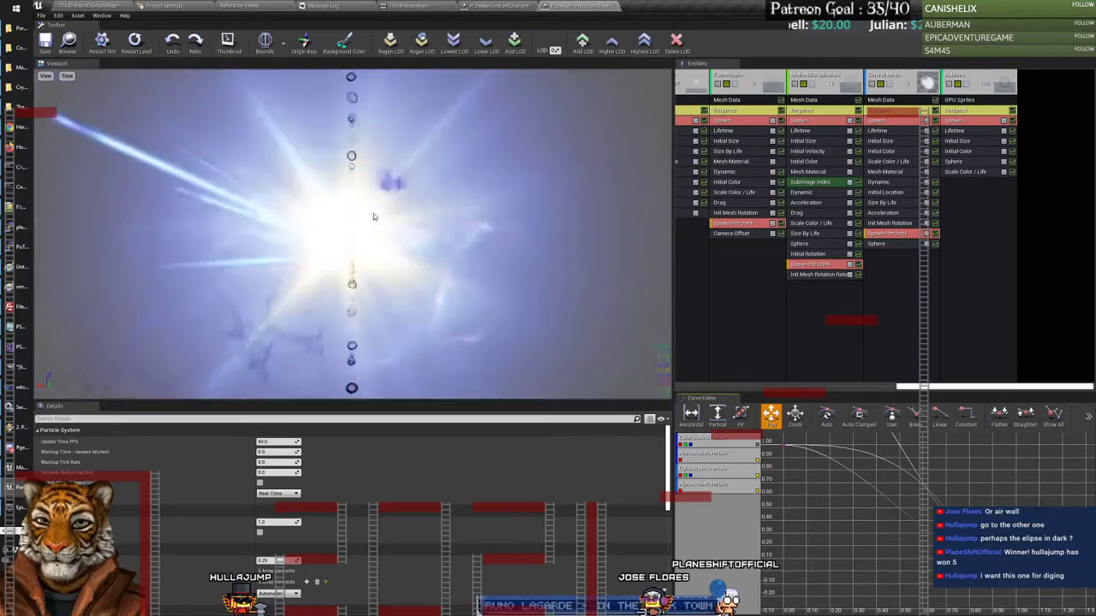
Step: Switch back to the ground-damage editor and select the RocksMaskedTiny emitter
{"action": "left_click", "coordinate": [86, 5]}
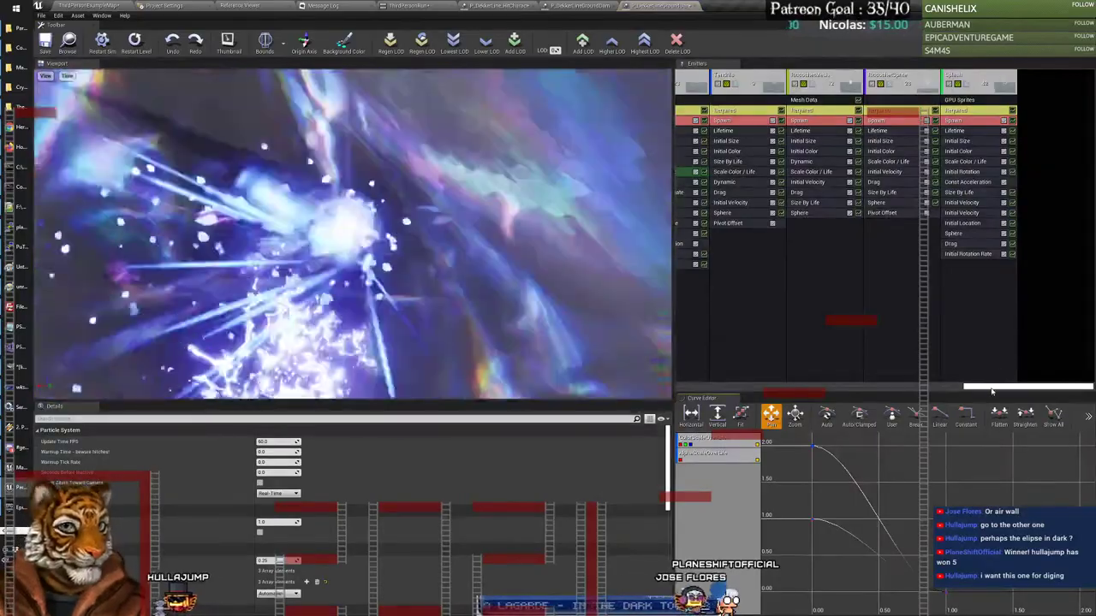
{"action": "left_click_drag", "start_coordinate": [991, 387], "coordinate": [705, 387]}
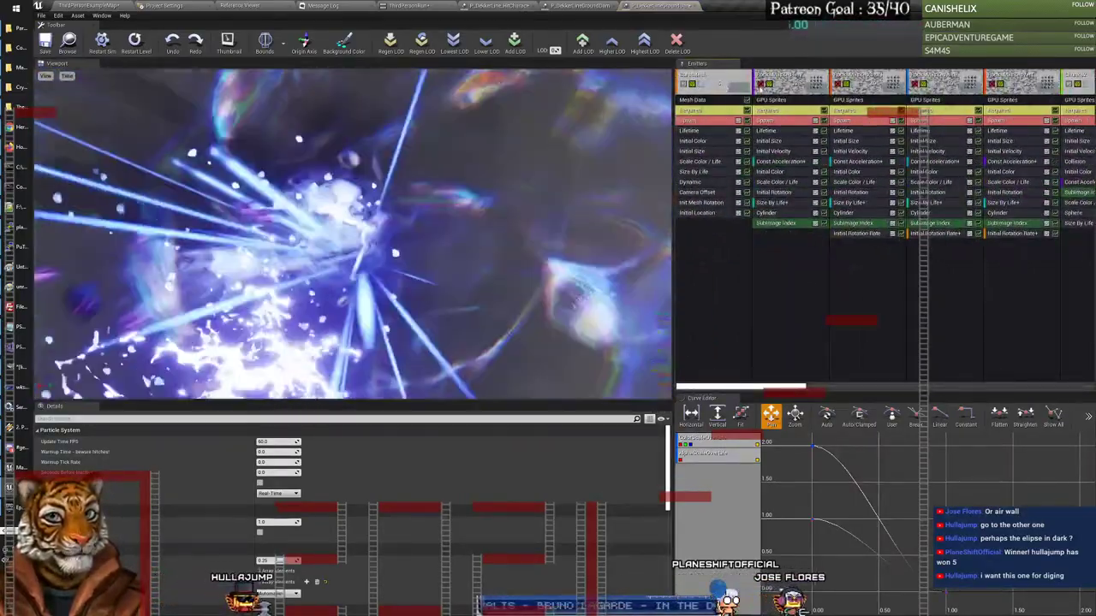
{"action": "left_click", "coordinate": [777, 83]}
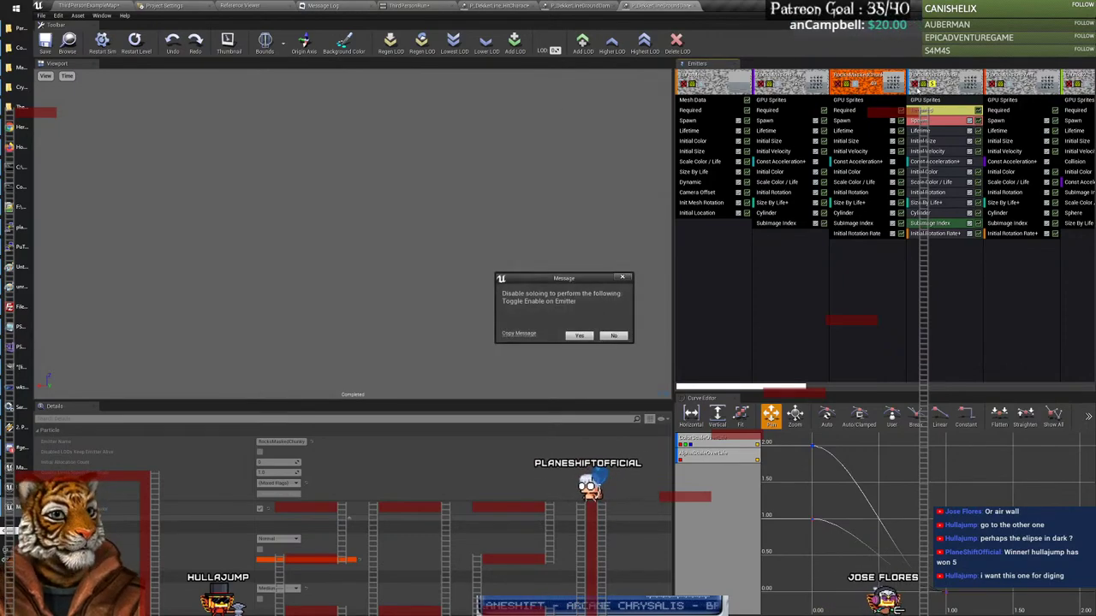
Step: Accept turning off solo mode, inspect the rock emitters, then solo the BurstMesh emitter
{"action": "left_click", "coordinate": [612, 335]}
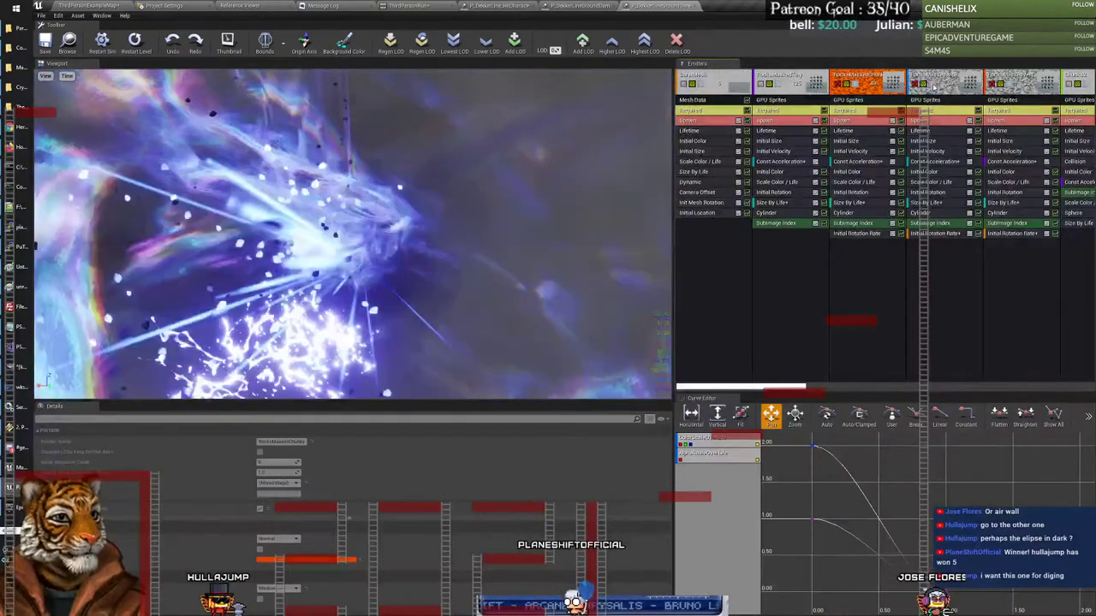
{"action": "left_click", "coordinate": [925, 86]}
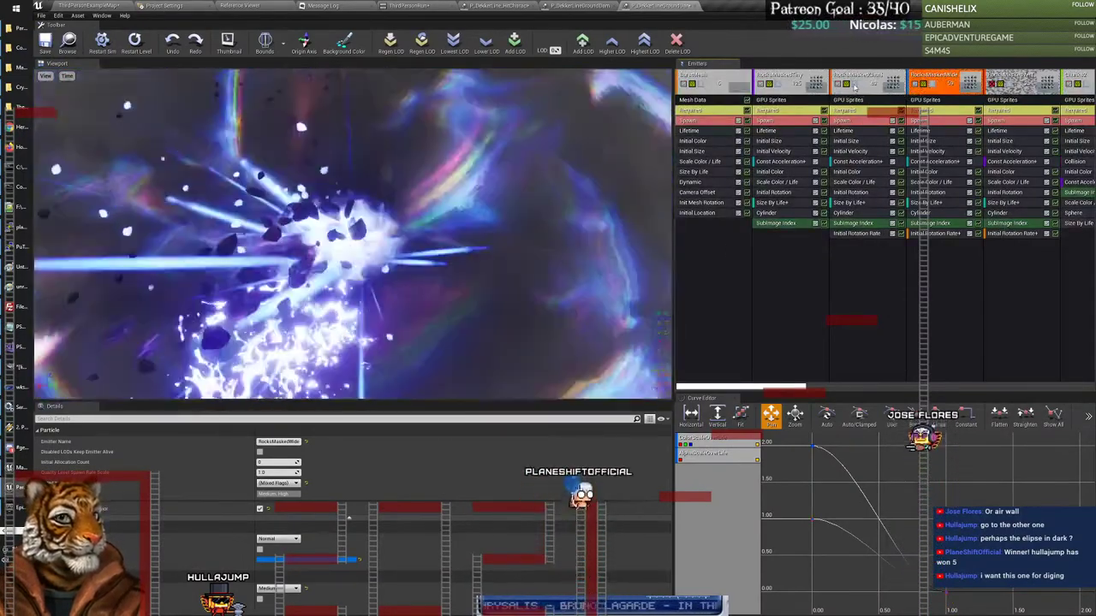
{"action": "left_click", "coordinate": [855, 84]}
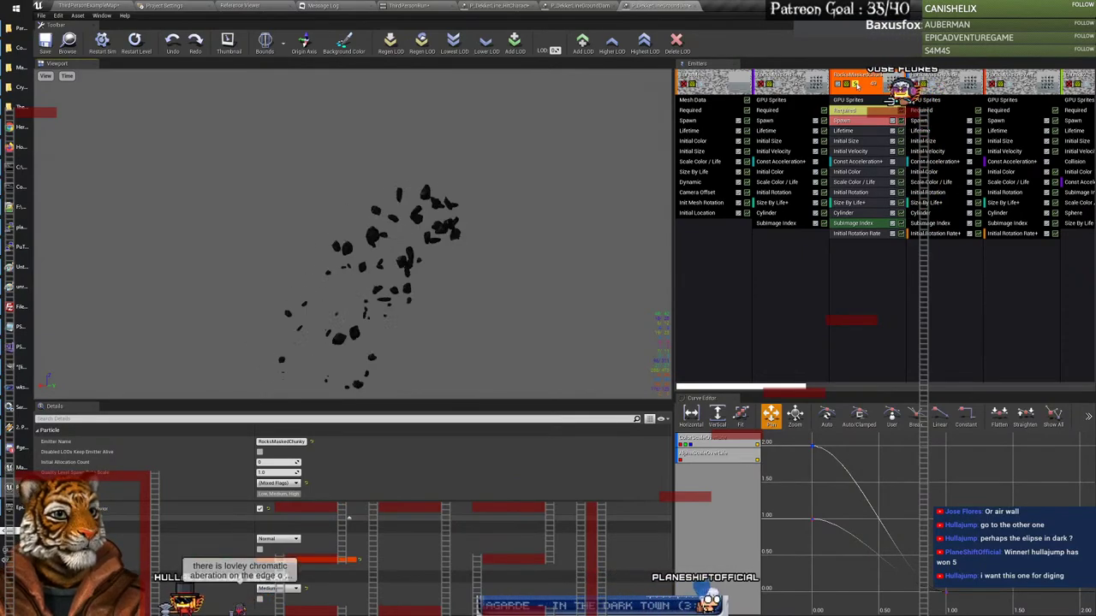
{"action": "left_click", "coordinate": [934, 84]}
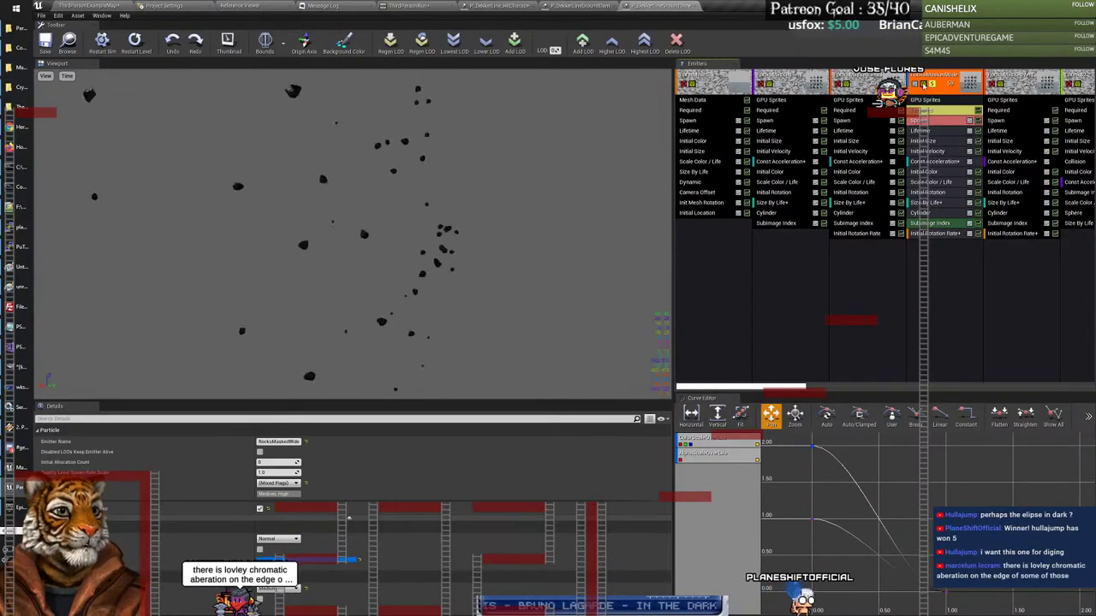
{"action": "left_click", "coordinate": [714, 84]}
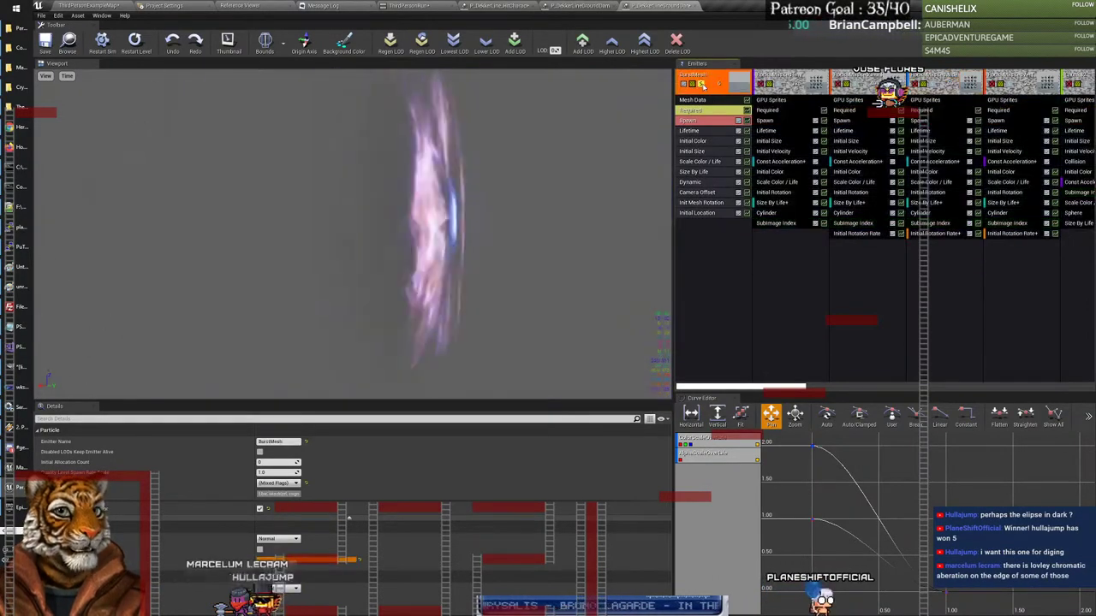
{"action": "left_click", "coordinate": [700, 83]}
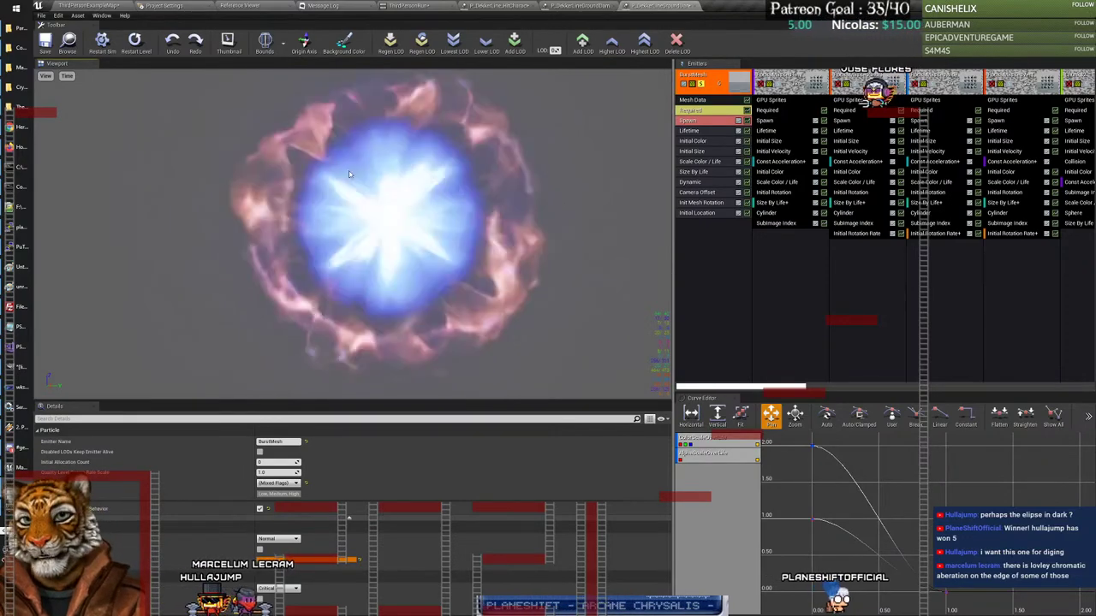
Step: Set the preview to a low AnimSpeed and orbit the camera to view the burst sideways
{"action": "left_click", "coordinate": [66, 75]}
{"action": "mouse_move", "coordinate": [82, 116]}
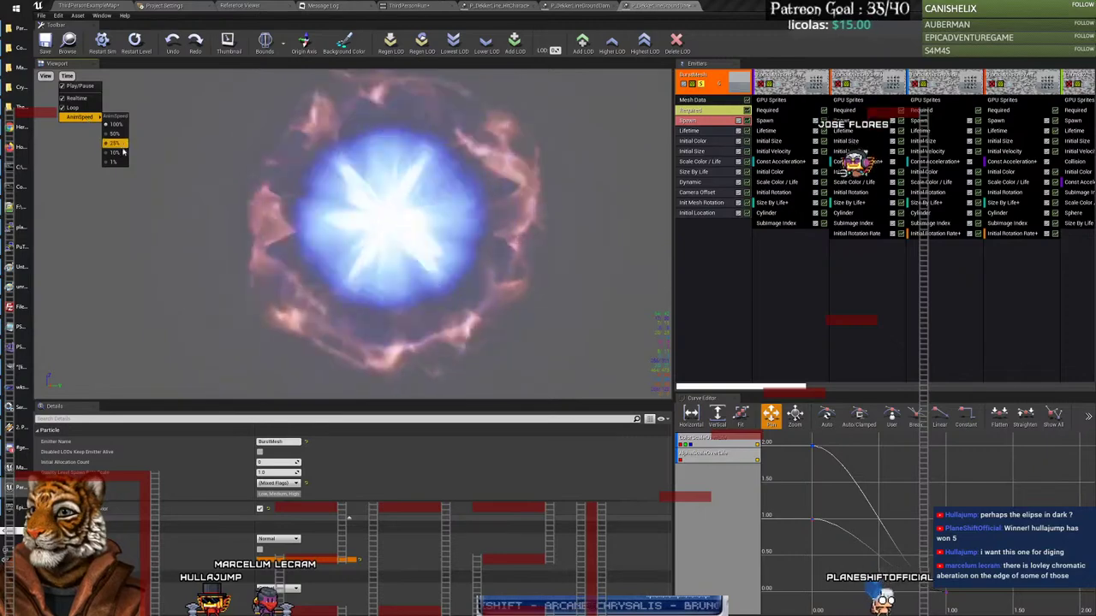
{"action": "left_click", "coordinate": [120, 152]}
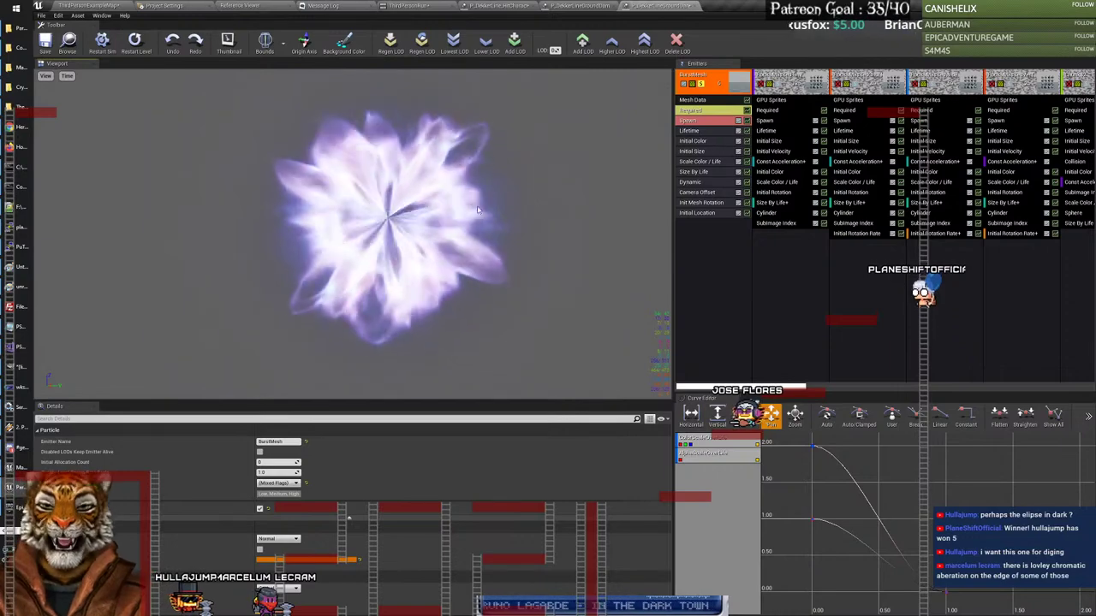
{"action": "mouse_move", "coordinate": [396, 237]}
{"action": "left_mouse_down"}
{"action": "mouse_move", "coordinate": [497, 239]}
{"action": "mouse_move", "coordinate": [396, 238]}
{"action": "left_mouse_up"}
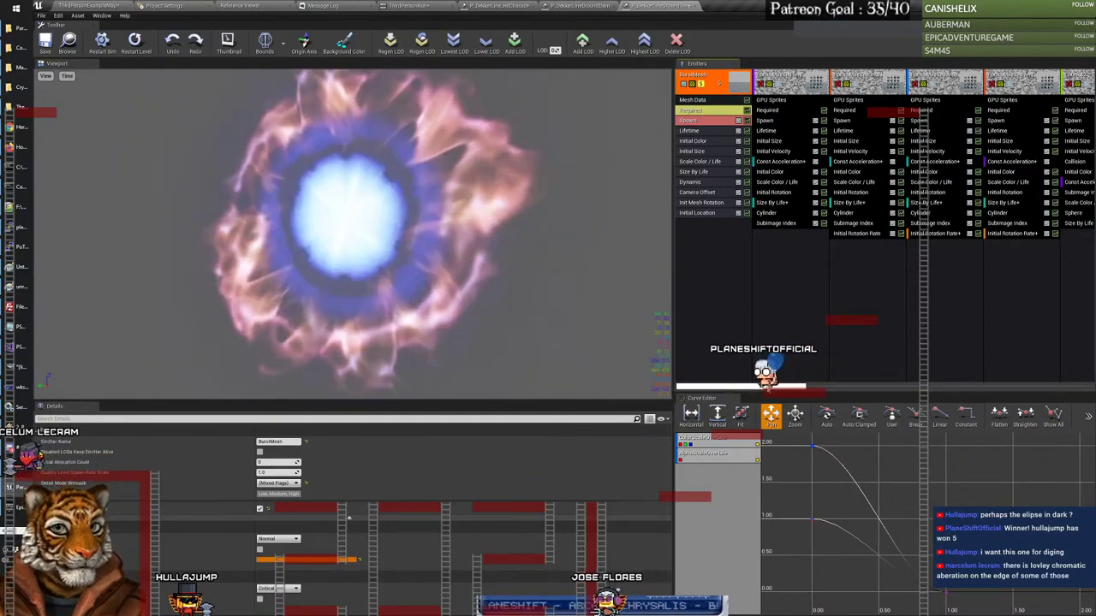
{"action": "left_click_drag", "start_coordinate": [755, 393], "coordinate": [688, 384]}
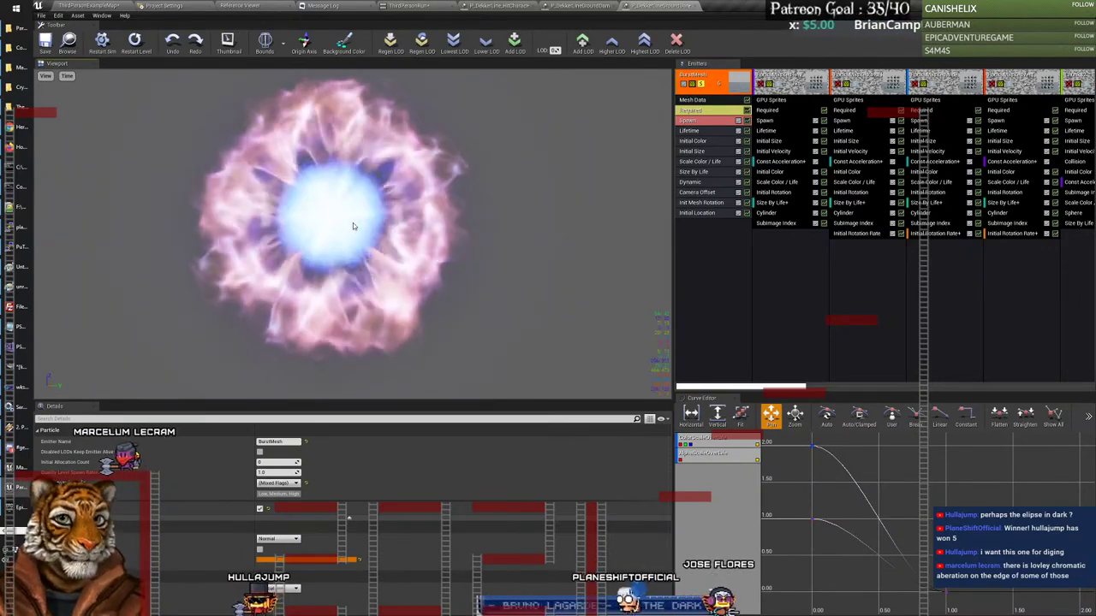
Step: Close the three finished Cascade editors and open P_DekkerLineGroundDamage from the Content Browser
{"action": "left_click", "coordinate": [692, 6]}
{"action": "left_click", "coordinate": [616, 6]}
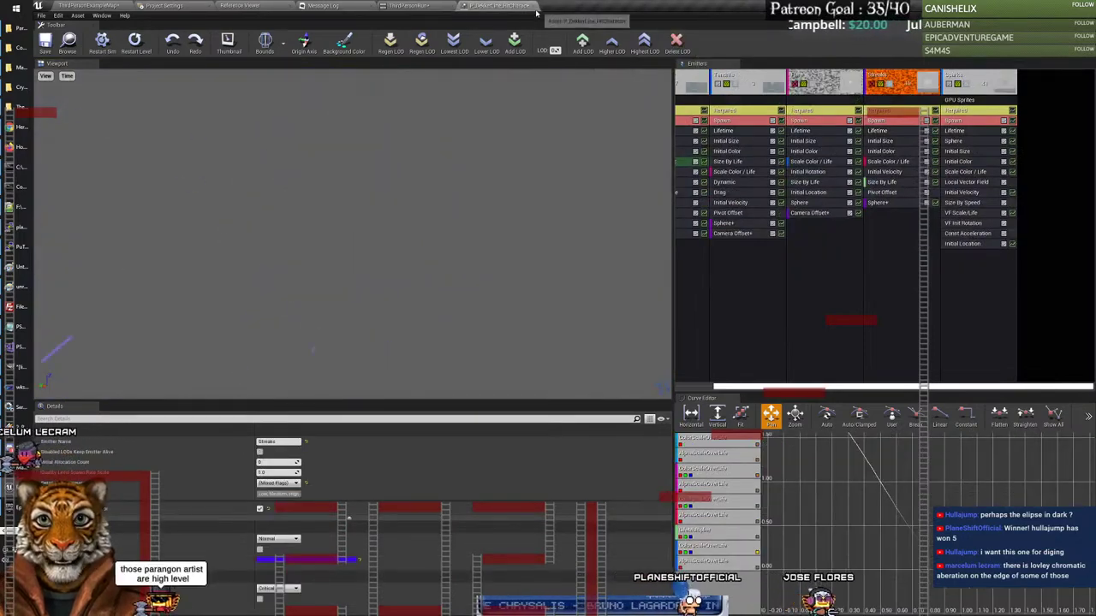
{"action": "left_click", "coordinate": [534, 7]}
{"action": "left_click", "coordinate": [90, 6]}
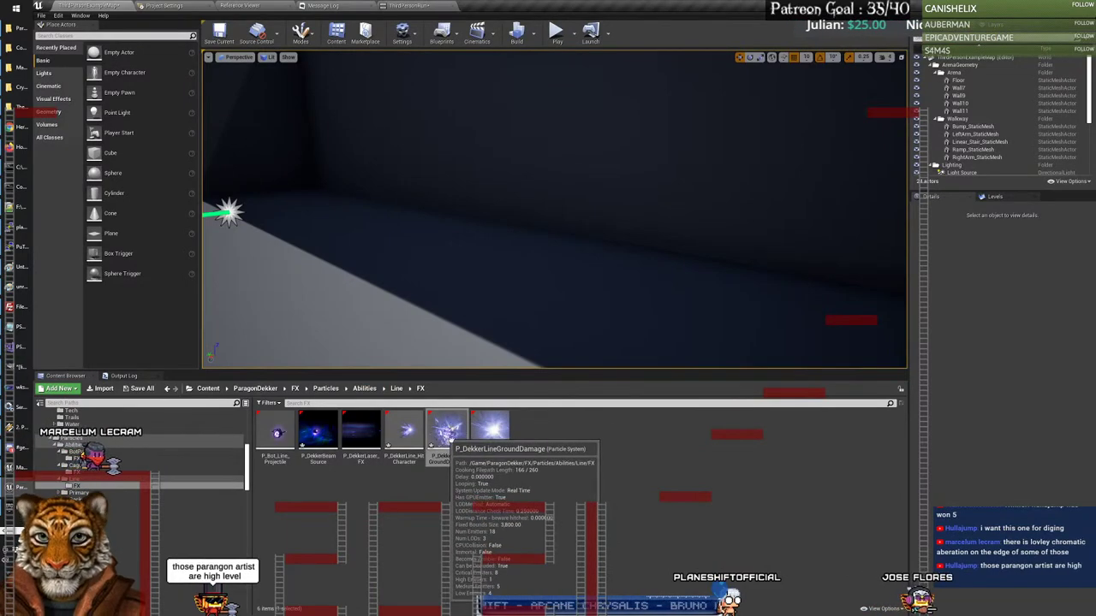
{"action": "double_click", "coordinate": [494, 432]}
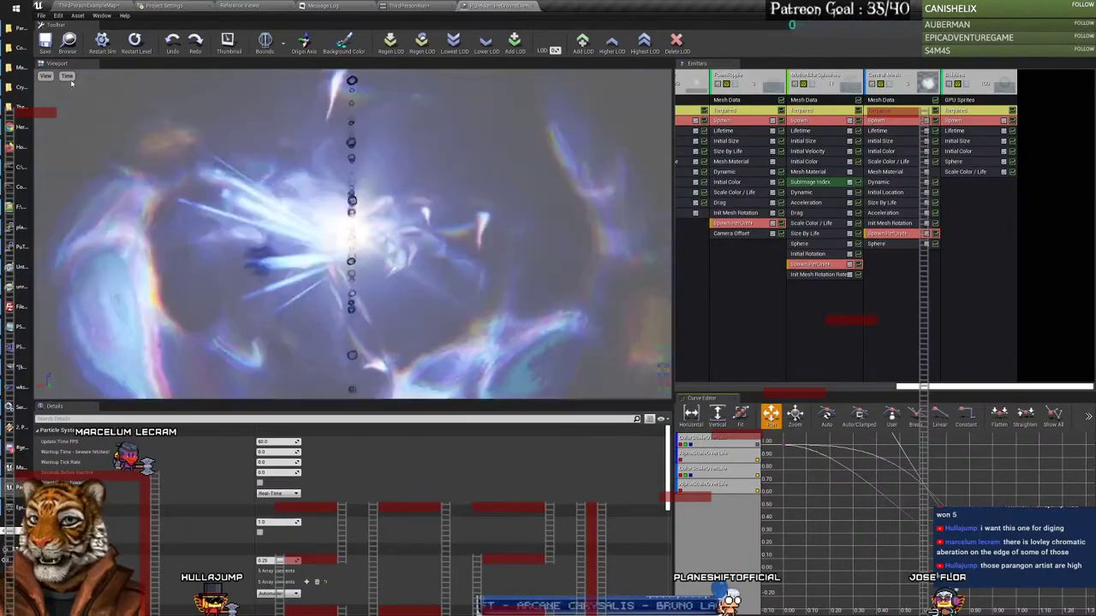
Step: Scroll through the emitter columns and select the ChromaStart emitter to view its properties
{"action": "left_click", "coordinate": [67, 75]}
{"action": "left_click", "coordinate": [81, 101]}
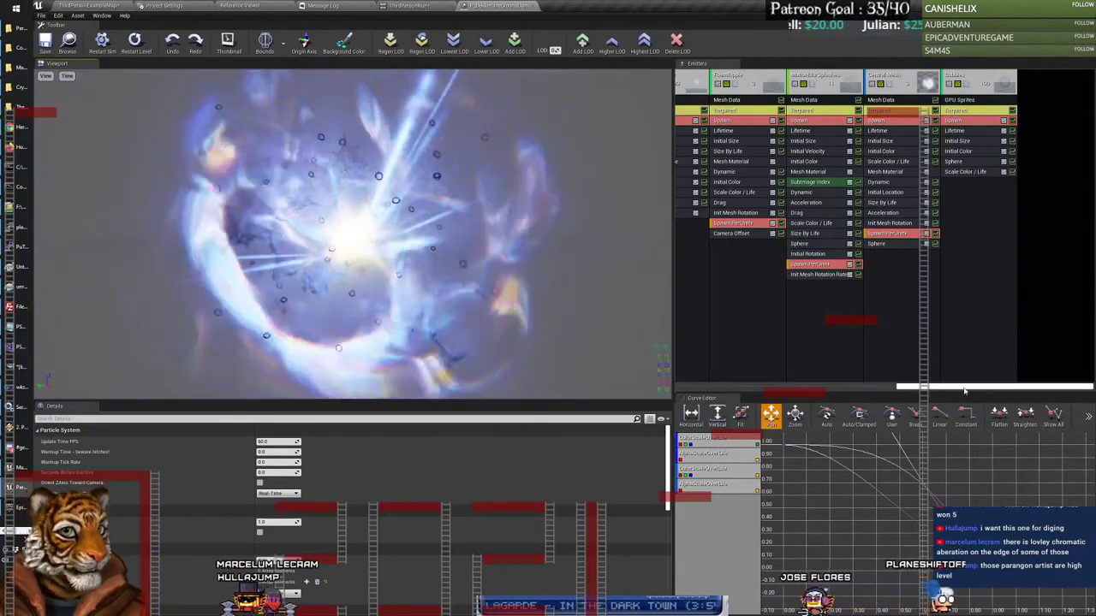
{"action": "left_click_drag", "start_coordinate": [965, 387], "coordinate": [788, 388]}
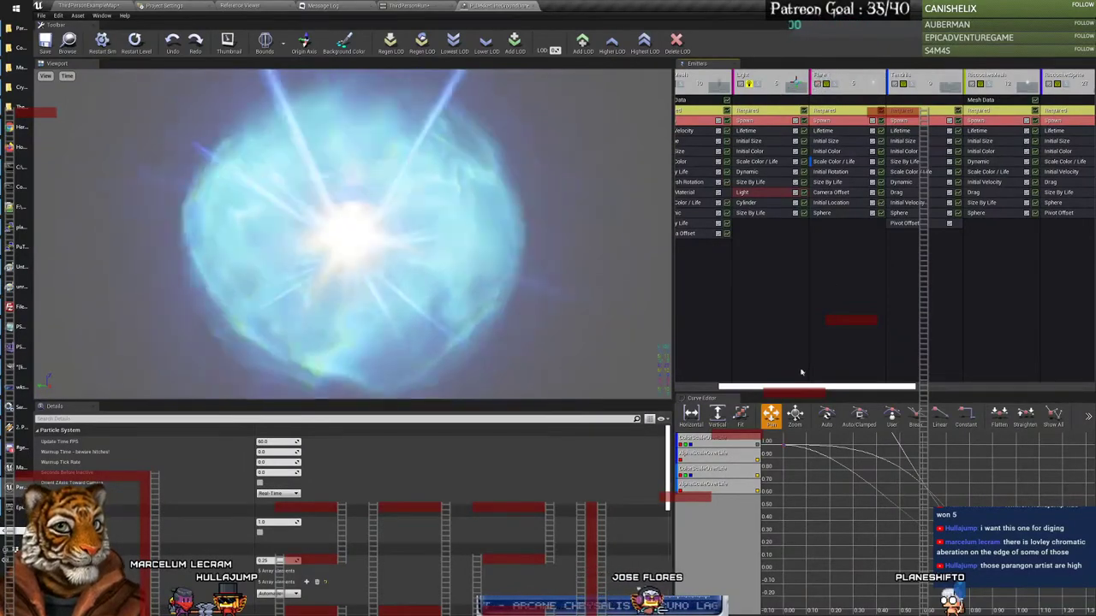
{"action": "scroll", "coordinate": [801, 373], "scroll_direction": "up", "scroll_amount": 2}
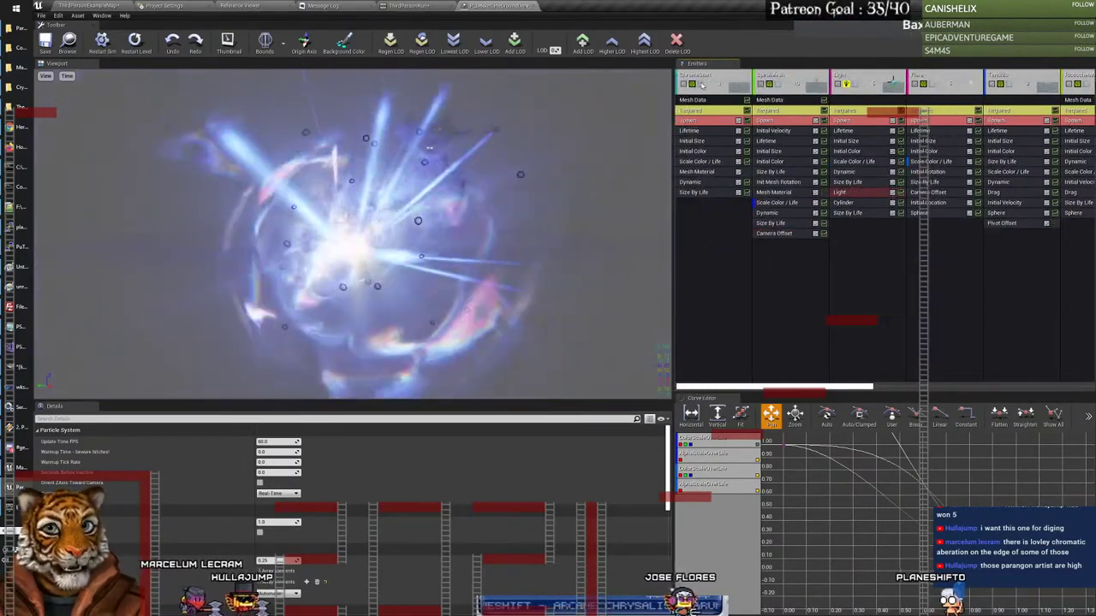
{"action": "left_click", "coordinate": [701, 84]}
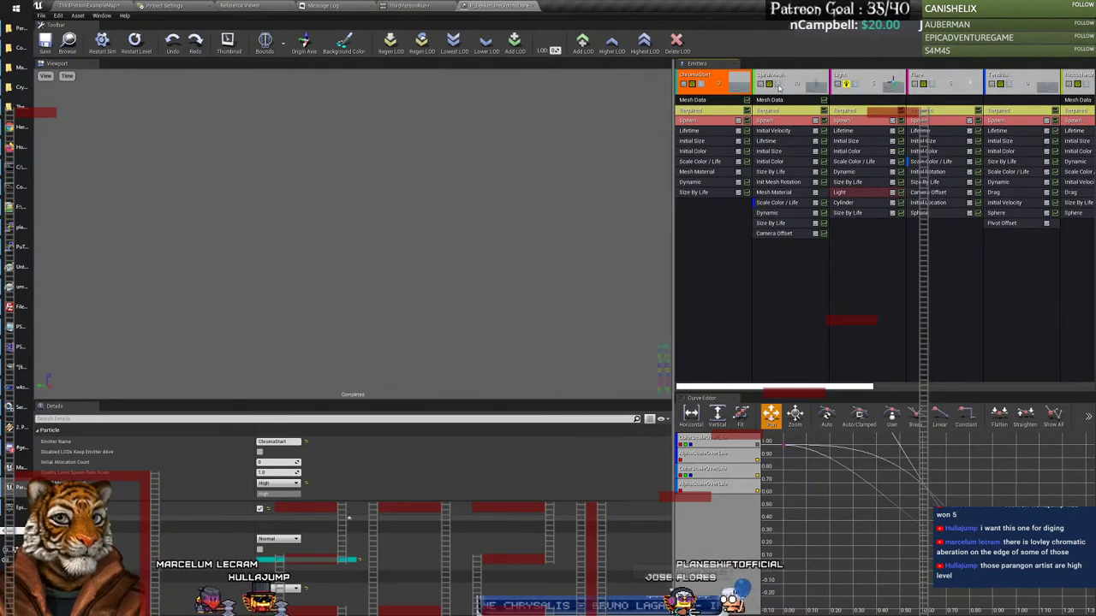
Step: Select SpiralMesh, replay the burst, and open its SM_Totem_Bomb_Swirls mesh from Mesh Data
{"action": "left_click", "coordinate": [779, 87]}
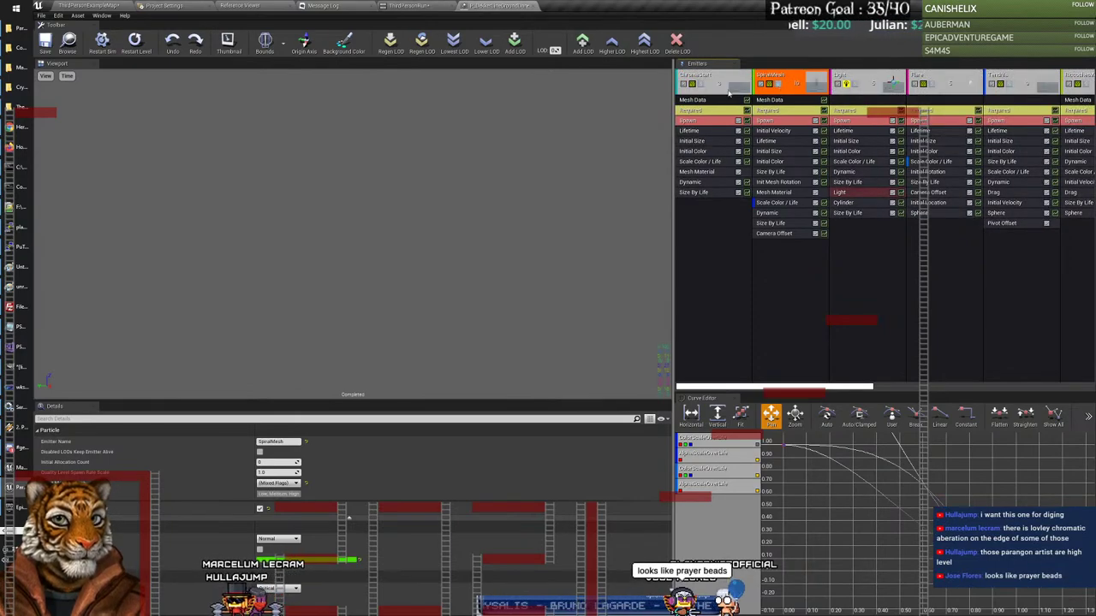
{"action": "left_click", "coordinate": [104, 47]}
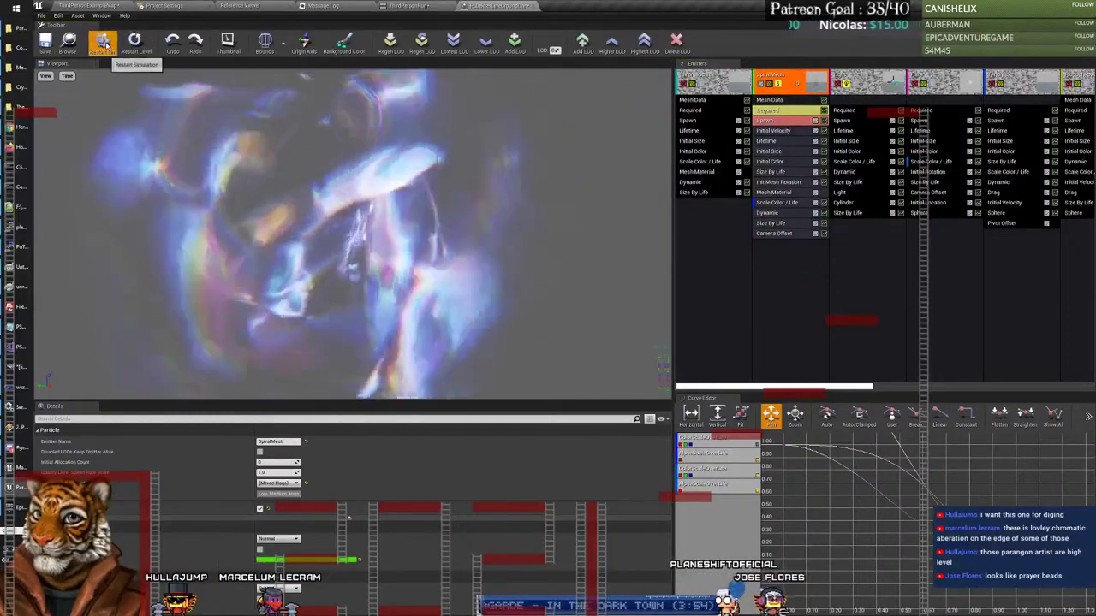
{"action": "left_click", "coordinate": [102, 43]}
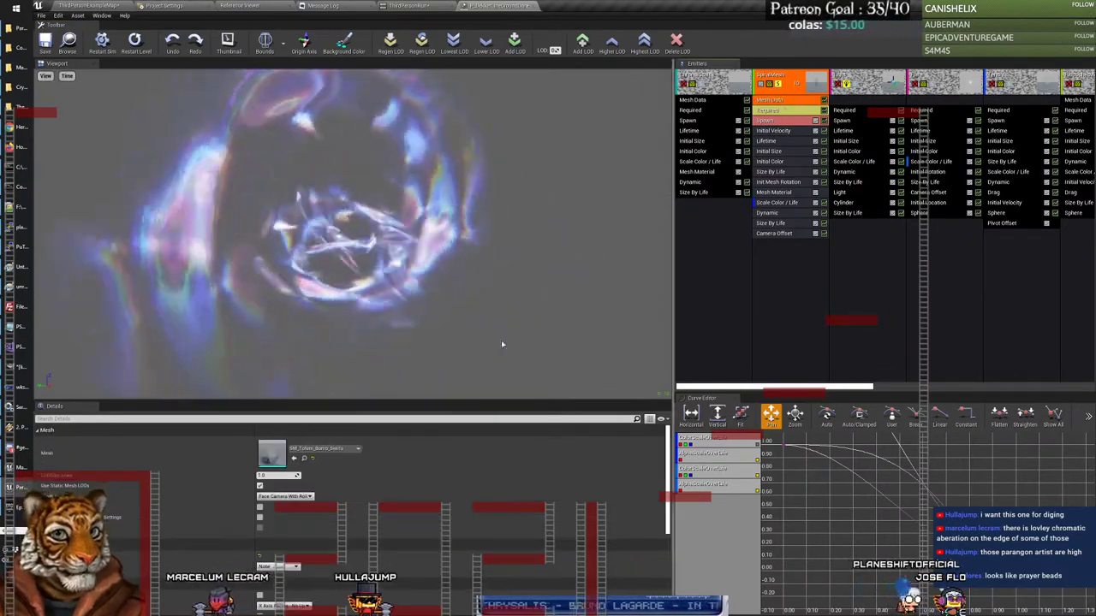
{"action": "left_click", "coordinate": [791, 101]}
{"action": "left_click", "coordinate": [306, 460]}
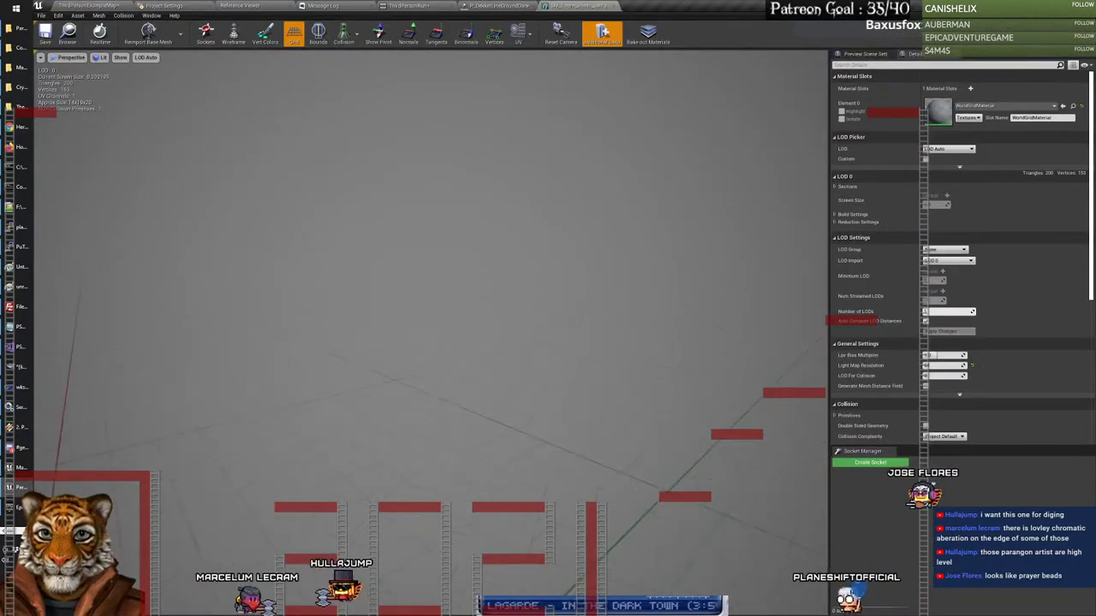
Step: Orbit around the SM_Totem_Bomb_Swirls spiral mesh, then close the mesh editor
{"action": "left_click_drag", "start_coordinate": [356, 424], "coordinate": [388, 342]}
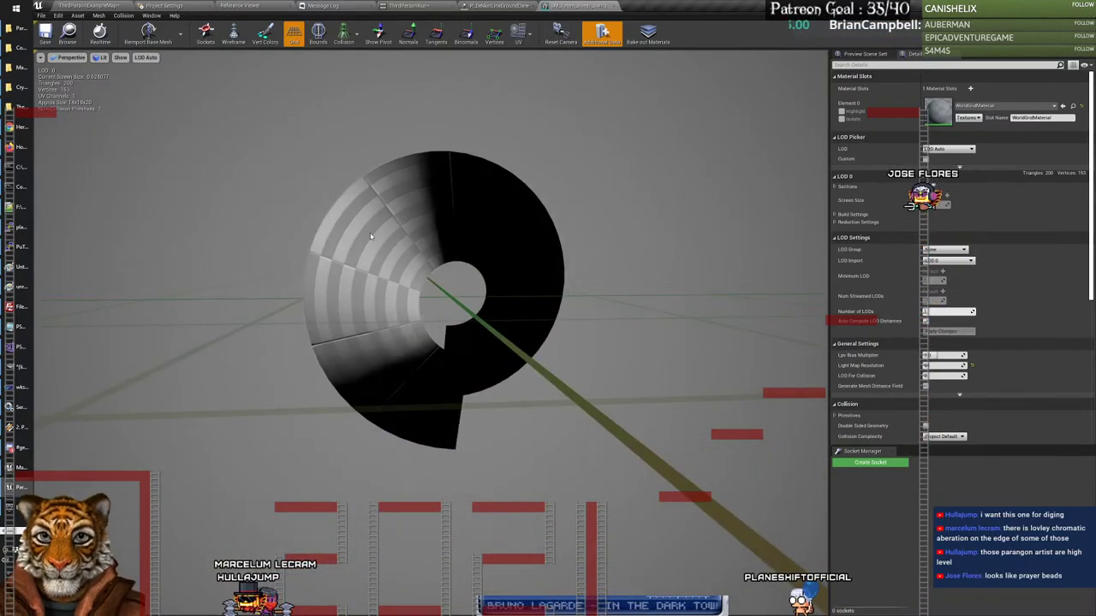
{"action": "left_click_drag", "start_coordinate": [440, 253], "coordinate": [440, 291]}
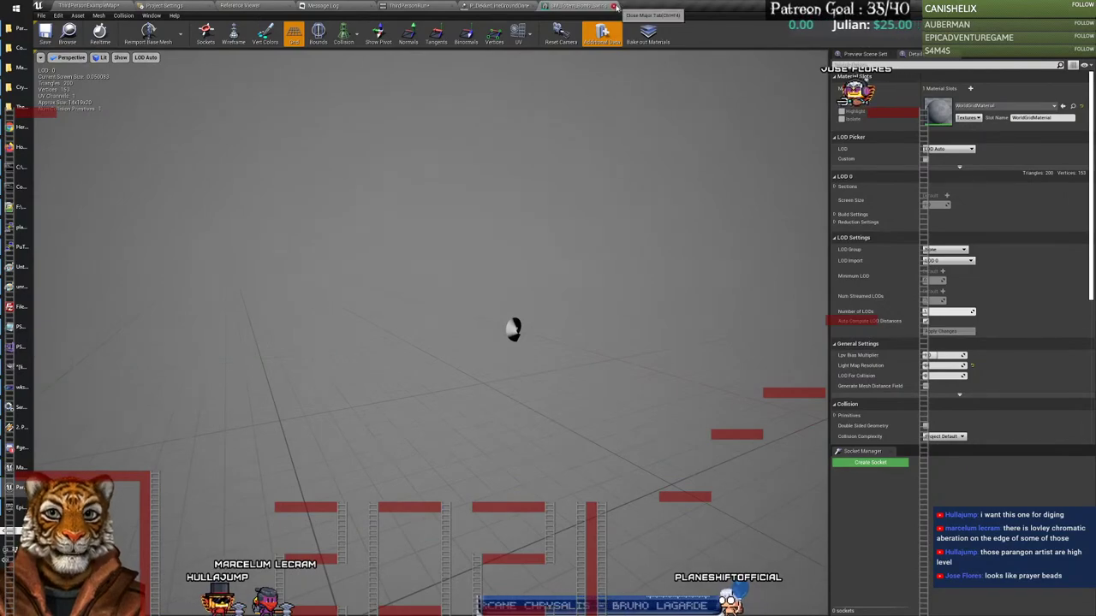
{"action": "left_click", "coordinate": [613, 6]}
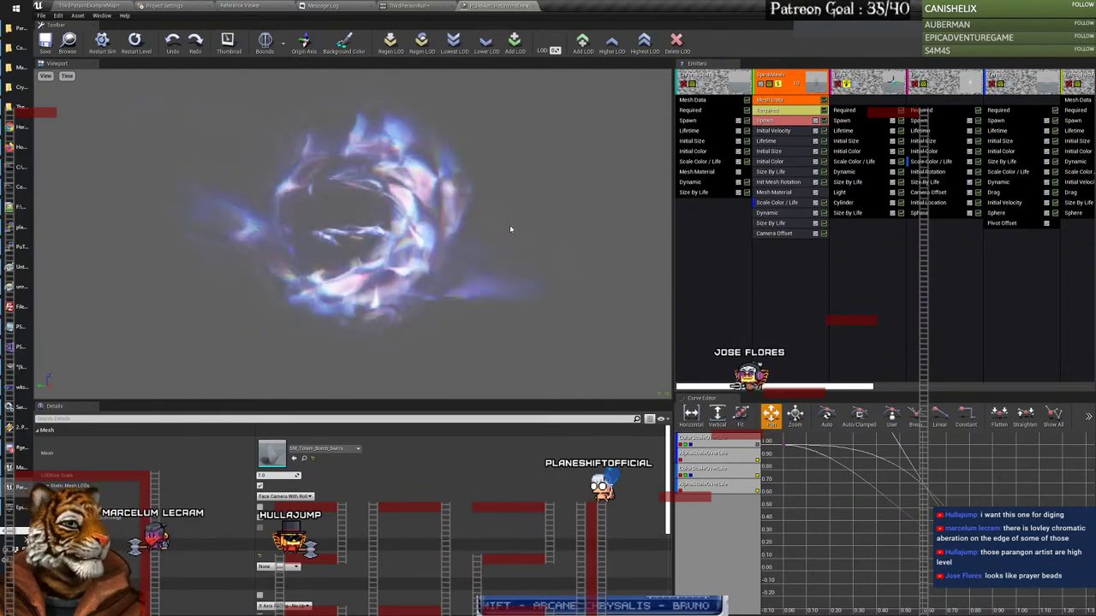
Step: Add a swirl_blades particle system in _Selected/Dekker and return to the ground-damage Cascade editor
{"action": "left_click", "coordinate": [103, 7]}
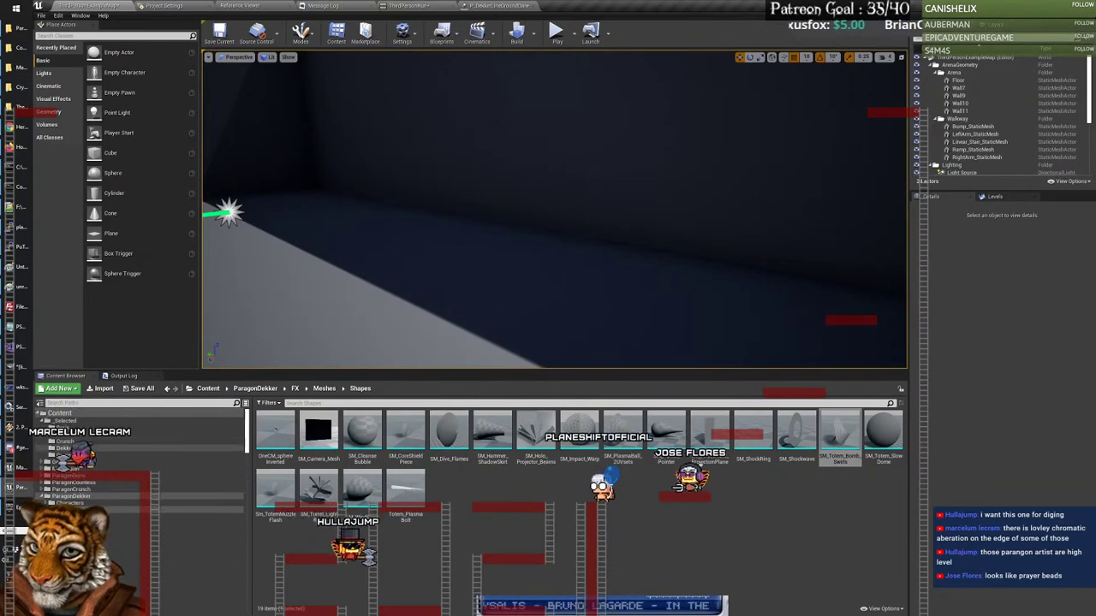
{"action": "left_click", "coordinate": [64, 448]}
{"action": "right_click", "coordinate": [381, 453]}
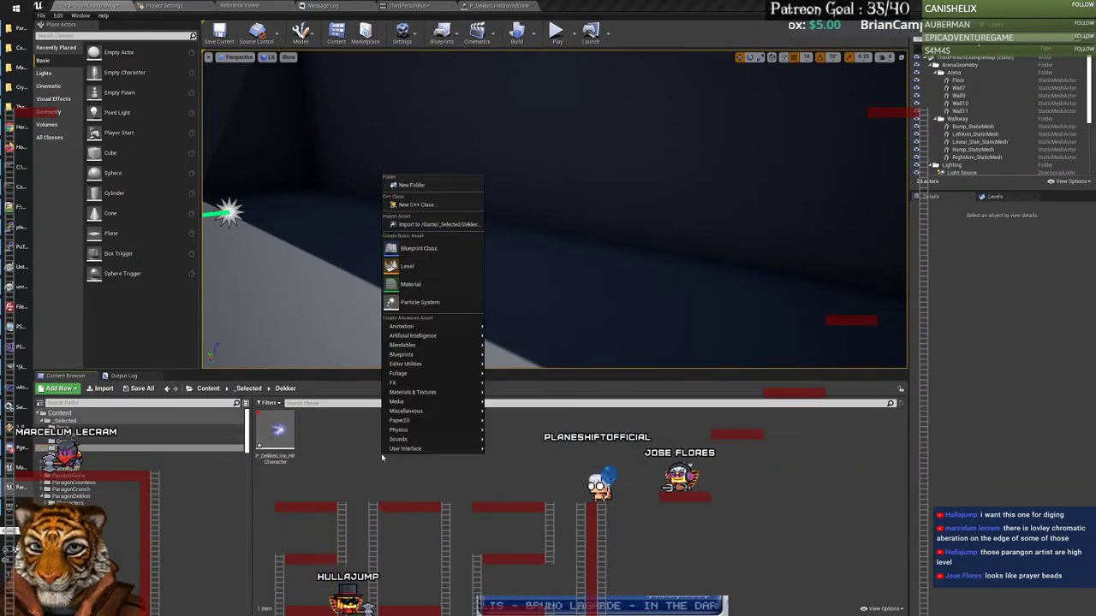
{"action": "left_click", "coordinate": [428, 303]}
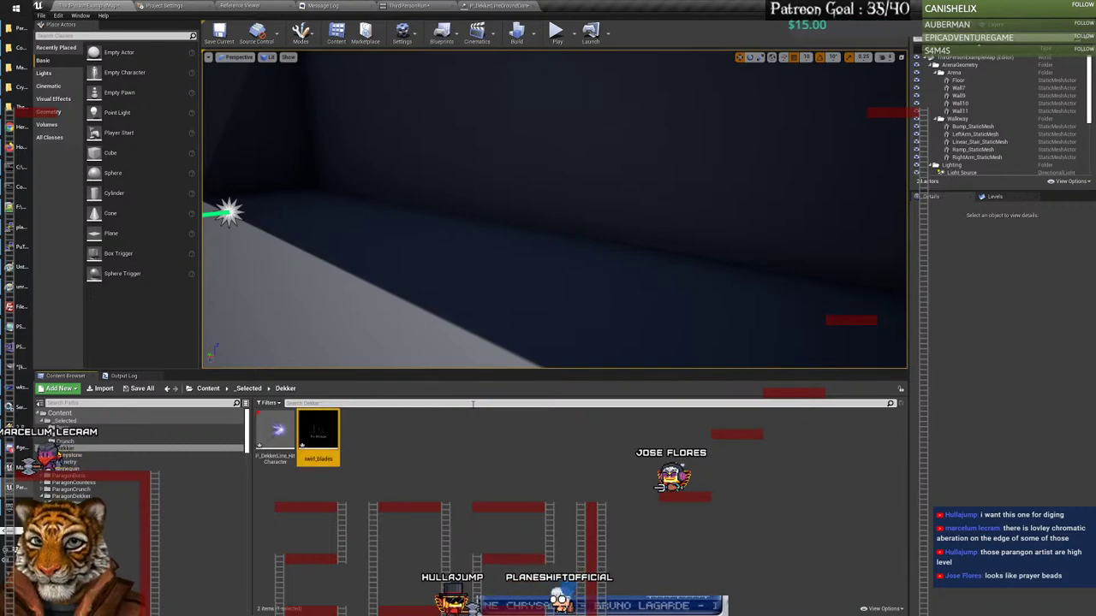
{"action": "left_click", "coordinate": [496, 7]}
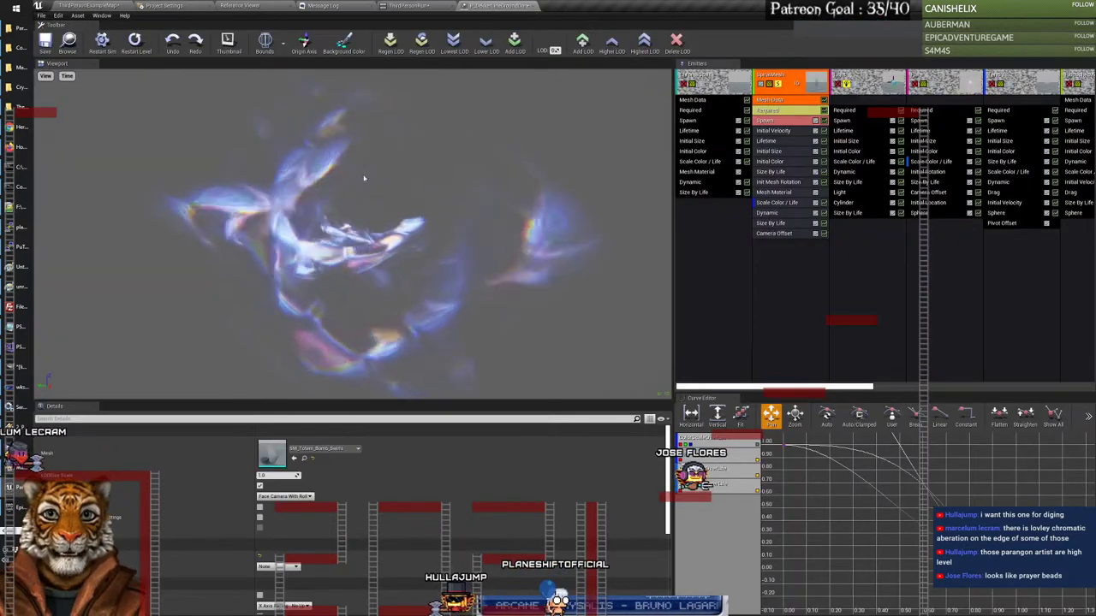
{"action": "right_click", "coordinate": [790, 78]}
Step: Export the SpiralMesh emitter into swirl_blades, turning off soloing, and open it at Initial Velocity
{"action": "mouse_move", "coordinate": [814, 78]}
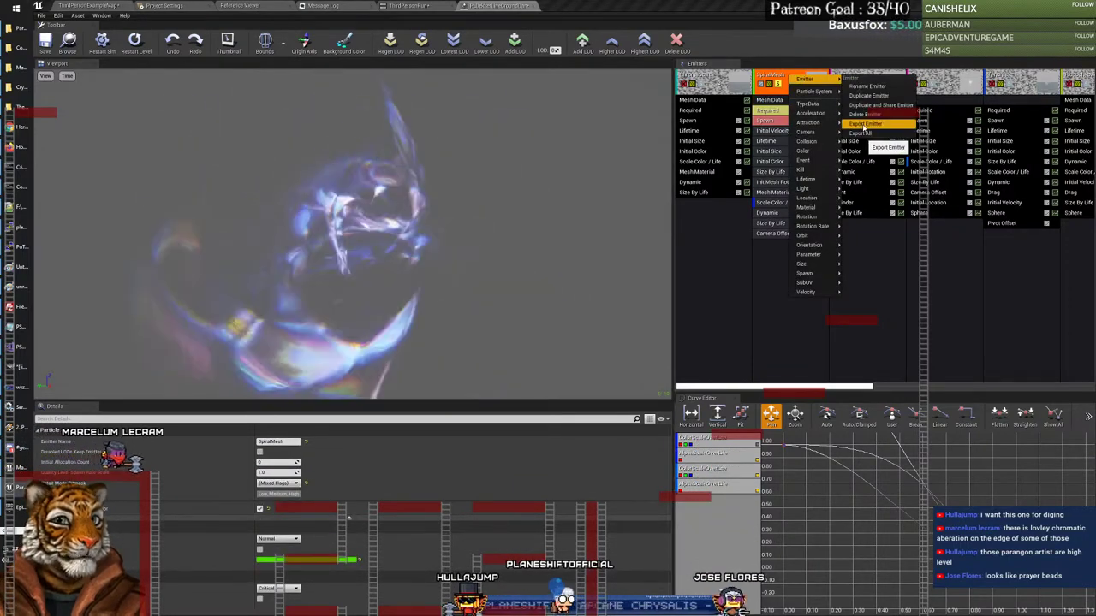
{"action": "left_click", "coordinate": [869, 95]}
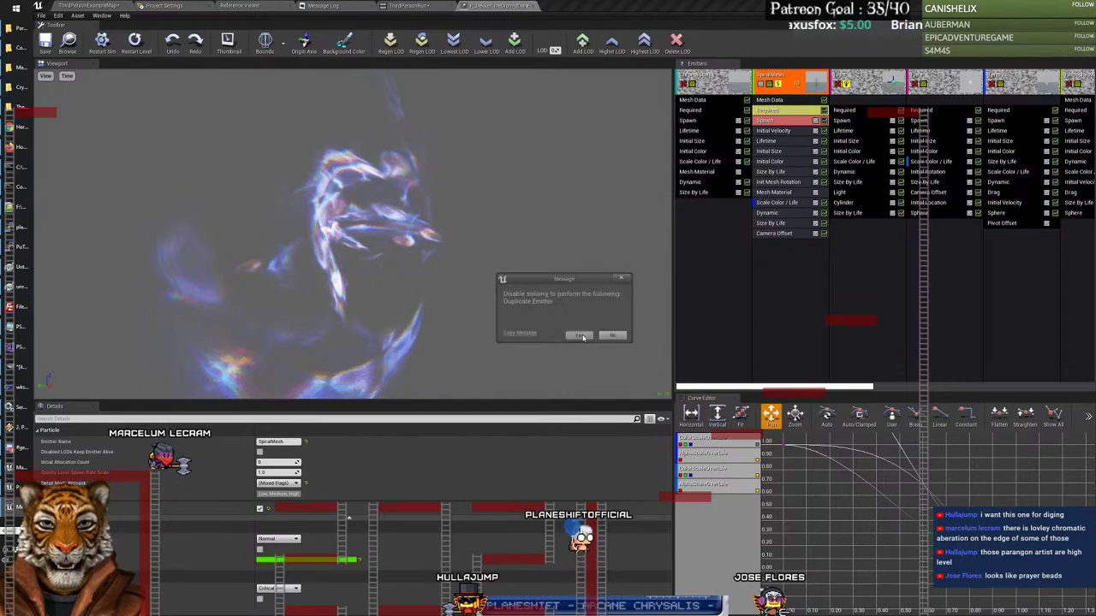
{"action": "left_click", "coordinate": [580, 336]}
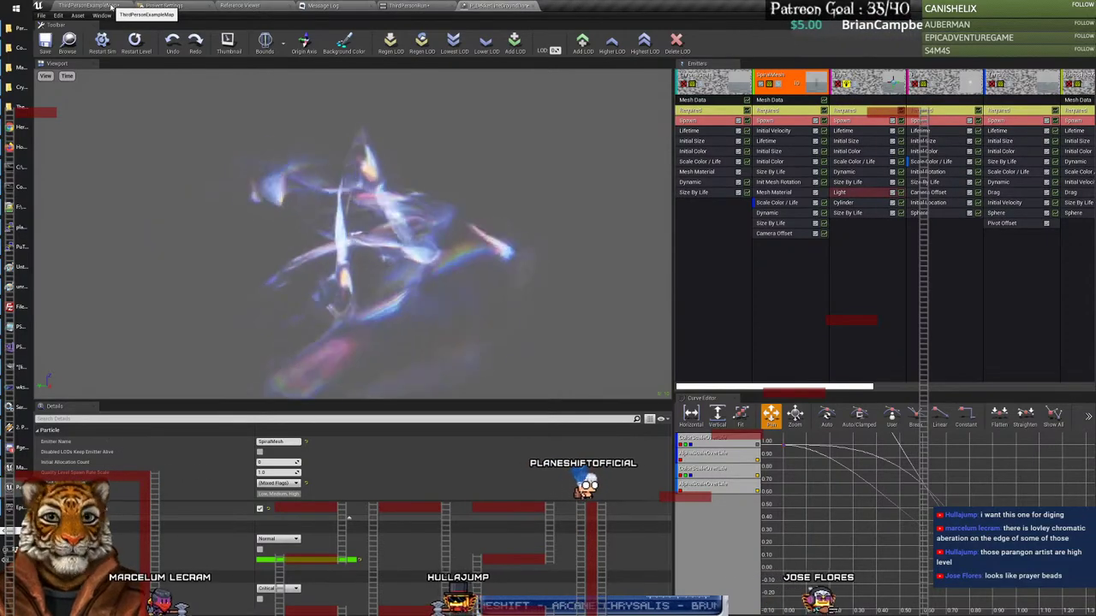
{"action": "left_click", "coordinate": [112, 6]}
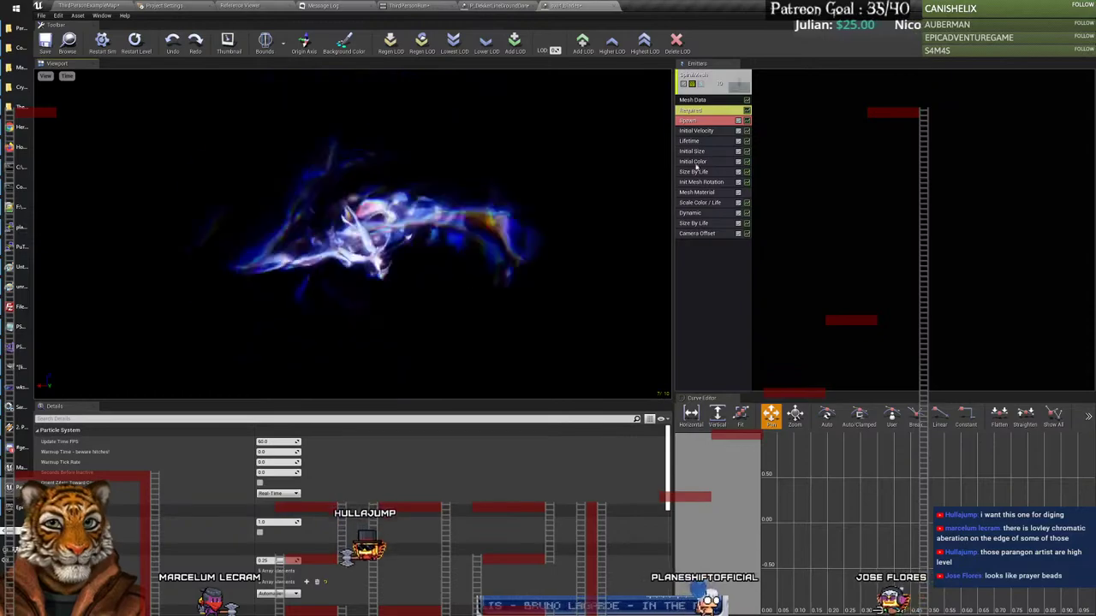
{"action": "left_click", "coordinate": [703, 131]}
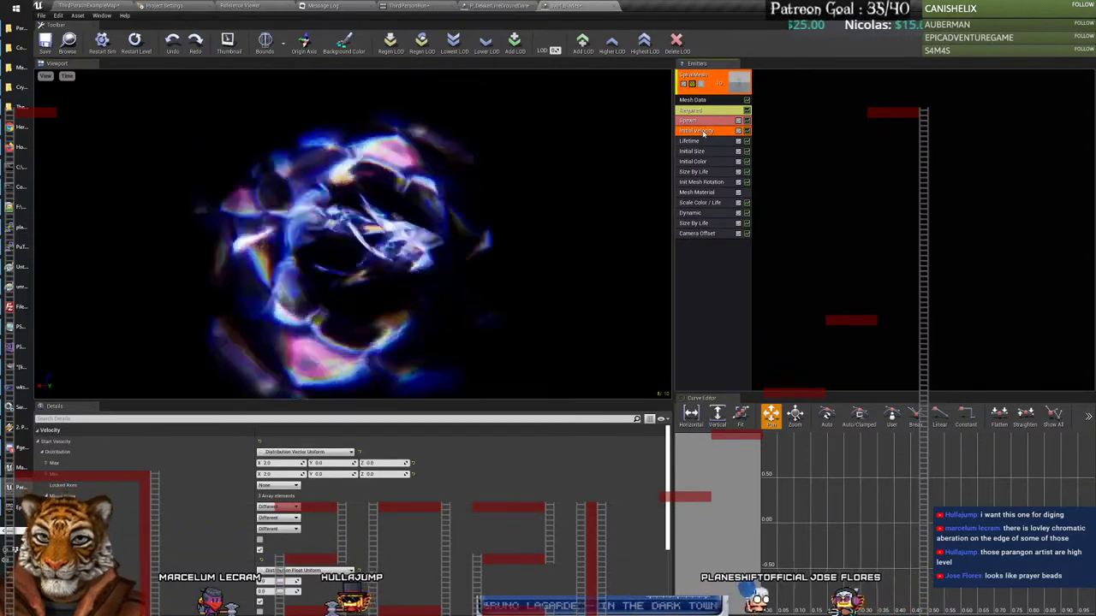
Step: Set the emitter's Lifetime range to Min 1 and Max 2
{"action": "left_click", "coordinate": [694, 142]}
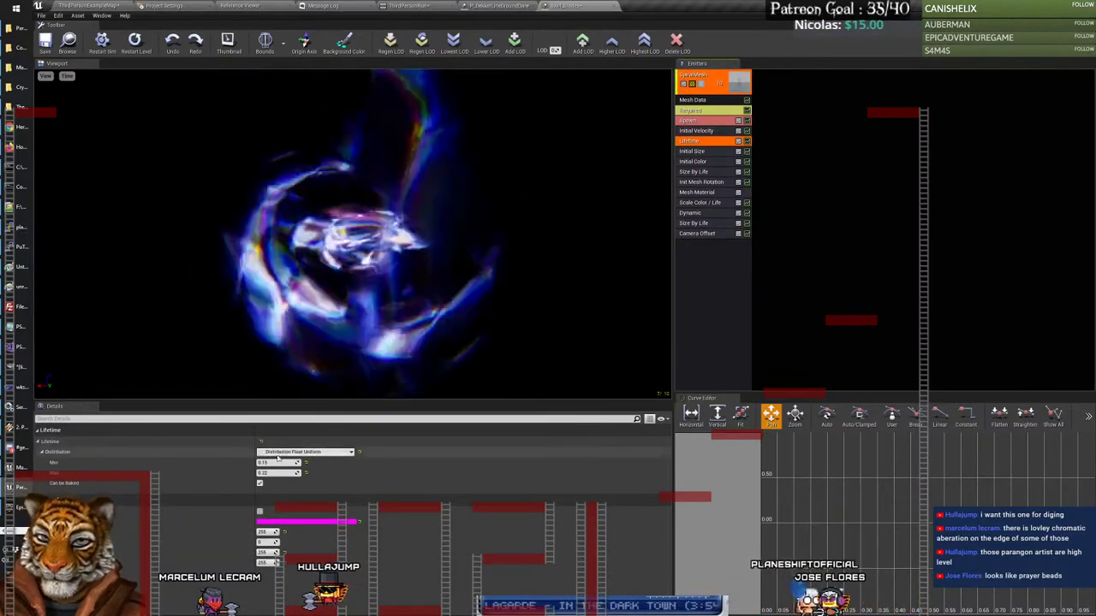
{"action": "left_click", "coordinate": [276, 463]}
{"action": "type", "text": "1"}
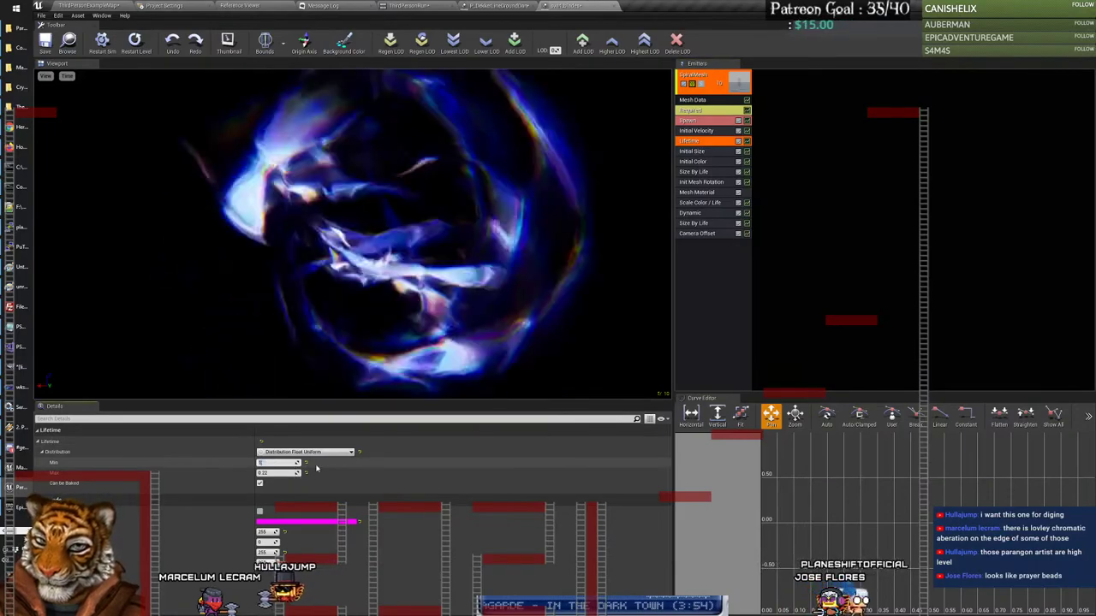
{"action": "key", "text": "Tab"}
{"action": "type", "text": "2"}
{"action": "key", "text": "Return"}
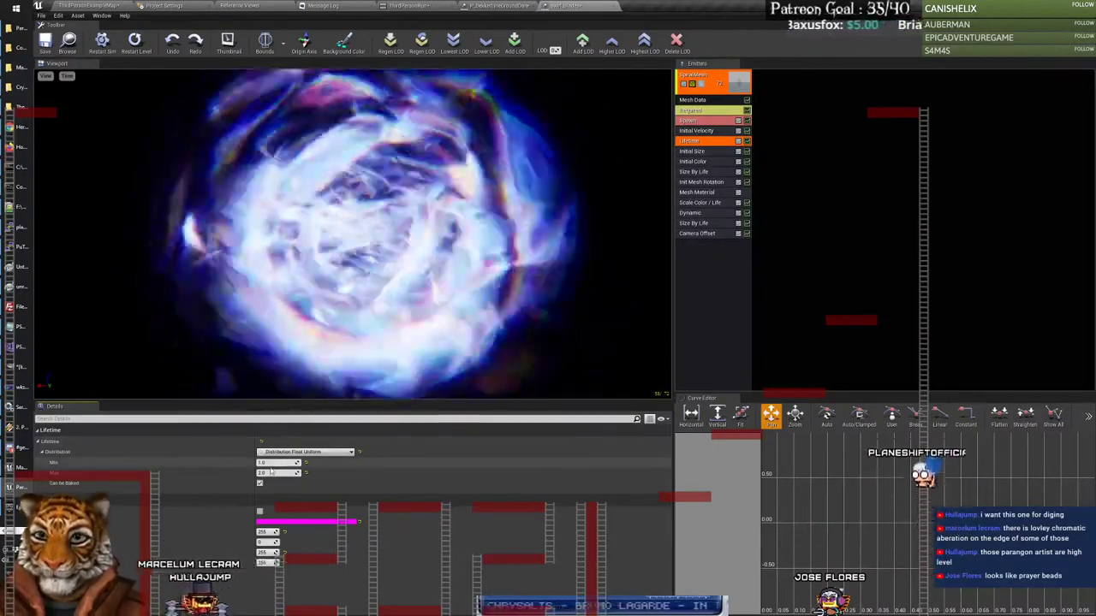
Step: Set the Spawn rate to 10, then drag it down to 4
{"action": "left_click", "coordinate": [688, 120]}
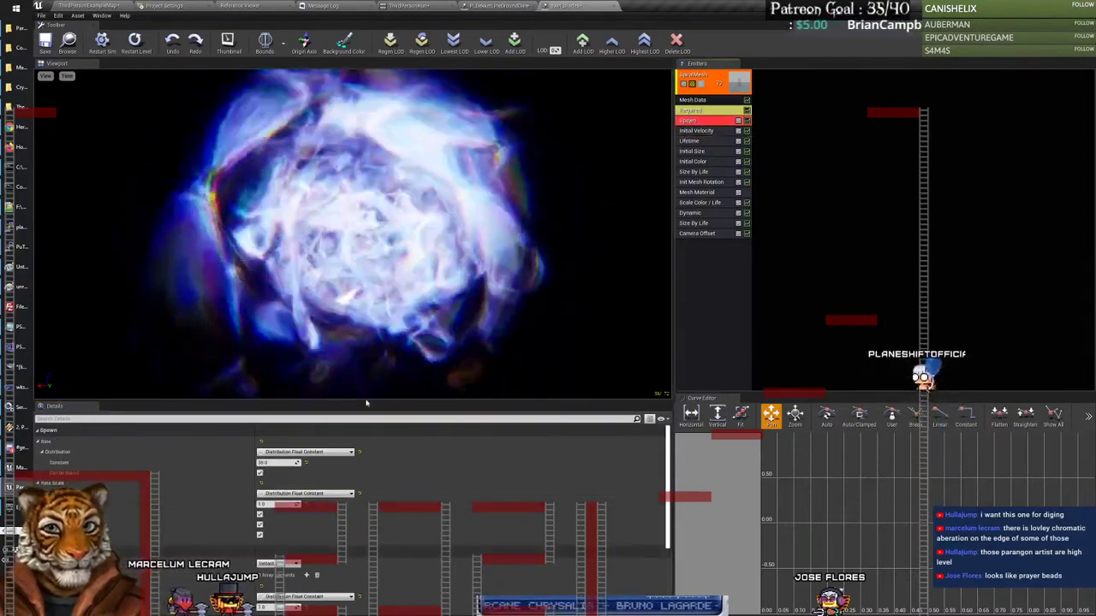
{"action": "left_click", "coordinate": [278, 463]}
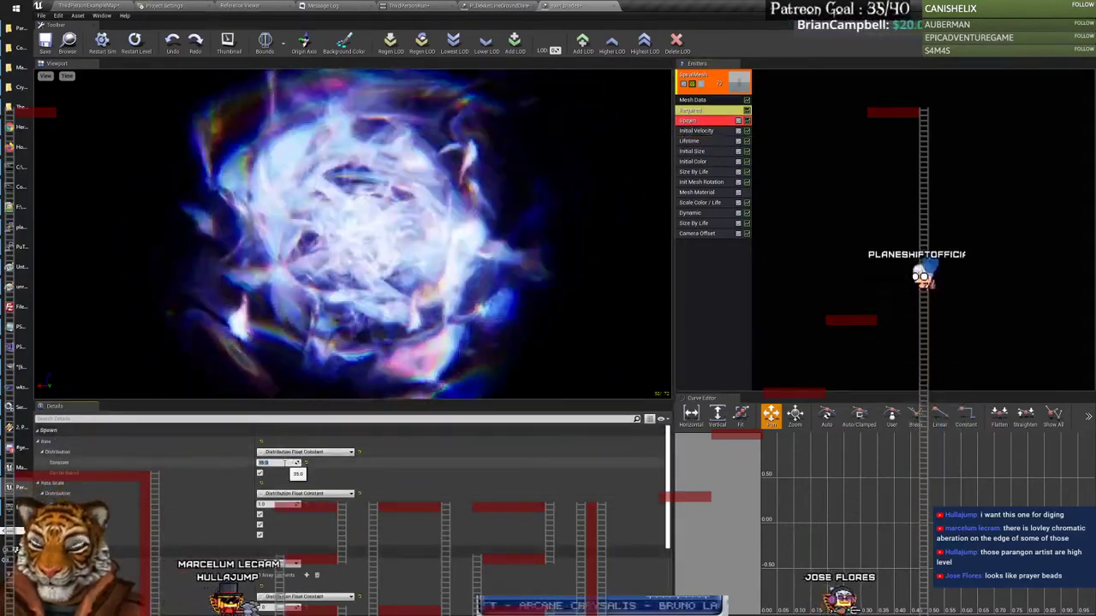
{"action": "type", "text": "10"}
{"action": "key", "text": "Return"}
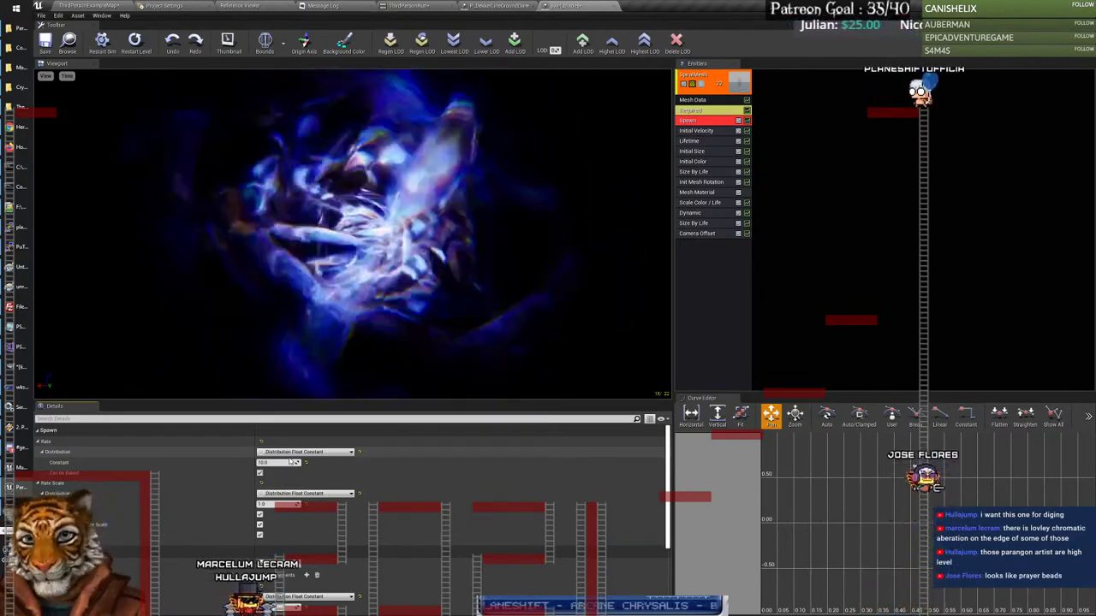
{"action": "left_click_drag", "start_coordinate": [286, 463], "coordinate": [284, 463]}
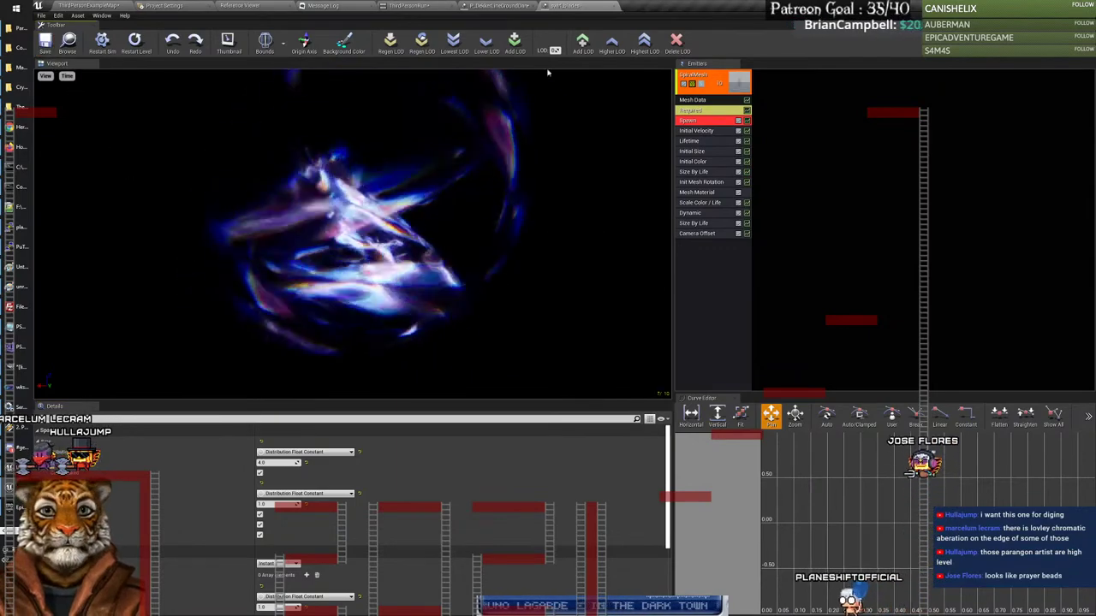
Step: Close the other particle system tab and make the preview background black
{"action": "left_click", "coordinate": [604, 6]}
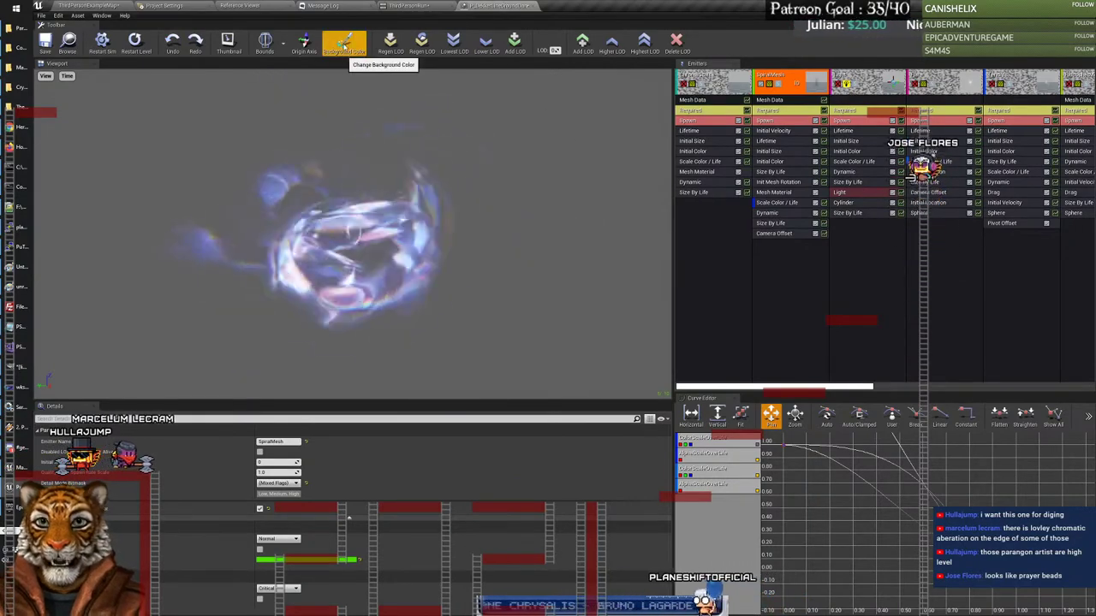
{"action": "left_click", "coordinate": [343, 43]}
{"action": "left_click_drag", "start_coordinate": [470, 120], "coordinate": [473, 163]}
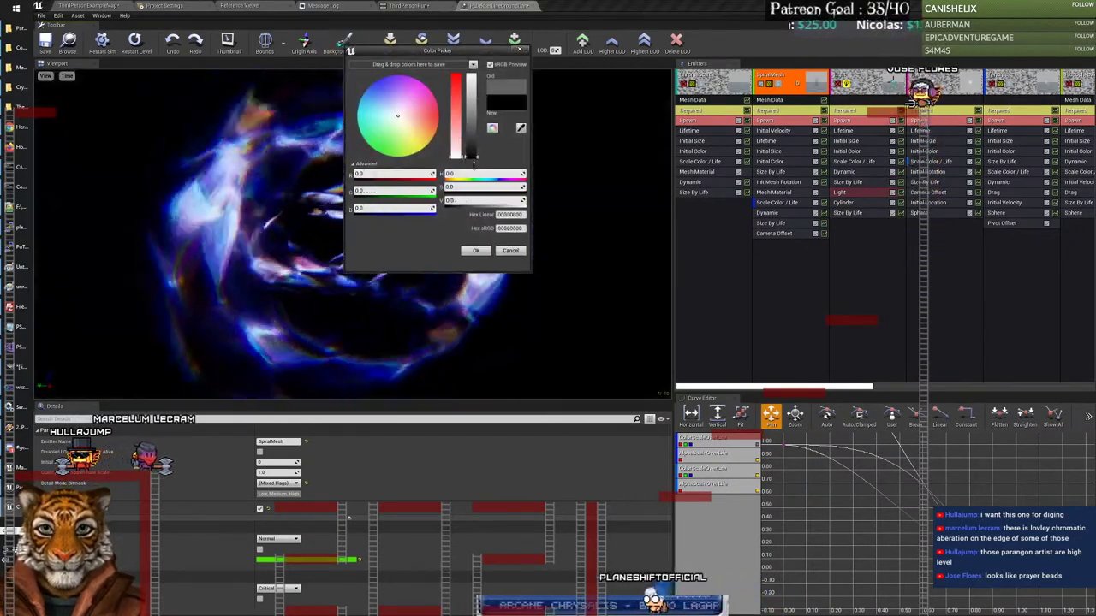
{"action": "left_click", "coordinate": [476, 250]}
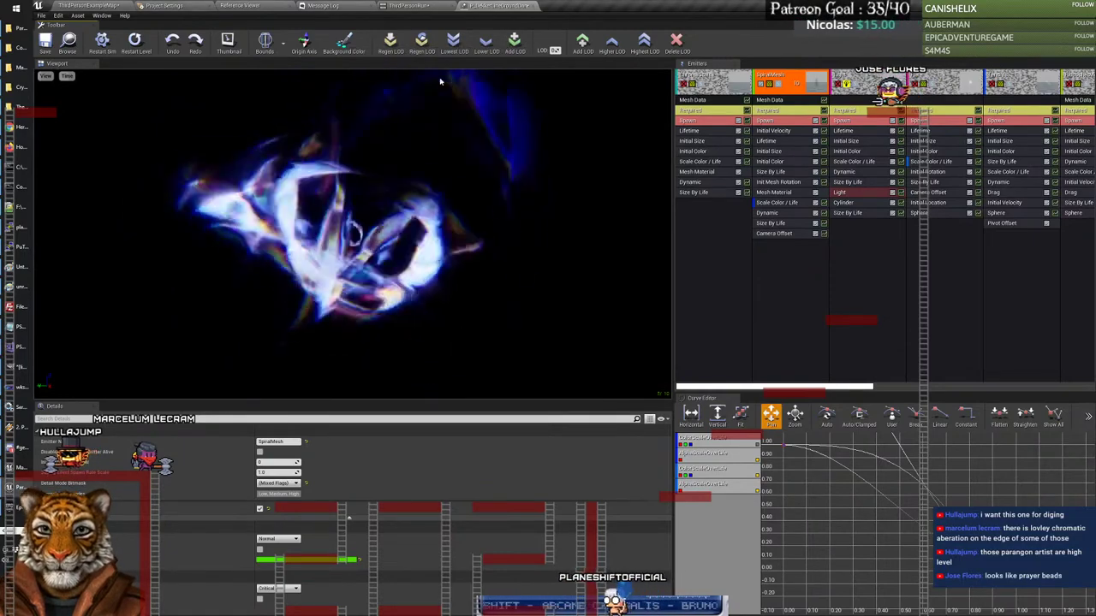
Step: Try a light grey preview background, then settle on dark grey
{"action": "left_click", "coordinate": [343, 43]}
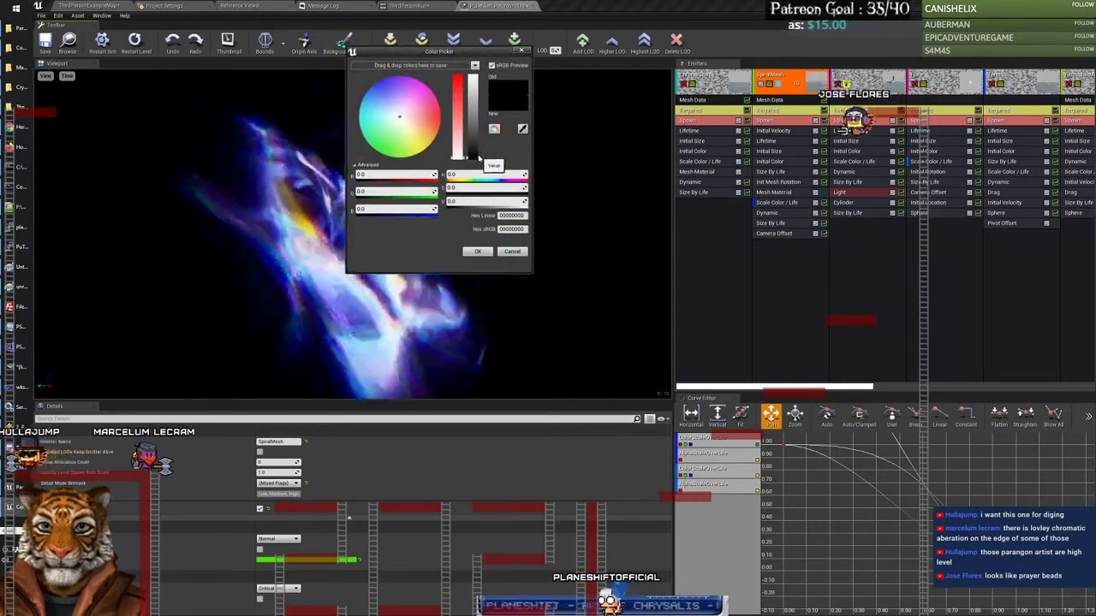
{"action": "left_click_drag", "start_coordinate": [478, 158], "coordinate": [473, 118]}
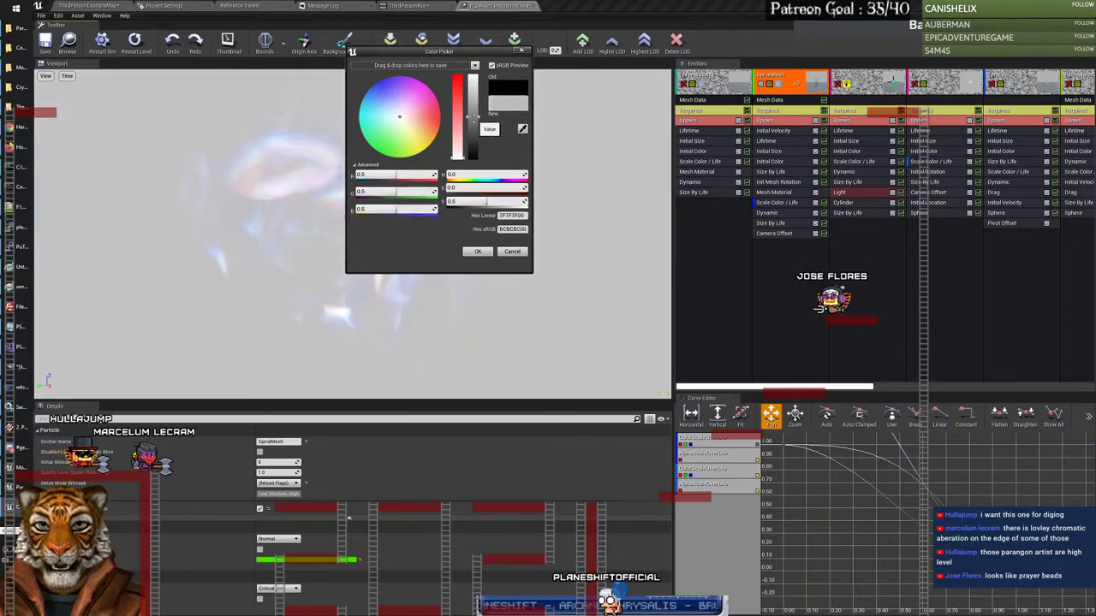
{"action": "left_click", "coordinate": [478, 251]}
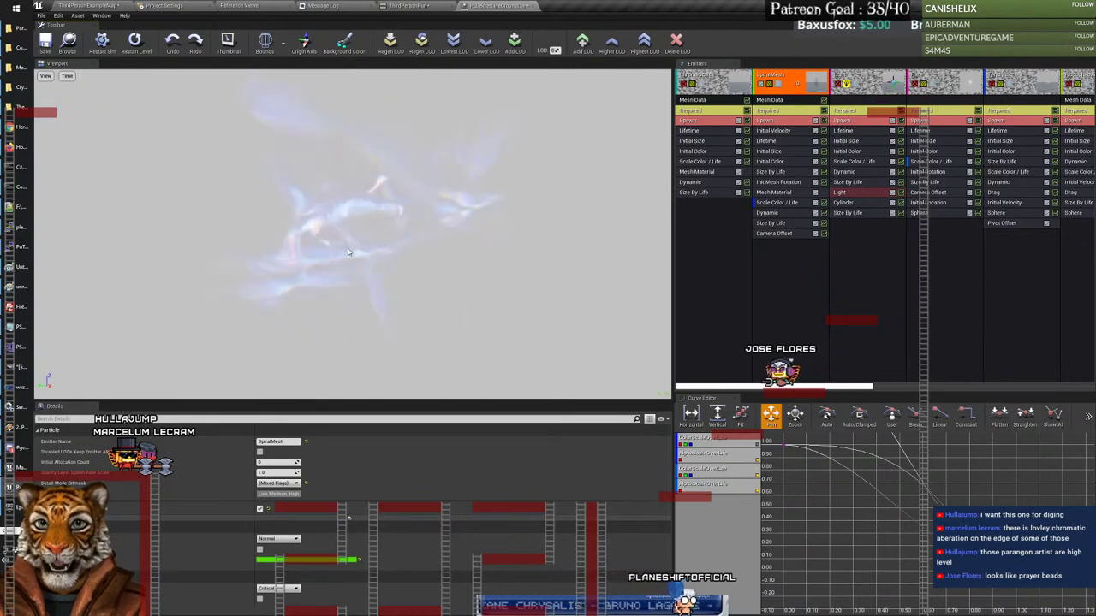
{"action": "left_click", "coordinate": [345, 43]}
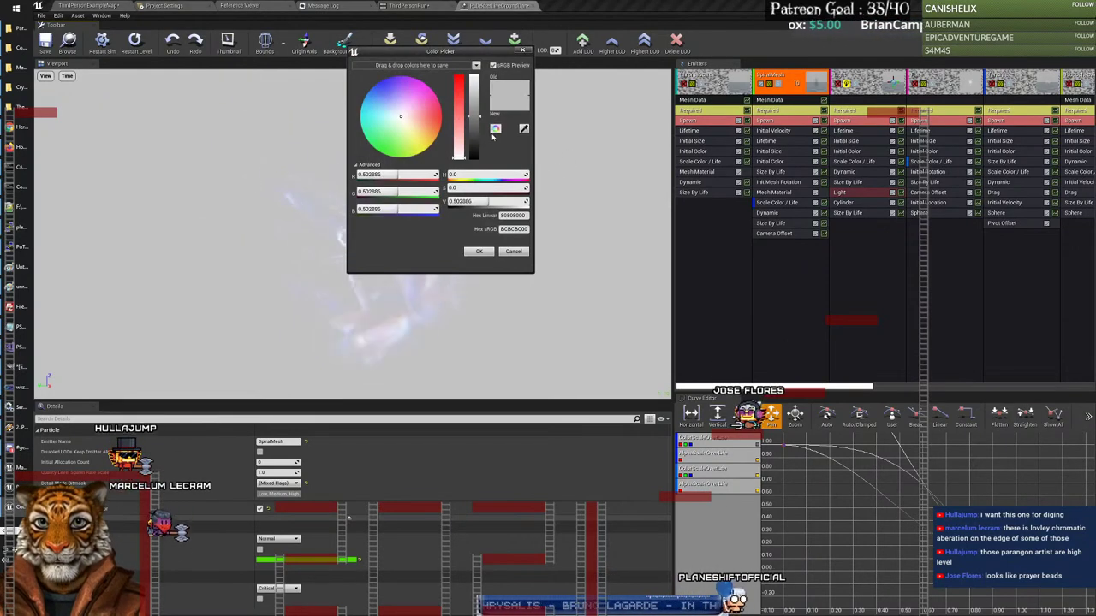
{"action": "left_click_drag", "start_coordinate": [480, 119], "coordinate": [479, 153]}
{"action": "left_click", "coordinate": [479, 251]}
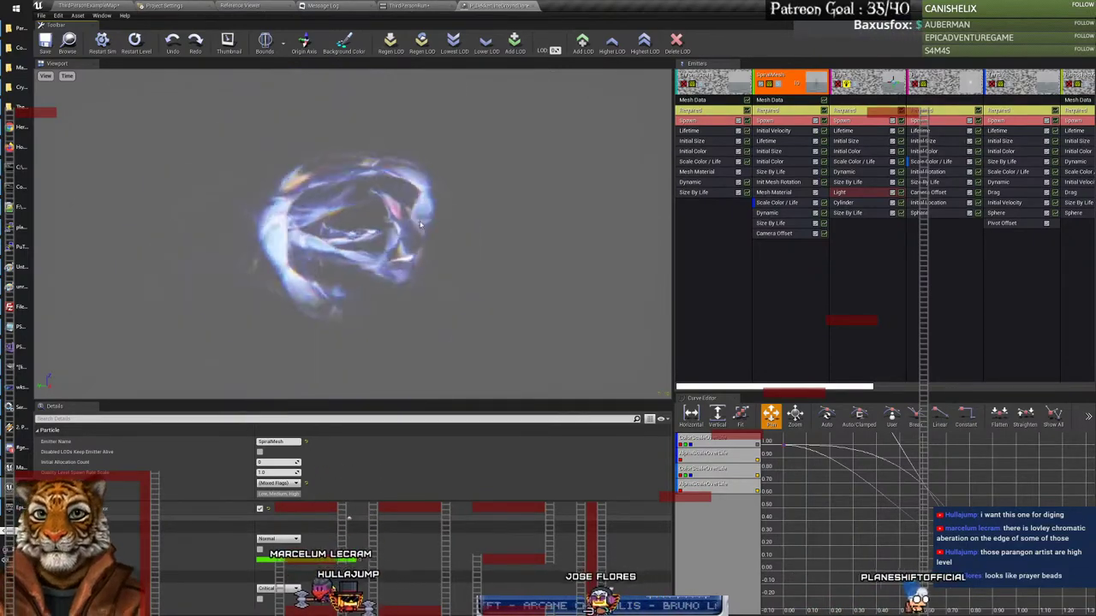
Step: Glance at ThirdPersonRun, replay the effect from the start, then close Cascade
{"action": "left_click", "coordinate": [407, 6]}
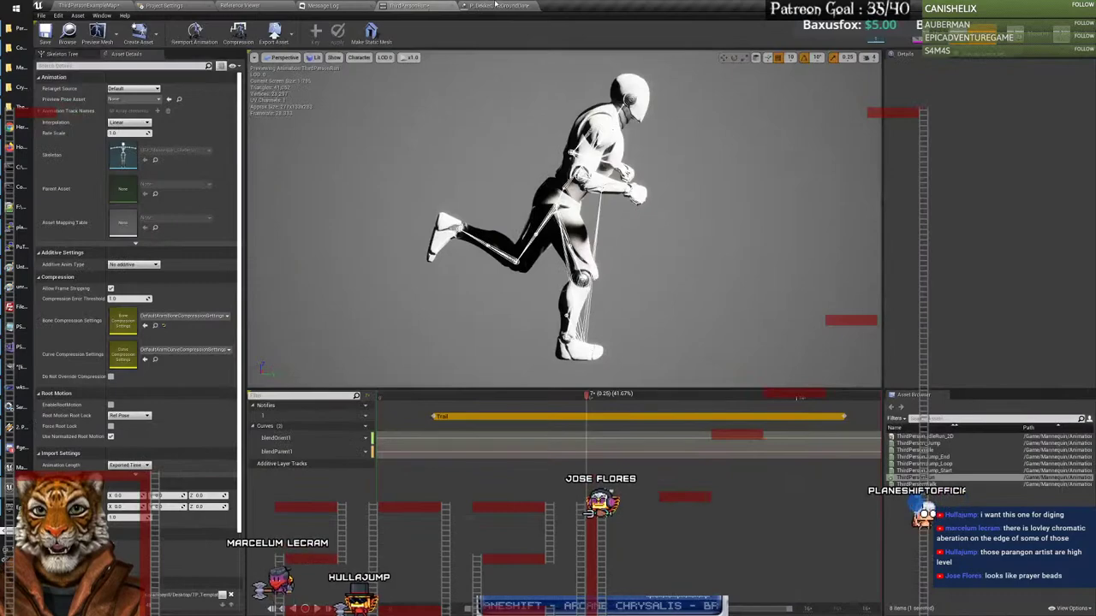
{"action": "left_click", "coordinate": [493, 6]}
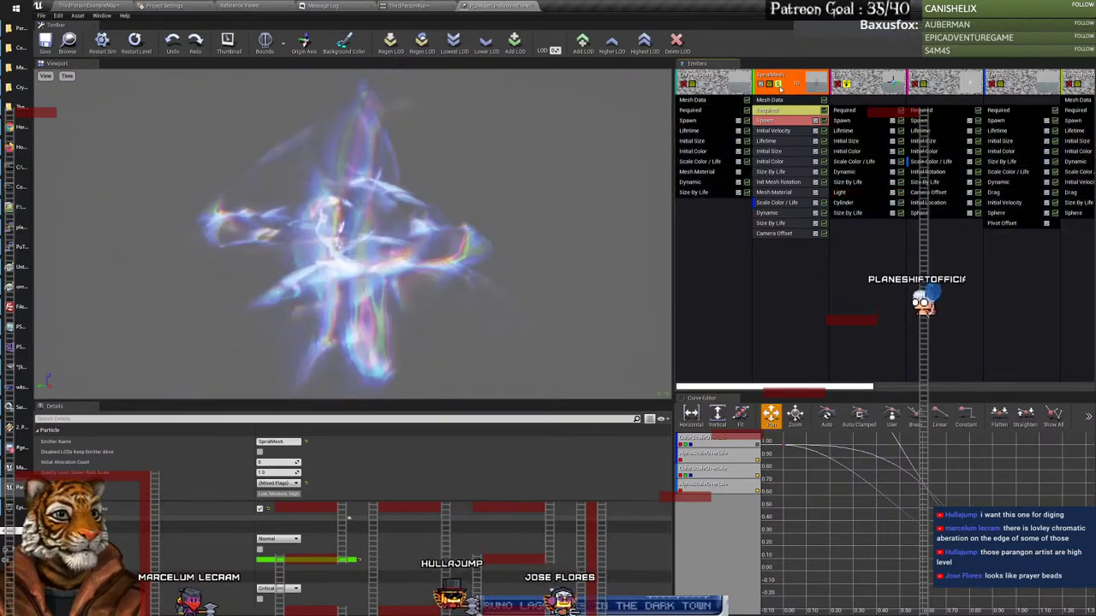
{"action": "left_click", "coordinate": [103, 43]}
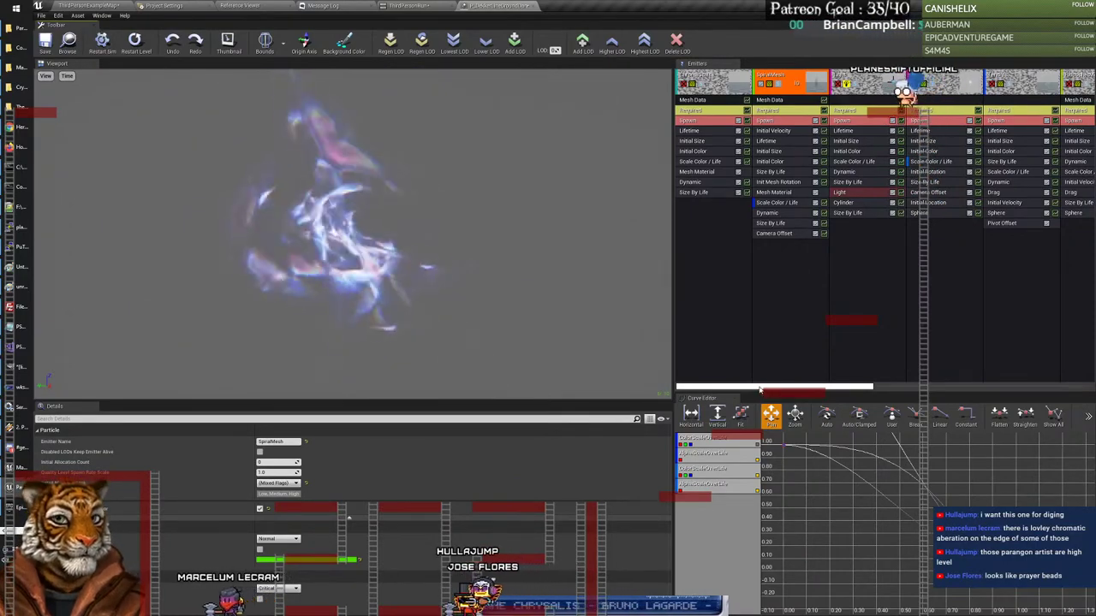
{"action": "scroll", "coordinate": [772, 363], "scroll_direction": "right", "scroll_amount": 5}
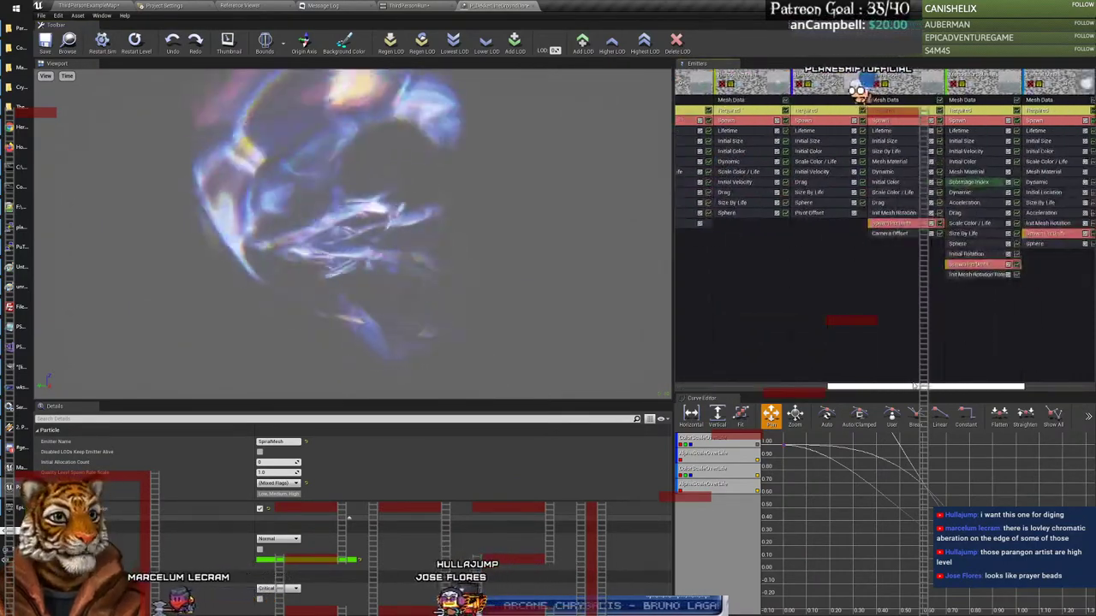
{"action": "left_click_drag", "start_coordinate": [911, 384], "coordinate": [692, 361]}
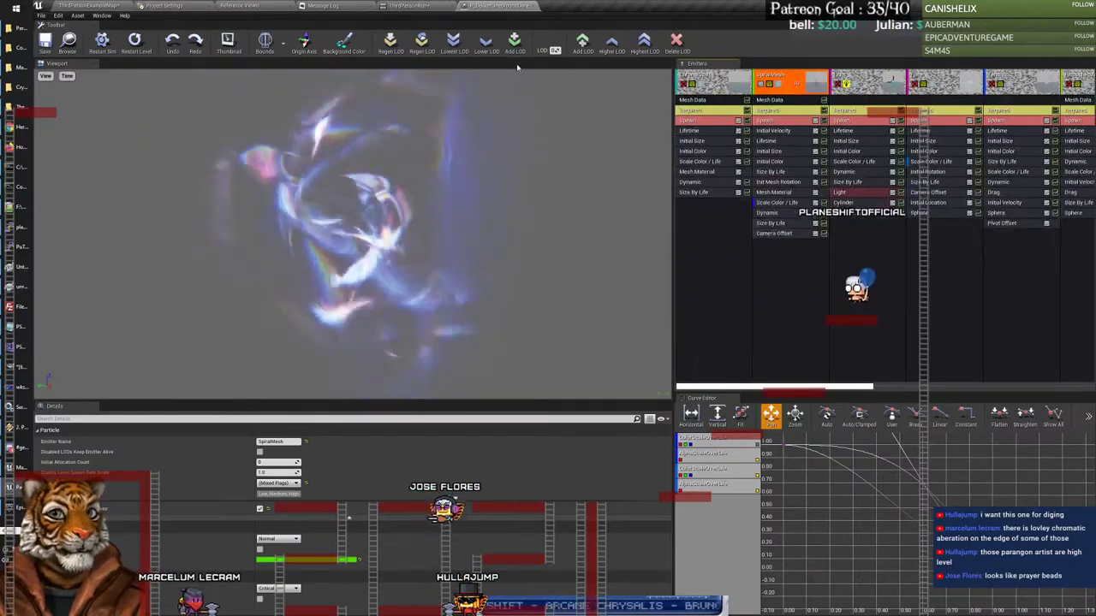
{"action": "left_click", "coordinate": [528, 6]}
Step: Navigate the Content Browser to ParagonDekker/FX/Particles/Abilities/Line/FX
{"action": "left_click", "coordinate": [88, 5]}
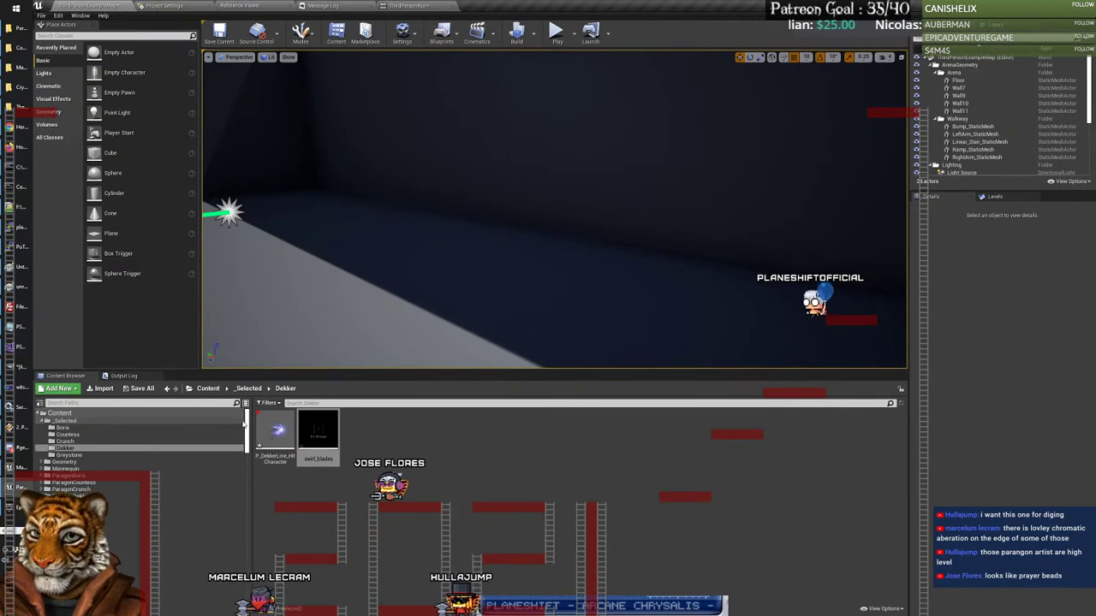
{"action": "scroll", "coordinate": [245, 445], "scroll_direction": "down", "scroll_amount": 10}
{"action": "scroll", "coordinate": [246, 445], "scroll_direction": "up", "scroll_amount": 10}
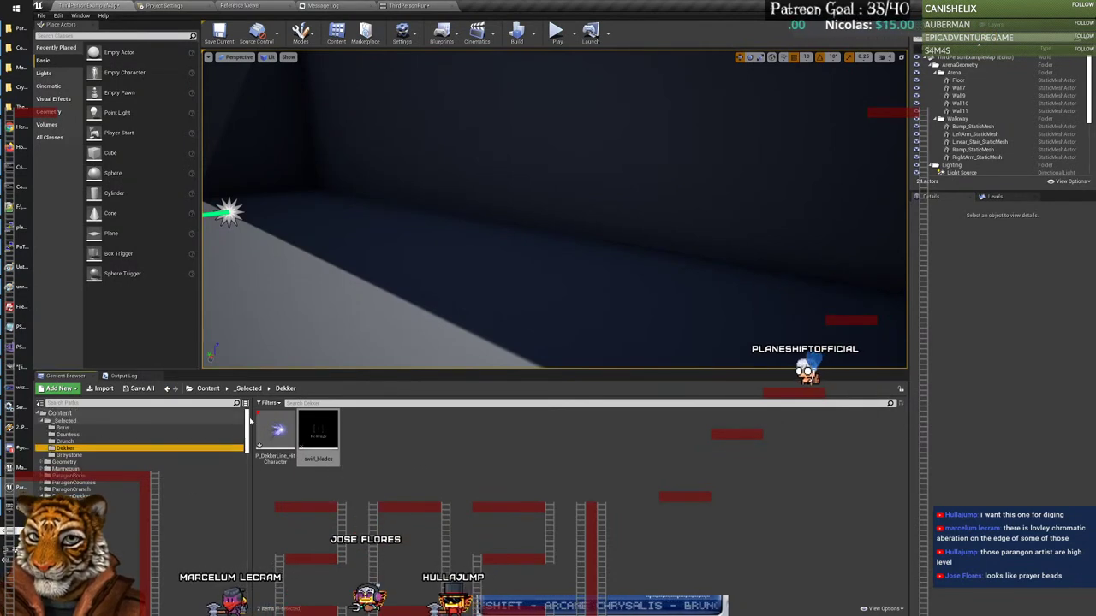
{"action": "right_click", "coordinate": [286, 443]}
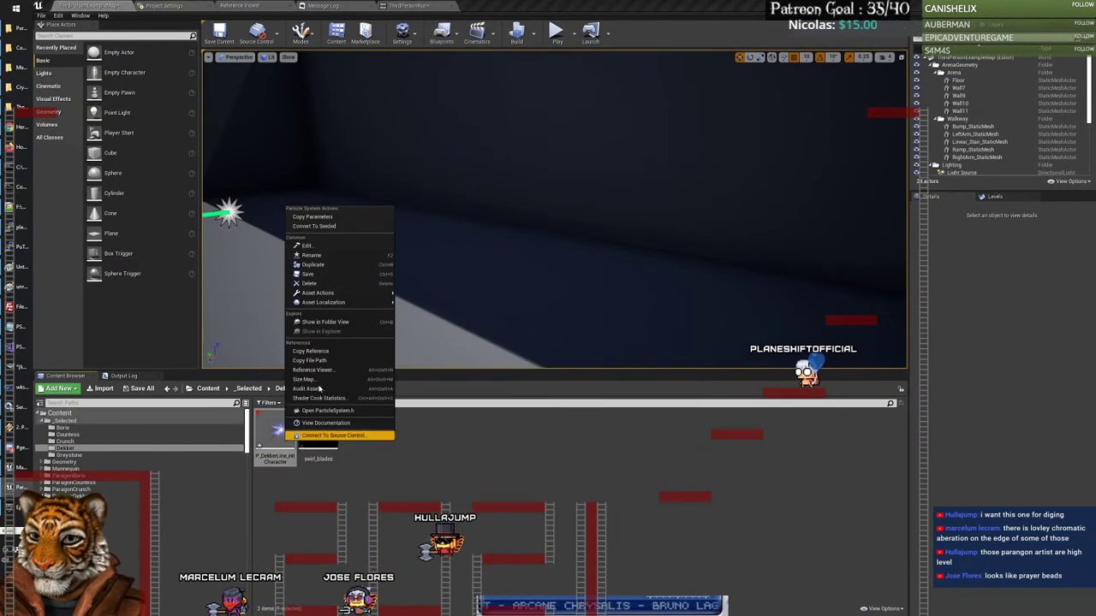
{"action": "left_click", "coordinate": [321, 275]}
{"action": "scroll", "coordinate": [246, 444], "scroll_direction": "down", "scroll_amount": 3}
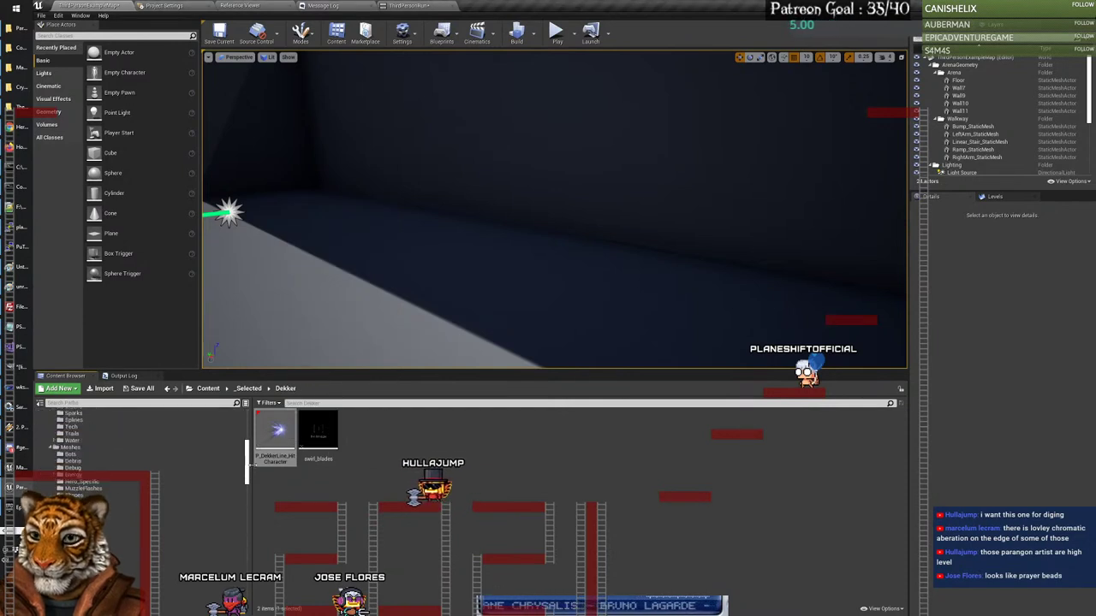
{"action": "left_click", "coordinate": [77, 479]}
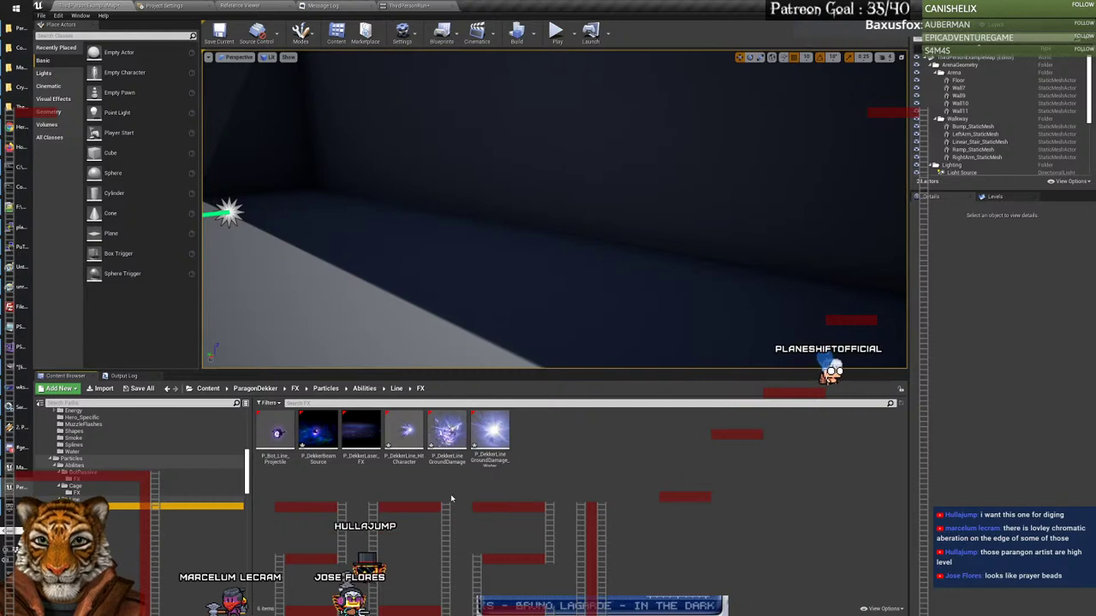
Step: Reload P_DekkerLineGroundDamage_Water, discarding its changes, and reopen it in Cascade
{"action": "right_click", "coordinate": [499, 430]}
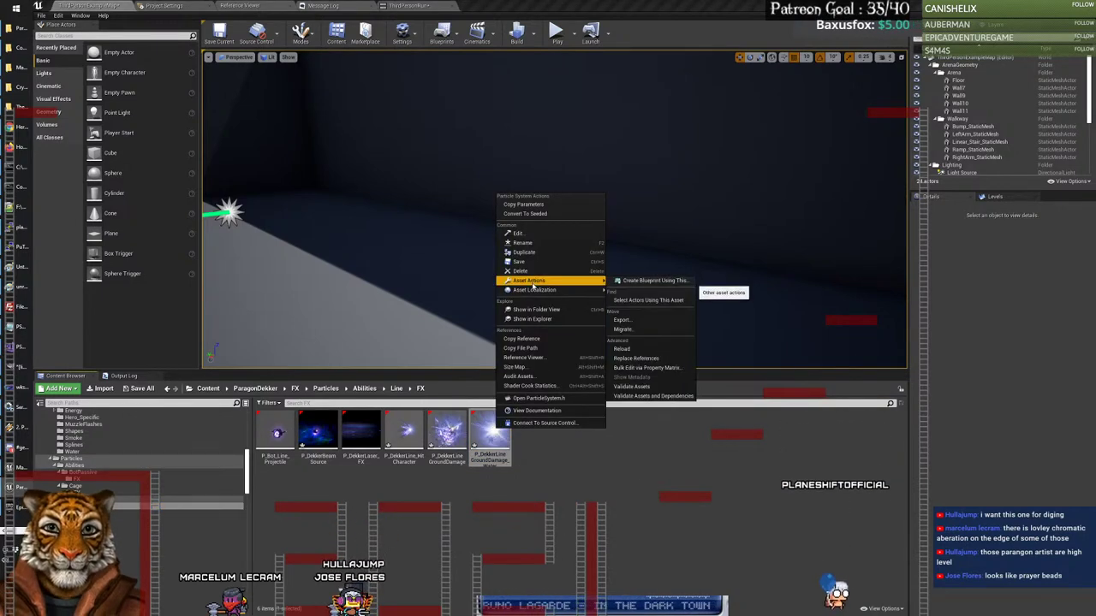
{"action": "left_click", "coordinate": [639, 350]}
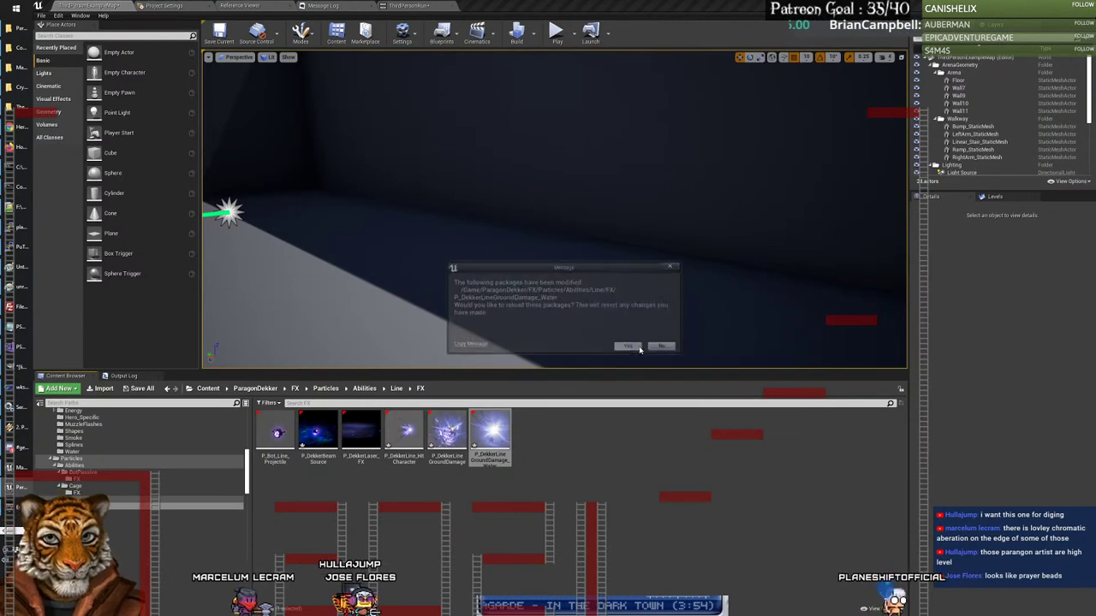
{"action": "left_click", "coordinate": [629, 348]}
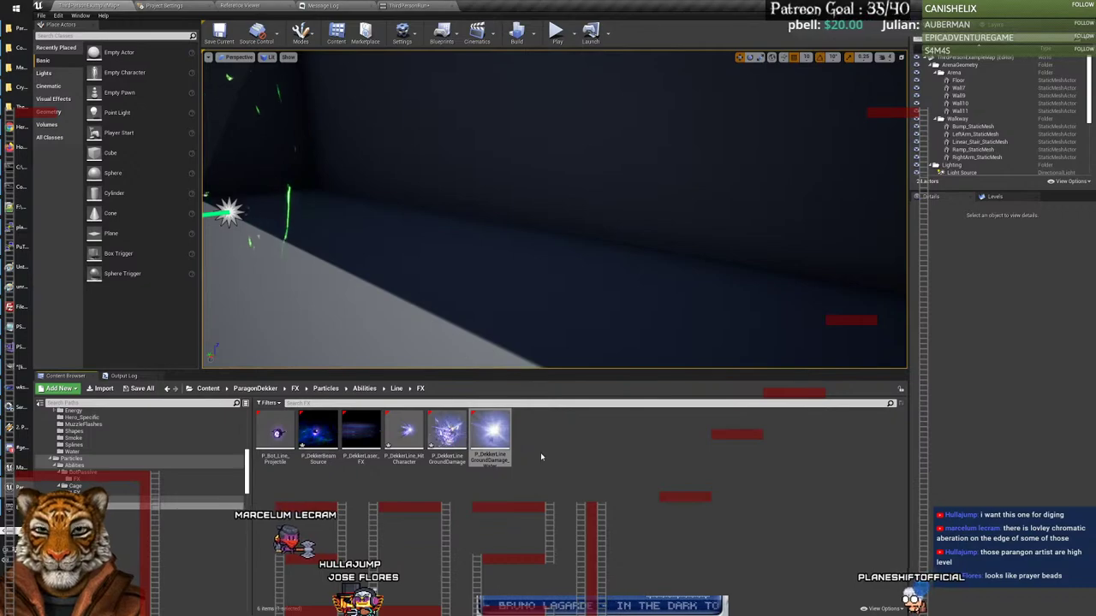
{"action": "double_click", "coordinate": [486, 455]}
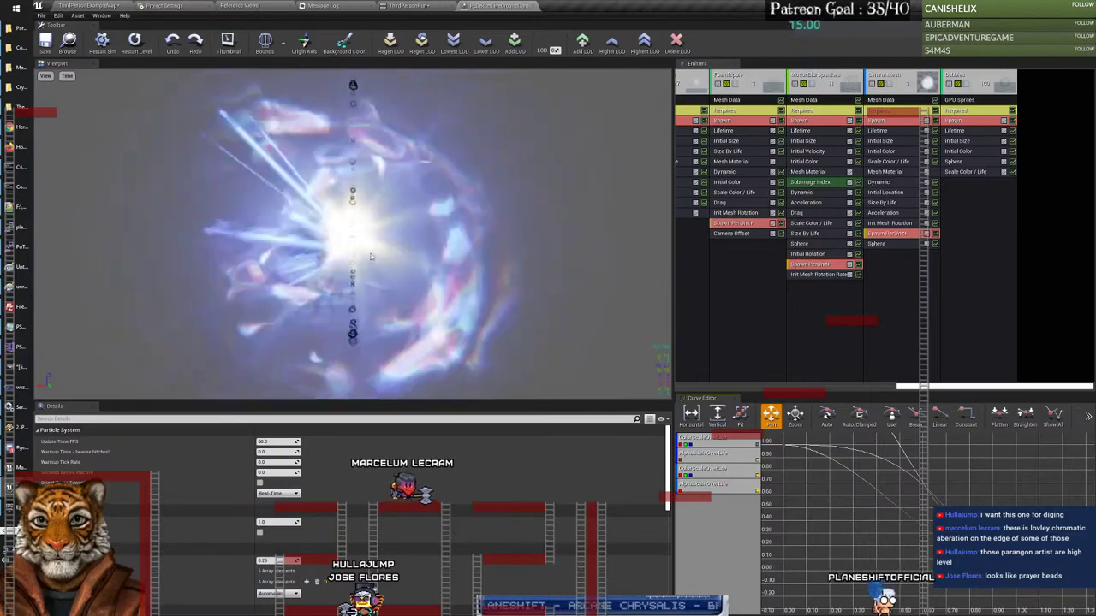
Step: Slow down the Cascade preview playback speed
{"action": "left_click", "coordinate": [67, 75]}
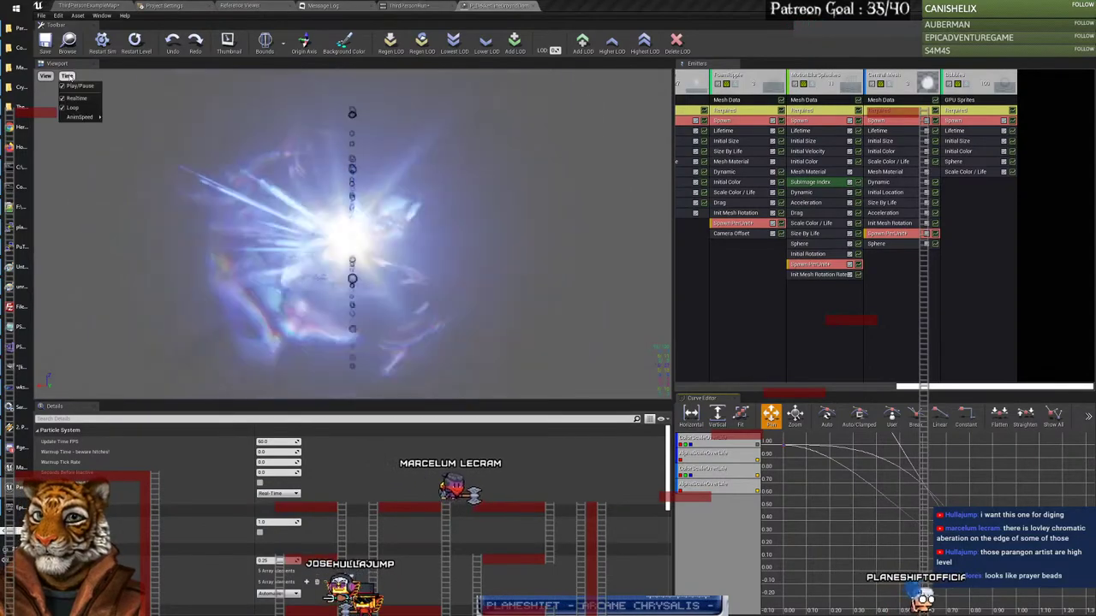
{"action": "mouse_move", "coordinate": [78, 119]}
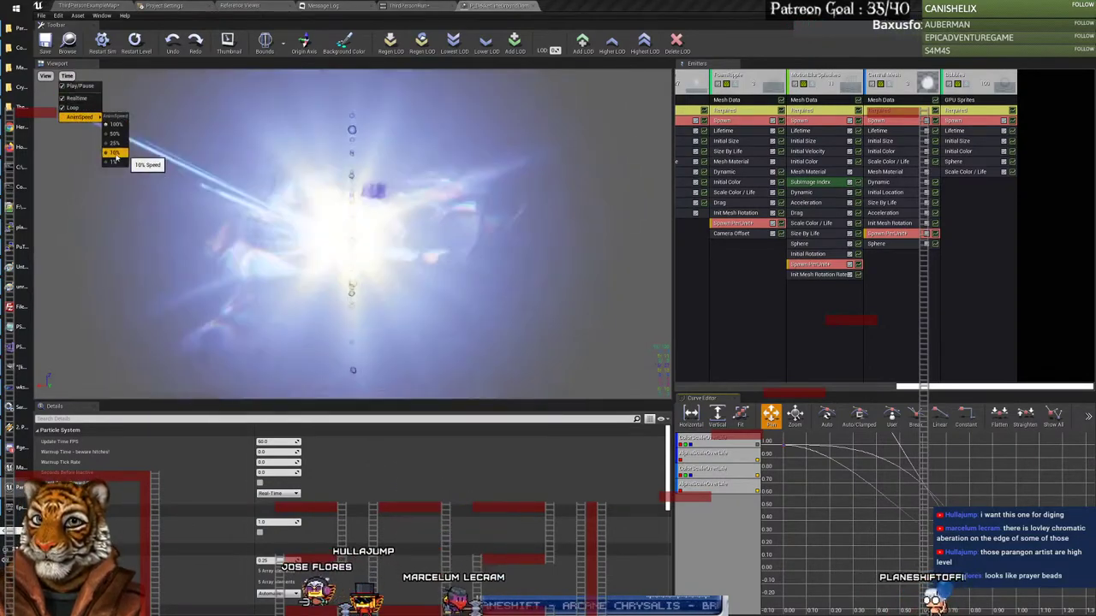
{"action": "left_click", "coordinate": [116, 146]}
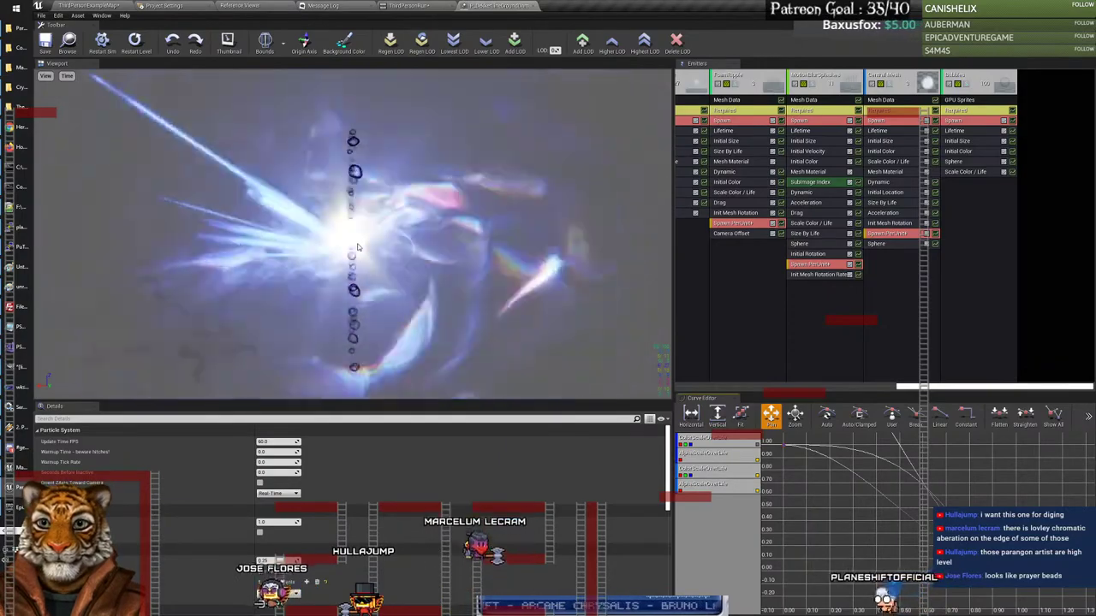
{"action": "scroll", "coordinate": [788, 291], "scroll_direction": "left", "scroll_amount": 5}
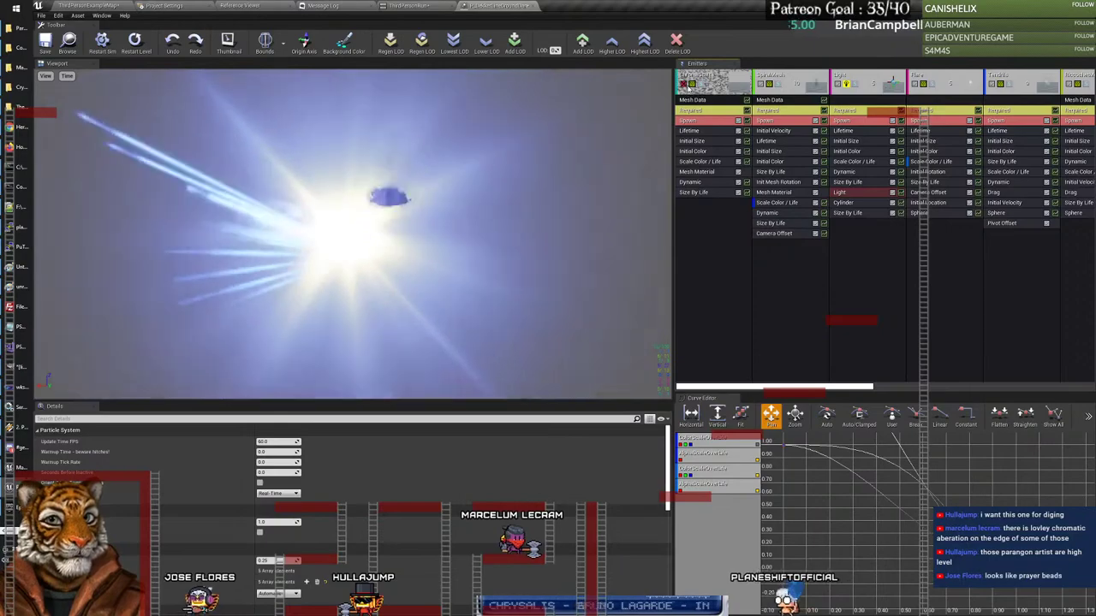
Step: Solo ChromaStart, SpiralMesh, Light, Flare, and finally Tendrils in turn
{"action": "left_click", "coordinate": [687, 84]}
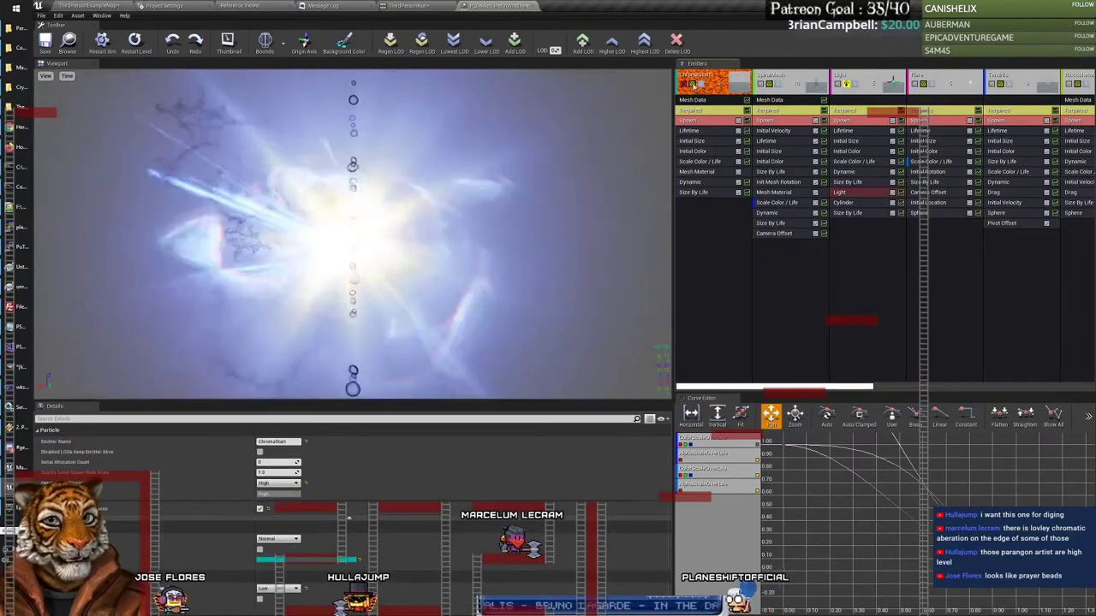
{"action": "left_click", "coordinate": [776, 84]}
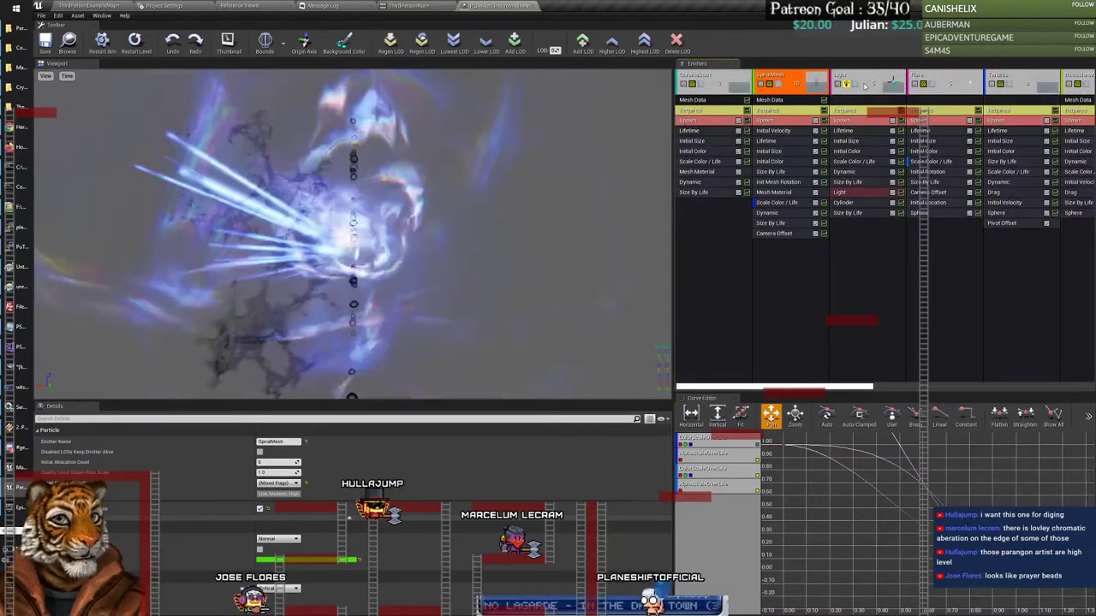
{"action": "left_click", "coordinate": [857, 85]}
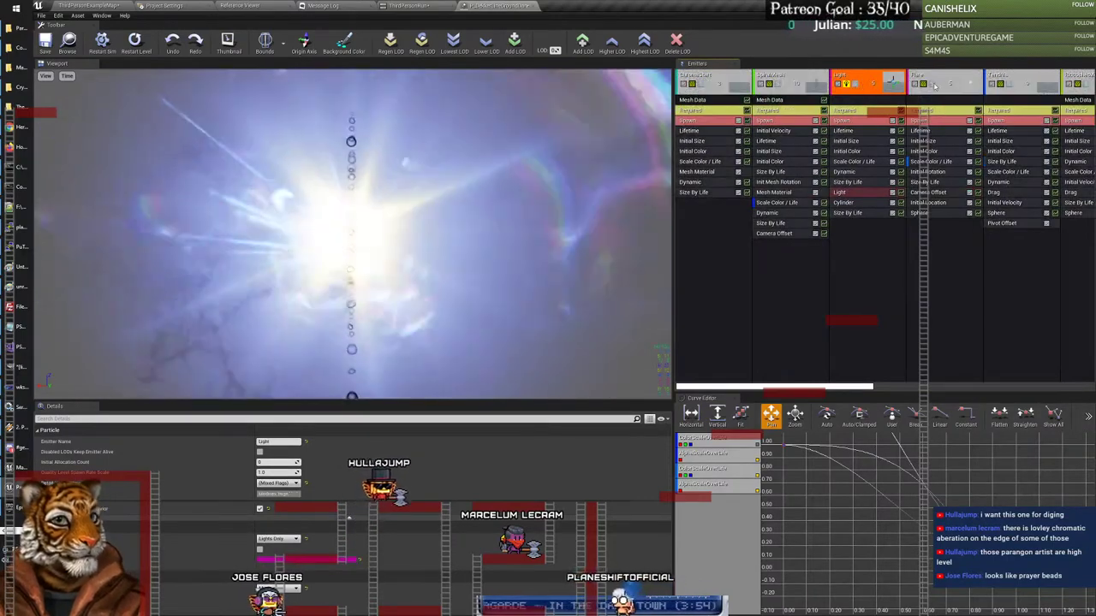
{"action": "left_click", "coordinate": [934, 83]}
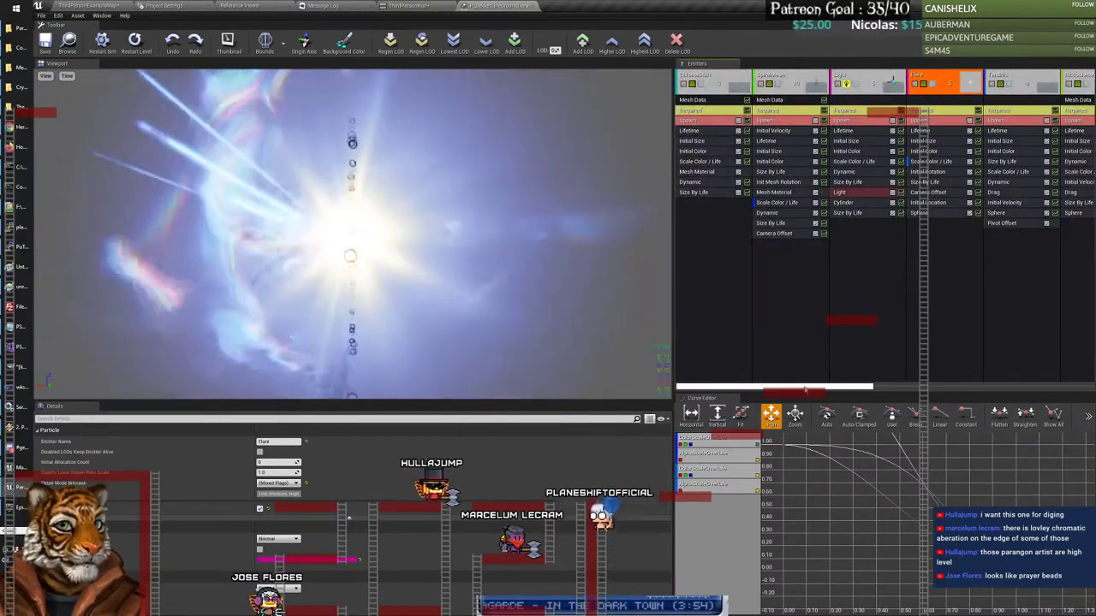
{"action": "left_click_drag", "start_coordinate": [805, 386], "coordinate": [900, 385]}
{"action": "left_click", "coordinate": [795, 83]}
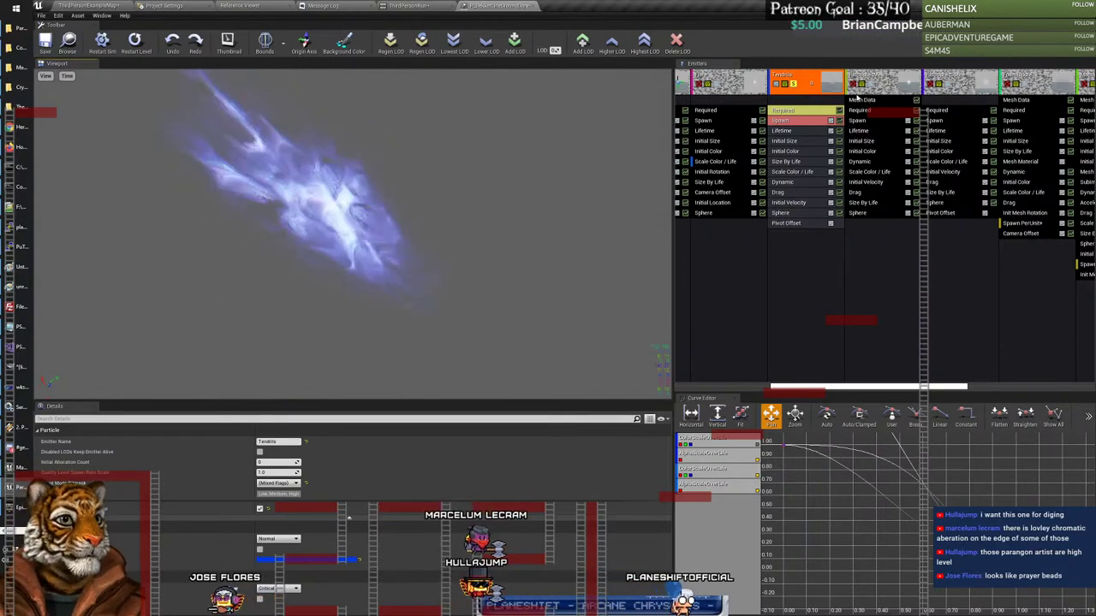
Step: Solo RicochetMesh, RicochetSprite, then FoamRipple, and release the FoamRipple solo
{"action": "left_click", "coordinate": [872, 86]}
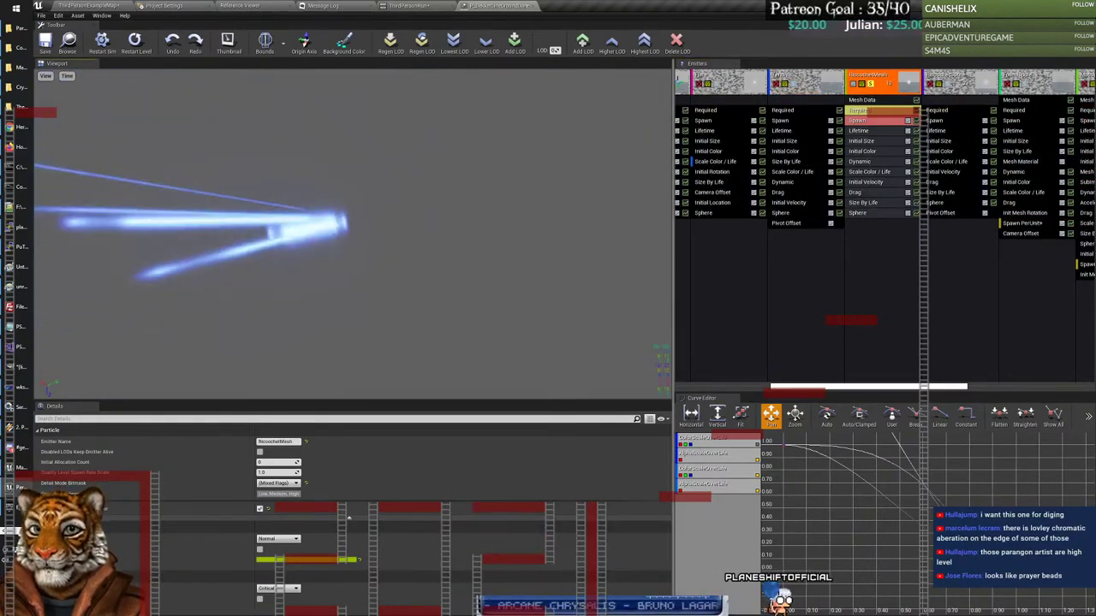
{"action": "scroll", "coordinate": [771, 172], "scroll_direction": "right", "scroll_amount": 3}
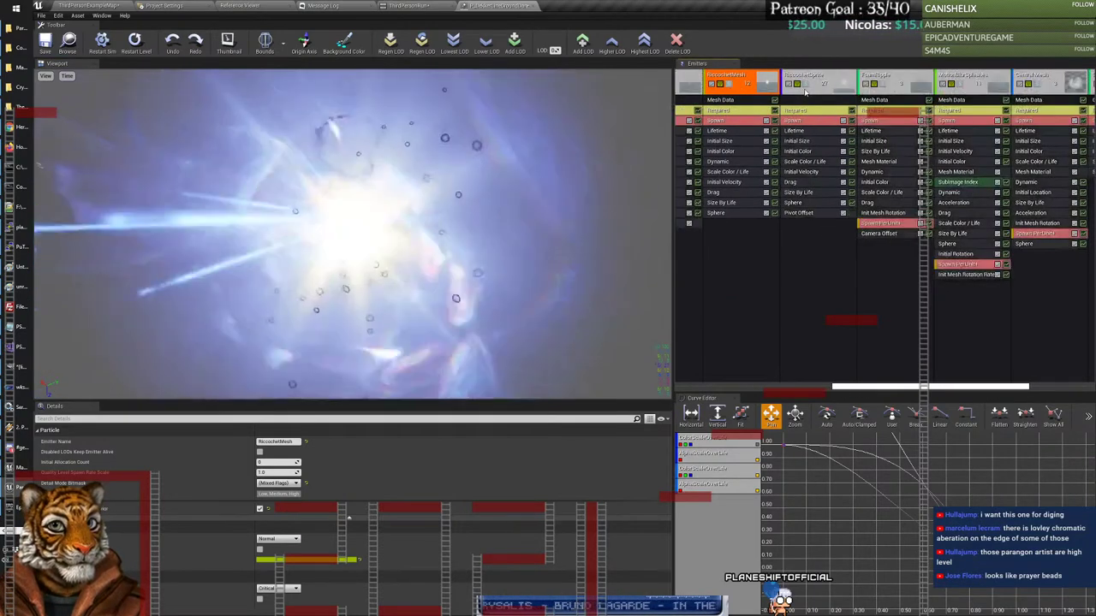
{"action": "left_click", "coordinate": [805, 85]}
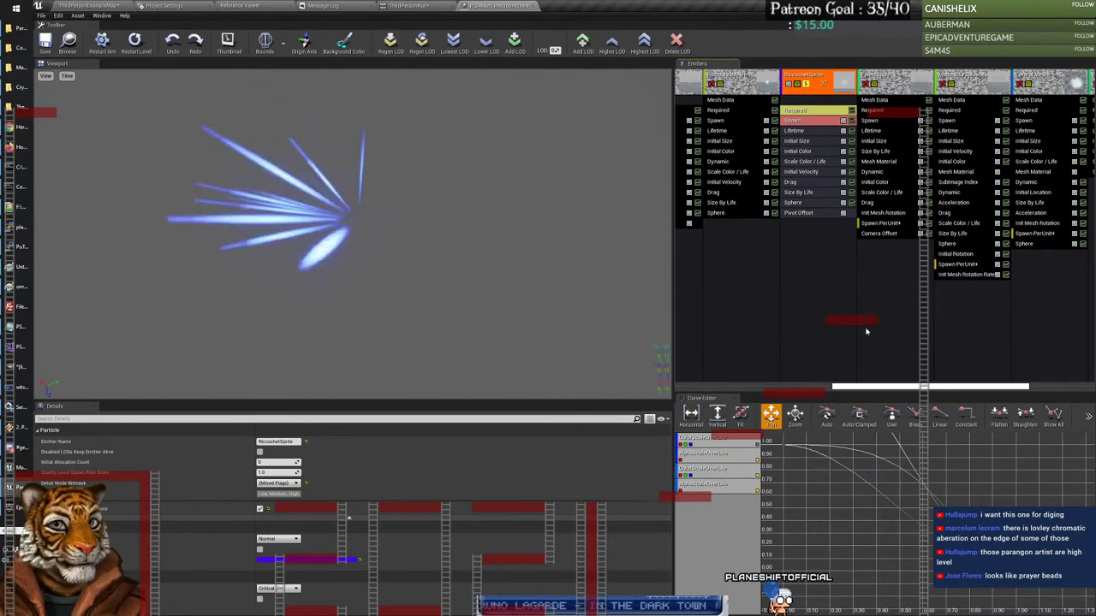
{"action": "left_click_drag", "start_coordinate": [885, 387], "coordinate": [905, 388]}
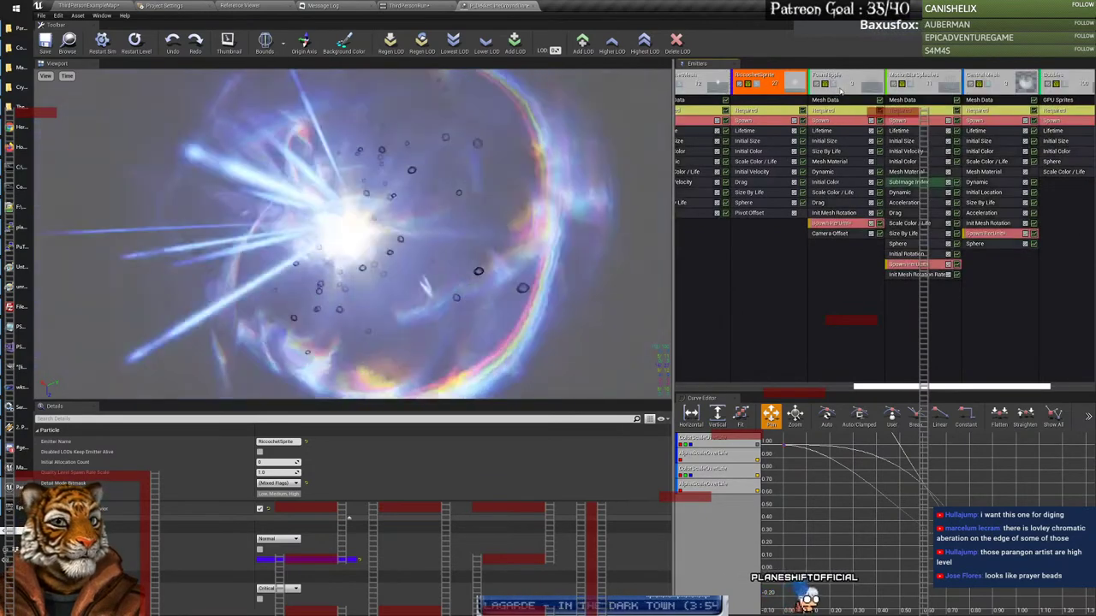
{"action": "left_click", "coordinate": [833, 85]}
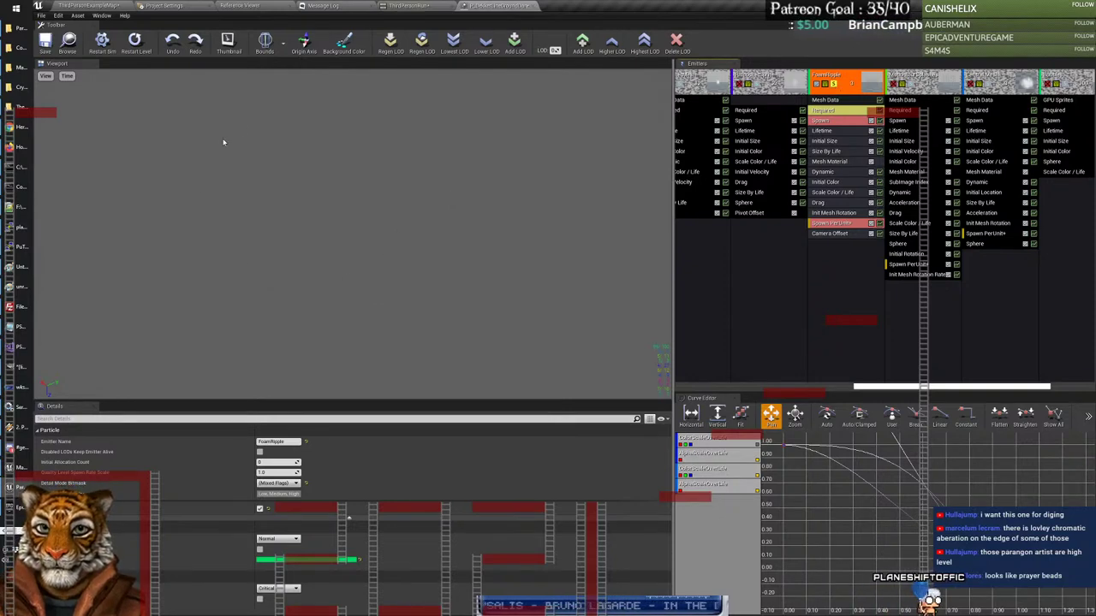
{"action": "left_click", "coordinate": [839, 86]}
Step: Briefly solo MotionBlurSplashes, then Central Mesh, ending with Bubbles playing alone
{"action": "left_click", "coordinate": [913, 84]}
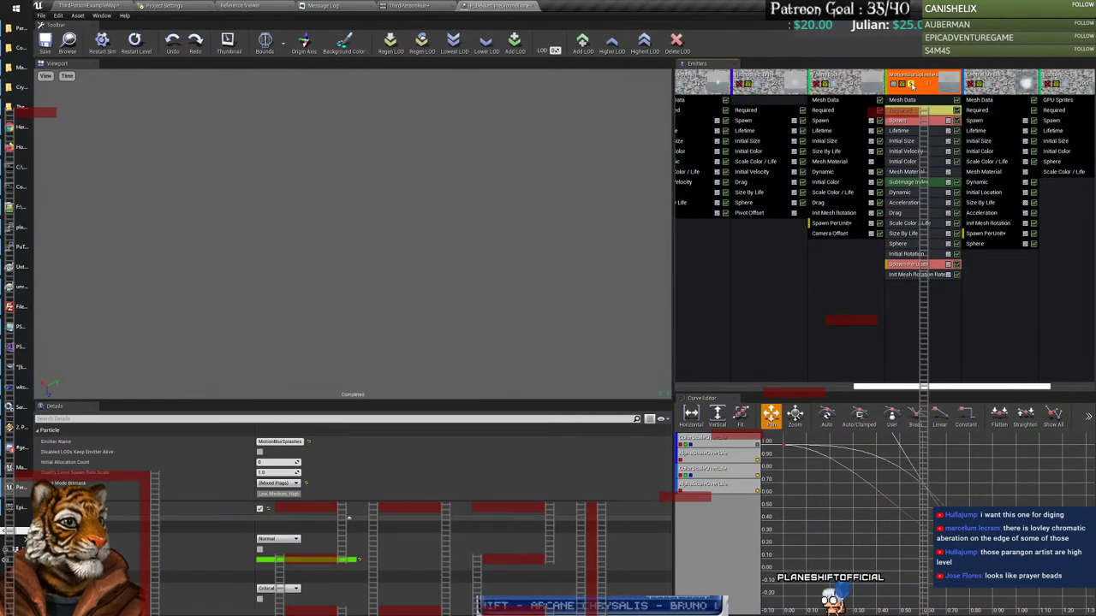
{"action": "left_click", "coordinate": [921, 86]}
{"action": "left_click", "coordinate": [987, 87]}
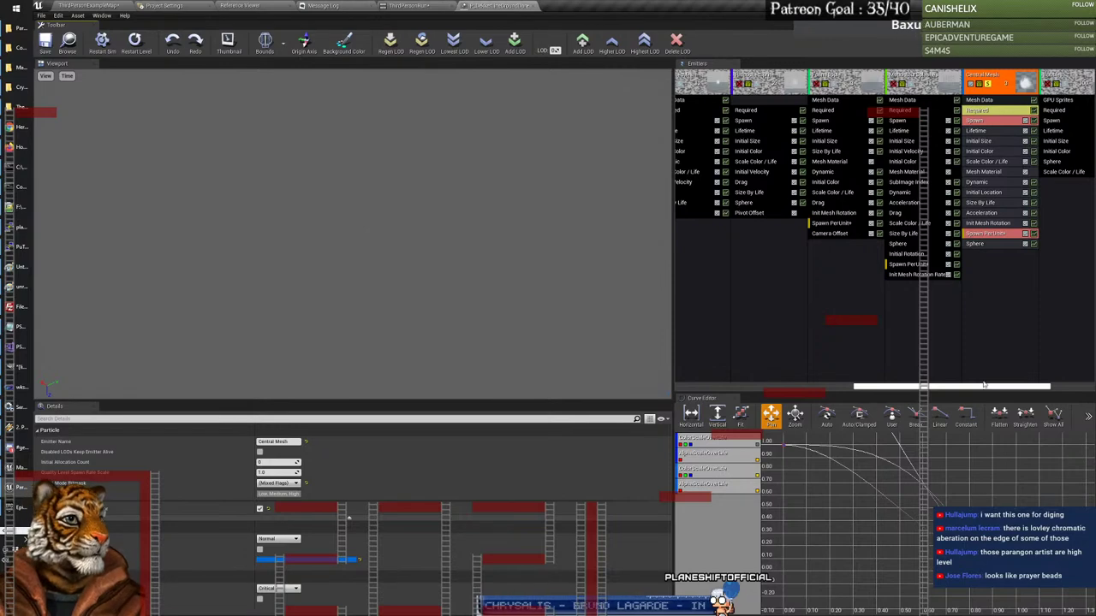
{"action": "left_click_drag", "start_coordinate": [961, 391], "coordinate": [1035, 378]}
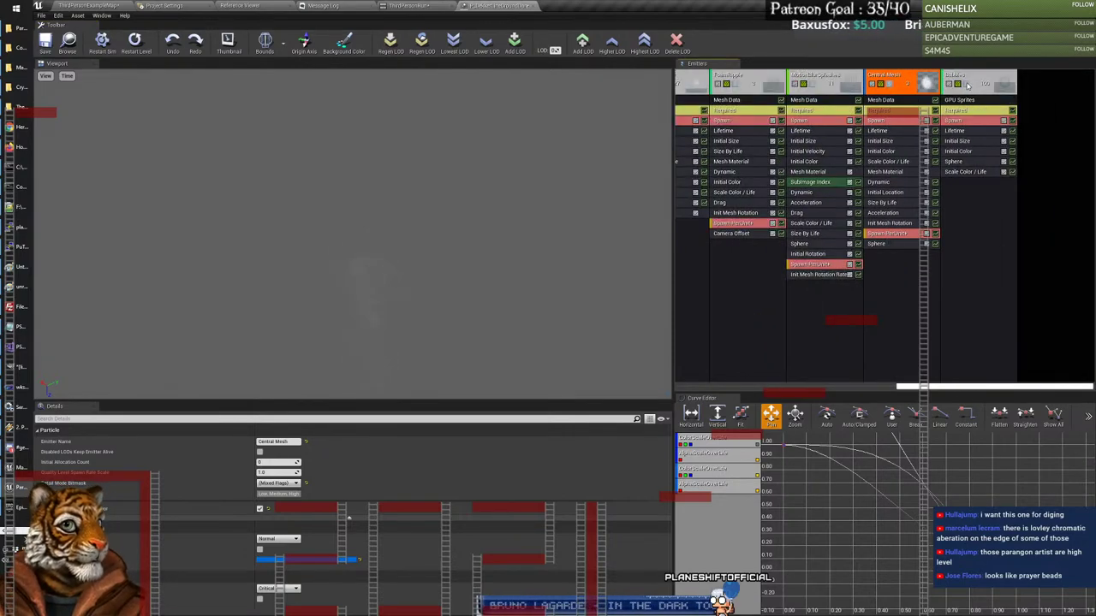
{"action": "left_click", "coordinate": [968, 84]}
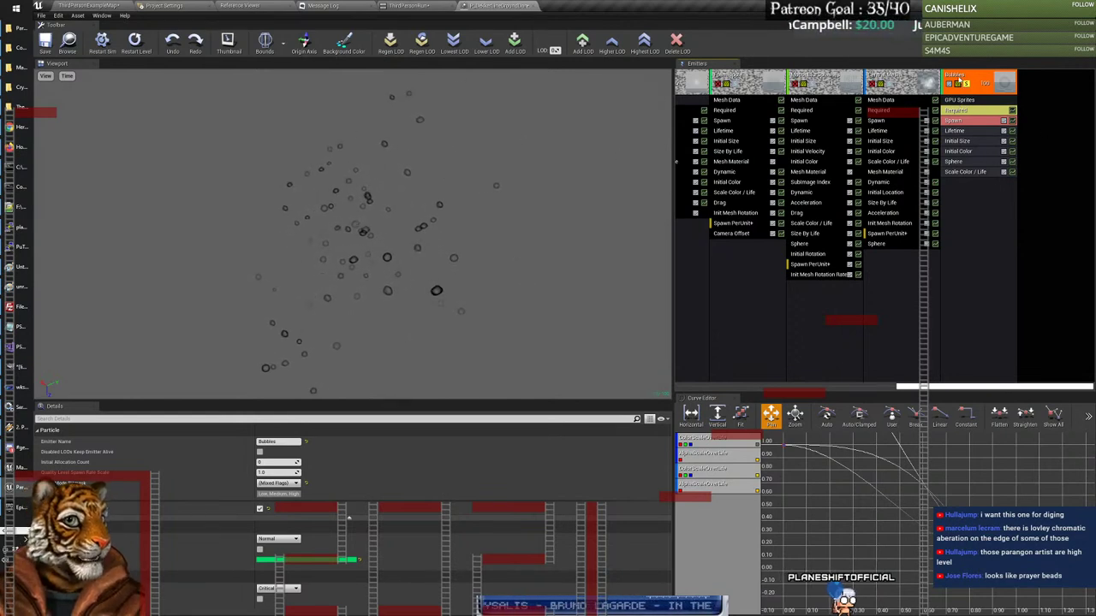
Step: Create a new particle system named bubbles in the _Selected/Dekker folder
{"action": "left_click", "coordinate": [78, 5]}
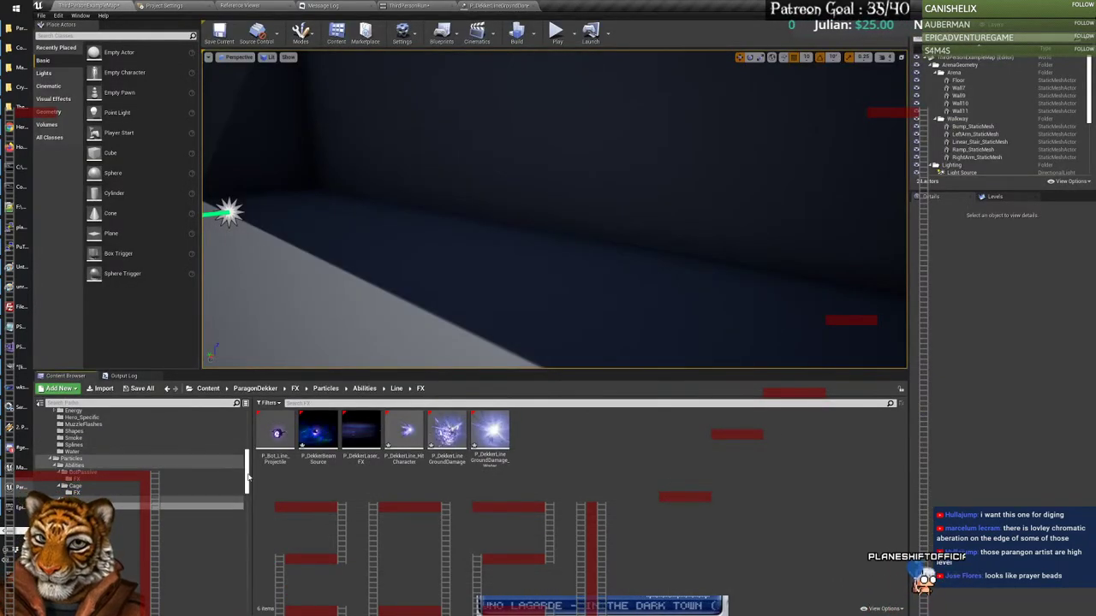
{"action": "scroll", "coordinate": [100, 438], "scroll_direction": "up", "scroll_amount": 5}
{"action": "left_click", "coordinate": [61, 450]}
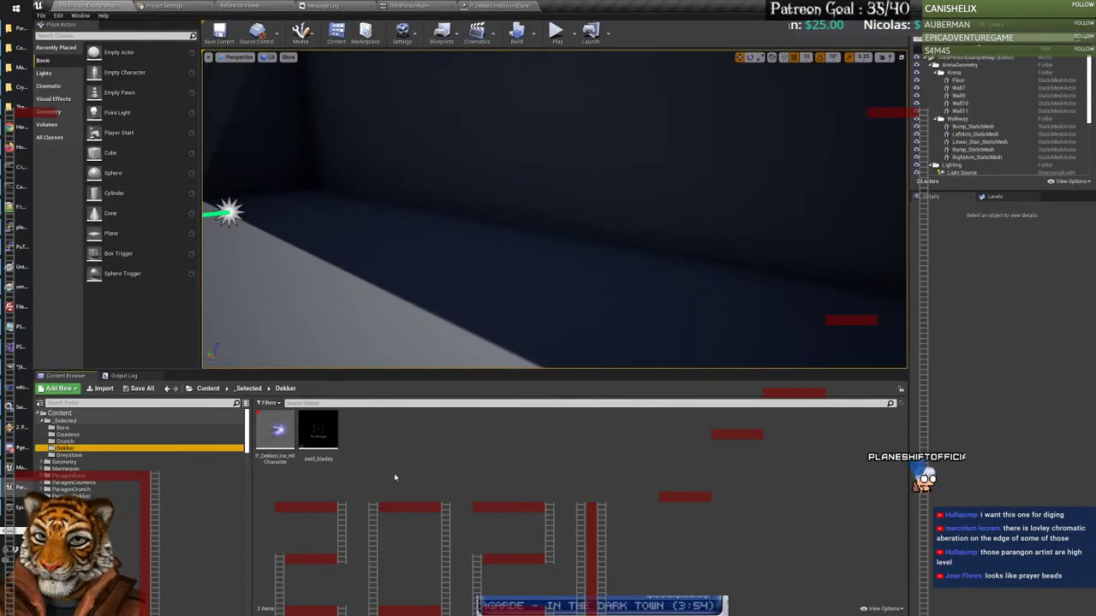
{"action": "right_click", "coordinate": [409, 496]}
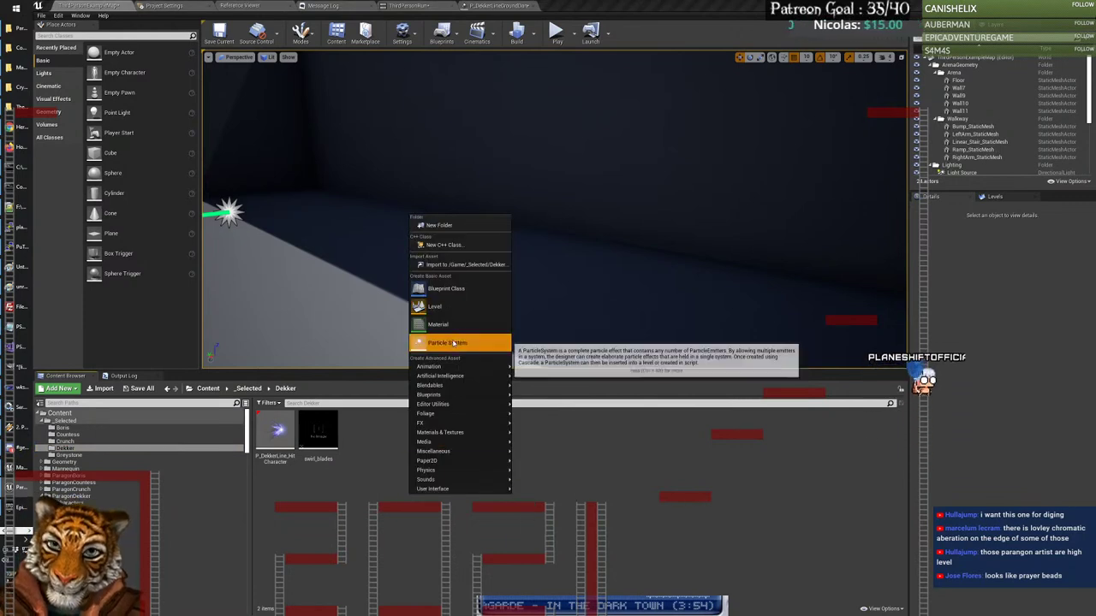
{"action": "left_click", "coordinate": [452, 342]}
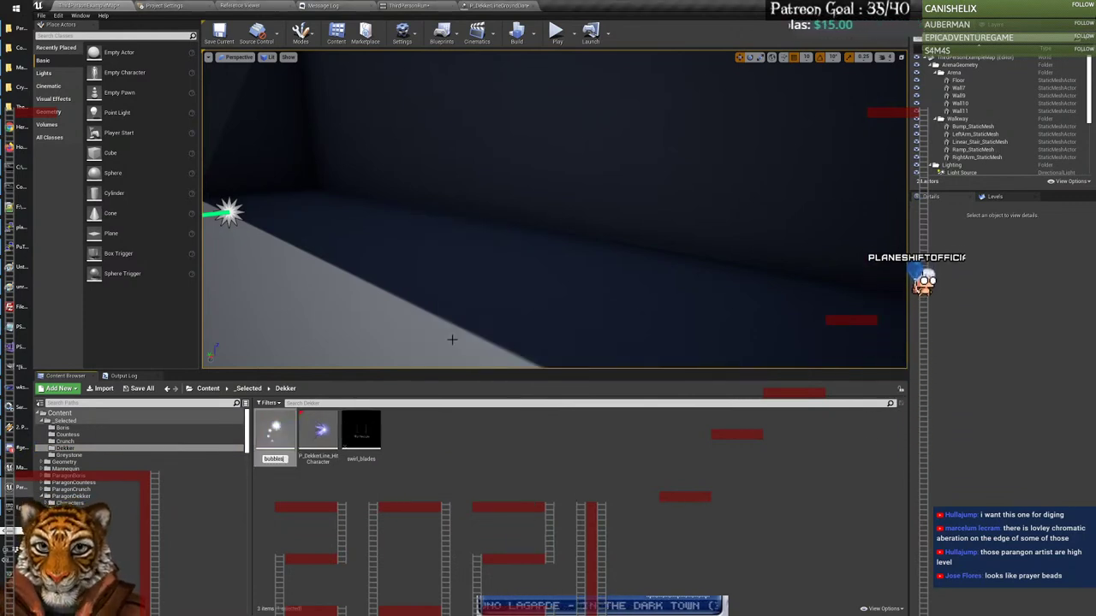
{"action": "key", "text": "Return"}
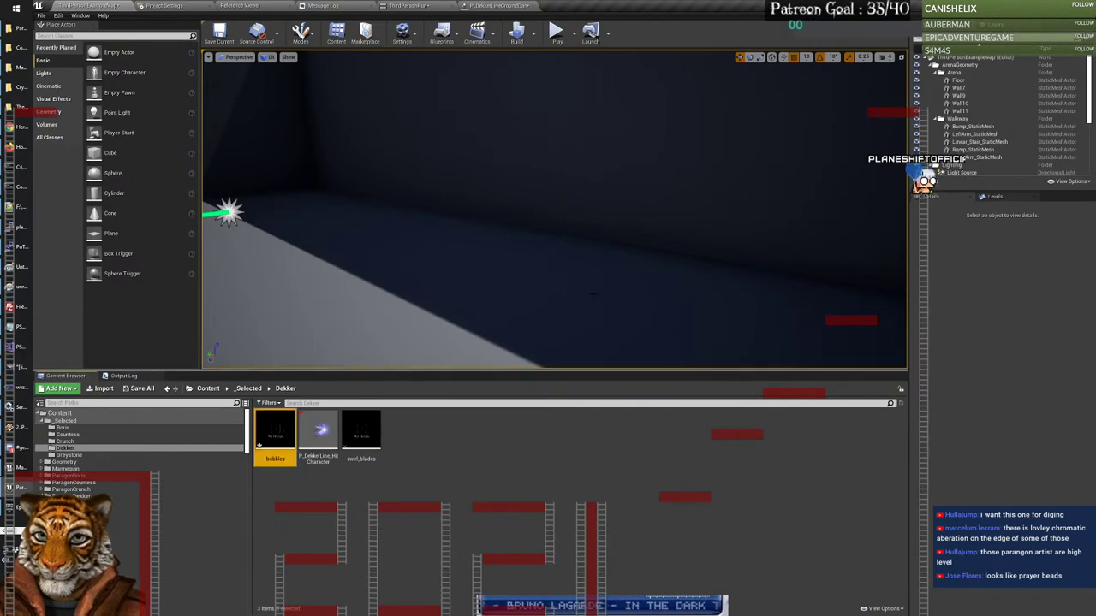
Step: Export the Bubbles emitter from the Dekker effect into bubbles, then open bubbles
{"action": "left_click", "coordinate": [497, 6]}
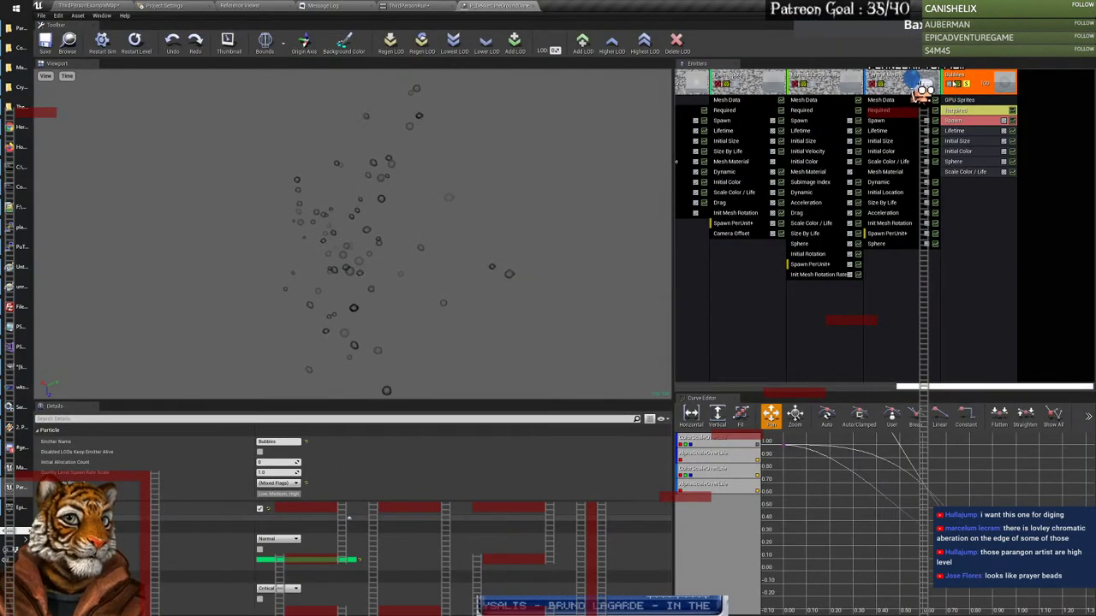
{"action": "right_click", "coordinate": [960, 77]}
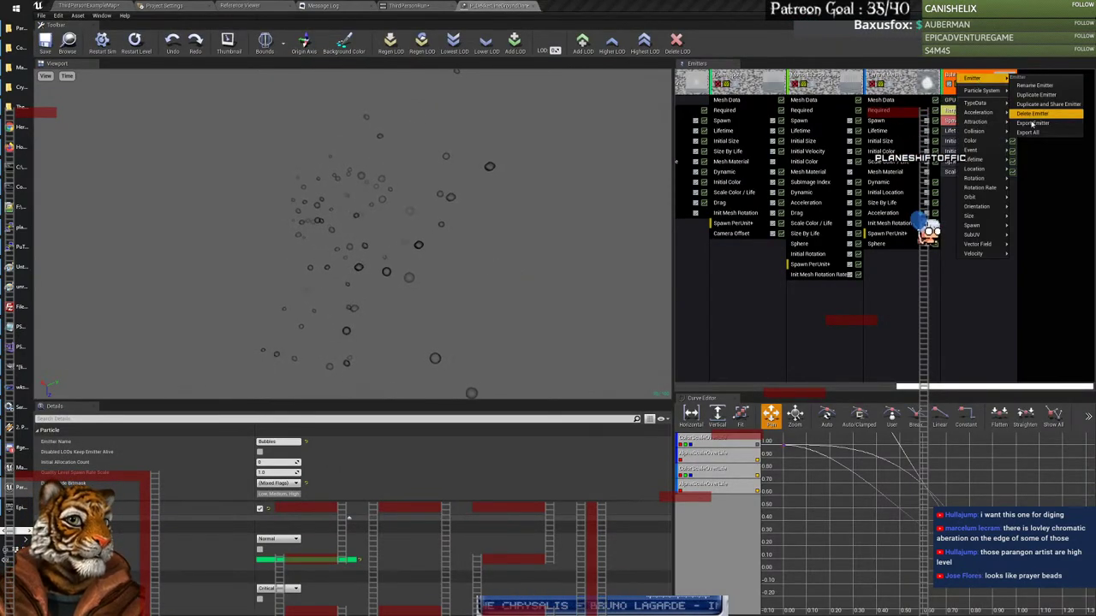
{"action": "left_click", "coordinate": [1036, 94]}
{"action": "left_click", "coordinate": [580, 336]}
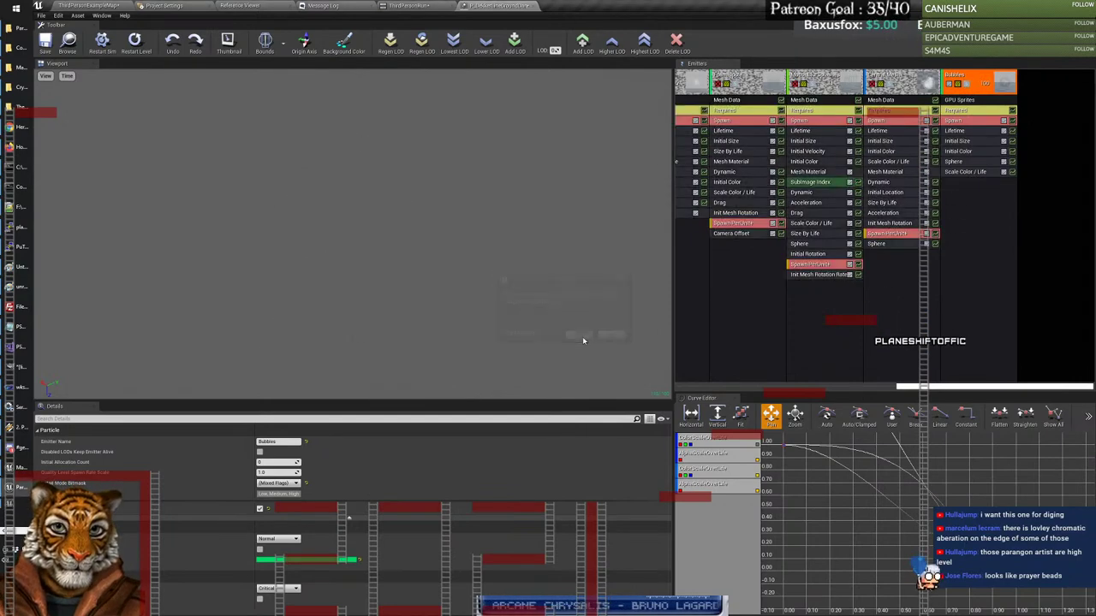
{"action": "left_click", "coordinate": [76, 5]}
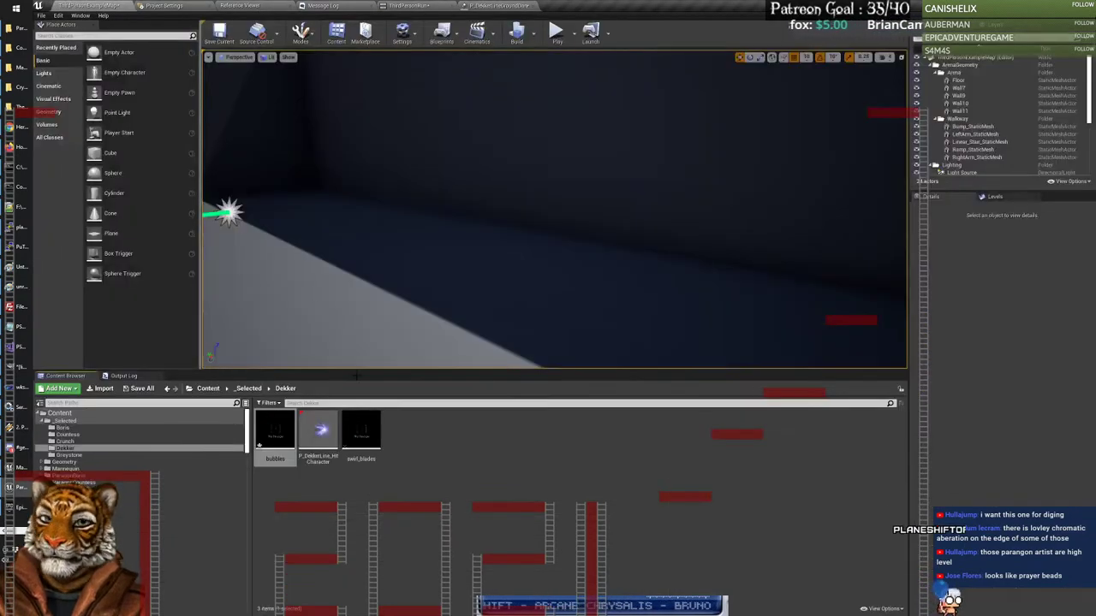
{"action": "double_click", "coordinate": [276, 432]}
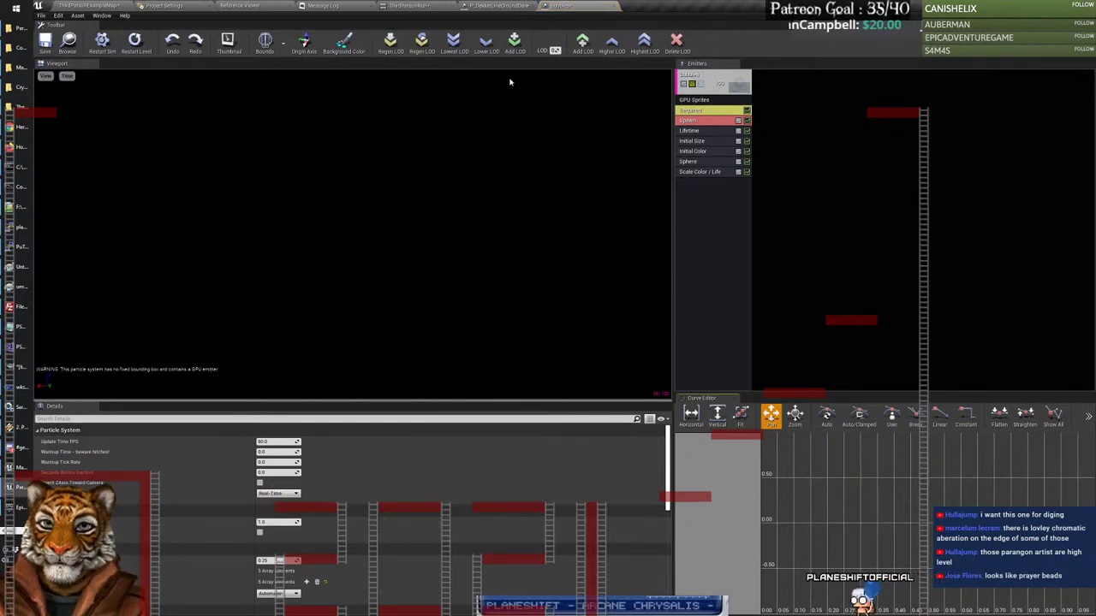
Step: Lighten the bubbles preview background colour to grey
{"action": "left_click", "coordinate": [344, 40]}
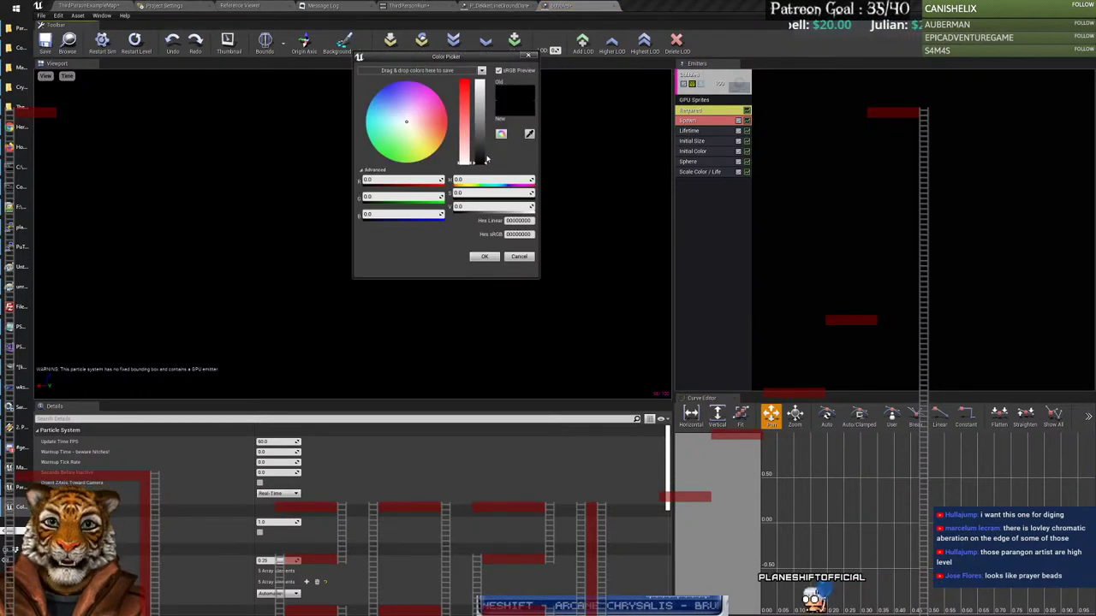
{"action": "left_click_drag", "start_coordinate": [486, 160], "coordinate": [484, 133]}
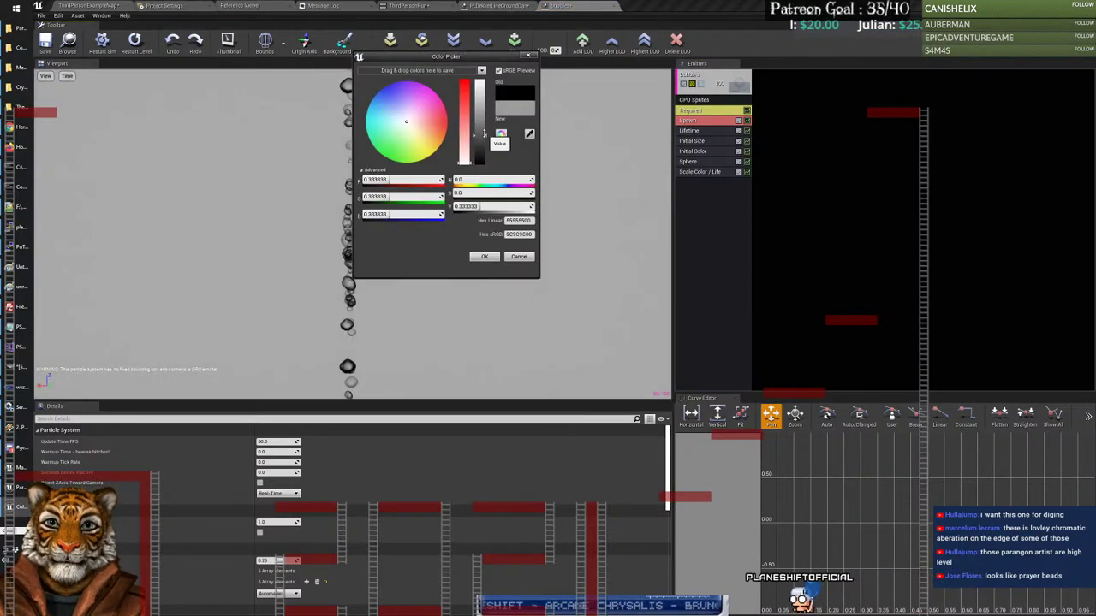
{"action": "left_click", "coordinate": [485, 257]}
Step: Set fixed bounds on the bubbles system and close its editor
{"action": "left_click_drag", "start_coordinate": [360, 256], "coordinate": [360, 255]}
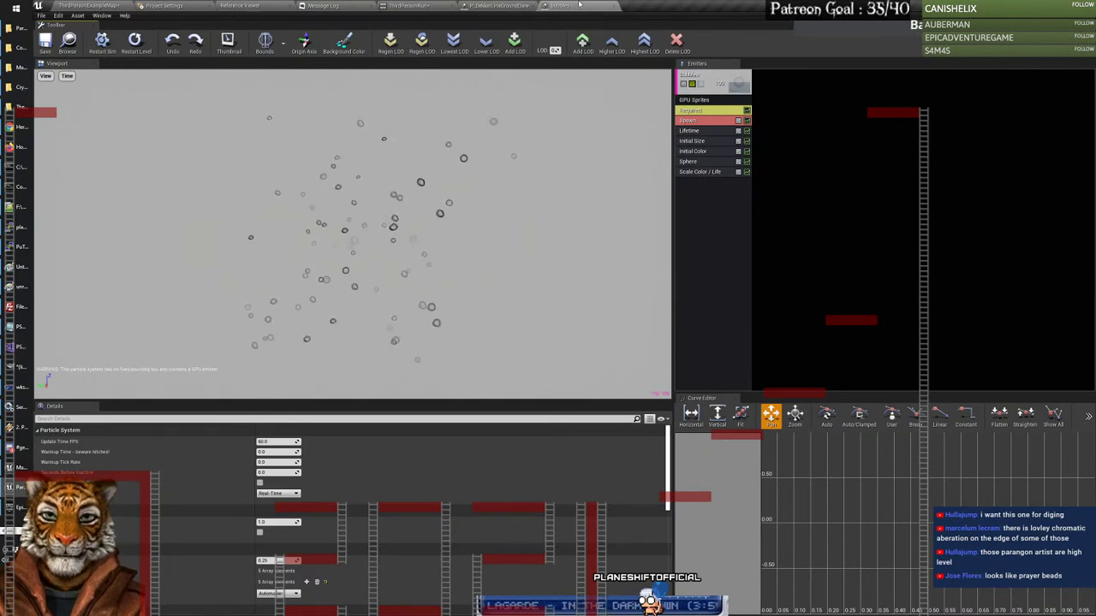
{"action": "left_click", "coordinate": [292, 62]}
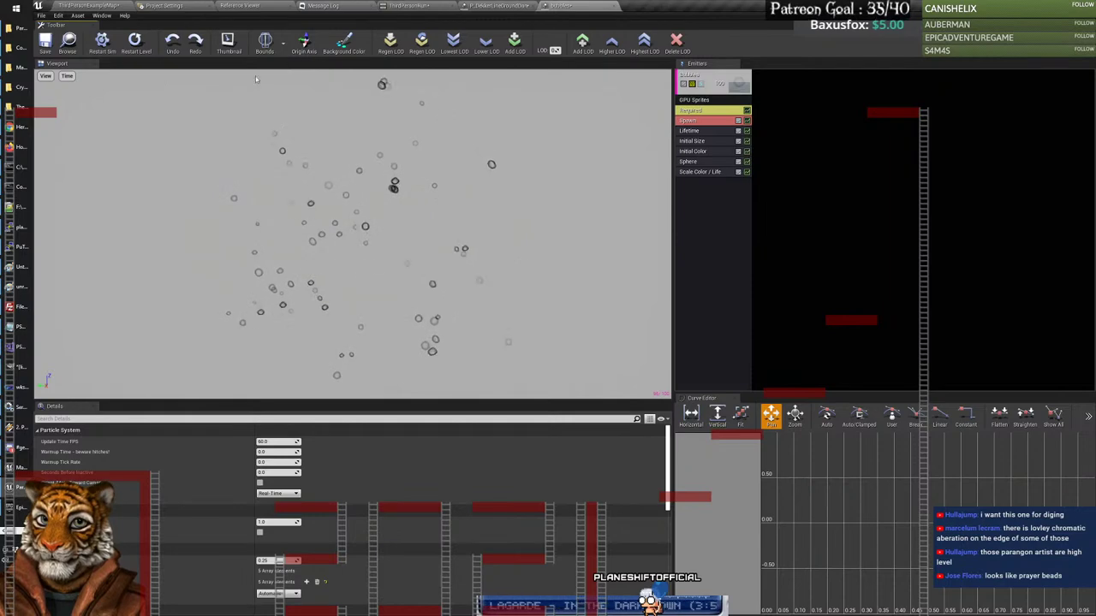
{"action": "left_click", "coordinate": [613, 7]}
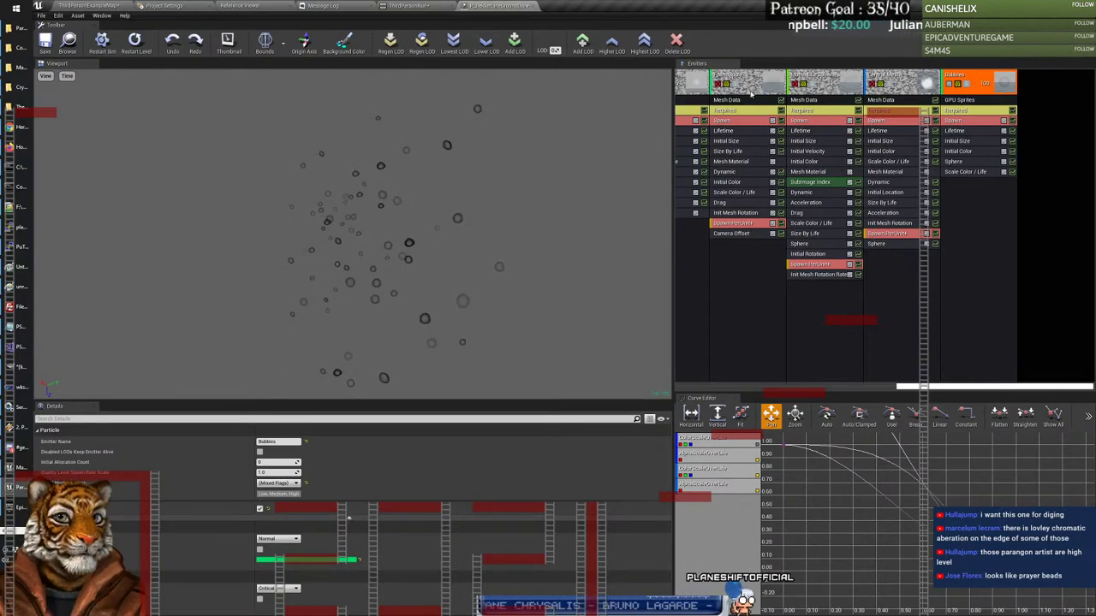
Step: Close the Dekker effect and browse to ParagonDekker/FX/Particles/Abilities/Primary/FX
{"action": "left_click", "coordinate": [532, 6]}
{"action": "left_click", "coordinate": [101, 6]}
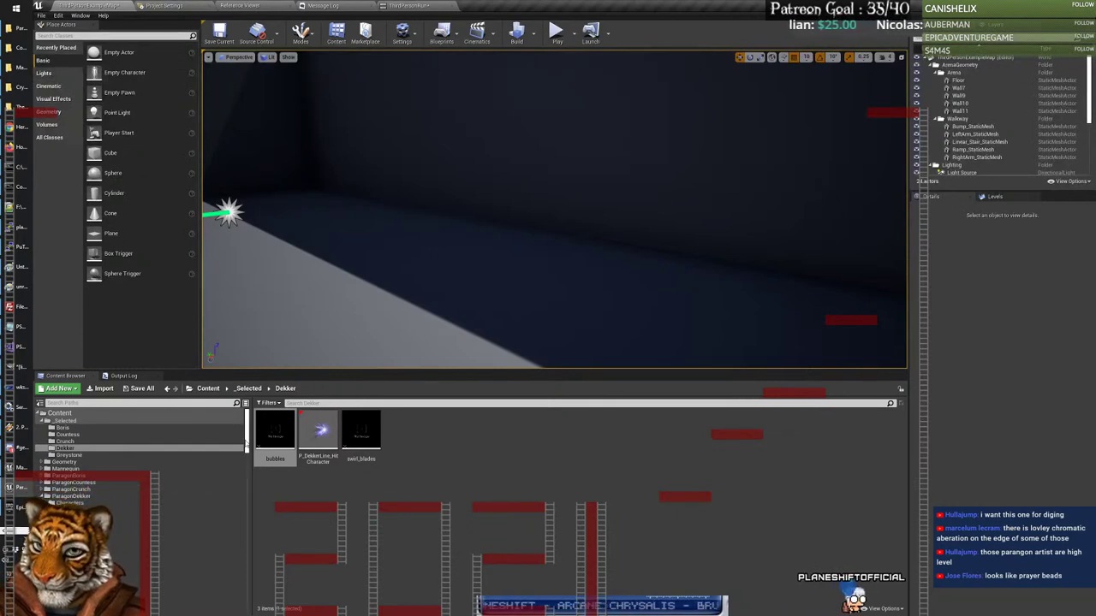
{"action": "scroll", "coordinate": [246, 459], "scroll_direction": "down", "scroll_amount": 5}
{"action": "scroll", "coordinate": [246, 463], "scroll_direction": "down", "scroll_amount": 3}
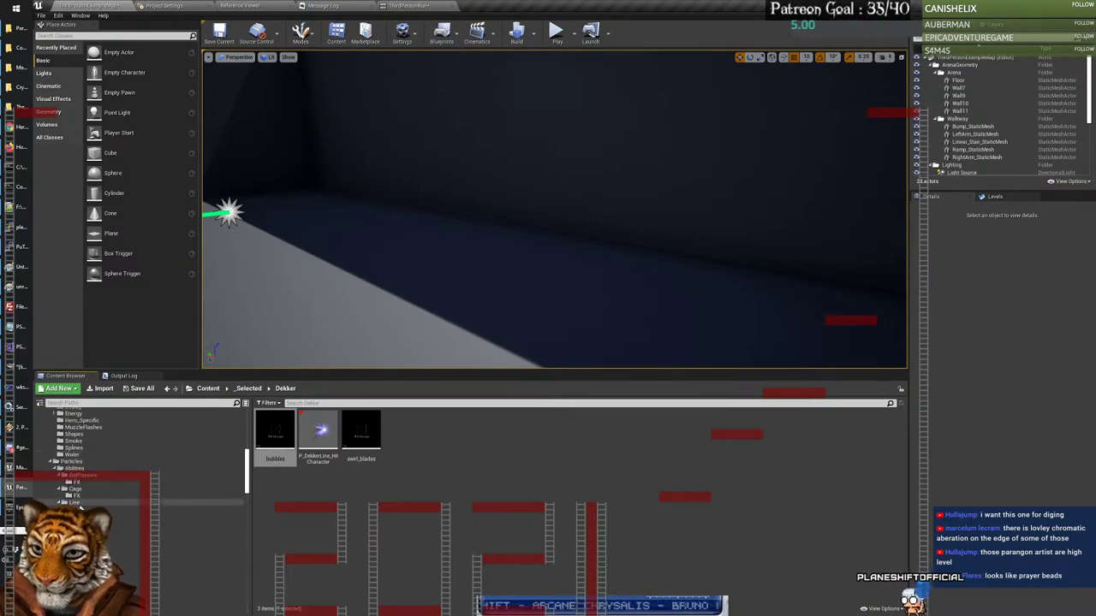
{"action": "left_click", "coordinate": [107, 509]}
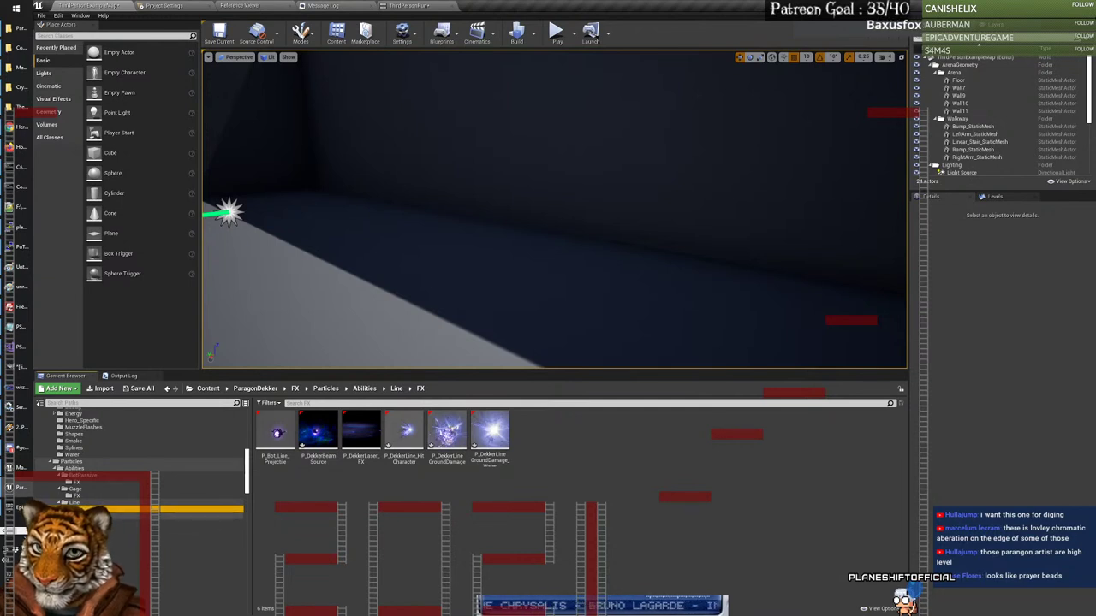
{"action": "left_click", "coordinate": [107, 516]}
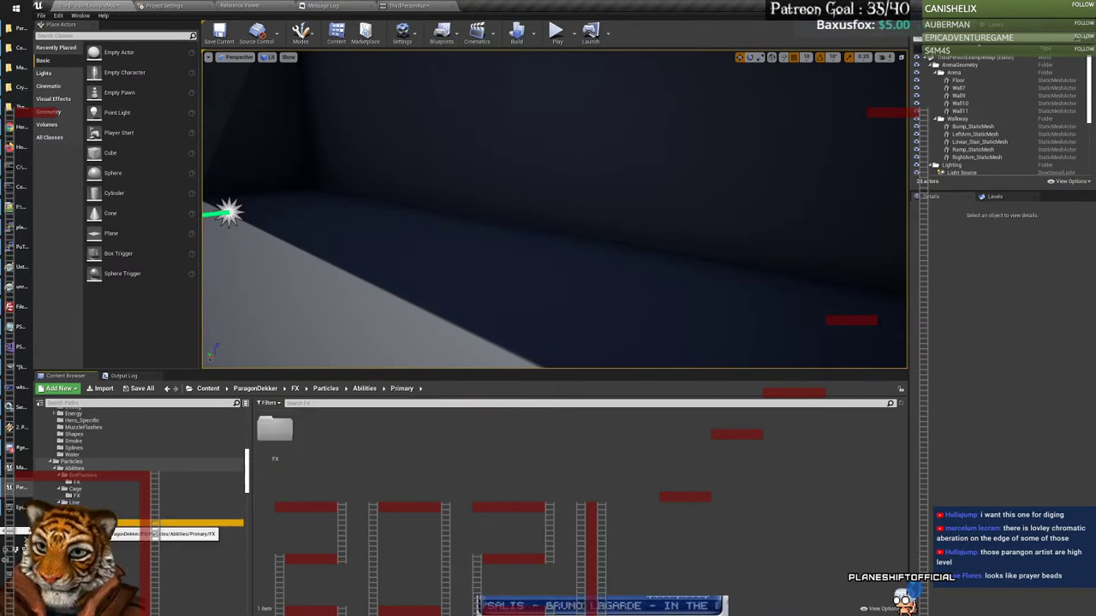
{"action": "left_click", "coordinate": [107, 523]}
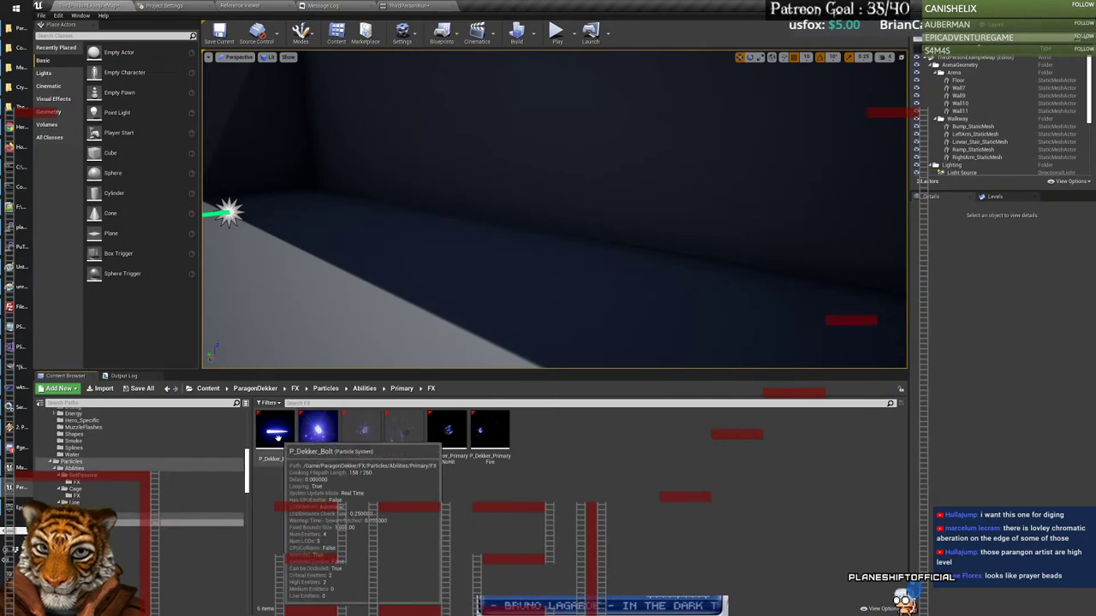
Step: Preview P_Dekker_Bolt in Cascade from another angle, then close it
{"action": "double_click", "coordinate": [277, 438]}
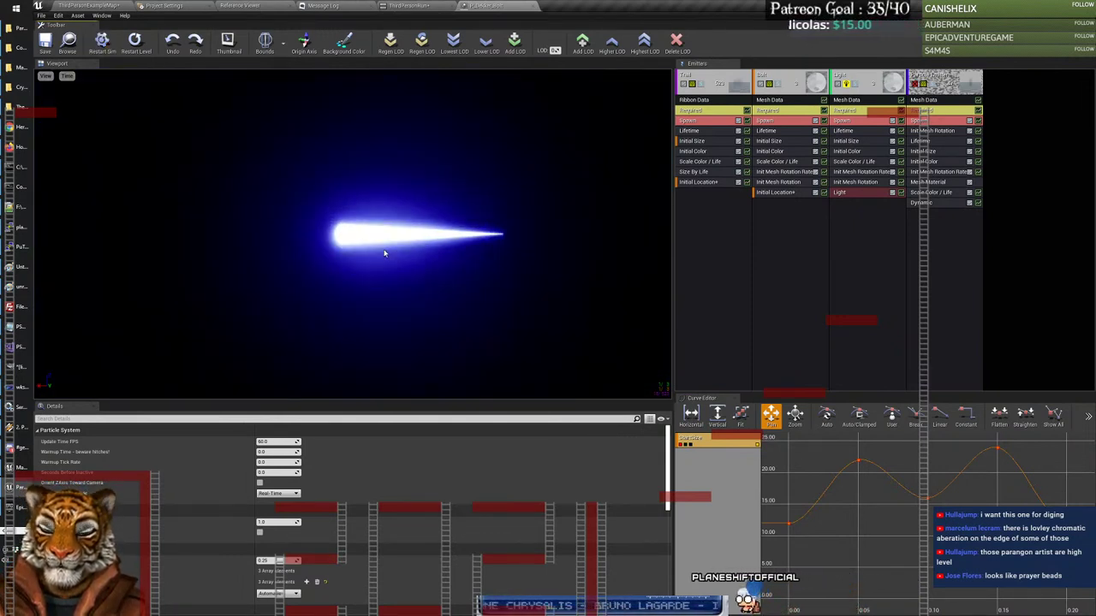
{"action": "mouse_move", "coordinate": [384, 254]}
{"action": "left_mouse_down"}
{"action": "mouse_move", "coordinate": [394, 244]}
{"action": "mouse_move", "coordinate": [390, 262]}
{"action": "left_mouse_up"}
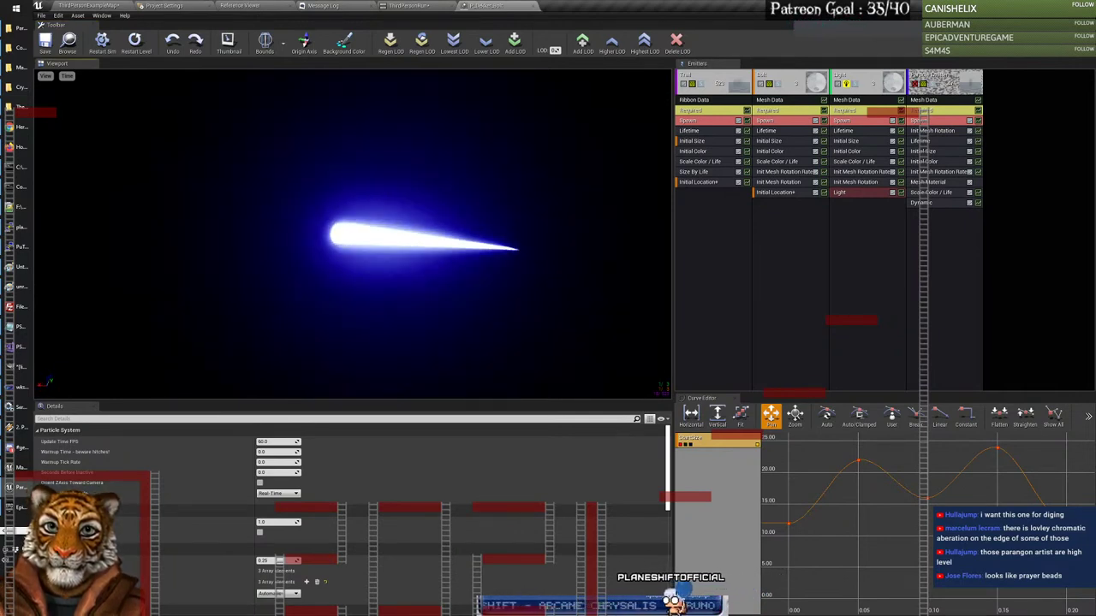
{"action": "left_click", "coordinate": [532, 6]}
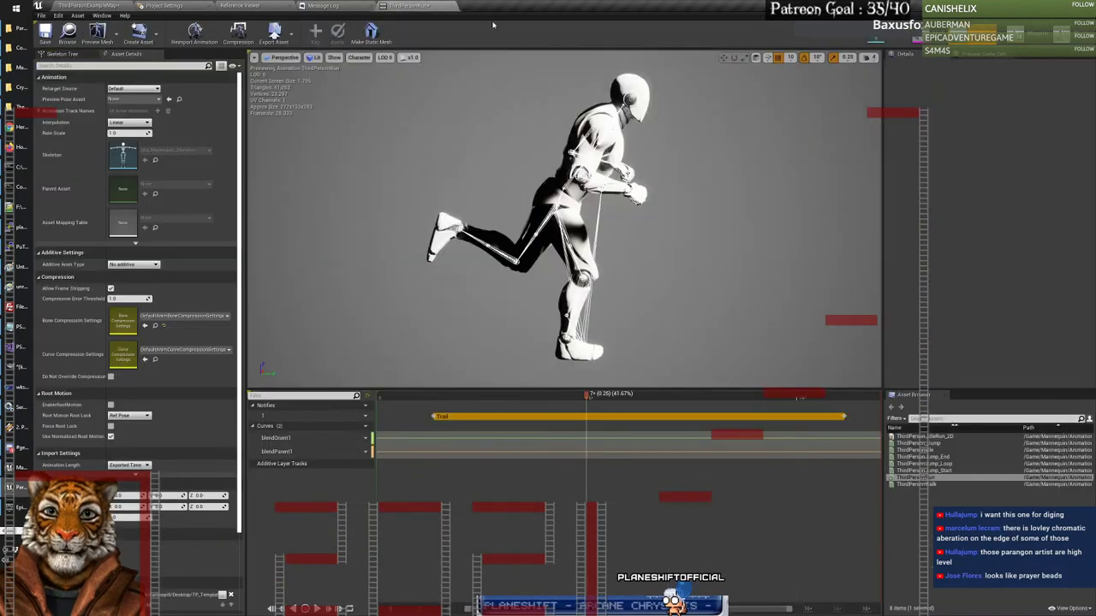
{"action": "left_click", "coordinate": [90, 6]}
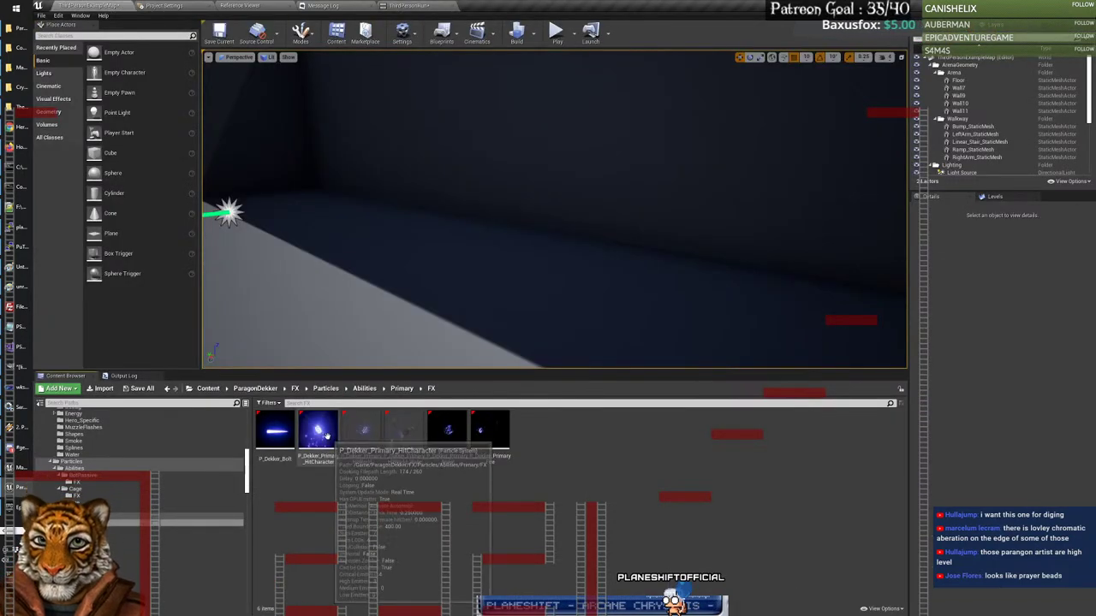
Step: Open P_Dekker_Primary_HitCharacter and slow its preview playback to 25%
{"action": "double_click", "coordinate": [318, 428]}
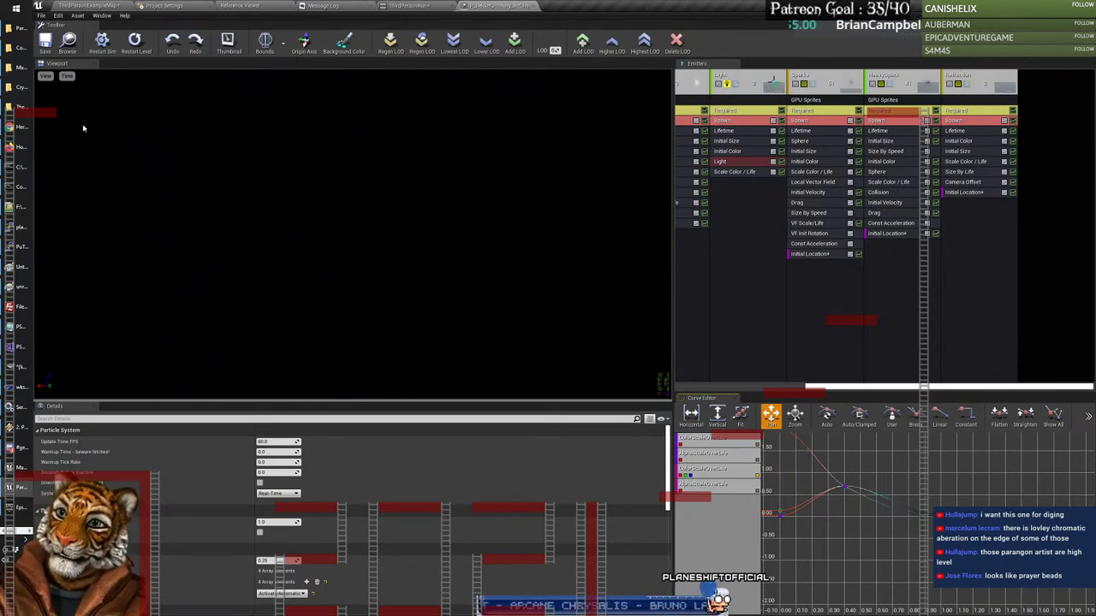
{"action": "left_click", "coordinate": [67, 77]}
{"action": "mouse_move", "coordinate": [82, 120]}
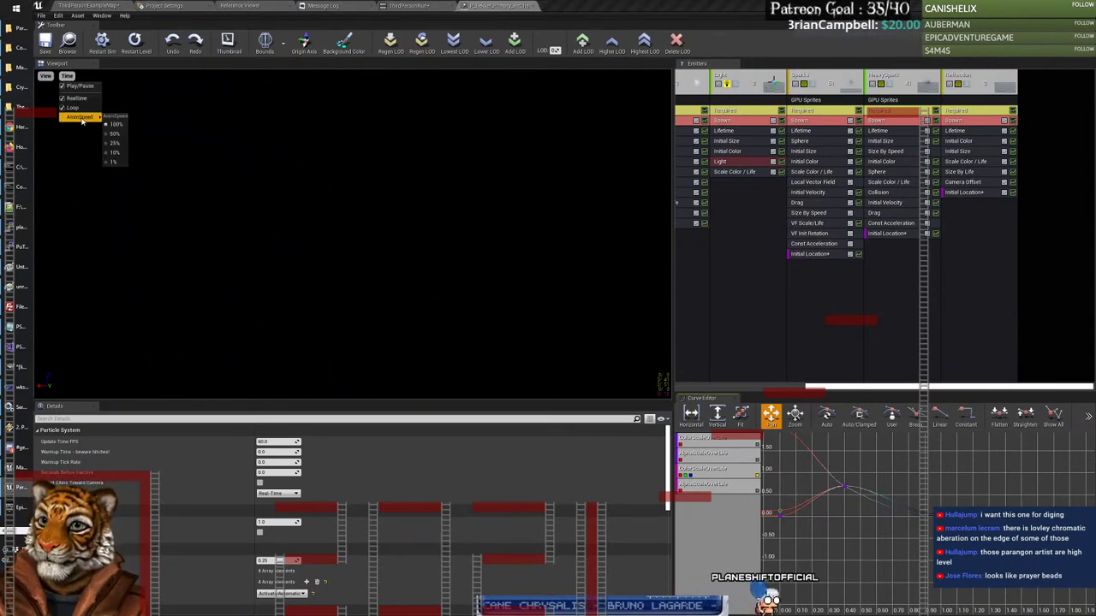
{"action": "left_click", "coordinate": [113, 144]}
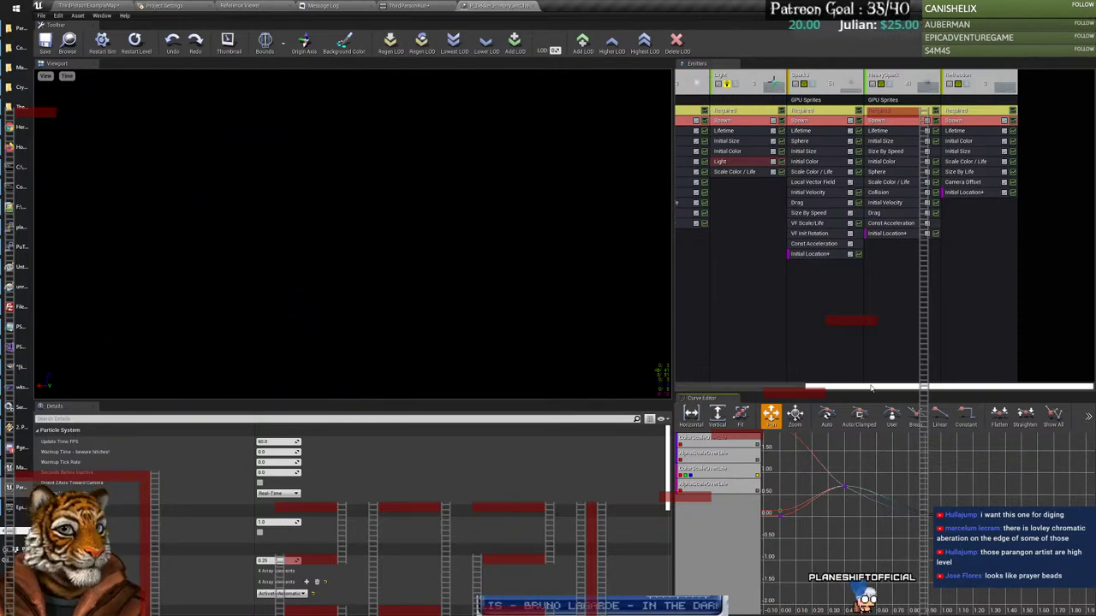
{"action": "left_click_drag", "start_coordinate": [871, 389], "coordinate": [567, 312]}
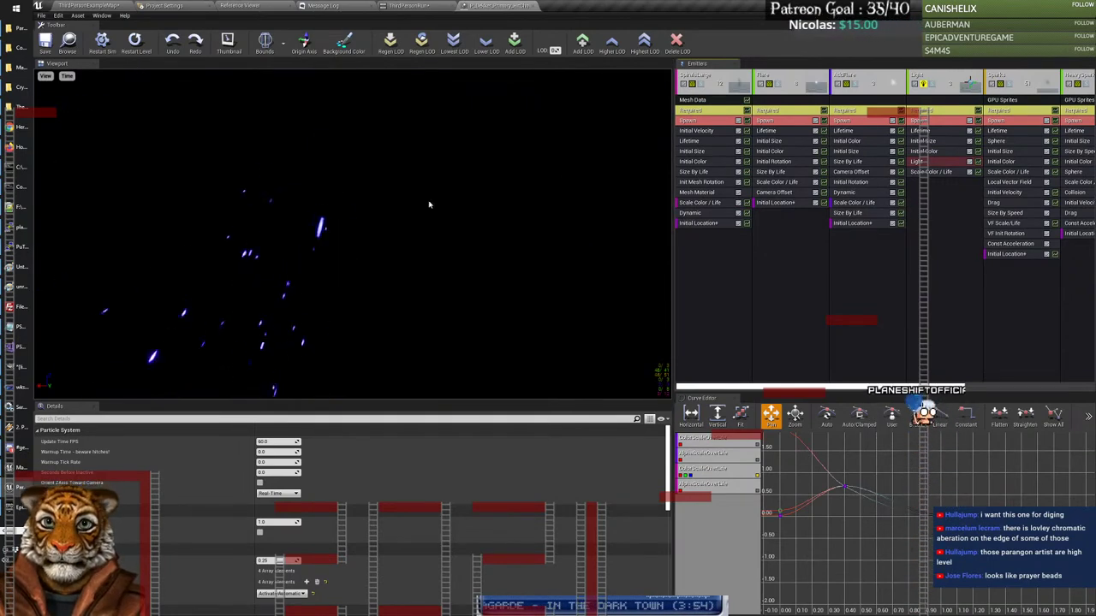
Step: Replay the effect with SpiralsLarge, Flare and AddFlare selected, then return to _Selected/Dekker
{"action": "left_click", "coordinate": [702, 83]}
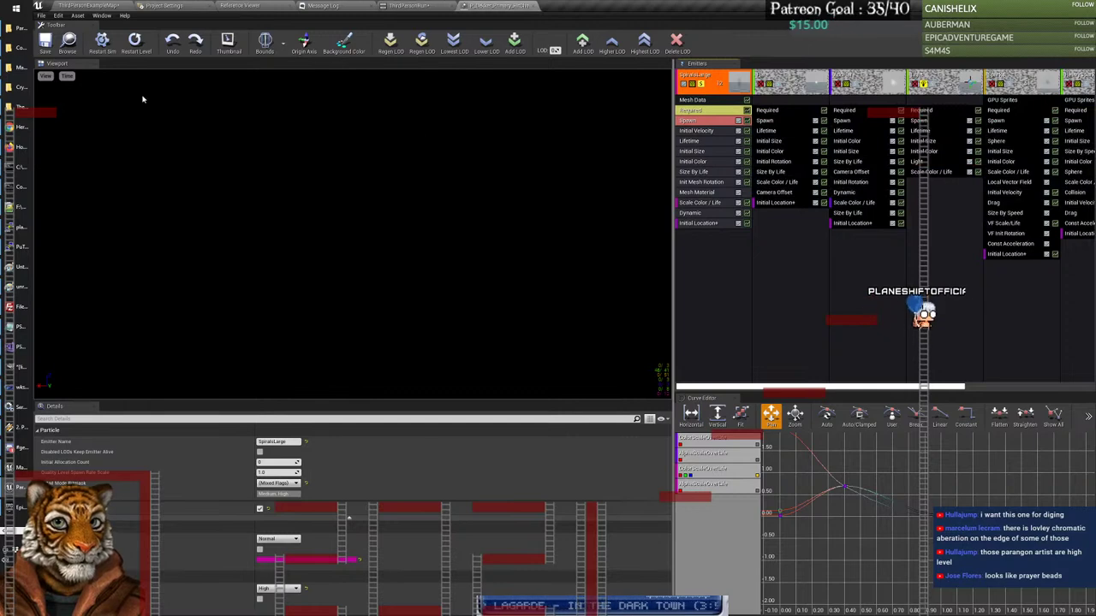
{"action": "left_click", "coordinate": [102, 40]}
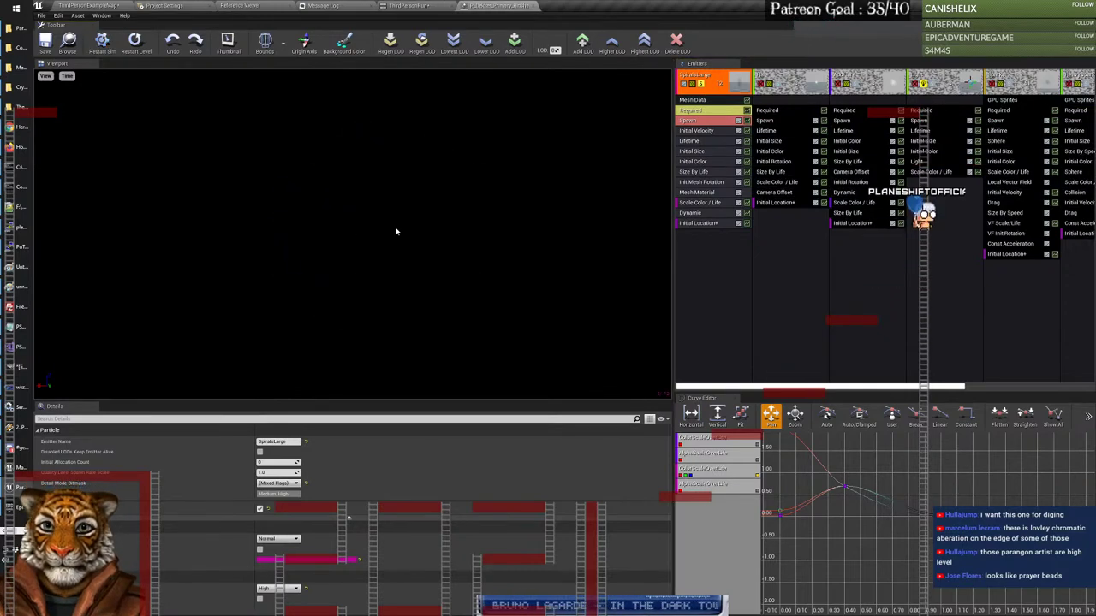
{"action": "left_click", "coordinate": [102, 40]}
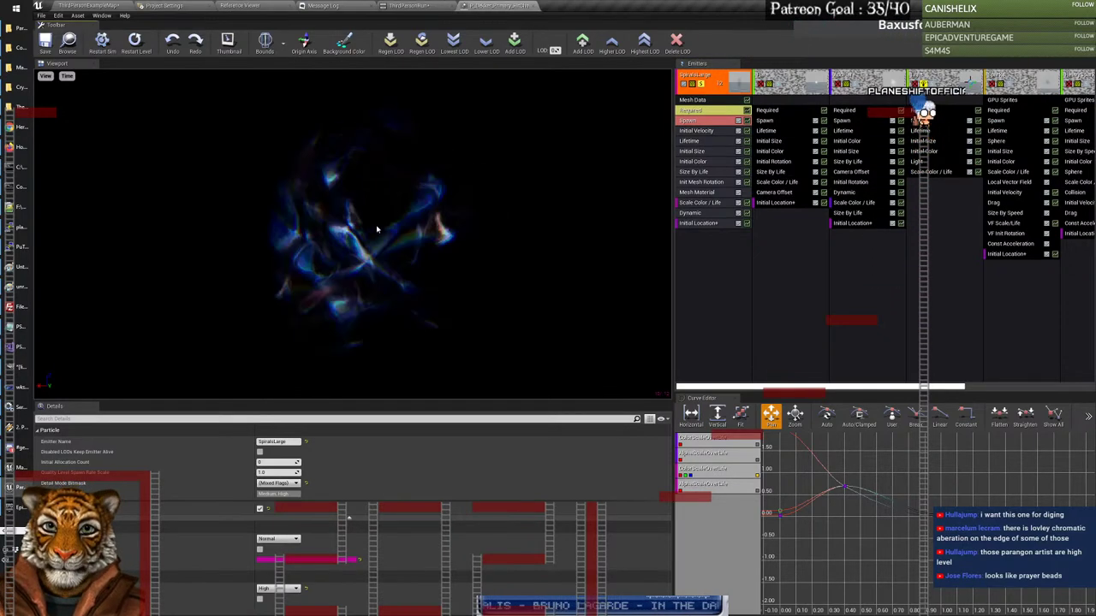
{"action": "left_click", "coordinate": [777, 82]}
{"action": "left_click", "coordinate": [103, 40]}
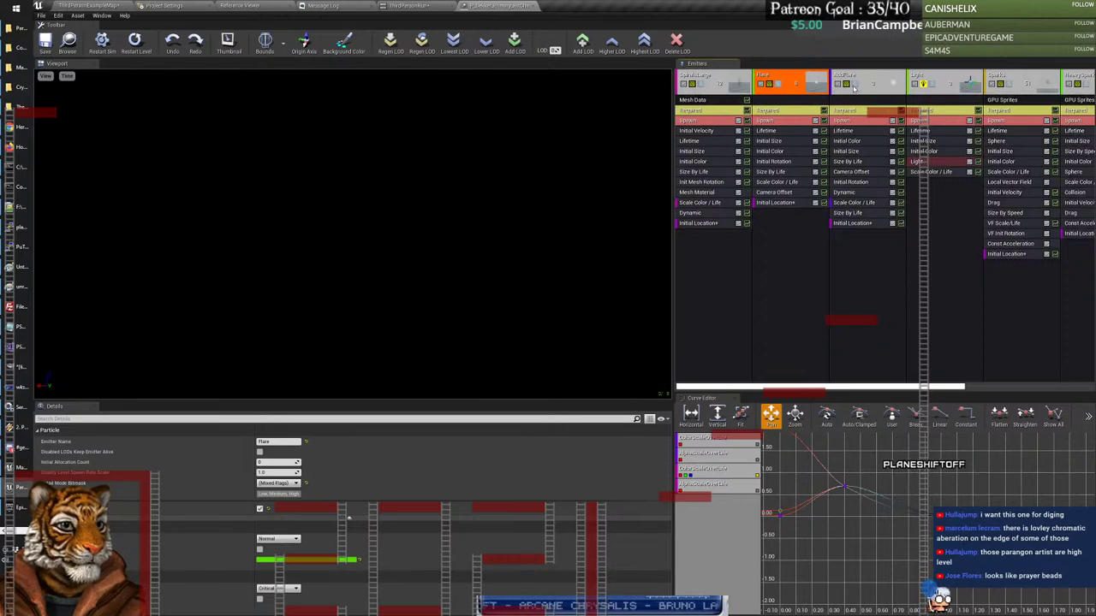
{"action": "left_click", "coordinate": [856, 82]}
{"action": "left_click", "coordinate": [102, 40]}
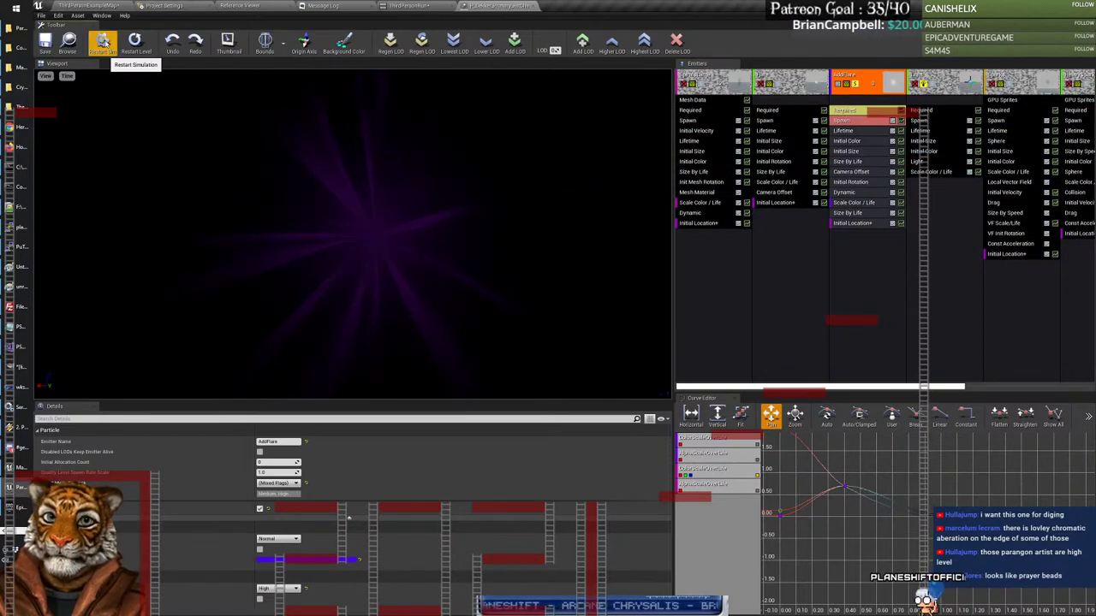
{"action": "left_click", "coordinate": [103, 41]}
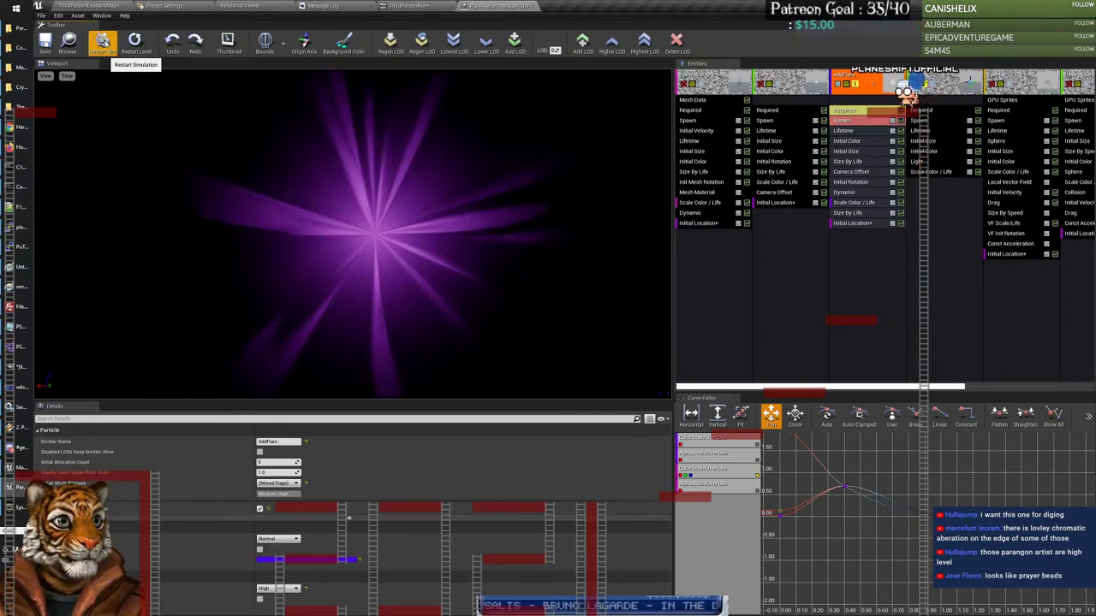
{"action": "left_click", "coordinate": [67, 5]}
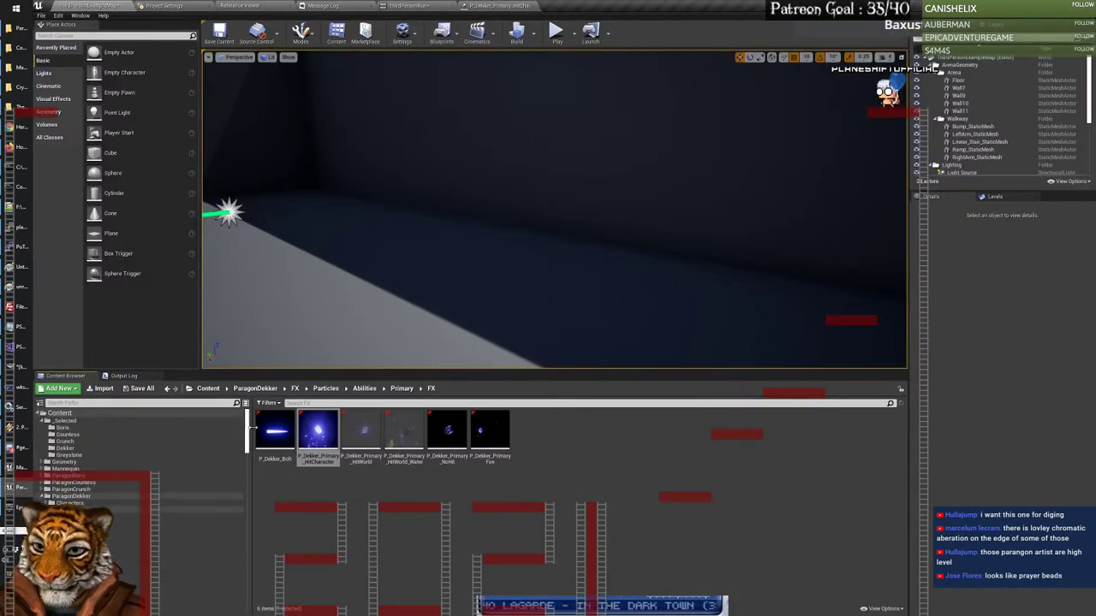
{"action": "left_click", "coordinate": [65, 448]}
Step: Create a new flare particle system in Dekker and export the AddFlare emitter into it
{"action": "right_click", "coordinate": [399, 524]}
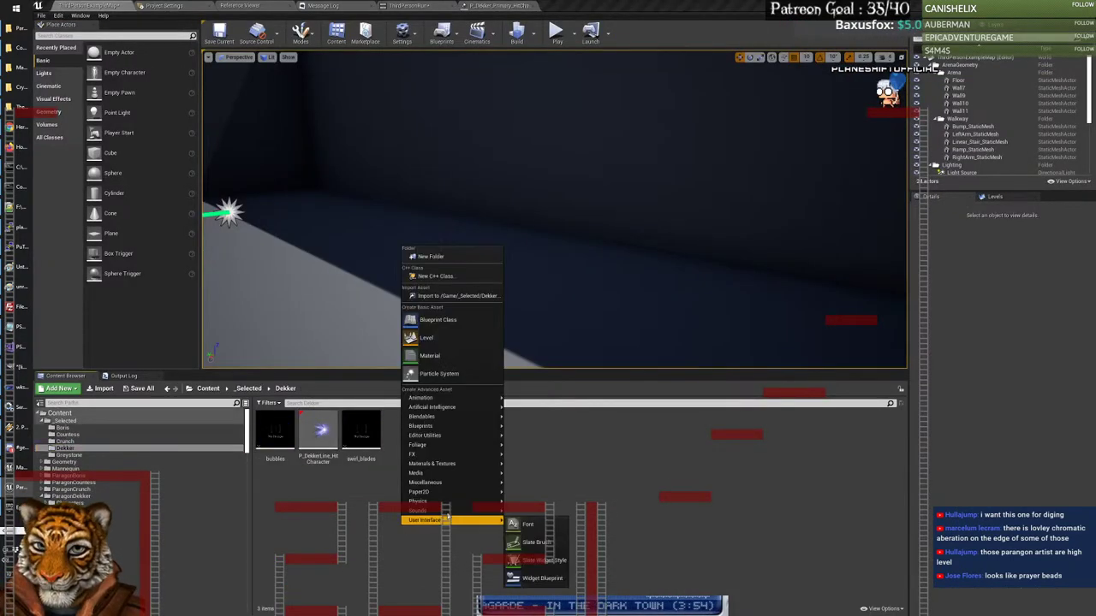
{"action": "left_click", "coordinate": [428, 374]}
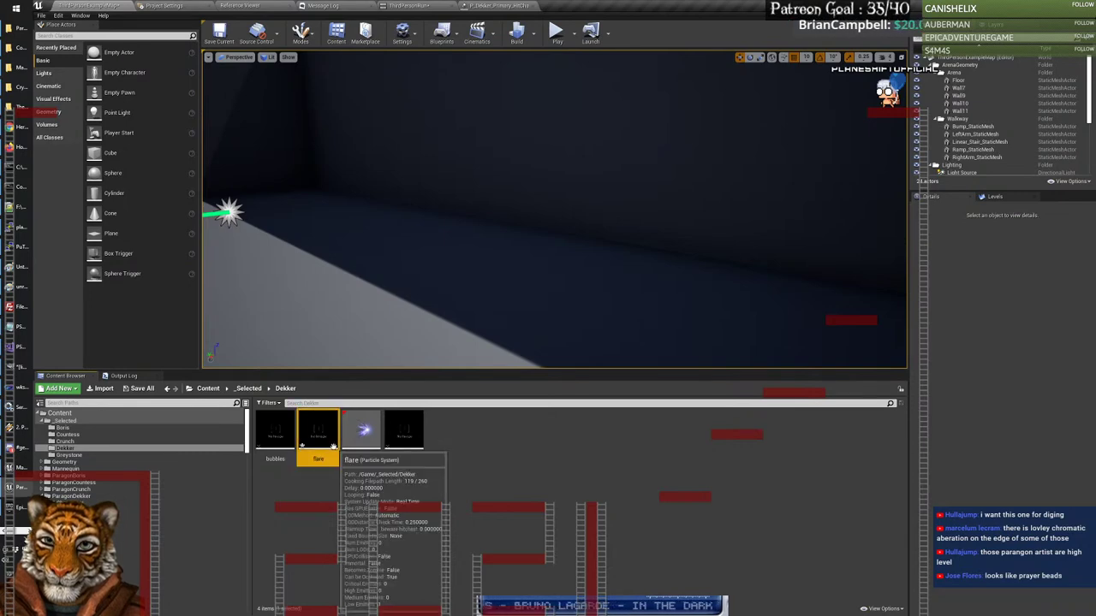
{"action": "left_click", "coordinate": [476, 6]}
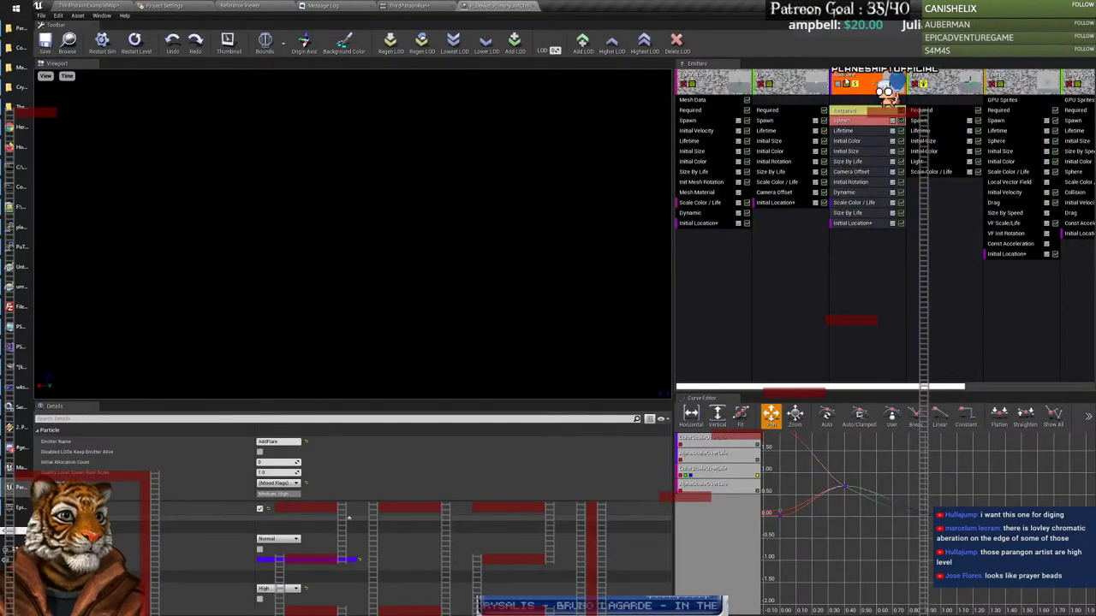
{"action": "right_click", "coordinate": [848, 77]}
{"action": "mouse_move", "coordinate": [863, 79]}
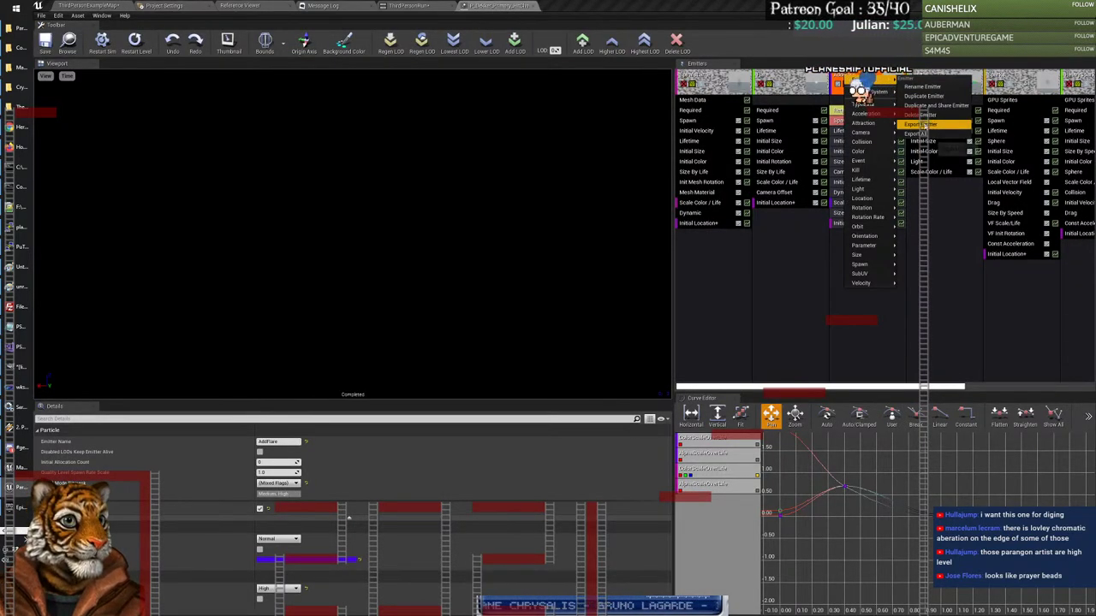
{"action": "left_click", "coordinate": [921, 114]}
{"action": "left_click", "coordinate": [587, 341]}
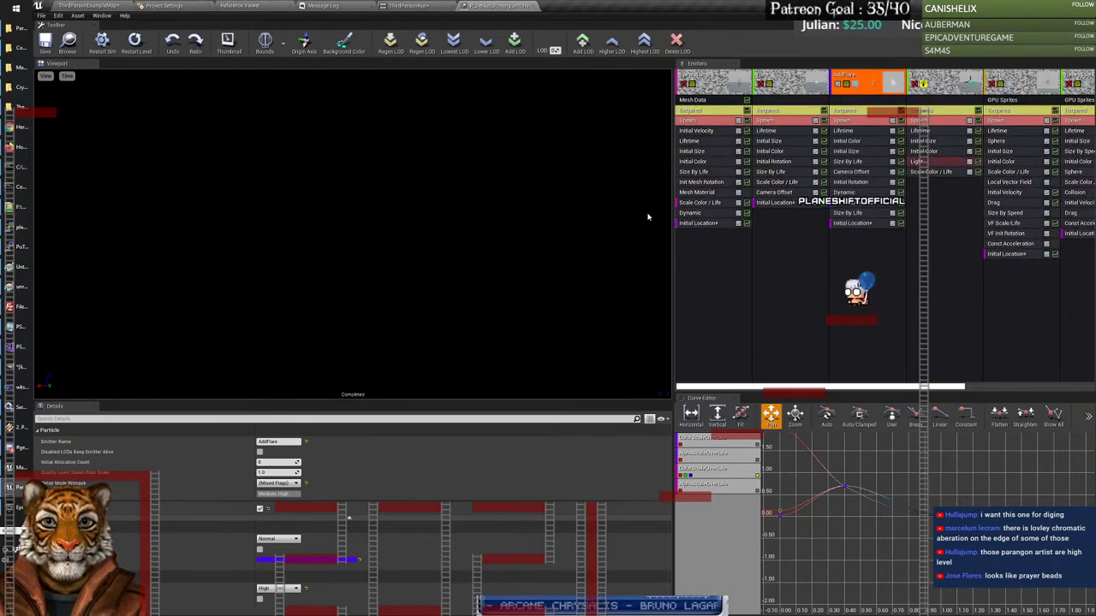
Step: Open the flare system and replay it at 25% preview speed
{"action": "left_click", "coordinate": [73, 6]}
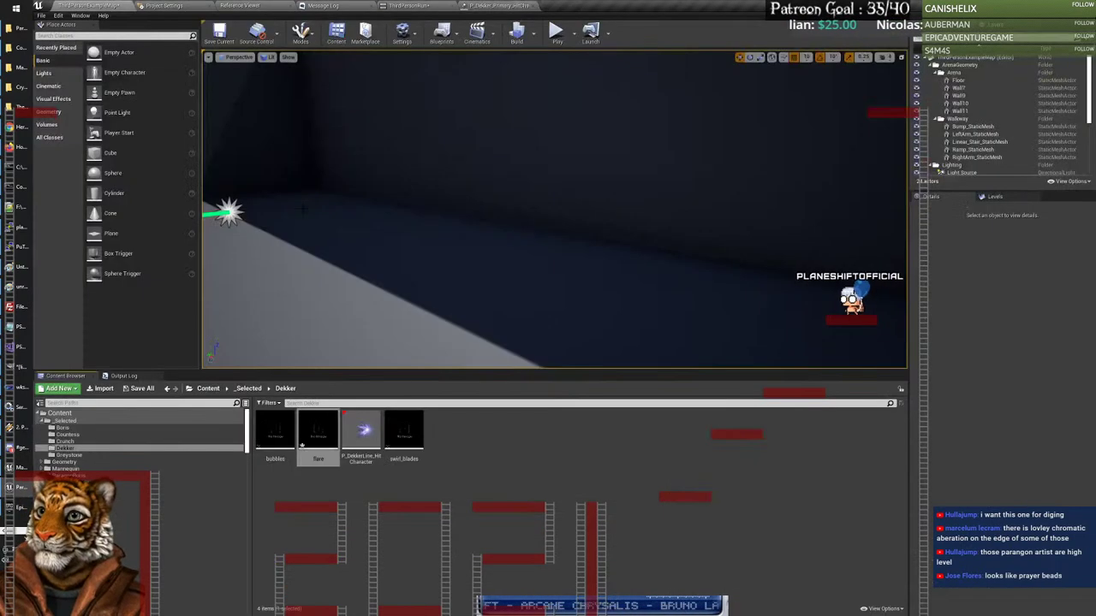
{"action": "double_click", "coordinate": [318, 430]}
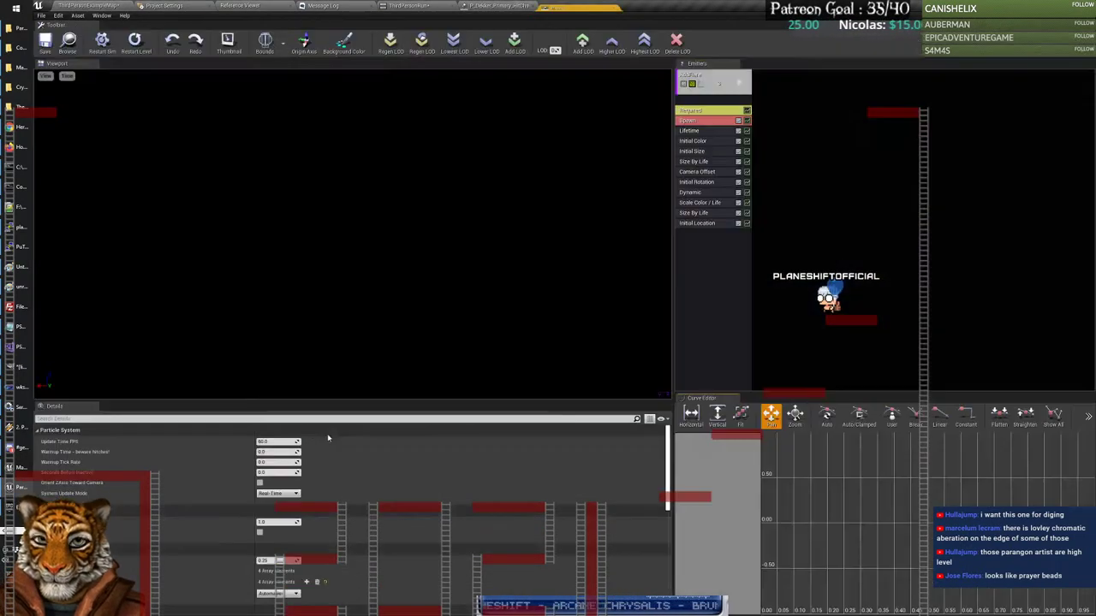
{"action": "left_click", "coordinate": [68, 76]}
{"action": "mouse_move", "coordinate": [84, 118]}
{"action": "left_click", "coordinate": [115, 144]}
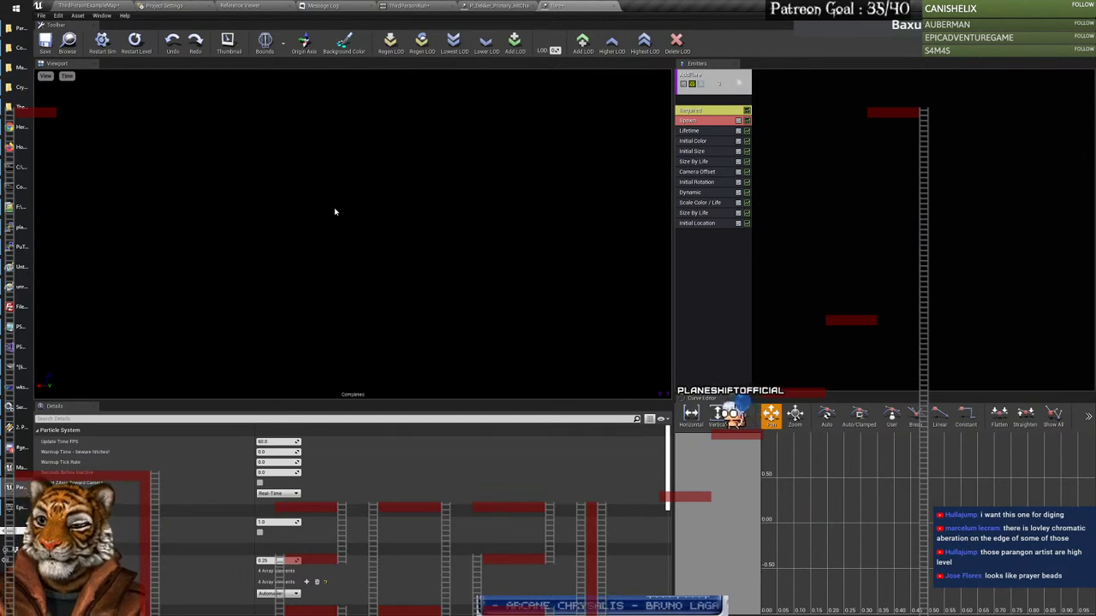
{"action": "left_click", "coordinate": [101, 43]}
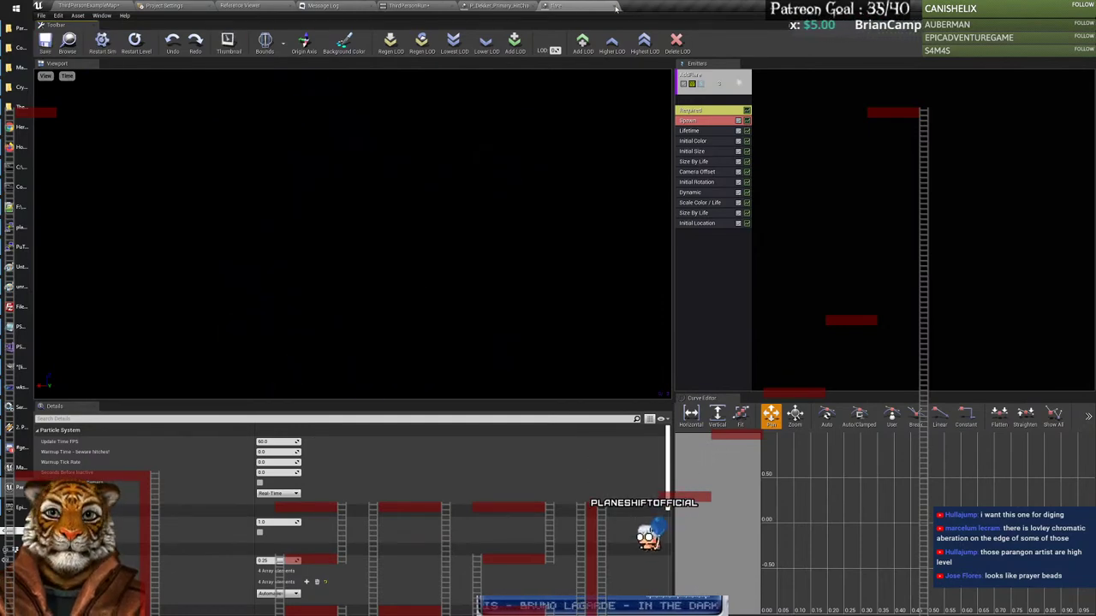
{"action": "key", "text": "ctrl+z"}
Step: Open bubbles, then preview swirl_blades and close it, returning to the level
{"action": "left_click", "coordinate": [96, 5]}
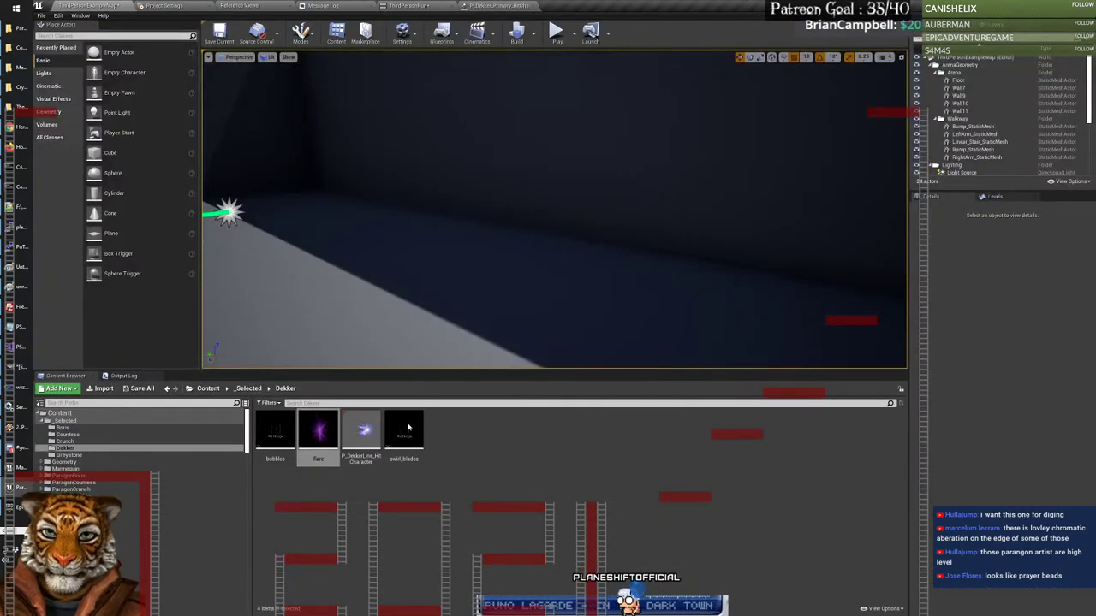
{"action": "double_click", "coordinate": [275, 431]}
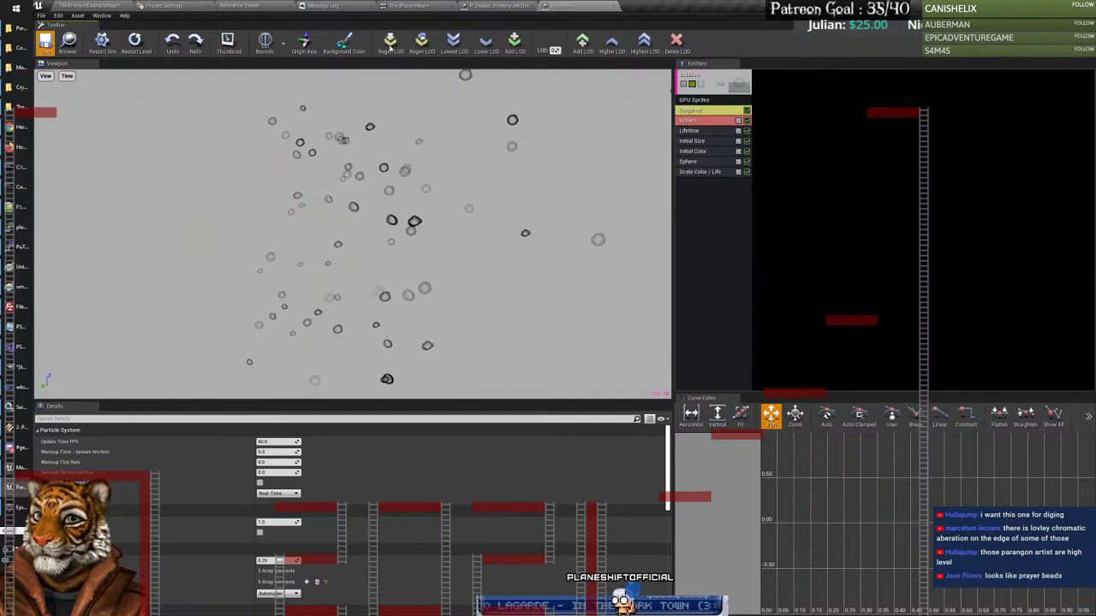
{"action": "left_click", "coordinate": [505, 6]}
{"action": "key", "text": "ctrl+Tab"}
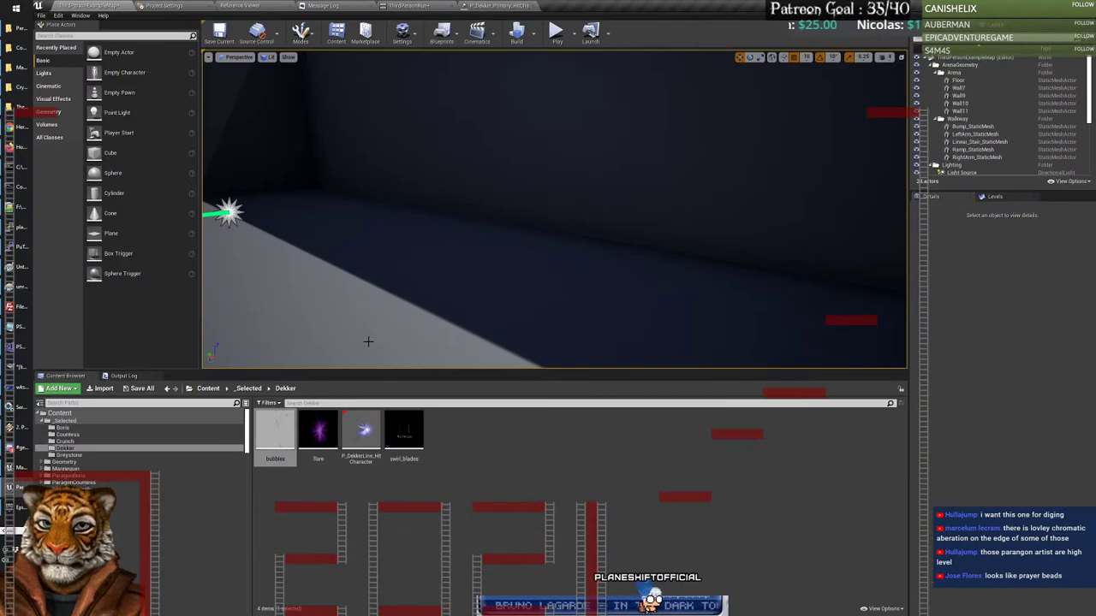
{"action": "double_click", "coordinate": [403, 431]}
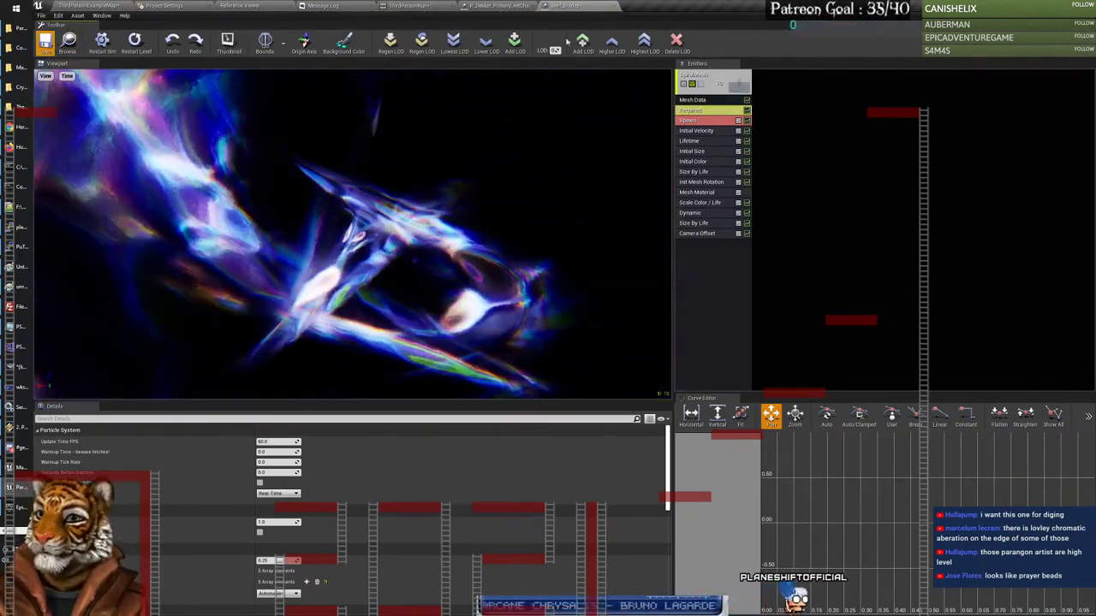
{"action": "left_click", "coordinate": [614, 7]}
{"action": "left_click", "coordinate": [104, 6]}
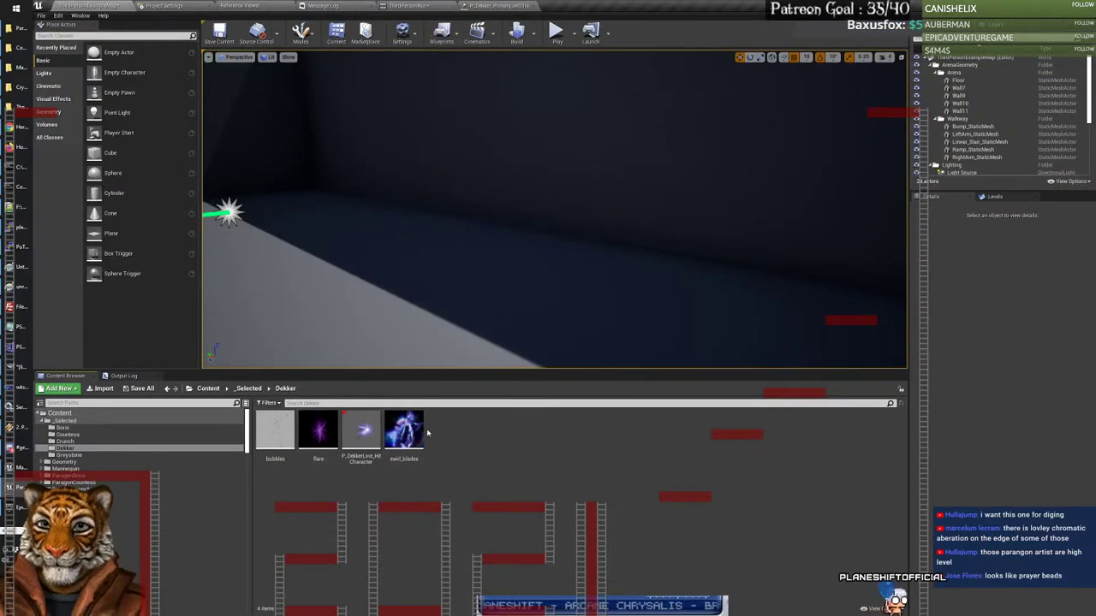
Step: Show the Primary FX particle assets and open one in Cascade
{"action": "left_click_drag", "start_coordinate": [249, 417], "coordinate": [248, 454]}
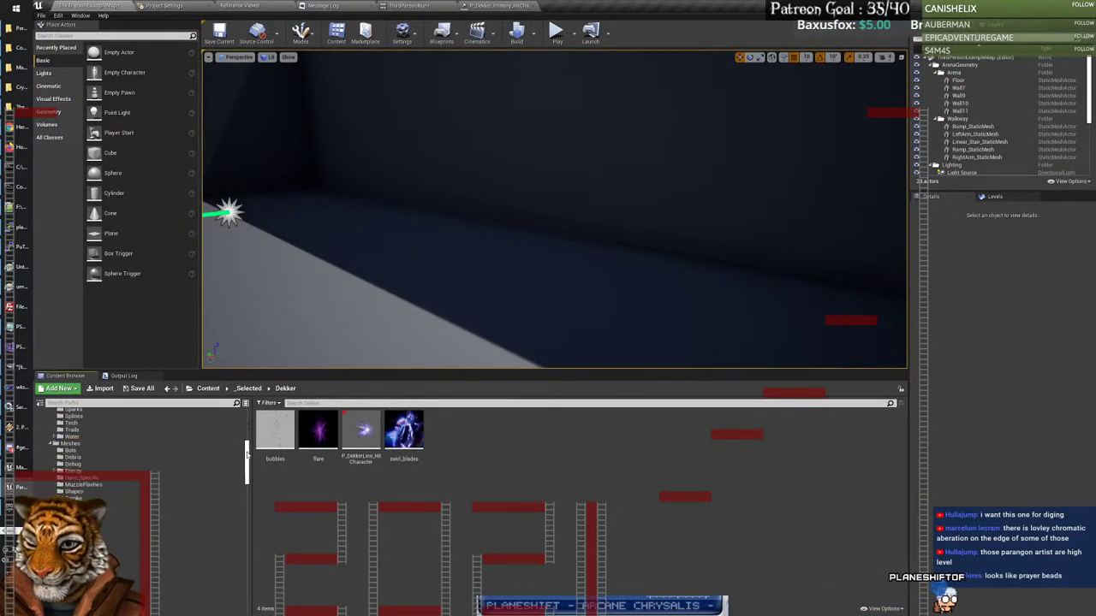
{"action": "left_click", "coordinate": [206, 505]}
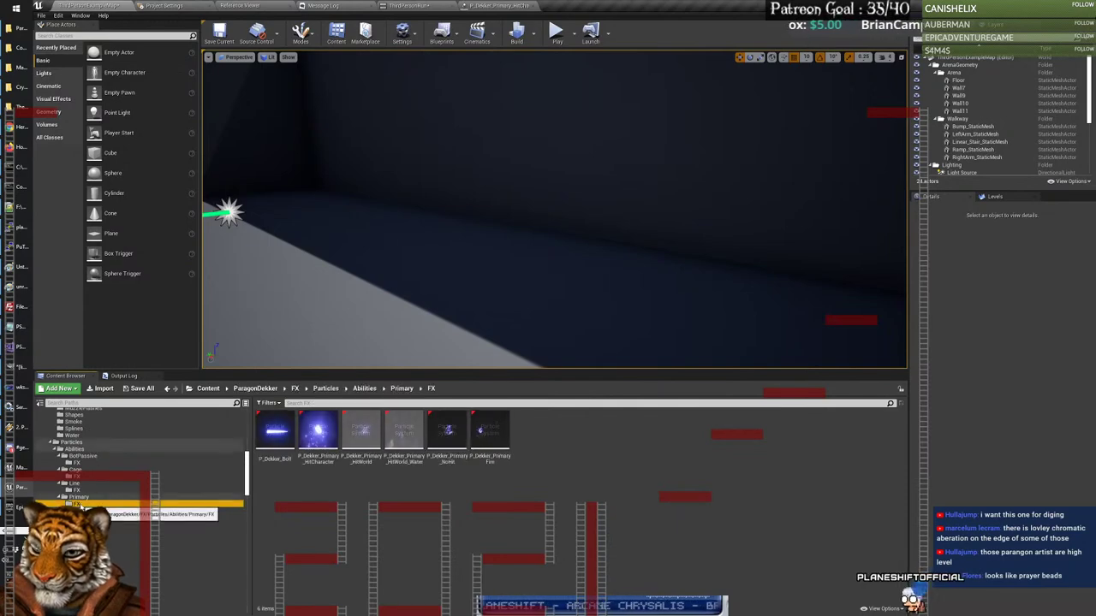
{"action": "double_click", "coordinate": [318, 430]}
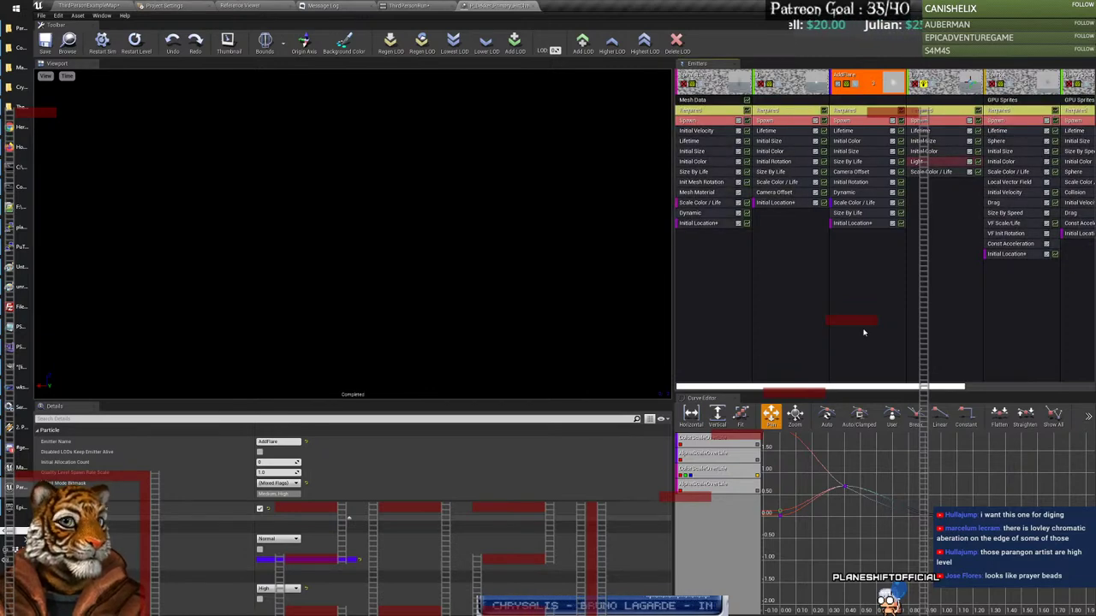
{"action": "left_click_drag", "start_coordinate": [839, 386], "coordinate": [891, 386]}
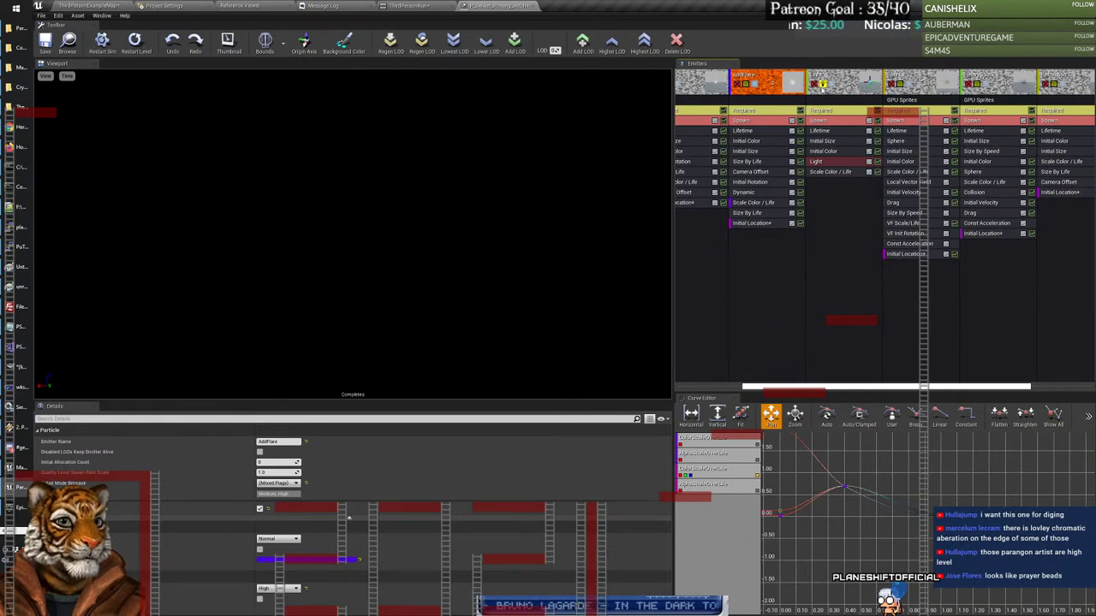
{"action": "left_click_drag", "start_coordinate": [915, 388], "coordinate": [976, 387]}
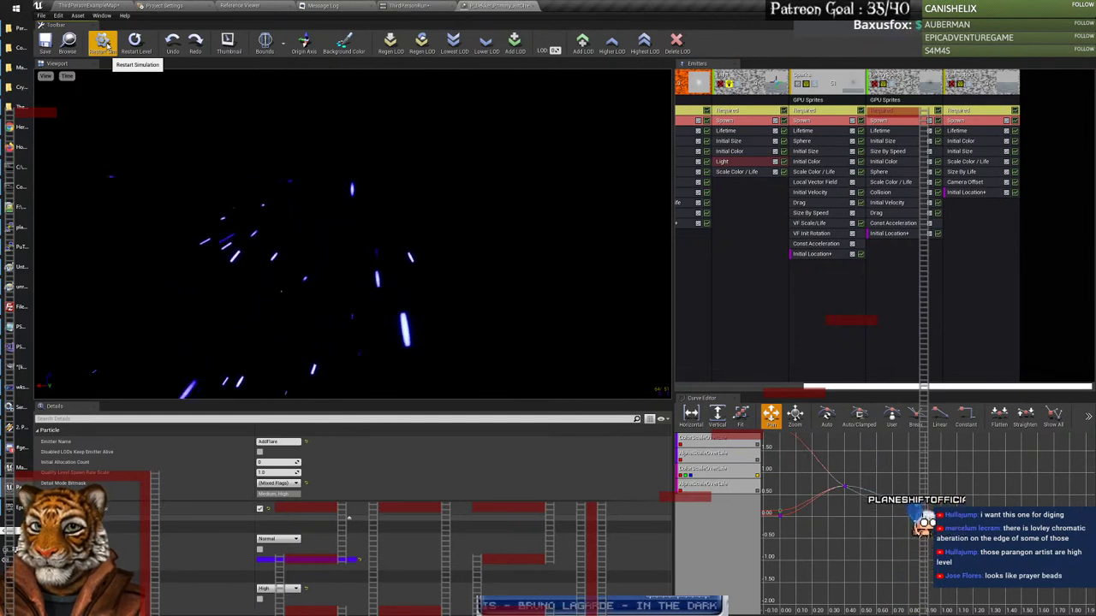
Step: Replay the effect five times, then close it and return to the level editor
{"action": "left_click", "coordinate": [102, 43]}
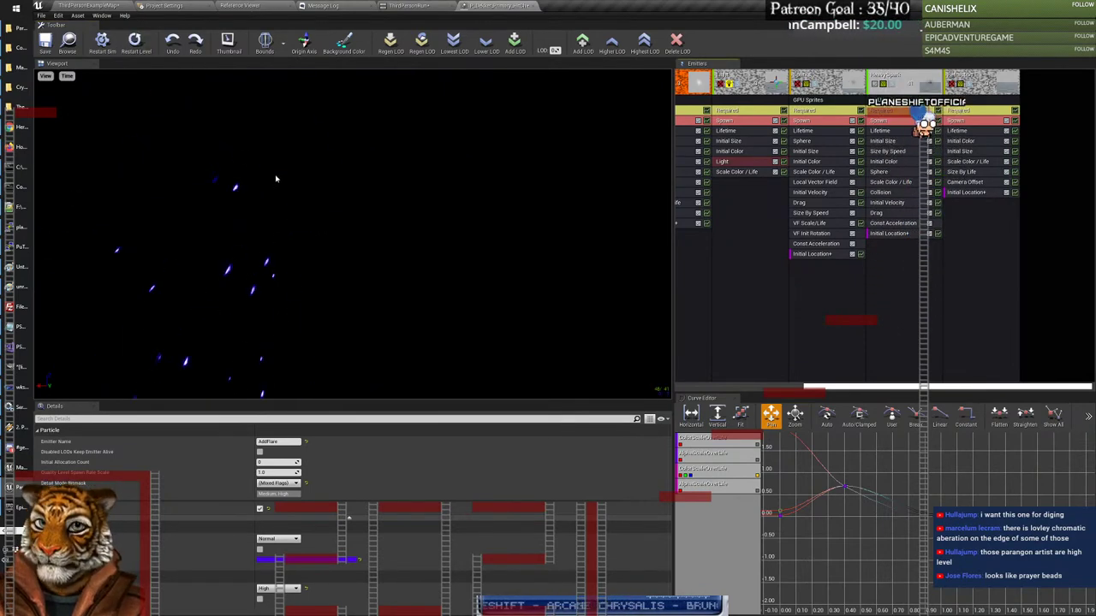
{"action": "left_click", "coordinate": [103, 44]}
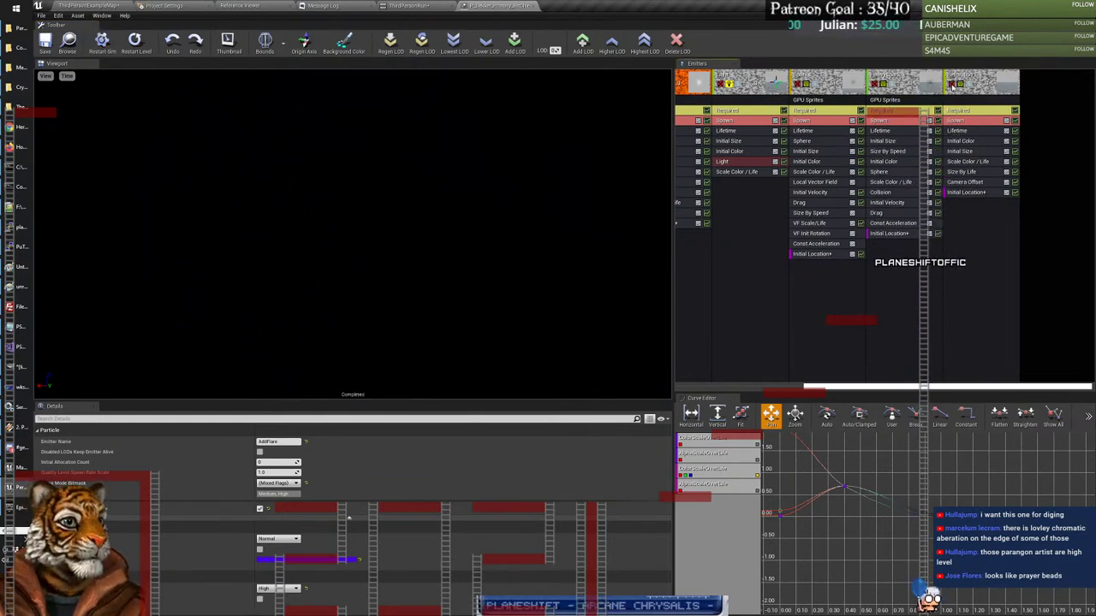
{"action": "left_click", "coordinate": [102, 45]}
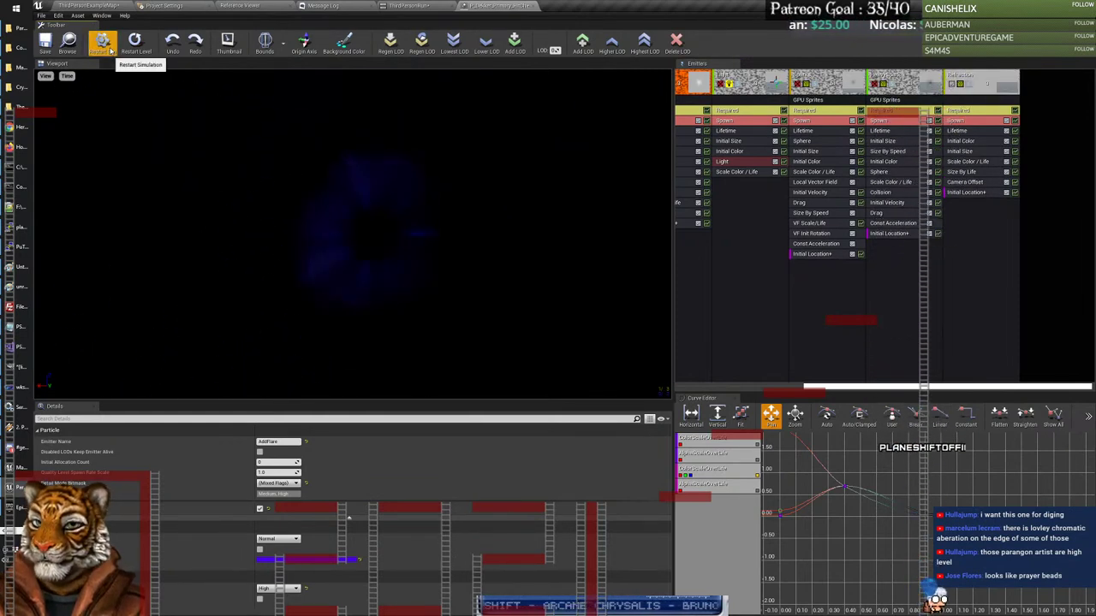
{"action": "left_click", "coordinate": [104, 46]}
{"action": "left_click", "coordinate": [109, 49]}
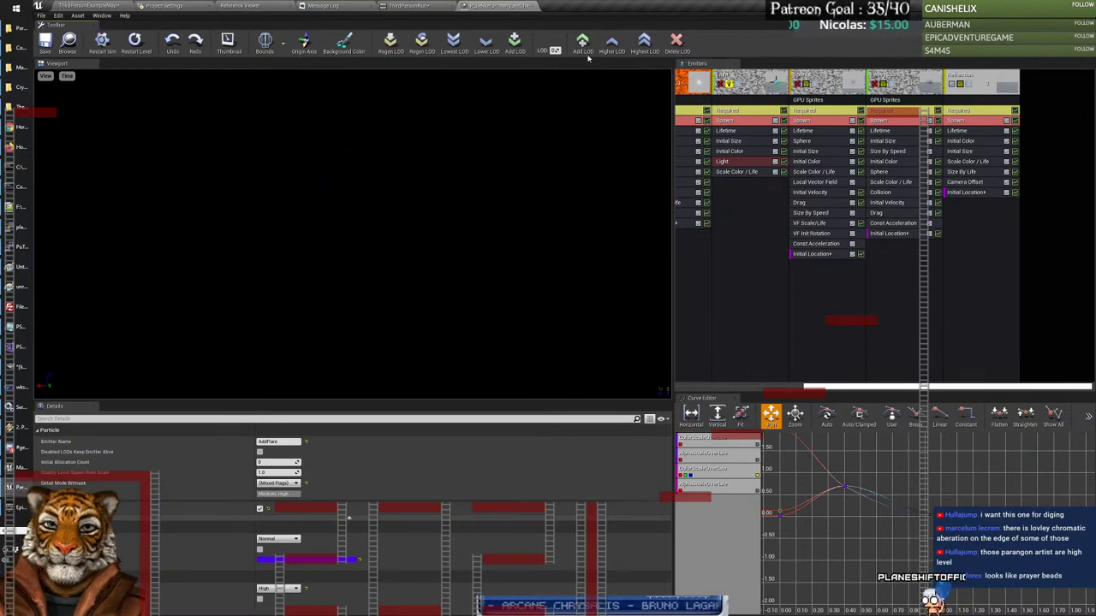
{"action": "left_click", "coordinate": [531, 6]}
{"action": "left_click", "coordinate": [90, 5]}
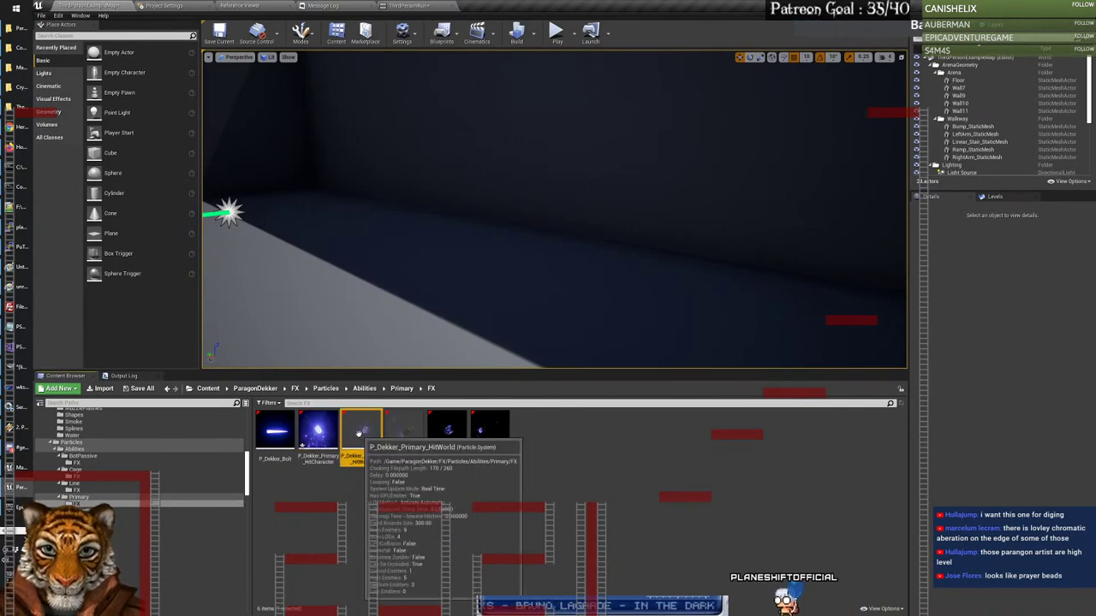
Step: Preview and close P_Dekker_Primary_HitWorld and P_Dekker_Primary_HitWorld_Water
{"action": "double_click", "coordinate": [359, 462]}
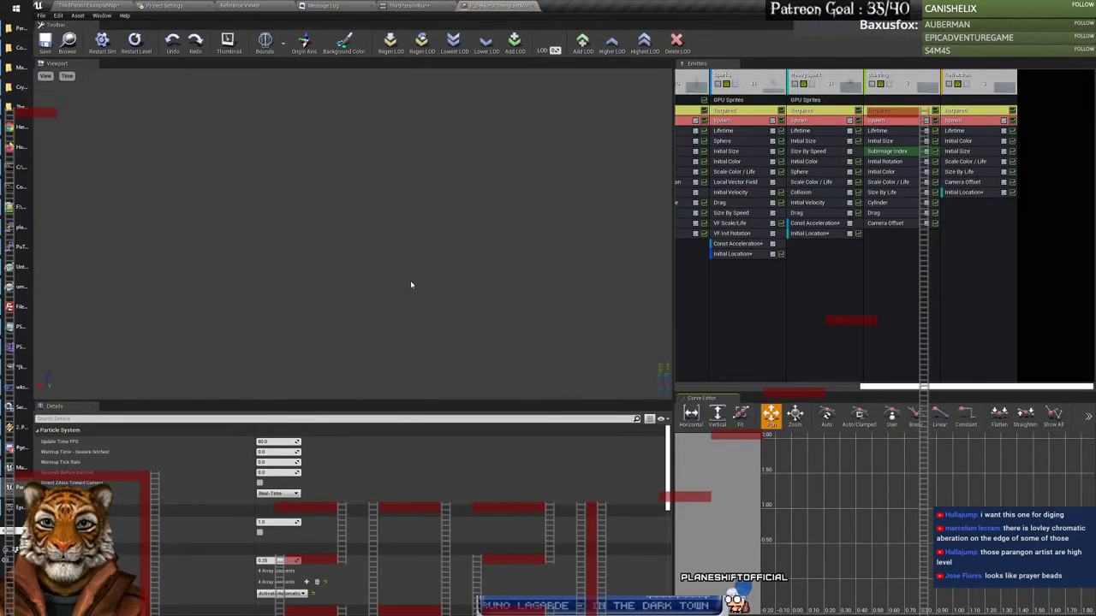
{"action": "left_click", "coordinate": [533, 6]}
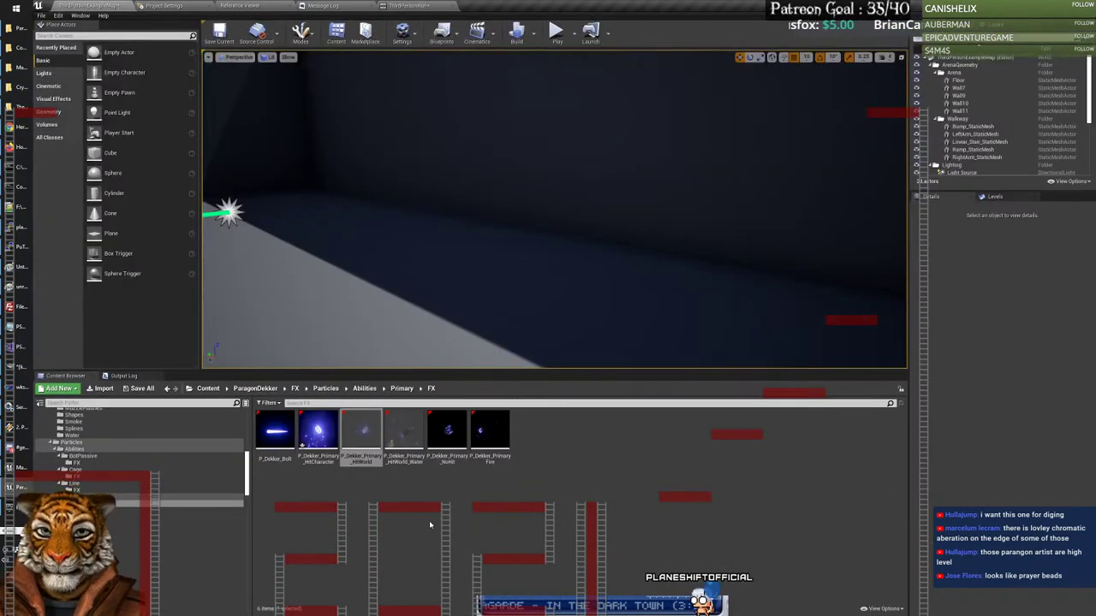
{"action": "double_click", "coordinate": [406, 431]}
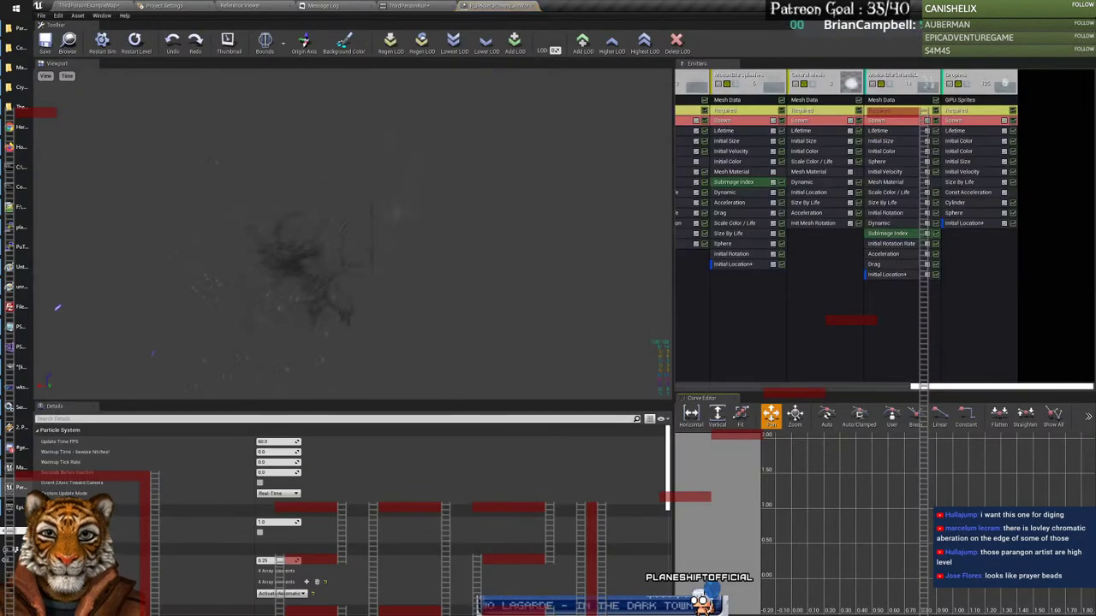
{"action": "left_click", "coordinate": [531, 7]}
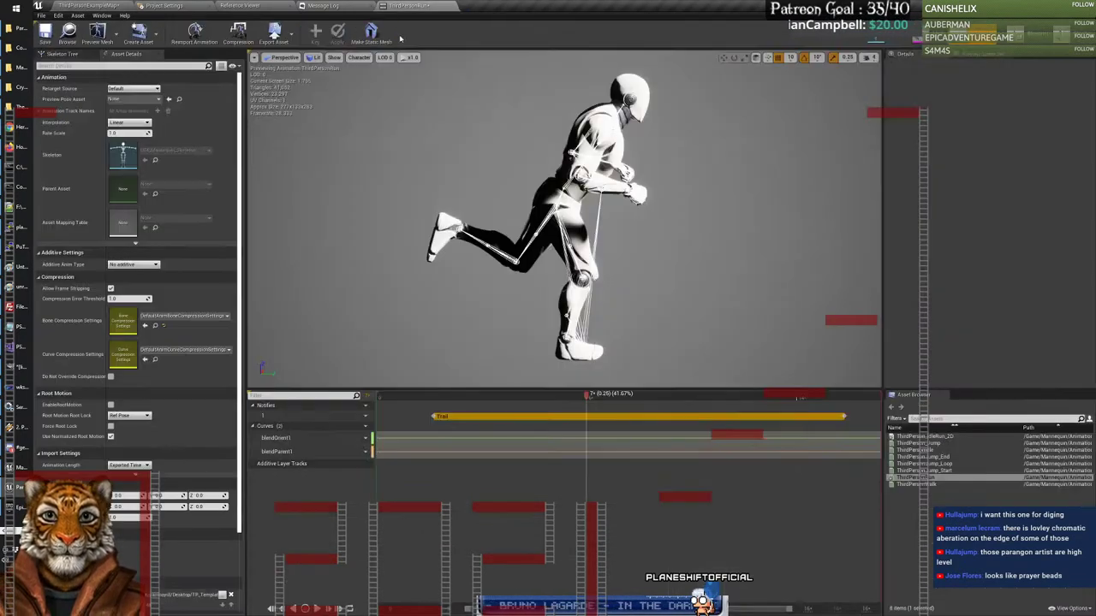
{"action": "left_click", "coordinate": [81, 6]}
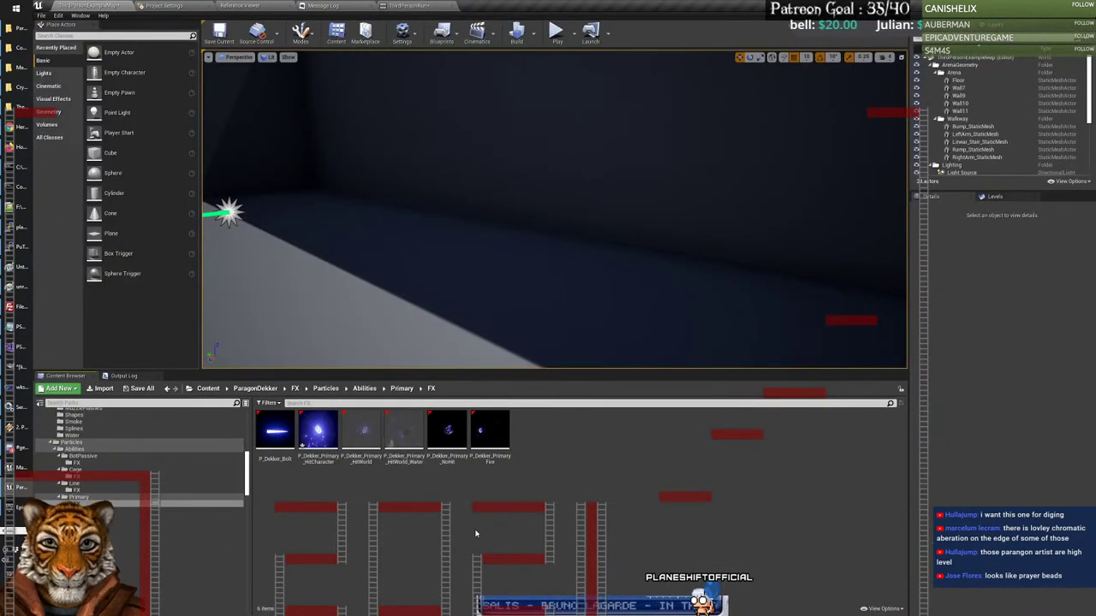
Step: Replay P_Dekker_Primary_NoHit at 10% preview speed, then close it
{"action": "double_click", "coordinate": [452, 432]}
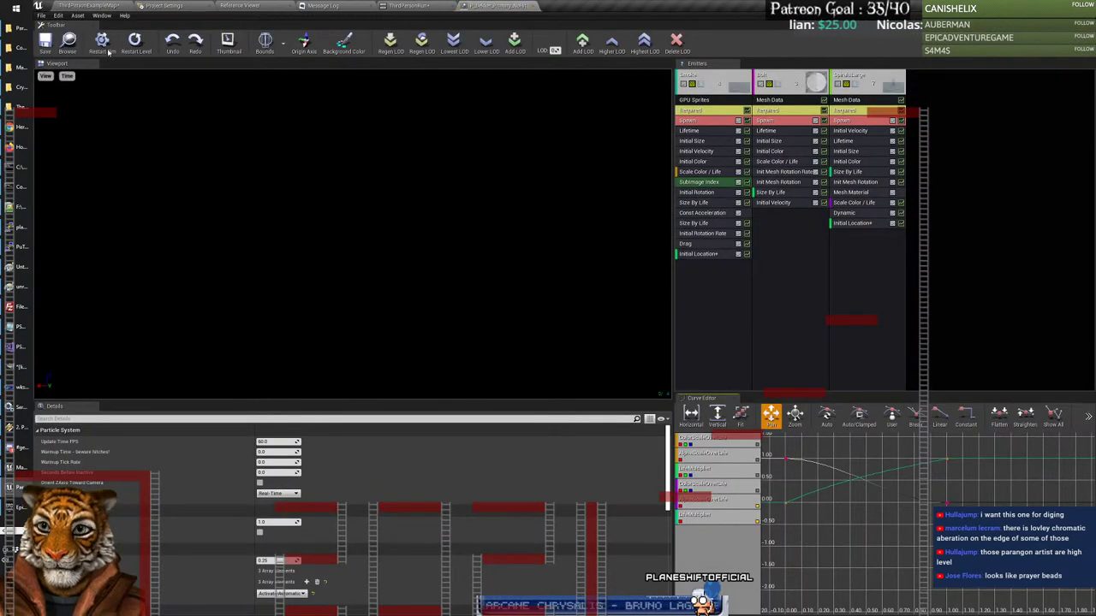
{"action": "left_click", "coordinate": [68, 75]}
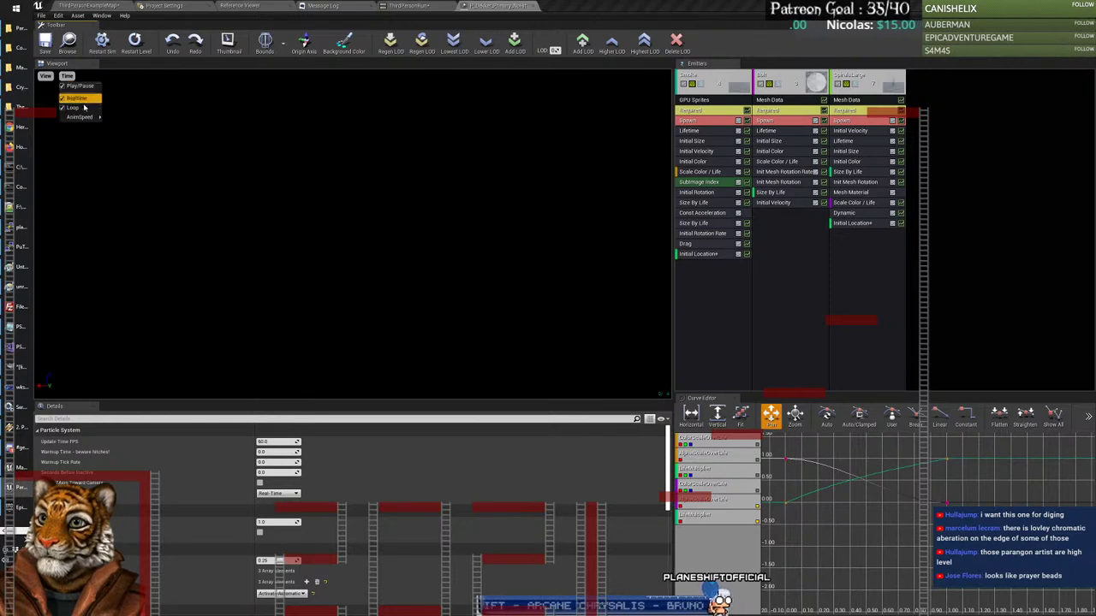
{"action": "mouse_move", "coordinate": [96, 119]}
{"action": "left_click", "coordinate": [116, 153]}
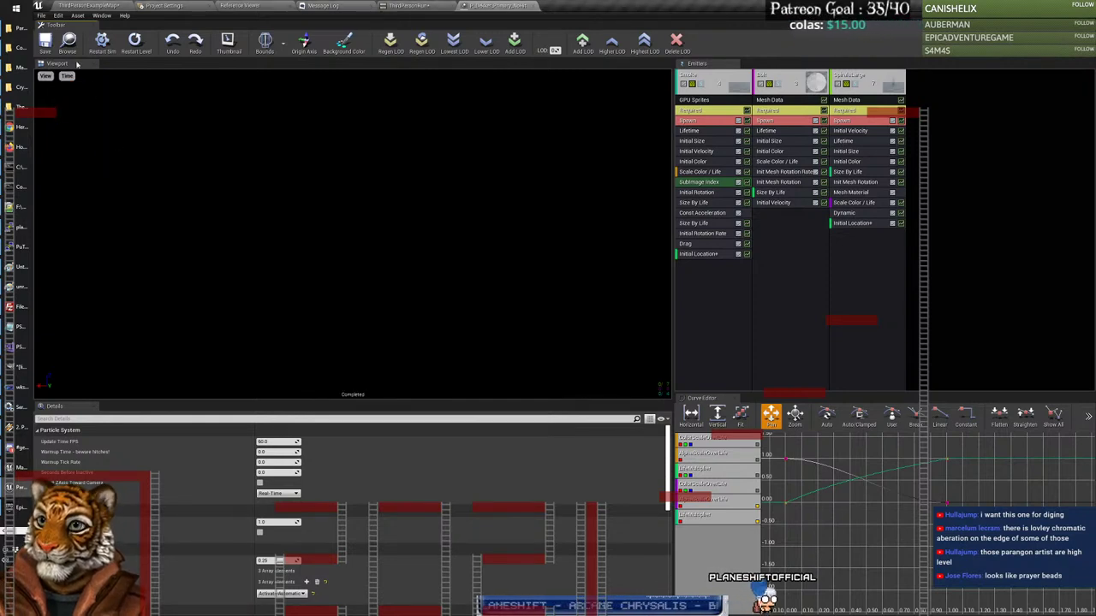
{"action": "left_click", "coordinate": [101, 43]}
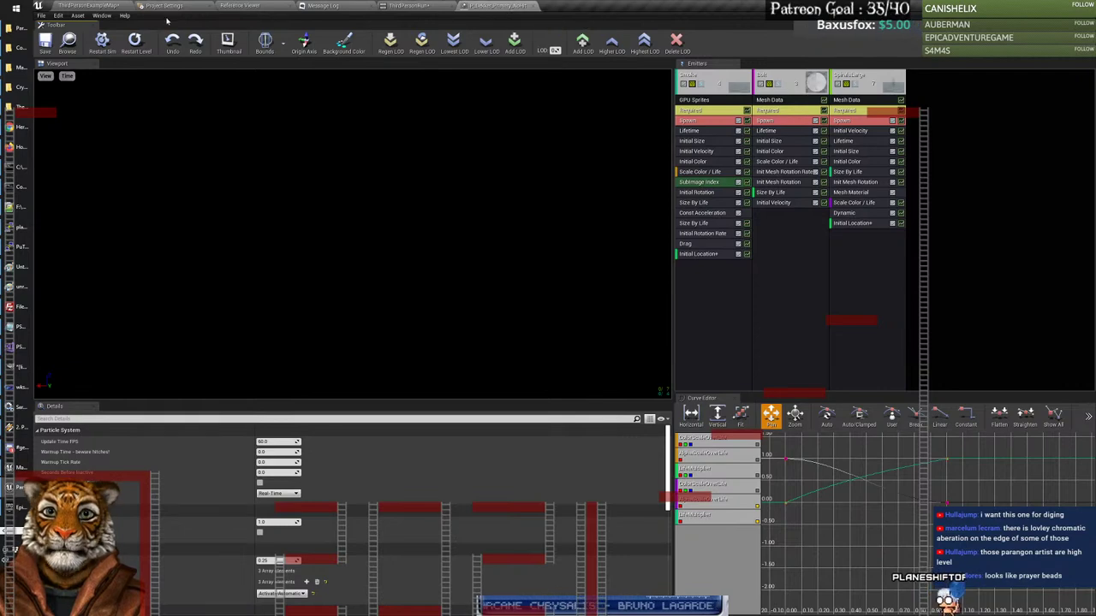
{"action": "left_click", "coordinate": [536, 5]}
{"action": "left_click", "coordinate": [98, 6]}
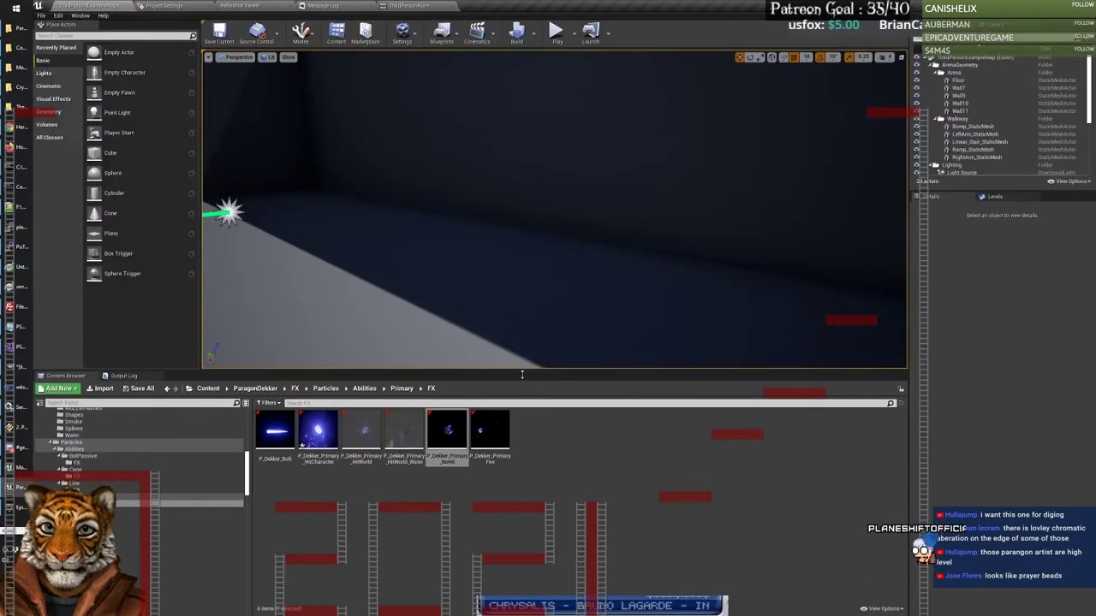
Step: Replay the Fire effect at 25% speed, close it, and open the RocketBoots folder
{"action": "double_click", "coordinate": [493, 428]}
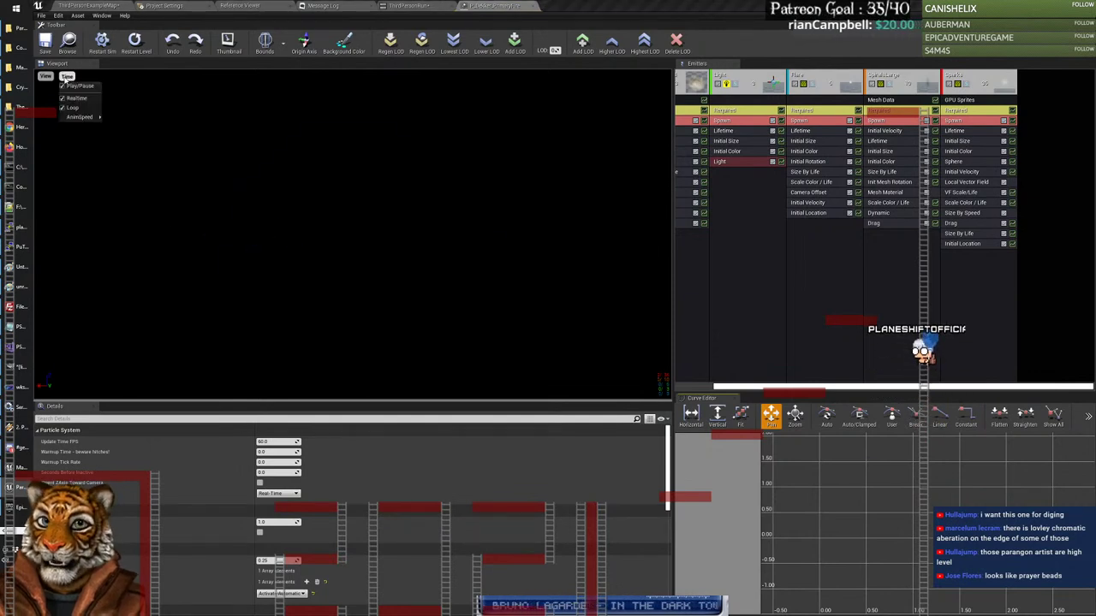
{"action": "left_click", "coordinate": [66, 77]}
{"action": "mouse_move", "coordinate": [82, 117]}
{"action": "left_click", "coordinate": [116, 144]}
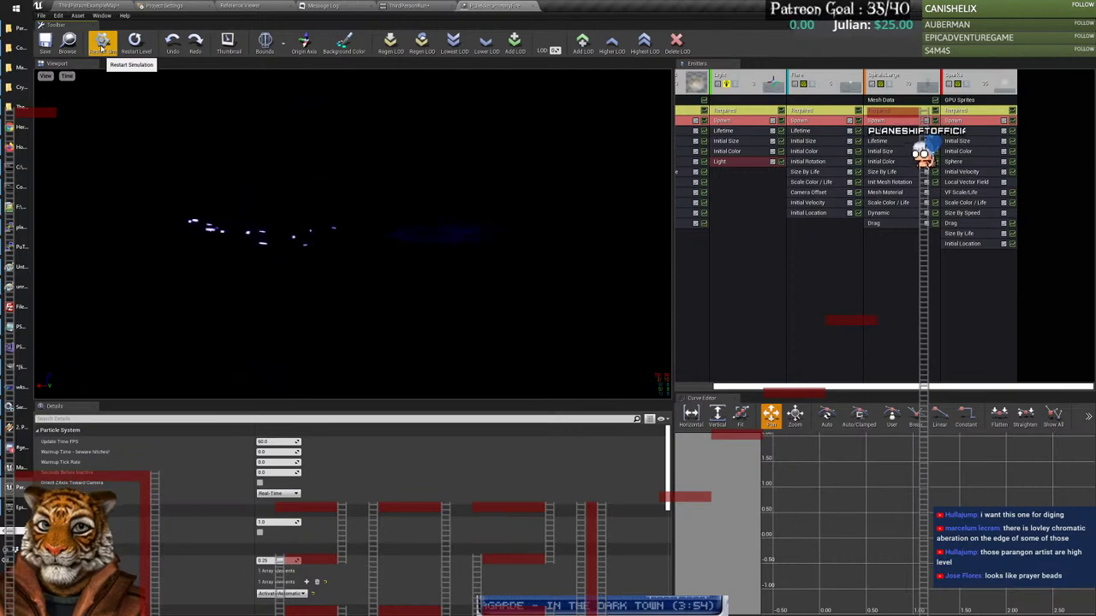
{"action": "left_click", "coordinate": [102, 45]}
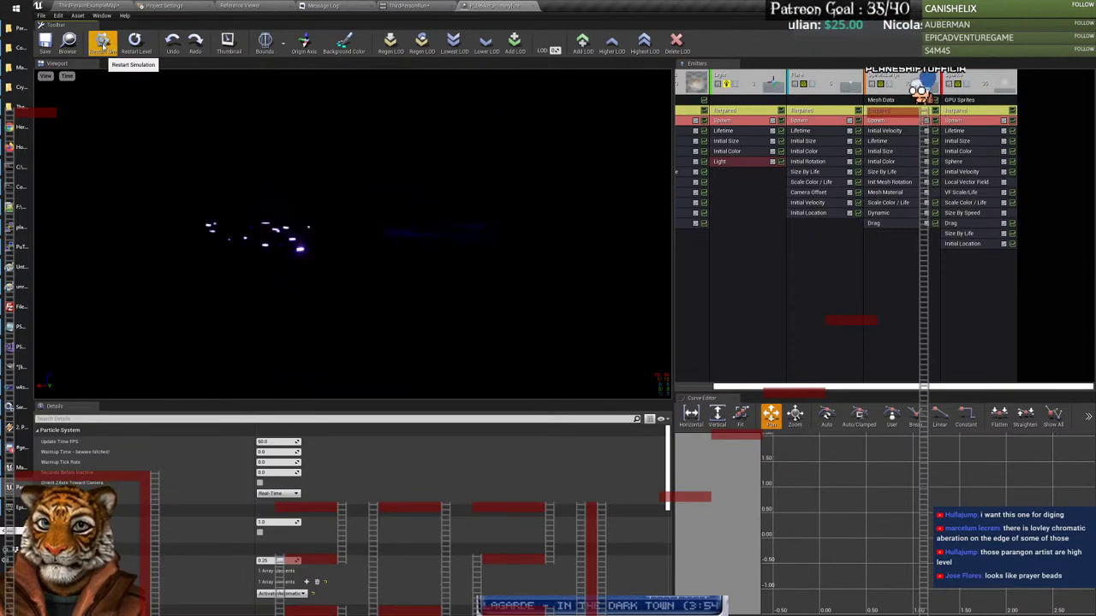
{"action": "left_click", "coordinate": [532, 7]}
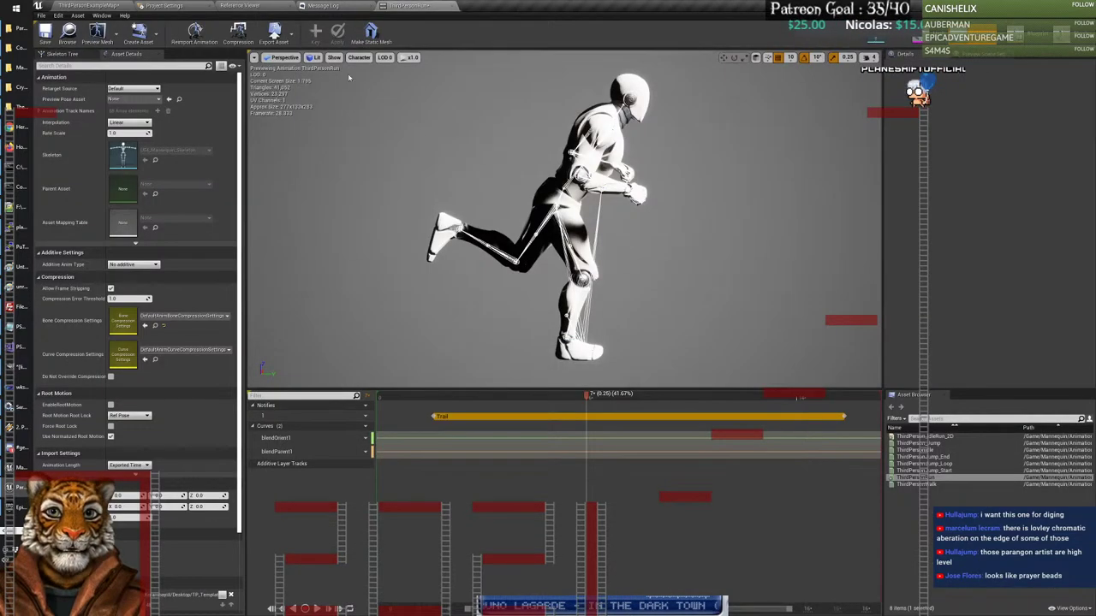
{"action": "left_click", "coordinate": [98, 6]}
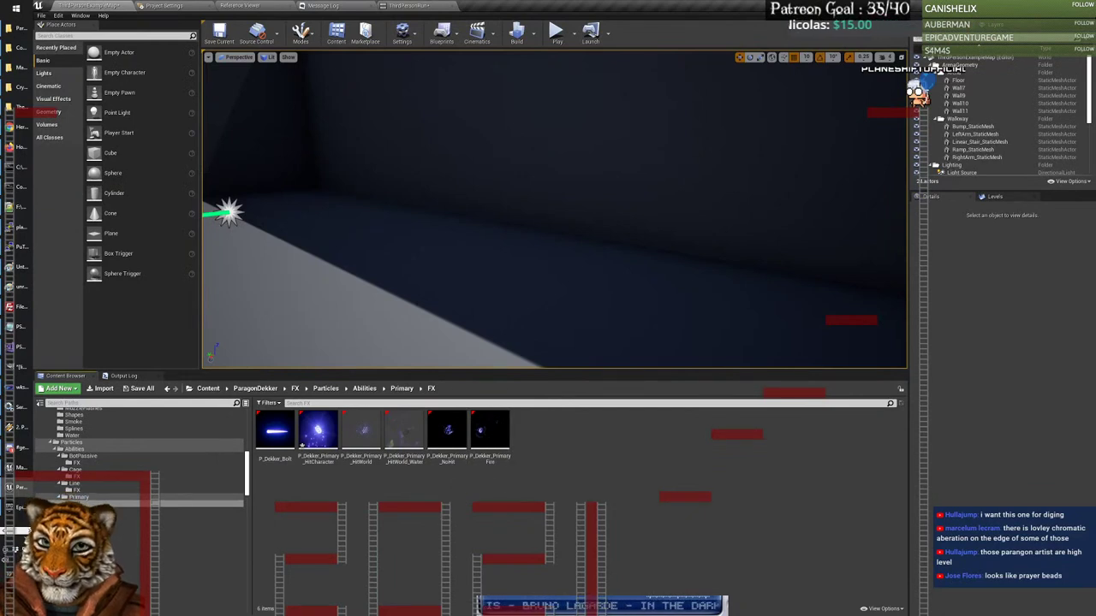
{"action": "left_click", "coordinate": [128, 511]}
Step: Show the RocketBoots FX assets and briefly preview the first particle system
{"action": "scroll", "coordinate": [134, 485], "scroll_direction": "down", "scroll_amount": 1}
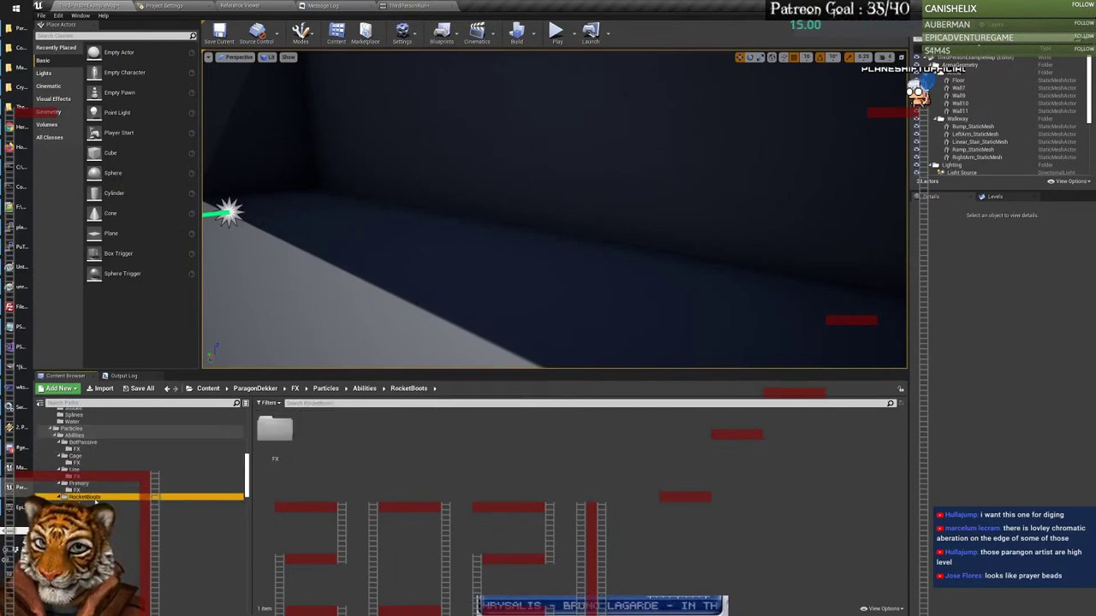
{"action": "left_click", "coordinate": [78, 504]}
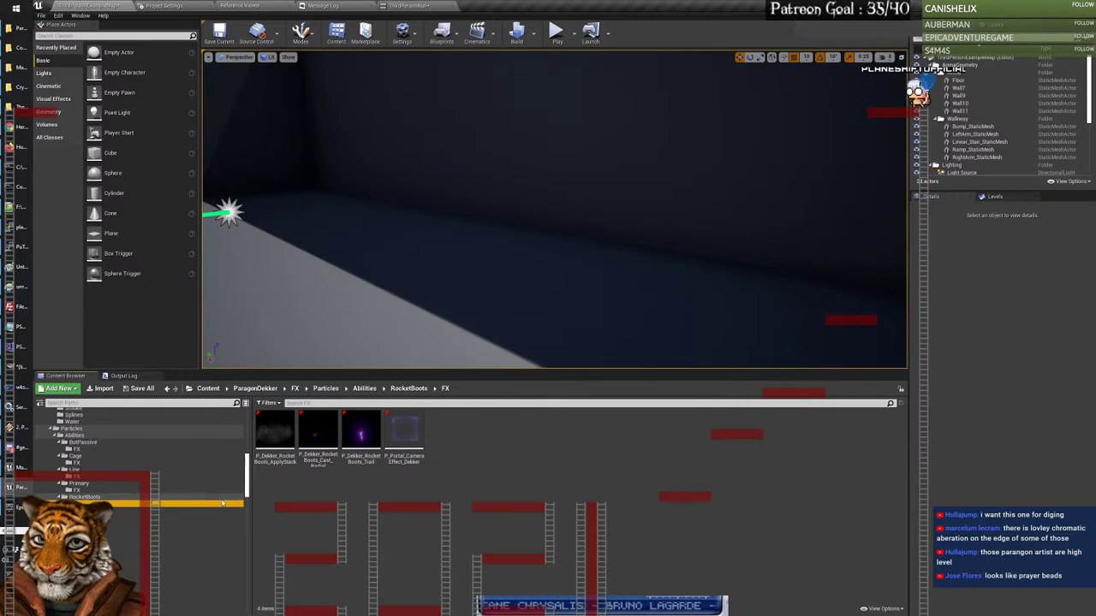
{"action": "double_click", "coordinate": [275, 430]}
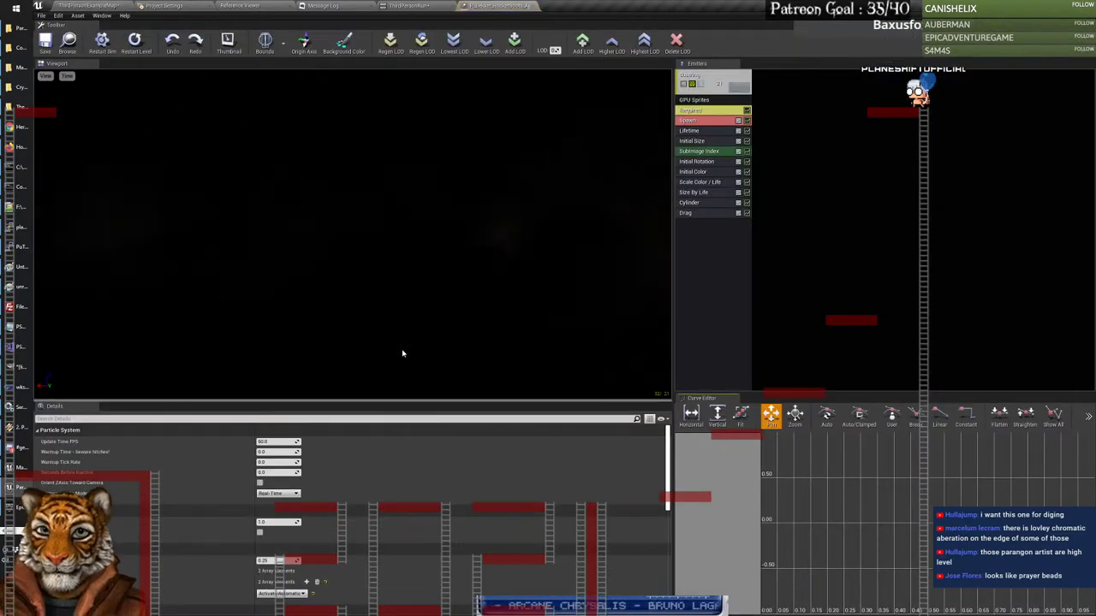
{"action": "left_click", "coordinate": [529, 5]}
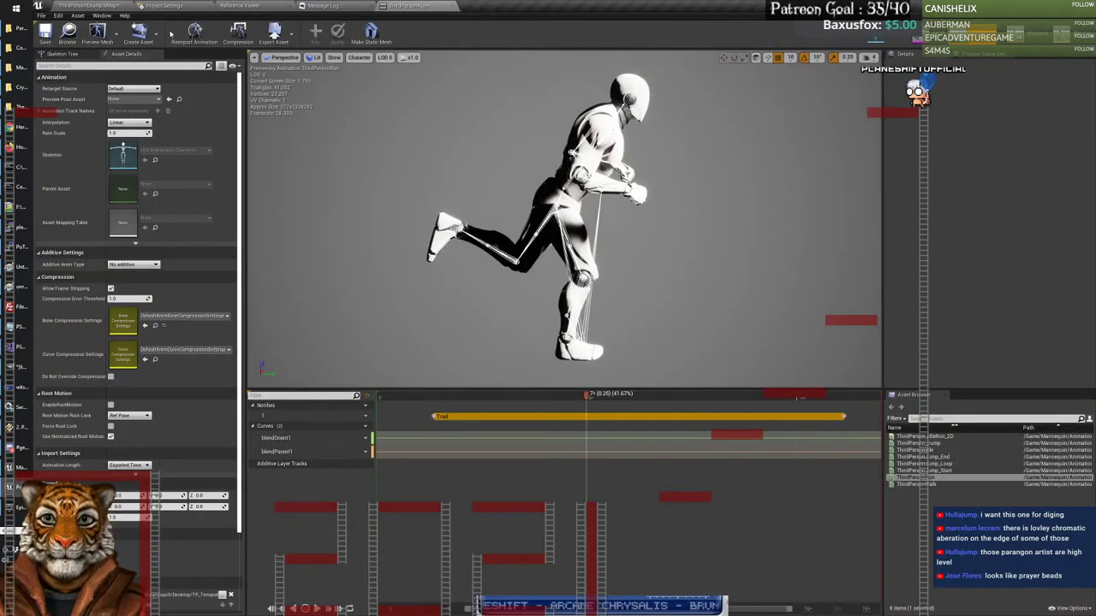
{"action": "left_click", "coordinate": [117, 7]}
Step: Preview a mesh-emitter system with a darker grey background, then close it
{"action": "double_click", "coordinate": [318, 430]}
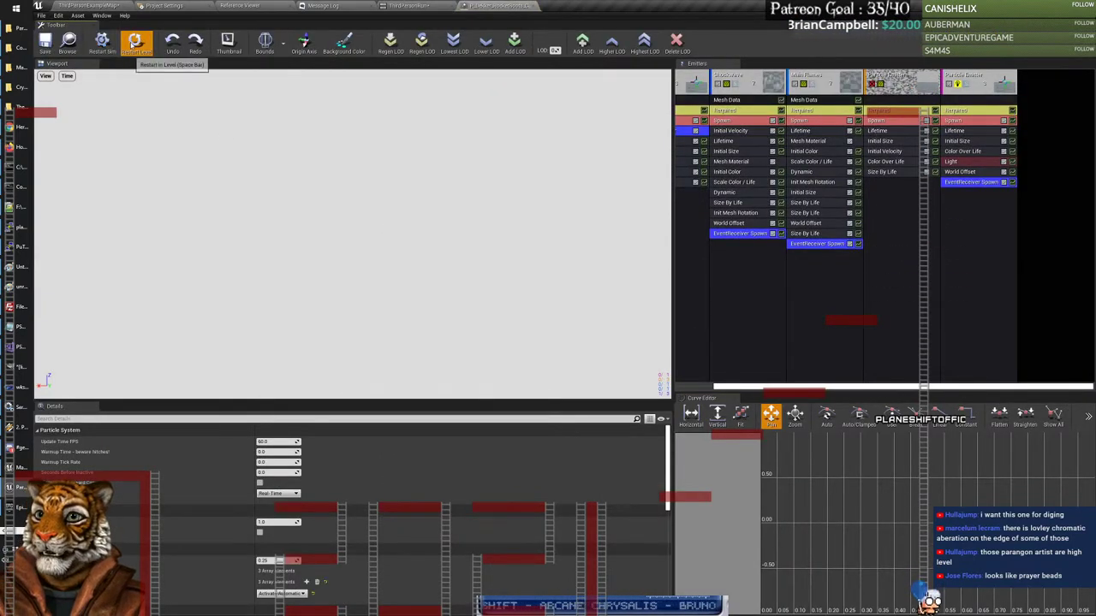
{"action": "left_click", "coordinate": [343, 41]}
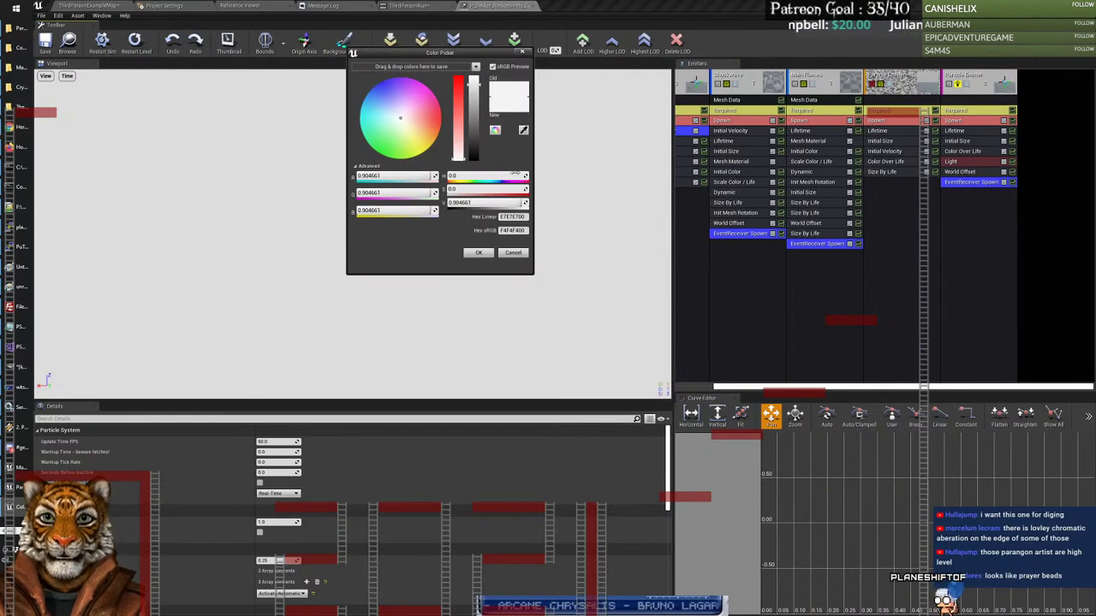
{"action": "left_click", "coordinate": [477, 143]}
{"action": "key", "text": "Return"}
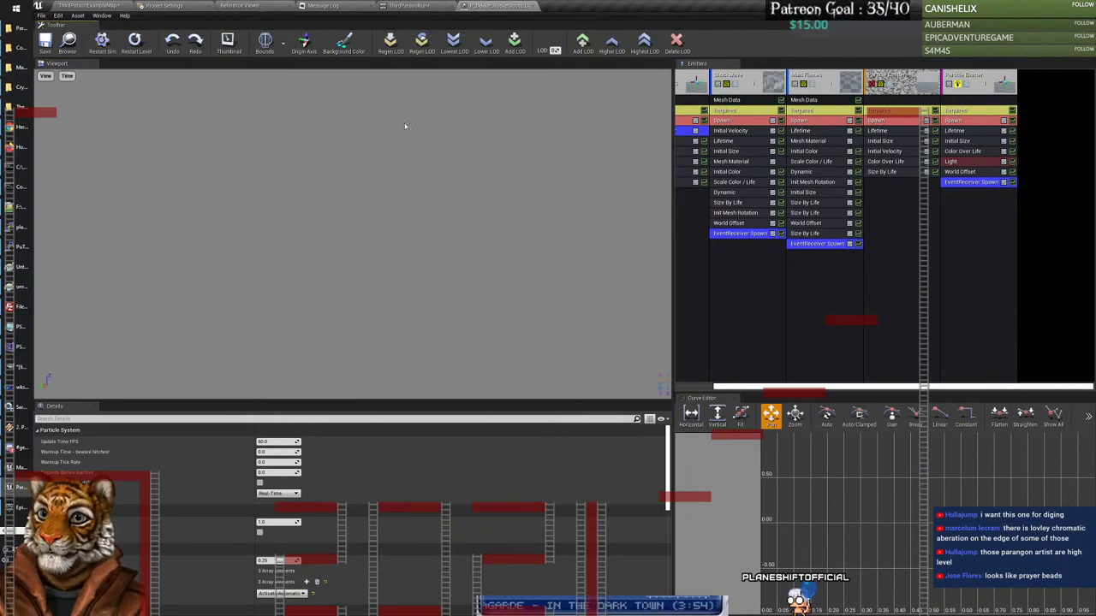
{"action": "left_click", "coordinate": [533, 6]}
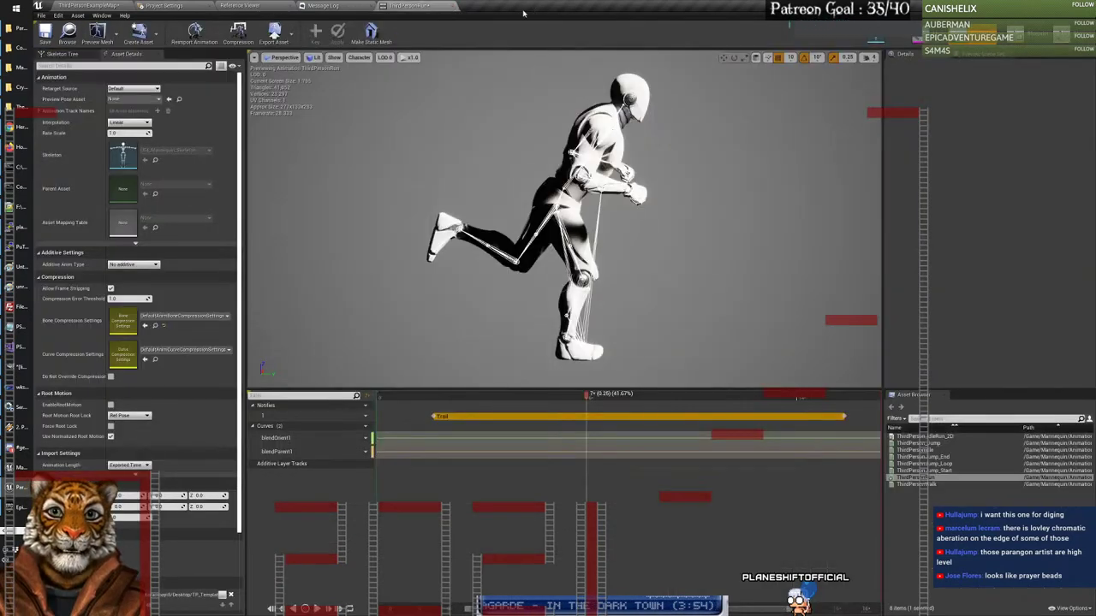
{"action": "left_click", "coordinate": [101, 5]}
Step: Preview P_Dekker_RocketBoots_Trail, close it, and select P_Portal_CameraEffect_Dekker
{"action": "double_click", "coordinate": [361, 432]}
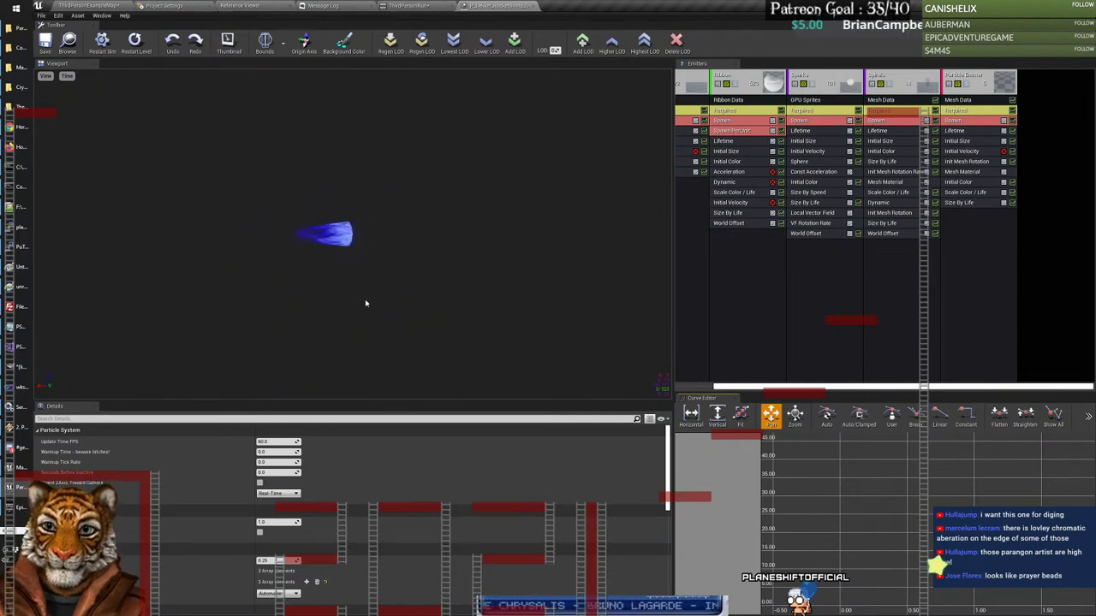
{"action": "left_click", "coordinate": [533, 7]}
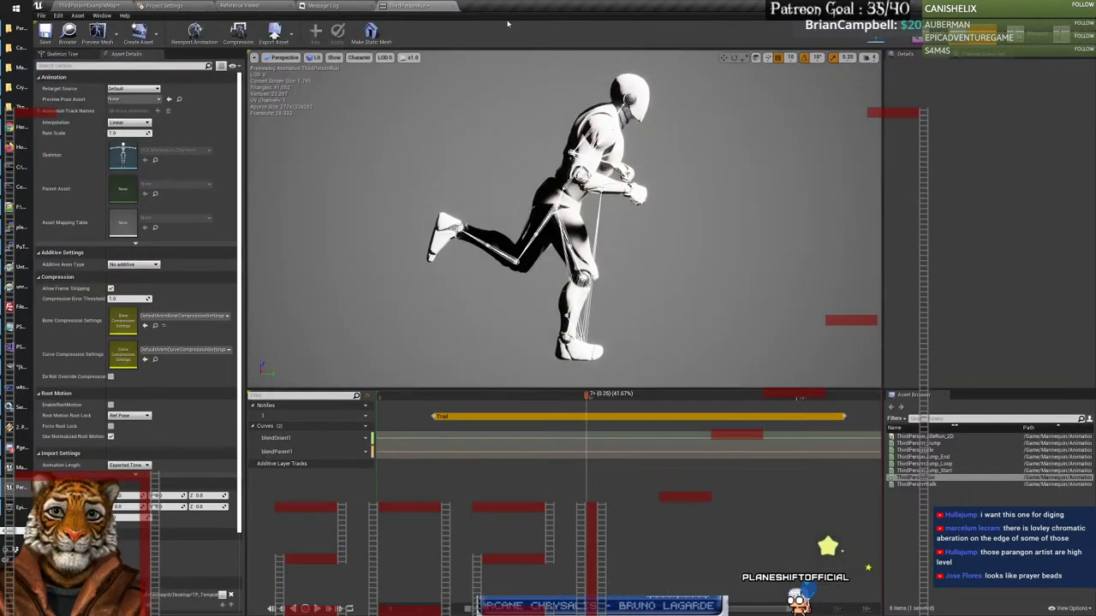
{"action": "left_click", "coordinate": [85, 5]}
{"action": "left_click", "coordinate": [409, 445]}
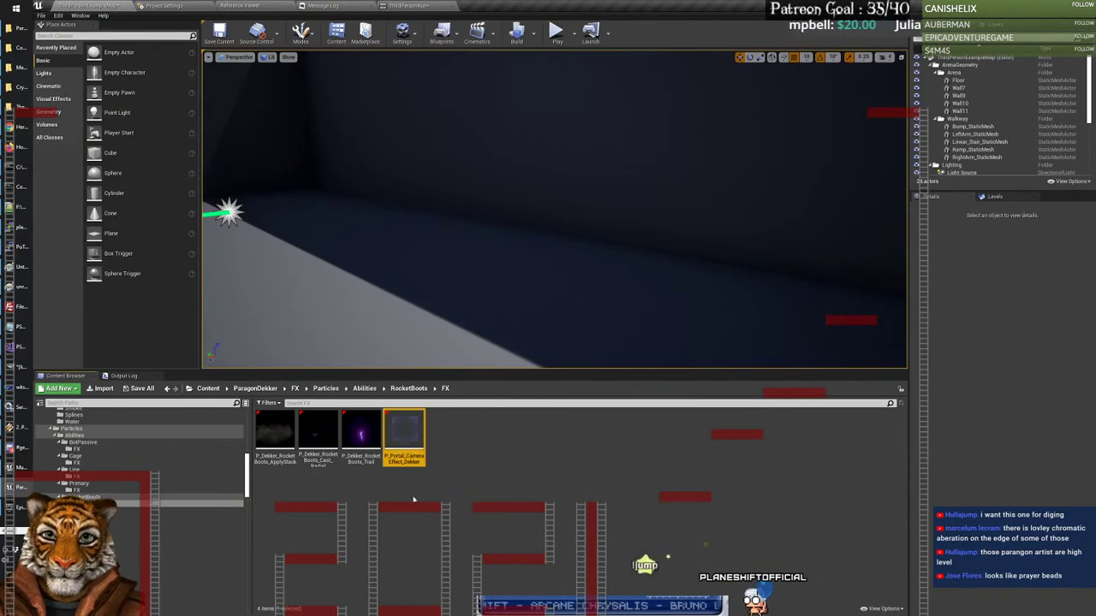
Step: Browse to SkyBeam/FX and open P_Dekker_SkyBeam_BigBlast in Cascade
{"action": "left_click", "coordinate": [103, 510]}
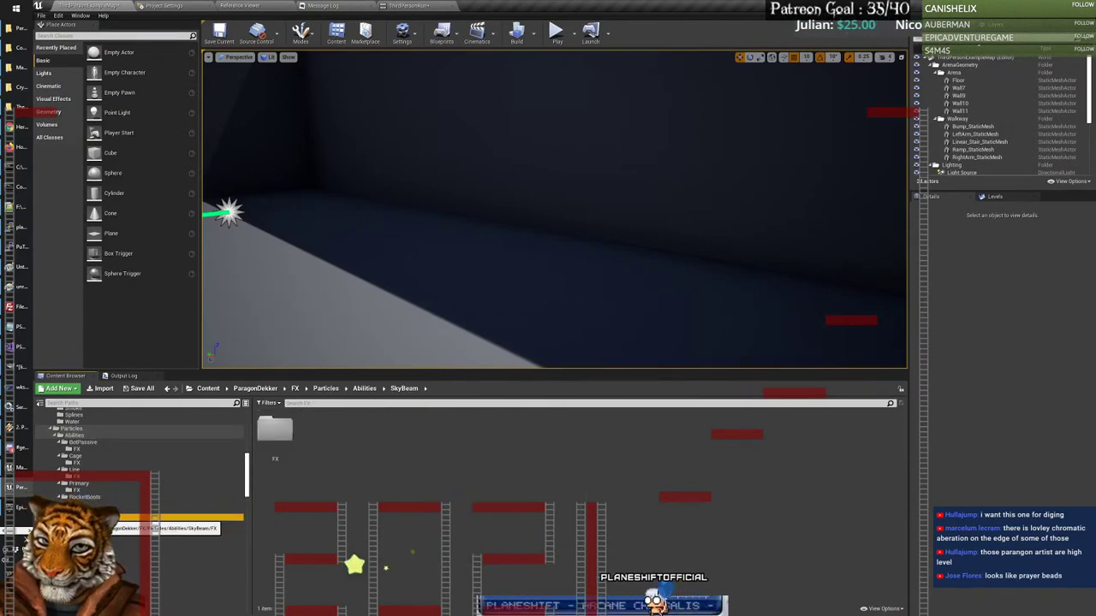
{"action": "double_click", "coordinate": [274, 428]}
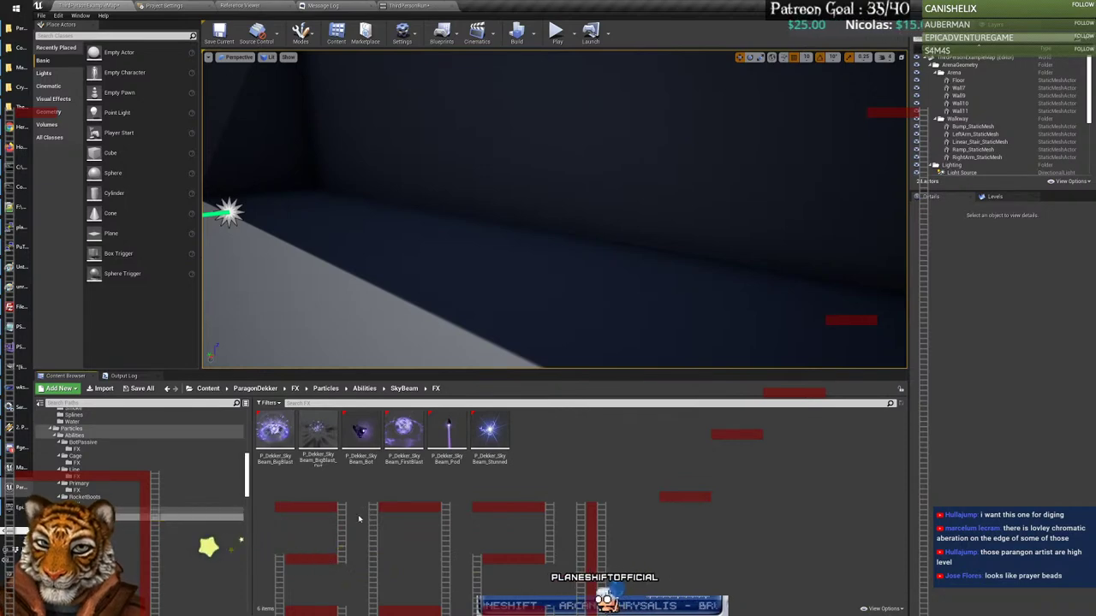
{"action": "double_click", "coordinate": [276, 431]}
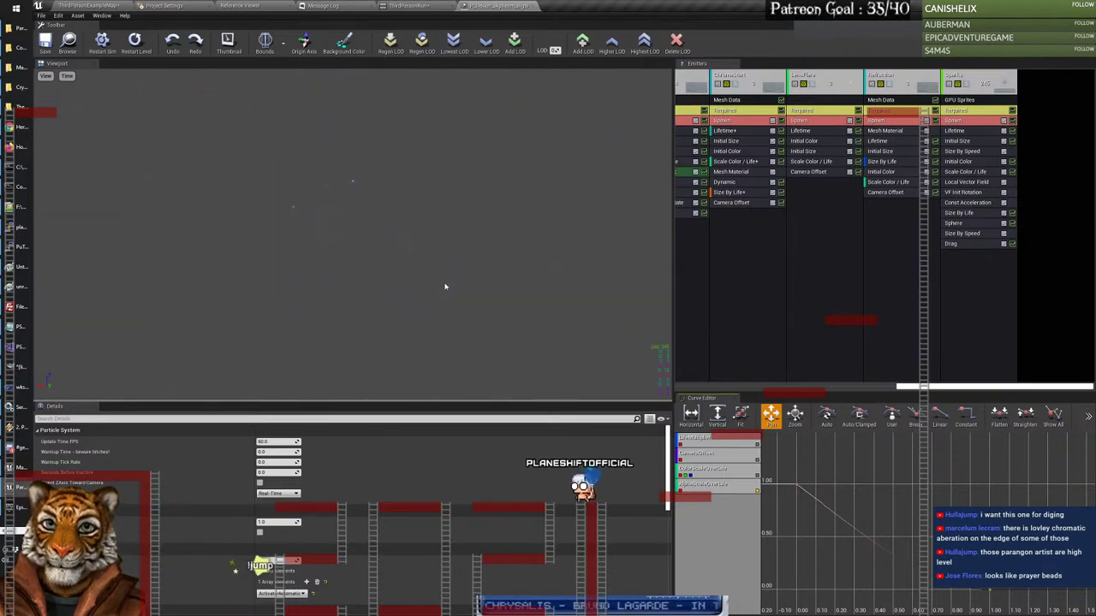
Step: Replay the BigBlast burst three times, then again at 25% AnimSpeed
{"action": "left_click", "coordinate": [103, 43]}
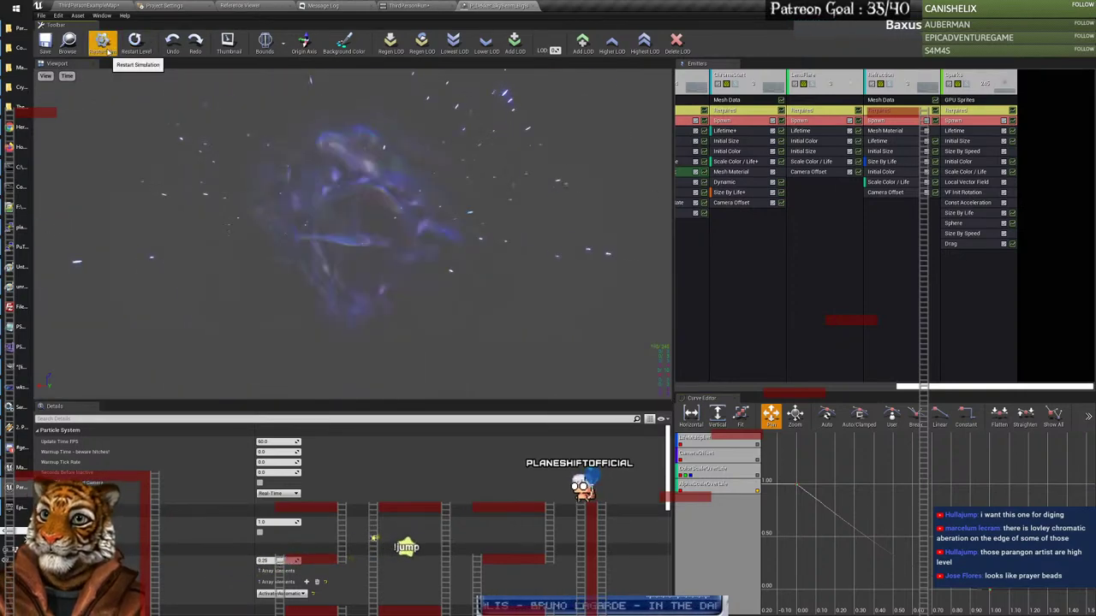
{"action": "left_click", "coordinate": [109, 49]}
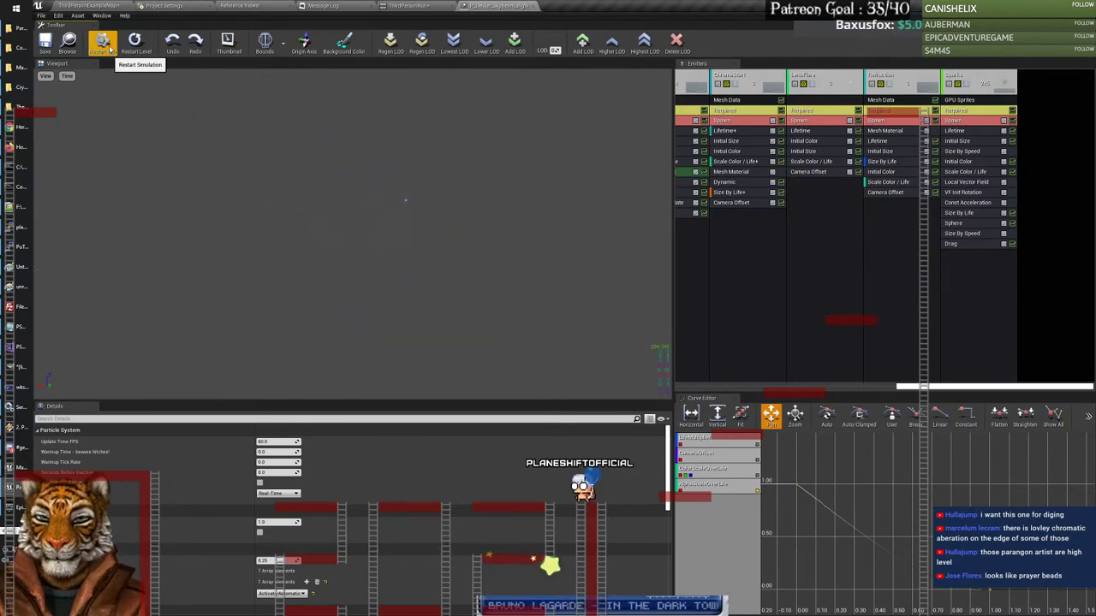
{"action": "left_click", "coordinate": [109, 49]}
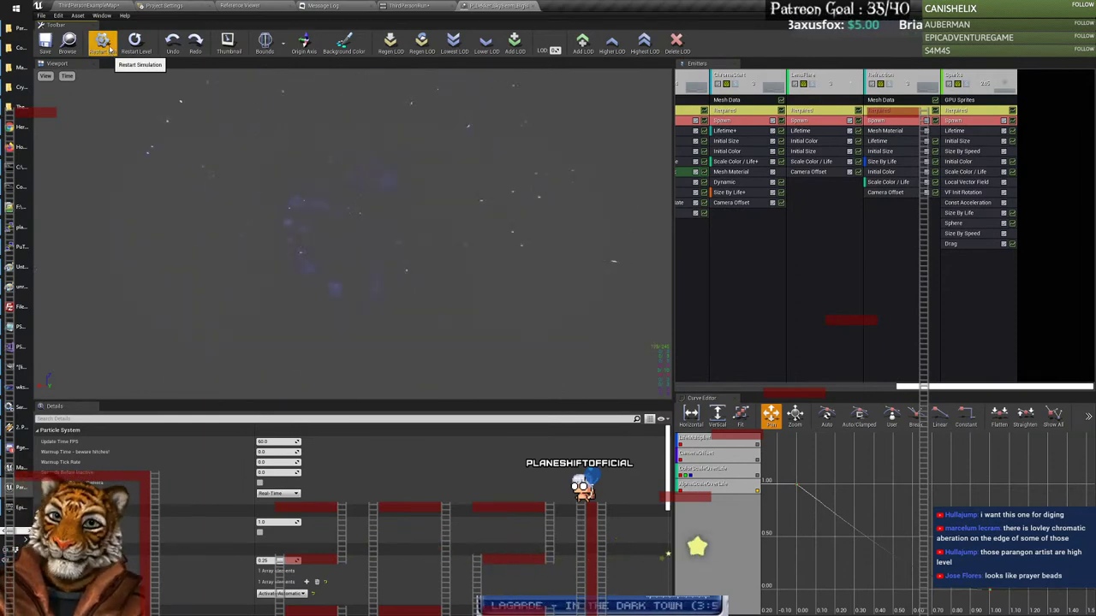
{"action": "left_click", "coordinate": [66, 76]}
{"action": "mouse_move", "coordinate": [81, 116]}
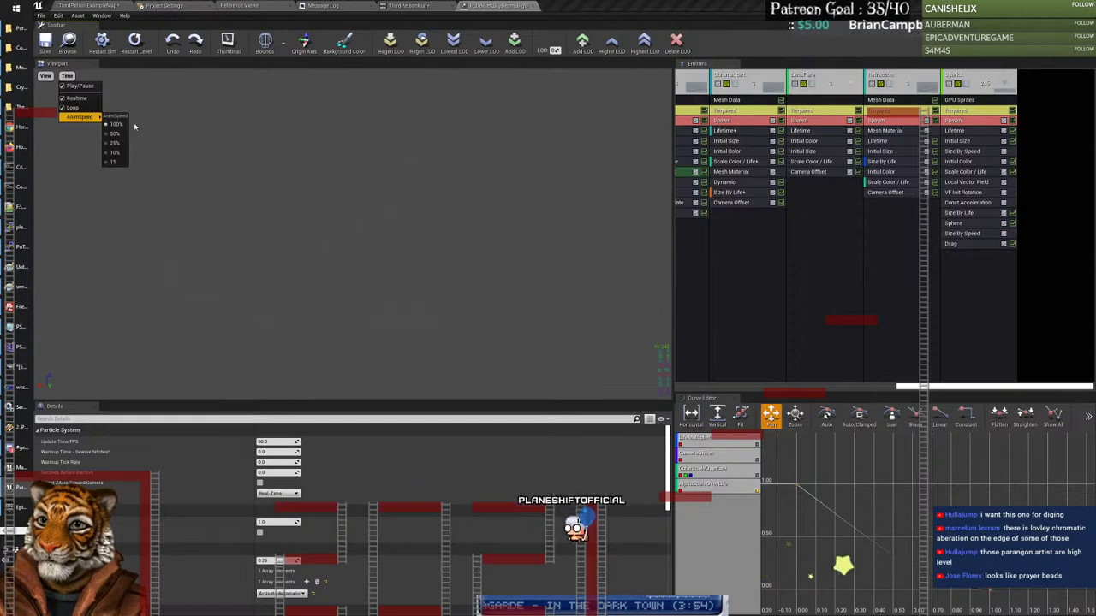
{"action": "left_click", "coordinate": [117, 147]}
{"action": "left_click", "coordinate": [103, 43]}
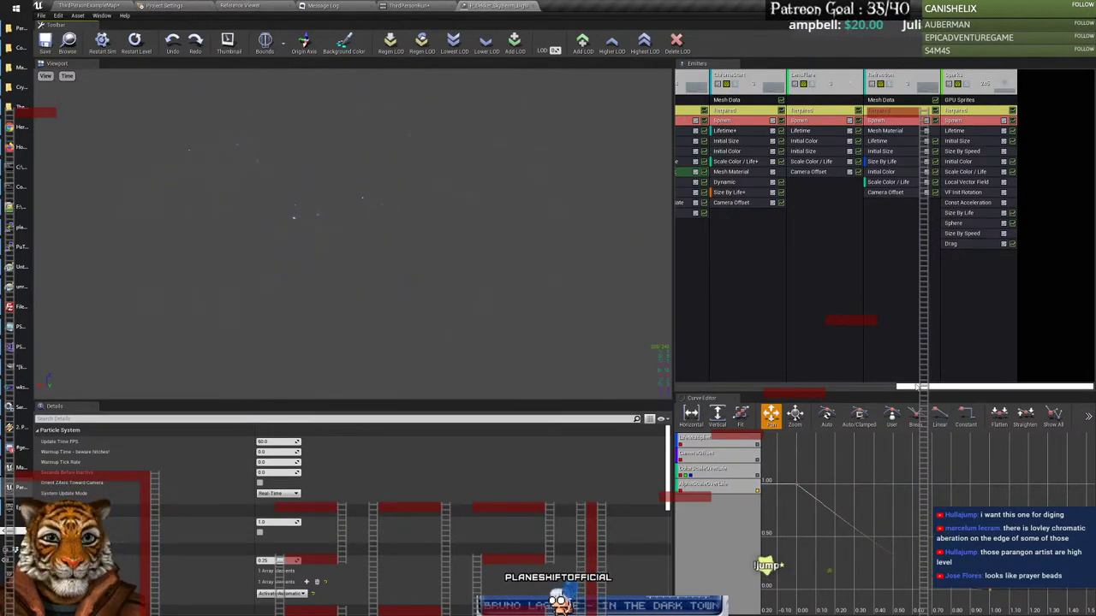
{"action": "left_click_drag", "start_coordinate": [923, 389], "coordinate": [703, 388]}
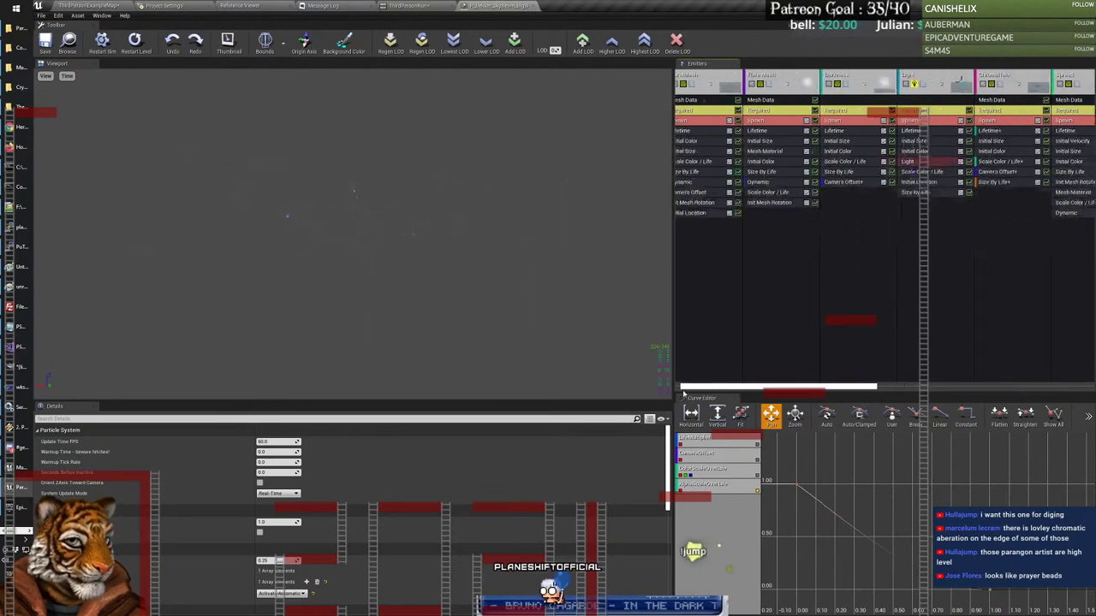
Step: Select the BurstMesh emitter and replay the ring burst several times in the preview
{"action": "left_click", "coordinate": [700, 88]}
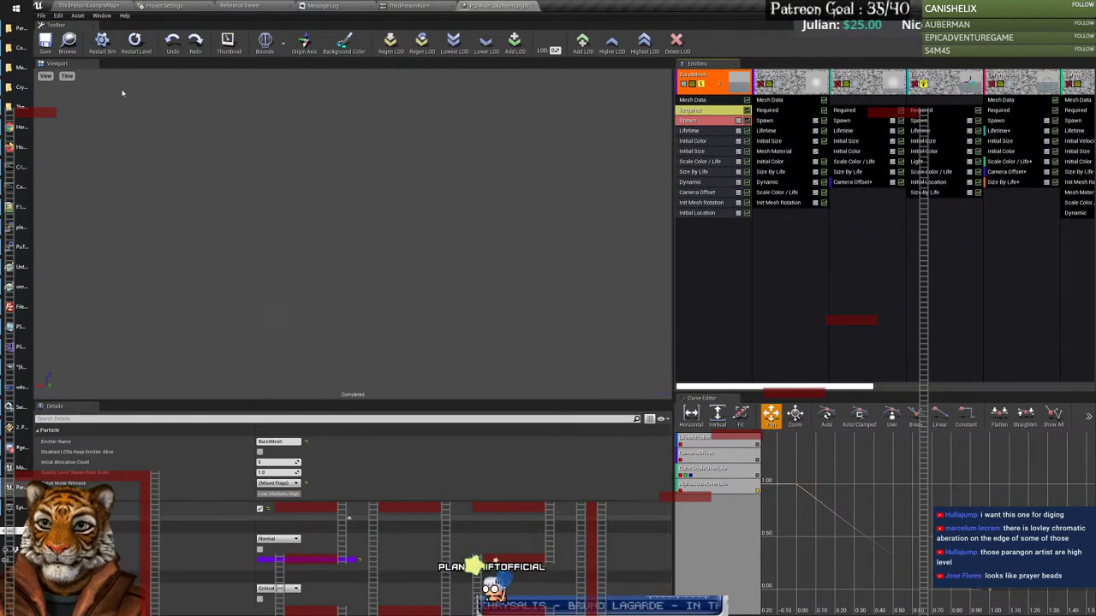
{"action": "left_click", "coordinate": [102, 41]}
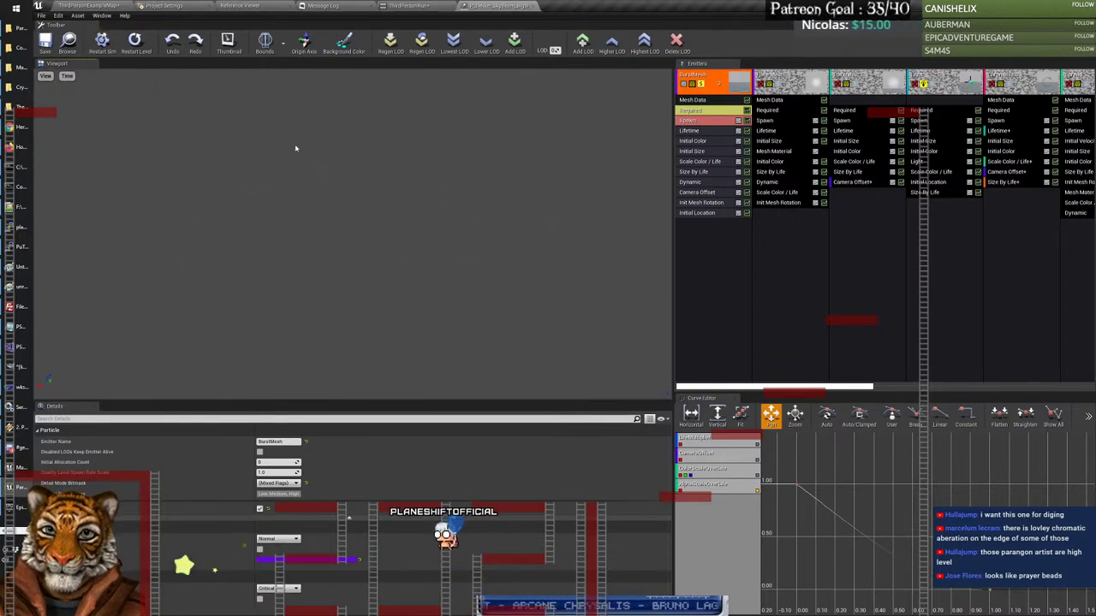
{"action": "left_click", "coordinate": [137, 43]}
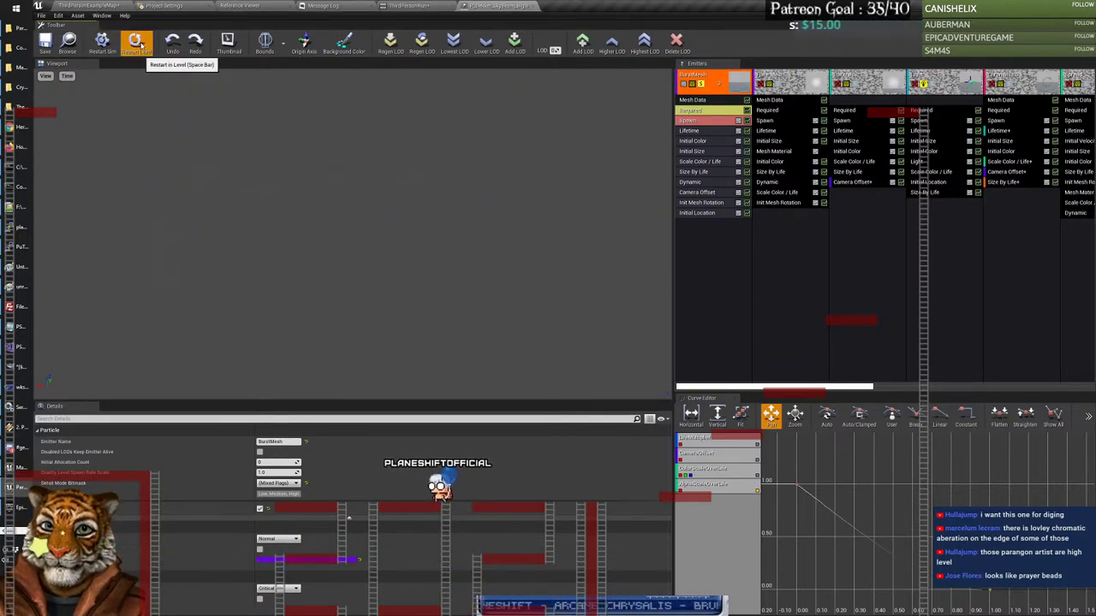
{"action": "key", "text": "space"}
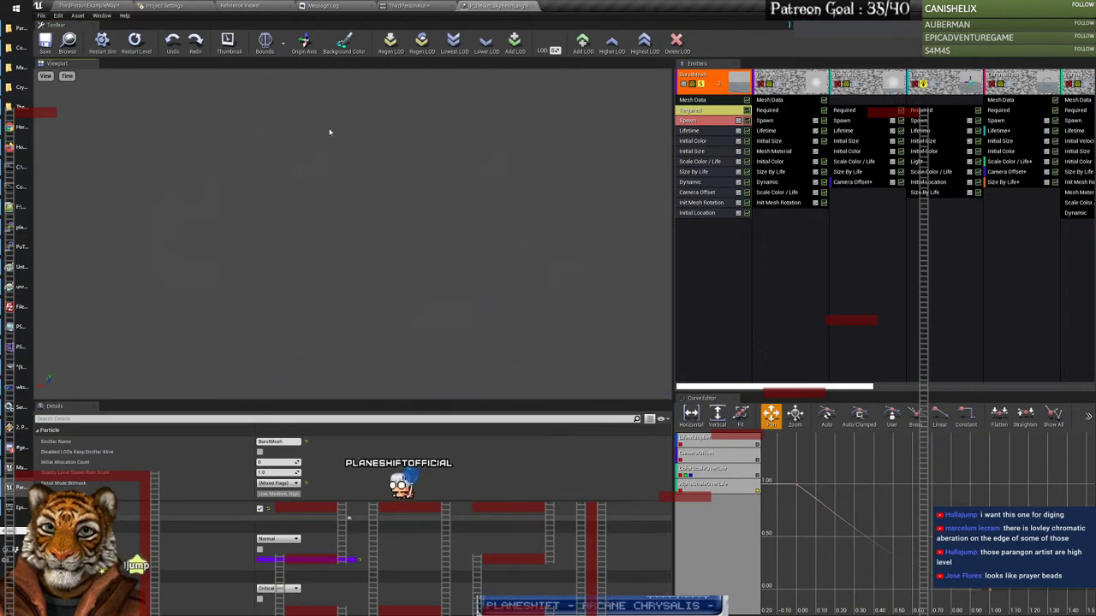
{"action": "left_click", "coordinate": [135, 43]}
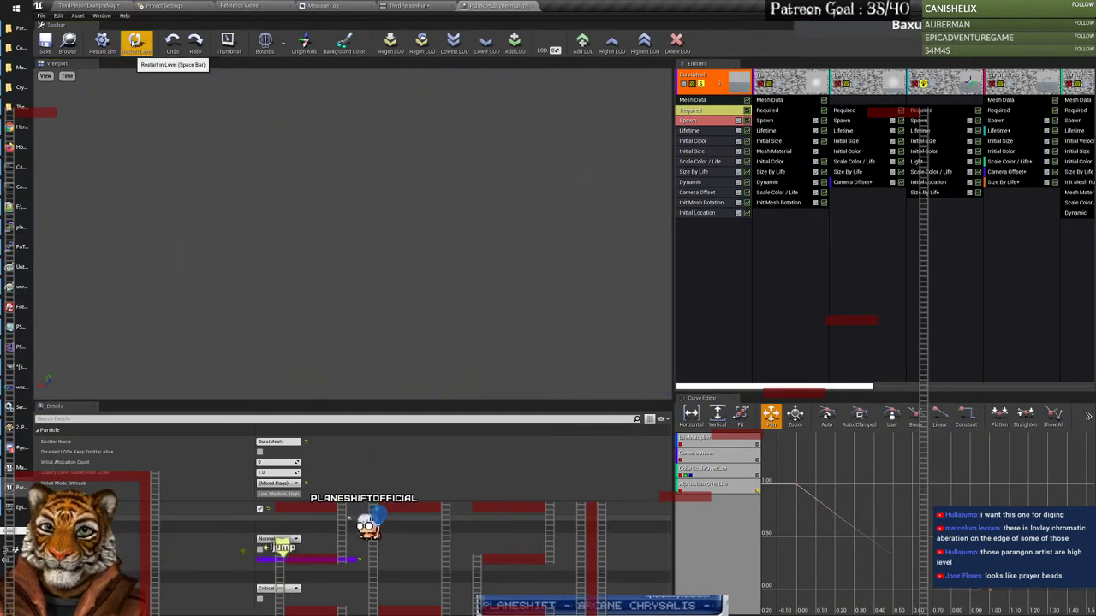
{"action": "left_click", "coordinate": [135, 42]}
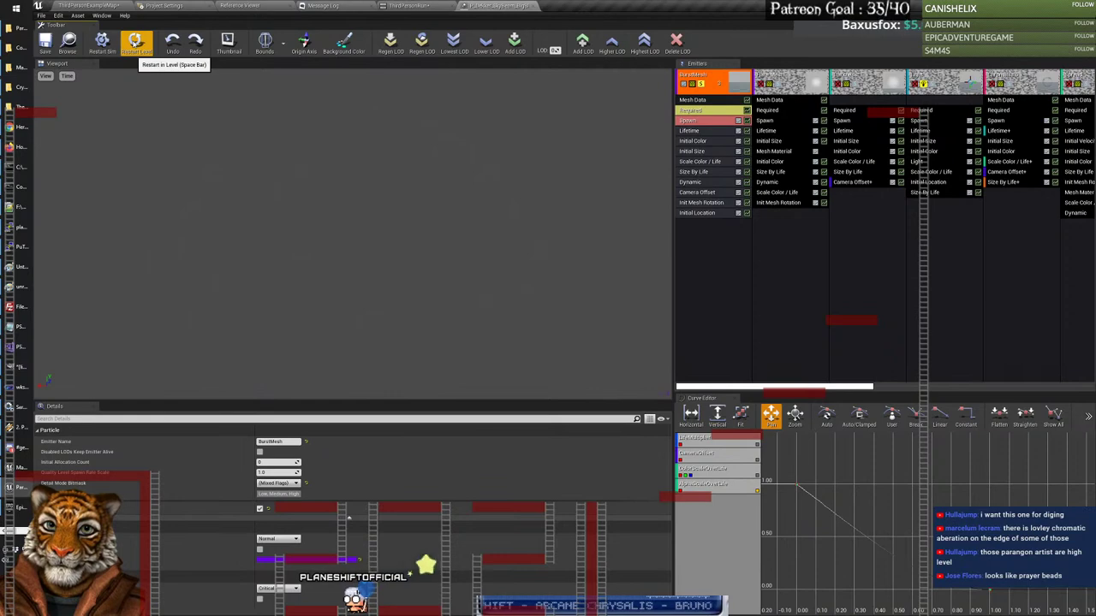
{"action": "left_click", "coordinate": [136, 42]}
Step: Restart the simulation repeatedly to watch the blue burst fade, then return to the level editor
{"action": "left_click", "coordinate": [136, 43]}
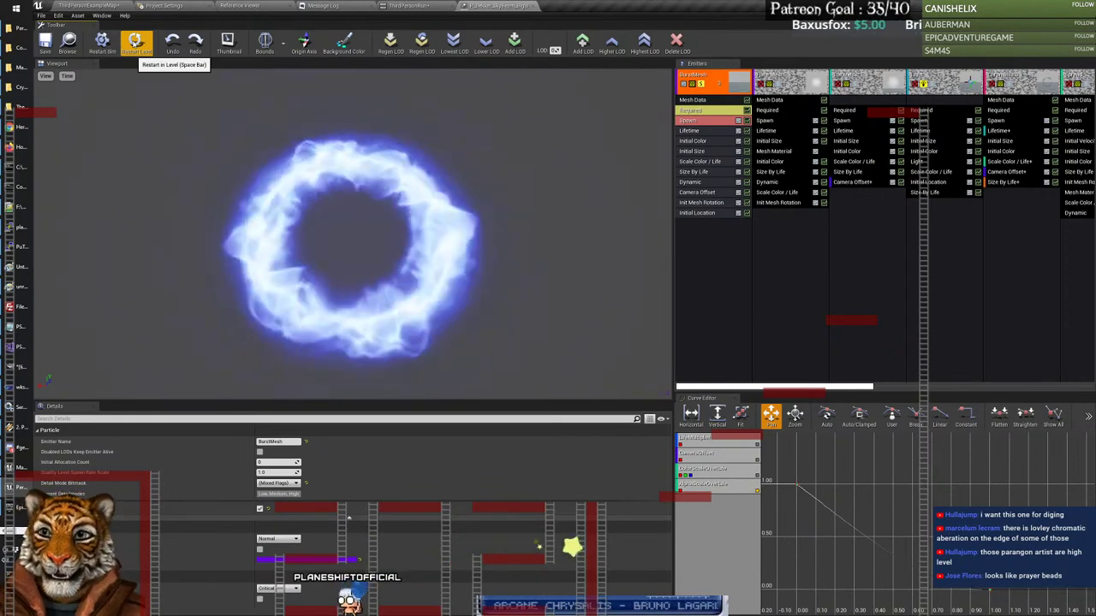
{"action": "left_click", "coordinate": [135, 42]}
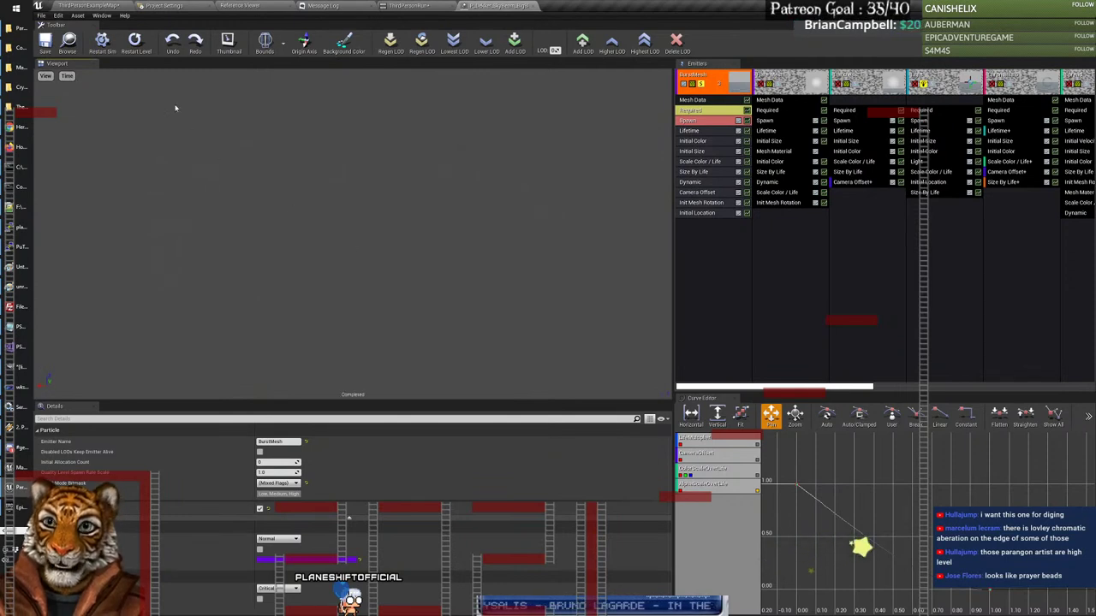
{"action": "left_click", "coordinate": [102, 43]}
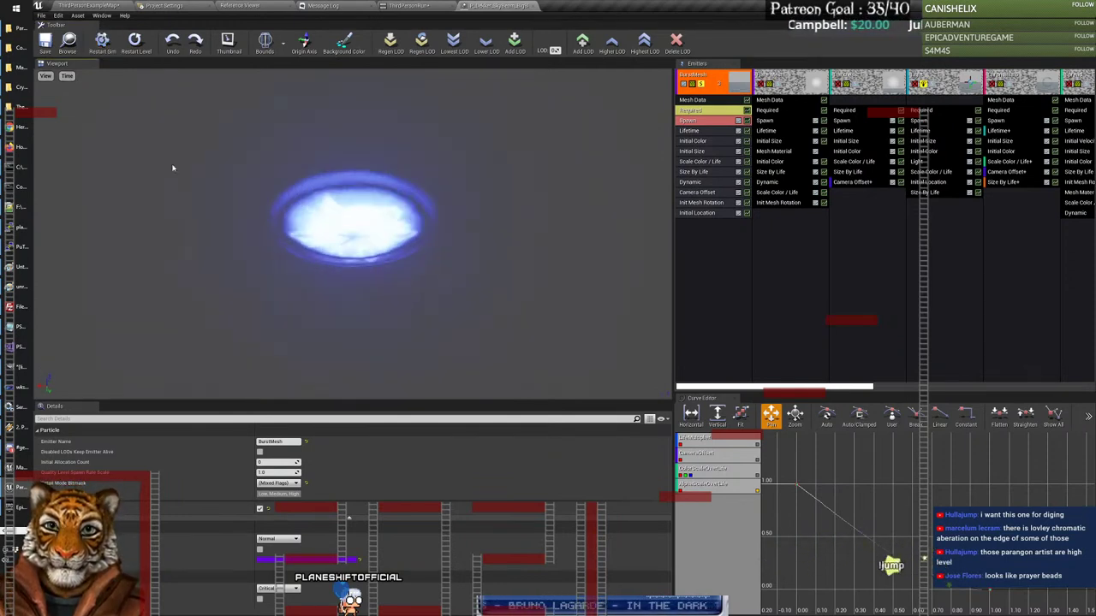
{"action": "left_click", "coordinate": [105, 47]}
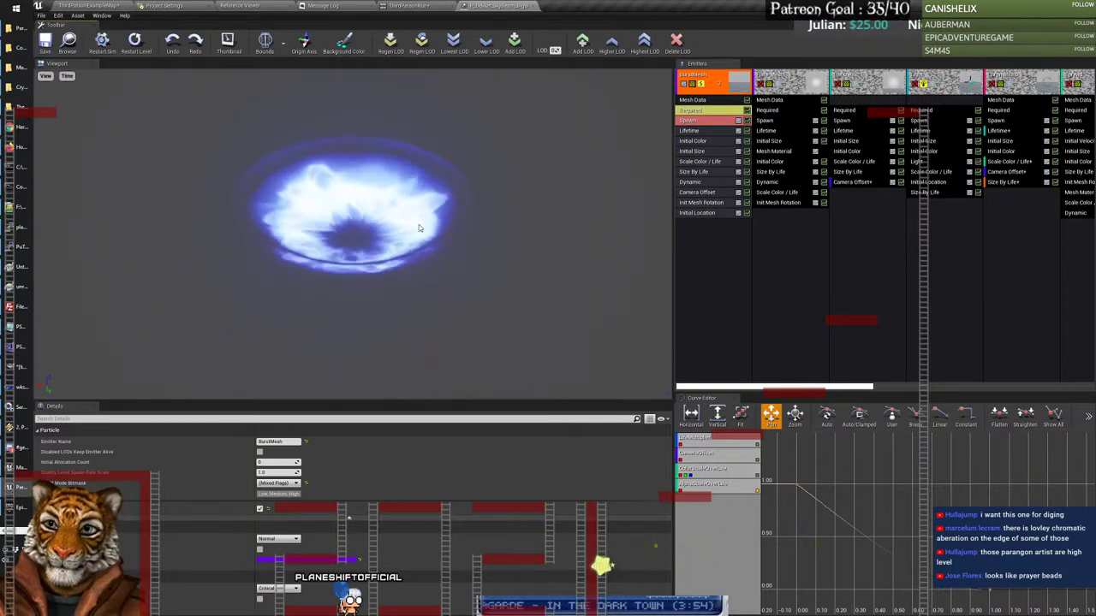
{"action": "left_click", "coordinate": [101, 43]}
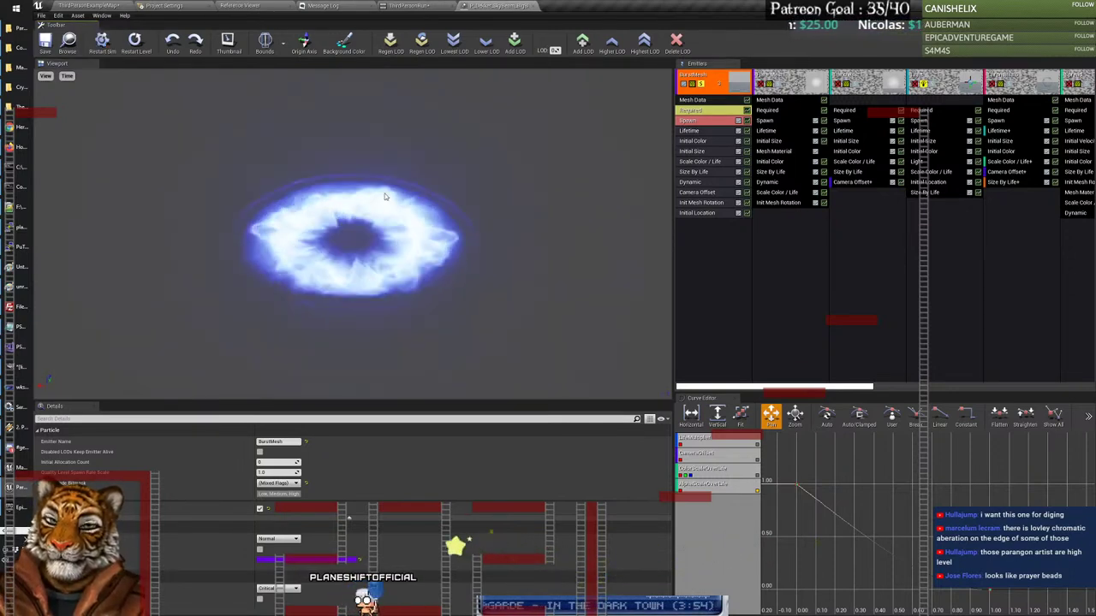
{"action": "left_click", "coordinate": [105, 43]}
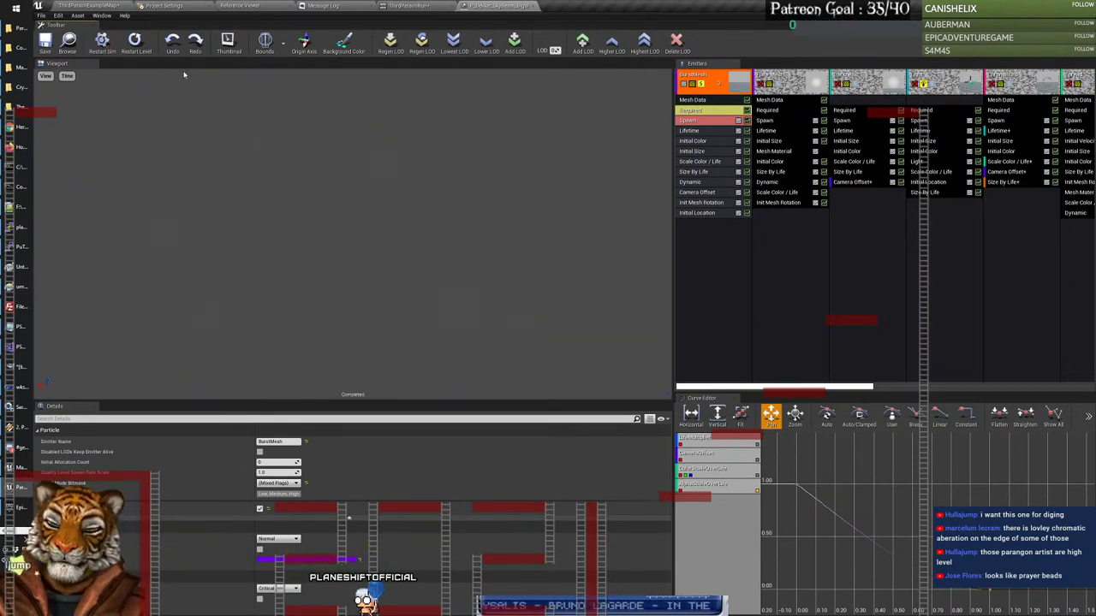
{"action": "left_click", "coordinate": [102, 41]}
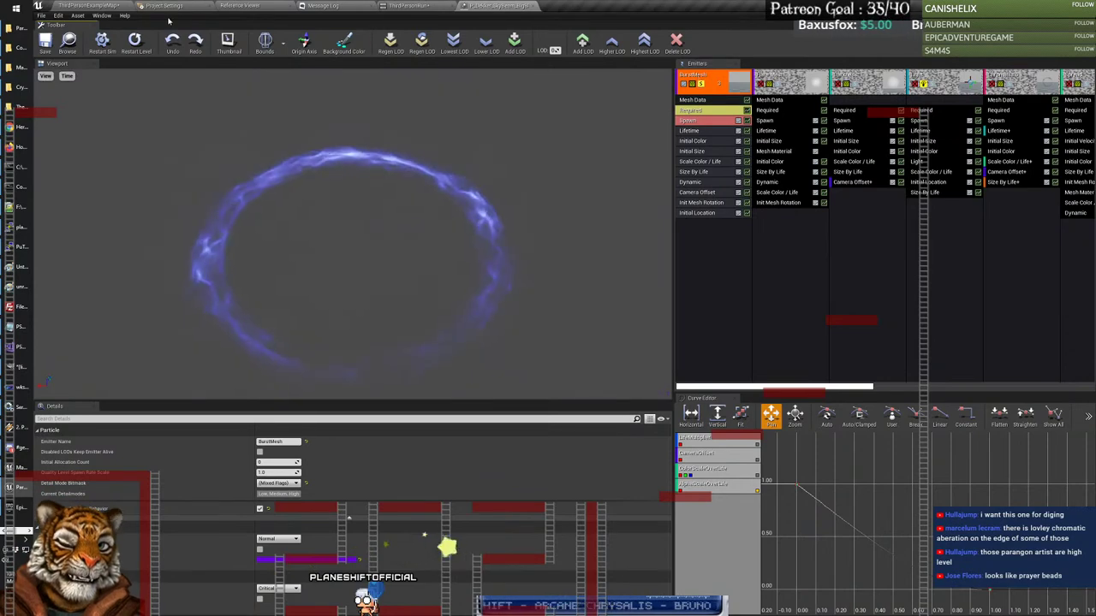
{"action": "left_click", "coordinate": [90, 6]}
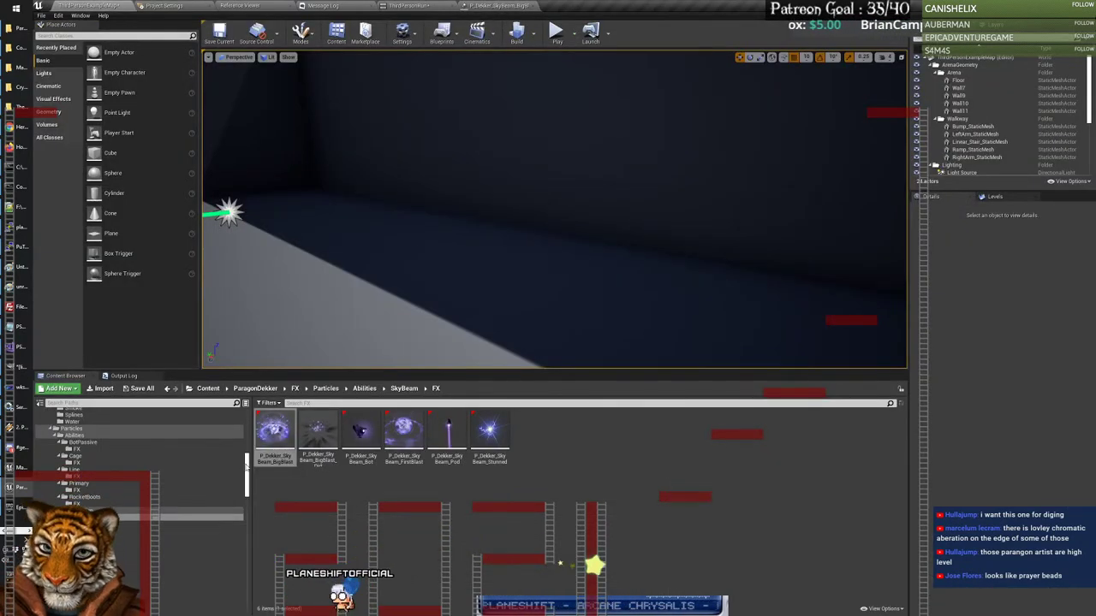
Step: In the _Selected/Dekker folder, add a Particle System named ground_burst and open it in Cascade
{"action": "scroll", "coordinate": [247, 462], "scroll_direction": "up", "scroll_amount": 2}
{"action": "left_click_drag", "start_coordinate": [247, 464], "coordinate": [247, 421]}
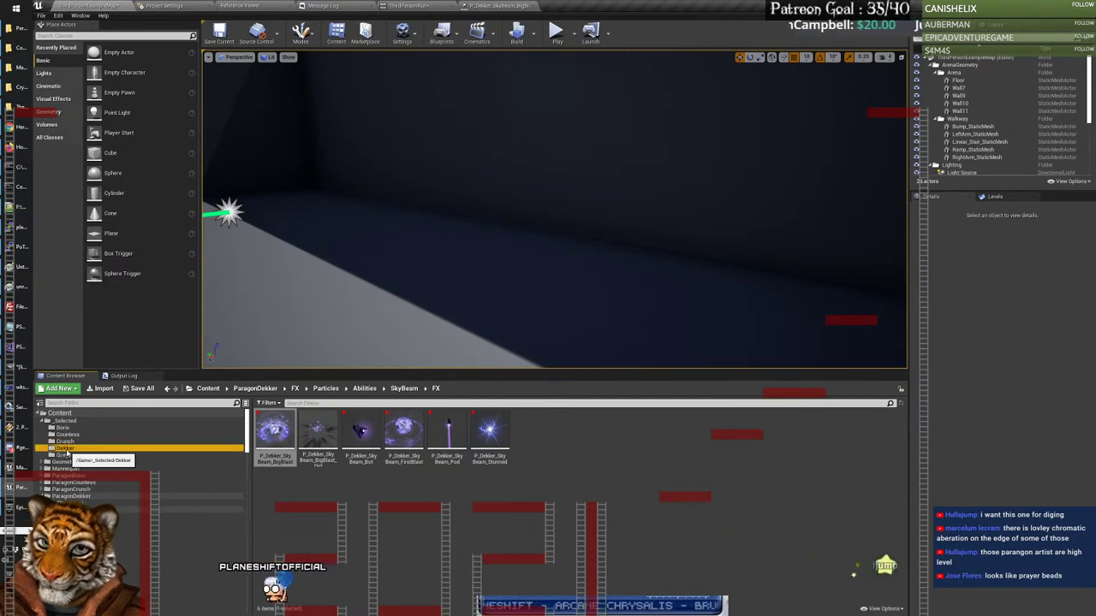
{"action": "left_click", "coordinate": [65, 448]}
{"action": "right_click", "coordinate": [366, 502]}
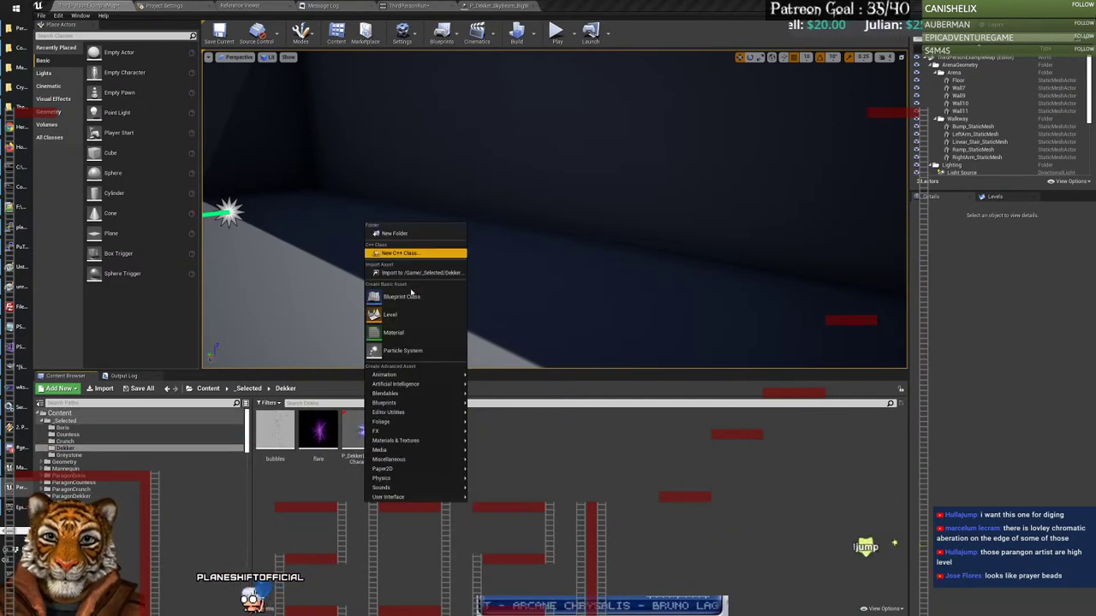
{"action": "left_click", "coordinate": [403, 351]}
{"action": "type", "text": "ground_burst"}
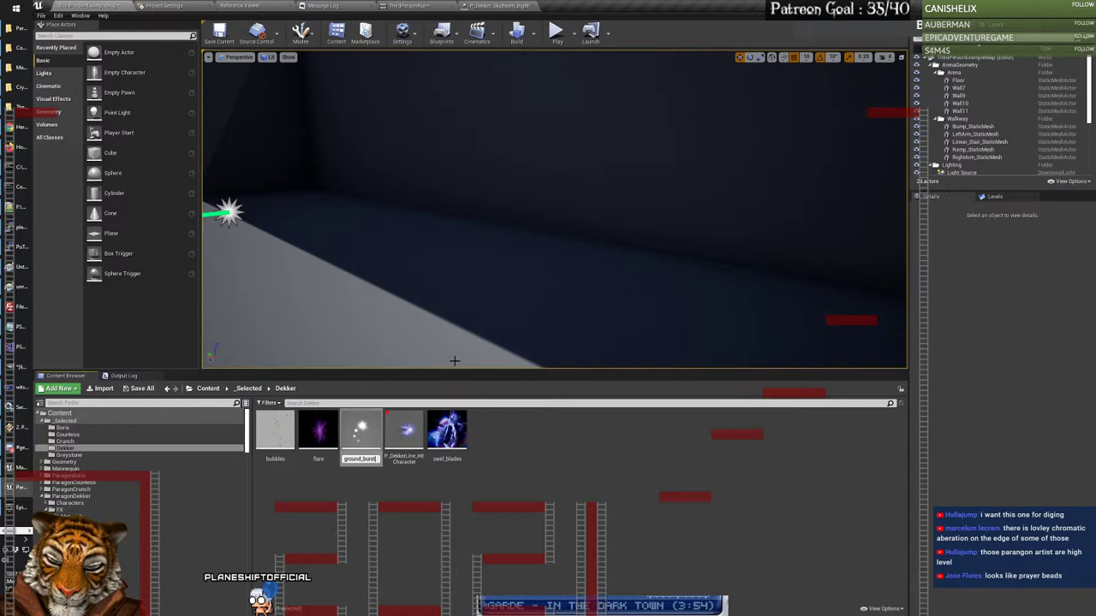
{"action": "key", "text": "Return"}
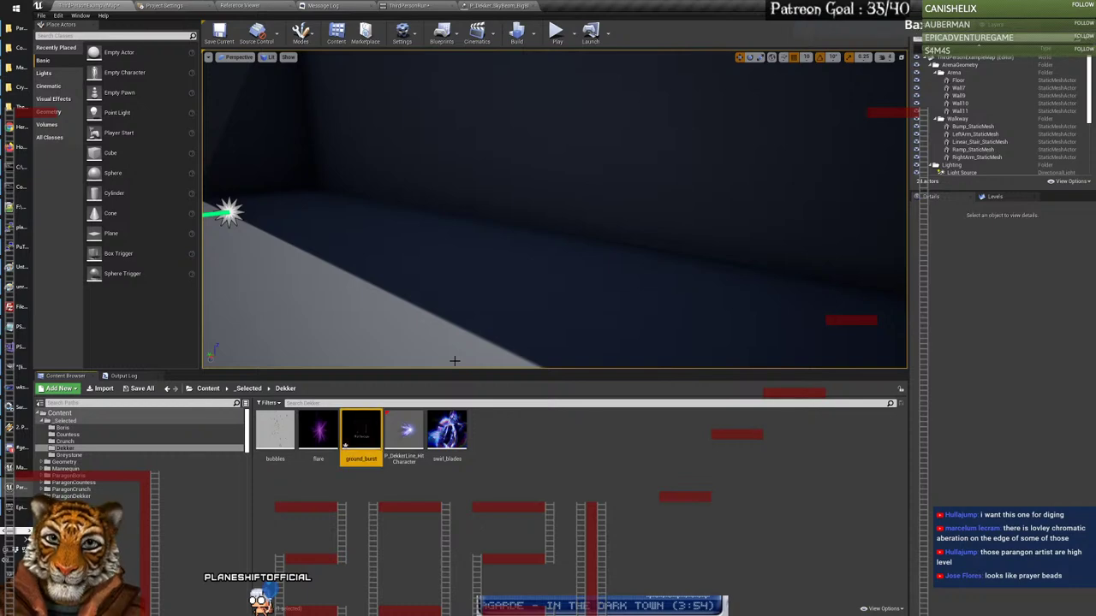
{"action": "double_click", "coordinate": [353, 435]}
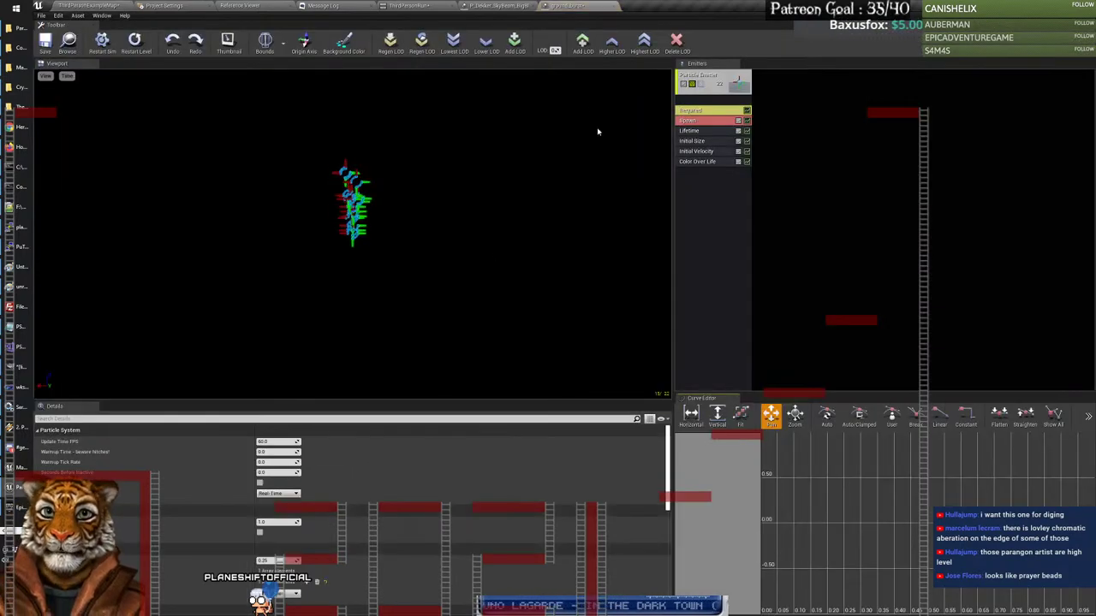
Step: Bring up BurstMesh's options in BigBlast, then select ground_burst in the Content Browser
{"action": "left_click", "coordinate": [613, 7]}
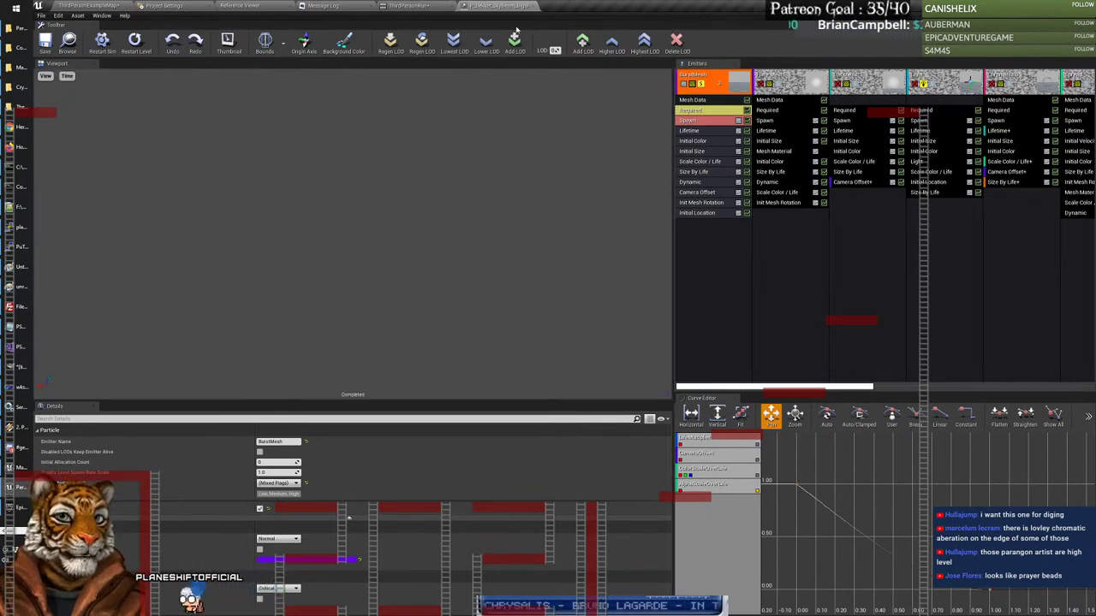
{"action": "right_click", "coordinate": [714, 78]}
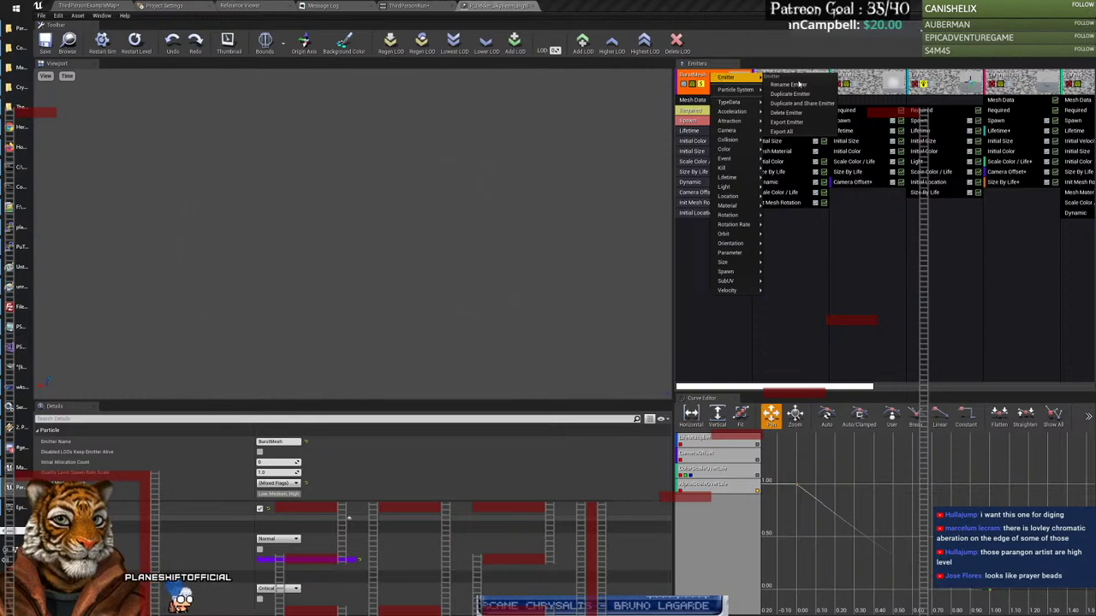
{"action": "left_click", "coordinate": [82, 6]}
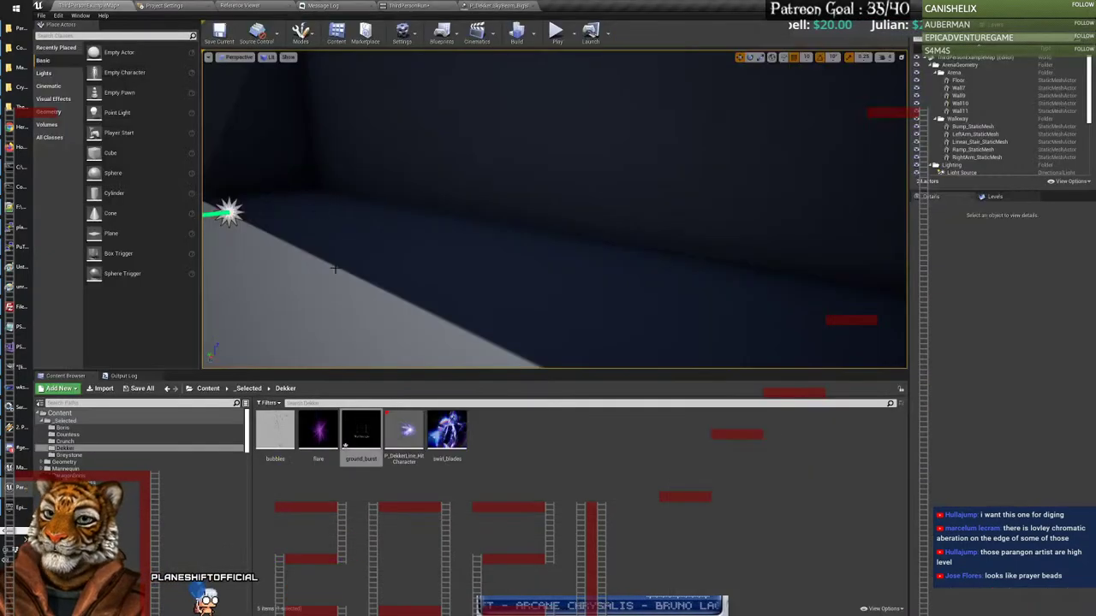
{"action": "left_click", "coordinate": [360, 433]}
Step: Copy the BurstMesh emitter into ground_burst, accepting to turn off soloing, and reopen ground_burst
{"action": "left_click", "coordinate": [494, 7]}
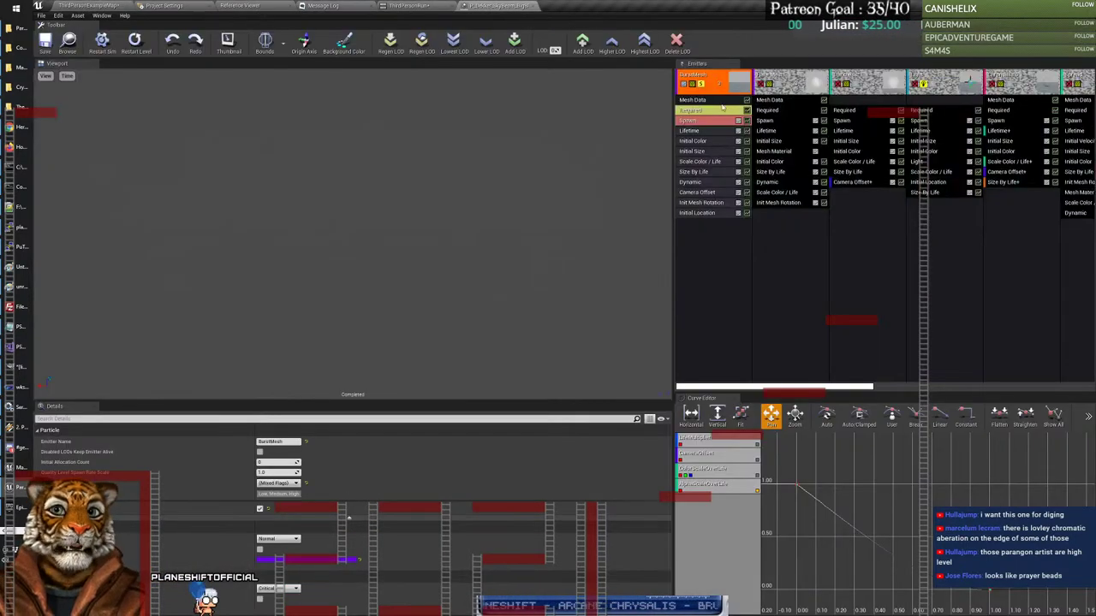
{"action": "right_click", "coordinate": [705, 79]}
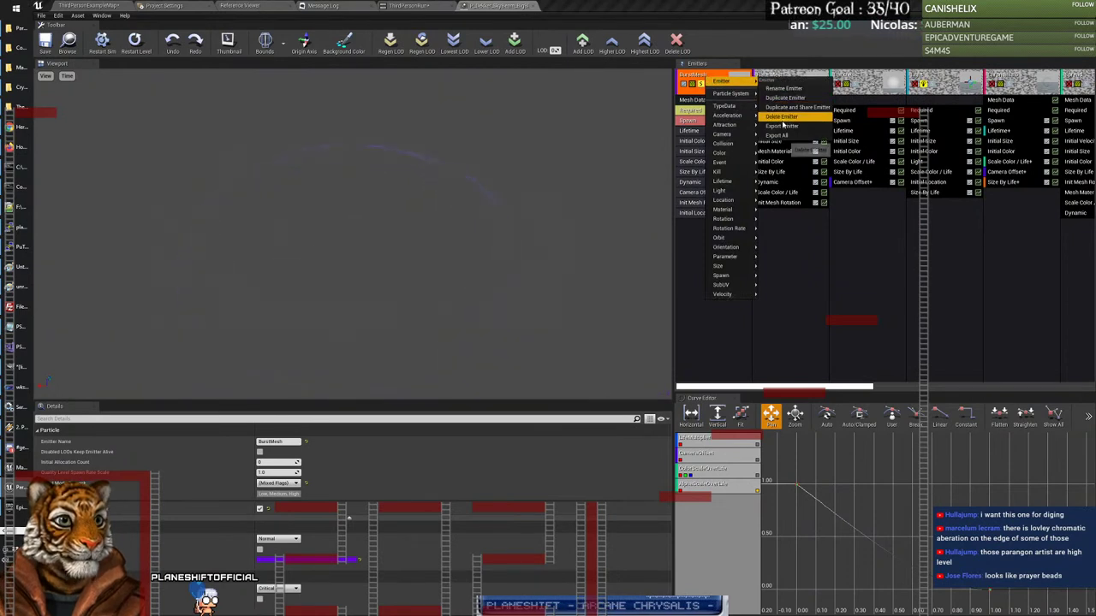
{"action": "left_click", "coordinate": [781, 128]}
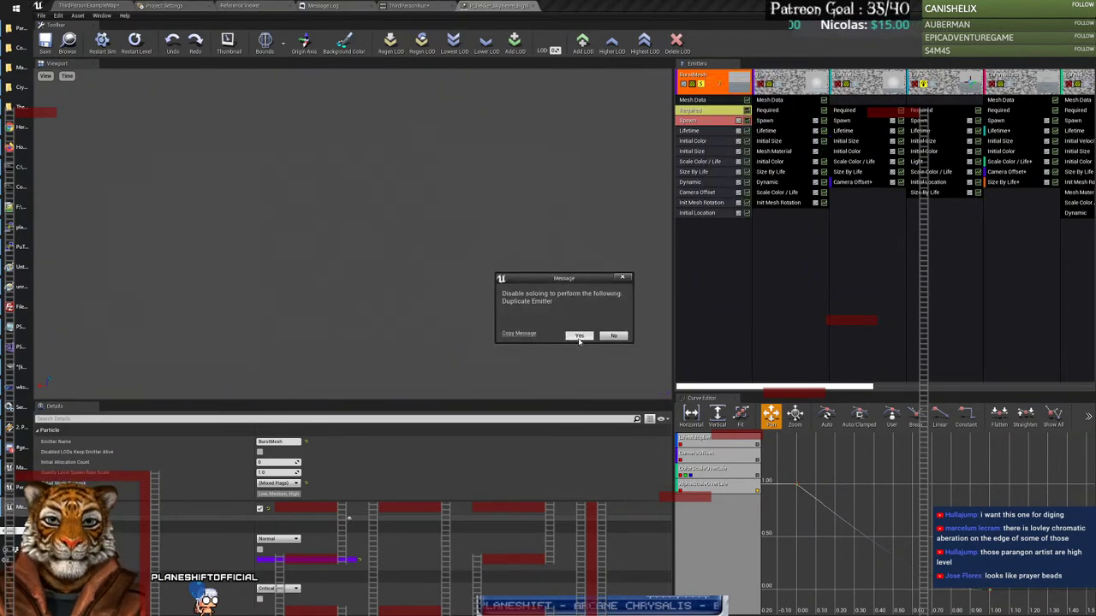
{"action": "left_click", "coordinate": [580, 336]}
{"action": "left_click", "coordinate": [101, 6]}
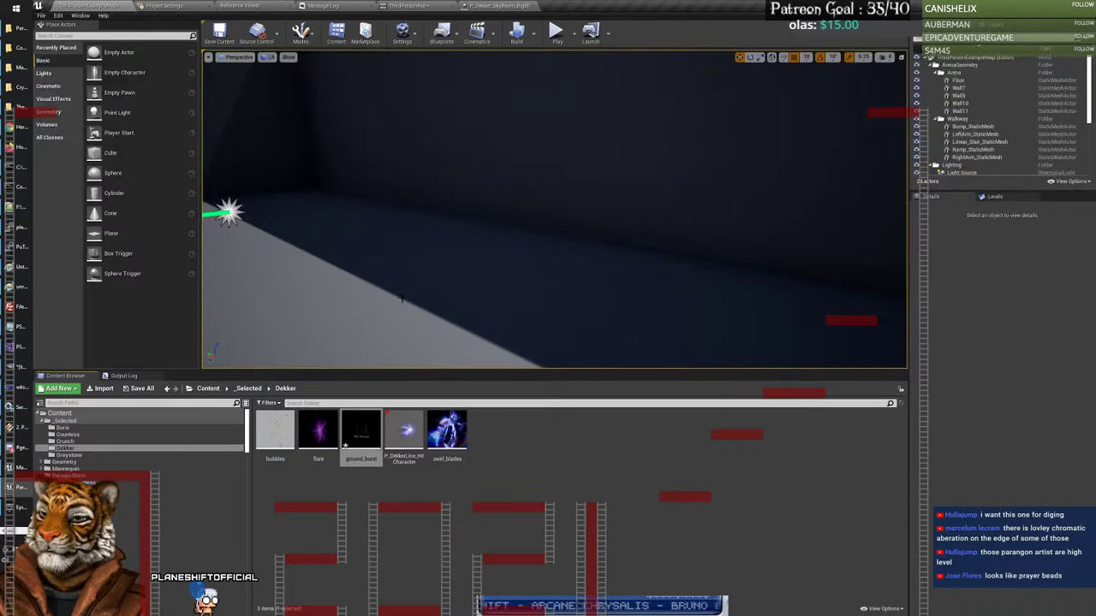
{"action": "double_click", "coordinate": [361, 432]}
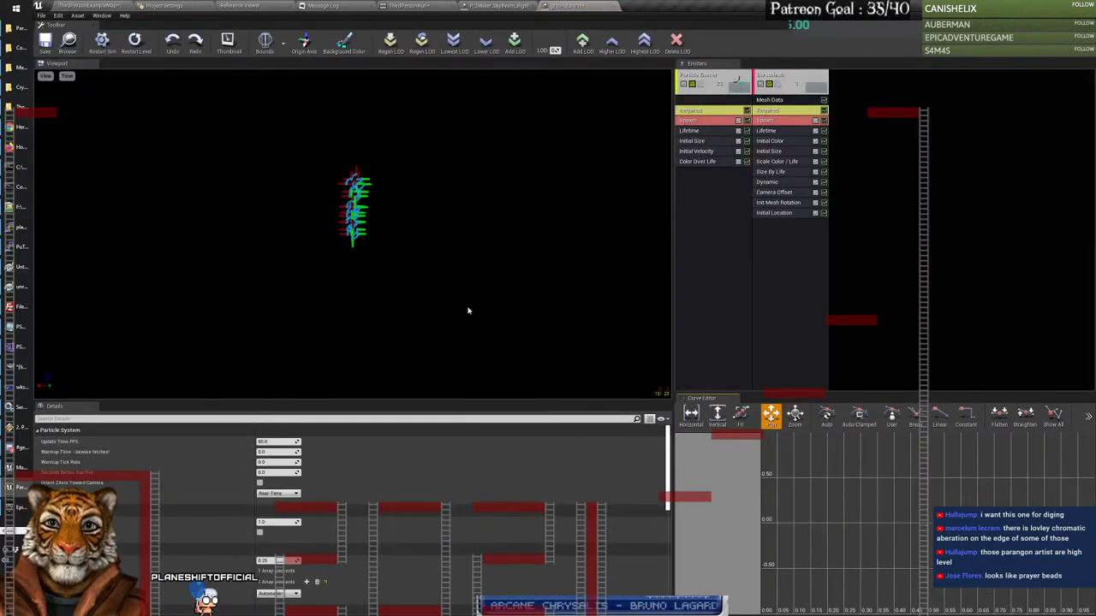
Step: Delete ground_burst's default Particle Emitter
{"action": "right_click", "coordinate": [715, 85]}
{"action": "mouse_move", "coordinate": [728, 85]}
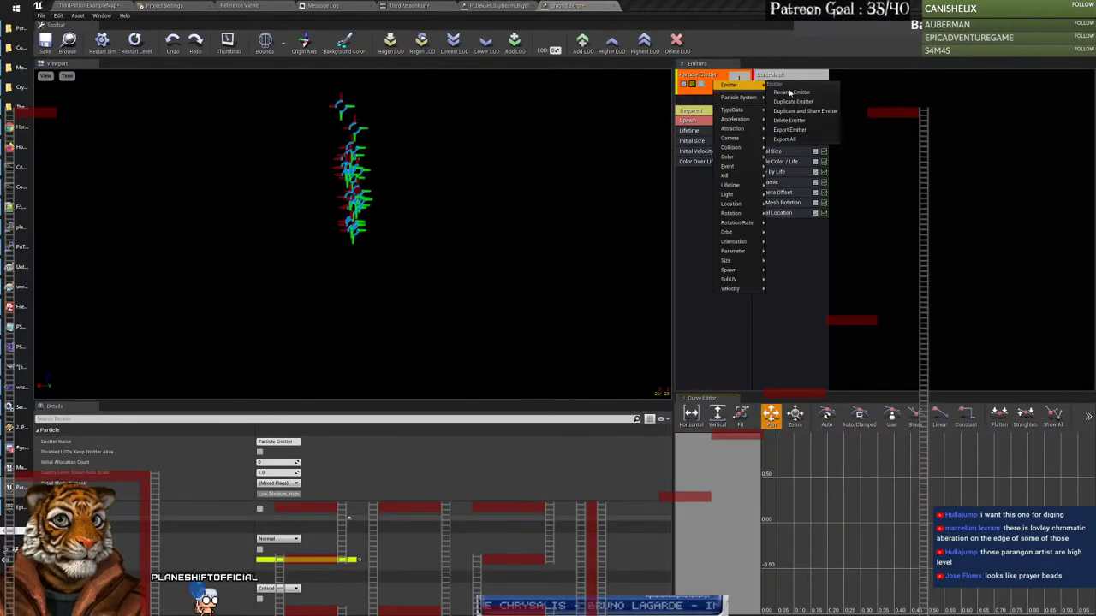
{"action": "left_click", "coordinate": [789, 120]}
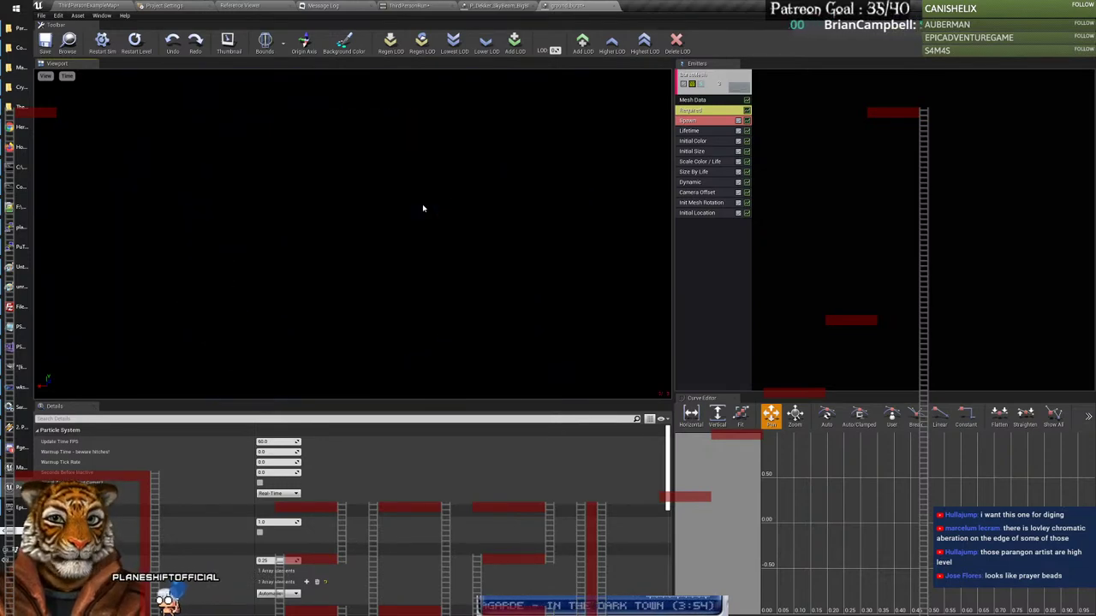
Step: Set the Lifetime module's constant to 3.0, then close ground_burst
{"action": "left_click", "coordinate": [690, 130]}
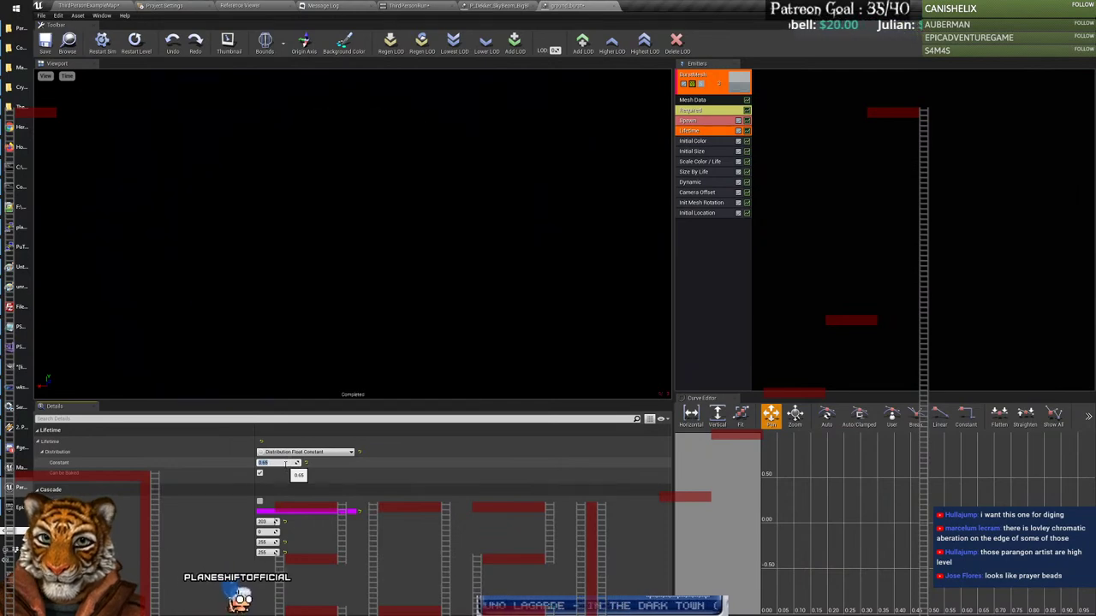
{"action": "type", "text": "2.0"}
{"action": "key", "text": "Return"}
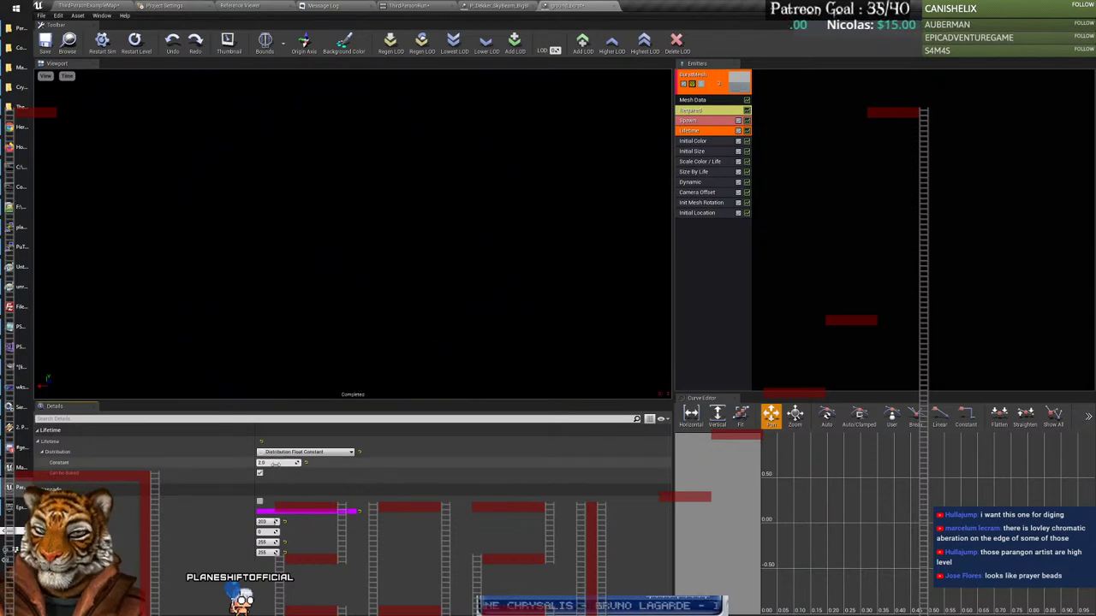
{"action": "left_click_drag", "start_coordinate": [276, 463], "coordinate": [291, 463]}
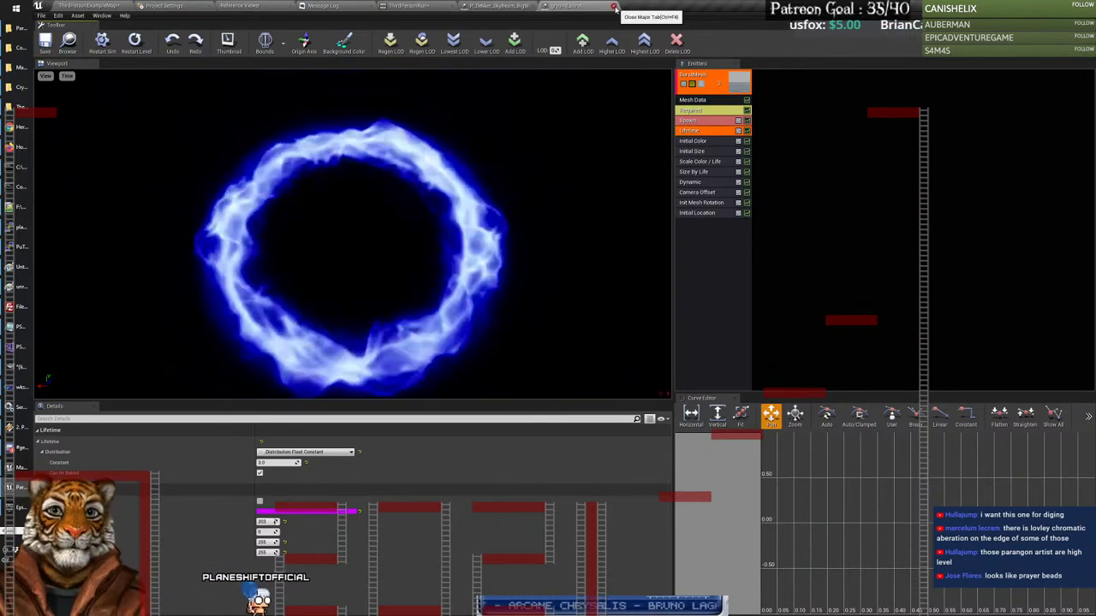
{"action": "left_click", "coordinate": [614, 6]}
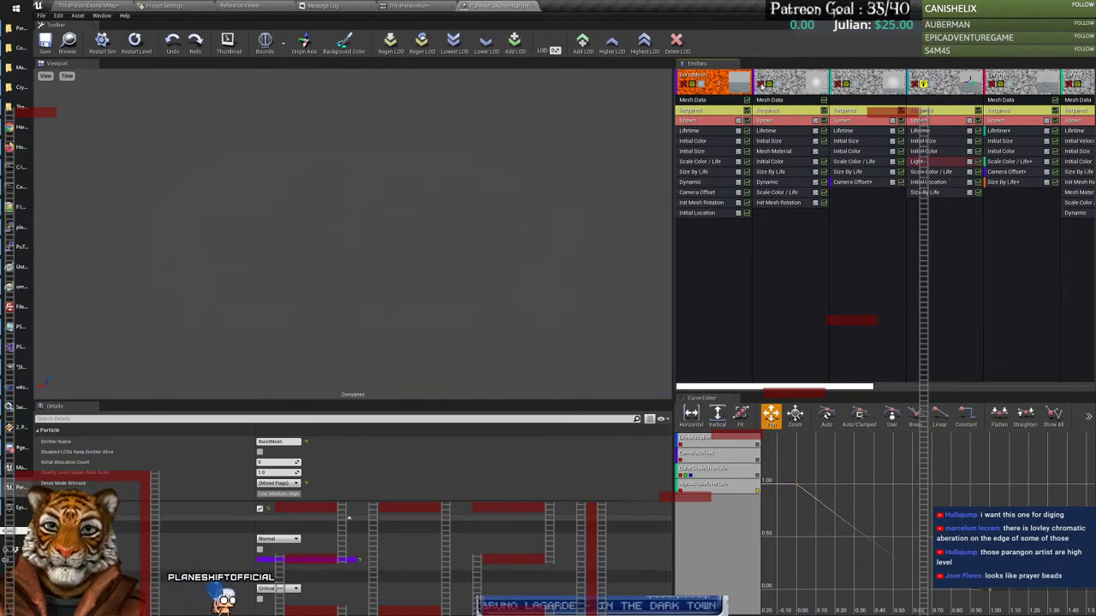
Step: Replay the Skybeam effect preview from the start several times
{"action": "left_click_drag", "start_coordinate": [763, 390], "coordinate": [809, 390]}
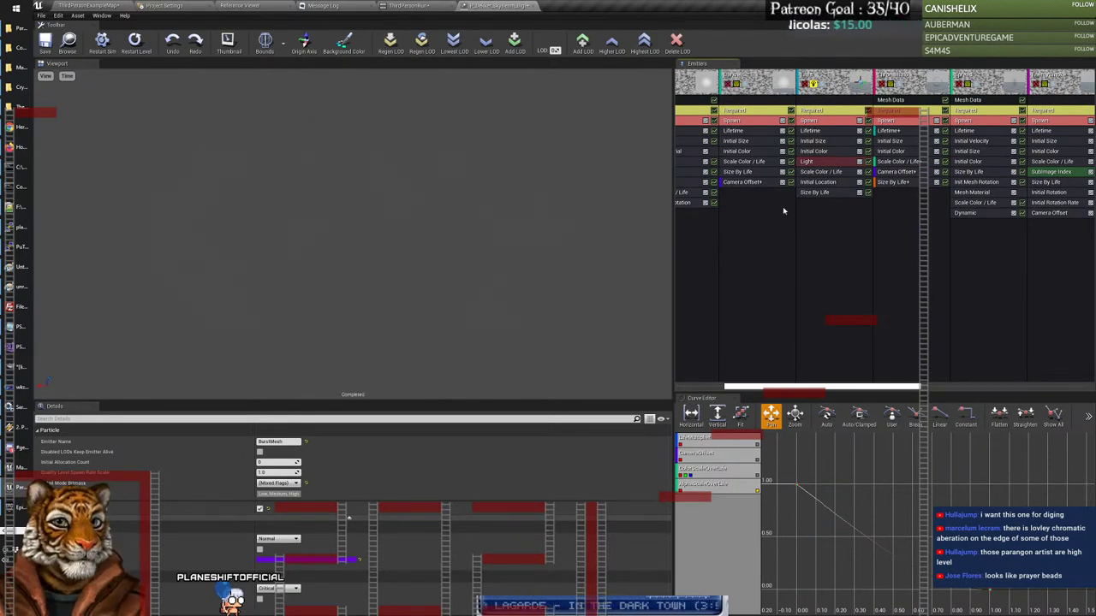
{"action": "scroll", "coordinate": [734, 93], "scroll_direction": "down", "scroll_amount": 3}
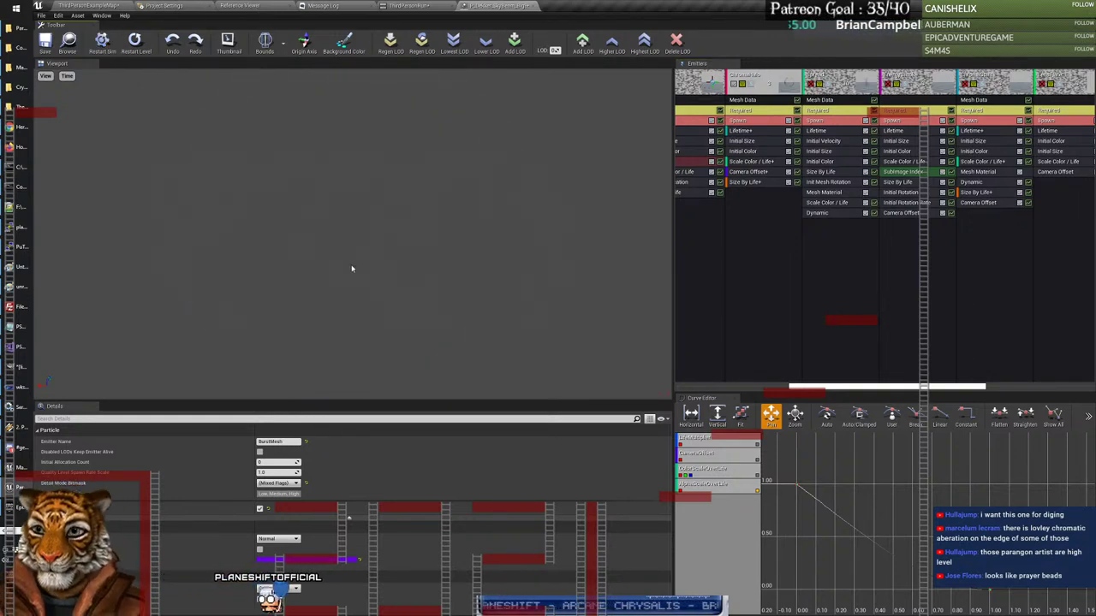
{"action": "left_click", "coordinate": [100, 40]}
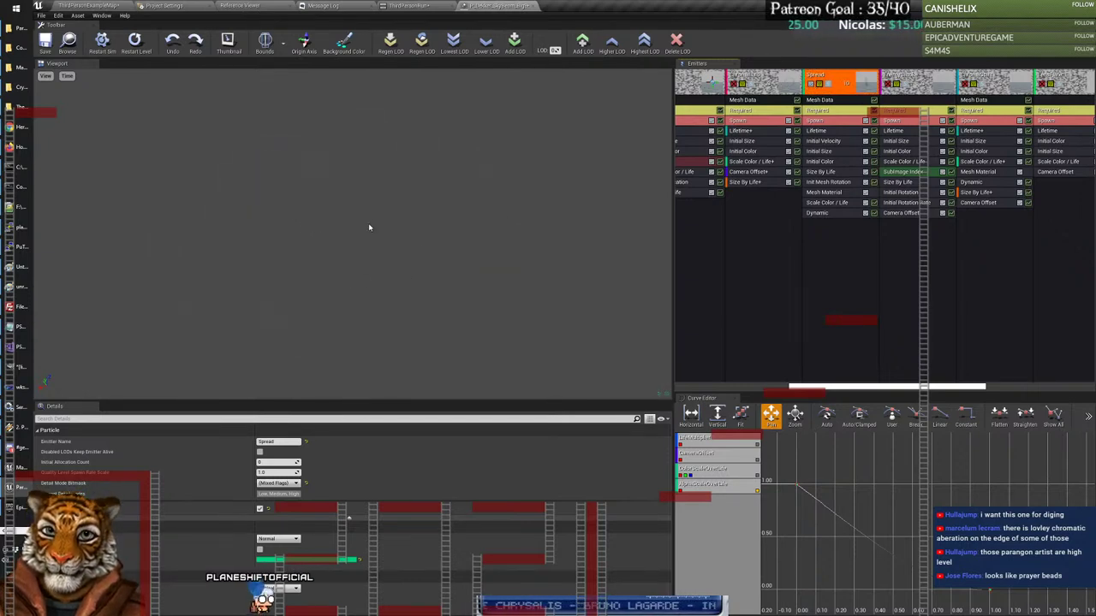
{"action": "left_click", "coordinate": [114, 49]}
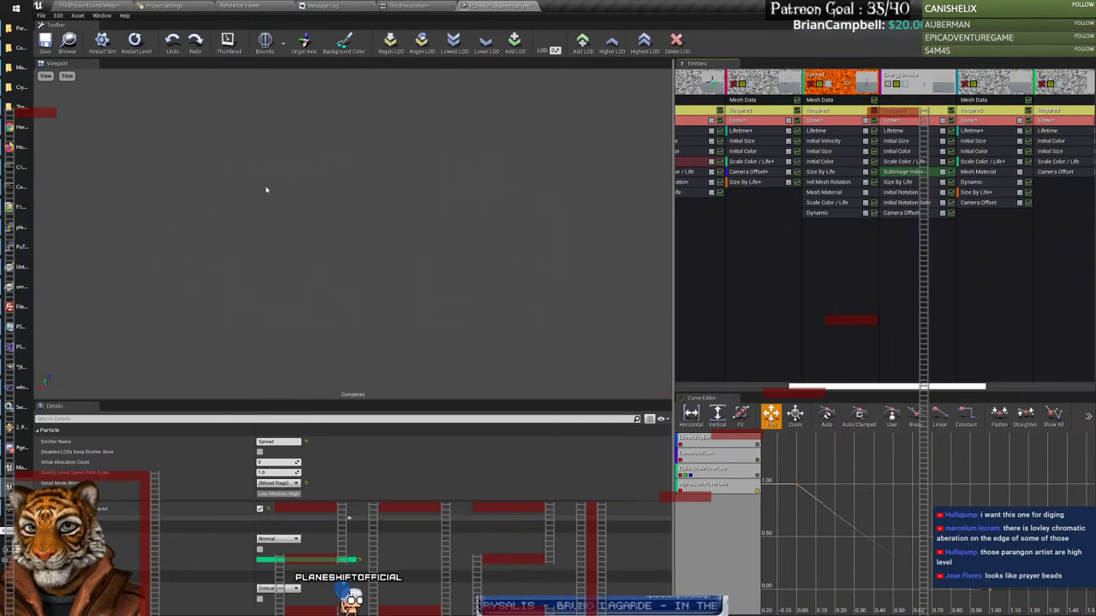
{"action": "left_click", "coordinate": [102, 40]}
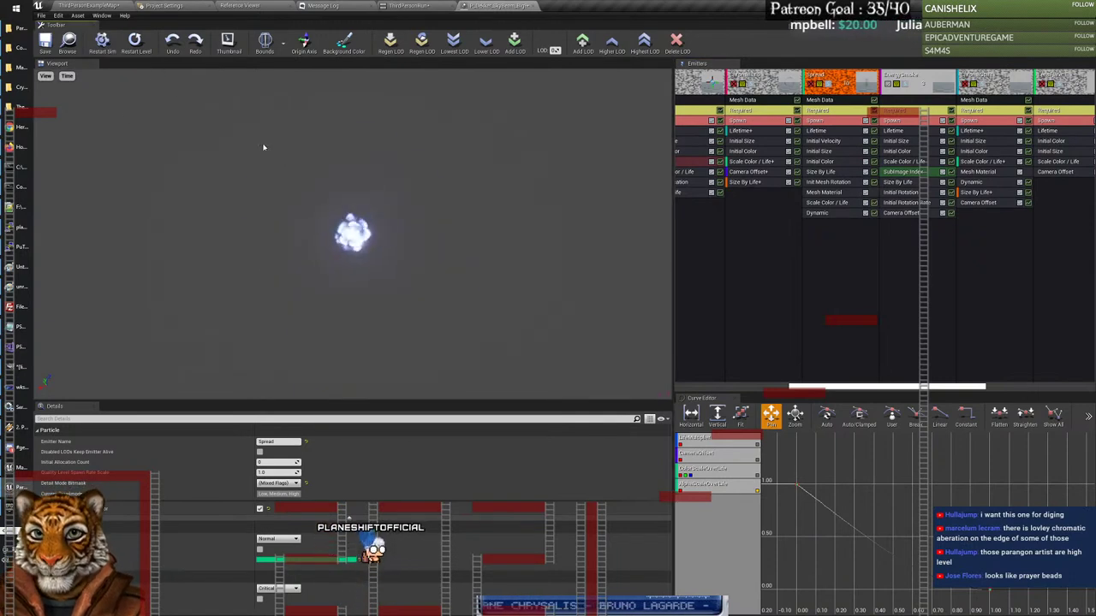
{"action": "left_click", "coordinate": [102, 40]}
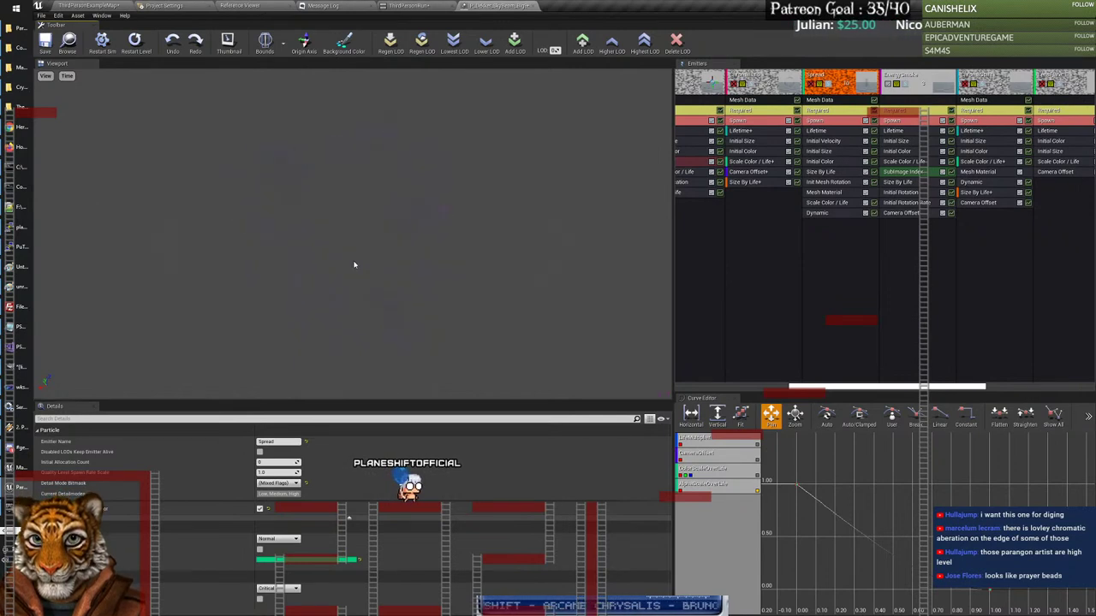
{"action": "left_click", "coordinate": [102, 40]}
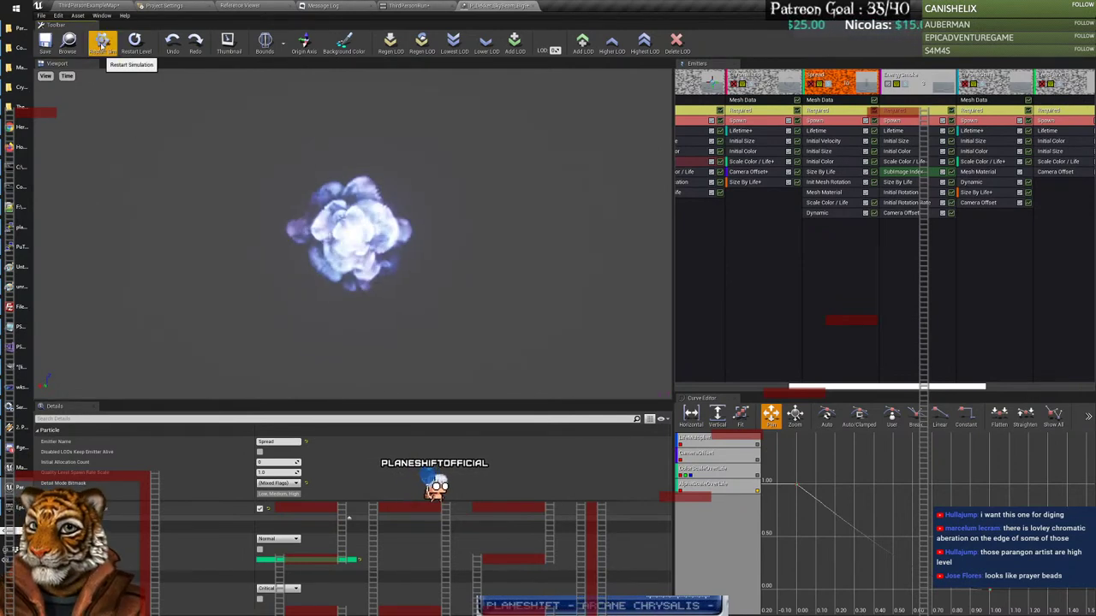
{"action": "left_click", "coordinate": [102, 43]}
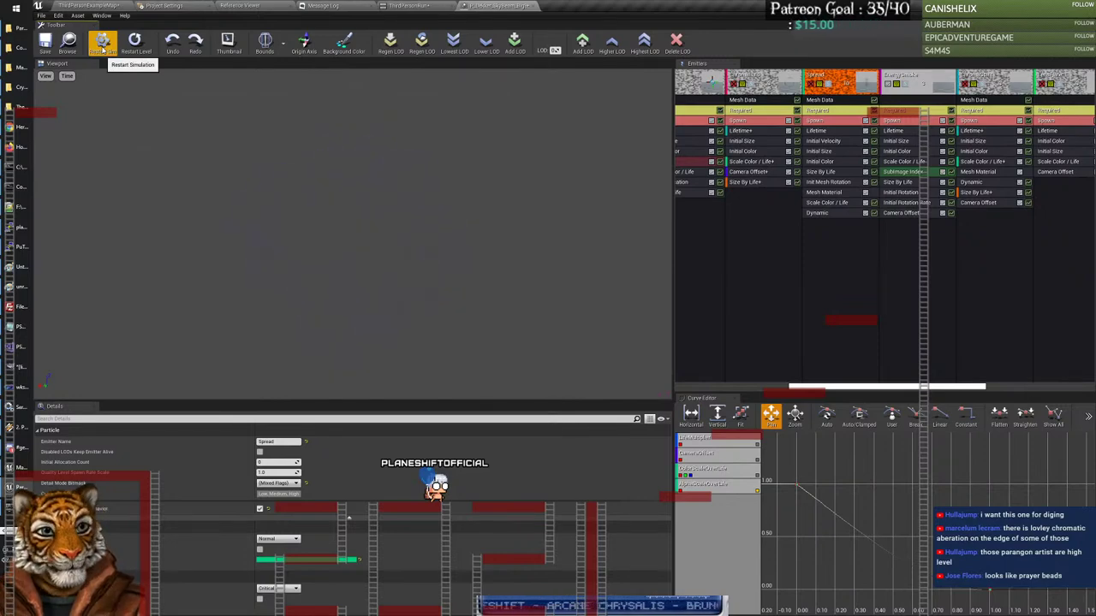
{"action": "left_click", "coordinate": [102, 43]}
Step: Set the preview time to 100%, restart the simulation, and go back to the level editor
{"action": "left_click", "coordinate": [67, 76]}
{"action": "mouse_move", "coordinate": [80, 123]}
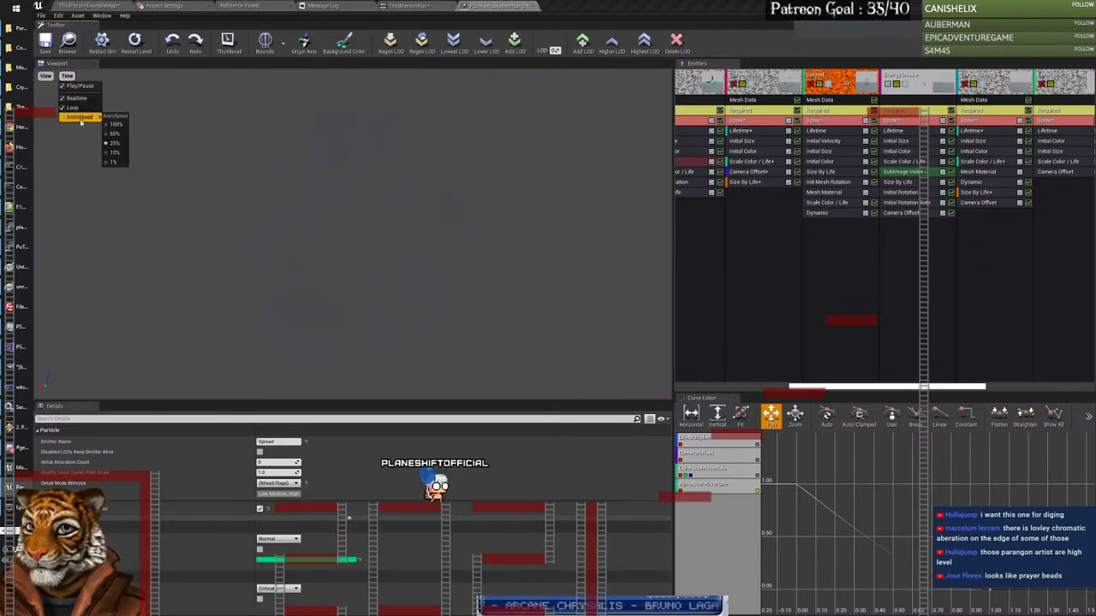
{"action": "left_click", "coordinate": [122, 126]}
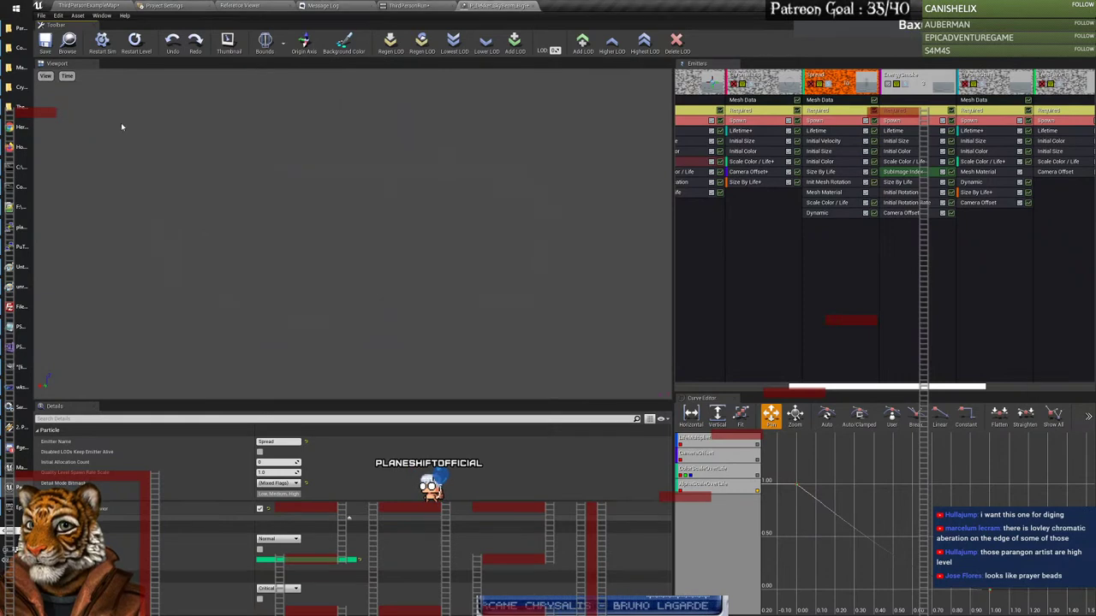
{"action": "left_click", "coordinate": [102, 43]}
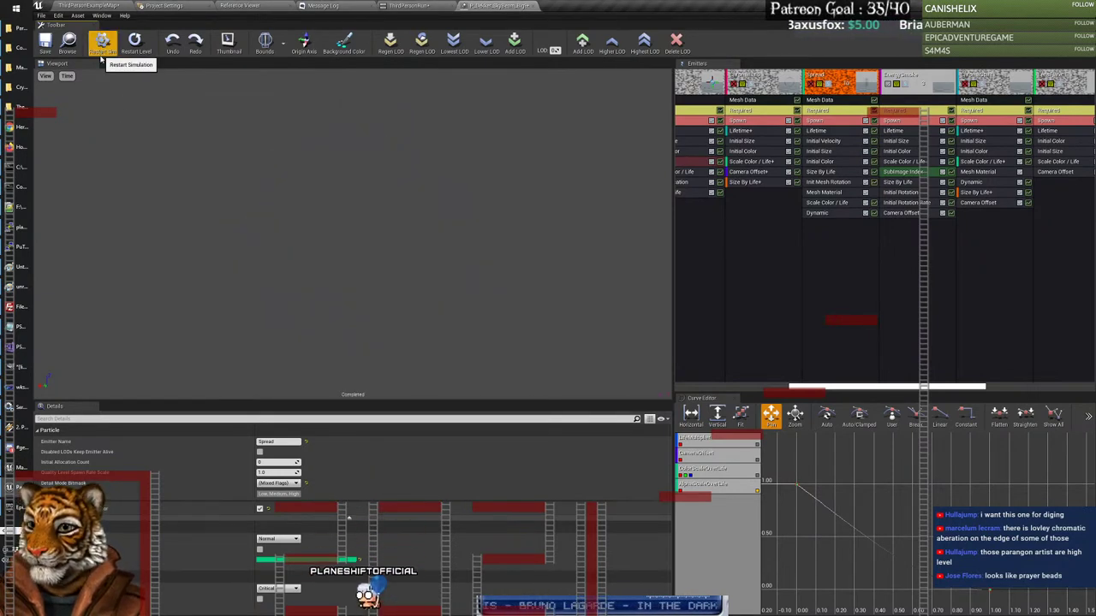
{"action": "left_click", "coordinate": [90, 5]}
Step: Open ground_burst in Cascade to check its burst, then return to the Dekker folder and deselect it
{"action": "right_click", "coordinate": [525, 441]}
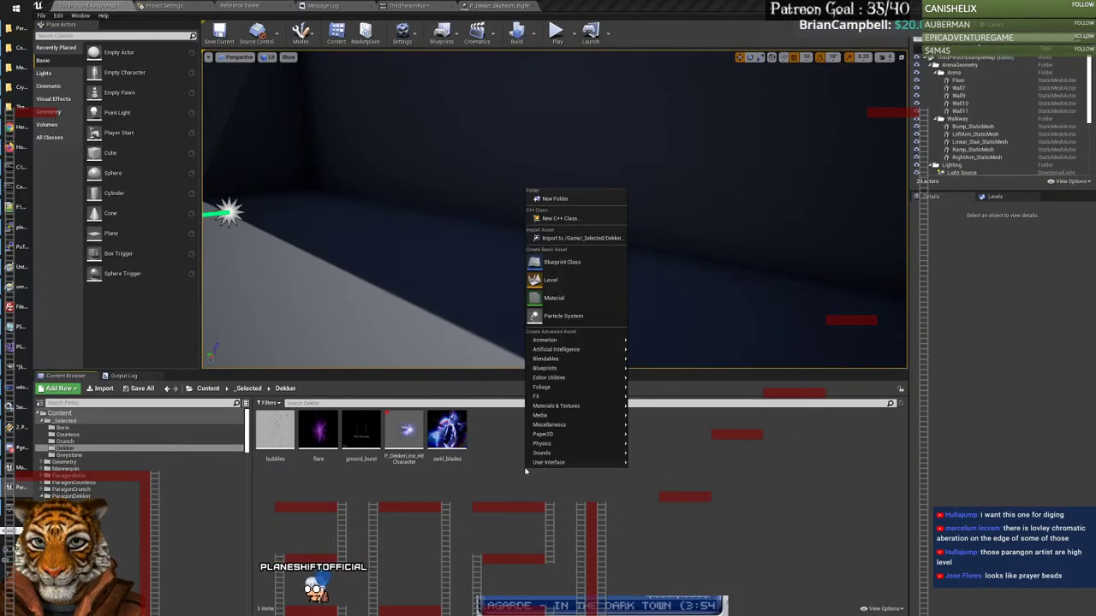
{"action": "double_click", "coordinate": [374, 438]}
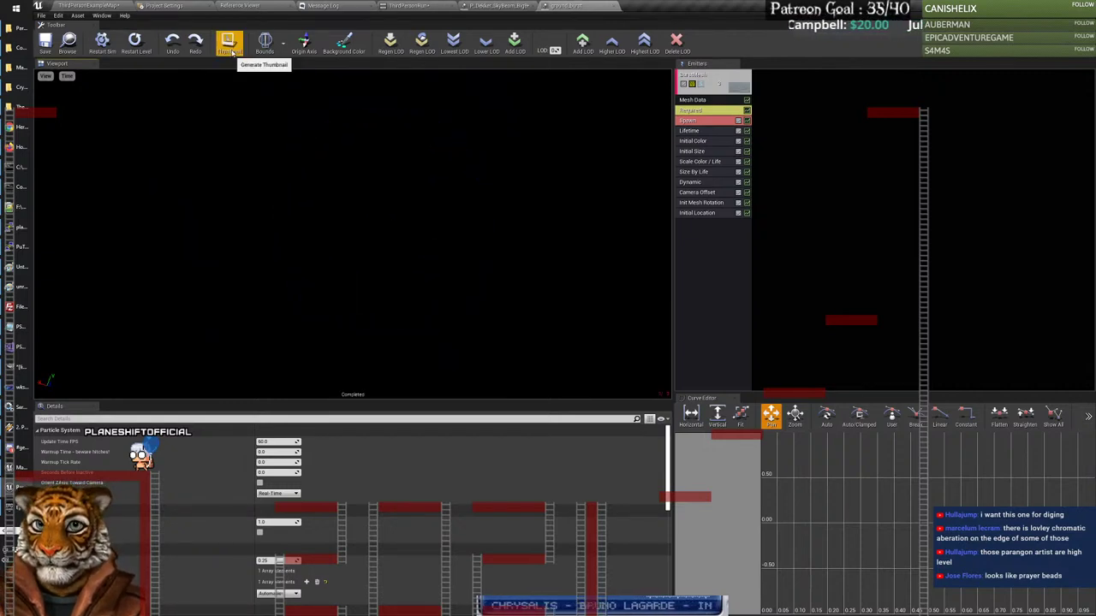
{"action": "left_click", "coordinate": [85, 5]}
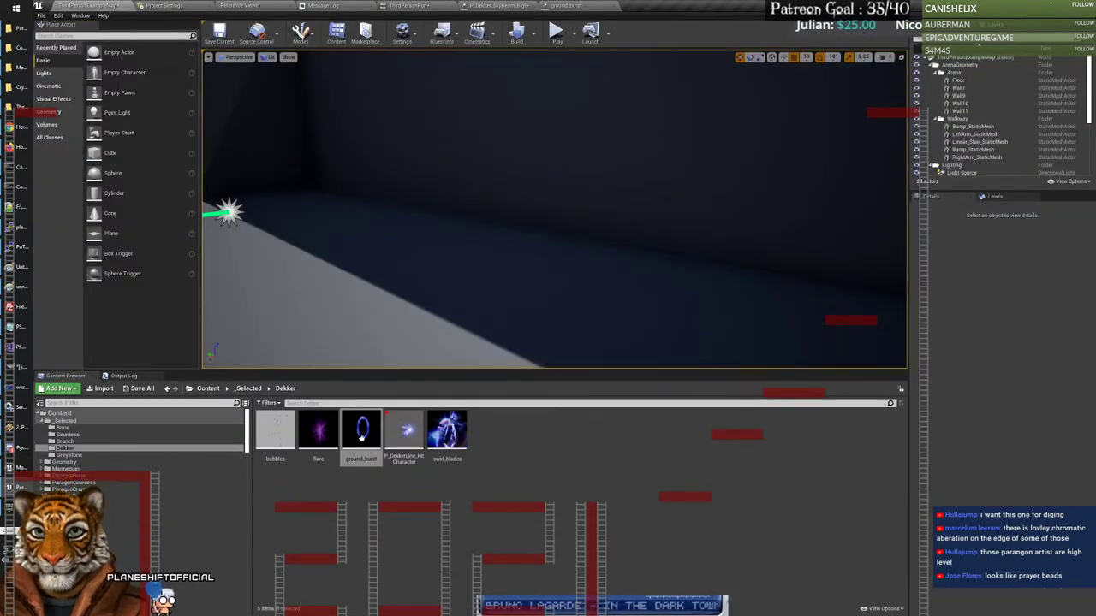
{"action": "left_click", "coordinate": [568, 6]}
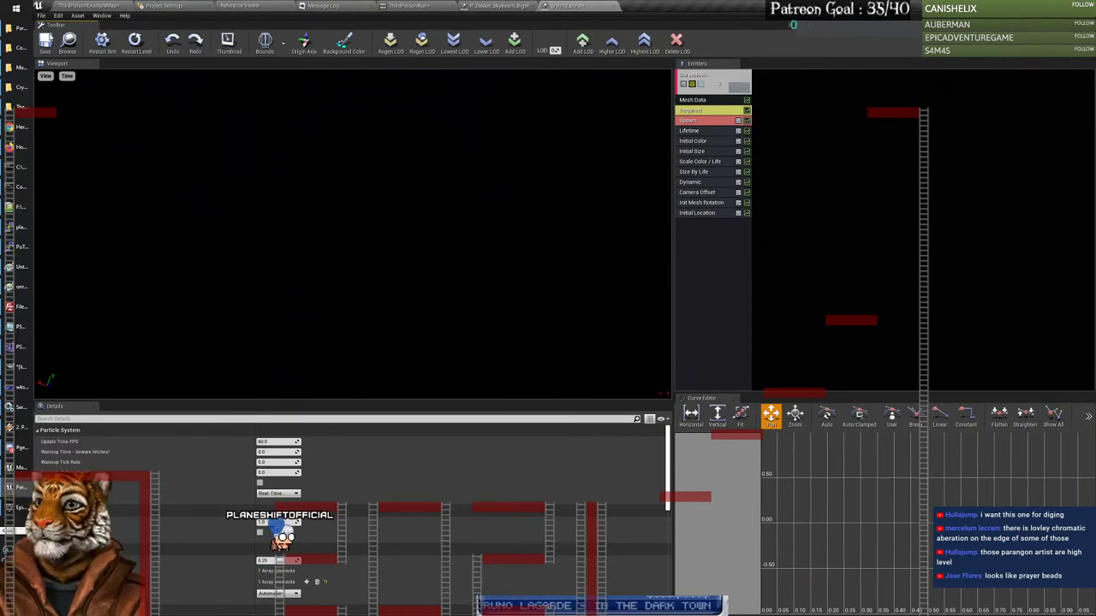
{"action": "left_click", "coordinate": [72, 8]}
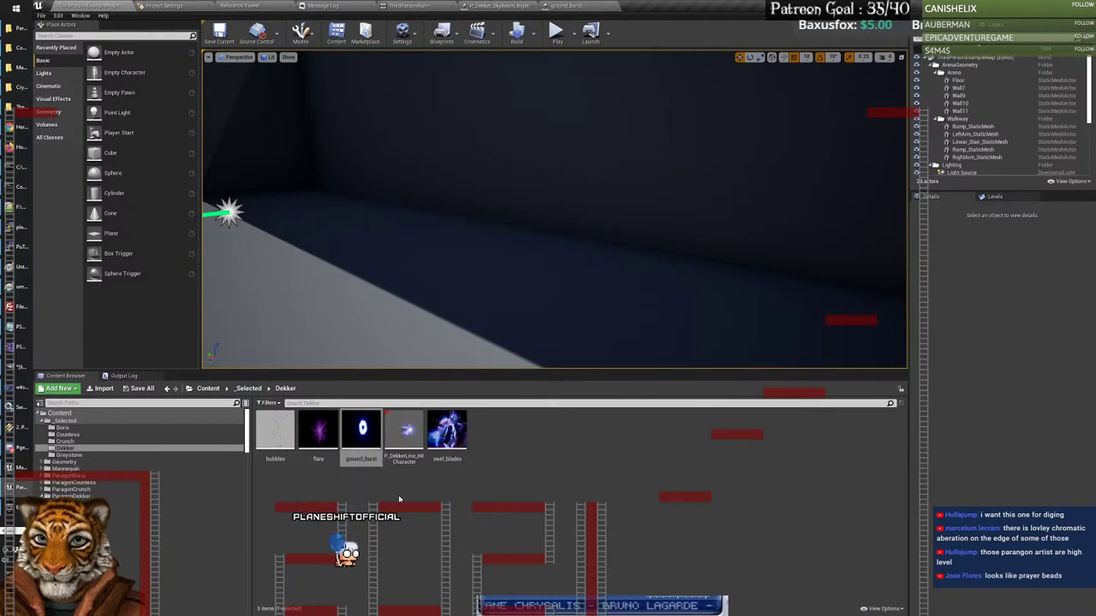
{"action": "left_click", "coordinate": [495, 487]}
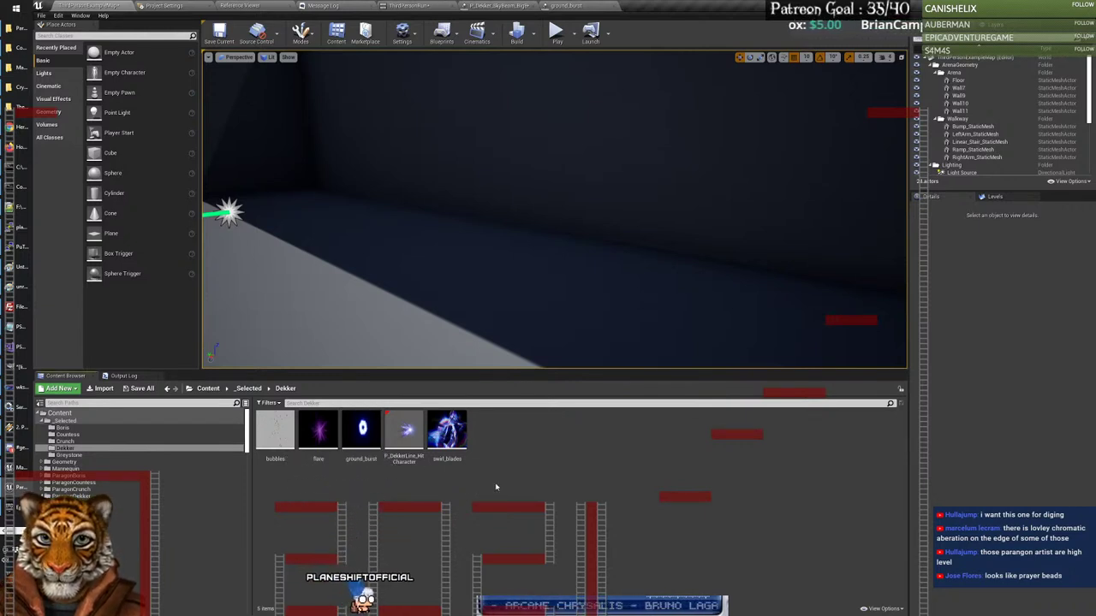
Step: Add a Particle System named blue_burst to the Dekker folder, open it, and close ground_burst
{"action": "right_click", "coordinate": [495, 487]}
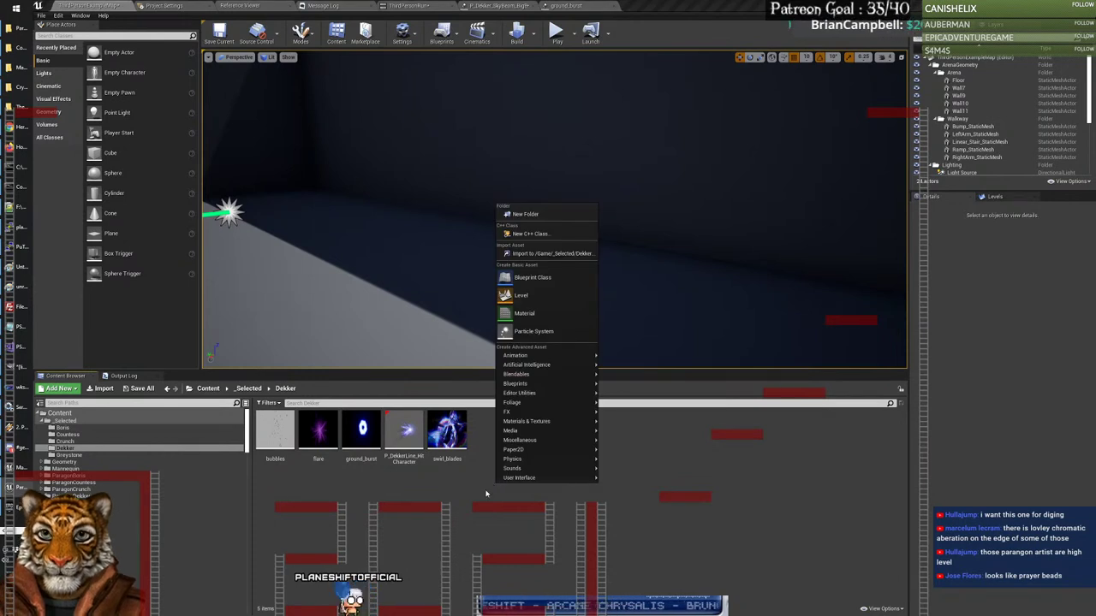
{"action": "left_click", "coordinate": [429, 503]}
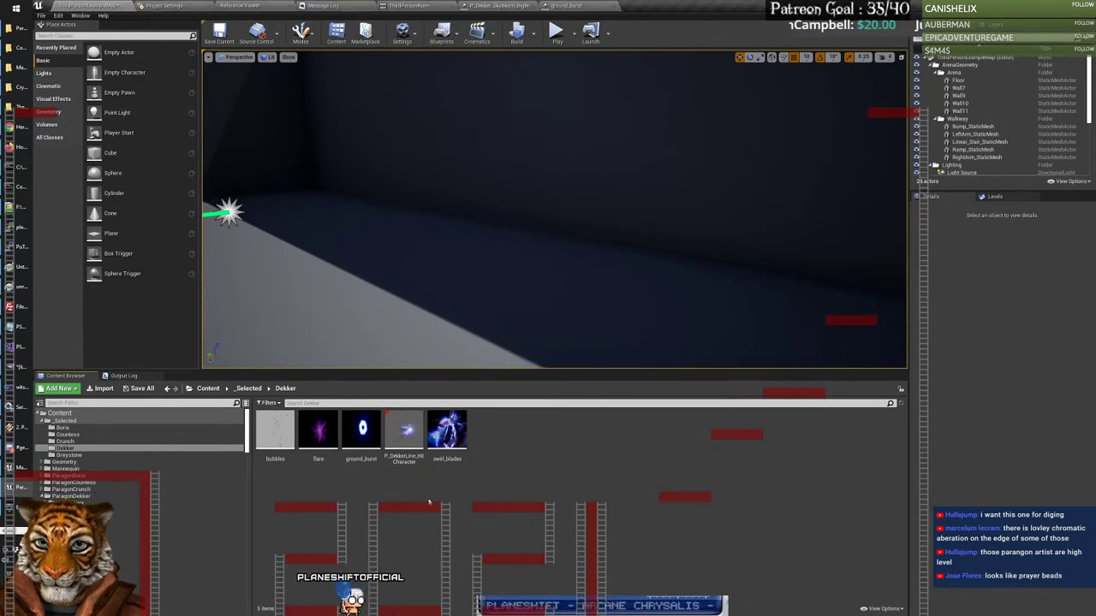
{"action": "right_click", "coordinate": [503, 493]}
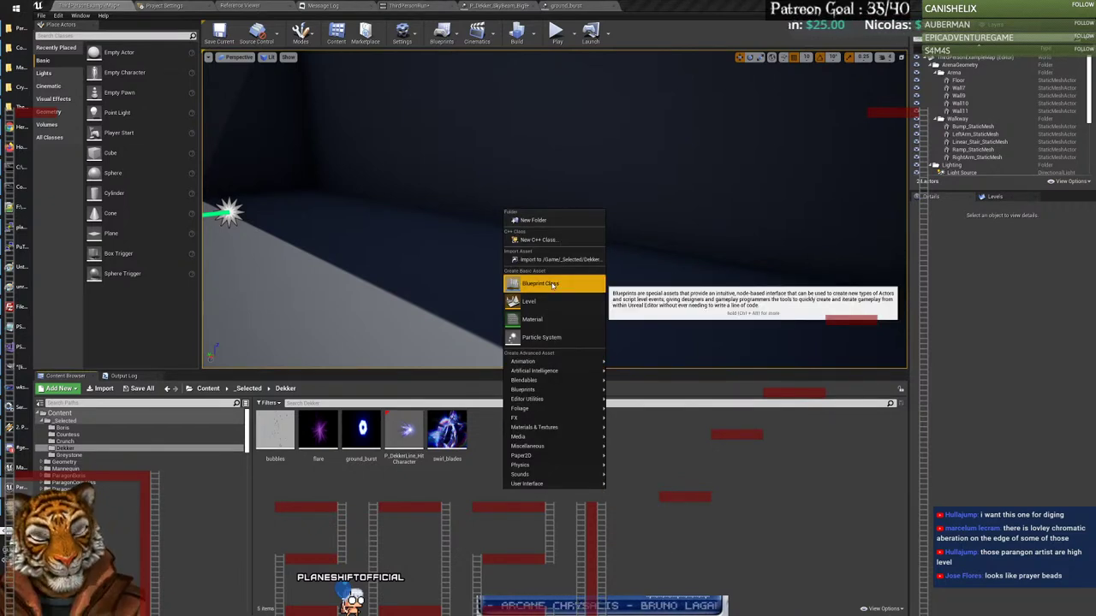
{"action": "left_click", "coordinate": [559, 341]}
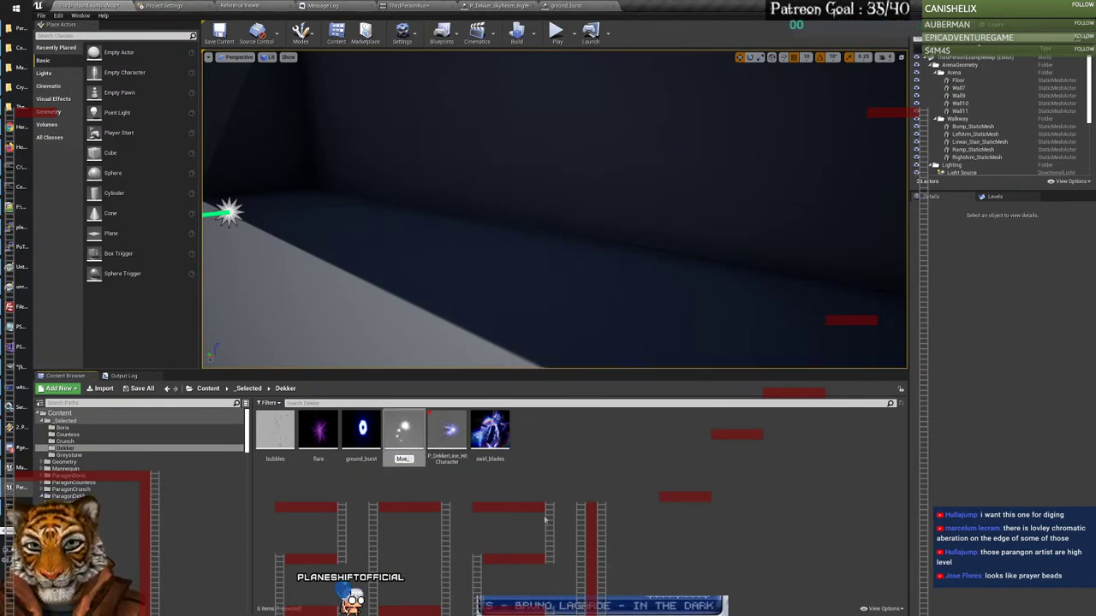
{"action": "type", "text": "blue_burst"}
{"action": "key", "text": "Return"}
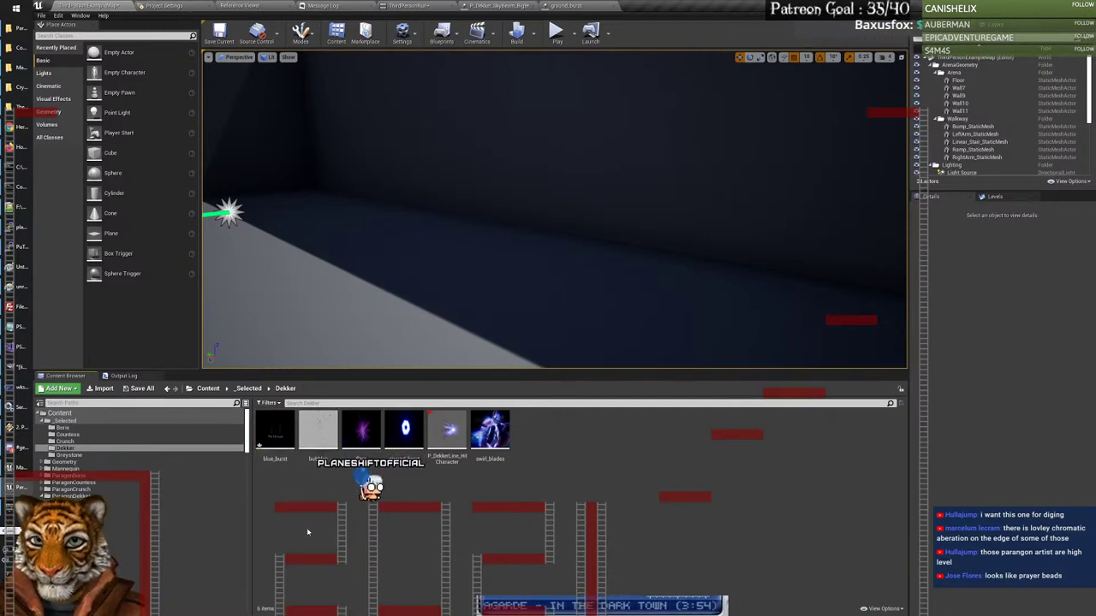
{"action": "double_click", "coordinate": [280, 437]}
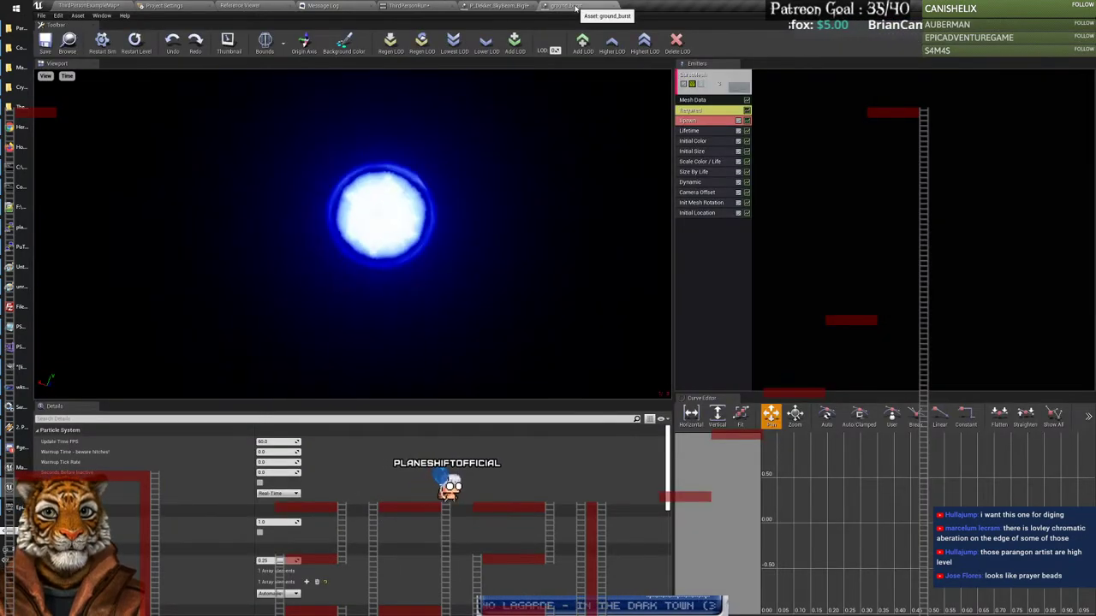
{"action": "left_click", "coordinate": [583, 6]}
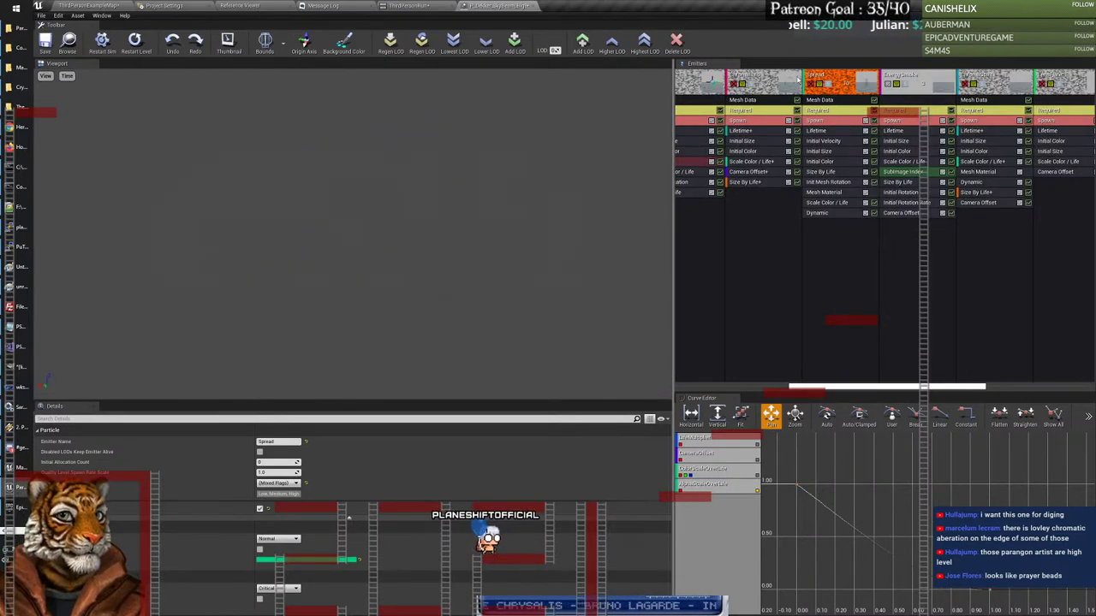
Step: Export Skybeam's EnergySmoke emitter into blue_burst and open blue_burst in Cascade
{"action": "left_click", "coordinate": [900, 77]}
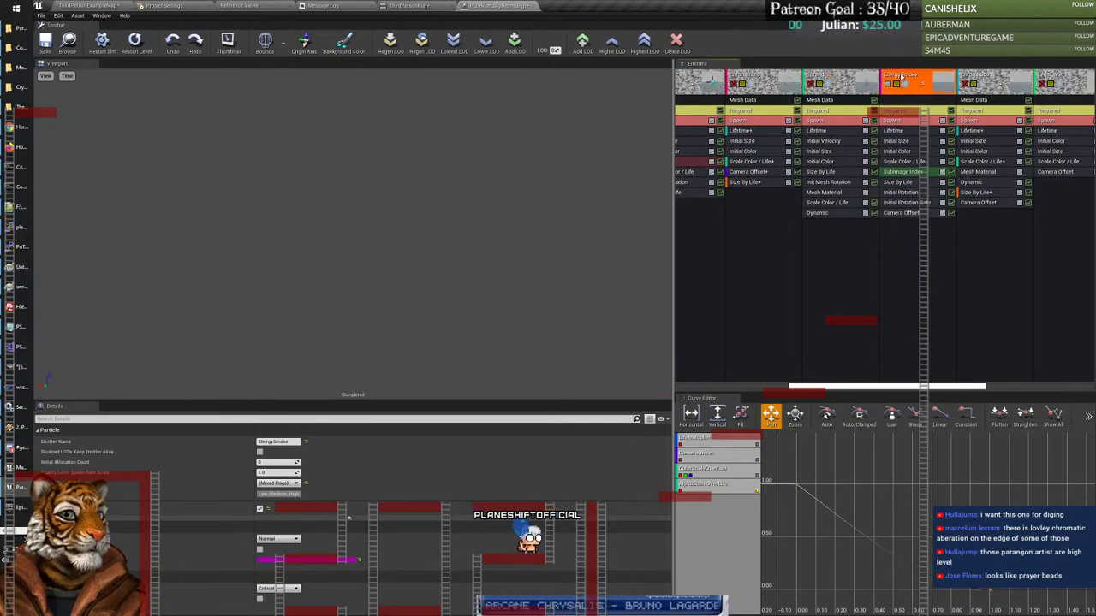
{"action": "right_click", "coordinate": [902, 78]}
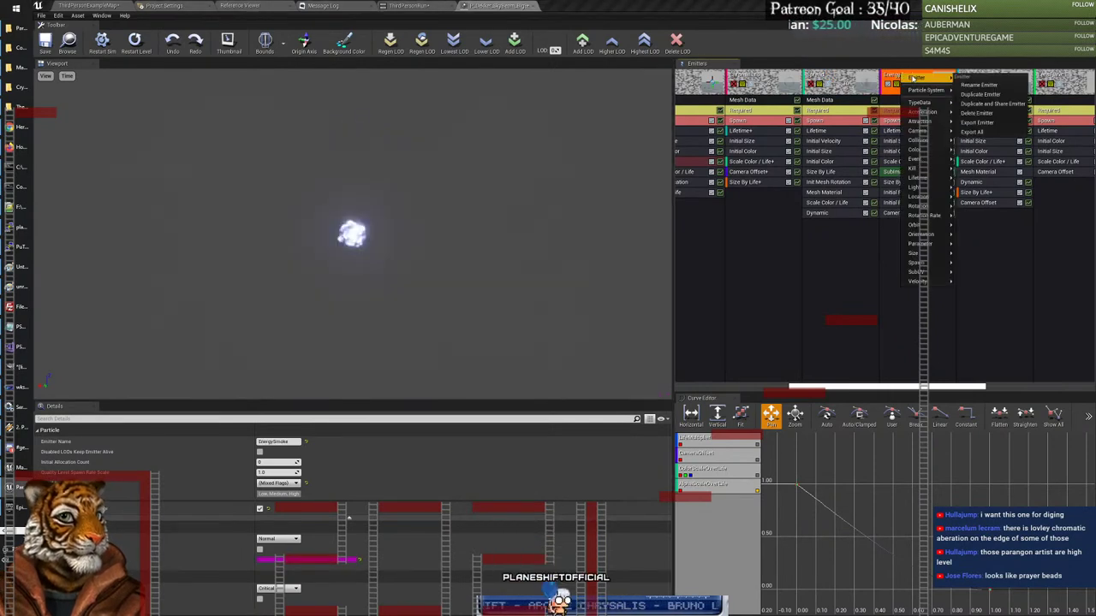
{"action": "left_click", "coordinate": [978, 124]}
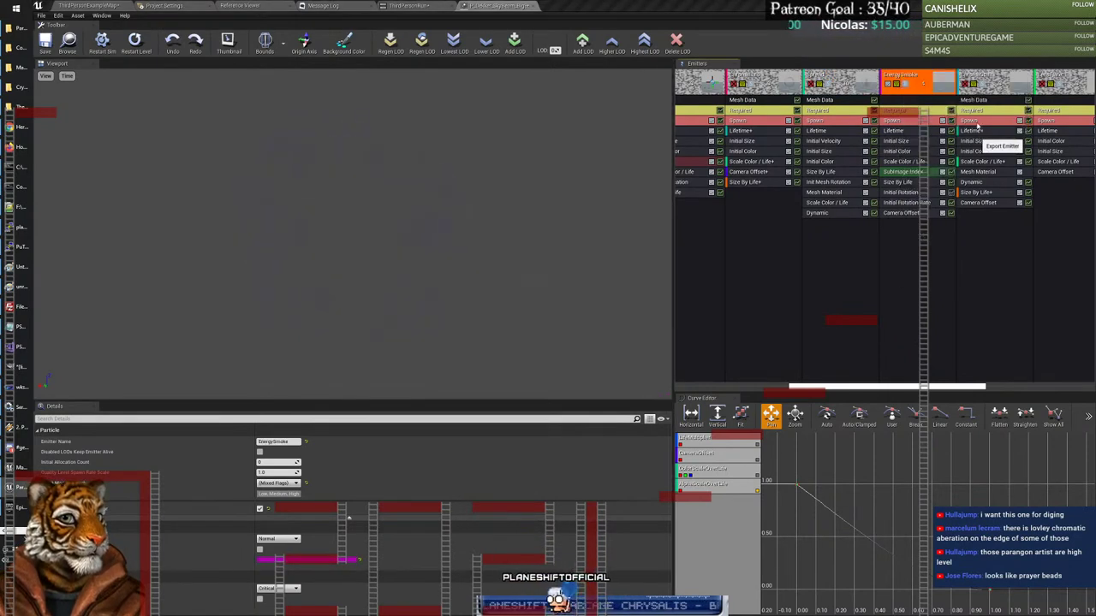
{"action": "left_click", "coordinate": [118, 5]}
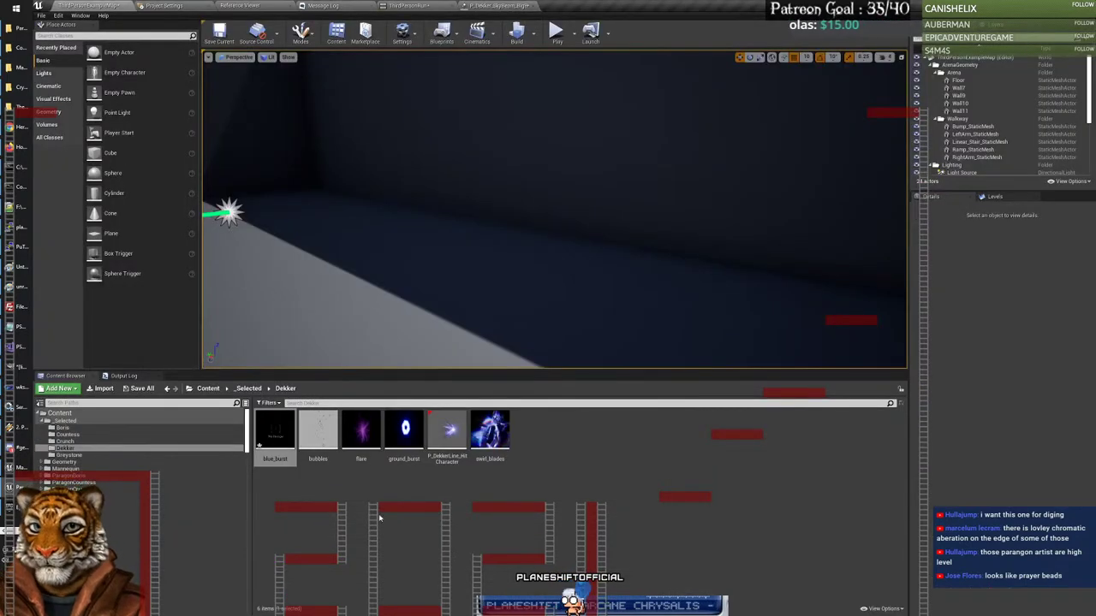
{"action": "right_click", "coordinate": [275, 446]}
{"action": "left_click", "coordinate": [308, 486]}
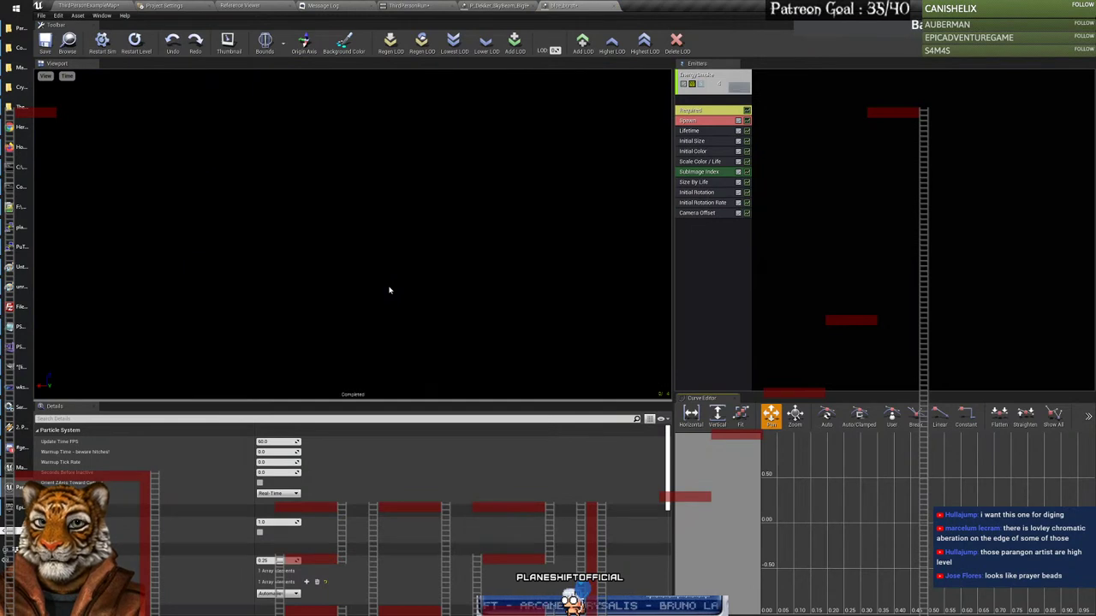
Step: Set blue_burst's Lifetime Min and Max both to 2.0
{"action": "left_click", "coordinate": [711, 132]}
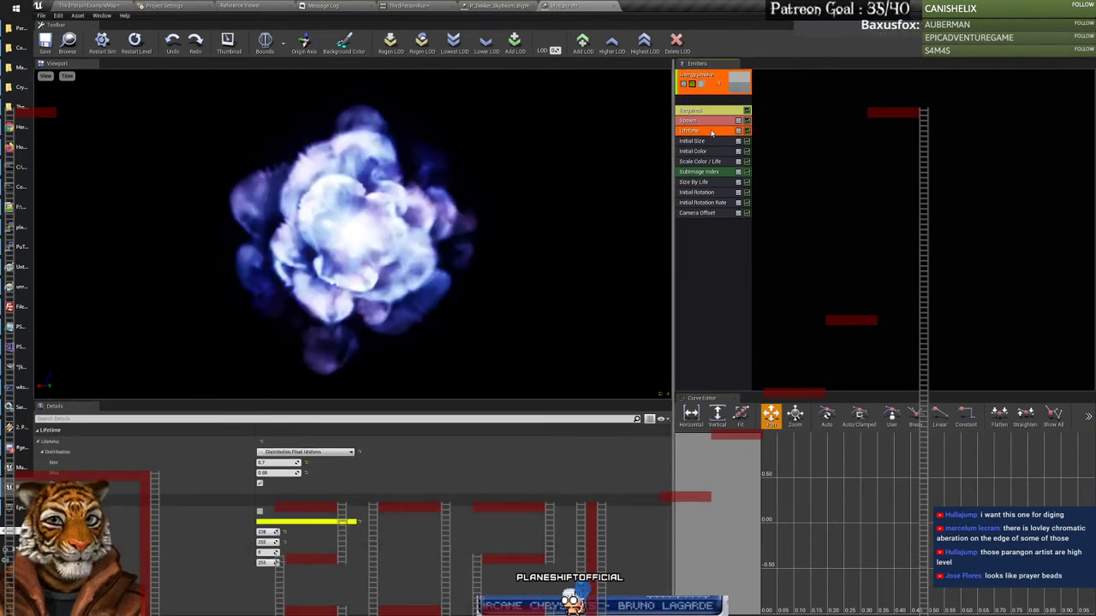
{"action": "left_click", "coordinate": [283, 463]}
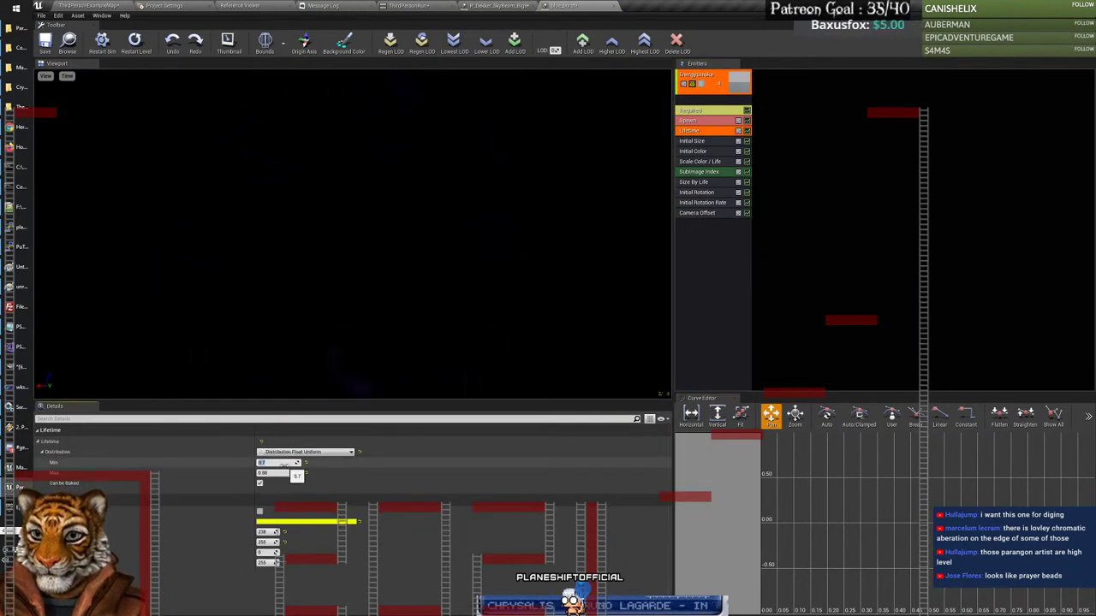
{"action": "type", "text": "2"}
{"action": "key", "text": "Tab"}
{"action": "type", "text": "2"}
{"action": "key", "text": "Return"}
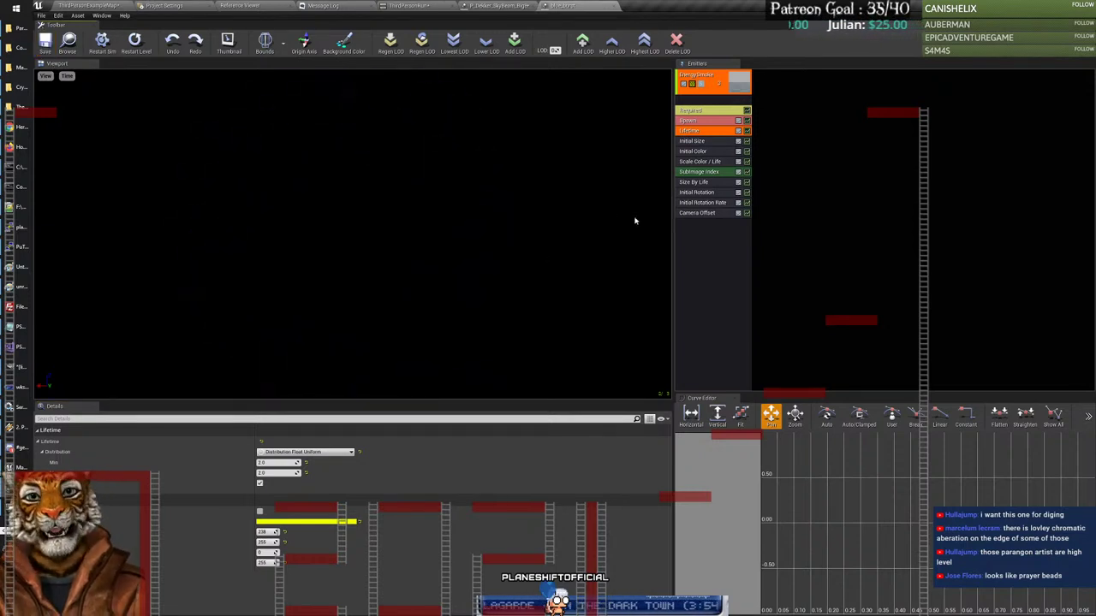
Step: In Paint, select the large crossing scribble and delete it
{"action": "left_click", "coordinate": [23, 286]}
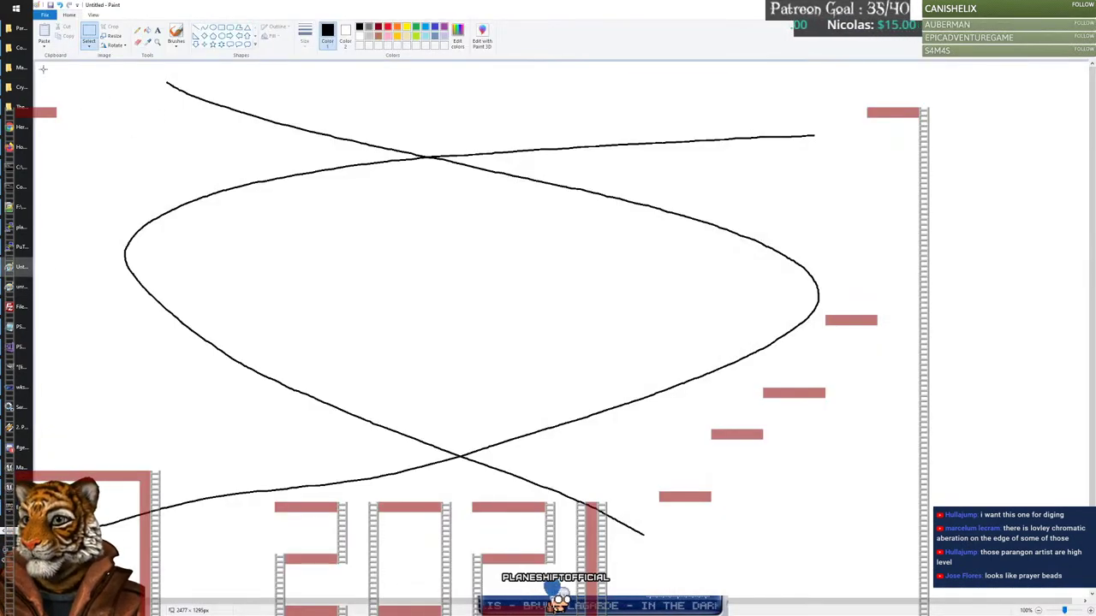
{"action": "mouse_move", "coordinate": [43, 68]}
{"action": "left_mouse_down"}
{"action": "mouse_move", "coordinate": [803, 516]}
{"action": "mouse_move", "coordinate": [836, 559]}
{"action": "mouse_move", "coordinate": [850, 555]}
{"action": "left_mouse_up"}
{"action": "key", "text": "Delete"}
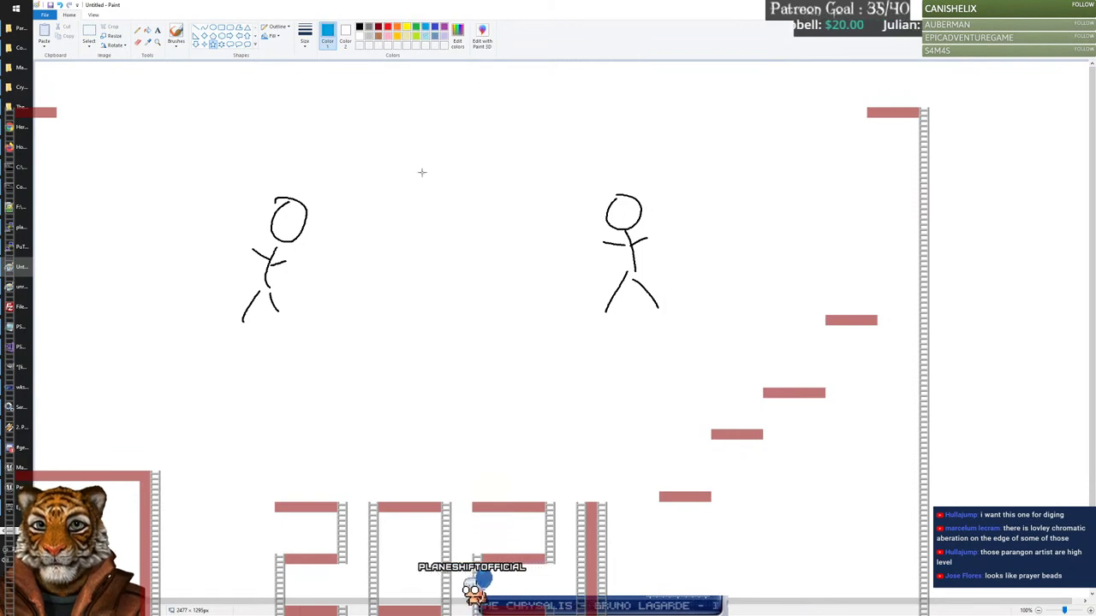
Step: Draw a blue star, move it onto the right figure's head, and fill it solid blue
{"action": "left_click_drag", "start_coordinate": [562, 172], "coordinate": [625, 255]}
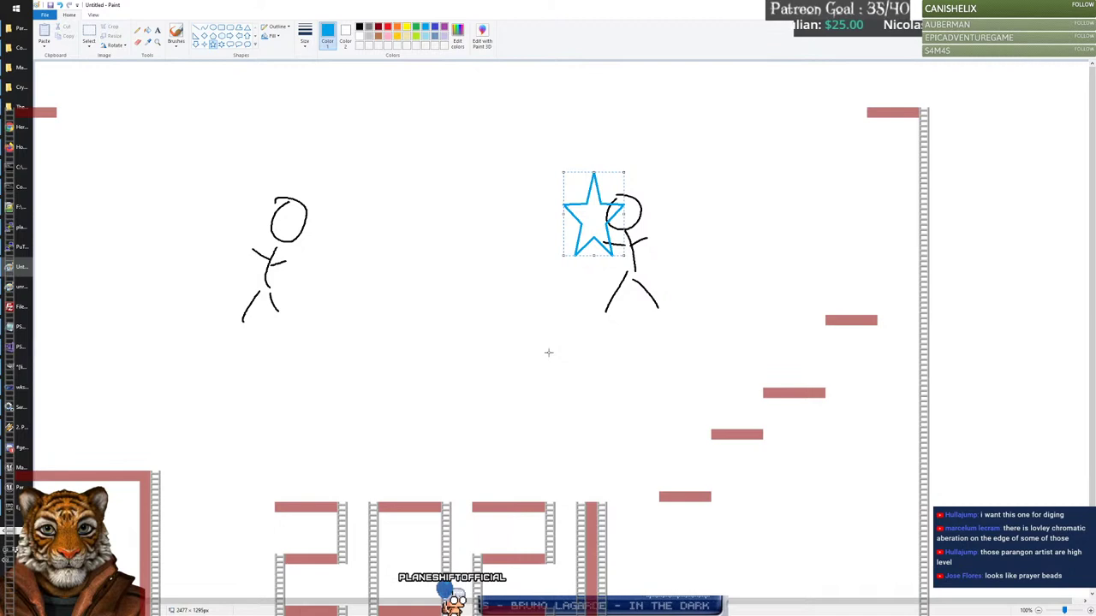
{"action": "mouse_move", "coordinate": [614, 231]}
{"action": "left_mouse_down"}
{"action": "mouse_move", "coordinate": [612, 213]}
{"action": "mouse_move", "coordinate": [618, 220]}
{"action": "left_mouse_up"}
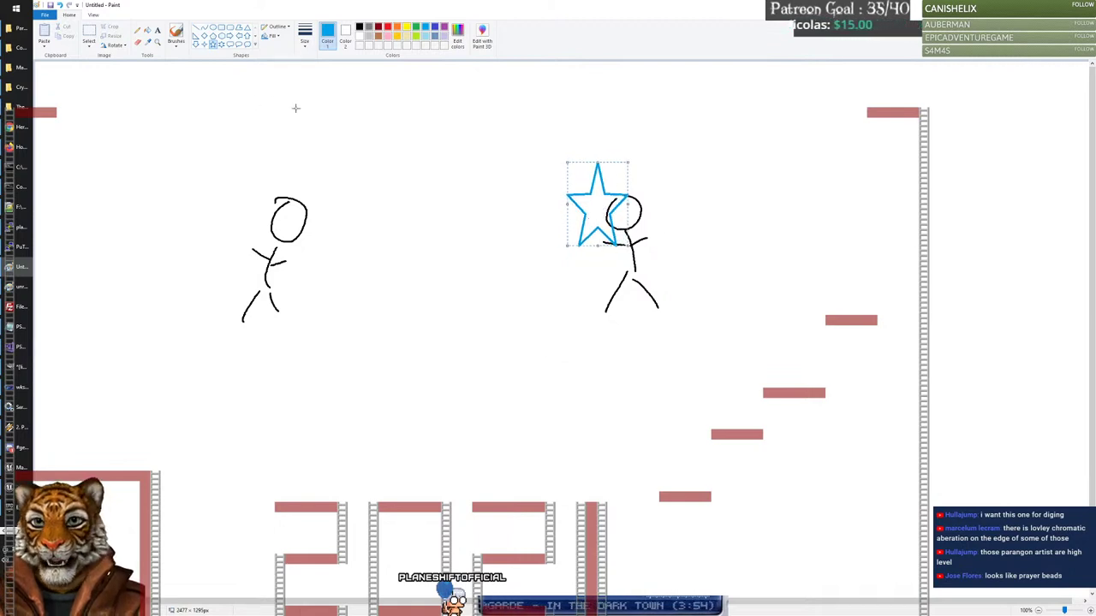
{"action": "left_click", "coordinate": [148, 31]}
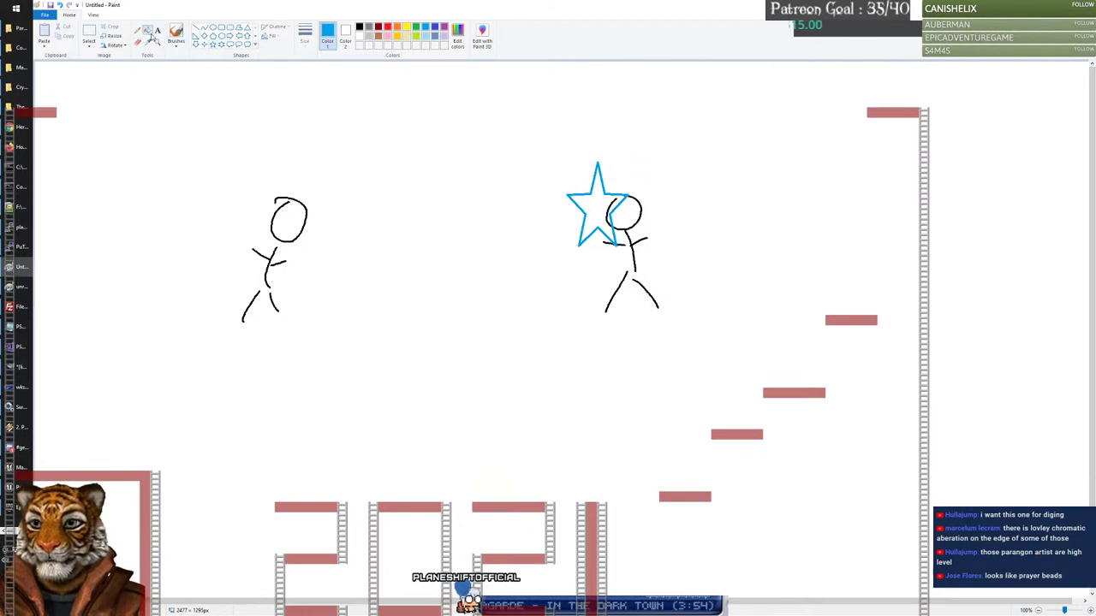
{"action": "left_click", "coordinate": [595, 206]}
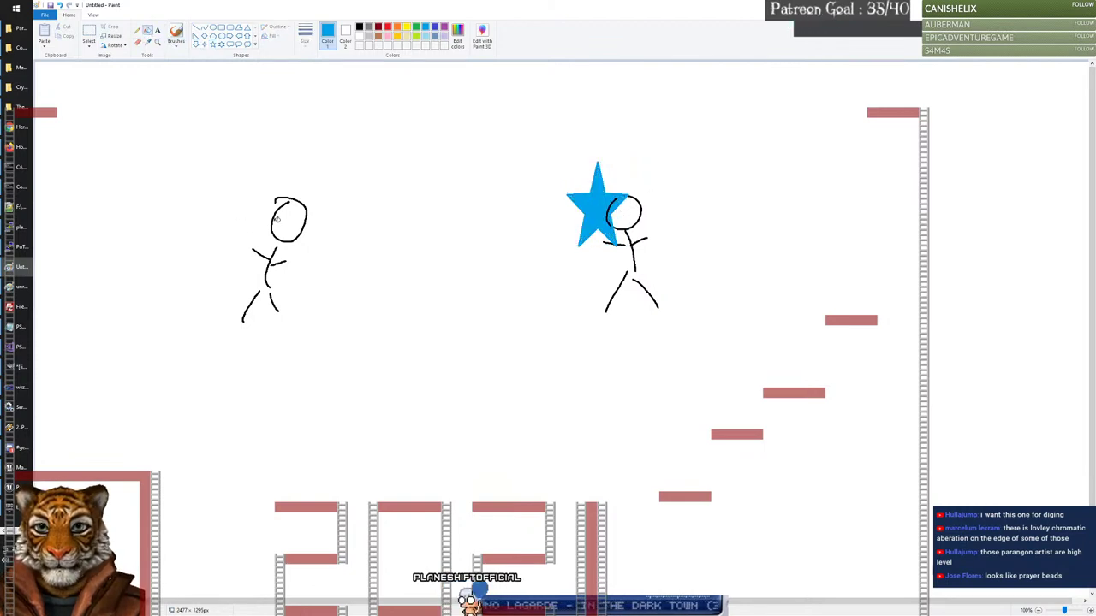
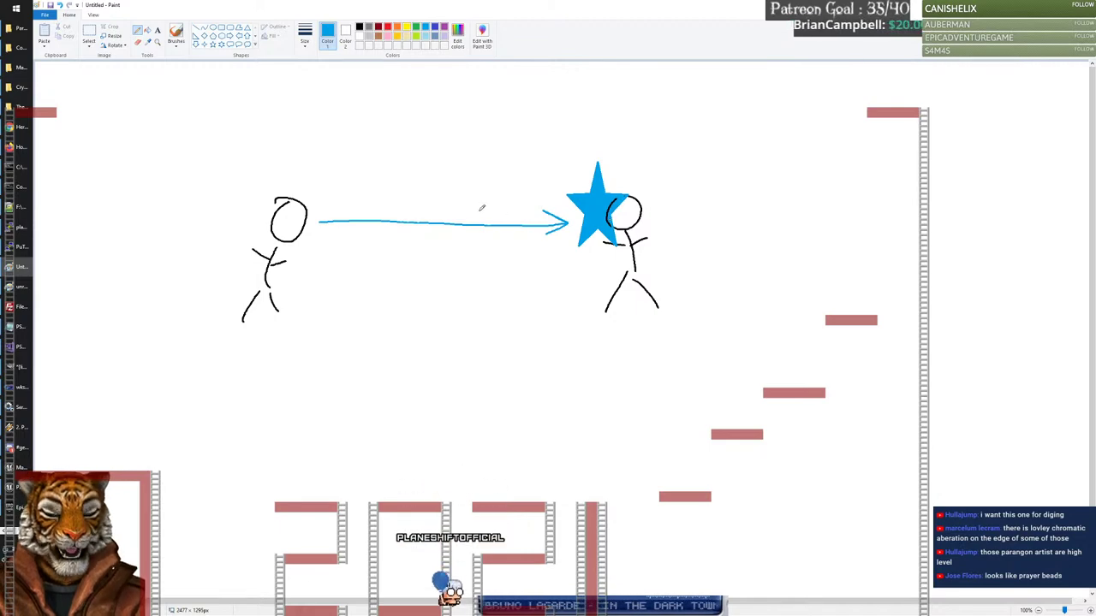
Step: Leave the Paint stick-figure sketch and return to the Unreal Editor window with Alt+Tab
{"action": "key", "text": "alt+Tab"}
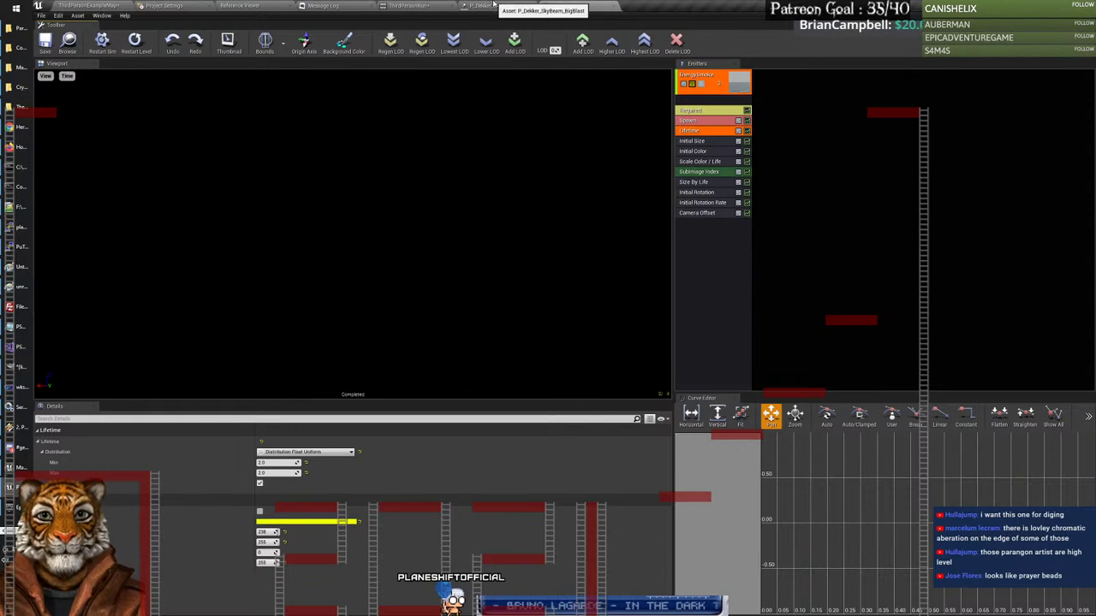
Step: Brighten the particle preview background to grey, then lower its Value to dark grey
{"action": "left_click", "coordinate": [344, 48]}
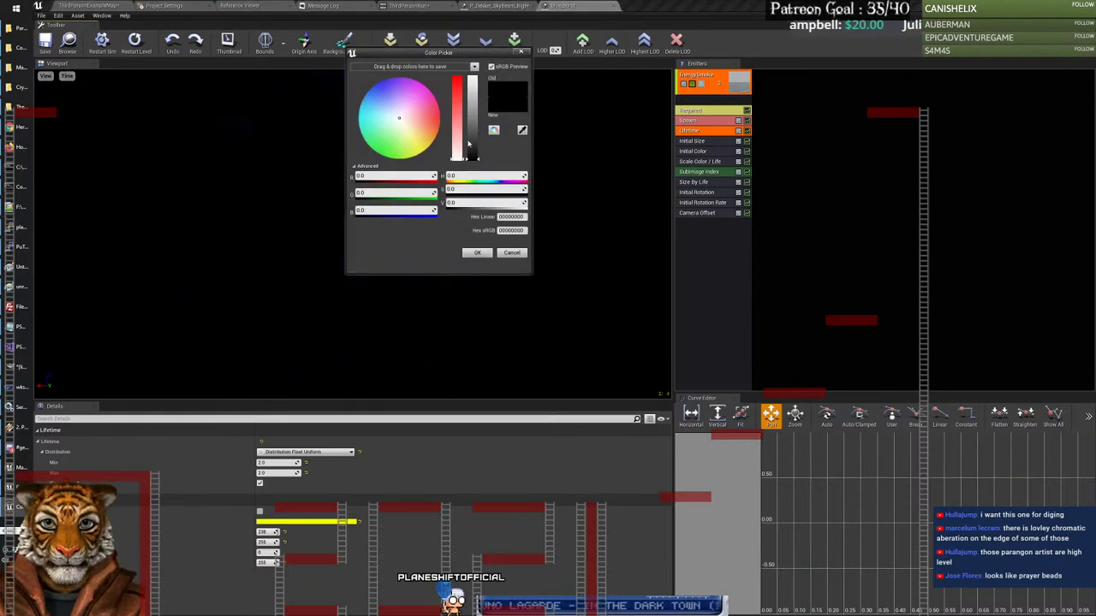
{"action": "left_click_drag", "start_coordinate": [477, 159], "coordinate": [477, 114]}
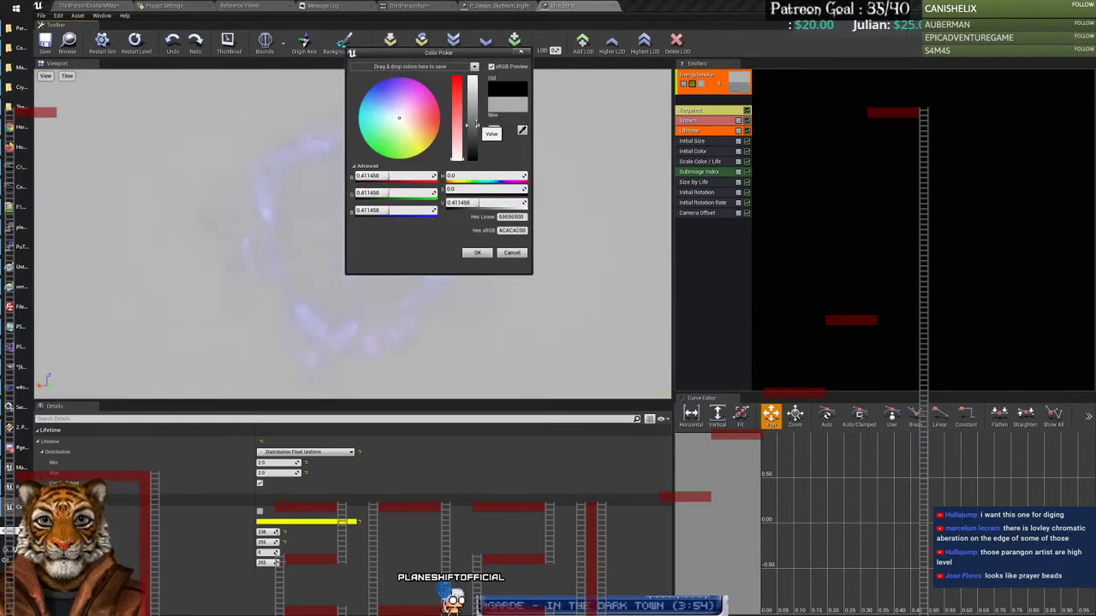
{"action": "left_click", "coordinate": [477, 252]}
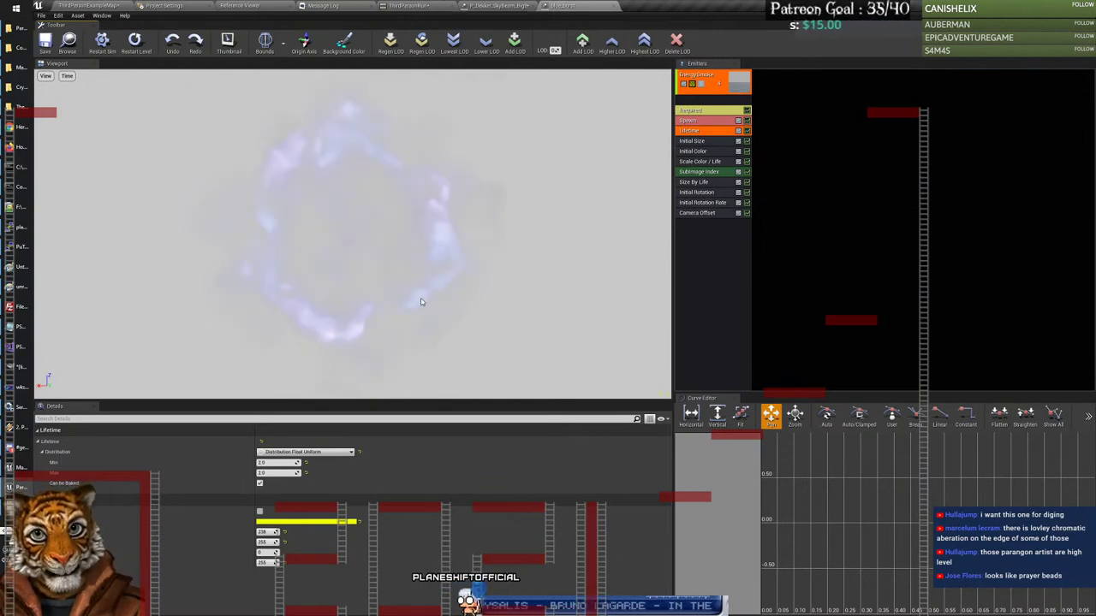
{"action": "left_click", "coordinate": [345, 41]}
{"action": "left_click_drag", "start_coordinate": [479, 133], "coordinate": [479, 144]}
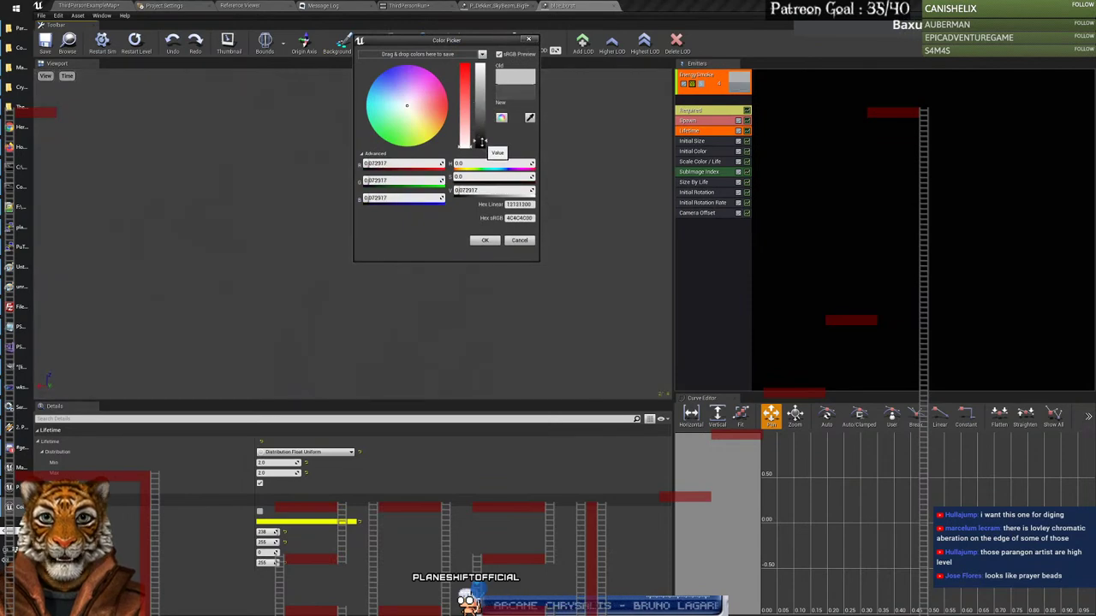
{"action": "left_click", "coordinate": [484, 241]}
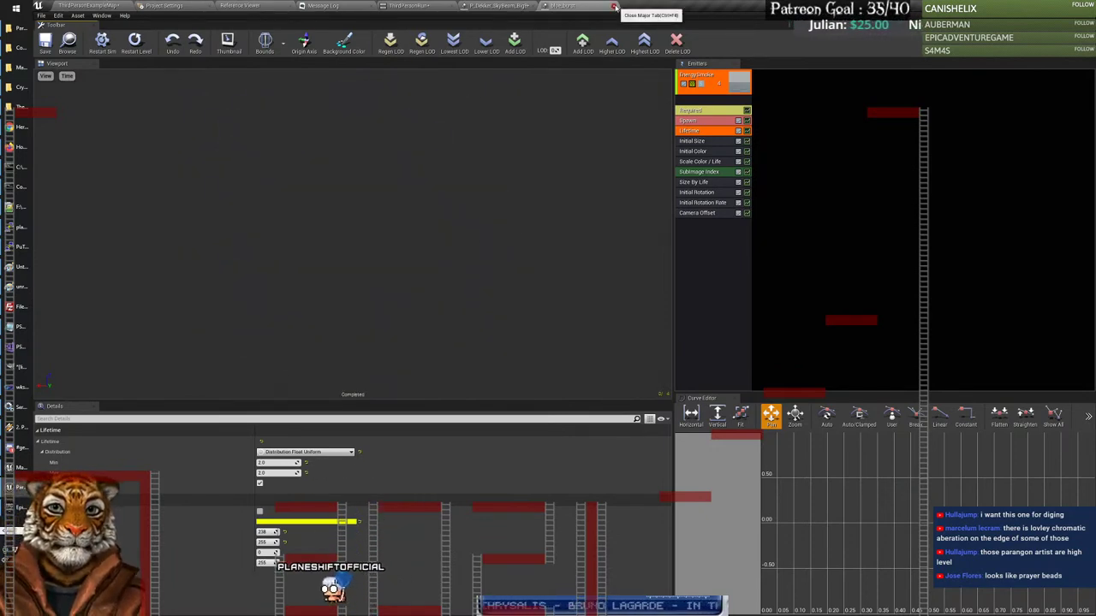
Step: Bring up P_Dekker_SkyBeam_BigBlast, scroll its emitter list, and restart the simulation
{"action": "left_click", "coordinate": [494, 7]}
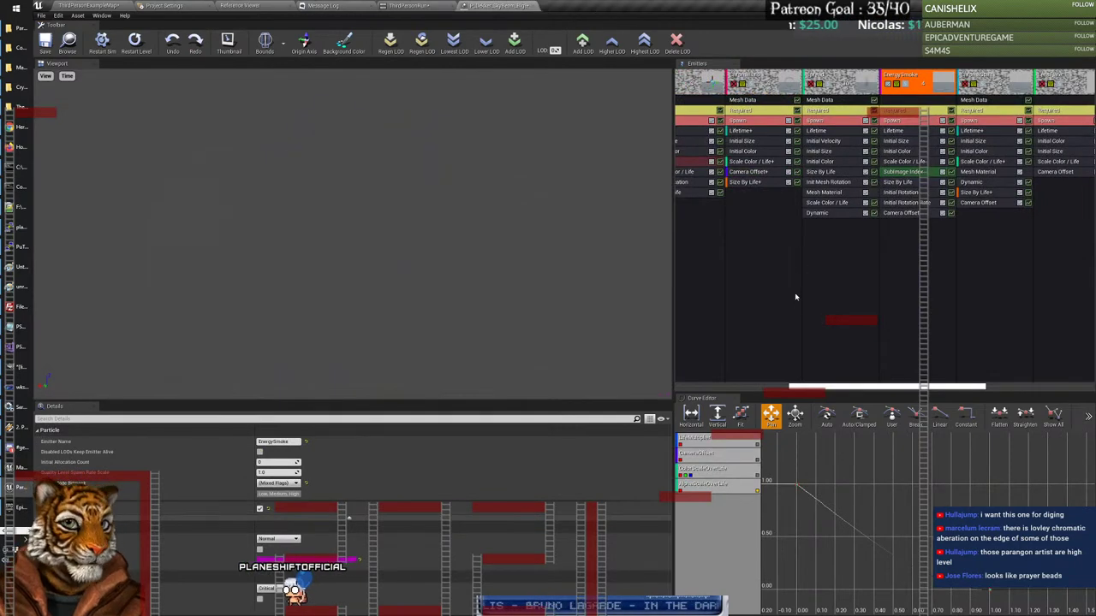
{"action": "left_click_drag", "start_coordinate": [856, 384], "coordinate": [933, 384]}
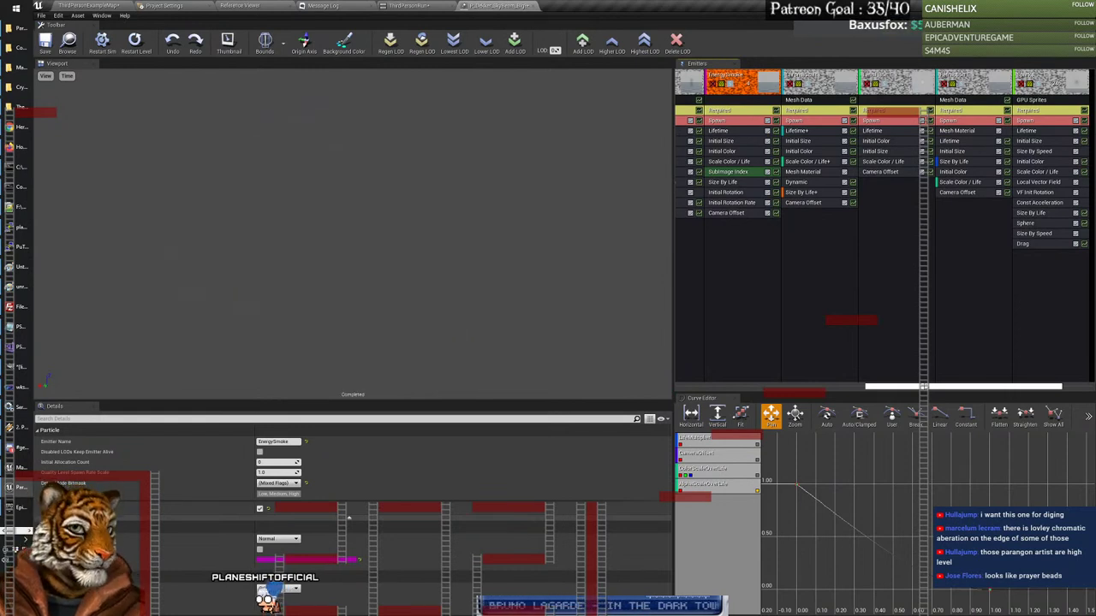
{"action": "left_click_drag", "start_coordinate": [924, 387], "coordinate": [957, 387]}
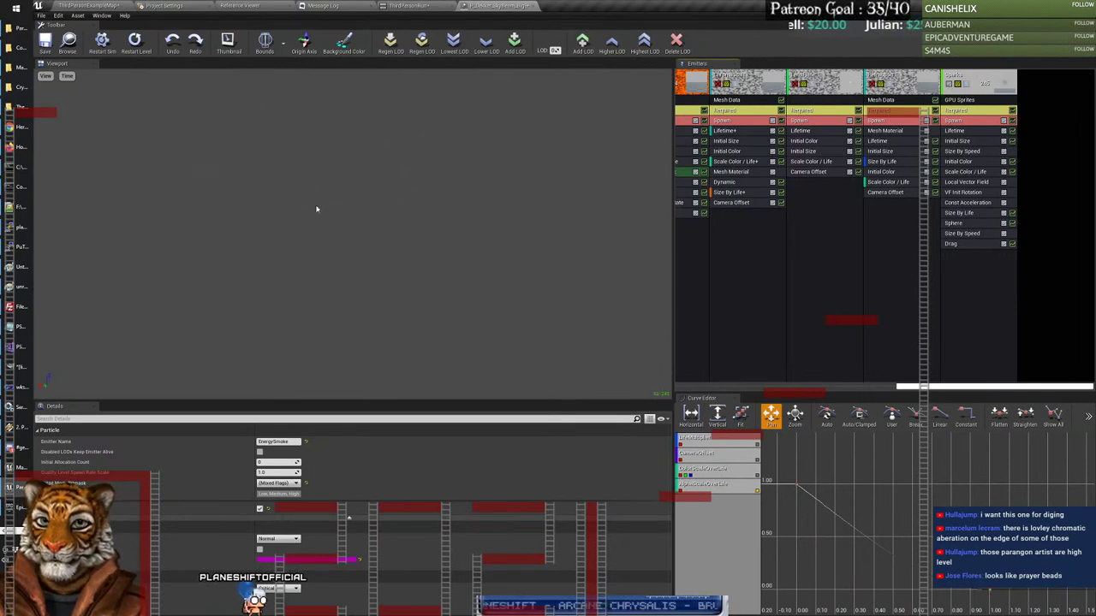
{"action": "left_click", "coordinate": [103, 39]}
{"action": "left_click", "coordinate": [103, 39]}
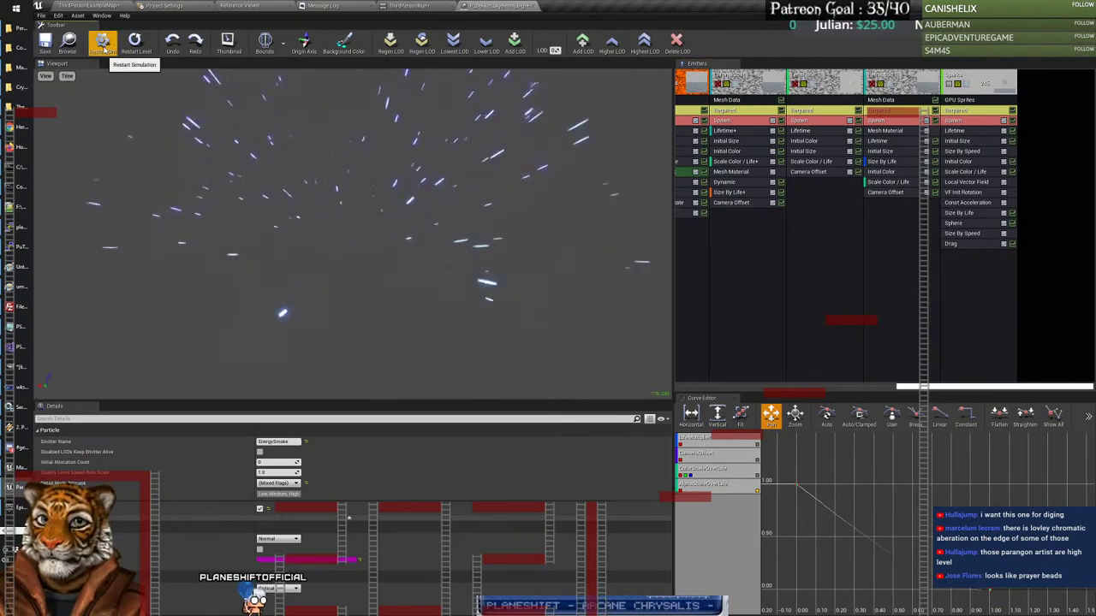
Step: Replay the BigBlast effect at 25% AnimSpeed twice, then close its tab
{"action": "left_click", "coordinate": [68, 77]}
{"action": "mouse_move", "coordinate": [87, 118]}
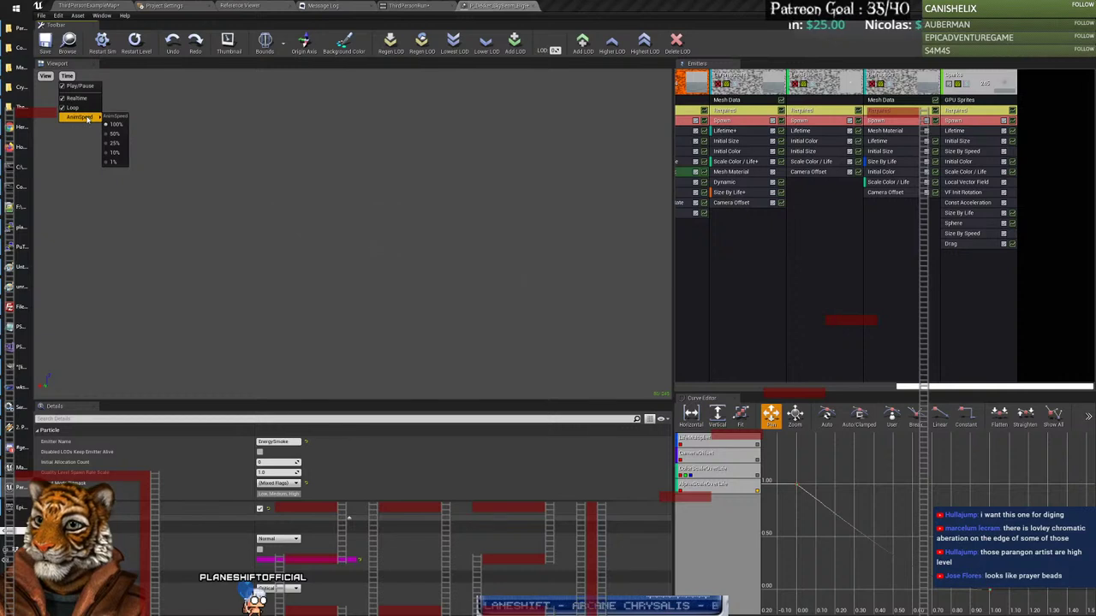
{"action": "left_click", "coordinate": [117, 145]}
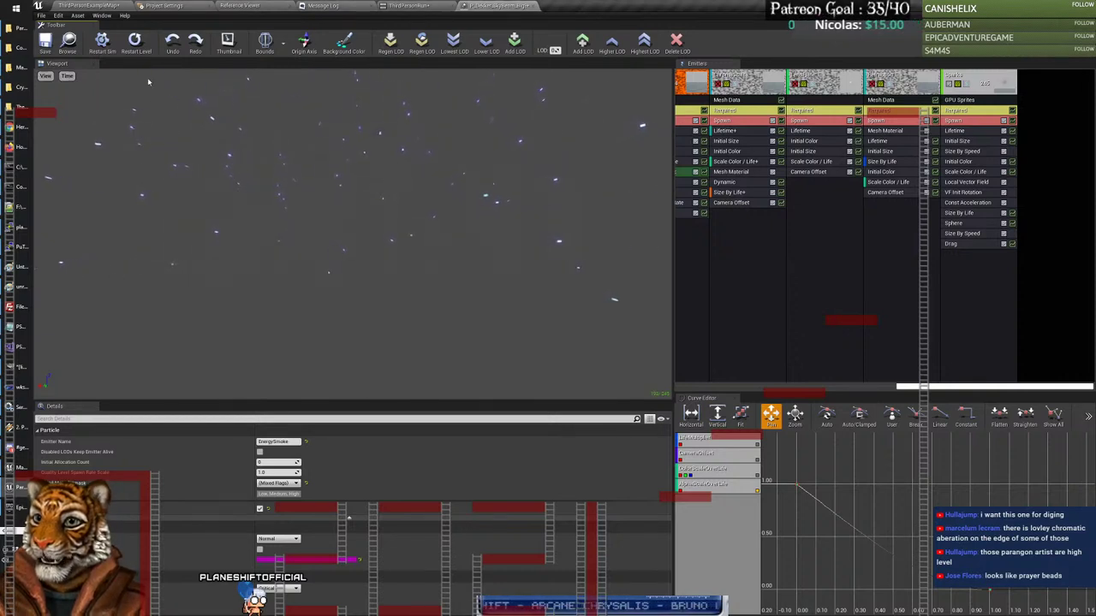
{"action": "left_click", "coordinate": [103, 41]}
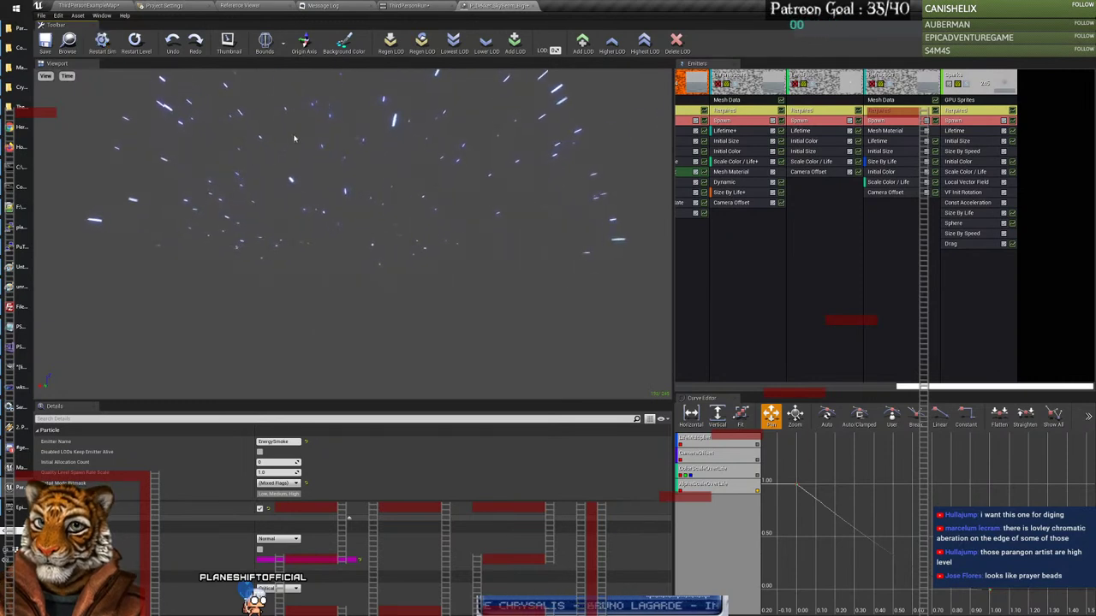
{"action": "left_click", "coordinate": [111, 49]}
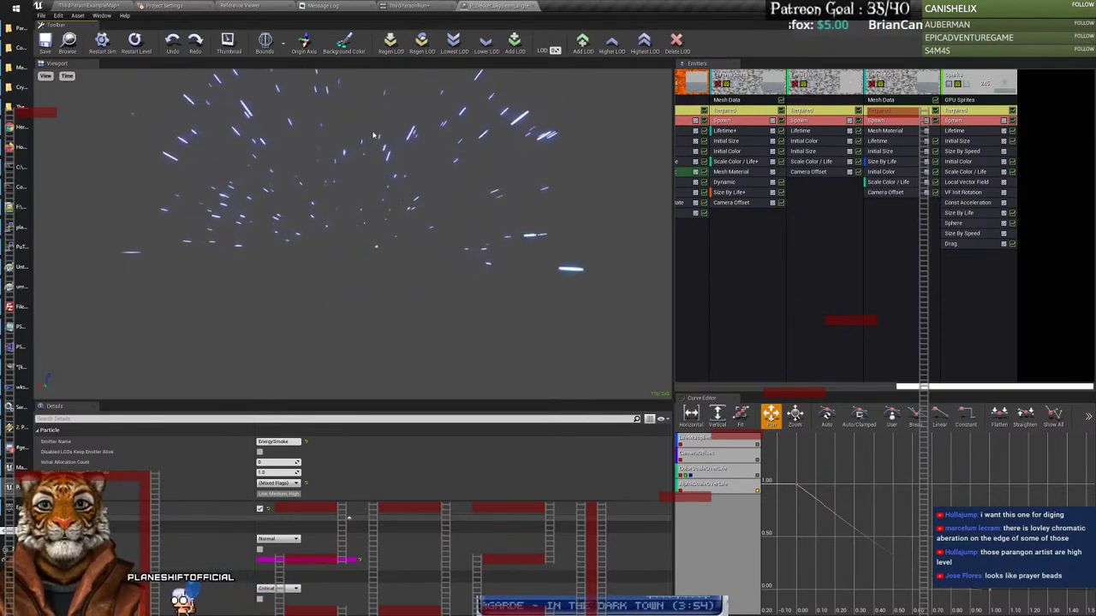
{"action": "left_click", "coordinate": [524, 6]}
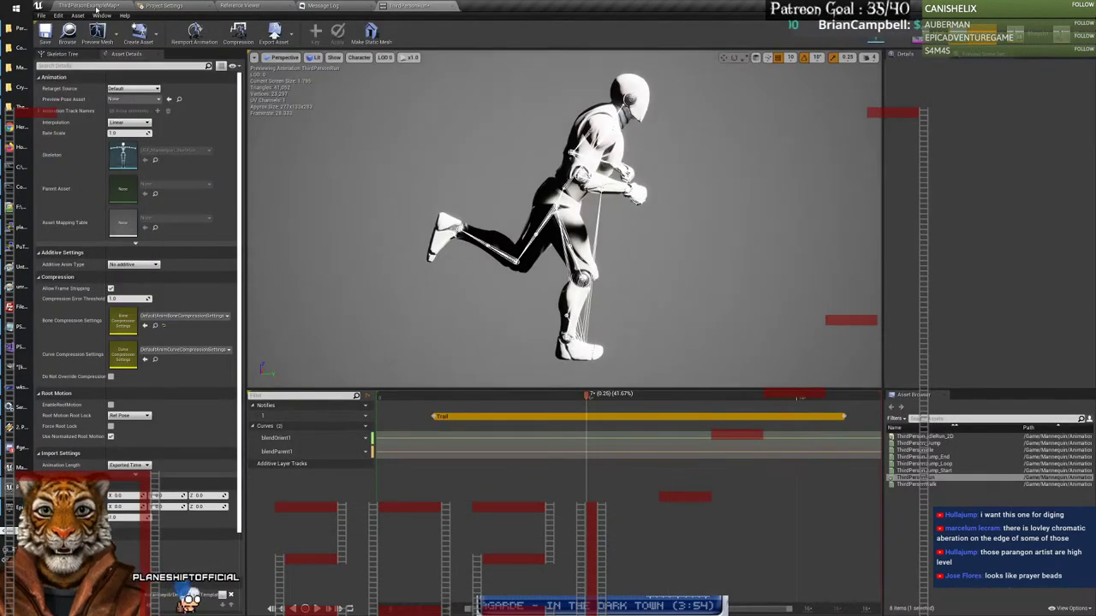
Step: Open, save and close the blue_burst particle system, returning to the level editor
{"action": "left_click", "coordinate": [65, 6]}
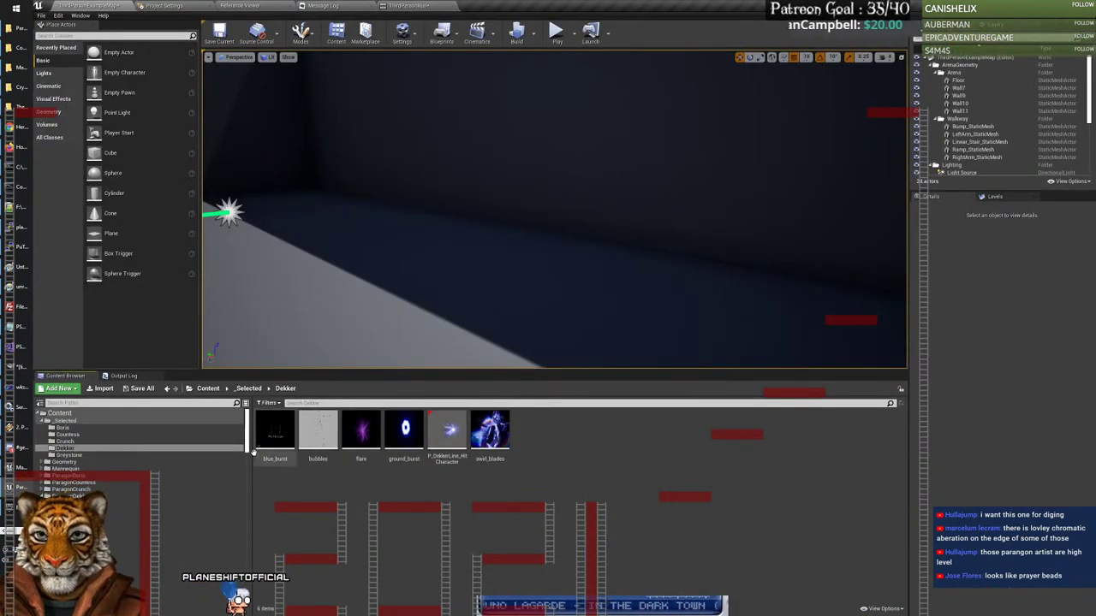
{"action": "double_click", "coordinate": [275, 431]}
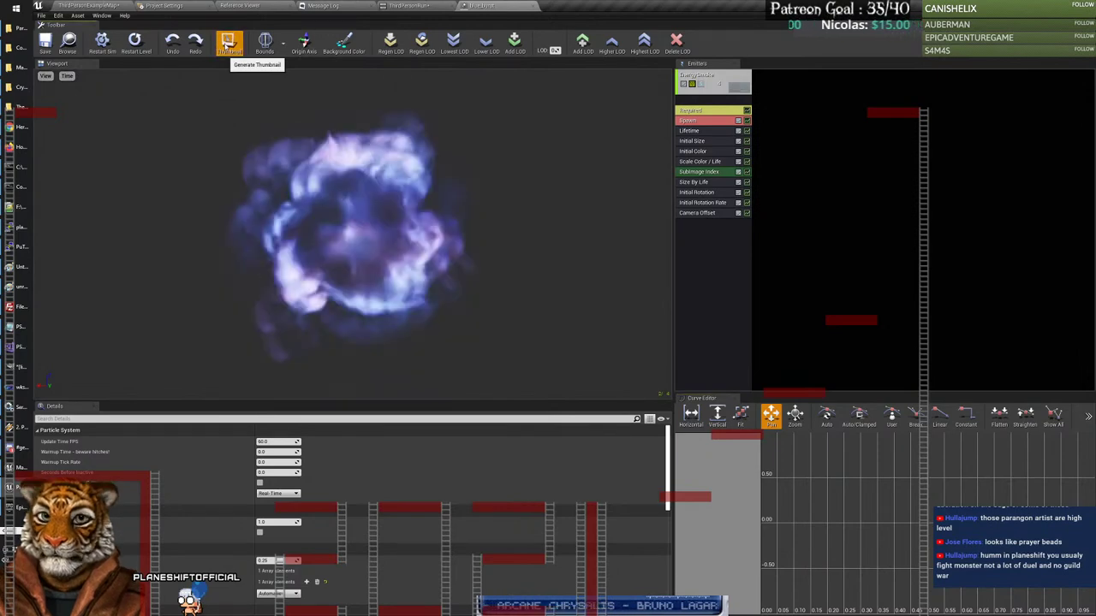
{"action": "left_click", "coordinate": [46, 41]}
{"action": "left_click", "coordinate": [96, 6]}
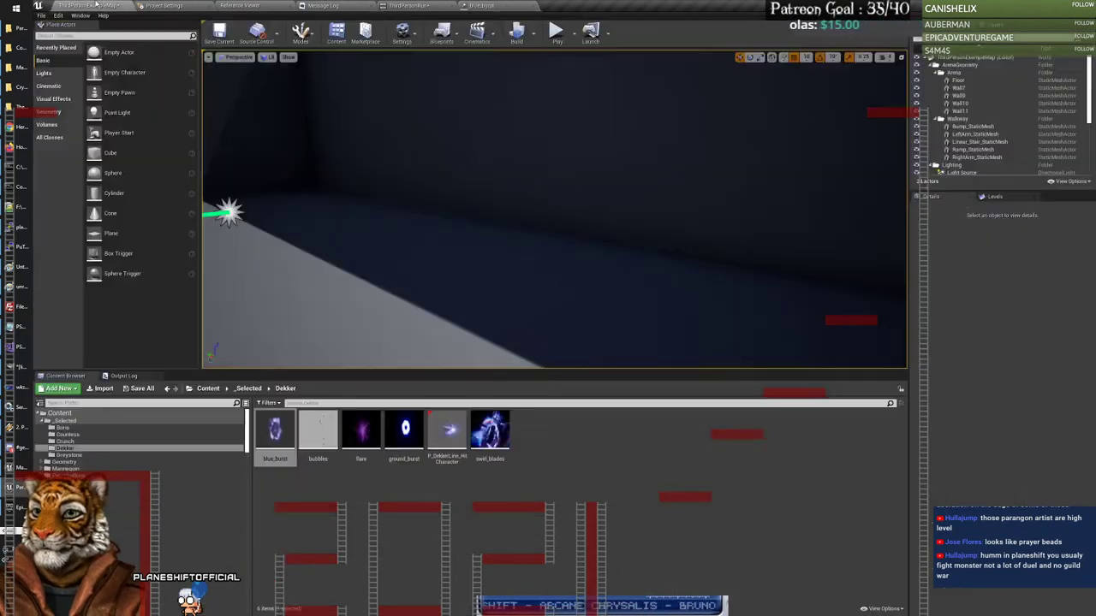
{"action": "left_click", "coordinate": [524, 8]}
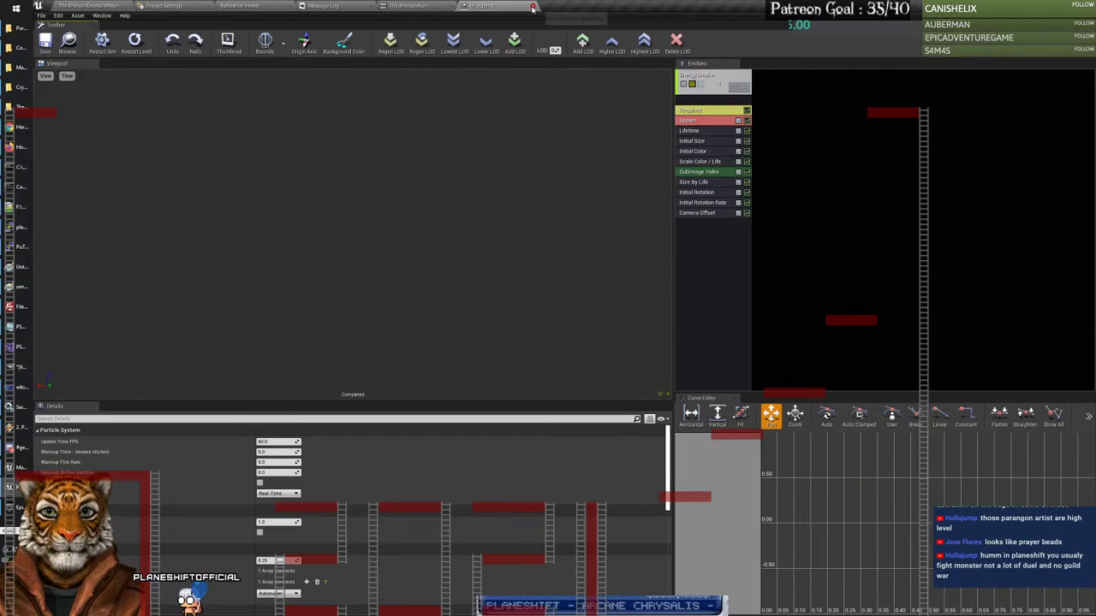
{"action": "left_click", "coordinate": [533, 7]}
{"action": "left_click", "coordinate": [111, 6]}
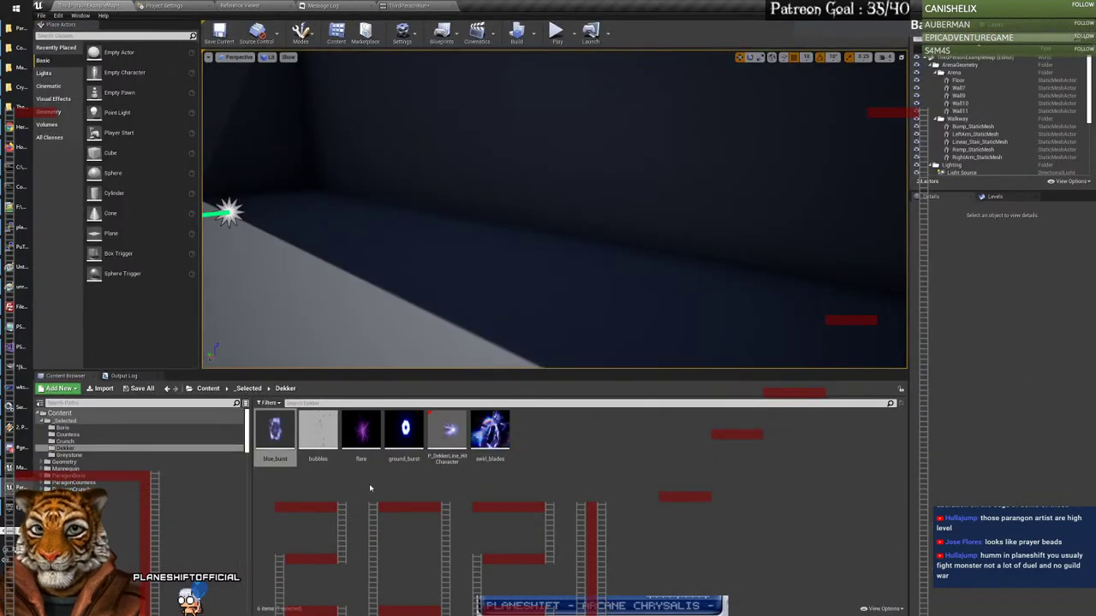
Step: Browse to Dekker's SkyBeam FX folder and select the BigBlast and BigBlast_Dirt effects
{"action": "scroll", "coordinate": [238, 439], "scroll_direction": "down", "scroll_amount": 5}
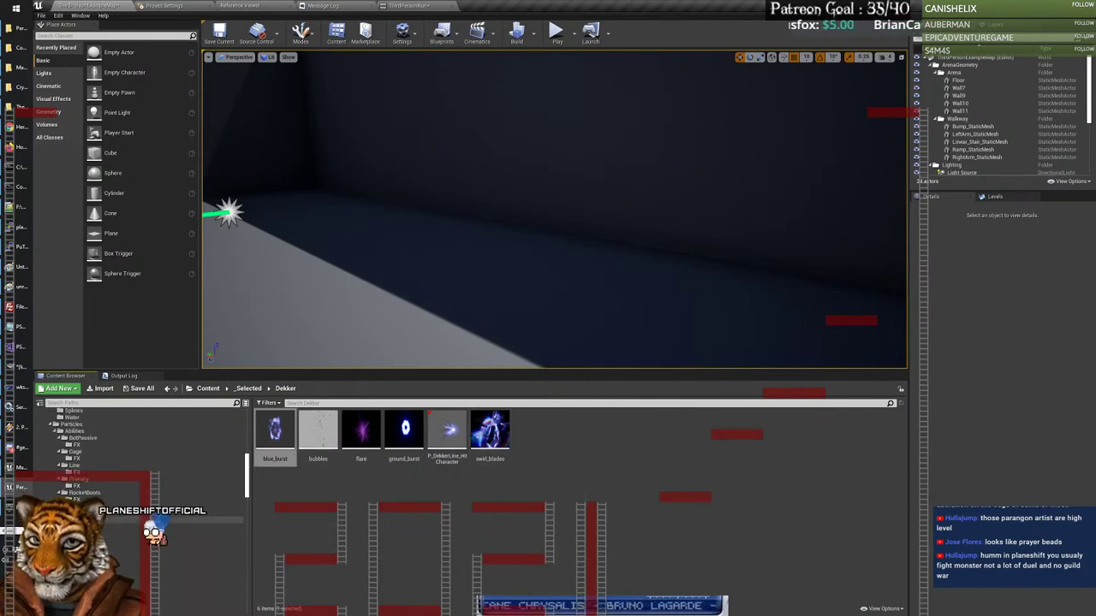
{"action": "left_click", "coordinate": [180, 513]}
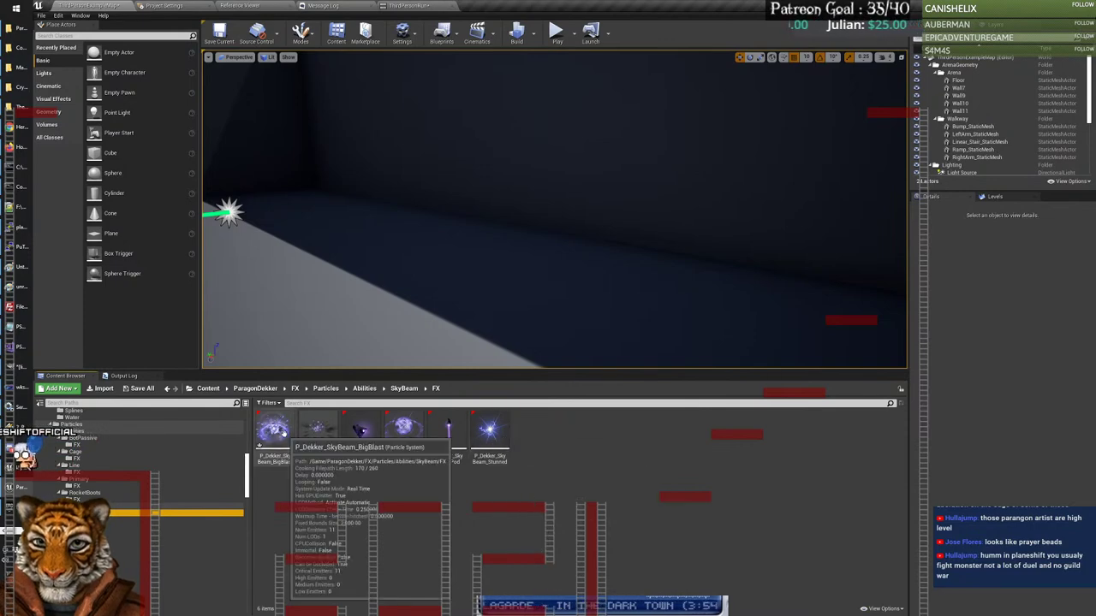
{"action": "left_click", "coordinate": [275, 432]}
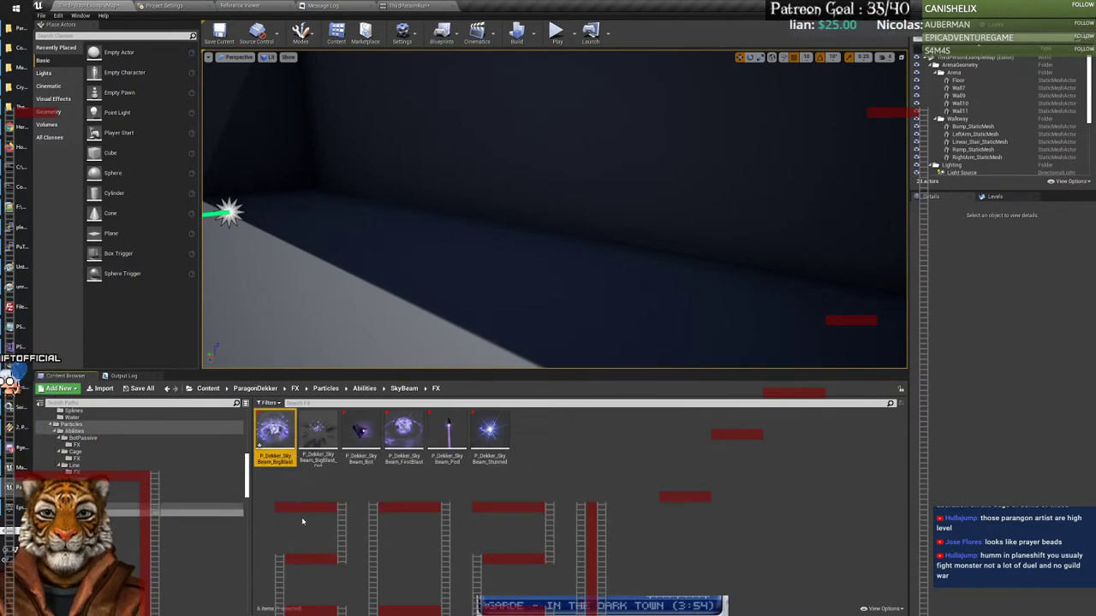
{"action": "left_click", "coordinate": [318, 434]}
Step: Open P_Dekker_SkyBeam_BigBlast_Dirt in Cascade and scroll through its emitters
{"action": "double_click", "coordinate": [320, 435]}
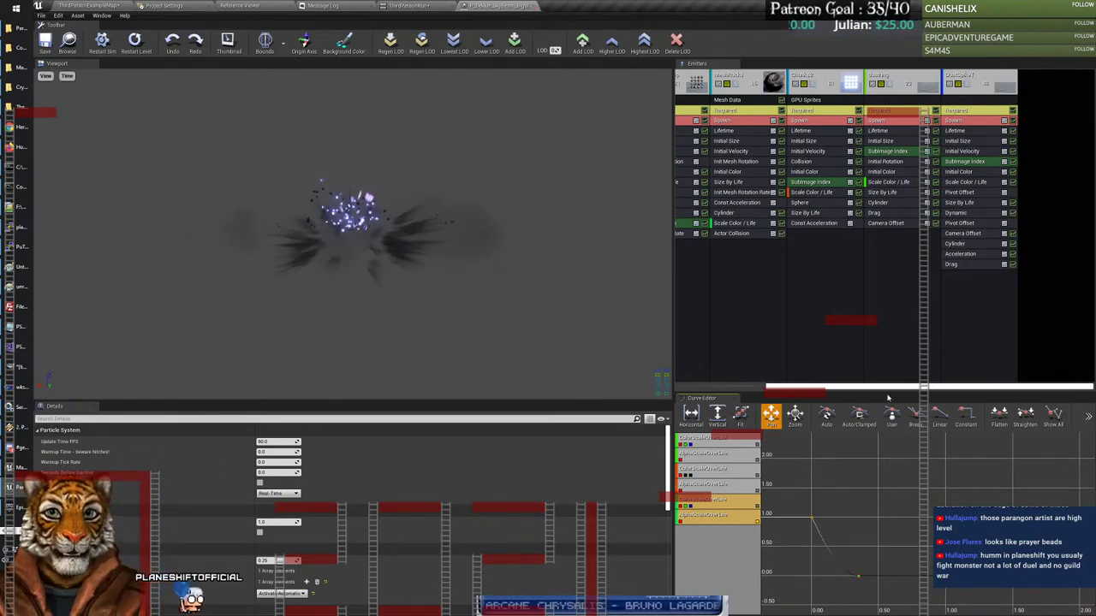
{"action": "left_click_drag", "start_coordinate": [863, 390], "coordinate": [773, 390]}
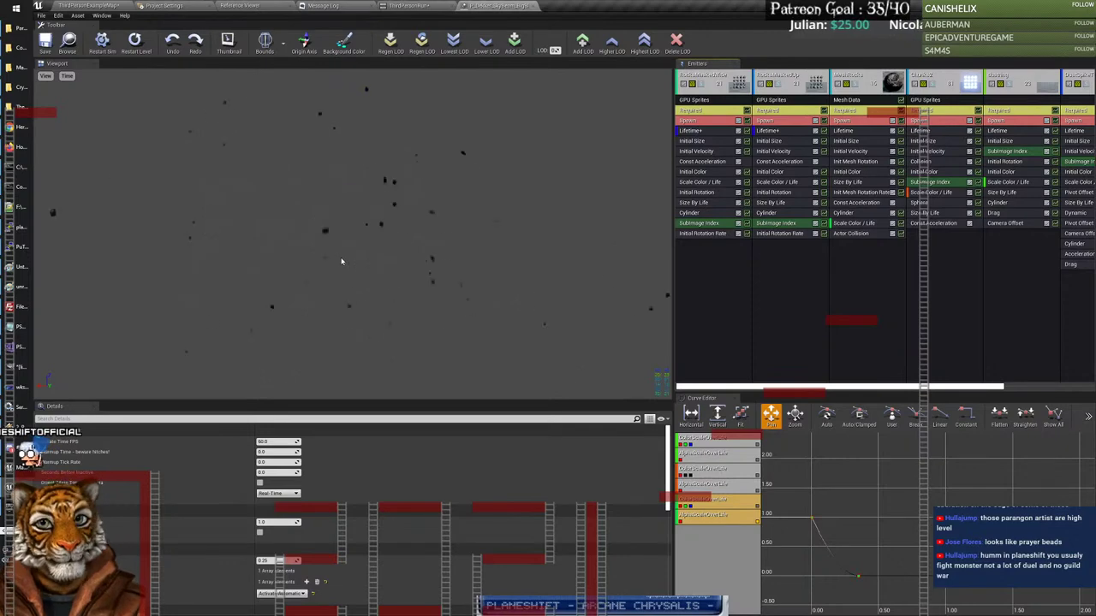
{"action": "left_click_drag", "start_coordinate": [768, 388], "coordinate": [824, 385]}
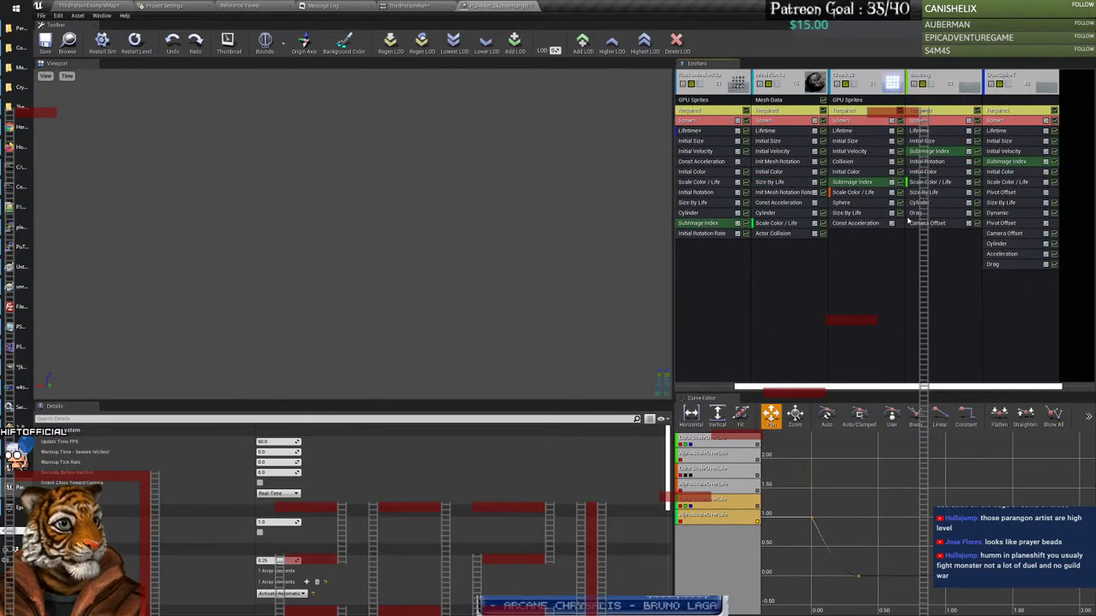
Step: Inspect the emitters and browse from Mesh Data to SM_Meteor_Chunk_Small in the Content Browser
{"action": "left_click", "coordinate": [933, 85]}
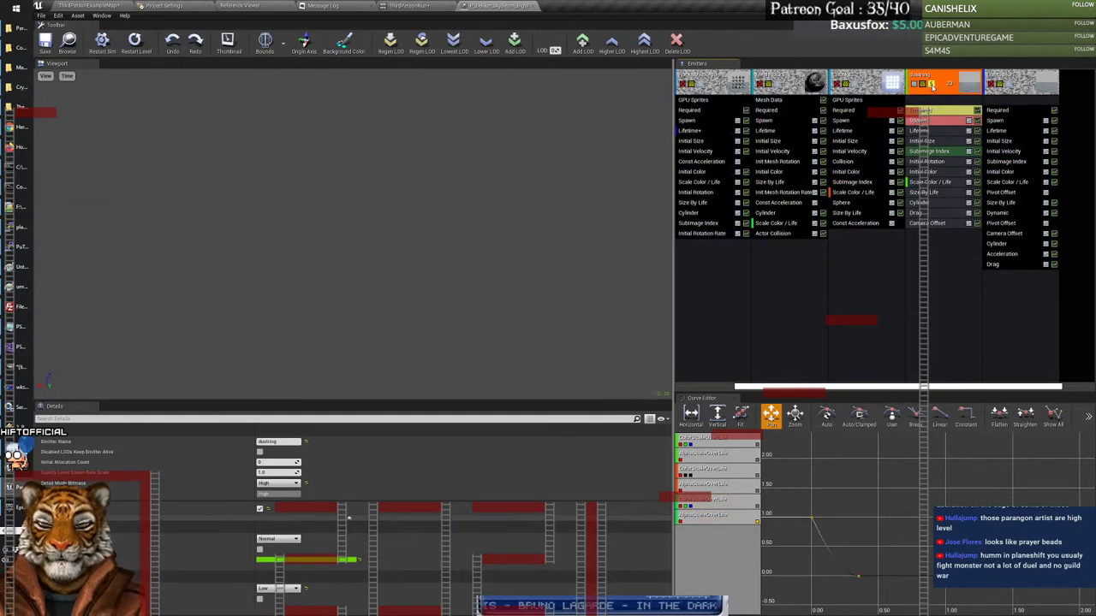
{"action": "left_click", "coordinate": [1007, 85]}
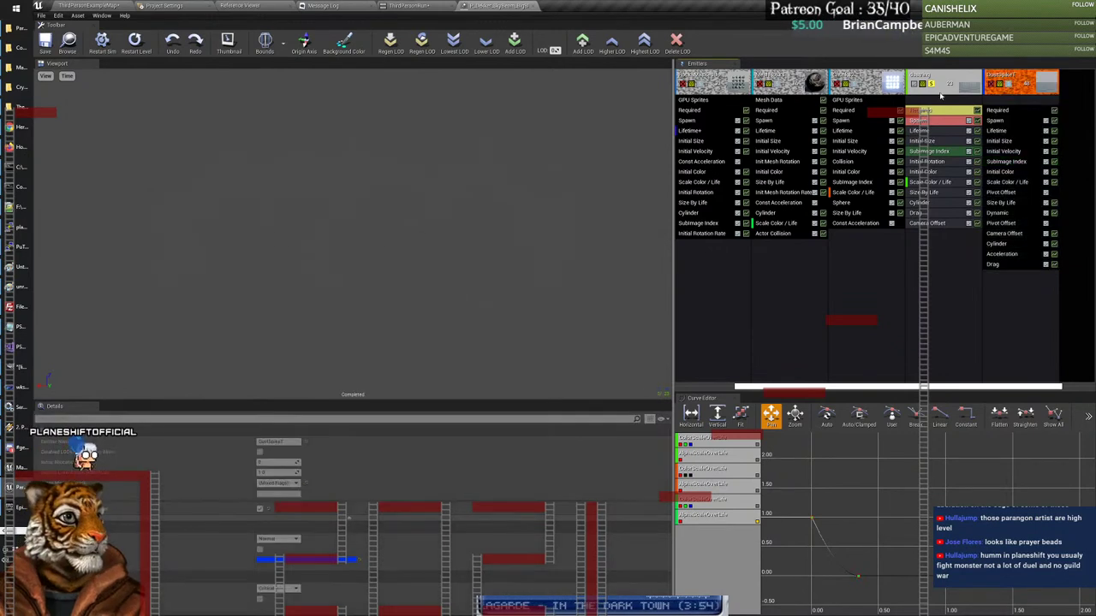
{"action": "left_click", "coordinate": [976, 86]}
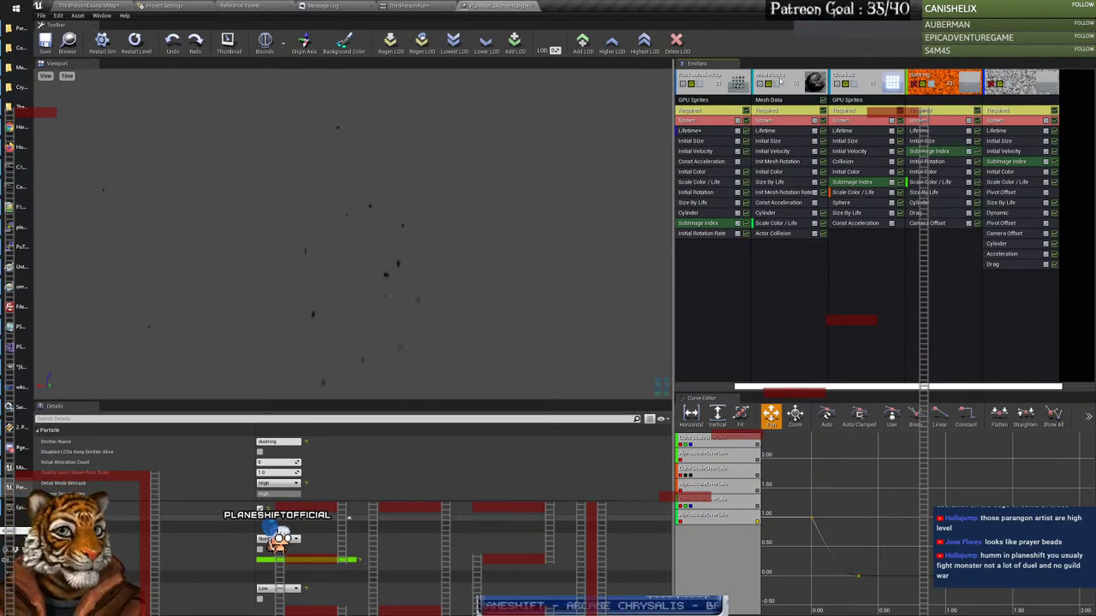
{"action": "left_click", "coordinate": [769, 100]}
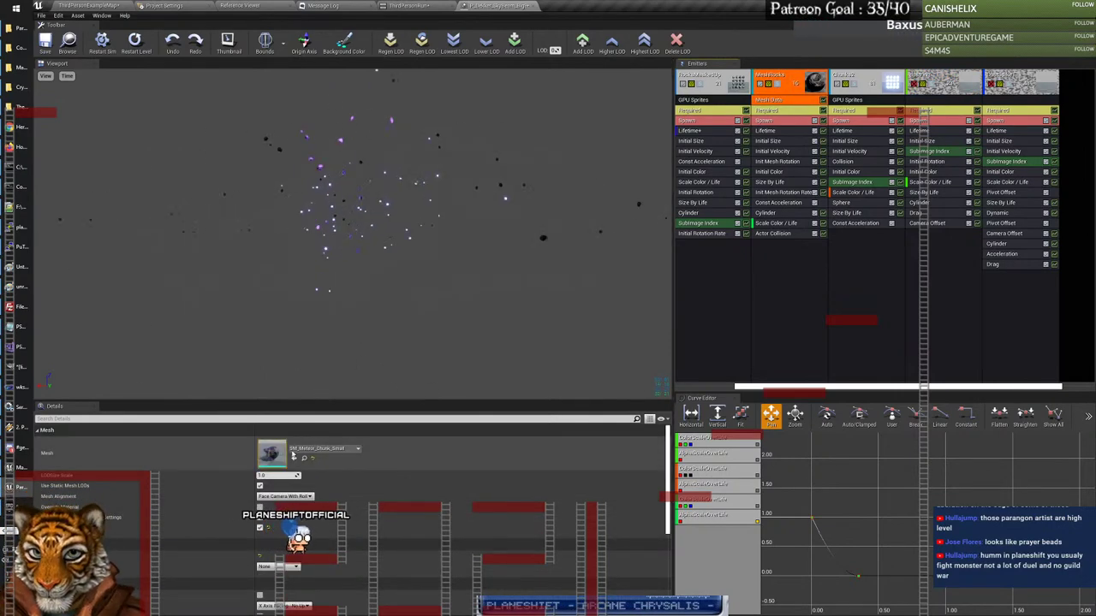
{"action": "left_click", "coordinate": [306, 460]}
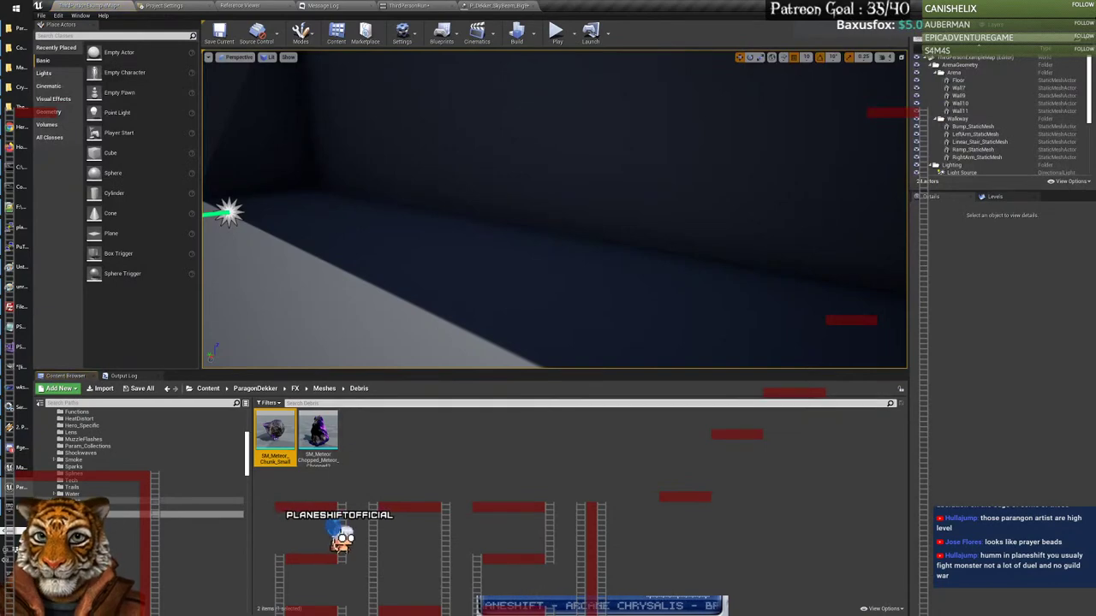
{"action": "double_click", "coordinate": [283, 436]}
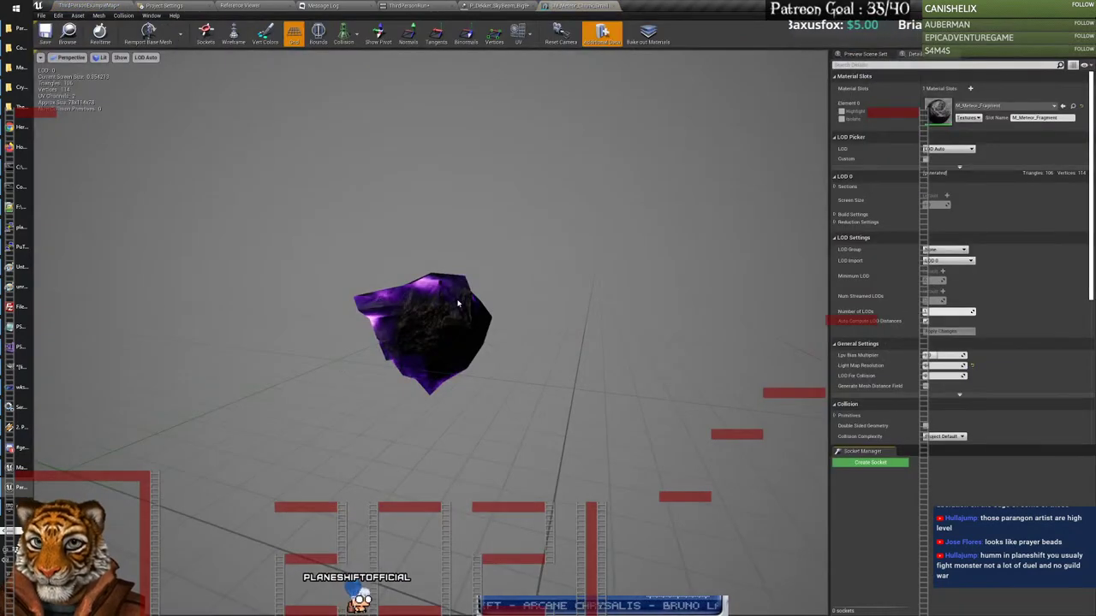
{"action": "mouse_move", "coordinate": [467, 338]}
{"action": "left_mouse_down"}
{"action": "mouse_move", "coordinate": [377, 355]}
{"action": "mouse_move", "coordinate": [377, 338]}
{"action": "mouse_move", "coordinate": [368, 359]}
{"action": "mouse_move", "coordinate": [343, 355]}
{"action": "mouse_move", "coordinate": [385, 355]}
{"action": "mouse_move", "coordinate": [511, 192]}
{"action": "left_mouse_up"}
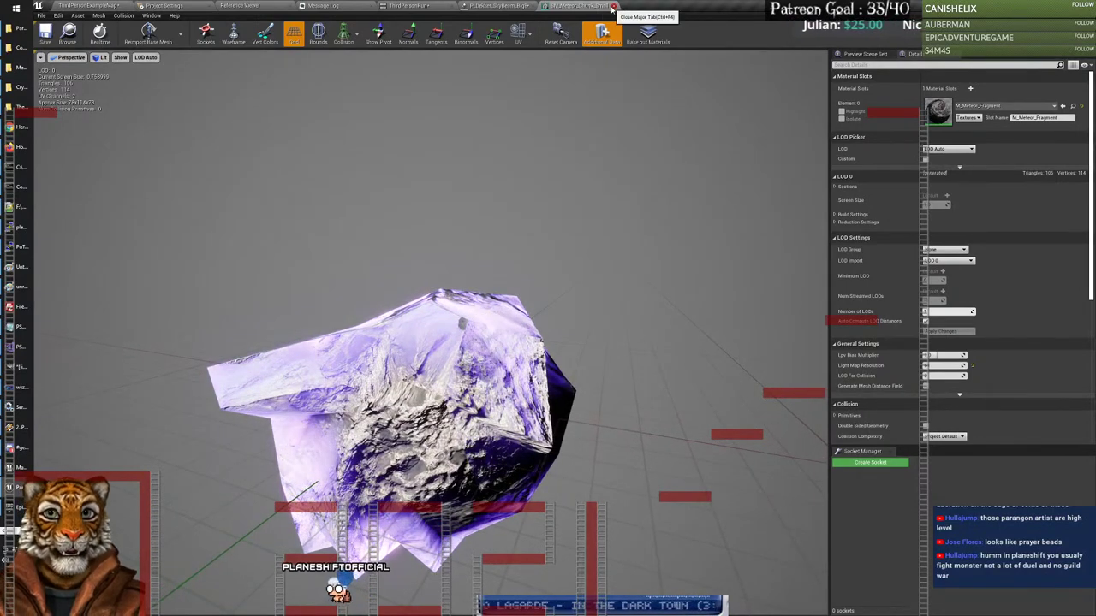
{"action": "left_click", "coordinate": [518, 8]}
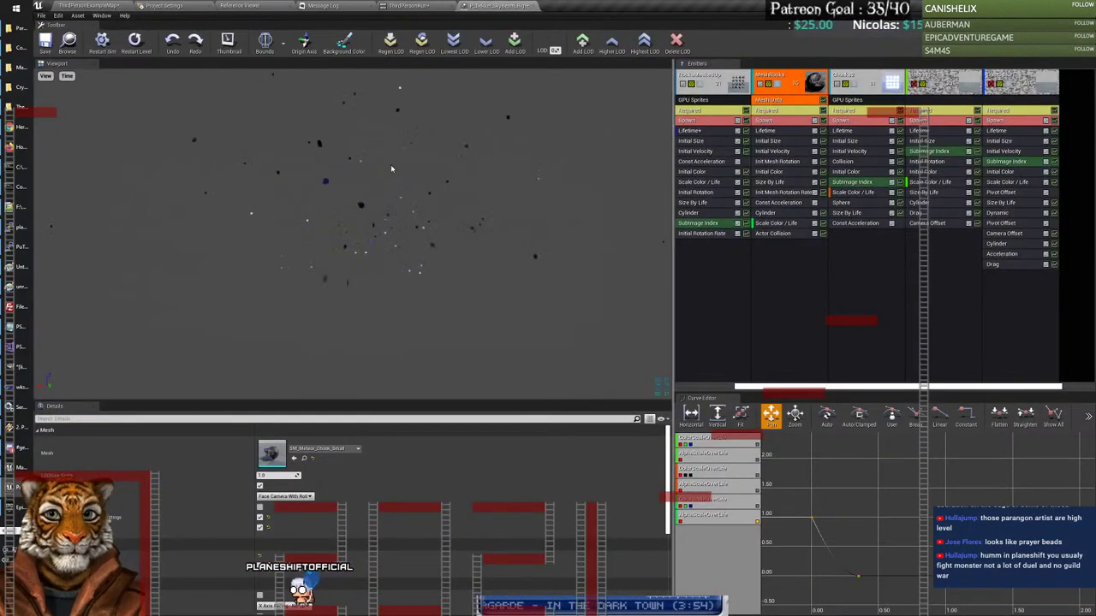
{"action": "left_click", "coordinate": [88, 5]}
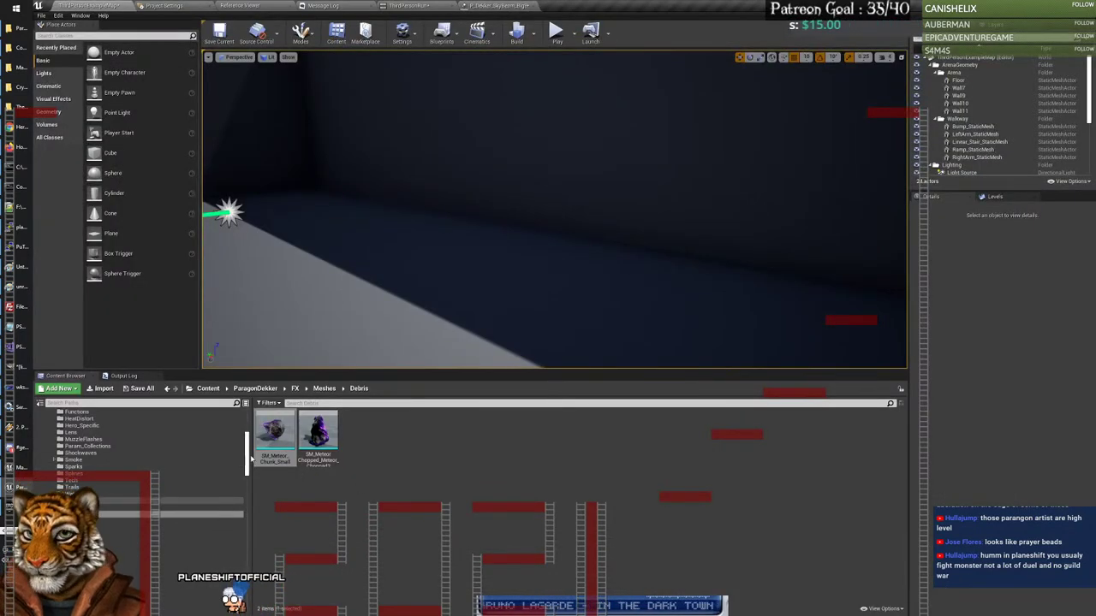
Step: Copy the SkyBeam BigBlast particle system into another folder with Copy Here
{"action": "left_click_drag", "start_coordinate": [247, 458], "coordinate": [246, 476]}
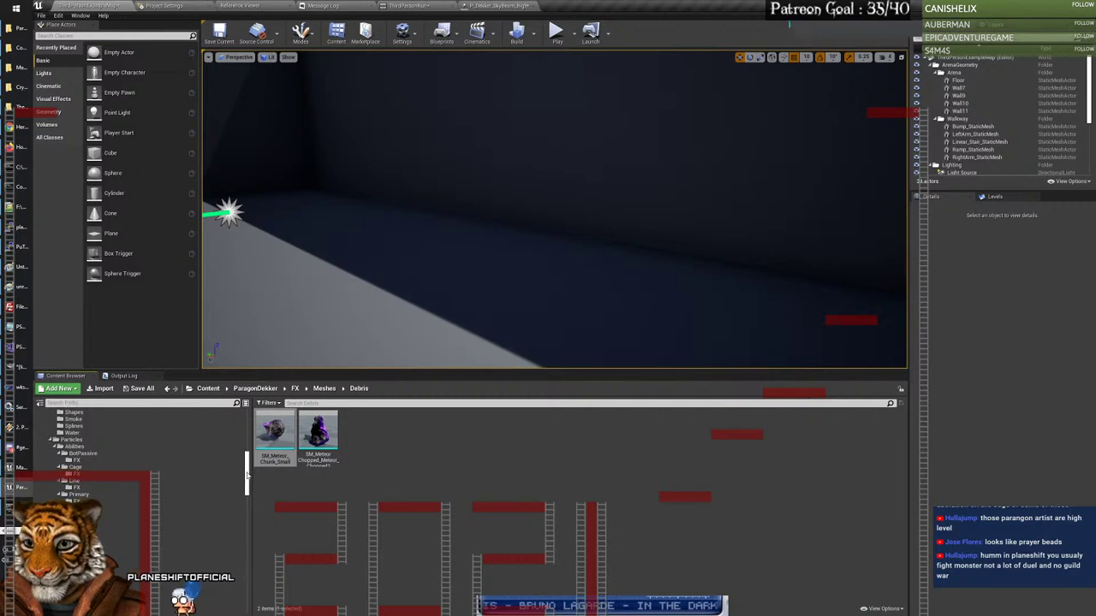
{"action": "left_click", "coordinate": [158, 519]}
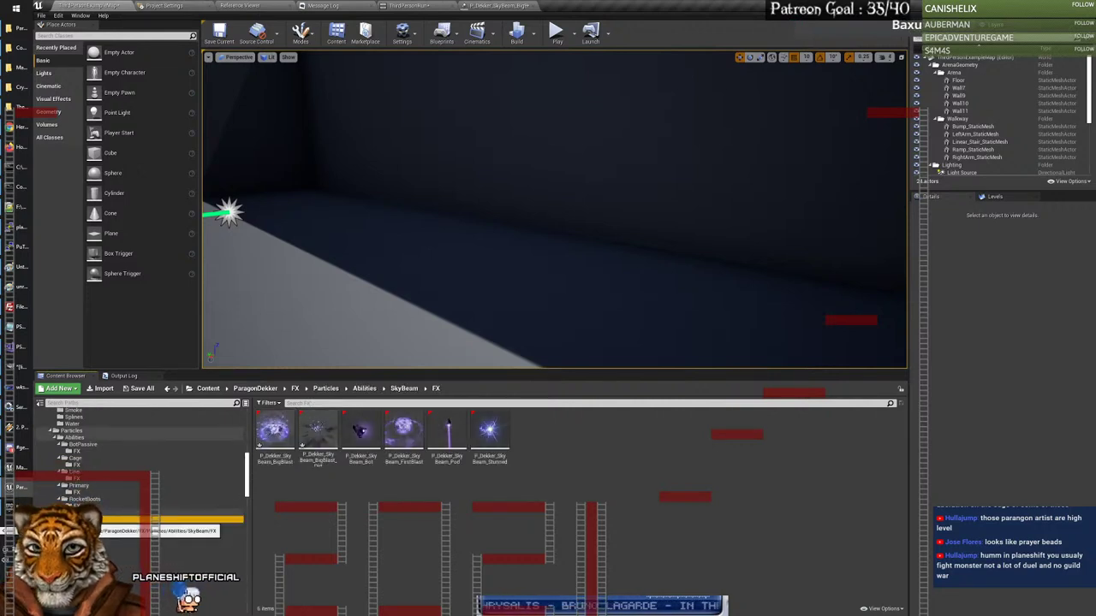
{"action": "left_click", "coordinate": [318, 434]}
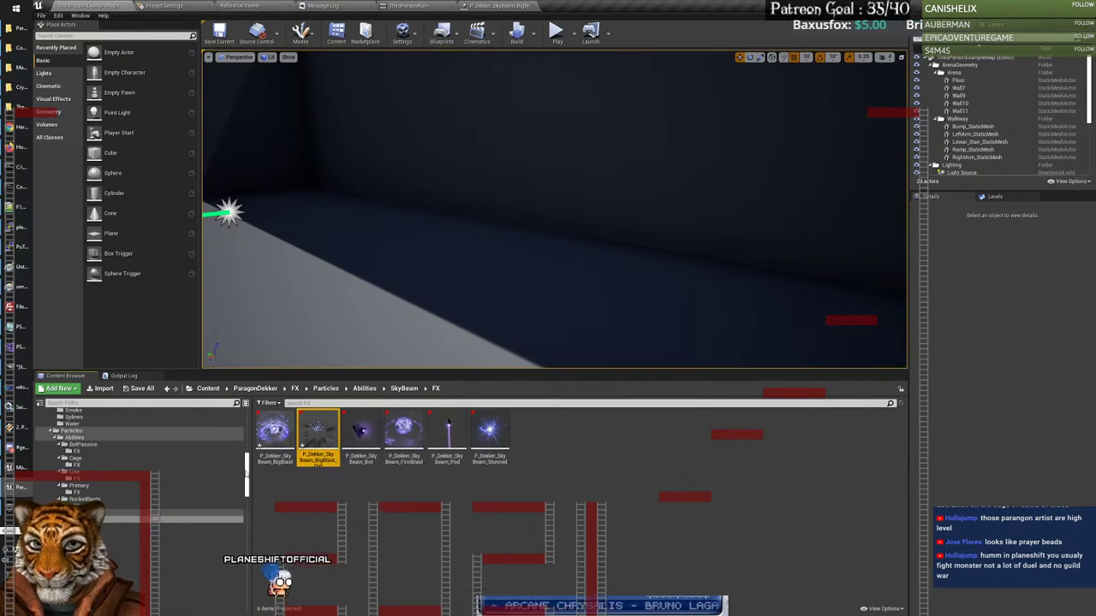
{"action": "left_click_drag", "start_coordinate": [248, 478], "coordinate": [248, 431]}
{"action": "left_click_drag", "start_coordinate": [317, 434], "coordinate": [77, 448]}
{"action": "left_click", "coordinate": [97, 469]}
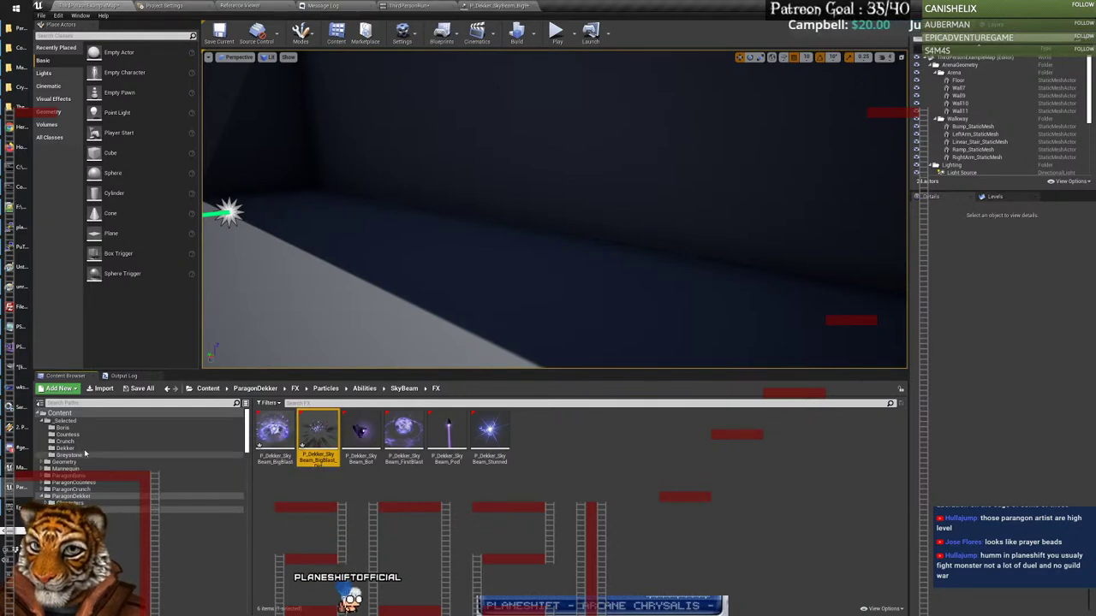
Step: Replay the SkyBeam Bot effect preview, then close it and return to the level
{"action": "left_click", "coordinate": [361, 430]}
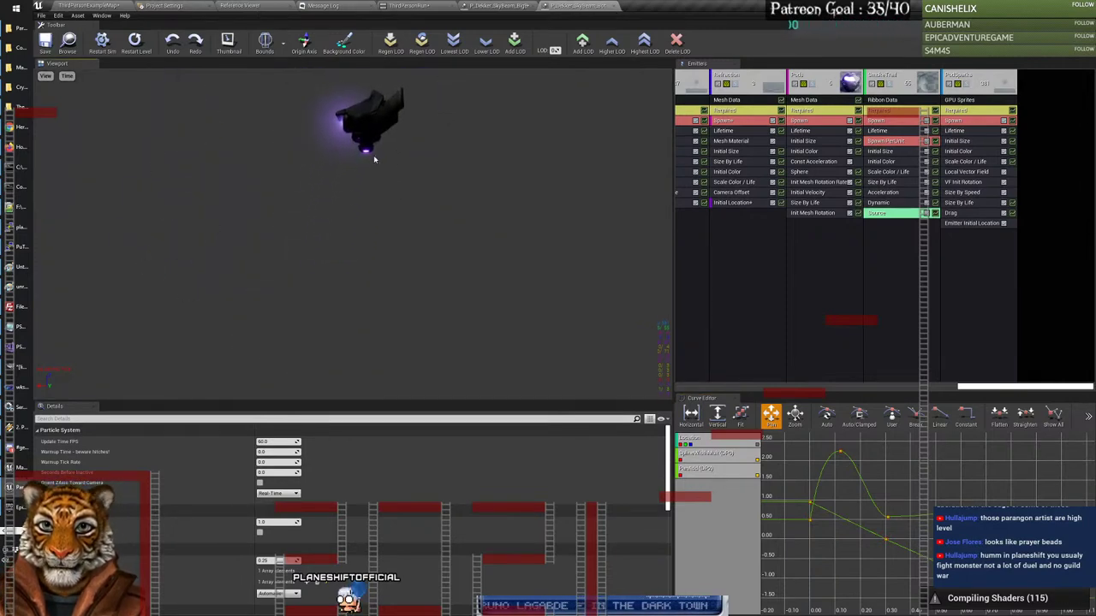
{"action": "left_click", "coordinate": [102, 39]}
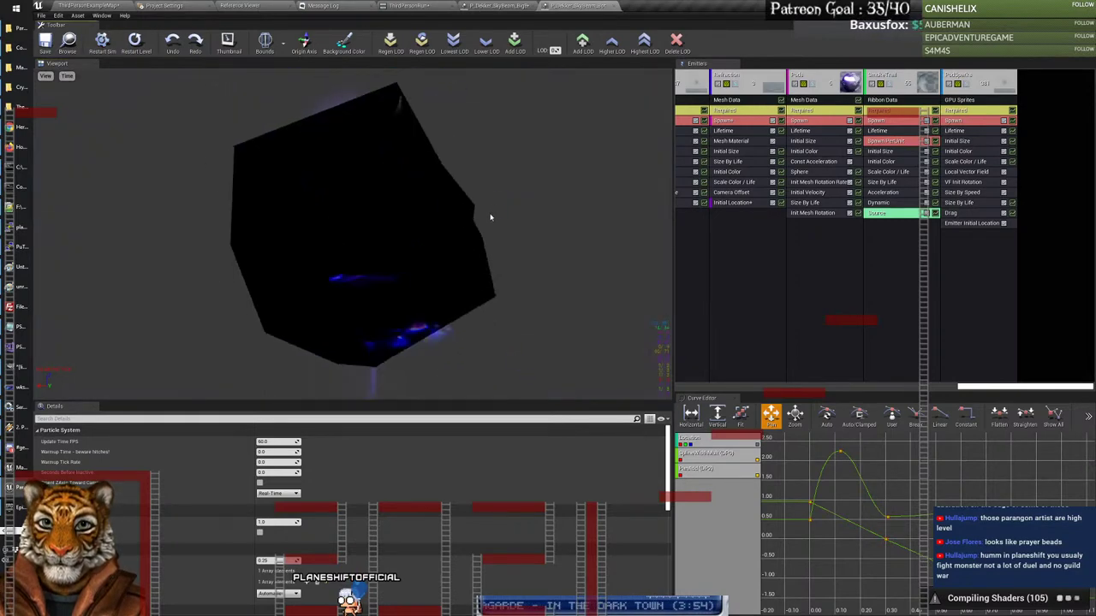
{"action": "left_click", "coordinate": [613, 7]}
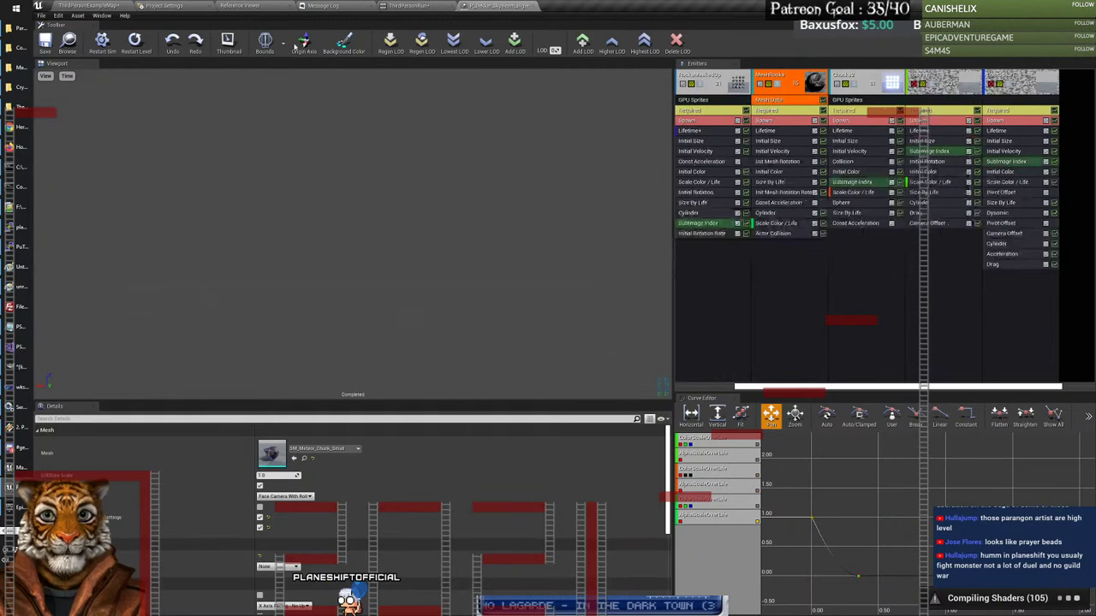
{"action": "left_click", "coordinate": [109, 5]}
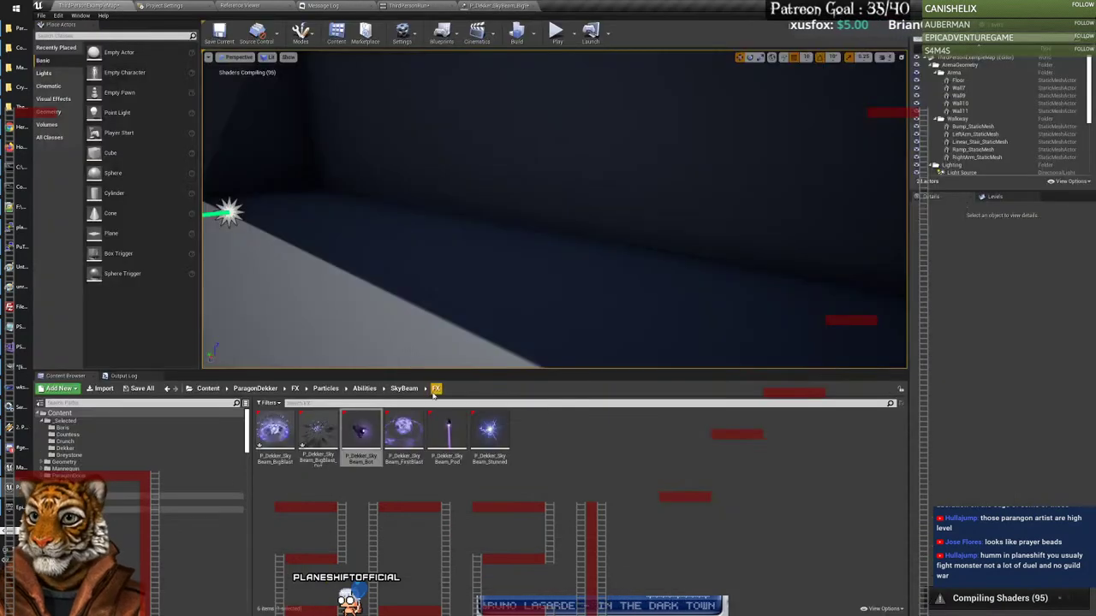
Step: Open the FirstBlast effect, slow its preview AnimSpeed, and replay it several times
{"action": "double_click", "coordinate": [416, 440]}
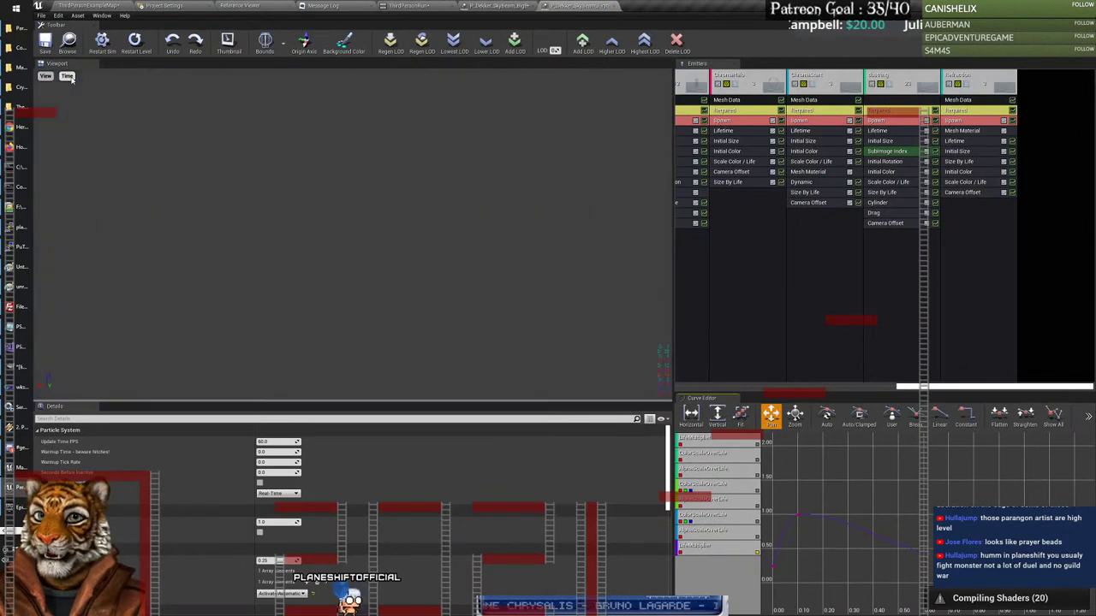
{"action": "left_click", "coordinate": [66, 75]}
{"action": "mouse_move", "coordinate": [85, 120]}
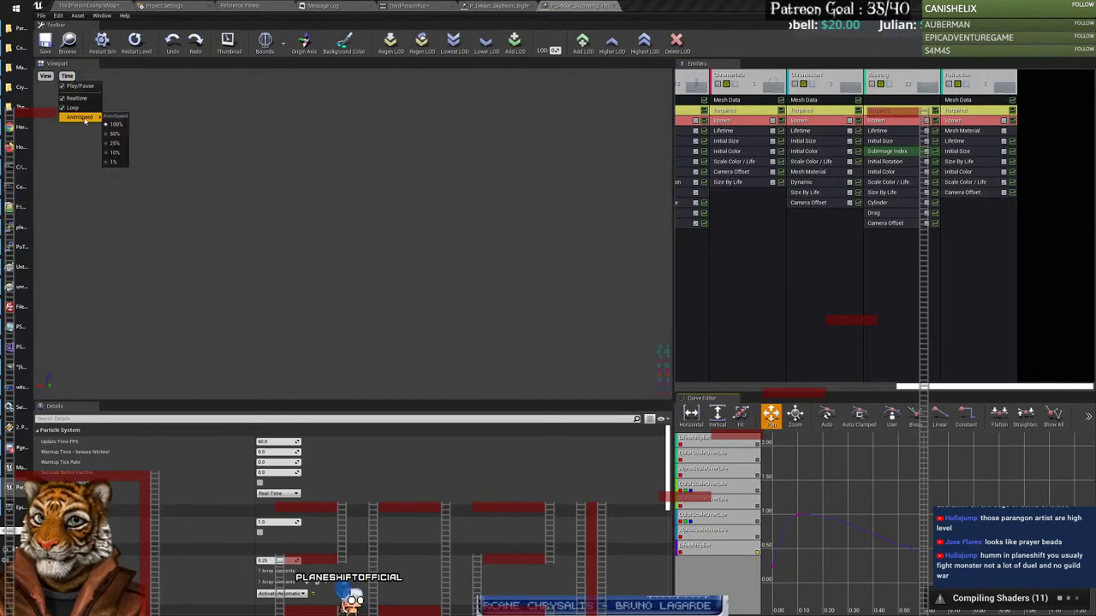
{"action": "left_click", "coordinate": [120, 151]}
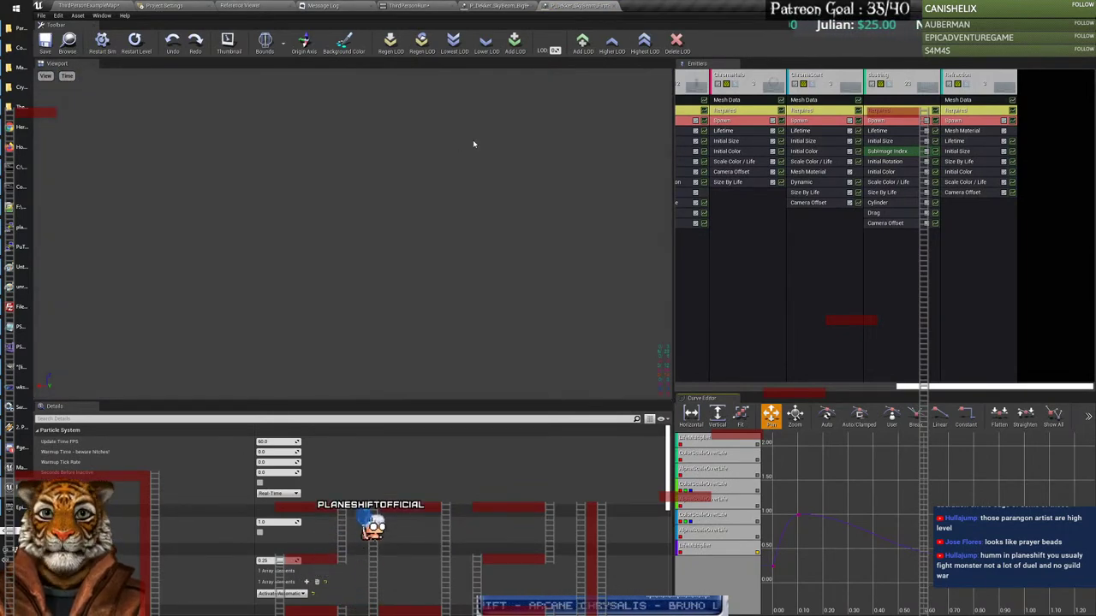
{"action": "left_click", "coordinate": [101, 40]}
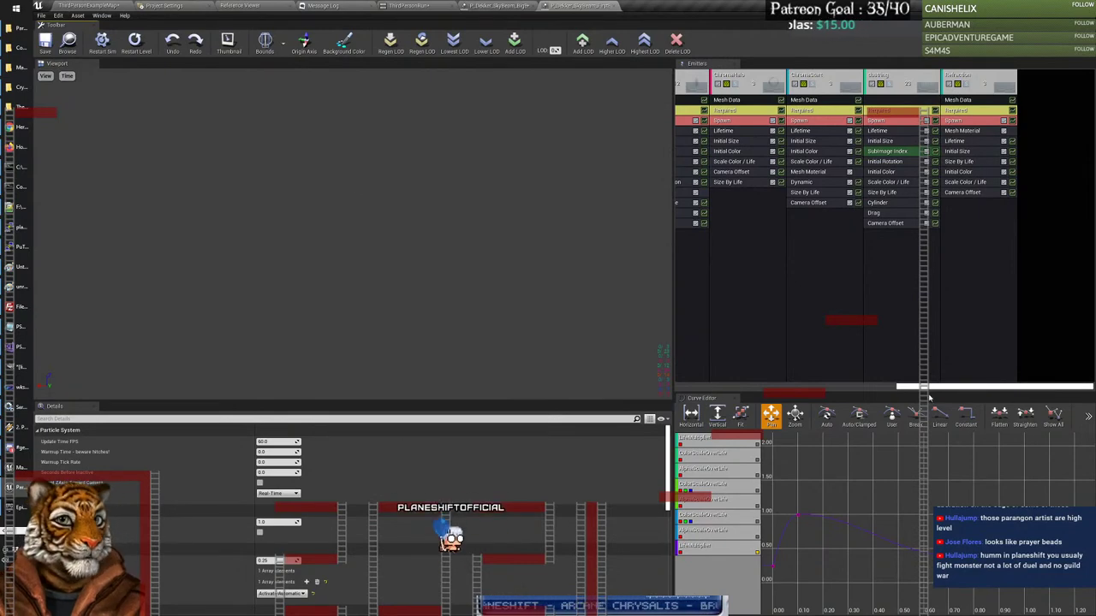
{"action": "left_click_drag", "start_coordinate": [923, 387], "coordinate": [703, 387]}
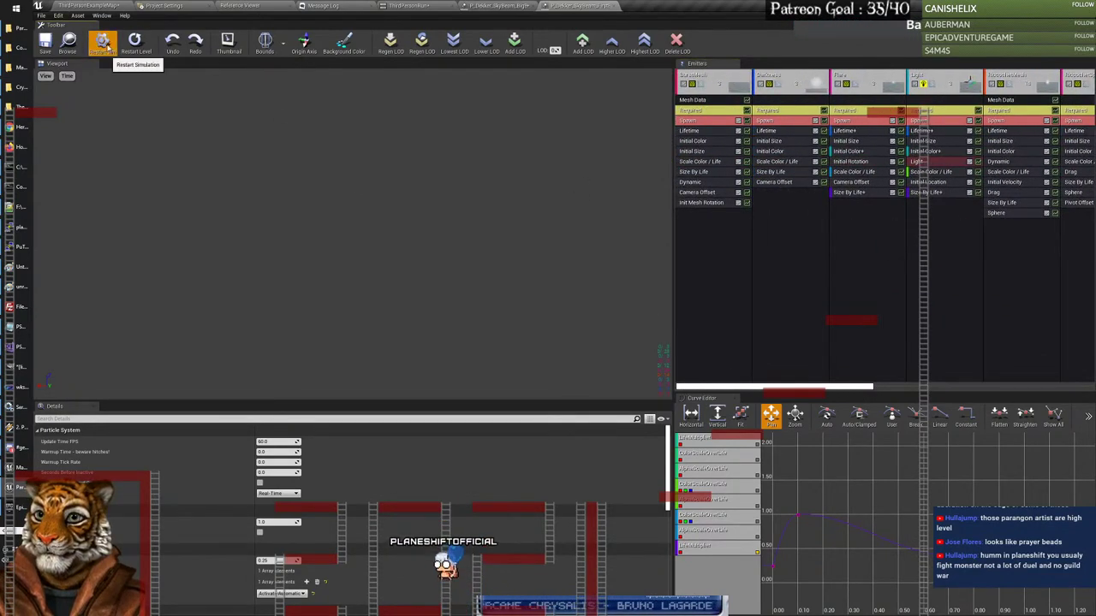
{"action": "left_click", "coordinate": [102, 42]}
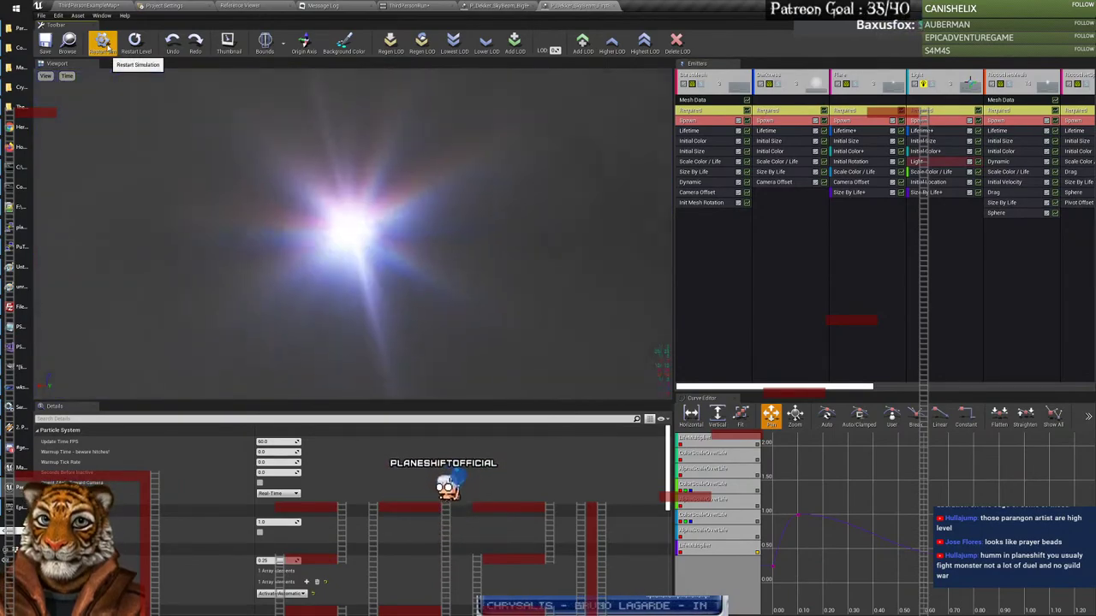
{"action": "left_click", "coordinate": [102, 43]}
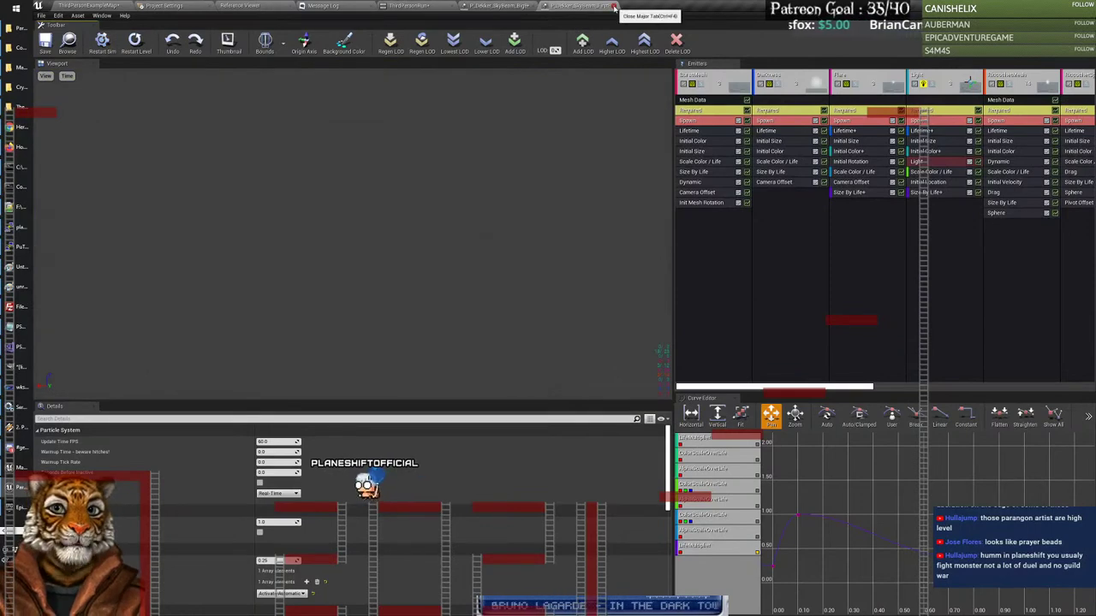
{"action": "left_click", "coordinate": [509, 6]}
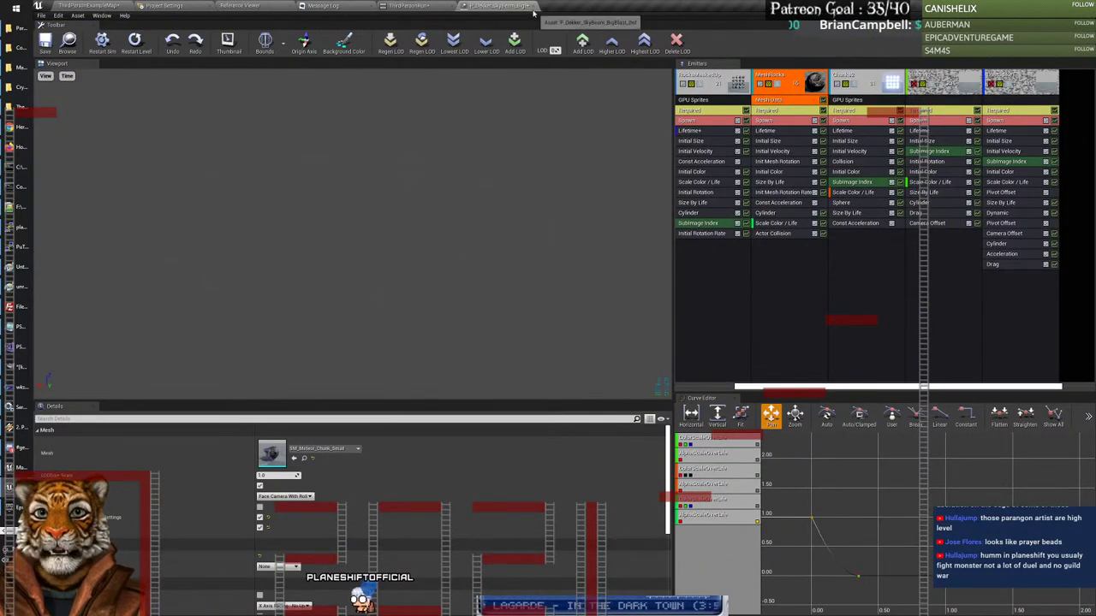
{"action": "left_click", "coordinate": [417, 6]}
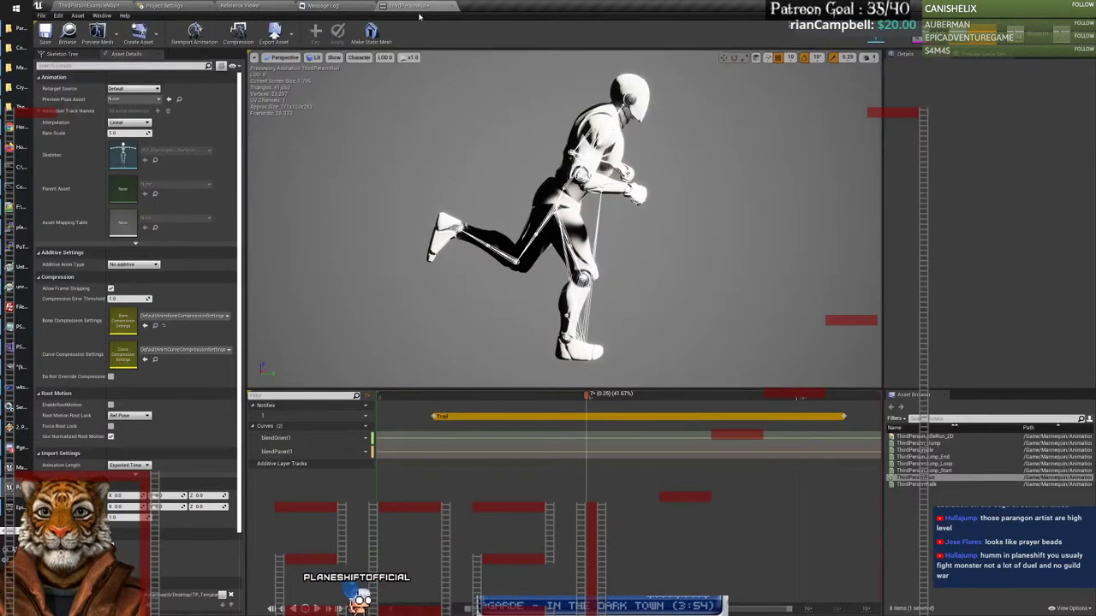
Step: Open P_Dekker_SkyBeam_Stunned and replay it at 25% AnimSpeed
{"action": "left_click", "coordinate": [58, 5]}
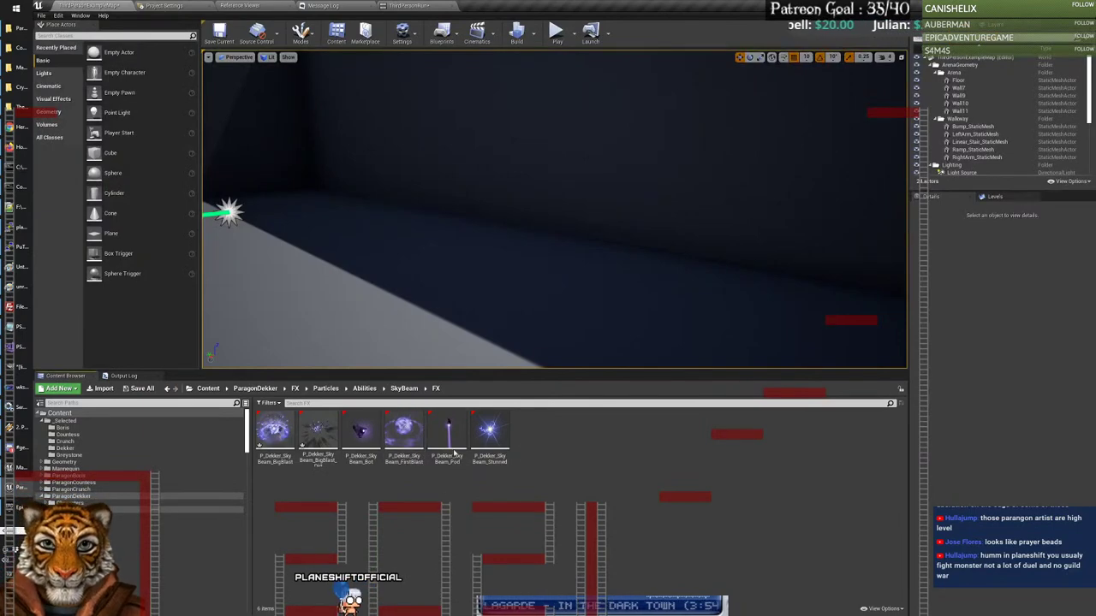
{"action": "left_click", "coordinate": [454, 451]}
{"action": "double_click", "coordinate": [496, 436]}
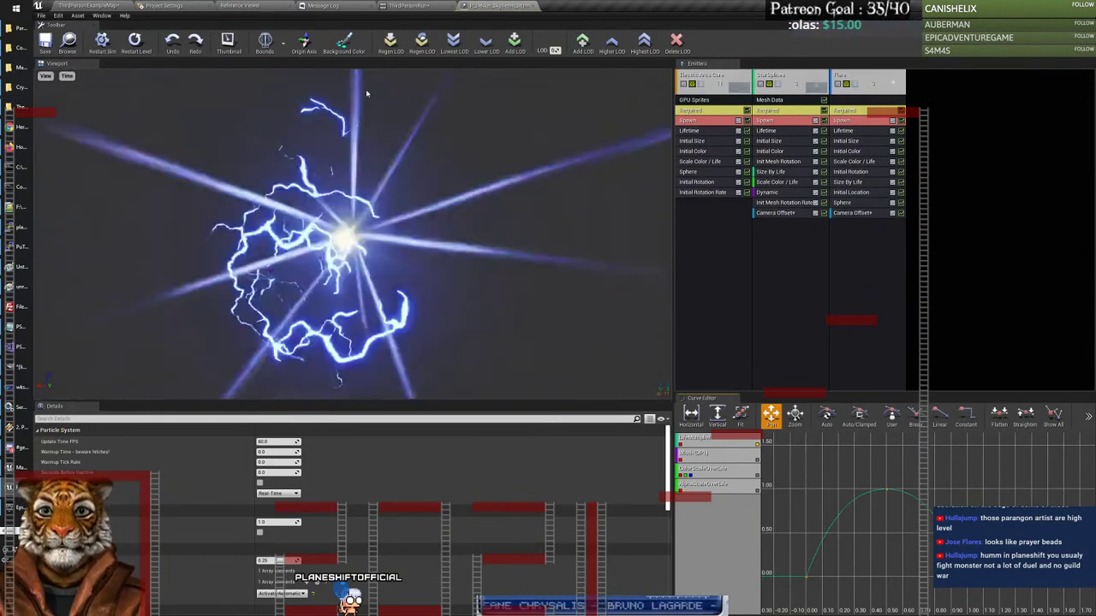
{"action": "left_click", "coordinate": [66, 76]}
{"action": "mouse_move", "coordinate": [84, 117]}
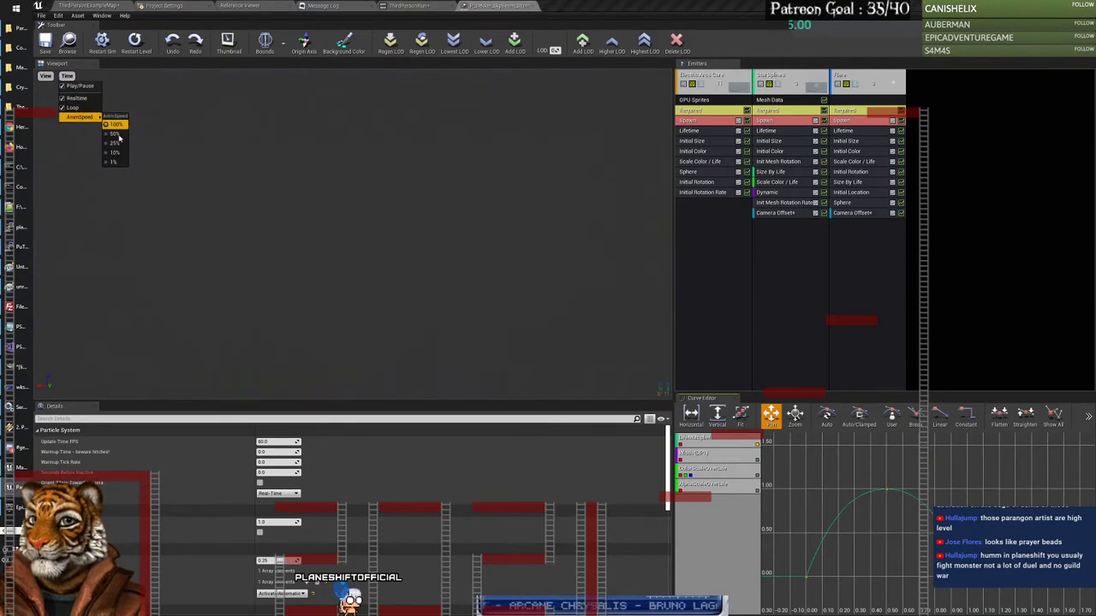
{"action": "left_click", "coordinate": [118, 146]}
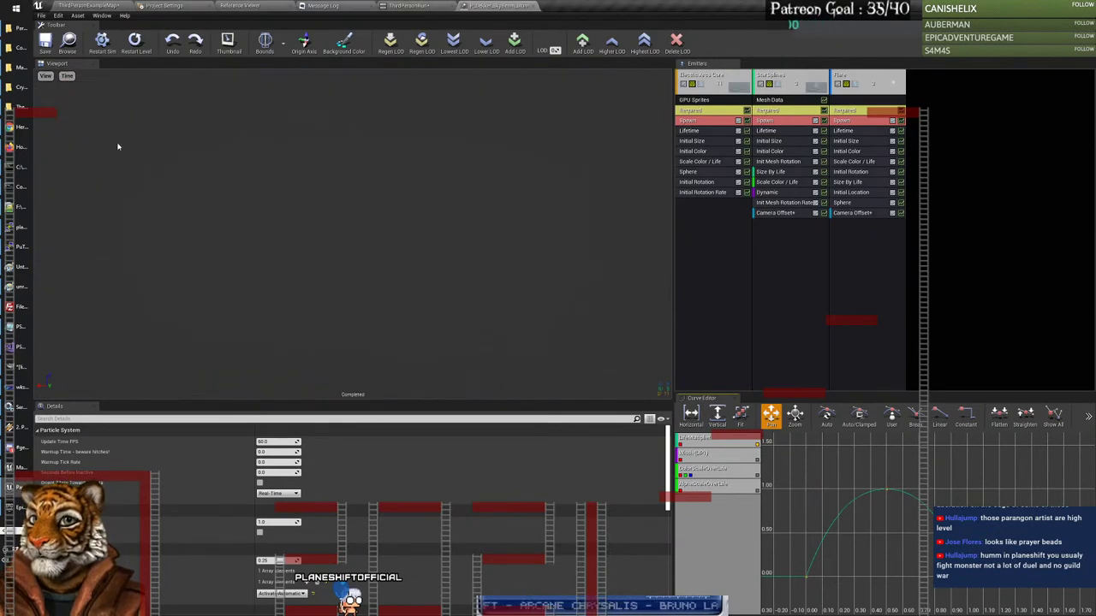
{"action": "left_click", "coordinate": [102, 41]}
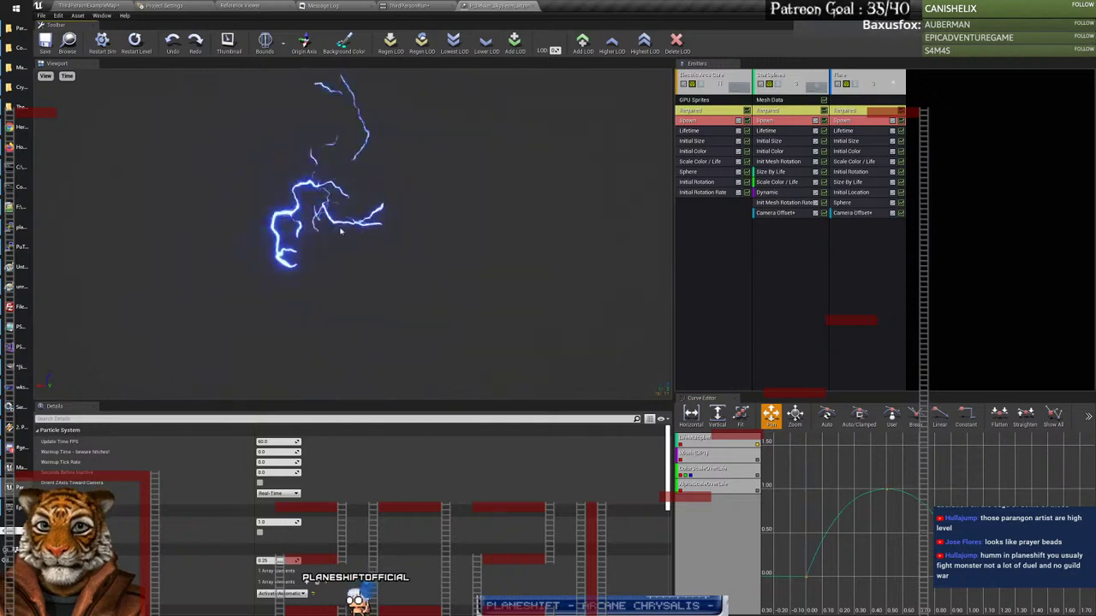
Step: Toggle the Flare emitter solo, disable the Mesh Data emitter, and replay the lightning repeatedly
{"action": "left_click", "coordinate": [855, 89]}
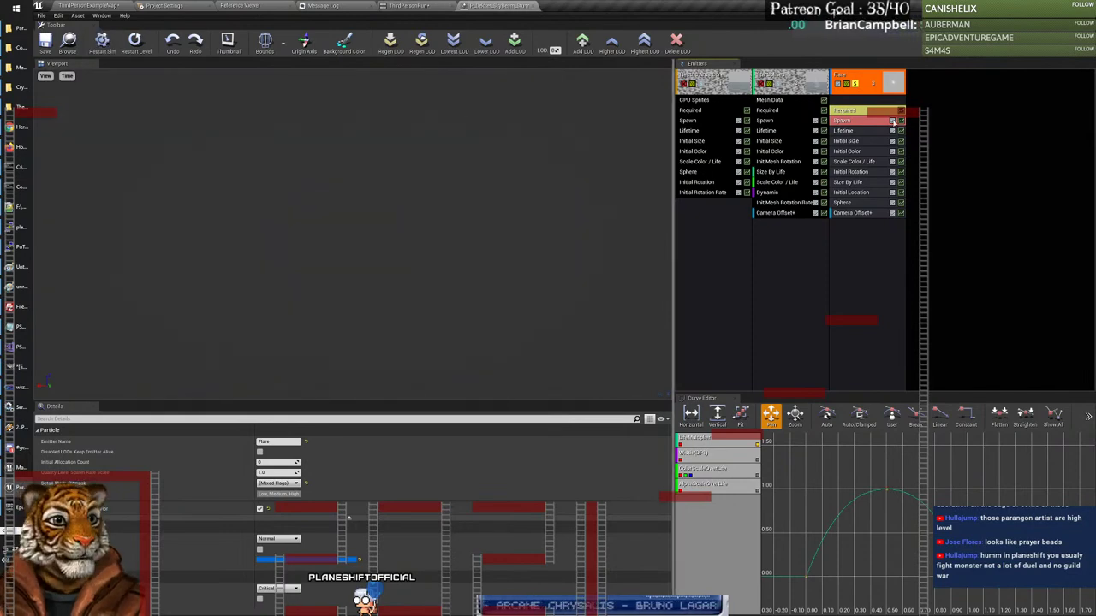
{"action": "left_click", "coordinate": [856, 85]}
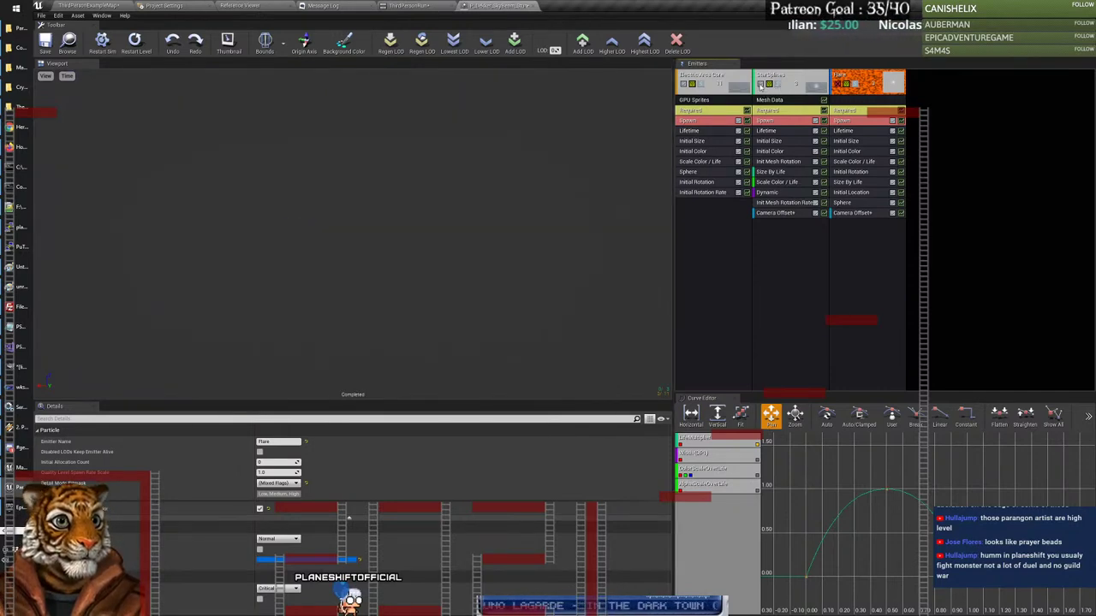
{"action": "left_click", "coordinate": [761, 85]}
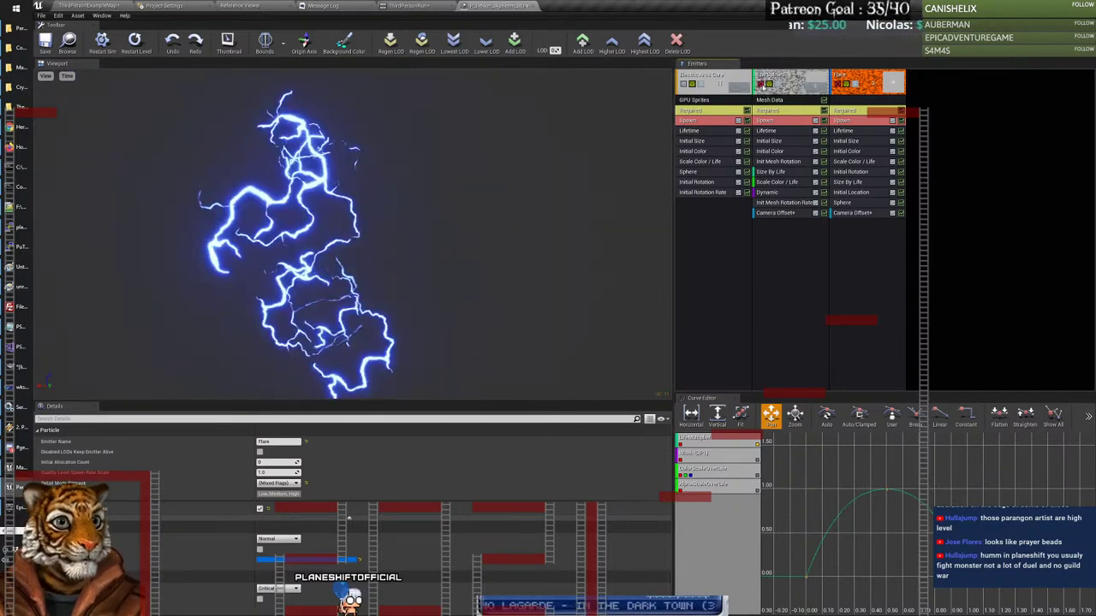
{"action": "left_click", "coordinate": [101, 45]}
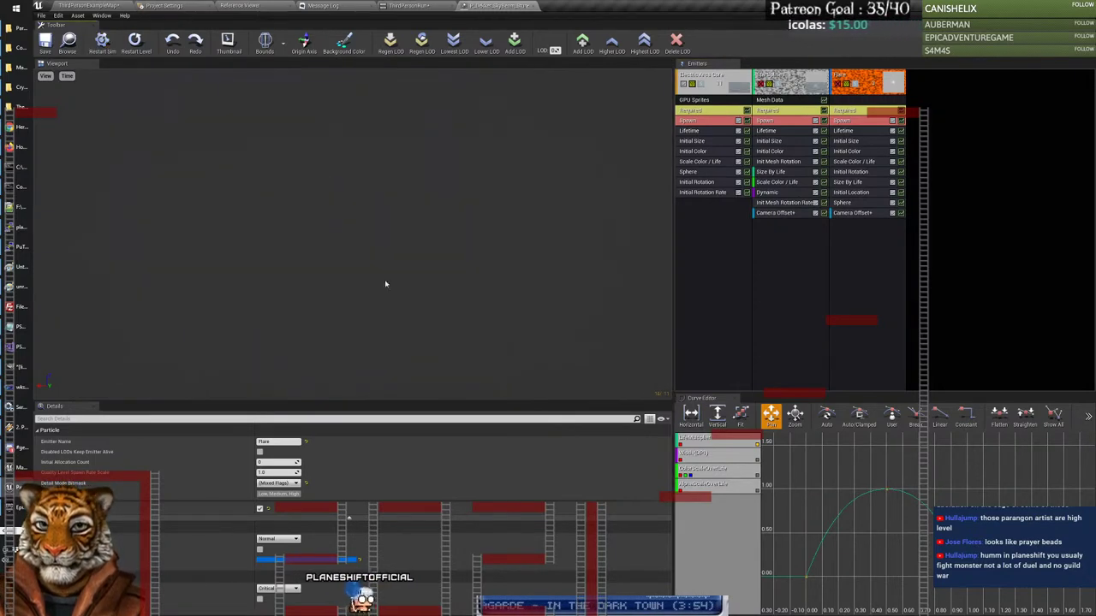
{"action": "left_click", "coordinate": [106, 47]}
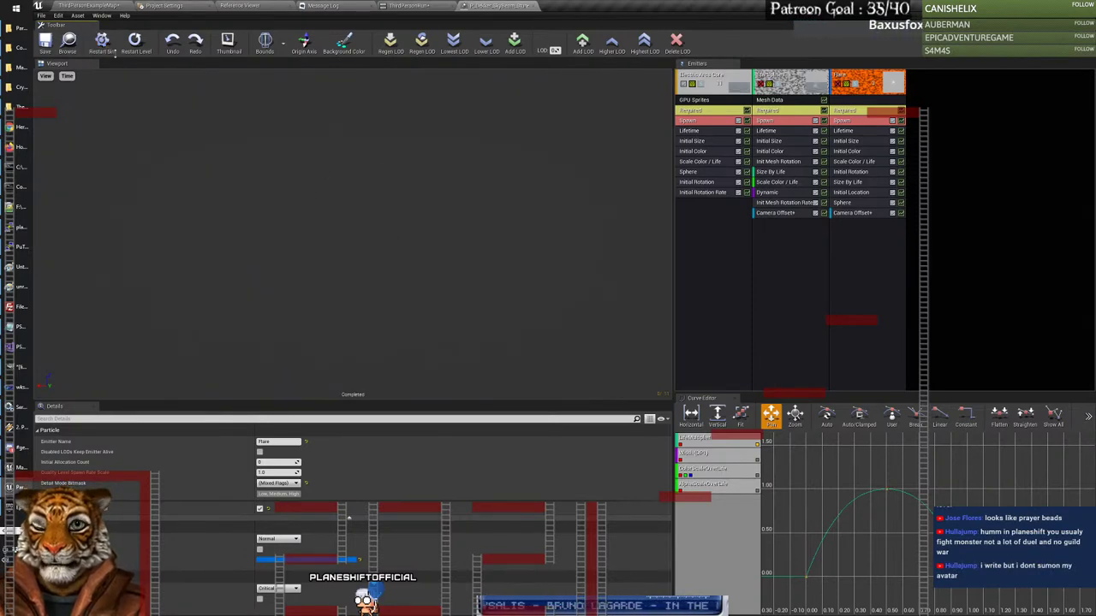
{"action": "left_click", "coordinate": [113, 48]}
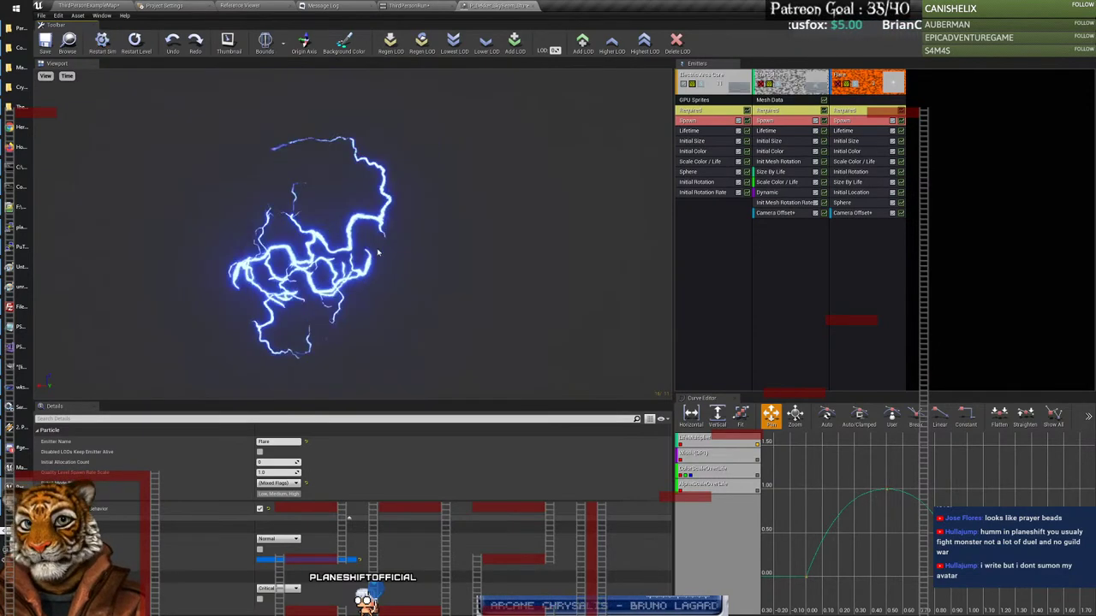
Step: Check the Time options, replay the lightning once more, and return to ThirdPersonExampleMap
{"action": "left_click", "coordinate": [66, 75]}
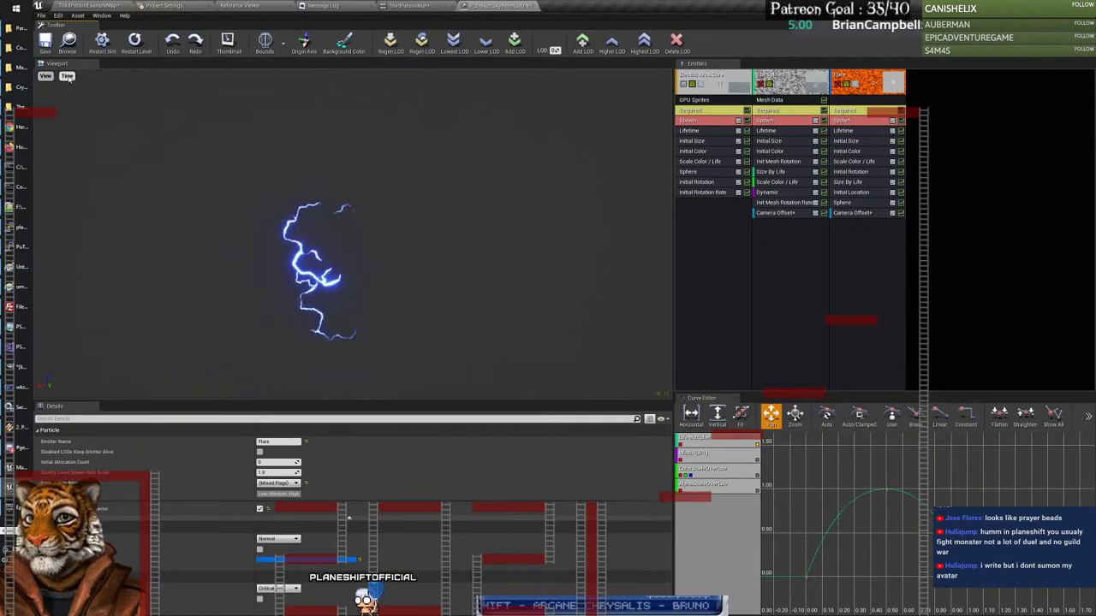
{"action": "left_click", "coordinate": [115, 126]}
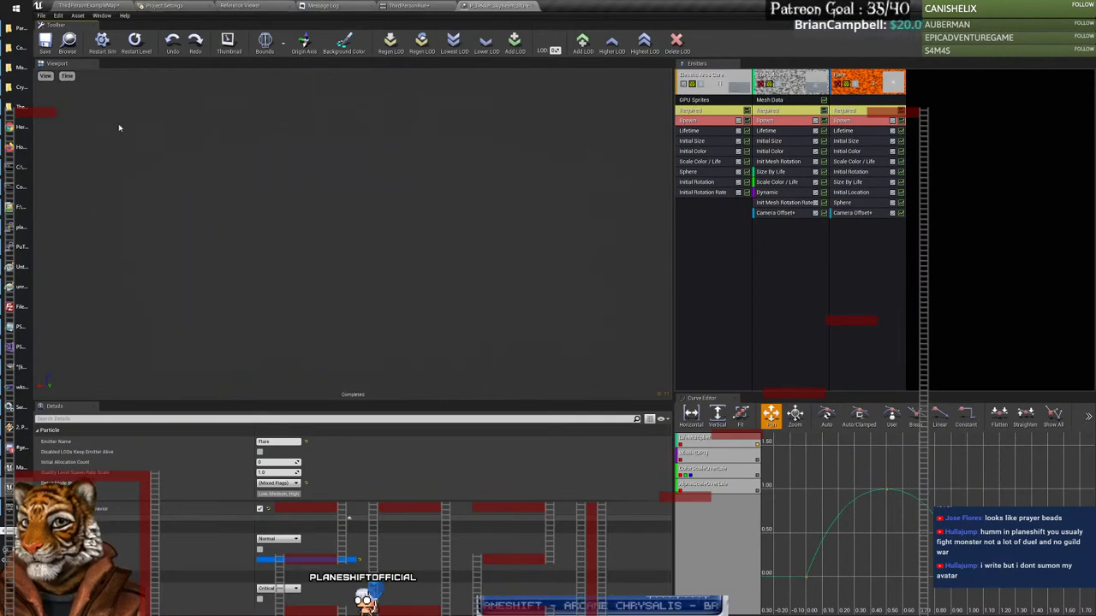
{"action": "left_click", "coordinate": [102, 41]}
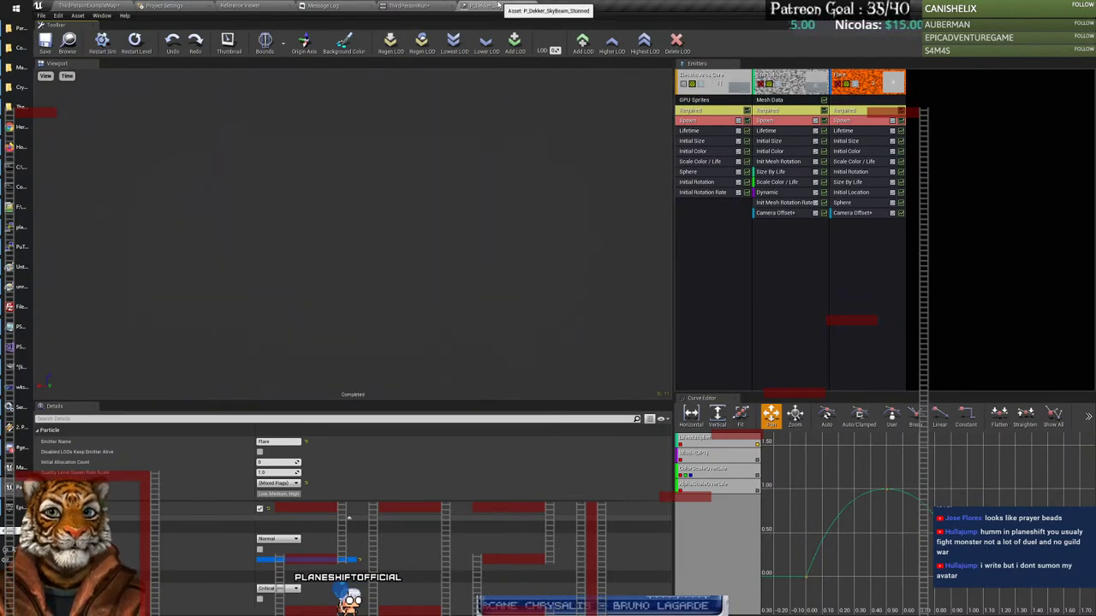
{"action": "left_click", "coordinate": [107, 7]}
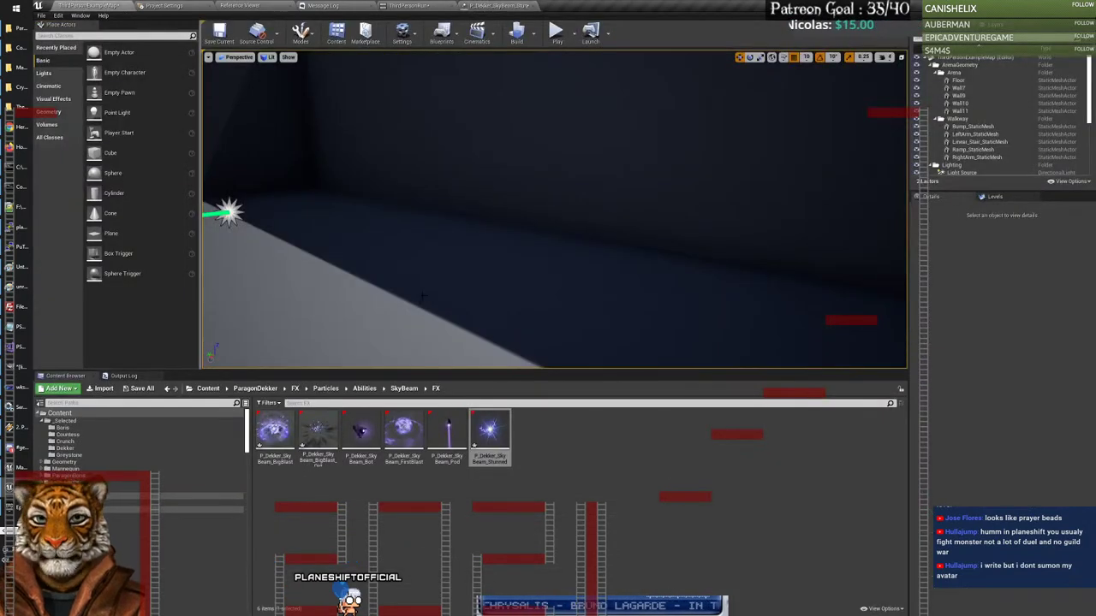
Step: Drag P_Dekker_SkyBeam_Stunned onto the _Selected/Dekker folder and choose Copy Here
{"action": "left_click", "coordinate": [494, 436]}
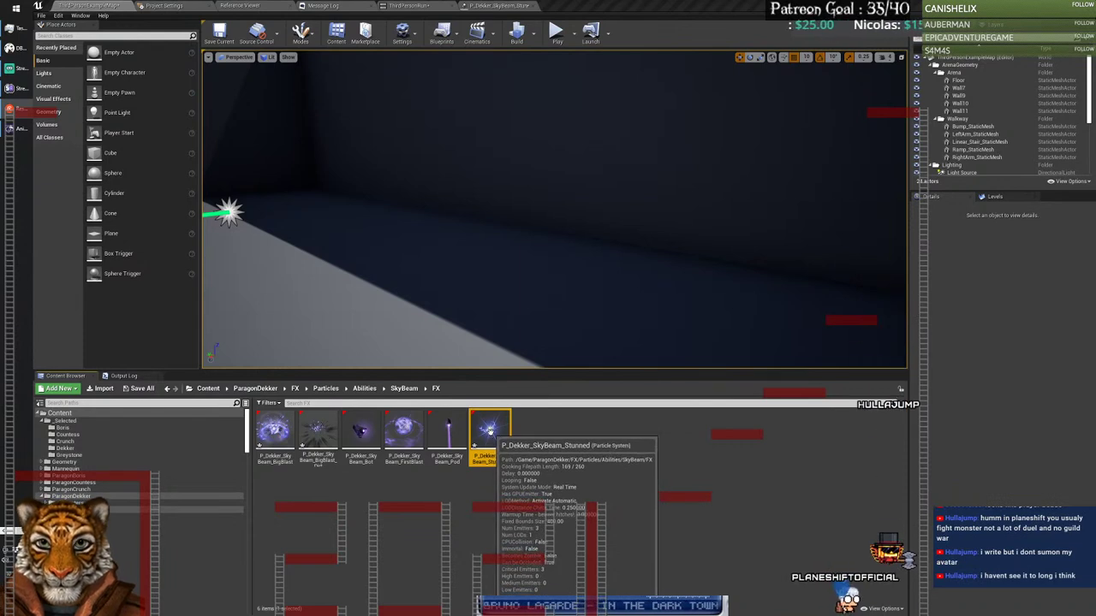
{"action": "left_click_drag", "start_coordinate": [490, 431], "coordinate": [70, 452]}
{"action": "left_click", "coordinate": [82, 456]}
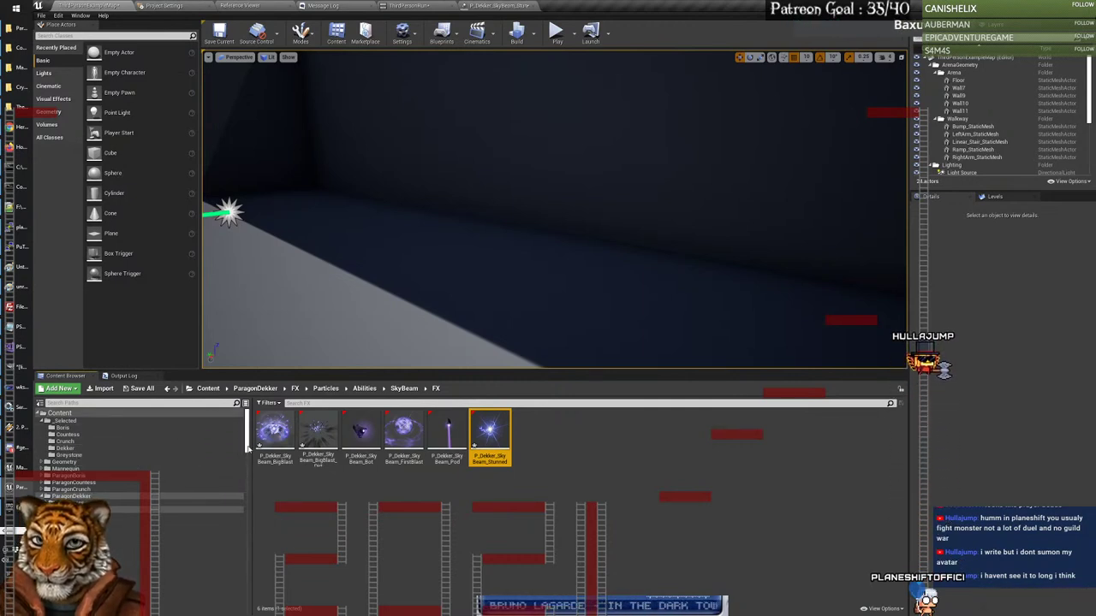
{"action": "left_click_drag", "start_coordinate": [248, 445], "coordinate": [249, 495]}
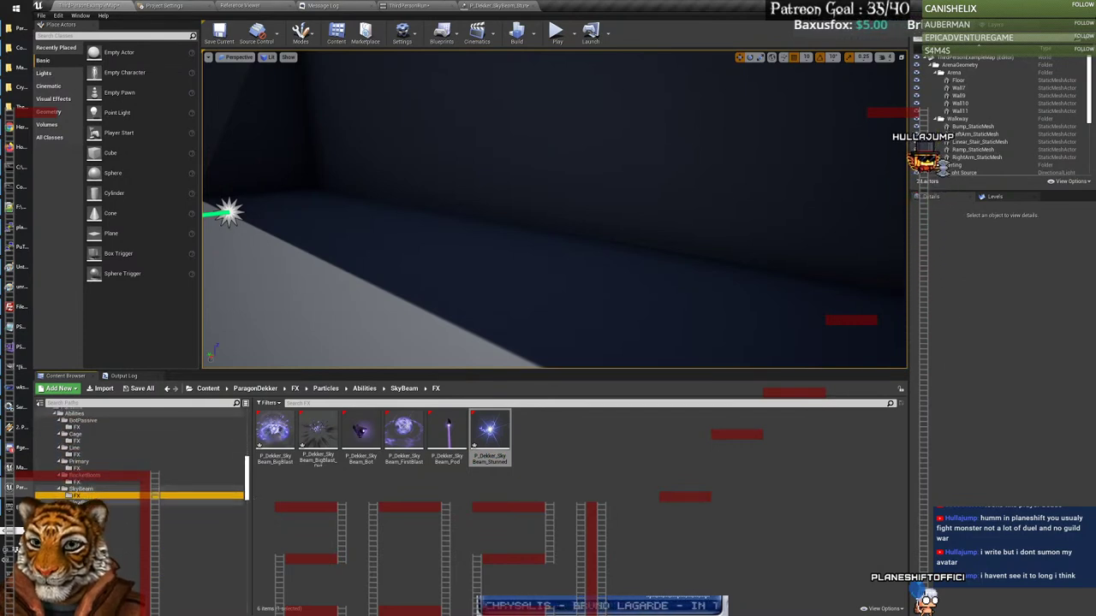
{"action": "scroll", "coordinate": [81, 452], "scroll_direction": "up", "scroll_amount": 2}
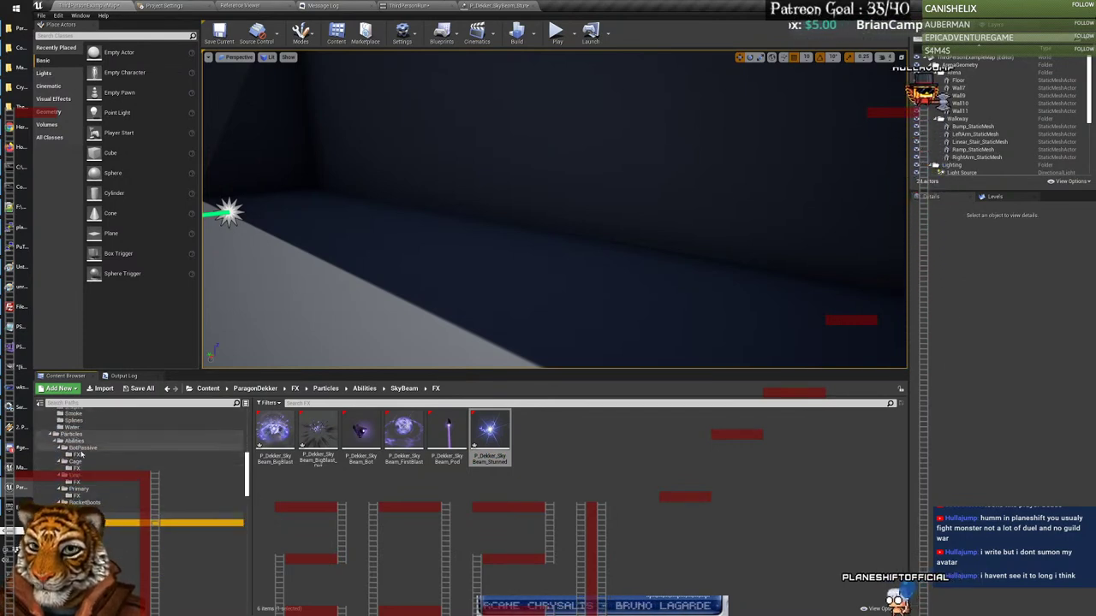
{"action": "scroll", "coordinate": [81, 454], "scroll_direction": "down", "scroll_amount": 2}
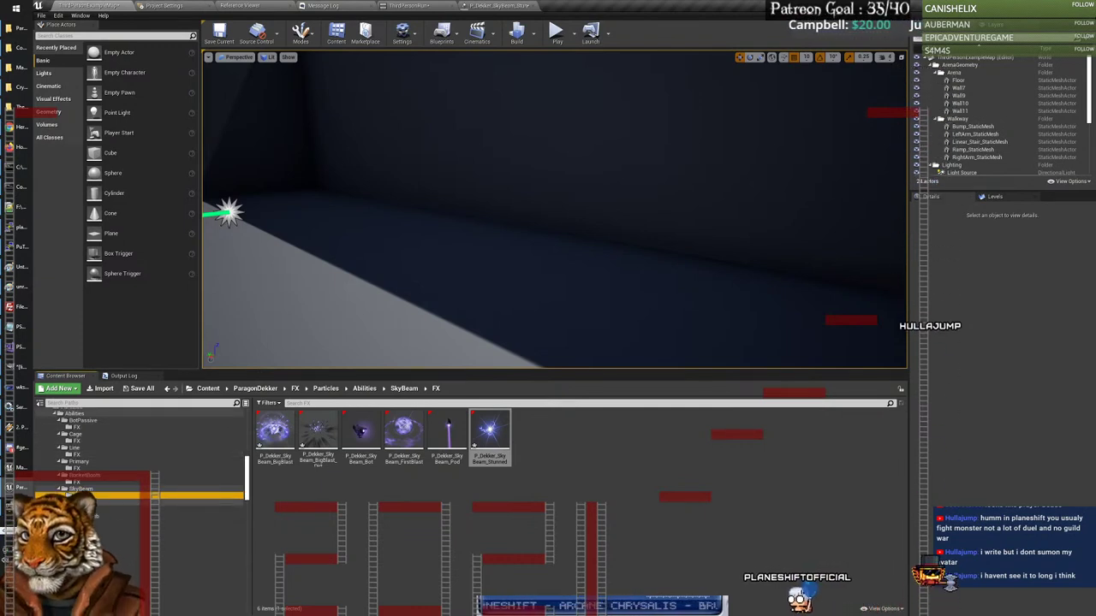
Step: Open P_Dekker_SlowBomb_AnimTrail, inspect its AnimTrailData, then close it and the SkyBeam editor
{"action": "left_click", "coordinate": [90, 510]}
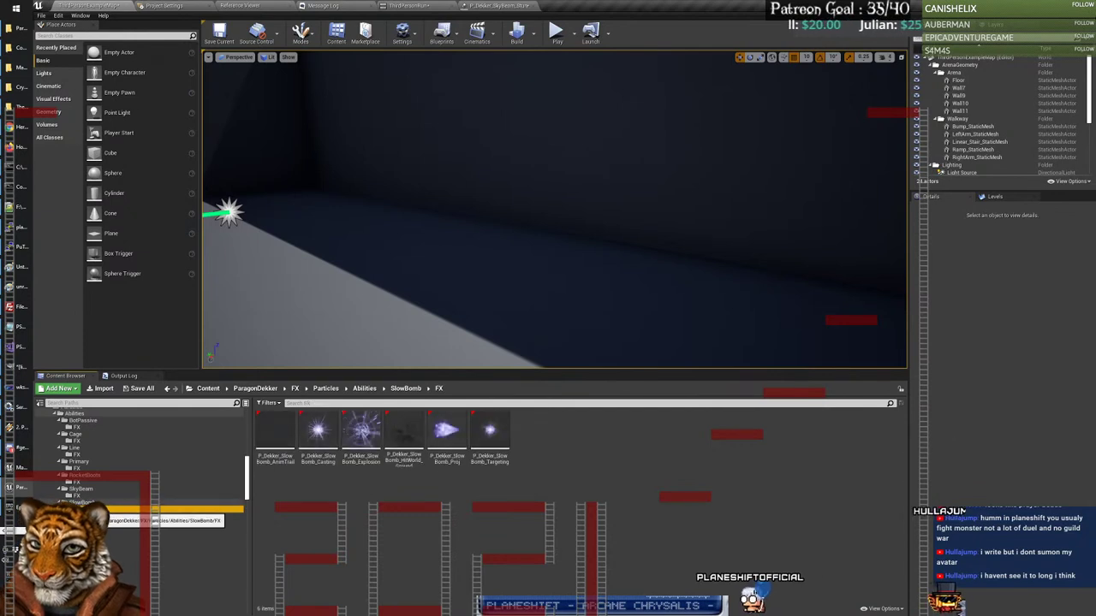
{"action": "left_click", "coordinate": [284, 533]}
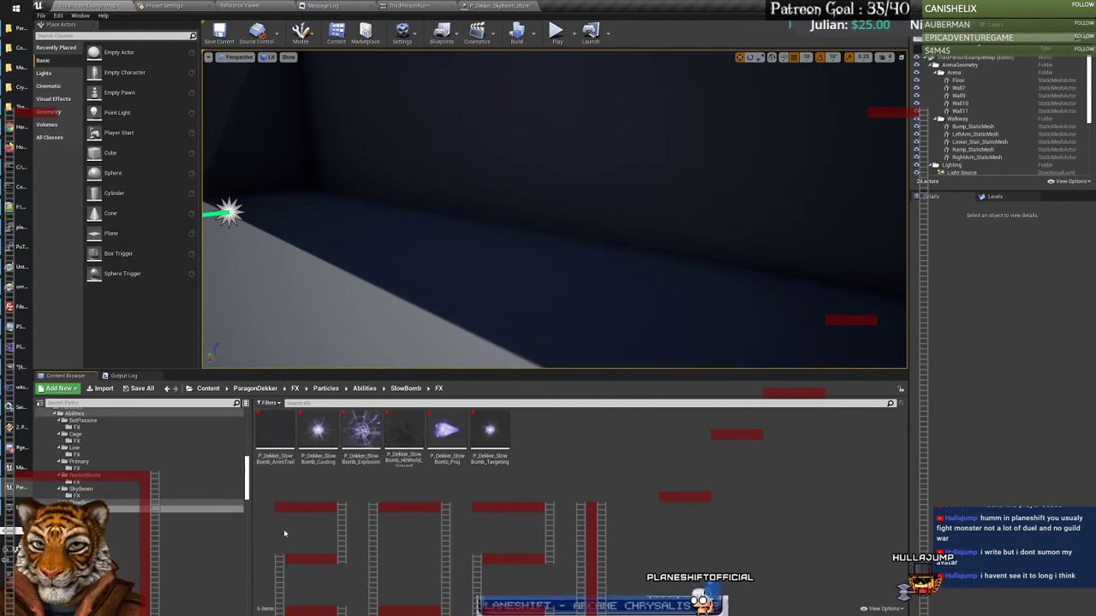
{"action": "double_click", "coordinate": [275, 433]}
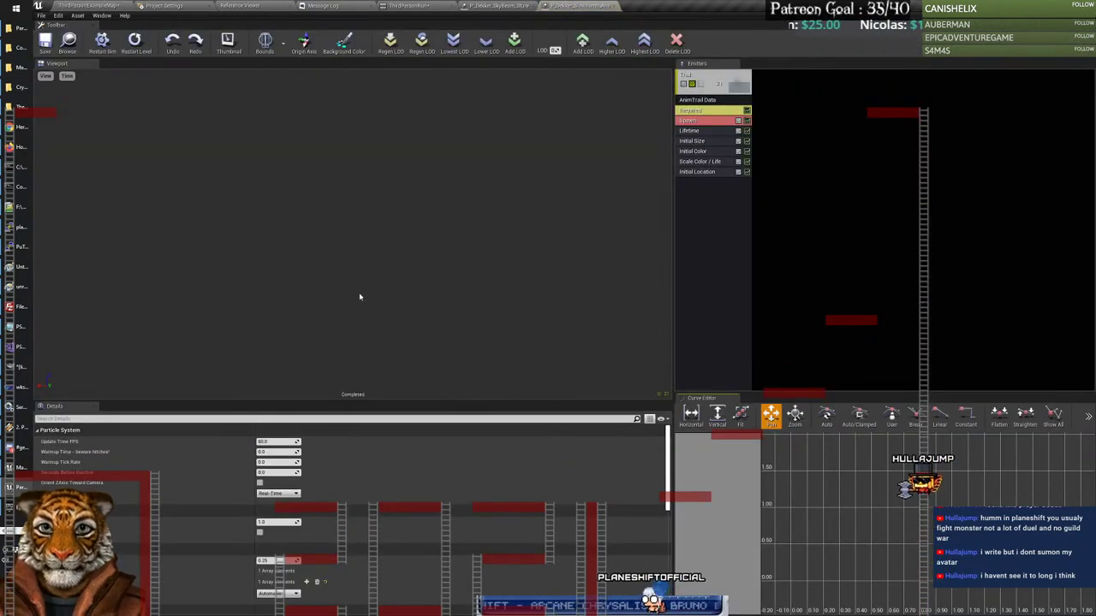
{"action": "left_click", "coordinate": [699, 100]}
{"action": "left_click", "coordinate": [610, 6]}
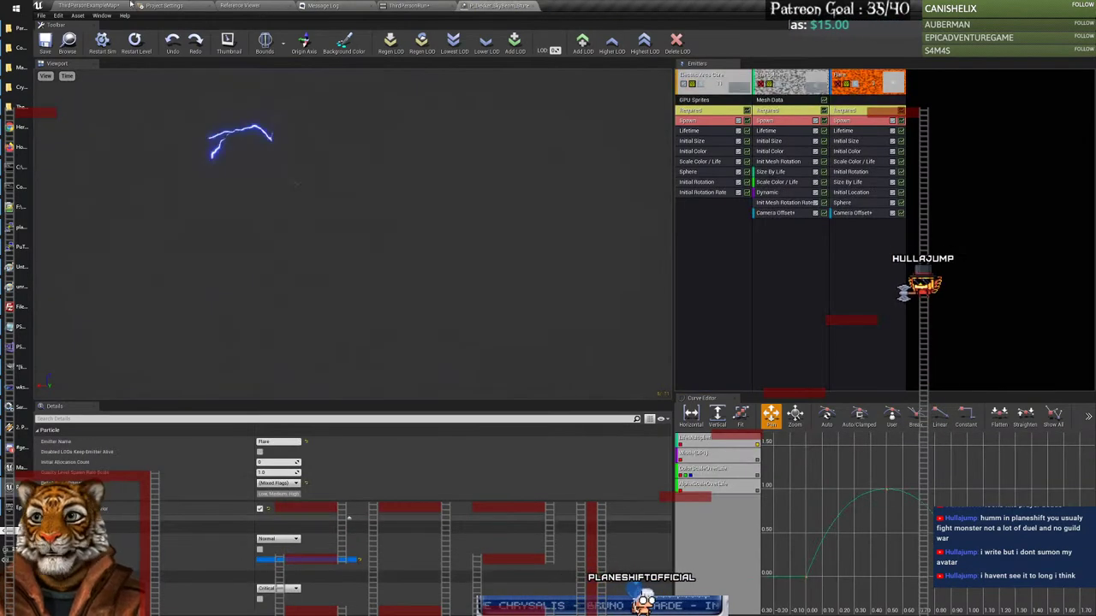
{"action": "left_click", "coordinate": [533, 6]}
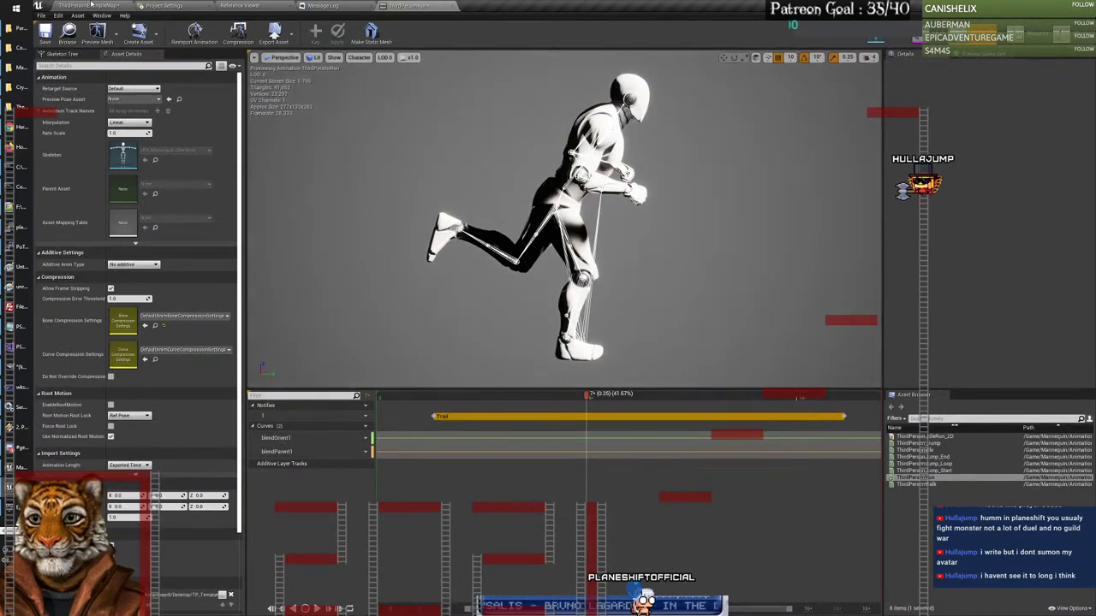
{"action": "left_click", "coordinate": [86, 6]}
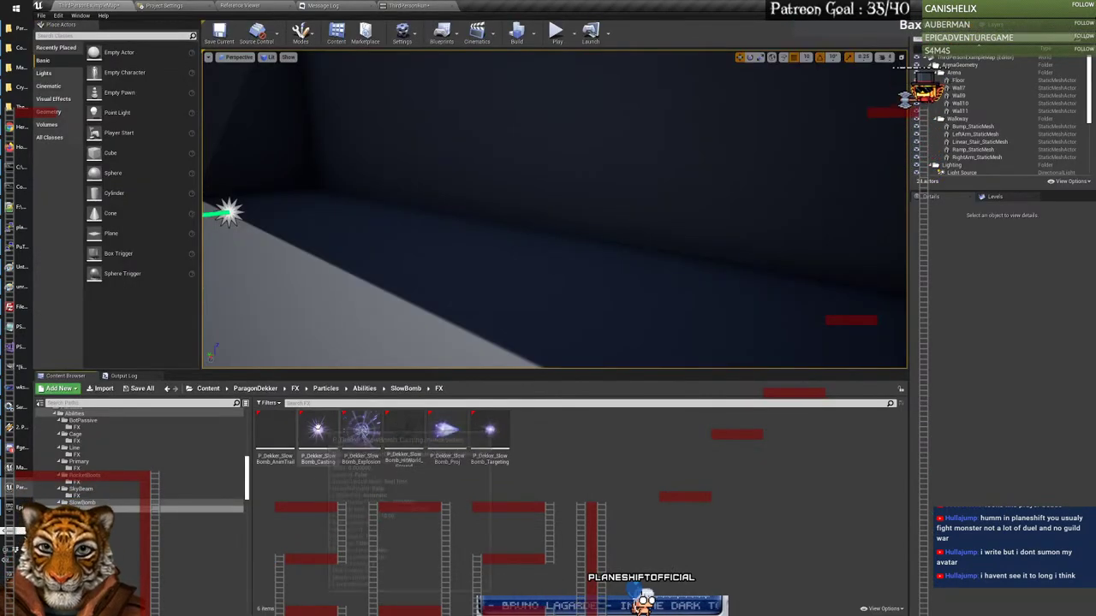
Step: Preview P_Dekker_SlowBomb_Casting at a slower AnimSpeed, then close its editor
{"action": "double_click", "coordinate": [318, 432]}
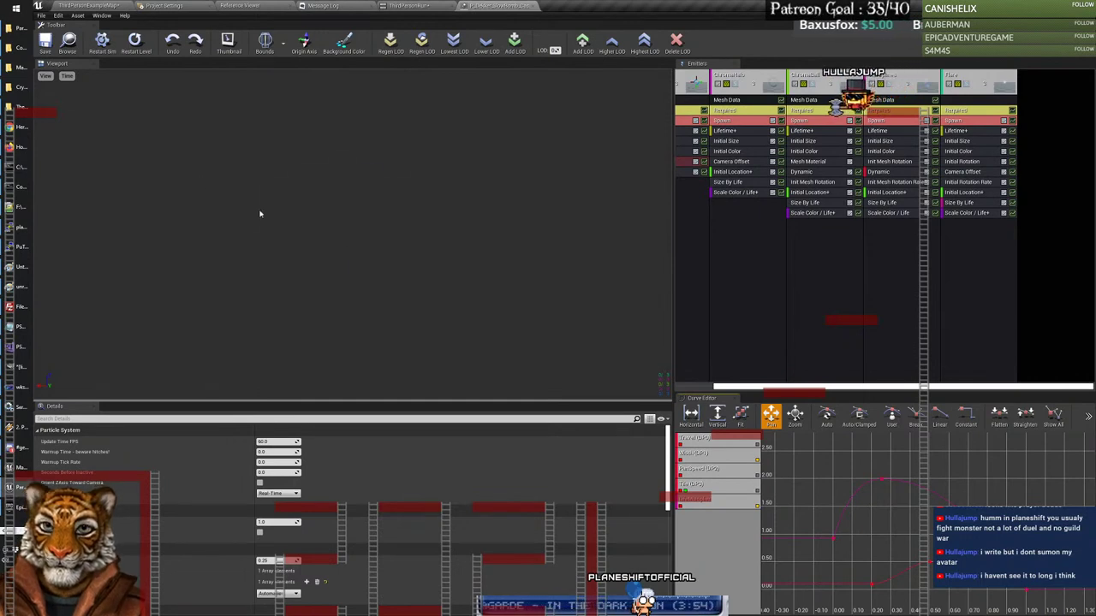
{"action": "left_click", "coordinate": [67, 75]}
{"action": "mouse_move", "coordinate": [86, 117]}
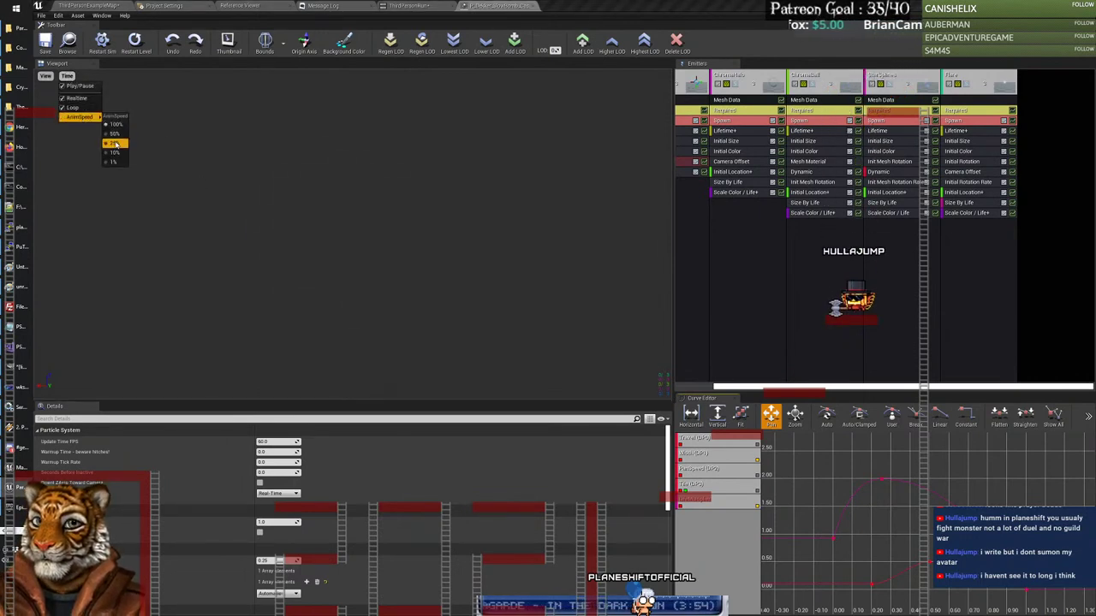
{"action": "left_click", "coordinate": [115, 144]}
{"action": "left_click", "coordinate": [101, 41]}
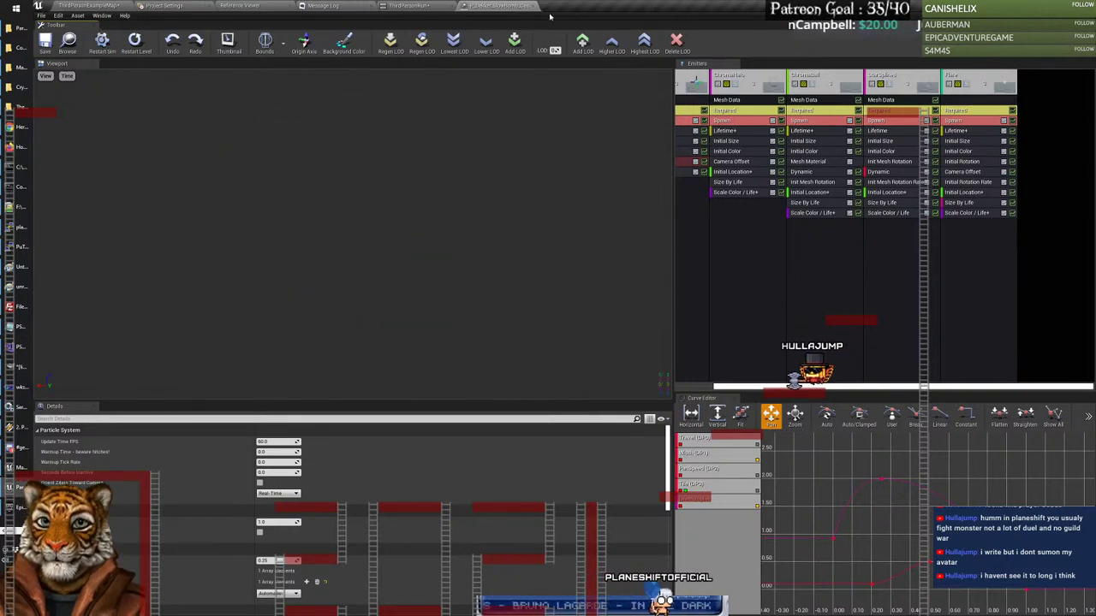
{"action": "left_click", "coordinate": [533, 7]}
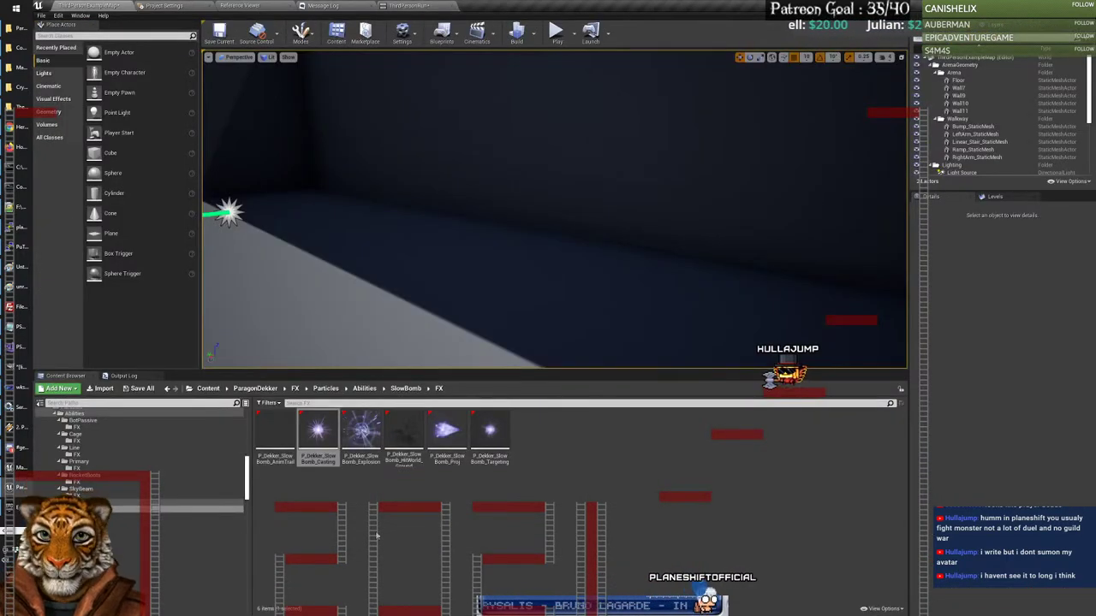
Step: Open P_Dekker_SlowBomb_Explosion and replay it several times at 10% AnimSpeed
{"action": "double_click", "coordinate": [362, 433]}
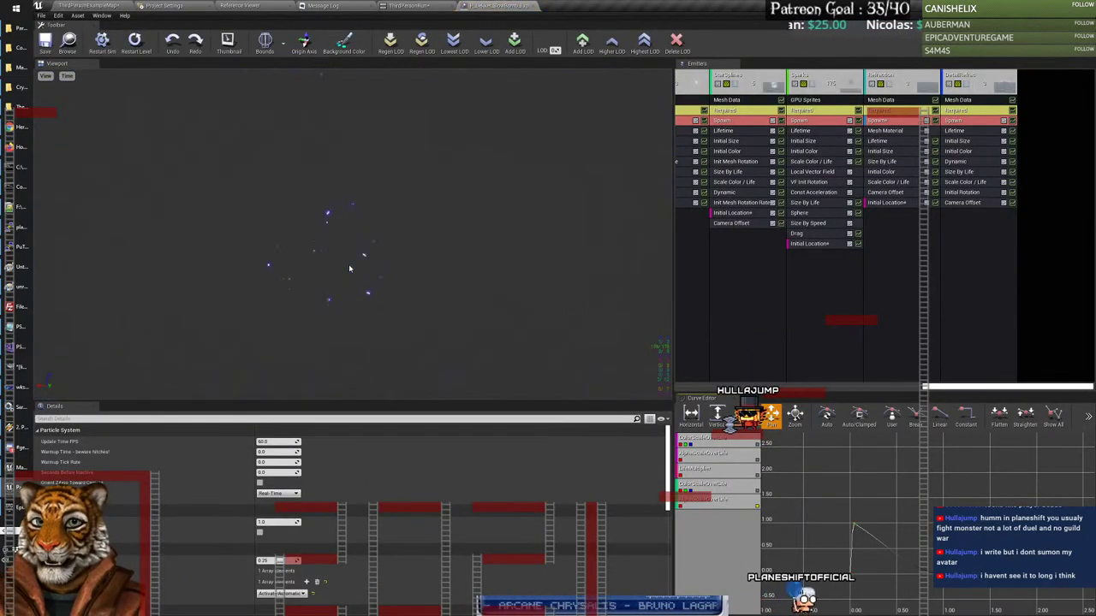
{"action": "left_click", "coordinate": [67, 76]}
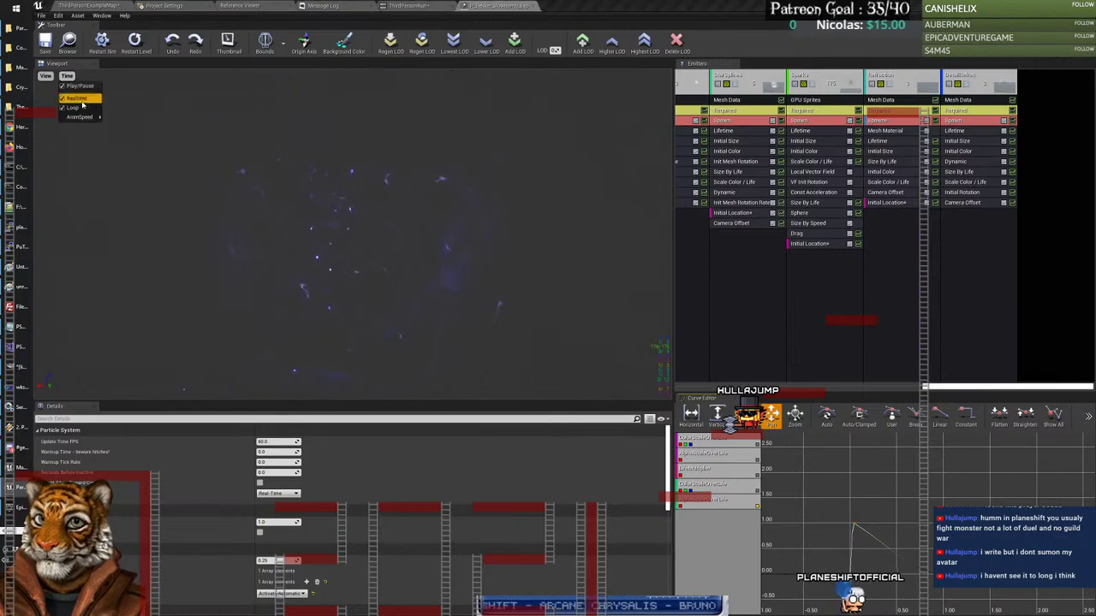
{"action": "mouse_move", "coordinate": [87, 120]}
{"action": "left_click", "coordinate": [116, 152]}
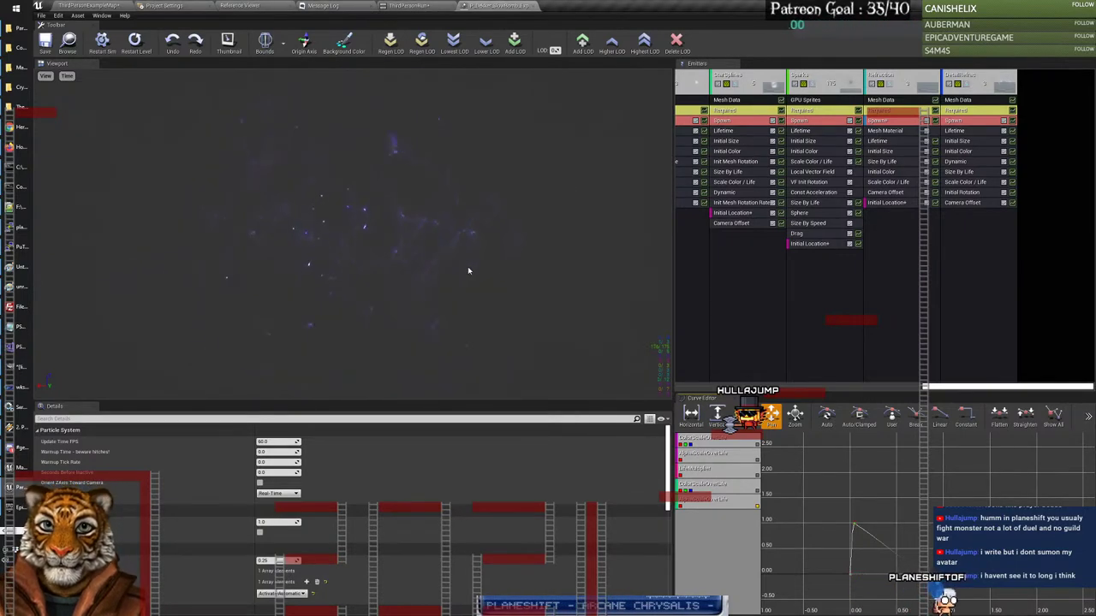
{"action": "left_click", "coordinate": [102, 40]}
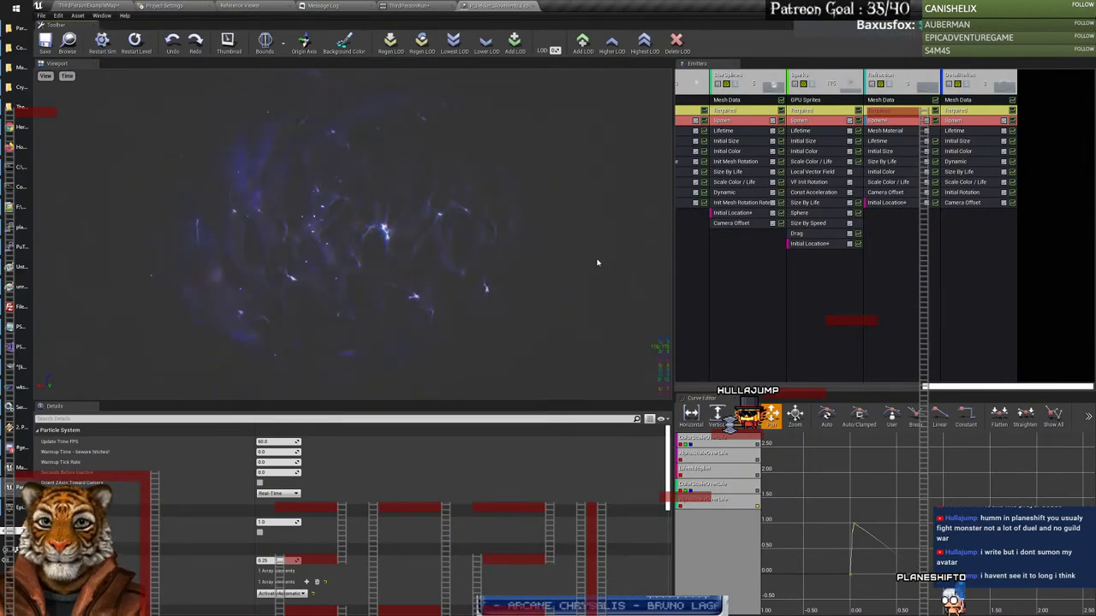
{"action": "left_click", "coordinate": [102, 41]}
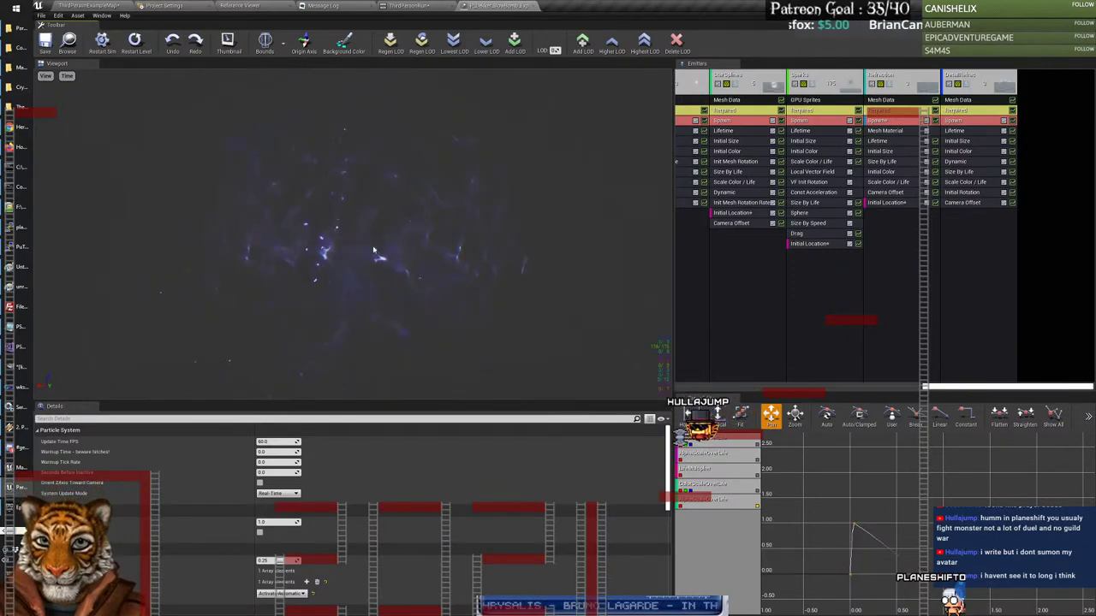
{"action": "left_click", "coordinate": [110, 43]}
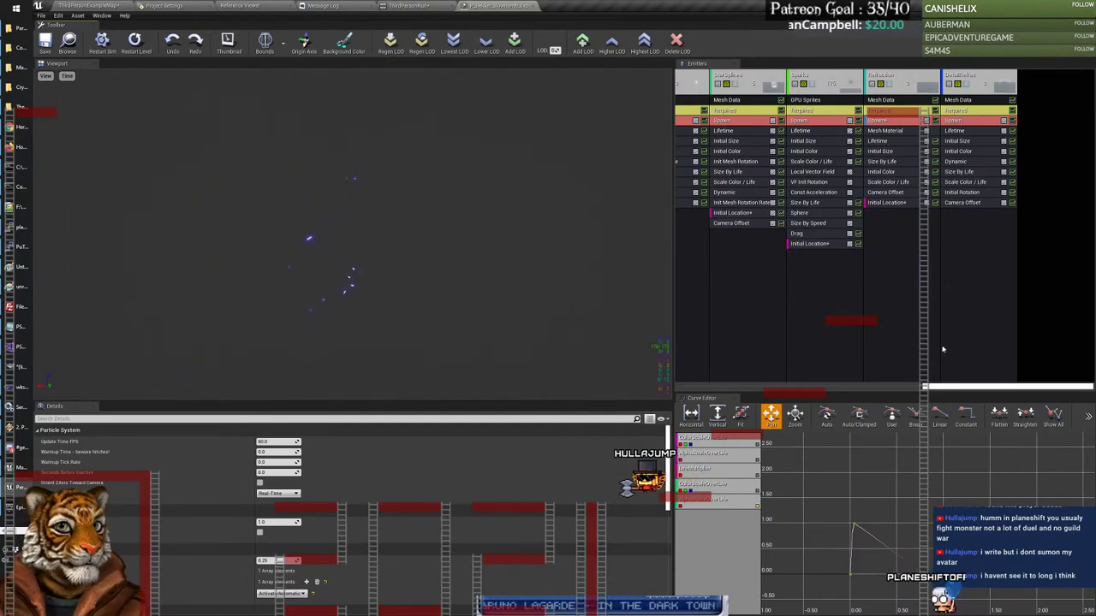
Step: Select the Flare Mesh emitter and replay its burst
{"action": "left_click_drag", "start_coordinate": [970, 389], "coordinate": [723, 390]}
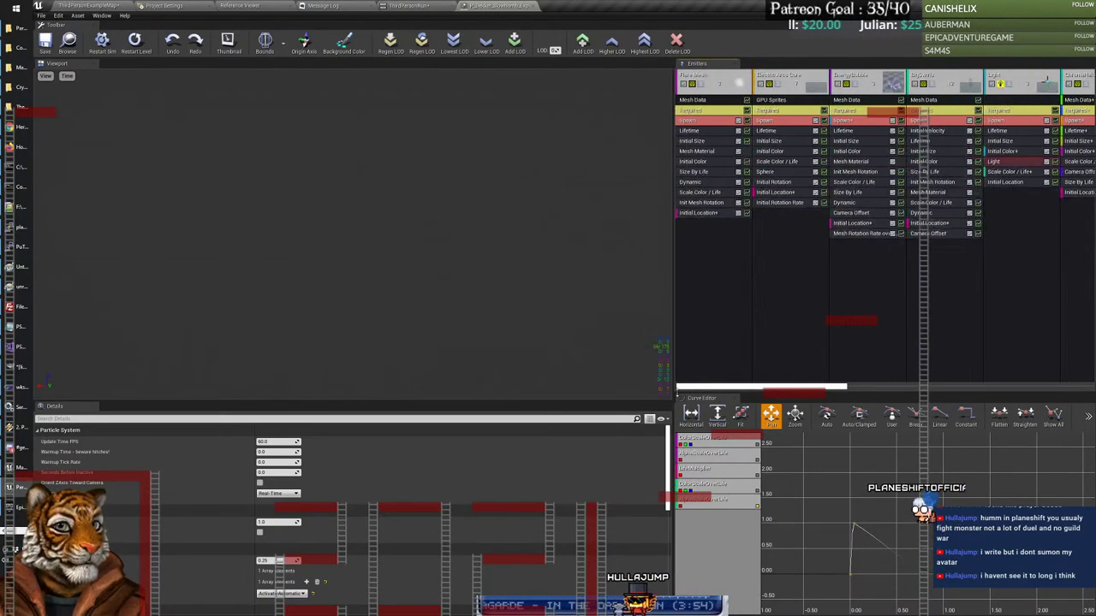
{"action": "left_click", "coordinate": [701, 87]}
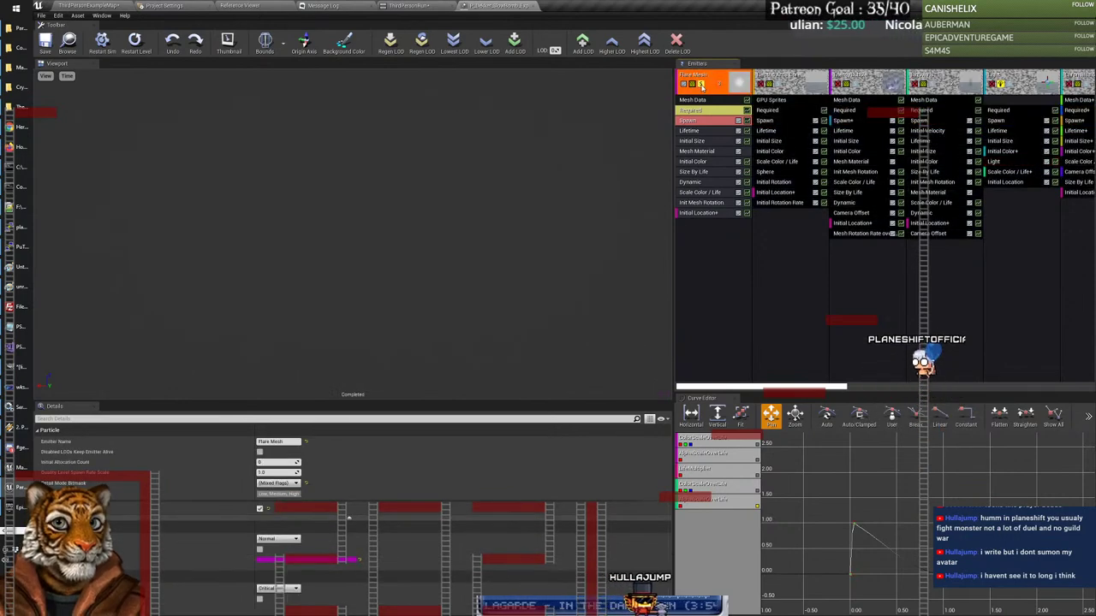
{"action": "left_click", "coordinate": [102, 41]}
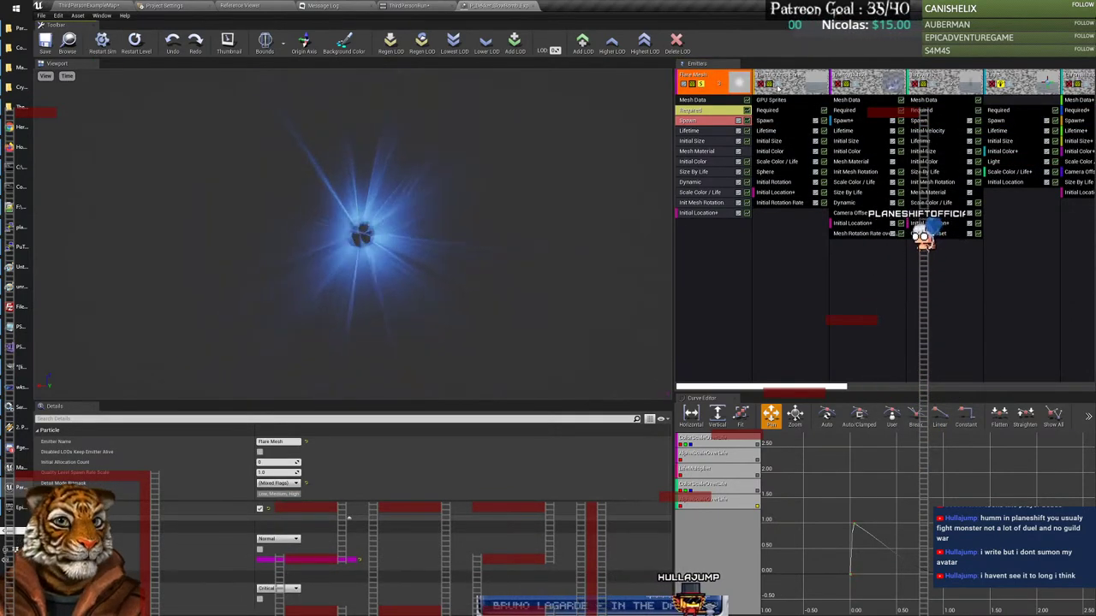
Step: Select the Electric Arcs Core and EnergyBubble emitters and replay the energy bubble burst repeatedly
{"action": "left_click", "coordinate": [779, 86]}
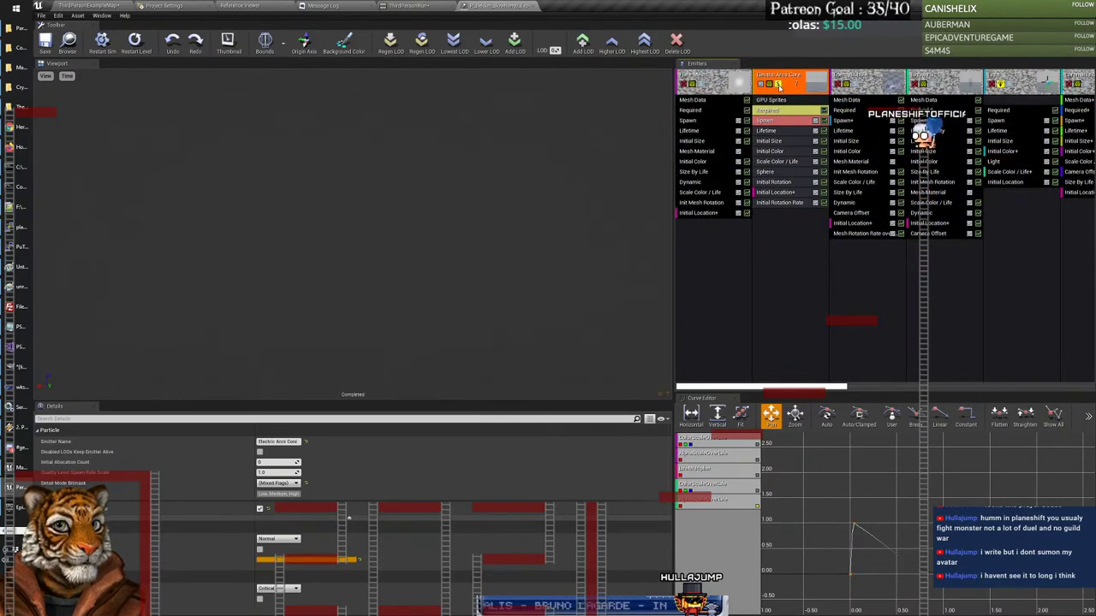
{"action": "left_click", "coordinate": [853, 86]}
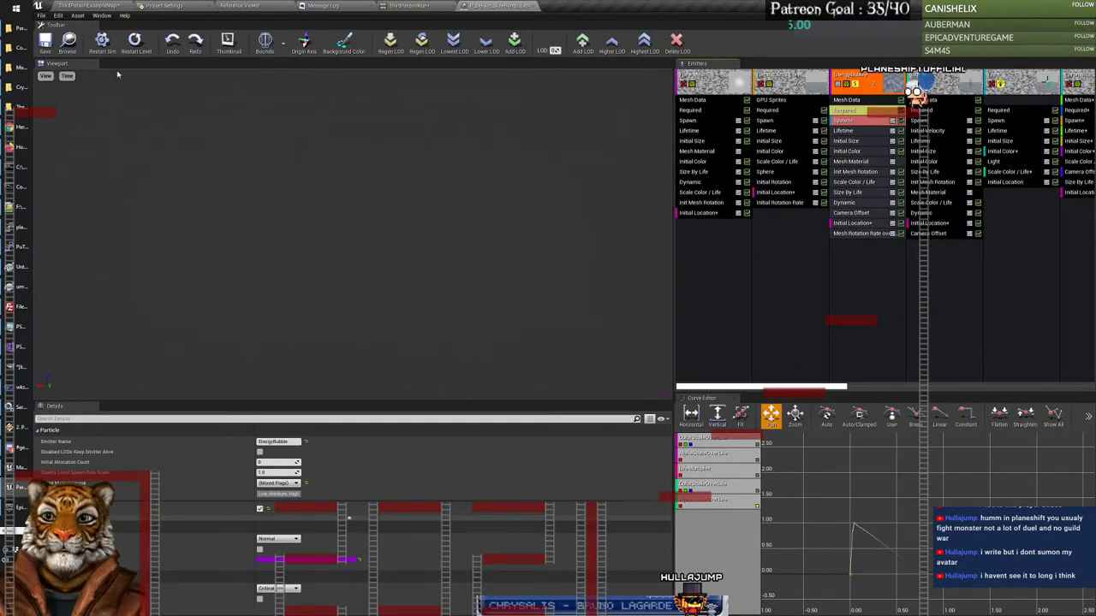
{"action": "left_click", "coordinate": [102, 43]}
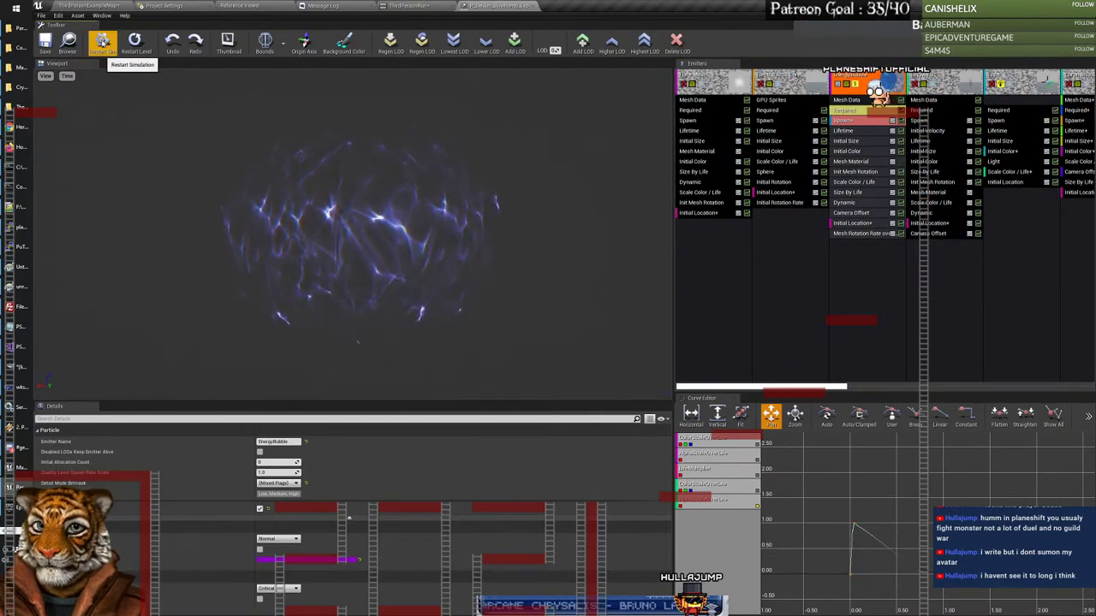
{"action": "left_click", "coordinate": [102, 43]}
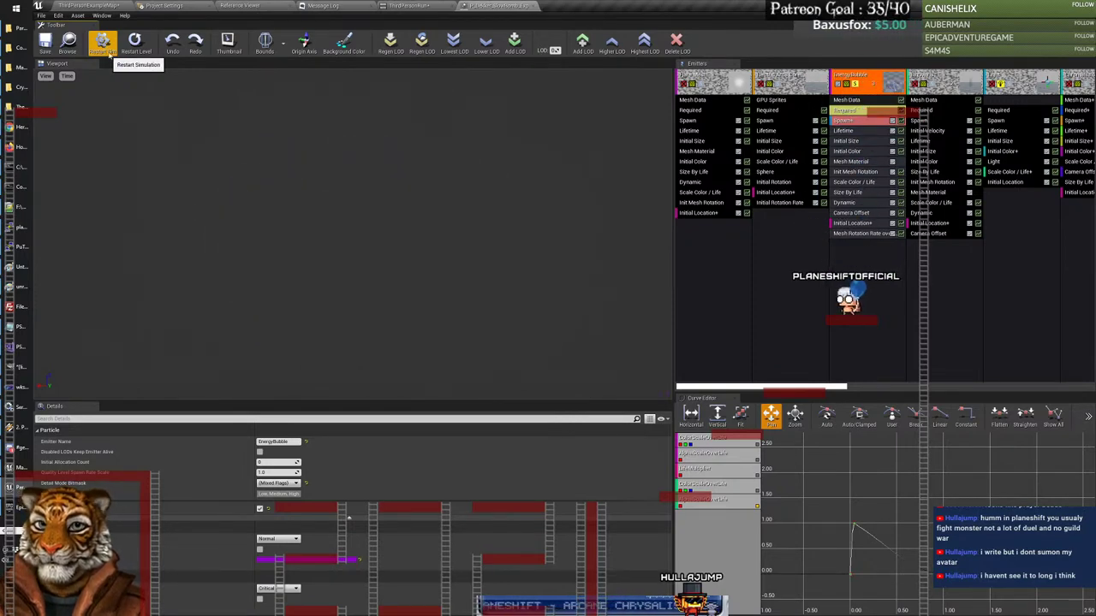
{"action": "left_click", "coordinate": [102, 43]}
{"action": "left_click", "coordinate": [102, 42]}
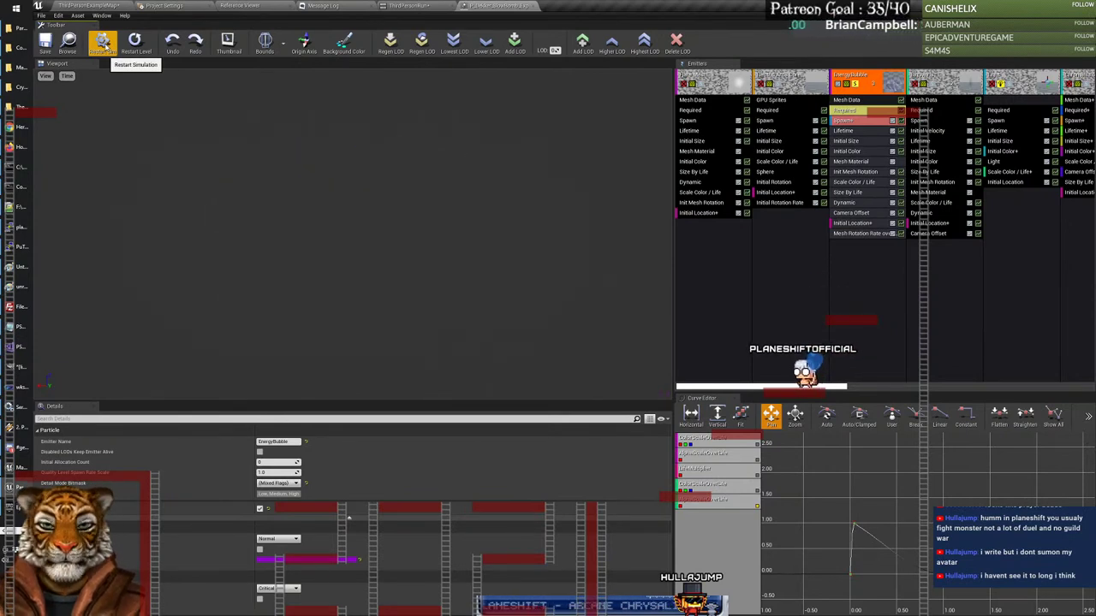
{"action": "left_click", "coordinate": [101, 43]}
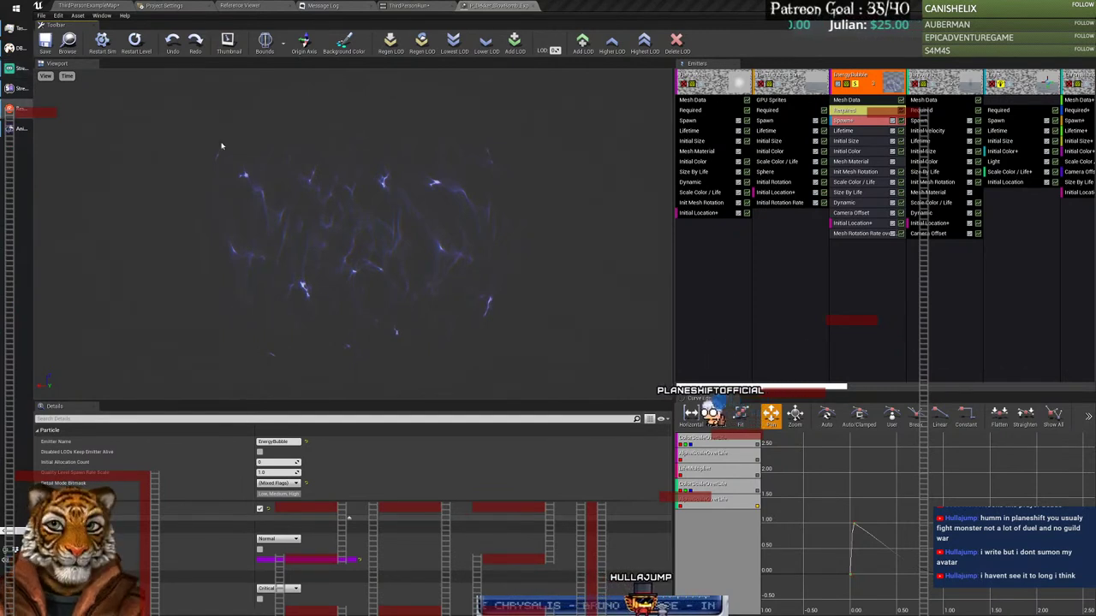
{"action": "left_click", "coordinate": [102, 43]}
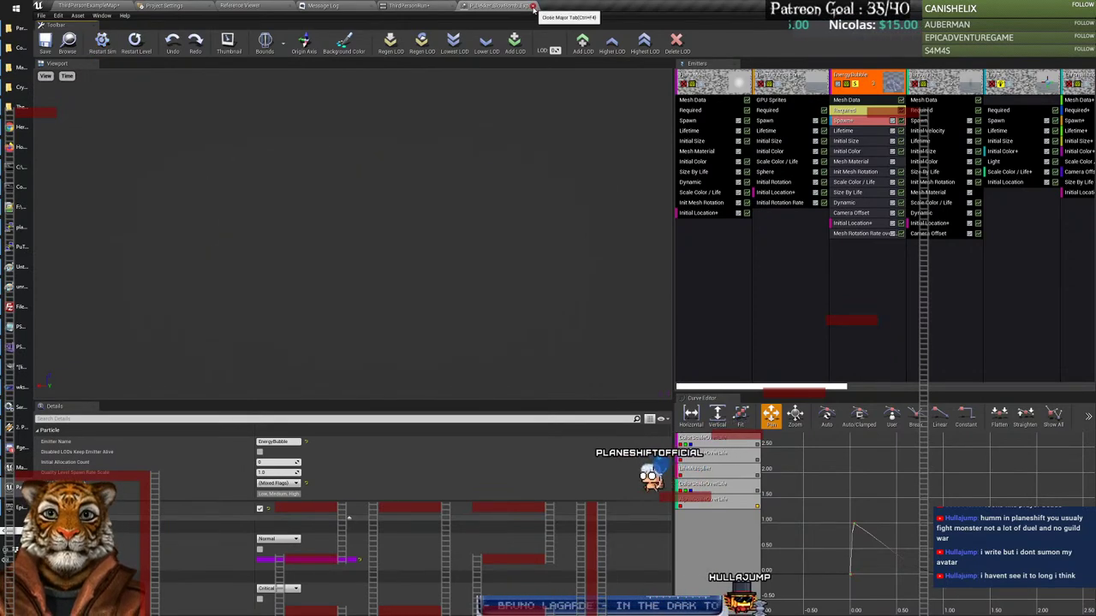
Step: Close the previous particle editor and preview P_Dekker_SlowBomb_HitWorld in Cascade
{"action": "left_click", "coordinate": [533, 7]}
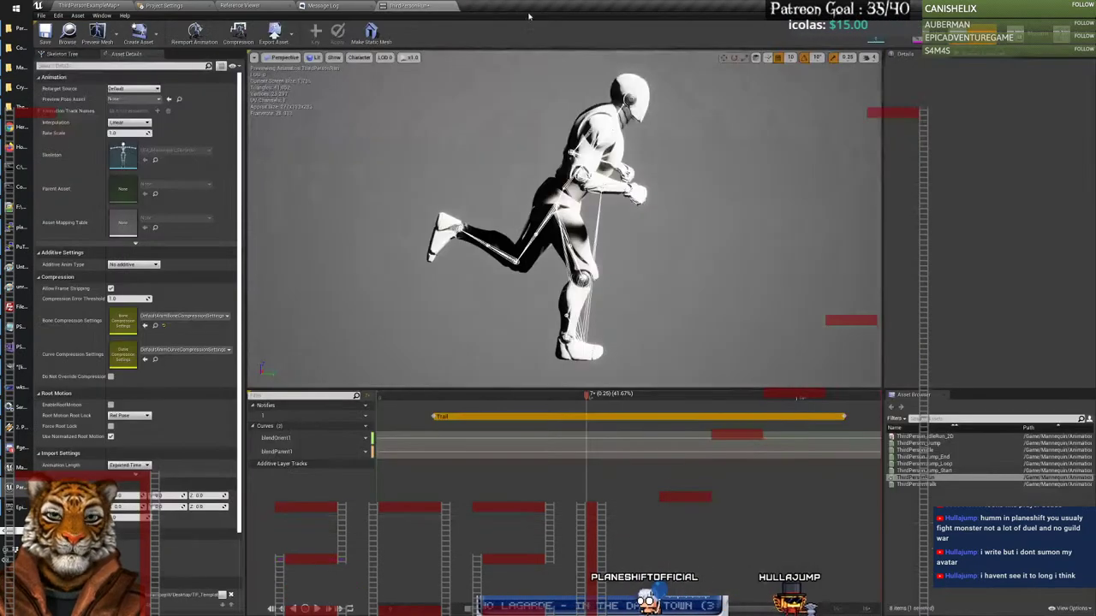
{"action": "left_click", "coordinate": [106, 7]}
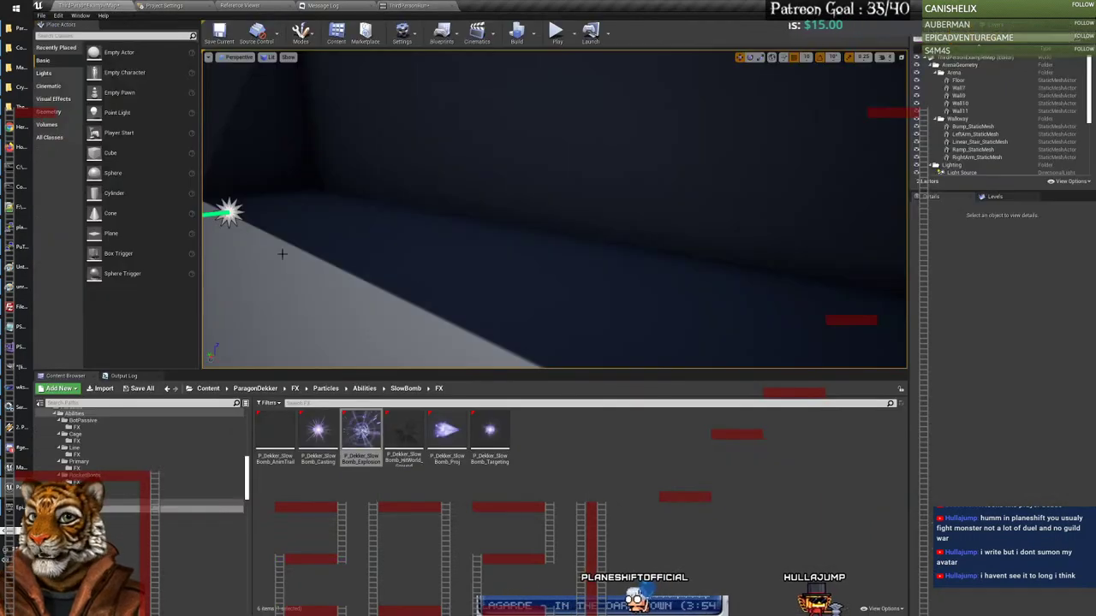
{"action": "double_click", "coordinate": [403, 432]}
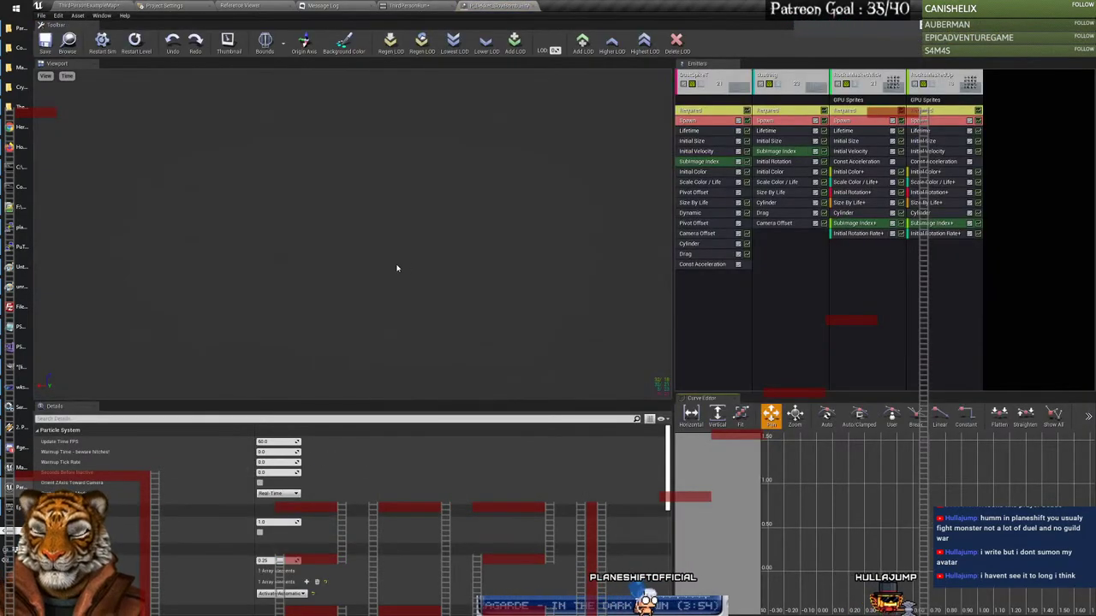
{"action": "left_click", "coordinate": [532, 7]}
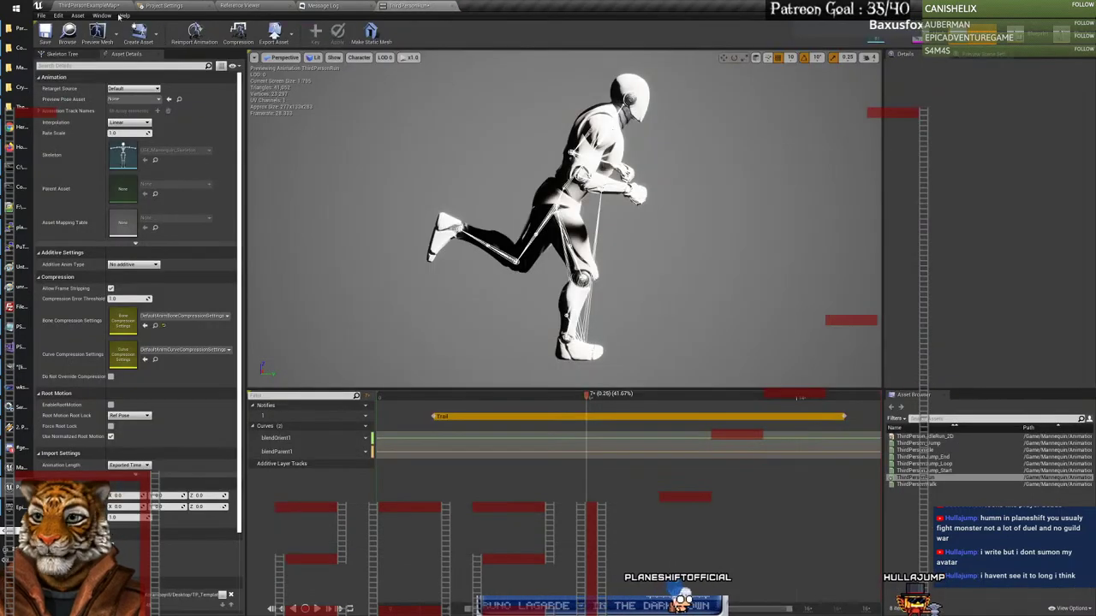
{"action": "left_click", "coordinate": [81, 5]}
Step: Preview P_Dekker_SlowBomb_Proj, inspect its ChromaBall emitter, then return to the level editor
{"action": "double_click", "coordinate": [445, 426]}
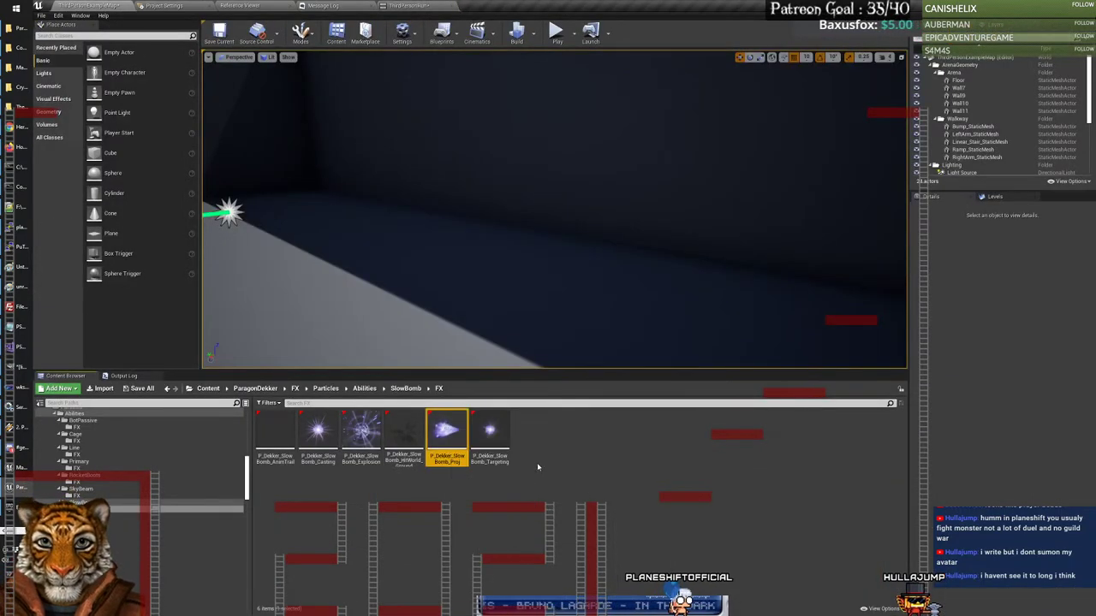
{"action": "mouse_move", "coordinate": [444, 301]}
{"action": "right_mouse_down"}
{"action": "mouse_move", "coordinate": [443, 265]}
{"action": "mouse_move", "coordinate": [443, 287]}
{"action": "right_mouse_up"}
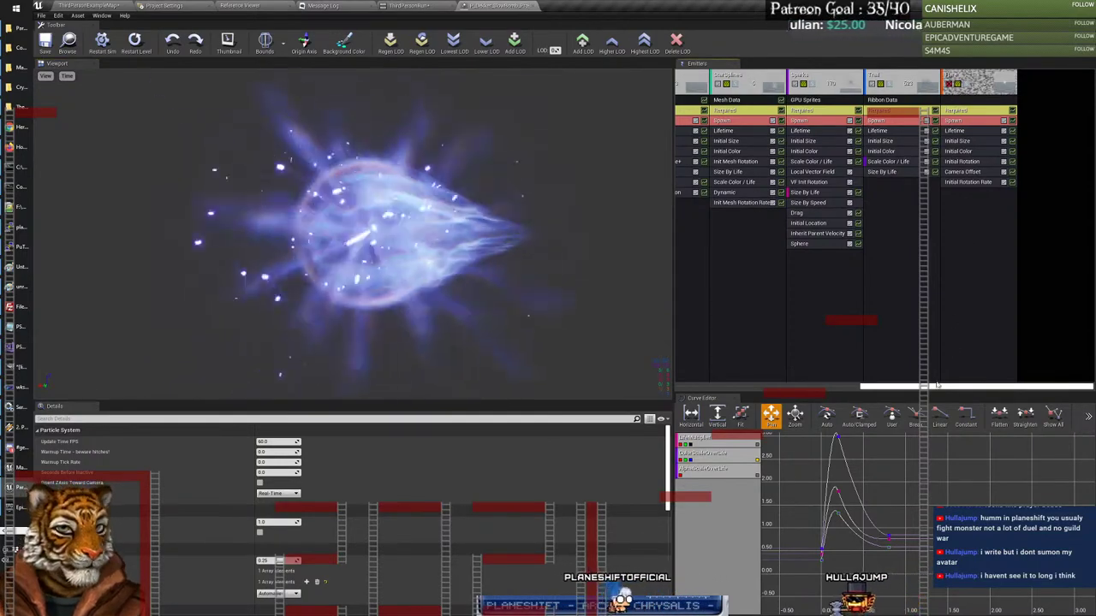
{"action": "left_click_drag", "start_coordinate": [939, 386], "coordinate": [753, 387]}
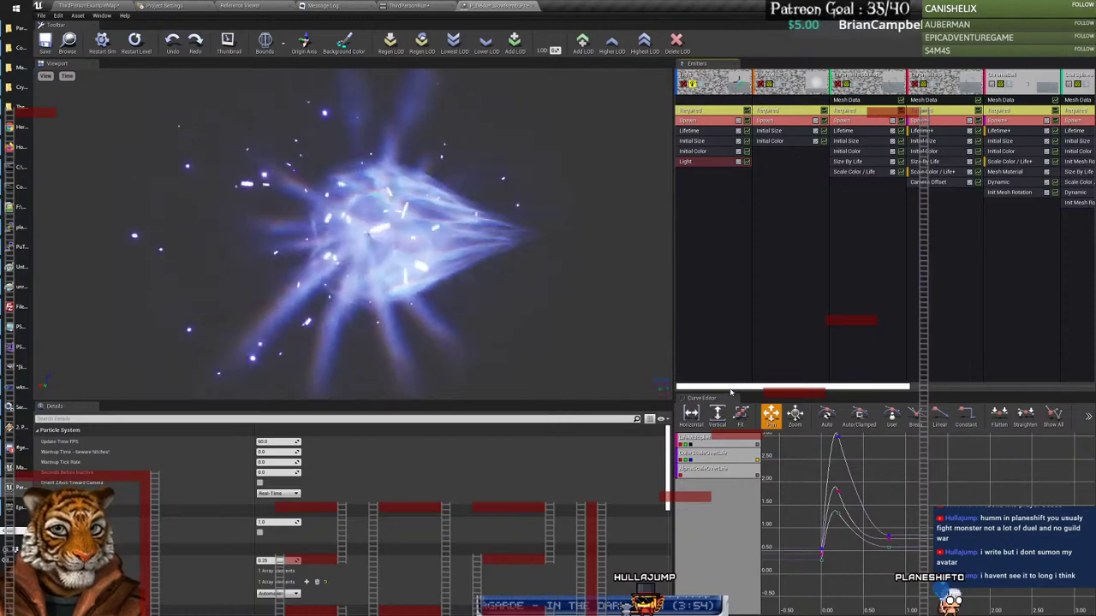
{"action": "scroll", "coordinate": [711, 100], "scroll_direction": "right", "scroll_amount": 3}
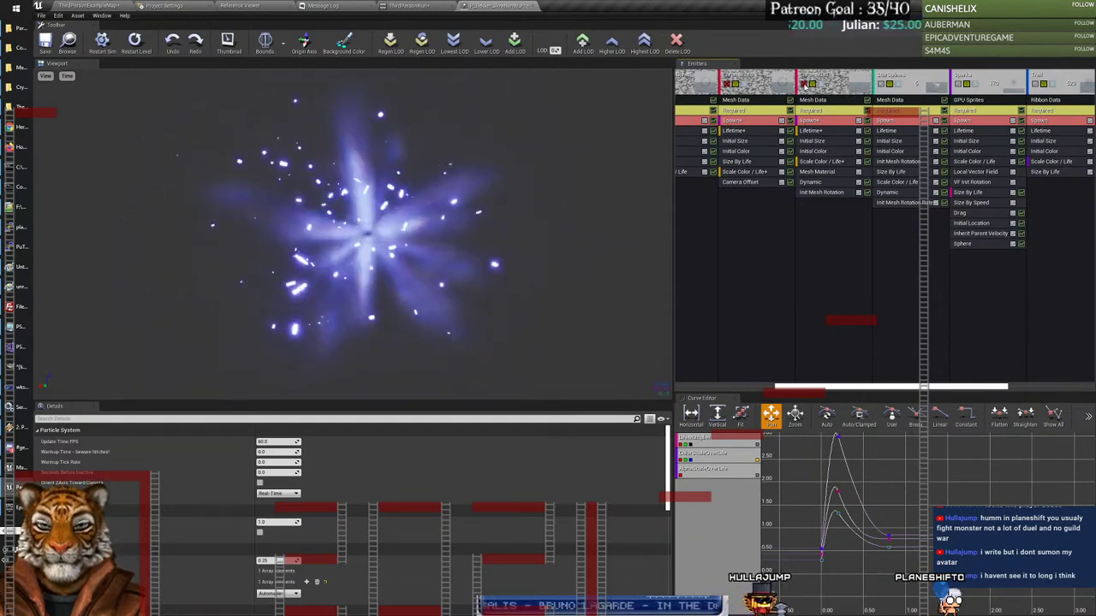
{"action": "left_click", "coordinate": [824, 85]}
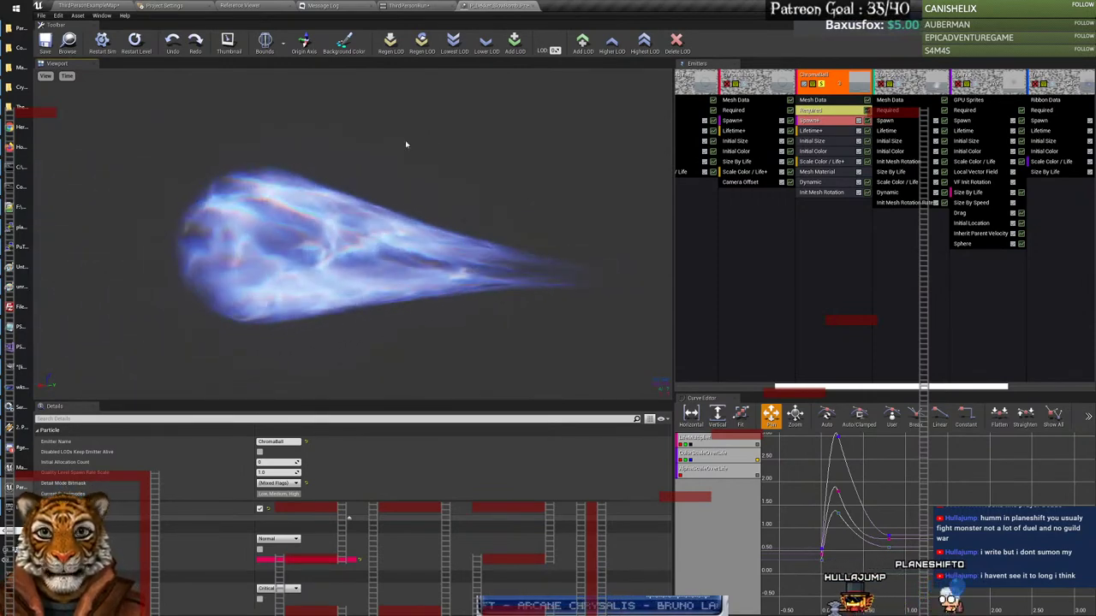
{"action": "left_click", "coordinate": [529, 5]}
{"action": "left_click", "coordinate": [73, 5]}
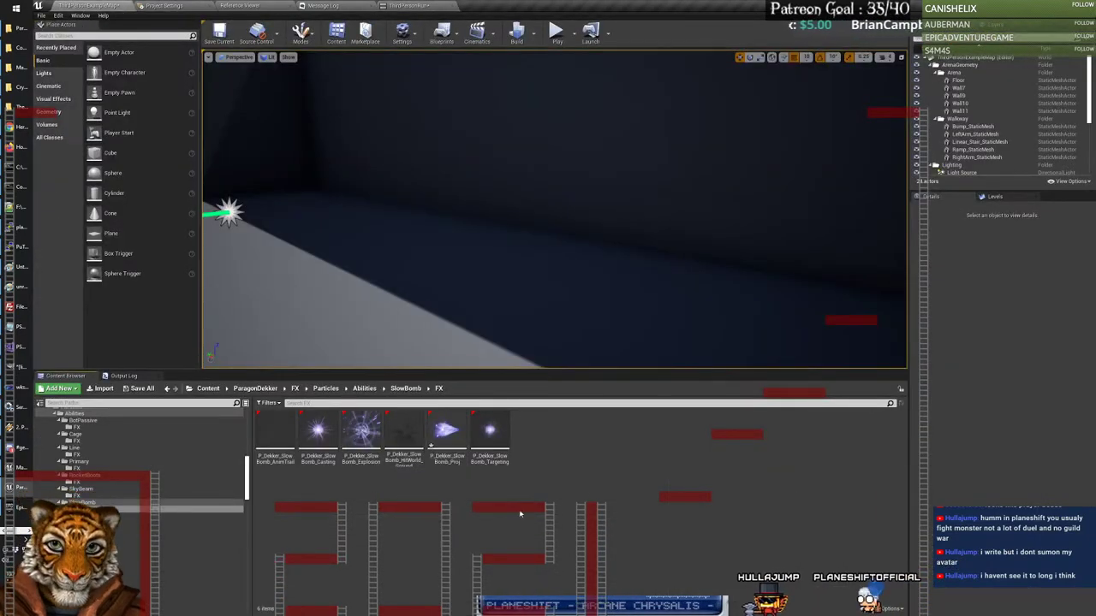
Step: Open P_Dekker_SlowBomb_Targeting, disable its Flare and spiky-ray emitters, and orbit the blue sphere
{"action": "double_click", "coordinate": [491, 433]}
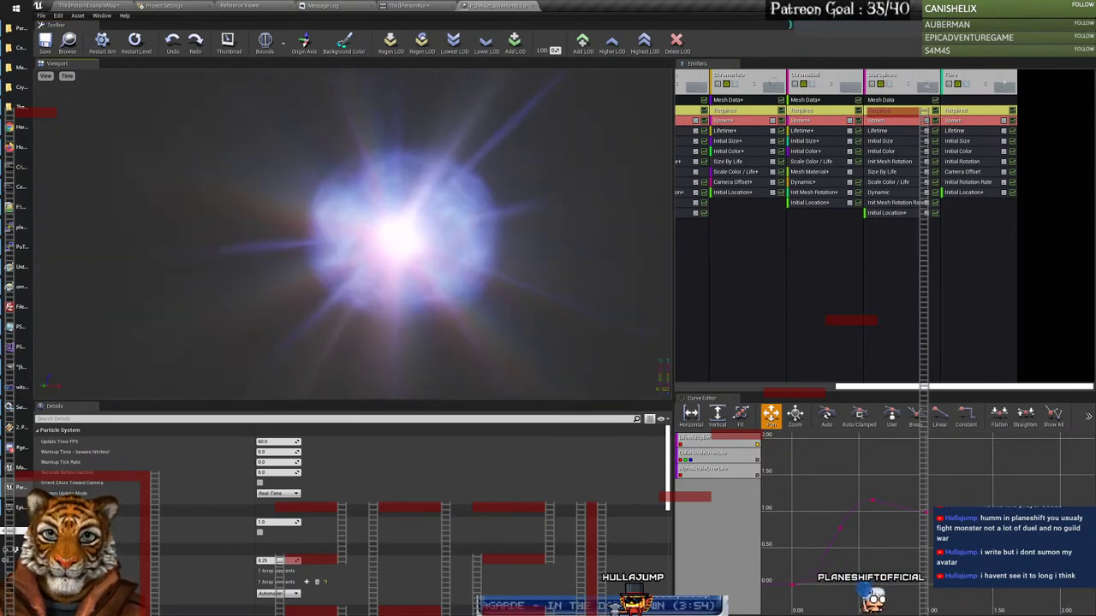
{"action": "left_click", "coordinate": [949, 83]}
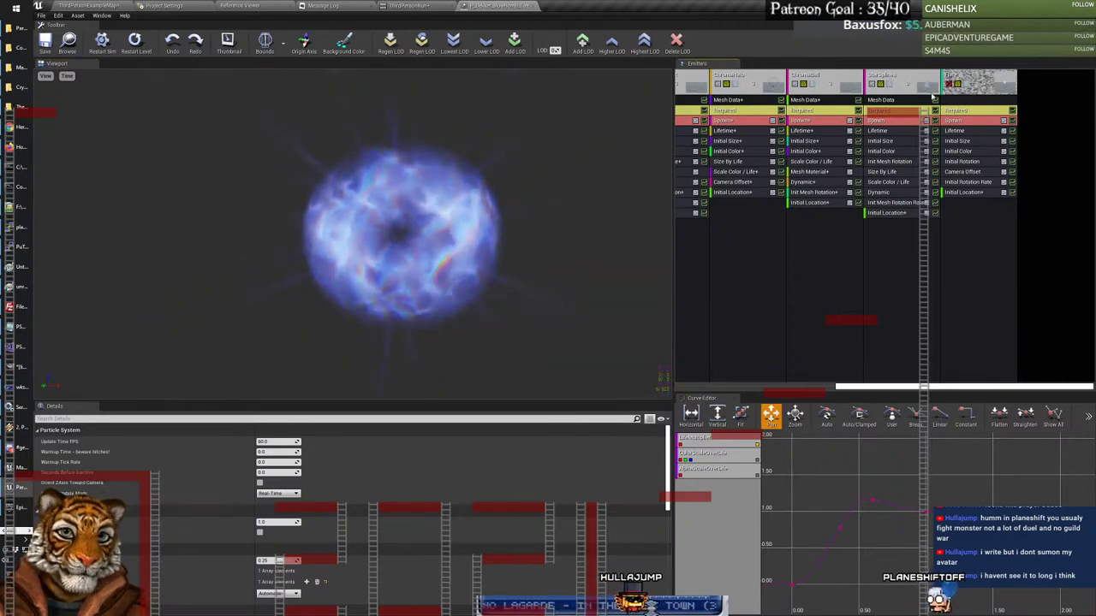
{"action": "left_click", "coordinate": [872, 79]}
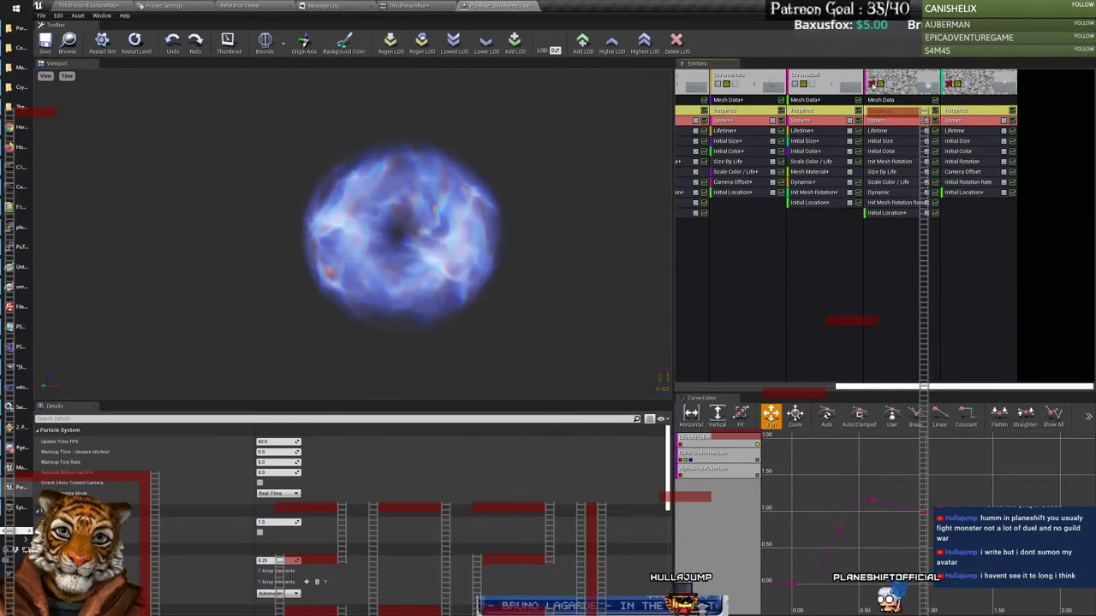
{"action": "mouse_move", "coordinate": [420, 213]}
{"action": "left_mouse_down"}
{"action": "mouse_move", "coordinate": [368, 214]}
{"action": "mouse_move", "coordinate": [411, 214]}
{"action": "left_mouse_up"}
{"action": "left_click_drag", "start_coordinate": [909, 389], "coordinate": [861, 379]}
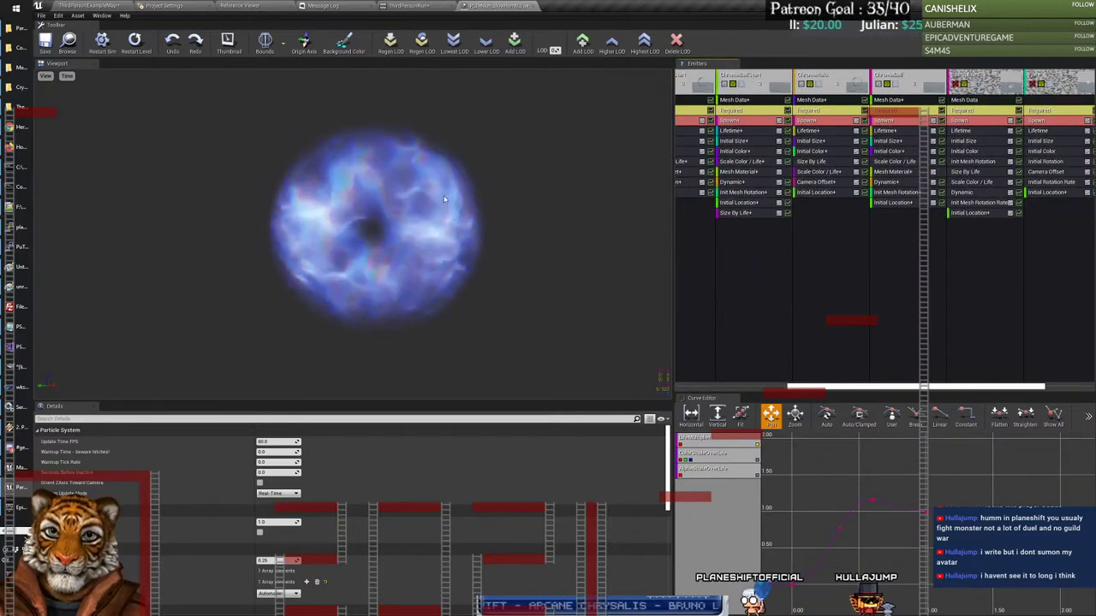
Step: Close the targeting effect's editor and orbit around the Tendrils-and-sparks effect preview
{"action": "left_click", "coordinate": [534, 6]}
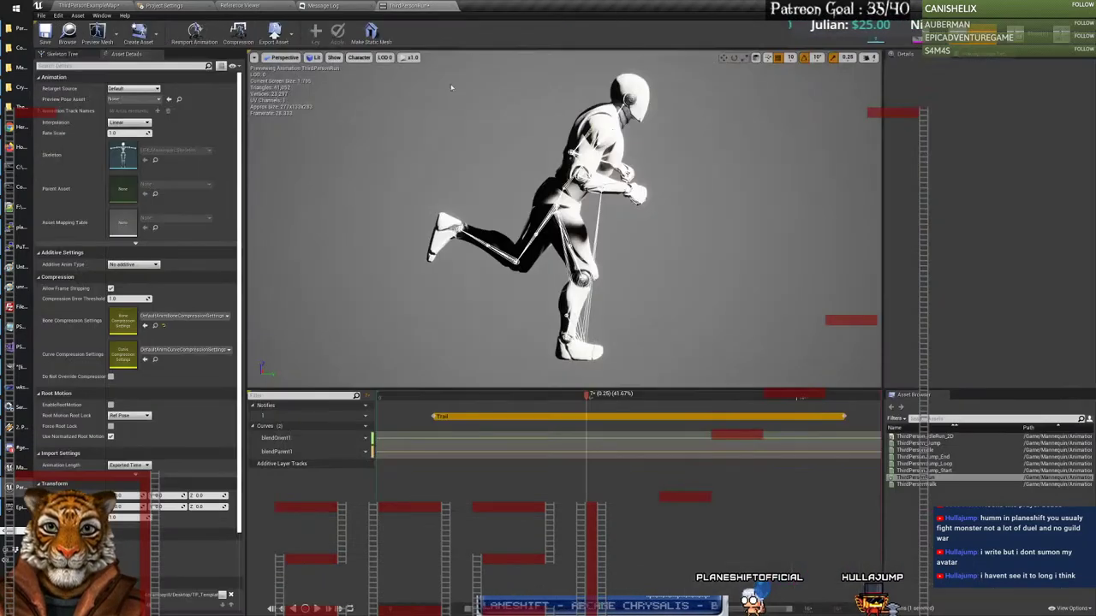
{"action": "left_click", "coordinate": [76, 4]}
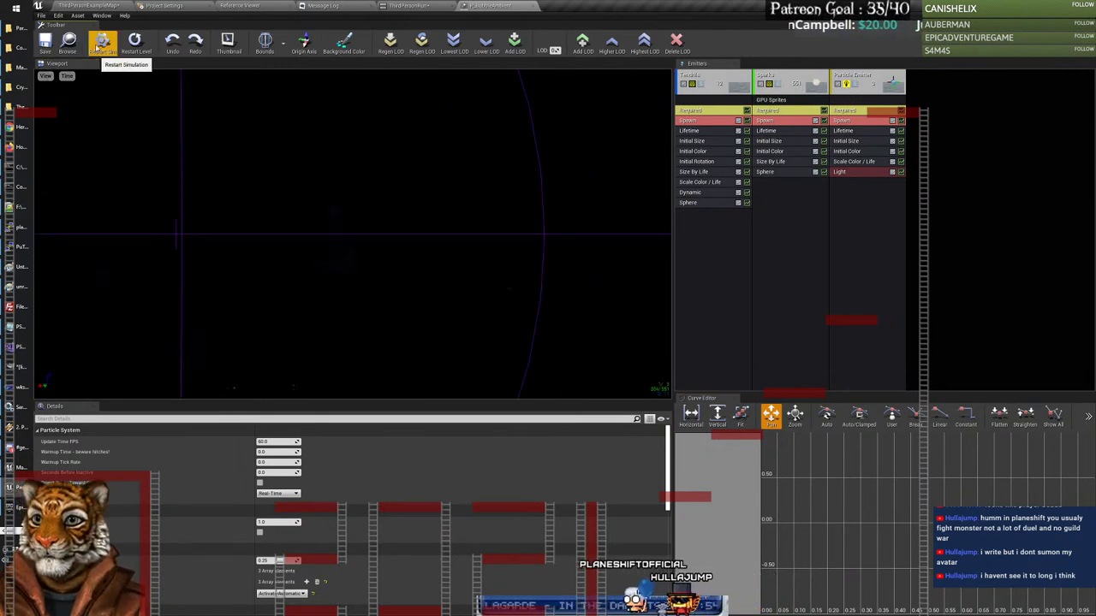
{"action": "left_click_drag", "start_coordinate": [185, 114], "coordinate": [351, 117]}
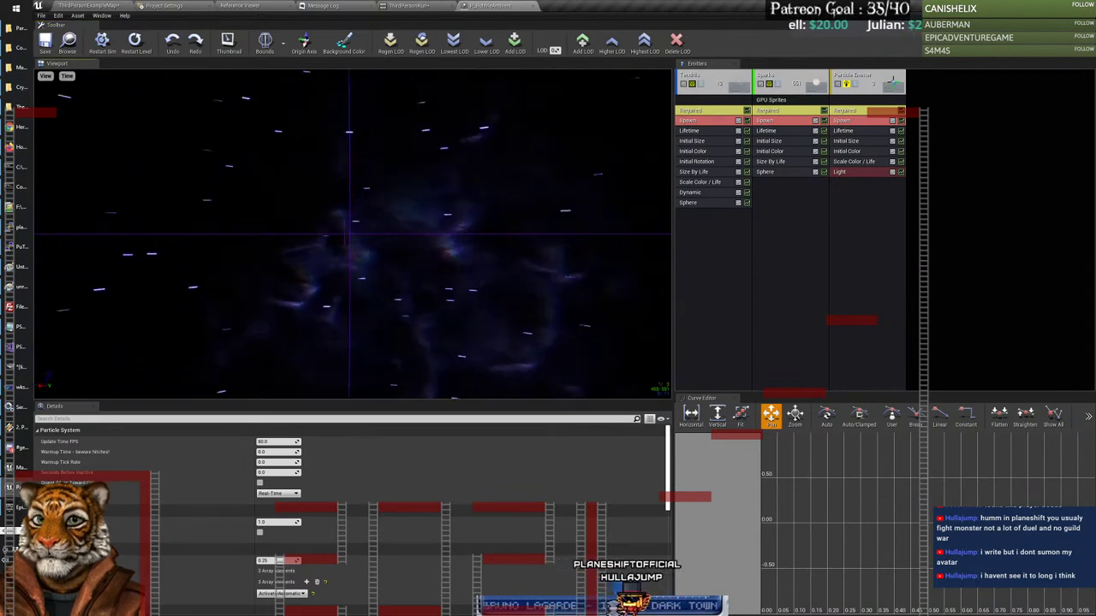
{"action": "scroll", "coordinate": [389, 219], "scroll_direction": "down", "scroll_amount": 3}
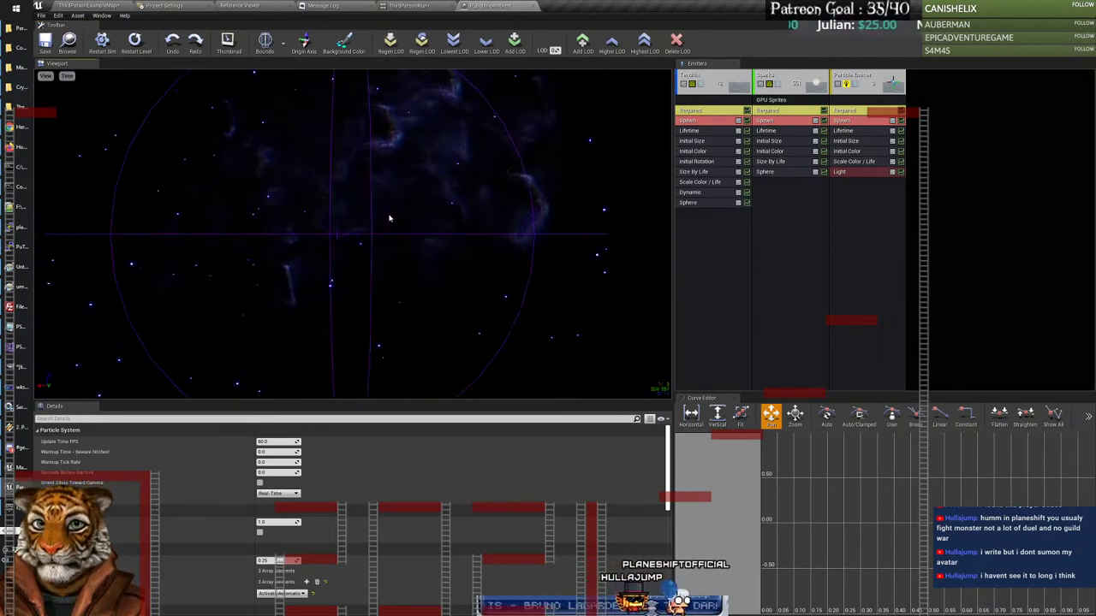
{"action": "scroll", "coordinate": [389, 218], "scroll_direction": "down", "scroll_amount": 2}
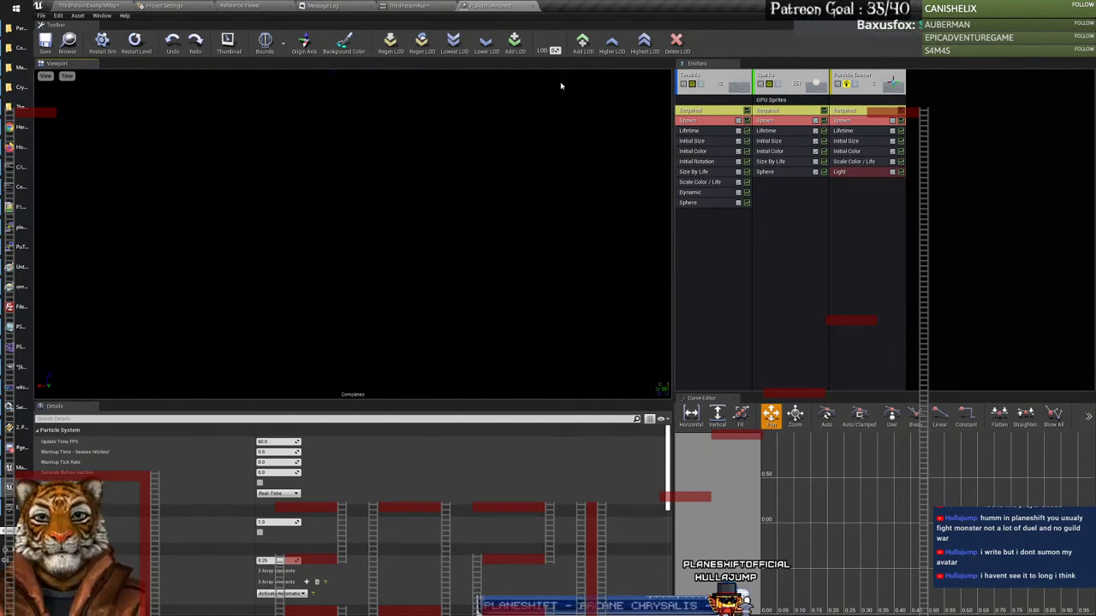
Step: Turn off Solo on the Tendrils emitter so every emitter plays, then close Cascade
{"action": "left_click", "coordinate": [701, 83]}
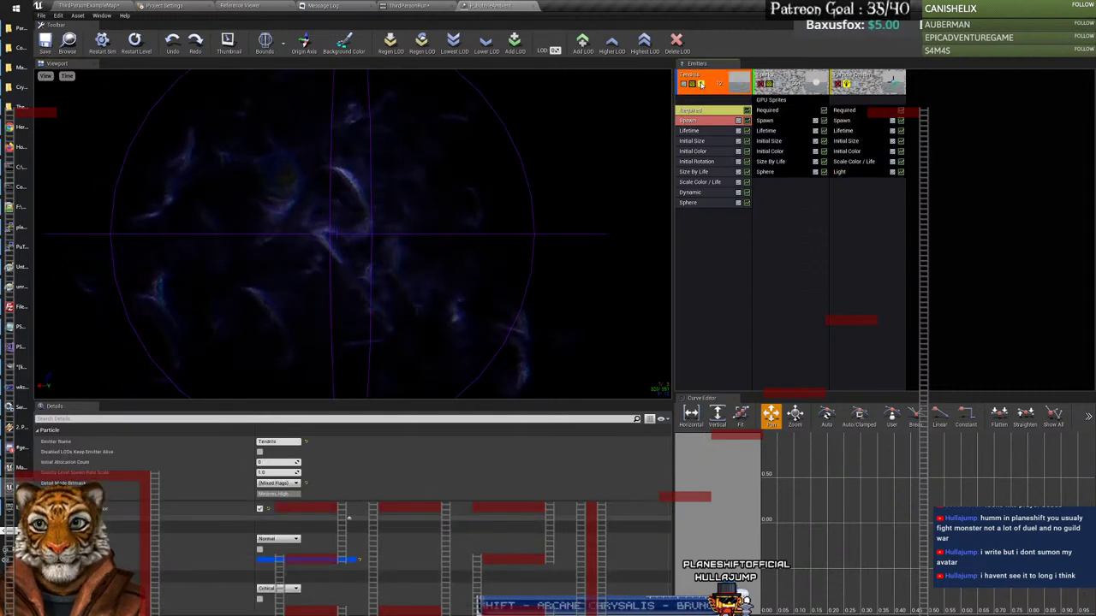
{"action": "left_click", "coordinate": [701, 85]}
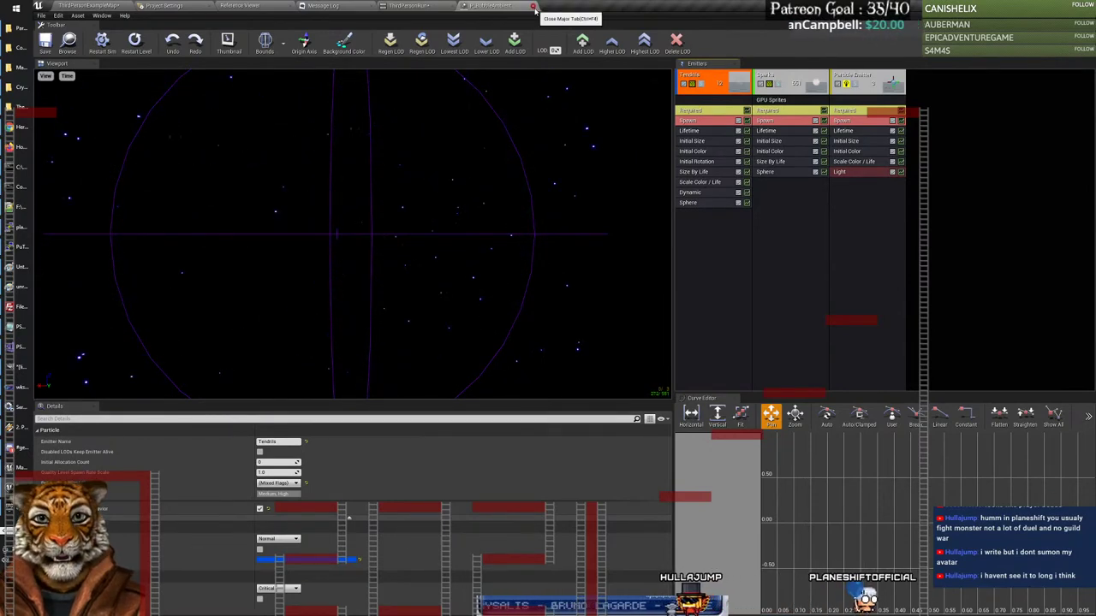
{"action": "left_click", "coordinate": [534, 9]}
{"action": "left_click", "coordinate": [90, 6]}
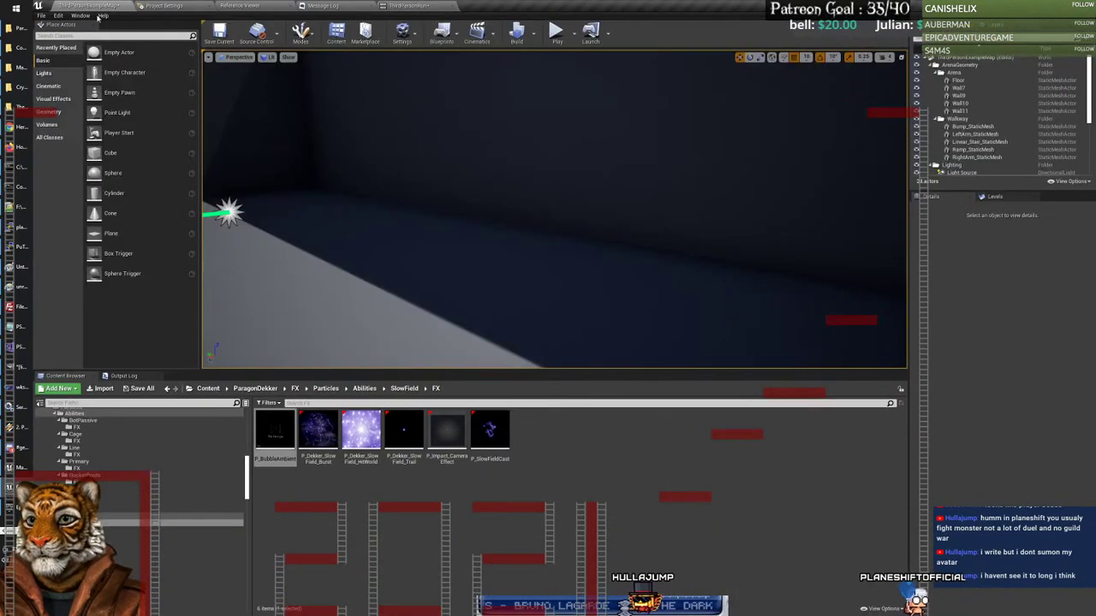
{"action": "double_click", "coordinate": [318, 431]}
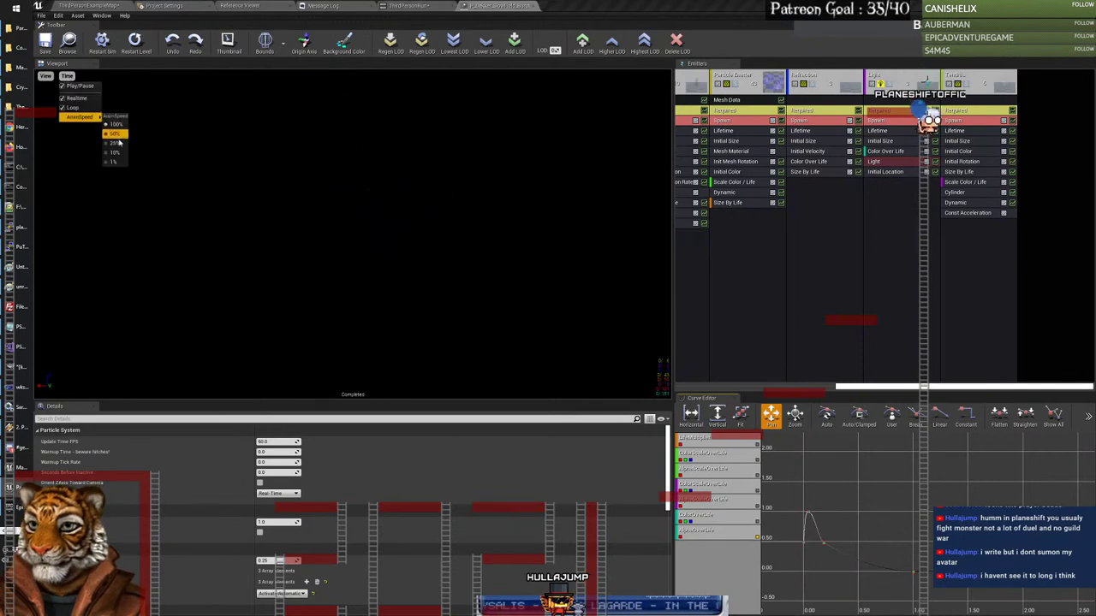
{"action": "left_click", "coordinate": [111, 133]}
{"action": "left_click", "coordinate": [102, 40]}
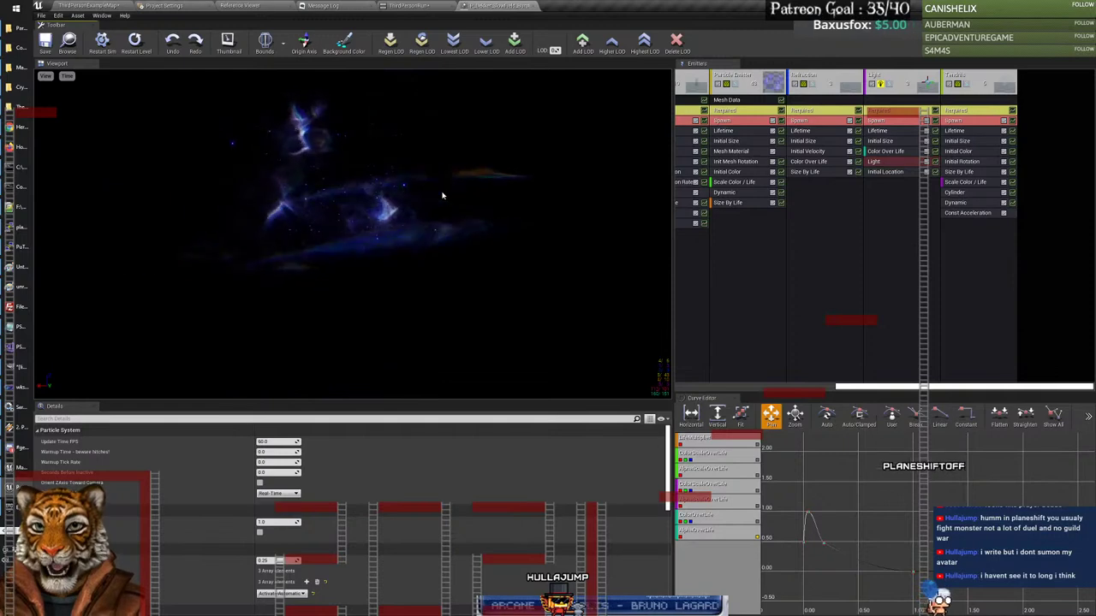
{"action": "left_click", "coordinate": [101, 43]}
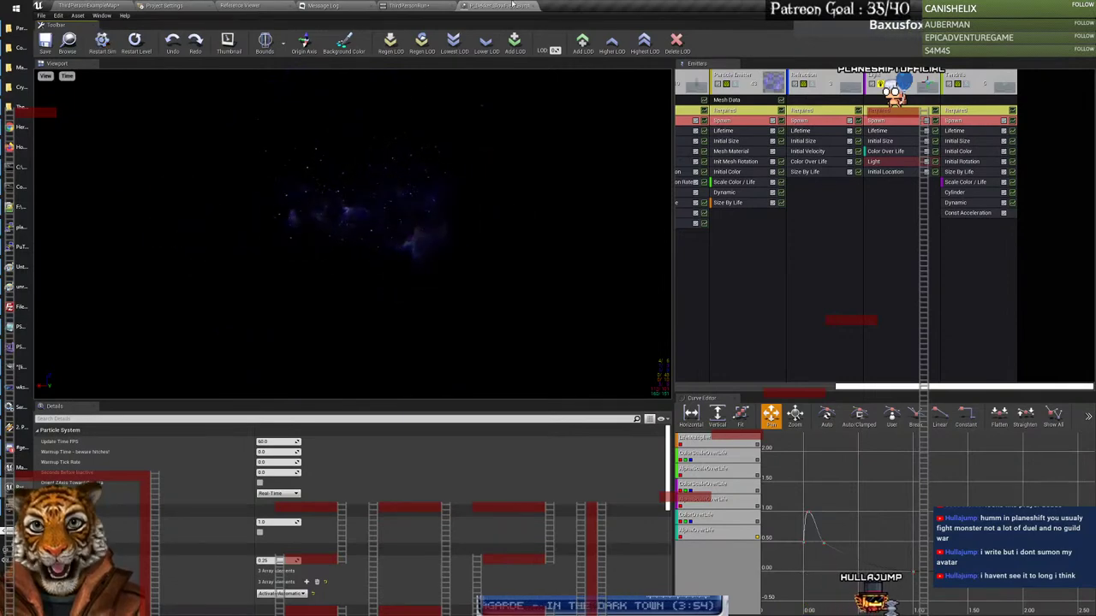
{"action": "left_click", "coordinate": [531, 6]}
{"action": "left_click", "coordinate": [101, 5]}
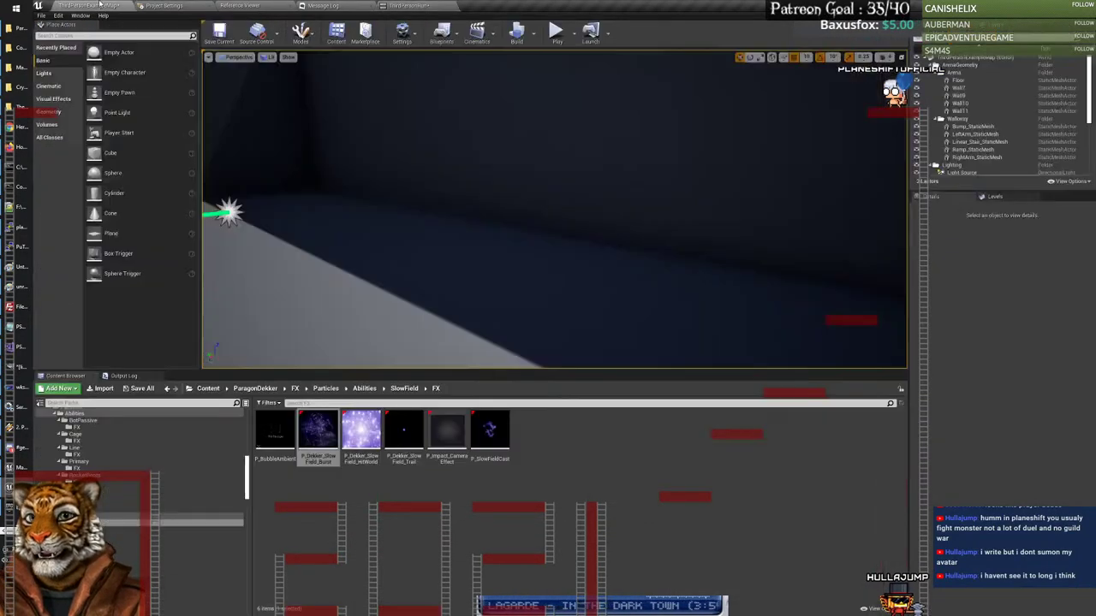
Step: Open P_Dekker_SlowField_HitWorld and isolate its Tendrils emitter in the preview
{"action": "double_click", "coordinate": [364, 434]}
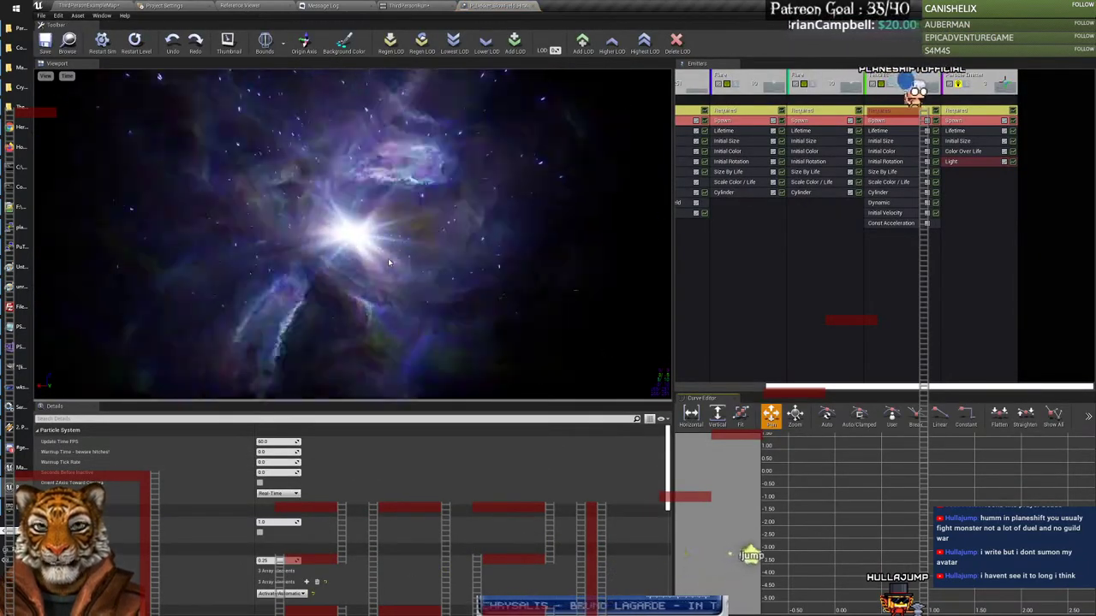
{"action": "mouse_move", "coordinate": [86, 117]}
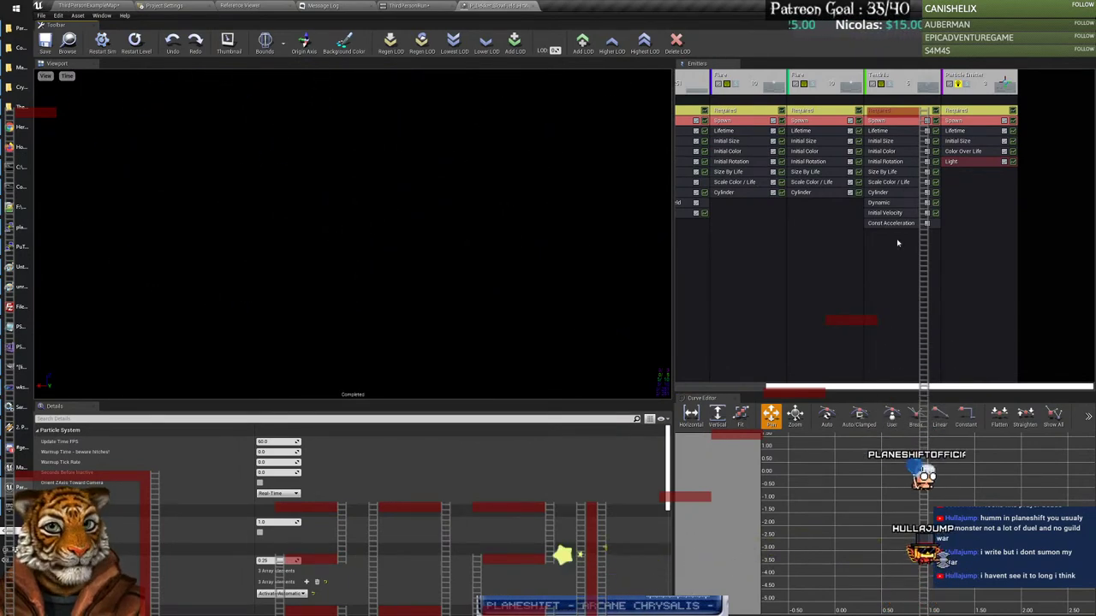
{"action": "left_click", "coordinate": [890, 86]}
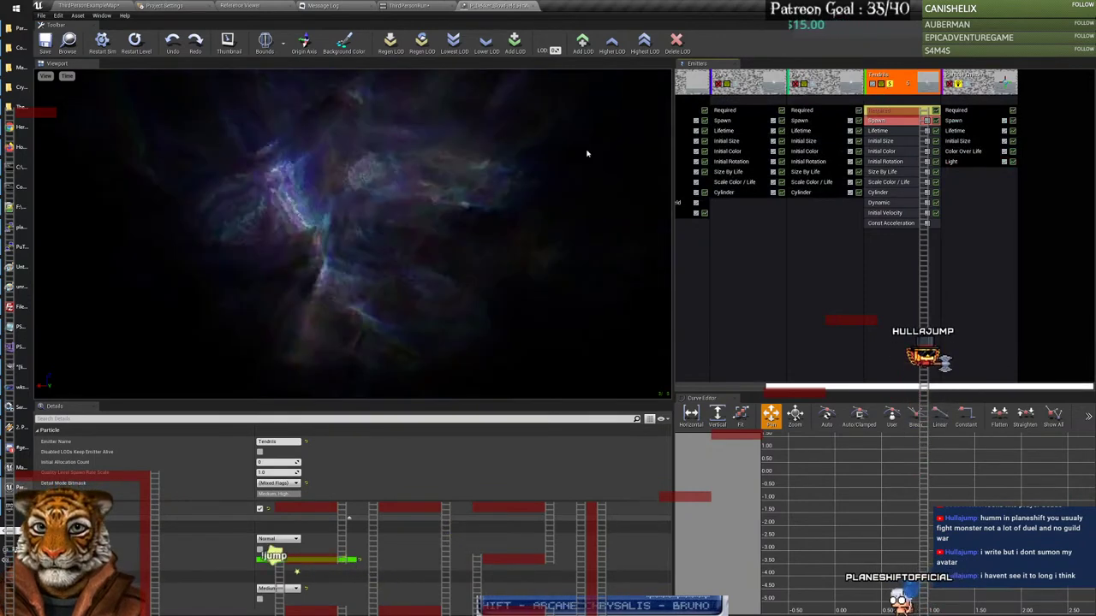
{"action": "left_click", "coordinate": [872, 85]}
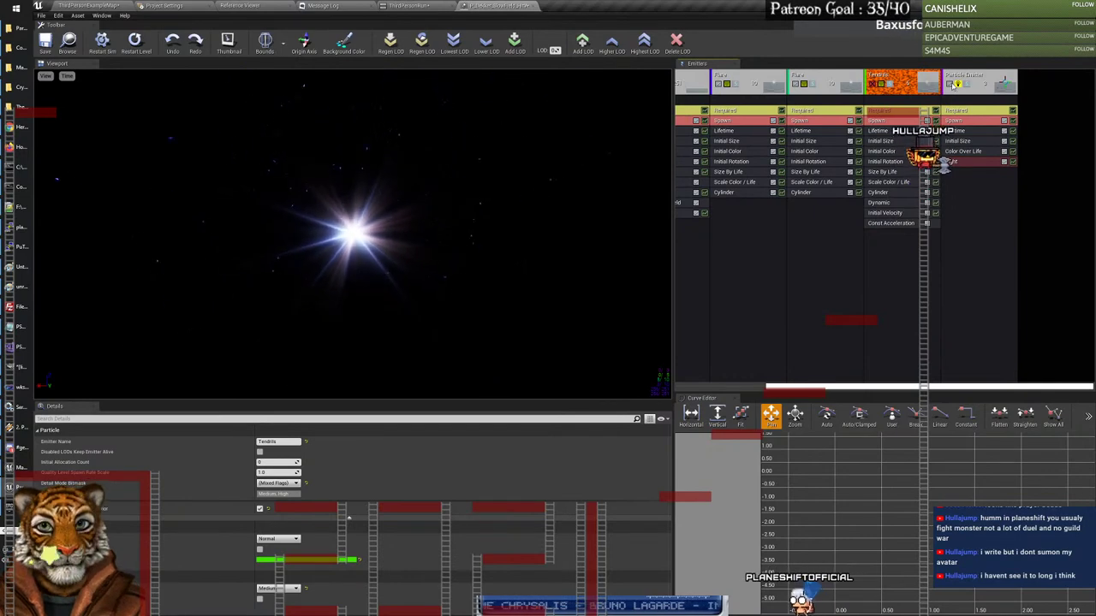
{"action": "left_click_drag", "start_coordinate": [835, 388], "coordinate": [747, 388]}
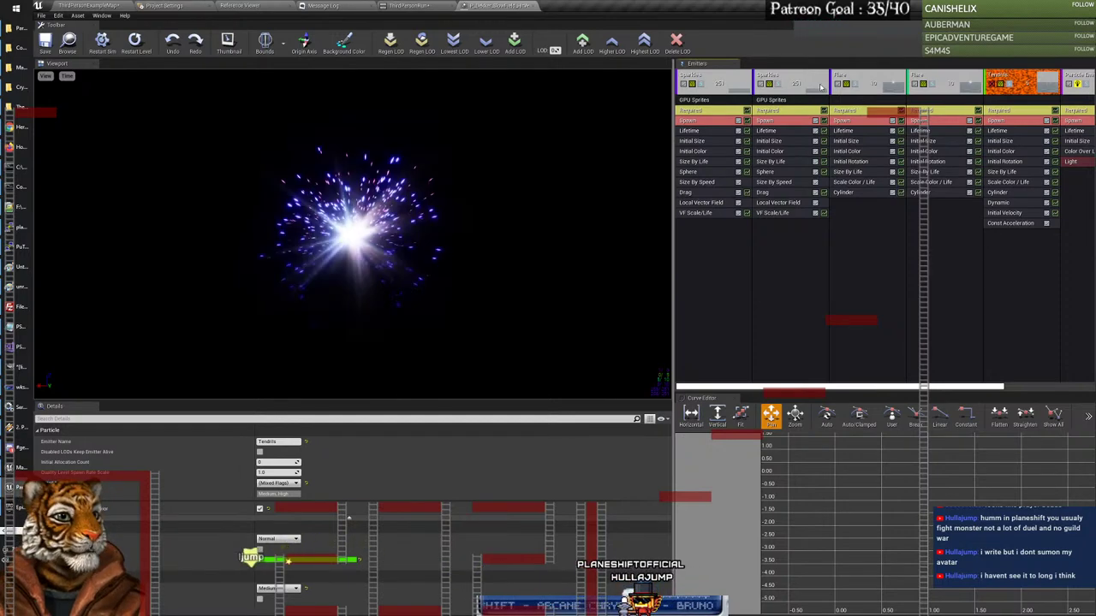
Step: Preview the Flare emitter on its own, keep soloing at the prompt, and return to the level
{"action": "left_click", "coordinate": [859, 94]}
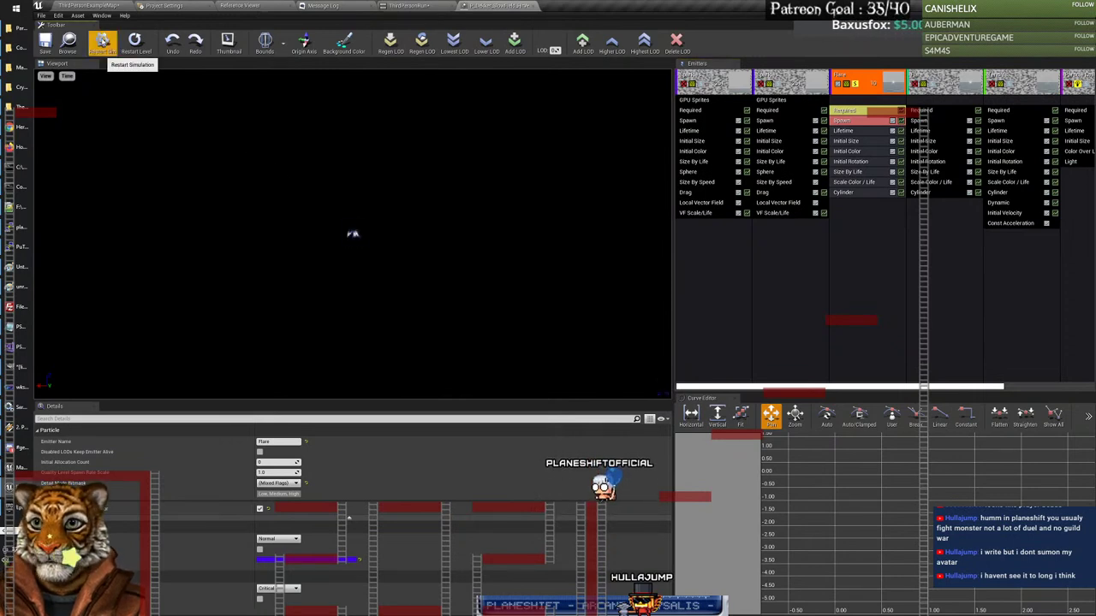
{"action": "left_click", "coordinate": [102, 40]}
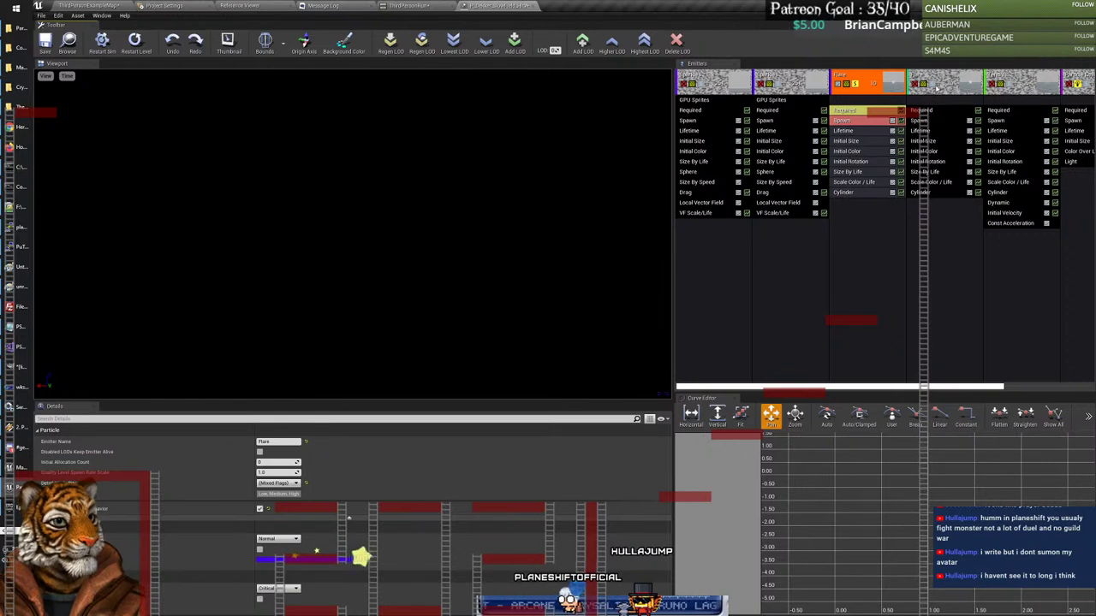
{"action": "left_click", "coordinate": [932, 89]}
{"action": "left_click", "coordinate": [856, 86]}
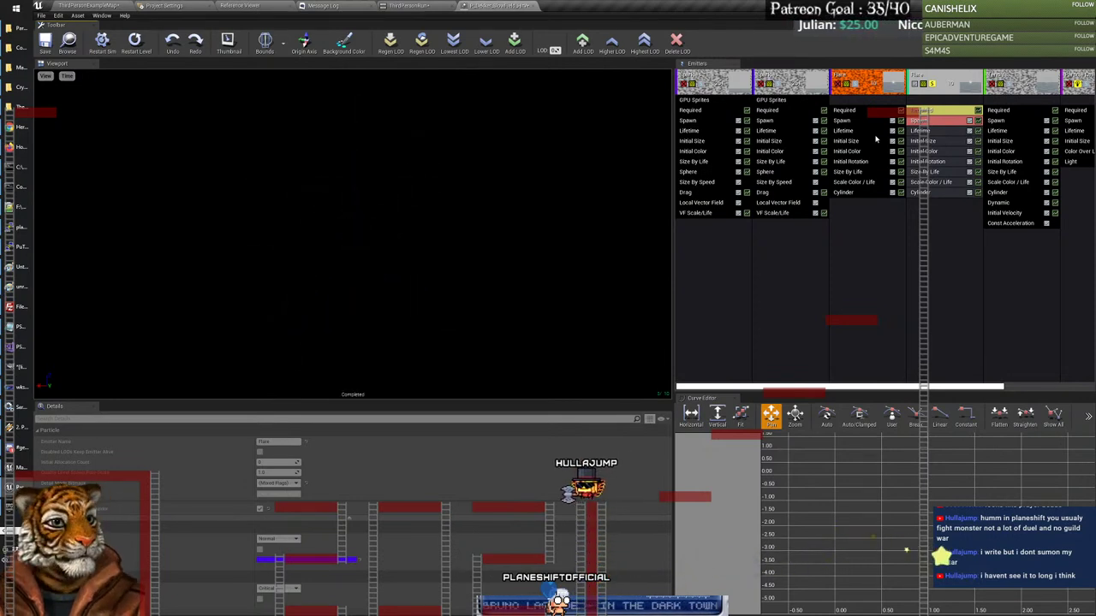
{"action": "left_click", "coordinate": [844, 83]}
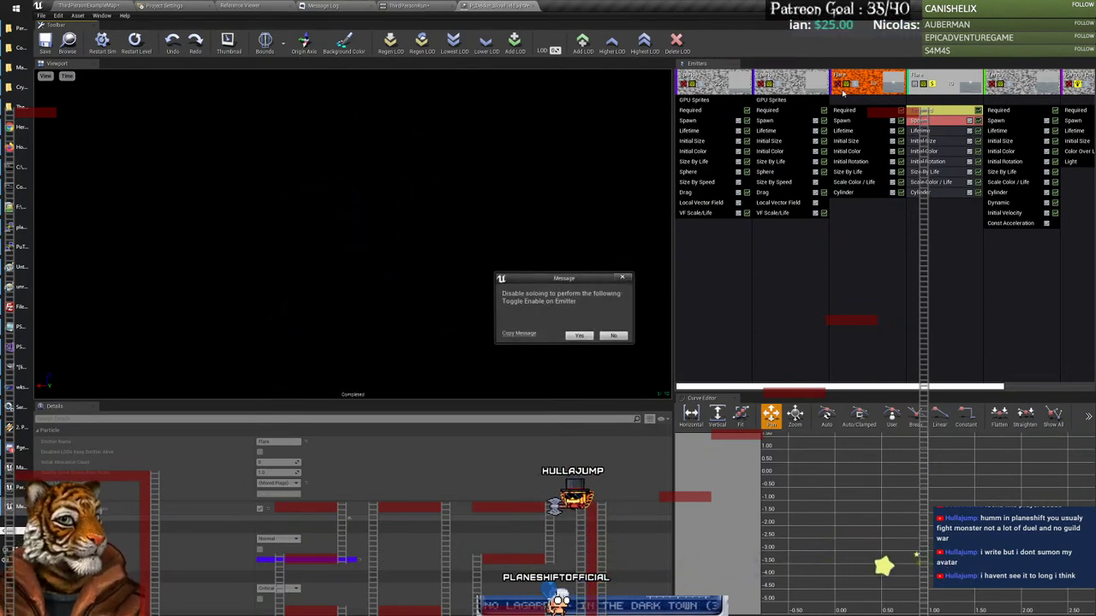
{"action": "left_click", "coordinate": [614, 336]}
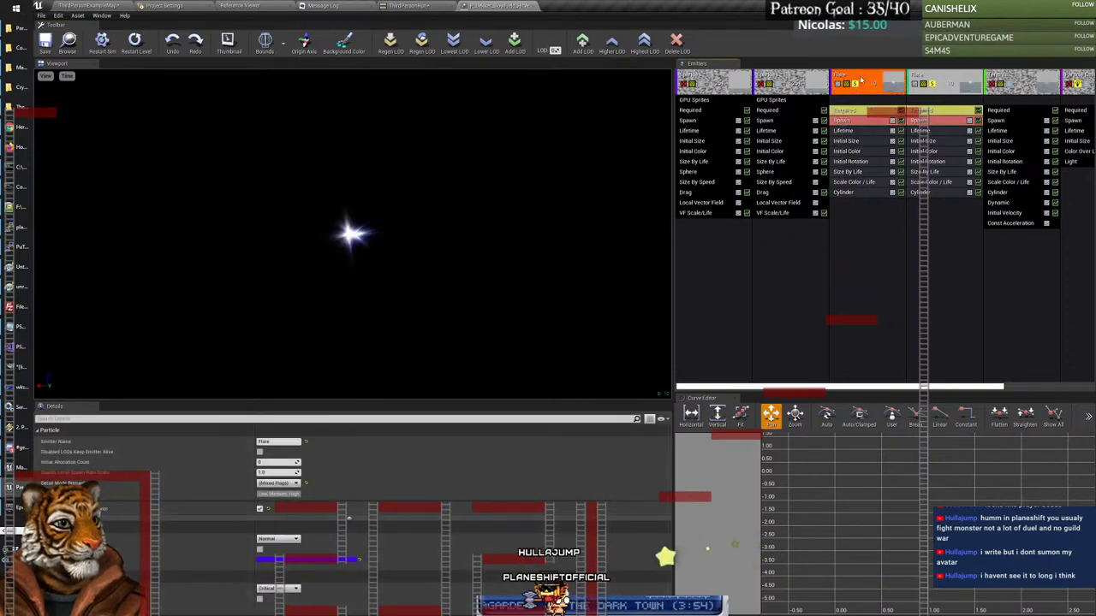
{"action": "left_click", "coordinate": [89, 6]}
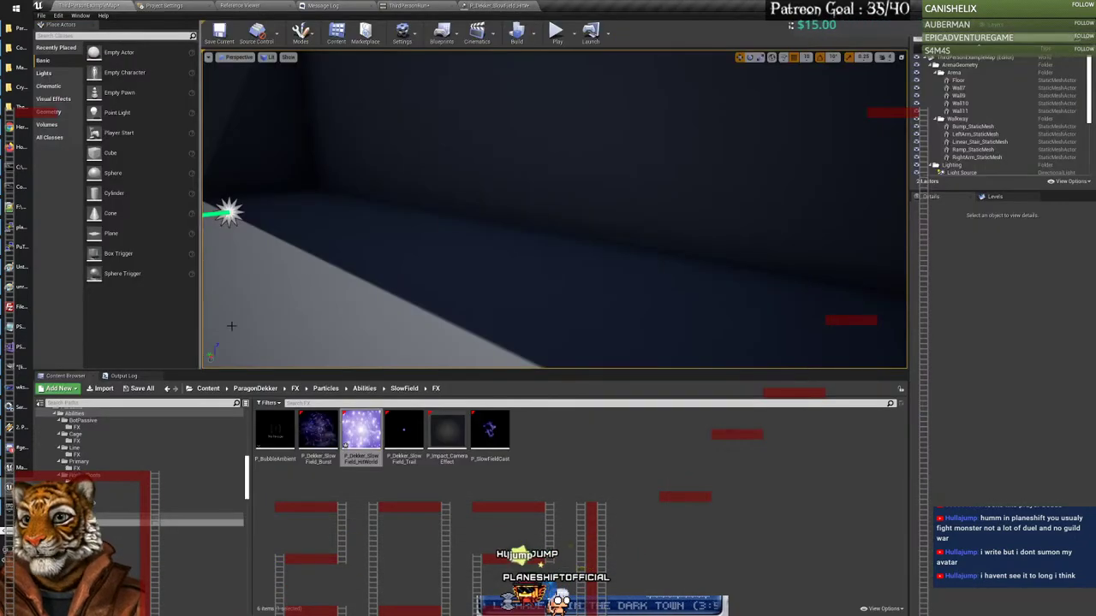
Step: Add a new Particle System asset named flare_white in the Dekker content folder
{"action": "scroll", "coordinate": [246, 432], "scroll_direction": "up", "scroll_amount": 5}
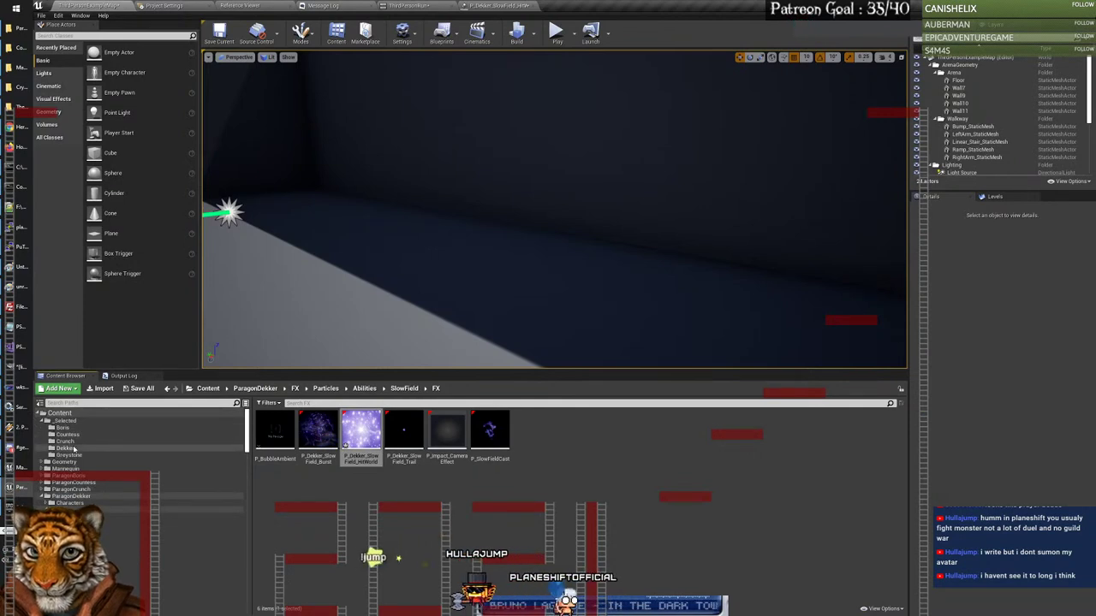
{"action": "left_click", "coordinate": [65, 448]}
{"action": "right_click", "coordinate": [421, 504]}
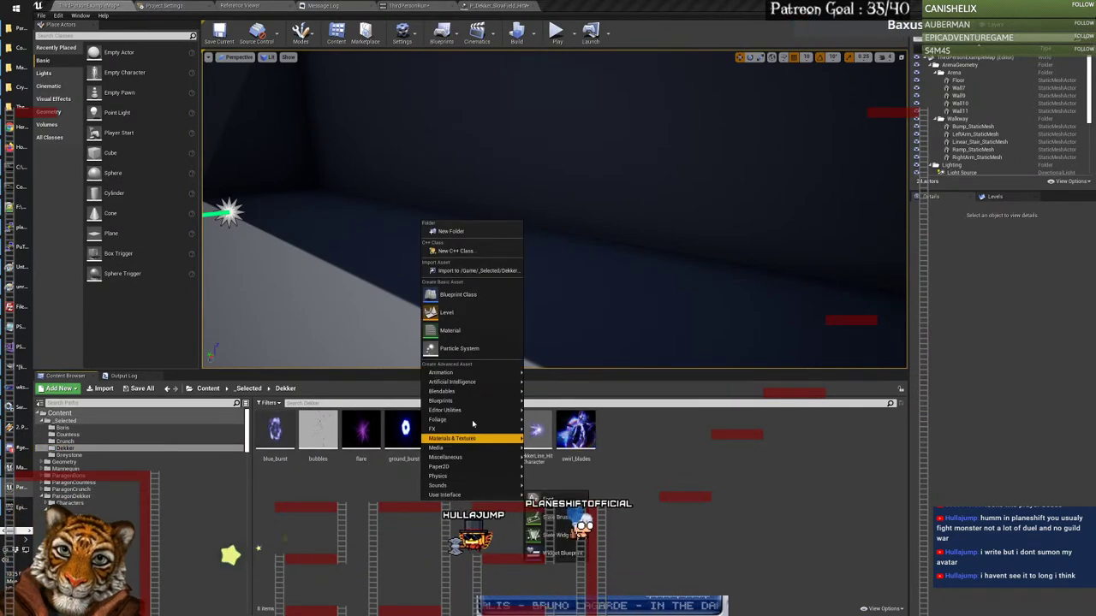
{"action": "left_click", "coordinate": [462, 349]}
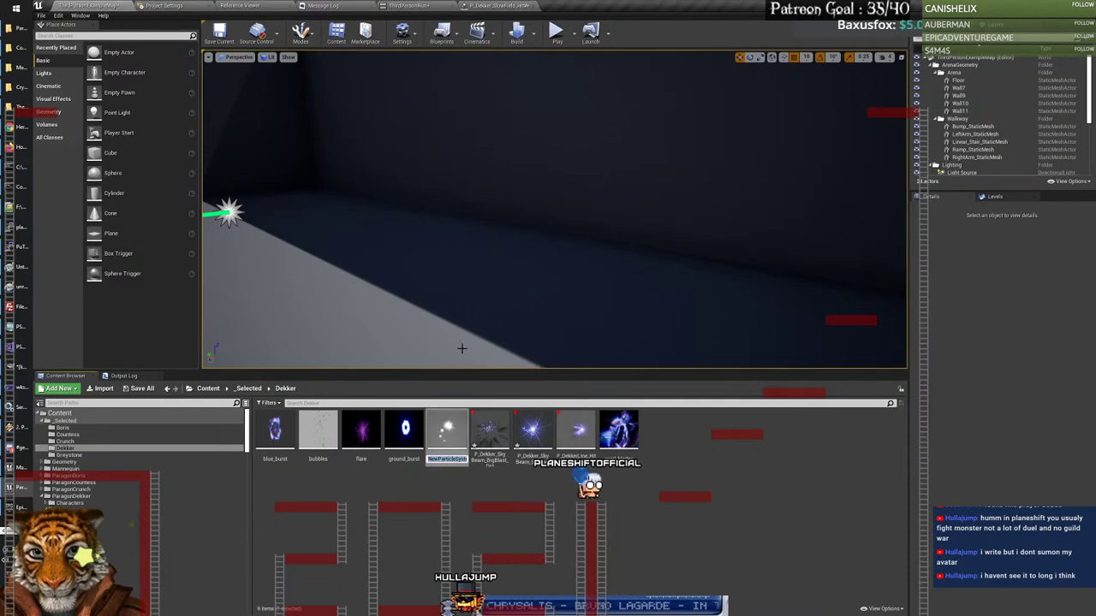
{"action": "type", "text": "flare_w"}
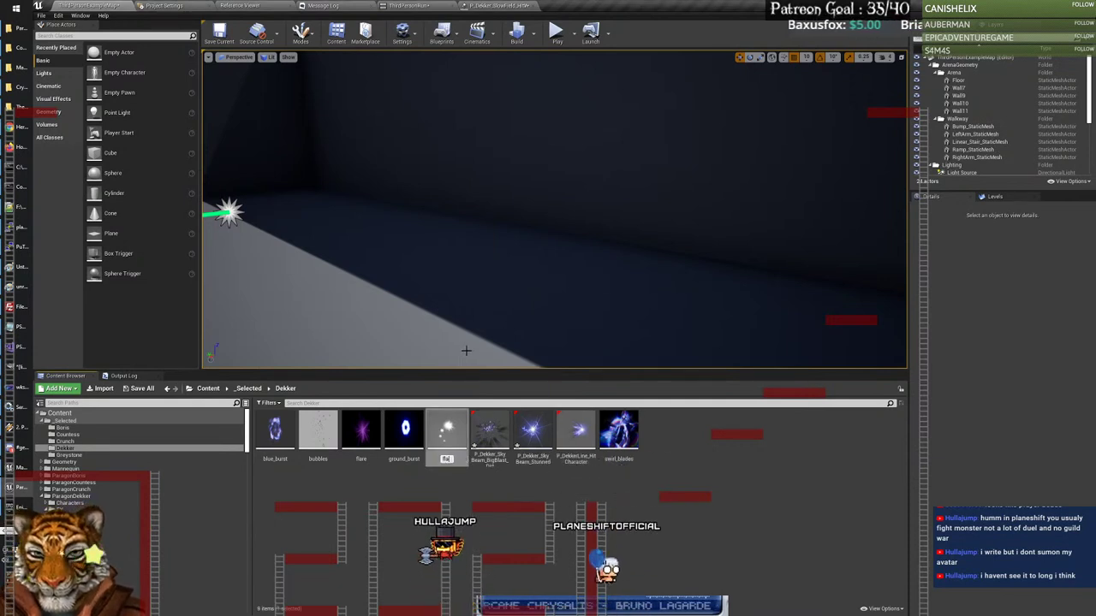
{"action": "type", "text": "hi"}
{"action": "key", "text": "Return"}
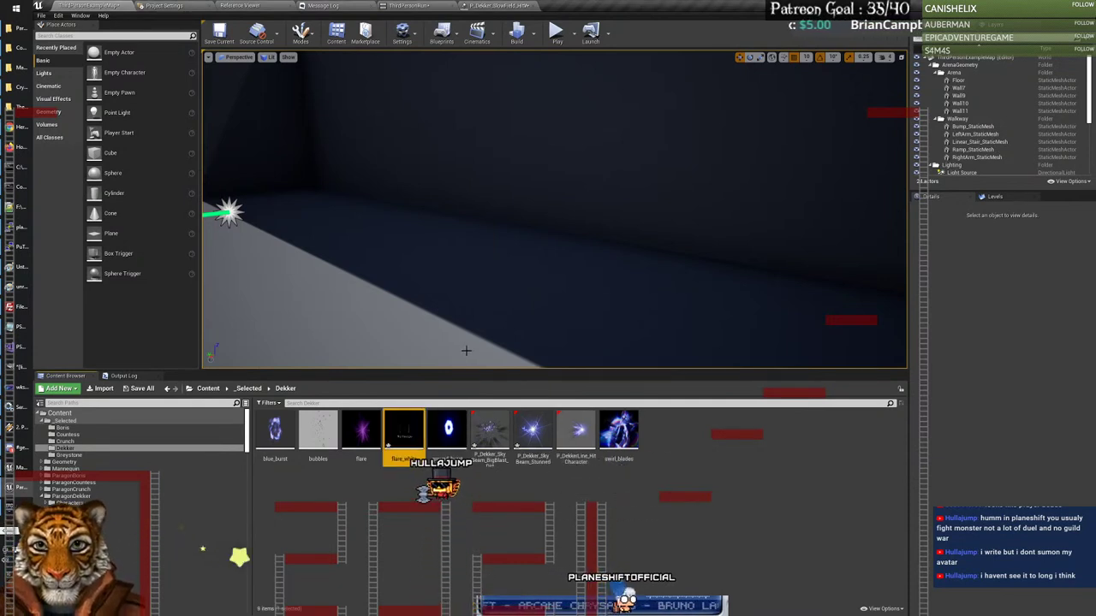
Step: Reopen the HitWorld effect, turn off soloing, and export its Flare emitter to flare_white
{"action": "double_click", "coordinate": [405, 428]}
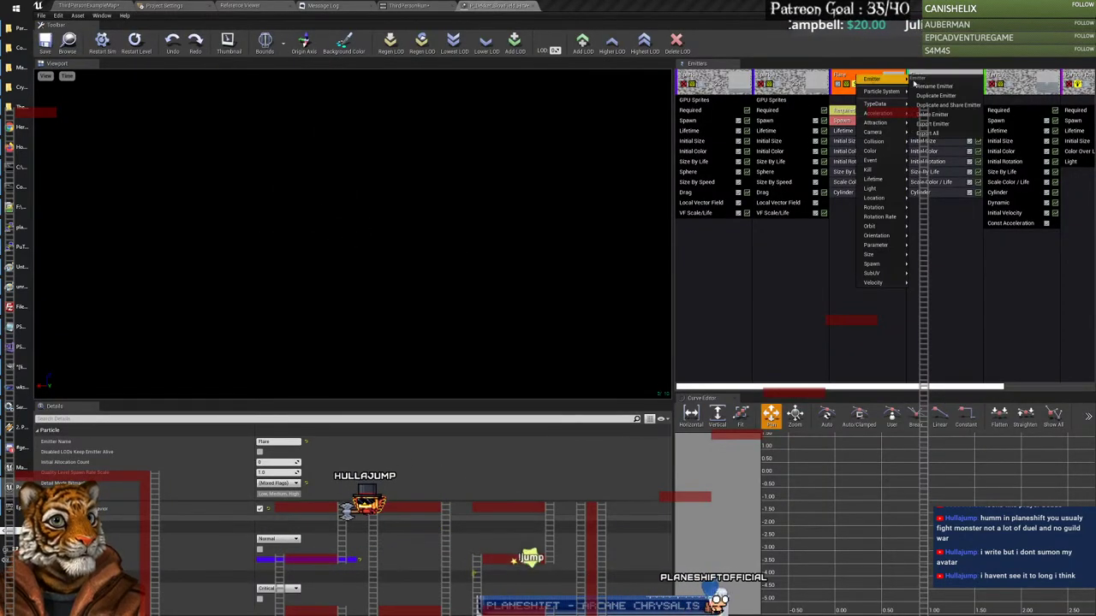
{"action": "key", "text": "ctrl+d"}
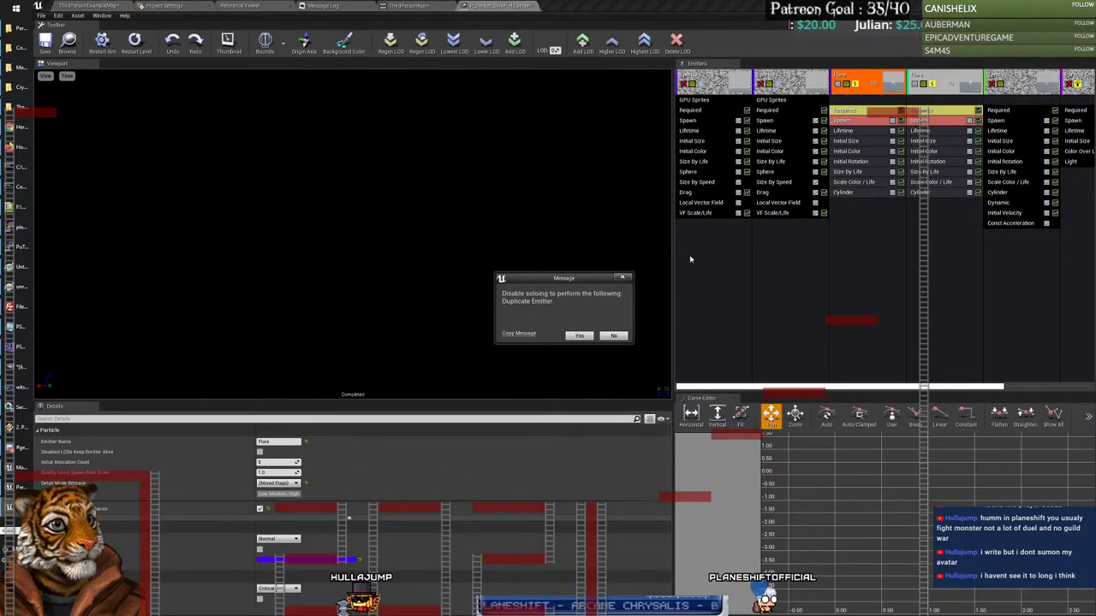
{"action": "key", "text": "Return"}
{"action": "right_click", "coordinate": [939, 80]}
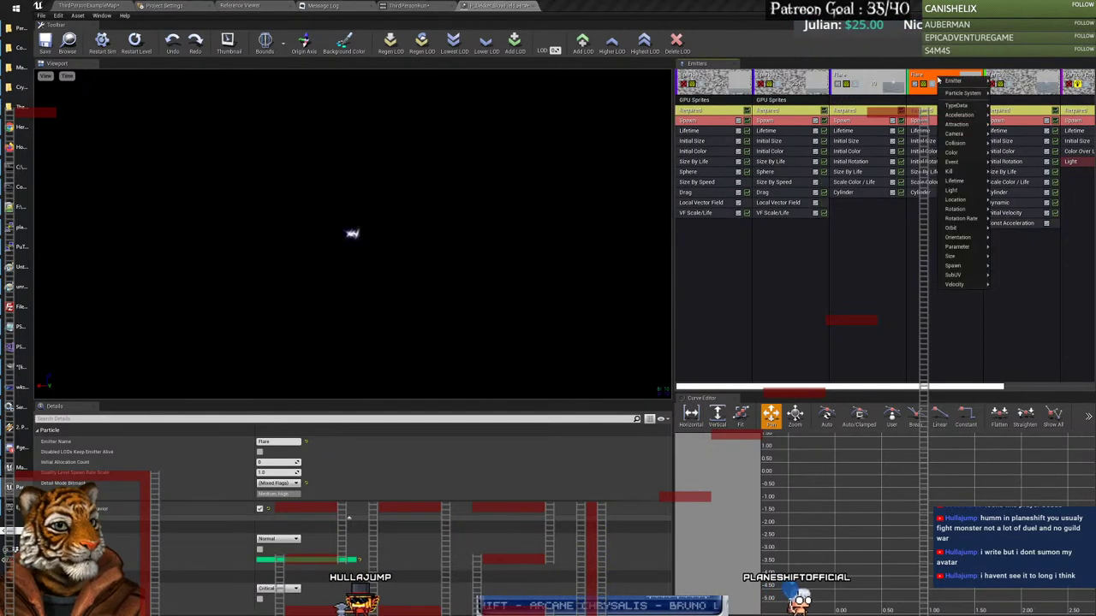
{"action": "mouse_move", "coordinate": [946, 80]}
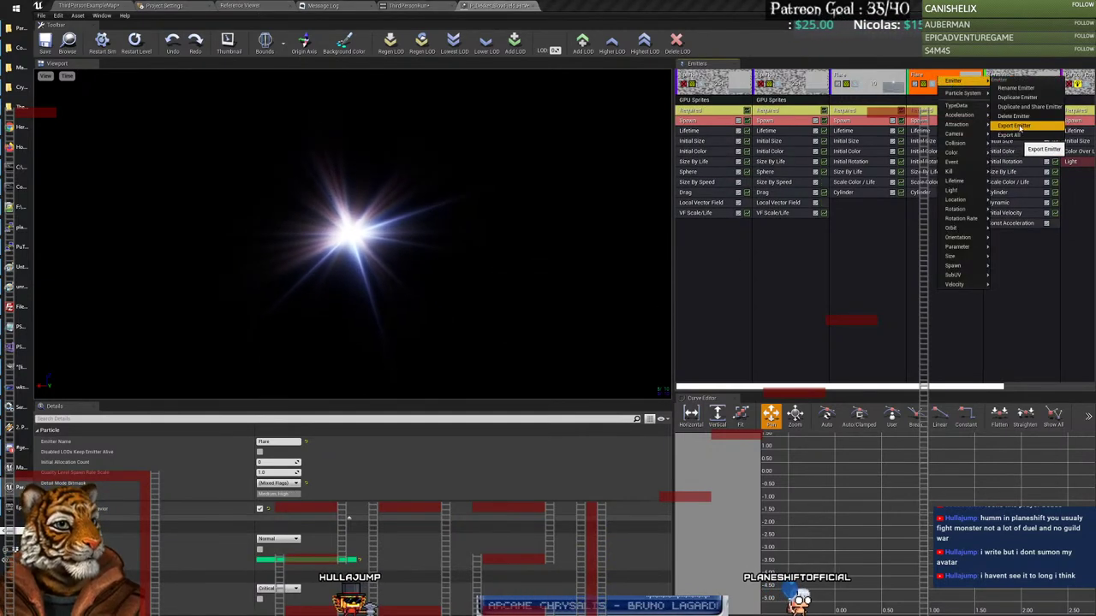
{"action": "left_click", "coordinate": [1022, 127]}
Step: Check flare_white's emitters in Cascade, then return to the level editor
{"action": "left_click", "coordinate": [105, 7]}
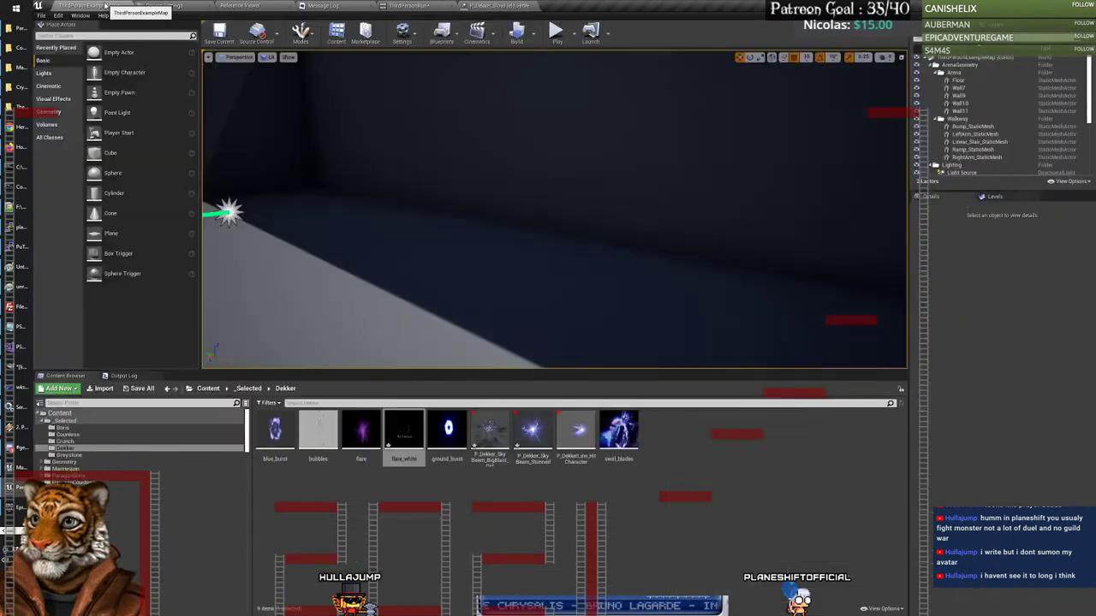
{"action": "double_click", "coordinate": [420, 464]}
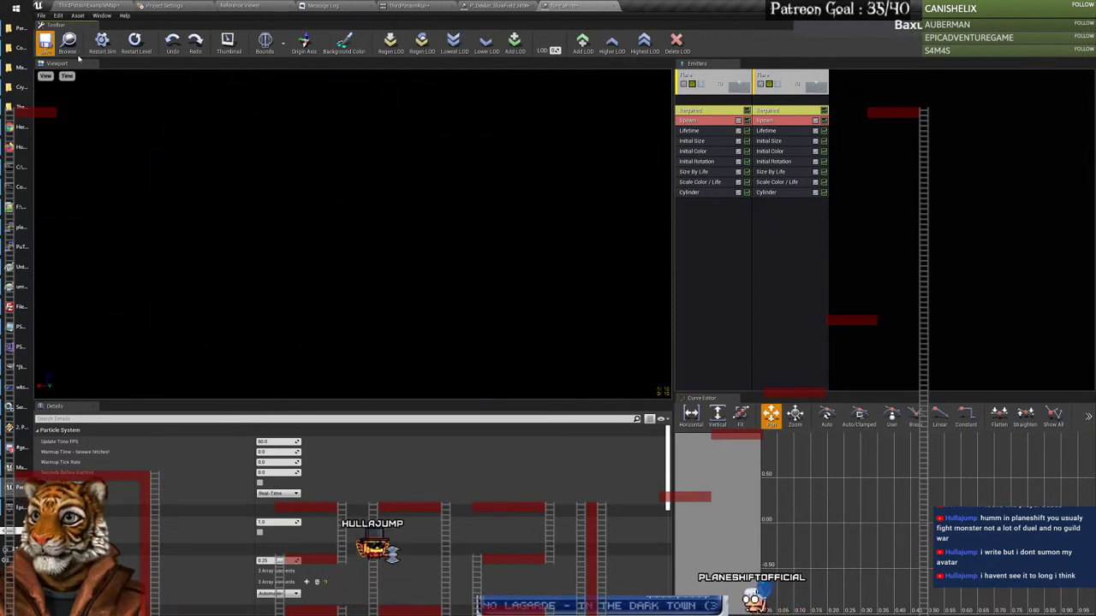
{"action": "left_click", "coordinate": [615, 7]}
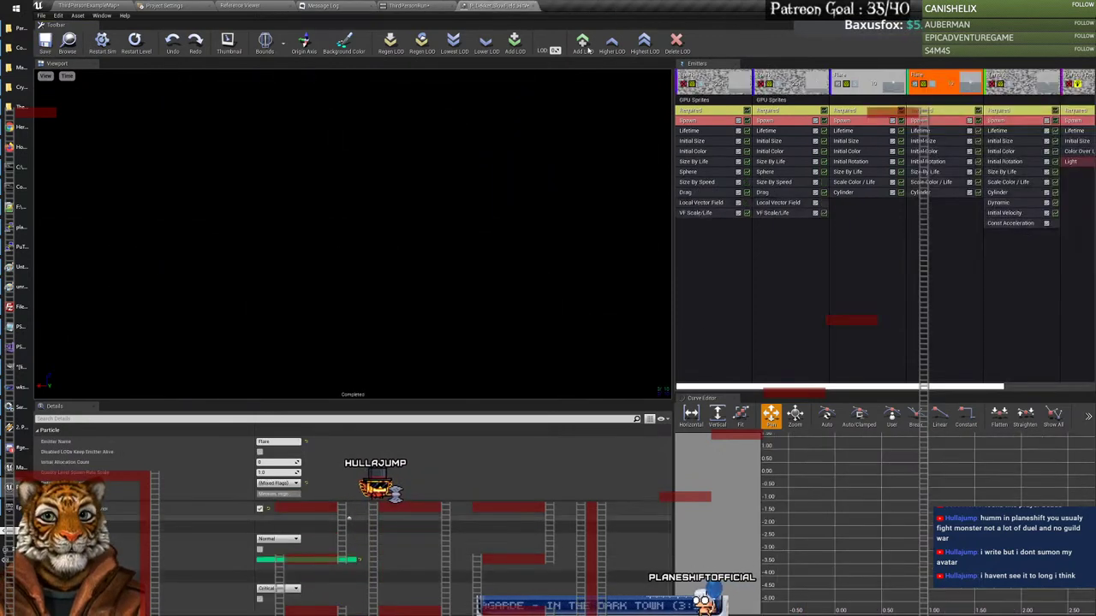
{"action": "left_click", "coordinate": [101, 6]}
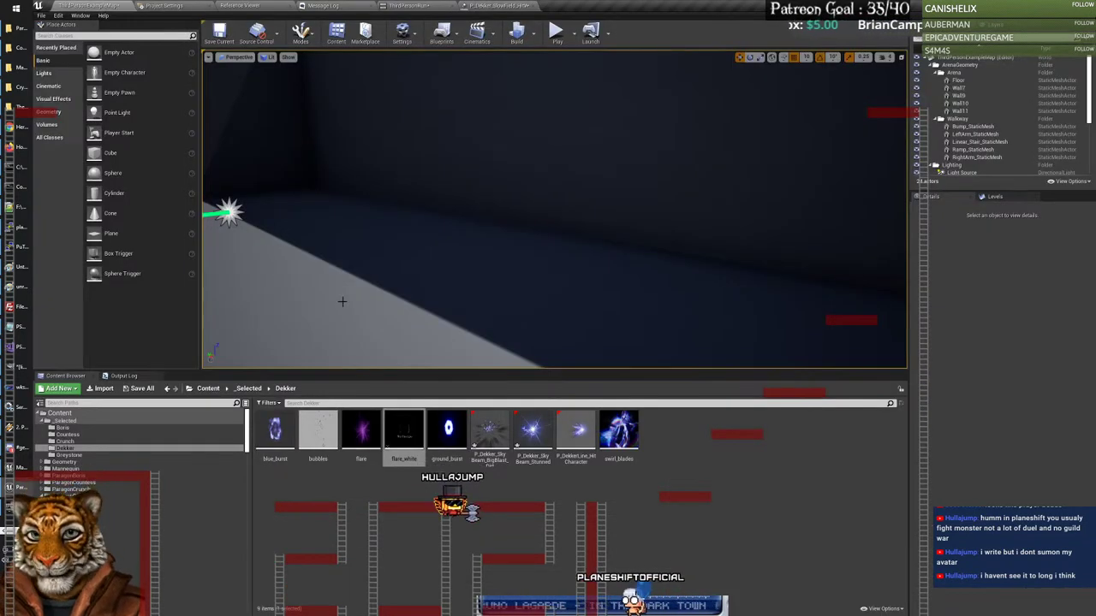
Step: Place flare_white in the level and test it in a short play session
{"action": "right_click_drag", "start_coordinate": [342, 301], "coordinate": [377, 291]}
{"action": "left_click_drag", "start_coordinate": [403, 428], "coordinate": [510, 147]}
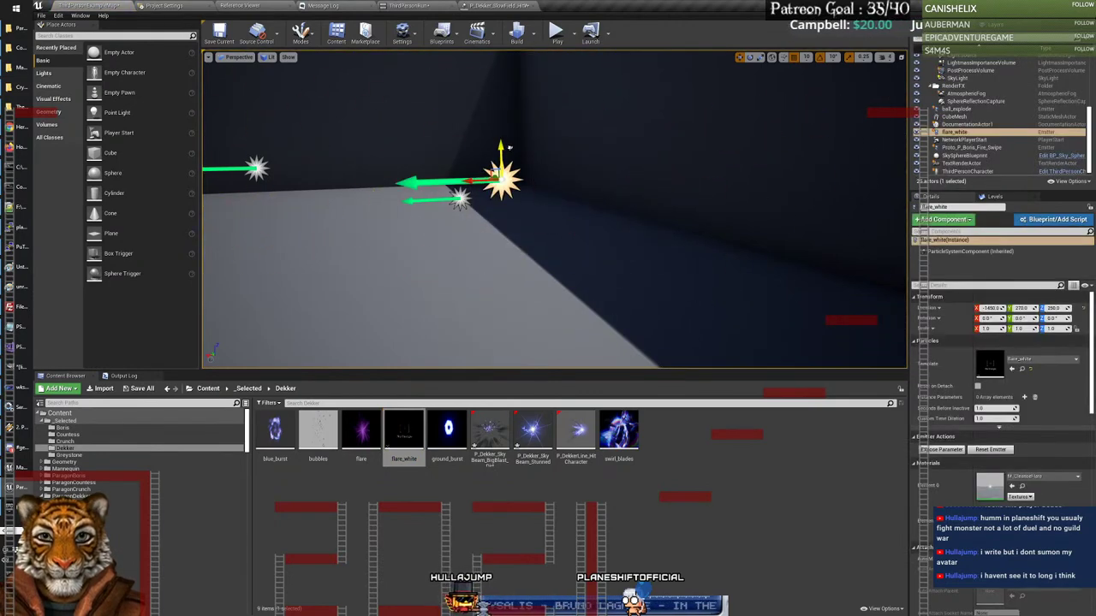
{"action": "left_click", "coordinate": [557, 40]}
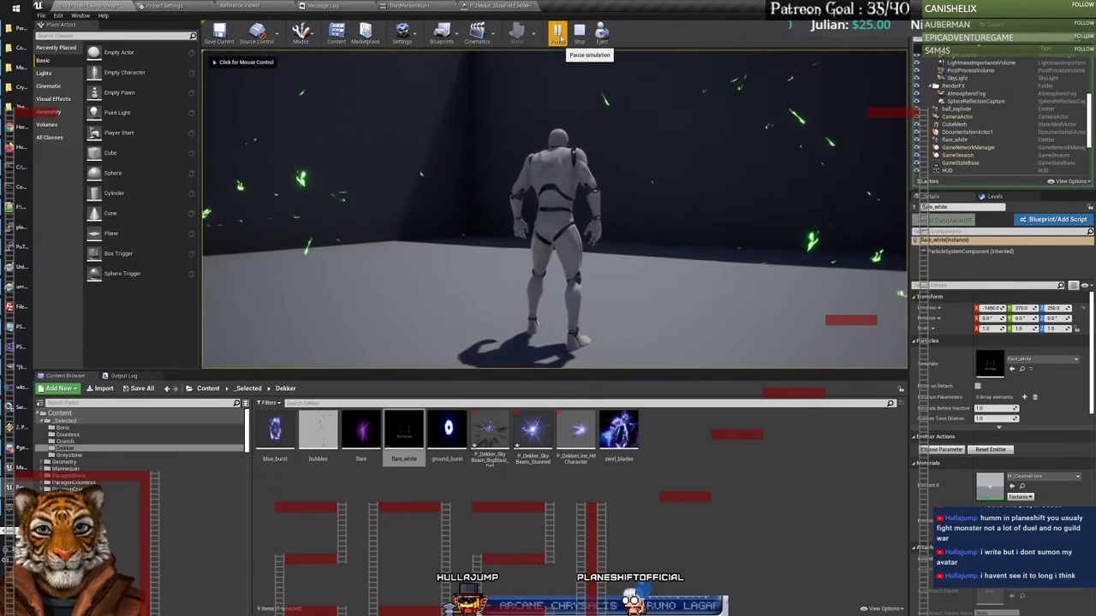
{"action": "left_click", "coordinate": [558, 36]}
{"action": "left_click", "coordinate": [613, 33]}
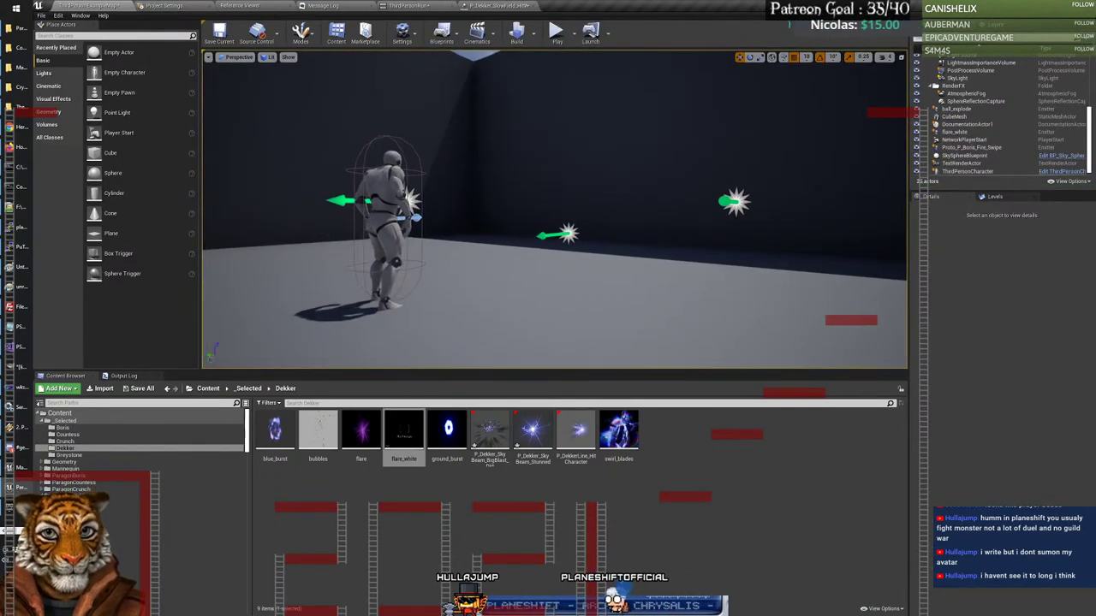
Step: Delete ball_explode and Proto_P_Boris_Fire_Swipe from the level and select flare_white
{"action": "left_click", "coordinate": [411, 198]}
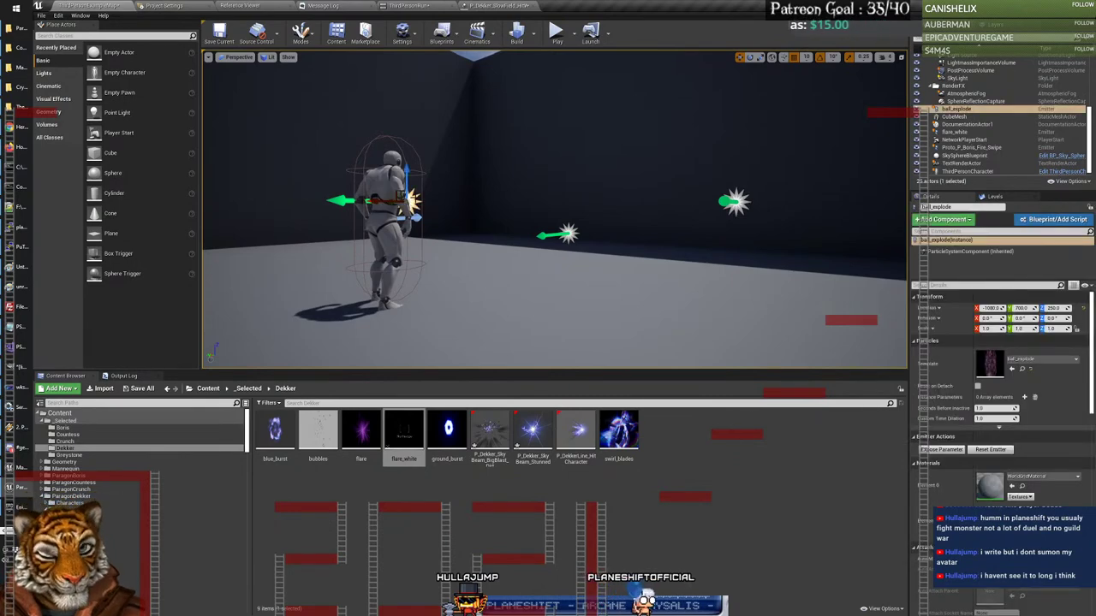
{"action": "key", "text": "Delete"}
{"action": "left_click", "coordinate": [561, 233]}
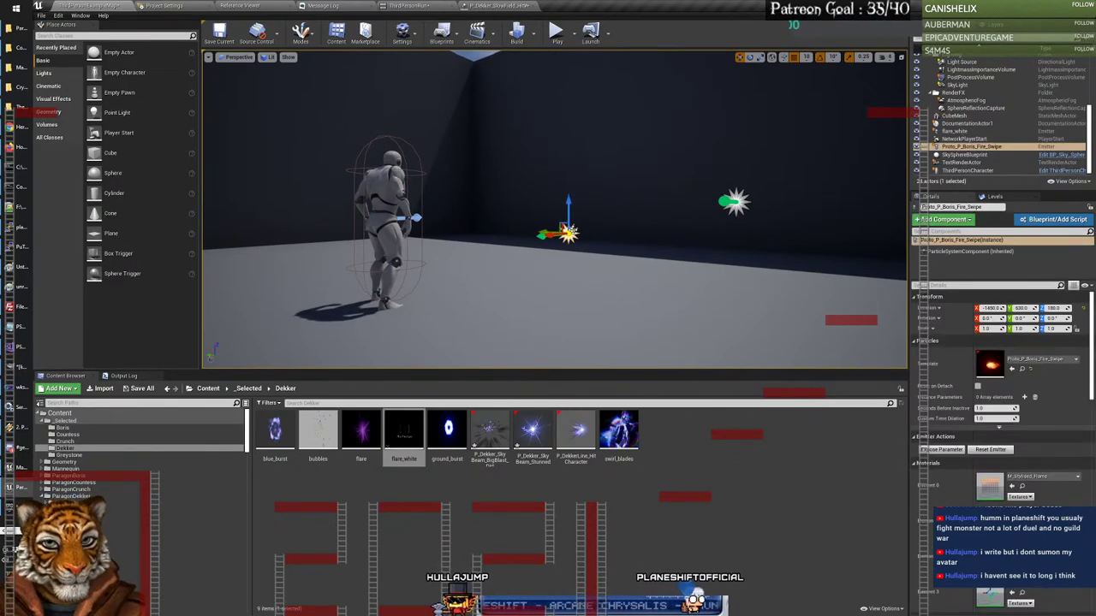
{"action": "key", "text": "Delete"}
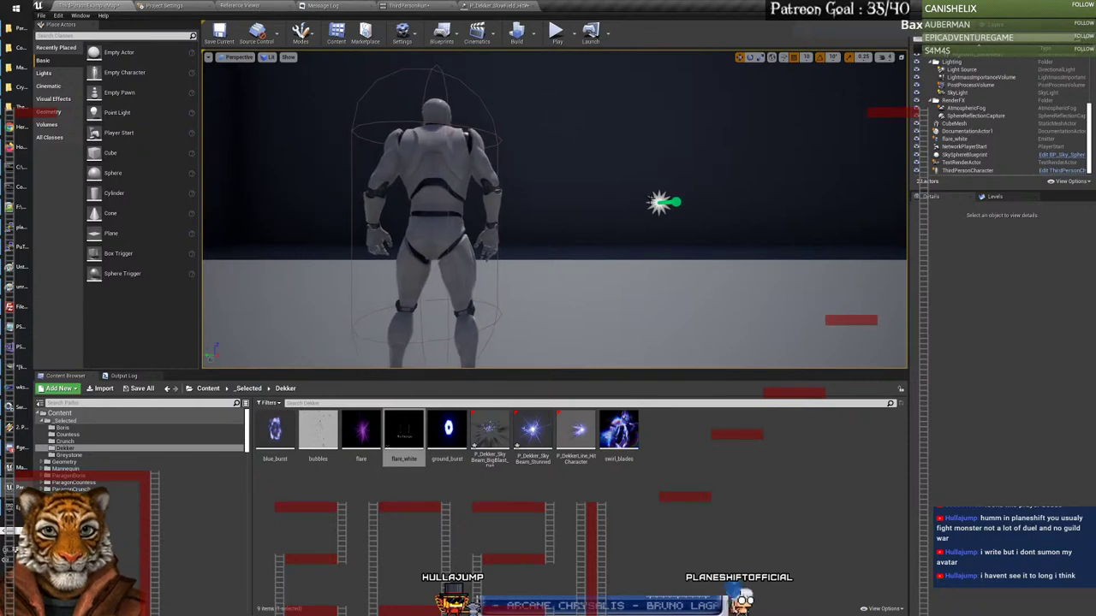
{"action": "left_click", "coordinate": [657, 202]}
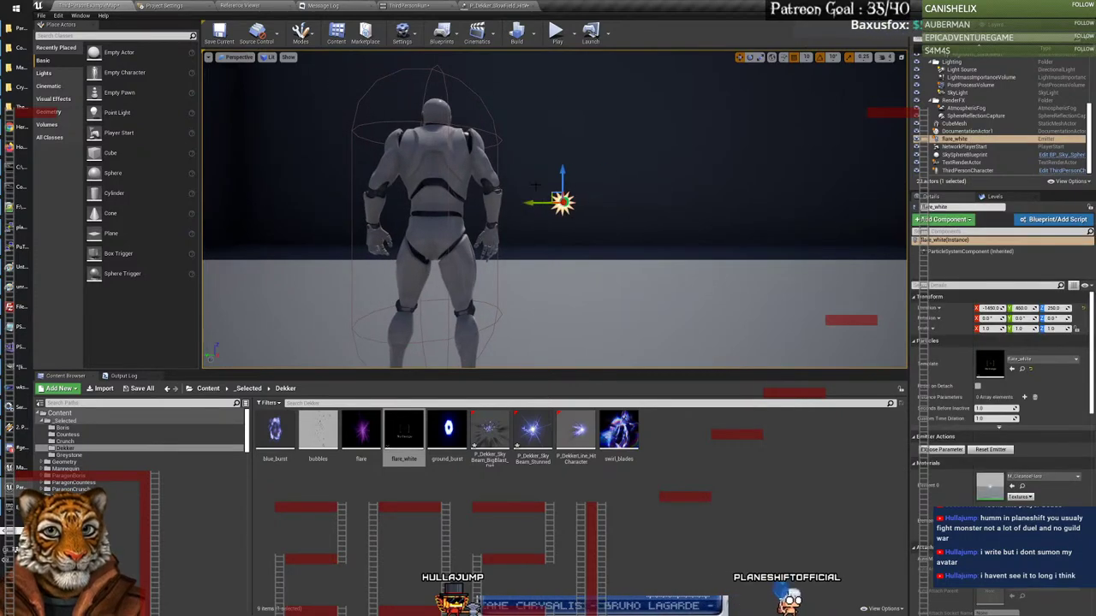
Step: Watch the flare_white burst in play, pausing and replaying it several times
{"action": "left_click", "coordinate": [556, 35]}
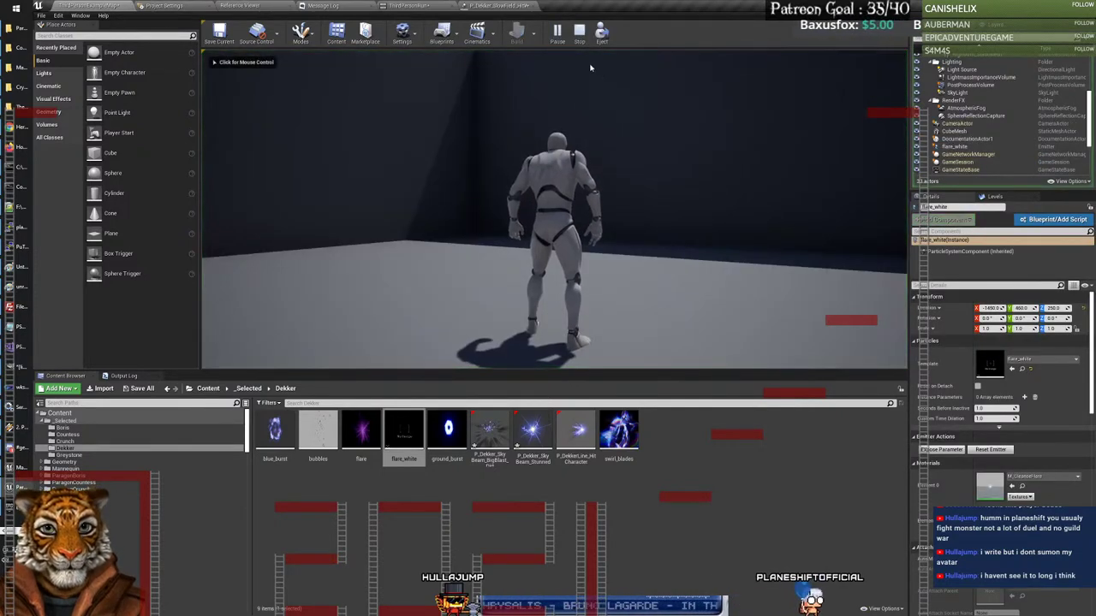
{"action": "left_click", "coordinate": [557, 35]}
{"action": "left_click", "coordinate": [558, 34]}
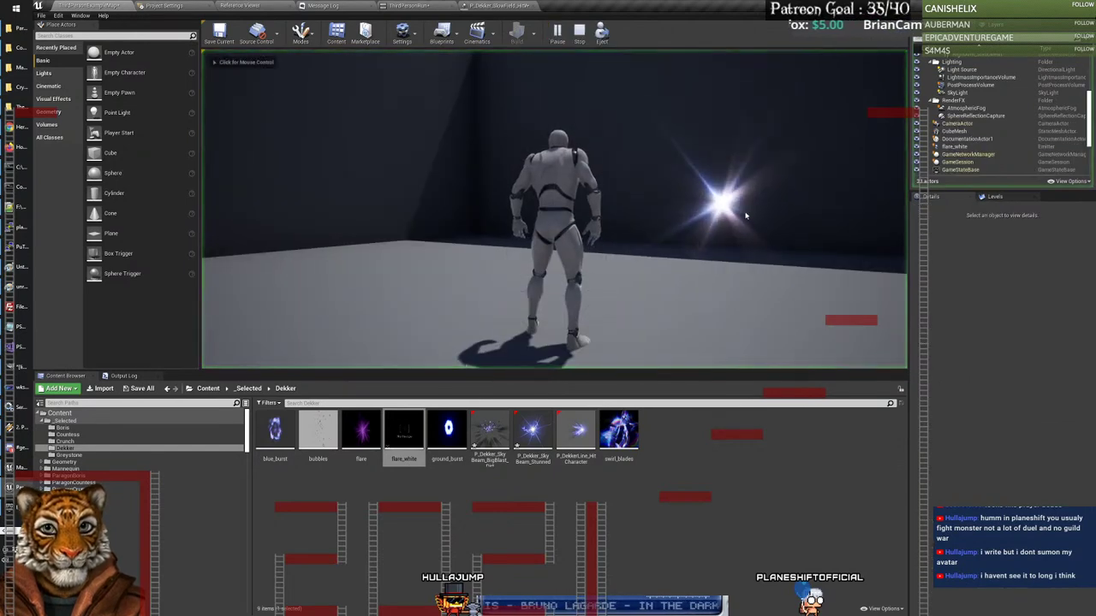
{"action": "left_click", "coordinate": [557, 34]}
{"action": "left_click", "coordinate": [557, 34]}
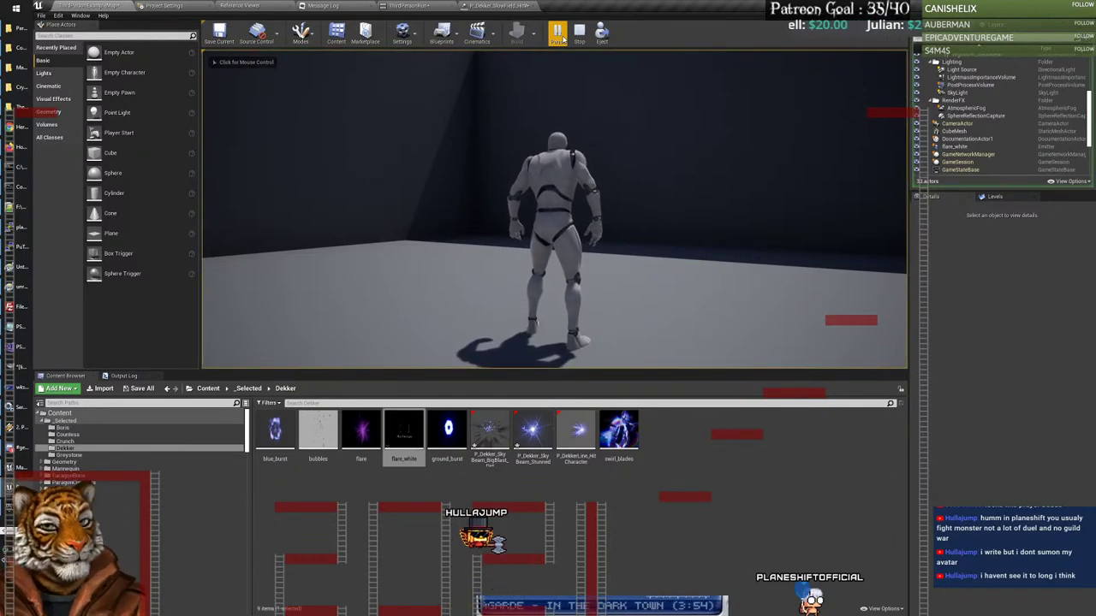
{"action": "key", "text": "Escape"}
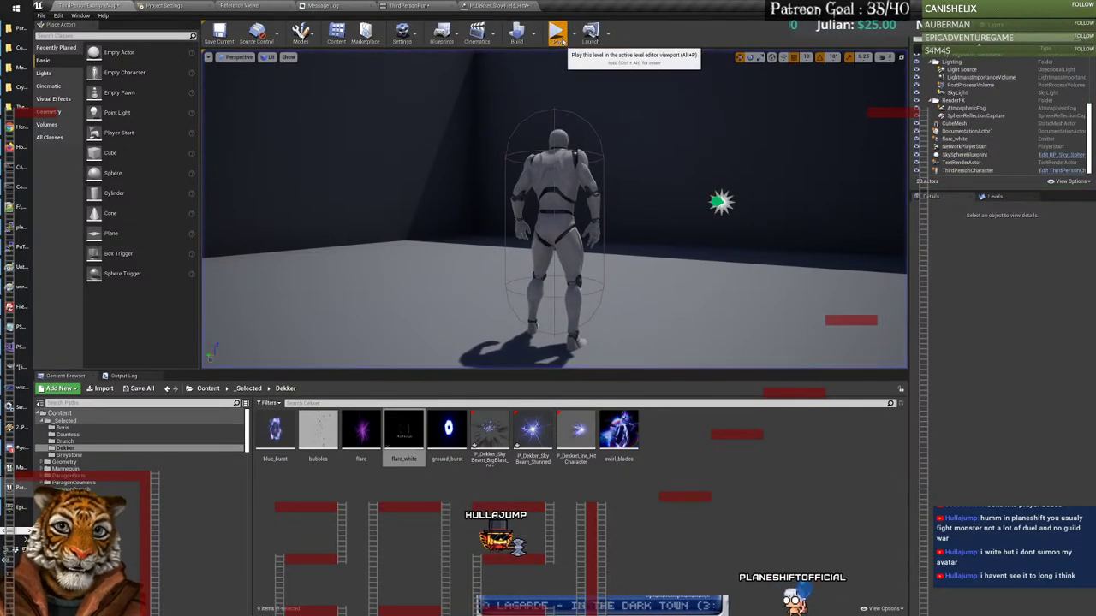
{"action": "left_click", "coordinate": [558, 38]}
{"action": "key", "text": "Escape"}
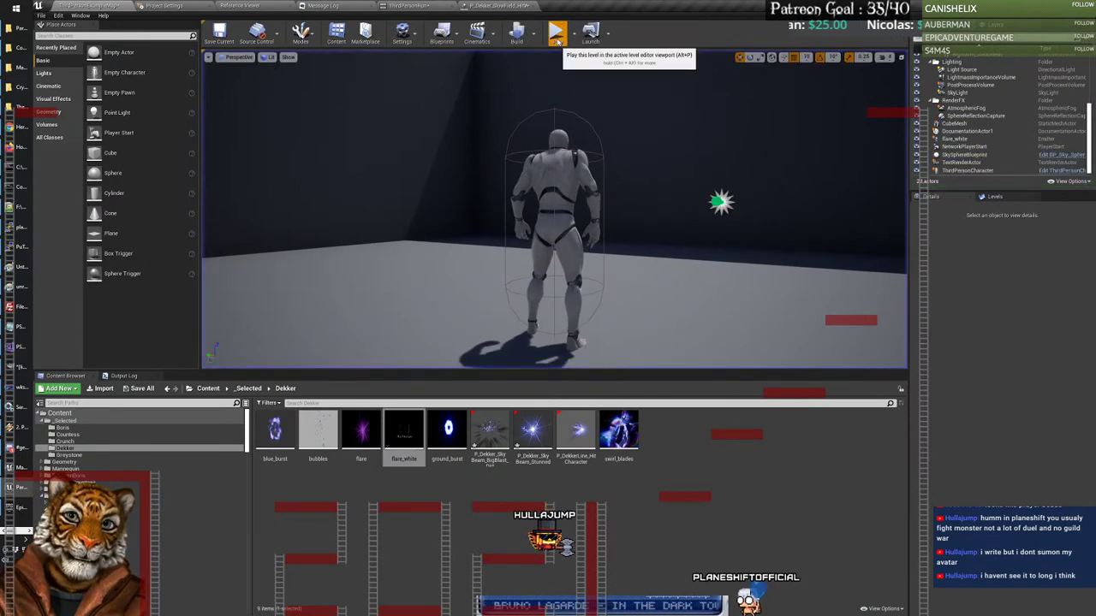
{"action": "left_click", "coordinate": [558, 37]}
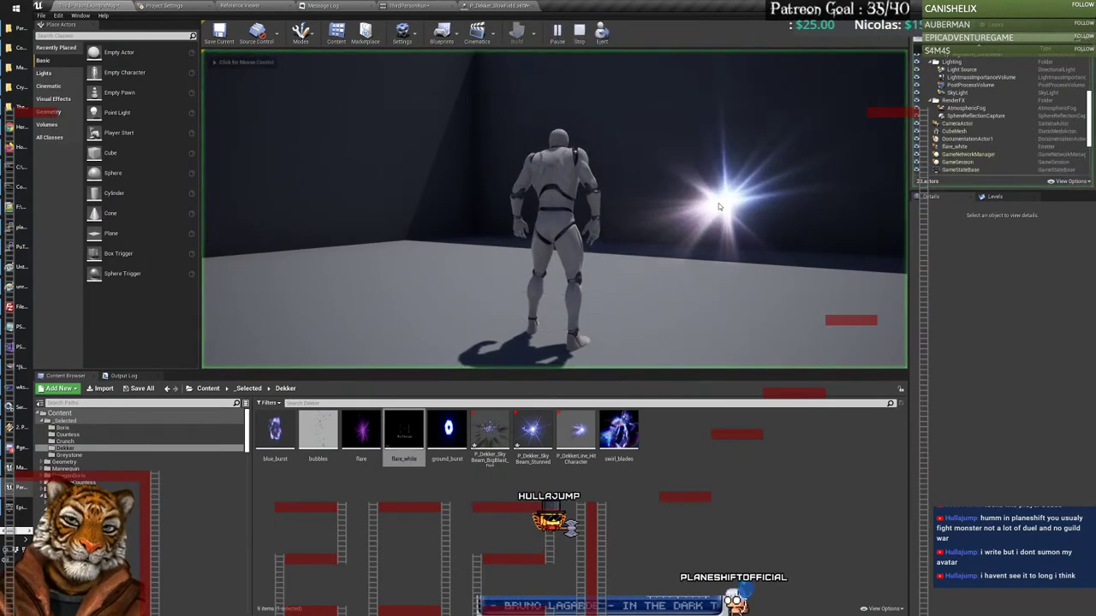
{"action": "left_click", "coordinate": [493, 6]}
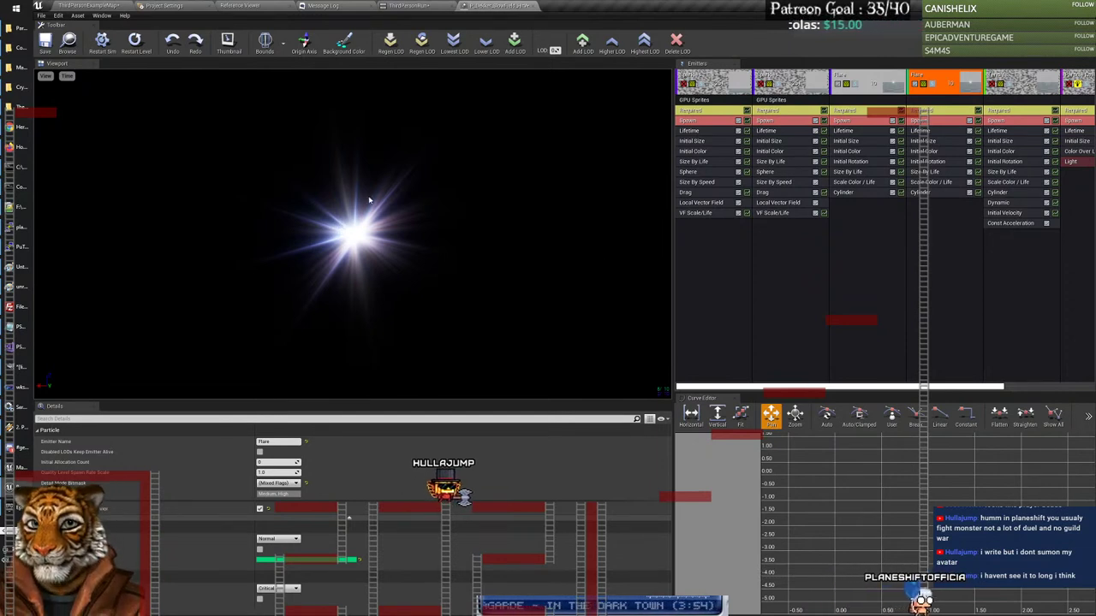
Step: Close the P_Dekker particle editor and return to the ThirdPersonExampleMap level
{"action": "left_click", "coordinate": [402, 6]}
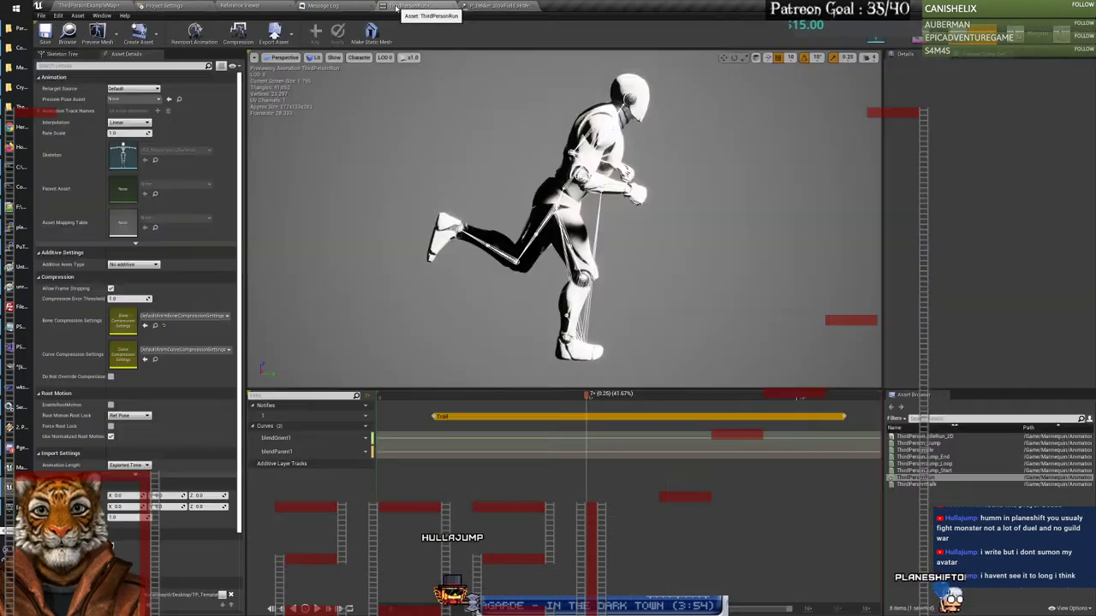
{"action": "left_click", "coordinate": [490, 7]}
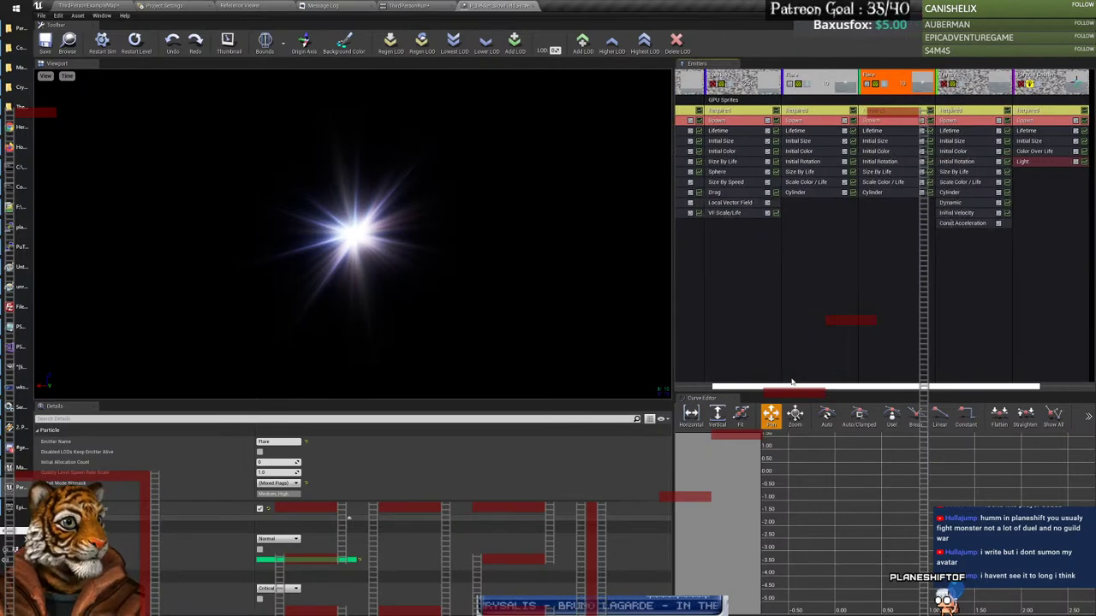
{"action": "left_click", "coordinate": [533, 6]}
{"action": "left_click", "coordinate": [85, 5]}
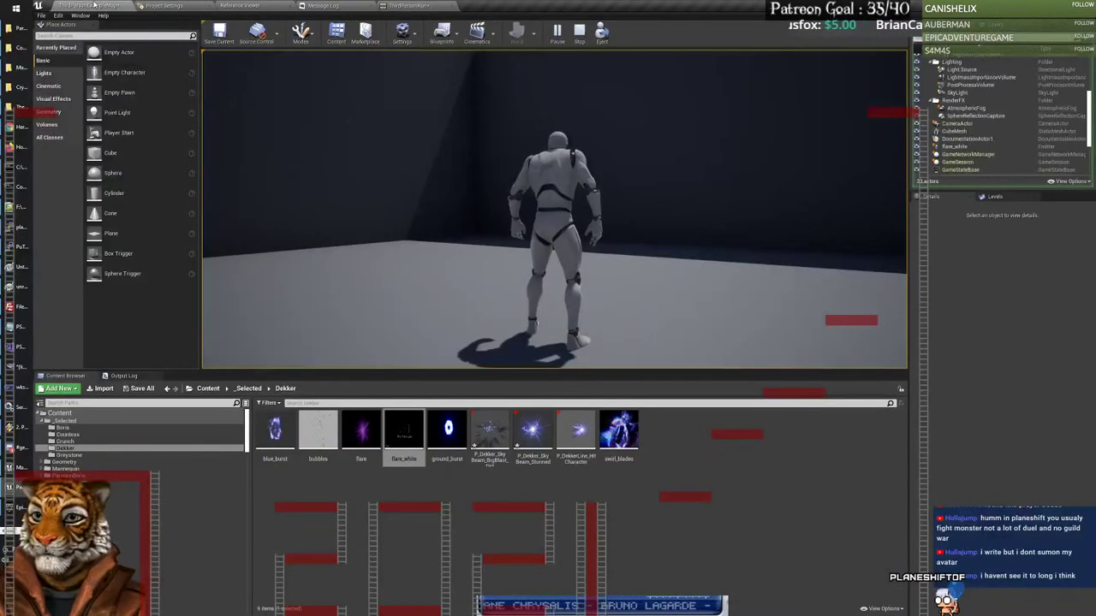
Step: Review flare_white in Cascade, then close it and go back to the level editor
{"action": "double_click", "coordinate": [404, 430]}
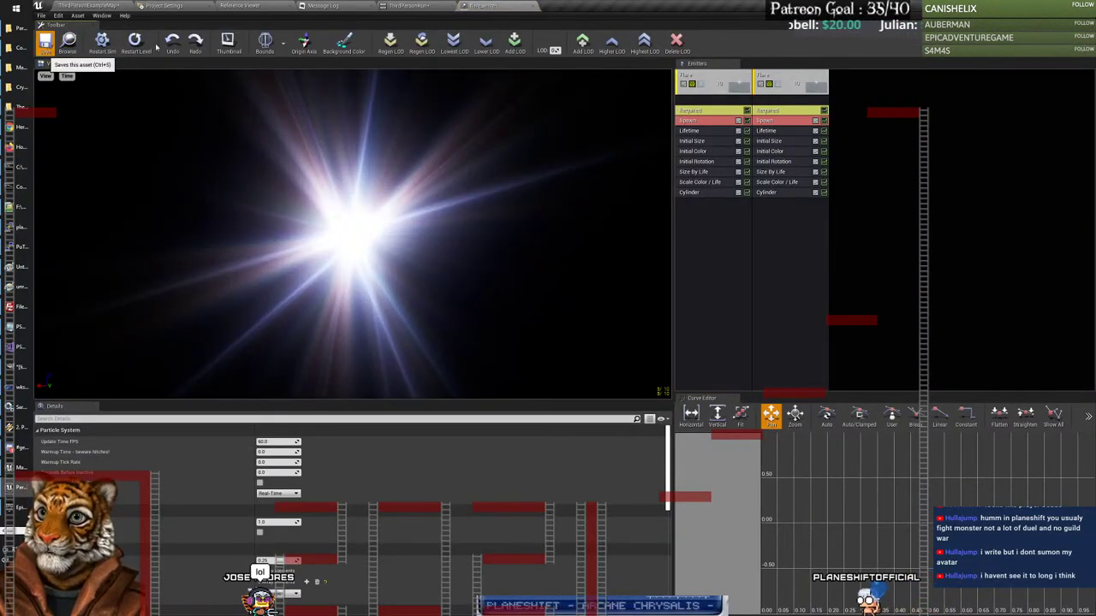
{"action": "left_click", "coordinate": [532, 6]}
{"action": "left_click", "coordinate": [92, 5]}
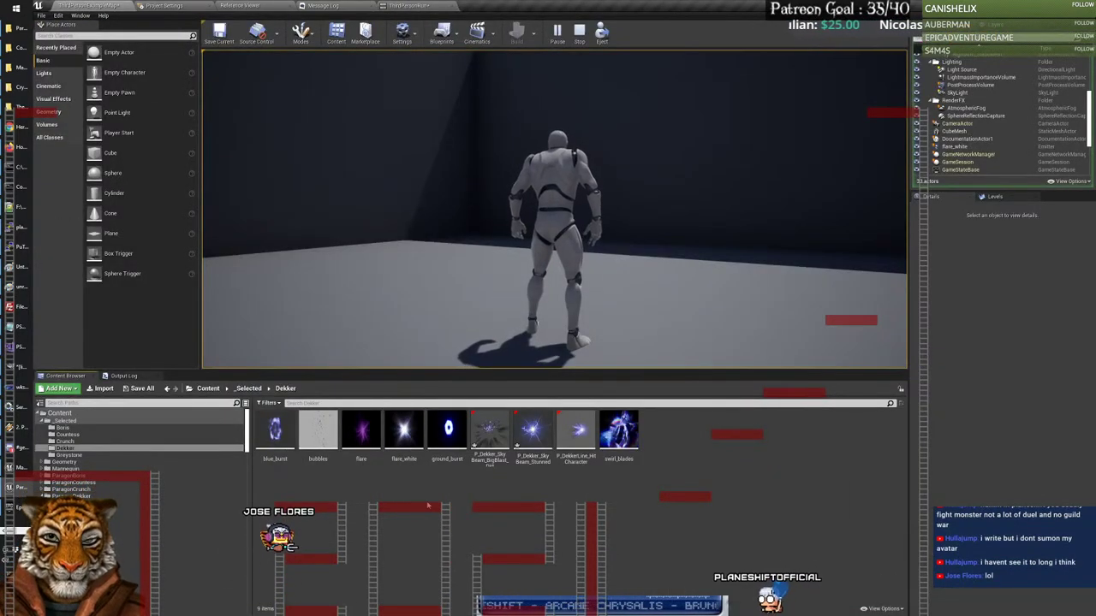
Step: Save the two Sky_Beam assets together with P_Dekker_Line_Hit_Character
{"action": "left_click", "coordinate": [490, 431]}
{"action": "left_click", "coordinate": [533, 431], "text": "ctrl"}
{"action": "key", "text": "shift+Right"}
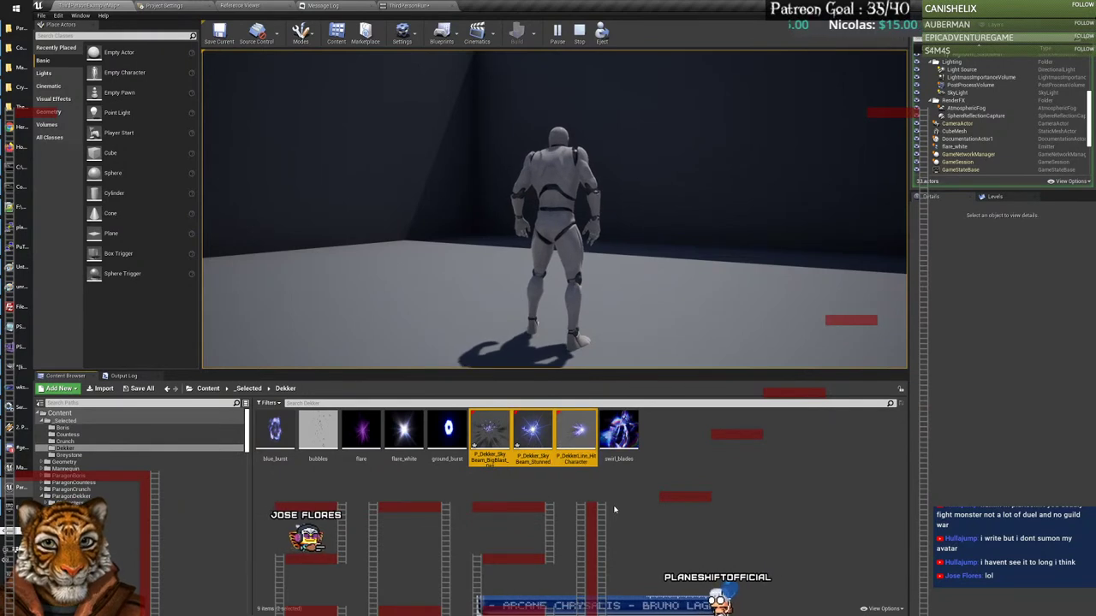
{"action": "right_click", "coordinate": [544, 428]}
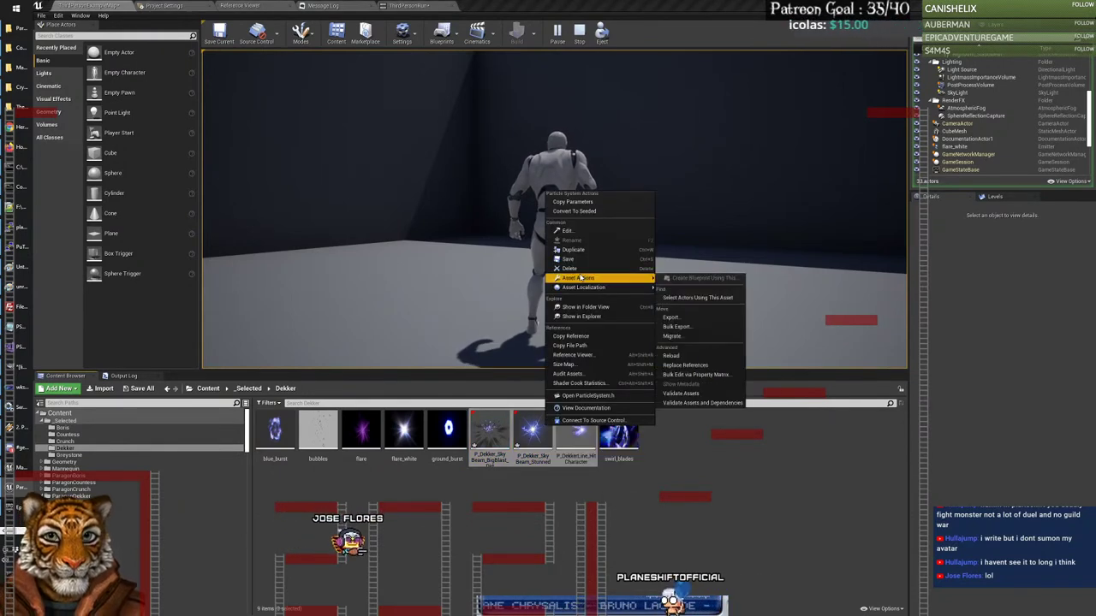
{"action": "left_click", "coordinate": [582, 260]}
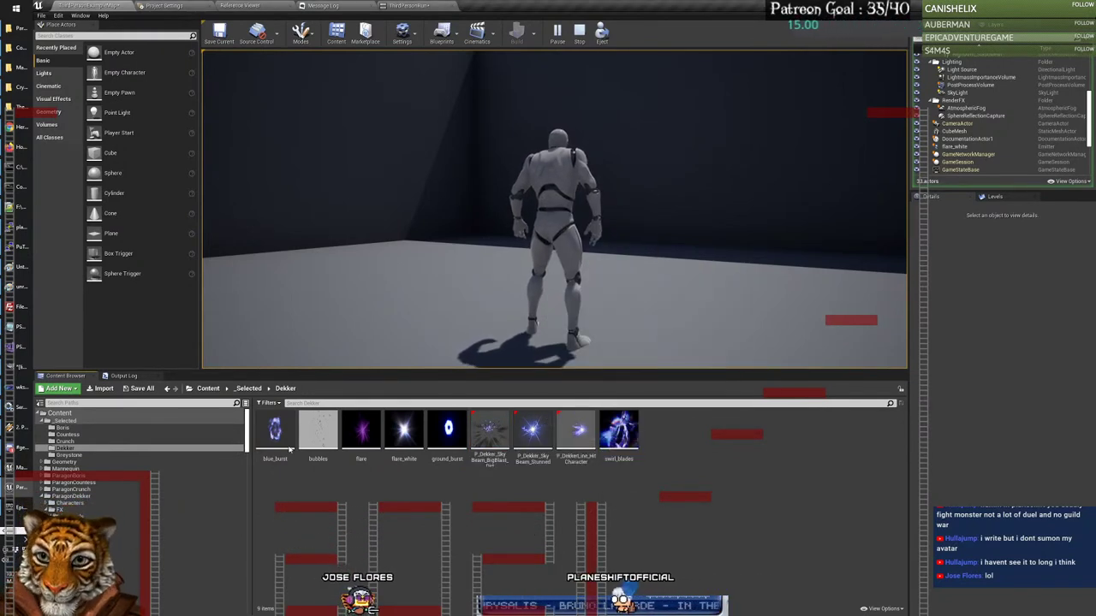
Step: Browse to ParagonDekker's SlowField FX folder and clear the asset selection
{"action": "left_click_drag", "start_coordinate": [248, 433], "coordinate": [250, 460]}
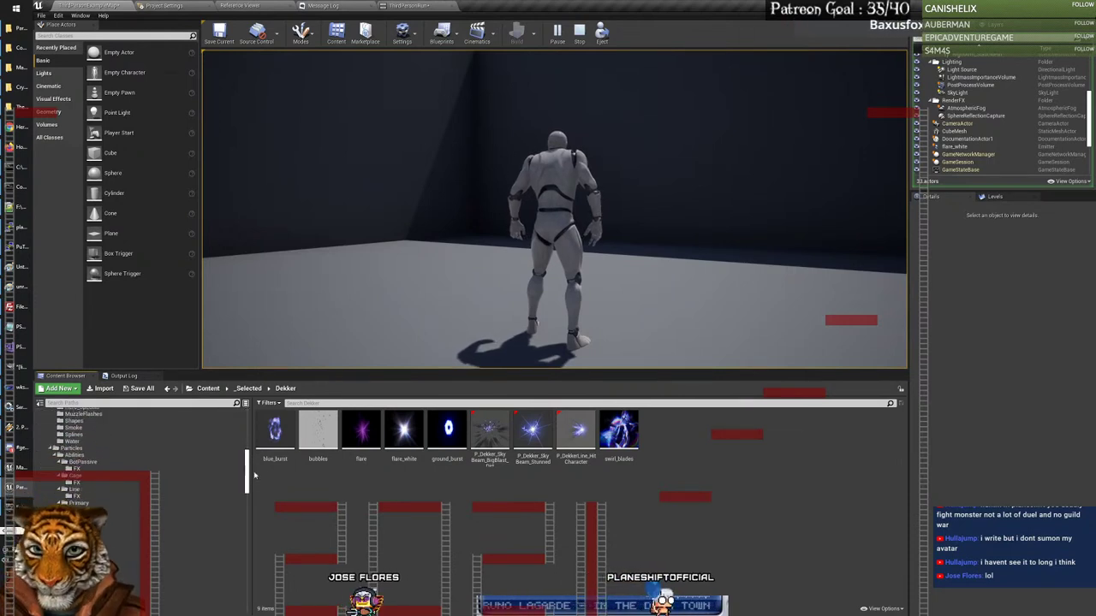
{"action": "left_click", "coordinate": [172, 544]}
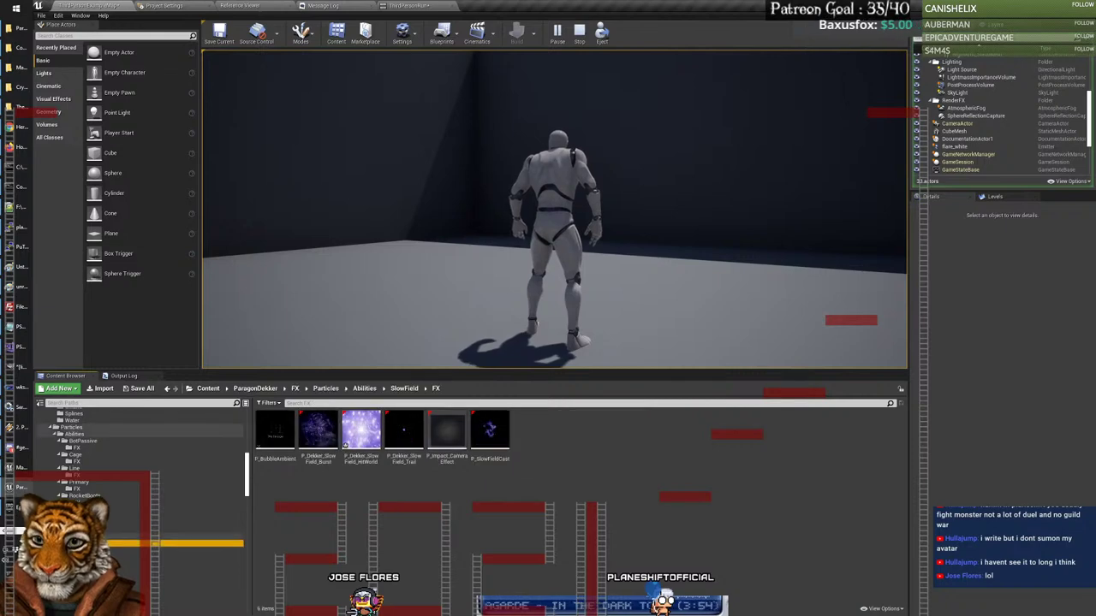
{"action": "left_click", "coordinate": [94, 536]}
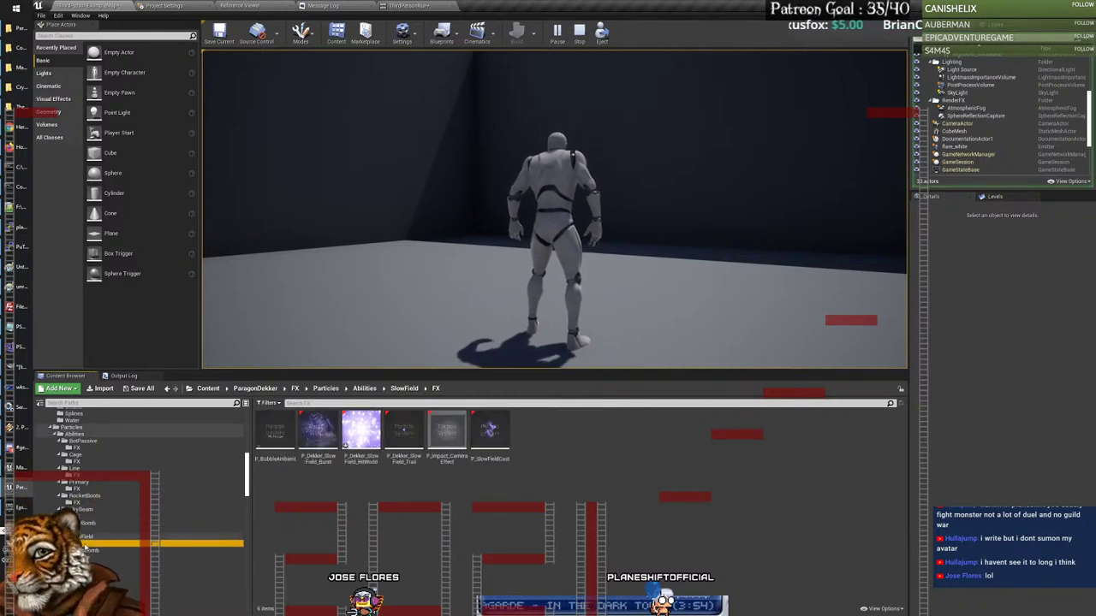
{"action": "double_click", "coordinate": [275, 428]}
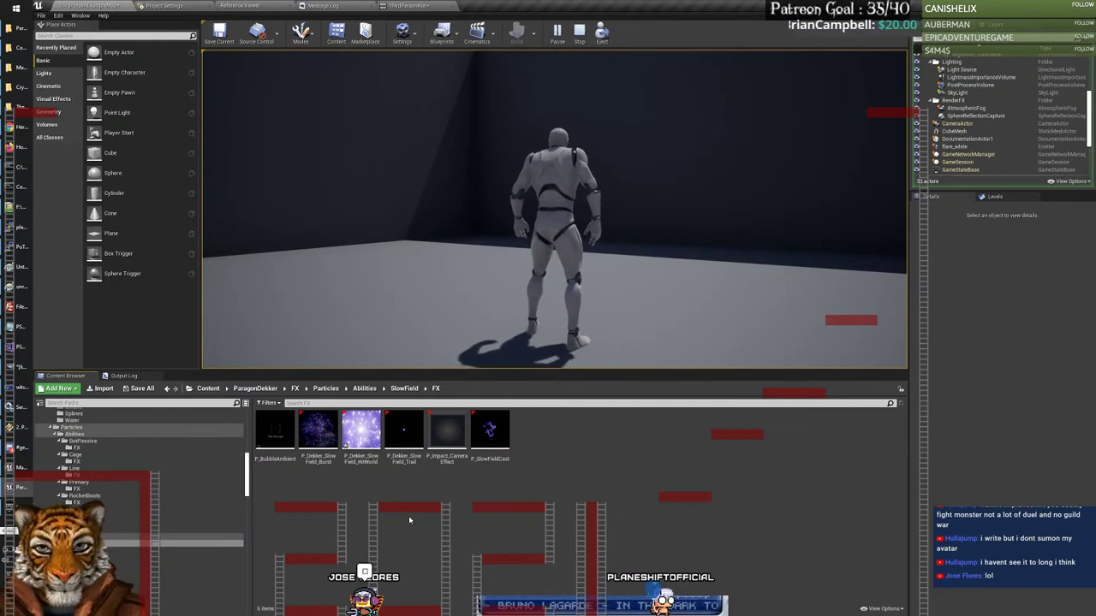
{"action": "left_click", "coordinate": [366, 461]}
{"action": "left_click", "coordinate": [375, 498]}
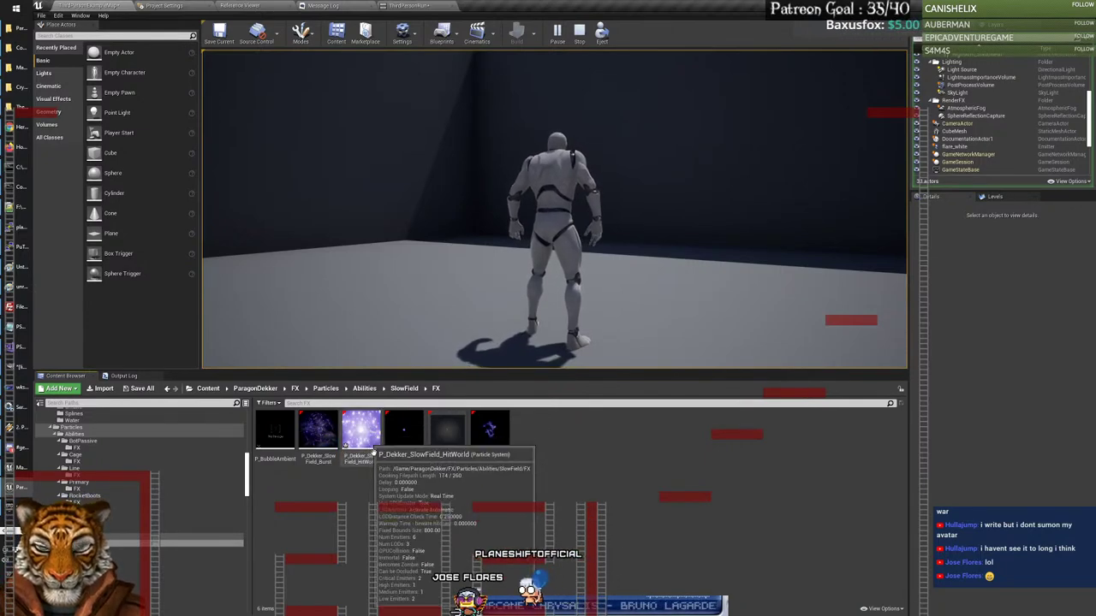
Step: Briefly preview P_Dekker_SlowField_Trail and another SlowField effect in Cascade
{"action": "left_click", "coordinate": [406, 438]}
{"action": "double_click", "coordinate": [406, 438]}
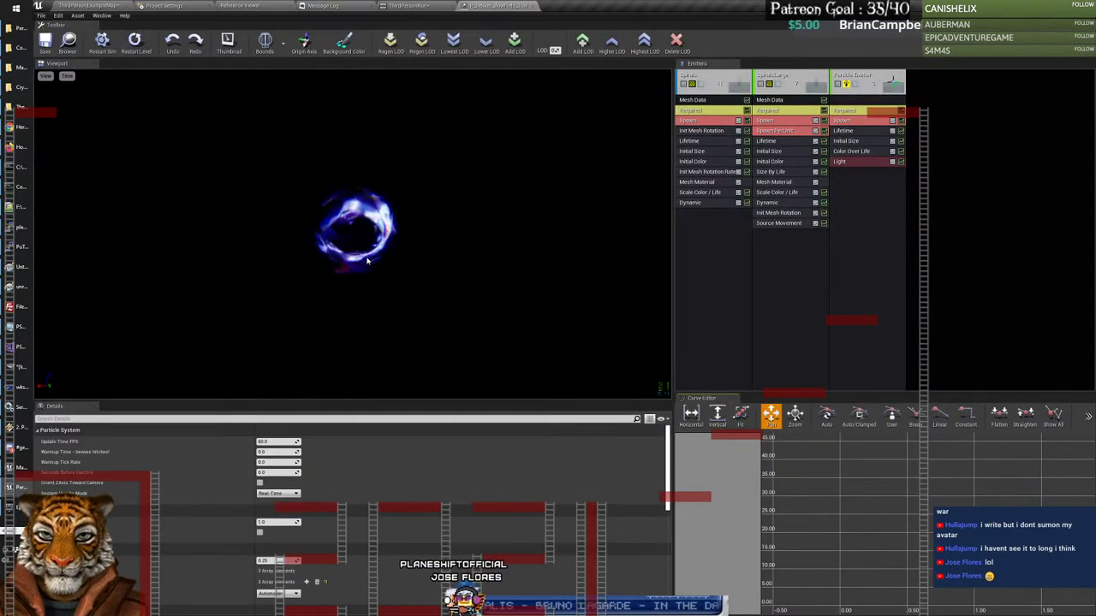
{"action": "left_click", "coordinate": [535, 7]}
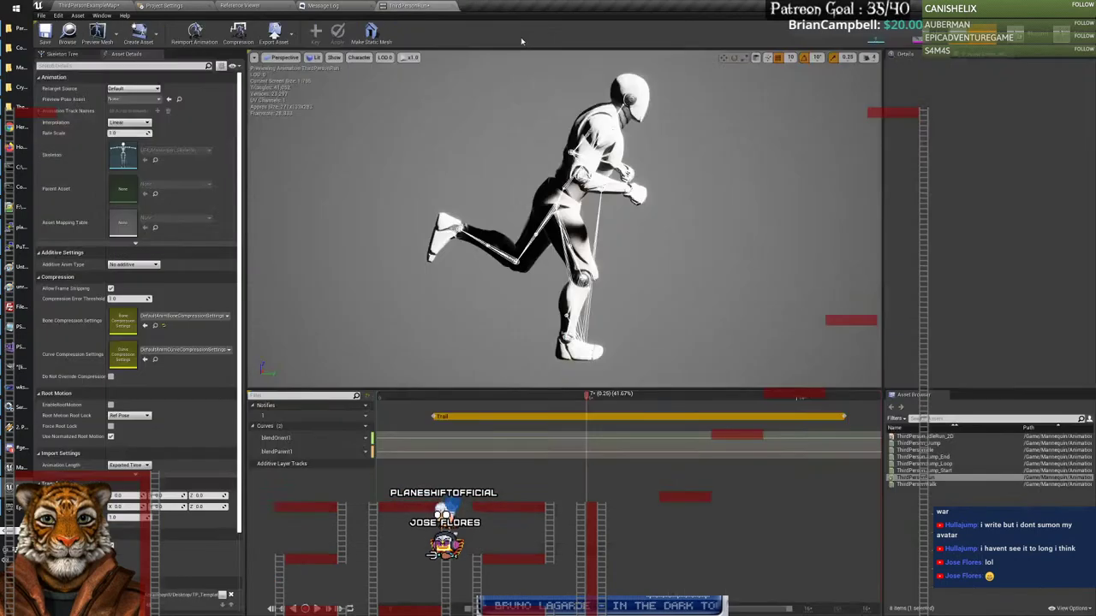
{"action": "left_click", "coordinate": [86, 5]}
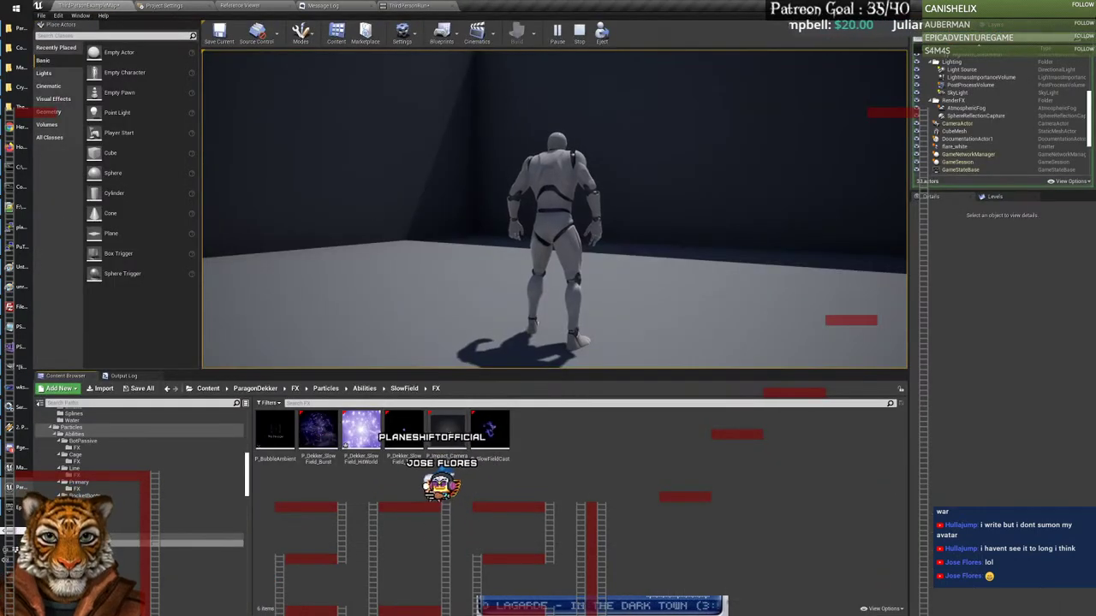
{"action": "double_click", "coordinate": [446, 435]}
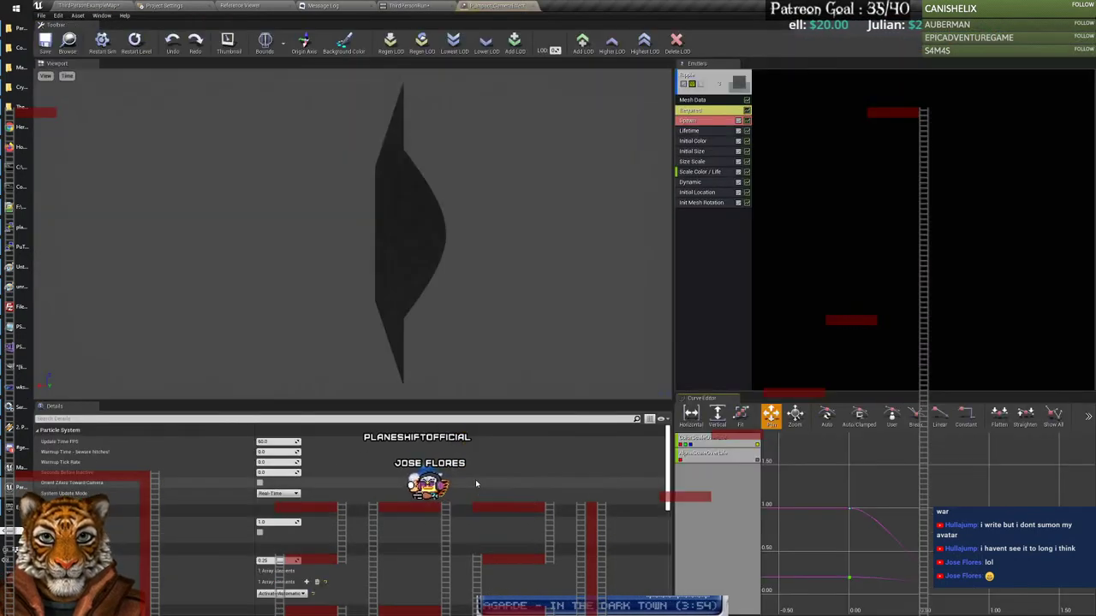
{"action": "left_click", "coordinate": [533, 6]}
{"action": "left_click", "coordinate": [85, 5]}
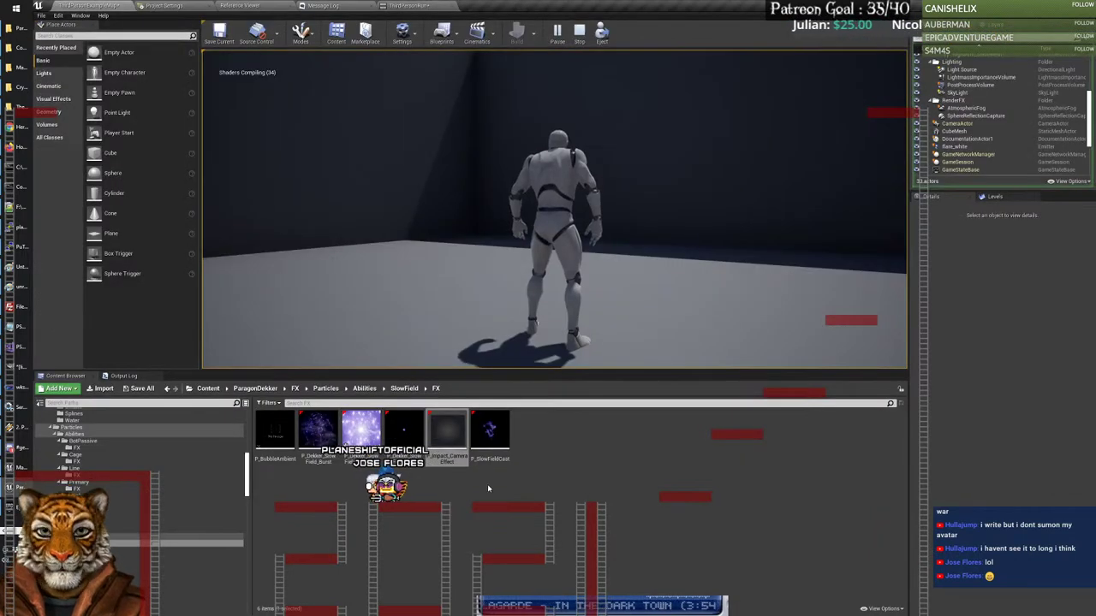
Step: Play P_SlowFieldCast at 50% animation speed, inspect its first two emitters, and return to the level
{"action": "double_click", "coordinate": [492, 432]}
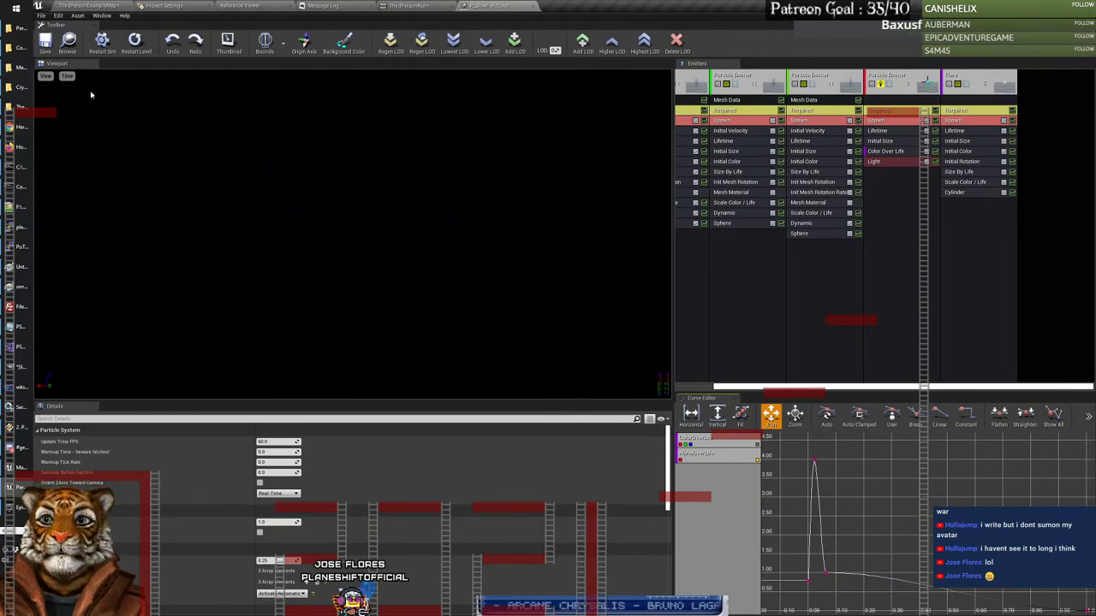
{"action": "left_click", "coordinate": [67, 75]}
{"action": "mouse_move", "coordinate": [83, 118]}
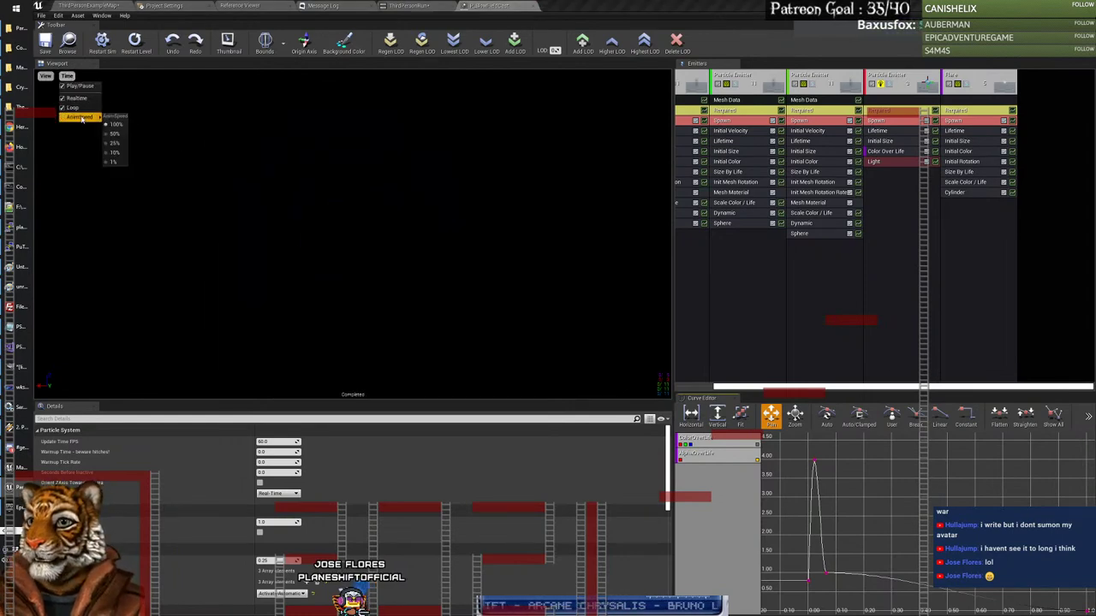
{"action": "left_click", "coordinate": [118, 141]}
{"action": "left_click_drag", "start_coordinate": [753, 387], "coordinate": [717, 383]}
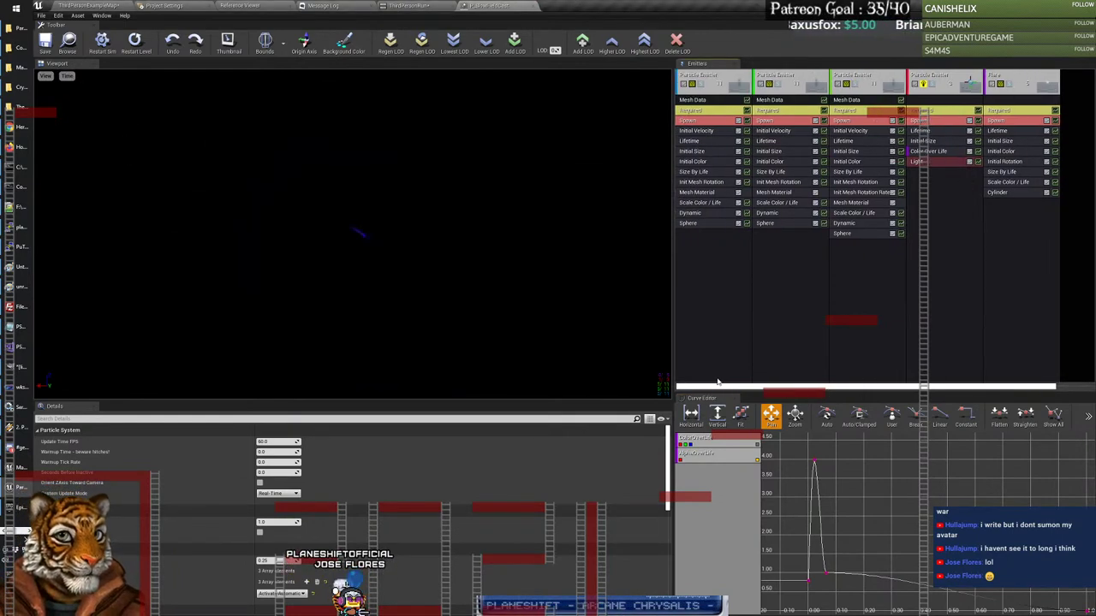
{"action": "left_click", "coordinate": [698, 84]}
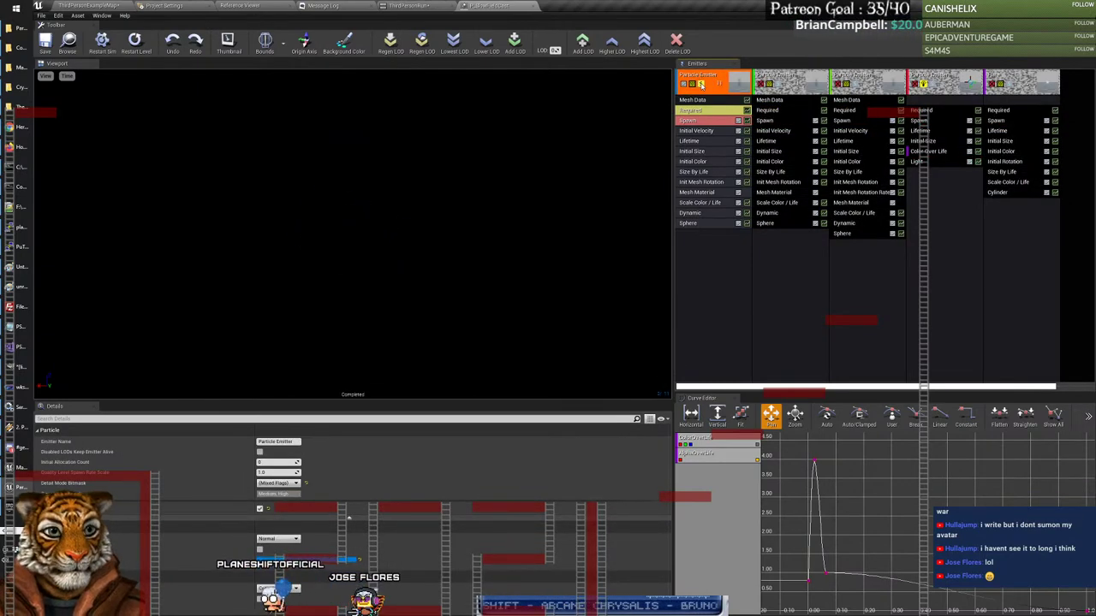
{"action": "left_click", "coordinate": [779, 84]}
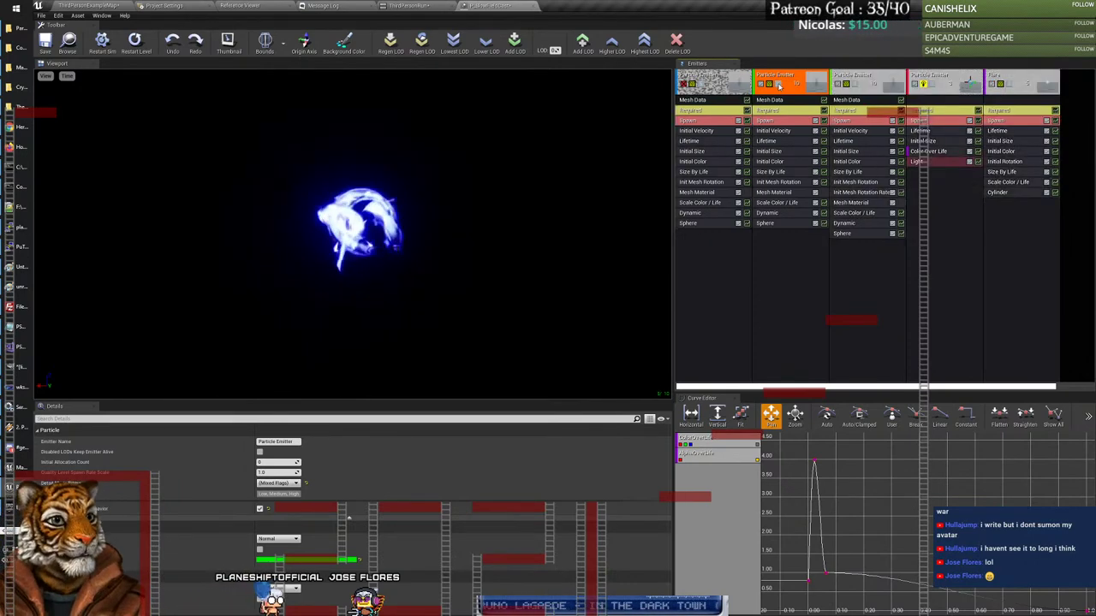
{"action": "left_click", "coordinate": [533, 6]}
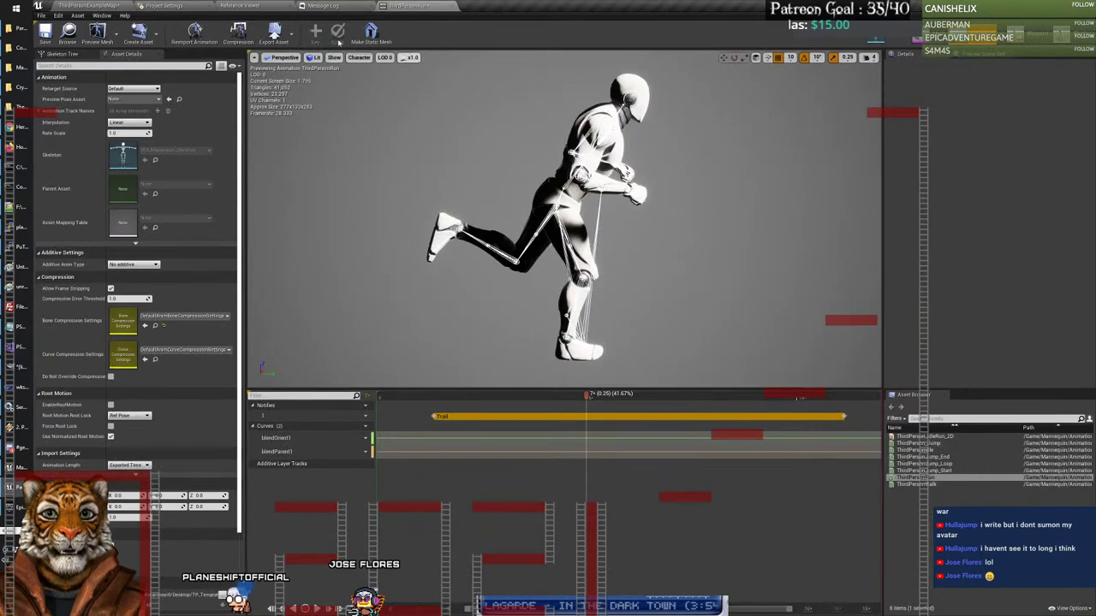
{"action": "left_click", "coordinate": [96, 6]}
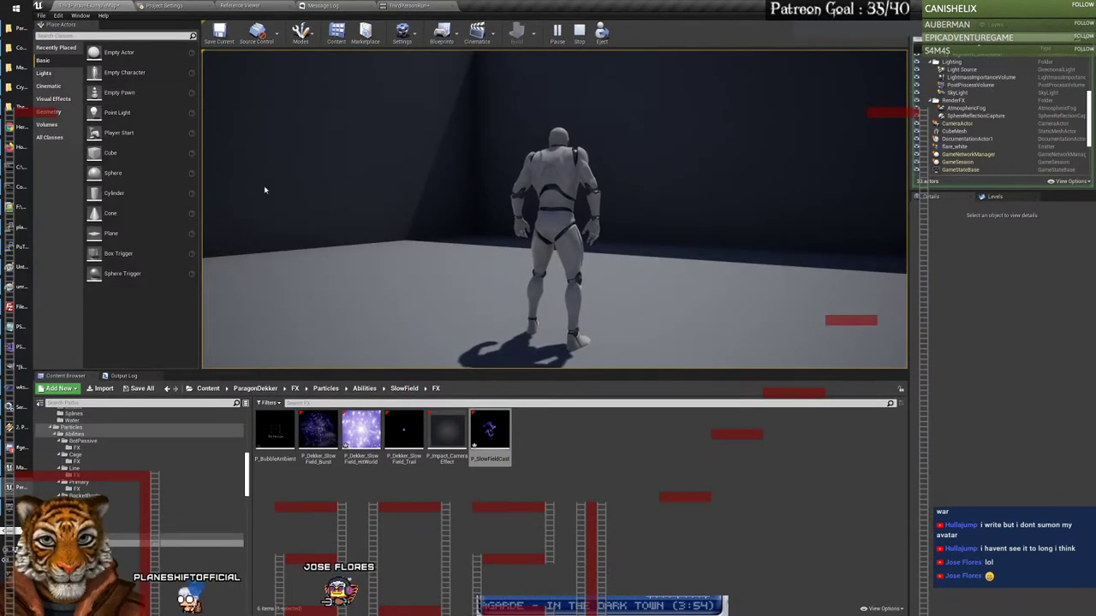
{"action": "left_click", "coordinate": [411, 525]}
Step: Browse to the StasisBomb FX folder and briefly preview its first particle effect
{"action": "scroll", "coordinate": [100, 503], "scroll_direction": "down", "scroll_amount": 2}
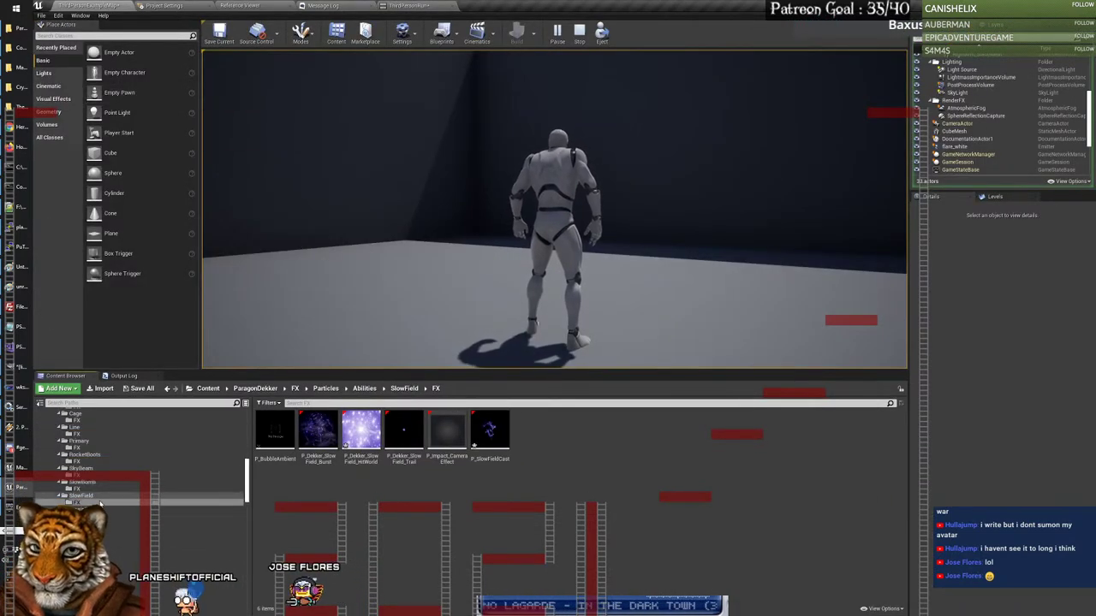
{"action": "left_click", "coordinate": [111, 509]}
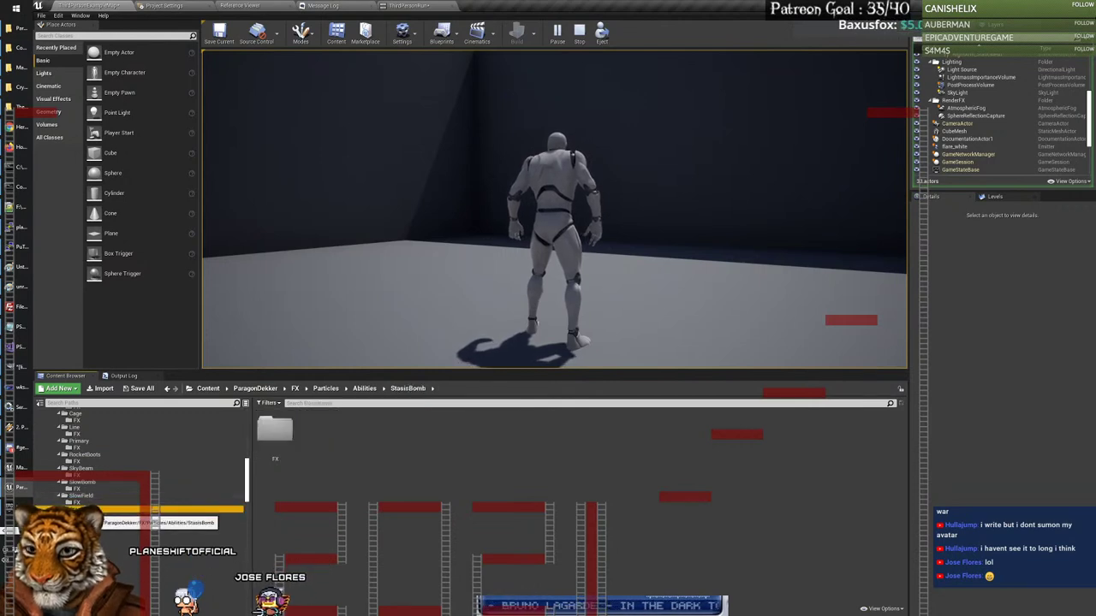
{"action": "double_click", "coordinate": [274, 430]}
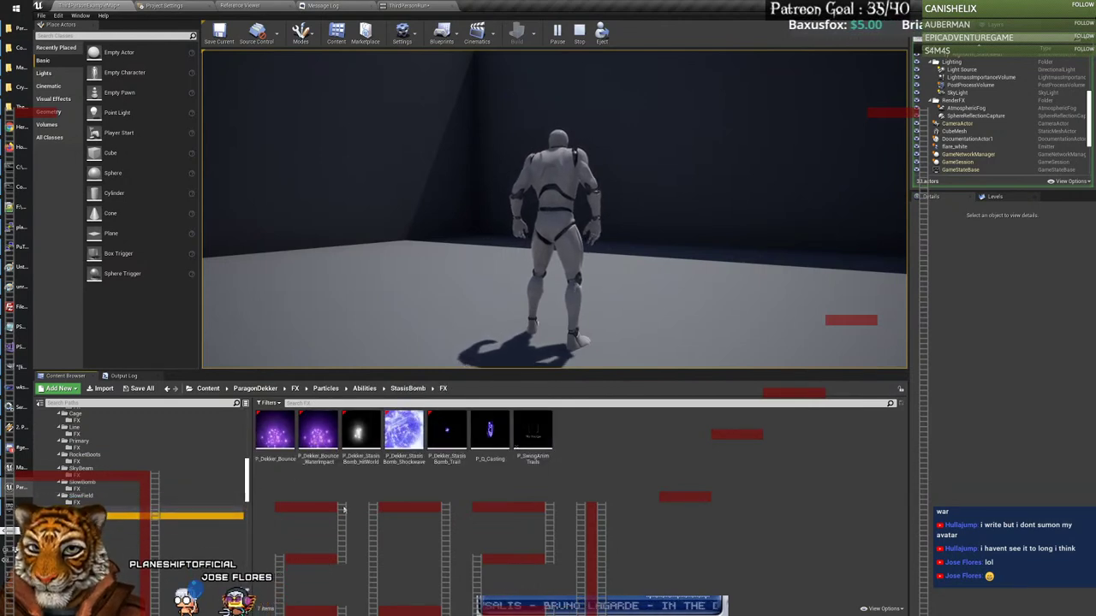
{"action": "left_click", "coordinate": [347, 511]}
{"action": "double_click", "coordinate": [318, 429]}
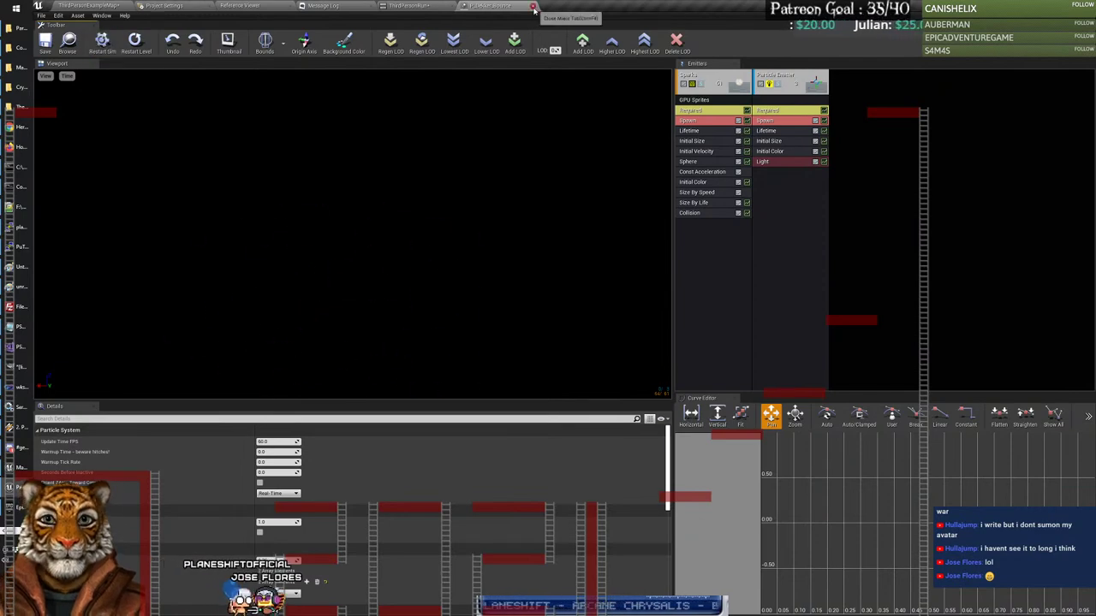
{"action": "left_click", "coordinate": [534, 7]}
{"action": "left_click", "coordinate": [96, 7]}
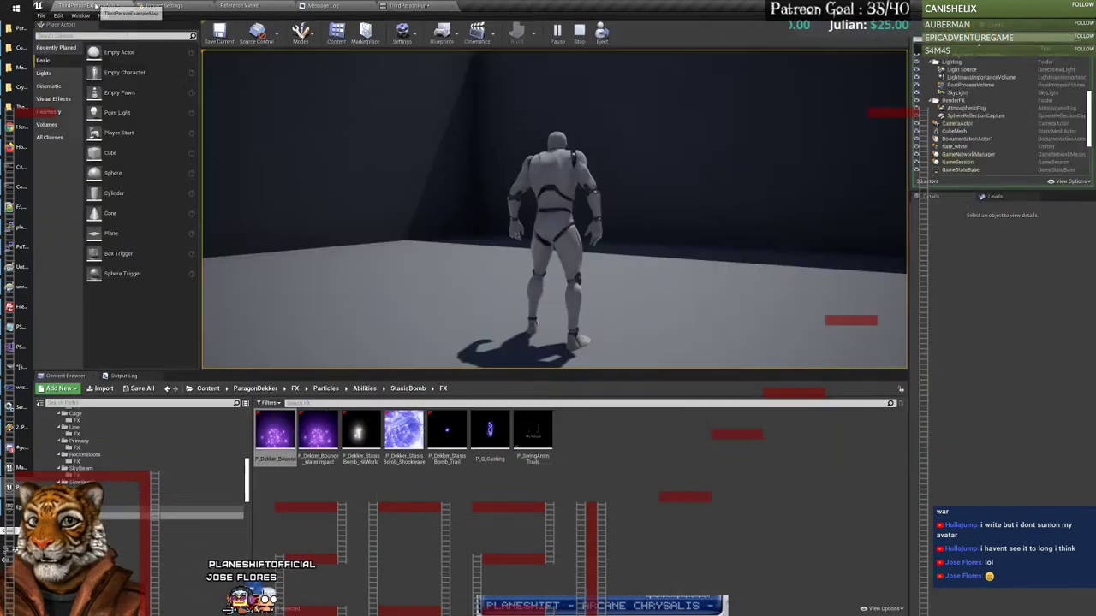
Step: Preview P_Dekker_Bounce_WaterImpact at 25% animation speed, restarting the simulation twice
{"action": "double_click", "coordinate": [317, 429]}
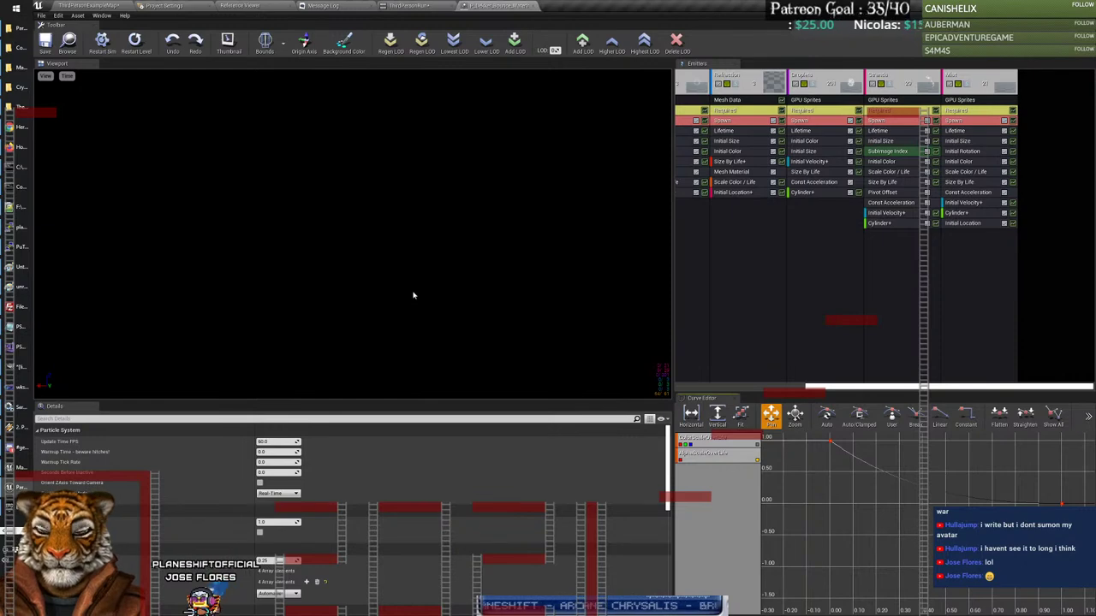
{"action": "left_click", "coordinate": [67, 76]}
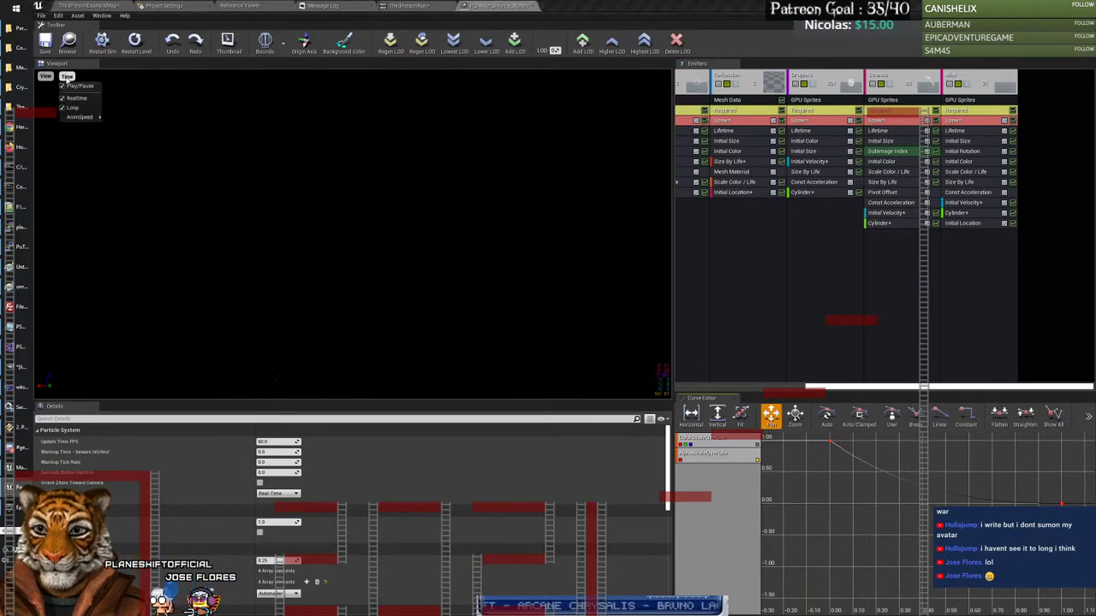
{"action": "left_click", "coordinate": [115, 143]}
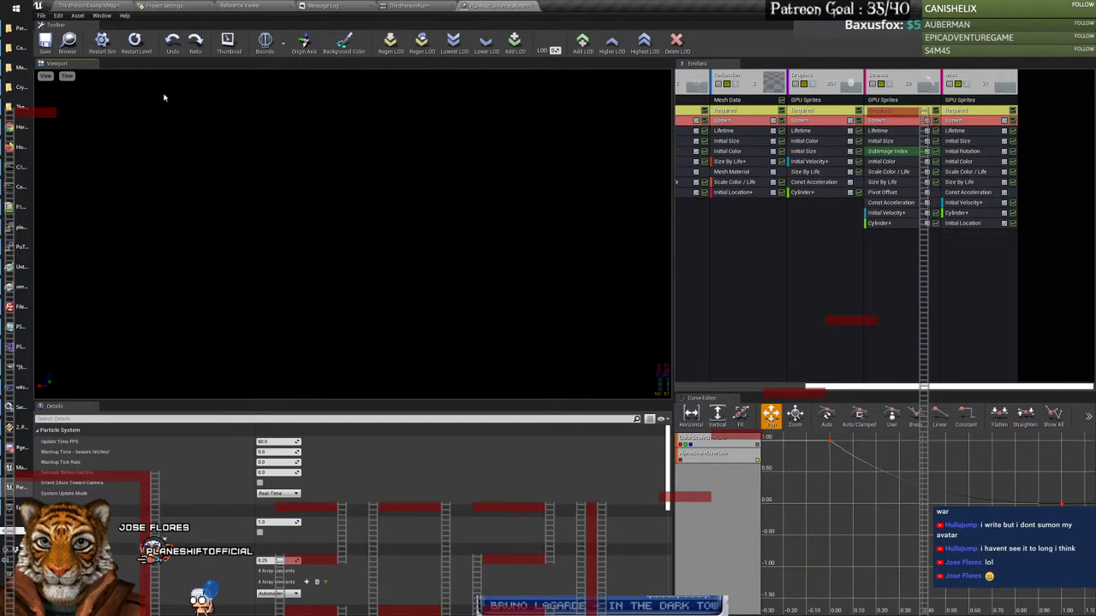
{"action": "left_click", "coordinate": [102, 43]}
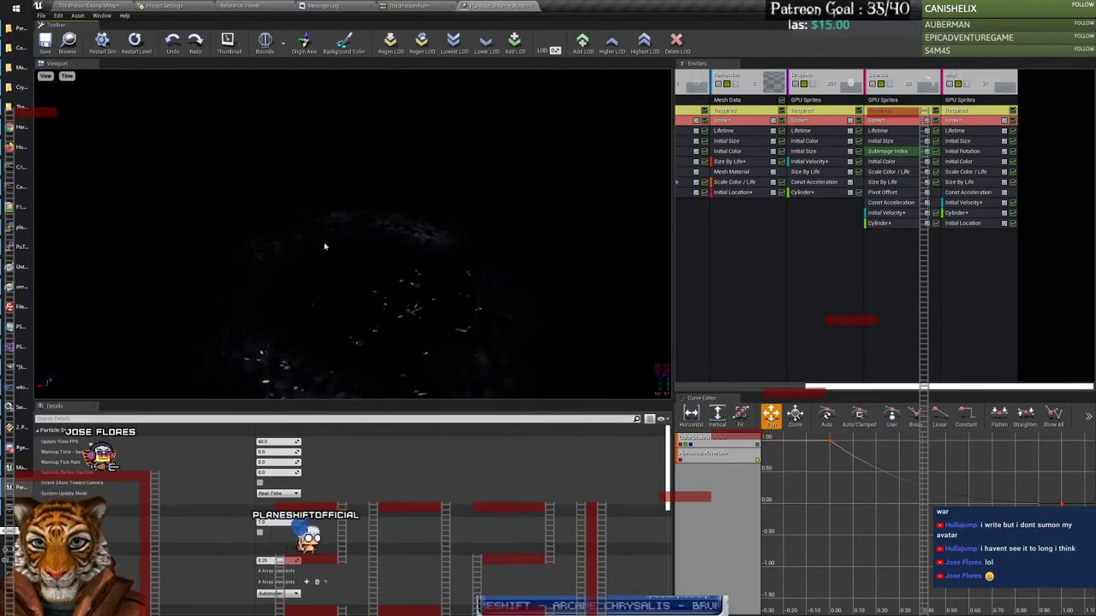
{"action": "left_click", "coordinate": [102, 40]}
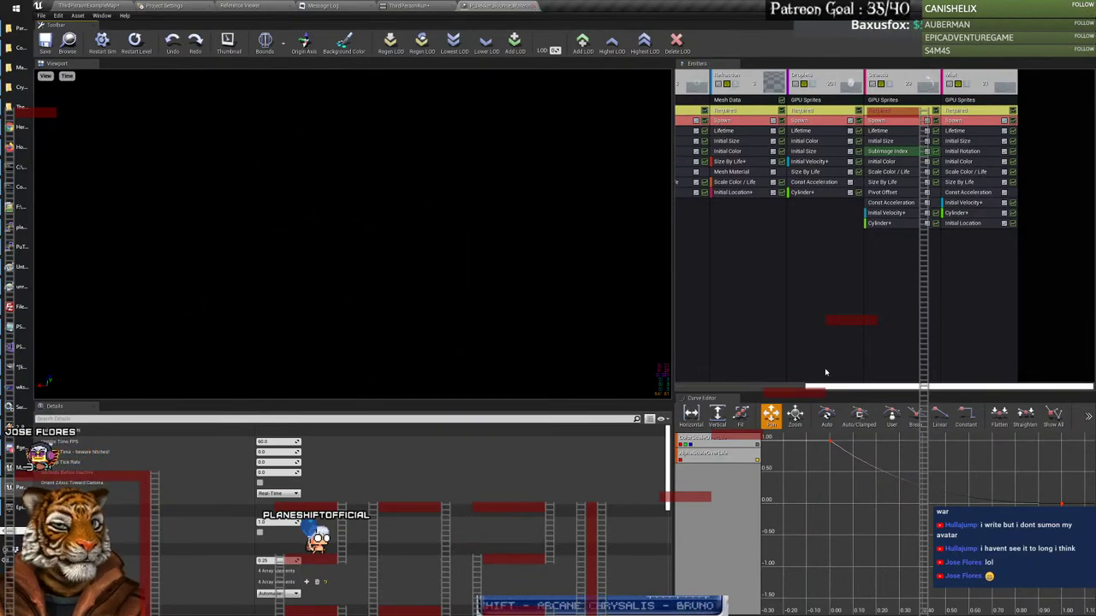
{"action": "left_click_drag", "start_coordinate": [840, 390], "coordinate": [671, 392]}
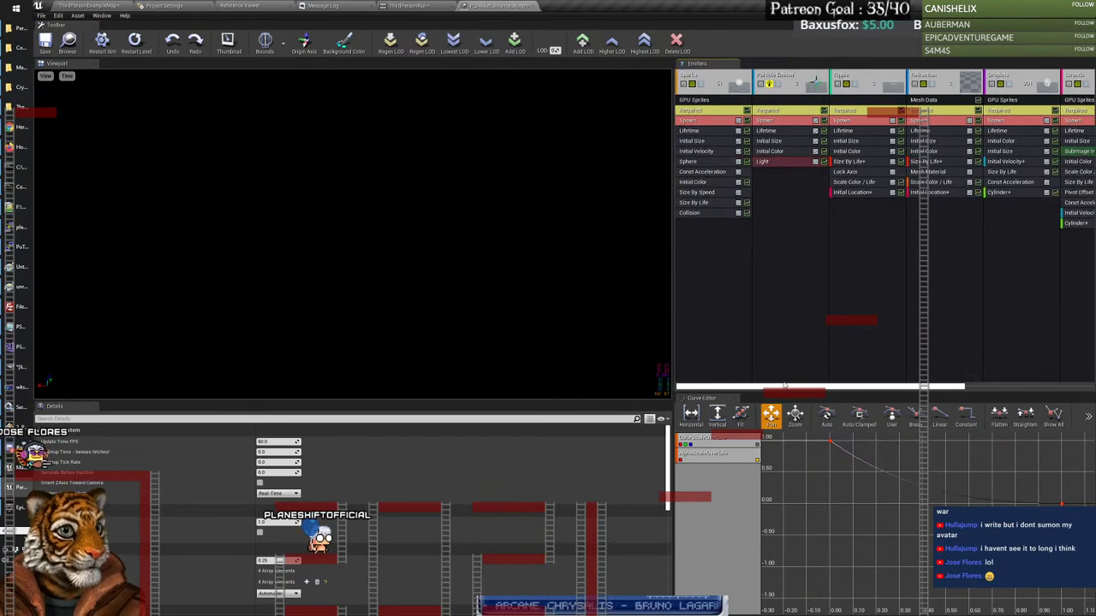
Step: Copy P_Dekker_Bounce_WaterImpact into the Dekker folder
{"action": "left_click", "coordinate": [532, 6]}
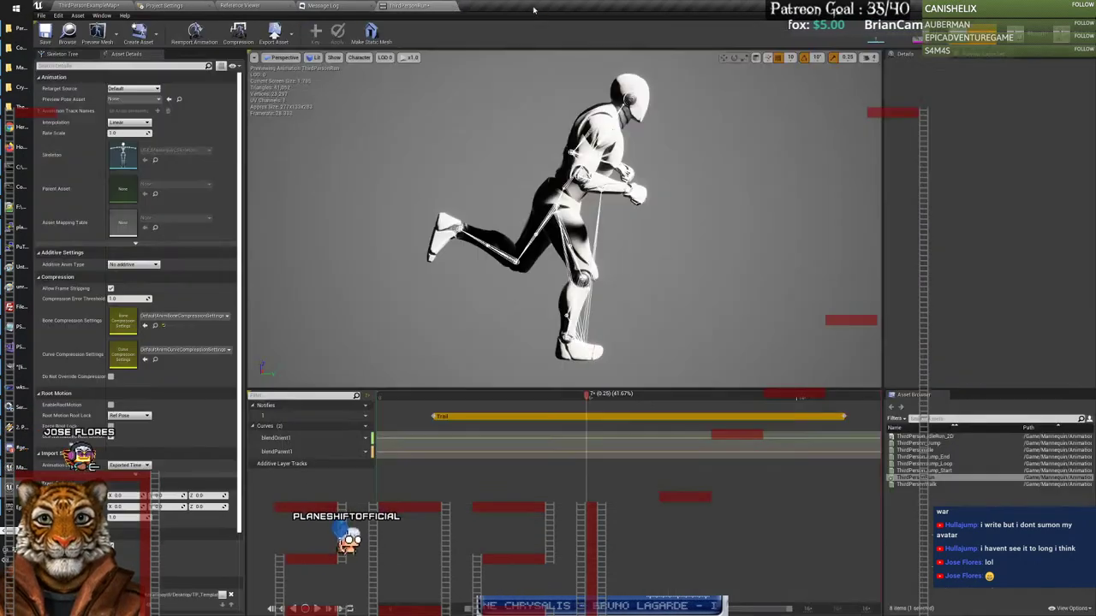
{"action": "left_click", "coordinate": [95, 6]}
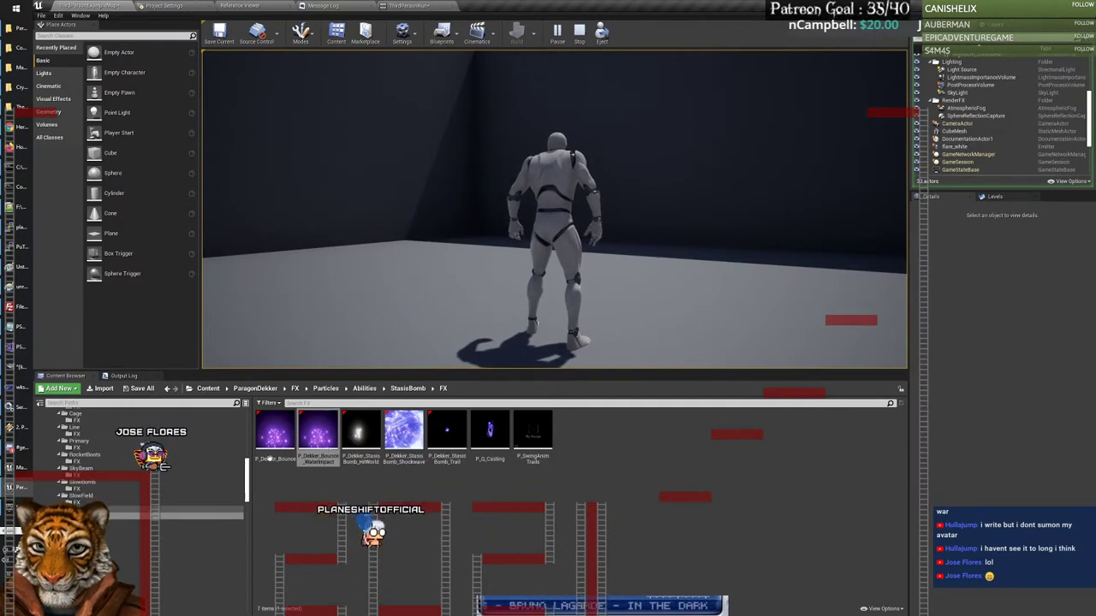
{"action": "left_click_drag", "start_coordinate": [247, 479], "coordinate": [247, 425]}
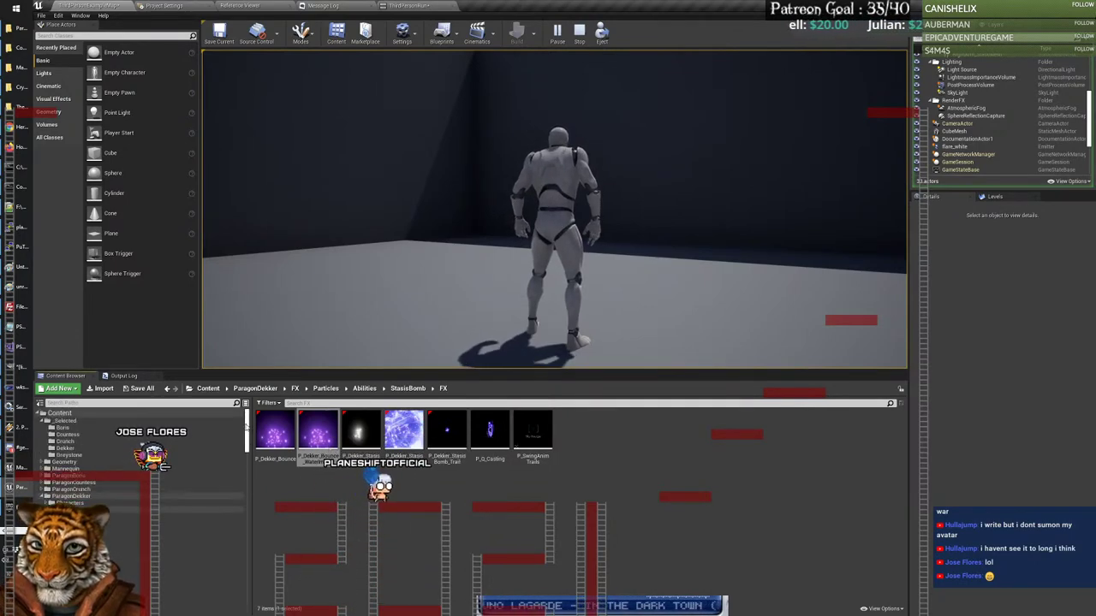
{"action": "left_click_drag", "start_coordinate": [318, 432], "coordinate": [78, 451]}
{"action": "left_click", "coordinate": [97, 469]}
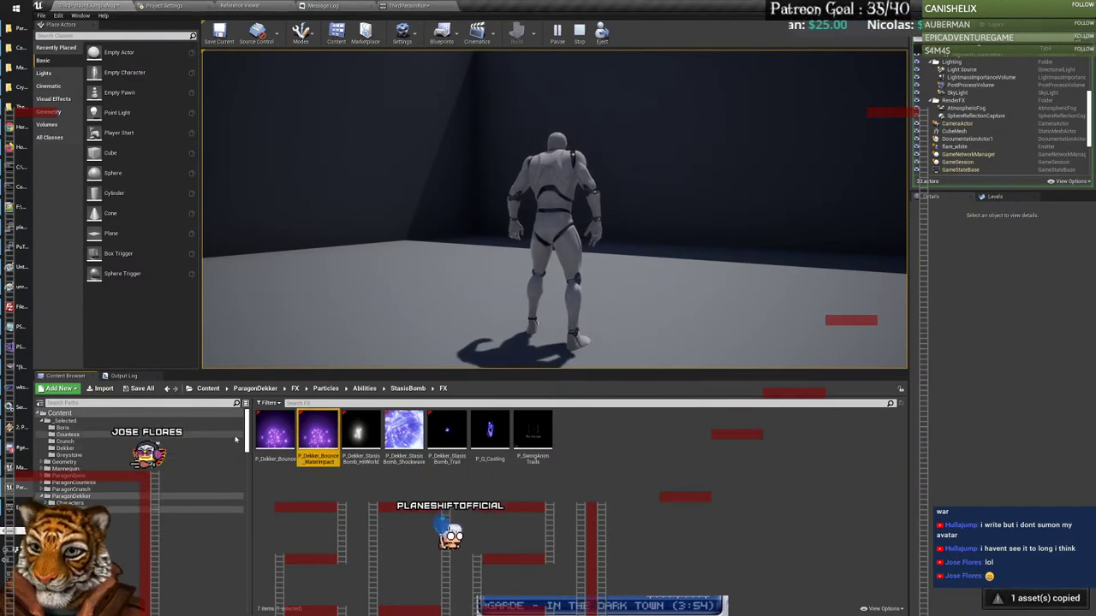
Step: Preview the StasisBomb HitWorld effect and close its particle editor
{"action": "left_click_drag", "start_coordinate": [248, 436], "coordinate": [247, 483]}
{"action": "left_click", "coordinate": [361, 433]}
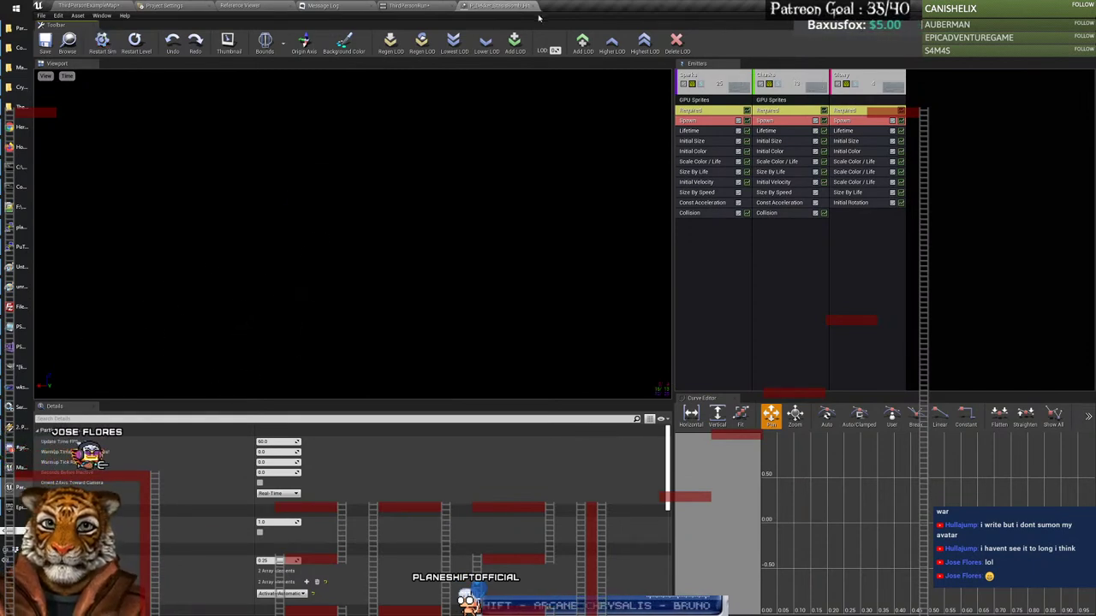
{"action": "left_click", "coordinate": [532, 7]}
{"action": "left_click", "coordinate": [86, 5]}
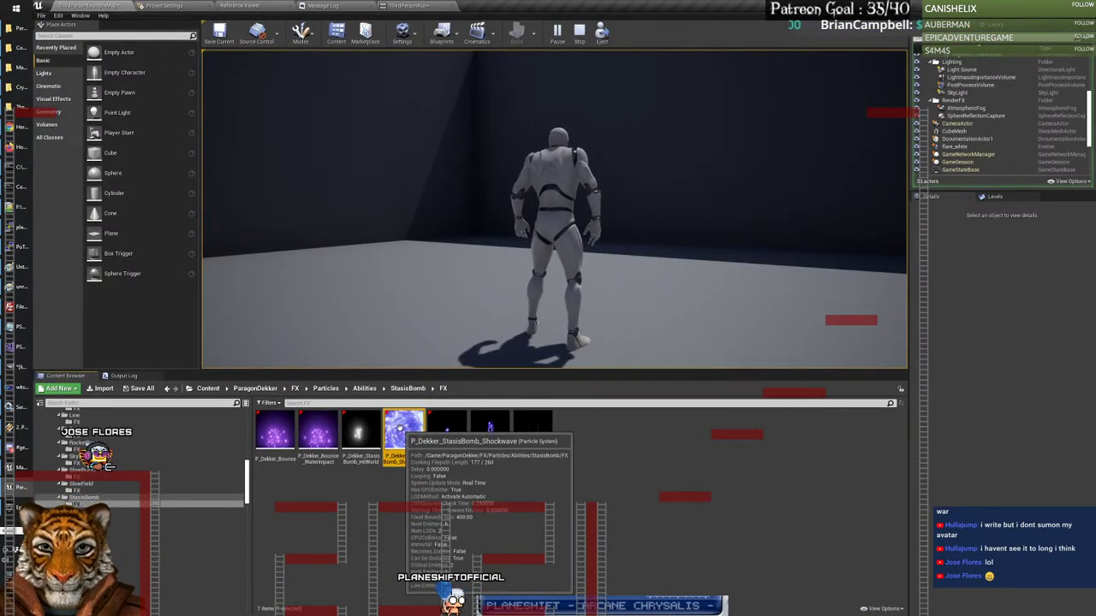
Step: Preview P_Dekker_StasisBomb_Shockwave at 25% animation speed, then close it
{"action": "double_click", "coordinate": [410, 466]}
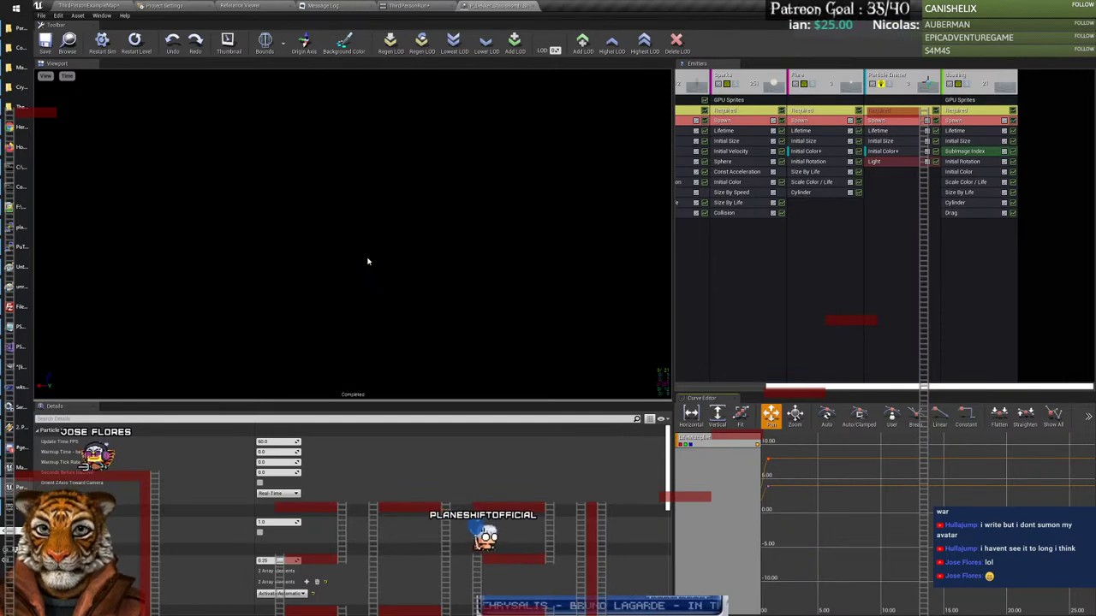
{"action": "left_click", "coordinate": [67, 75]}
{"action": "mouse_move", "coordinate": [81, 120]}
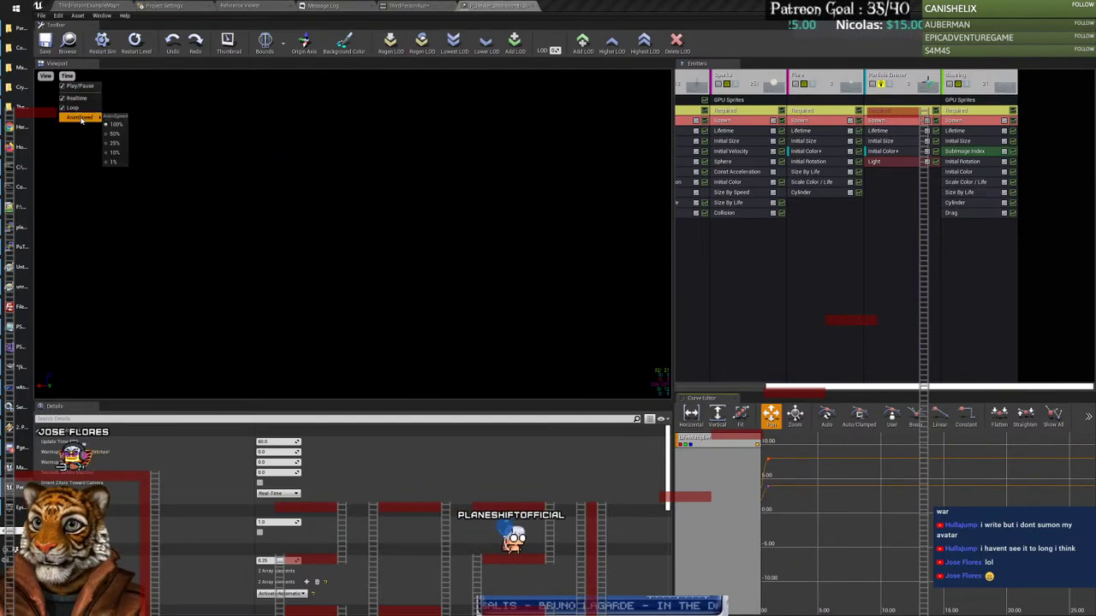
{"action": "left_click", "coordinate": [117, 144]}
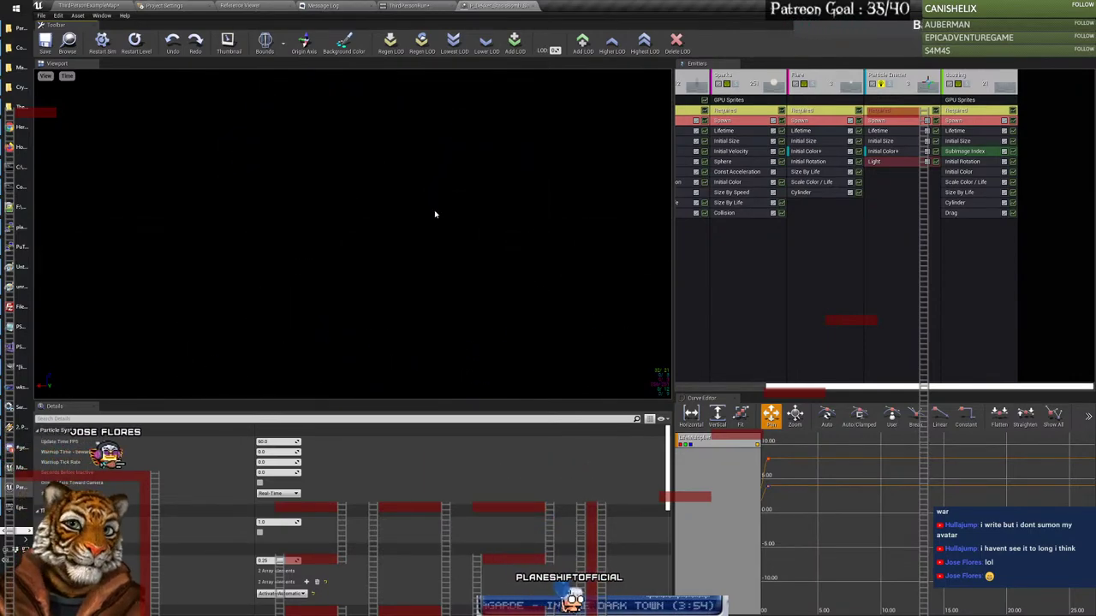
{"action": "left_click", "coordinate": [525, 6]}
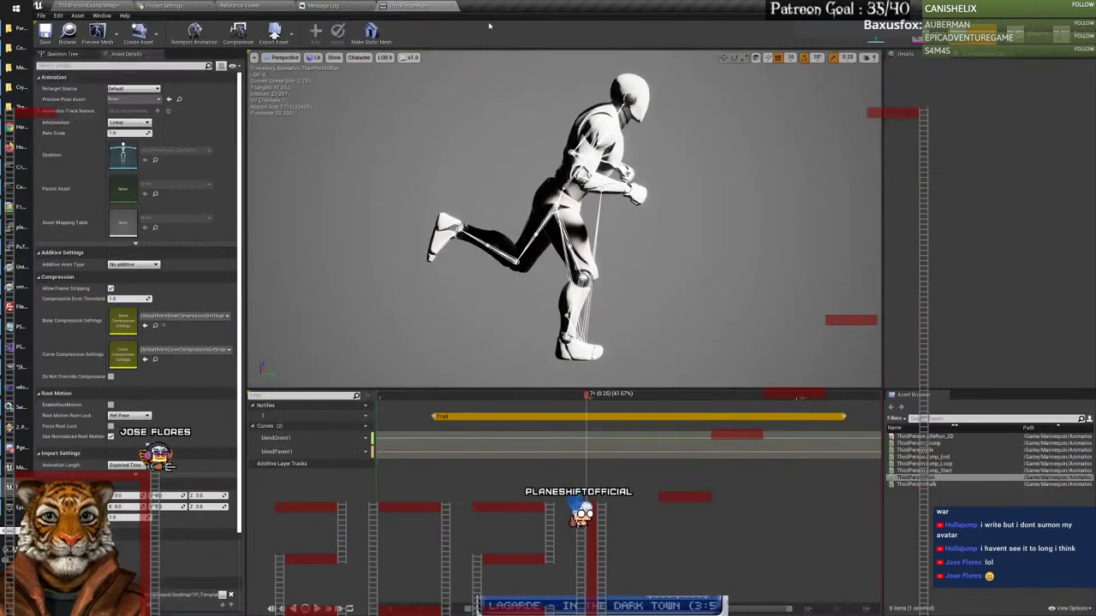
{"action": "left_click", "coordinate": [104, 6]}
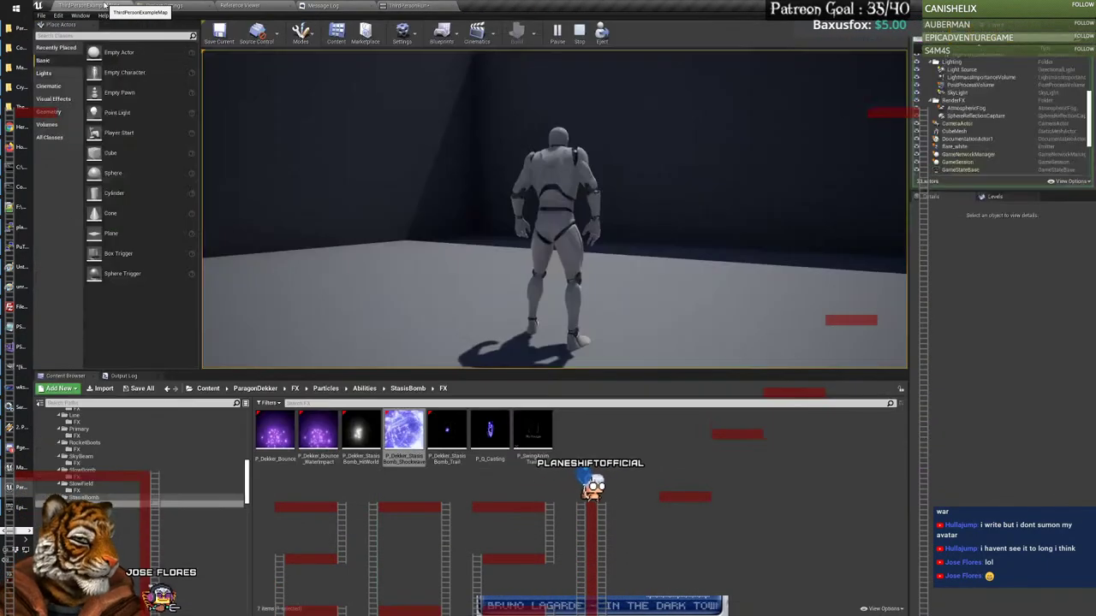
Step: Preview P_Dekker_StasisBomb_Trail in Cascade twice, closing it each time
{"action": "double_click", "coordinate": [446, 430]}
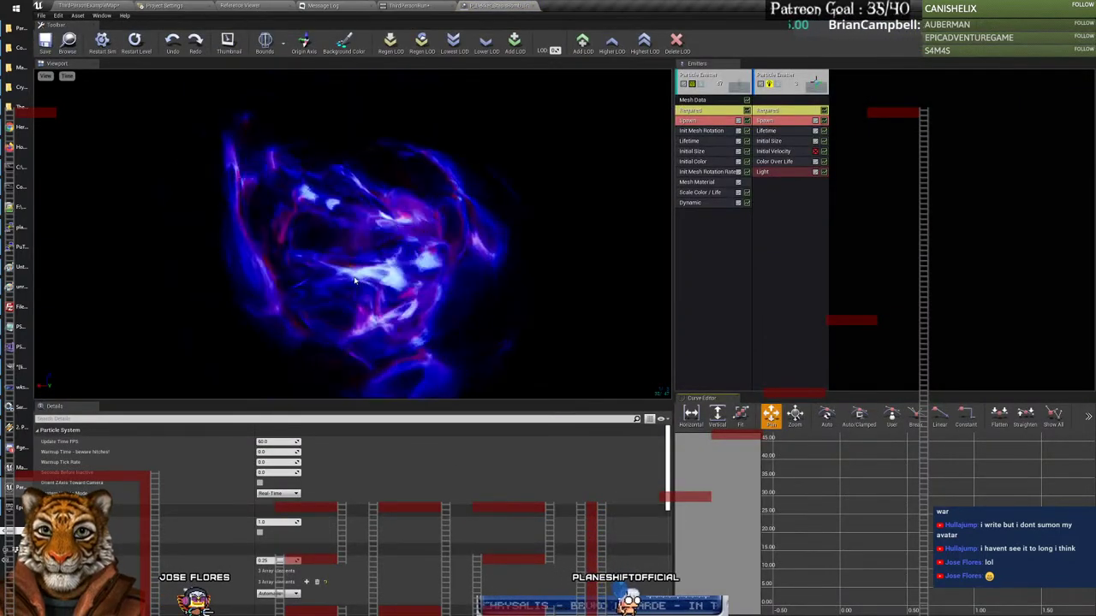
{"action": "left_click", "coordinate": [534, 6]}
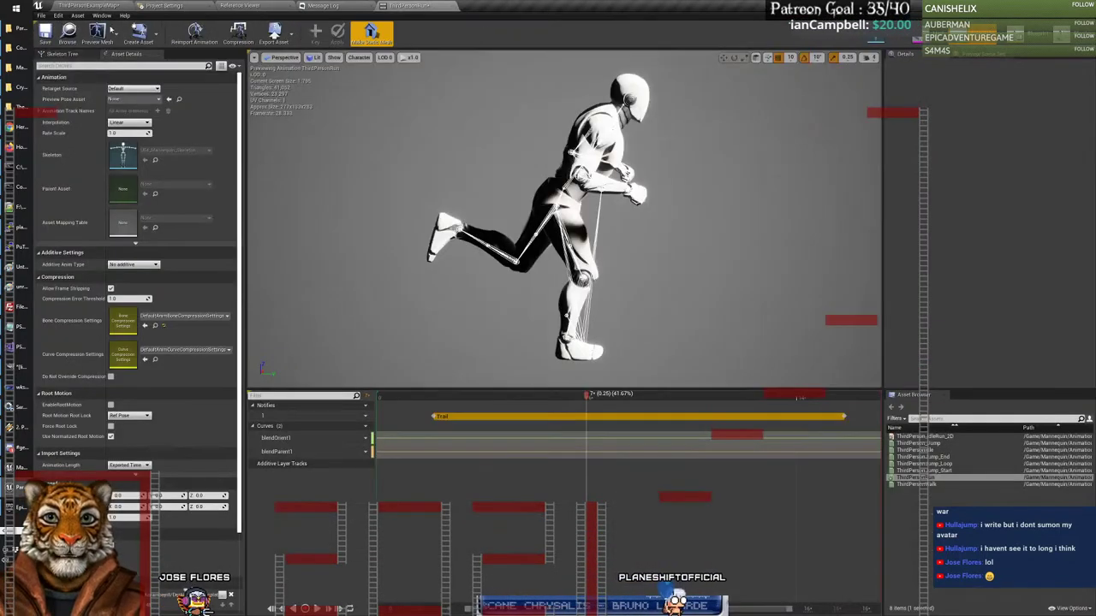
{"action": "double_click", "coordinate": [446, 429]}
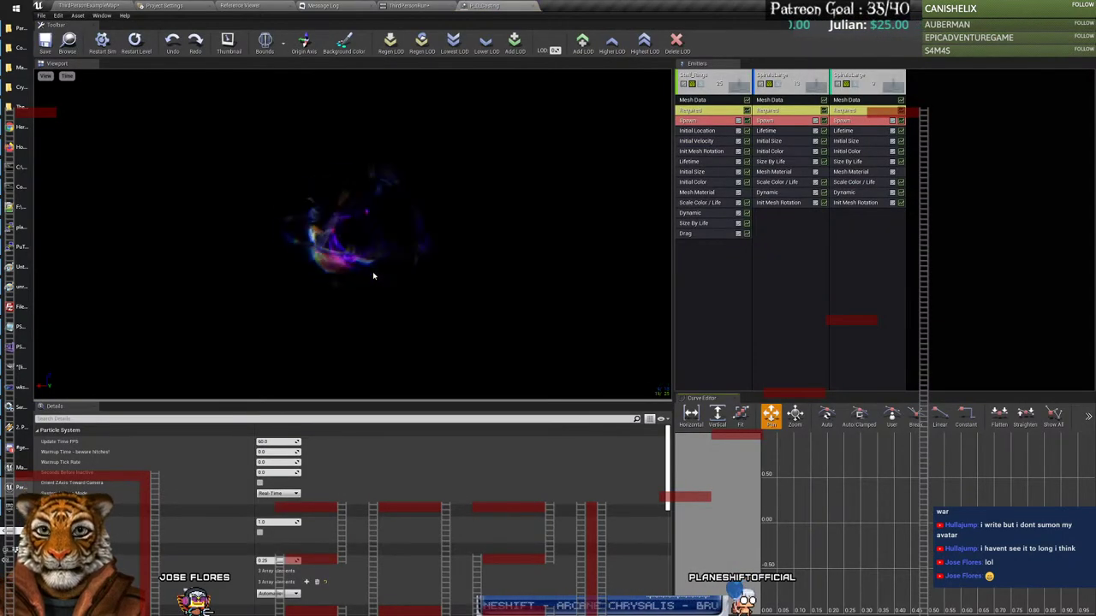
{"action": "left_click", "coordinate": [533, 8]}
{"action": "left_click", "coordinate": [88, 5]}
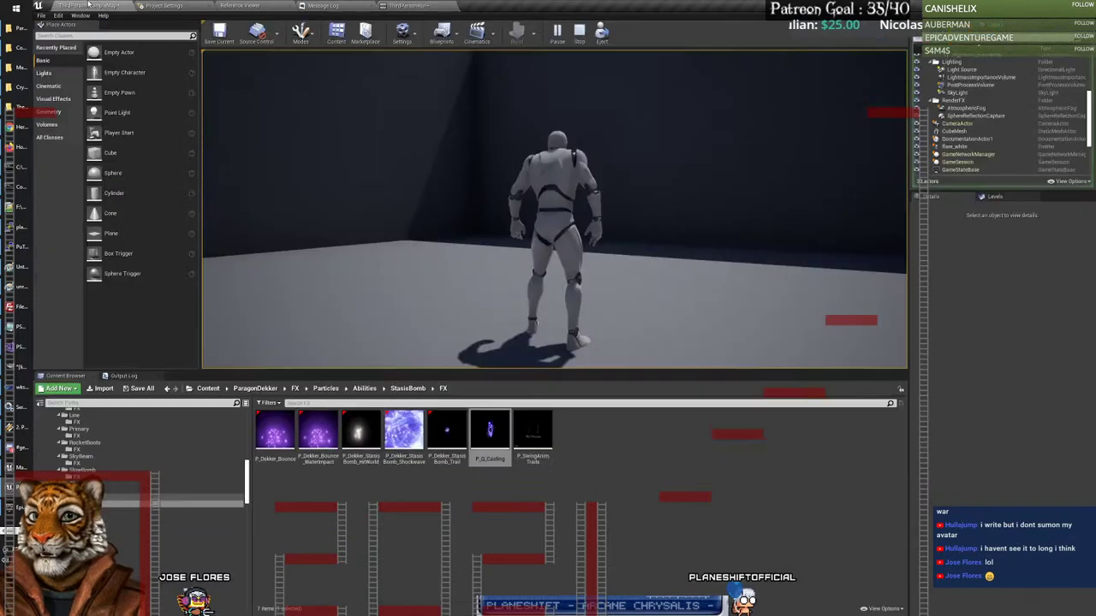
Step: Preview P_SwingAnimTrails, then show the Ultimate ability folder
{"action": "double_click", "coordinate": [531, 440]}
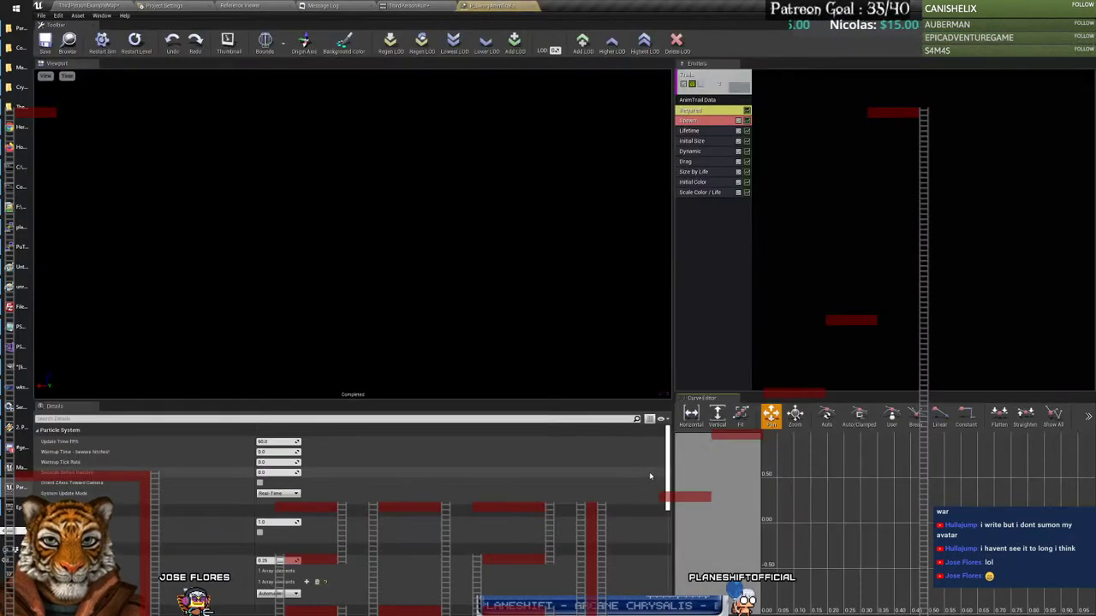
{"action": "left_click", "coordinate": [537, 6]}
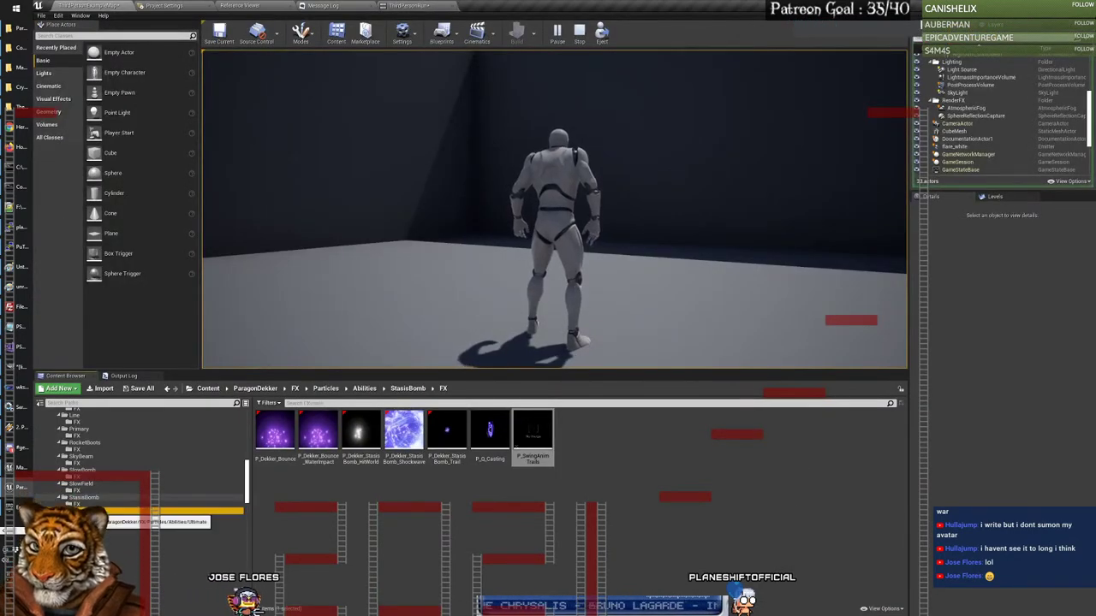
{"action": "left_click", "coordinate": [197, 511]}
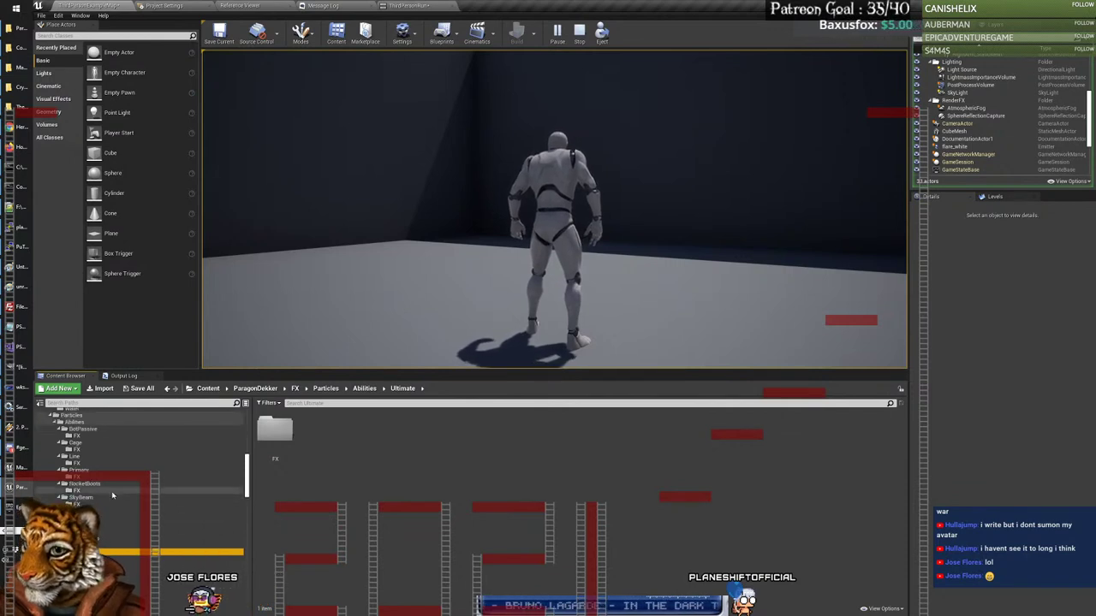
Step: Preview P_Dekker_CoreDestroy from the Ultimate FX folder in Cascade, then close it
{"action": "scroll", "coordinate": [115, 511], "scroll_direction": "up", "scroll_amount": 1}
{"action": "double_click", "coordinate": [275, 430]}
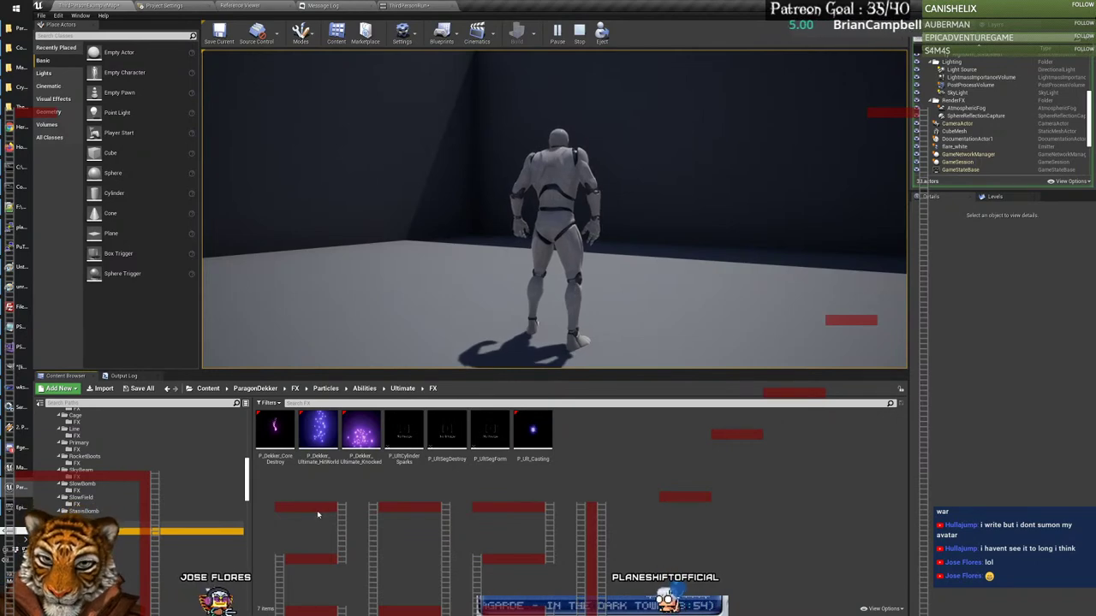
{"action": "double_click", "coordinate": [278, 445]}
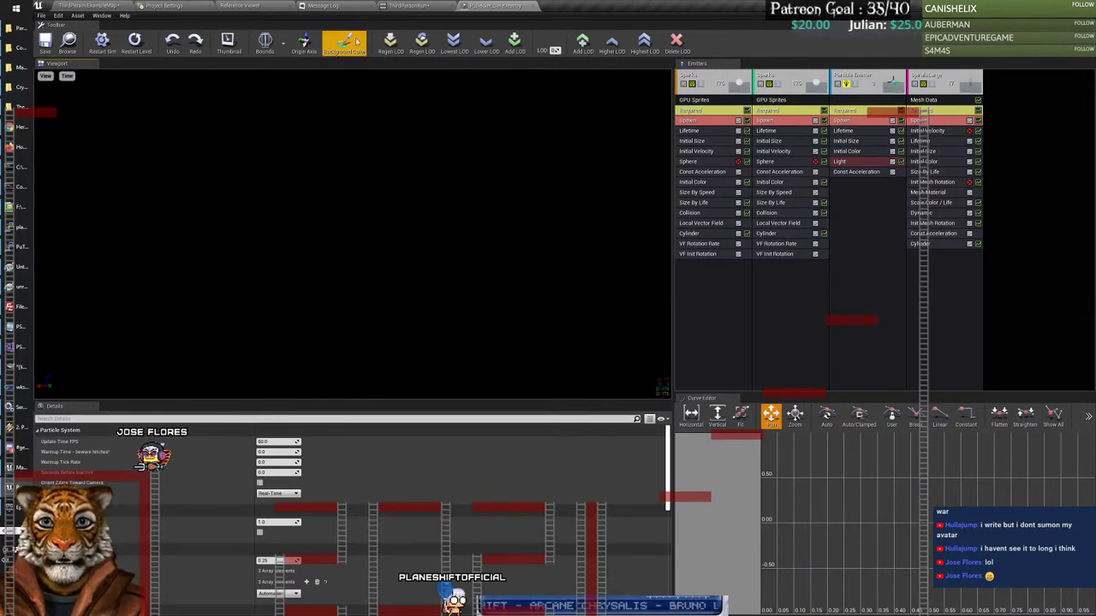
{"action": "left_click", "coordinate": [532, 6]}
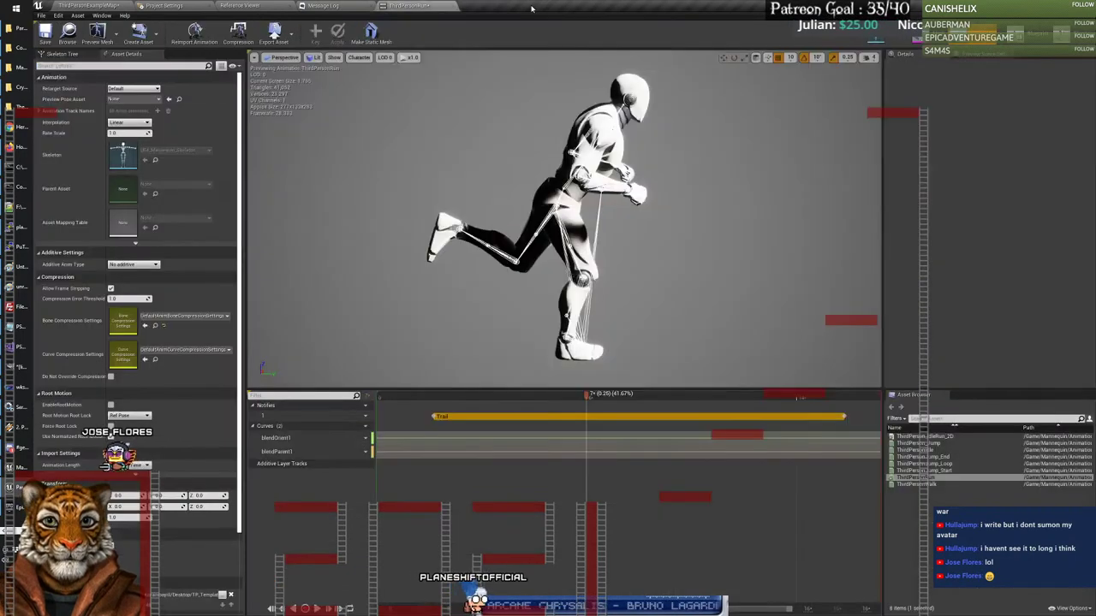
{"action": "left_click", "coordinate": [90, 5]}
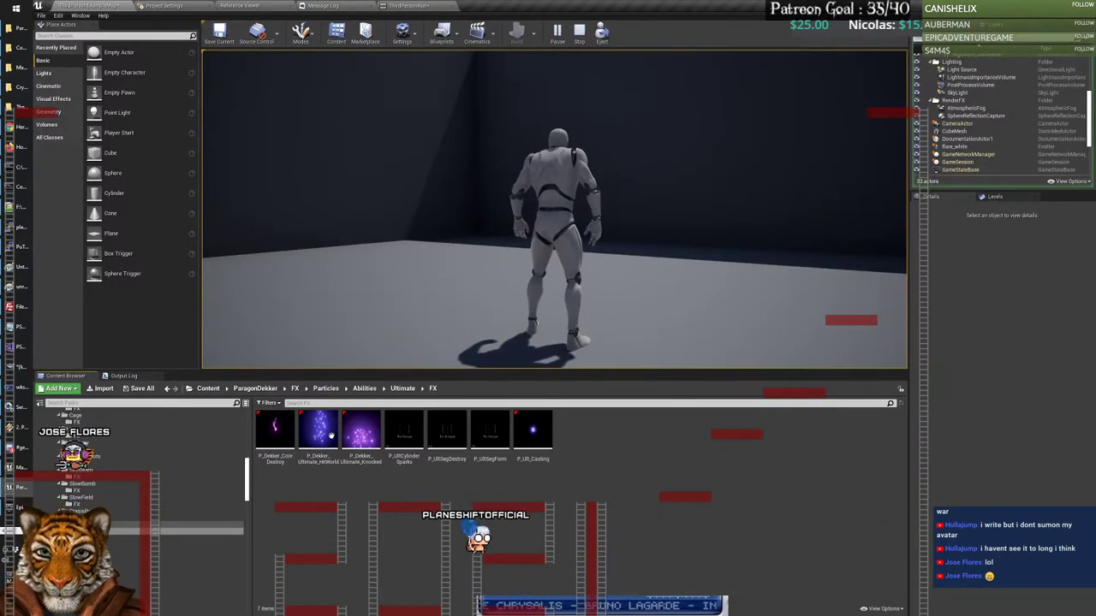
Step: Preview P_Dekker_Ultimate_HitWorld, restarting the simulation three times, then close it
{"action": "double_click", "coordinate": [320, 426]}
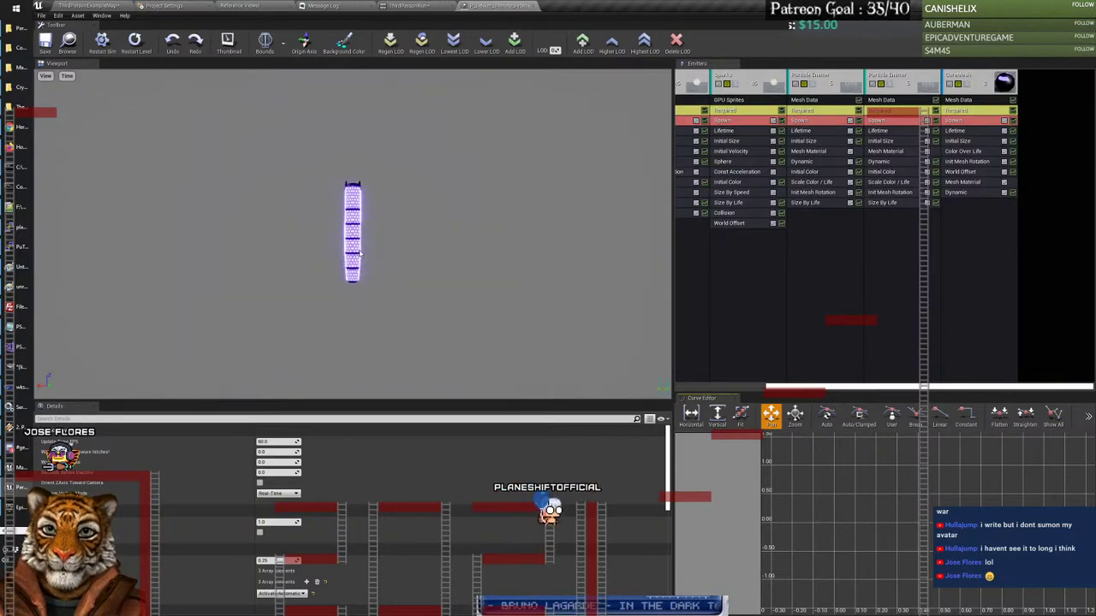
{"action": "scroll", "coordinate": [360, 257], "scroll_direction": "up", "scroll_amount": 5}
{"action": "scroll", "coordinate": [360, 254], "scroll_direction": "down", "scroll_amount": 5}
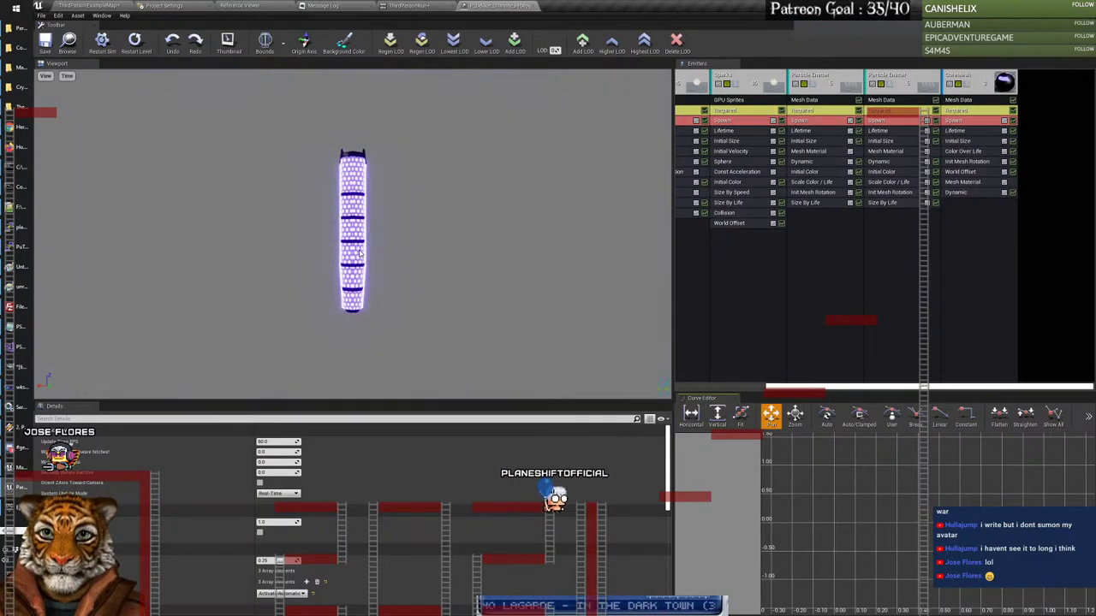
{"action": "left_click", "coordinate": [102, 40]}
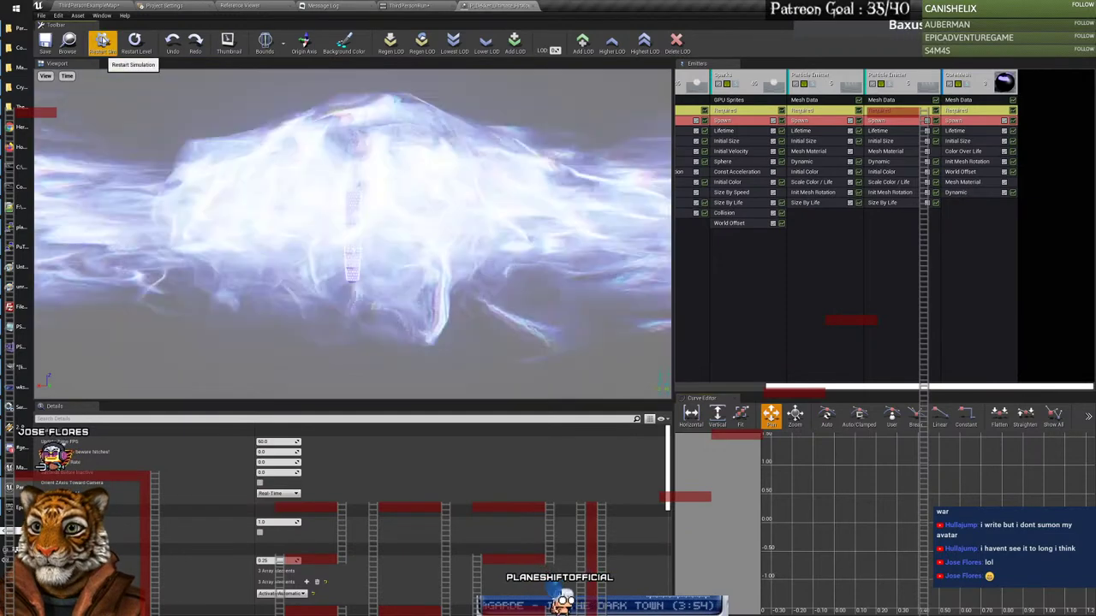
{"action": "left_click", "coordinate": [103, 40]}
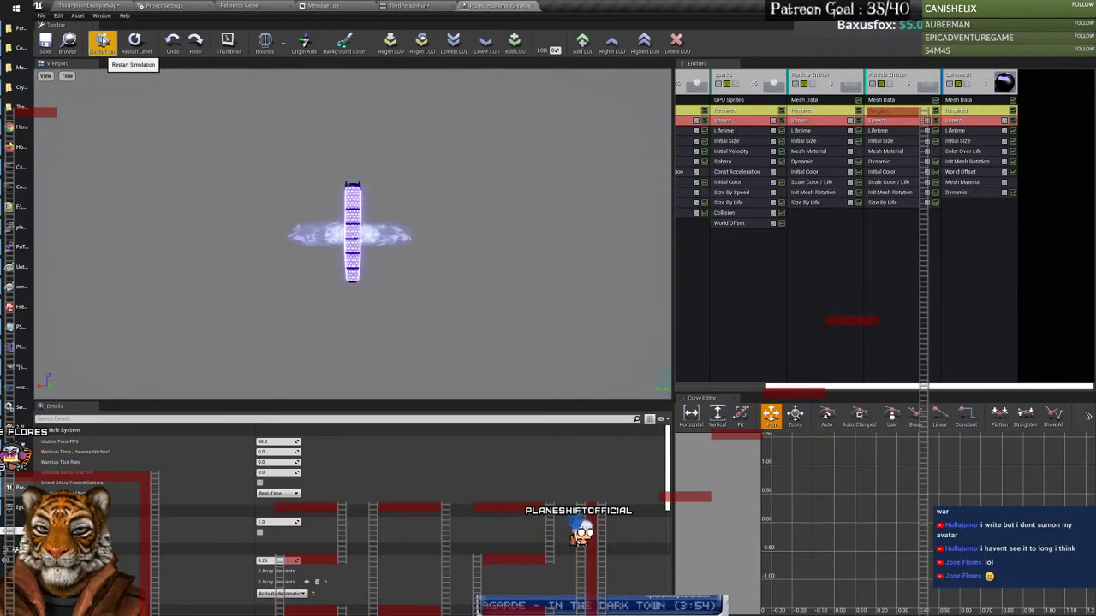
{"action": "left_click", "coordinate": [103, 40]}
{"action": "left_click", "coordinate": [533, 6]}
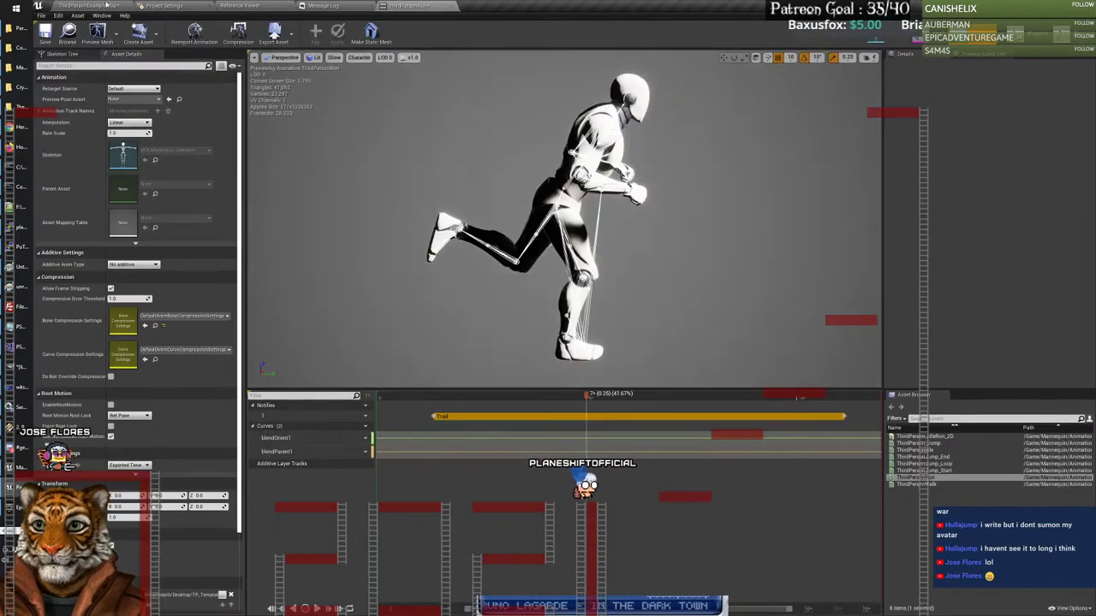
{"action": "left_click", "coordinate": [86, 5]}
Step: Preview P_Dekker_Ultimate_Knocked and close it
{"action": "double_click", "coordinate": [362, 428]}
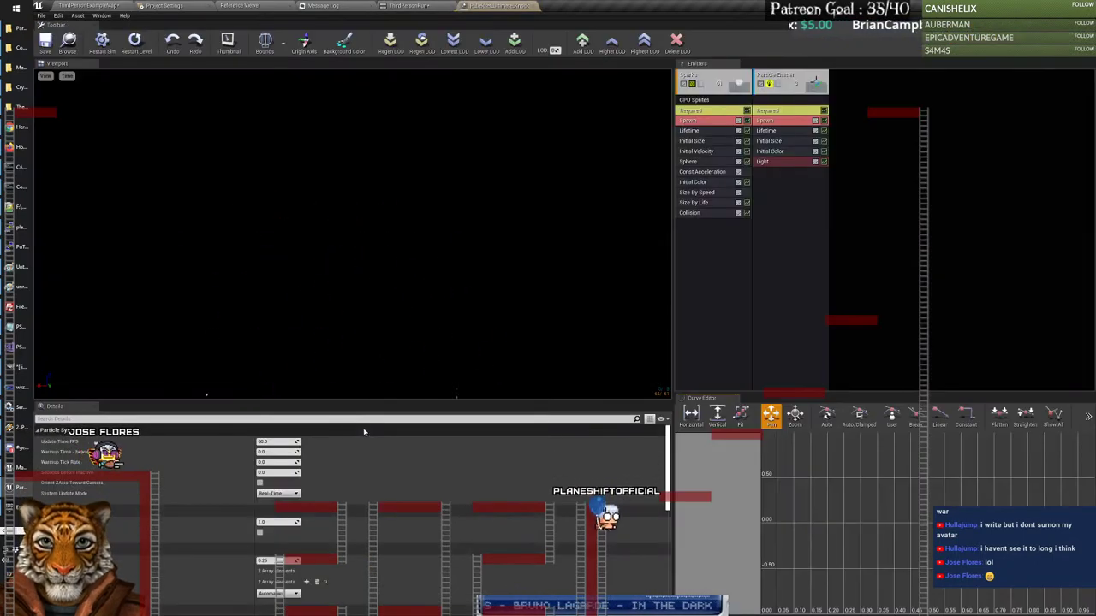
{"action": "left_click", "coordinate": [532, 6]}
{"action": "left_click", "coordinate": [86, 5]}
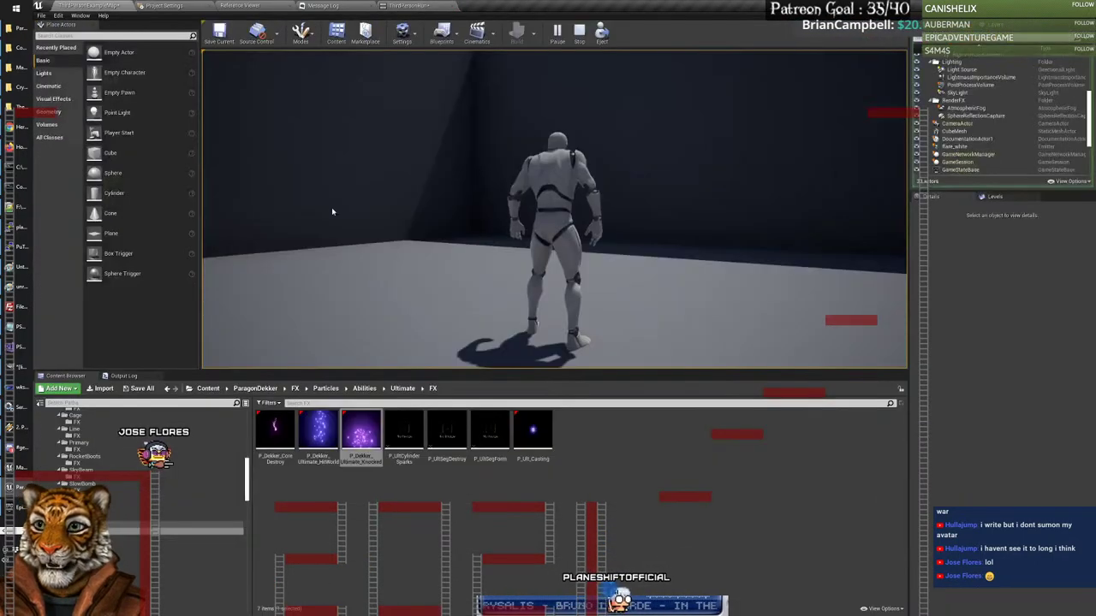
Step: Preview P_UltCylinderSparks on a black background, then open the next Ultimate effect
{"action": "double_click", "coordinate": [403, 432]}
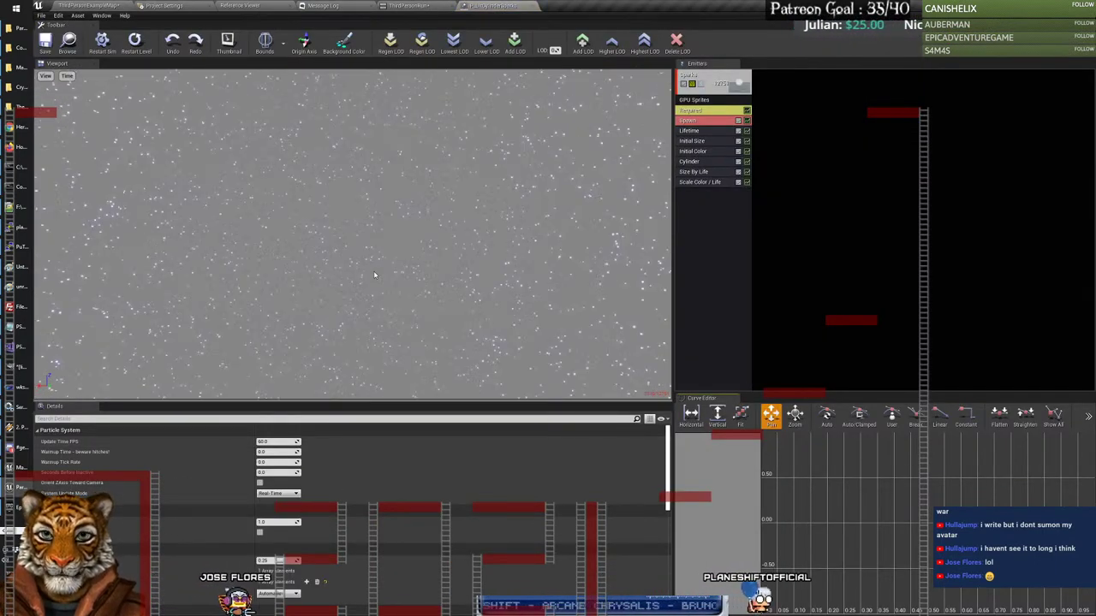
{"action": "left_click", "coordinate": [343, 40]}
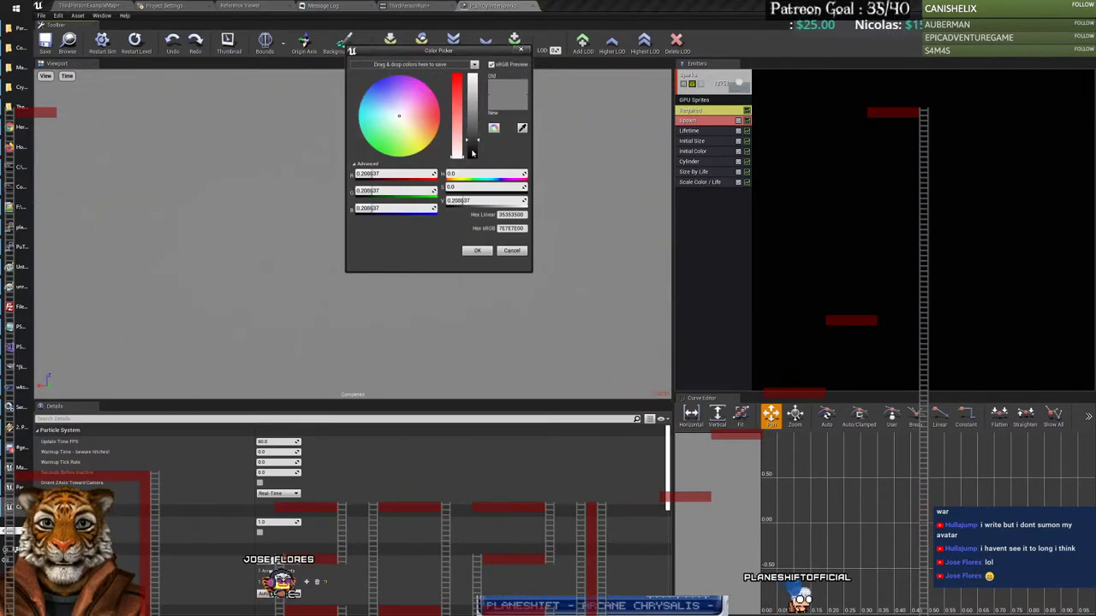
{"action": "left_click_drag", "start_coordinate": [477, 143], "coordinate": [476, 158]}
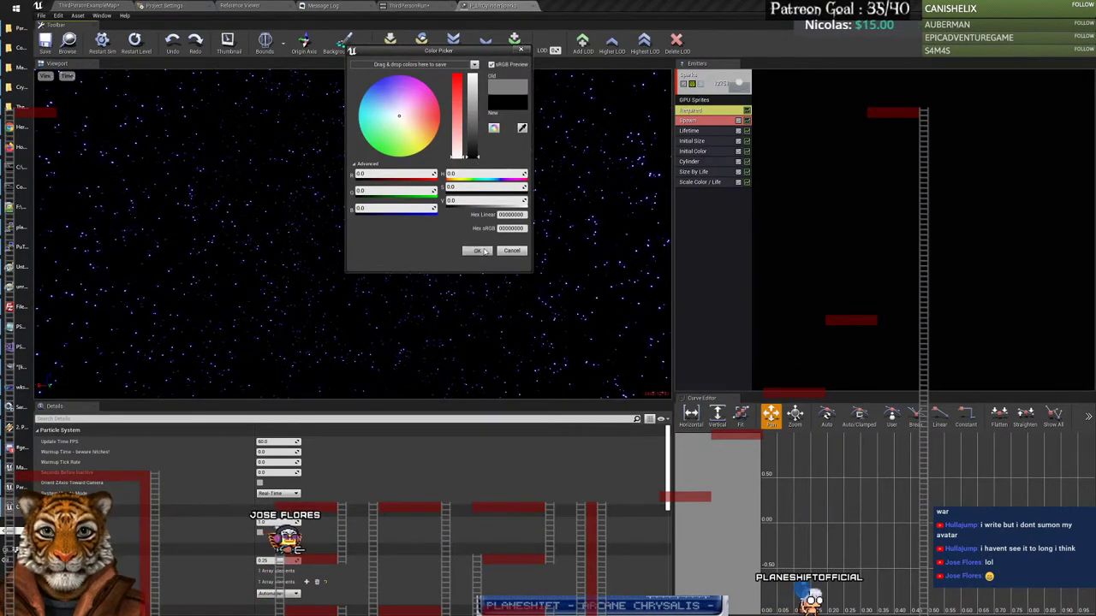
{"action": "left_click", "coordinate": [478, 251]}
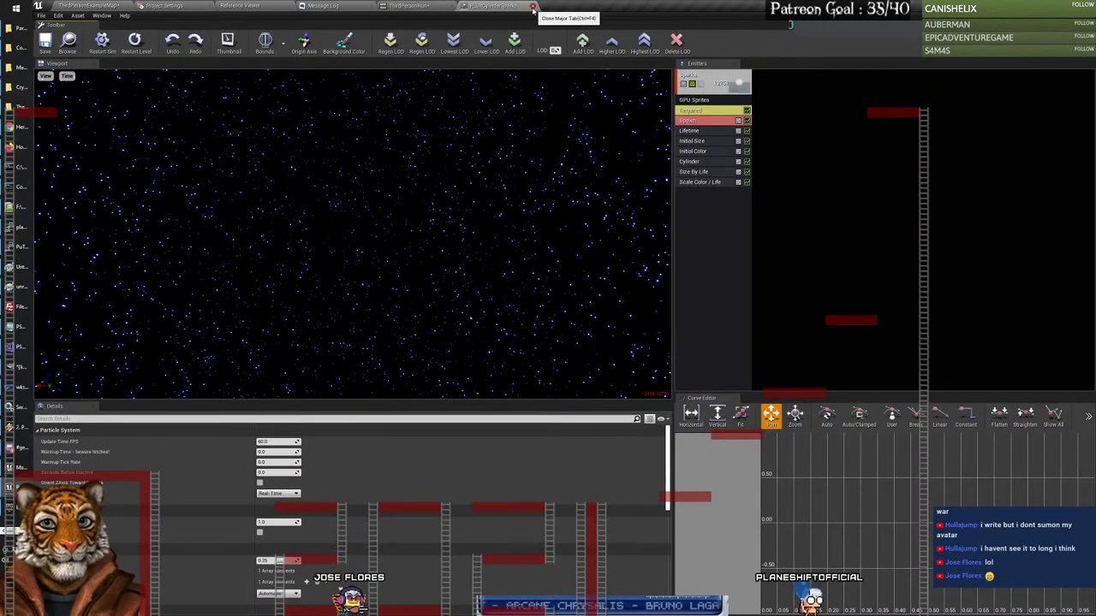
{"action": "left_click", "coordinate": [536, 6]}
{"action": "left_click", "coordinate": [101, 7]}
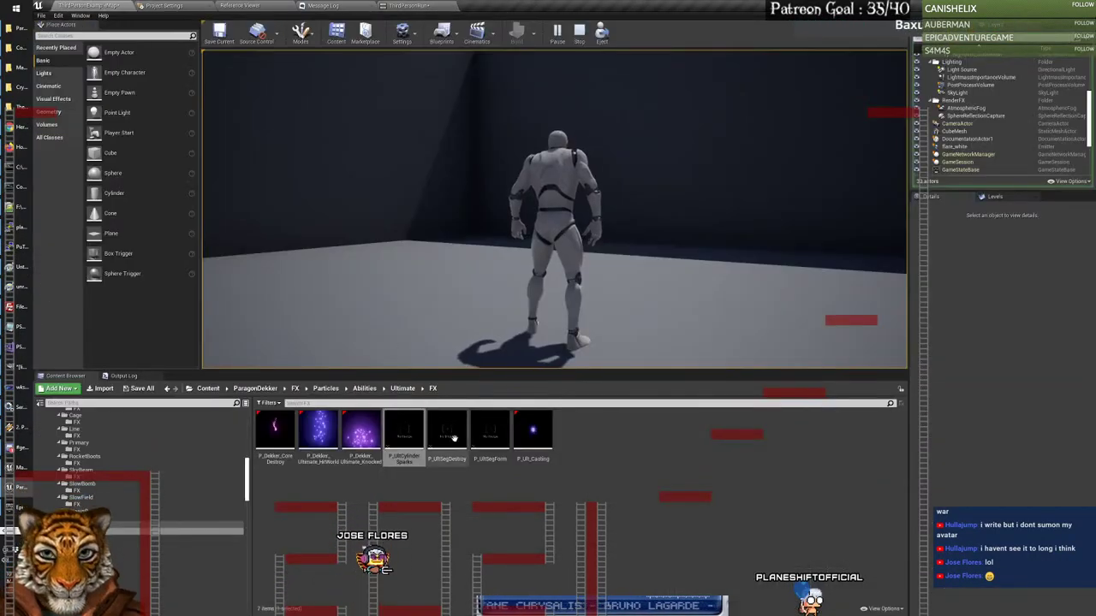
{"action": "double_click", "coordinate": [405, 431]}
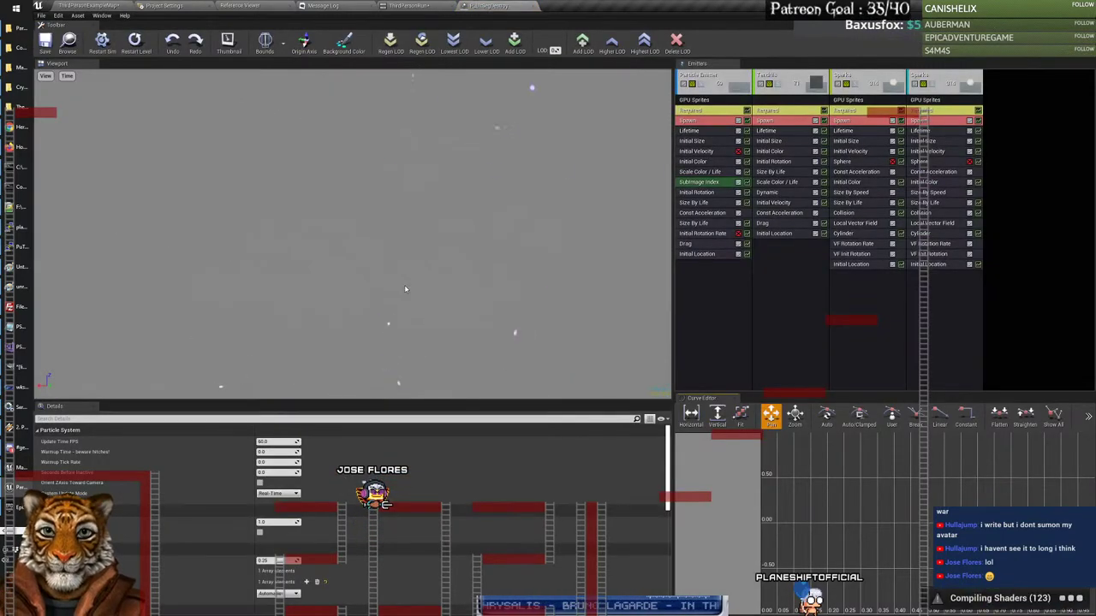
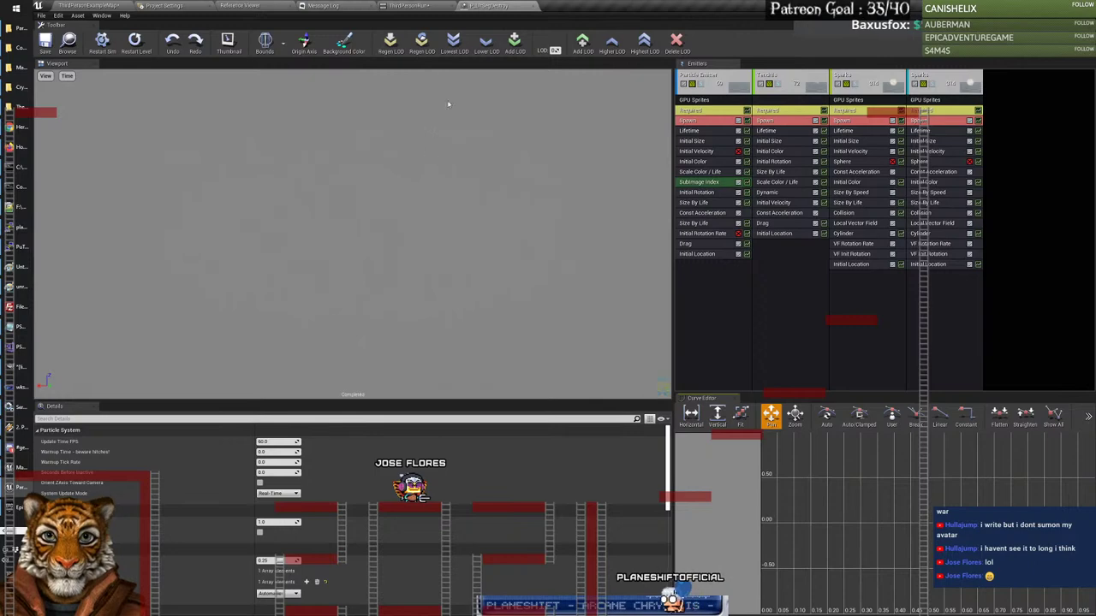
Step: Darken the P_UltSegDestroy preview background colour
{"action": "left_click", "coordinate": [345, 40]}
{"action": "left_click_drag", "start_coordinate": [475, 136], "coordinate": [476, 146]}
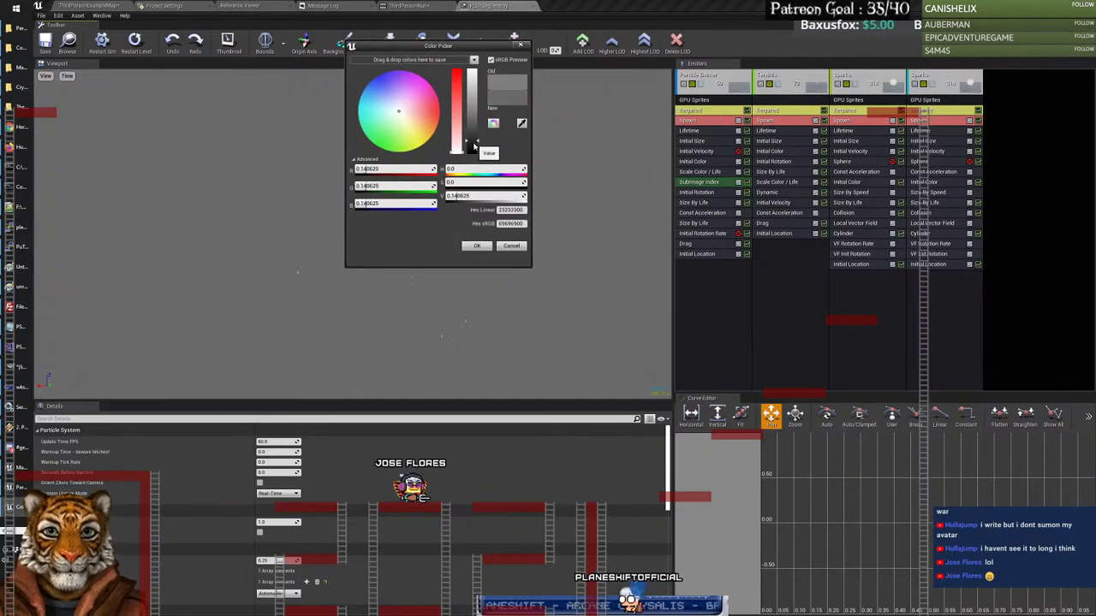
{"action": "left_click", "coordinate": [477, 246]}
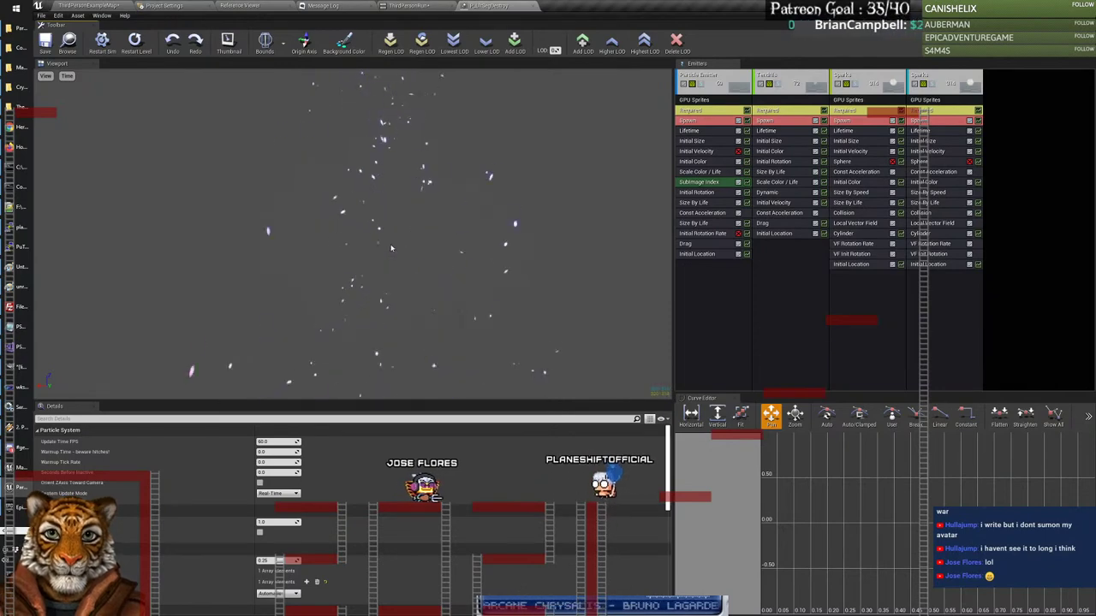
Step: Close P_UltSegDestroy and open P_UltSegForm in Cascade
{"action": "left_click", "coordinate": [532, 7]}
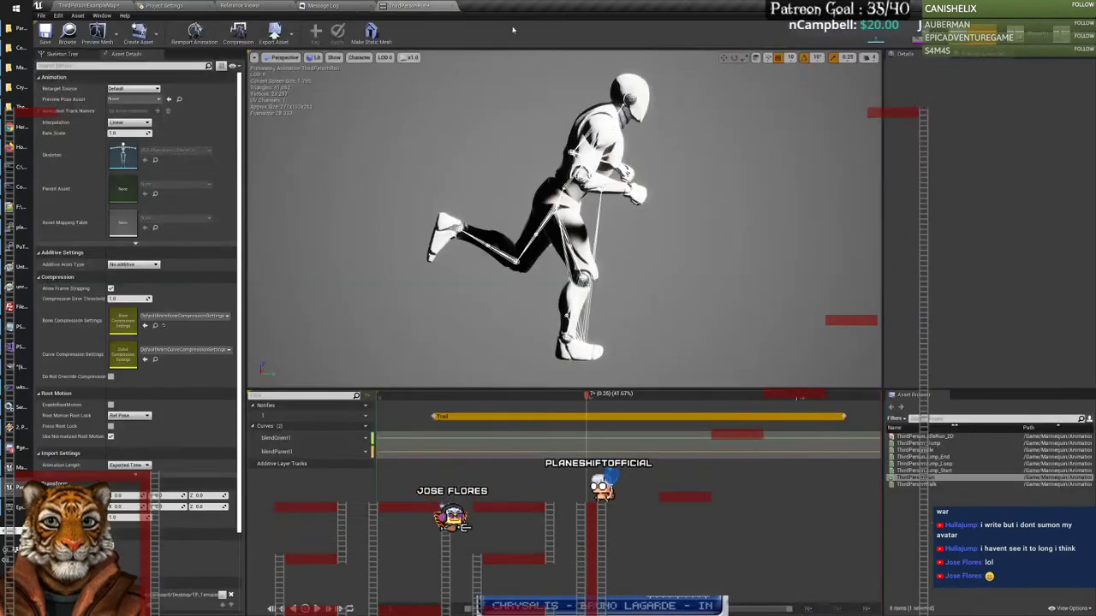
{"action": "left_click", "coordinate": [86, 5]}
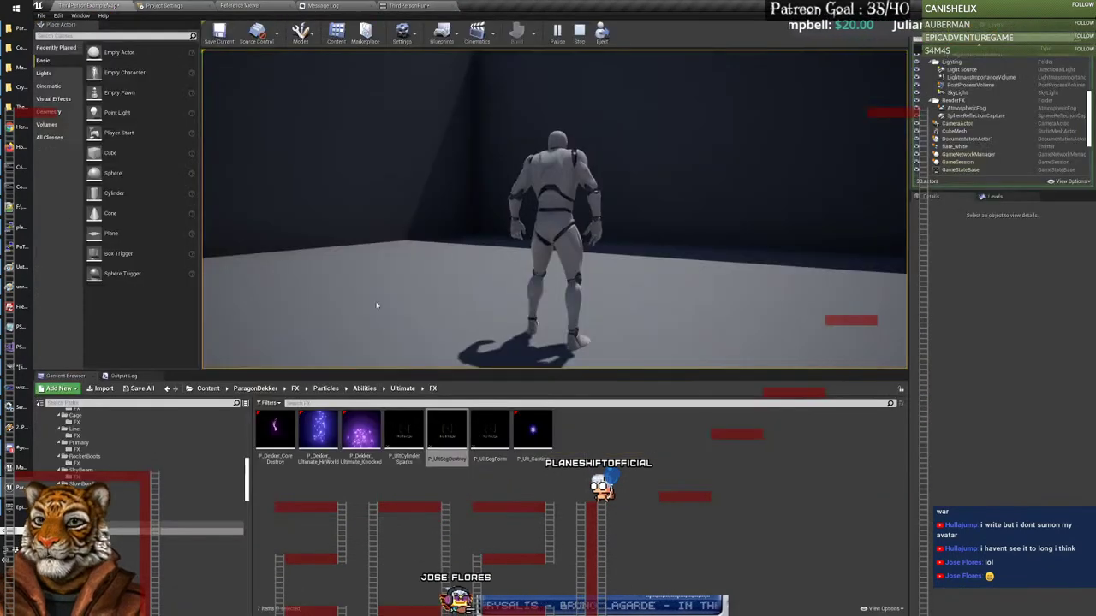
{"action": "double_click", "coordinate": [494, 431]}
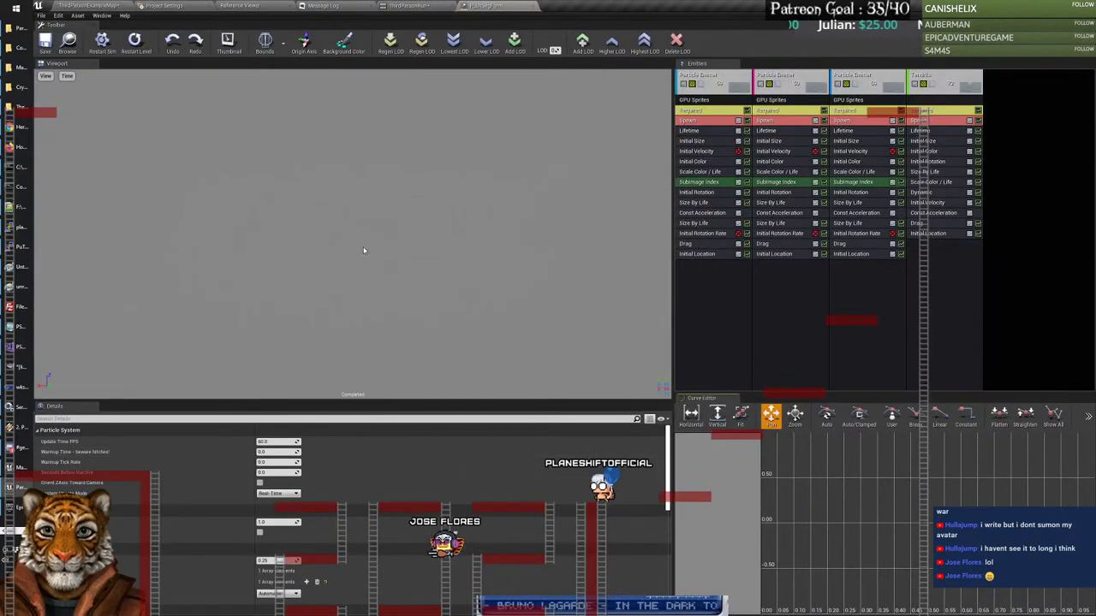
Step: Darken P_UltSegForm's preview background and slow its playback to 25% speed
{"action": "left_click", "coordinate": [343, 39]}
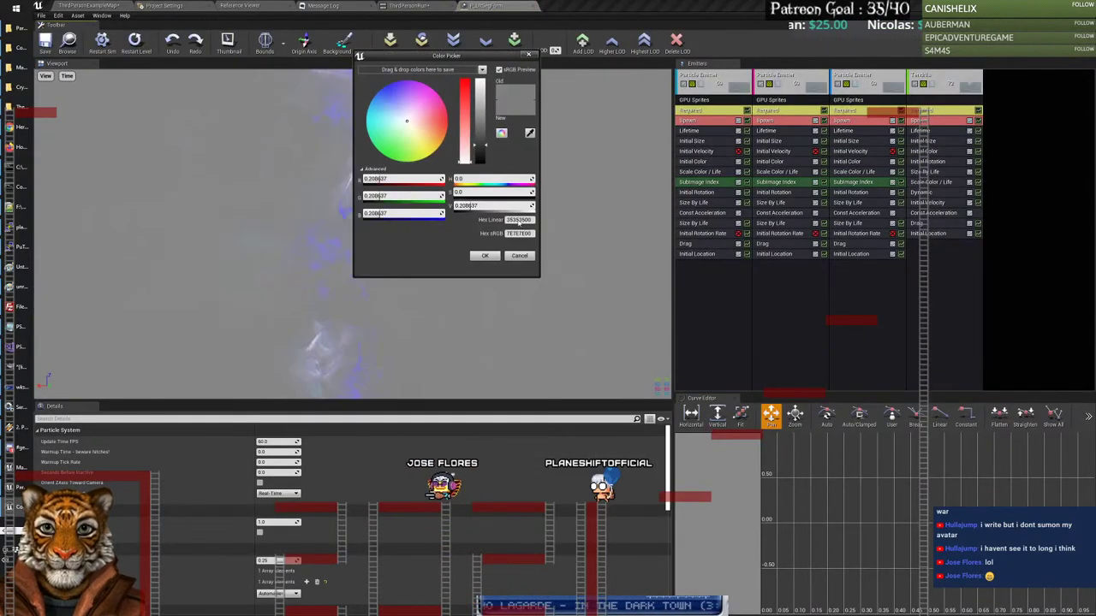
{"action": "left_click", "coordinate": [485, 255]}
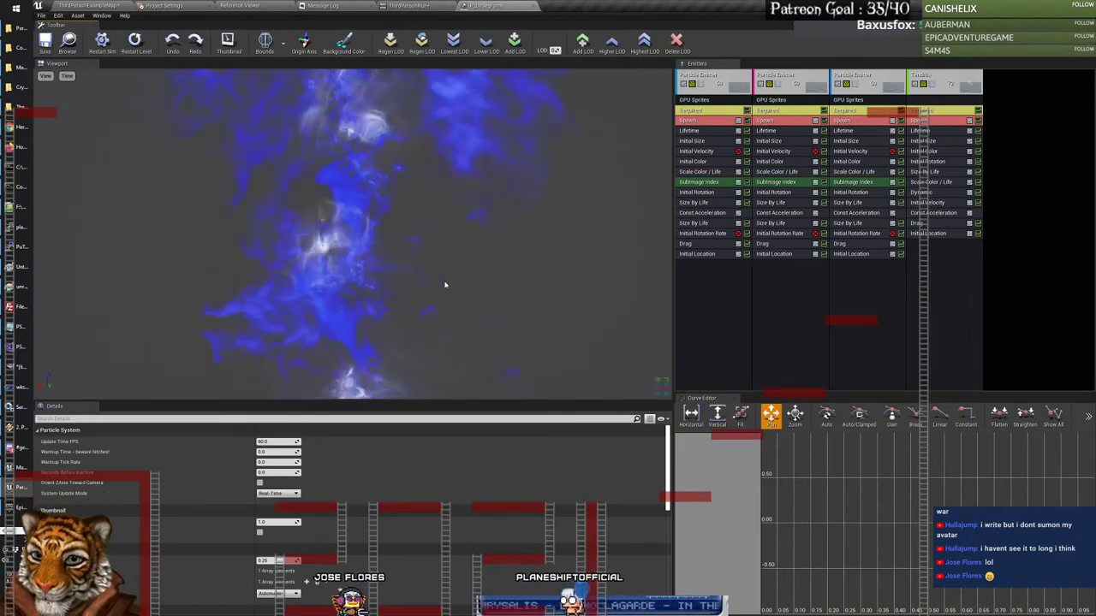
{"action": "left_click", "coordinate": [69, 76]}
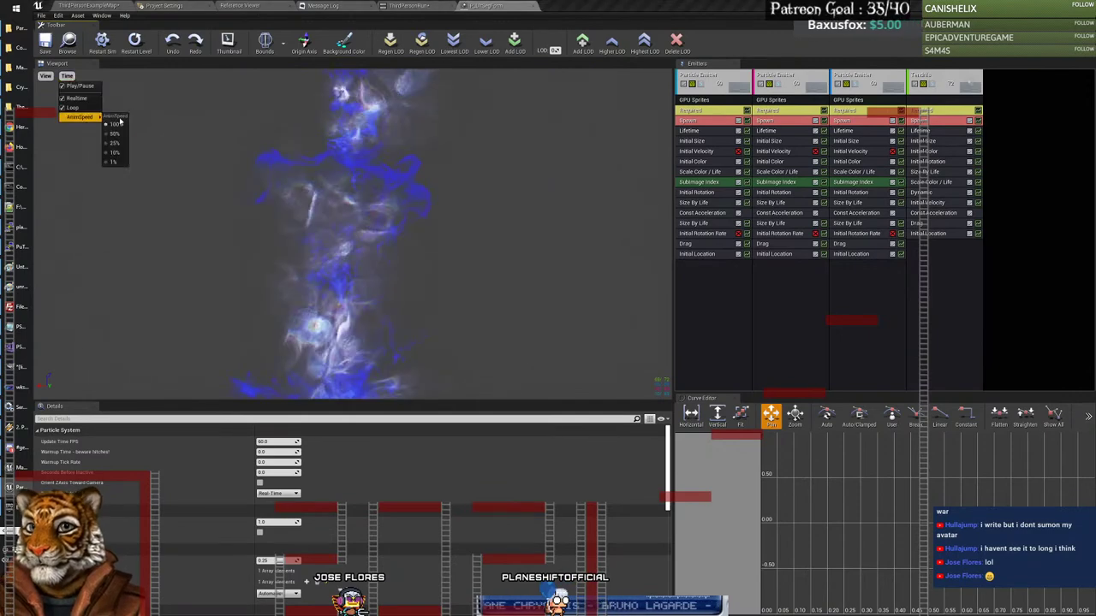
{"action": "left_click", "coordinate": [113, 145]}
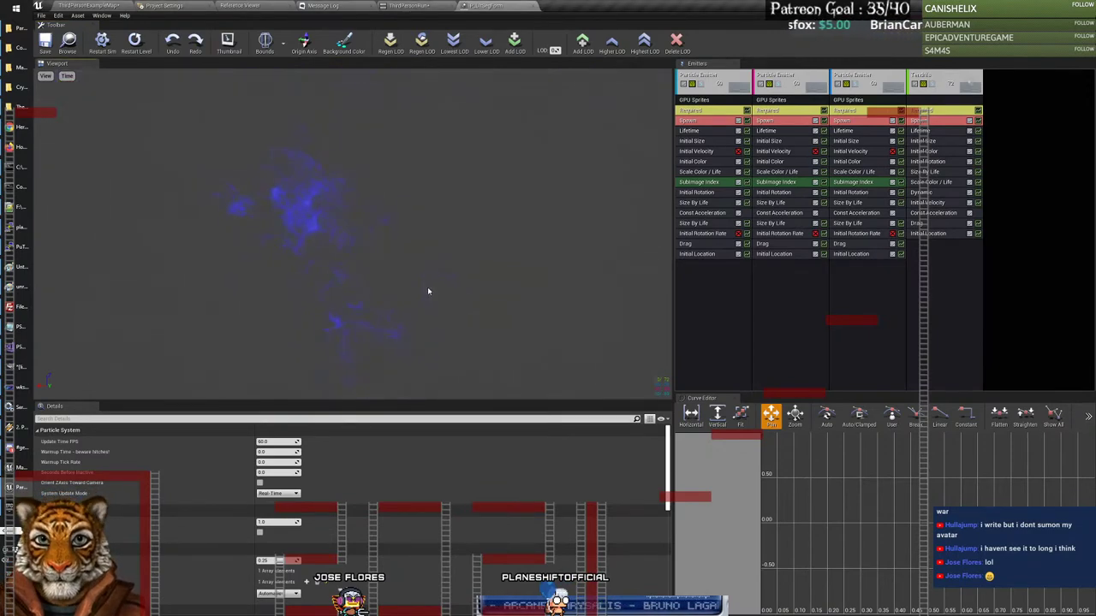
Step: Replace P_UltSegForm with P_Ult_Casting in Cascade and change its preview playback speed
{"action": "left_click", "coordinate": [532, 7]}
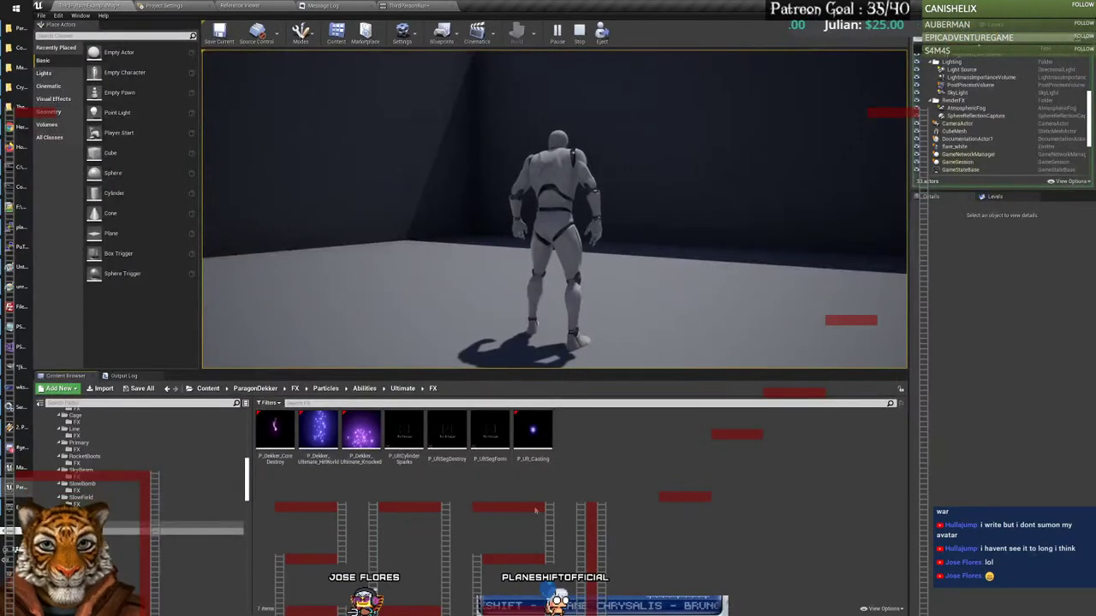
{"action": "double_click", "coordinate": [533, 432]}
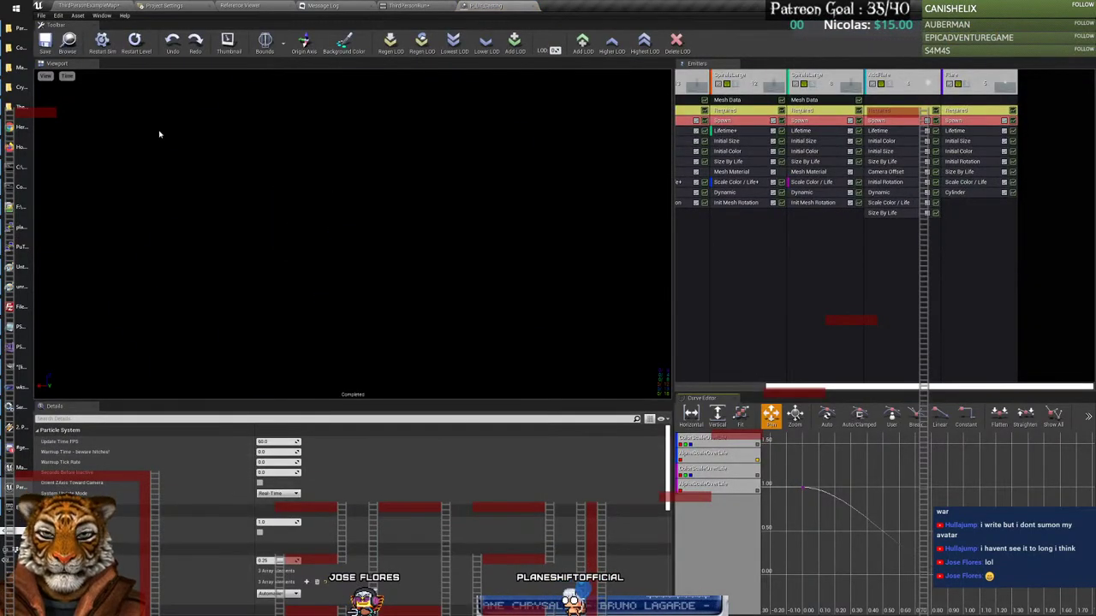
{"action": "right_click", "coordinate": [60, 104]}
{"action": "left_click", "coordinate": [122, 150]}
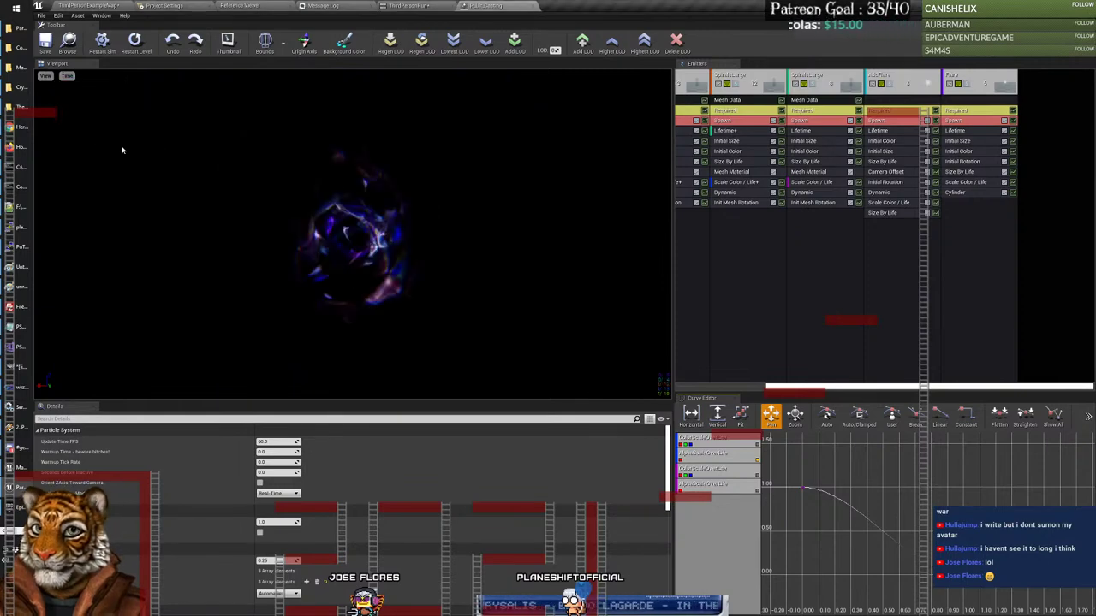
Step: Replay P_Ult_Casting from the start, then close it and return to the level editor
{"action": "left_click", "coordinate": [102, 42]}
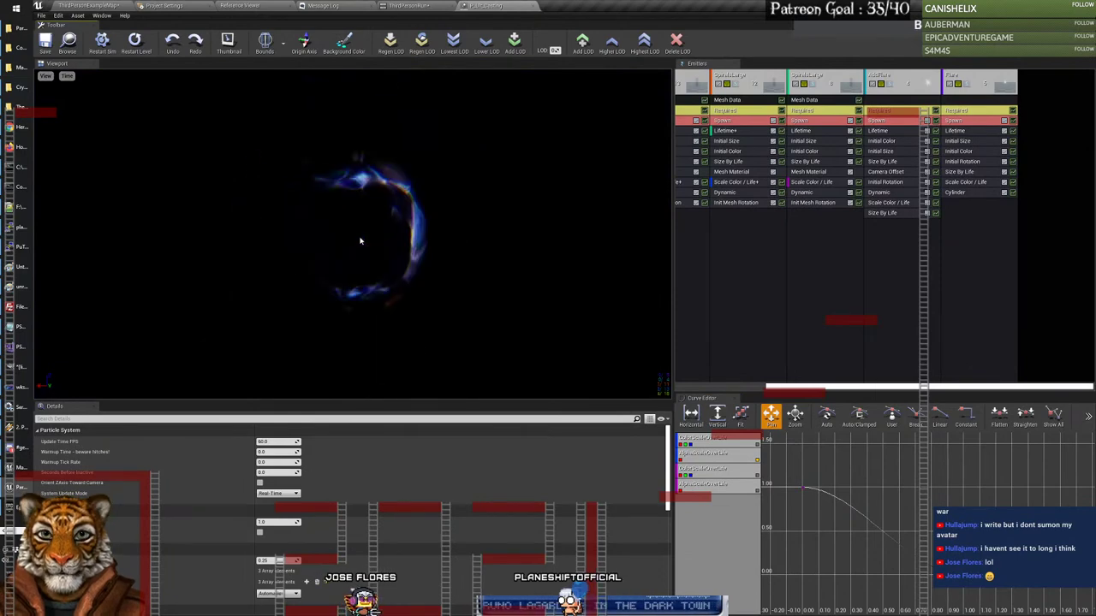
{"action": "left_click", "coordinate": [534, 6]}
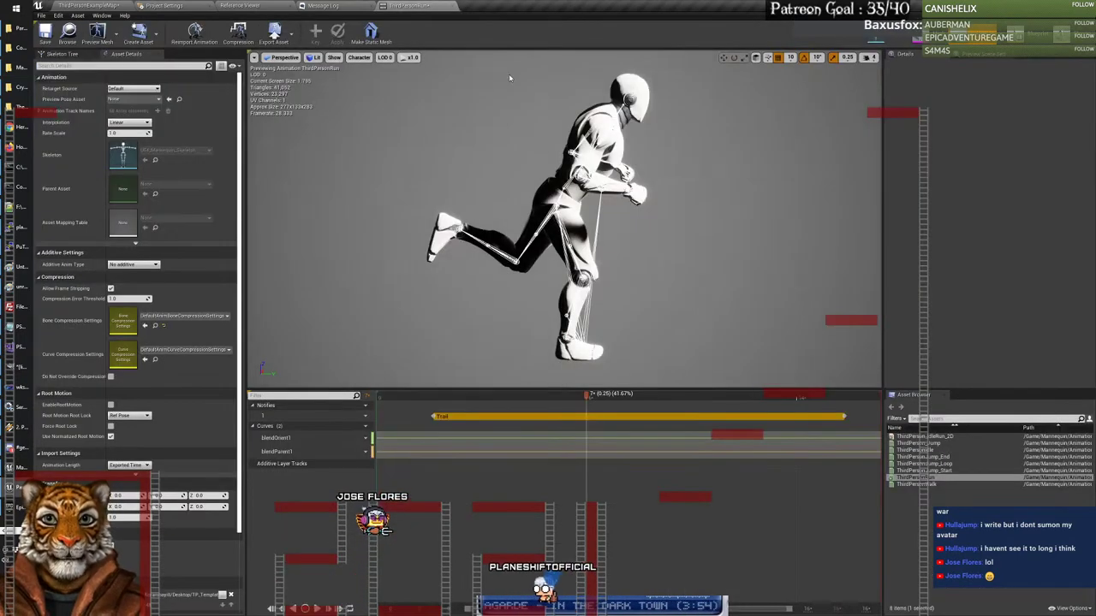
{"action": "left_click", "coordinate": [90, 5]}
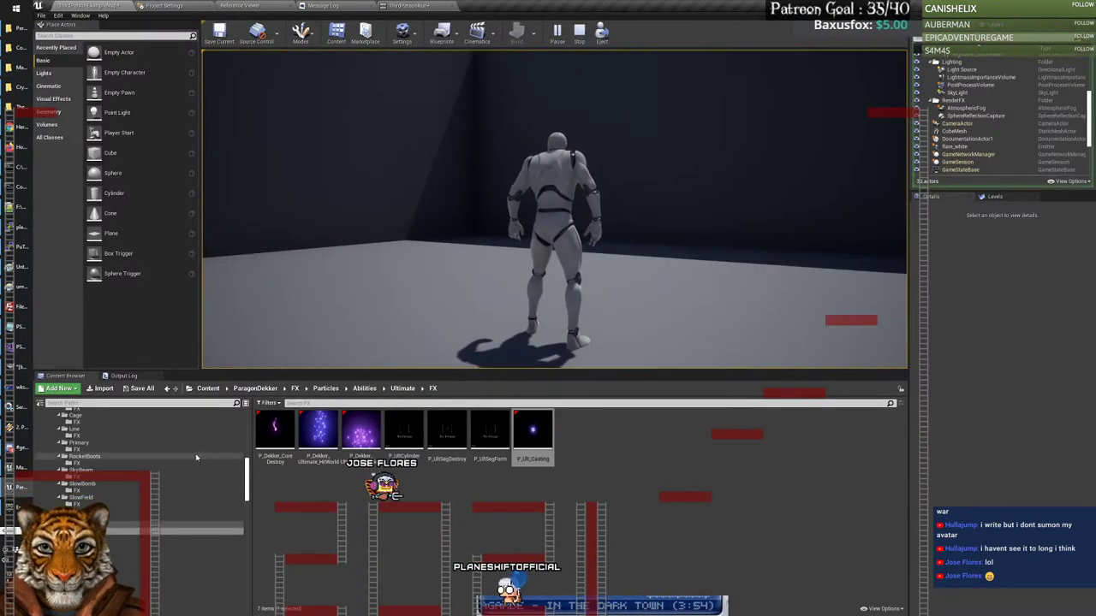
Step: Collapse Dekker's Abilities, Particles, Materials, FX and ParagonDekker folders, then open ParagonDrongo
{"action": "scroll", "coordinate": [92, 504], "scroll_direction": "up", "scroll_amount": 5}
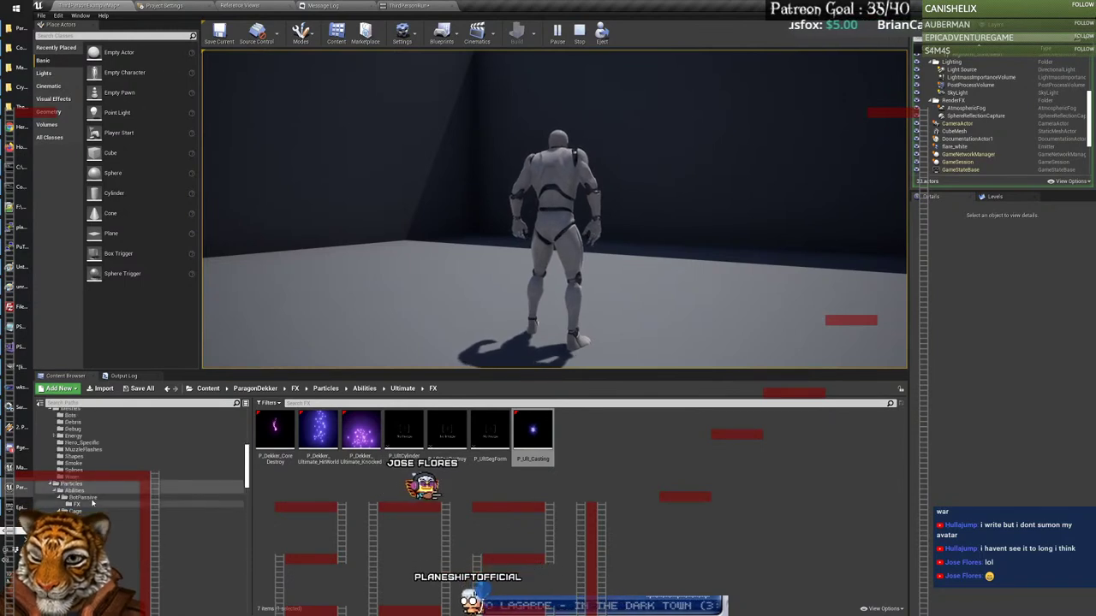
{"action": "left_click", "coordinate": [56, 489]}
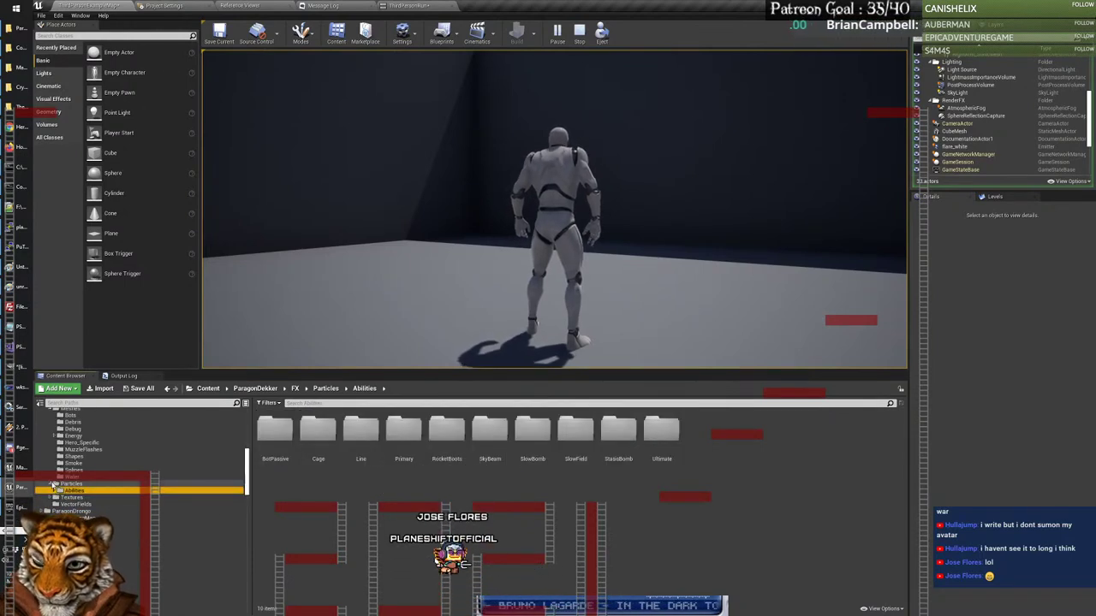
{"action": "left_click", "coordinate": [53, 486]}
{"action": "scroll", "coordinate": [53, 454], "scroll_direction": "down", "scroll_amount": 2}
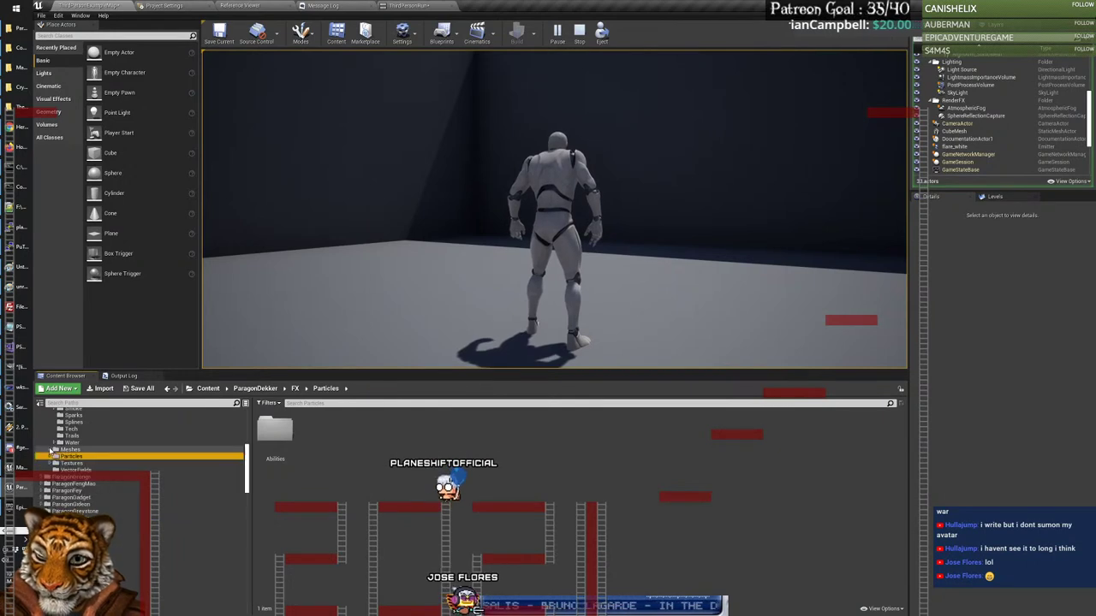
{"action": "scroll", "coordinate": [83, 465], "scroll_direction": "up", "scroll_amount": 6}
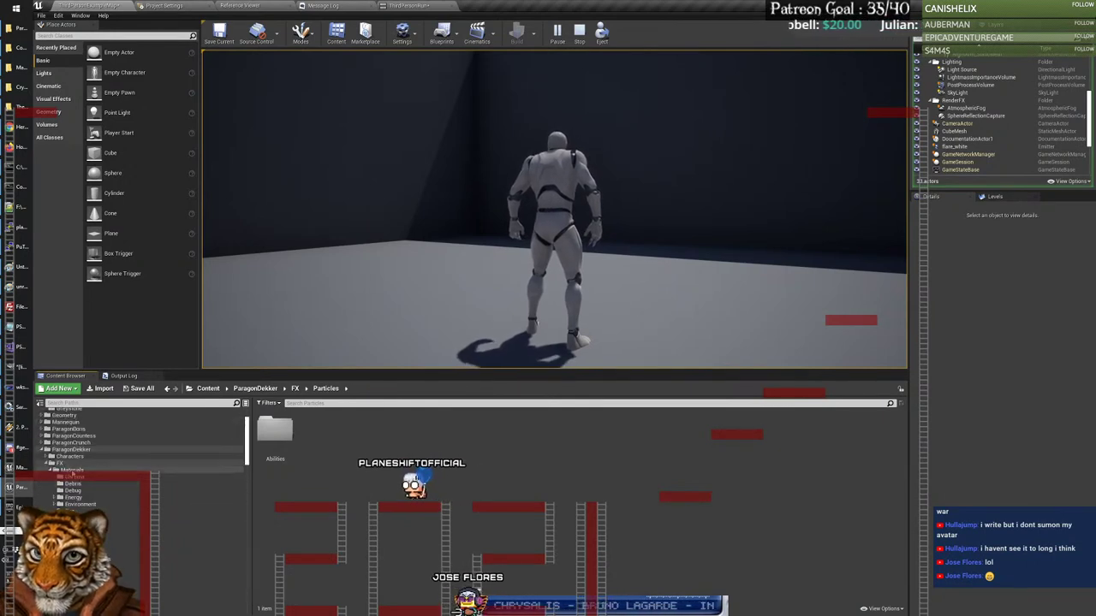
{"action": "left_click", "coordinate": [54, 470]}
{"action": "left_click", "coordinate": [60, 463]}
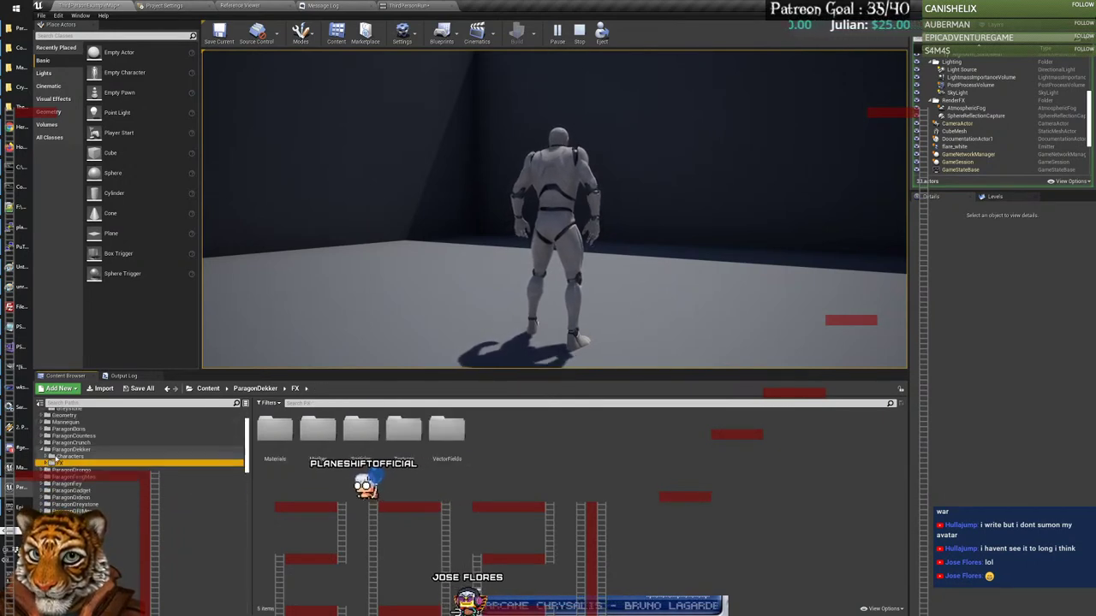
{"action": "left_click", "coordinate": [68, 450]}
{"action": "left_click", "coordinate": [67, 458]}
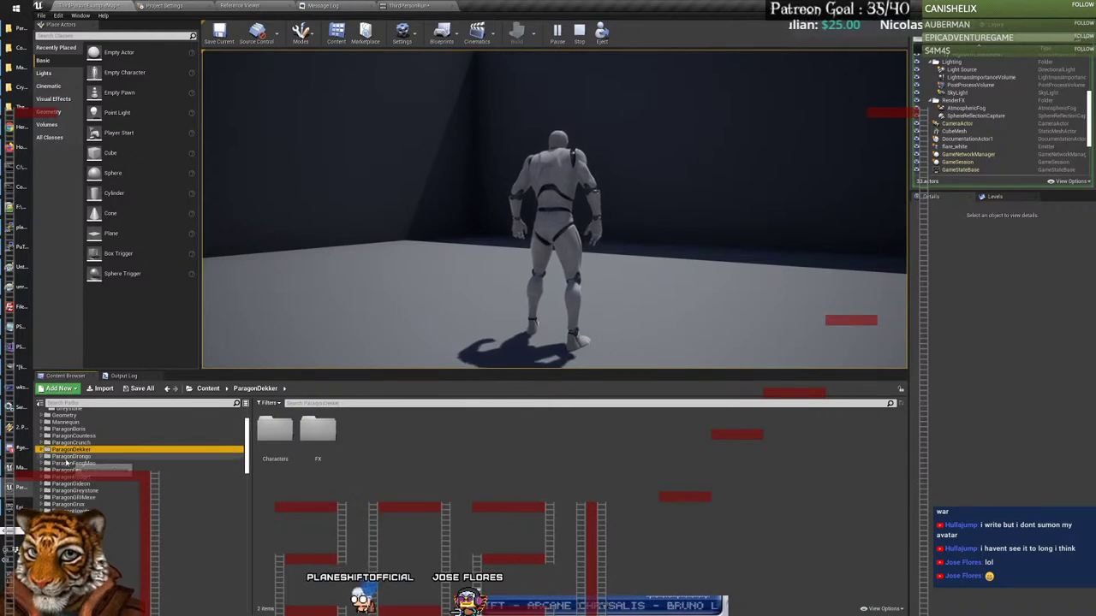
{"action": "double_click", "coordinate": [68, 459]}
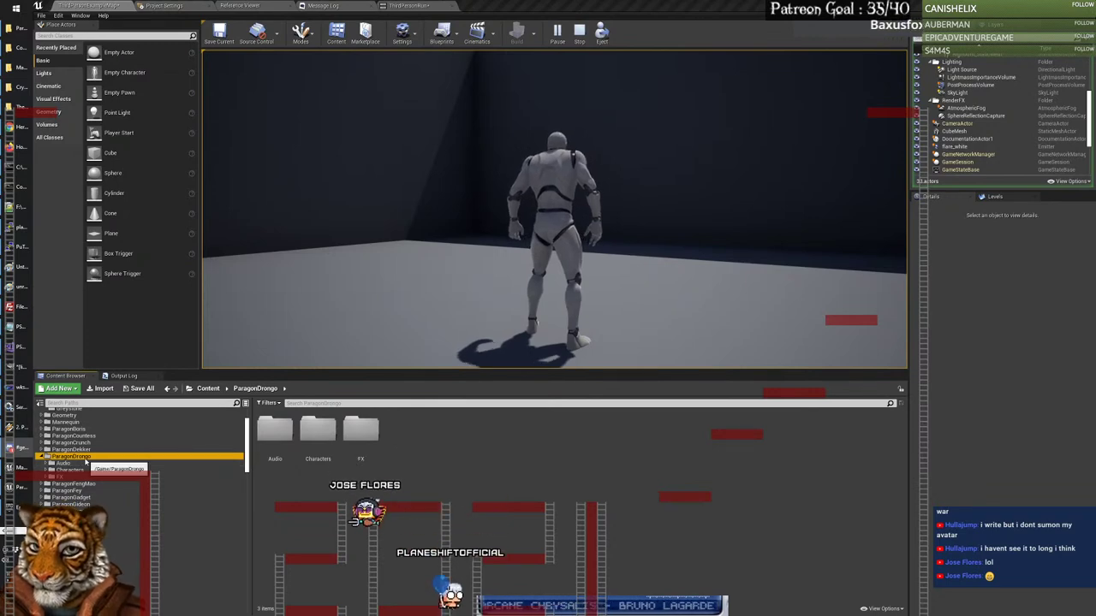
Step: Open Drongo's wiki page in a new tab from the Paragon Heroes page
{"action": "left_click", "coordinate": [22, 127]}
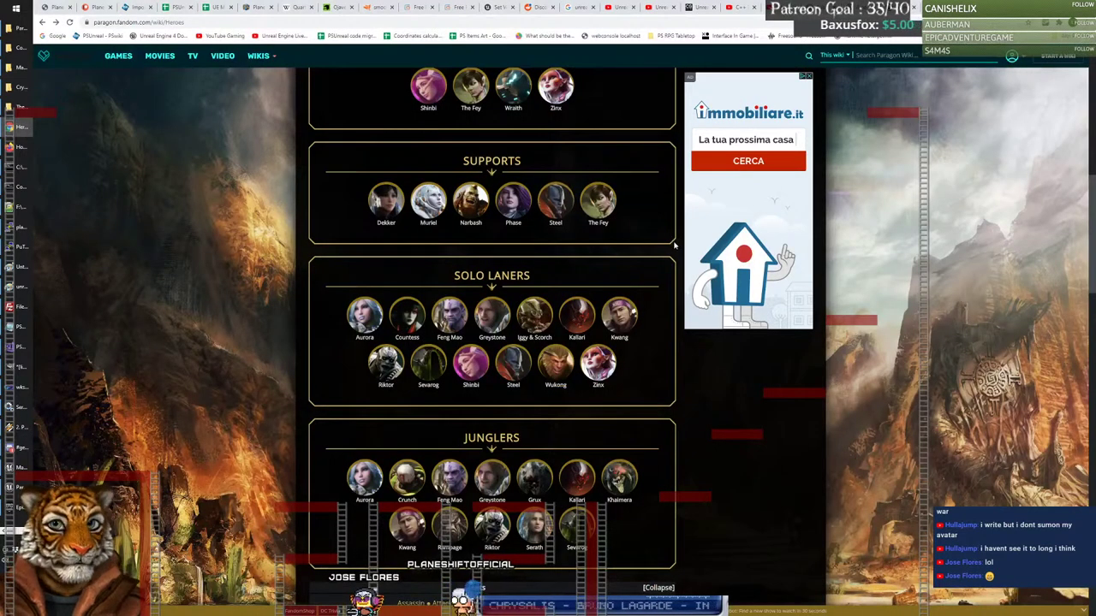
{"action": "scroll", "coordinate": [221, 281], "scroll_direction": "up", "scroll_amount": 1}
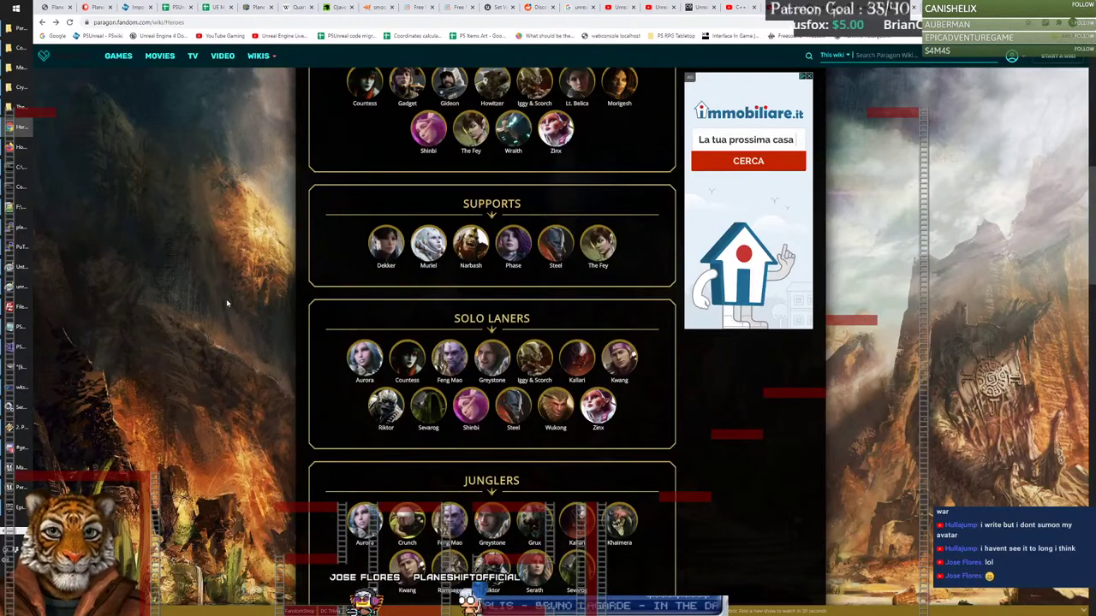
{"action": "scroll", "coordinate": [227, 303], "scroll_direction": "up", "scroll_amount": 2}
{"action": "scroll", "coordinate": [303, 249], "scroll_direction": "up", "scroll_amount": 3}
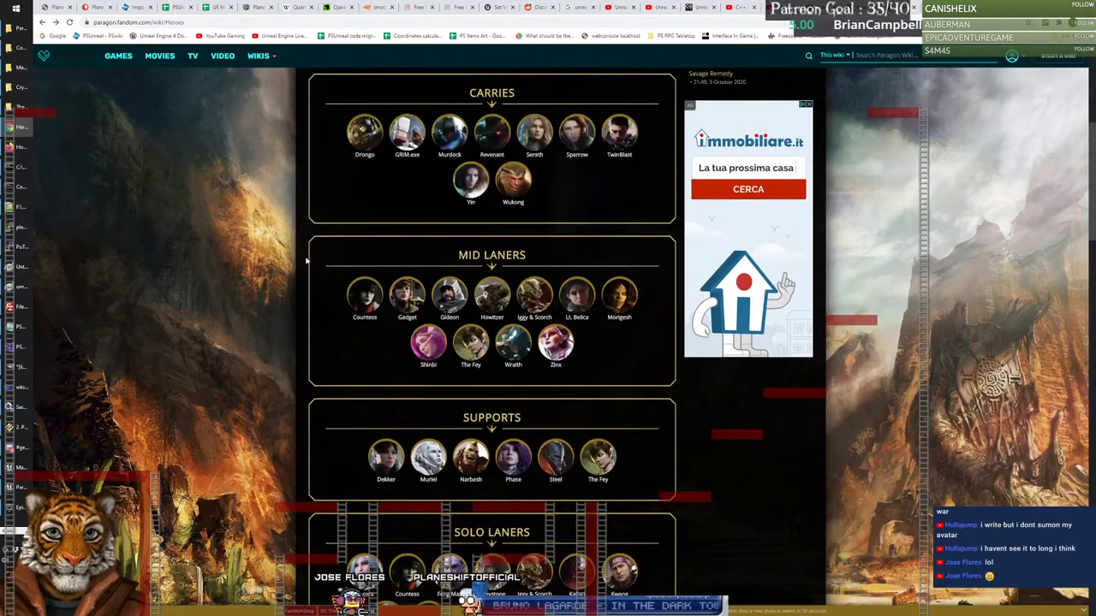
{"action": "right_click", "coordinate": [368, 137]}
{"action": "left_click", "coordinate": [402, 142]}
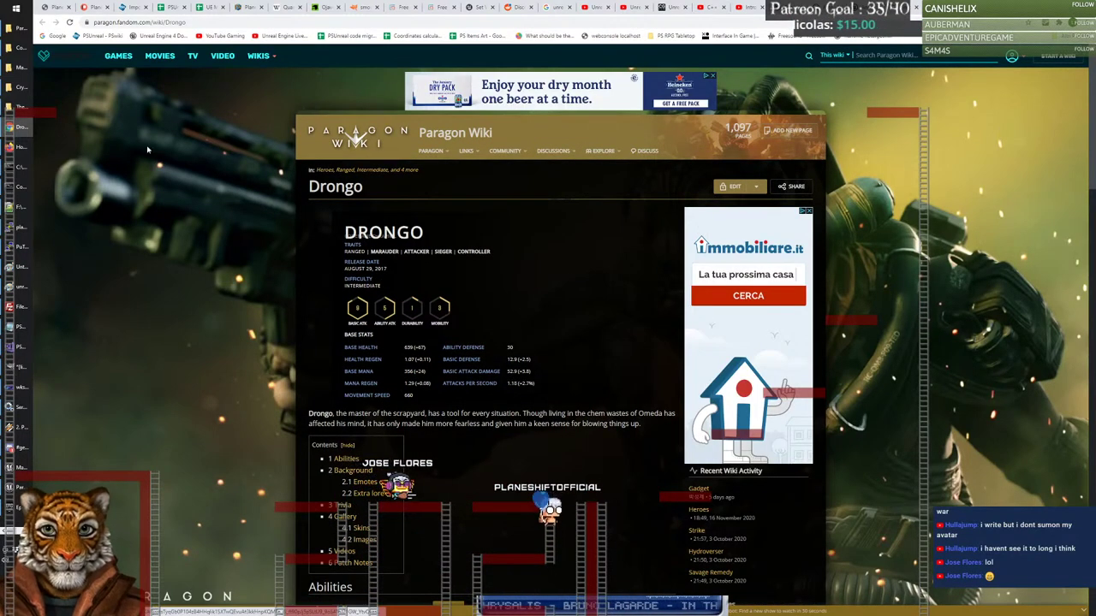
Step: Enlarge the Pistol Shot animation and step through two more gallery images
{"action": "scroll", "coordinate": [616, 348], "scroll_direction": "down", "scroll_amount": 5}
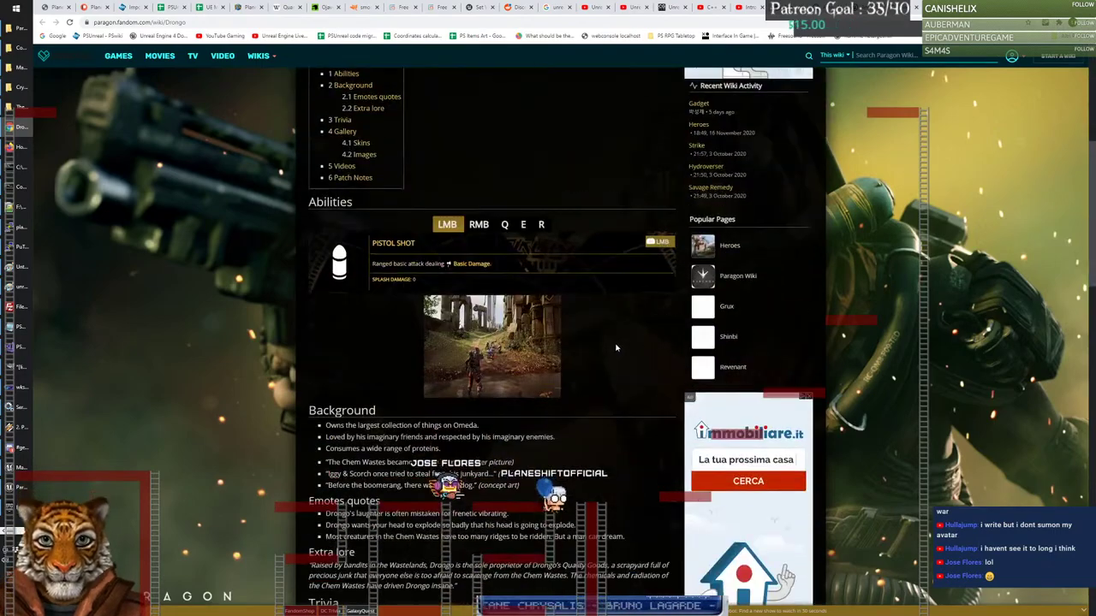
{"action": "scroll", "coordinate": [616, 348], "scroll_direction": "up", "scroll_amount": 5}
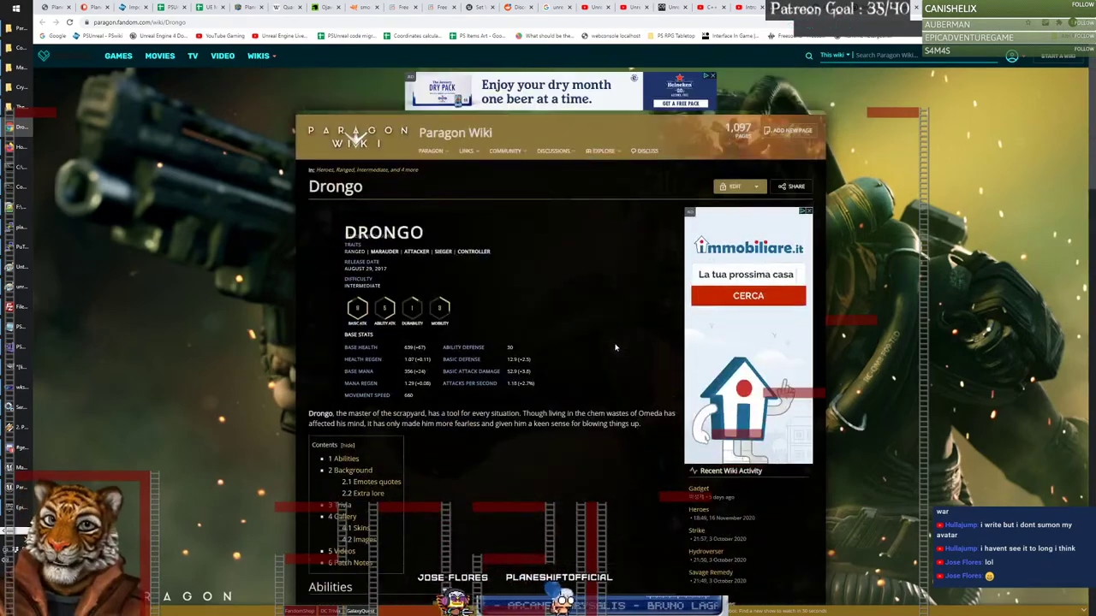
{"action": "scroll", "coordinate": [615, 347], "scroll_direction": "down", "scroll_amount": 5}
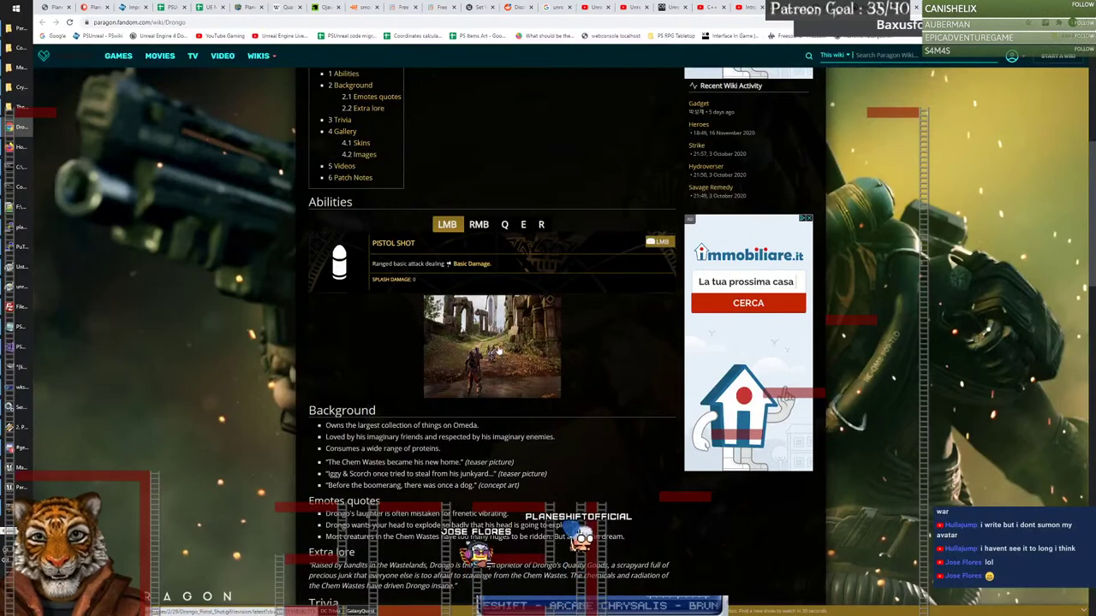
{"action": "left_click", "coordinate": [498, 351]}
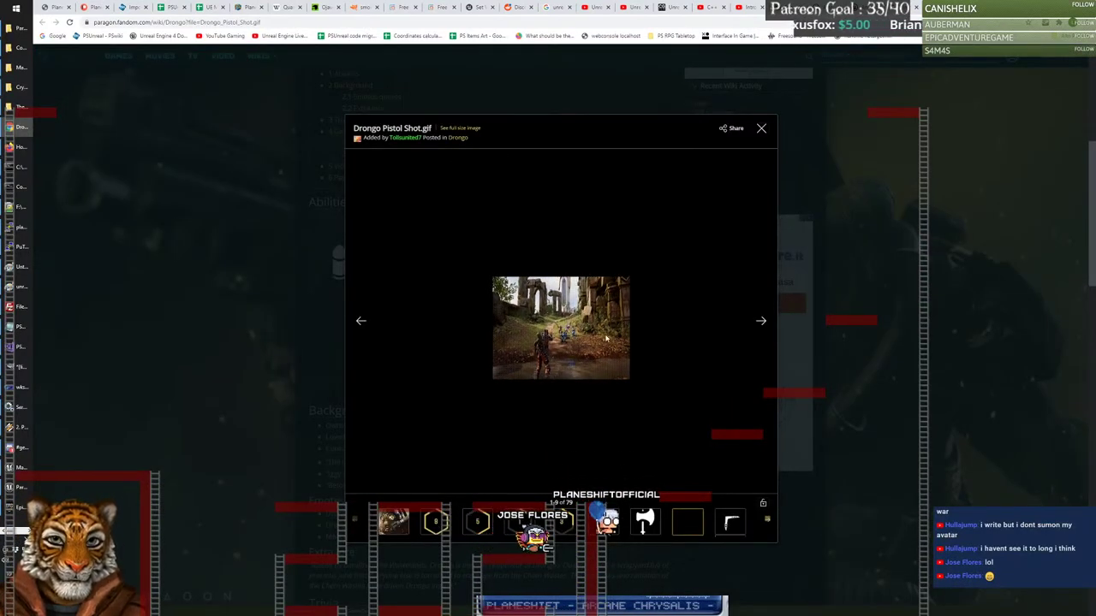
{"action": "left_click", "coordinate": [762, 324]}
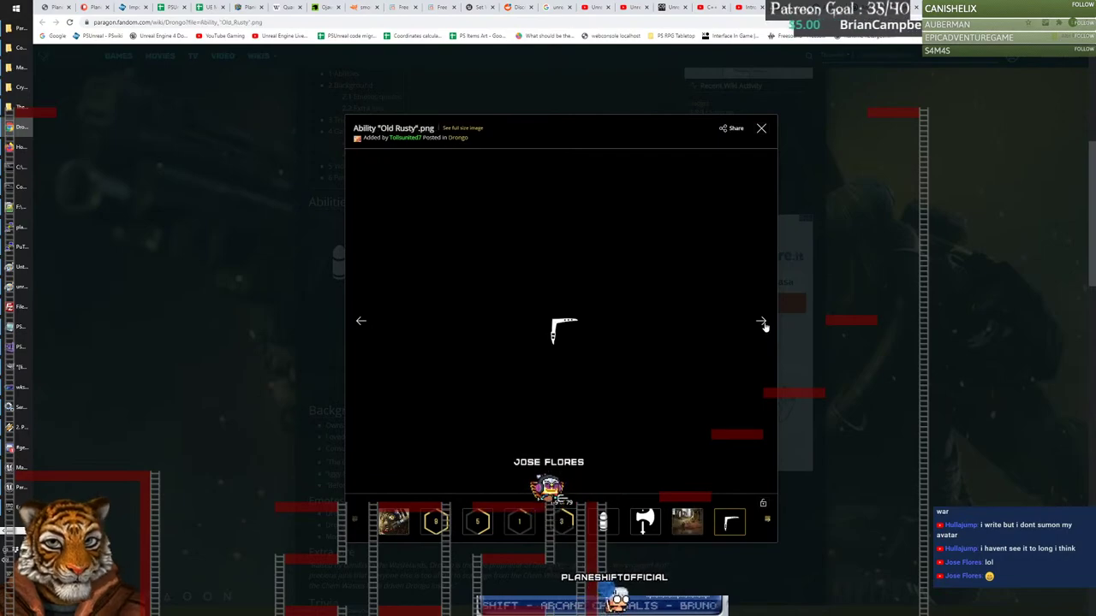
{"action": "left_click", "coordinate": [762, 323]}
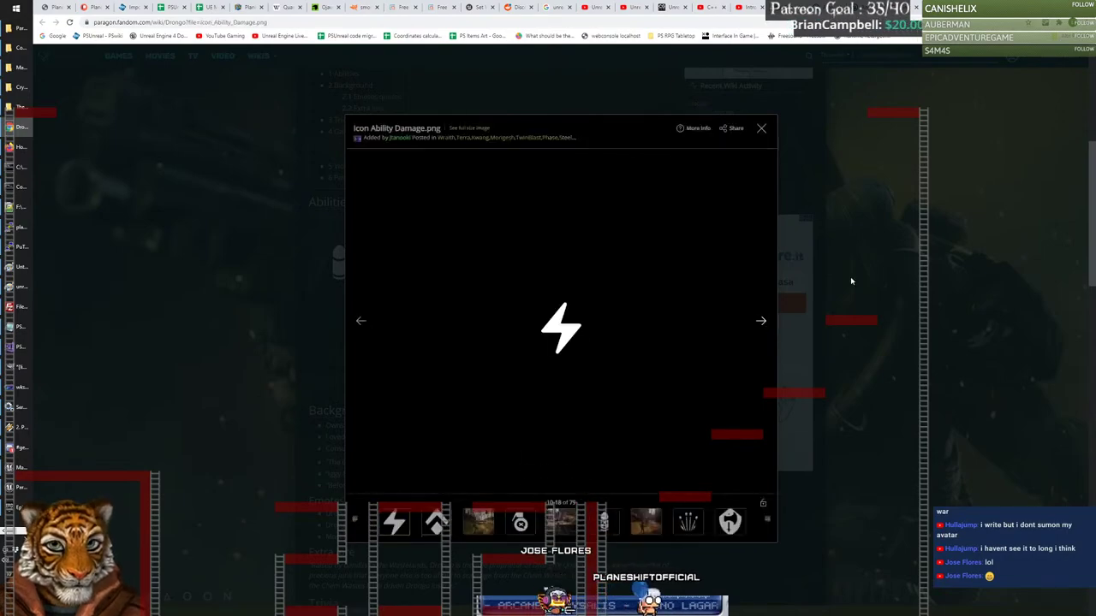
{"action": "left_click", "coordinate": [897, 289]}
Step: View Drongo's default skin image full size, then go back to the Unreal editor
{"action": "scroll", "coordinate": [546, 349], "scroll_direction": "down", "scroll_amount": 3}
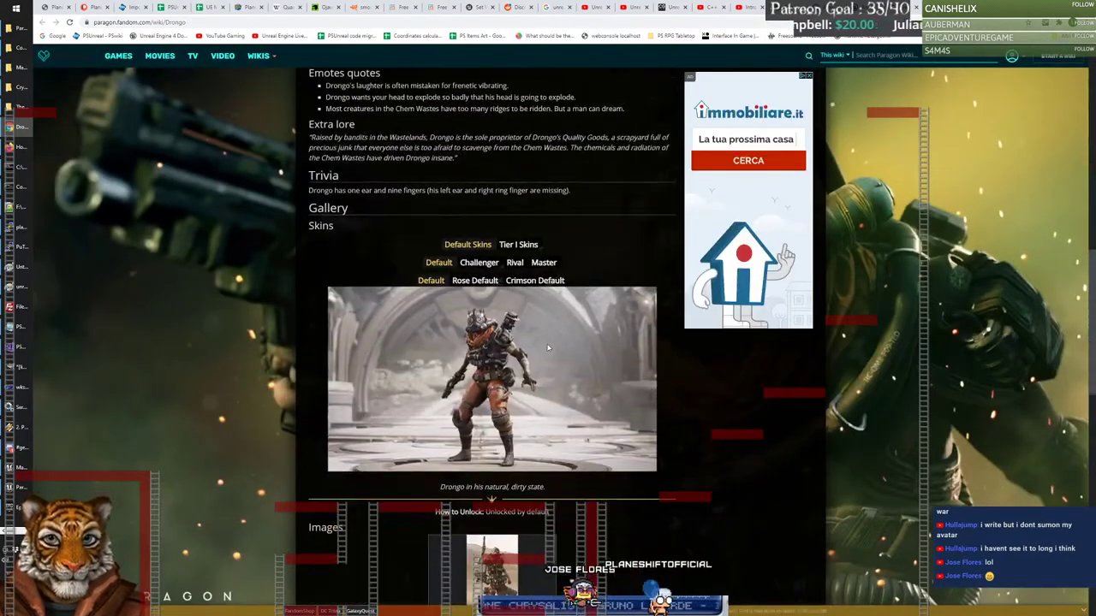
{"action": "scroll", "coordinate": [493, 381], "scroll_direction": "down", "scroll_amount": 1}
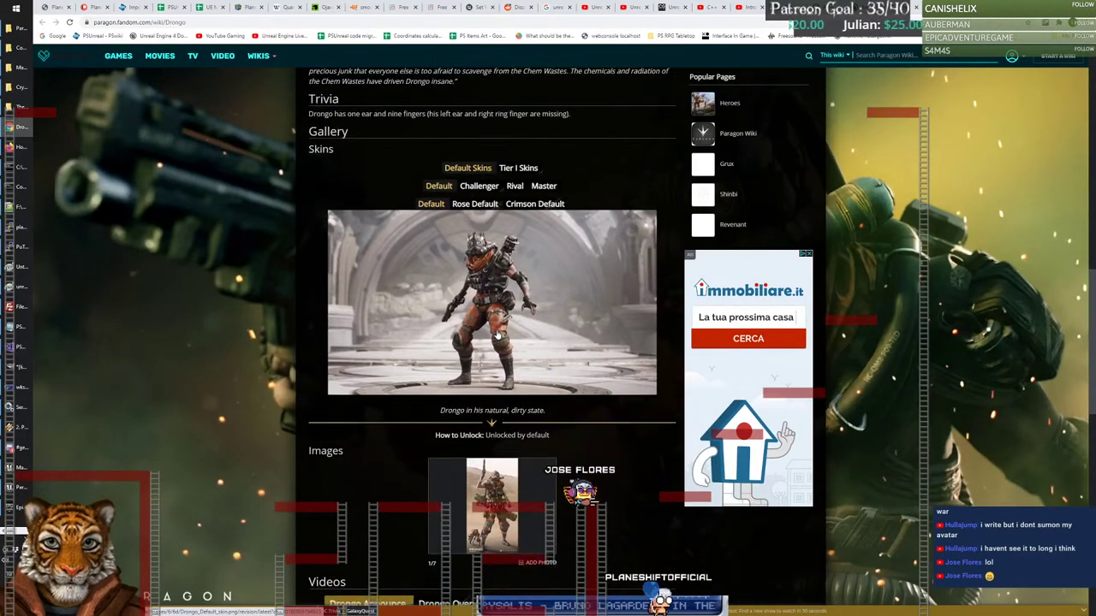
{"action": "left_click", "coordinate": [480, 288]}
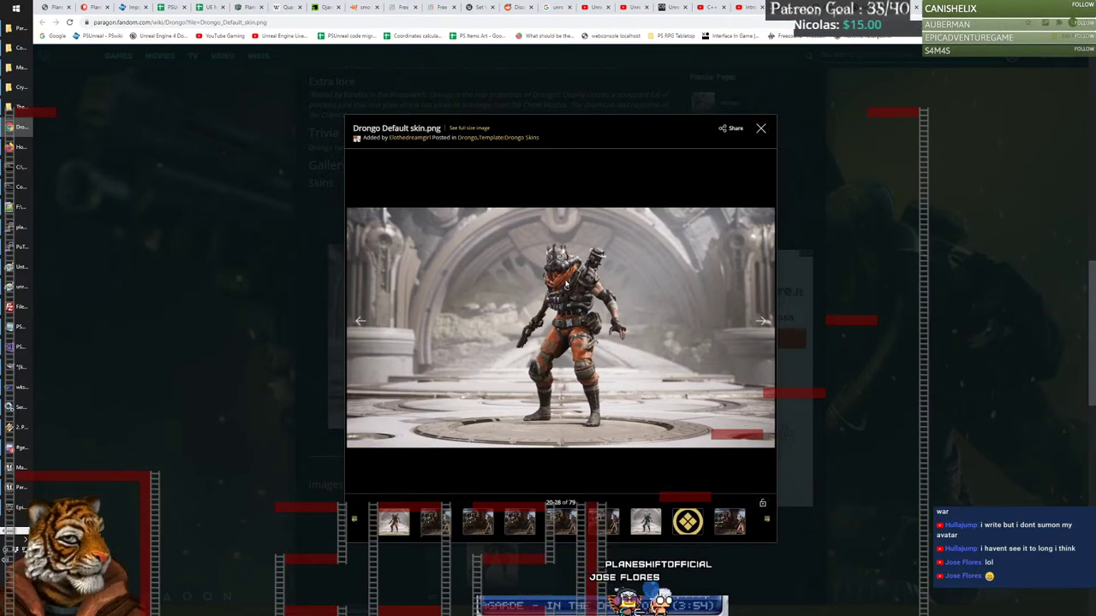
{"action": "left_click", "coordinate": [16, 485]}
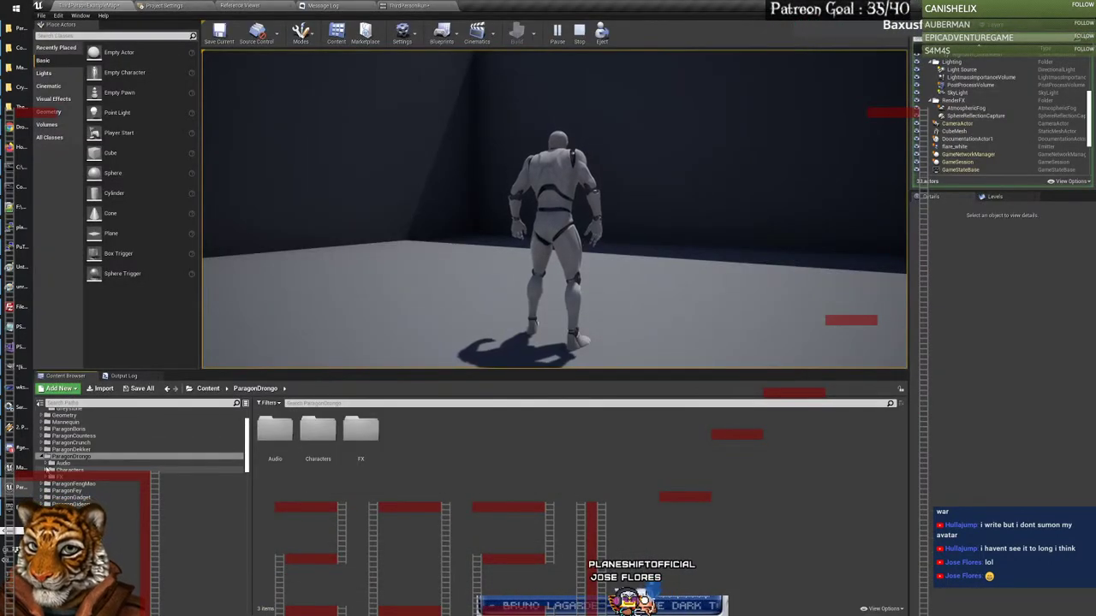
Step: Open Drongo's Audio folder and its Wavs subfolder, previewing a sound cue and a sound wave
{"action": "double_click", "coordinate": [60, 464]}
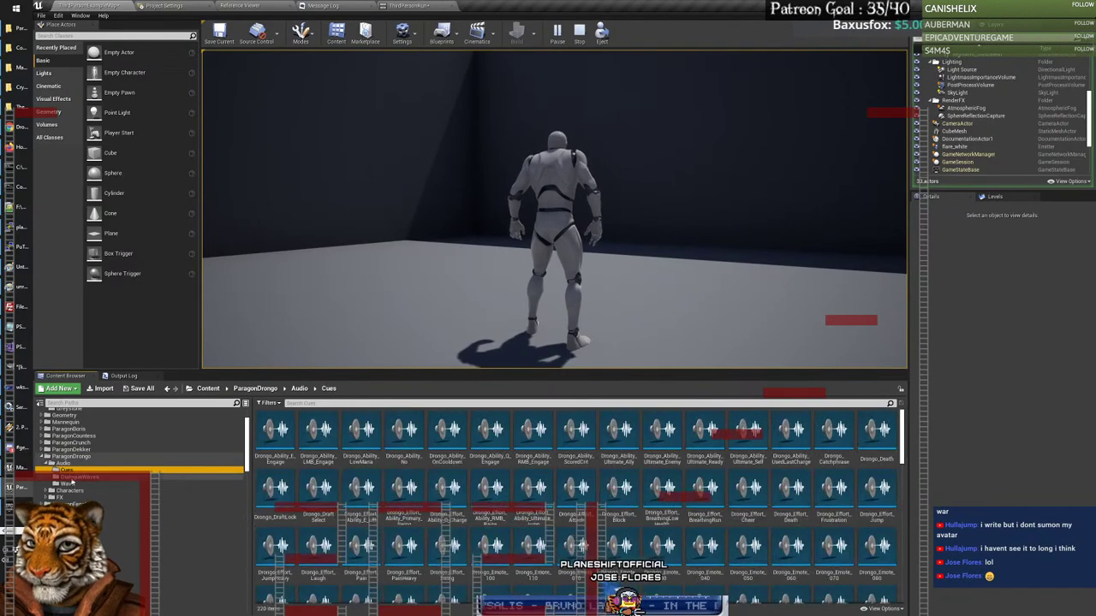
{"action": "left_click", "coordinate": [361, 431]}
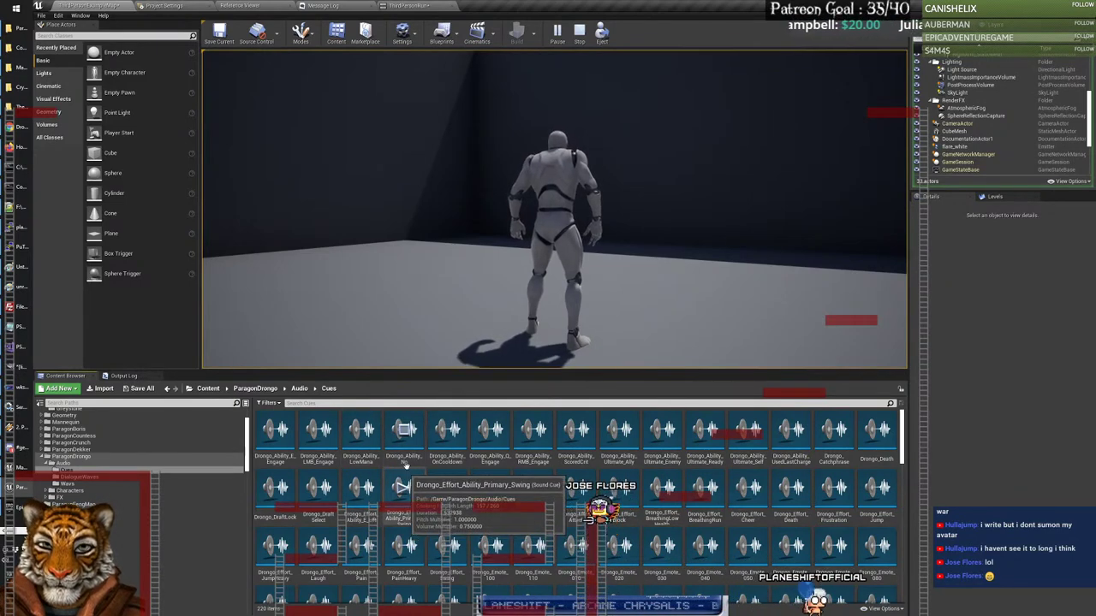
{"action": "left_click", "coordinate": [104, 483]}
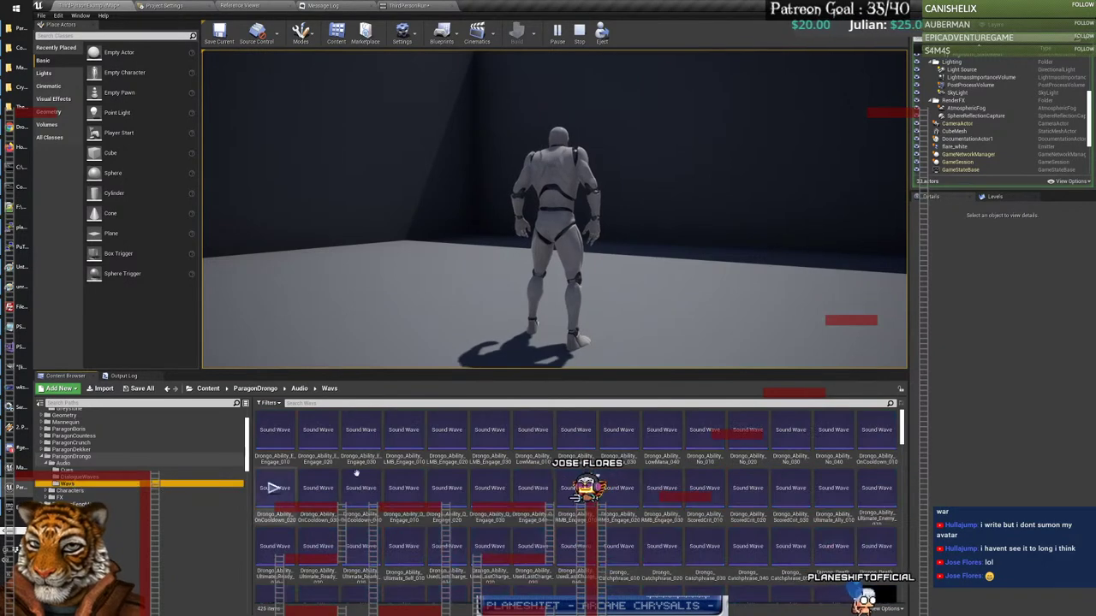
{"action": "left_click", "coordinate": [360, 488]}
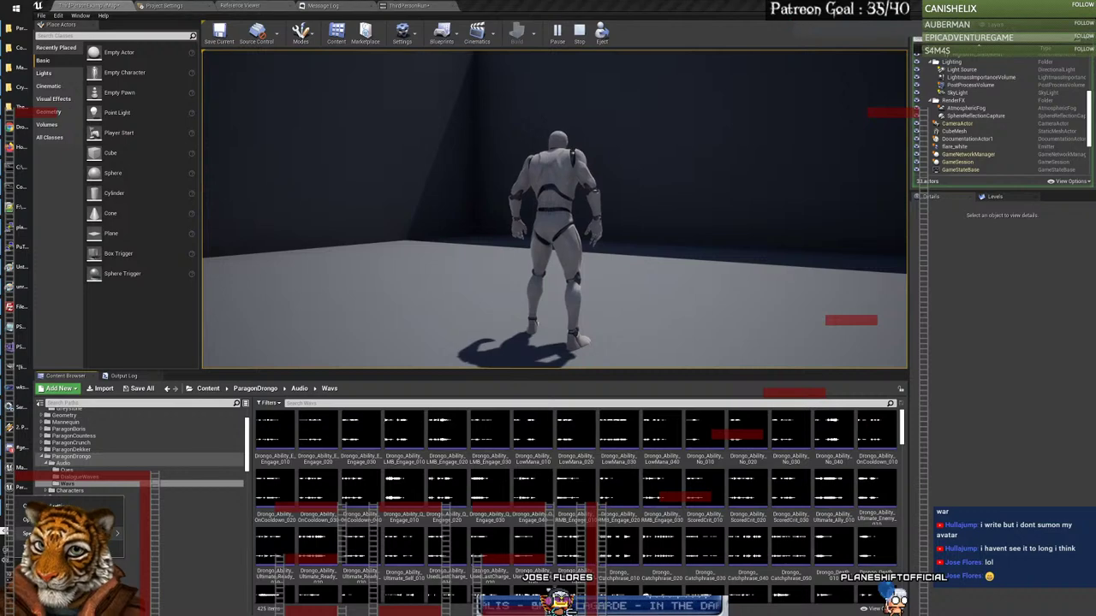
Step: Adjust the volume mixer levels for the sound previews
{"action": "mouse_move", "coordinate": [85, 532]}
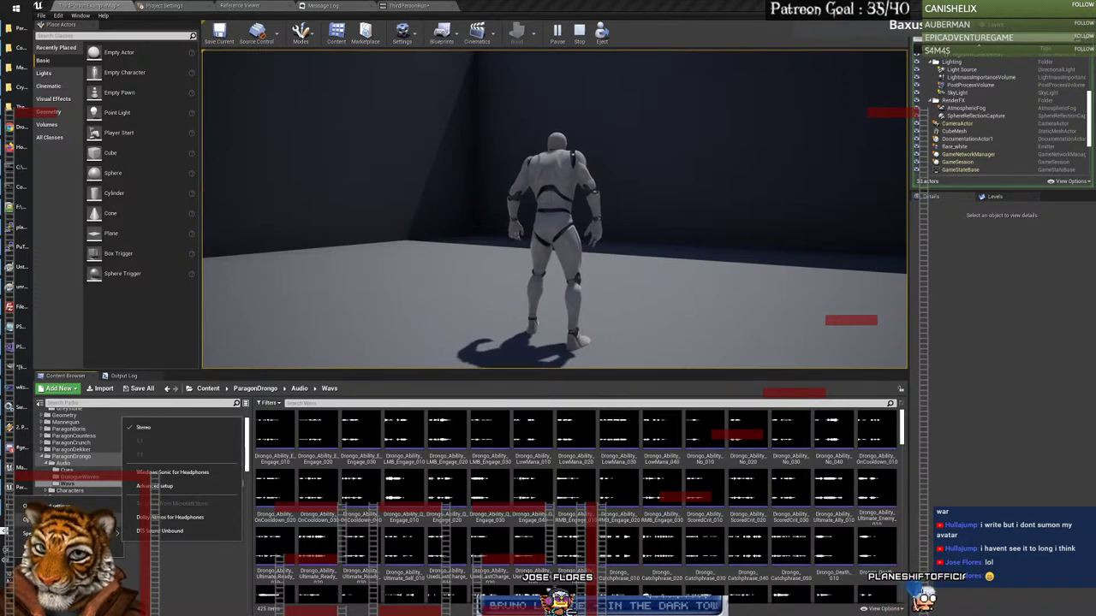
{"action": "left_click", "coordinate": [257, 462]}
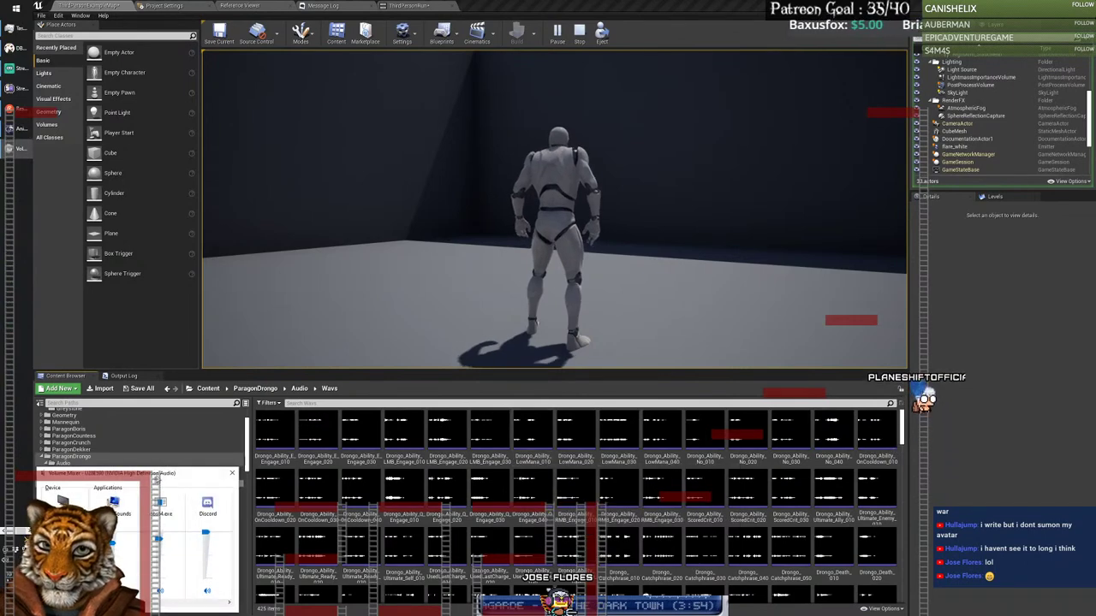
{"action": "left_click_drag", "start_coordinate": [105, 473], "coordinate": [261, 167]}
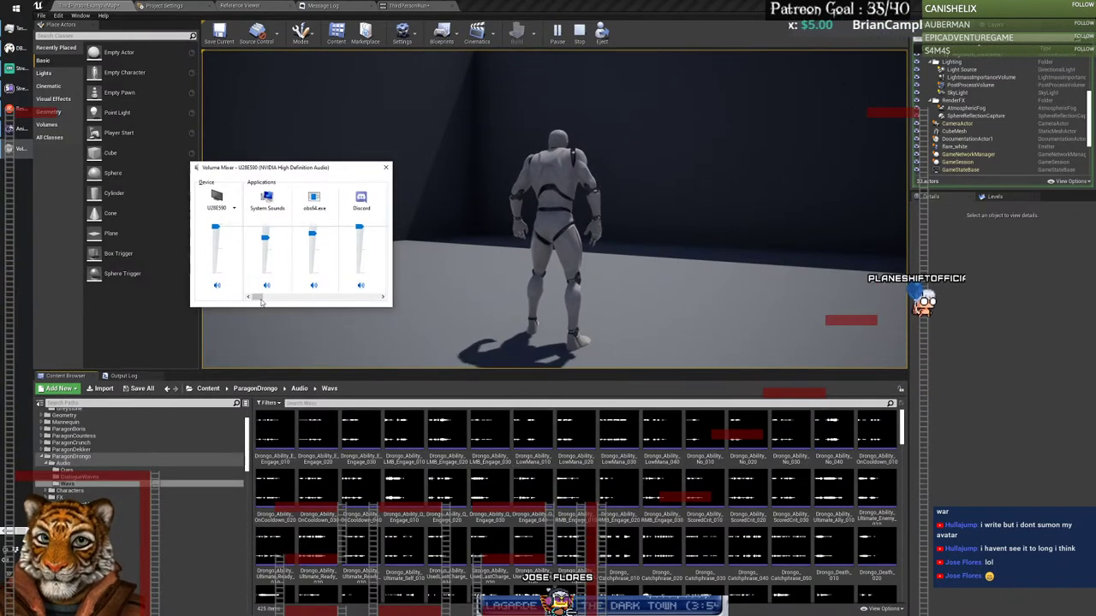
{"action": "left_click_drag", "start_coordinate": [261, 299], "coordinate": [321, 292]}
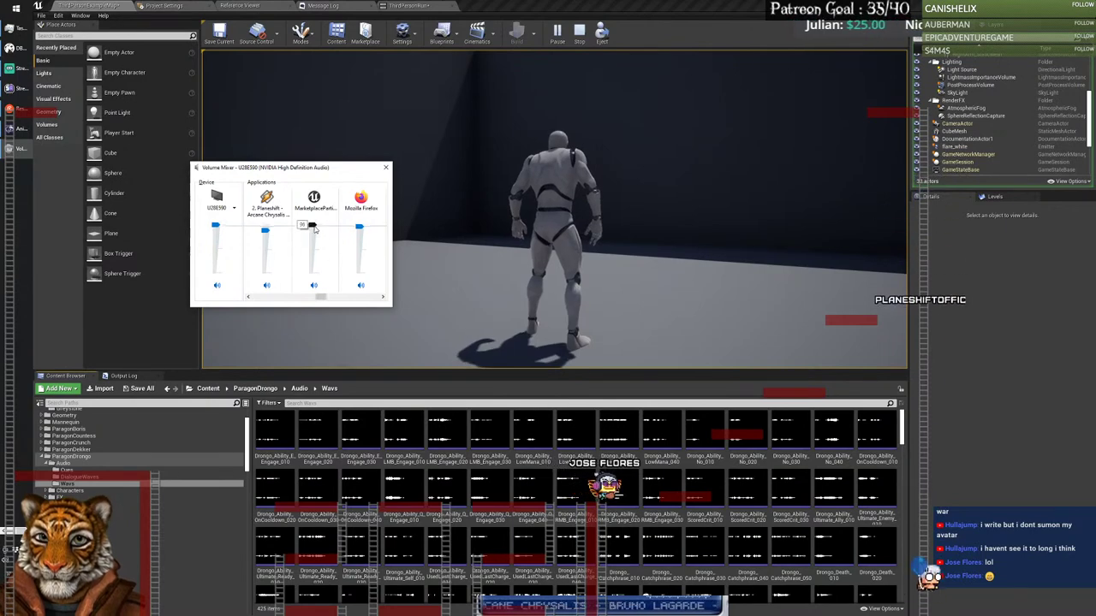
{"action": "left_click", "coordinate": [360, 488]}
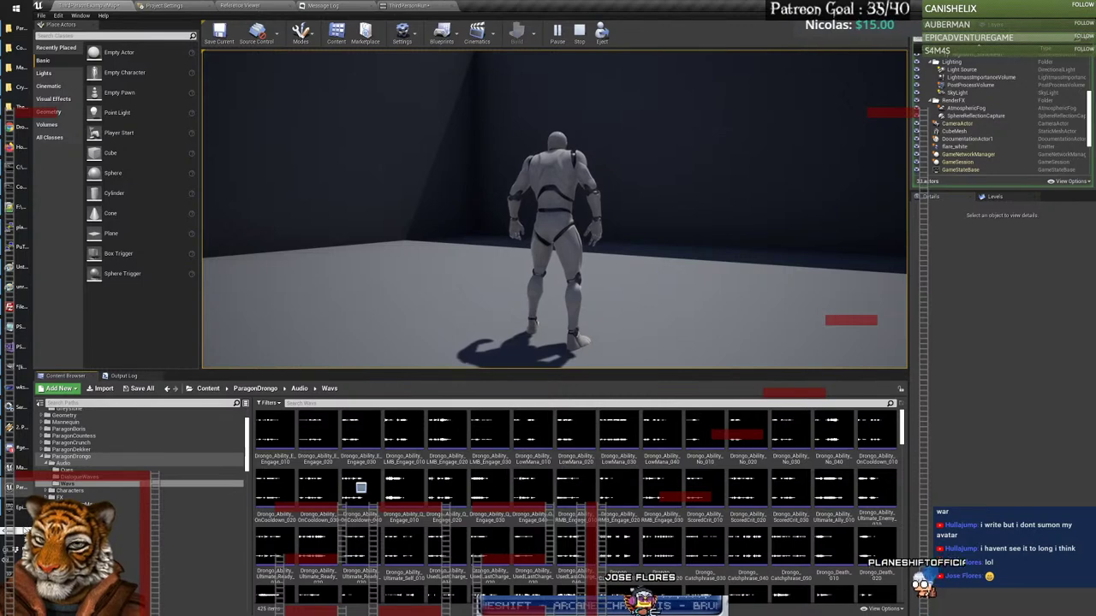
{"action": "left_click", "coordinate": [17, 148]}
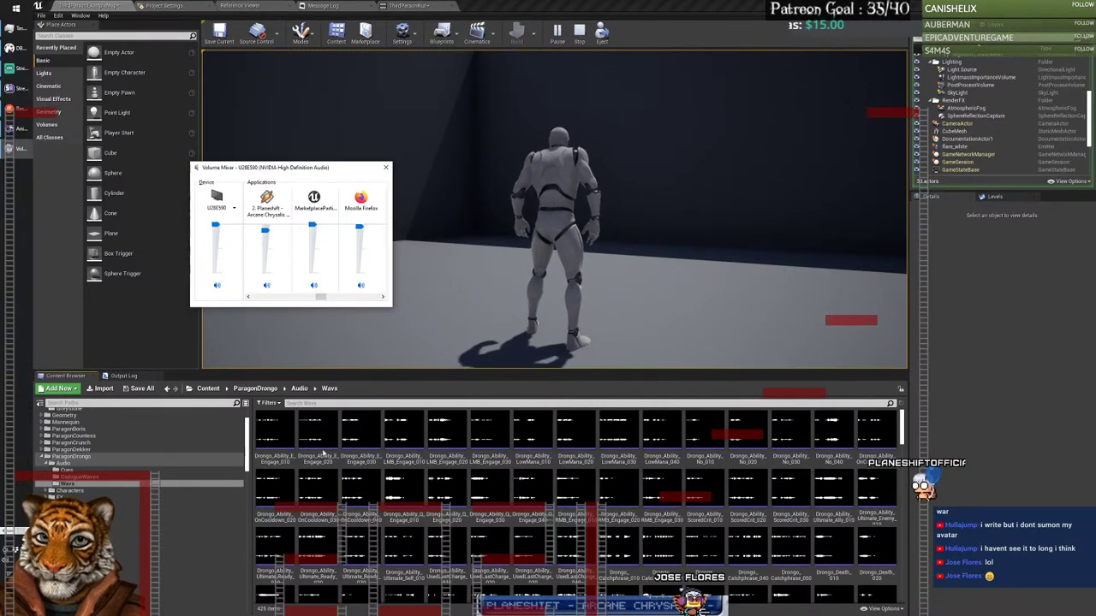
Step: Replay the chosen sound wave, scroll the Wavs list, and bring Cascade forward
{"action": "left_click", "coordinate": [358, 488]}
{"action": "left_click", "coordinate": [359, 489]}
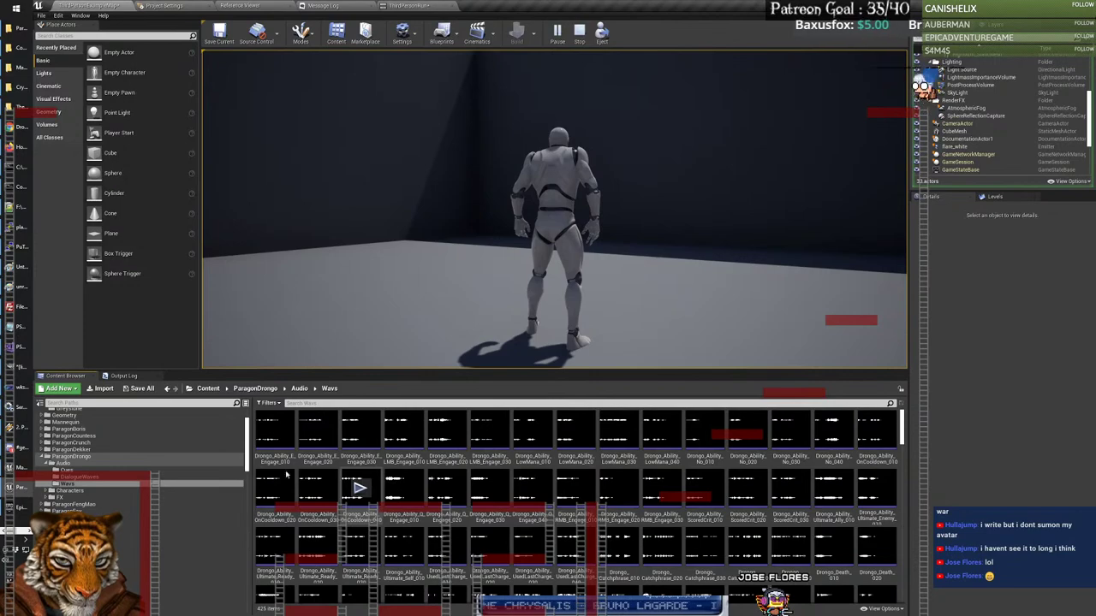
{"action": "scroll", "coordinate": [565, 514], "scroll_direction": "down", "scroll_amount": 5}
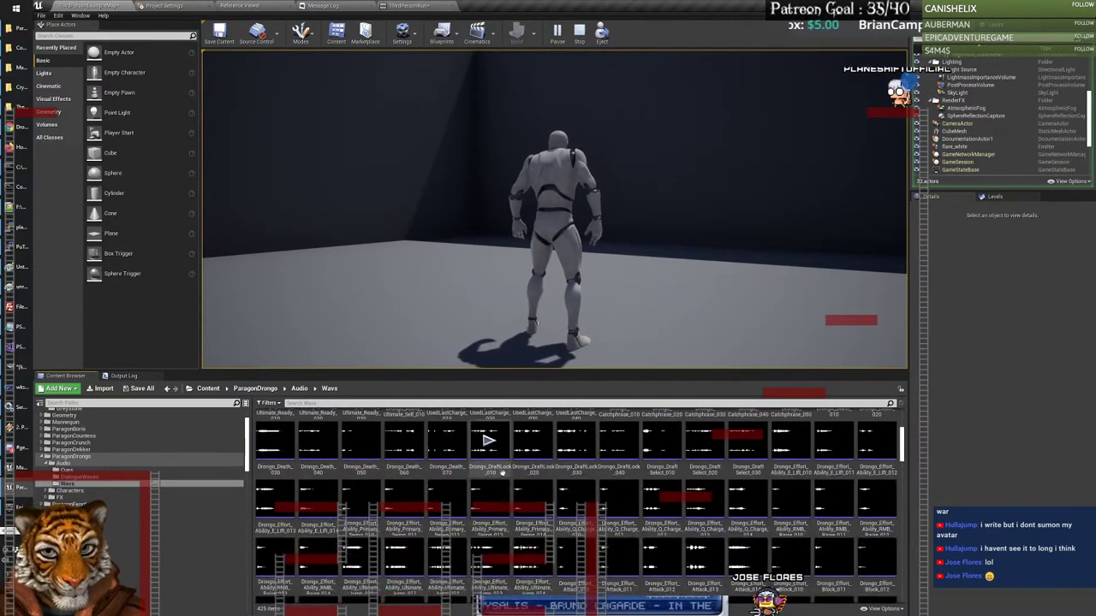
{"action": "scroll", "coordinate": [573, 498], "scroll_direction": "down", "scroll_amount": 6}
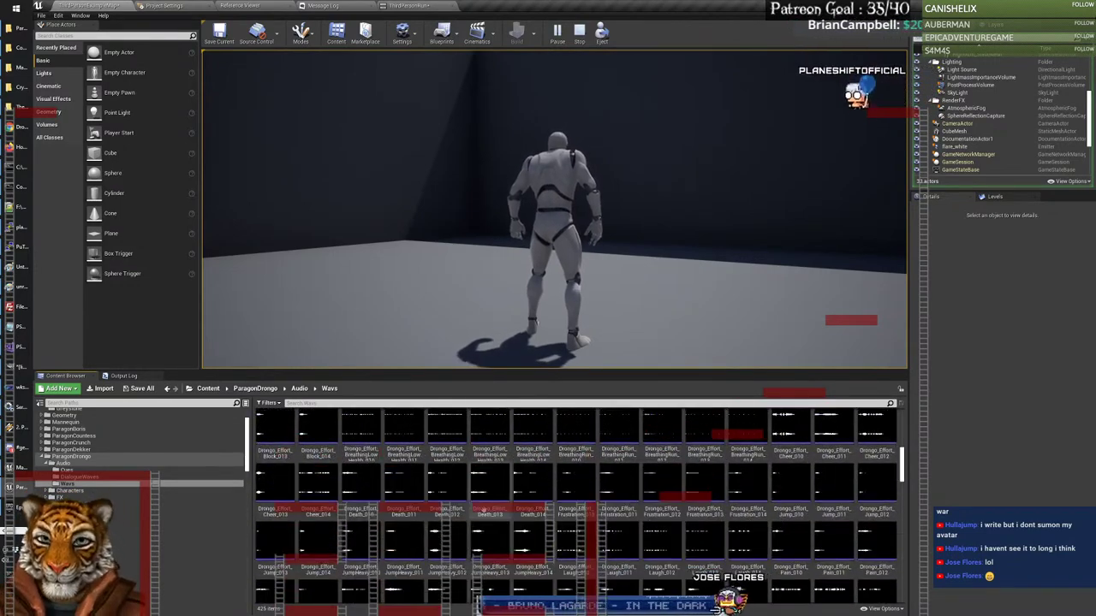
{"action": "scroll", "coordinate": [485, 512], "scroll_direction": "down", "scroll_amount": 1}
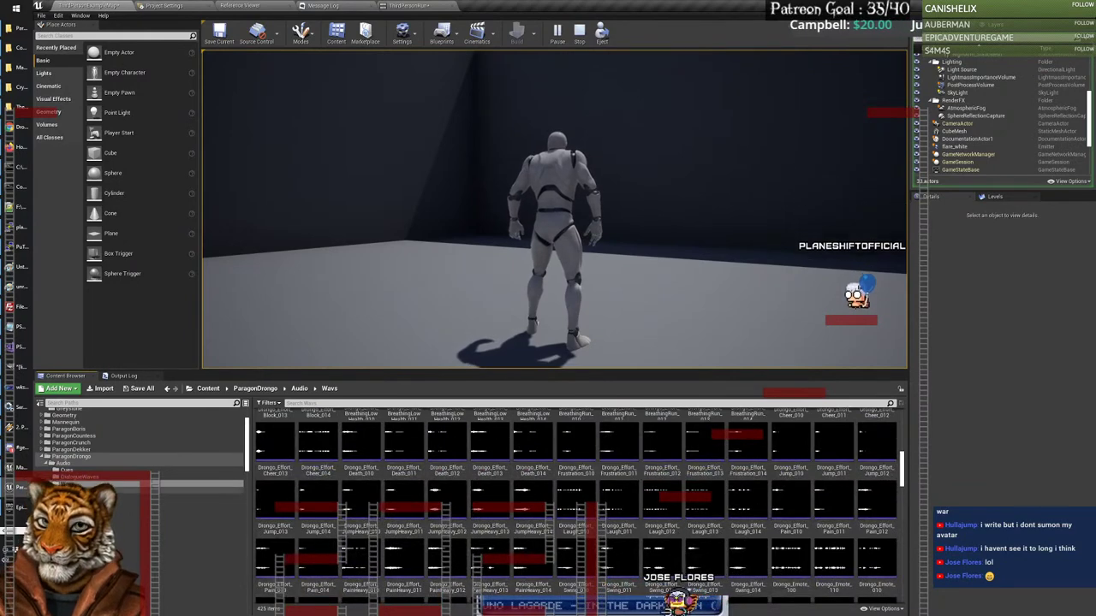
{"action": "mouse_move", "coordinate": [19, 488]}
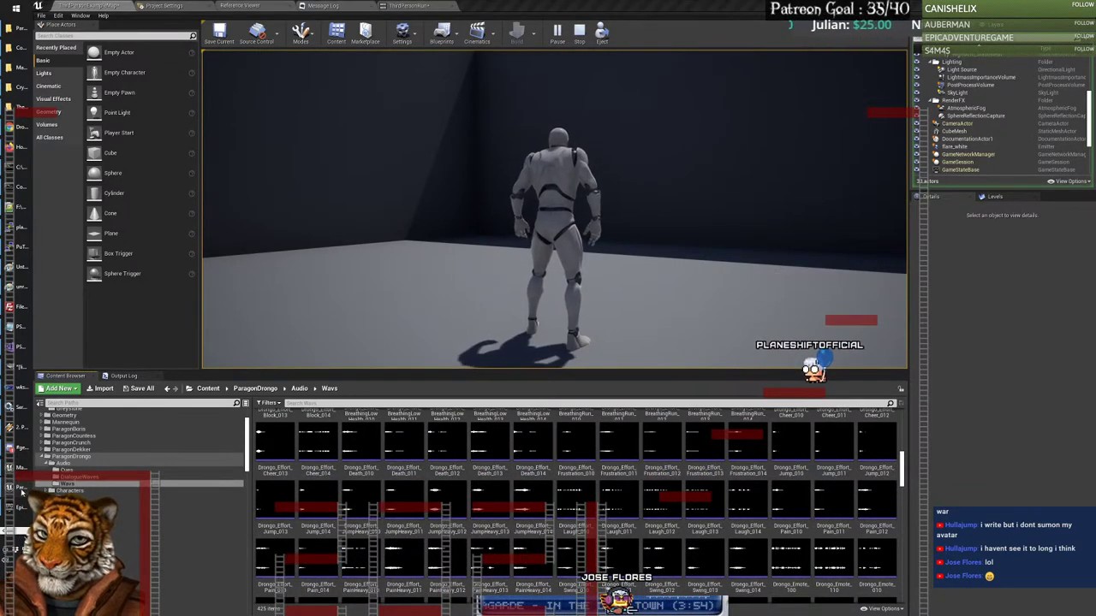
{"action": "left_click", "coordinate": [19, 467]}
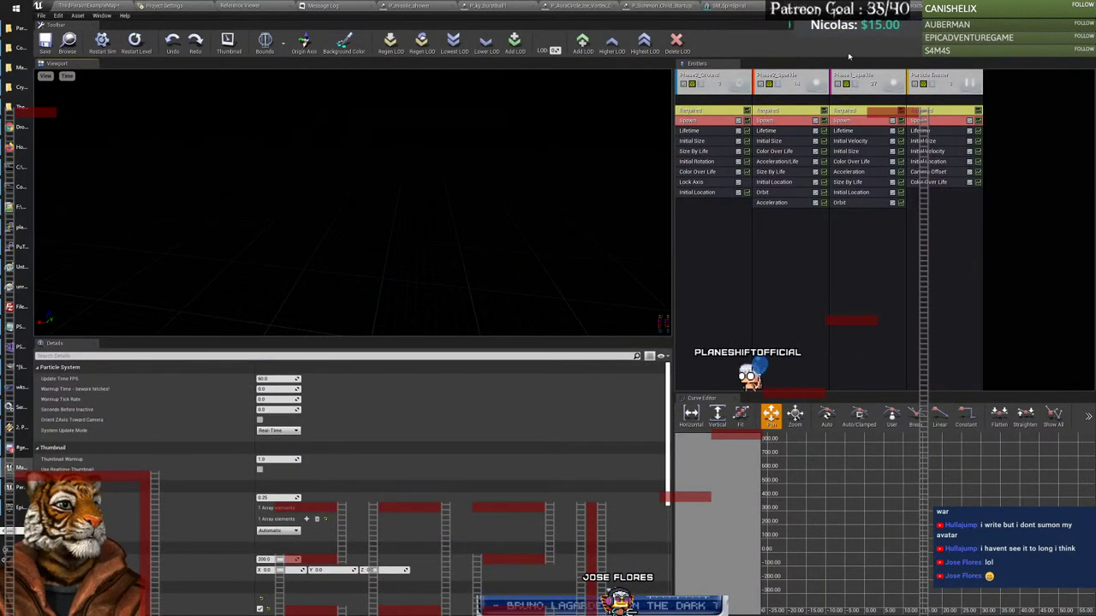
Step: Bring up the unsaved-content prompt, close Cascade, and cancel the save dialog
{"action": "key", "text": "ctrl+shift+s"}
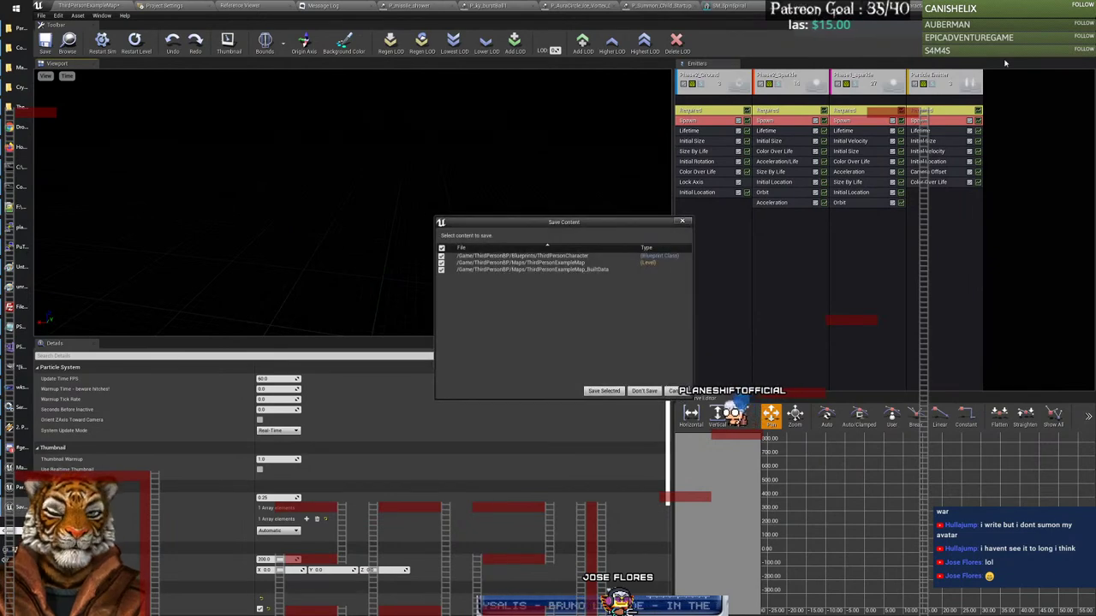
{"action": "left_click", "coordinate": [603, 390]}
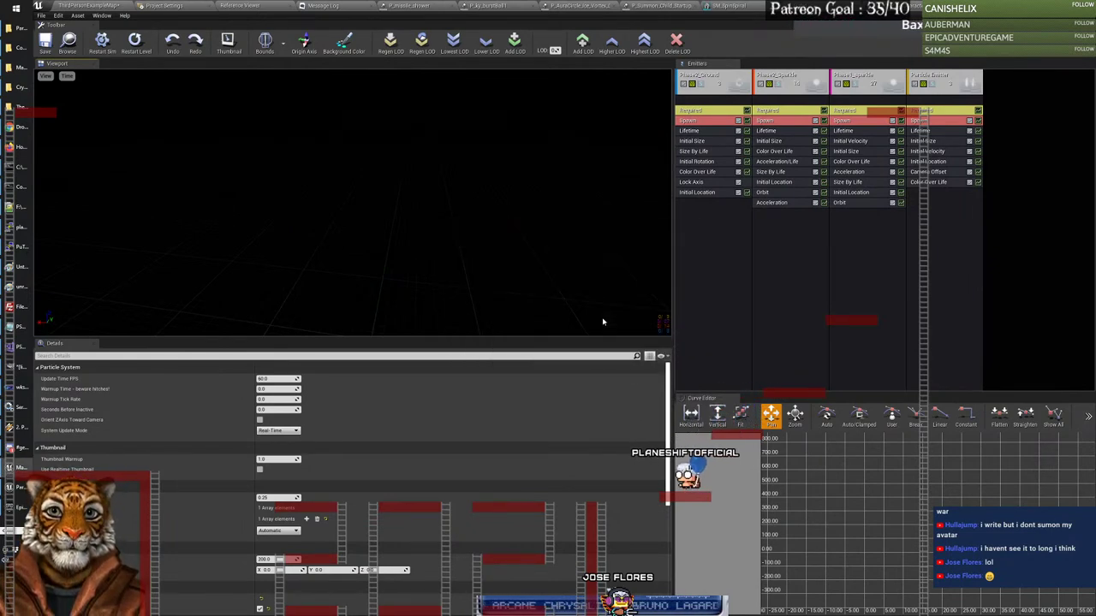
{"action": "key", "text": "alt+F4"}
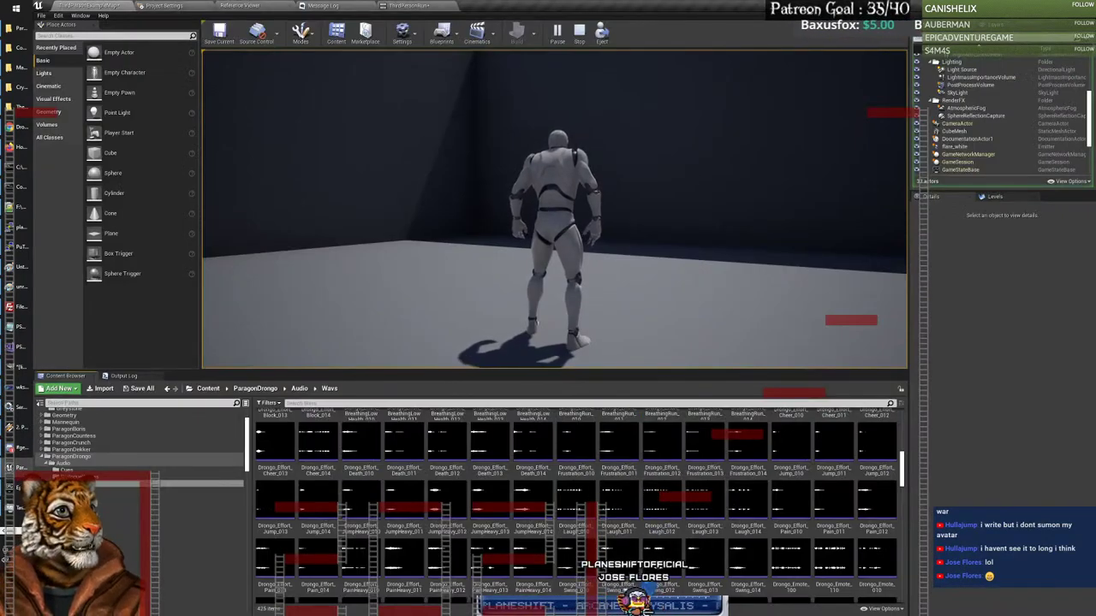
{"action": "key", "text": "alt+F4"}
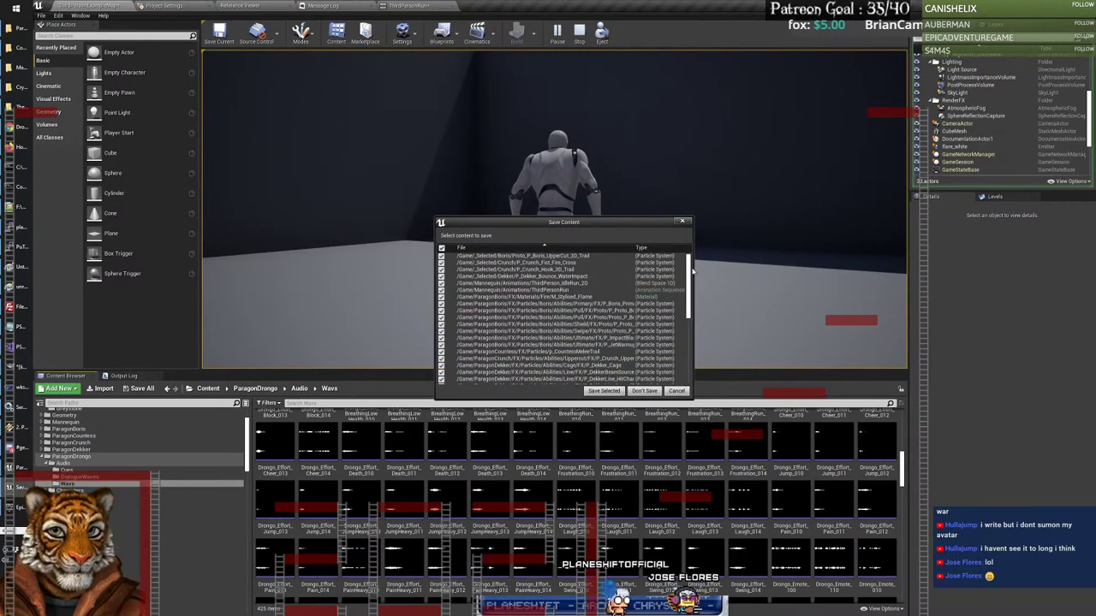
{"action": "left_click", "coordinate": [676, 391]}
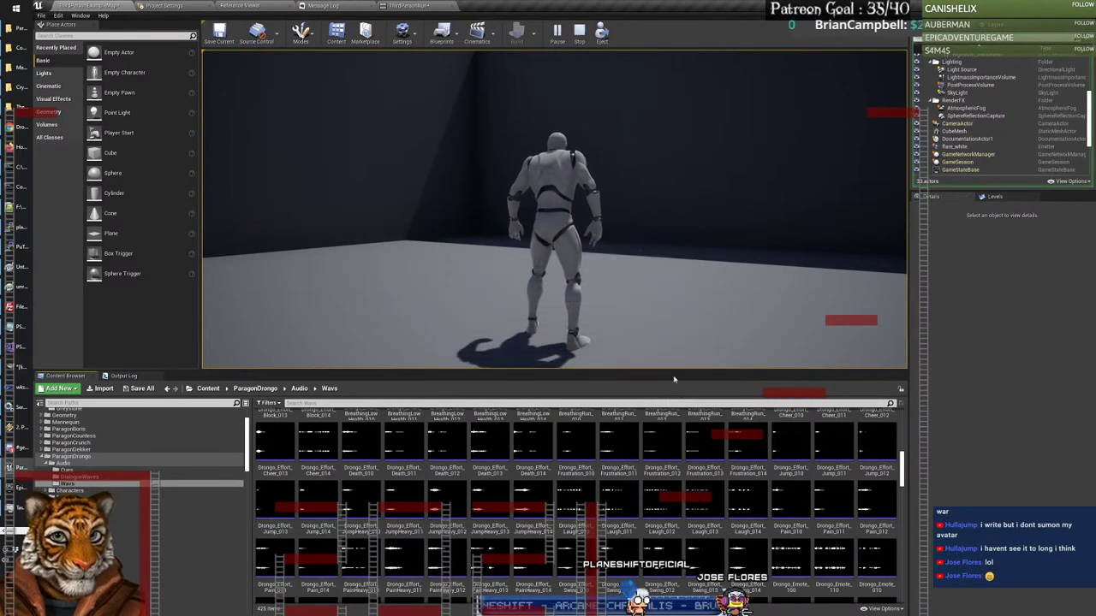
Step: Reopen the unsaved-content list on exit and choose Don't Save to close the editor
{"action": "scroll", "coordinate": [157, 434], "scroll_direction": "up", "scroll_amount": 1}
{"action": "scroll", "coordinate": [157, 434], "scroll_direction": "up", "scroll_amount": 2}
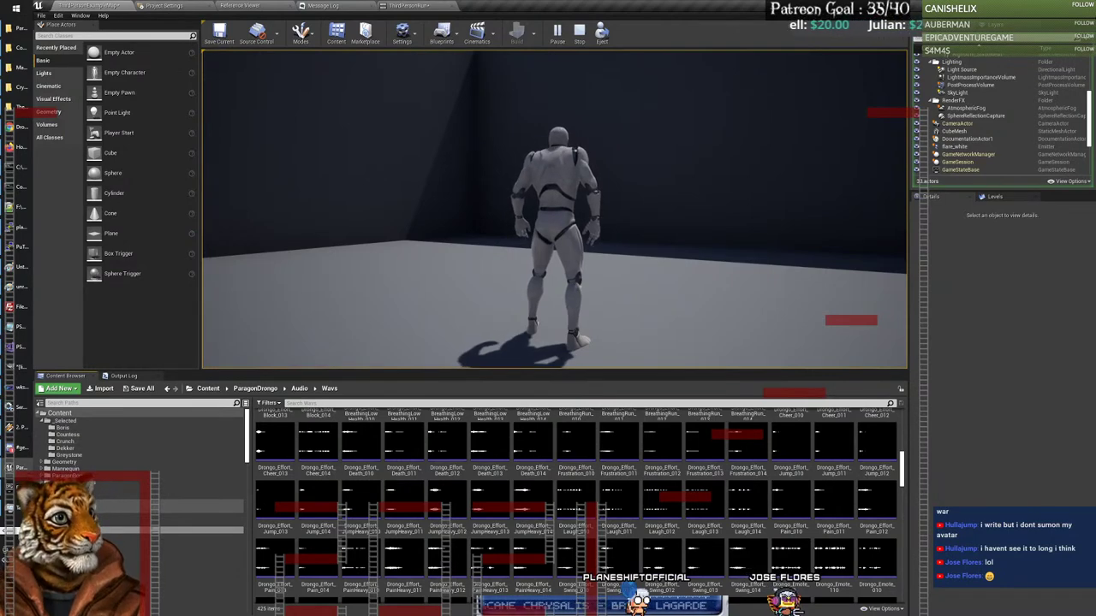
{"action": "key", "text": "alt+F4"}
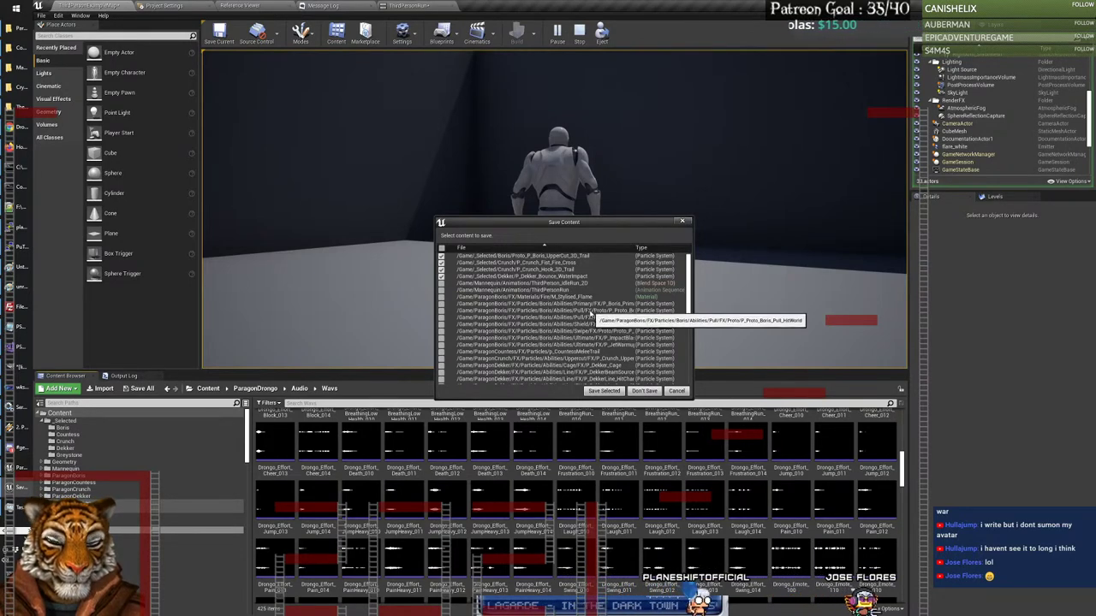
{"action": "scroll", "coordinate": [586, 309], "scroll_direction": "down", "scroll_amount": 3}
{"action": "scroll", "coordinate": [589, 314], "scroll_direction": "down", "scroll_amount": 6}
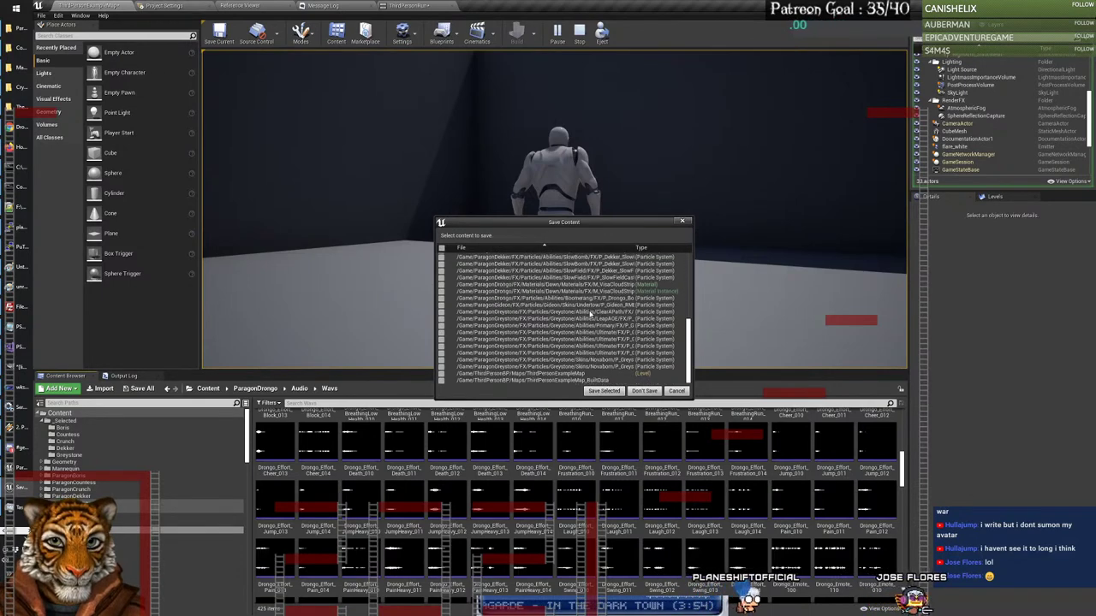
{"action": "left_click", "coordinate": [642, 390]}
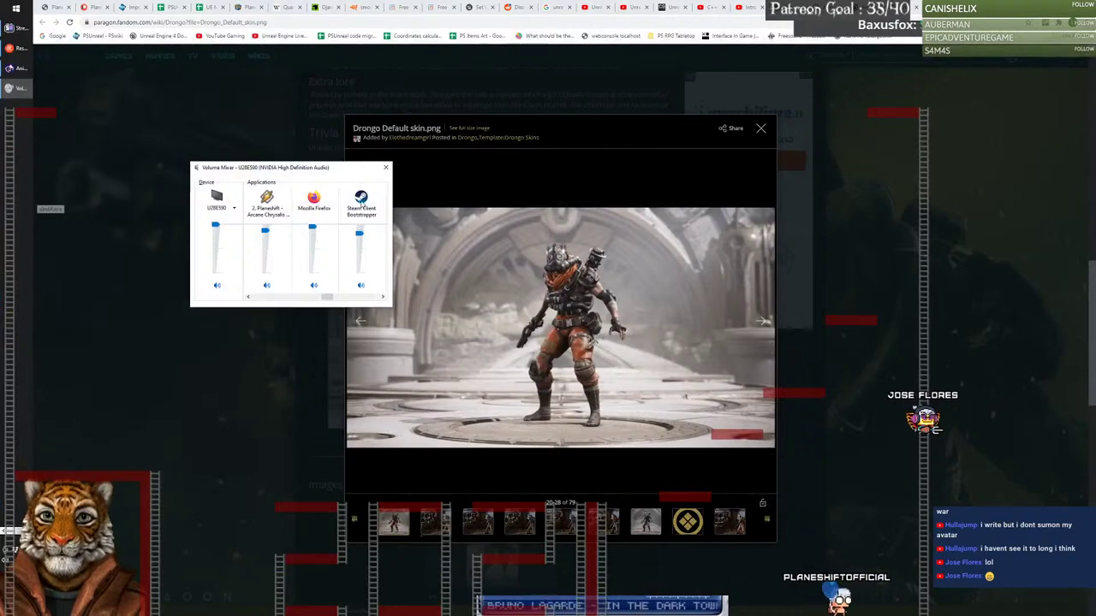
Step: Close the skin image, launch ParagonContainer.uproject from File Explorer, and return to the wiki
{"action": "left_click", "coordinate": [893, 199]}
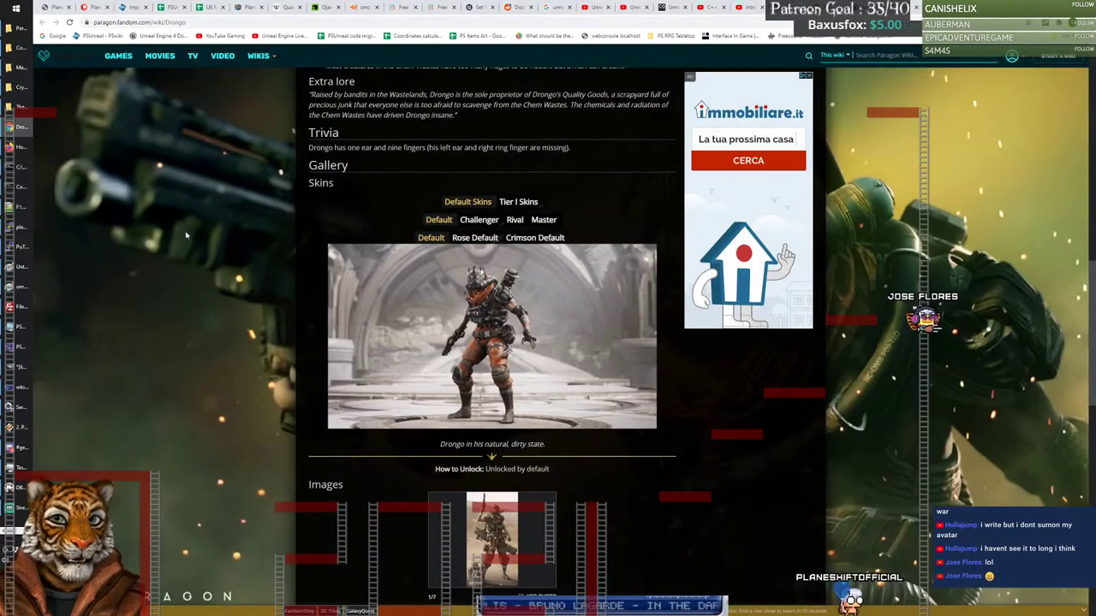
{"action": "left_click", "coordinate": [17, 27]}
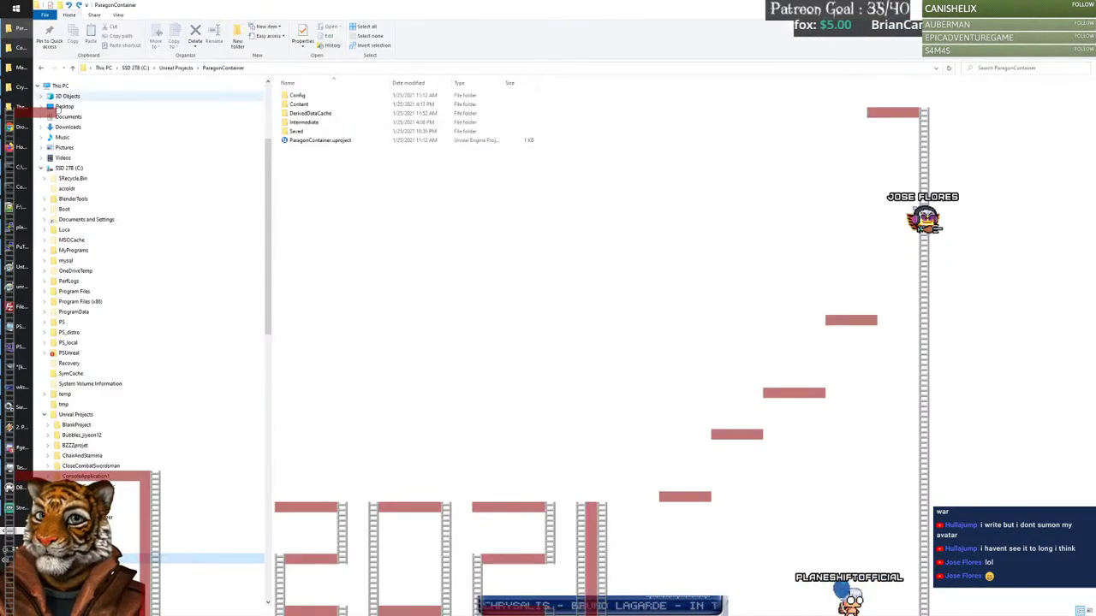
{"action": "left_click", "coordinate": [312, 140]}
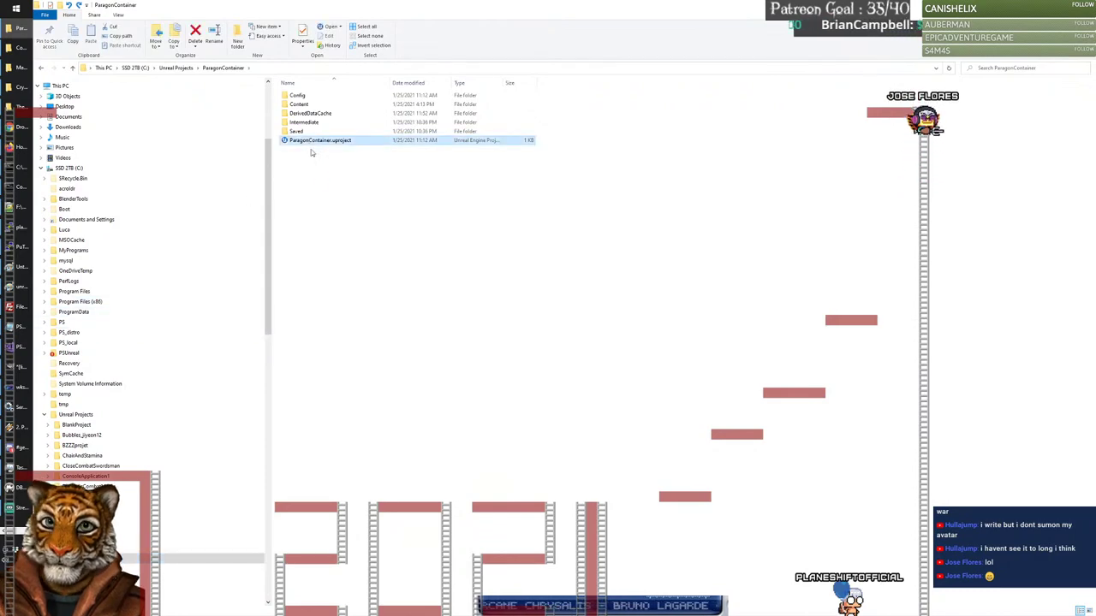
{"action": "key", "text": "alt+Tab"}
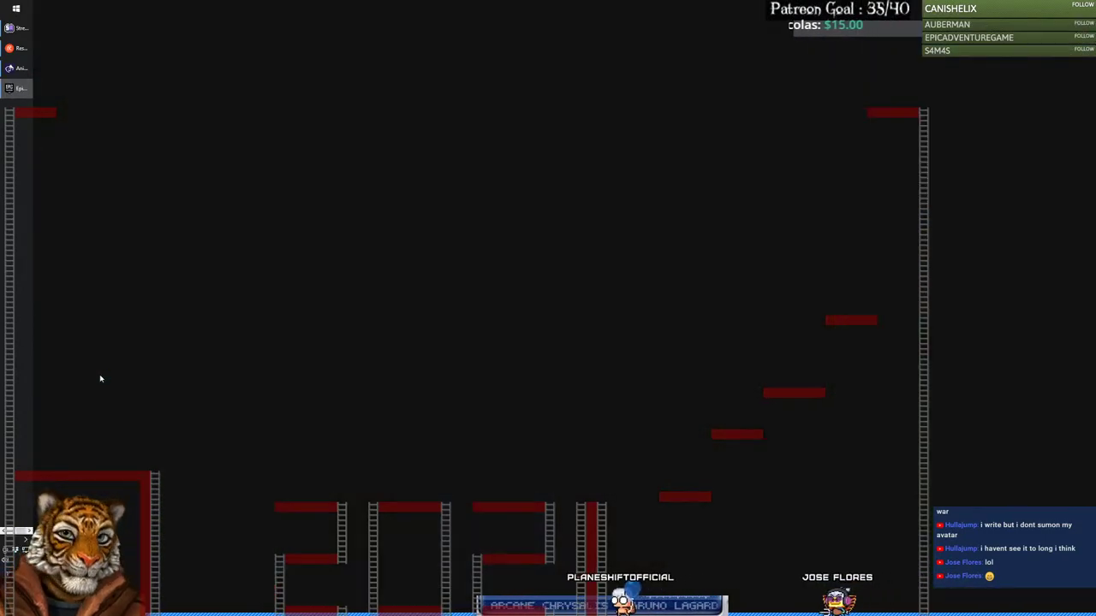
{"action": "key", "text": "alt+Tab"}
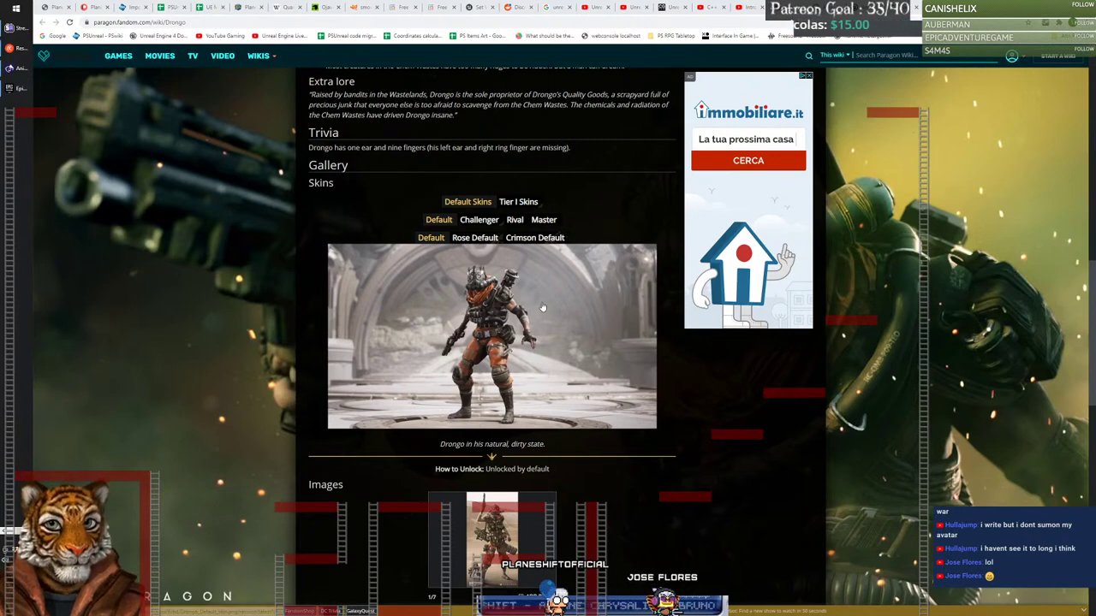
Step: Switch between Drongo's Default and Tier I skin tabs
{"action": "scroll", "coordinate": [541, 307], "scroll_direction": "down", "scroll_amount": 1}
{"action": "scroll", "coordinate": [541, 306], "scroll_direction": "up", "scroll_amount": 1}
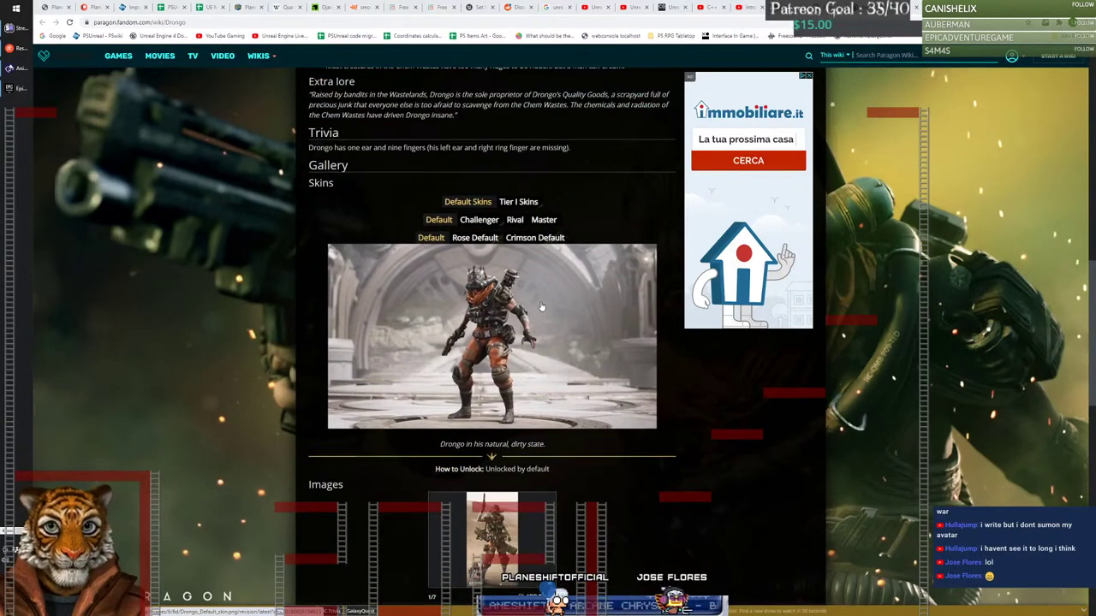
{"action": "left_click", "coordinate": [513, 204]}
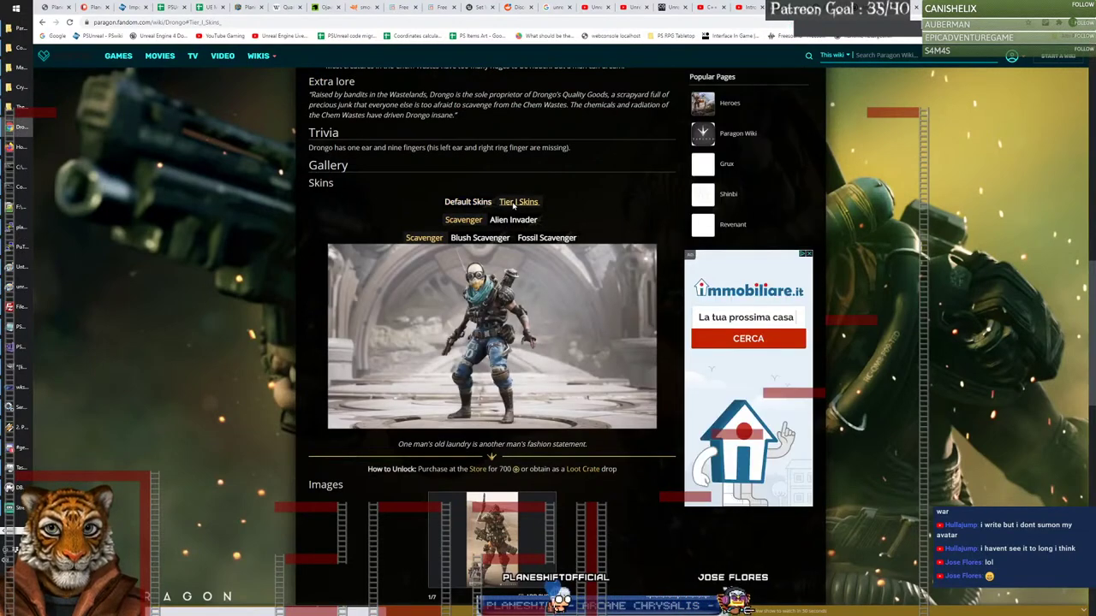
{"action": "left_click", "coordinate": [480, 202]}
{"action": "left_click", "coordinate": [518, 201]}
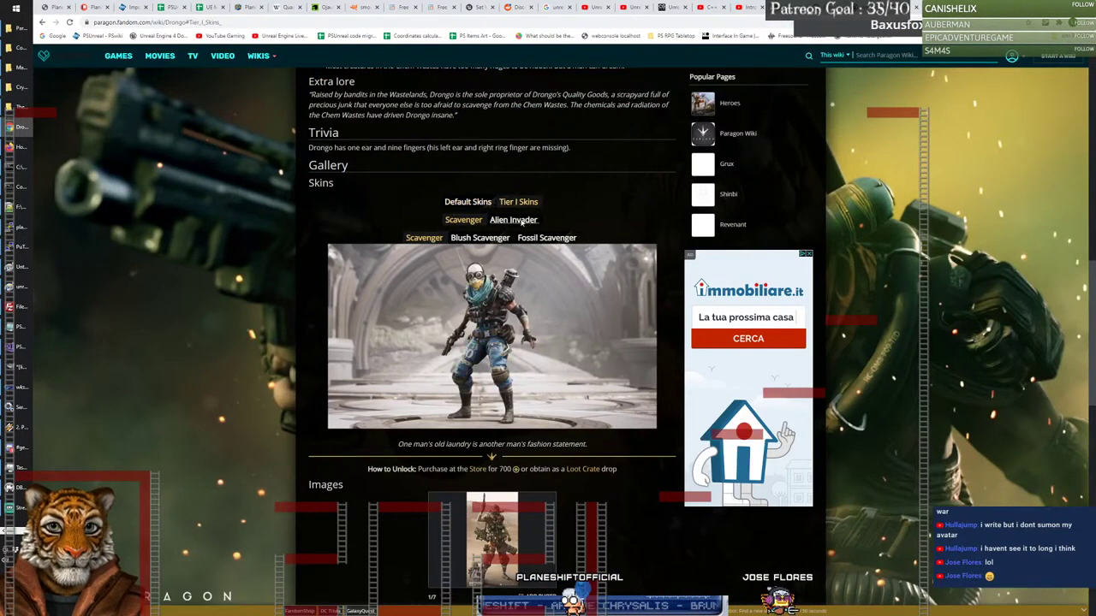
Step: View the Alien Invader, Scavenger, Blush and Fossil Scavenger skins, then return to Unreal
{"action": "left_click", "coordinate": [513, 219]}
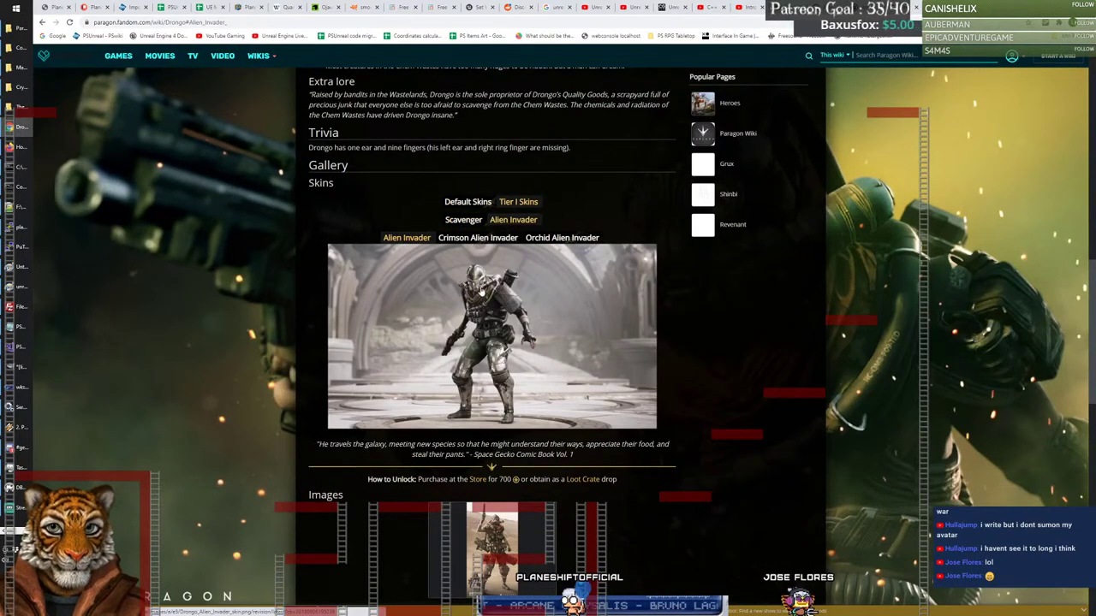
{"action": "left_click", "coordinate": [461, 220]}
{"action": "left_click", "coordinate": [481, 239]}
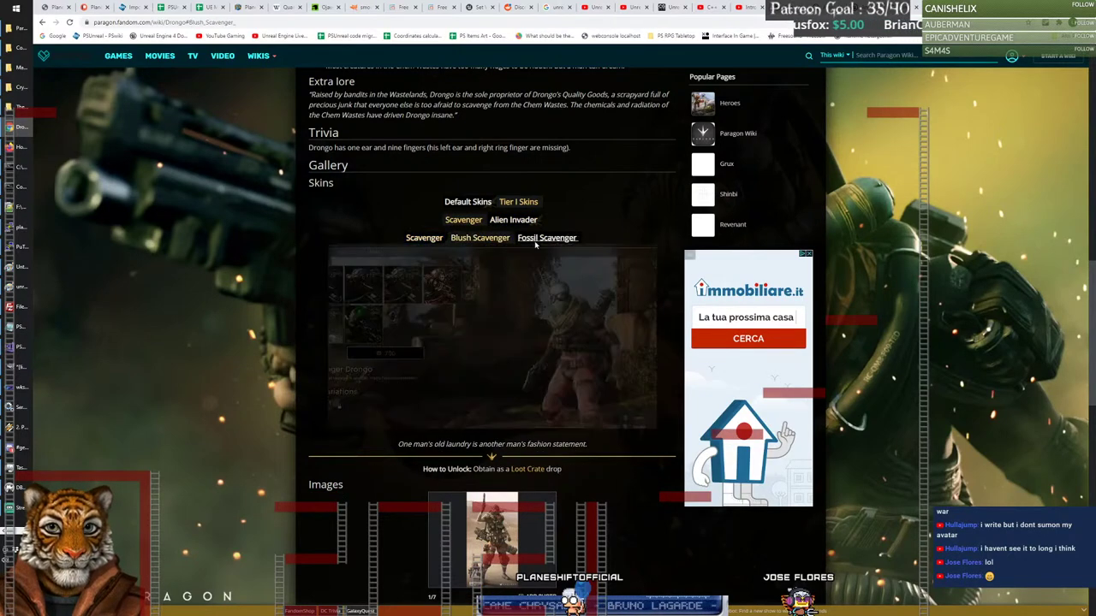
{"action": "left_click", "coordinate": [512, 239]}
{"action": "left_click", "coordinate": [495, 238]}
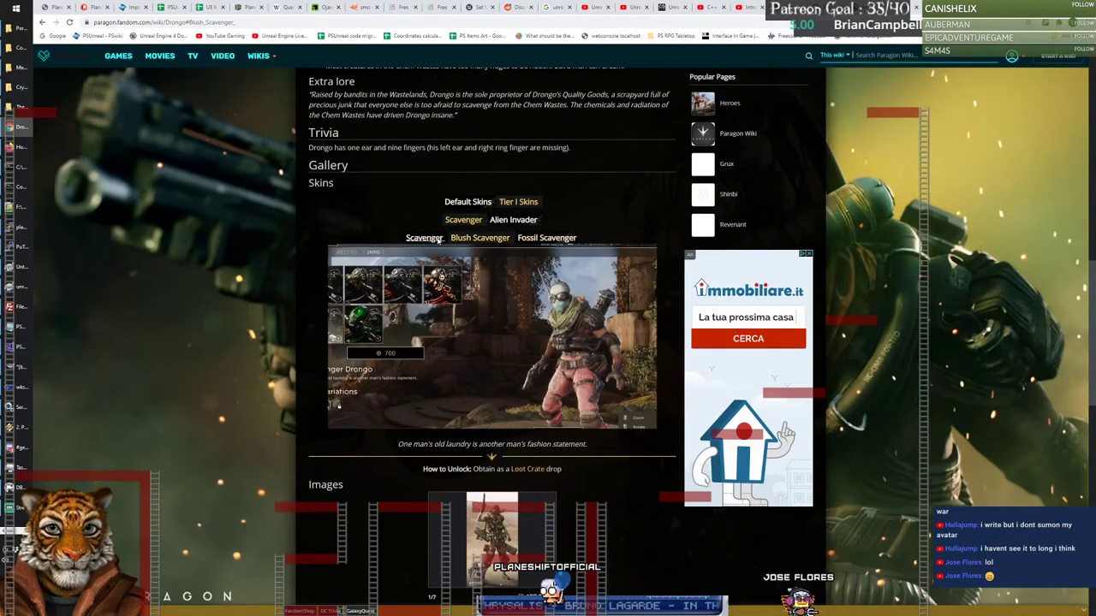
{"action": "left_click", "coordinate": [514, 220]}
{"action": "left_click", "coordinate": [481, 221]}
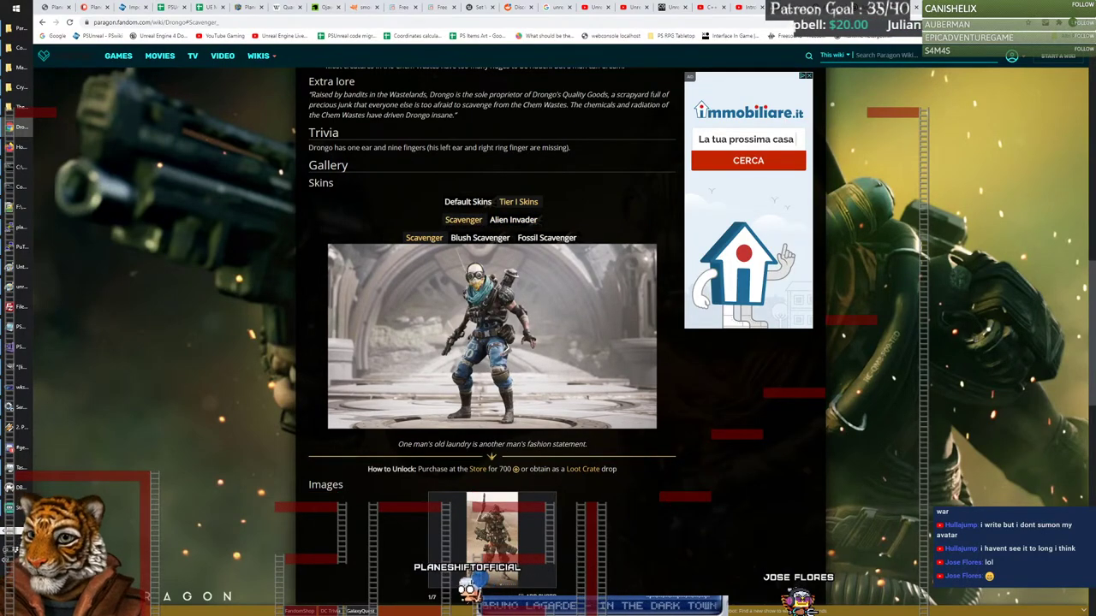
{"action": "key", "text": "alt+Tab"}
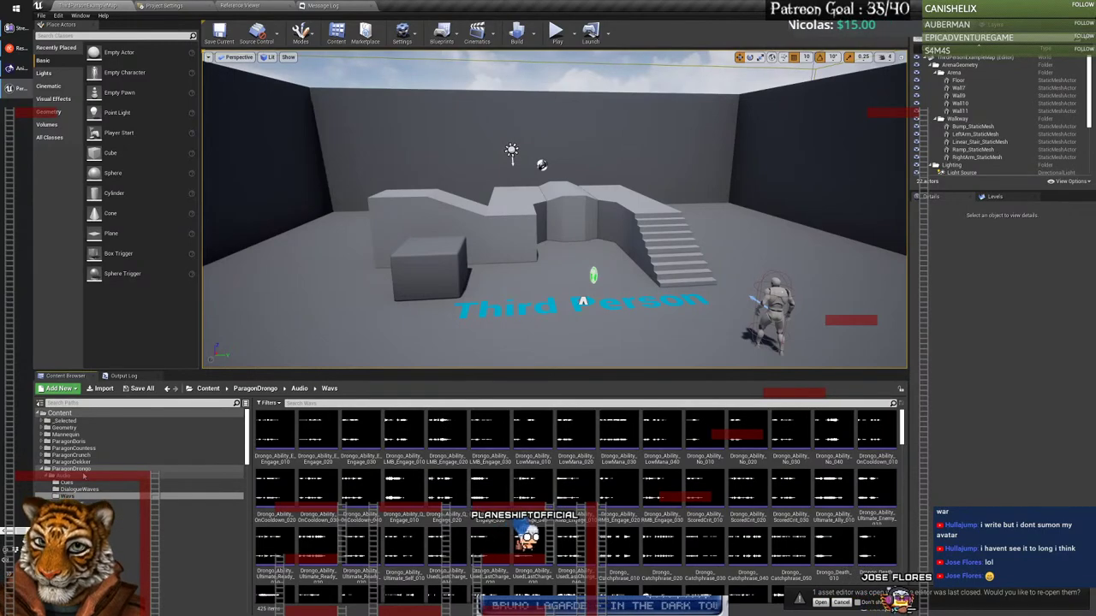
Step: Dismiss the offer to reopen asset editors and adjust the Content Browser view
{"action": "left_click", "coordinate": [843, 603]}
{"action": "scroll", "coordinate": [783, 510], "scroll_direction": "down", "scroll_amount": 3}
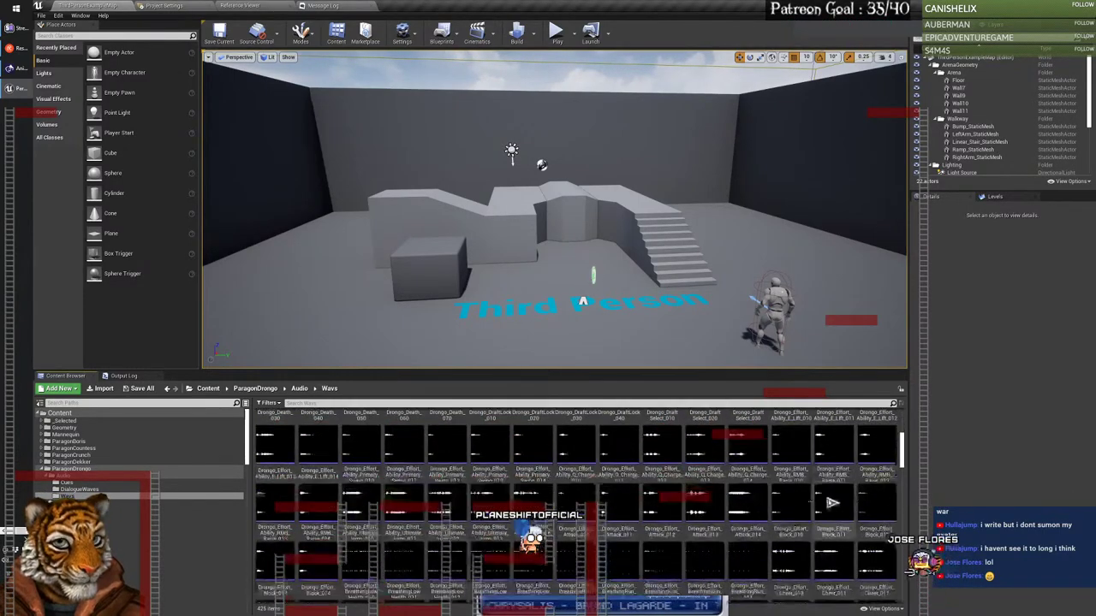
{"action": "scroll", "coordinate": [782, 511], "scroll_direction": "up", "scroll_amount": 3}
{"action": "left_click_drag", "start_coordinate": [570, 493], "coordinate": [445, 489]}
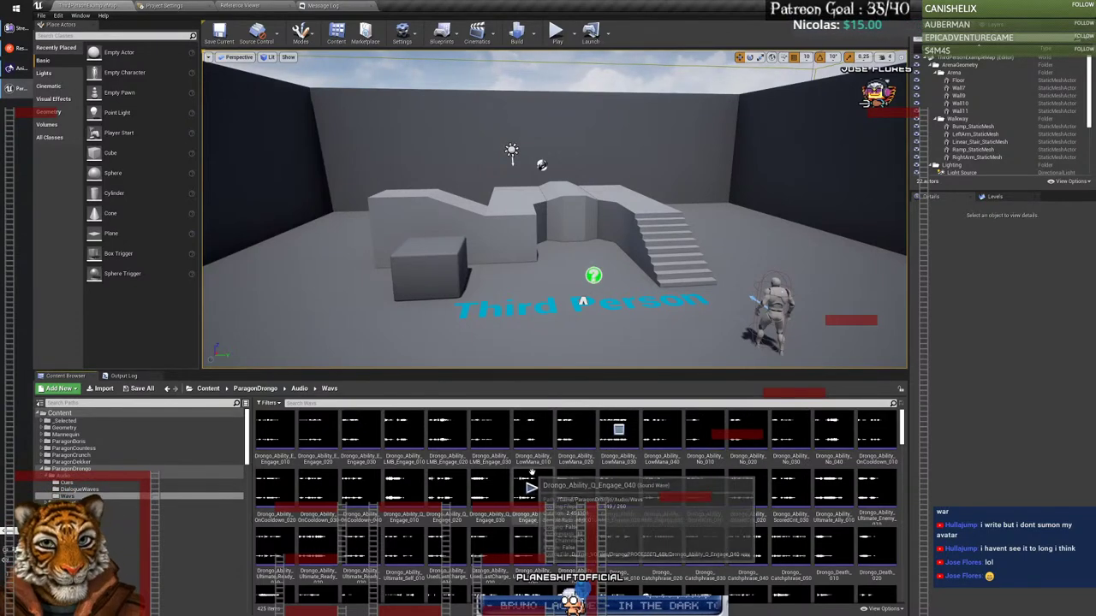
Step: Preview several Drongo sound waves, including the Attack_012 effort sound
{"action": "scroll", "coordinate": [531, 494], "scroll_direction": "down", "scroll_amount": 2}
{"action": "scroll", "coordinate": [531, 488], "scroll_direction": "down", "scroll_amount": 1}
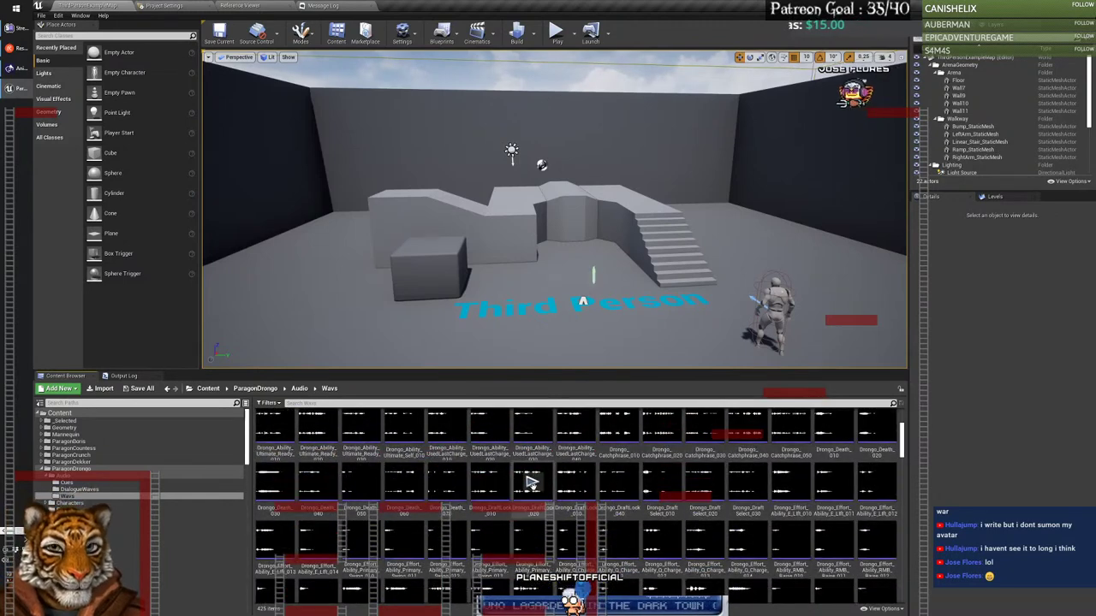
{"action": "left_click", "coordinate": [618, 481]}
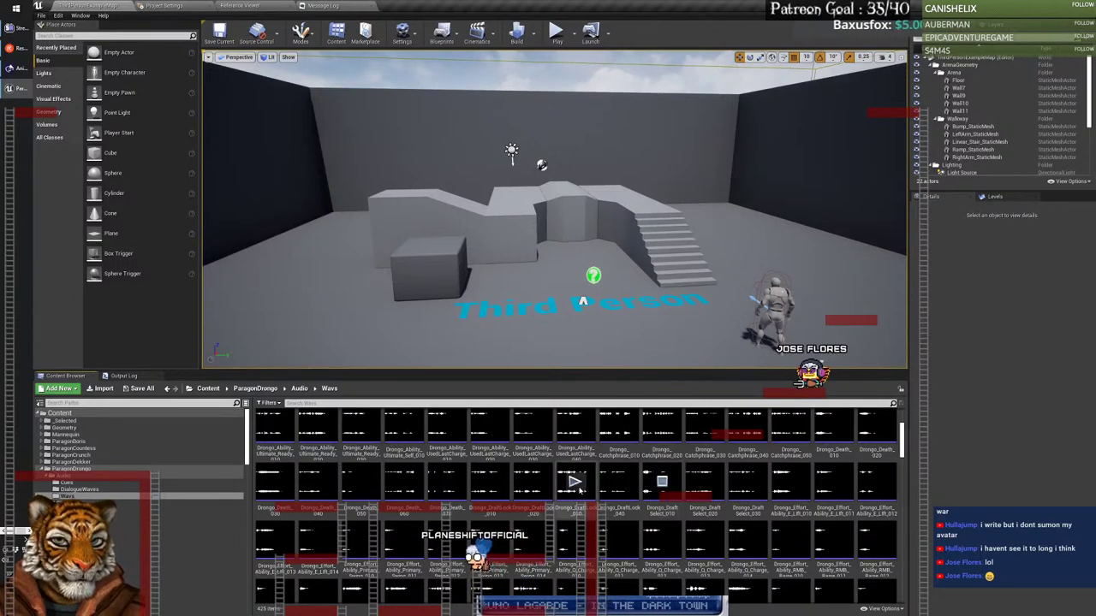
{"action": "scroll", "coordinate": [617, 493], "scroll_direction": "down", "scroll_amount": 2}
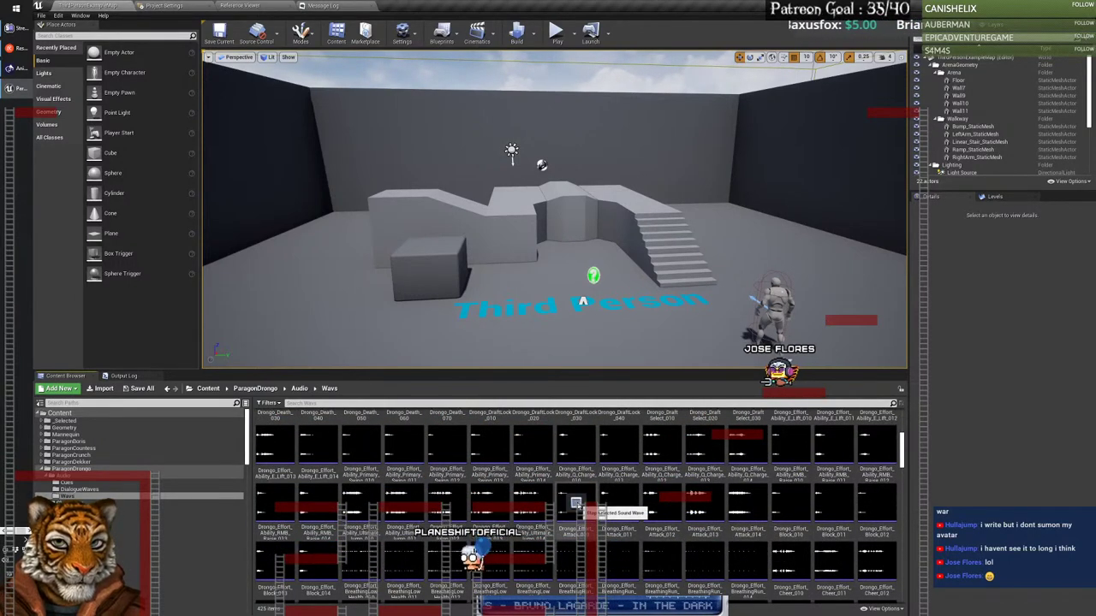
{"action": "left_click", "coordinate": [619, 505]}
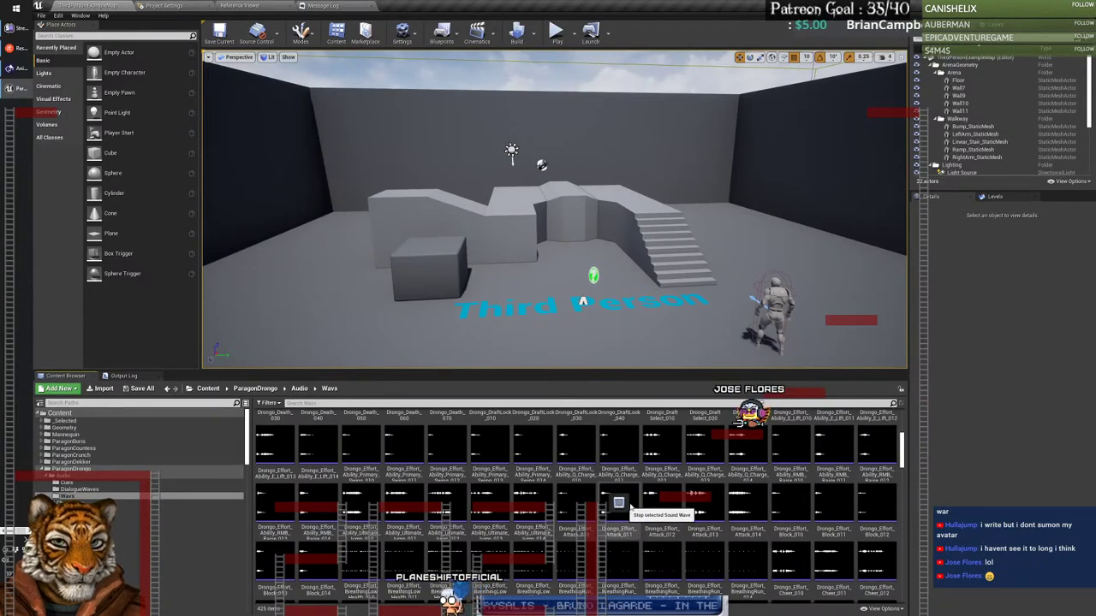
{"action": "scroll", "coordinate": [618, 505], "scroll_direction": "down", "scroll_amount": 2}
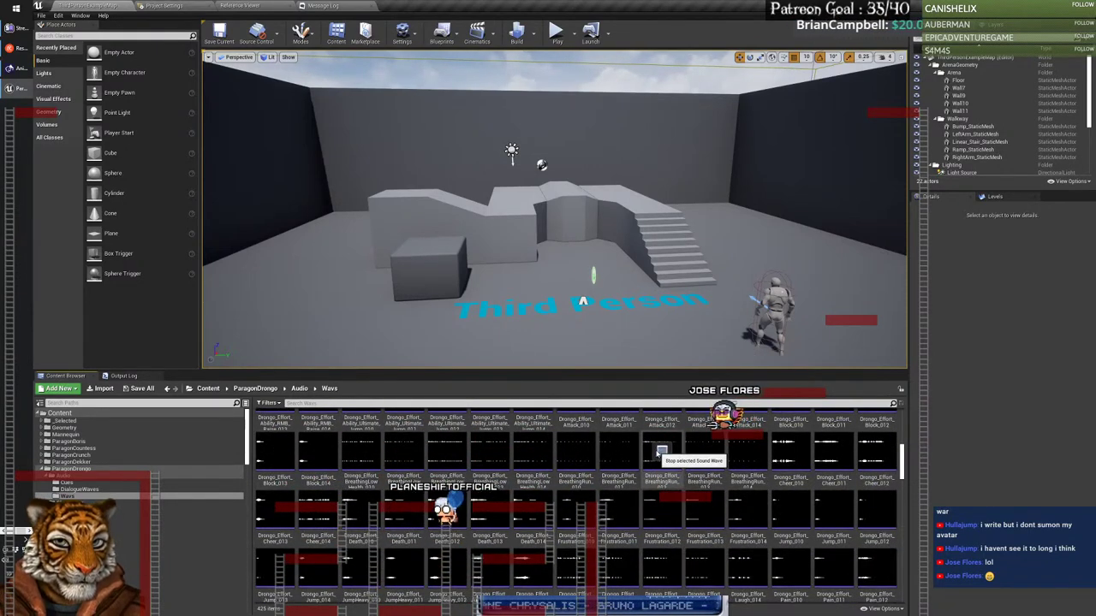
{"action": "left_click", "coordinate": [657, 452]}
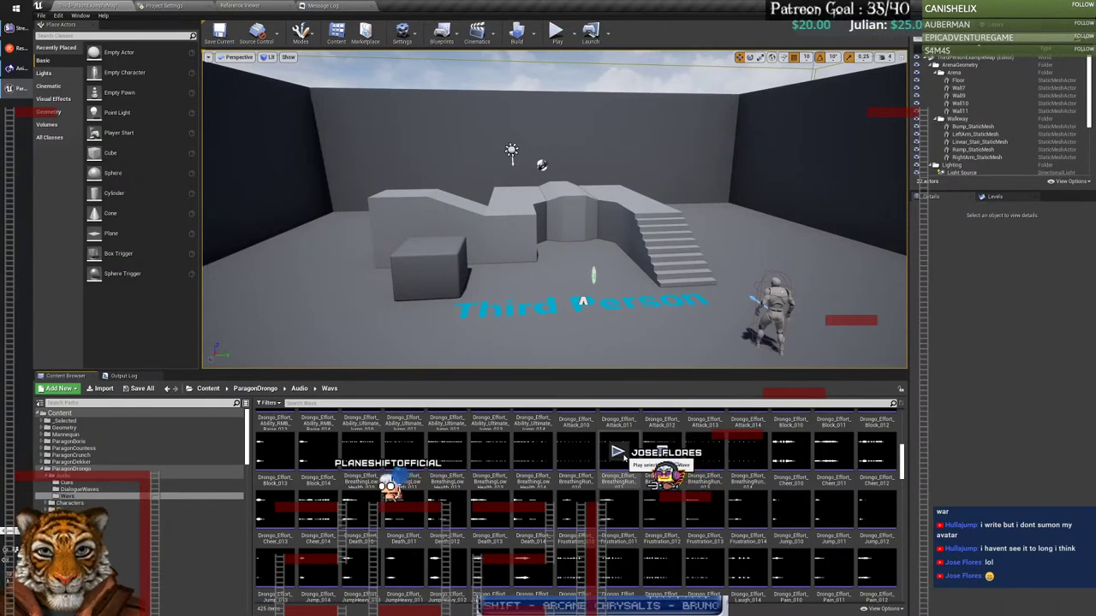
{"action": "scroll", "coordinate": [531, 479], "scroll_direction": "down", "scroll_amount": 2}
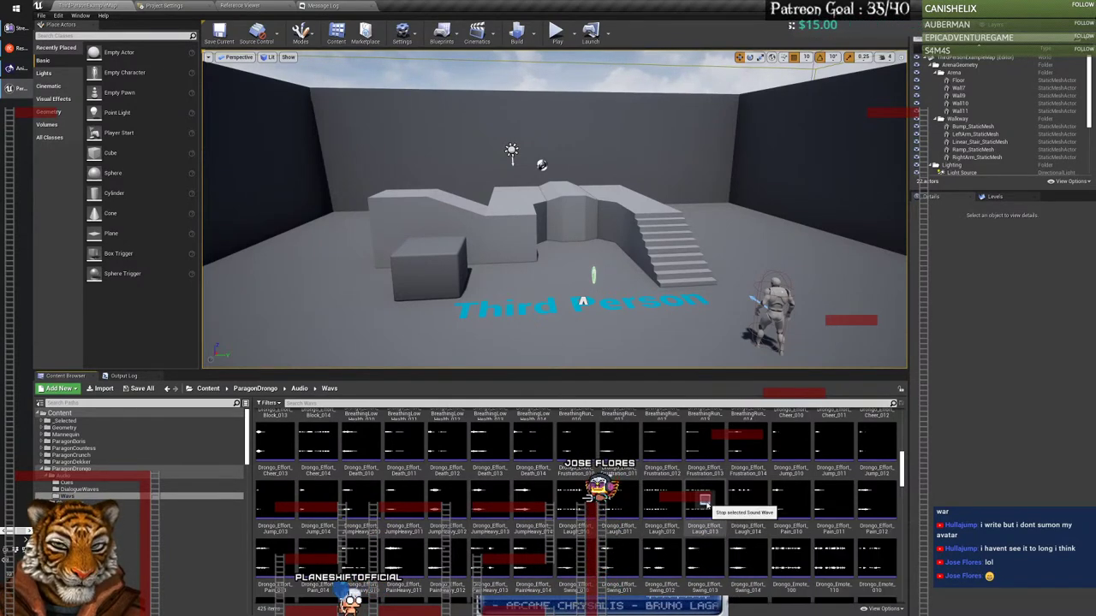
{"action": "scroll", "coordinate": [704, 501], "scroll_direction": "down", "scroll_amount": 3}
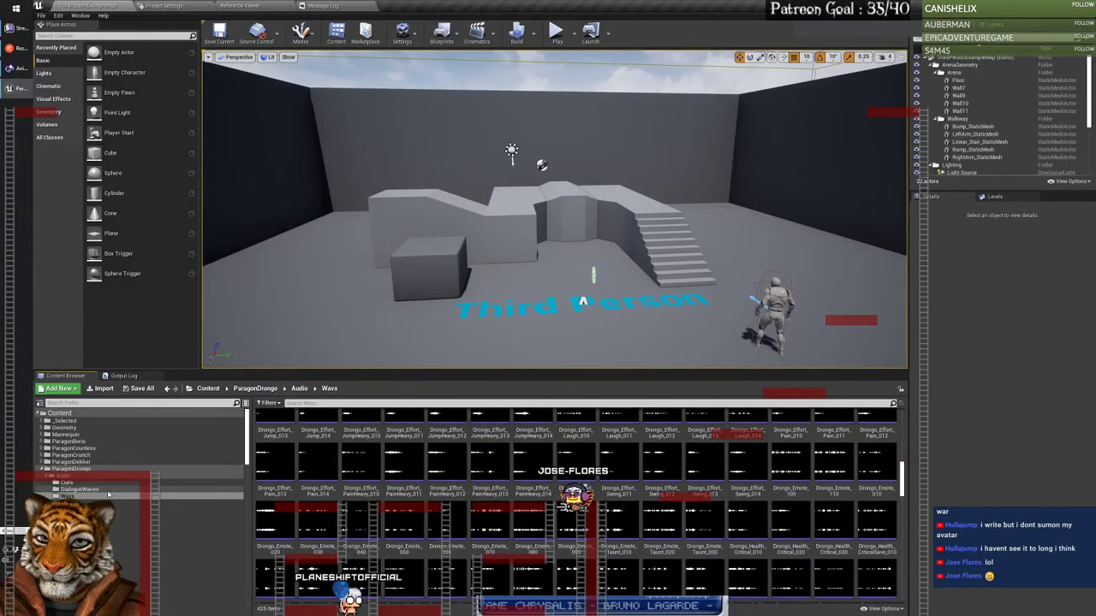
Step: Browse Dekker's FX Materials, Characters and FX Textures folders
{"action": "left_click", "coordinate": [65, 463]}
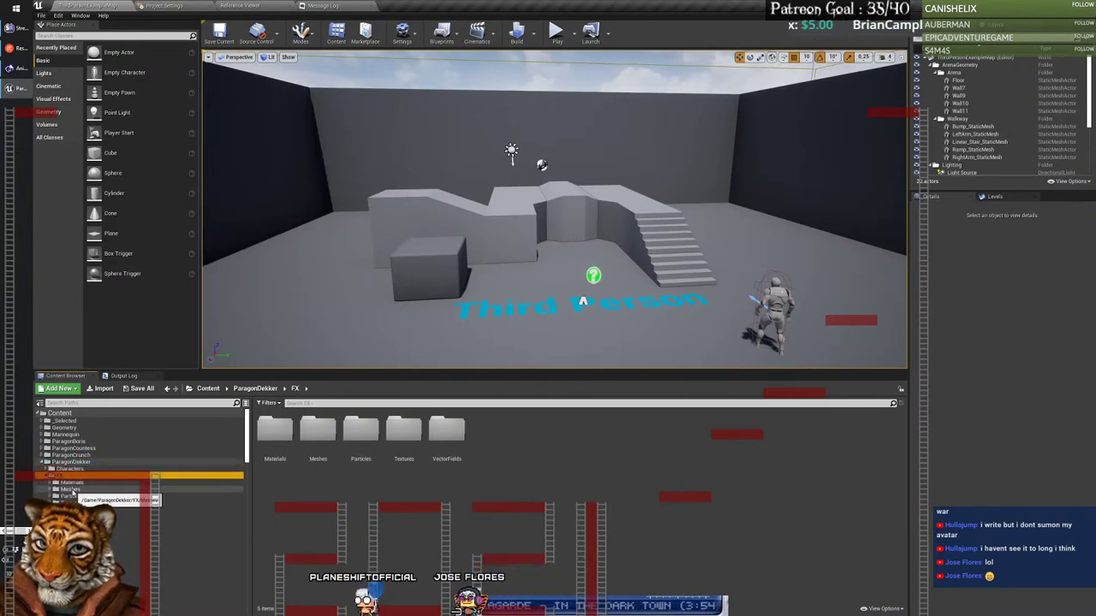
{"action": "left_click", "coordinate": [71, 483]}
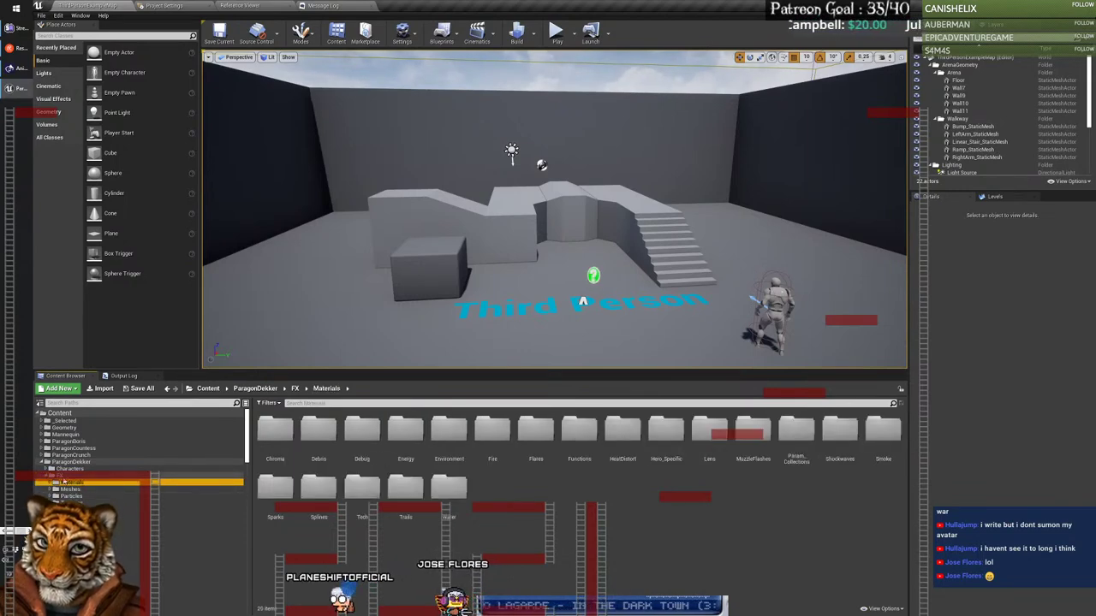
{"action": "left_click", "coordinate": [66, 470]}
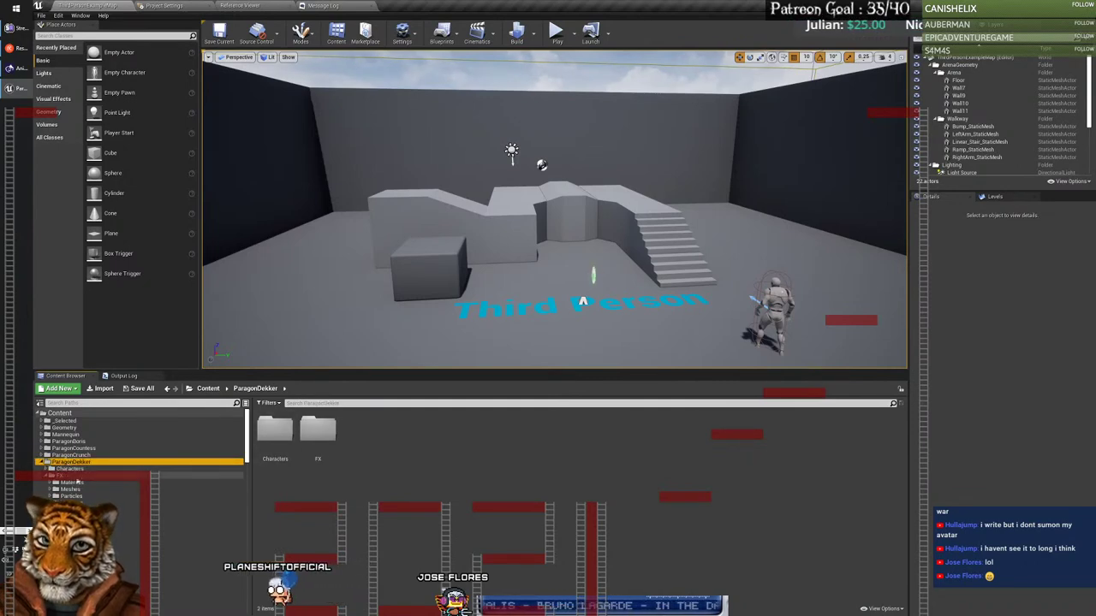
{"action": "left_click", "coordinate": [73, 503]}
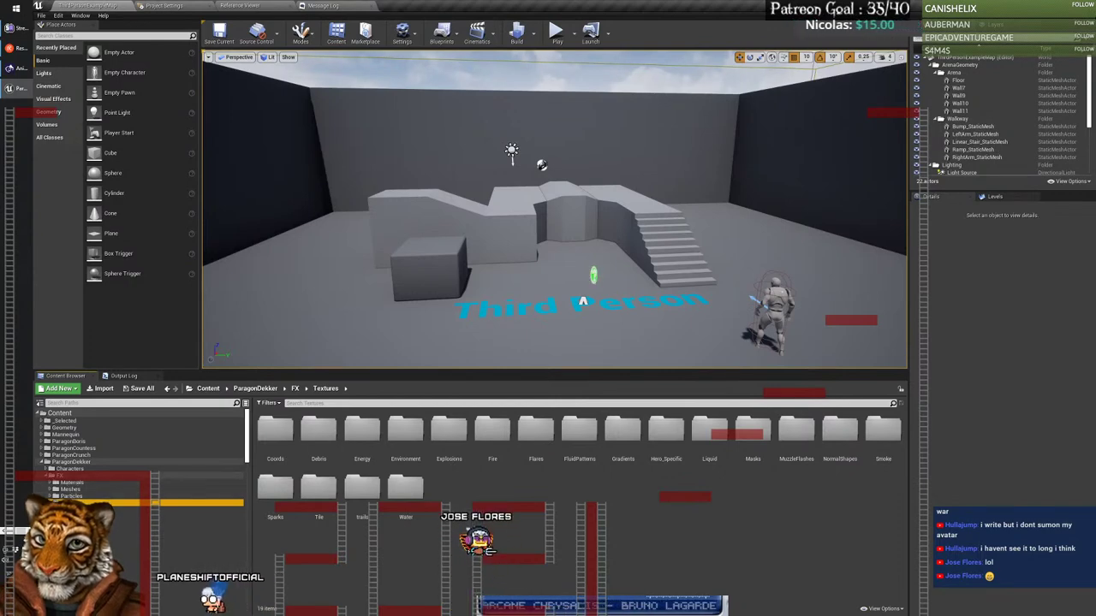
{"action": "left_click", "coordinate": [48, 476]}
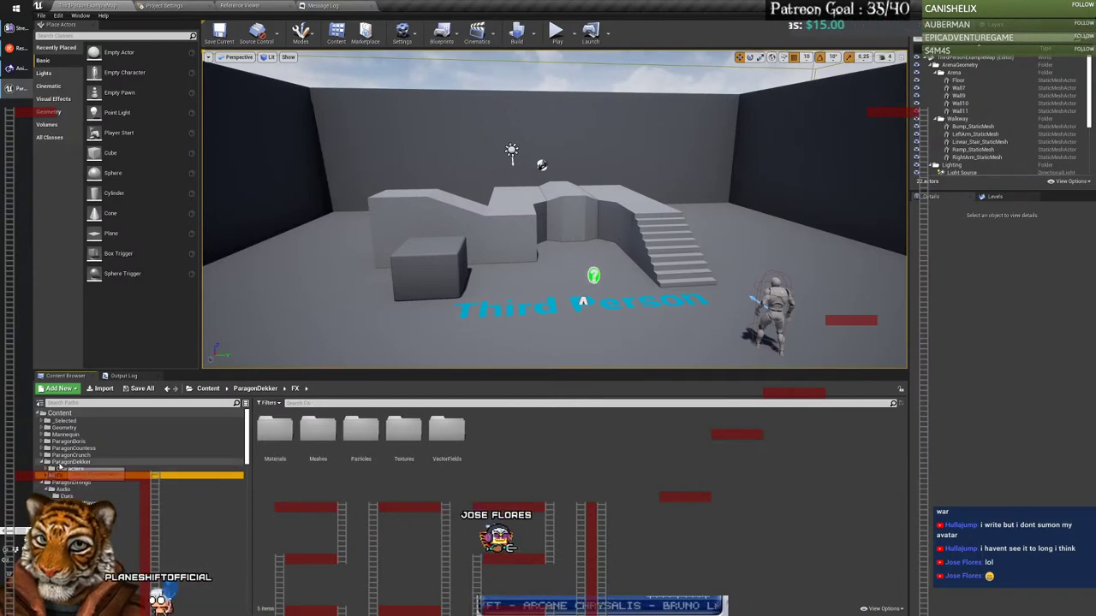
{"action": "left_click", "coordinate": [42, 463]}
Step: Navigate ParagonDrongo's folder tree down to FX > Particles > Emotes > FX
{"action": "left_click", "coordinate": [47, 476]}
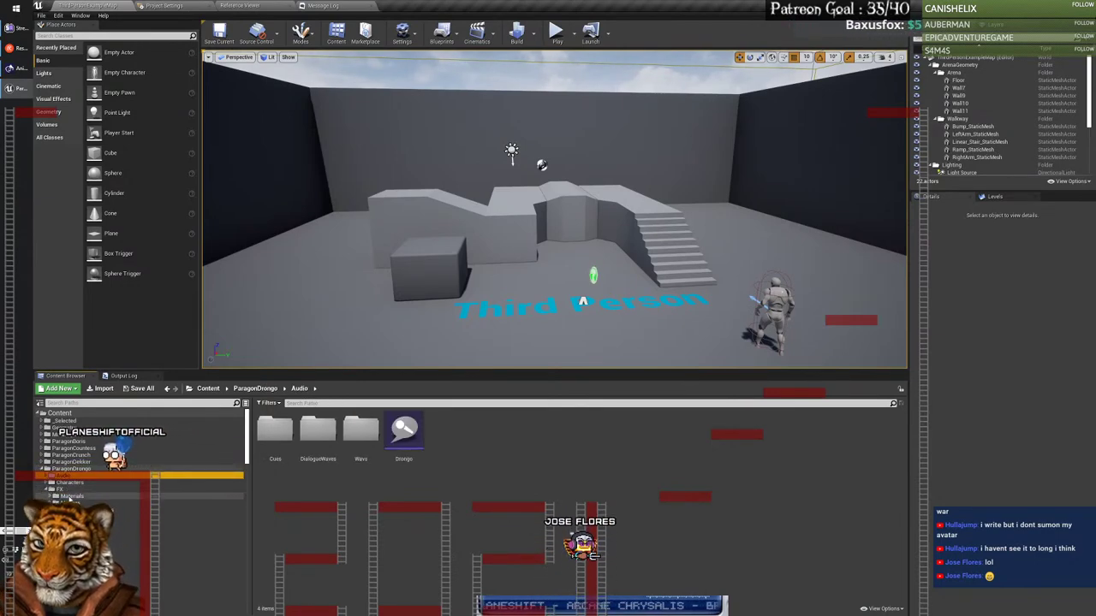
{"action": "left_click", "coordinate": [68, 495]}
{"action": "left_click", "coordinate": [68, 516]}
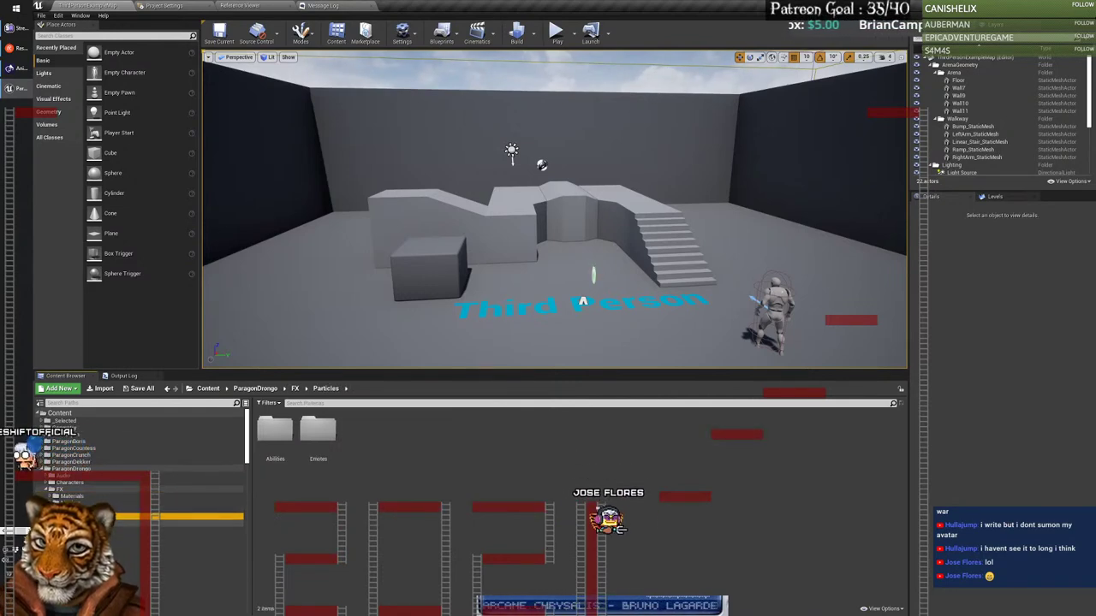
{"action": "left_click", "coordinate": [128, 538]}
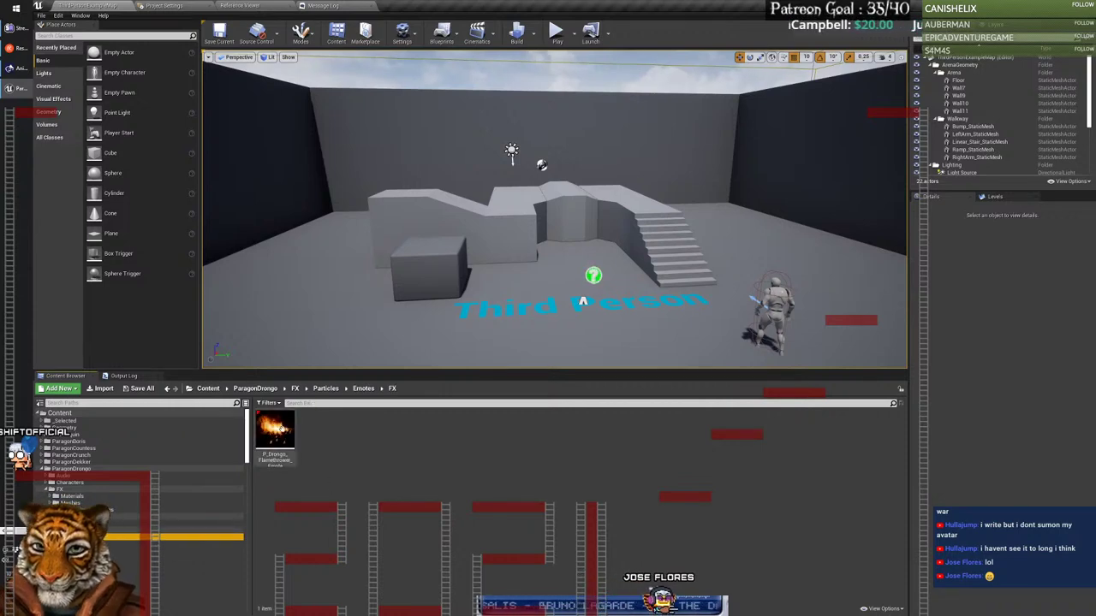
{"action": "double_click", "coordinate": [276, 431]}
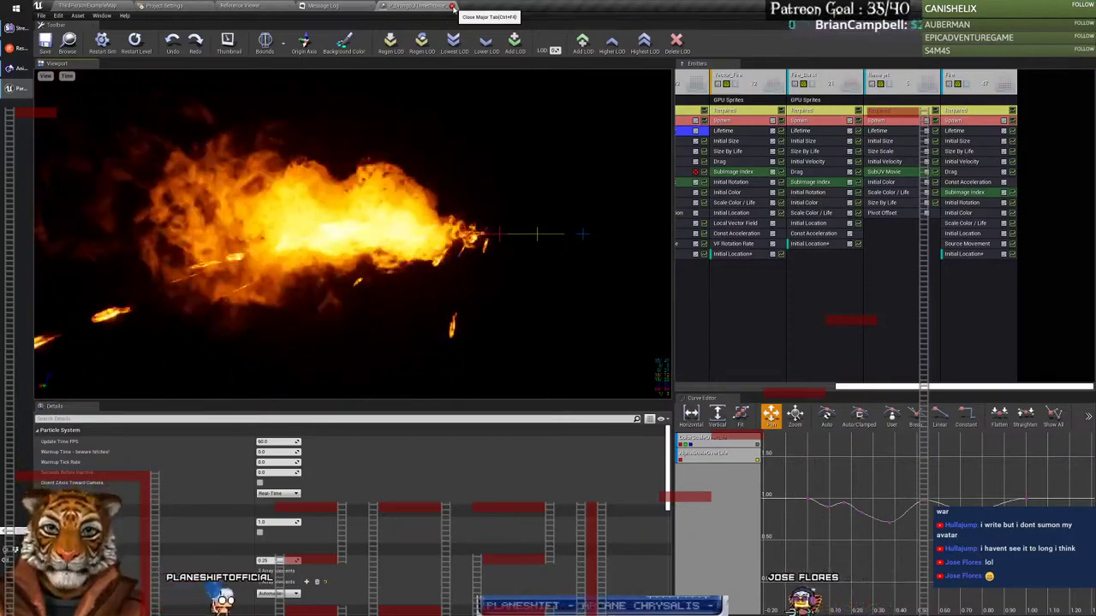
{"action": "left_click", "coordinate": [453, 7]}
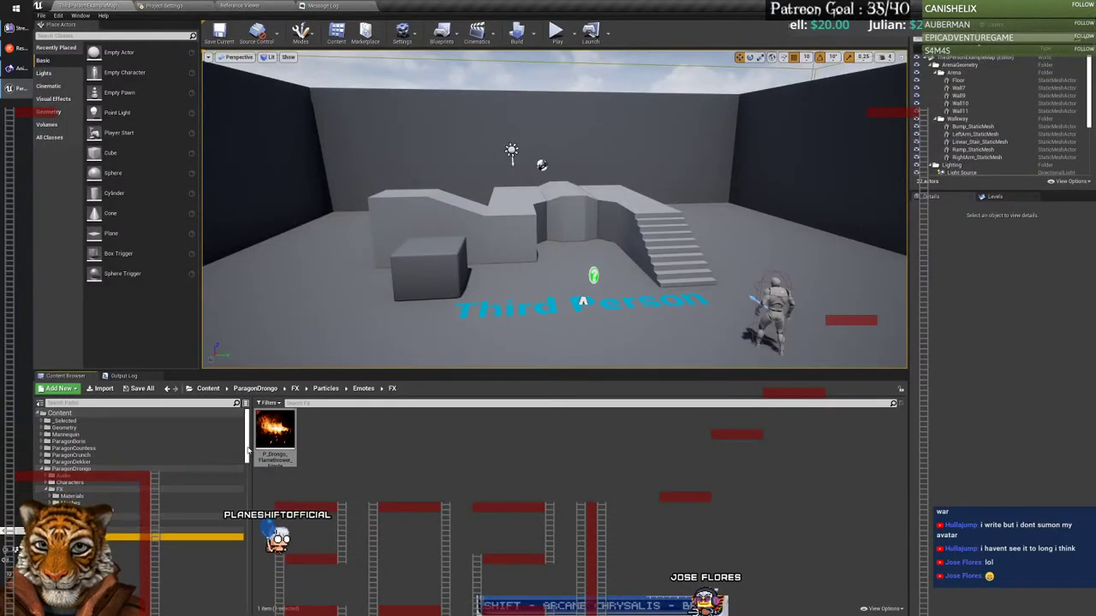
Step: Create a new folder named 'Drongo' inside _Selected and open it
{"action": "left_click", "coordinate": [43, 422]}
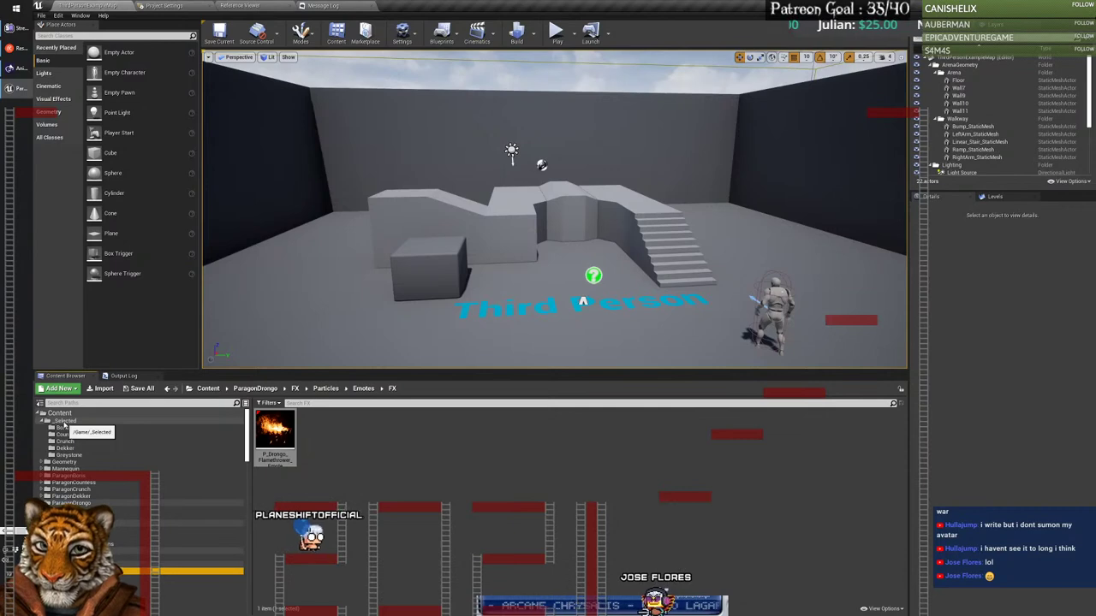
{"action": "left_click", "coordinate": [64, 426]}
{"action": "right_click", "coordinate": [399, 507]}
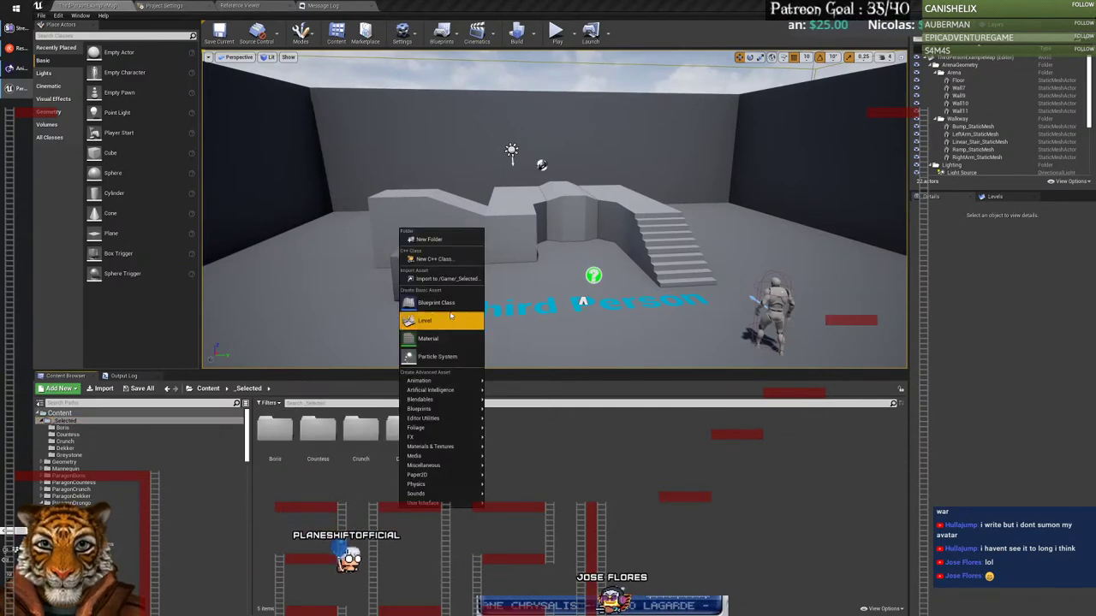
{"action": "left_click", "coordinate": [439, 241]}
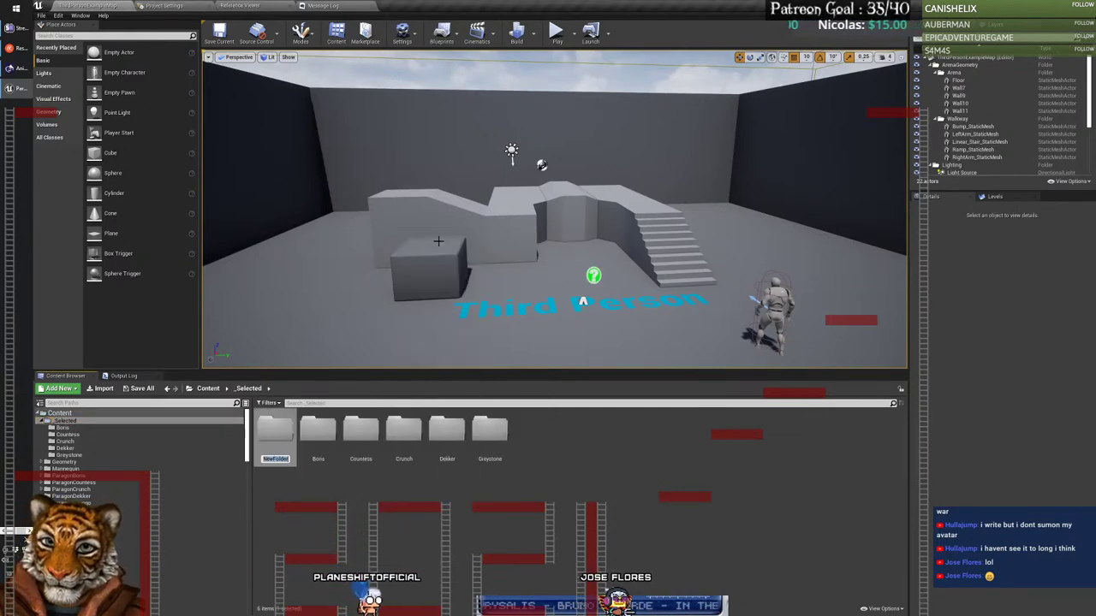
{"action": "type", "text": "Dr"}
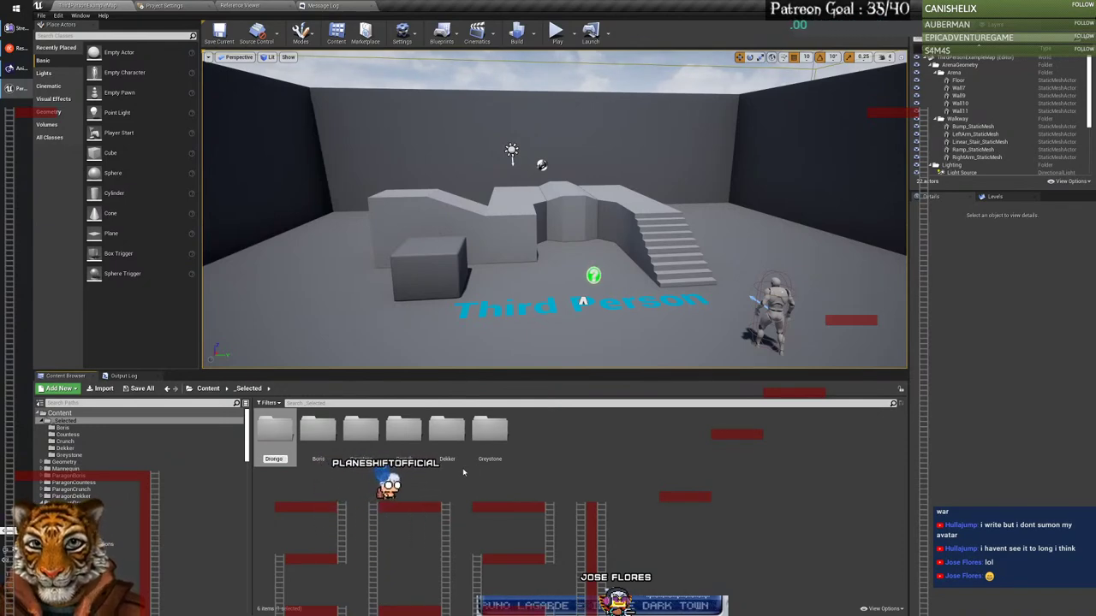
{"action": "type", "text": "ongo"}
{"action": "key", "text": "Return"}
{"action": "double_click", "coordinate": [464, 472]}
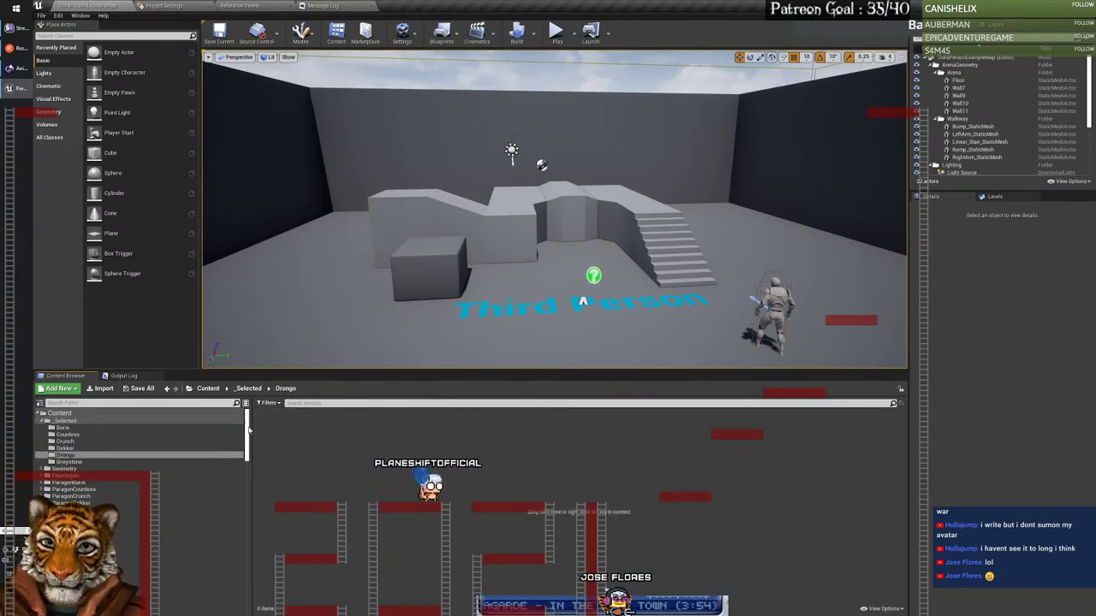
Step: Copy the flamethrower emote effect into the Drongo folder, then go to the Abilities particle folder
{"action": "left_click_drag", "start_coordinate": [247, 428], "coordinate": [249, 446]}
{"action": "left_click", "coordinate": [197, 523]}
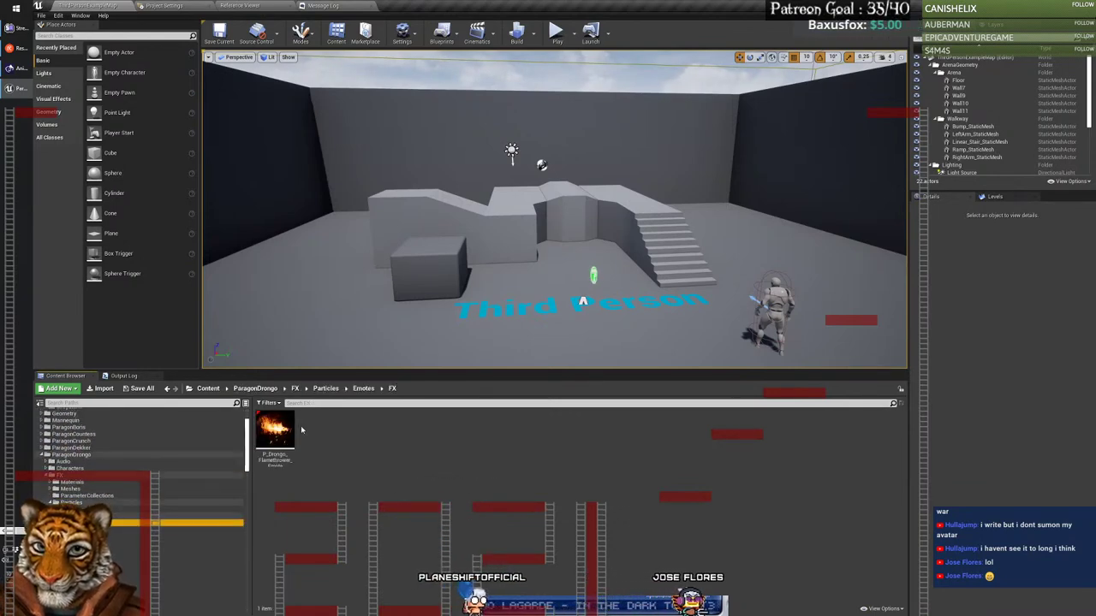
{"action": "left_click_drag", "start_coordinate": [247, 467], "coordinate": [68, 459]}
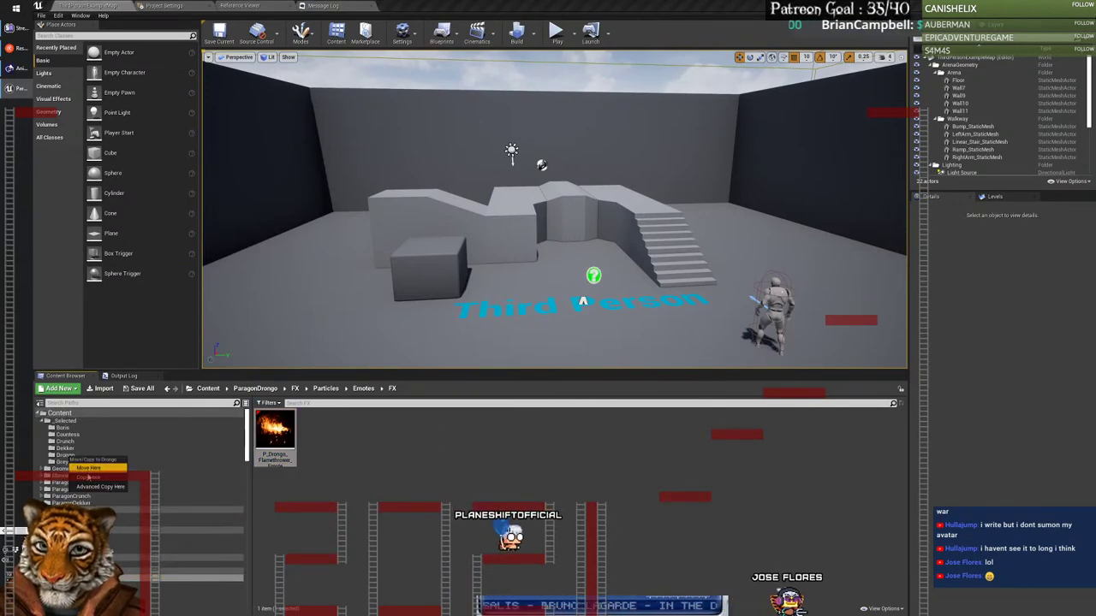
{"action": "left_click", "coordinate": [91, 465]}
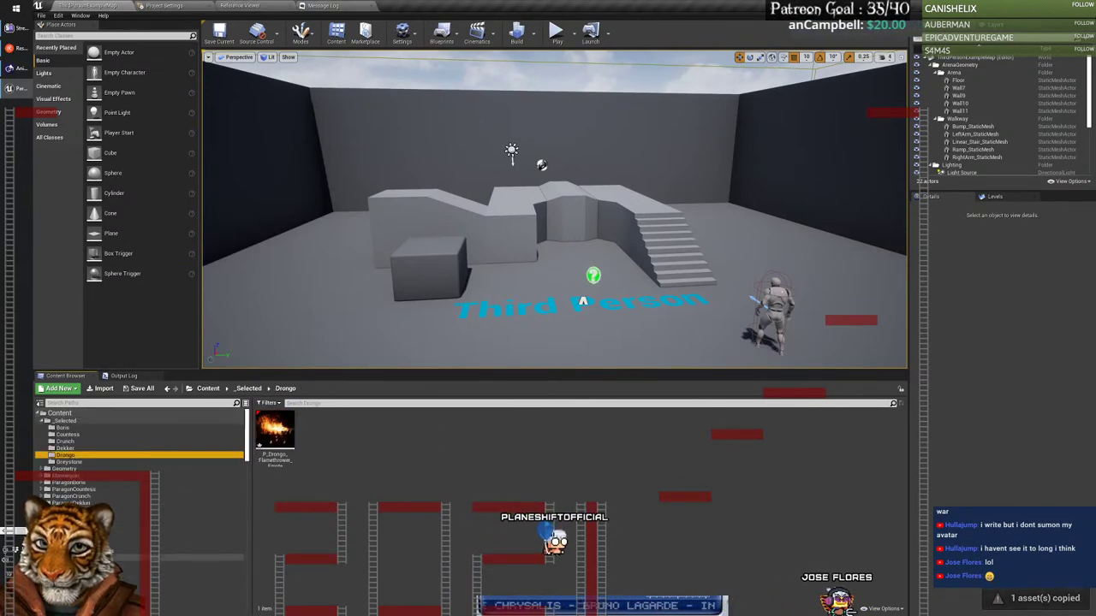
{"action": "key", "text": "alt+Left"}
Step: Browse into the Boomerang ability's FX folder in the Content Browser
{"action": "scroll", "coordinate": [85, 493], "scroll_direction": "down", "scroll_amount": 3}
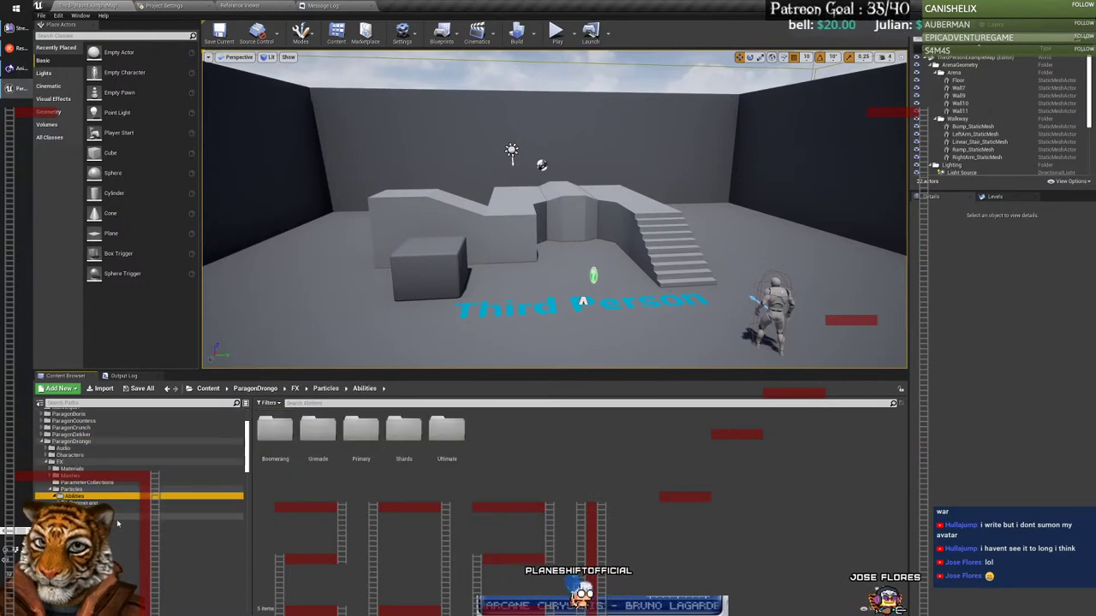
{"action": "left_click", "coordinate": [86, 489]}
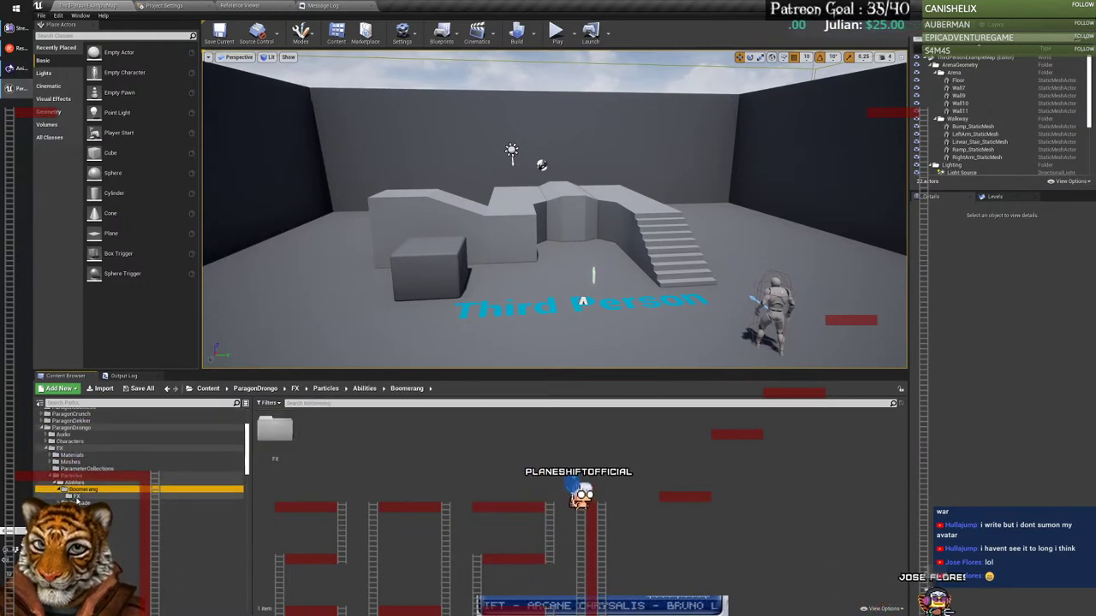
{"action": "left_click", "coordinate": [107, 496]}
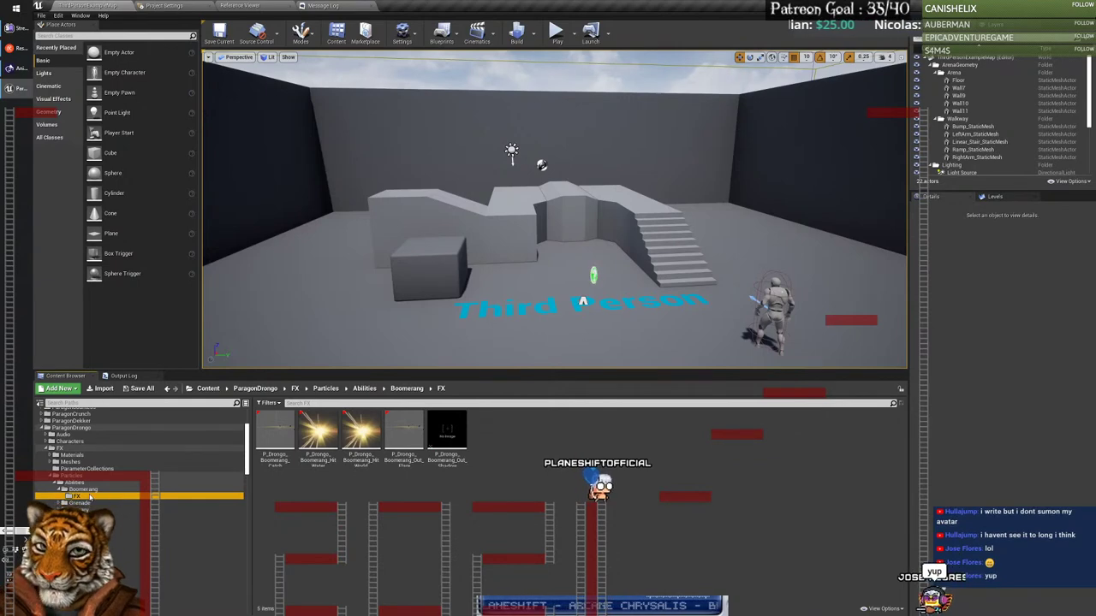
{"action": "left_click", "coordinate": [85, 488]}
{"action": "left_click", "coordinate": [107, 496]}
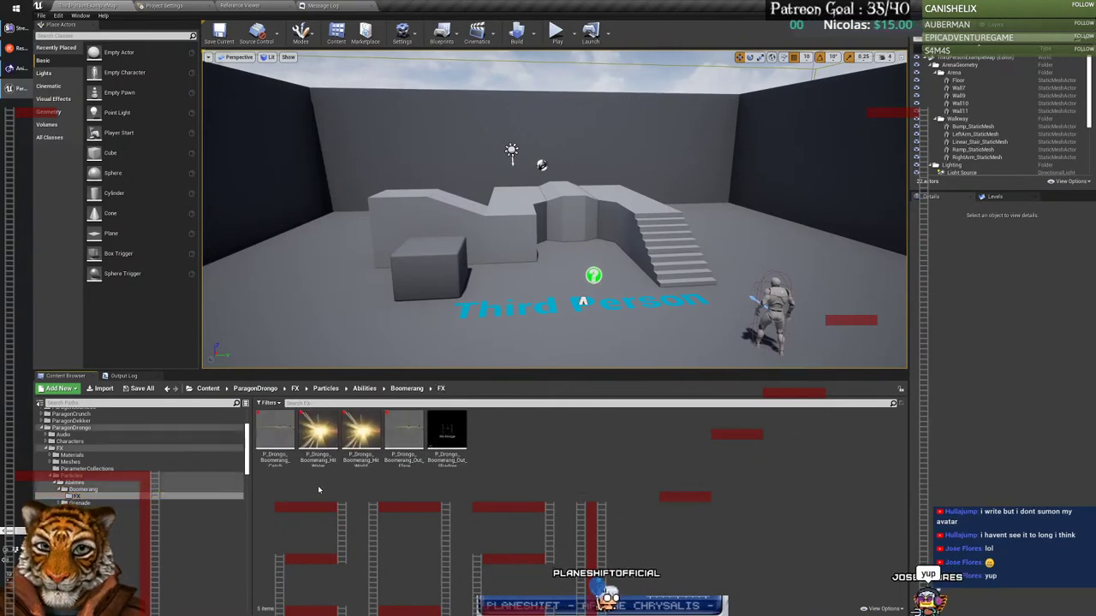
Step: Open P_Drongo_Boomerang_Catch in Cascade and set the preview AnimSpeed to 25%
{"action": "right_click", "coordinate": [277, 431]}
{"action": "left_click", "coordinate": [329, 449]}
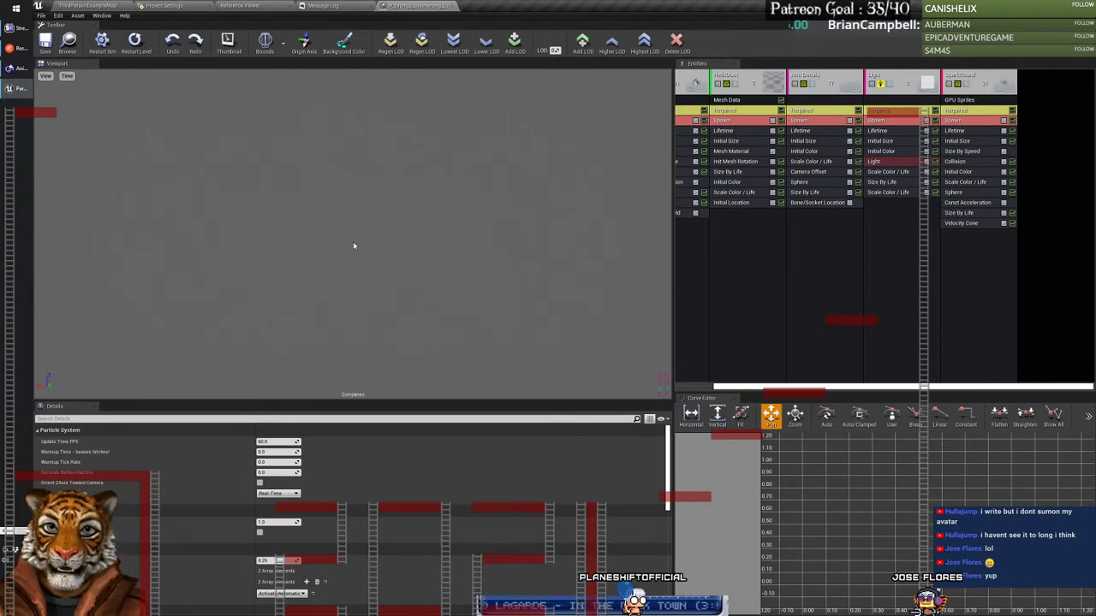
{"action": "left_click", "coordinate": [68, 76]}
{"action": "mouse_move", "coordinate": [82, 121]}
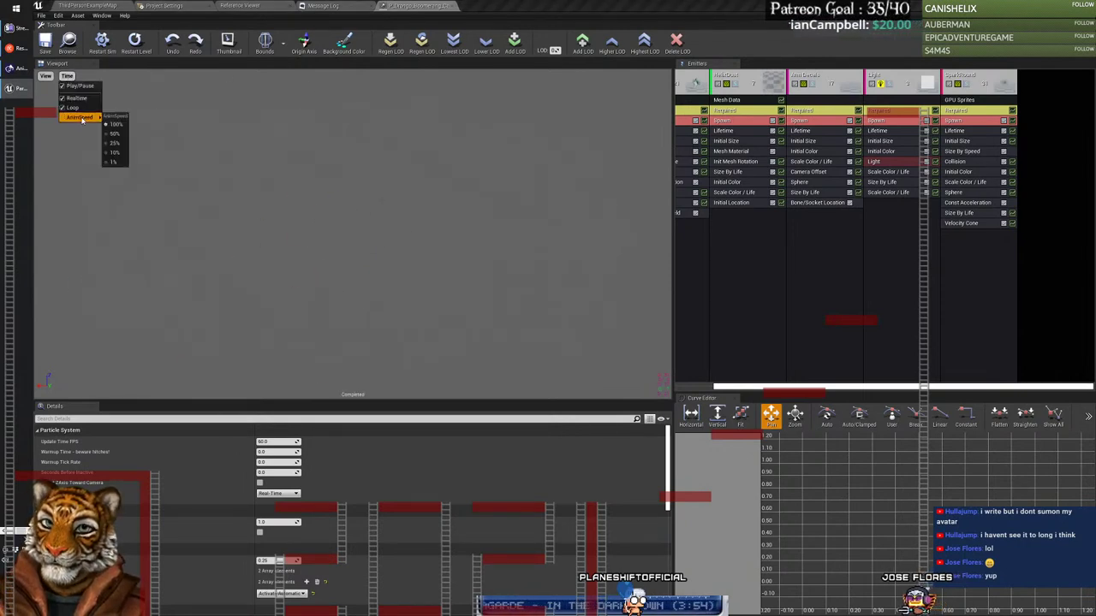
{"action": "left_click", "coordinate": [115, 146]}
Step: Replay the Catch effect twice, close its editor, and select P_Drongo_Boomerang_HitWater
{"action": "left_click", "coordinate": [103, 44]}
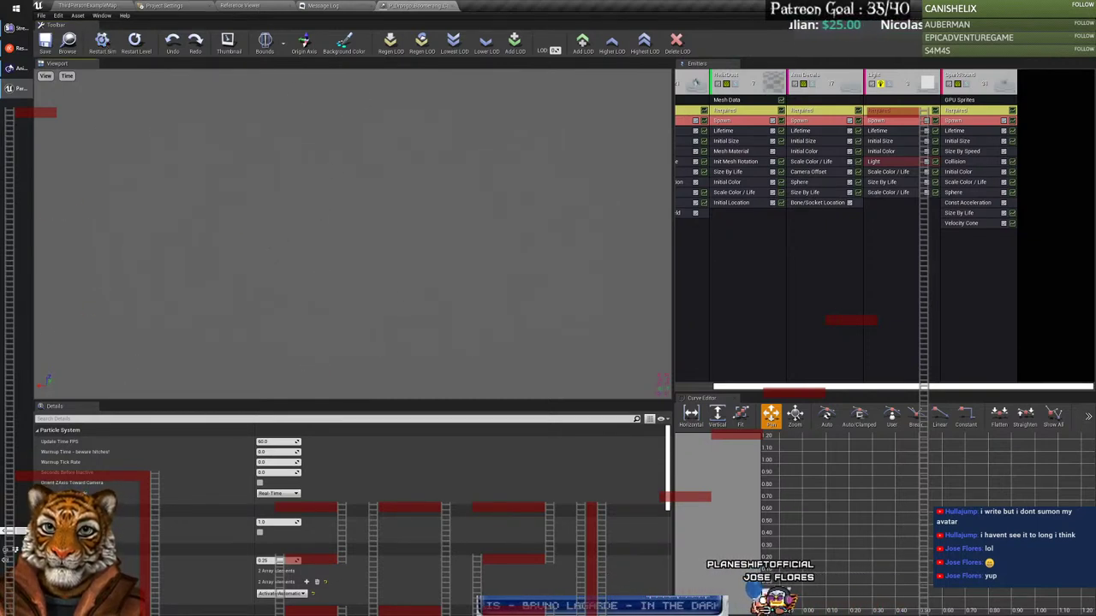
{"action": "left_click", "coordinate": [102, 41]}
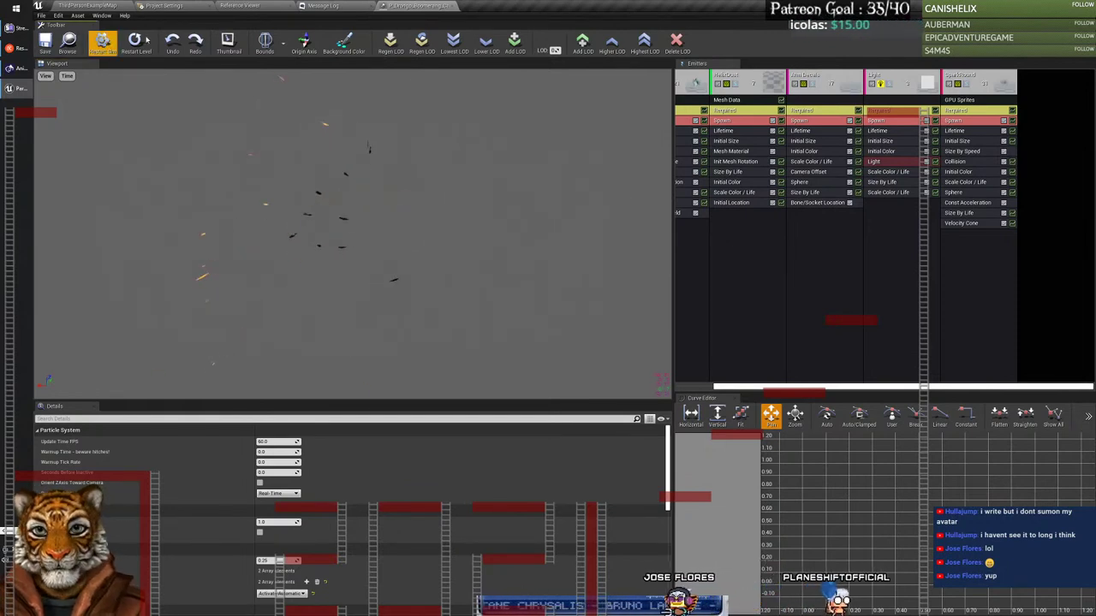
{"action": "left_click", "coordinate": [448, 7]}
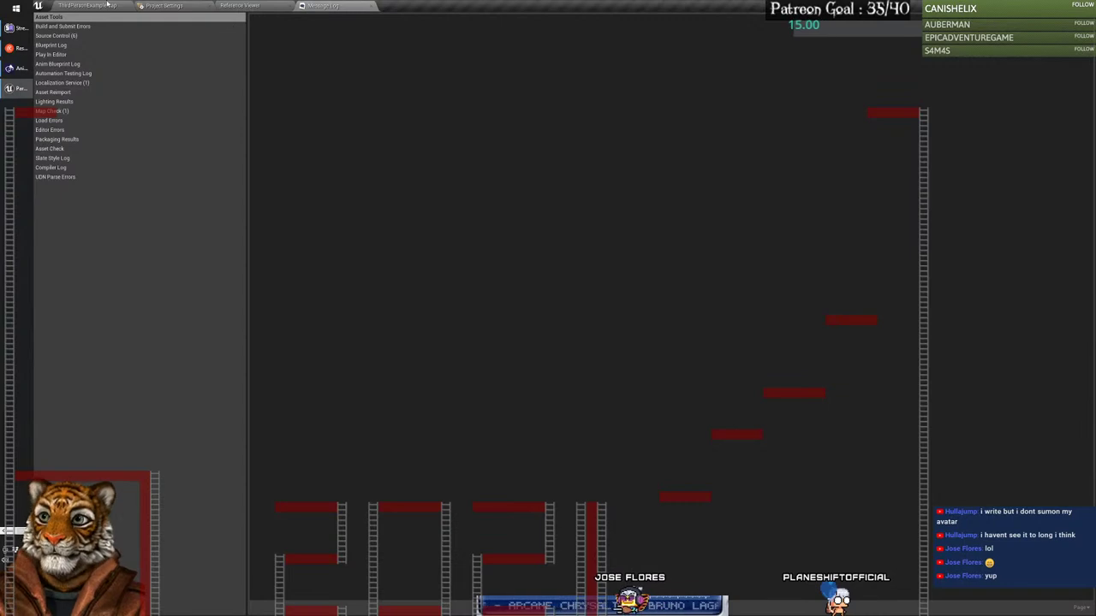
{"action": "left_click", "coordinate": [108, 5]}
{"action": "left_click", "coordinate": [323, 424]}
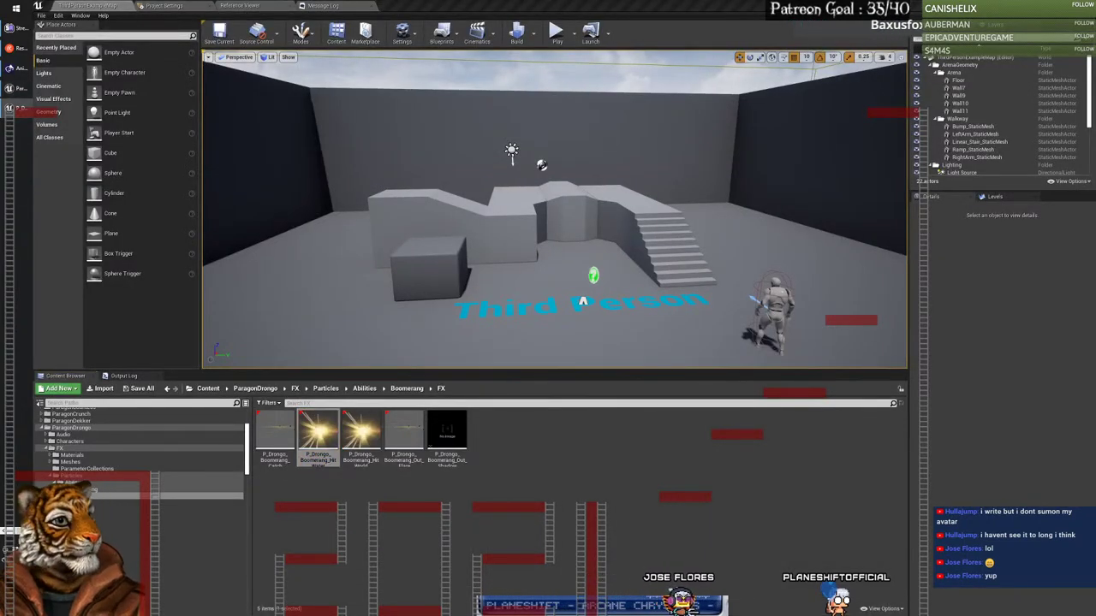
Step: Open P_Drongo_Boomerang_HitWater in a docked Cascade editor with preview speed at 50%
{"action": "double_click", "coordinate": [319, 433]}
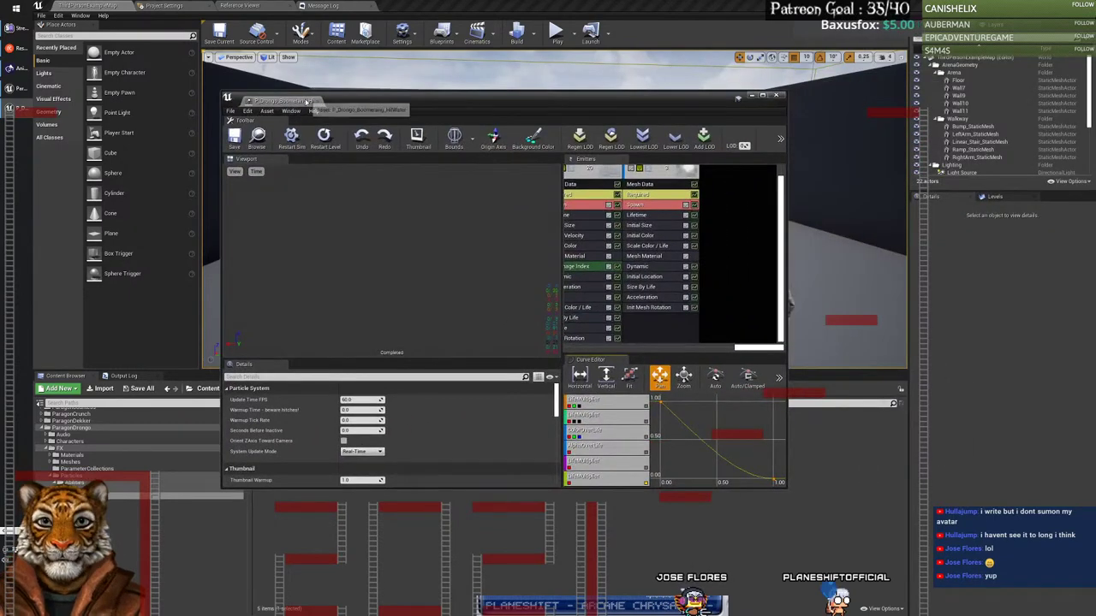
{"action": "left_click_drag", "start_coordinate": [306, 101], "coordinate": [399, 5]}
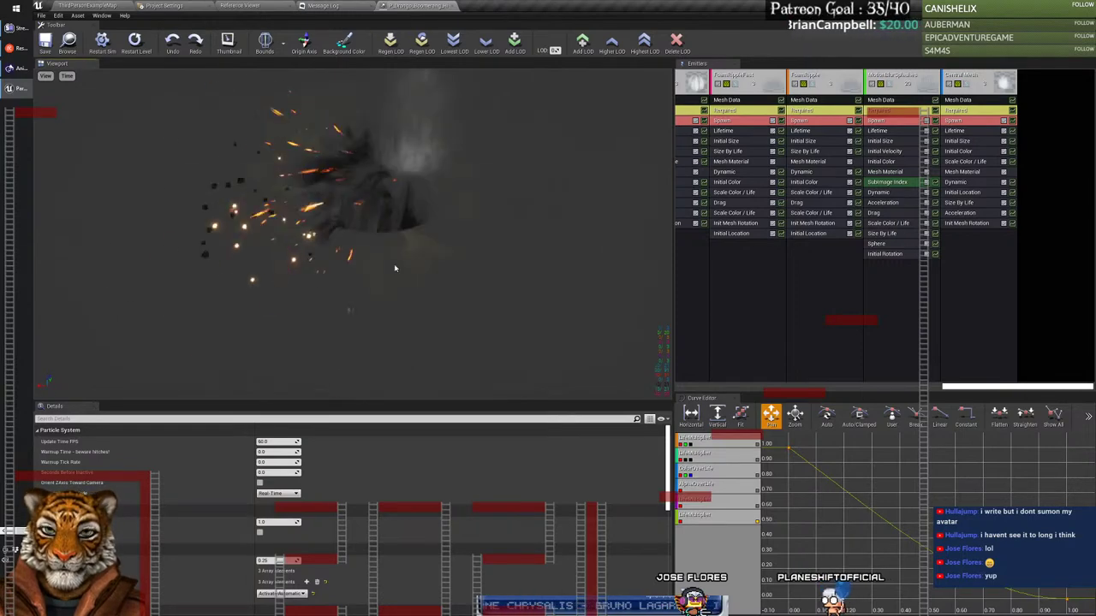
{"action": "left_click", "coordinate": [67, 75]}
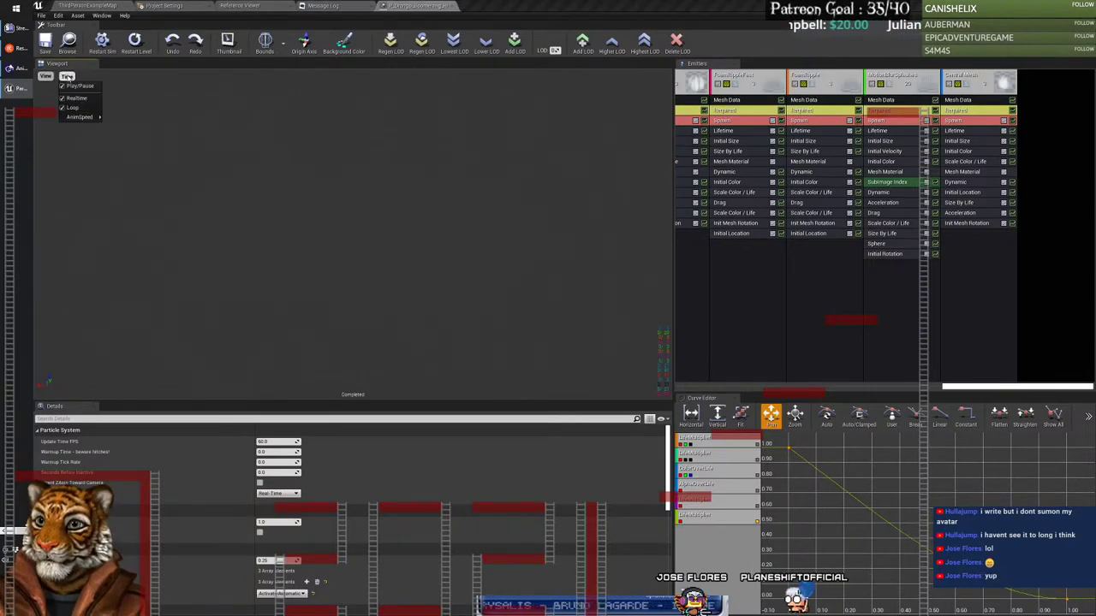
{"action": "mouse_move", "coordinate": [83, 117]}
{"action": "left_click", "coordinate": [125, 135]}
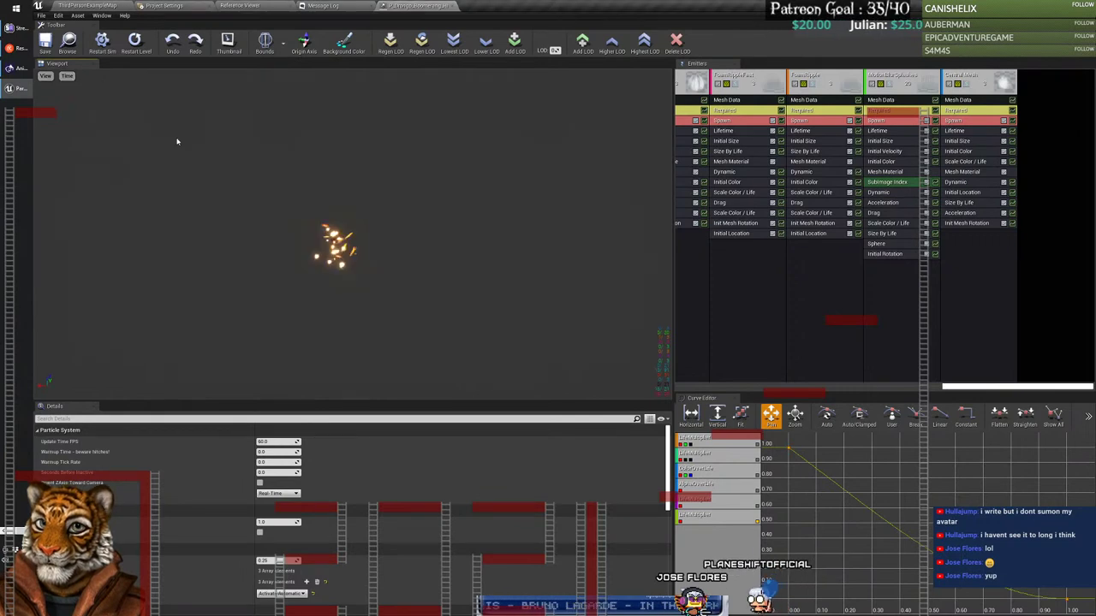
Step: Replay the HitWater burst six times, then go back to the level editor
{"action": "left_click", "coordinate": [103, 45]}
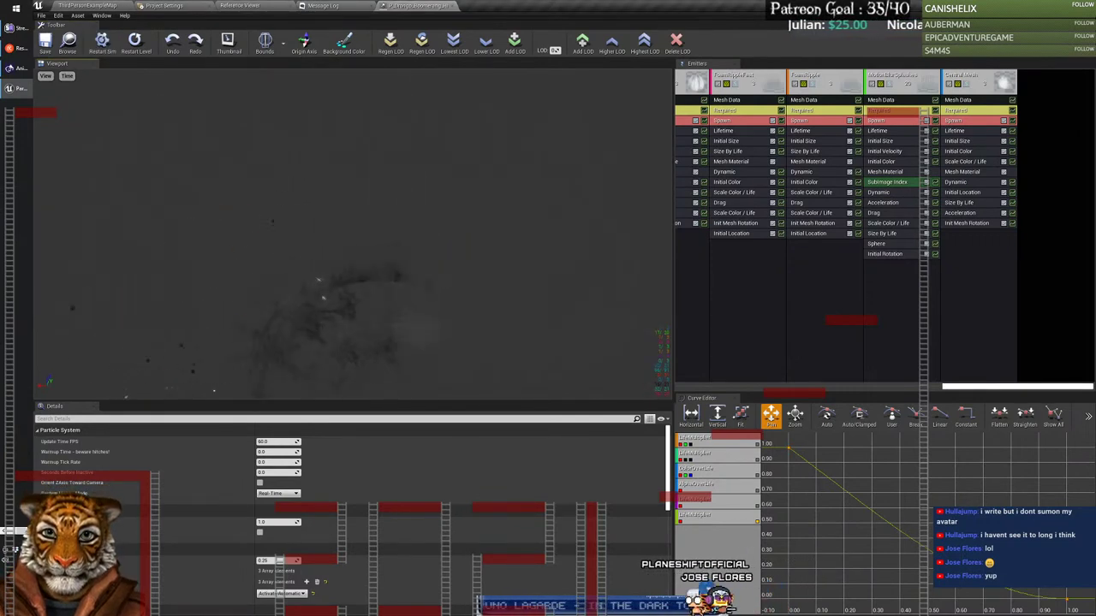
{"action": "left_click", "coordinate": [107, 43]}
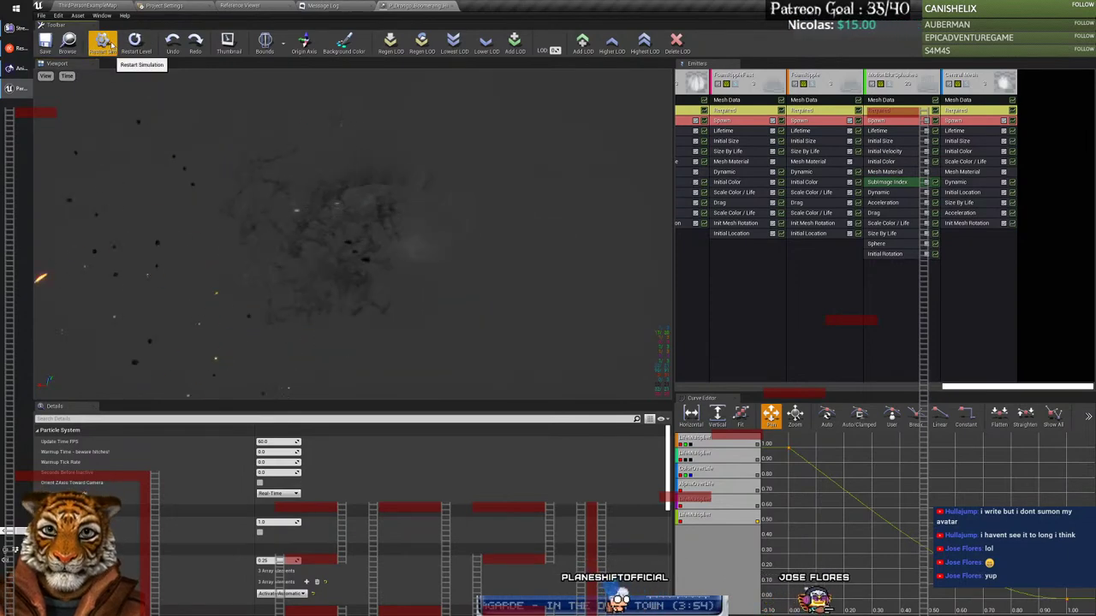
{"action": "left_click", "coordinate": [107, 43]}
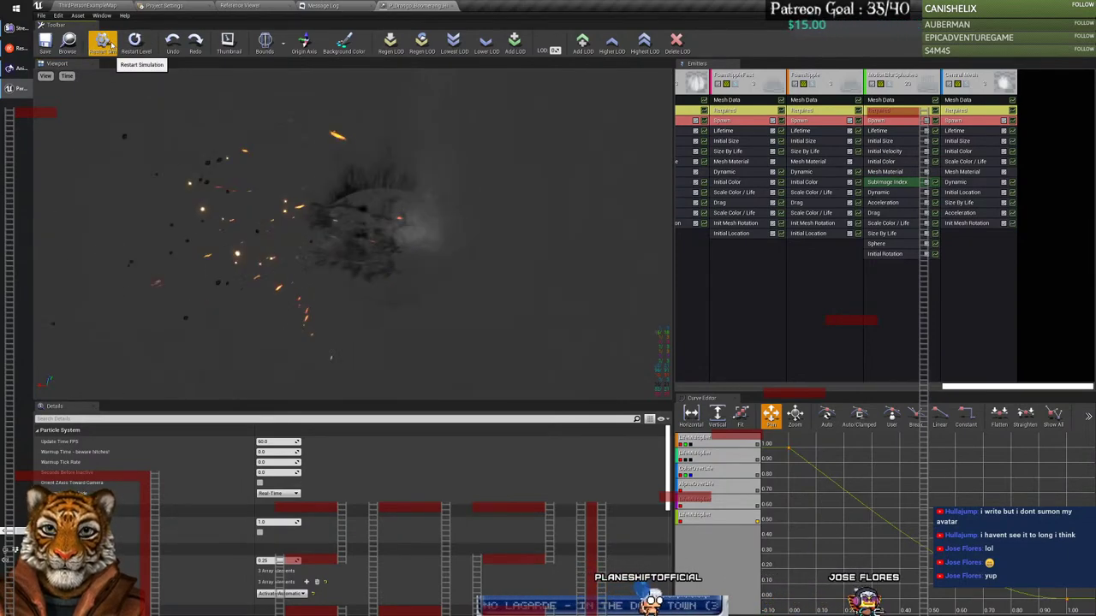
{"action": "left_click", "coordinate": [107, 43]}
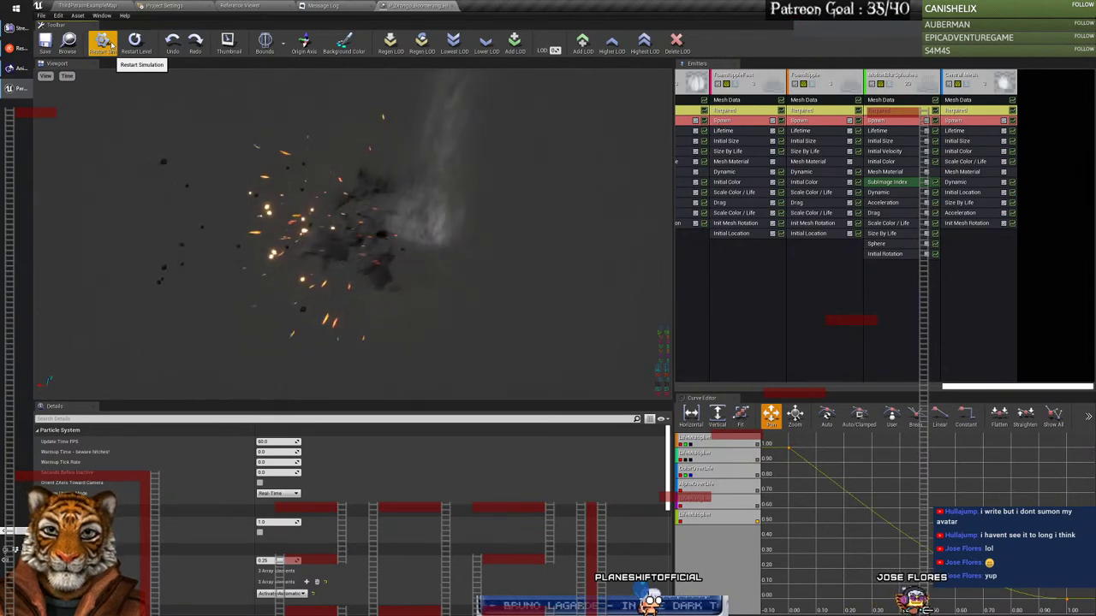
{"action": "left_click", "coordinate": [107, 43]}
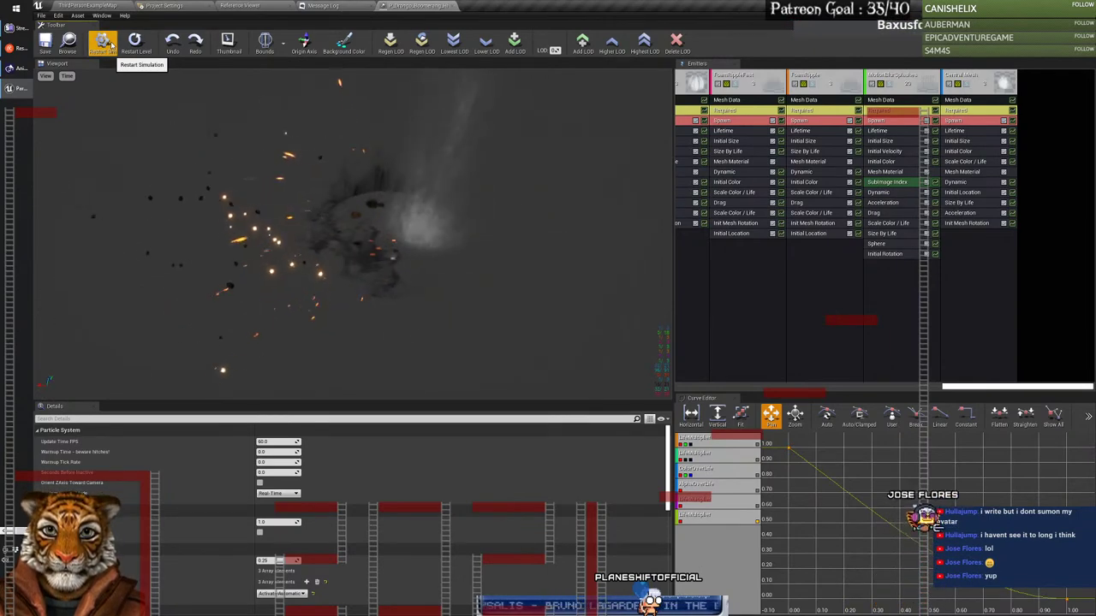
{"action": "left_click", "coordinate": [107, 43]}
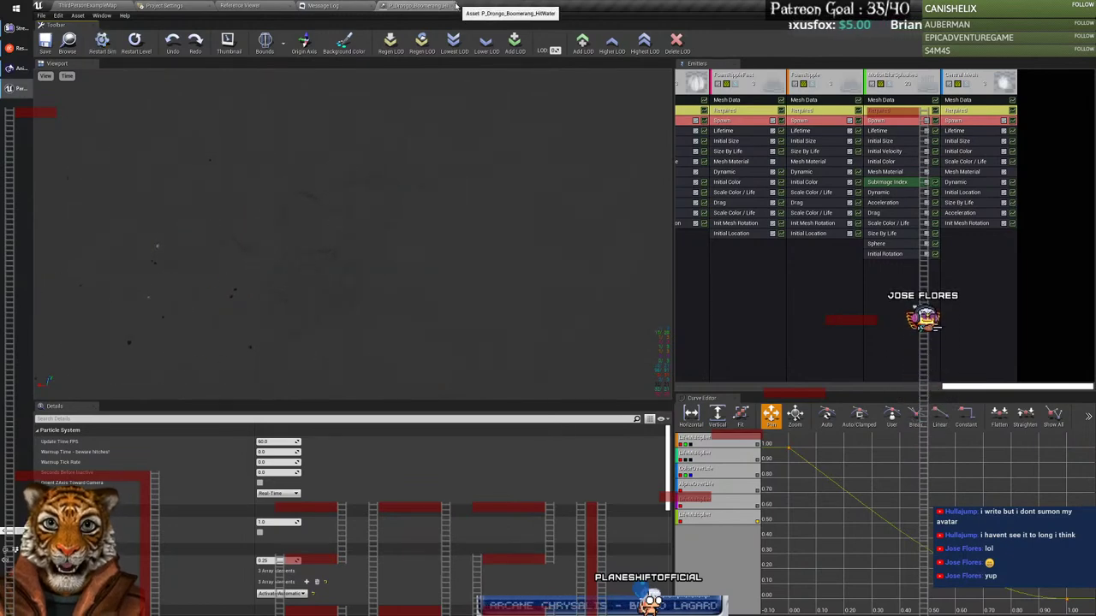
{"action": "left_click", "coordinate": [86, 5]}
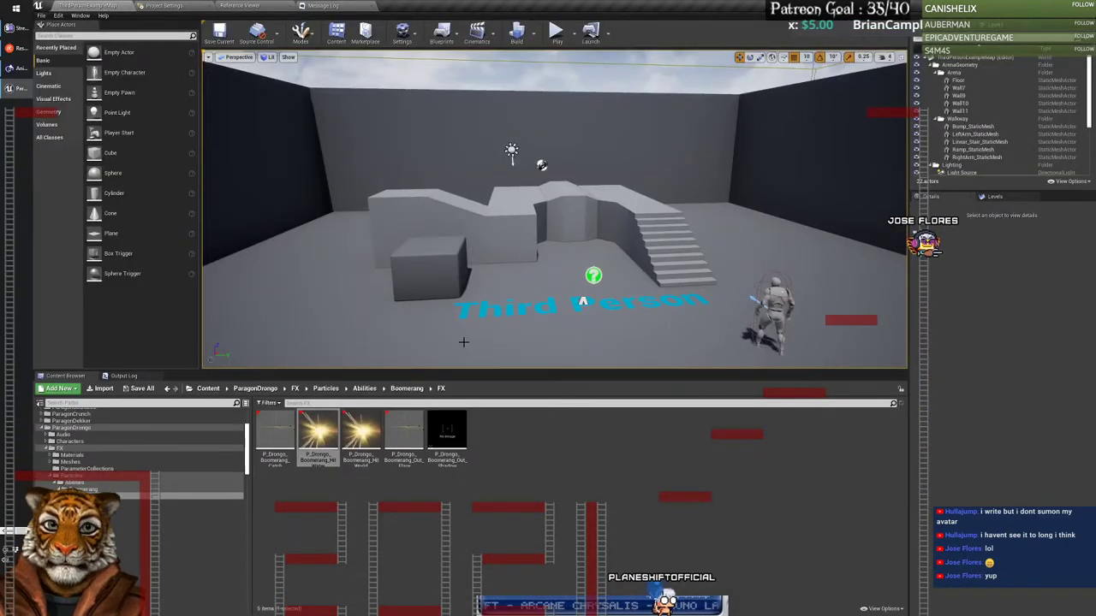
Step: Open P_Drongo_Boomerang_Hit_World in Cascade and replay its effect from the start
{"action": "double_click", "coordinate": [361, 432]}
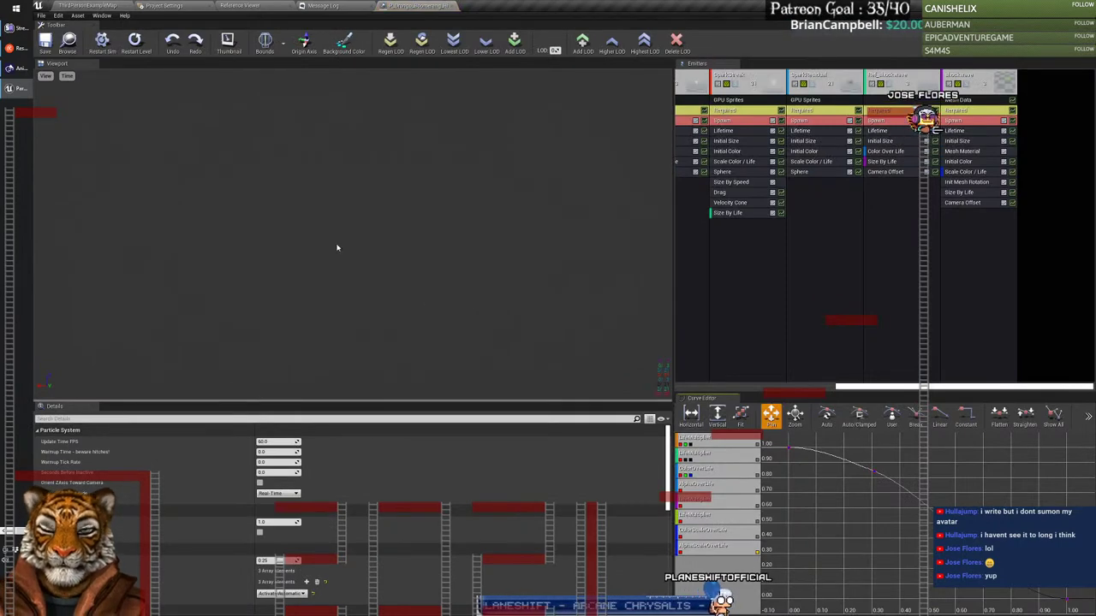
{"action": "left_click", "coordinate": [67, 75]}
{"action": "left_click", "coordinate": [119, 137]}
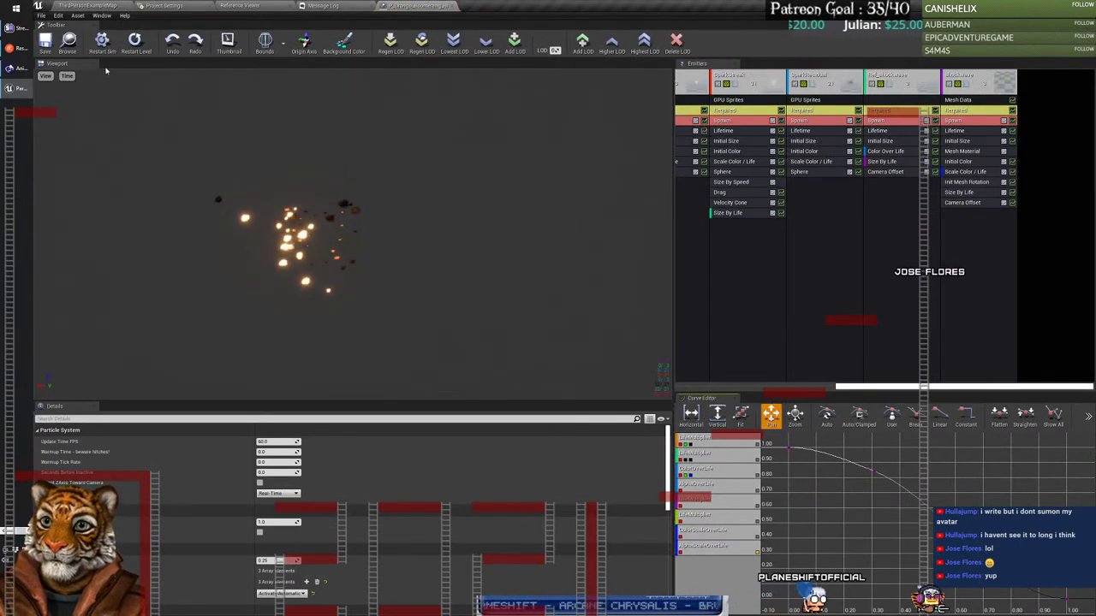
{"action": "left_click", "coordinate": [101, 44]}
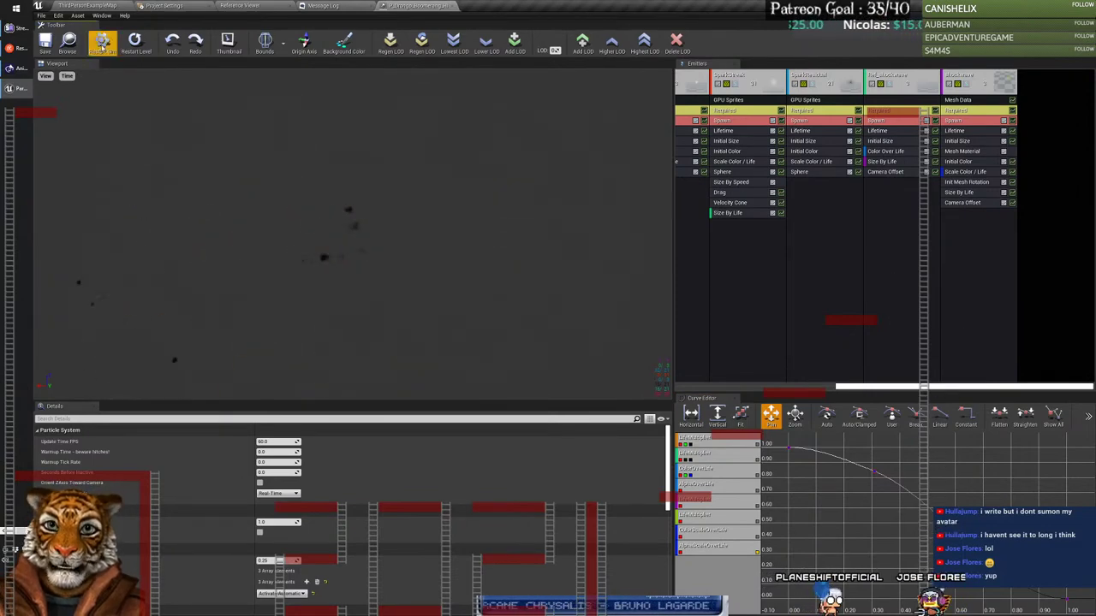
Step: Close the Hit World editor and open P_Drongo_Boomerang_Out_Flare from the Content Browser
{"action": "left_click", "coordinate": [454, 7]}
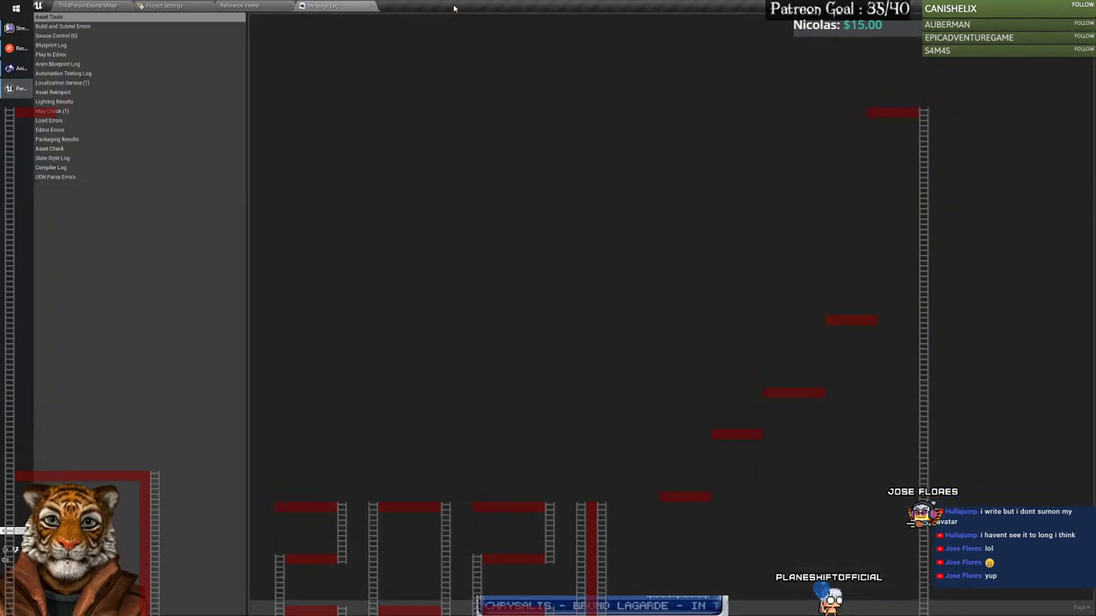
{"action": "left_click", "coordinate": [115, 10]}
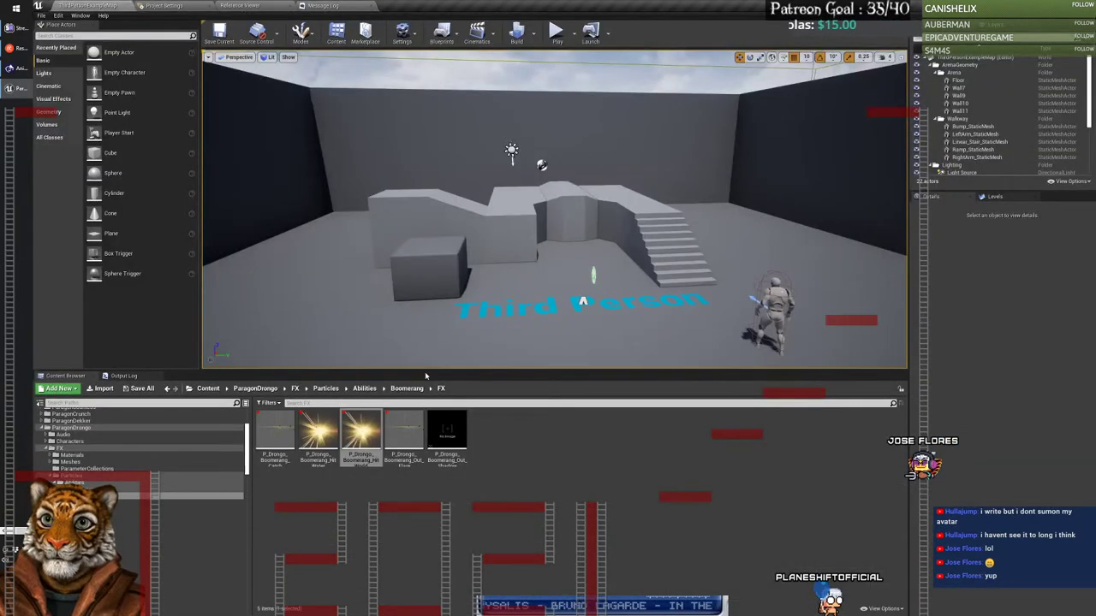
{"action": "double_click", "coordinate": [412, 440]}
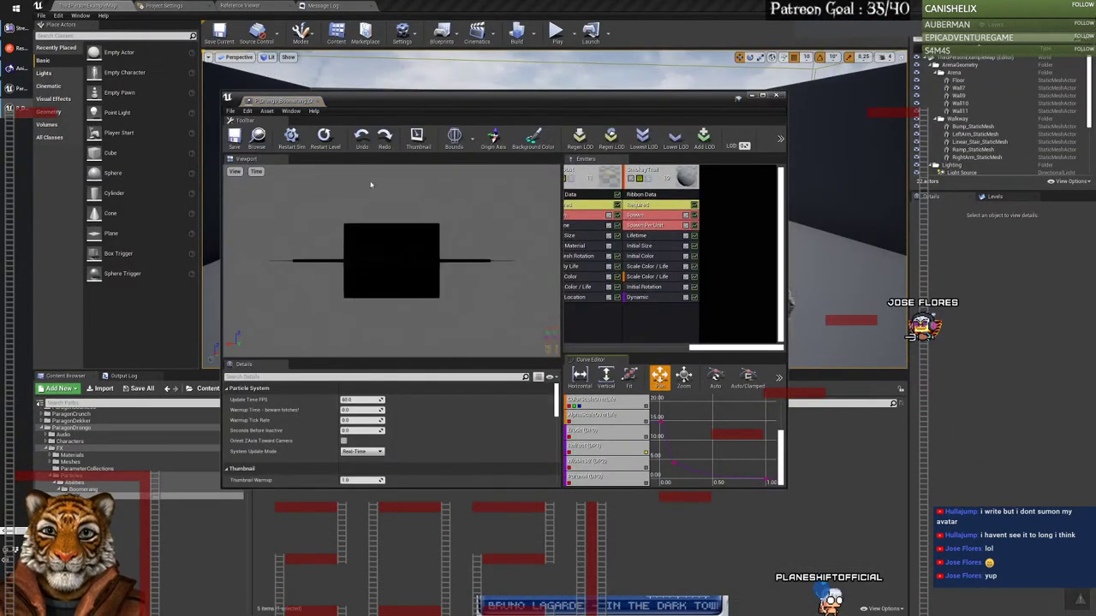
Step: Dock the Out Flare Cascade window into the main tab bar and replay the effect
{"action": "left_click", "coordinate": [398, 10]}
{"action": "left_click_drag", "start_coordinate": [398, 11], "coordinate": [407, 9]}
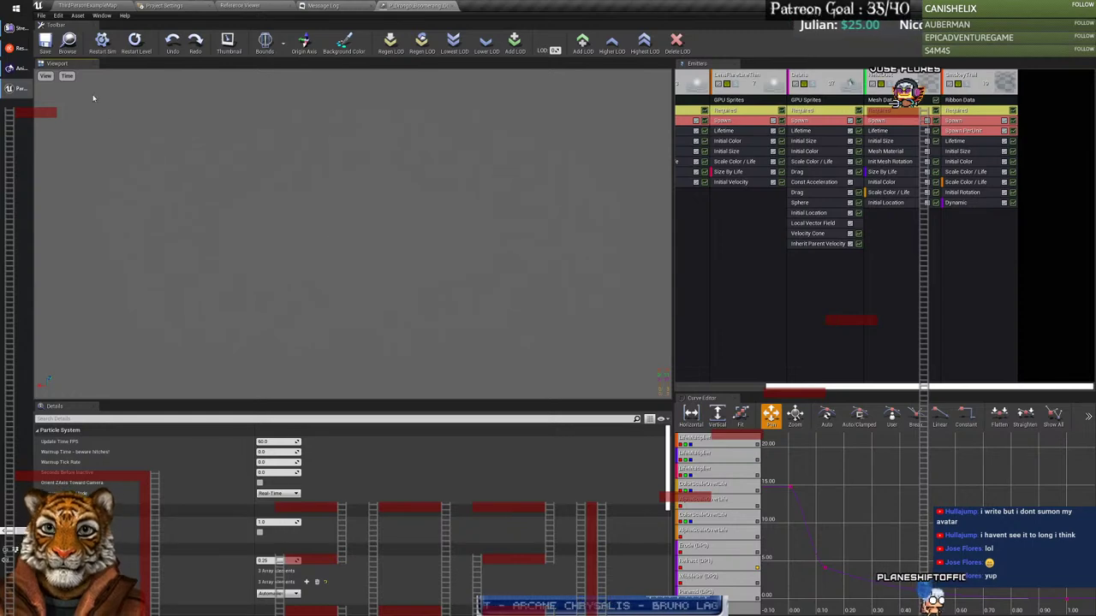
{"action": "left_click", "coordinate": [102, 40]}
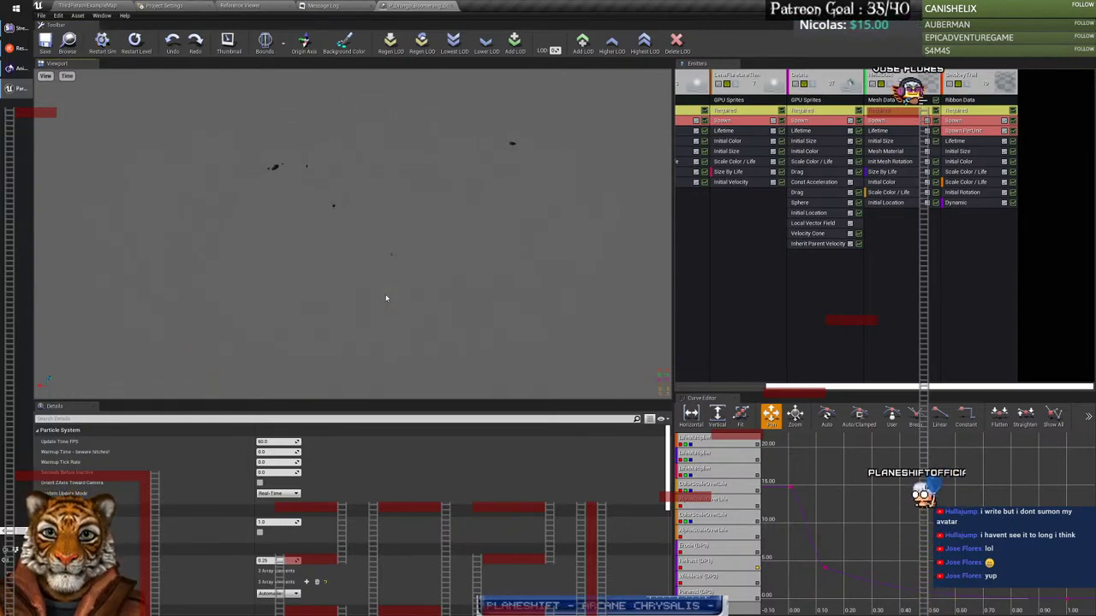
Step: Set the Cascade preview background colour to black and replay the Out Flare ring
{"action": "left_click", "coordinate": [344, 50]}
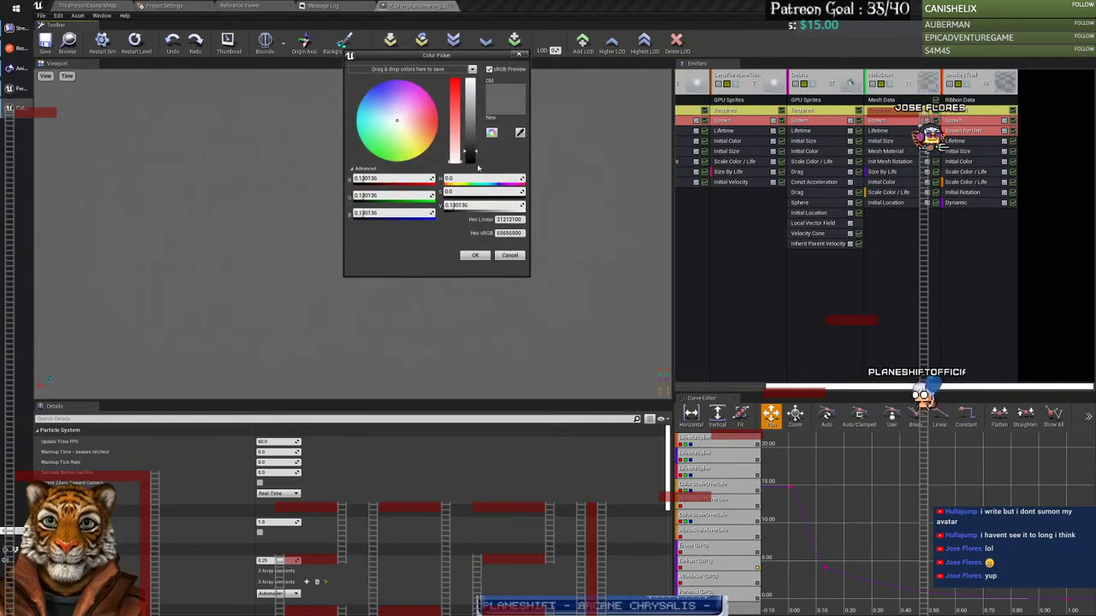
{"action": "left_click_drag", "start_coordinate": [469, 111], "coordinate": [473, 164]}
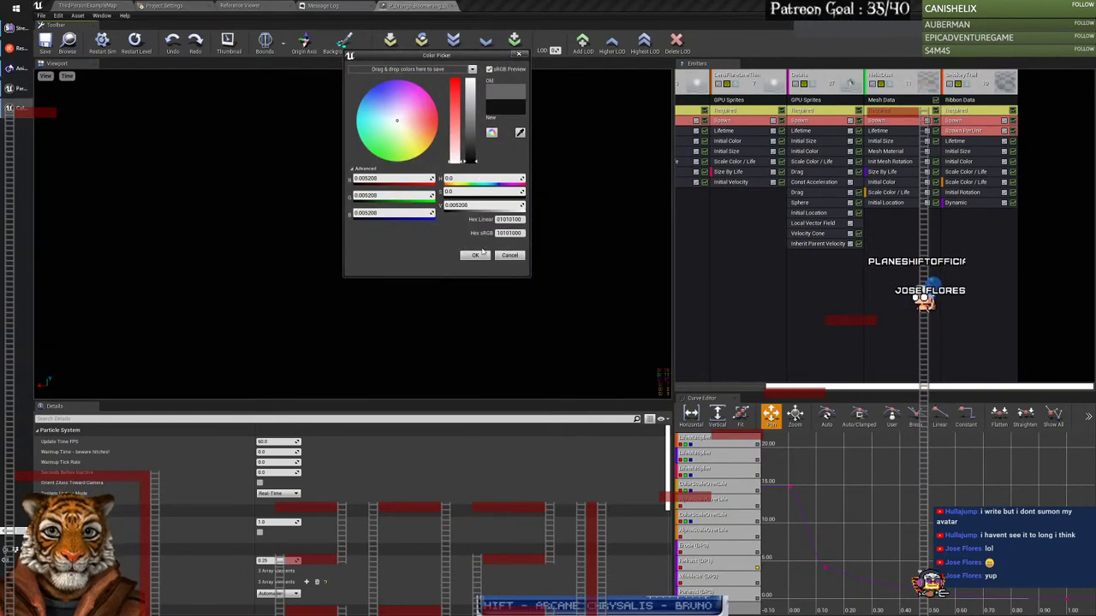
{"action": "left_click", "coordinate": [476, 256]}
{"action": "left_click", "coordinate": [103, 43]}
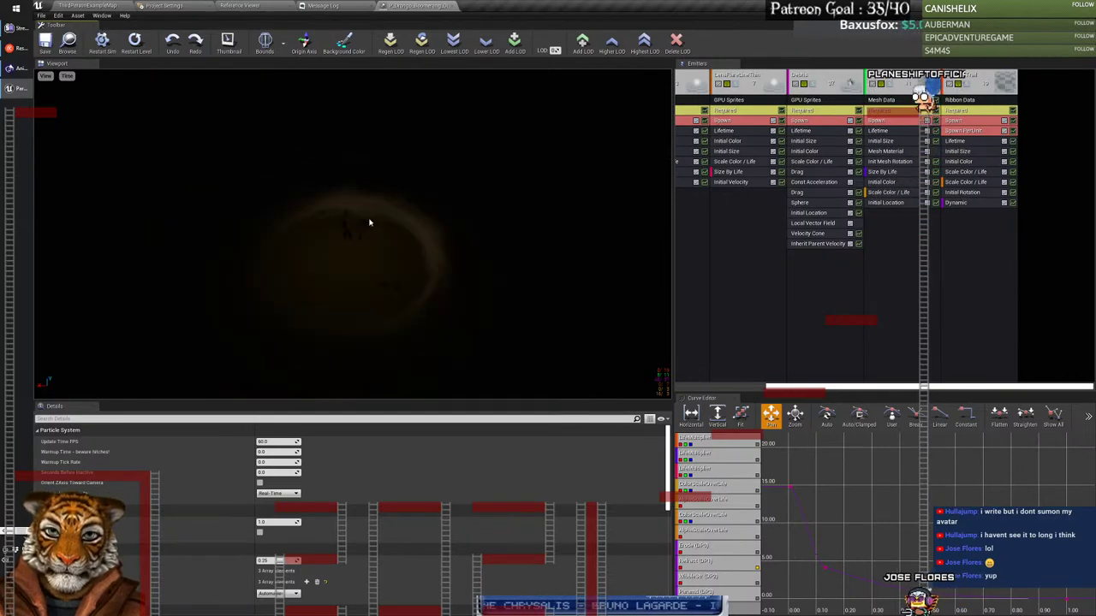
Step: Close the Out Flare editor and select P_Drongo_Boomerang_Out_Shadow in the Content Browser
{"action": "left_click", "coordinate": [453, 6]}
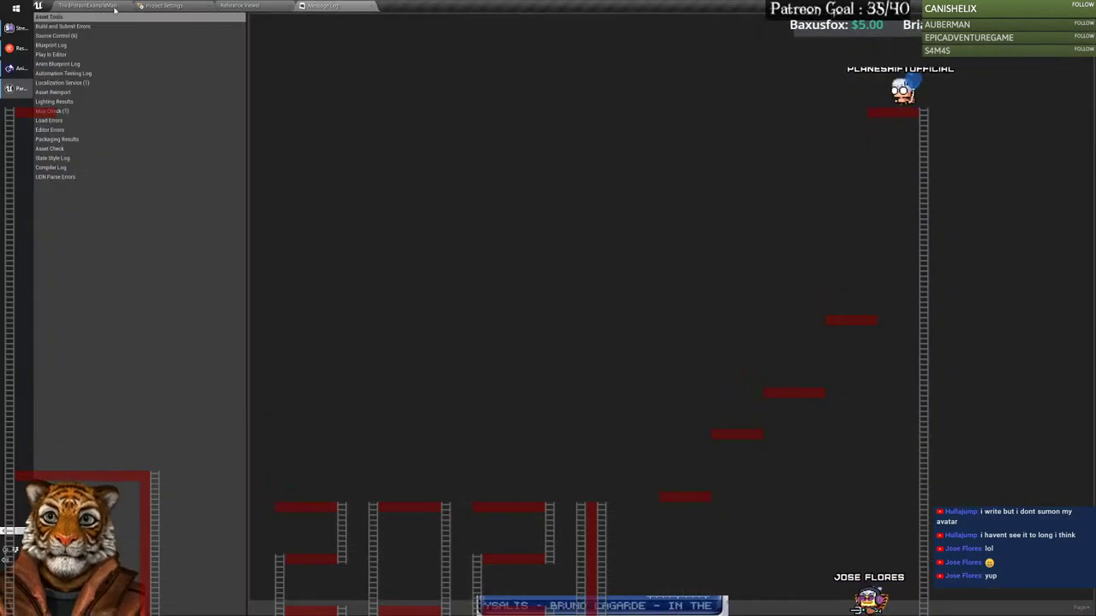
{"action": "left_click", "coordinate": [454, 460]}
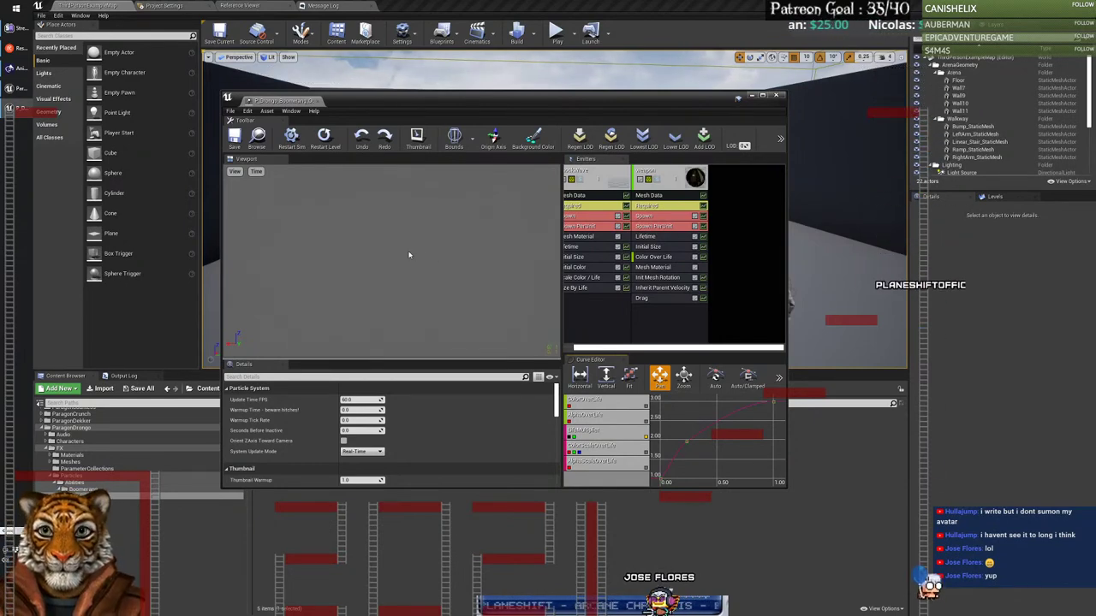
Step: Dock the Out Shadow editor, set its preview background to black, then close it
{"action": "left_click_drag", "start_coordinate": [283, 100], "coordinate": [419, 7]}
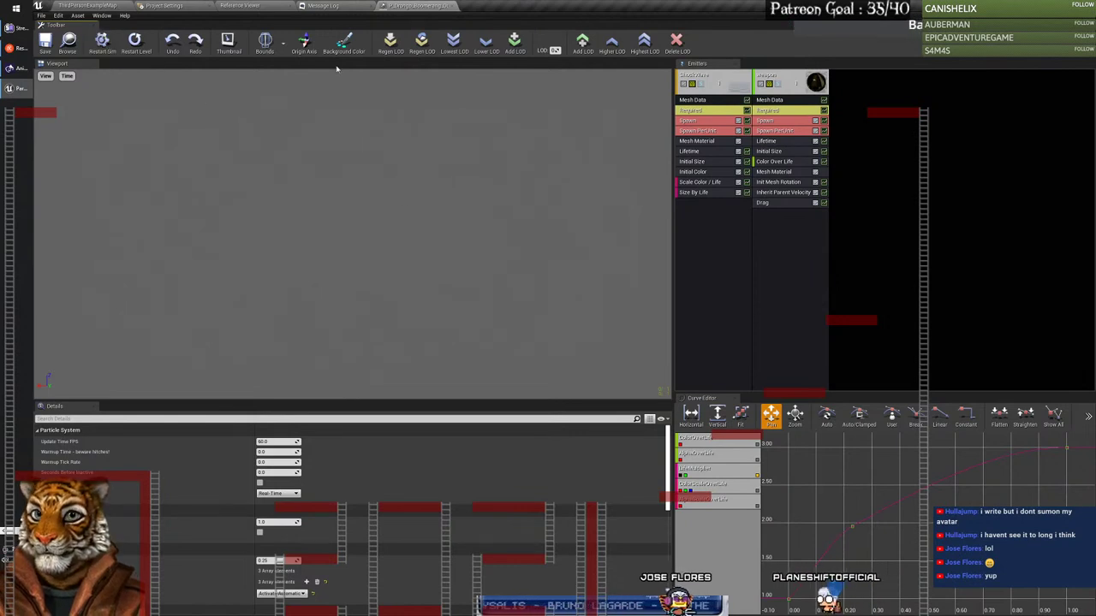
{"action": "left_click", "coordinate": [344, 39]}
{"action": "left_click_drag", "start_coordinate": [455, 147], "coordinate": [460, 158]}
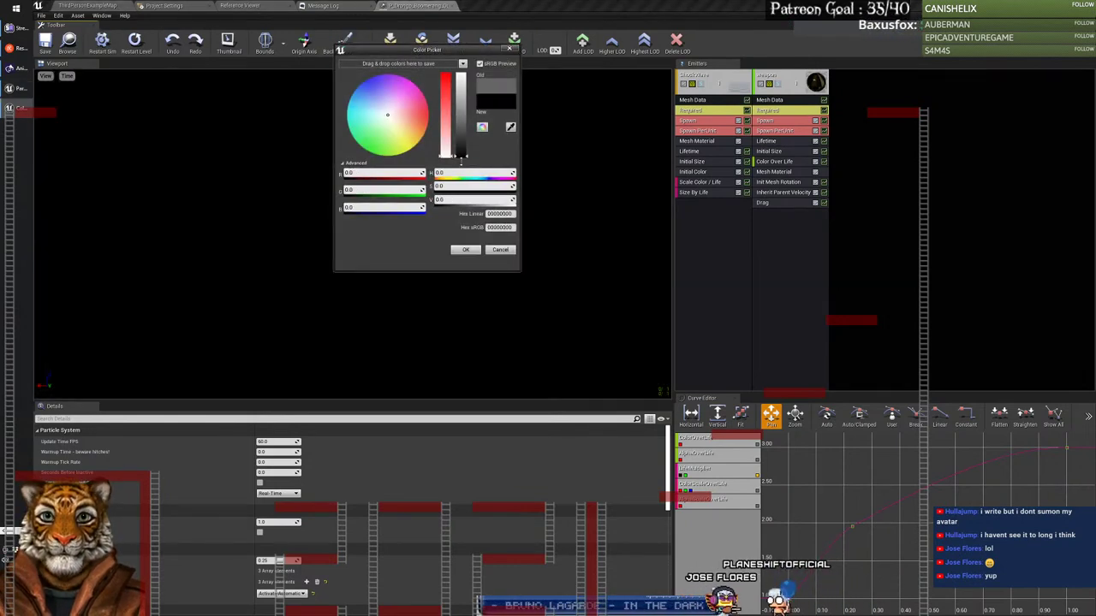
{"action": "left_click", "coordinate": [462, 250]}
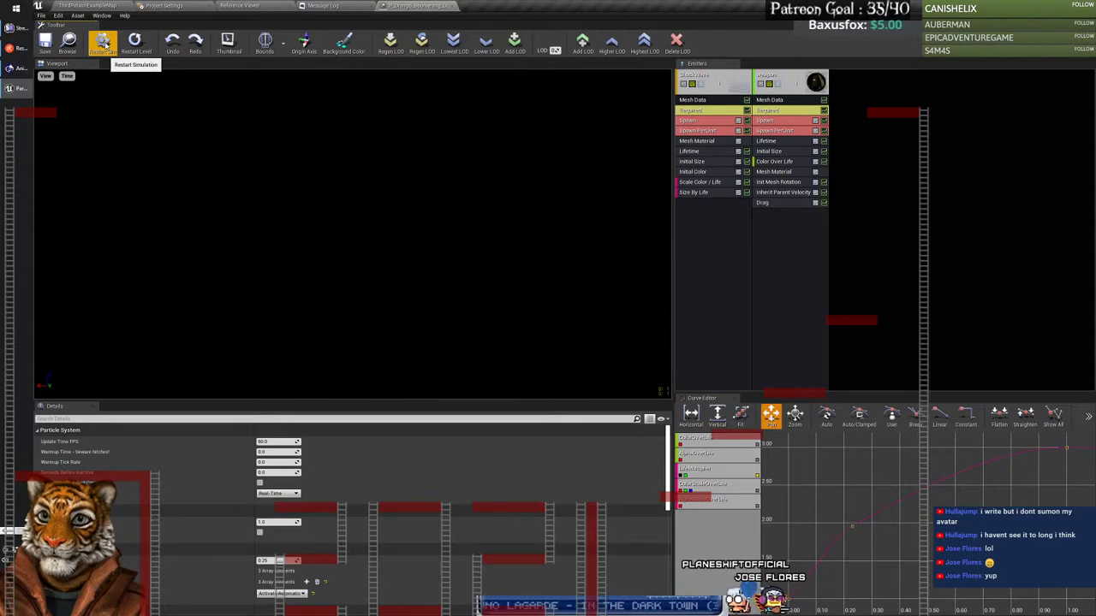
{"action": "left_click", "coordinate": [454, 5]}
{"action": "left_click", "coordinate": [74, 6]}
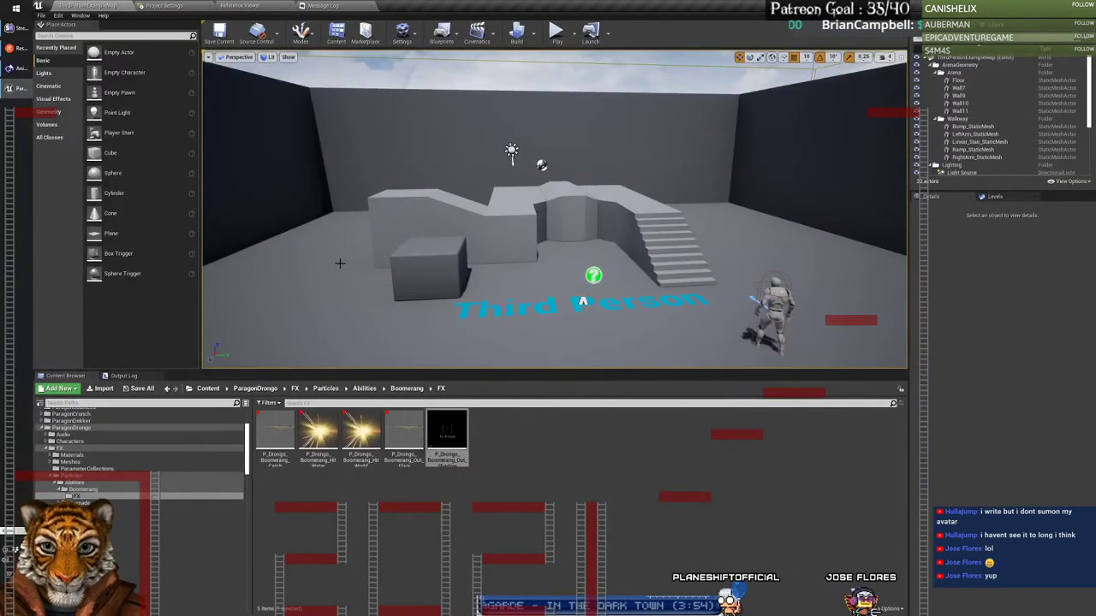
Step: Open P_Drongo_Grenade_DirectionGas from the Grenade FX folder in a docked Cascade editor
{"action": "left_click", "coordinate": [128, 503]}
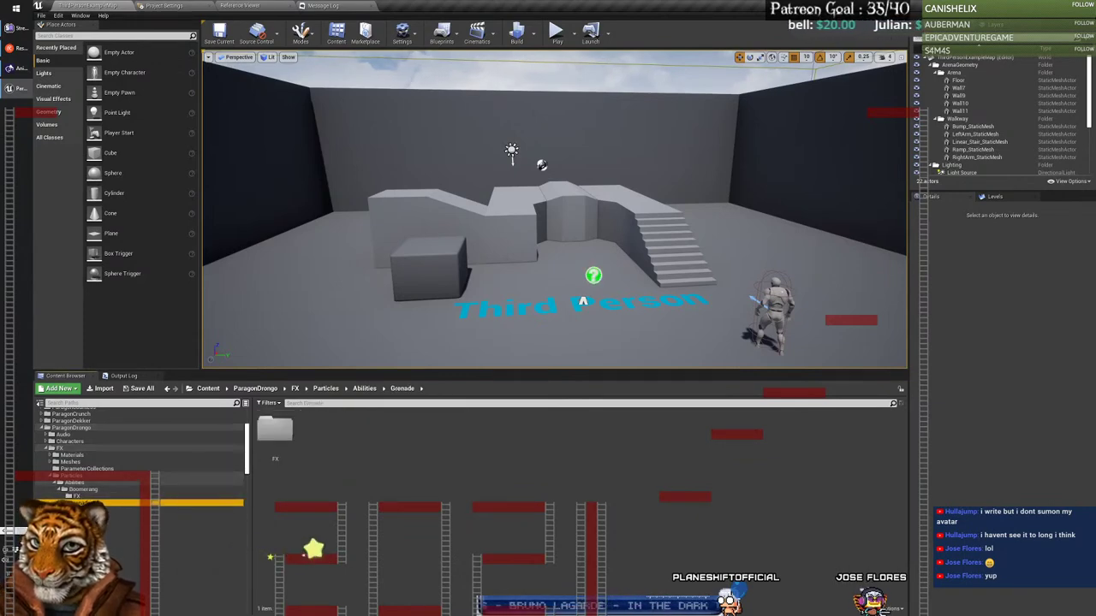
{"action": "double_click", "coordinate": [275, 429]}
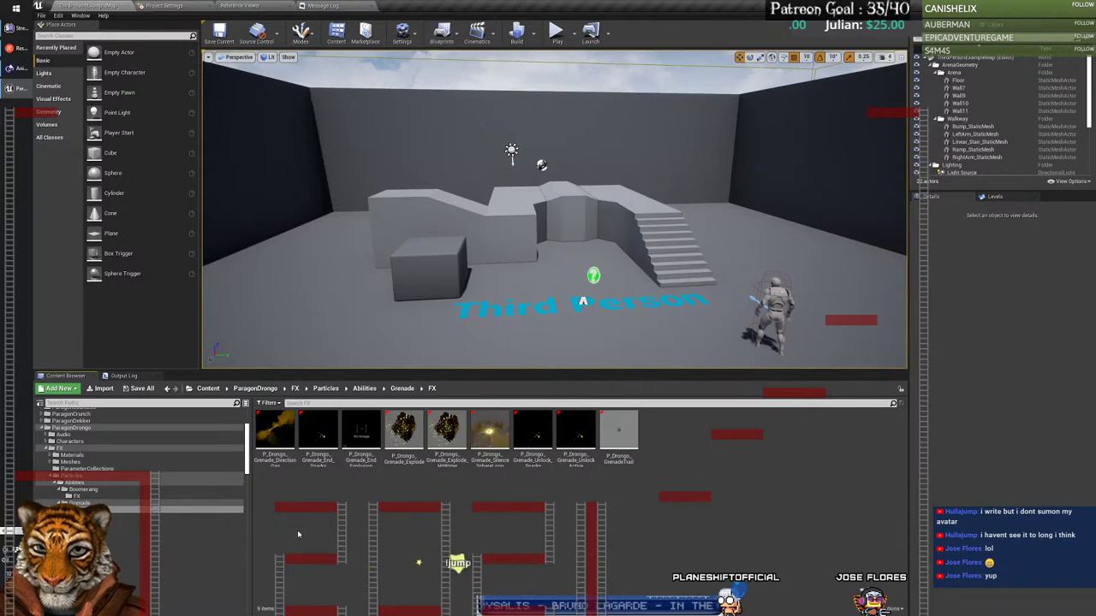
{"action": "double_click", "coordinate": [287, 441]}
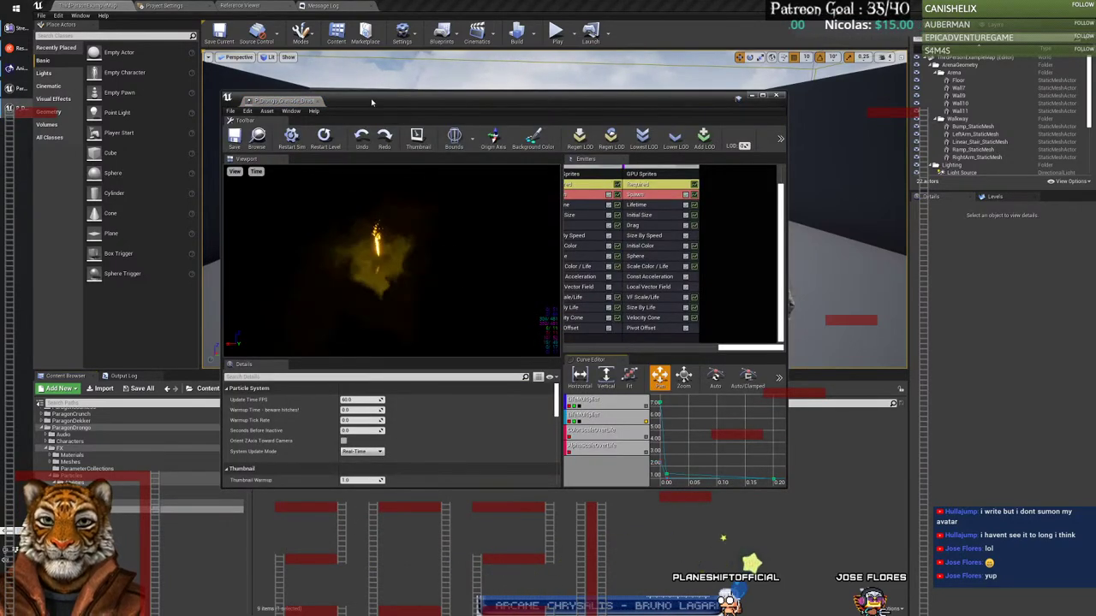
{"action": "left_click_drag", "start_coordinate": [287, 101], "coordinate": [412, 6]}
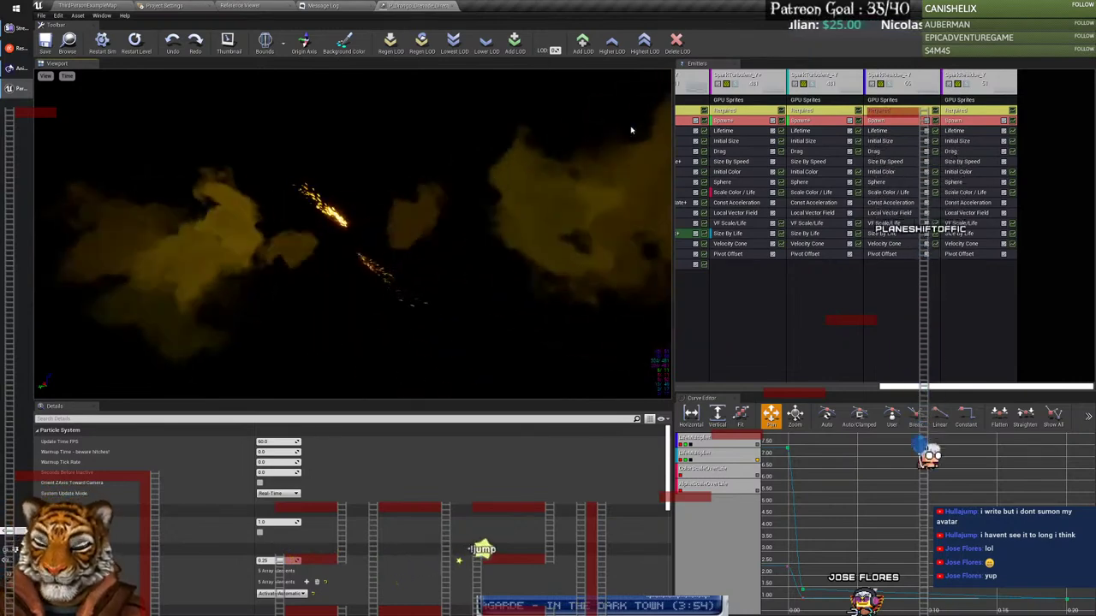
Step: Solo the first emitter, replay the effect, then turn its Solo off
{"action": "left_click_drag", "start_coordinate": [921, 387], "coordinate": [677, 388]}
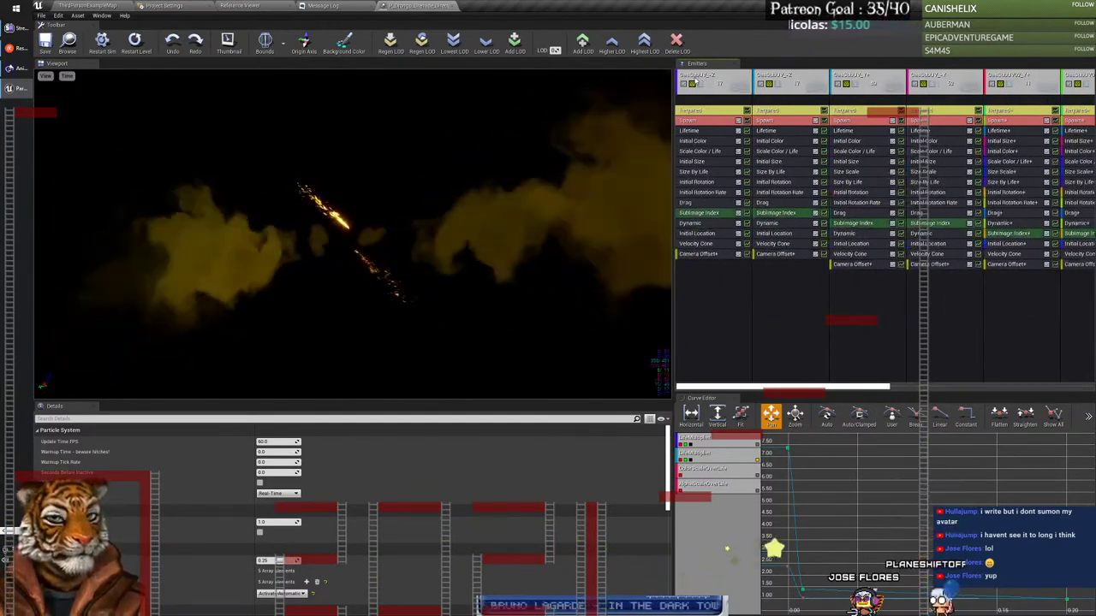
{"action": "left_click", "coordinate": [701, 92]}
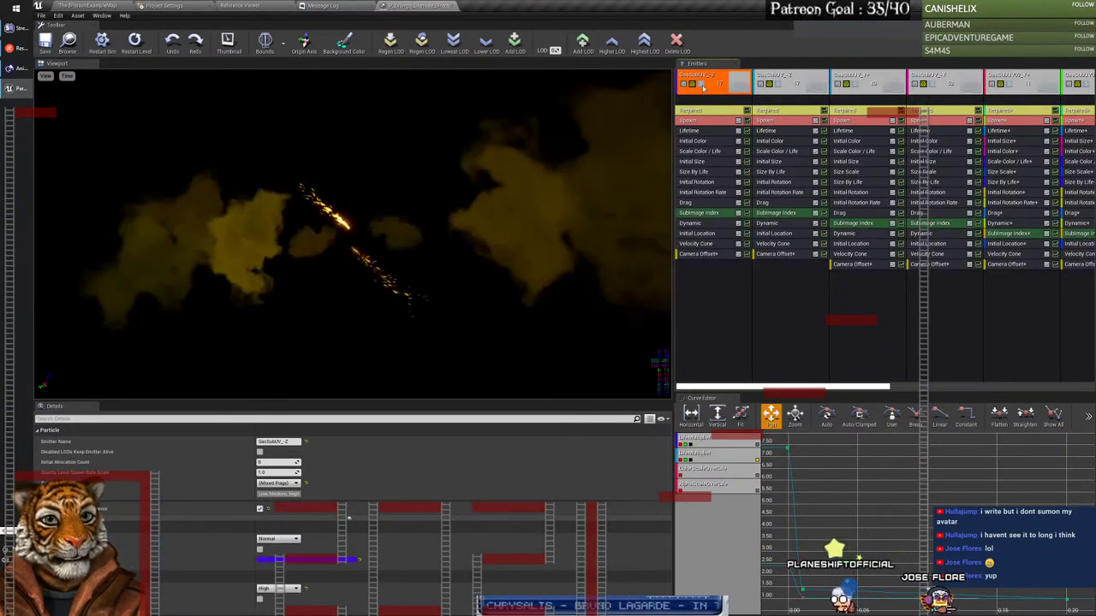
{"action": "left_click", "coordinate": [702, 85]}
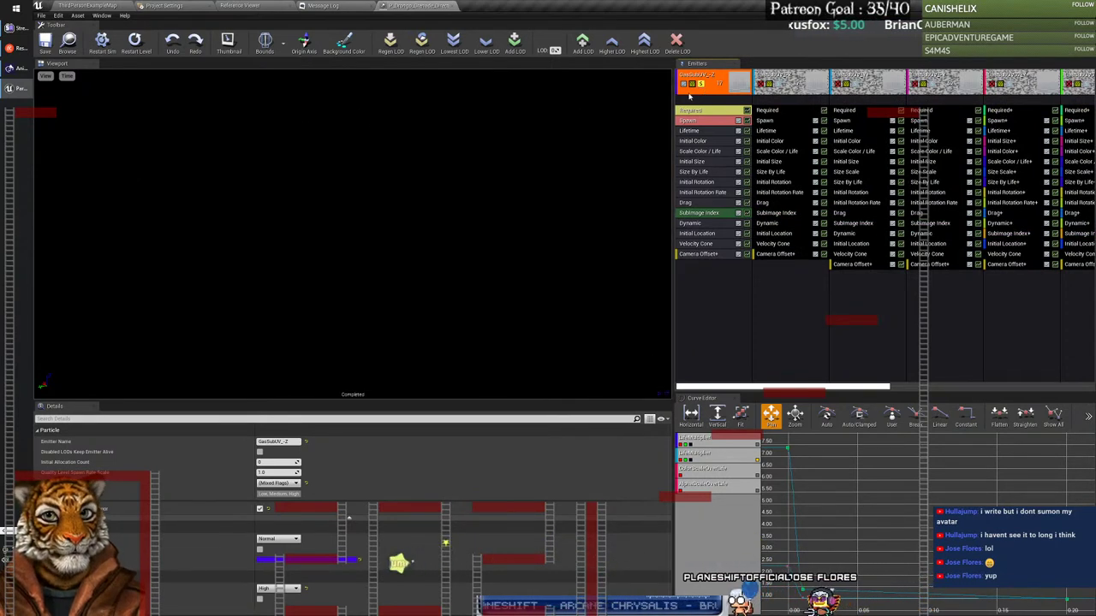
{"action": "left_click", "coordinate": [103, 43]}
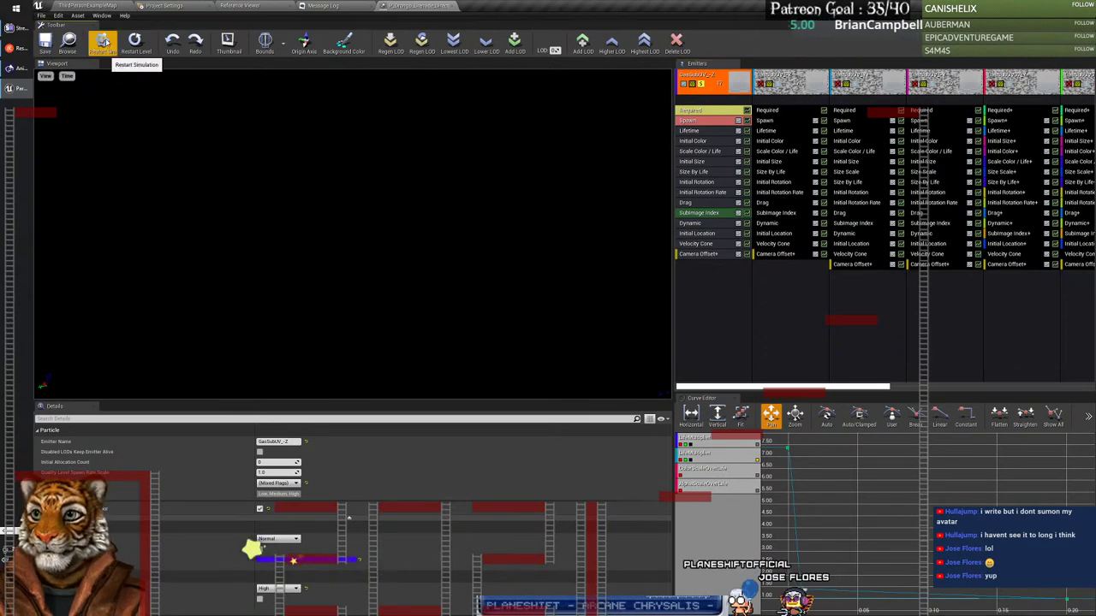
{"action": "left_click", "coordinate": [700, 85]}
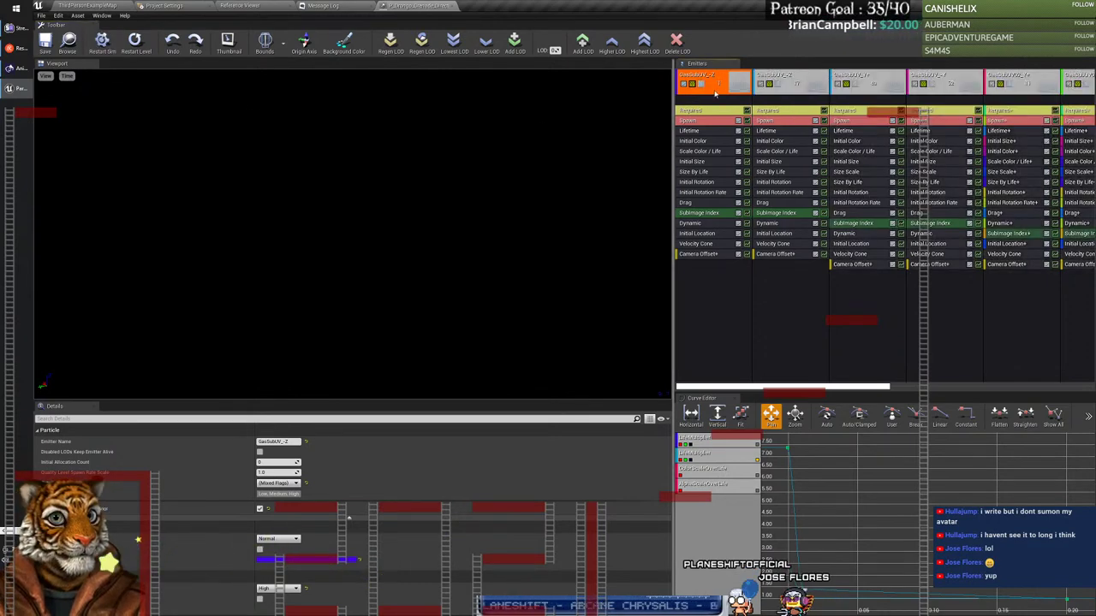
Step: Solo and un-solo the second and third emitters, then scroll through the Emitters panel
{"action": "left_click", "coordinate": [777, 85]}
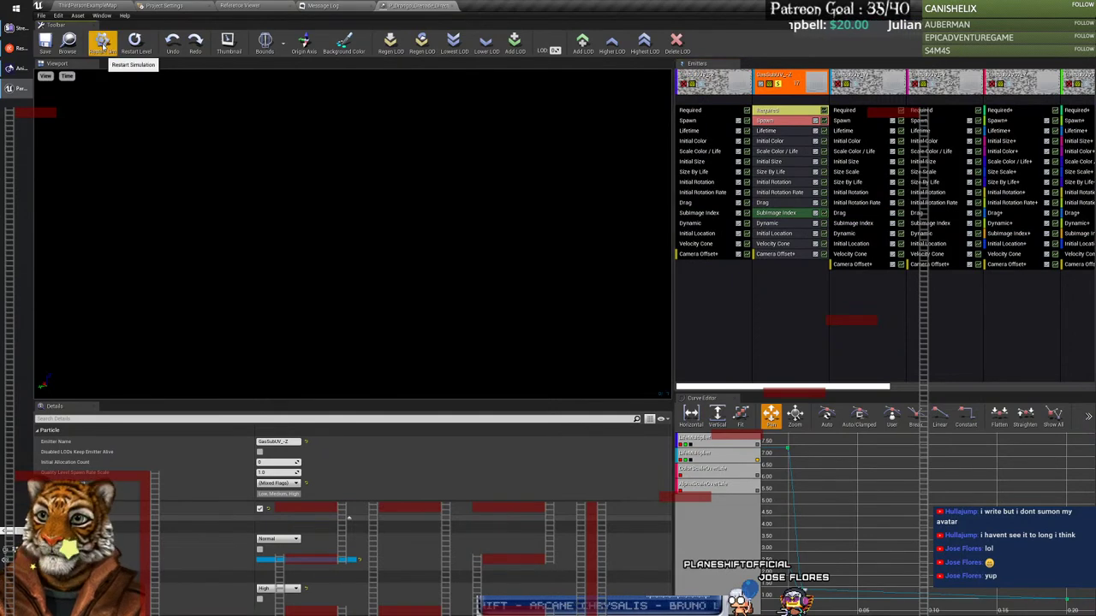
{"action": "left_click", "coordinate": [778, 85]}
{"action": "left_click", "coordinate": [855, 86]}
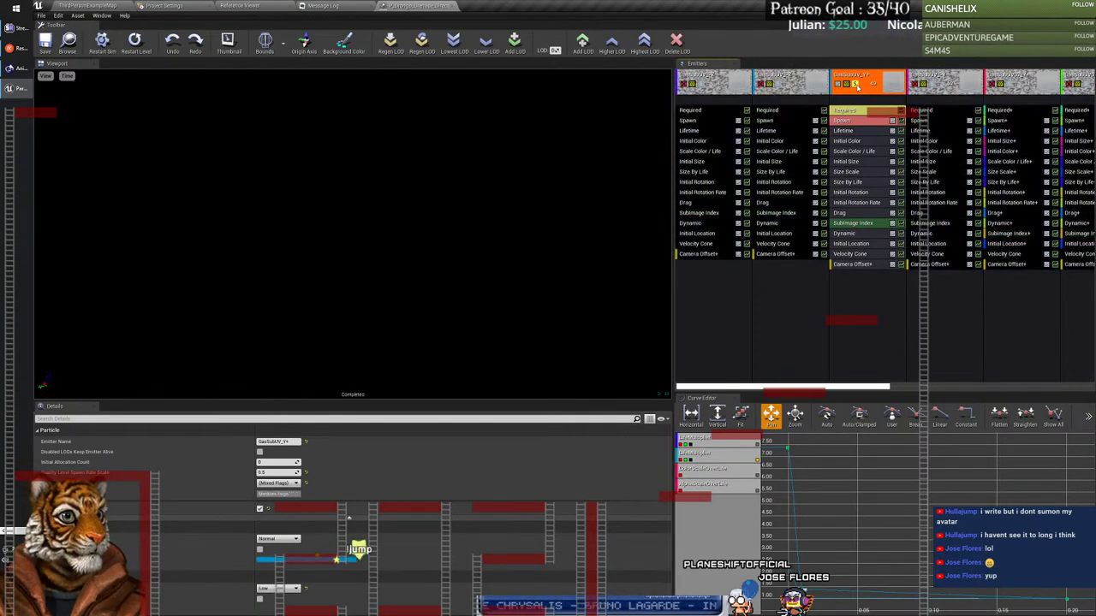
{"action": "left_click", "coordinate": [855, 86]}
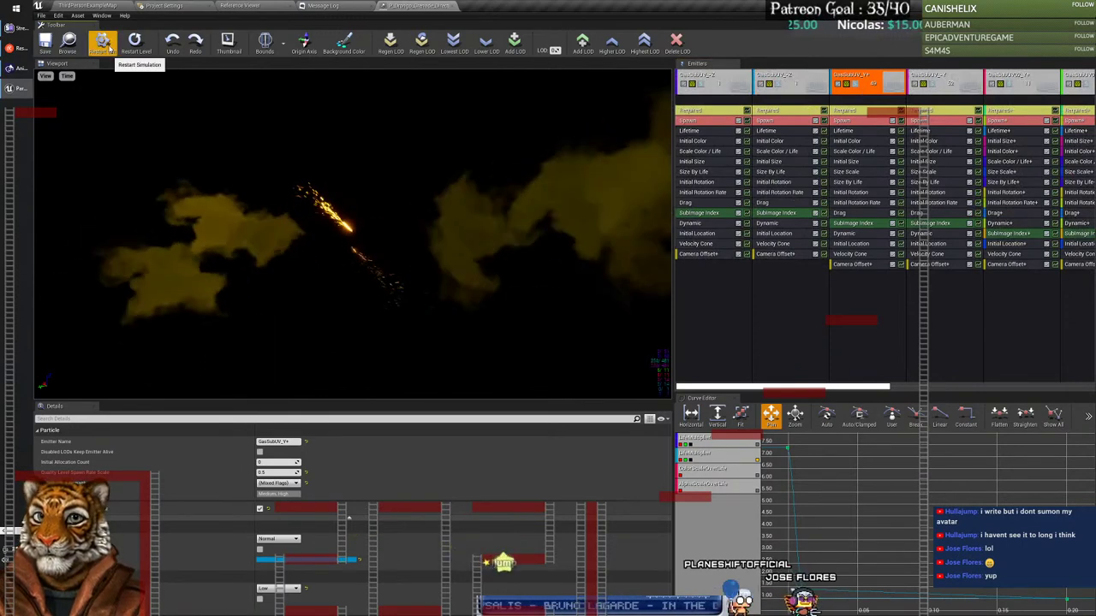
{"action": "left_click_drag", "start_coordinate": [834, 390], "coordinate": [897, 390]}
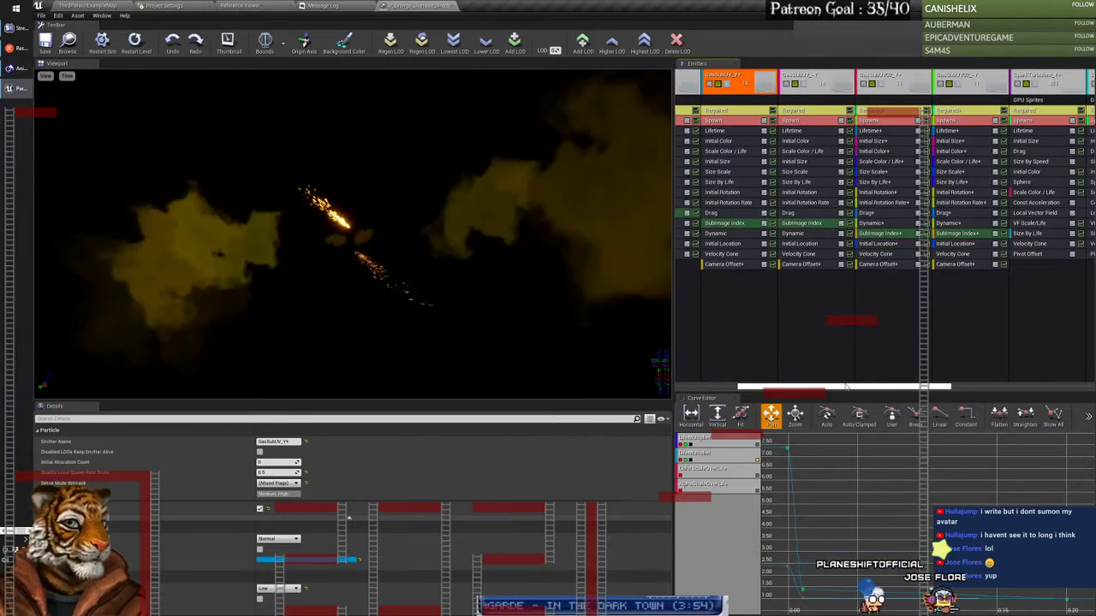
{"action": "left_click_drag", "start_coordinate": [860, 385], "coordinate": [830, 379]}
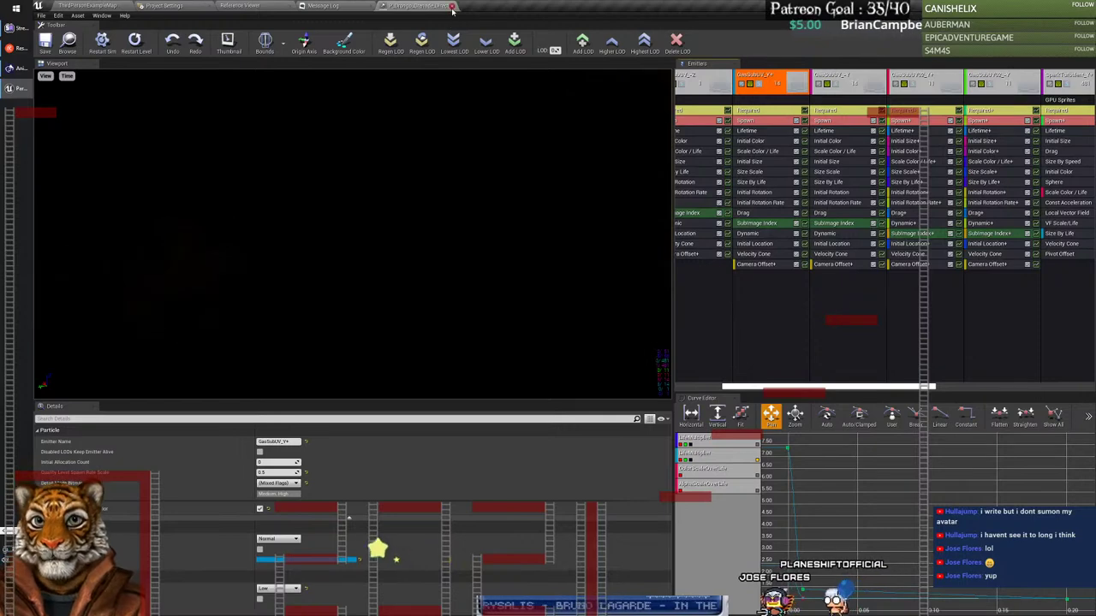
Step: Close the previous editor, preview P_Drongo_Grenade_End_Sparks docked in Cascade, then close it
{"action": "left_click", "coordinate": [451, 6]}
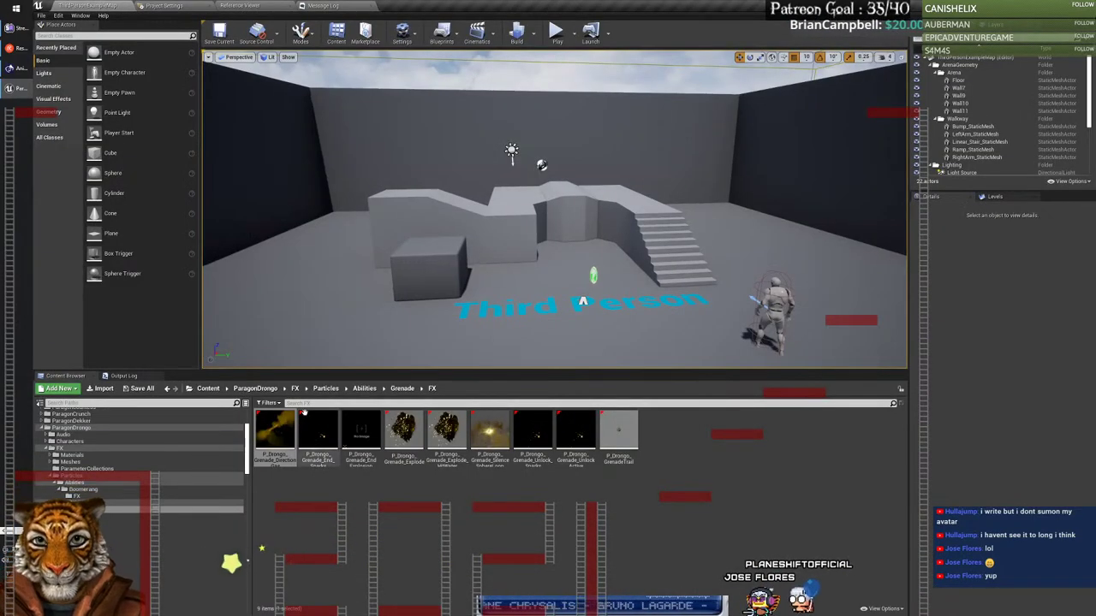
{"action": "double_click", "coordinate": [319, 438]}
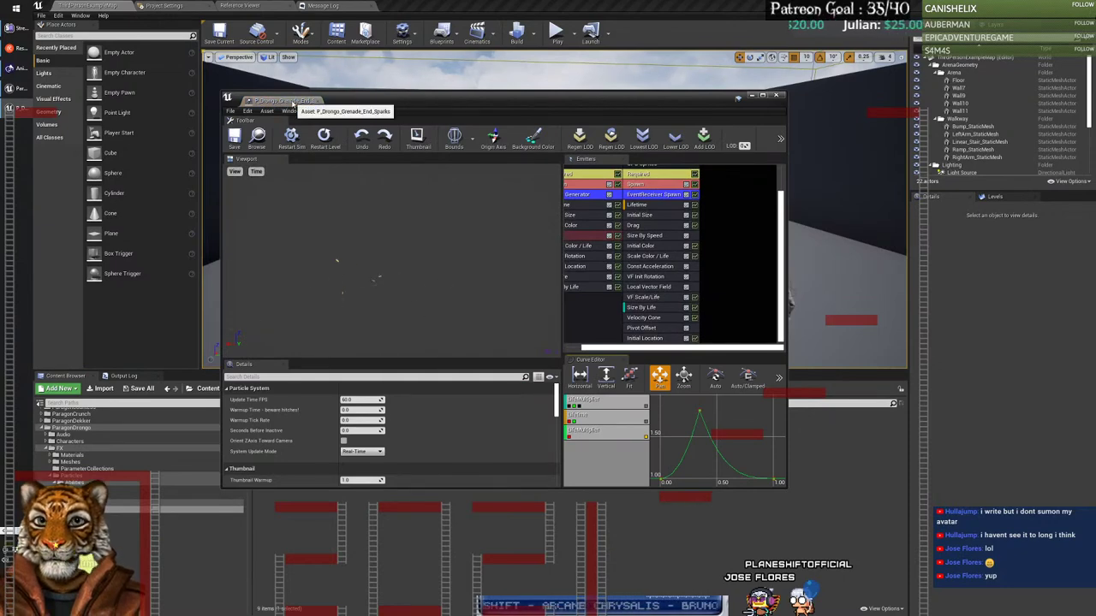
{"action": "left_click_drag", "start_coordinate": [291, 101], "coordinate": [416, 5]}
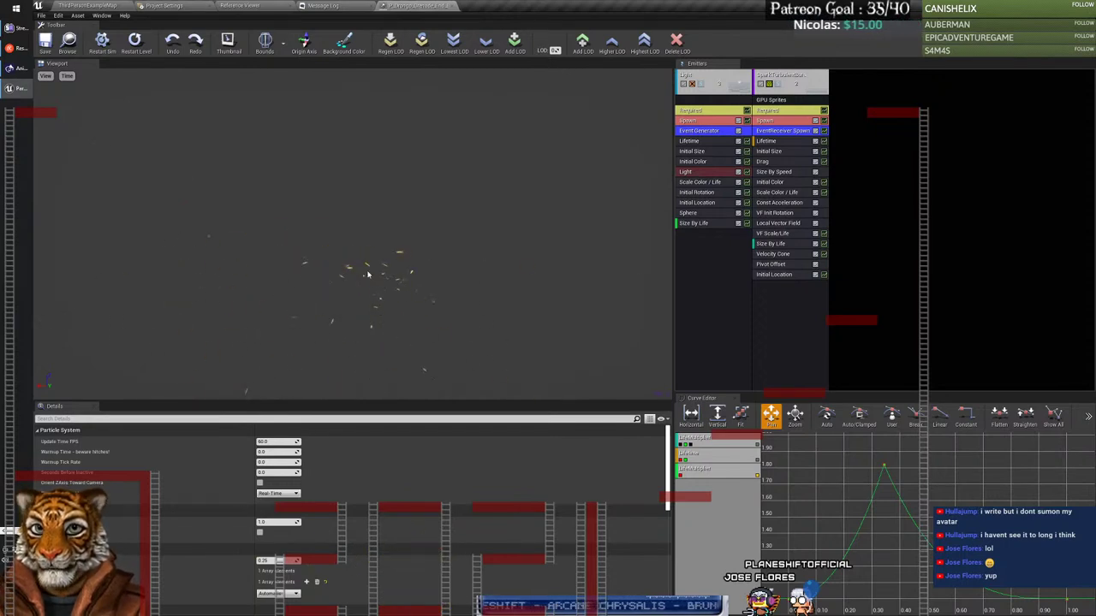
{"action": "left_click", "coordinate": [444, 6]}
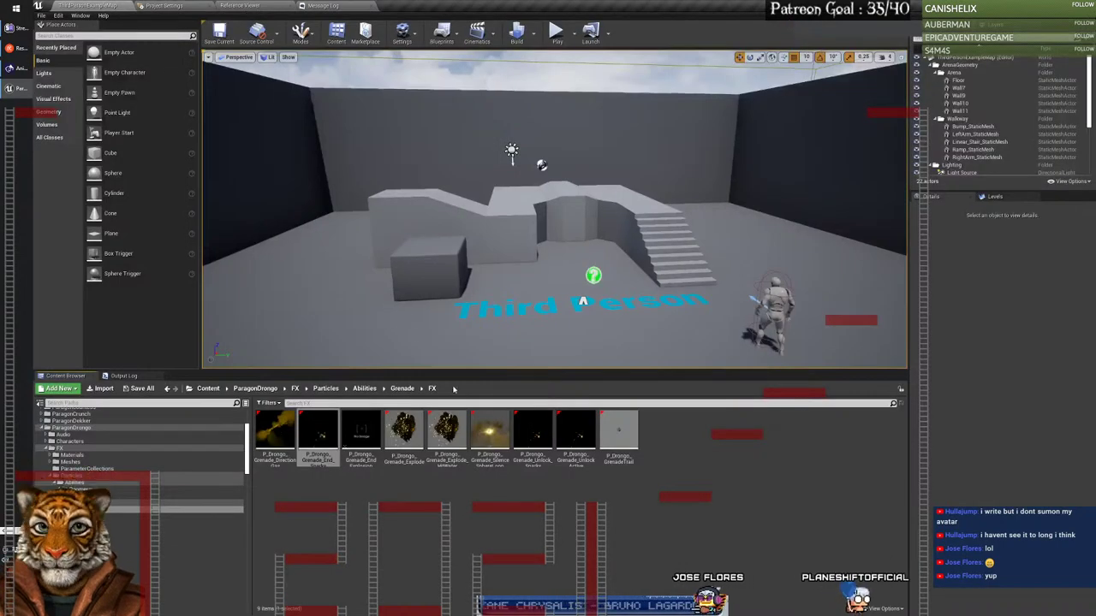
Step: Open the Grenade End Explosion effect, slow its preview AnimSpeed, and replay it
{"action": "double_click", "coordinate": [360, 432]}
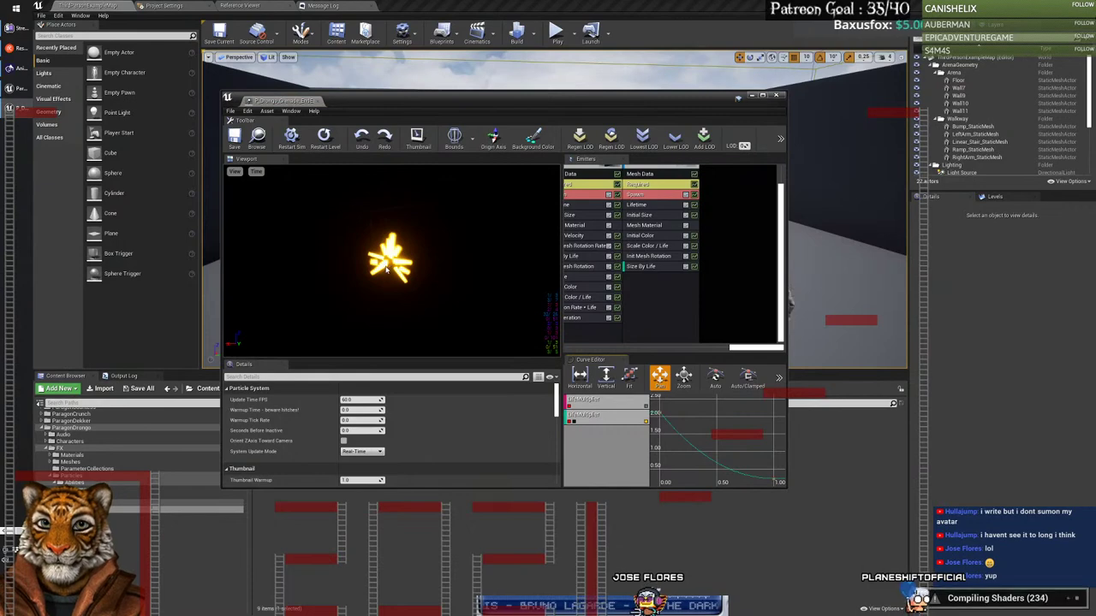
{"action": "left_click", "coordinate": [384, 29]}
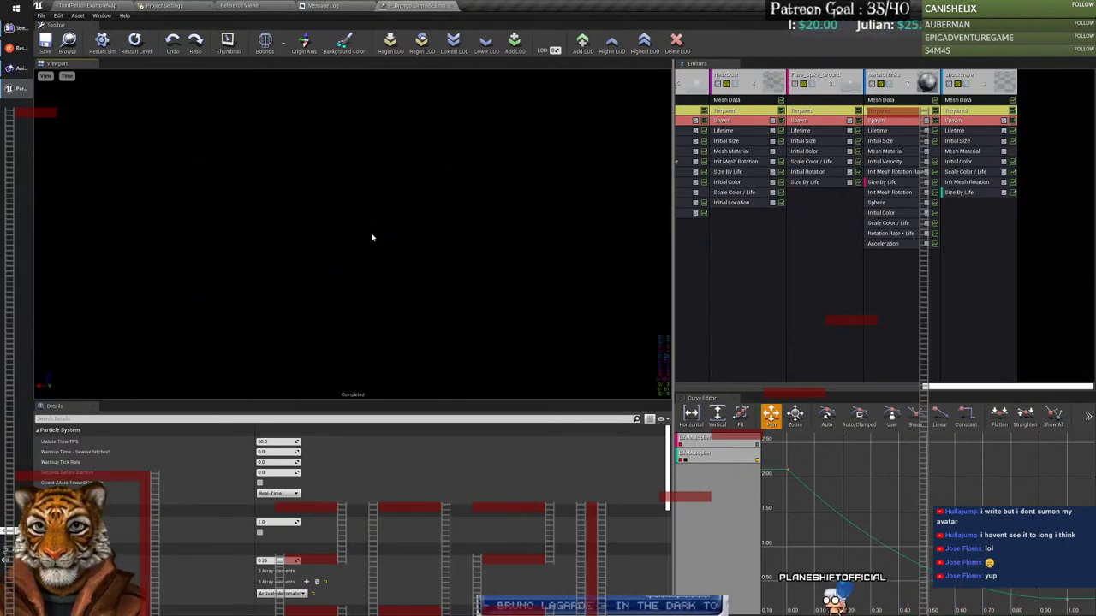
{"action": "left_click", "coordinate": [66, 76]}
{"action": "mouse_move", "coordinate": [85, 119]}
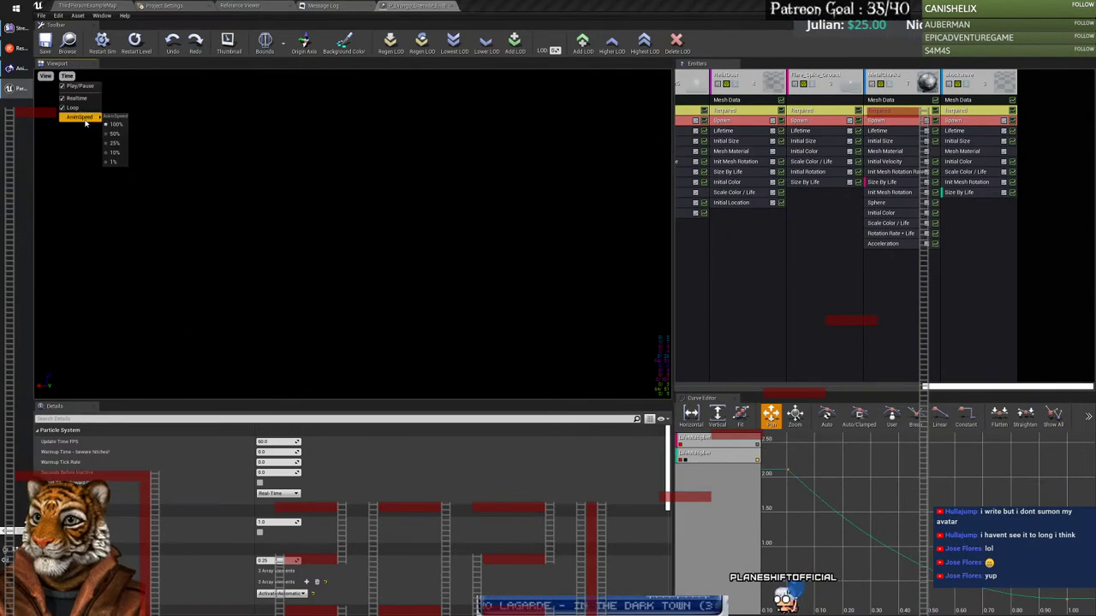
{"action": "left_click", "coordinate": [116, 143]}
{"action": "left_click", "coordinate": [102, 40]}
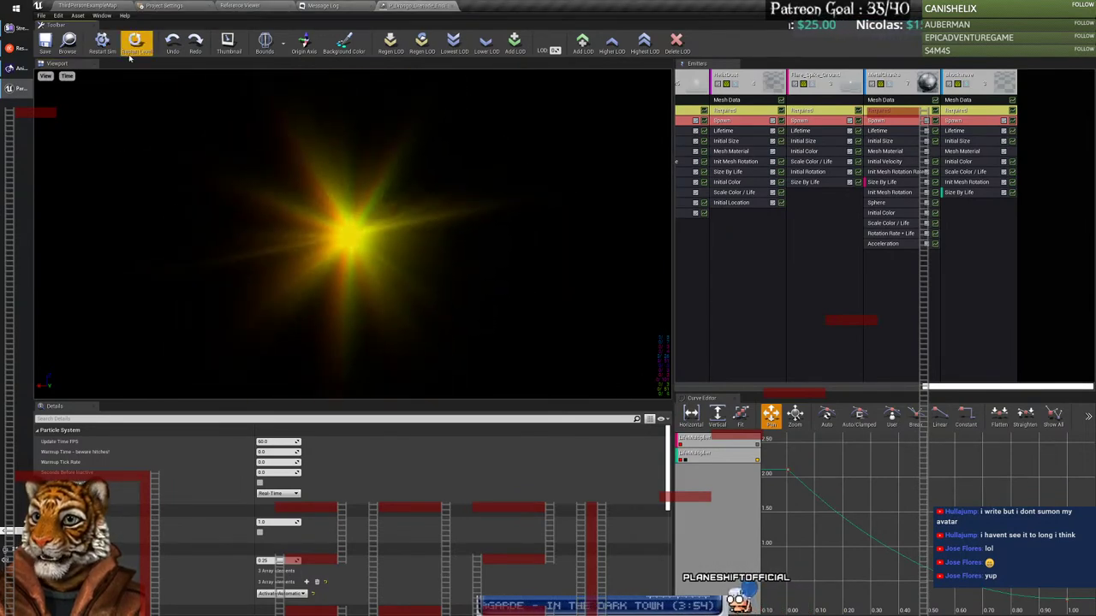
Step: Lower the preview speed further and replay the explosion several times
{"action": "left_click", "coordinate": [67, 75]}
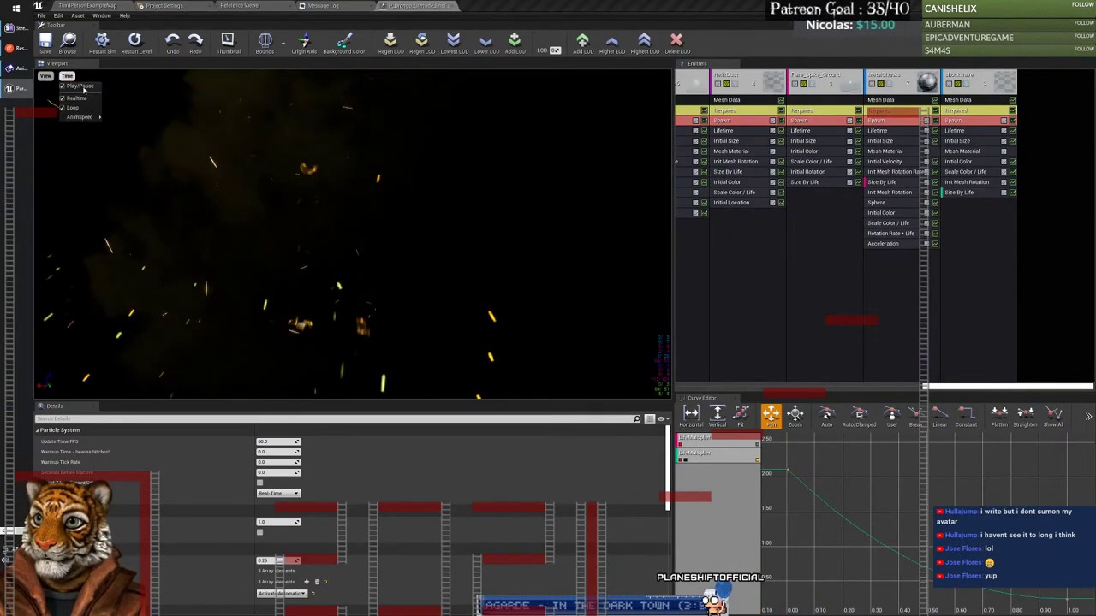
{"action": "left_click", "coordinate": [113, 153]}
{"action": "left_click", "coordinate": [102, 40]}
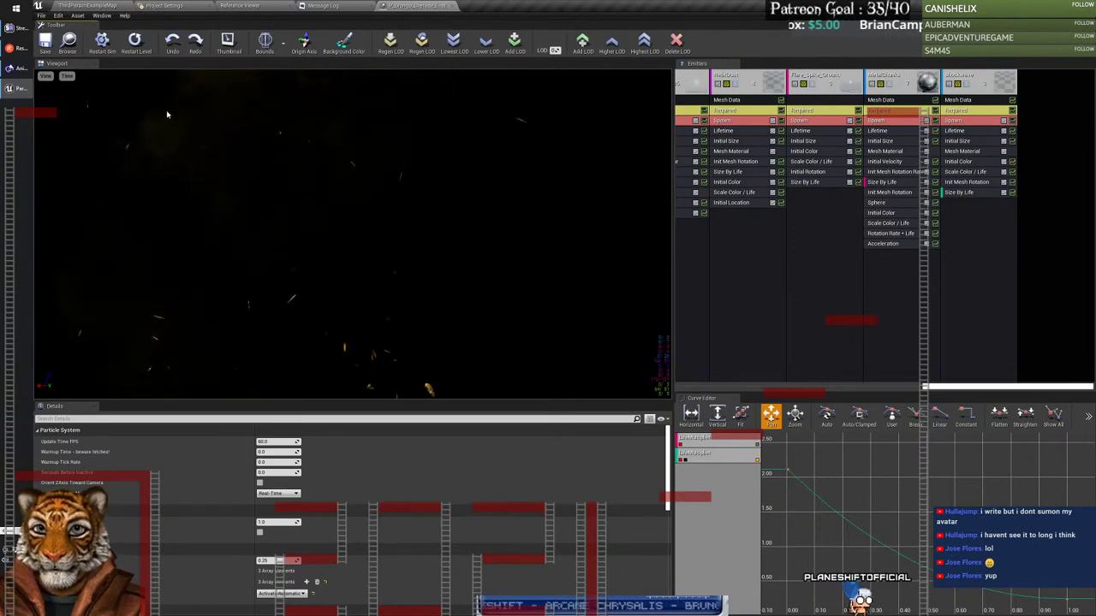
{"action": "left_click", "coordinate": [104, 44]}
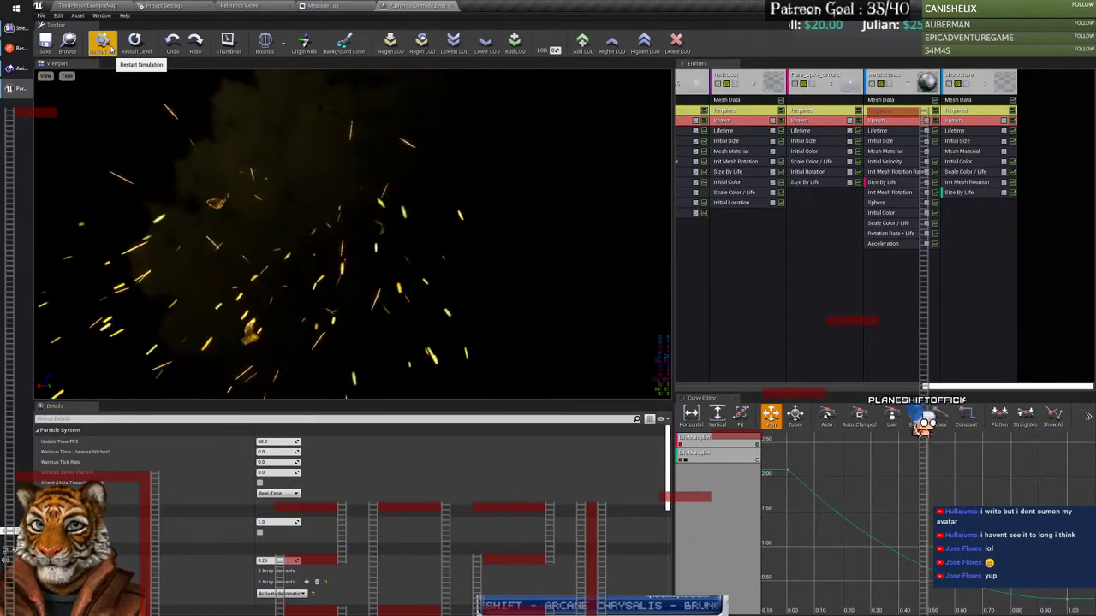
{"action": "left_click", "coordinate": [110, 49]}
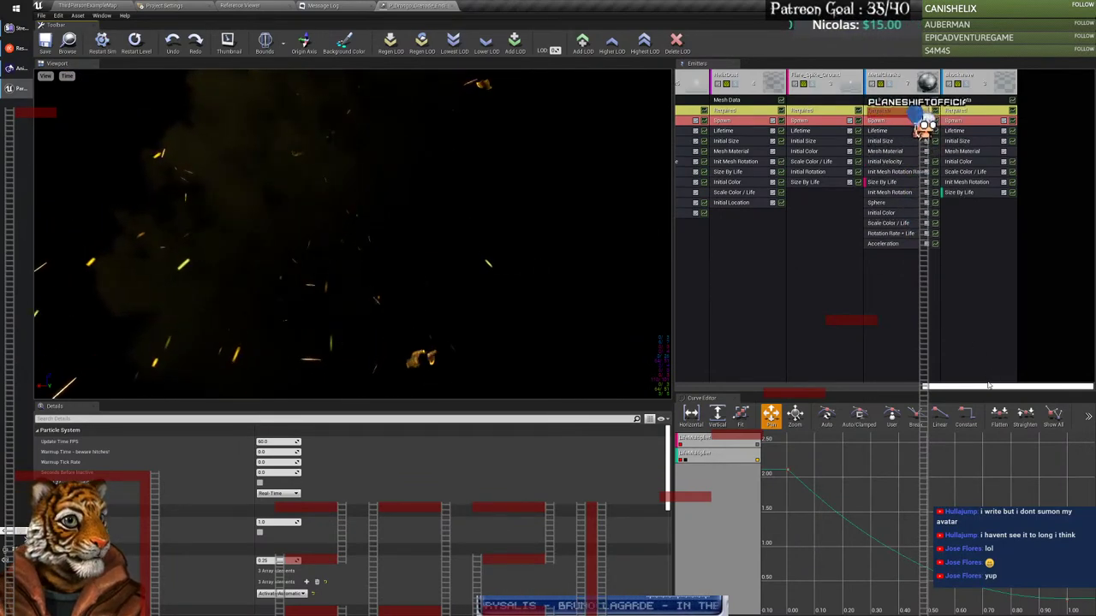
Step: Select the Smoke emitter, replay the effect, then close the editor
{"action": "left_click_drag", "start_coordinate": [989, 387], "coordinate": [725, 390]}
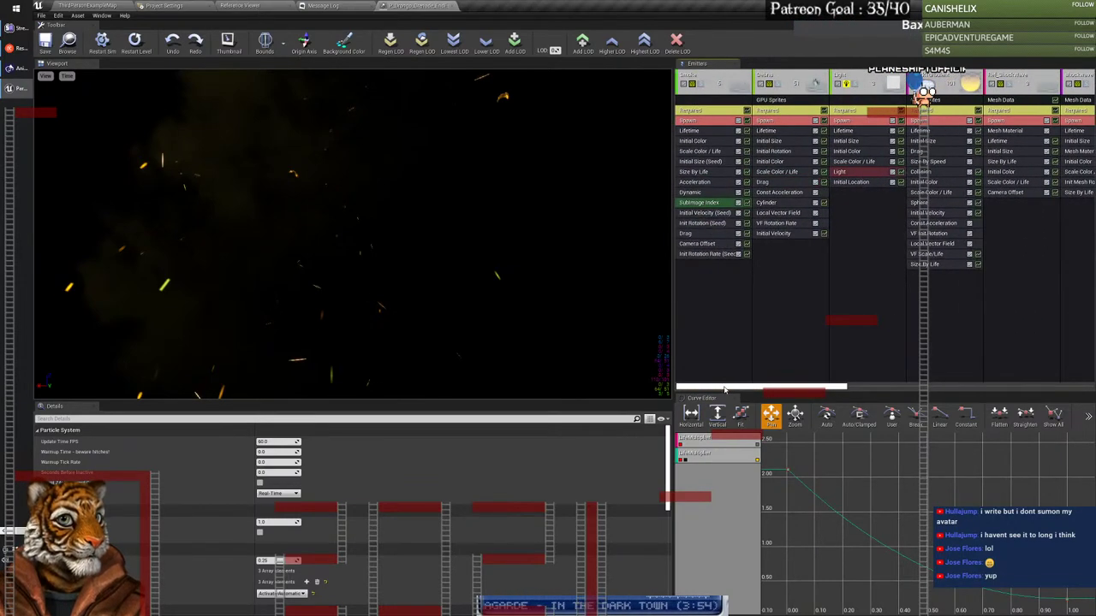
{"action": "left_click", "coordinate": [702, 85]}
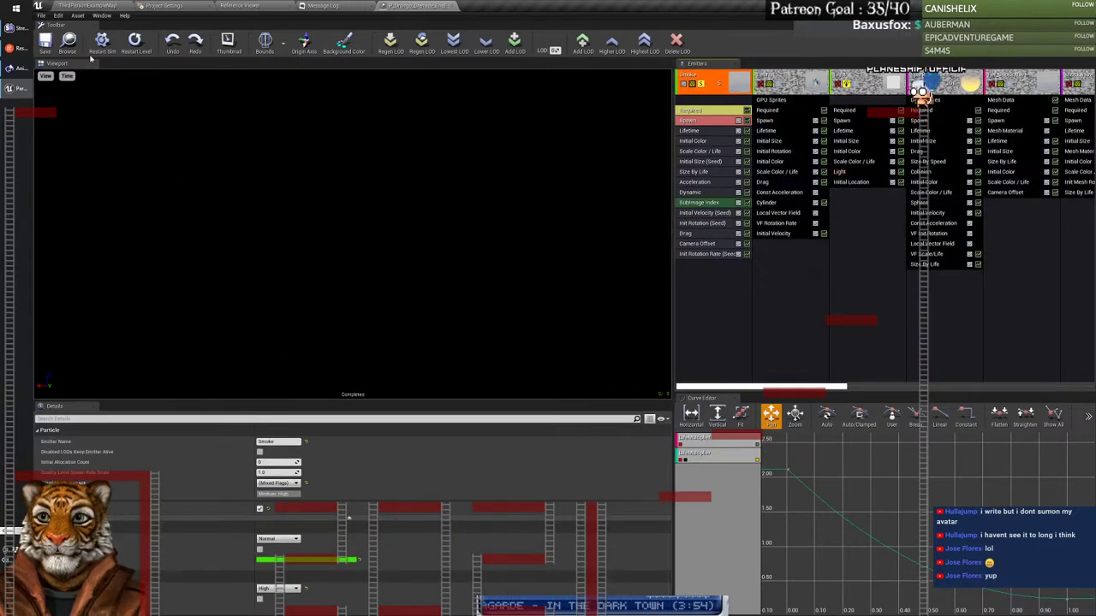
{"action": "left_click", "coordinate": [102, 40]}
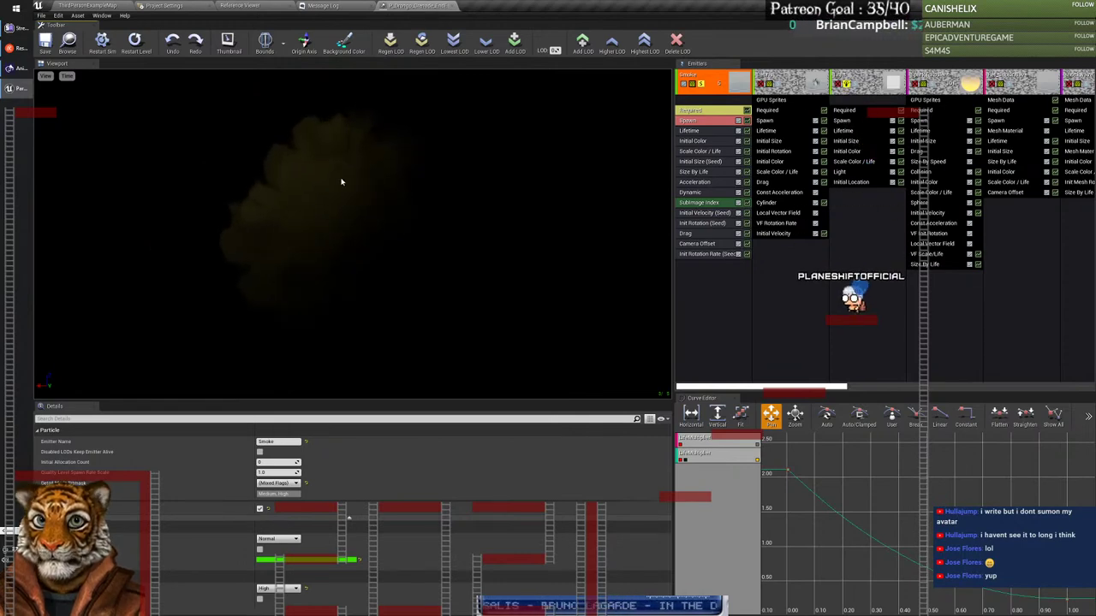
{"action": "left_click", "coordinate": [452, 6]}
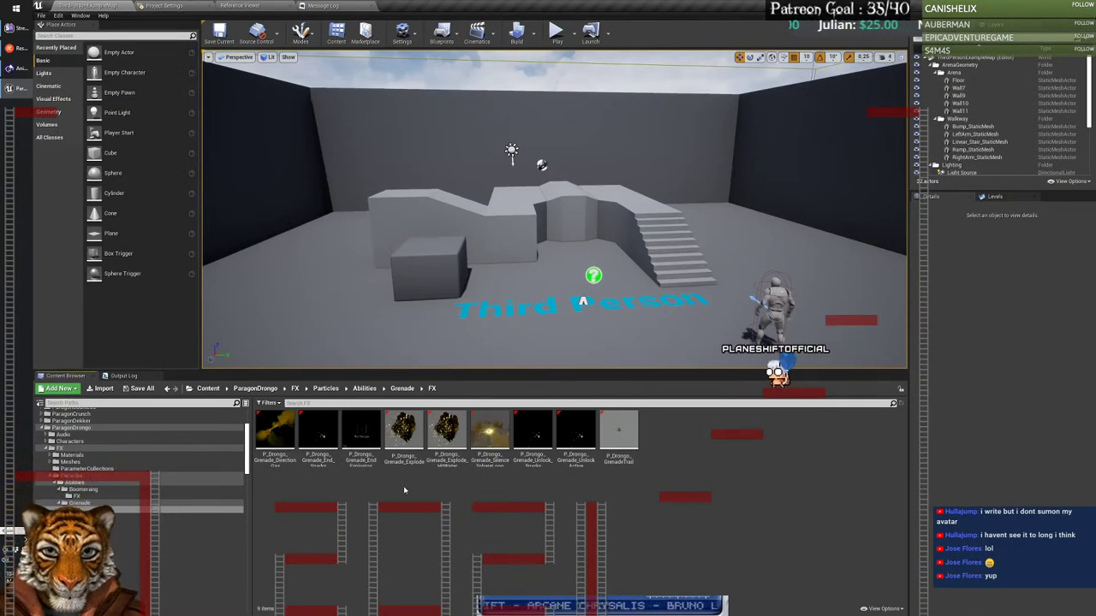
Step: Open P_Drongo_Grenade_Explode and dock its Cascade window into the main tab bar
{"action": "left_click", "coordinate": [403, 432]}
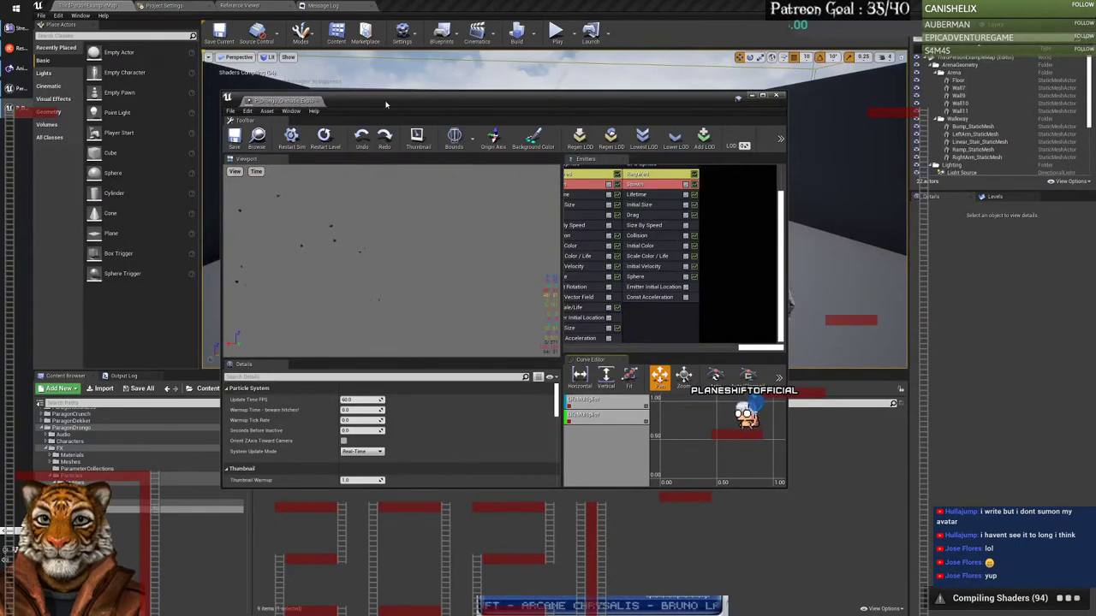
{"action": "left_click_drag", "start_coordinate": [386, 104], "coordinate": [451, 86]}
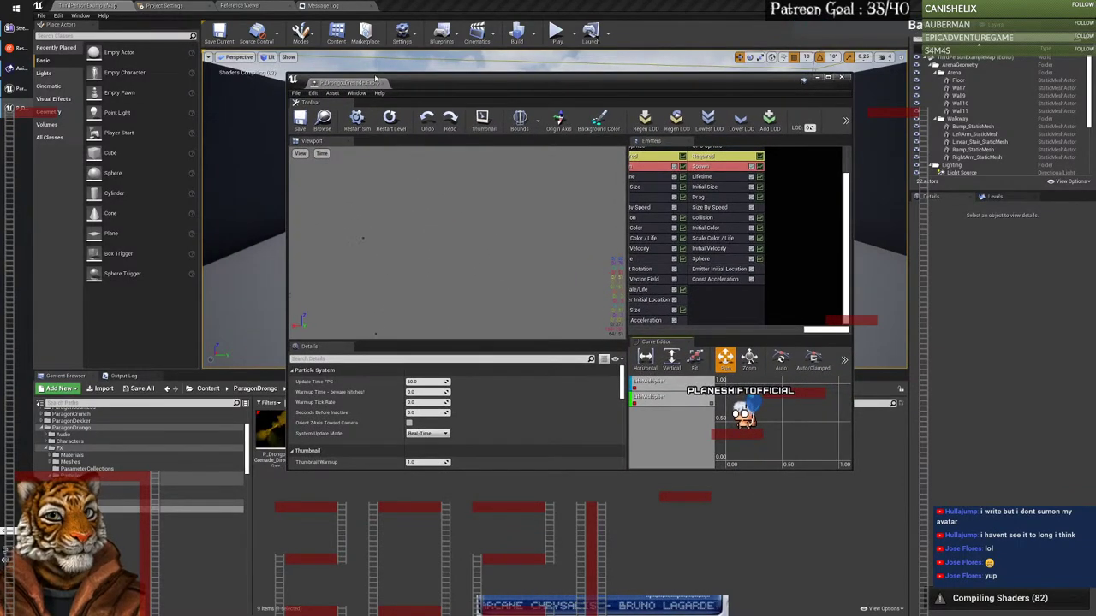
{"action": "left_click_drag", "start_coordinate": [374, 78], "coordinate": [417, 12]}
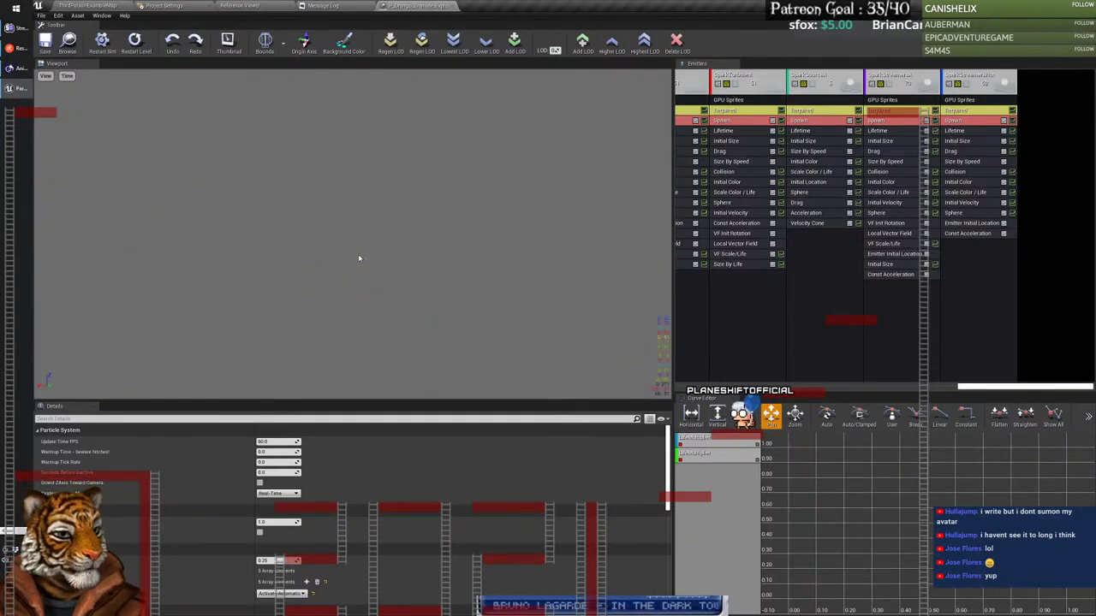
Step: Replay the explosion at 25% preview speed, then again at 10%
{"action": "left_click", "coordinate": [67, 75]}
{"action": "mouse_move", "coordinate": [81, 117]}
{"action": "left_click", "coordinate": [120, 143]}
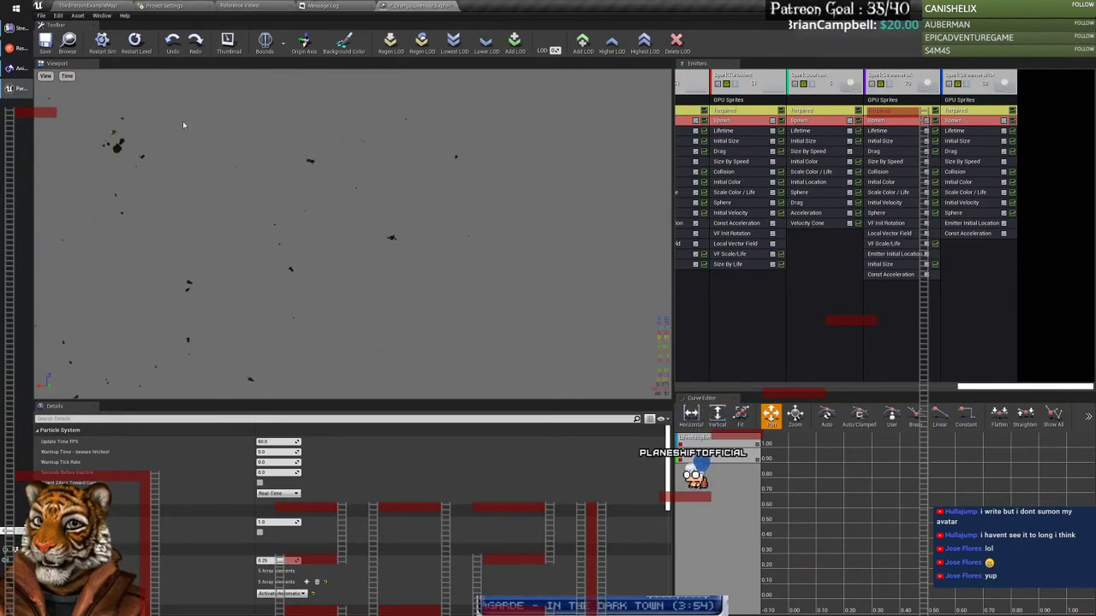
{"action": "left_click", "coordinate": [103, 44]}
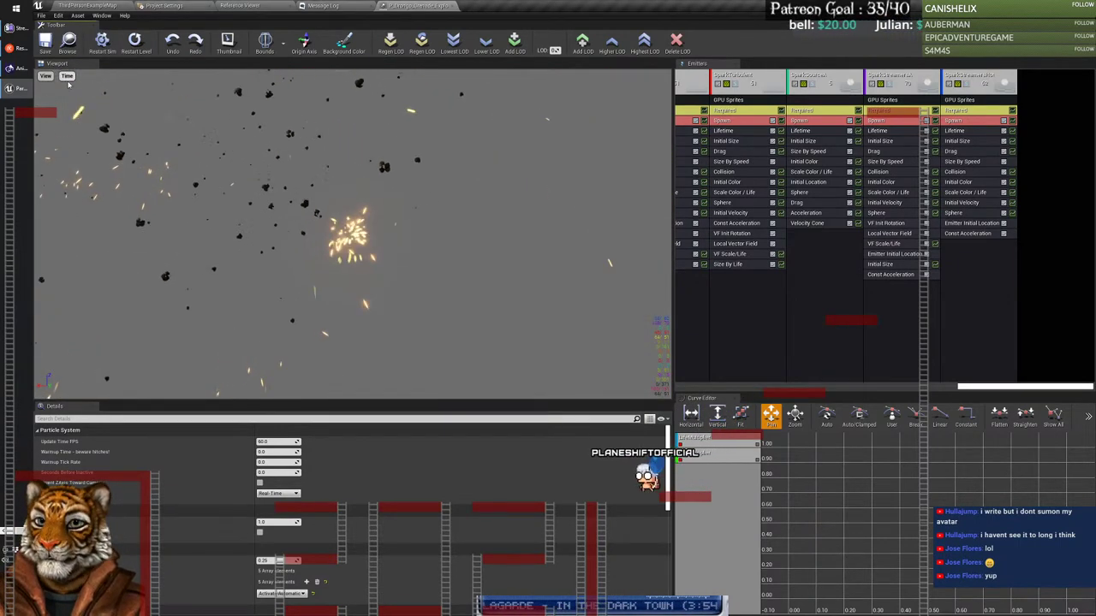
{"action": "left_click", "coordinate": [68, 77]}
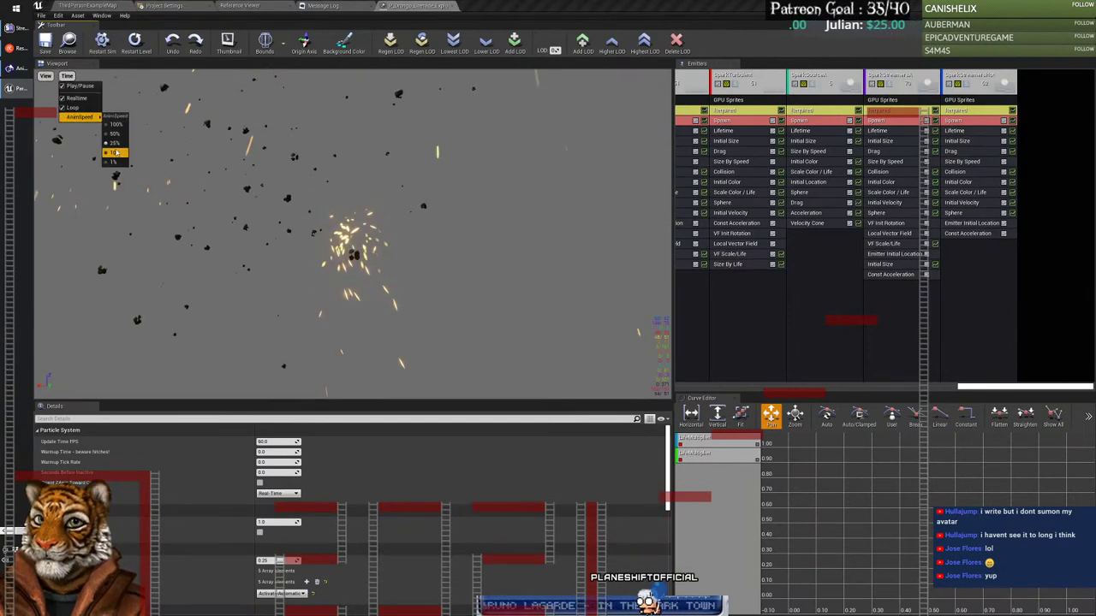
{"action": "left_click", "coordinate": [115, 152]}
{"action": "left_click", "coordinate": [106, 50]}
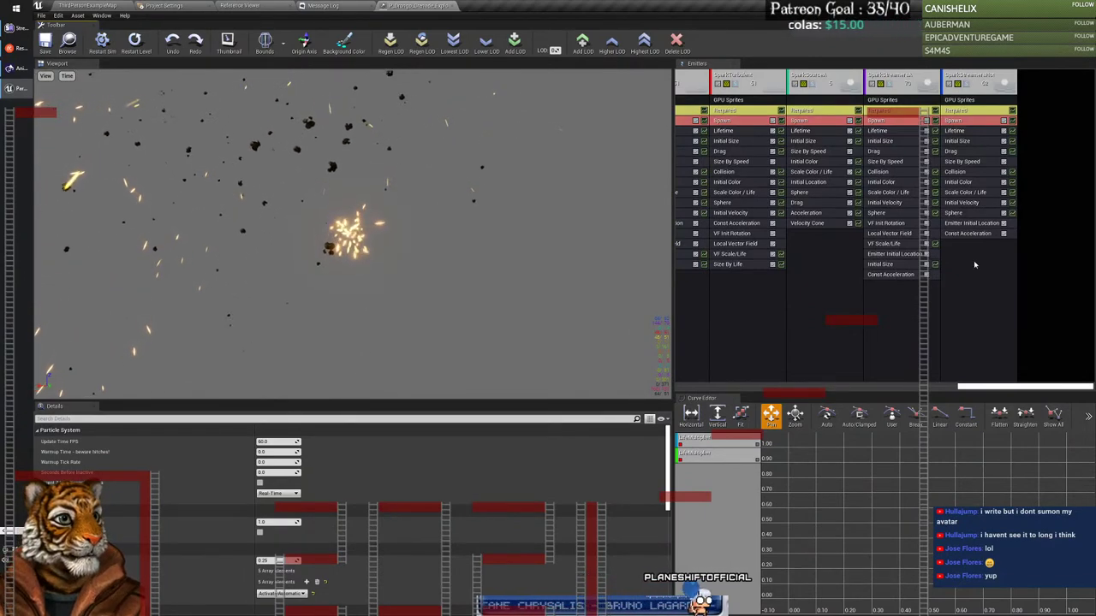
Step: Scroll the Emitters panel, restart the preview, and show the Debris emitter's Required module
{"action": "left_click", "coordinate": [937, 386]}
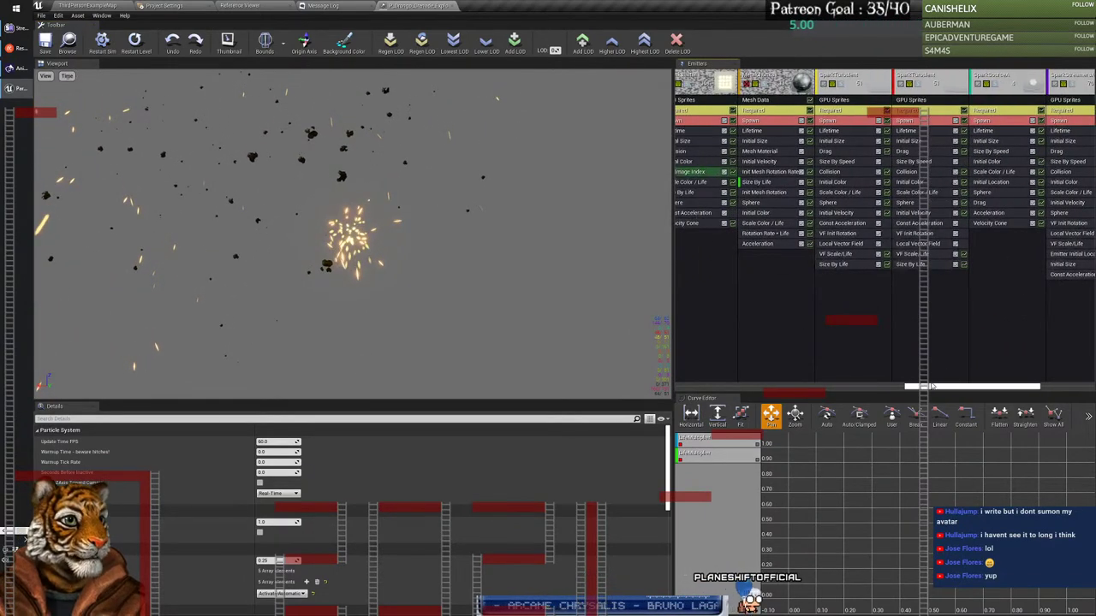
{"action": "left_click_drag", "start_coordinate": [931, 386], "coordinate": [821, 386]}
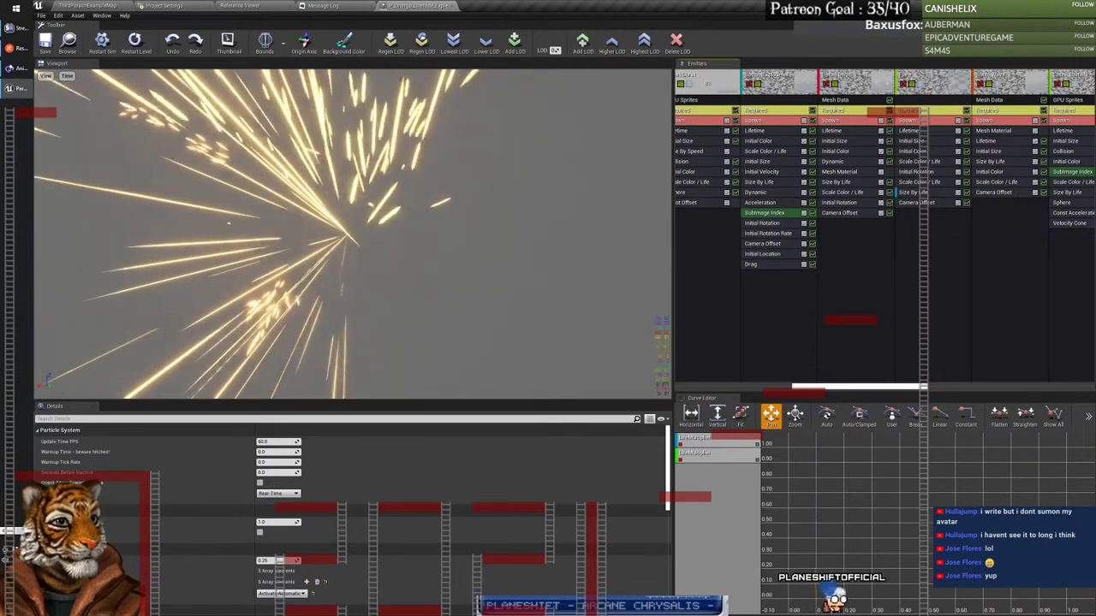
{"action": "left_click", "coordinate": [131, 49]}
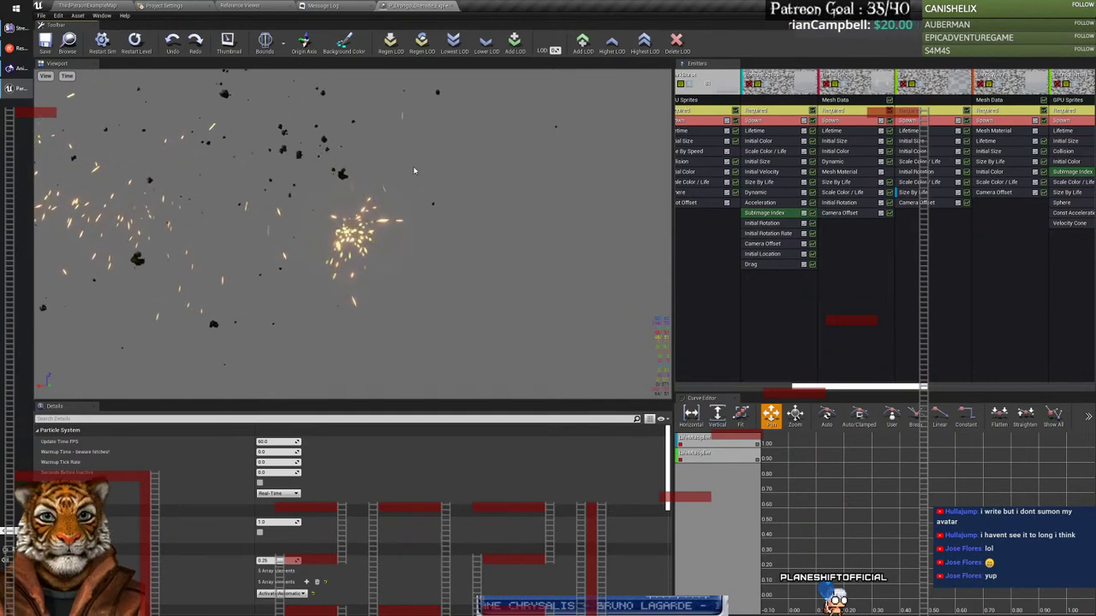
{"action": "left_click_drag", "start_coordinate": [835, 387], "coordinate": [685, 395]}
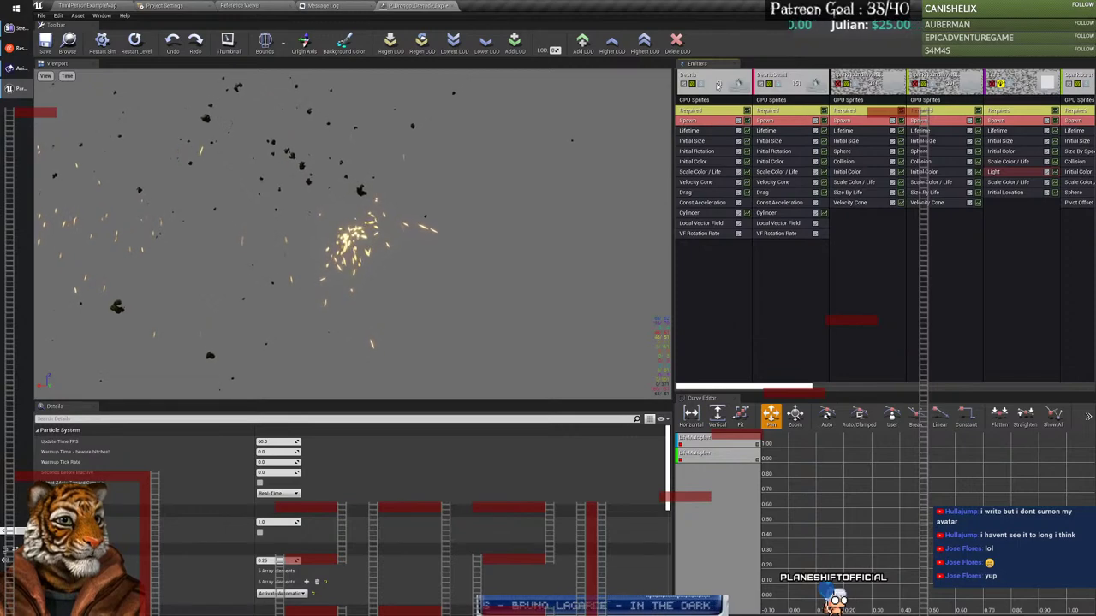
{"action": "left_click", "coordinate": [726, 81]}
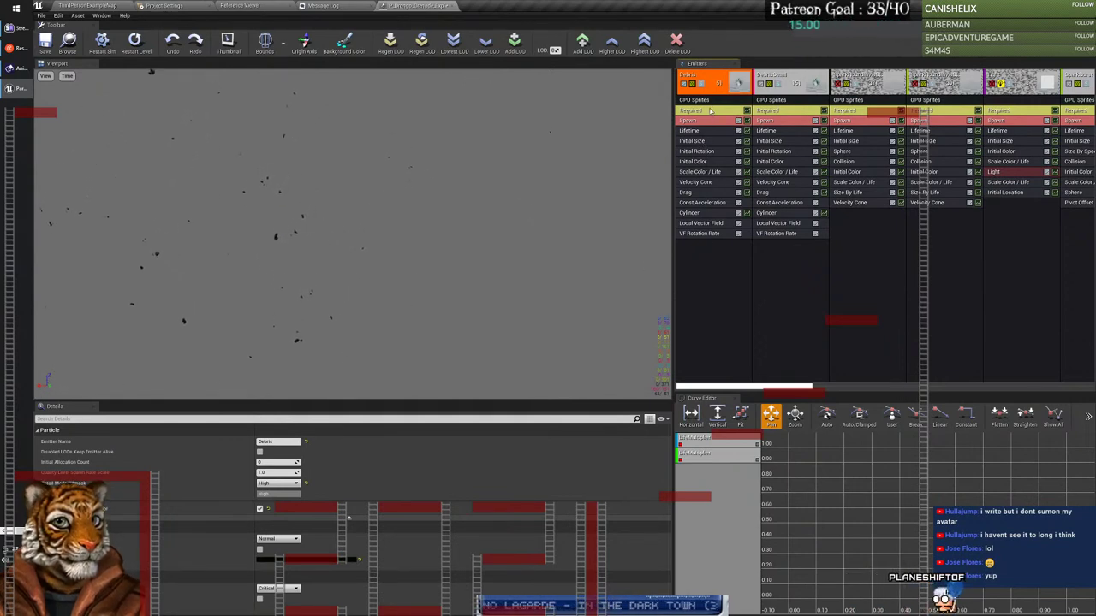
{"action": "left_click", "coordinate": [710, 112]}
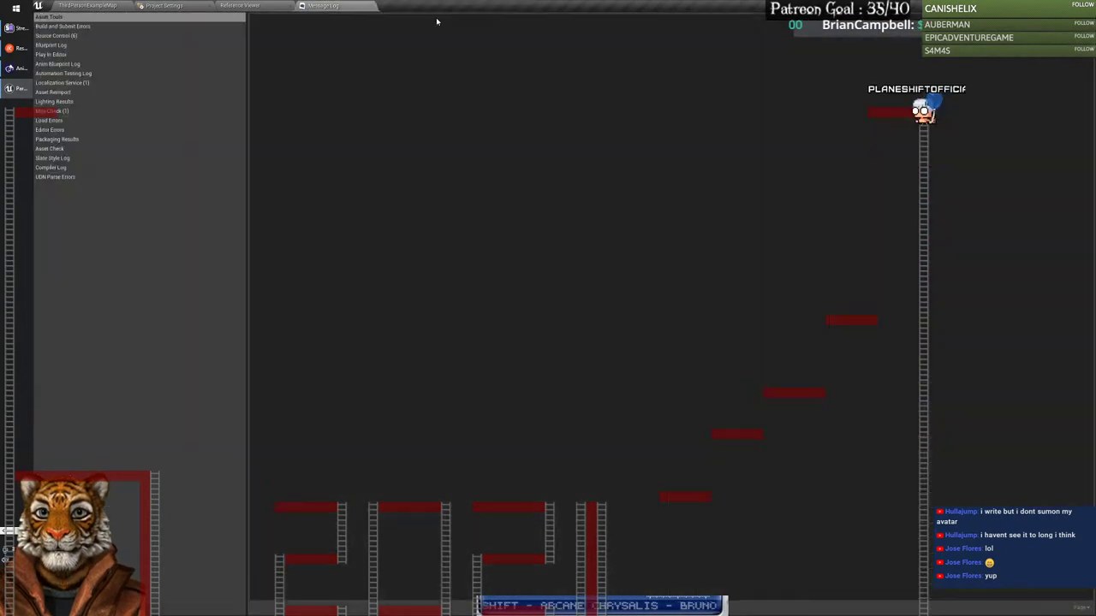
Step: Open the second Grenade_Explode particle system full-screen in Cascade and change its preview animation speed
{"action": "left_click", "coordinate": [90, 4]}
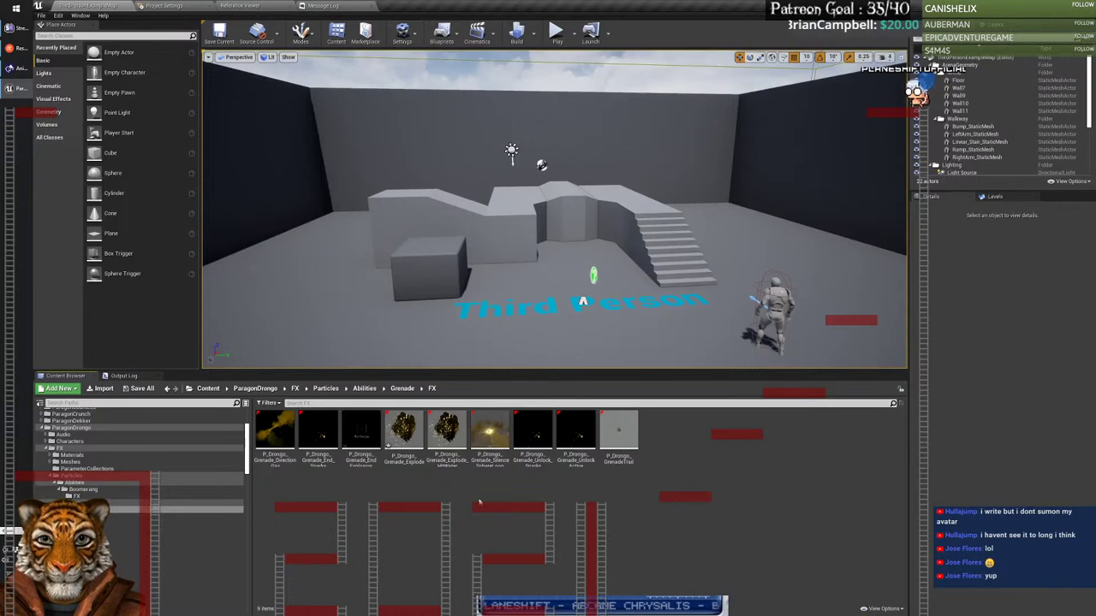
{"action": "double_click", "coordinate": [452, 437]}
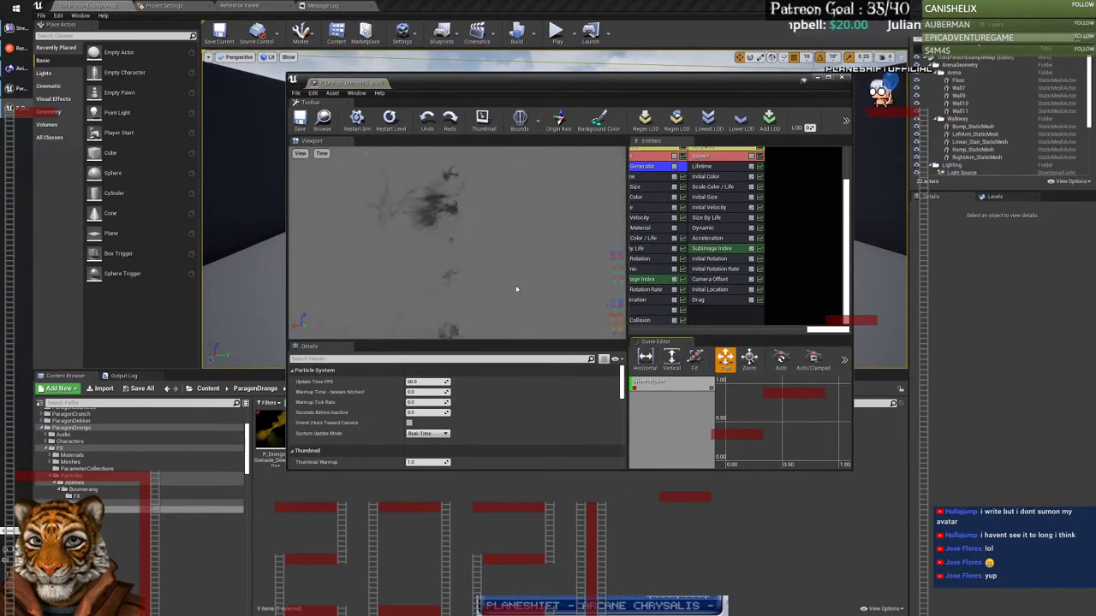
{"action": "double_click", "coordinate": [342, 83]}
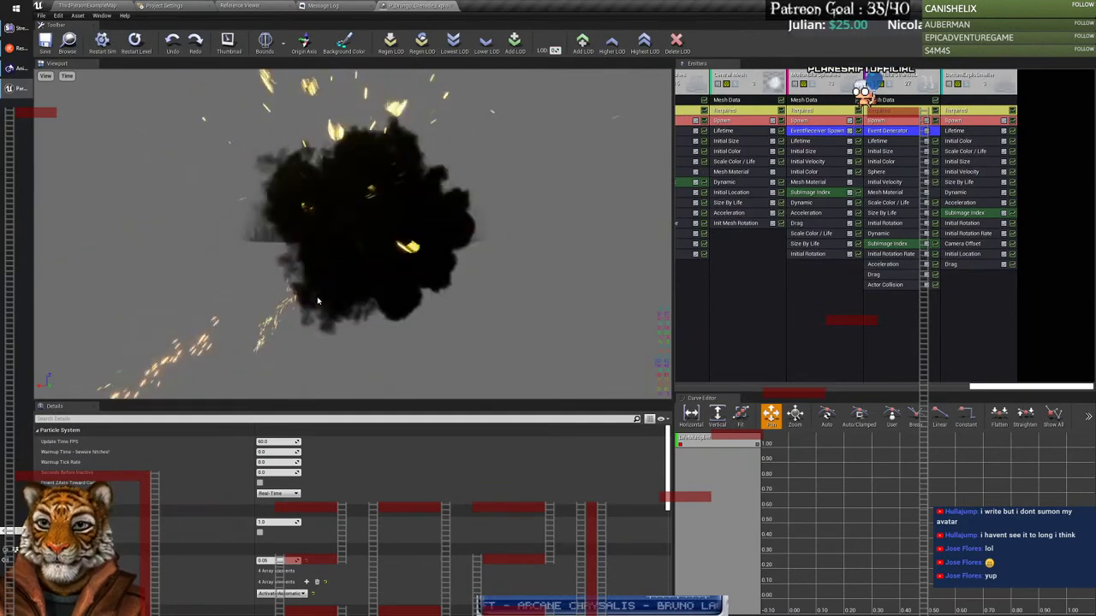
{"action": "left_click", "coordinate": [68, 76]}
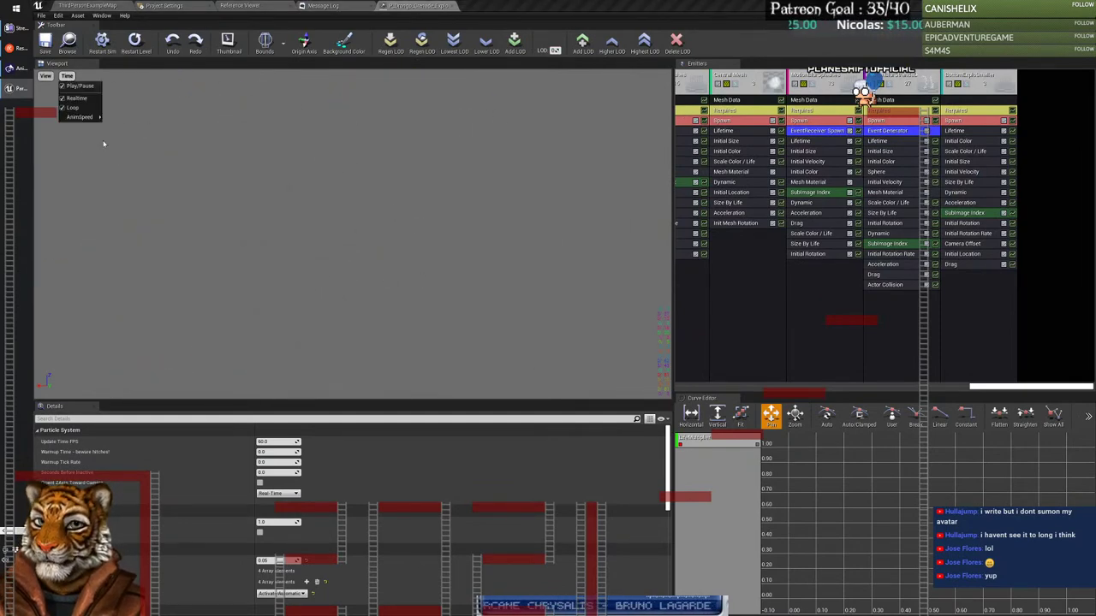
{"action": "left_click", "coordinate": [121, 144]}
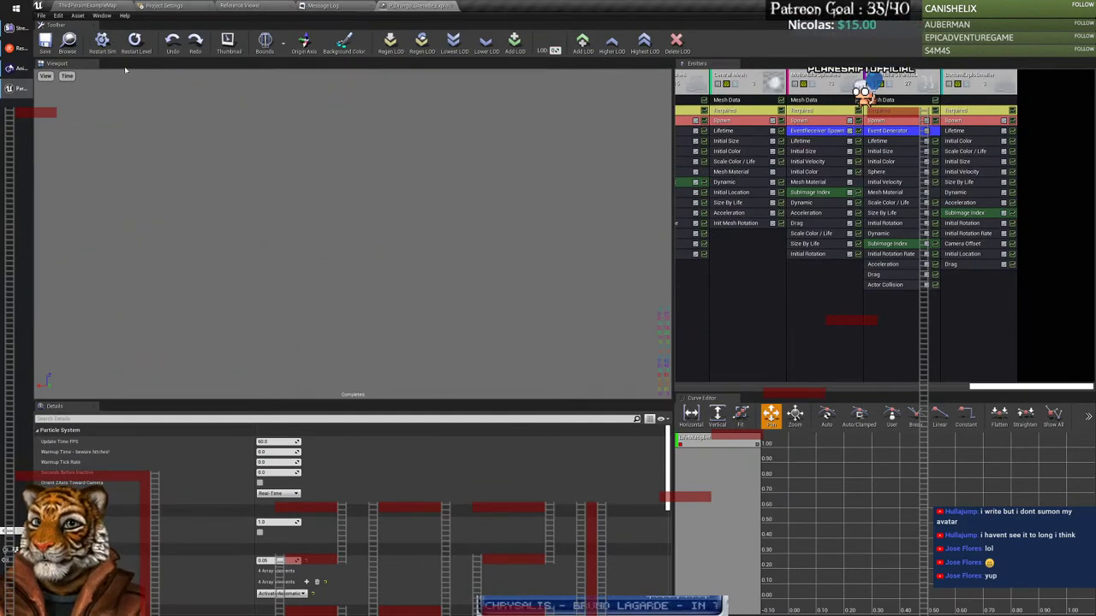
Step: Replay the smoke-and-sparks blast six times, then close the Grenade_Explode editor
{"action": "left_click", "coordinate": [102, 41]}
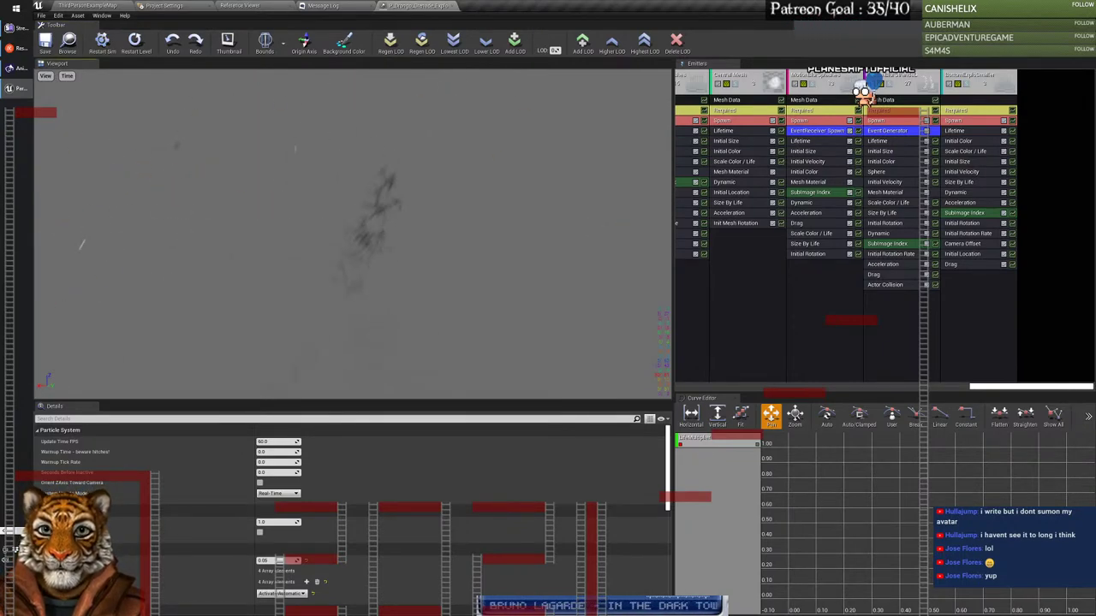
{"action": "left_click", "coordinate": [102, 41]}
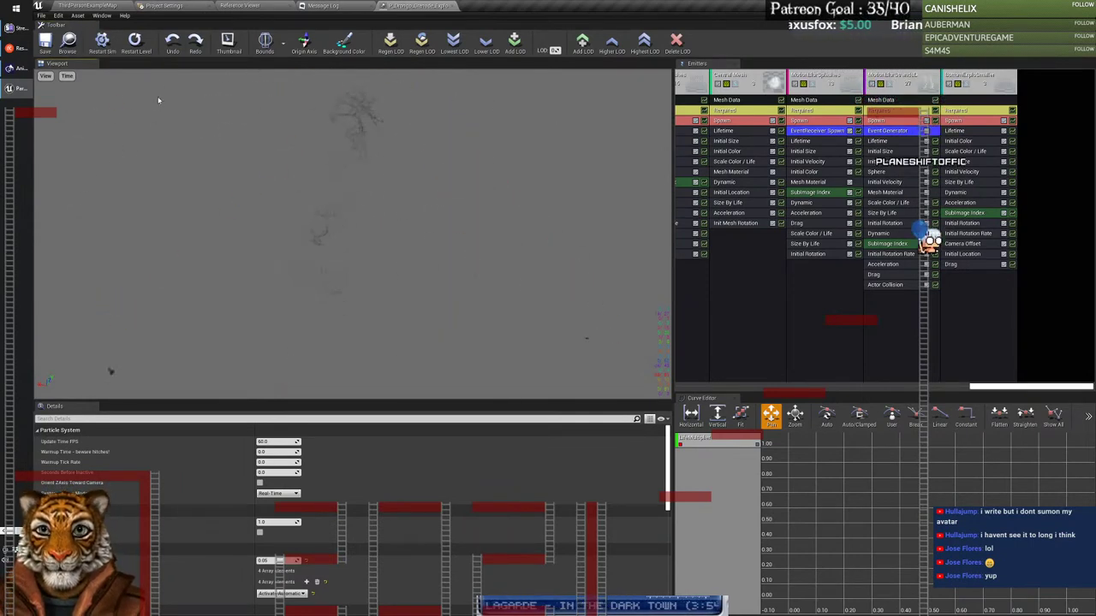
{"action": "left_click", "coordinate": [103, 42]}
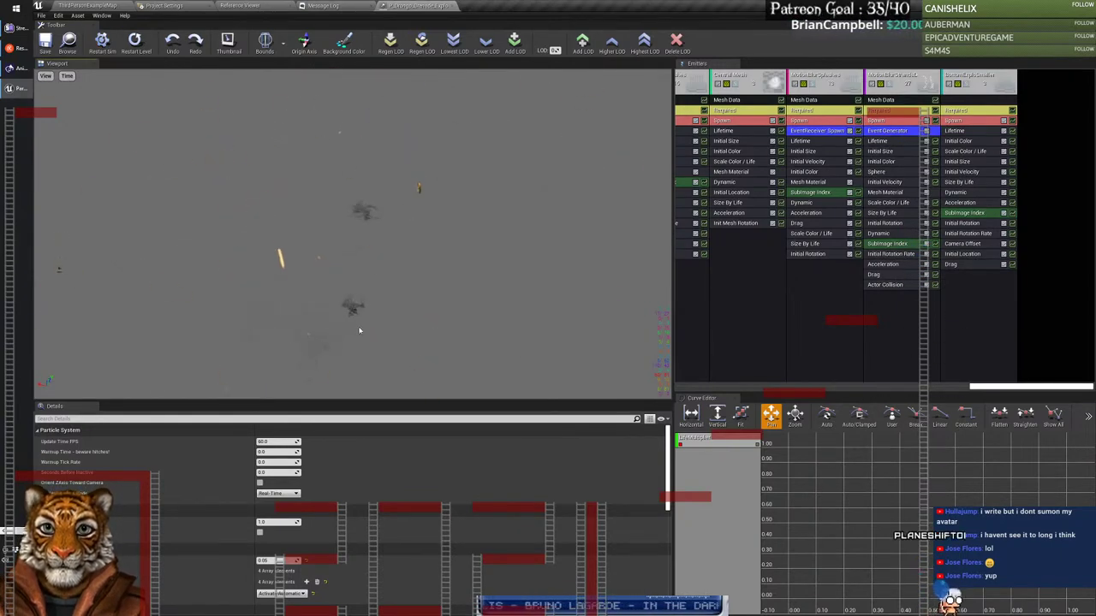
{"action": "left_click", "coordinate": [103, 42]}
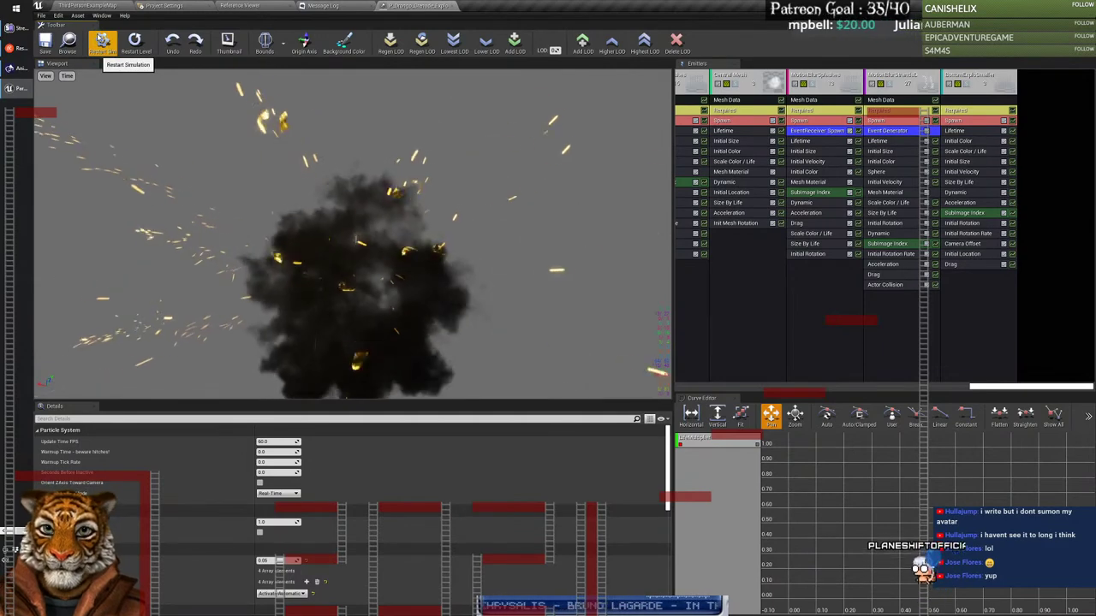
{"action": "left_click", "coordinate": [110, 47]}
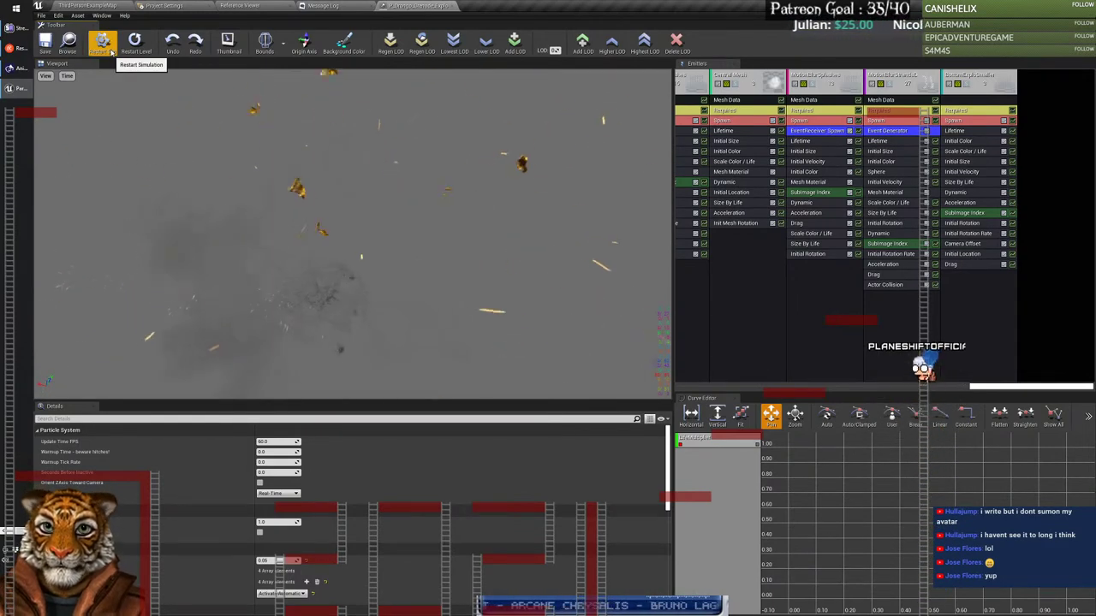
{"action": "left_click", "coordinate": [111, 50]}
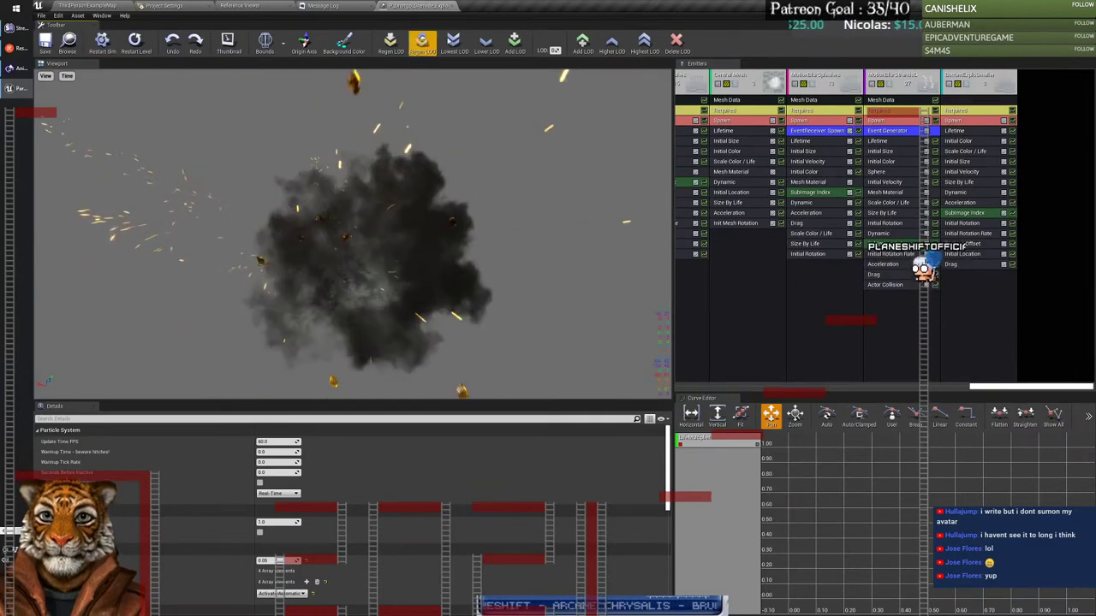
{"action": "left_click", "coordinate": [452, 6]}
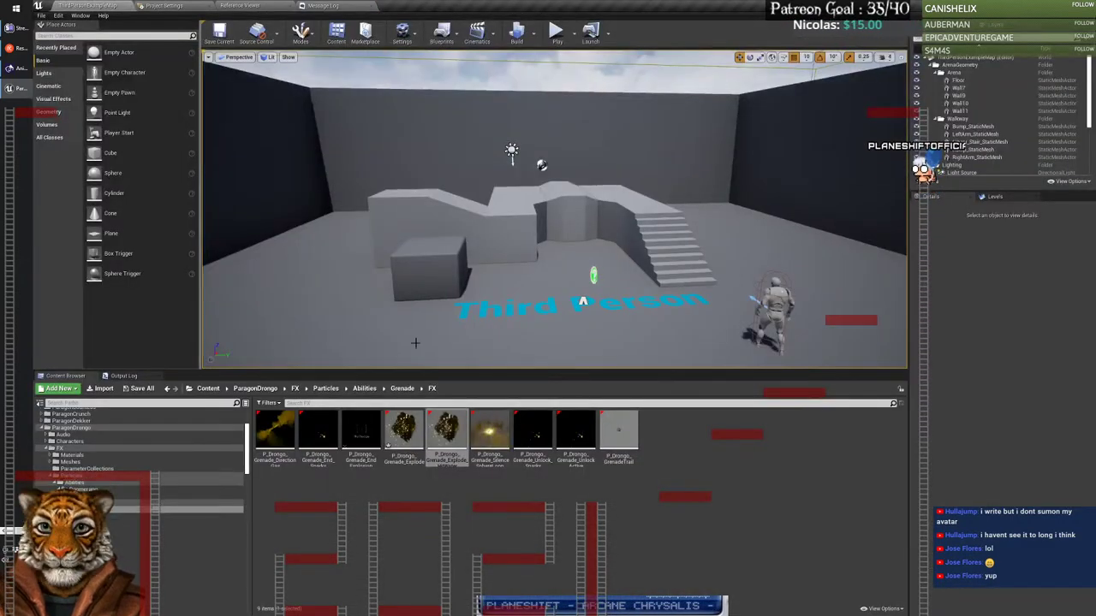
Step: Play the Grenade_Silence four-emitter blast twice, then close it and return to ThirdPersonExampleMap
{"action": "double_click", "coordinate": [495, 437]}
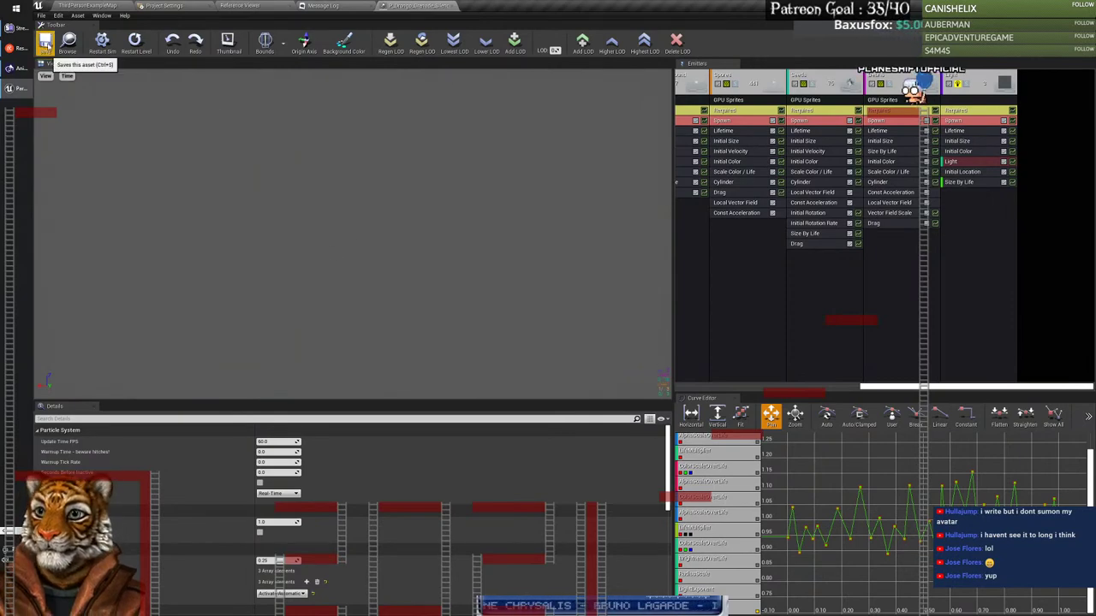
{"action": "left_click", "coordinate": [127, 53]}
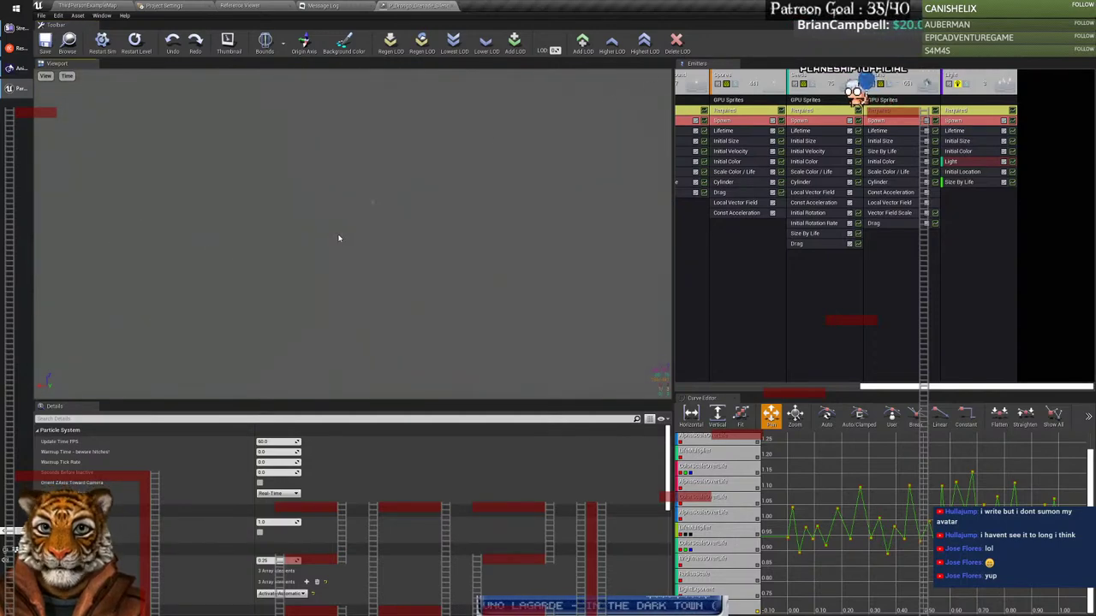
{"action": "left_click", "coordinate": [103, 43]}
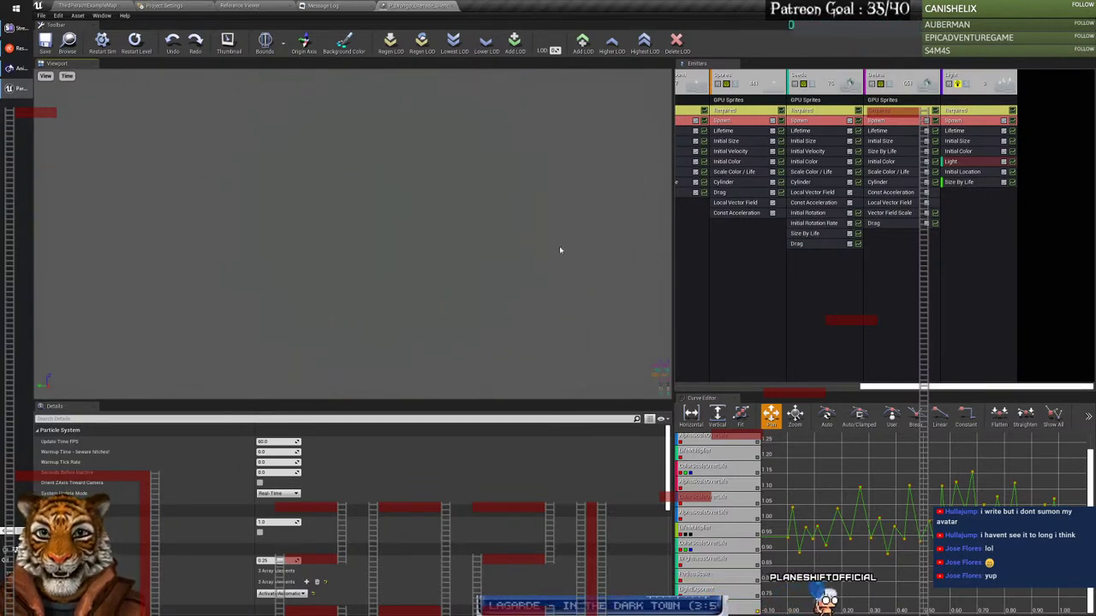
{"action": "left_click", "coordinate": [449, 6]}
{"action": "left_click", "coordinate": [116, 7]}
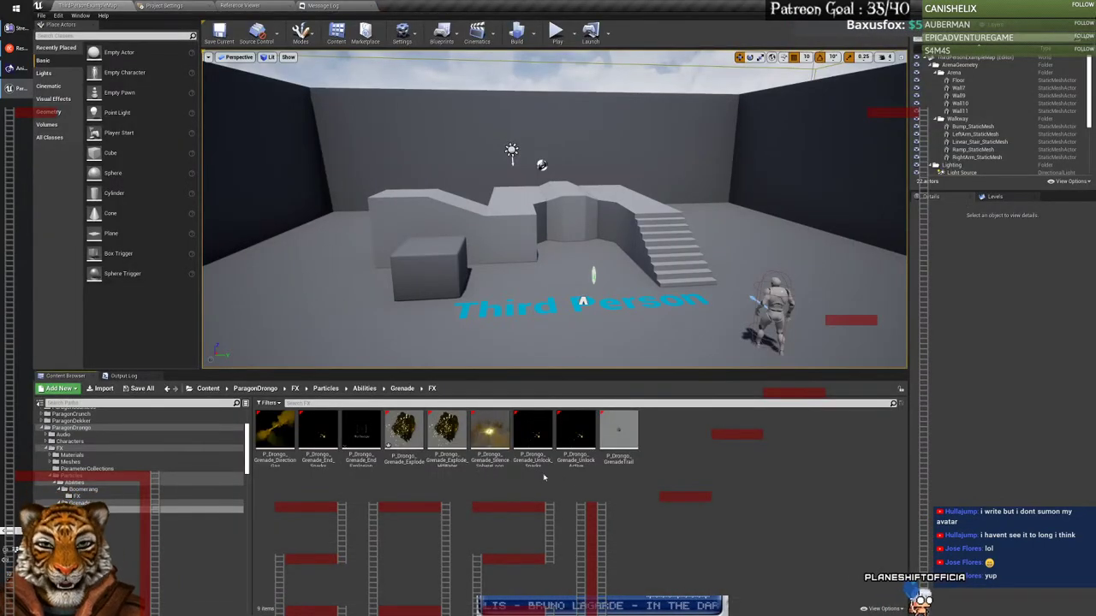
Step: Briefly preview the Unlock_Sparks and UnlockActive grenade effects, closing each
{"action": "double_click", "coordinate": [550, 436]}
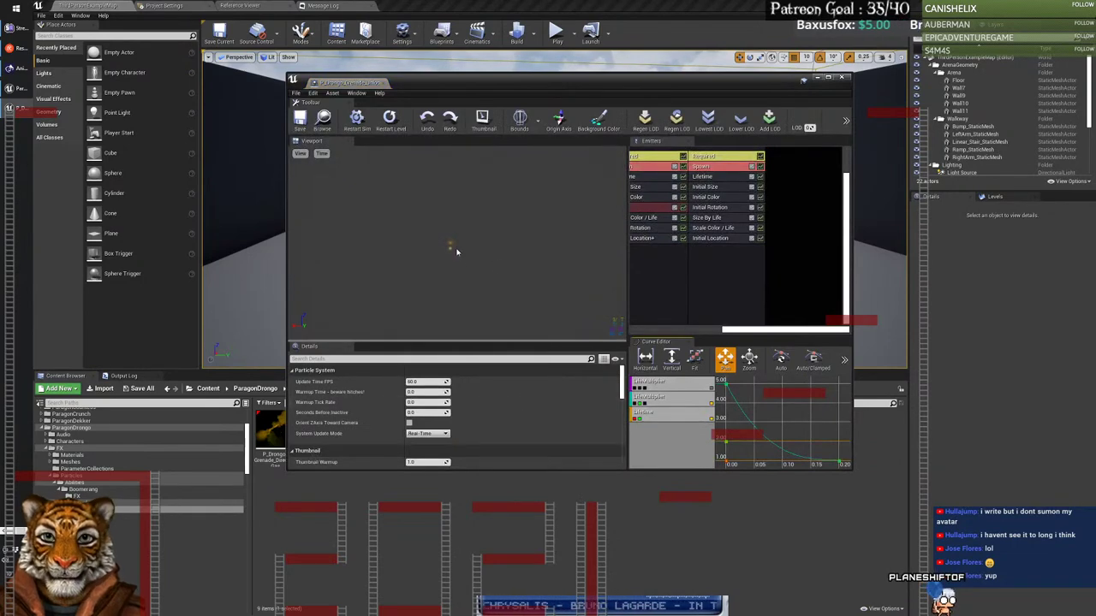
{"action": "left_click", "coordinate": [383, 83]}
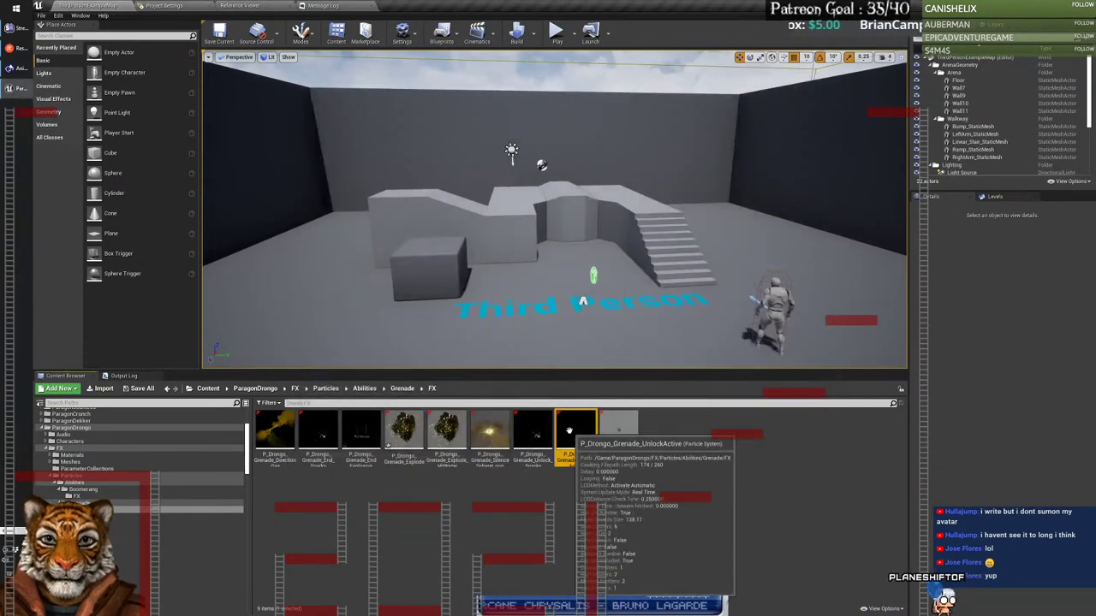
{"action": "double_click", "coordinate": [575, 436]}
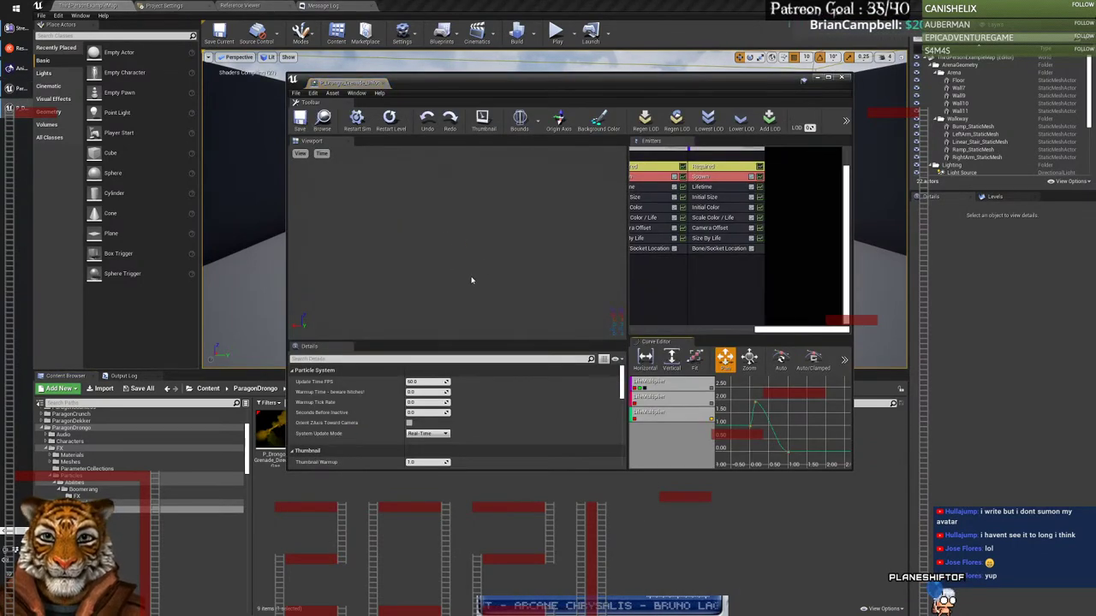
{"action": "left_click", "coordinate": [384, 83]}
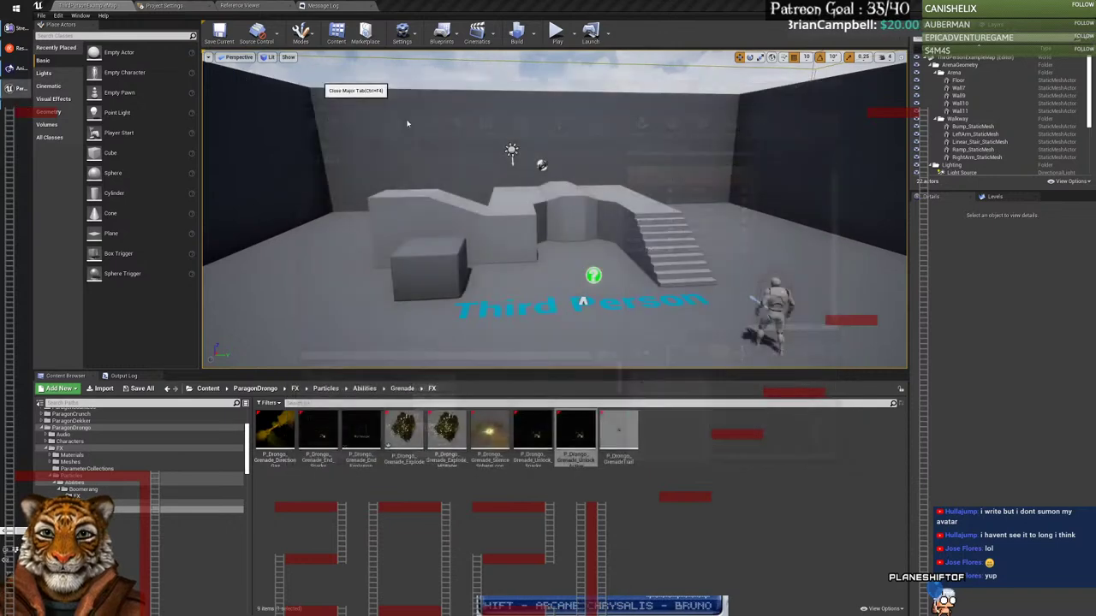
Step: Preview the GrenadeTrail sparks effect at 25% animation speed, then close it
{"action": "double_click", "coordinate": [619, 437]}
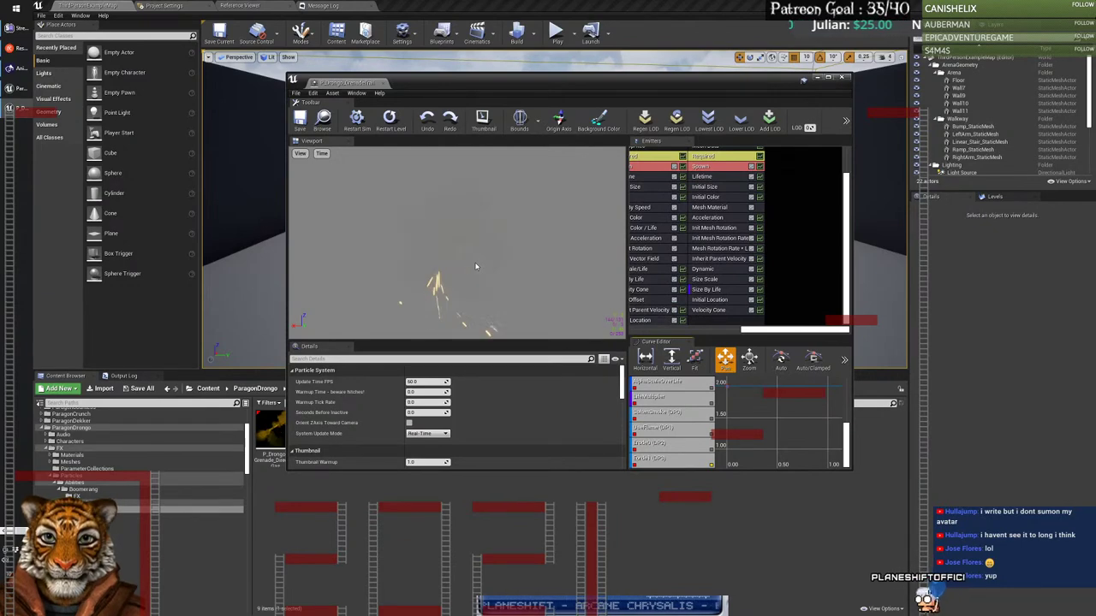
{"action": "left_click", "coordinate": [322, 154]}
{"action": "mouse_move", "coordinate": [336, 194]}
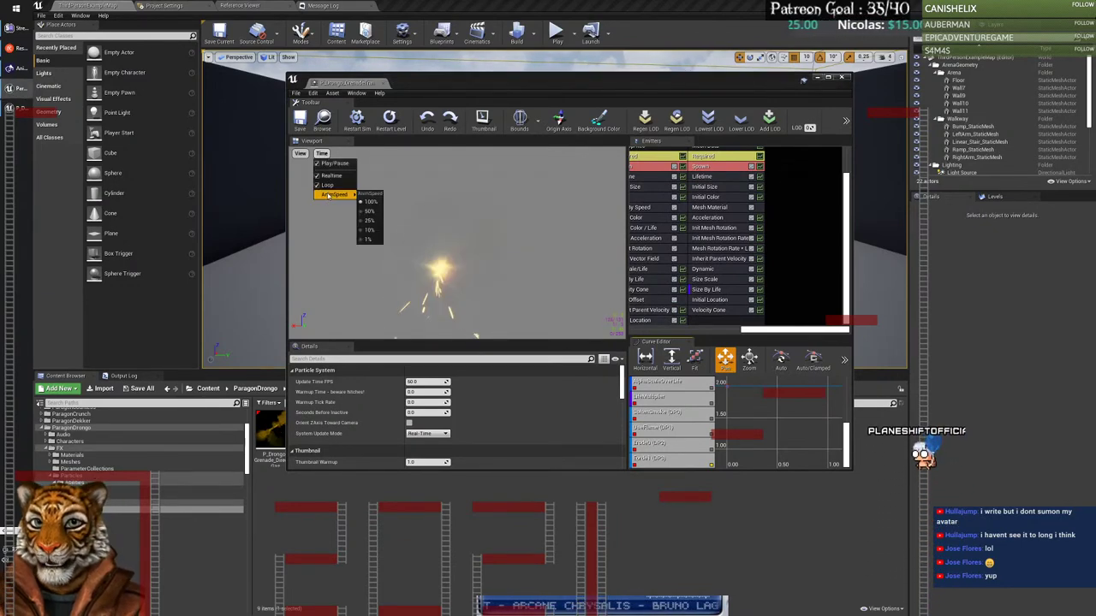
{"action": "left_click", "coordinate": [374, 221]}
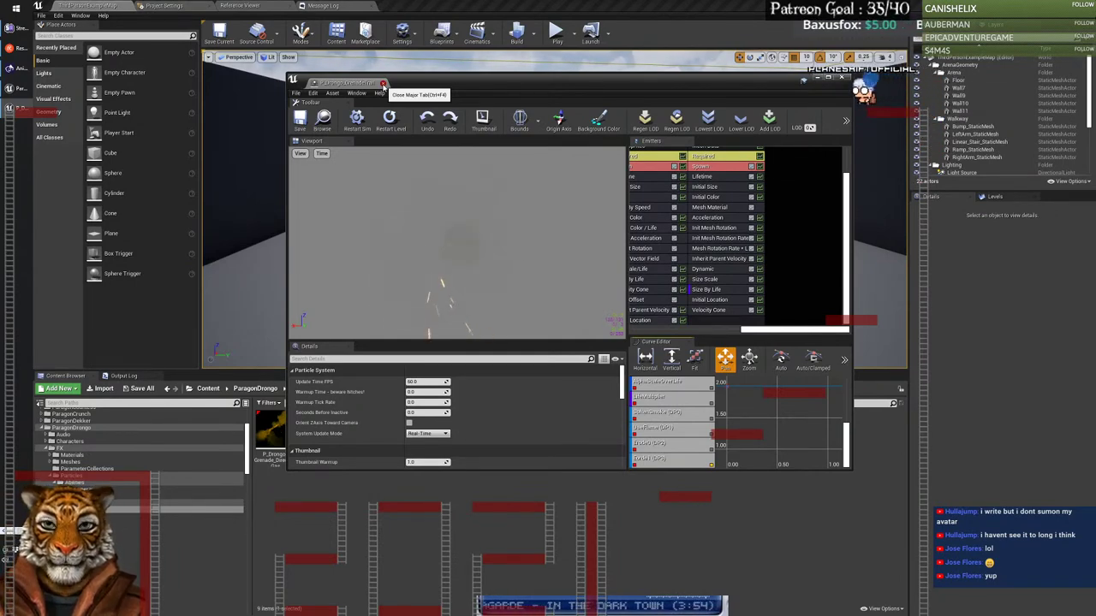
{"action": "left_click", "coordinate": [383, 83]}
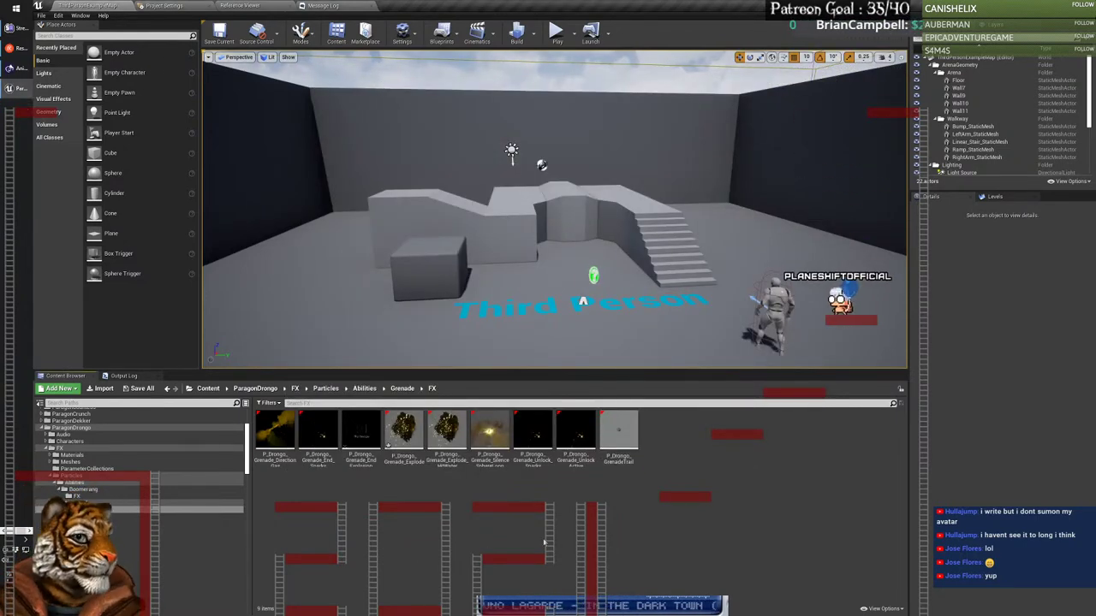
Step: Open the Primary ability FX folder and briefly preview the two P_Drongo_Melee_AnimTrail effects
{"action": "left_click", "coordinate": [171, 517]}
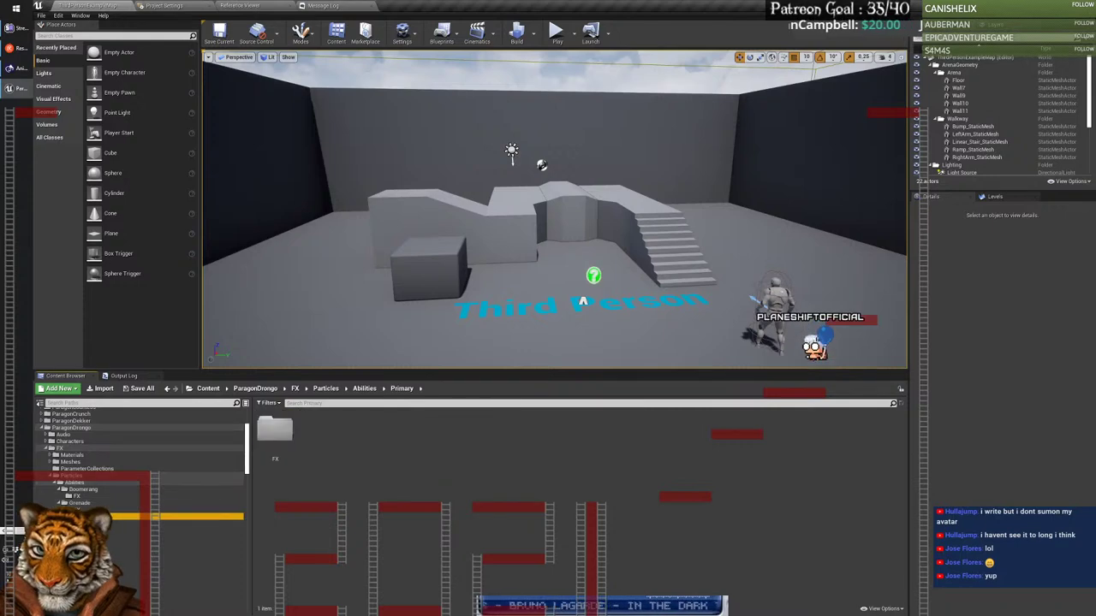
{"action": "double_click", "coordinate": [274, 430]}
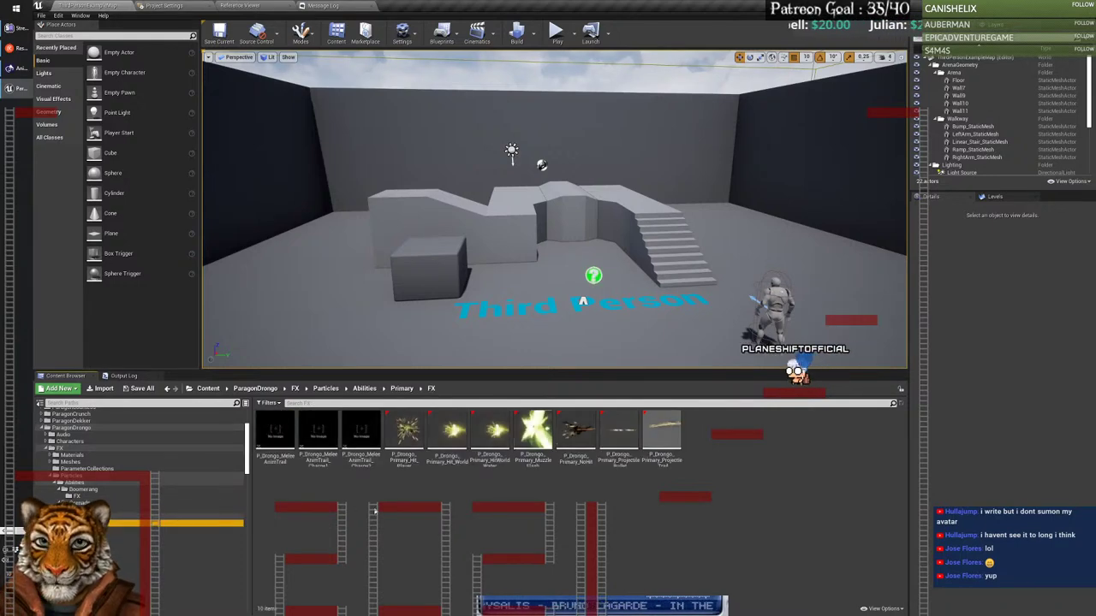
{"action": "double_click", "coordinate": [275, 430]}
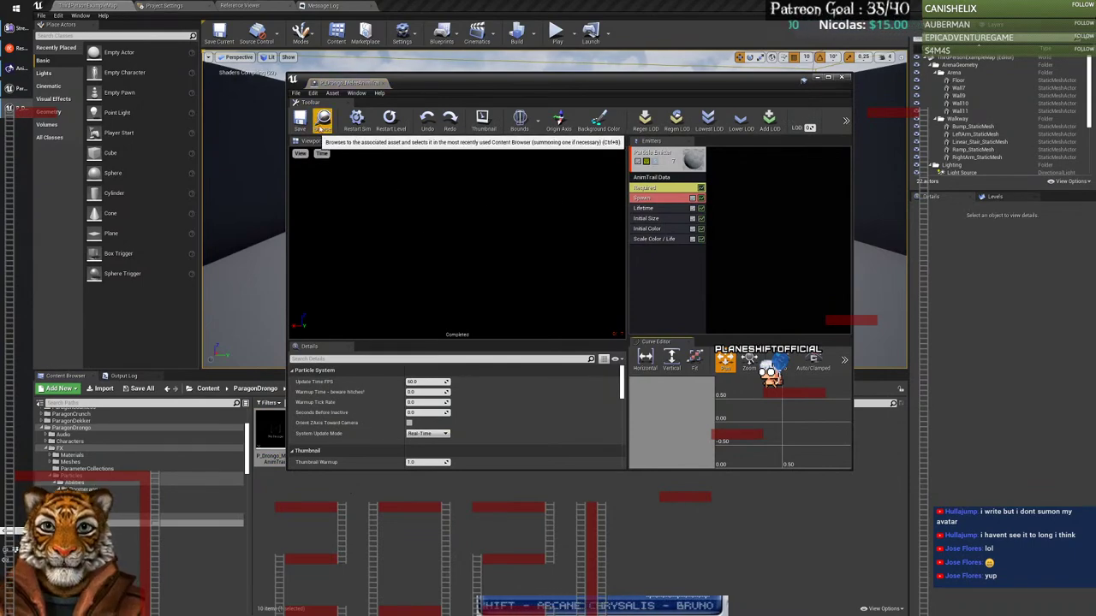
{"action": "left_click", "coordinate": [818, 77]}
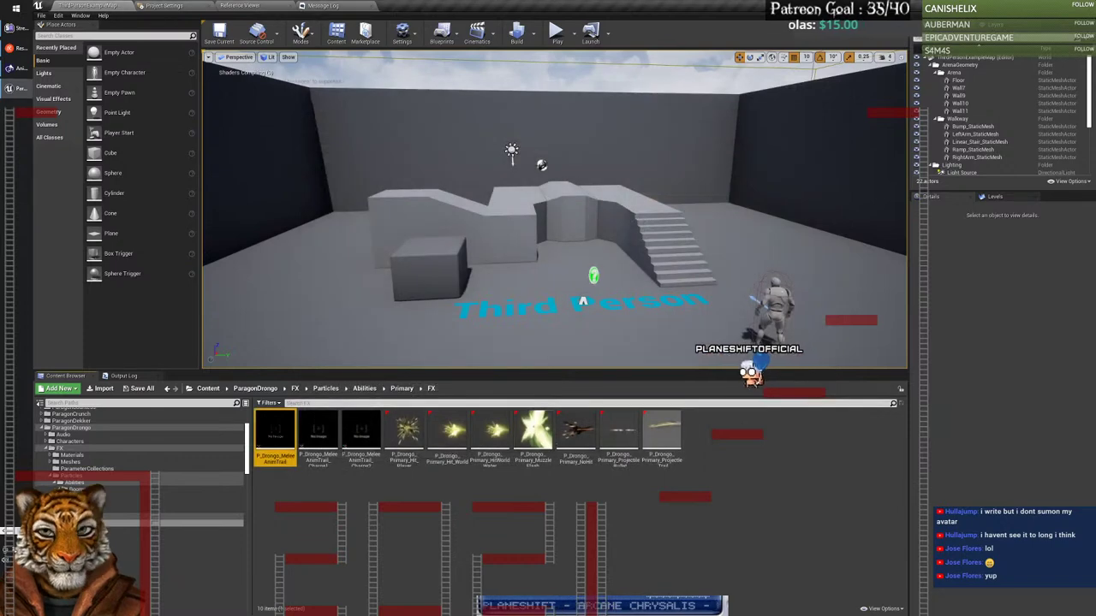
{"action": "double_click", "coordinate": [310, 439]}
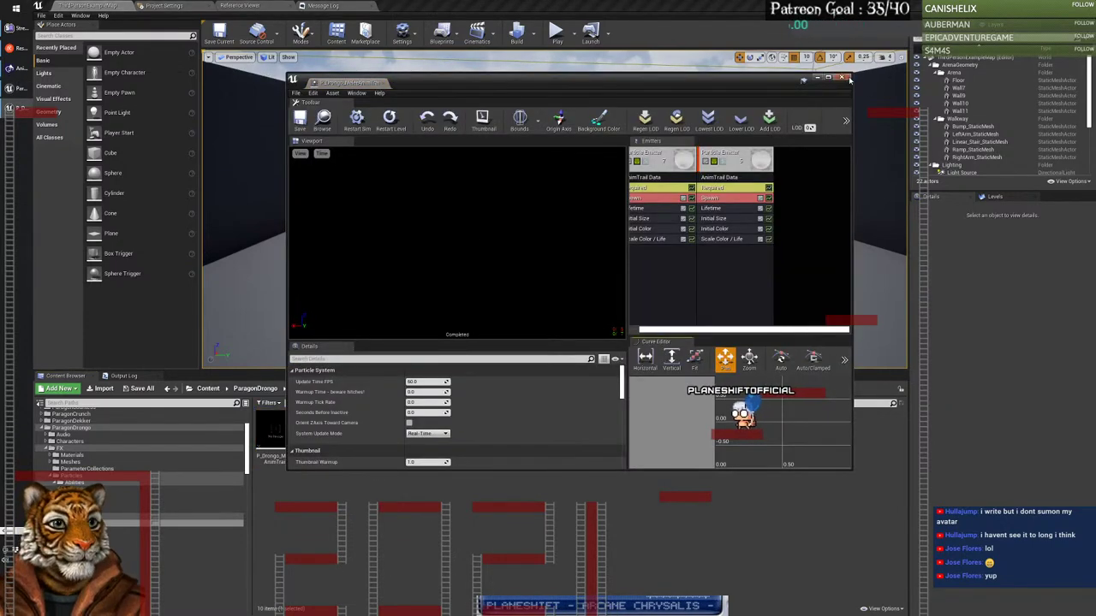
{"action": "left_click", "coordinate": [846, 78]}
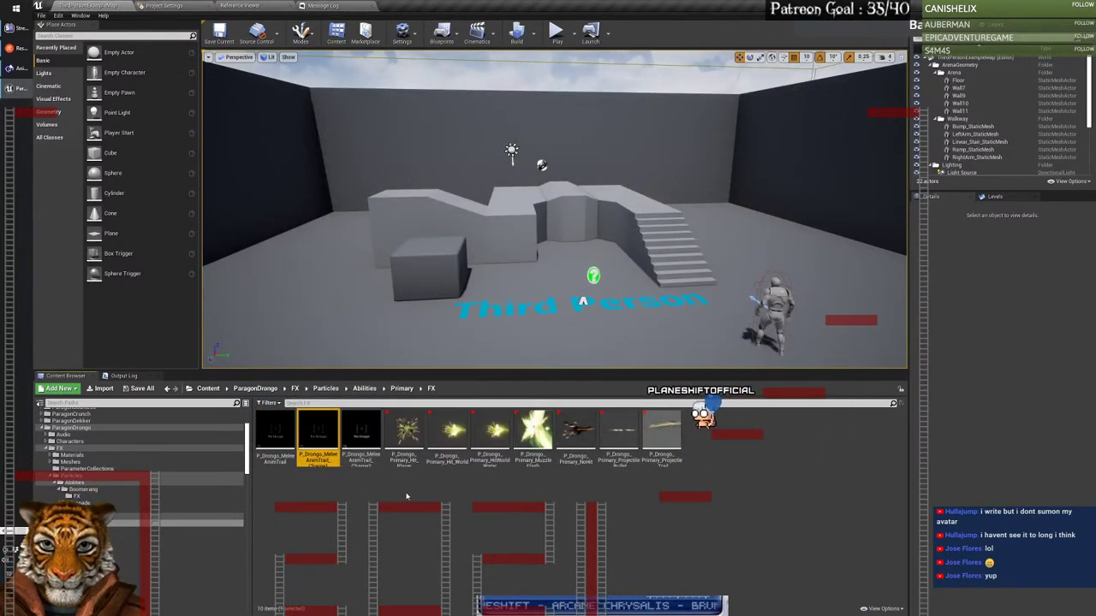
Step: Replay P_Drongo_Primary_Hit_Player's sparks-and-debris effect at 25% speed, then close it
{"action": "double_click", "coordinate": [407, 432]}
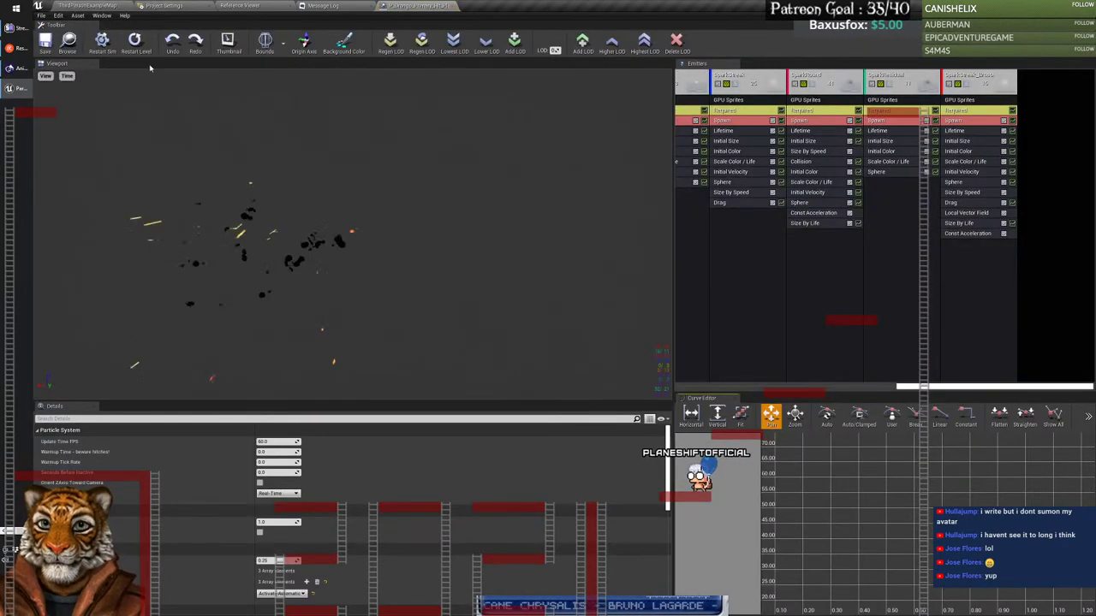
{"action": "left_click", "coordinate": [104, 45]}
{"action": "left_click", "coordinate": [68, 77]}
{"action": "mouse_move", "coordinate": [77, 118]}
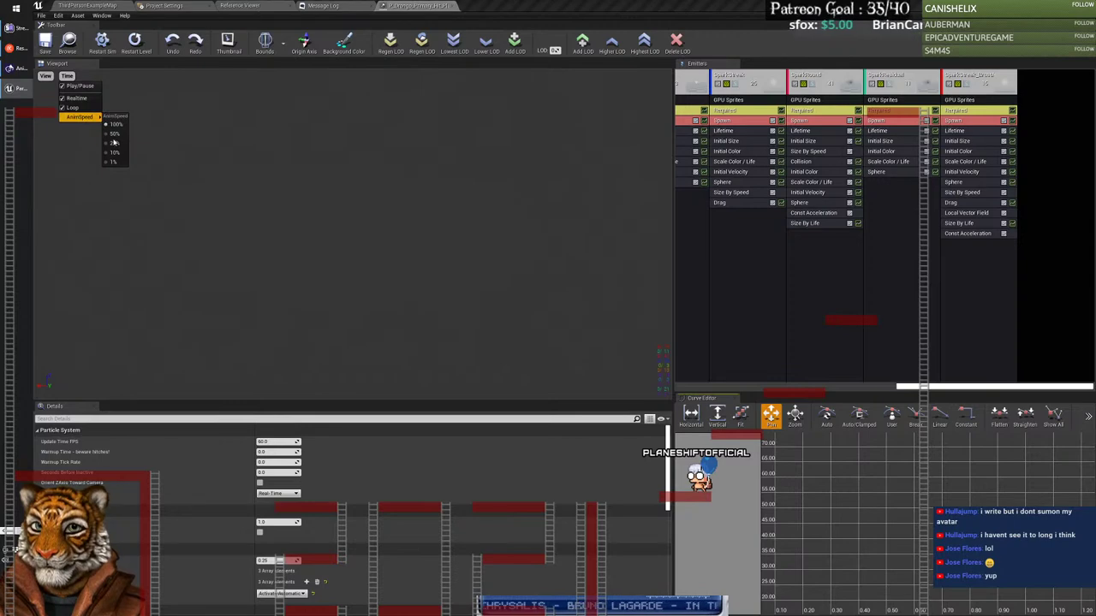
{"action": "left_click", "coordinate": [113, 144]}
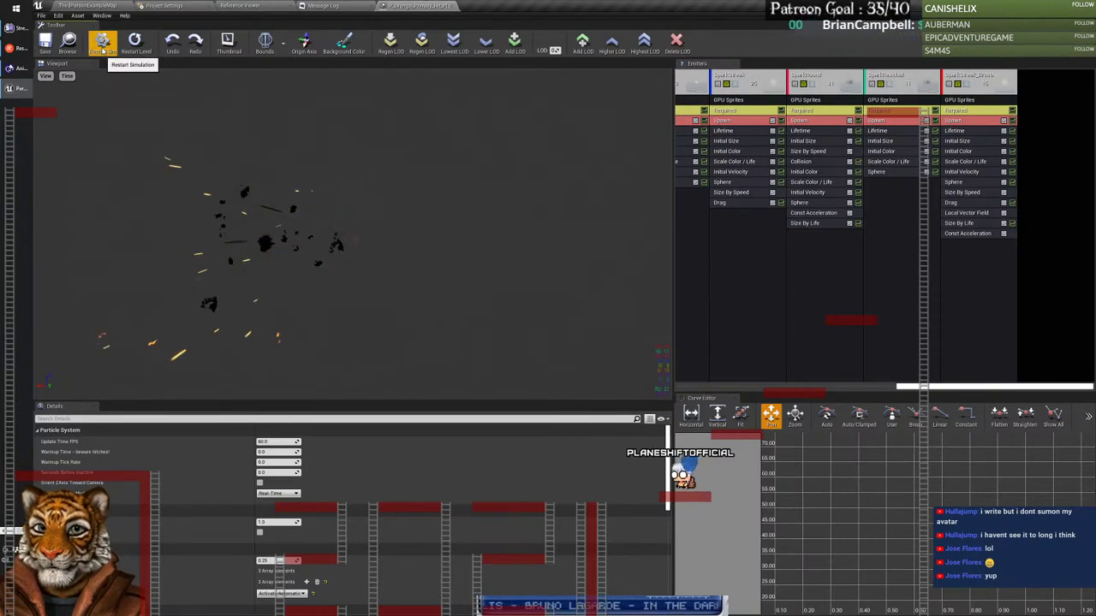
{"action": "left_click", "coordinate": [103, 45]}
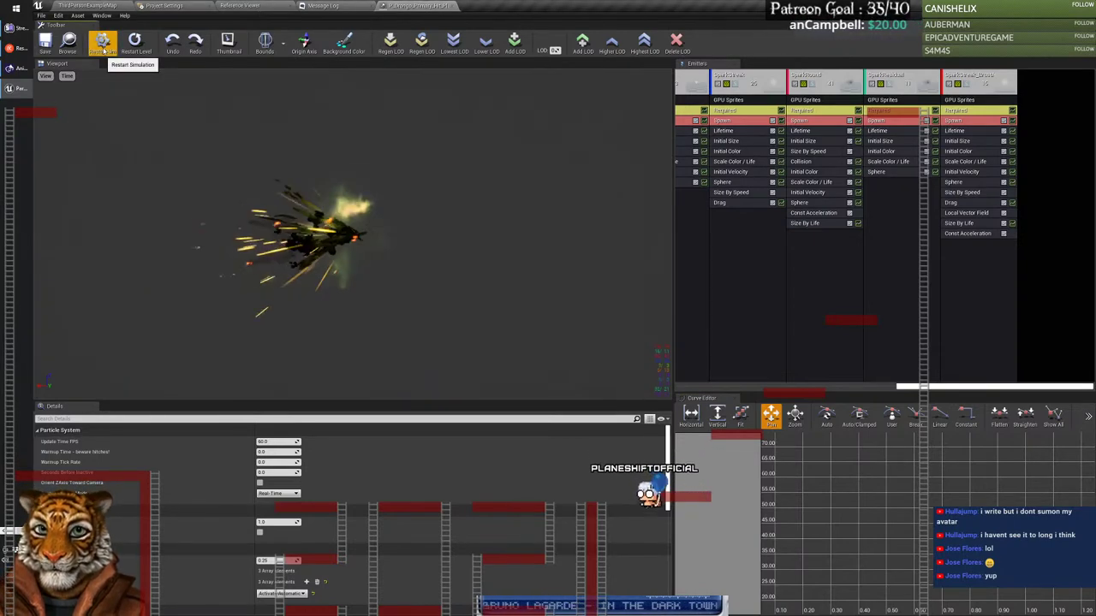
{"action": "left_click", "coordinate": [446, 6]}
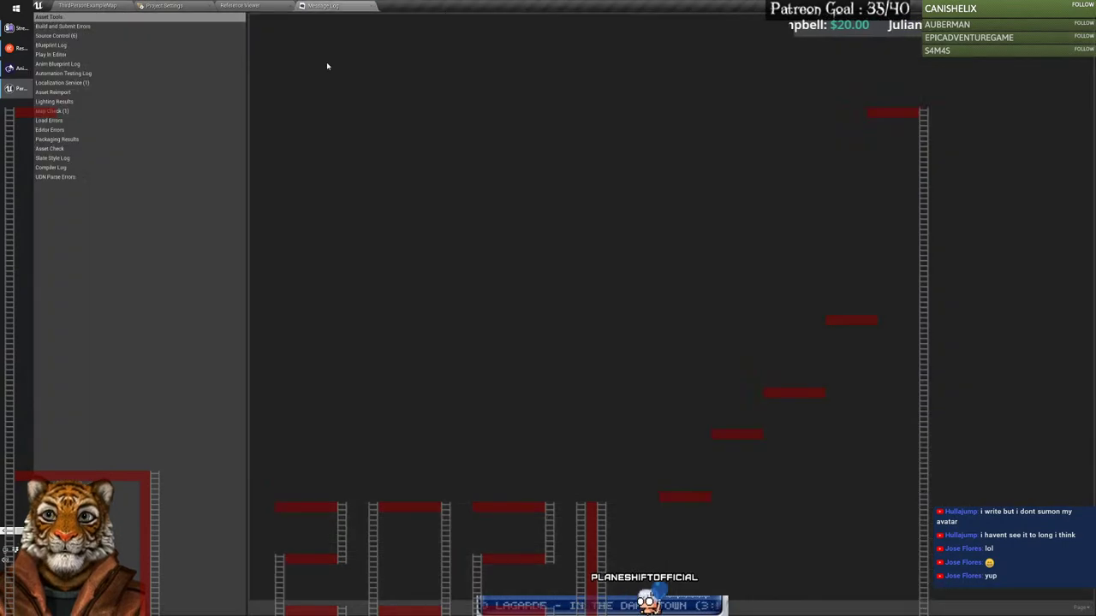
Step: Glance at Hit_World and HitWorldWater, then open P_Drongo_Primary_MuzzleFlash in a maximized Cascade window
{"action": "left_click", "coordinate": [115, 6]}
{"action": "double_click", "coordinate": [454, 434]}
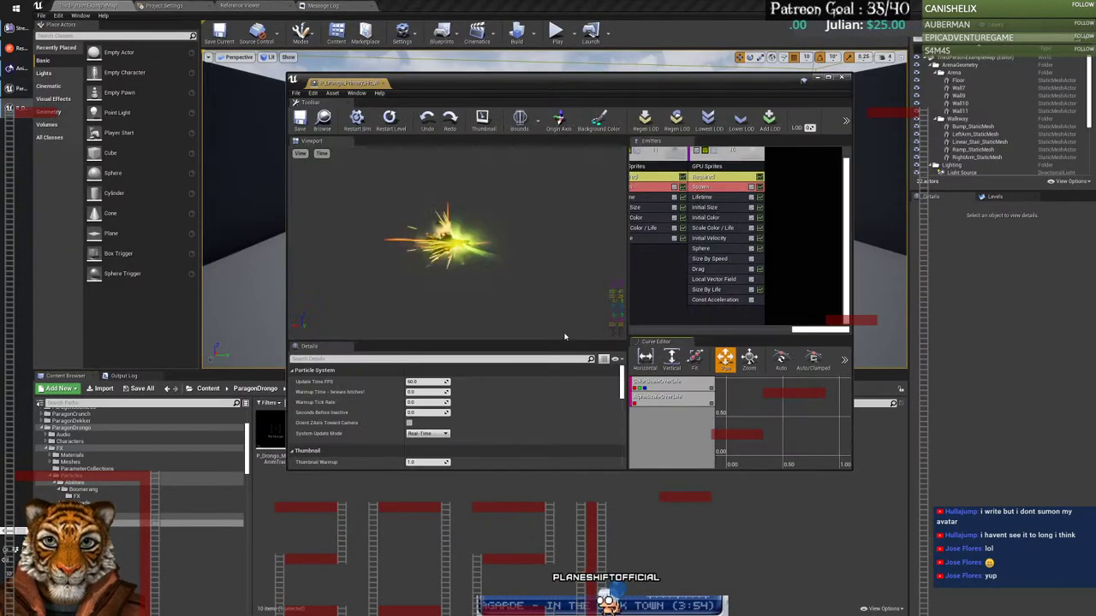
{"action": "left_click", "coordinate": [448, 434]}
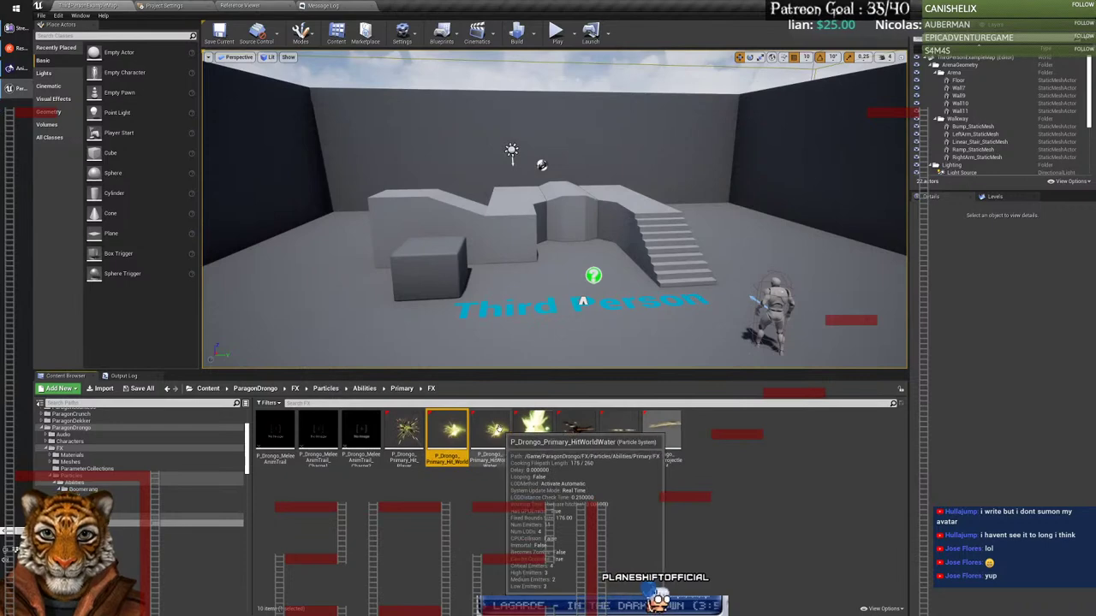
{"action": "double_click", "coordinate": [485, 435]}
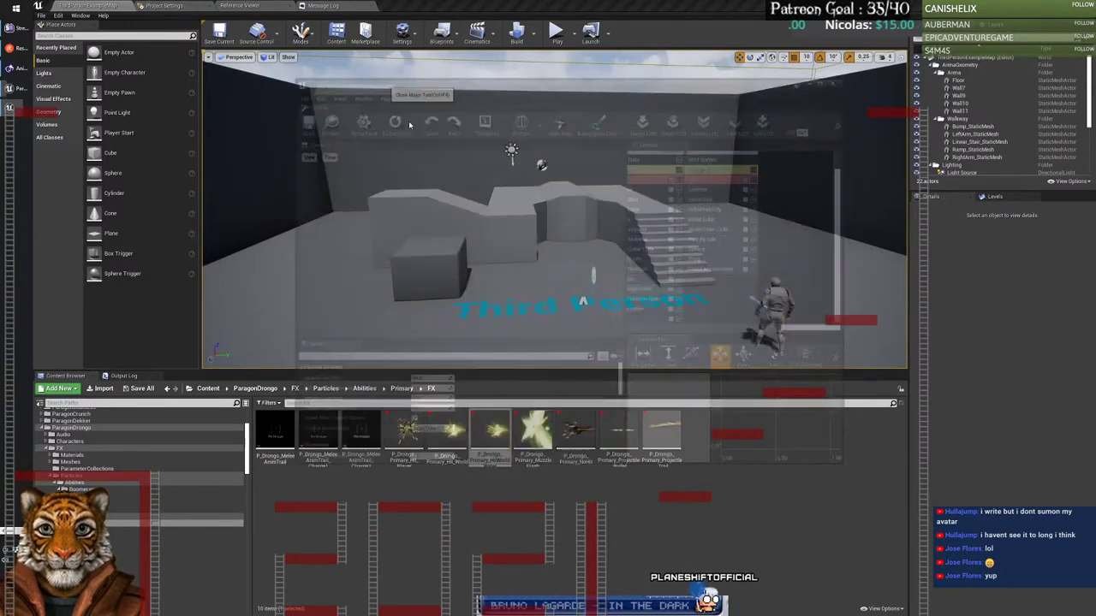
{"action": "left_click", "coordinate": [533, 434]}
{"action": "double_click", "coordinate": [538, 441]}
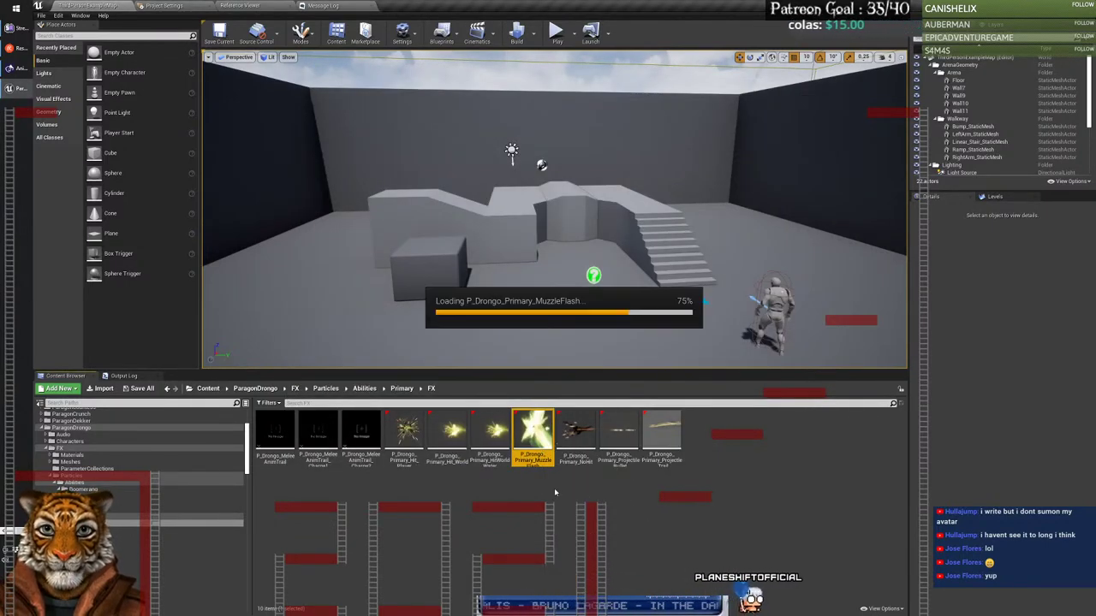
{"action": "double_click", "coordinate": [377, 84]}
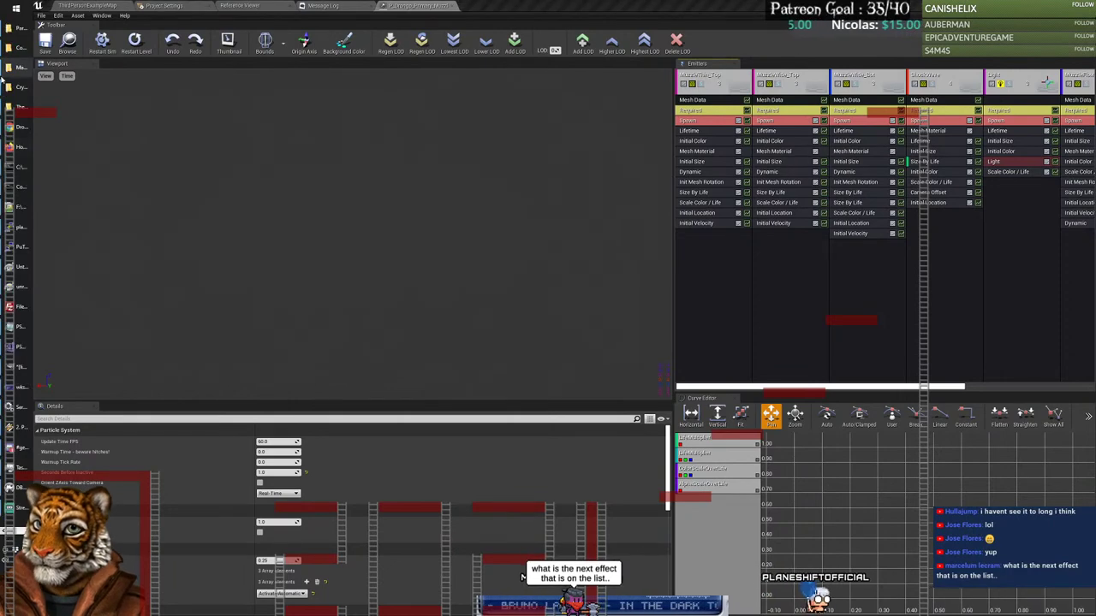
Step: In the spells spreadsheet, compare the Blessed Litany and Prayer entries
{"action": "left_click", "coordinate": [13, 128]}
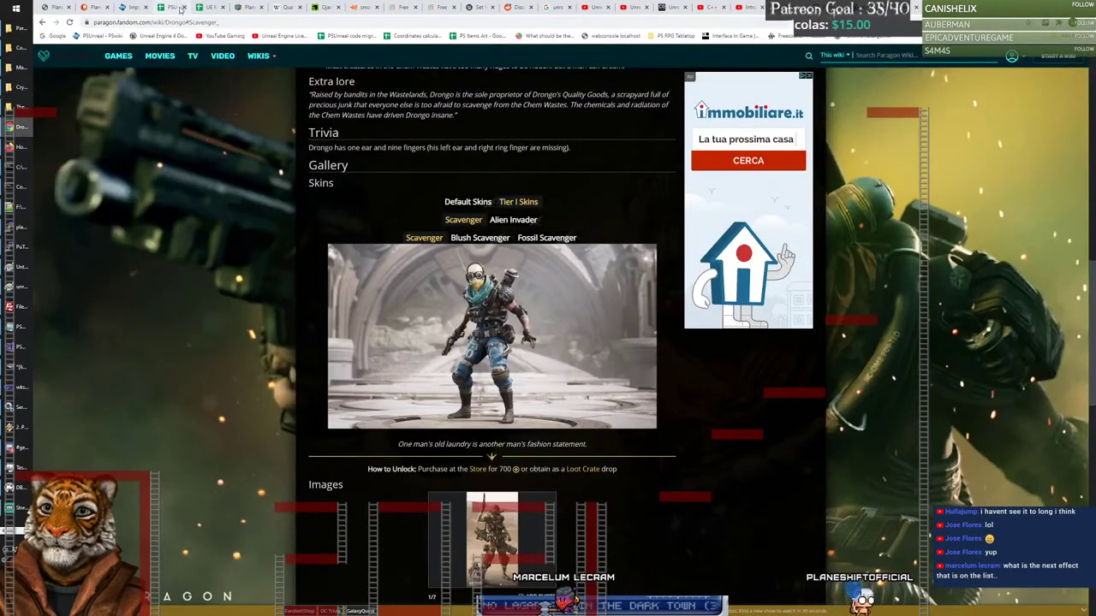
{"action": "left_click", "coordinate": [172, 7]}
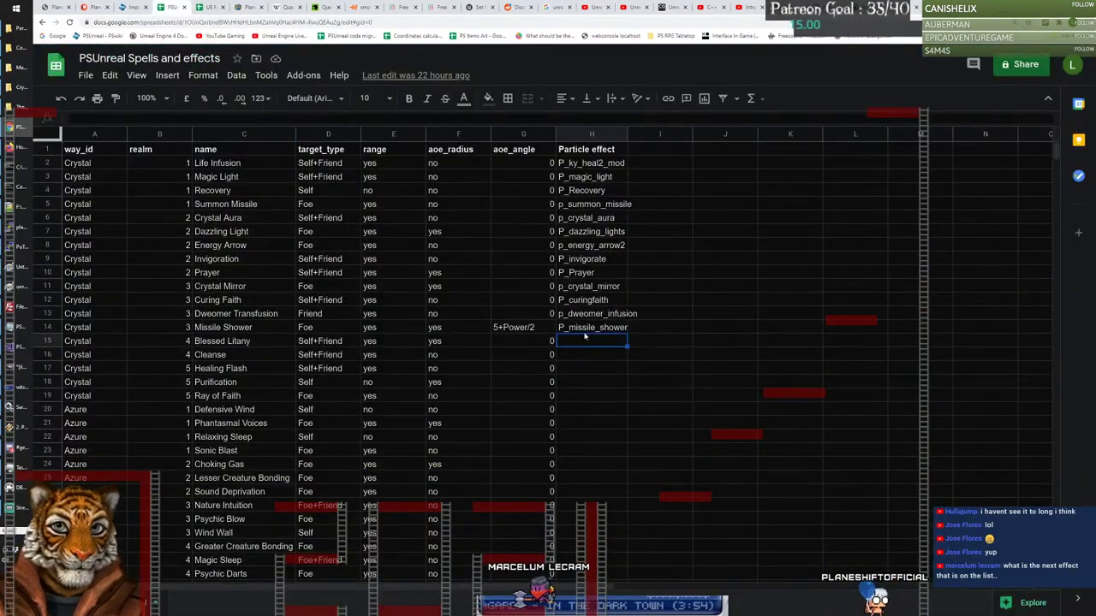
{"action": "left_click", "coordinate": [227, 343]}
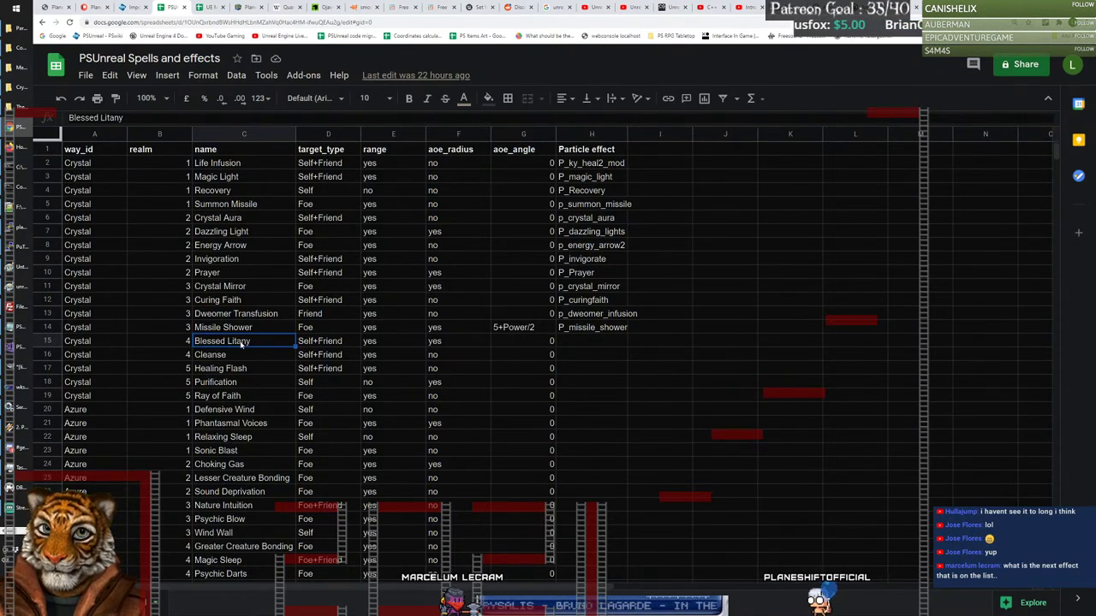
{"action": "left_click", "coordinate": [220, 273]}
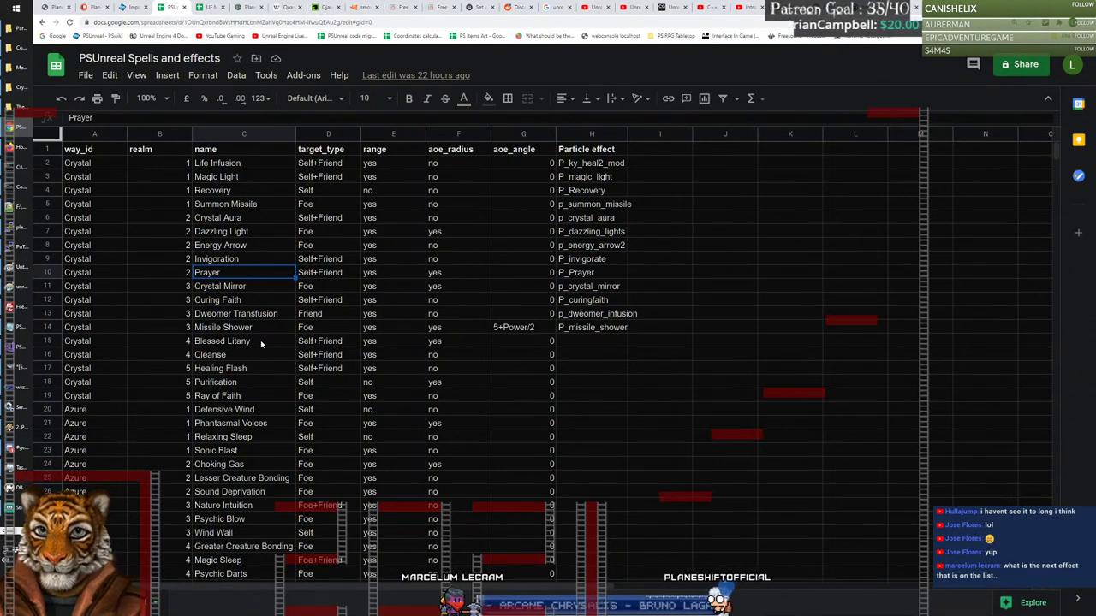
{"action": "left_click", "coordinate": [260, 341]}
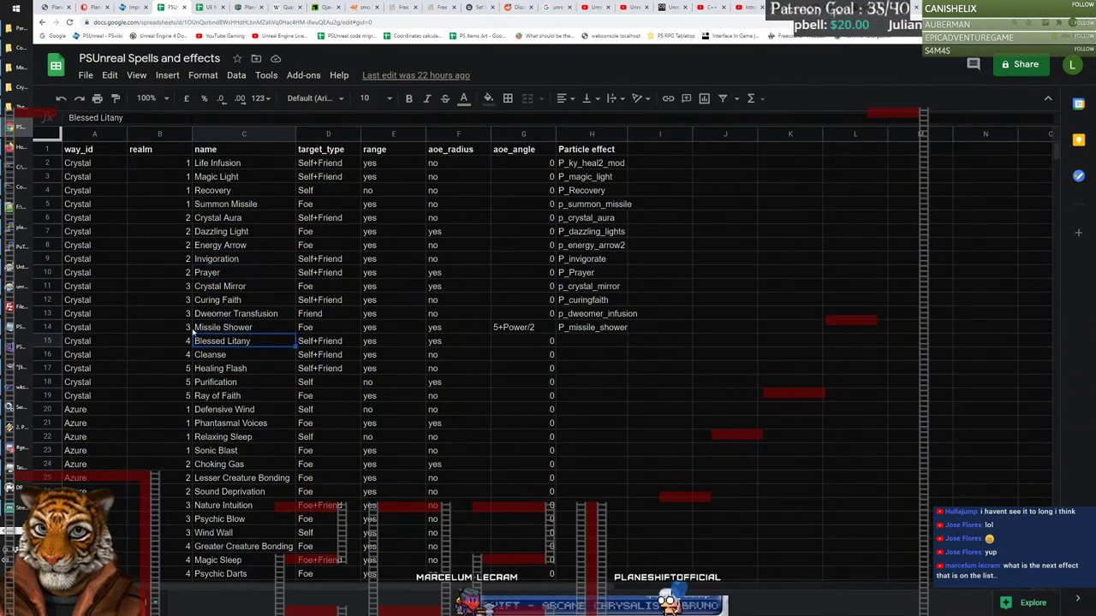
{"action": "left_click", "coordinate": [222, 274]}
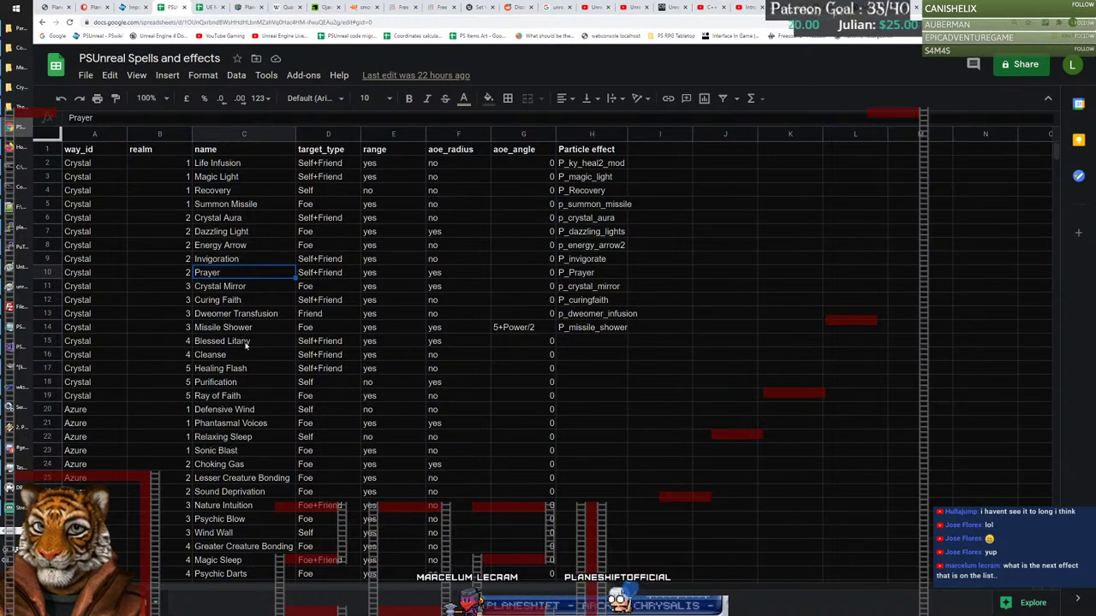
Step: Keep comparing the two entries, check Blessed Litany's range value, then return to Unreal Editor
{"action": "left_click", "coordinate": [246, 343]}
{"action": "left_click", "coordinate": [239, 275]}
{"action": "left_click", "coordinate": [250, 341]}
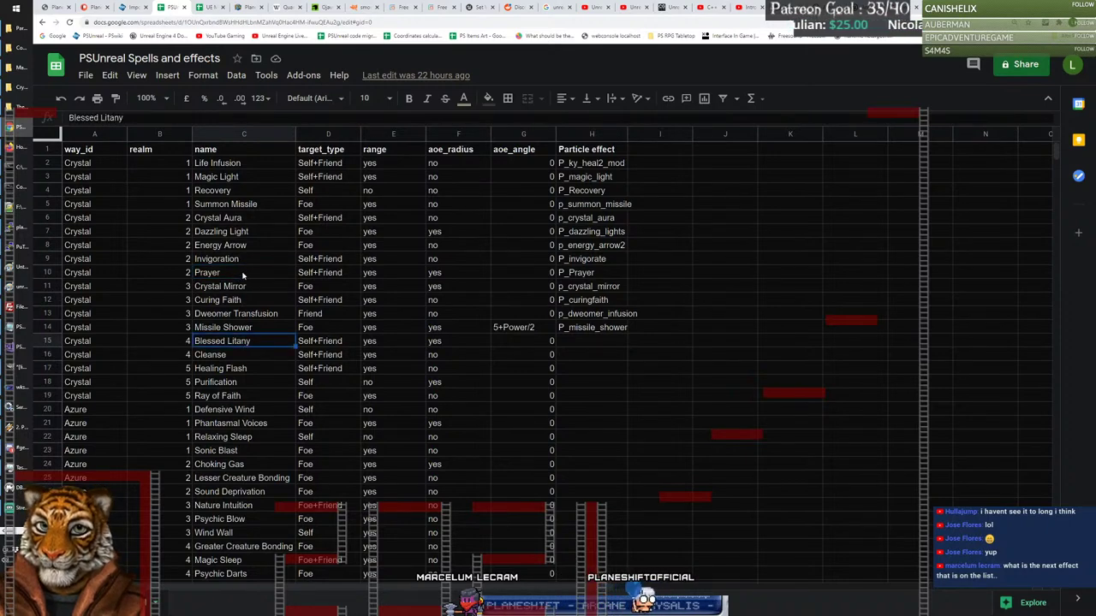
{"action": "left_click", "coordinate": [243, 275]}
{"action": "left_click", "coordinate": [266, 341]}
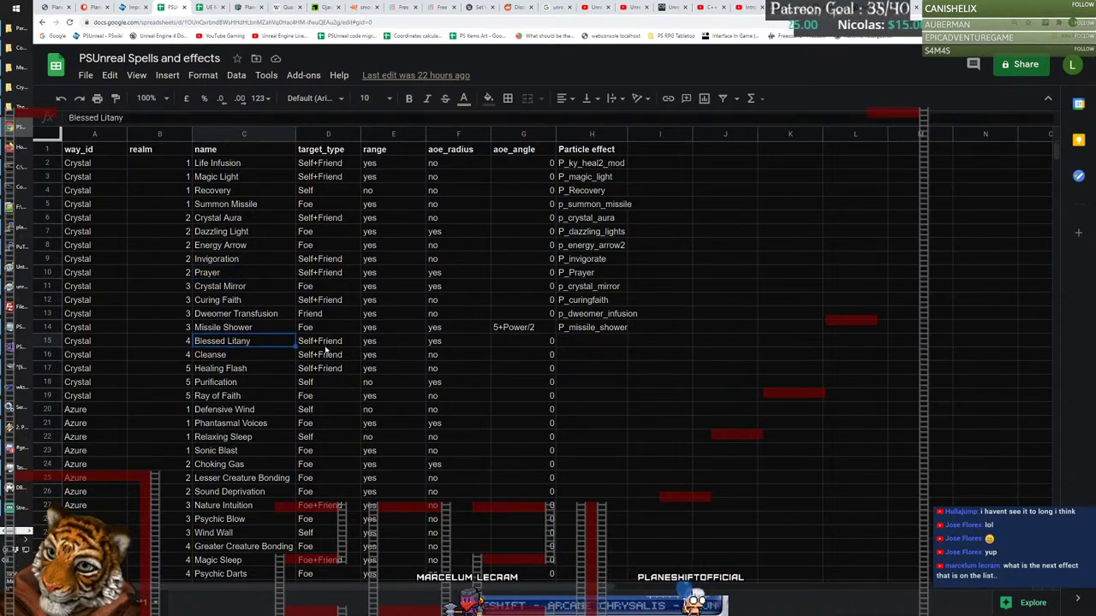
{"action": "left_click", "coordinate": [377, 343]}
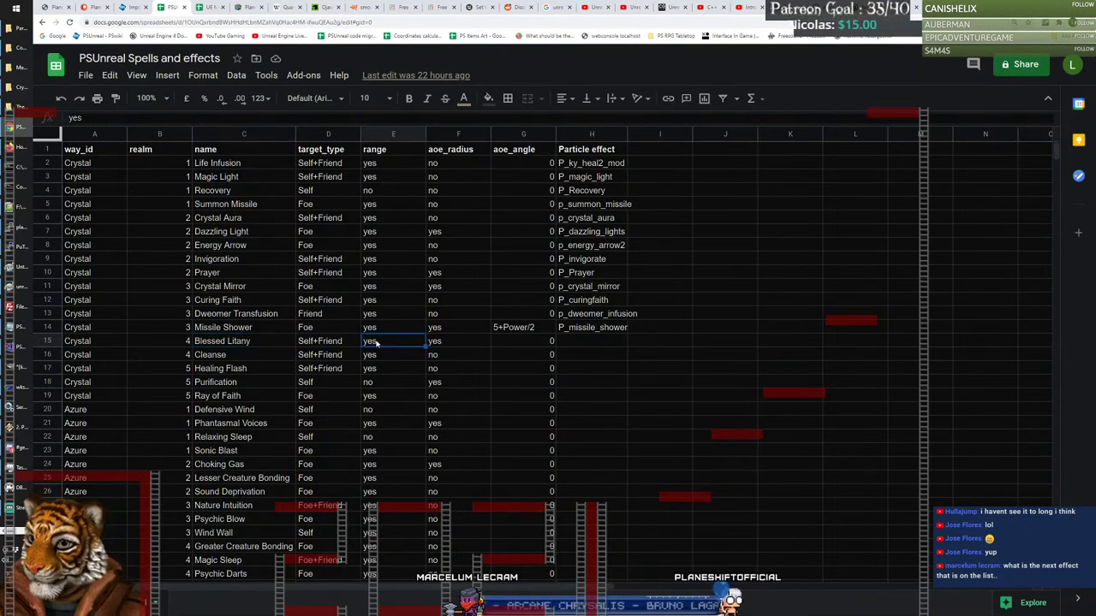
{"action": "left_click", "coordinate": [274, 341]}
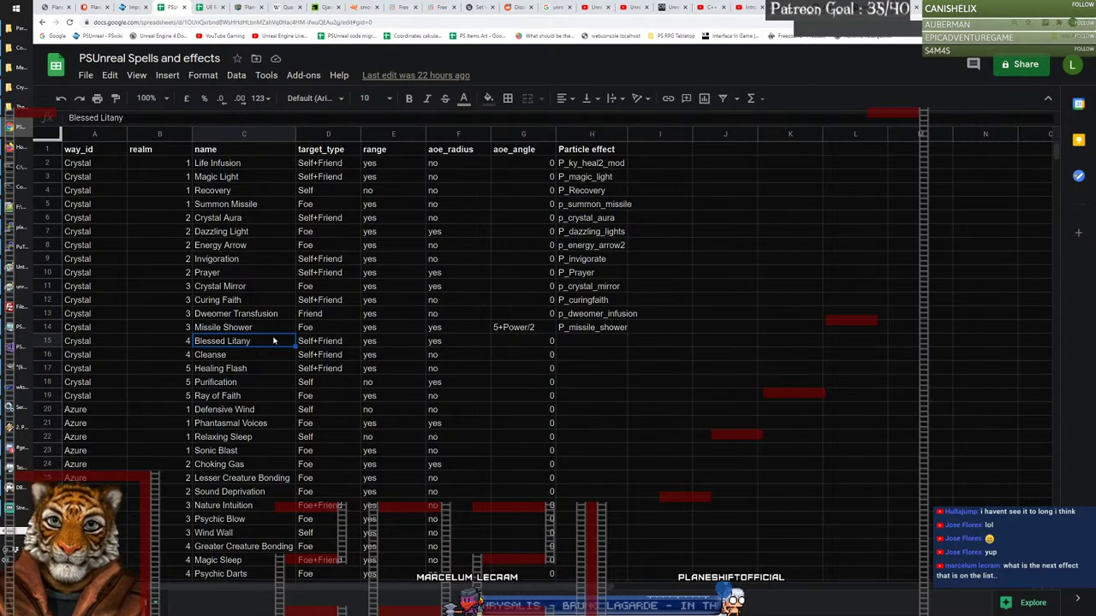
{"action": "key", "text": "alt+Tab"}
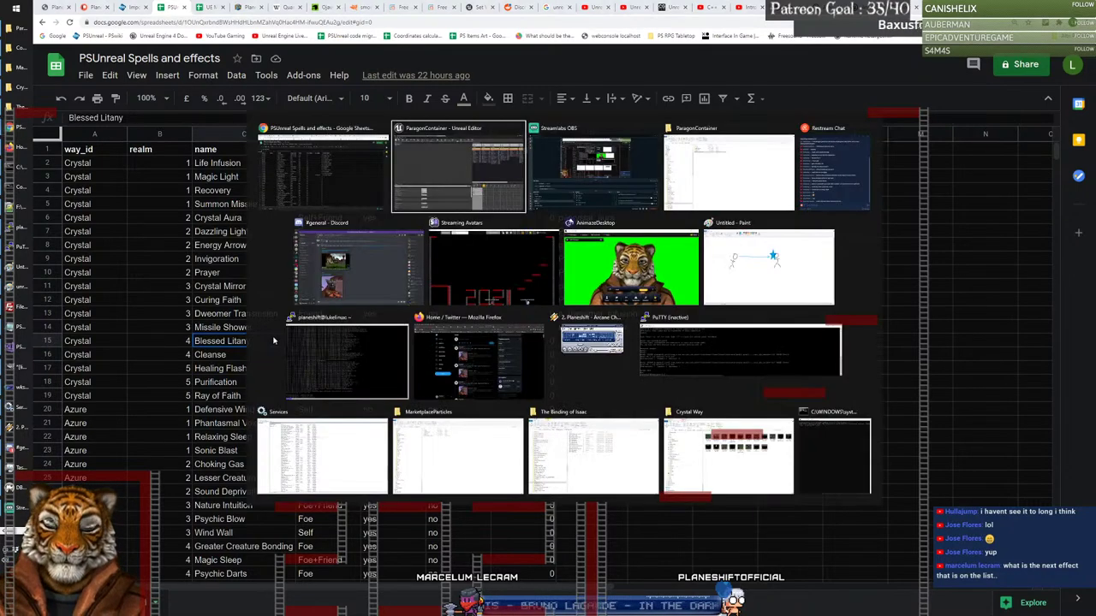
{"action": "key", "text": "alt"}
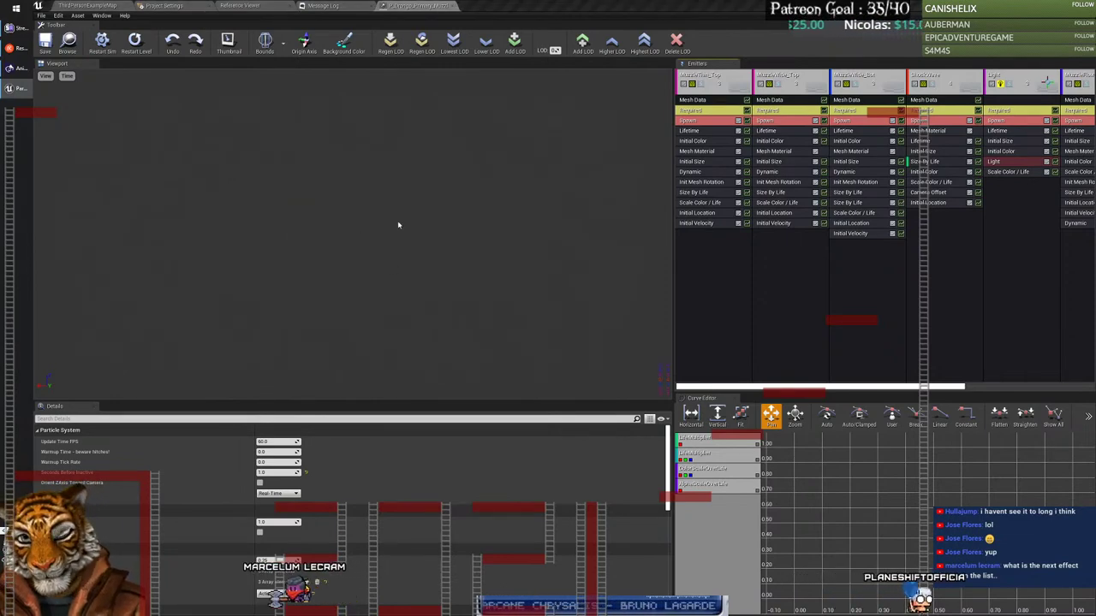
Step: Bring the MuzzleFlash Cascade editor back and slow its preview to 10% speed
{"action": "key", "text": "alt+Tab"}
{"action": "key", "text": "Up"}
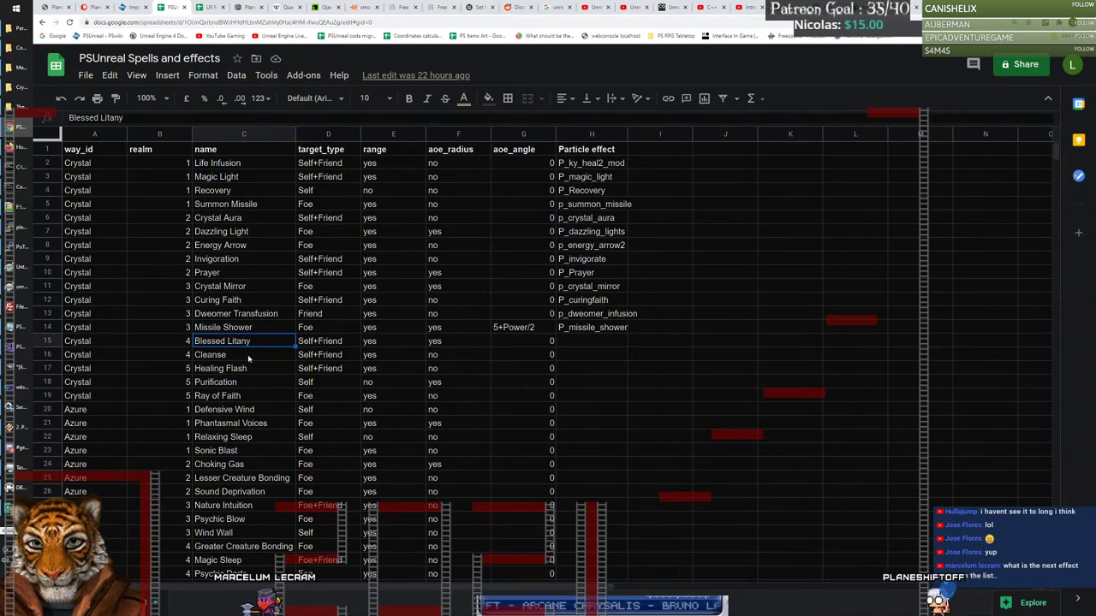
{"action": "key", "text": "alt+Tab"}
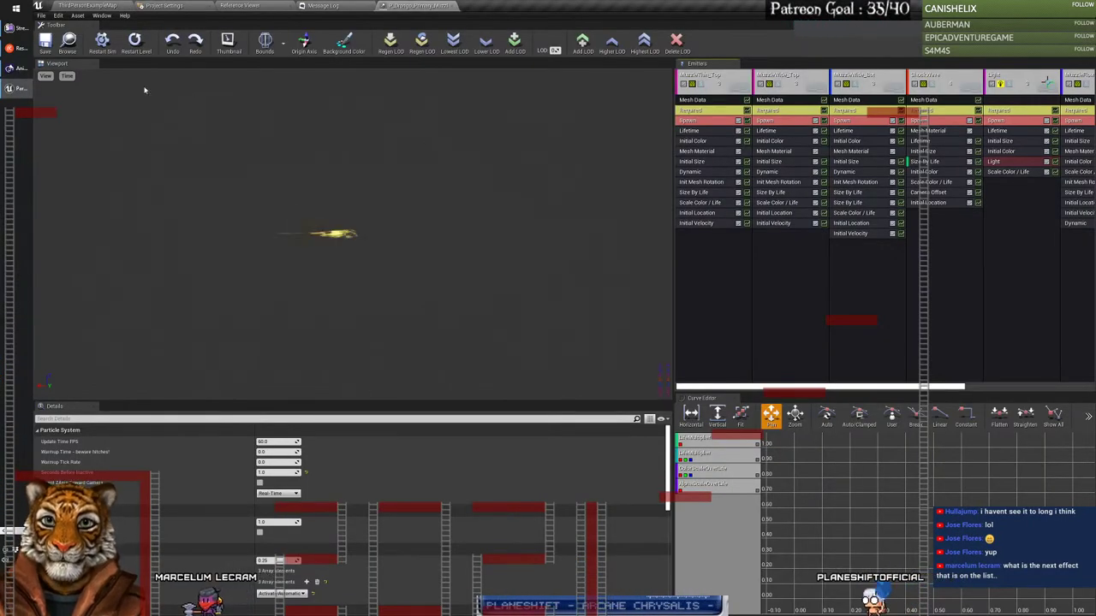
{"action": "left_click", "coordinate": [67, 76]}
{"action": "mouse_move", "coordinate": [81, 120]}
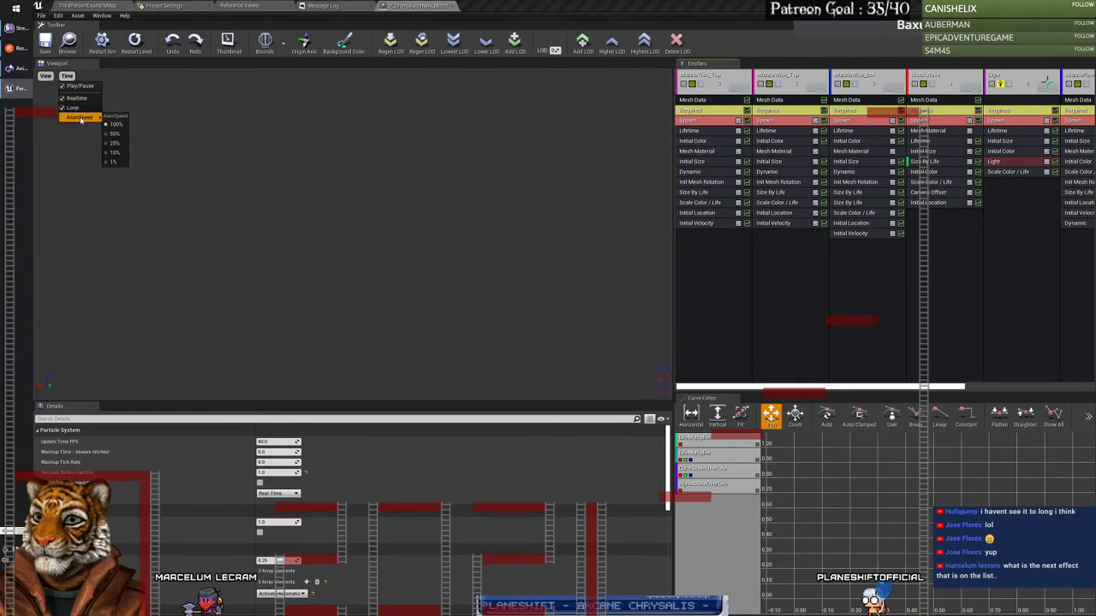
{"action": "left_click", "coordinate": [117, 153]}
Step: Replay the yellow star-shaped muzzle flash burst four times
{"action": "left_click", "coordinate": [102, 42]}
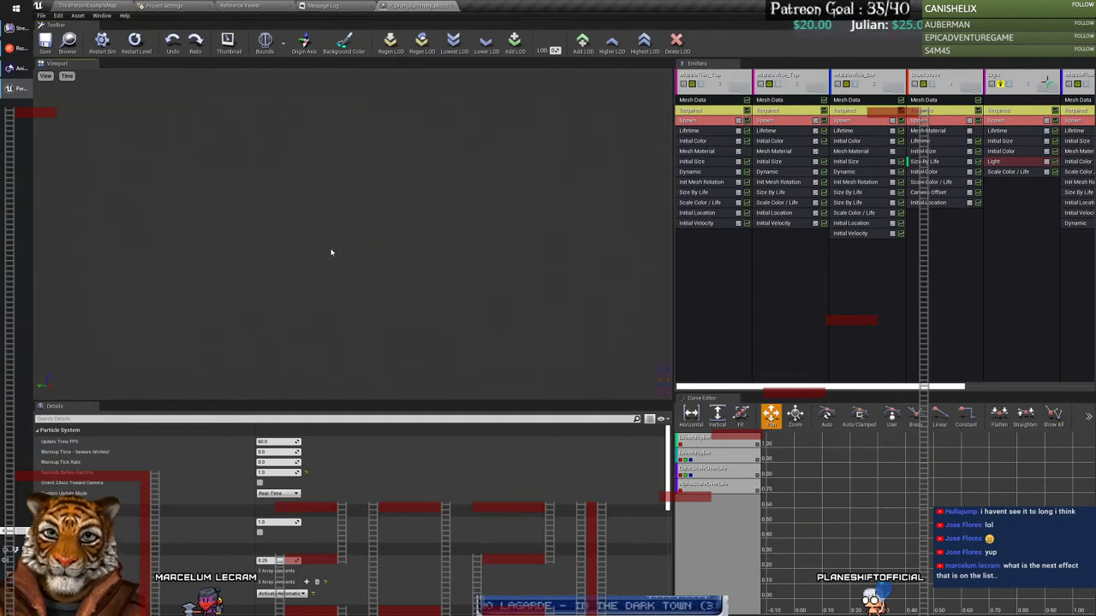
{"action": "left_click", "coordinate": [103, 43]}
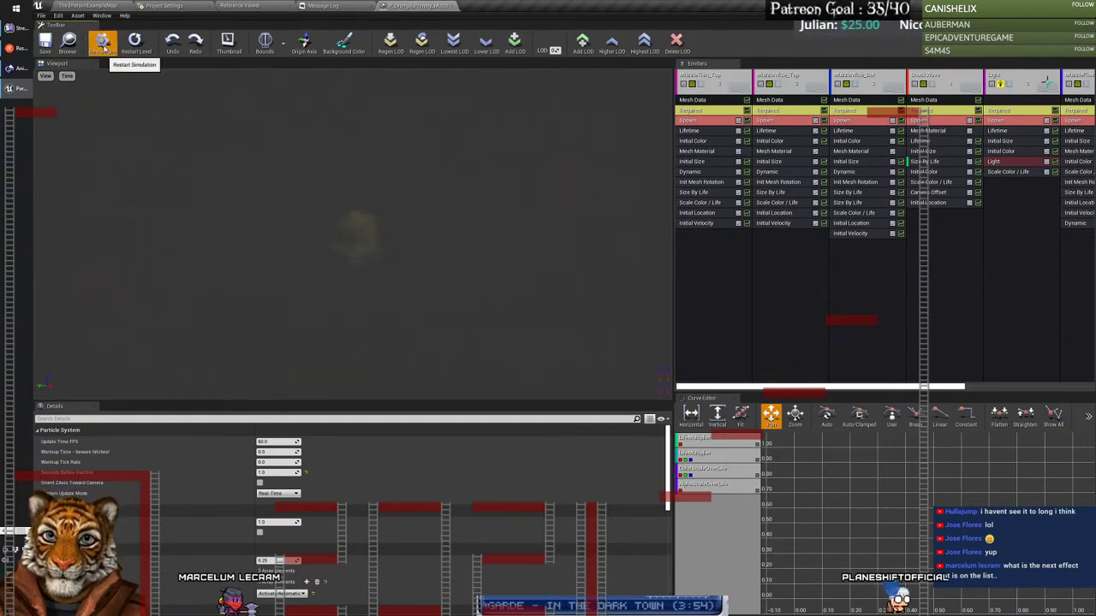
{"action": "left_click", "coordinate": [102, 43]}
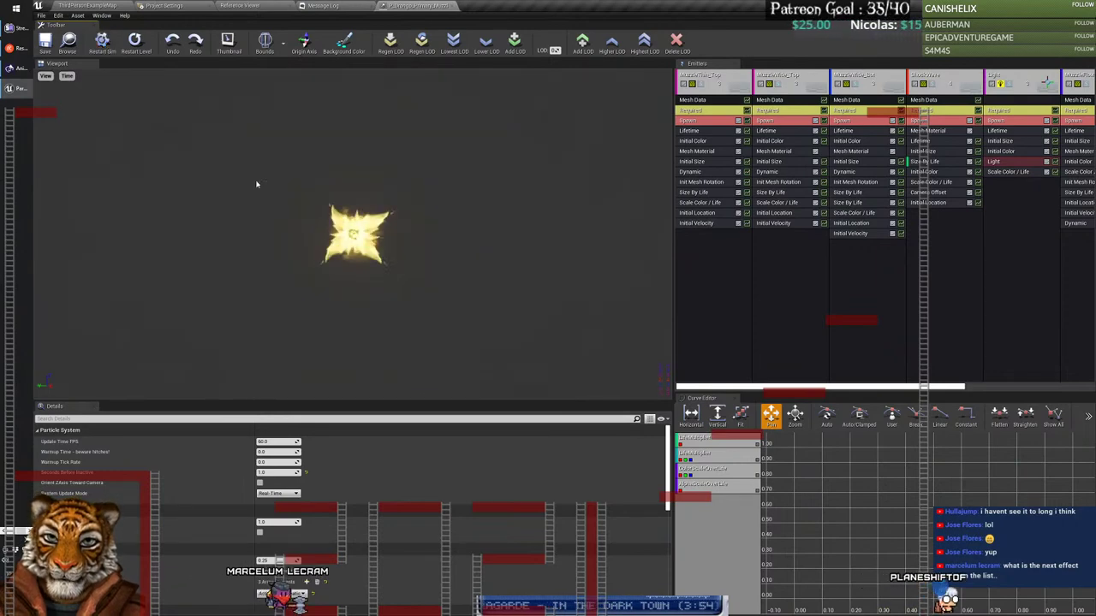
{"action": "left_click", "coordinate": [102, 43]}
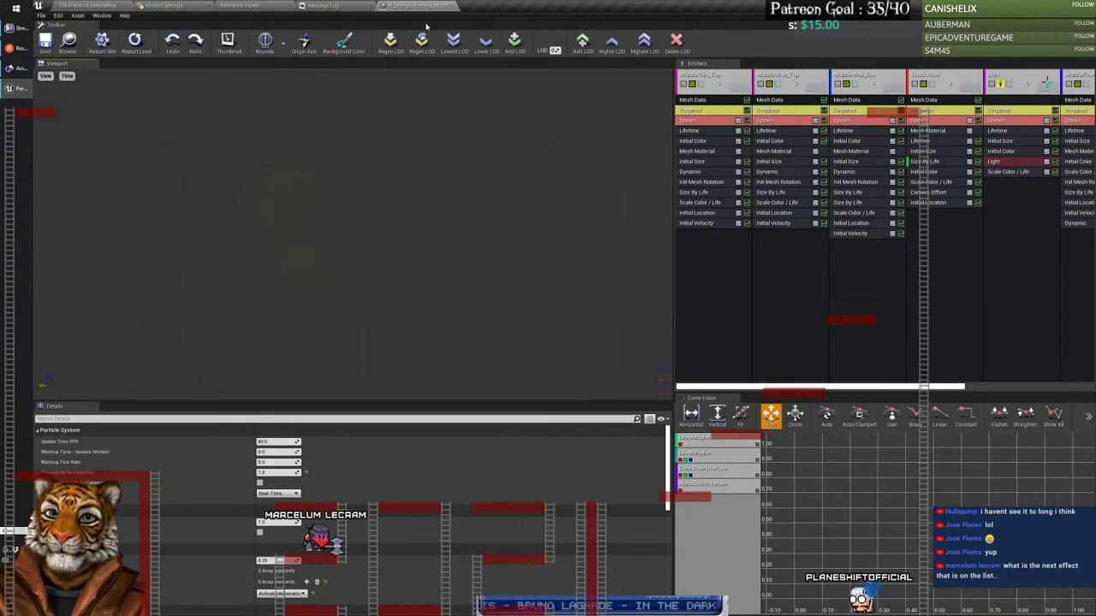
Step: Close the muzzle flash editor and briefly preview P_Drongo_Primary_NoHit
{"action": "left_click", "coordinate": [450, 7]}
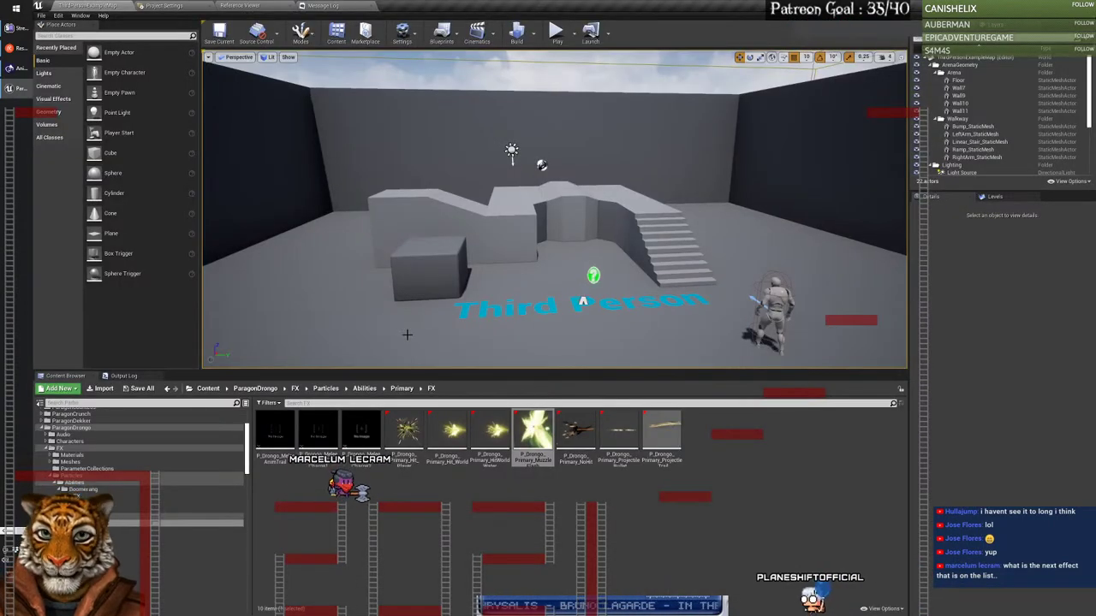
{"action": "double_click", "coordinate": [577, 435]}
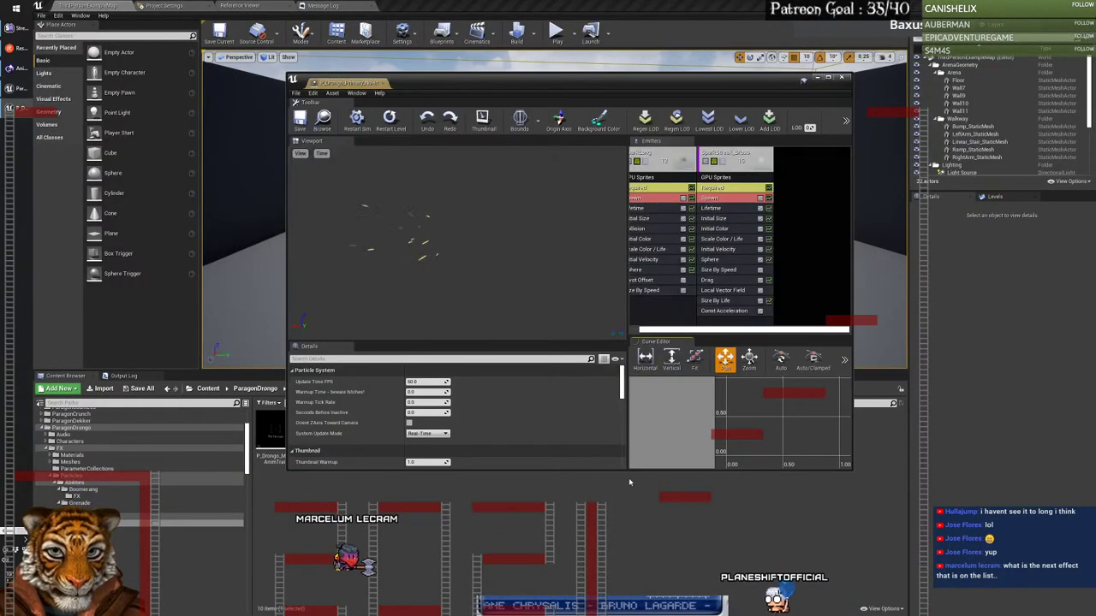
{"action": "left_click", "coordinate": [383, 83]}
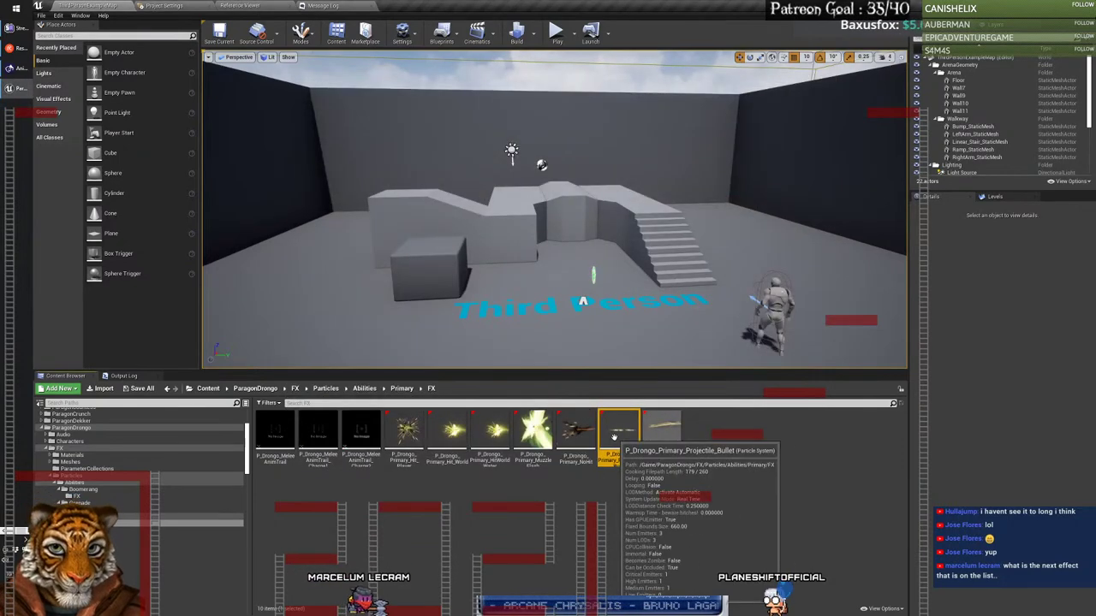
Step: Dock P_Drongo_Primary_Projectile_Bullet's editor, replay its fireball five times, then close it
{"action": "double_click", "coordinate": [617, 437]}
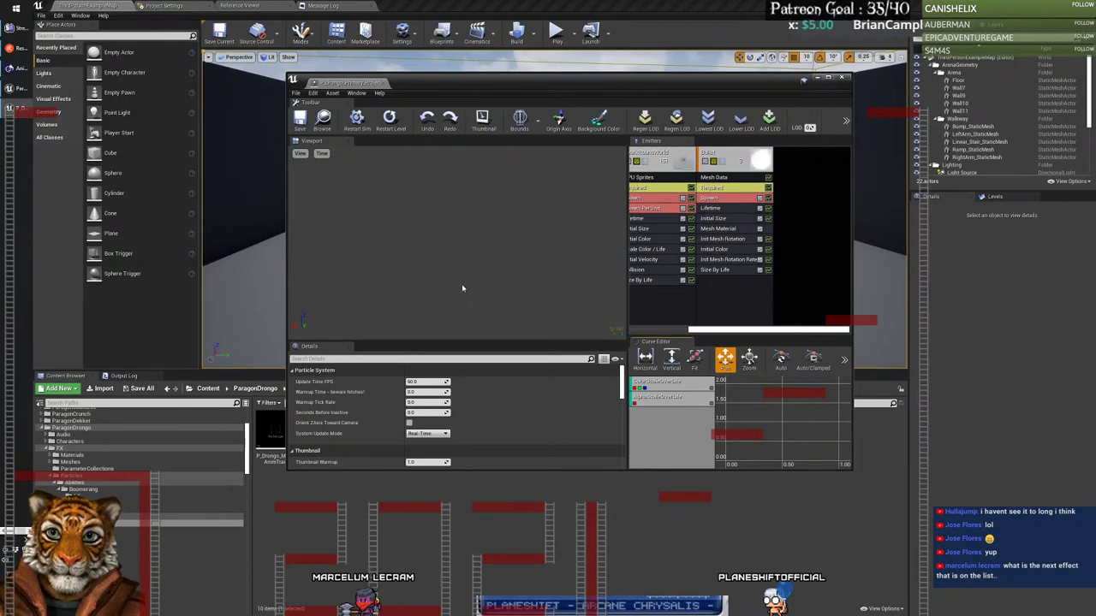
{"action": "left_click_drag", "start_coordinate": [340, 86], "coordinate": [433, 24]}
{"action": "left_click", "coordinate": [103, 44]}
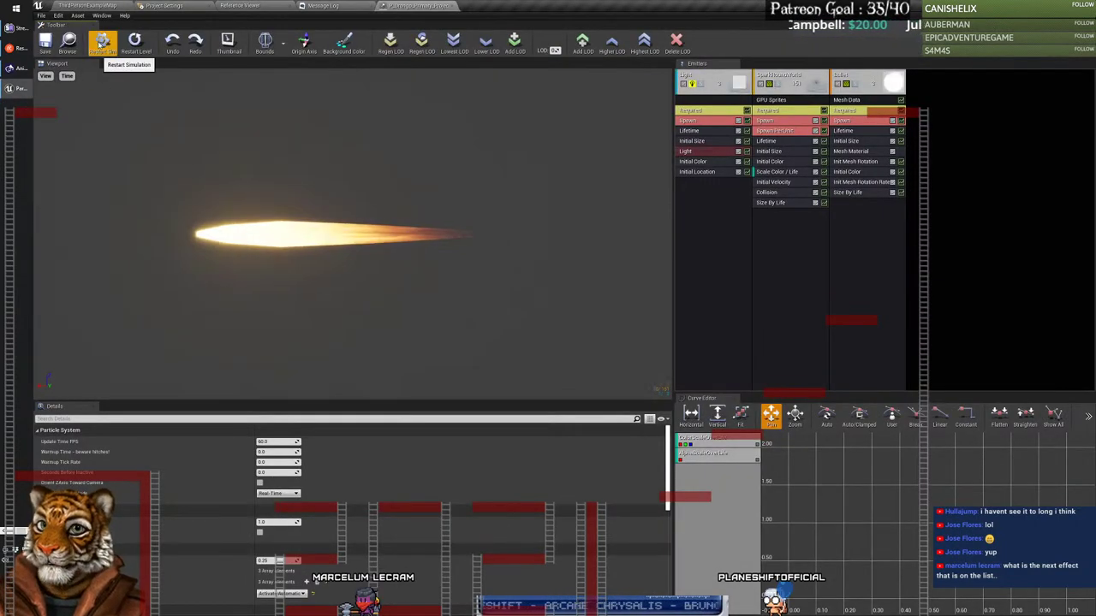
{"action": "left_click", "coordinate": [103, 45]}
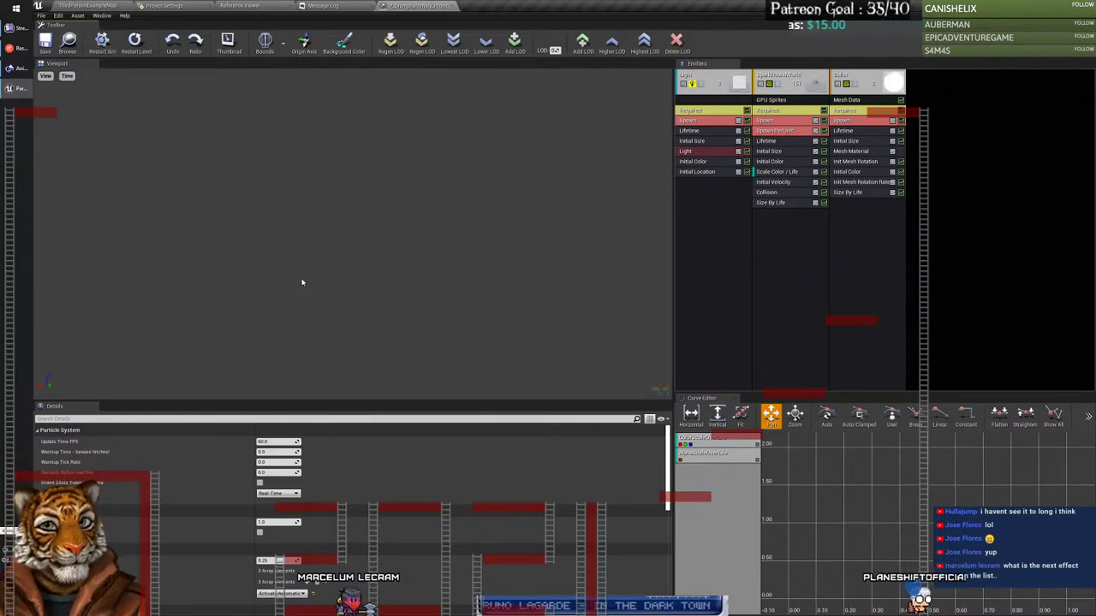
{"action": "left_click", "coordinate": [110, 49]}
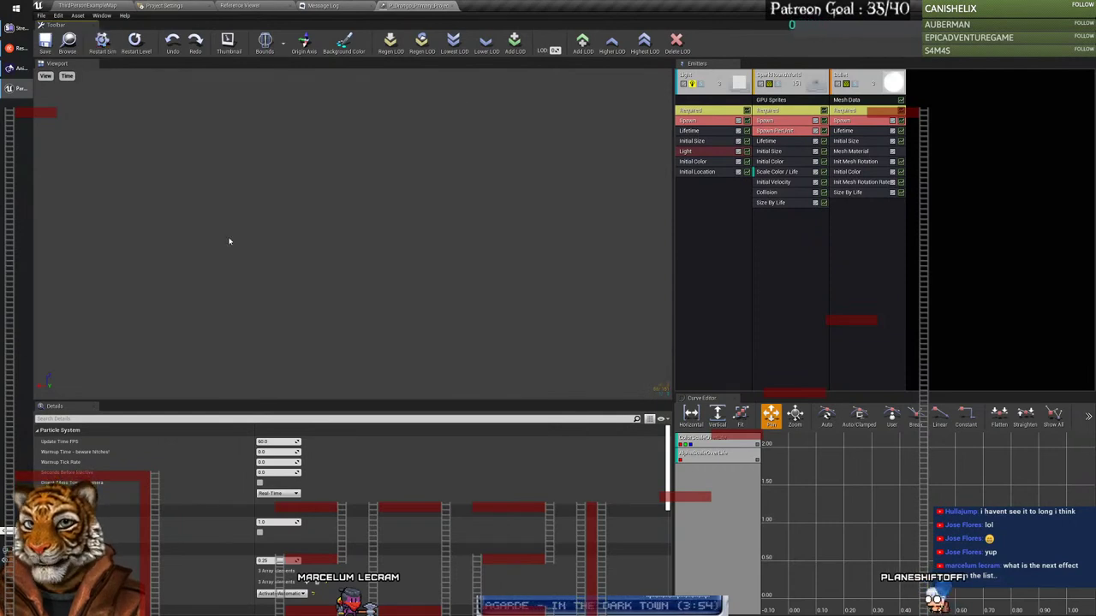
{"action": "left_click", "coordinate": [104, 43]}
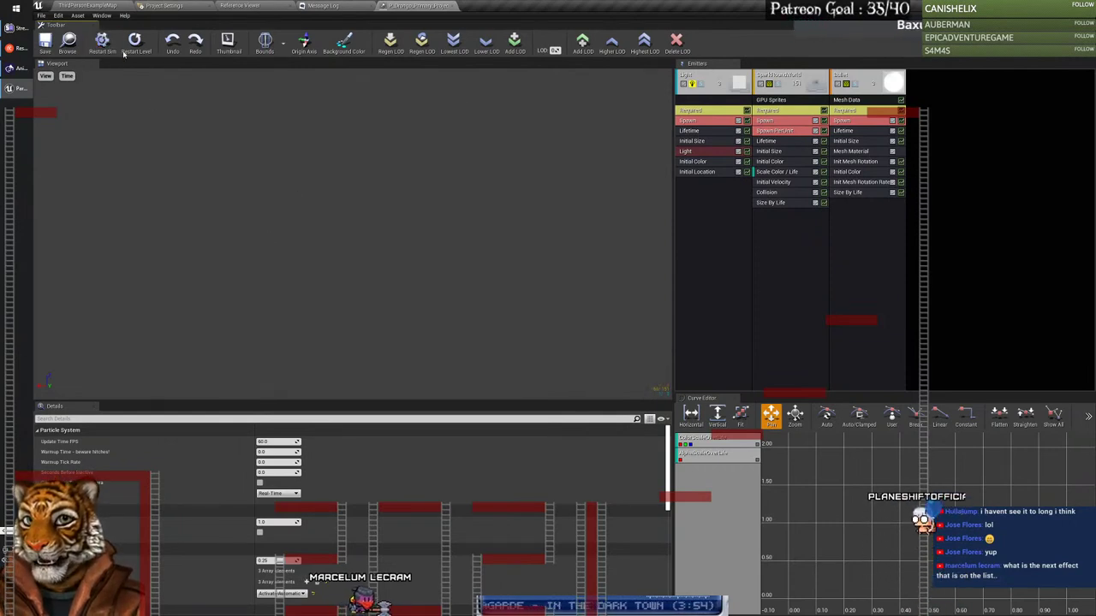
{"action": "left_click", "coordinate": [123, 53]}
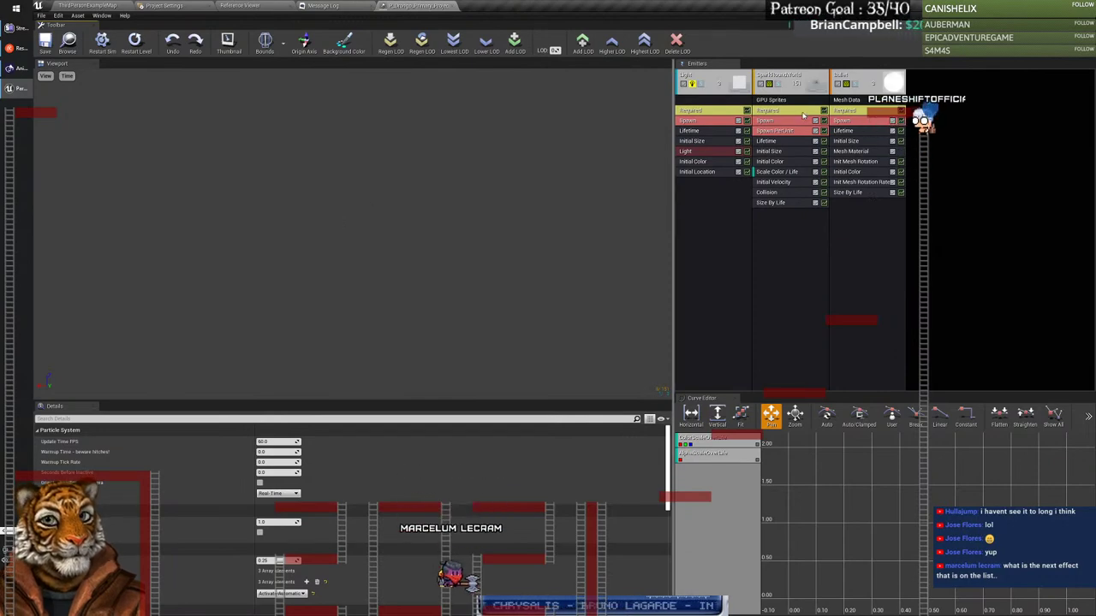
{"action": "left_click", "coordinate": [452, 7]}
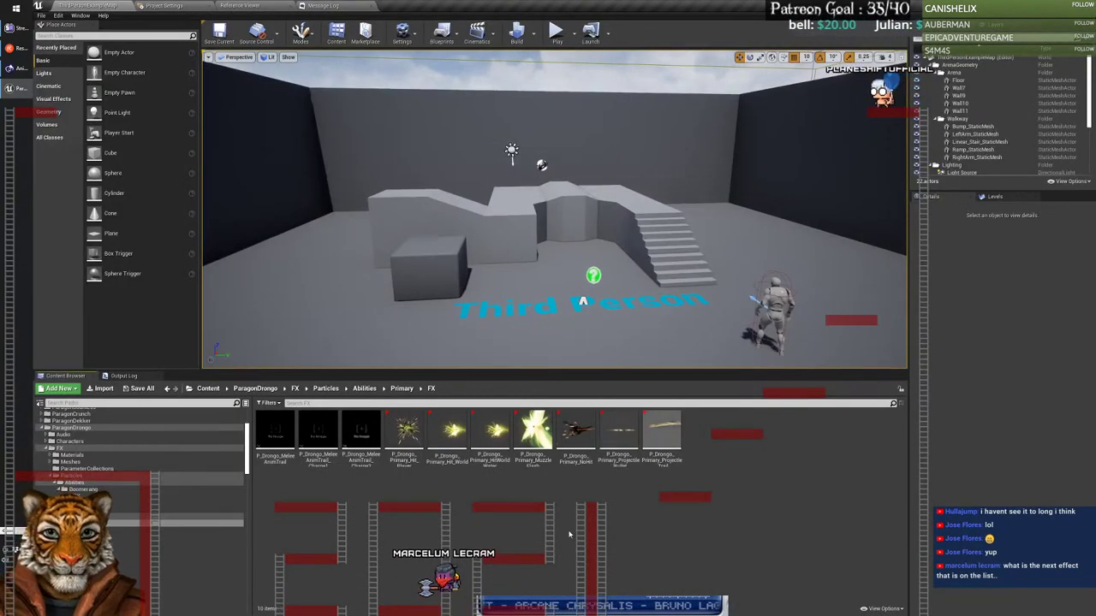
{"action": "left_click", "coordinate": [619, 432]}
{"action": "scroll", "coordinate": [248, 437], "scroll_direction": "up", "scroll_amount": 1}
{"action": "scroll", "coordinate": [247, 437], "scroll_direction": "up", "scroll_amount": 5}
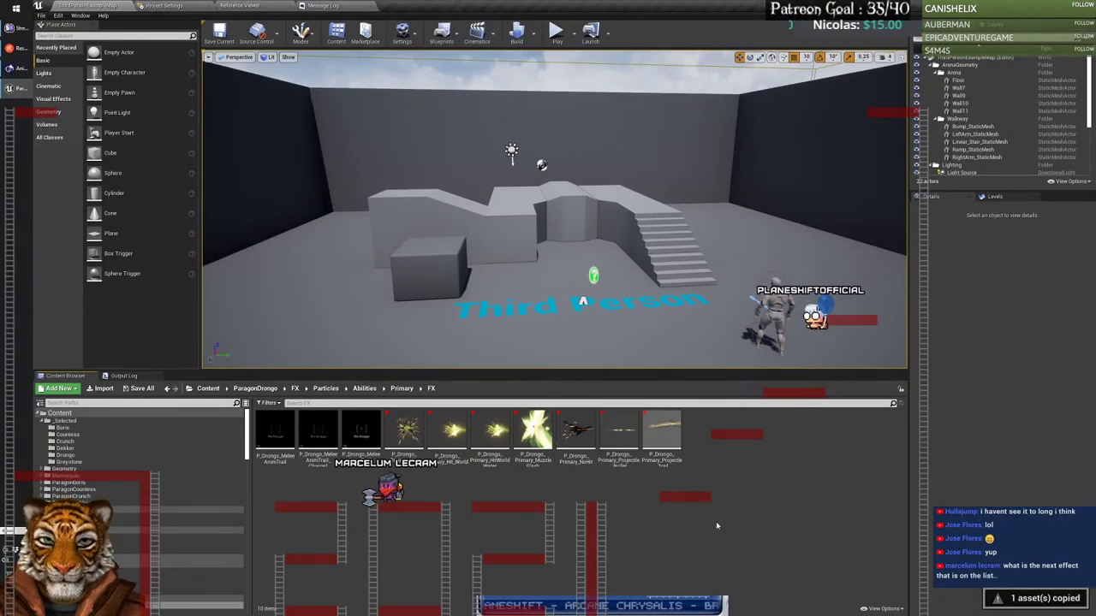
{"action": "double_click", "coordinate": [619, 432]}
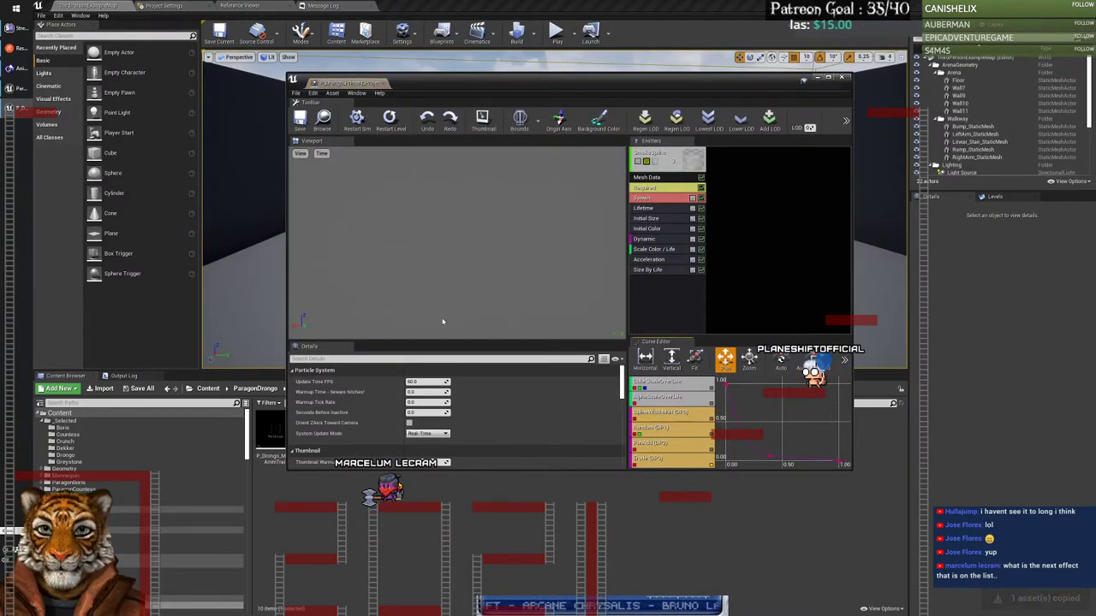
{"action": "left_click_drag", "start_coordinate": [383, 83], "coordinate": [419, 6]}
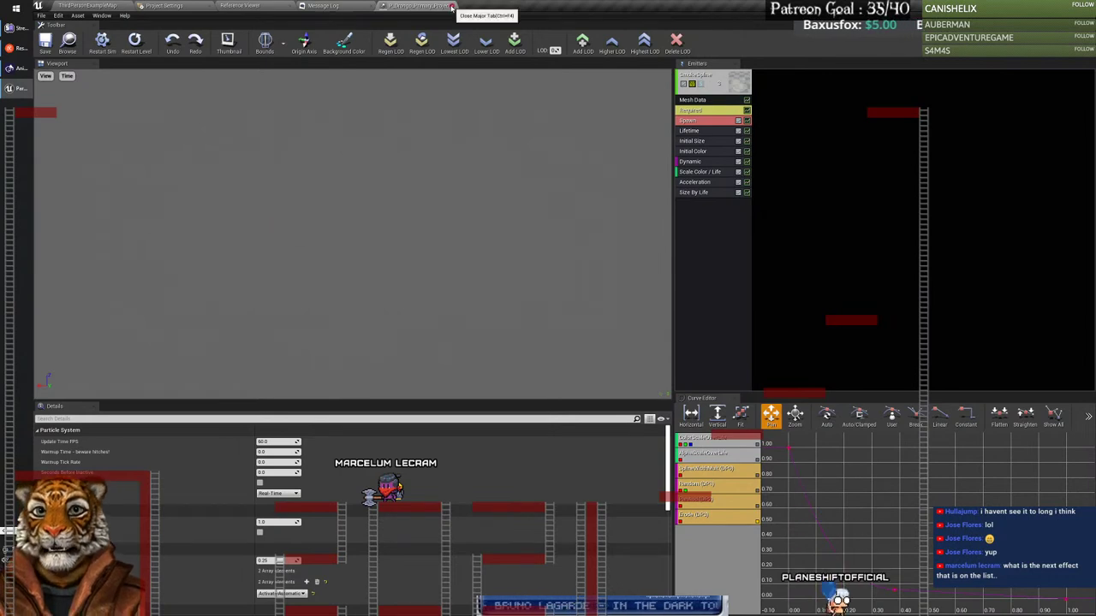
{"action": "left_click", "coordinate": [452, 7]}
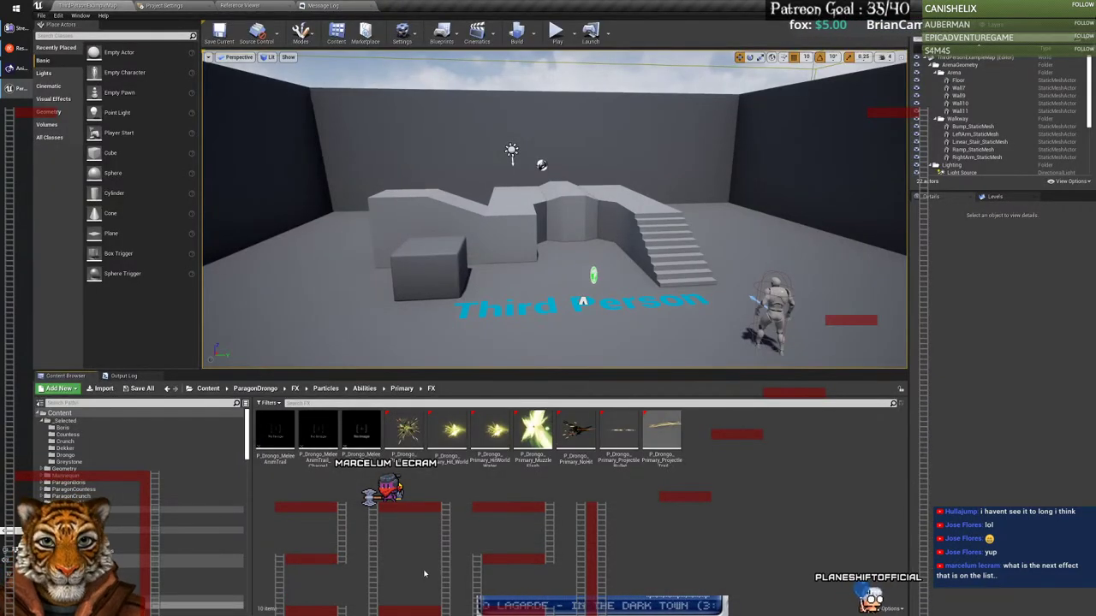
{"action": "scroll", "coordinate": [155, 493], "scroll_direction": "down", "scroll_amount": 3}
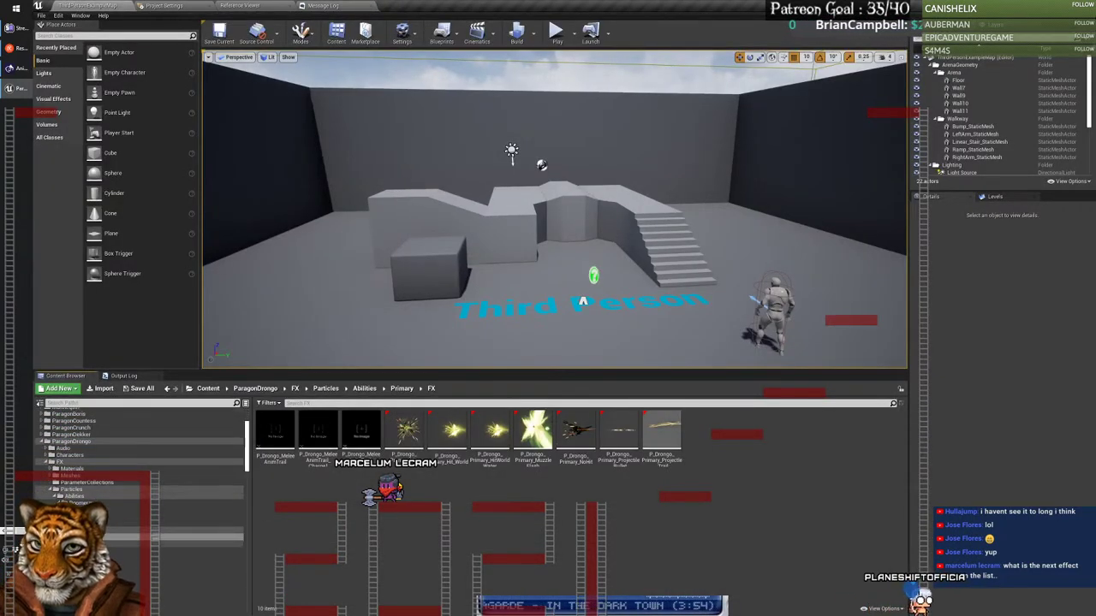
{"action": "left_click", "coordinate": [137, 537]}
Step: In Shards FX, briefly preview P_Drongo_Shards_Active and P_Drongo_Shards_ActiveIrradiatedCameraLens, closing each
{"action": "left_click", "coordinate": [137, 551]}
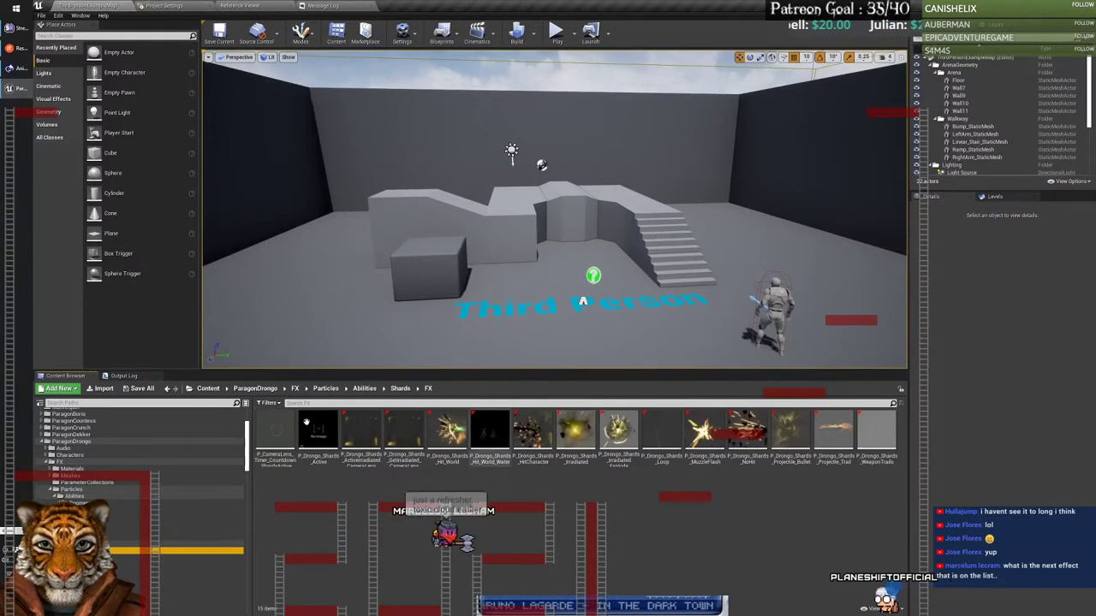
{"action": "left_click", "coordinate": [374, 508]}
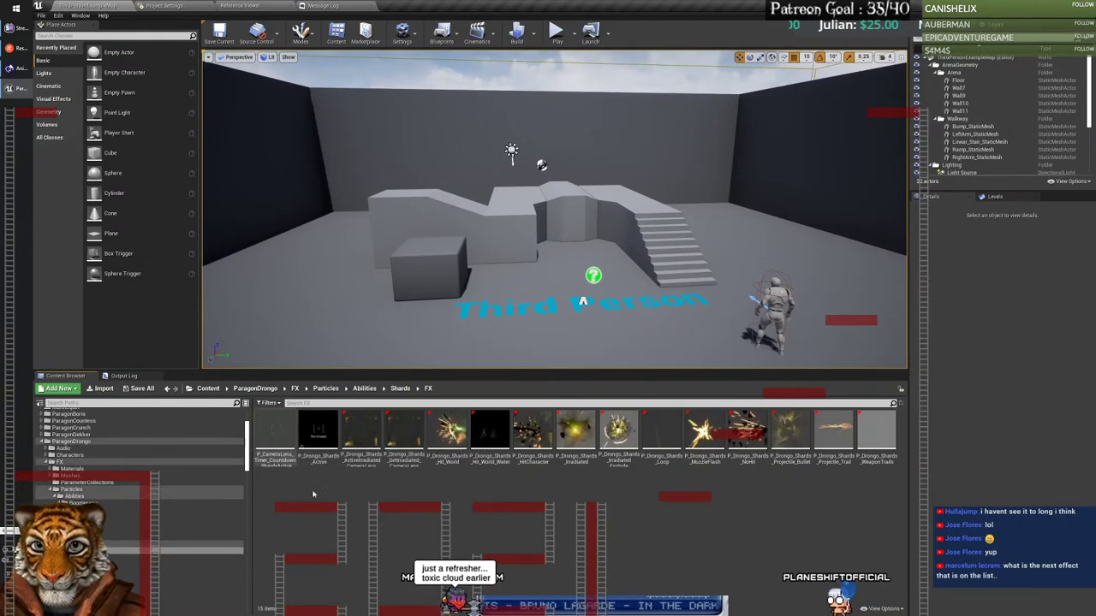
{"action": "left_click", "coordinate": [331, 461]}
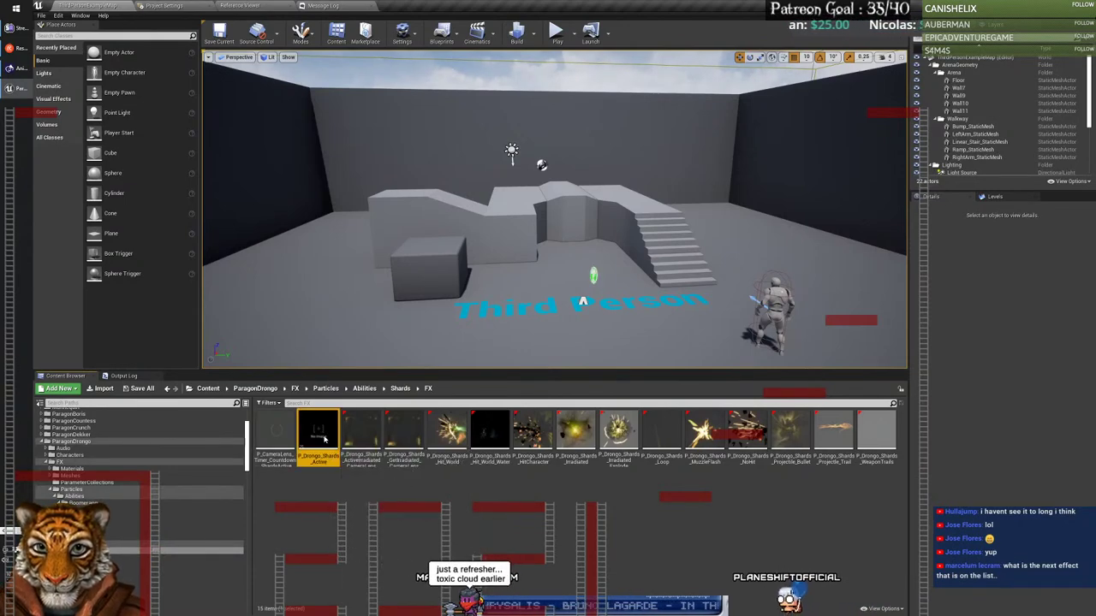
{"action": "double_click", "coordinate": [325, 439]}
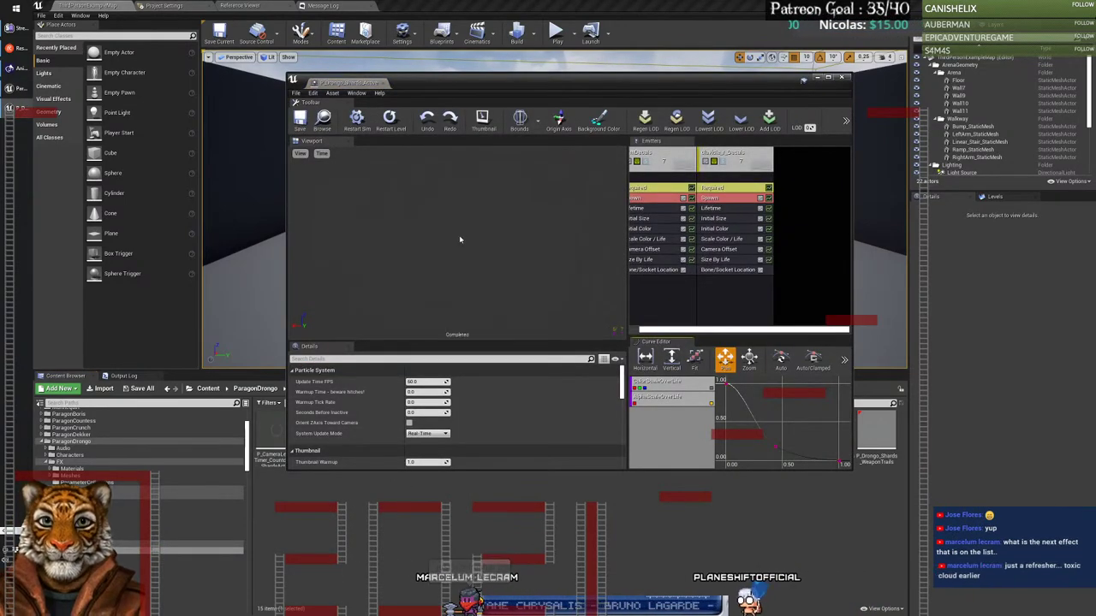
{"action": "left_click", "coordinate": [382, 83]}
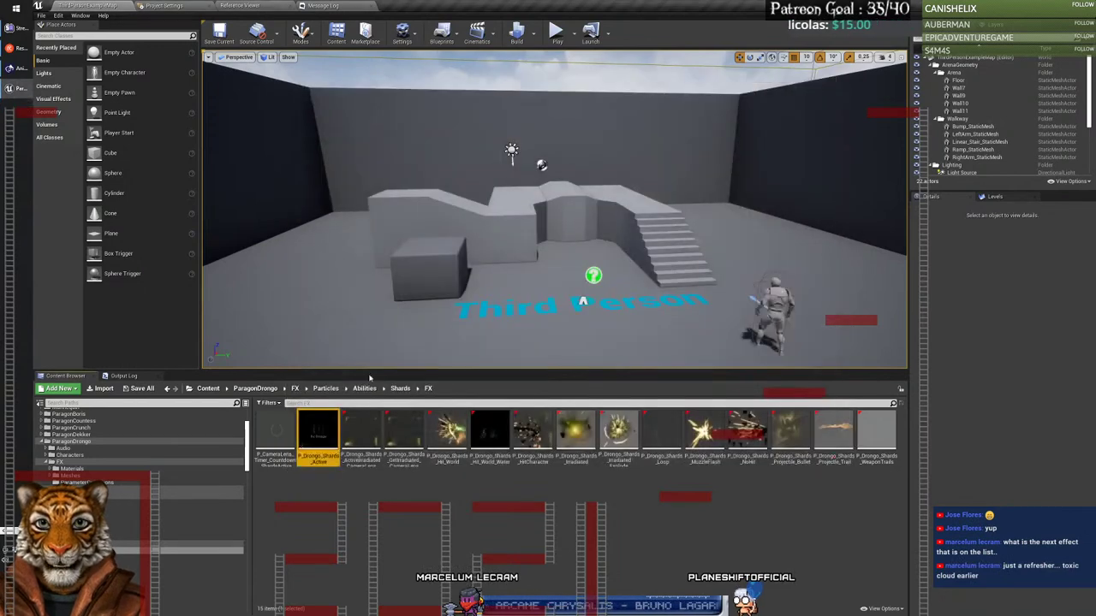
{"action": "double_click", "coordinate": [363, 440]}
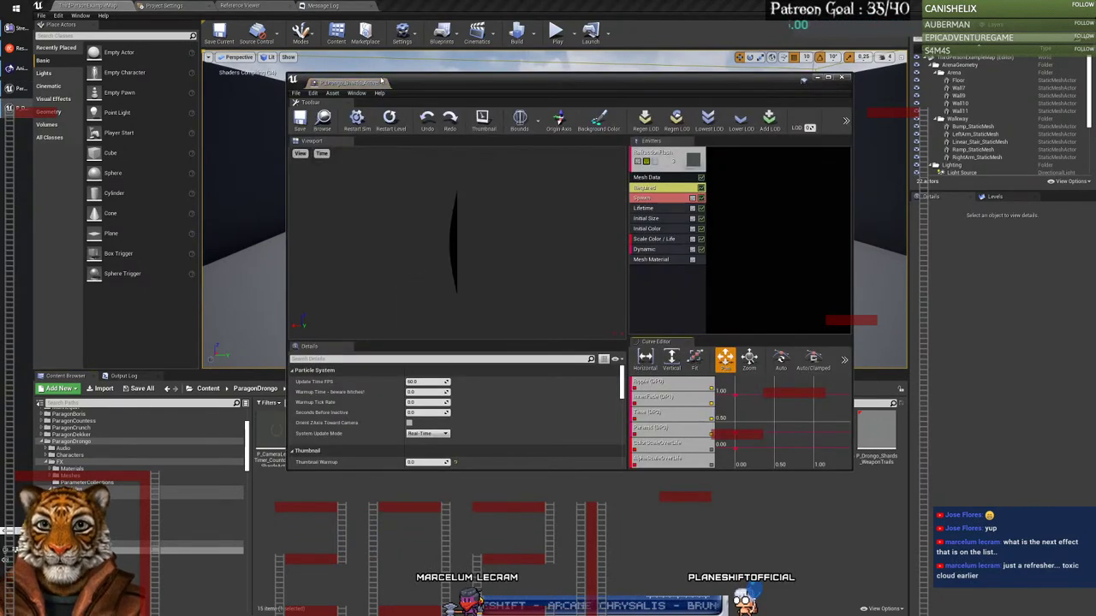
{"action": "left_click", "coordinate": [383, 84]}
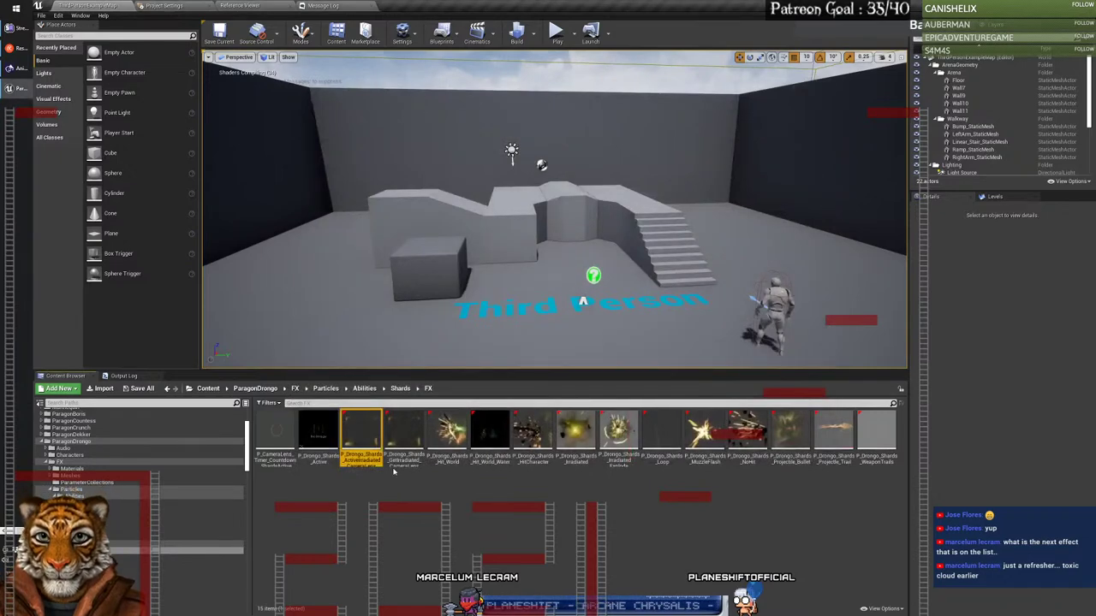
Step: Open P_Drongo_Shards_Hit_World full-screen in Cascade and slow its preview to 25% speed
{"action": "double_click", "coordinate": [447, 437]}
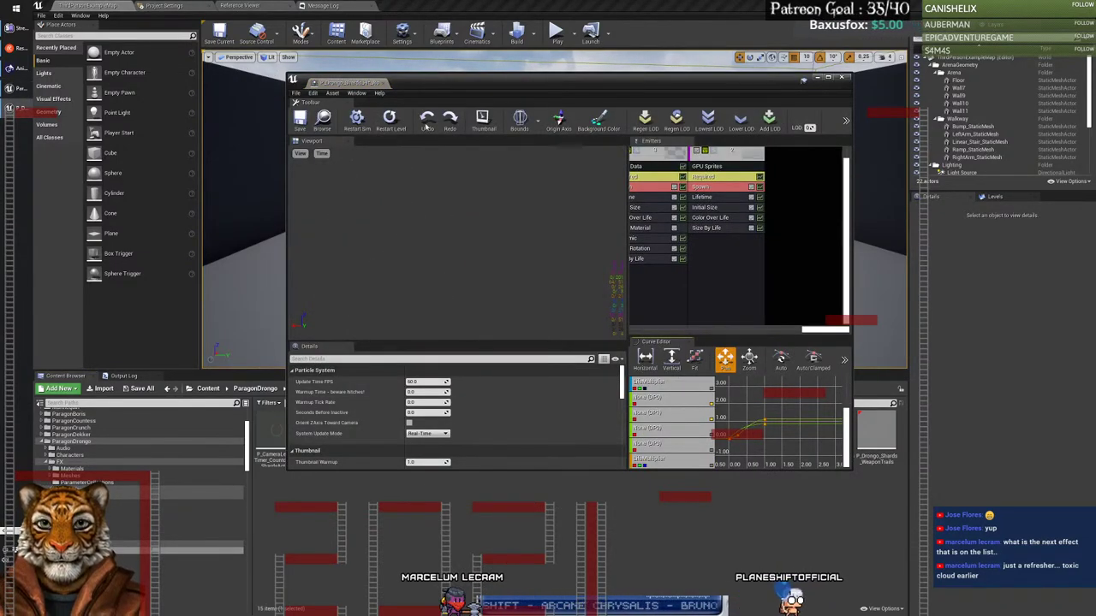
{"action": "double_click", "coordinate": [371, 83]}
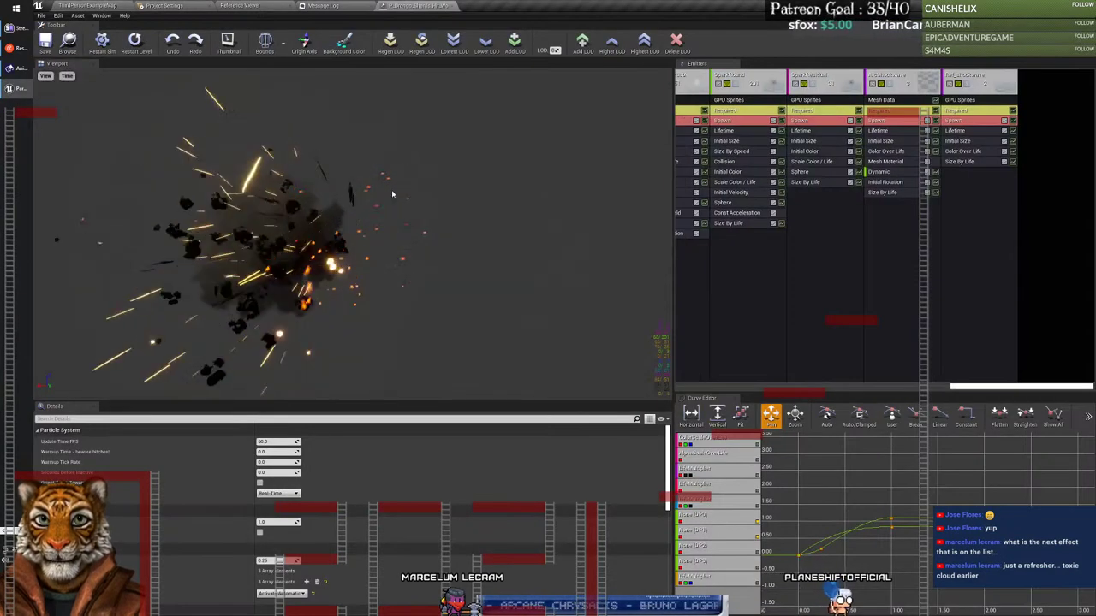
{"action": "left_click", "coordinate": [66, 76]}
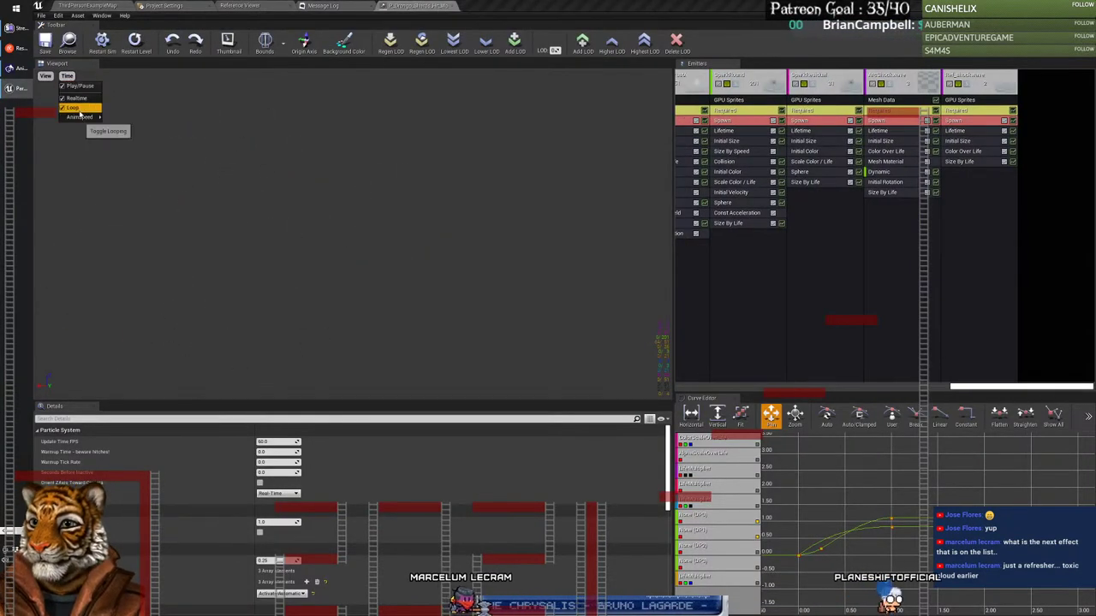
{"action": "left_click", "coordinate": [115, 144]}
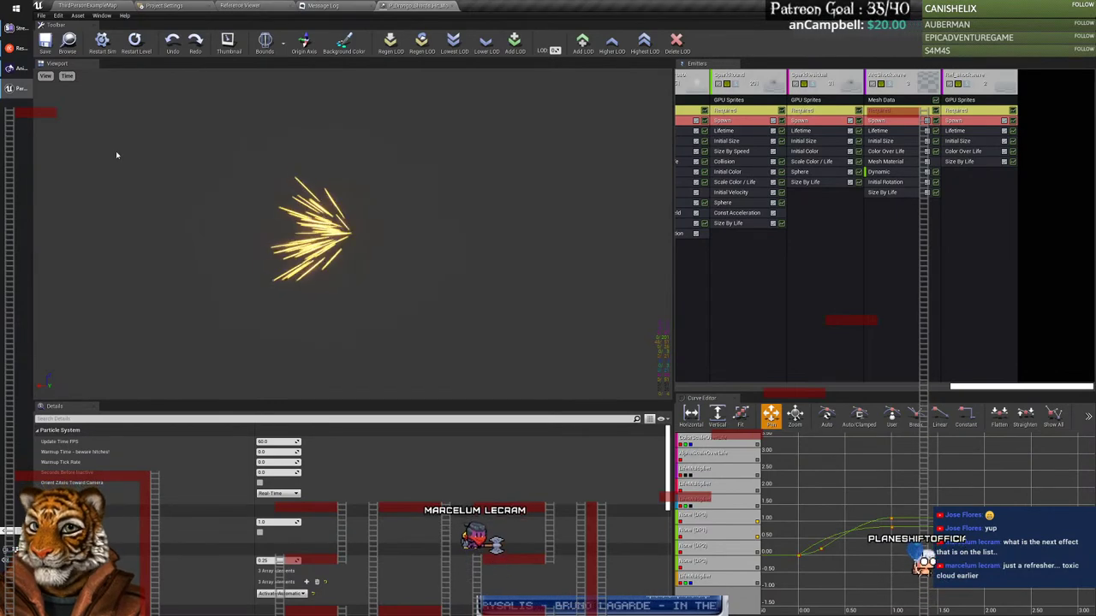
Step: Replay the yellow-sparks, green-flash explosion six times, then close the editor
{"action": "left_click", "coordinate": [102, 40]}
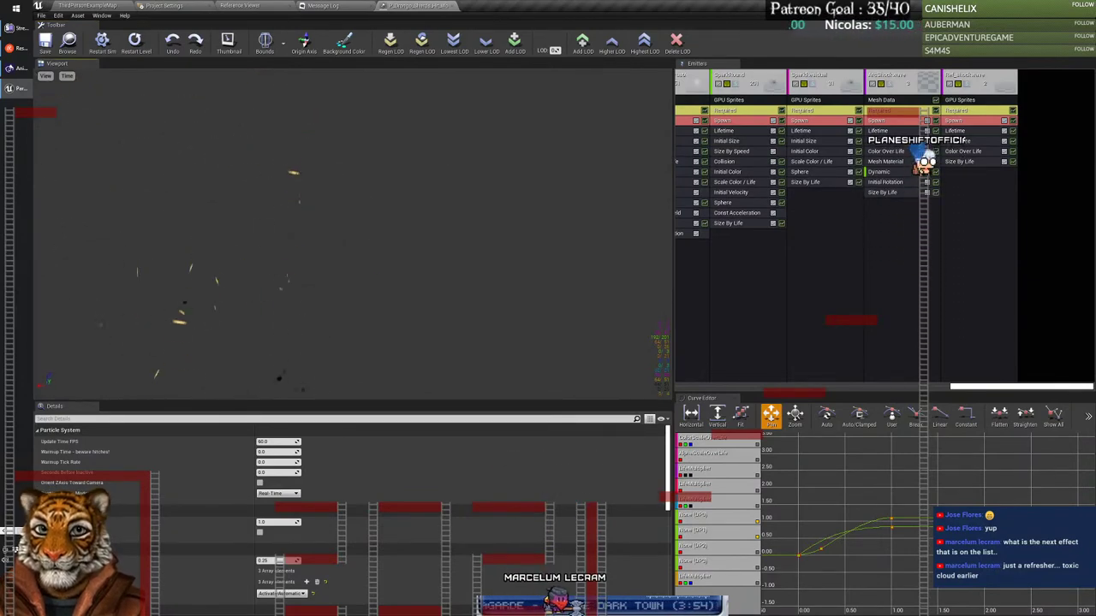
{"action": "left_click", "coordinate": [102, 41]}
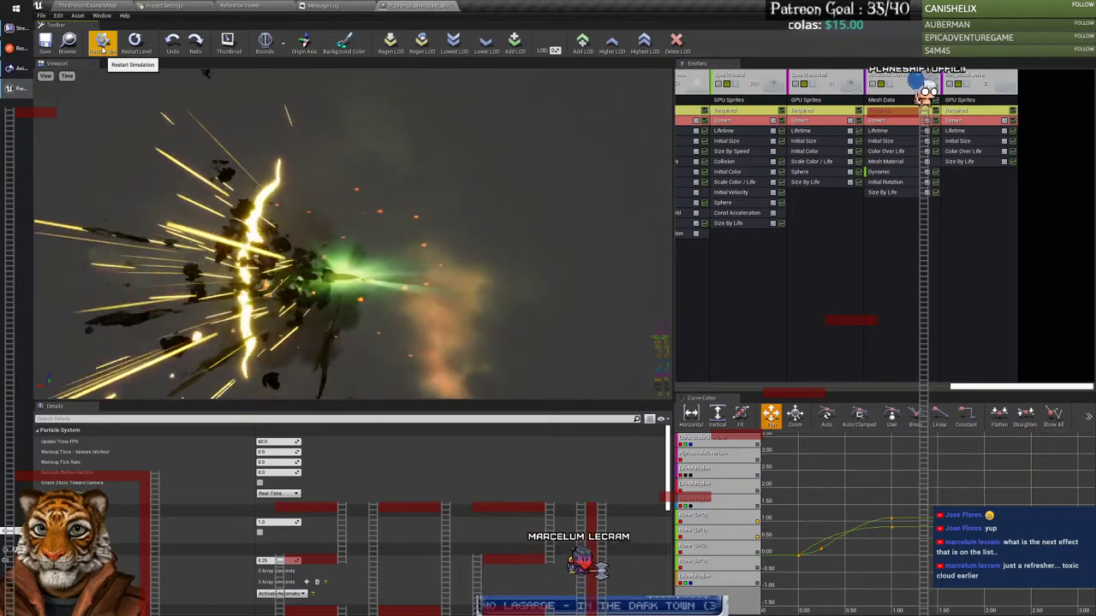
{"action": "left_click", "coordinate": [102, 40]}
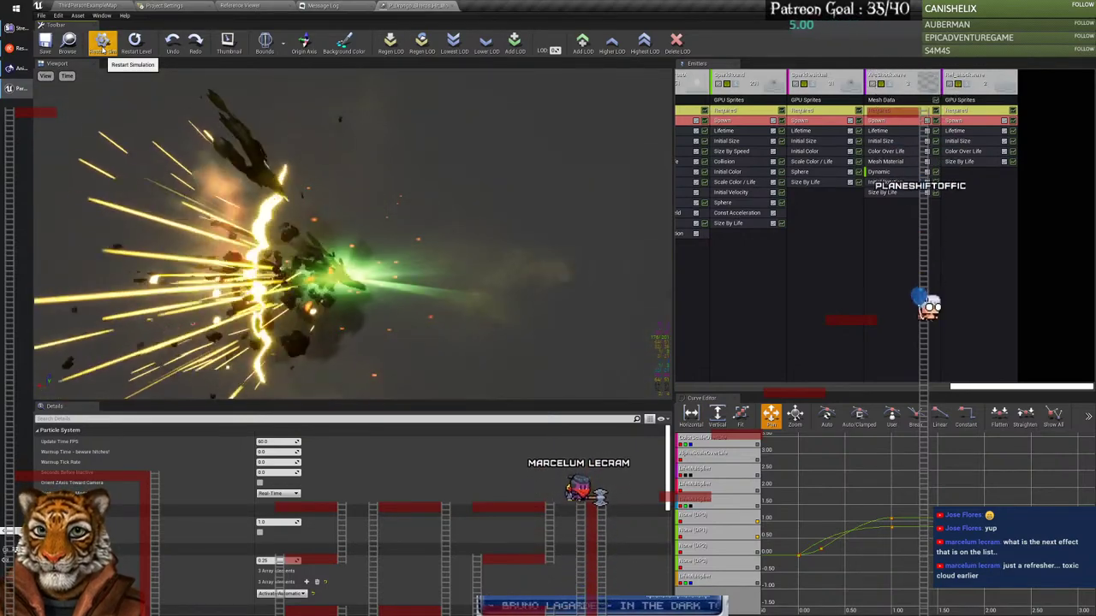
{"action": "left_click", "coordinate": [100, 48]}
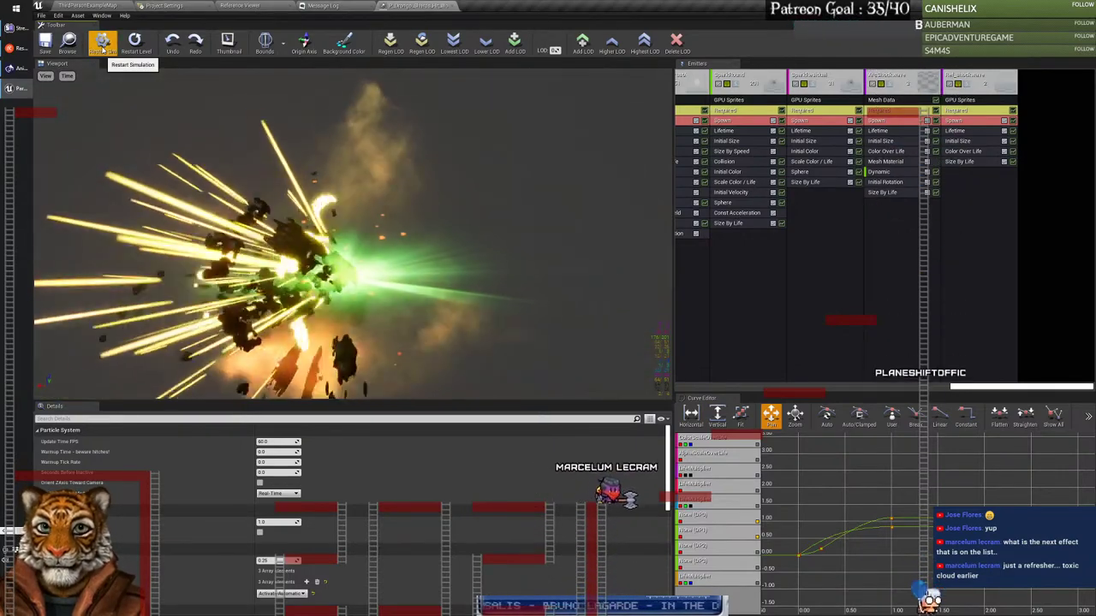
{"action": "left_click", "coordinate": [101, 45]}
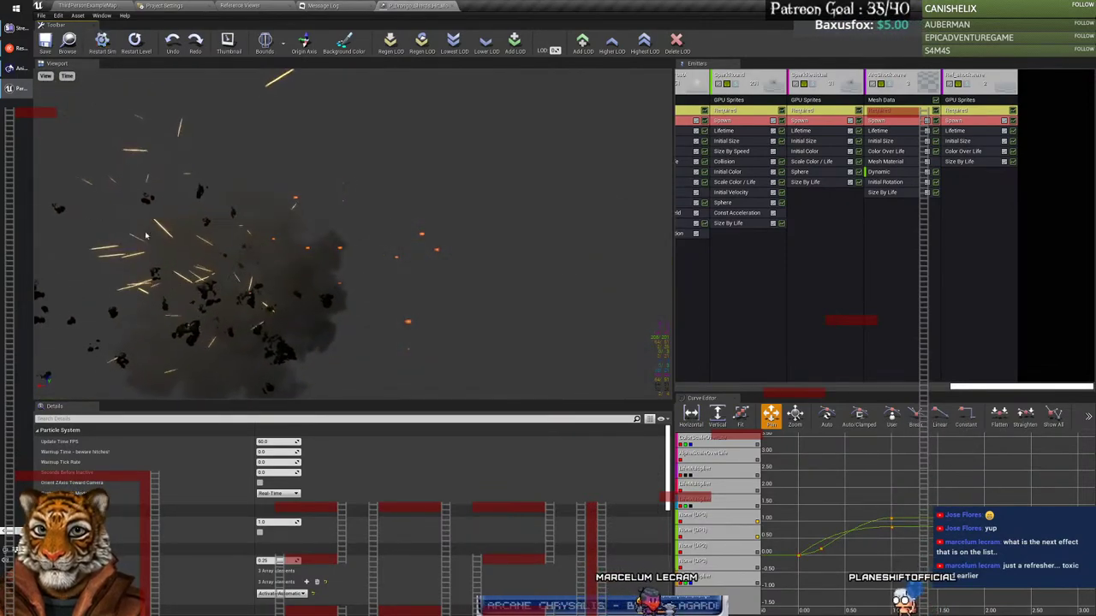
{"action": "left_click", "coordinate": [101, 42]}
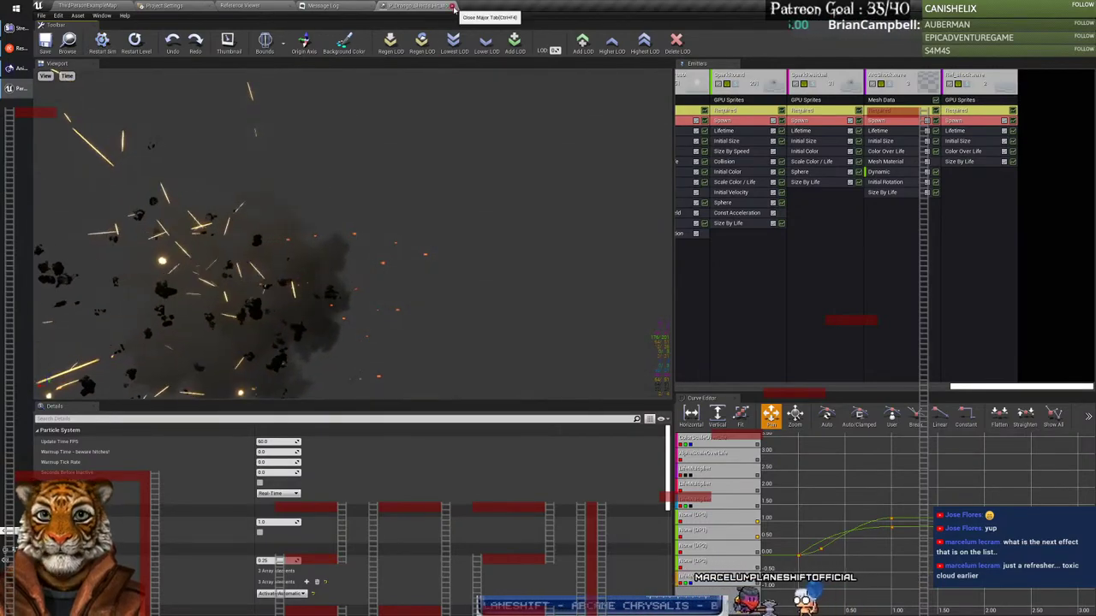
{"action": "left_click", "coordinate": [96, 6]}
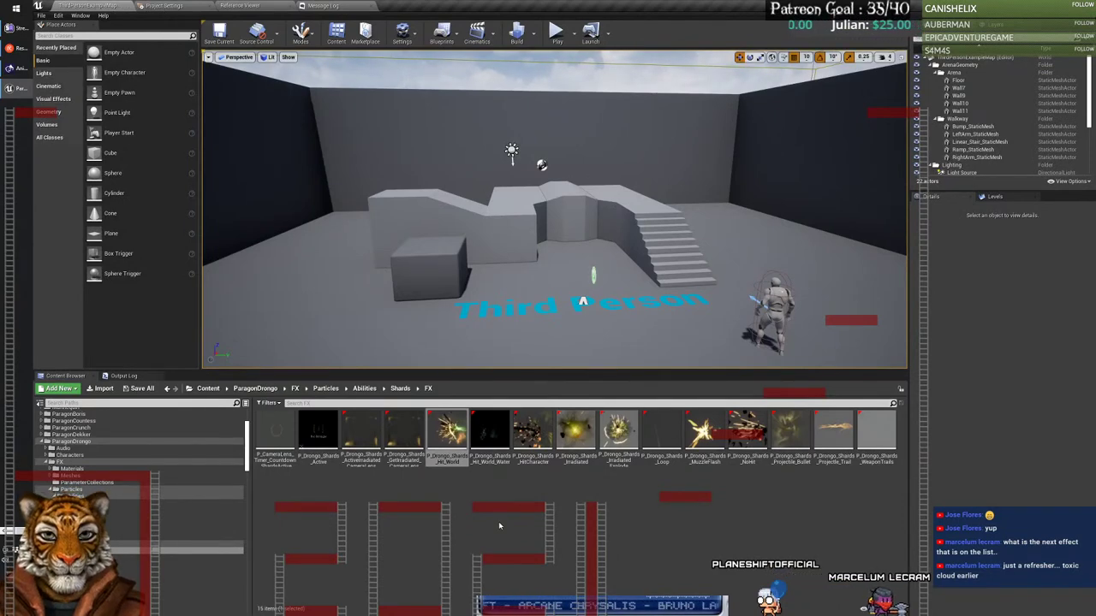
{"action": "double_click", "coordinate": [490, 432]}
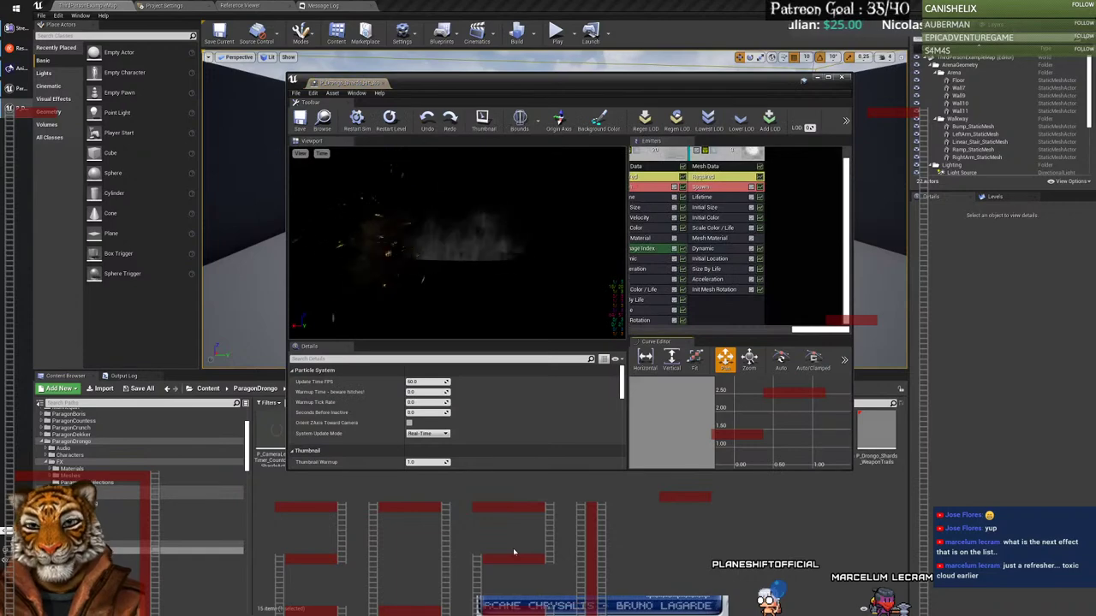
{"action": "left_click_drag", "start_coordinate": [338, 82], "coordinate": [411, 7]}
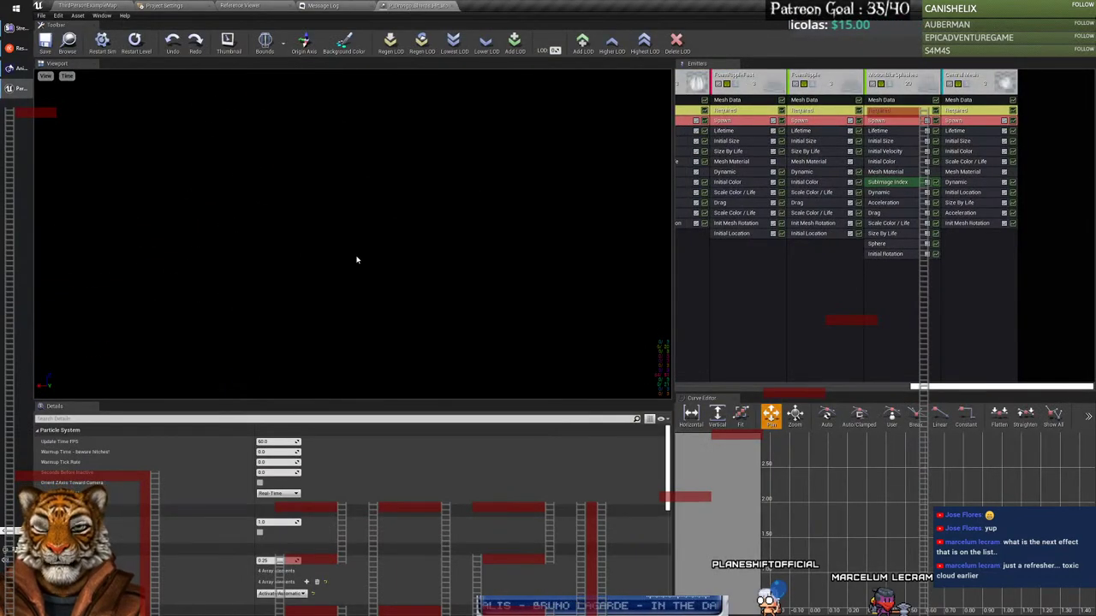
{"action": "left_click", "coordinate": [66, 75]}
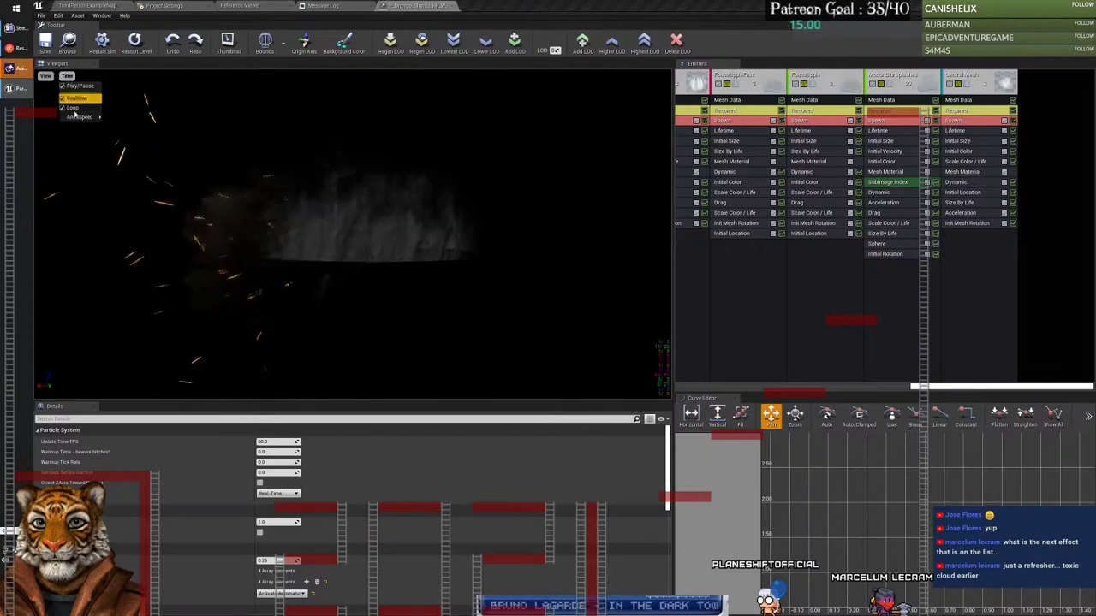
{"action": "left_click", "coordinate": [115, 152]}
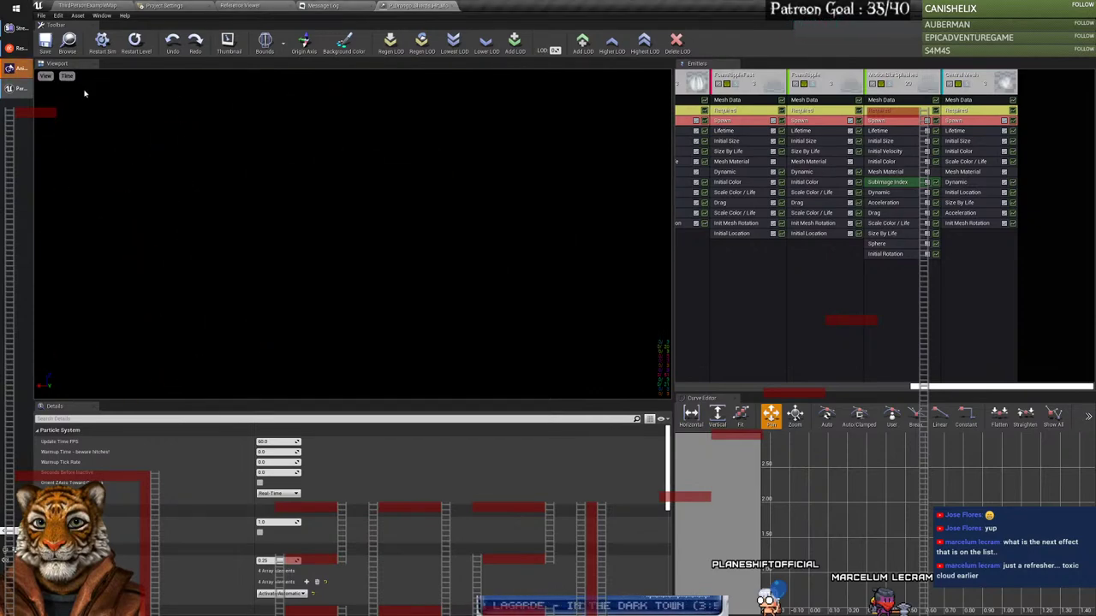
{"action": "left_click", "coordinate": [102, 41]}
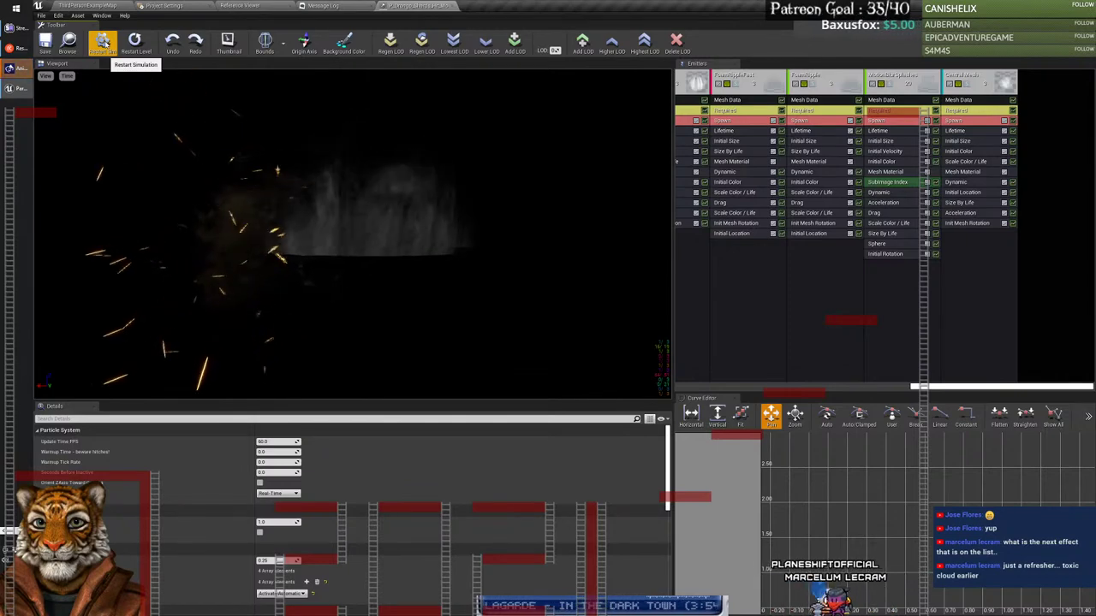
{"action": "left_click", "coordinate": [103, 41]}
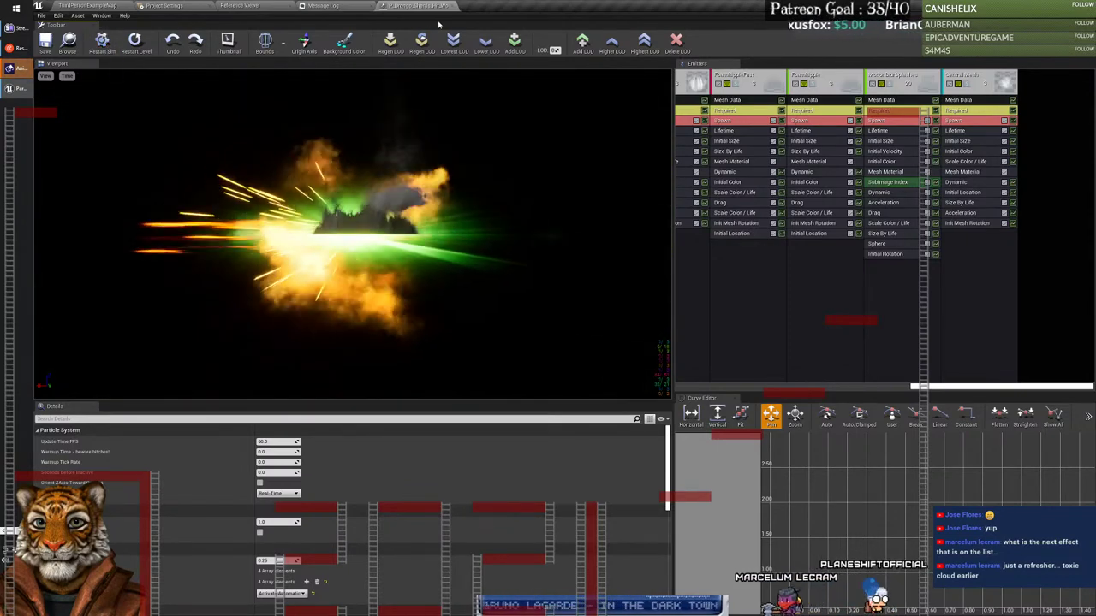
{"action": "left_click", "coordinate": [452, 6]}
{"action": "left_click", "coordinate": [101, 5]}
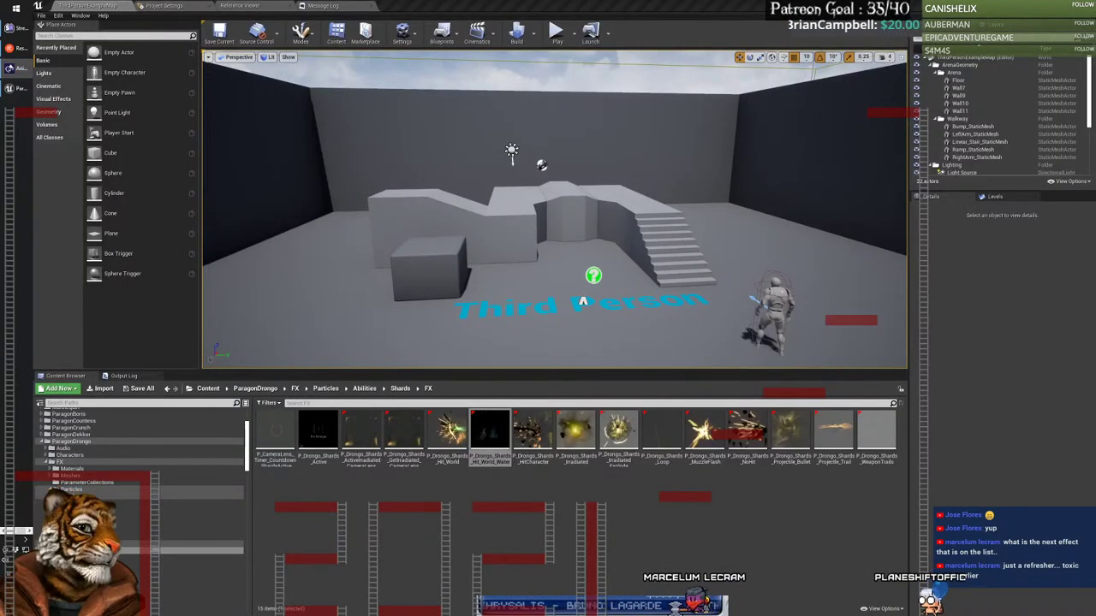
Step: Open P_Drongo_Shards_HitCharacter in Cascade and dock it as a full-size tab
{"action": "double_click", "coordinate": [533, 432]}
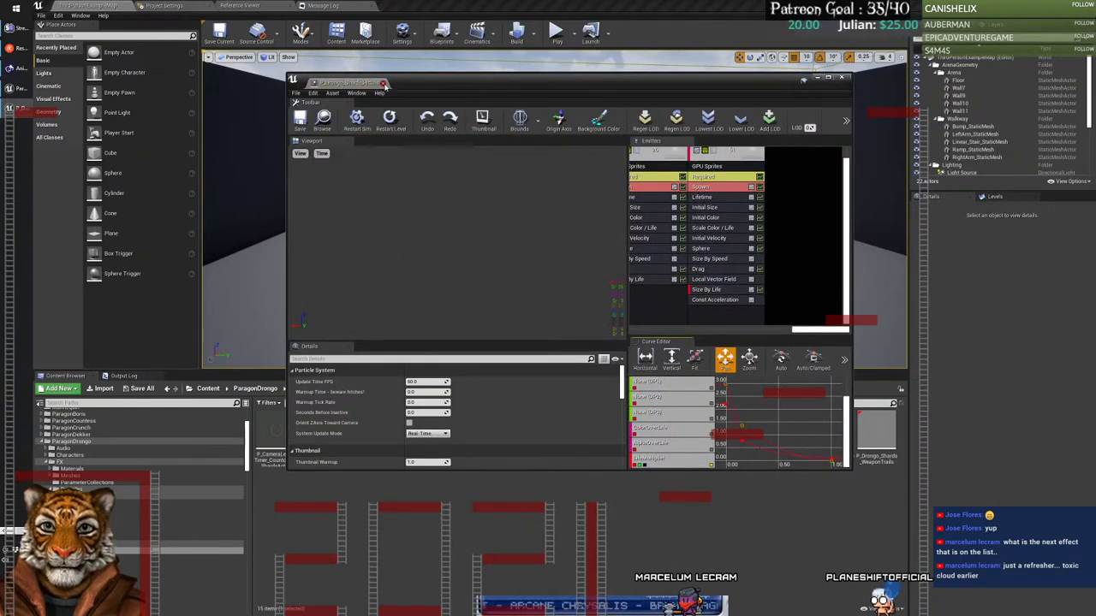
{"action": "left_click", "coordinate": [384, 83]}
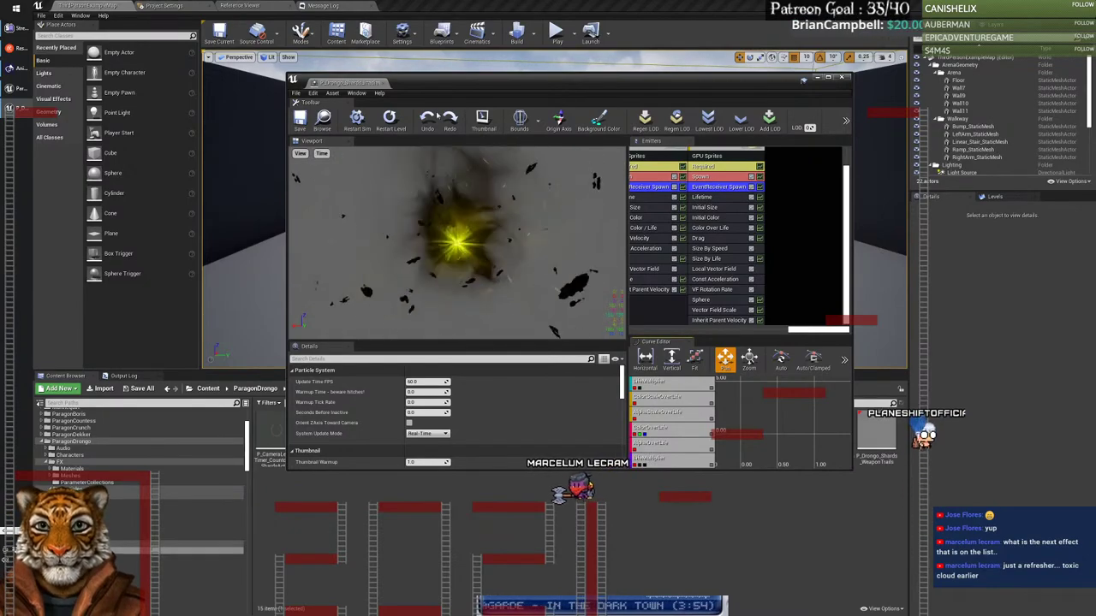
{"action": "left_click_drag", "start_coordinate": [347, 83], "coordinate": [434, 6]}
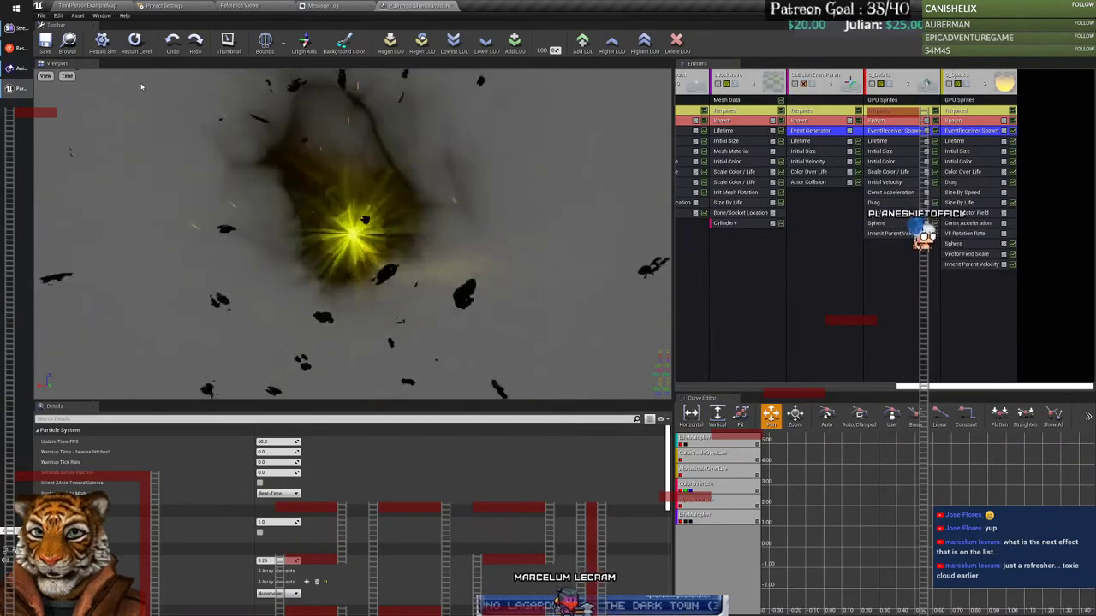
Step: Slow the preview to 25% AnimSpeed and select the C_Debris emitter
{"action": "left_click", "coordinate": [67, 75]}
{"action": "mouse_move", "coordinate": [83, 121]}
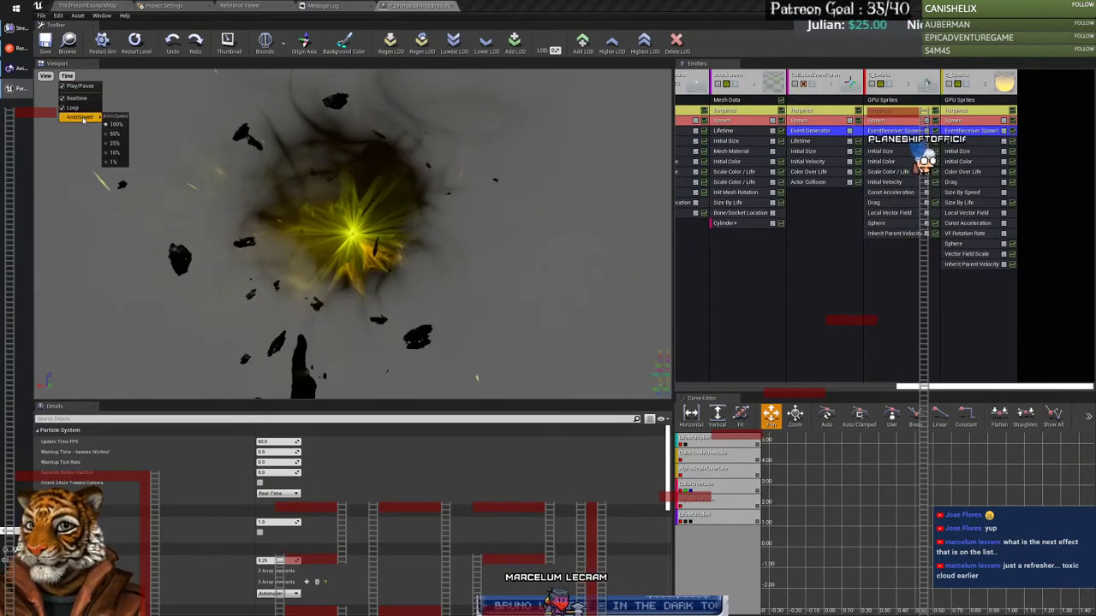
{"action": "left_click", "coordinate": [121, 143]}
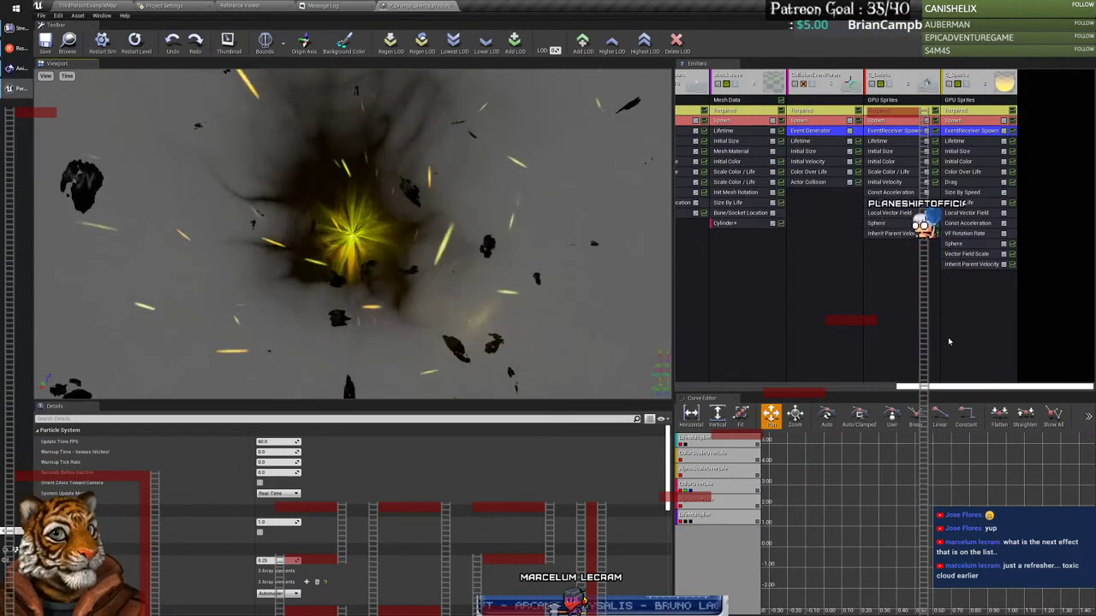
{"action": "left_click", "coordinate": [891, 83]}
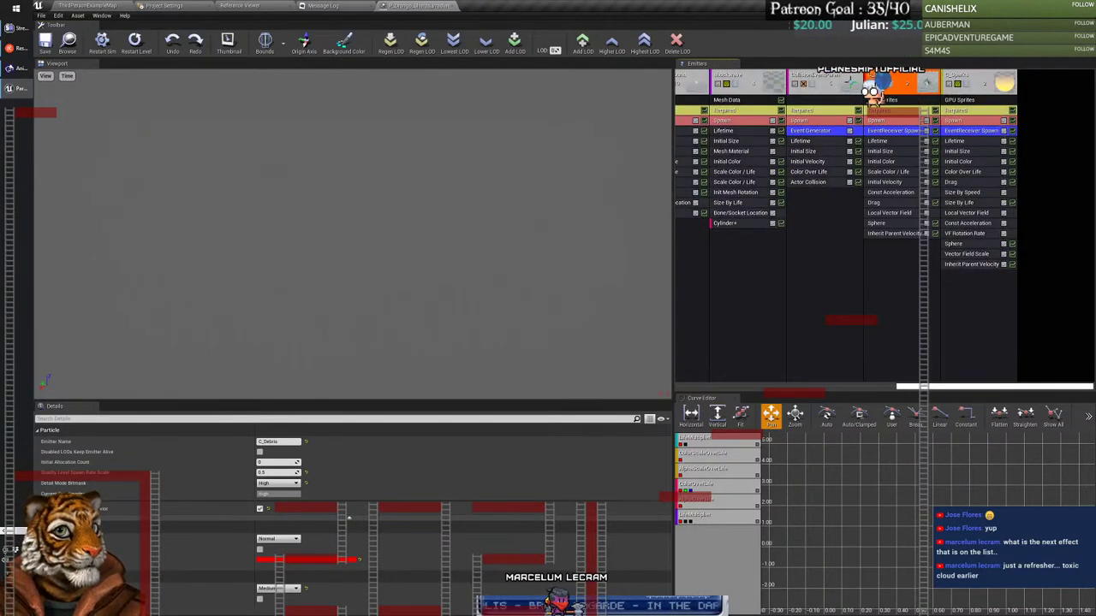
Step: Restart the HitCharacter simulation and scroll back and forth across all emitter columns
{"action": "left_click", "coordinate": [104, 43]}
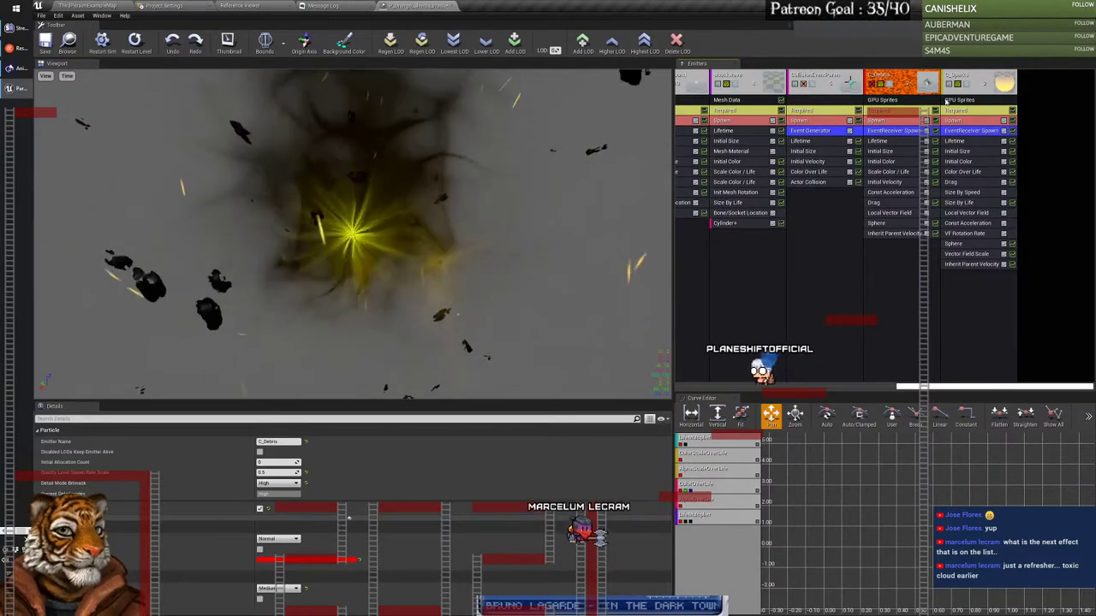
{"action": "left_click_drag", "start_coordinate": [948, 386], "coordinate": [720, 366]}
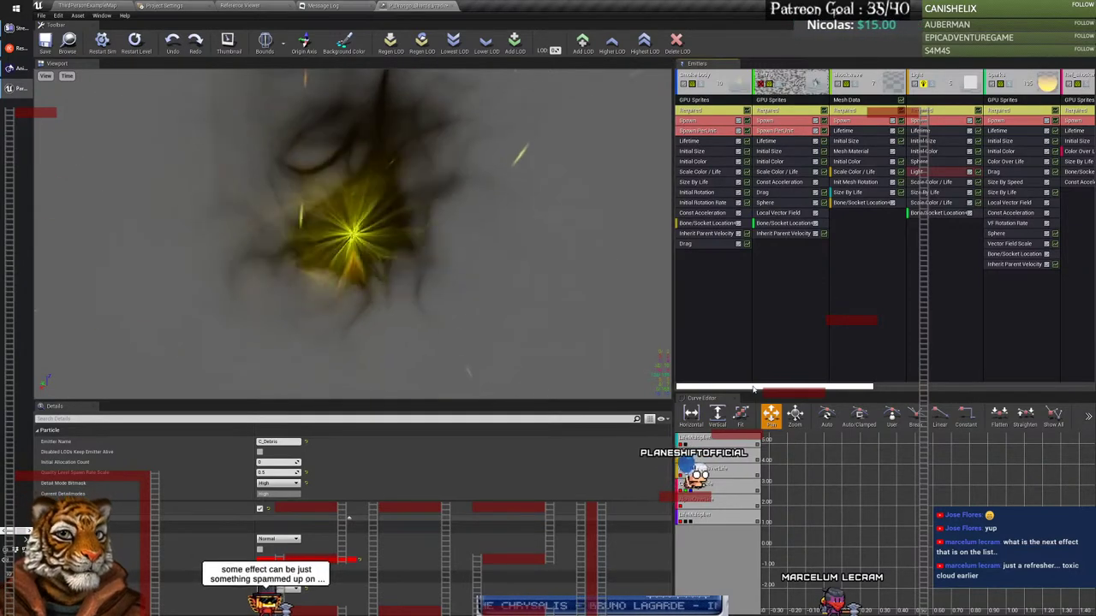
{"action": "left_click_drag", "start_coordinate": [755, 388], "coordinate": [939, 387]}
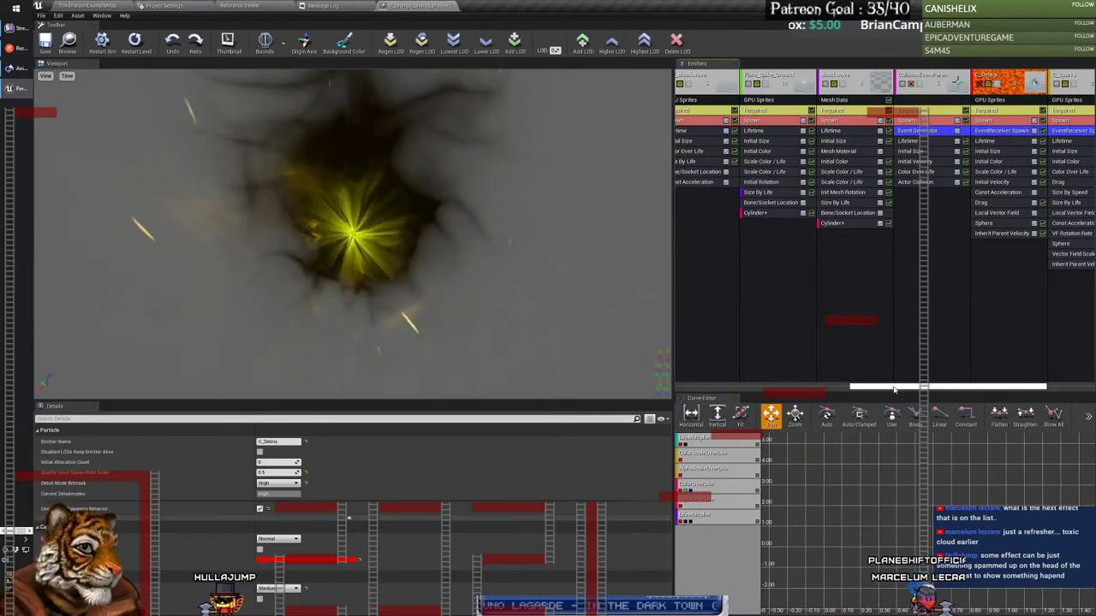
{"action": "left_click_drag", "start_coordinate": [897, 391], "coordinate": [929, 387]}
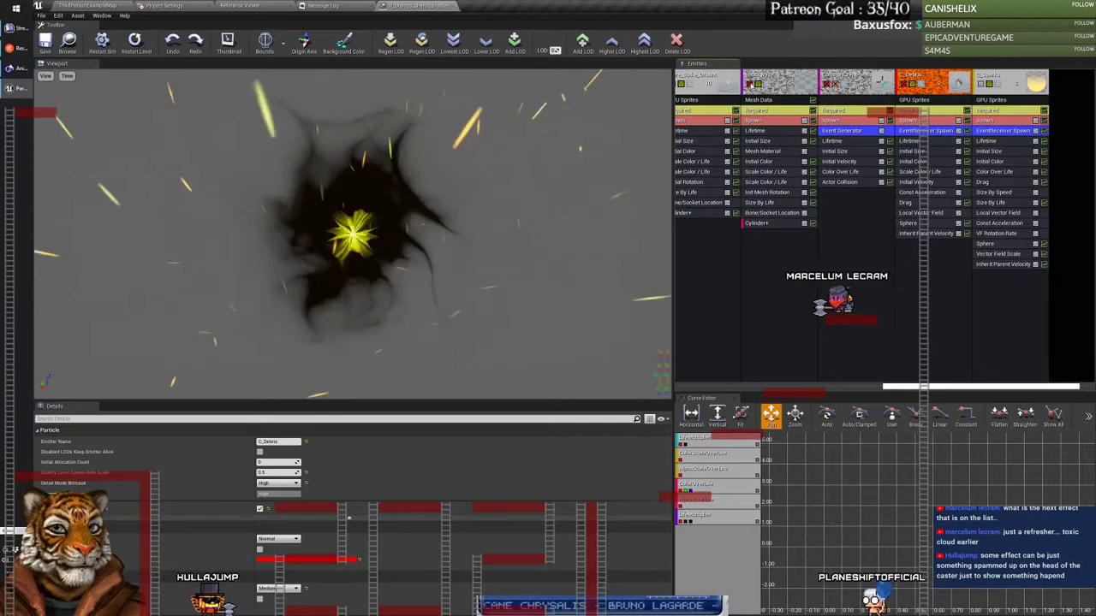
{"action": "left_click_drag", "start_coordinate": [912, 390], "coordinate": [844, 390]}
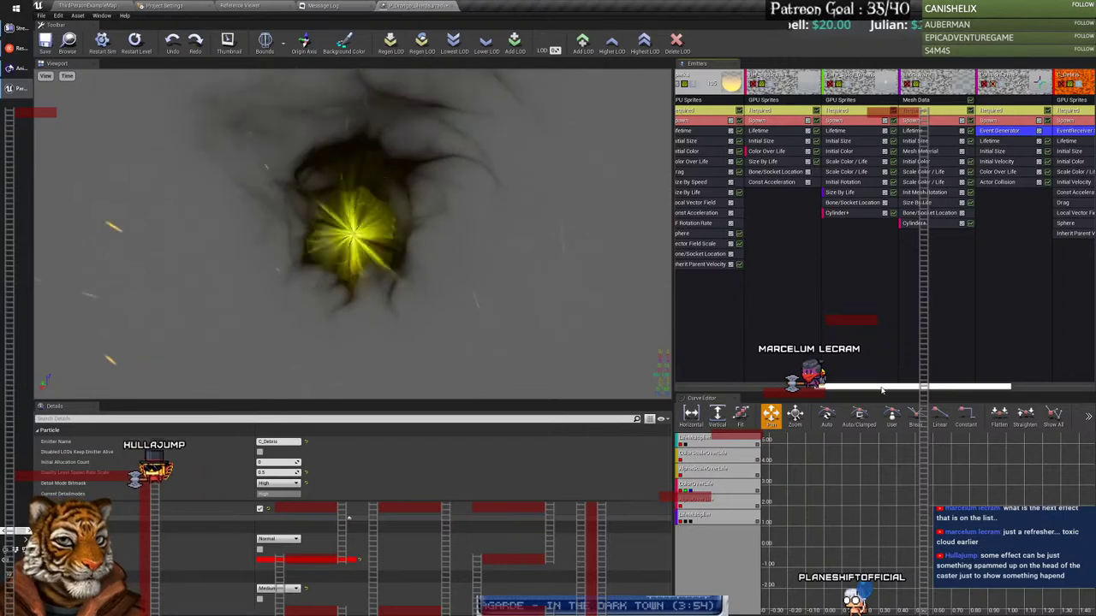
{"action": "left_click_drag", "start_coordinate": [882, 390], "coordinate": [747, 387]}
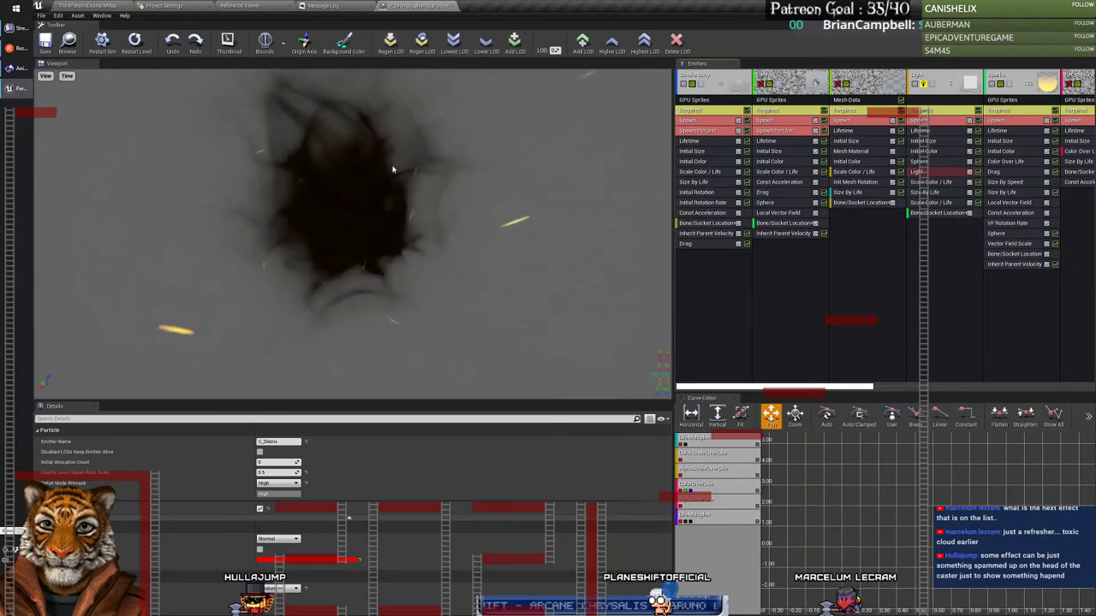
{"action": "left_click_drag", "start_coordinate": [812, 389], "coordinate": [1032, 390]}
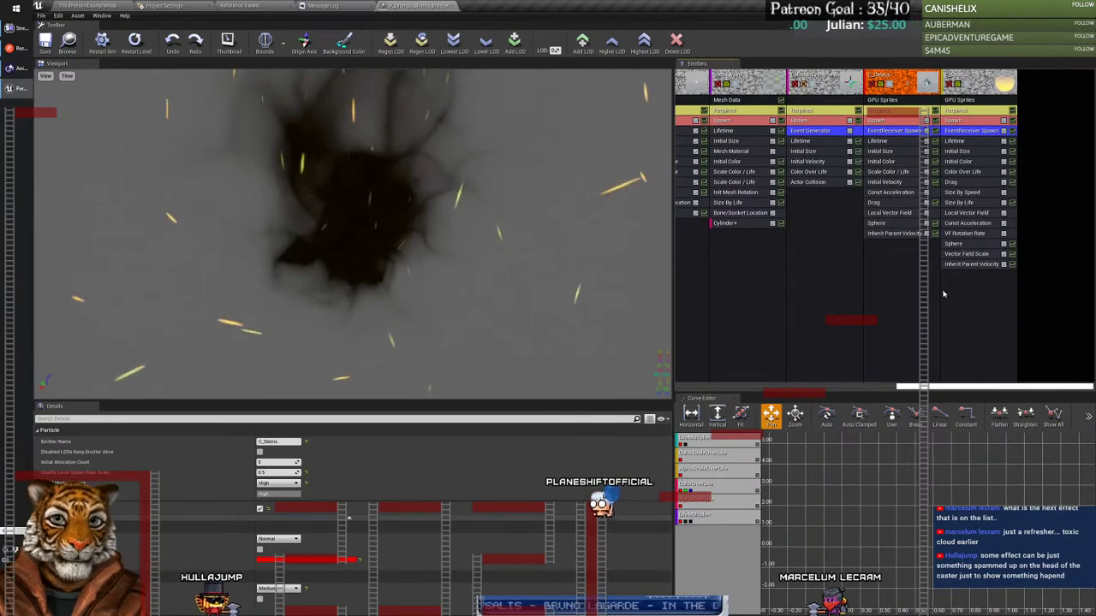
{"action": "left_click_drag", "start_coordinate": [956, 388], "coordinate": [737, 391]}
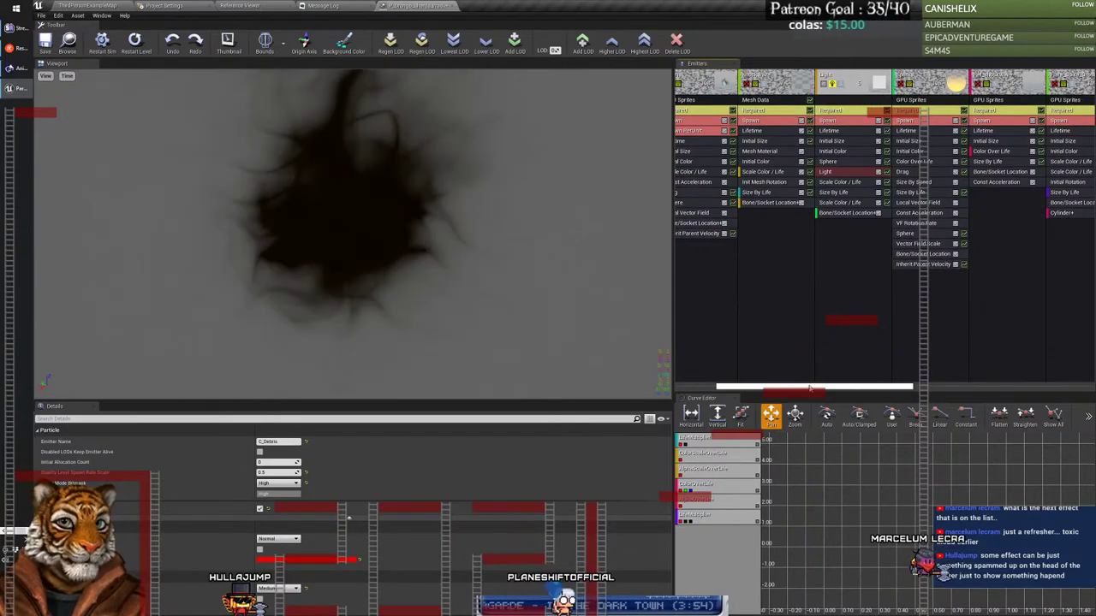
{"action": "left_click_drag", "start_coordinate": [810, 390], "coordinate": [771, 391]}
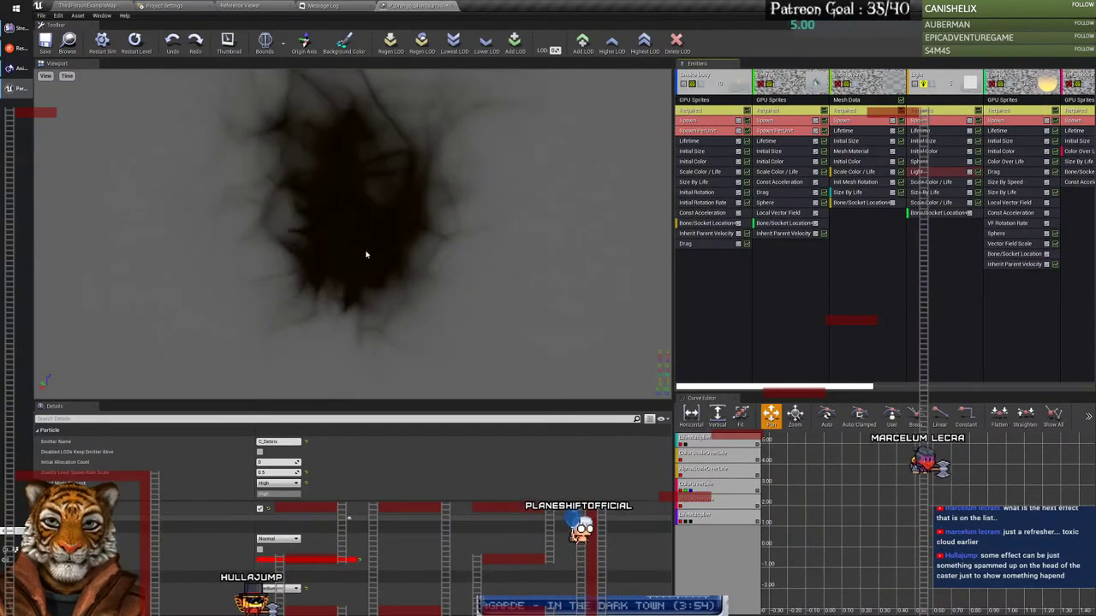
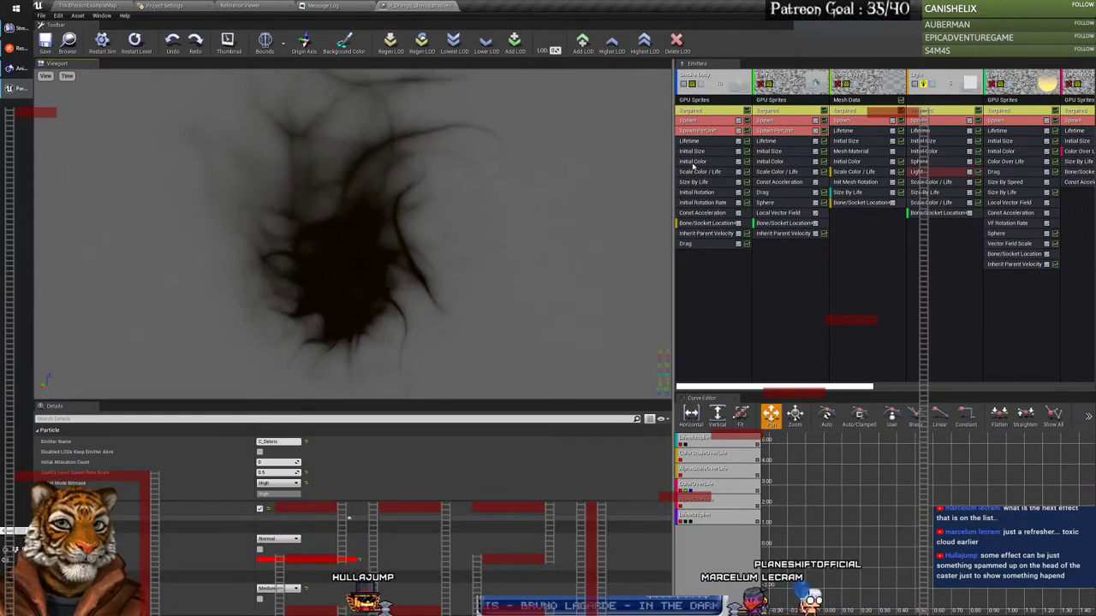
Step: Select the Smoke body emitter's Required module to reveal its M_Drongo_Shards_Smoke material setting
{"action": "left_click", "coordinate": [722, 79]}
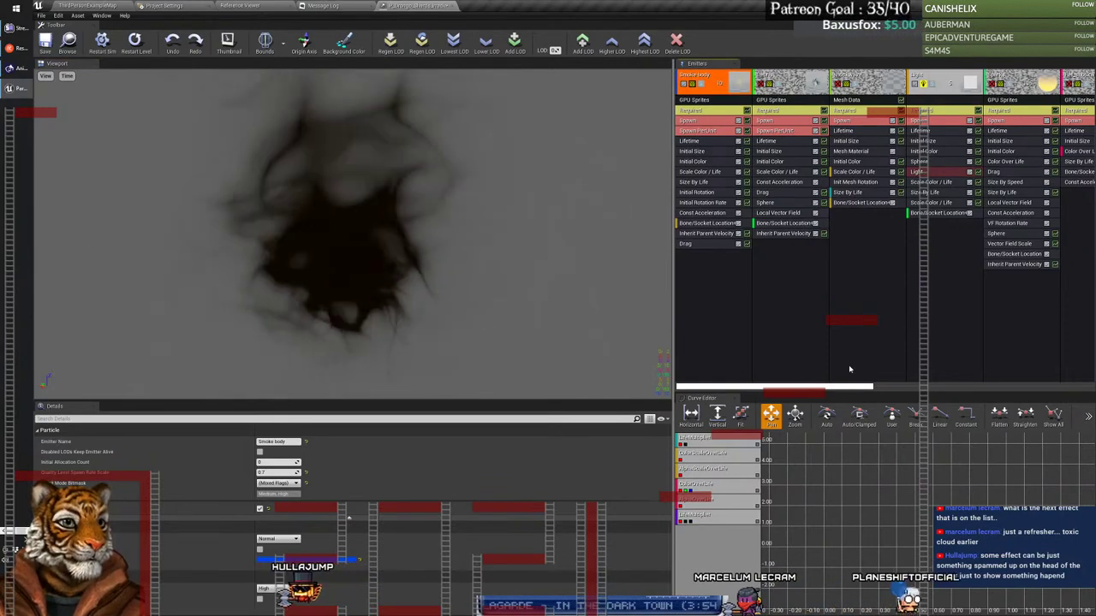
{"action": "scroll", "coordinate": [926, 263], "scroll_direction": "right", "scroll_amount": 3}
{"action": "scroll", "coordinate": [694, 366], "scroll_direction": "left", "scroll_amount": 3}
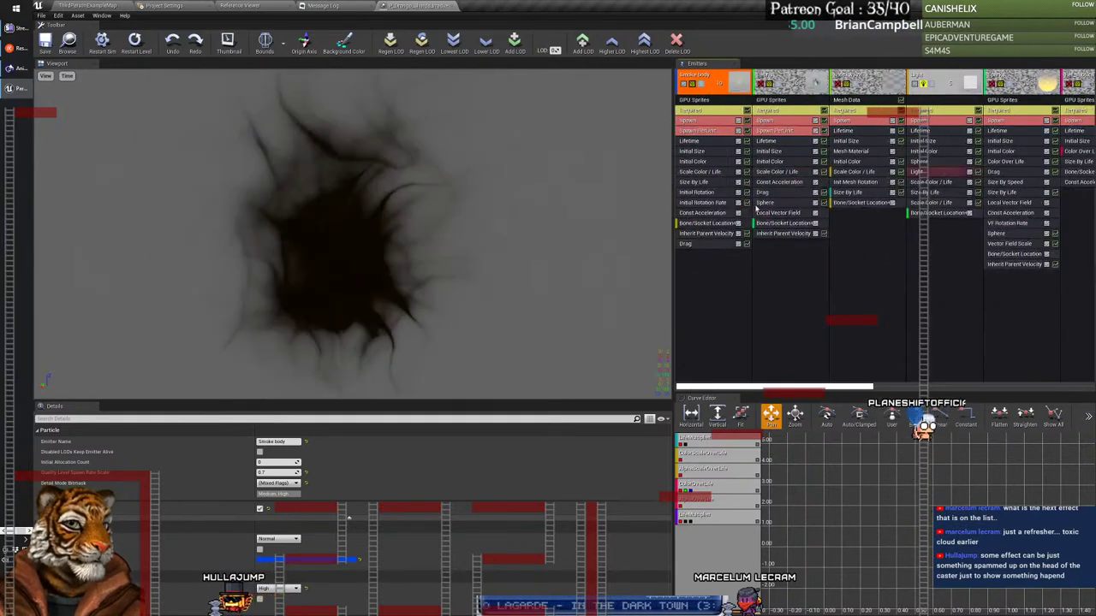
{"action": "left_click", "coordinate": [698, 100]}
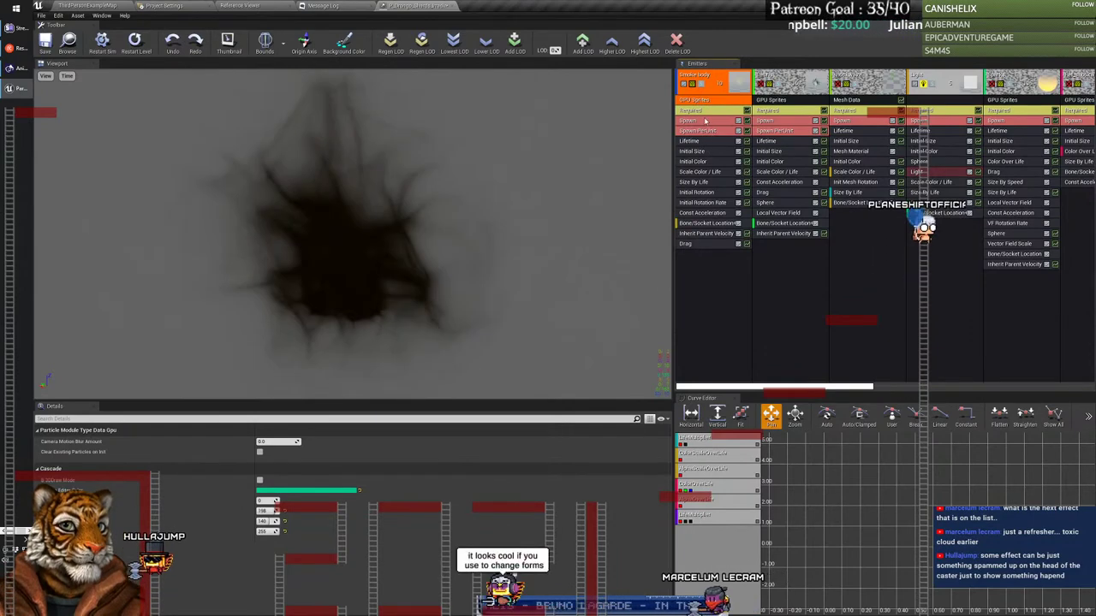
{"action": "left_click", "coordinate": [702, 113]}
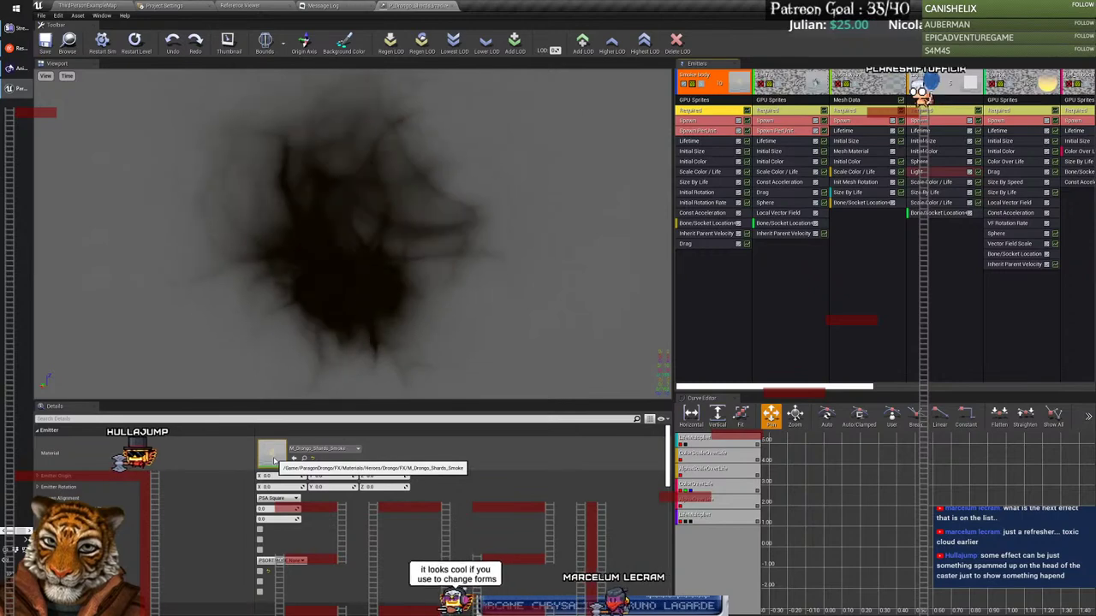
Step: Open M_Drongo_Shards_Smoke from the Content Browser, scroll through its parameters, then close it
{"action": "left_click", "coordinate": [304, 459]}
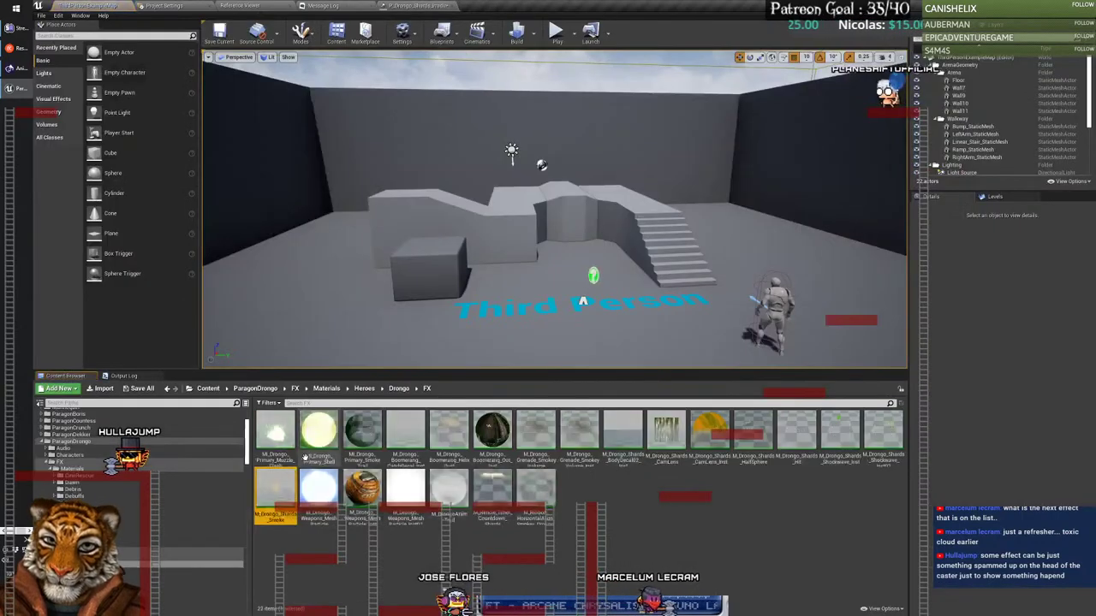
{"action": "double_click", "coordinate": [278, 493]}
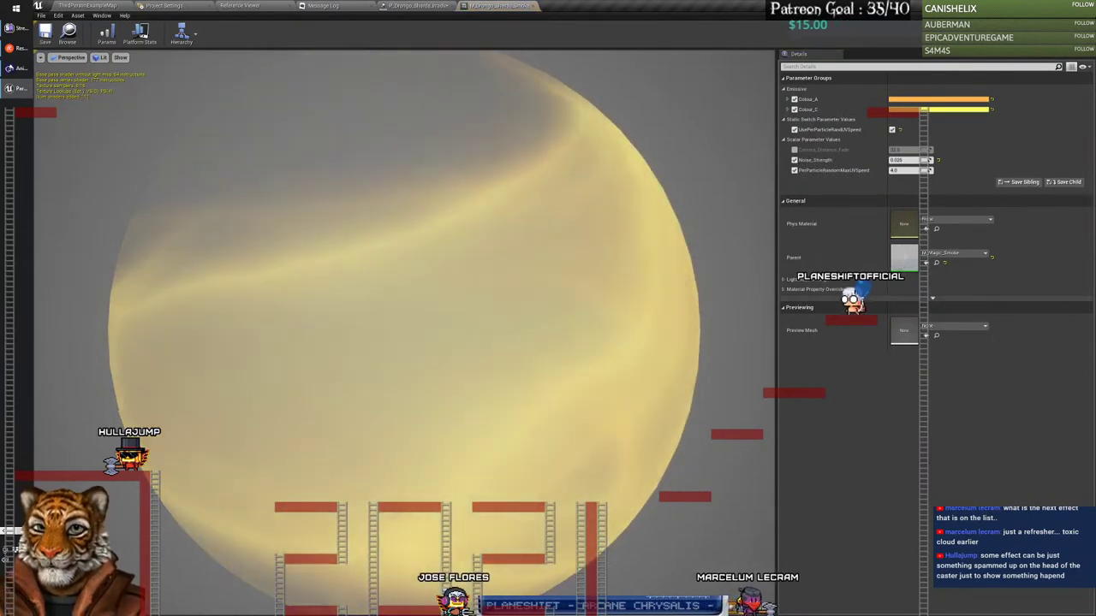
{"action": "scroll", "coordinate": [318, 387], "scroll_direction": "down", "scroll_amount": 5}
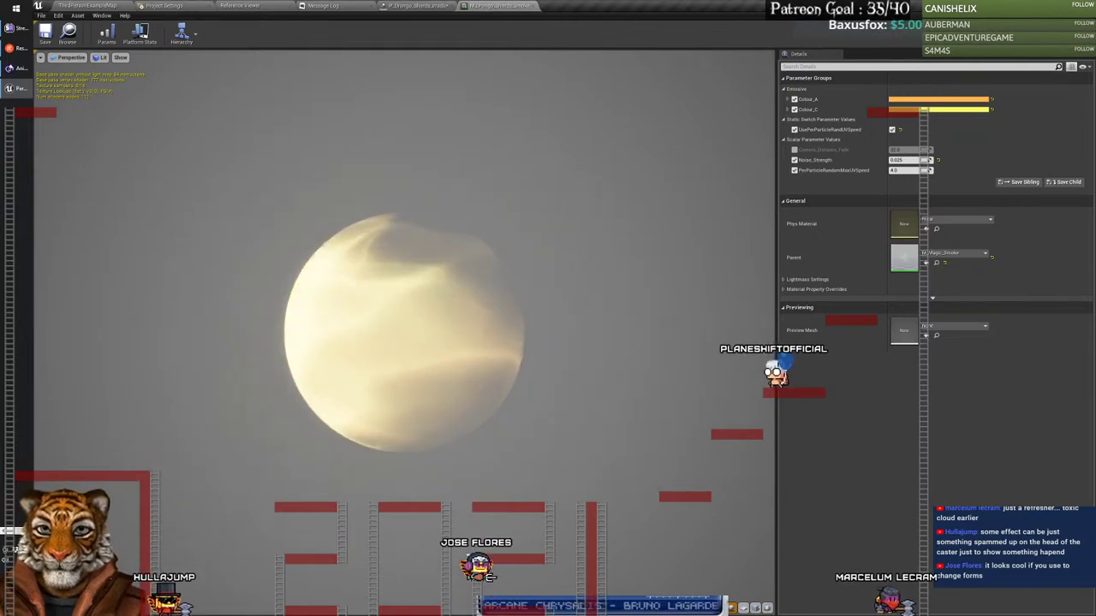
{"action": "left_click", "coordinate": [534, 7]}
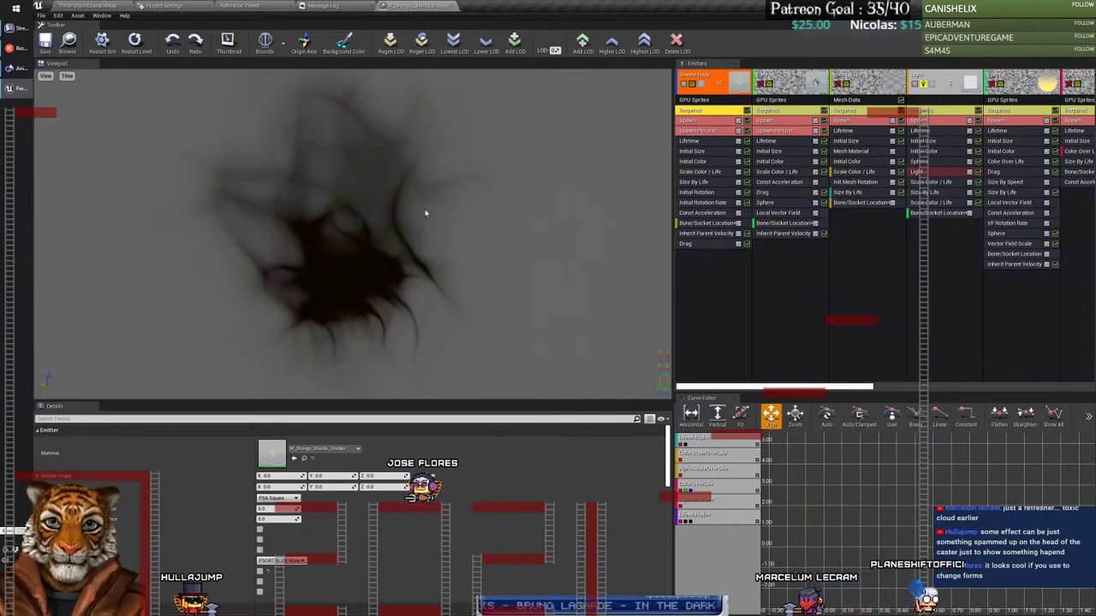
Step: Dismiss the Smoke emitter's context menu and switch back to ThirdPersonExampleMap
{"action": "mouse_move", "coordinate": [773, 385]}
{"action": "left_mouse_down"}
{"action": "mouse_move", "coordinate": [868, 385]}
{"action": "mouse_move", "coordinate": [773, 385]}
{"action": "left_mouse_up"}
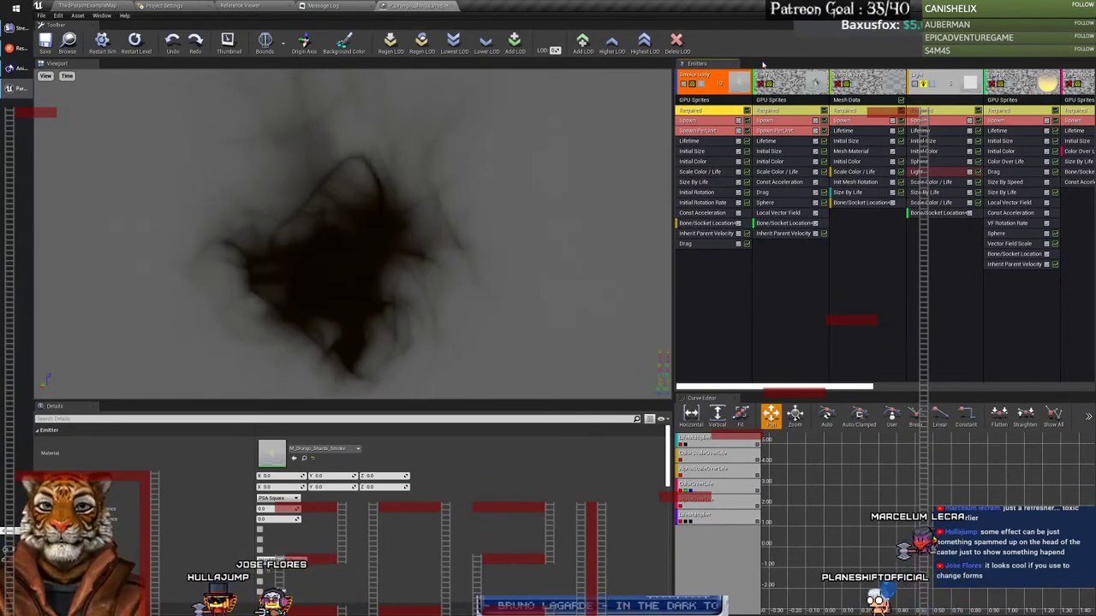
{"action": "right_click", "coordinate": [714, 79]}
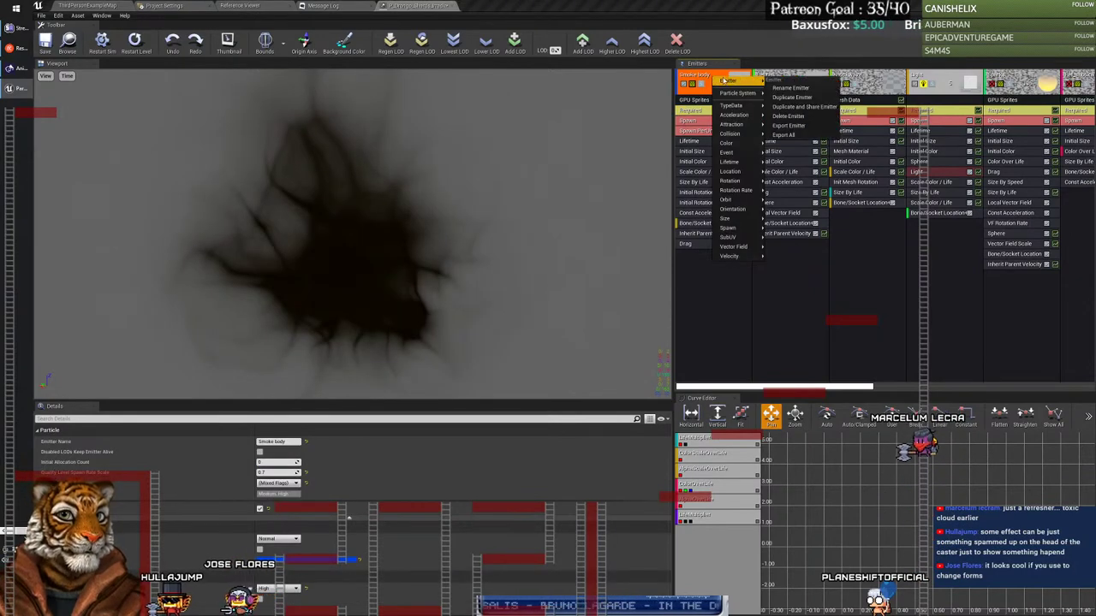
{"action": "left_click", "coordinate": [716, 306]}
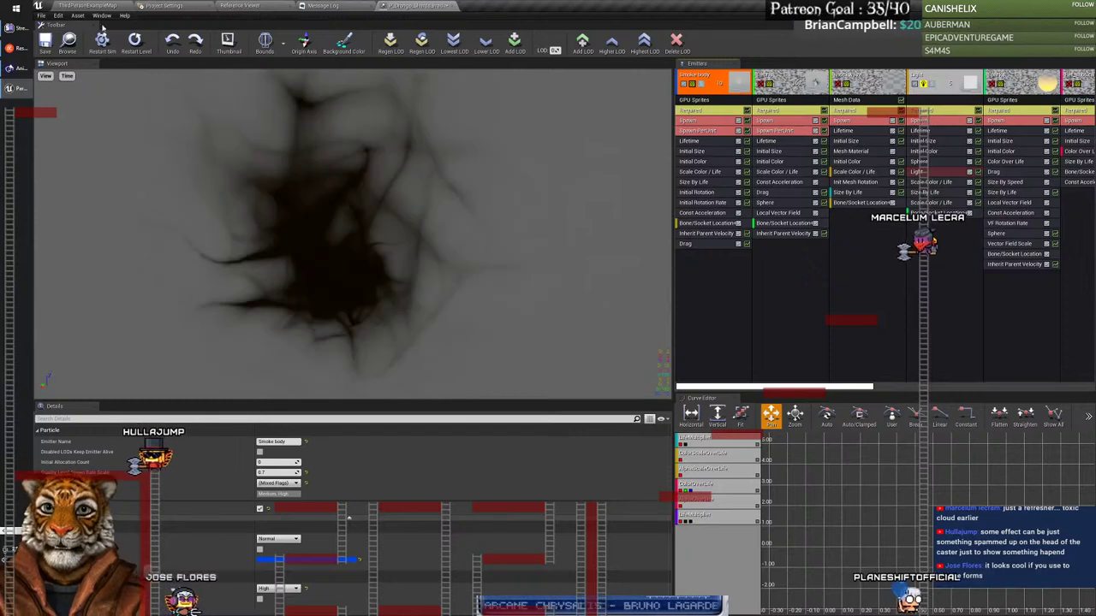
{"action": "left_click", "coordinate": [78, 5]}
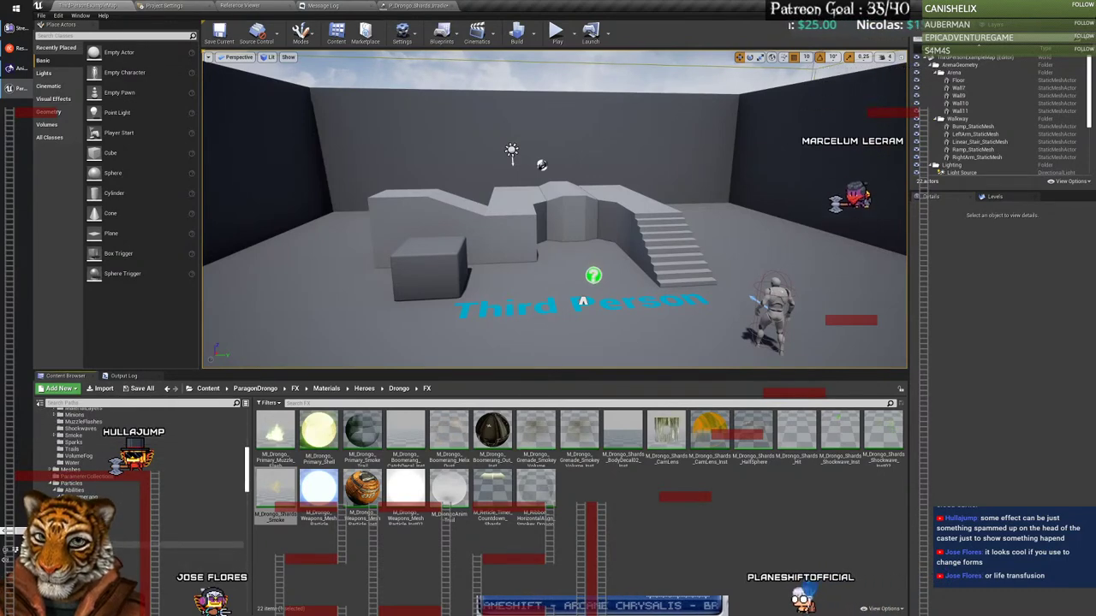
Step: Copy P_Drongo_Shards_Irradiated from Shards/FX into _Selected/Drongo and open the copy in Cascade
{"action": "key", "text": "alt+Left"}
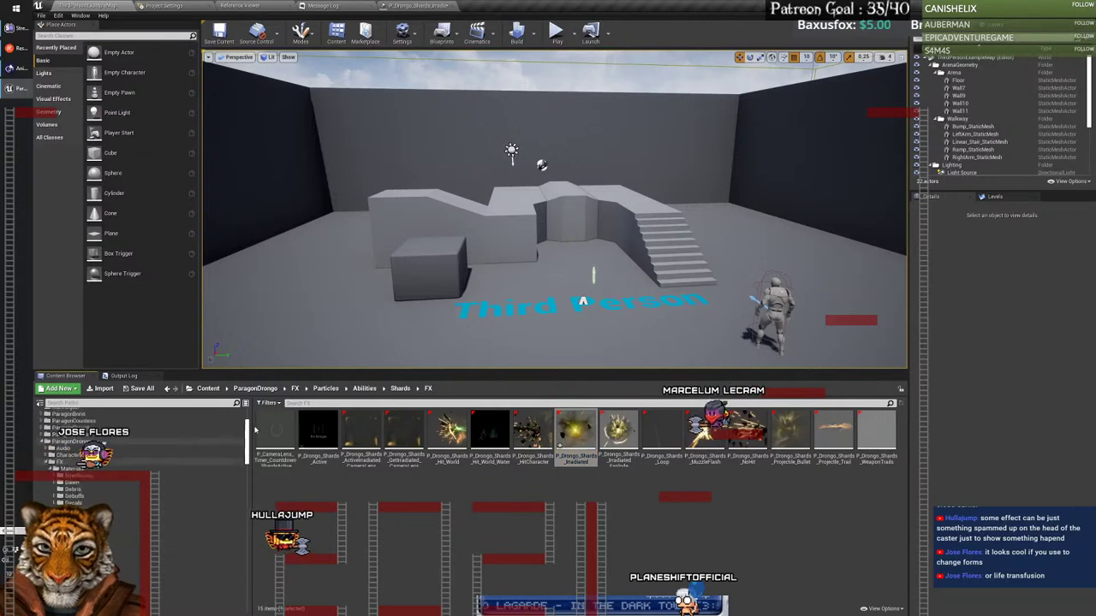
{"action": "left_click_drag", "start_coordinate": [249, 432], "coordinate": [248, 420]}
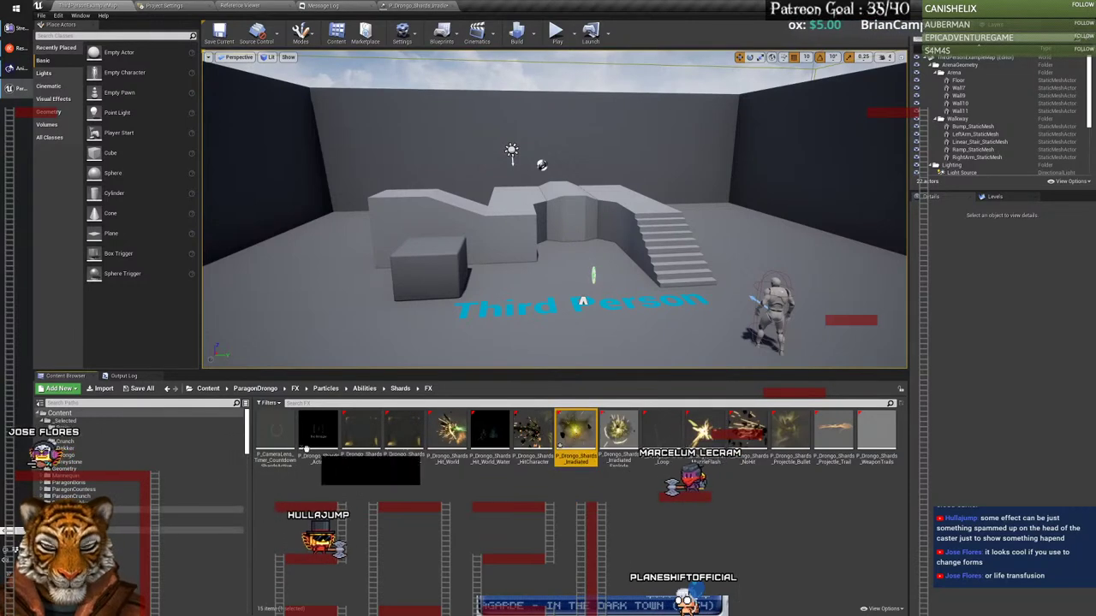
{"action": "left_click_drag", "start_coordinate": [69, 455], "coordinate": [70, 457]}
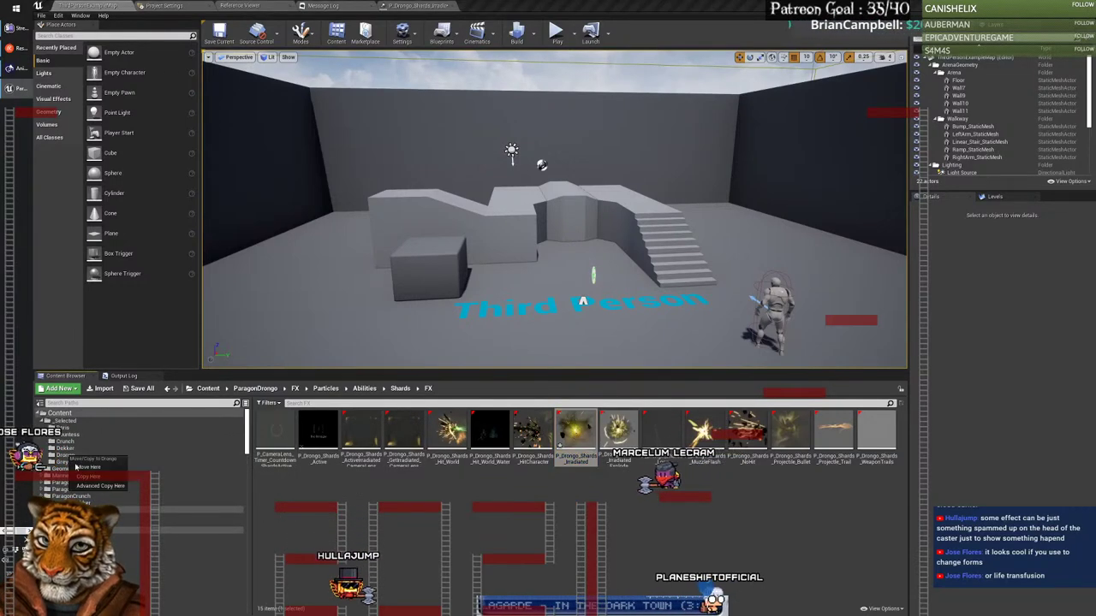
{"action": "left_click", "coordinate": [78, 490]}
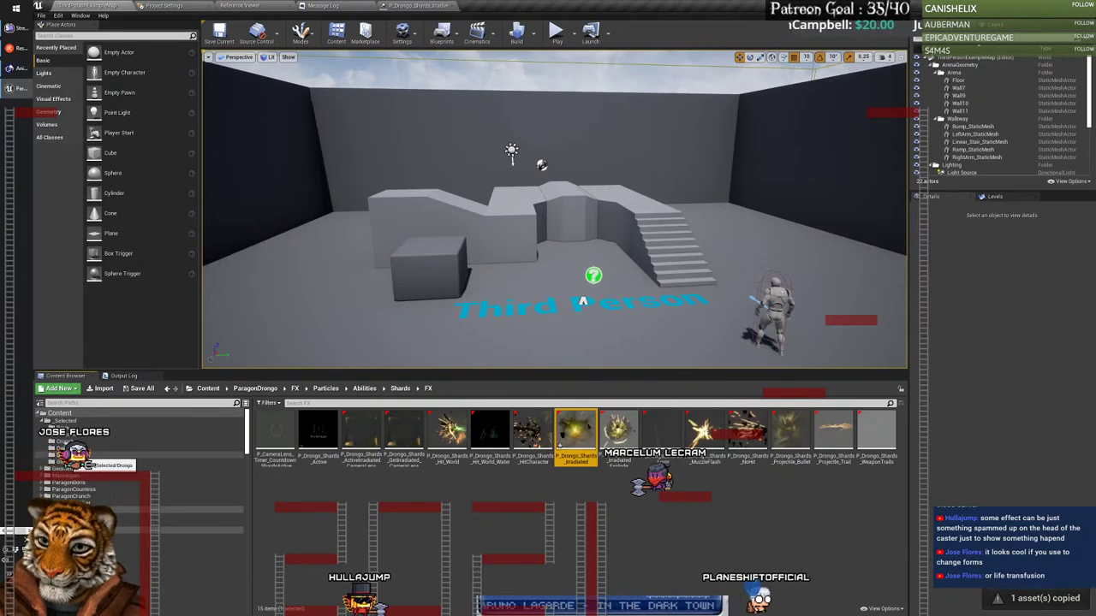
{"action": "left_click", "coordinate": [67, 455]}
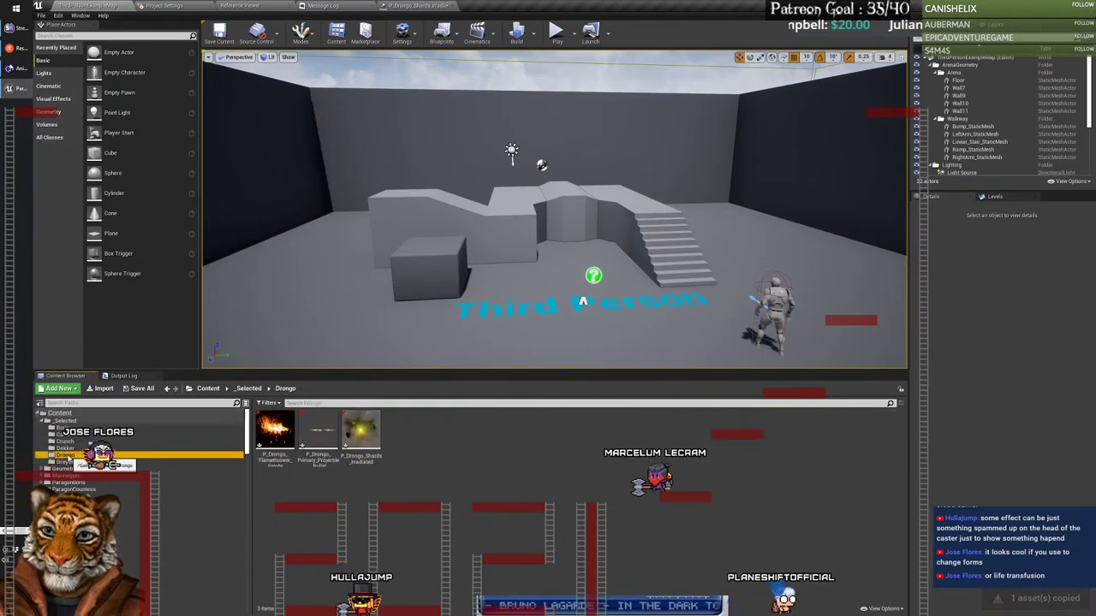
{"action": "double_click", "coordinate": [371, 441]}
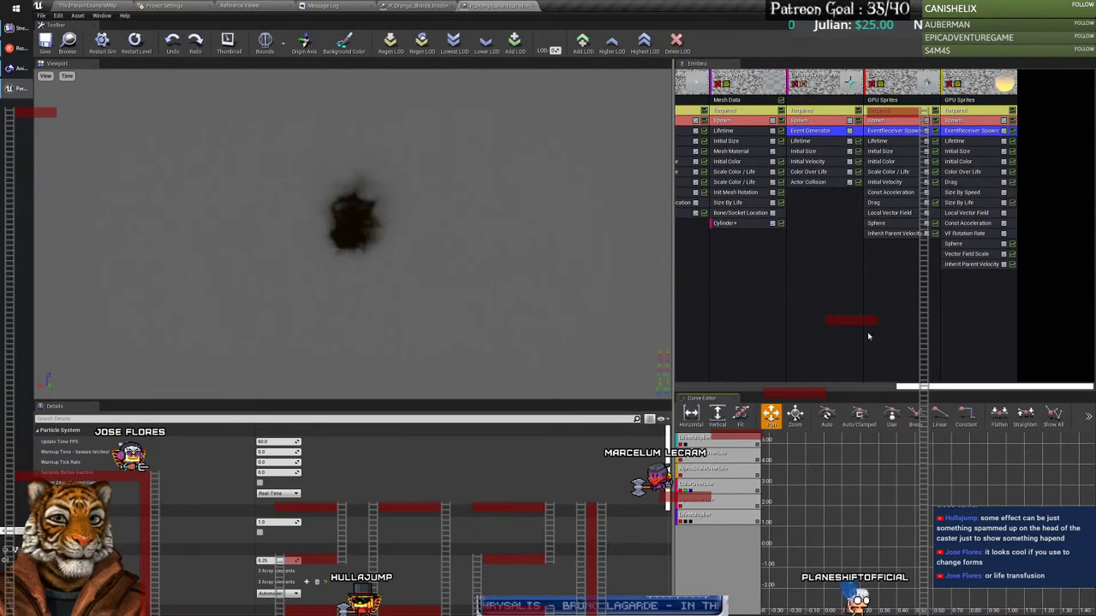
Step: Set the Irradiated preview AnimSpeed to 25% and browse to the first emitter's material
{"action": "left_click_drag", "start_coordinate": [902, 388], "coordinate": [804, 388]}
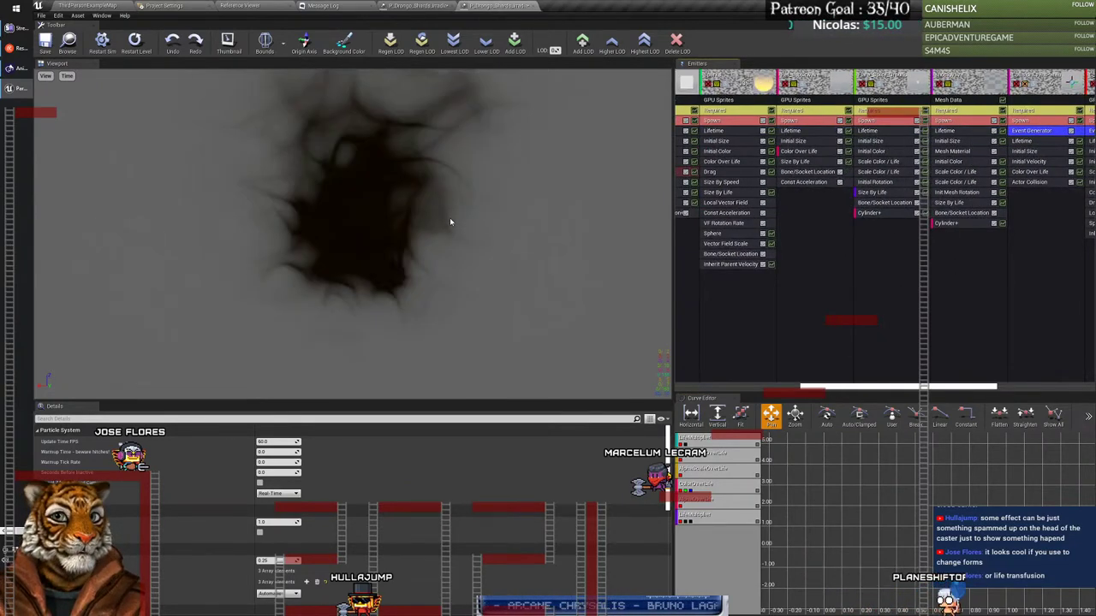
{"action": "left_click_drag", "start_coordinate": [802, 388], "coordinate": [898, 286]}
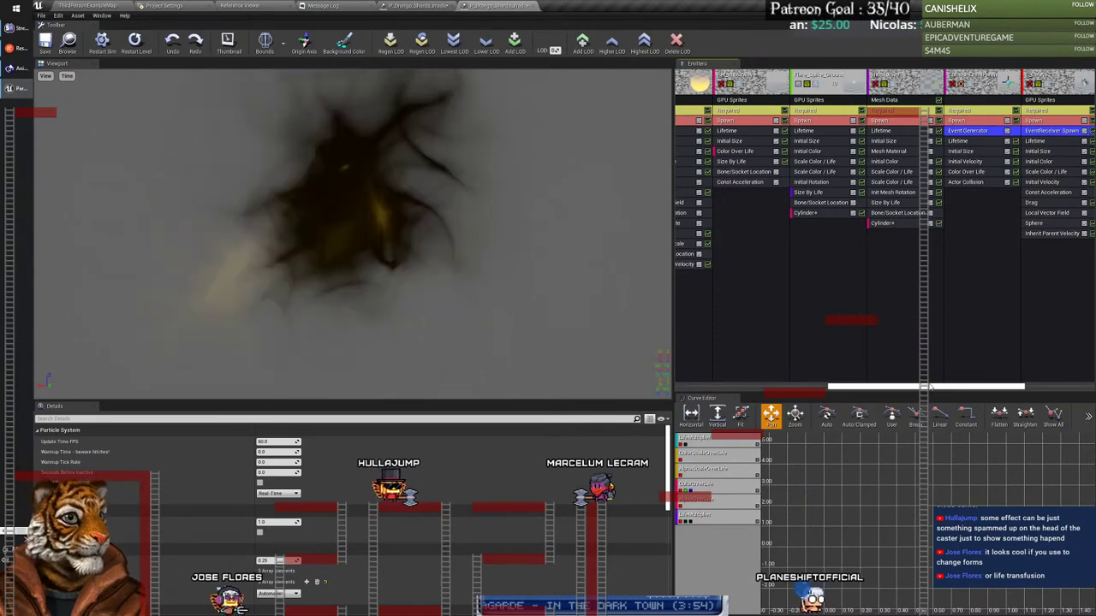
{"action": "left_click_drag", "start_coordinate": [914, 387], "coordinate": [839, 391]}
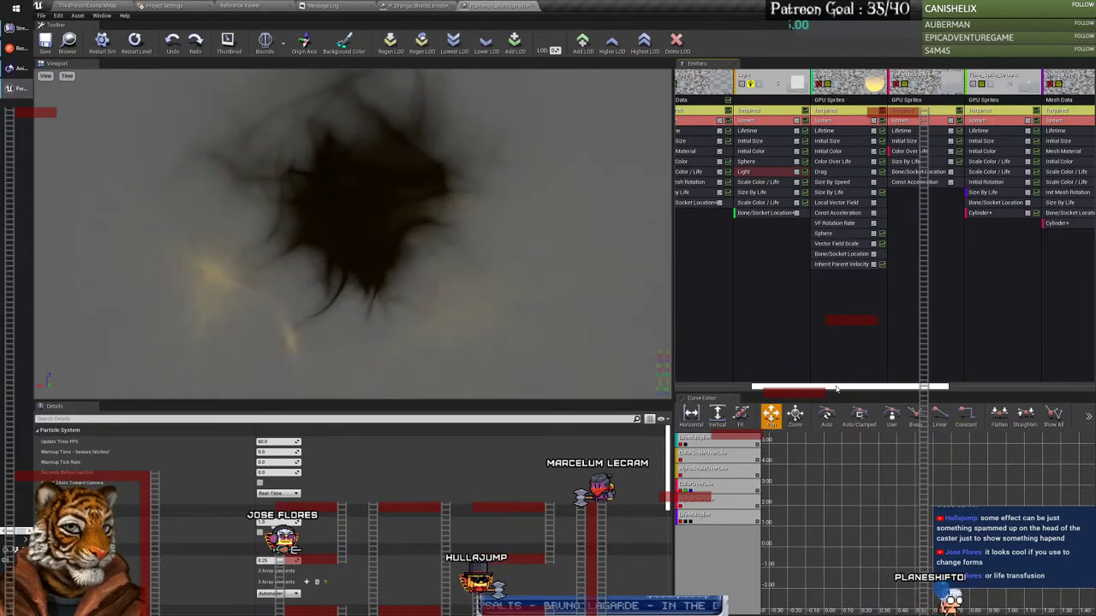
{"action": "scroll", "coordinate": [810, 208], "scroll_direction": "left", "scroll_amount": 4}
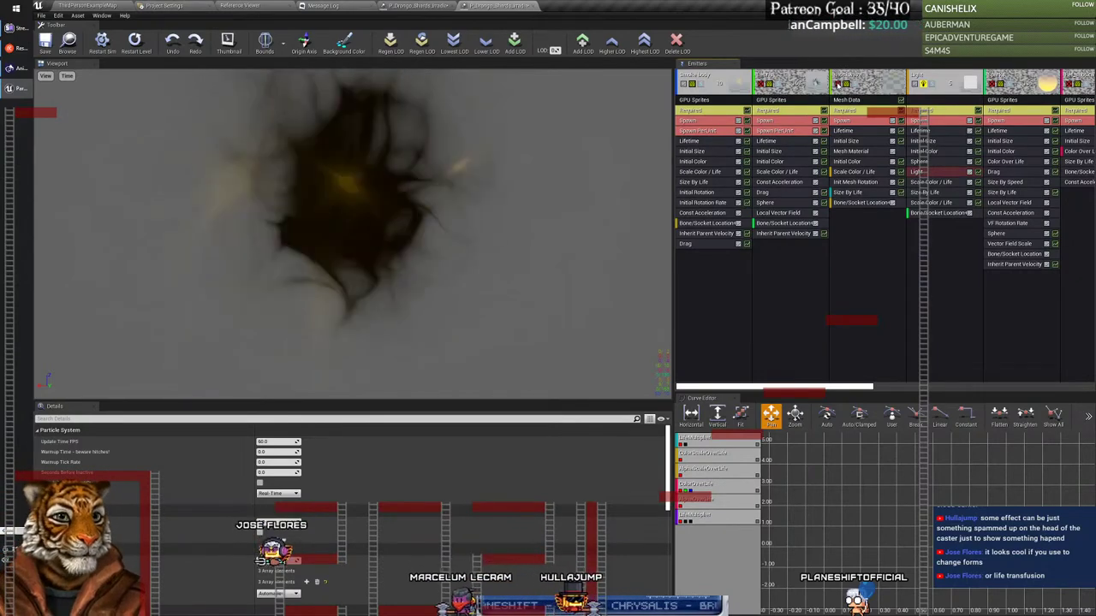
{"action": "left_click", "coordinate": [67, 76]}
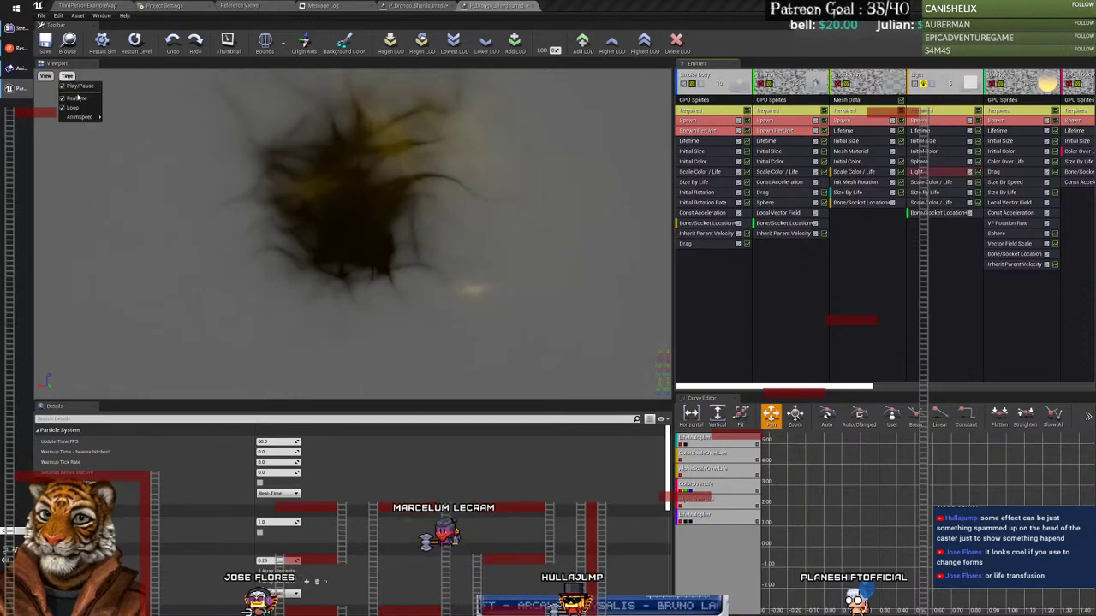
{"action": "left_click", "coordinate": [118, 145]}
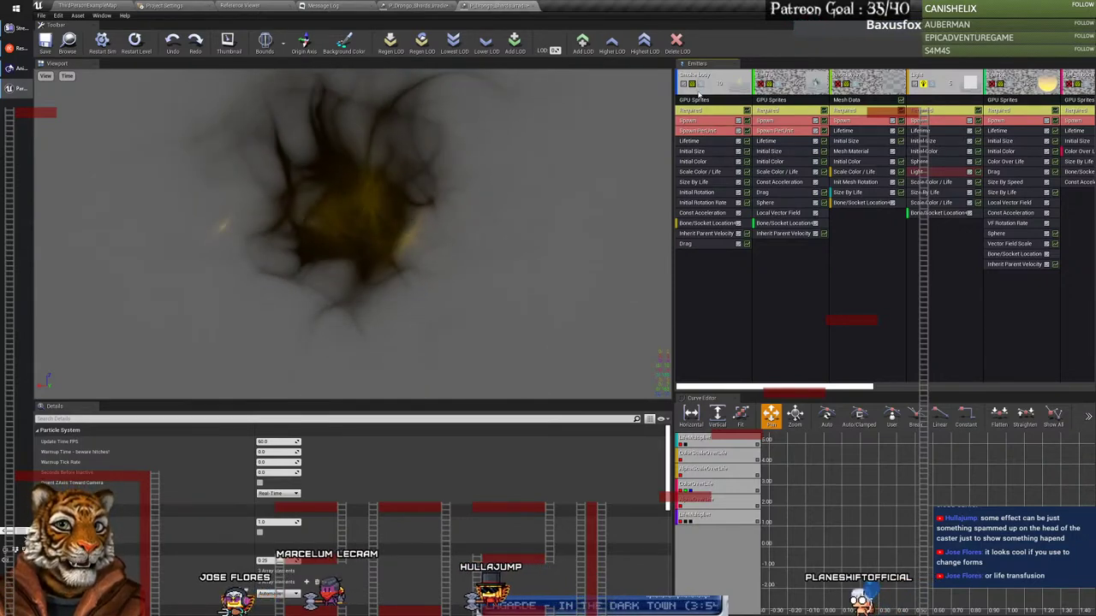
{"action": "left_click", "coordinate": [700, 111]}
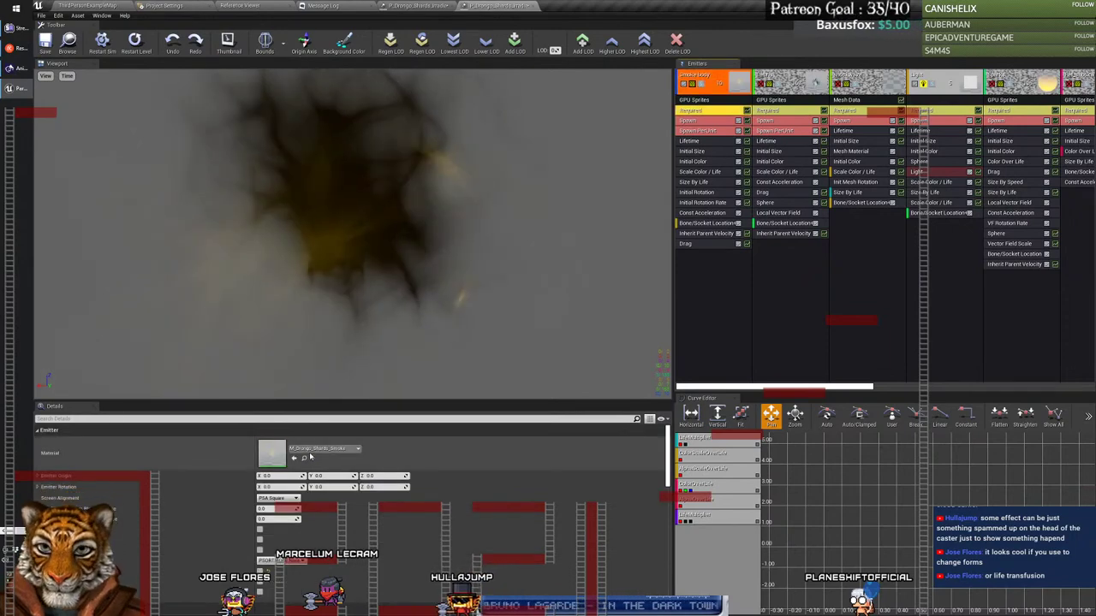
{"action": "left_click", "coordinate": [304, 458]}
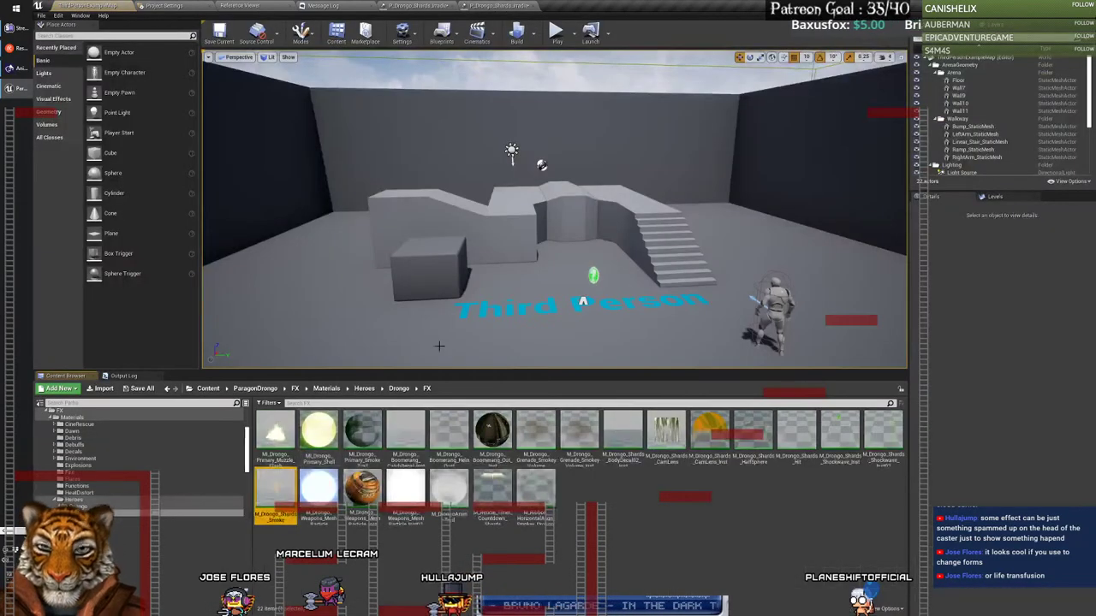
Step: Open the M_Drongo_Shards_Smoke instance and then its parent material M_Magic_Smoke
{"action": "double_click", "coordinate": [274, 500]}
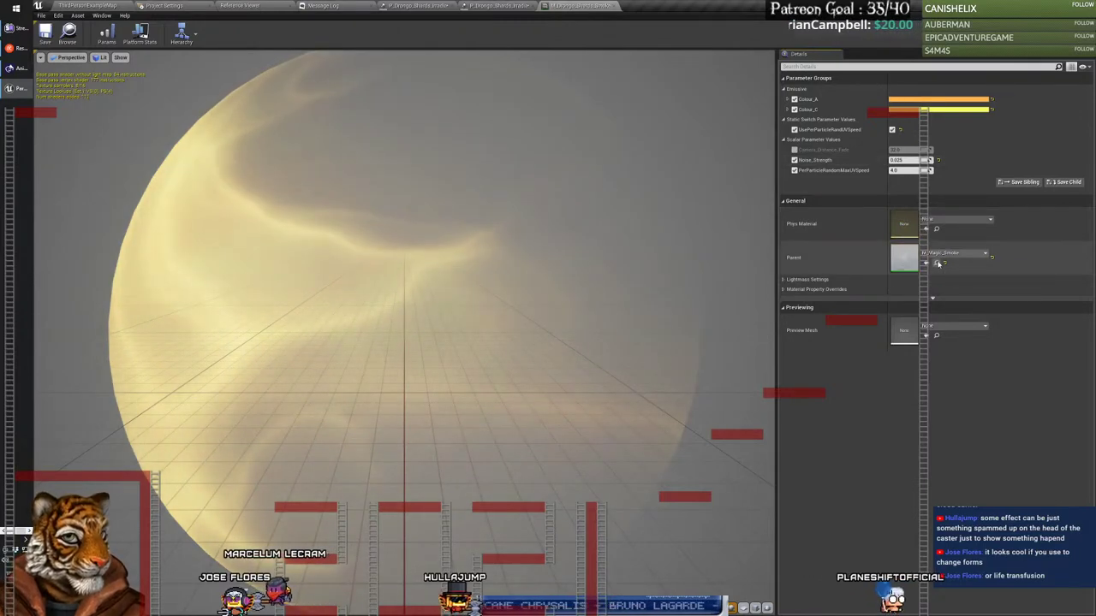
{"action": "left_click", "coordinate": [938, 264]}
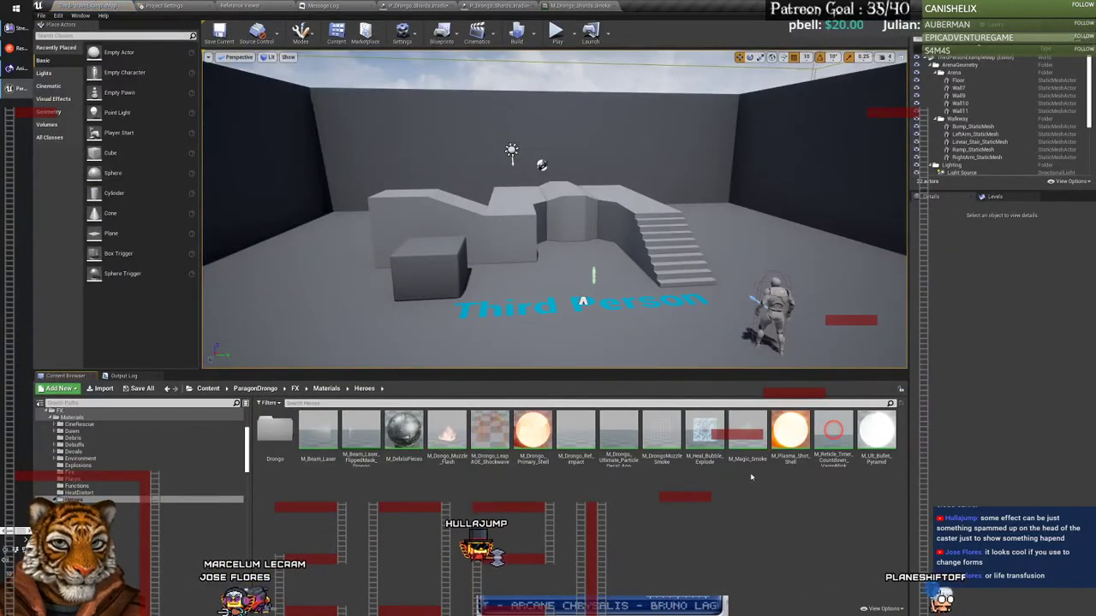
{"action": "double_click", "coordinate": [748, 432]}
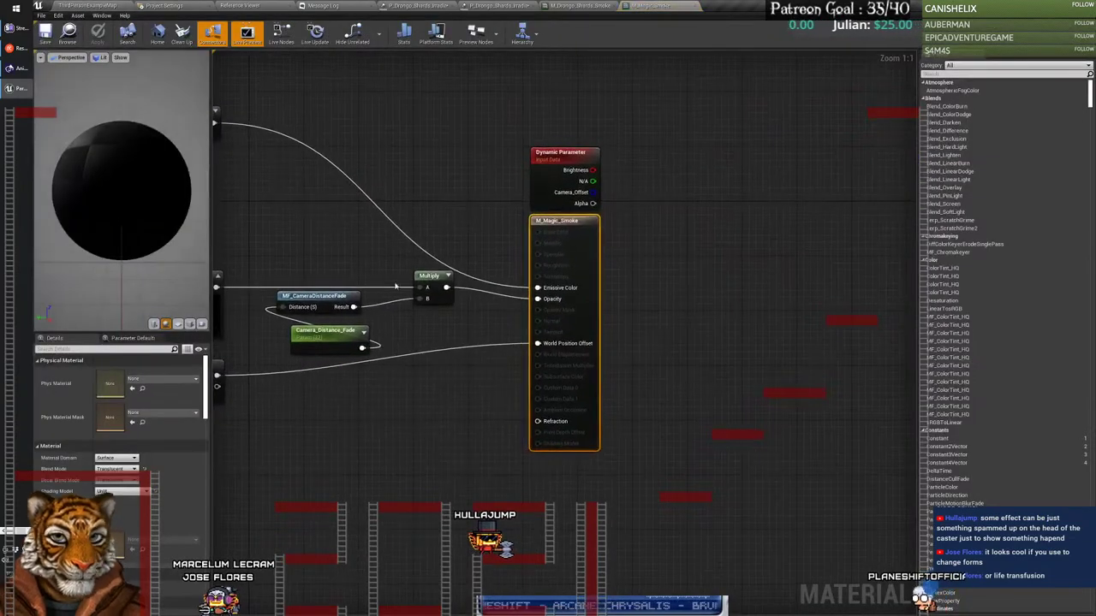
{"action": "scroll", "coordinate": [365, 285], "scroll_direction": "up", "scroll_amount": 4}
{"action": "scroll", "coordinate": [365, 284], "scroll_direction": "down", "scroll_amount": 4}
{"action": "scroll", "coordinate": [696, 251], "scroll_direction": "up", "scroll_amount": 4}
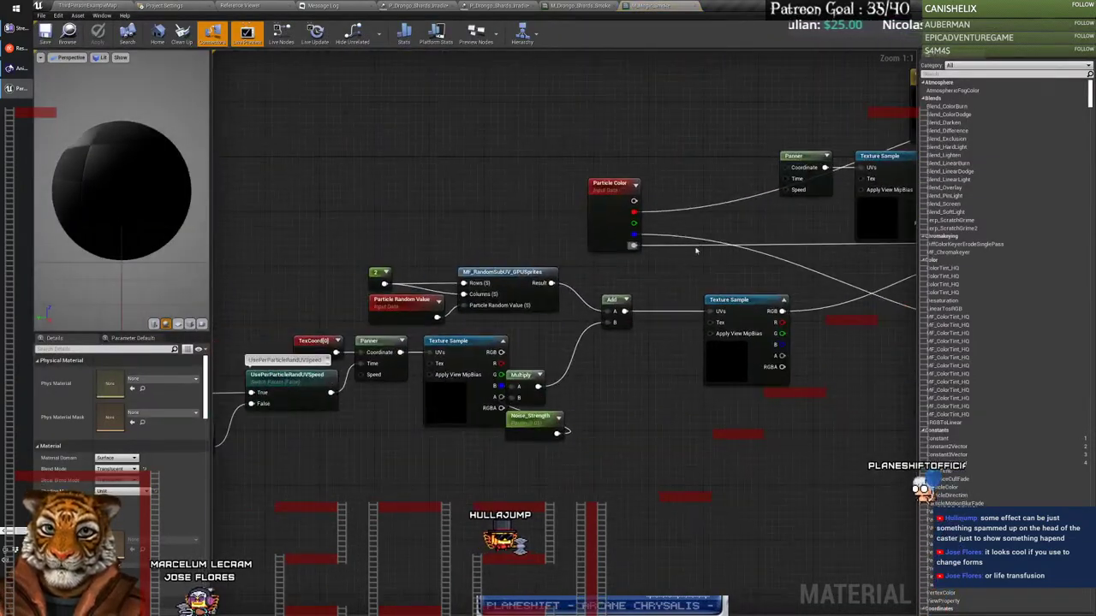
{"action": "scroll", "coordinate": [382, 237], "scroll_direction": "down", "scroll_amount": 4}
{"action": "scroll", "coordinate": [376, 255], "scroll_direction": "up", "scroll_amount": 4}
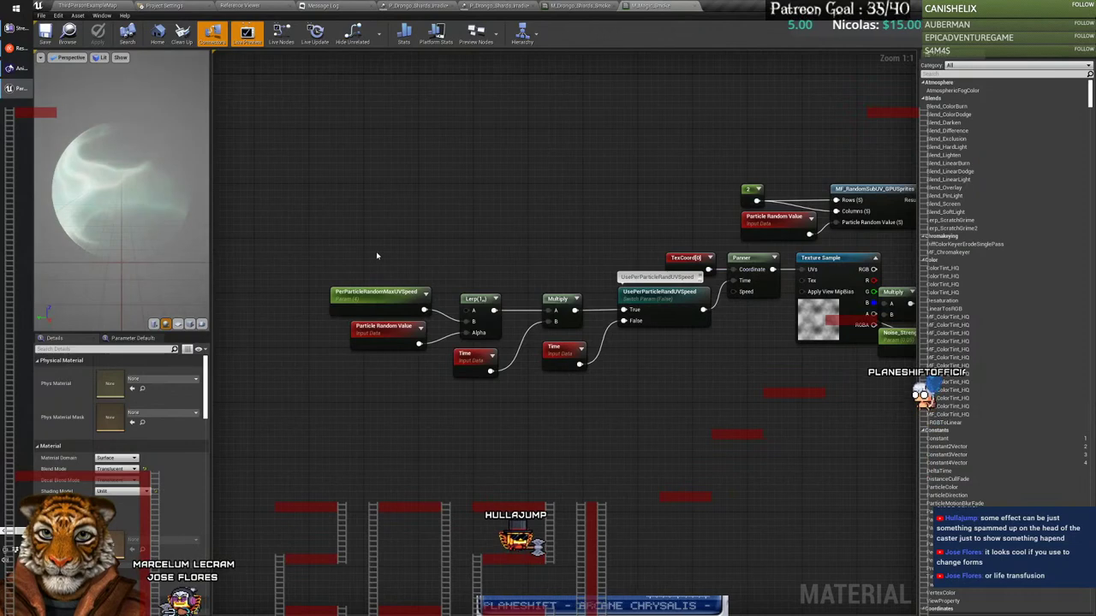
Step: Survey M_Magic_Smoke's node graph and browse from its Texture Sample node to T_Magic_Smoke
{"action": "right_click_drag", "start_coordinate": [506, 263], "coordinate": [437, 263]}
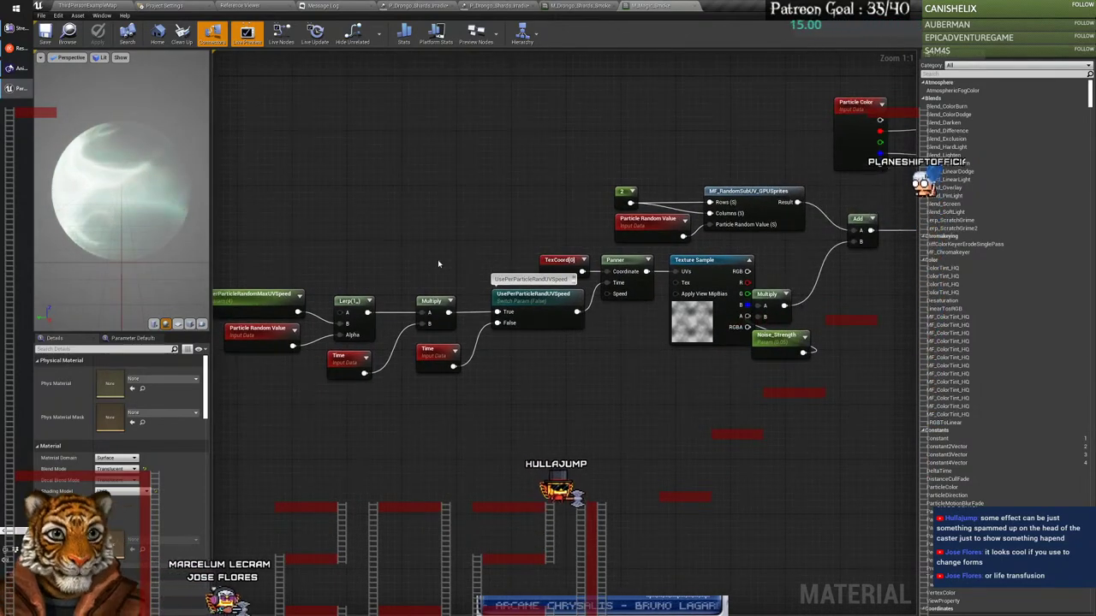
{"action": "right_click_drag", "start_coordinate": [438, 259], "coordinate": [473, 272]}
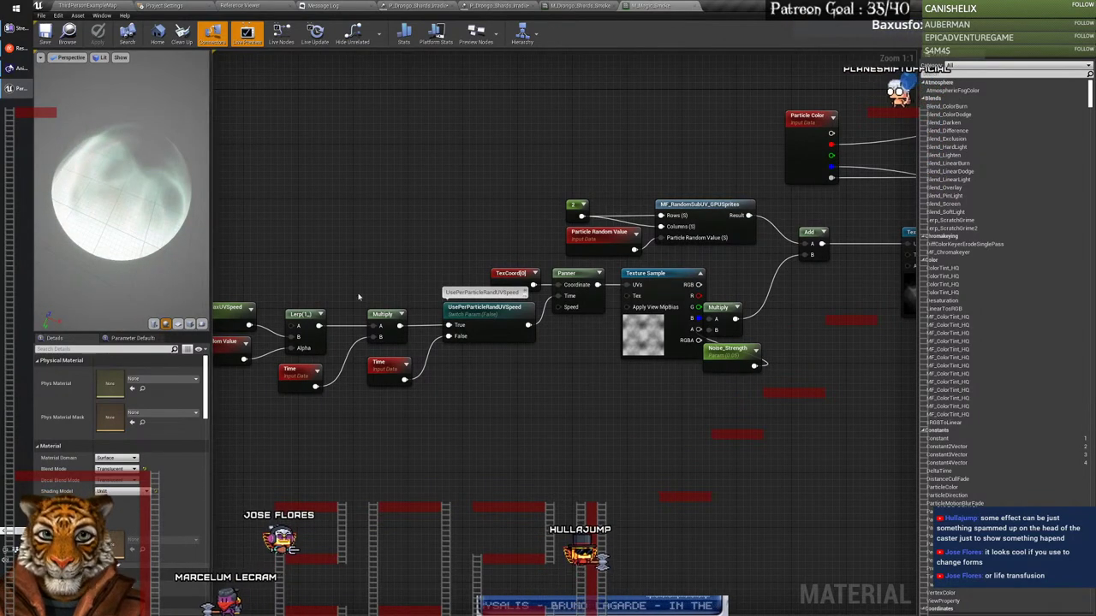
{"action": "right_click_drag", "start_coordinate": [358, 297], "coordinate": [503, 232]}
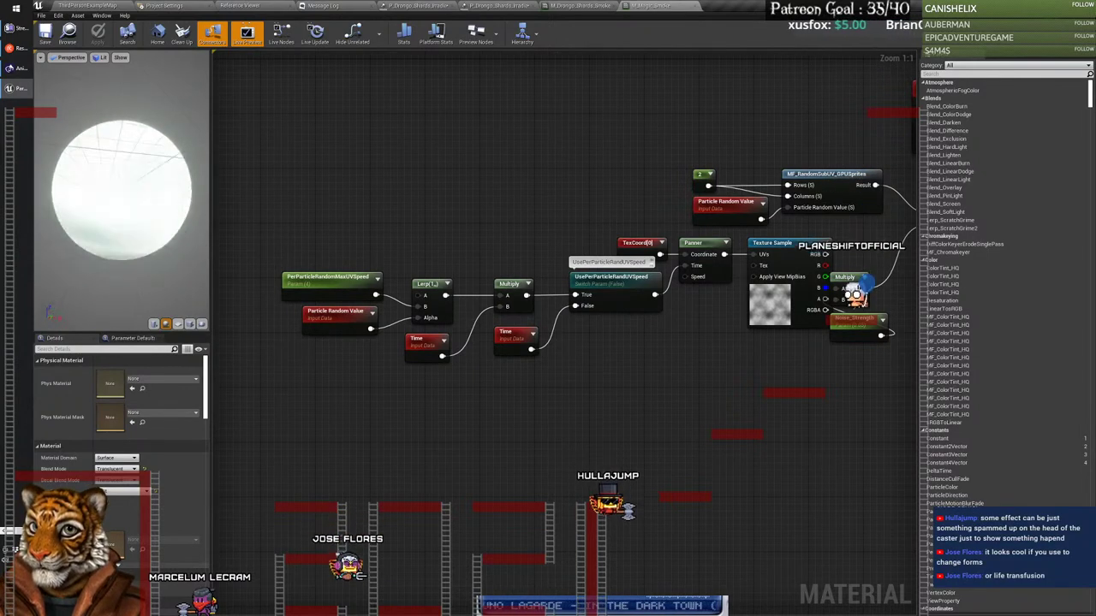
{"action": "right_click_drag", "start_coordinate": [587, 182], "coordinate": [600, 221]}
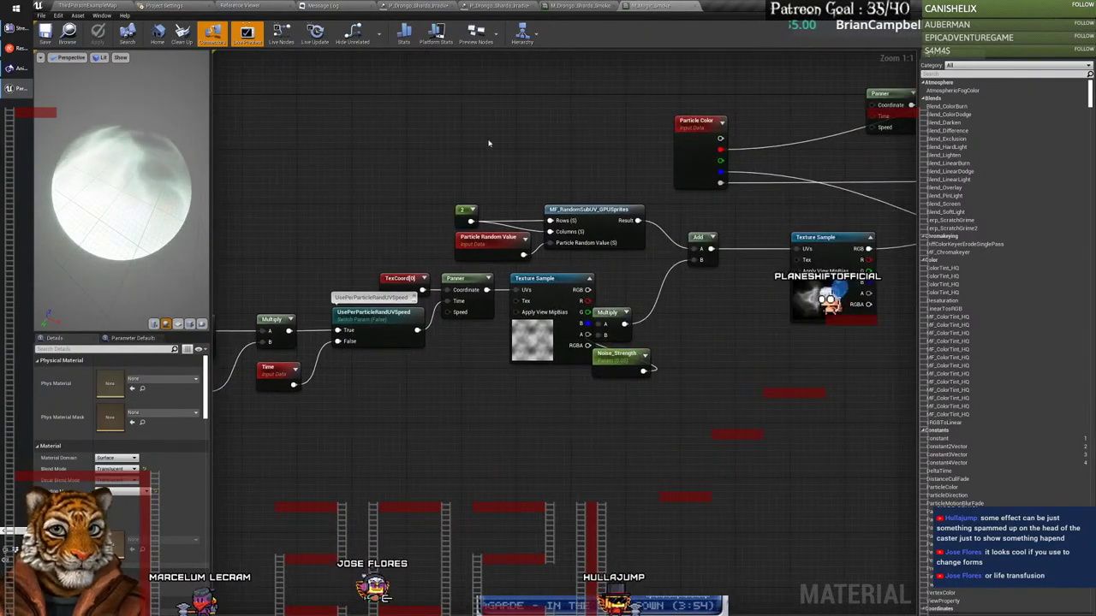
{"action": "right_click_drag", "start_coordinate": [674, 218], "coordinate": [434, 274]}
{"action": "left_click", "coordinate": [464, 251]}
{"action": "right_click_drag", "start_coordinate": [461, 364], "coordinate": [483, 340]}
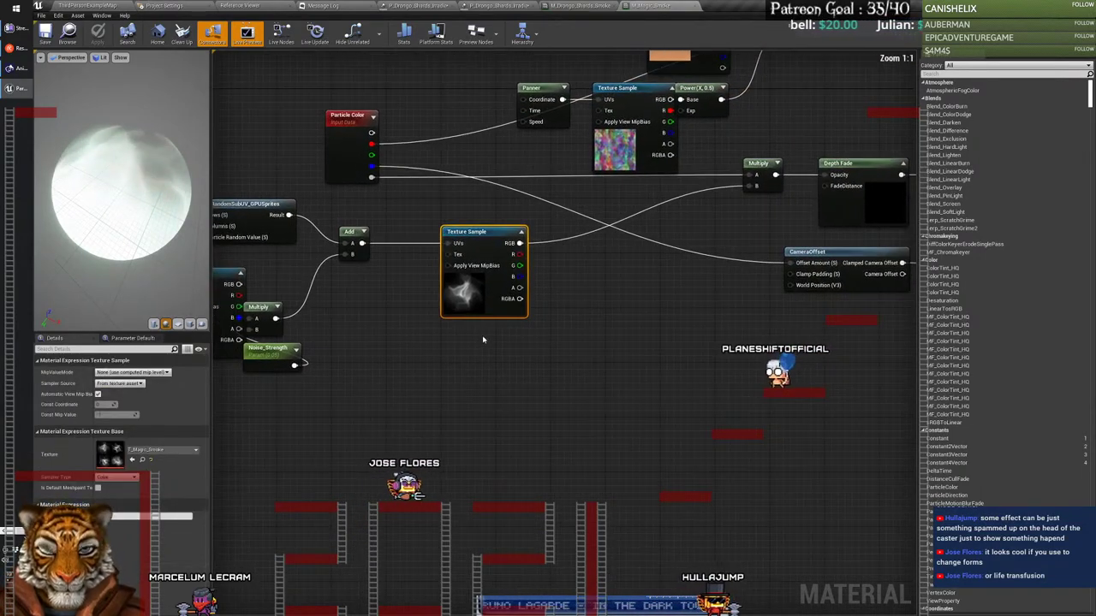
{"action": "left_click", "coordinate": [143, 460]}
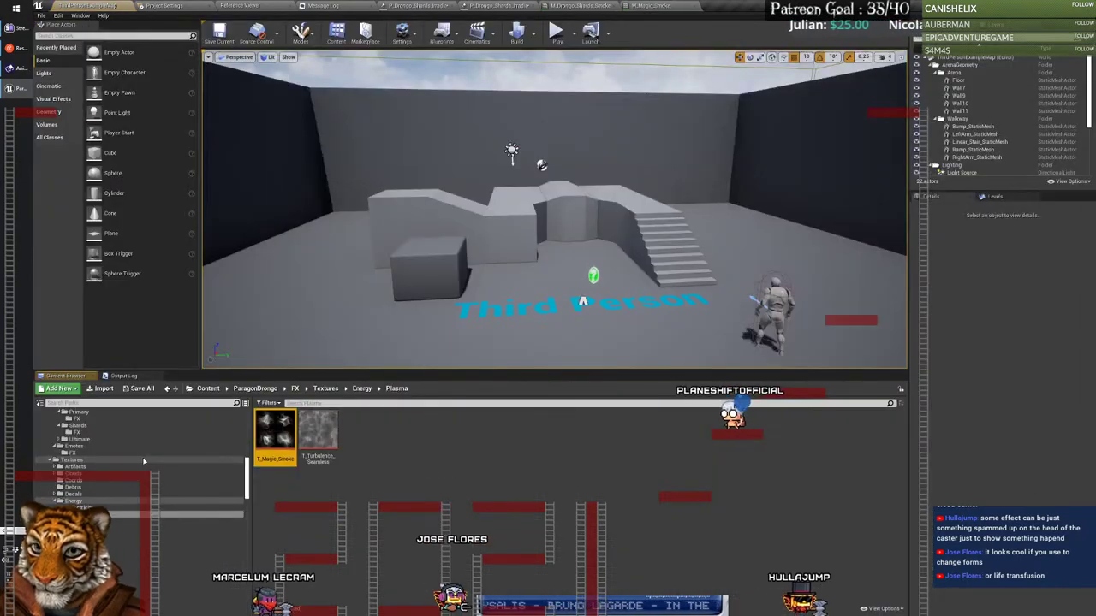
Step: View T_Magic_Smoke in the Texture Editor, then close it, M_Magic_Smoke and M_Drongo_Shards_Smoke
{"action": "double_click", "coordinate": [276, 424]}
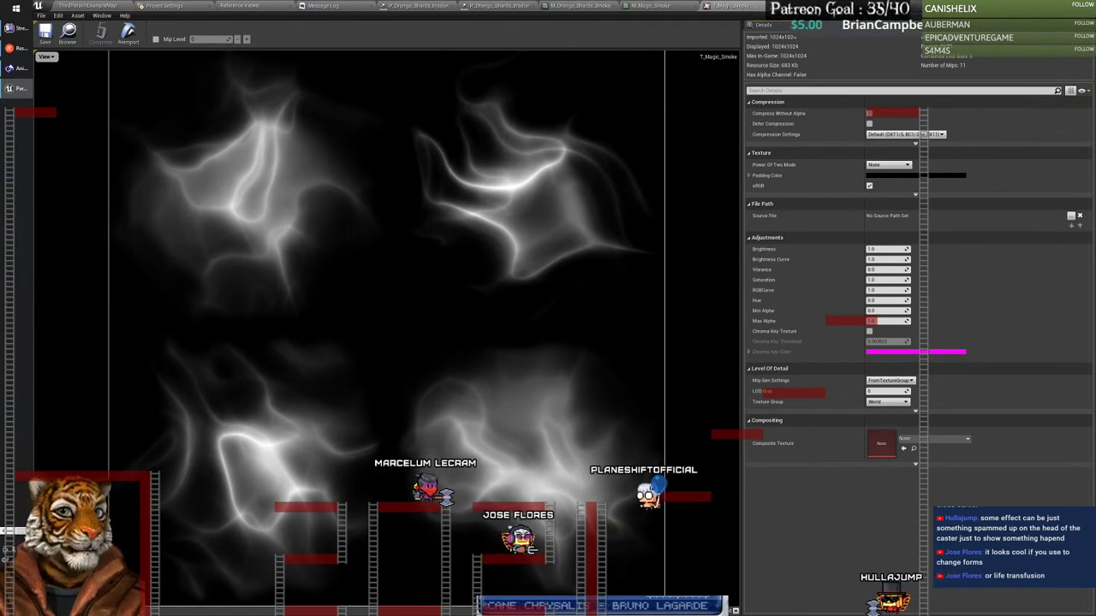
{"action": "left_click", "coordinate": [730, 6]}
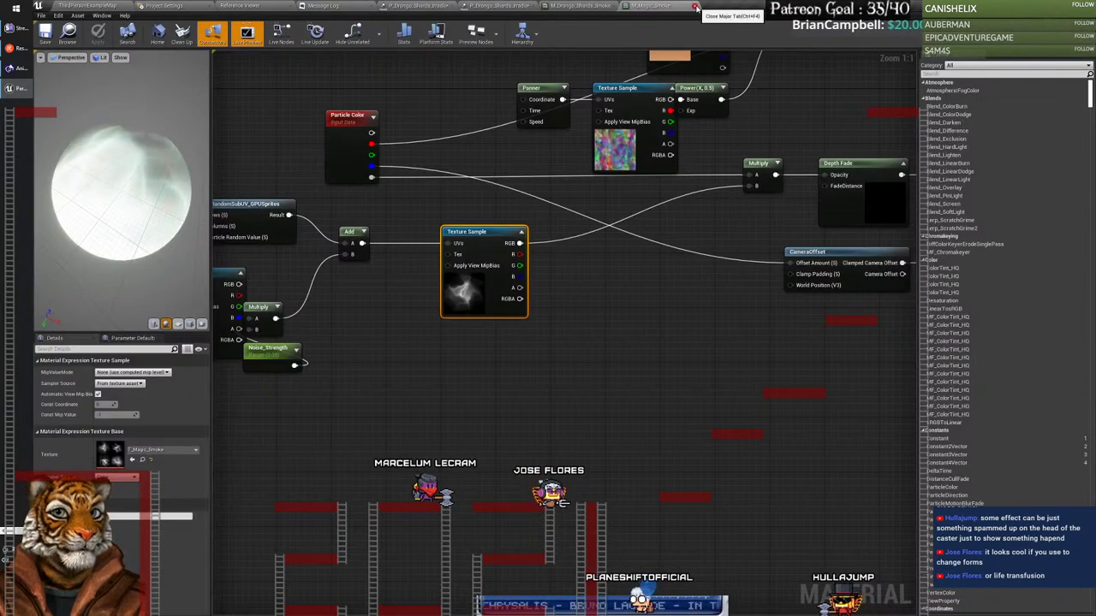
{"action": "left_click", "coordinate": [695, 6]}
{"action": "left_click", "coordinate": [611, 6]}
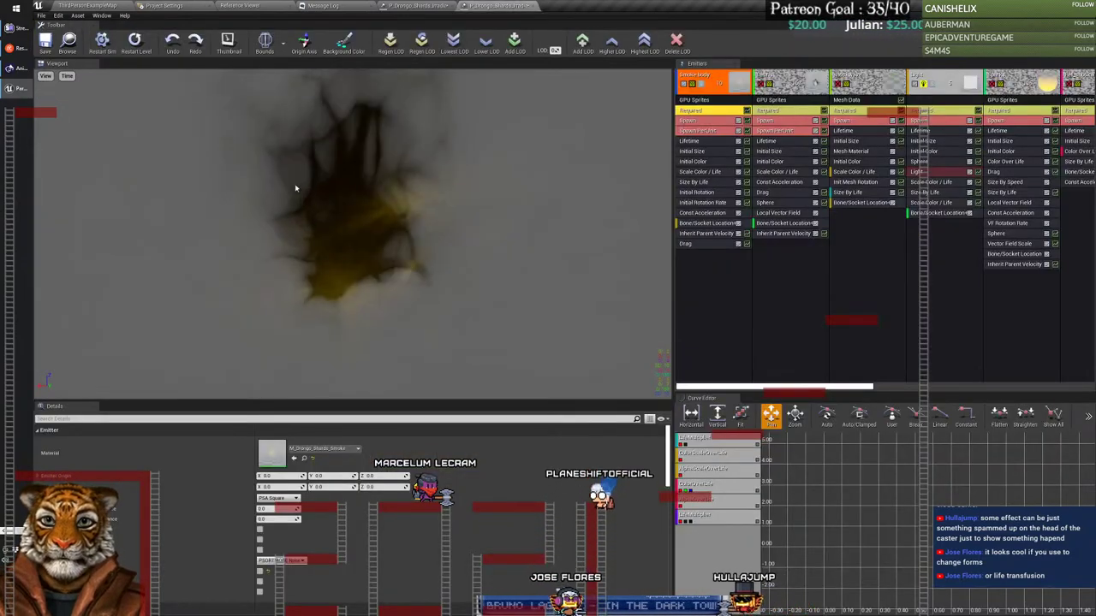
Step: Open P_Drongo_Shards_Irradiated and select Flare_Spike_Ground's Scale Color / Life module
{"action": "left_click", "coordinate": [85, 6]}
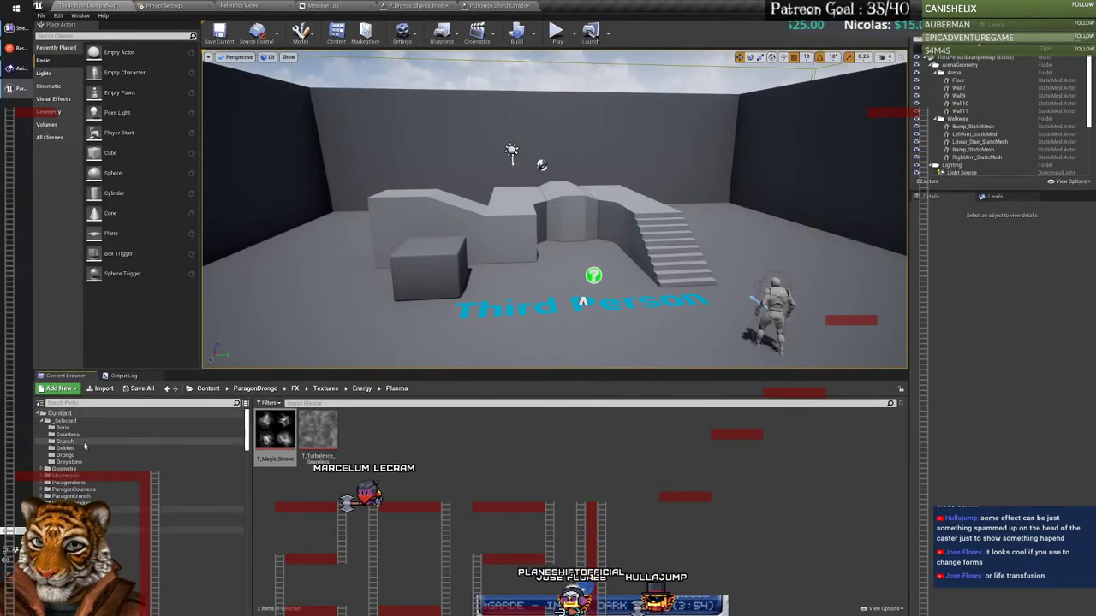
{"action": "left_click", "coordinate": [72, 459]}
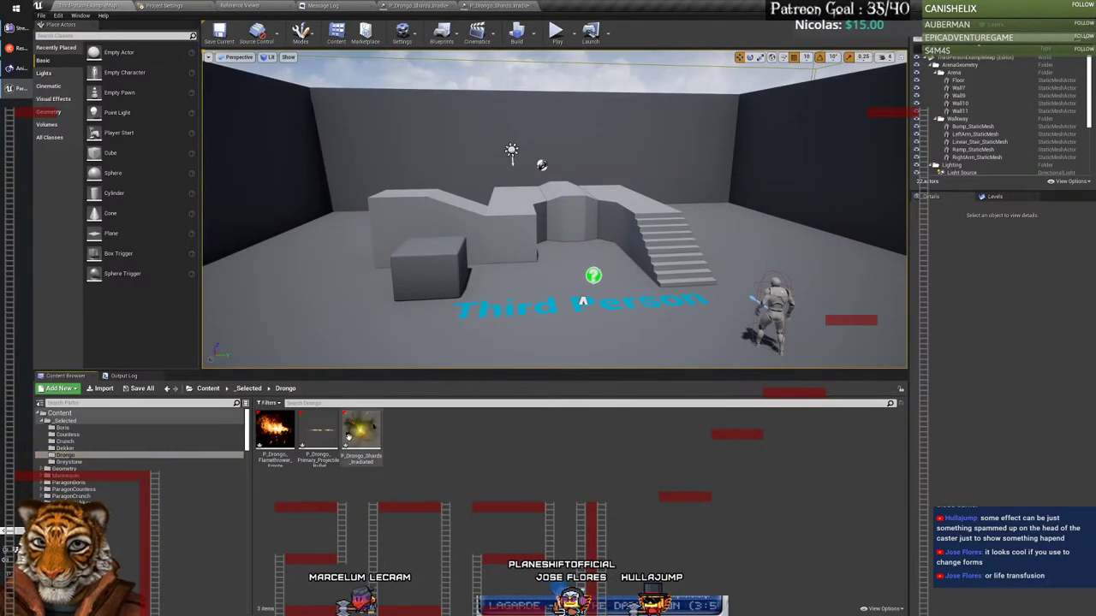
{"action": "left_click", "coordinate": [463, 475]}
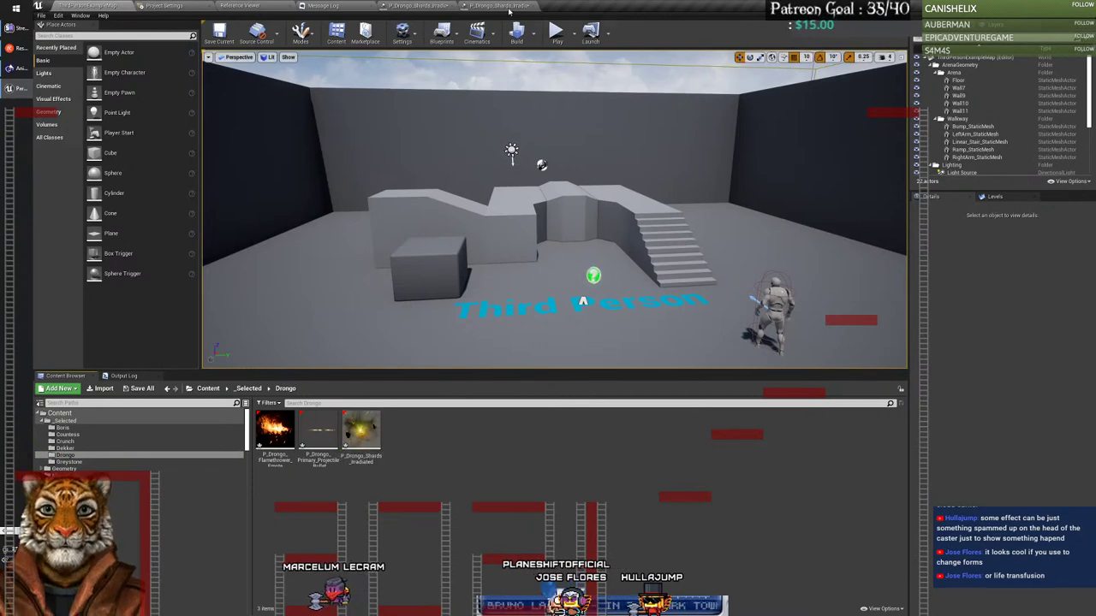
{"action": "left_click", "coordinate": [510, 9]}
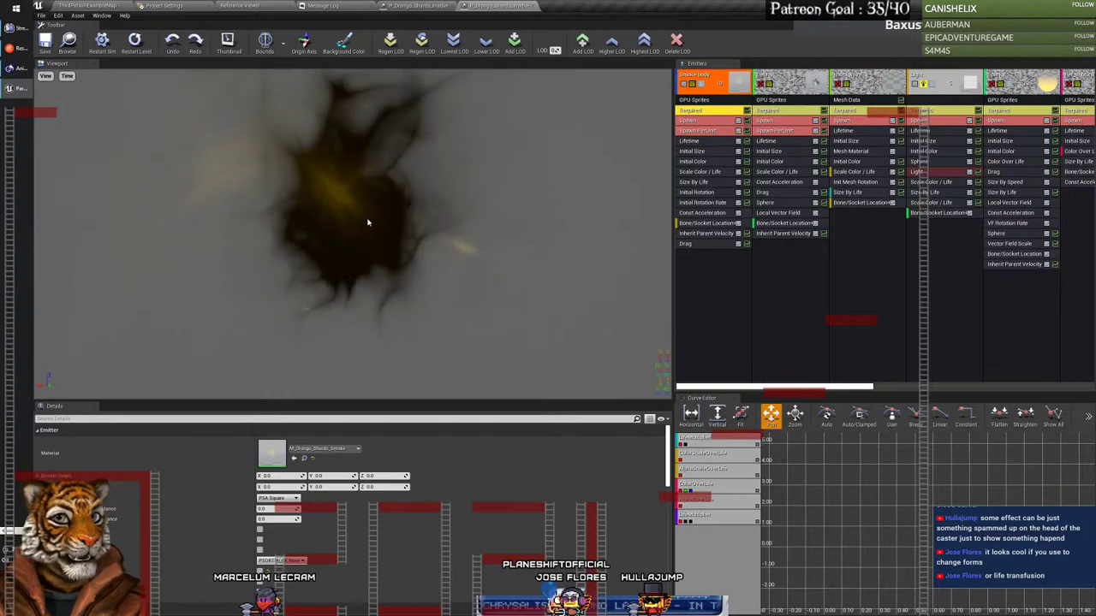
{"action": "left_click_drag", "start_coordinate": [809, 387], "coordinate": [951, 375]}
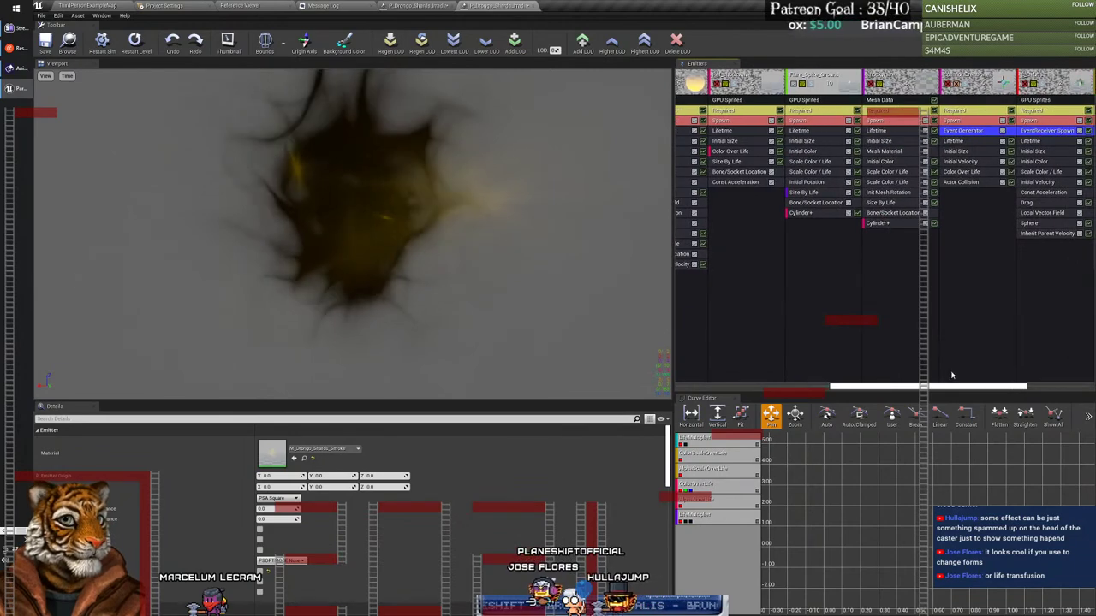
{"action": "left_click", "coordinate": [826, 79]}
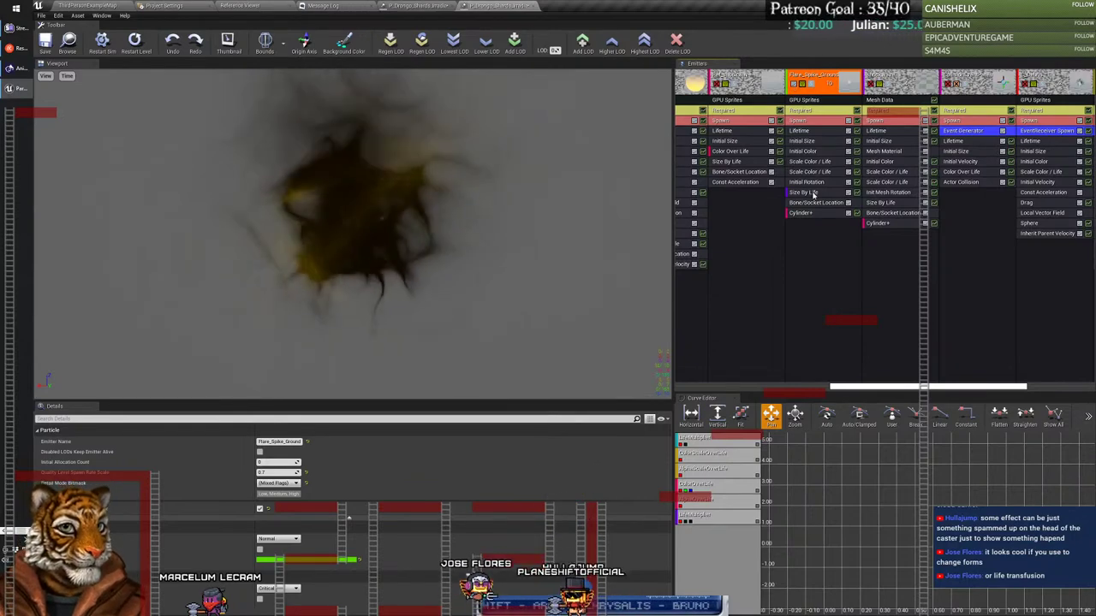
{"action": "left_click", "coordinate": [810, 162]}
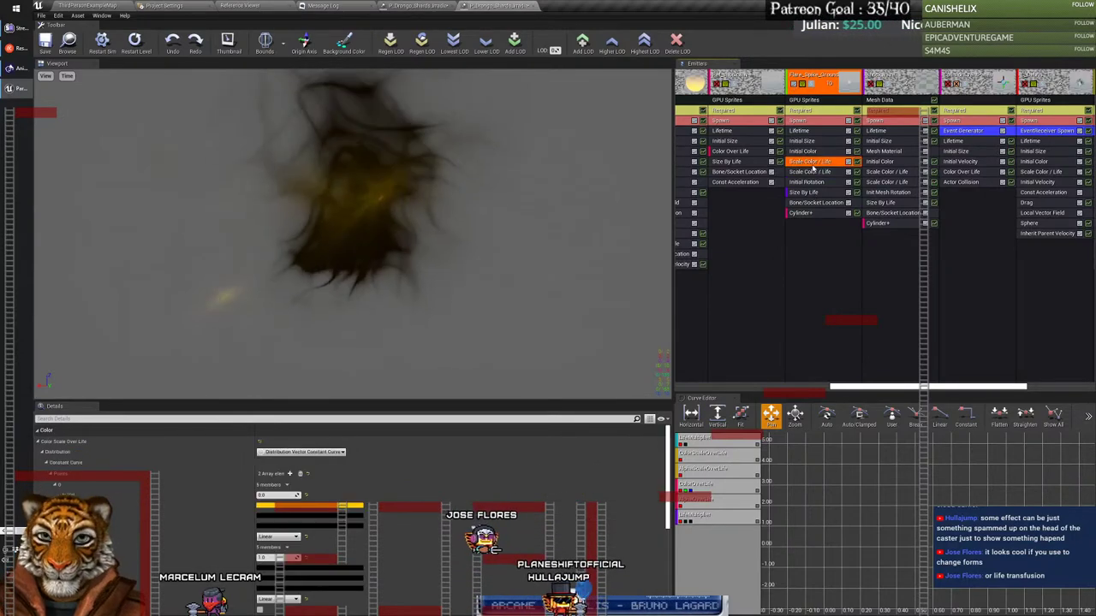
Step: Try a purple flare colour, cancel to keep yellow, and close the Irradiated particle system
{"action": "left_click", "coordinate": [339, 507]}
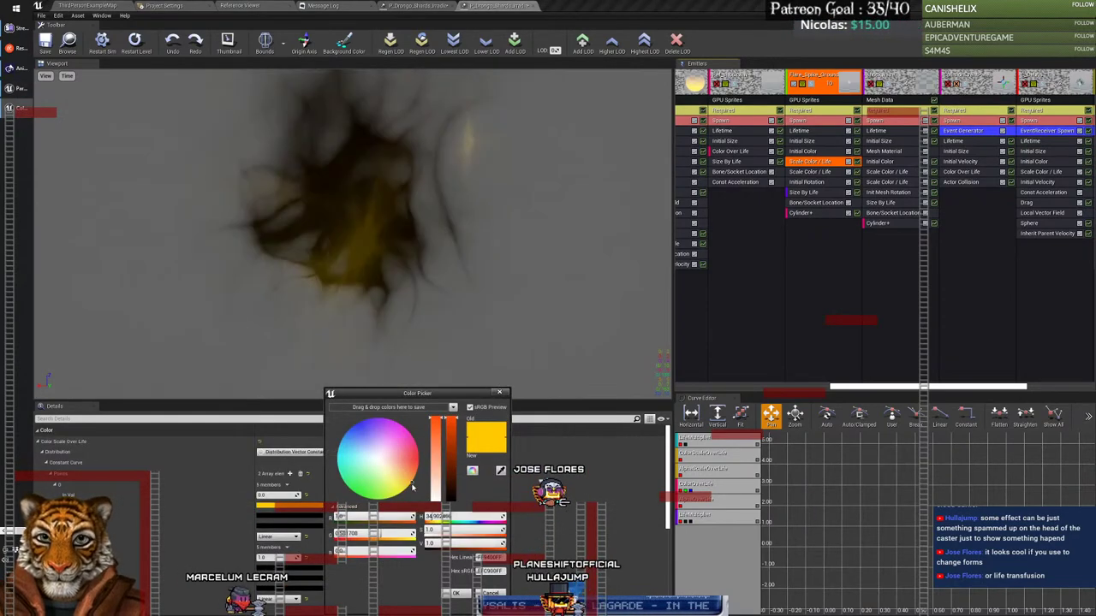
{"action": "left_click", "coordinate": [381, 425]}
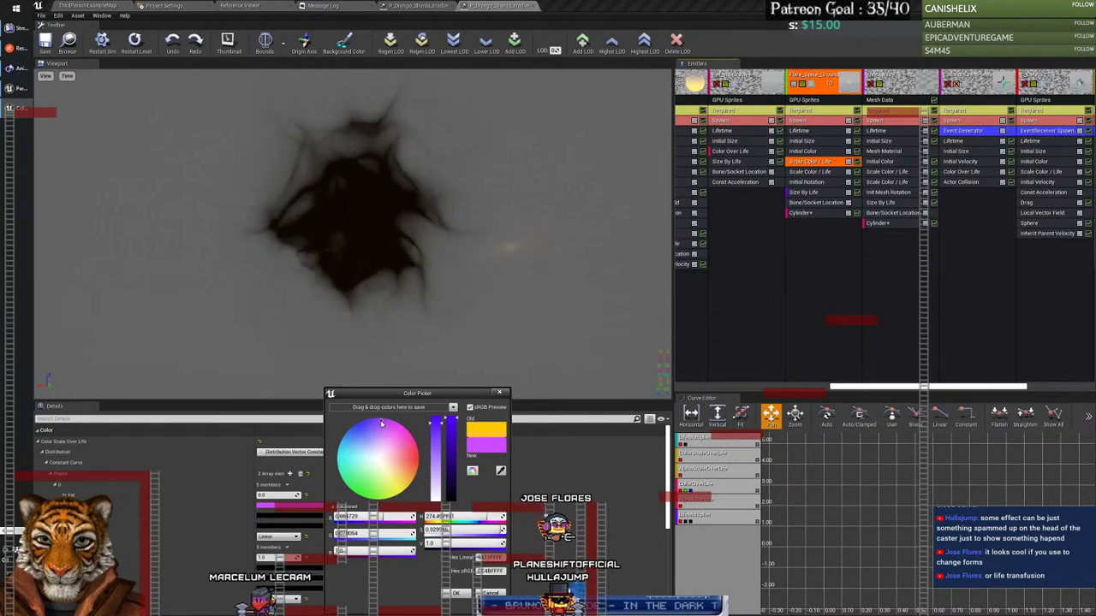
{"action": "left_click", "coordinate": [377, 424]}
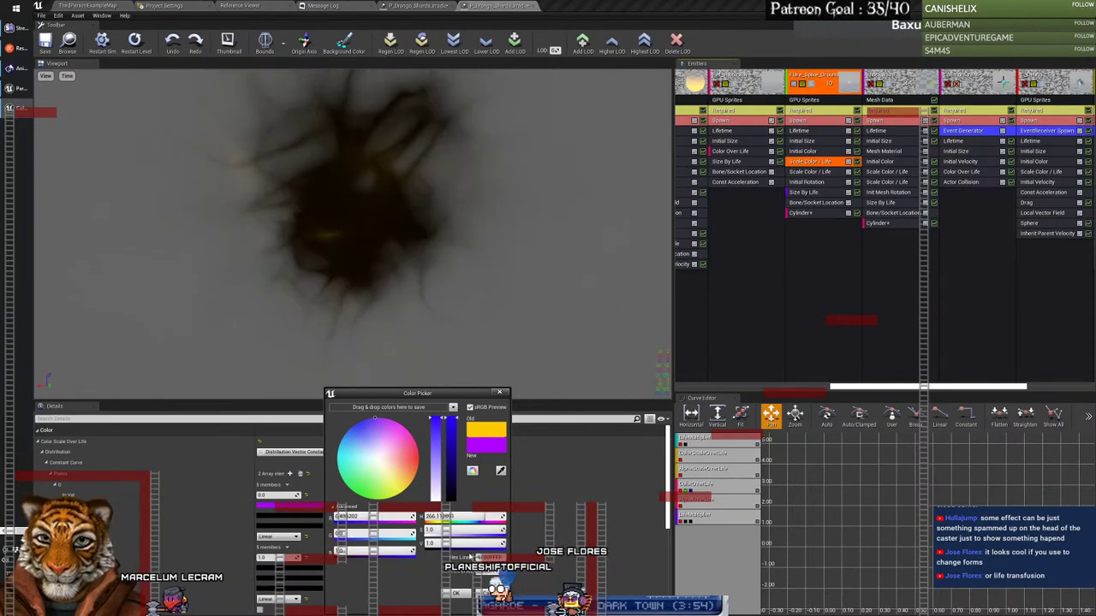
{"action": "left_click", "coordinate": [456, 593]}
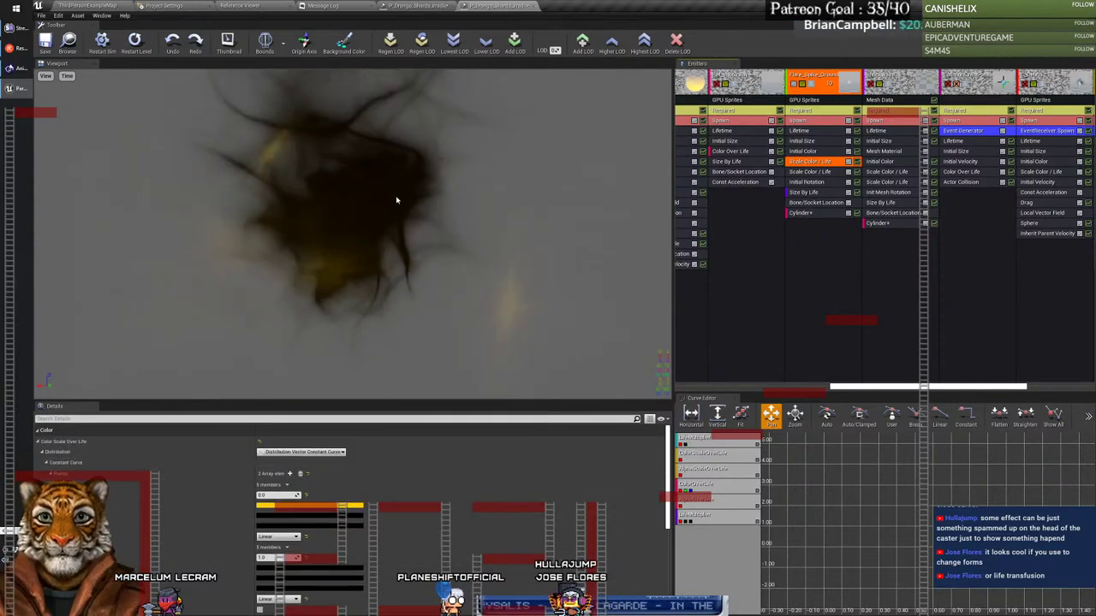
{"action": "left_click", "coordinate": [391, 41]}
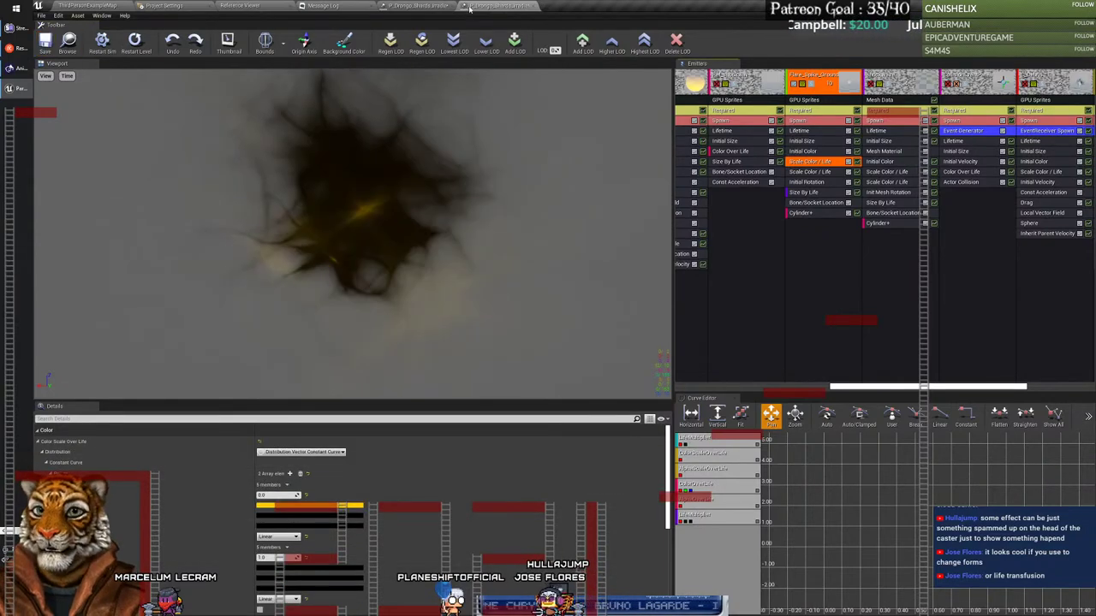
{"action": "left_click", "coordinate": [532, 6]}
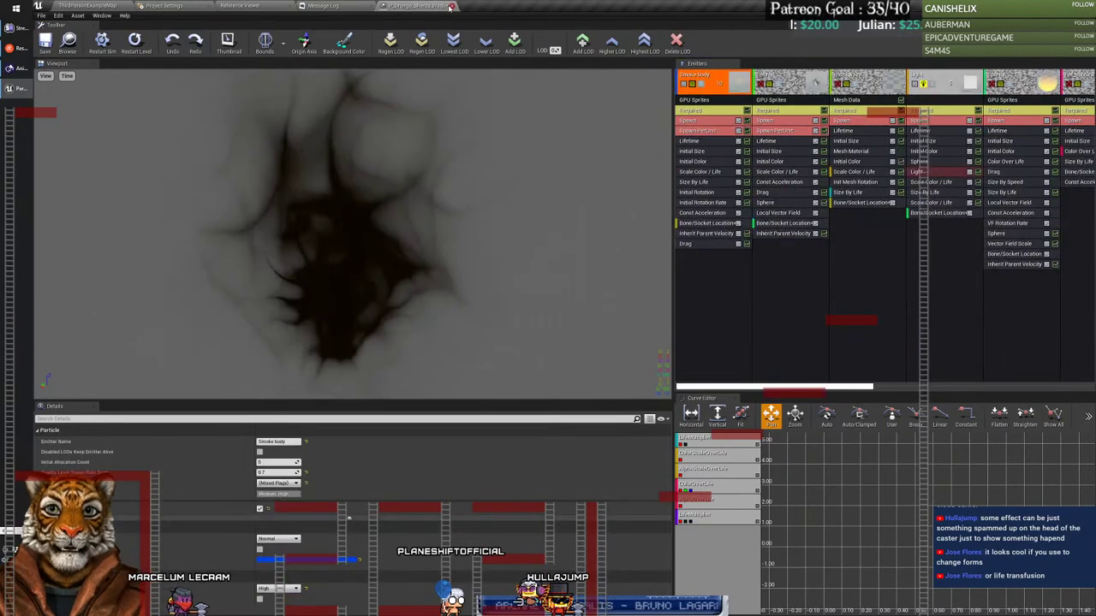
Step: Close the shards smoke system and delete the selected particle assets, including P_Drongo_Primary_Projectile
{"action": "left_click", "coordinate": [453, 6]}
{"action": "left_click", "coordinate": [100, 5]}
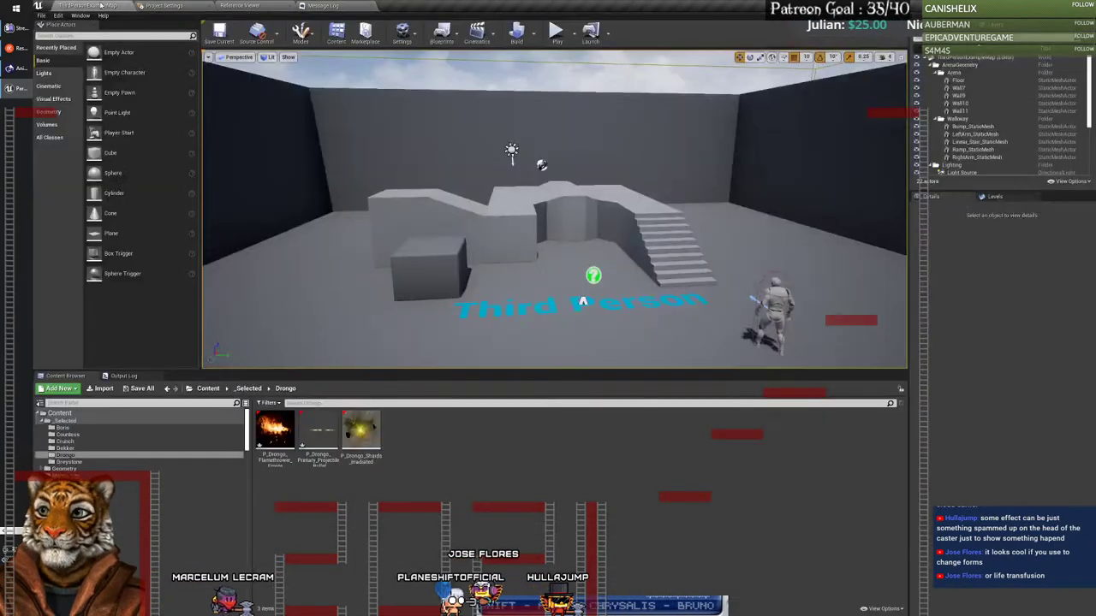
{"action": "left_click", "coordinate": [318, 433]}
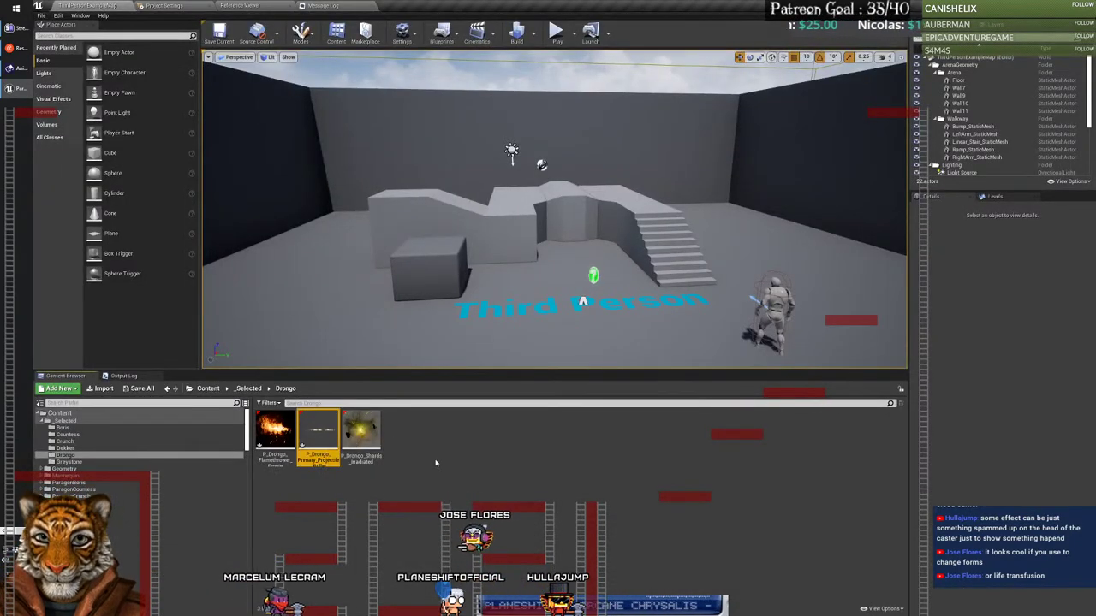
{"action": "right_click", "coordinate": [319, 432]}
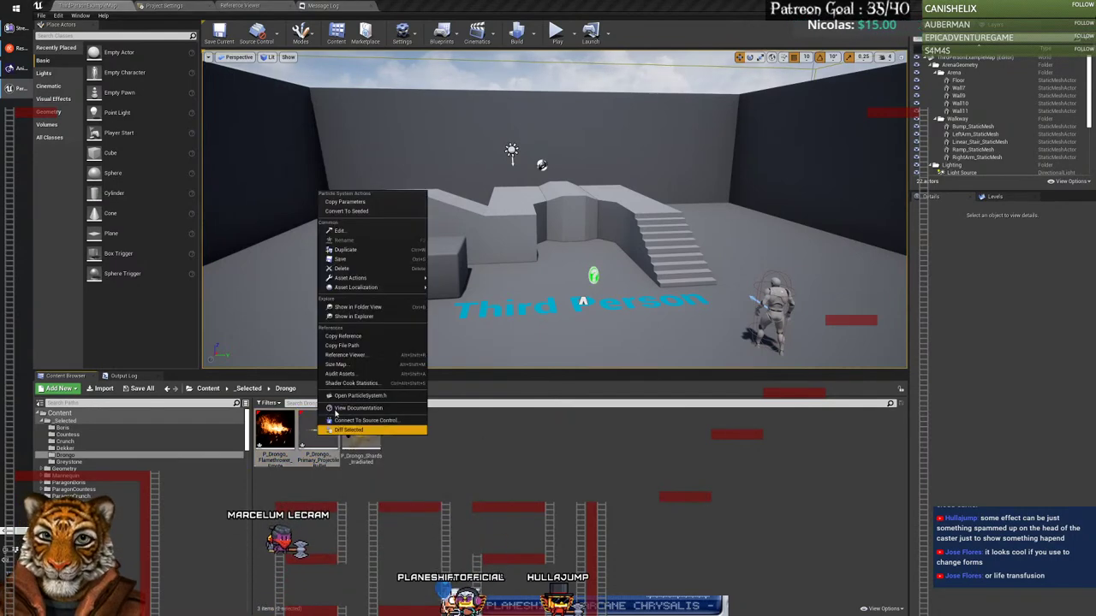
{"action": "left_click", "coordinate": [361, 269]}
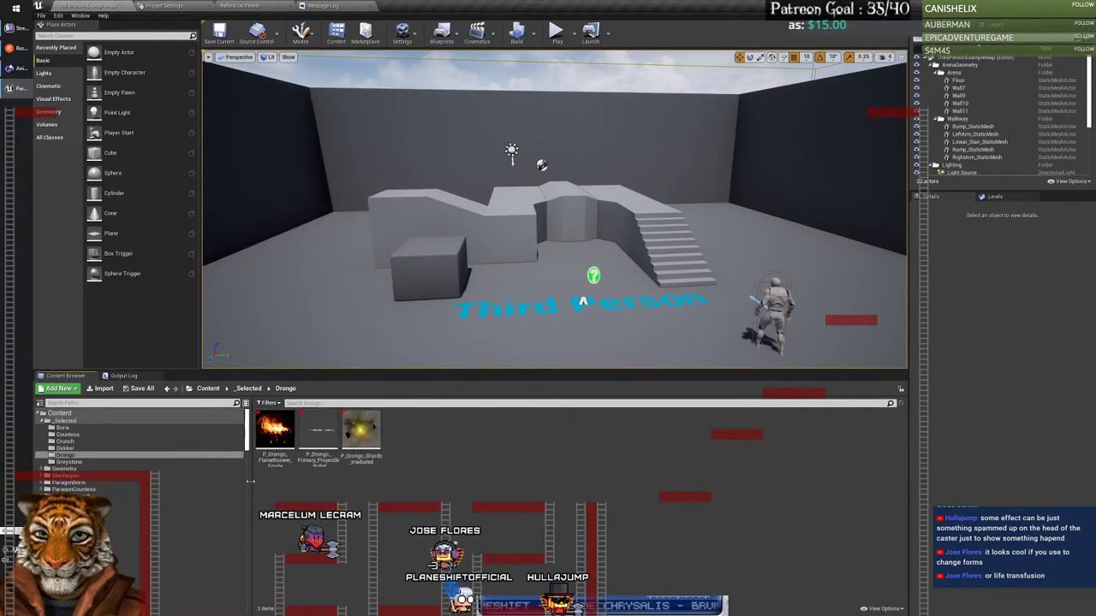
Step: Browse Drongo's particle folders, collapse Materials, and show the Abilities/Shards/FX particle effects
{"action": "scroll", "coordinate": [247, 433], "scroll_direction": "down", "scroll_amount": 5}
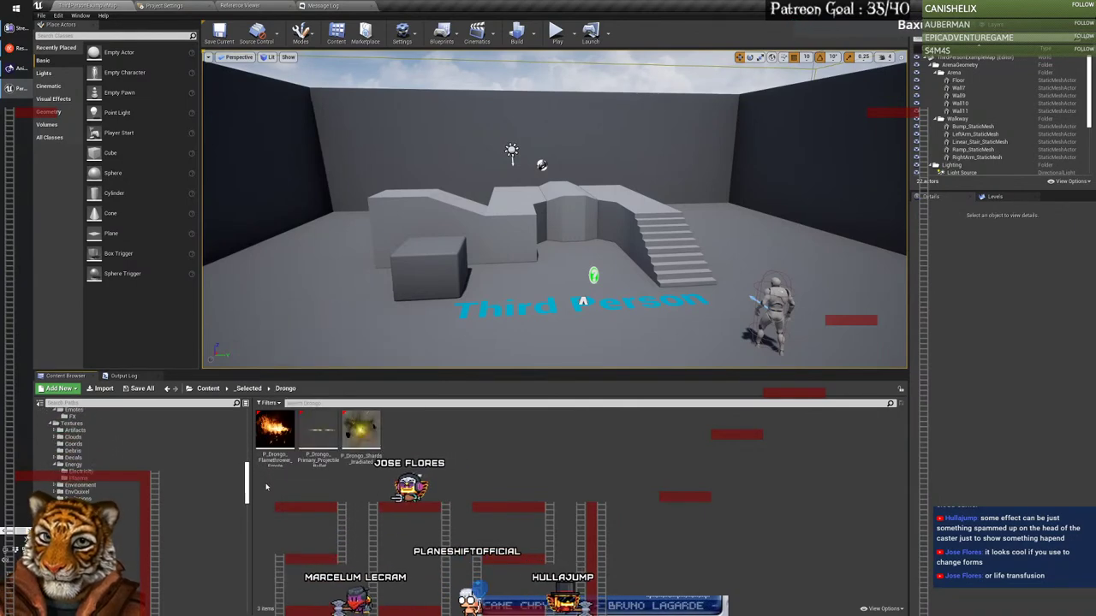
{"action": "scroll", "coordinate": [171, 445], "scroll_direction": "up", "scroll_amount": 1}
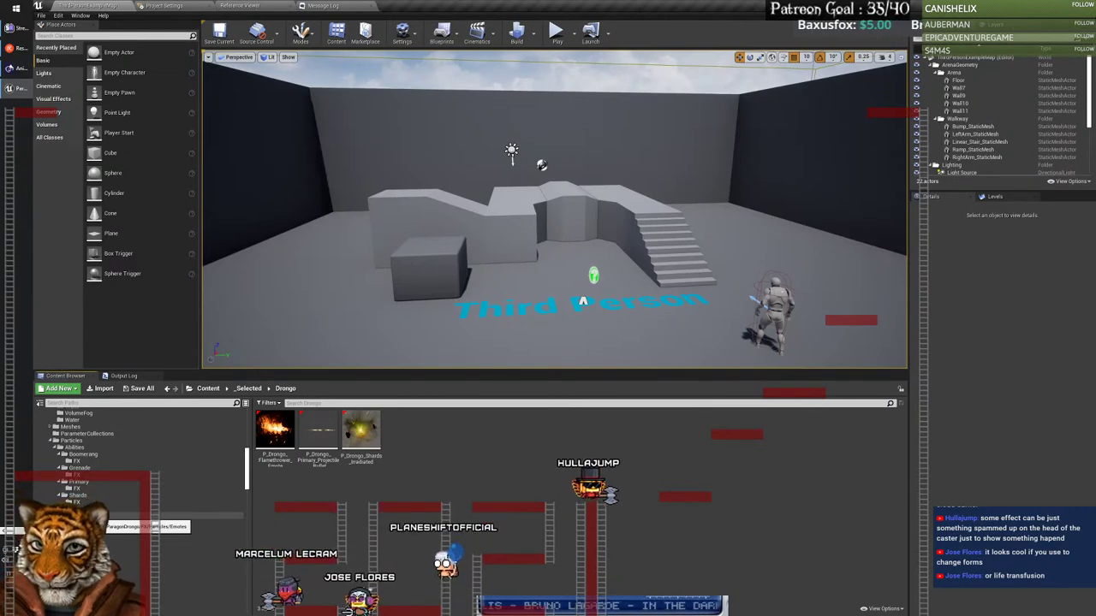
{"action": "left_click", "coordinate": [238, 486]}
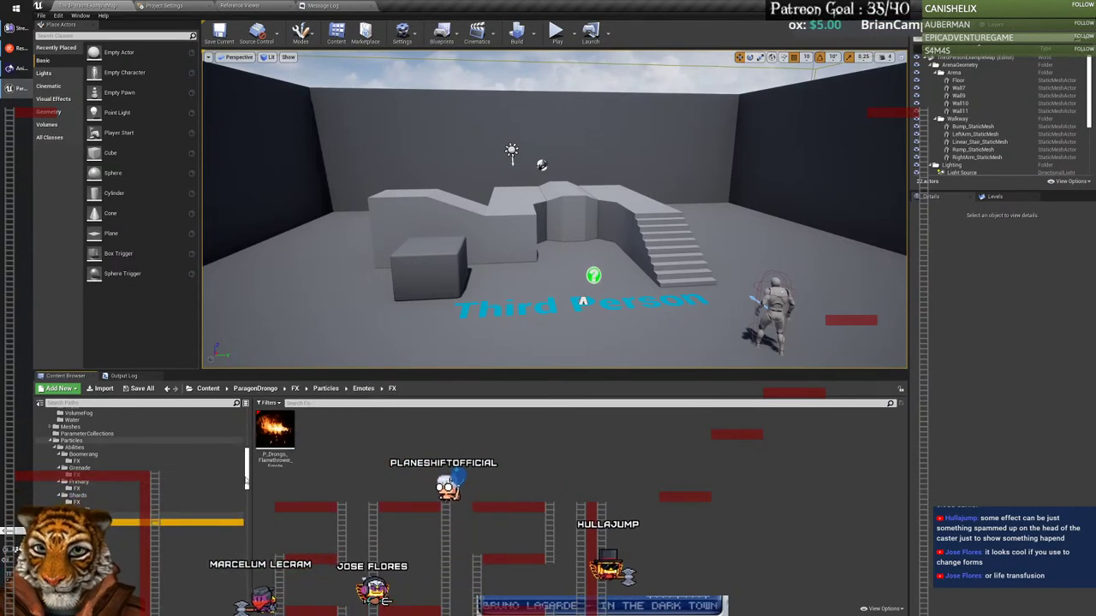
{"action": "scroll", "coordinate": [238, 486], "scroll_direction": "down", "scroll_amount": 2}
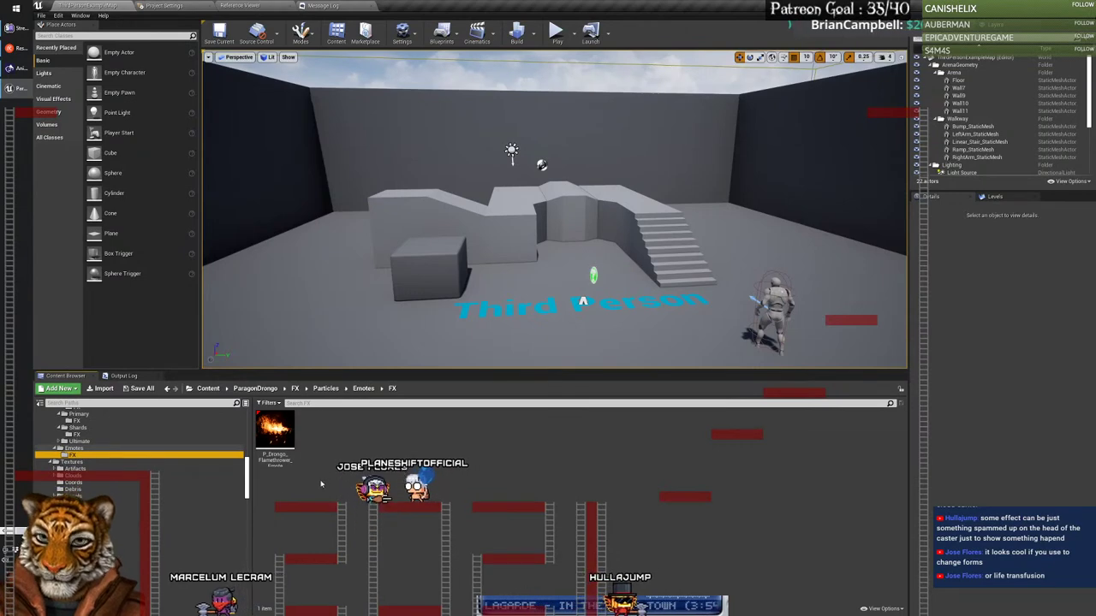
{"action": "scroll", "coordinate": [250, 484], "scroll_direction": "down", "scroll_amount": 3}
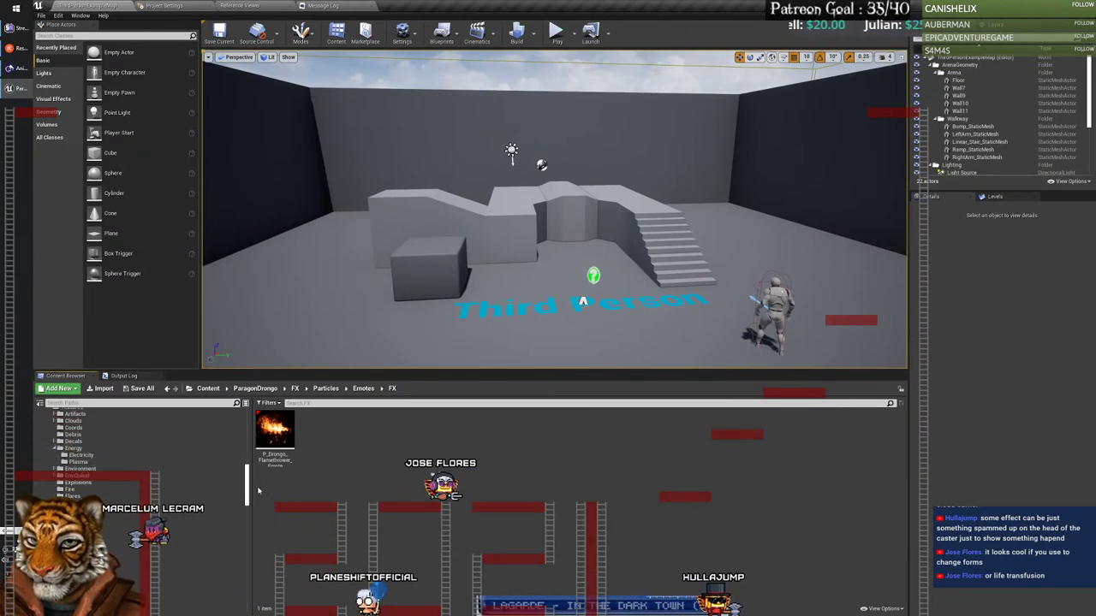
{"action": "left_click_drag", "start_coordinate": [248, 485], "coordinate": [251, 455]}
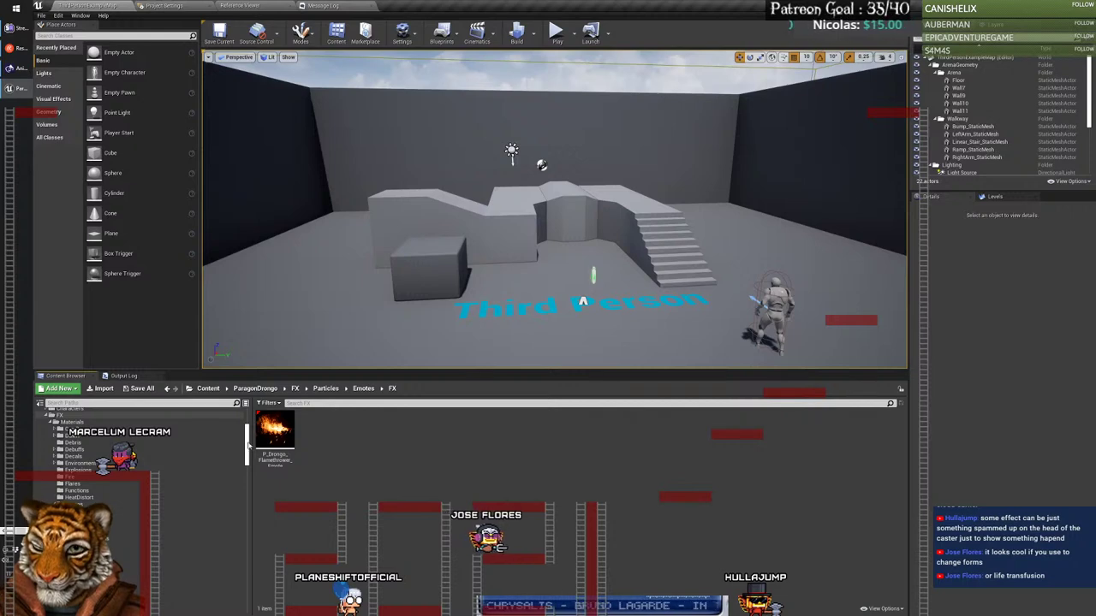
{"action": "left_click", "coordinate": [54, 425]}
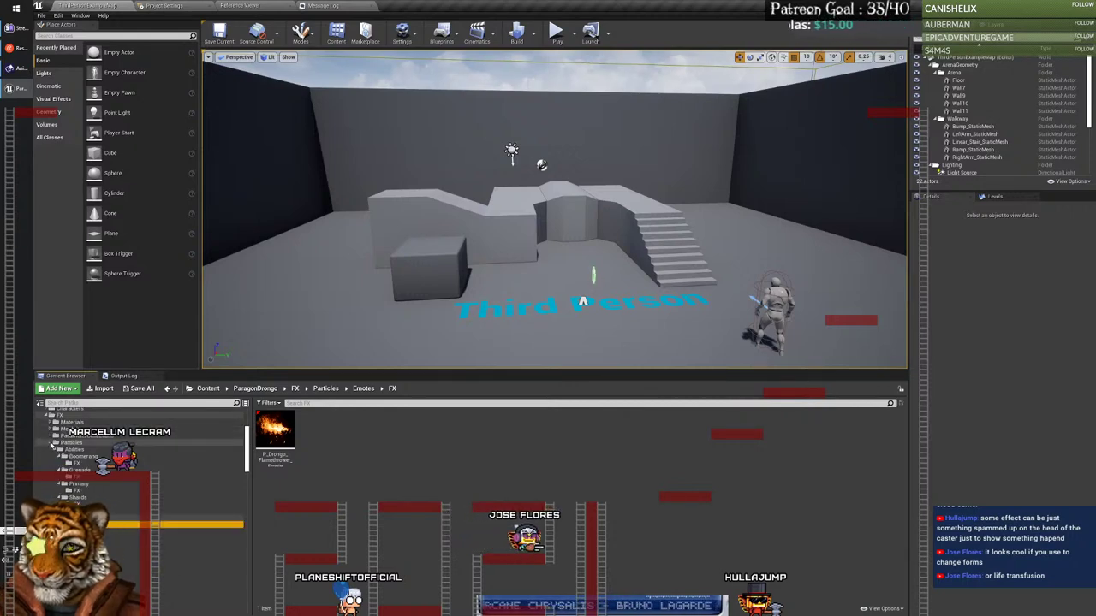
{"action": "scroll", "coordinate": [53, 443], "scroll_direction": "down", "scroll_amount": 2}
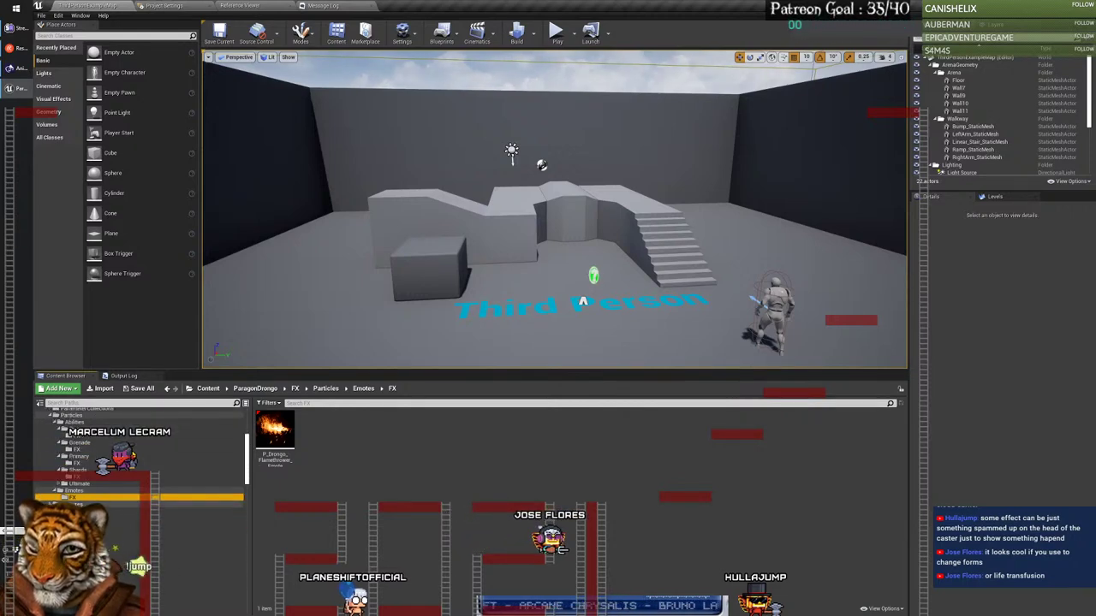
{"action": "scroll", "coordinate": [53, 443], "scroll_direction": "up", "scroll_amount": 3}
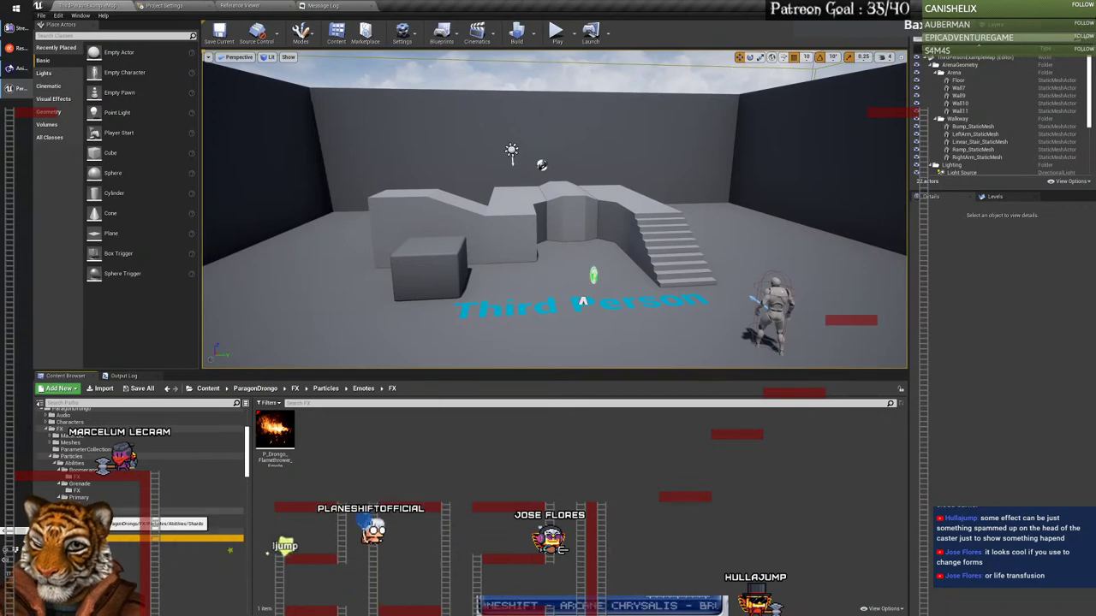
{"action": "left_click", "coordinate": [129, 517]}
Step: Preview P_Drongo_Shards_Irradiated in Cascade at 25% AnimSpeed from a restarted simulation, then close it
{"action": "left_click", "coordinate": [570, 443]}
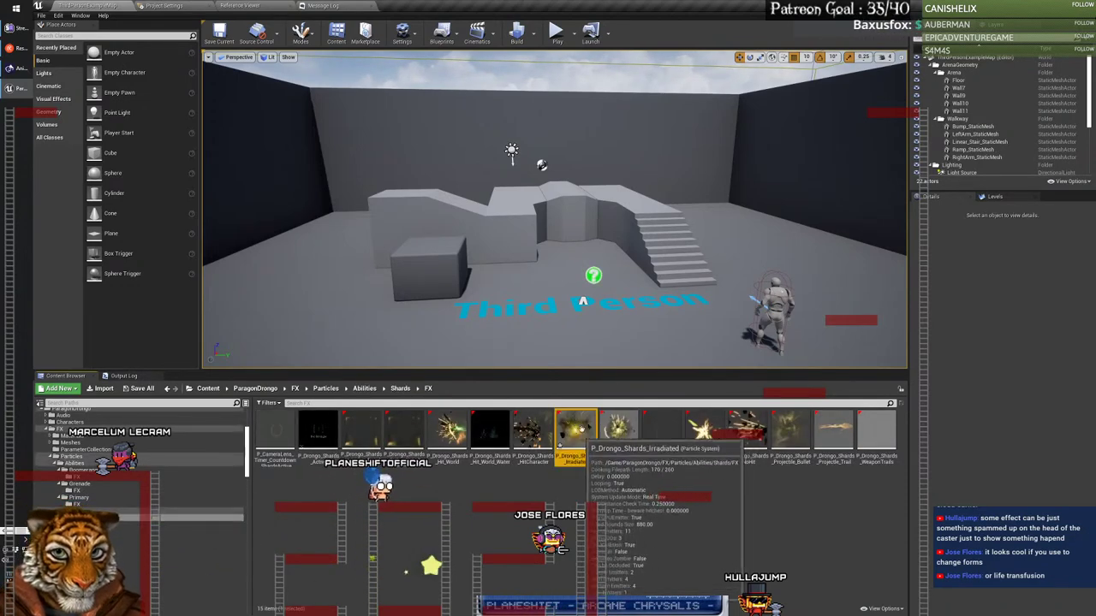
{"action": "double_click", "coordinate": [623, 454]}
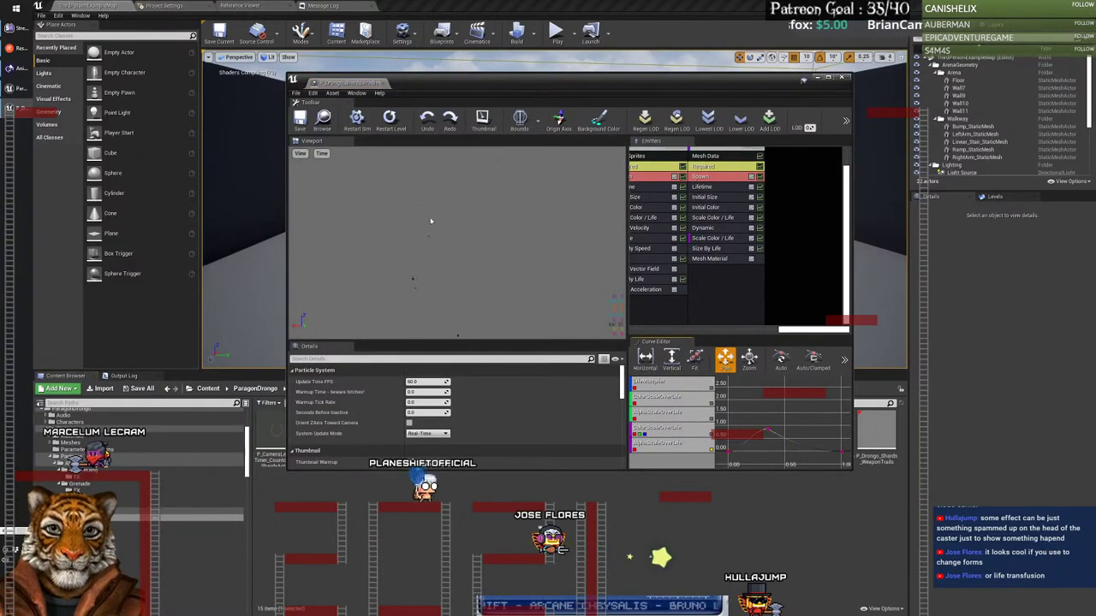
{"action": "left_click", "coordinate": [321, 153]}
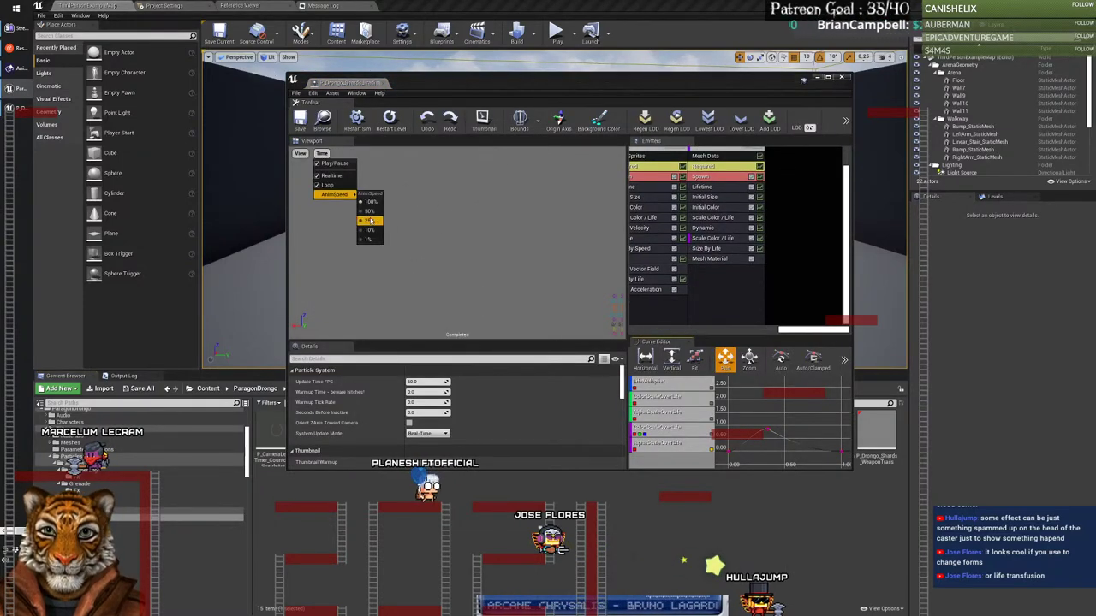
{"action": "left_click", "coordinate": [369, 221]}
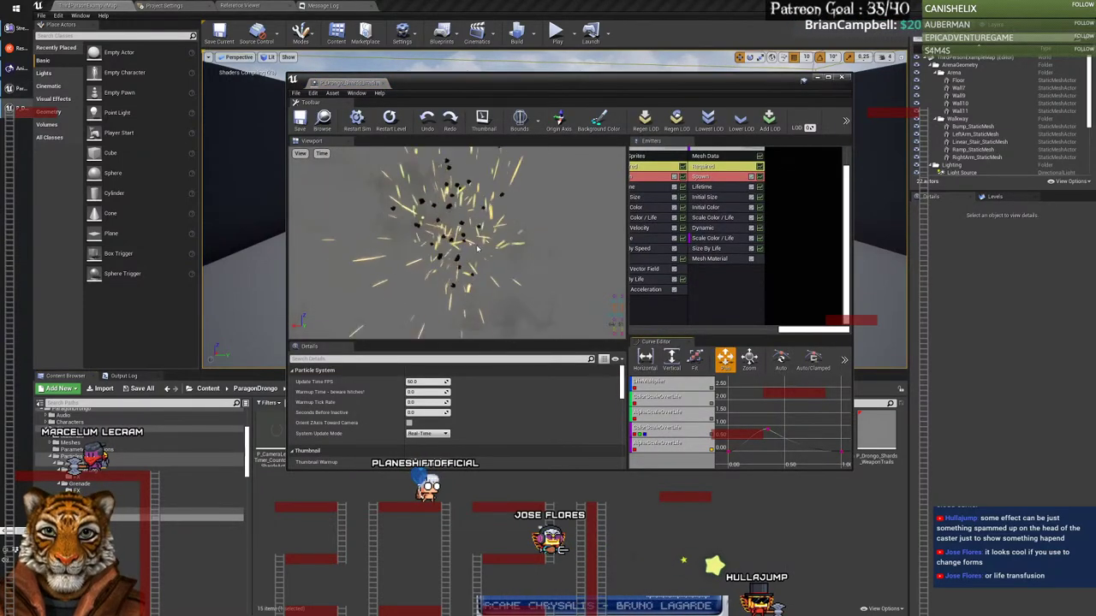
{"action": "left_click", "coordinate": [358, 120]}
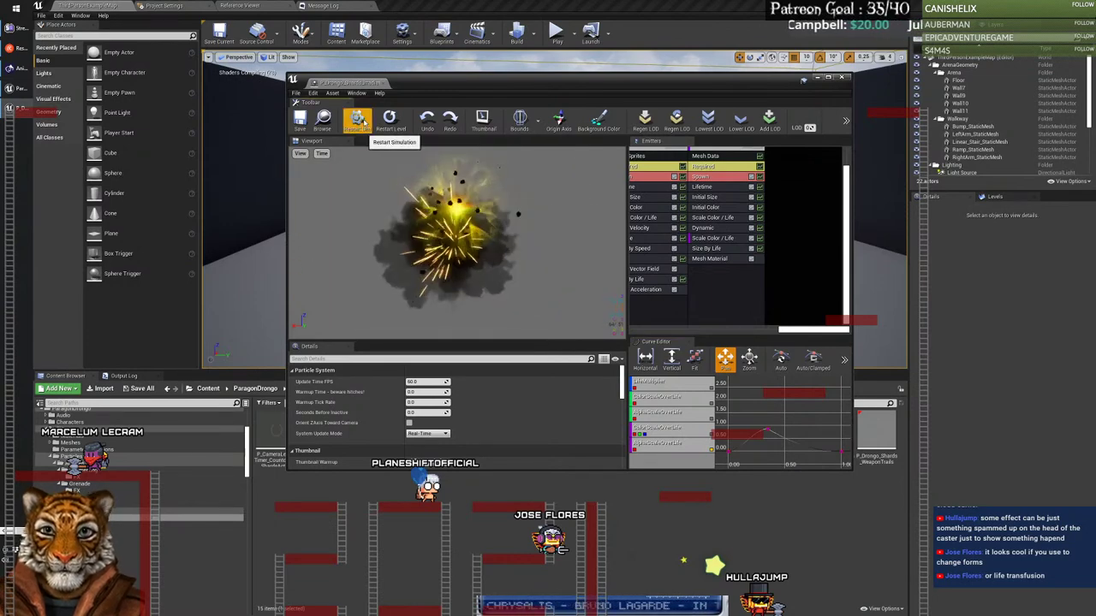
{"action": "left_click", "coordinate": [385, 83]}
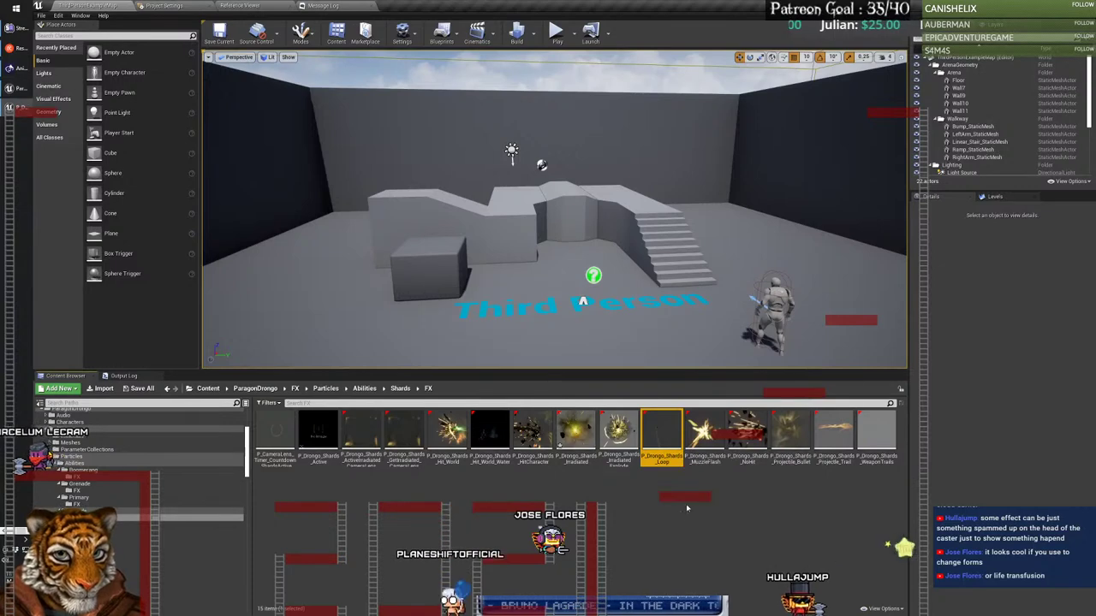
Step: Preview the following Shards effects in turn, including MuzzleFlash, NoHit and the projectile bullet
{"action": "double_click", "coordinate": [662, 437]}
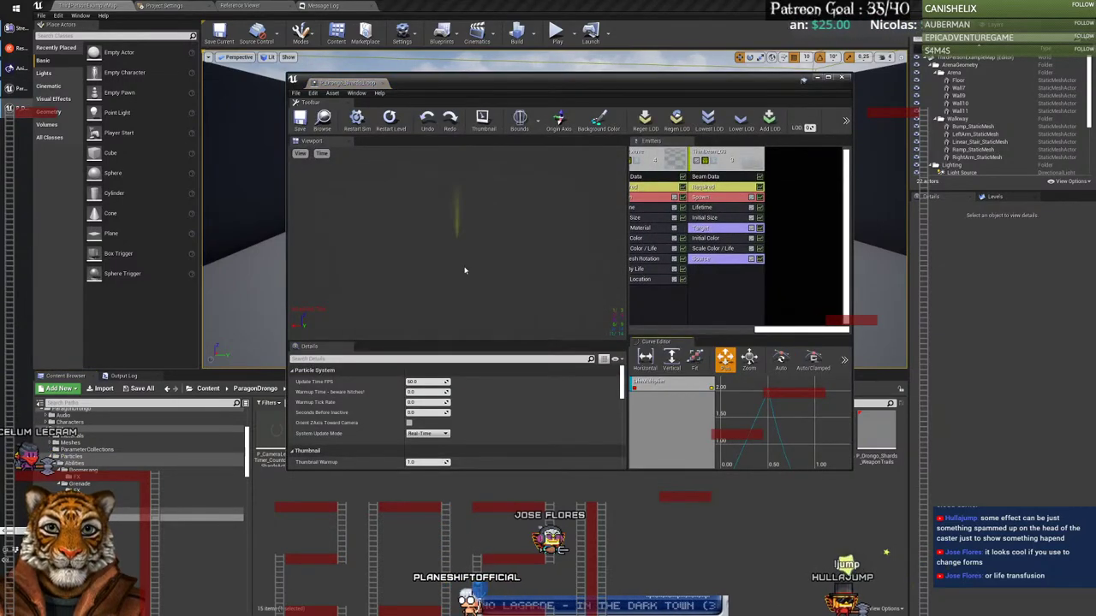
{"action": "left_click", "coordinate": [385, 83]}
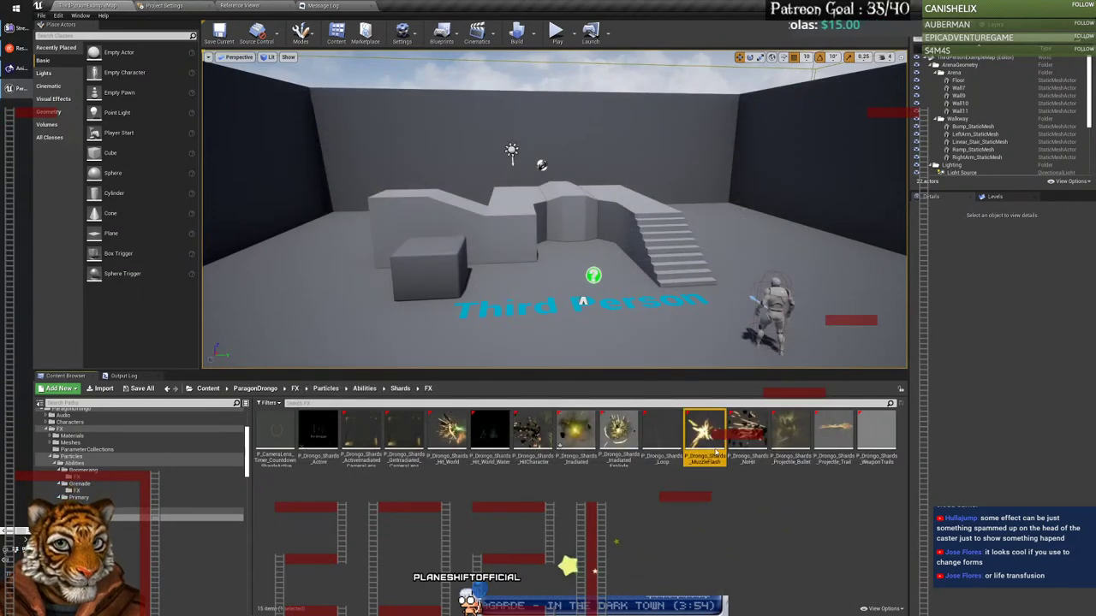
{"action": "double_click", "coordinate": [662, 433]}
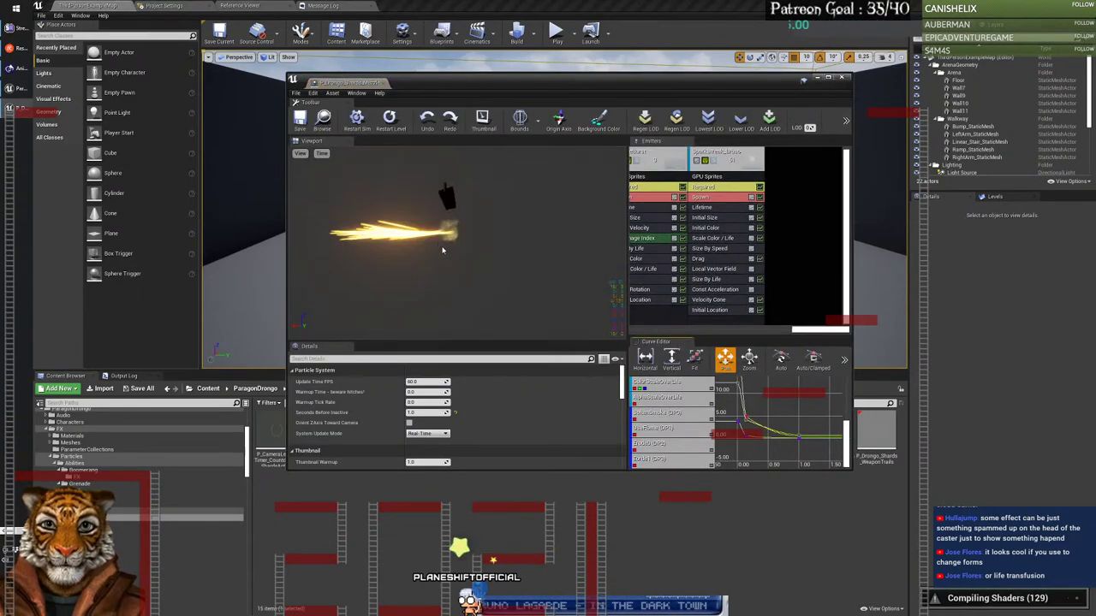
{"action": "left_click", "coordinate": [385, 83]}
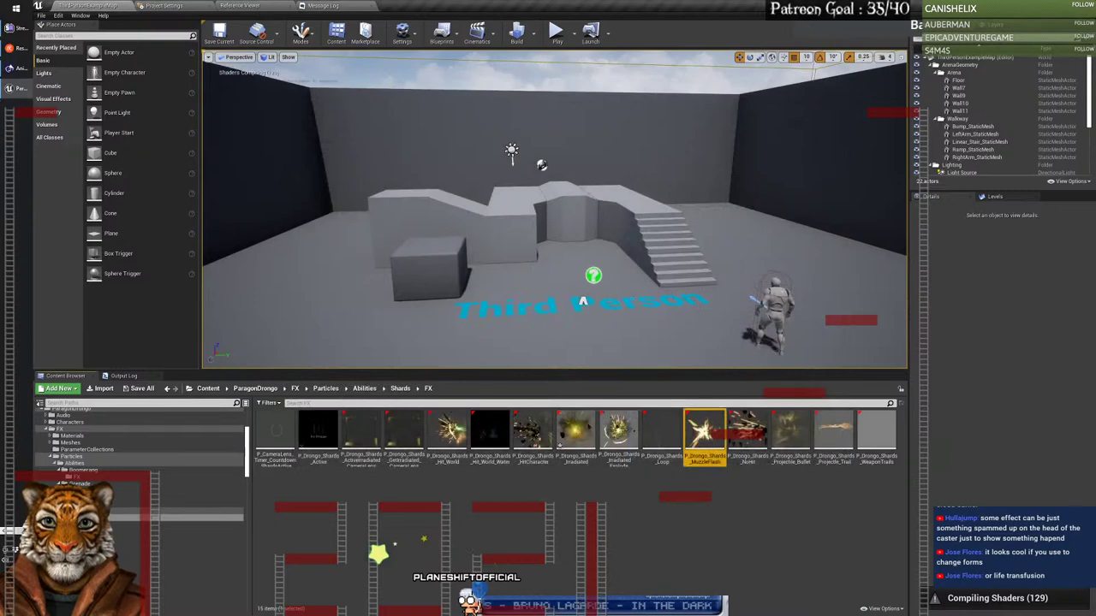
{"action": "double_click", "coordinate": [749, 441]}
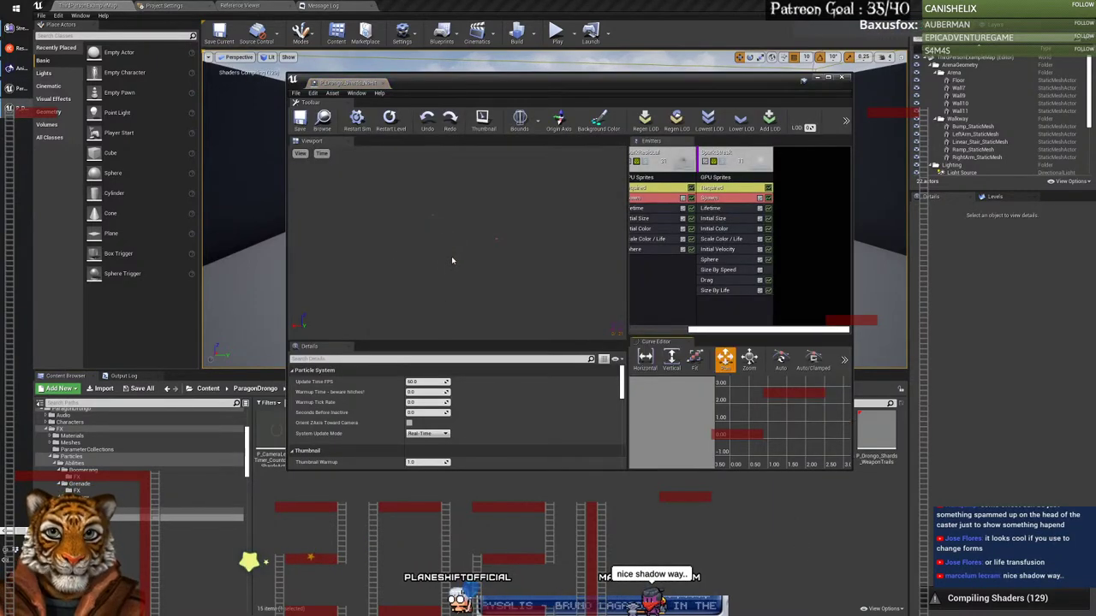
{"action": "left_click", "coordinate": [384, 83]}
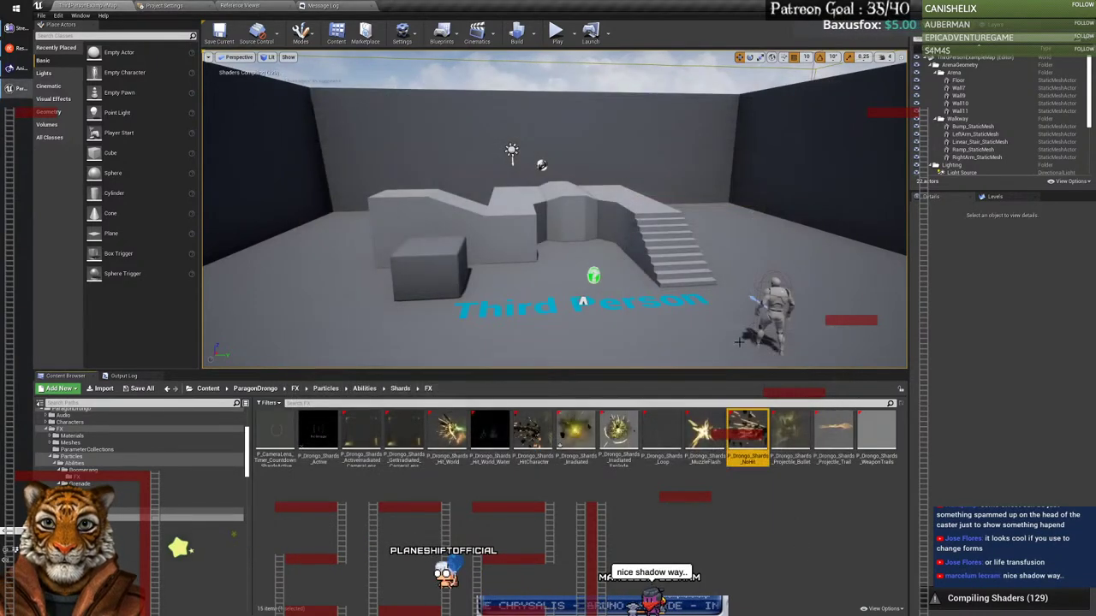
{"action": "double_click", "coordinate": [801, 454]}
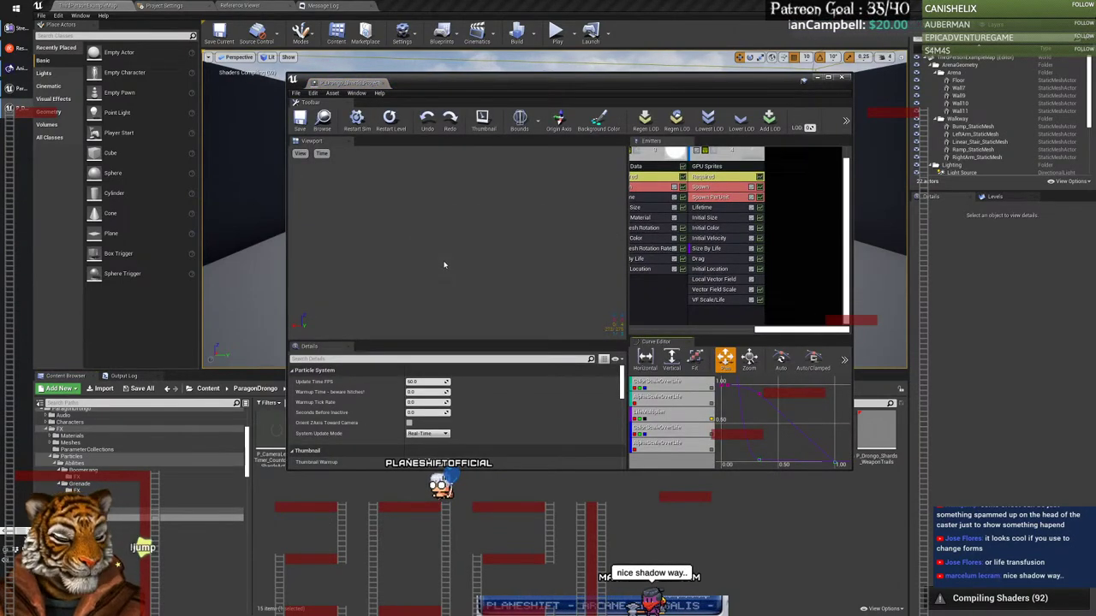
{"action": "left_click", "coordinate": [380, 83]}
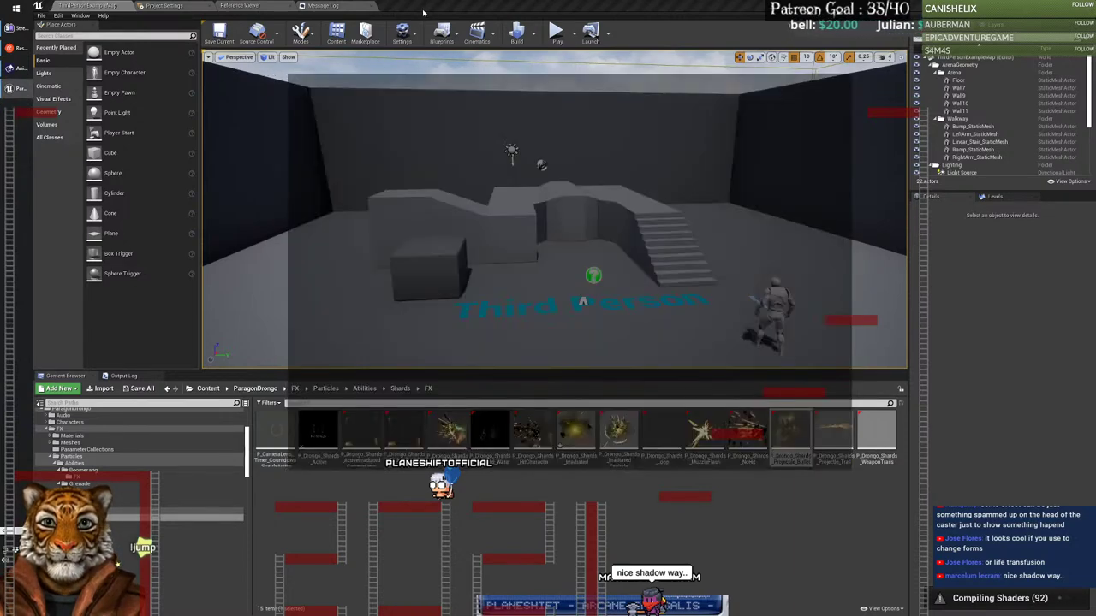
{"action": "double_click", "coordinate": [788, 437]}
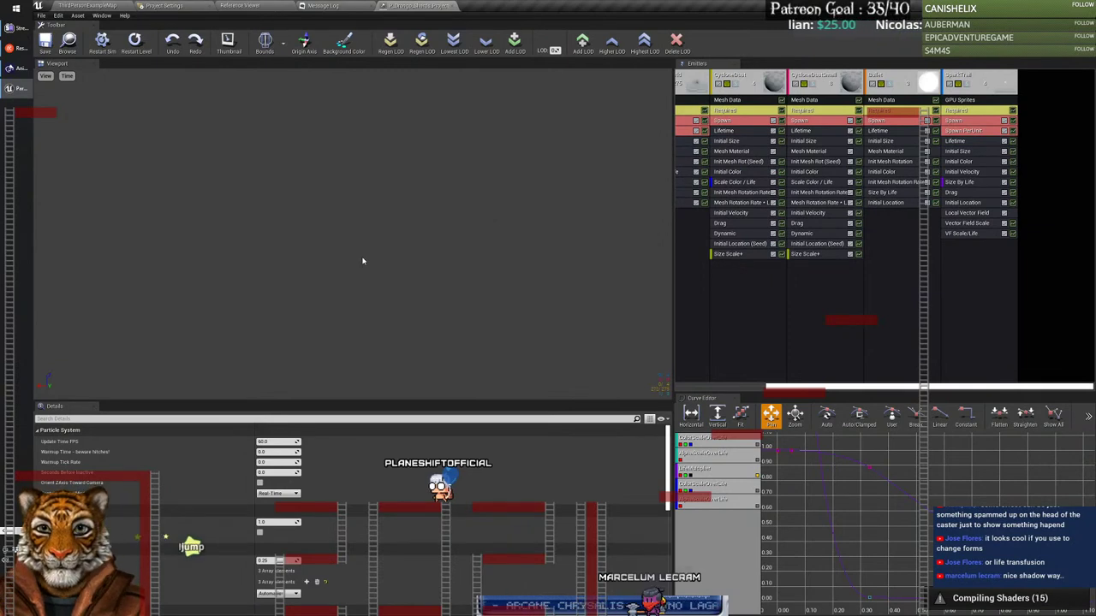
{"action": "left_click", "coordinate": [103, 43]}
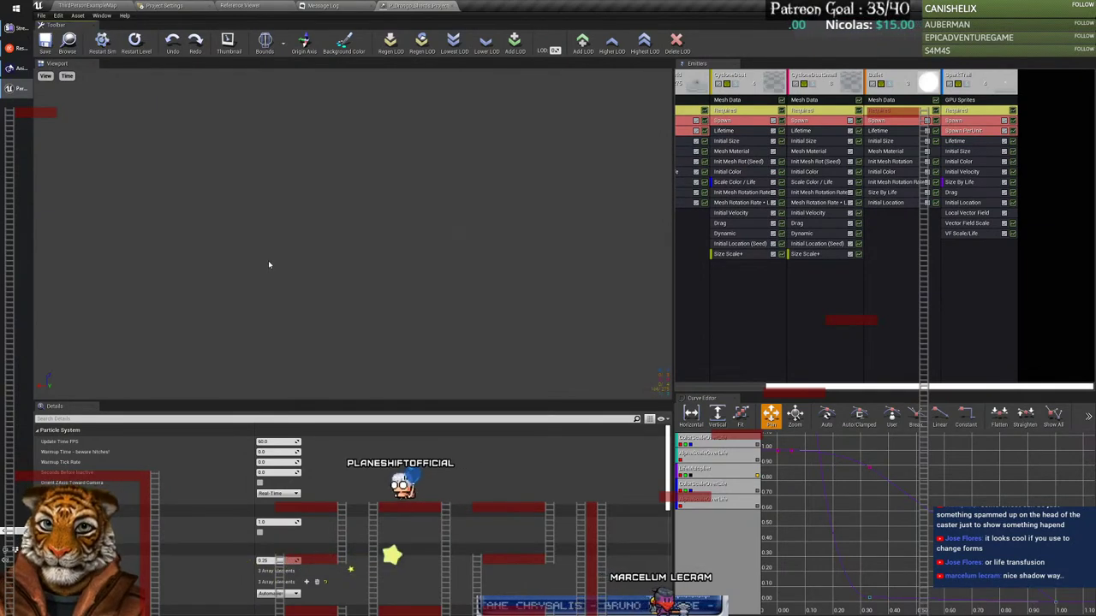
{"action": "left_click", "coordinate": [103, 43]}
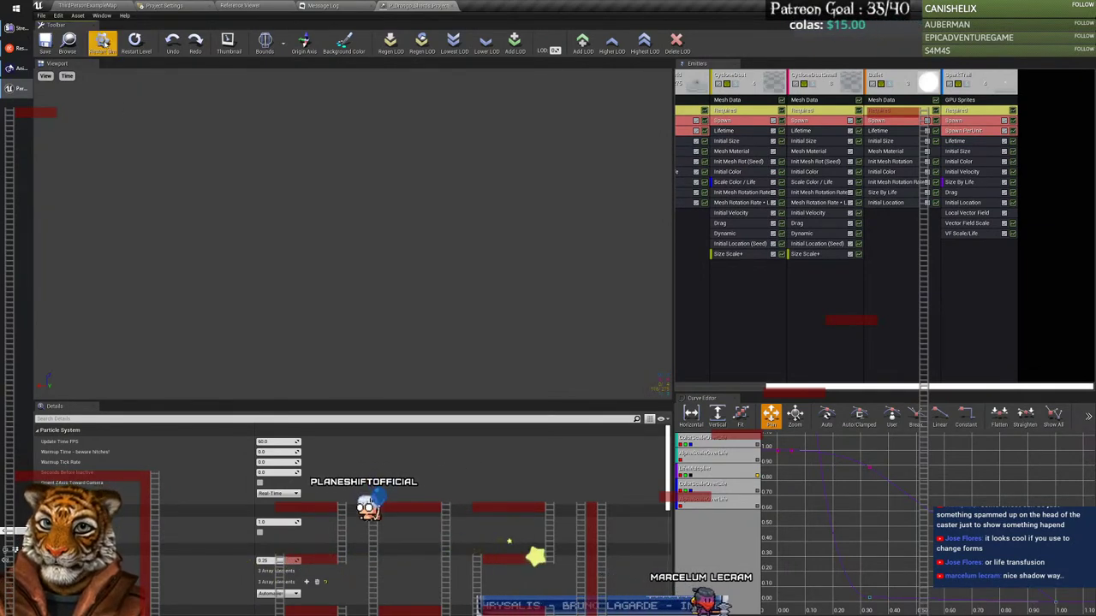
{"action": "left_click", "coordinate": [103, 42]}
{"action": "left_click", "coordinate": [102, 43]}
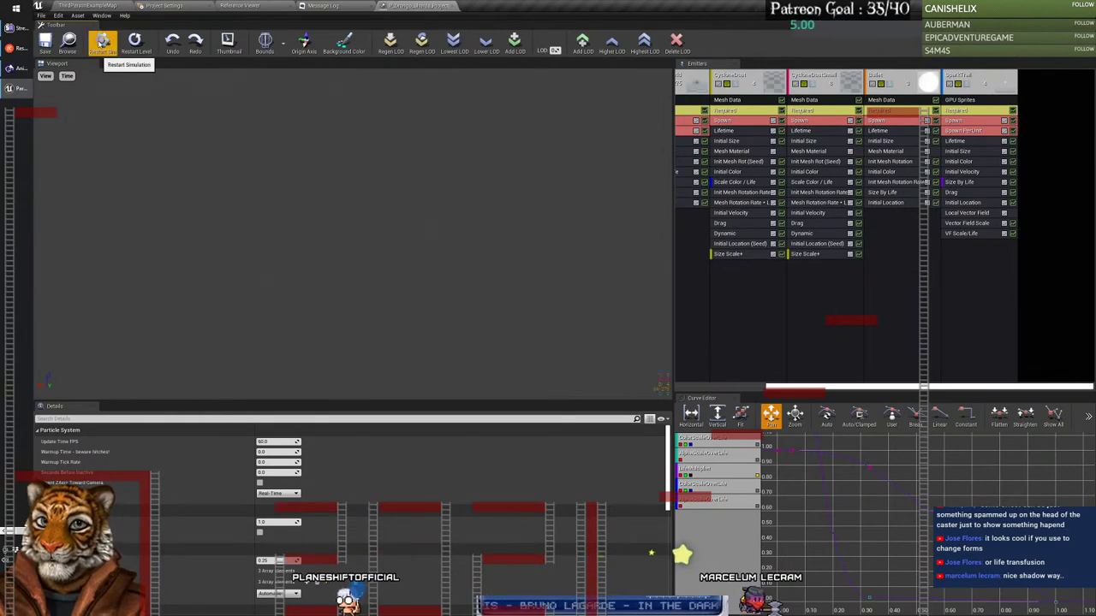
{"action": "left_click", "coordinate": [103, 43]}
{"action": "left_click", "coordinate": [67, 75]}
{"action": "mouse_move", "coordinate": [81, 120]}
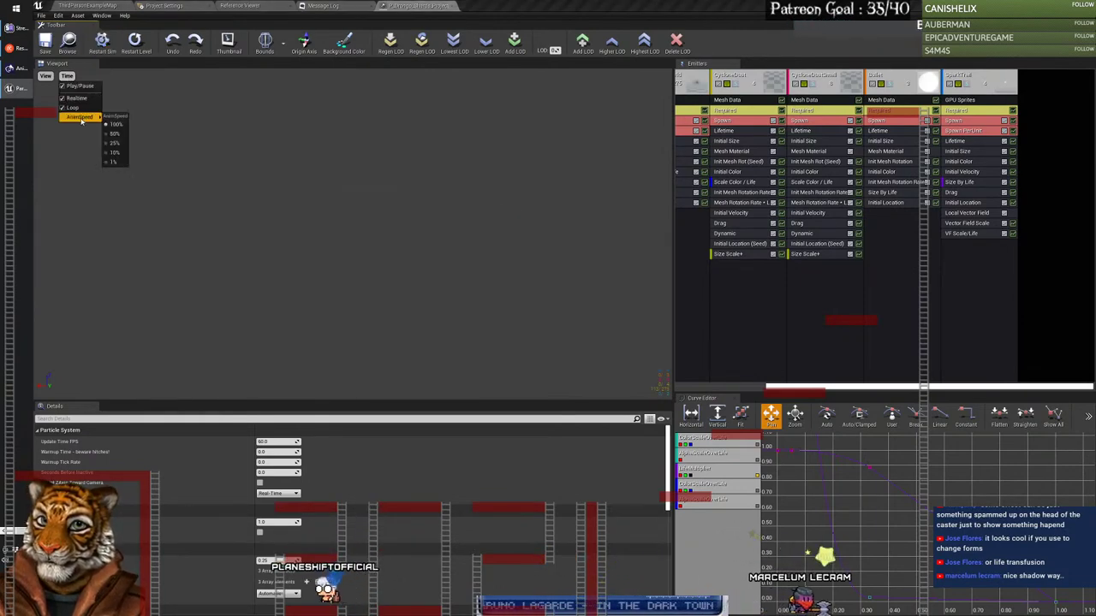
{"action": "left_click", "coordinate": [116, 154]}
{"action": "left_click", "coordinate": [103, 43]}
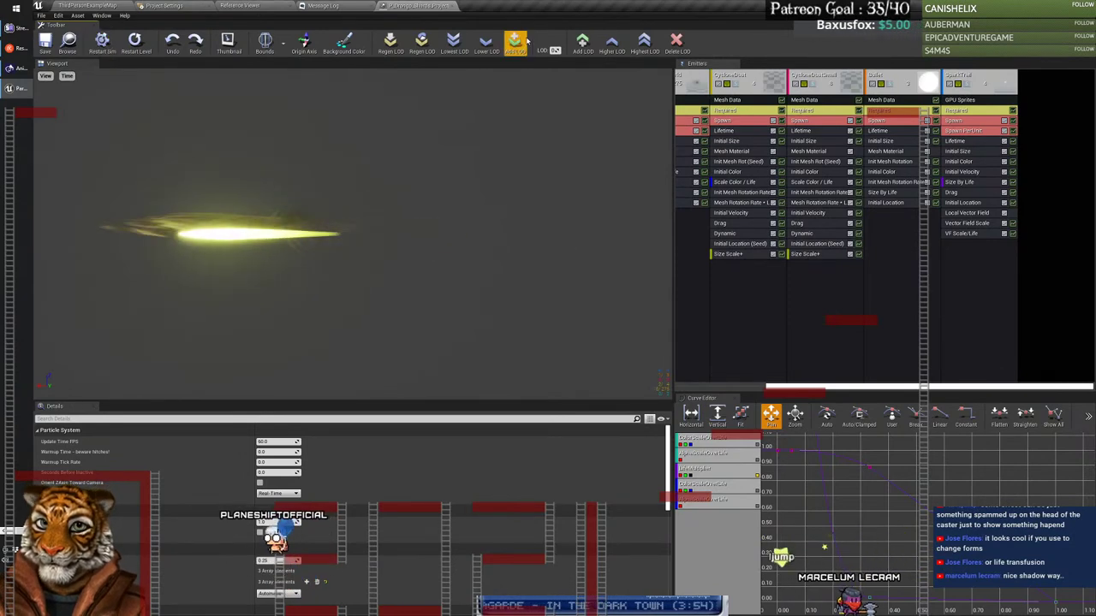
{"action": "left_click", "coordinate": [95, 5]}
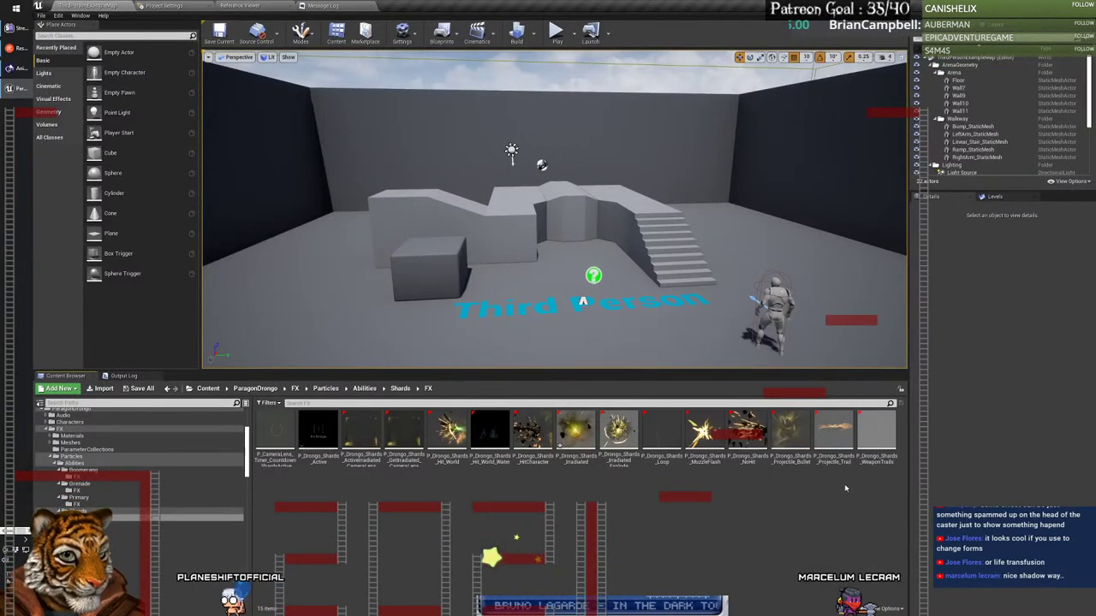
{"action": "double_click", "coordinate": [835, 433]}
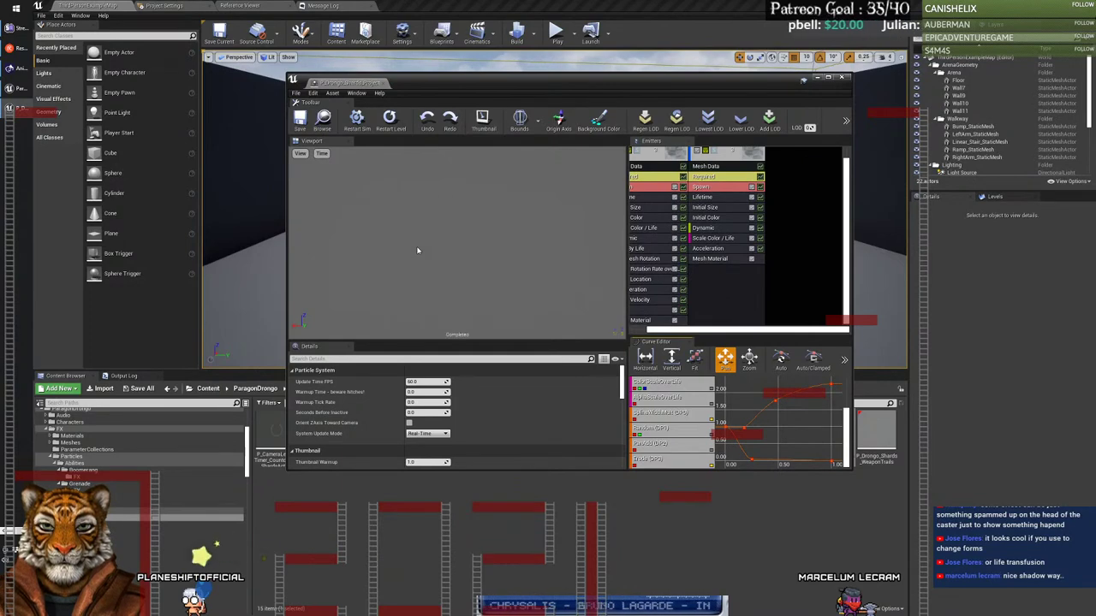
{"action": "left_click_drag", "start_coordinate": [351, 83], "coordinate": [418, 6]}
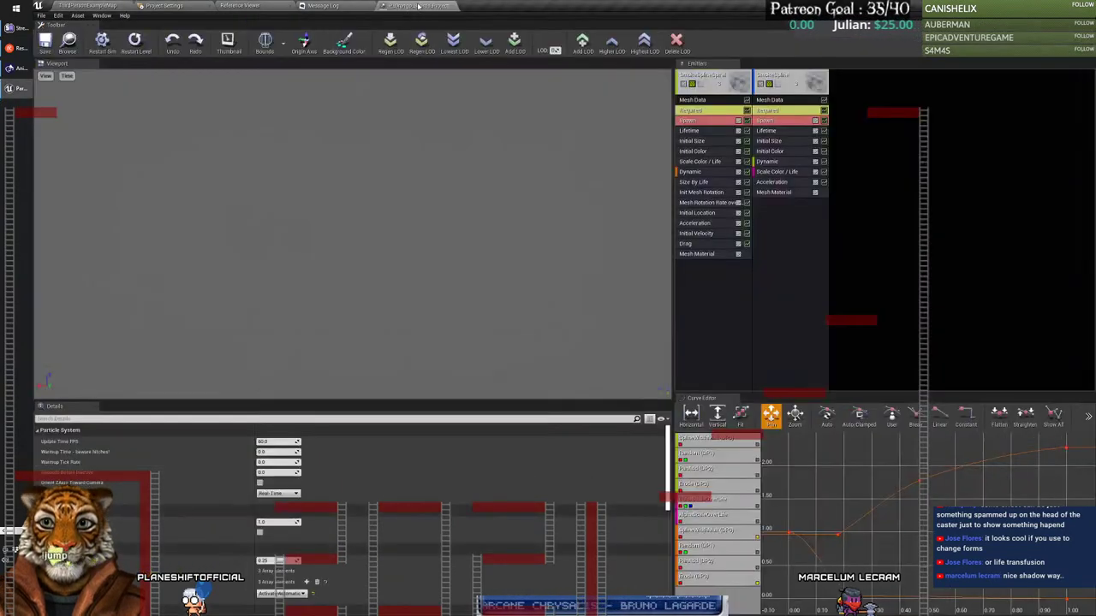
{"action": "left_click", "coordinate": [67, 75]}
{"action": "left_click", "coordinate": [115, 125]}
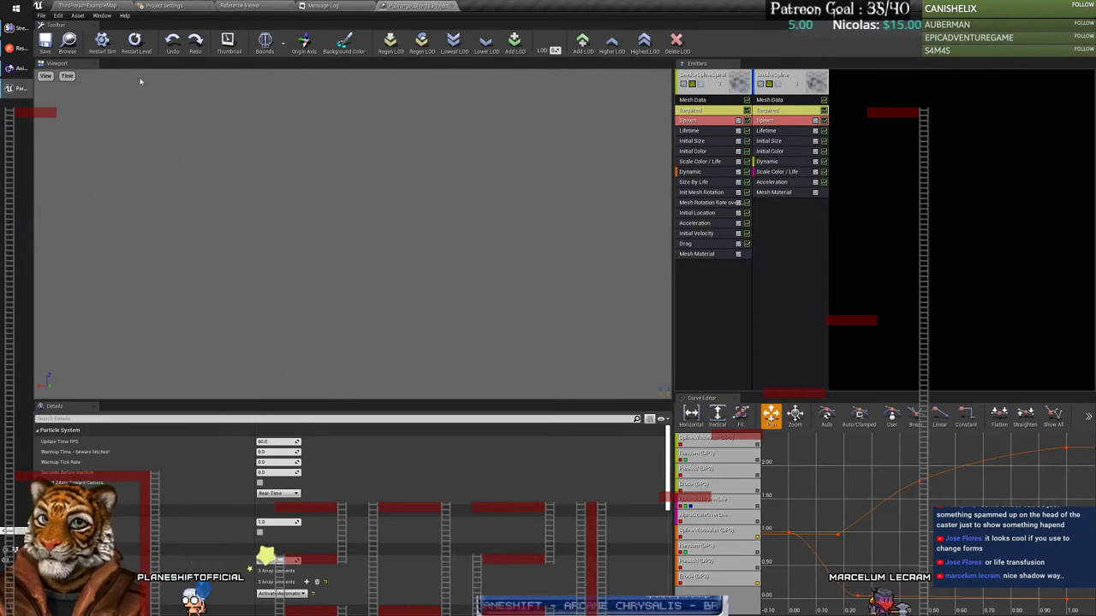
{"action": "left_click", "coordinate": [101, 39]}
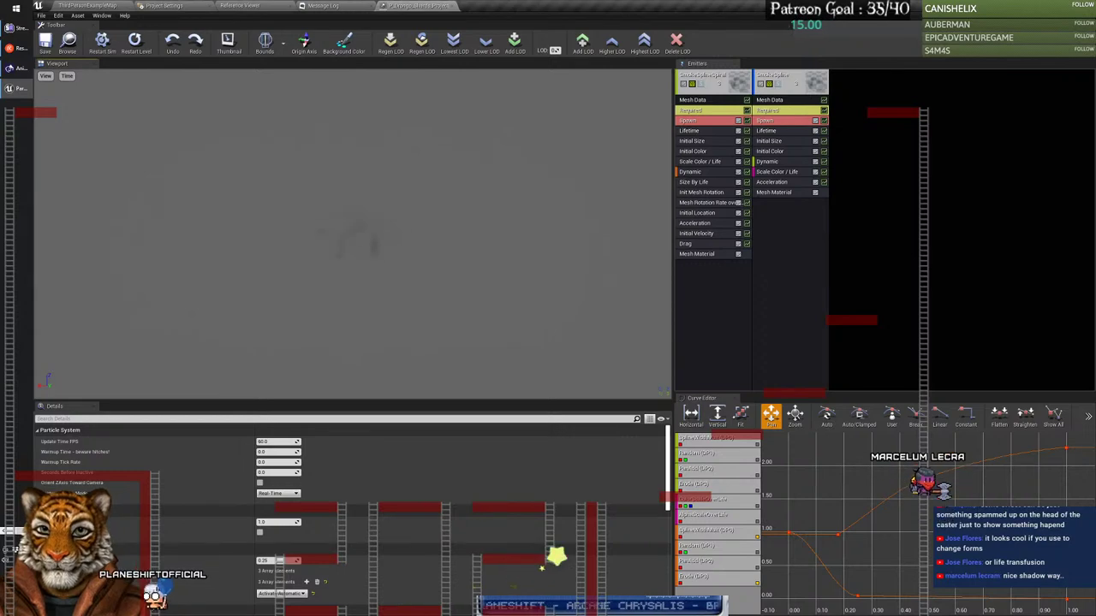
{"action": "left_click", "coordinate": [102, 40]}
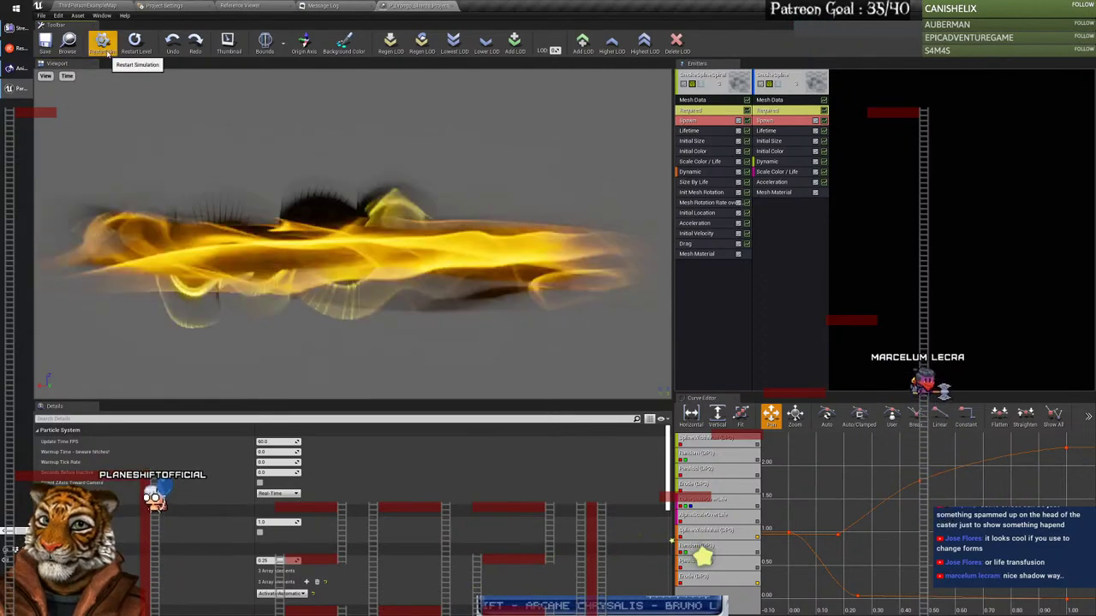
{"action": "left_click", "coordinate": [68, 76]}
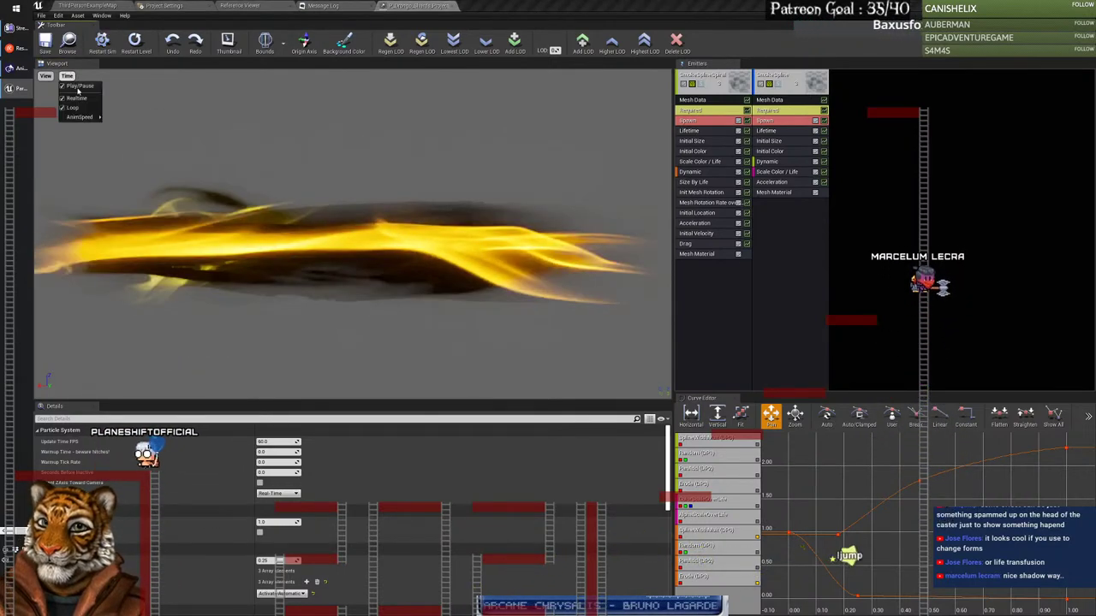
{"action": "mouse_move", "coordinate": [82, 116]}
{"action": "left_click", "coordinate": [115, 153]}
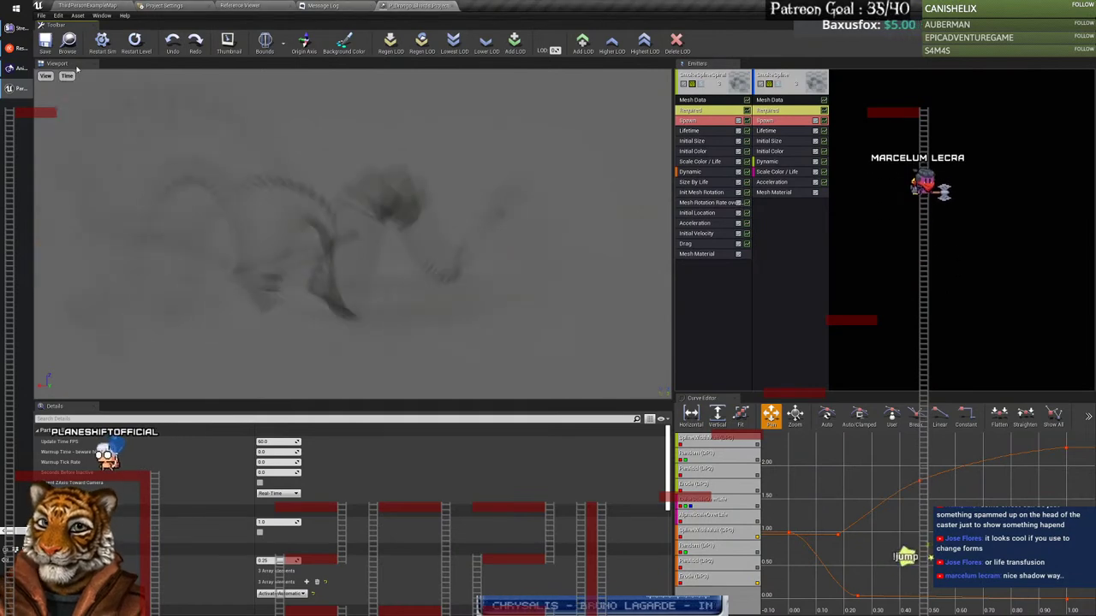
{"action": "left_click", "coordinate": [102, 43]}
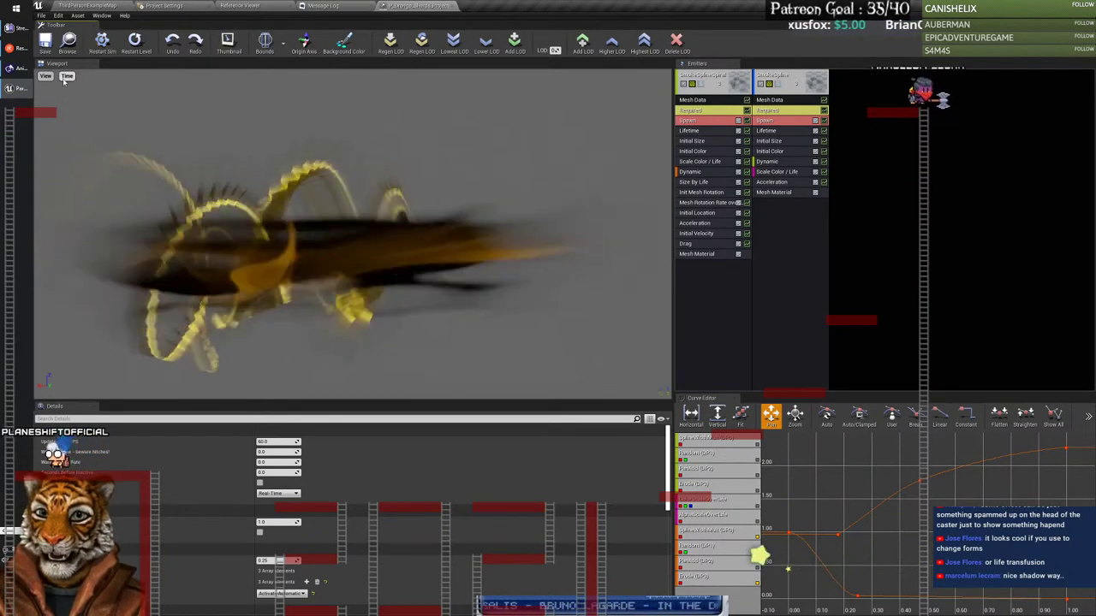
{"action": "left_click", "coordinate": [68, 76]}
{"action": "mouse_move", "coordinate": [82, 116]}
{"action": "left_click", "coordinate": [109, 136]}
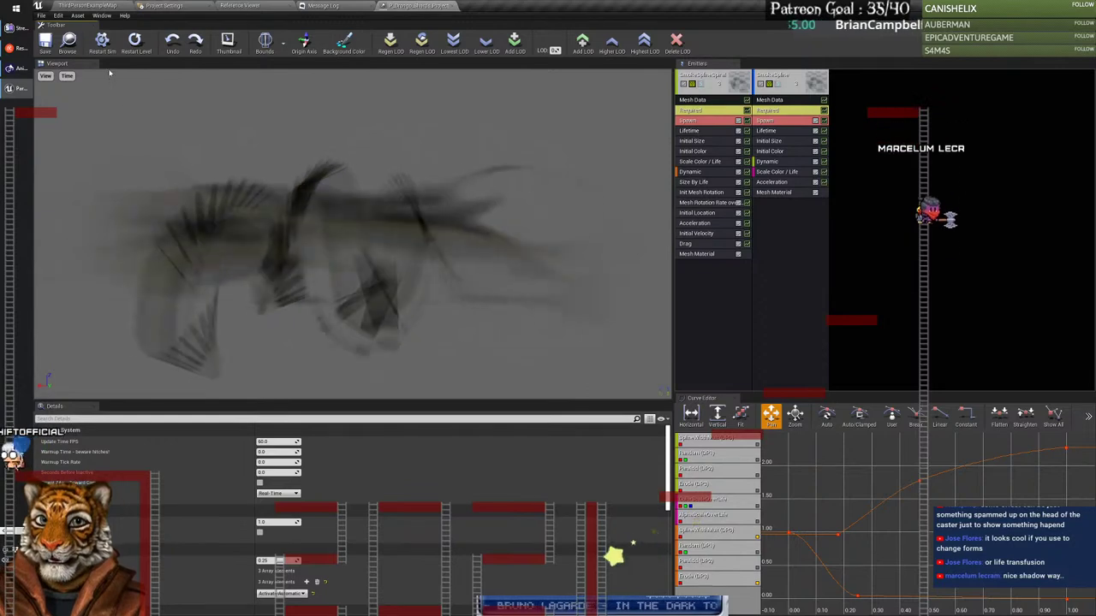
{"action": "left_click", "coordinate": [102, 43]}
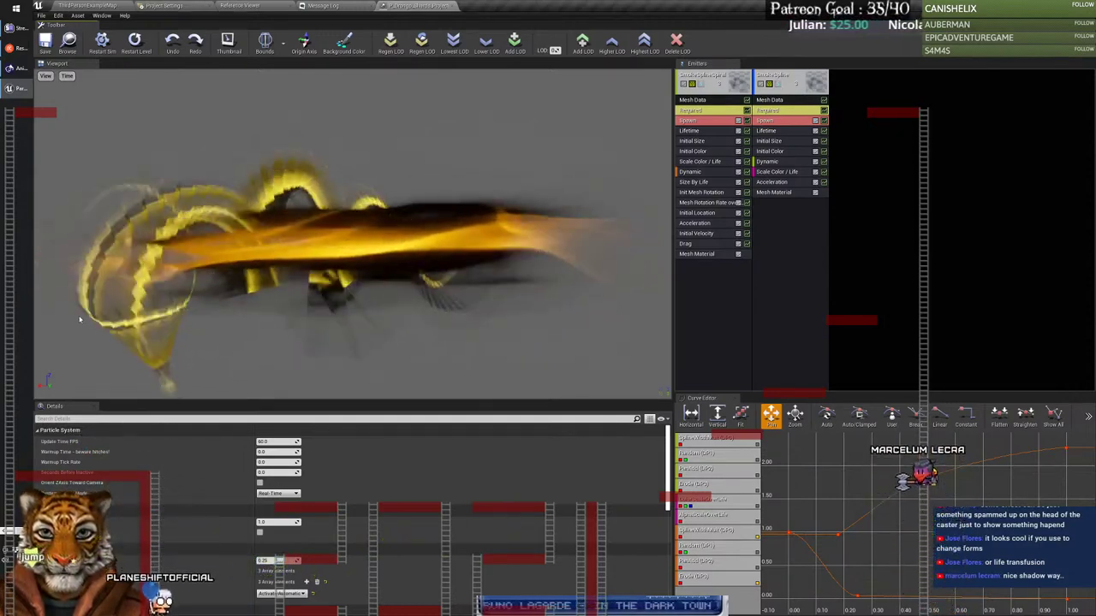
{"action": "left_click", "coordinate": [66, 75]}
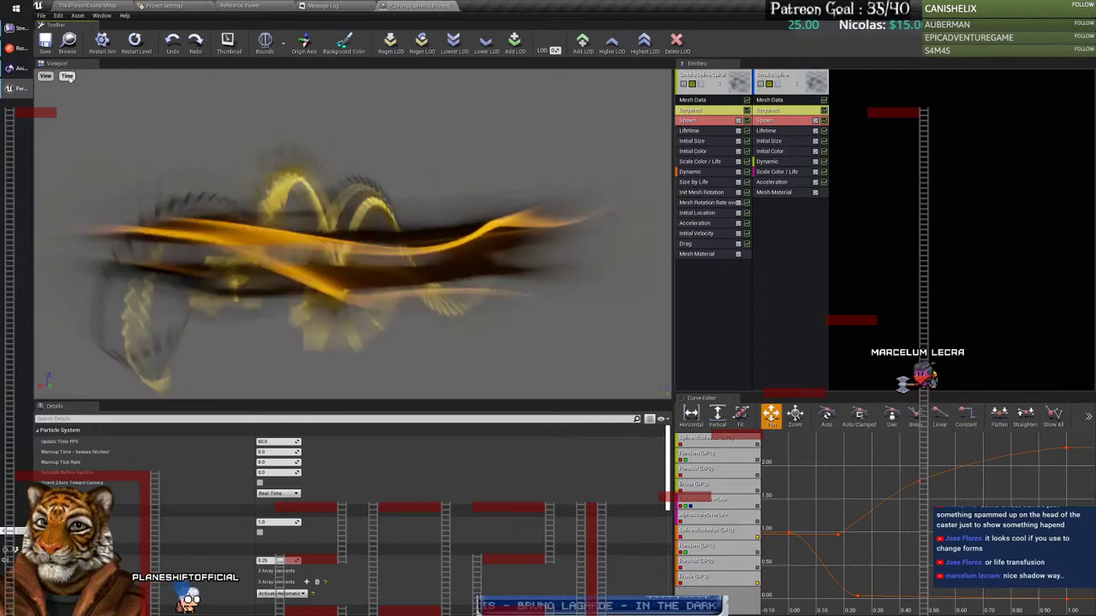
{"action": "mouse_move", "coordinate": [97, 117]}
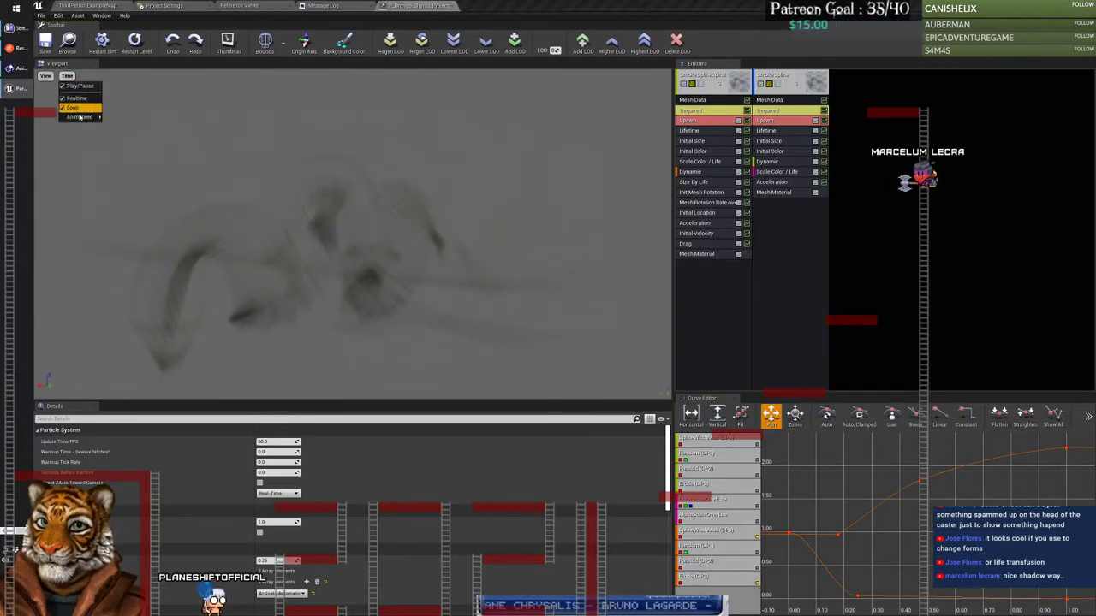
{"action": "left_click", "coordinate": [115, 123]}
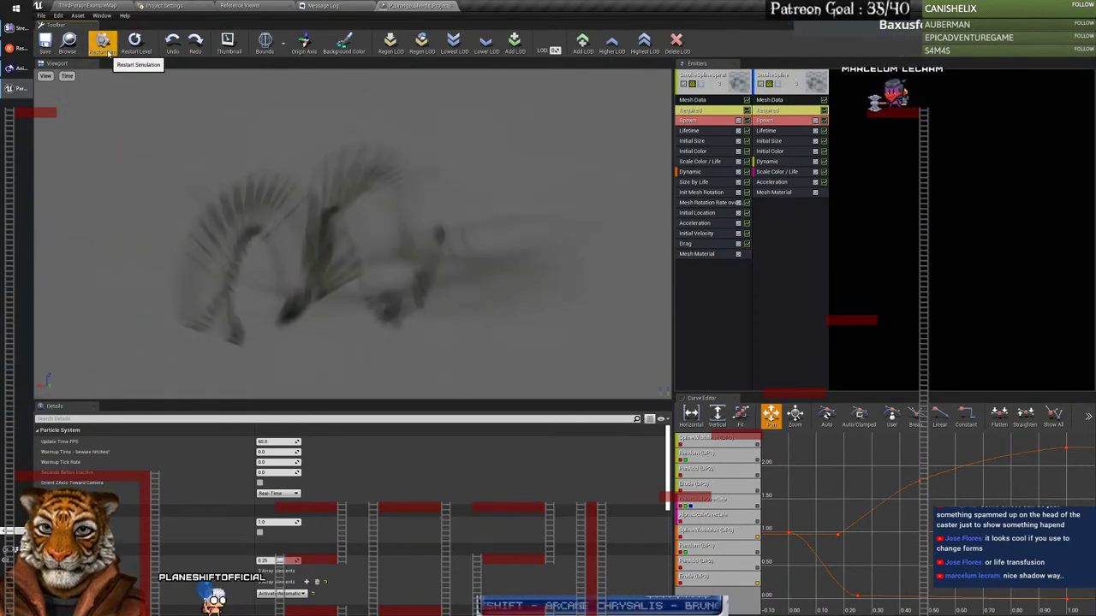
{"action": "left_click", "coordinate": [452, 6]}
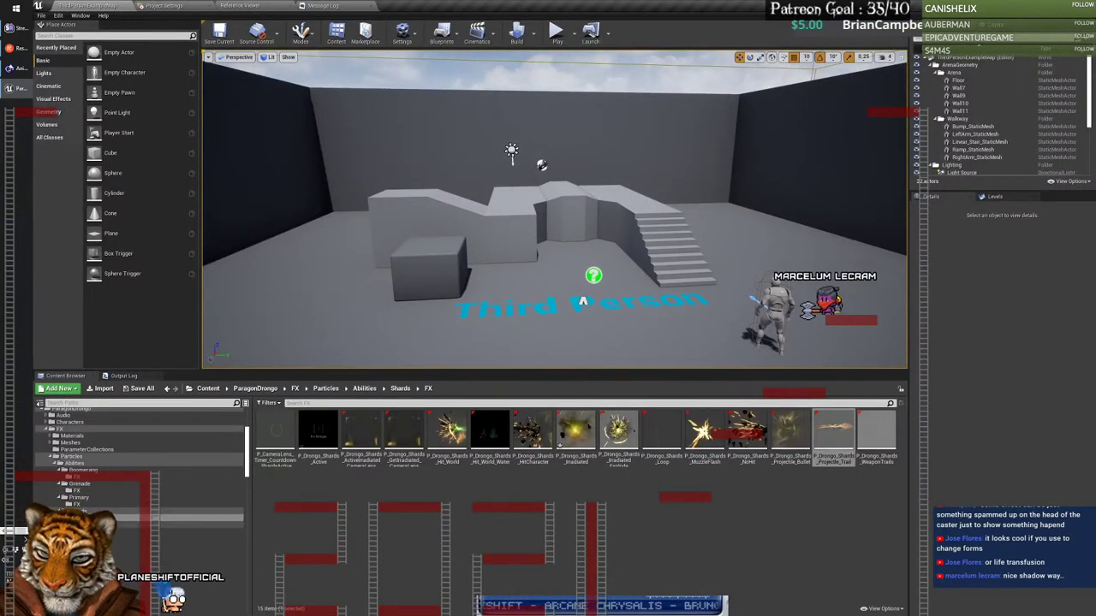
Step: Go to Abilities > Ultimate > FX and open its first particle effect maximized in Cascade
{"action": "left_click", "coordinate": [111, 525]}
{"action": "double_click", "coordinate": [274, 430]}
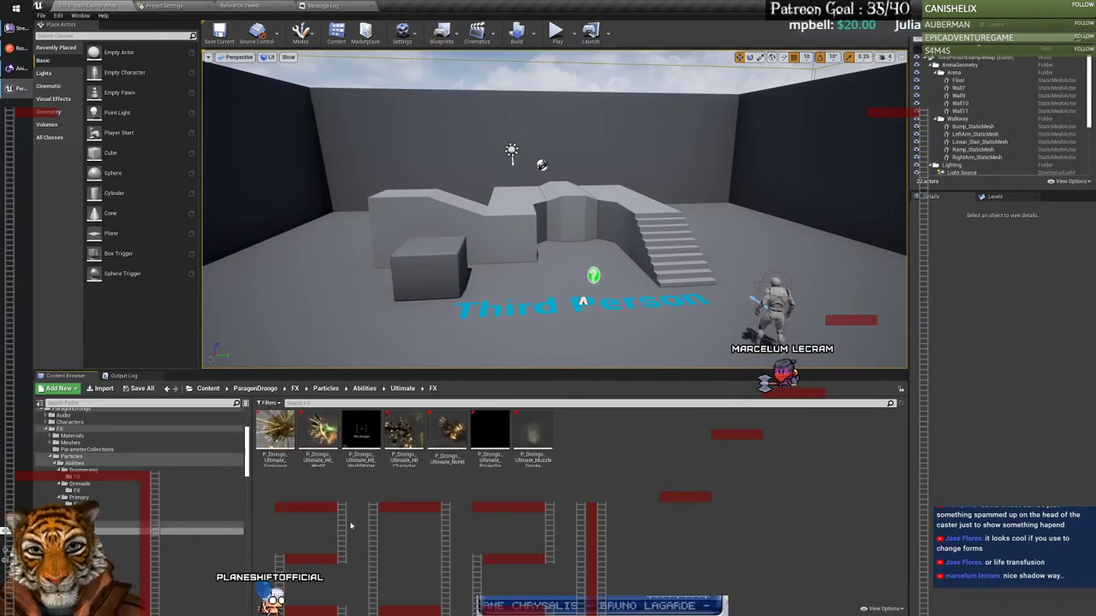
{"action": "double_click", "coordinate": [275, 430]}
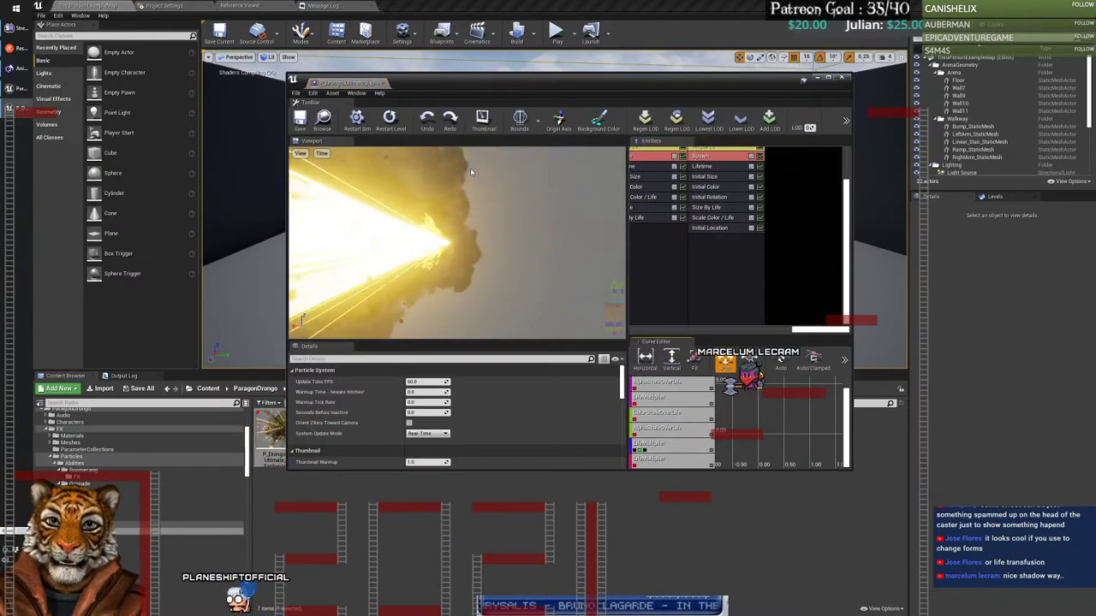
{"action": "double_click", "coordinate": [480, 82]}
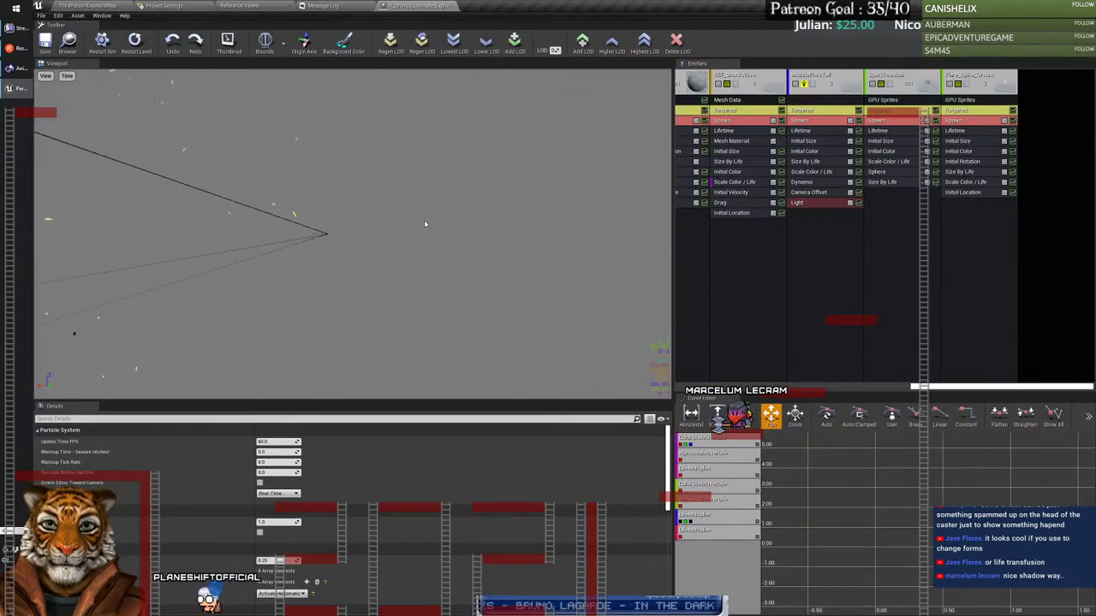
Step: Replay the Ultimate explosion at 25% AnimSpeed several times, then close the editor
{"action": "left_click", "coordinate": [102, 45]}
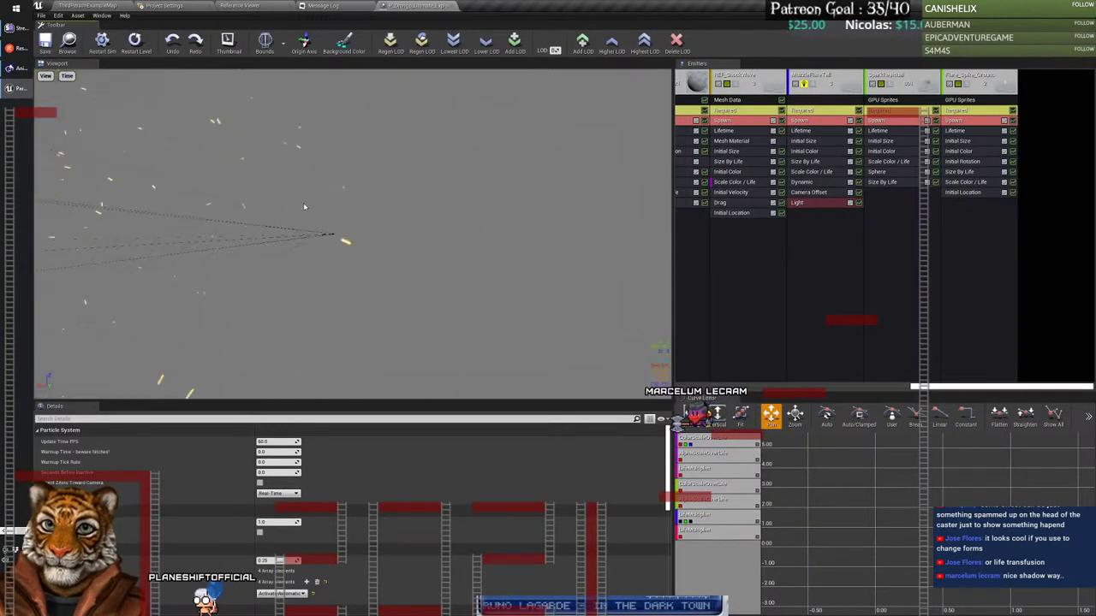
{"action": "left_click", "coordinate": [101, 42]}
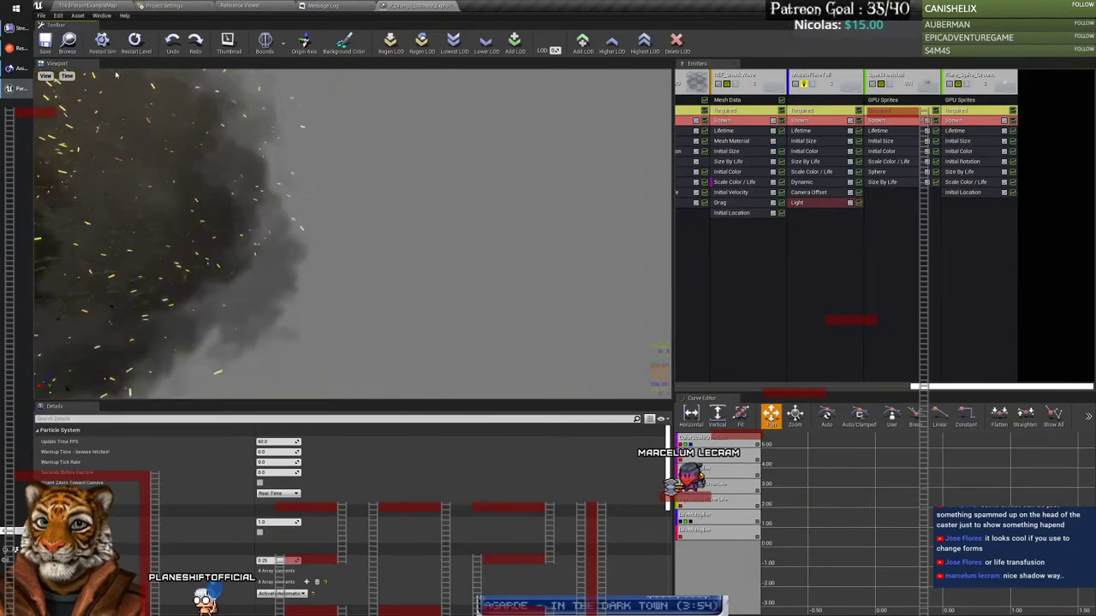
{"action": "left_click", "coordinate": [66, 76]}
{"action": "left_click", "coordinate": [121, 146]}
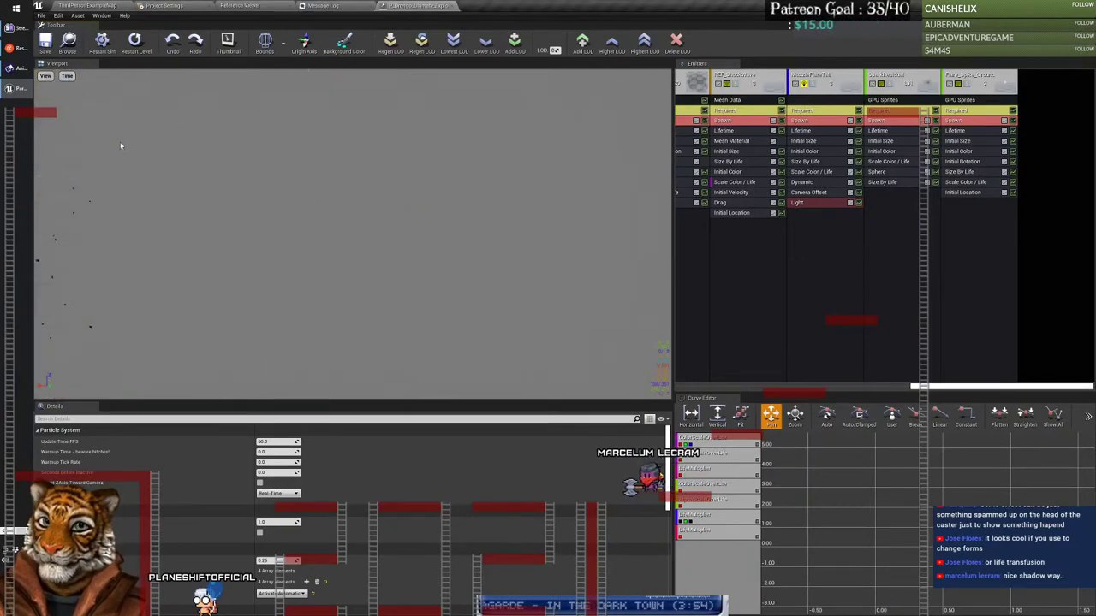
{"action": "left_click", "coordinate": [102, 43]}
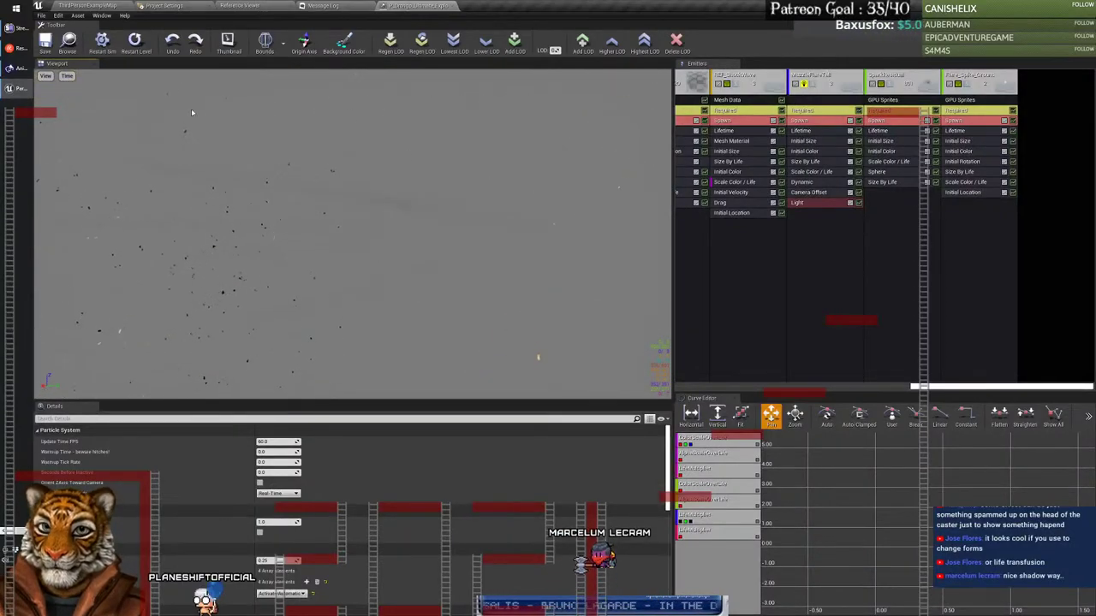
{"action": "left_click", "coordinate": [110, 50]}
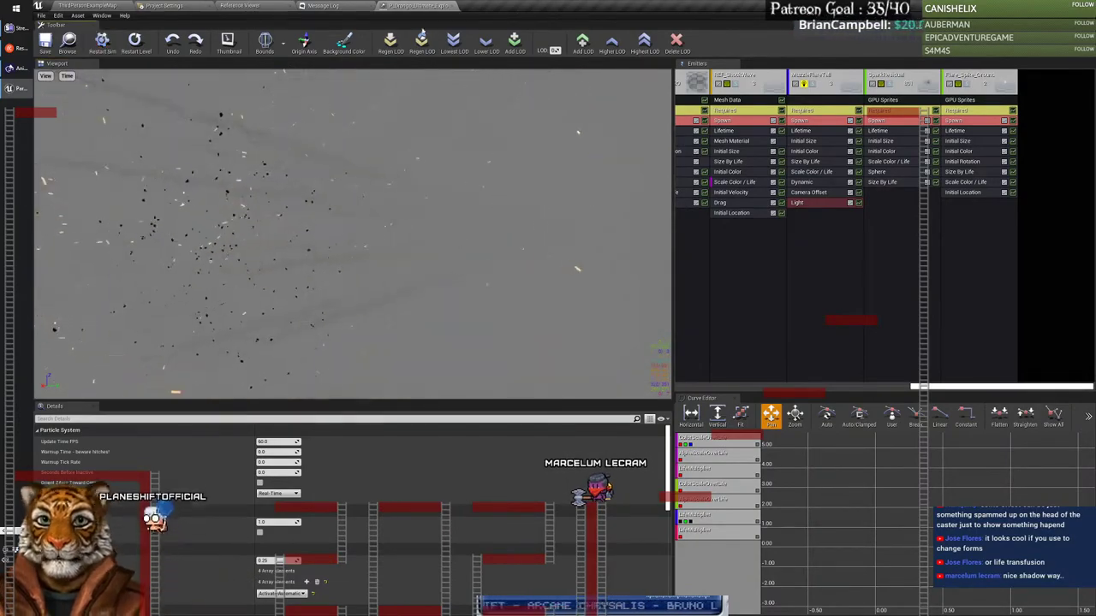
{"action": "left_click", "coordinate": [449, 6]}
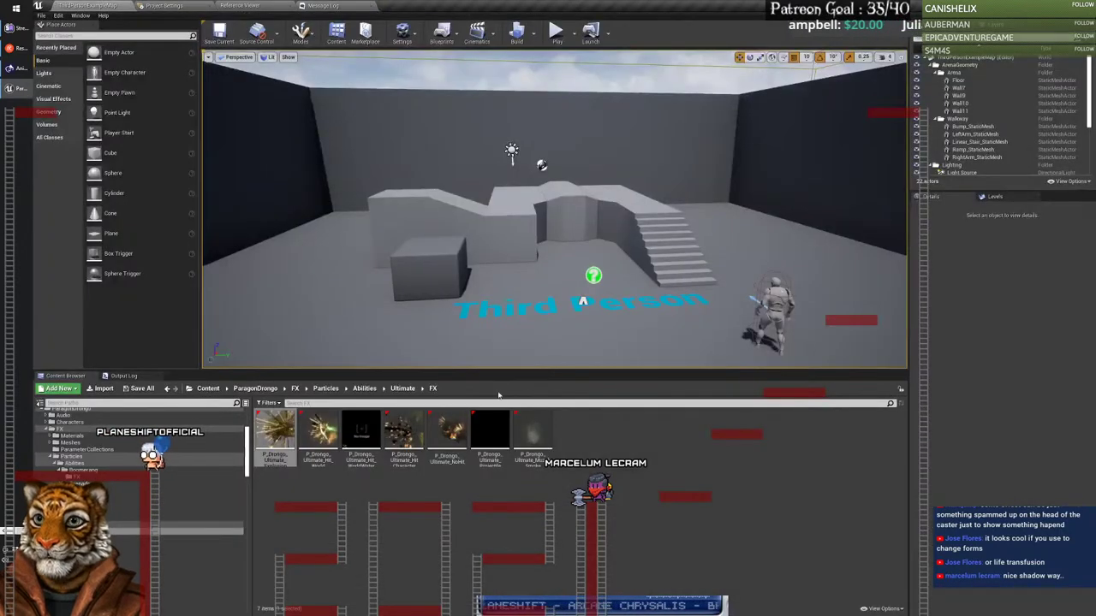
Step: Open the second and third Ultimate effects, dock Cascade, replay at slower speed, and close it
{"action": "double_click", "coordinate": [320, 432]}
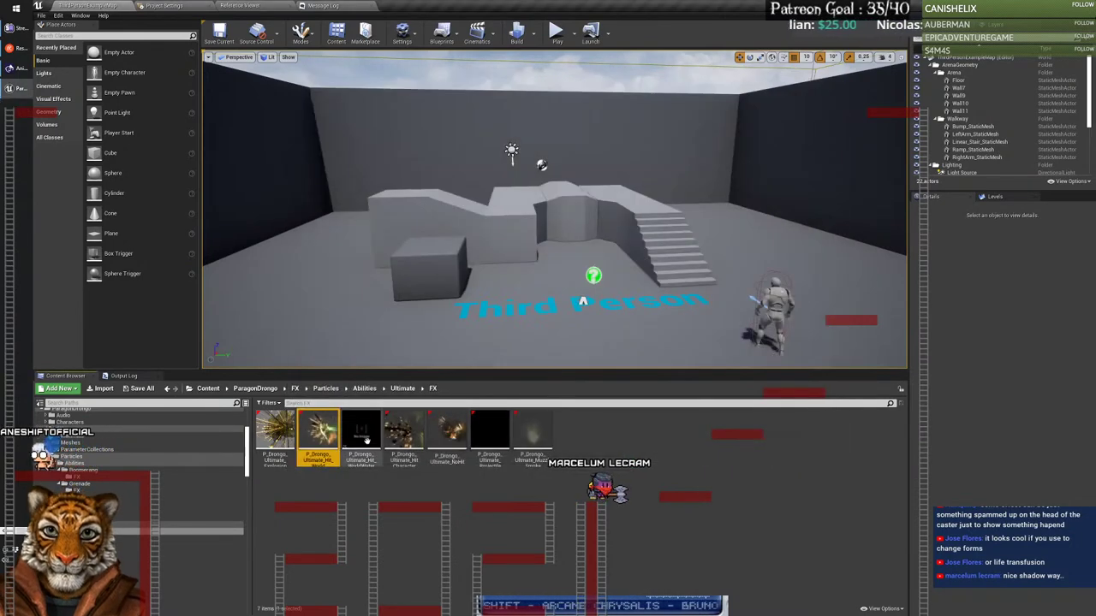
{"action": "double_click", "coordinate": [366, 439]}
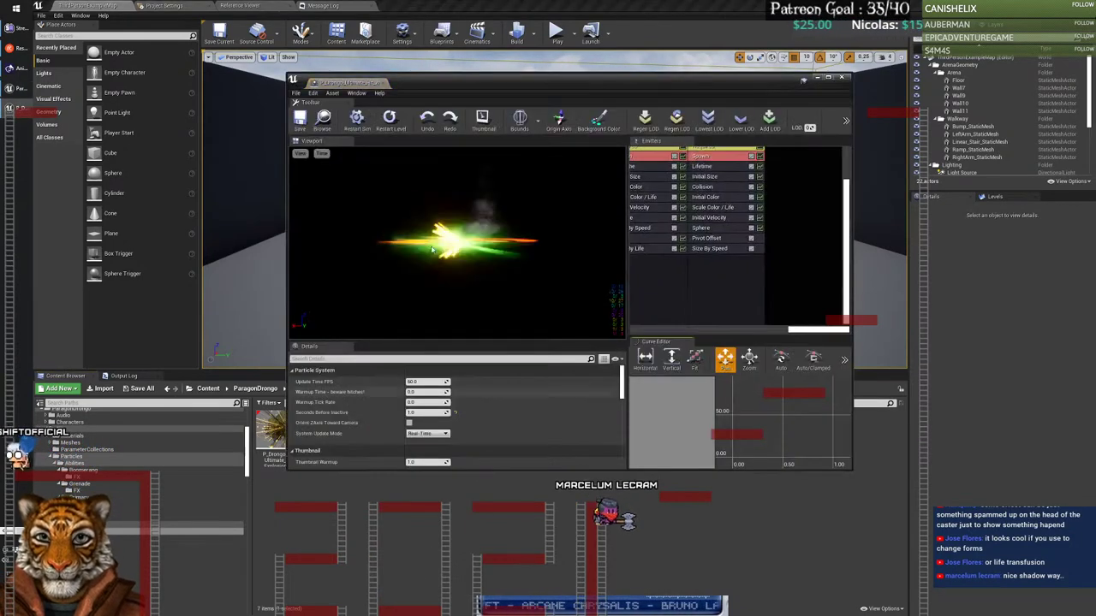
{"action": "left_click_drag", "start_coordinate": [352, 91], "coordinate": [425, 23]}
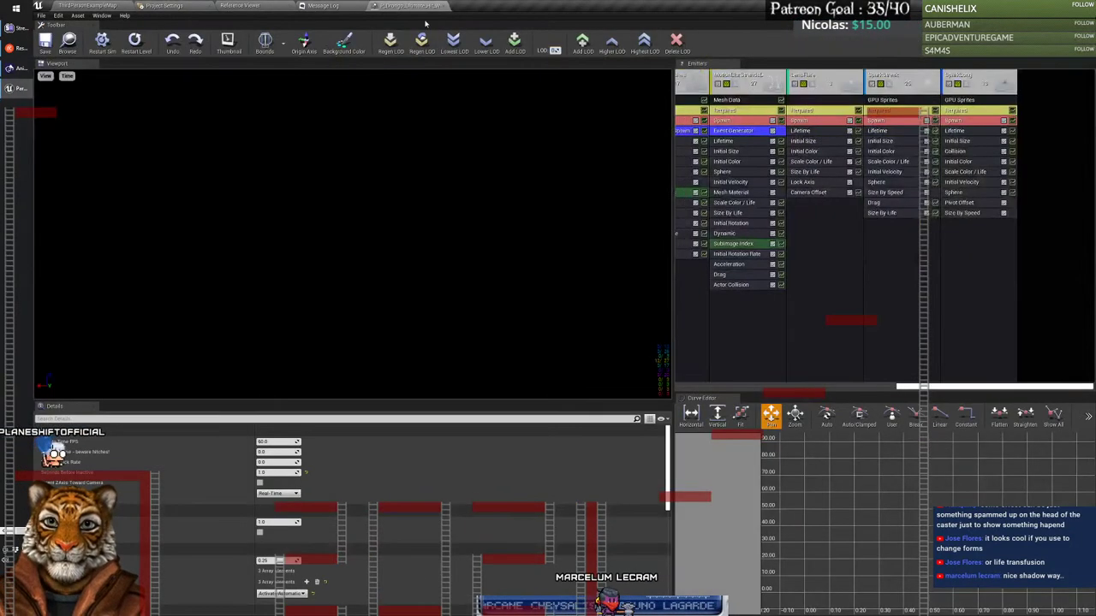
{"action": "left_click", "coordinate": [66, 76]}
{"action": "mouse_move", "coordinate": [82, 122]}
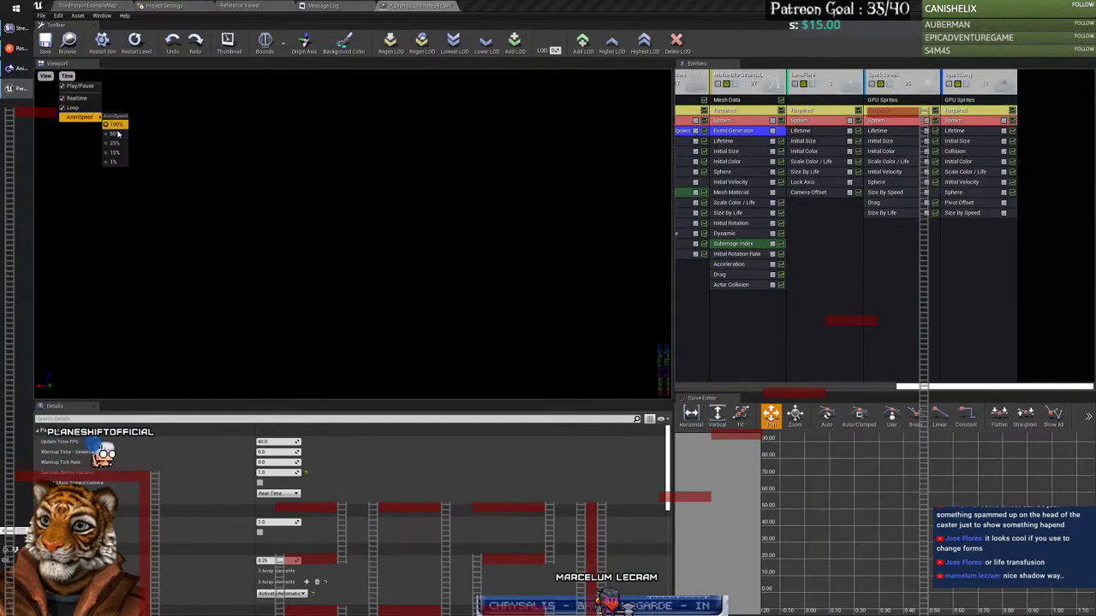
{"action": "left_click", "coordinate": [121, 126]}
{"action": "left_click", "coordinate": [102, 44]}
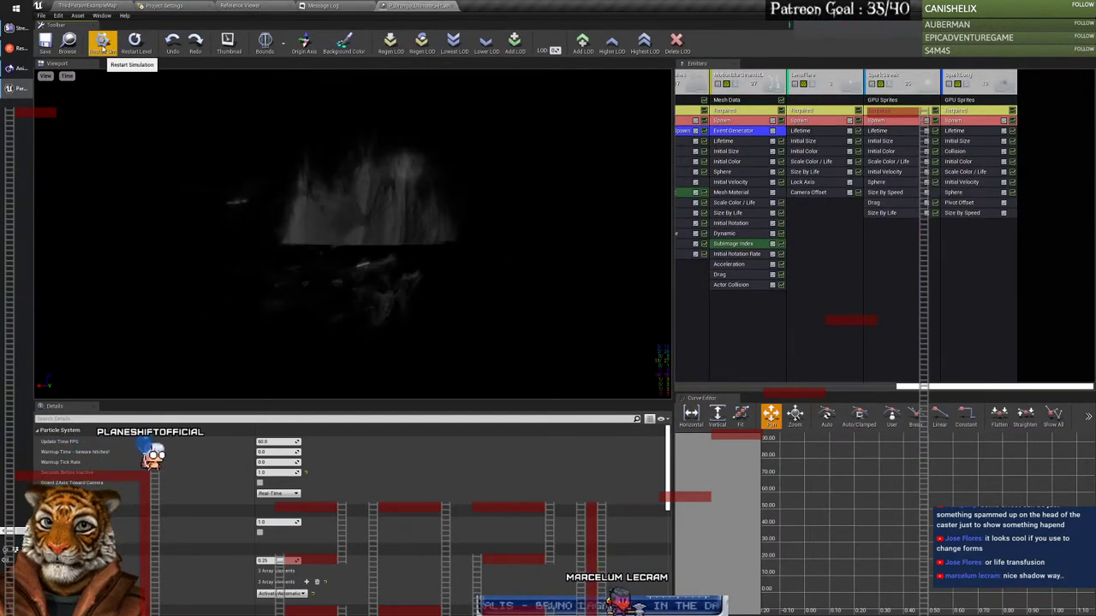
{"action": "left_click", "coordinate": [452, 6]}
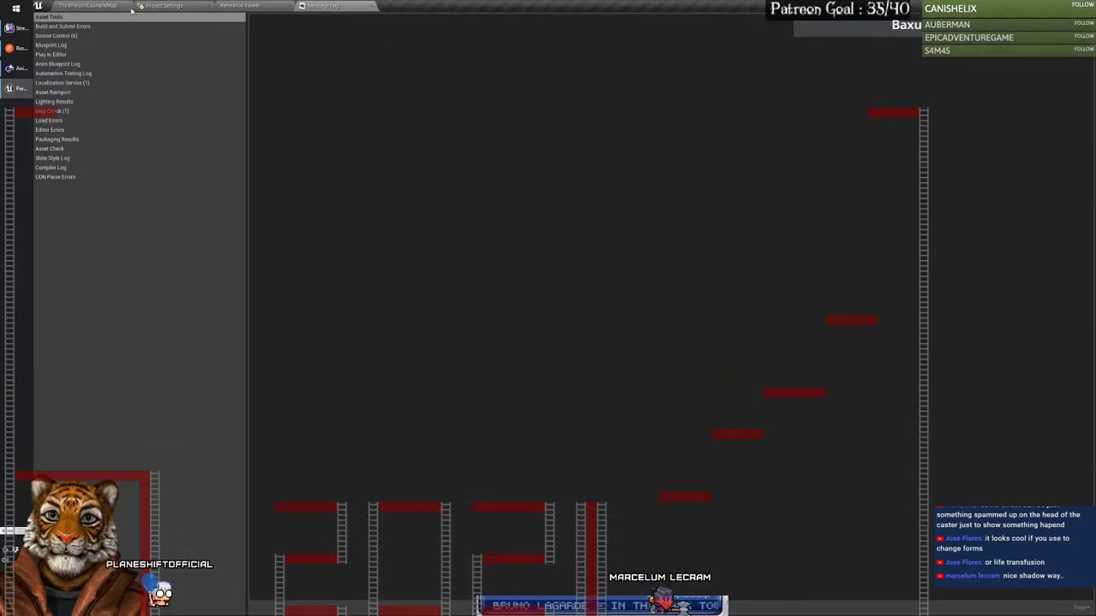
Step: Preview the Ultimate NoHit, next and Projectile effects in turn, docking the Projectile editor before closing
{"action": "double_click", "coordinate": [448, 431]}
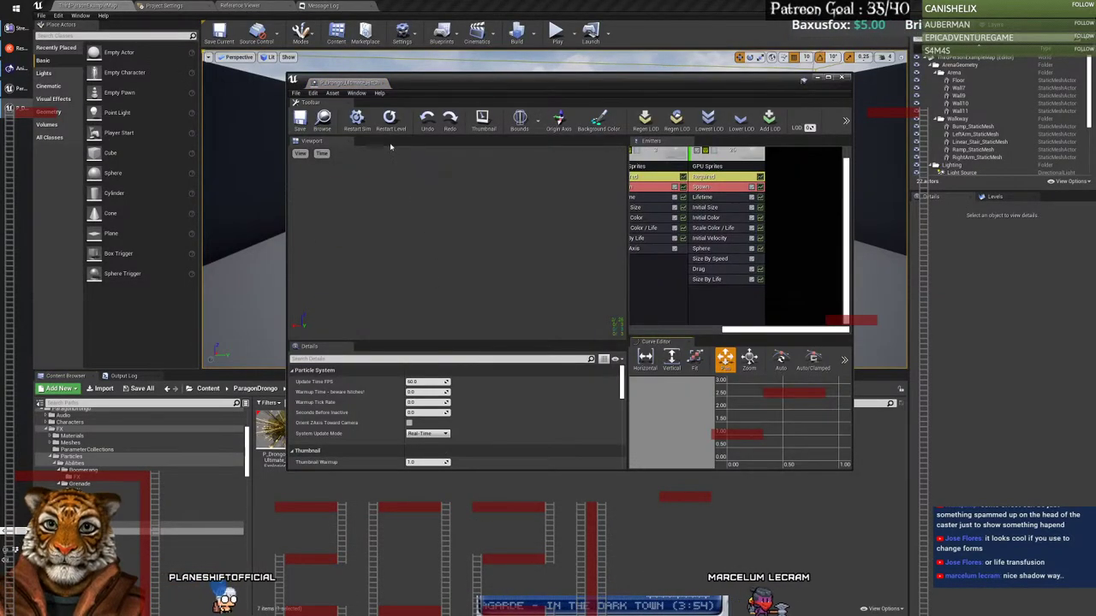
{"action": "left_click", "coordinate": [383, 83]}
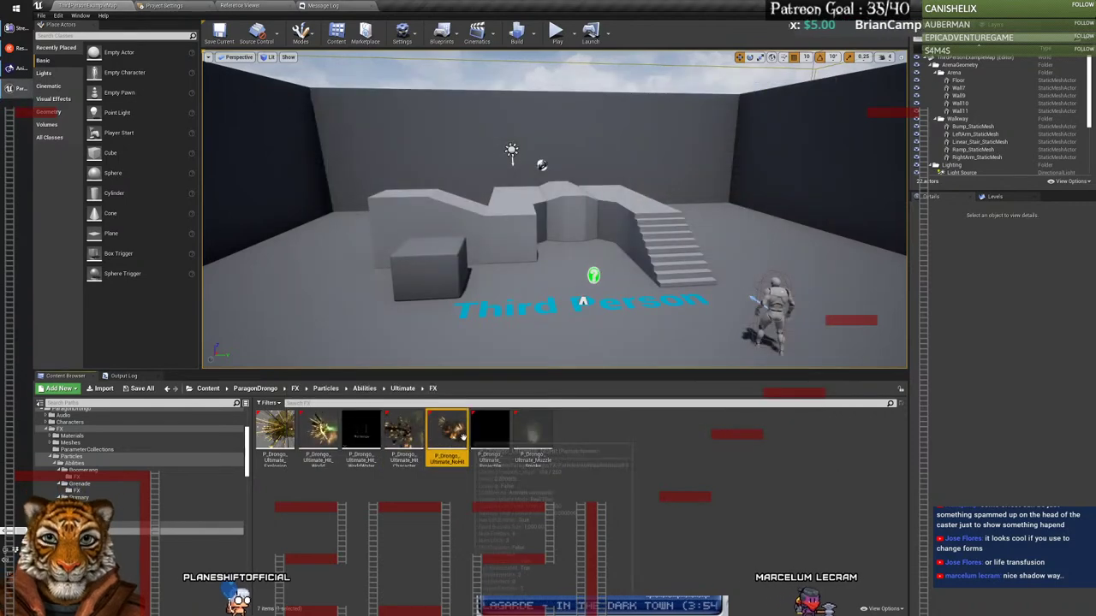
{"action": "double_click", "coordinate": [448, 431]}
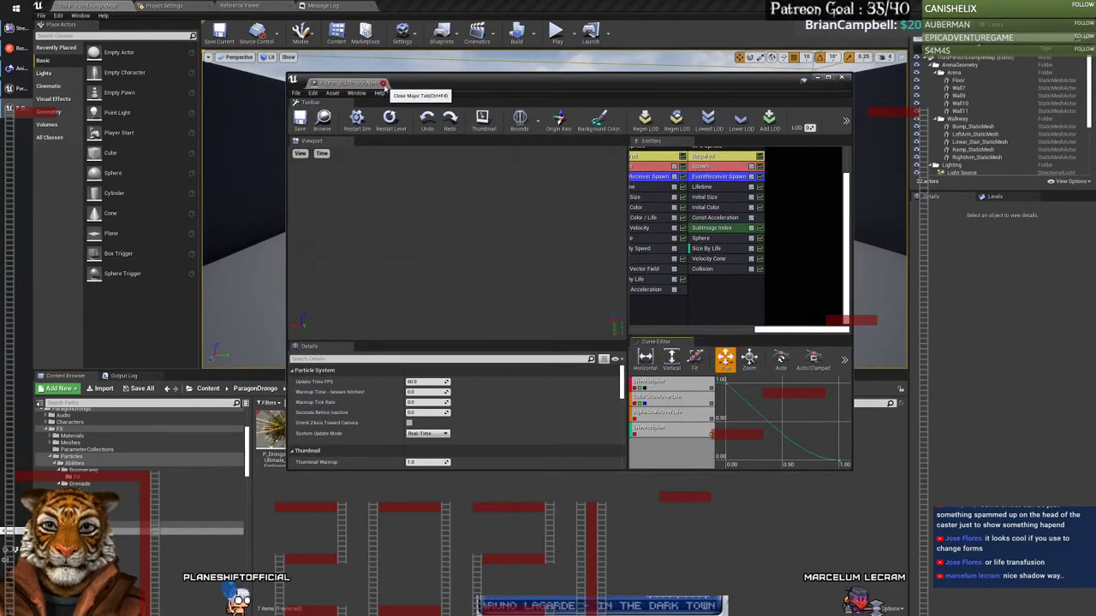
{"action": "left_click", "coordinate": [383, 83]}
{"action": "double_click", "coordinate": [489, 437]}
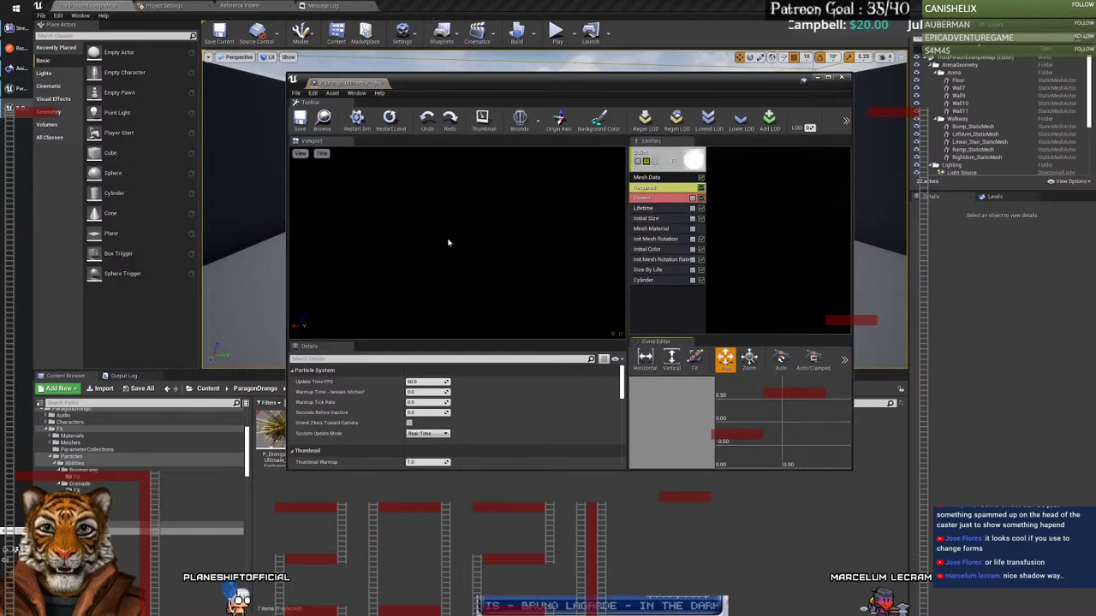
{"action": "left_click_drag", "start_coordinate": [356, 83], "coordinate": [419, 7]}
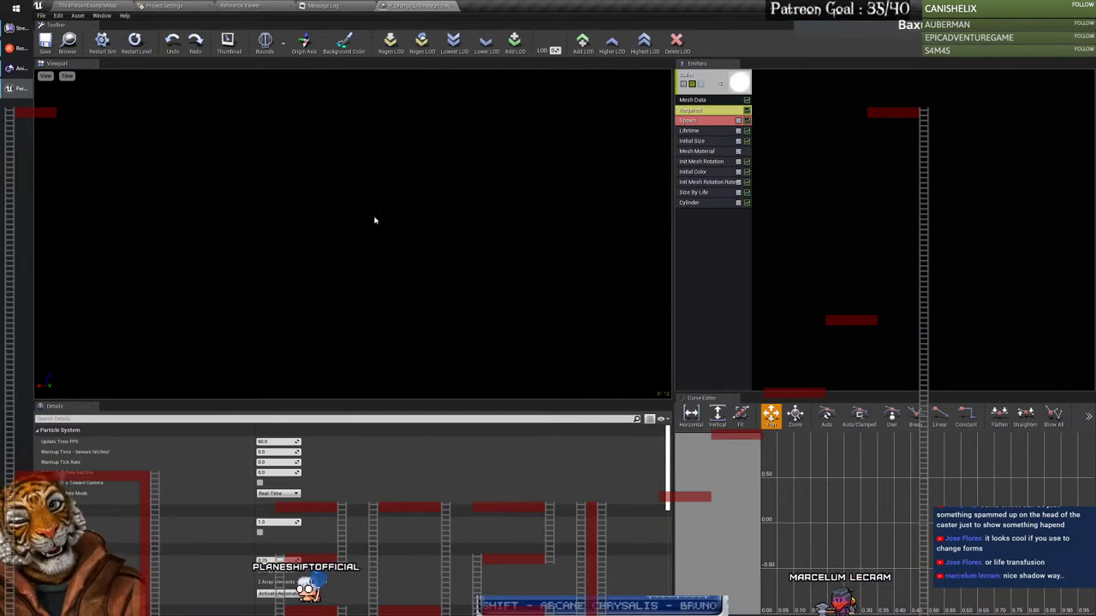
{"action": "left_click", "coordinate": [403, 6]}
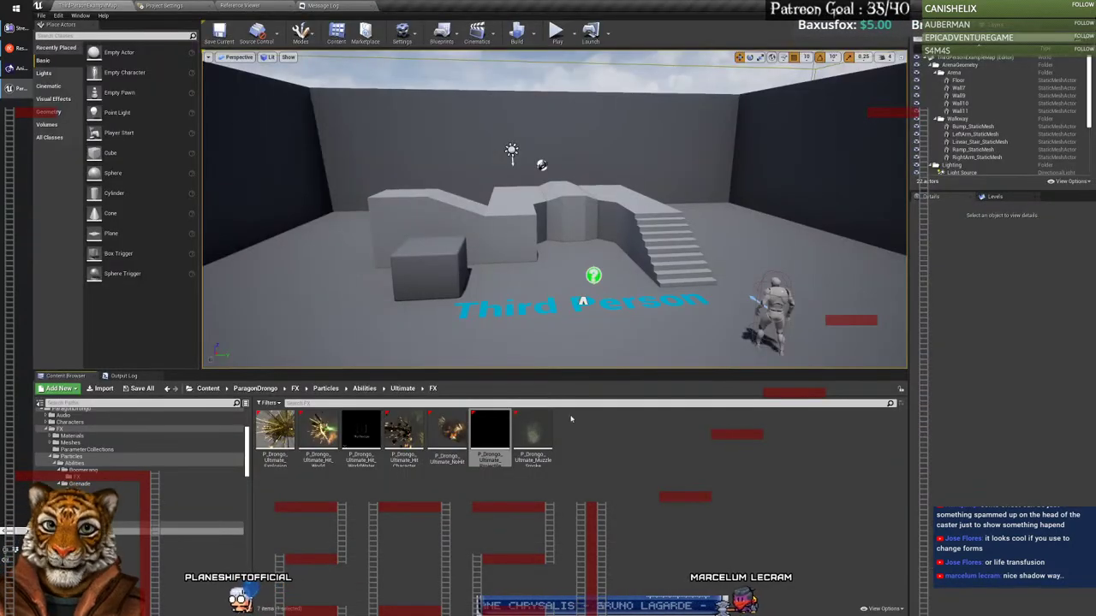
{"action": "double_click", "coordinate": [535, 444]}
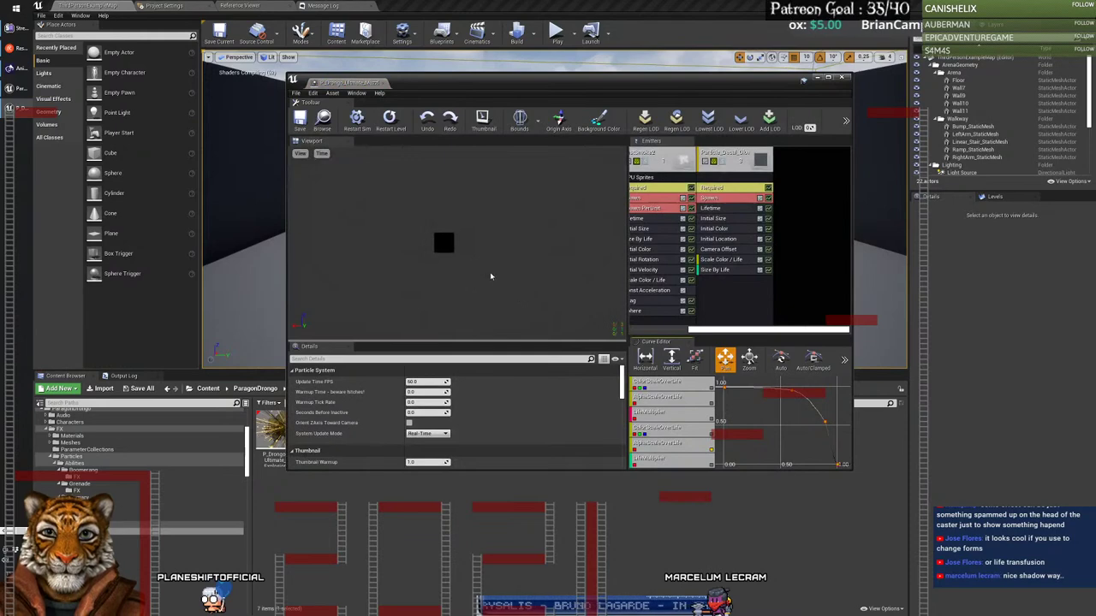
{"action": "left_click_drag", "start_coordinate": [370, 84], "coordinate": [418, 16]}
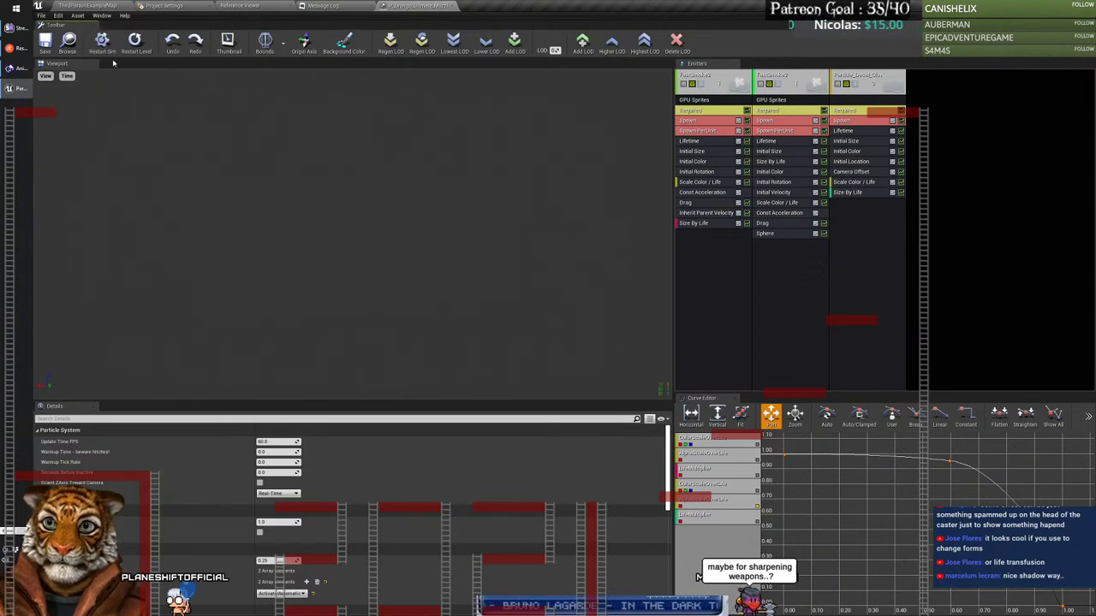
{"action": "left_click", "coordinate": [344, 40]}
{"action": "left_click_drag", "start_coordinate": [472, 107], "coordinate": [471, 71]}
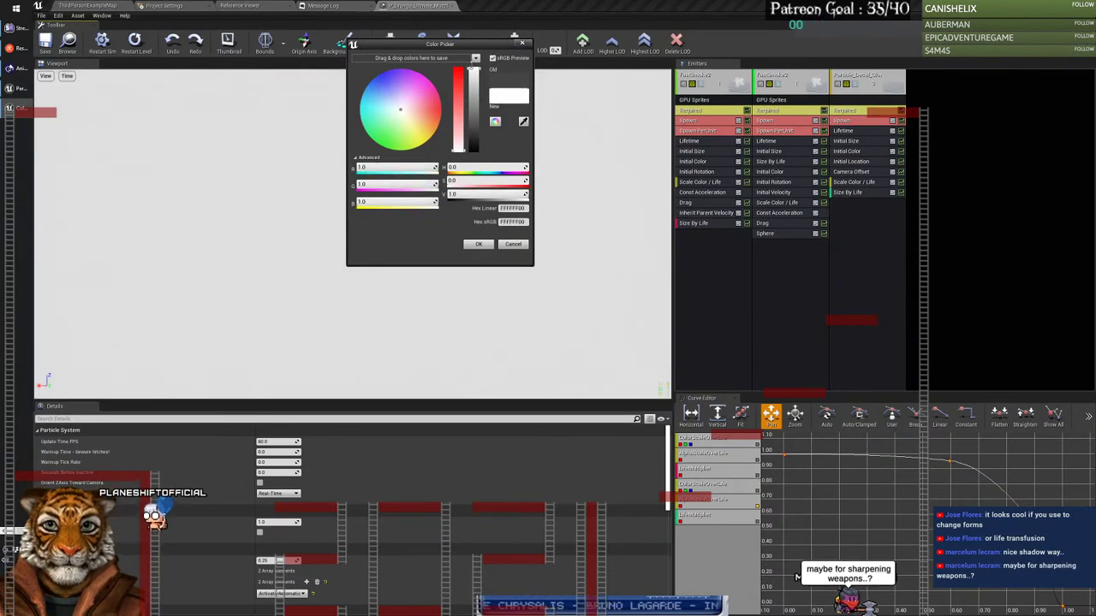
{"action": "left_click", "coordinate": [101, 45]}
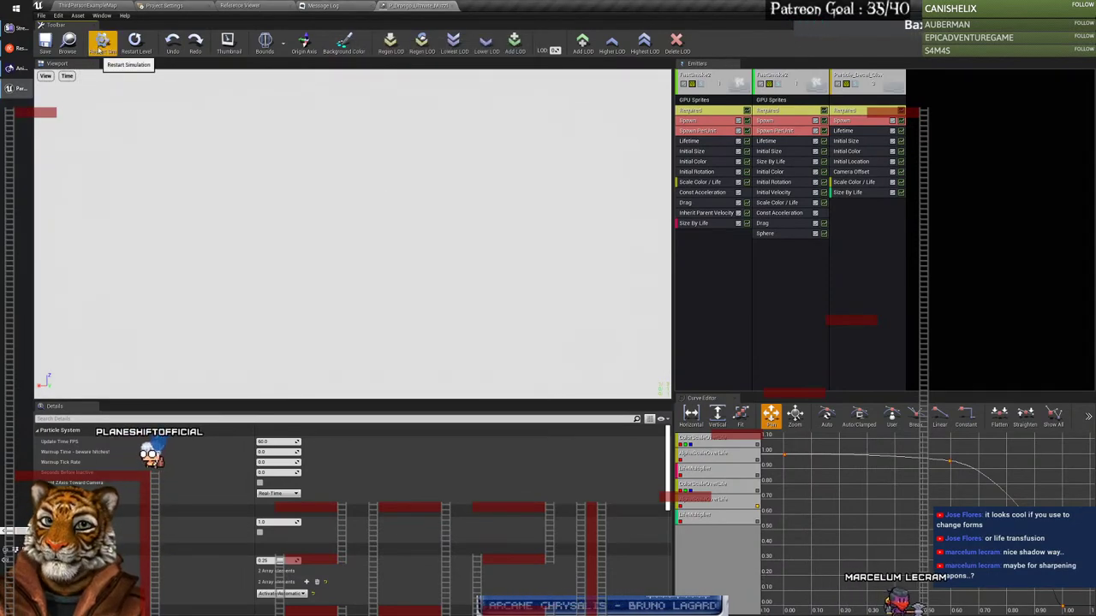
{"action": "left_click", "coordinate": [343, 41]}
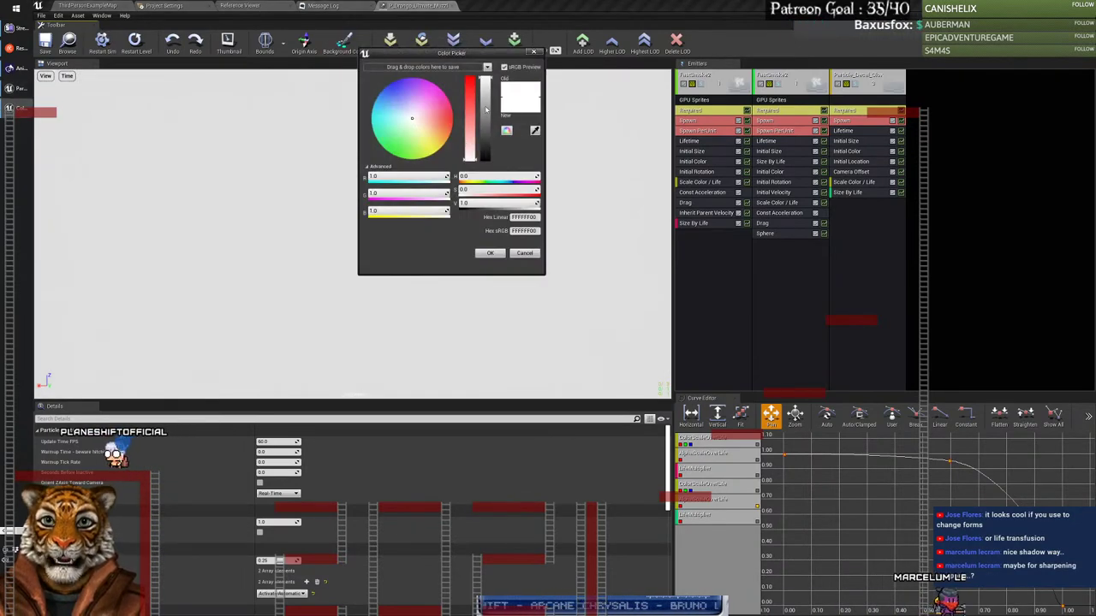
{"action": "left_click_drag", "start_coordinate": [485, 86], "coordinate": [490, 174]}
{"action": "left_click", "coordinate": [493, 253]}
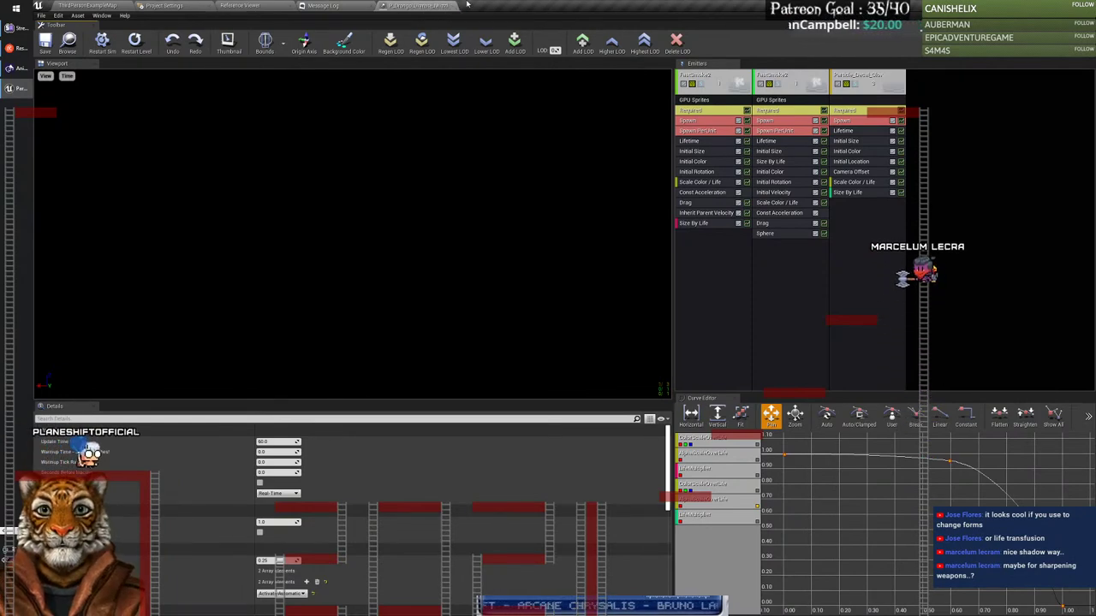
{"action": "left_click", "coordinate": [319, 5]}
{"action": "left_click", "coordinate": [417, 5]}
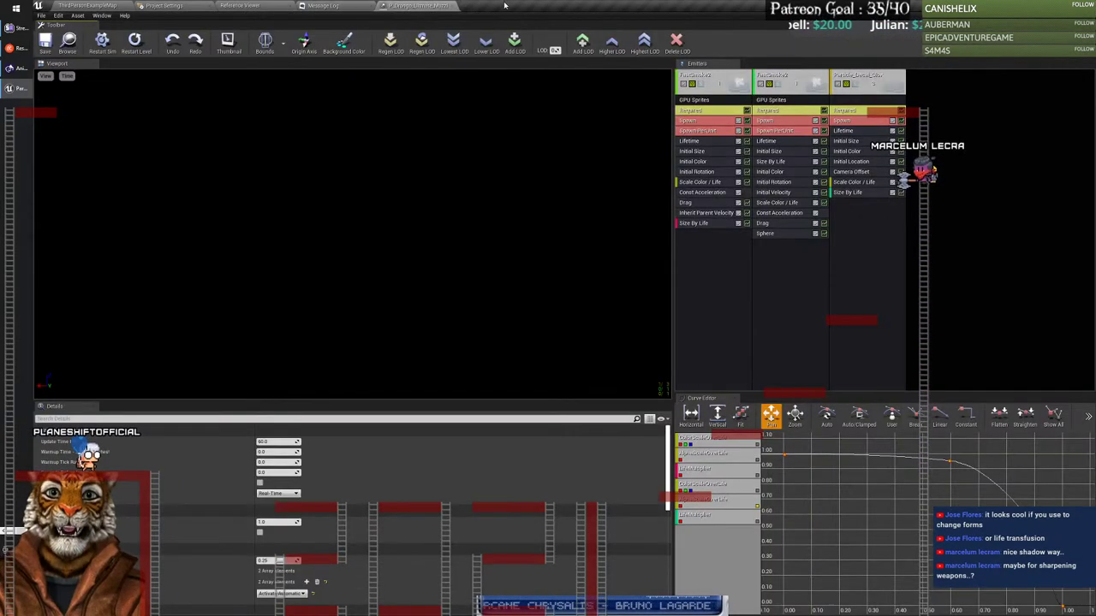
{"action": "left_click", "coordinate": [342, 5]}
{"action": "left_click", "coordinate": [417, 5]}
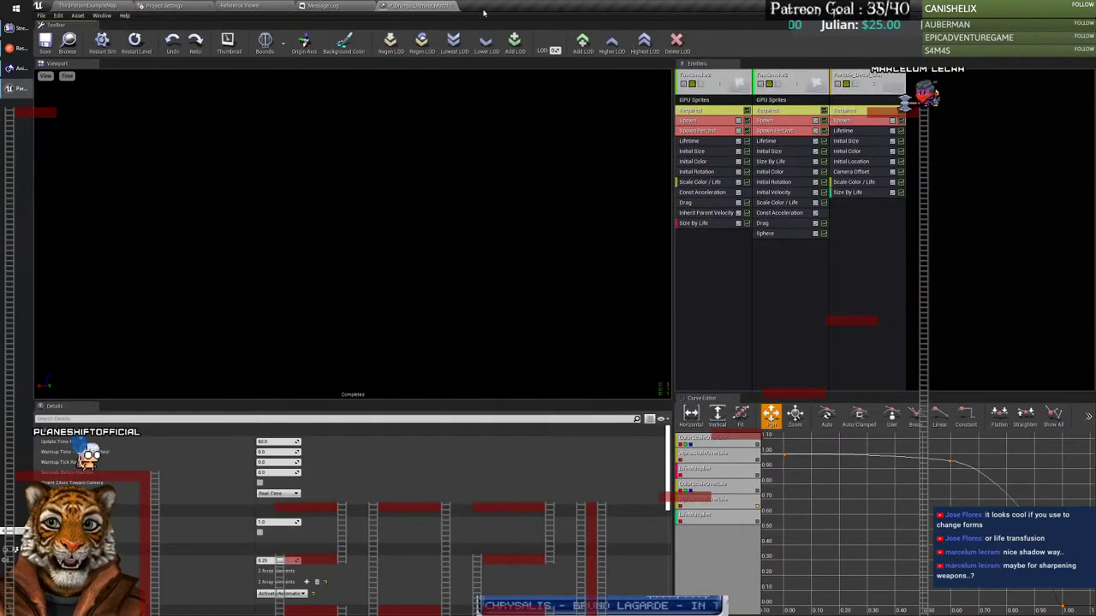
{"action": "left_click", "coordinate": [452, 6]}
Step: Back in the level editor, browse Drongo's Emotes FX folder, then return up to Drongo's FX folder
{"action": "left_click", "coordinate": [115, 6]}
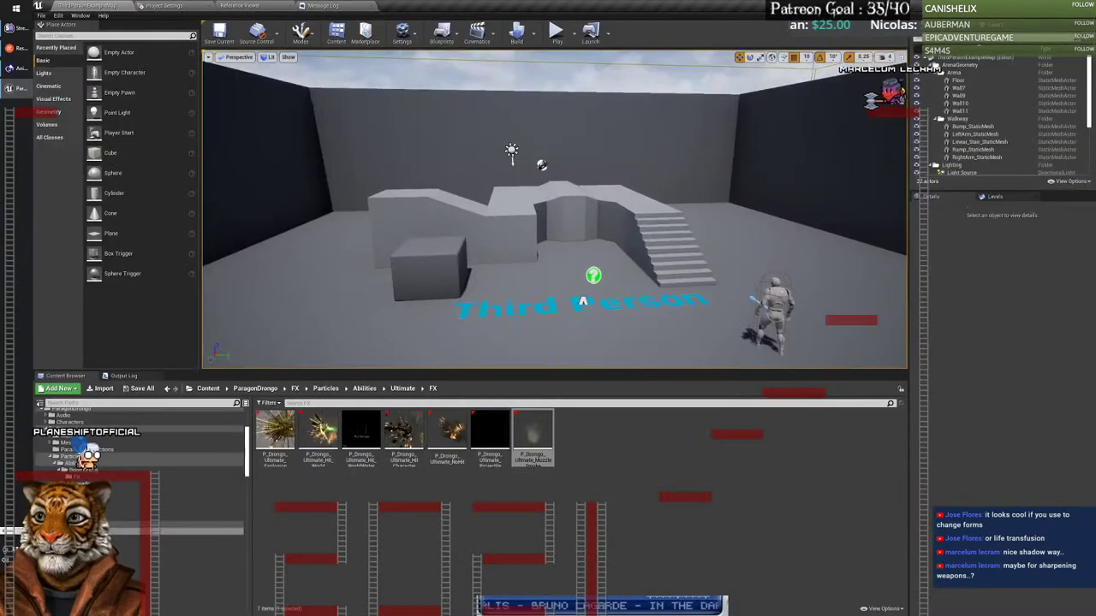
{"action": "left_click", "coordinate": [534, 437]}
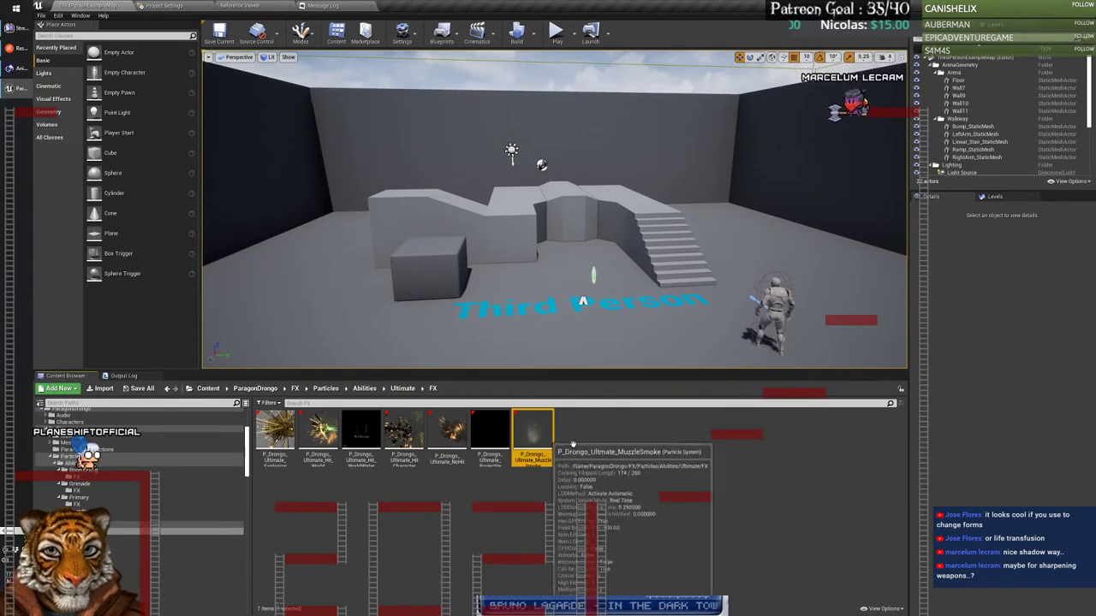
{"action": "left_click", "coordinate": [525, 517]}
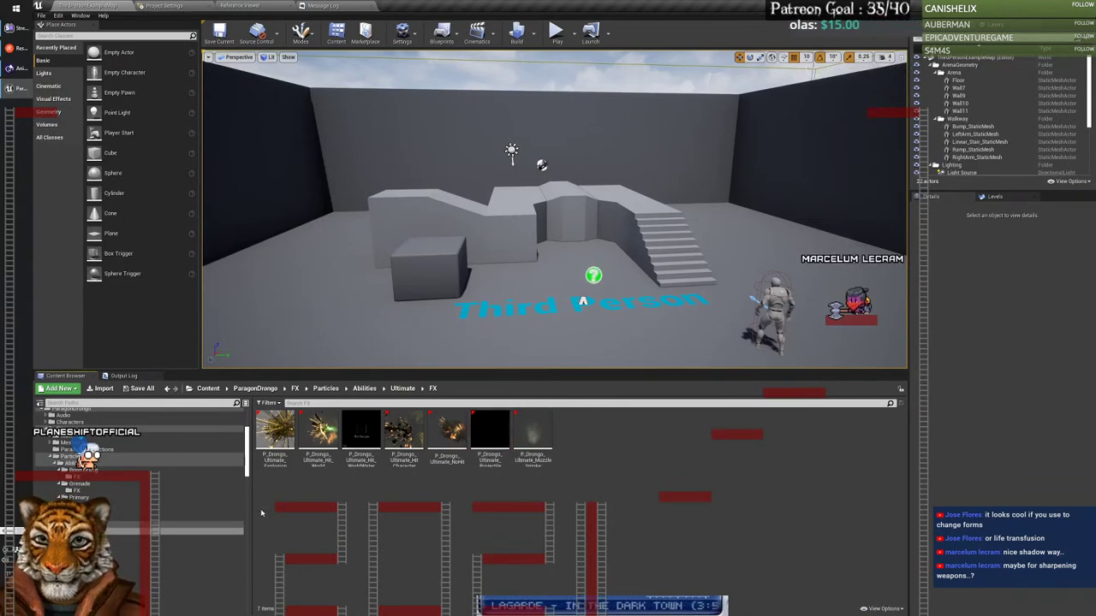
{"action": "left_click", "coordinate": [189, 538]}
{"action": "double_click", "coordinate": [274, 428]}
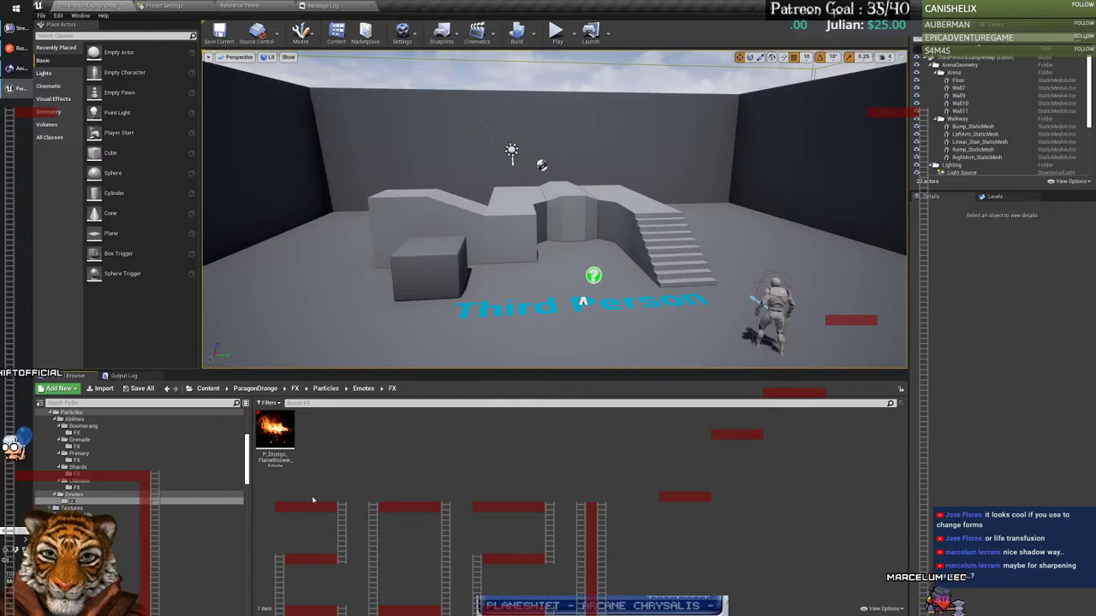
{"action": "scroll", "coordinate": [83, 495], "scroll_direction": "up", "scroll_amount": 3}
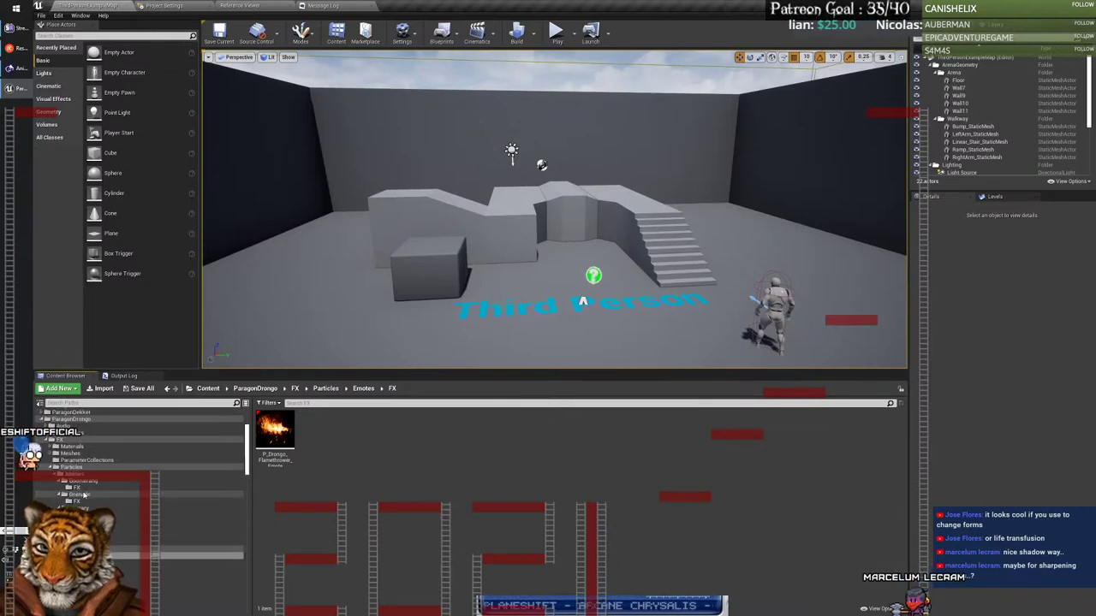
{"action": "left_click", "coordinate": [73, 467]}
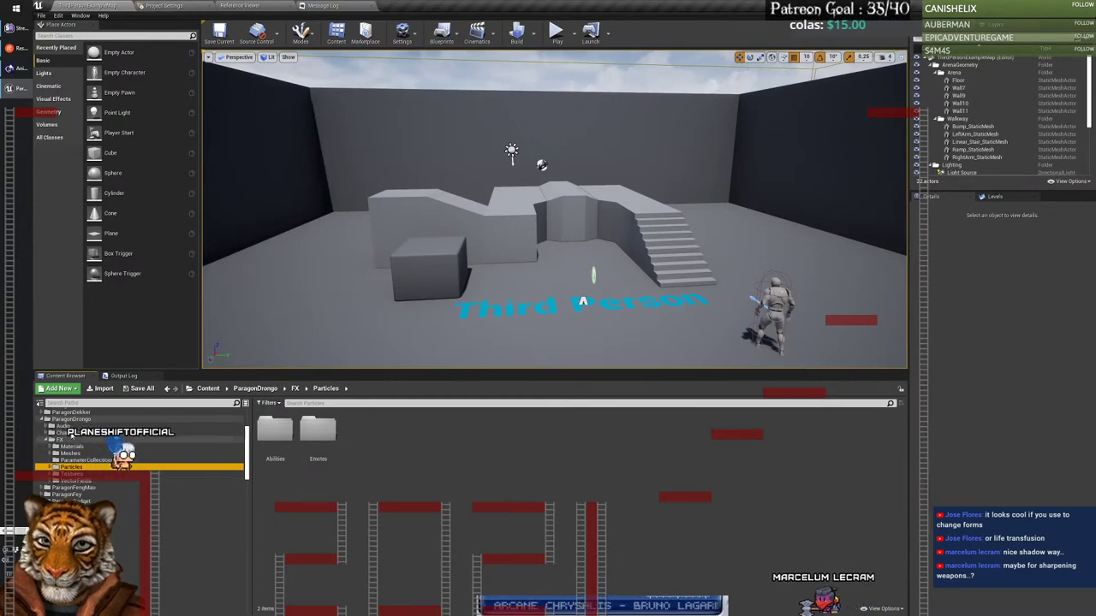
{"action": "key", "text": "Left"}
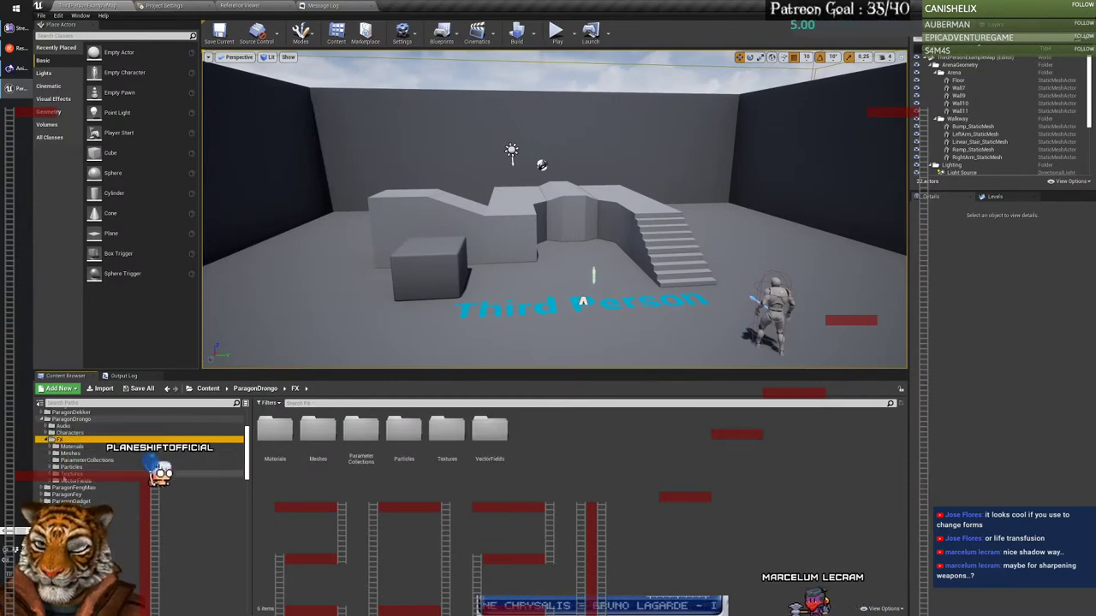
{"action": "scroll", "coordinate": [75, 481], "scroll_direction": "up", "scroll_amount": 2}
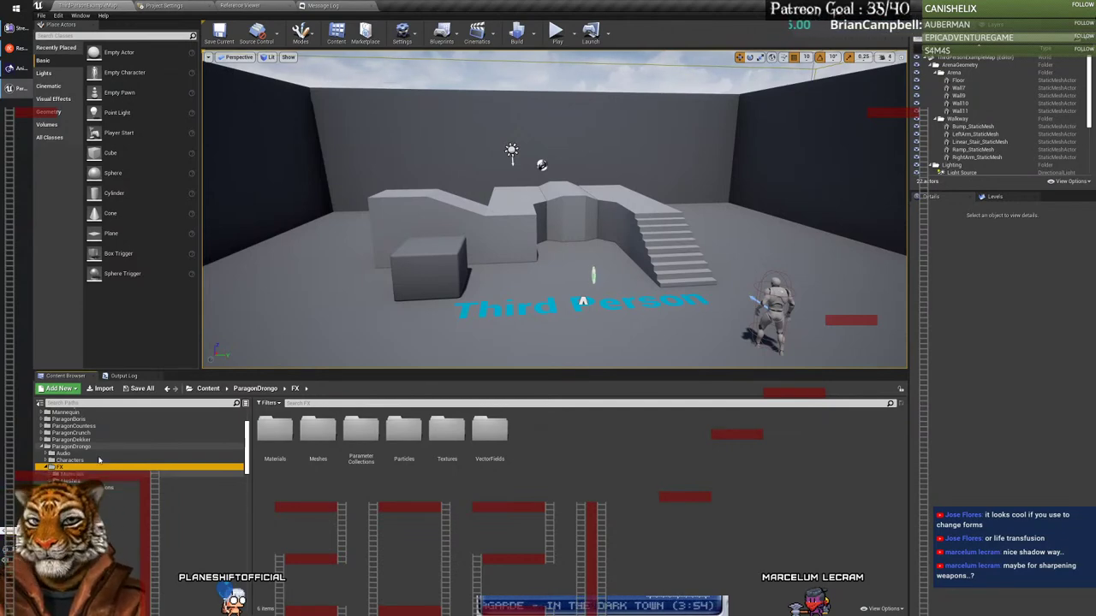
Step: Navigate into ParagonCrunch FX > Particles > Abilities, viewing the Cross FX then Hook FX folders
{"action": "left_click", "coordinate": [68, 440]}
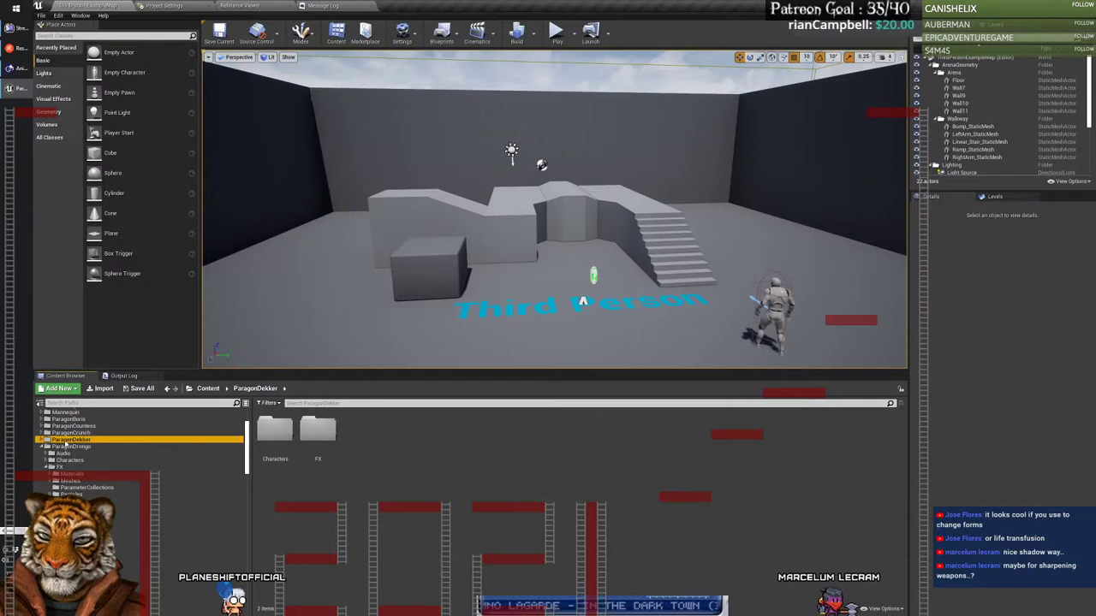
{"action": "left_click", "coordinate": [50, 433]}
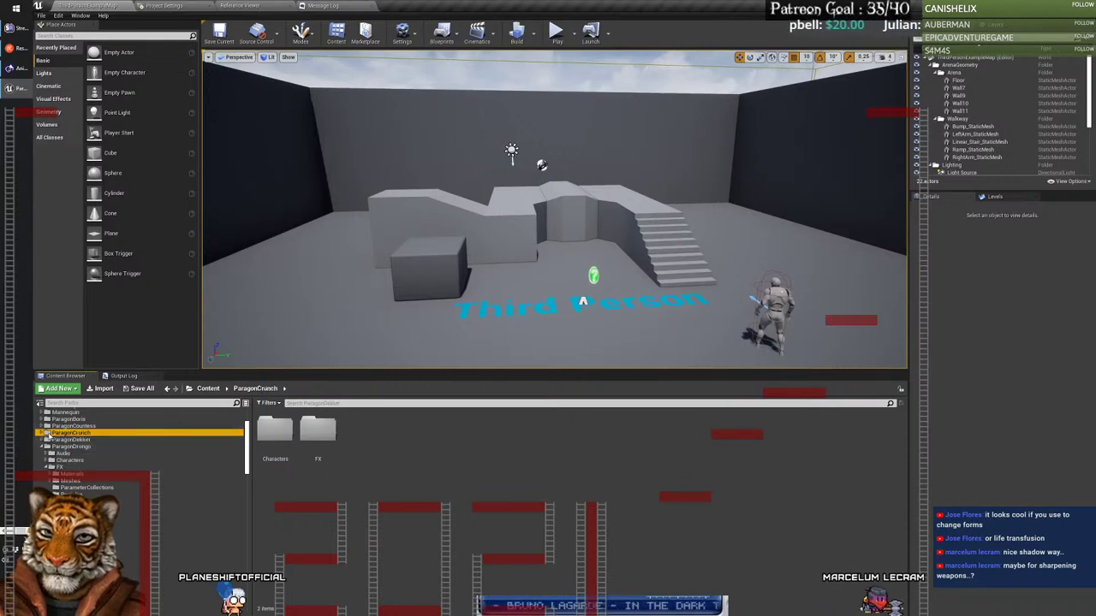
{"action": "left_click", "coordinate": [48, 447]}
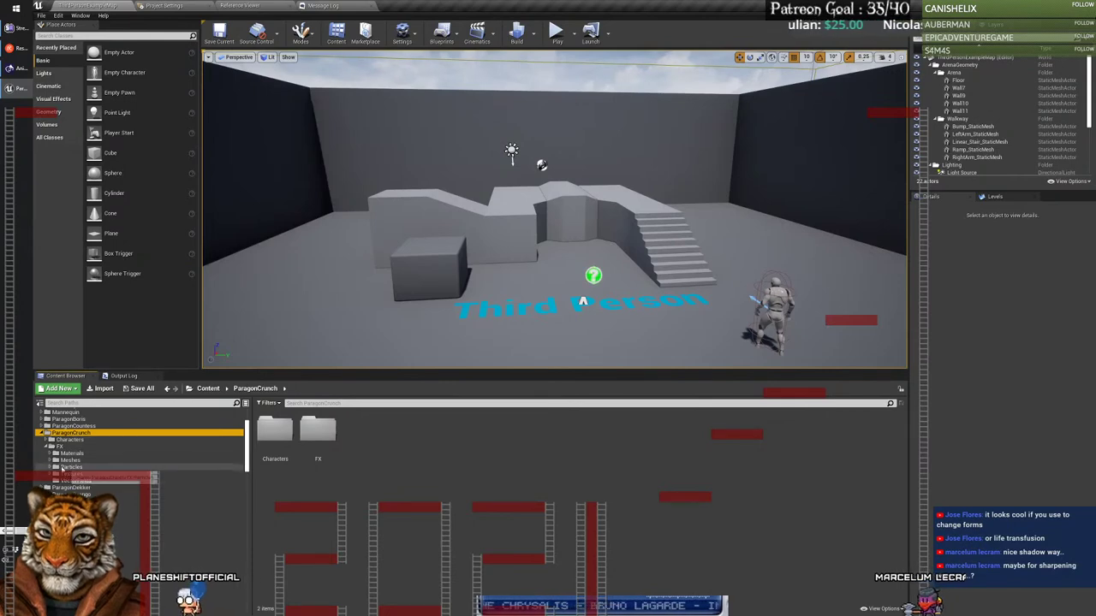
{"action": "left_click", "coordinate": [53, 467]}
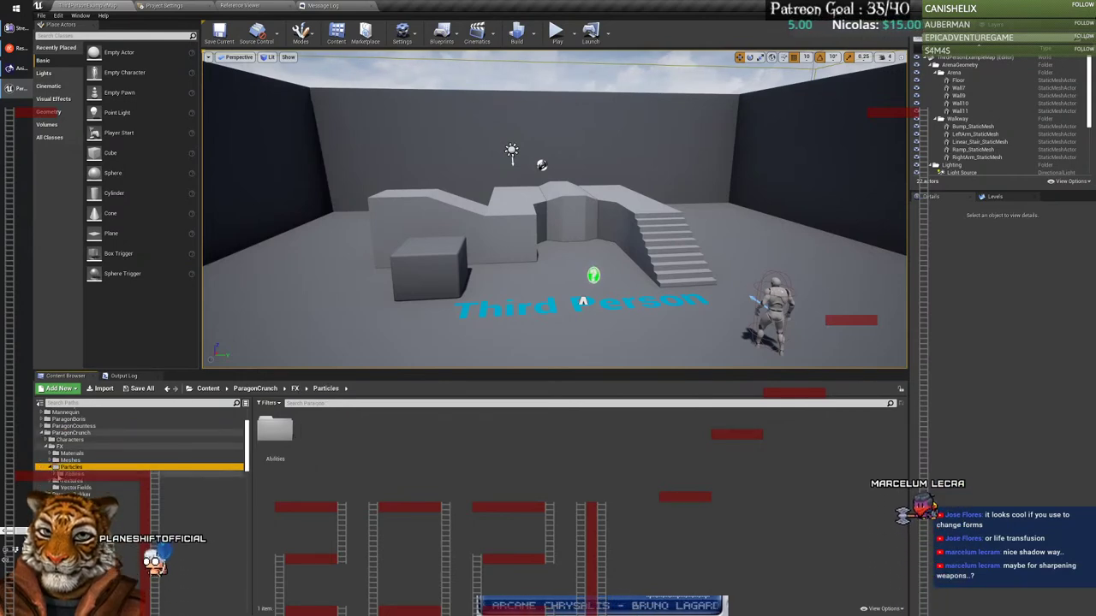
{"action": "left_click", "coordinate": [73, 475]}
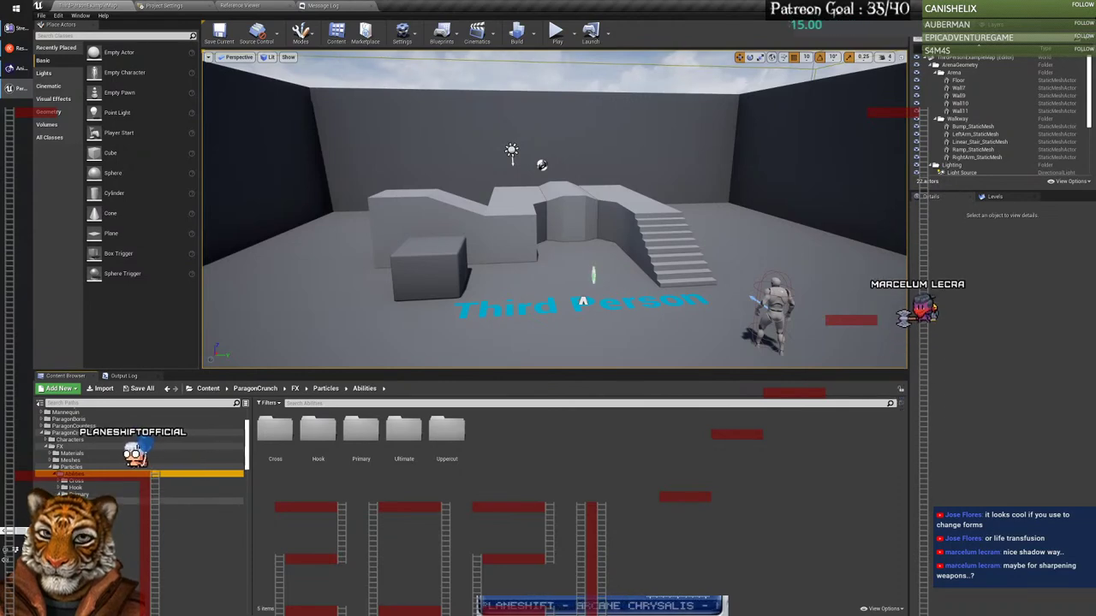
{"action": "left_click", "coordinate": [69, 501]}
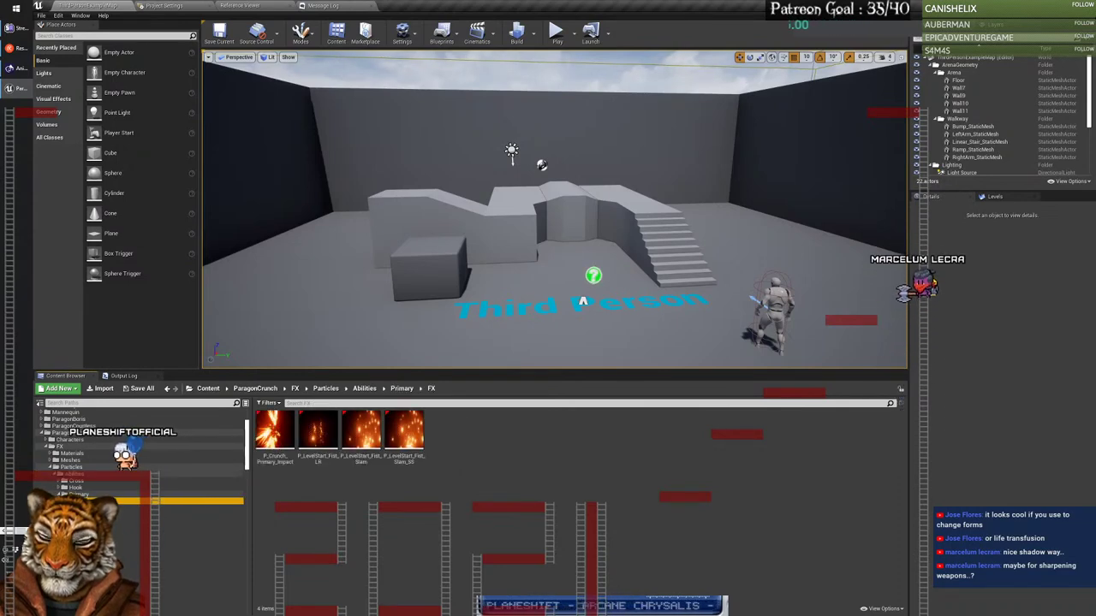
{"action": "left_click", "coordinate": [76, 487]}
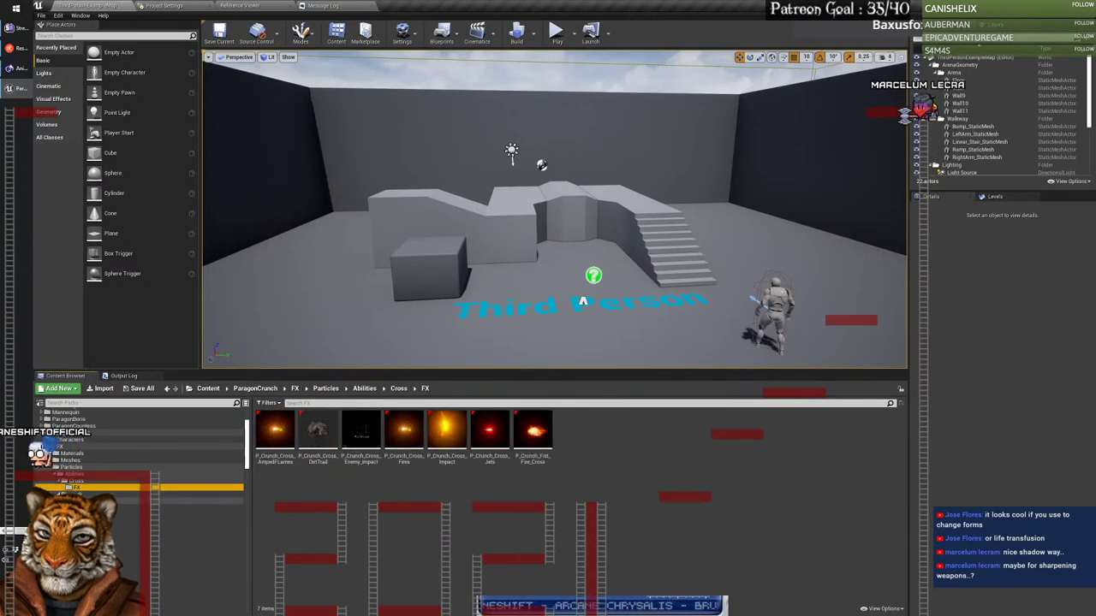
{"action": "left_click", "coordinate": [112, 501]}
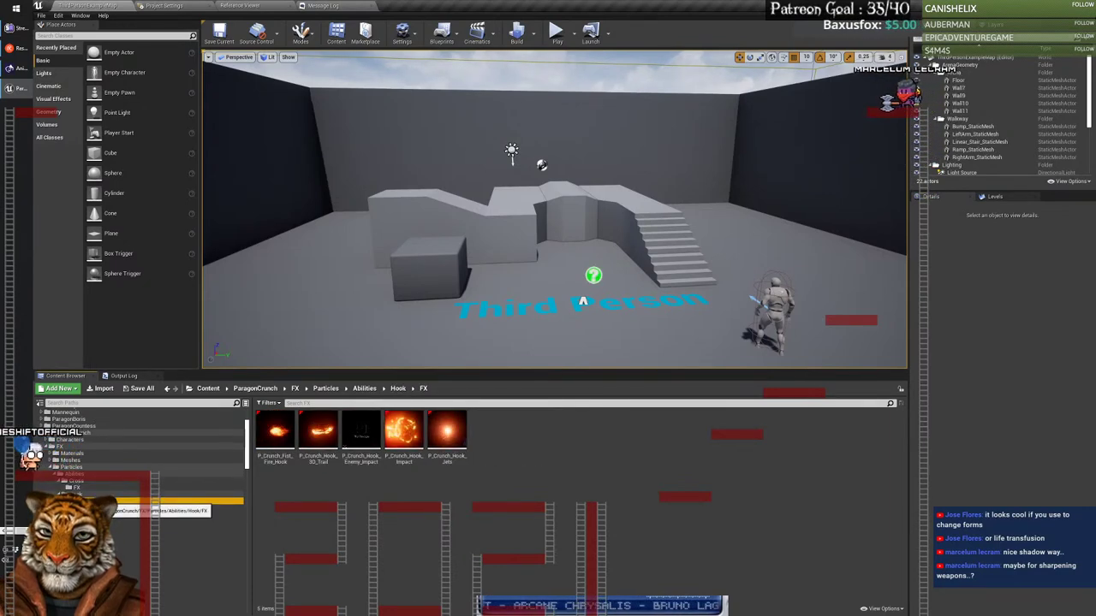
{"action": "double_click", "coordinate": [446, 433]}
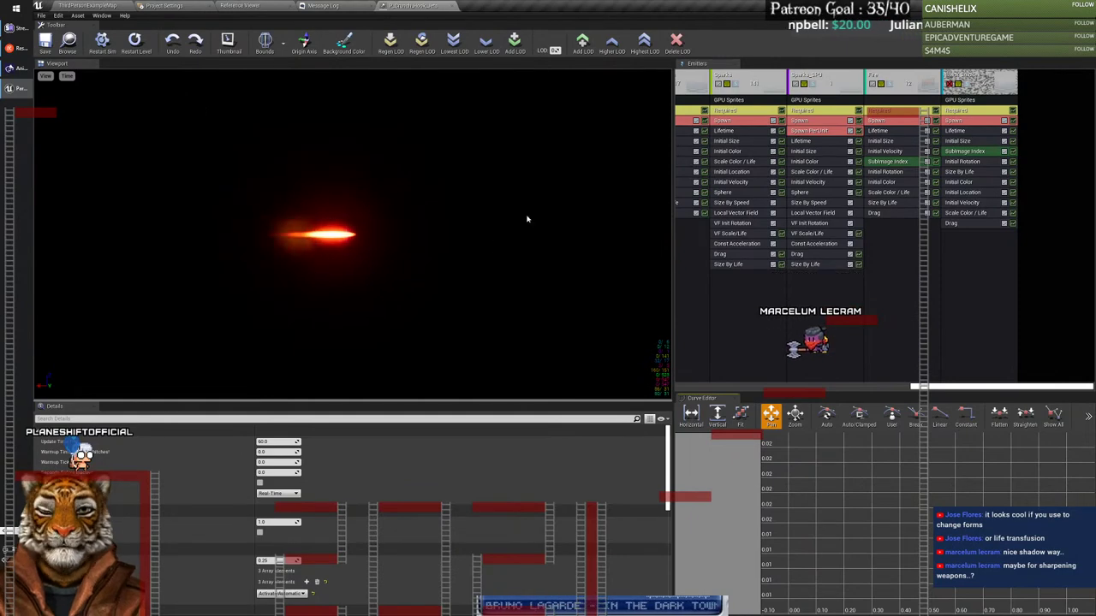
{"action": "left_click_drag", "start_coordinate": [920, 386], "coordinate": [619, 369]}
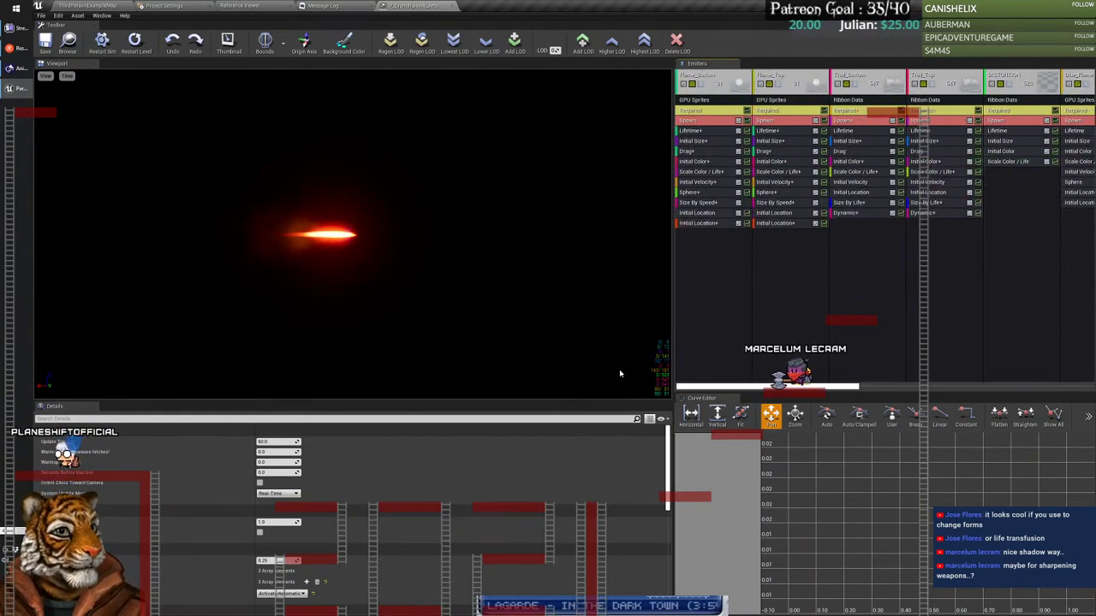
{"action": "left_click_drag", "start_coordinate": [685, 378], "coordinate": [810, 385]}
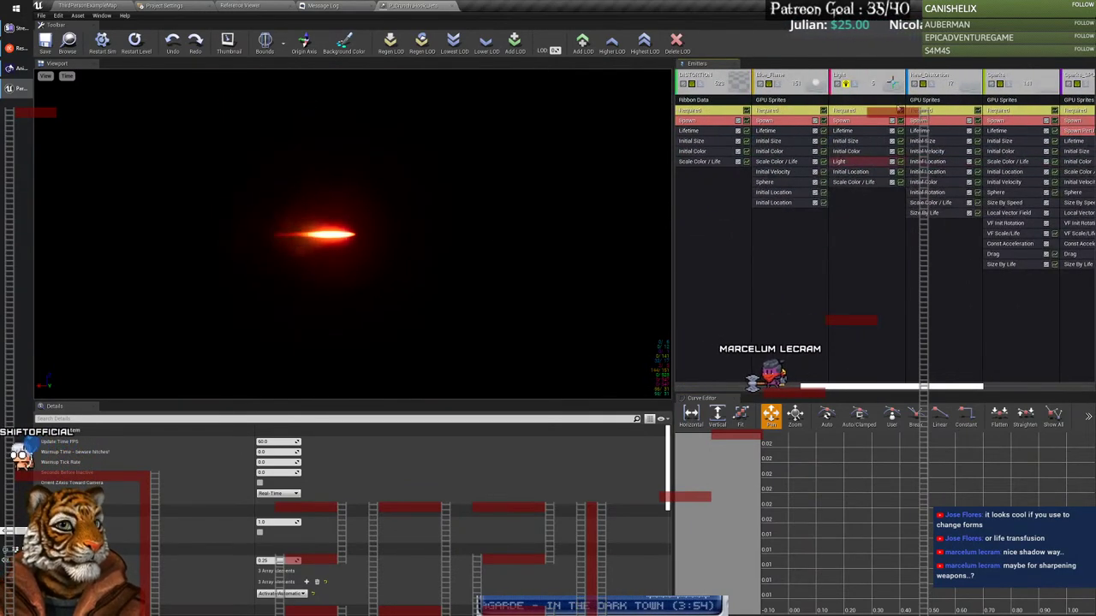
{"action": "left_click", "coordinate": [1007, 82]}
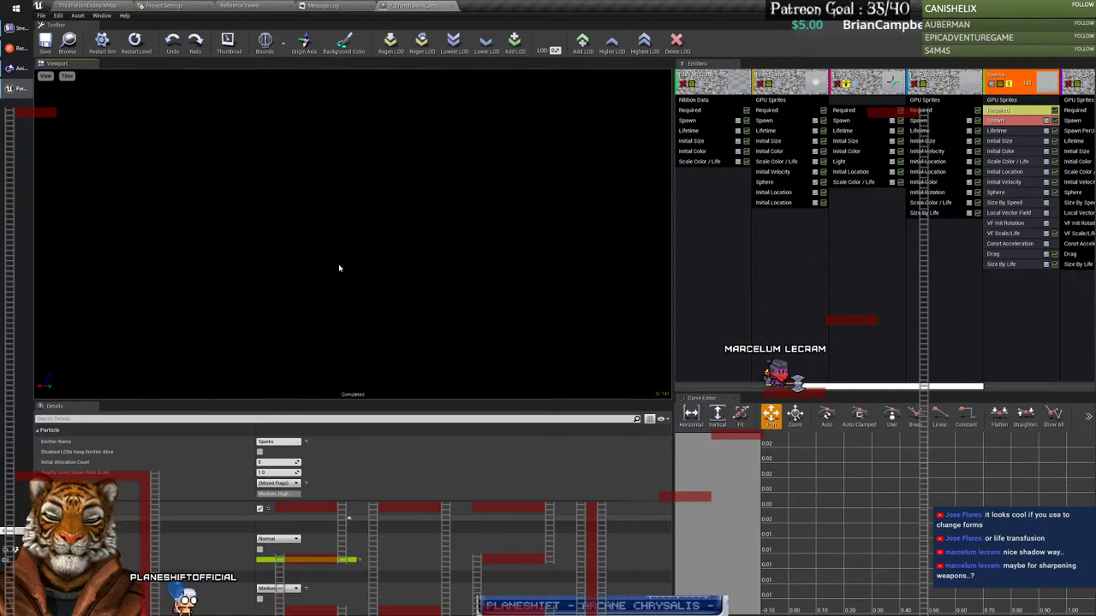
{"action": "left_click", "coordinate": [451, 7]}
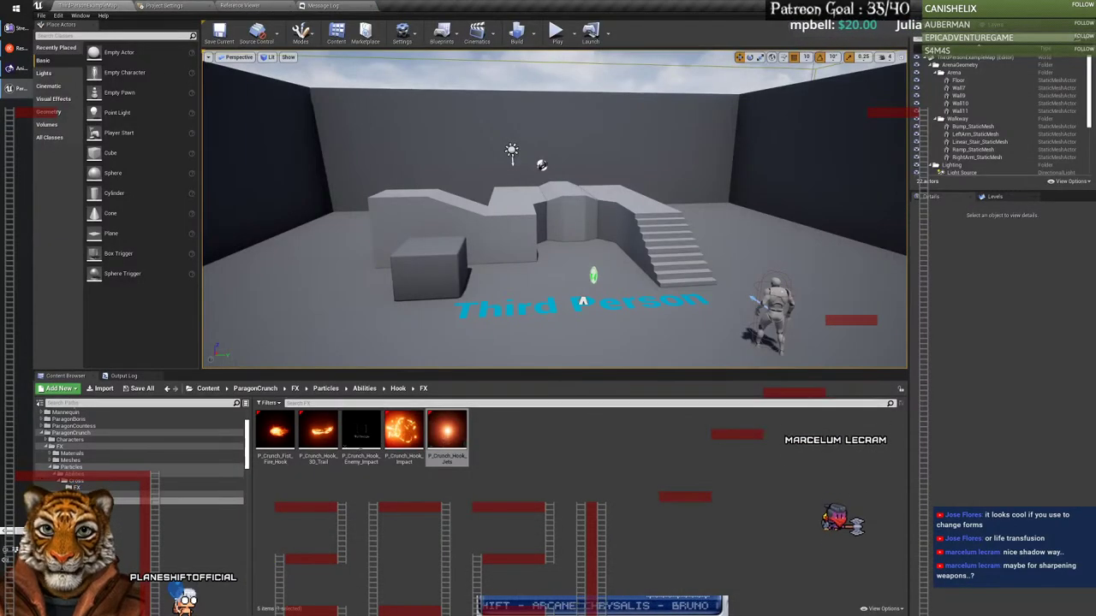
Step: Deselect the Jets asset and collapse the ParagonCrunch and ParagonDrongo folders in the tree
{"action": "left_click", "coordinate": [415, 528]}
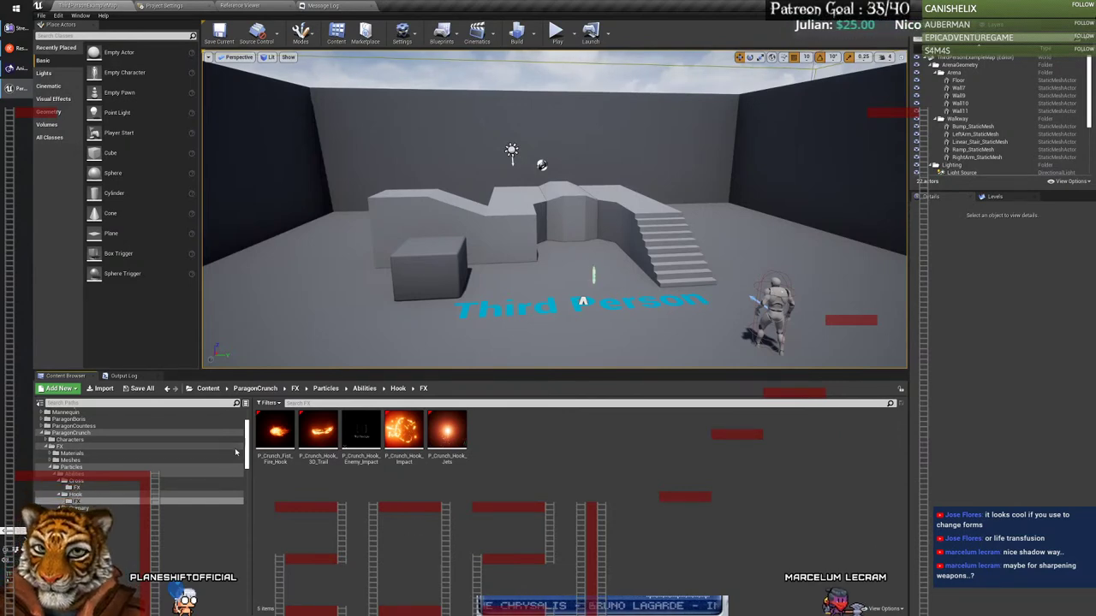
{"action": "left_click_drag", "start_coordinate": [249, 442], "coordinate": [248, 449]}
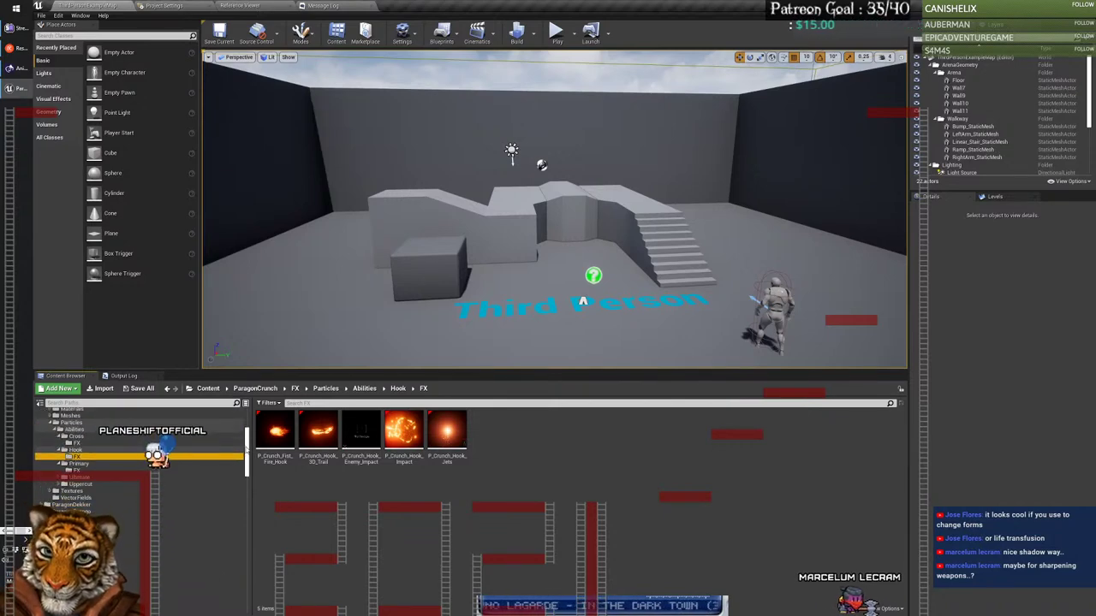
{"action": "left_click_drag", "start_coordinate": [248, 449], "coordinate": [248, 443]}
{"action": "double_click", "coordinate": [70, 426]}
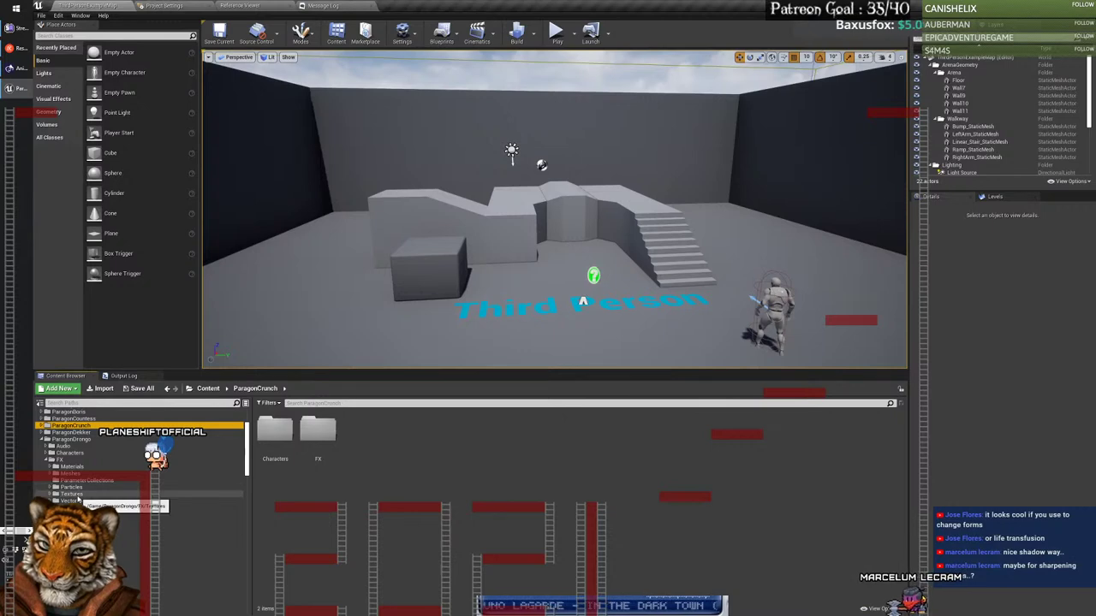
{"action": "left_click", "coordinate": [70, 439]}
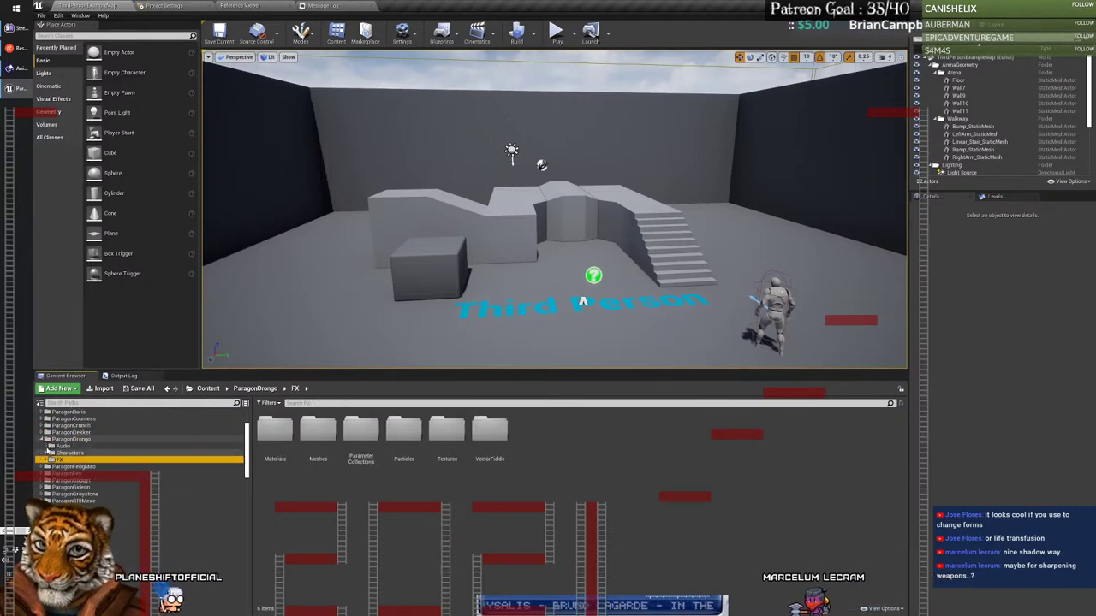
{"action": "double_click", "coordinate": [70, 439]}
Step: Expand ParagonFengMao through FX > Particles > Abilities, then return to the ParagonFengMao top folder
{"action": "left_click", "coordinate": [77, 446]}
{"action": "scroll", "coordinate": [107, 480], "scroll_direction": "down", "scroll_amount": 5}
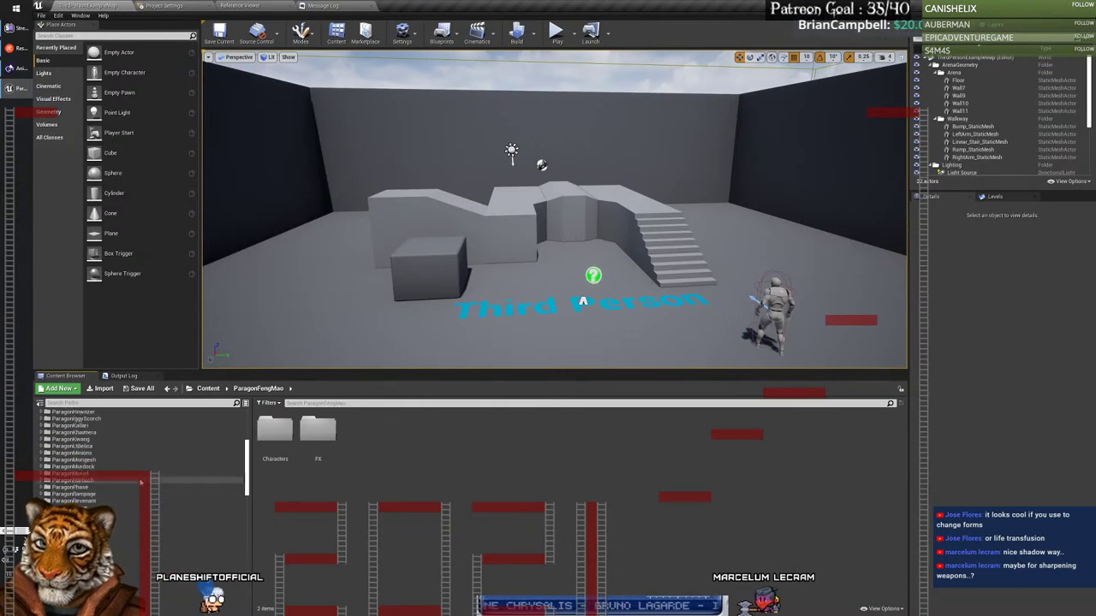
{"action": "scroll", "coordinate": [128, 495], "scroll_direction": "up", "scroll_amount": 3}
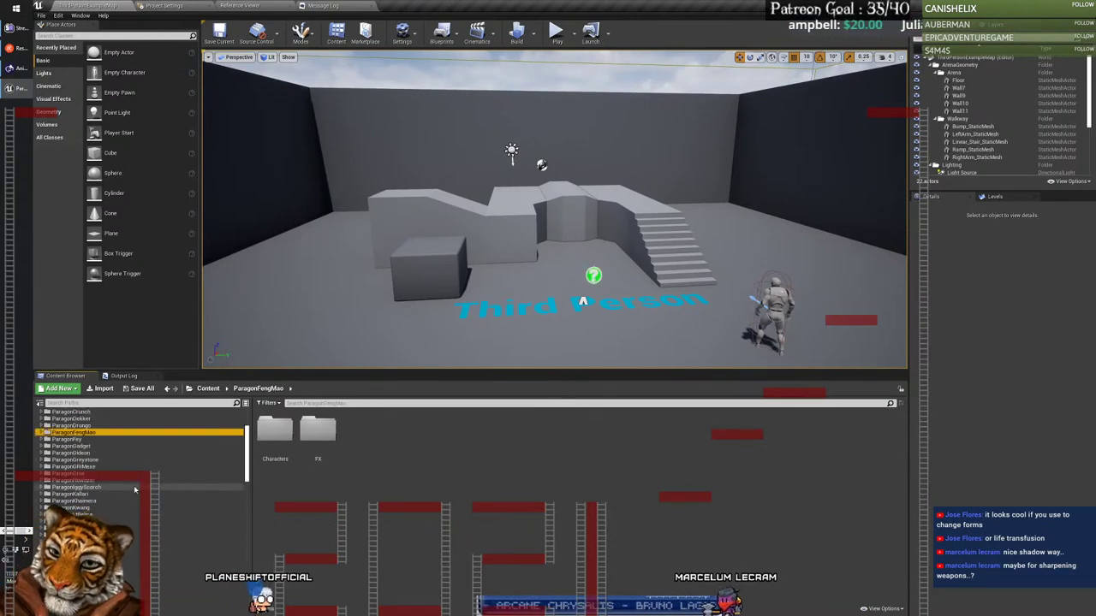
{"action": "scroll", "coordinate": [137, 491], "scroll_direction": "up", "scroll_amount": 5}
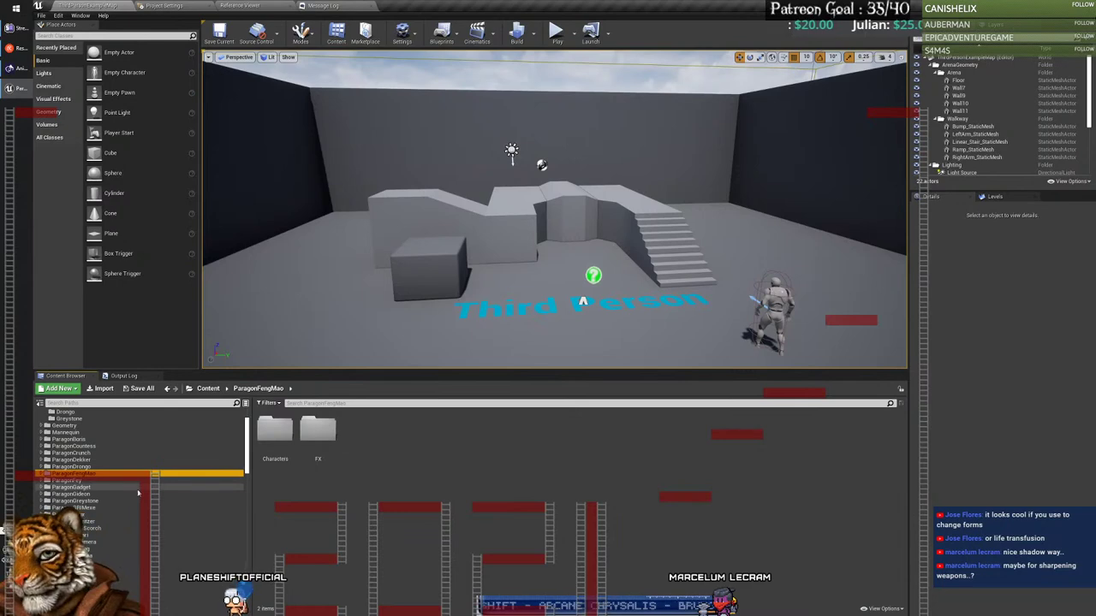
{"action": "left_click", "coordinate": [41, 473]}
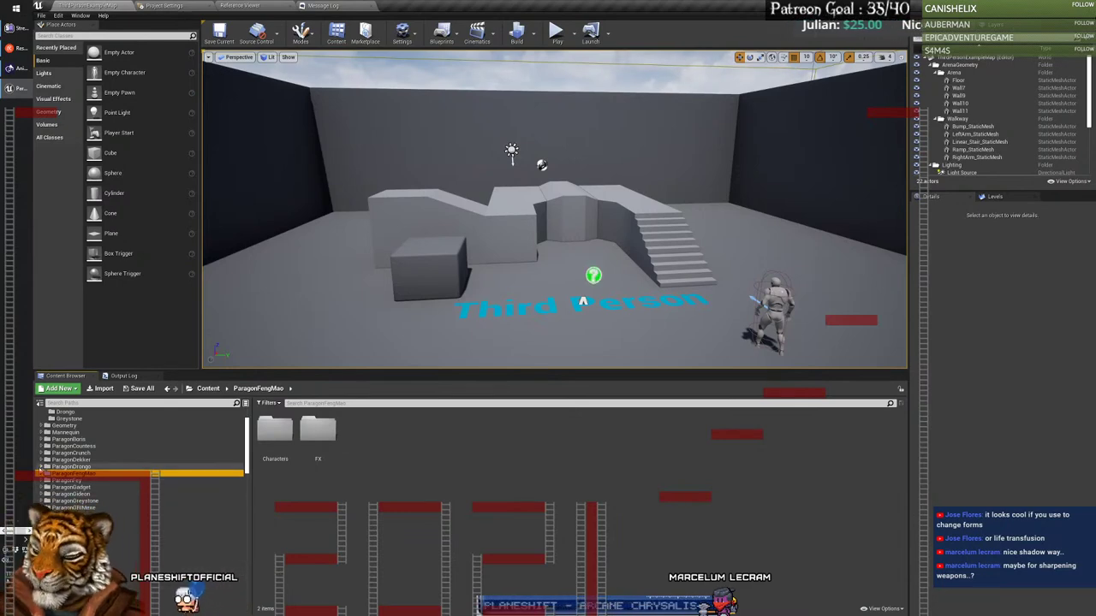
{"action": "left_click", "coordinate": [46, 487]}
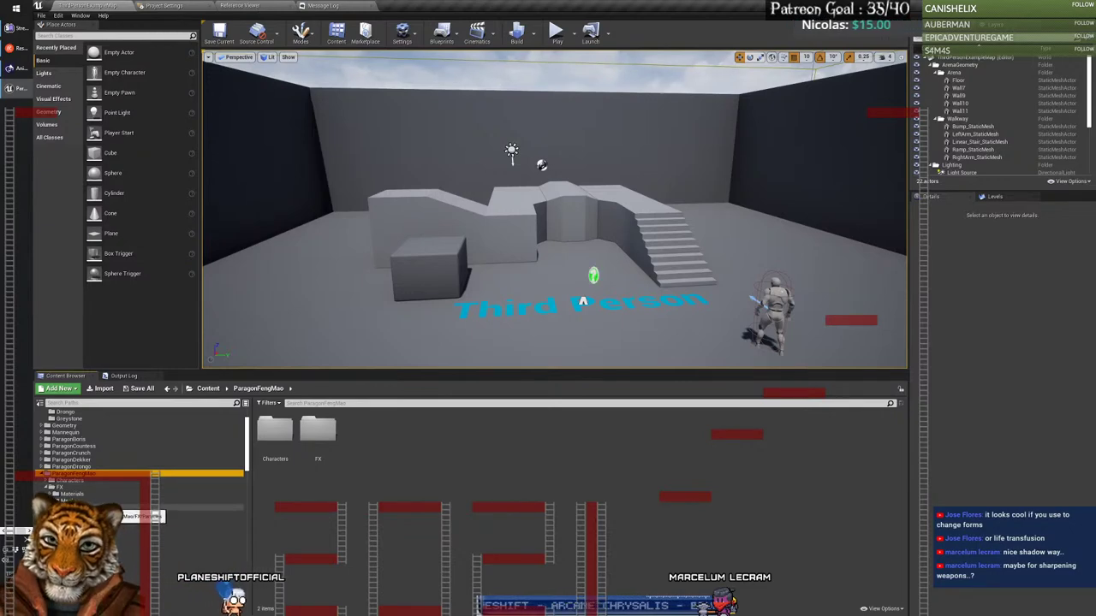
{"action": "left_click", "coordinate": [69, 488]}
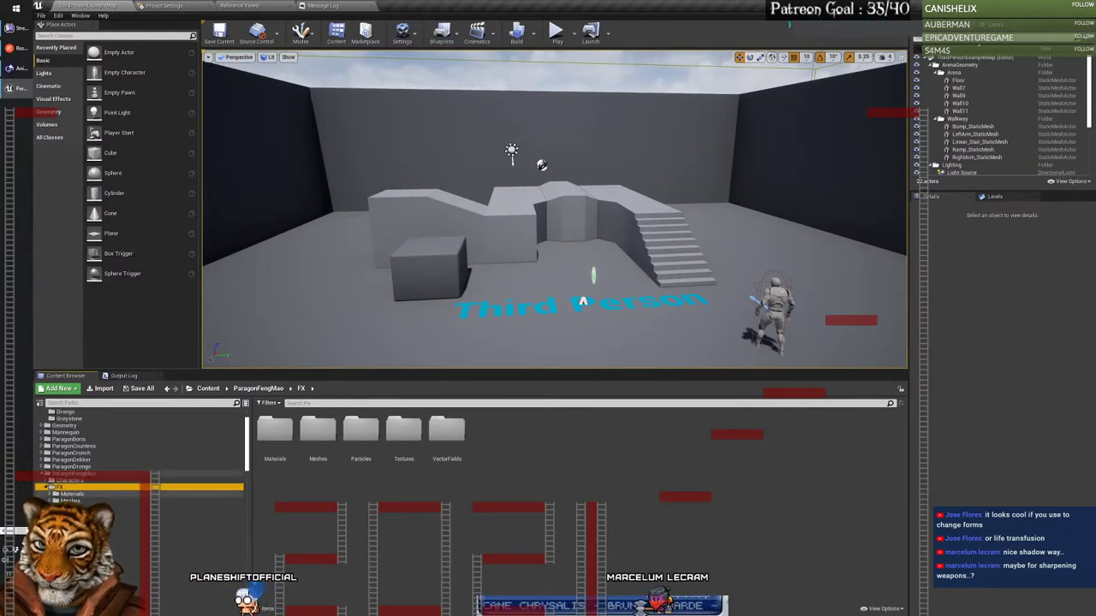
{"action": "left_click", "coordinate": [86, 508]}
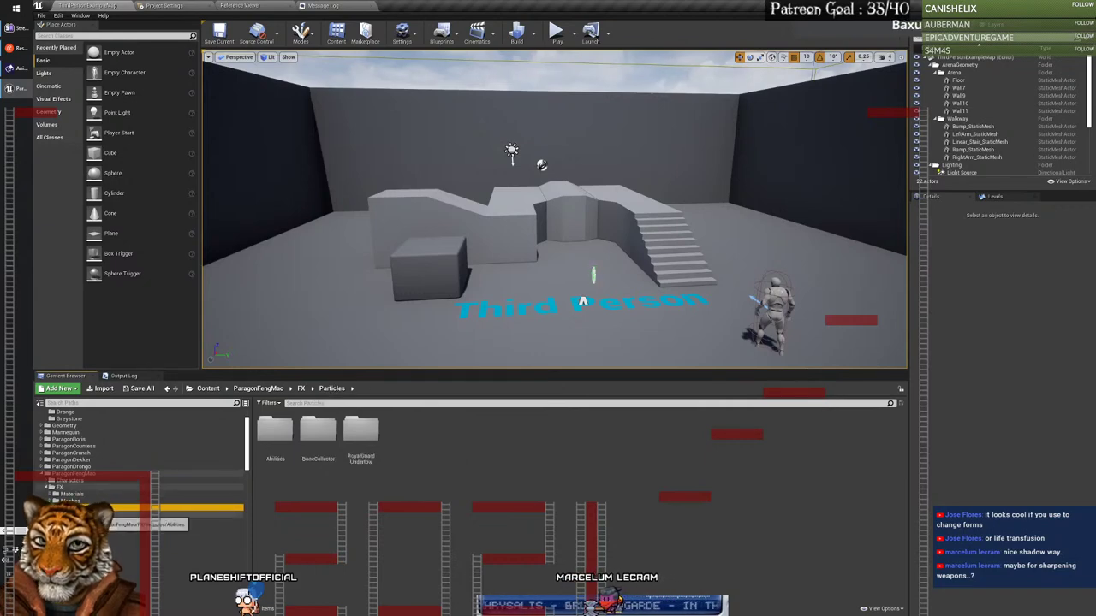
{"action": "left_click", "coordinate": [94, 514]}
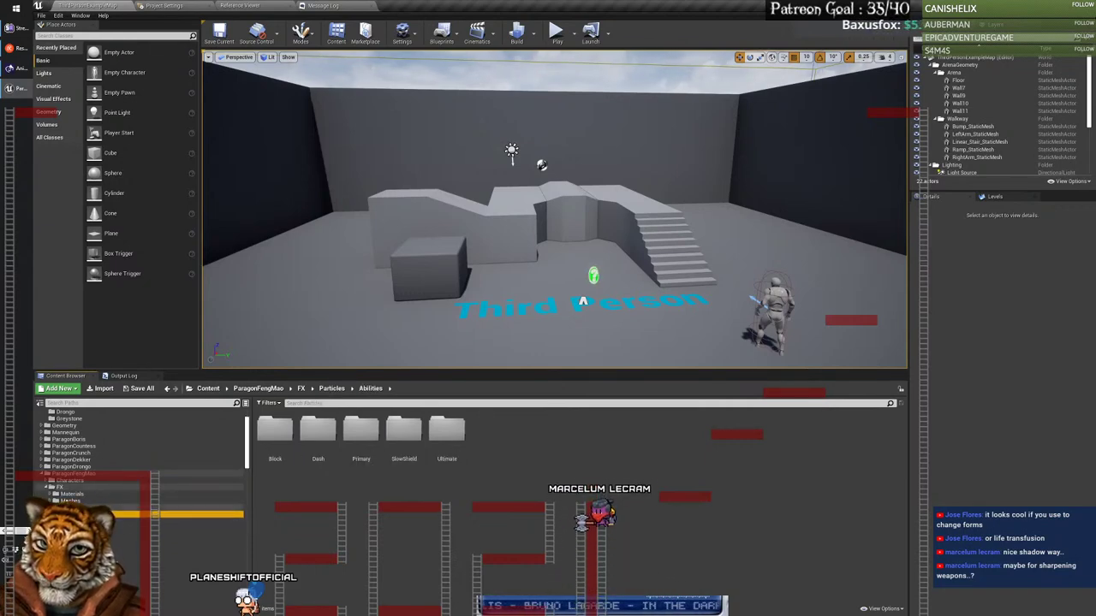
{"action": "left_click", "coordinate": [77, 473]}
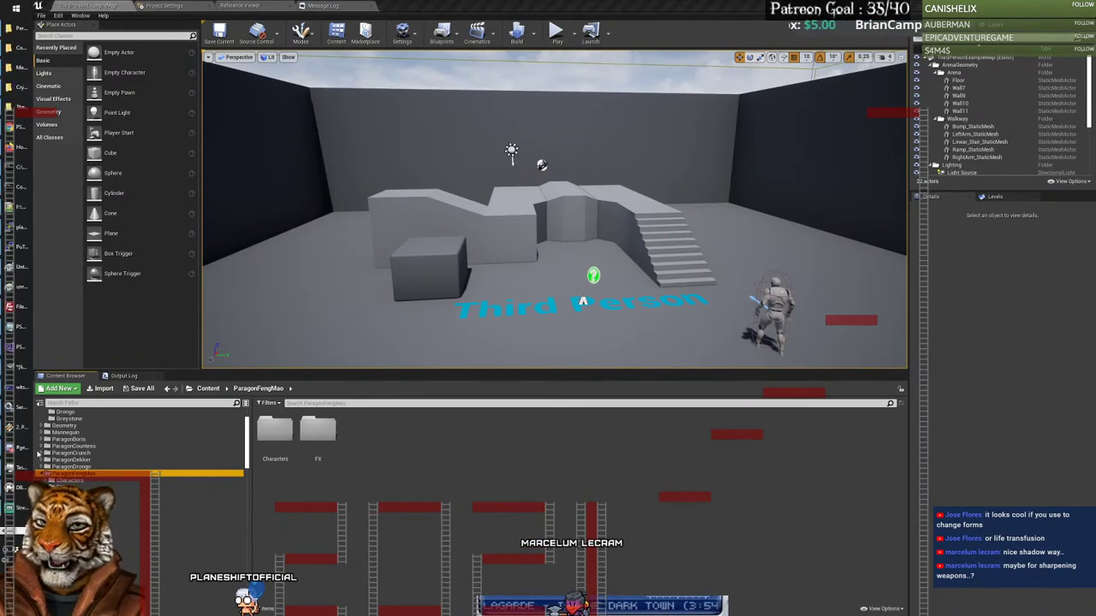
Step: In the browser, go to the Paragon Heroes list and open Feng Mao's wiki page
{"action": "left_click", "coordinate": [20, 131]}
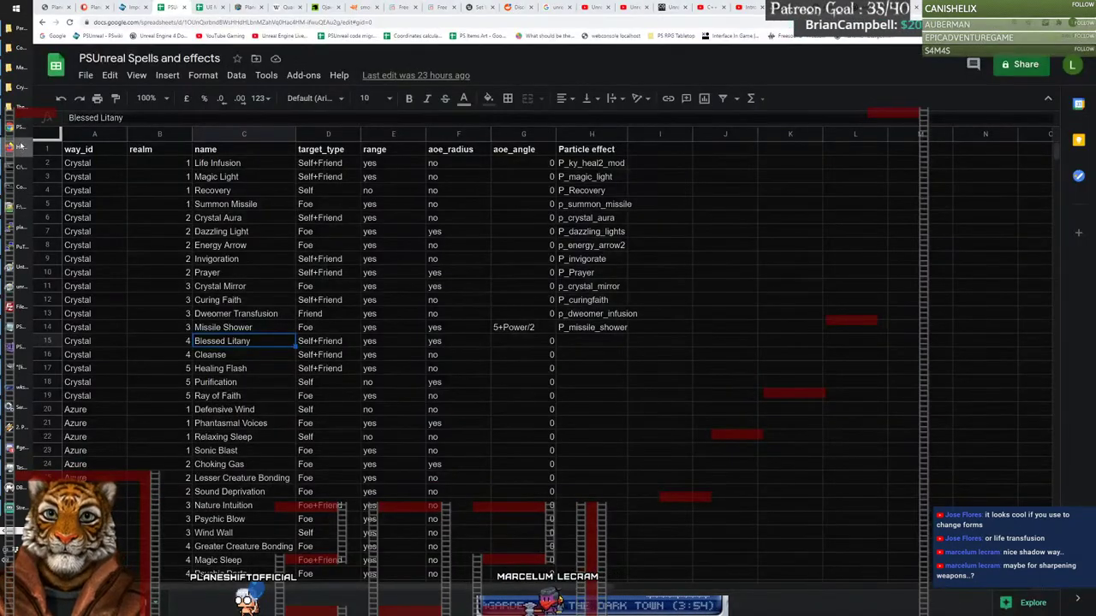
{"action": "key", "text": "ctrl+Tab"}
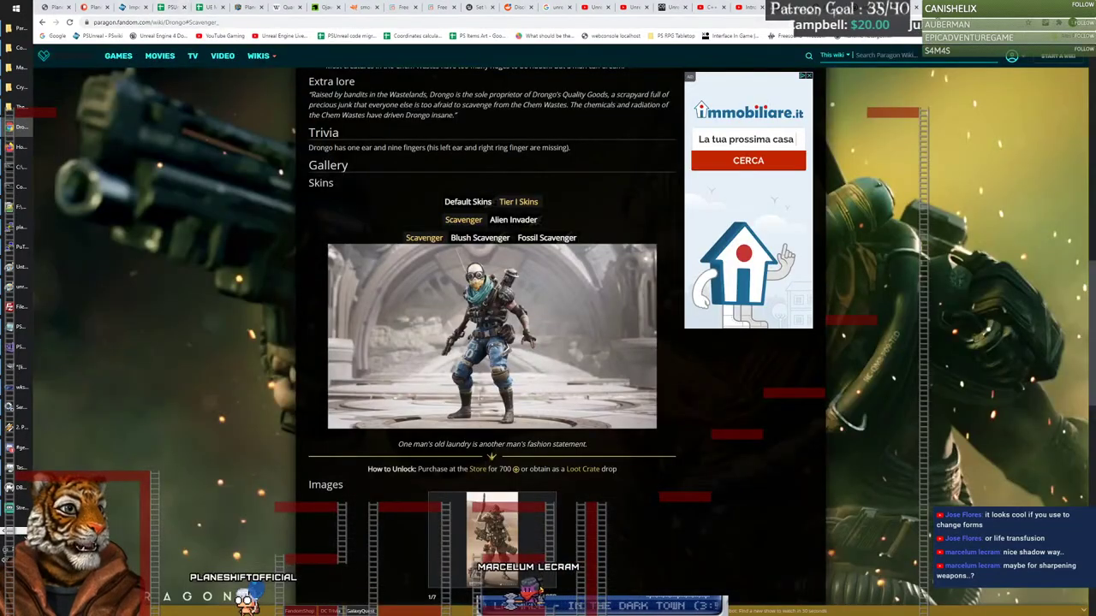
{"action": "key", "text": "ctrl+Tab"}
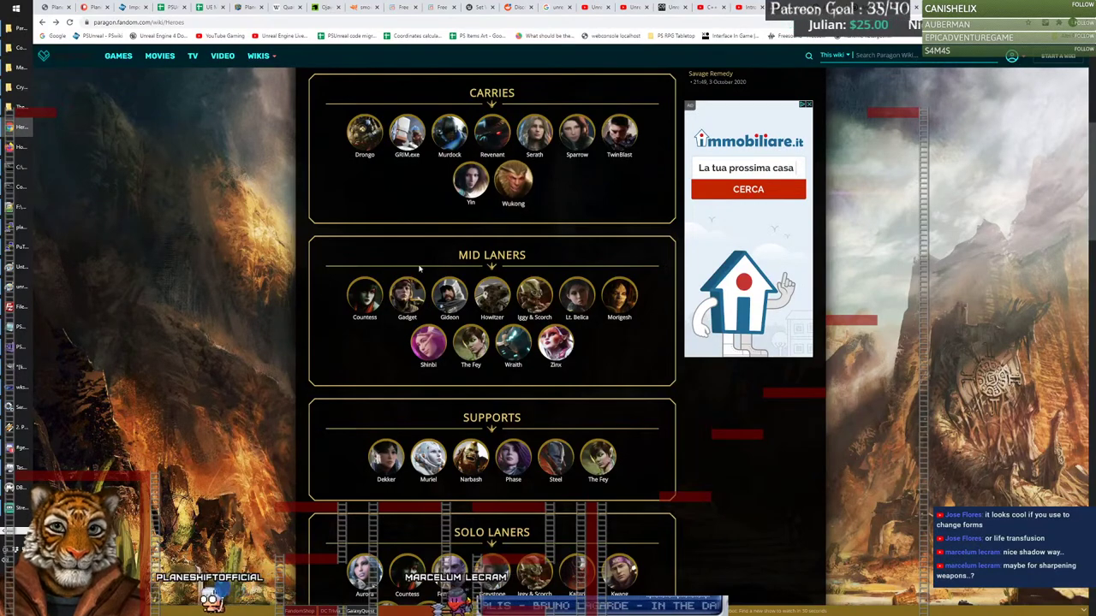
{"action": "scroll", "coordinate": [614, 358], "scroll_direction": "down", "scroll_amount": 1}
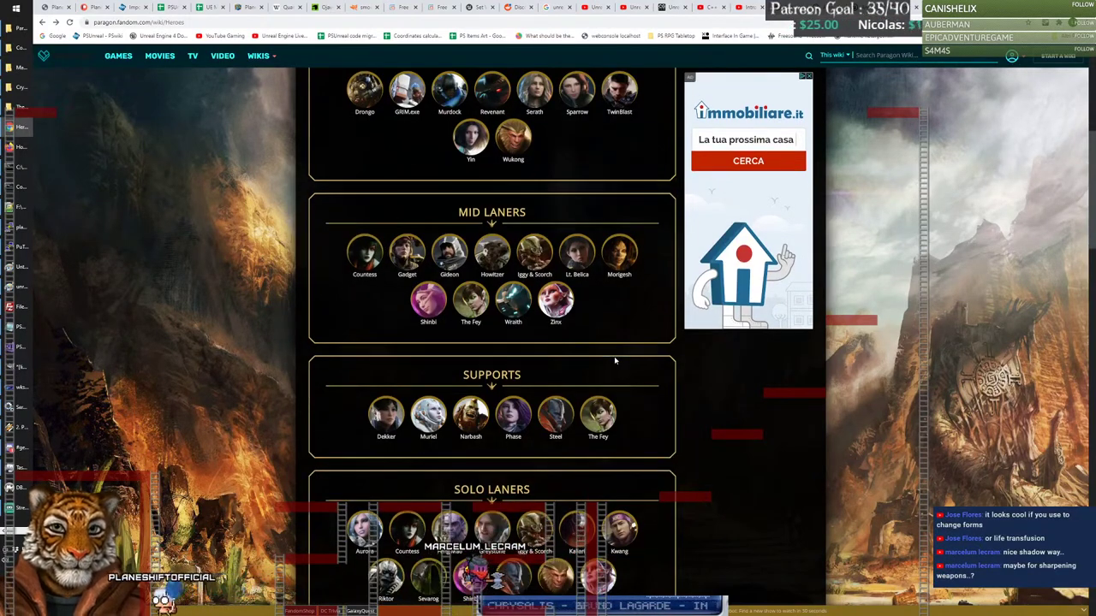
{"action": "scroll", "coordinate": [614, 356], "scroll_direction": "down", "scroll_amount": 1}
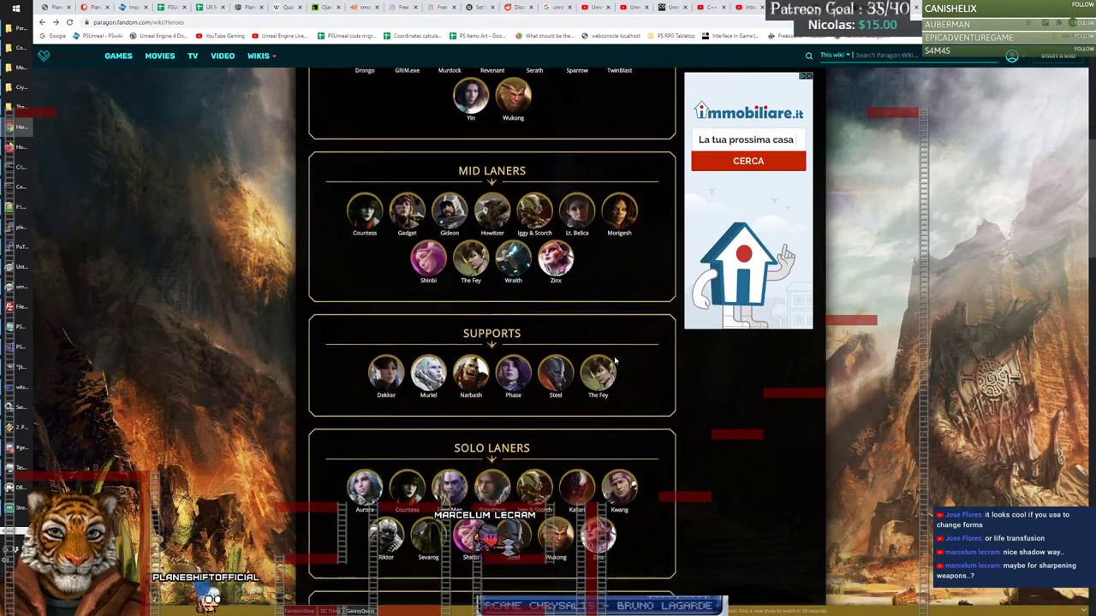
{"action": "scroll", "coordinate": [614, 356], "scroll_direction": "down", "scroll_amount": 1}
{"action": "scroll", "coordinate": [541, 371], "scroll_direction": "down", "scroll_amount": 1}
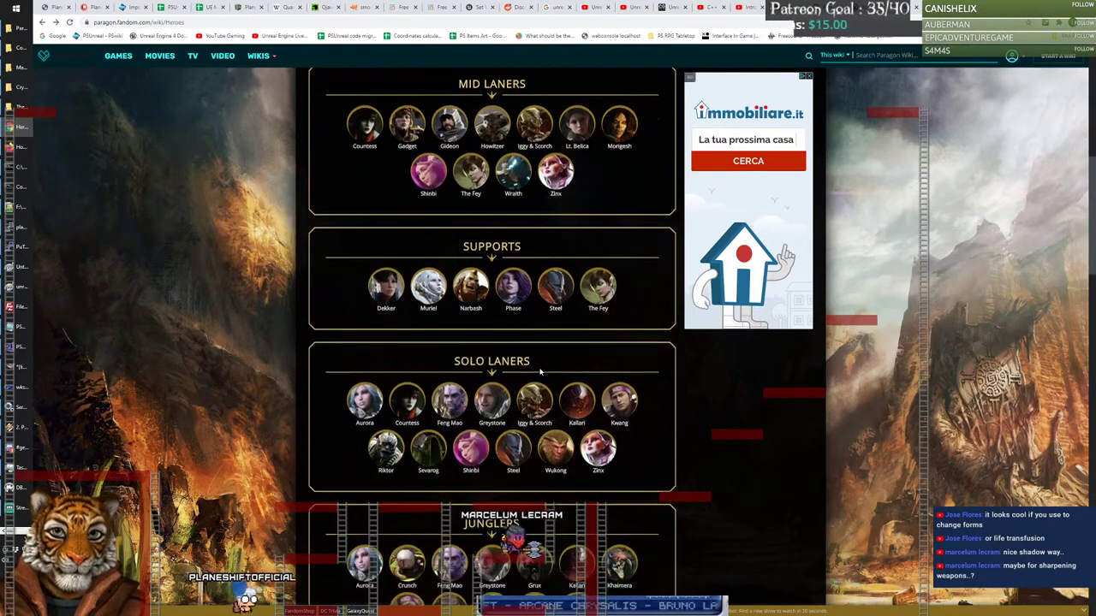
{"action": "left_click", "coordinate": [467, 412]}
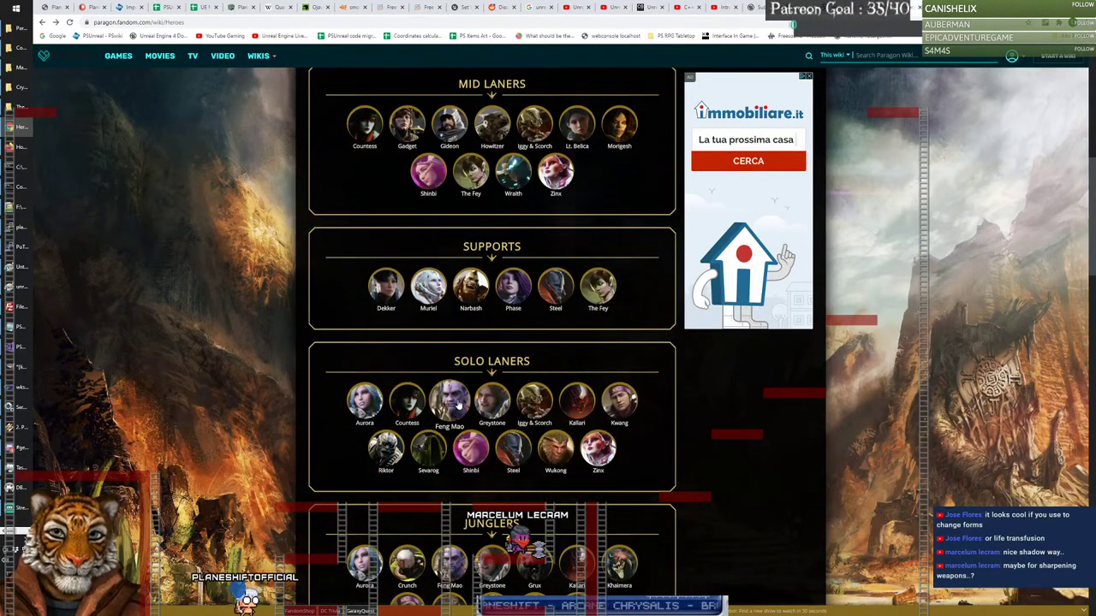
{"action": "left_click", "coordinate": [449, 403]}
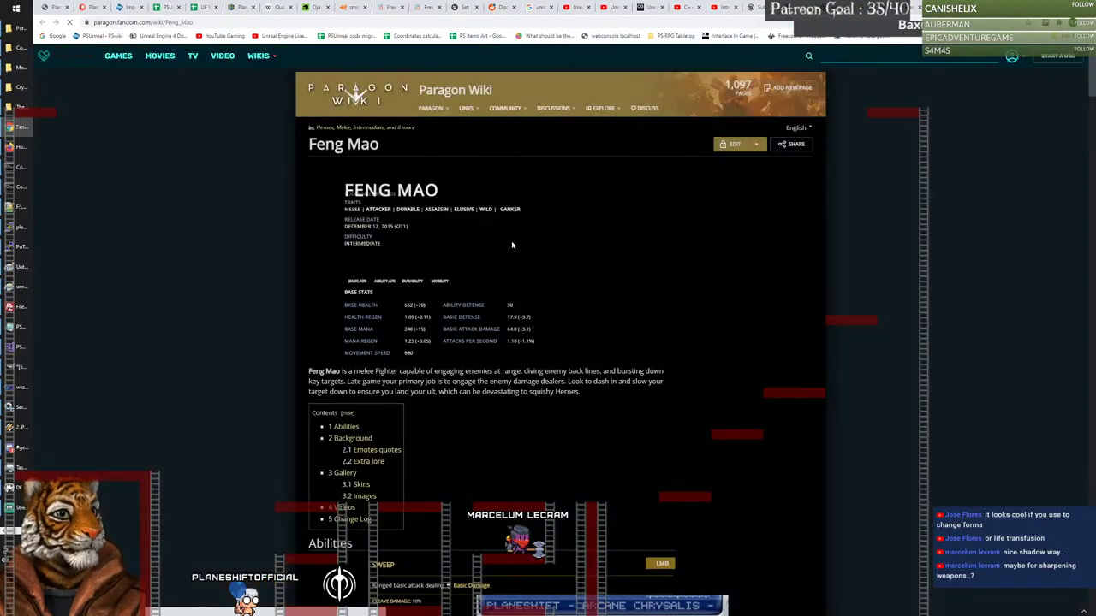
Step: View Feng Mao's default skin image enlarged, then close the lightbox
{"action": "scroll", "coordinate": [433, 315], "scroll_direction": "down", "scroll_amount": 10}
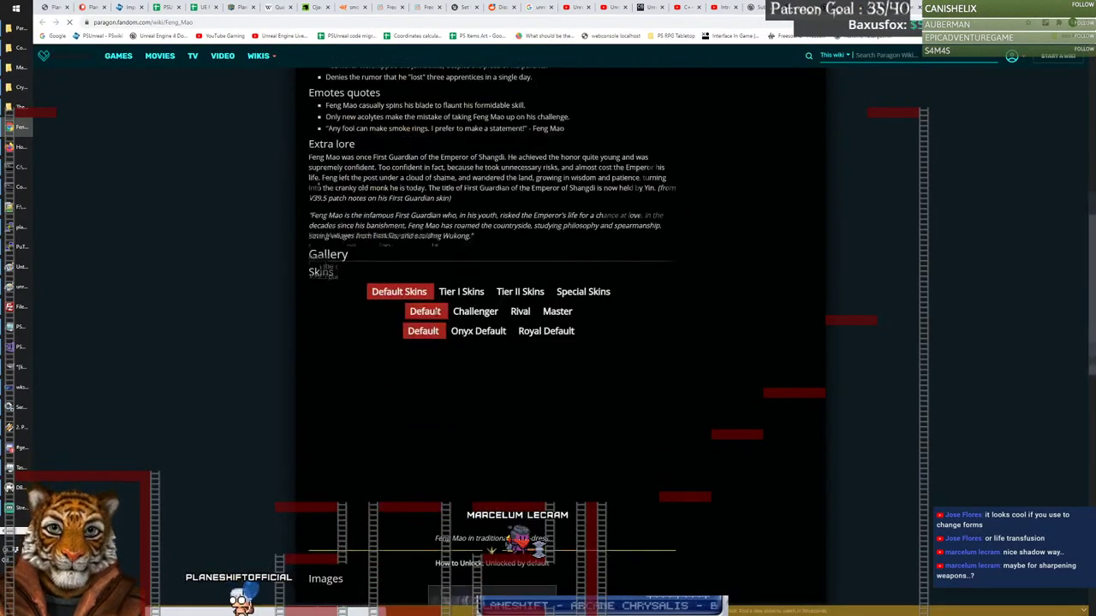
{"action": "scroll", "coordinate": [436, 317], "scroll_direction": "down", "scroll_amount": 4}
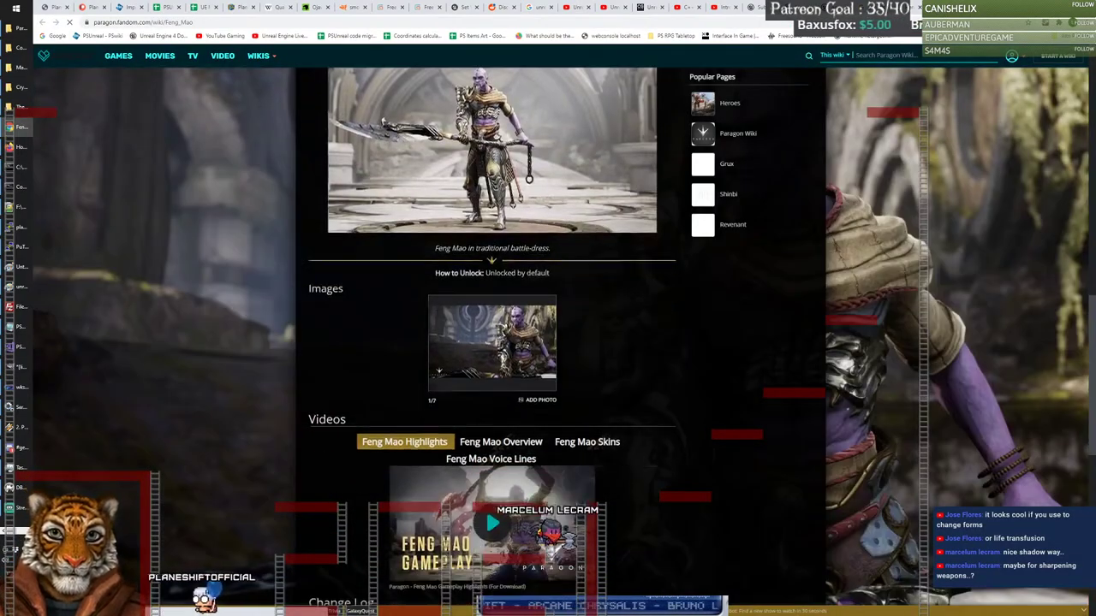
{"action": "scroll", "coordinate": [437, 317], "scroll_direction": "up", "scroll_amount": 1}
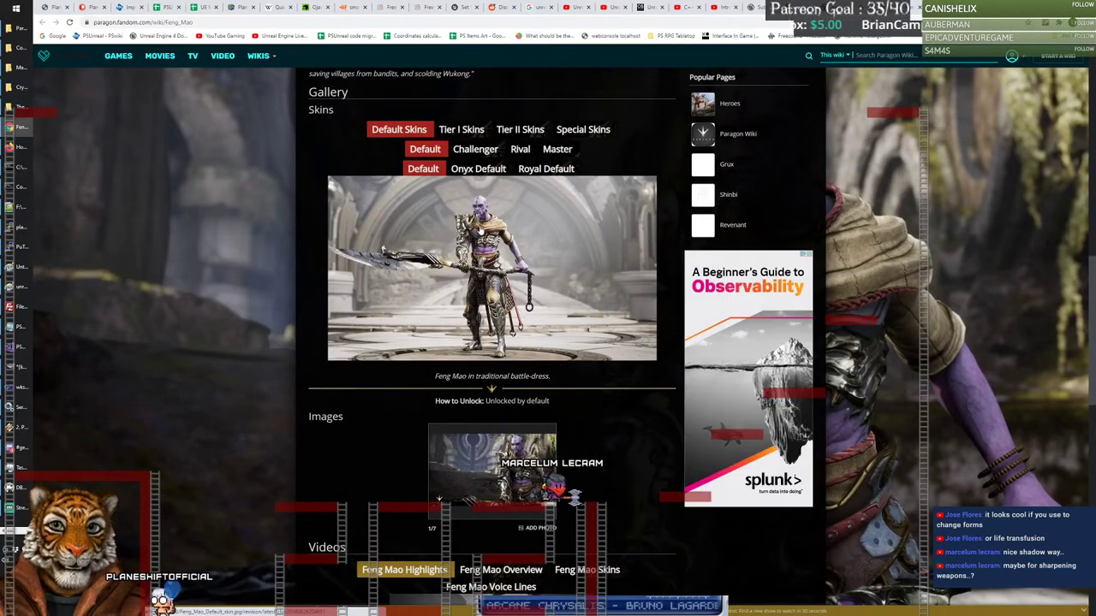
{"action": "left_click", "coordinate": [480, 227]}
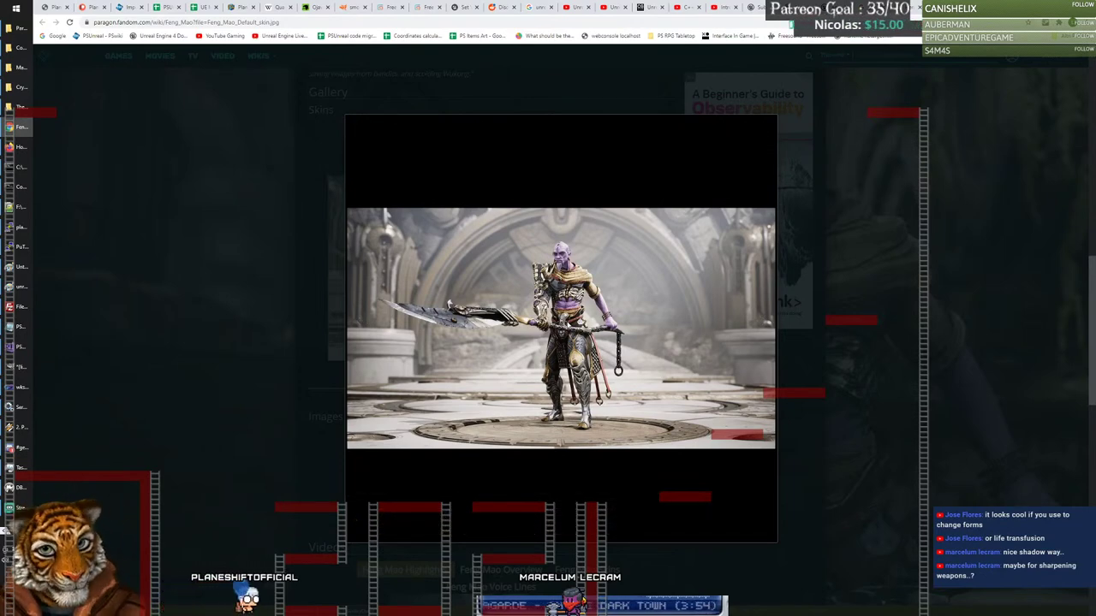
{"action": "mouse_move", "coordinate": [561, 285]}
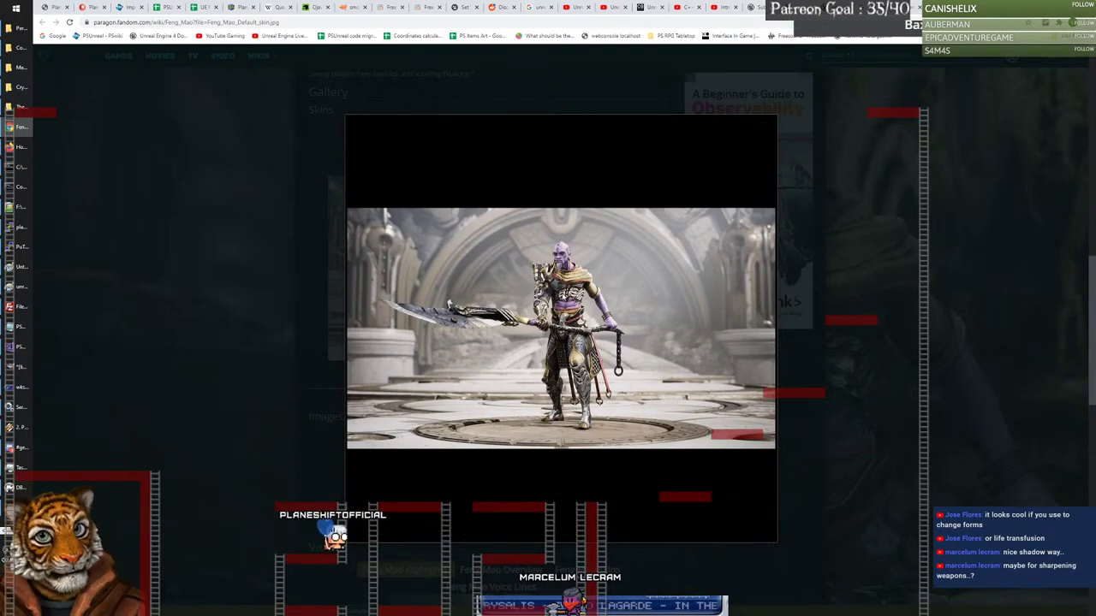
{"action": "mouse_move", "coordinate": [710, 185]}
{"action": "left_click", "coordinate": [760, 130]}
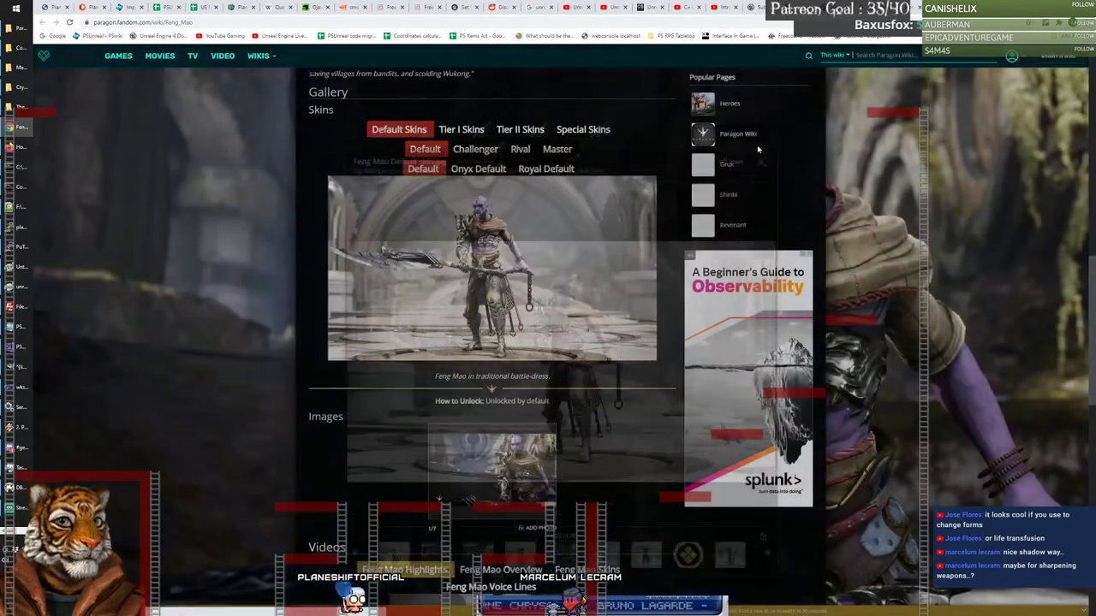
Step: Go back to the Drongo page and forward to Feng Mao, then return to Unreal Editor
{"action": "scroll", "coordinate": [594, 328], "scroll_direction": "up", "scroll_amount": 5}
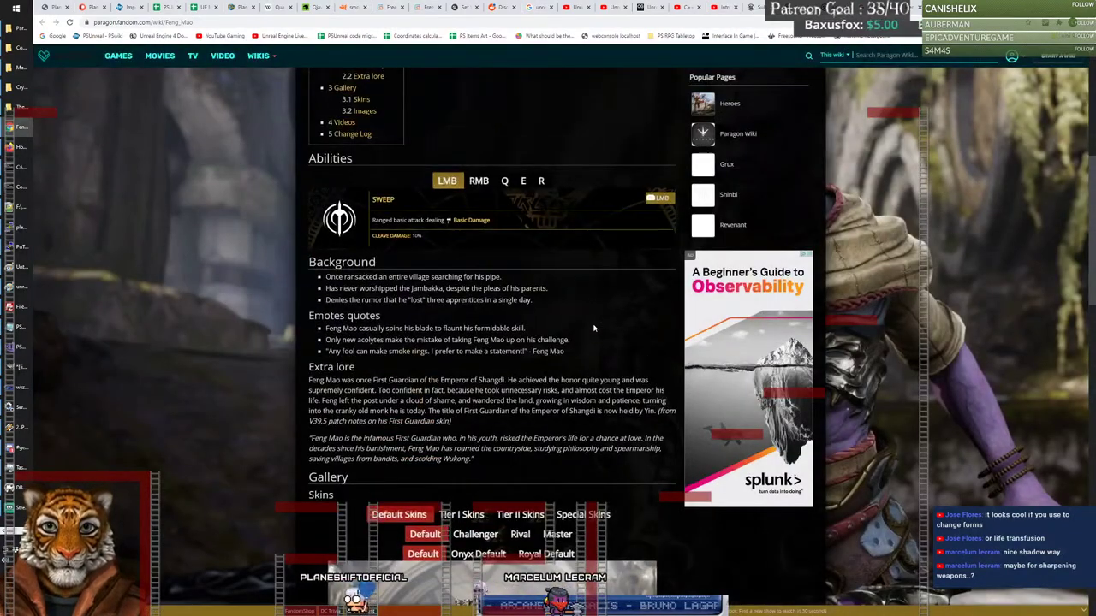
{"action": "scroll", "coordinate": [593, 328], "scroll_direction": "up", "scroll_amount": 3}
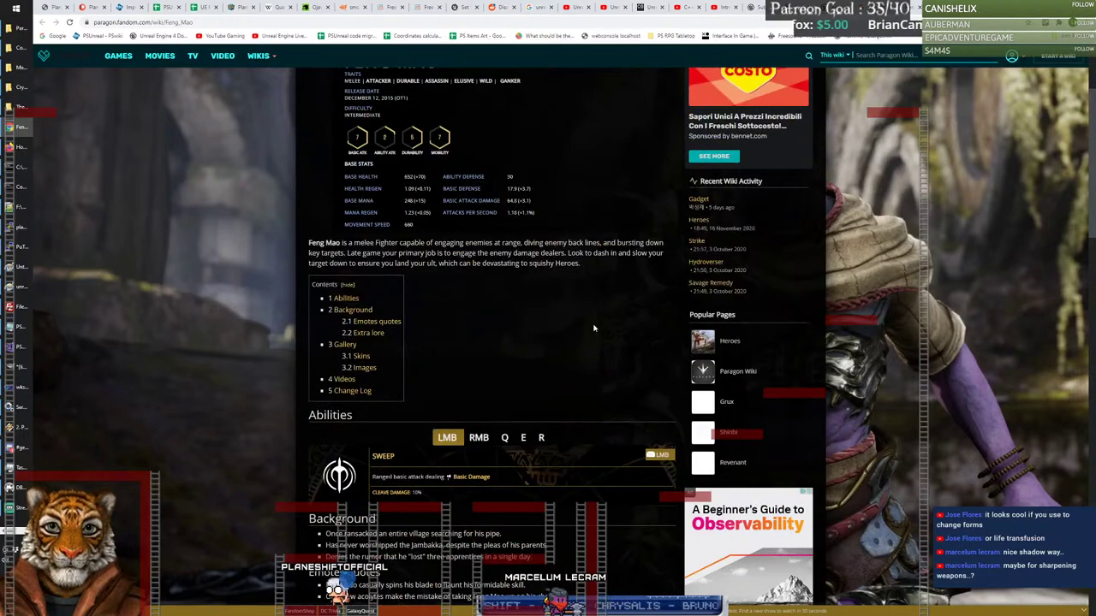
{"action": "scroll", "coordinate": [598, 327], "scroll_direction": "down", "scroll_amount": 2}
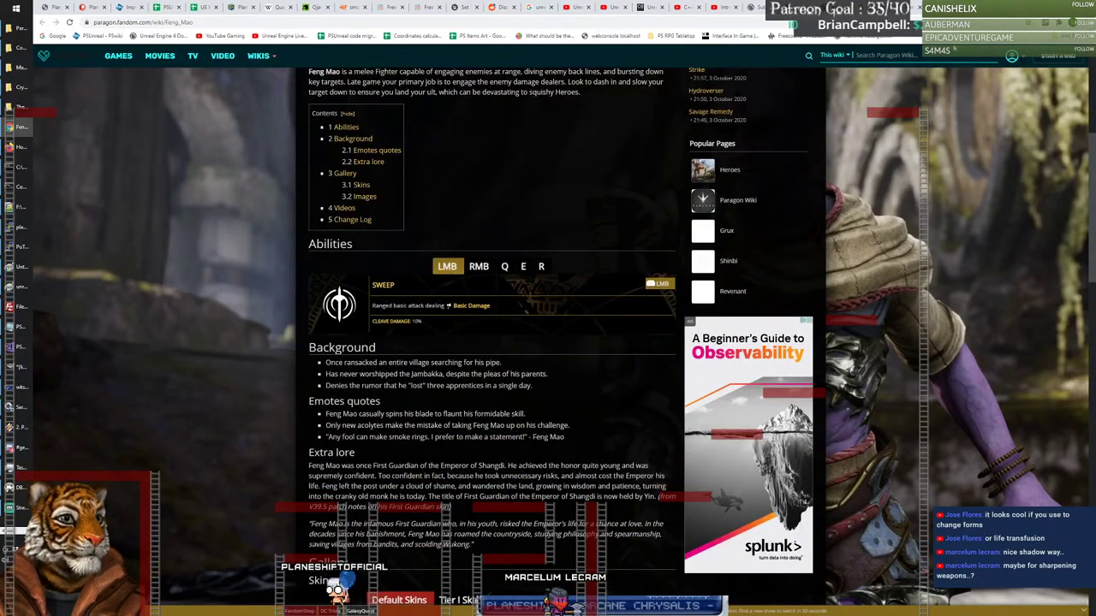
{"action": "key", "text": "alt+Left"}
{"action": "key", "text": "alt+Right"}
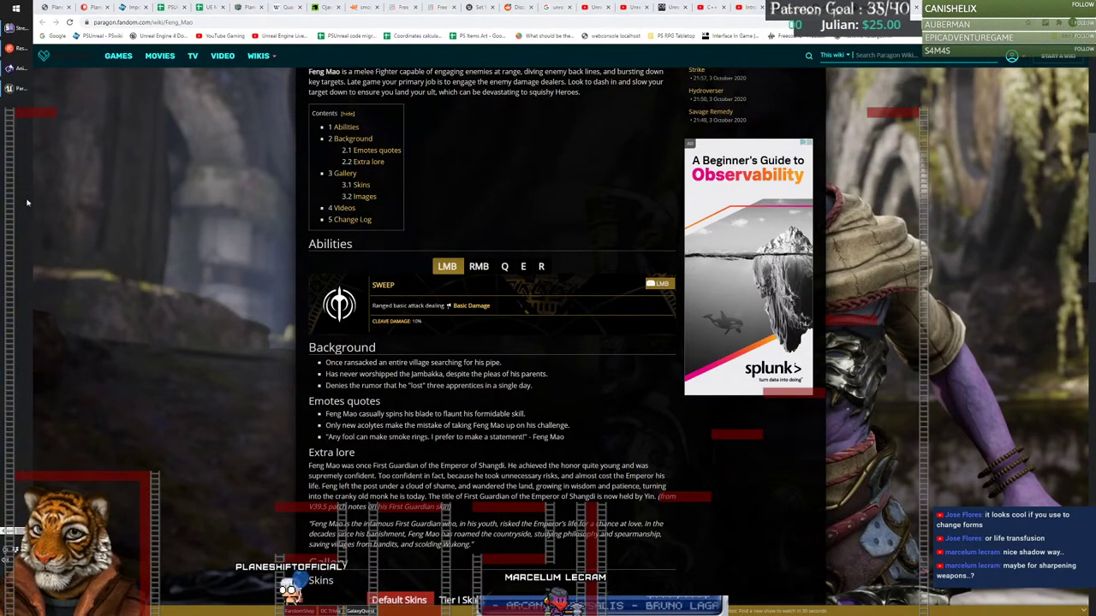
{"action": "key", "text": "alt+Tab"}
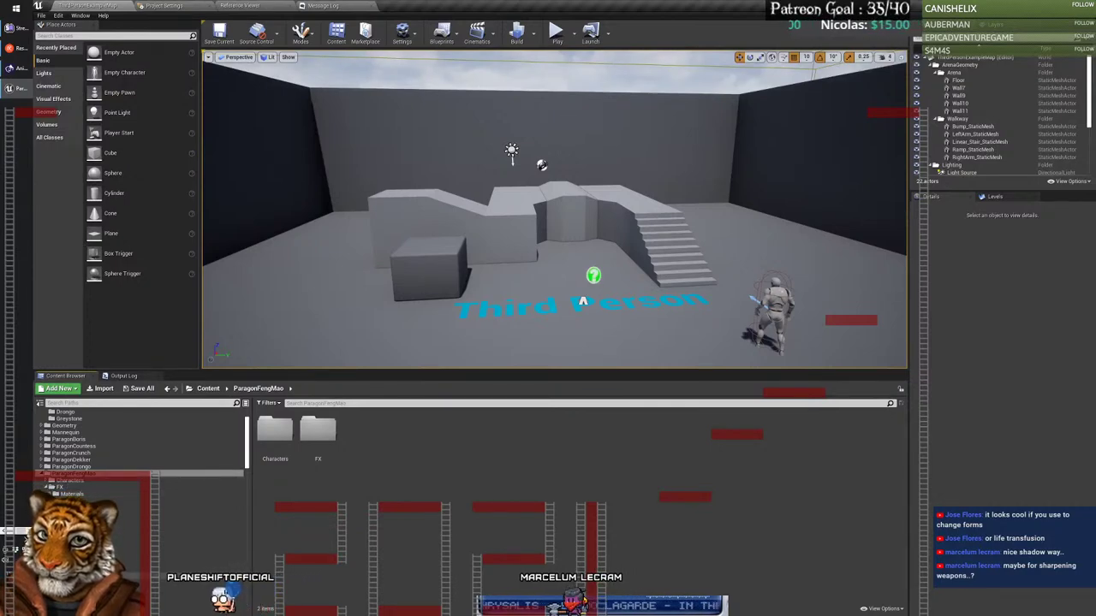
Step: Navigate to Feng Mao's Sounds > SoundCues folder in the Content Browser
{"action": "left_click", "coordinate": [129, 508]}
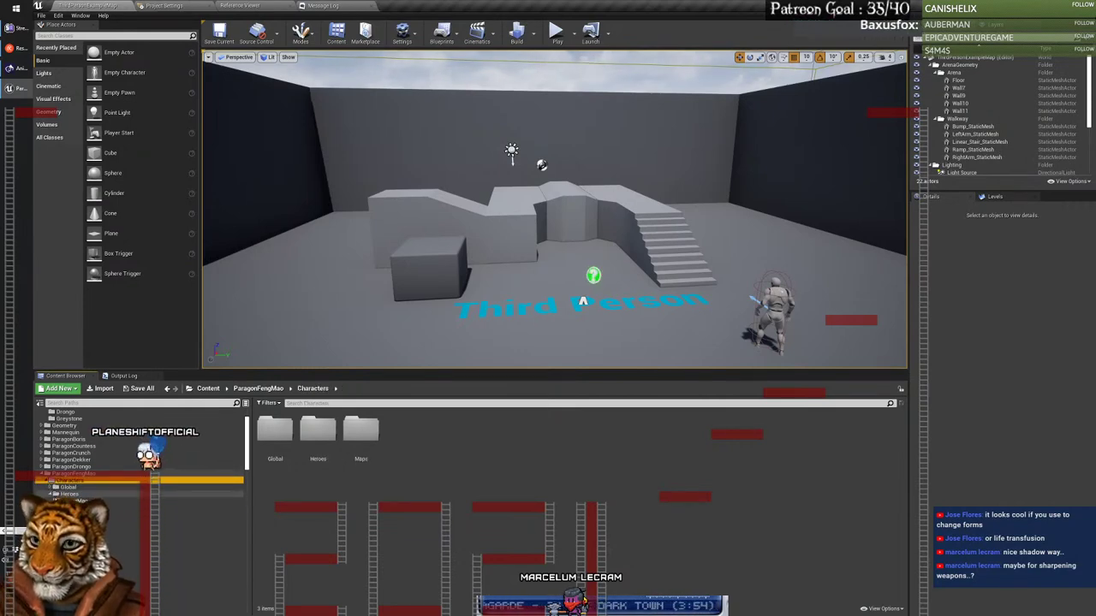
{"action": "left_click", "coordinate": [111, 536]}
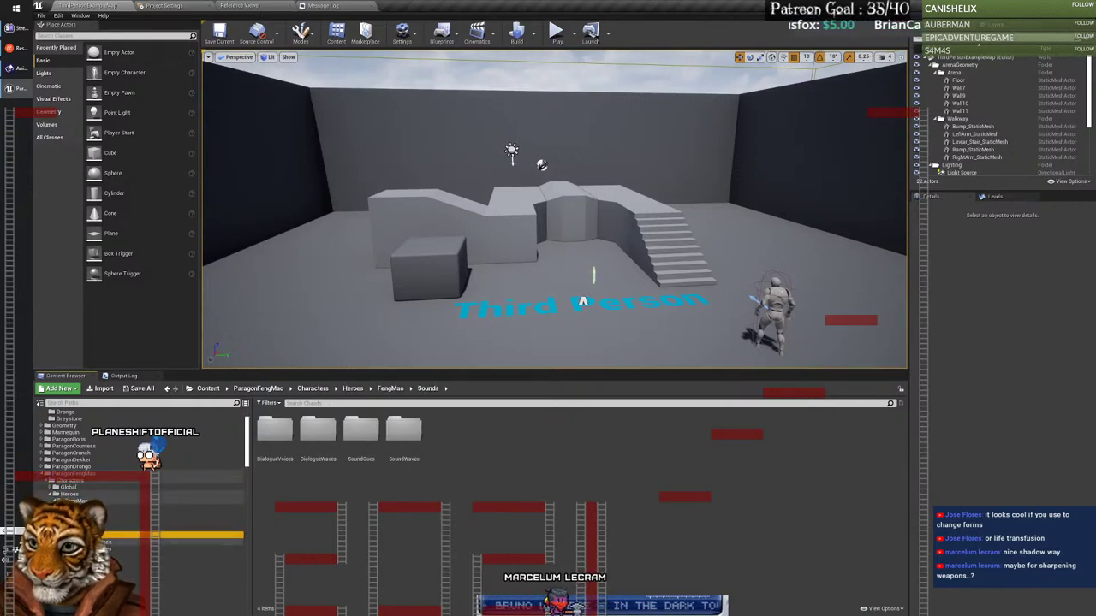
{"action": "left_click", "coordinate": [108, 547]}
{"action": "left_click", "coordinate": [110, 555]}
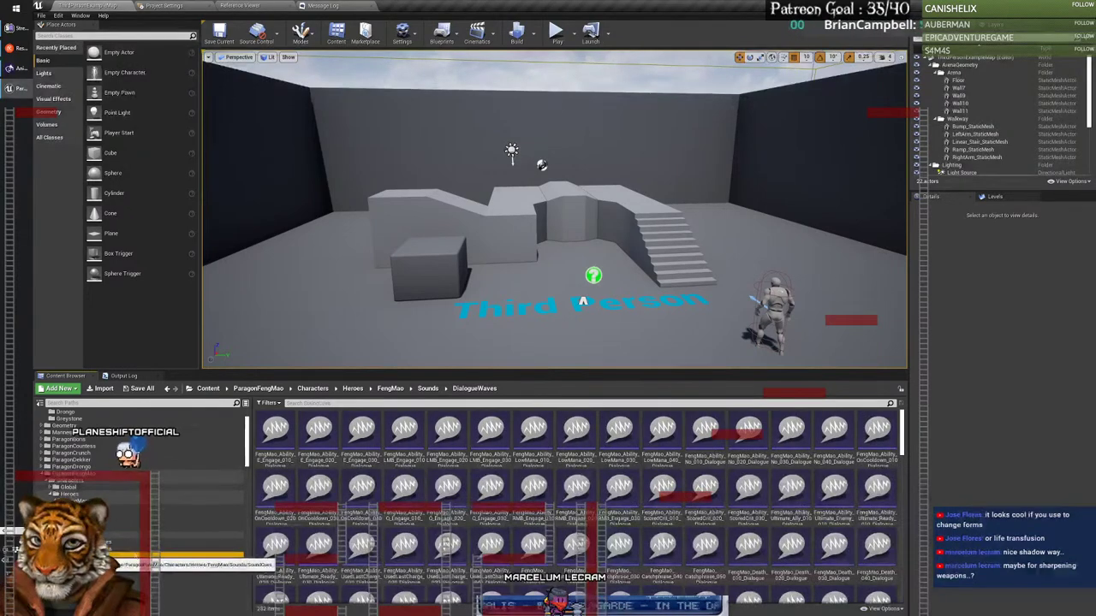
Step: Play the LowMana, Effort_Attack, an intro question and Lore_Kill_Wukong sound cues
{"action": "left_click", "coordinate": [361, 428]}
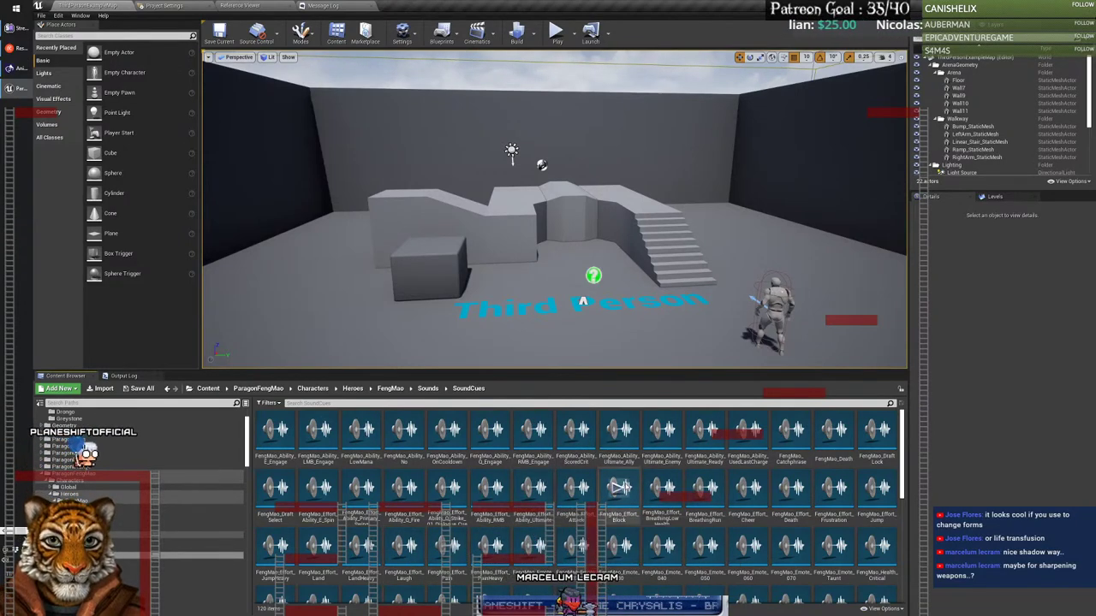
{"action": "left_click", "coordinate": [579, 489]}
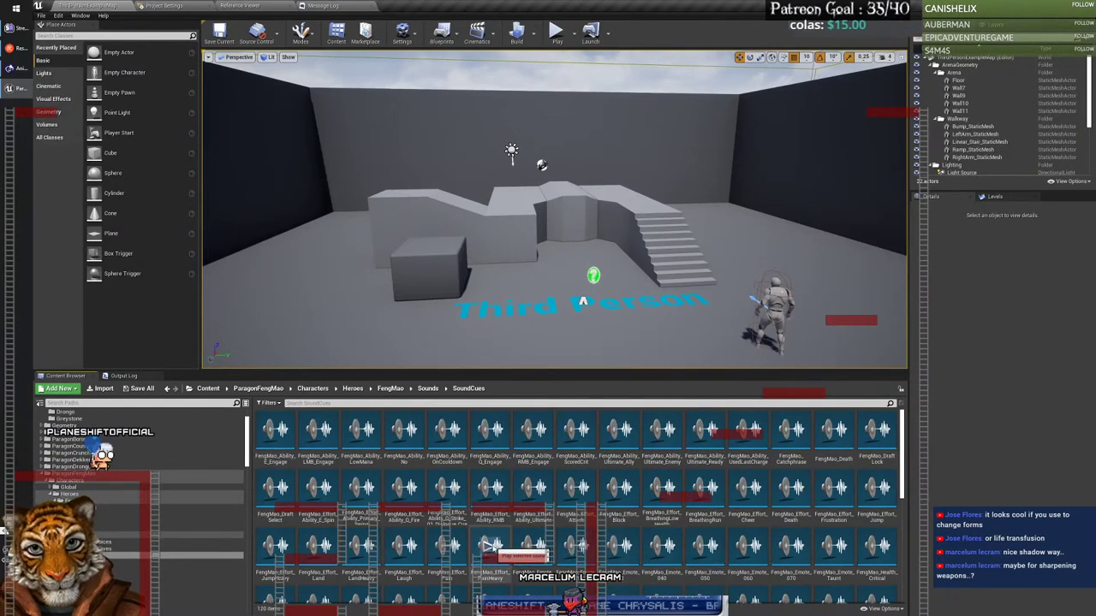
{"action": "scroll", "coordinate": [488, 549], "scroll_direction": "down", "scroll_amount": 1}
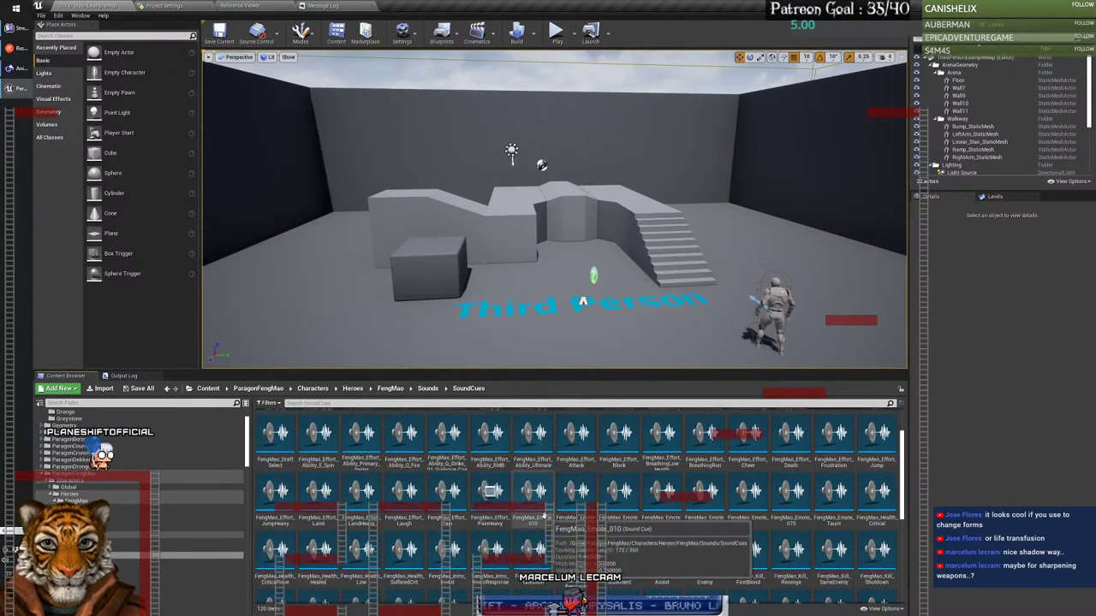
{"action": "scroll", "coordinate": [545, 505], "scroll_direction": "down", "scroll_amount": 1}
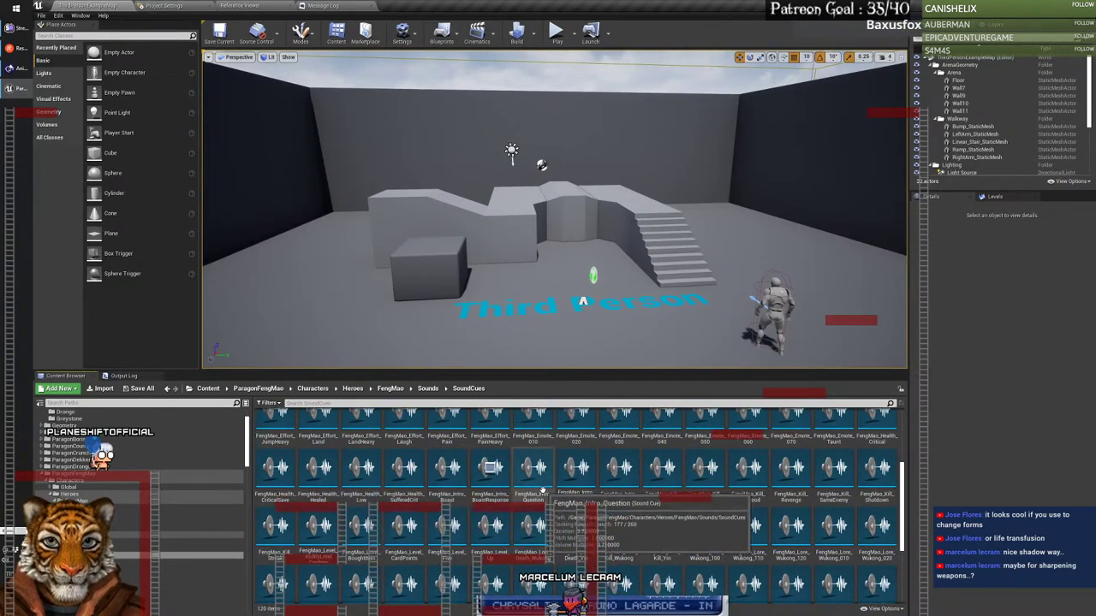
{"action": "scroll", "coordinate": [543, 500], "scroll_direction": "down", "scroll_amount": 1}
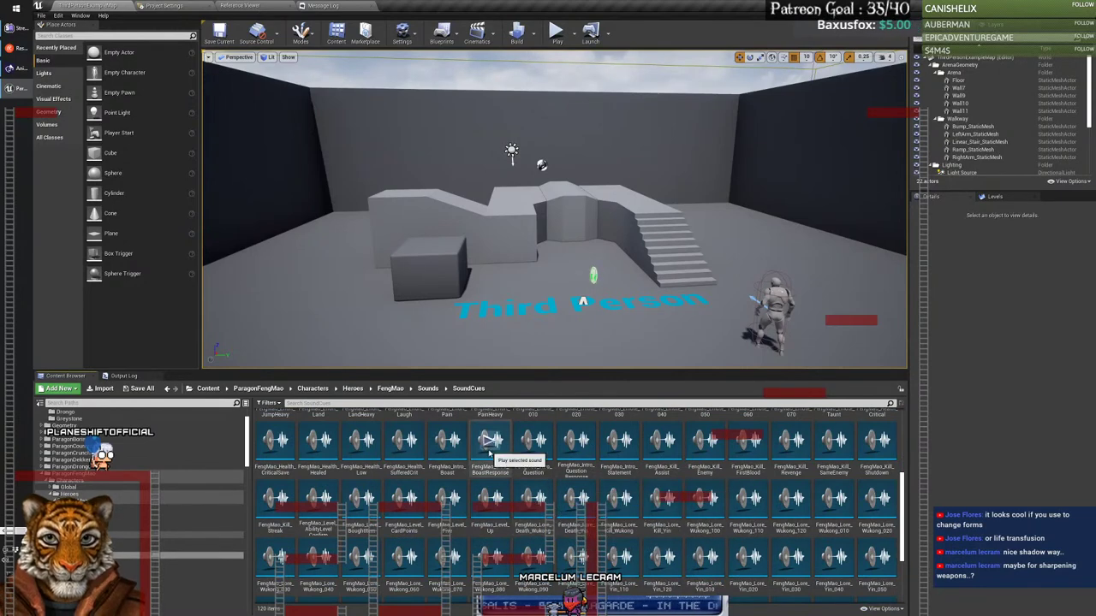
{"action": "left_click", "coordinate": [578, 441]}
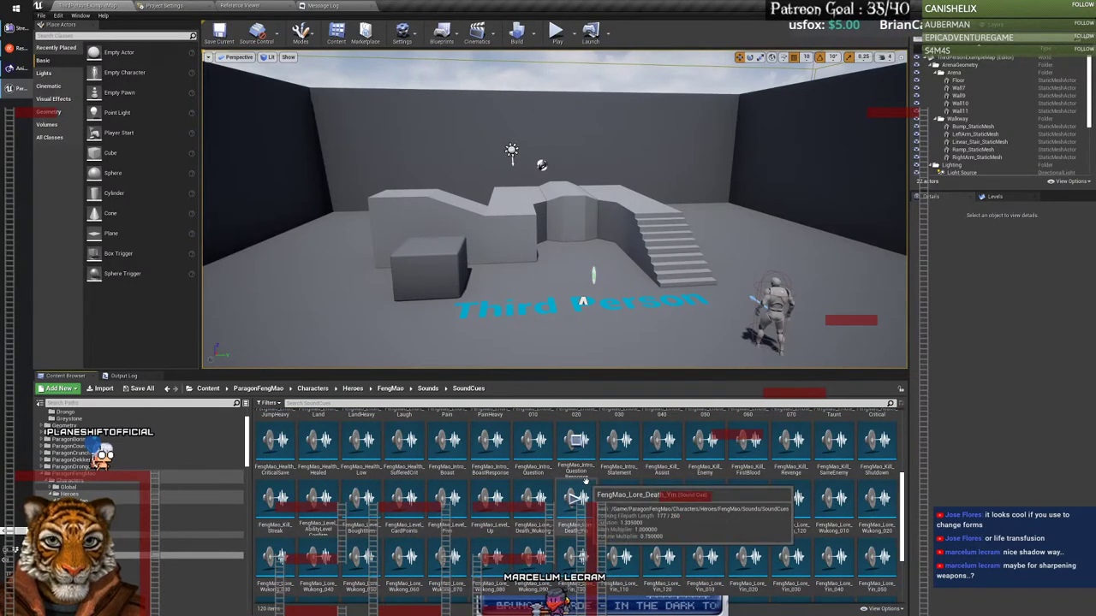
{"action": "scroll", "coordinate": [633, 476], "scroll_direction": "down", "scroll_amount": 1}
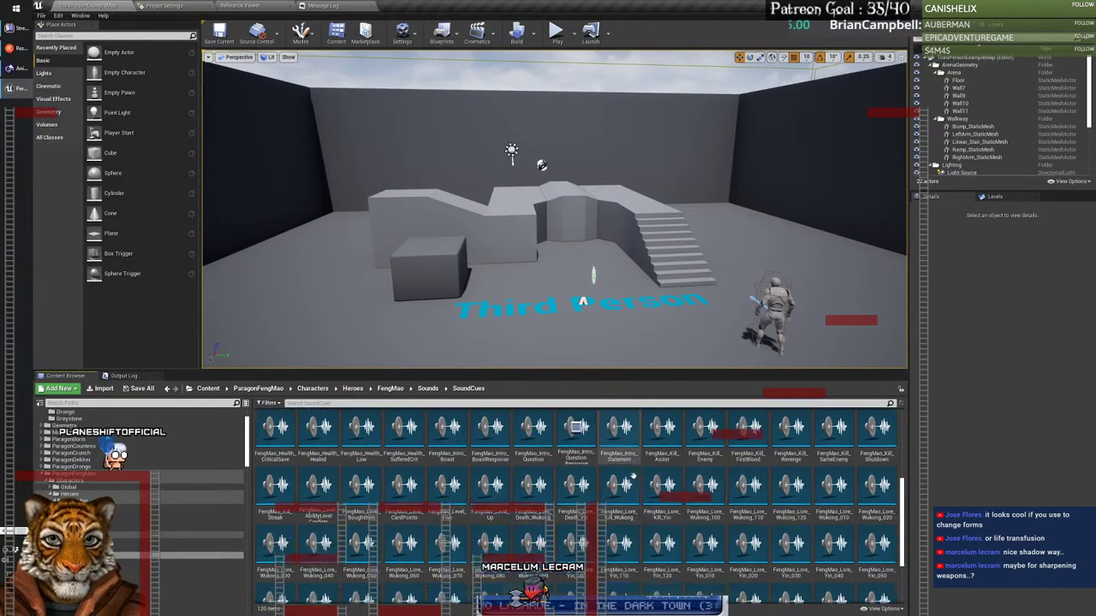
{"action": "scroll", "coordinate": [634, 476], "scroll_direction": "down", "scroll_amount": 2}
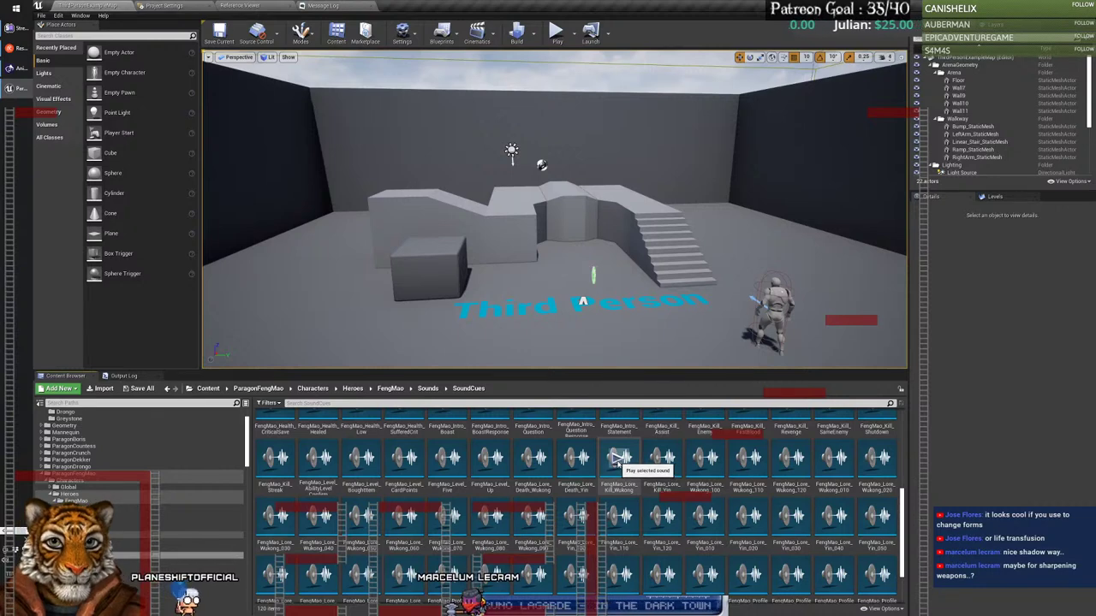
{"action": "left_click", "coordinate": [618, 460]}
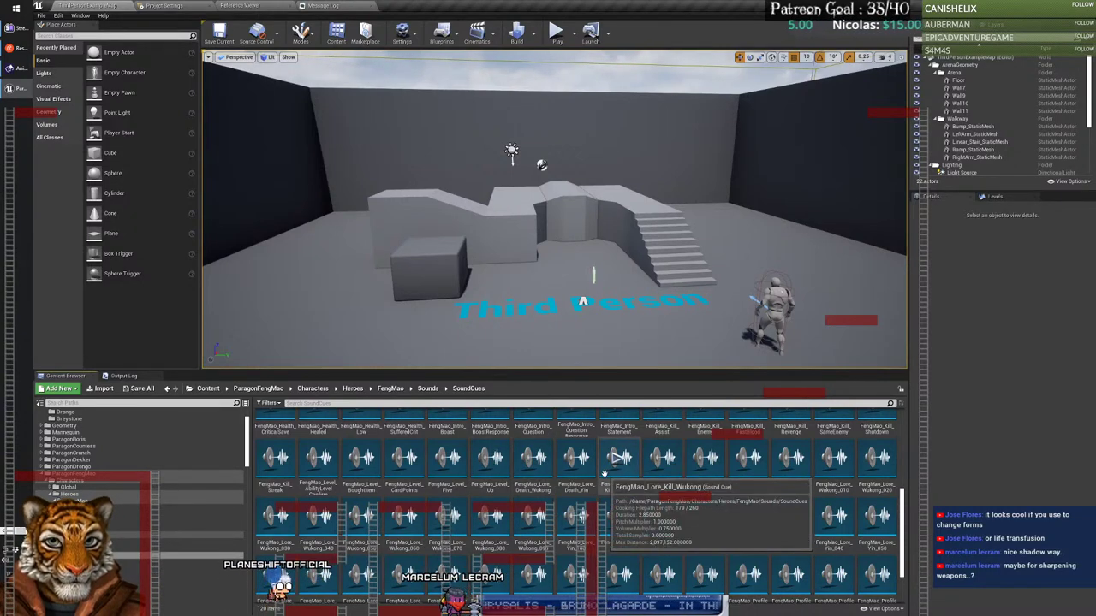
{"action": "scroll", "coordinate": [605, 473], "scroll_direction": "down", "scroll_amount": 1}
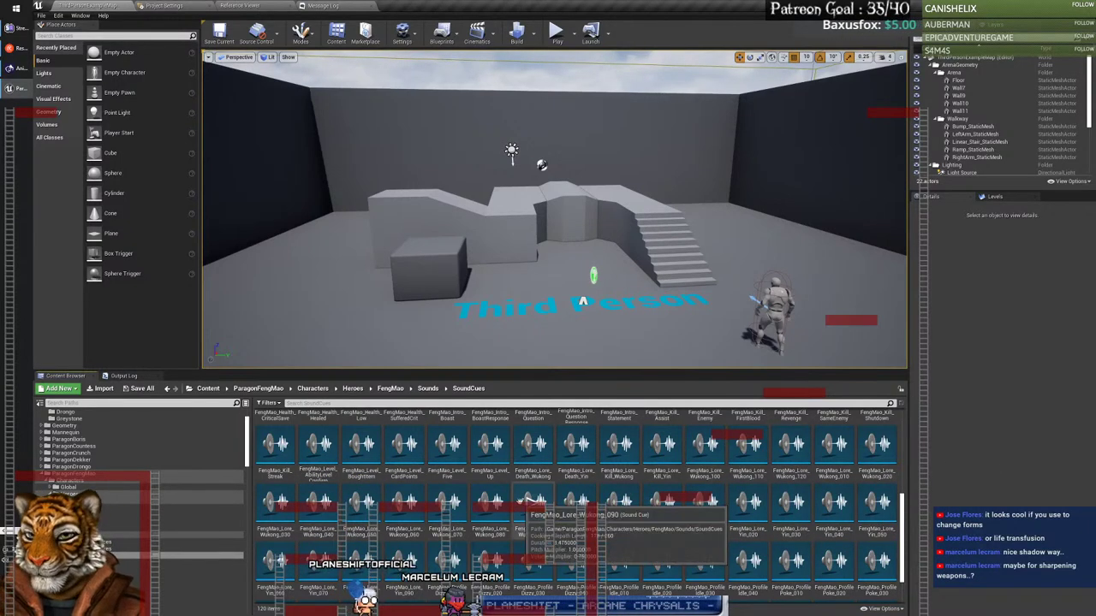
{"action": "scroll", "coordinate": [455, 476], "scroll_direction": "down", "scroll_amount": 1}
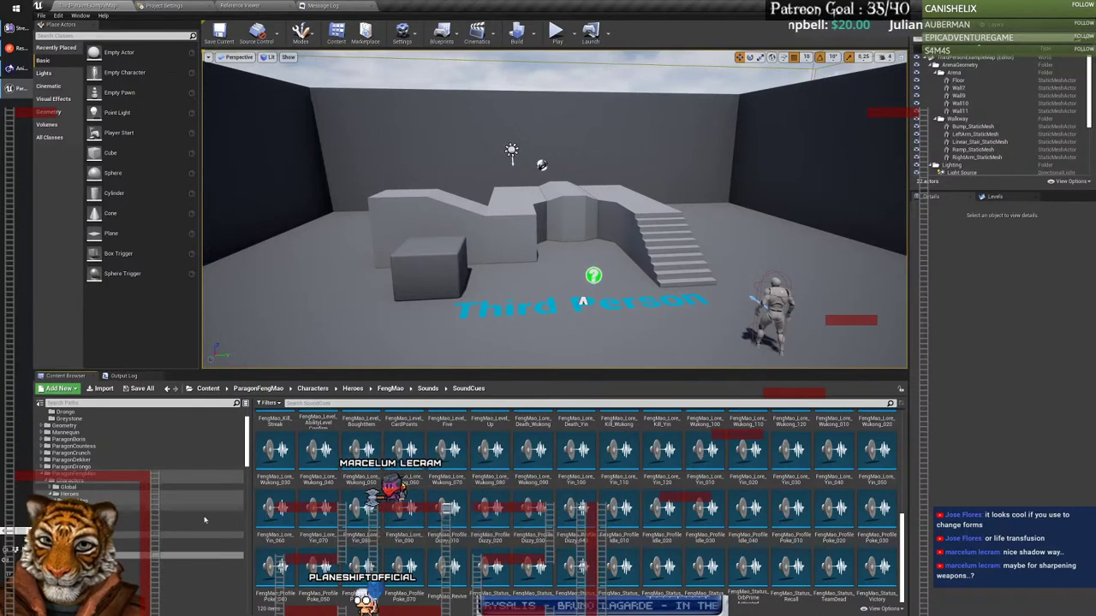
Step: Open the SoundWaves folder and scroll through its contents
{"action": "left_click", "coordinate": [197, 563]}
{"action": "scroll", "coordinate": [486, 525], "scroll_direction": "down", "scroll_amount": 1}
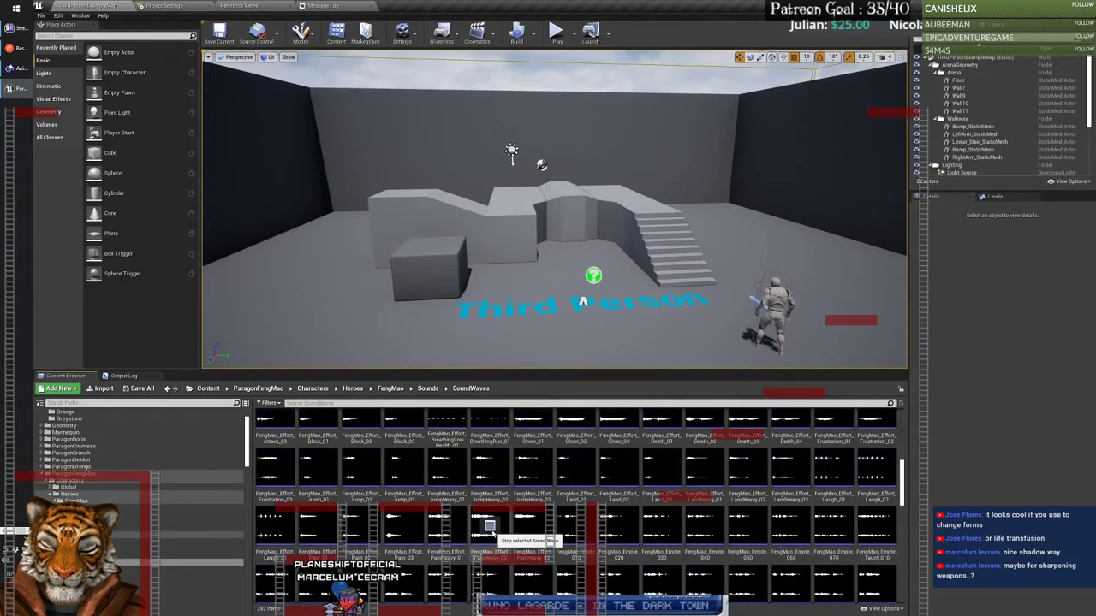
{"action": "scroll", "coordinate": [444, 516], "scroll_direction": "down", "scroll_amount": 1}
{"action": "scroll", "coordinate": [431, 525], "scroll_direction": "down", "scroll_amount": 1}
Step: Go from the FengMao hero folder through FX Particles > Abilities > Block > FX and select AttackBuff
{"action": "left_click", "coordinate": [65, 494]}
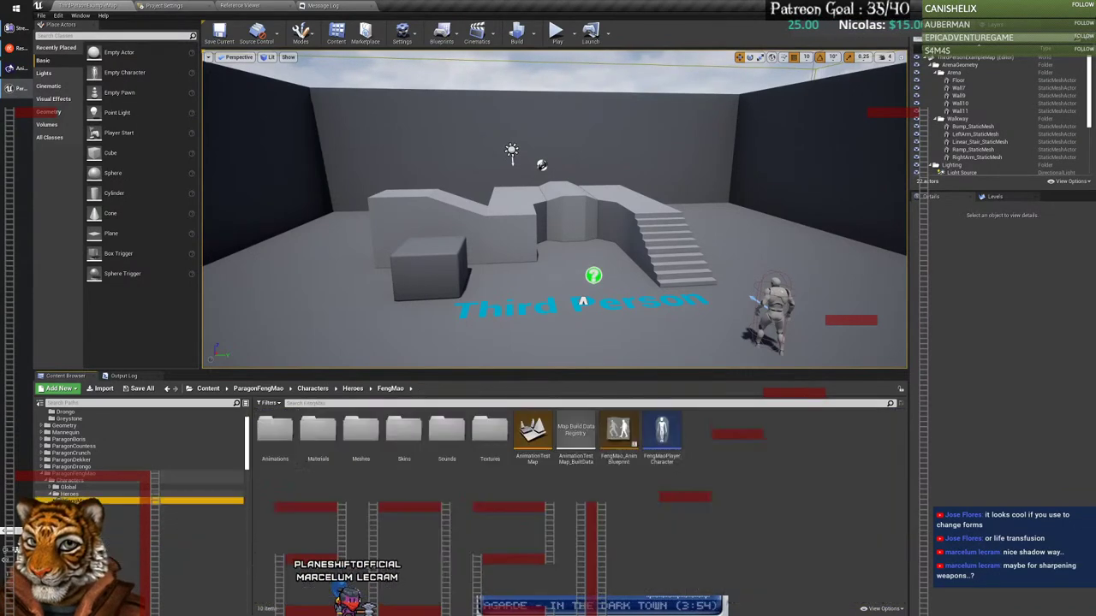
{"action": "left_click", "coordinate": [107, 515]}
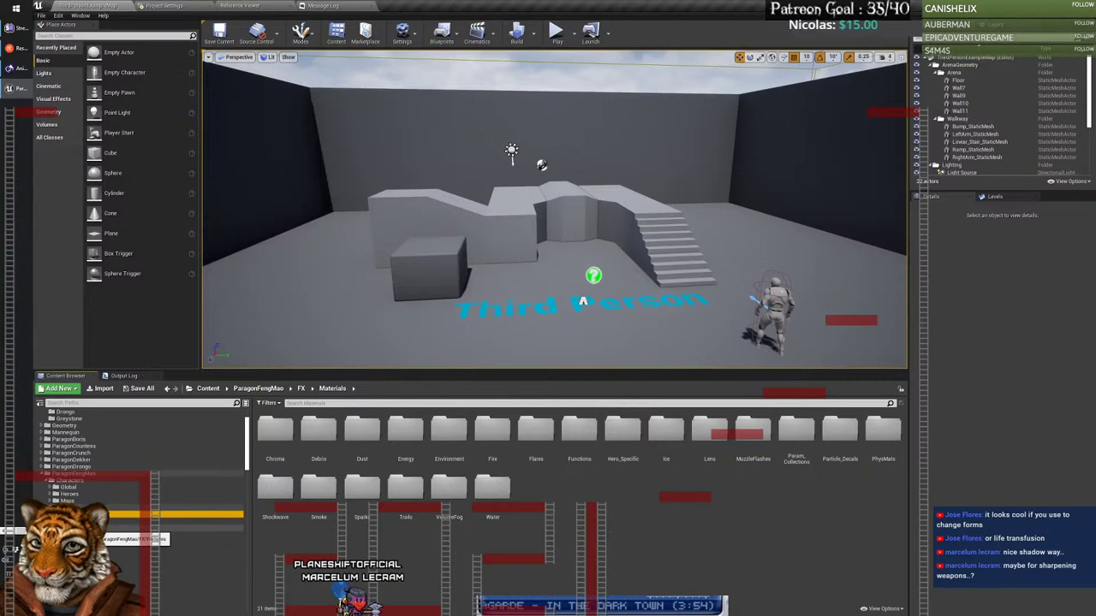
{"action": "left_click", "coordinate": [103, 528]}
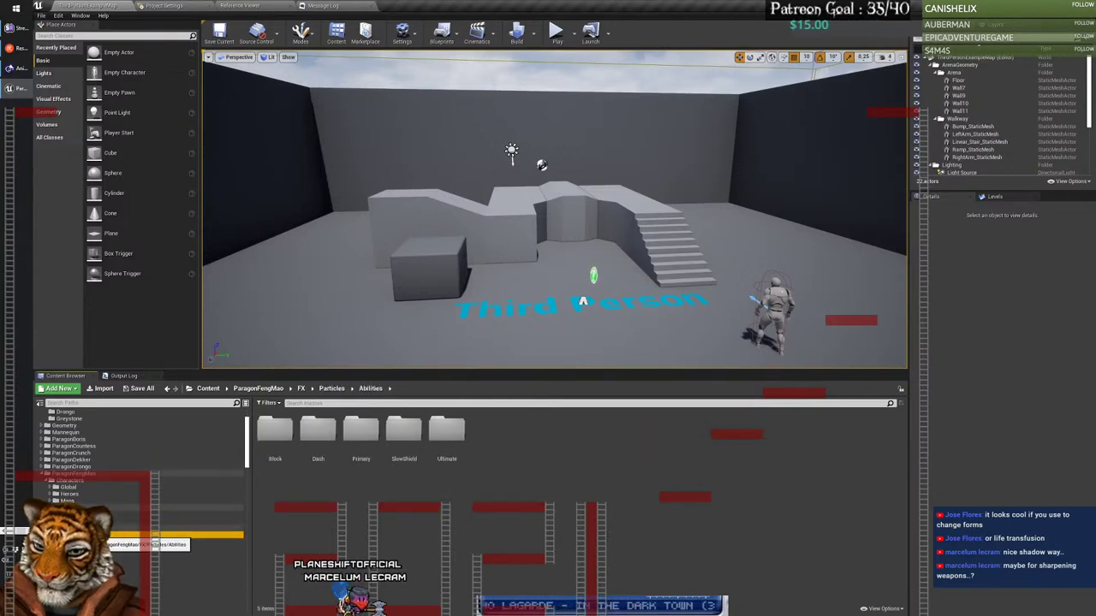
{"action": "left_click", "coordinate": [154, 535]}
{"action": "left_click", "coordinate": [66, 474]}
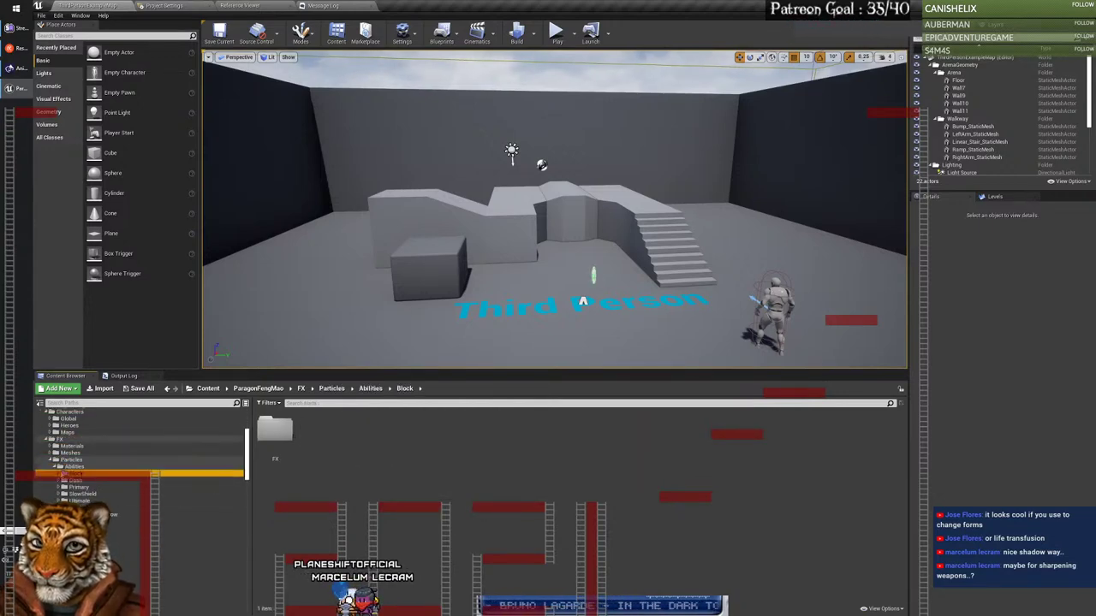
{"action": "left_click", "coordinate": [76, 482]}
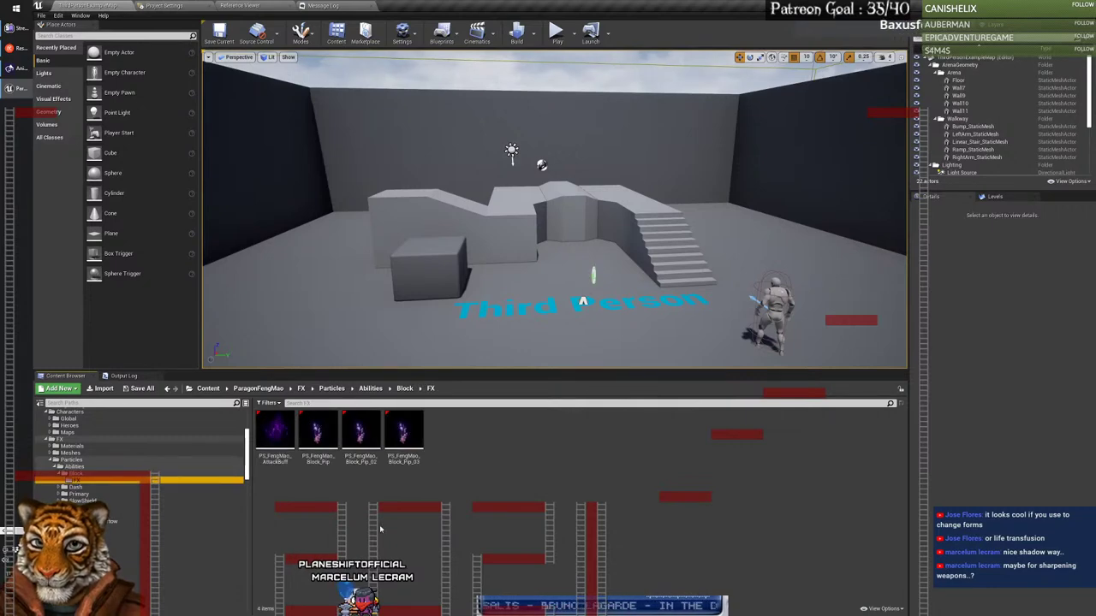
{"action": "left_click", "coordinate": [277, 430]}
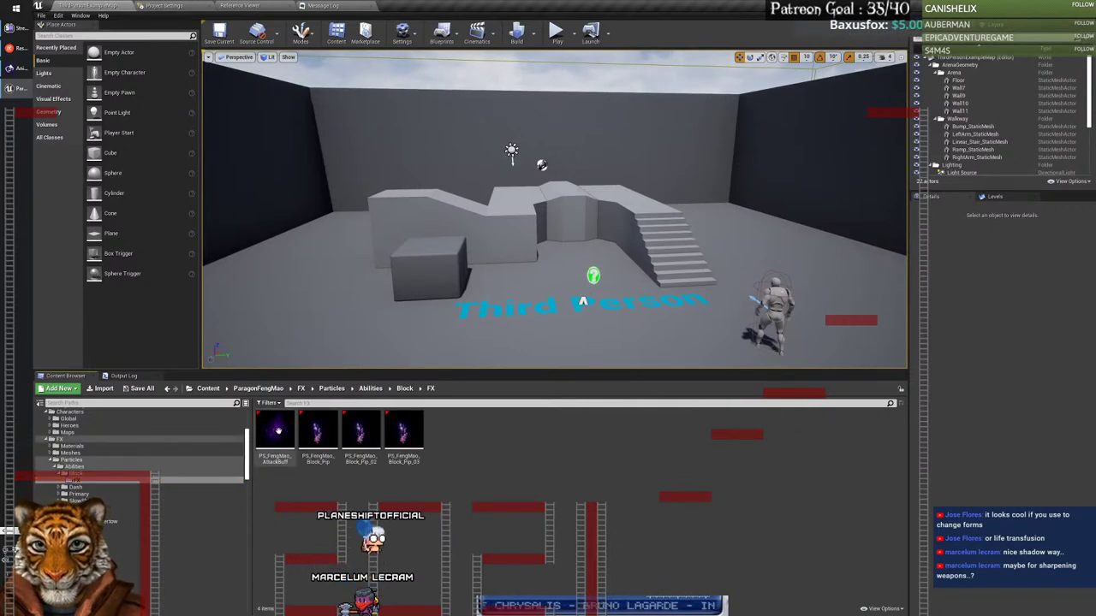
Step: Open P_FengMao_AttackBuff in Cascade, lower the AnimSpeed, and restart the simulation several times
{"action": "double_click", "coordinate": [277, 431]}
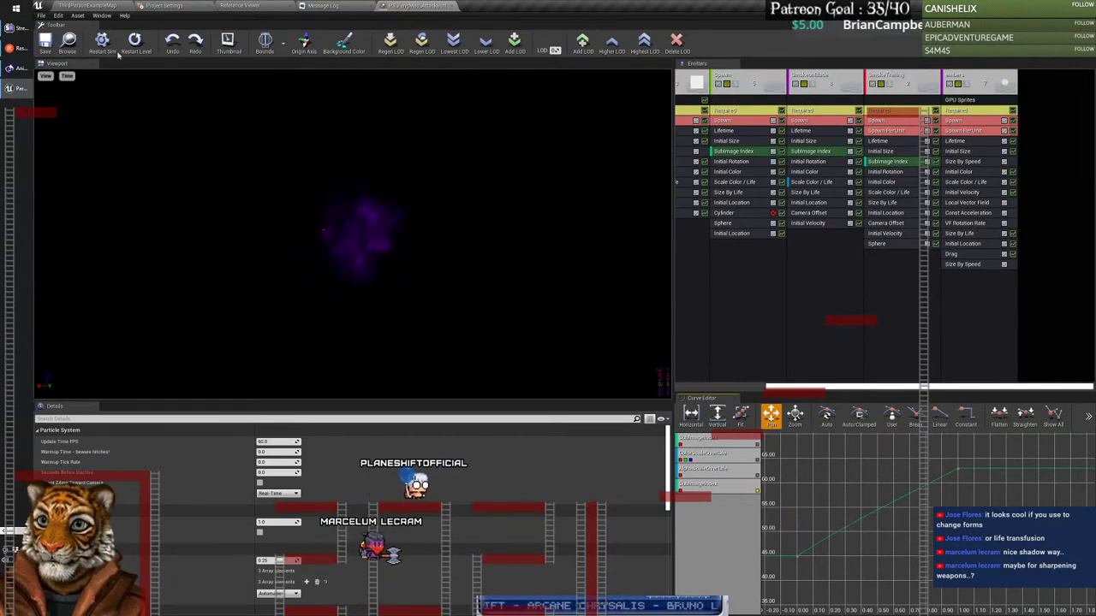
{"action": "left_click", "coordinate": [67, 76]}
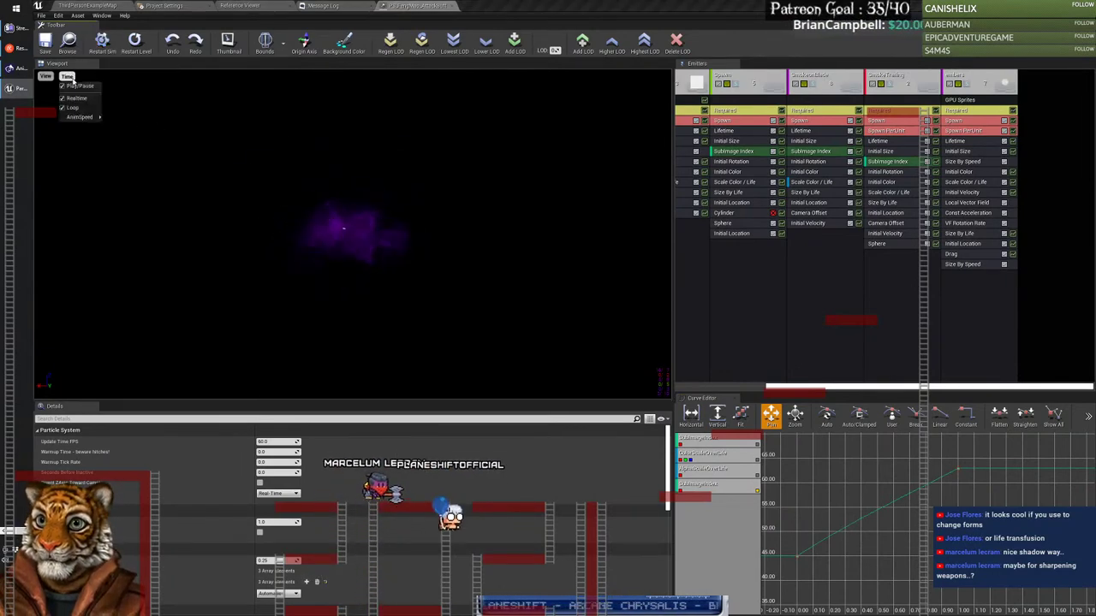
{"action": "mouse_move", "coordinate": [88, 121]}
{"action": "left_click", "coordinate": [114, 136]}
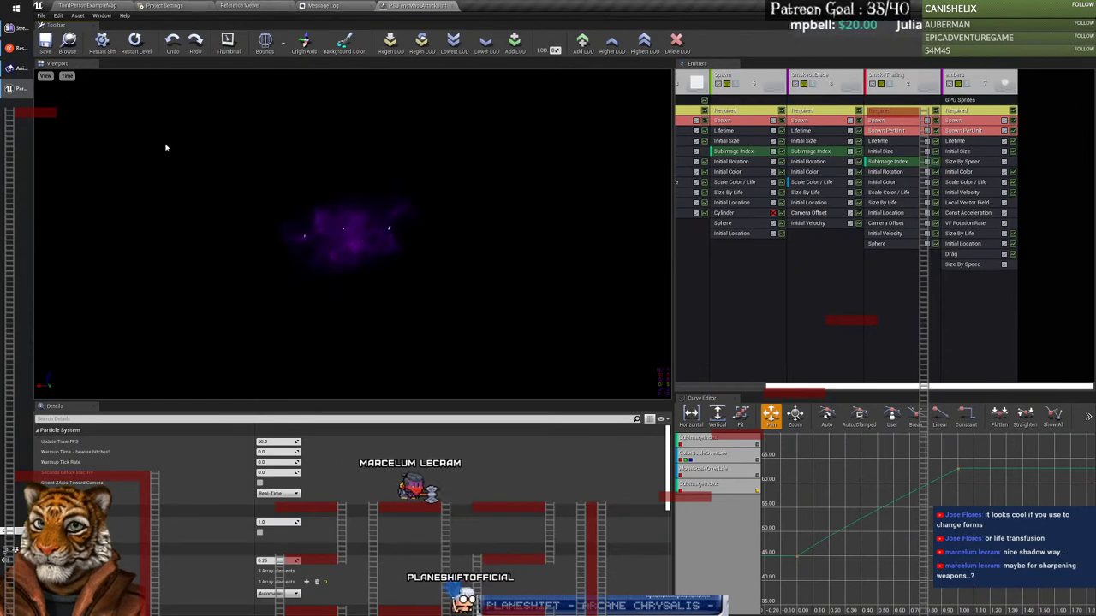
{"action": "left_click", "coordinate": [113, 54]}
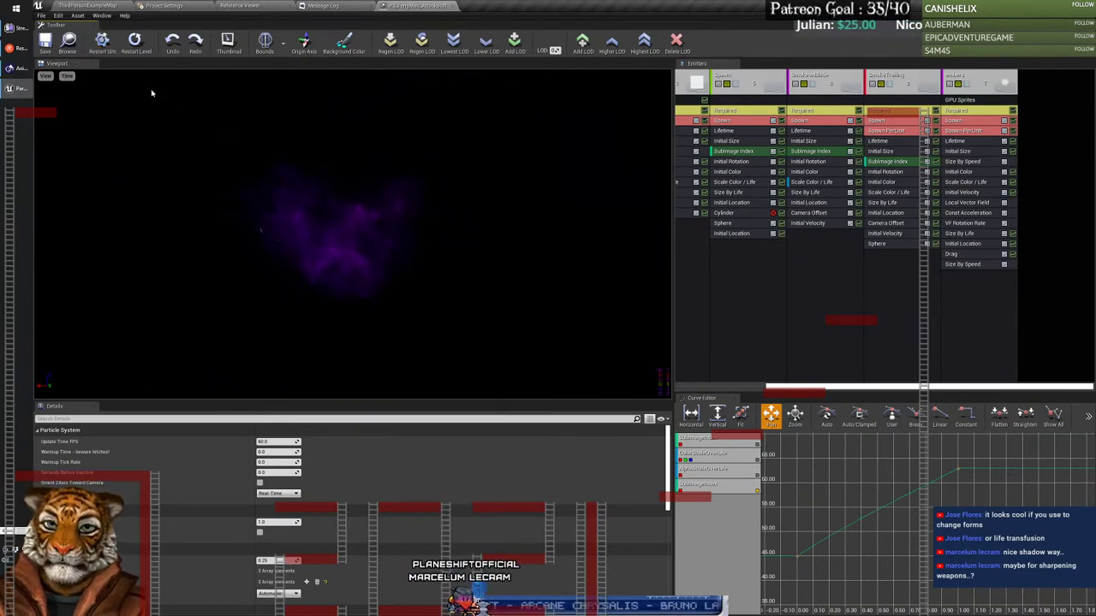
{"action": "left_click", "coordinate": [109, 53]}
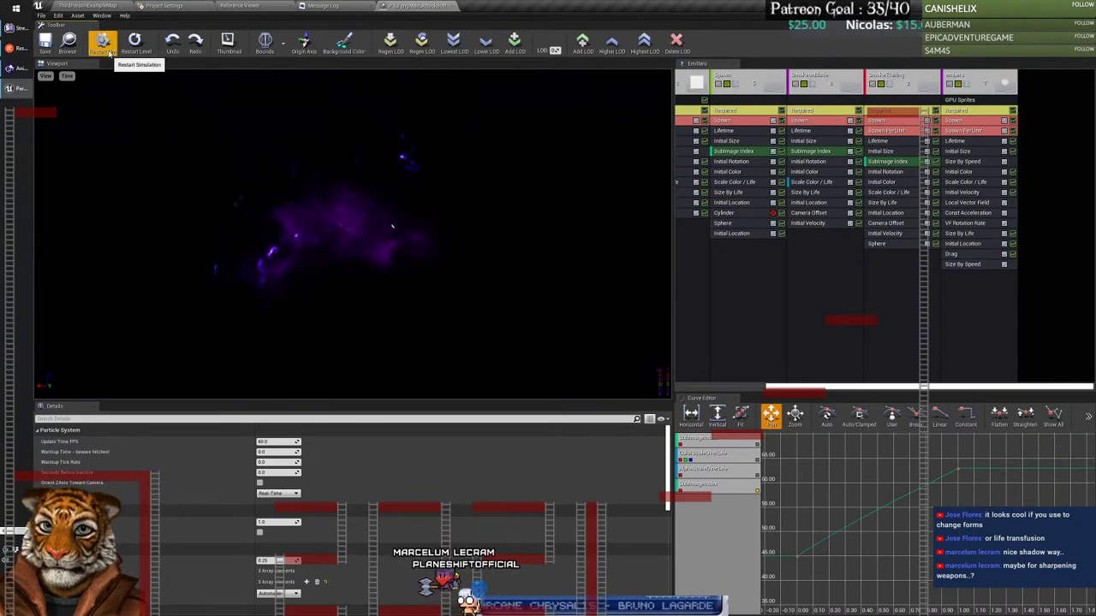
{"action": "left_click", "coordinate": [110, 53]}
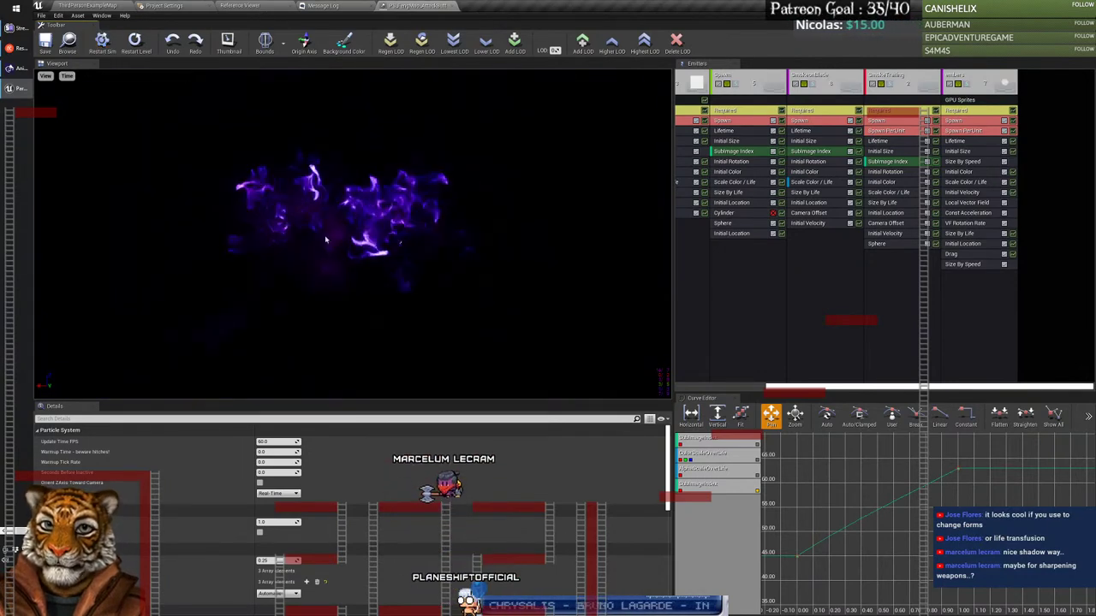
{"action": "left_click", "coordinate": [115, 53]}
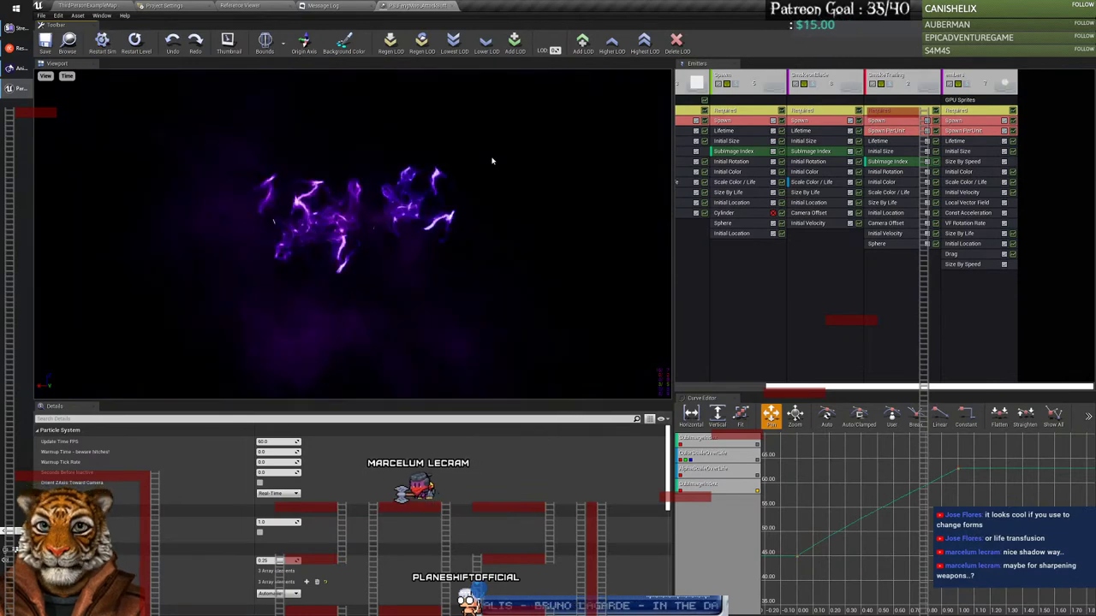
Step: Set the preview background to light grey, replay the effect twice, and return to the level map
{"action": "left_click", "coordinate": [355, 52]}
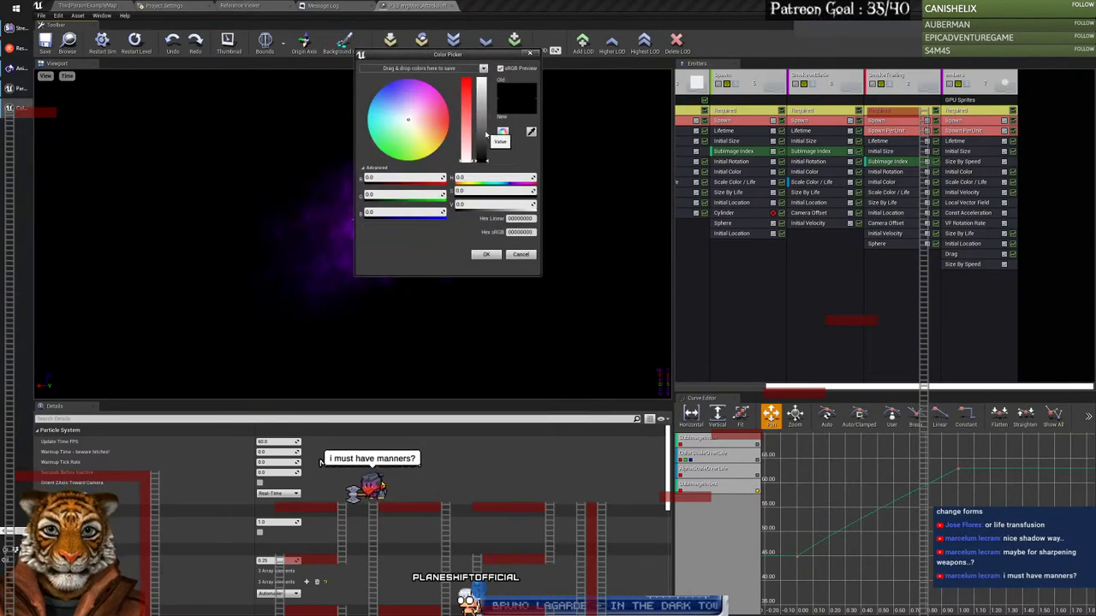
{"action": "left_click_drag", "start_coordinate": [486, 134], "coordinate": [482, 98]}
{"action": "left_click", "coordinate": [486, 254]}
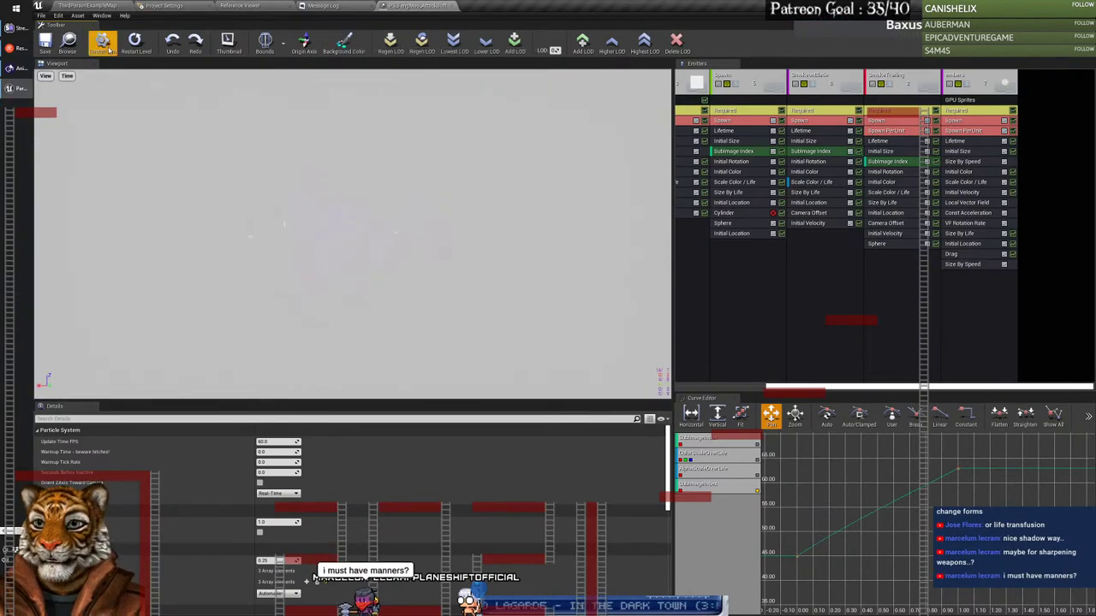
{"action": "left_click", "coordinate": [106, 44]}
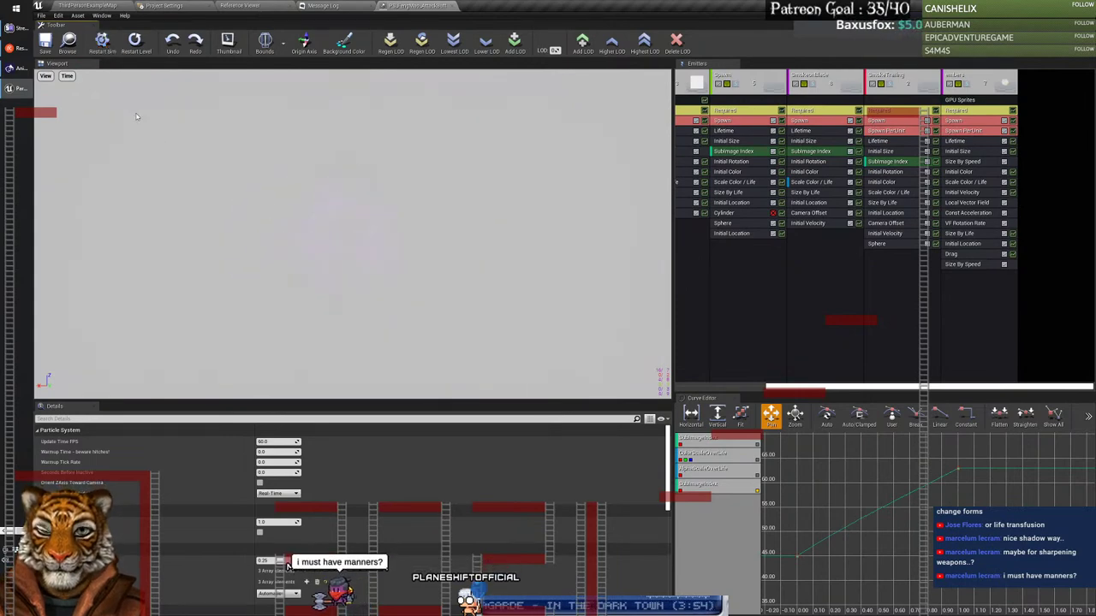
{"action": "left_click", "coordinate": [105, 47]}
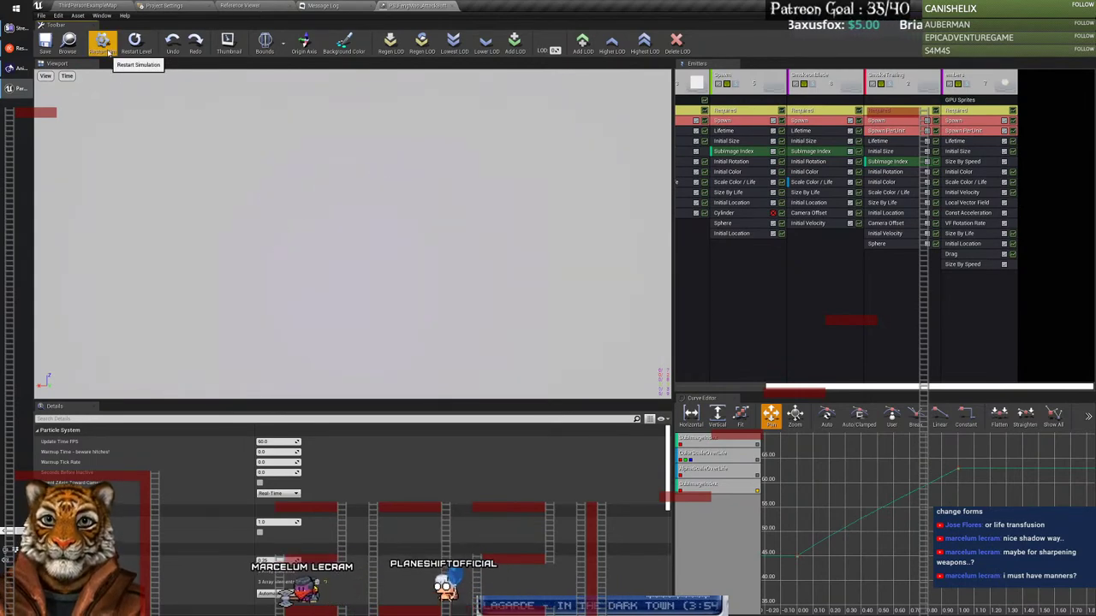
{"action": "left_click", "coordinate": [92, 6]}
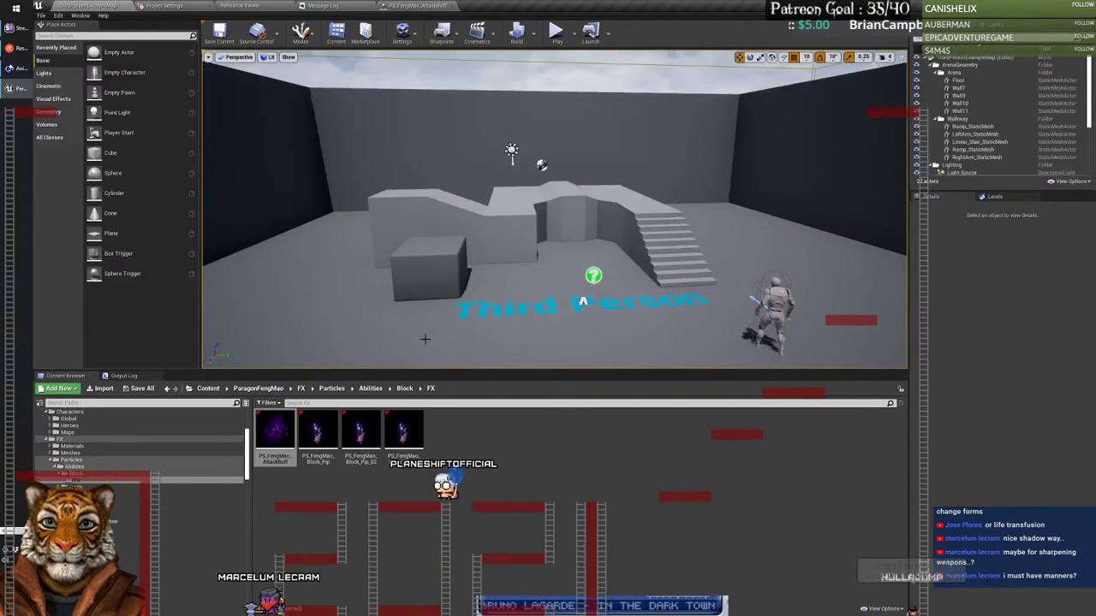
Step: Drop PS_FengMao_AttackBuff into the viewport beside the stairs and start Play in the editor
{"action": "left_click_drag", "start_coordinate": [275, 428], "coordinate": [688, 260]}
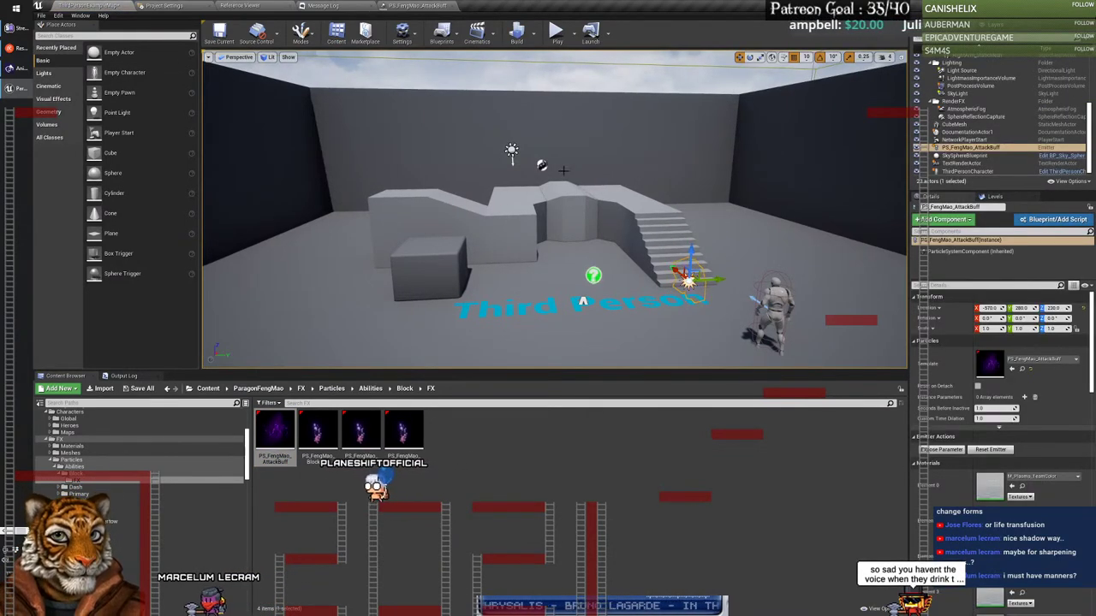
{"action": "left_click", "coordinate": [556, 32]}
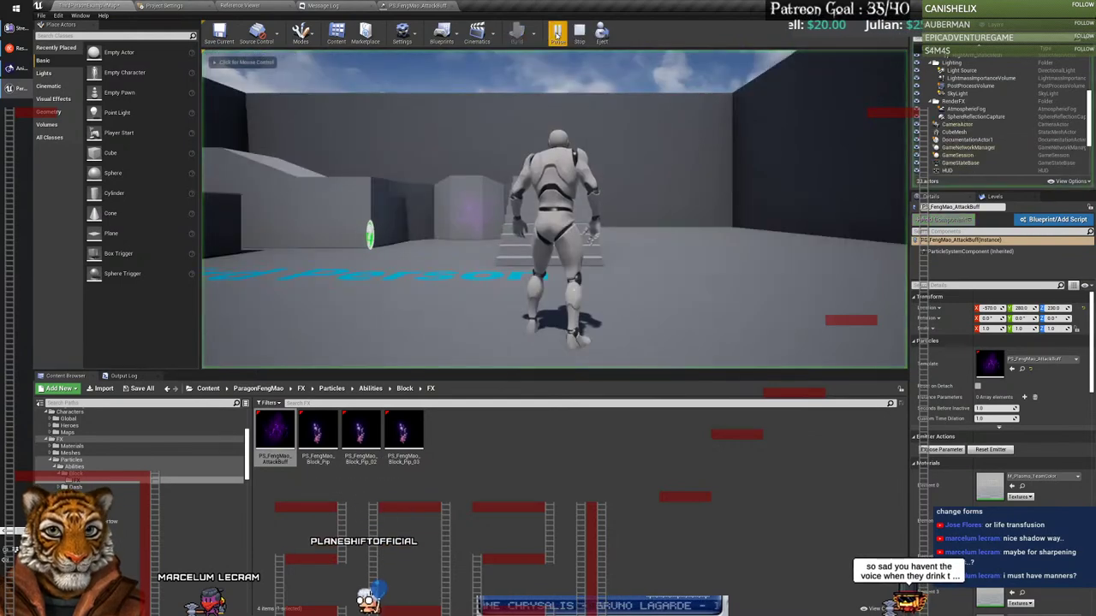
Step: In play mode, run the character over to the stairs and climb them beside the purple effect
{"action": "left_click", "coordinate": [494, 223]}
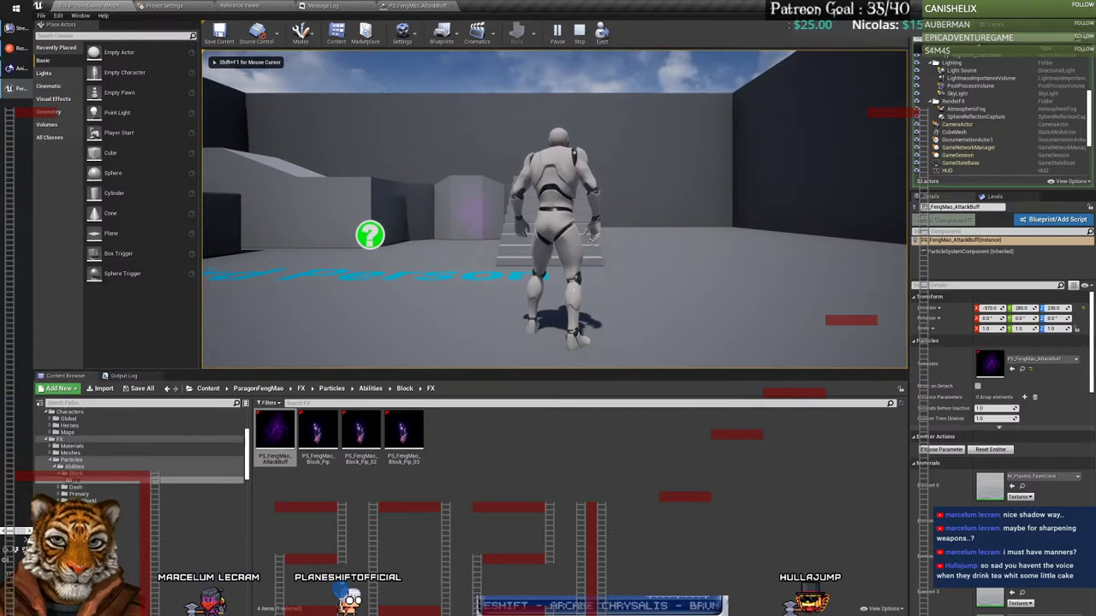
{"action": "key", "text": "a"}
{"action": "key", "text": "w"}
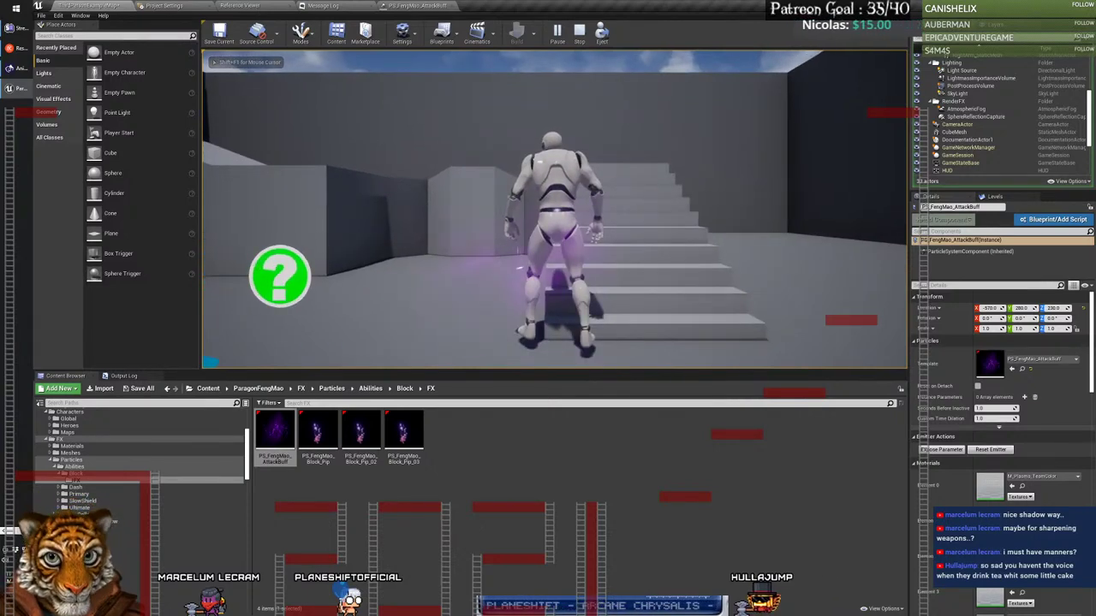
{"action": "key", "text": "w"}
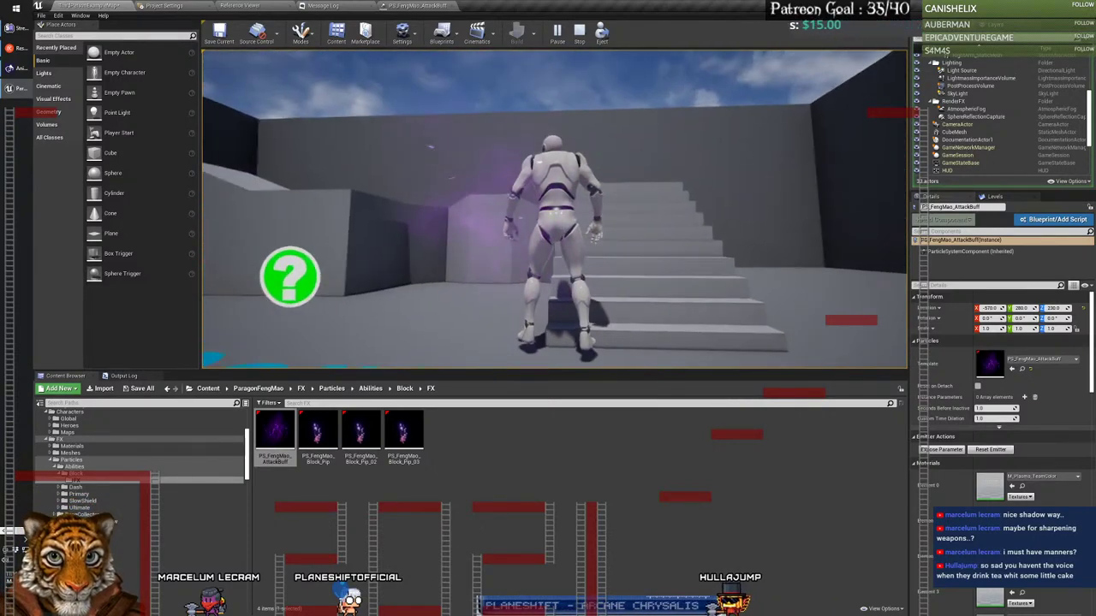
{"action": "key", "text": "w"}
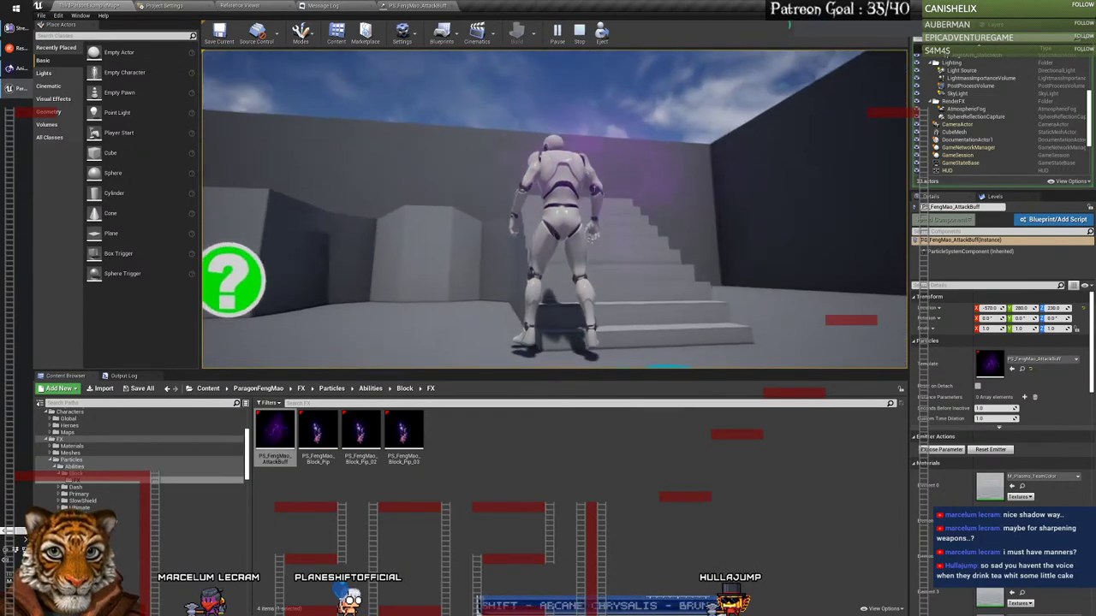
{"action": "key", "text": "w"}
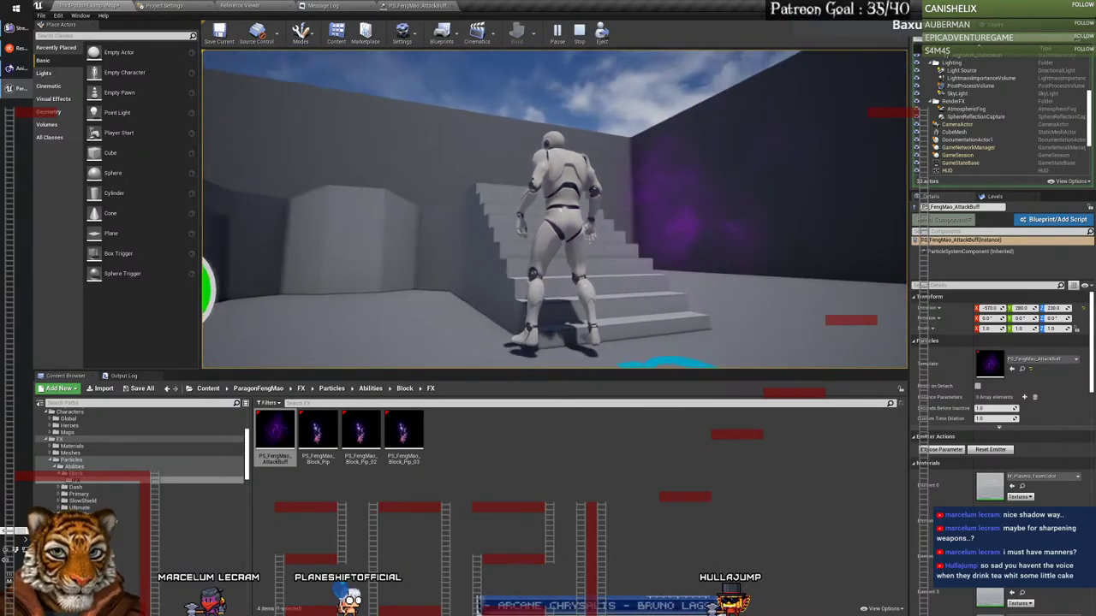
{"action": "key", "text": "w"}
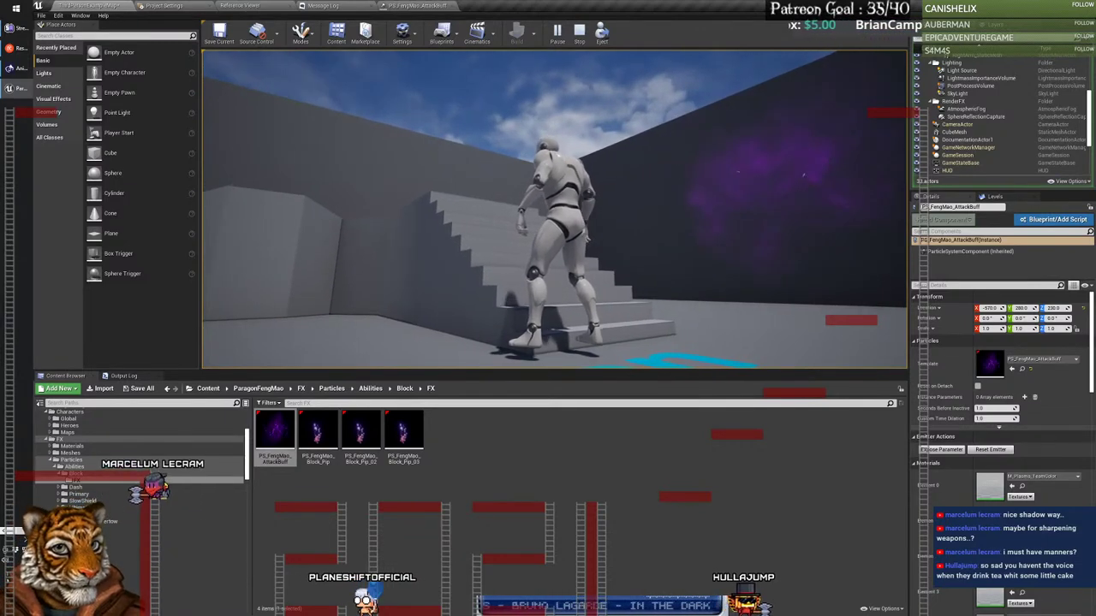
Step: Walk back to the stairs' base and up again, then end the play session
{"action": "key", "text": "a"}
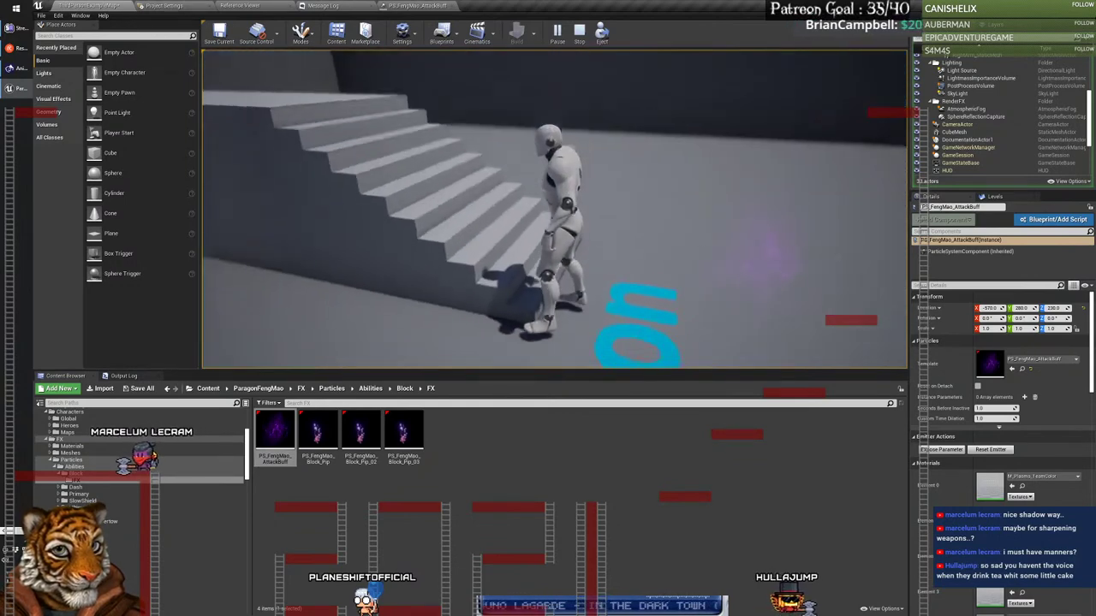
{"action": "key", "text": "w"}
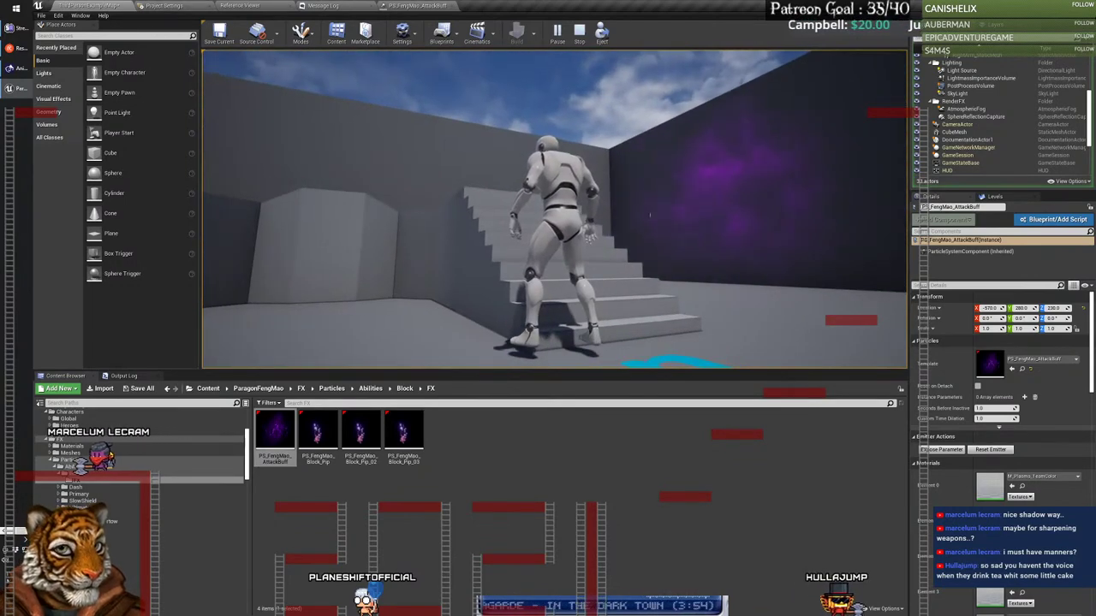
{"action": "key", "text": "Escape"}
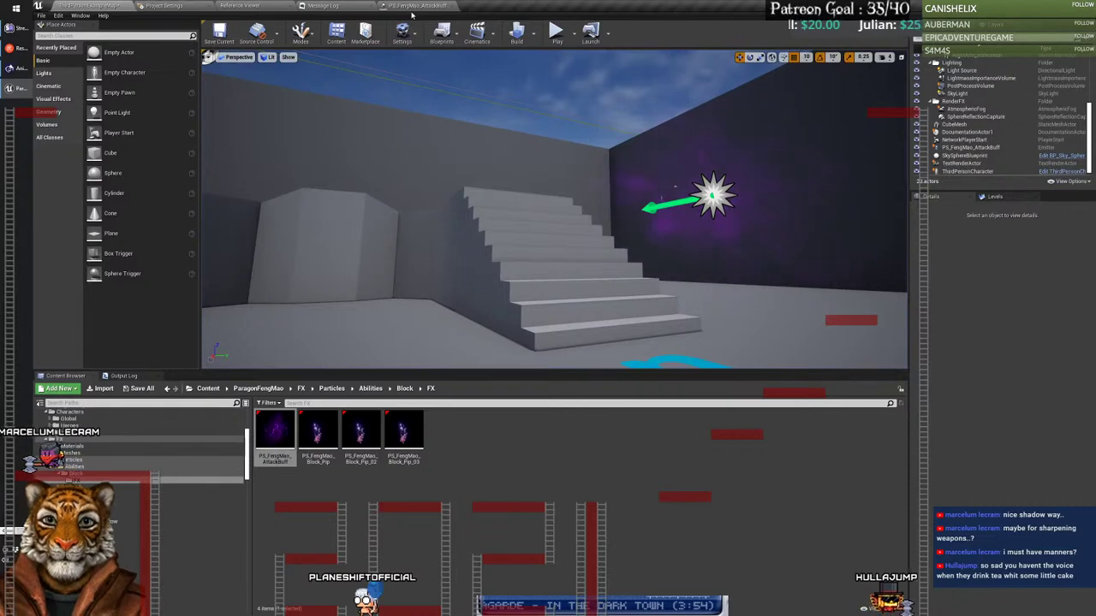
Step: Back in the PS_FengMao_AttackBuff Cascade tab, set the preview background colour to black
{"action": "left_click", "coordinate": [413, 7]}
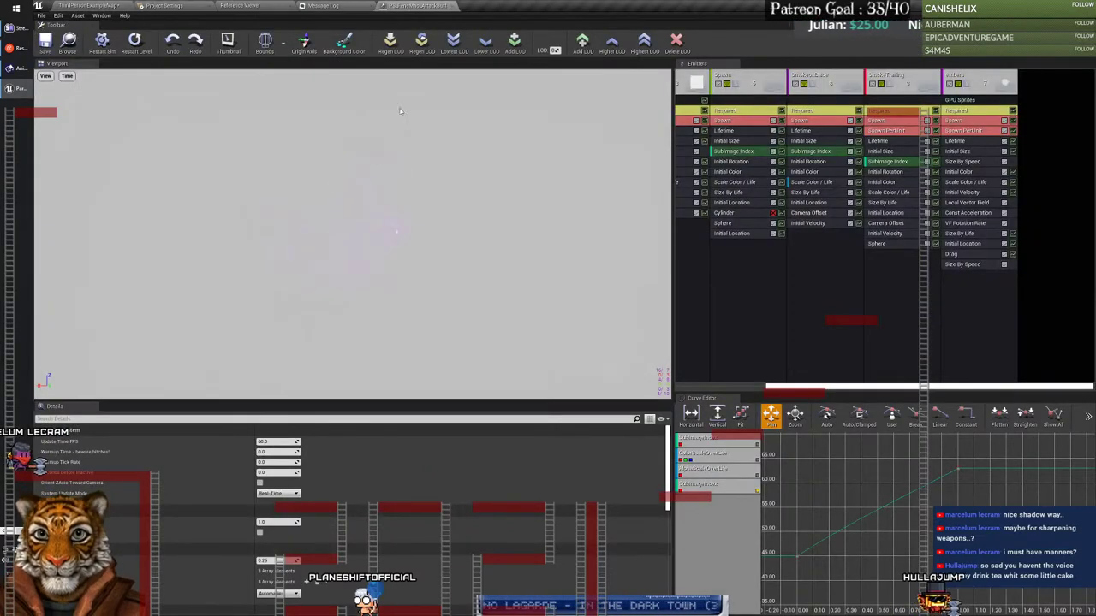
{"action": "left_click", "coordinate": [343, 41]}
{"action": "left_click_drag", "start_coordinate": [477, 114], "coordinate": [501, 185]}
{"action": "left_click", "coordinate": [481, 246]}
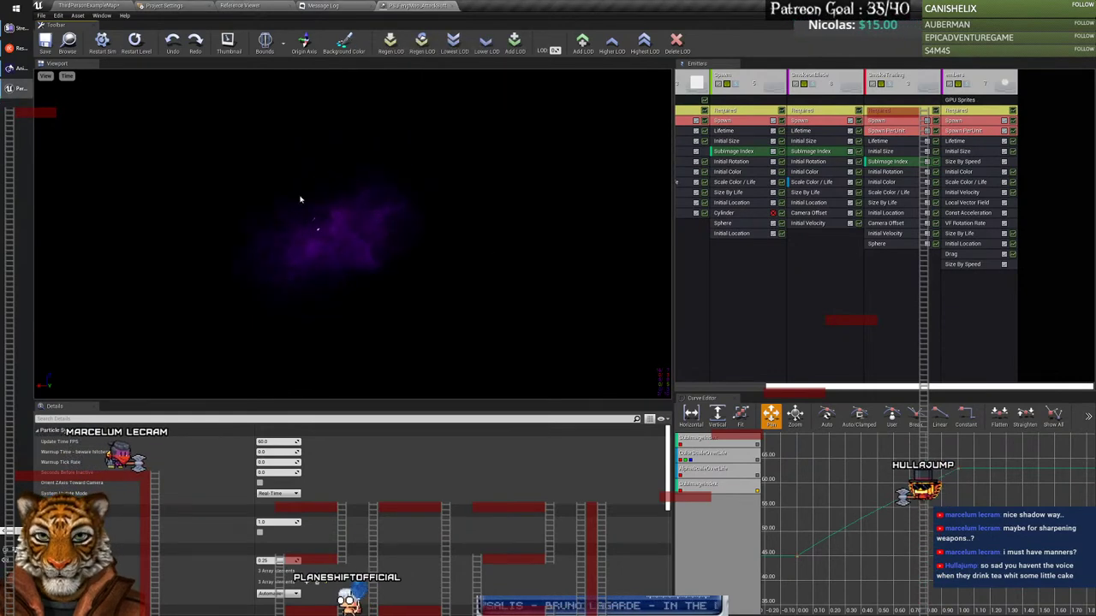
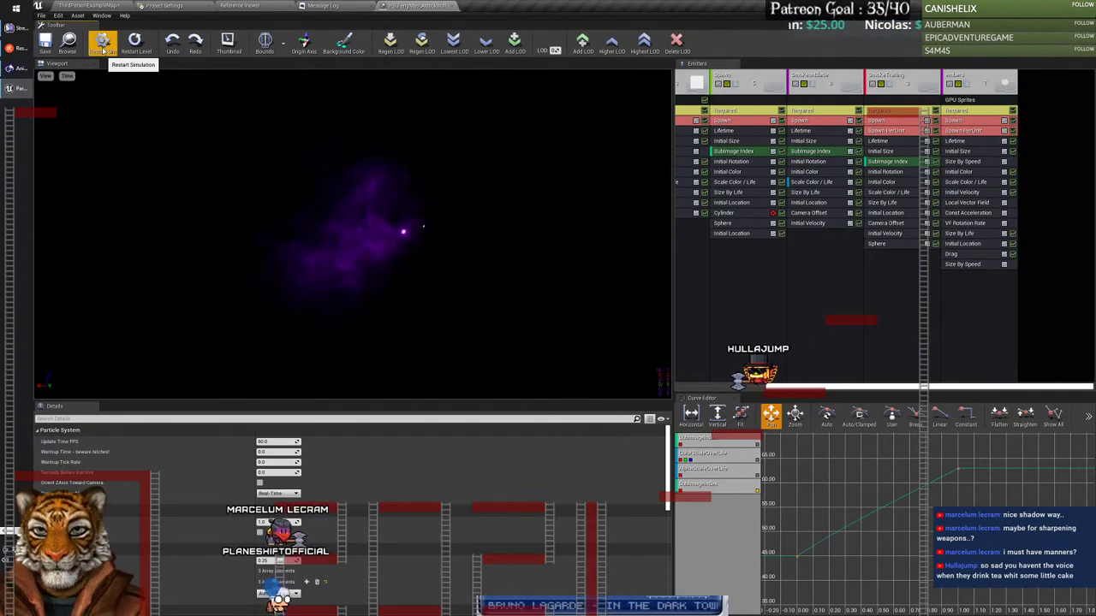
Step: Restart the Cascade simulation three times to replay the purple particle burst
{"action": "left_click", "coordinate": [103, 51]}
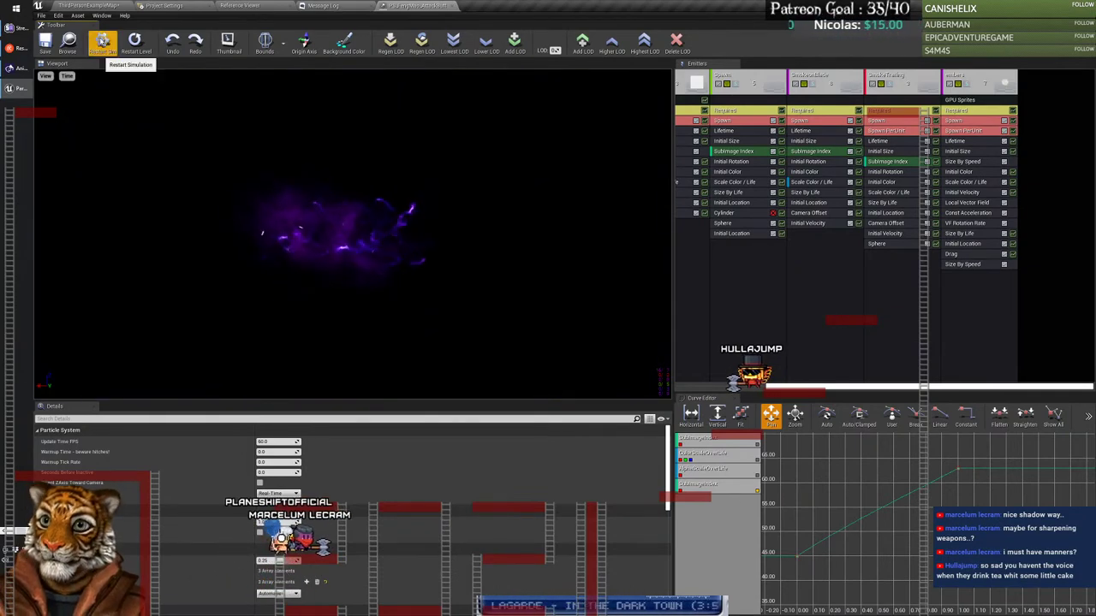
{"action": "left_click", "coordinate": [102, 43]}
{"action": "left_click", "coordinate": [102, 42]}
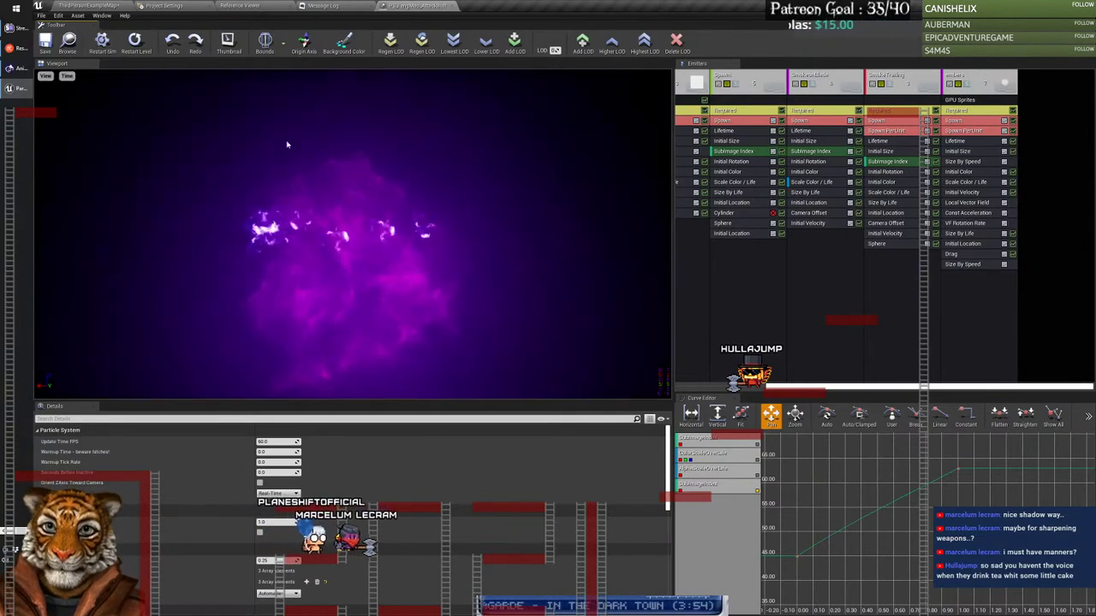
Step: Create a new folder named FengMao inside the _Selected folder
{"action": "left_click", "coordinate": [364, 6]}
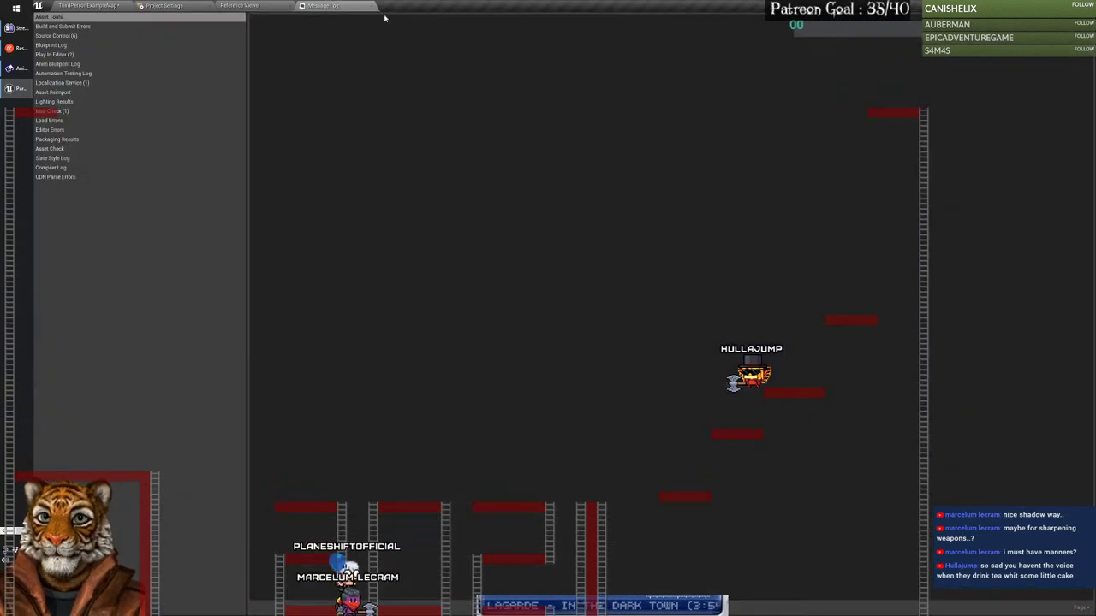
{"action": "left_click", "coordinate": [90, 5]}
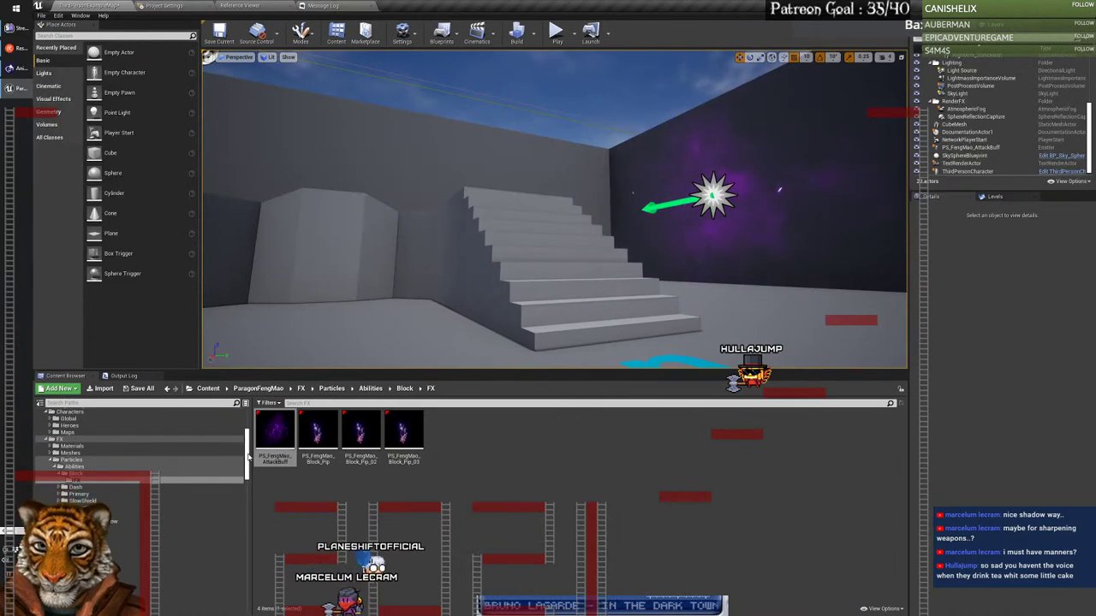
{"action": "scroll", "coordinate": [83, 423], "scroll_direction": "up", "scroll_amount": 10}
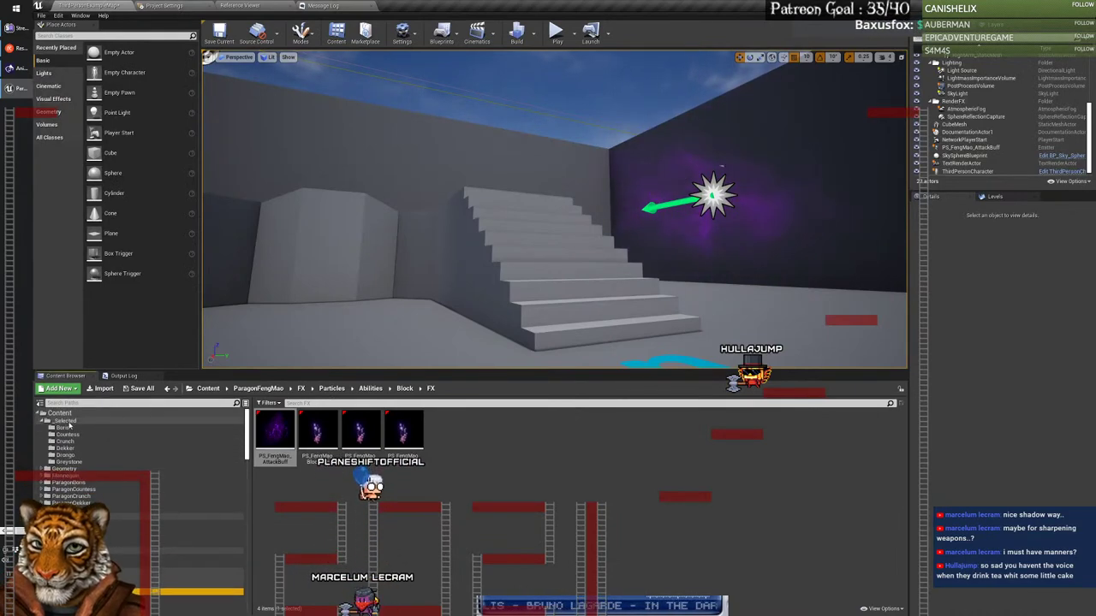
{"action": "left_click", "coordinate": [68, 426]}
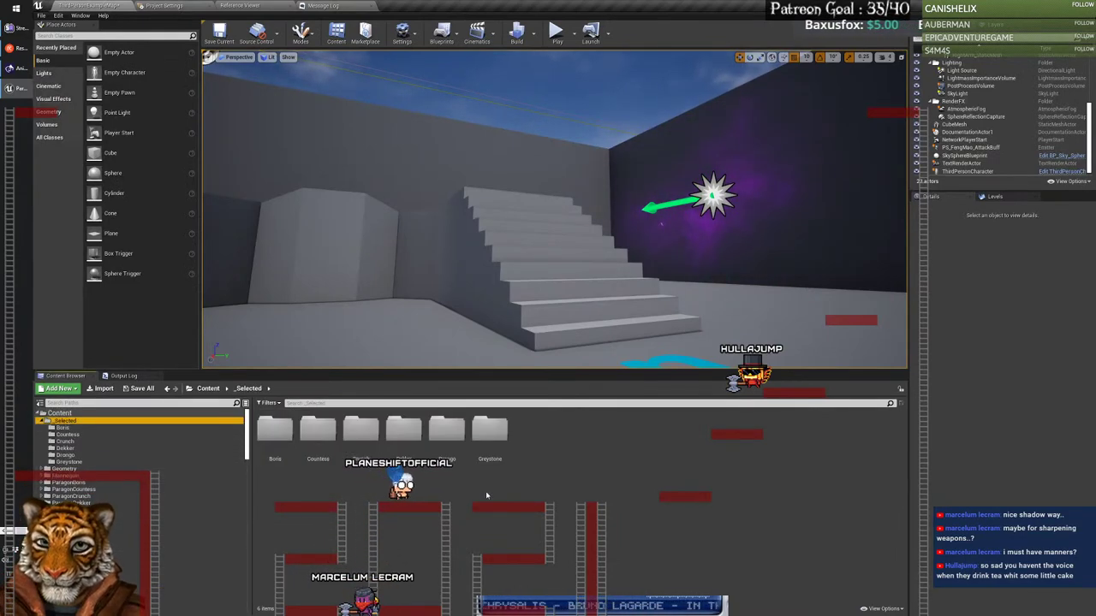
{"action": "right_click", "coordinate": [512, 511]}
{"action": "left_click", "coordinate": [547, 238]}
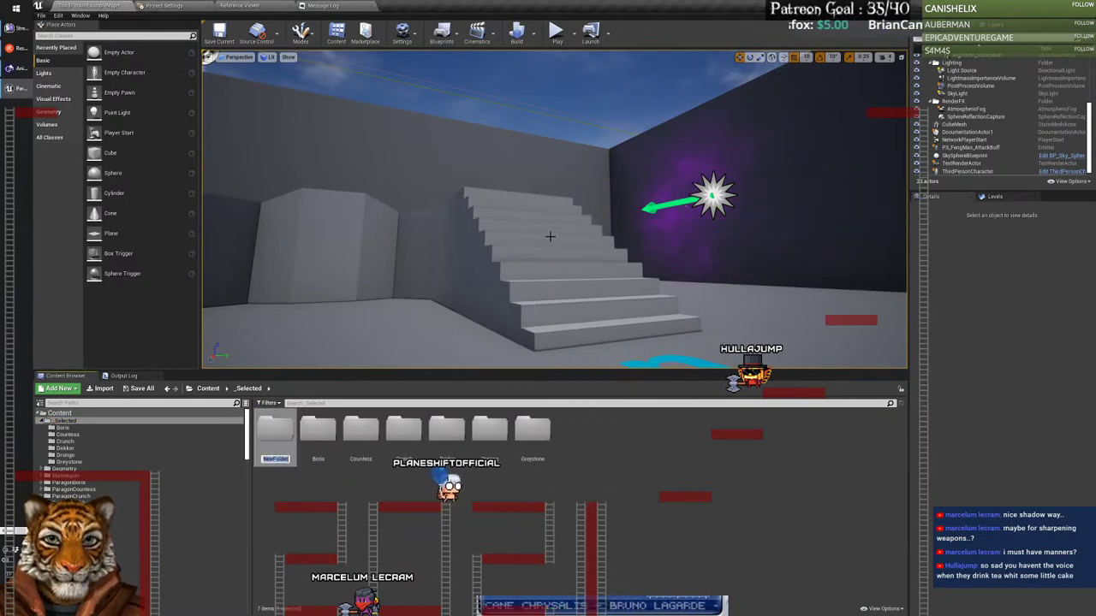
{"action": "type", "text": "Feng"}
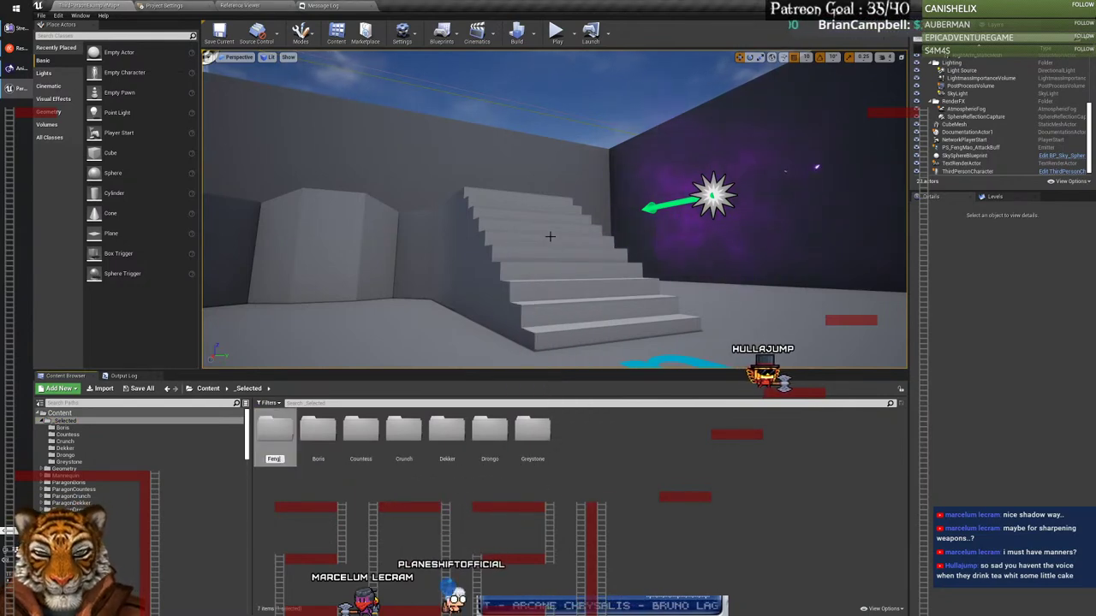
{"action": "type", "text": "Mao"}
{"action": "key", "text": "Return"}
Step: Copy PS_FengMao_AttackBuff from the Block FX folder into FengMao
{"action": "double_click", "coordinate": [490, 428]}
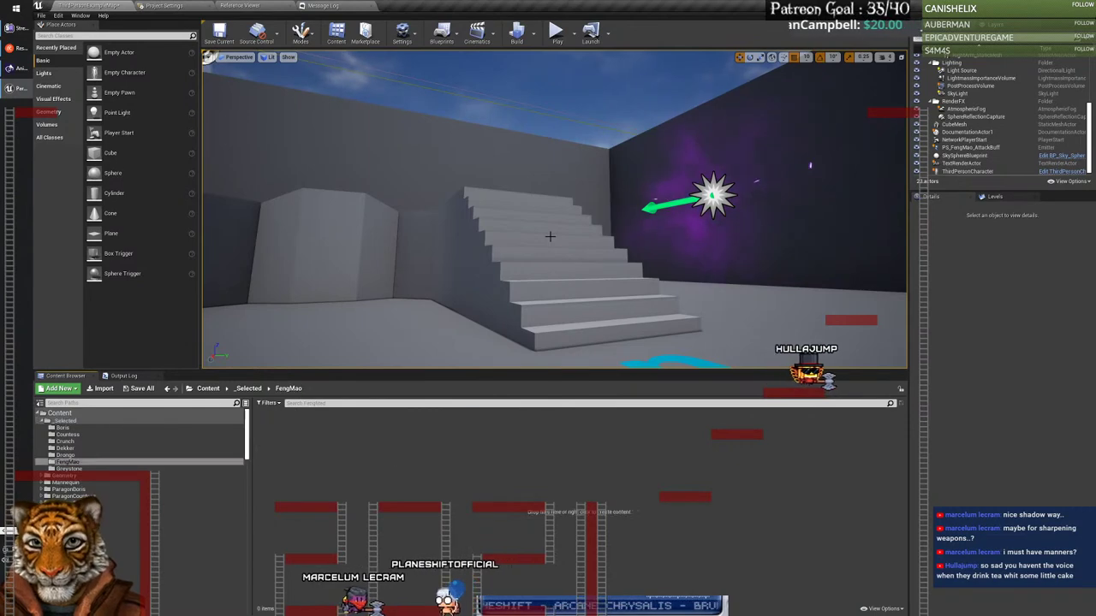
{"action": "scroll", "coordinate": [128, 453], "scroll_direction": "down", "scroll_amount": 5}
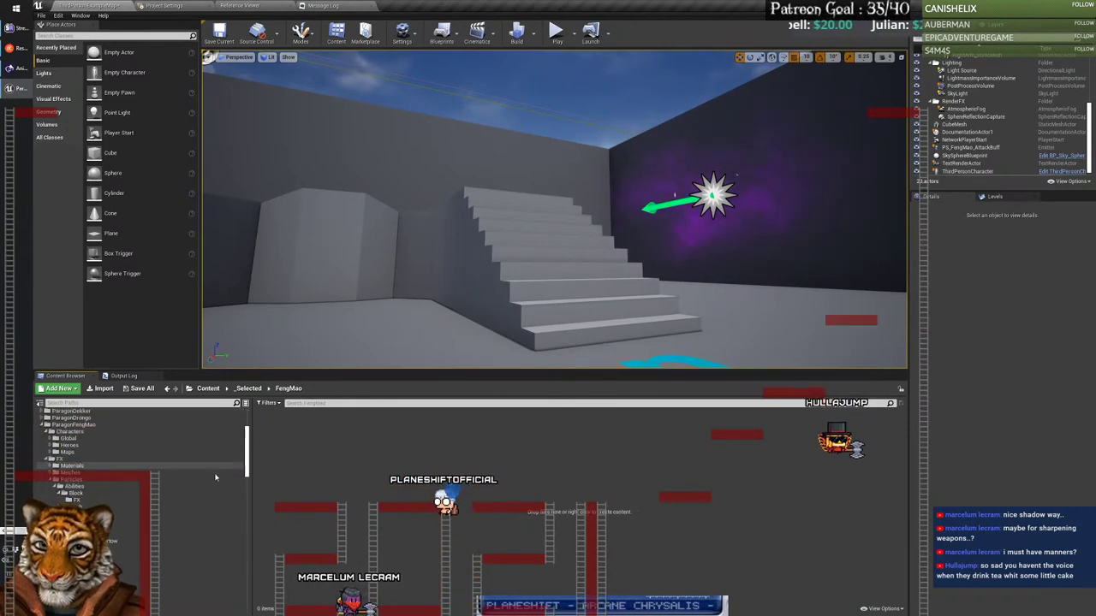
{"action": "left_click", "coordinate": [78, 500]}
{"action": "scroll", "coordinate": [129, 454], "scroll_direction": "up", "scroll_amount": 5}
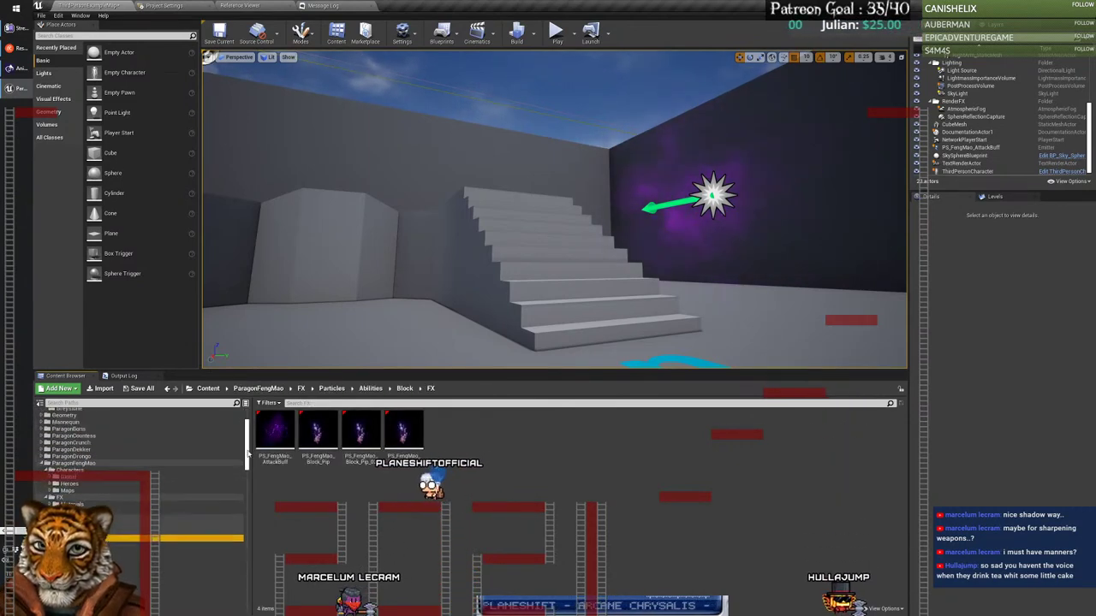
{"action": "left_click_drag", "start_coordinate": [275, 433], "coordinate": [137, 471]}
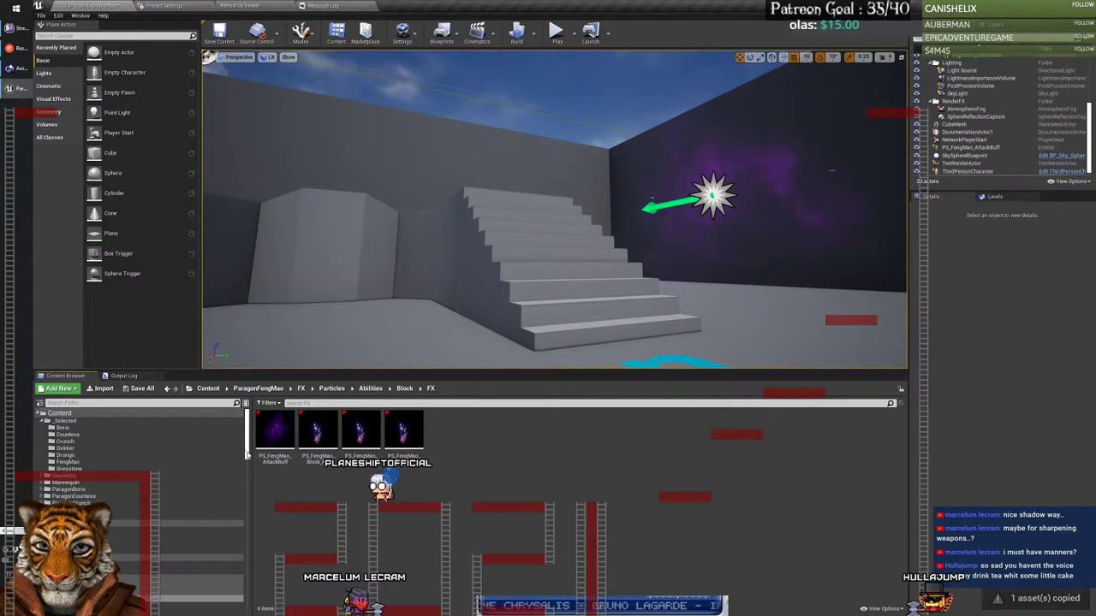
Step: Open PS_FengMao_Block_Pip in Cascade, docked in the main window, and restart its preview
{"action": "double_click", "coordinate": [320, 431]}
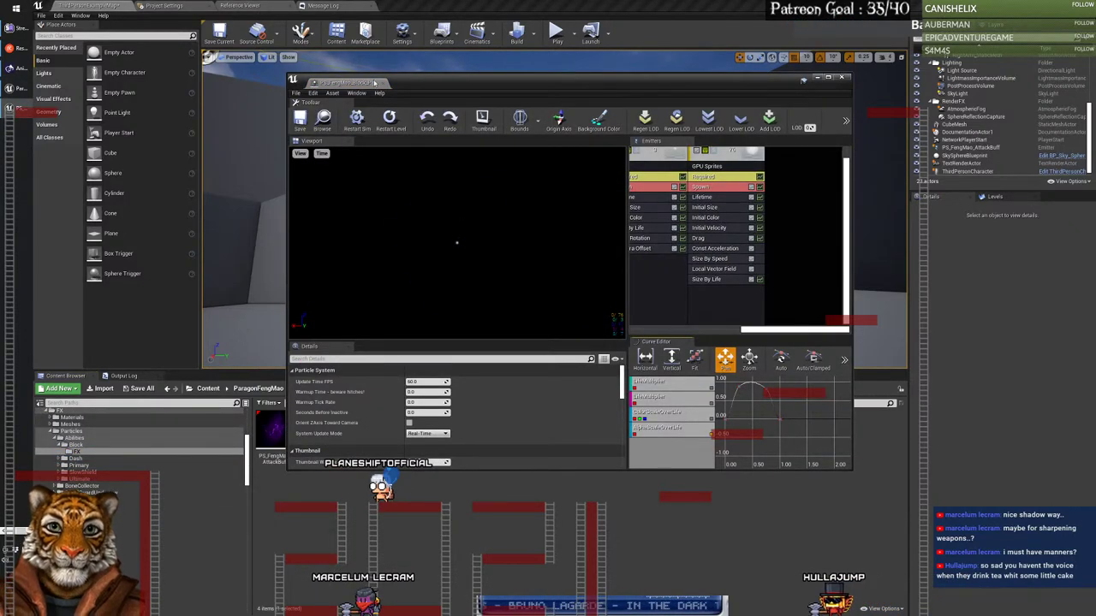
{"action": "left_click_drag", "start_coordinate": [374, 82], "coordinate": [413, 4]}
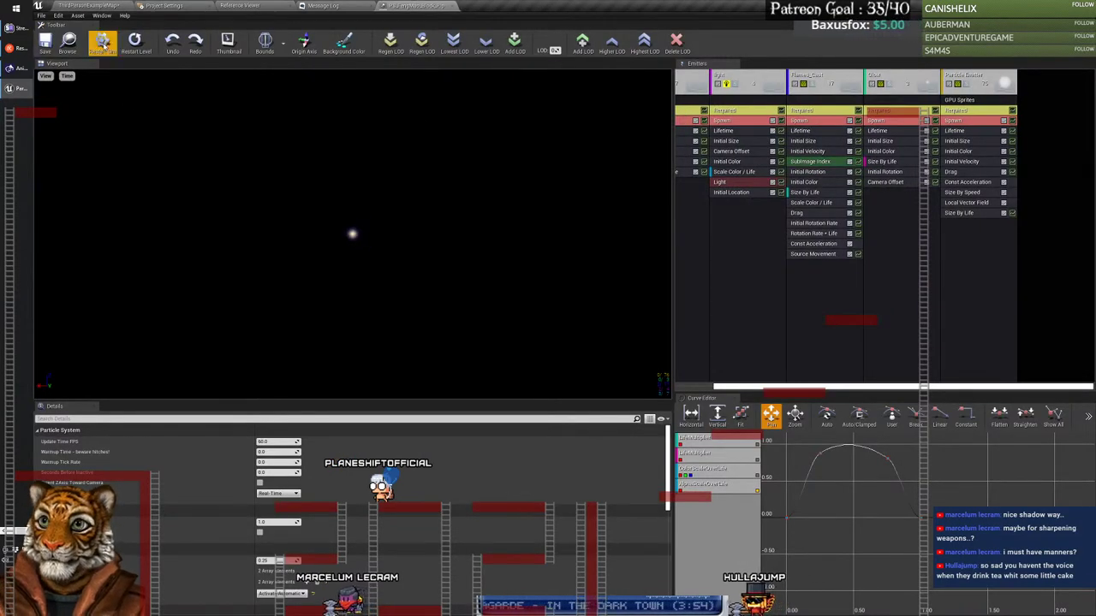
{"action": "left_click", "coordinate": [101, 43]}
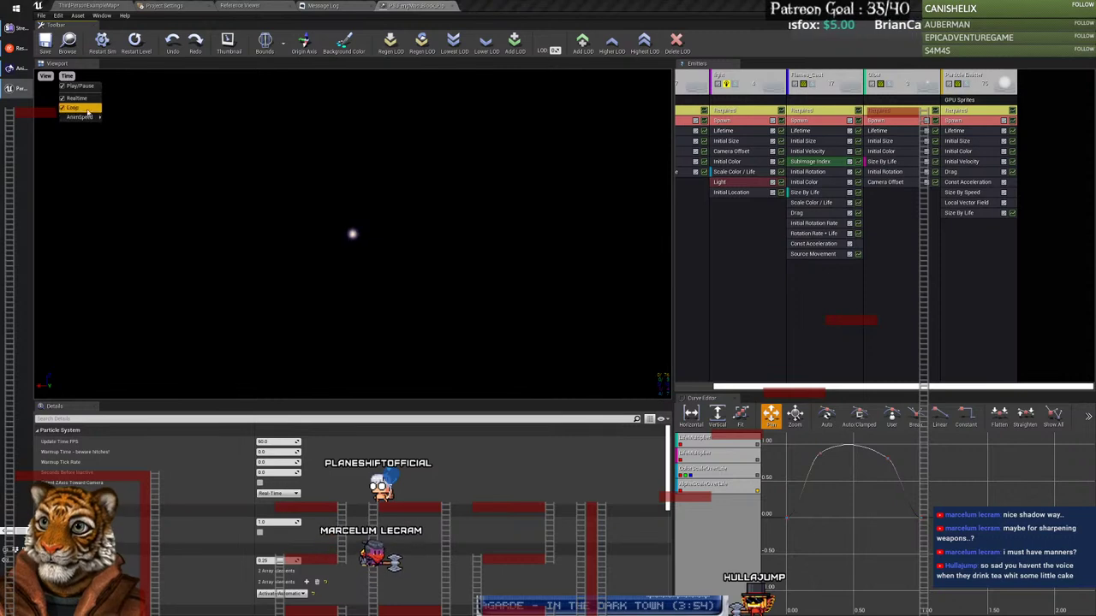
Step: Toggle looping preview playback, replay the burst several times, and scroll the Emitters panel
{"action": "left_click", "coordinate": [69, 78]}
{"action": "left_click", "coordinate": [120, 145]}
{"action": "left_click", "coordinate": [102, 43]}
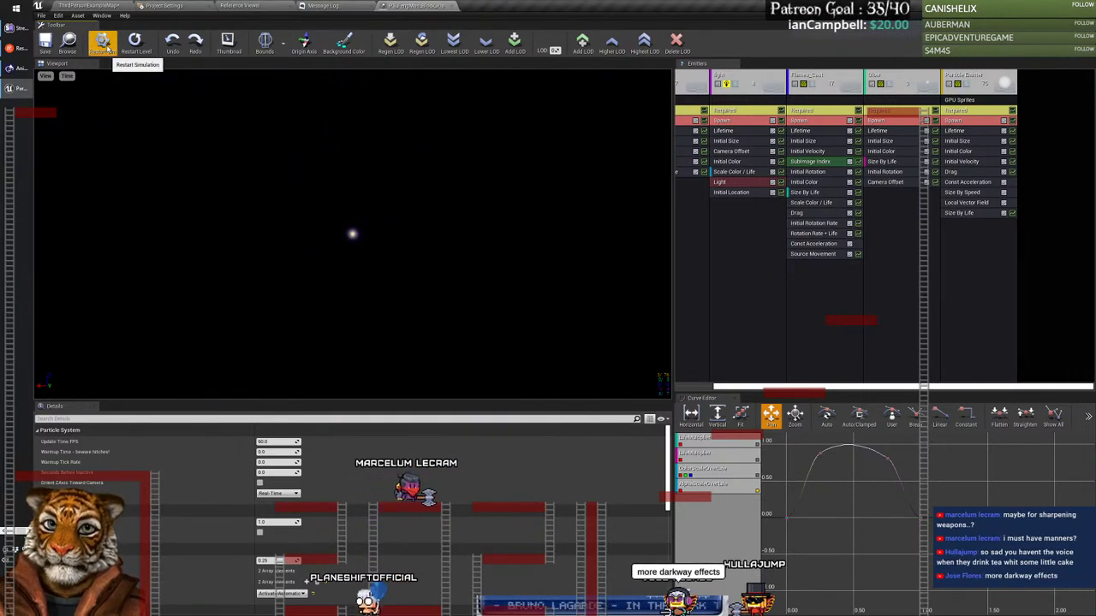
{"action": "left_click", "coordinate": [102, 43]}
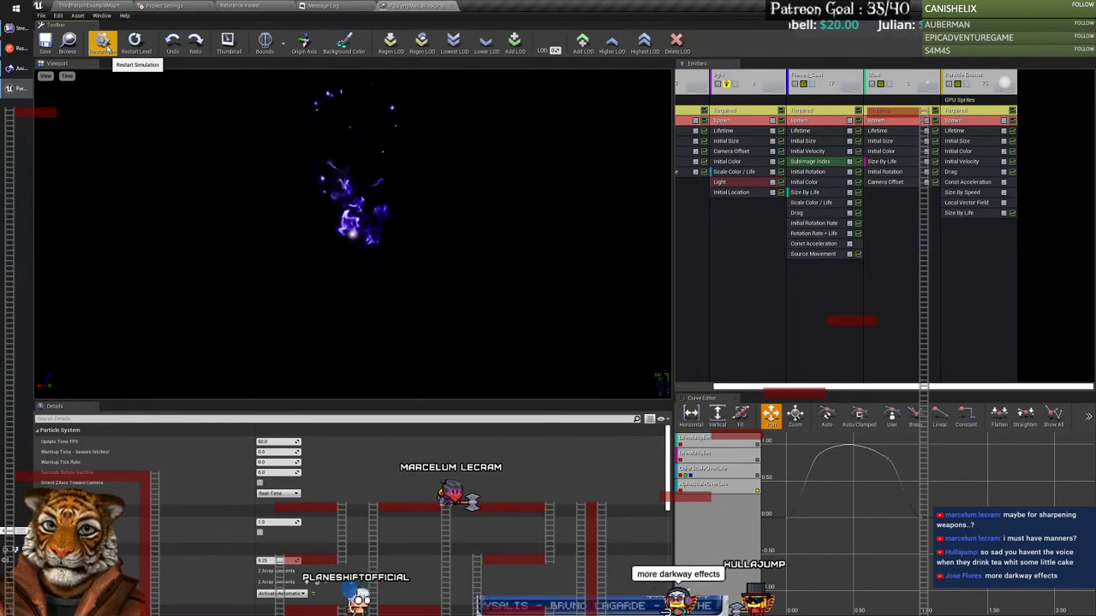
{"action": "left_click", "coordinate": [101, 43]}
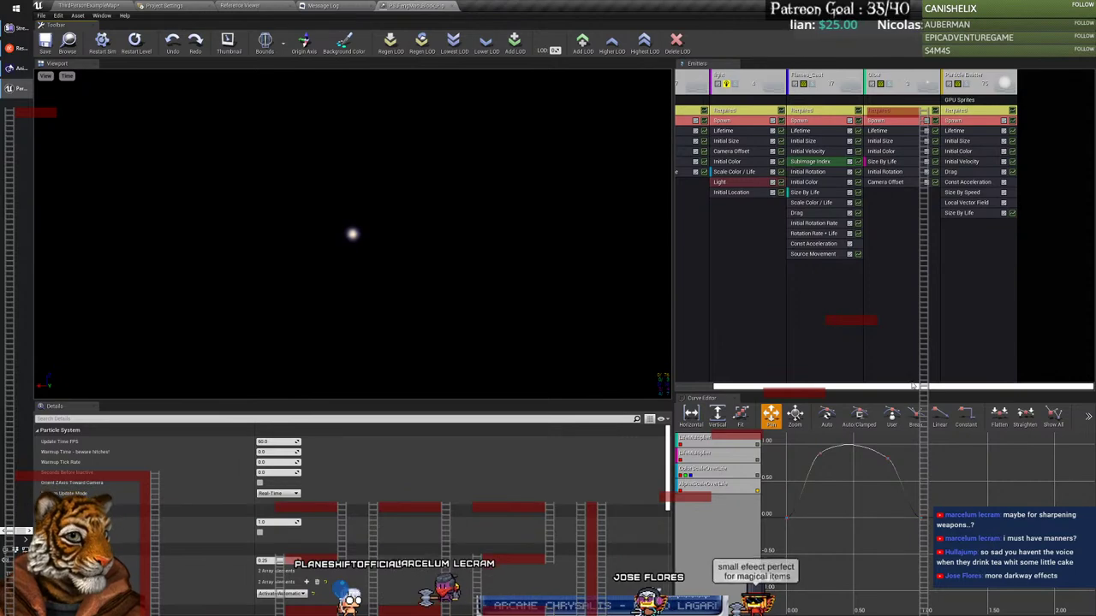
{"action": "left_click_drag", "start_coordinate": [913, 385], "coordinate": [882, 392]}
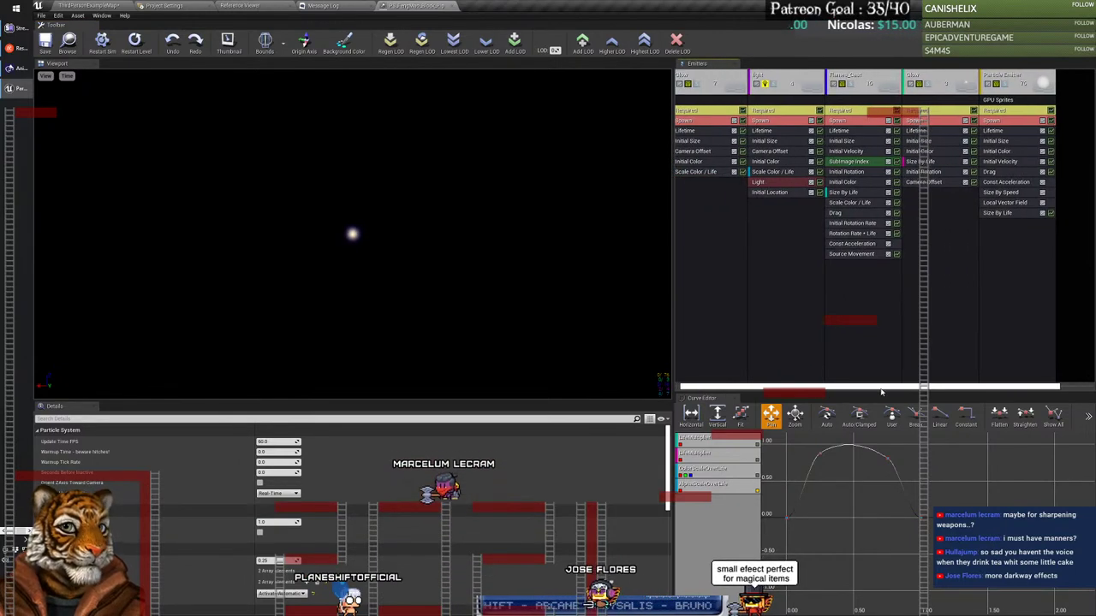
Step: Select the Glow emitter, disable it, and replay the effect without the glow
{"action": "left_click", "coordinate": [925, 83]}
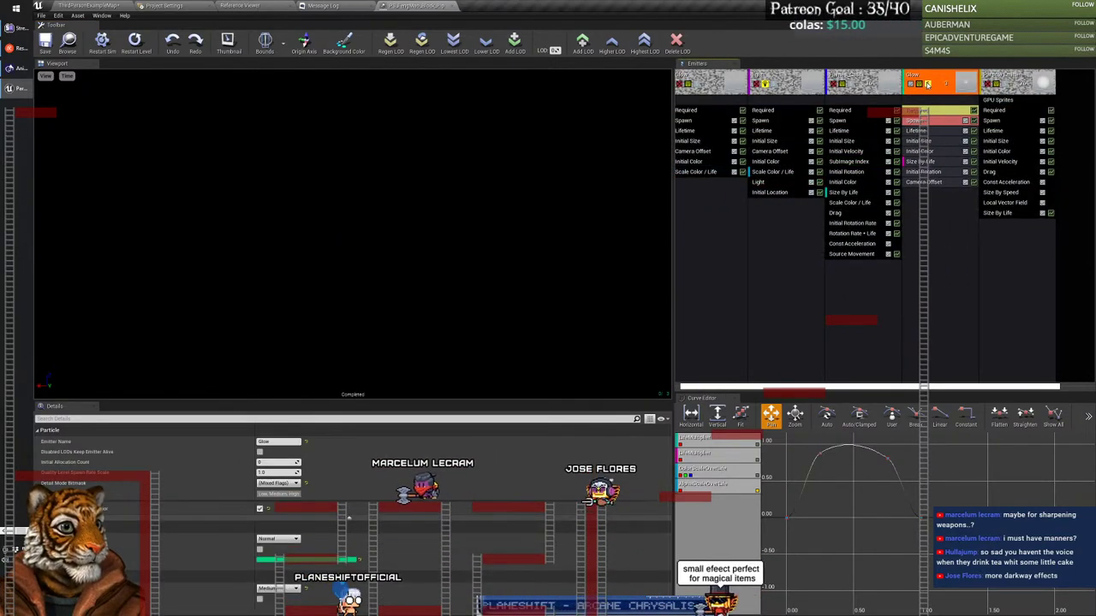
{"action": "left_click", "coordinate": [103, 42]}
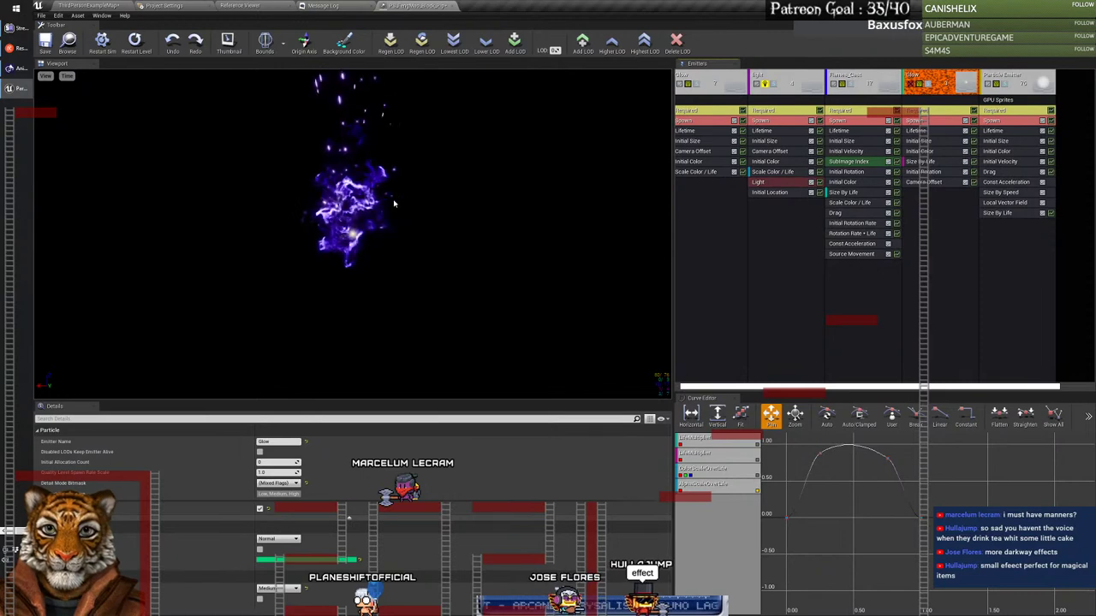
{"action": "left_click", "coordinate": [680, 84]}
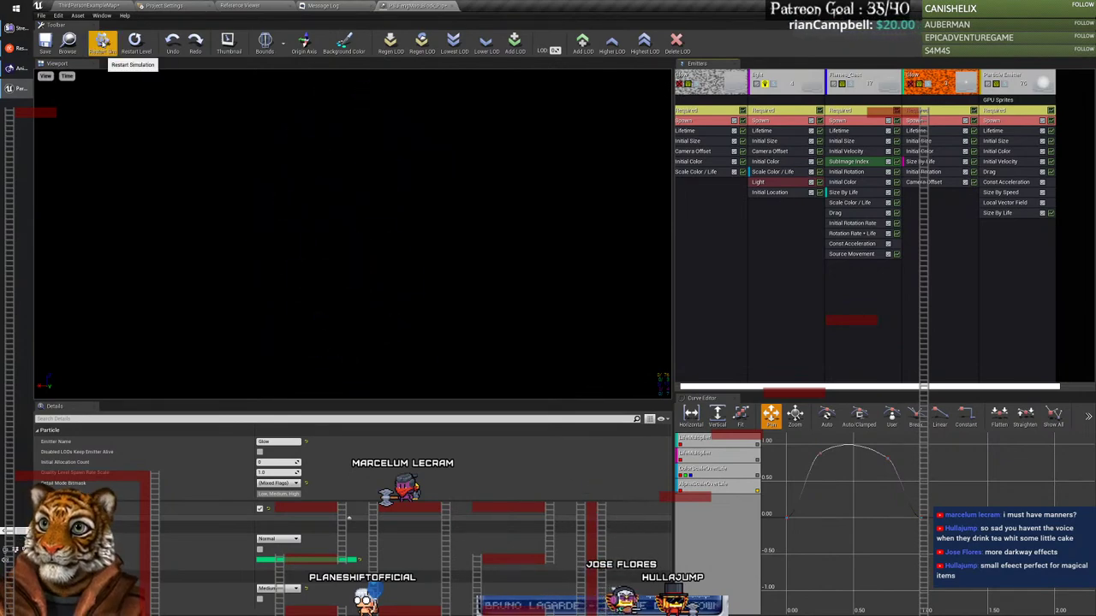
{"action": "left_click", "coordinate": [102, 41]}
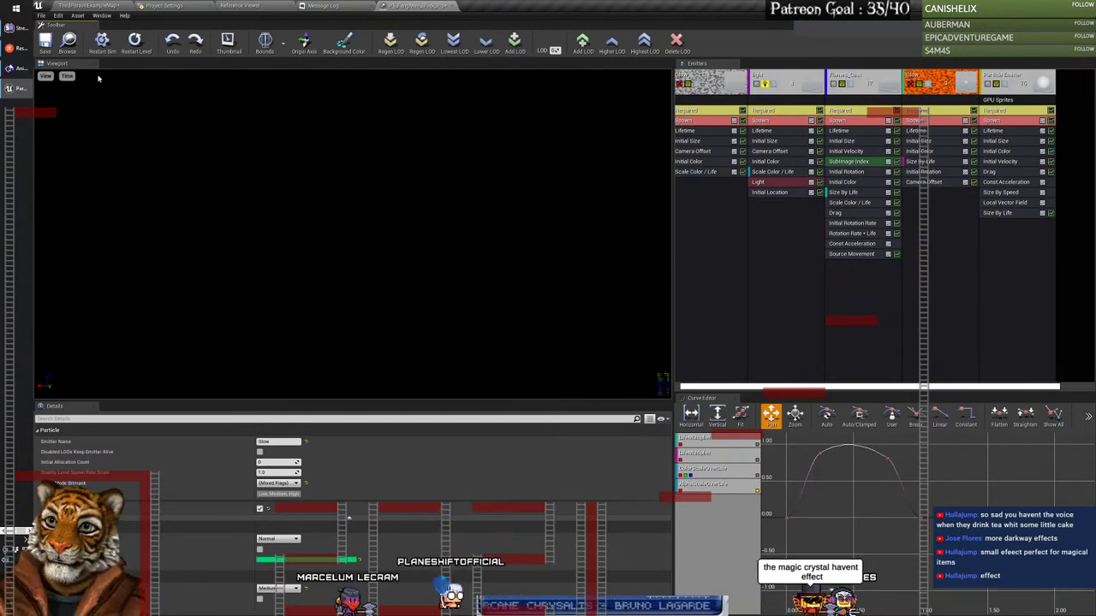
Step: Replay the remaining purple burst several times, then close the Cascade tab
{"action": "left_click", "coordinate": [102, 43]}
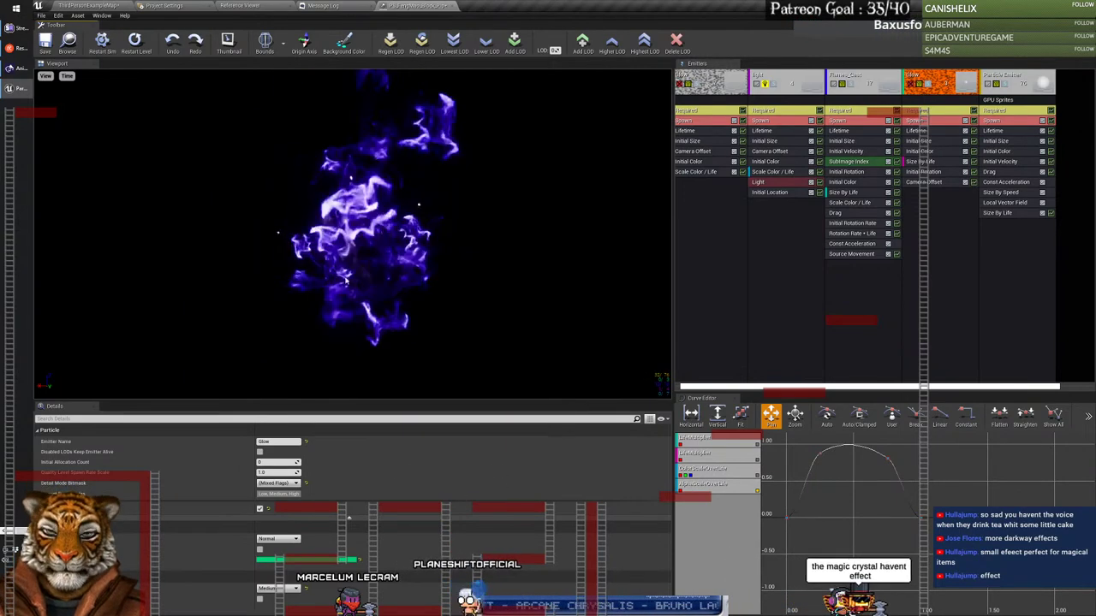
{"action": "left_click", "coordinate": [102, 43]}
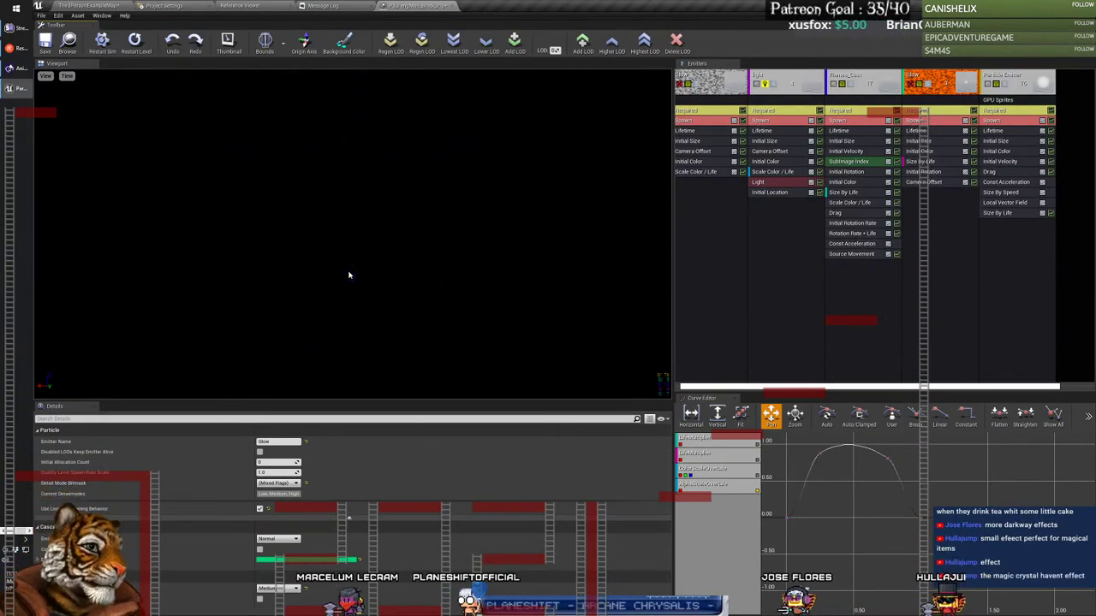
{"action": "left_click", "coordinate": [102, 43]}
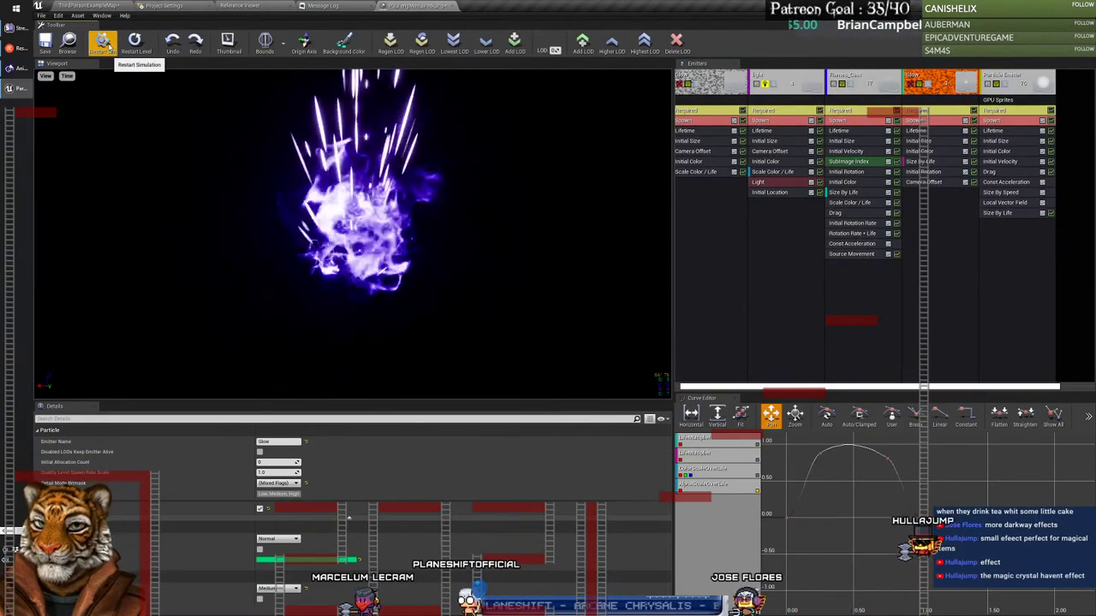
{"action": "left_click", "coordinate": [102, 43]}
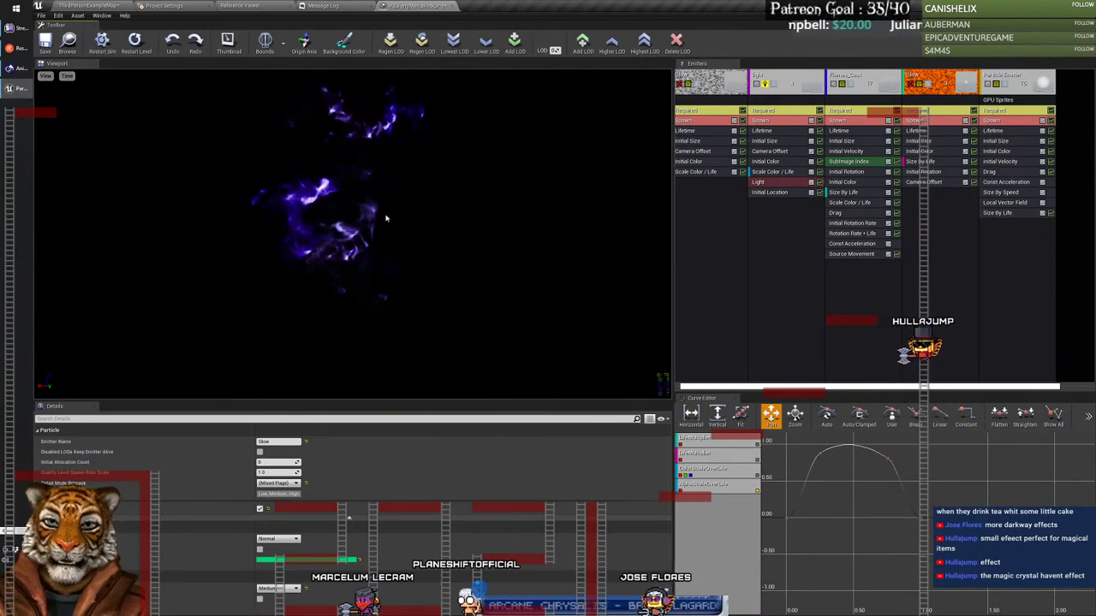
{"action": "left_click", "coordinate": [102, 43]}
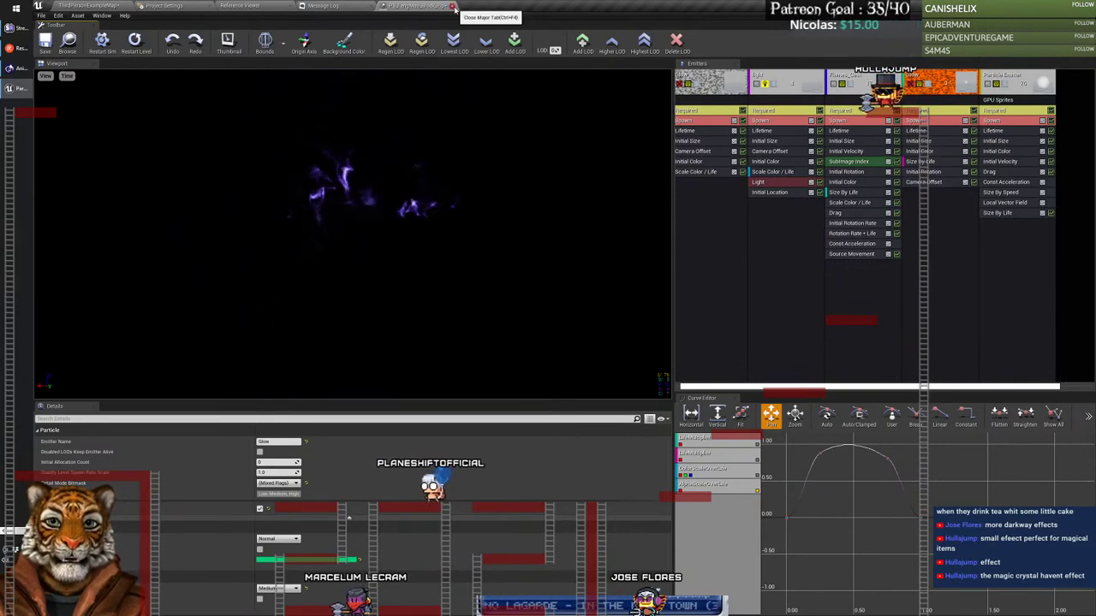
{"action": "left_click", "coordinate": [453, 7]}
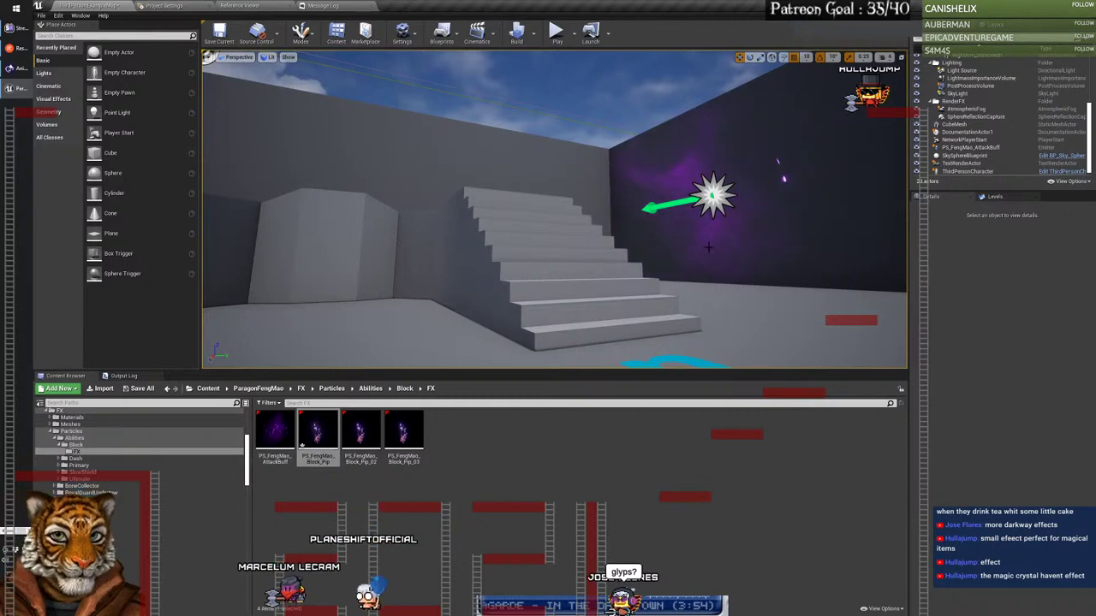
Step: Delete the PS_FengMao_AttackBuff actor from the level and open a Block FX particle system
{"action": "left_click", "coordinate": [711, 195]}
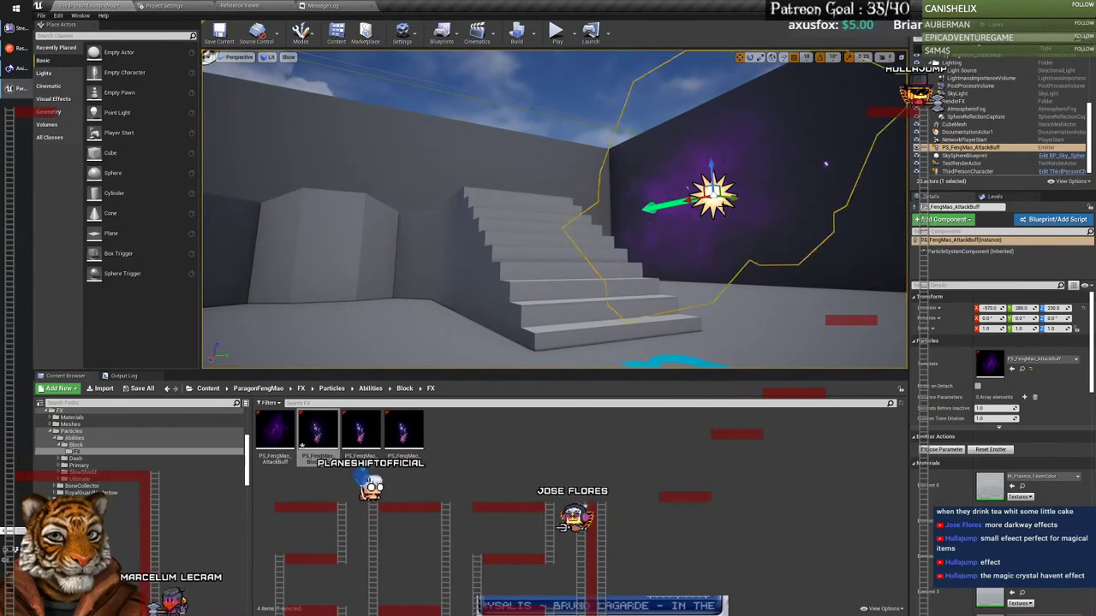
{"action": "key", "text": "Delete"}
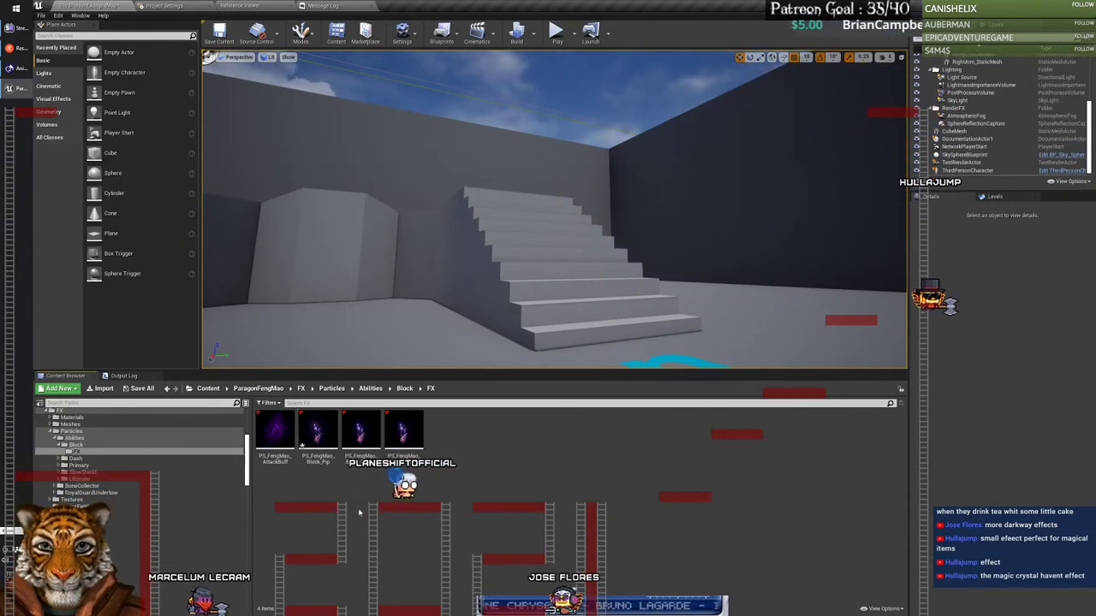
{"action": "double_click", "coordinate": [360, 430]}
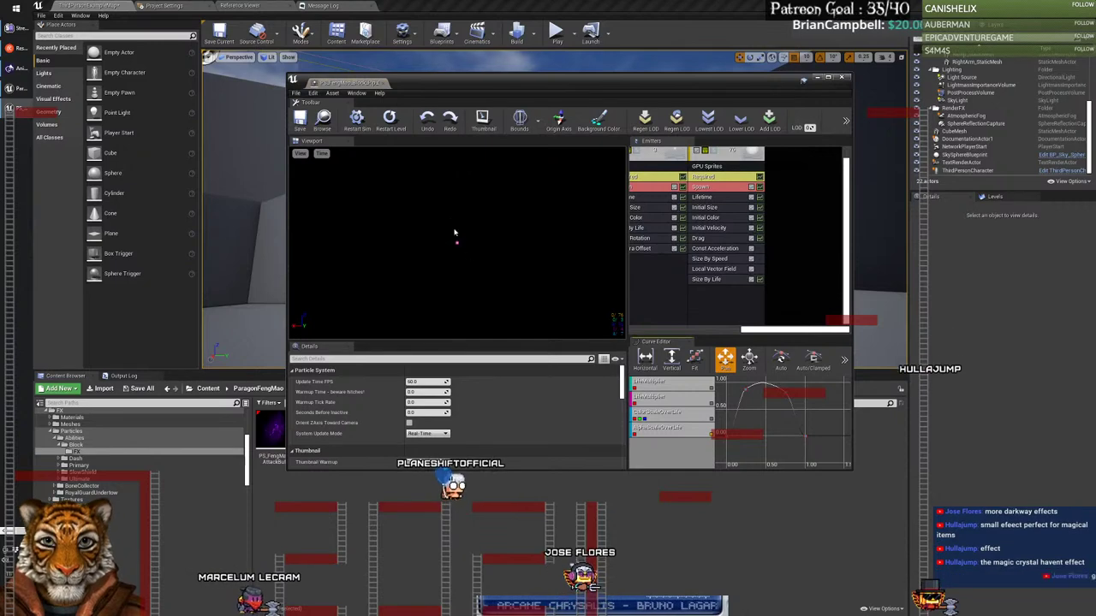
Step: Dock Cascade, replay the Block burst at a changed AnimSpeed, then close the tab
{"action": "left_click_drag", "start_coordinate": [377, 86], "coordinate": [406, 5]}
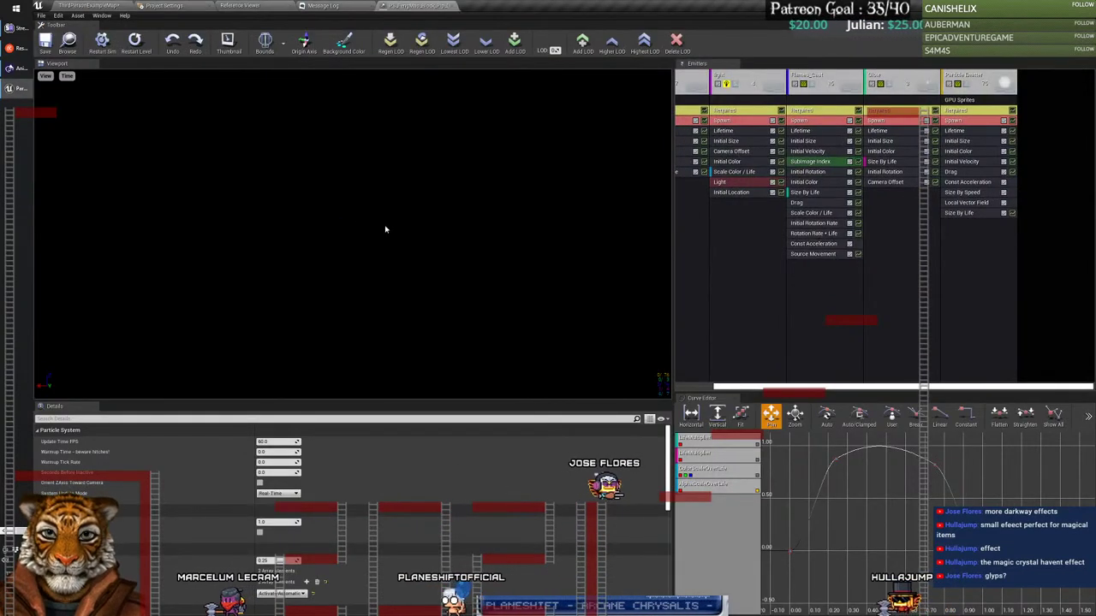
{"action": "left_click", "coordinate": [102, 38]}
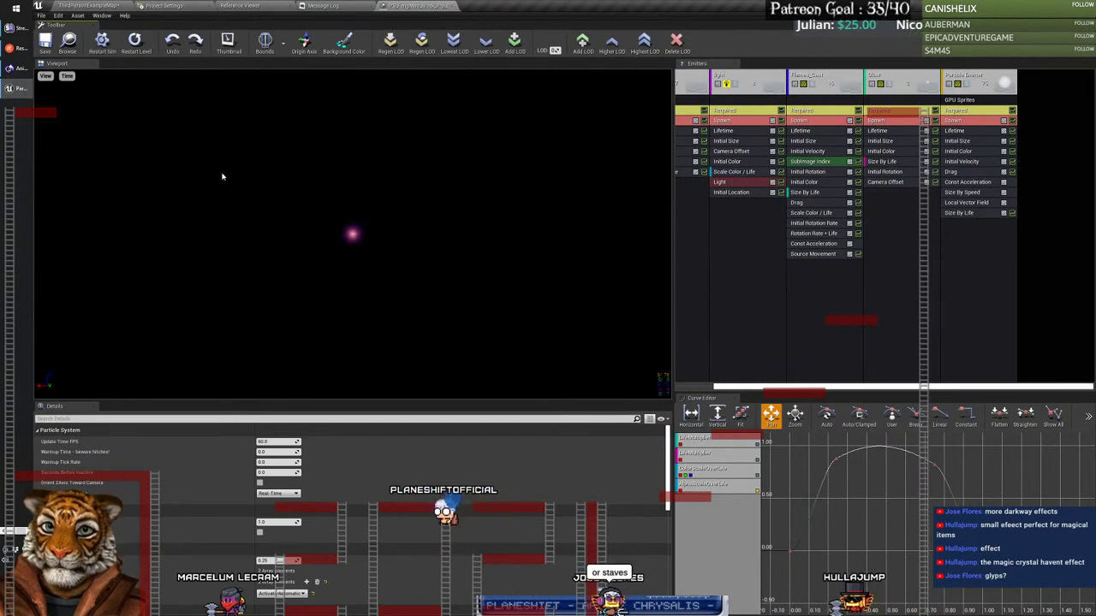
{"action": "left_click", "coordinate": [102, 40]}
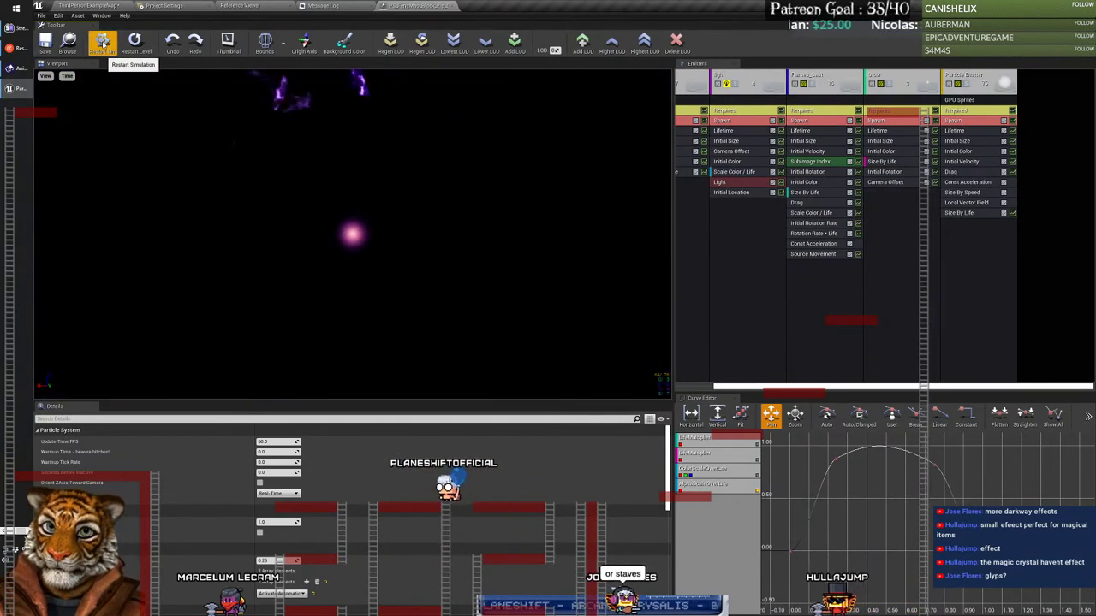
{"action": "left_click", "coordinate": [68, 76]}
{"action": "left_click", "coordinate": [120, 145]}
{"action": "left_click", "coordinate": [102, 40]}
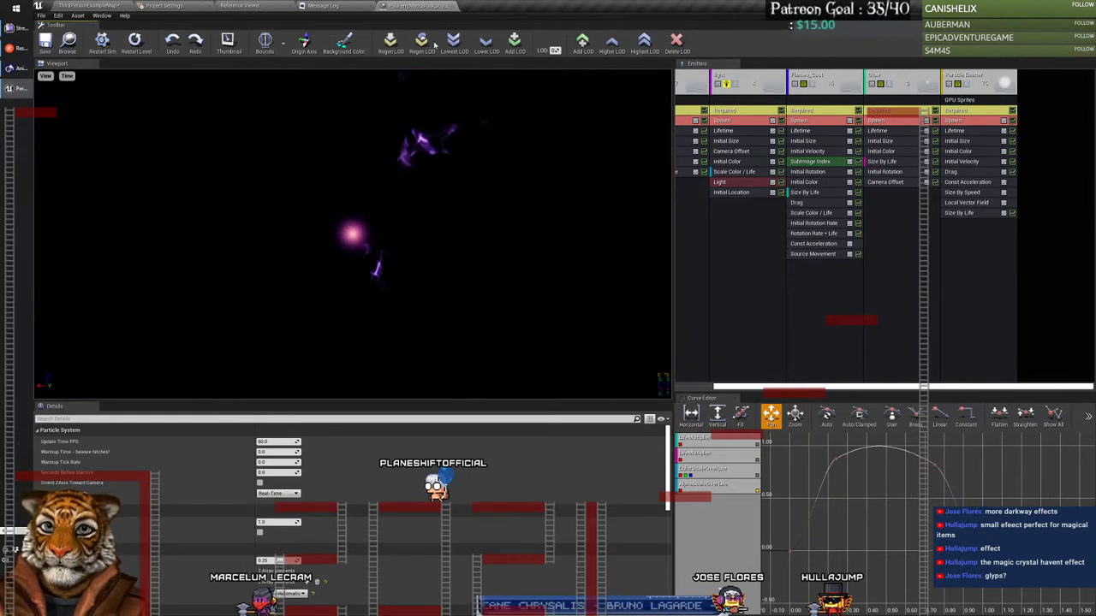
{"action": "left_click", "coordinate": [452, 6]}
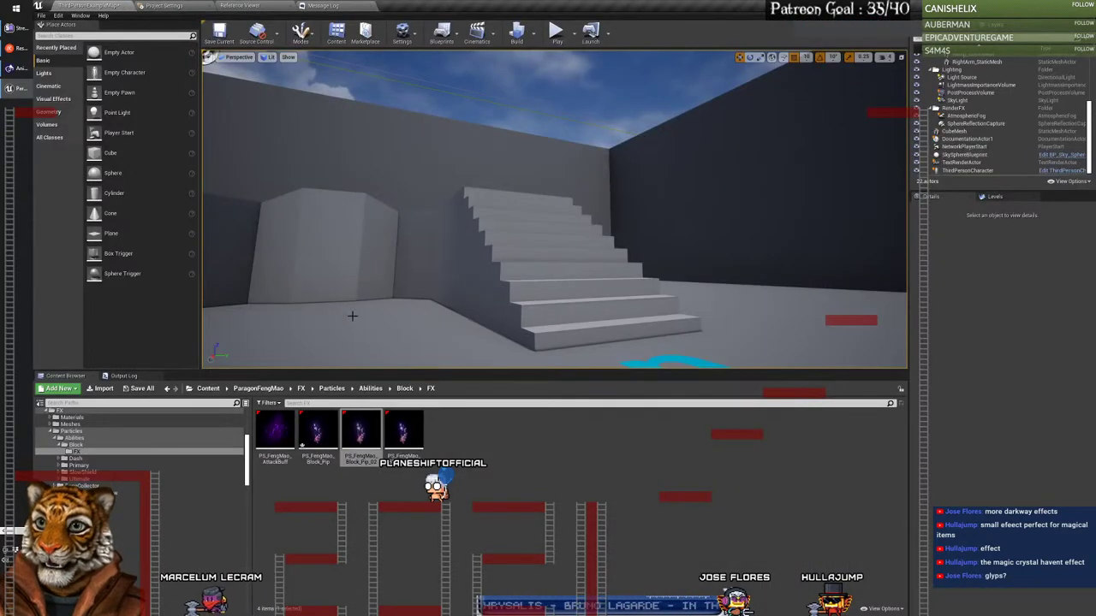
{"action": "double_click", "coordinate": [275, 428]}
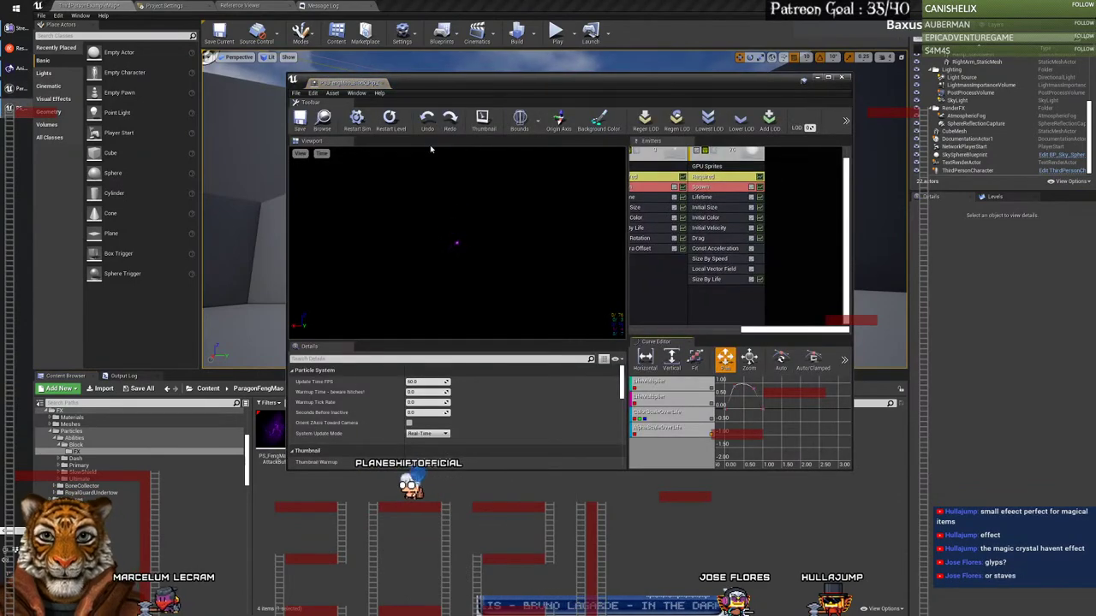
{"action": "left_click_drag", "start_coordinate": [360, 88], "coordinate": [410, 6]}
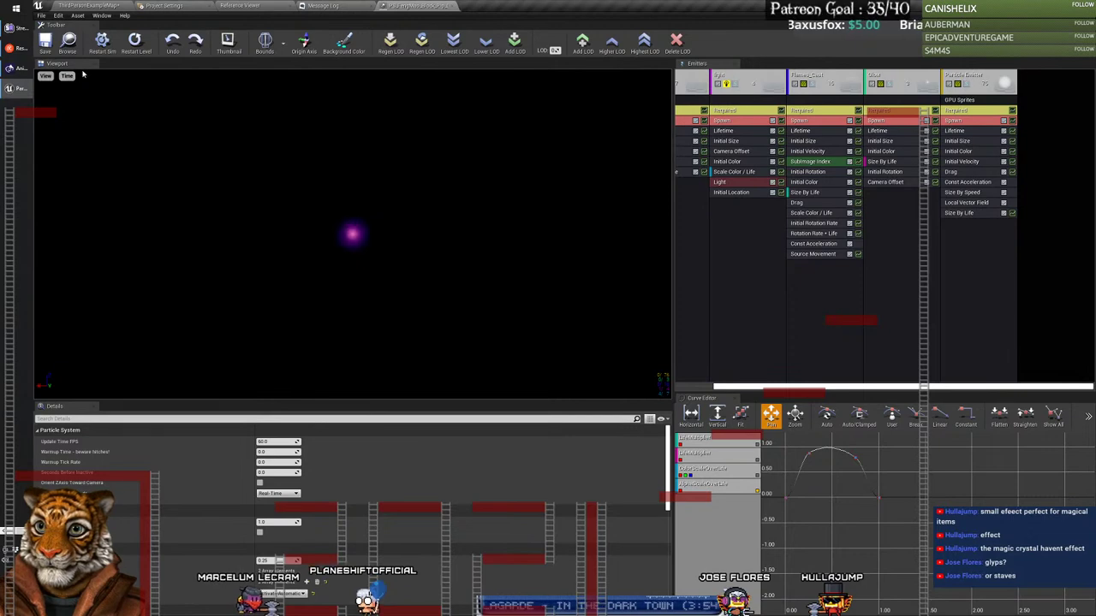
{"action": "left_click", "coordinate": [102, 42]}
{"action": "left_click", "coordinate": [102, 43]}
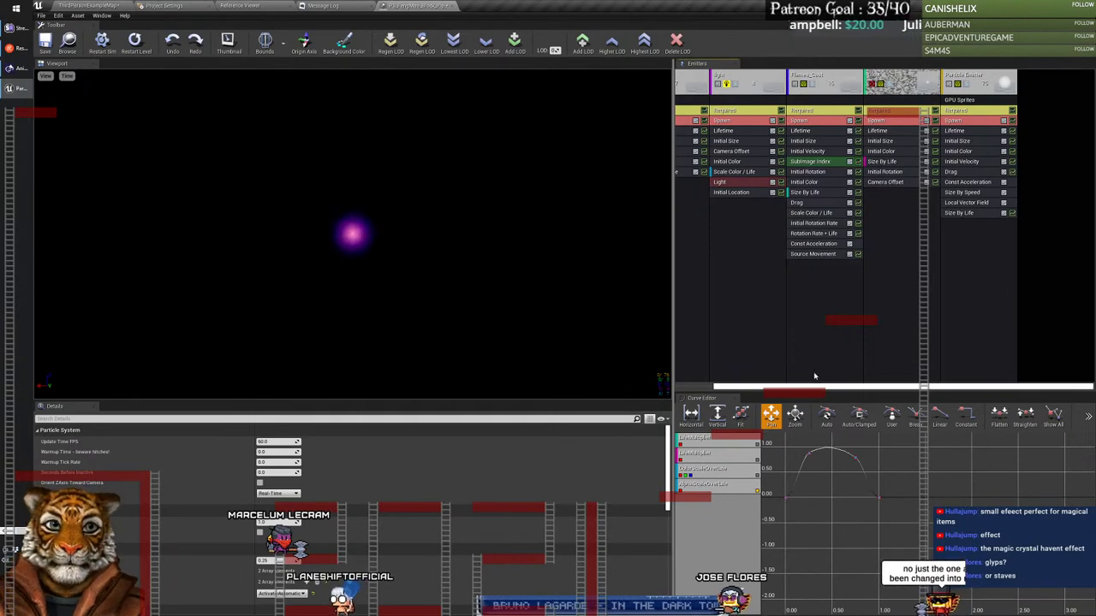
{"action": "scroll", "coordinate": [815, 375], "scroll_direction": "left", "scroll_amount": 2}
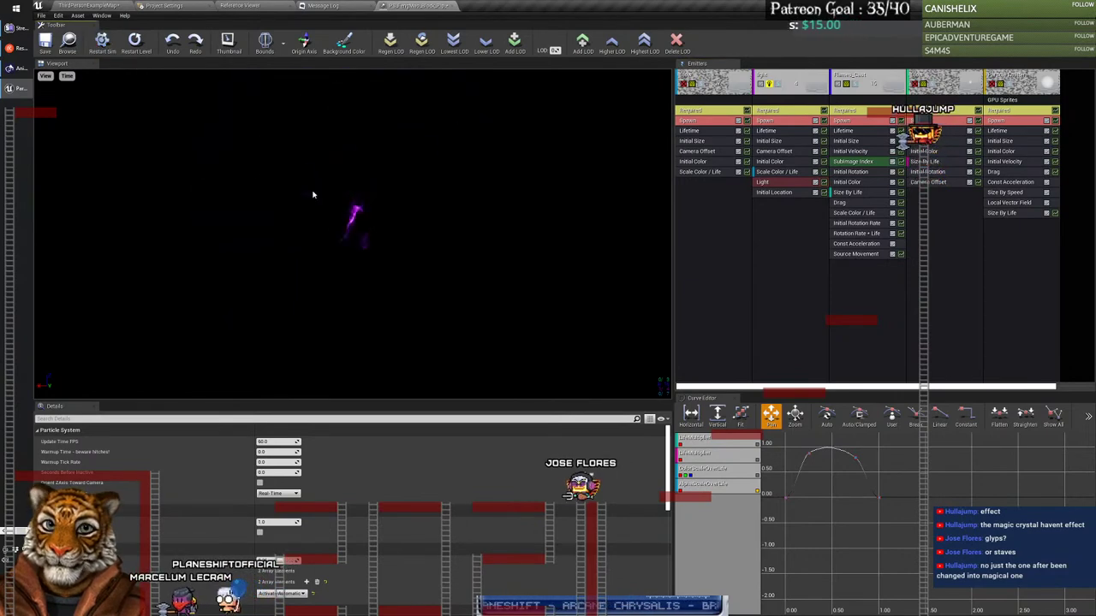
{"action": "left_click", "coordinate": [68, 77]}
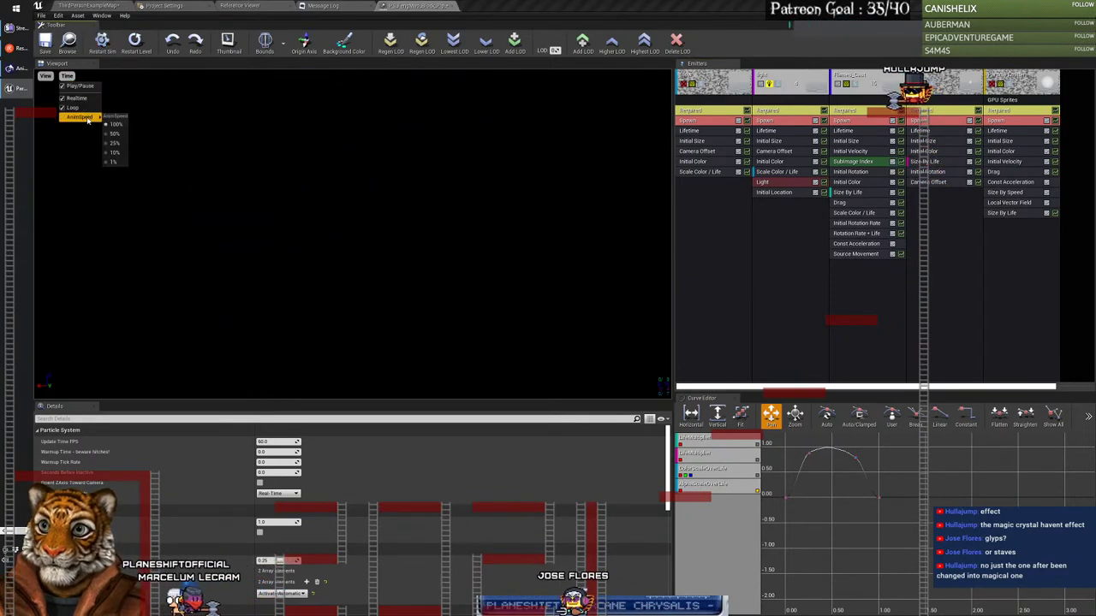
{"action": "left_click", "coordinate": [115, 162]}
{"action": "left_click", "coordinate": [97, 39]}
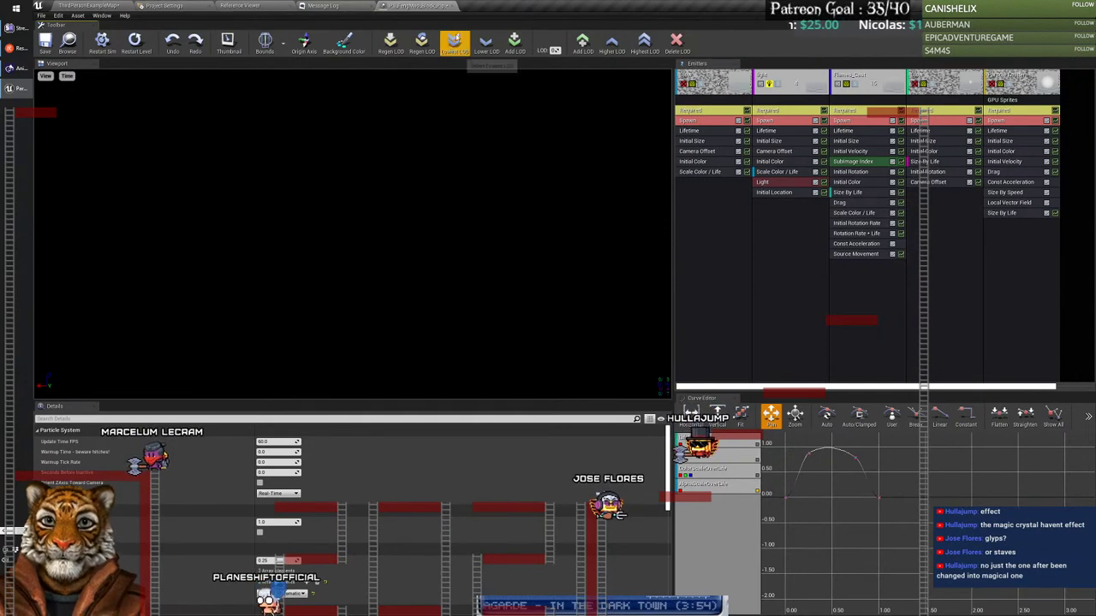
{"action": "left_click", "coordinate": [451, 6]}
{"action": "left_click", "coordinate": [88, 5]}
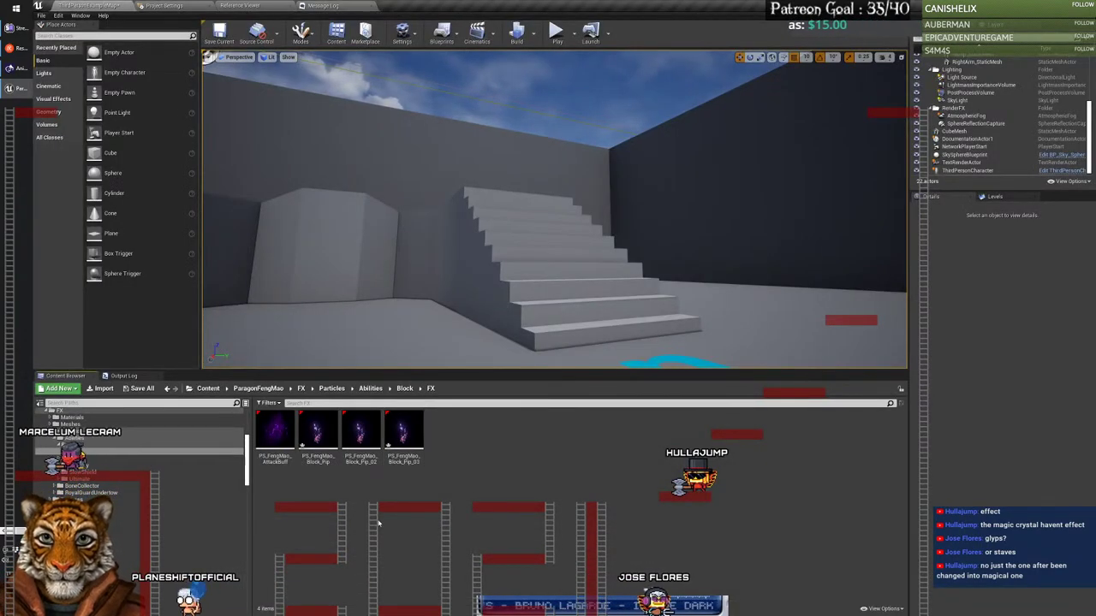
Step: Open P_FengMao_Barrier from Dash > FX, dock Cascade, and replay it at 10% AnimSpeed
{"action": "left_click", "coordinate": [71, 460]}
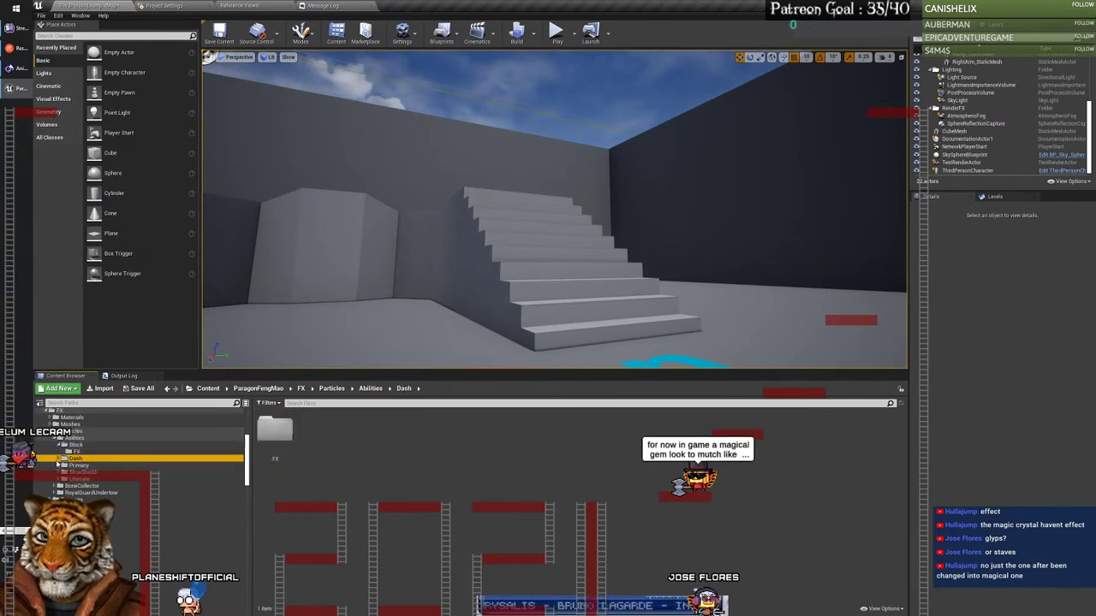
{"action": "left_click", "coordinate": [137, 467]}
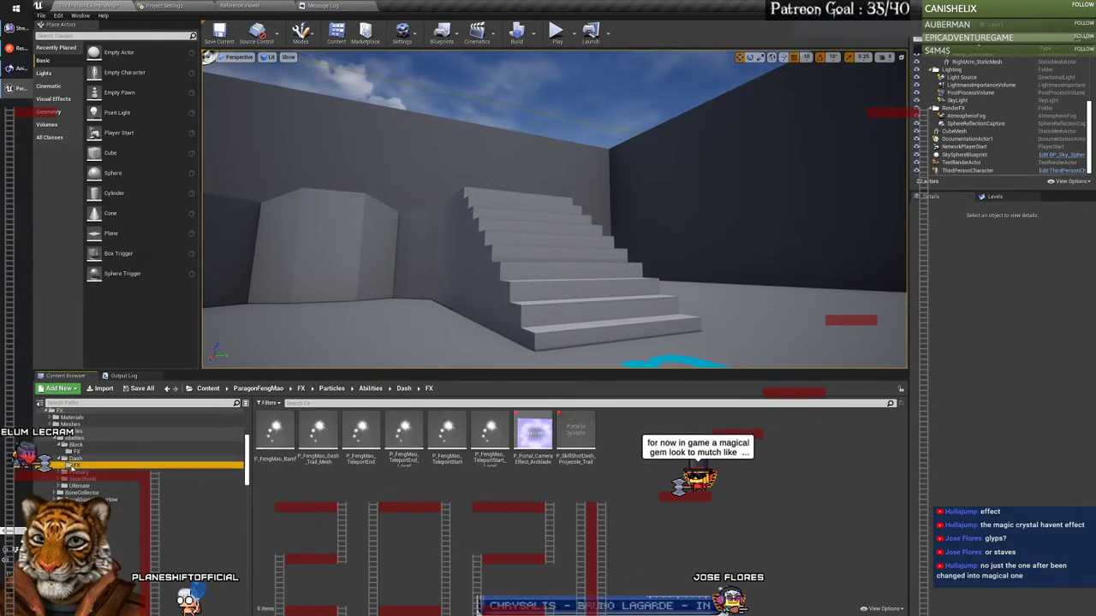
{"action": "left_click", "coordinate": [445, 531]}
{"action": "double_click", "coordinate": [271, 433]}
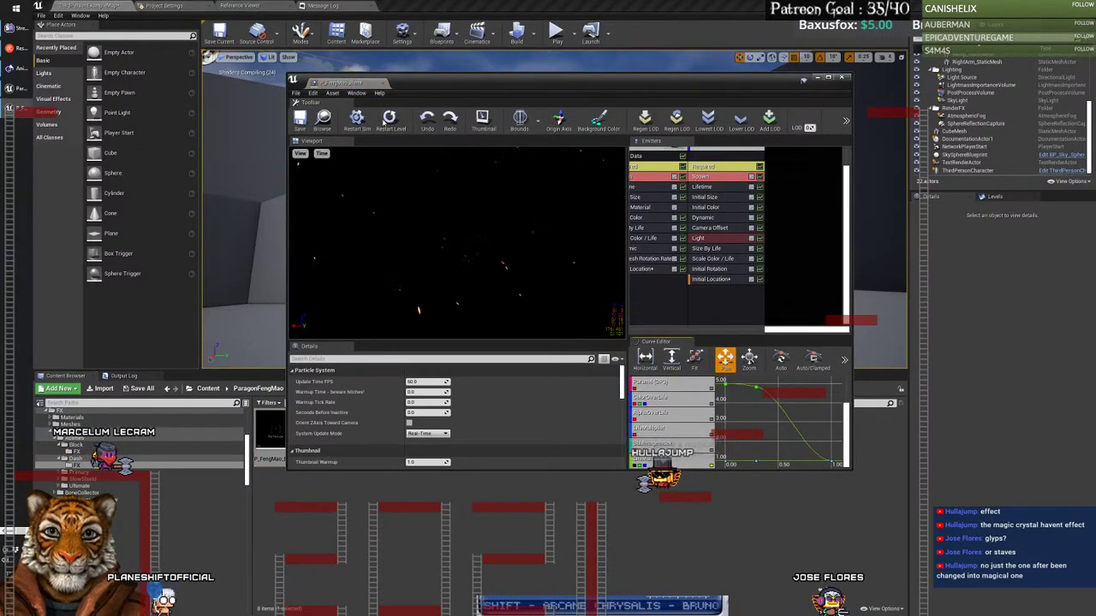
{"action": "left_click_drag", "start_coordinate": [347, 83], "coordinate": [409, 10]}
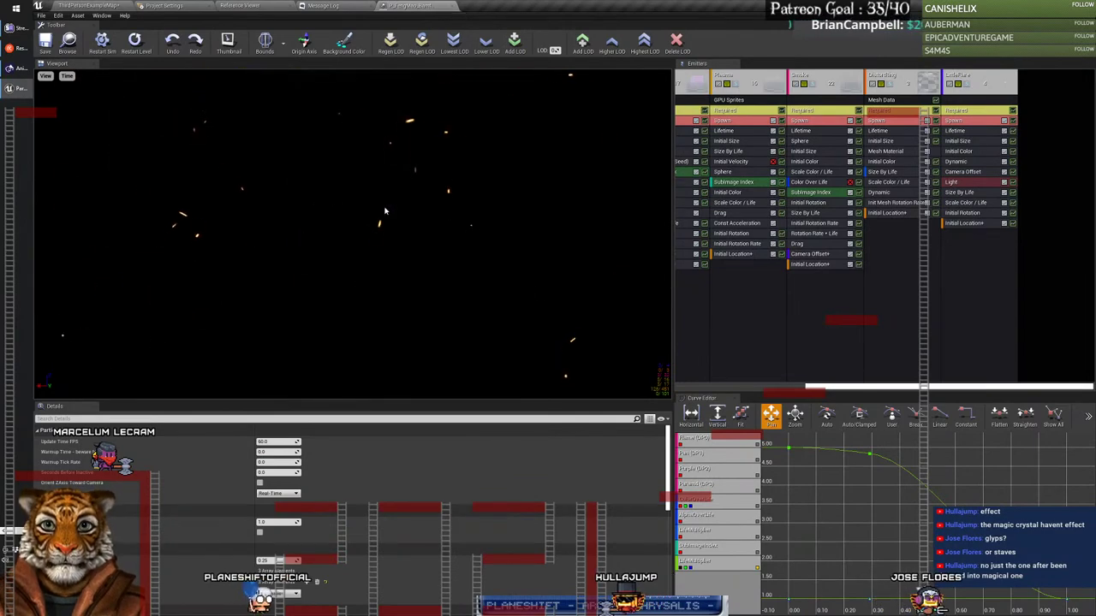
{"action": "left_click", "coordinate": [67, 76]}
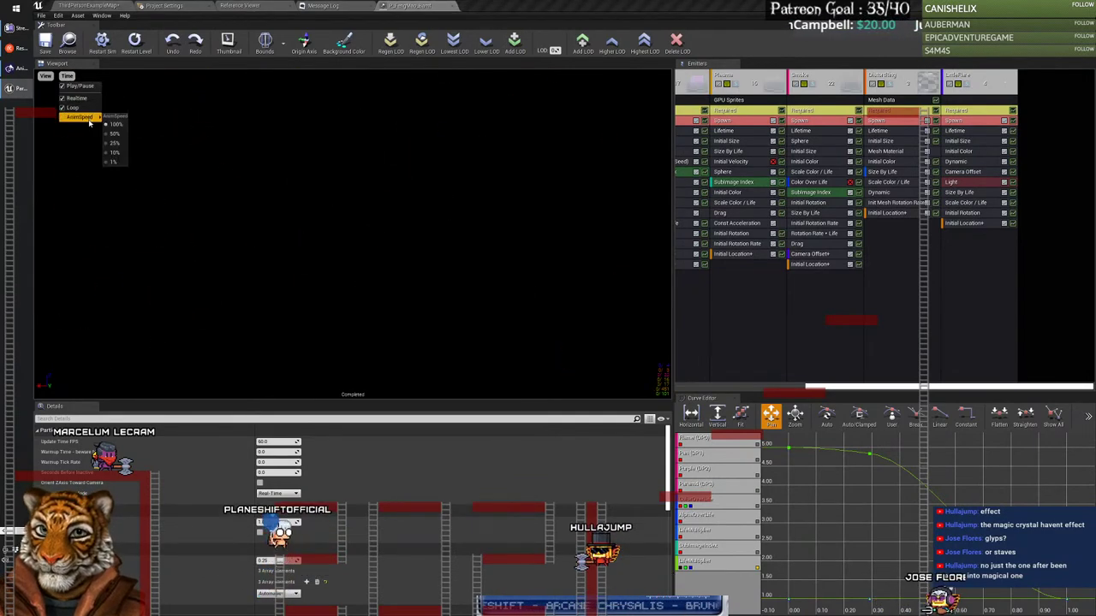
{"action": "left_click", "coordinate": [118, 153]}
{"action": "left_click", "coordinate": [102, 43]}
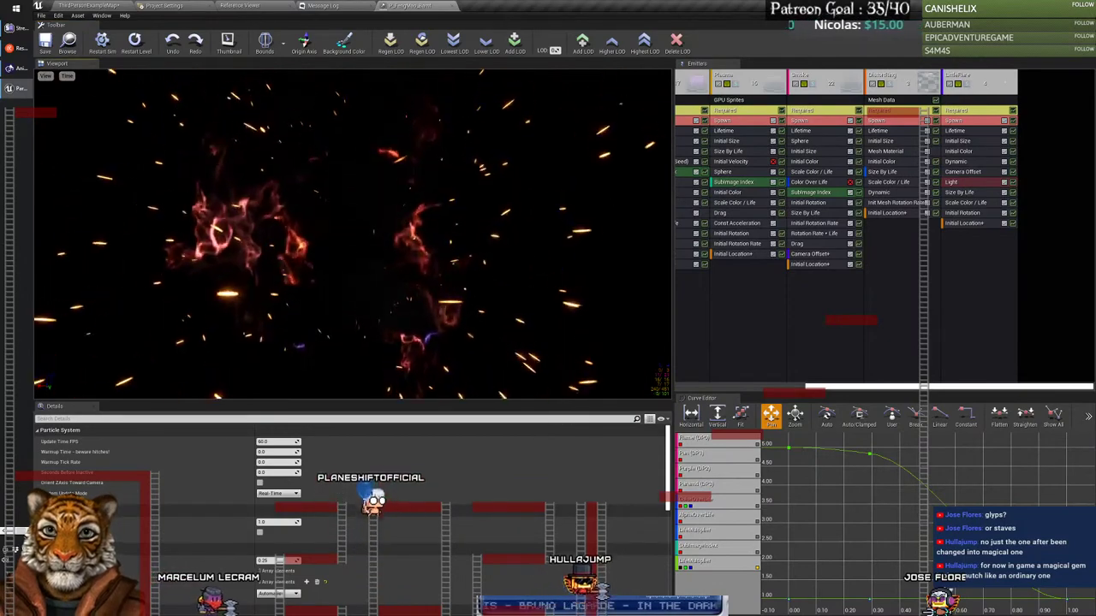
{"action": "left_click", "coordinate": [105, 49]}
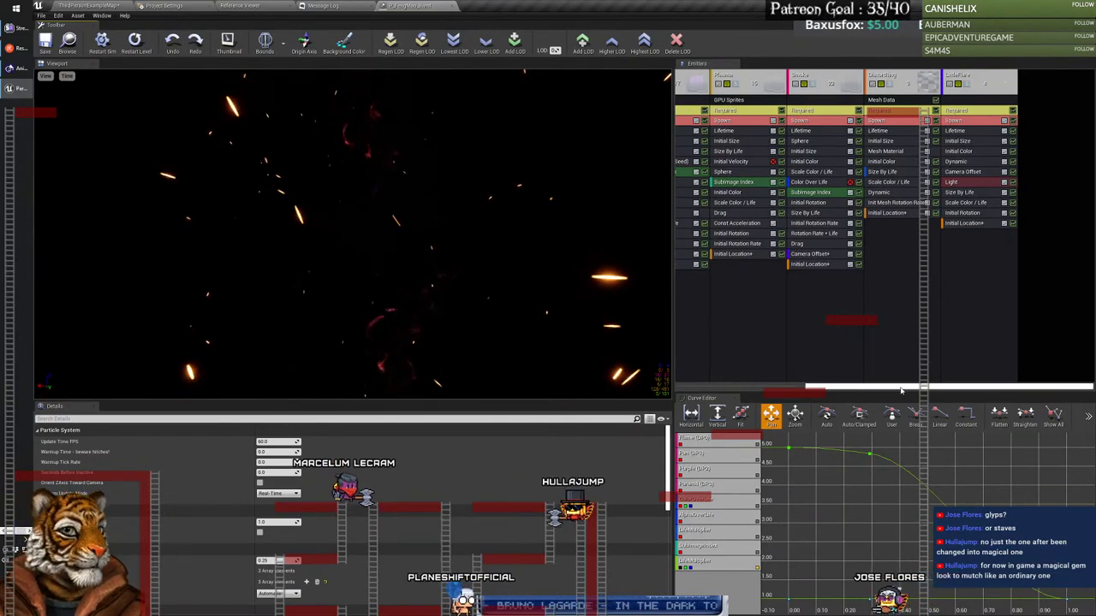
Step: Inspect the Plasma, Embers and DistortRing emitters, replaying the effect between them
{"action": "scroll", "coordinate": [890, 137], "scroll_direction": "left", "scroll_amount": 3}
{"action": "left_click", "coordinate": [870, 86]}
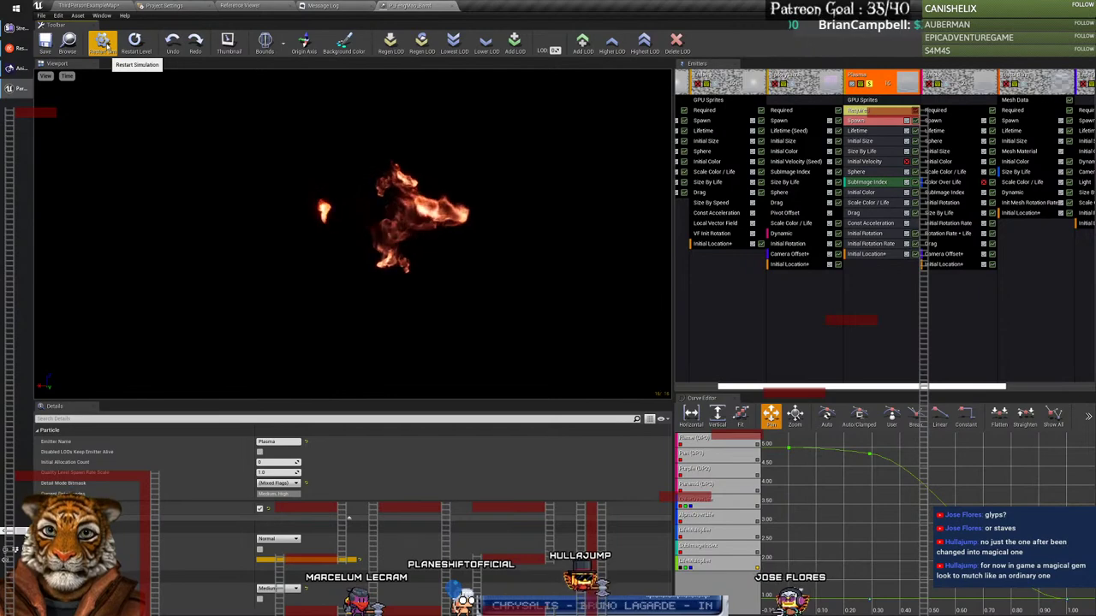
{"action": "left_click", "coordinate": [102, 41]}
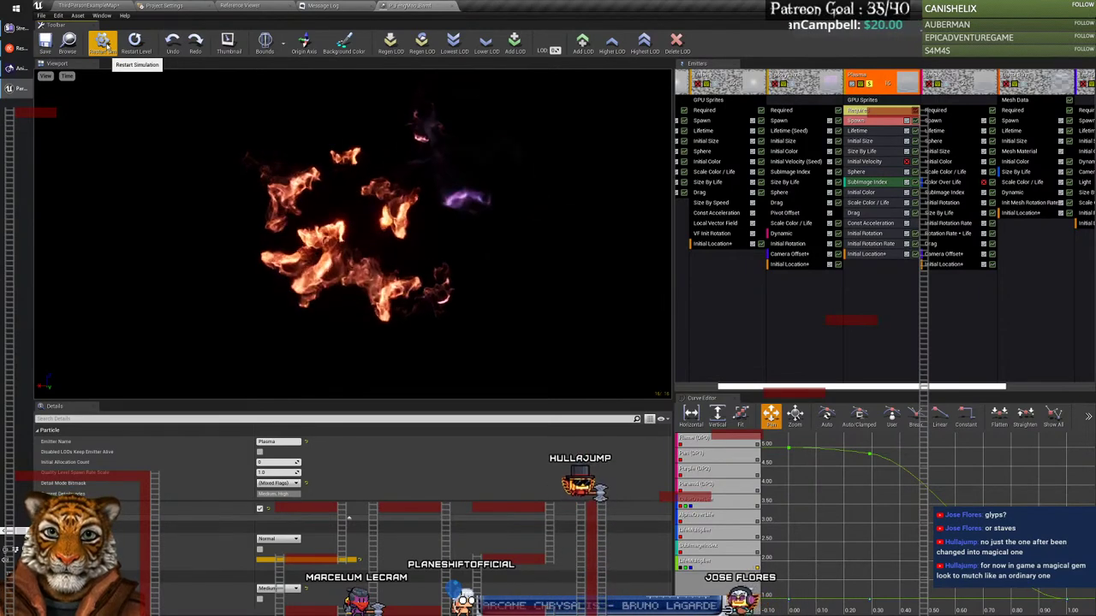
{"action": "left_click", "coordinate": [103, 41]}
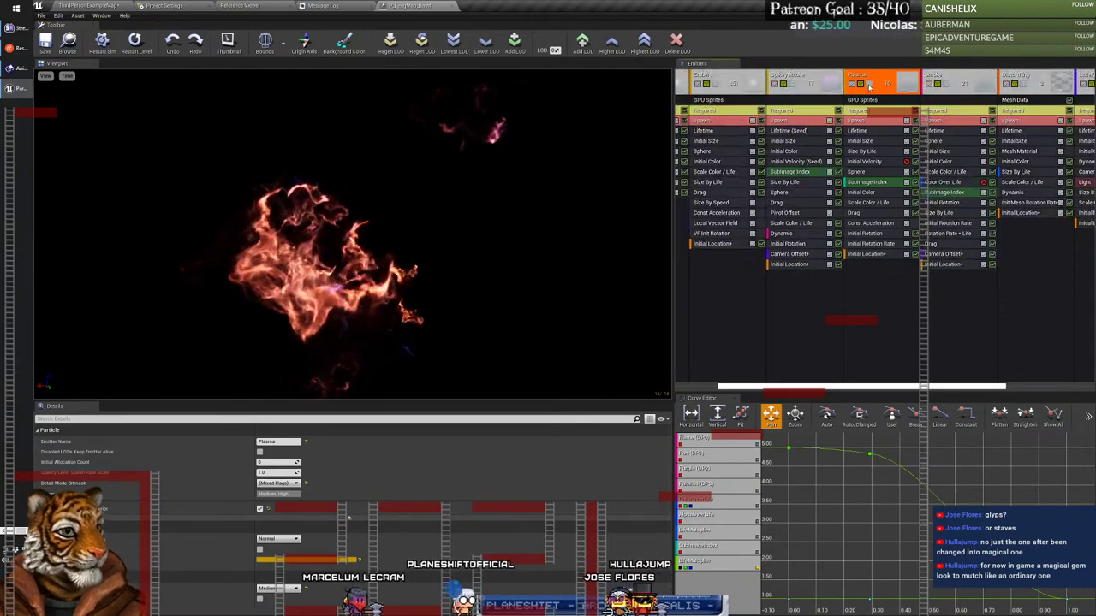
{"action": "left_click", "coordinate": [718, 100]}
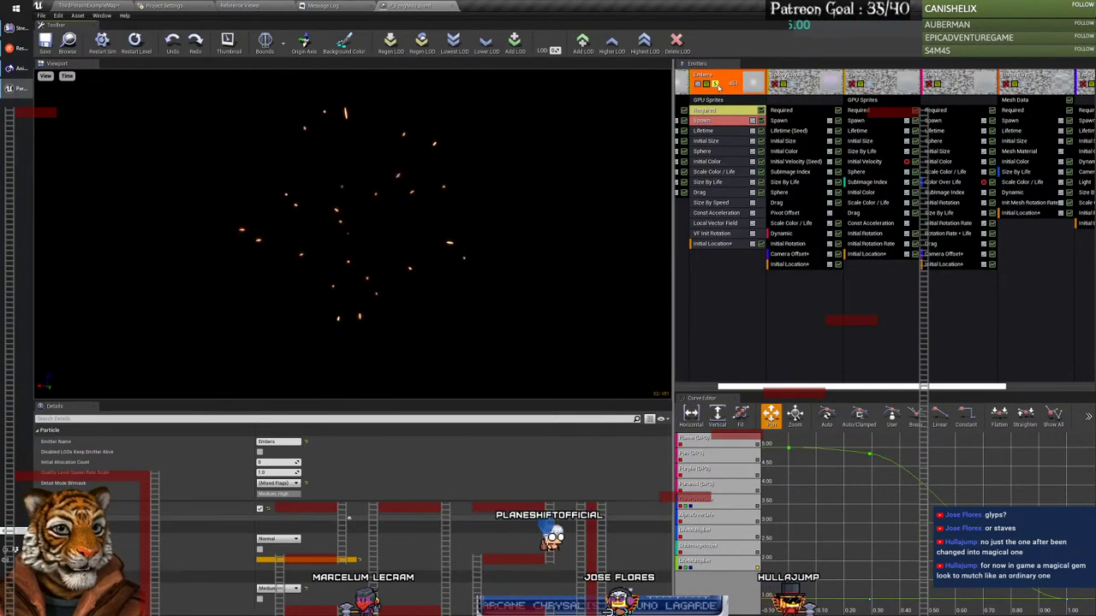
{"action": "left_click", "coordinate": [1028, 88]}
{"action": "left_click", "coordinate": [104, 44]}
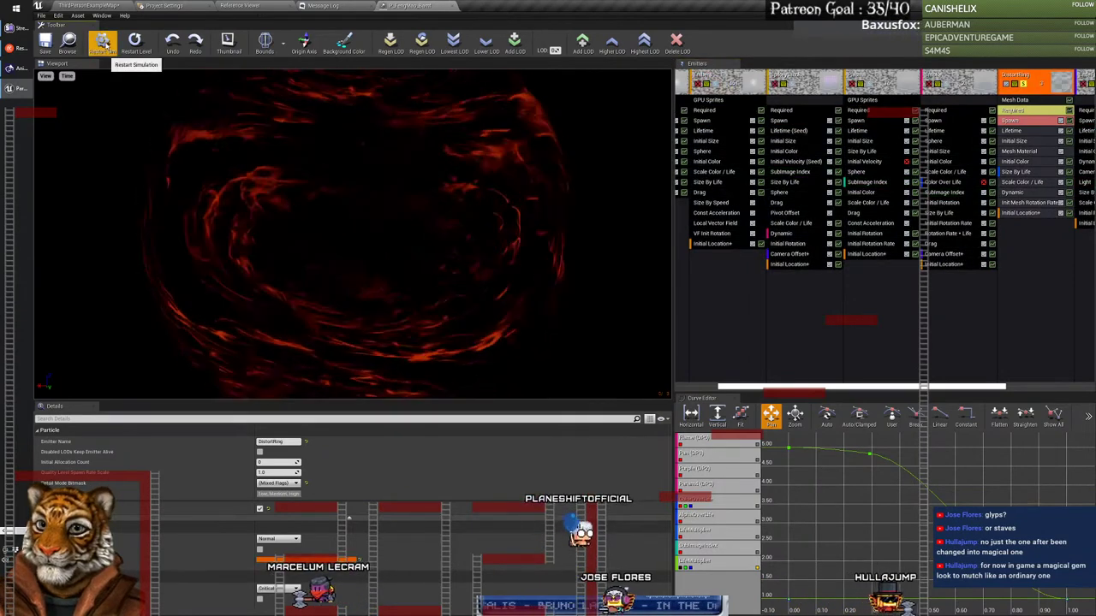
Step: Replay the burst at different AnimSpeed settings to study its motion
{"action": "left_click", "coordinate": [103, 45]}
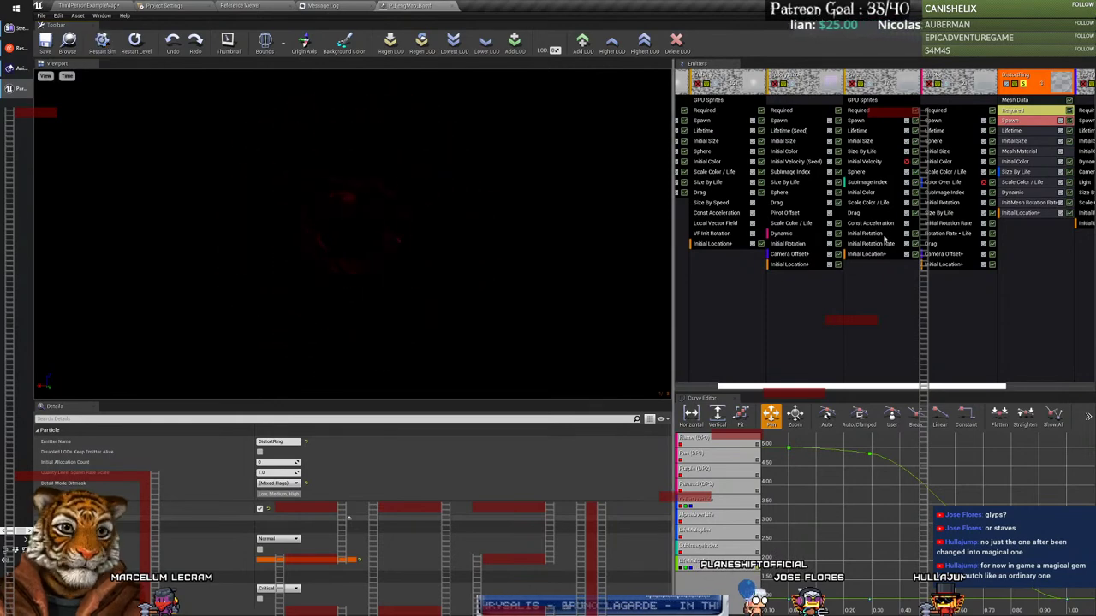
{"action": "left_click_drag", "start_coordinate": [849, 389], "coordinate": [924, 388]}
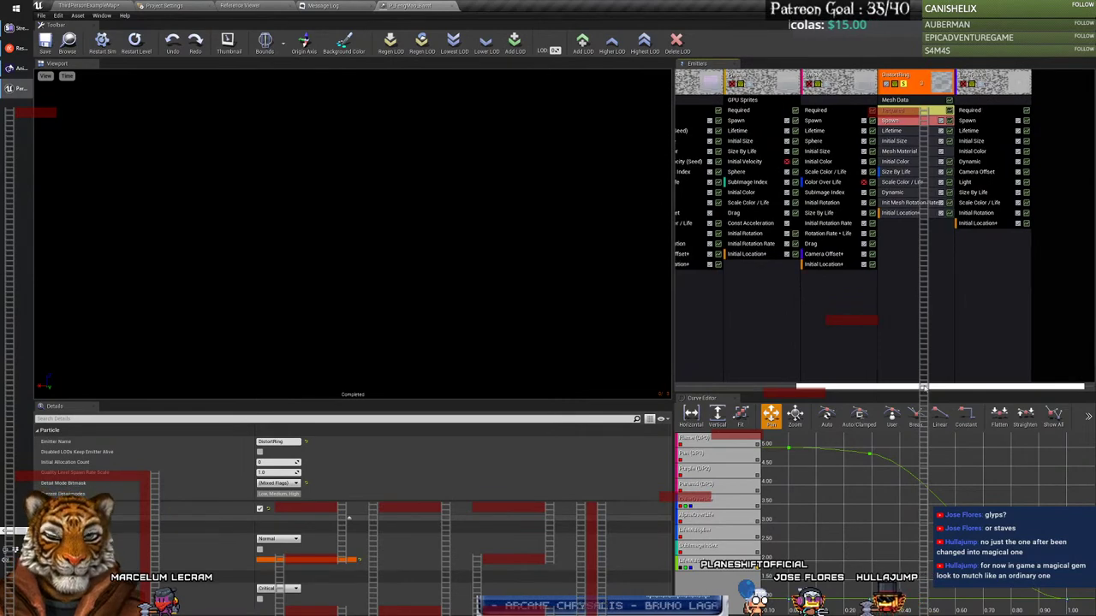
{"action": "left_click", "coordinate": [69, 77]}
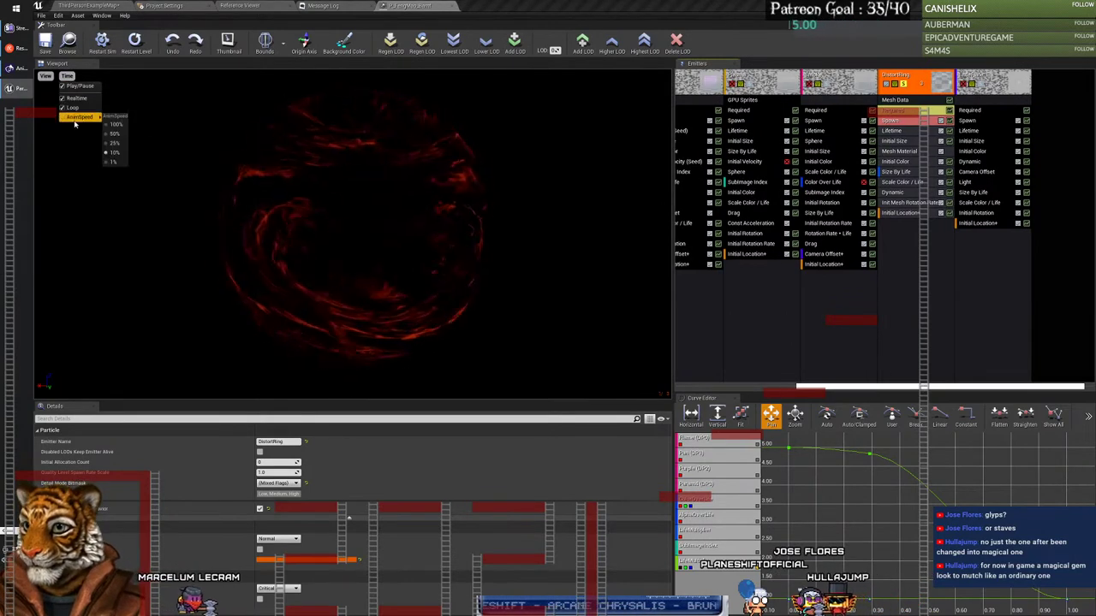
{"action": "left_click", "coordinate": [86, 112]}
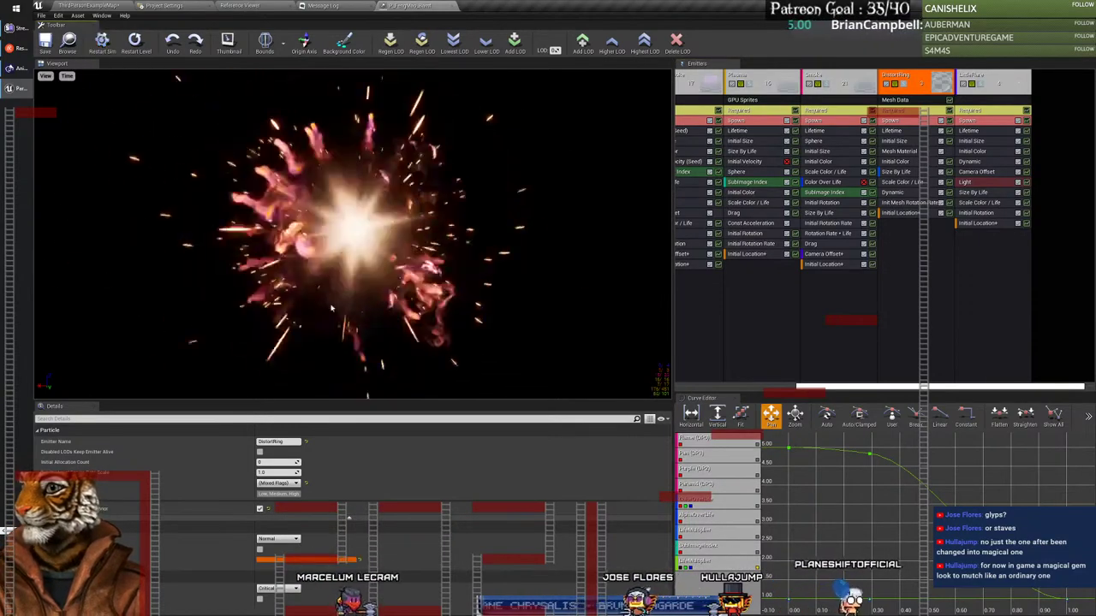
{"action": "left_click", "coordinate": [97, 44]}
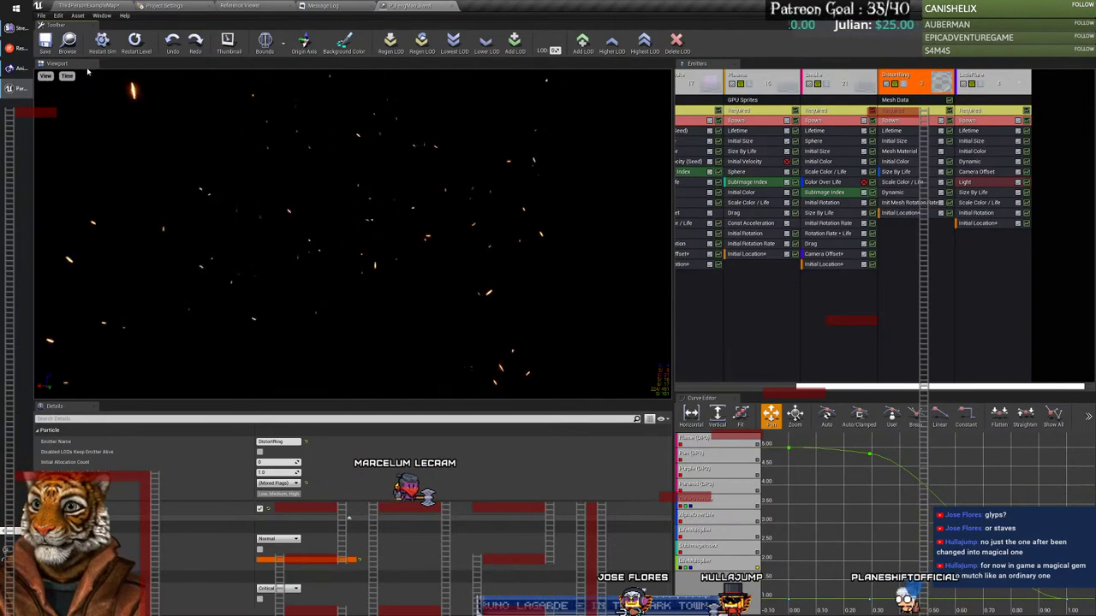
{"action": "left_click", "coordinate": [67, 77]}
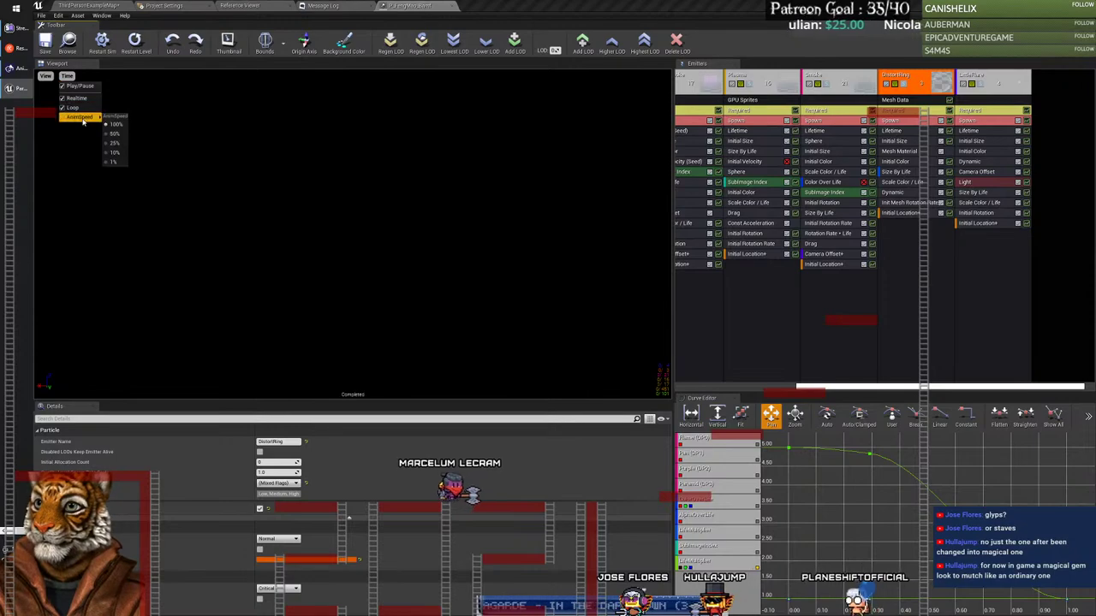
{"action": "left_click", "coordinate": [116, 152]}
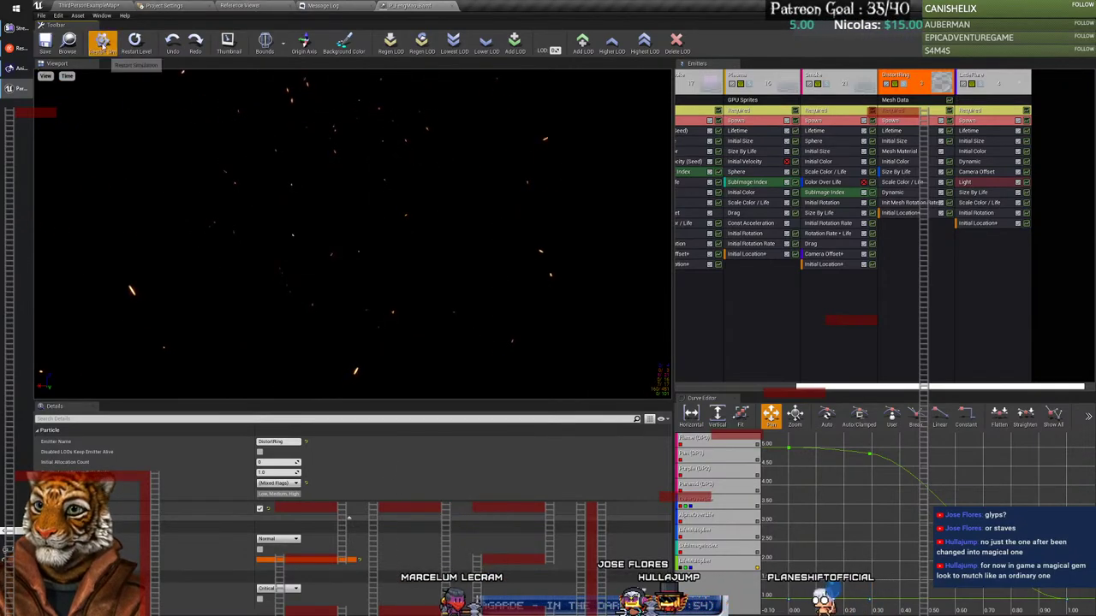
{"action": "left_click", "coordinate": [102, 40]}
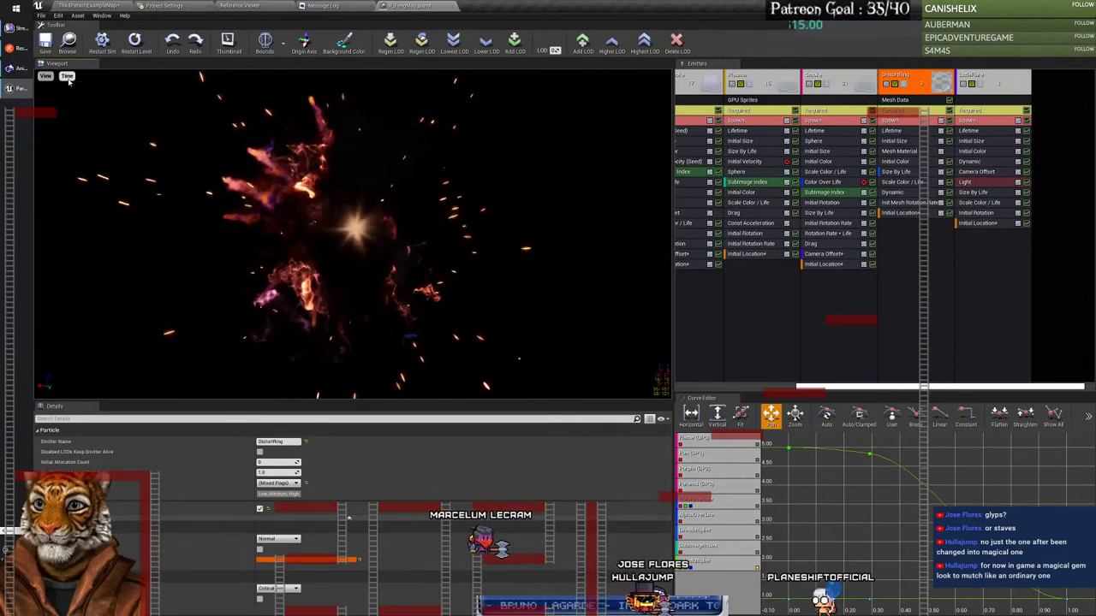
{"action": "left_click", "coordinate": [102, 40]}
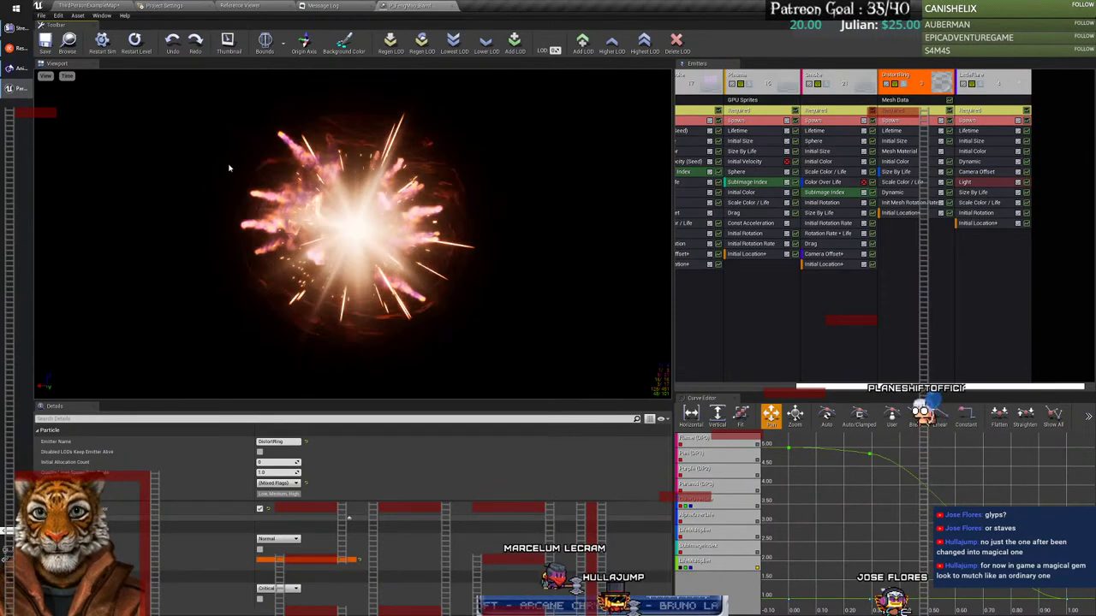
Step: Set the preview playback back to full speed and close the Cascade tab
{"action": "left_click", "coordinate": [66, 76]}
{"action": "left_click", "coordinate": [86, 88]}
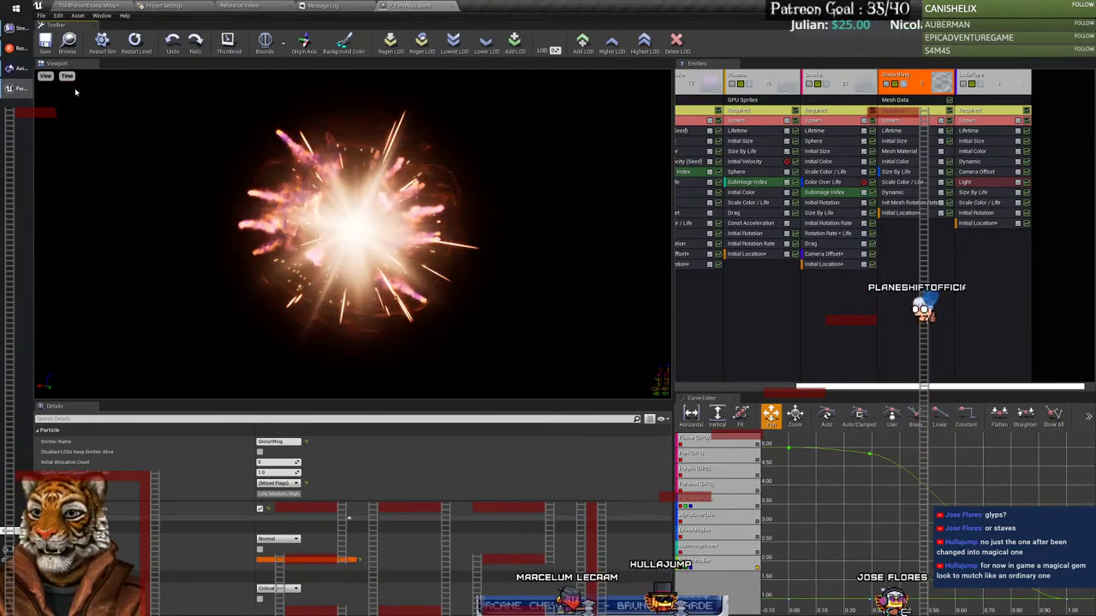
{"action": "left_click", "coordinate": [67, 77]}
{"action": "mouse_move", "coordinate": [80, 116]}
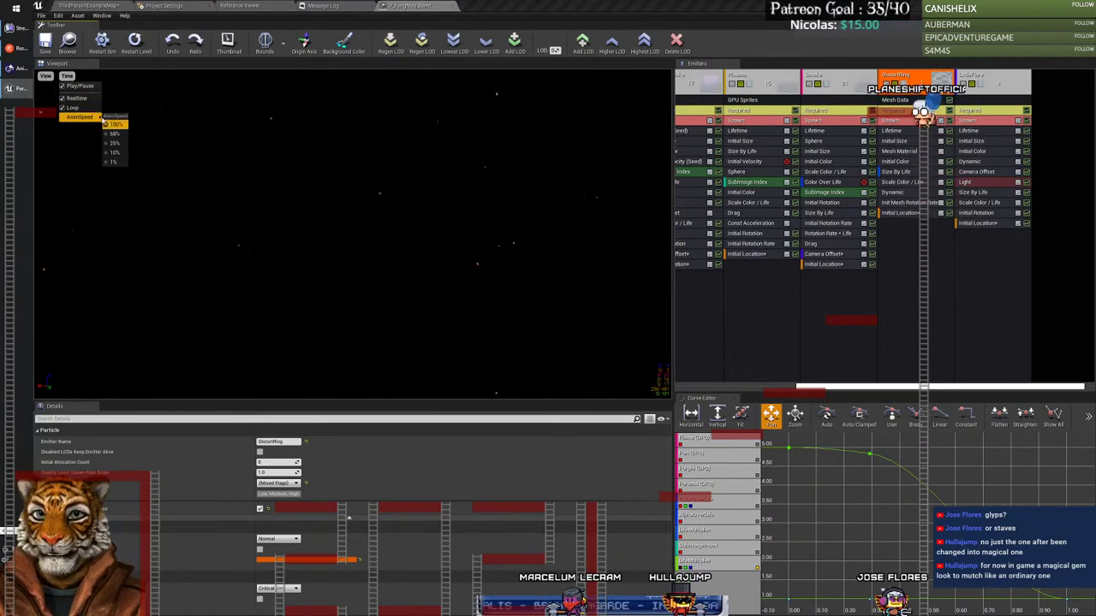
{"action": "left_click", "coordinate": [124, 59]}
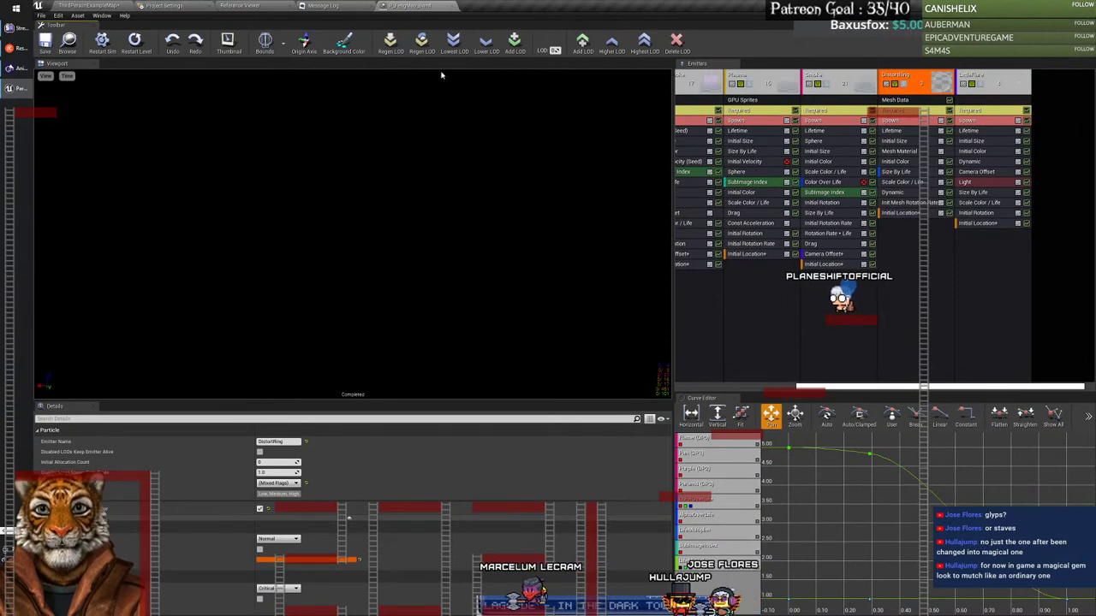
{"action": "left_click", "coordinate": [452, 6]}
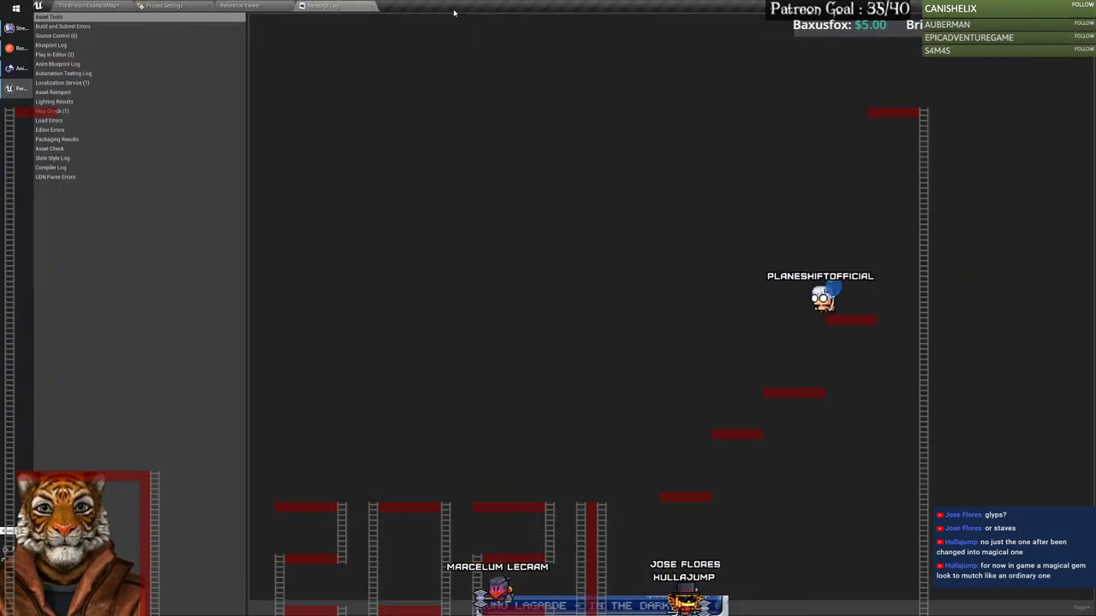
Step: Open P_FengMao_Dash_Trail_Mesh from the Content Browser and change a preview playback option
{"action": "left_click", "coordinate": [120, 7]}
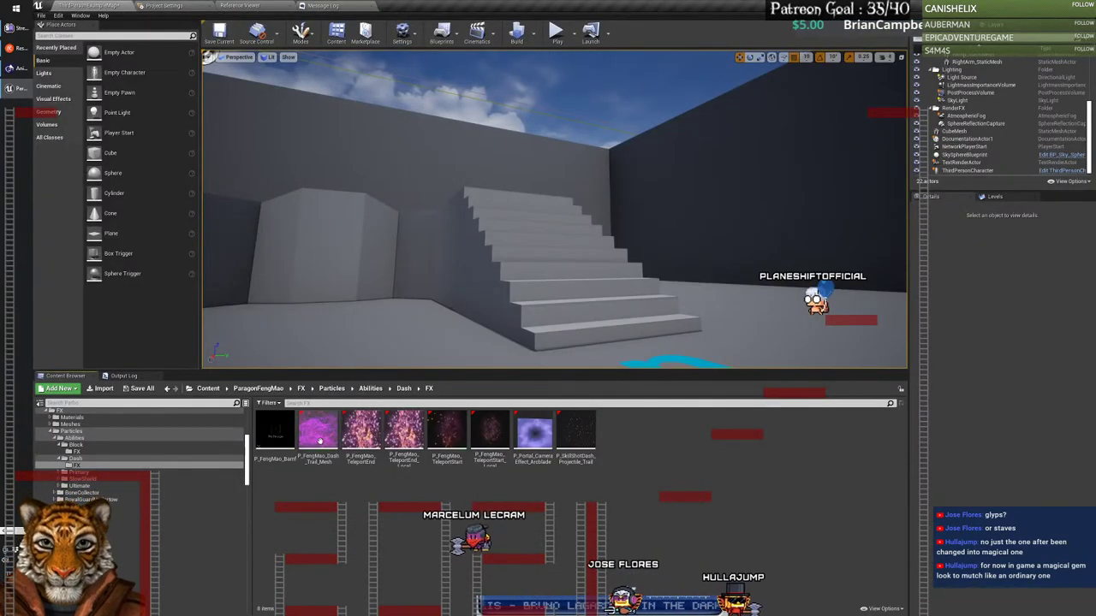
{"action": "double_click", "coordinate": [318, 431]}
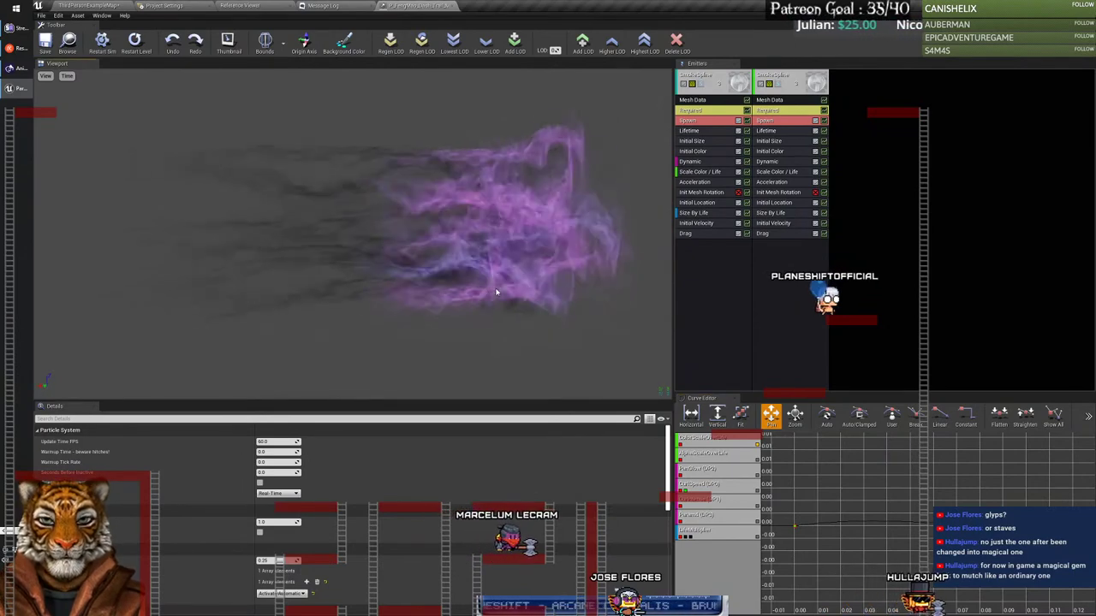
{"action": "left_click", "coordinate": [67, 76]}
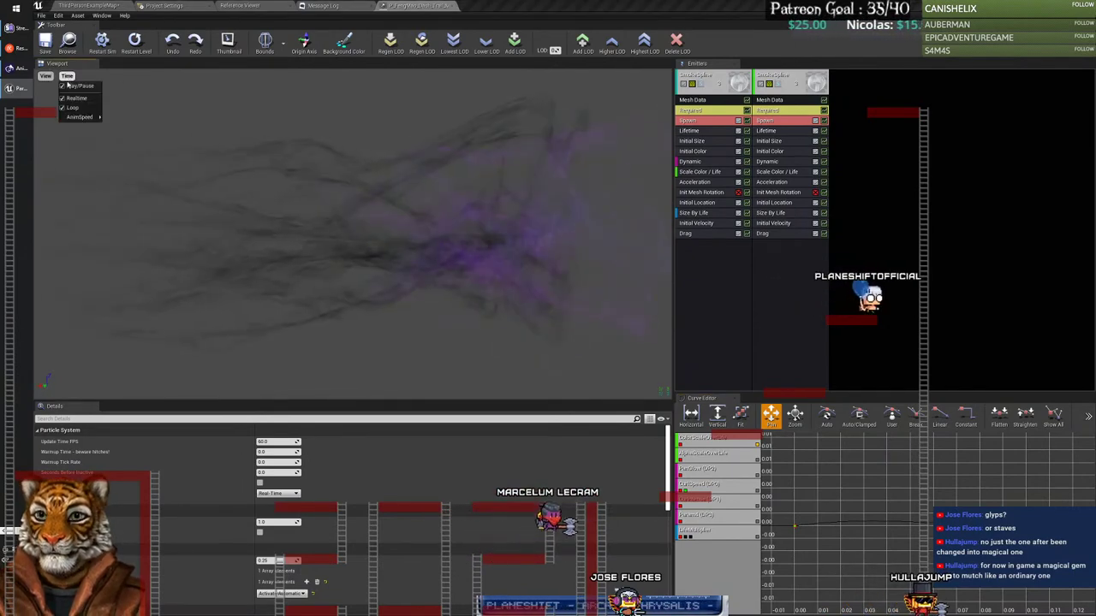
{"action": "left_click", "coordinate": [120, 138]}
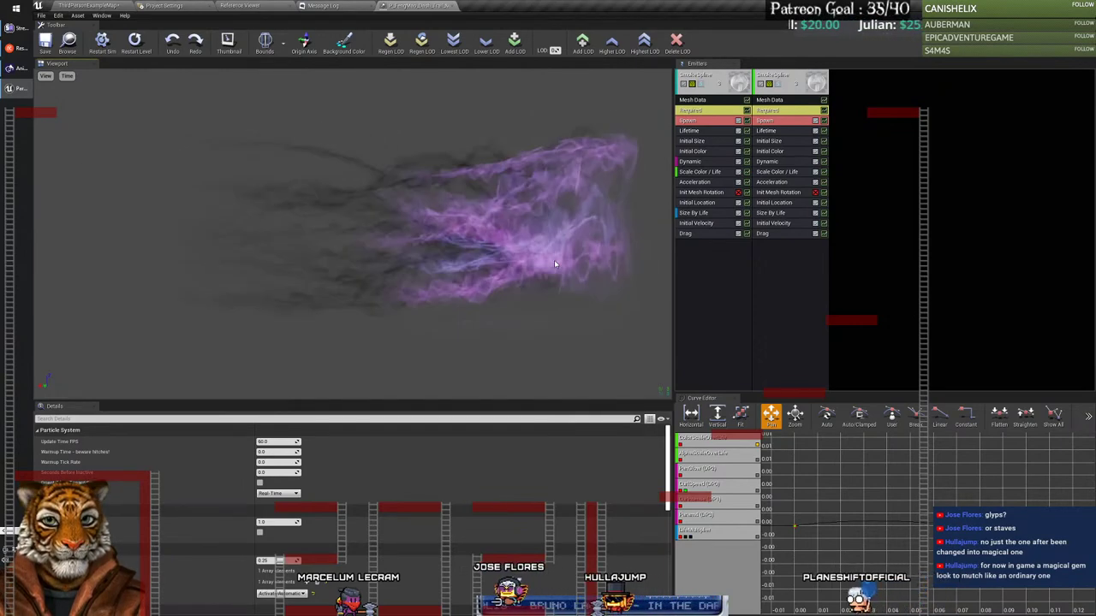
Step: Choose a new AnimSpeed for the trail preview and replay the trail twice
{"action": "left_click", "coordinate": [68, 77]}
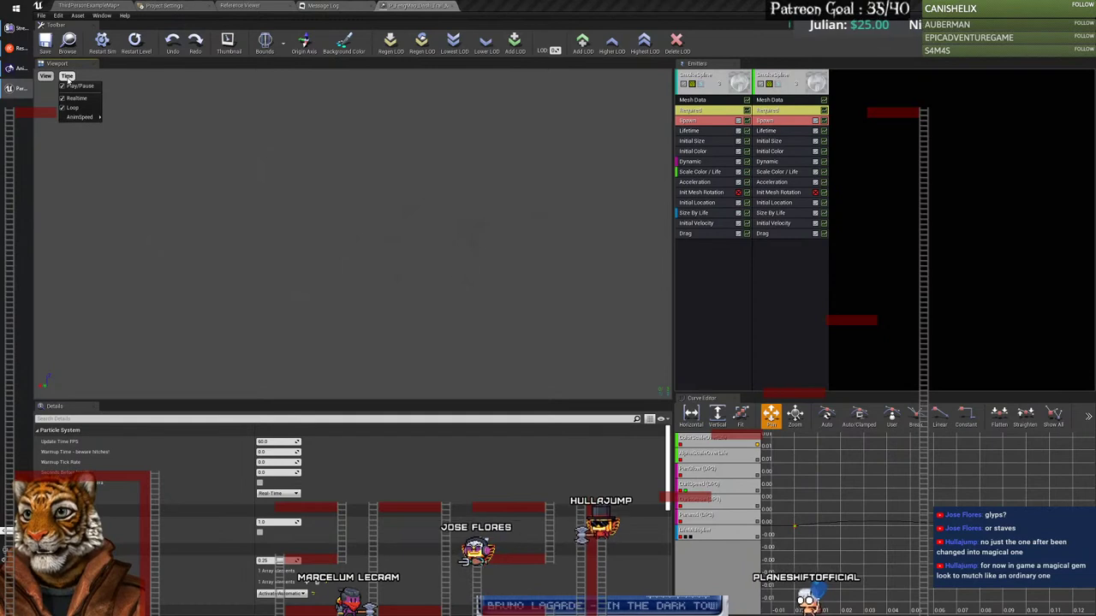
{"action": "mouse_move", "coordinate": [78, 124]}
{"action": "left_click", "coordinate": [116, 126]}
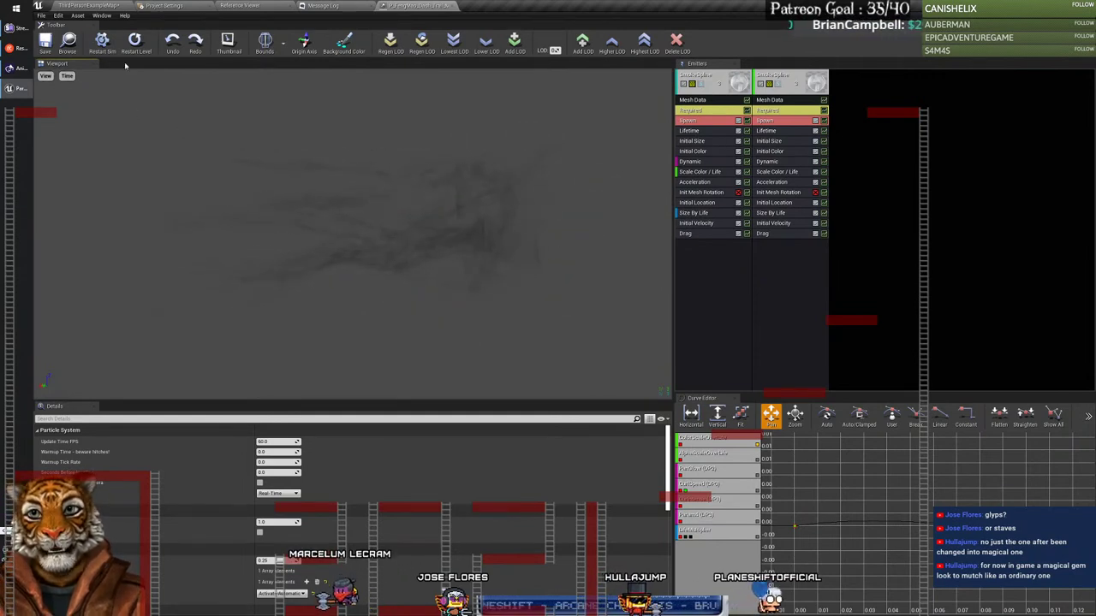
{"action": "left_click", "coordinate": [103, 41]}
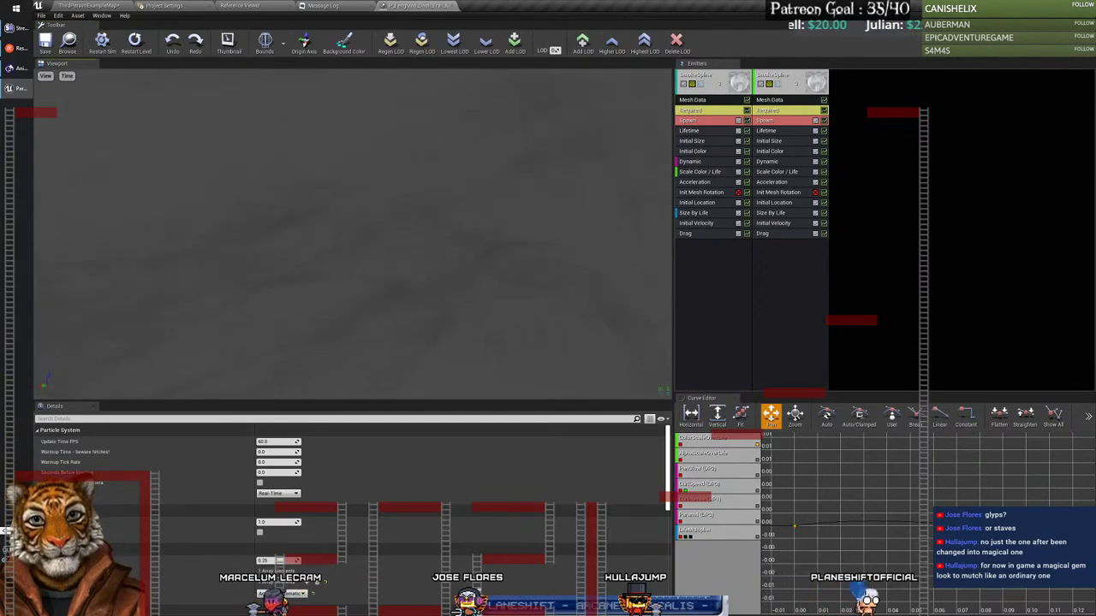
{"action": "left_click", "coordinate": [103, 41]}
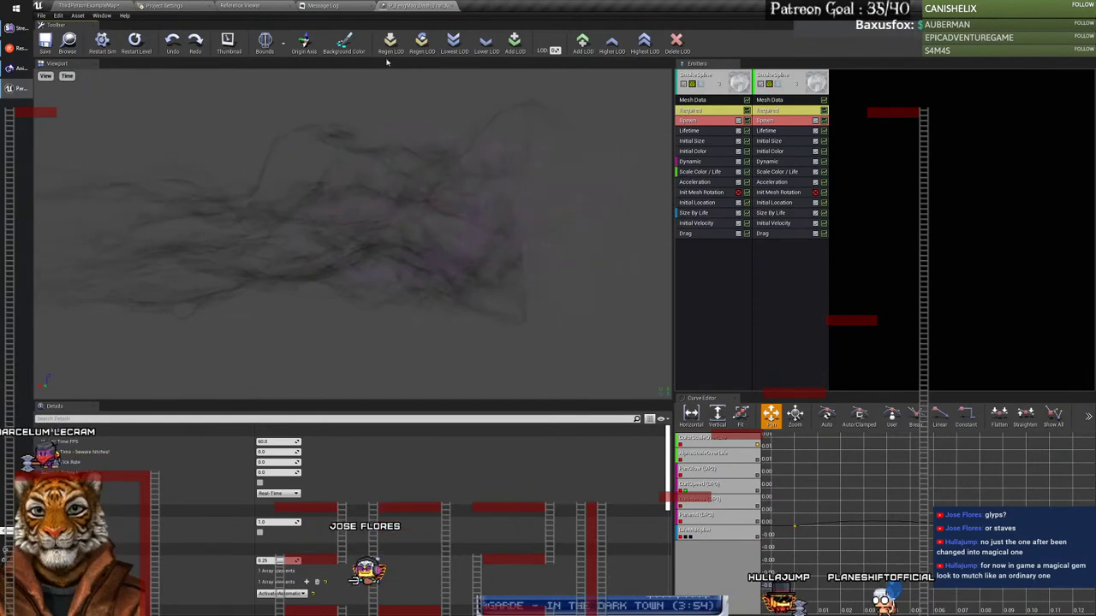
Step: Lighten the preview background to light grey and replay the trail against it
{"action": "left_click", "coordinate": [353, 49]}
{"action": "left_click_drag", "start_coordinate": [477, 152], "coordinate": [476, 130]}
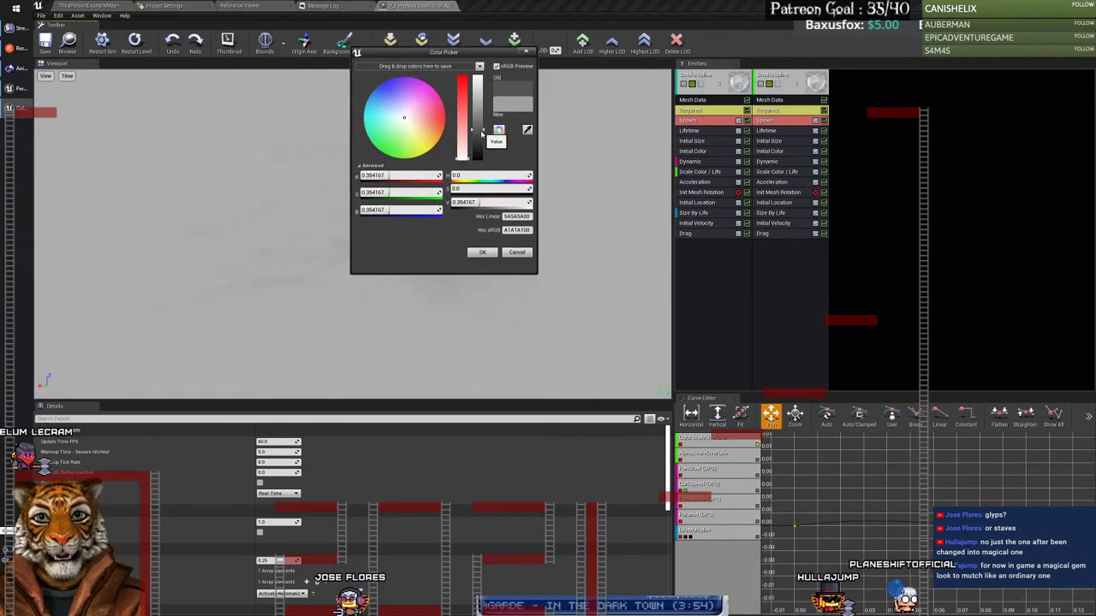
{"action": "left_click", "coordinate": [482, 251]}
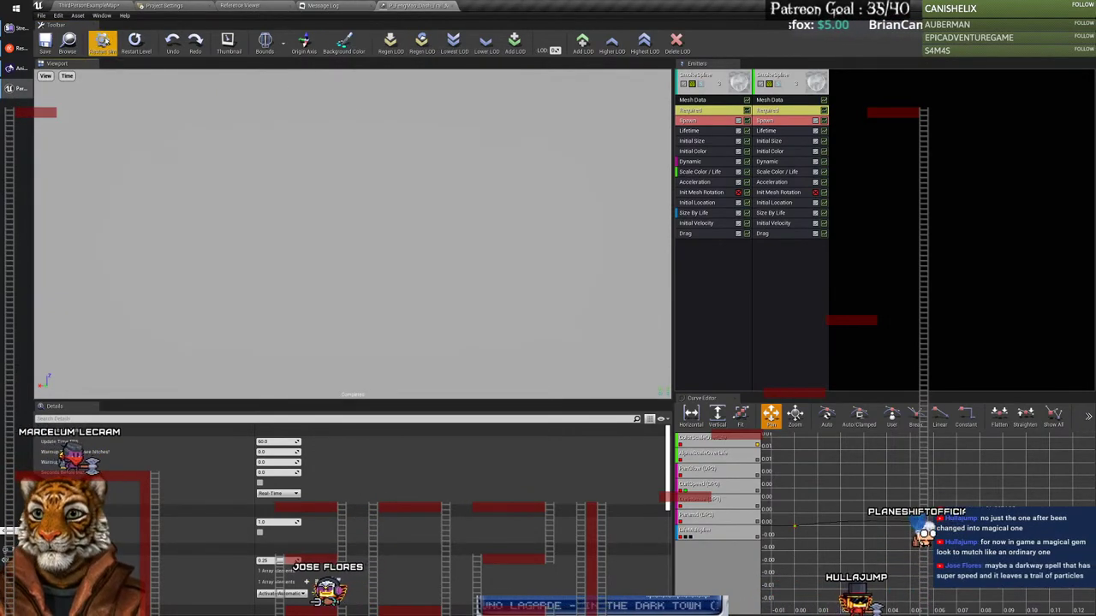
{"action": "left_click", "coordinate": [102, 41]}
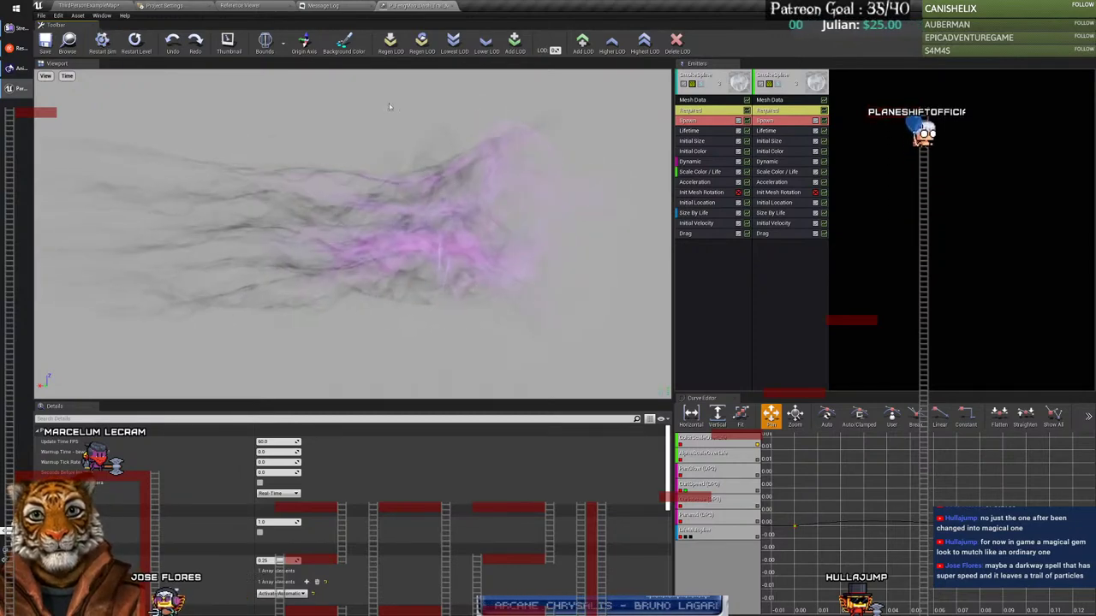
Step: Darken the preview background back to near-black, Value about 0.047
{"action": "left_click", "coordinate": [349, 47]}
{"action": "left_click_drag", "start_coordinate": [477, 131], "coordinate": [479, 157]}
{"action": "left_click", "coordinate": [494, 252]}
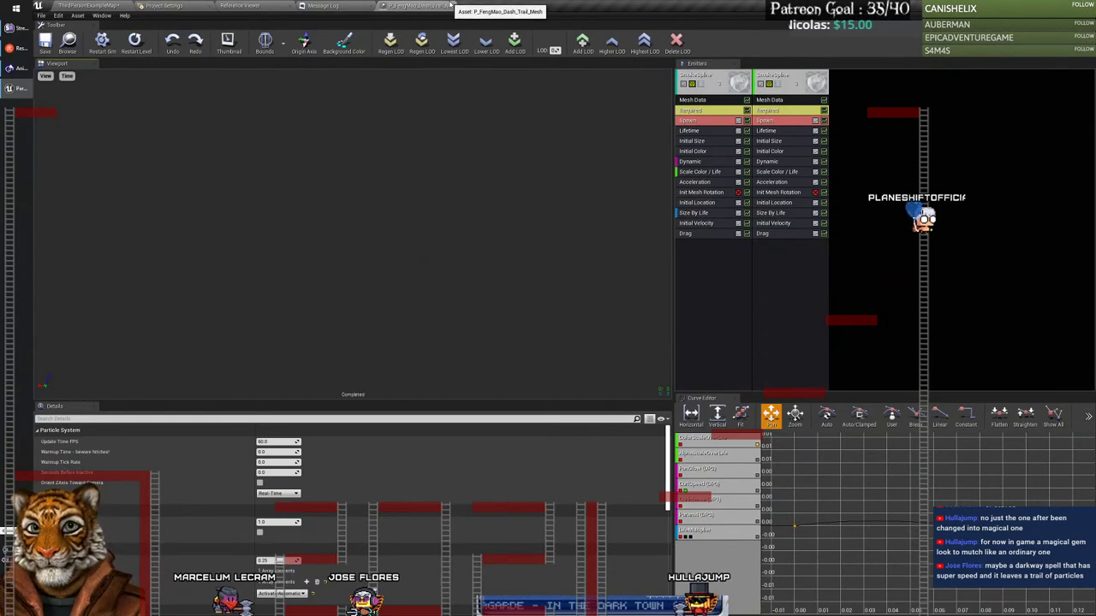
Step: Copy the Dash trail particle asset into the FengMao folder
{"action": "left_click", "coordinate": [309, 5]}
{"action": "left_click", "coordinate": [85, 5]}
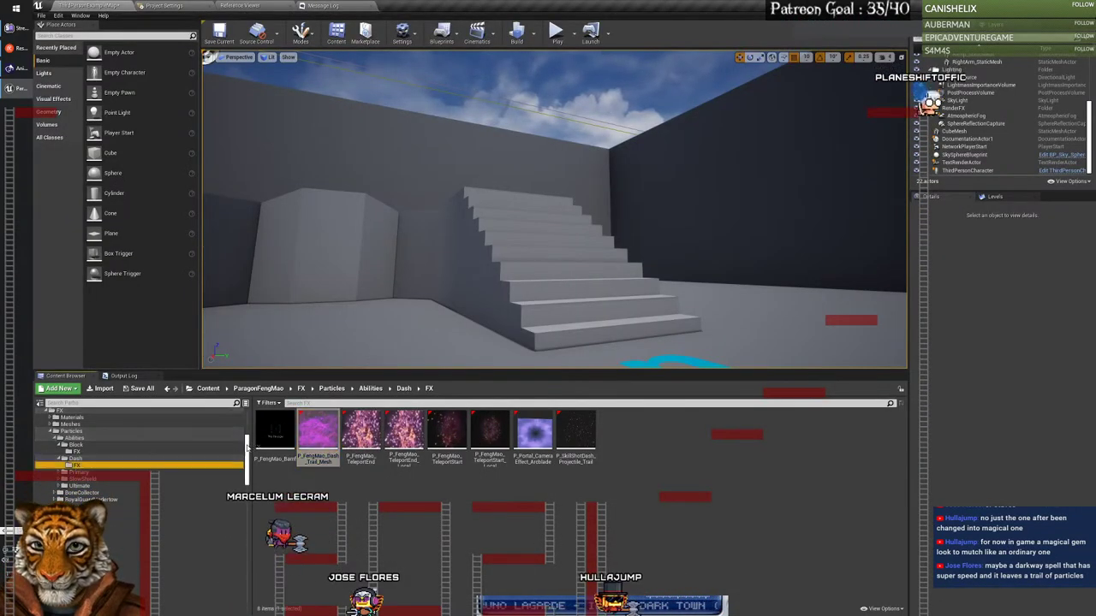
{"action": "left_click_drag", "start_coordinate": [317, 437], "coordinate": [66, 466]}
{"action": "left_click", "coordinate": [84, 484]}
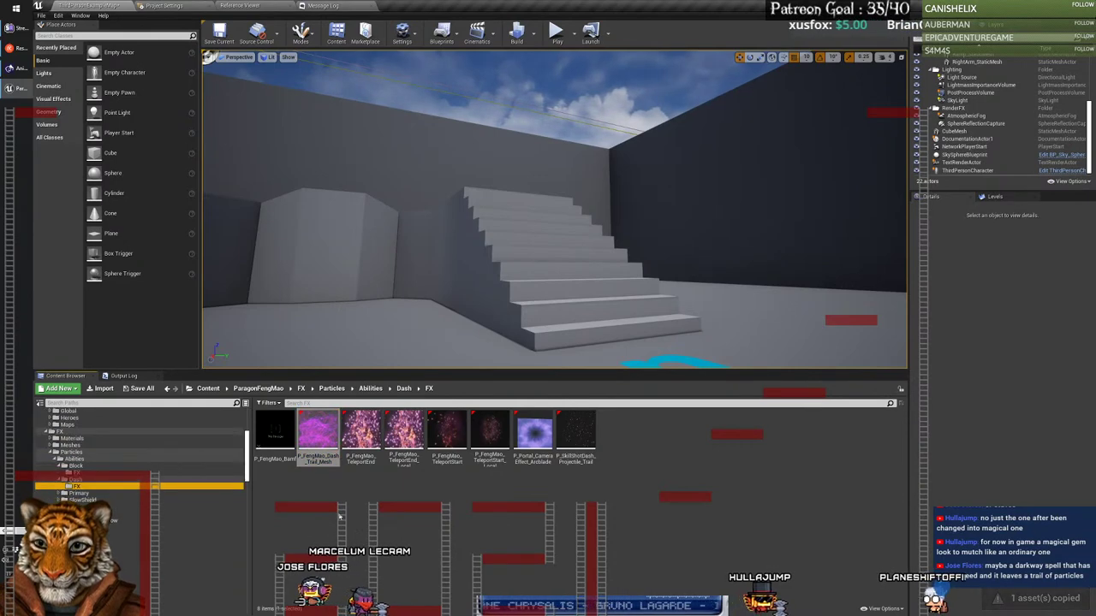
Step: Preview P_FengMao_TeleportEnd in Cascade at 50% playback speed, then close it
{"action": "double_click", "coordinate": [360, 431]}
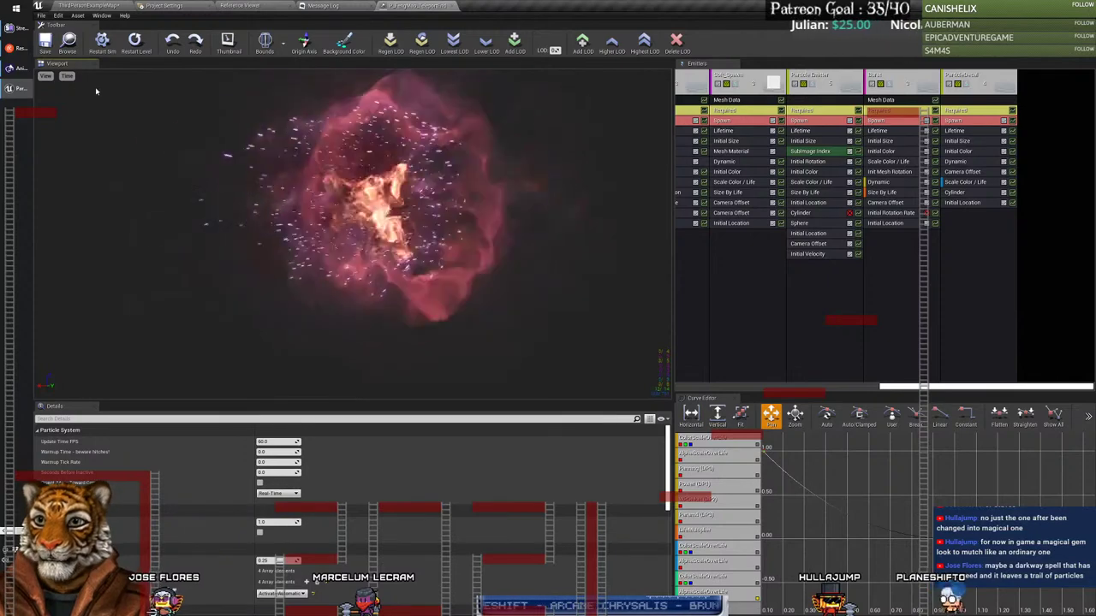
{"action": "left_click", "coordinate": [67, 75]}
{"action": "mouse_move", "coordinate": [81, 116]}
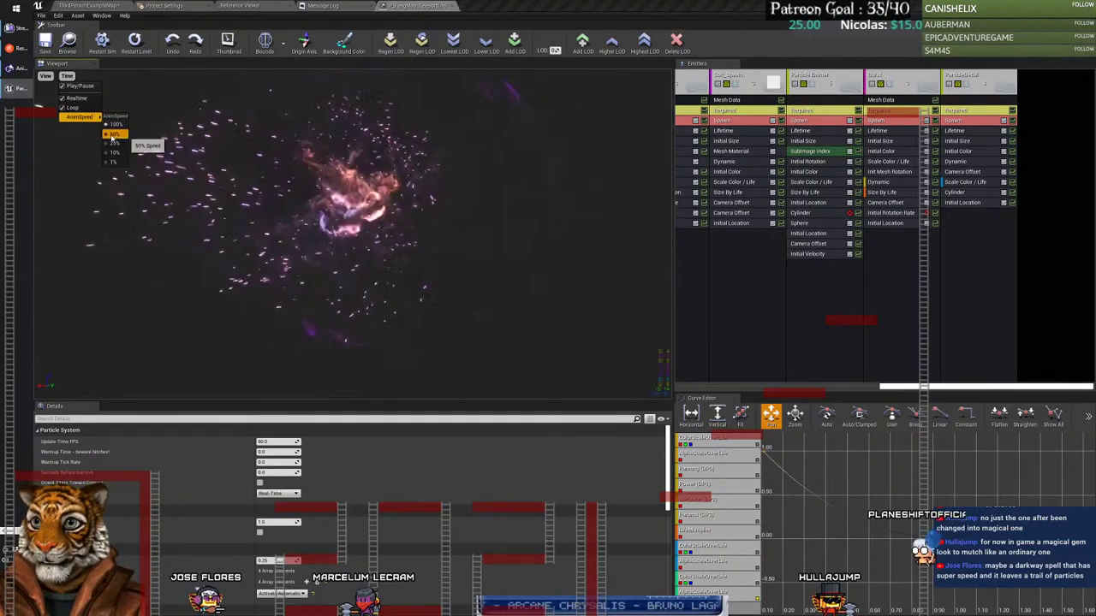
{"action": "left_click", "coordinate": [113, 135]}
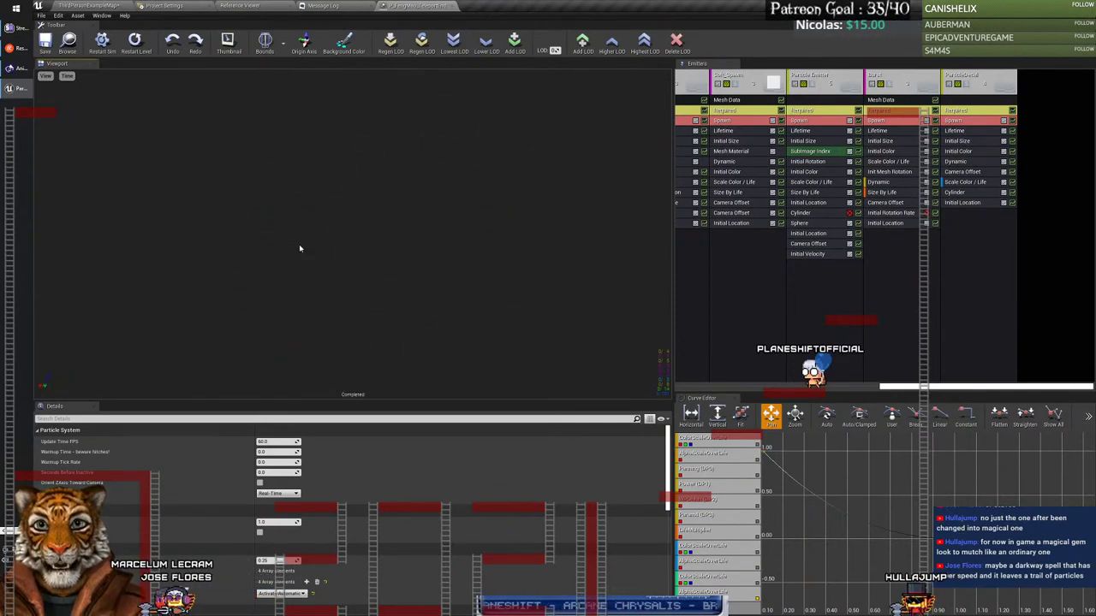
{"action": "left_click", "coordinate": [446, 7]}
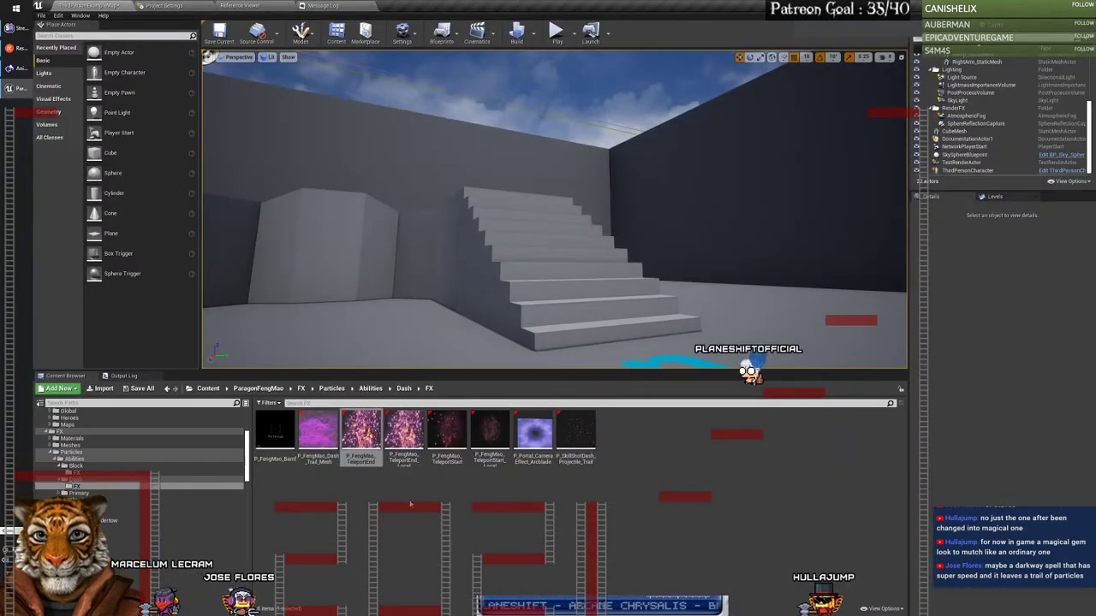
Step: Preview four more Dash FX particle systems in Cascade, closing each one
{"action": "double_click", "coordinate": [361, 428]}
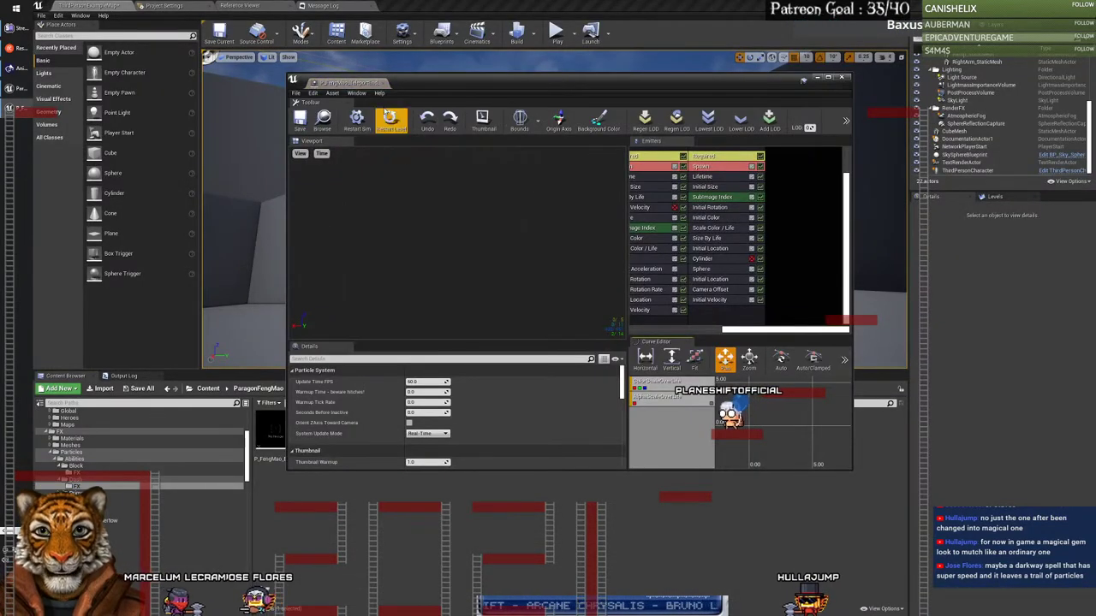
{"action": "left_click", "coordinate": [78, 493]}
{"action": "double_click", "coordinate": [445, 435]}
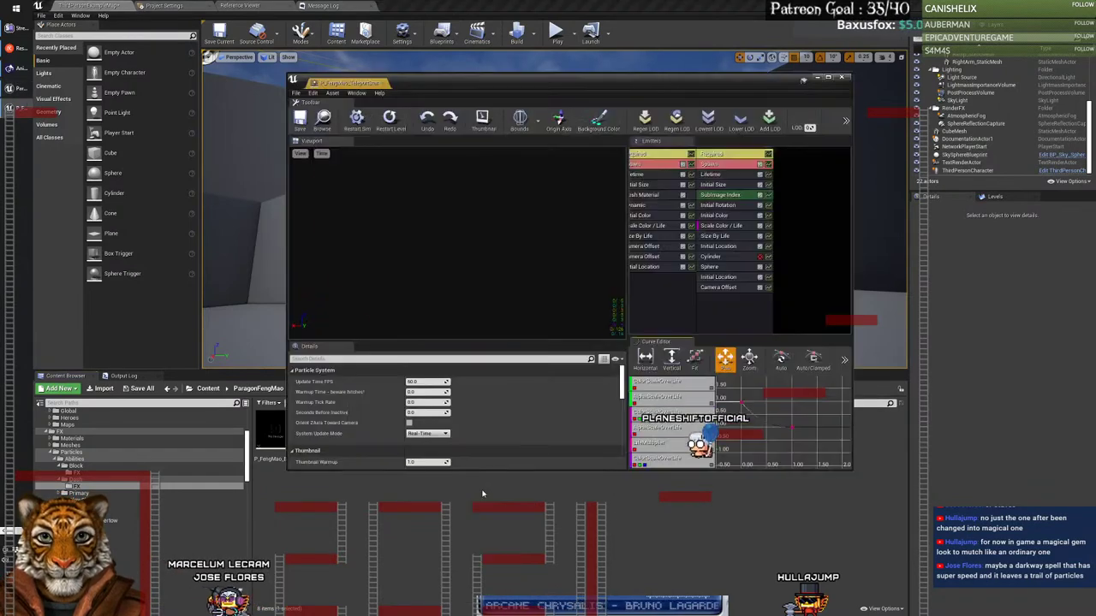
{"action": "left_click", "coordinate": [382, 83]}
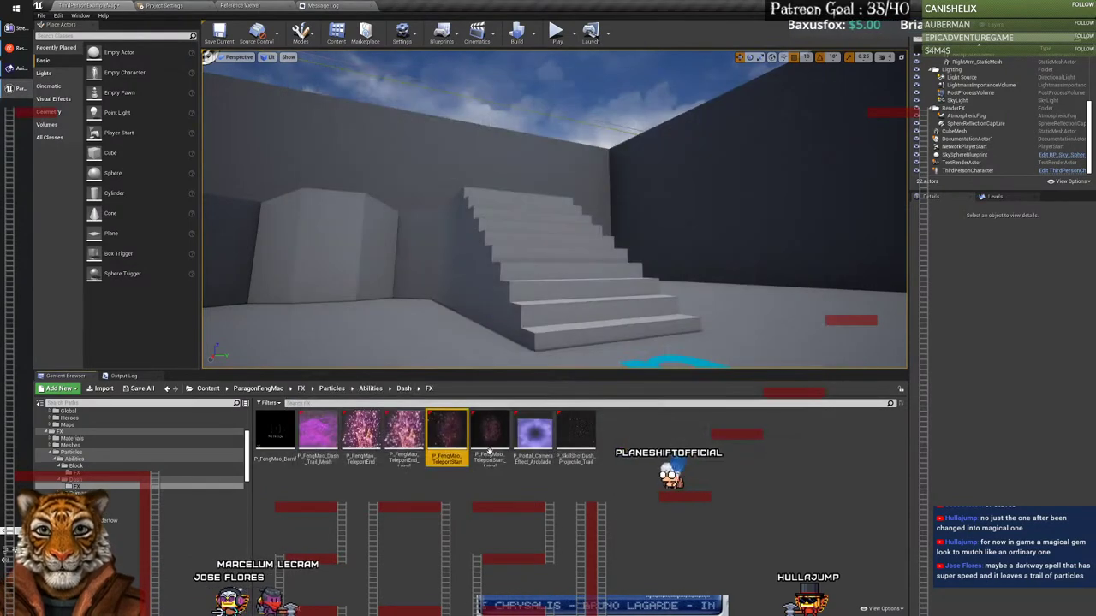
{"action": "double_click", "coordinate": [489, 435]}
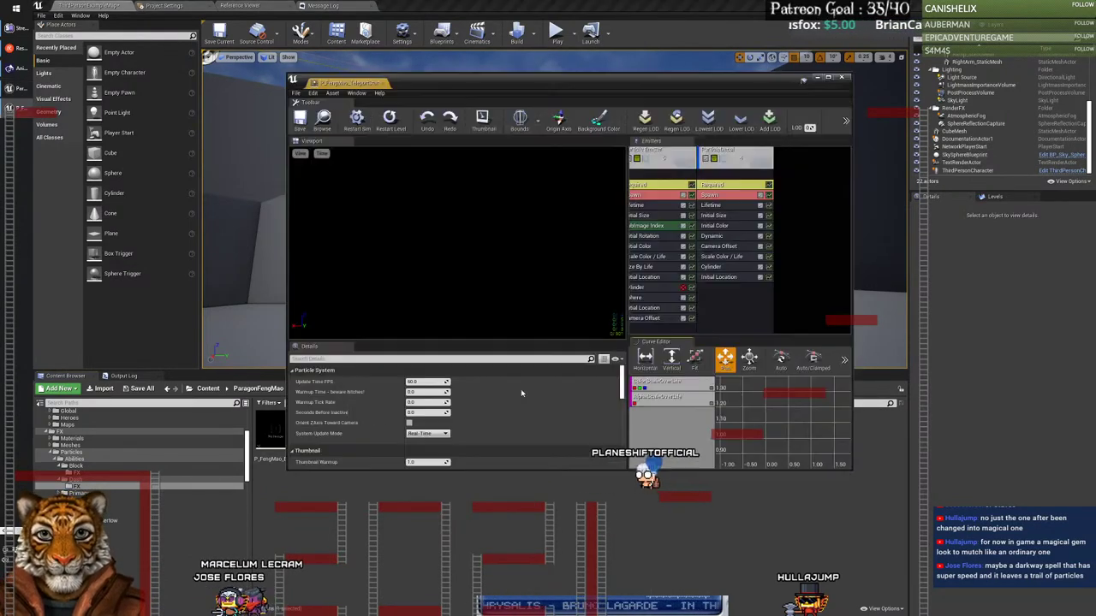
{"action": "left_click", "coordinate": [383, 83]}
{"action": "double_click", "coordinate": [524, 437]}
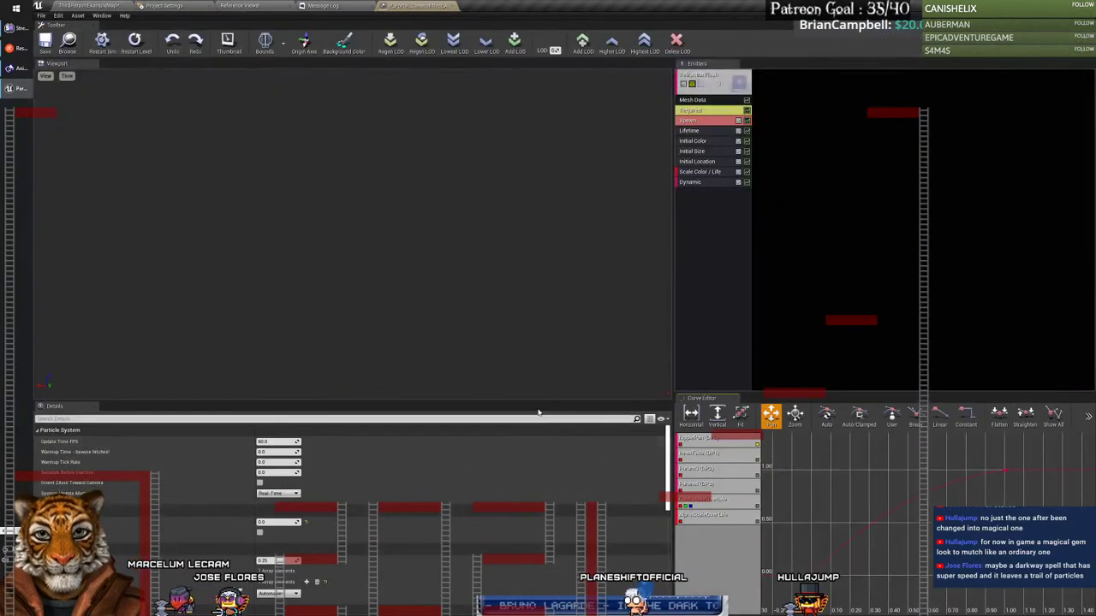
{"action": "left_click", "coordinate": [451, 6]}
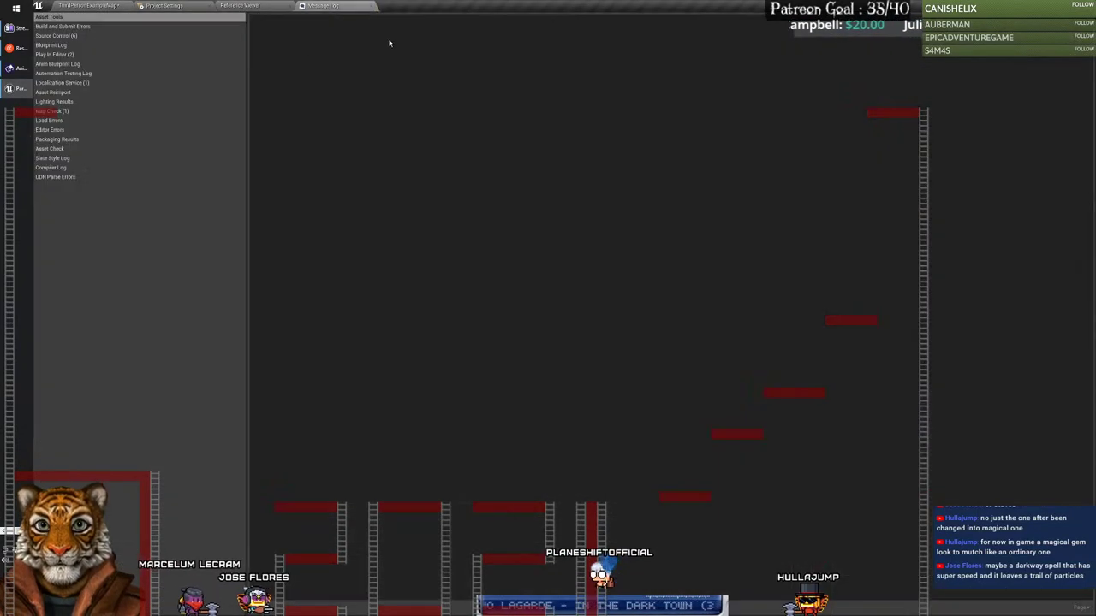
Step: Preview P_SkillShotDash_Projectile_Trail, then go to the Primary ability folder
{"action": "left_click", "coordinate": [119, 6]}
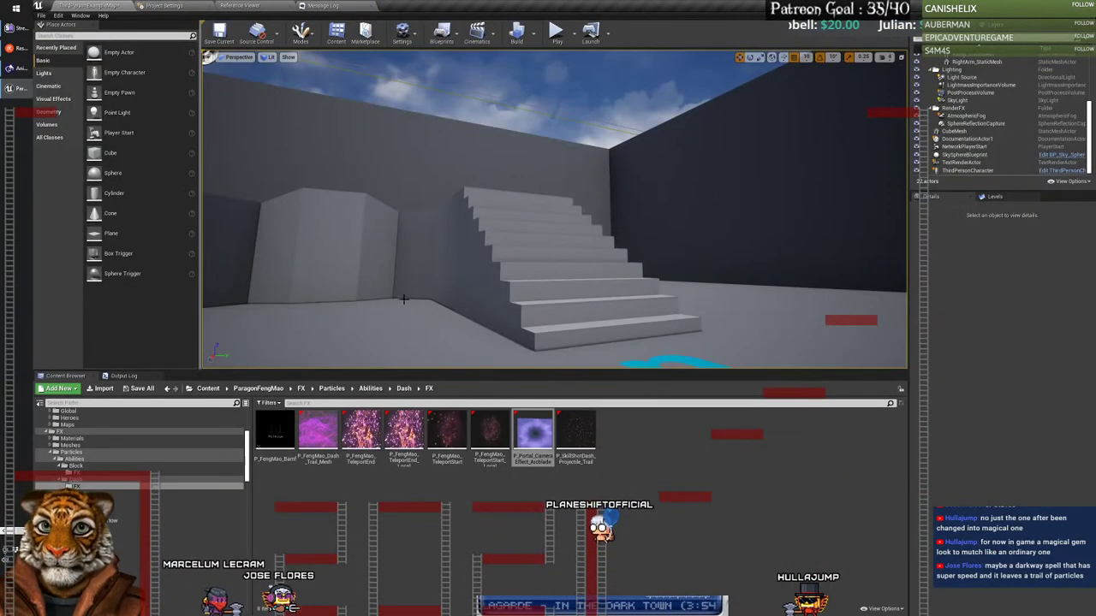
{"action": "double_click", "coordinate": [576, 430]}
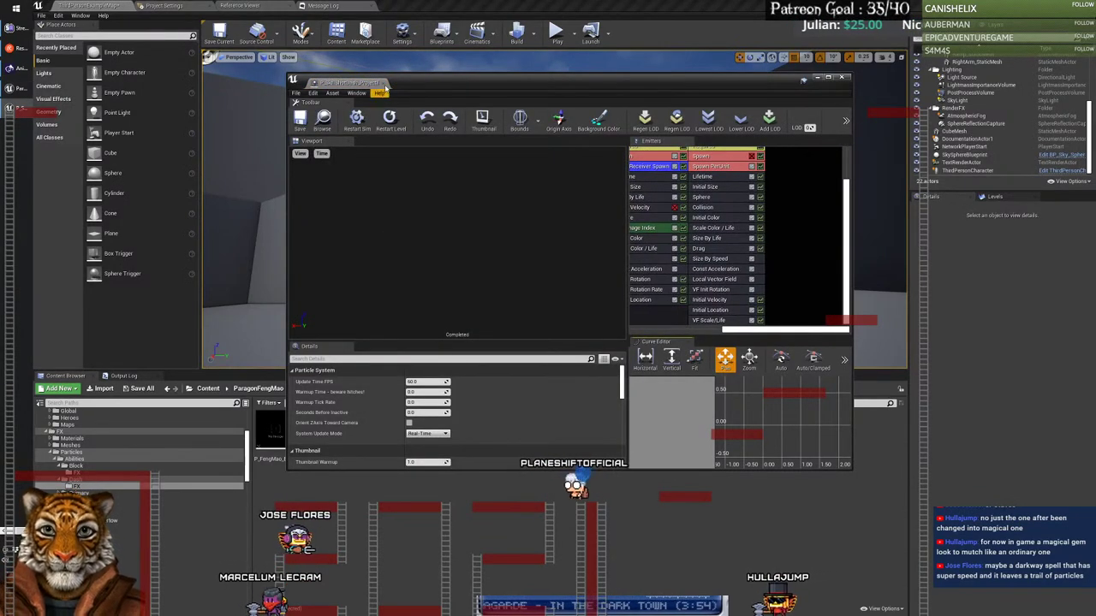
{"action": "left_click", "coordinate": [227, 426]}
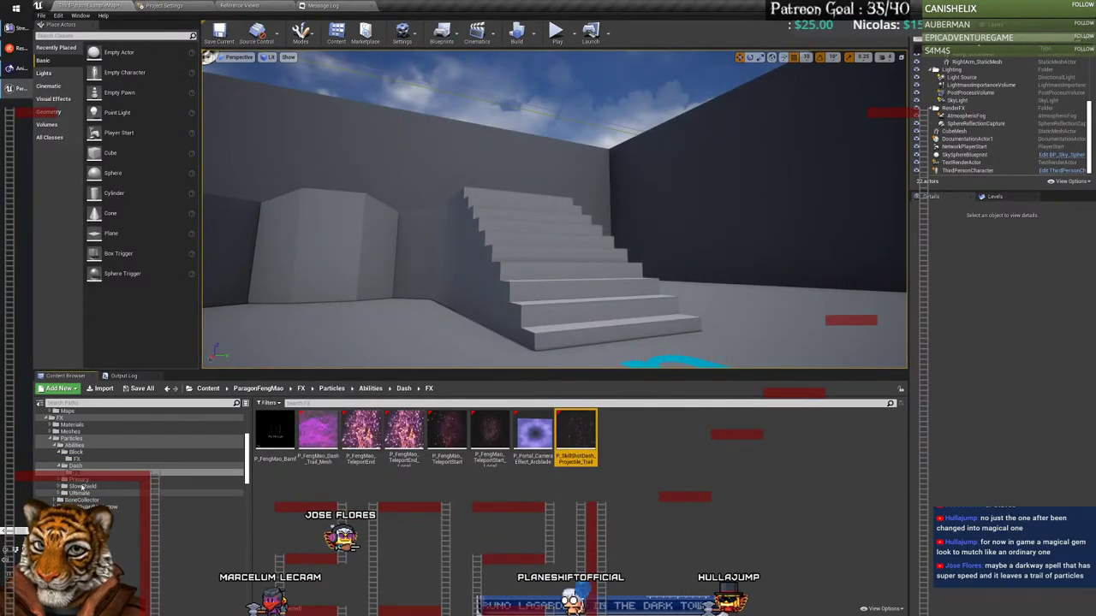
{"action": "left_click", "coordinate": [80, 481]}
Step: Open P_FengMao_Melee_Embers from Primary > FX and set its preview background to near-black
{"action": "left_click", "coordinate": [77, 487]}
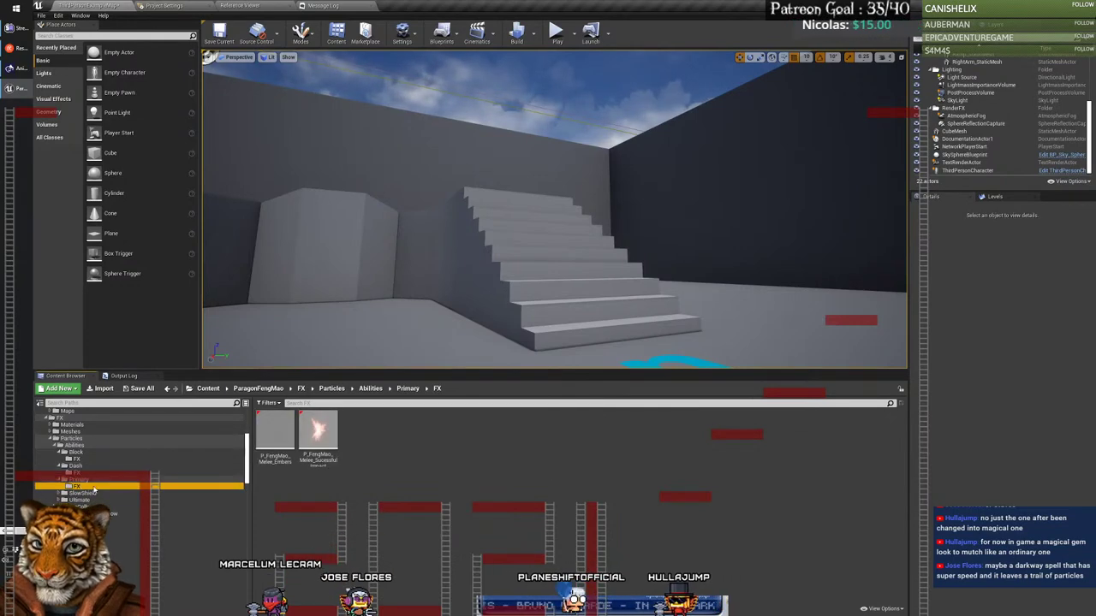
{"action": "double_click", "coordinate": [275, 435]}
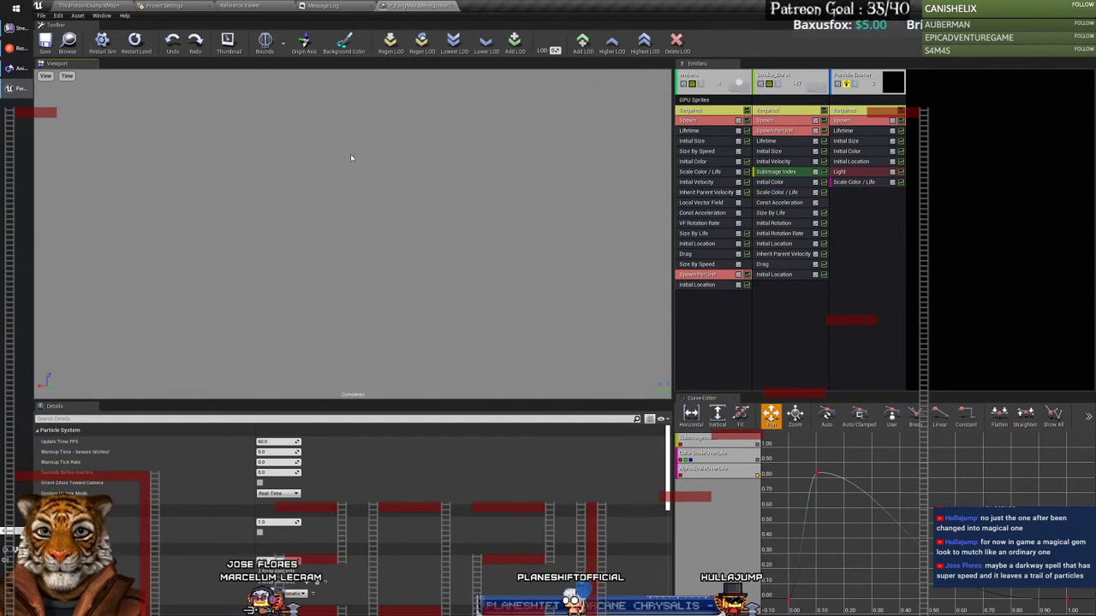
{"action": "left_click", "coordinate": [343, 43]}
{"action": "left_click_drag", "start_coordinate": [466, 146], "coordinate": [465, 157]}
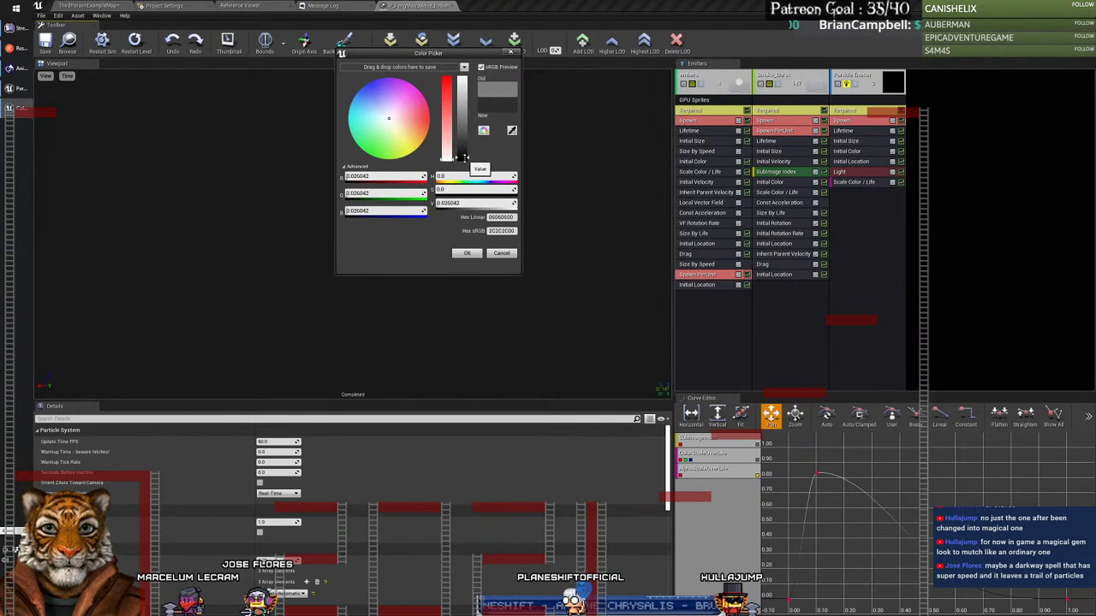
{"action": "left_click", "coordinate": [467, 253]}
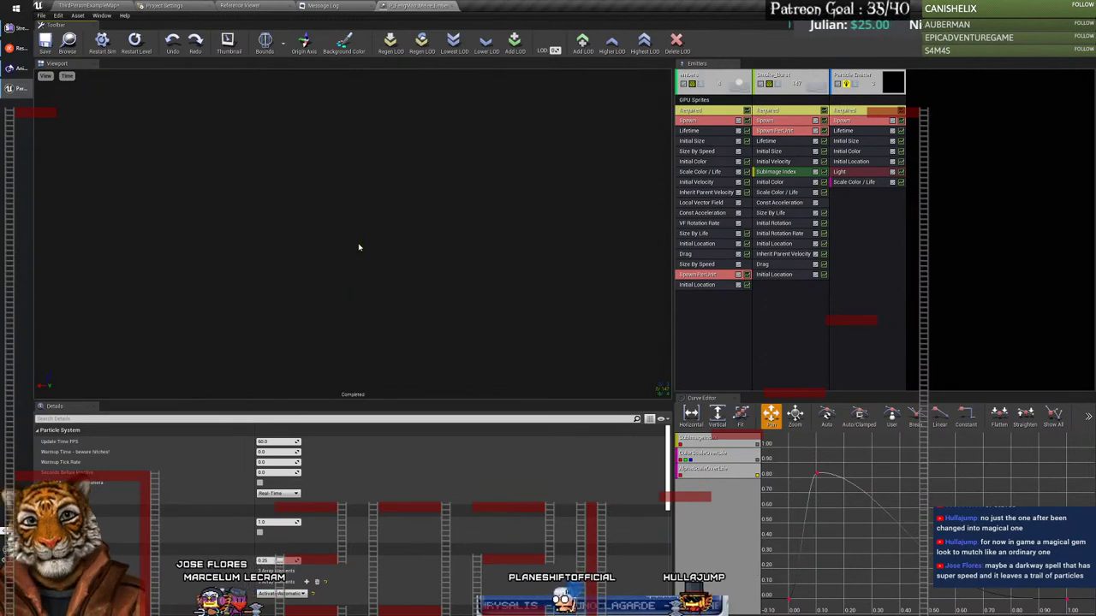
{"action": "mouse_move", "coordinate": [7, 531]}
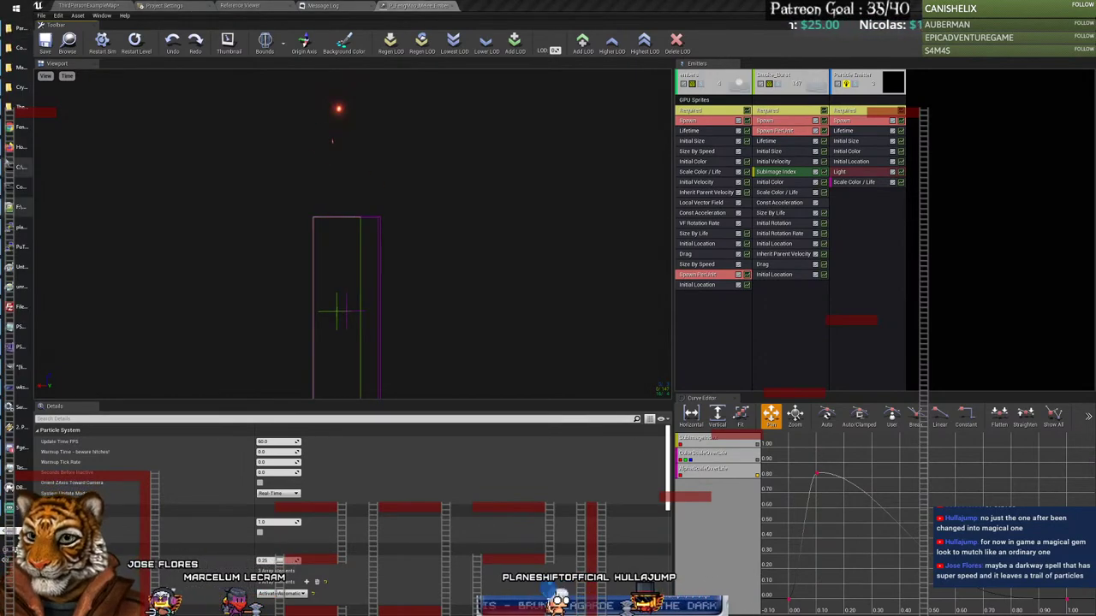
{"action": "left_click", "coordinate": [15, 129]}
{"action": "scroll", "coordinate": [584, 260], "scroll_direction": "up", "scroll_amount": 2}
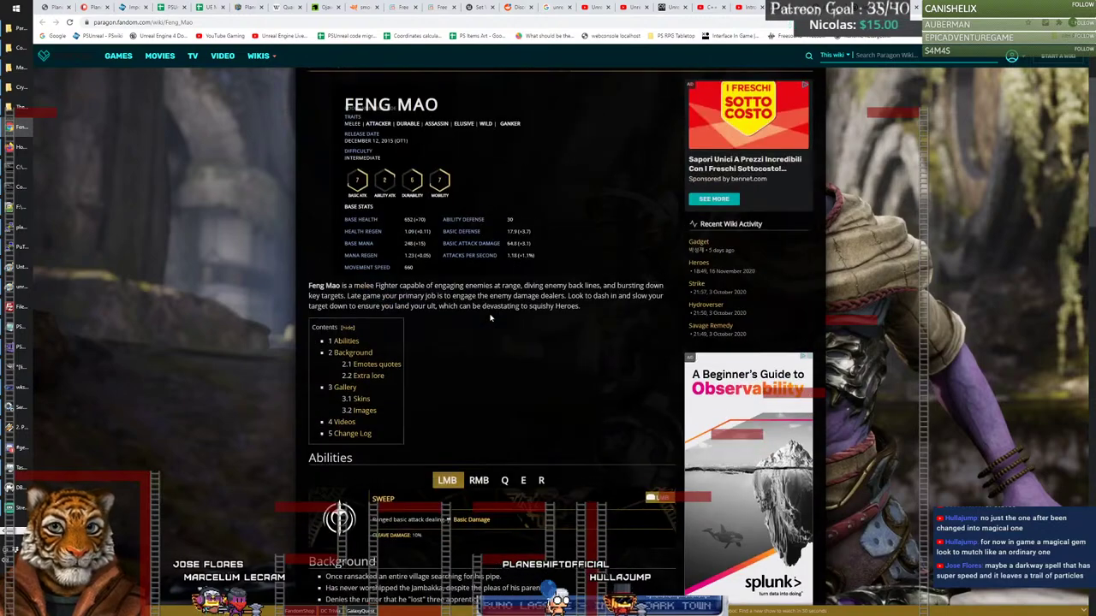
{"action": "scroll", "coordinate": [489, 313], "scroll_direction": "down", "scroll_amount": 7}
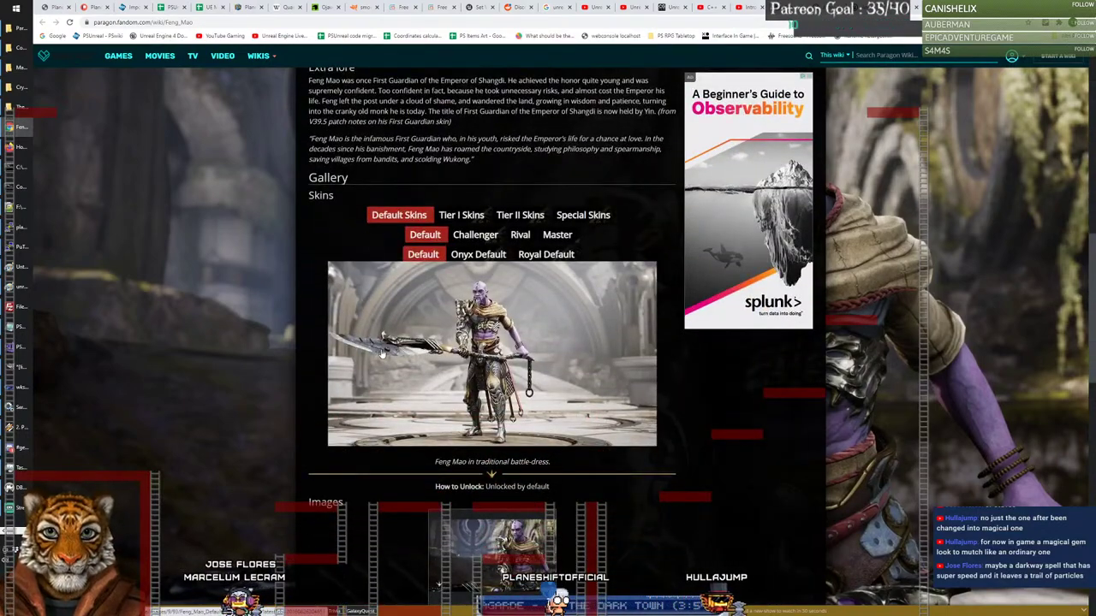
{"action": "key", "text": "alt+Tab"}
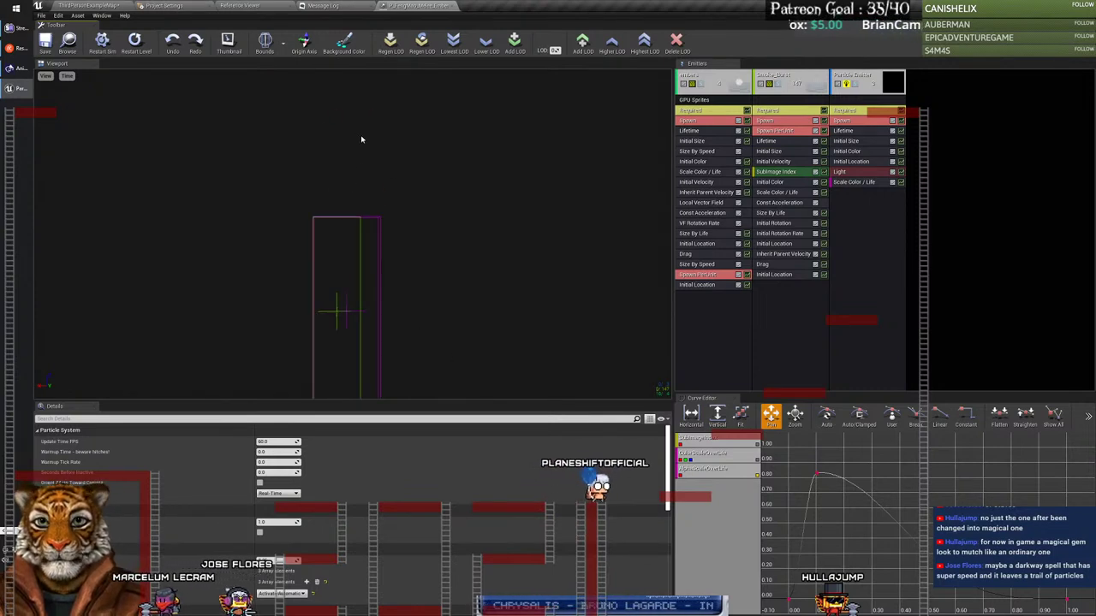
Step: Close Melee Embers and briefly preview the melee impact particle effect
{"action": "left_click", "coordinate": [452, 6]}
{"action": "left_click", "coordinate": [90, 6]}
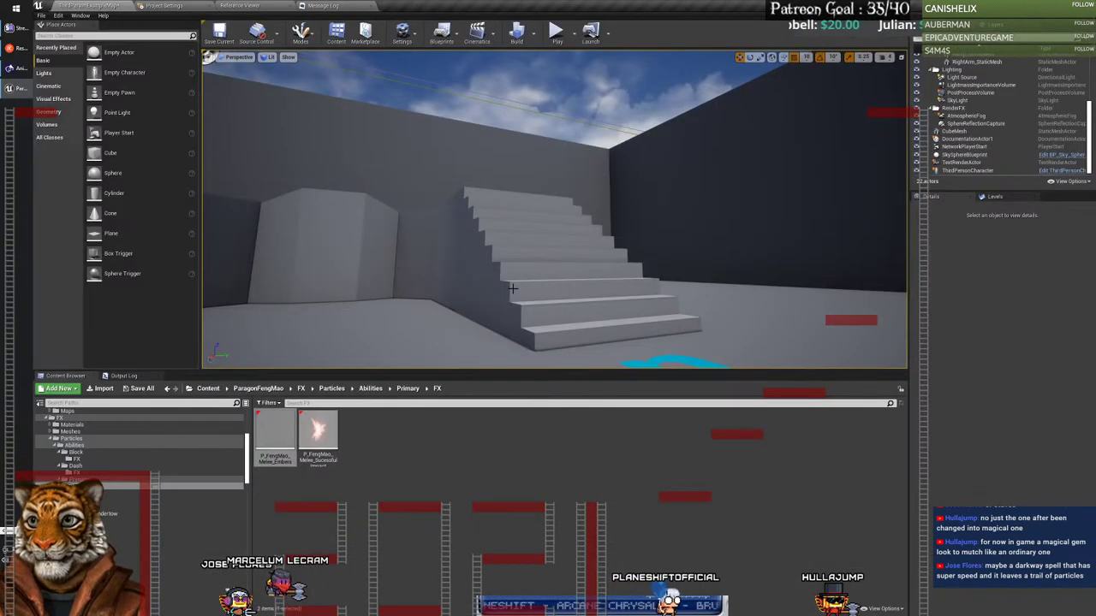
{"action": "double_click", "coordinate": [326, 431]}
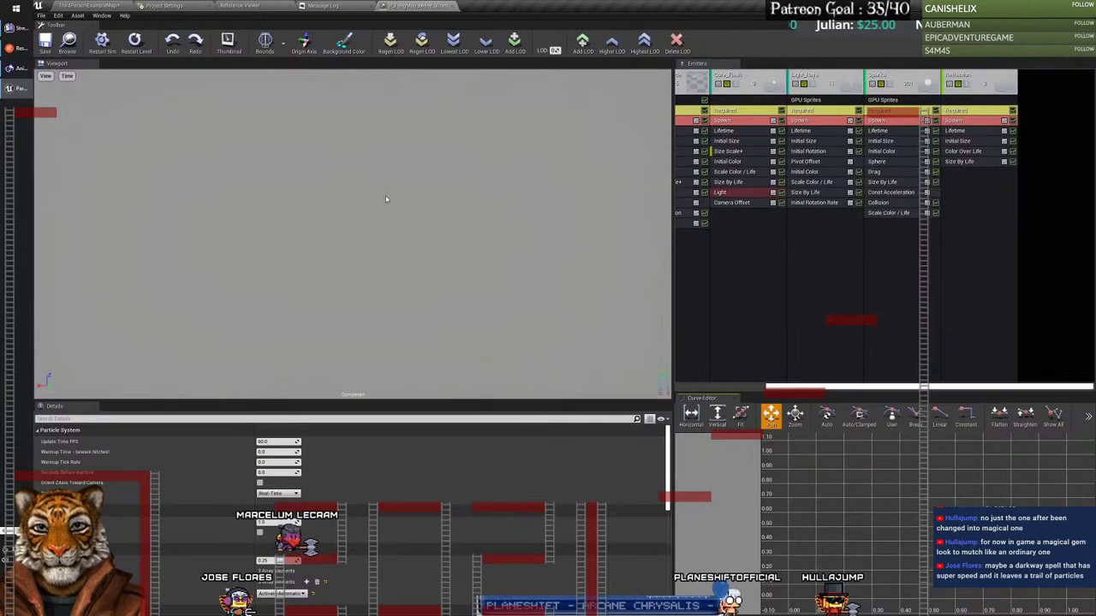
{"action": "left_click", "coordinate": [455, 6]}
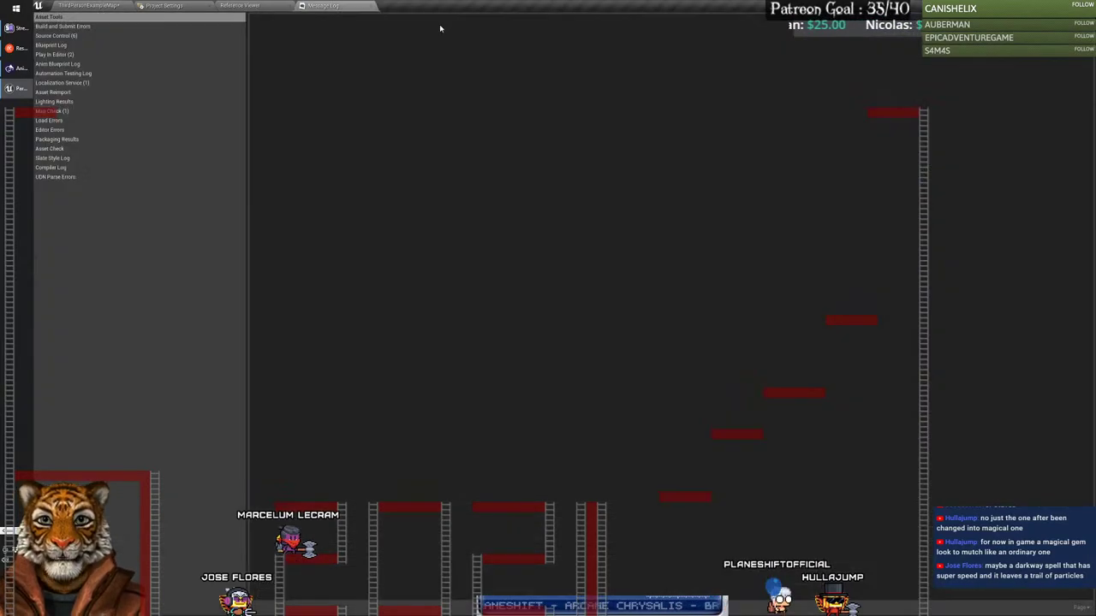
{"action": "left_click", "coordinate": [113, 5]}
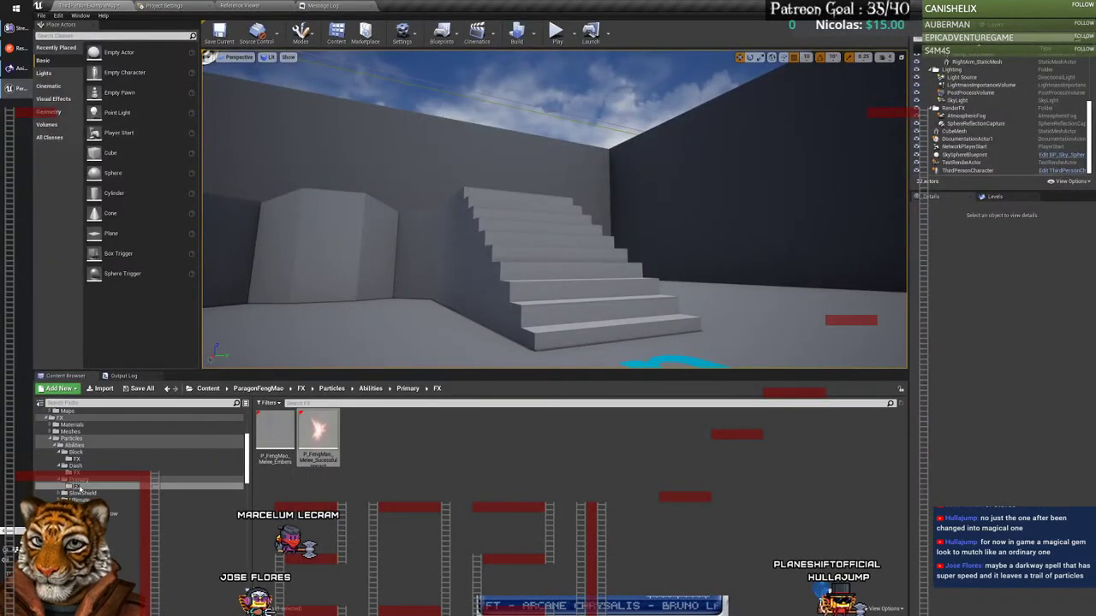
Step: Open PS_SlowShield from SlowShield > FX, turn off Loop and replay its burst
{"action": "left_click", "coordinate": [81, 493]}
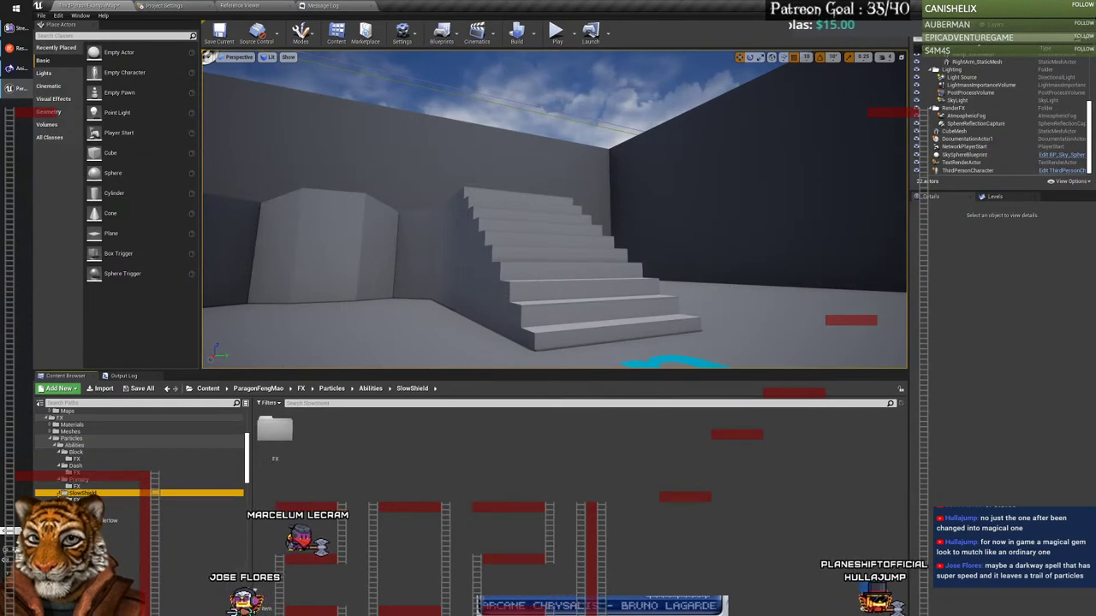
{"action": "left_click", "coordinate": [276, 432]}
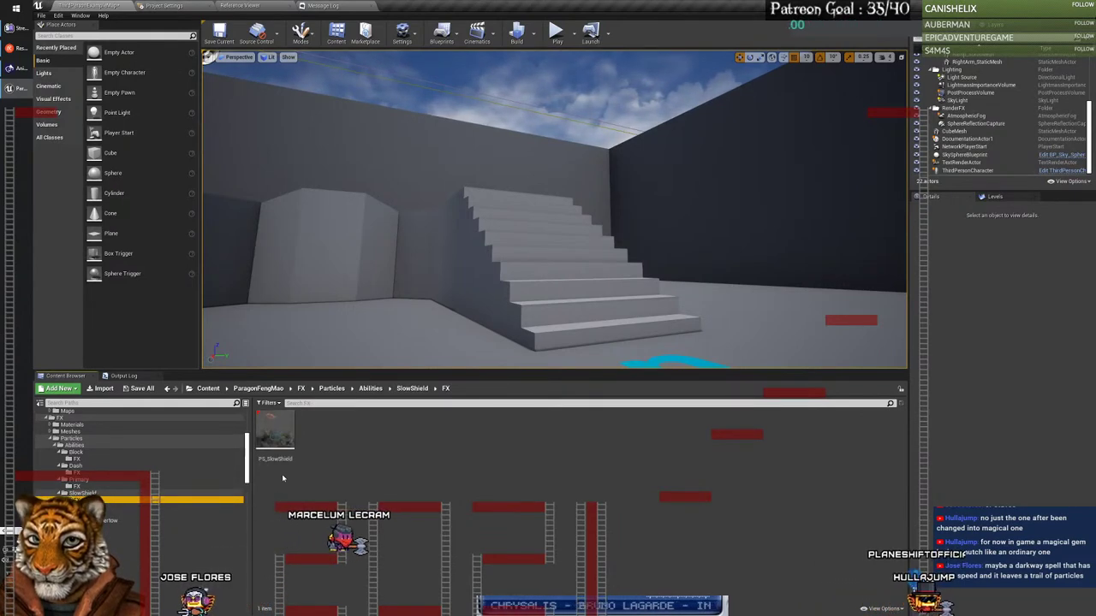
{"action": "double_click", "coordinate": [275, 435]}
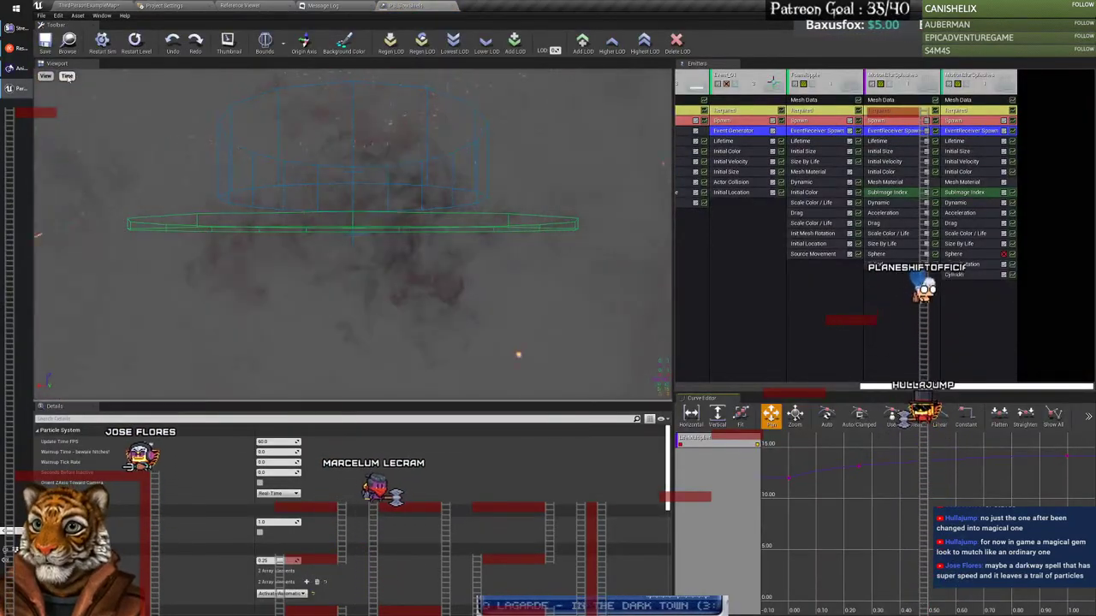
{"action": "left_click", "coordinate": [68, 76]}
{"action": "left_click", "coordinate": [82, 109]}
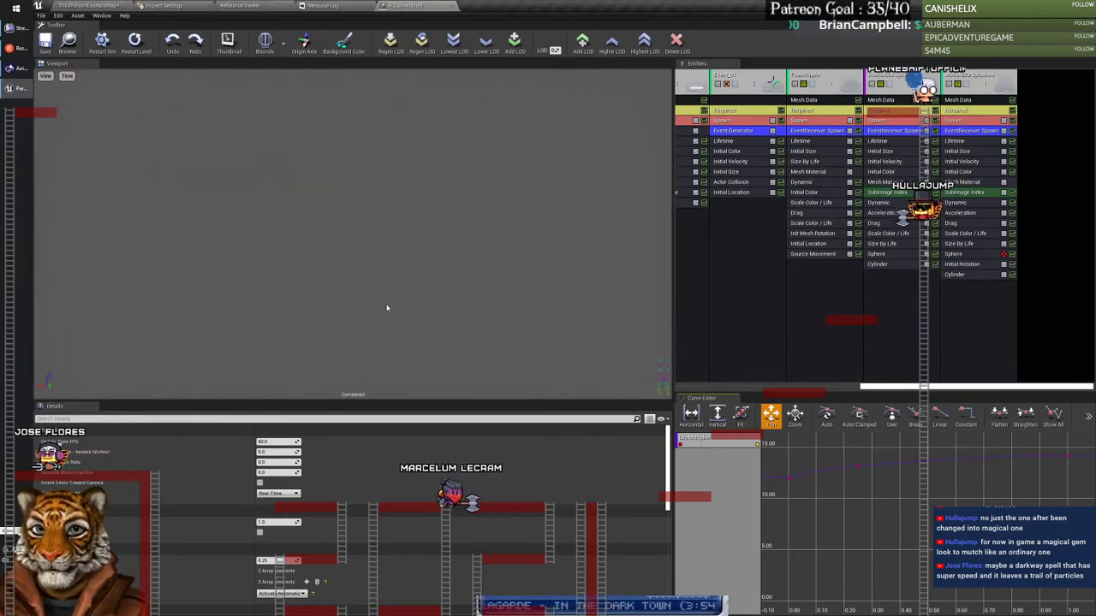
{"action": "key", "text": "space"}
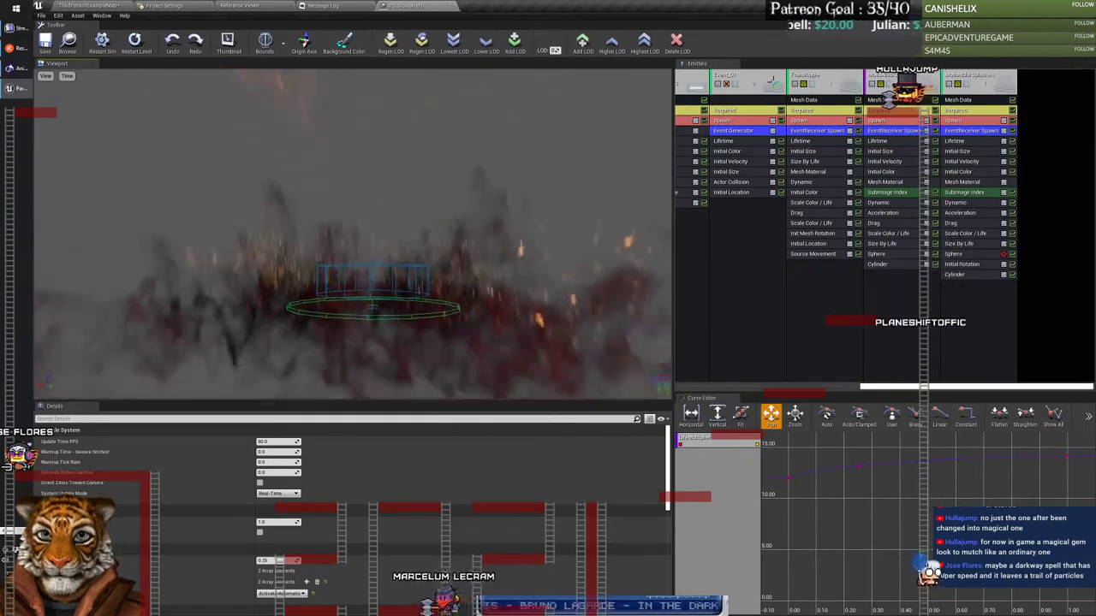
{"action": "left_click_drag", "start_coordinate": [383, 245], "coordinate": [383, 245]}
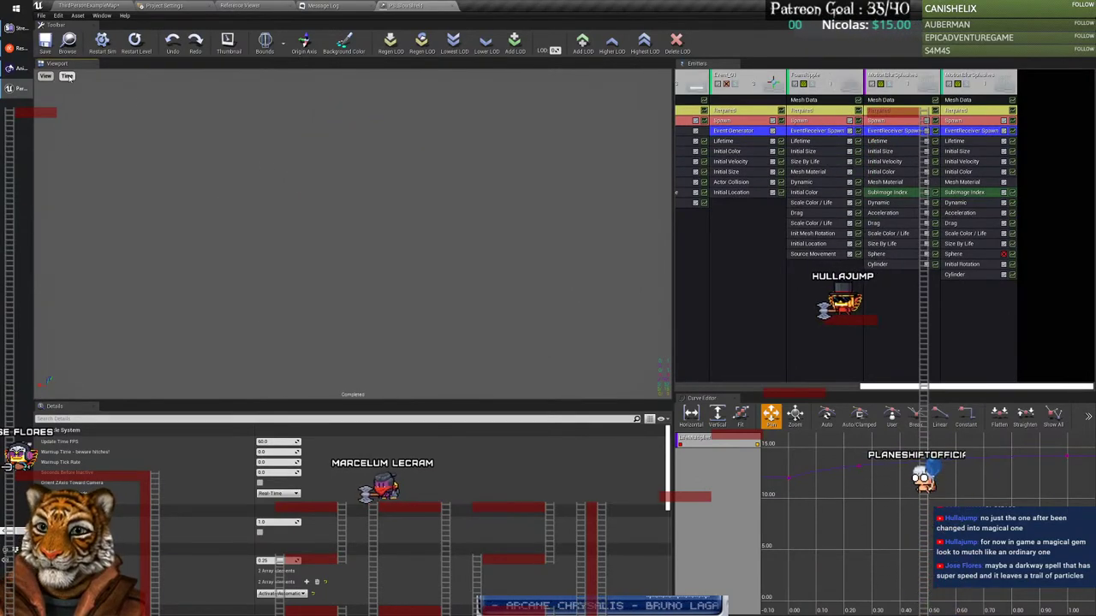
{"action": "left_click", "coordinate": [102, 41]}
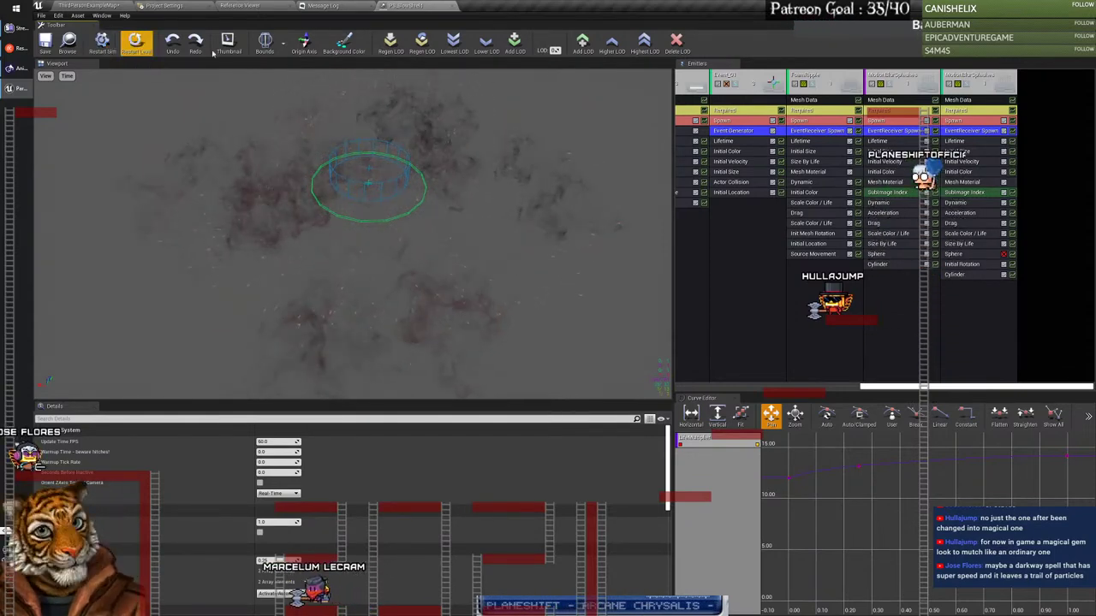
{"action": "left_click_drag", "start_coordinate": [936, 389], "coordinate": [783, 385]}
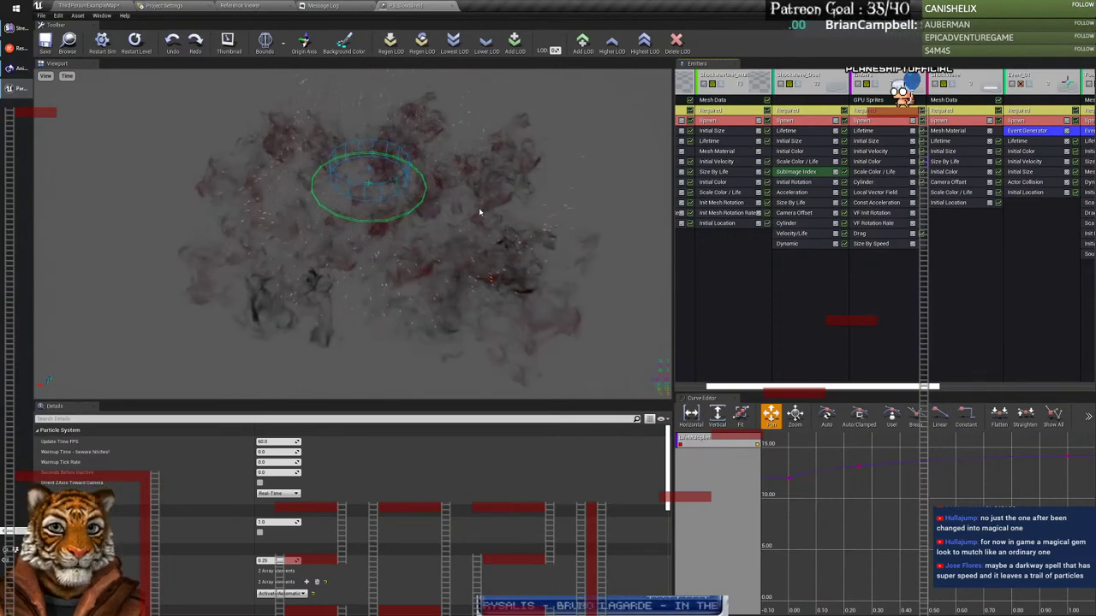
{"action": "left_click_drag", "start_coordinate": [715, 388], "coordinate": [685, 392]}
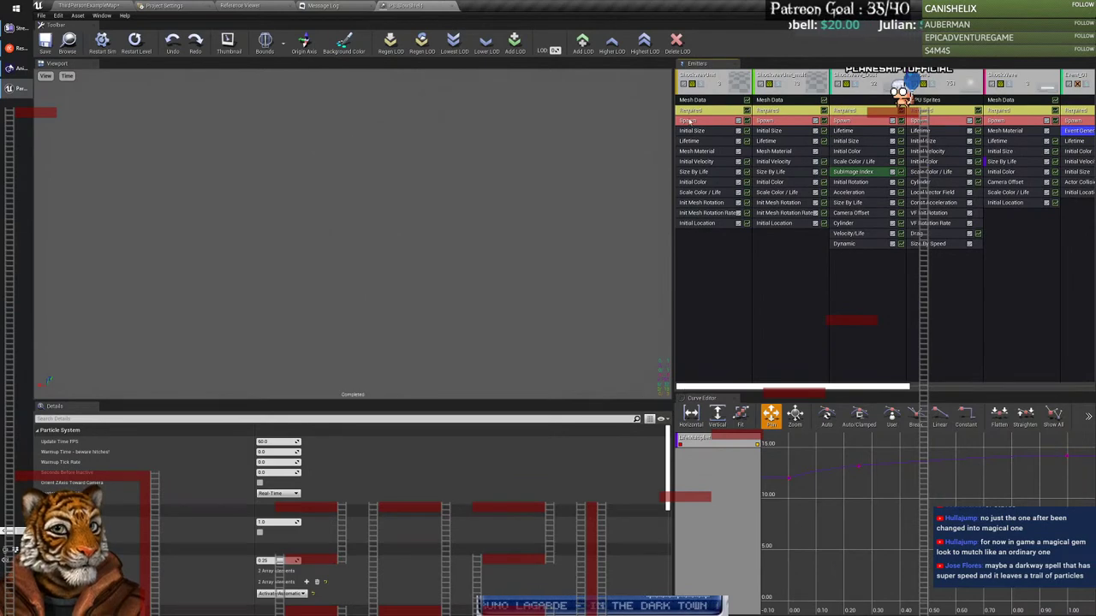
Step: Inspect the ShockWave, ShockwaveUnit_multiples and Shockwave_Dust emitters, then turn soloing off
{"action": "left_click", "coordinate": [702, 87]}
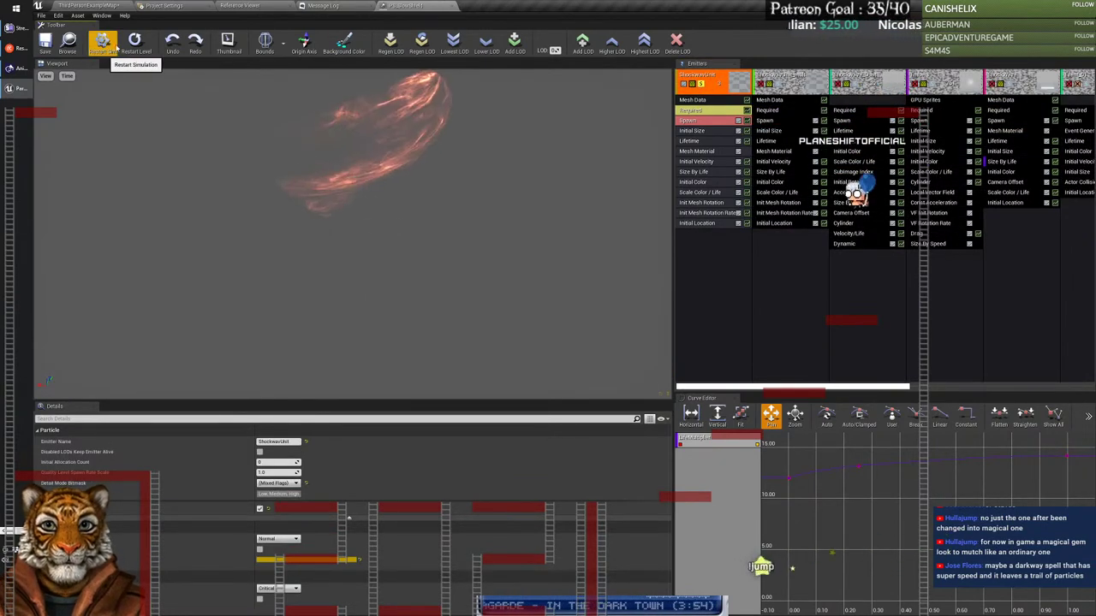
{"action": "left_click", "coordinate": [776, 89]}
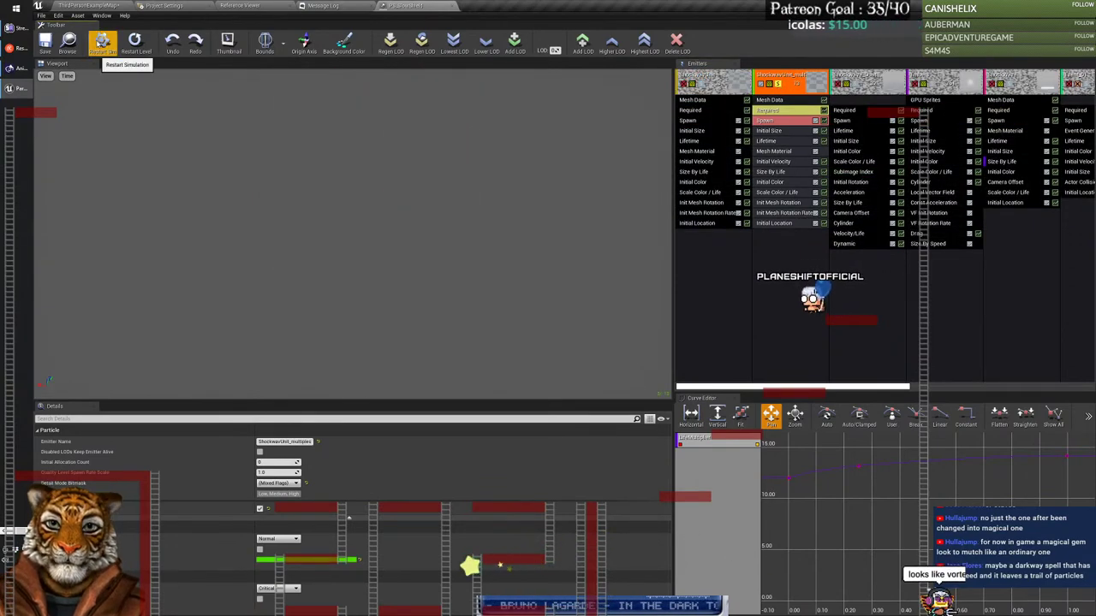
{"action": "left_click", "coordinate": [857, 86]}
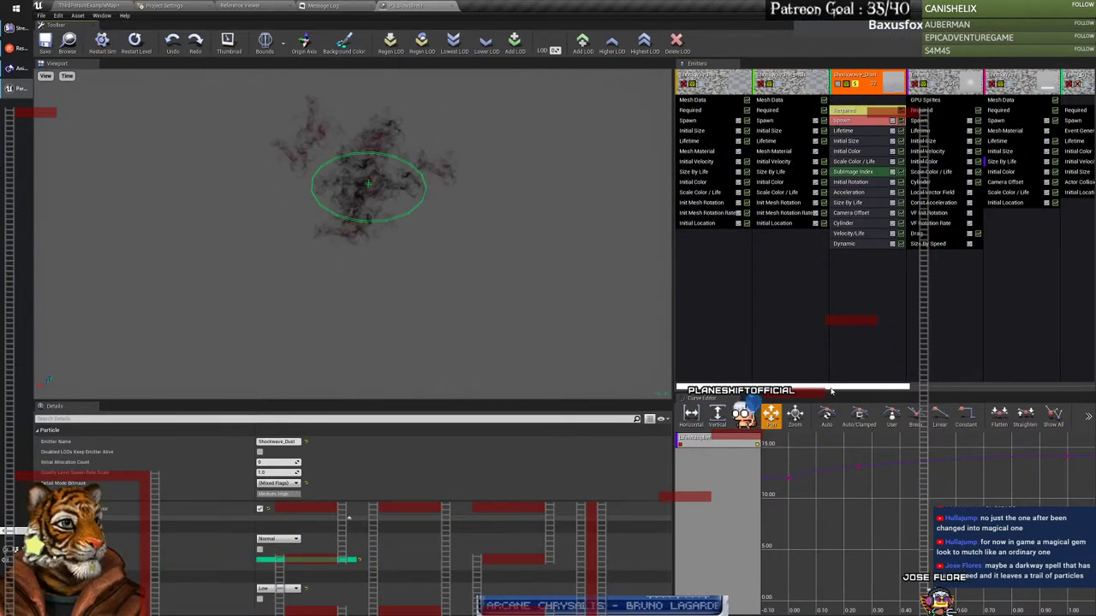
{"action": "scroll", "coordinate": [830, 391], "scroll_direction": "right", "scroll_amount": 5}
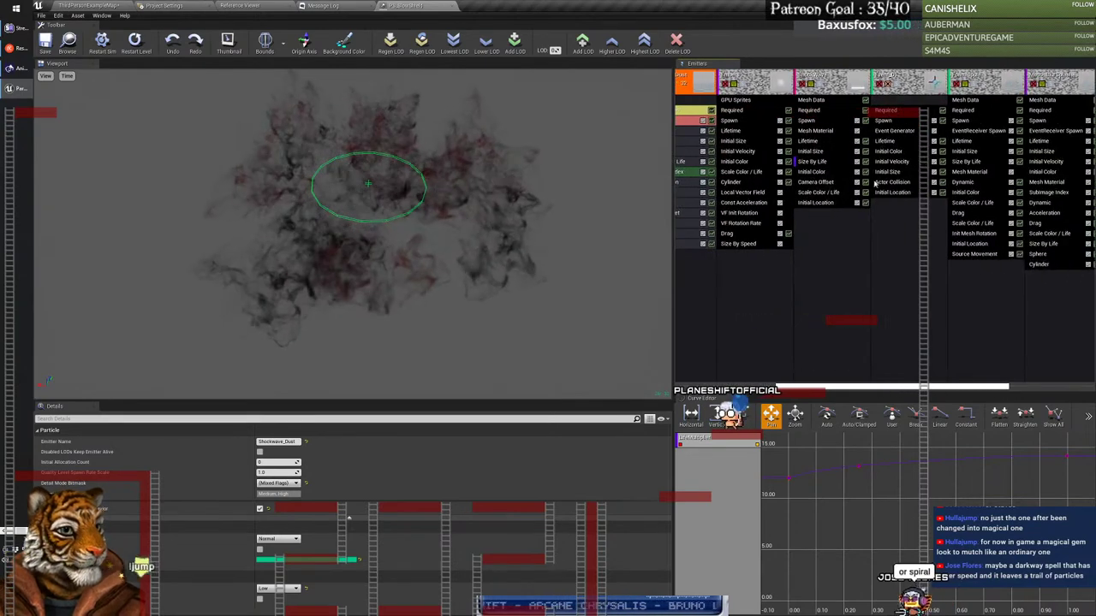
{"action": "left_click", "coordinate": [826, 83]}
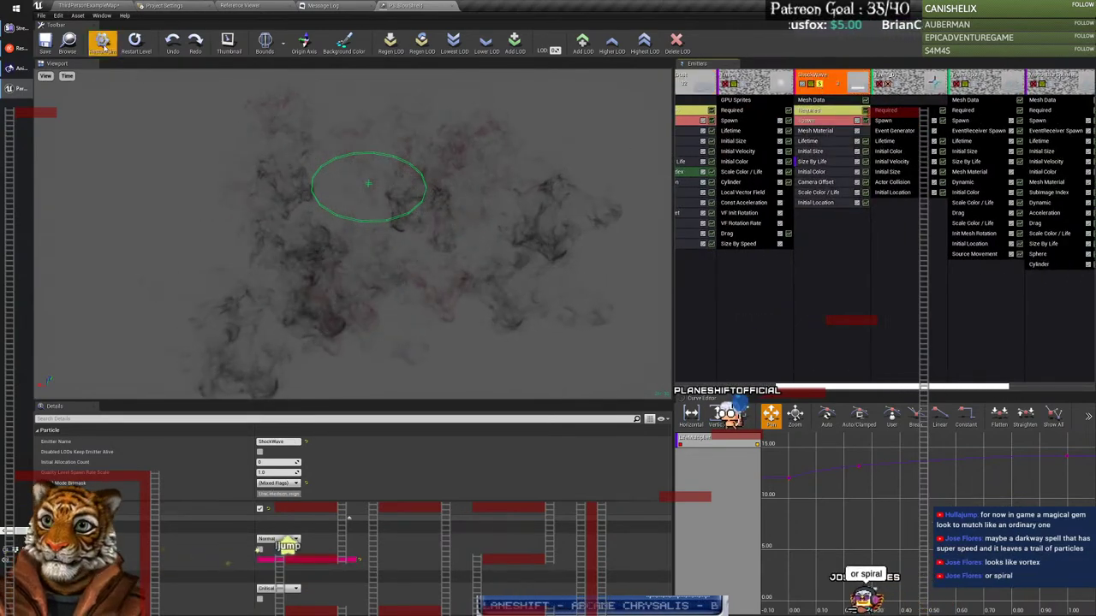
{"action": "left_click", "coordinate": [102, 42]}
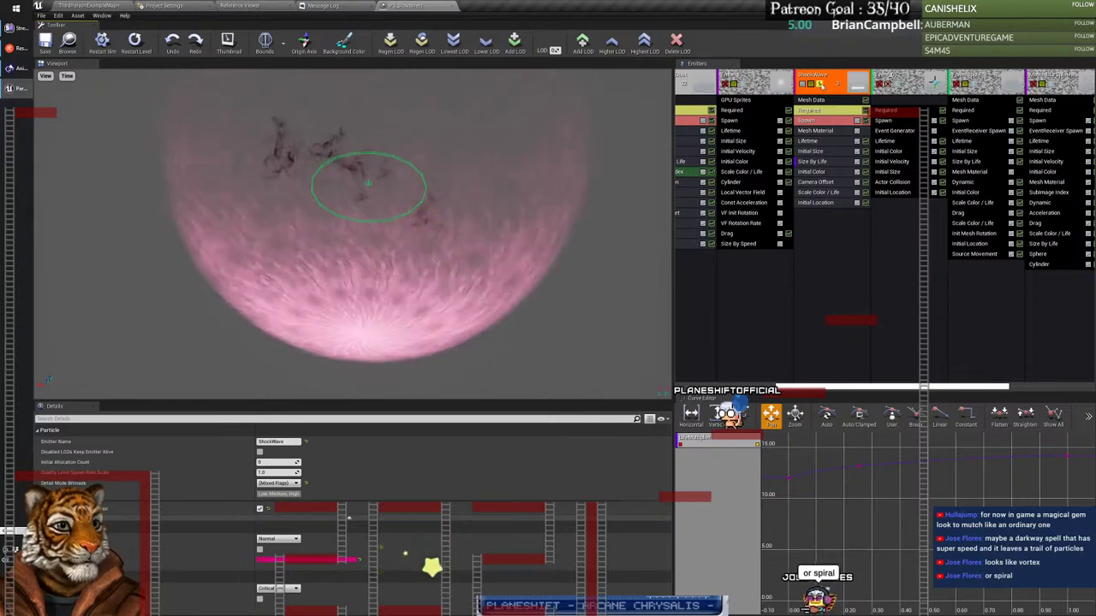
{"action": "left_click", "coordinate": [818, 101]}
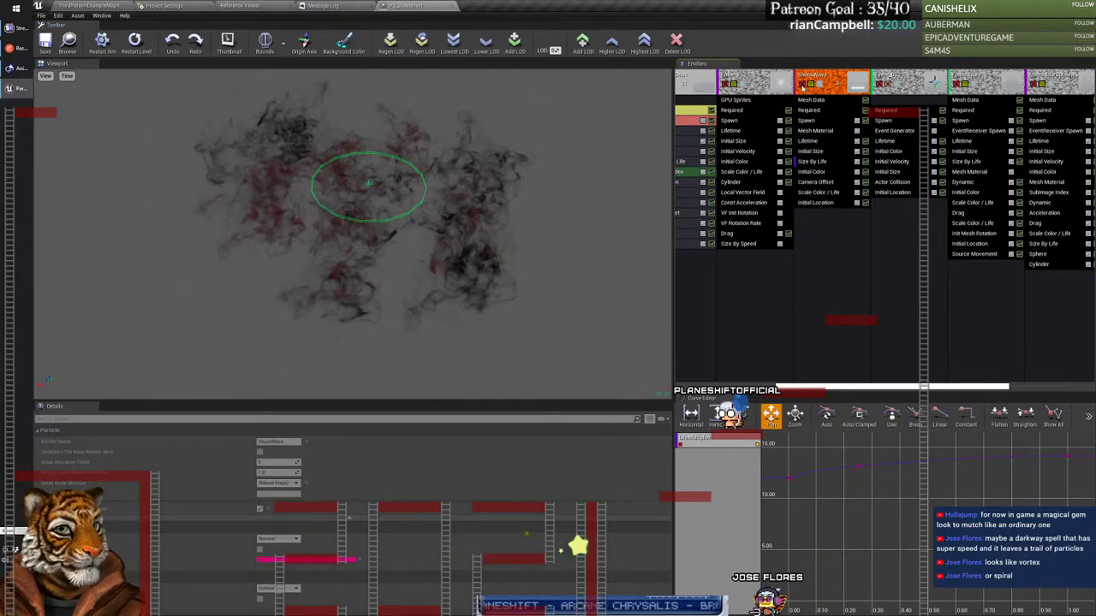
{"action": "left_click", "coordinate": [802, 101]}
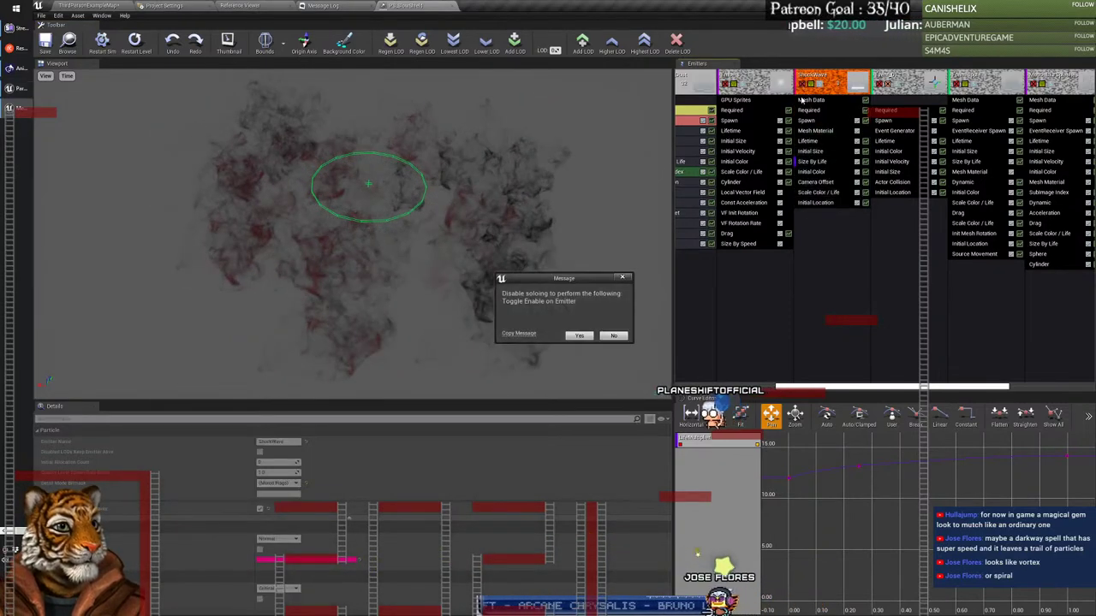
{"action": "left_click", "coordinate": [578, 336]}
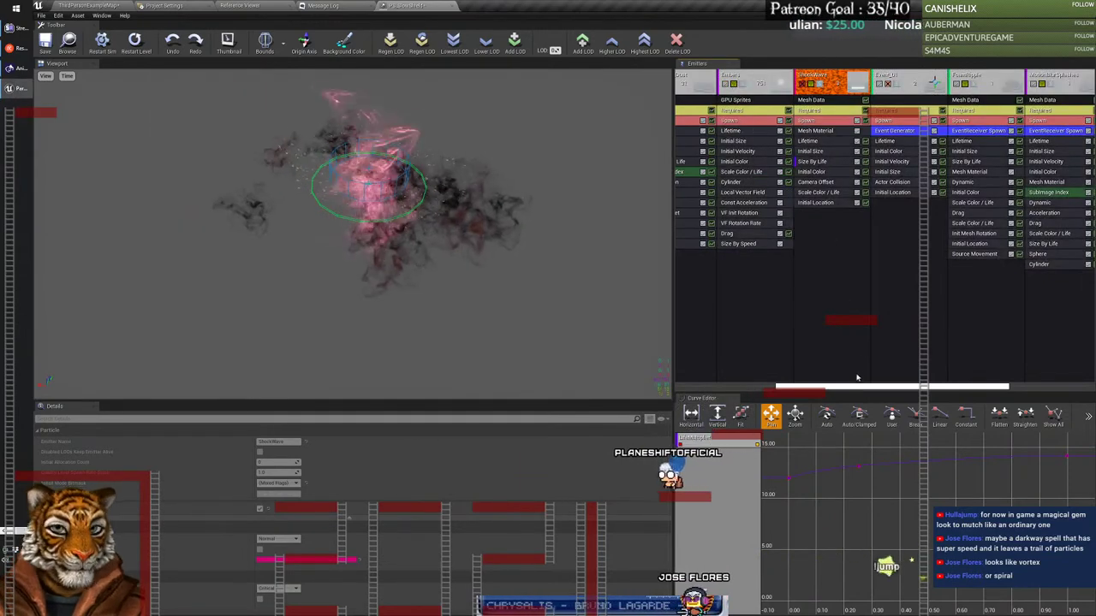
Step: Review the Cylinder spawn shape settings of the GPU Sprites emitter
{"action": "left_click_drag", "start_coordinate": [852, 389], "coordinate": [707, 265]}
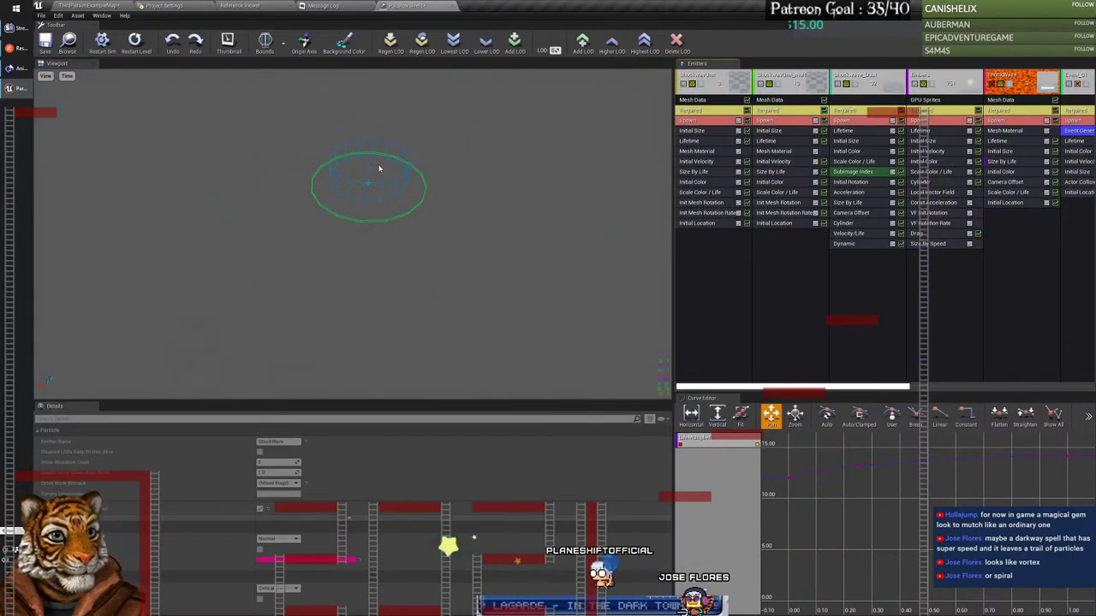
{"action": "left_click", "coordinate": [848, 223]}
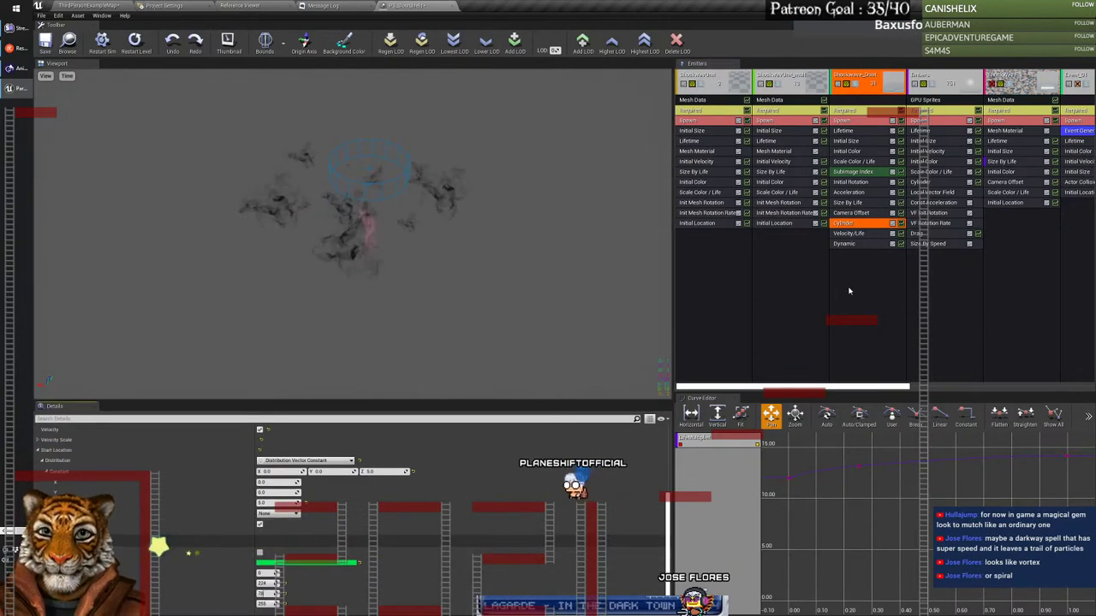
{"action": "left_click", "coordinate": [920, 181]}
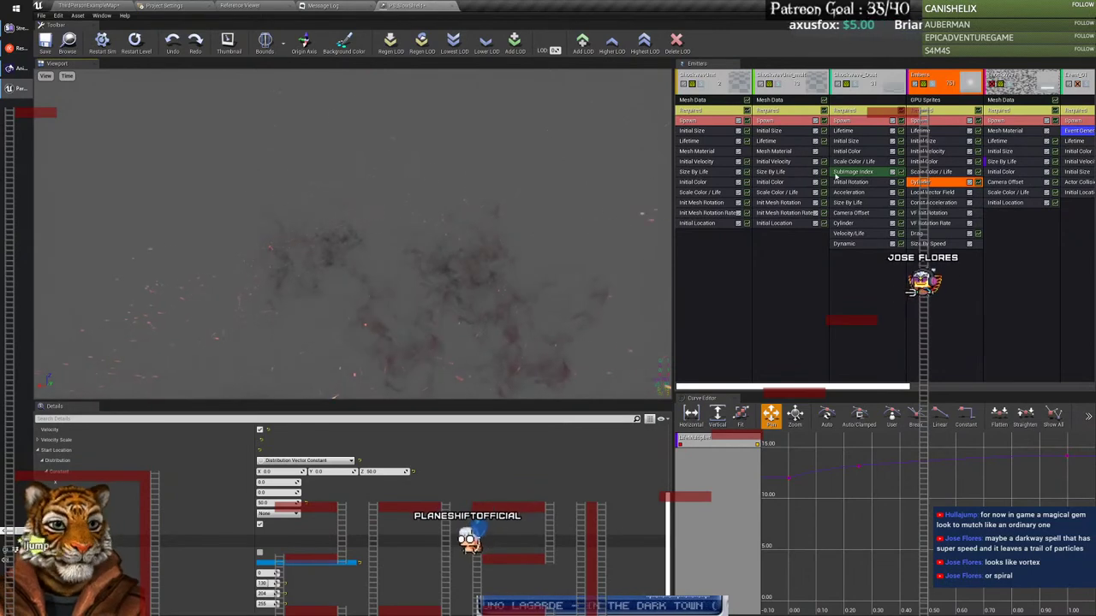
{"action": "scroll", "coordinate": [783, 111], "scroll_direction": "down", "scroll_amount": 3}
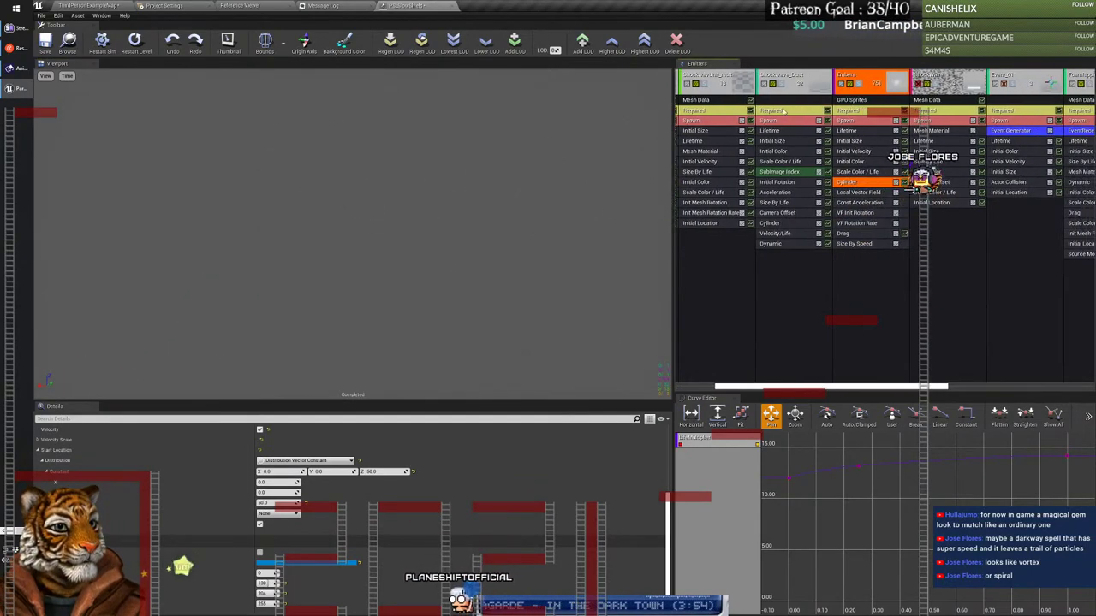
Step: Replay with Shockwave_Dust selected, then check the FoamRipple and Event_01 emitters
{"action": "left_click", "coordinate": [782, 86]}
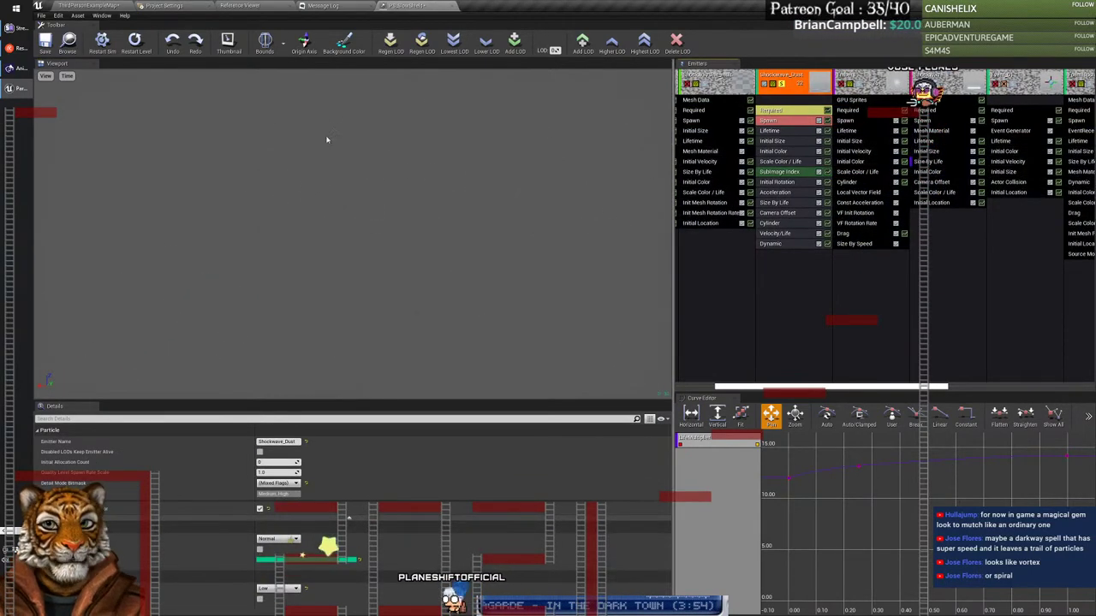
{"action": "left_click", "coordinate": [102, 43]}
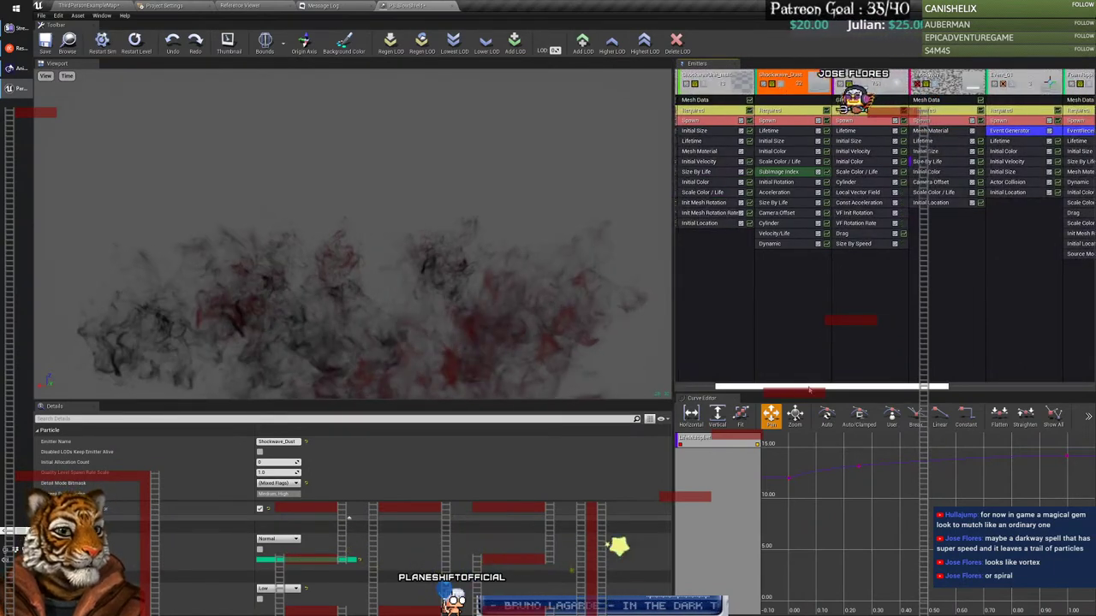
{"action": "left_click_drag", "start_coordinate": [801, 387], "coordinate": [946, 388]}
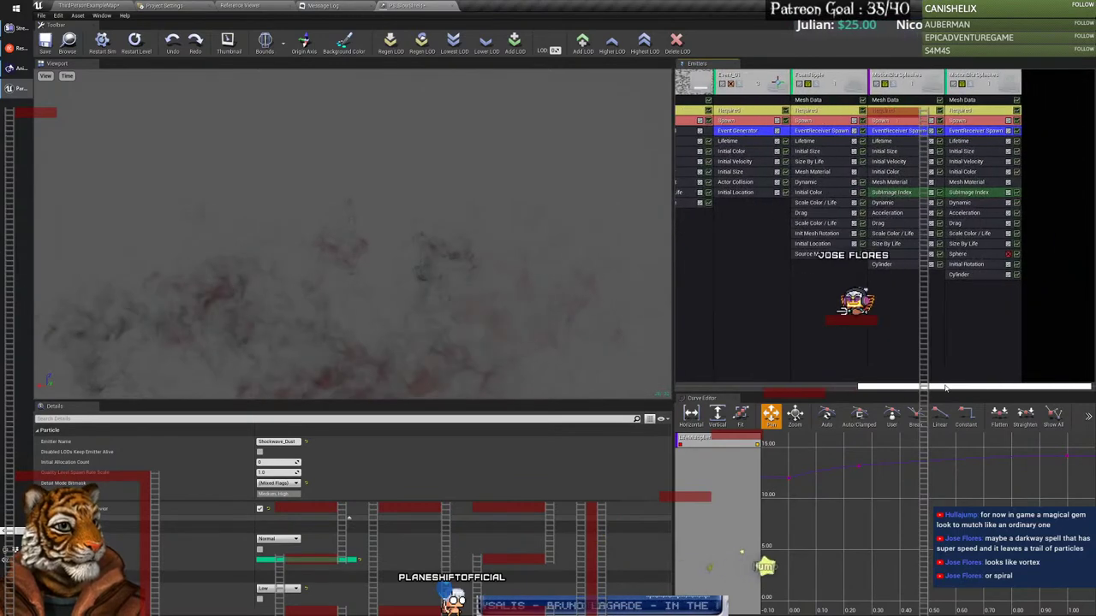
{"action": "left_click", "coordinate": [818, 84]}
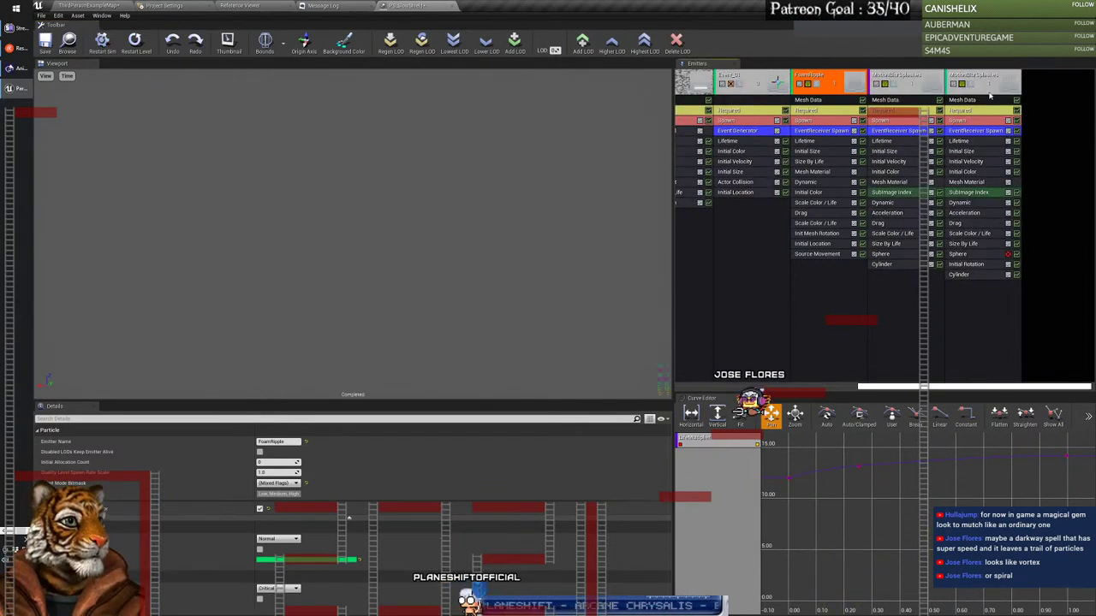
{"action": "left_click_drag", "start_coordinate": [937, 387], "coordinate": [850, 387]}
{"action": "left_click", "coordinate": [893, 204]}
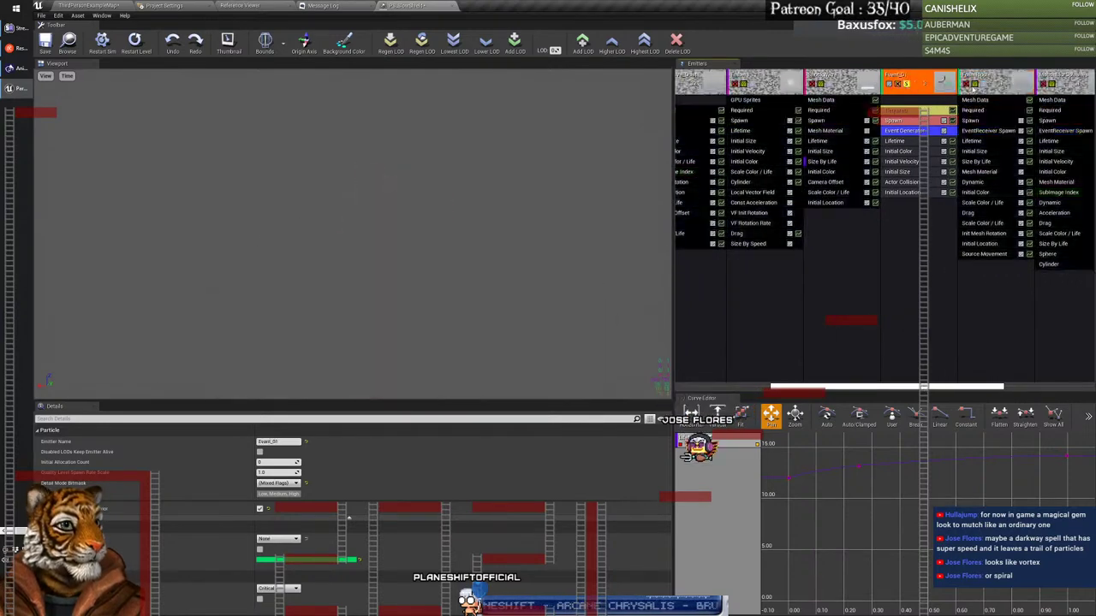
{"action": "left_click", "coordinate": [985, 88]}
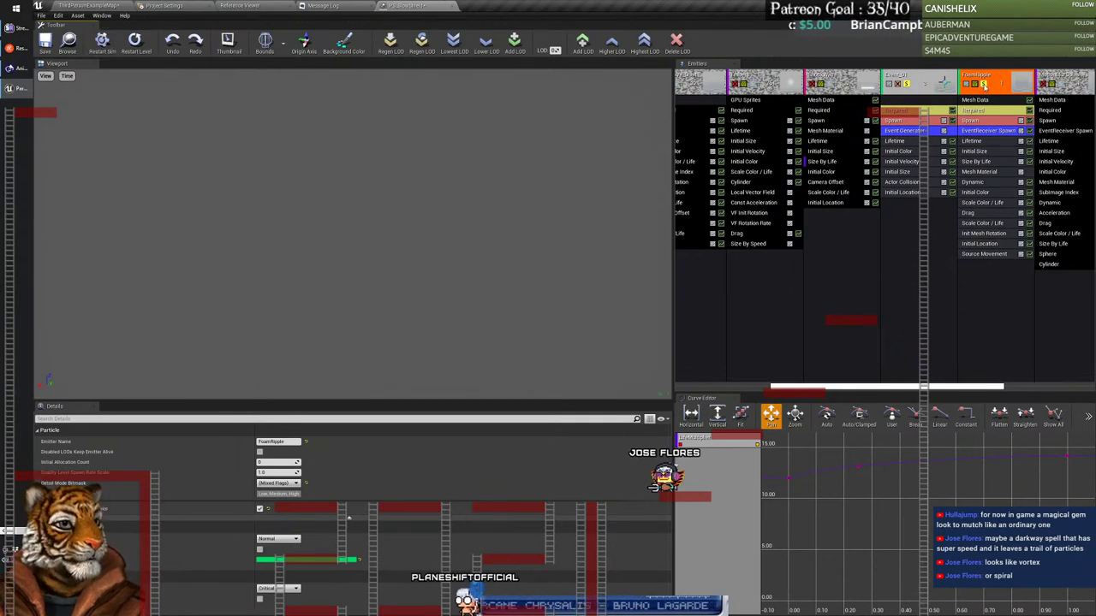
{"action": "left_click", "coordinate": [919, 89]}
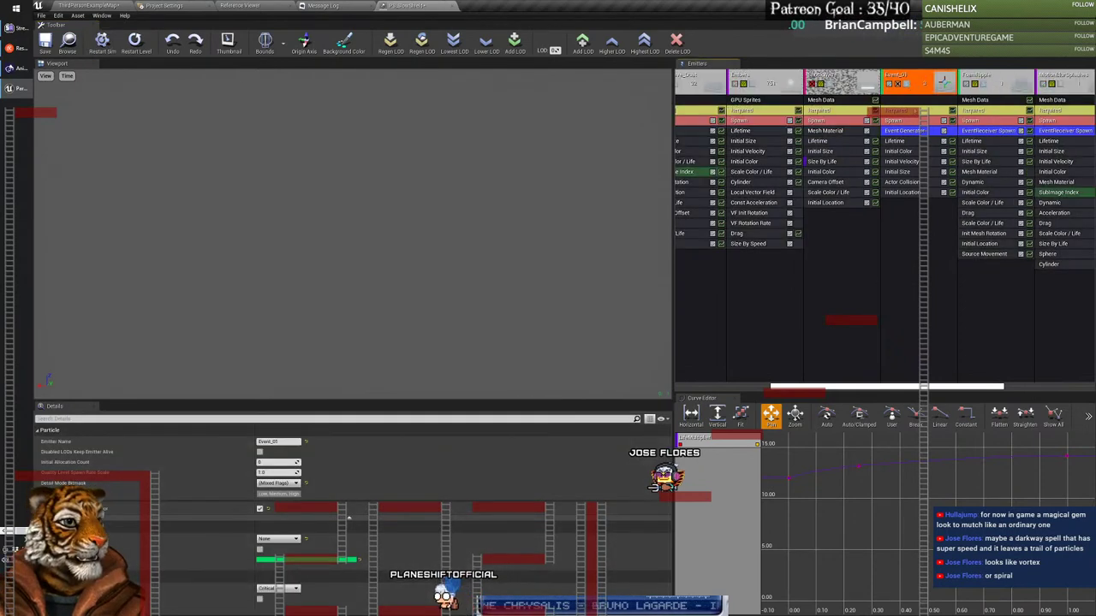
Step: Restart the level preview and turn Solo off on the Embers emitter so all emitters render
{"action": "left_click", "coordinate": [137, 45]}
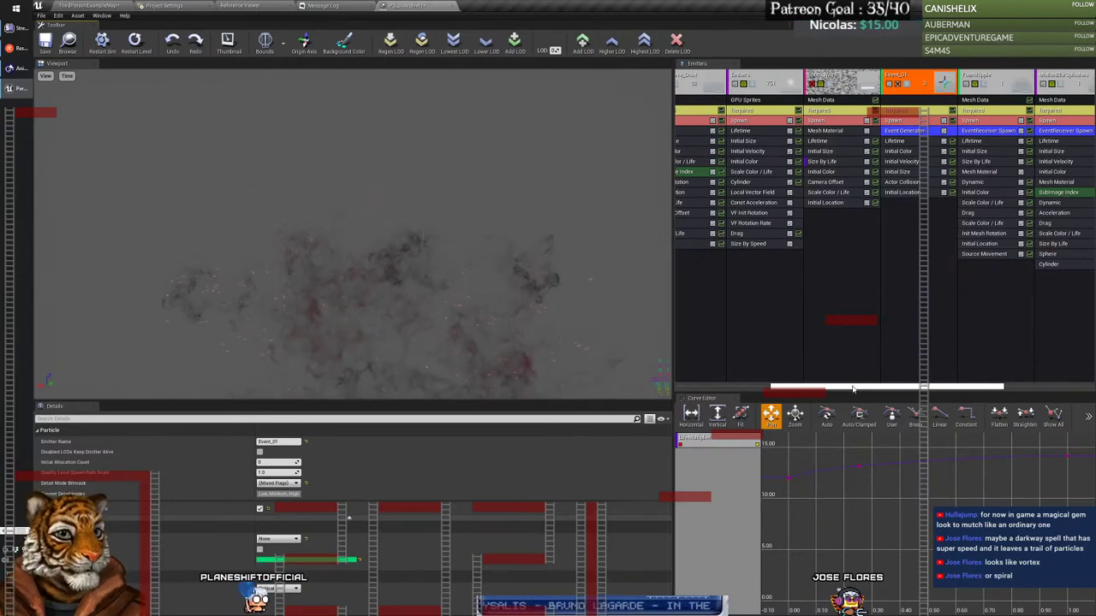
{"action": "left_click_drag", "start_coordinate": [852, 390], "coordinate": [816, 368]}
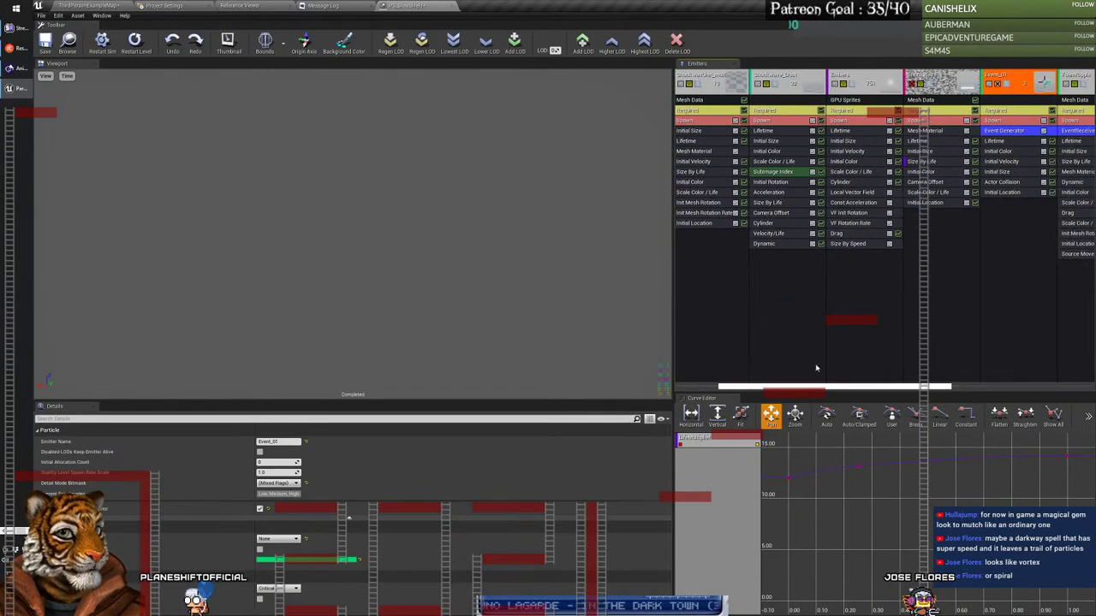
{"action": "left_click", "coordinate": [852, 85]}
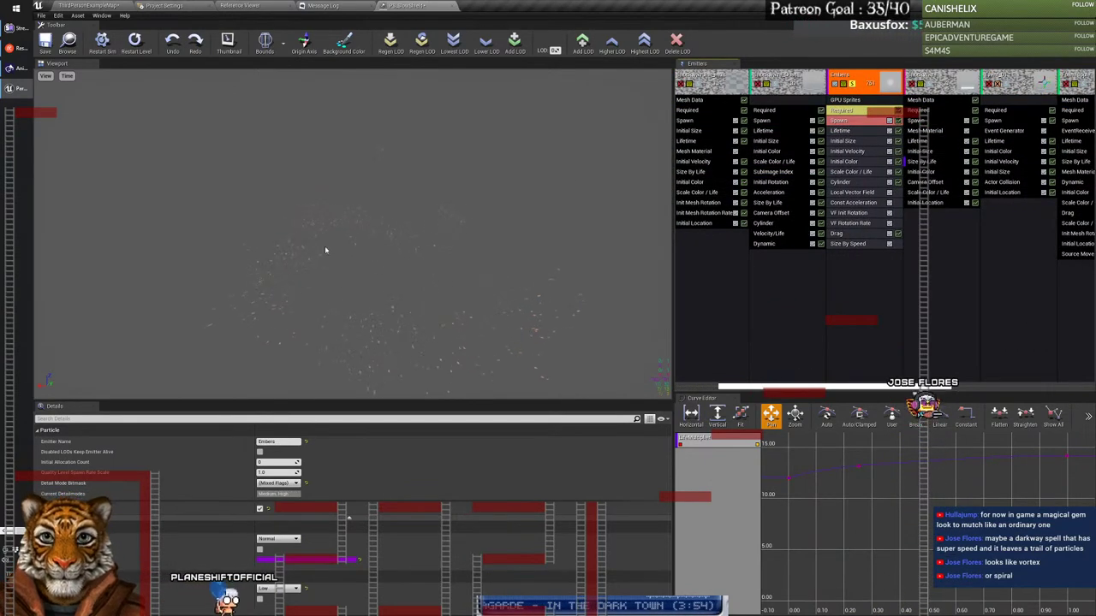
{"action": "left_click", "coordinate": [851, 84]}
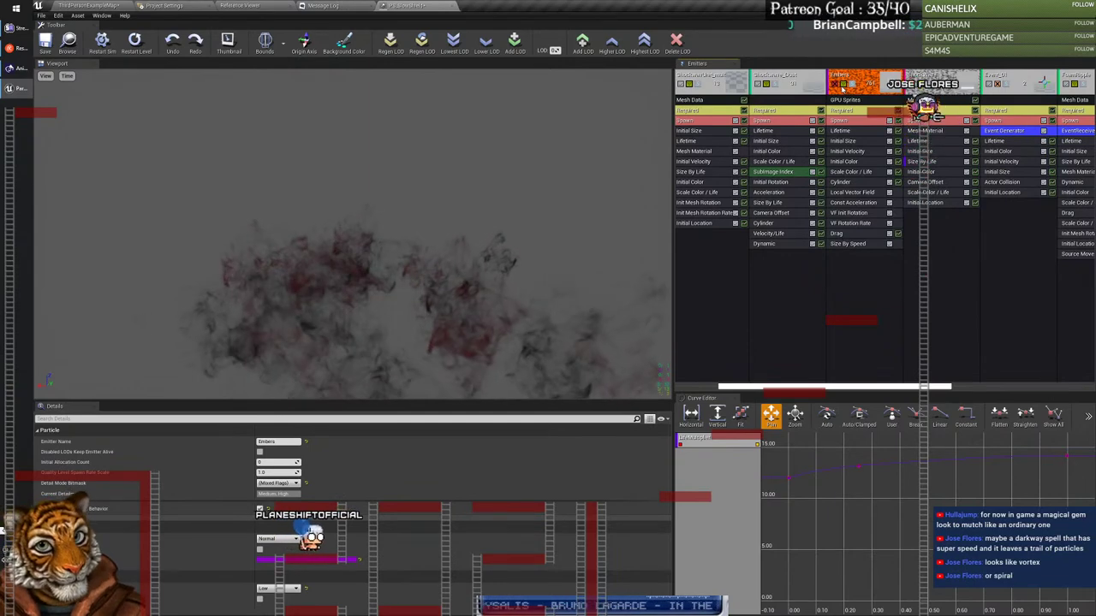
{"action": "left_click_drag", "start_coordinate": [743, 387], "coordinate": [702, 387]}
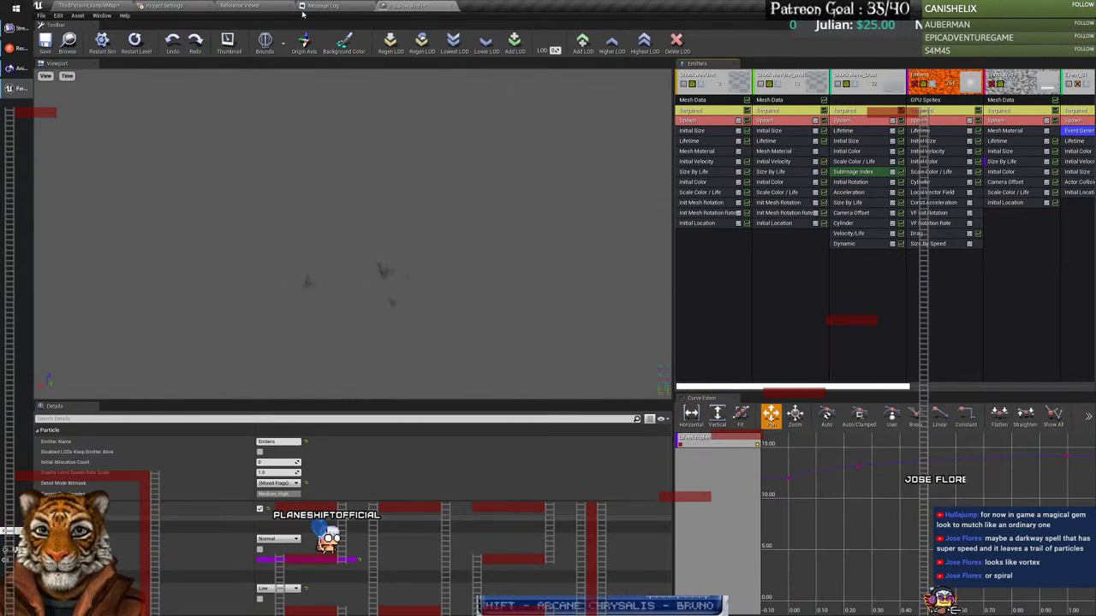
Step: Copy PS_SlowShield into the FengMao folder
{"action": "left_click", "coordinate": [96, 7]}
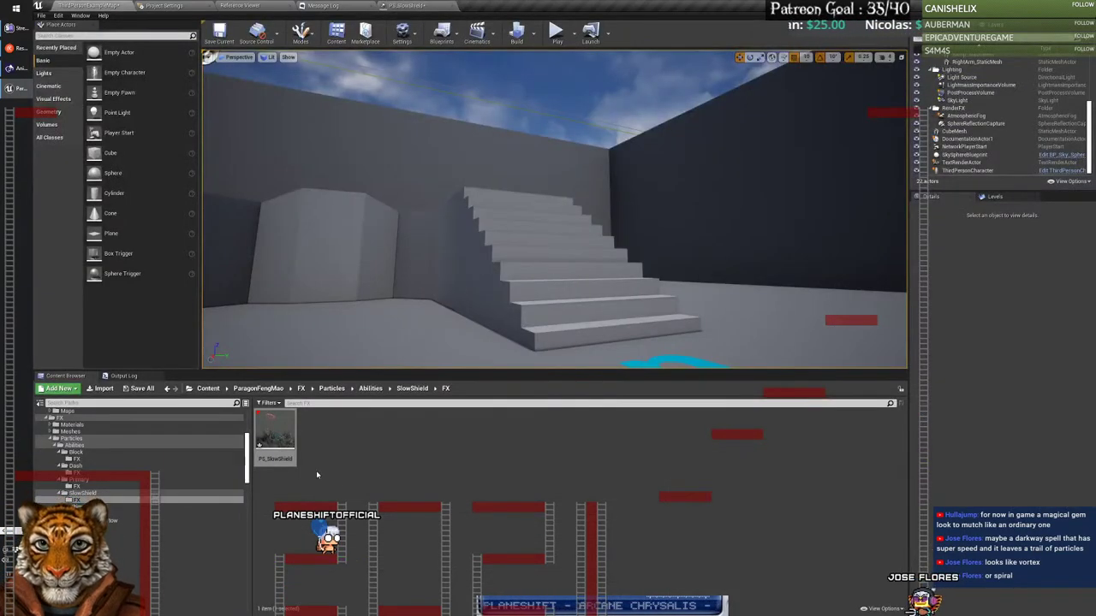
{"action": "left_click", "coordinate": [282, 437]}
{"action": "left_click_drag", "start_coordinate": [248, 448], "coordinate": [73, 465]}
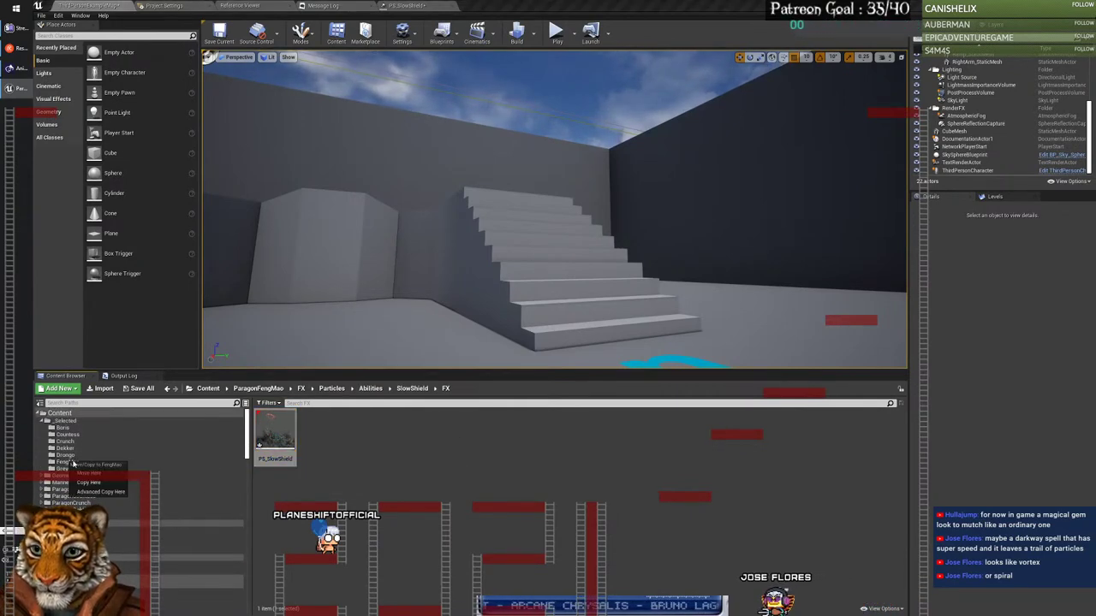
{"action": "left_click", "coordinate": [97, 484]}
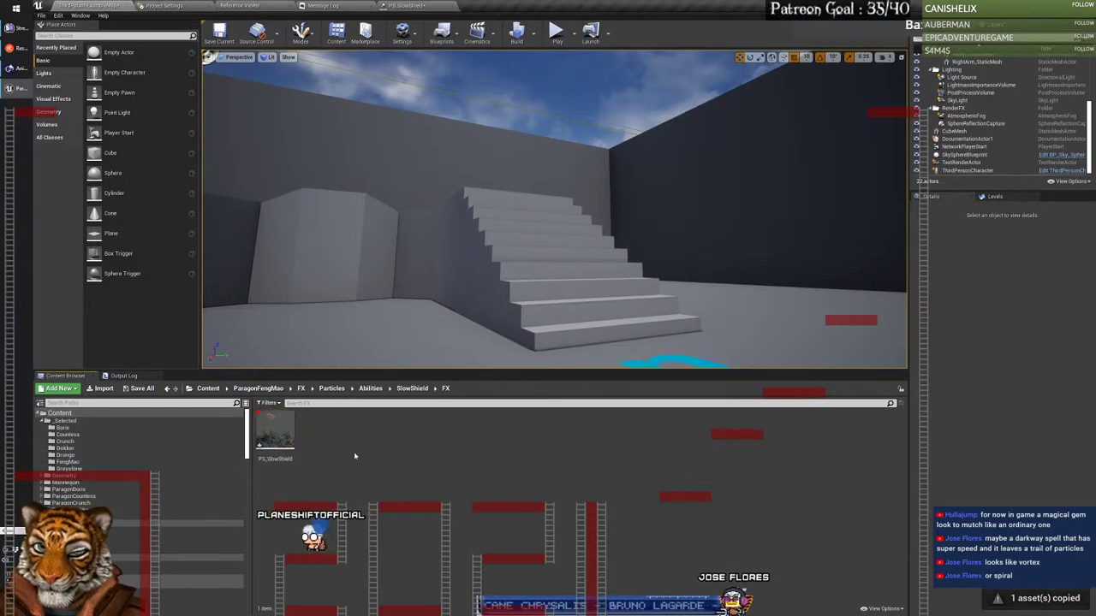
Step: Open P_FengMao_TenaciousFury_Impact from Ultimate > FX in Cascade
{"action": "left_click_drag", "start_coordinate": [249, 437], "coordinate": [250, 455]}
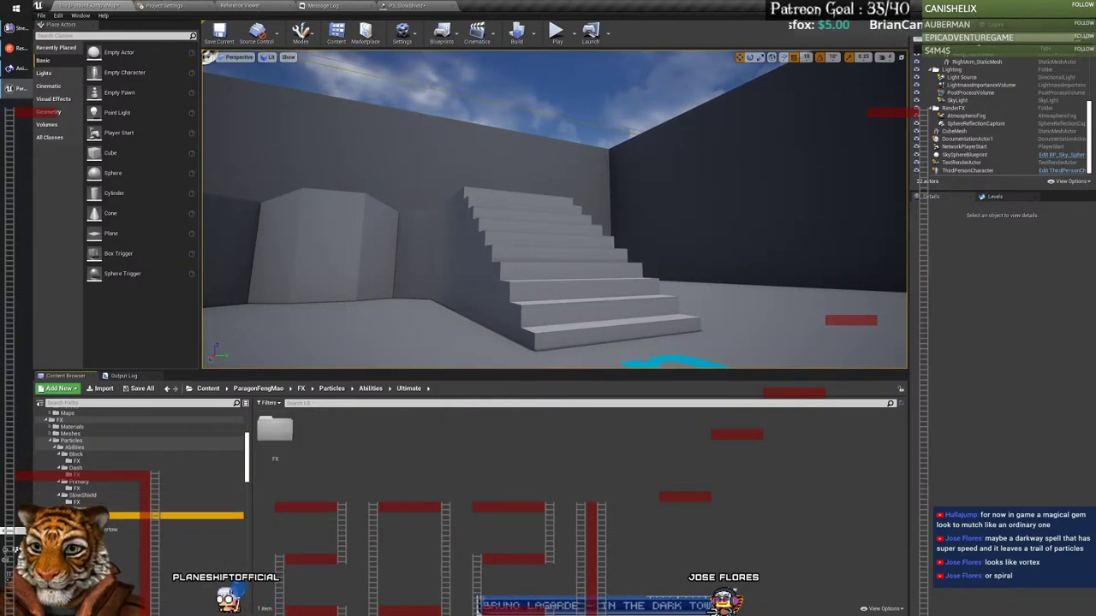
{"action": "double_click", "coordinate": [275, 428]}
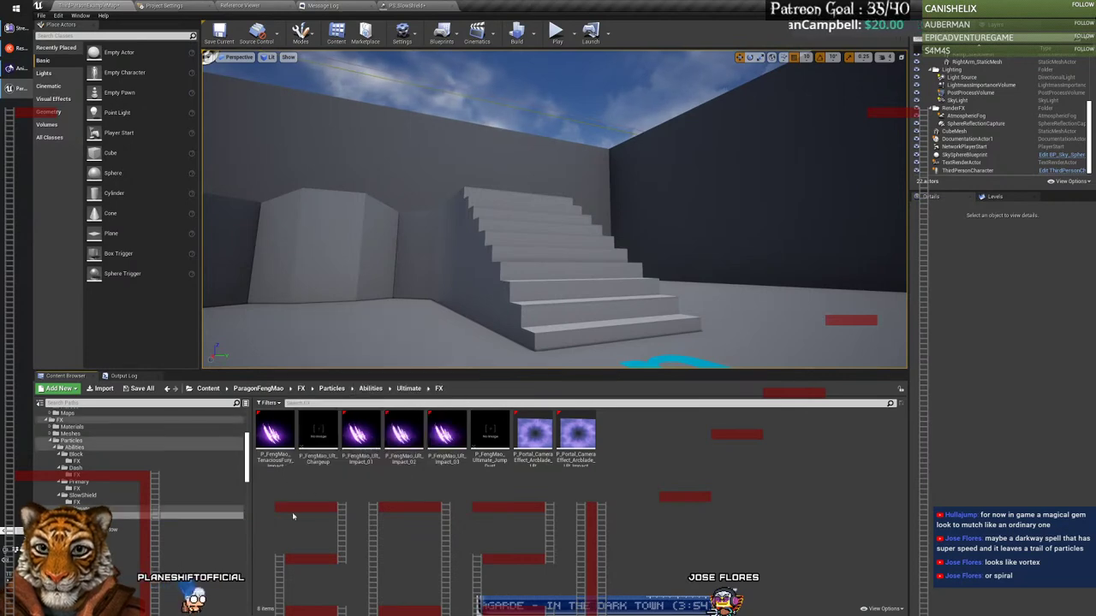
{"action": "left_click", "coordinate": [272, 433]}
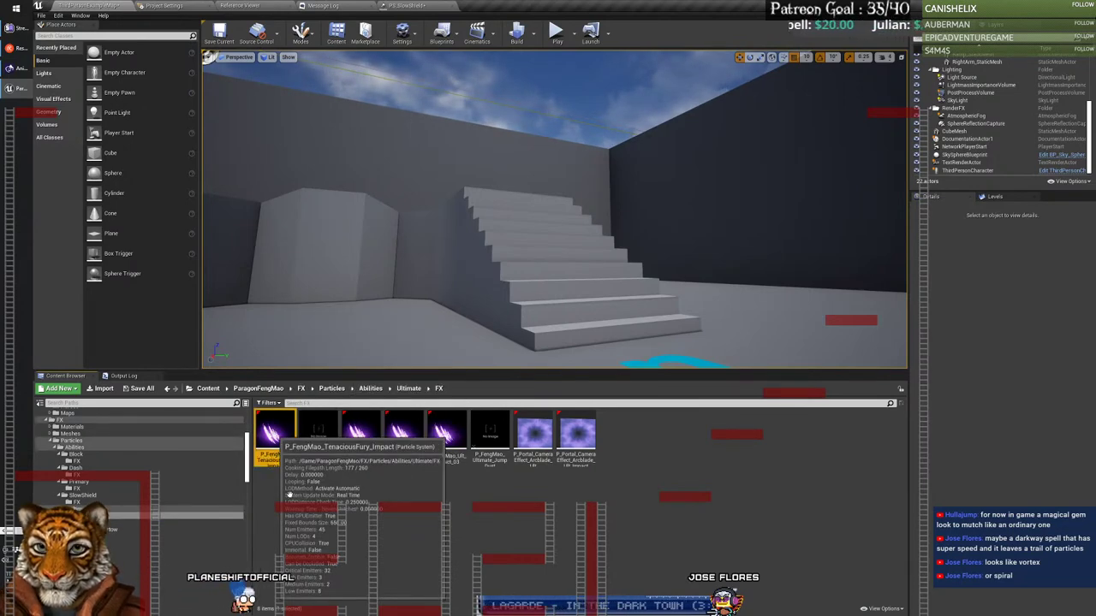
{"action": "key", "text": "Return"}
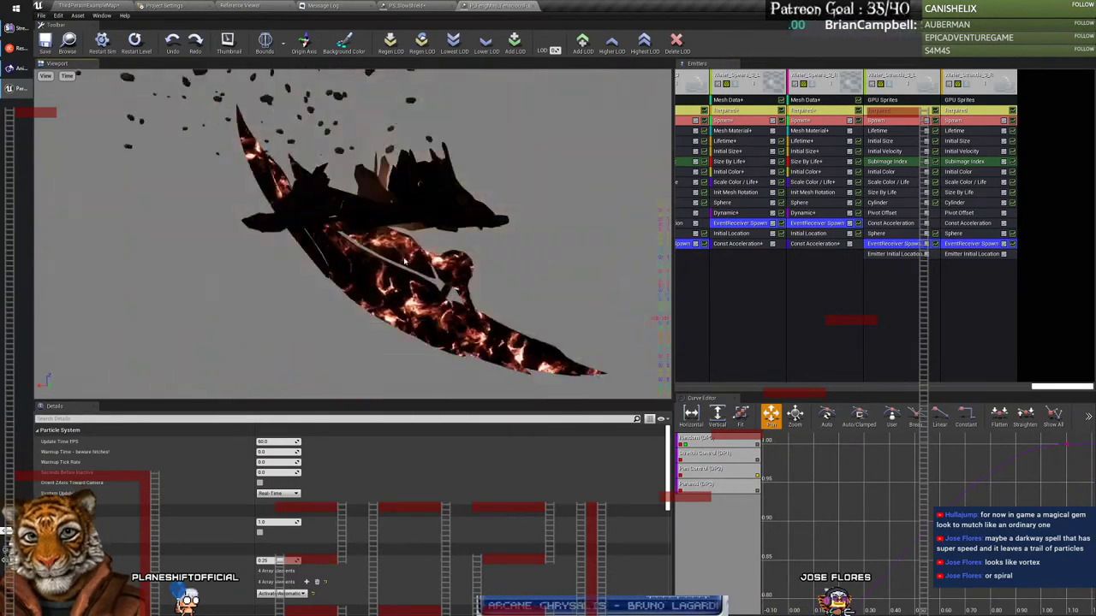
Step: Replay TenaciousFury_Impact twice with Restart Sim, then return to ThirdPersonExampleMap
{"action": "left_click", "coordinate": [66, 75]}
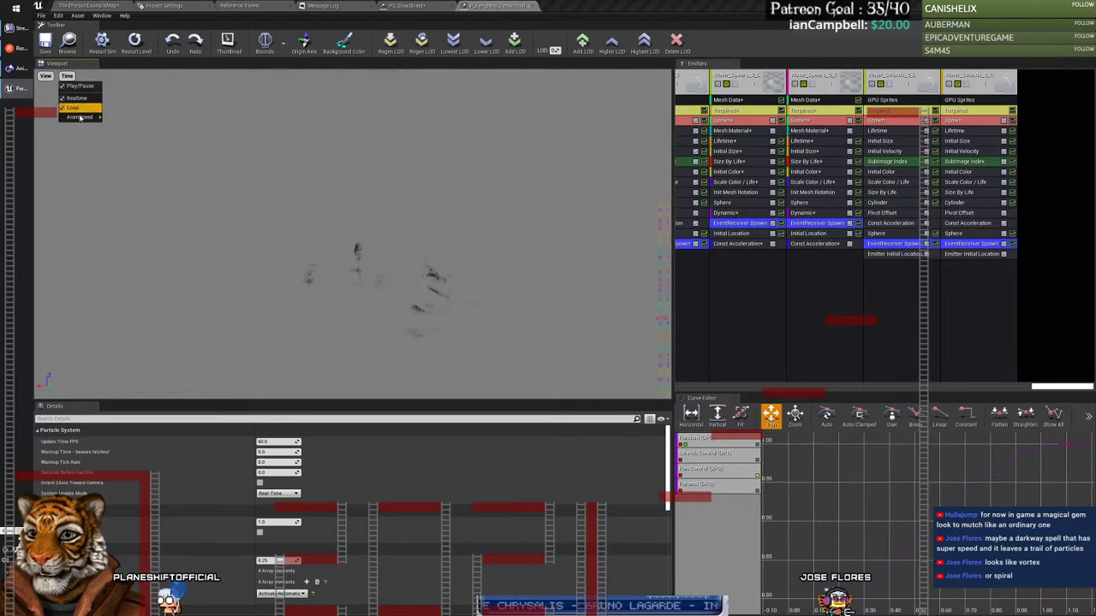
{"action": "left_click", "coordinate": [115, 153]}
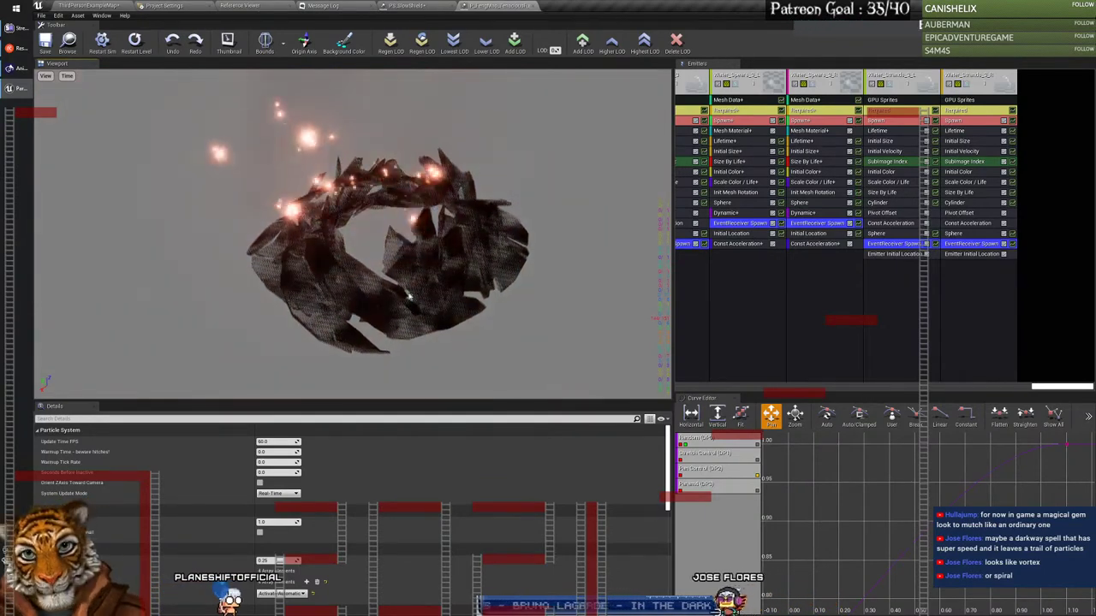
{"action": "left_click", "coordinate": [102, 40]}
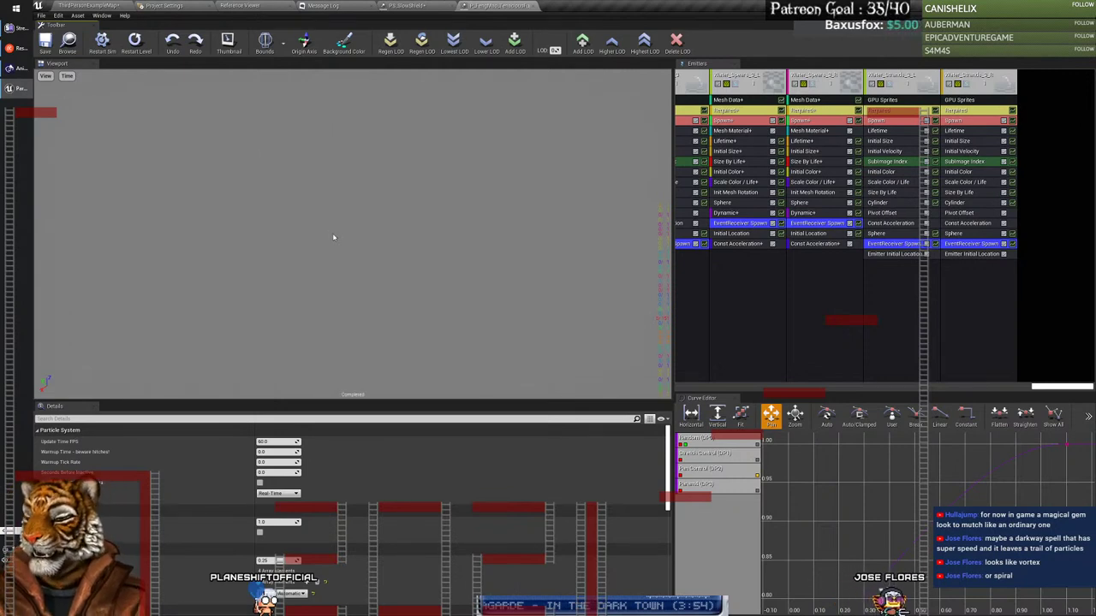
{"action": "left_click", "coordinate": [68, 76]}
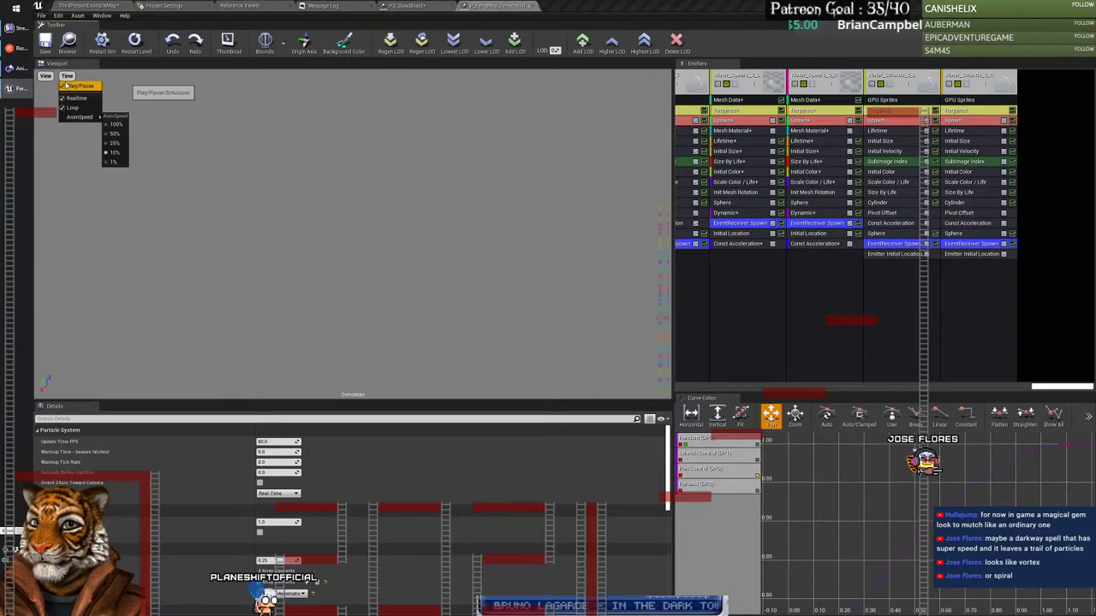
{"action": "left_click", "coordinate": [66, 86]}
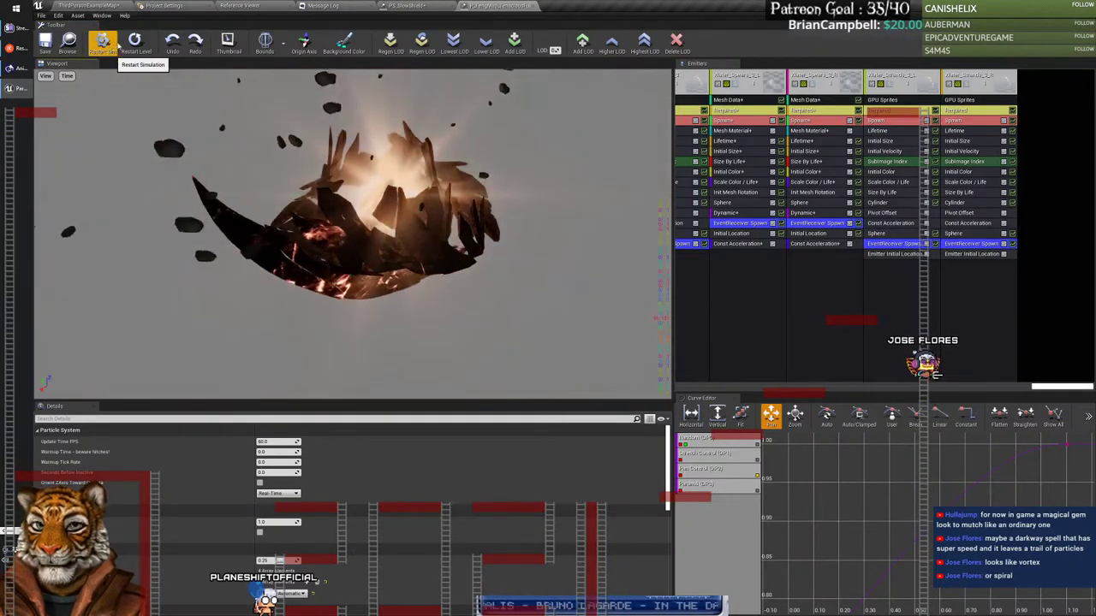
{"action": "left_click", "coordinate": [103, 43]}
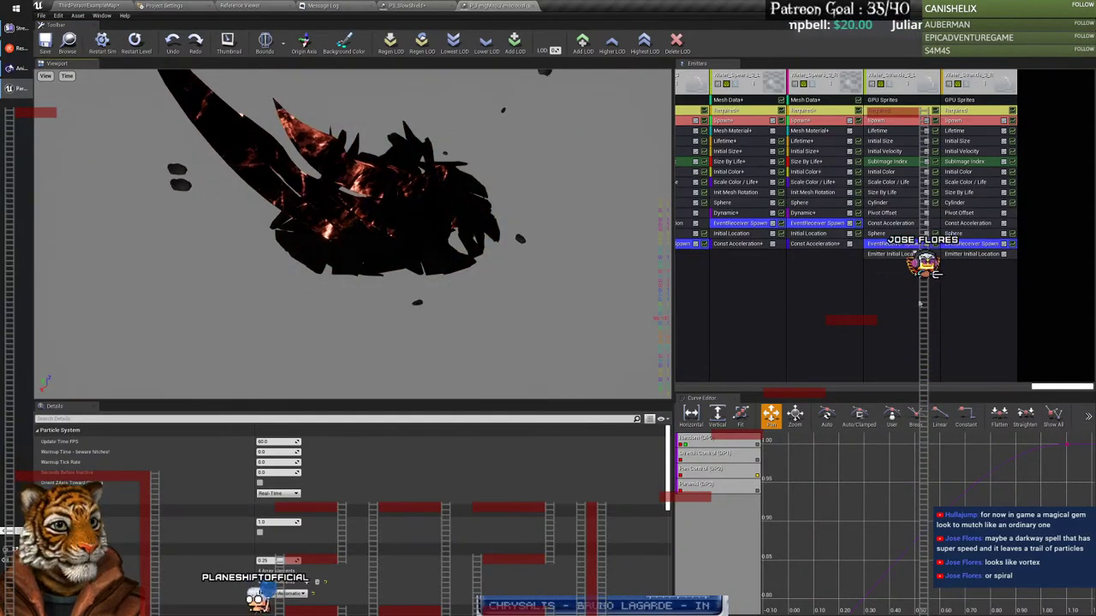
{"action": "left_click_drag", "start_coordinate": [1040, 386], "coordinate": [988, 385]}
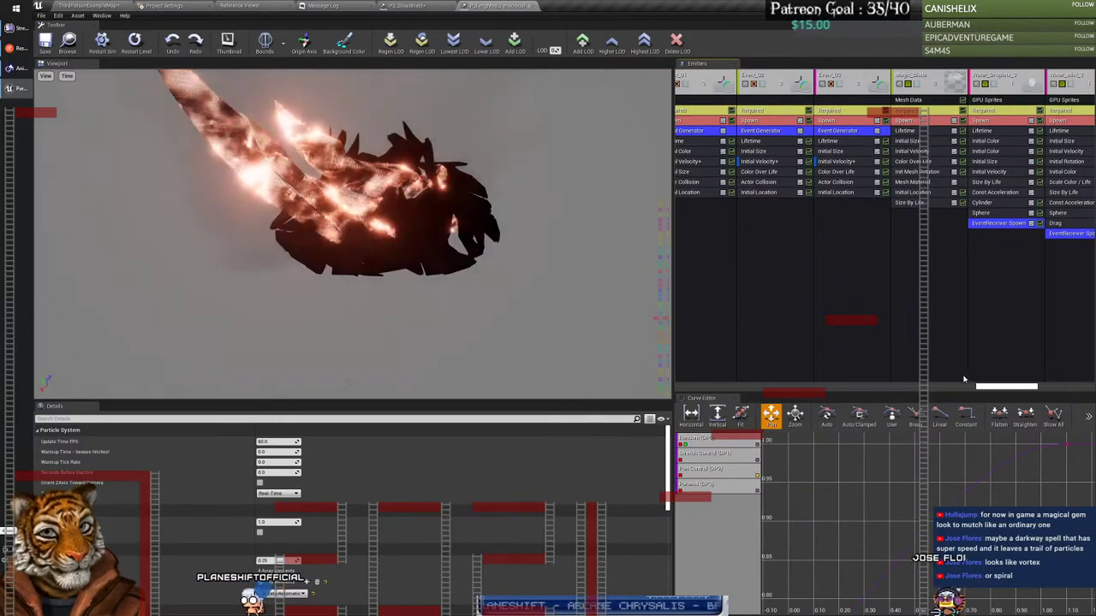
{"action": "left_click_drag", "start_coordinate": [979, 386], "coordinate": [664, 393]}
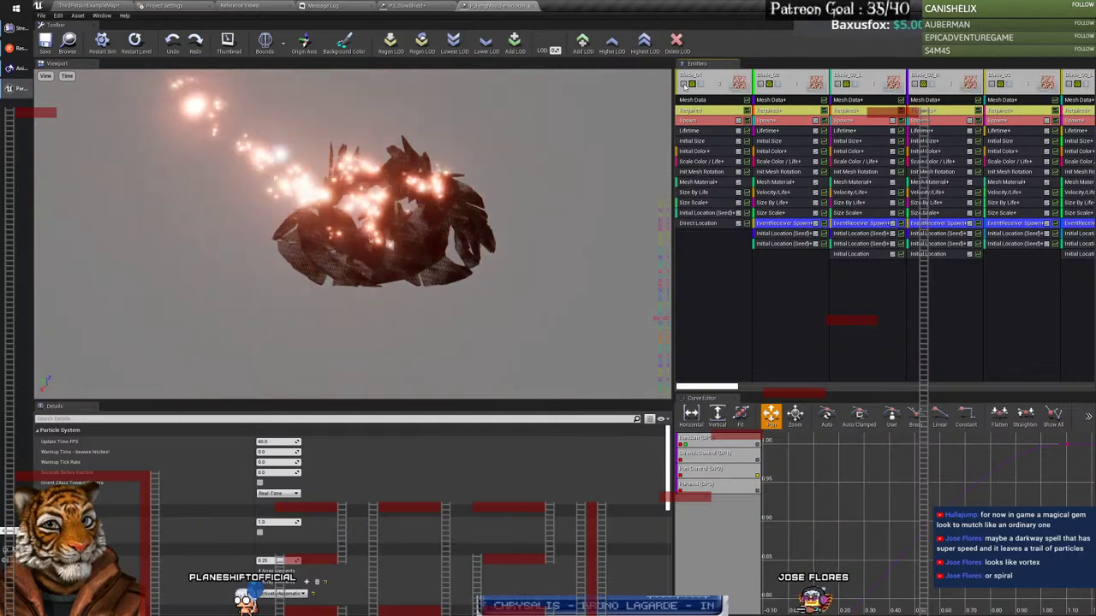
{"action": "left_click", "coordinate": [86, 7]}
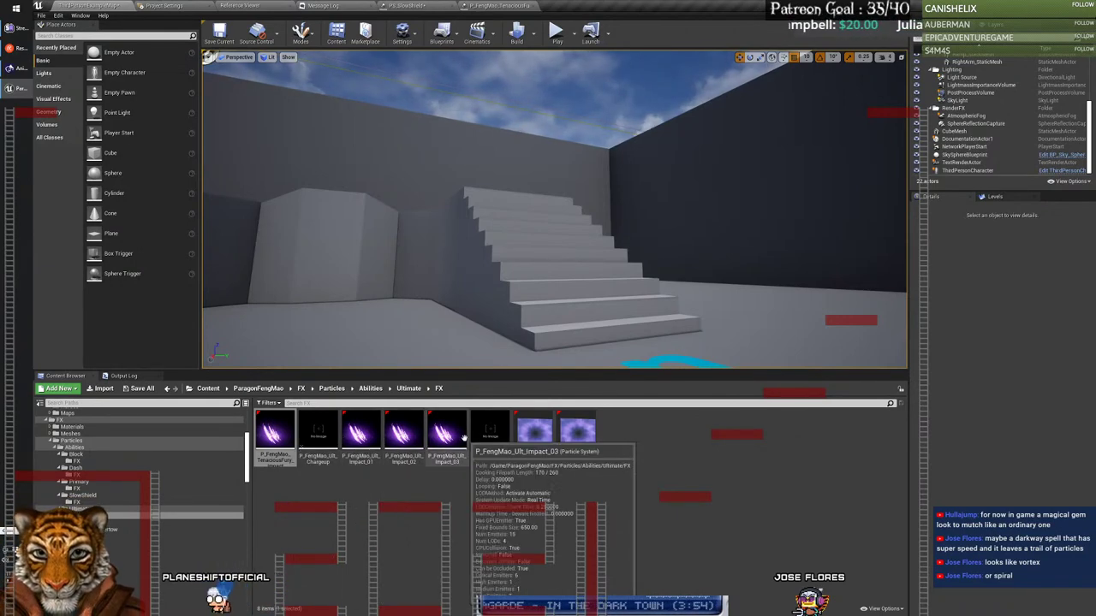
{"action": "left_click", "coordinate": [286, 447]}
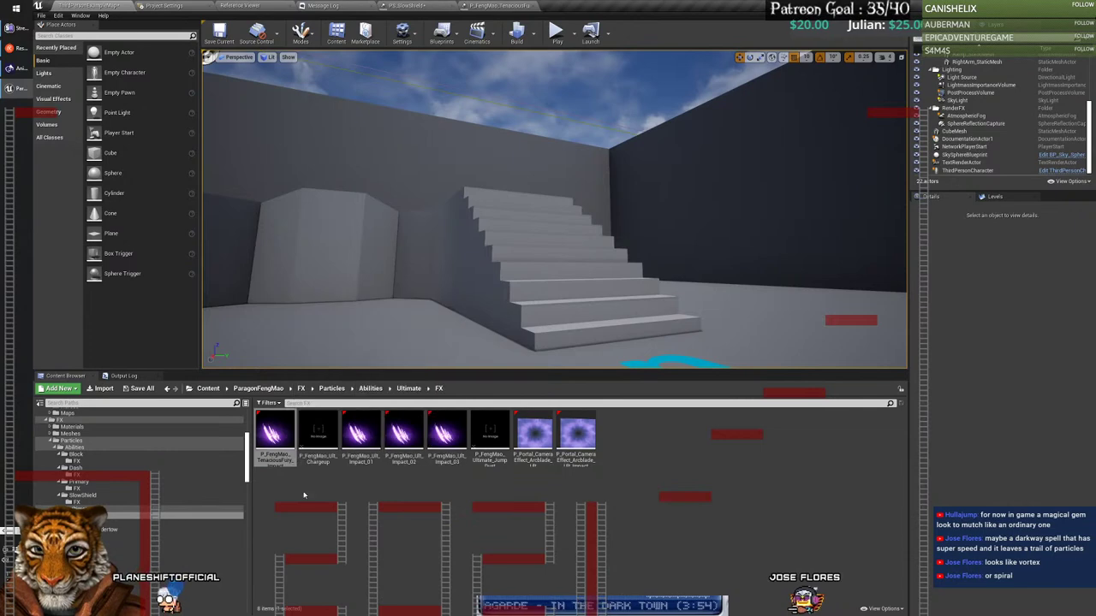
{"action": "left_click", "coordinate": [361, 435]}
{"action": "double_click", "coordinate": [360, 435]}
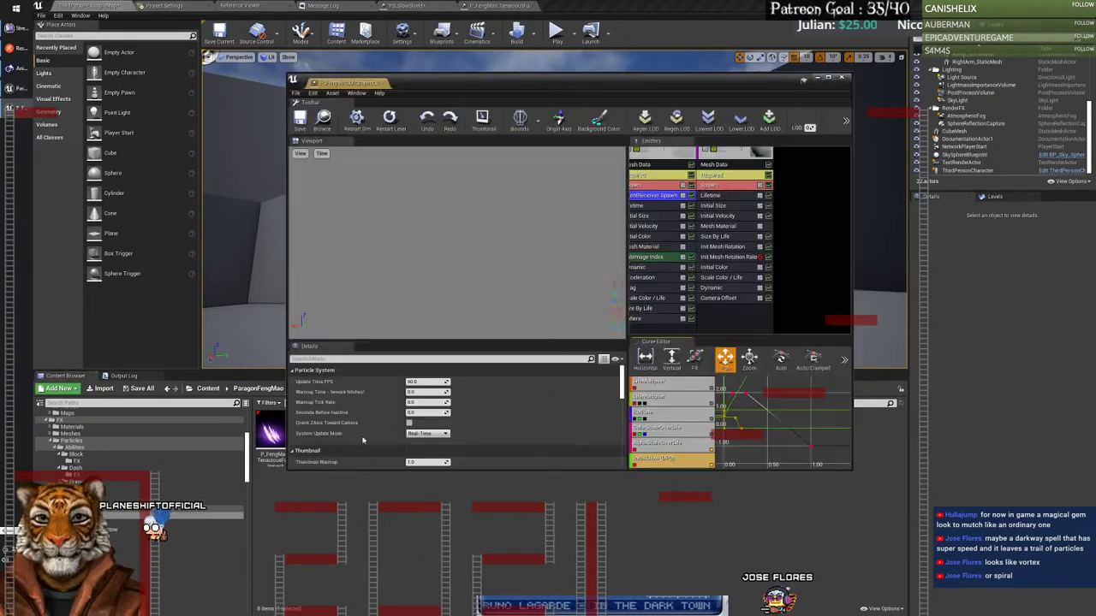
{"action": "left_click_drag", "start_coordinate": [380, 83], "coordinate": [578, 4]}
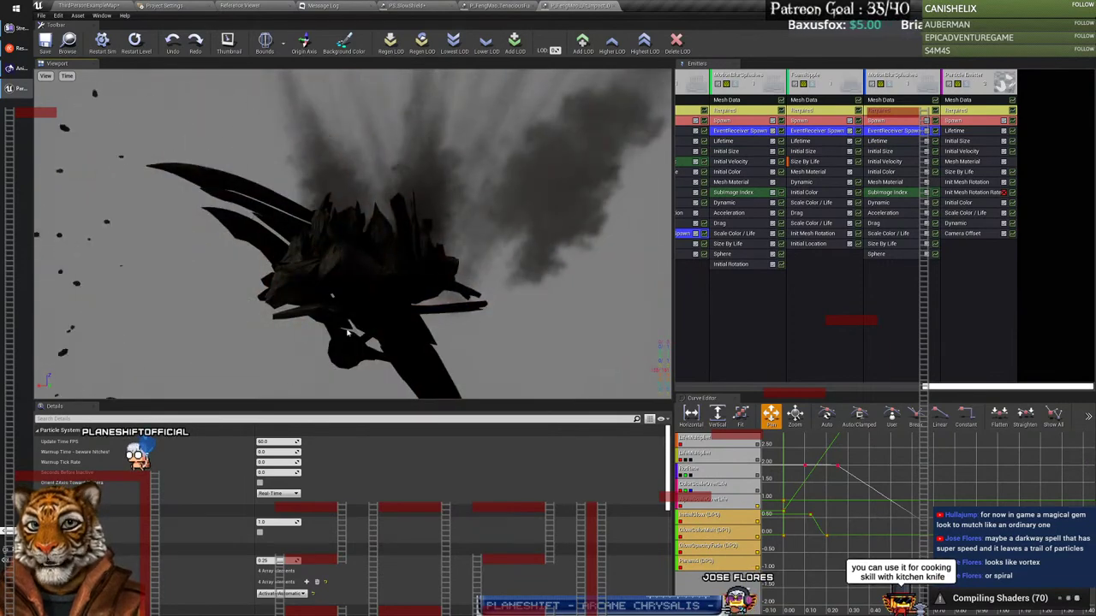
{"action": "left_click", "coordinate": [617, 6]}
{"action": "left_click", "coordinate": [97, 6]}
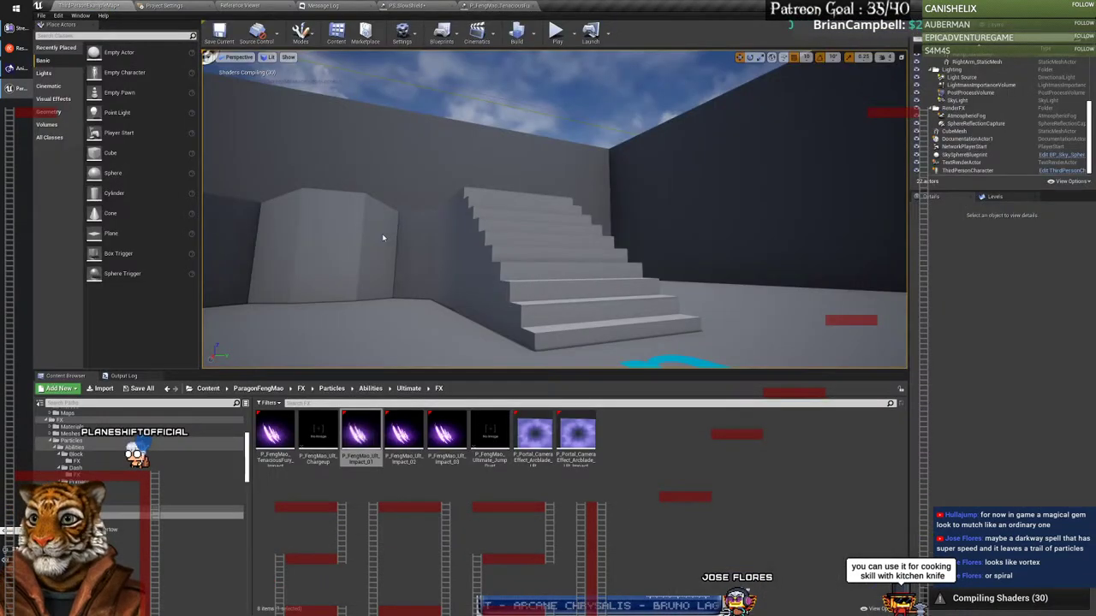
{"action": "double_click", "coordinate": [399, 437]}
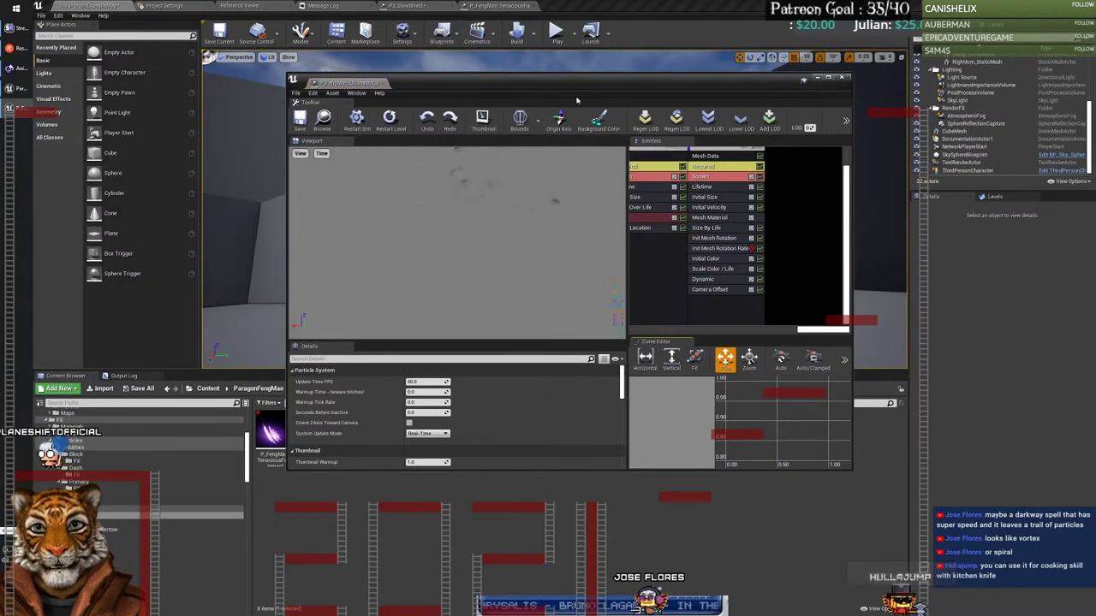
{"action": "left_click", "coordinate": [287, 80]}
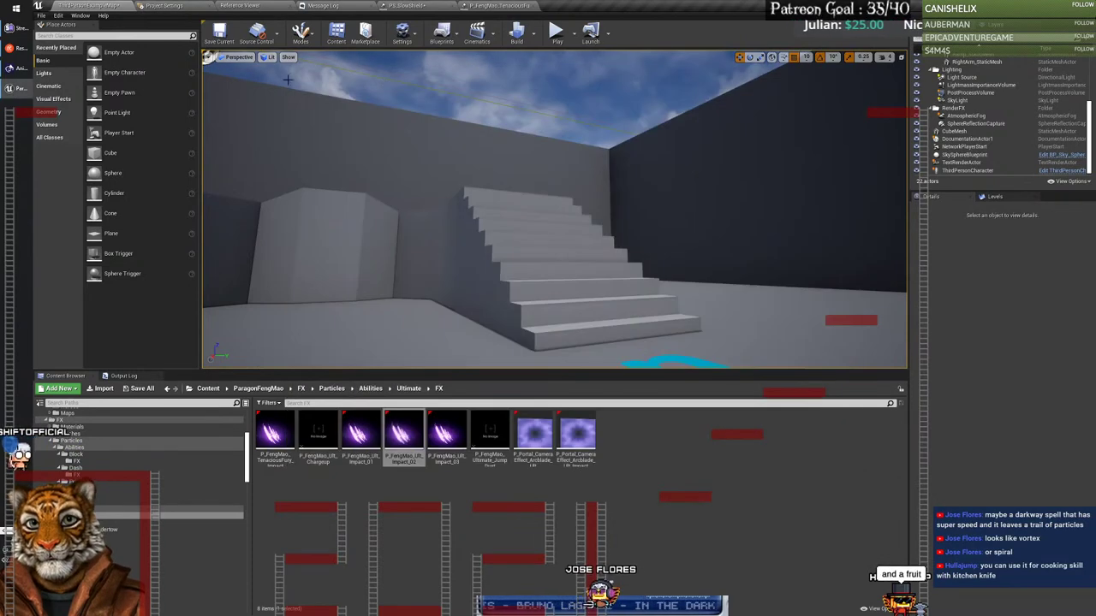
{"action": "double_click", "coordinate": [446, 435]}
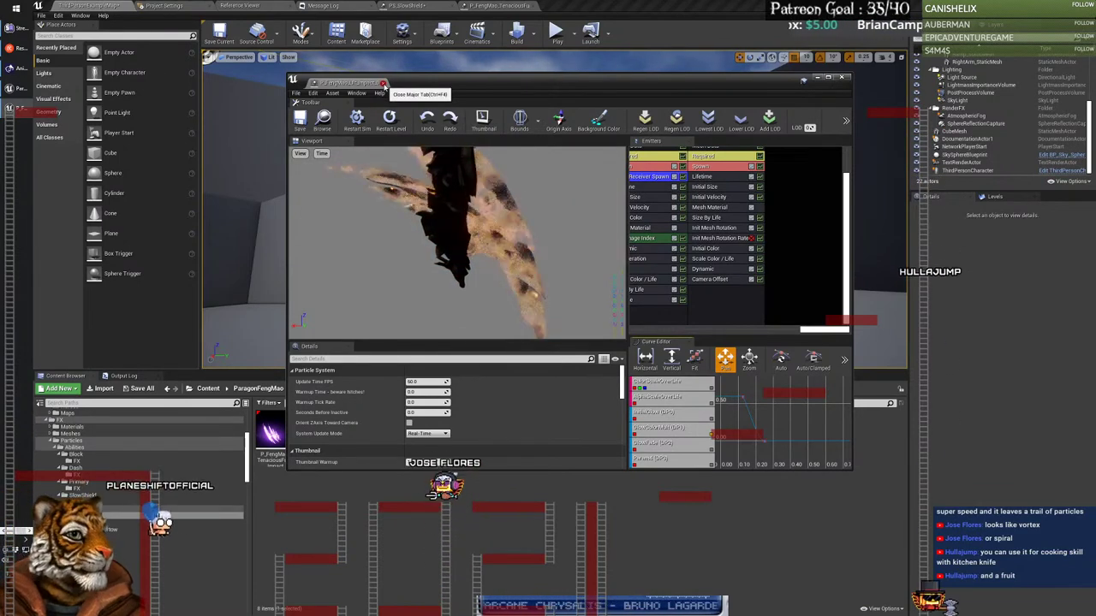
{"action": "left_click", "coordinate": [383, 84]}
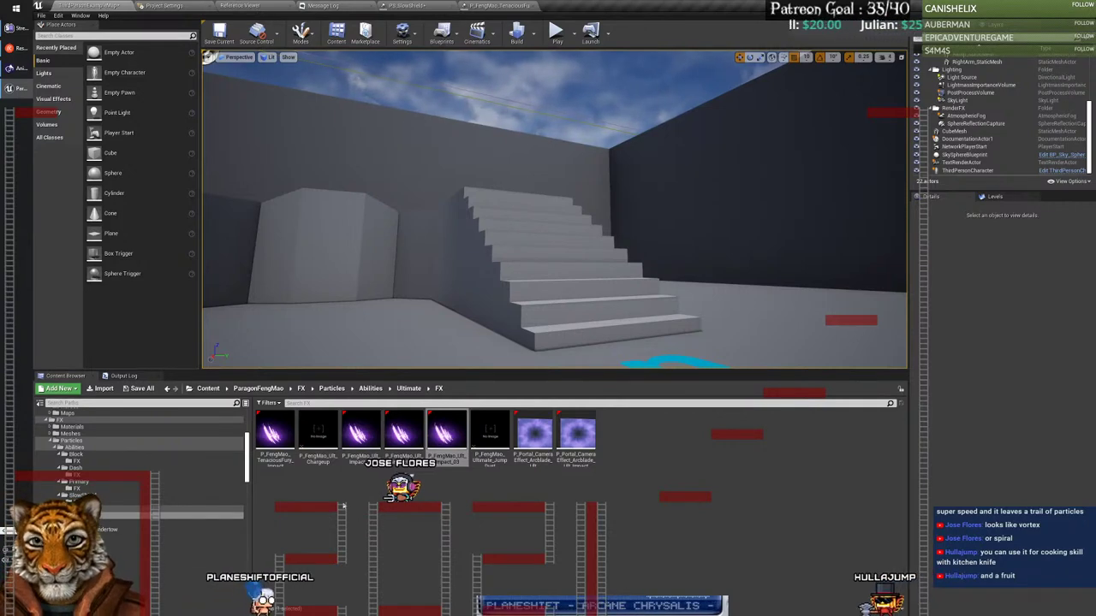
Step: Preview Ult_Chargeup, then copy P_FengMao_TenaciousFury_Impact into the FengMao folder
{"action": "double_click", "coordinate": [317, 432]}
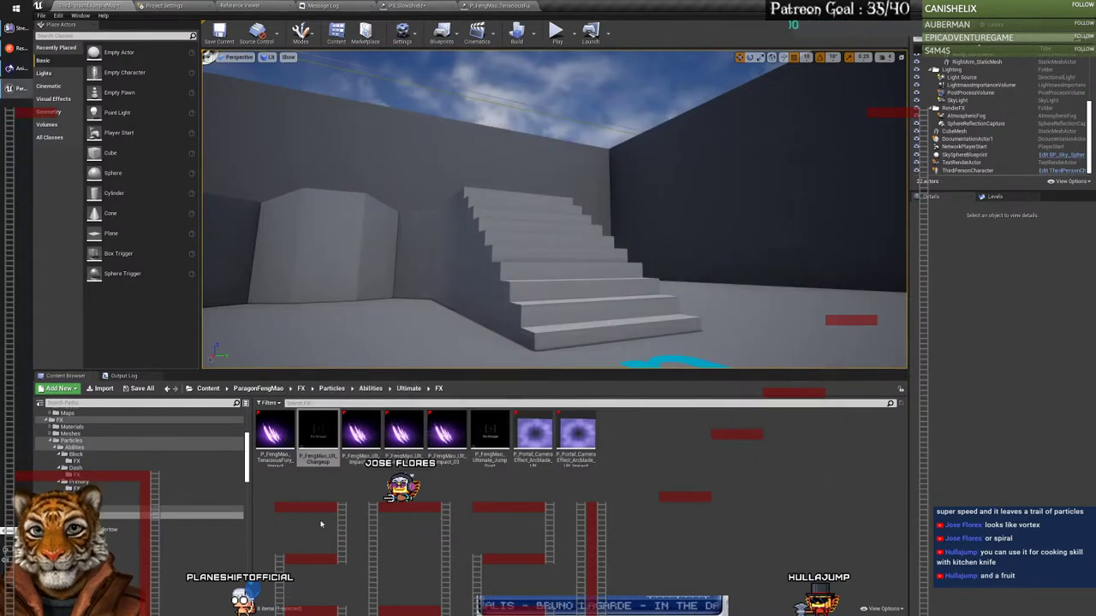
{"action": "right_click", "coordinate": [276, 448]}
{"action": "left_click", "coordinate": [255, 541]}
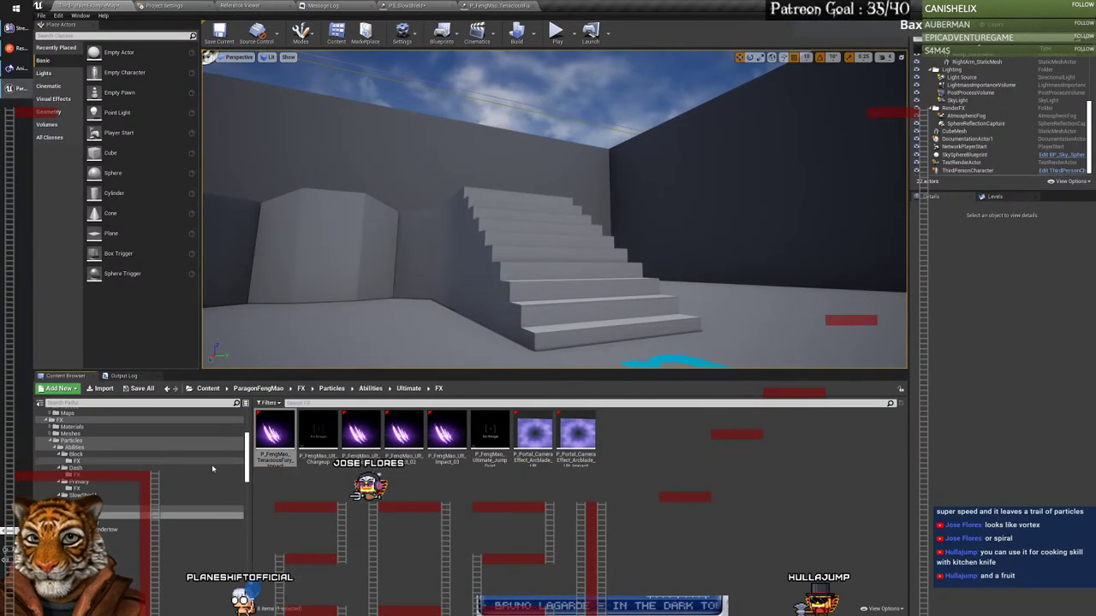
{"action": "left_click_drag", "start_coordinate": [246, 465], "coordinate": [73, 465]}
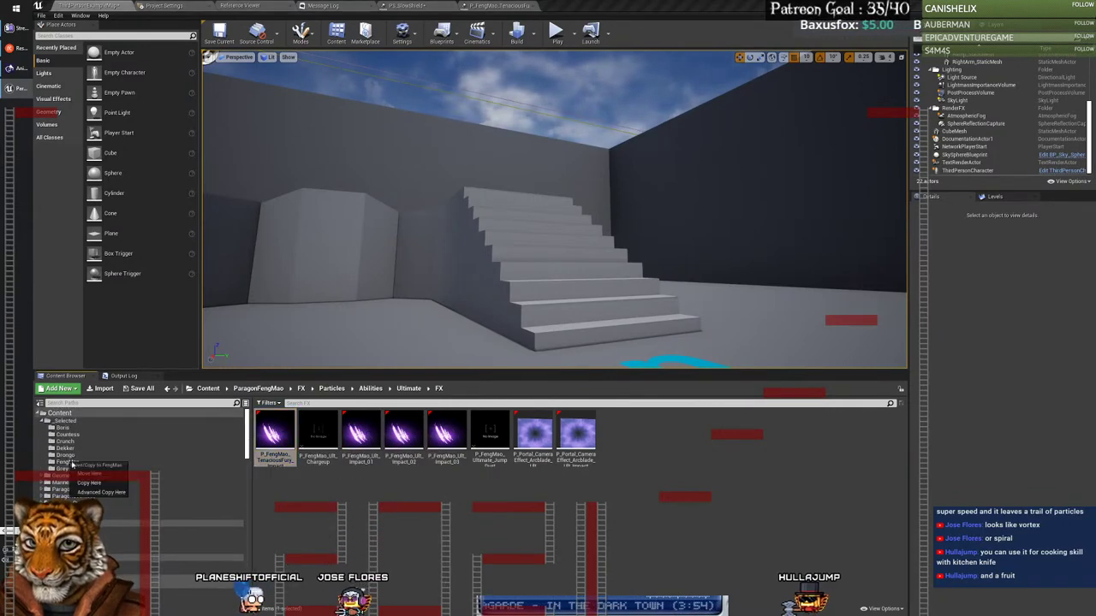
{"action": "left_click", "coordinate": [103, 483]}
Step: Open the copied TenaciousFury effect from _Selected/FengMao in Cascade
{"action": "left_click", "coordinate": [67, 463]}
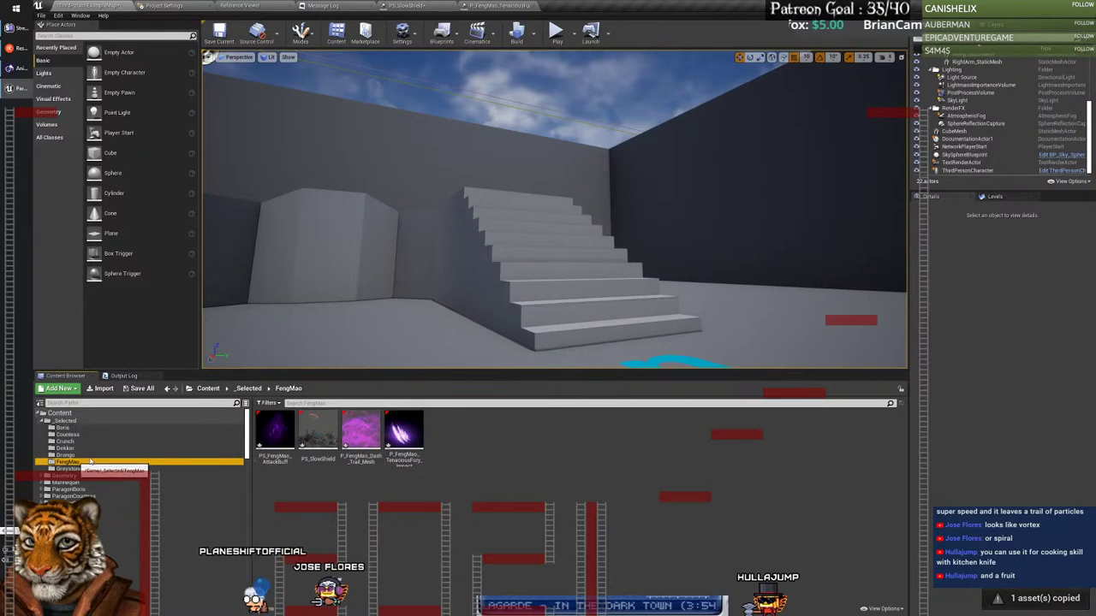
{"action": "double_click", "coordinate": [425, 461]}
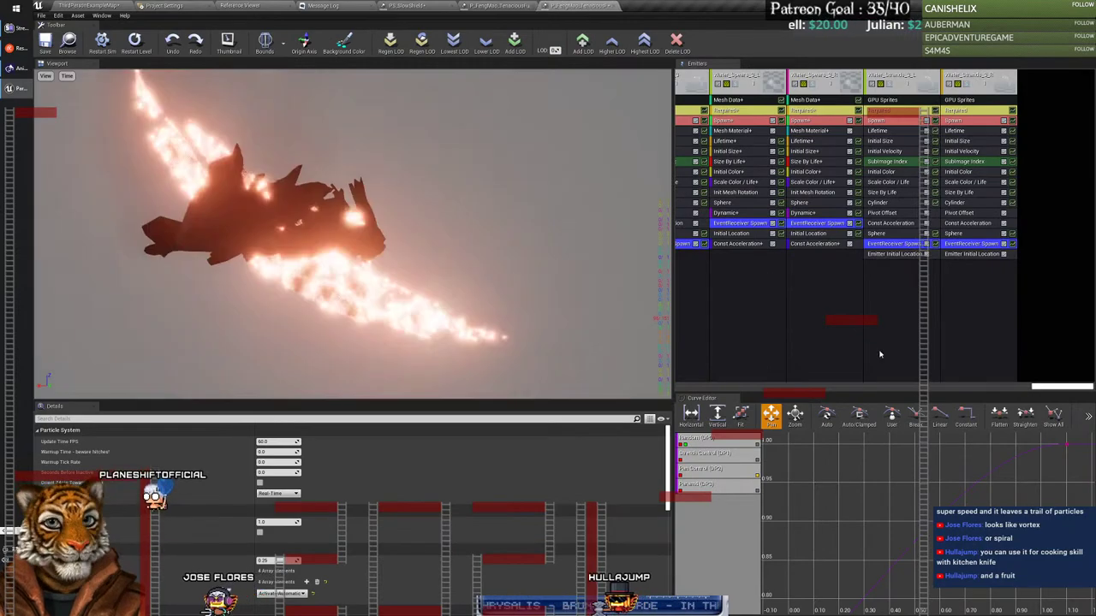
{"action": "left_click_drag", "start_coordinate": [1062, 386], "coordinate": [838, 388]}
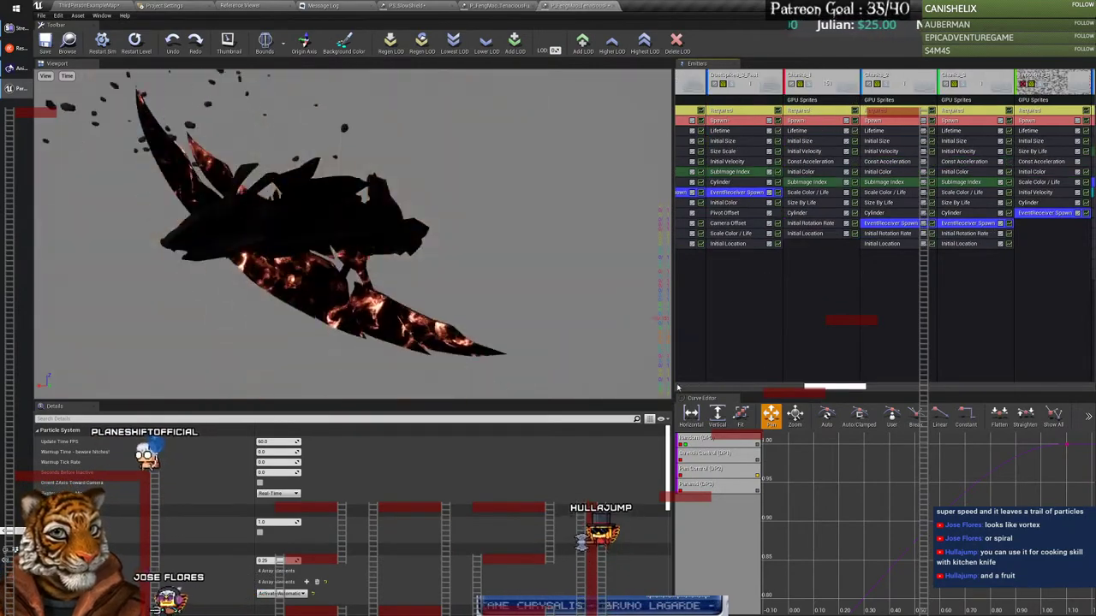
Step: Select the Blade_01 emitter, replay the preview and scroll toward the Rubble emitters
{"action": "left_click_drag", "start_coordinate": [727, 381], "coordinate": [677, 386]}
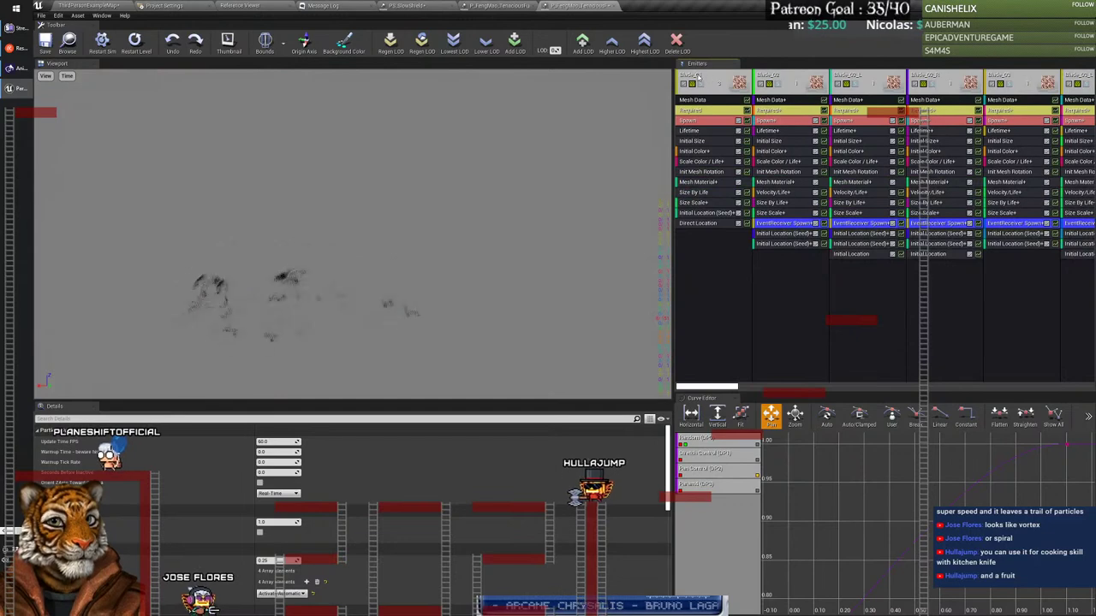
{"action": "right_click", "coordinate": [698, 77]}
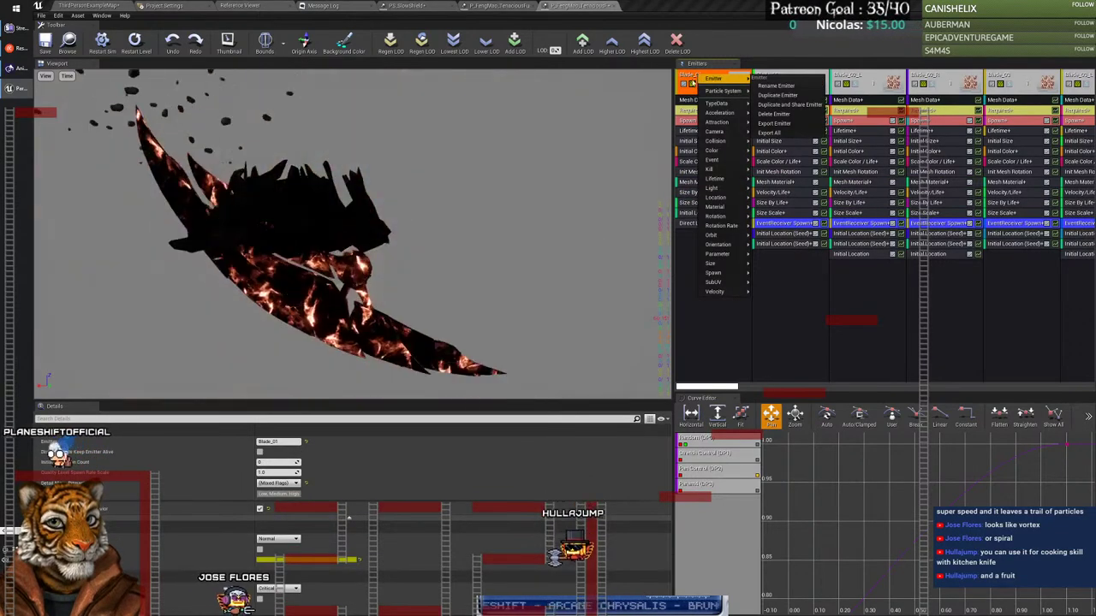
{"action": "key", "text": "Escape"}
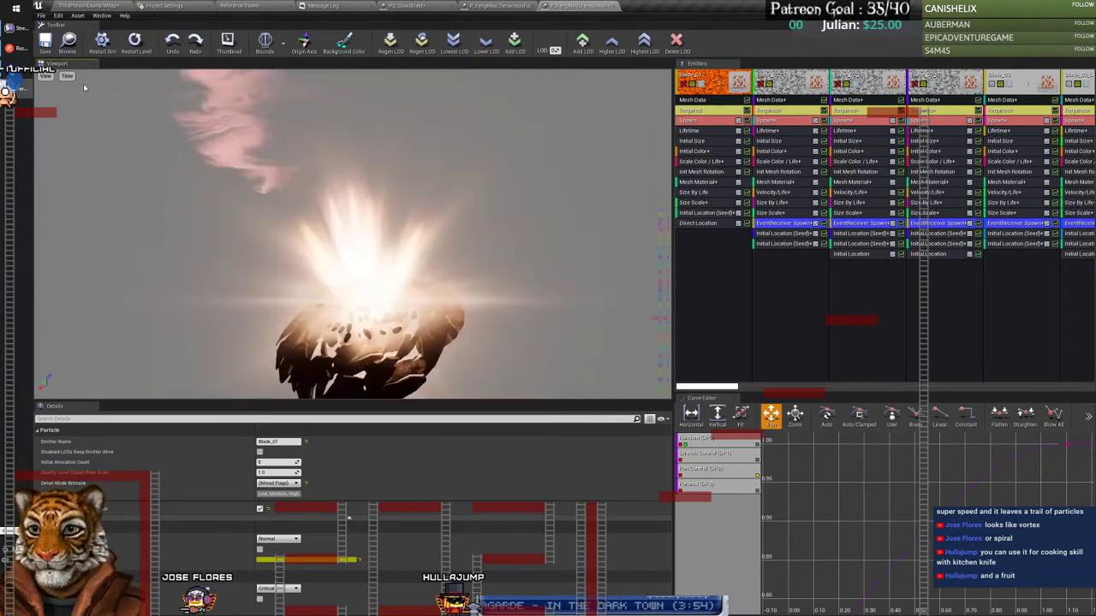
{"action": "left_click", "coordinate": [66, 76]}
{"action": "left_click", "coordinate": [110, 137]}
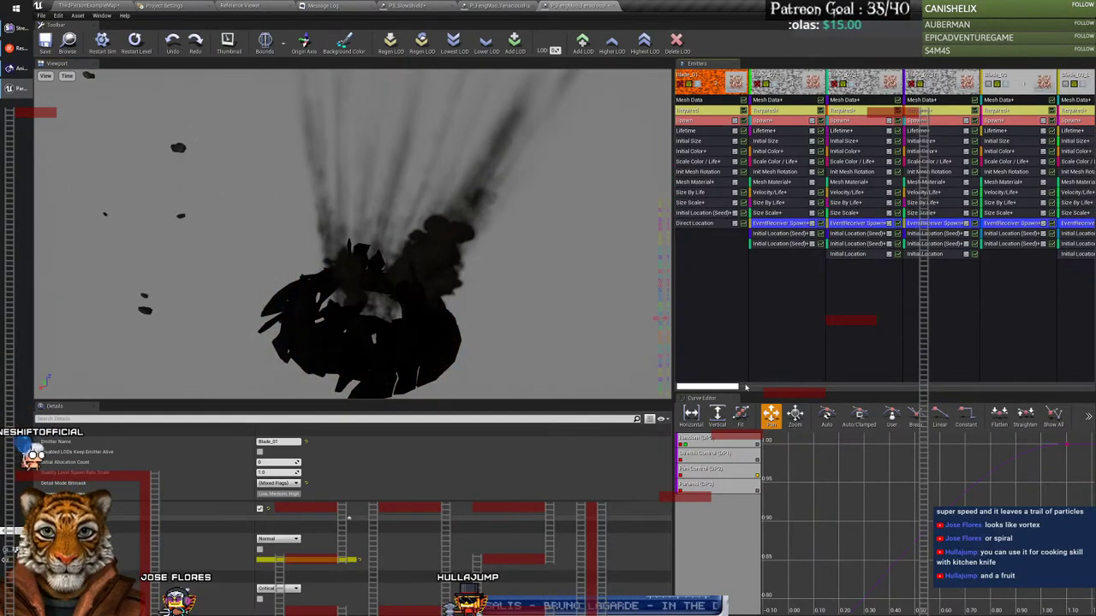
{"action": "left_click_drag", "start_coordinate": [745, 387], "coordinate": [828, 392]}
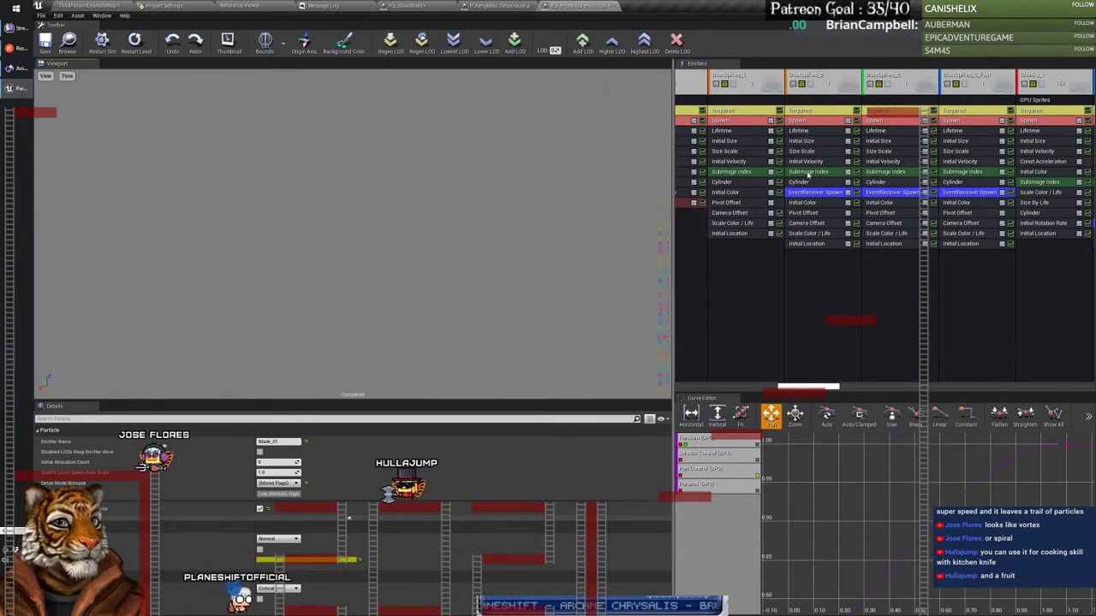
{"action": "scroll", "coordinate": [910, 387], "scroll_direction": "right", "scroll_amount": 3}
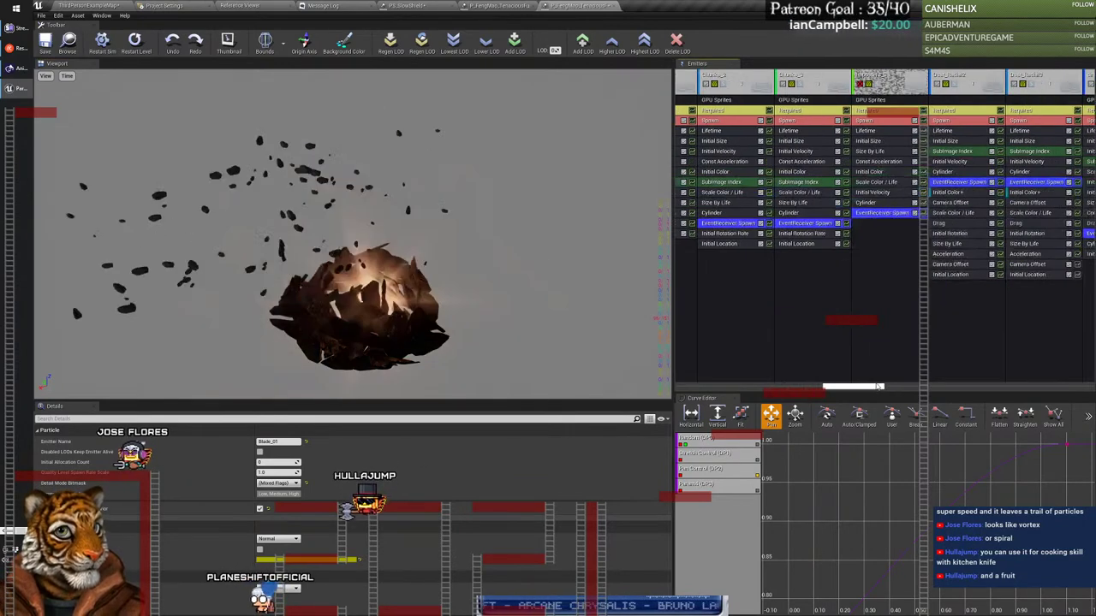
{"action": "scroll", "coordinate": [910, 387], "scroll_direction": "right", "scroll_amount": 4}
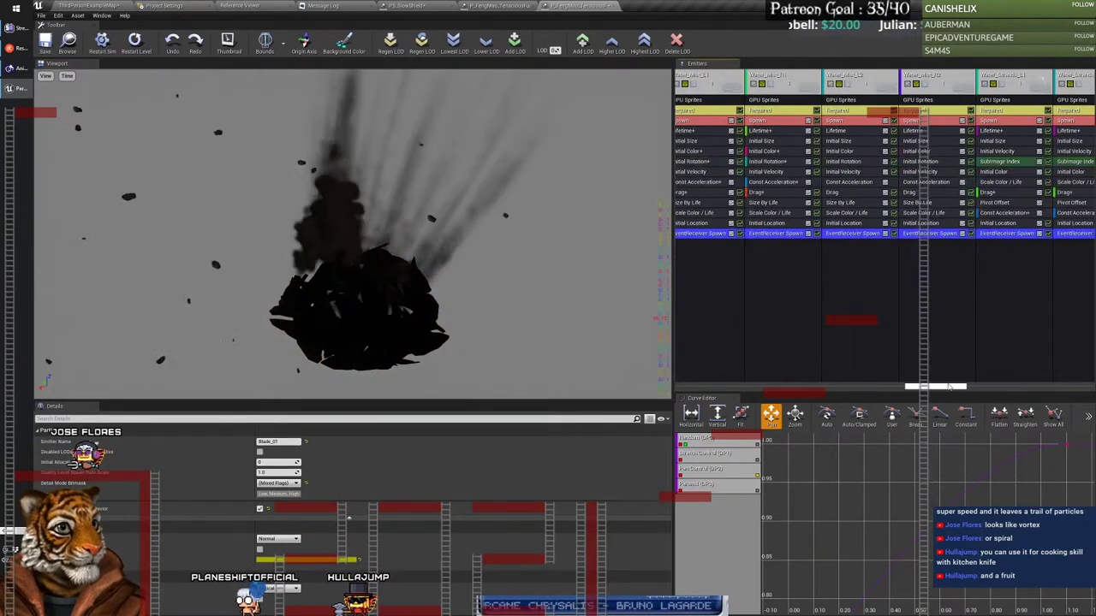
{"action": "scroll", "coordinate": [949, 387], "scroll_direction": "right", "scroll_amount": 4}
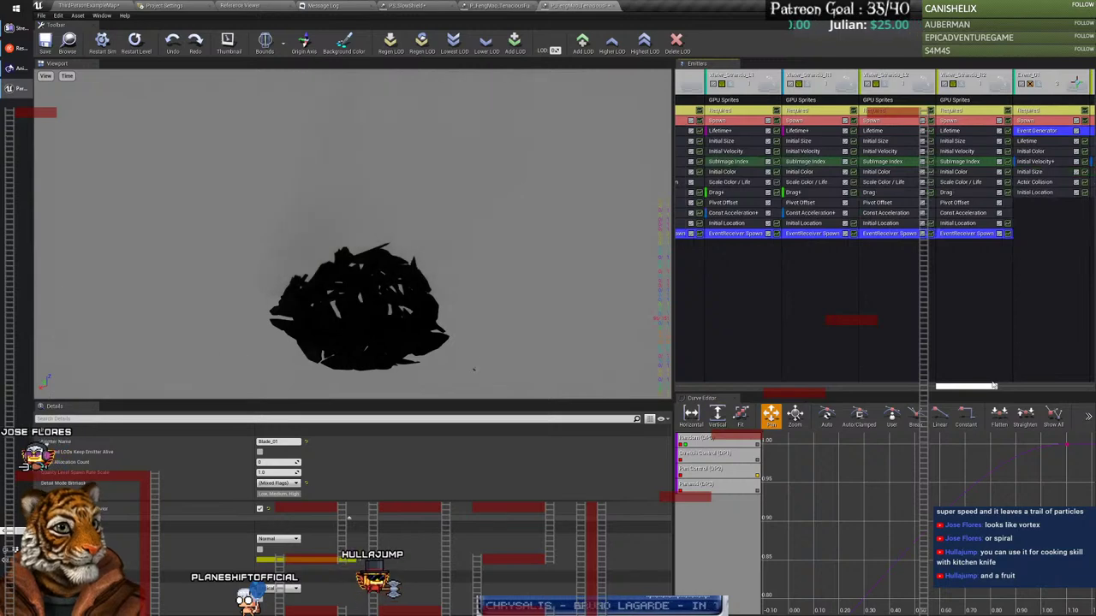
{"action": "scroll", "coordinate": [1008, 385], "scroll_direction": "right", "scroll_amount": 5}
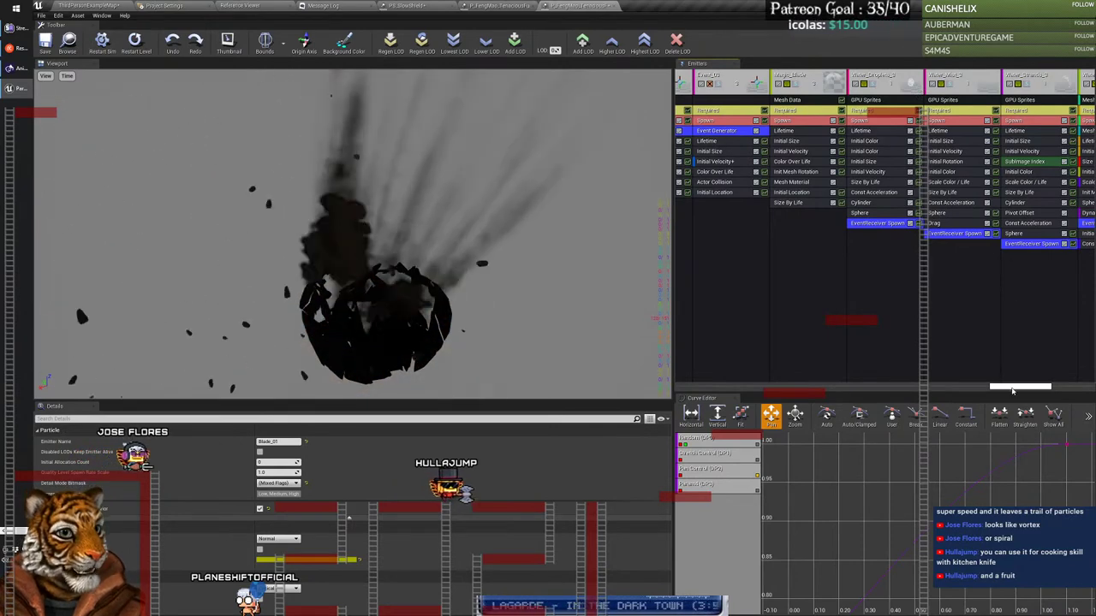
{"action": "scroll", "coordinate": [1041, 390], "scroll_direction": "right", "scroll_amount": 1}
{"action": "scroll", "coordinate": [1041, 390], "scroll_direction": "right", "scroll_amount": 5}
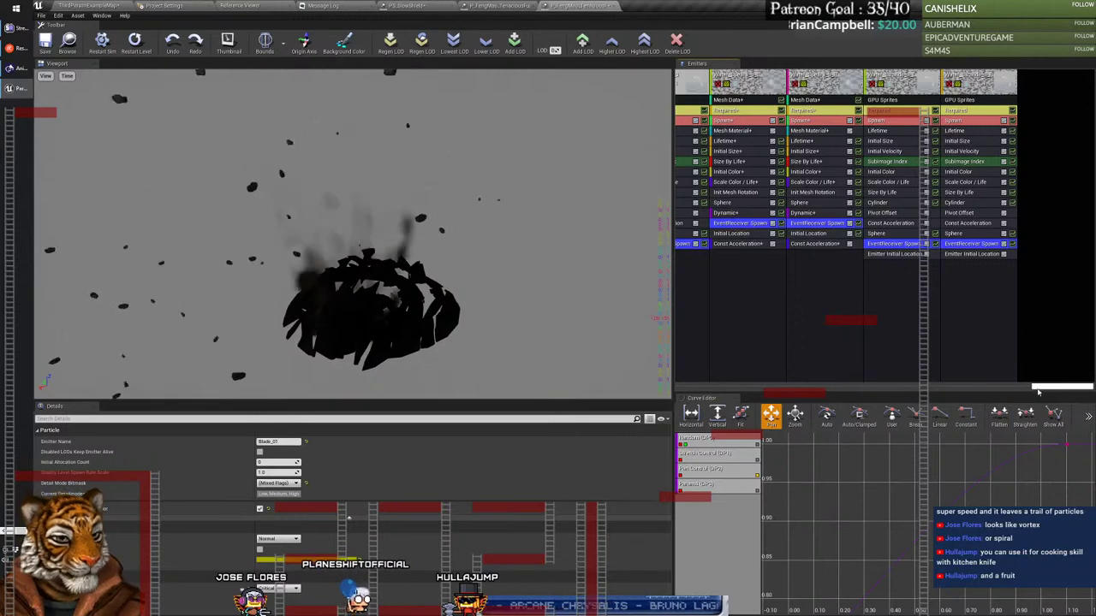
{"action": "scroll", "coordinate": [977, 381], "scroll_direction": "left", "scroll_amount": 3}
{"action": "scroll", "coordinate": [964, 375], "scroll_direction": "left", "scroll_amount": 3}
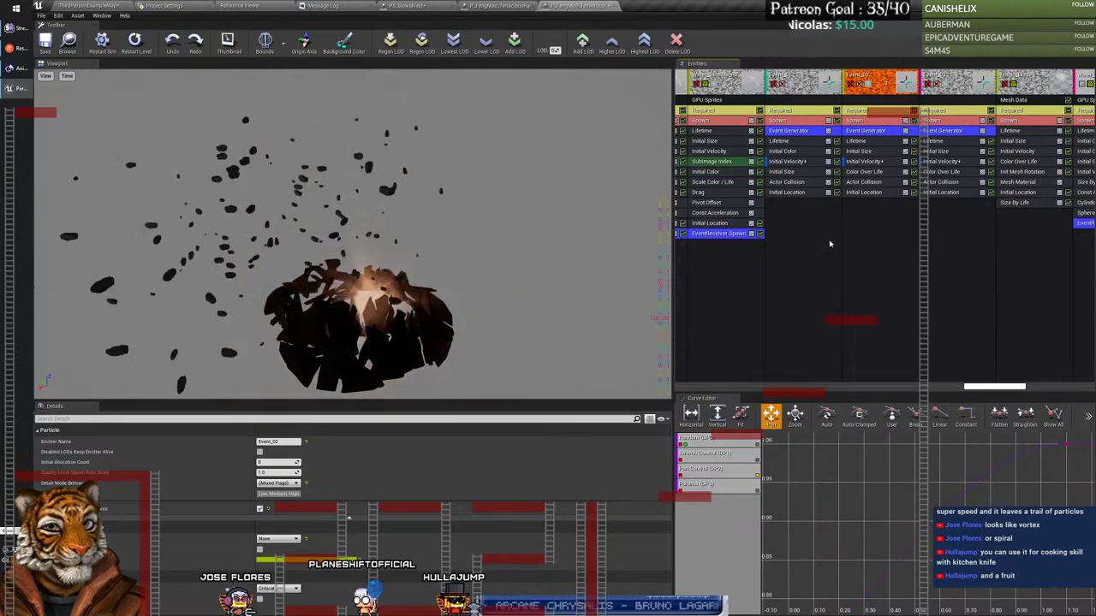
{"action": "left_click_drag", "start_coordinate": [993, 390], "coordinate": [919, 387]}
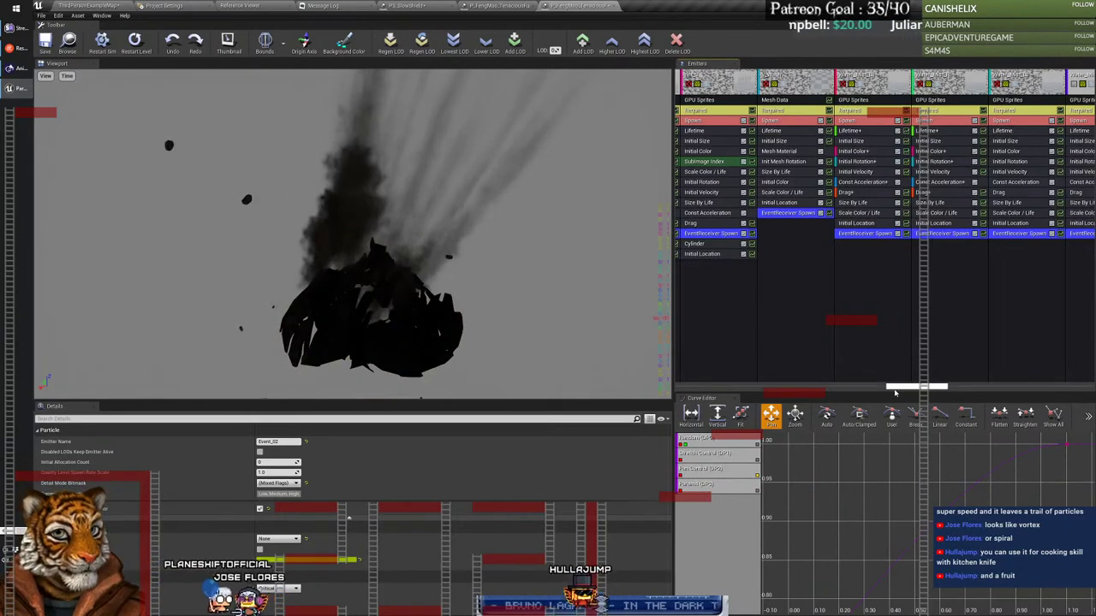
{"action": "left_click_drag", "start_coordinate": [895, 392], "coordinate": [871, 388]}
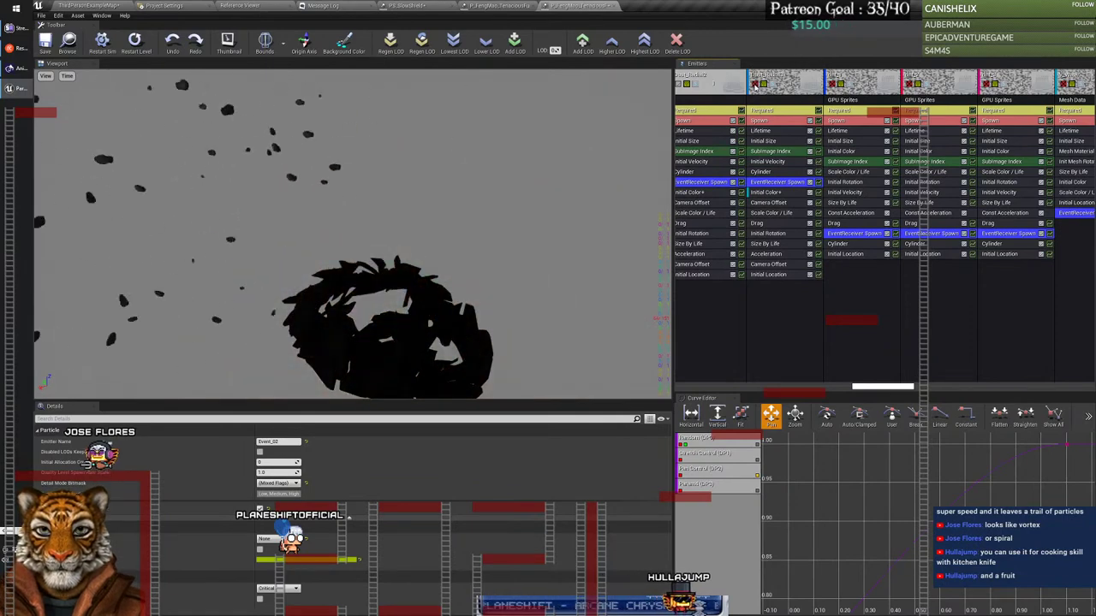
{"action": "left_click_drag", "start_coordinate": [867, 392], "coordinate": [824, 389]}
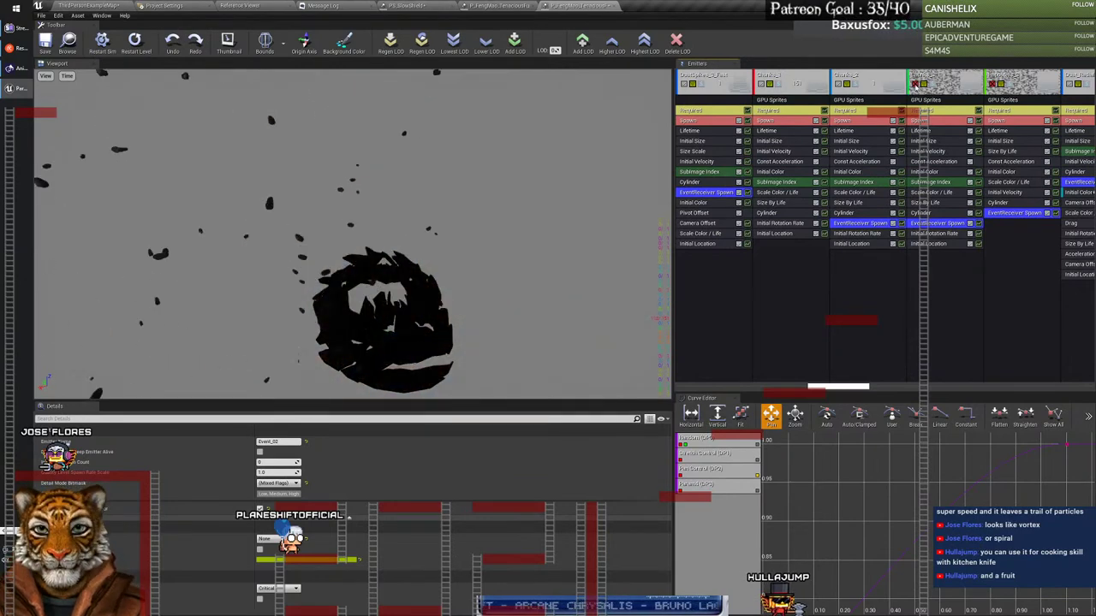
Step: Inspect the Chunks_3, Chunks_2 and Chunks_1 emitters and replay the simulation
{"action": "left_click", "coordinate": [932, 83]}
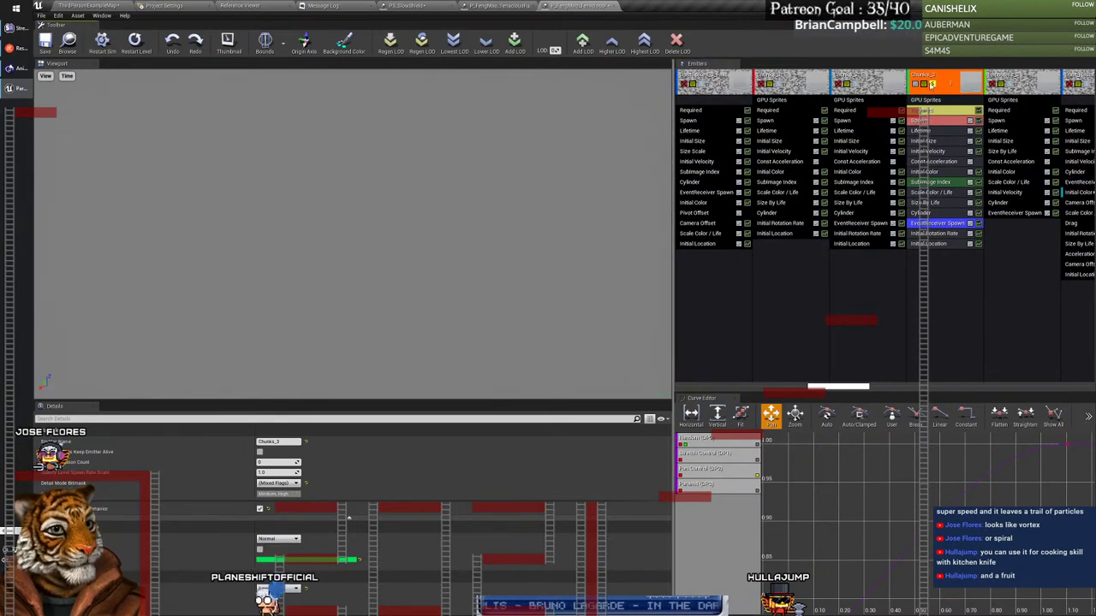
{"action": "left_click", "coordinate": [857, 88]}
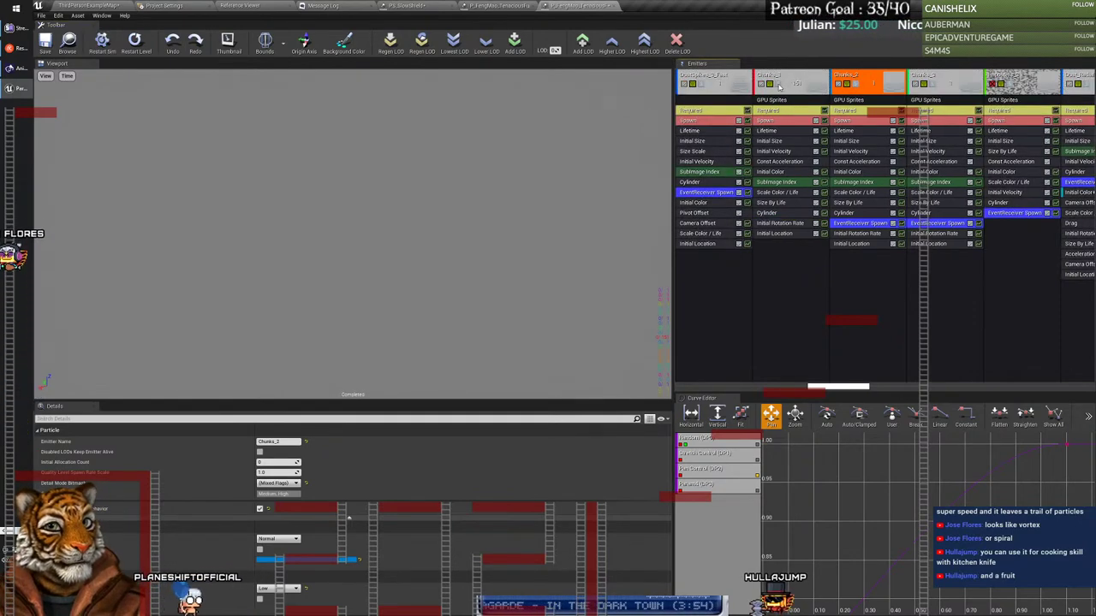
{"action": "left_click", "coordinate": [780, 87]}
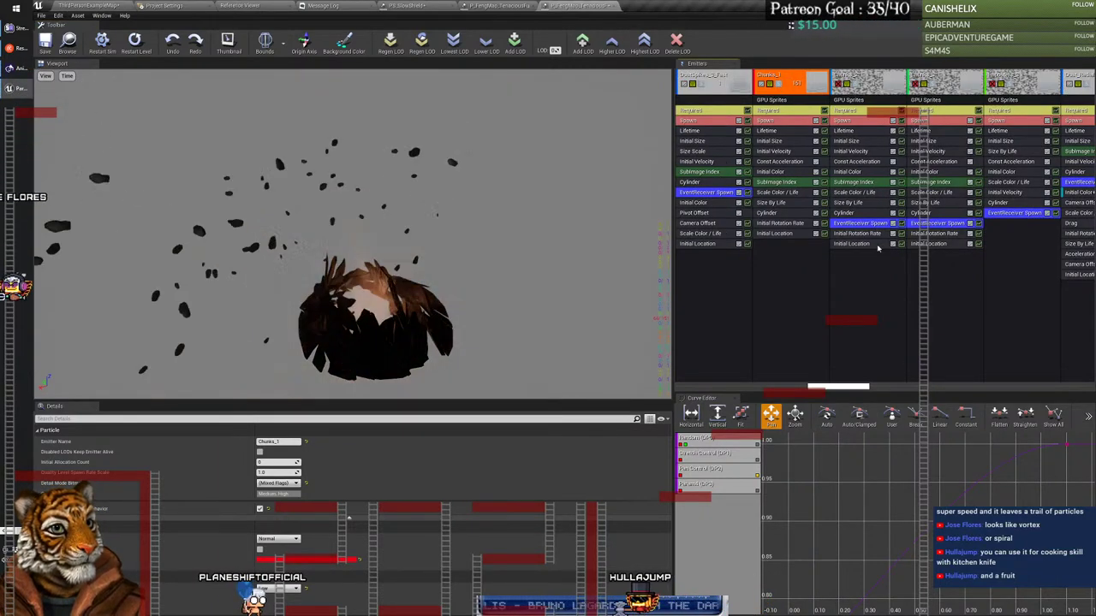
{"action": "left_click_drag", "start_coordinate": [852, 384], "coordinate": [776, 388]}
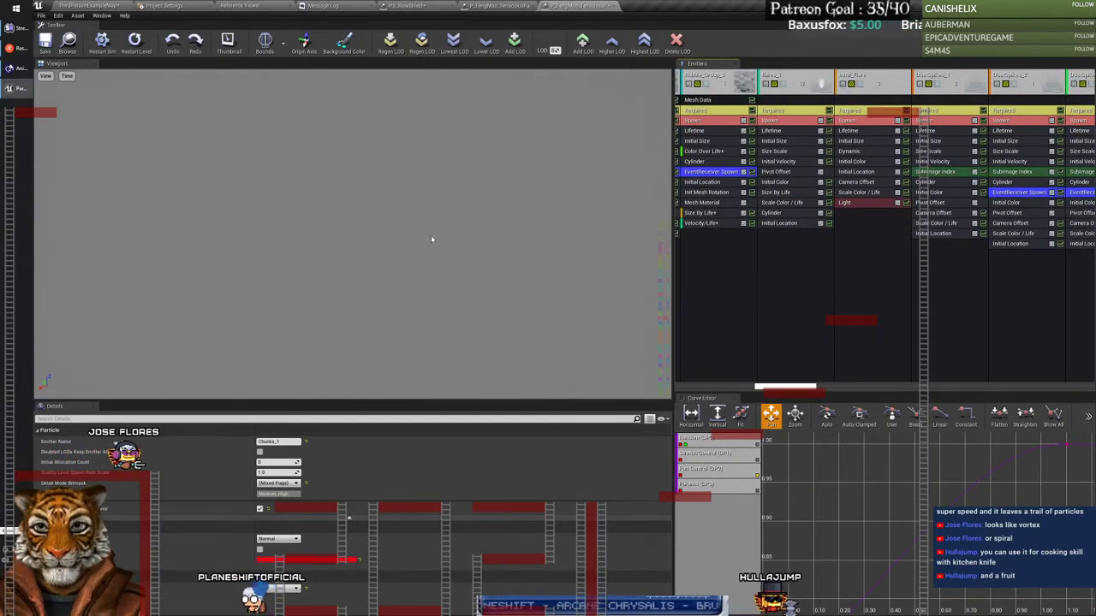
{"action": "left_click", "coordinate": [66, 76]}
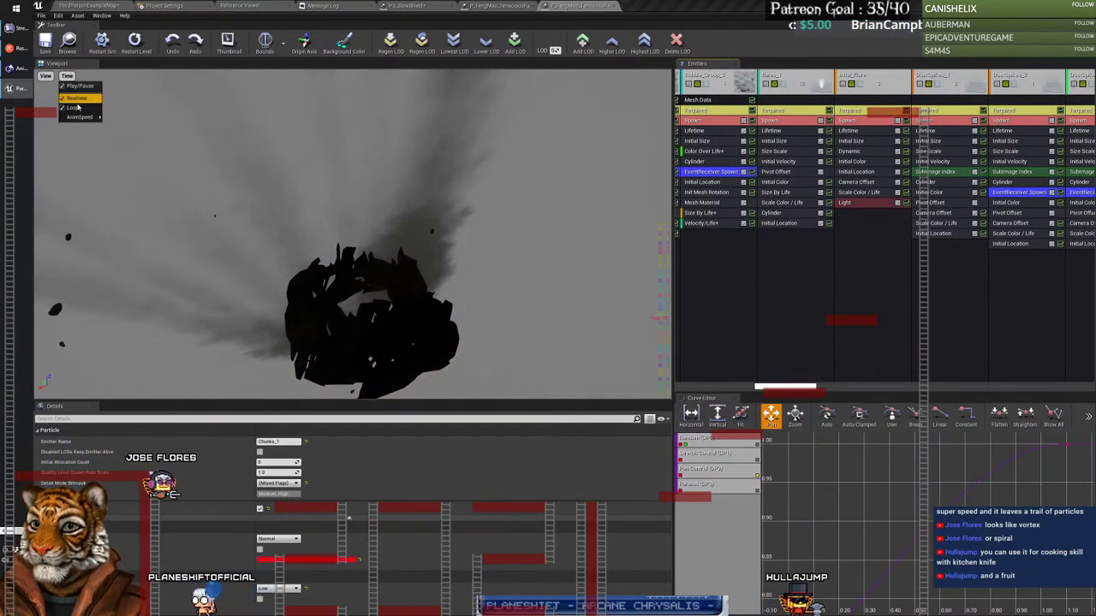
{"action": "left_click", "coordinate": [77, 107]}
{"action": "left_click", "coordinate": [102, 43]}
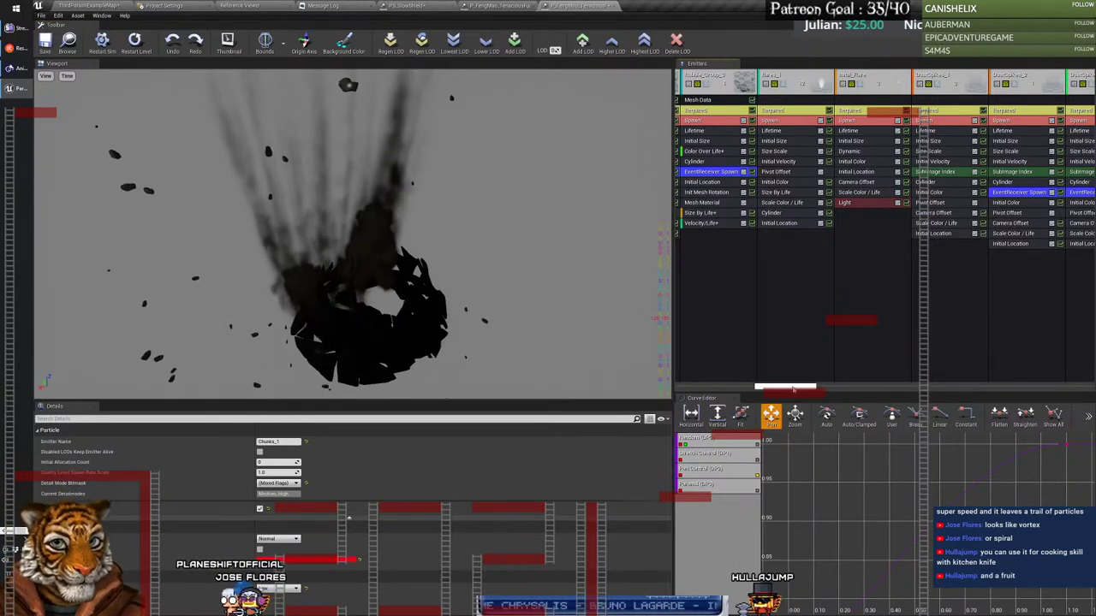
Step: Select Rubble_Group_2 and replay the effect to watch its rubble burst
{"action": "left_click_drag", "start_coordinate": [792, 387], "coordinate": [772, 388]}
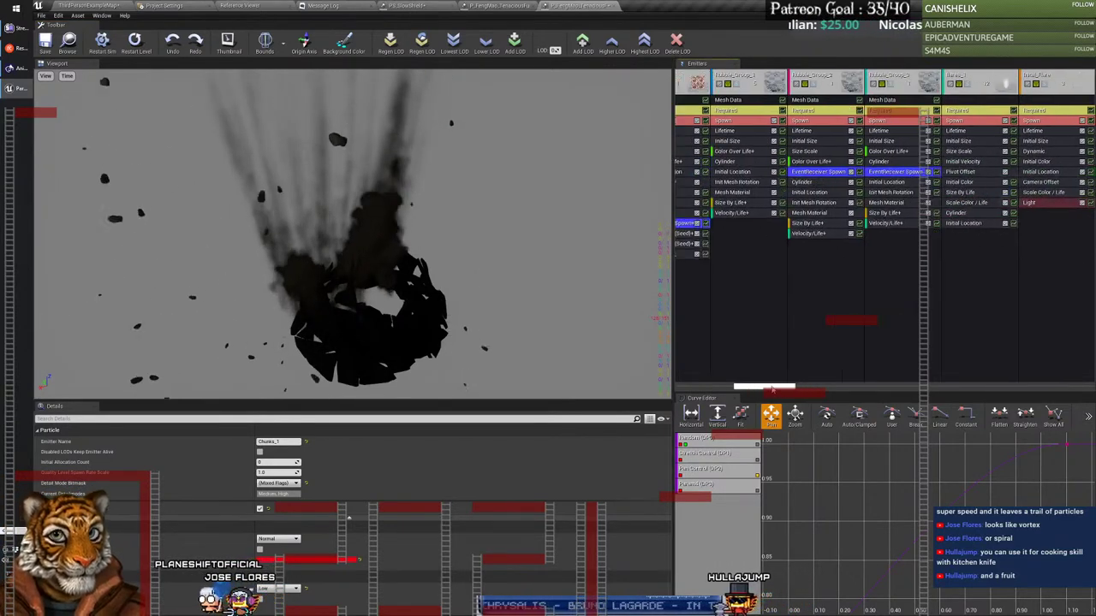
{"action": "left_click", "coordinate": [815, 87]}
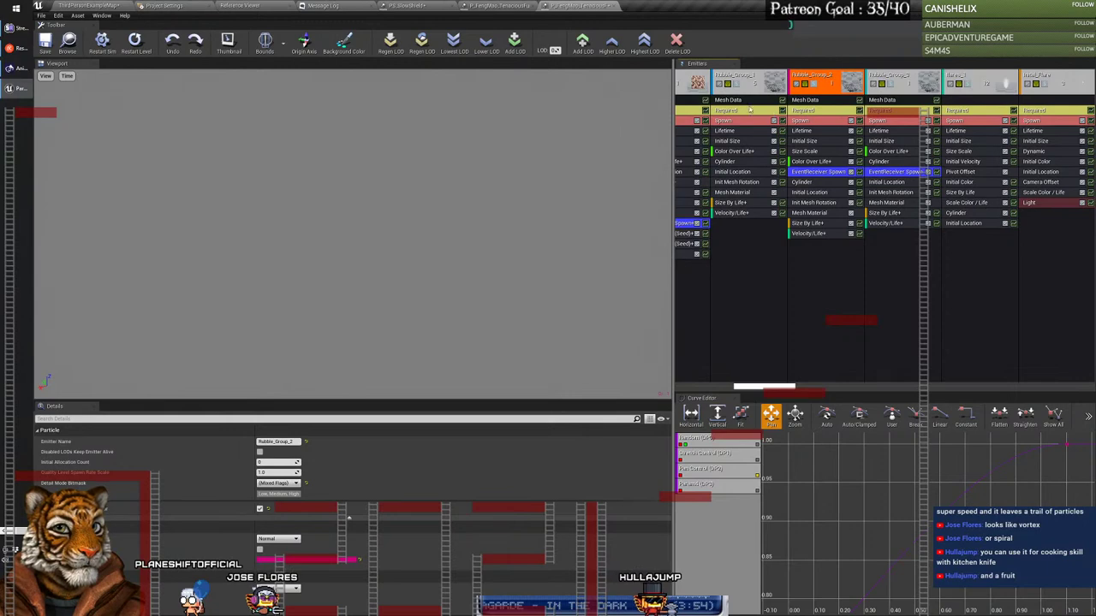
{"action": "left_click", "coordinate": [110, 48]}
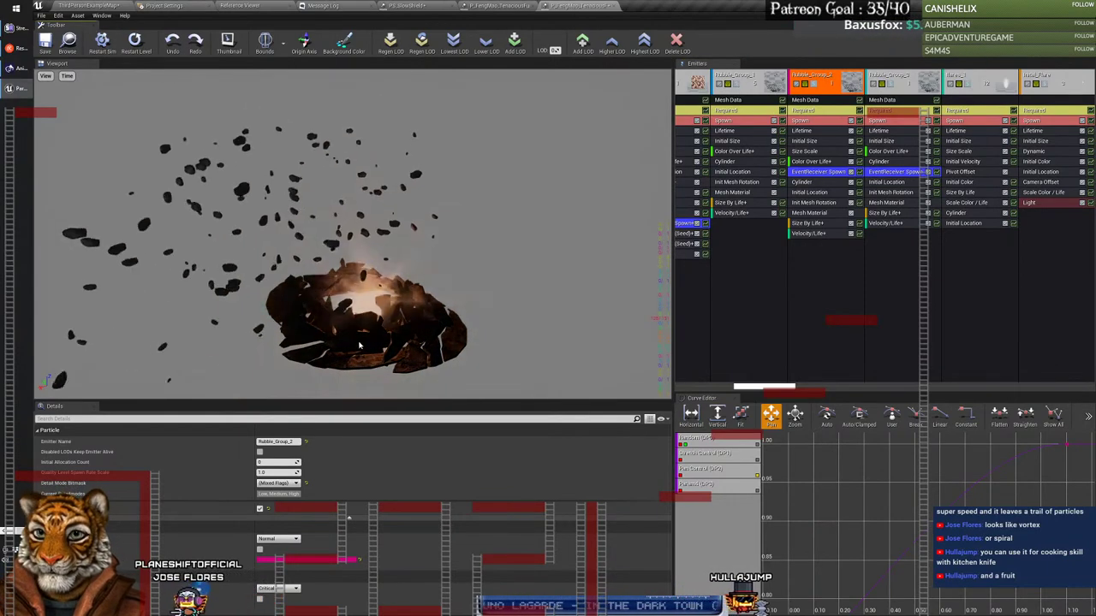
{"action": "left_click_drag", "start_coordinate": [783, 392], "coordinate": [760, 383]}
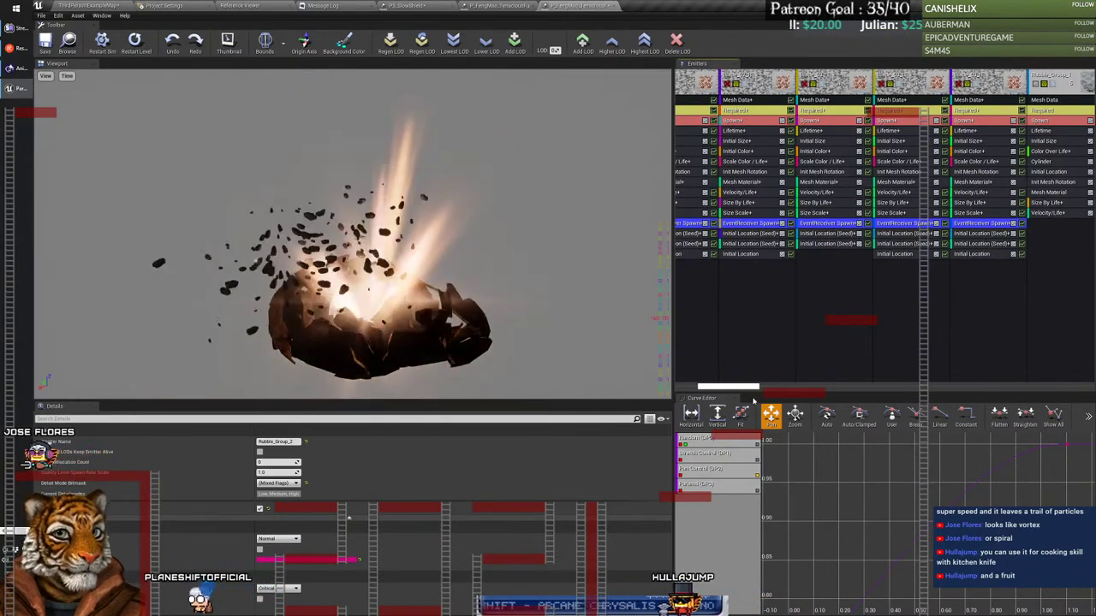
{"action": "left_click_drag", "start_coordinate": [742, 390], "coordinate": [682, 389]}
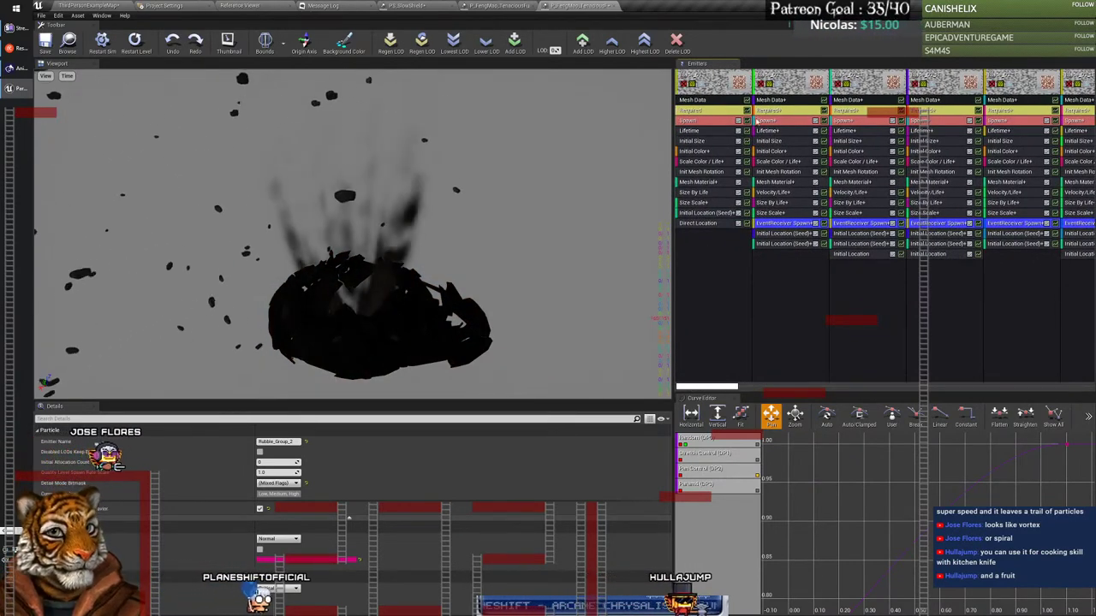
Step: Replay the copied particle effect from the start in the preview
{"action": "right_click", "coordinate": [717, 78]}
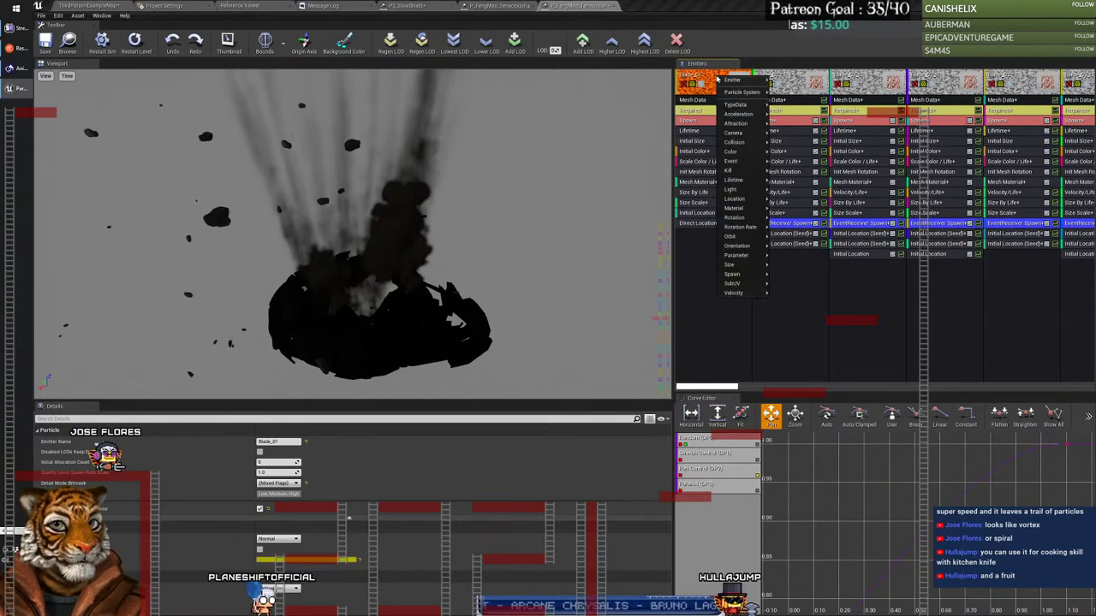
{"action": "left_click", "coordinate": [704, 77]}
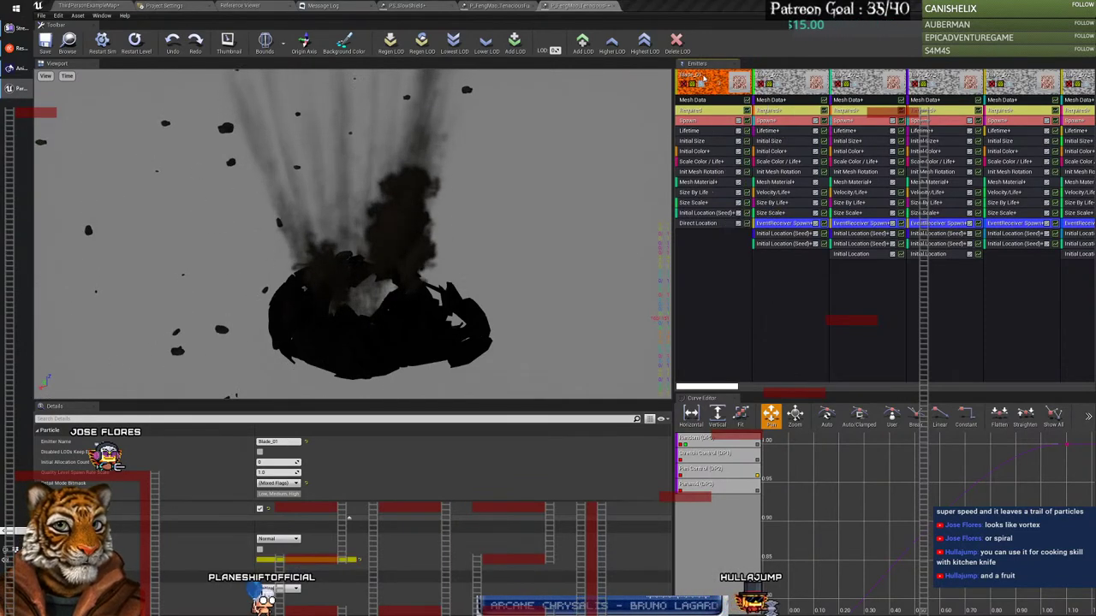
{"action": "left_click", "coordinate": [112, 45]}
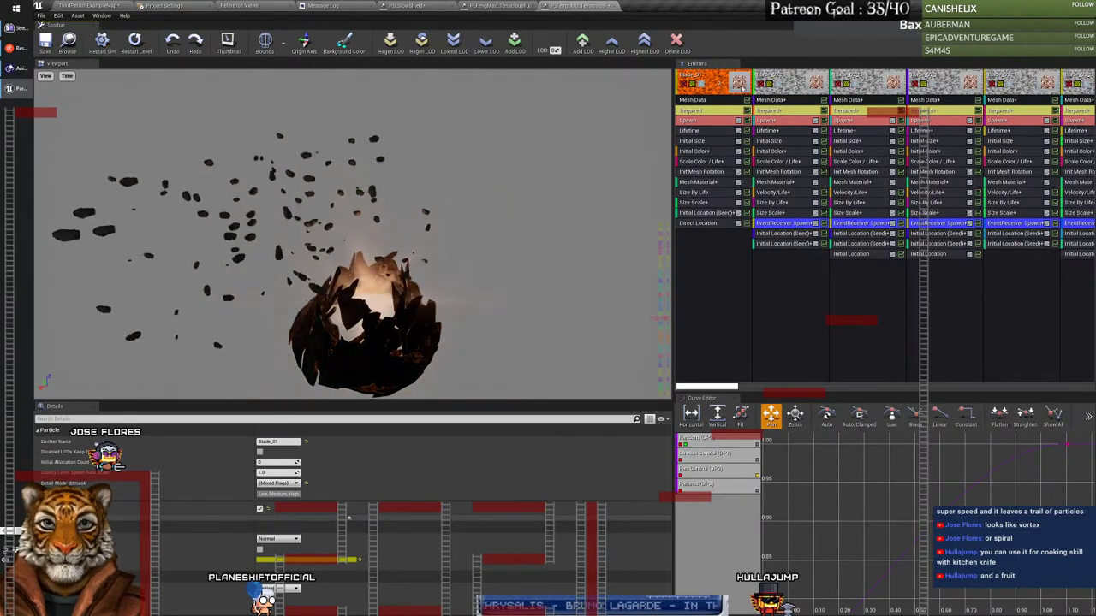
Step: Delete the Blade_01 and Blade_02 emitters, confirming each deletion
{"action": "right_click", "coordinate": [707, 79]}
{"action": "mouse_move", "coordinate": [718, 80]}
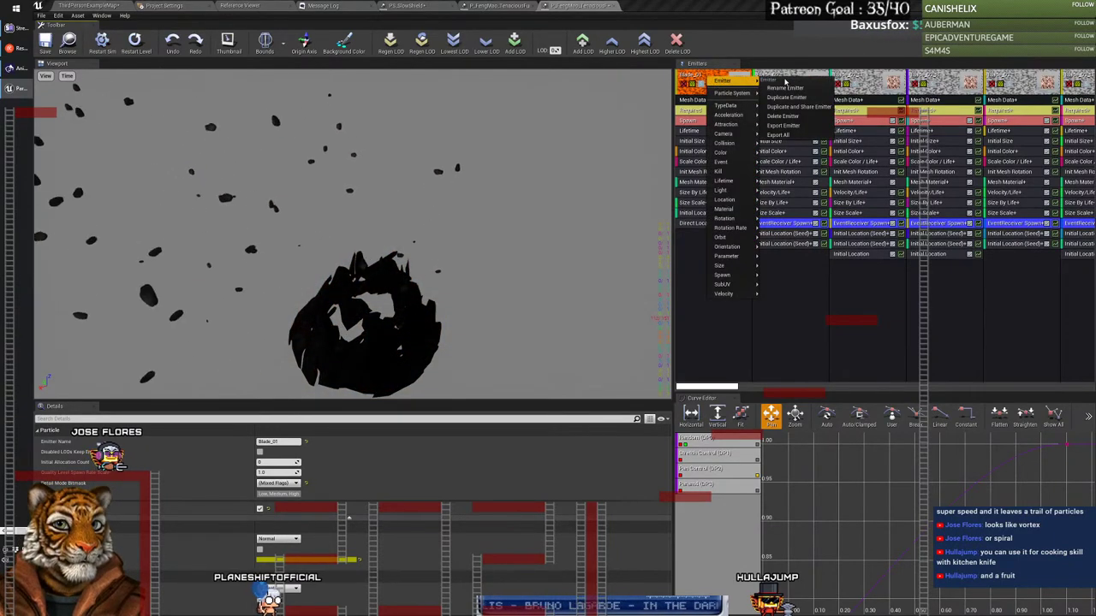
{"action": "left_click", "coordinate": [788, 117]}
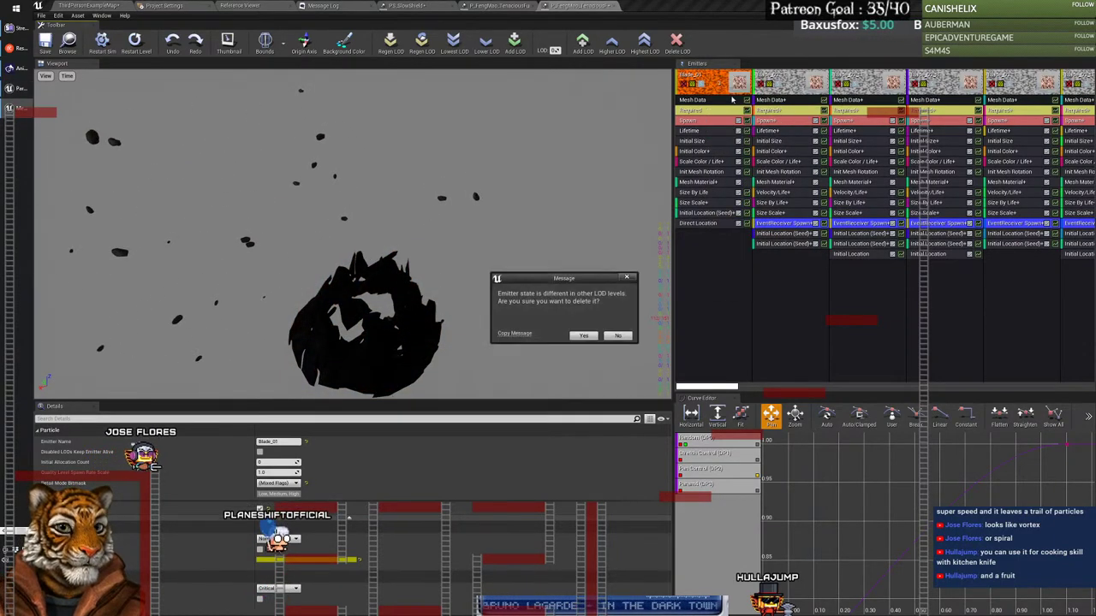
{"action": "left_click", "coordinate": [583, 336]}
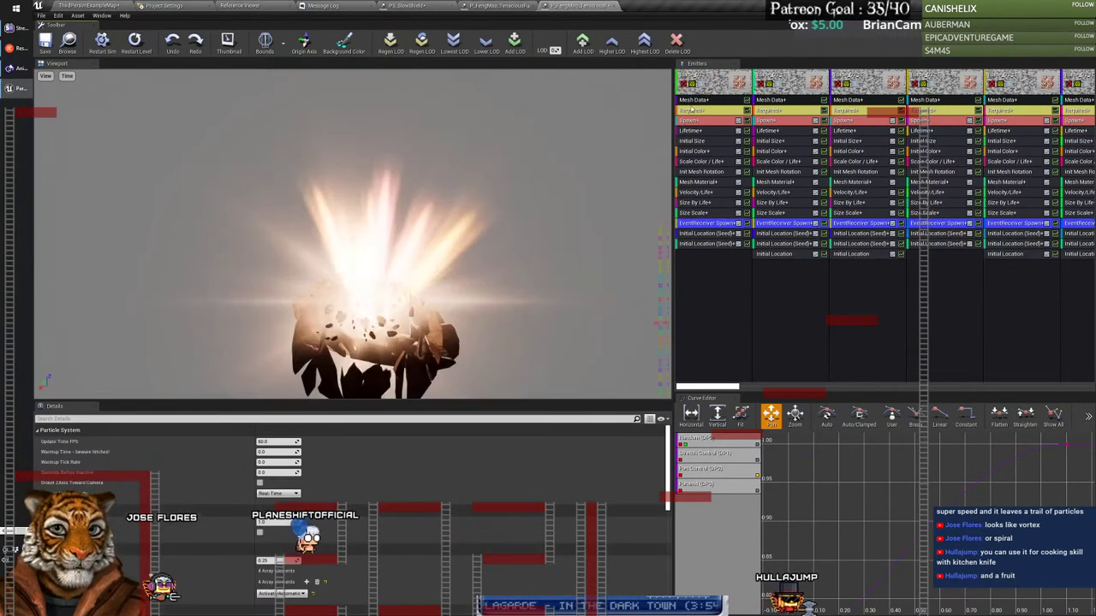
{"action": "right_click", "coordinate": [706, 78]}
{"action": "mouse_move", "coordinate": [717, 81]}
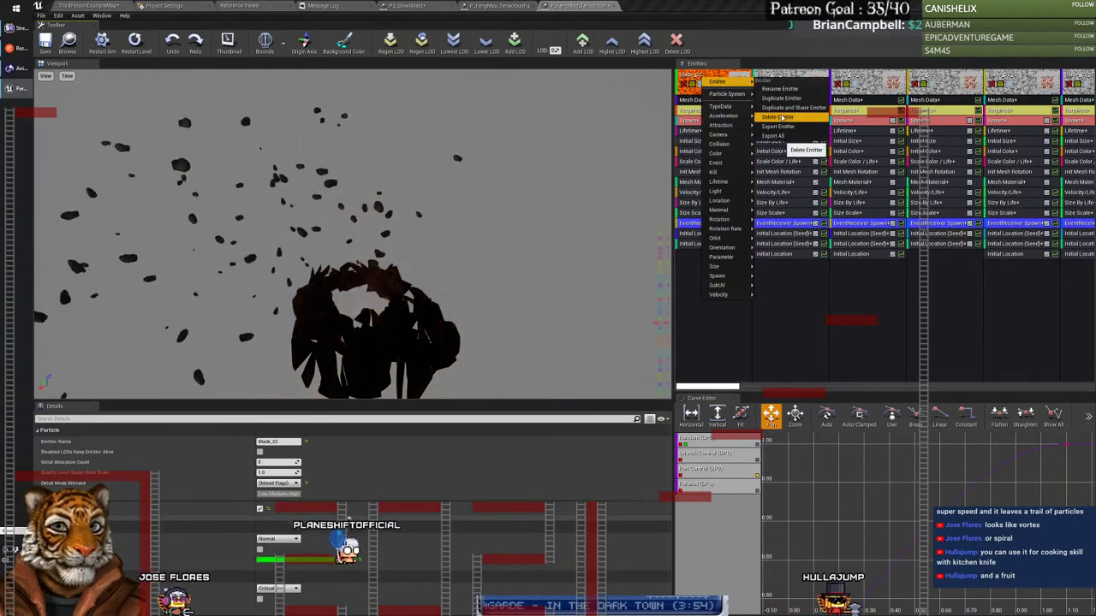
{"action": "left_click", "coordinate": [777, 117]}
{"action": "left_click", "coordinate": [583, 335]}
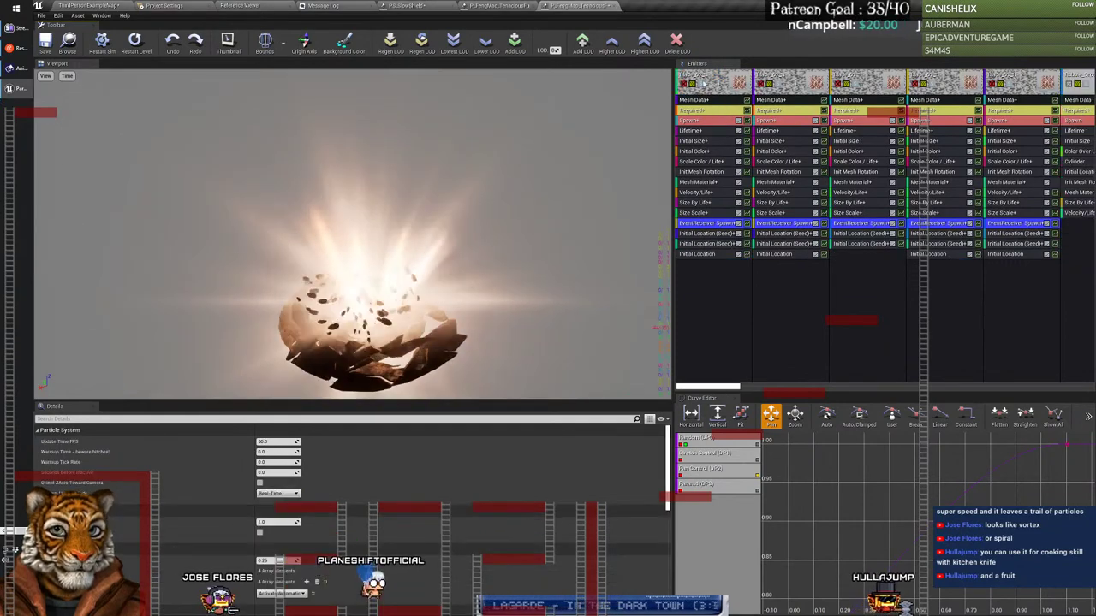
Step: Delete the next two leading blade emitters, confirming each removal
{"action": "right_click", "coordinate": [705, 78]}
{"action": "mouse_move", "coordinate": [728, 83]}
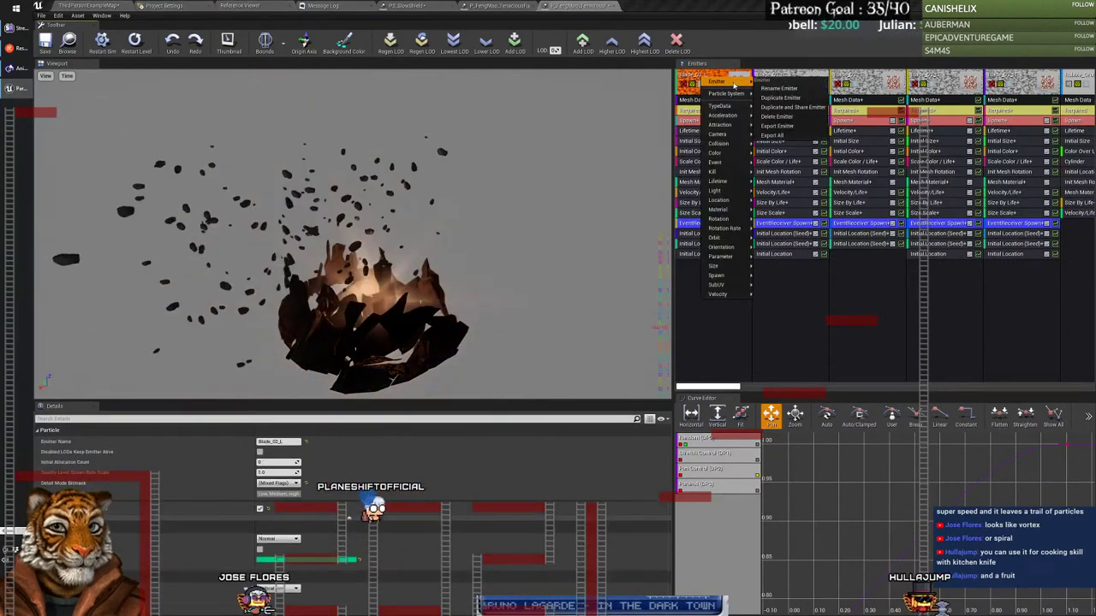
{"action": "left_click", "coordinate": [777, 117]}
{"action": "left_click", "coordinate": [583, 335]}
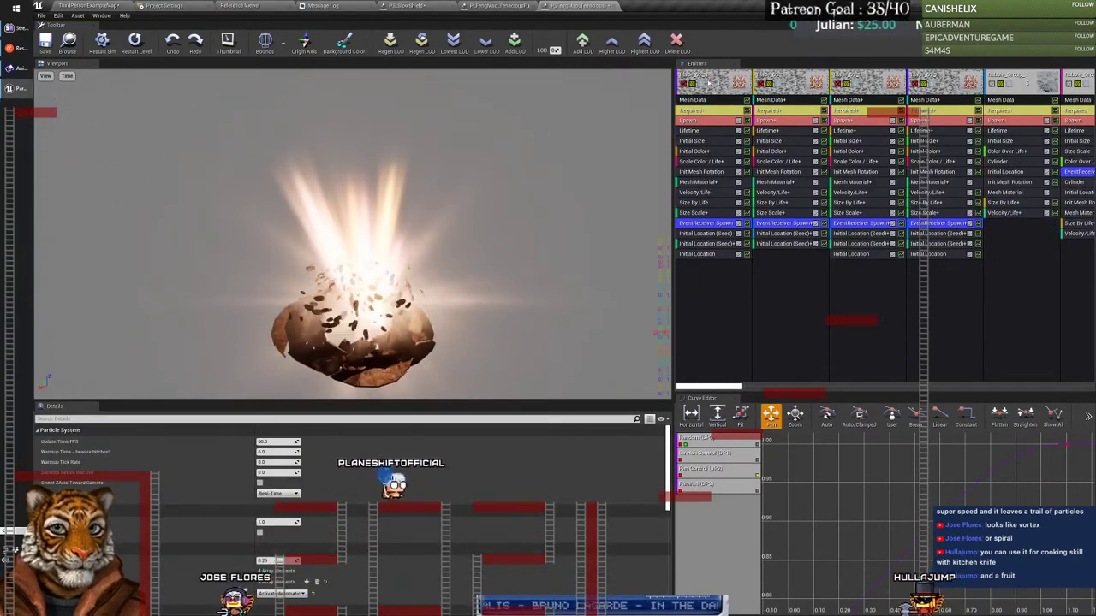
{"action": "right_click", "coordinate": [705, 76]}
{"action": "mouse_move", "coordinate": [728, 83]}
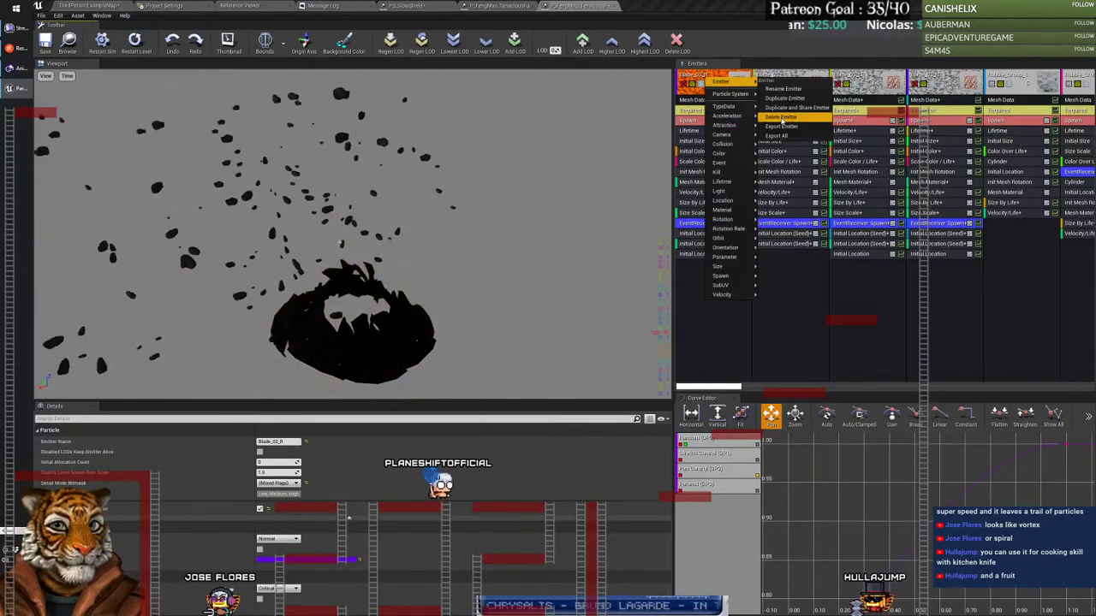
{"action": "left_click", "coordinate": [778, 117]}
{"action": "key", "text": "Return"}
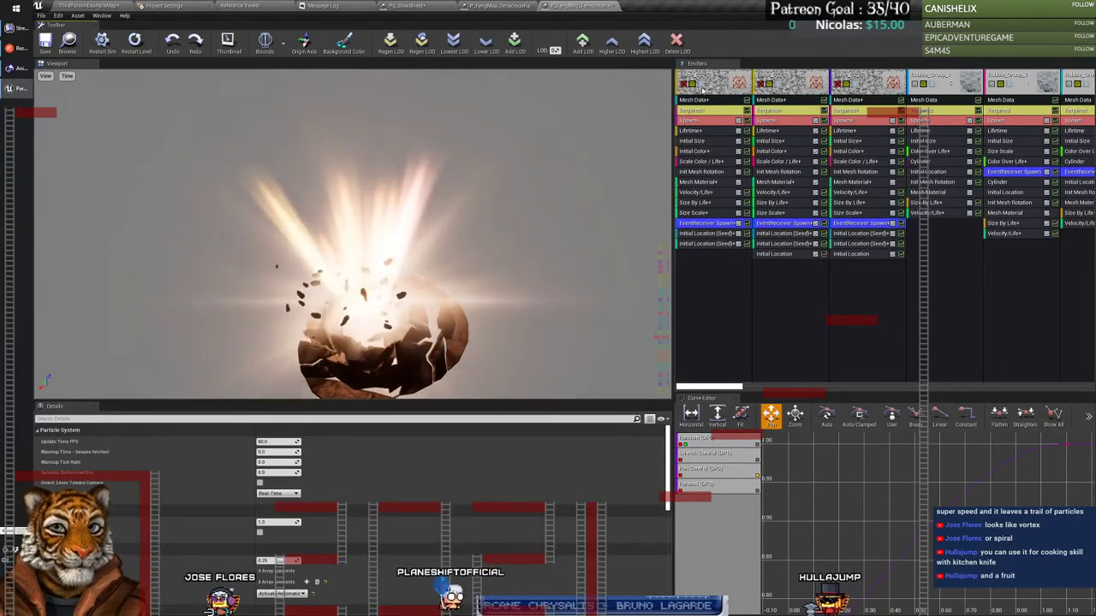
Step: Delete the Blade_03, Blade_03_L and Blade_03_R emitters
{"action": "right_click", "coordinate": [705, 75]}
{"action": "mouse_move", "coordinate": [723, 83]}
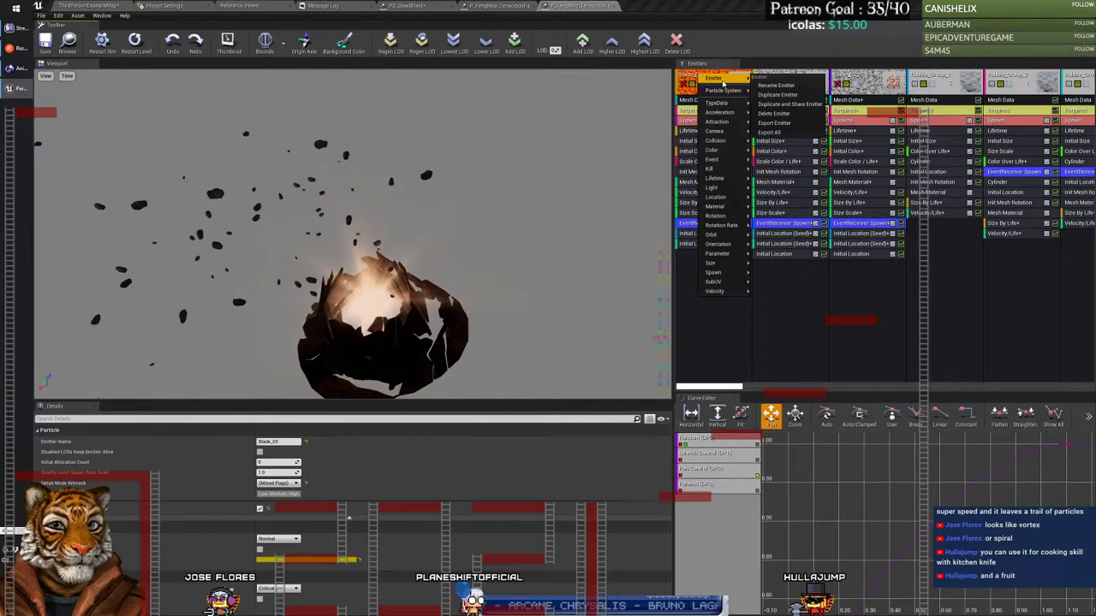
{"action": "left_click", "coordinate": [776, 115]}
{"action": "left_click", "coordinate": [584, 335]}
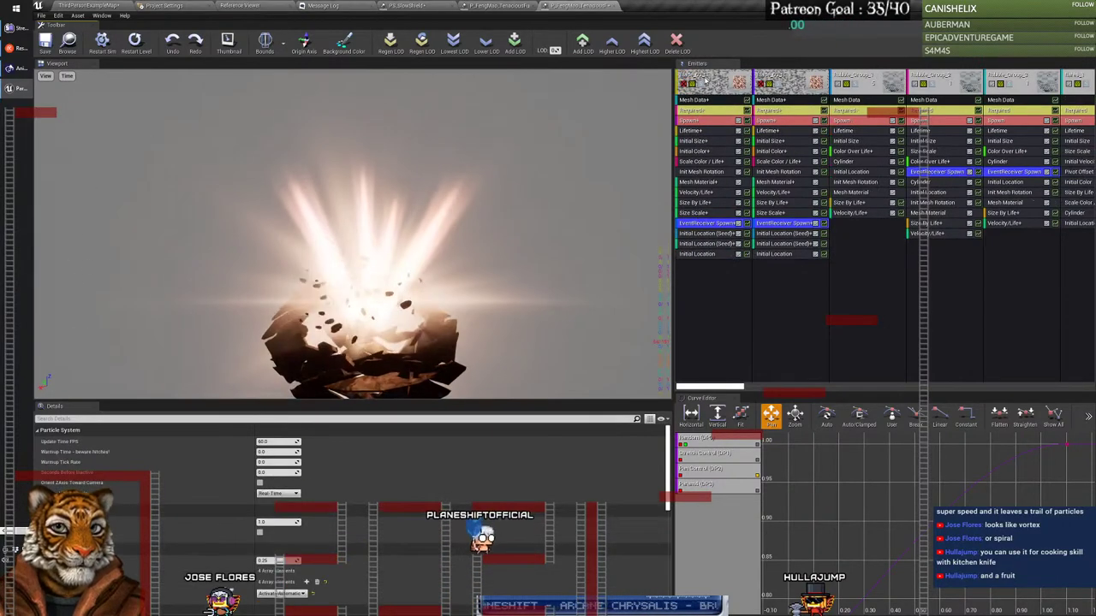
{"action": "right_click", "coordinate": [710, 77]}
{"action": "mouse_move", "coordinate": [735, 83]}
{"action": "left_click", "coordinate": [779, 116]}
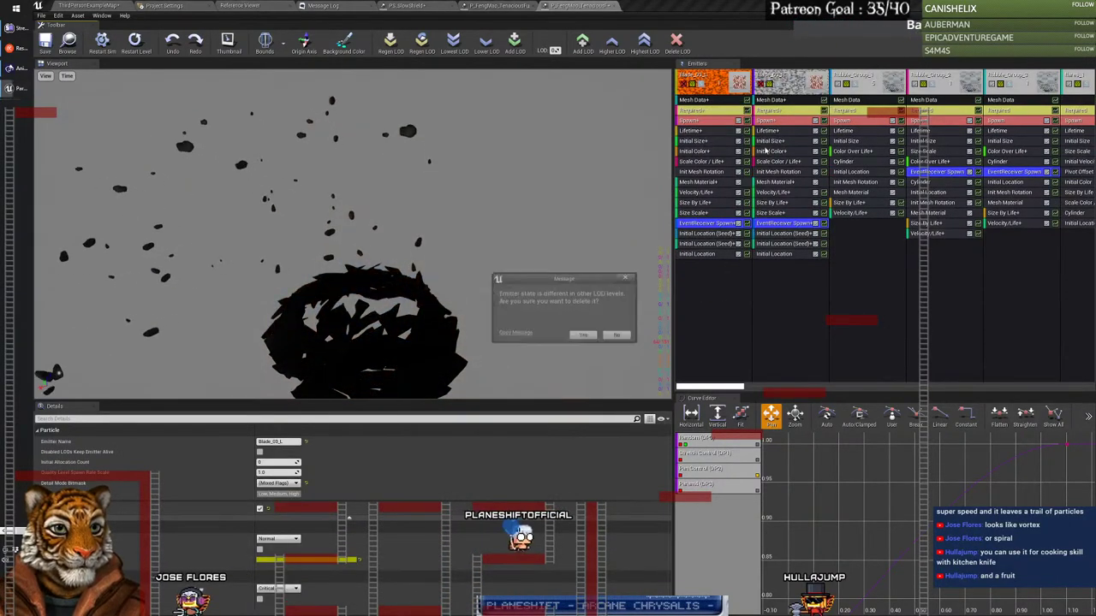
{"action": "left_click", "coordinate": [584, 335]}
{"action": "right_click", "coordinate": [710, 83]}
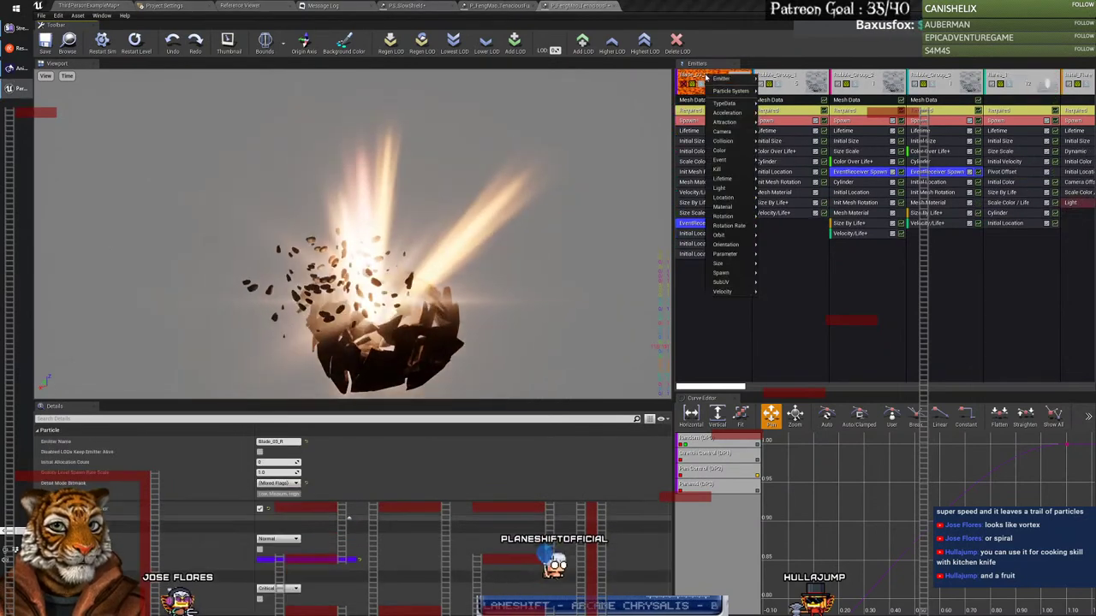
{"action": "left_click", "coordinate": [780, 114]}
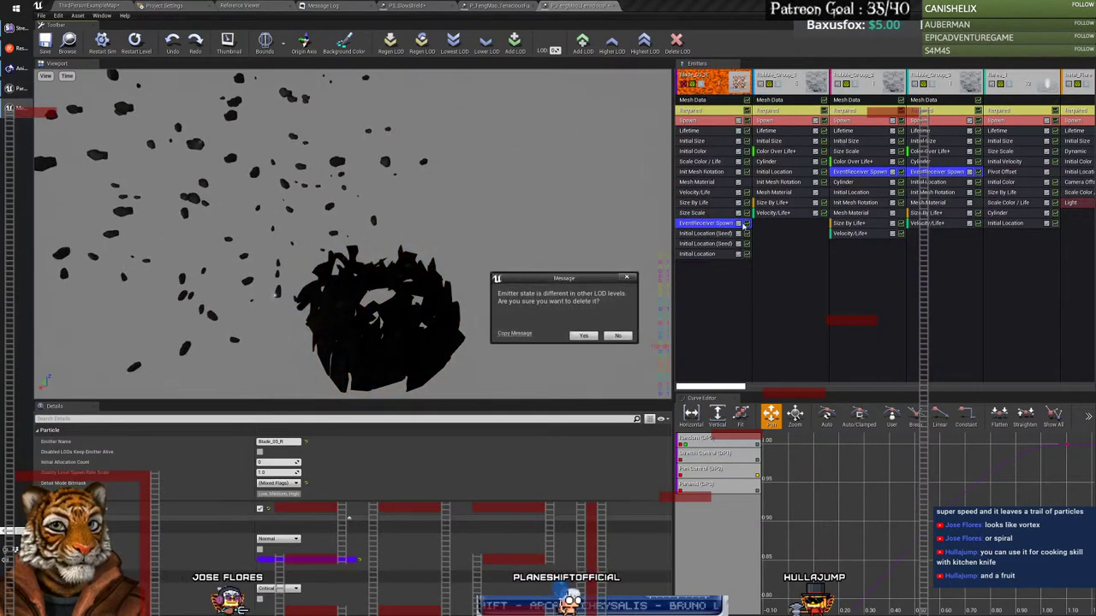
{"action": "left_click", "coordinate": [587, 335]}
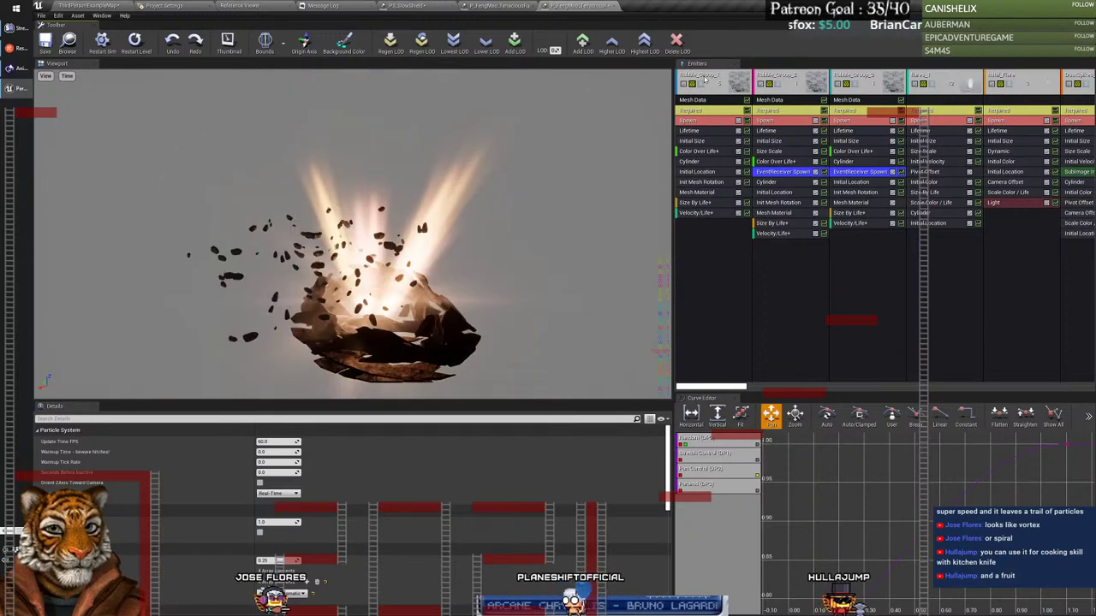
Step: Preview Rubble_Group_2 solo, then restore all emitters and replay the rubble explosion
{"action": "left_click", "coordinate": [704, 77]}
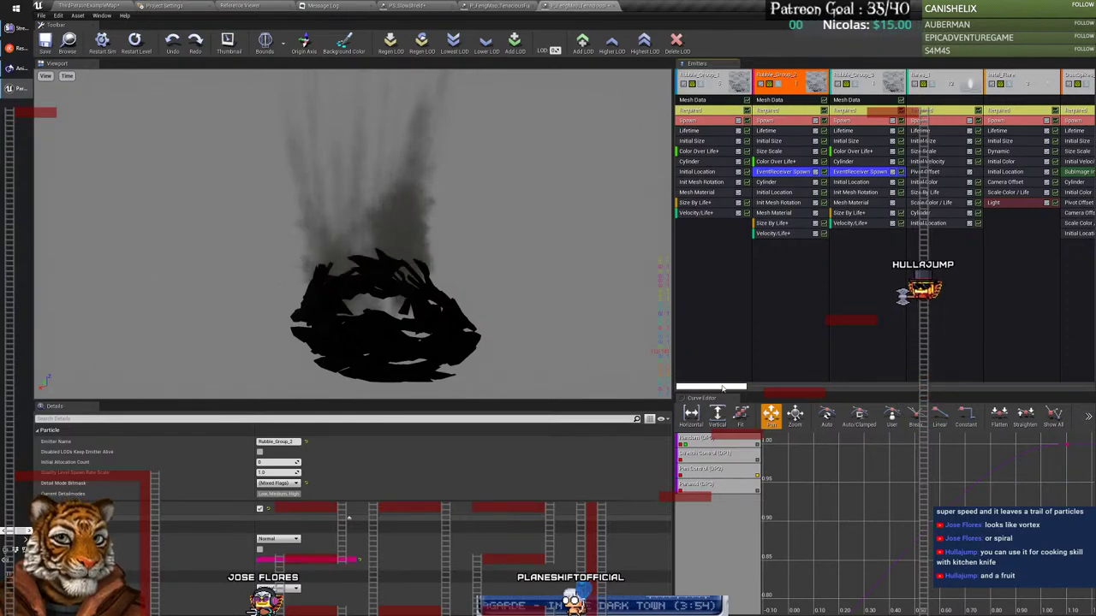
{"action": "mouse_move", "coordinate": [721, 388]}
{"action": "left_mouse_down"}
{"action": "mouse_move", "coordinate": [732, 388]}
{"action": "mouse_move", "coordinate": [714, 389]}
{"action": "left_mouse_up"}
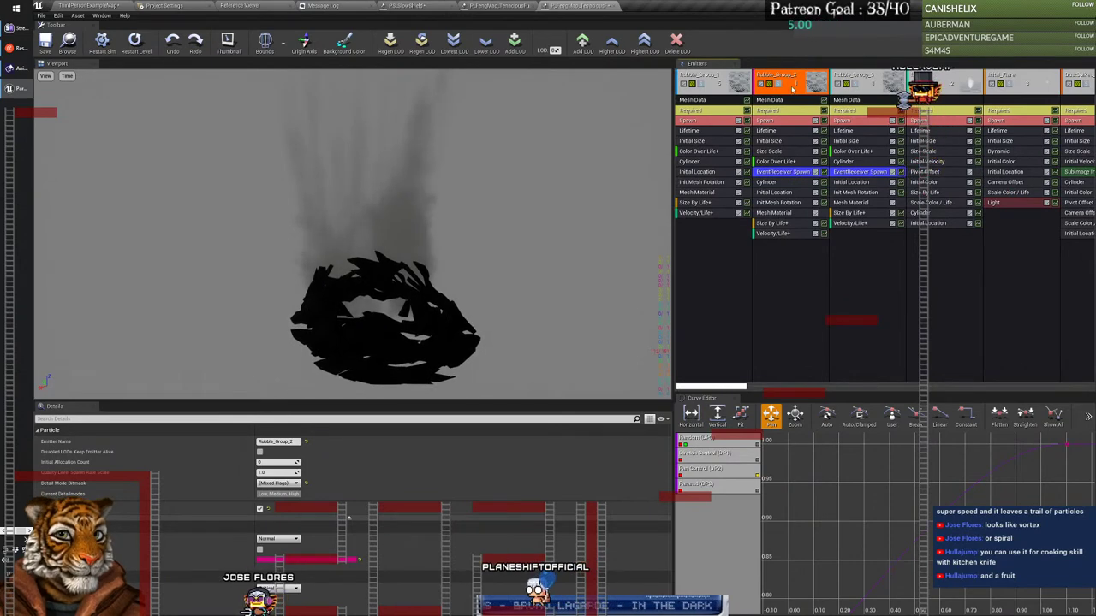
{"action": "left_click", "coordinate": [102, 42]}
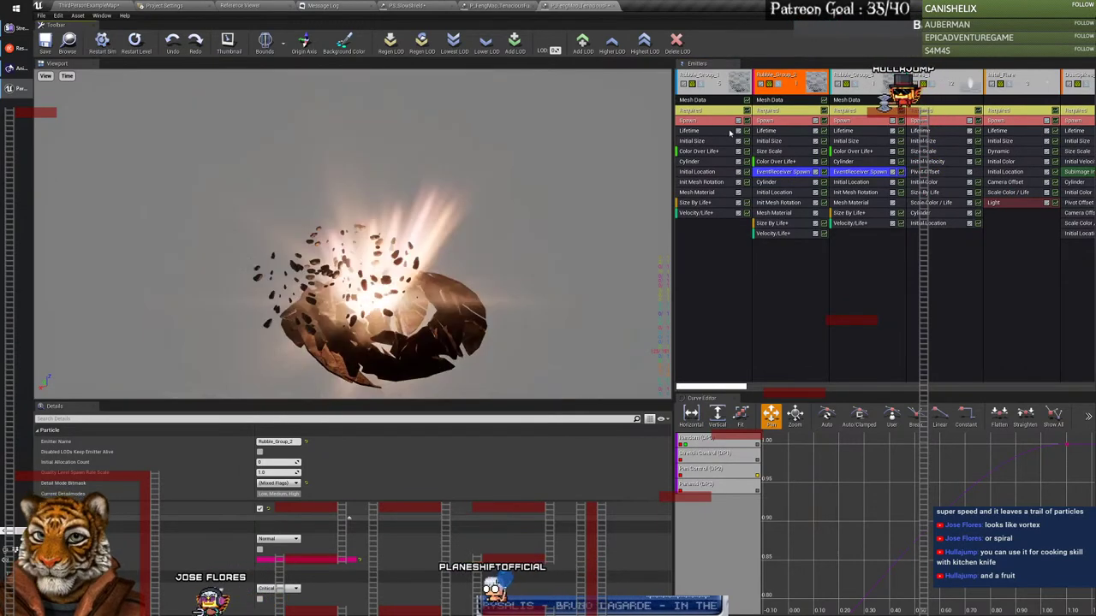
{"action": "left_click", "coordinate": [779, 84]}
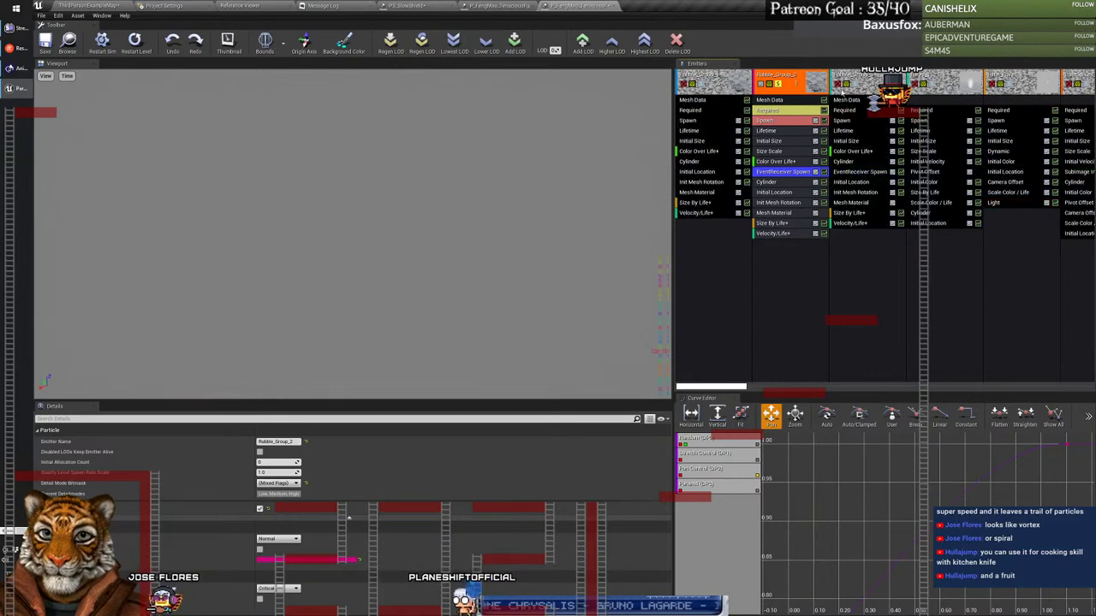
{"action": "left_click", "coordinate": [779, 83]}
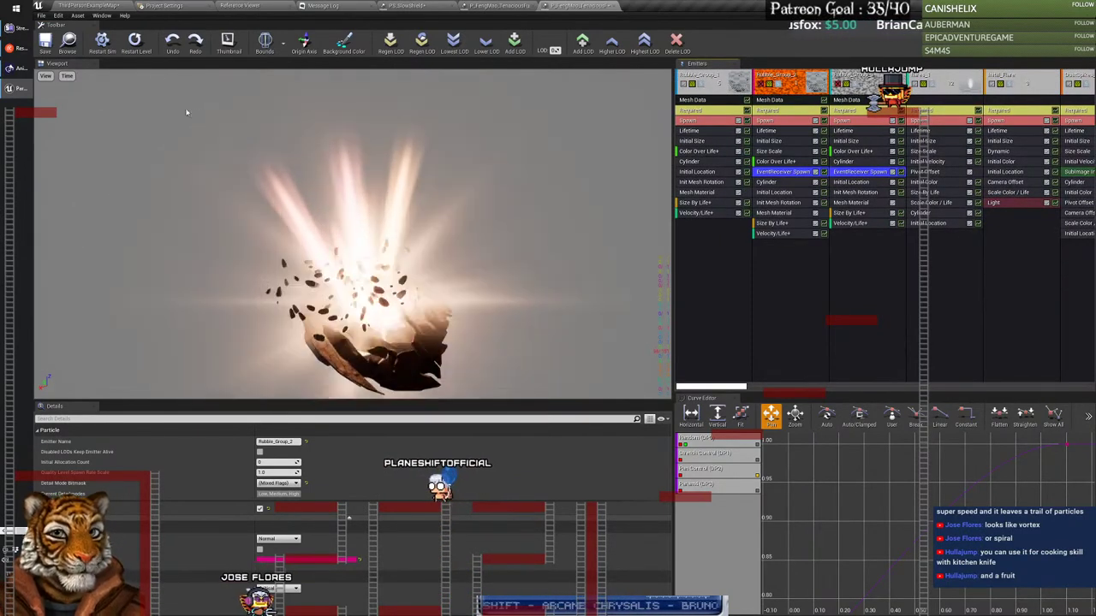
{"action": "left_click", "coordinate": [102, 41]}
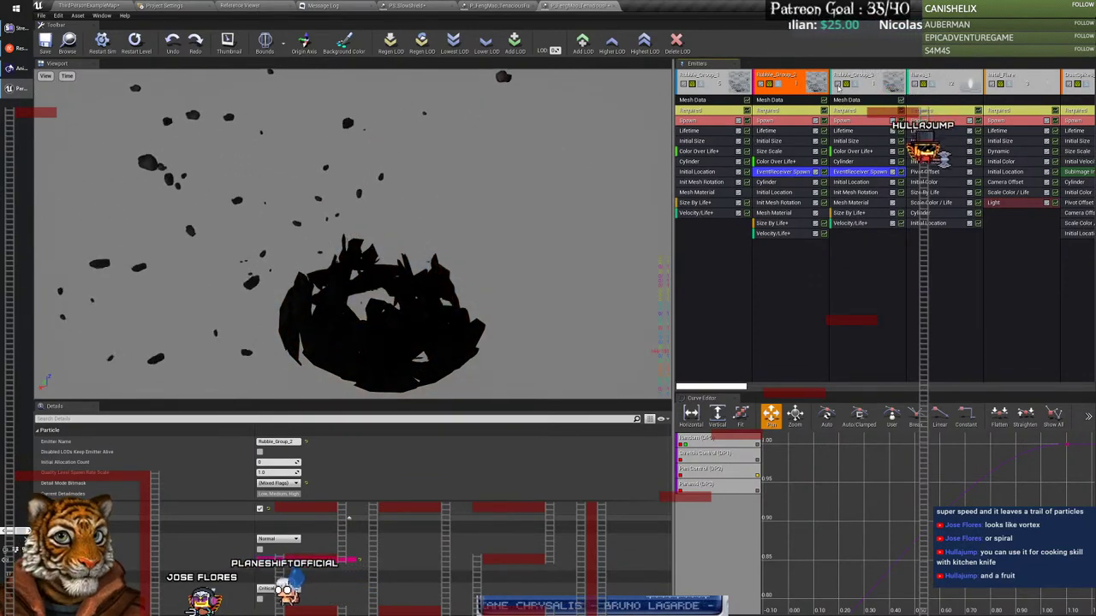
Step: Select Rubble_Group_3, replay the explosion, and scroll the Emitters panel right
{"action": "left_click", "coordinate": [846, 86]}
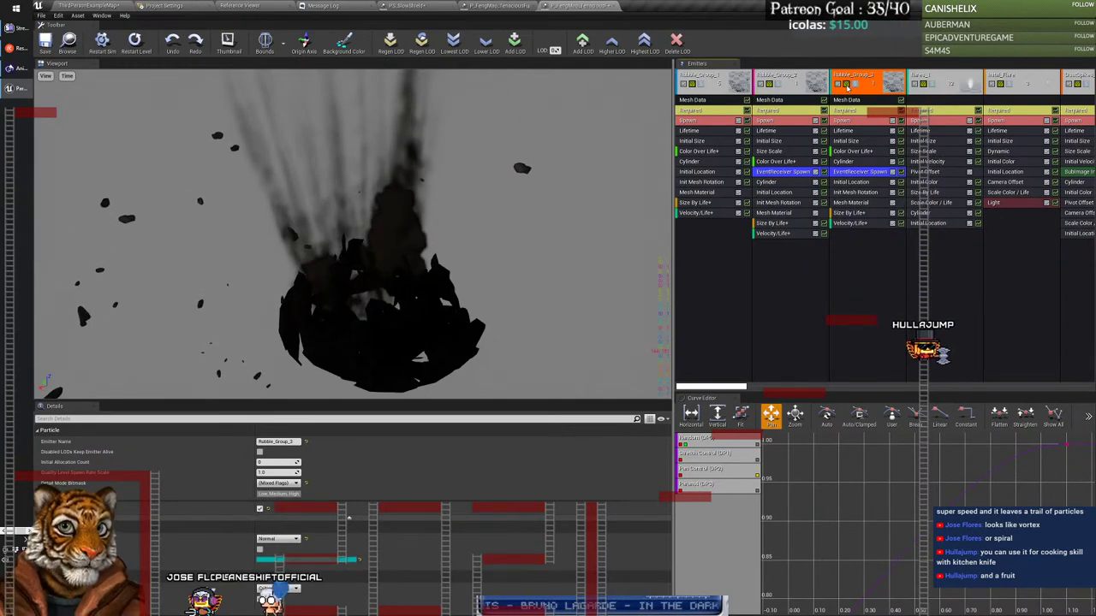
{"action": "left_click", "coordinate": [102, 48]}
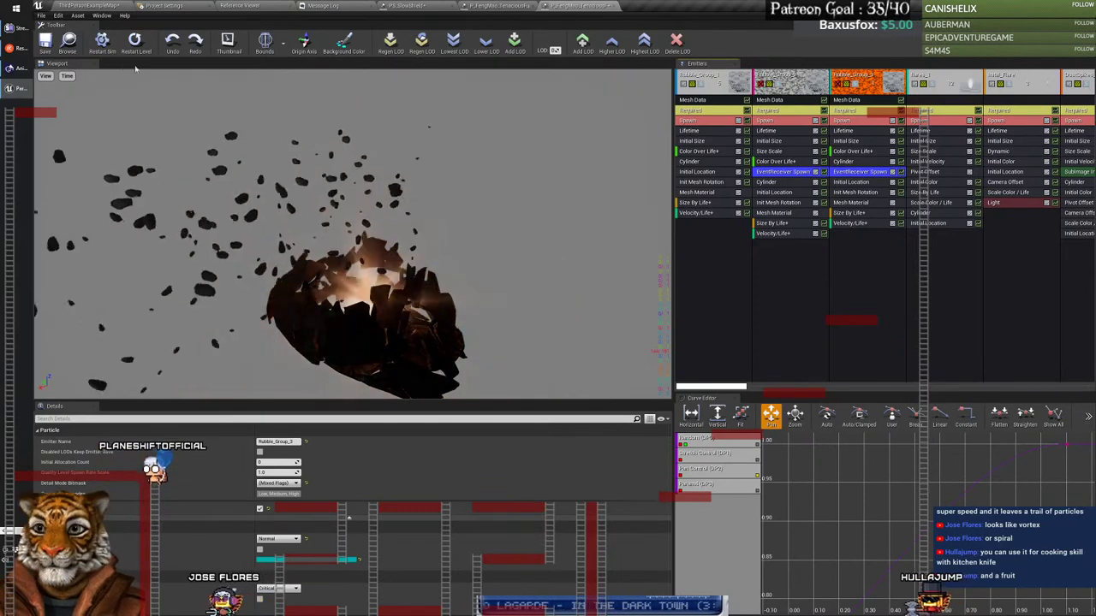
{"action": "left_click", "coordinate": [102, 43]}
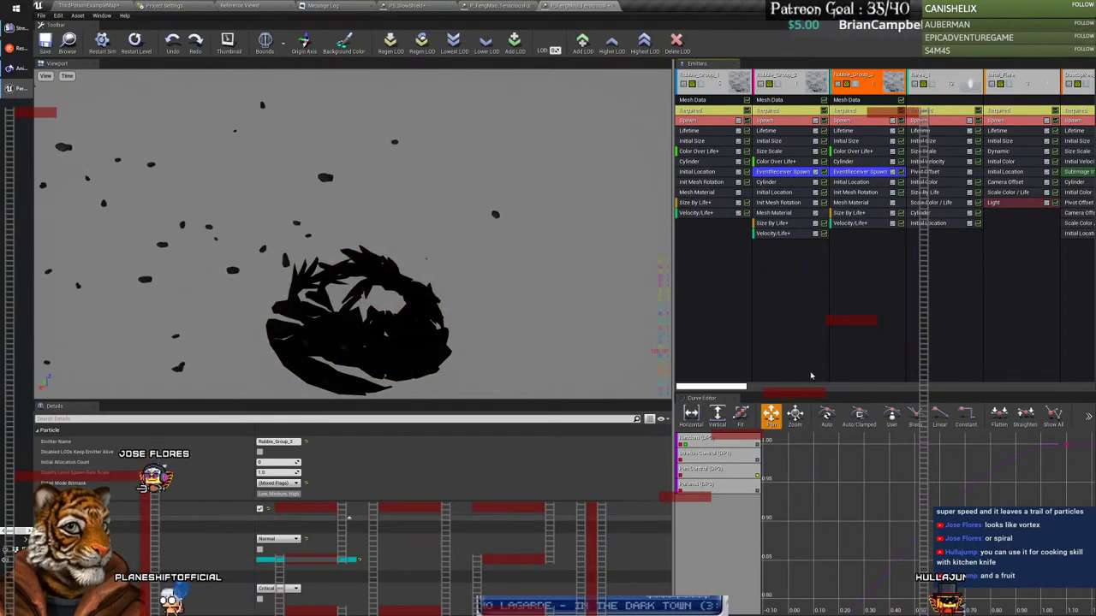
{"action": "left_click_drag", "start_coordinate": [739, 388], "coordinate": [837, 387]}
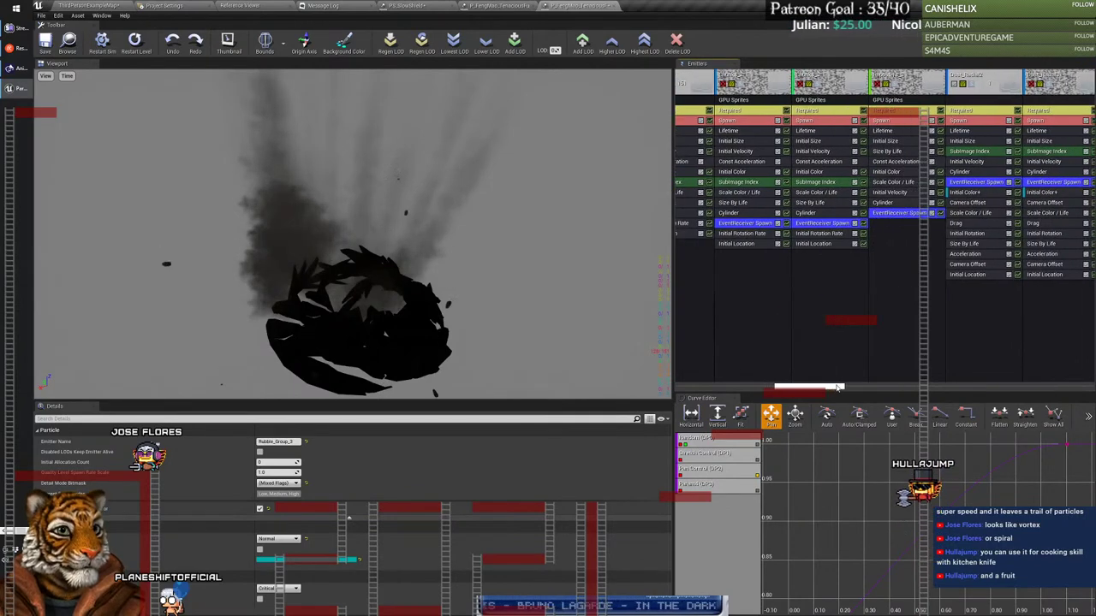
Step: Delete the Chunks_2, Chunks_3 and Imposters_3 emitters
{"action": "right_click", "coordinate": [771, 82]}
{"action": "mouse_move", "coordinate": [788, 86]}
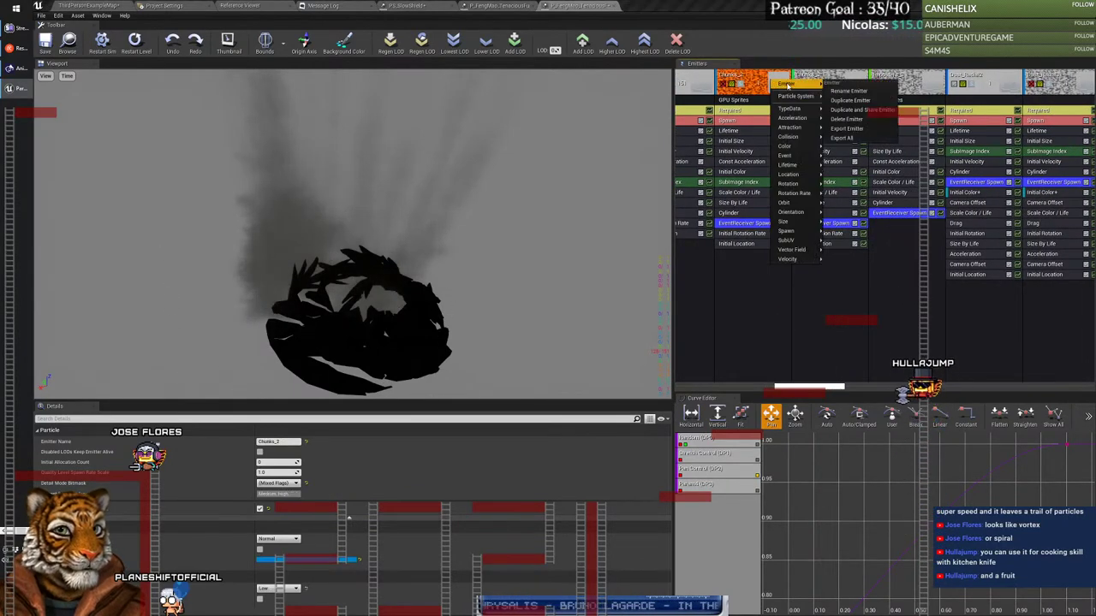
{"action": "left_click", "coordinate": [854, 121]}
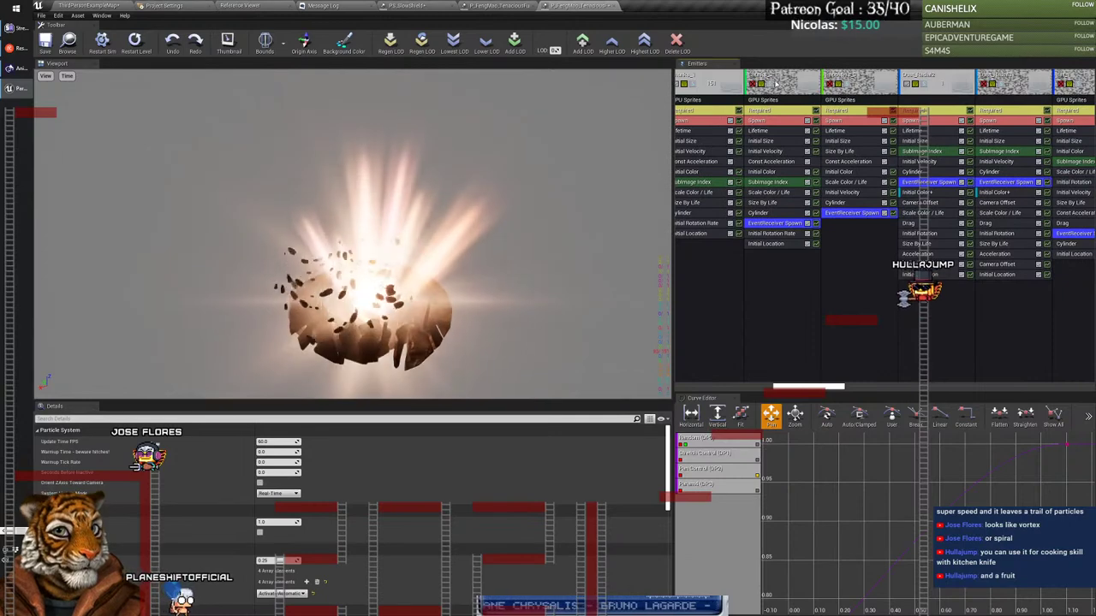
{"action": "right_click", "coordinate": [779, 77]}
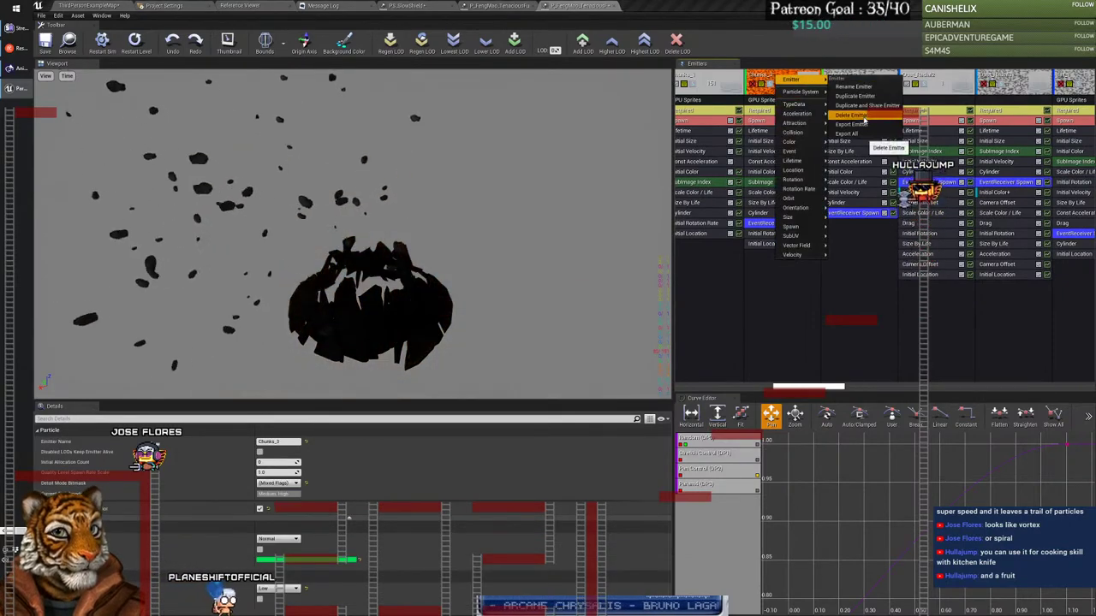
{"action": "left_click", "coordinate": [852, 114]}
{"action": "right_click", "coordinate": [796, 78]}
{"action": "mouse_move", "coordinate": [835, 88]}
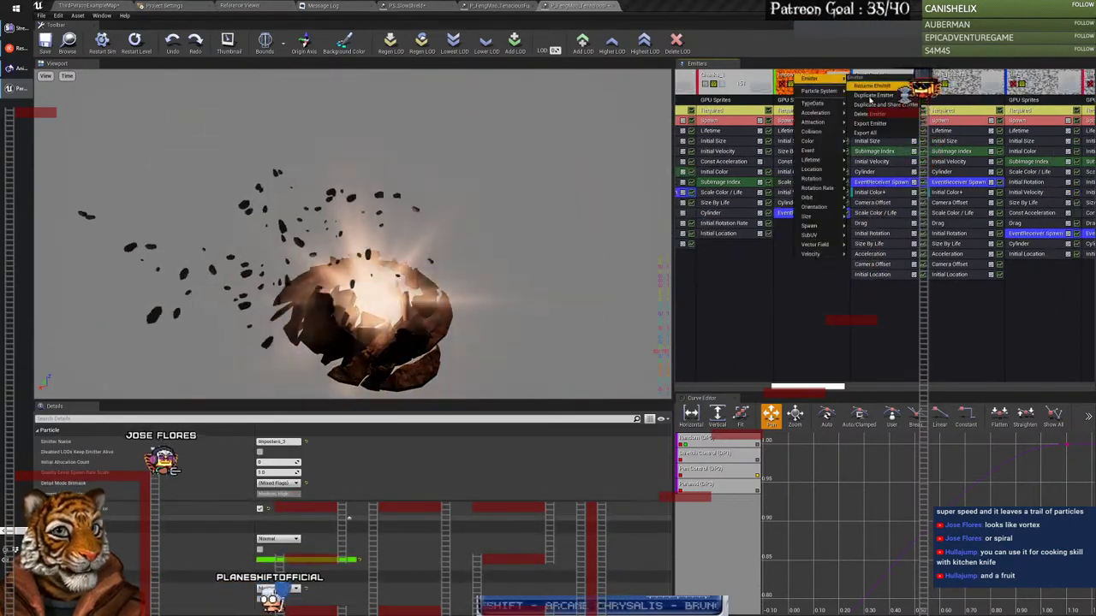
{"action": "left_click", "coordinate": [916, 115]}
{"action": "left_click", "coordinate": [583, 334]}
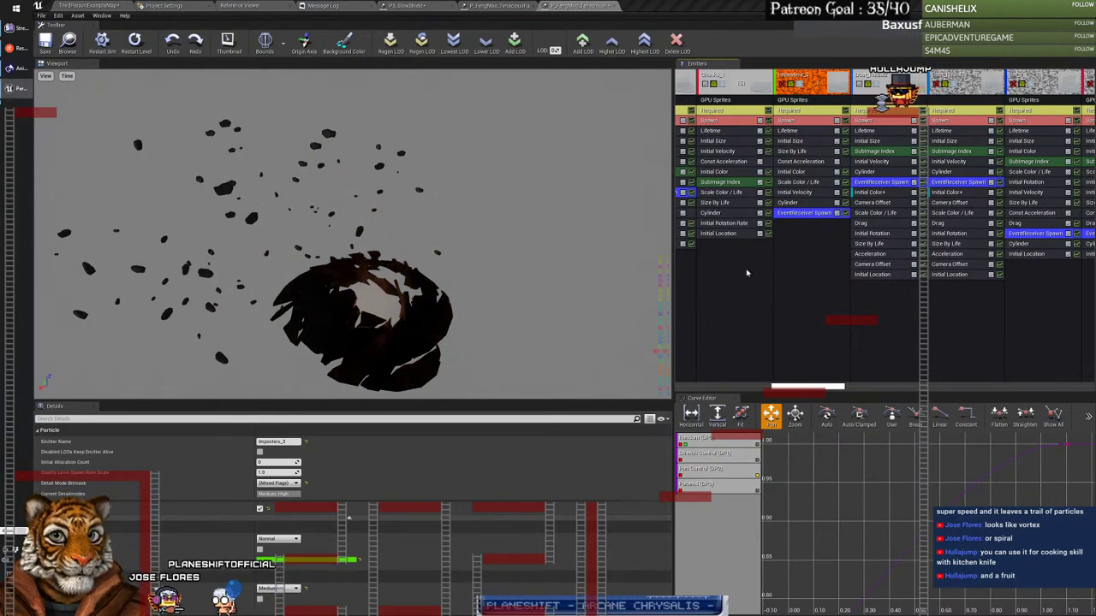
Step: Delete Dust_Radial3 and the following sprite, GPU sprites and rightmost emitters
{"action": "right_click", "coordinate": [905, 77]}
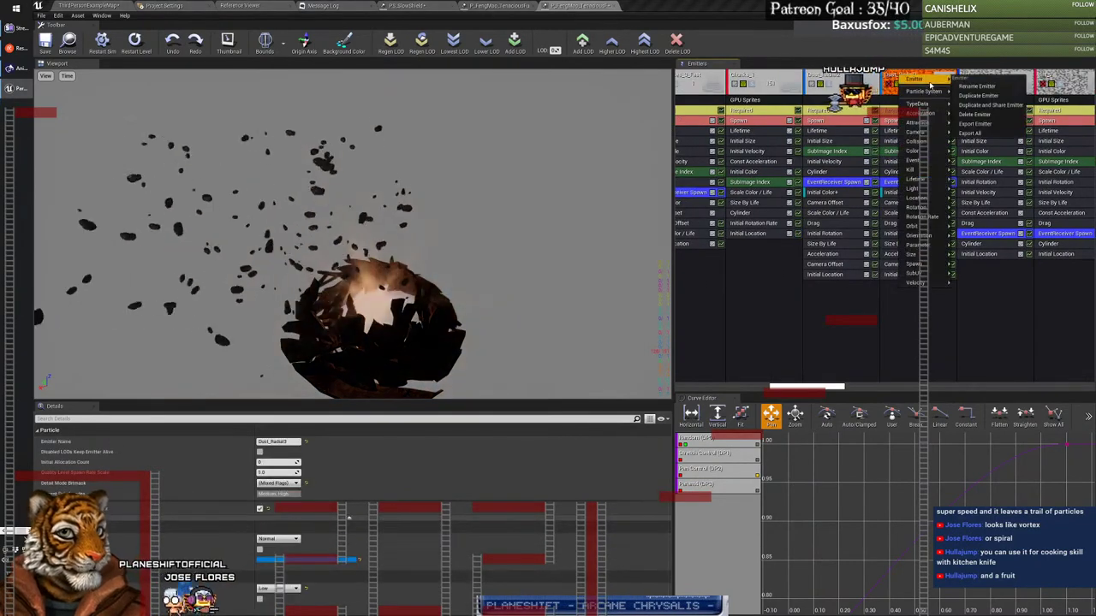
{"action": "left_click", "coordinate": [974, 114]}
{"action": "key", "text": "Return"}
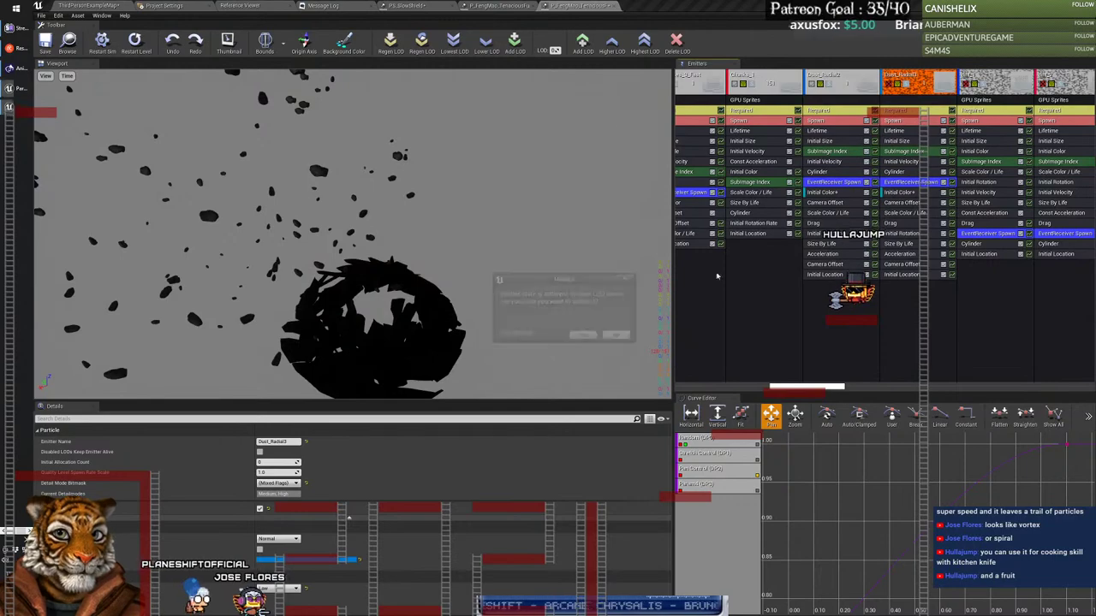
{"action": "right_click", "coordinate": [946, 77]}
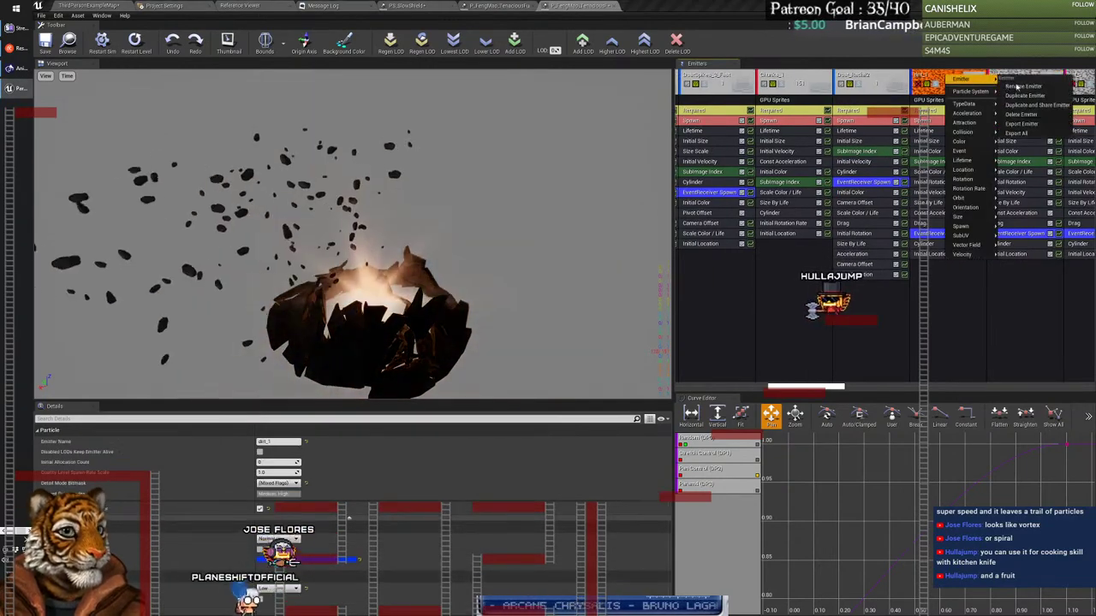
{"action": "left_click", "coordinate": [1041, 138]}
{"action": "right_click", "coordinate": [1024, 82]}
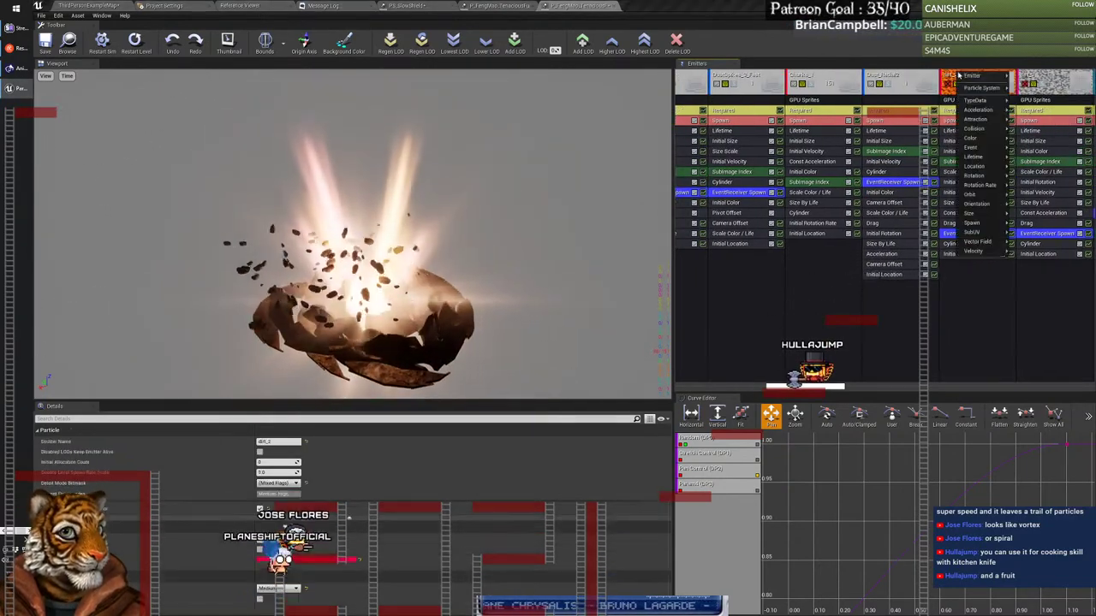
{"action": "left_click", "coordinate": [1019, 102]}
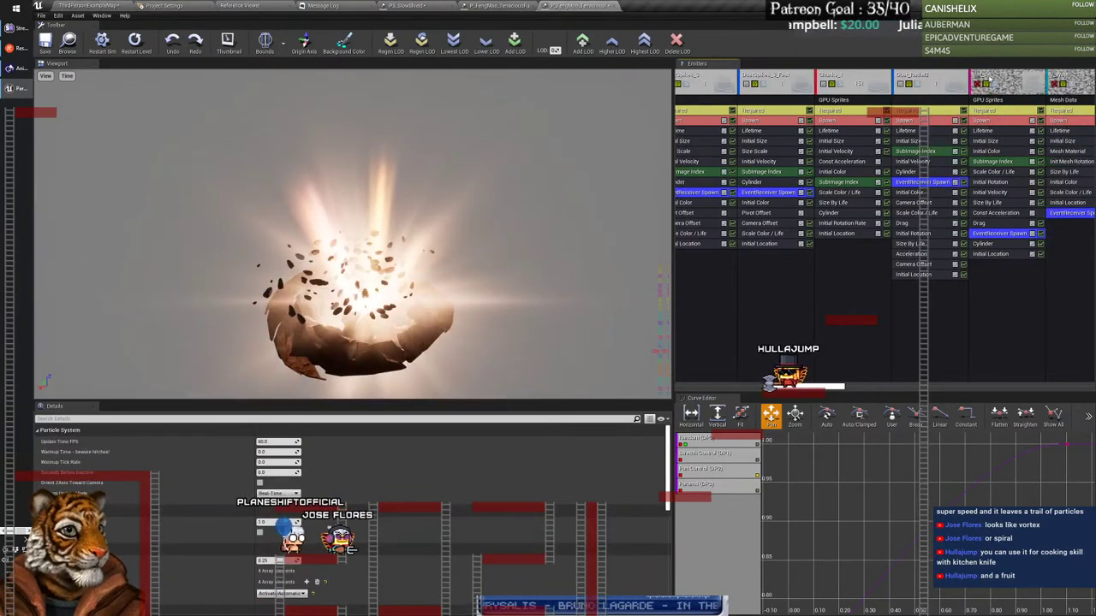
{"action": "right_click", "coordinate": [990, 77]}
{"action": "mouse_move", "coordinate": [1017, 82]}
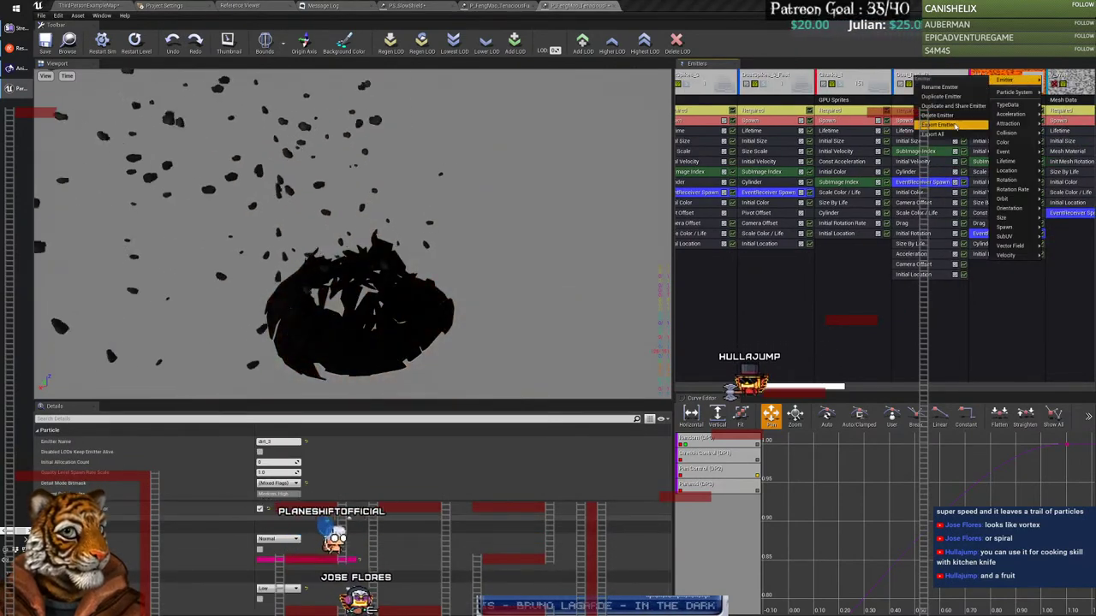
{"action": "left_click", "coordinate": [955, 120]}
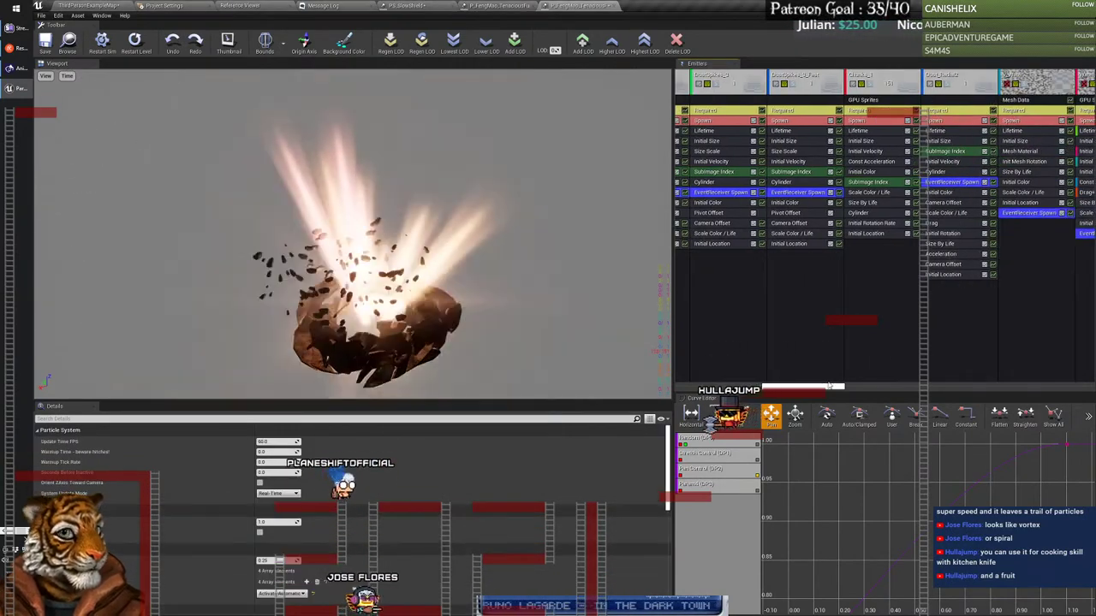
{"action": "left_click_drag", "start_coordinate": [824, 391], "coordinate": [873, 394]}
Step: Delete the V_Water and Water_Mist_L1 emitters
{"action": "right_click", "coordinate": [722, 77]}
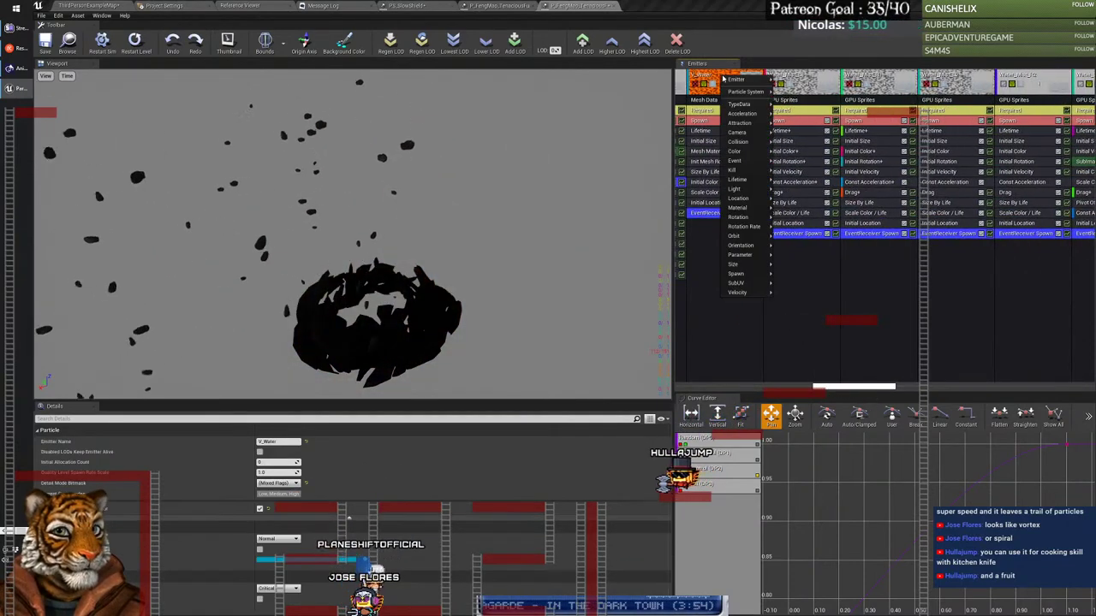
{"action": "mouse_move", "coordinate": [741, 78]}
{"action": "left_click", "coordinate": [801, 120]}
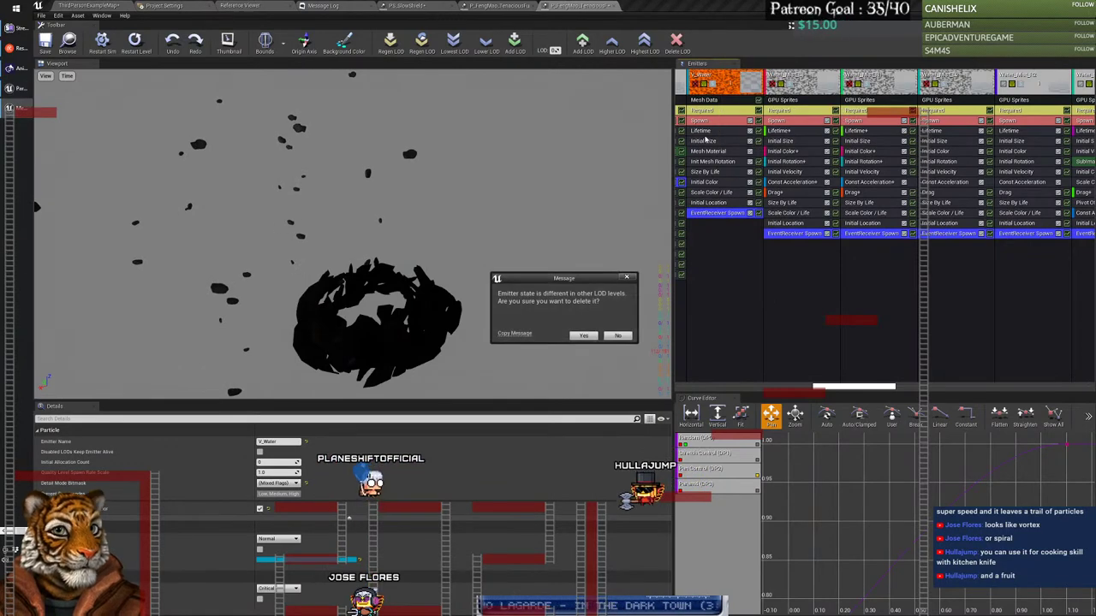
{"action": "left_click", "coordinate": [583, 335]}
{"action": "right_click", "coordinate": [765, 76]}
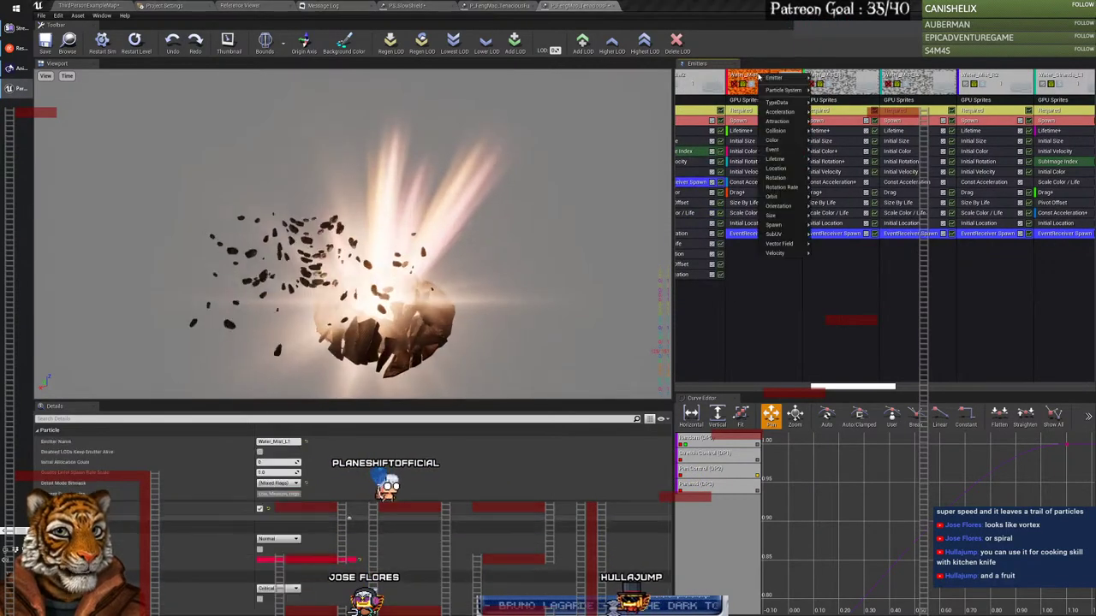
{"action": "mouse_move", "coordinate": [809, 78]}
{"action": "left_click", "coordinate": [833, 113]}
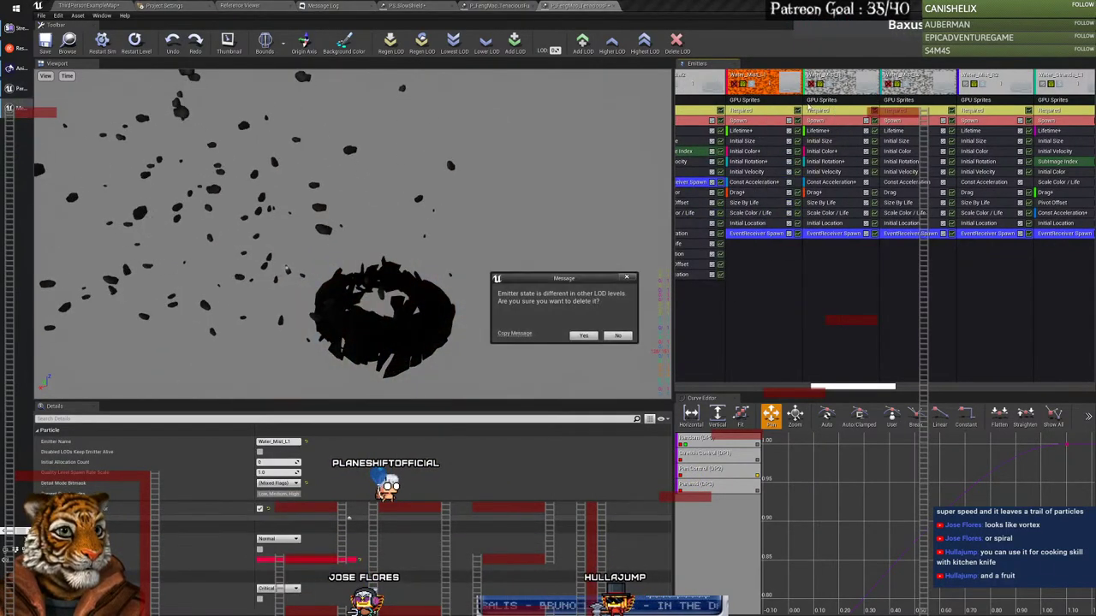
{"action": "left_click", "coordinate": [583, 336]}
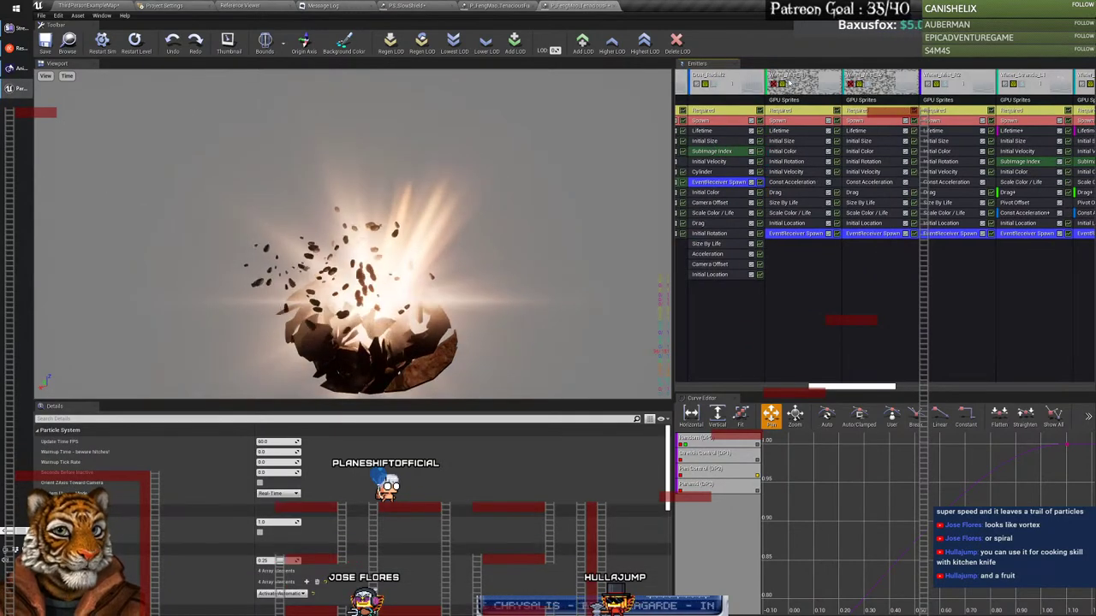
Step: Delete the Water_Mist_R1 and Water_Mist_L2 emitters
{"action": "right_click", "coordinate": [791, 78]}
{"action": "left_click", "coordinate": [865, 117]}
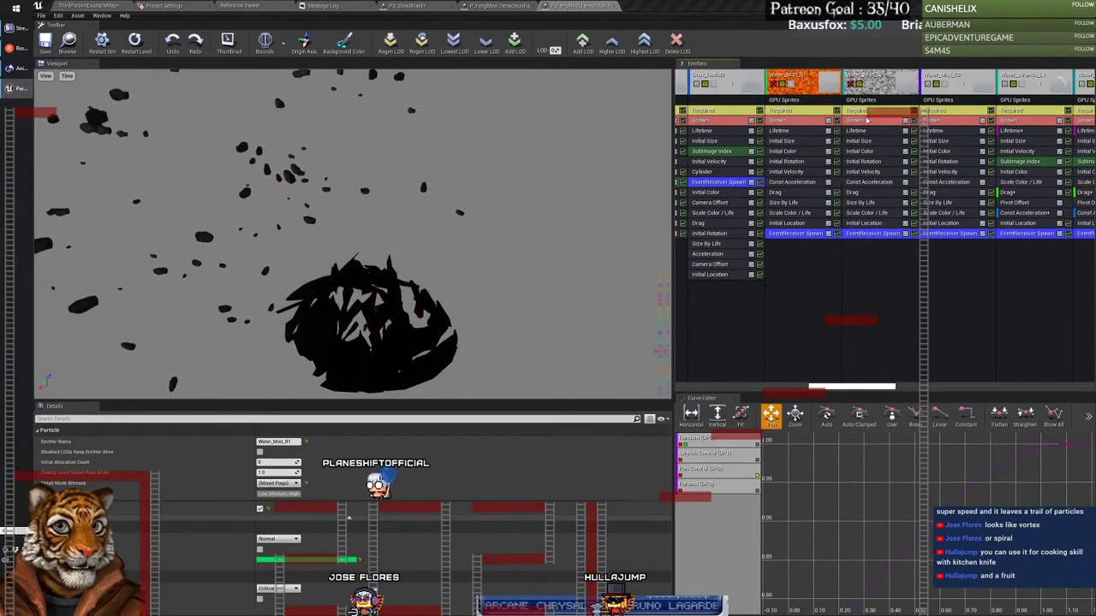
{"action": "left_click", "coordinate": [588, 336]}
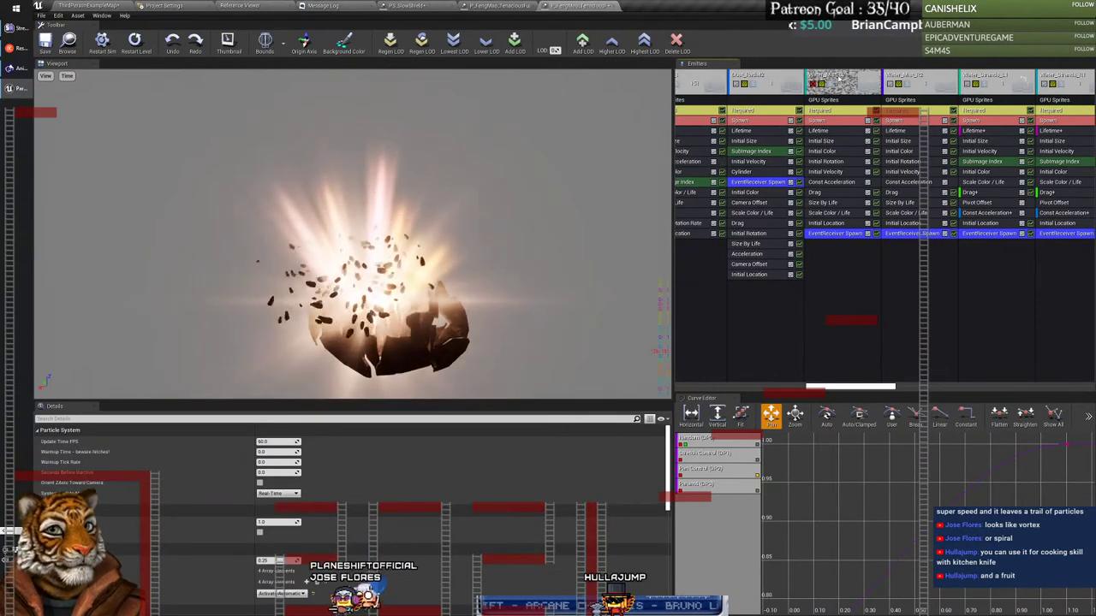
{"action": "right_click", "coordinate": [843, 76]}
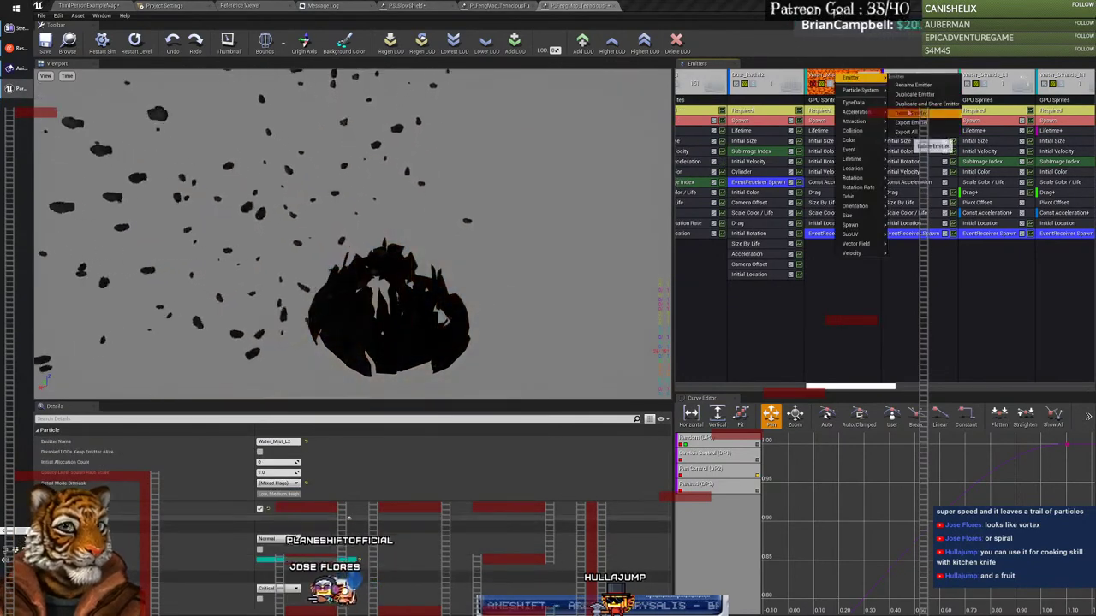
{"action": "left_click", "coordinate": [908, 113]}
{"action": "left_click", "coordinate": [584, 335]}
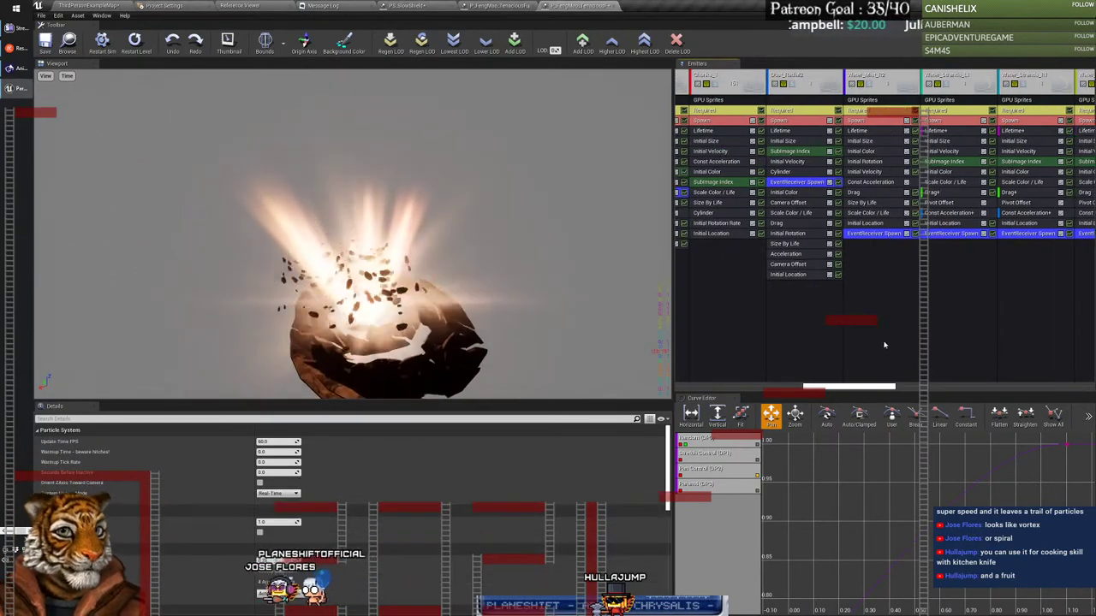
Step: Delete the Water_Spears_3_L and Water_Spears_3_R emitters
{"action": "left_click_drag", "start_coordinate": [843, 388], "coordinate": [1050, 378]}
{"action": "right_click", "coordinate": [751, 76]}
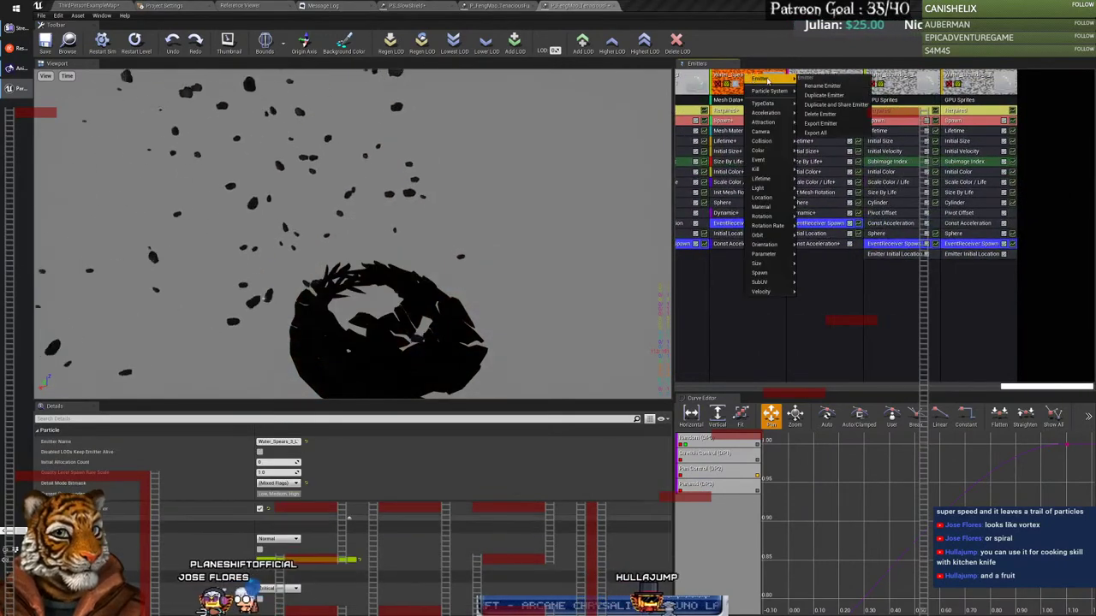
{"action": "left_click", "coordinate": [822, 113]}
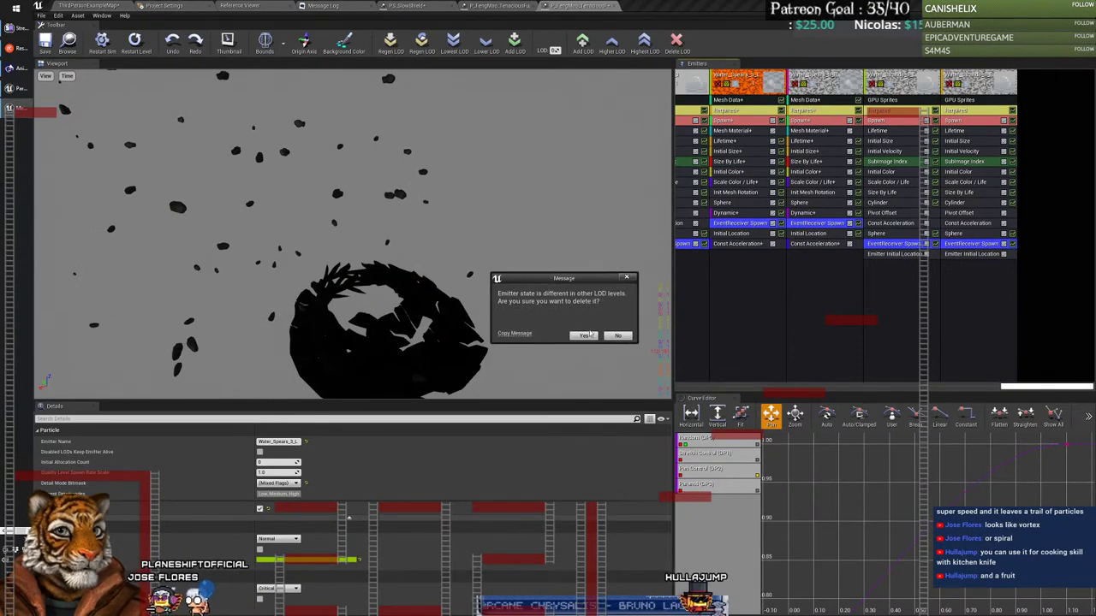
{"action": "left_click", "coordinate": [585, 334]}
{"action": "right_click", "coordinate": [811, 76]}
{"action": "mouse_move", "coordinate": [824, 81]}
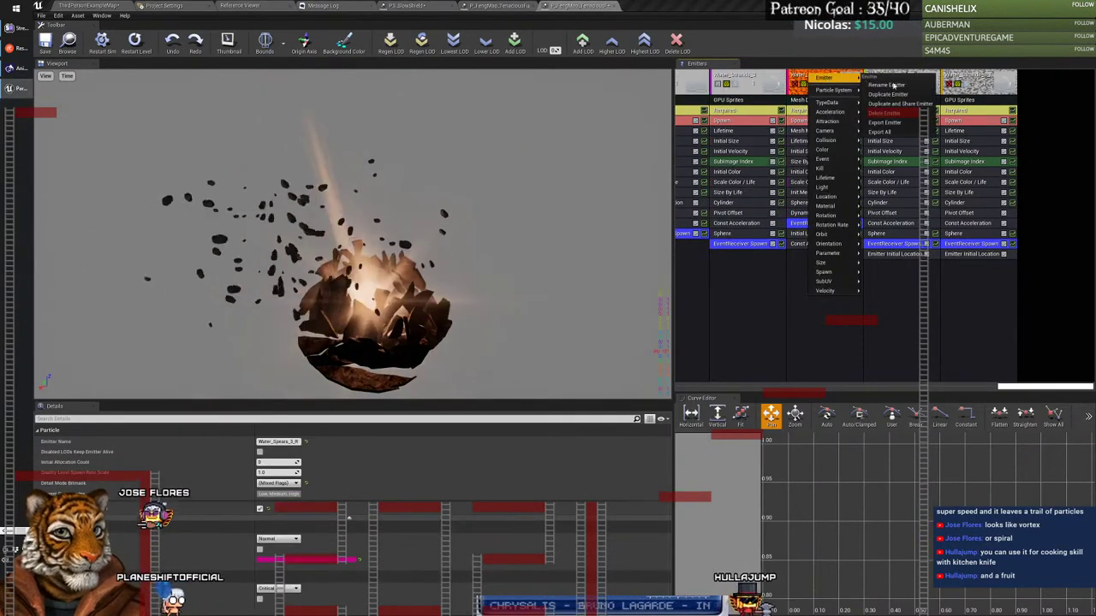
{"action": "left_click", "coordinate": [885, 113]}
{"action": "left_click", "coordinate": [587, 333]}
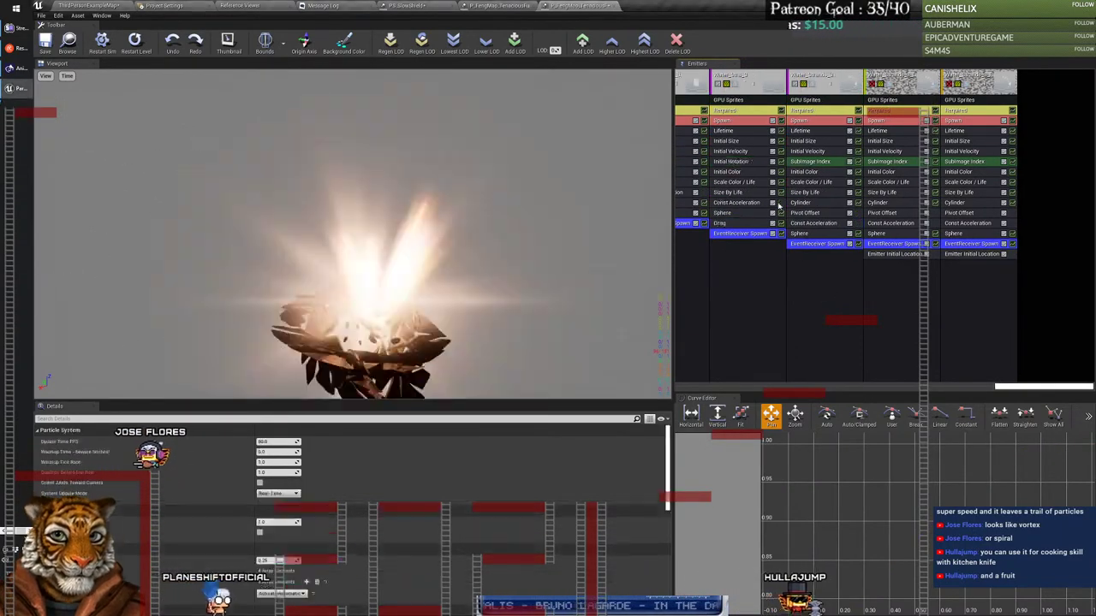
Step: Delete Water_Strands_3_L and Water_Strands_3_R, then inspect the last Water_Strands emitter
{"action": "right_click", "coordinate": [887, 78]}
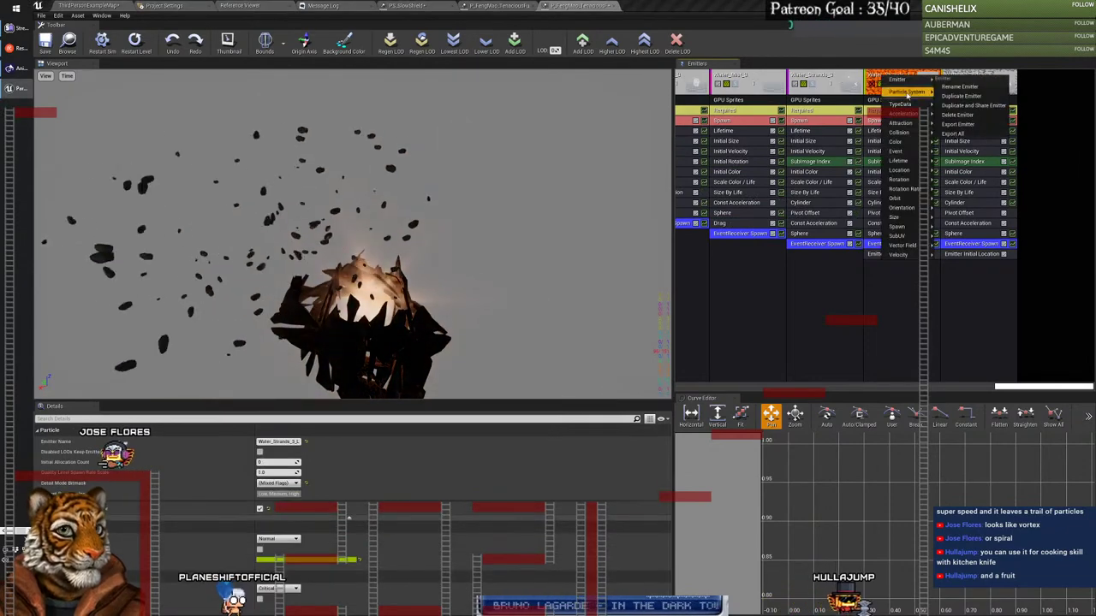
{"action": "mouse_move", "coordinate": [899, 170]}
{"action": "mouse_move", "coordinate": [910, 84]}
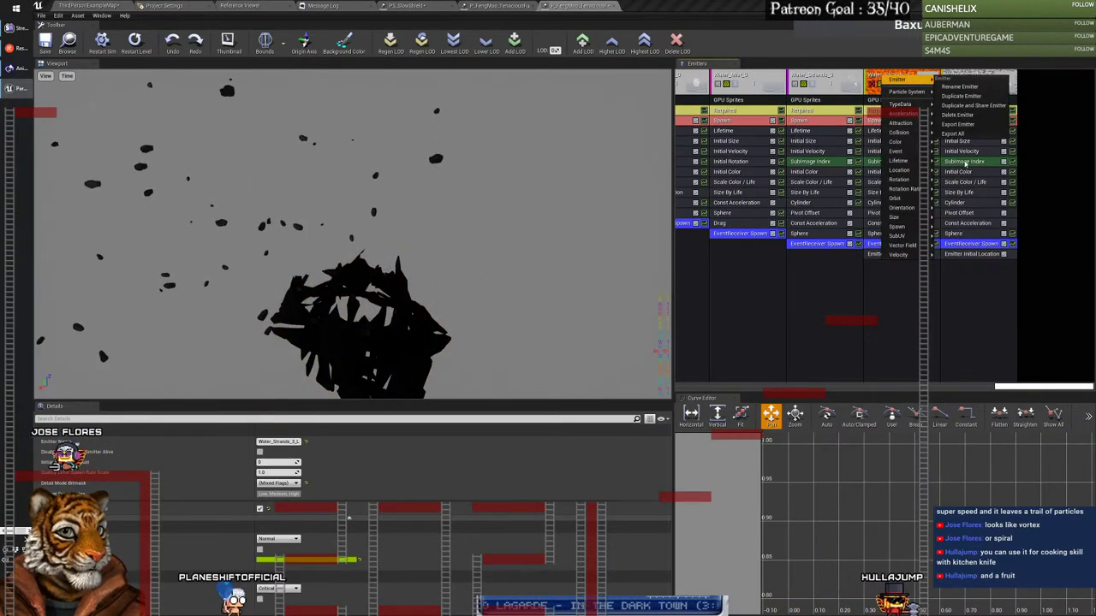
{"action": "left_click", "coordinate": [959, 114]}
{"action": "left_click", "coordinate": [581, 335]}
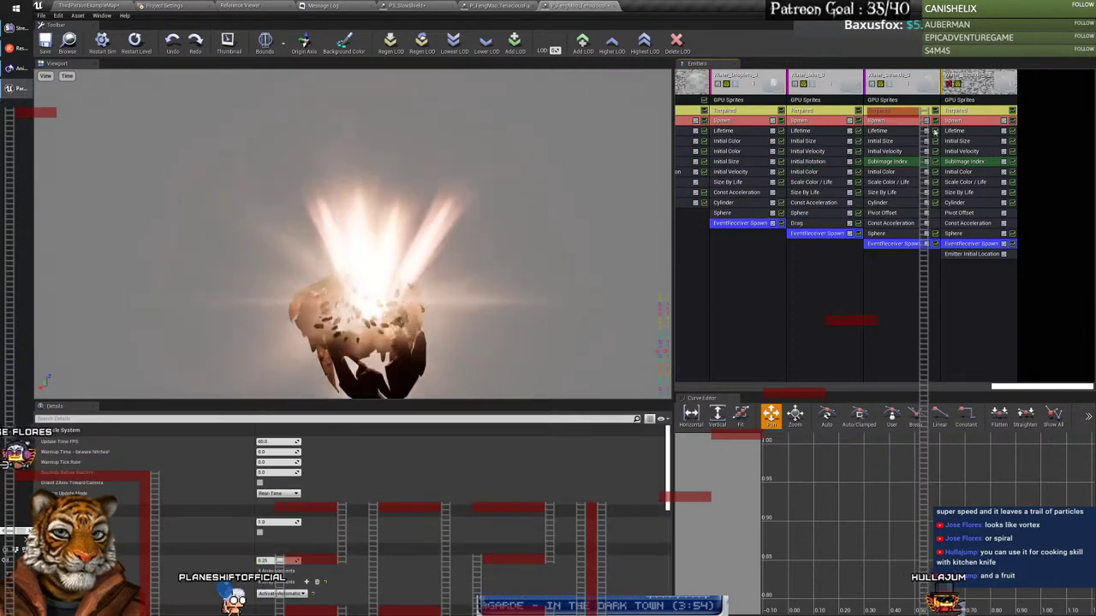
{"action": "right_click", "coordinate": [961, 75]}
{"action": "mouse_move", "coordinate": [977, 83]}
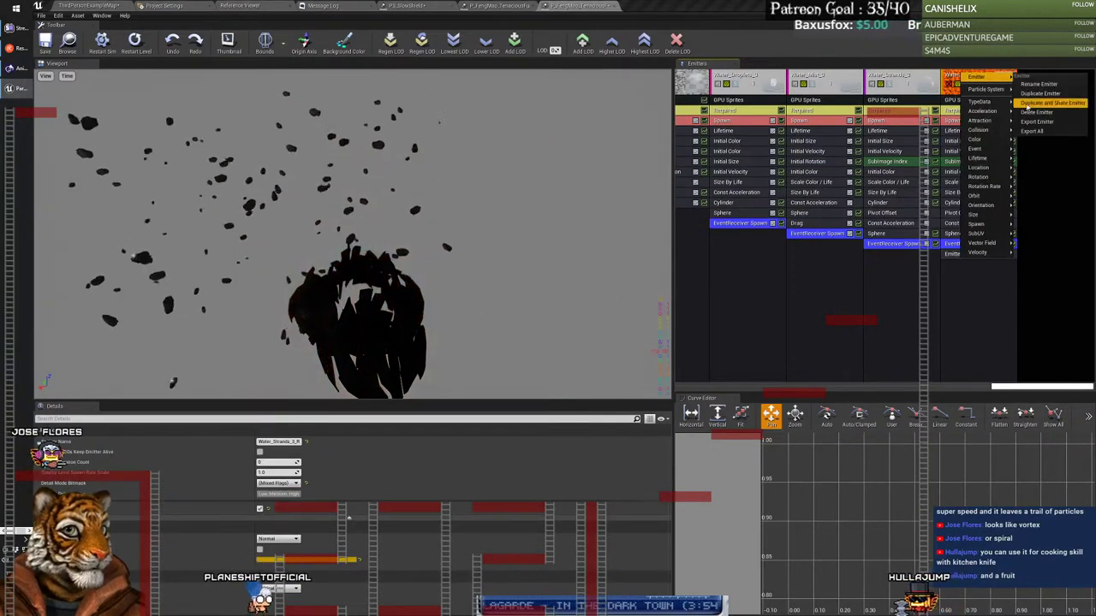
{"action": "left_click", "coordinate": [993, 115]}
{"action": "left_click", "coordinate": [583, 337]}
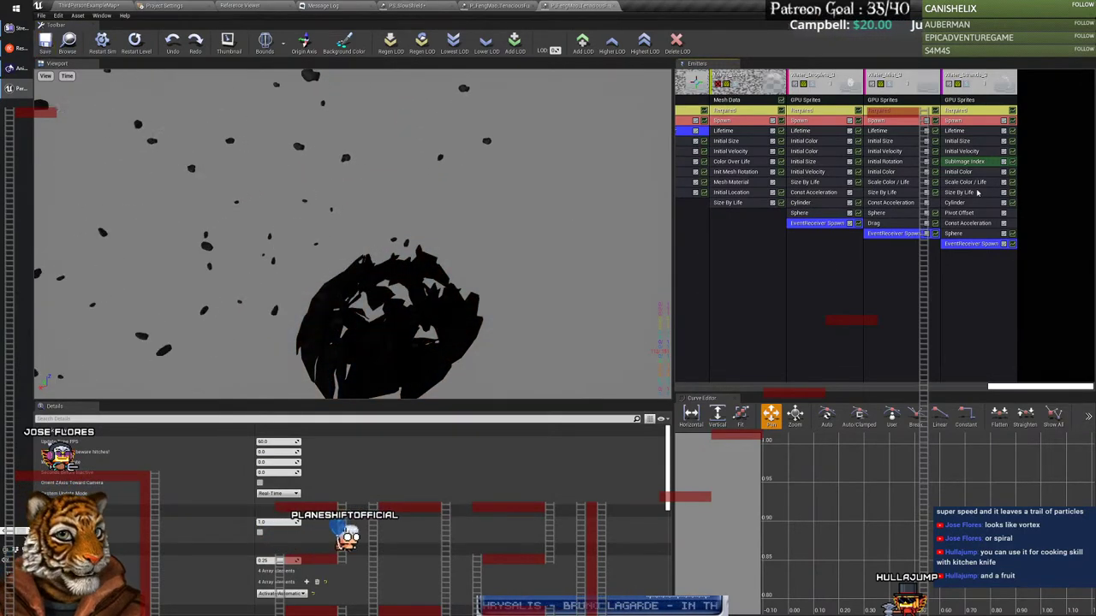
{"action": "left_click", "coordinate": [963, 79]}
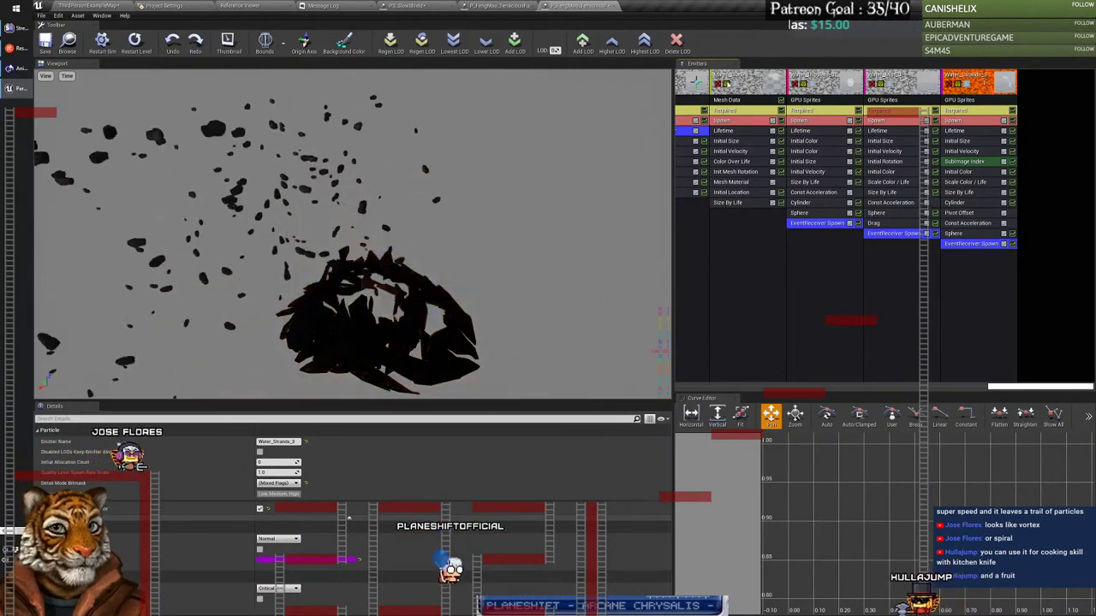
Step: Delete the Magic_Blade, Event_03 and Event_02 emitters
{"action": "right_click", "coordinate": [741, 78]}
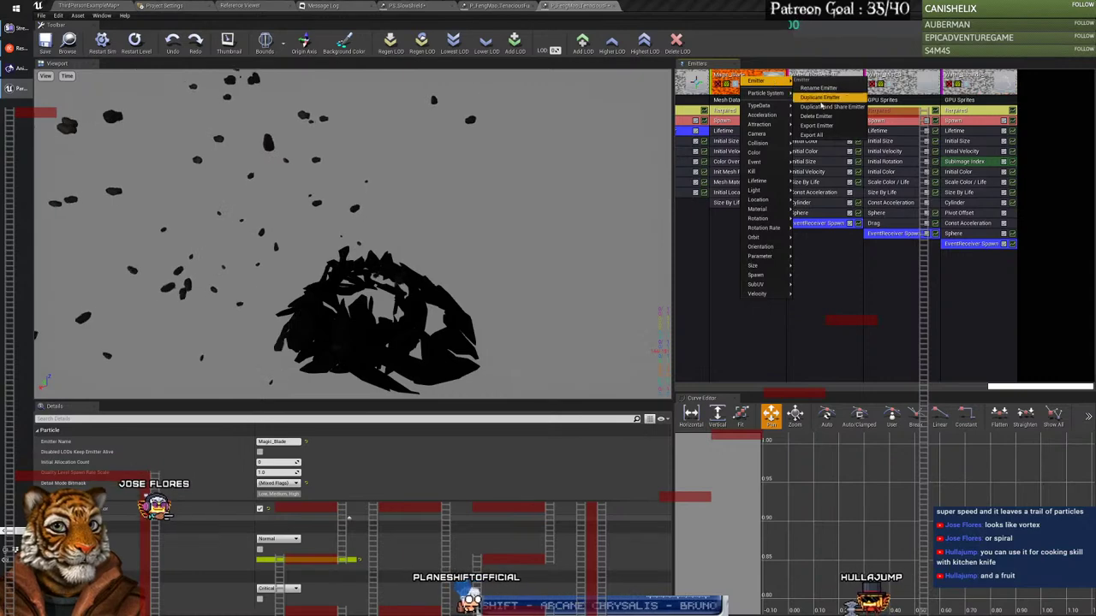
{"action": "left_click", "coordinate": [814, 101]}
{"action": "left_click", "coordinate": [583, 337]}
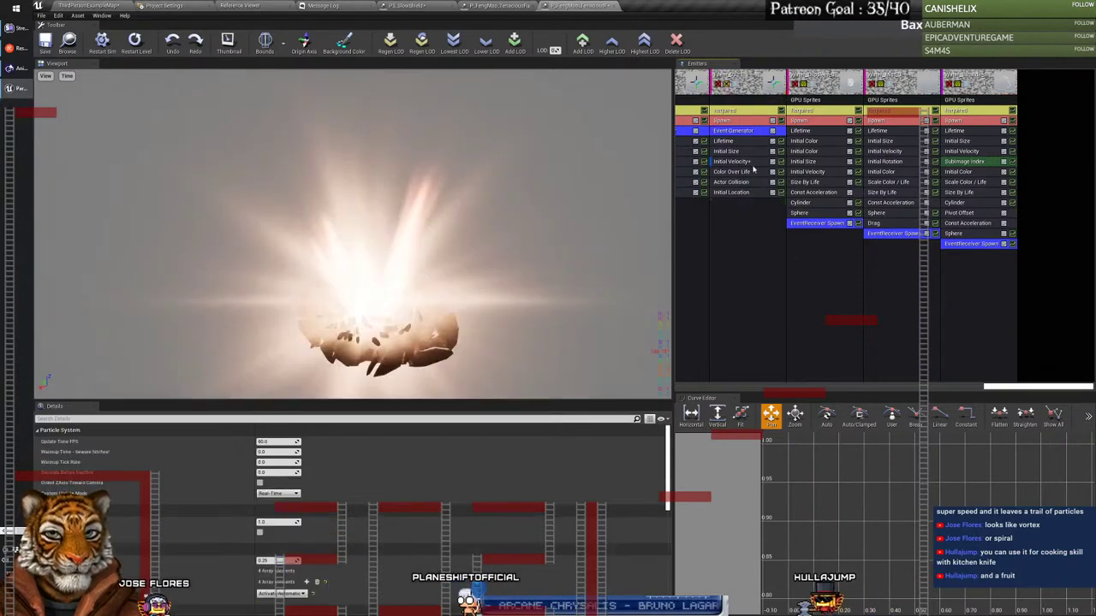
{"action": "right_click", "coordinate": [741, 78]}
{"action": "mouse_move", "coordinate": [747, 79]}
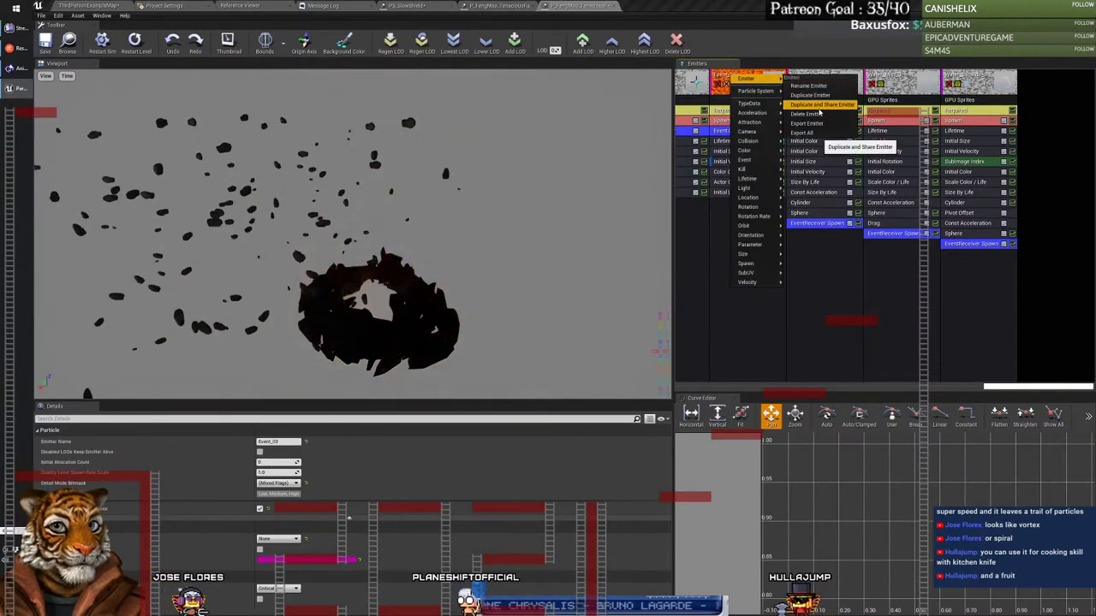
{"action": "left_click", "coordinate": [806, 113]}
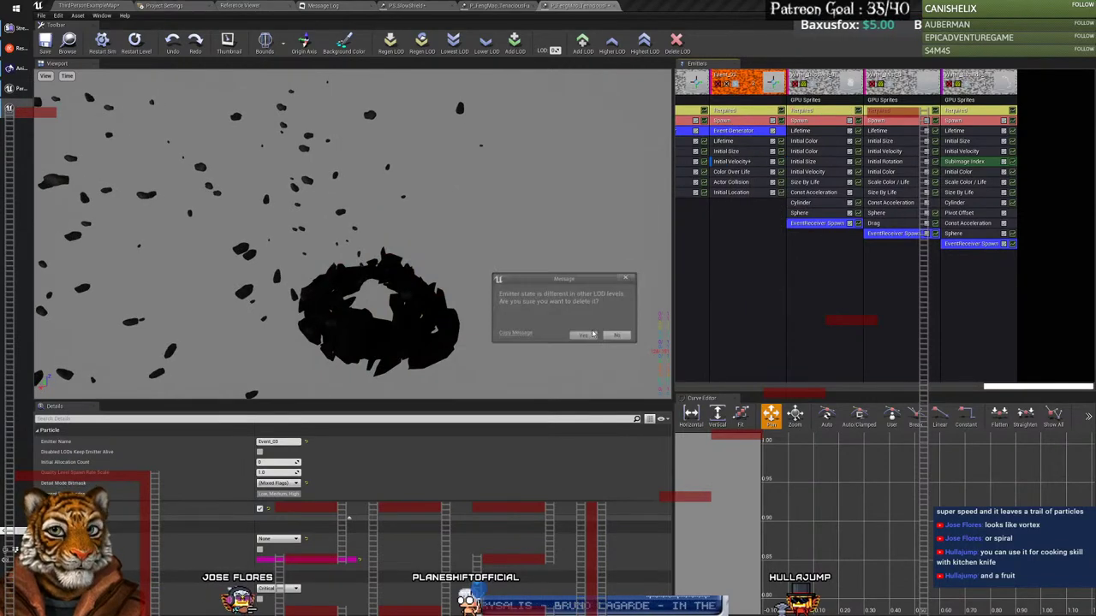
{"action": "left_click", "coordinate": [583, 336]}
{"action": "right_click", "coordinate": [739, 78]}
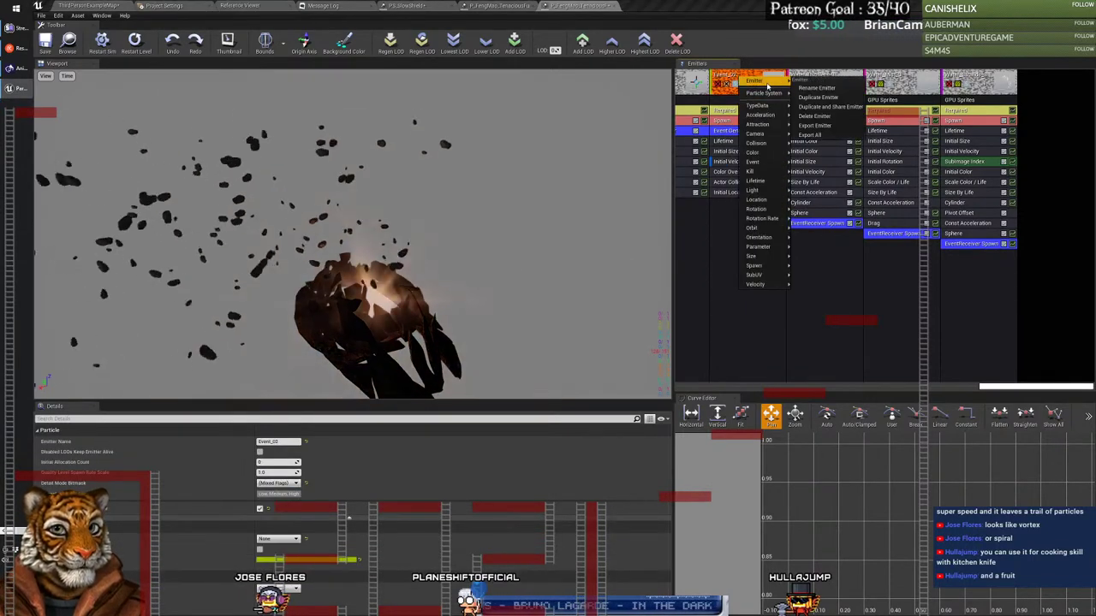
{"action": "left_click", "coordinate": [813, 116]}
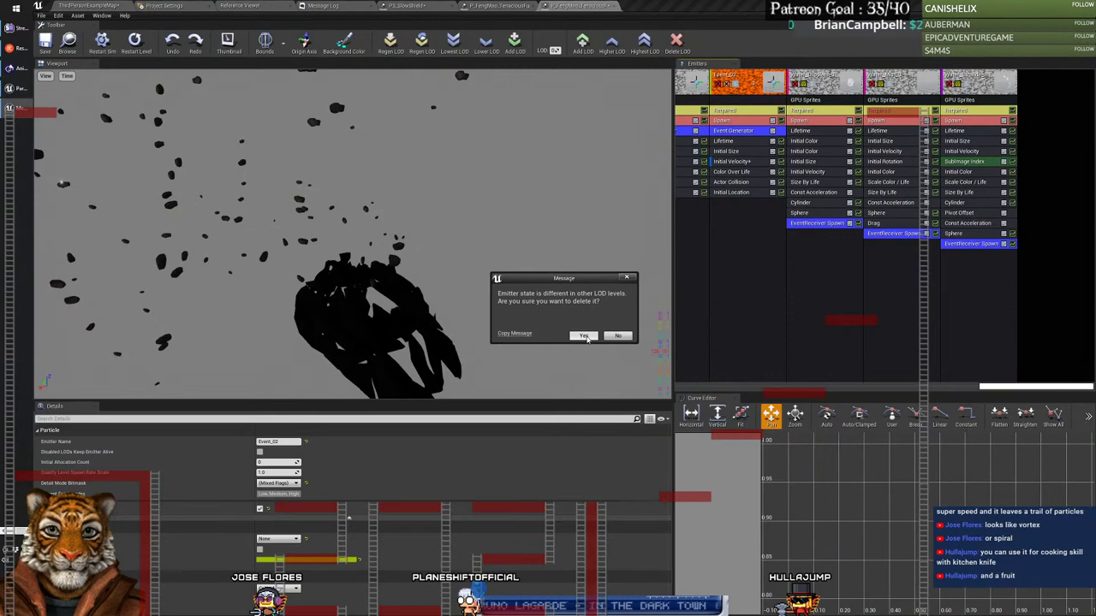
{"action": "left_click", "coordinate": [584, 336]}
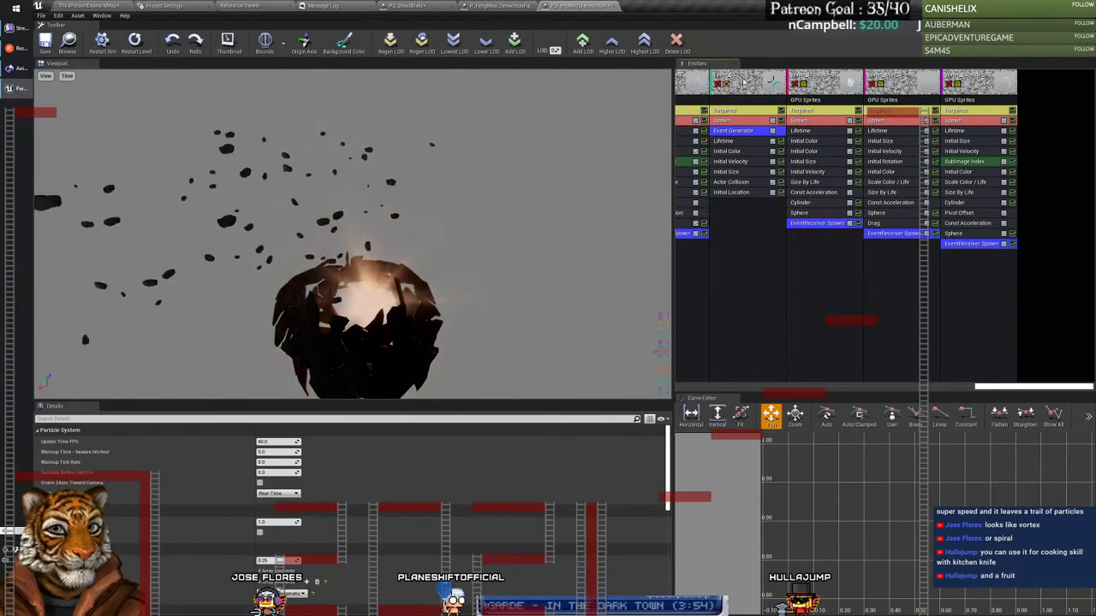
Step: Delete Event_01, Water_Strands_R2 and the second emitter in the panel
{"action": "right_click", "coordinate": [744, 79]}
{"action": "left_click", "coordinate": [818, 115]}
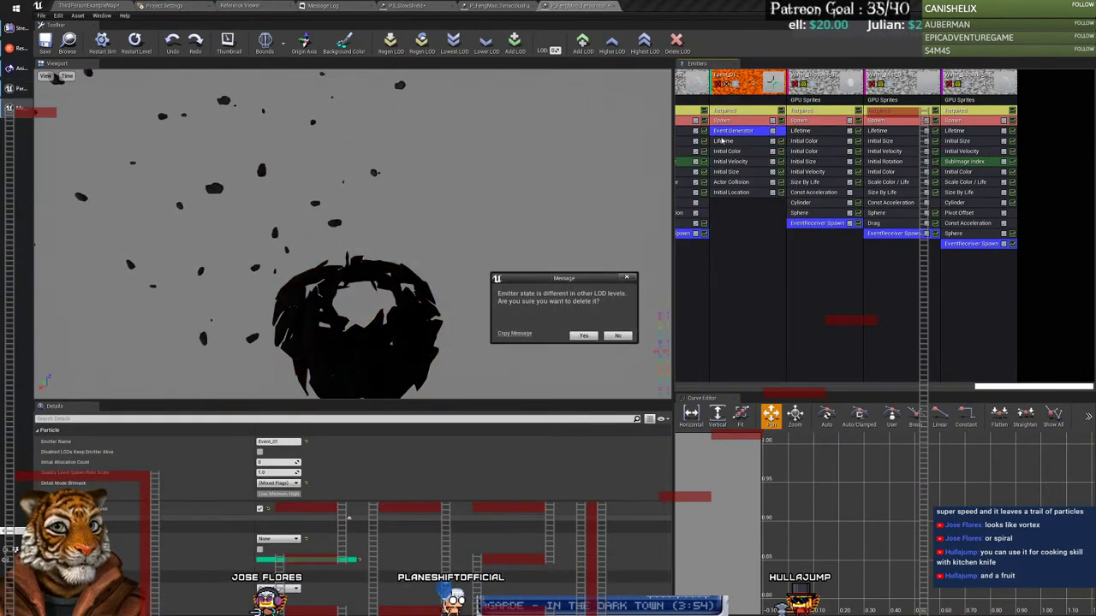
{"action": "left_click", "coordinate": [583, 335]}
{"action": "right_click", "coordinate": [741, 79]}
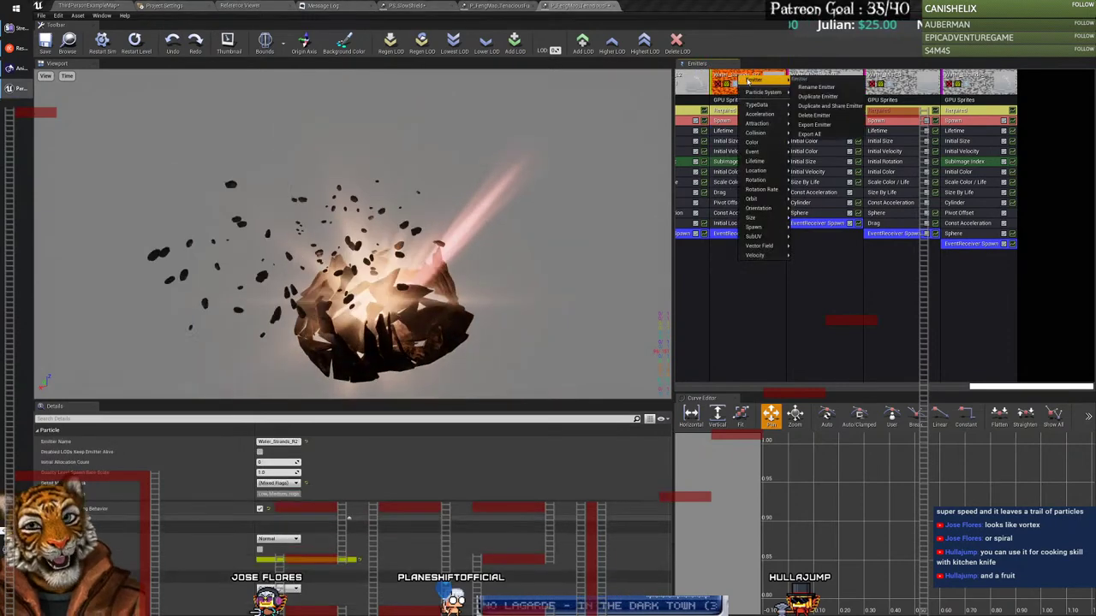
{"action": "left_click", "coordinate": [818, 114]}
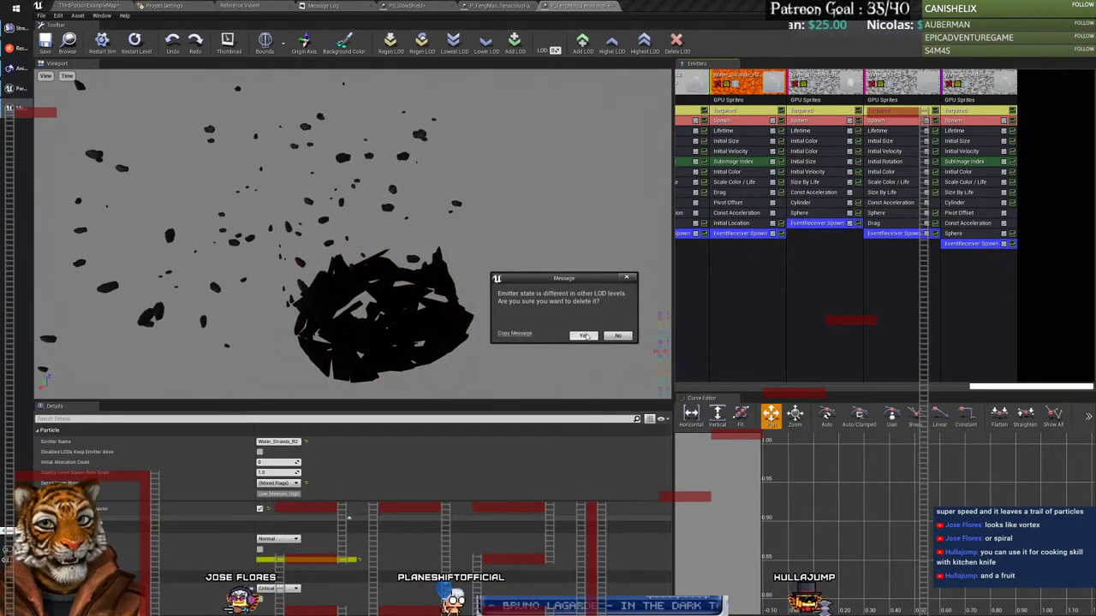
{"action": "left_click", "coordinate": [584, 335]}
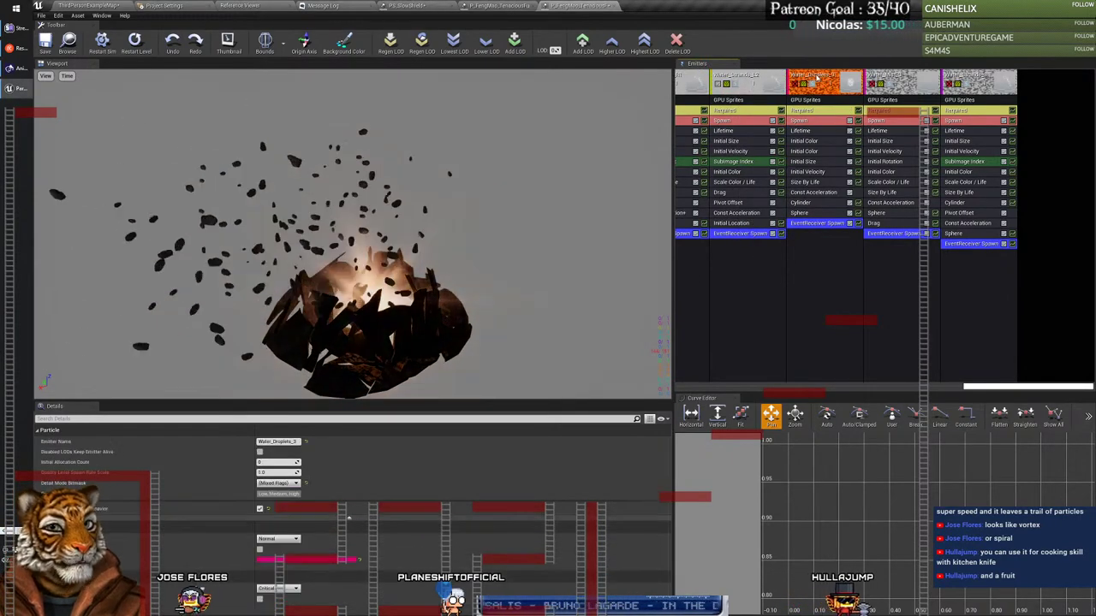
{"action": "right_click", "coordinate": [816, 81]}
{"action": "left_click", "coordinate": [895, 115]}
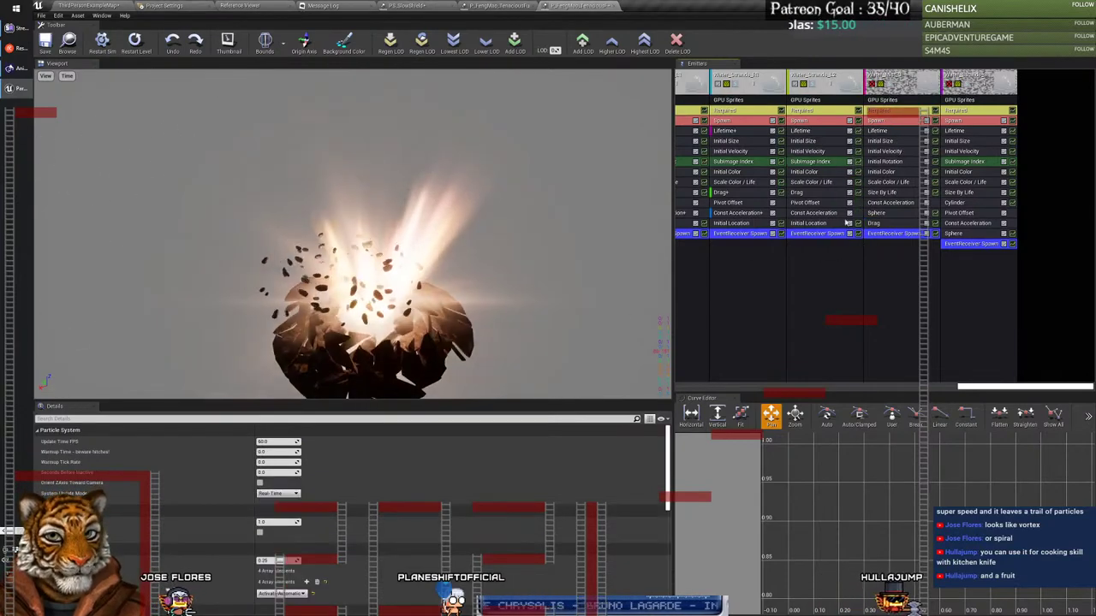
Step: Delete Water_Mist_3 and the fourth emitter, then select Water_Strands_L1 and L2
{"action": "right_click", "coordinate": [878, 82]}
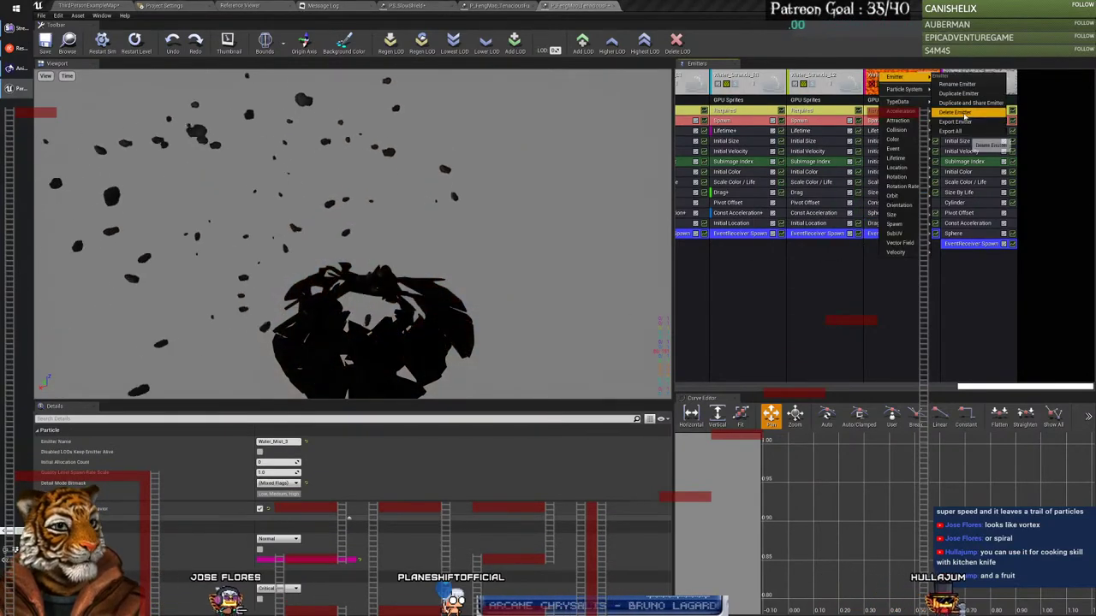
{"action": "left_click", "coordinate": [905, 97]}
{"action": "left_click", "coordinate": [584, 335]}
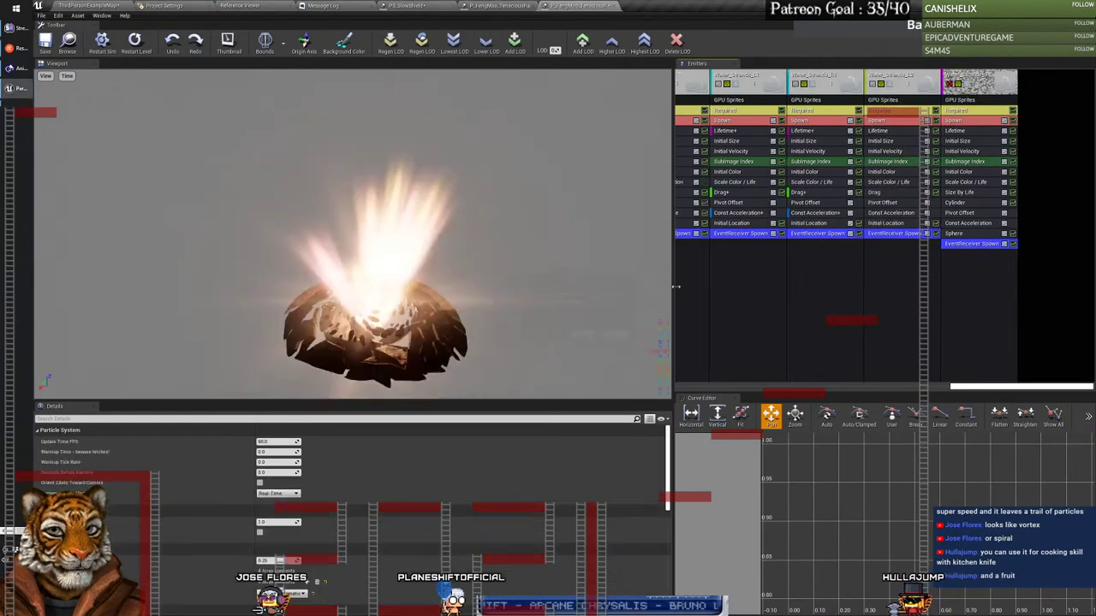
{"action": "left_click", "coordinate": [968, 77]}
{"action": "right_click", "coordinate": [968, 77]}
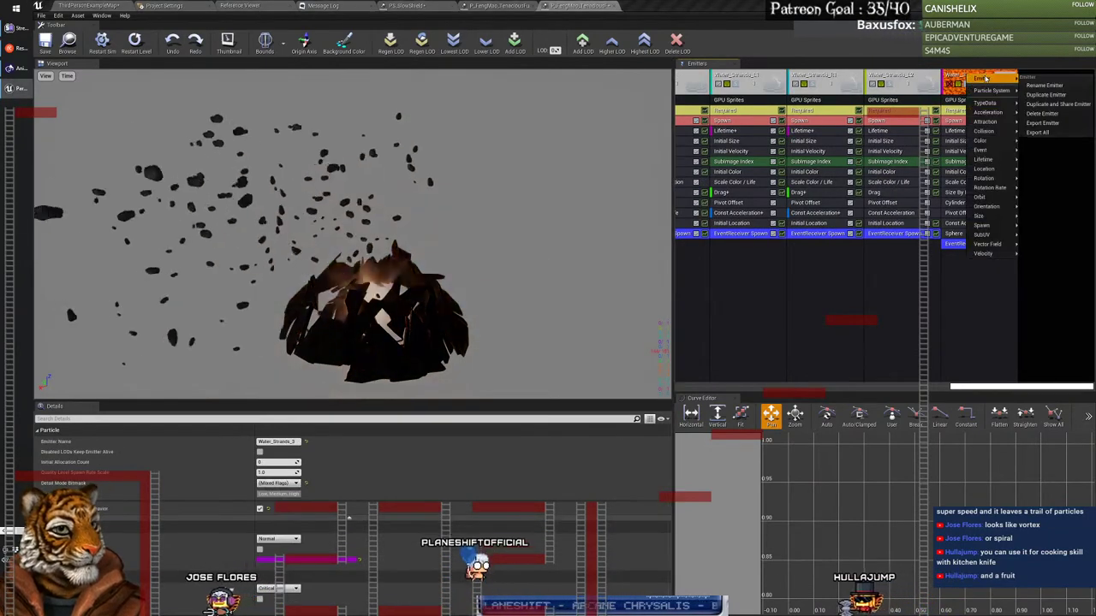
{"action": "left_click", "coordinate": [994, 93]}
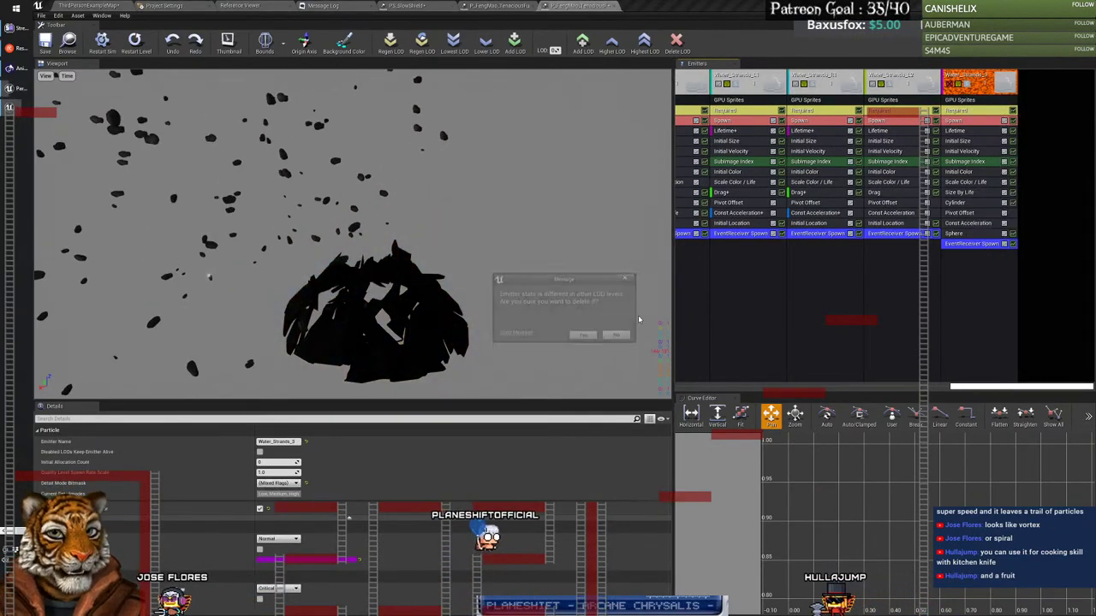
{"action": "left_click", "coordinate": [584, 336]}
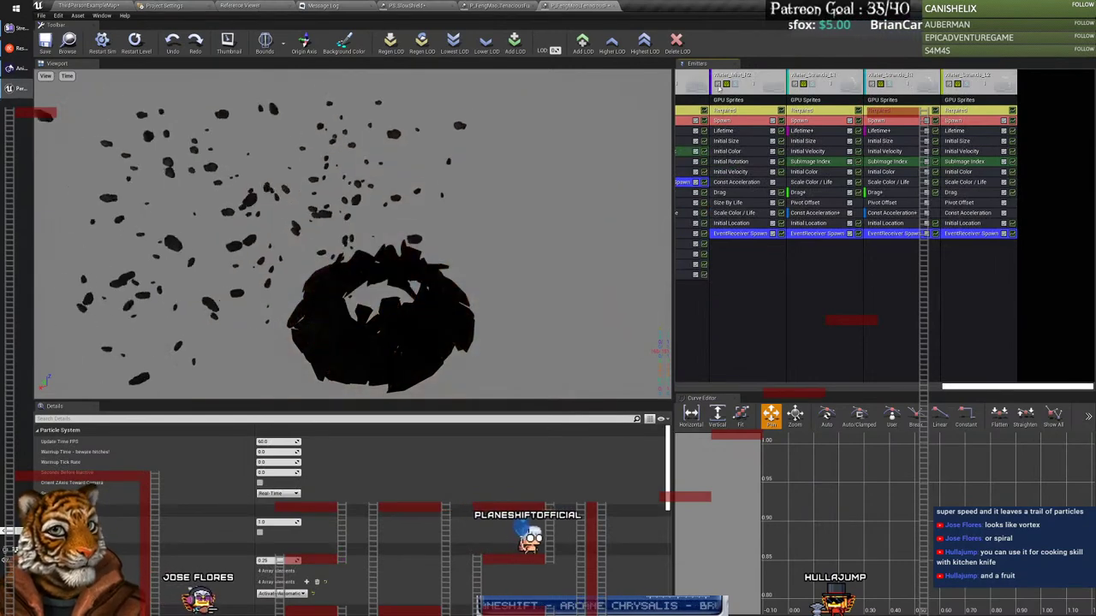
{"action": "left_click", "coordinate": [805, 86]}
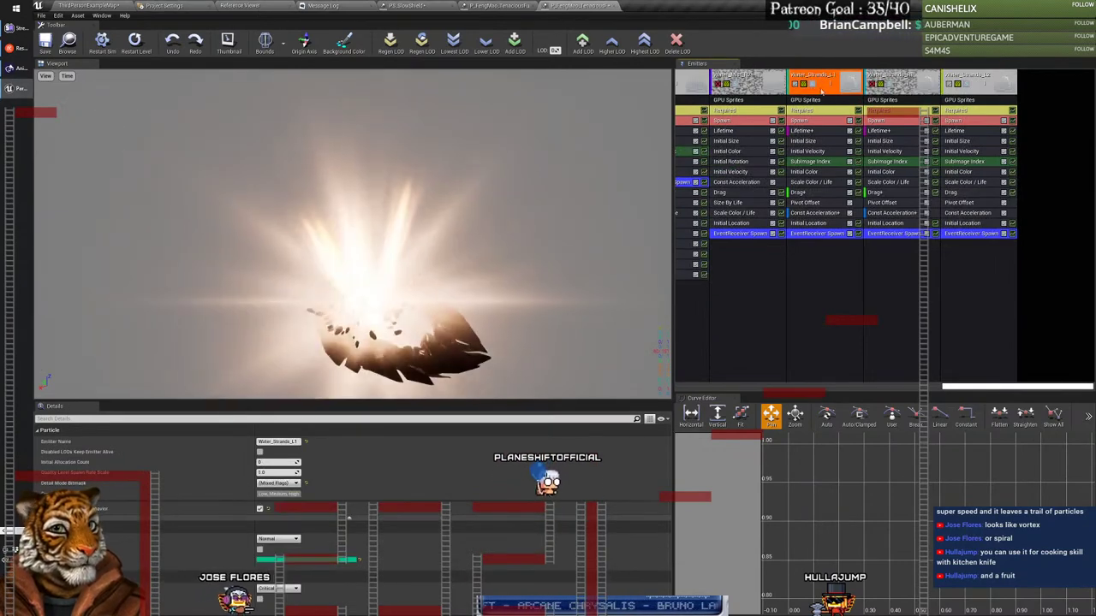
{"action": "left_click", "coordinate": [956, 89]}
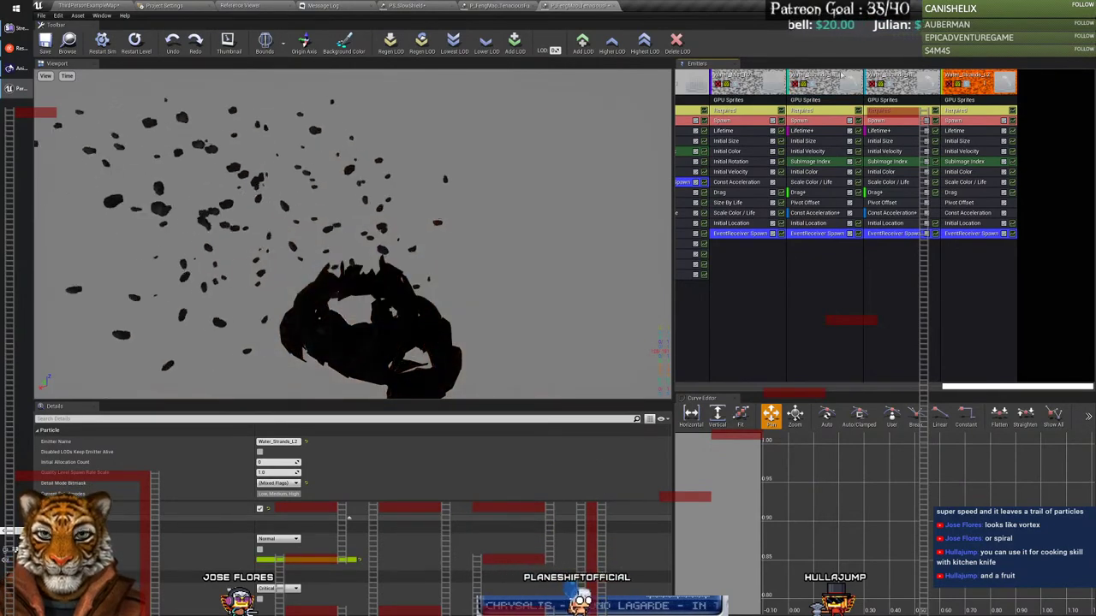
Step: Delete the first and second emitters in the panel
{"action": "right_click", "coordinate": [740, 77]}
{"action": "mouse_move", "coordinate": [758, 78]}
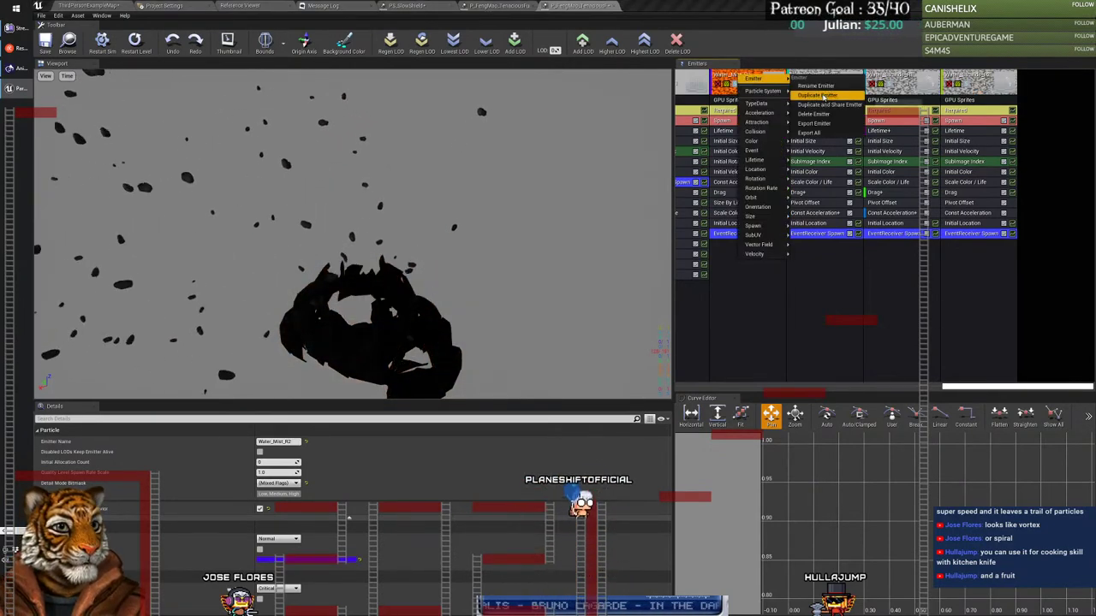
{"action": "left_click", "coordinate": [818, 114]}
{"action": "left_click", "coordinate": [583, 334]}
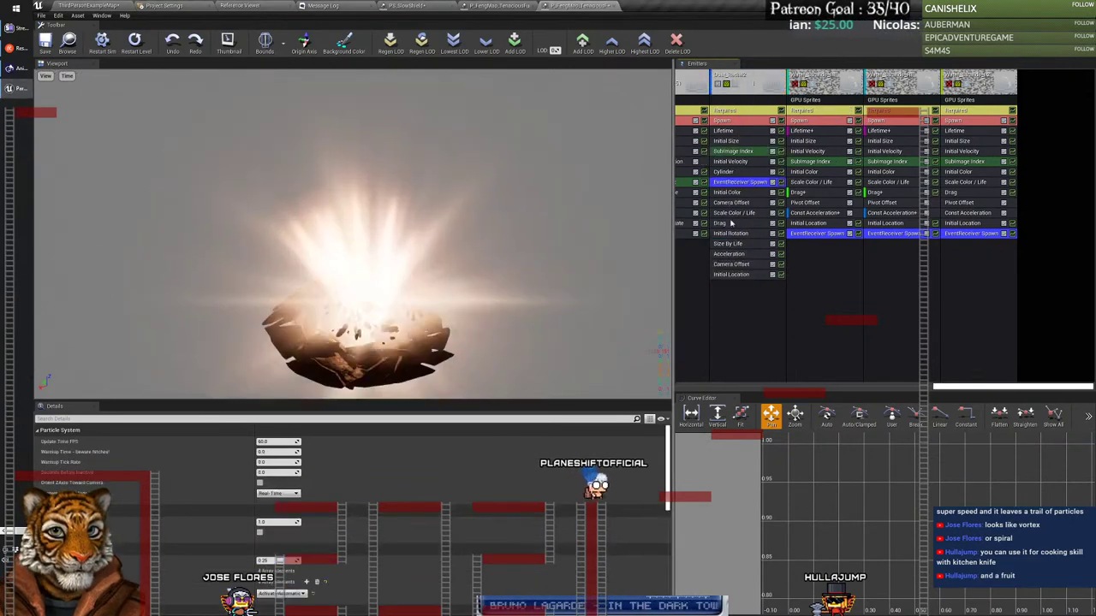
{"action": "right_click", "coordinate": [822, 84]}
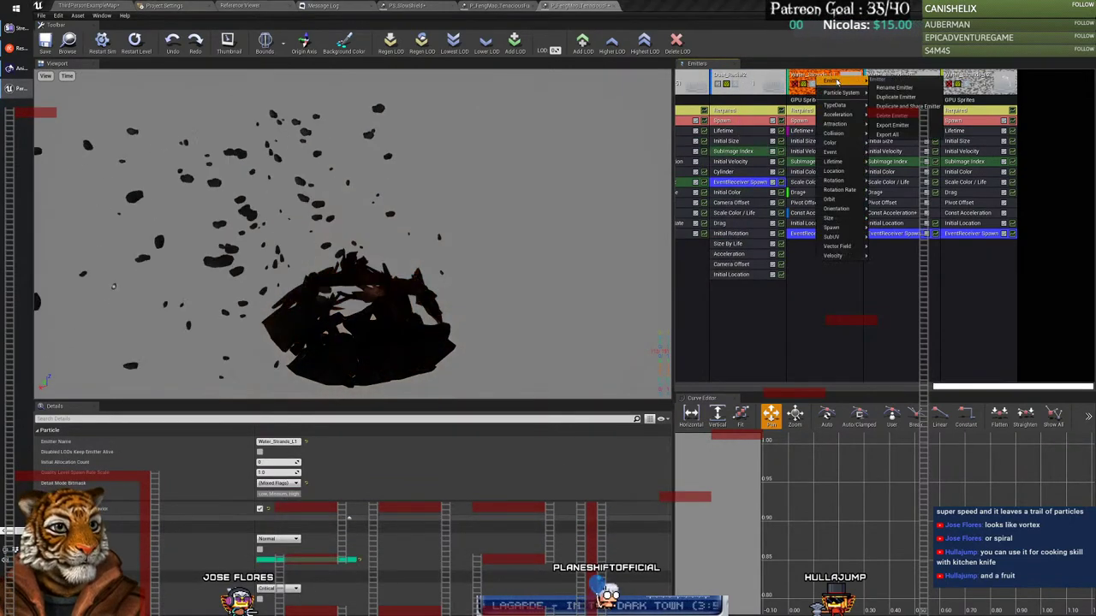
{"action": "mouse_move", "coordinate": [839, 103]}
{"action": "left_click", "coordinate": [899, 114]}
{"action": "left_click", "coordinate": [583, 335]}
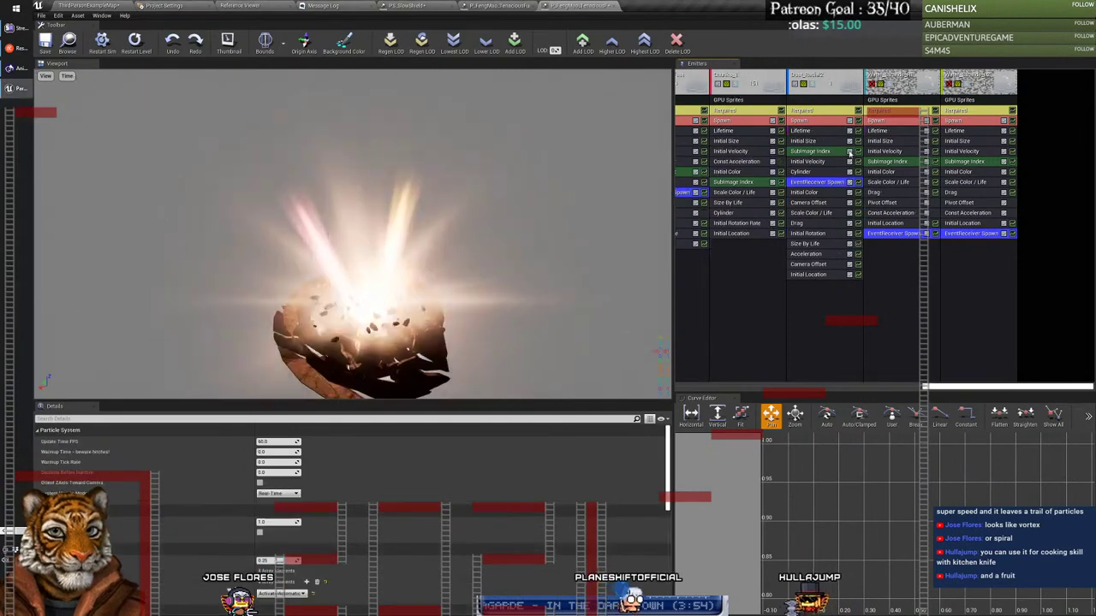
Step: Delete the third water strands emitter and Water_Strands_L2
{"action": "left_click", "coordinate": [896, 80]}
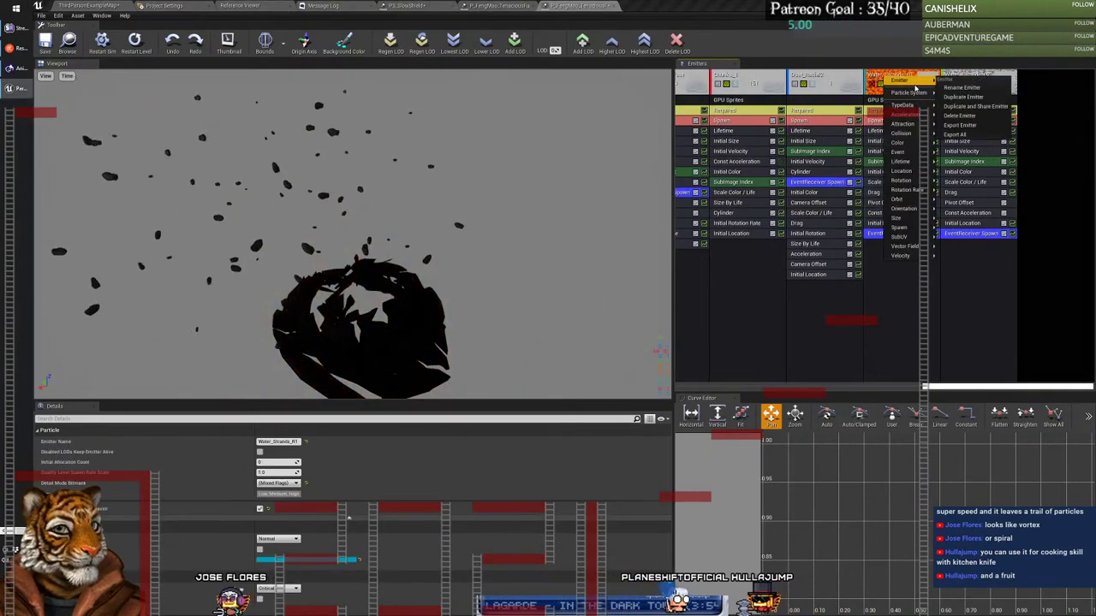
{"action": "left_click", "coordinate": [961, 116]}
{"action": "key", "text": "Return"}
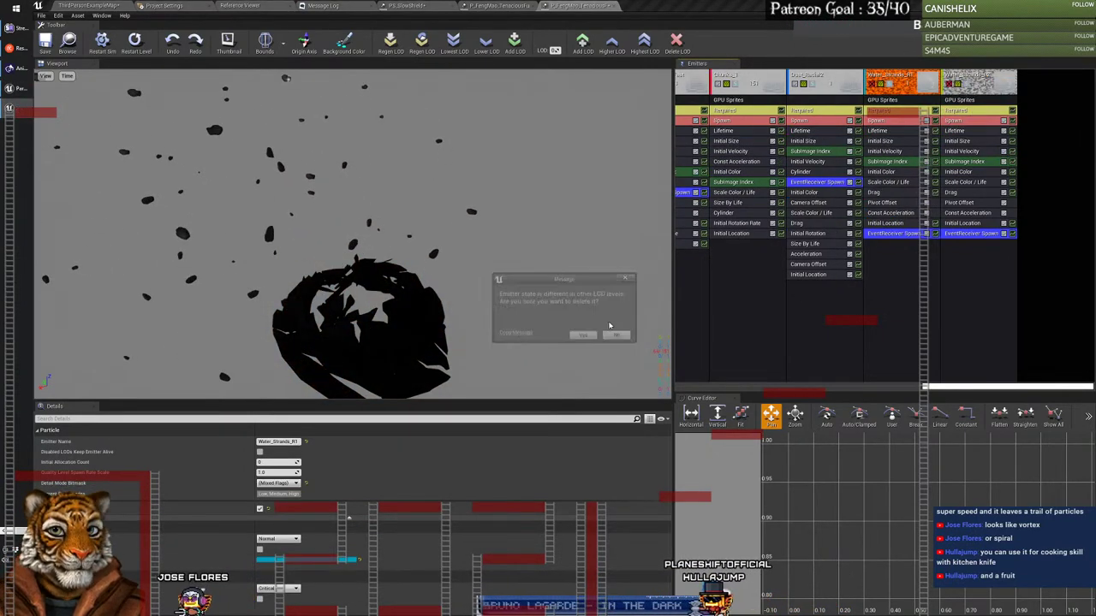
{"action": "right_click", "coordinate": [948, 82]}
{"action": "mouse_move", "coordinate": [968, 80]}
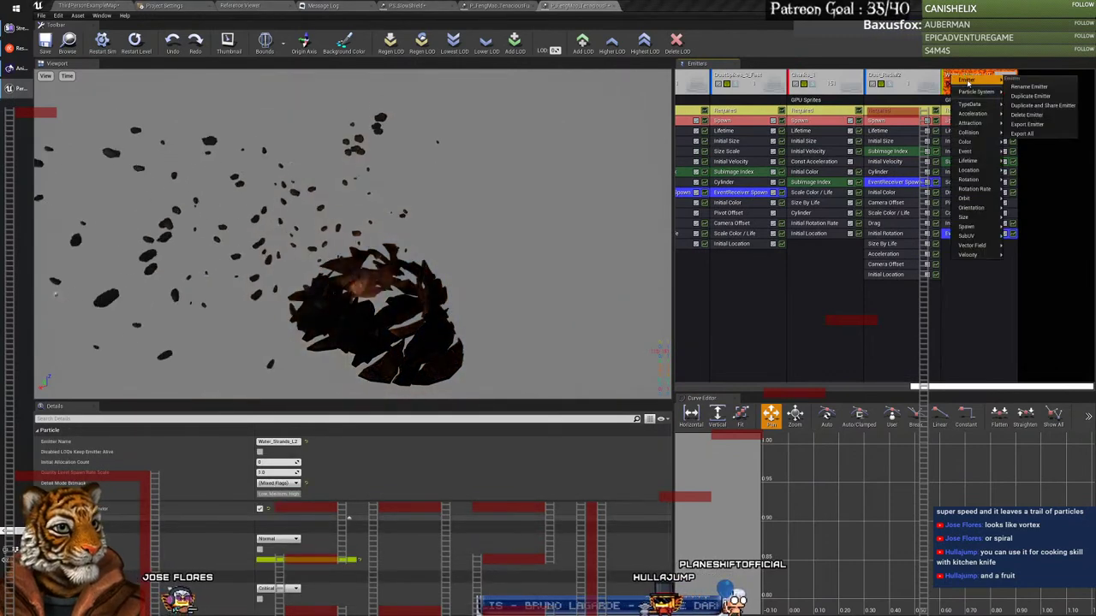
{"action": "left_click", "coordinate": [1025, 115]}
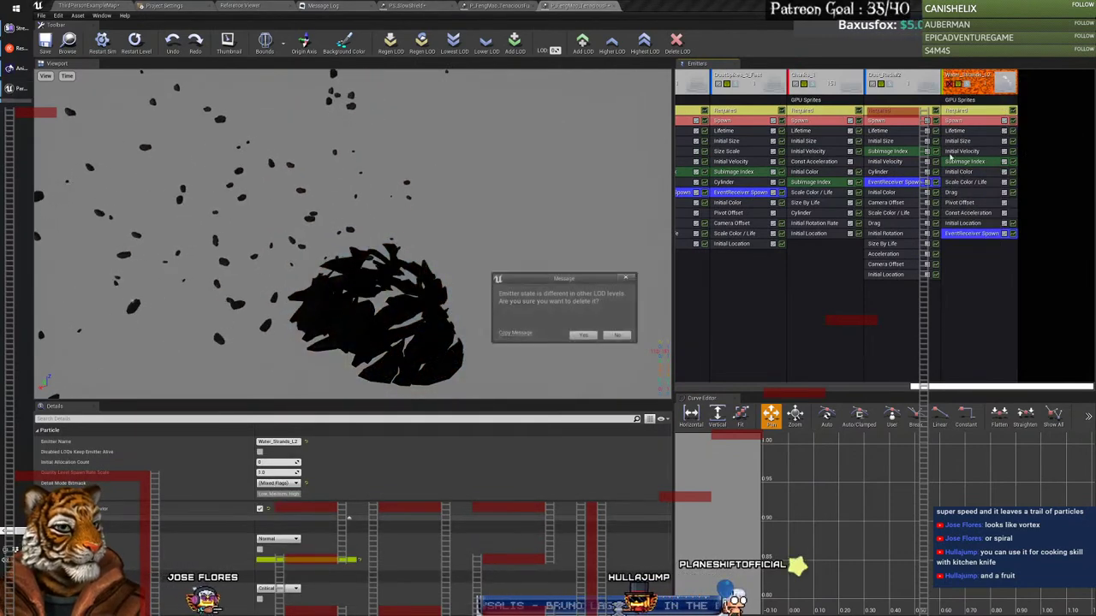
{"action": "left_click", "coordinate": [584, 336]}
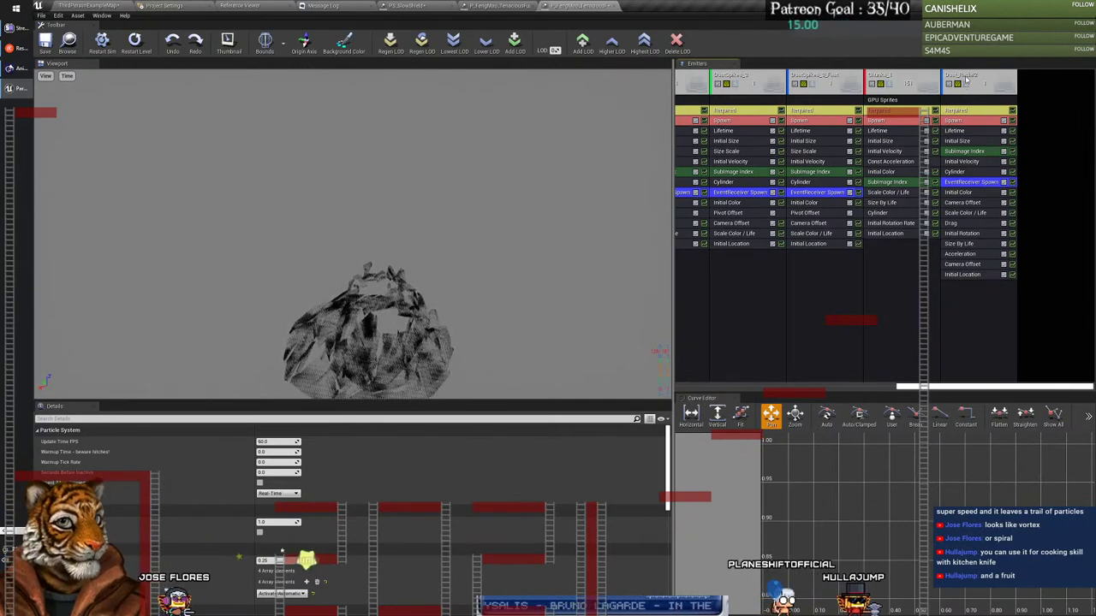
Step: Select the rightmost dust emitter to show its properties in the Details panel
{"action": "left_click", "coordinate": [969, 86]}
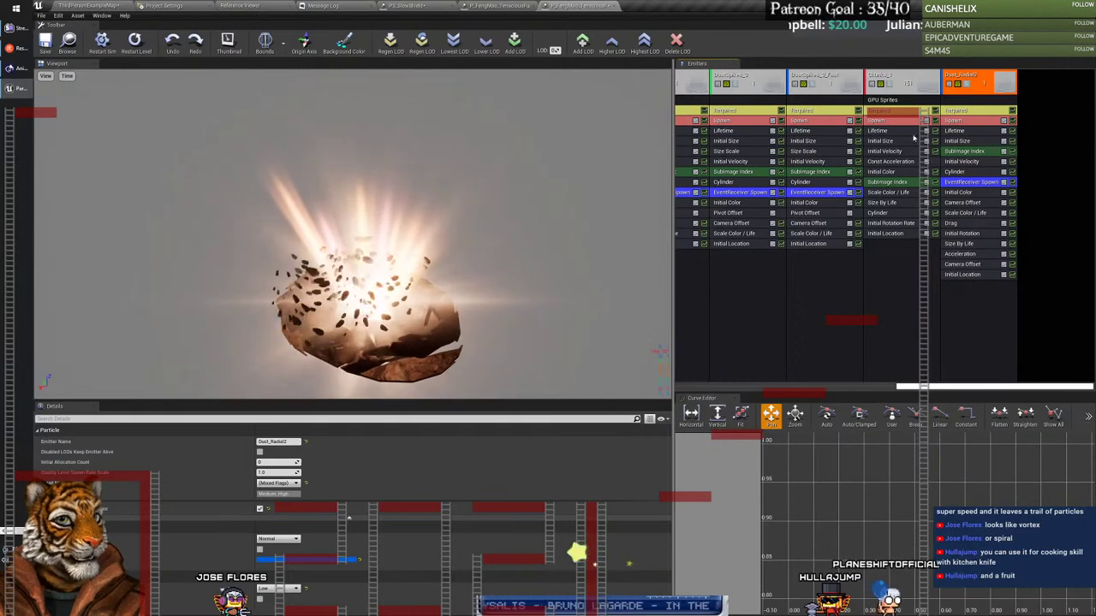
Step: Widen the Emitters panel and display Rubble_Group_3's Mesh Data module settings
{"action": "left_click_drag", "start_coordinate": [959, 387], "coordinate": [677, 387]}
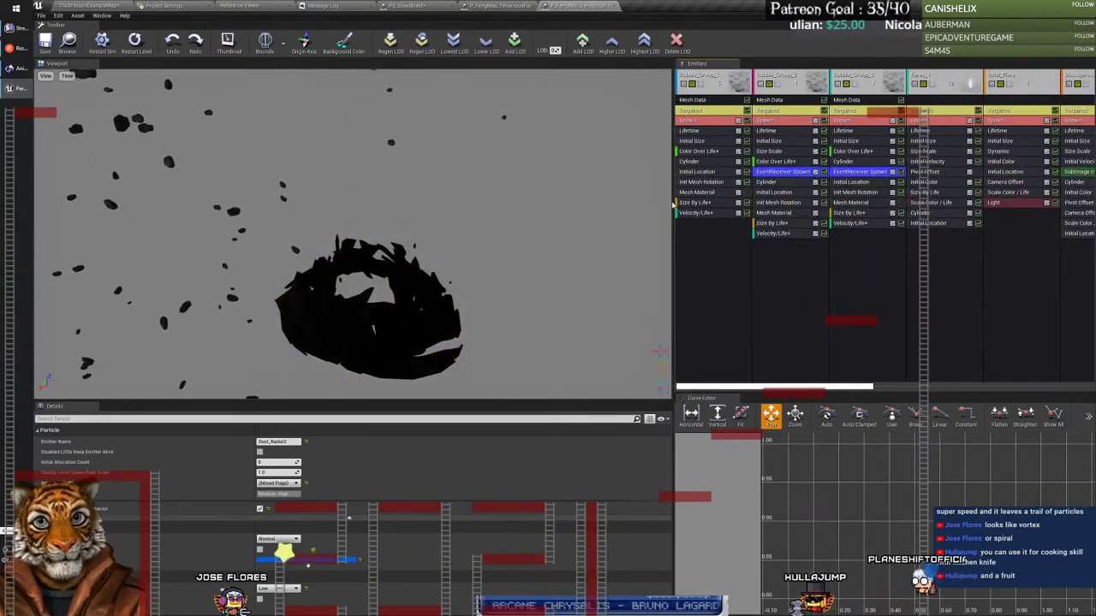
{"action": "left_click_drag", "start_coordinate": [674, 205], "coordinate": [565, 206]}
{"action": "left_click_drag", "start_coordinate": [430, 201], "coordinate": [379, 203]}
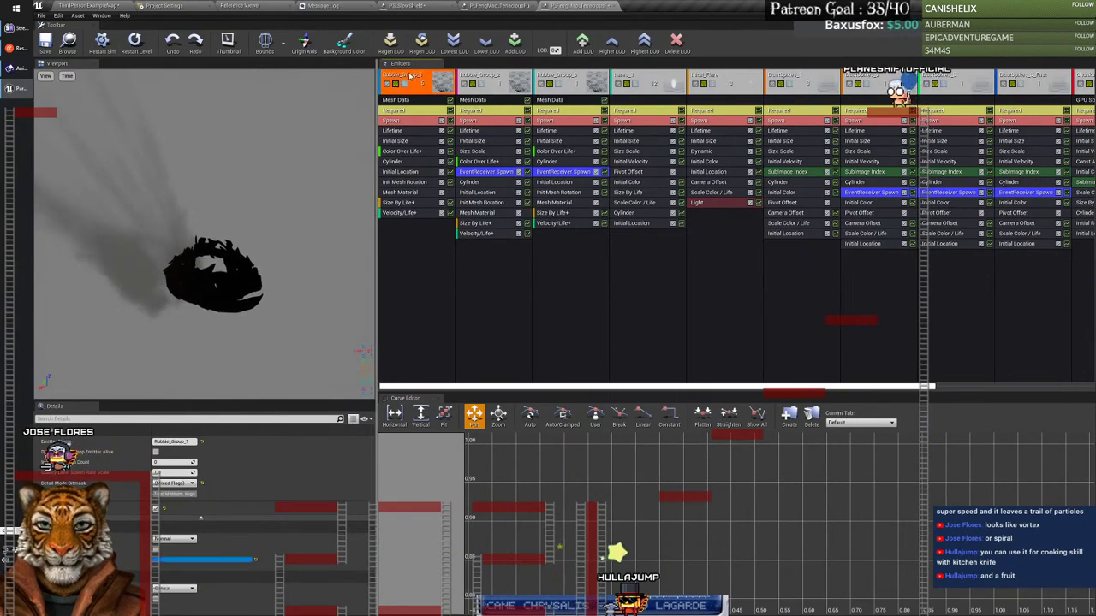
{"action": "left_click", "coordinate": [490, 75]}
{"action": "left_click", "coordinate": [564, 76]}
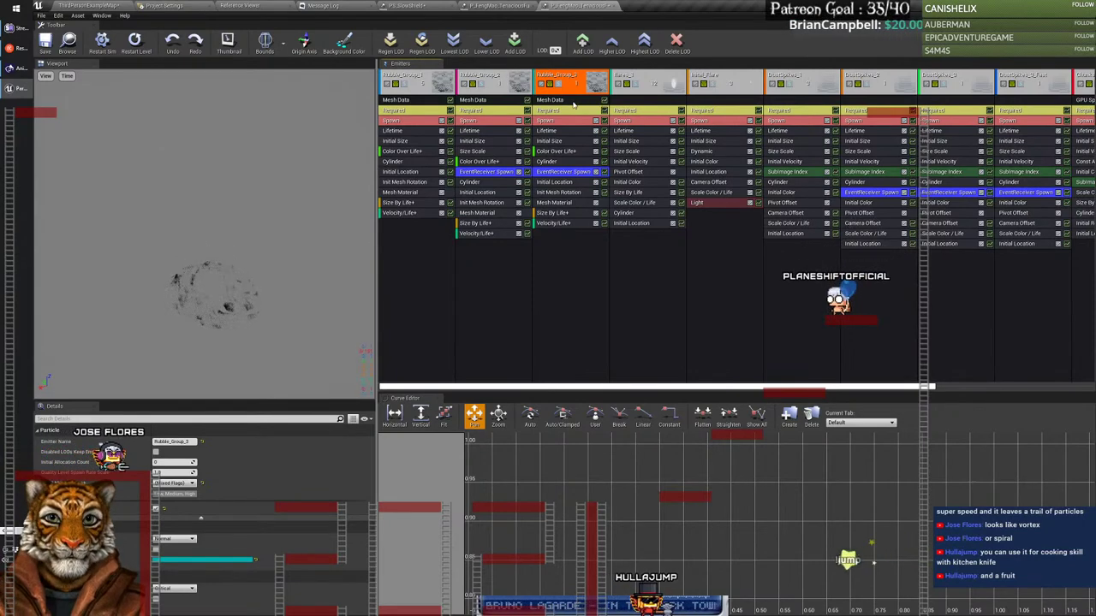
{"action": "left_click", "coordinate": [568, 100]}
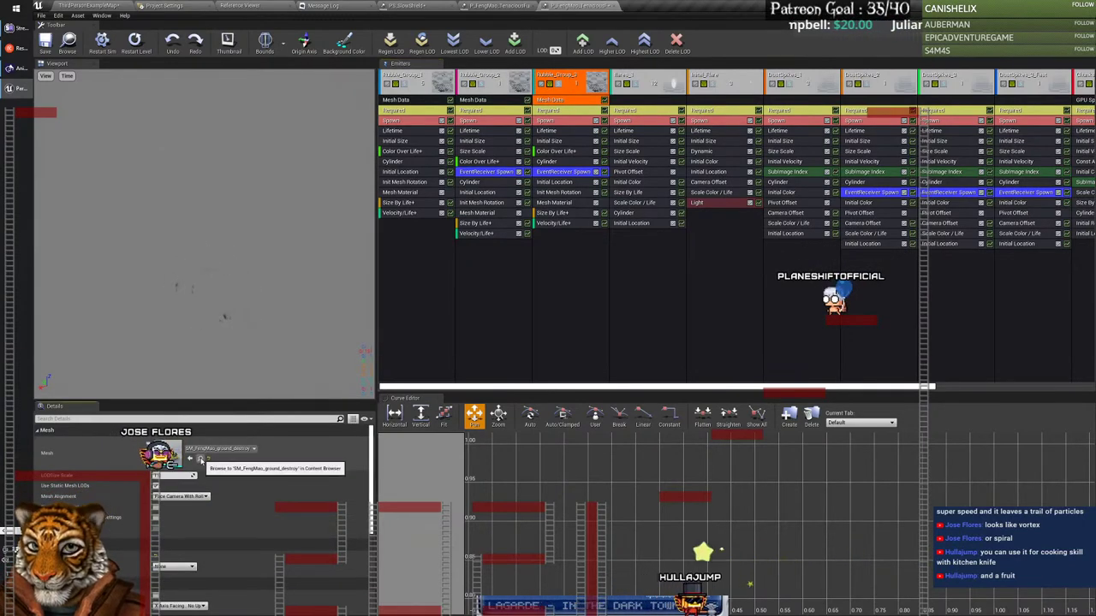
Step: Locate SM_FengMao_ground_destroy in the Content Browser, open it, and orbit its rock shards
{"action": "left_click", "coordinate": [201, 459]}
{"action": "double_click", "coordinate": [666, 436]}
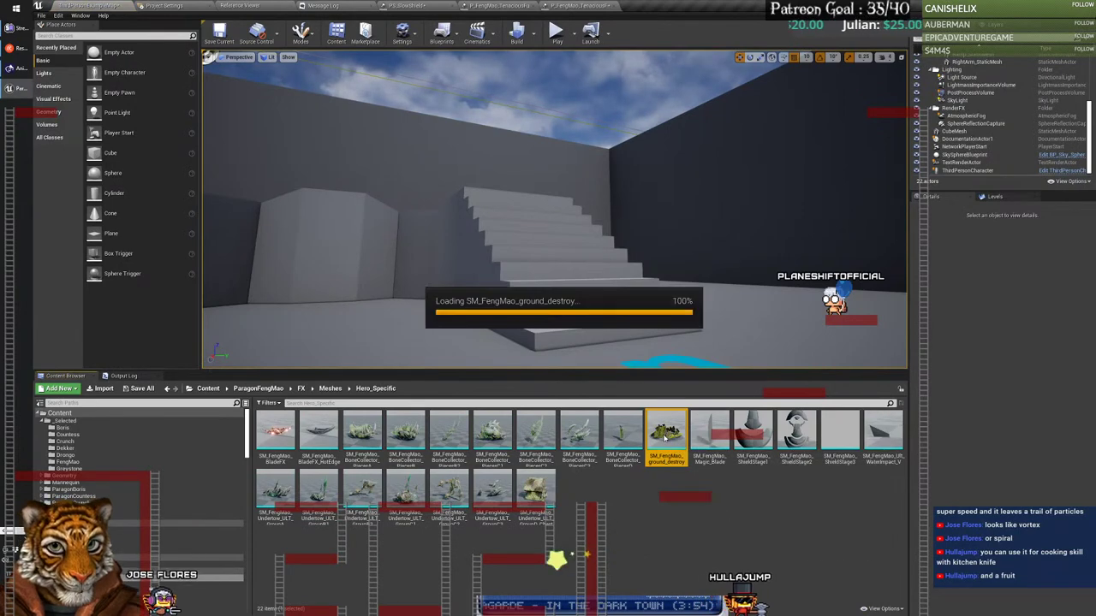
{"action": "mouse_move", "coordinate": [431, 321]}
{"action": "left_mouse_down"}
{"action": "mouse_move", "coordinate": [431, 351]}
{"action": "mouse_move", "coordinate": [431, 321]}
{"action": "left_mouse_up"}
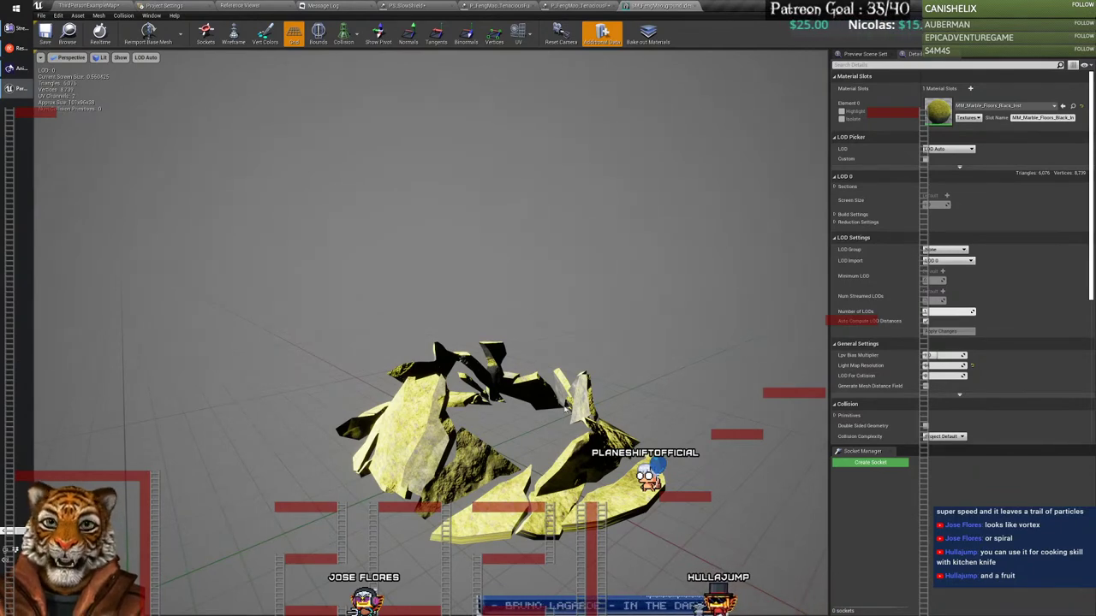
Step: Close the SM_FengMao_ground_destroy mesh editor and show Rubble_Group_3's Particle emitter properties
{"action": "left_click", "coordinate": [694, 6]}
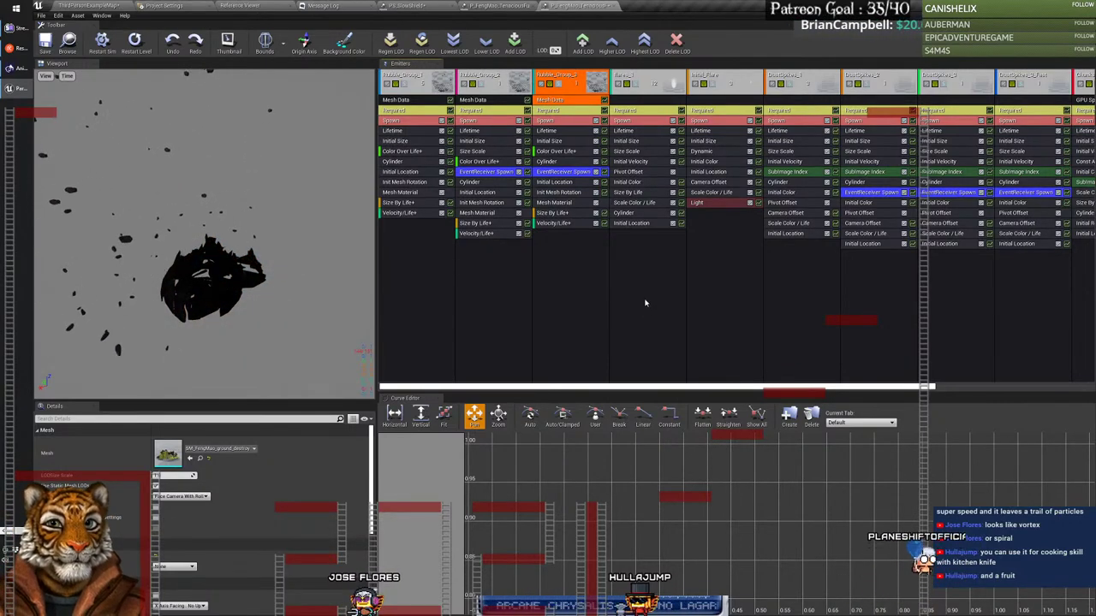
{"action": "mouse_move", "coordinate": [621, 390]}
{"action": "left_mouse_down"}
{"action": "mouse_move", "coordinate": [732, 389]}
{"action": "mouse_move", "coordinate": [621, 389]}
{"action": "left_mouse_up"}
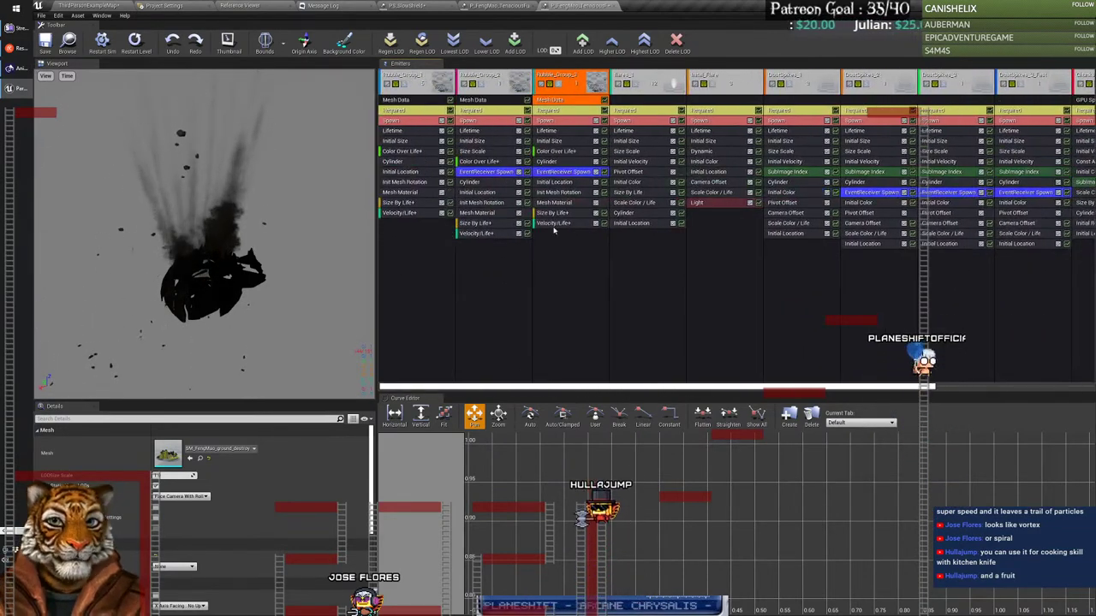
{"action": "left_click", "coordinate": [563, 75]}
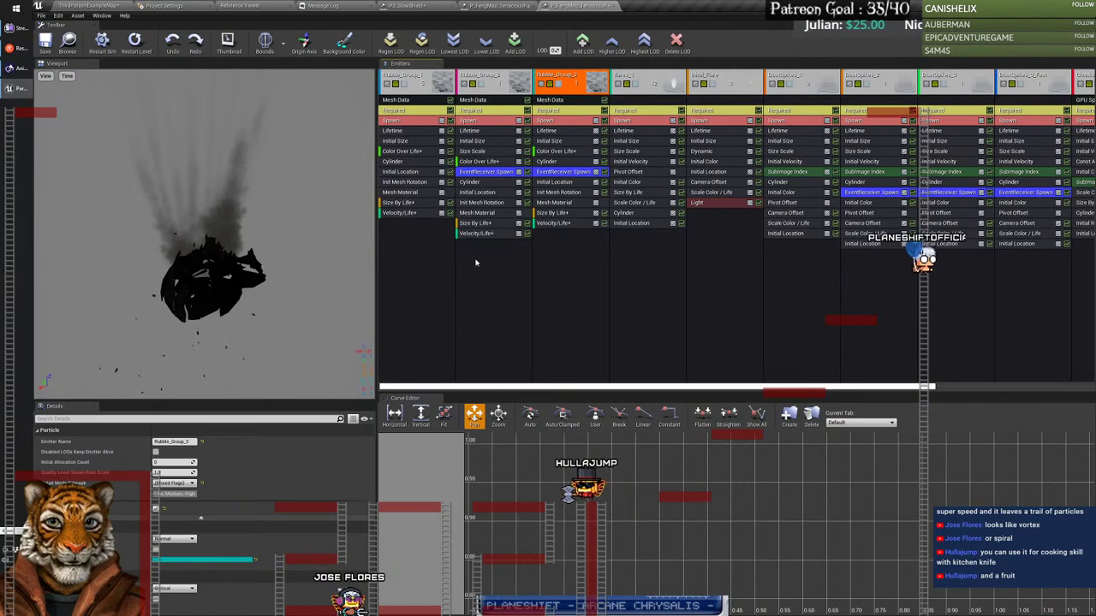
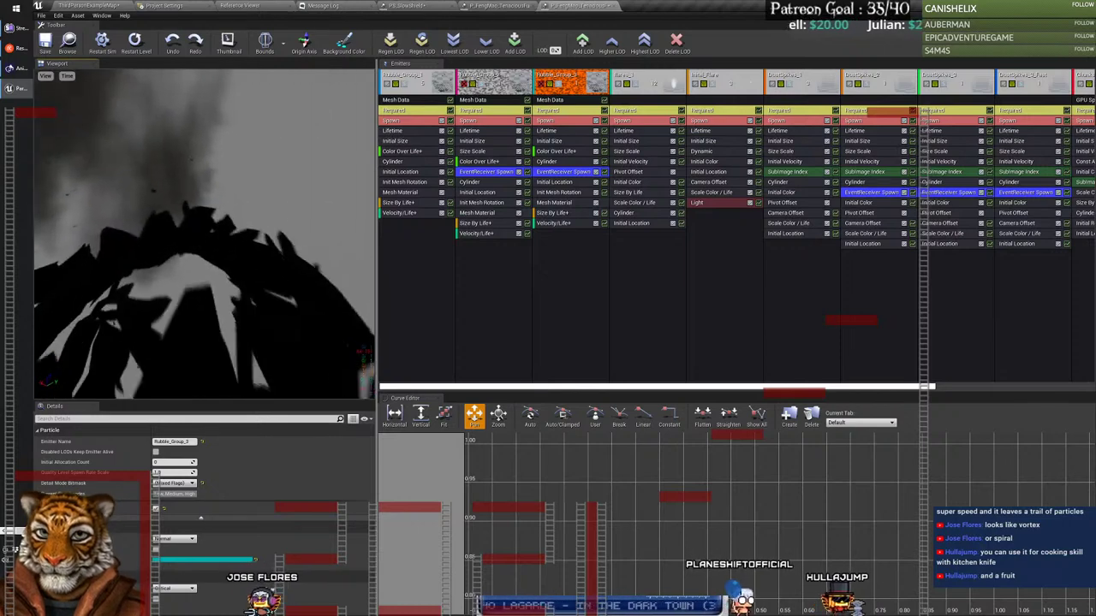
Step: Inspect the mesh and event-driven spawn settings of the second and third rubble emitters
{"action": "left_click", "coordinate": [480, 100]}
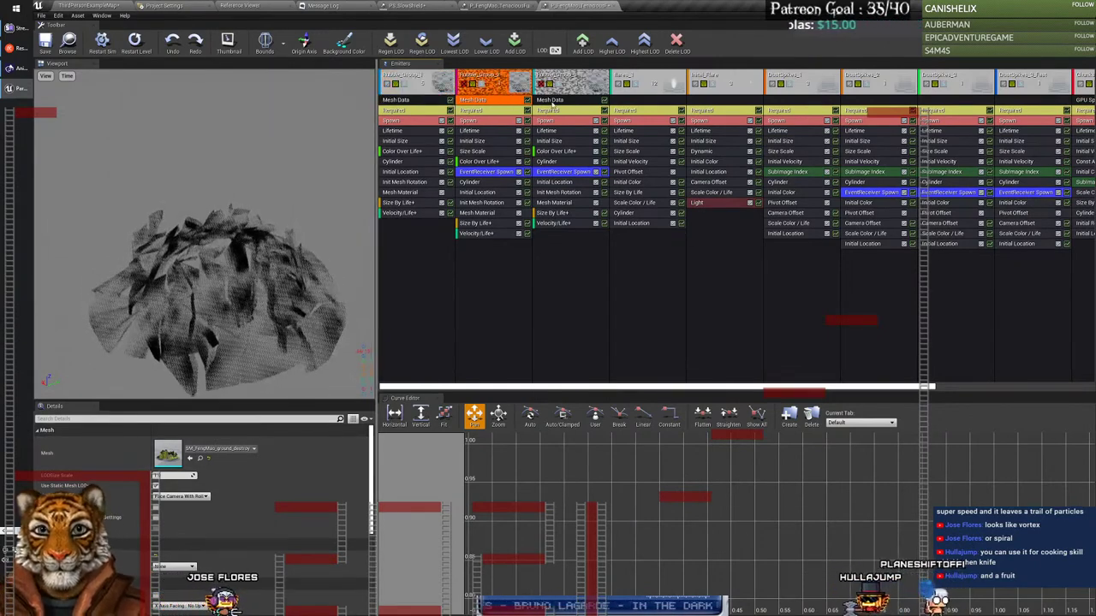
{"action": "left_click", "coordinate": [552, 100]}
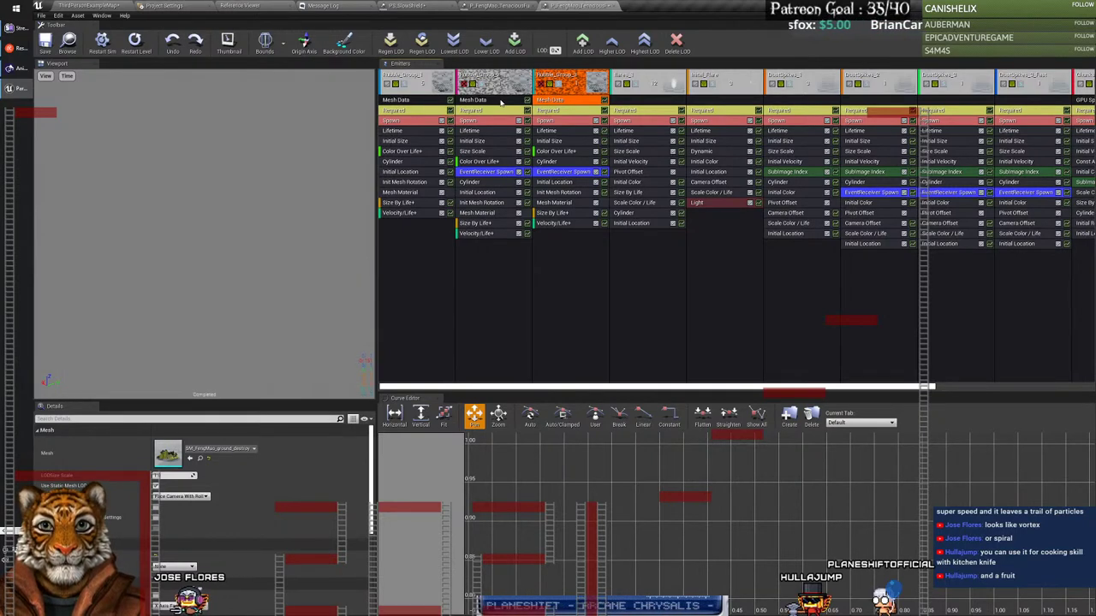
{"action": "left_click", "coordinate": [488, 172]}
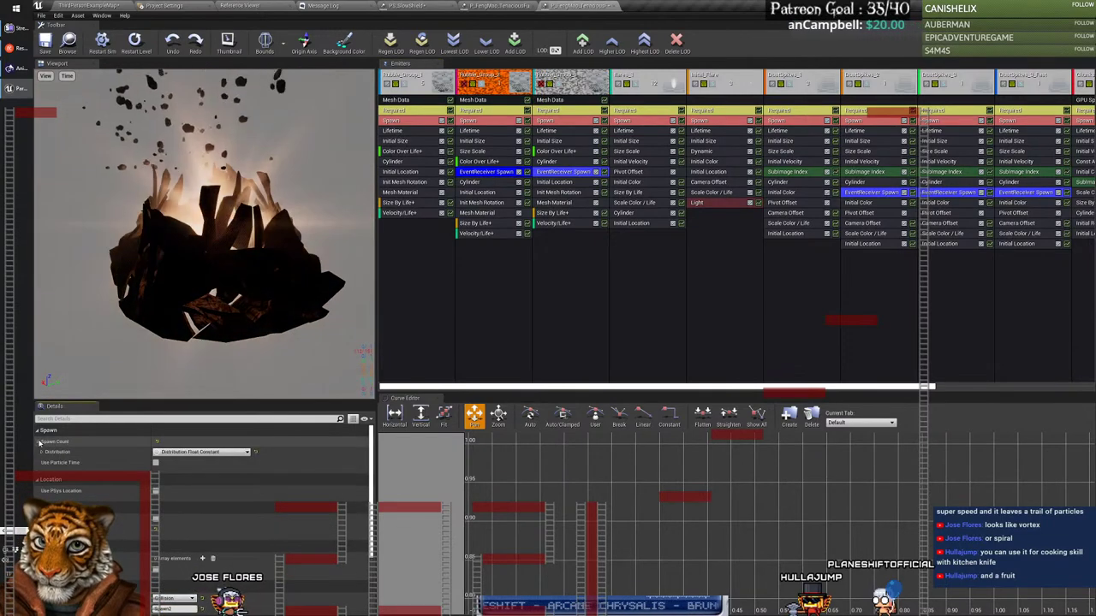
{"action": "scroll", "coordinate": [278, 476], "scroll_direction": "down", "scroll_amount": 2}
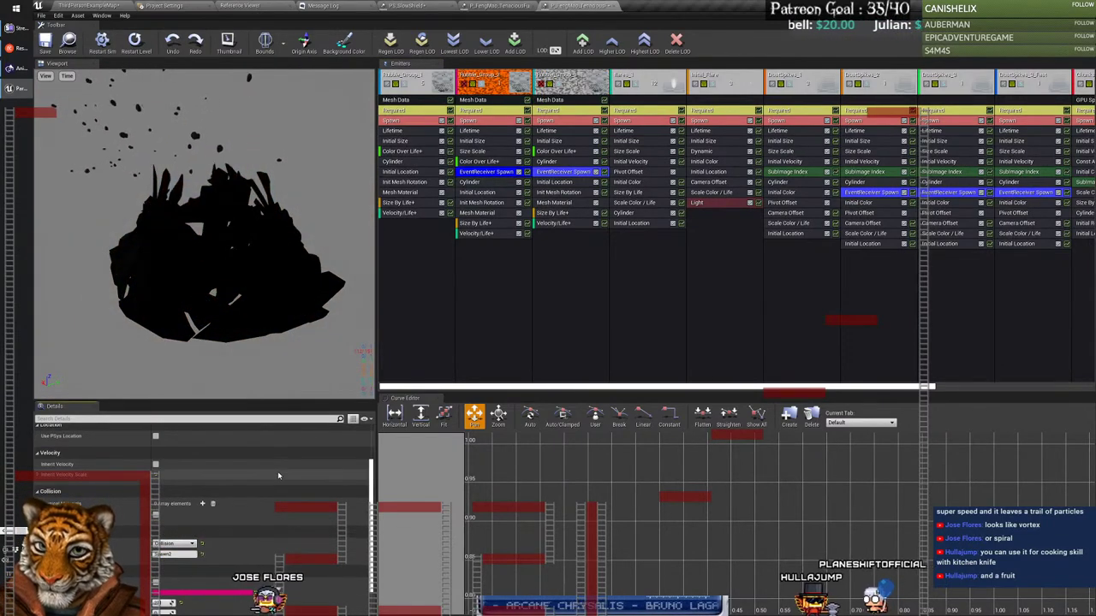
{"action": "scroll", "coordinate": [192, 520], "scroll_direction": "down", "scroll_amount": 1}
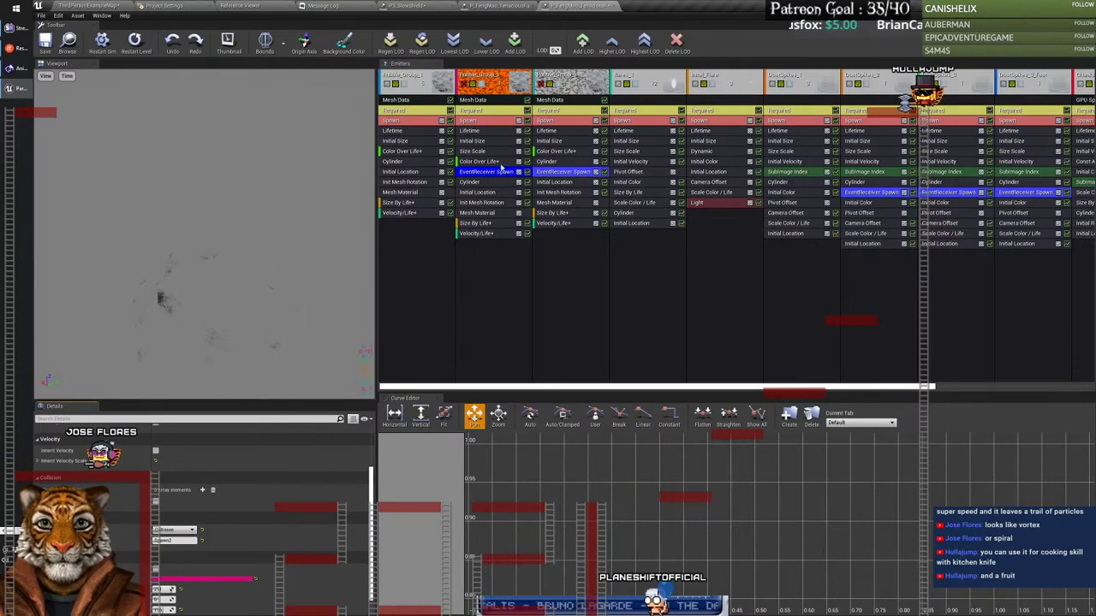
Step: Delete the EventReceiver Spawn module from Rubble_Group_2, then from Rubble_Group_3
{"action": "left_click", "coordinate": [484, 291]}
{"action": "left_click", "coordinate": [491, 174]}
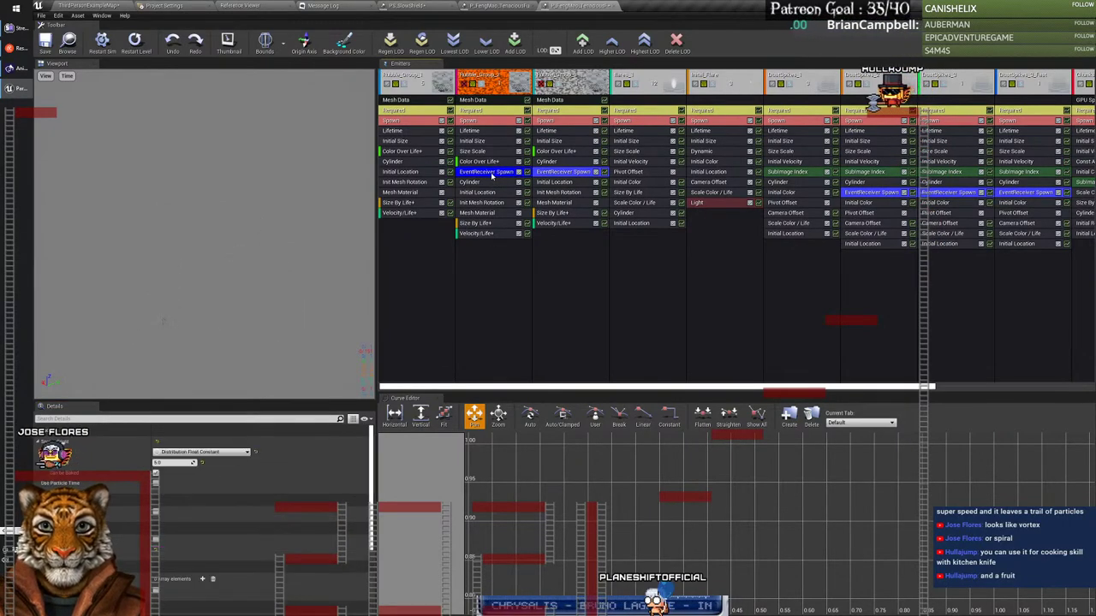
{"action": "right_click", "coordinate": [491, 176]}
{"action": "left_click", "coordinate": [514, 177]}
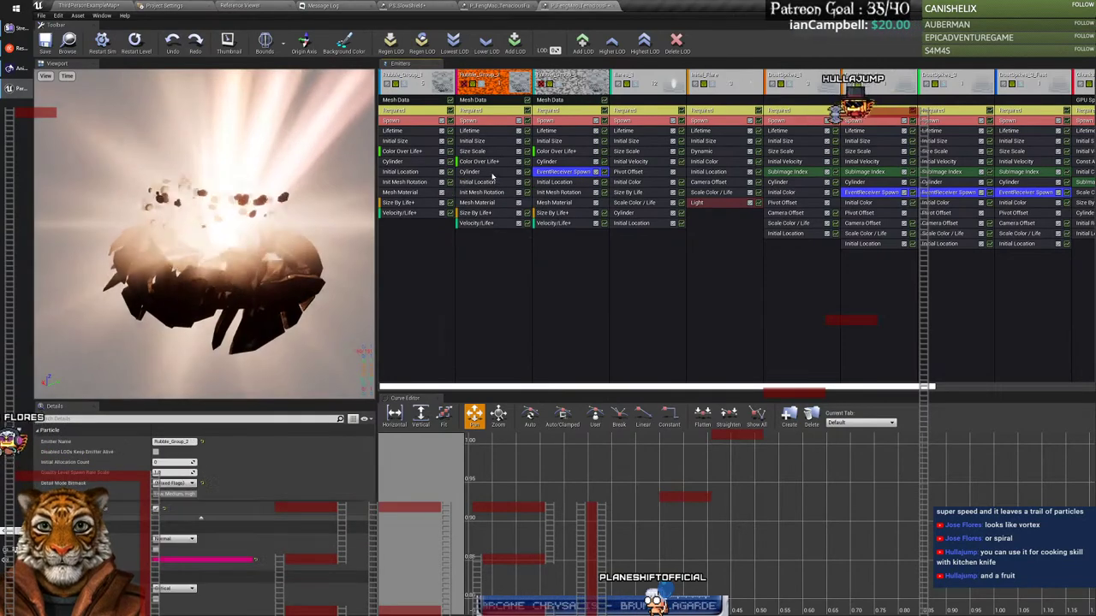
{"action": "left_click", "coordinate": [565, 172]}
{"action": "right_click", "coordinate": [581, 174]}
{"action": "left_click", "coordinate": [600, 176]}
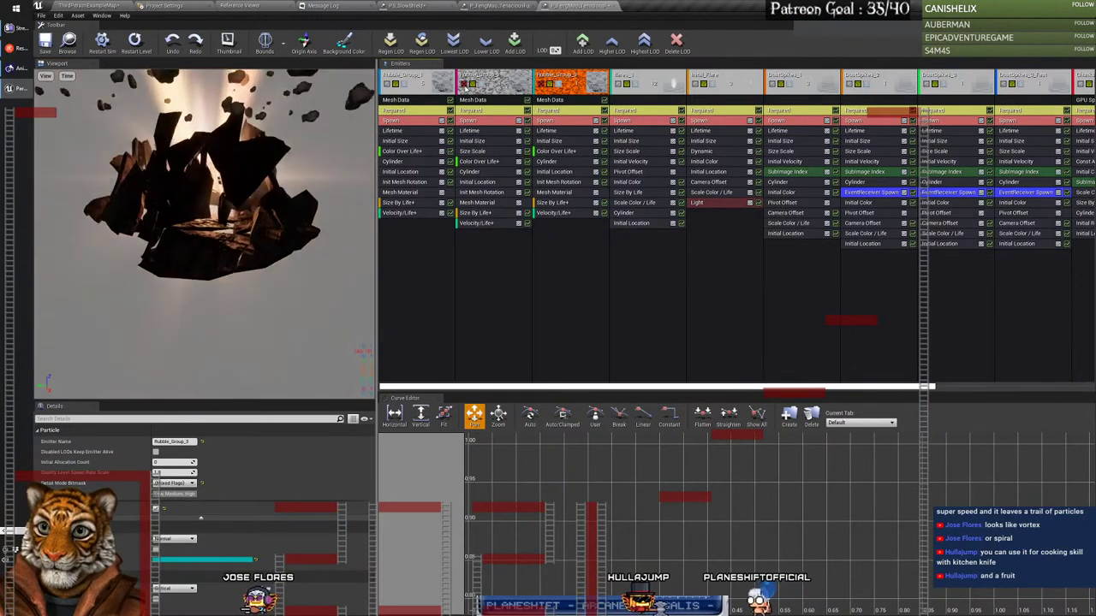
Step: Delete the Rubble_Group_2 emitter and confirm the deletion
{"action": "left_click", "coordinate": [490, 82]}
{"action": "right_click", "coordinate": [494, 79]}
{"action": "mouse_move", "coordinate": [518, 80]}
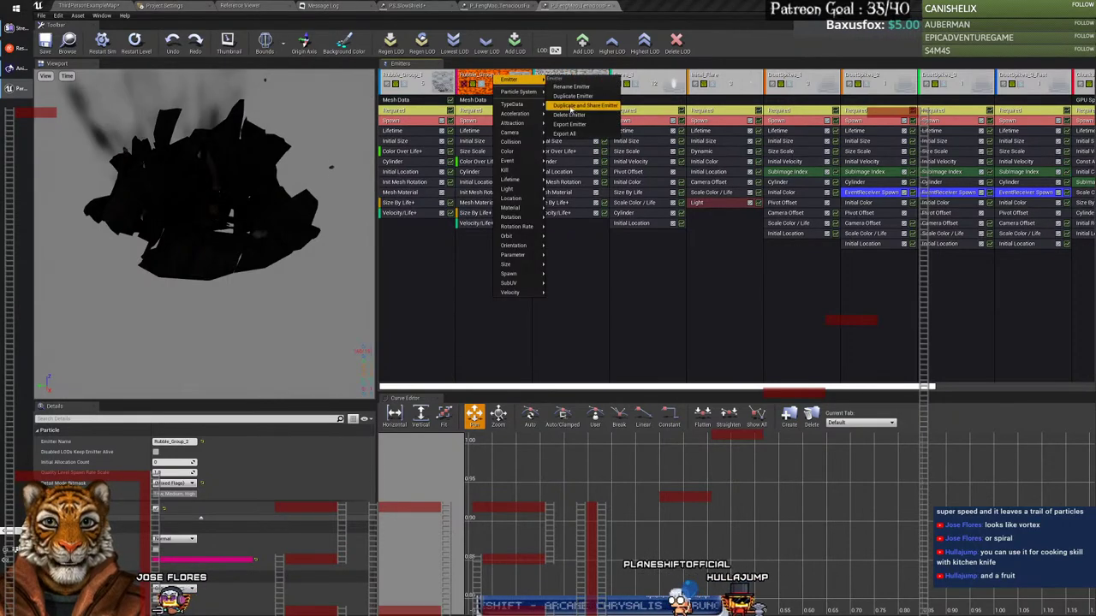
{"action": "left_click", "coordinate": [568, 115]}
{"action": "left_click", "coordinate": [583, 336]}
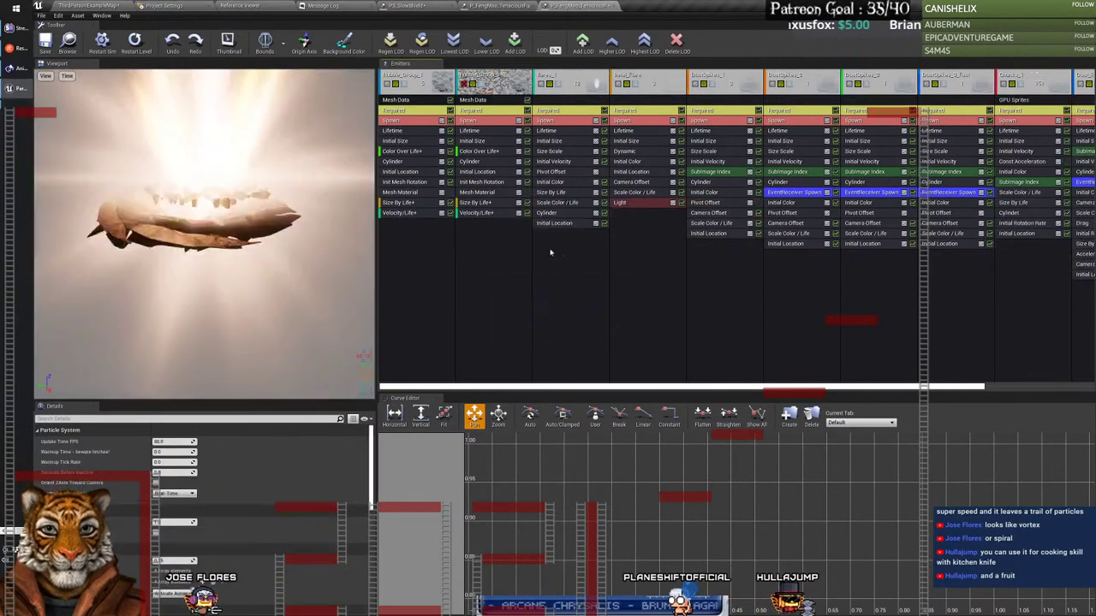
Step: Delete the Rubble_Group_3 emitter and confirm the deletion
{"action": "right_click", "coordinate": [493, 76]}
{"action": "mouse_move", "coordinate": [510, 77]}
{"action": "key", "text": "Escape"}
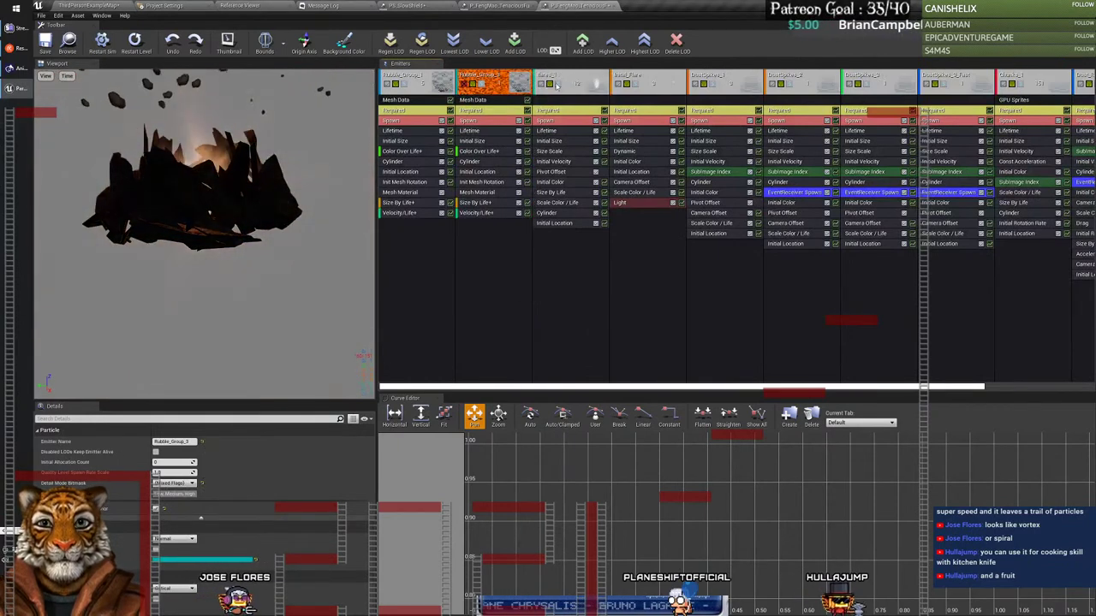
{"action": "right_click", "coordinate": [494, 78]}
{"action": "key", "text": "Escape"}
{"action": "right_click", "coordinate": [494, 77]}
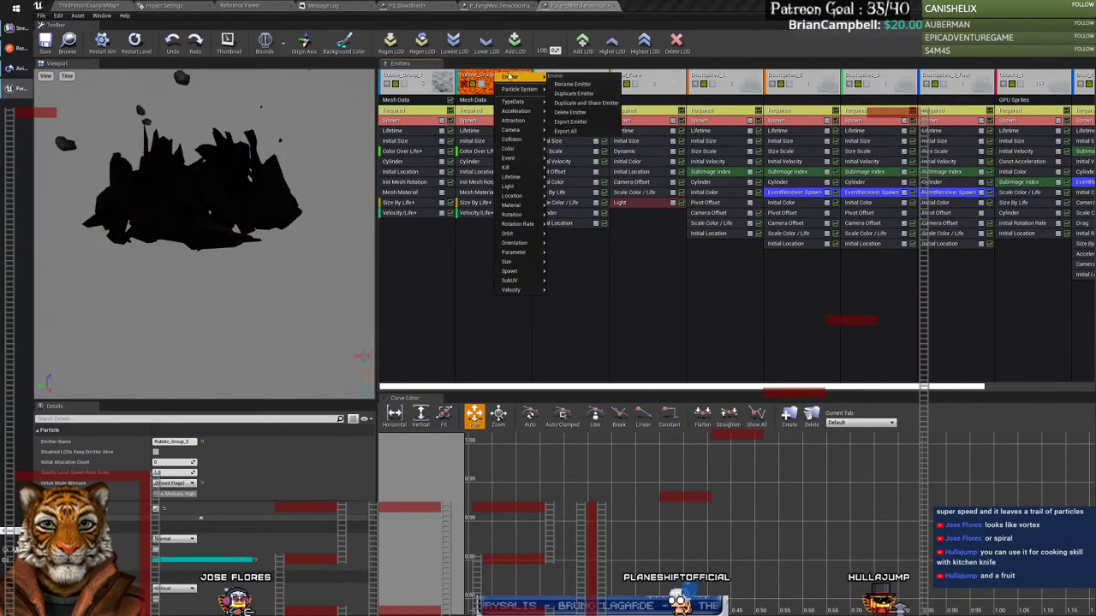
{"action": "left_click", "coordinate": [568, 115]}
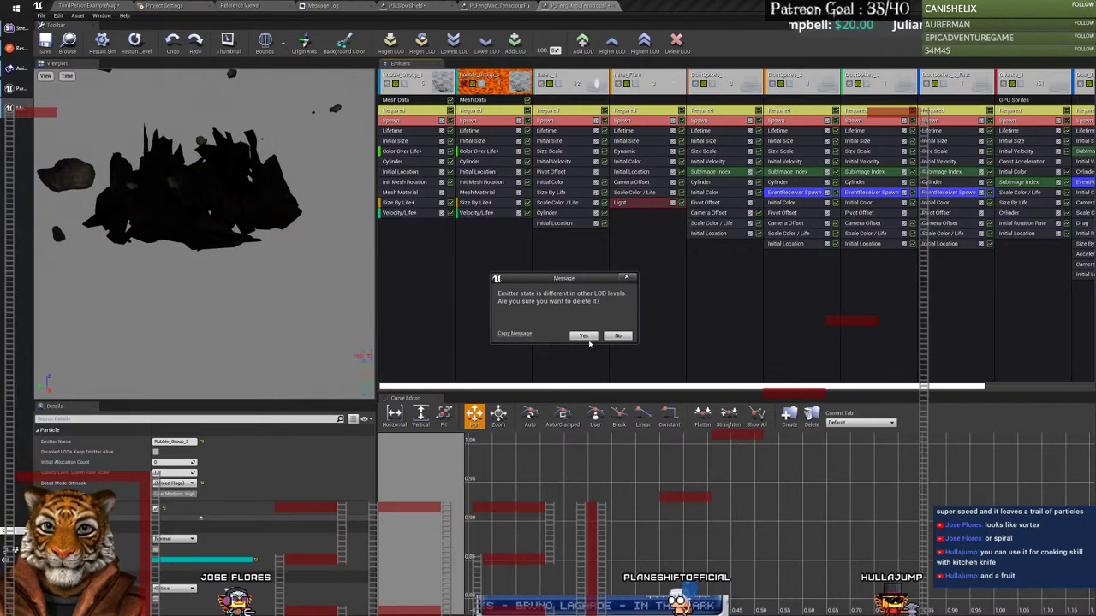
{"action": "left_click", "coordinate": [585, 337]}
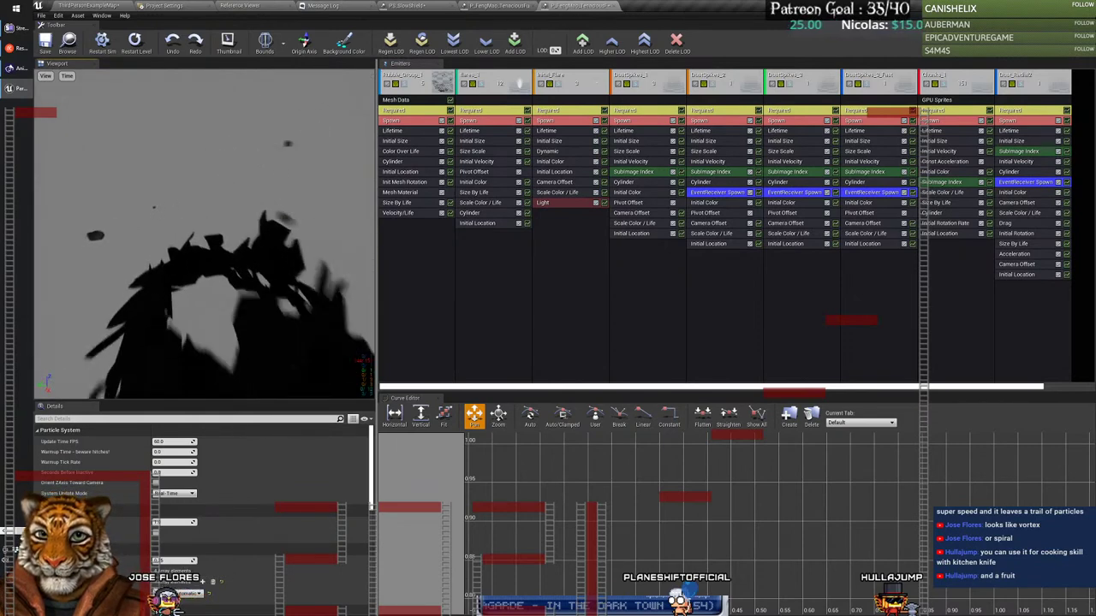
{"action": "left_click", "coordinate": [481, 86]}
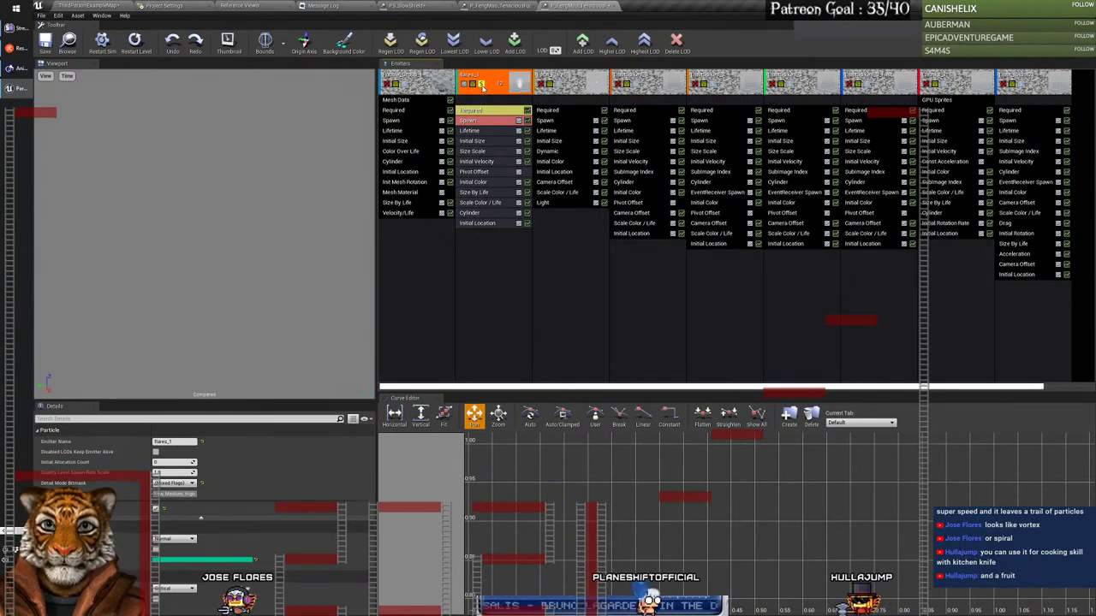
{"action": "left_click", "coordinate": [103, 43]}
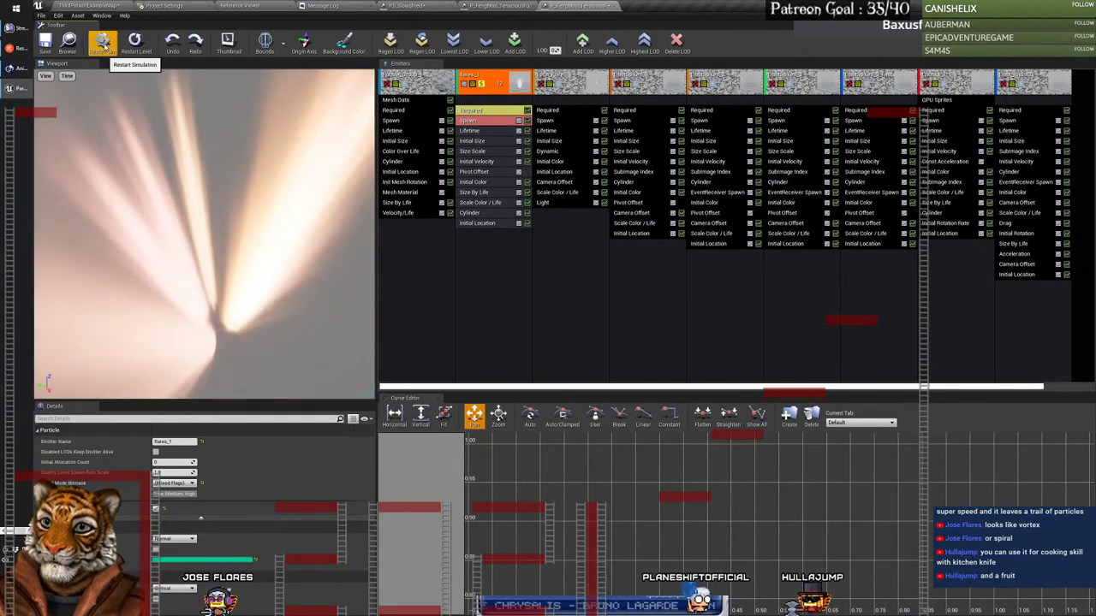
{"action": "left_click", "coordinate": [103, 41]}
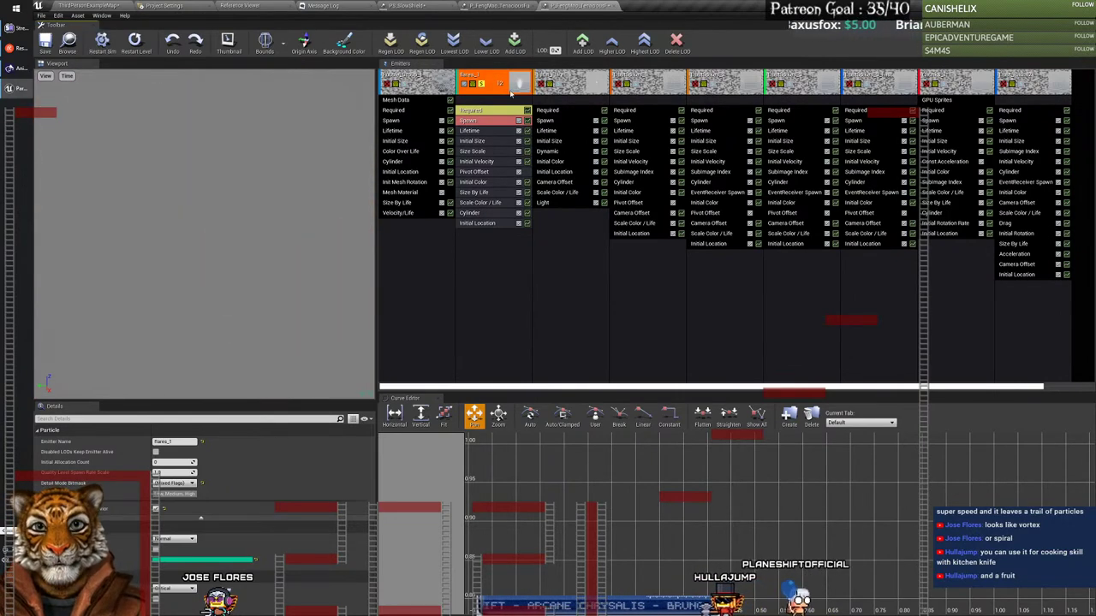
{"action": "left_click", "coordinate": [558, 85]}
{"action": "left_click", "coordinate": [104, 47]}
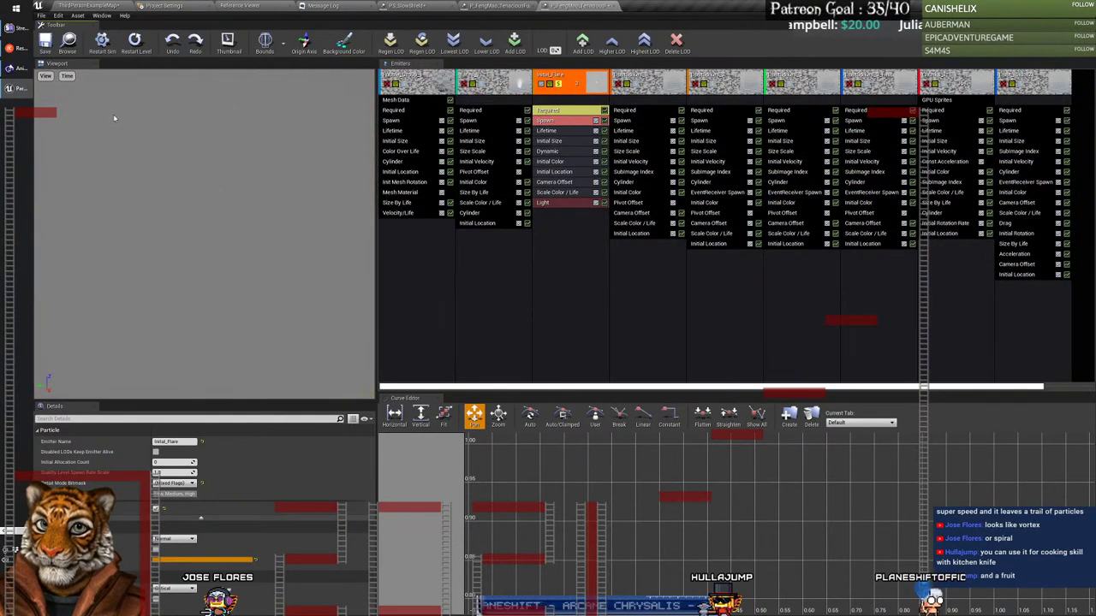
{"action": "left_click", "coordinate": [100, 47]}
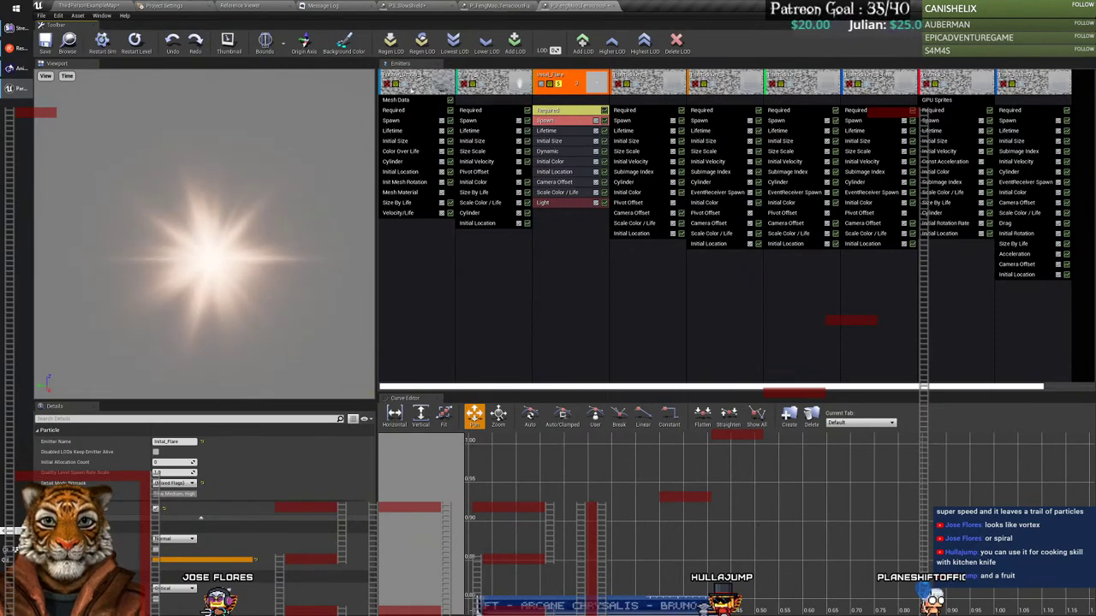
{"action": "left_click", "coordinate": [541, 83]}
{"action": "left_click", "coordinate": [579, 335]}
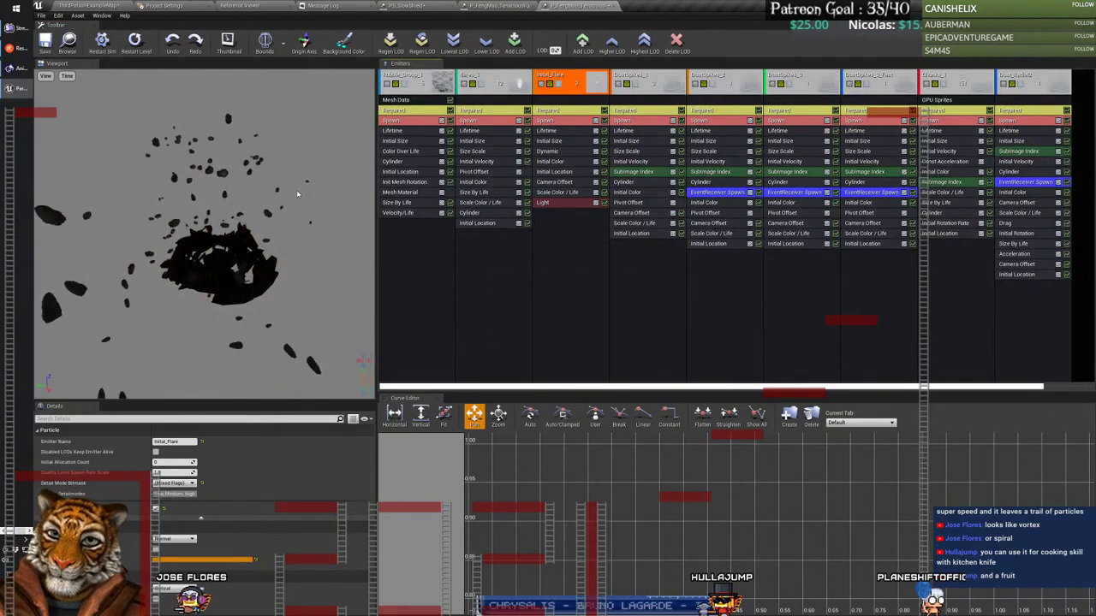
{"action": "left_click", "coordinate": [559, 84]}
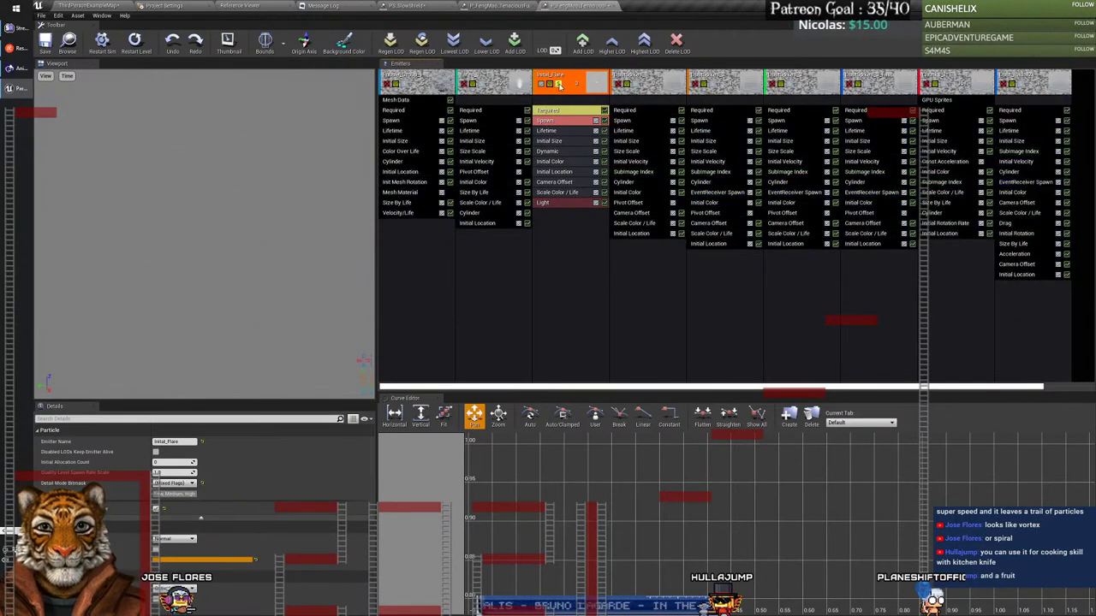
{"action": "left_click", "coordinate": [561, 86]}
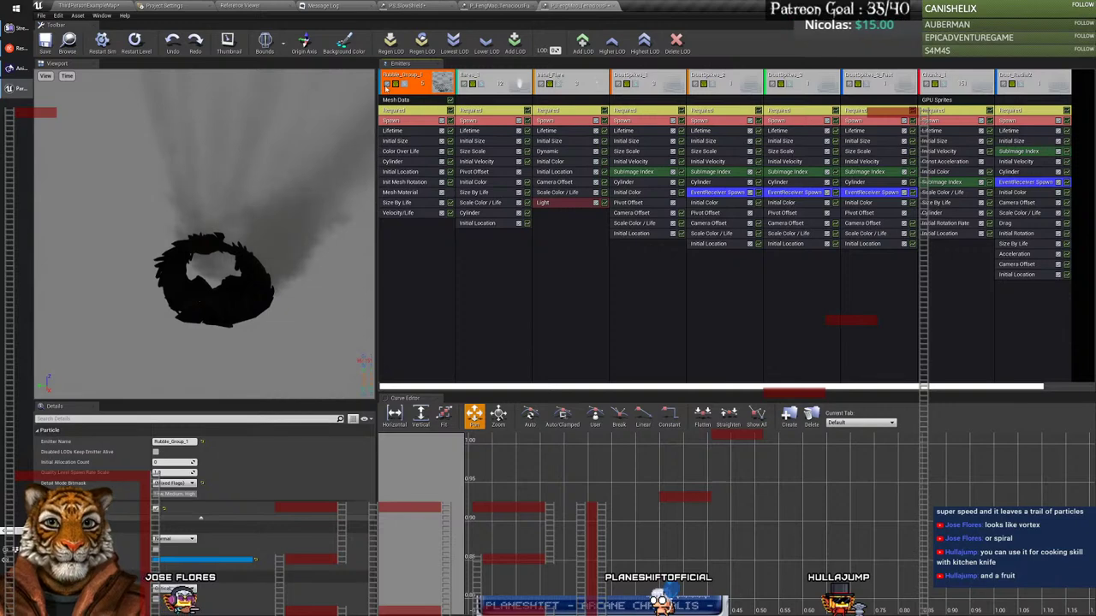
Step: Solo the DustSpikes_1 emitter to preview it and inspect its Required settings
{"action": "left_click", "coordinate": [652, 80]}
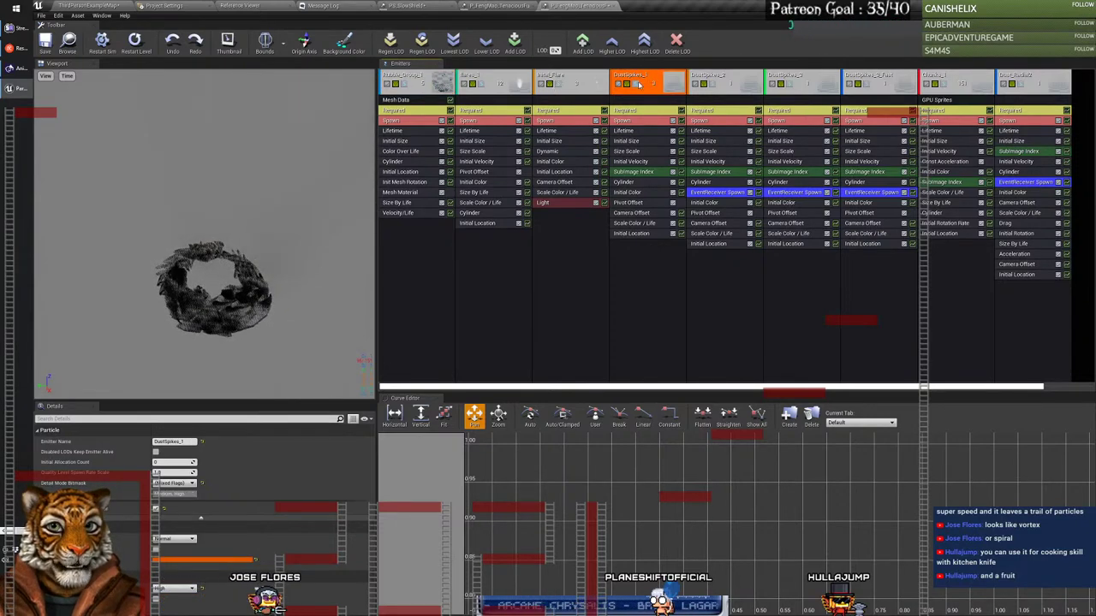
{"action": "left_click", "coordinate": [635, 84]}
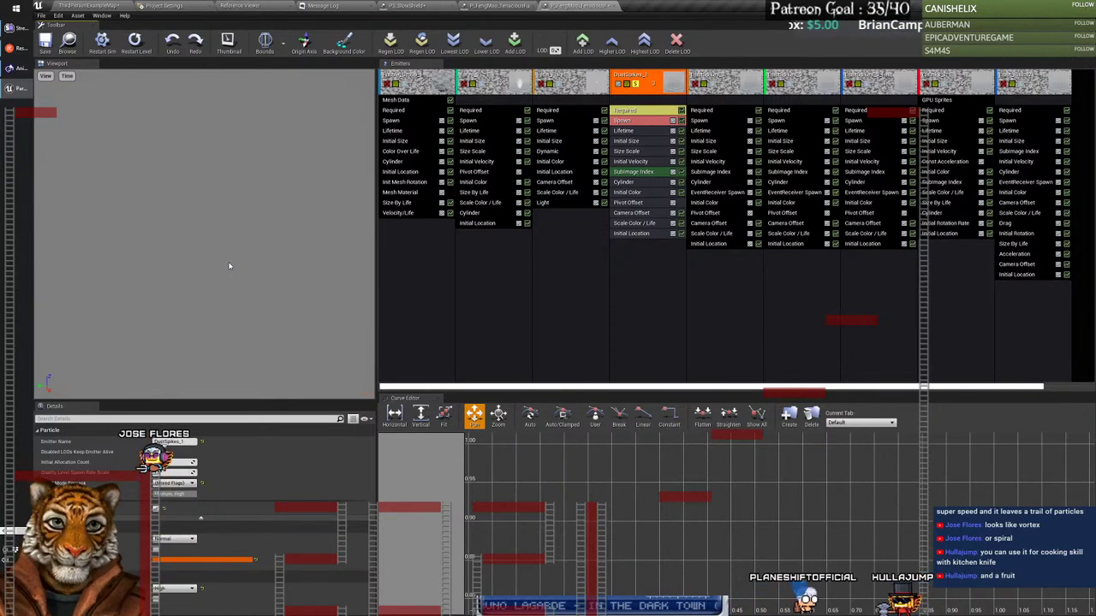
{"action": "left_click", "coordinate": [634, 113]}
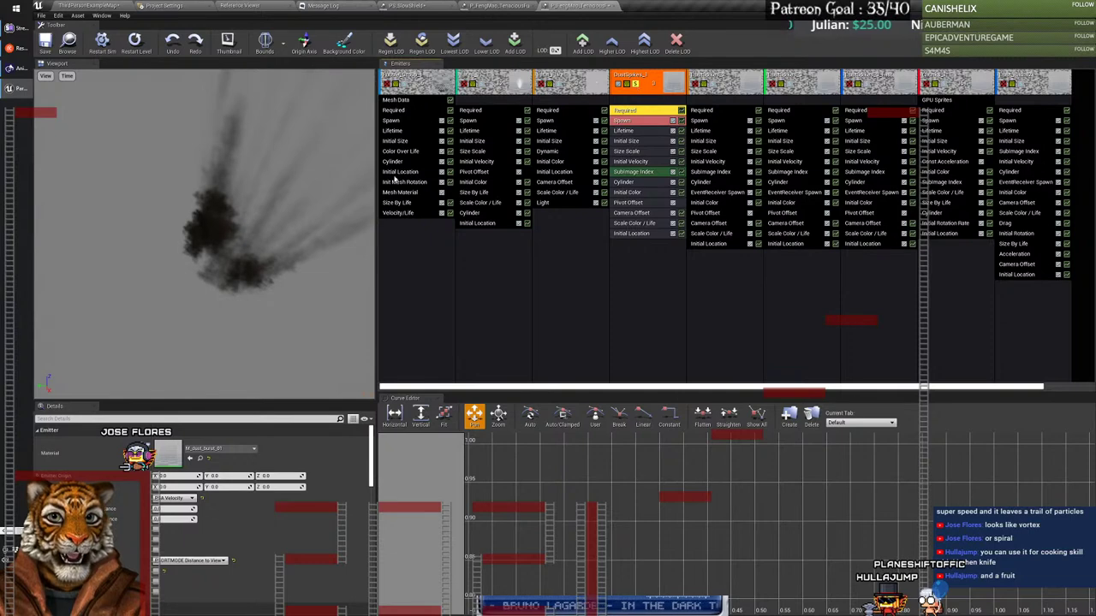
{"action": "left_click", "coordinate": [66, 77]}
{"action": "left_click", "coordinate": [115, 144]}
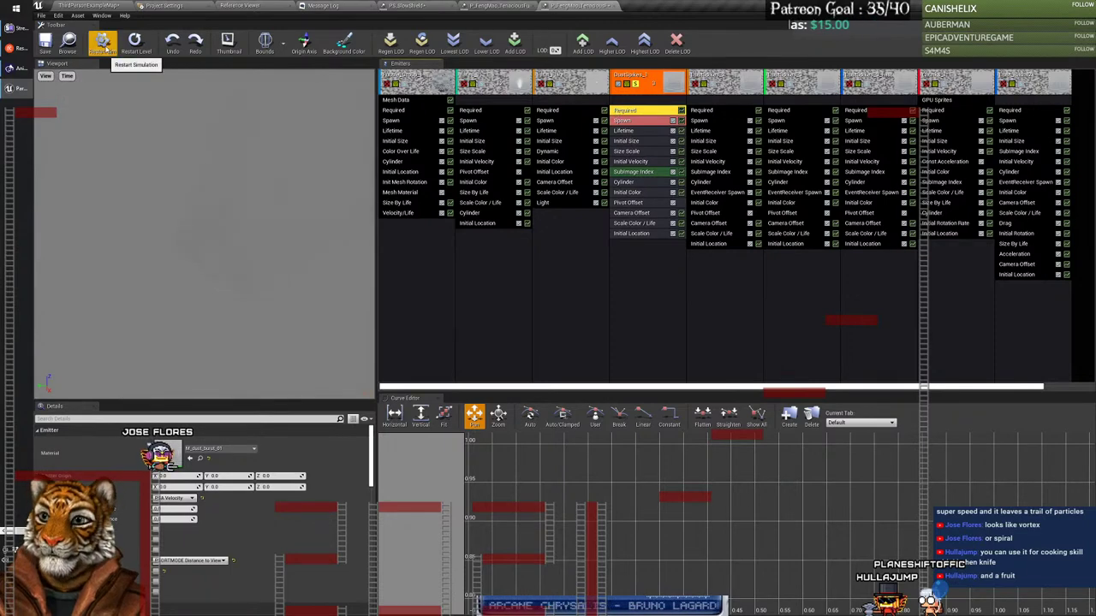
{"action": "left_click", "coordinate": [637, 84]}
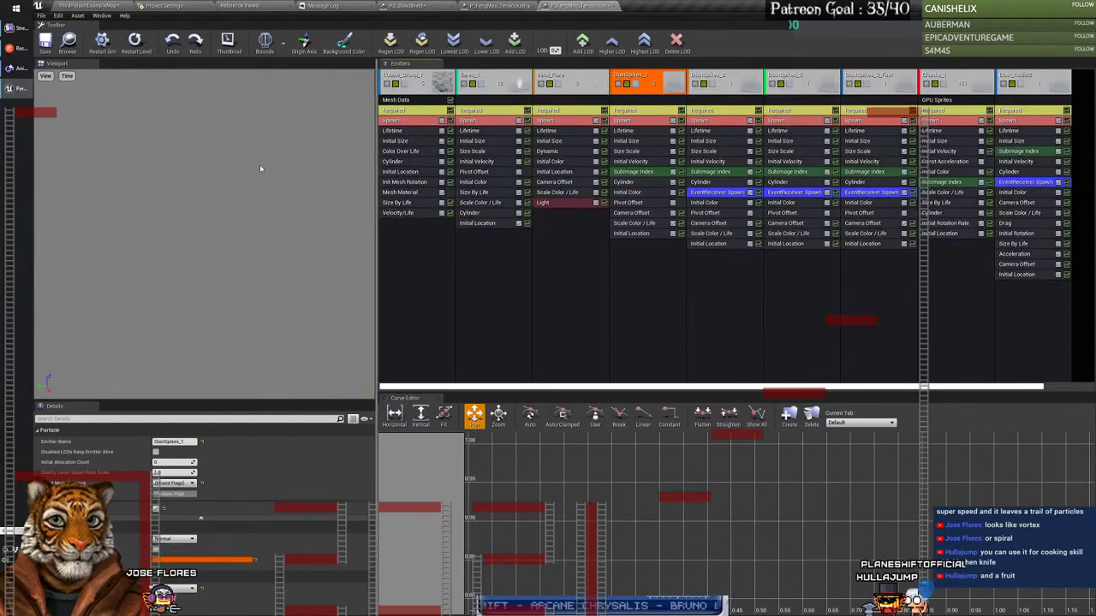
Step: Set the preview animation speed to 50%
{"action": "left_click", "coordinate": [66, 76]}
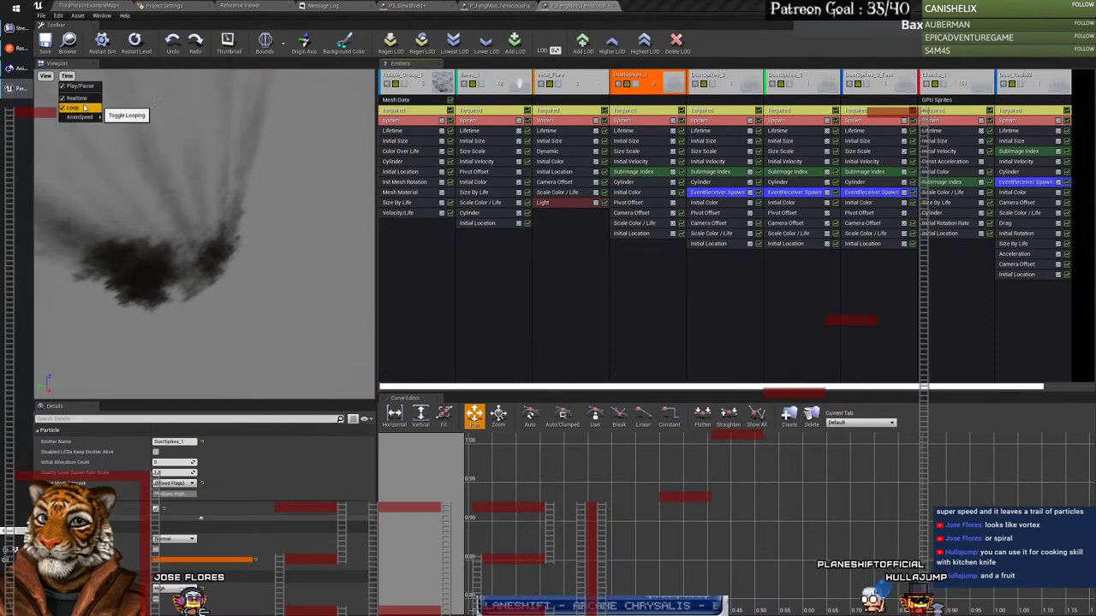
{"action": "left_click", "coordinate": [51, 77]}
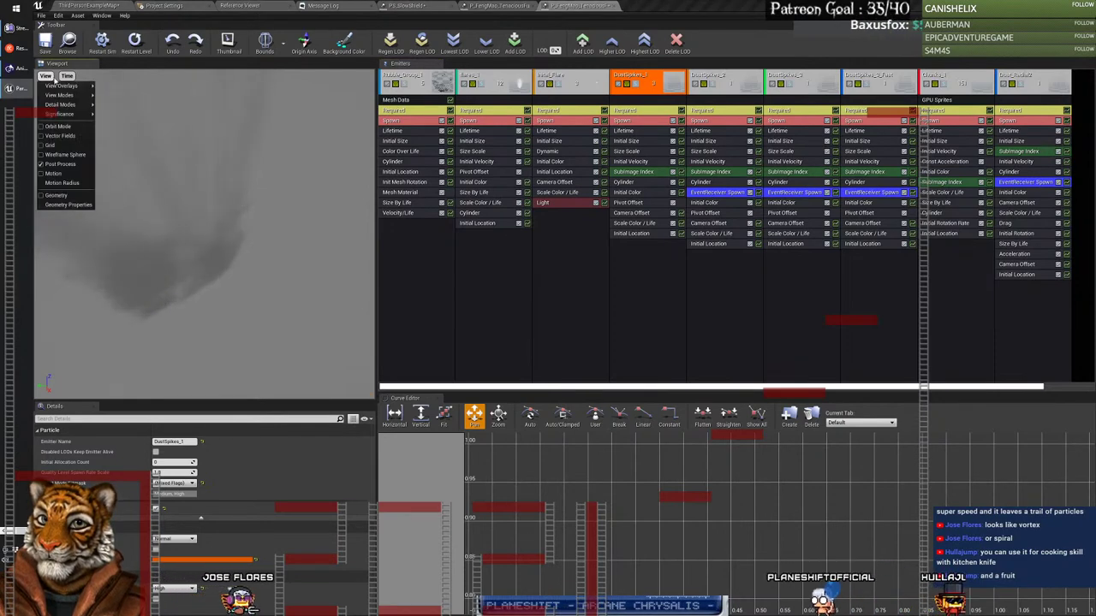
{"action": "left_click", "coordinate": [51, 77]}
{"action": "left_click", "coordinate": [66, 76]}
{"action": "mouse_move", "coordinate": [86, 117]}
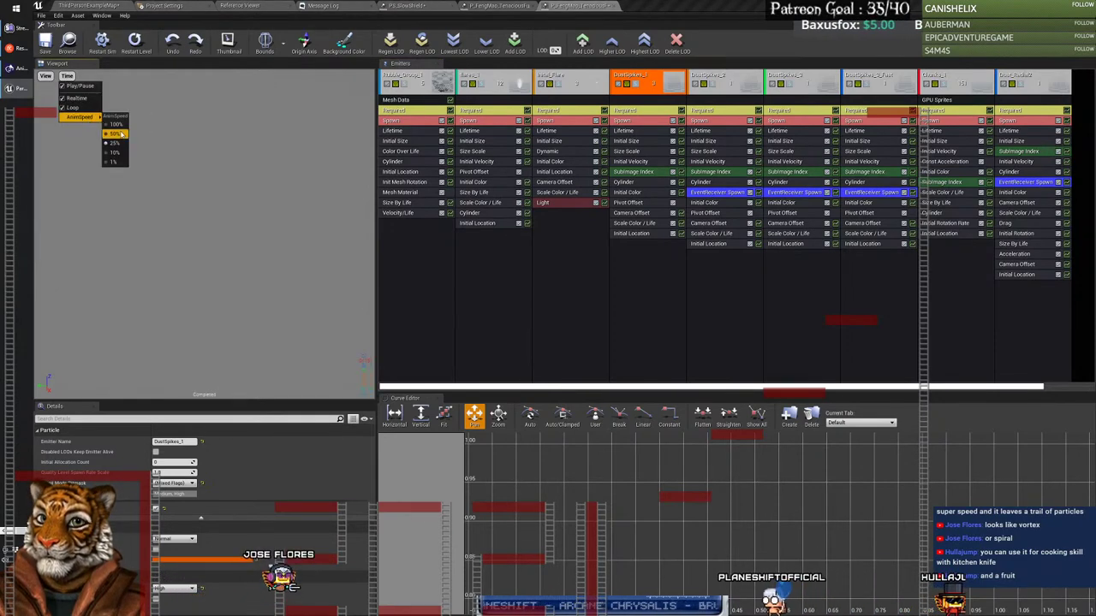
{"action": "left_click", "coordinate": [121, 135]}
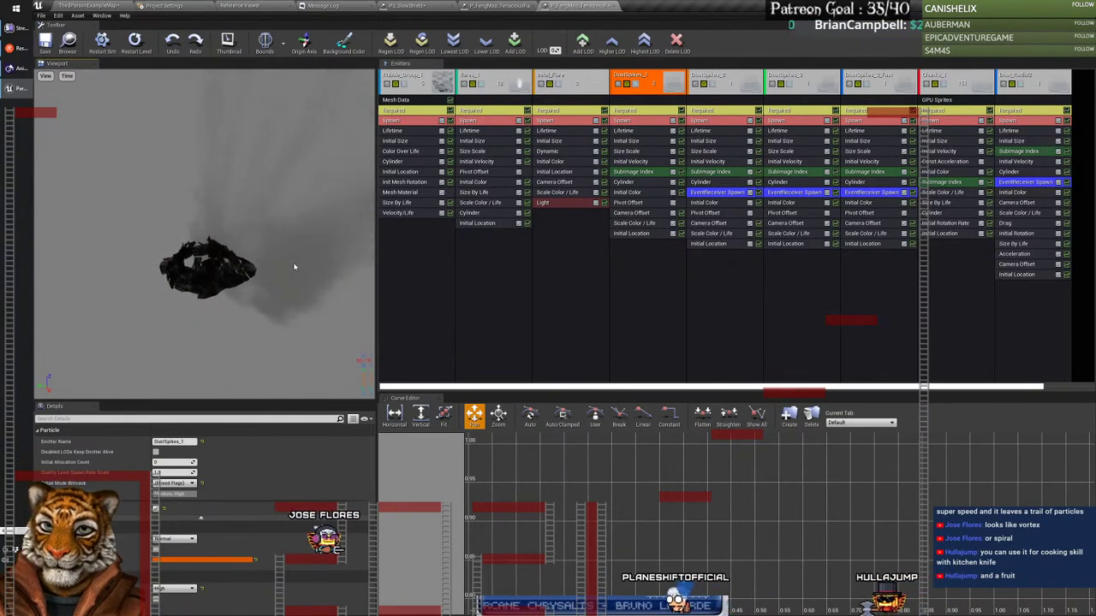
Step: Restart the simulation several times to replay the slowed explosion
{"action": "left_click", "coordinate": [134, 39]}
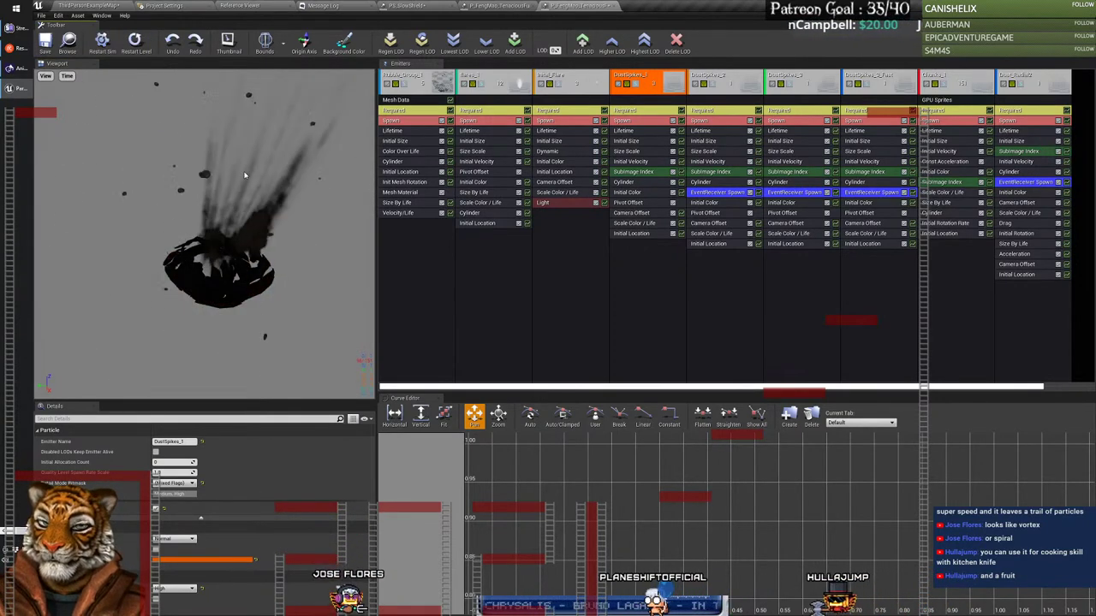
{"action": "left_click", "coordinate": [106, 45]}
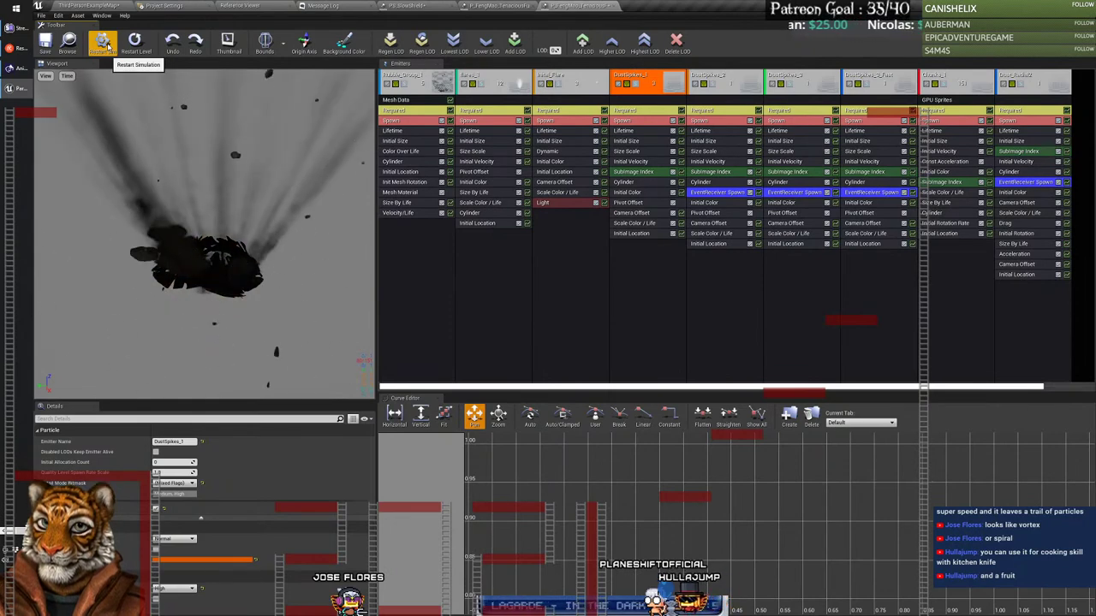
{"action": "left_click", "coordinate": [106, 47]}
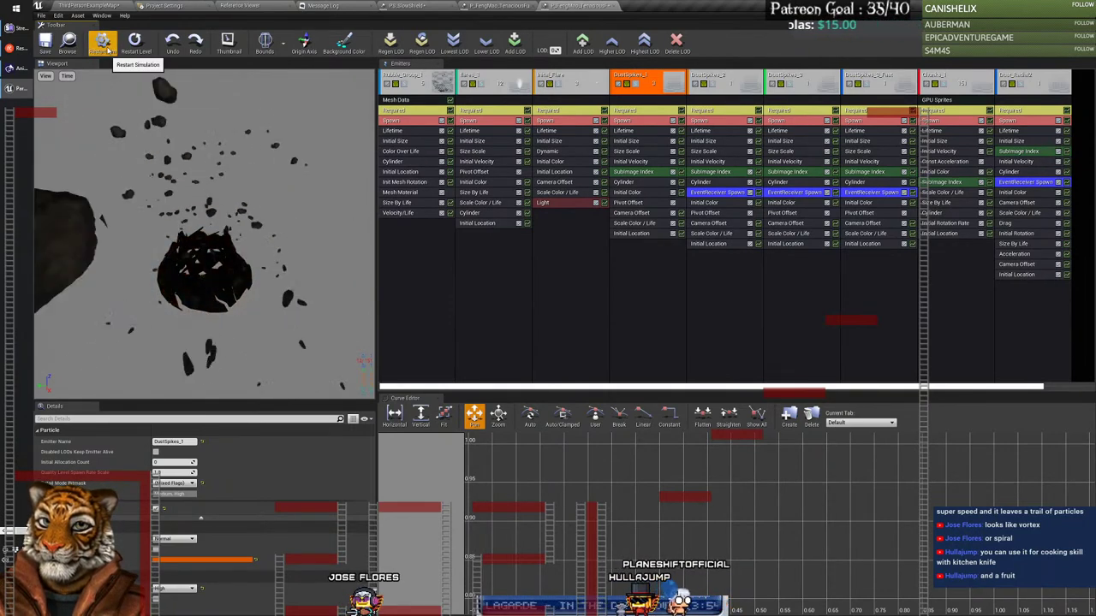
{"action": "left_click", "coordinate": [106, 49]}
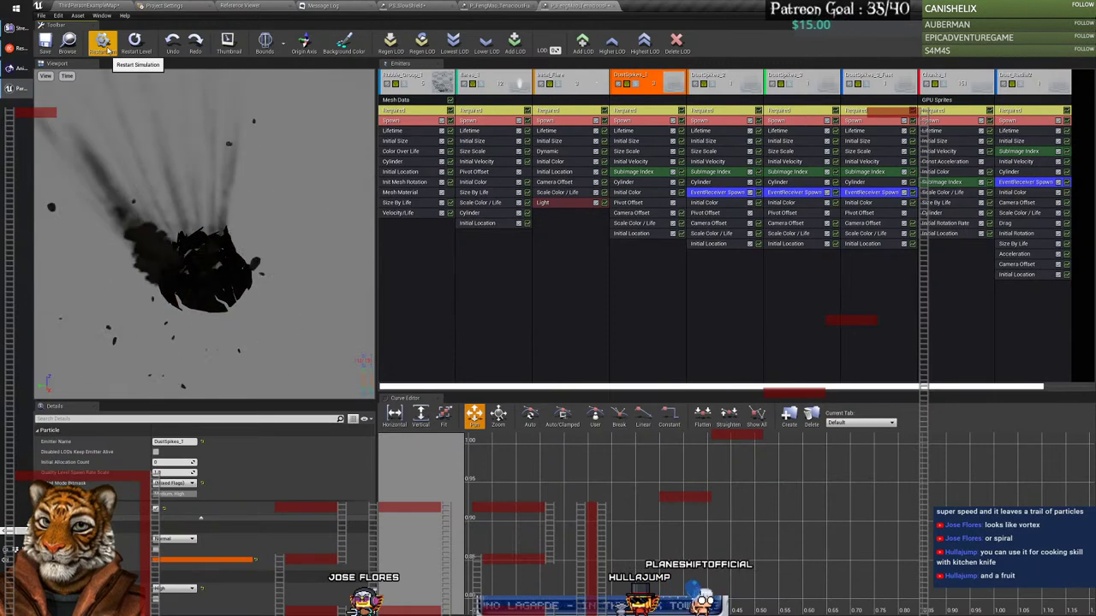
Step: Delete the DustSpikes_1 and DustSpikes_2 emitters
{"action": "right_click", "coordinate": [634, 80]}
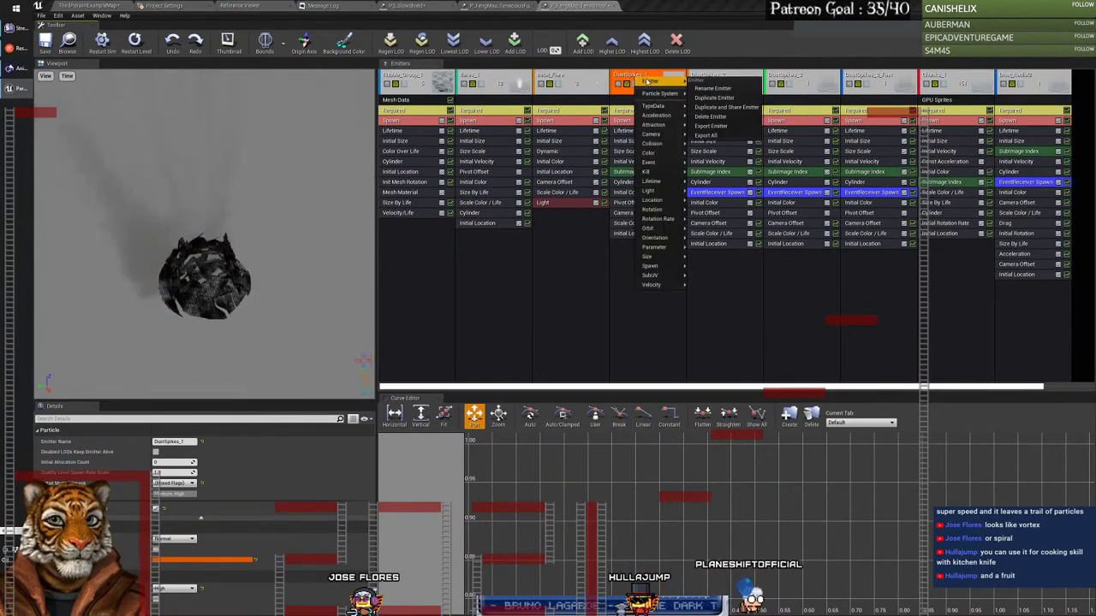
{"action": "left_click", "coordinate": [712, 116]}
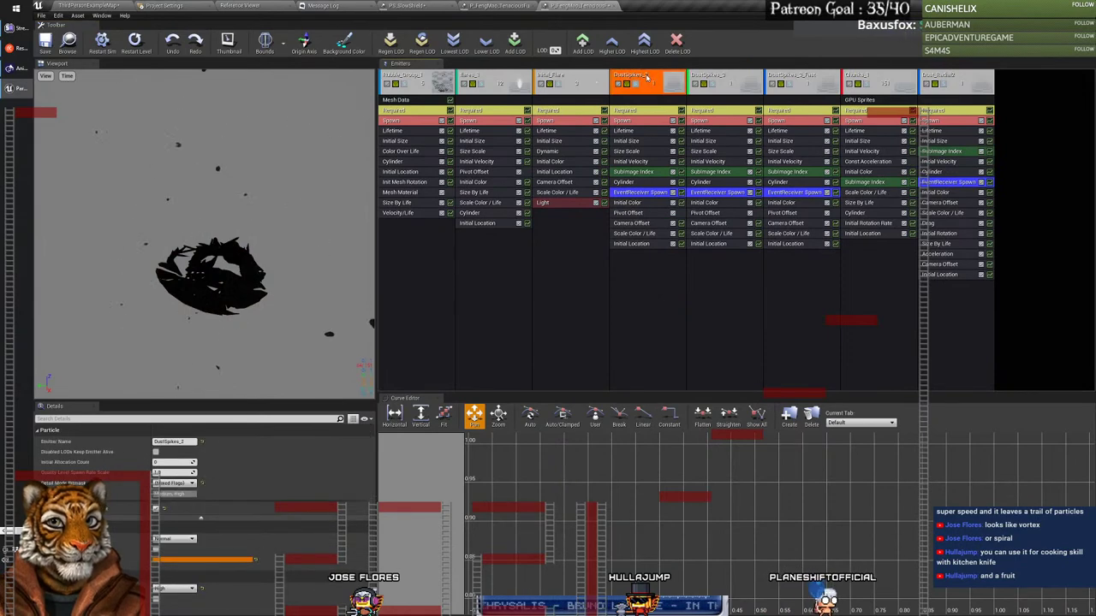
{"action": "left_click", "coordinate": [103, 44]}
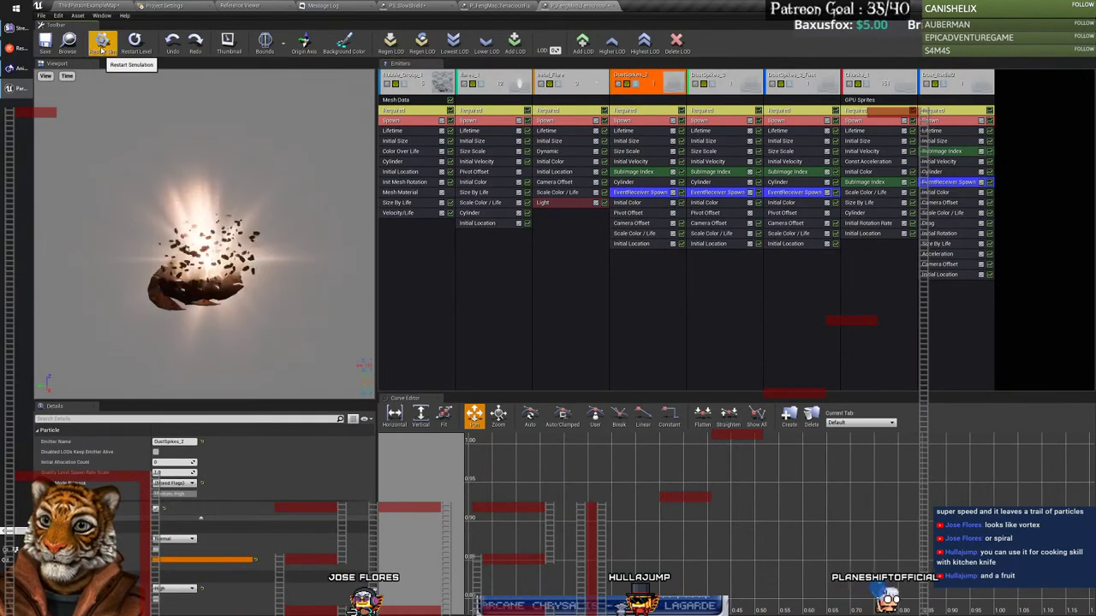
{"action": "left_click", "coordinate": [638, 83]}
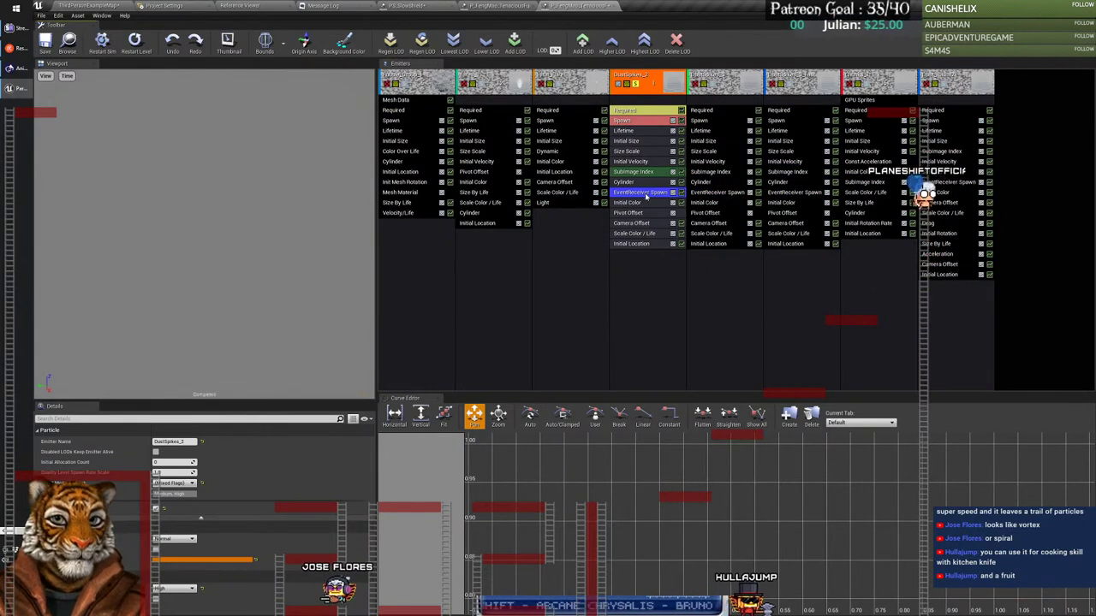
{"action": "left_click", "coordinate": [644, 193]}
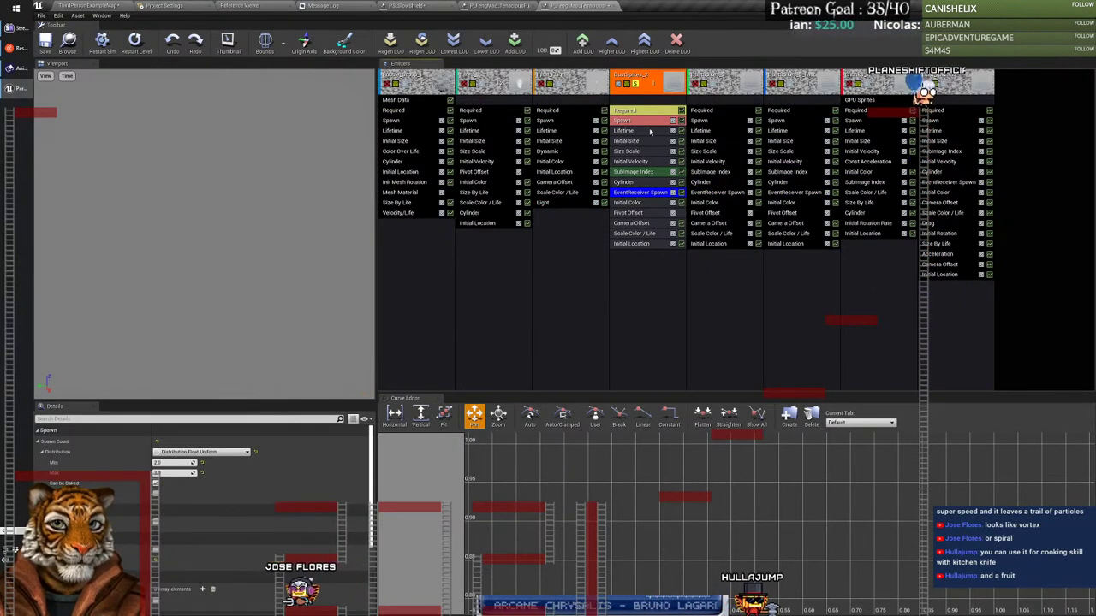
{"action": "right_click", "coordinate": [644, 80]}
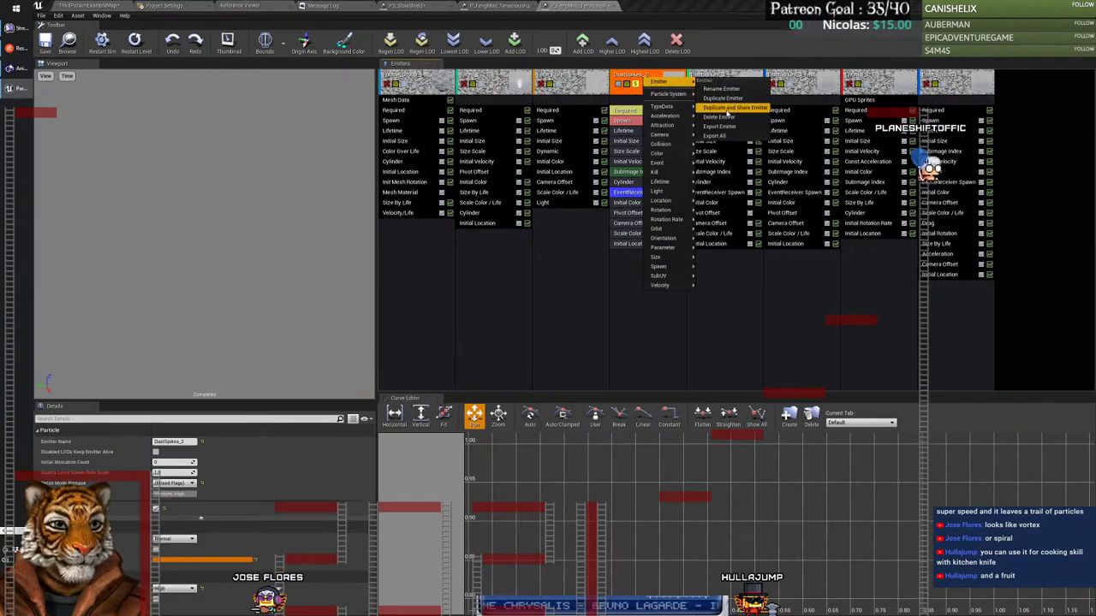
{"action": "left_click", "coordinate": [726, 120]}
{"action": "left_click", "coordinate": [633, 329]}
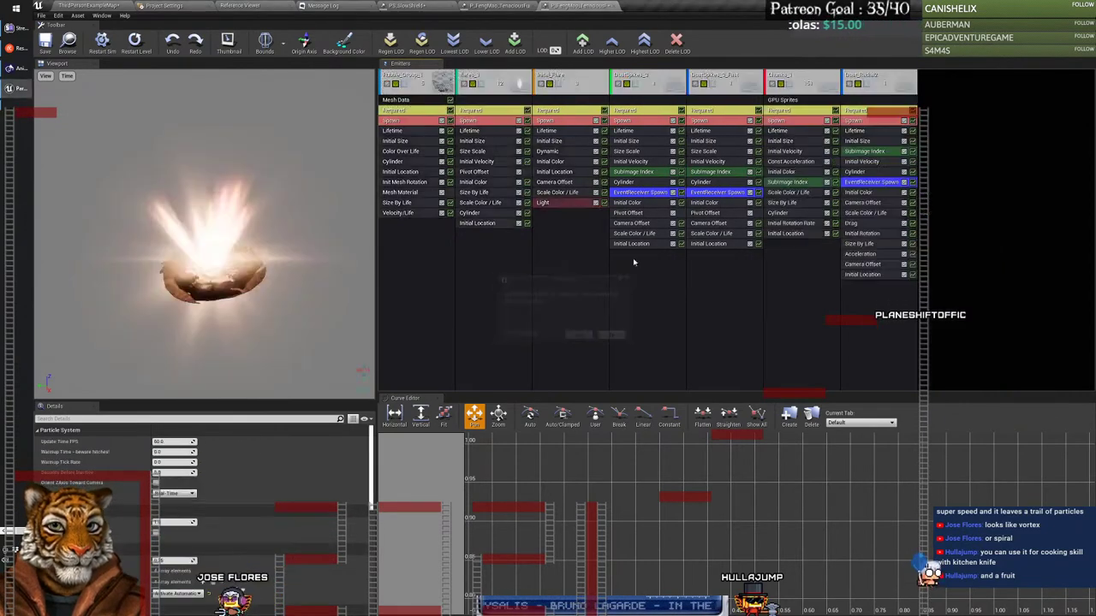
Step: Delete DustSpikes_3 and the last remaining dust spikes emitter
{"action": "left_click", "coordinate": [643, 77]}
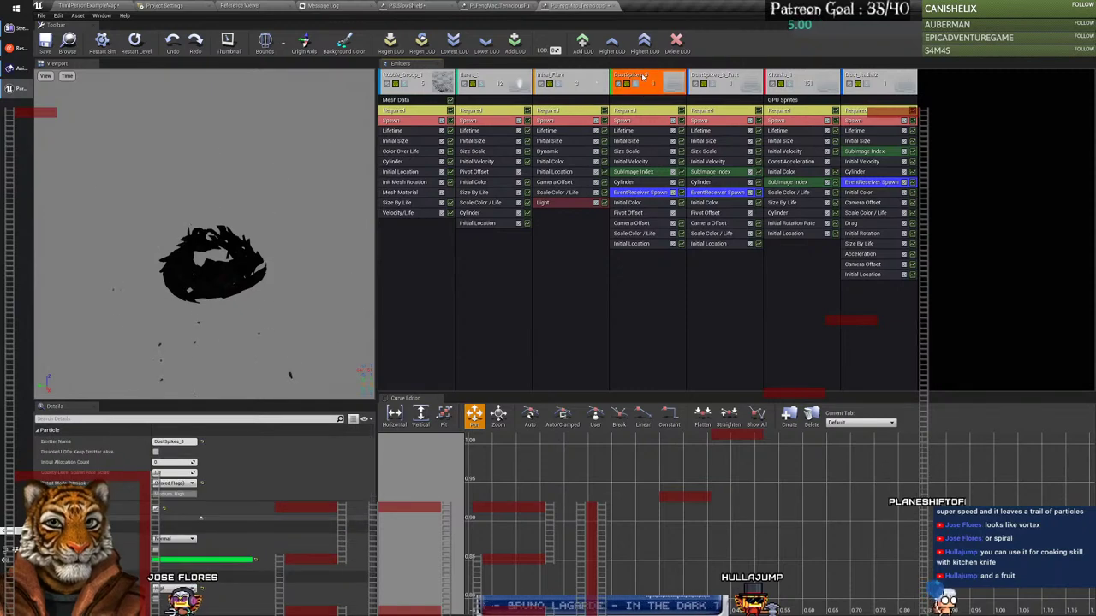
{"action": "right_click", "coordinate": [643, 77]}
{"action": "mouse_move", "coordinate": [664, 78]}
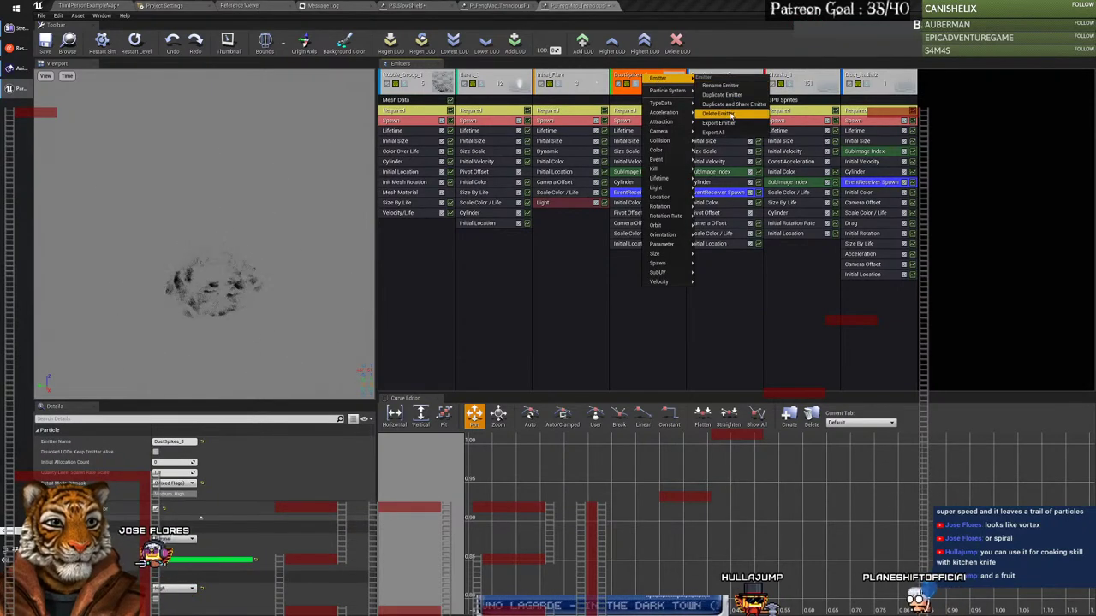
{"action": "left_click", "coordinate": [729, 116]}
{"action": "left_click", "coordinate": [643, 77]}
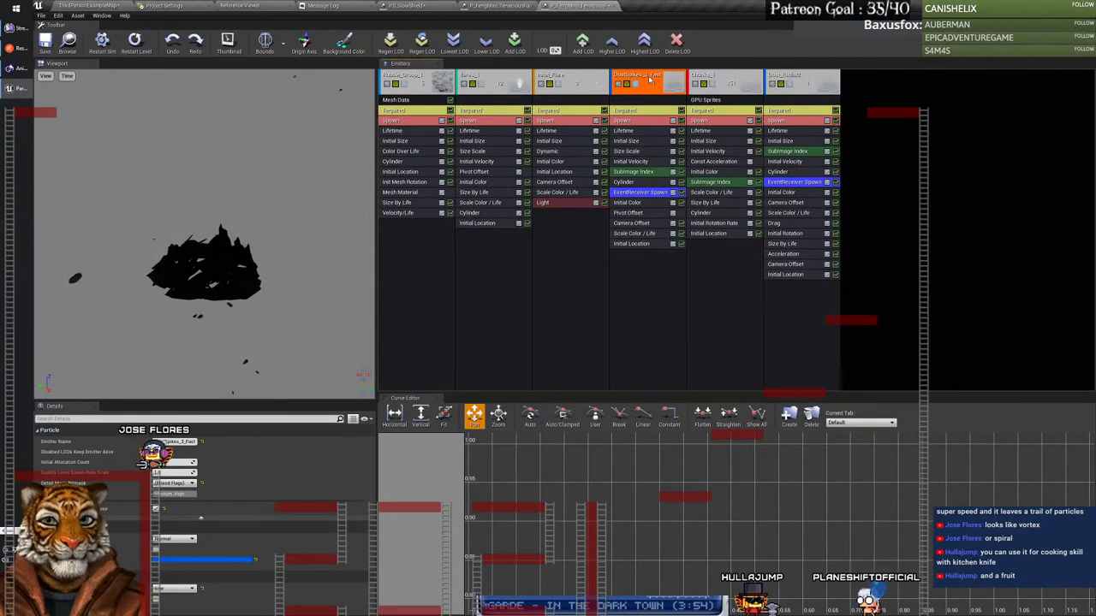
{"action": "right_click", "coordinate": [654, 77]}
{"action": "mouse_move", "coordinate": [663, 81]}
{"action": "left_click", "coordinate": [725, 115]}
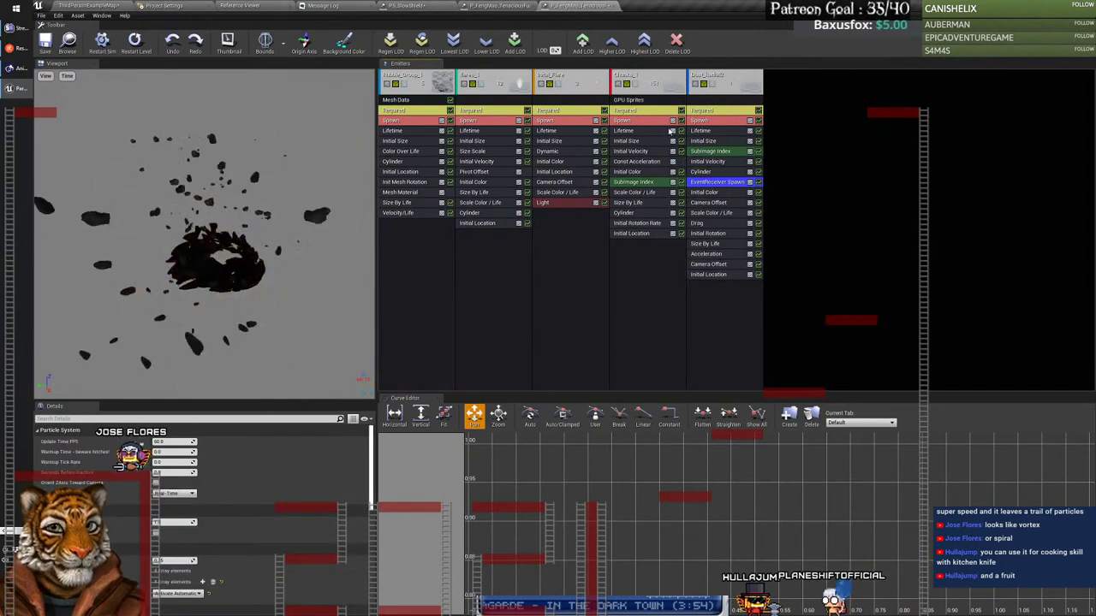
Step: Solo Chunks_1 and restart the simulation to preview it
{"action": "left_click", "coordinate": [653, 80]}
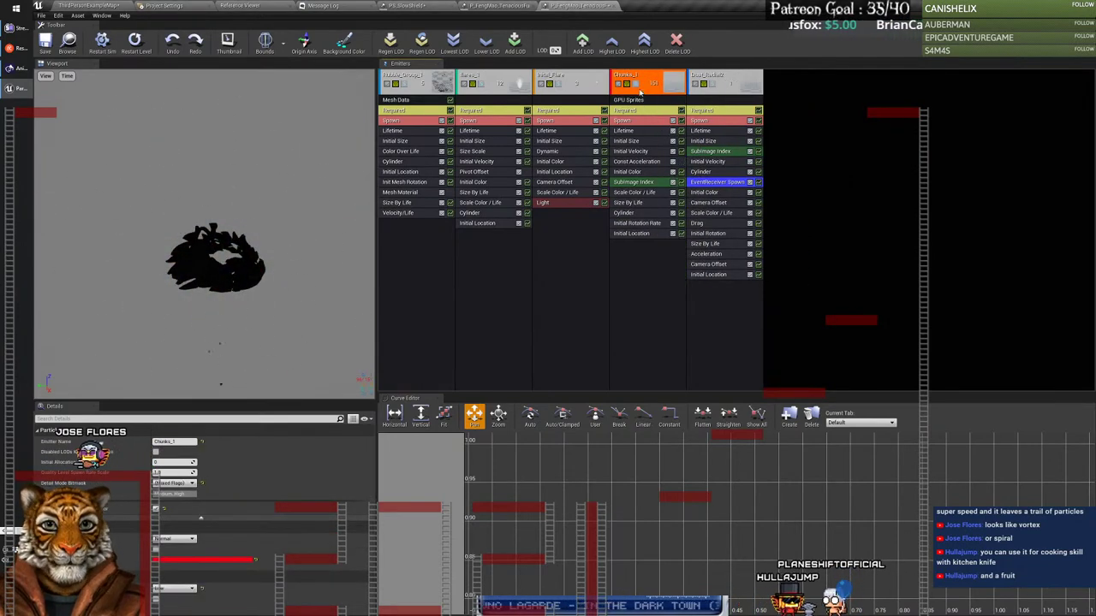
{"action": "left_click", "coordinate": [636, 84]}
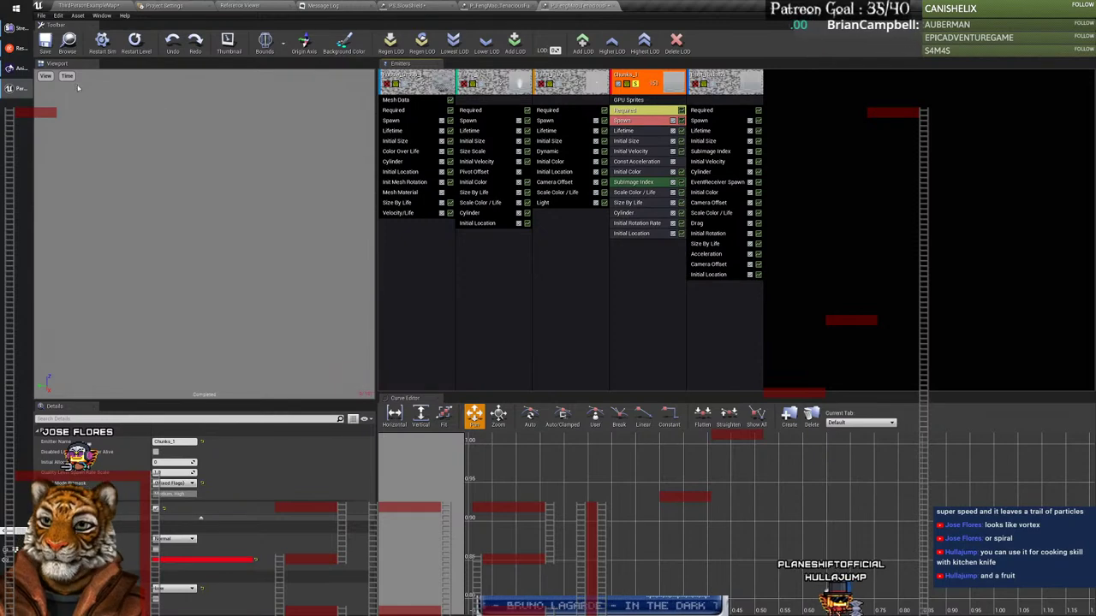
{"action": "left_click", "coordinate": [108, 50]}
{"action": "left_click", "coordinate": [102, 42]}
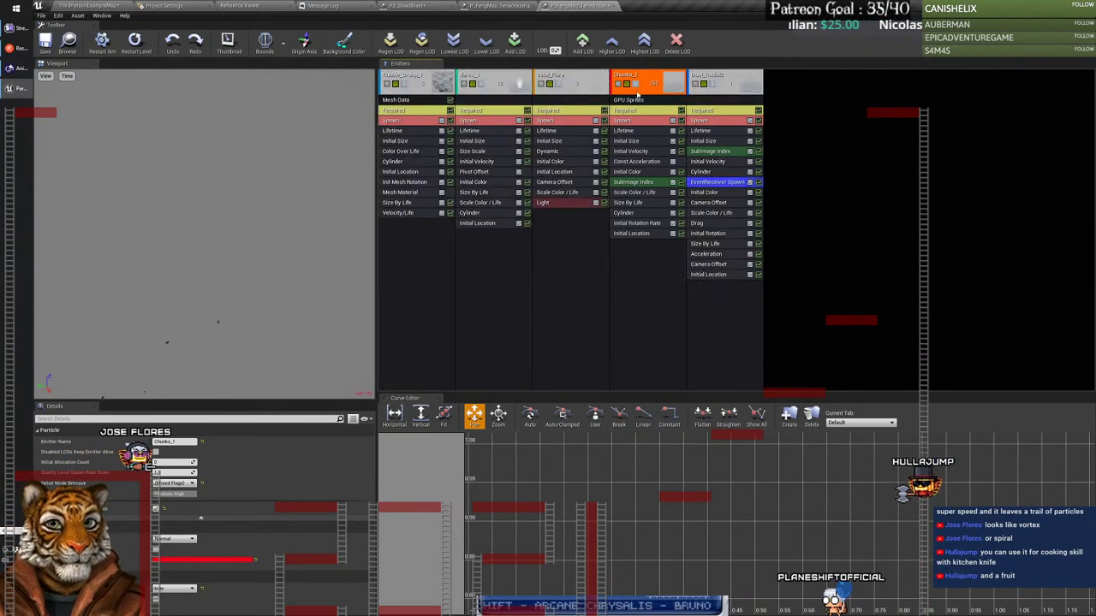
{"action": "left_click", "coordinate": [714, 86]}
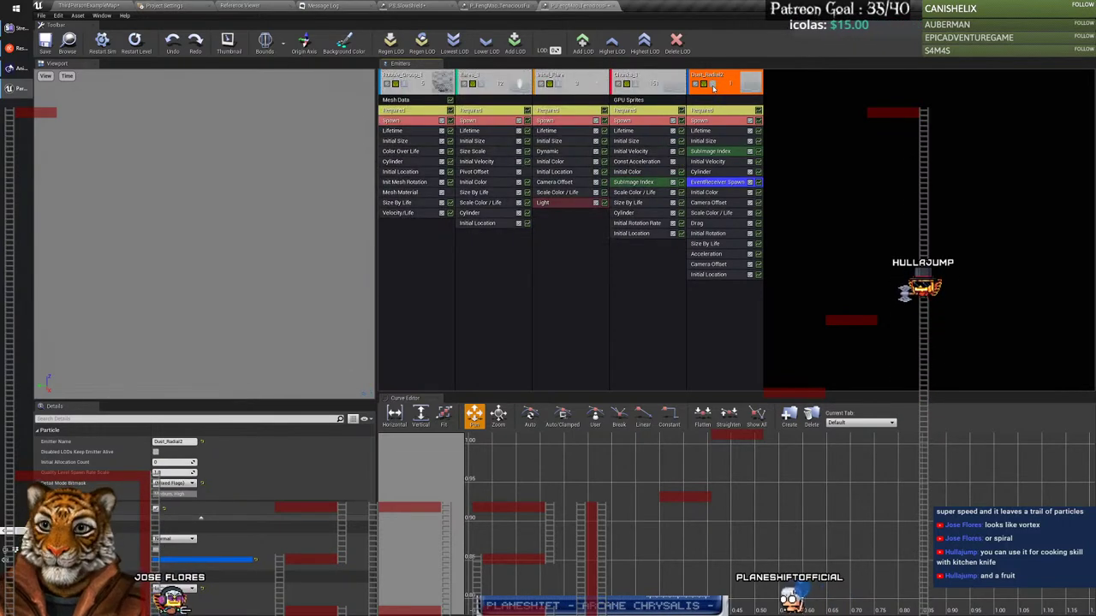
{"action": "left_click", "coordinate": [103, 50]}
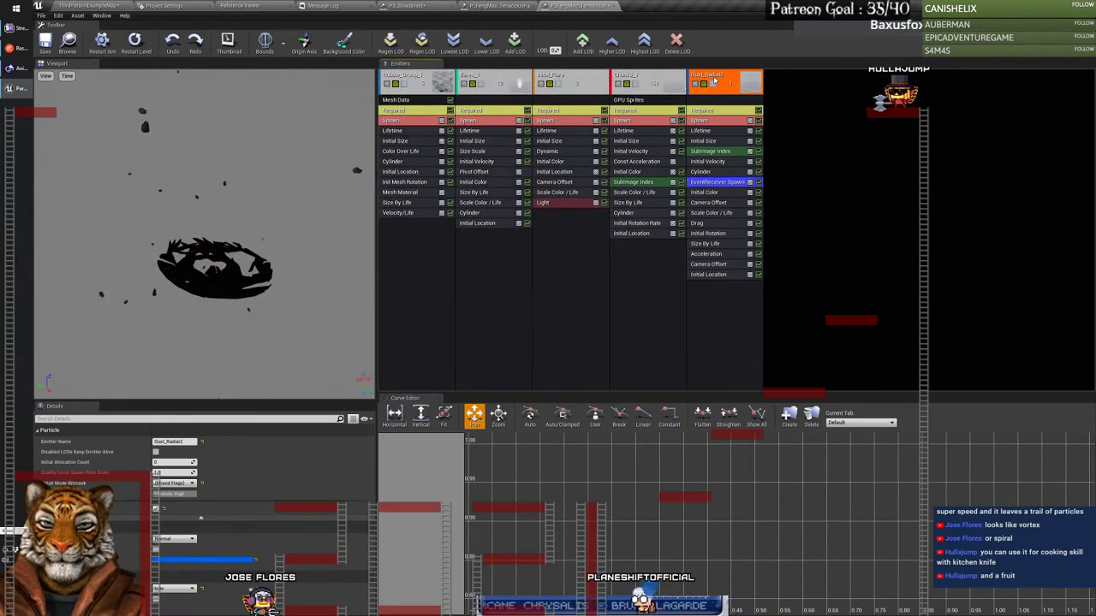
Step: Remove an accidental shared duplicate of the Dust_Radial2 emitter
{"action": "right_click", "coordinate": [715, 80]}
{"action": "mouse_move", "coordinate": [736, 82]}
{"action": "left_click", "coordinate": [787, 108]}
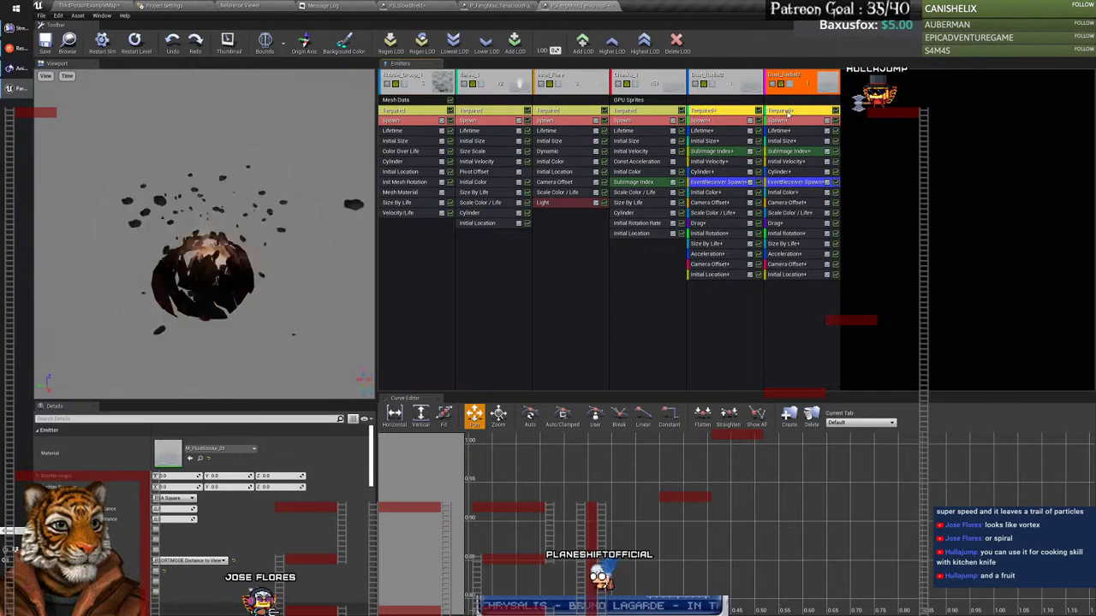
{"action": "right_click", "coordinate": [789, 76]}
{"action": "mouse_move", "coordinate": [797, 86]}
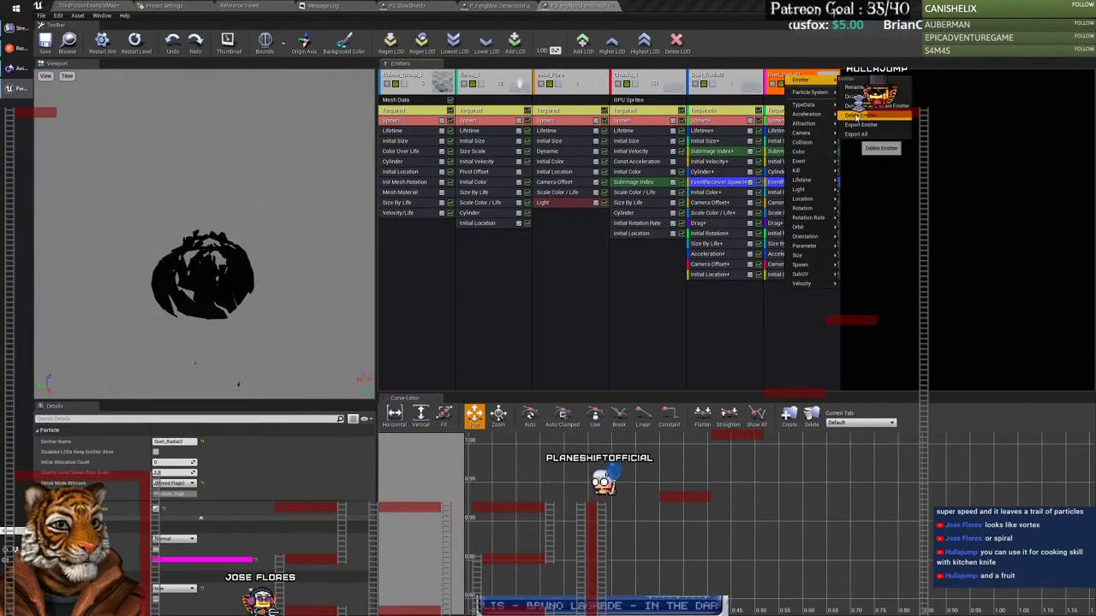
{"action": "left_click", "coordinate": [860, 115]}
{"action": "left_click", "coordinate": [585, 335]}
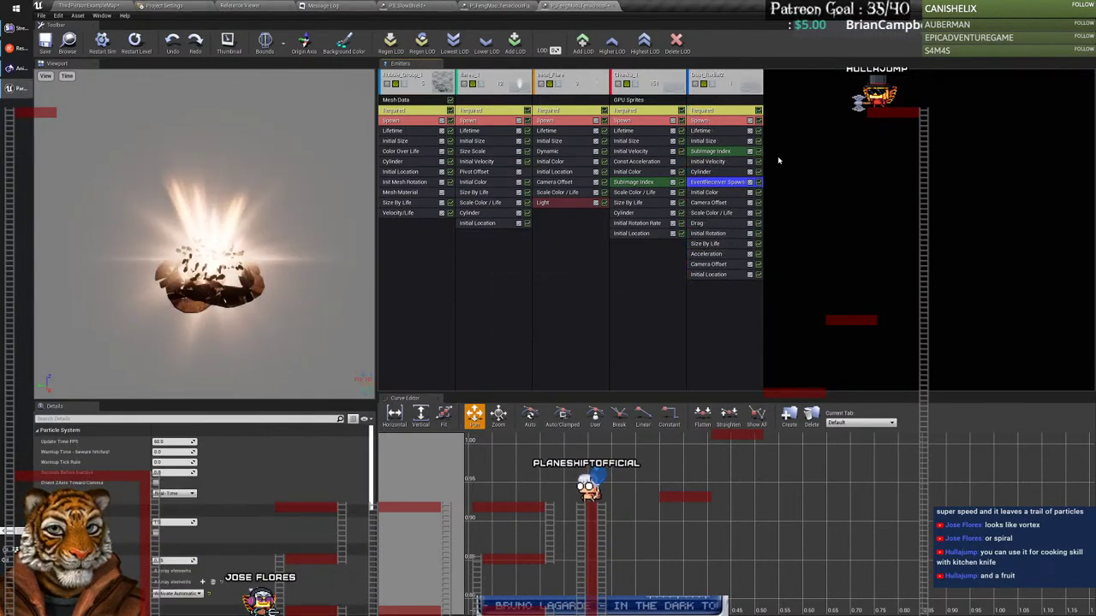
Step: Delete the Dust_Radial2 emitter and confirm
{"action": "right_click", "coordinate": [725, 75]}
{"action": "mouse_move", "coordinate": [732, 78]}
{"action": "left_click", "coordinate": [798, 112]}
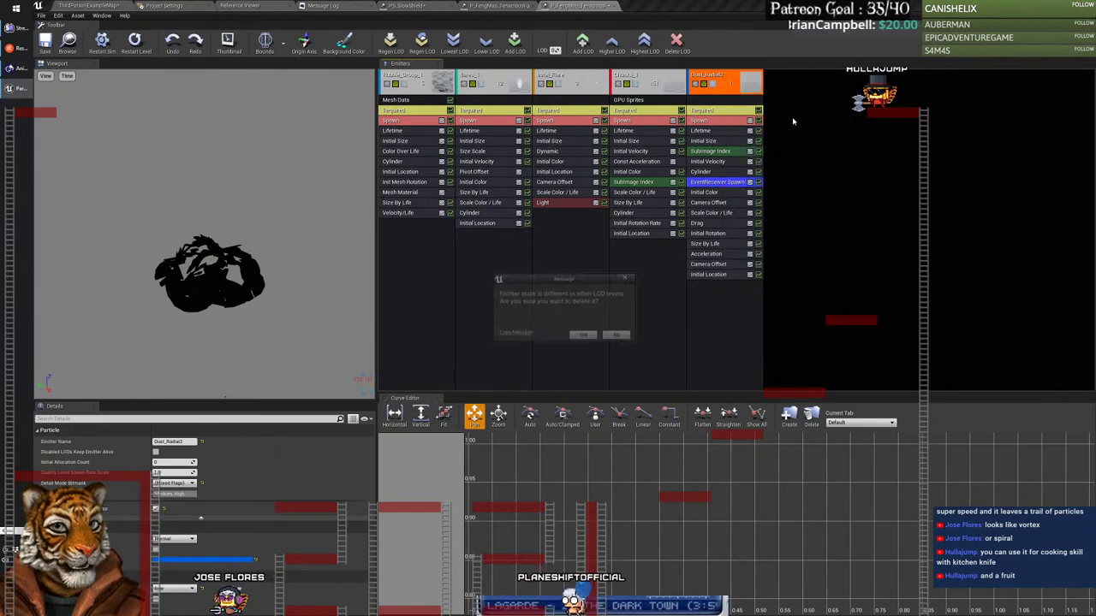
{"action": "left_click", "coordinate": [585, 335]}
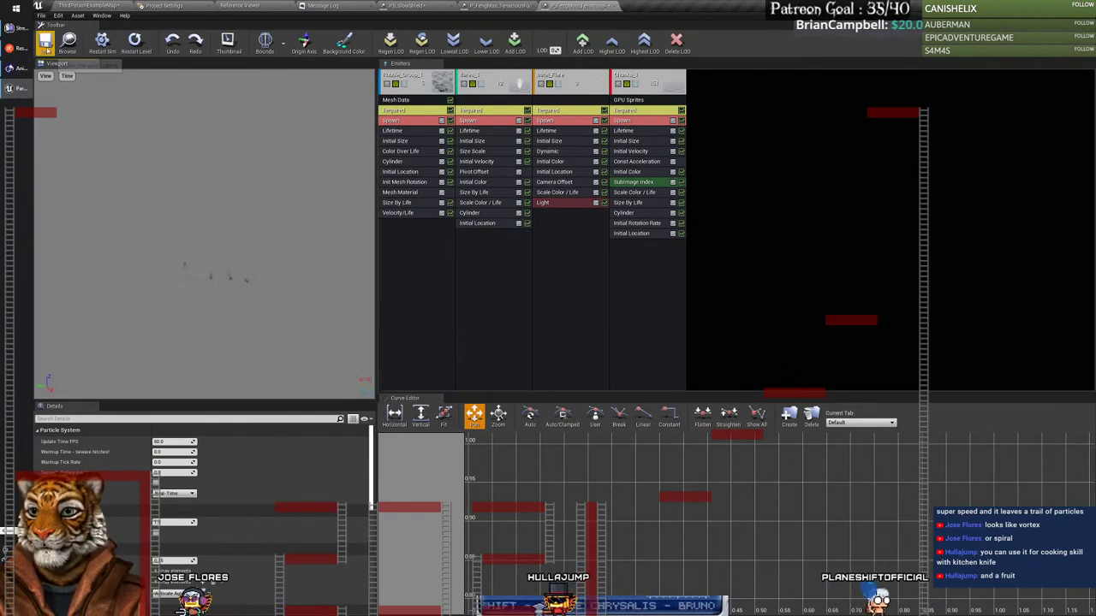
Step: In the FengMao folder, rename P_FengMao_TenaciousFury_Impact to P_FengMao_TenaciousFury_Mod
{"action": "left_click", "coordinate": [97, 10]}
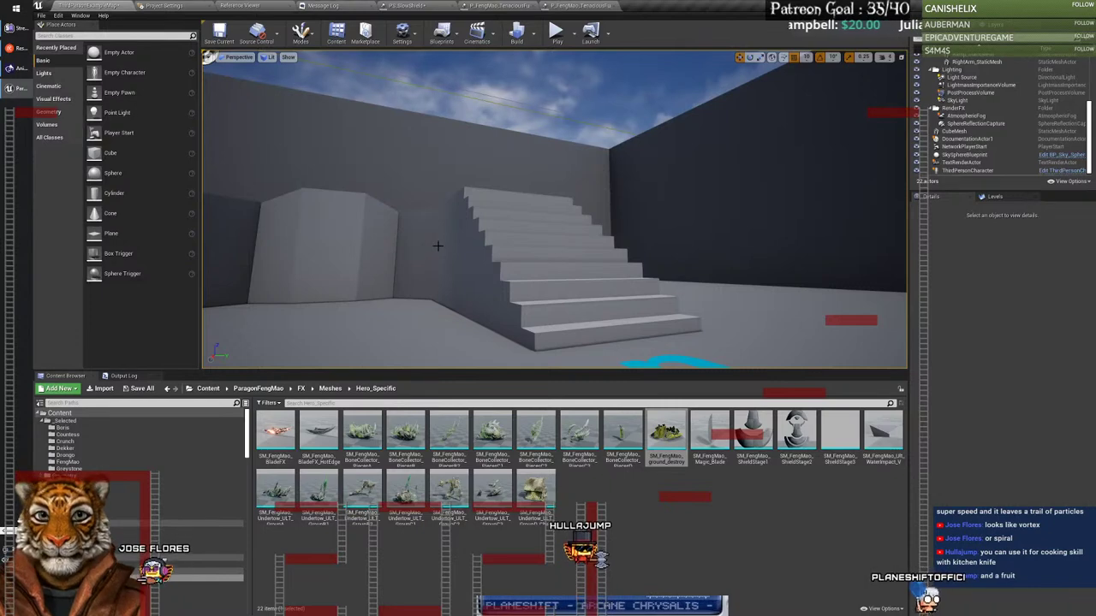
{"action": "mouse_move", "coordinate": [555, 209]}
{"action": "right_mouse_down"}
{"action": "mouse_move", "coordinate": [548, 235]}
{"action": "mouse_move", "coordinate": [548, 204]}
{"action": "right_mouse_up"}
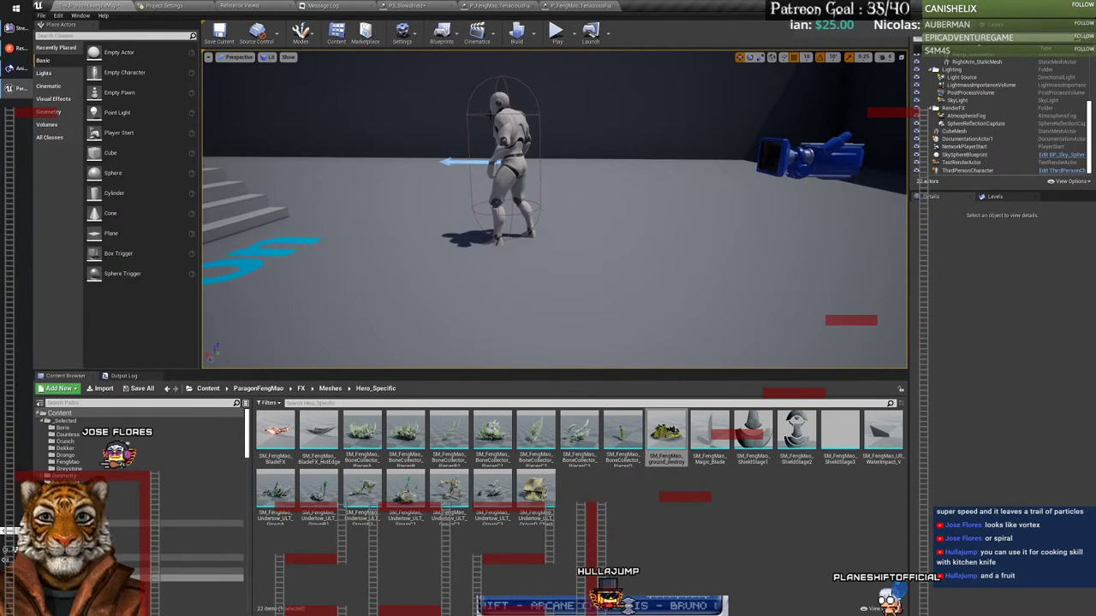
{"action": "left_click", "coordinate": [574, 6]}
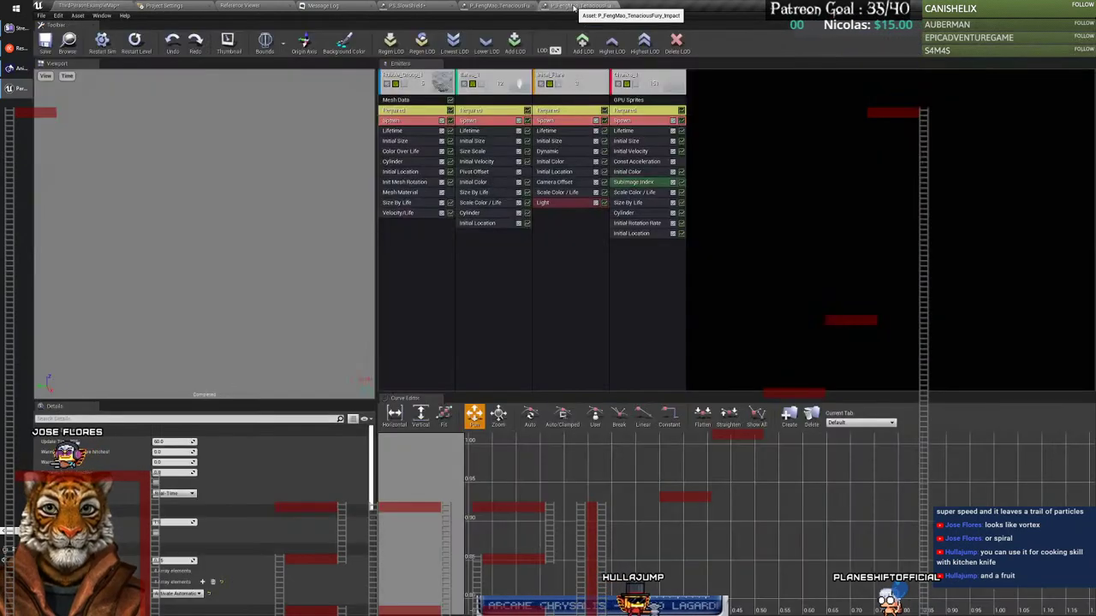
{"action": "left_click", "coordinate": [90, 6]}
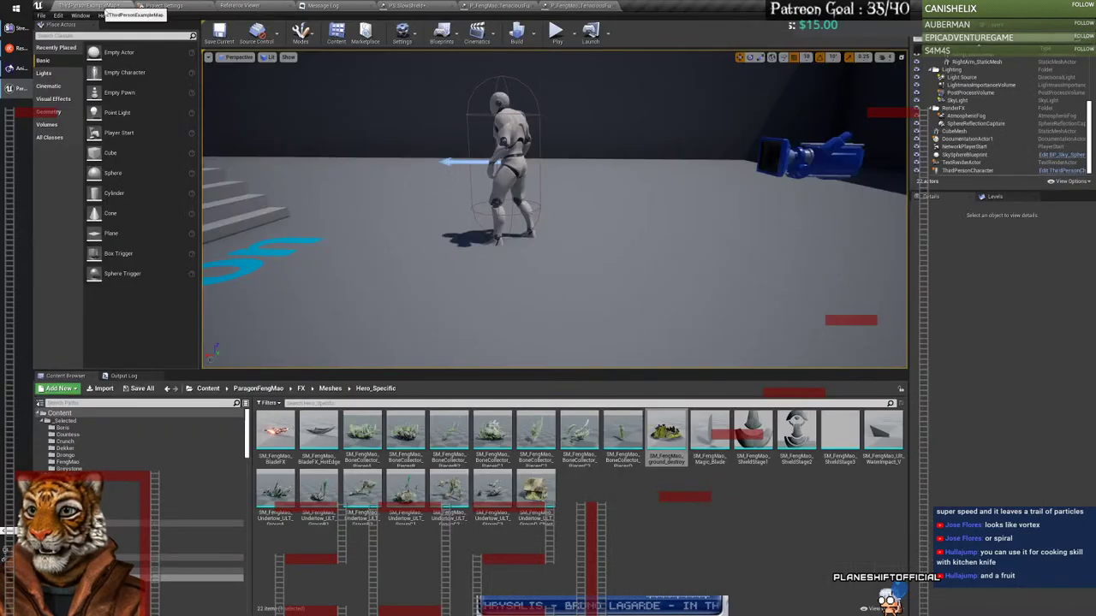
{"action": "left_click", "coordinate": [68, 462]}
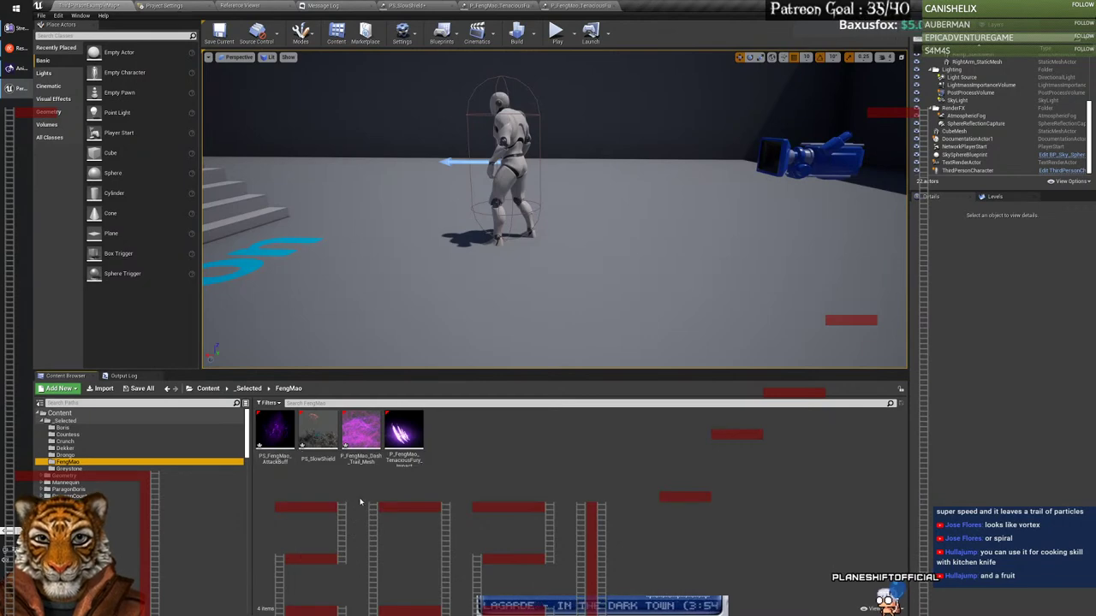
{"action": "left_click", "coordinate": [403, 432]}
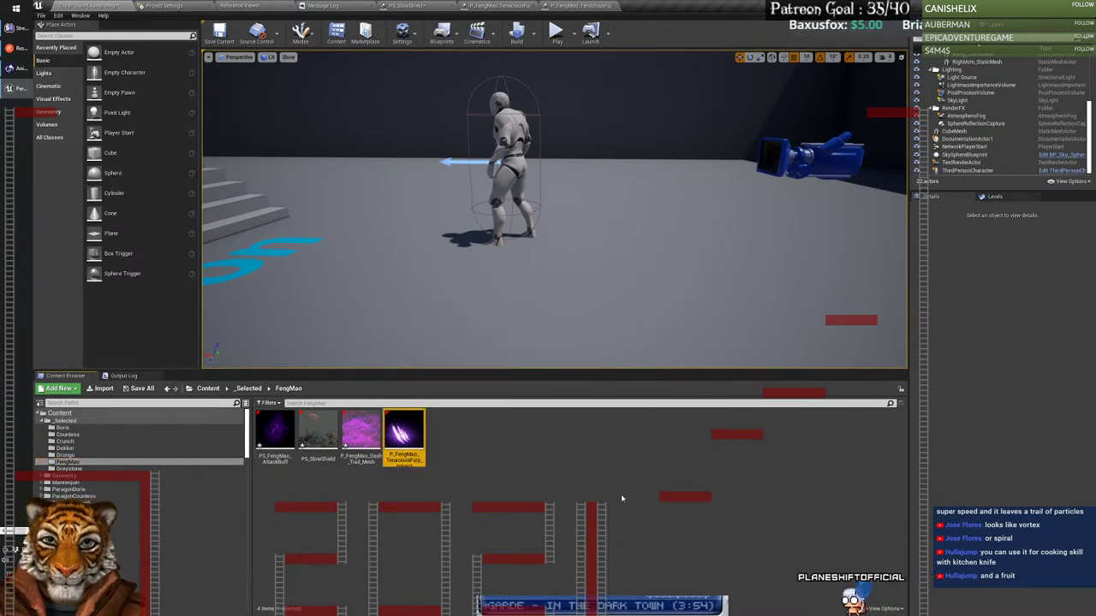
{"action": "key", "text": "F2"}
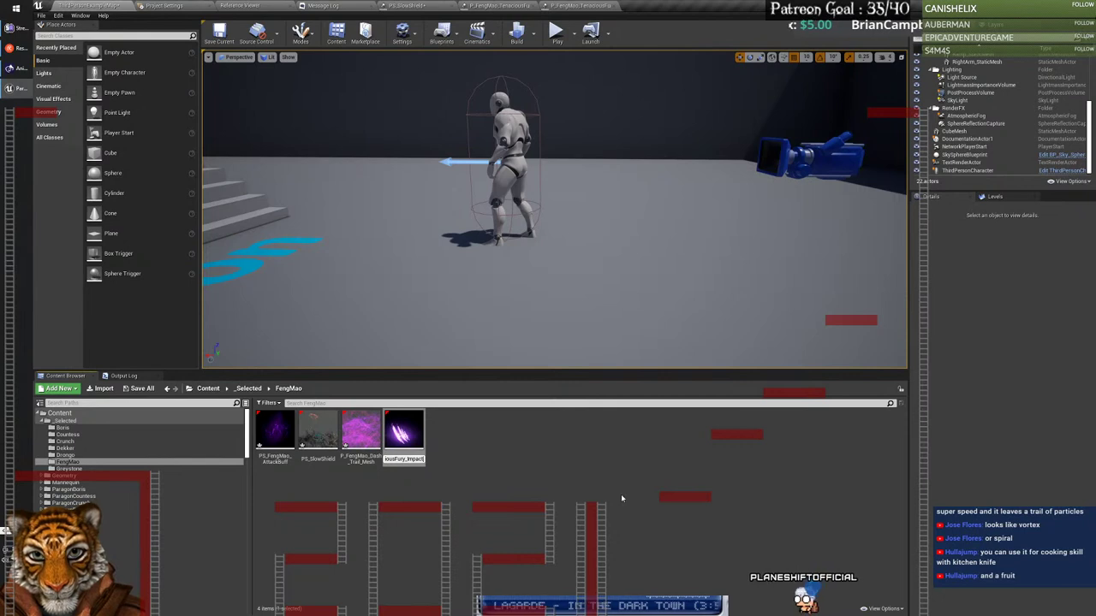
{"action": "key", "text": "BackSpace"}
{"action": "key", "text": "BackSpace"}
{"action": "key", "text": "BackSpace"}
{"action": "key", "text": "BackSpace"}
{"action": "key", "text": "BackSpace"}
{"action": "key", "text": "BackSpace"}
{"action": "type", "text": "Mod"}
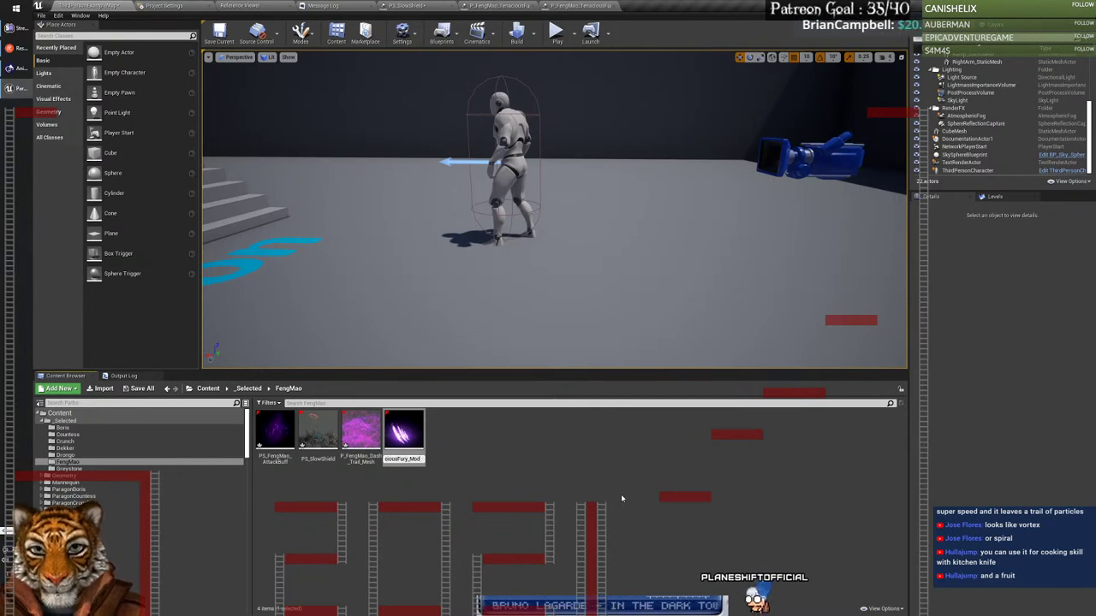
{"action": "key", "text": "Return"}
Step: Drag P_FengMao_TenaciousFury_Mod onto the floor near the character in the level
{"action": "left_click_drag", "start_coordinate": [376, 480], "coordinate": [293, 431]}
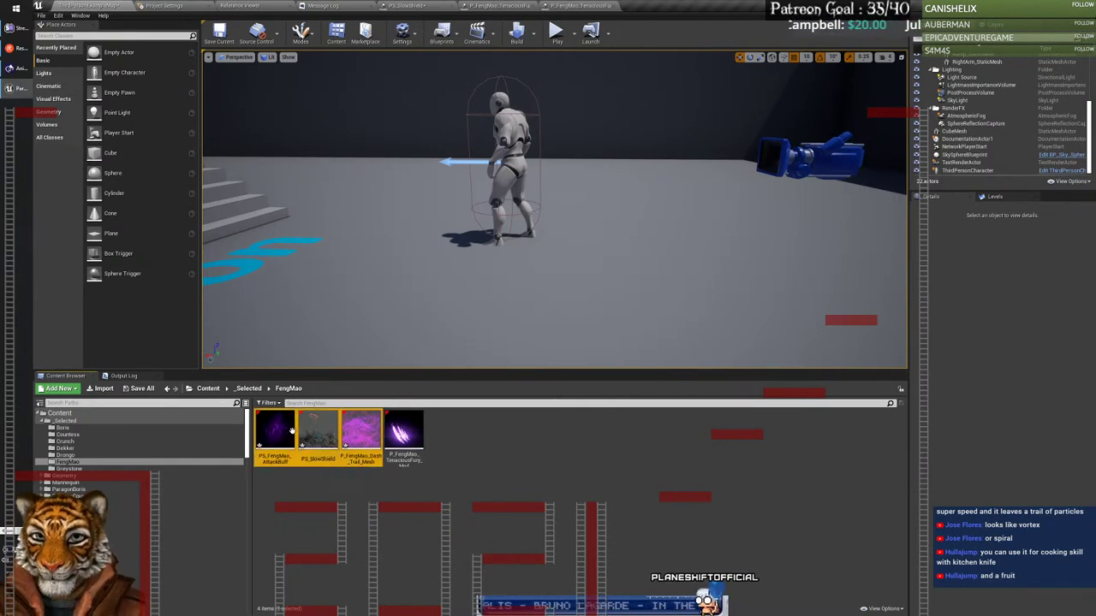
{"action": "right_click", "coordinate": [293, 430]}
{"action": "left_click", "coordinate": [342, 266]}
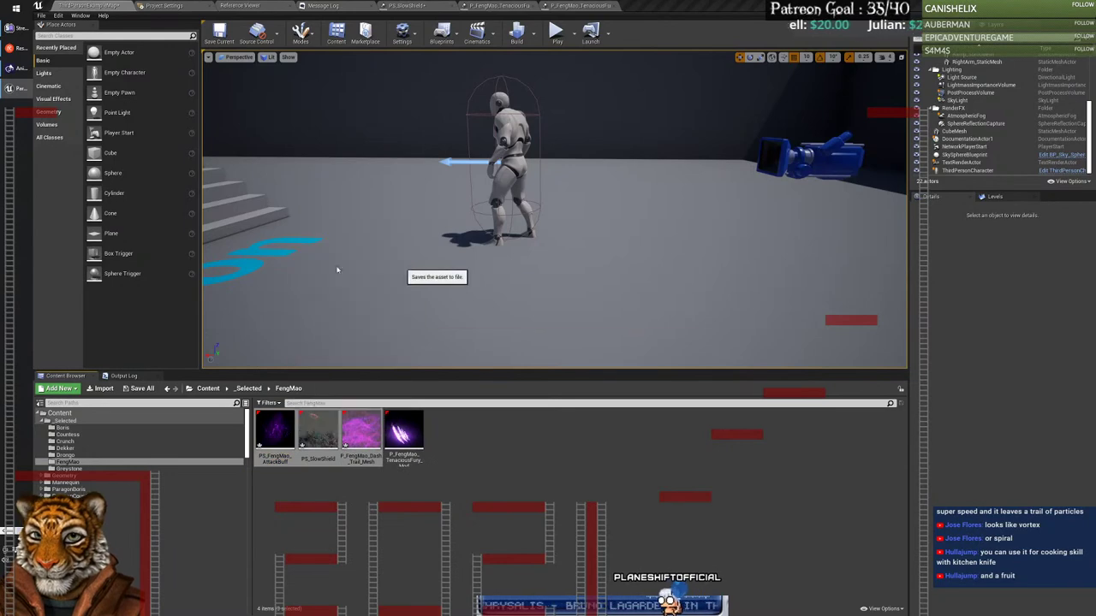
{"action": "left_click", "coordinate": [494, 465]}
{"action": "left_click", "coordinate": [403, 432]}
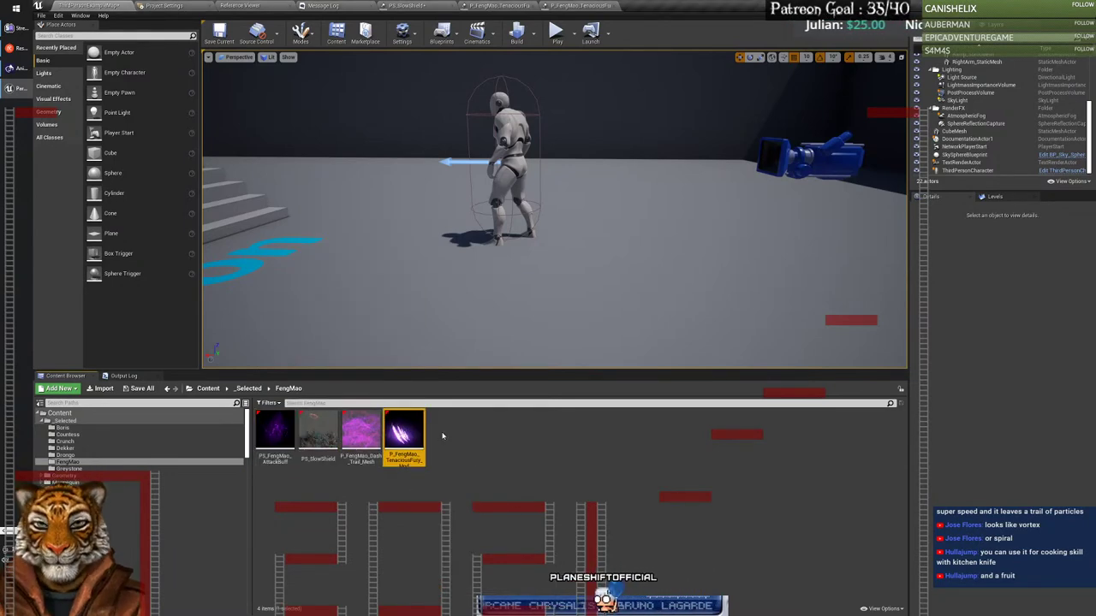
{"action": "left_click_drag", "start_coordinate": [443, 436], "coordinate": [458, 256]}
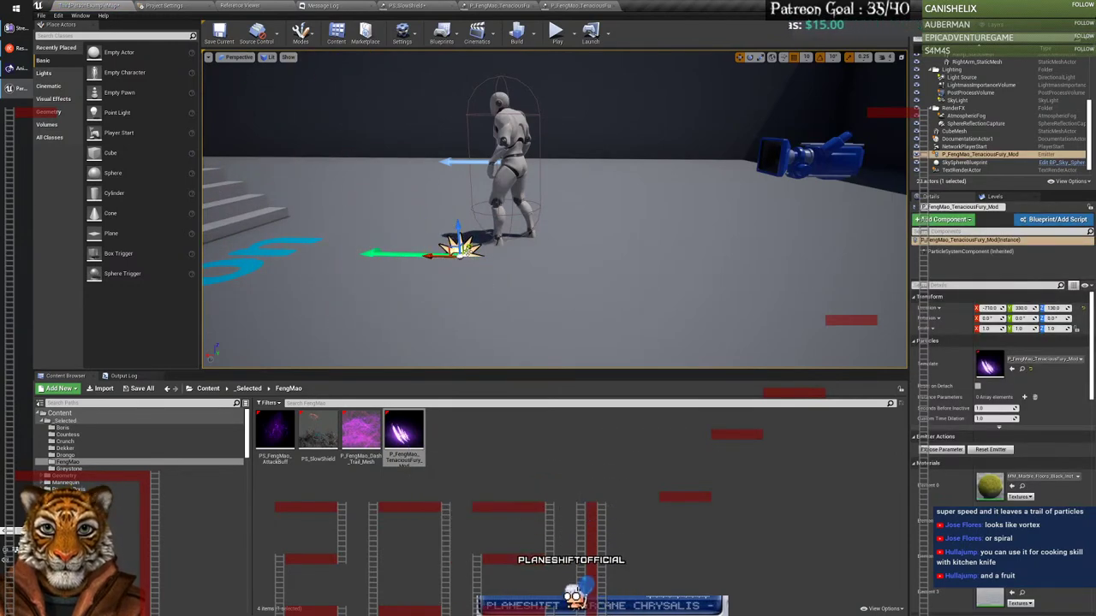
Step: Delete the placed emitter, search Content for 'third', and open ThirdPersonCharacter
{"action": "key", "text": "Delete"}
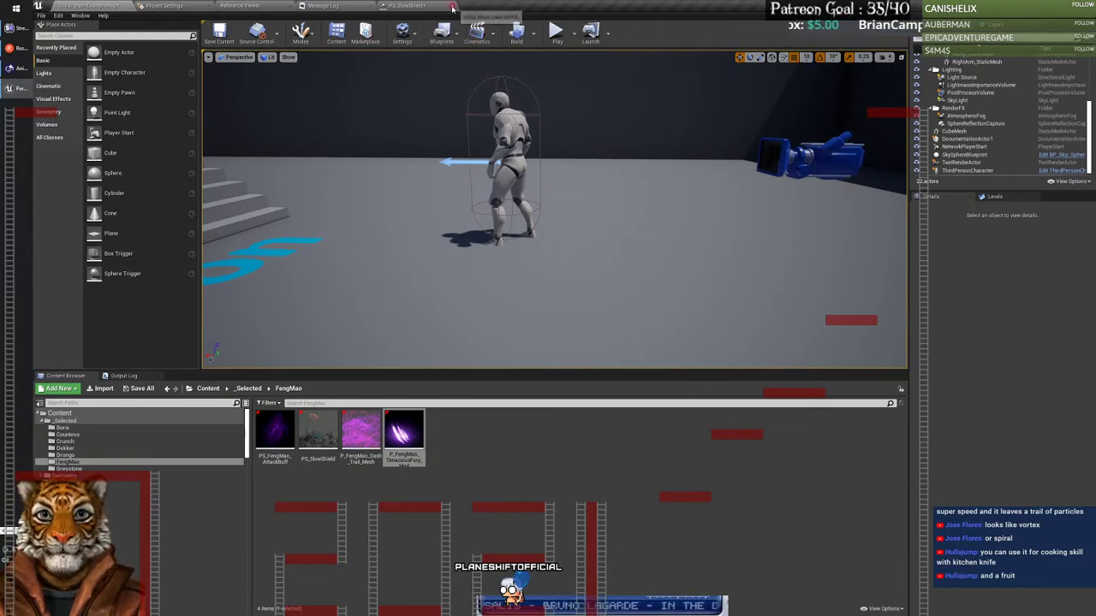
{"action": "left_click", "coordinate": [505, 171]}
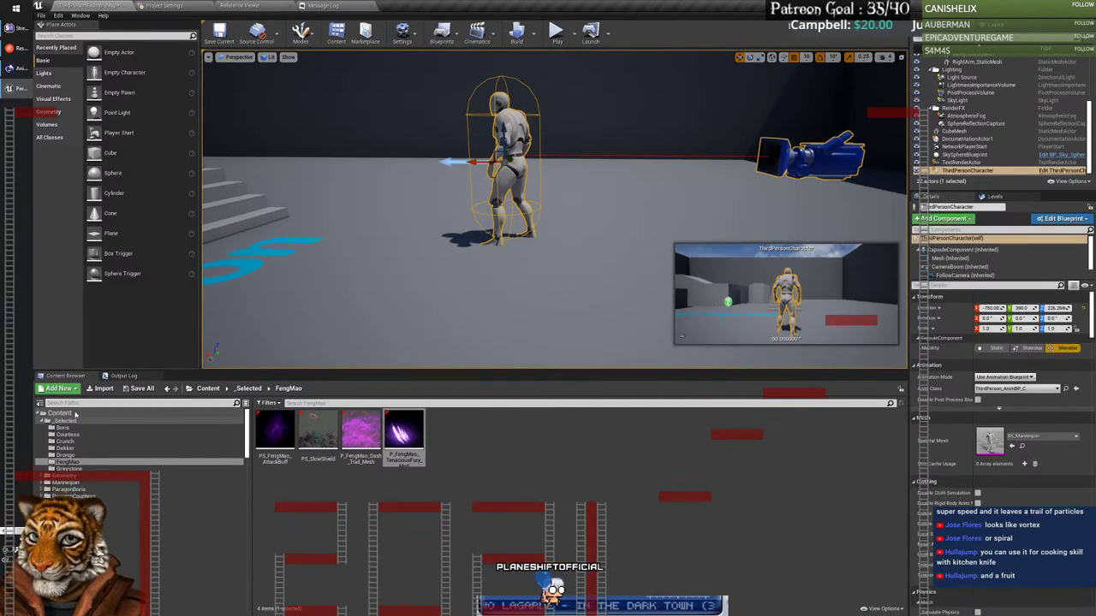
{"action": "left_click", "coordinate": [75, 414]}
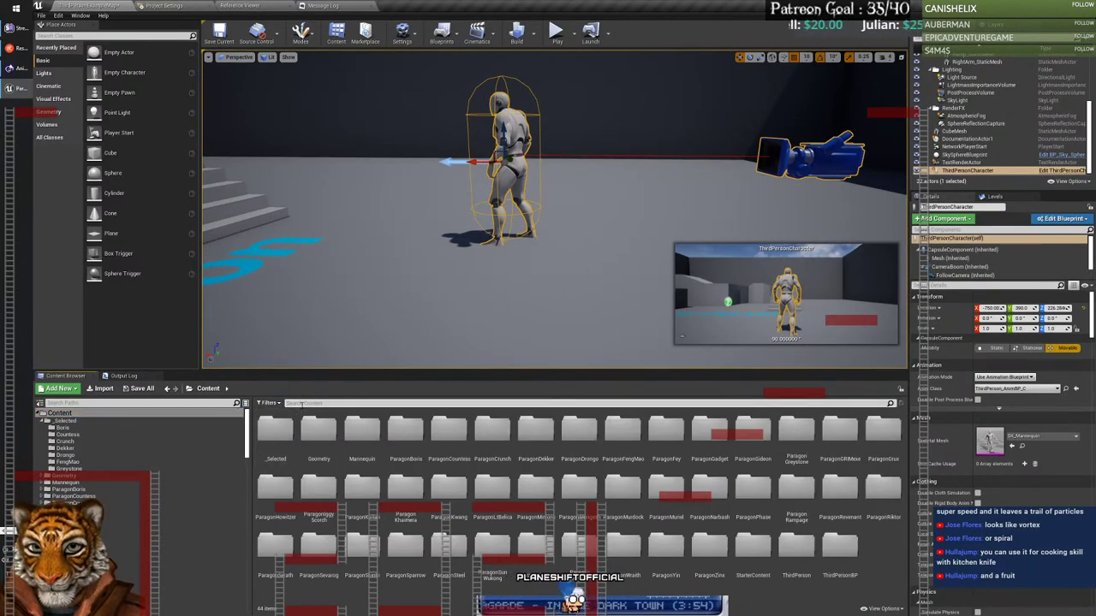
{"action": "left_click", "coordinate": [301, 404]}
{"action": "type", "text": "thirdperson"}
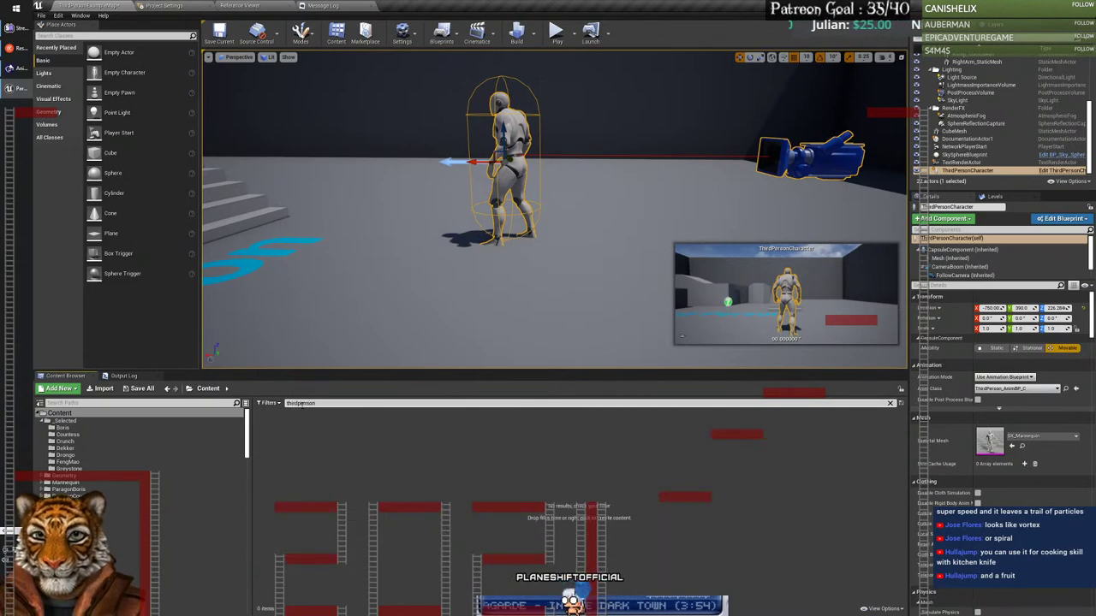
{"action": "key", "text": "BackSpace"}
{"action": "key", "text": "BackSpace"}
{"action": "key", "text": "BackSpace"}
{"action": "key", "text": "BackSpace"}
{"action": "key", "text": "BackSpace"}
{"action": "key", "text": "BackSpace"}
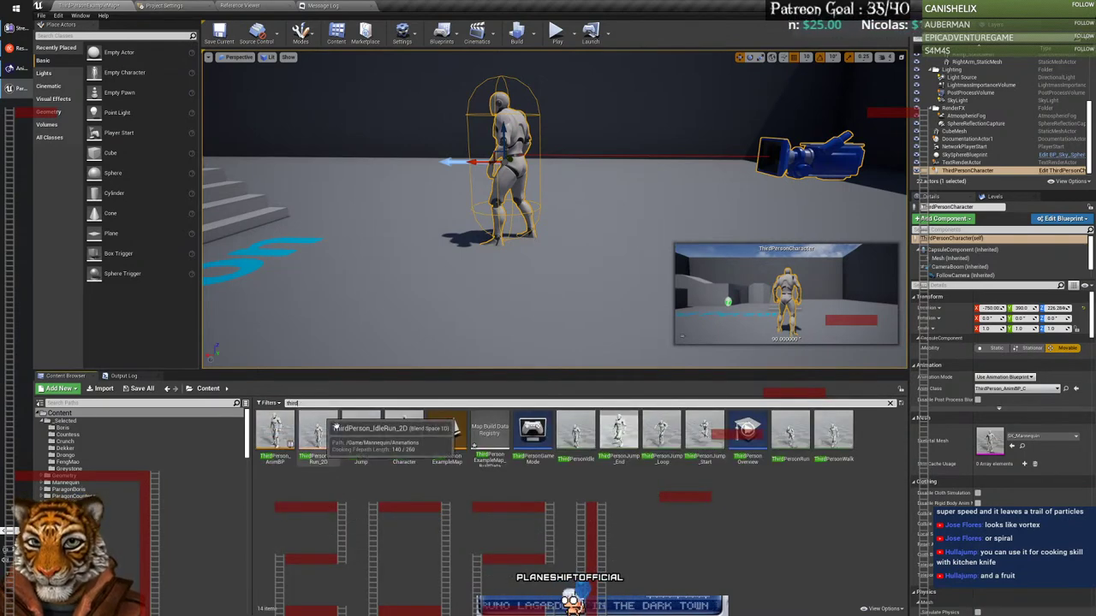
{"action": "double_click", "coordinate": [404, 433]}
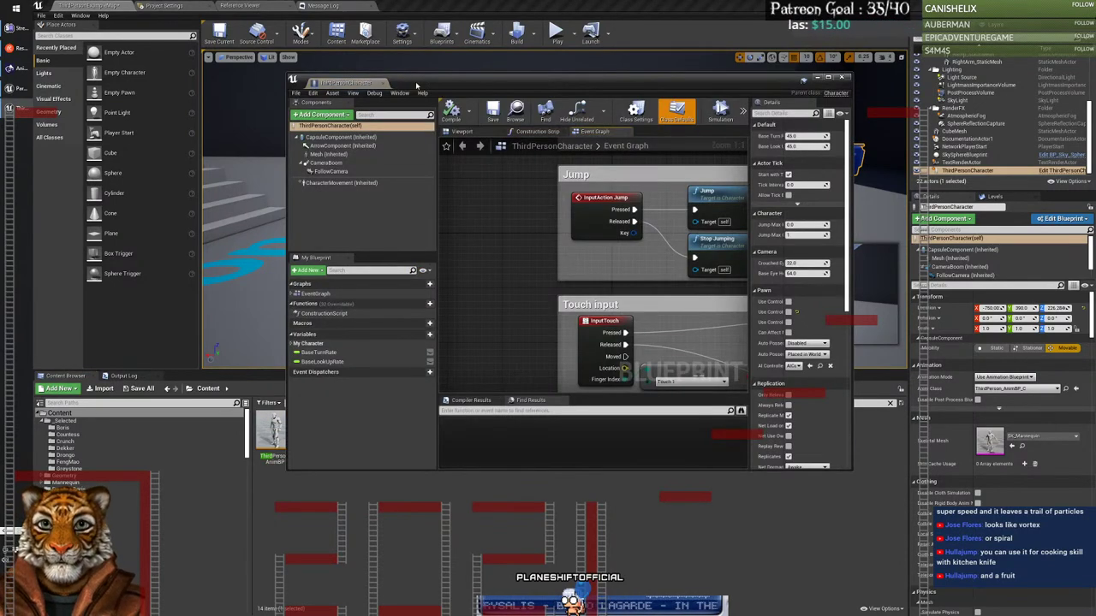
Step: Maximize the Blueprint editor, frame empty space below the Touch input nodes, and open All Actions
{"action": "left_click_drag", "start_coordinate": [366, 86], "coordinate": [415, 5]}
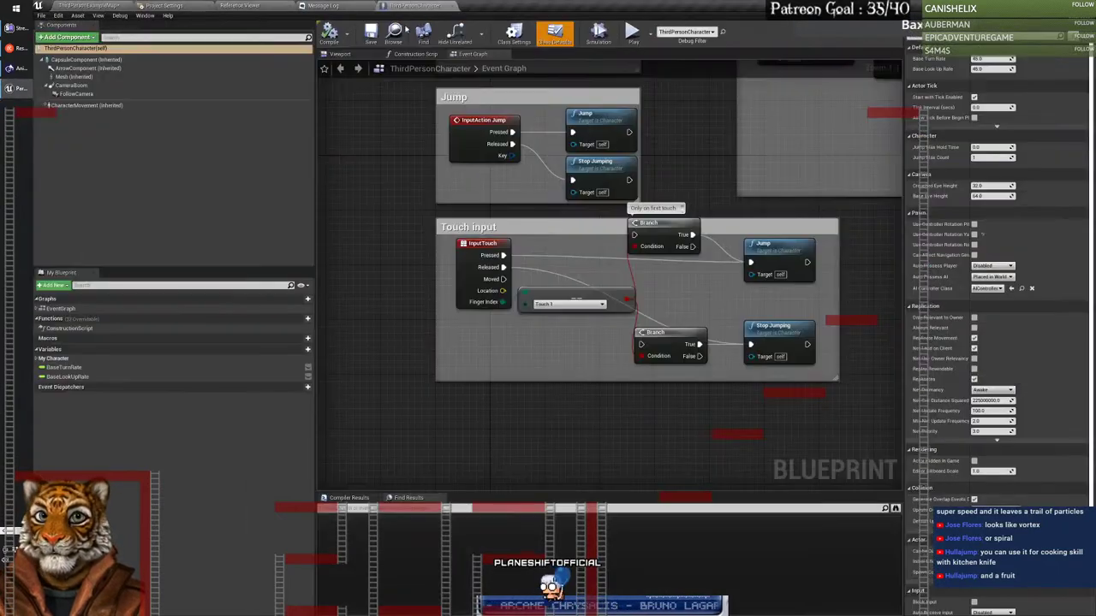
{"action": "right_click_drag", "start_coordinate": [414, 86], "coordinate": [415, 394]}
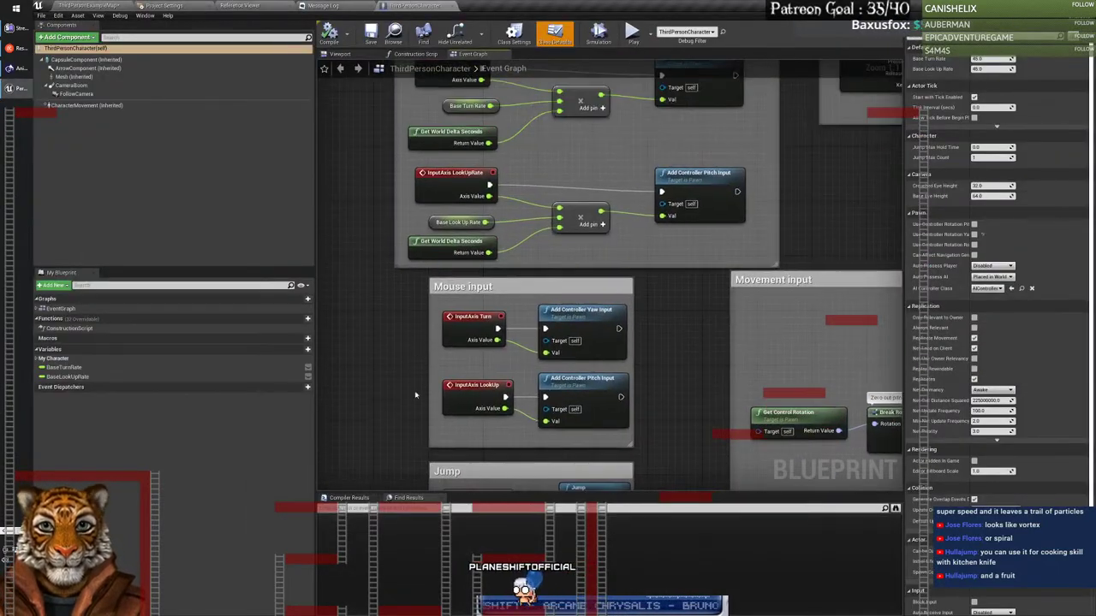
{"action": "right_click_drag", "start_coordinate": [411, 75], "coordinate": [390, 0]}
{"action": "right_click_drag", "start_coordinate": [628, 353], "coordinate": [488, 316]}
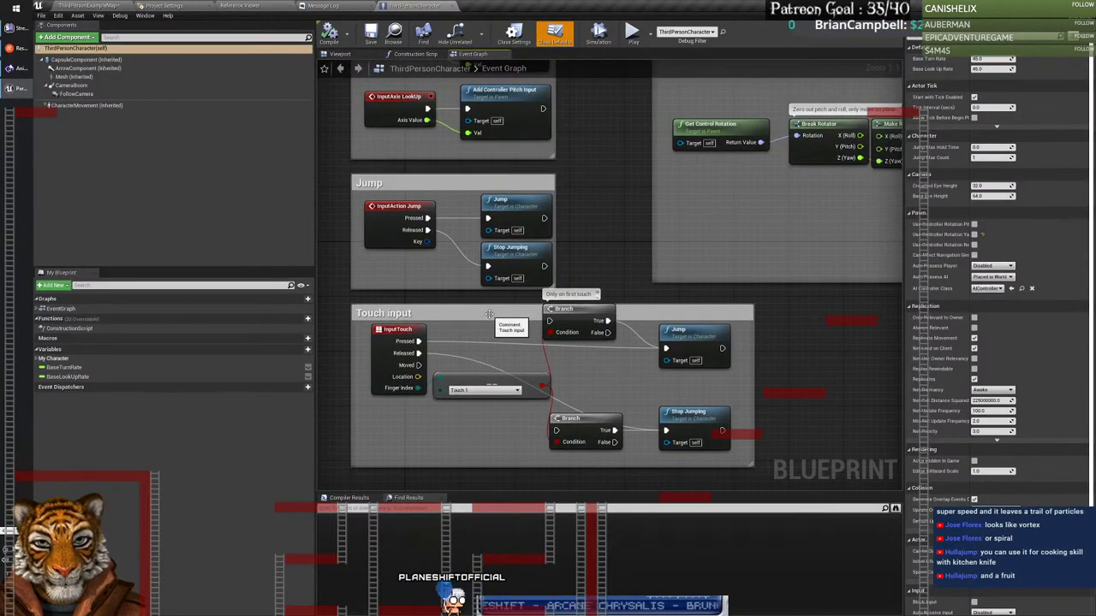
{"action": "scroll", "coordinate": [499, 231], "scroll_direction": "down", "scroll_amount": 4}
{"action": "right_click_drag", "start_coordinate": [580, 200], "coordinate": [567, 122]}
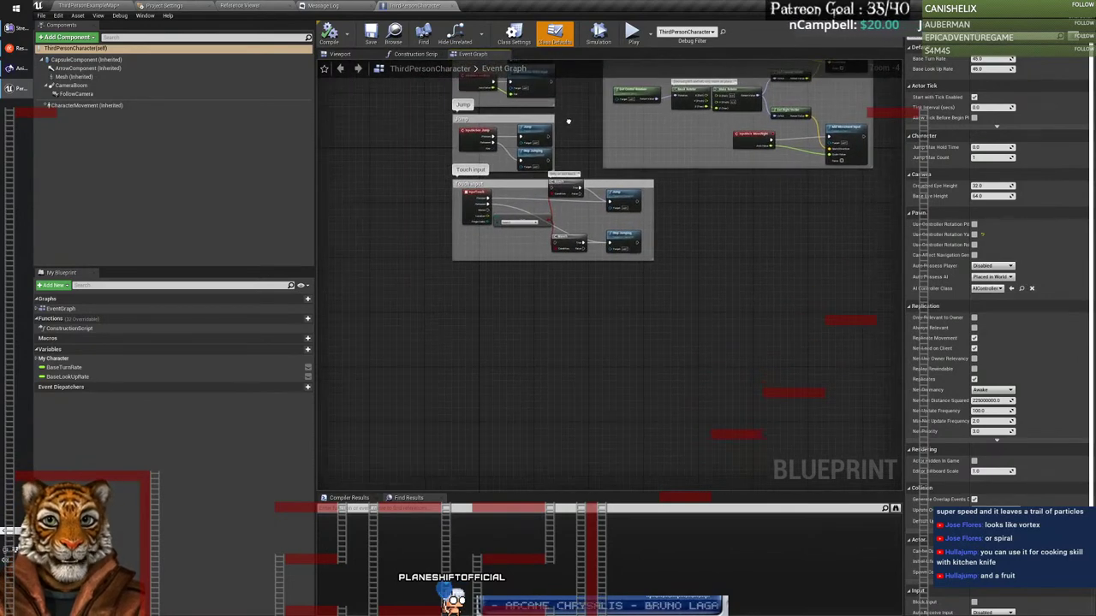
{"action": "scroll", "coordinate": [478, 310], "scroll_direction": "up", "scroll_amount": 5}
{"action": "right_click_drag", "start_coordinate": [517, 254], "coordinate": [477, 247]}
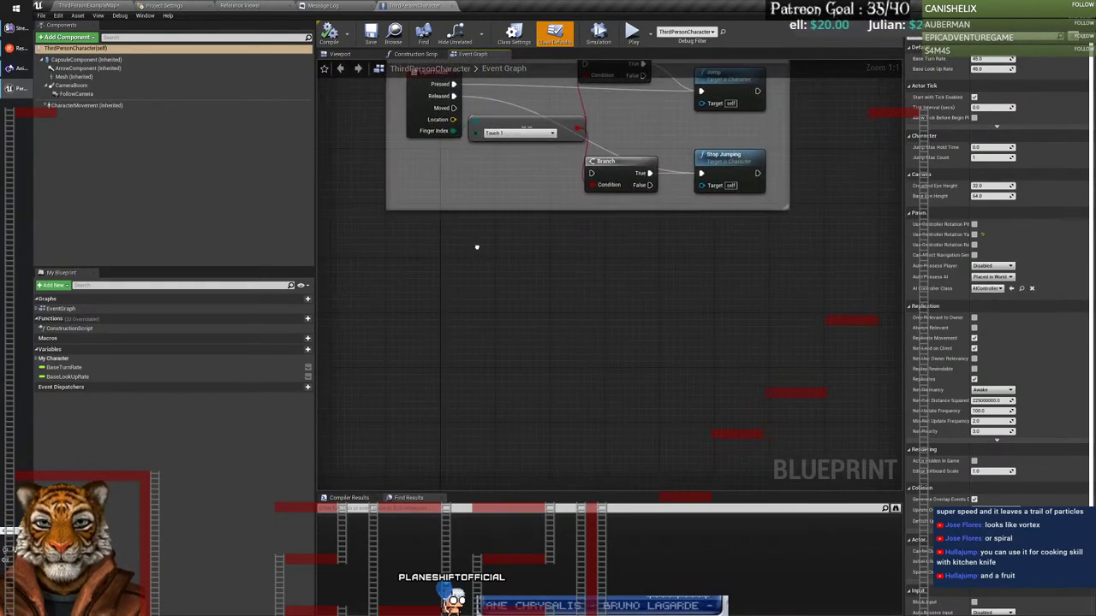
{"action": "right_click", "coordinate": [434, 281]}
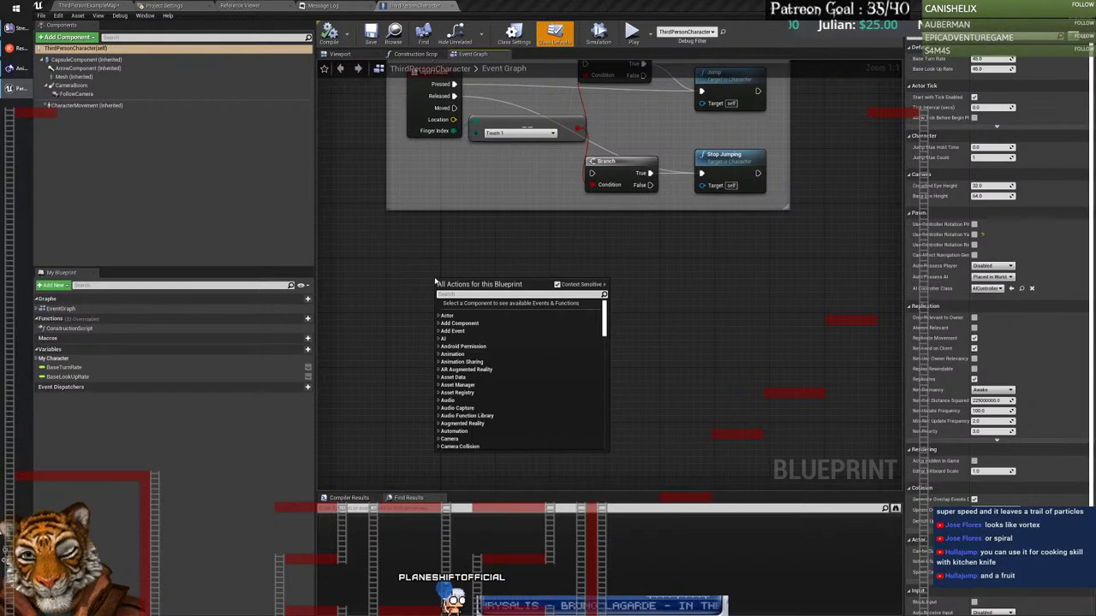
Step: Add an F key event wired to a new Spawn Emitter at Location node
{"action": "type", "text": "key"}
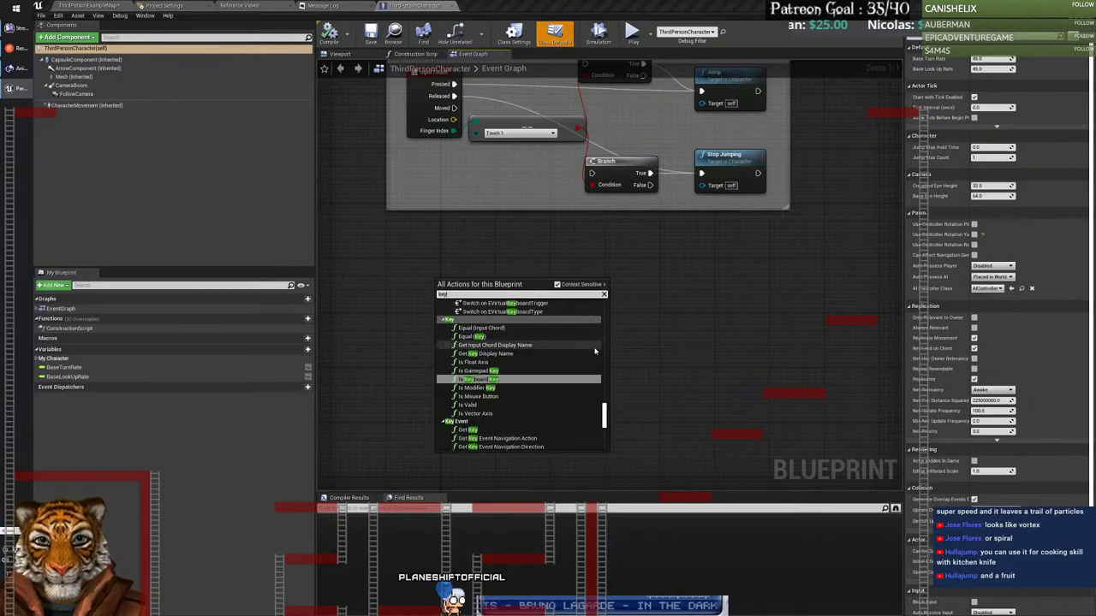
{"action": "left_click_drag", "start_coordinate": [603, 415], "coordinate": [609, 352]}
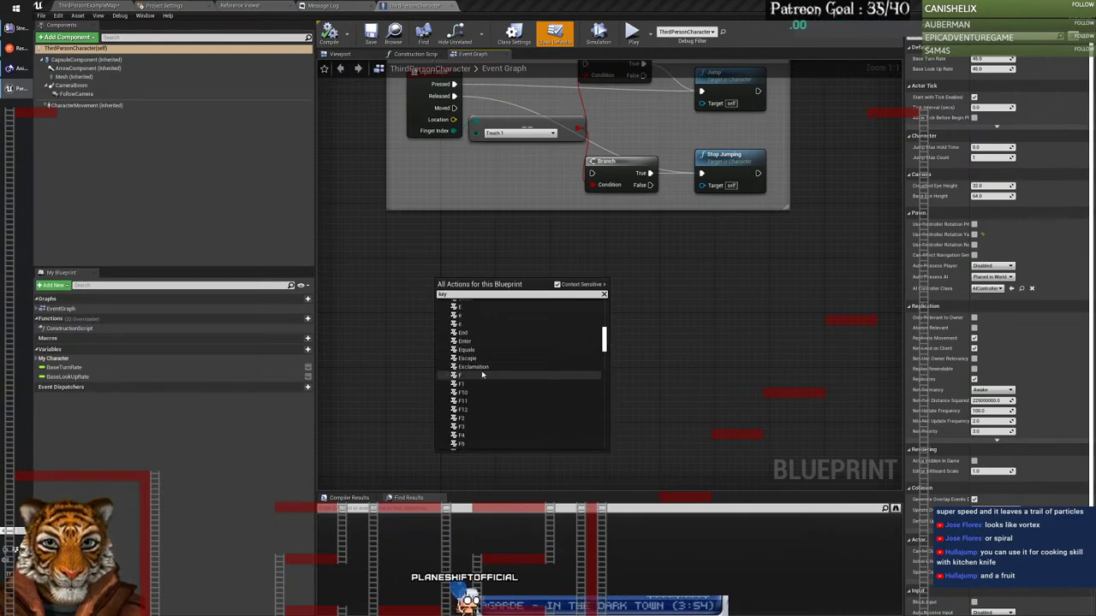
{"action": "left_click", "coordinate": [536, 375]}
{"action": "left_click_drag", "start_coordinate": [465, 297], "coordinate": [522, 295]}
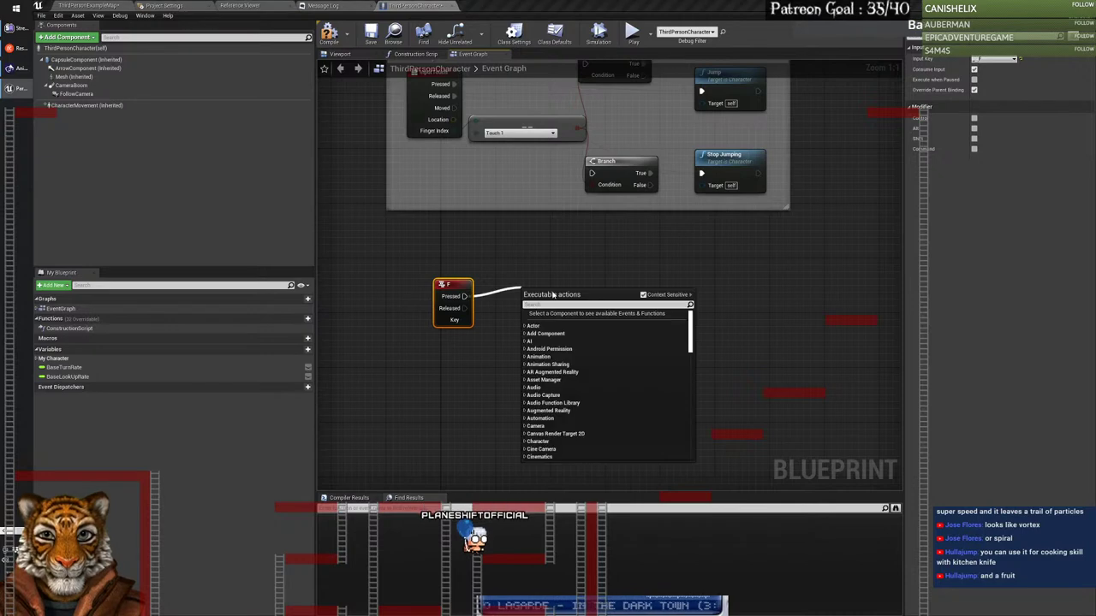
{"action": "type", "text": "spawn parti"}
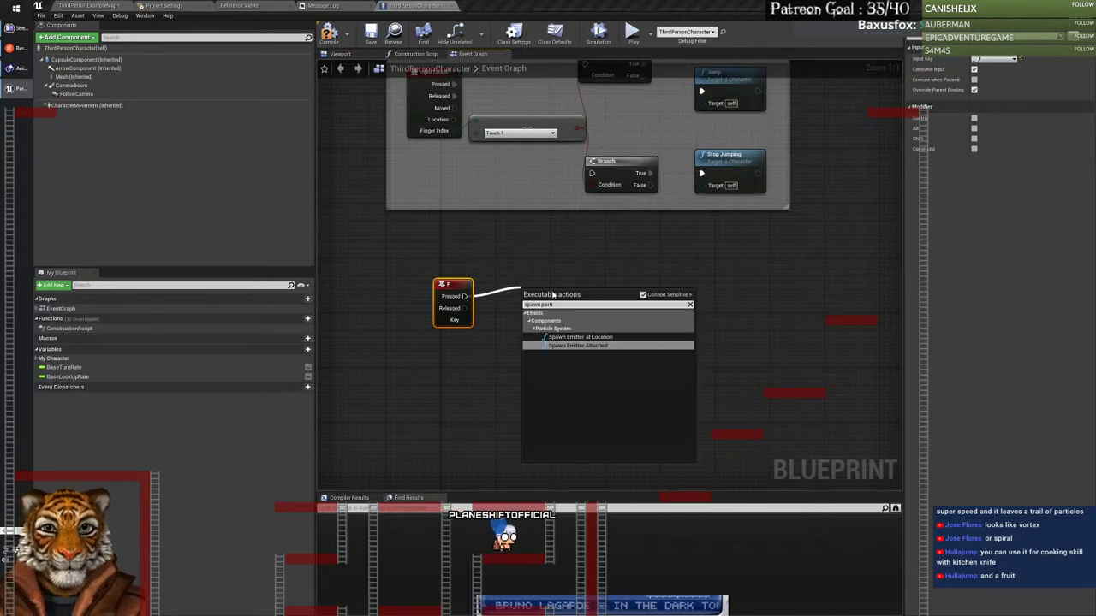
{"action": "type", "text": "cle"}
{"action": "left_click", "coordinate": [617, 337]}
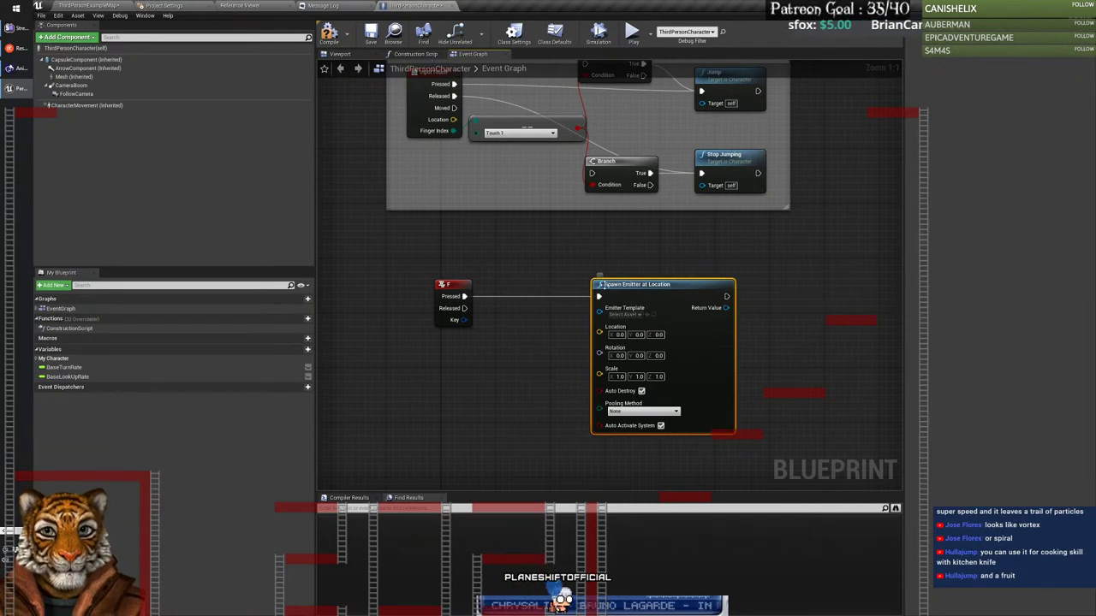
Step: Set the node's Location to -750.002563, 390, 150 using the character's level position
{"action": "left_click", "coordinate": [96, 5]}
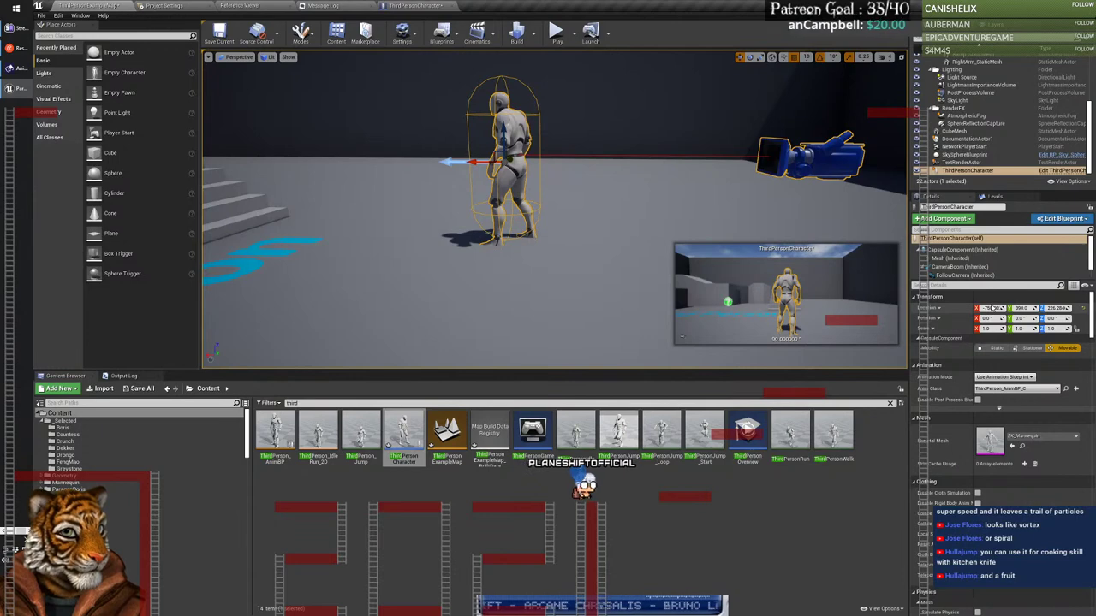
{"action": "left_click", "coordinate": [415, 5]}
{"action": "type", "text": "-750.002563"}
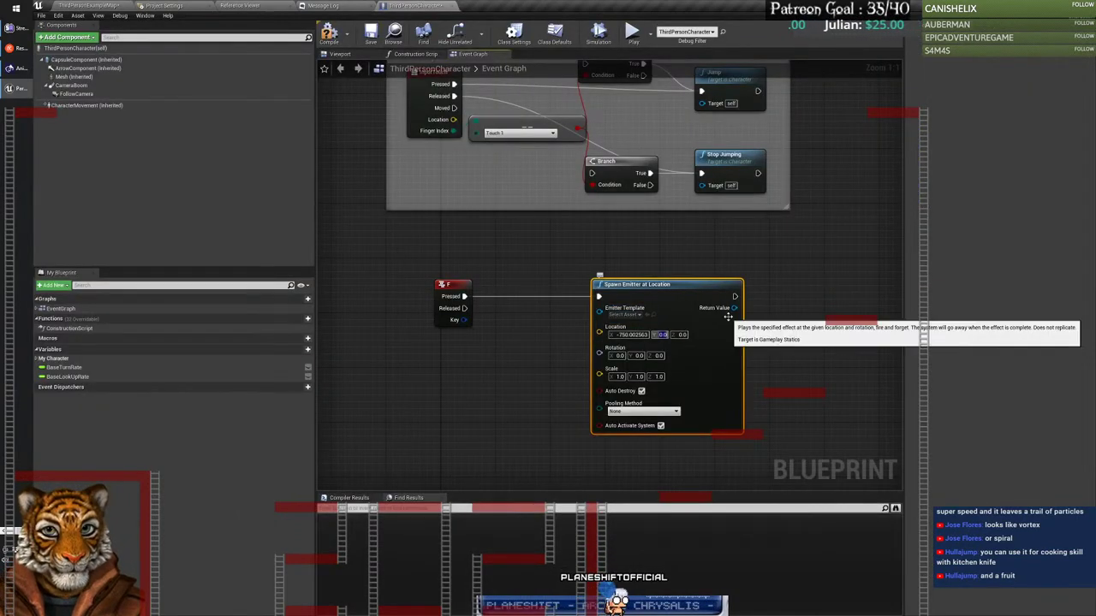
{"action": "key", "text": "Tab"}
{"action": "left_click", "coordinate": [98, 5]}
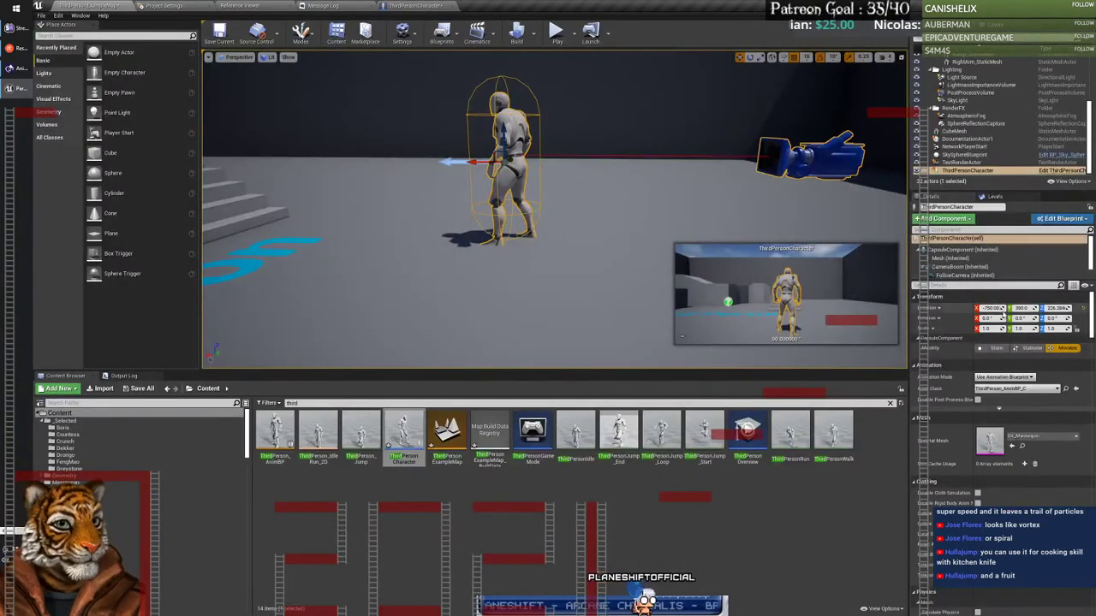
{"action": "left_click", "coordinate": [417, 6]}
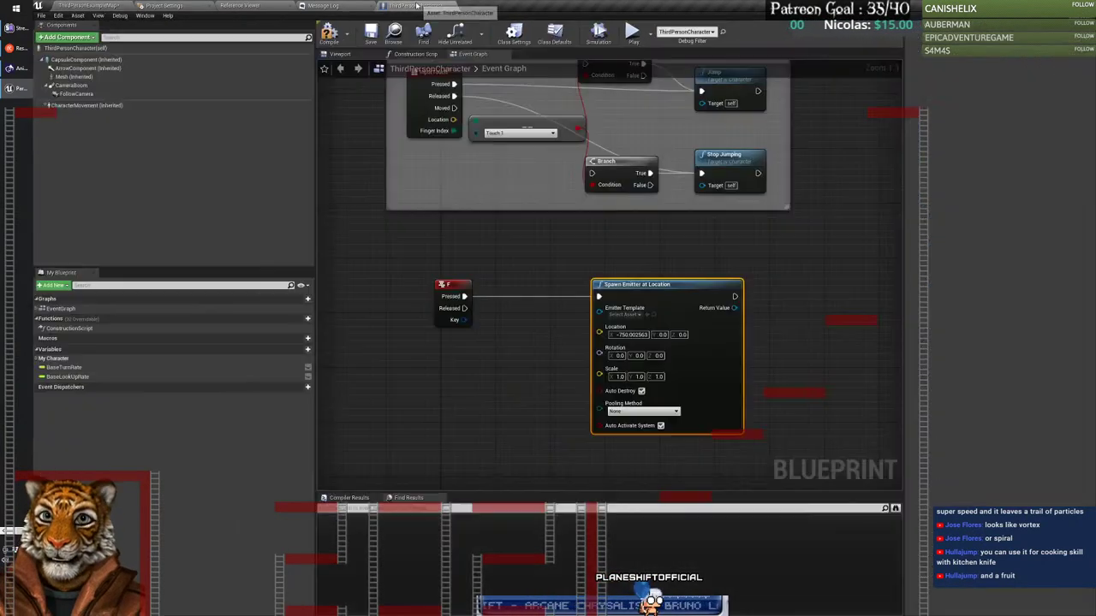
{"action": "type", "text": "300"}
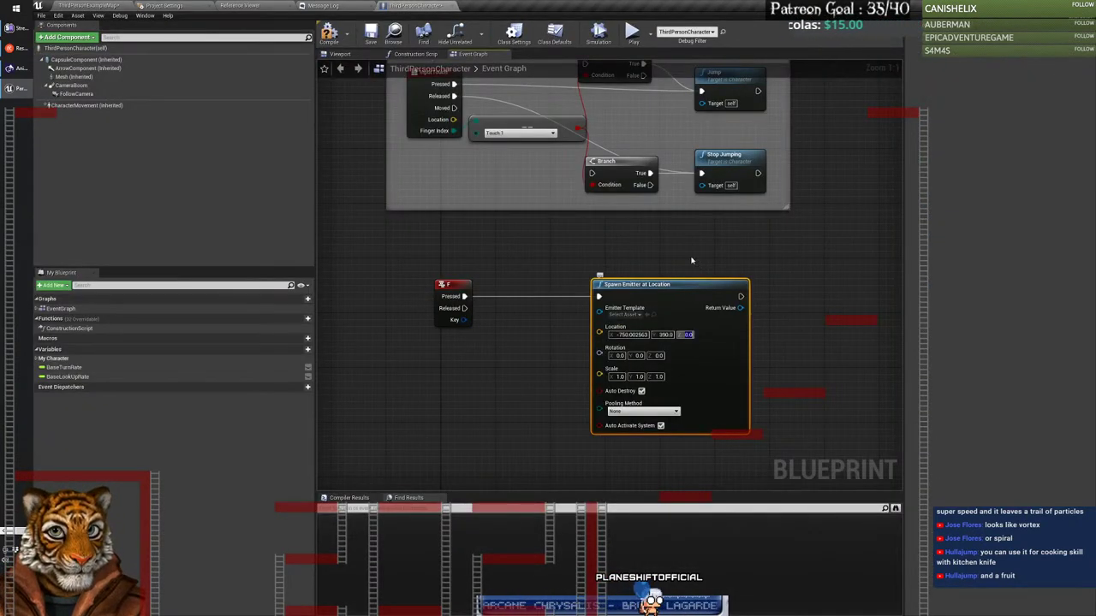
{"action": "left_click", "coordinate": [96, 6]}
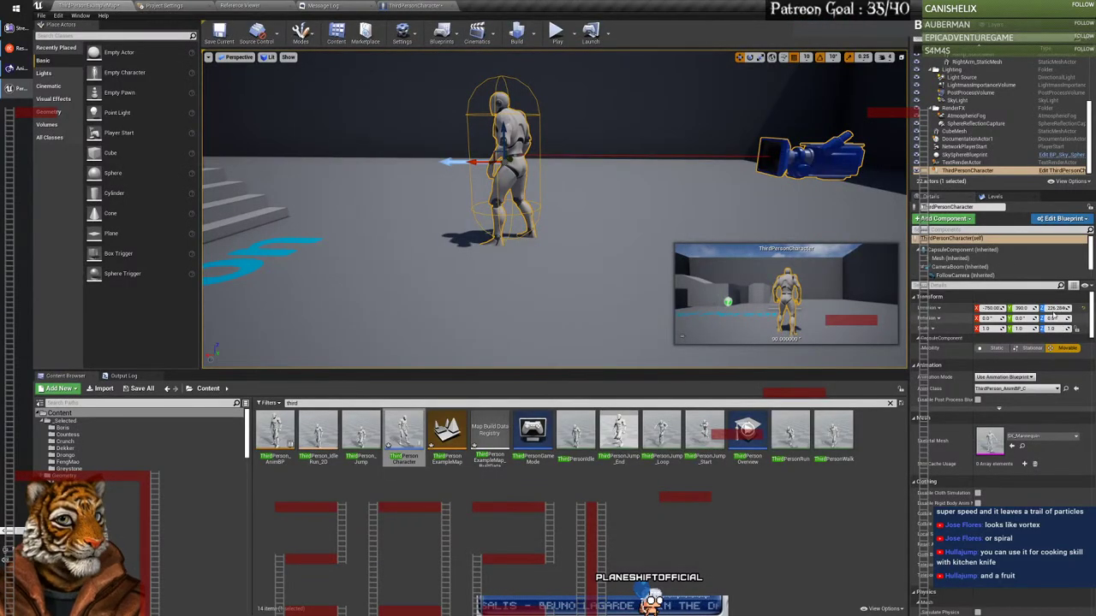
{"action": "left_click", "coordinate": [1057, 307]}
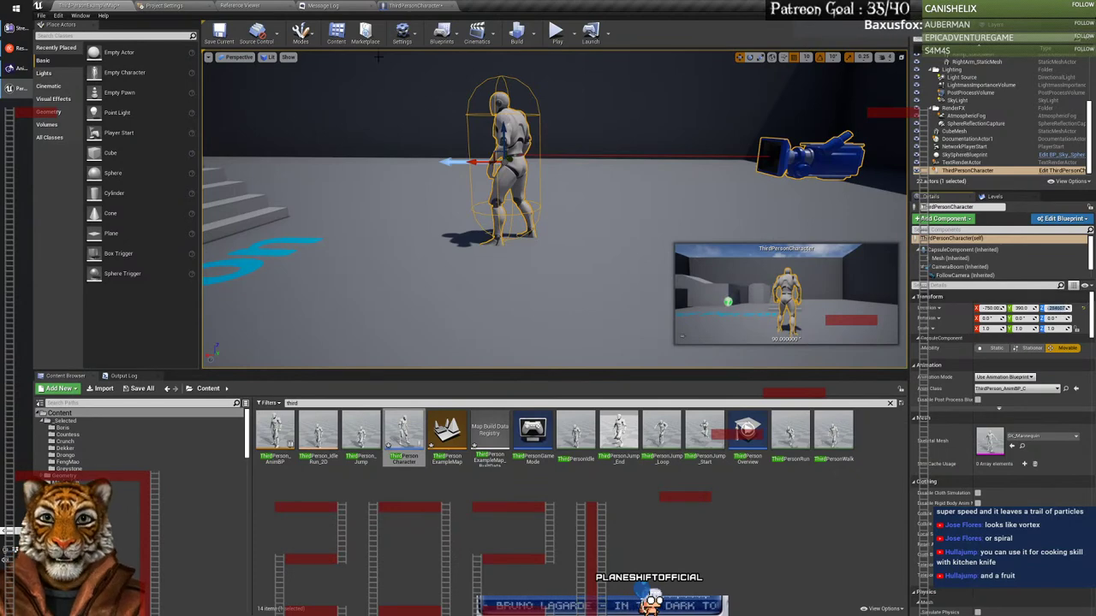
{"action": "left_click", "coordinate": [429, 6]}
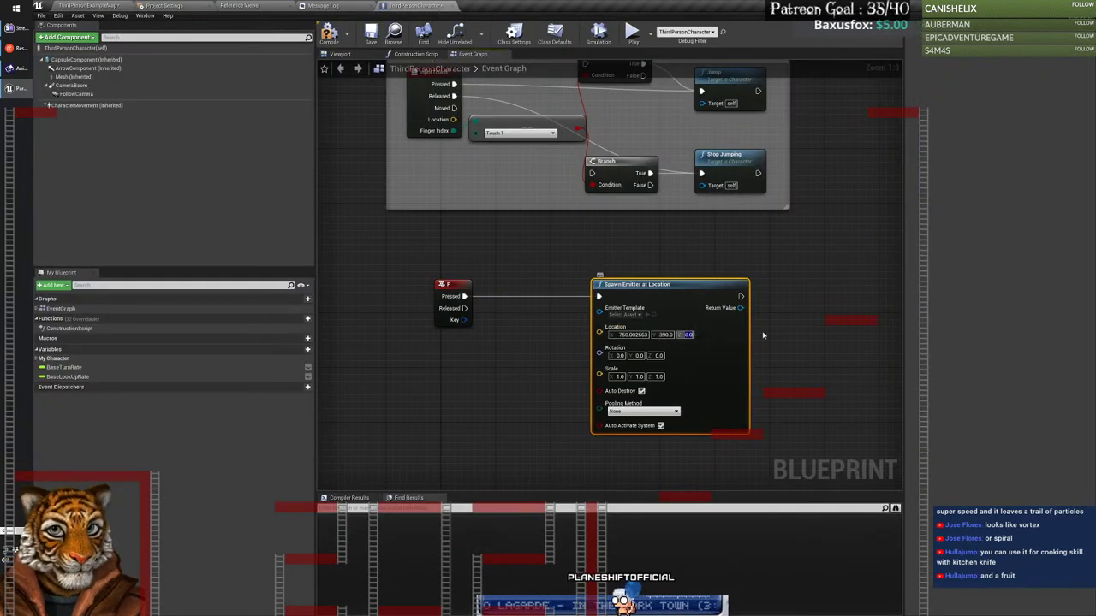
{"action": "type", "text": "150"}
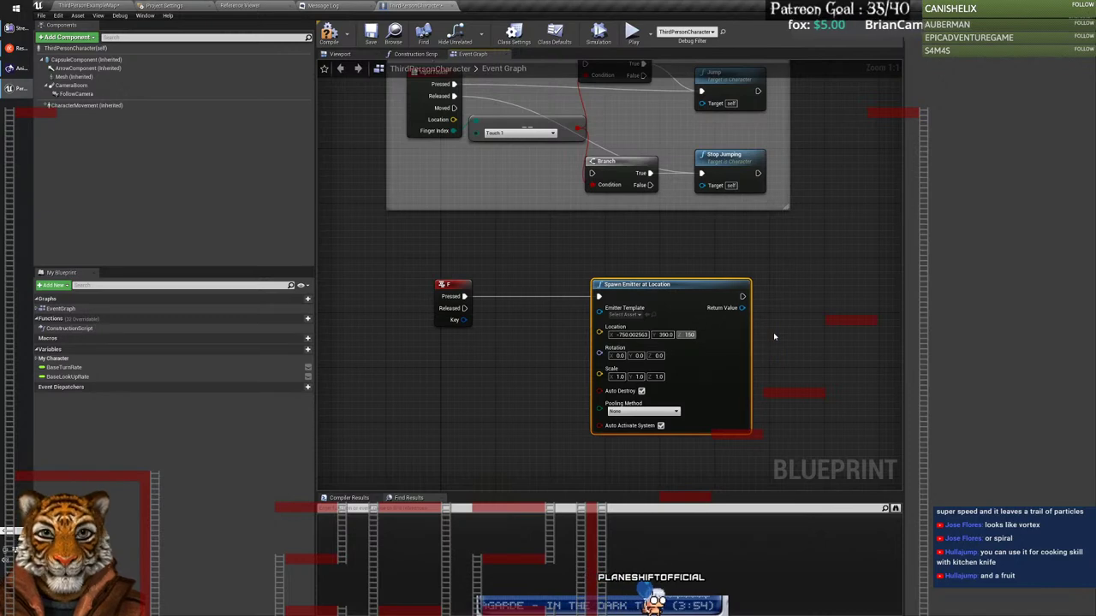
{"action": "key", "text": "Return"}
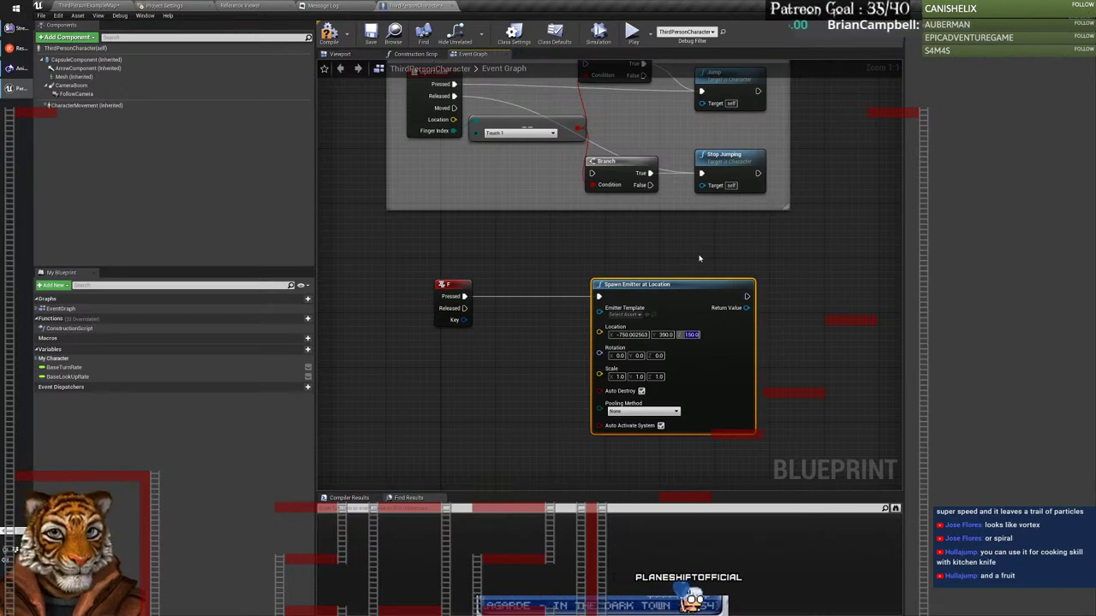
Step: Set the Emitter Template to P_FengMao_TenaciousFury_Mod
{"action": "left_click", "coordinate": [631, 315]}
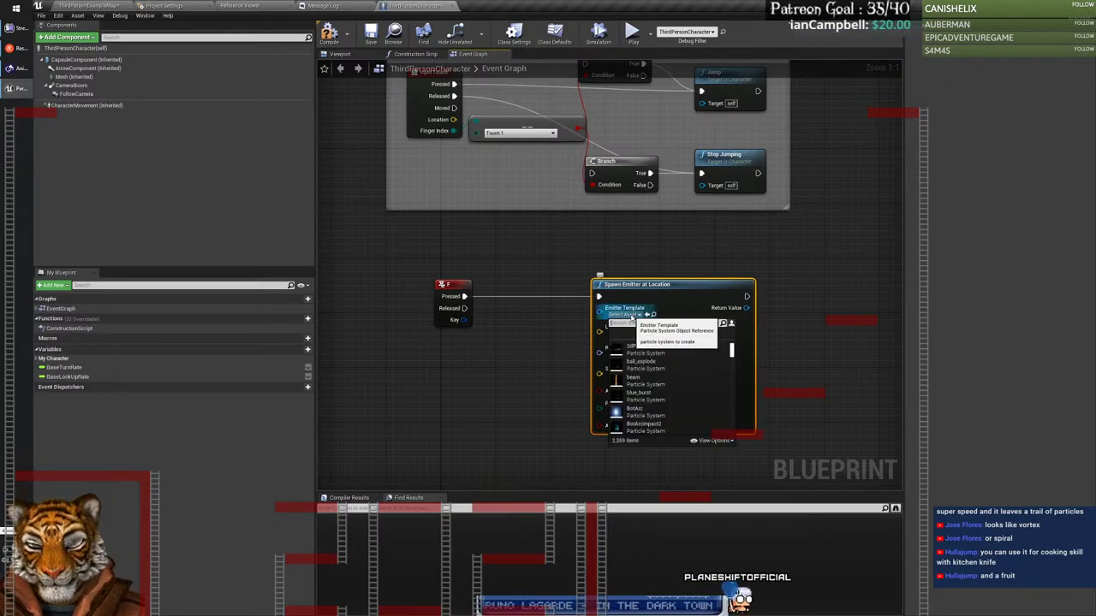
{"action": "type", "text": "feng"}
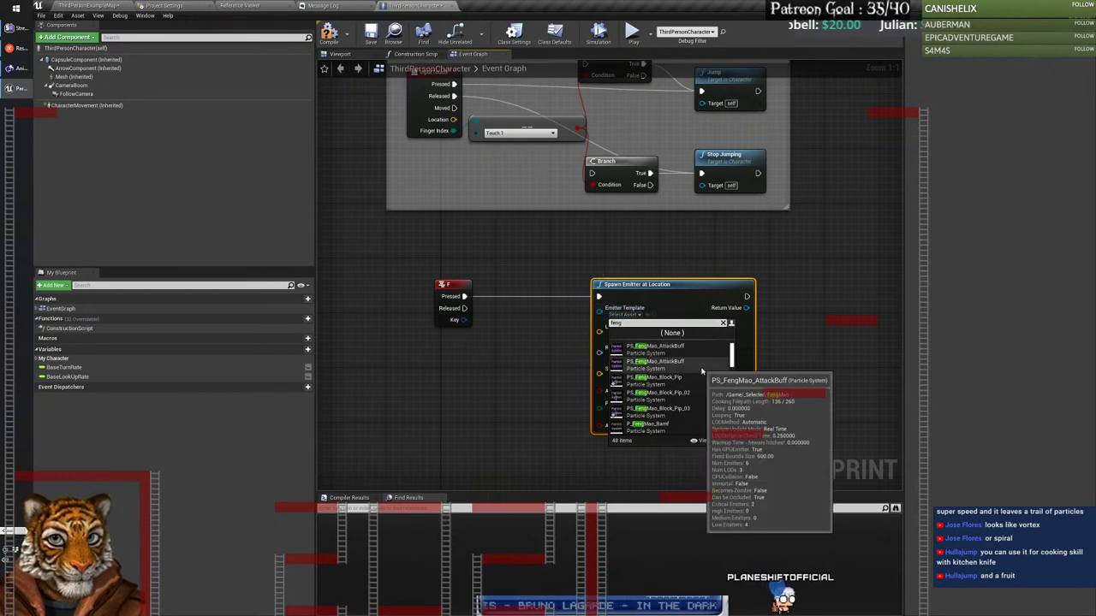
{"action": "type", "text": " mod"}
{"action": "left_click", "coordinate": [676, 350]}
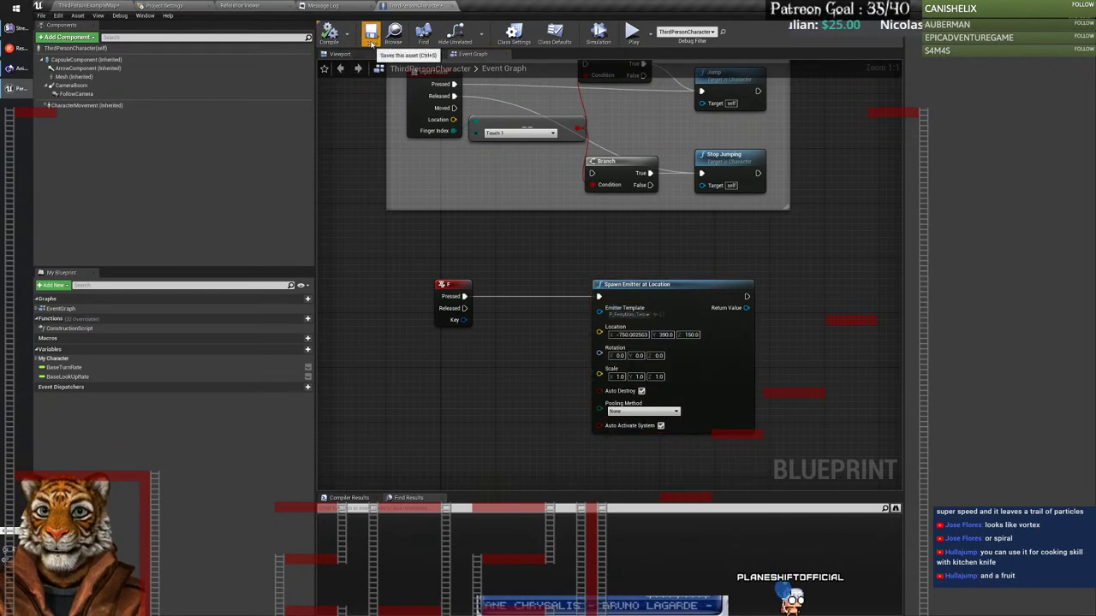
{"action": "left_click", "coordinate": [96, 6]}
Step: Launch the level in a separate standalone game window and maximize it
{"action": "left_click", "coordinate": [557, 34]}
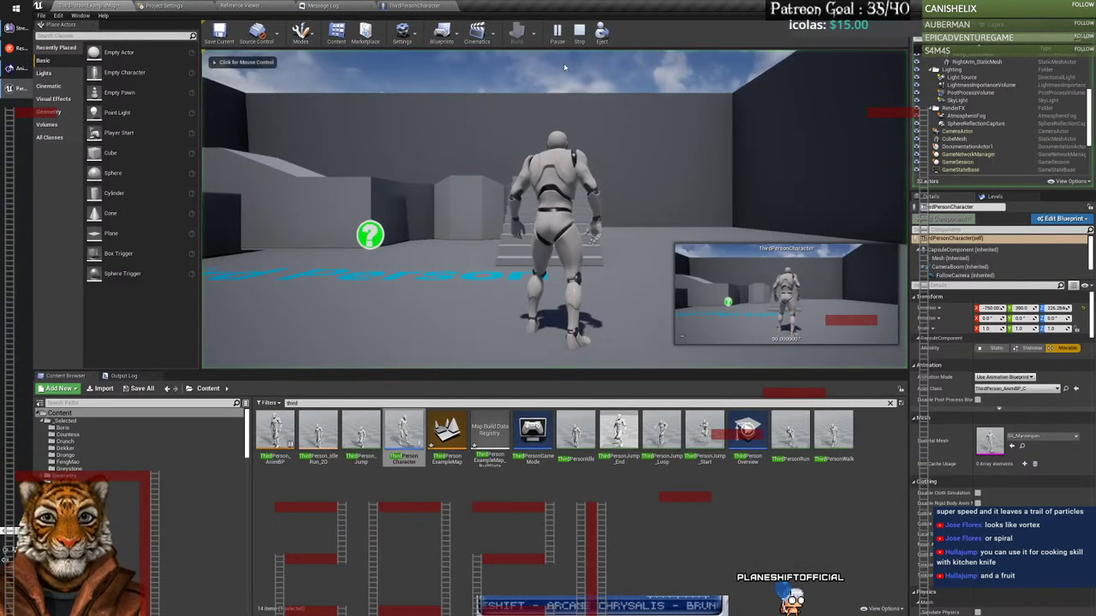
{"action": "left_click", "coordinate": [580, 36]}
{"action": "left_click", "coordinate": [575, 36]}
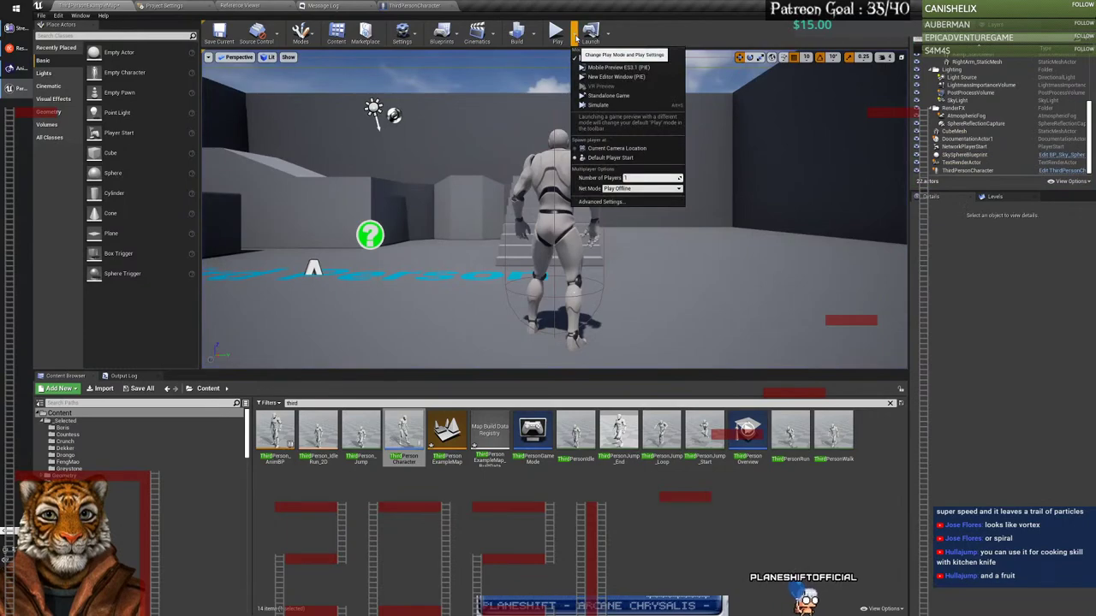
{"action": "left_click", "coordinate": [607, 77]}
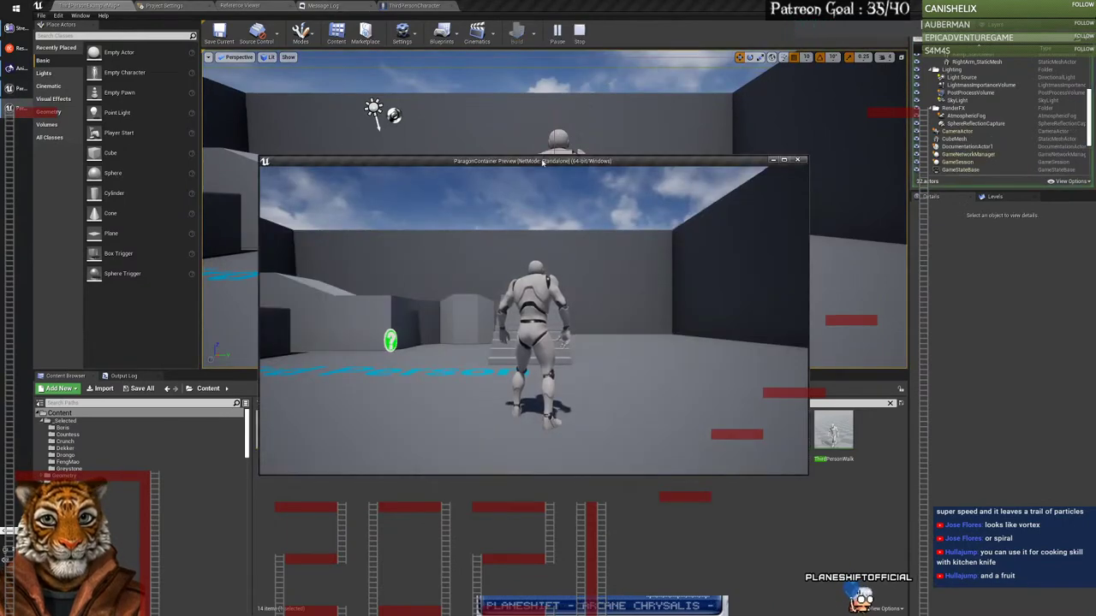
{"action": "double_click", "coordinate": [542, 162]}
Step: Run the character around and trigger several debris explosions beside it
{"action": "key", "text": "w"}
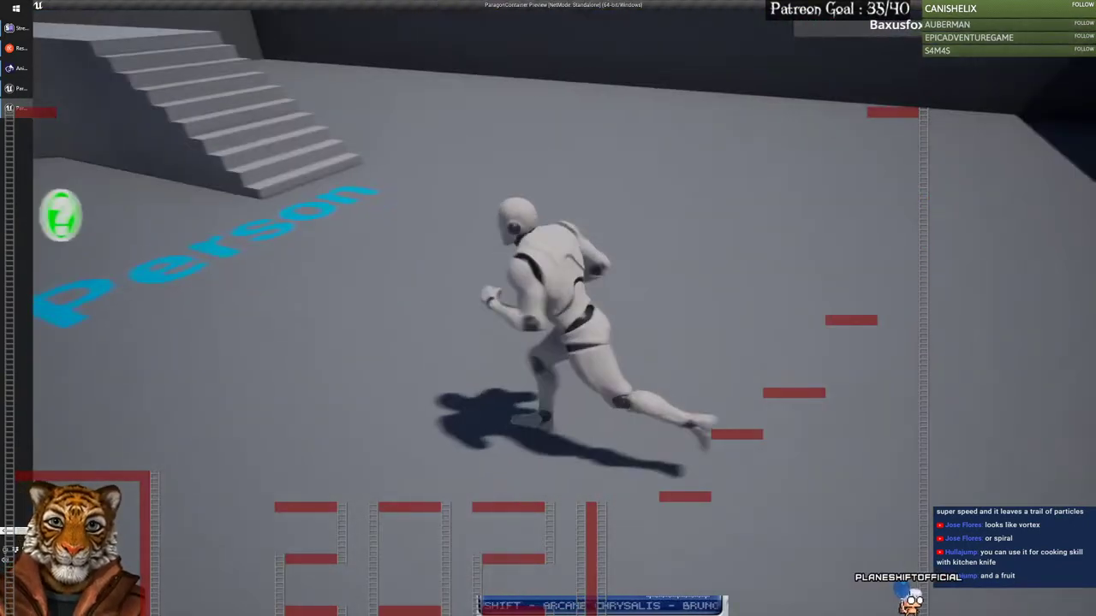
{"action": "key", "text": "q"}
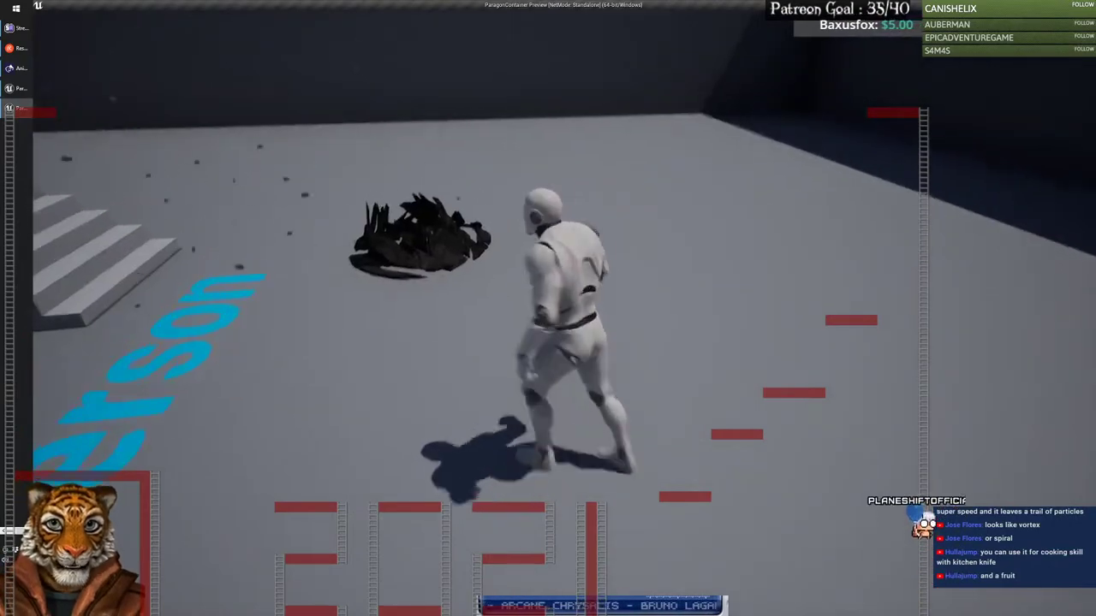
{"action": "key", "text": "w"}
{"action": "key", "text": "q"}
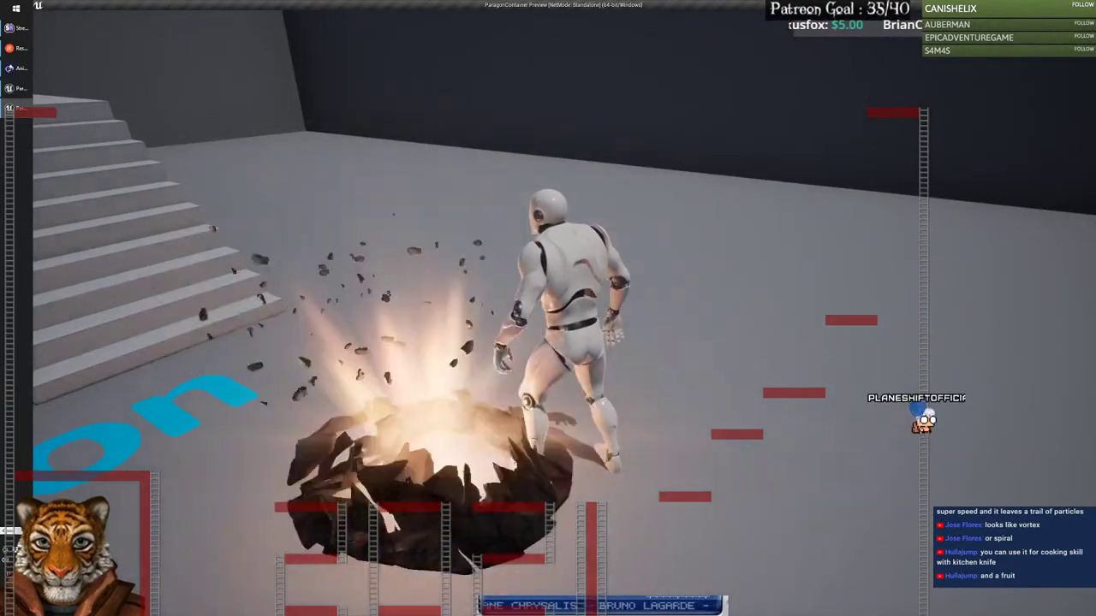
{"action": "key", "text": "w"}
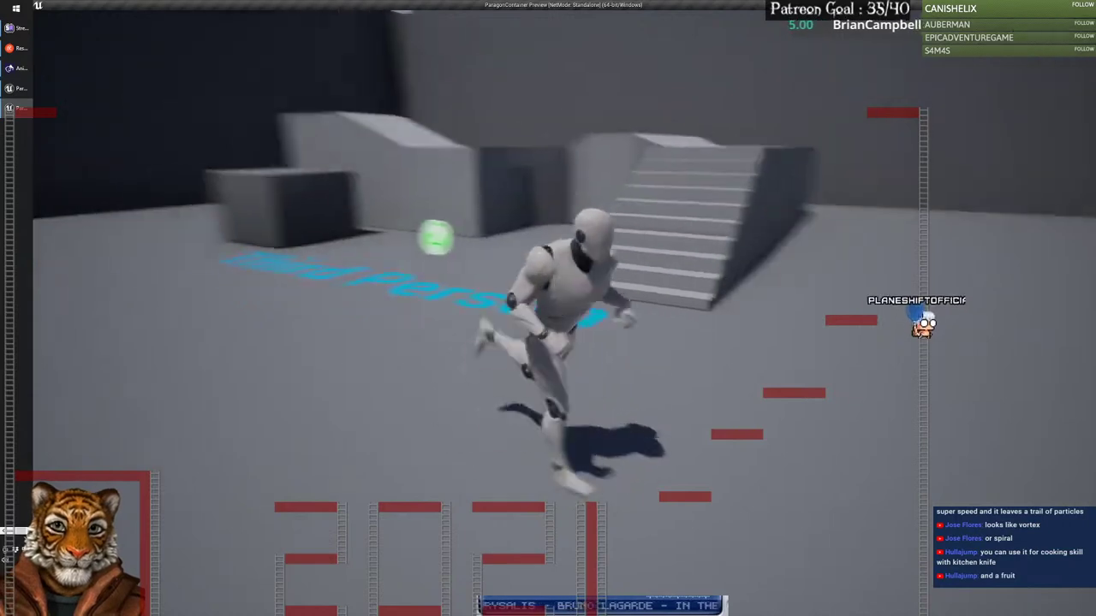
{"action": "key", "text": "q"}
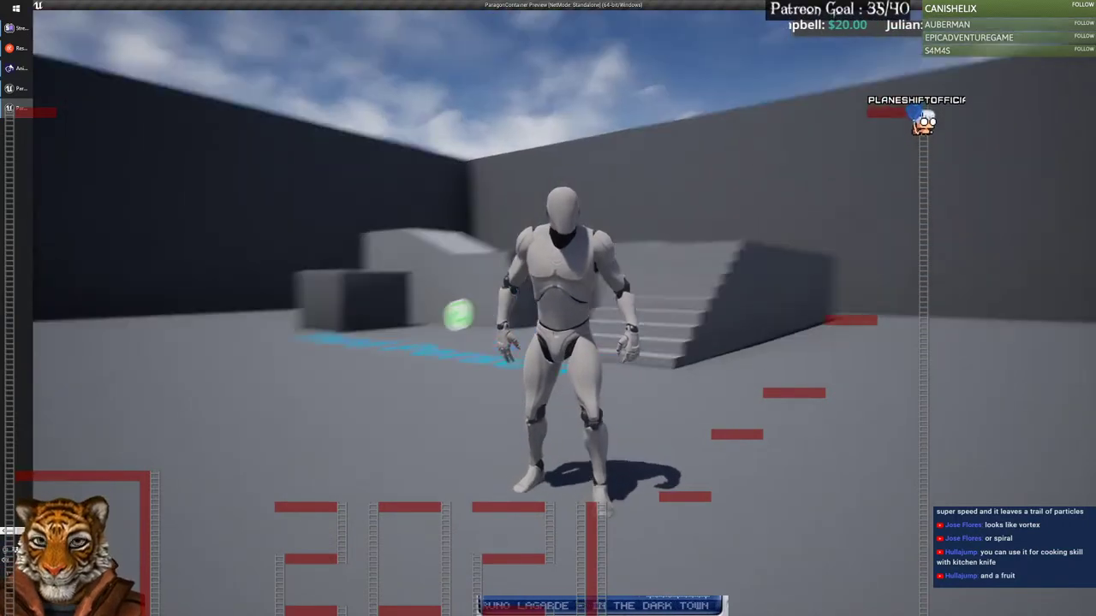
{"action": "key", "text": "q"}
{"action": "key", "text": "w"}
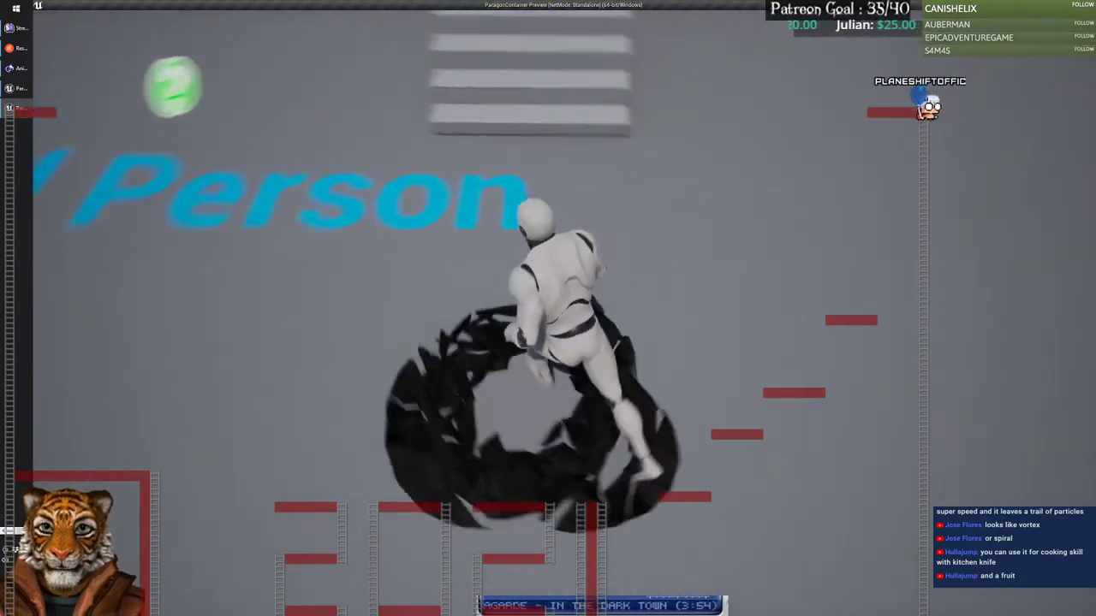
{"action": "key", "text": "s"}
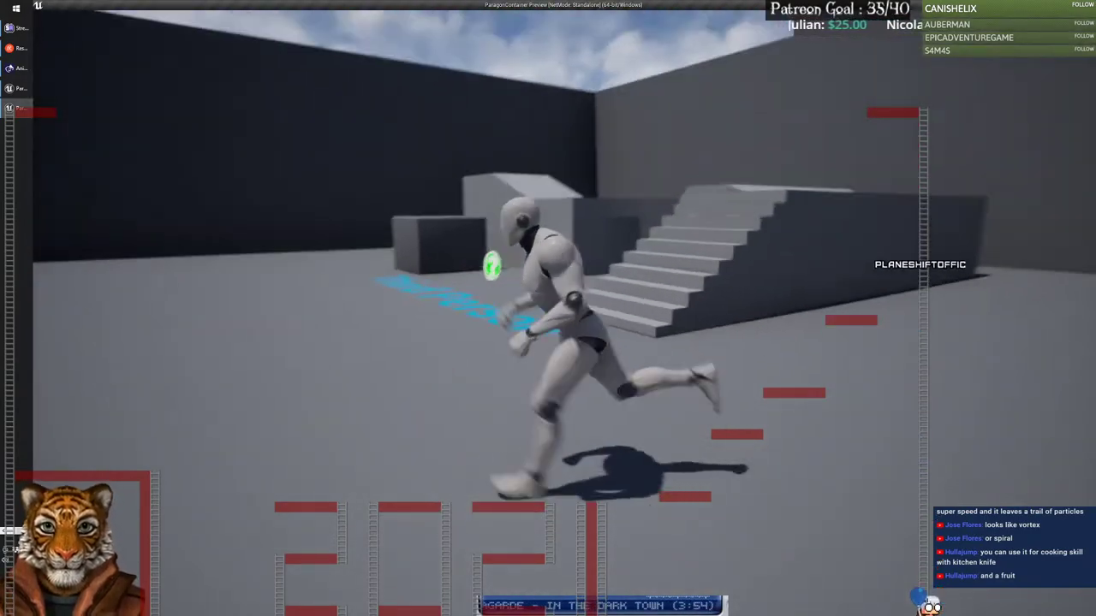
{"action": "key", "text": "w"}
{"action": "key", "text": "q"}
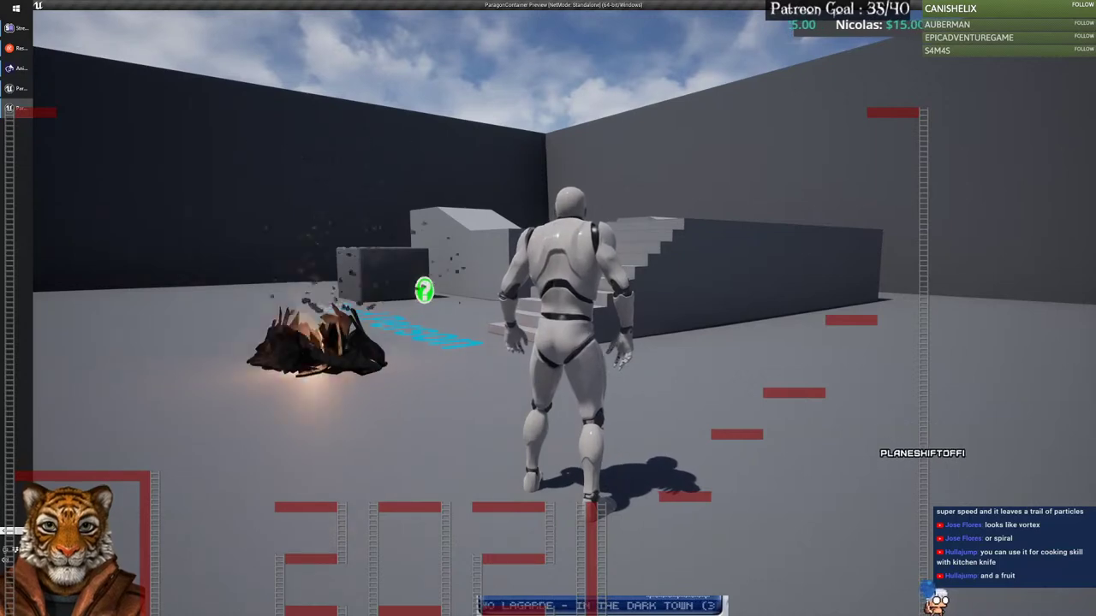
{"action": "key", "text": "w"}
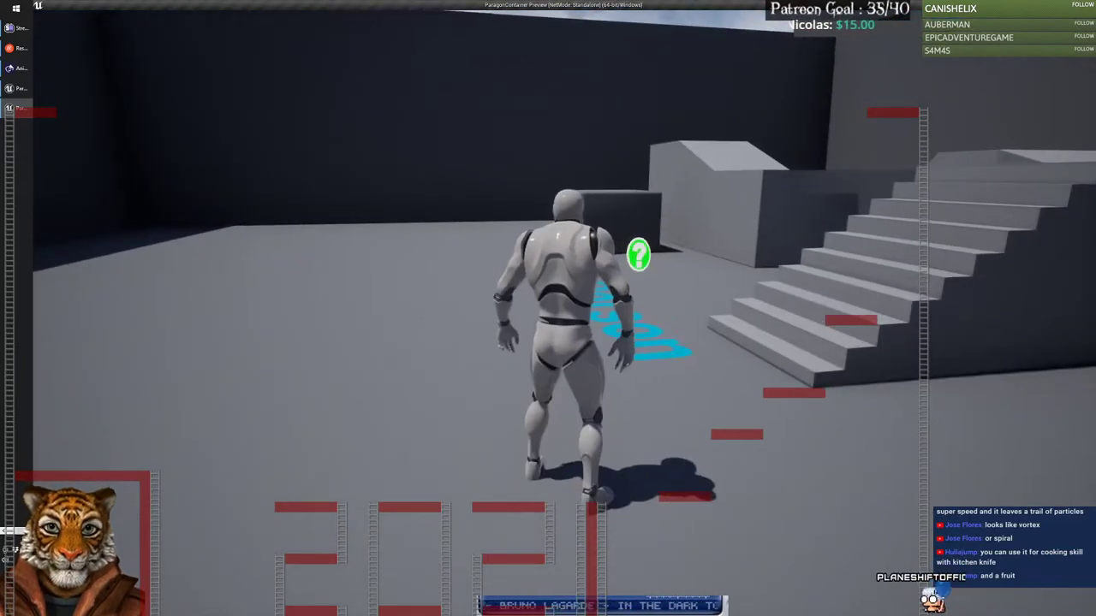
Step: Keep moving toward the question-mark pickup, setting off more rock bursts along the way
{"action": "key", "text": "q"}
{"action": "key", "text": "s"}
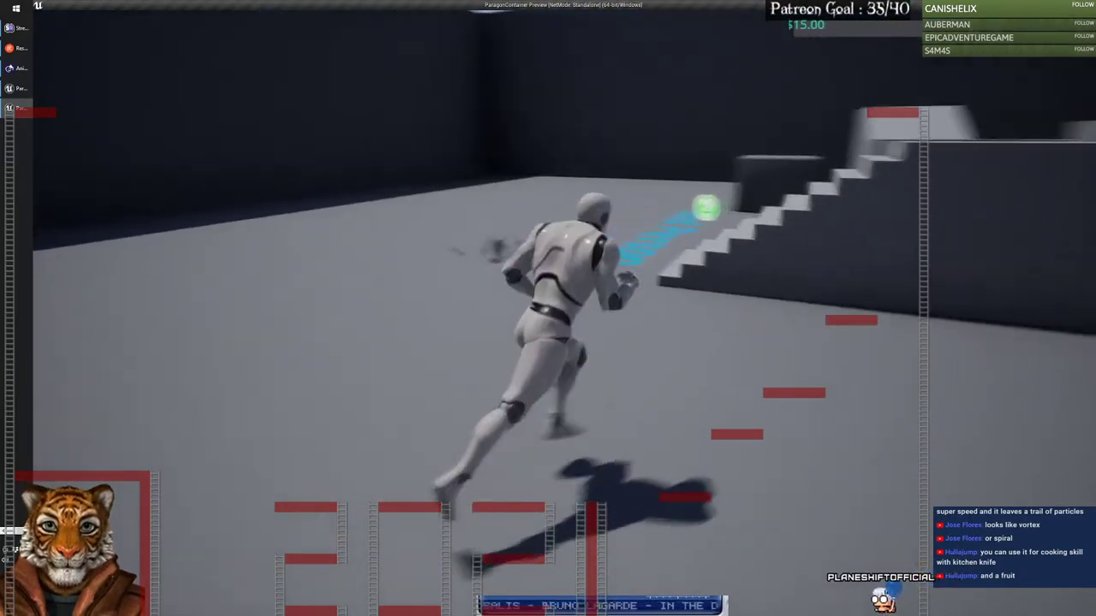
{"action": "key", "text": "w"}
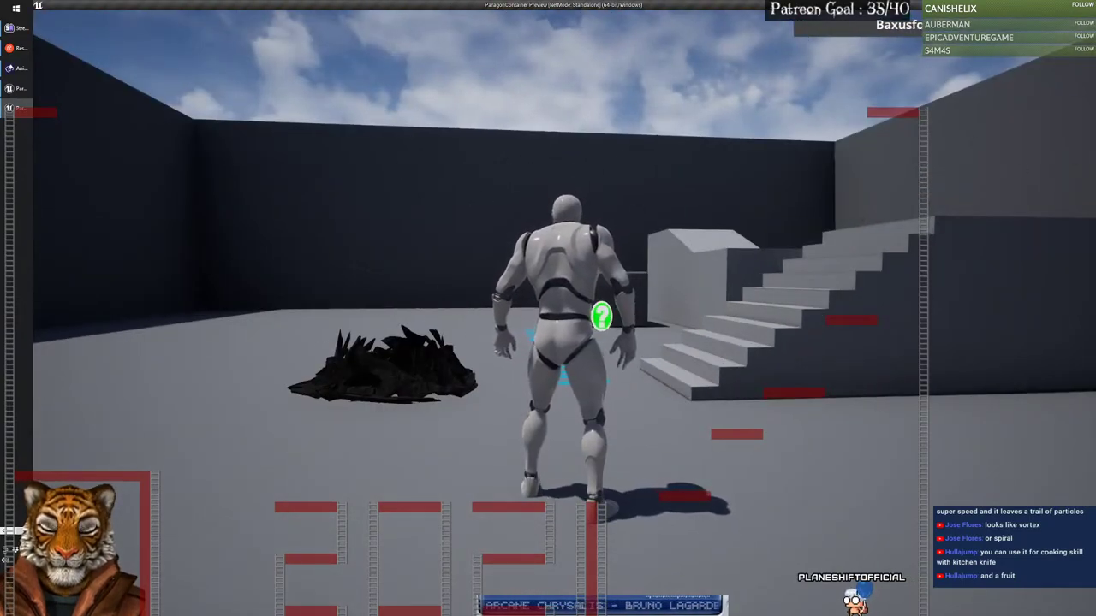
{"action": "key", "text": "w"}
{"action": "key", "text": "q"}
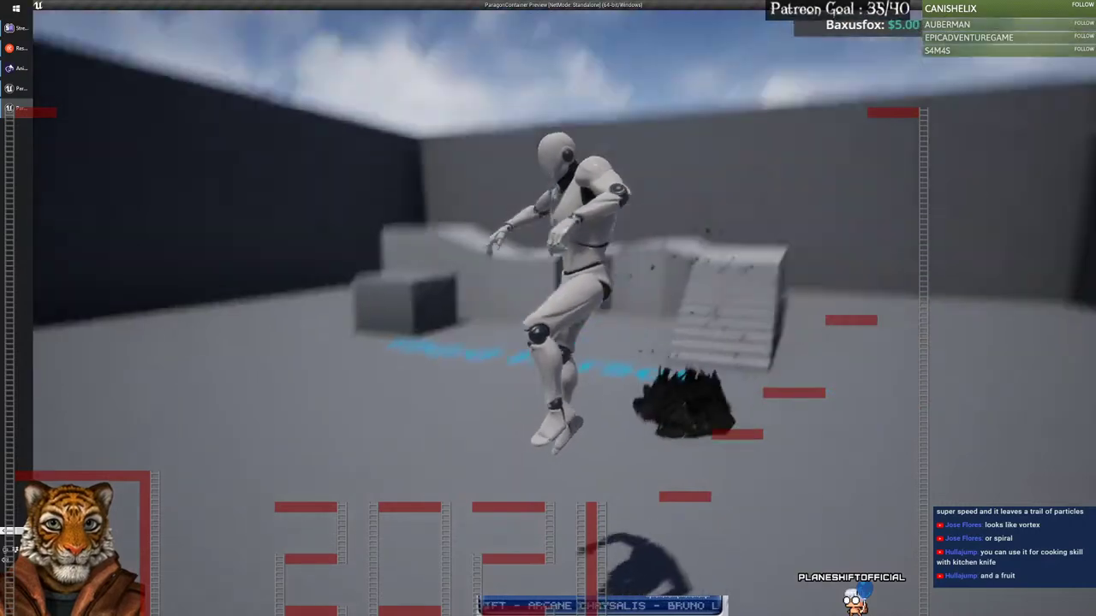
{"action": "key", "text": "w"}
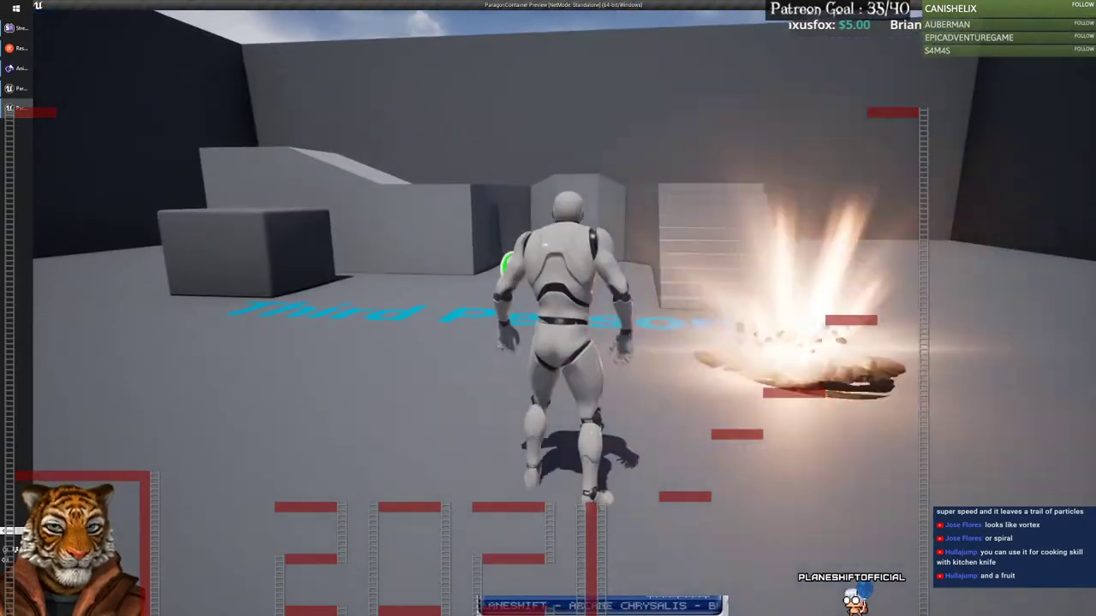
{"action": "key", "text": "a"}
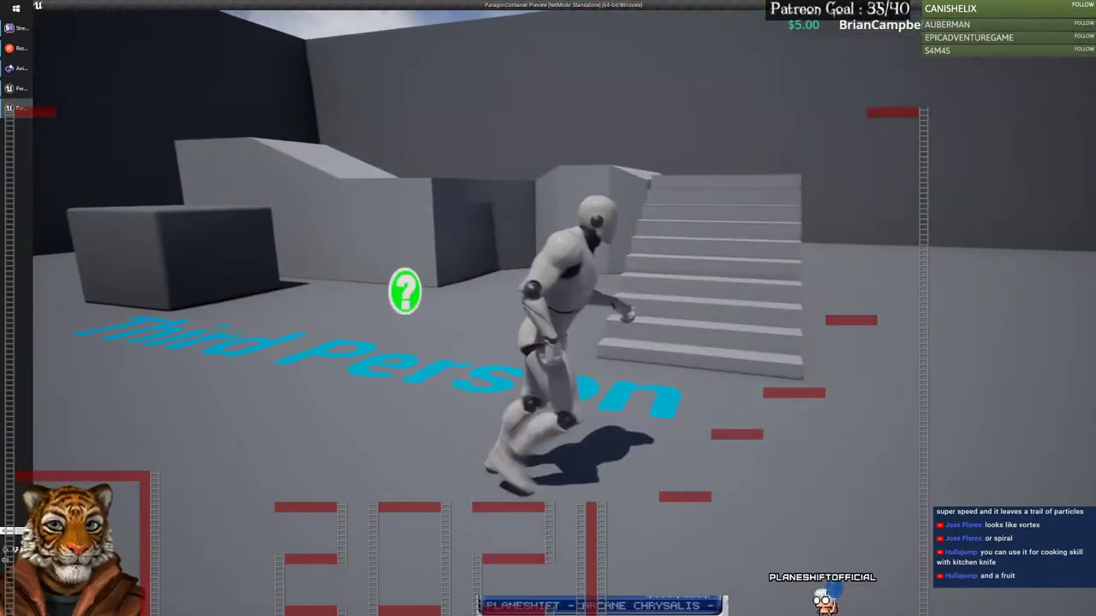
{"action": "key", "text": "w"}
{"action": "key", "text": "q"}
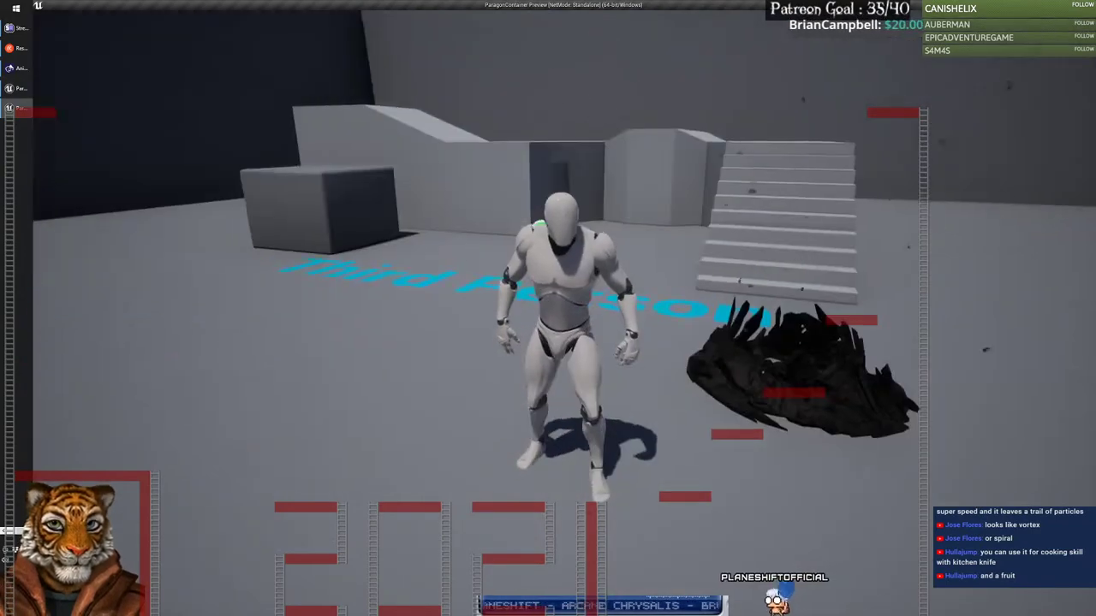
{"action": "key", "text": "w"}
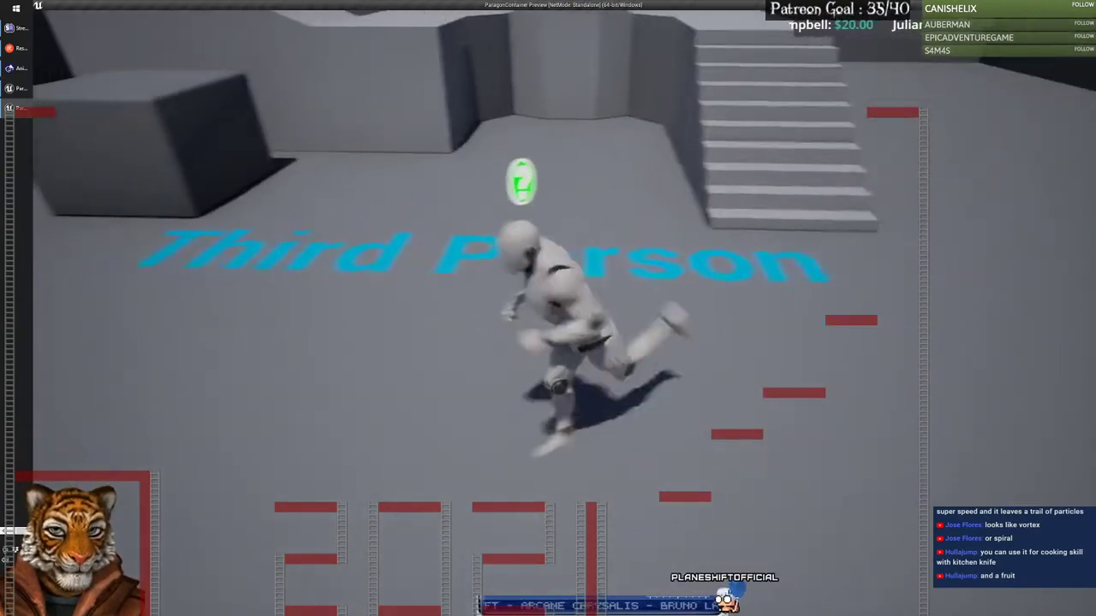
{"action": "key", "text": "q"}
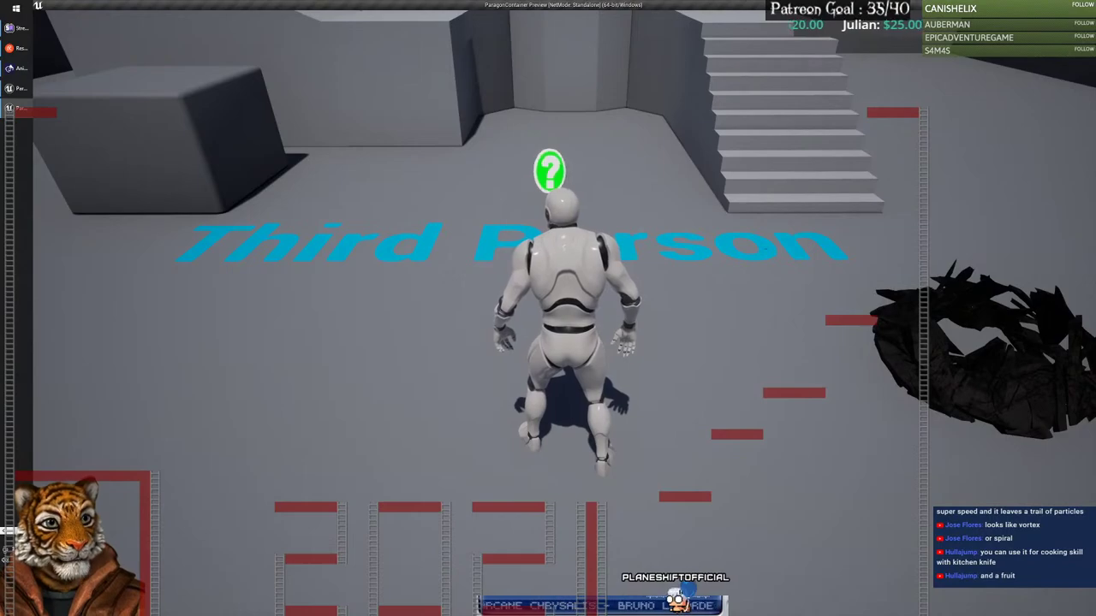
{"action": "key", "text": "w"}
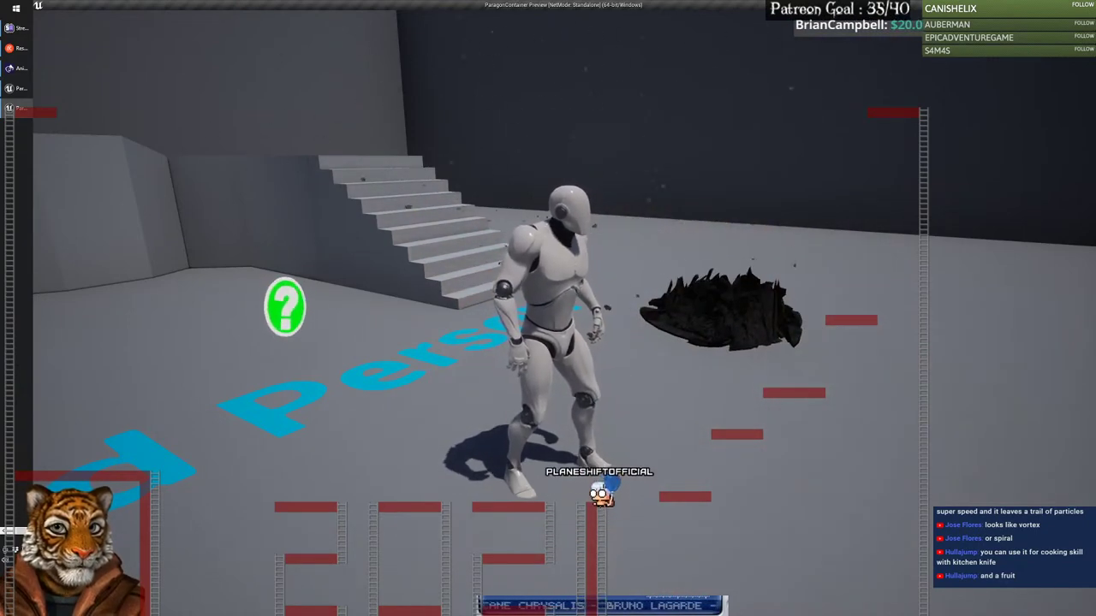
Step: Run toward the stairs and set off explosions at the character's feet
{"action": "key", "text": "w"}
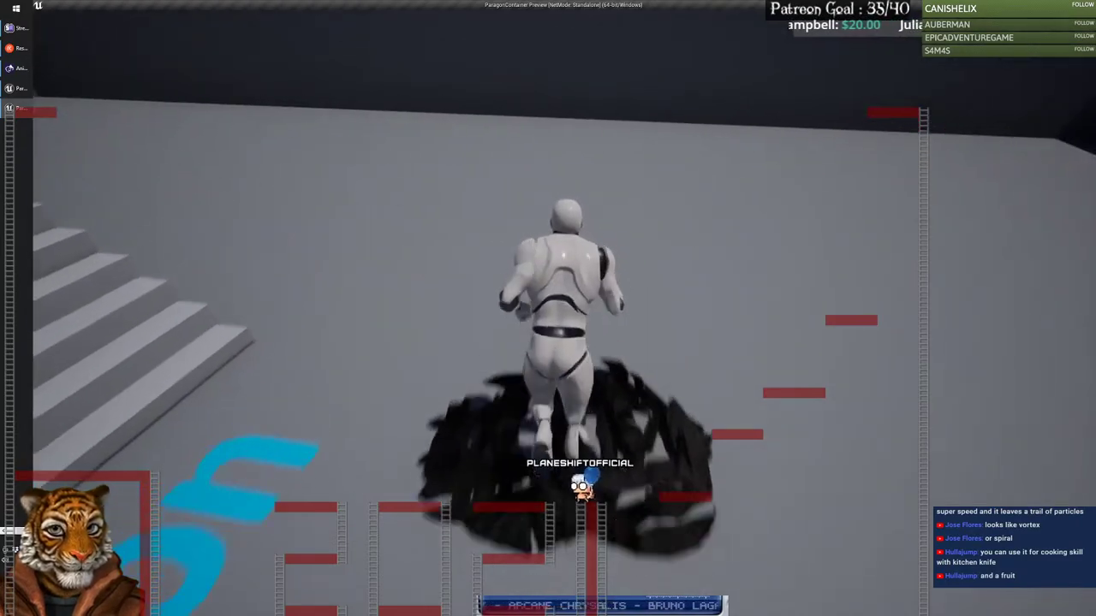
{"action": "key", "text": "w"}
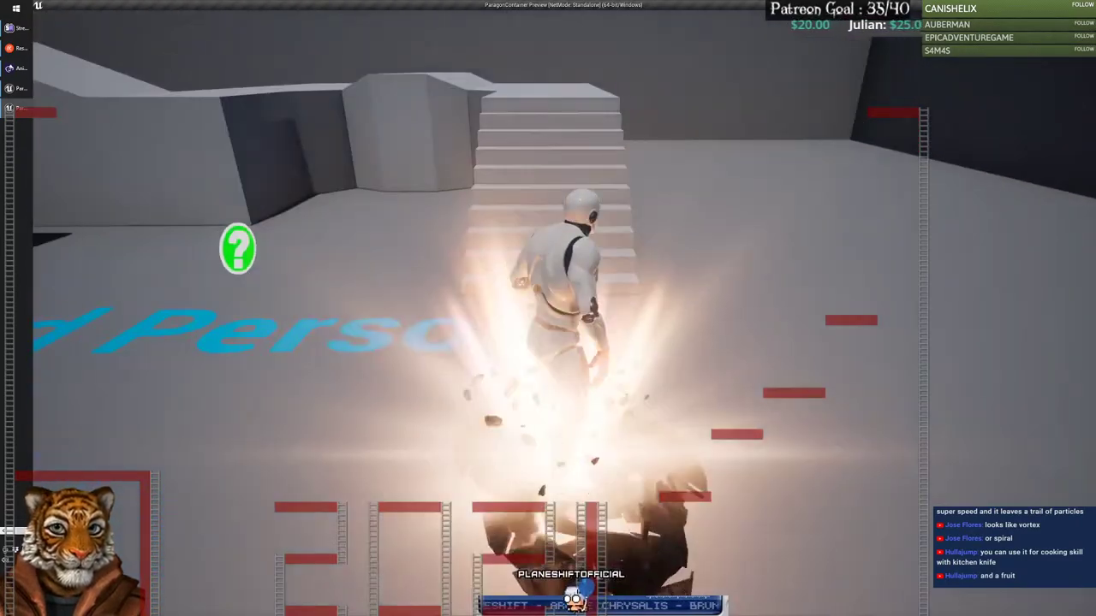
{"action": "key", "text": "w"}
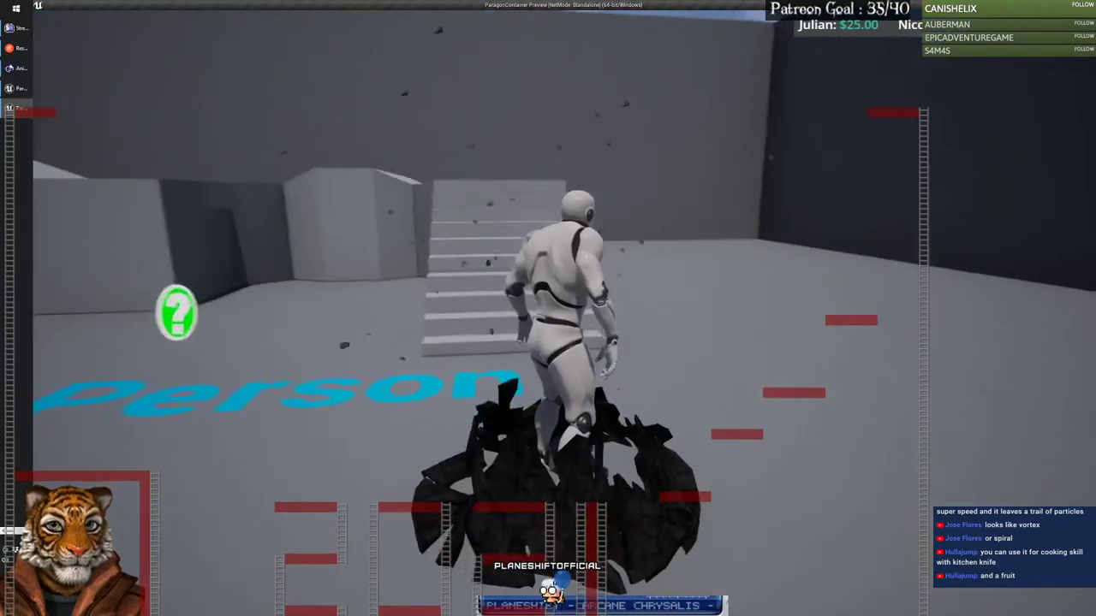
{"action": "key", "text": "e"}
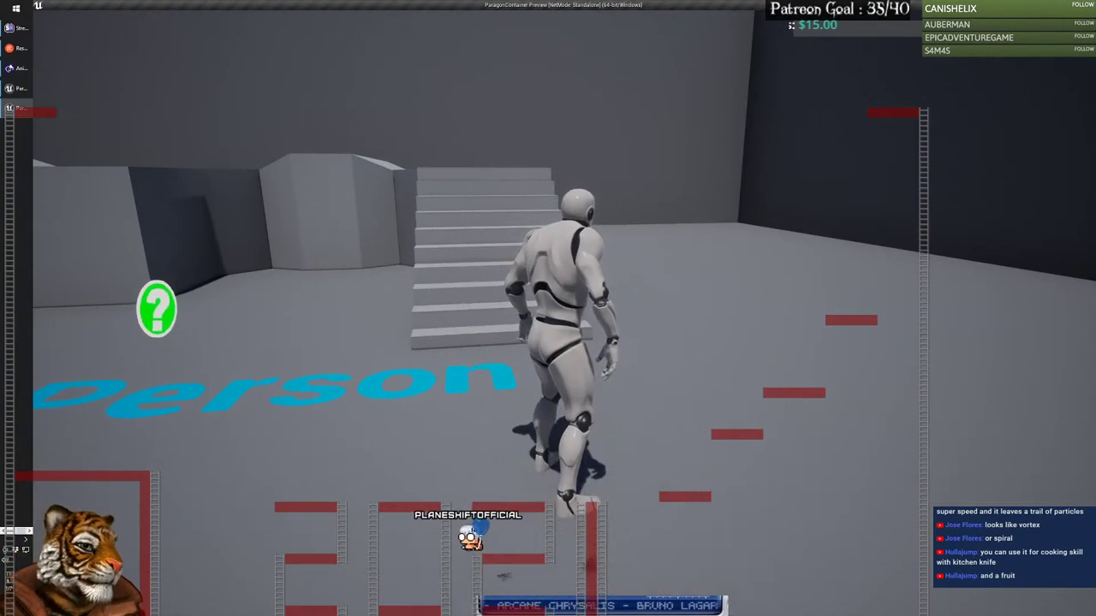
{"action": "key", "text": "e"}
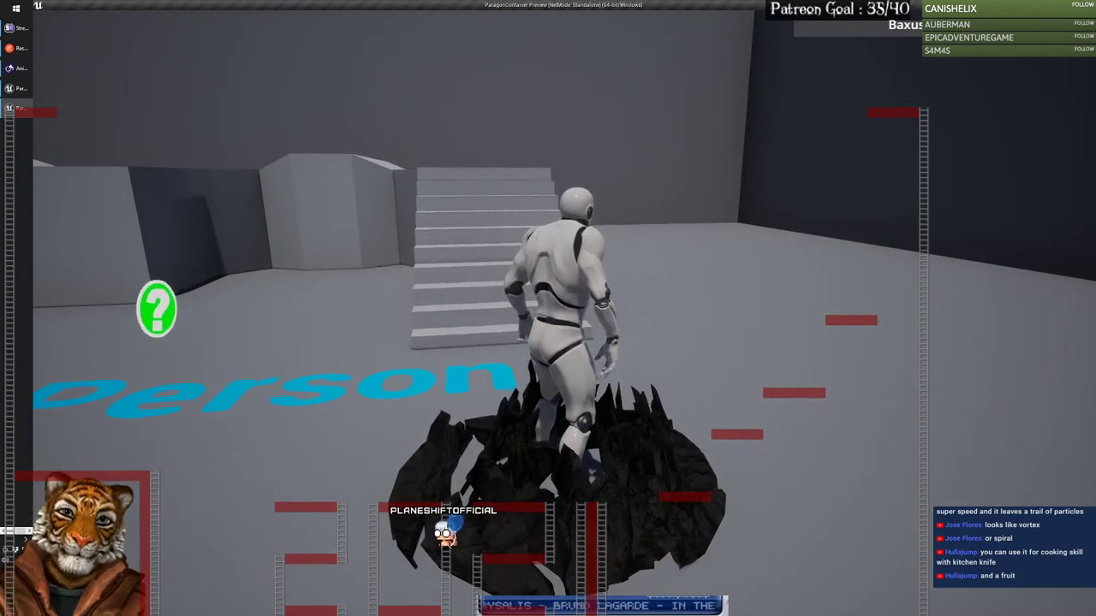
Step: Spawn five more foot-level explosions, then exit the game preview with Esc
{"action": "key", "text": "e"}
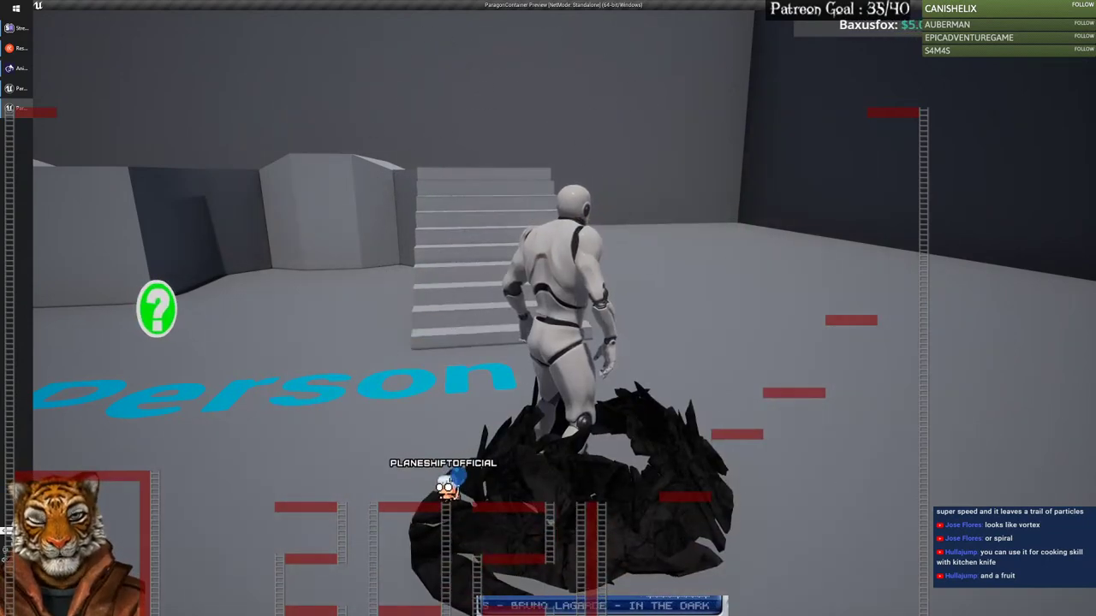
{"action": "key", "text": "e"}
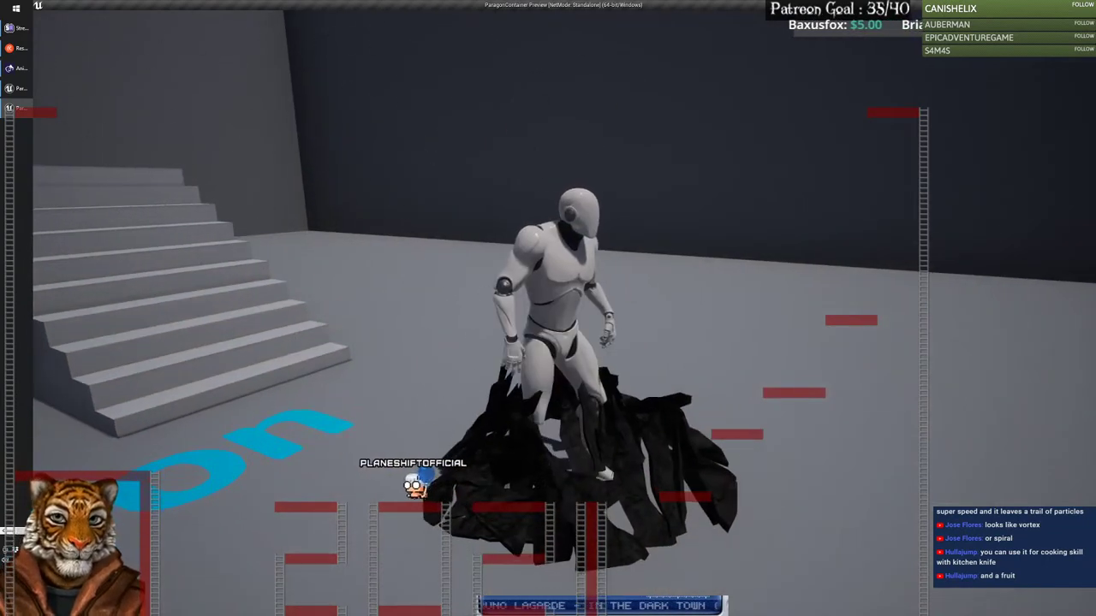
{"action": "key", "text": "e"}
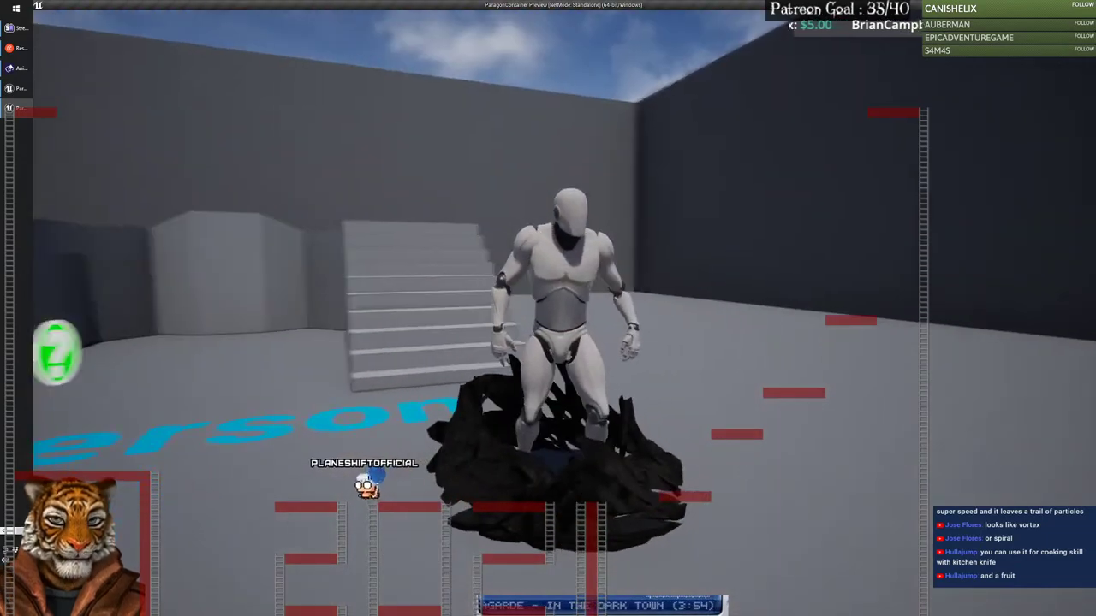
{"action": "key", "text": "e"}
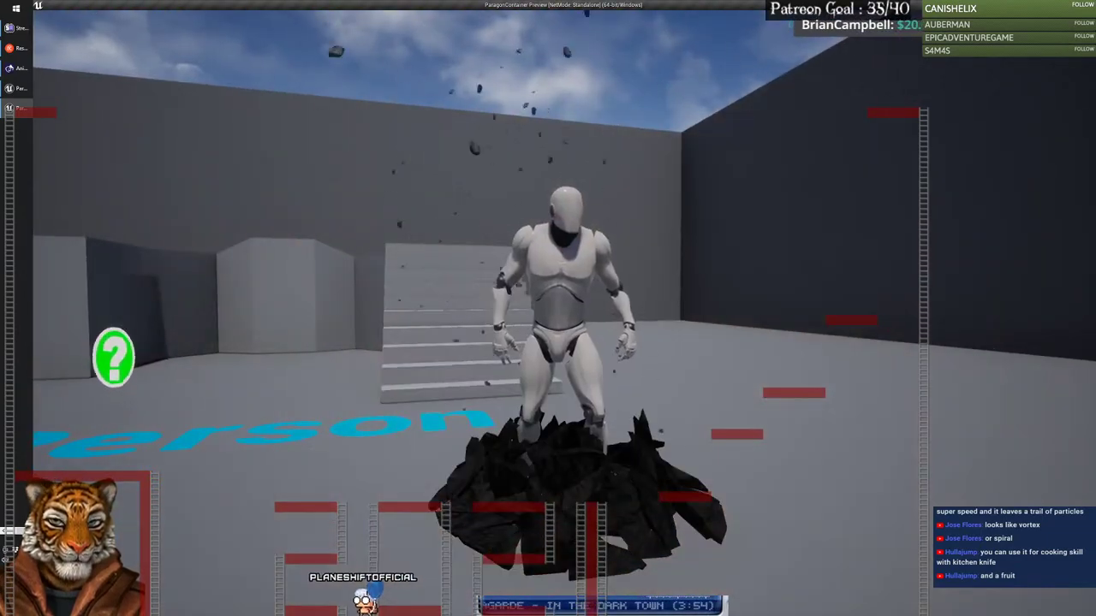
{"action": "key", "text": "e"}
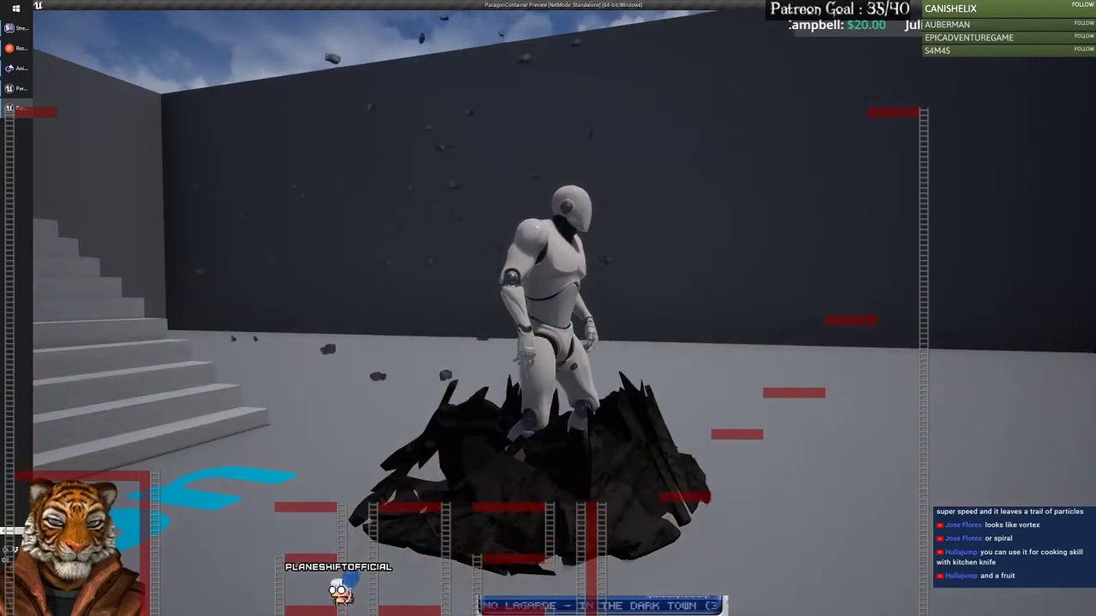
{"action": "key", "text": "Escape"}
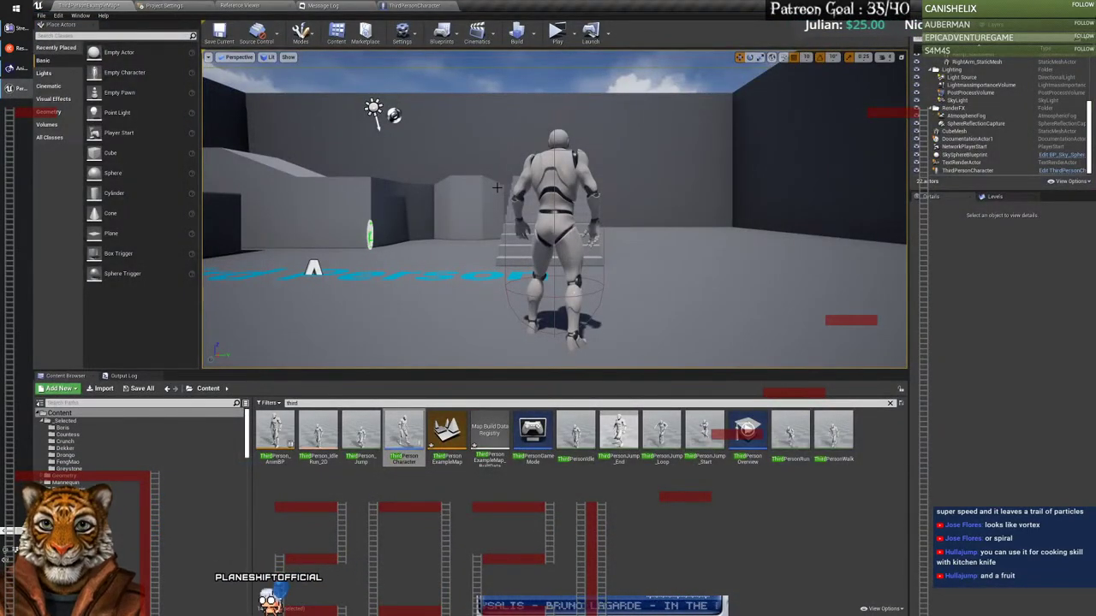
Step: Clear the 'third' search filter and browse to _Selected/FengMao, showing its four effects
{"action": "left_click", "coordinate": [80, 456]}
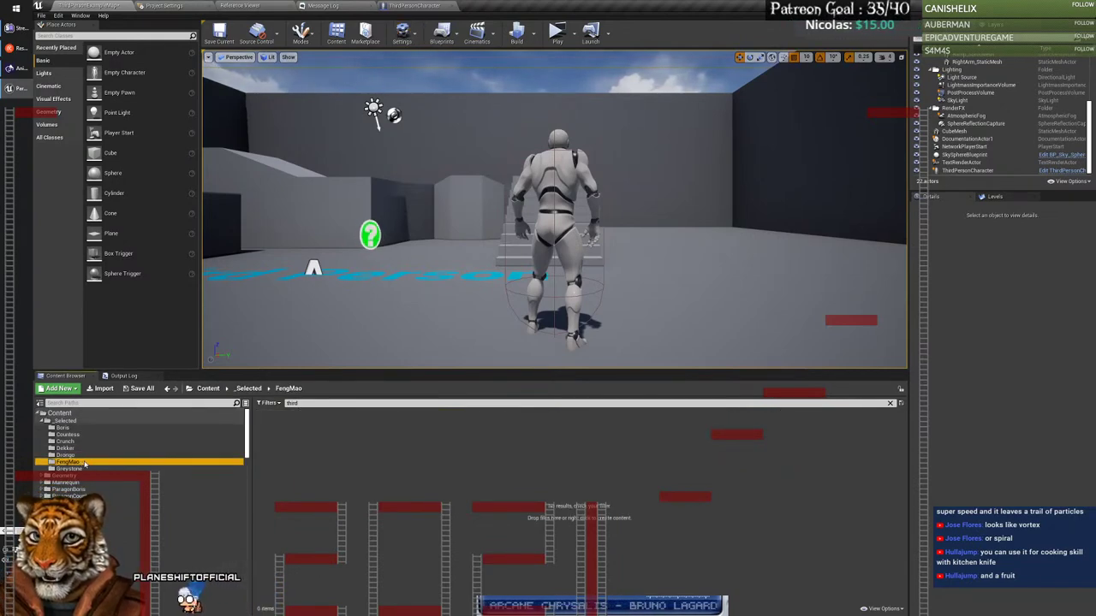
{"action": "left_click", "coordinate": [890, 403]}
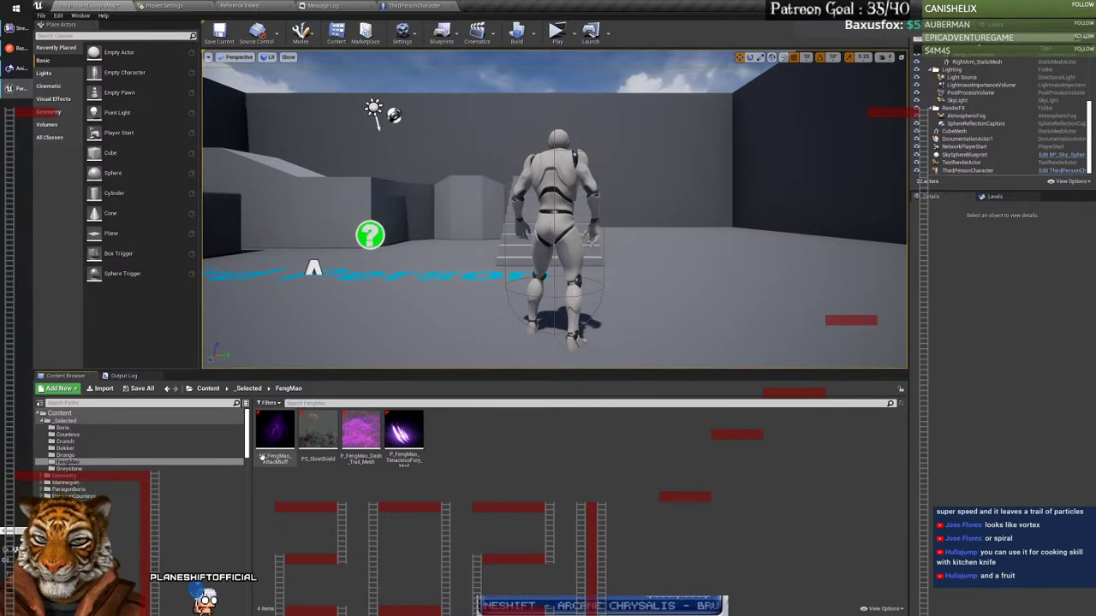
{"action": "left_click_drag", "start_coordinate": [249, 443], "coordinate": [250, 463]}
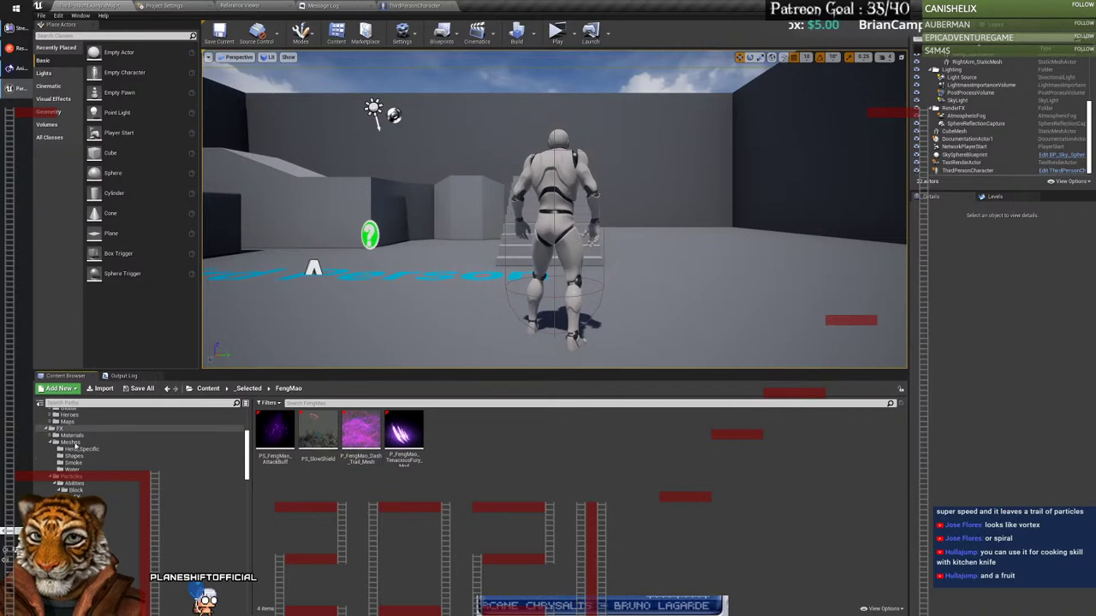
{"action": "left_click", "coordinate": [180, 551]}
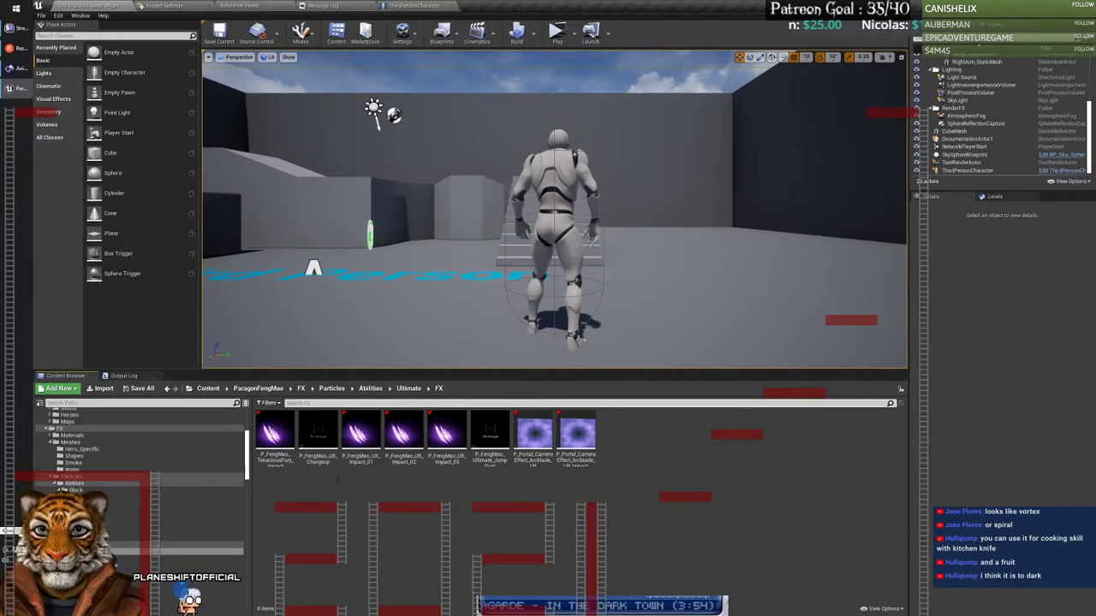
{"action": "left_click_drag", "start_coordinate": [247, 469], "coordinate": [248, 440]}
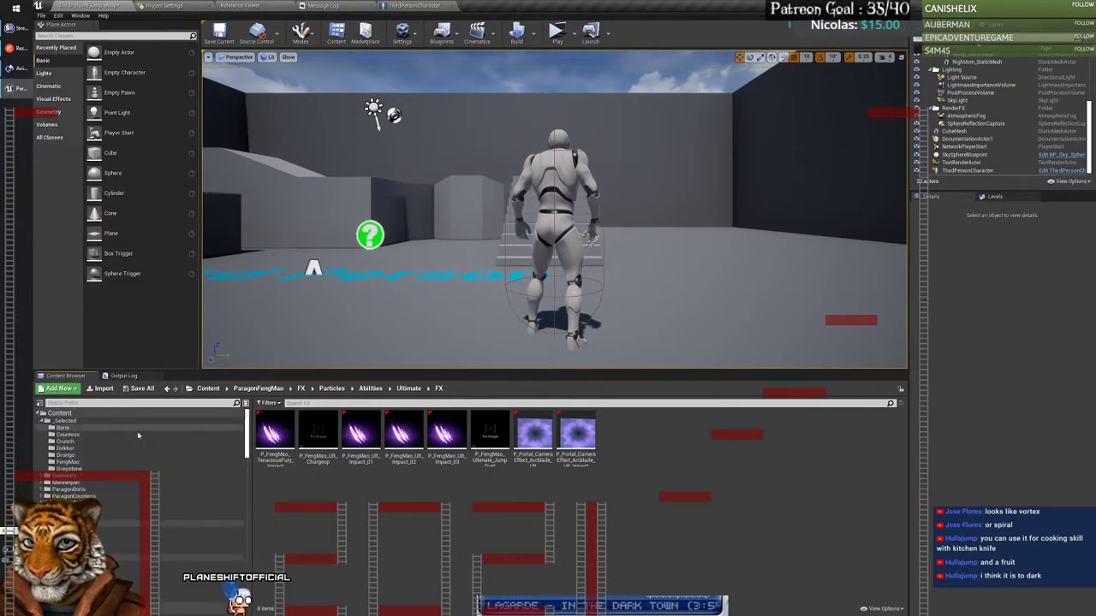
{"action": "left_click", "coordinate": [67, 462]}
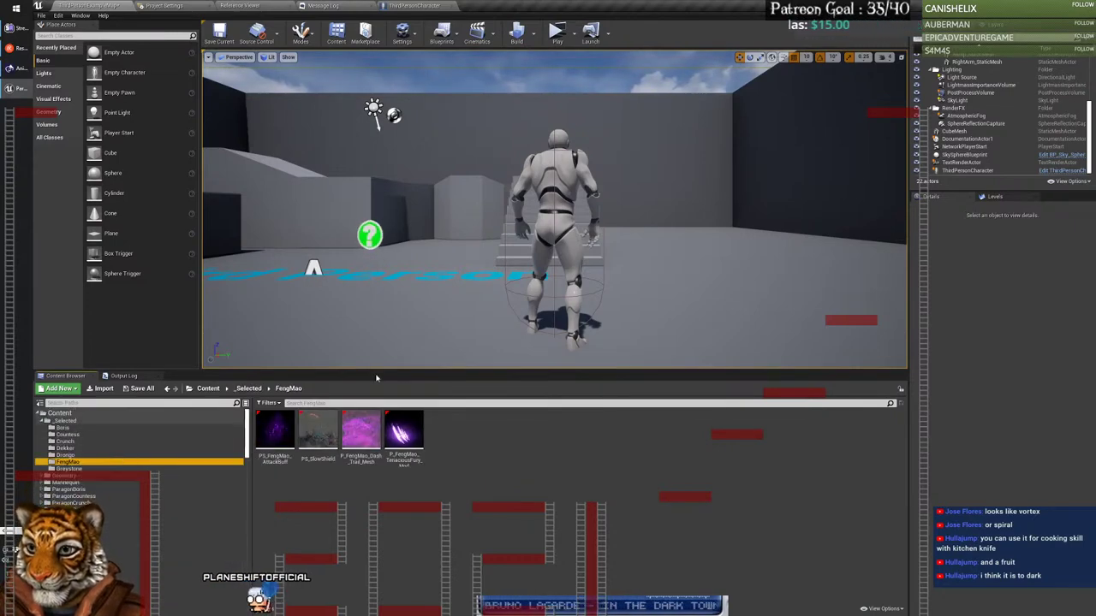
{"action": "left_click", "coordinate": [557, 31]}
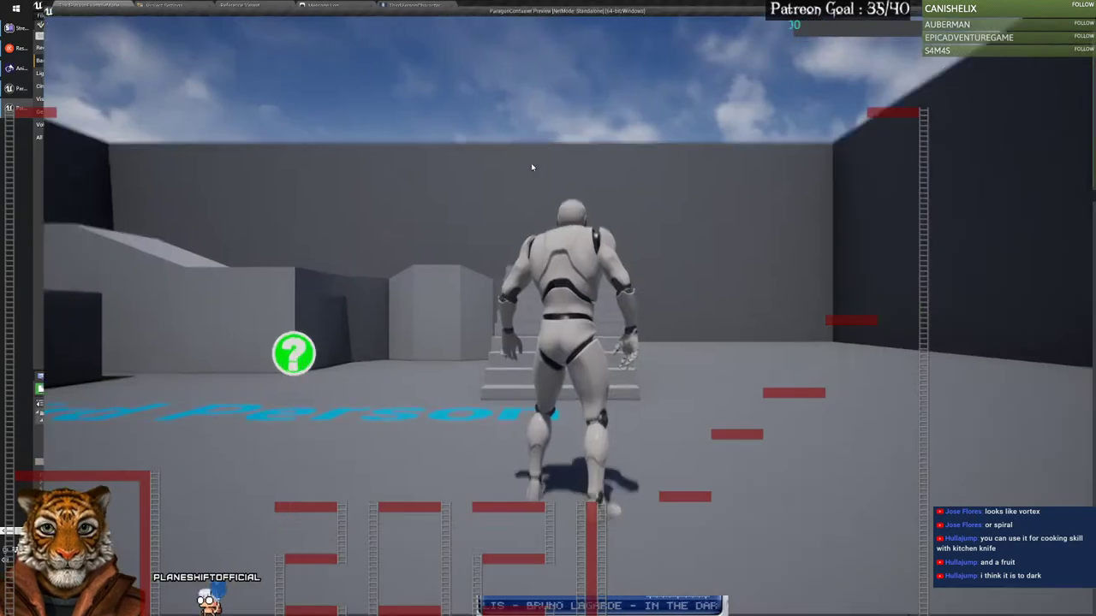
{"action": "key", "text": "w"}
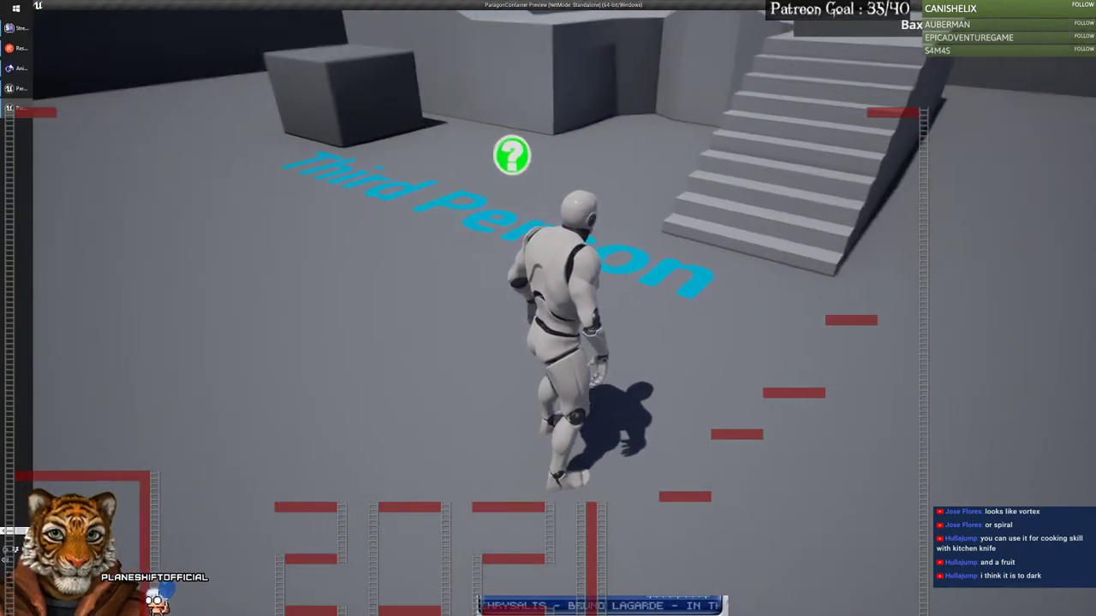
{"action": "key", "text": "space"}
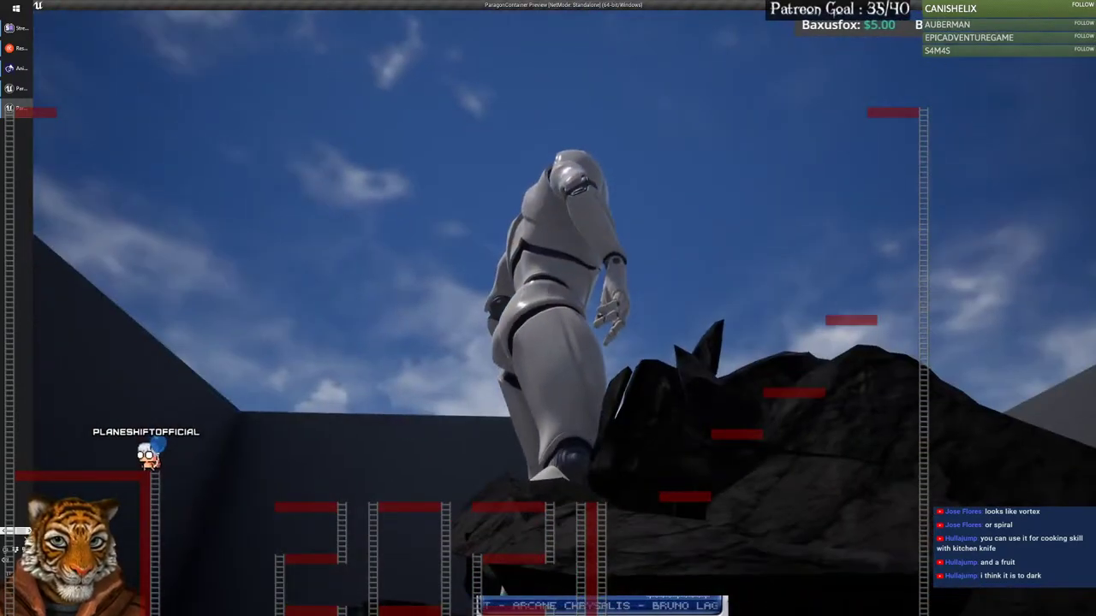
{"action": "key", "text": "shift"}
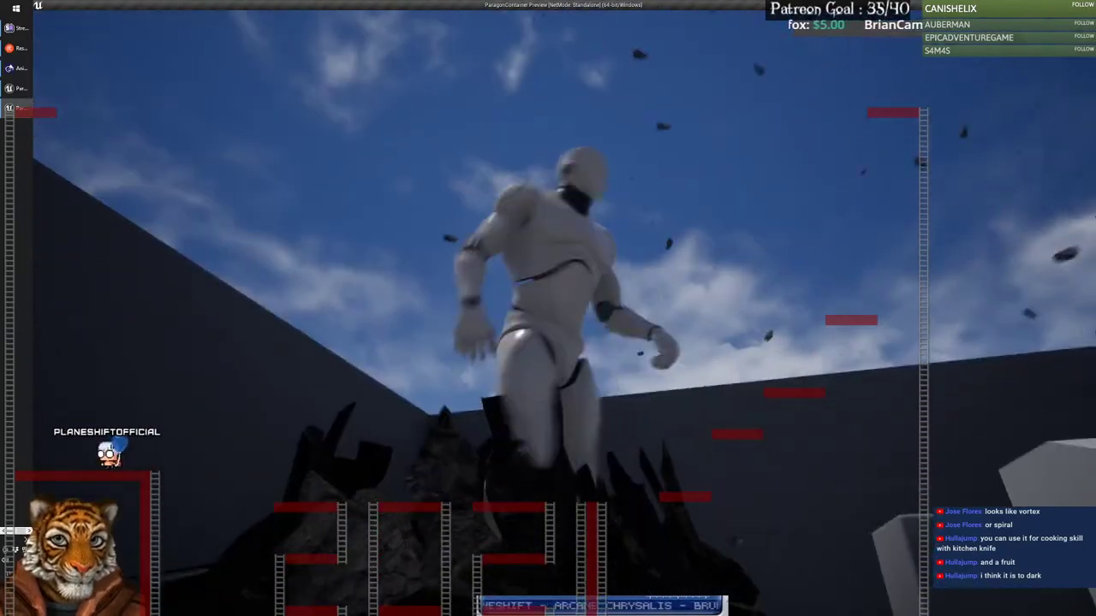
{"action": "key", "text": "w"}
{"action": "key", "text": "q"}
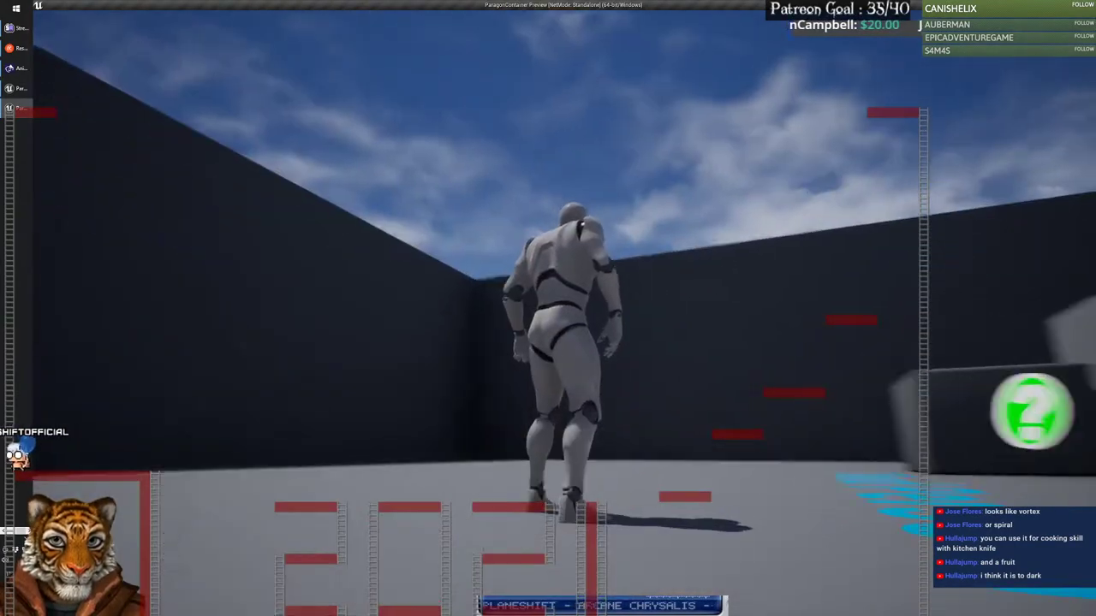
{"action": "key", "text": "s"}
{"action": "key", "text": "w"}
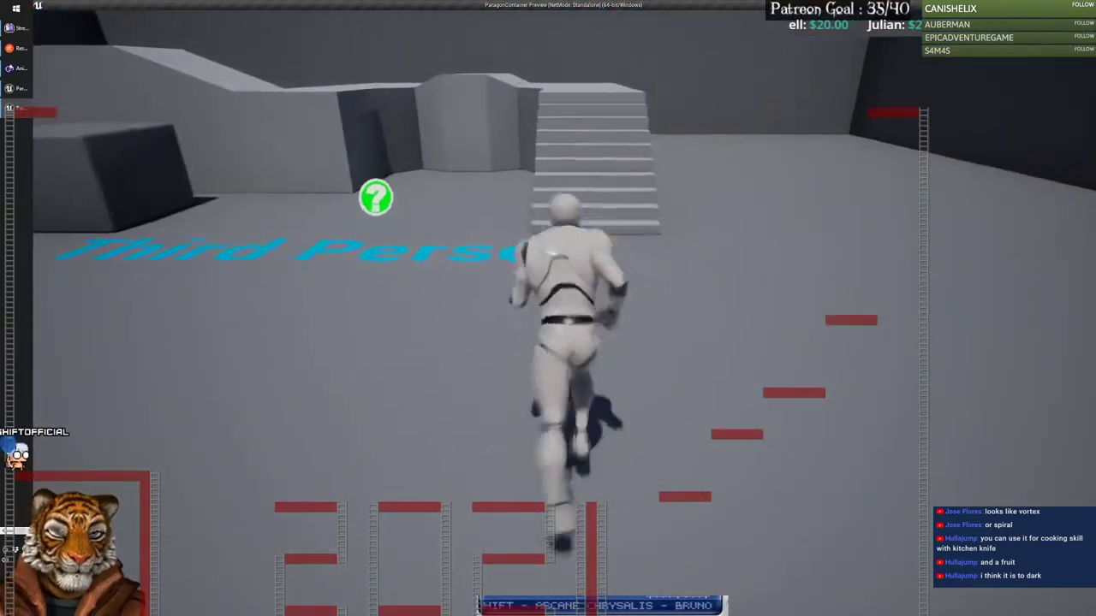
{"action": "key", "text": "q"}
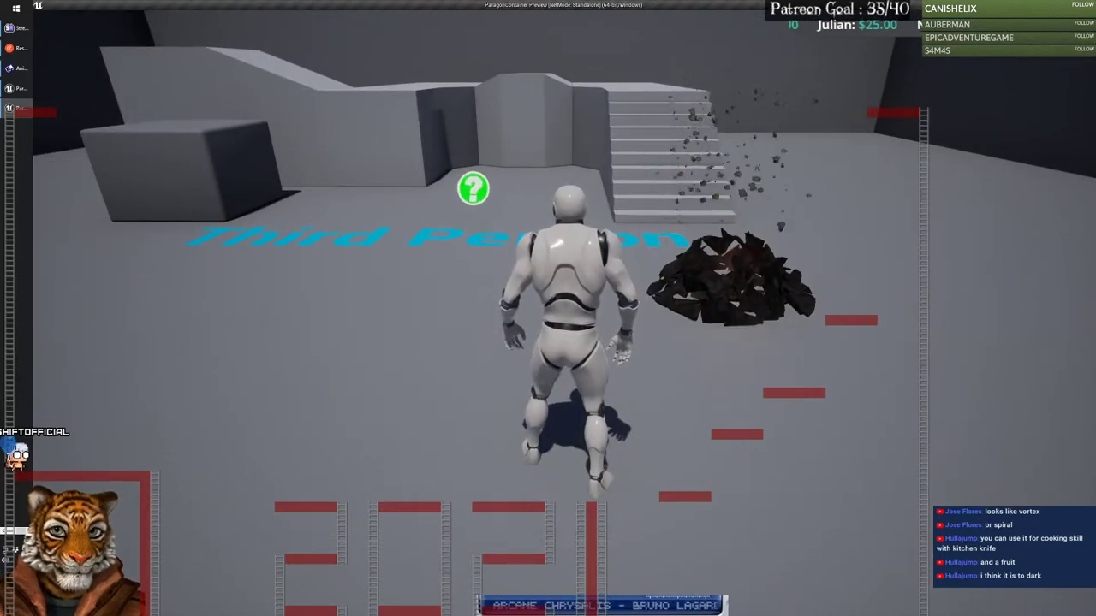
{"action": "key", "text": "w"}
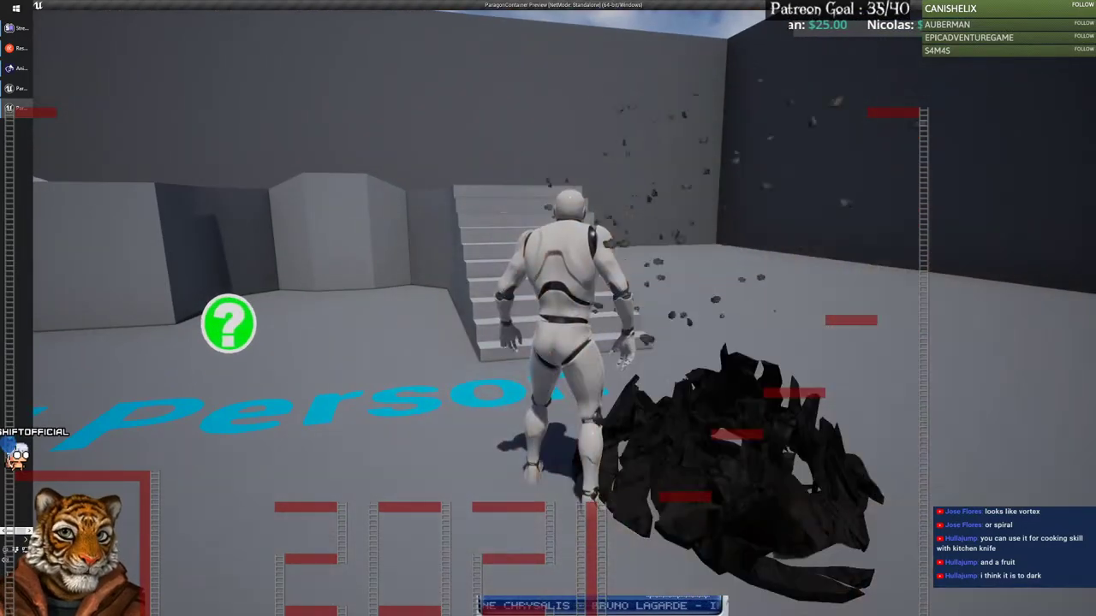
{"action": "key", "text": "Escape"}
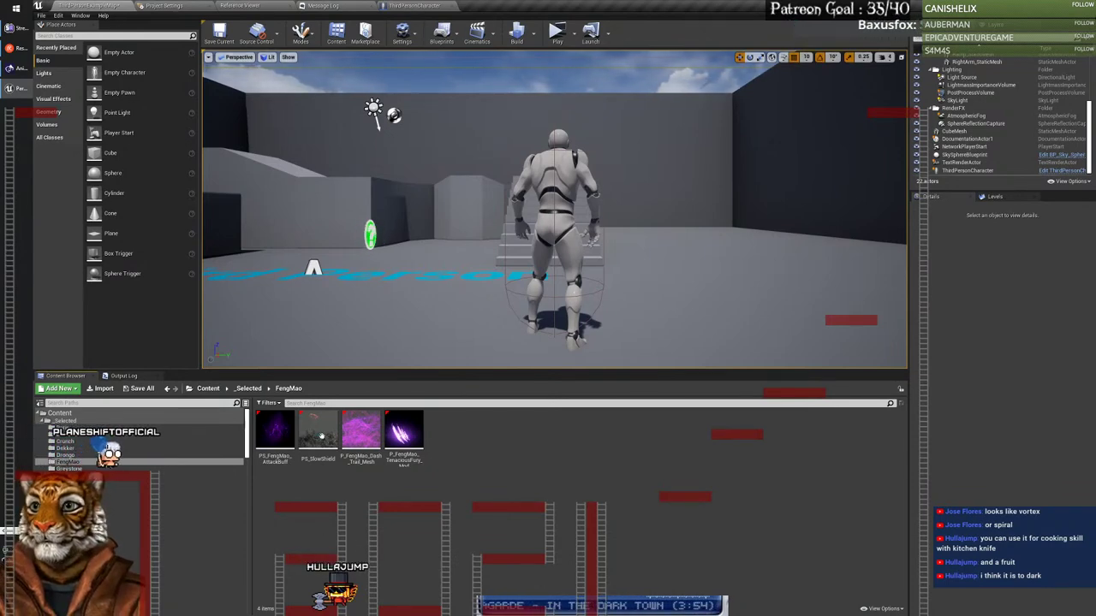
Step: Browse ParagonFengMao Ultimate > BoneCollector and open its FX folder of 14 particle systems
{"action": "scroll", "coordinate": [246, 458], "scroll_direction": "down", "scroll_amount": 5}
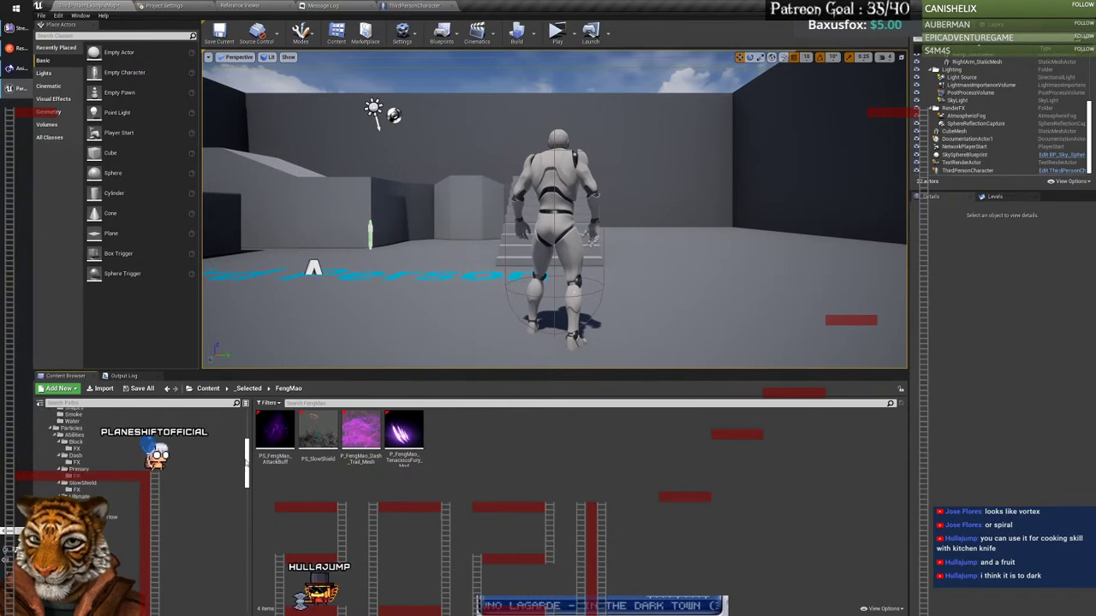
{"action": "left_click", "coordinate": [77, 494]}
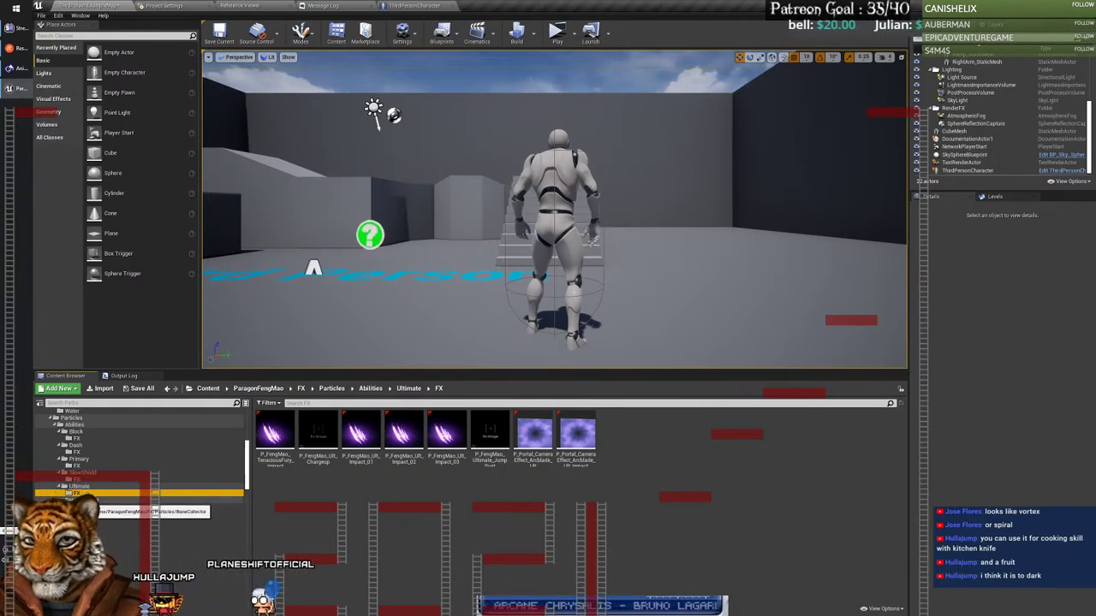
{"action": "left_click", "coordinate": [81, 500]}
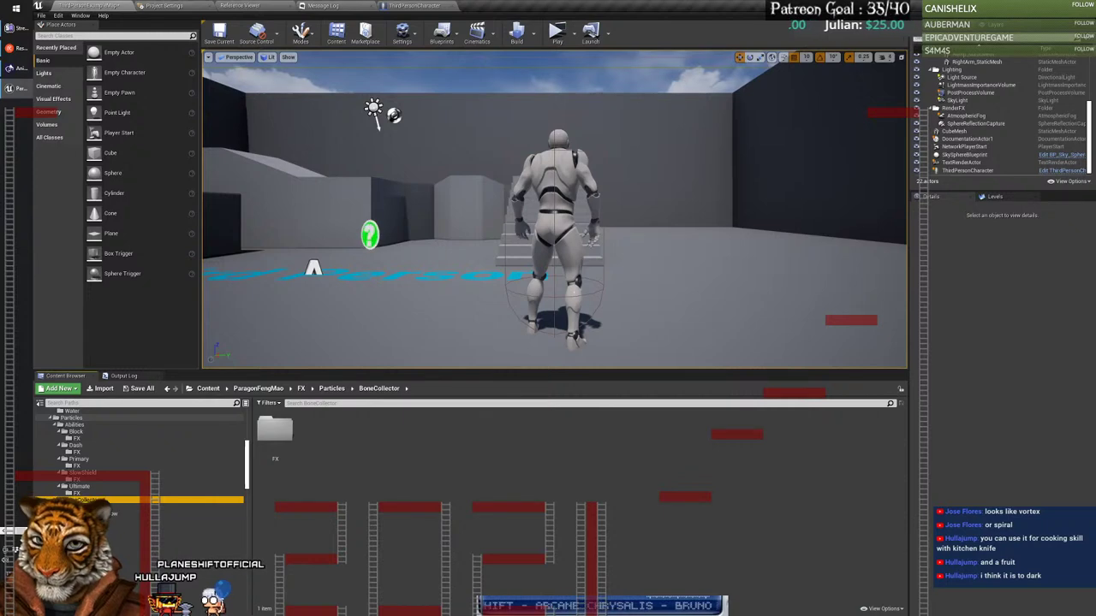
{"action": "double_click", "coordinate": [275, 428]}
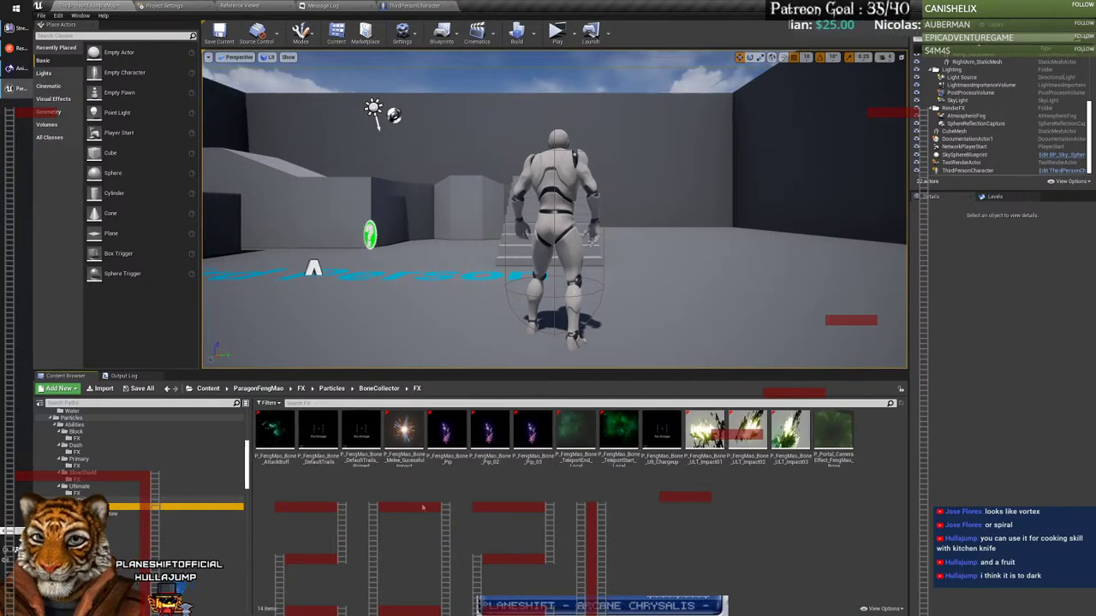
{"action": "left_click", "coordinate": [112, 498]}
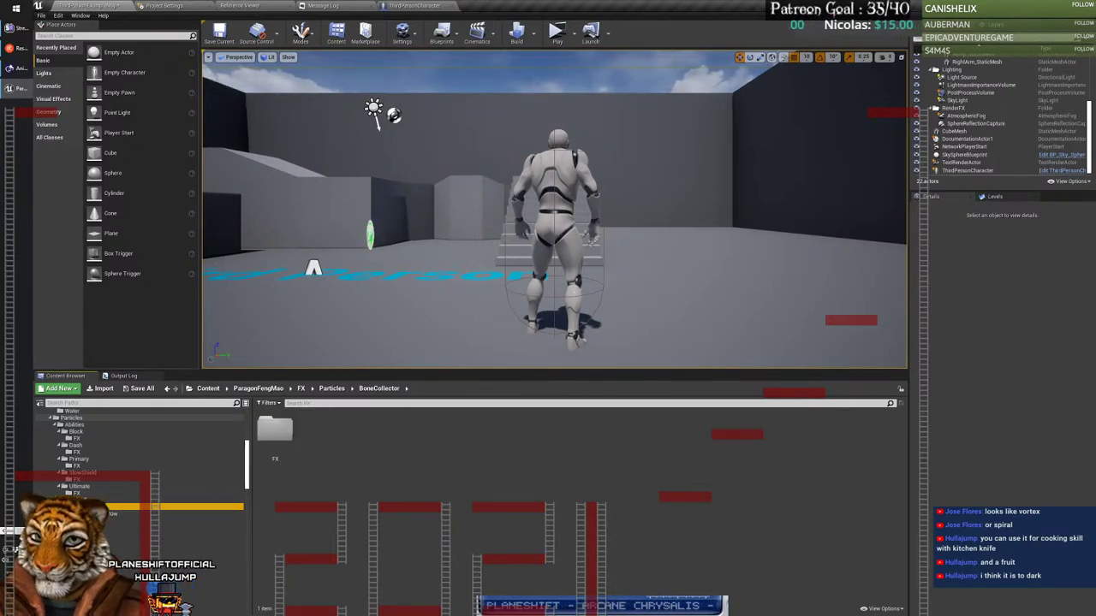
{"action": "left_click", "coordinate": [86, 506]}
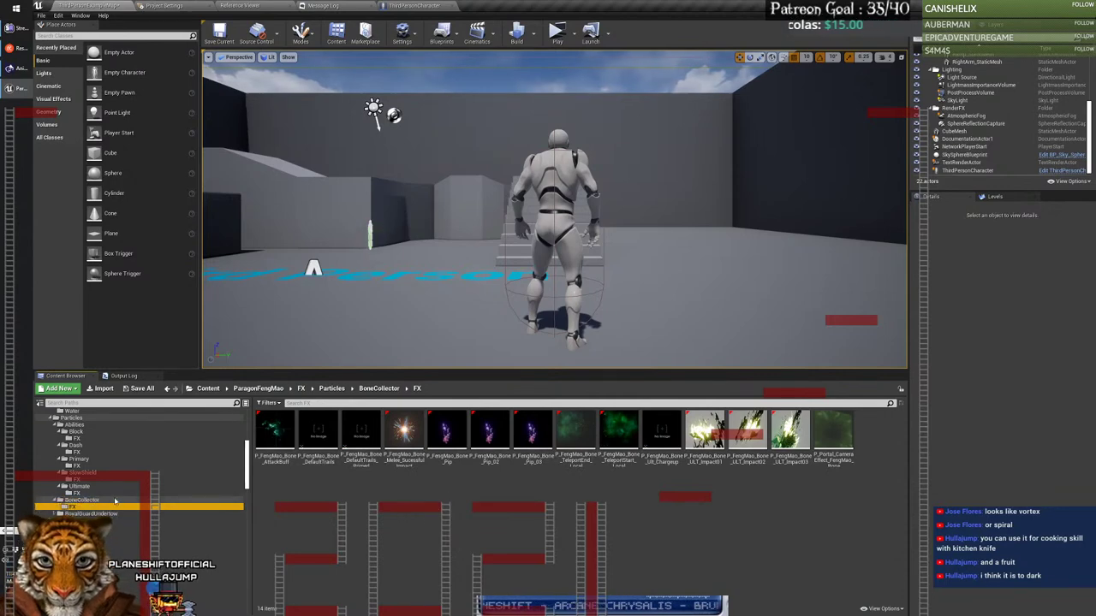
{"action": "scroll", "coordinate": [134, 505], "scroll_direction": "up", "scroll_amount": 1}
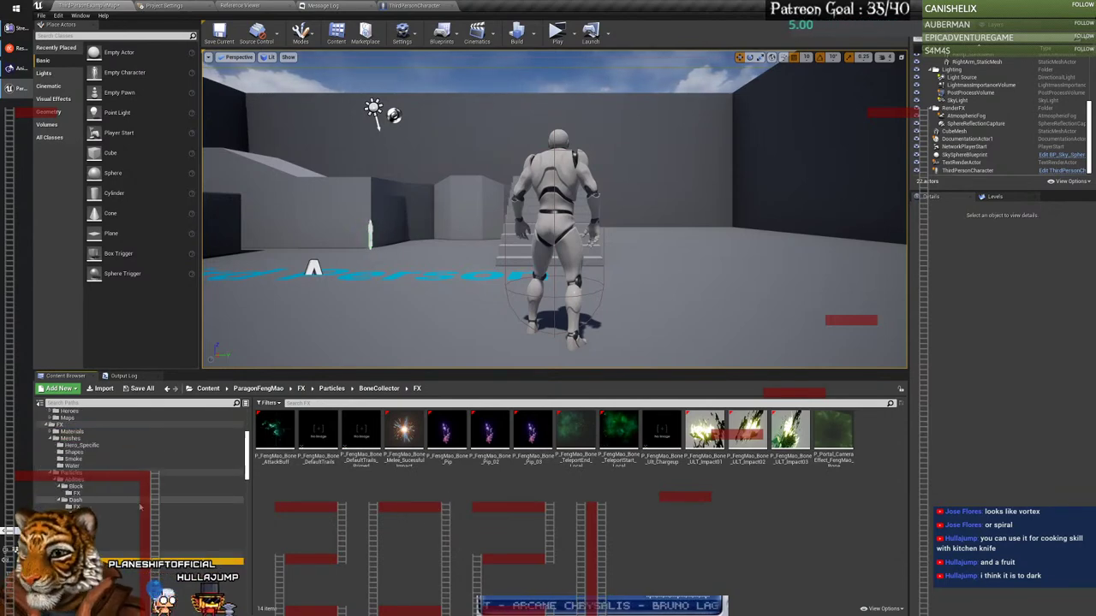
Step: Open P_FengMao_Bone_AttackBuff in Cascade and darken its preview background colour
{"action": "double_click", "coordinate": [275, 433]}
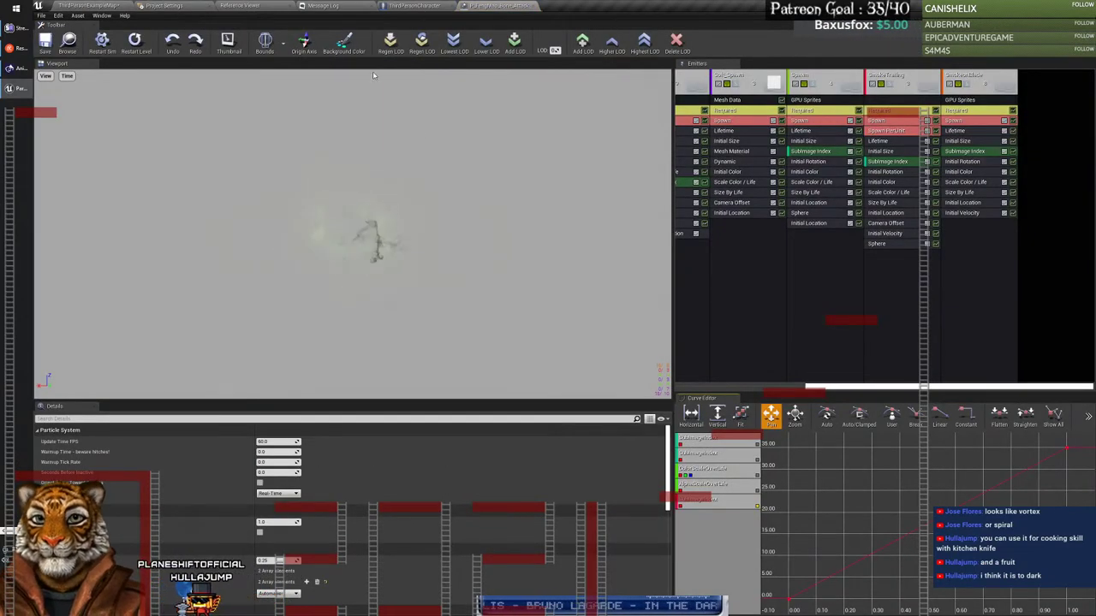
{"action": "left_click", "coordinate": [344, 40]}
{"action": "left_click_drag", "start_coordinate": [480, 147], "coordinate": [480, 154]}
{"action": "left_click", "coordinate": [482, 257]}
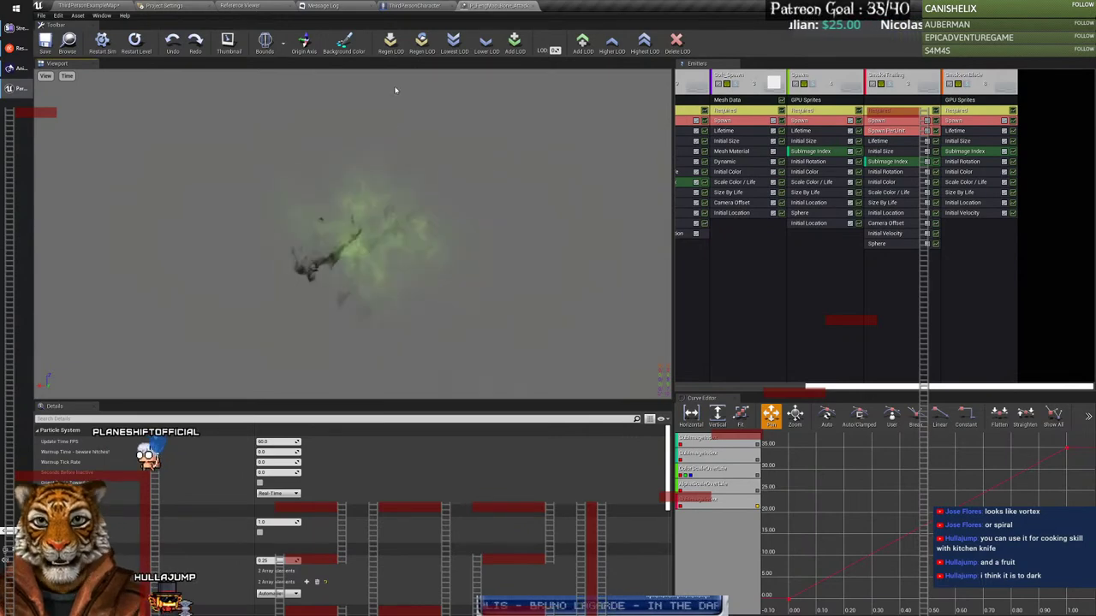
Step: Readjust the preview background, first to light grey, then to a mid grey
{"action": "left_click", "coordinate": [339, 48]}
{"action": "left_click_drag", "start_coordinate": [465, 125], "coordinate": [466, 115]}
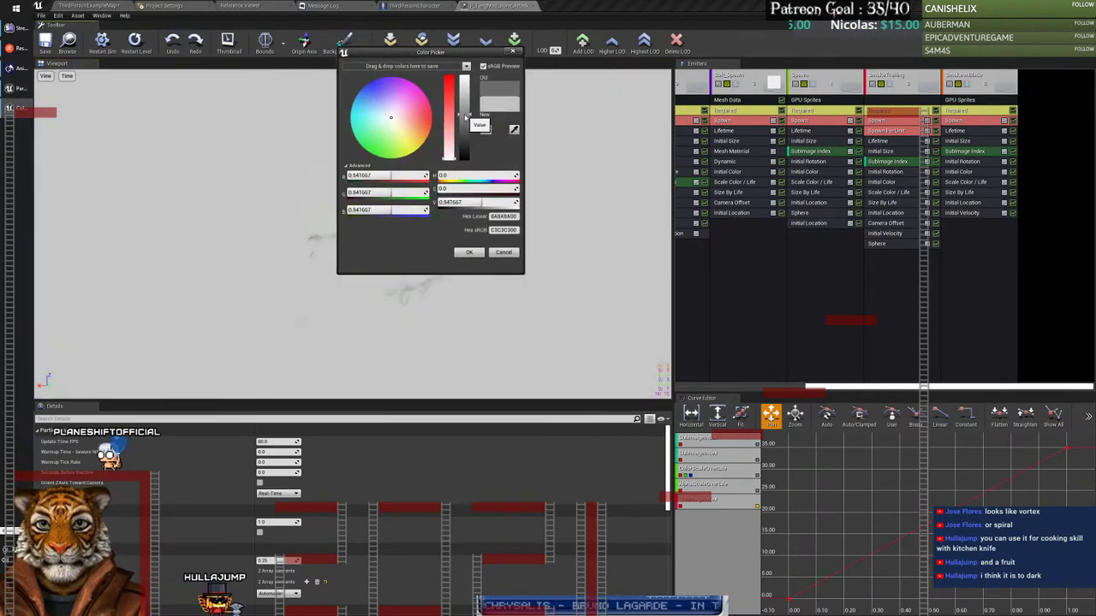
{"action": "left_click", "coordinate": [469, 252]}
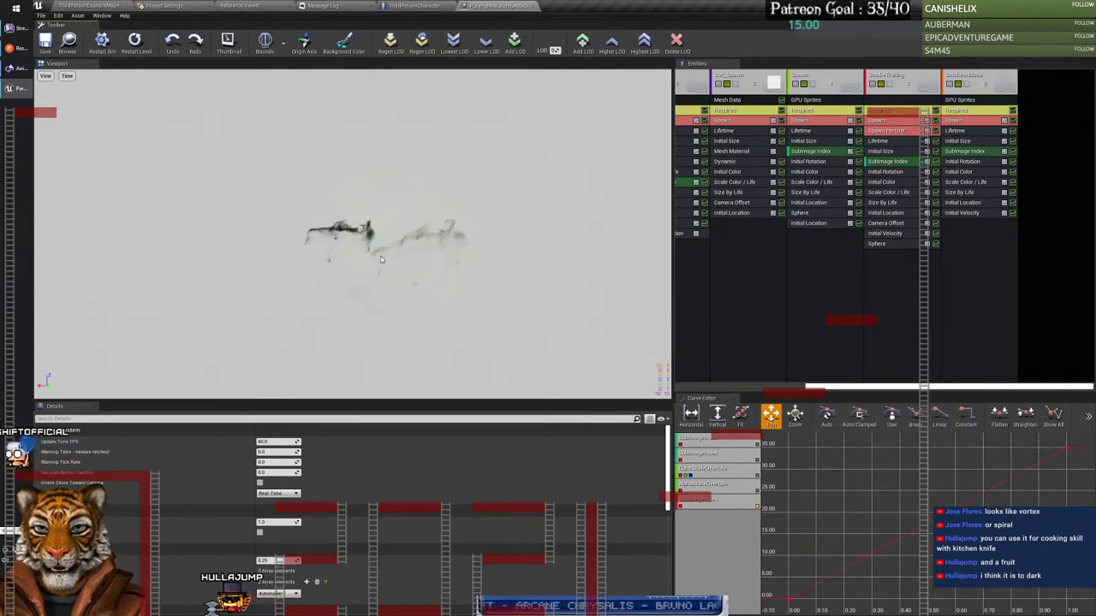
{"action": "left_click", "coordinate": [360, 49]}
{"action": "left_click_drag", "start_coordinate": [487, 148], "coordinate": [488, 150]}
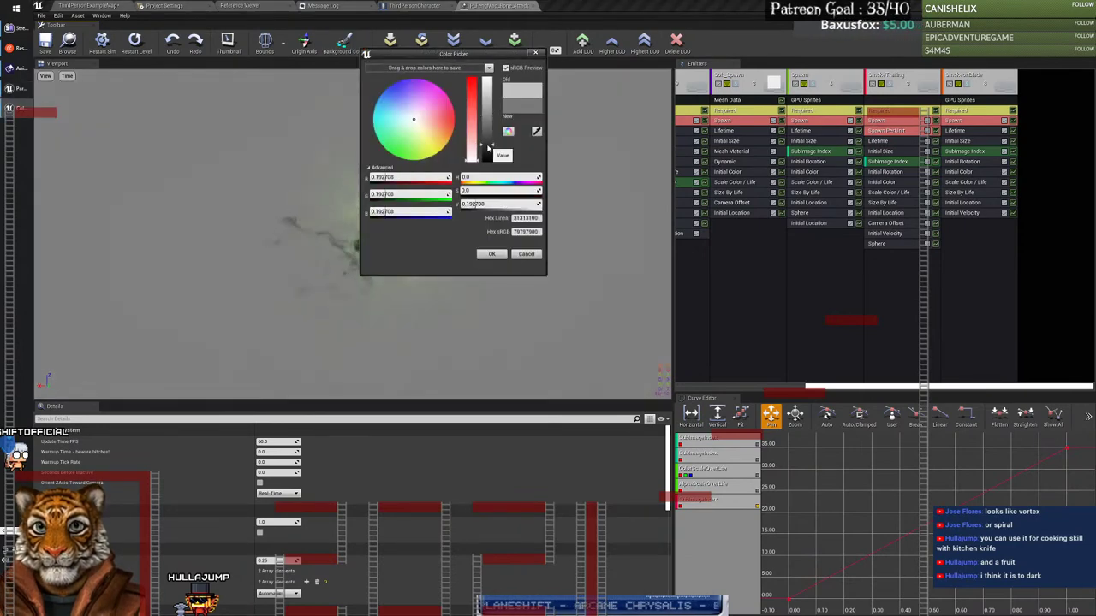
{"action": "left_click", "coordinate": [493, 254]}
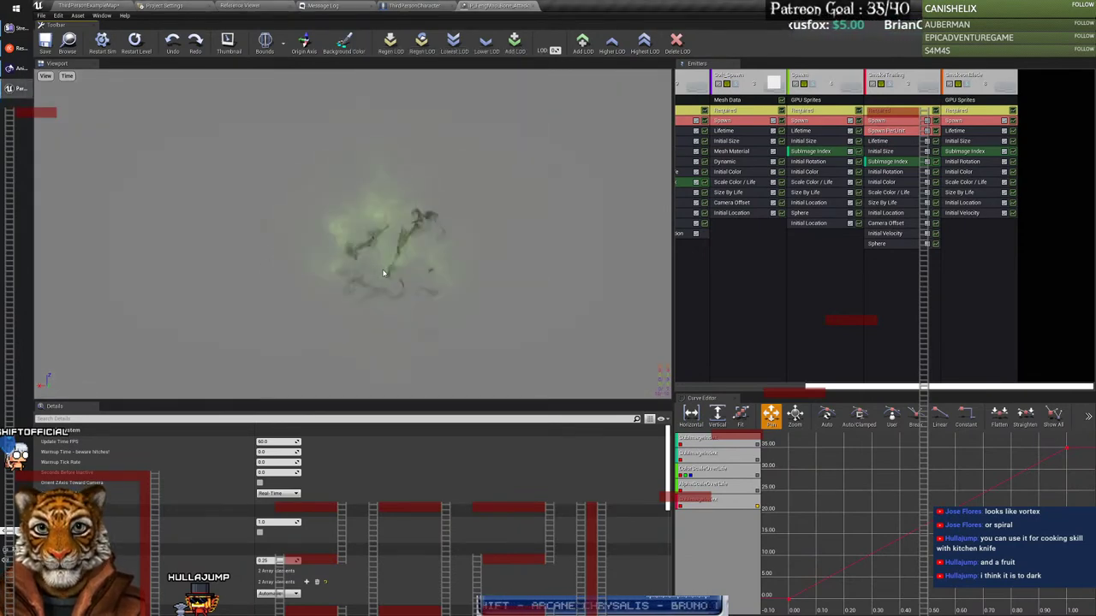
{"action": "scroll", "coordinate": [856, 343], "scroll_direction": "left", "scroll_amount": 3}
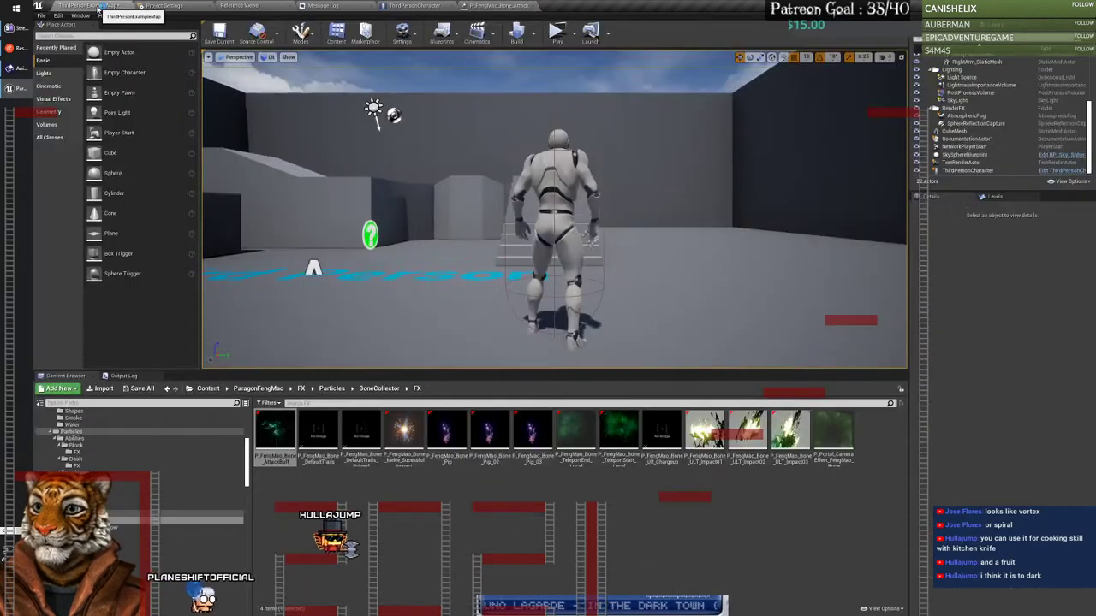
Step: Copy P_FengMao_Bone_AttackBuff into the _Selected/FengMao folder
{"action": "key", "text": "ctrl+Tab"}
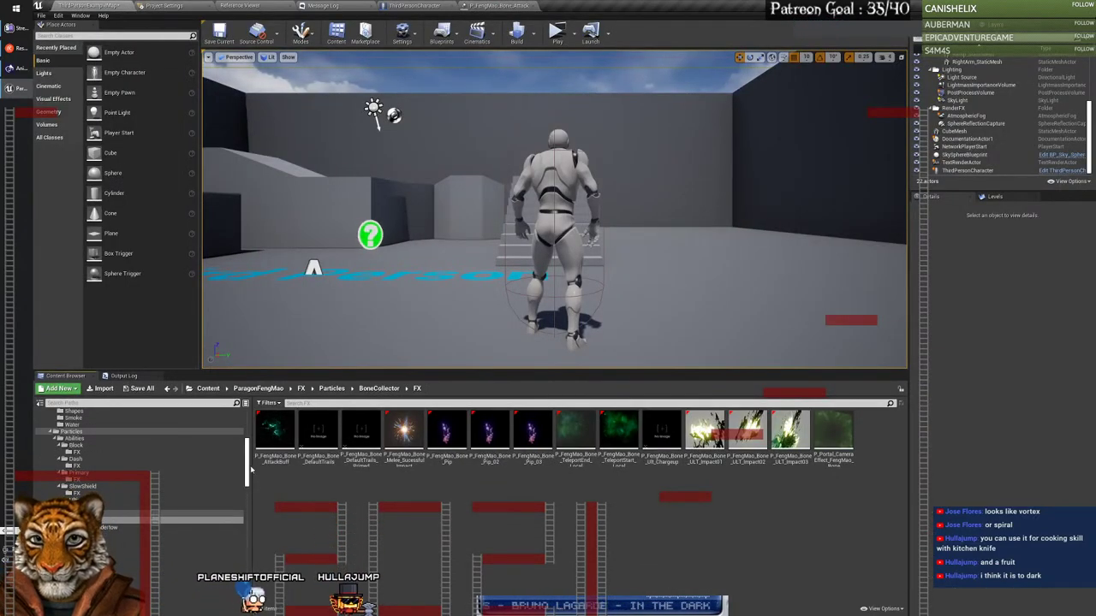
{"action": "left_click_drag", "start_coordinate": [251, 468], "coordinate": [74, 464]}
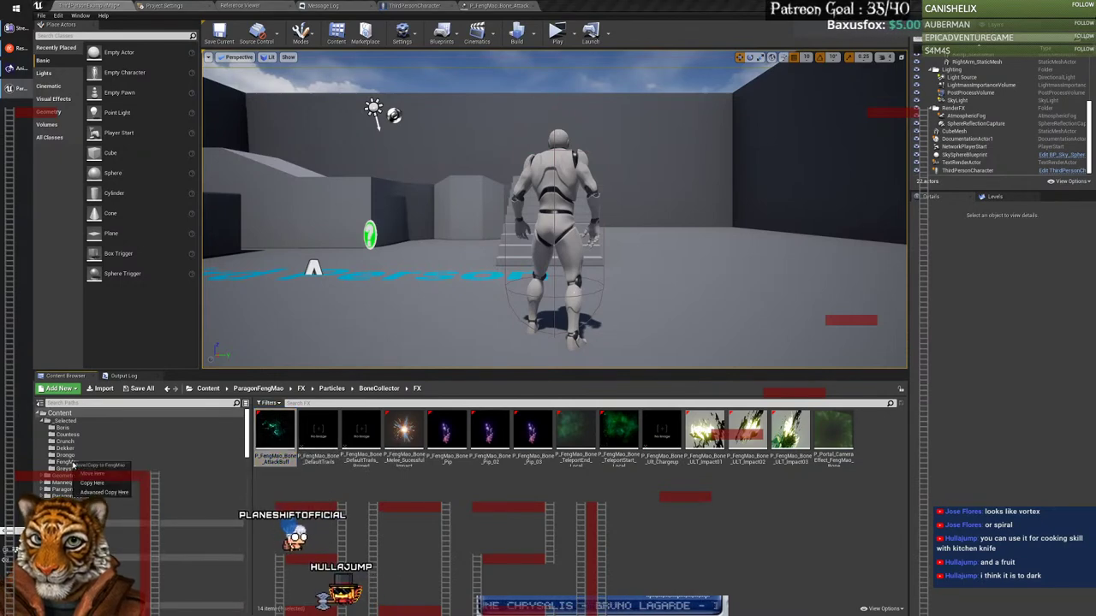
{"action": "left_click", "coordinate": [89, 485]}
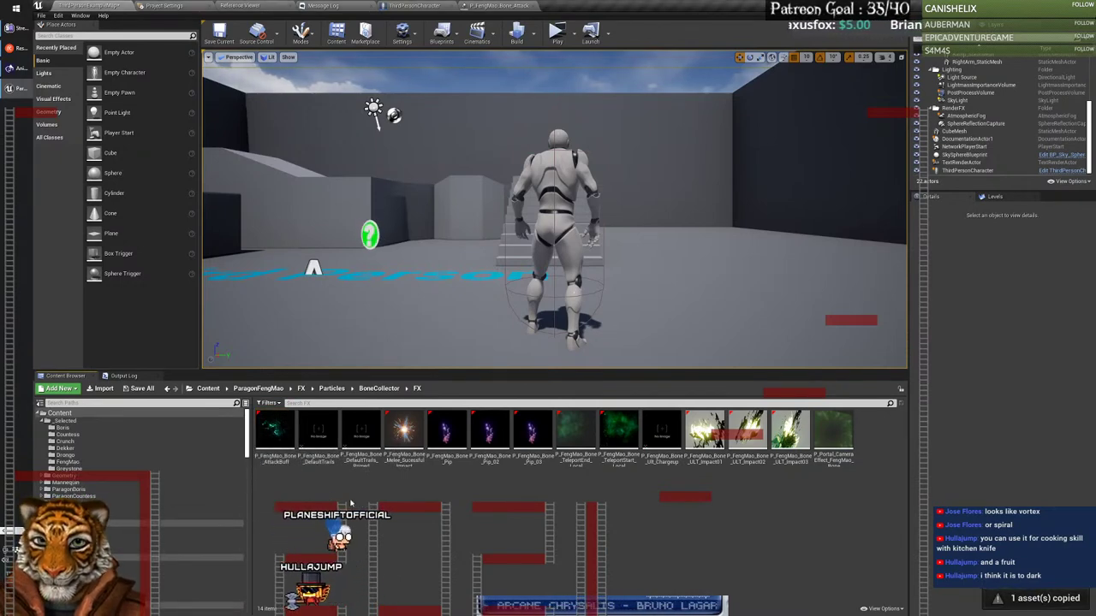
Step: Preview the Melee_Sucessful_Impact effect at 10% AnimSpeed, replaying it twice, then close it
{"action": "left_click", "coordinate": [360, 437]}
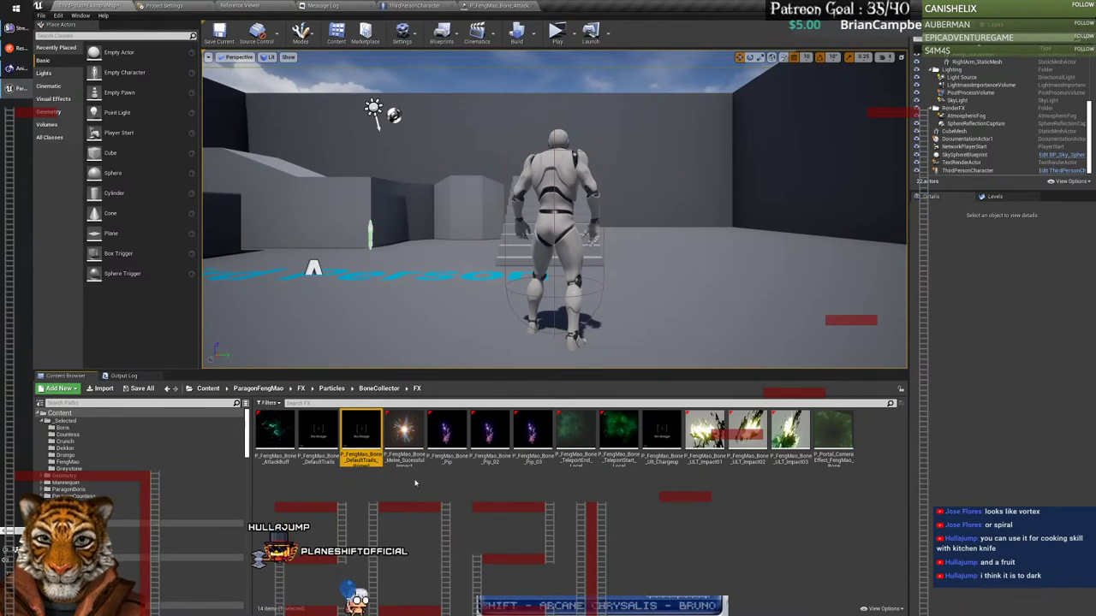
{"action": "double_click", "coordinate": [404, 432]}
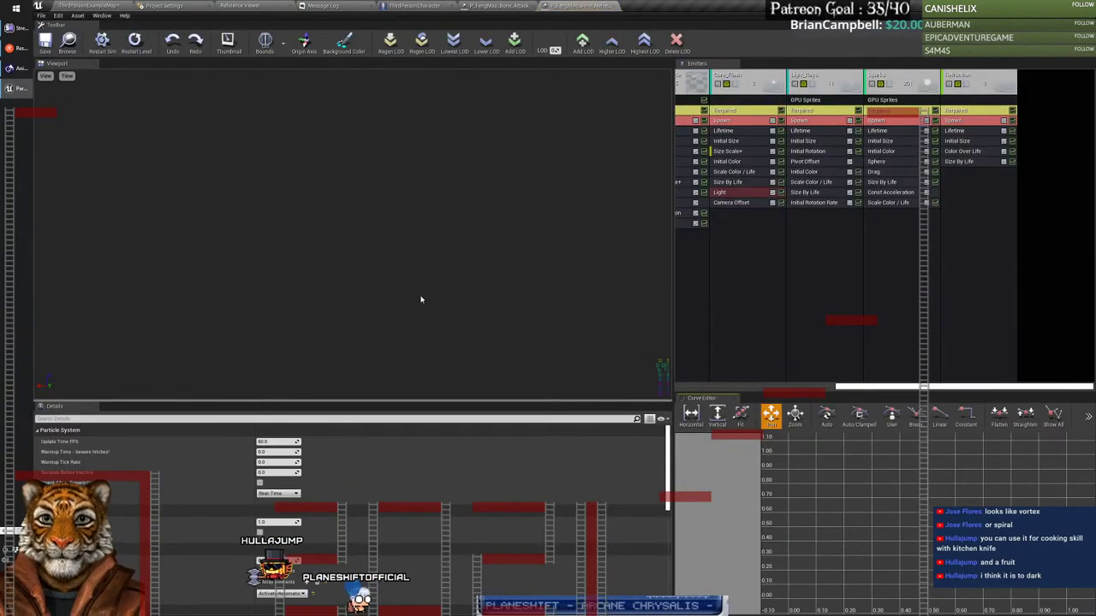
{"action": "left_click", "coordinate": [67, 75]}
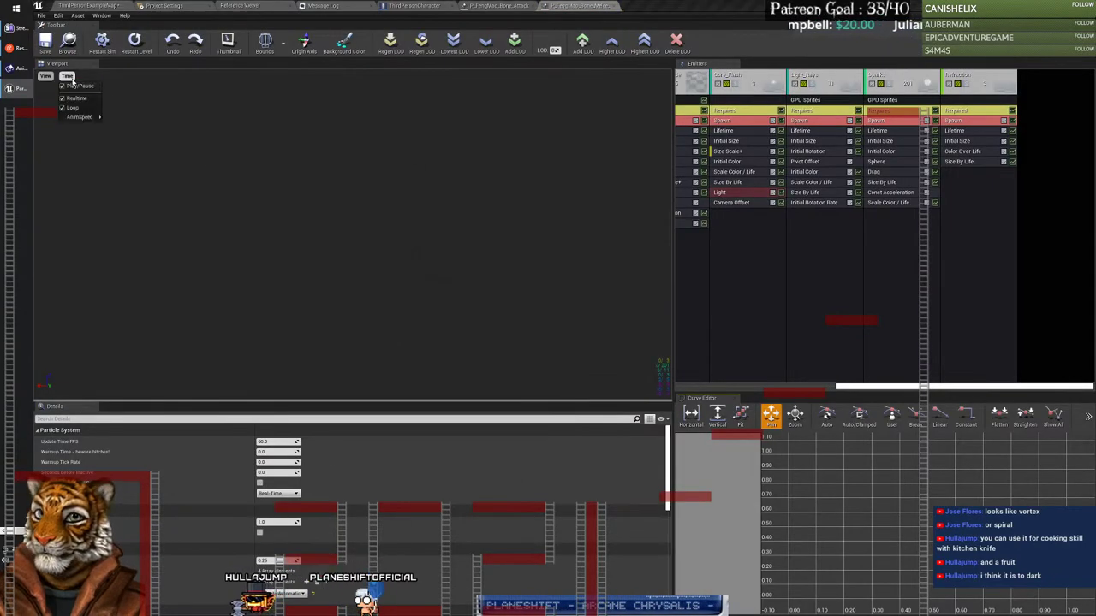
{"action": "mouse_move", "coordinate": [86, 122]}
{"action": "left_click", "coordinate": [116, 153]}
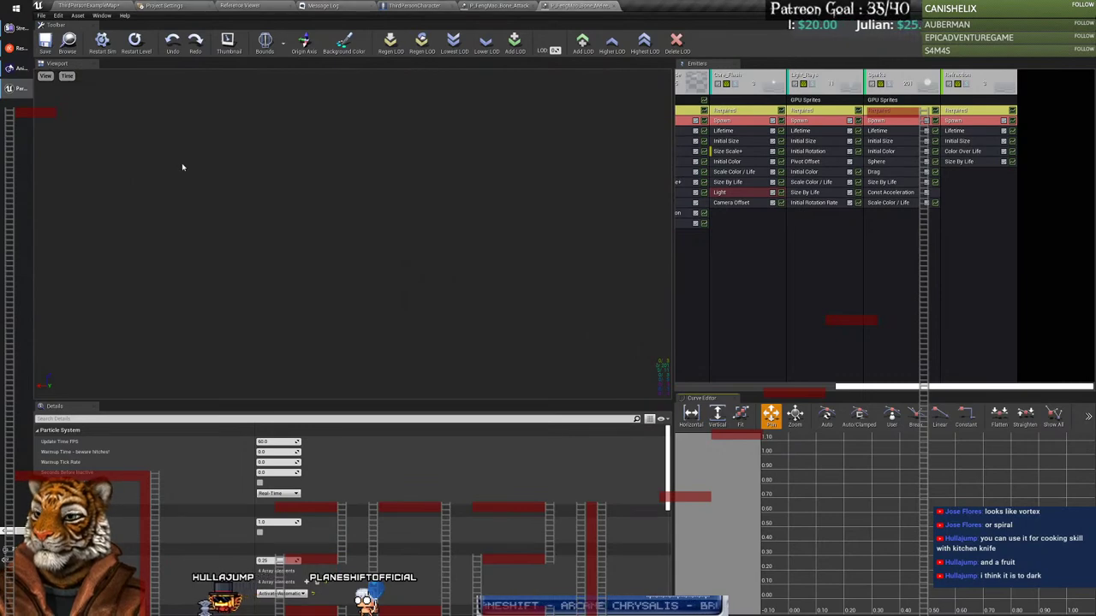
{"action": "left_click", "coordinate": [102, 48]}
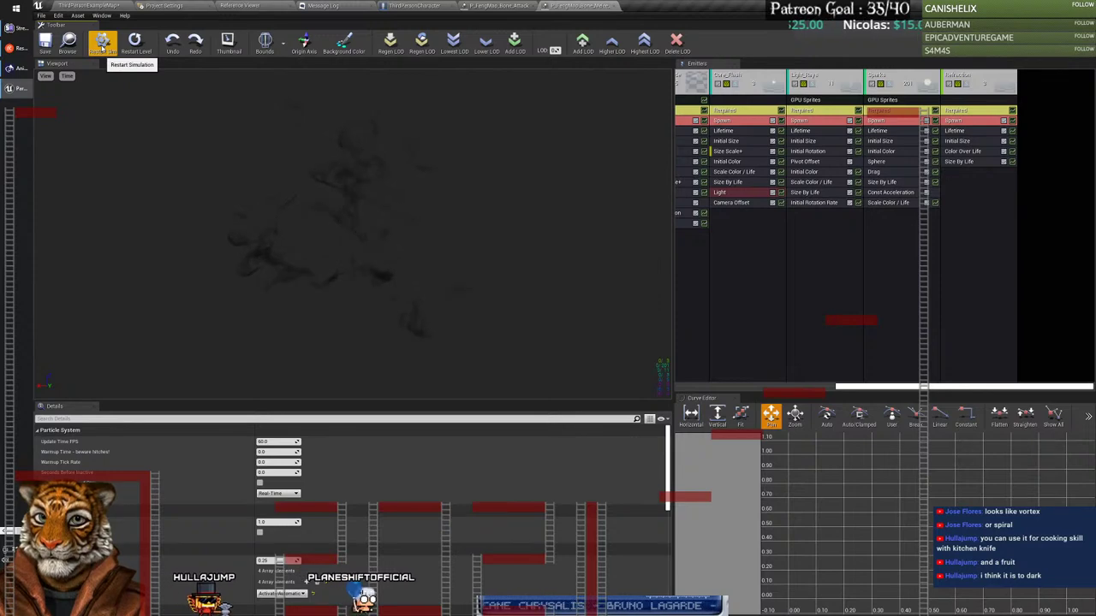
{"action": "left_click", "coordinate": [102, 47]}
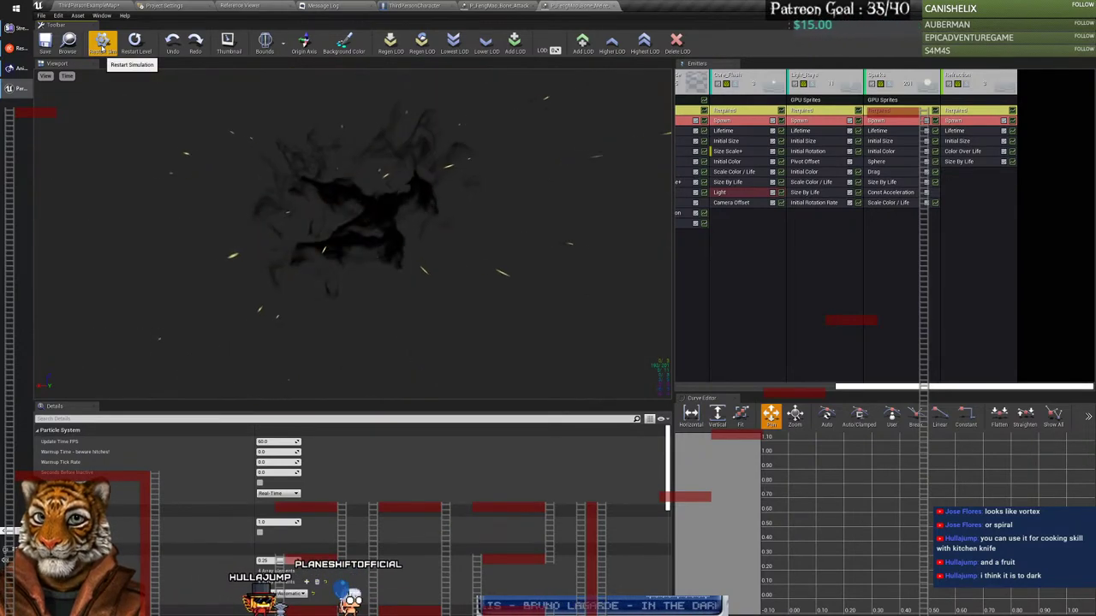
{"action": "left_click", "coordinate": [613, 6]}
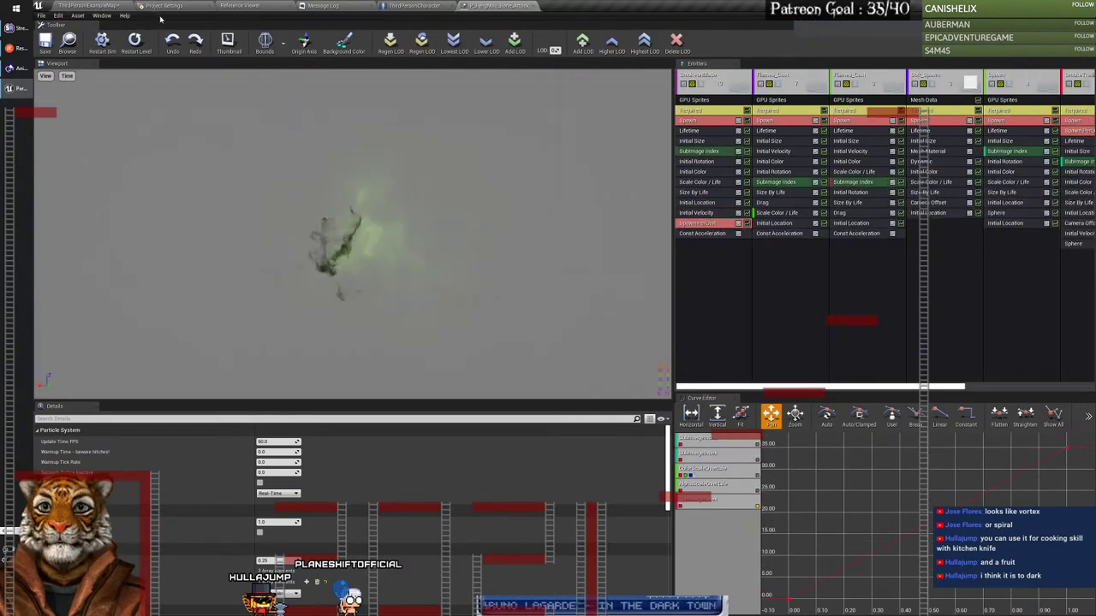
{"action": "left_click", "coordinate": [92, 6]}
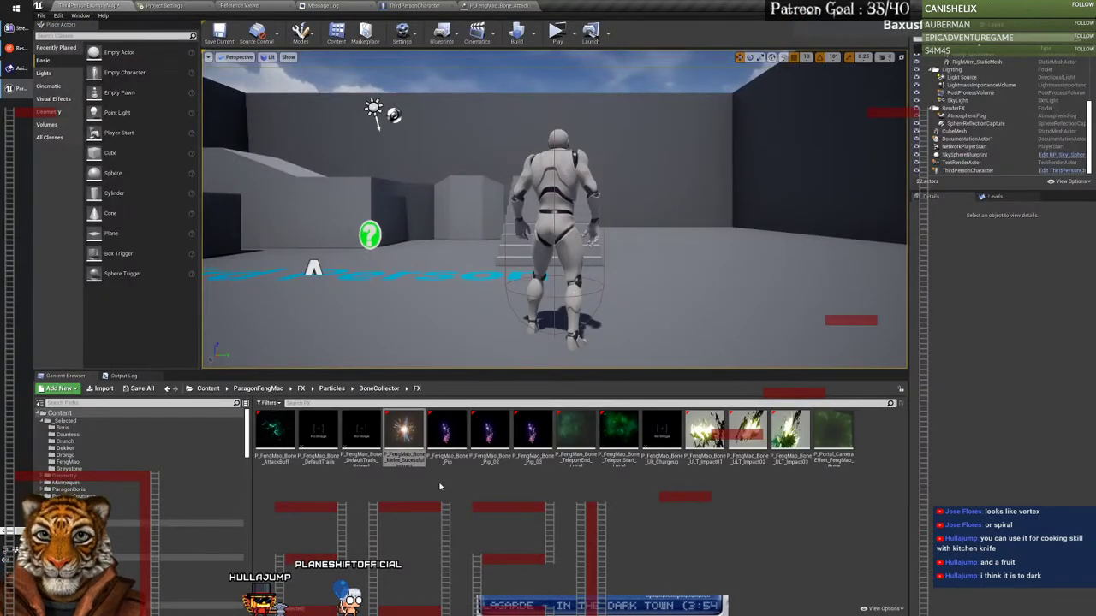
Step: Open P_FengMao_Bone_Pip and replay it at 25% playback speed
{"action": "double_click", "coordinate": [446, 430]}
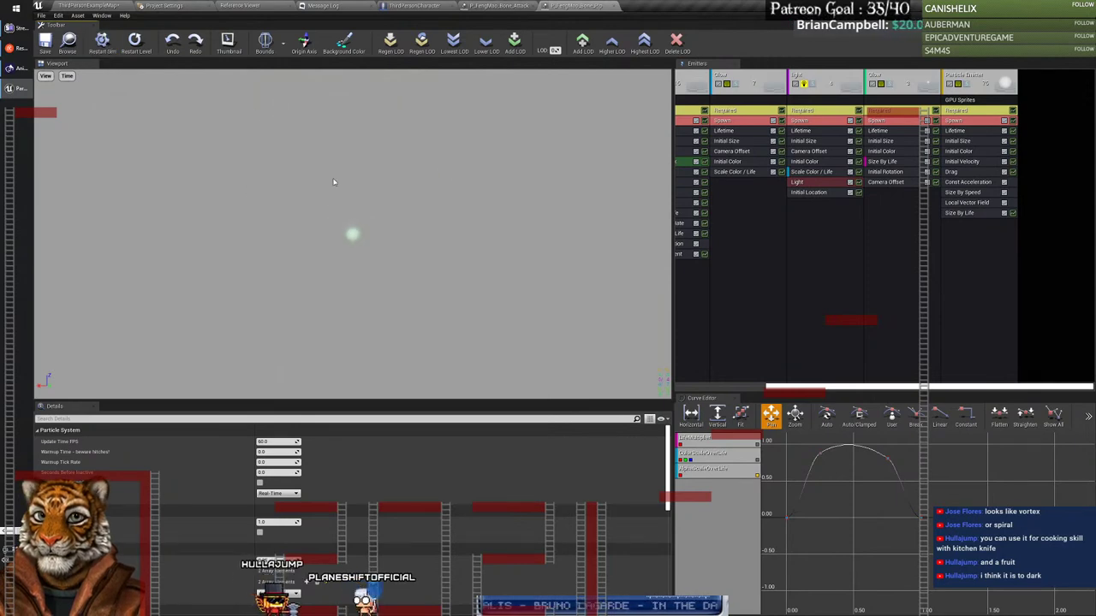
{"action": "left_click", "coordinate": [103, 43]}
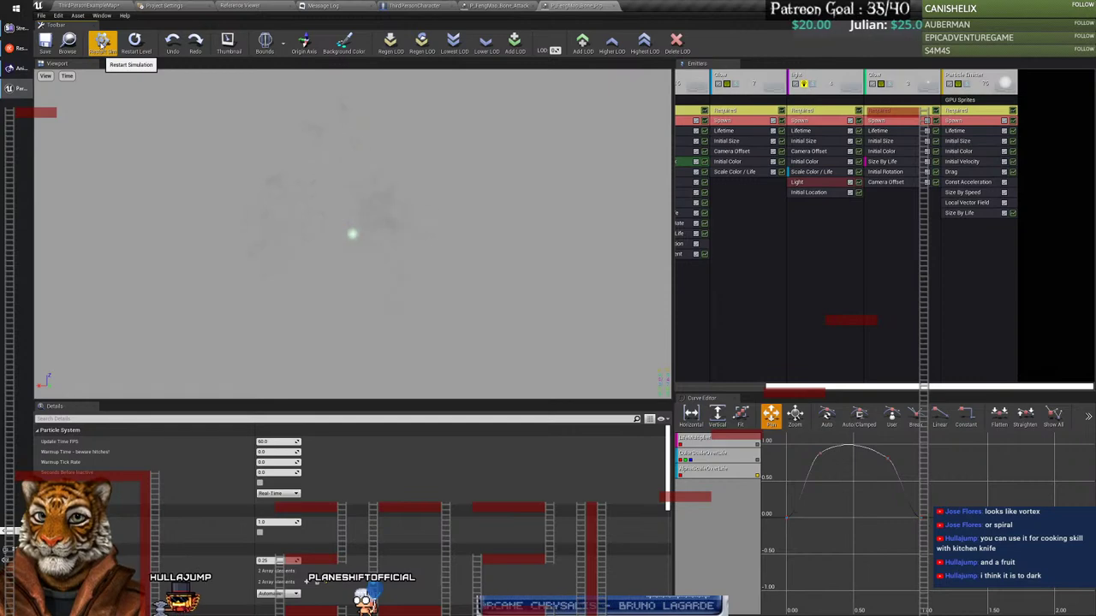
{"action": "left_click", "coordinate": [67, 76]}
{"action": "left_click", "coordinate": [115, 143]}
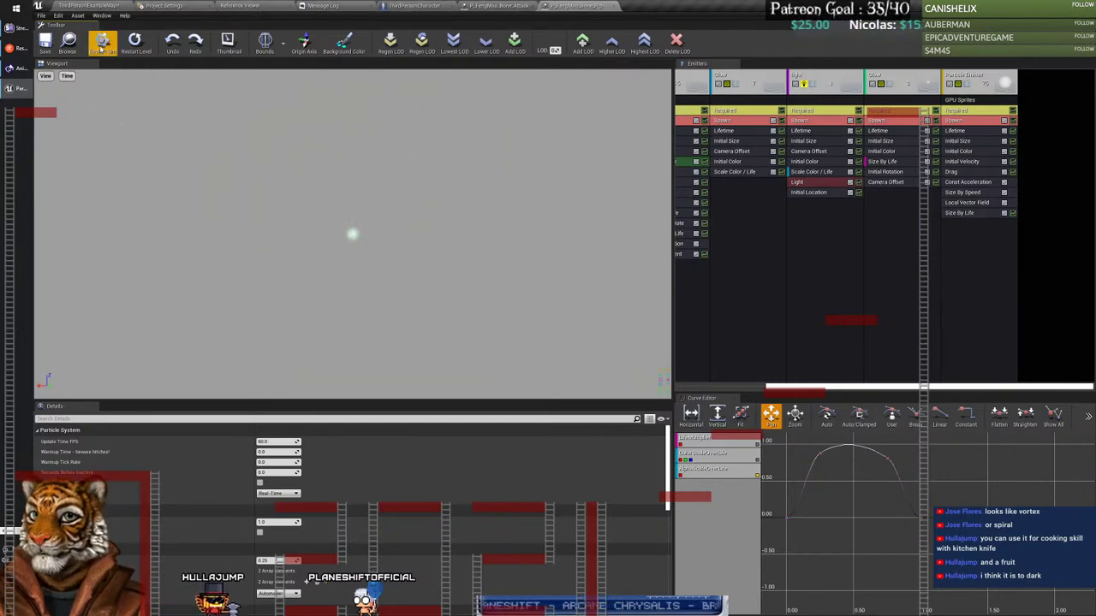
{"action": "left_click", "coordinate": [103, 42]}
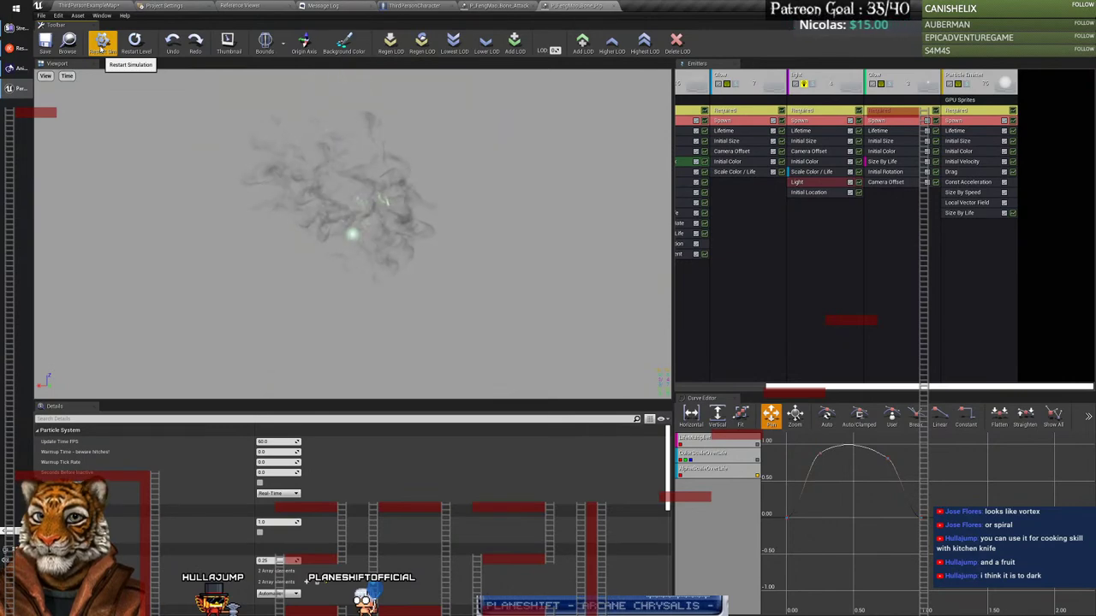
{"action": "left_click", "coordinate": [103, 43]}
{"action": "left_click", "coordinate": [103, 43]}
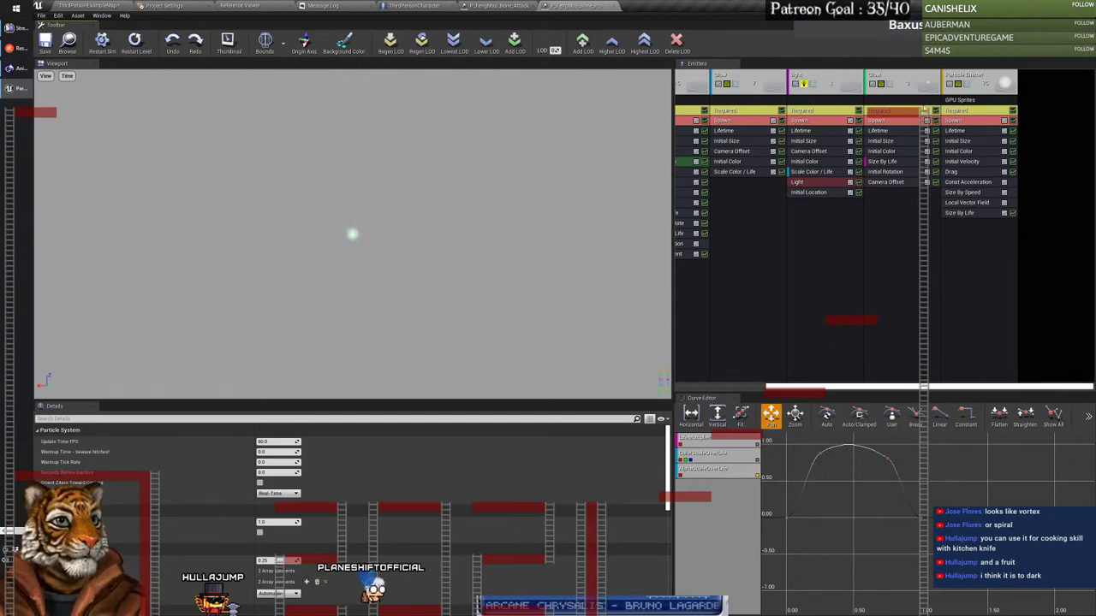
Step: Inspect the Flames_Cast and Slow emitters and turn off Slow's solo mode
{"action": "left_click_drag", "start_coordinate": [930, 387], "coordinate": [816, 382]}
{"action": "left_click", "coordinate": [780, 86]}
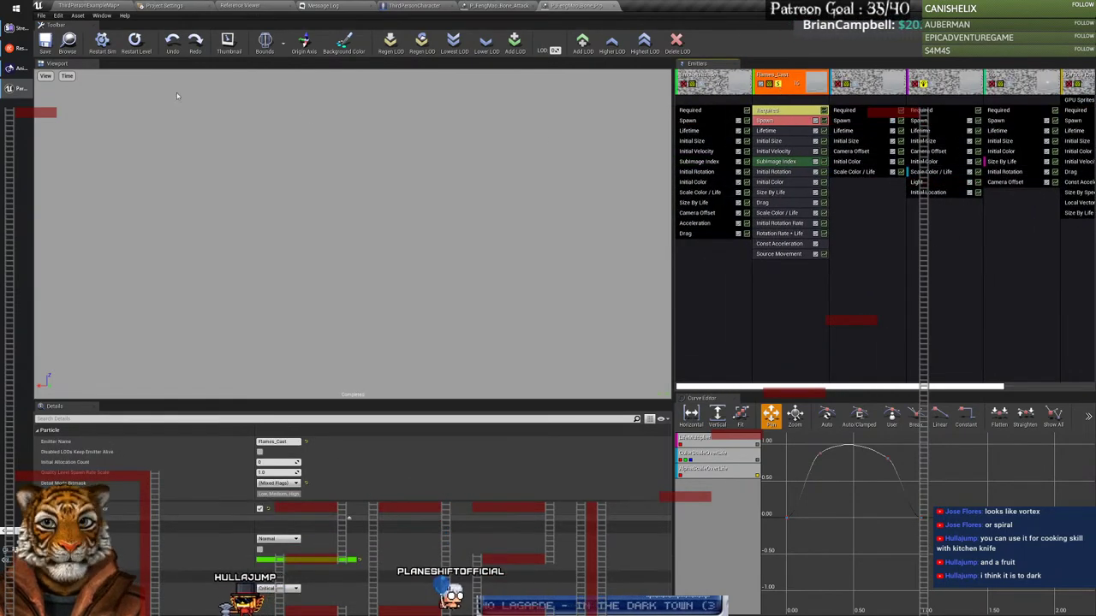
{"action": "left_click", "coordinate": [102, 40]}
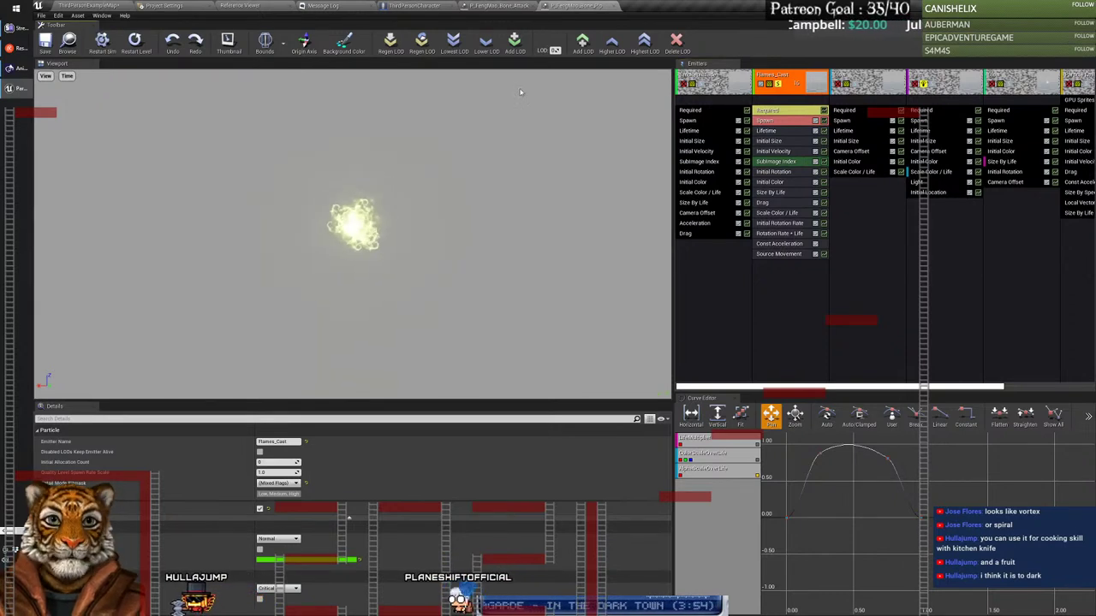
{"action": "left_click", "coordinate": [856, 88]}
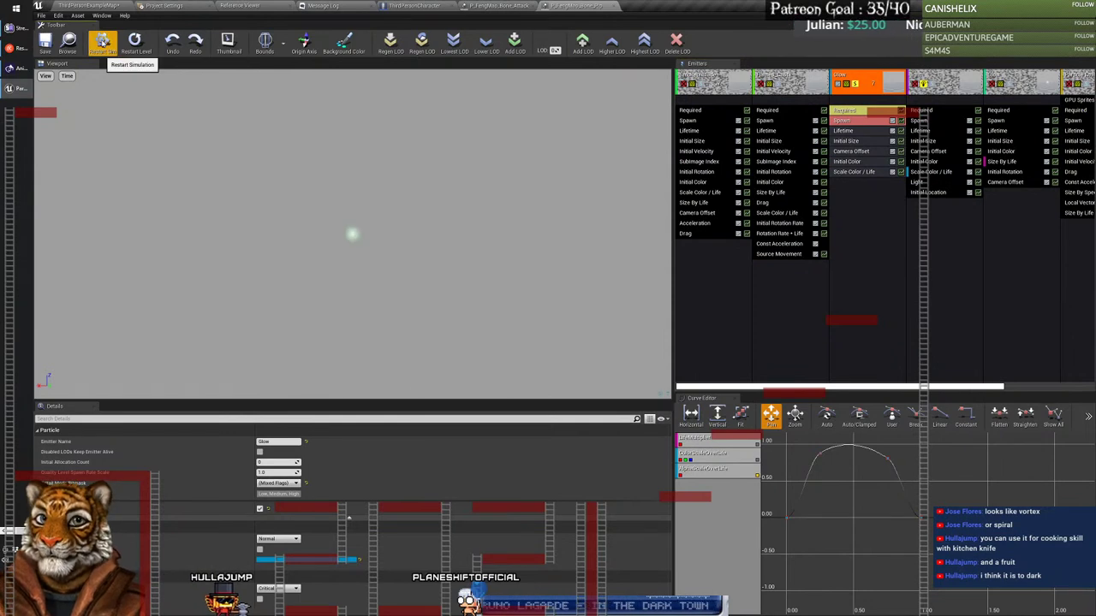
{"action": "left_click", "coordinate": [855, 84]}
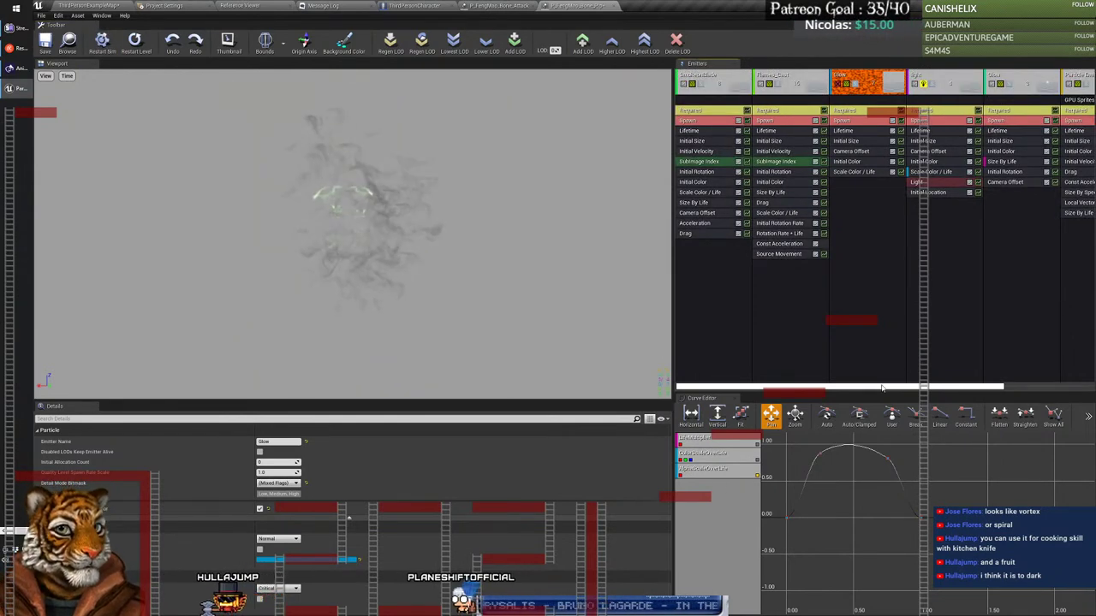
{"action": "left_click_drag", "start_coordinate": [882, 389], "coordinate": [998, 266]}
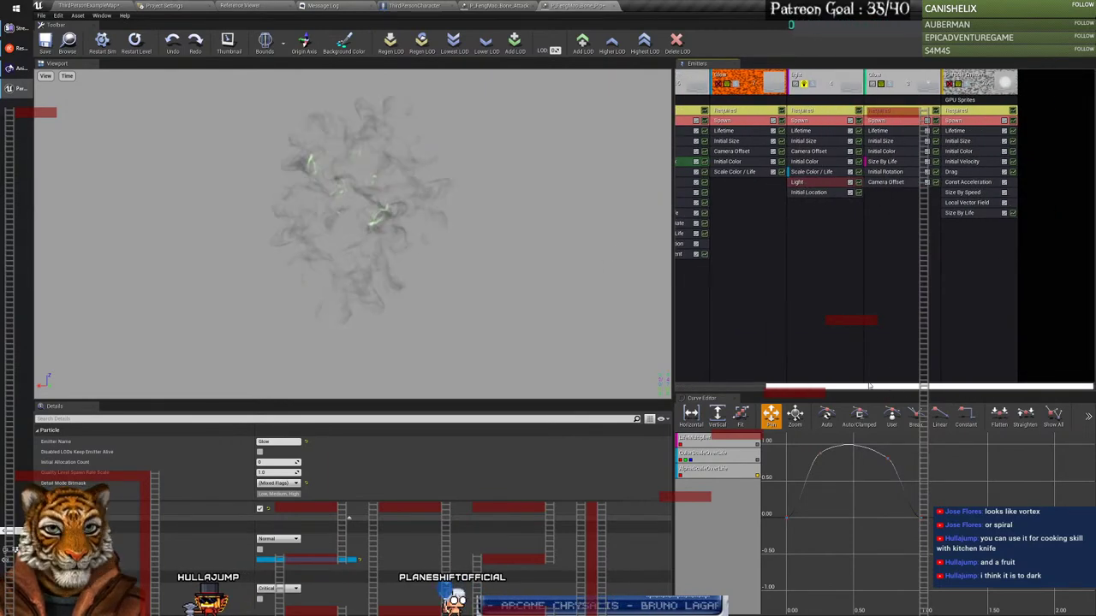
{"action": "left_click_drag", "start_coordinate": [854, 388], "coordinate": [705, 388]}
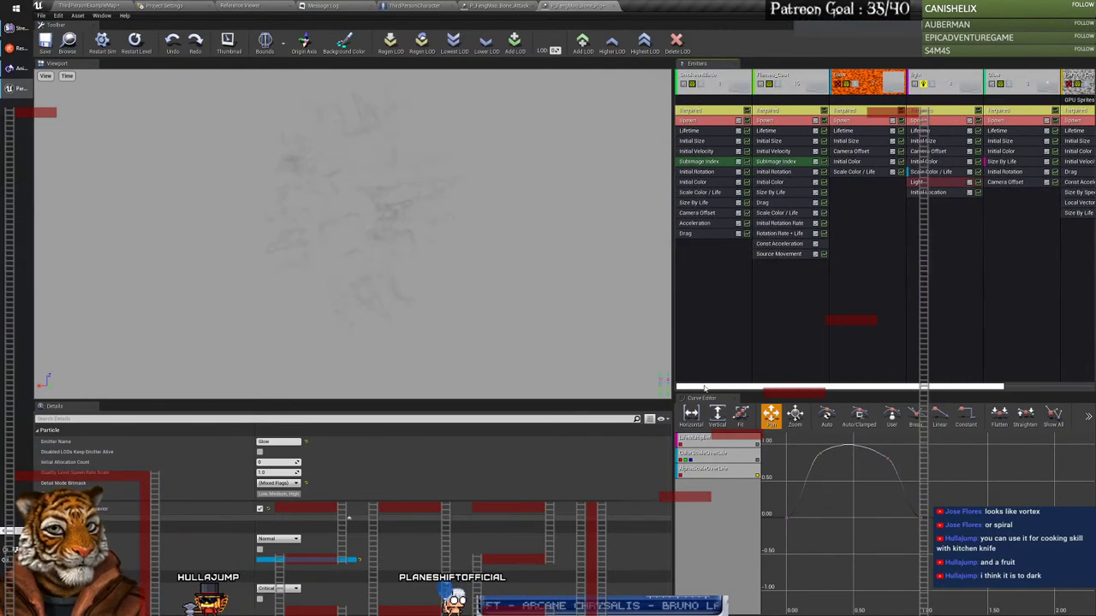
Step: Replay the full Pip effect repeatedly, changing the time playback options midway
{"action": "left_click", "coordinate": [102, 43]}
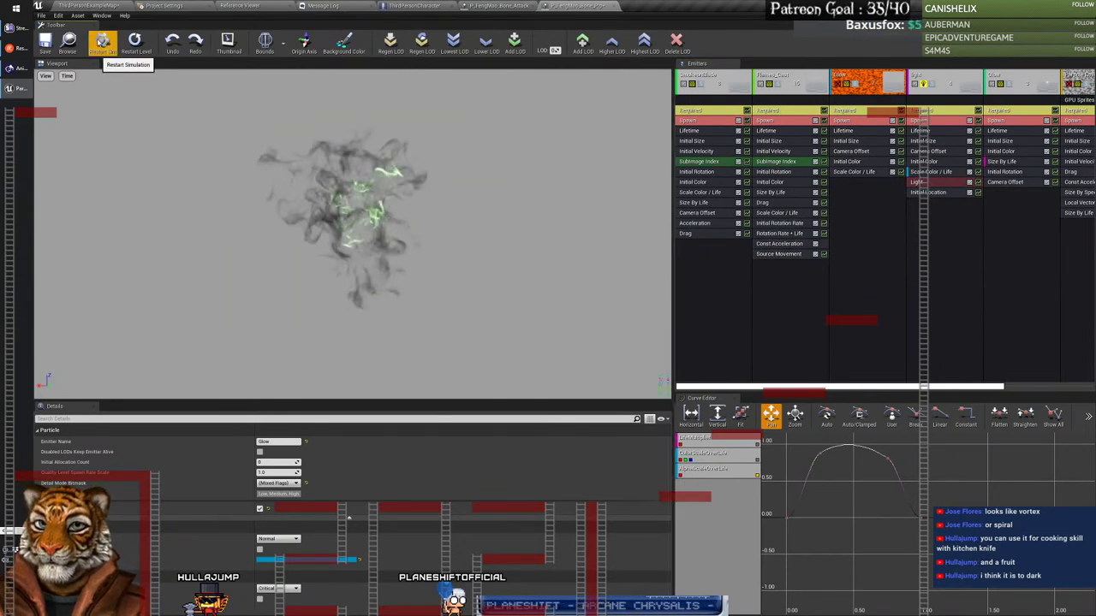
{"action": "left_click", "coordinate": [102, 43]}
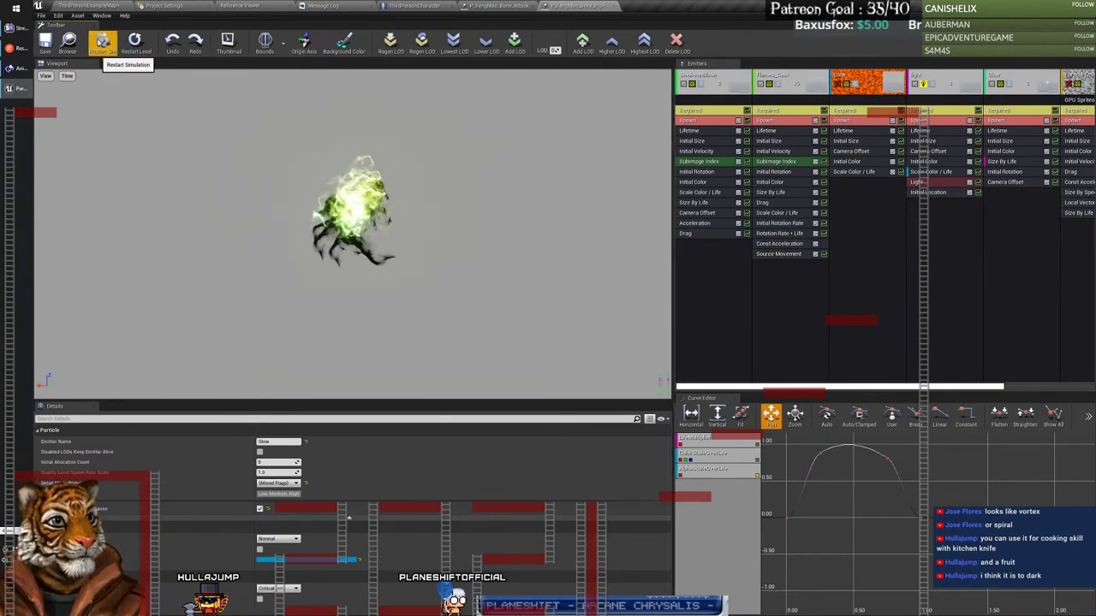
{"action": "left_click", "coordinate": [101, 43]}
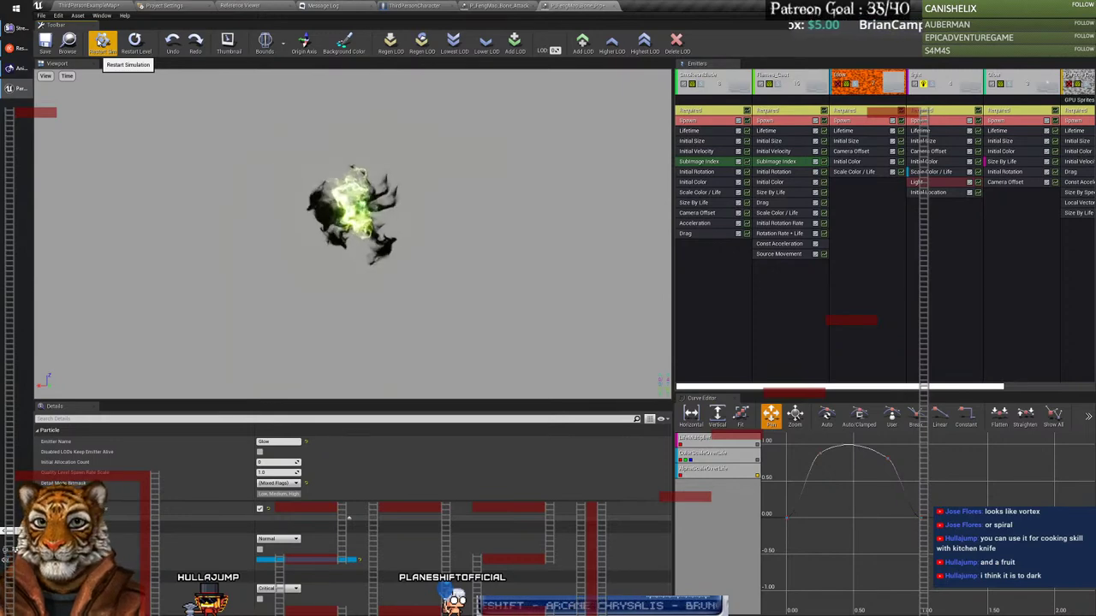
{"action": "left_click", "coordinate": [102, 43]}
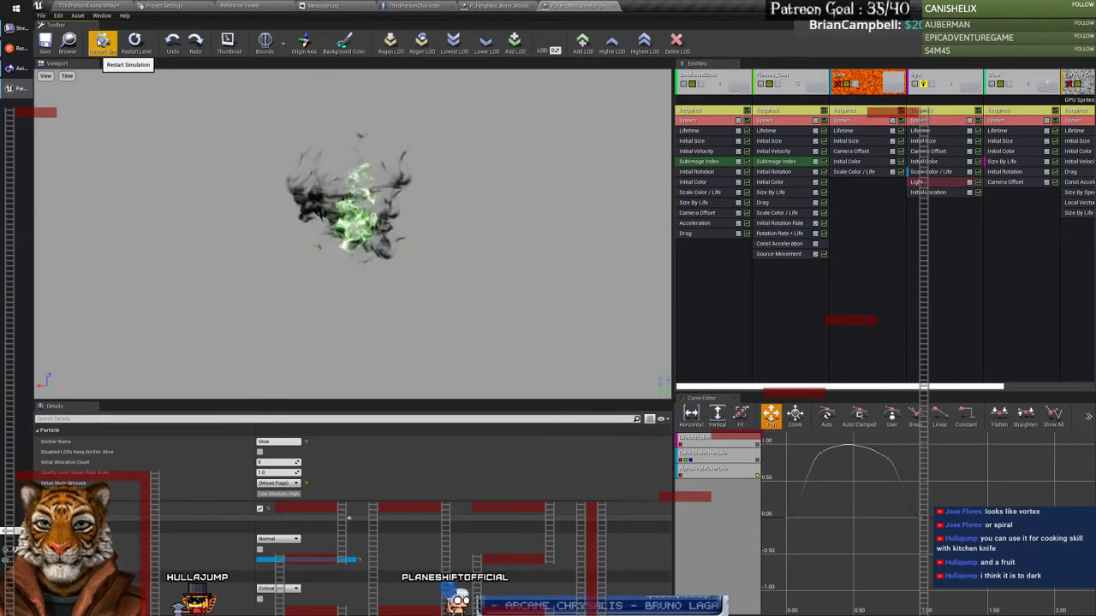
{"action": "left_click", "coordinate": [102, 43]}
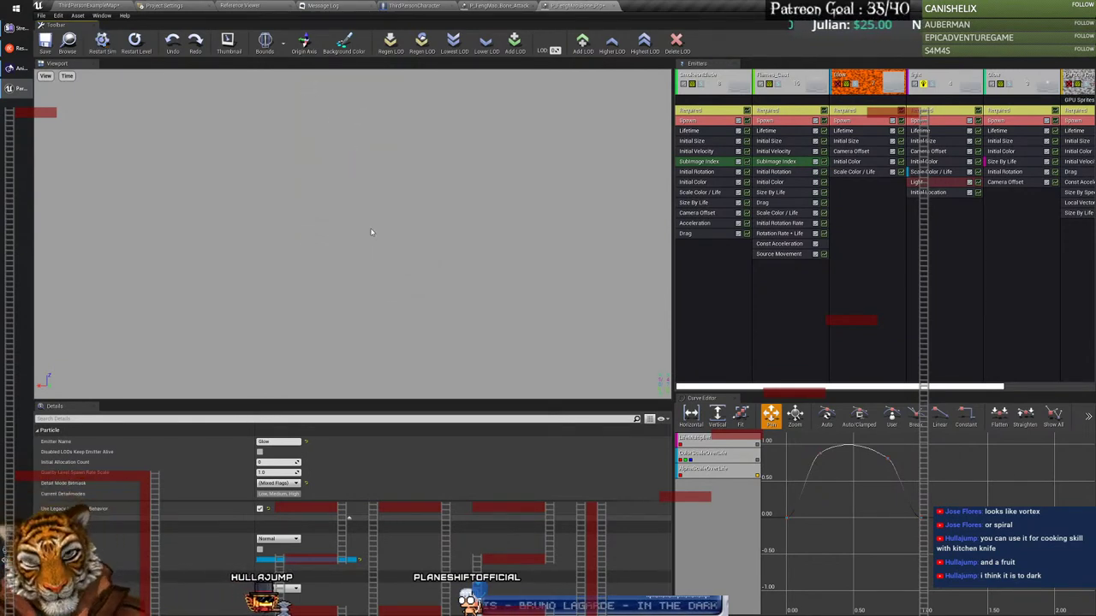
{"action": "left_click", "coordinate": [102, 43]}
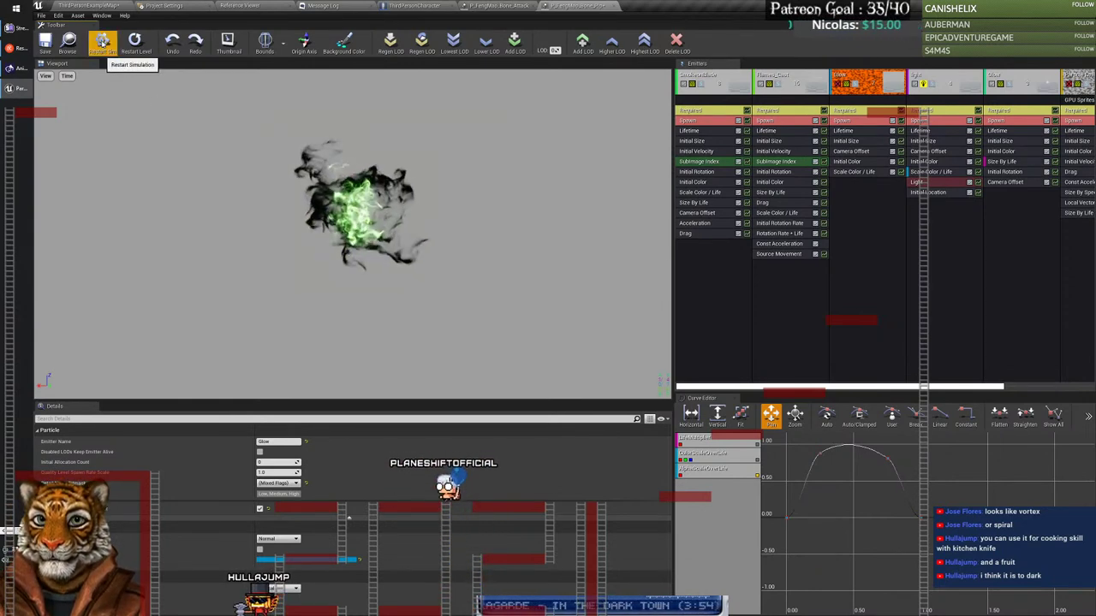
{"action": "left_click", "coordinate": [67, 77]}
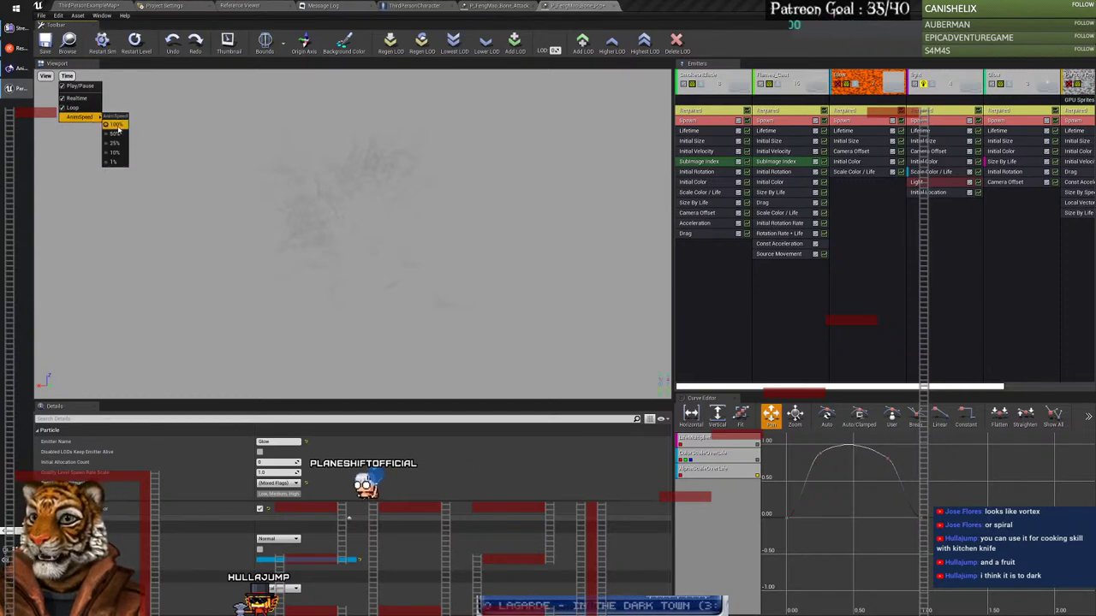
{"action": "left_click", "coordinate": [118, 126]}
{"action": "left_click", "coordinate": [102, 43]}
{"action": "left_click", "coordinate": [102, 43]}
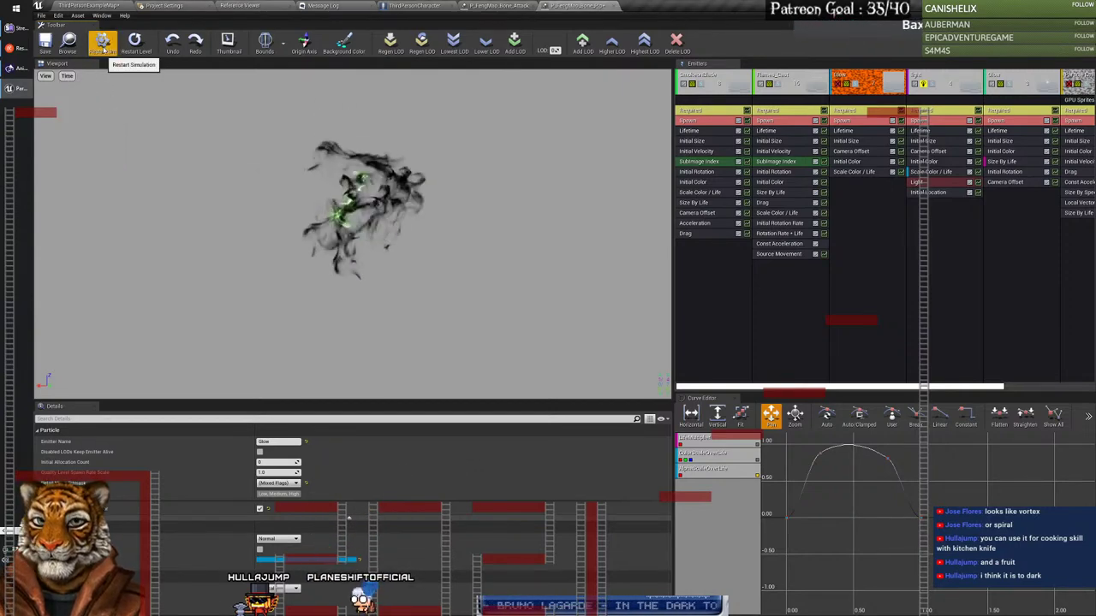
{"action": "left_click", "coordinate": [102, 43]}
{"action": "left_click", "coordinate": [102, 43]}
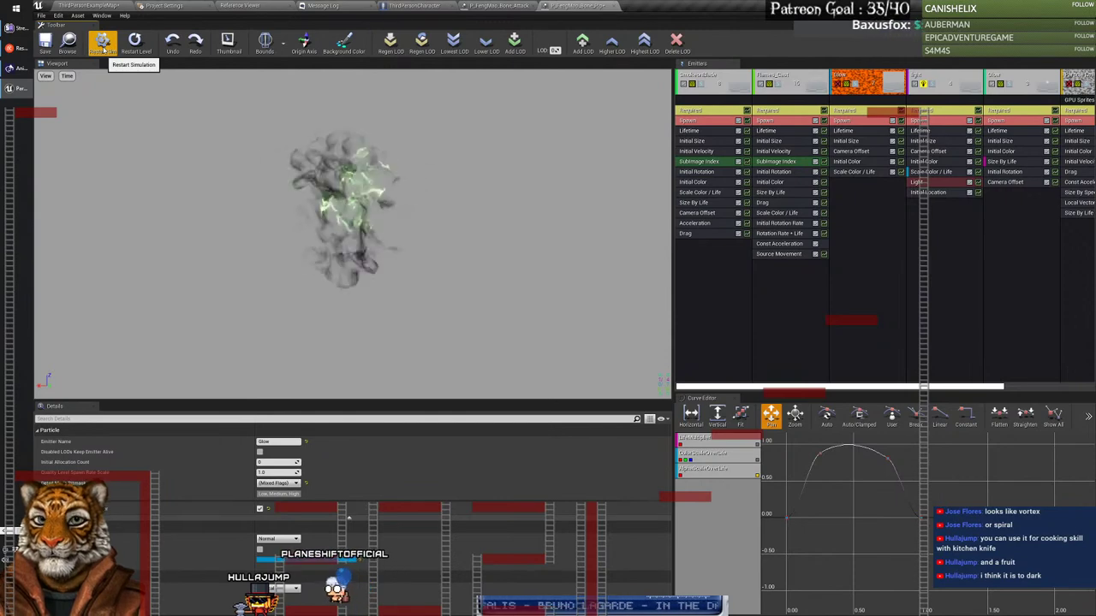
{"action": "left_click", "coordinate": [101, 43]}
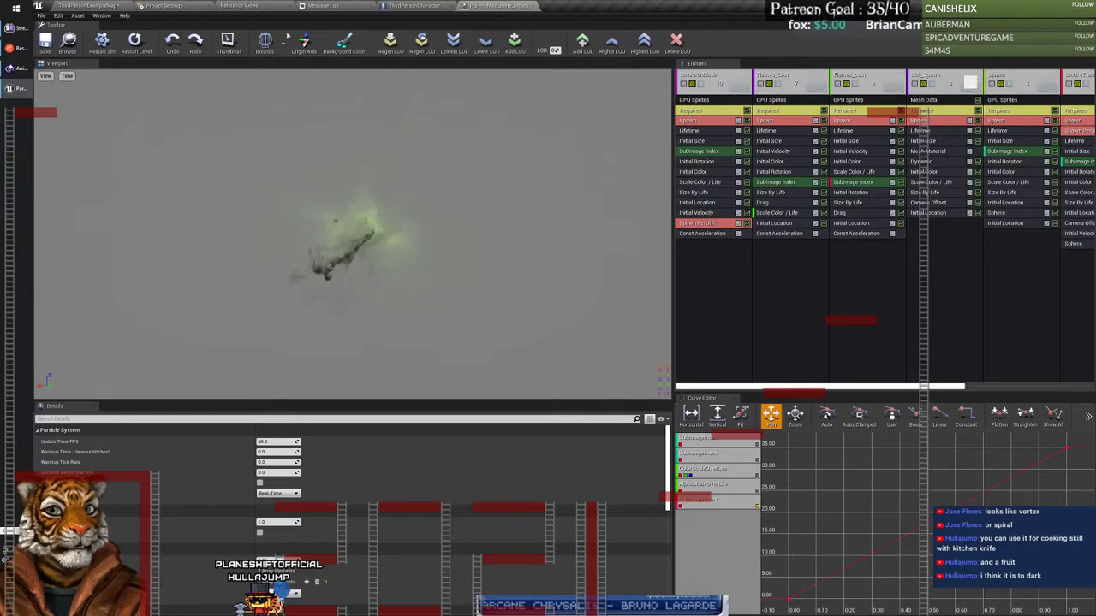
Step: Preview the P_FengMao_Bone_Pip_02 and Pip_03 particle systems in Cascade
{"action": "left_click", "coordinate": [613, 7]}
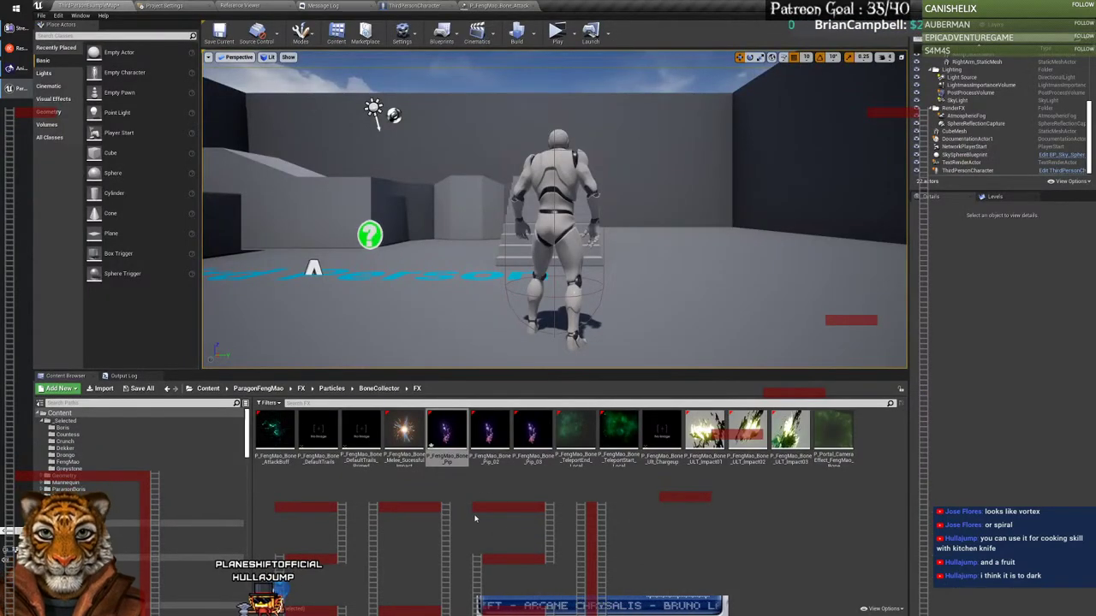
{"action": "double_click", "coordinate": [491, 438]}
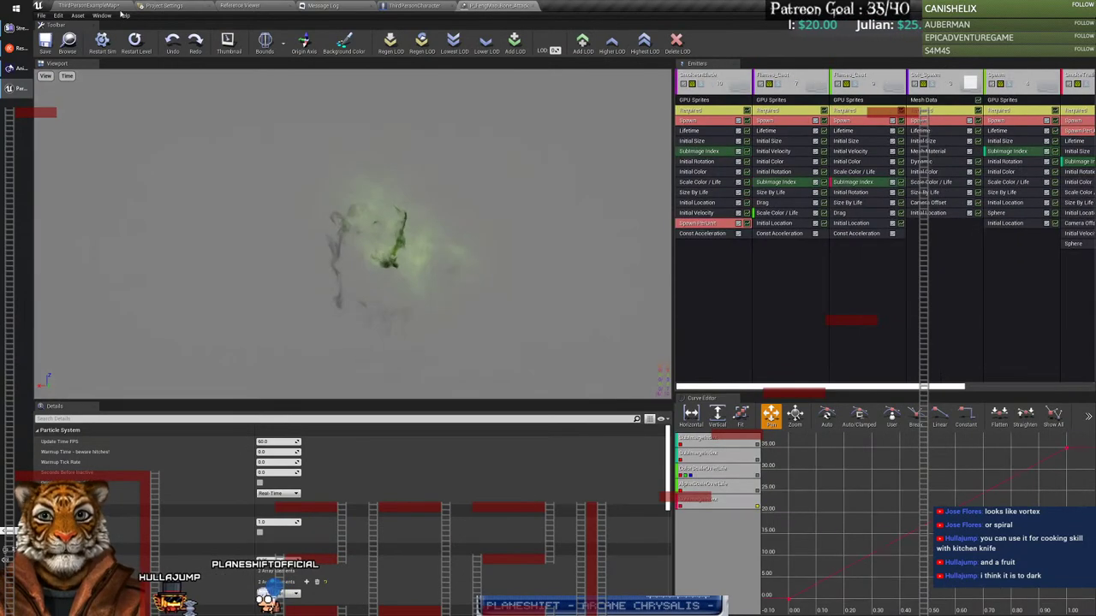
{"action": "left_click", "coordinate": [614, 6]}
{"action": "left_click", "coordinate": [531, 441]}
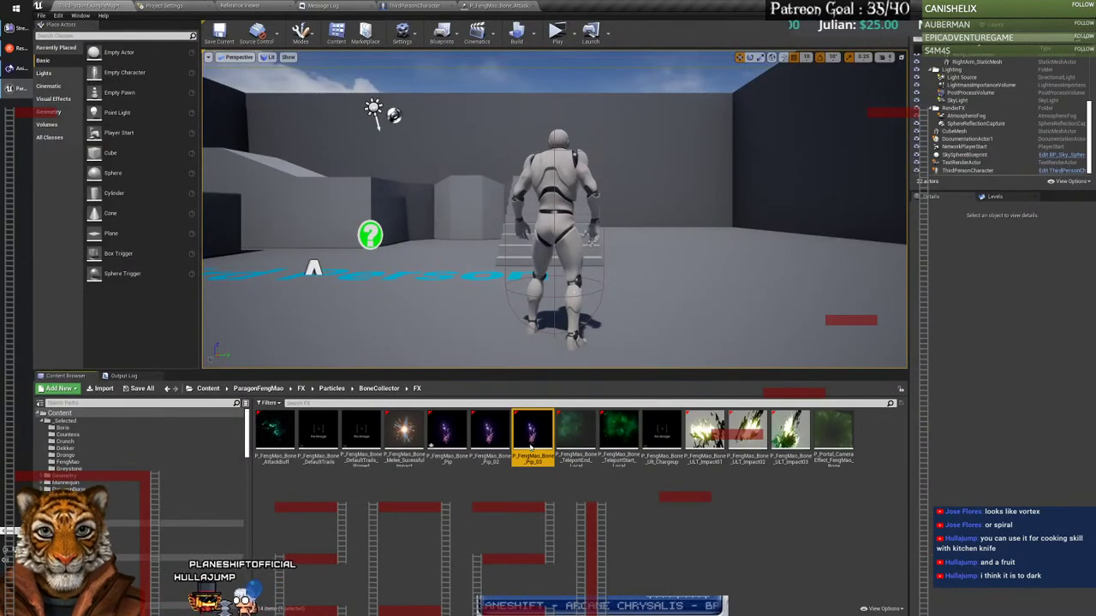
{"action": "double_click", "coordinate": [532, 441]}
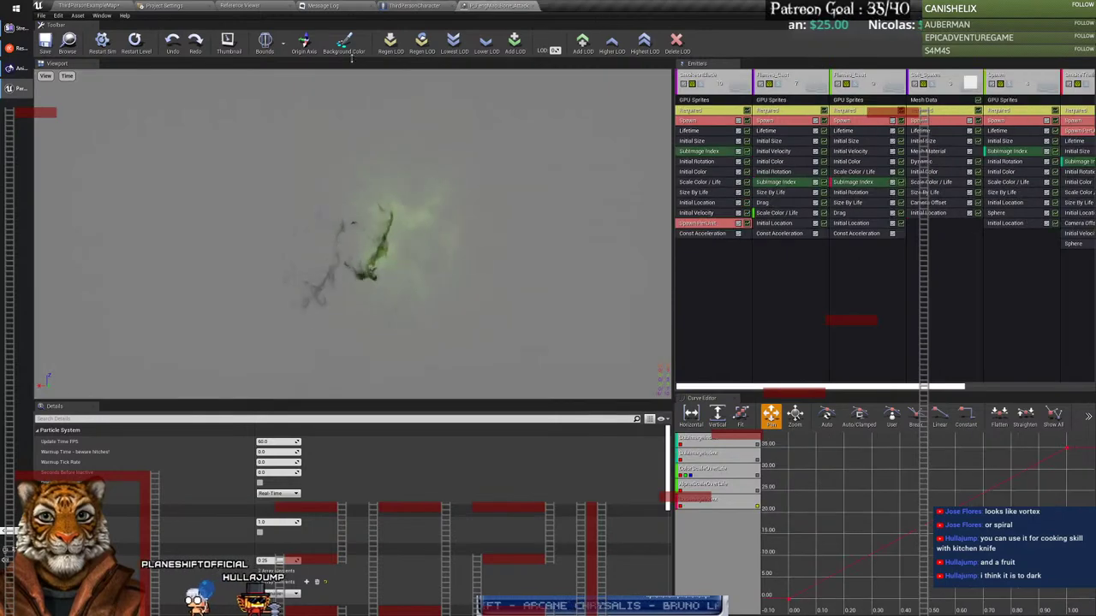
{"action": "left_click", "coordinate": [614, 7]}
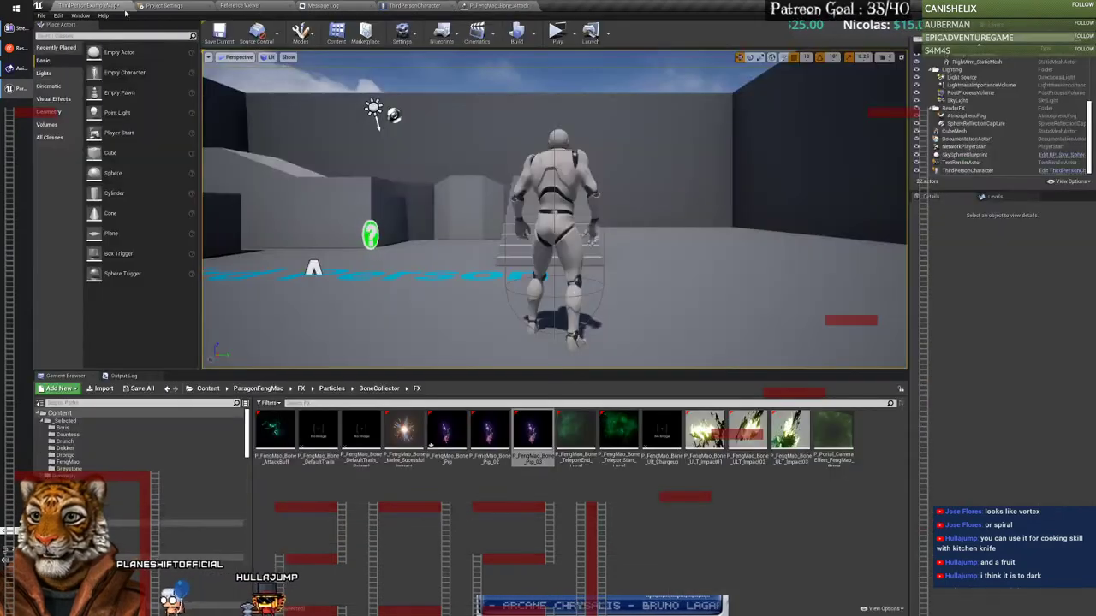
{"action": "double_click", "coordinate": [524, 443]}
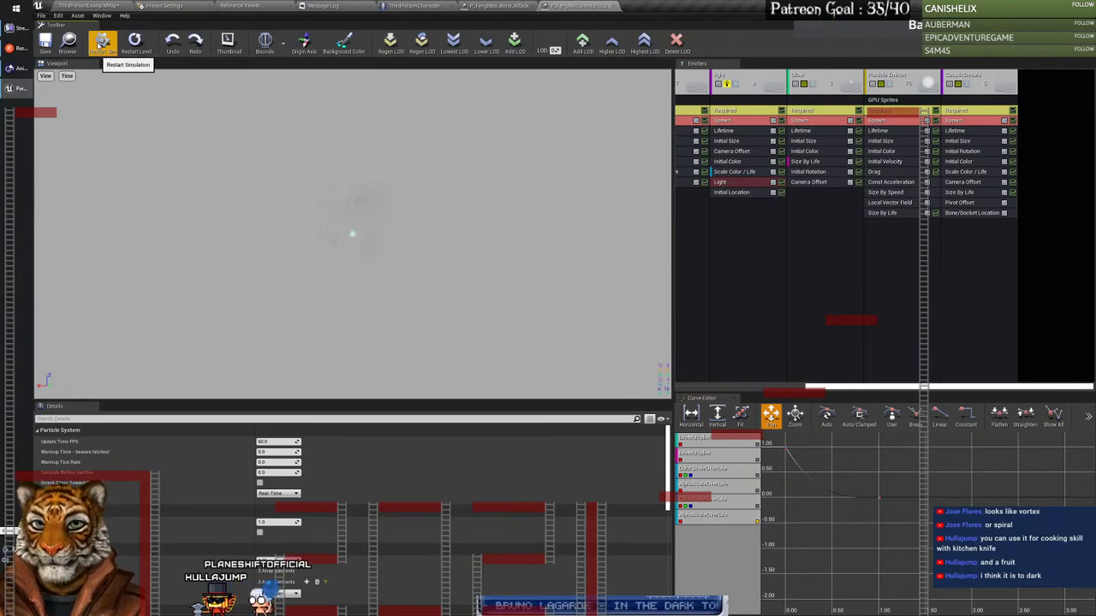
{"action": "left_click", "coordinate": [100, 42]}
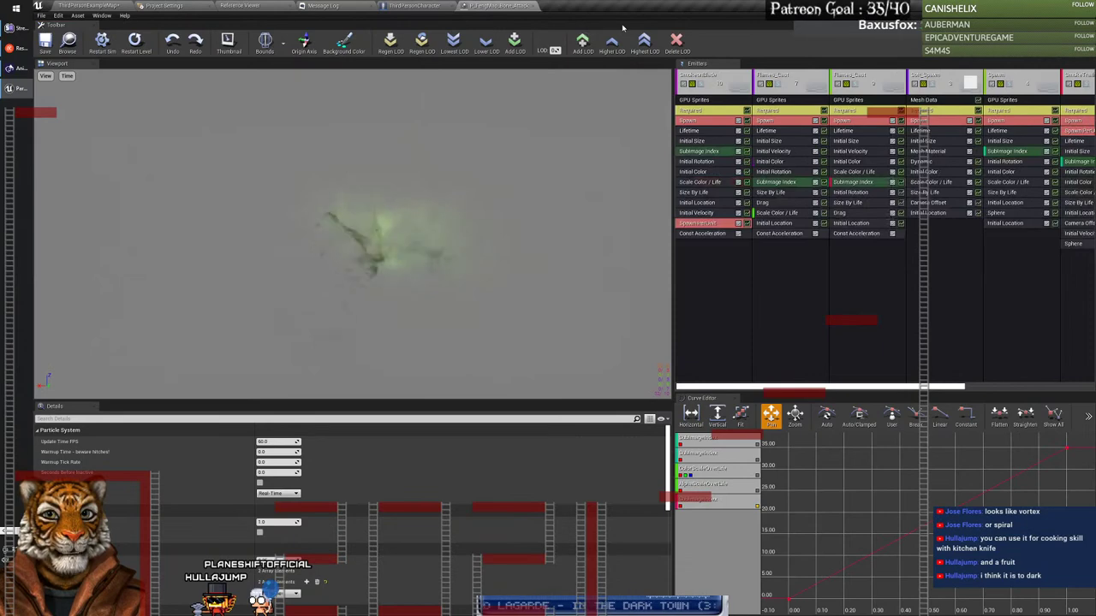
{"action": "left_click", "coordinate": [613, 6]}
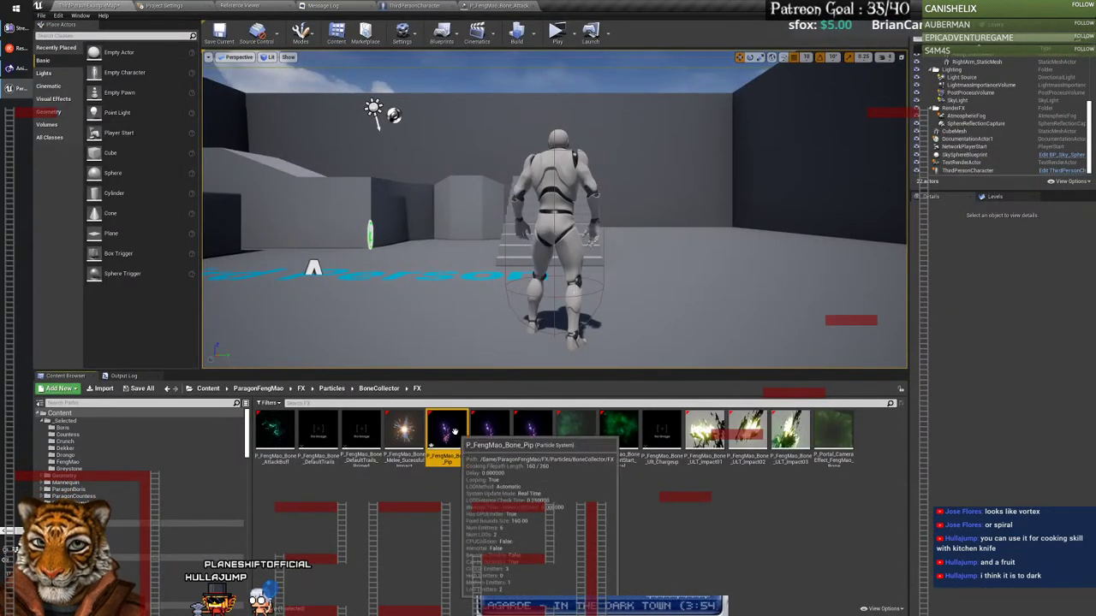
Step: Copy P_FengMao_Bone_Pip into the FengMao folder and open P_FengMao_Bone_TeleportEnd_Local
{"action": "left_click_drag", "start_coordinate": [446, 432], "coordinate": [78, 467]}
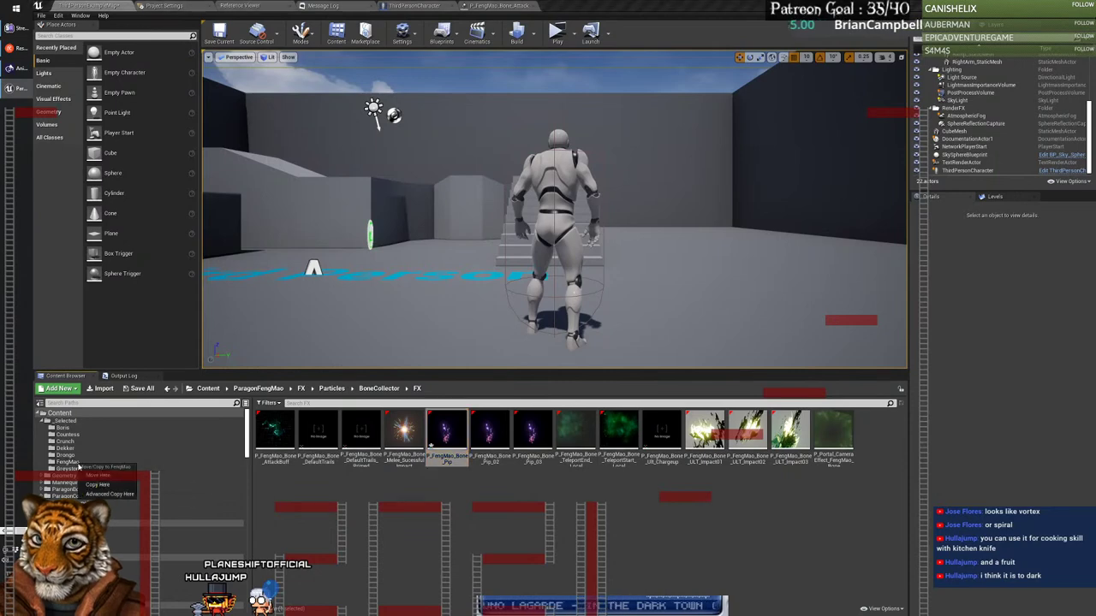
{"action": "left_click", "coordinate": [108, 486]}
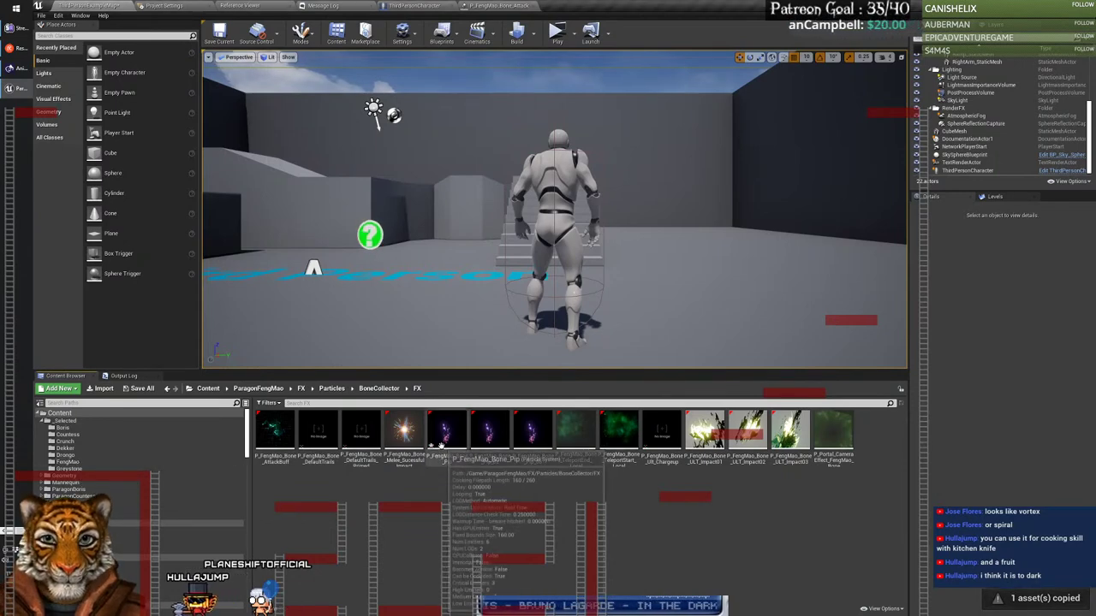
{"action": "double_click", "coordinate": [576, 433]}
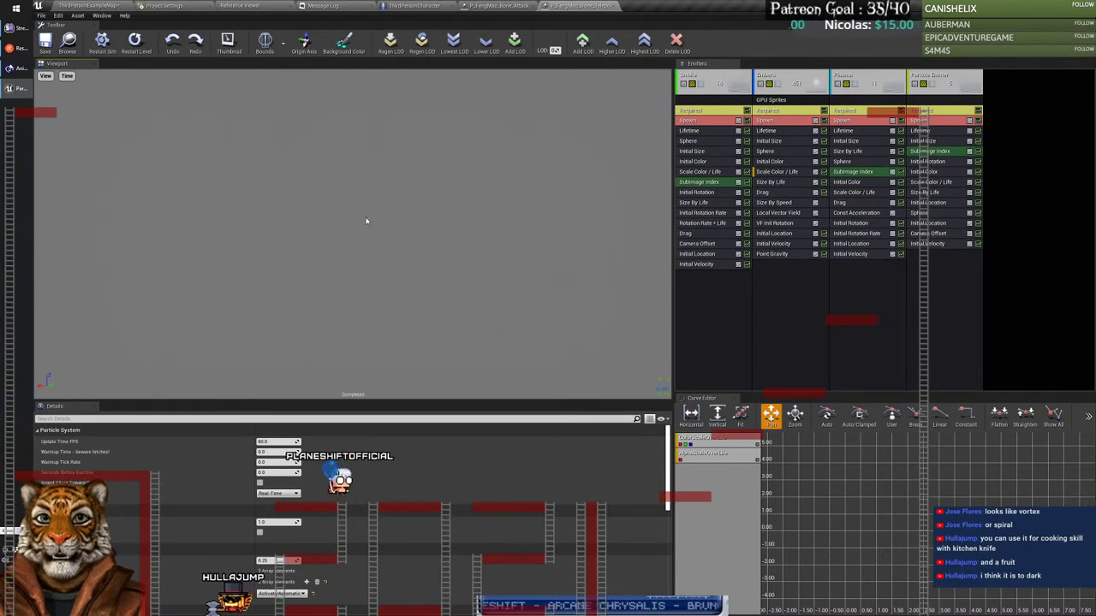
Step: Set the TeleportEnd_Local preview to 50% AnimSpeed and replay it several times
{"action": "left_click", "coordinate": [103, 50]}
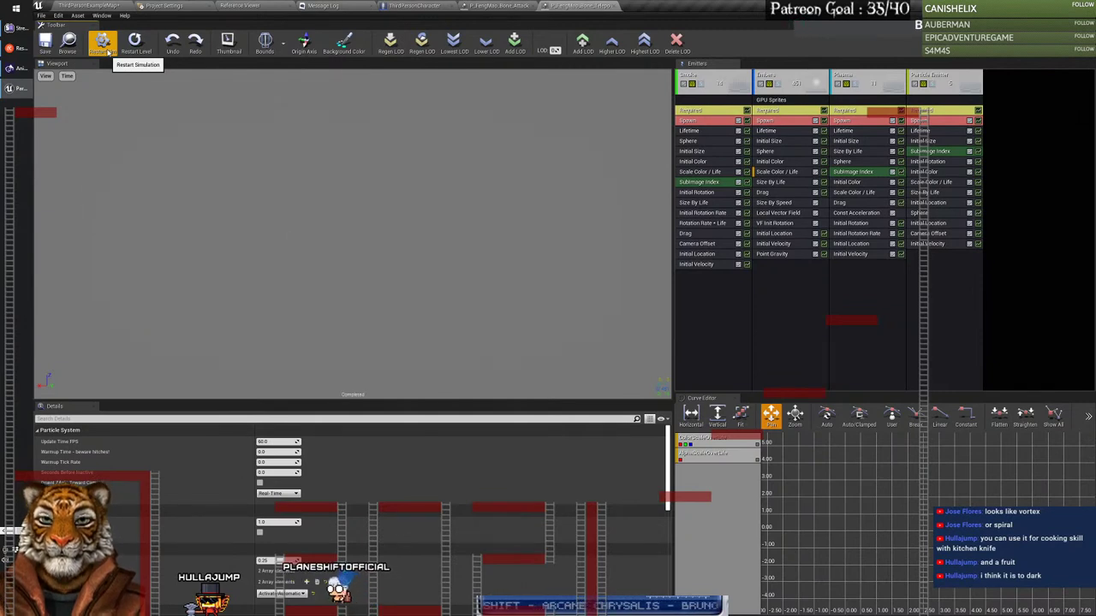
{"action": "left_click", "coordinate": [67, 77]}
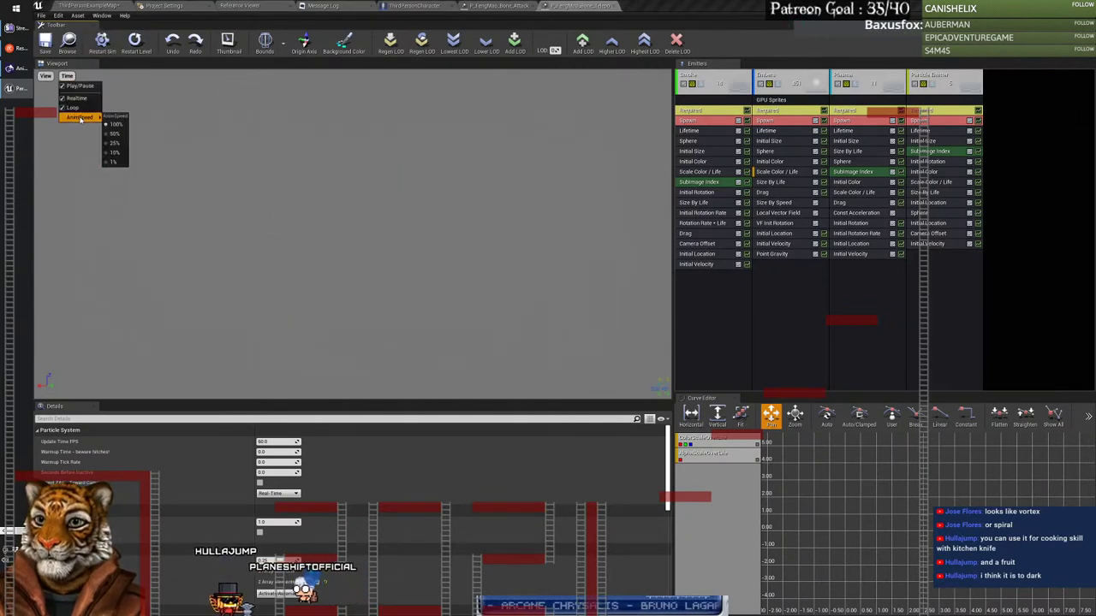
{"action": "left_click", "coordinate": [115, 137]}
{"action": "left_click", "coordinate": [103, 41]}
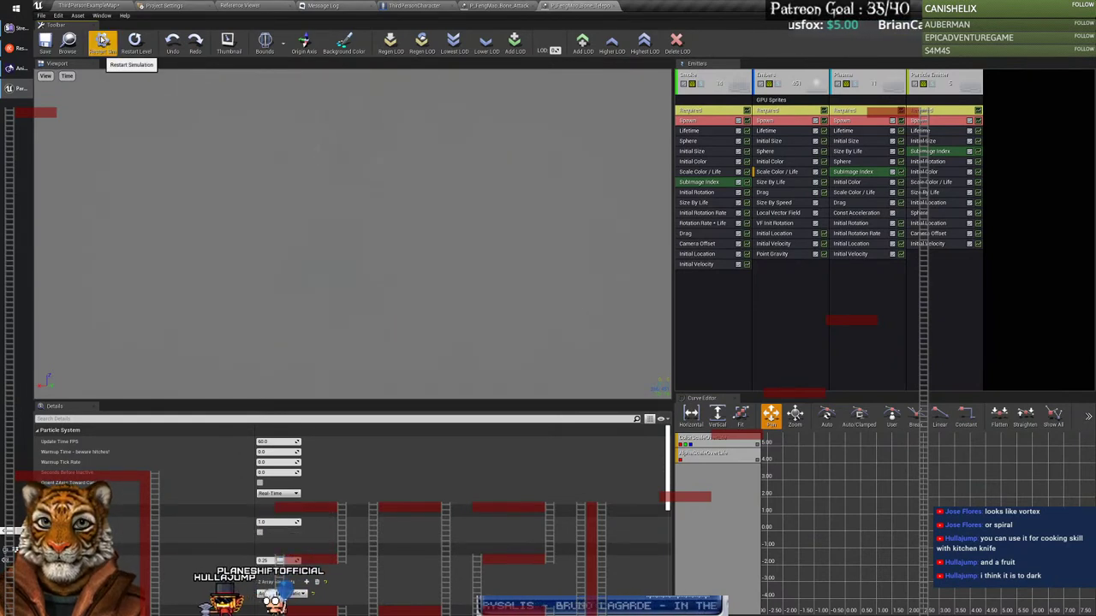
{"action": "left_click", "coordinate": [103, 41]}
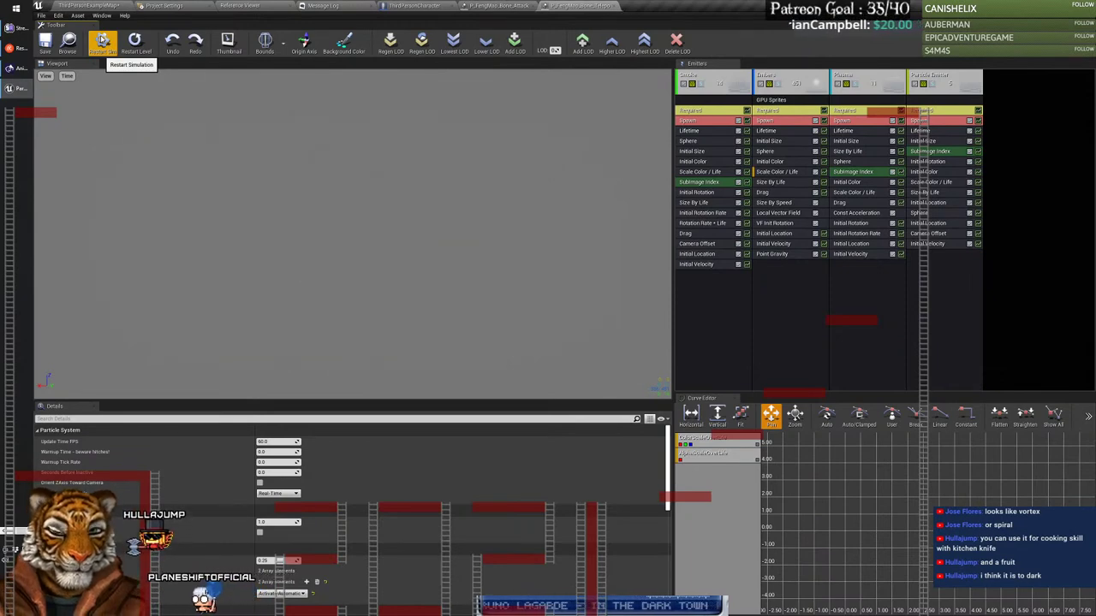
{"action": "left_click", "coordinate": [103, 40]}
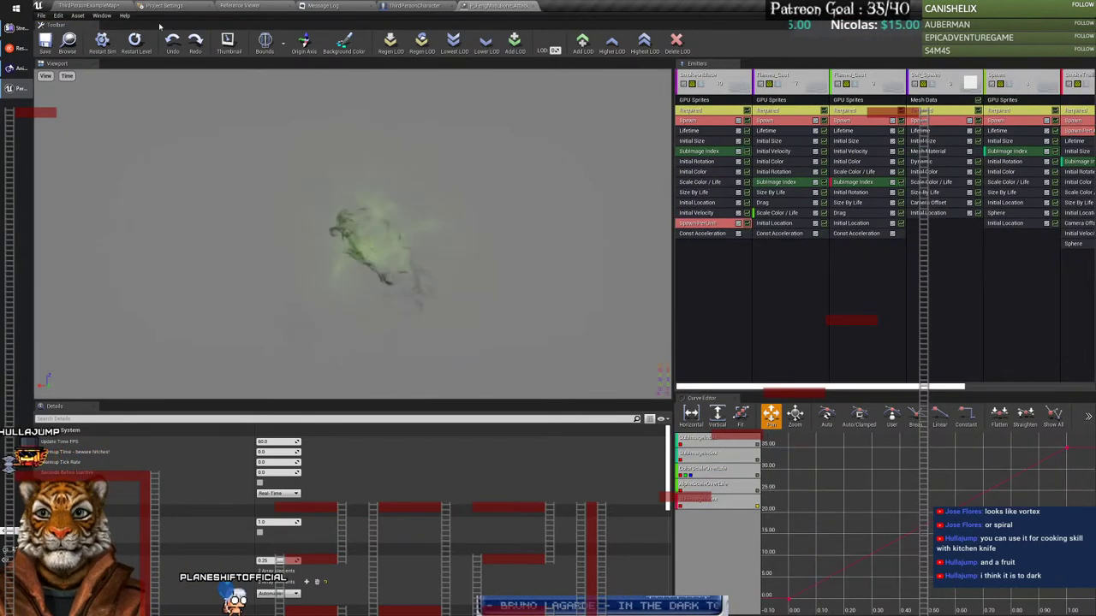
Step: Briefly preview P_FengMao_Bone_TeleportStart_Local in Cascade
{"action": "left_click", "coordinate": [615, 7]}
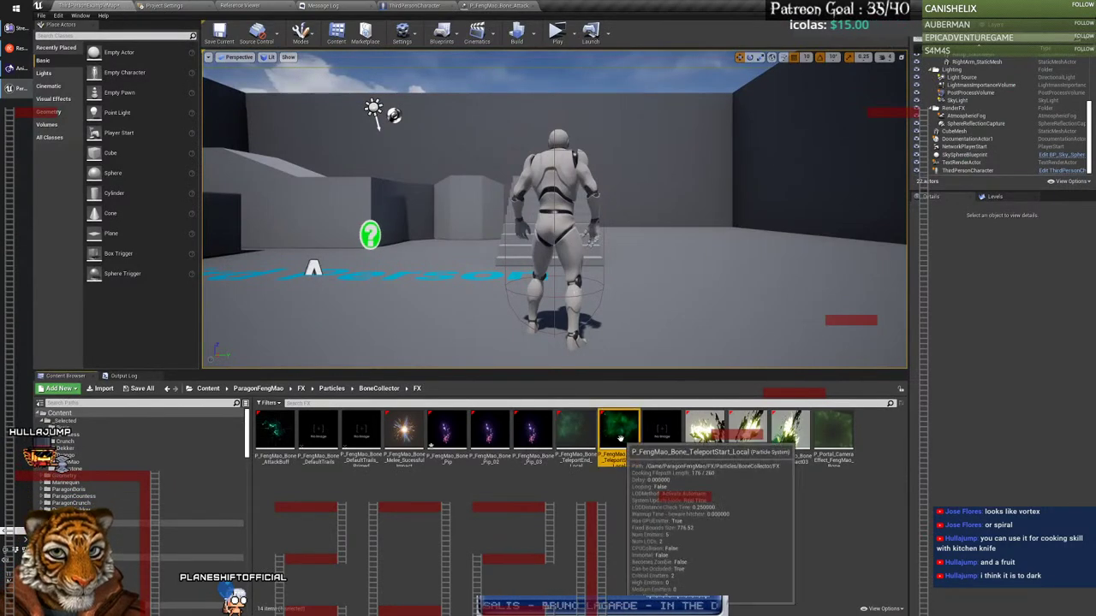
{"action": "double_click", "coordinate": [618, 430]}
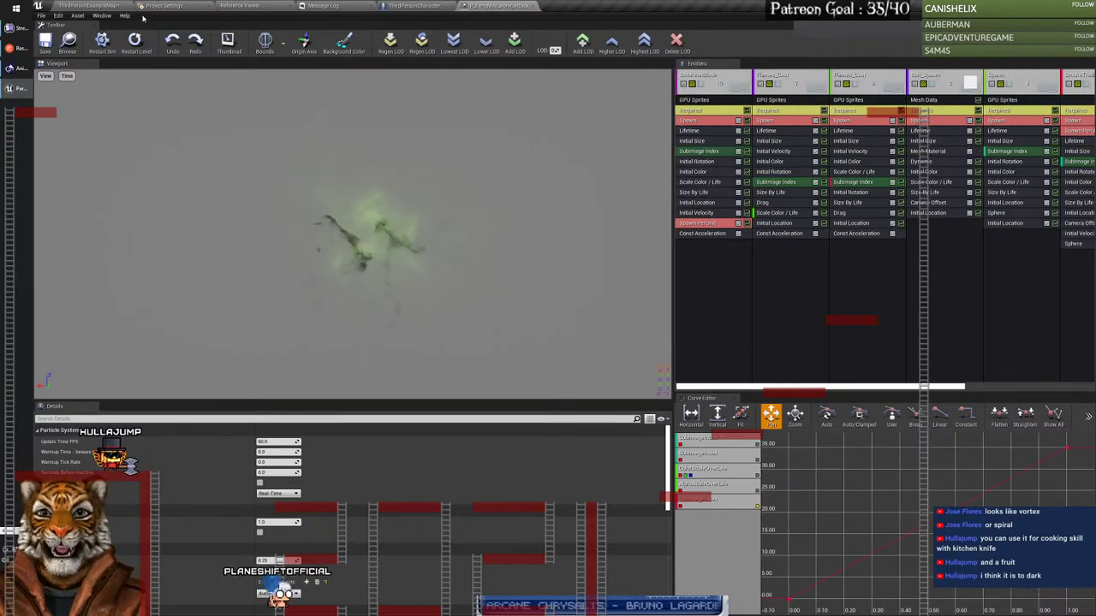
{"action": "left_click", "coordinate": [613, 7]}
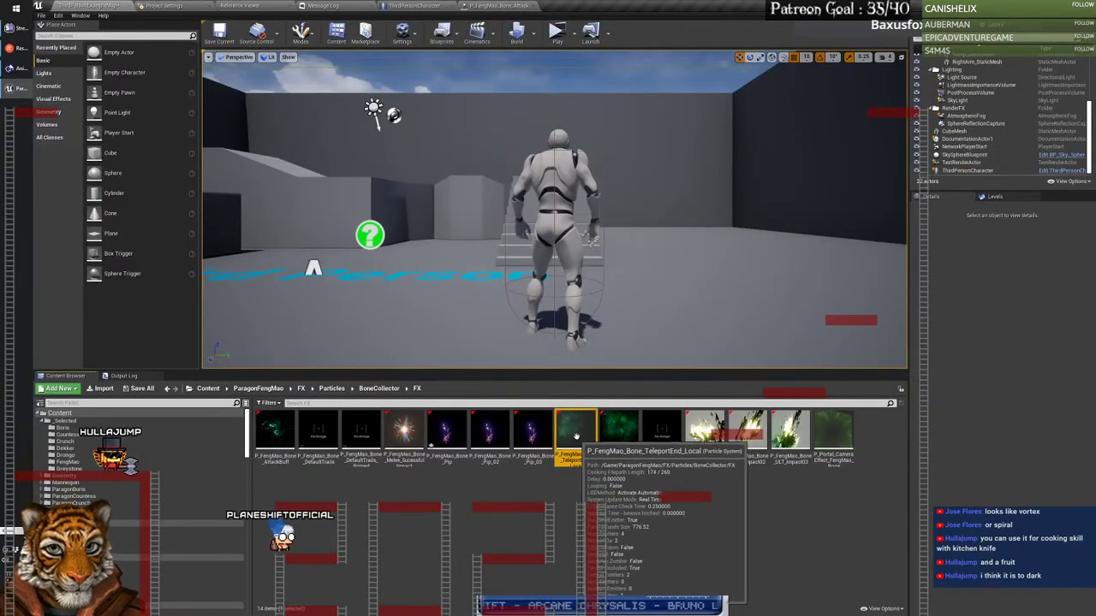
Step: Copy TeleportEnd_Local into _Selected/FengMao, return to the level, and select ULT_Impact01
{"action": "left_click_drag", "start_coordinate": [575, 432], "coordinate": [82, 452]}
{"action": "left_click_drag", "start_coordinate": [75, 462], "coordinate": [77, 467]}
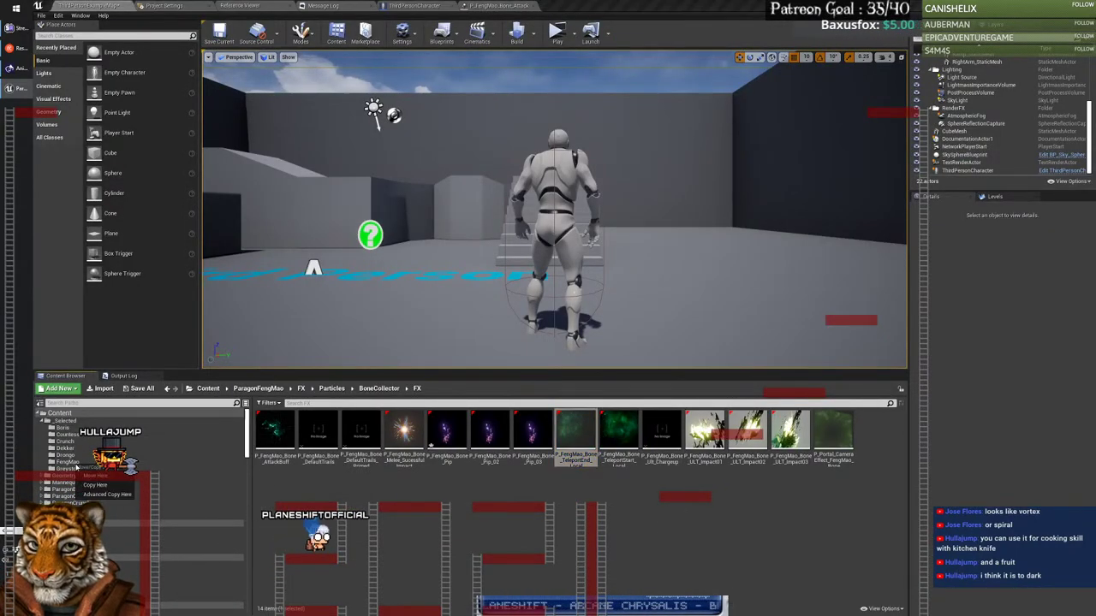
{"action": "left_click", "coordinate": [94, 485]}
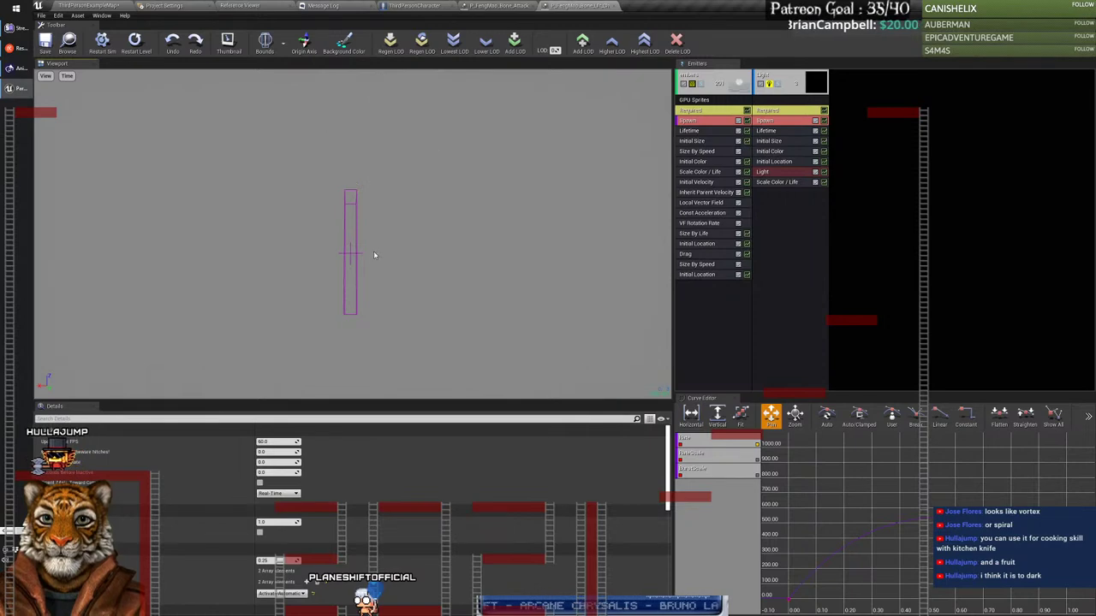
{"action": "left_click", "coordinate": [614, 6]}
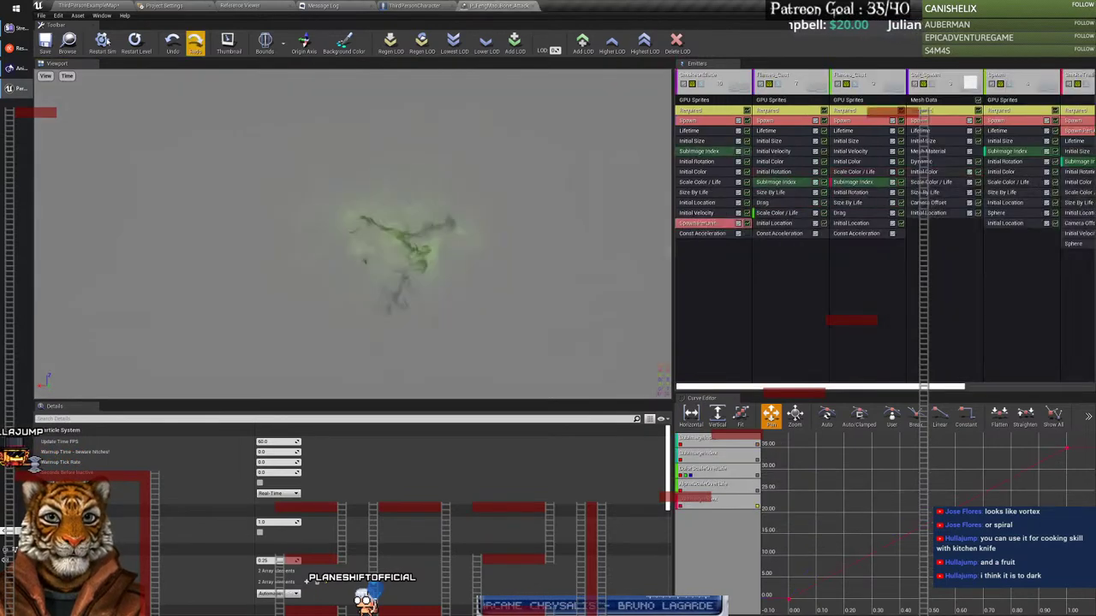
{"action": "left_click", "coordinate": [85, 6]}
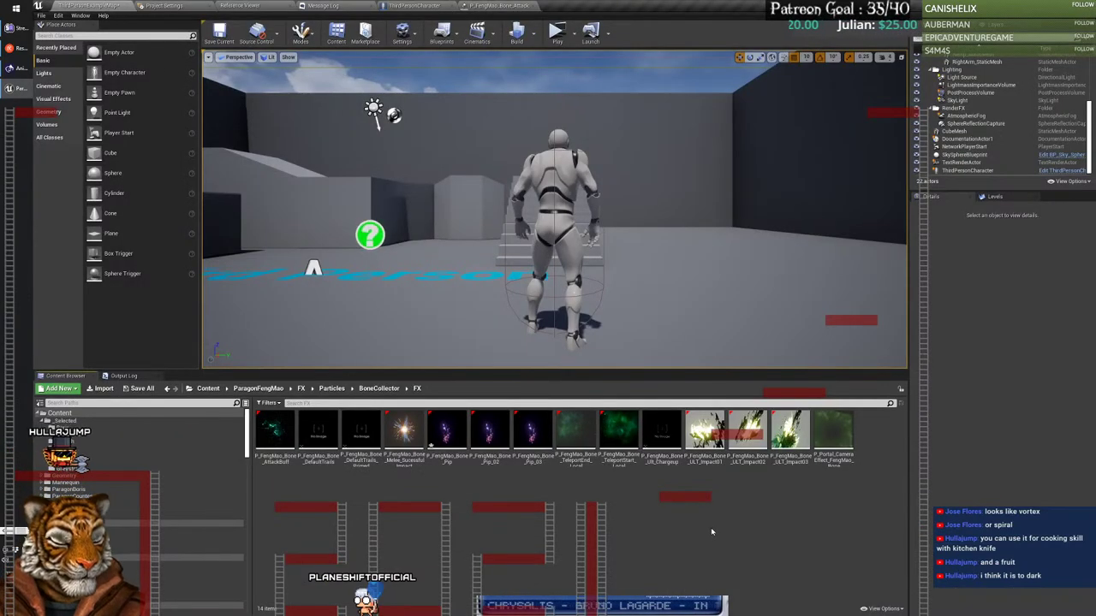
{"action": "left_click", "coordinate": [709, 443]}
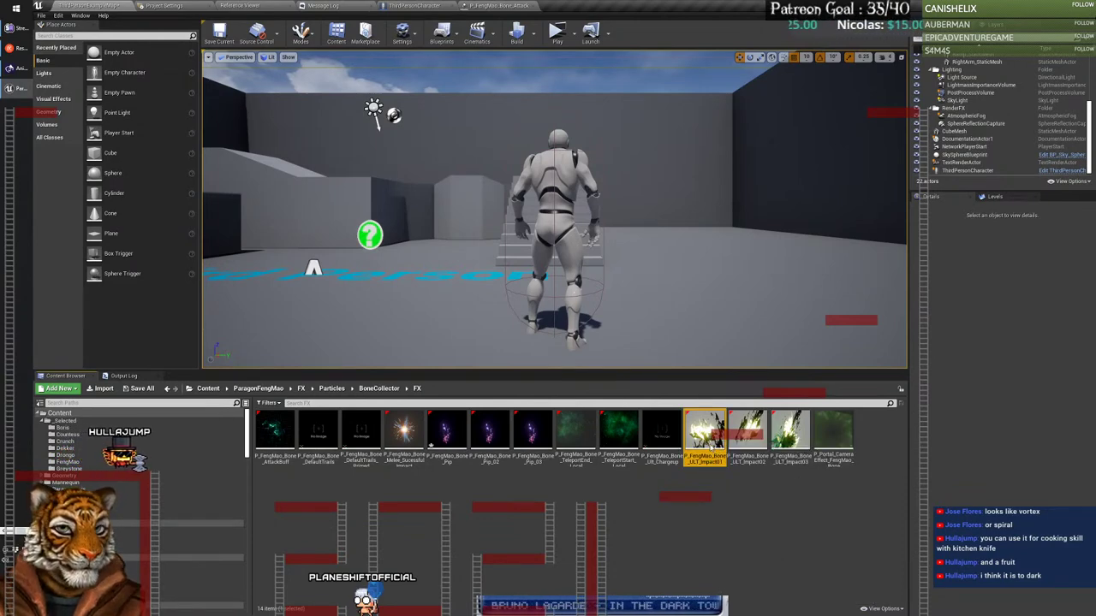
Step: Open P_FengMao_Bone_ULT_Impact01 in Cascade and restart its preview at 10% speed
{"action": "double_click", "coordinate": [707, 443]}
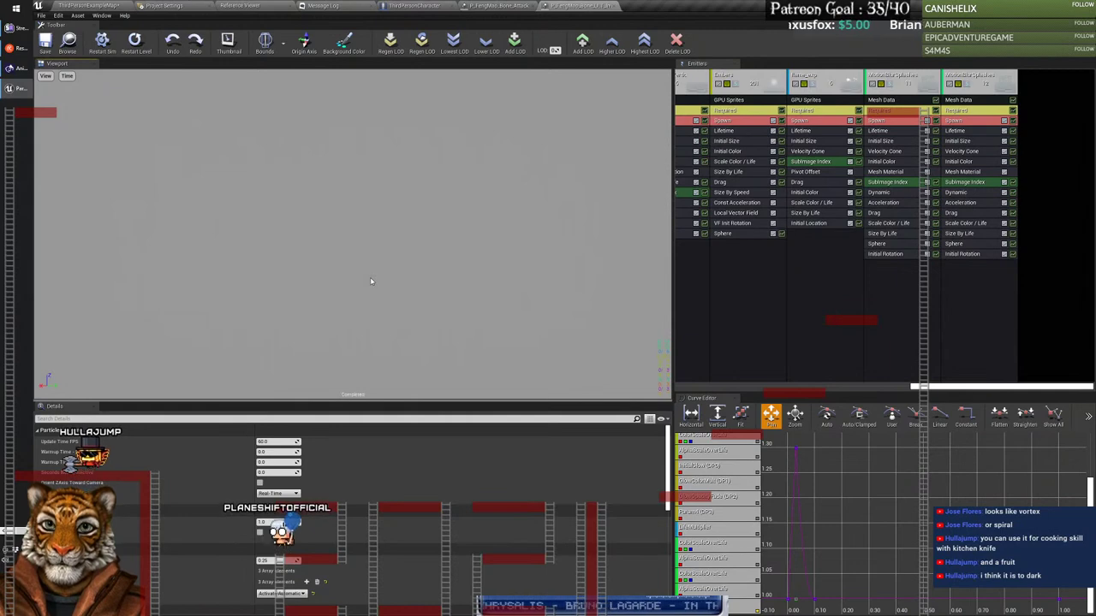
{"action": "left_click", "coordinate": [67, 75]}
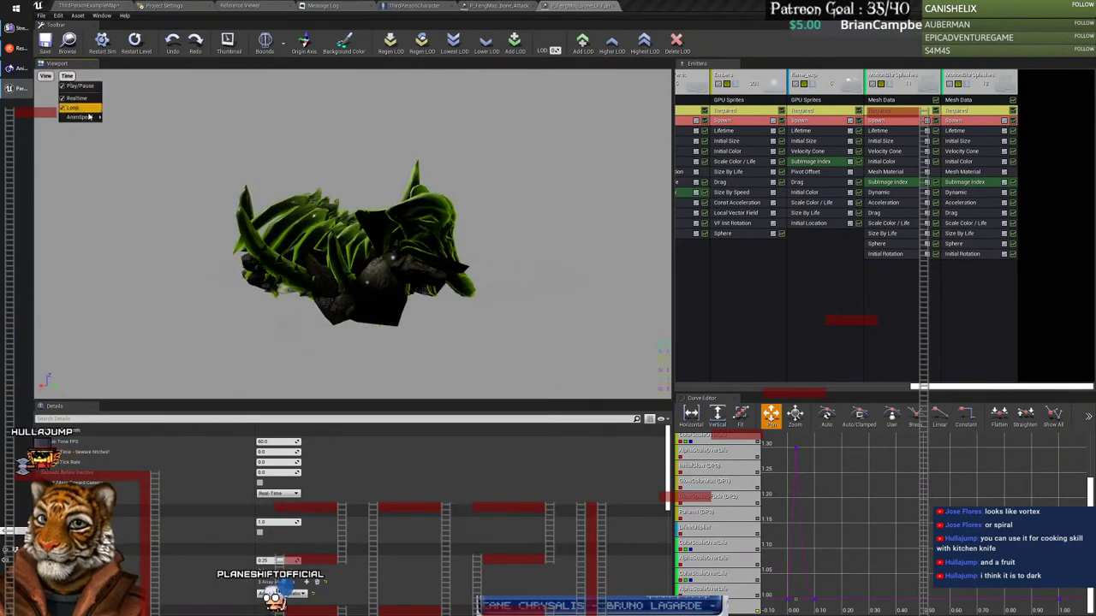
{"action": "left_click", "coordinate": [115, 152]}
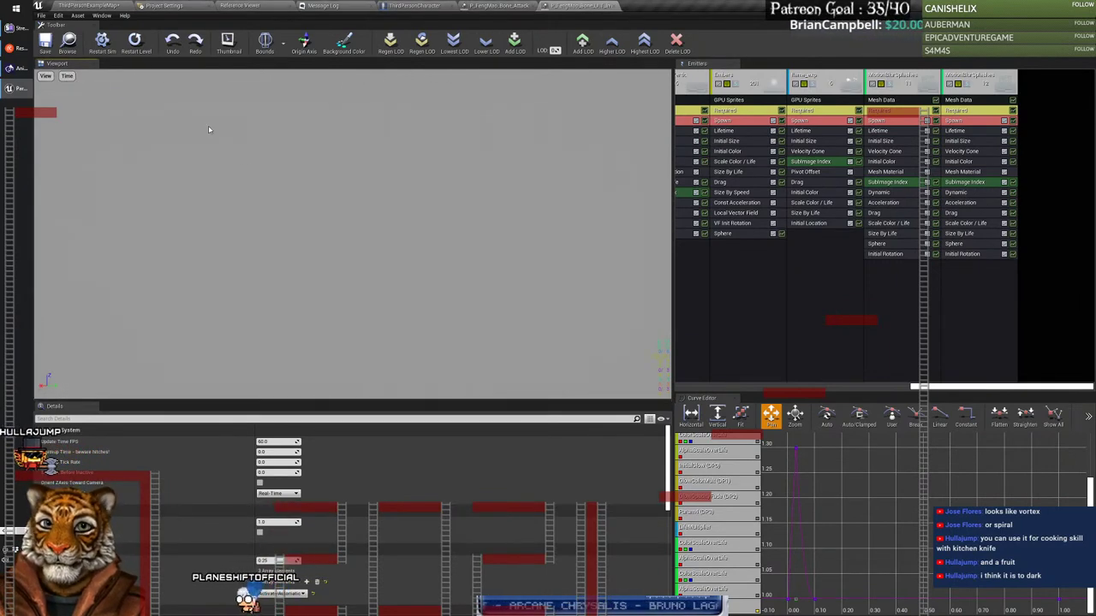
{"action": "left_click", "coordinate": [102, 40]}
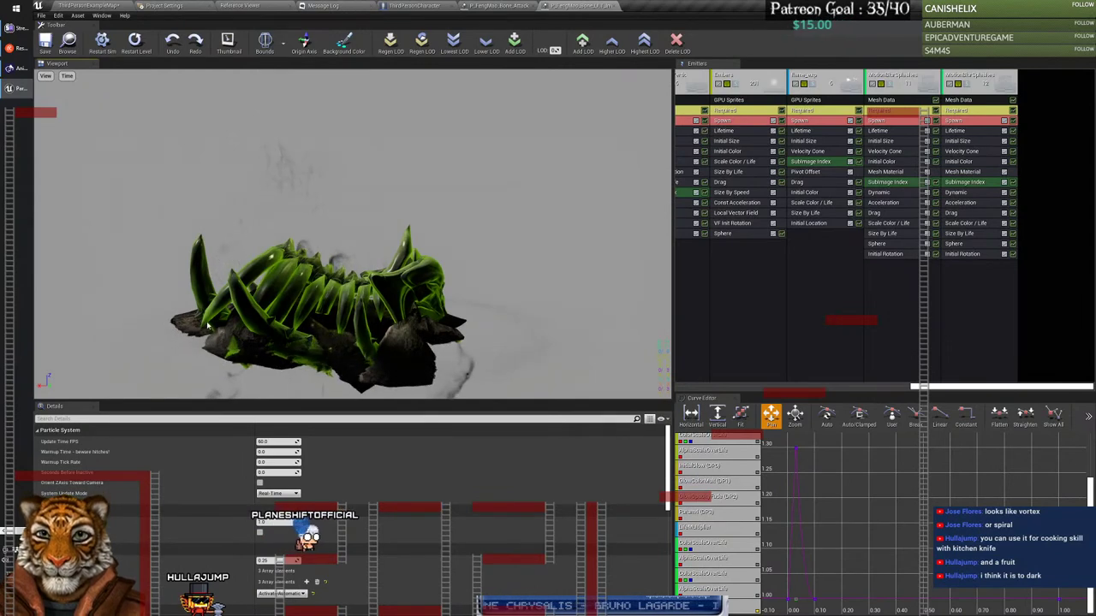
Step: Pause and resume the preview, raise playback speed to 50%, then close the effect
{"action": "left_click", "coordinate": [67, 76]}
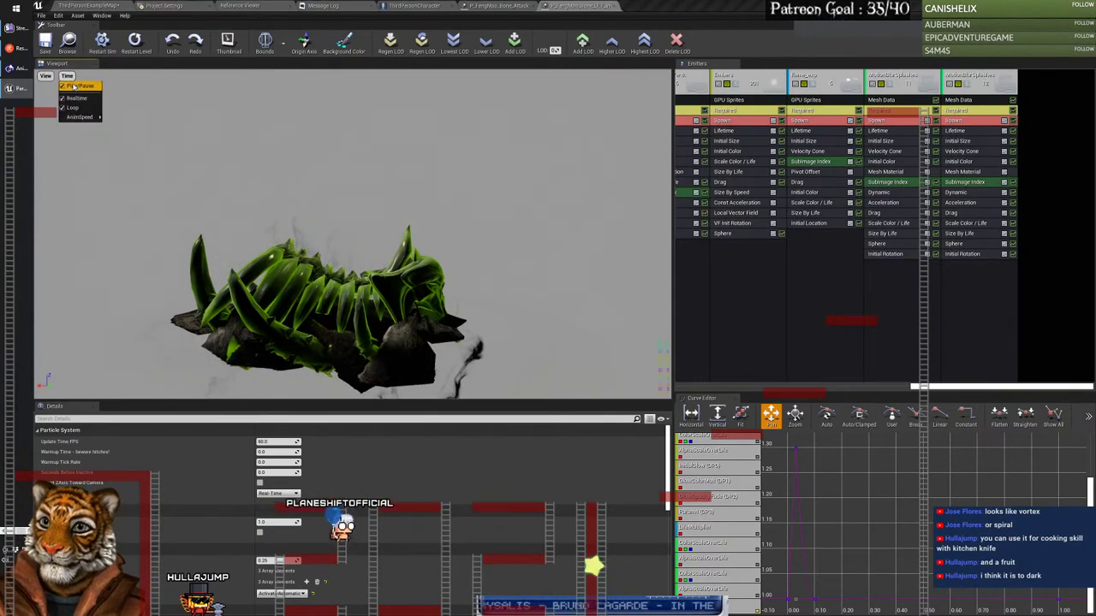
{"action": "left_click", "coordinate": [76, 86]}
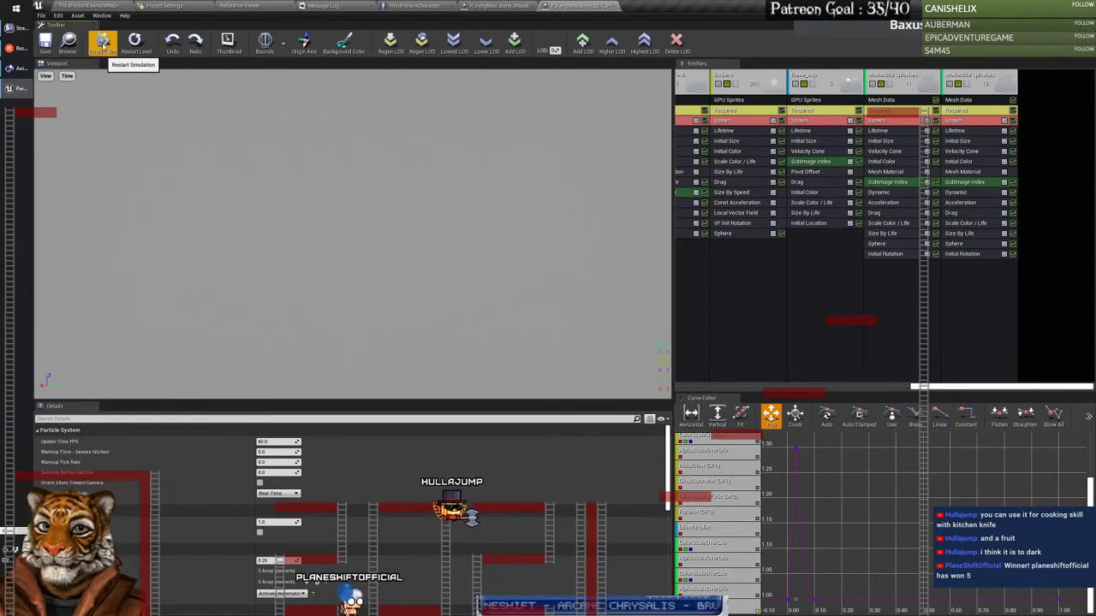
{"action": "left_click", "coordinate": [67, 76]}
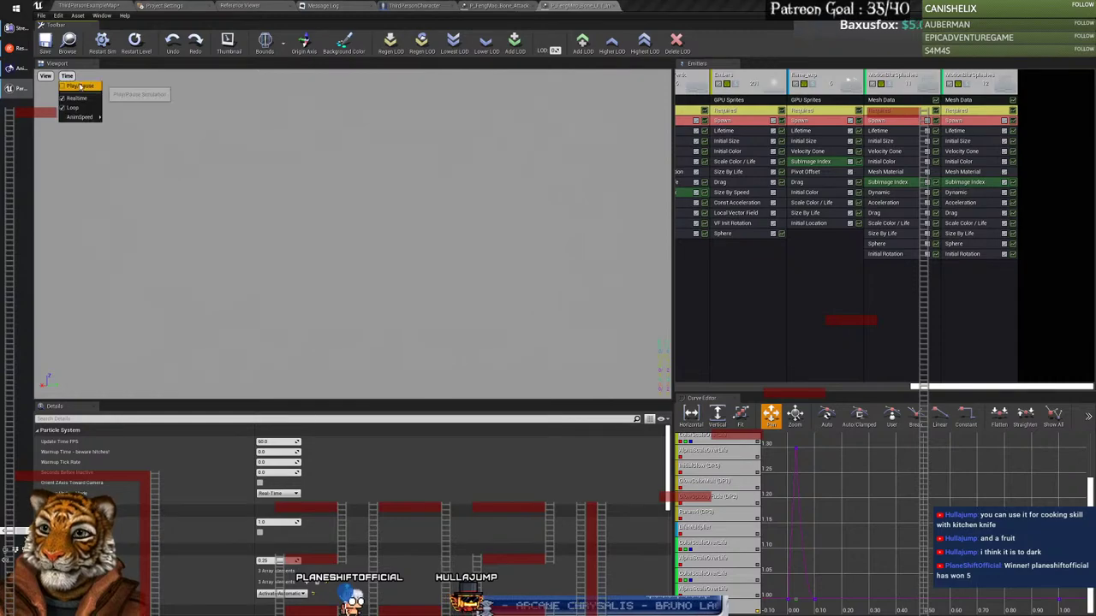
{"action": "left_click", "coordinate": [150, 95]}
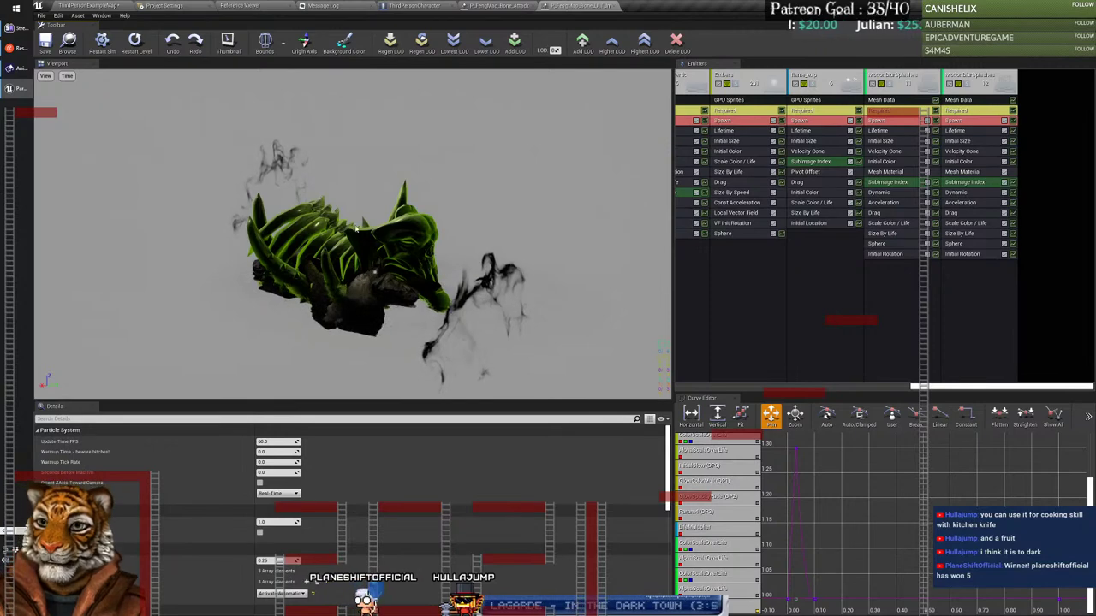
{"action": "left_click", "coordinate": [67, 76]}
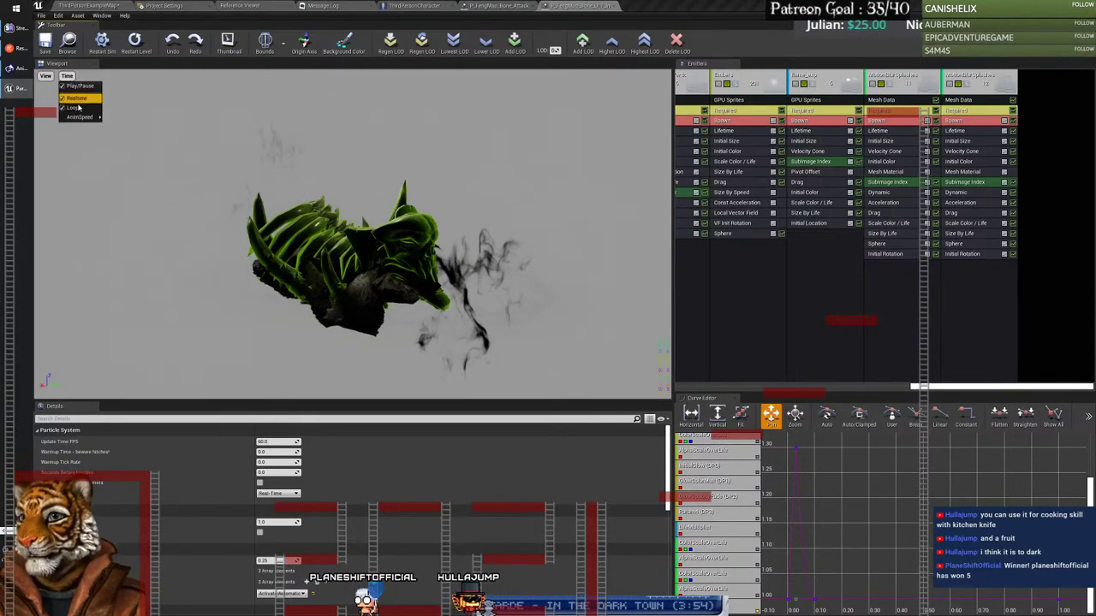
{"action": "left_click", "coordinate": [112, 134]}
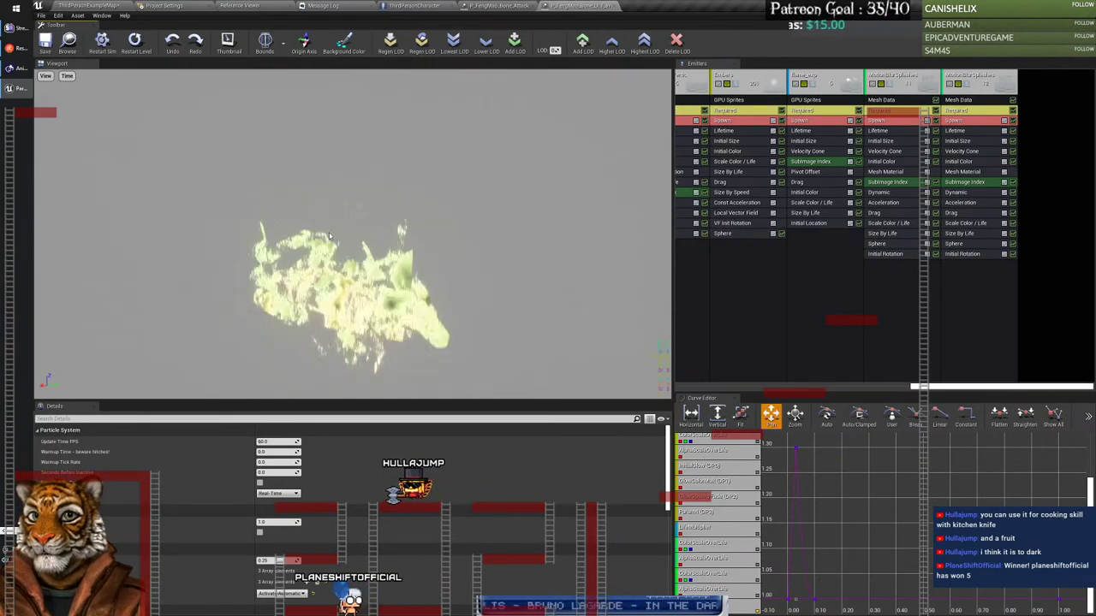
{"action": "left_click", "coordinate": [614, 6]}
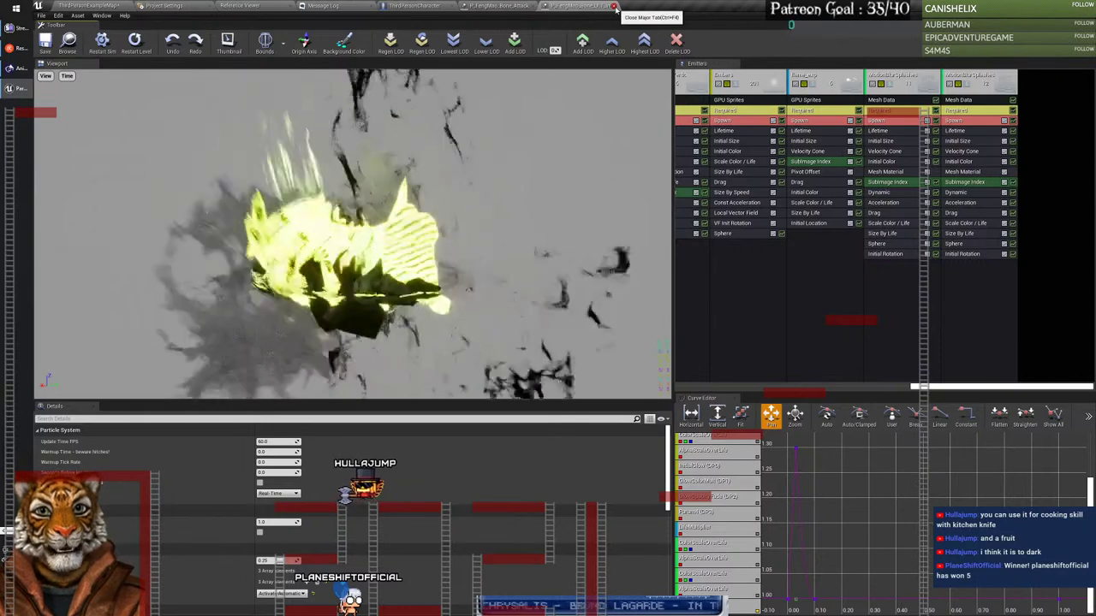
Step: From ThirdPersonExampleMap, open P_FengMao_Bone_ULT_Impact02 and resume its green impact preview playback
{"action": "left_click", "coordinate": [96, 6]}
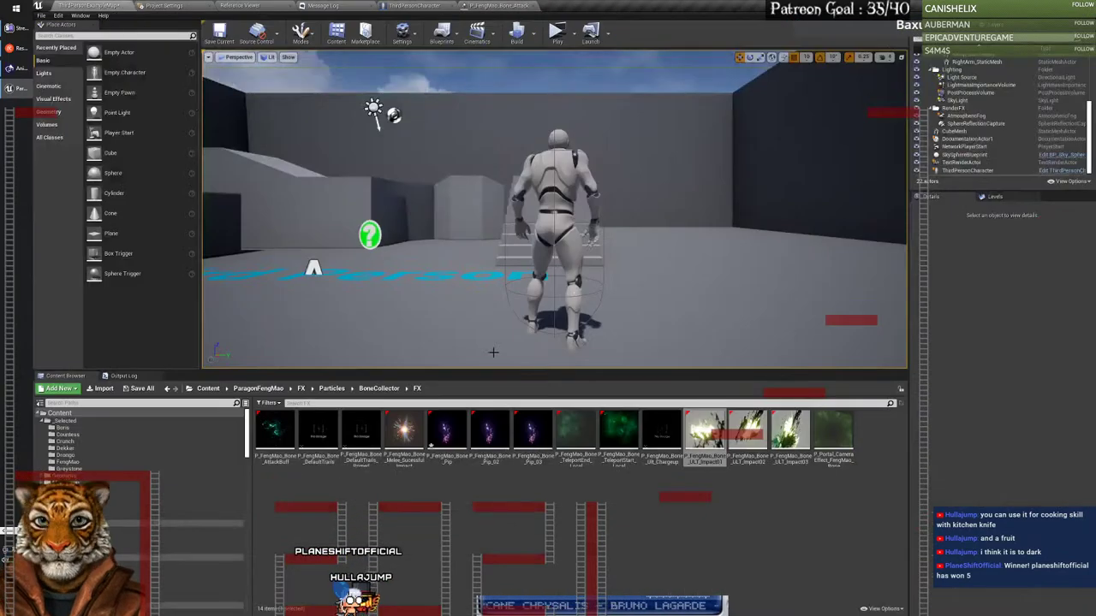
{"action": "left_click", "coordinate": [751, 436]}
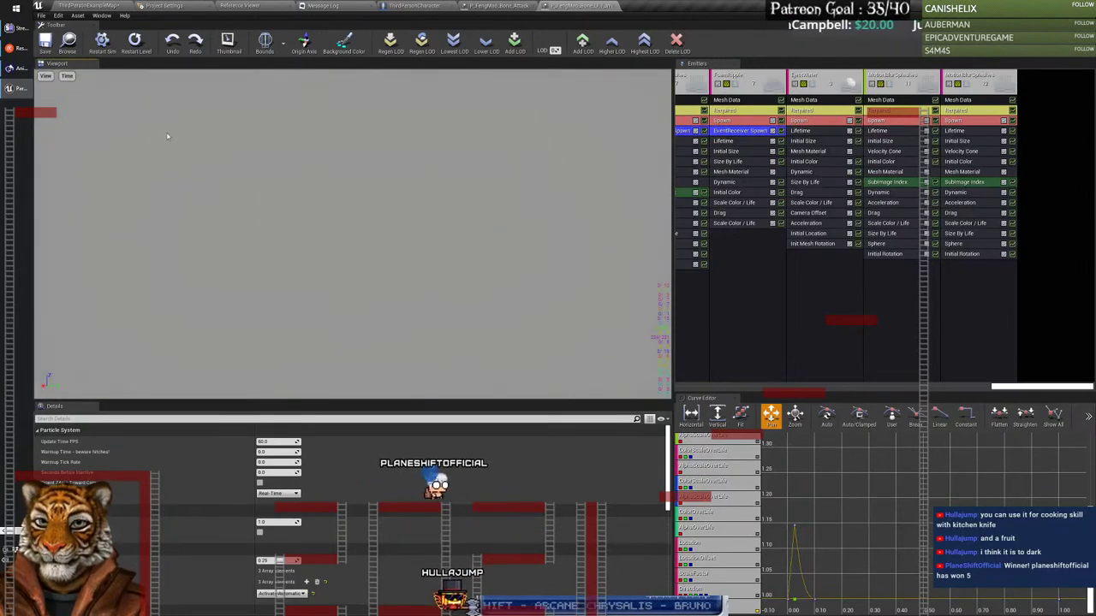
{"action": "left_click", "coordinate": [74, 78]}
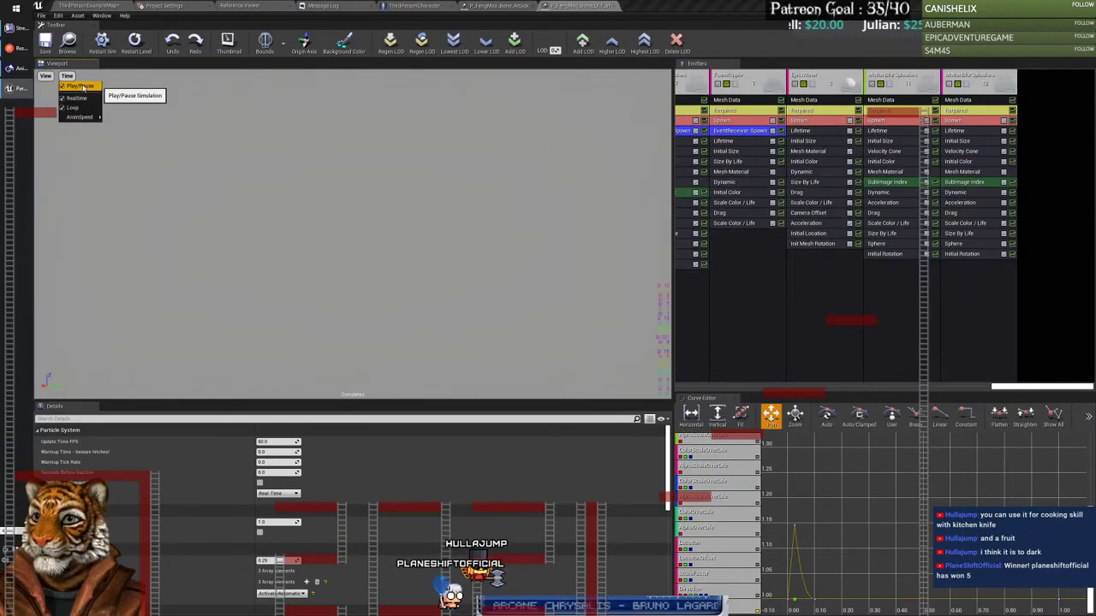
{"action": "left_click", "coordinate": [81, 87]}
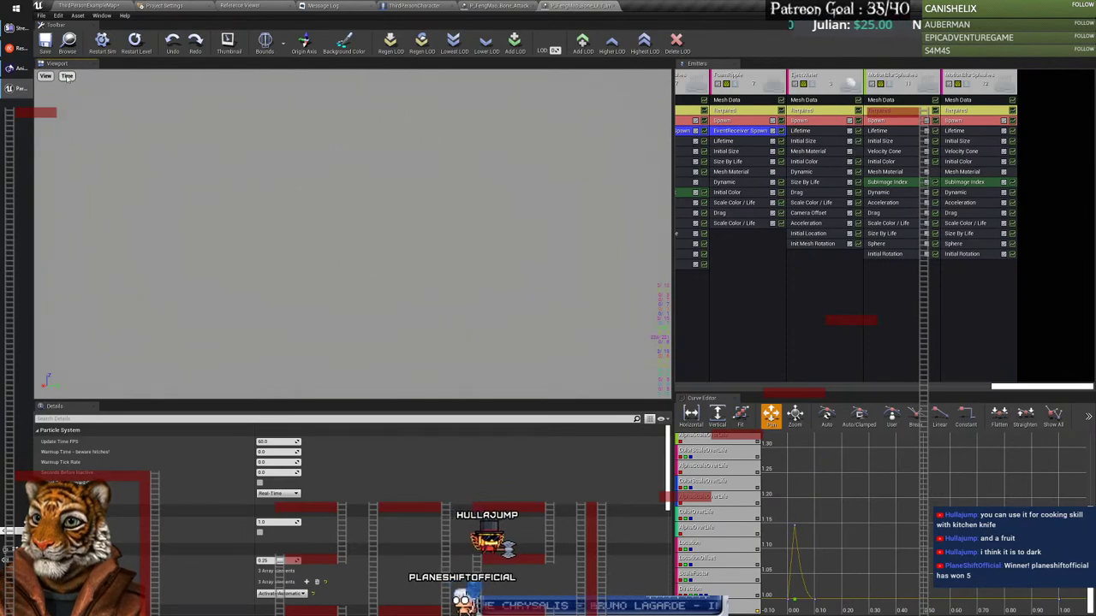
{"action": "left_click", "coordinate": [68, 78]}
{"action": "left_click", "coordinate": [82, 88]}
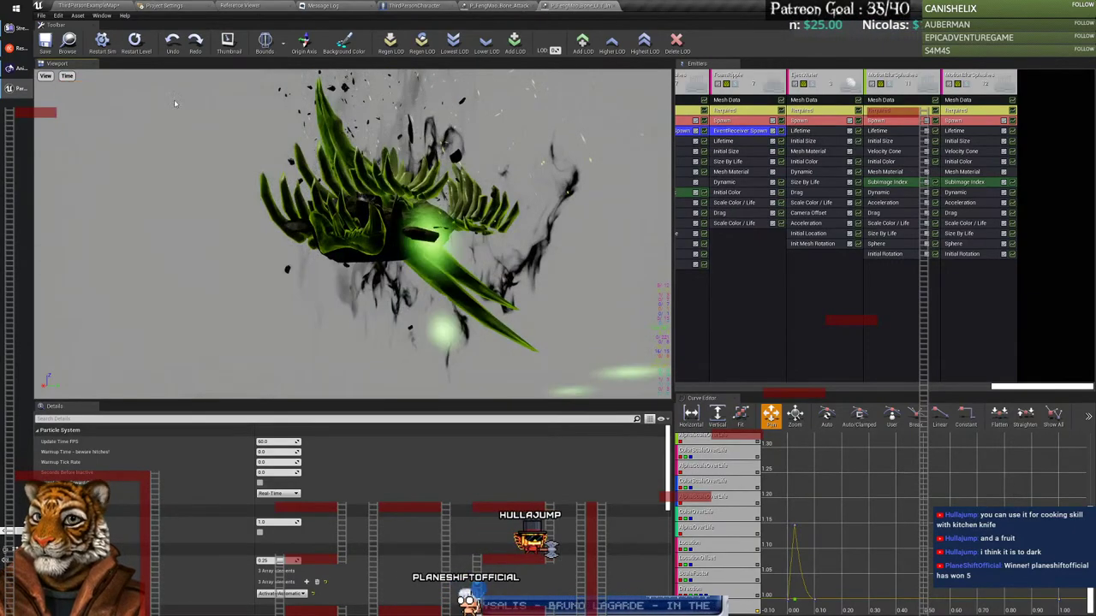
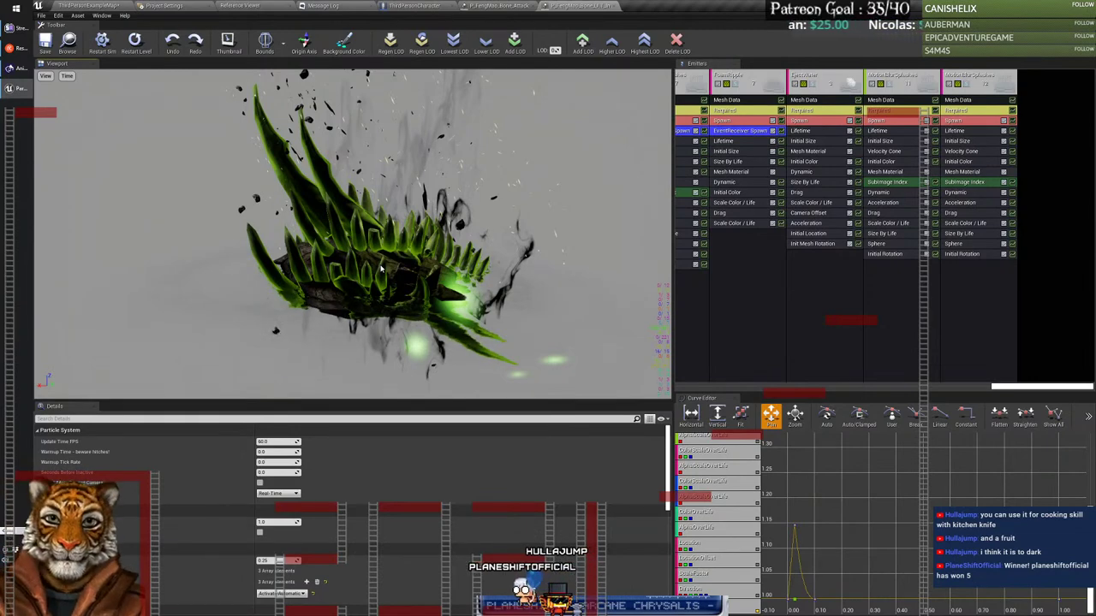
Step: Change the preview playback option, close Bone_UI, and open P_FengMao_Bone_ULT_Impact03
{"action": "left_click", "coordinate": [66, 76]}
{"action": "left_click", "coordinate": [100, 94]}
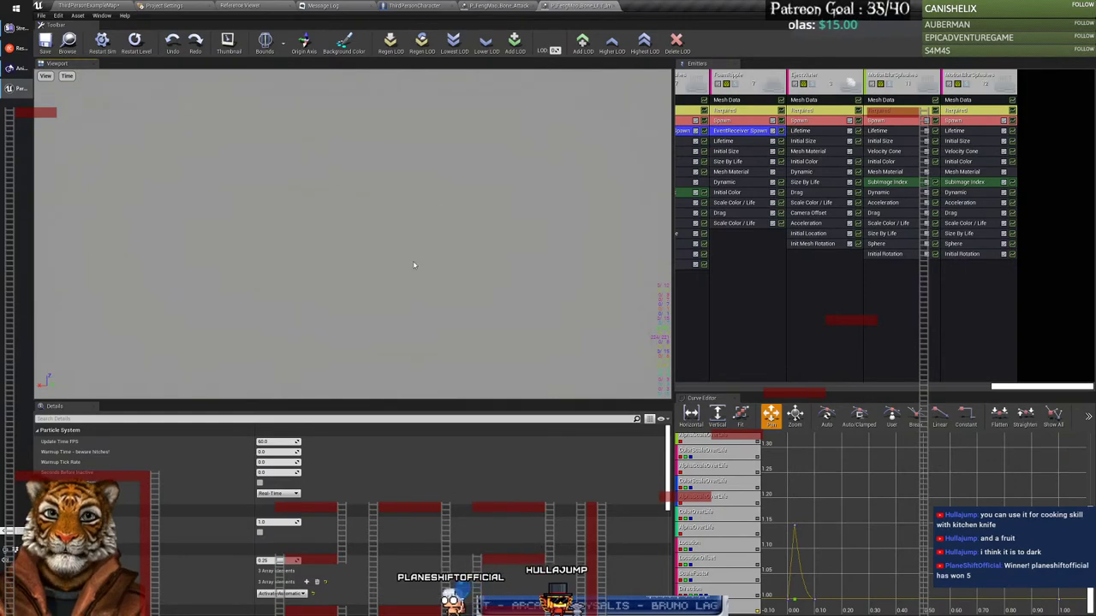
{"action": "left_click", "coordinate": [610, 5]}
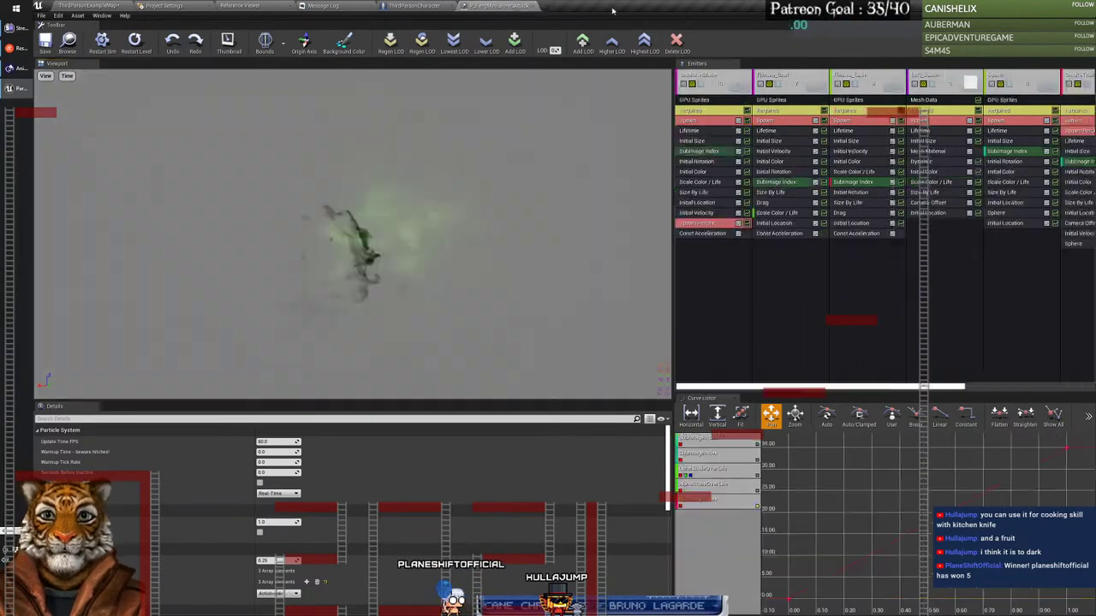
{"action": "left_click", "coordinate": [78, 5]}
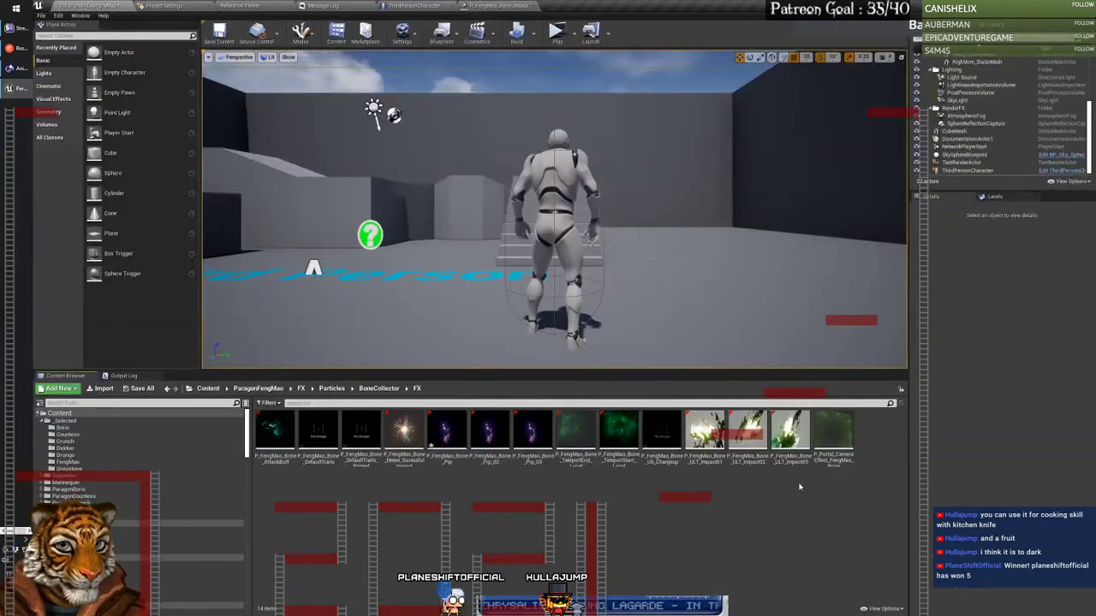
{"action": "double_click", "coordinate": [790, 433]}
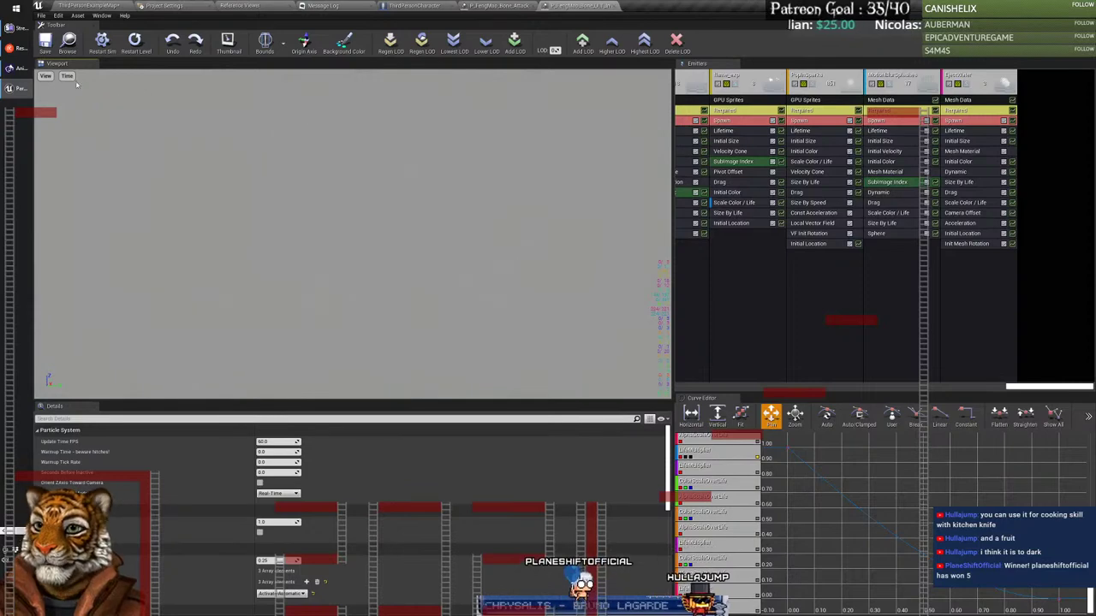
Step: Adjust the Impact03 preview playback and inspect its Mesh Data and GPU Sprites emitters
{"action": "left_click", "coordinate": [67, 76]}
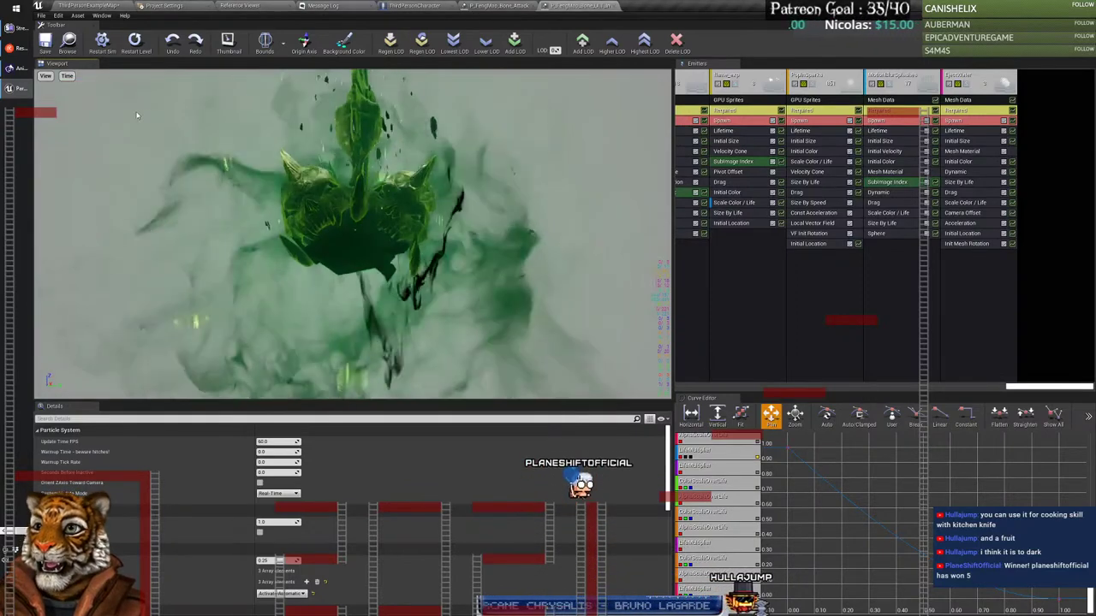
{"action": "left_click", "coordinate": [190, 123]}
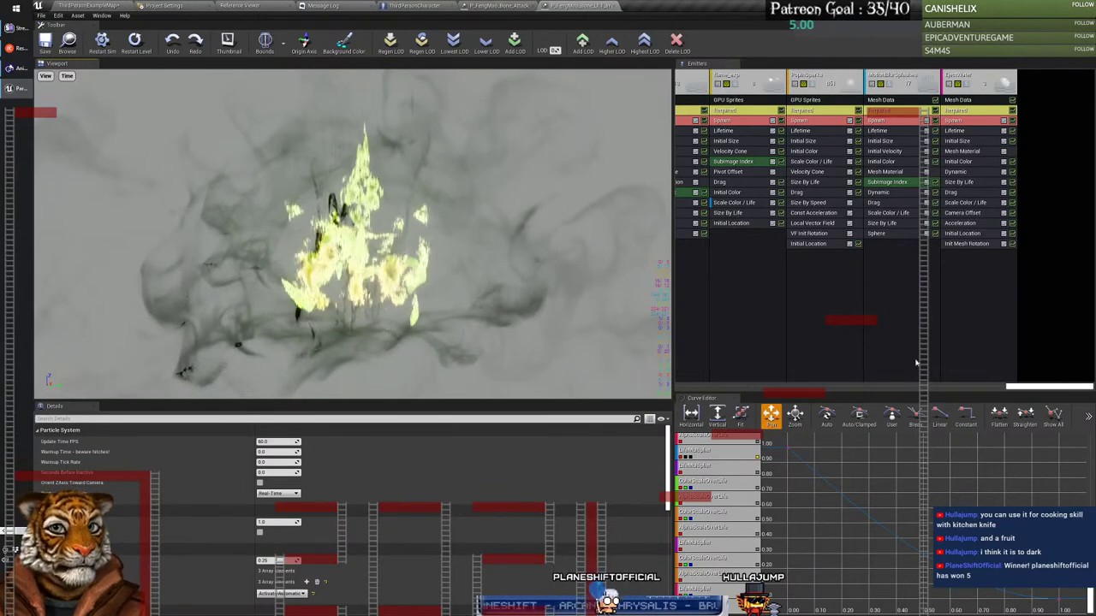
{"action": "left_click", "coordinate": [882, 100]}
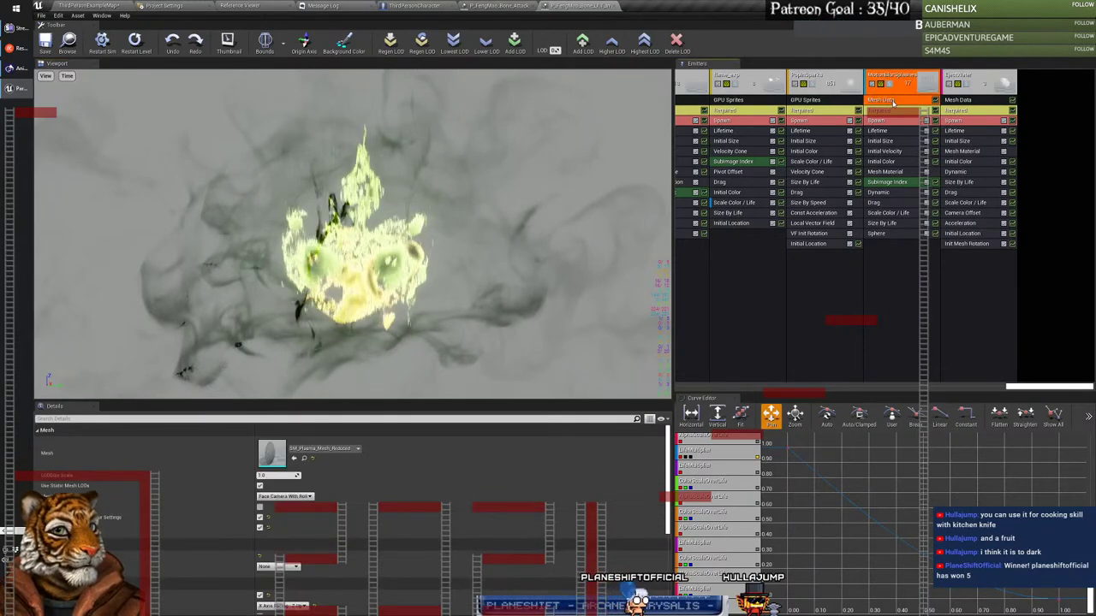
{"action": "left_click", "coordinate": [805, 100]}
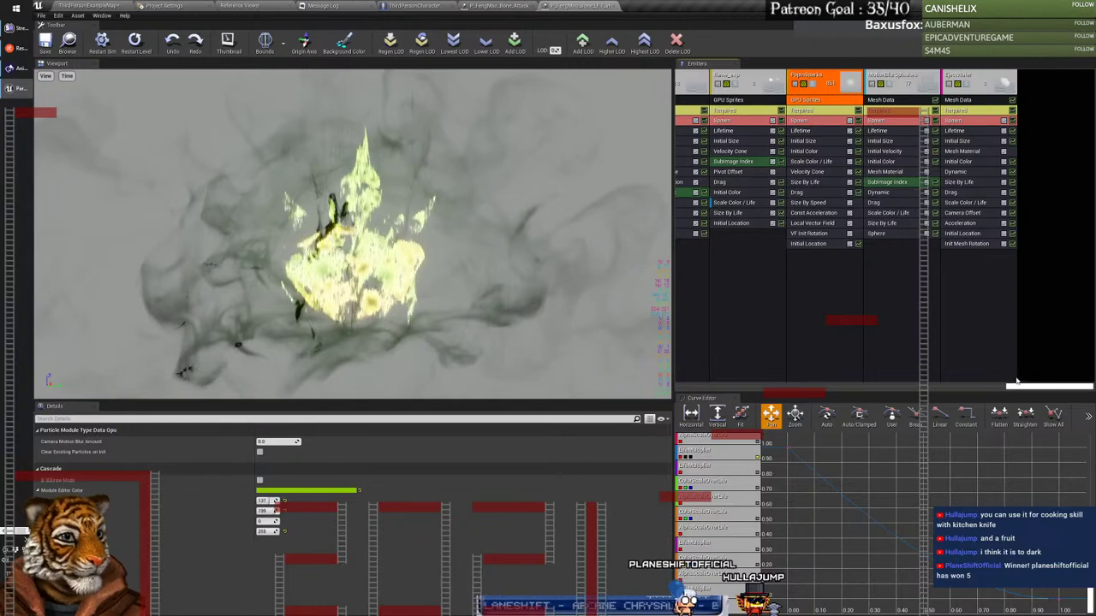
{"action": "left_click_drag", "start_coordinate": [1017, 386], "coordinate": [651, 388]}
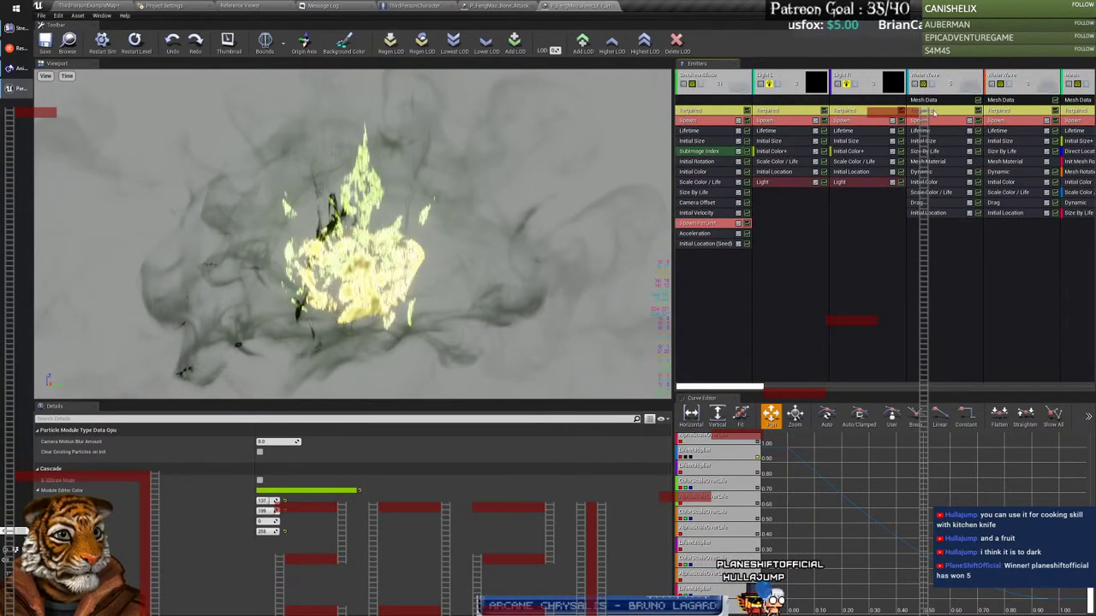
Step: Inspect the fourth, fifth and second emitters' mesh settings and browse to the BoneCollector mesh
{"action": "left_click", "coordinate": [934, 100]}
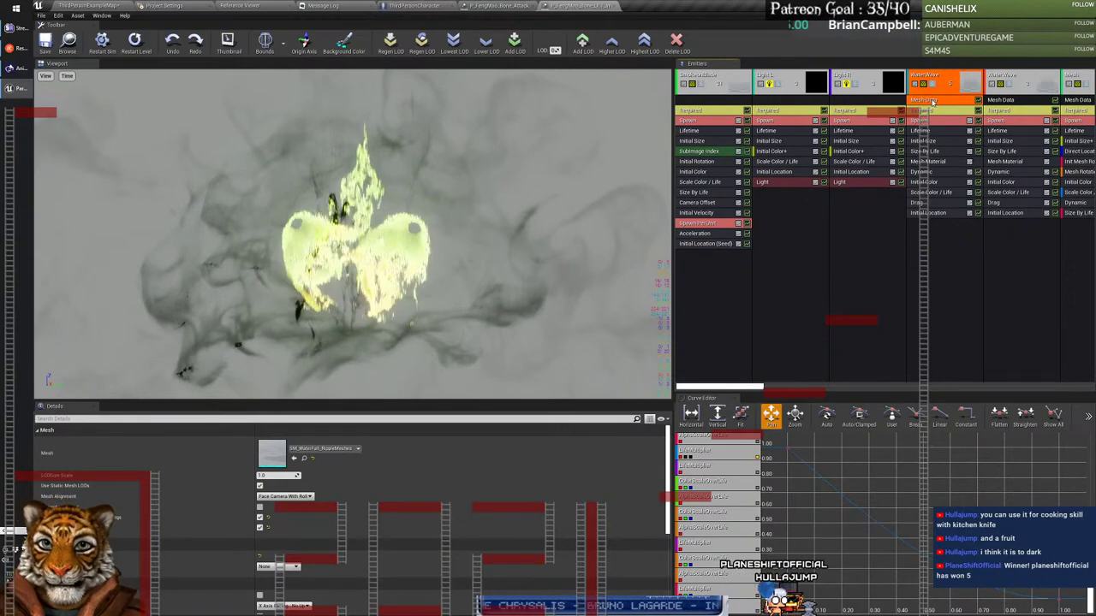
{"action": "left_click", "coordinate": [1006, 101]}
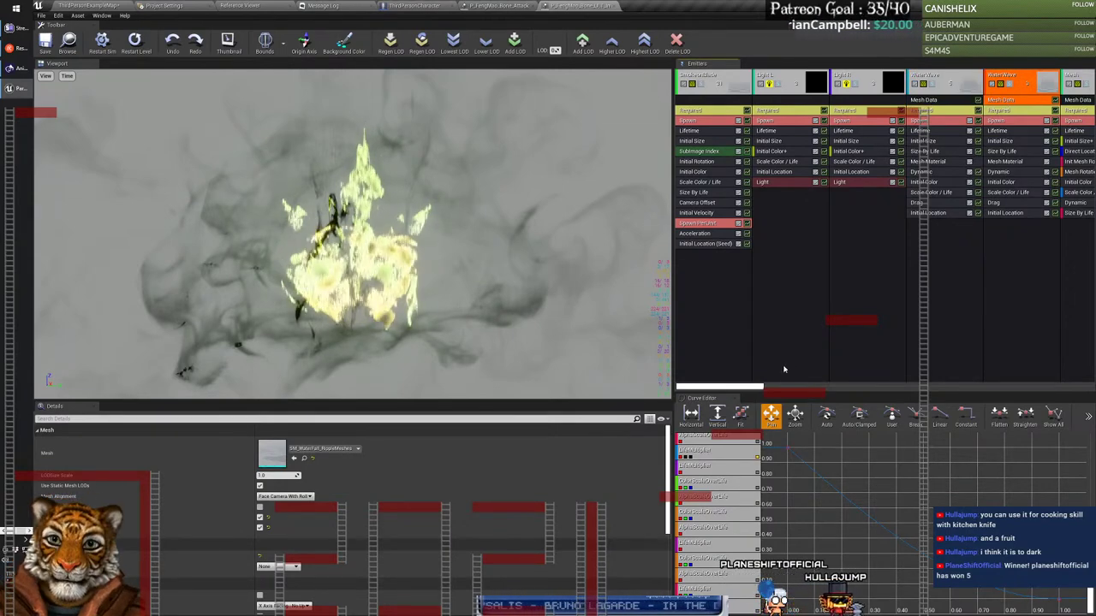
{"action": "left_click_drag", "start_coordinate": [774, 391], "coordinate": [831, 377]}
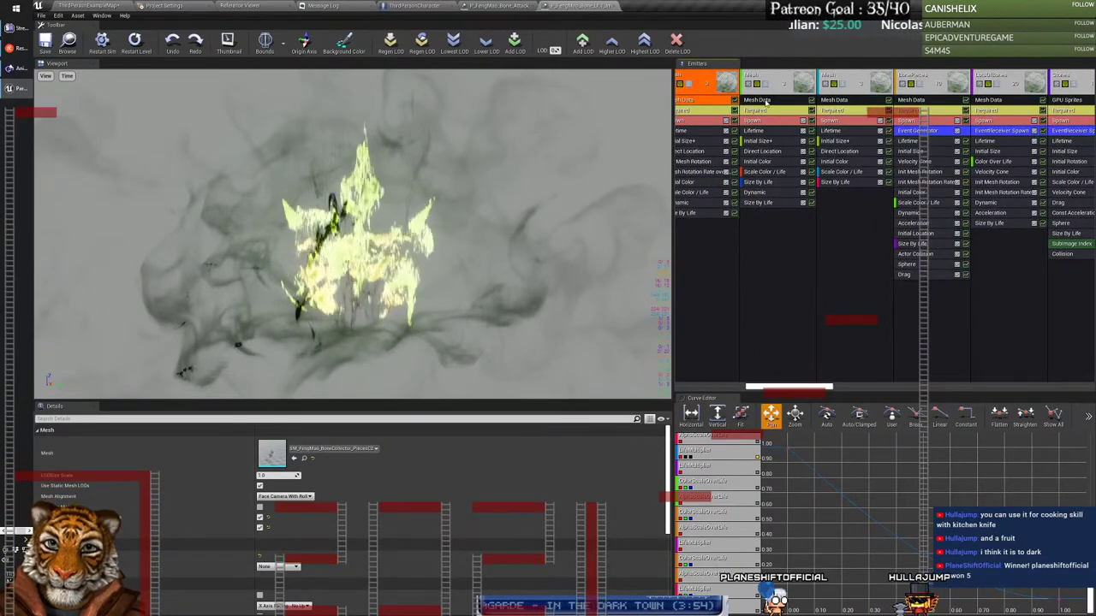
{"action": "left_click", "coordinate": [766, 101]}
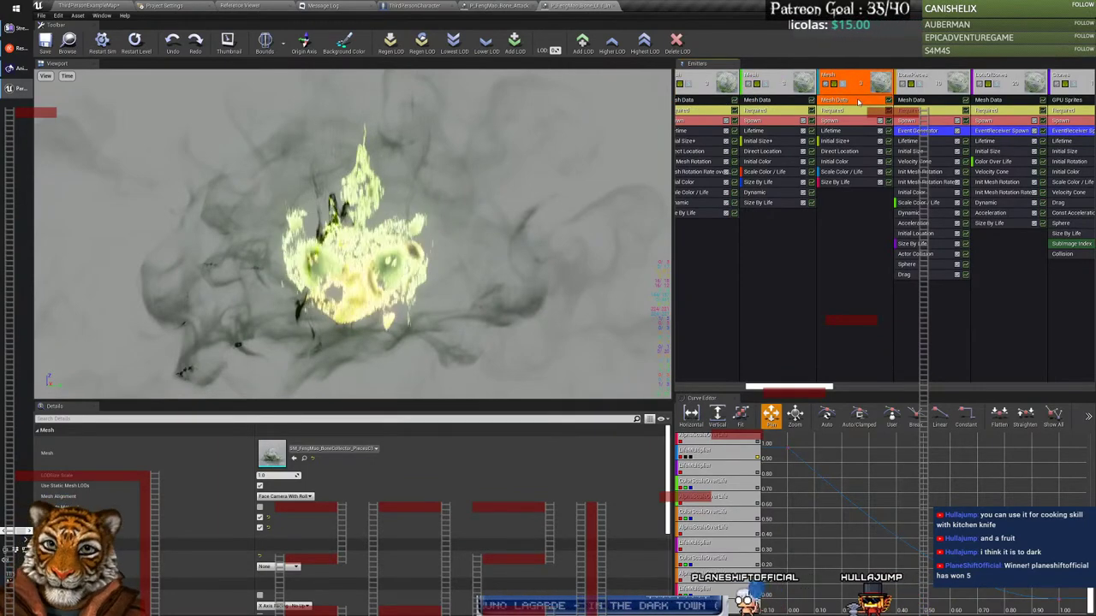
{"action": "left_click", "coordinate": [304, 458]}
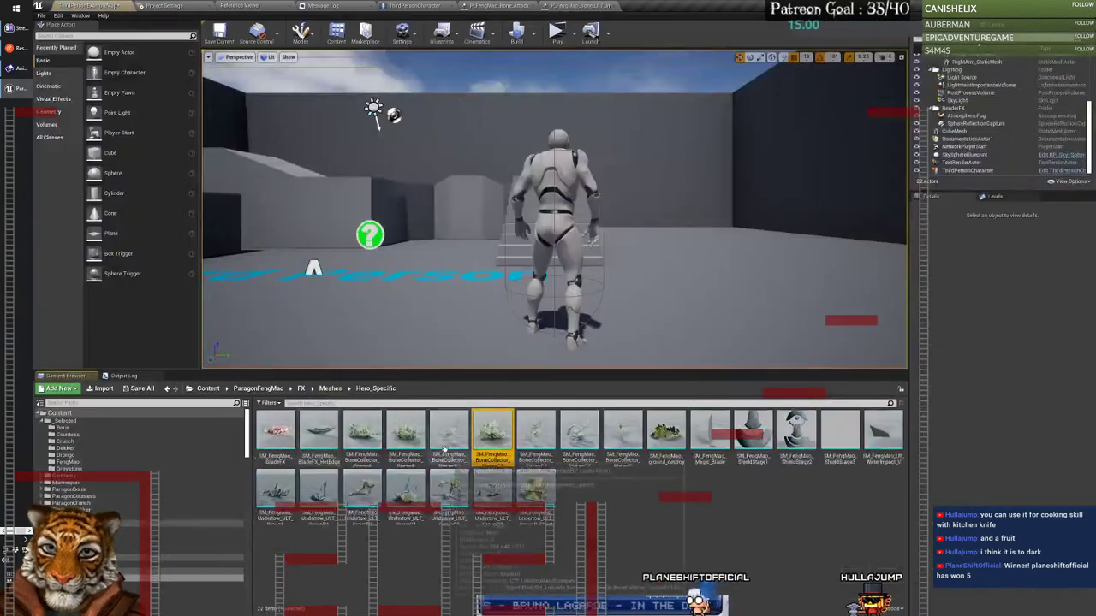
Step: Open and orbit the BoneCollector pieces mesh, then SM_FengMao_BladeFX, returning to the level each time
{"action": "left_click", "coordinate": [682, 536]}
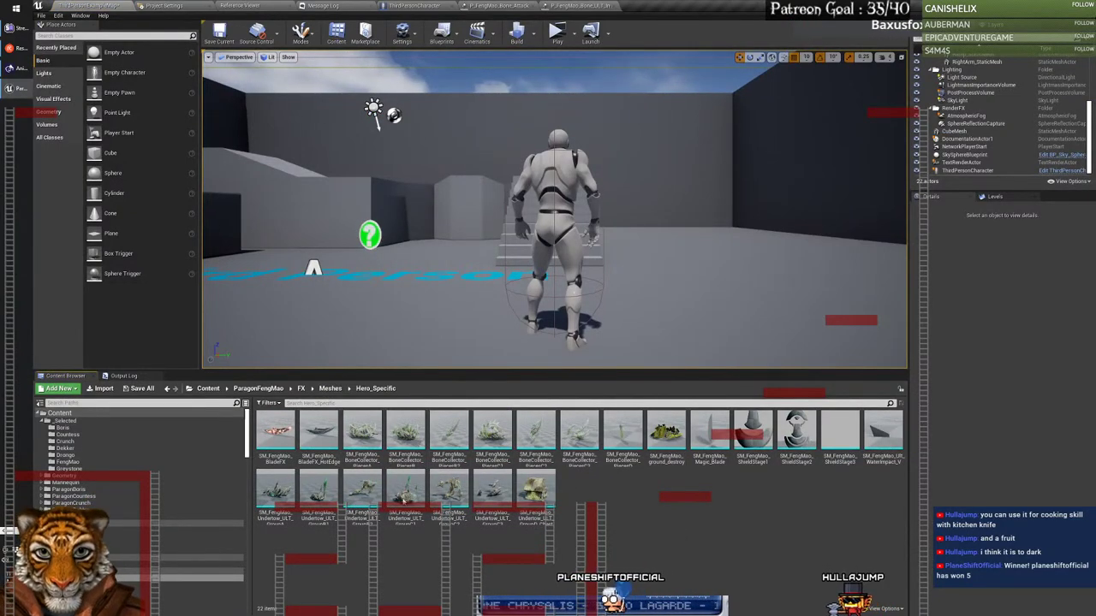
{"action": "double_click", "coordinate": [359, 427]}
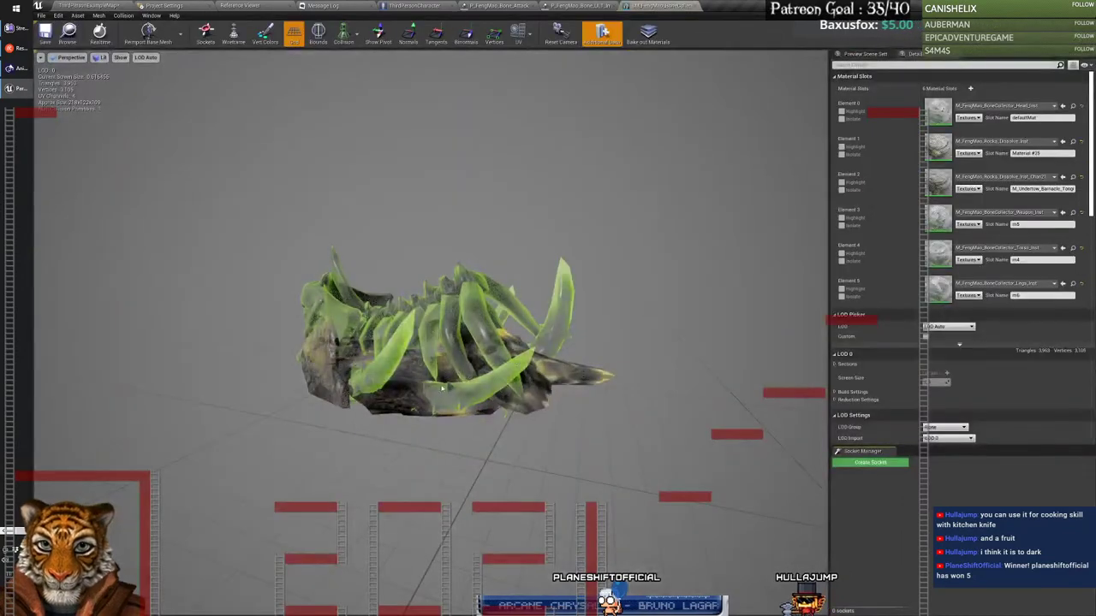
{"action": "left_click_drag", "start_coordinate": [360, 427], "coordinate": [143, 155]}
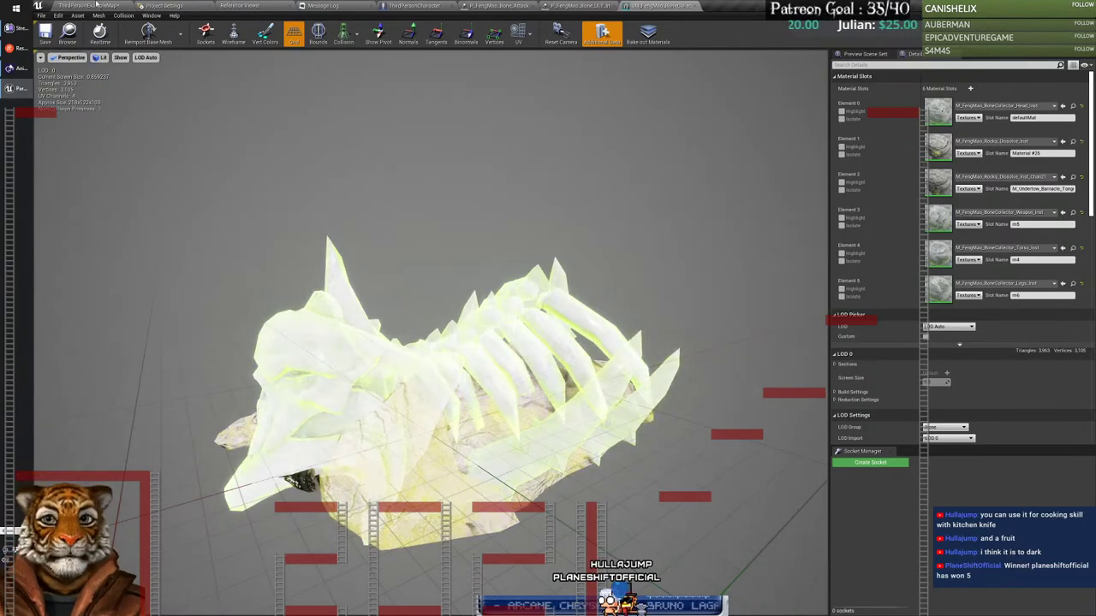
{"action": "left_click", "coordinate": [96, 4]}
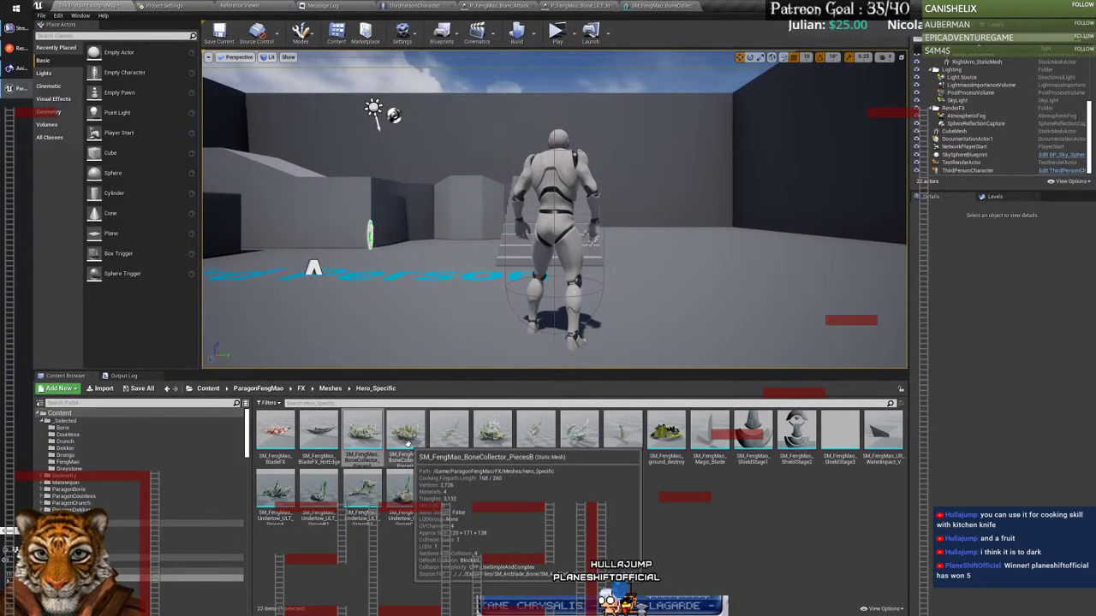
{"action": "double_click", "coordinate": [276, 435]}
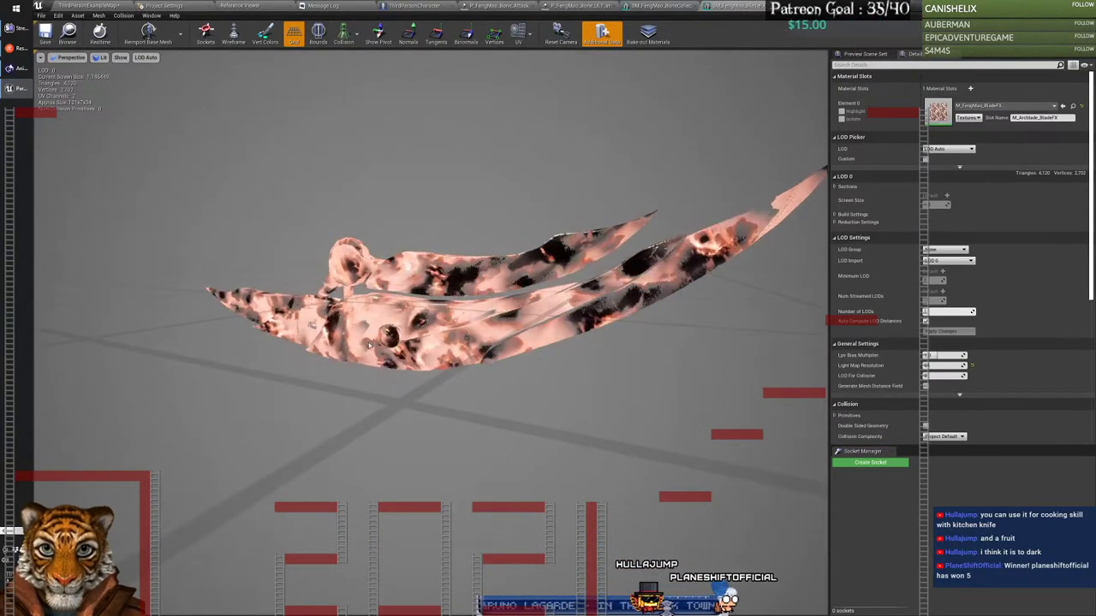
{"action": "left_click_drag", "start_coordinate": [208, 243], "coordinate": [208, 244]}
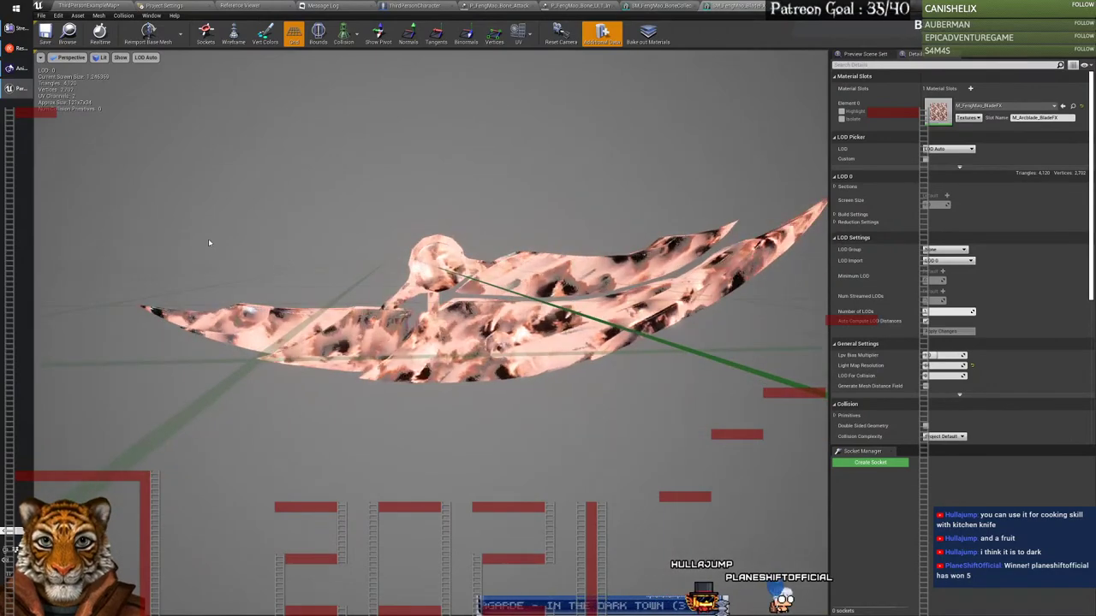
{"action": "left_click", "coordinate": [104, 6]}
Step: Open and orbit SM_FengMao_BladeFX_HotEdge and SM_FengMao_BoneCollector_PiecesA, then return to the level
{"action": "double_click", "coordinate": [320, 438]}
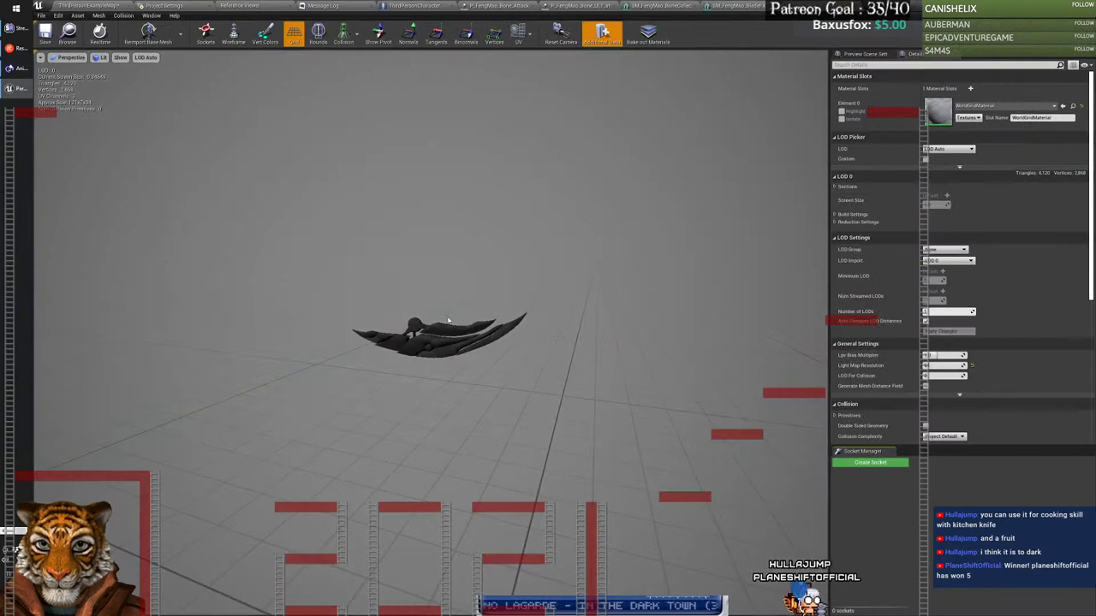
{"action": "left_click_drag", "start_coordinate": [419, 323], "coordinate": [395, 354]}
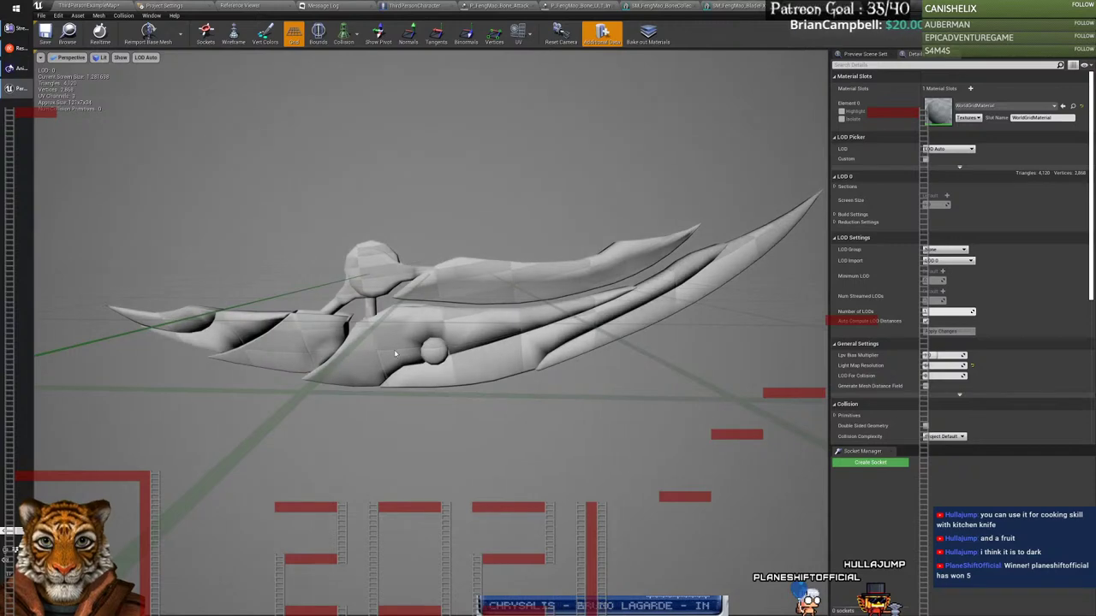
{"action": "left_click", "coordinate": [74, 4]}
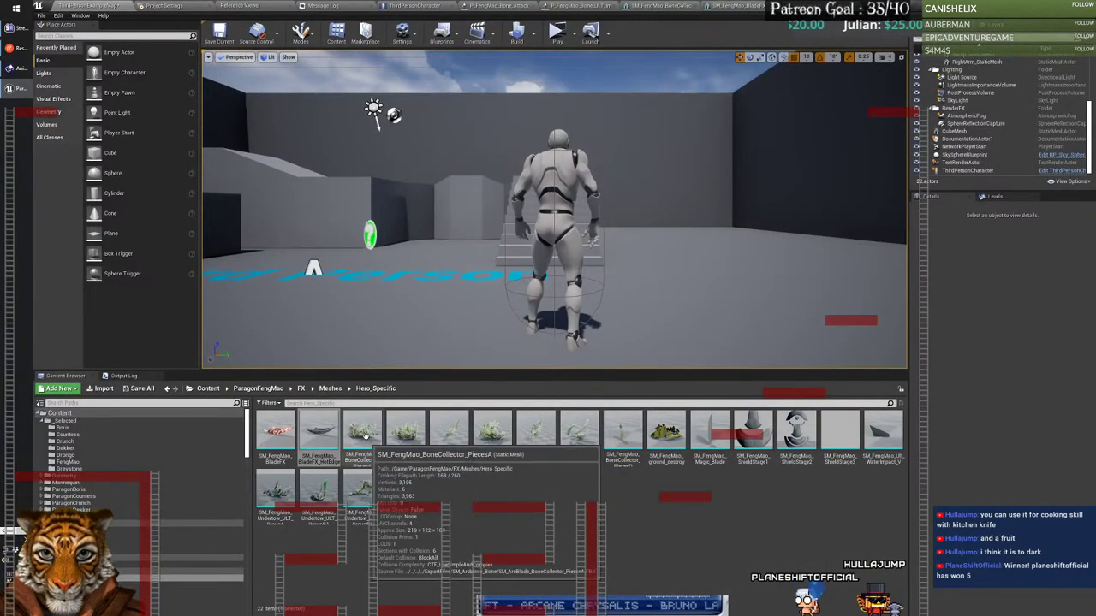
{"action": "double_click", "coordinate": [406, 431]}
{"action": "left_click_drag", "start_coordinate": [317, 292], "coordinate": [269, 228]}
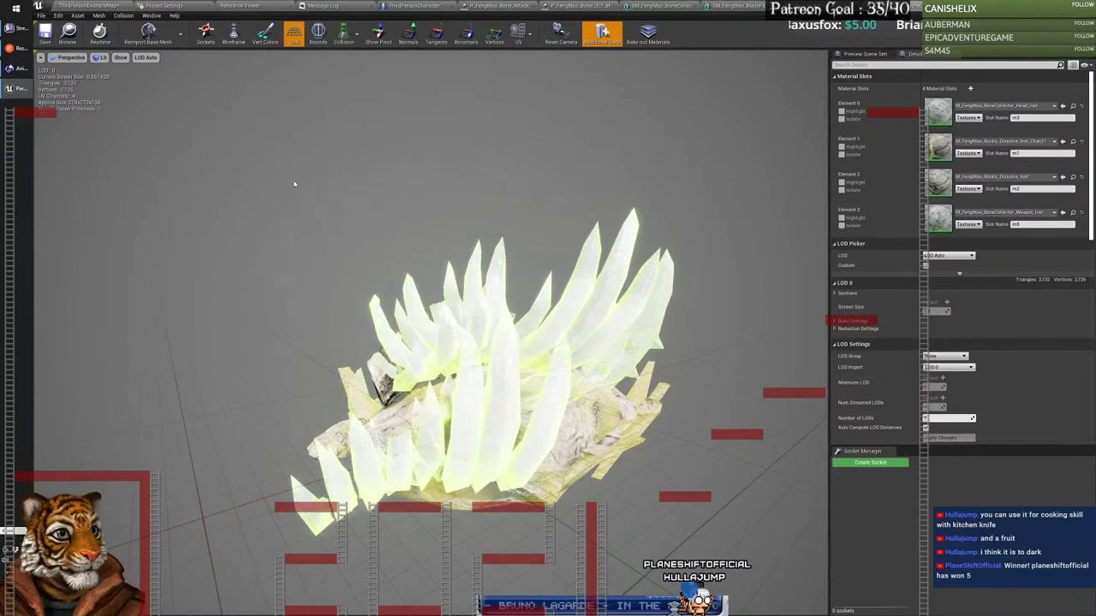
{"action": "left_click", "coordinate": [101, 6]}
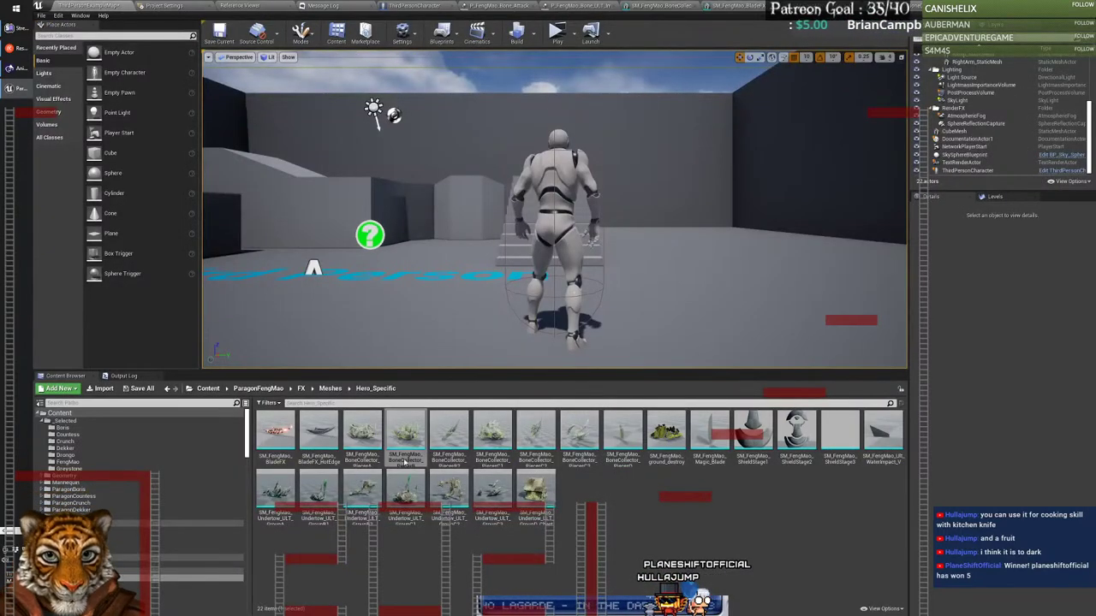
Step: Open the BoneCollector blade mesh, then another BoneCollector pieces mesh, and set its viewport to Unlit
{"action": "left_click", "coordinate": [449, 454]}
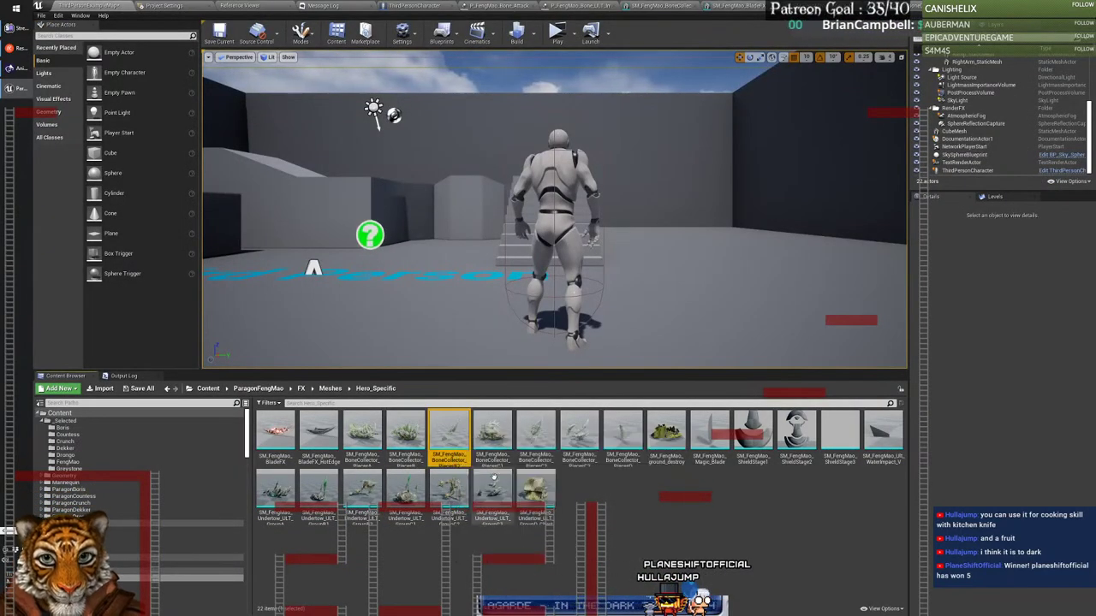
{"action": "double_click", "coordinate": [452, 428]}
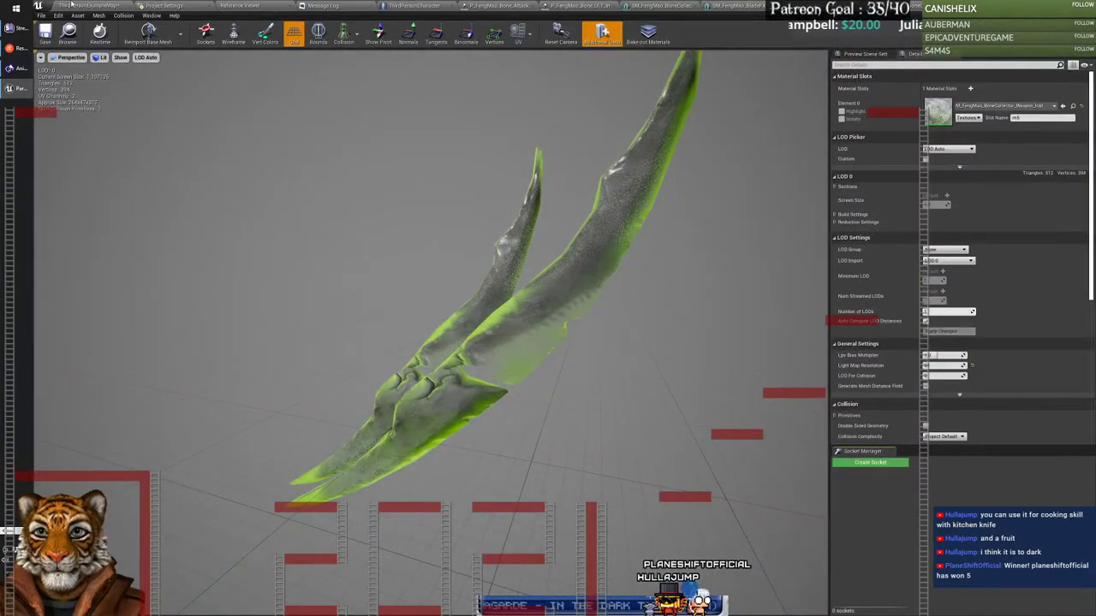
{"action": "left_click", "coordinate": [76, 6]}
{"action": "double_click", "coordinate": [495, 431]}
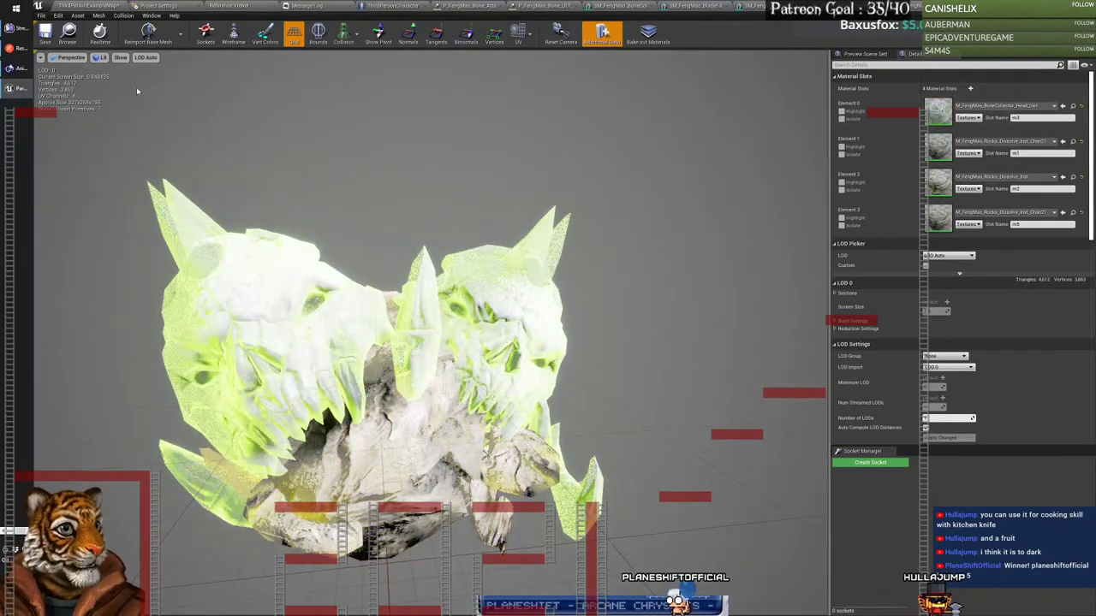
{"action": "left_click", "coordinate": [100, 58]}
{"action": "left_click", "coordinate": [111, 85]}
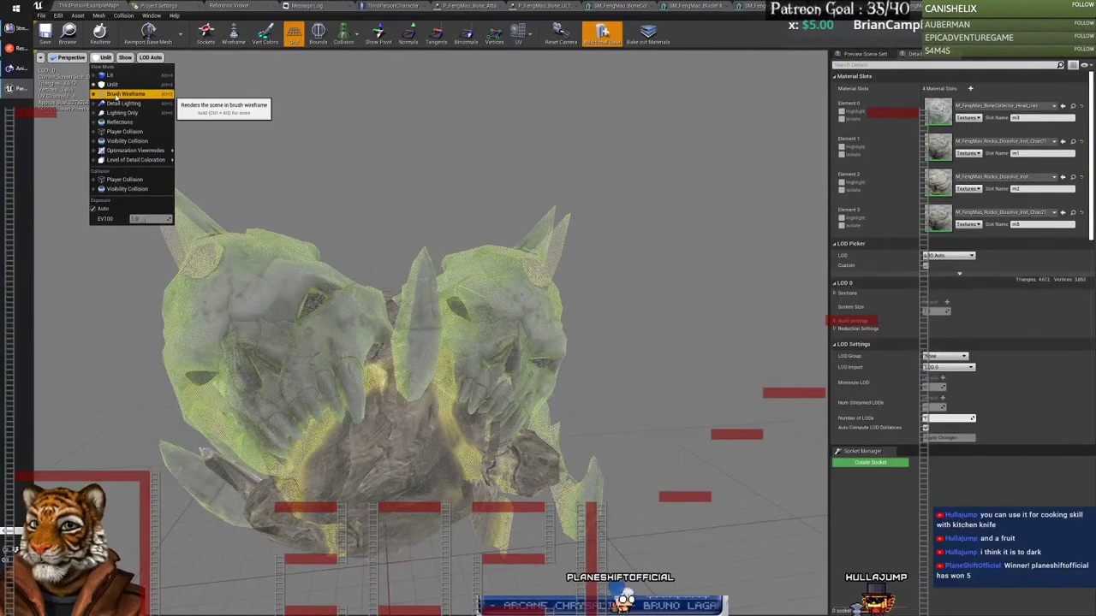
Step: Cycle the skull mesh through Lighting Only, Reflections, Player Collision, Visibility Collision, Wireframe, then Unlit
{"action": "left_click", "coordinate": [121, 113]}
{"action": "left_click", "coordinate": [111, 58]}
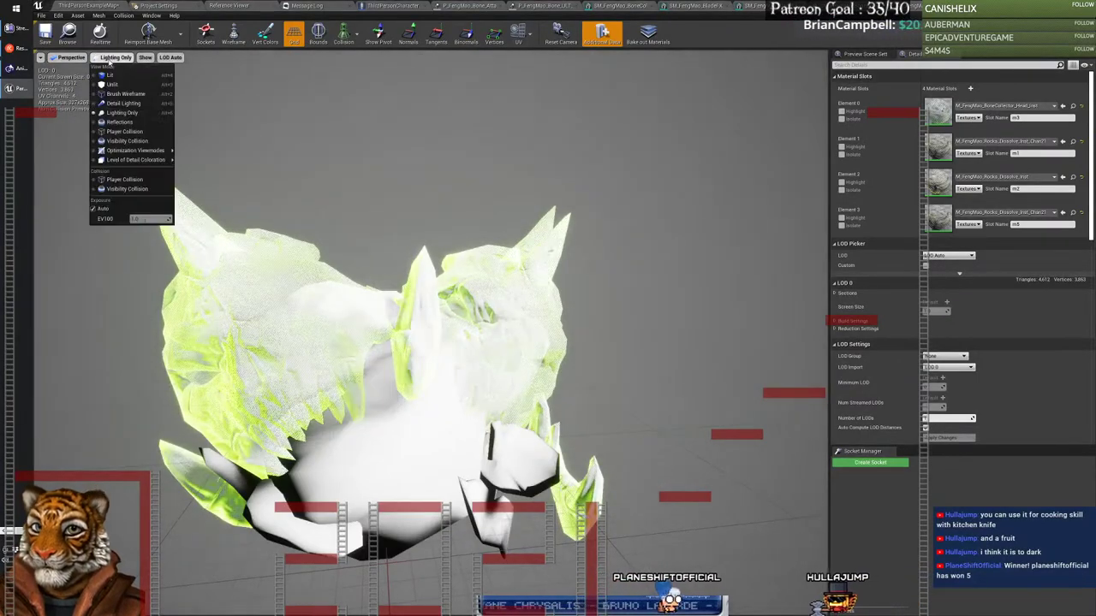
{"action": "left_click", "coordinate": [123, 122]}
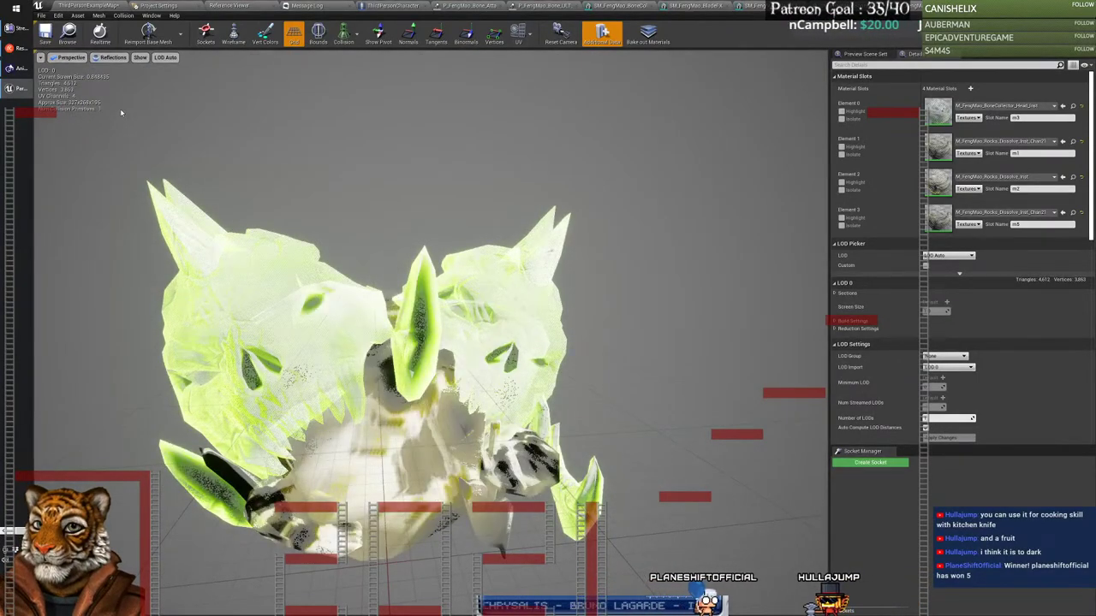
{"action": "left_click", "coordinate": [112, 58]}
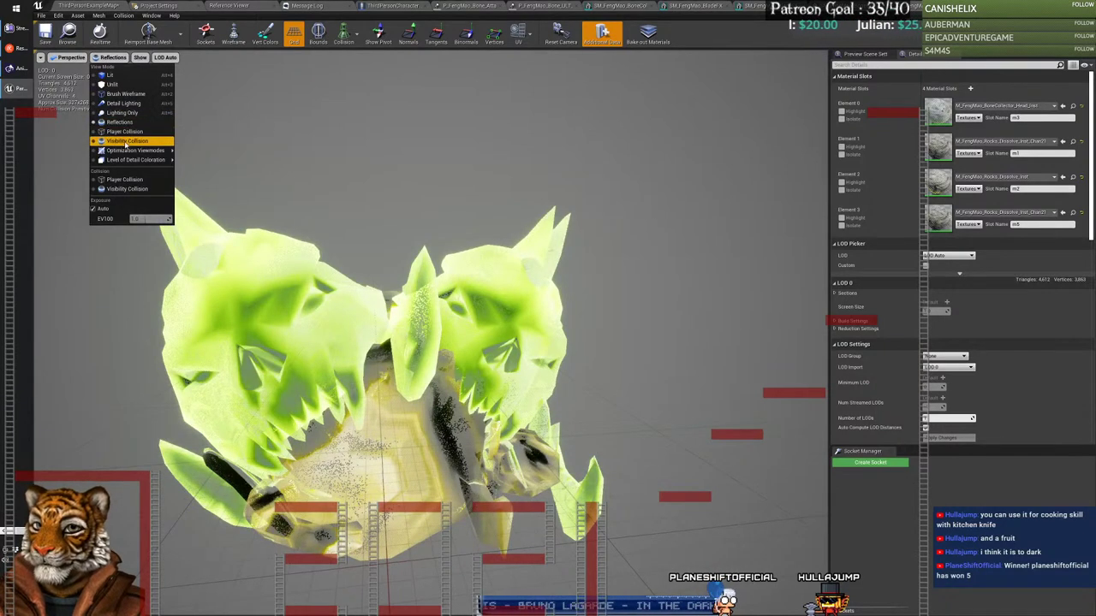
{"action": "left_click", "coordinate": [124, 131]}
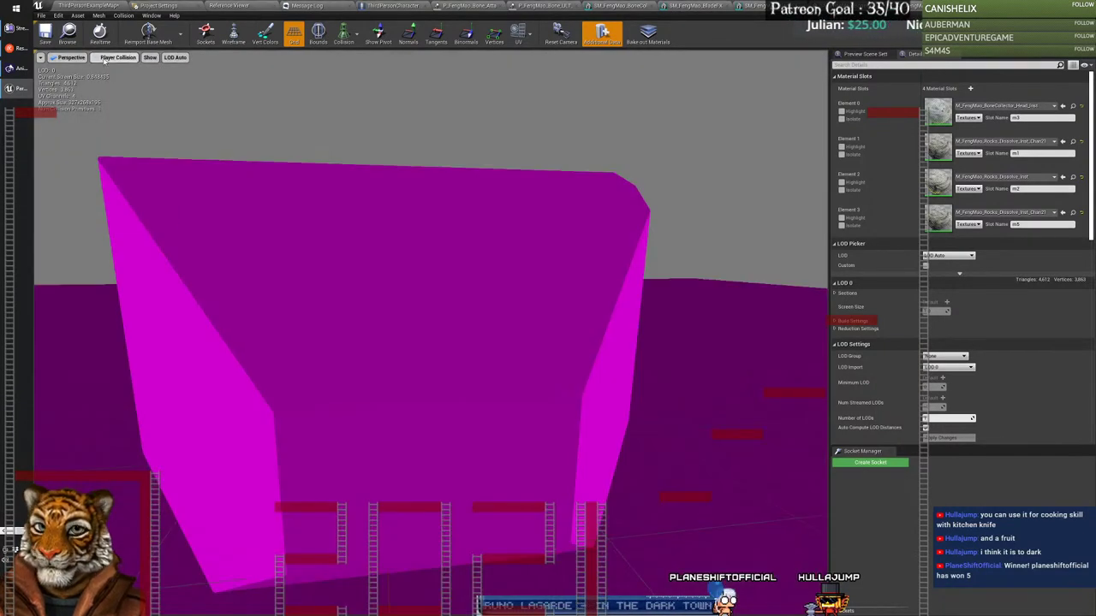
{"action": "left_click", "coordinate": [116, 58]}
{"action": "left_click", "coordinate": [119, 141]}
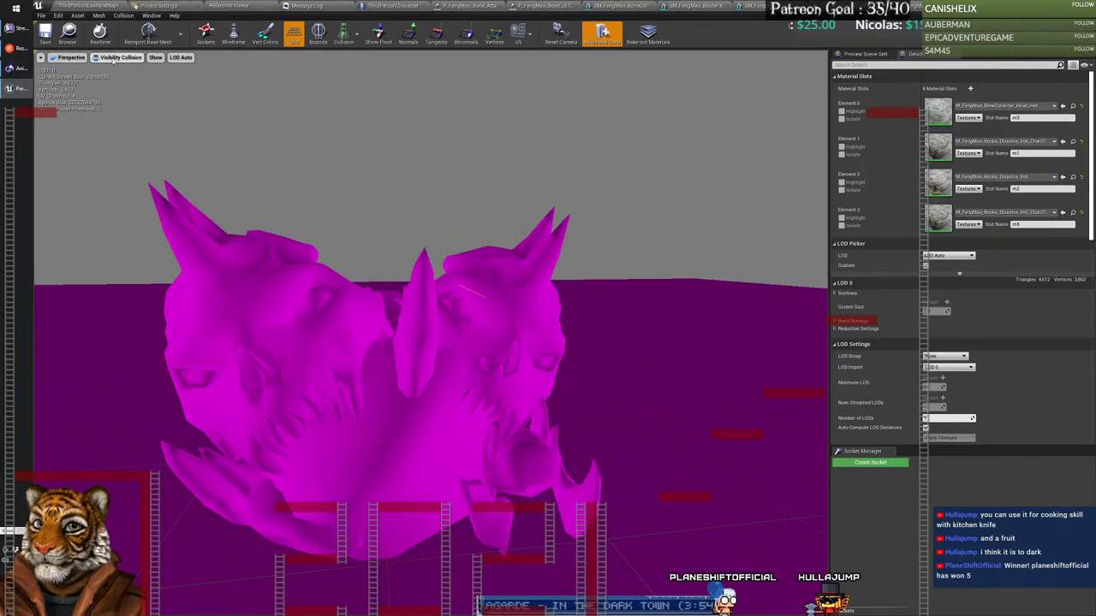
{"action": "left_click", "coordinate": [116, 57]}
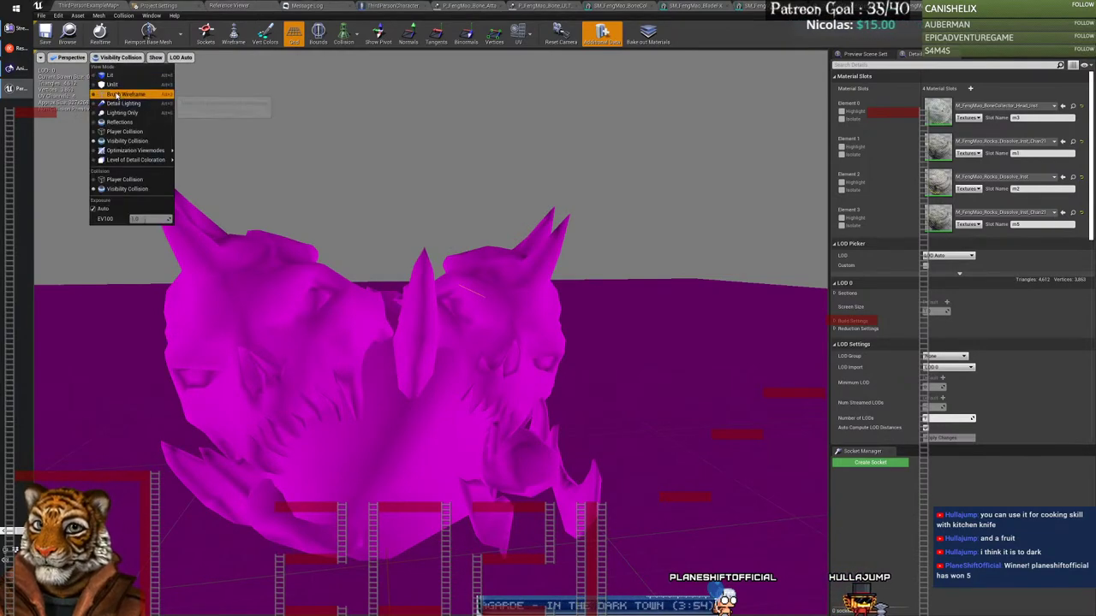
{"action": "left_click", "coordinate": [116, 94]}
{"action": "left_click", "coordinate": [116, 58]}
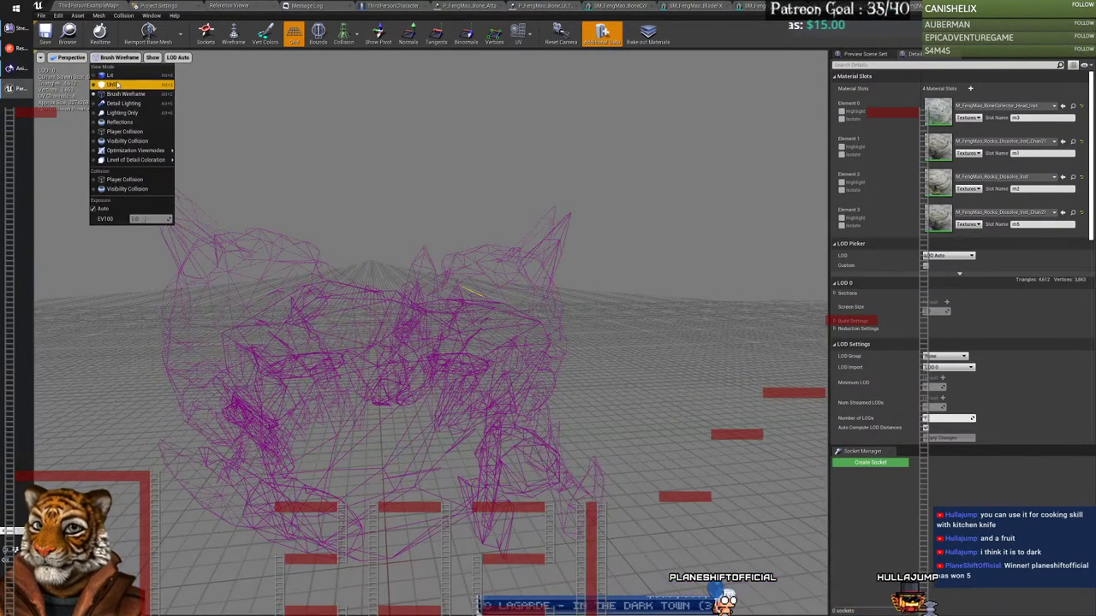
{"action": "left_click", "coordinate": [118, 84]}
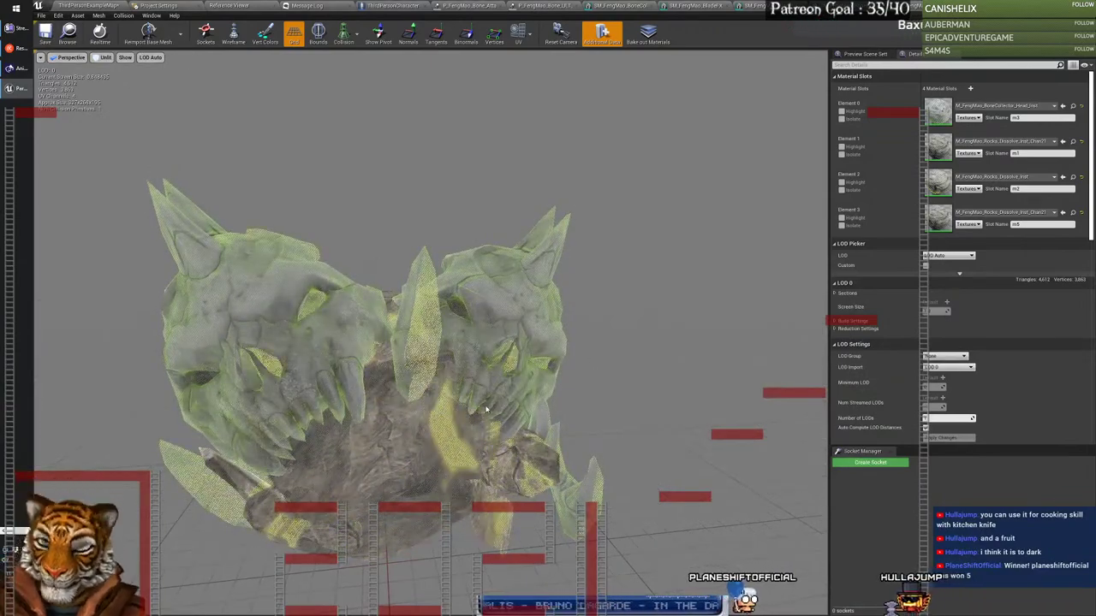
Step: Orbit the unlit skull mesh to an upright view and return to the level editor
{"action": "left_click_drag", "start_coordinate": [357, 367], "coordinate": [684, 312]}
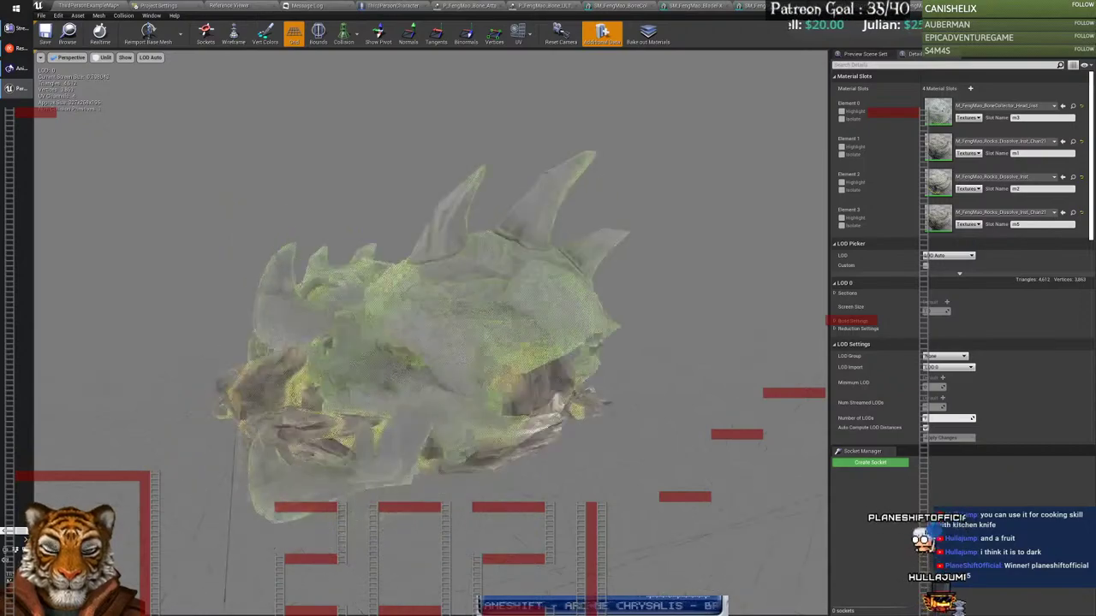
{"action": "left_click_drag", "start_coordinate": [412, 229], "coordinate": [231, 158]}
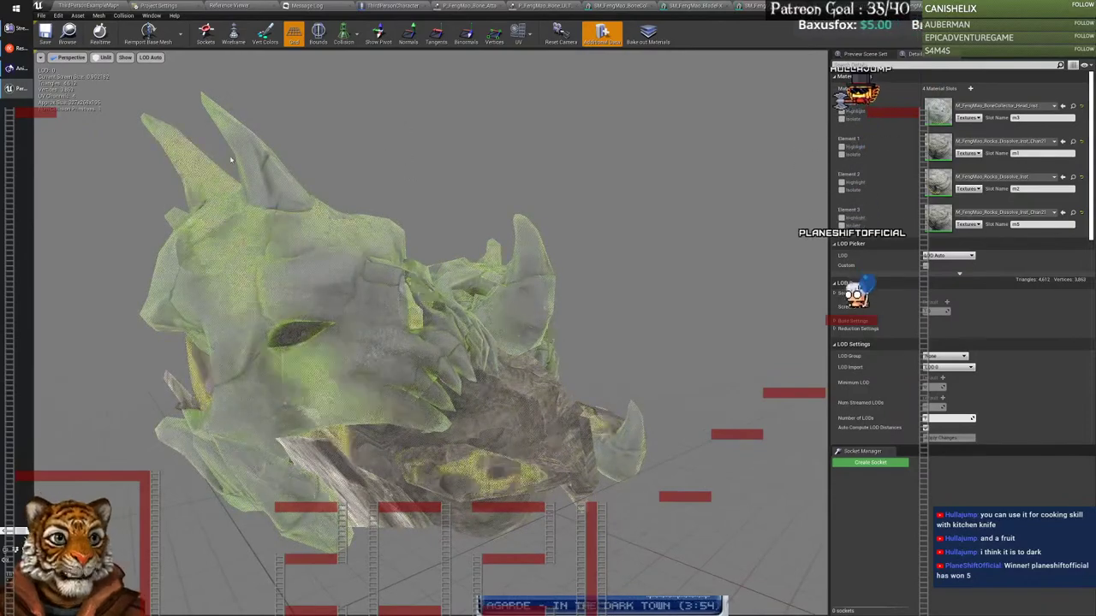
{"action": "left_click", "coordinate": [83, 5]}
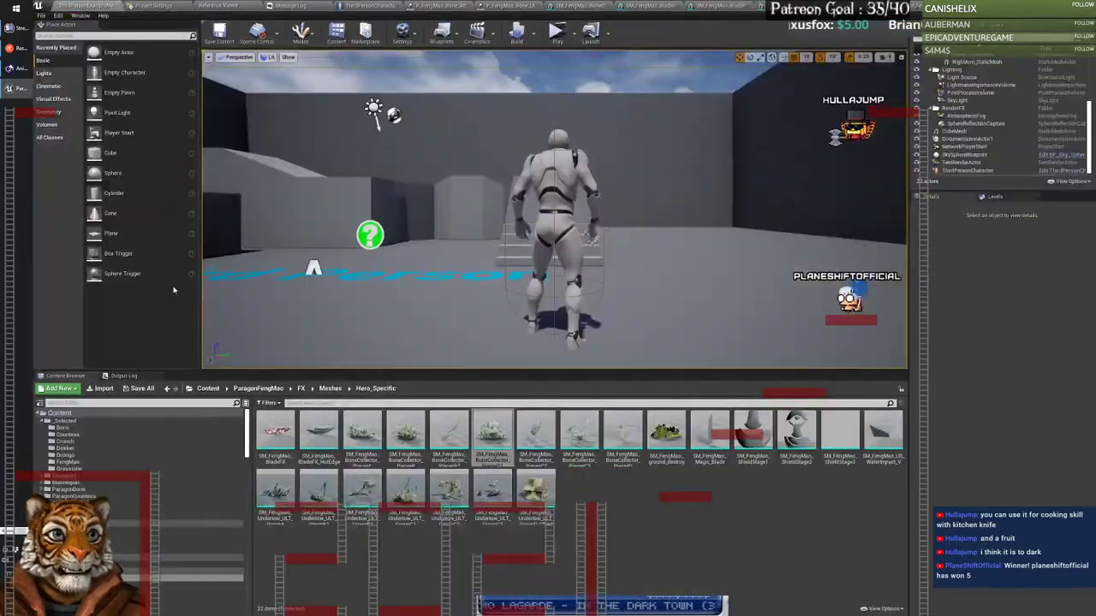
Step: Add a folder named 'Meshes' under Content/_Selected and open it
{"action": "left_click", "coordinate": [64, 421]}
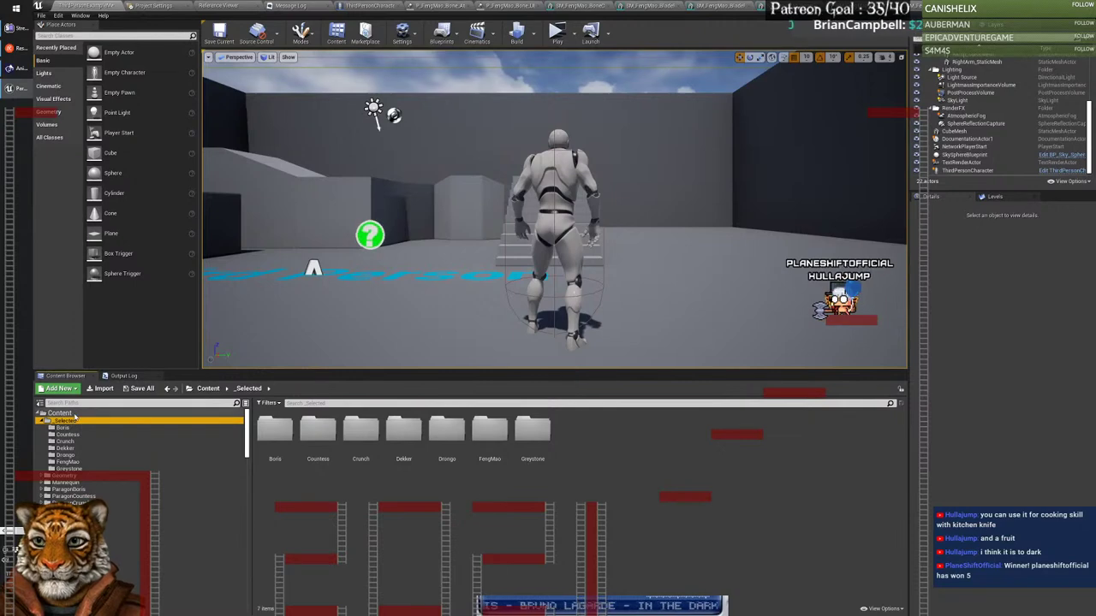
{"action": "right_click", "coordinate": [341, 516]}
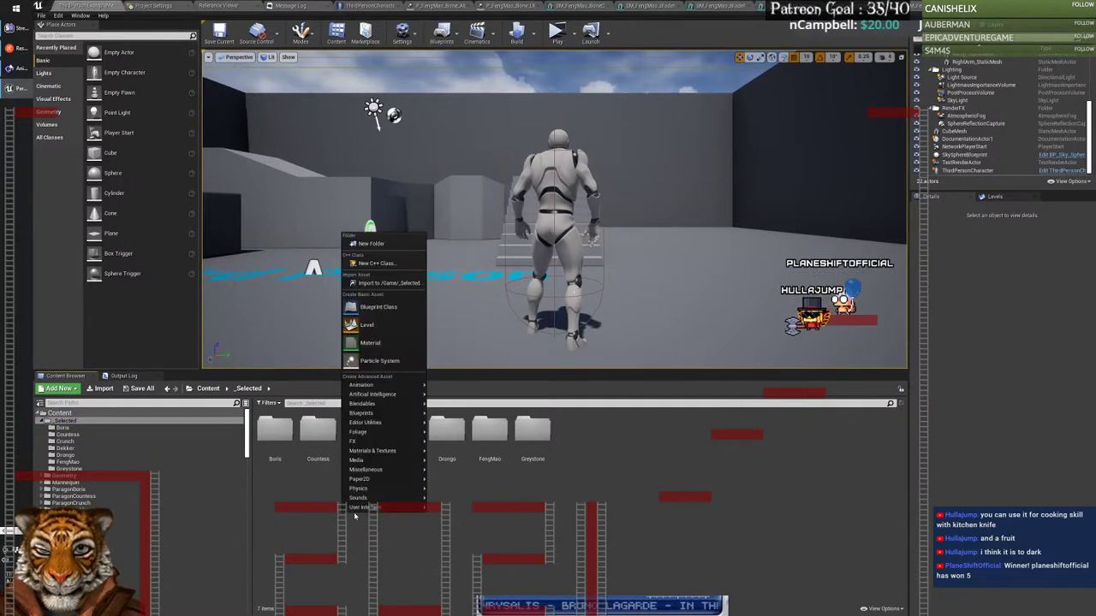
{"action": "left_click", "coordinate": [377, 244]}
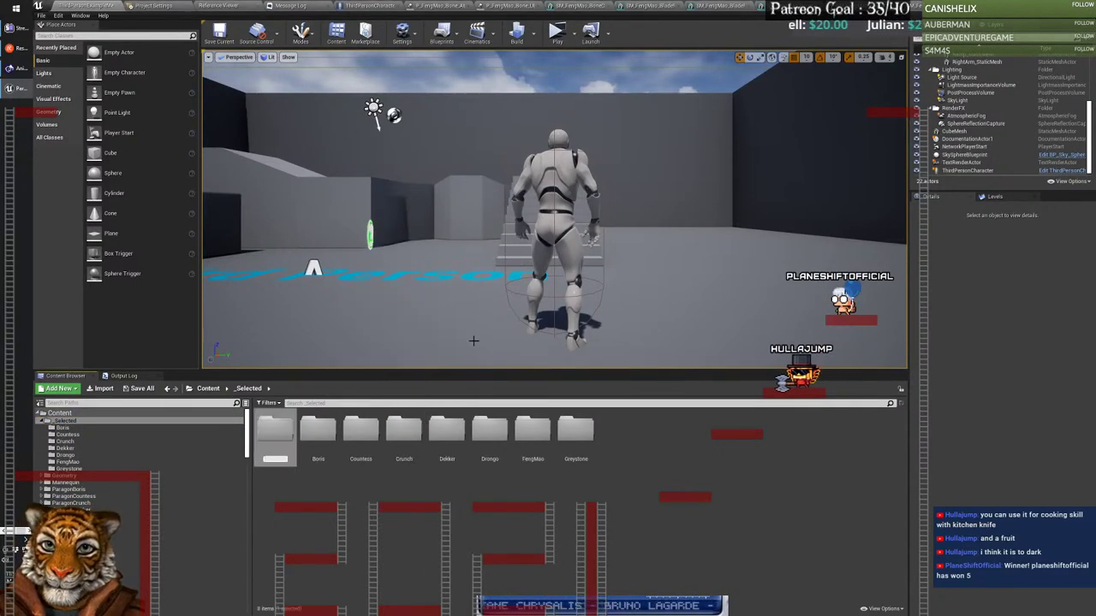
{"action": "type", "text": "Meshes"}
{"action": "key", "text": "Return"}
{"action": "key", "text": "Return"}
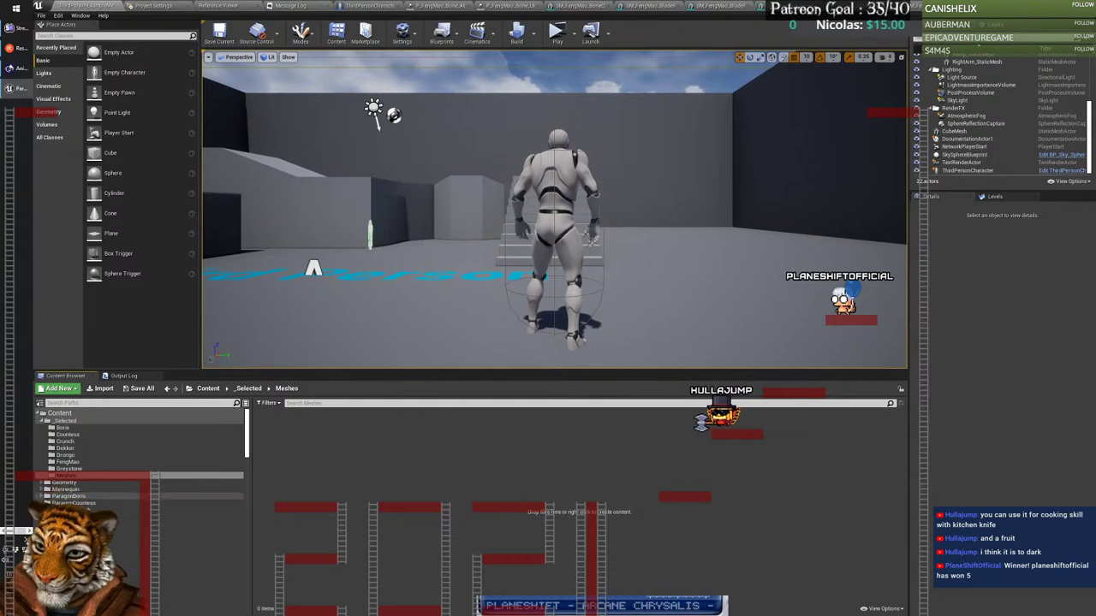
Step: Preview FengMao FX meshes and spin the BoneCollector_PiecesC2 blade to view it from several angles
{"action": "scroll", "coordinate": [142, 445], "scroll_direction": "down", "scroll_amount": 2}
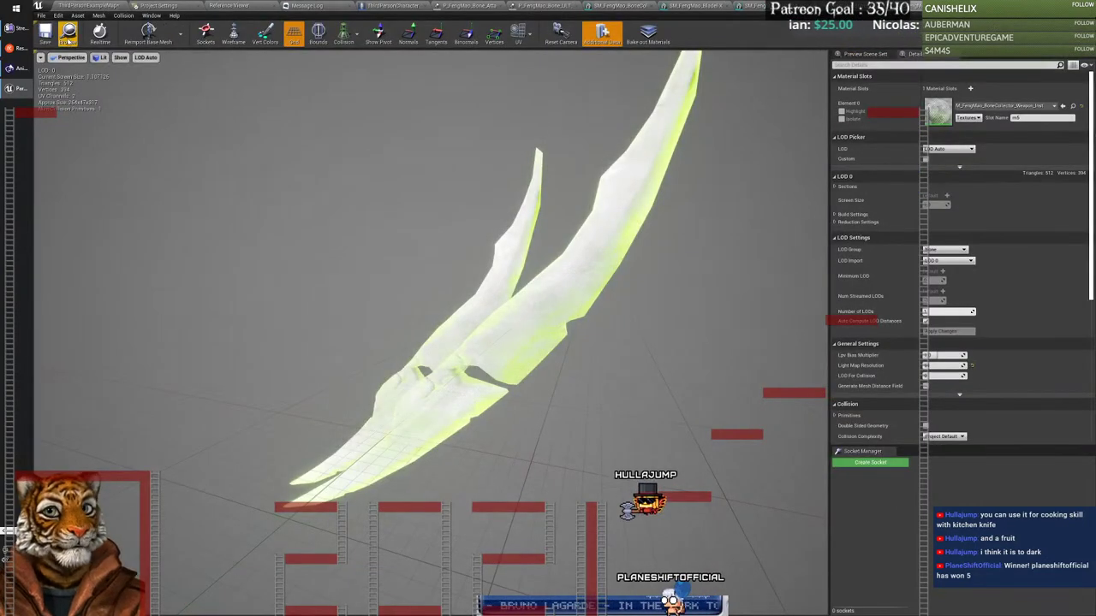
{"action": "key", "text": "ctrl+b"}
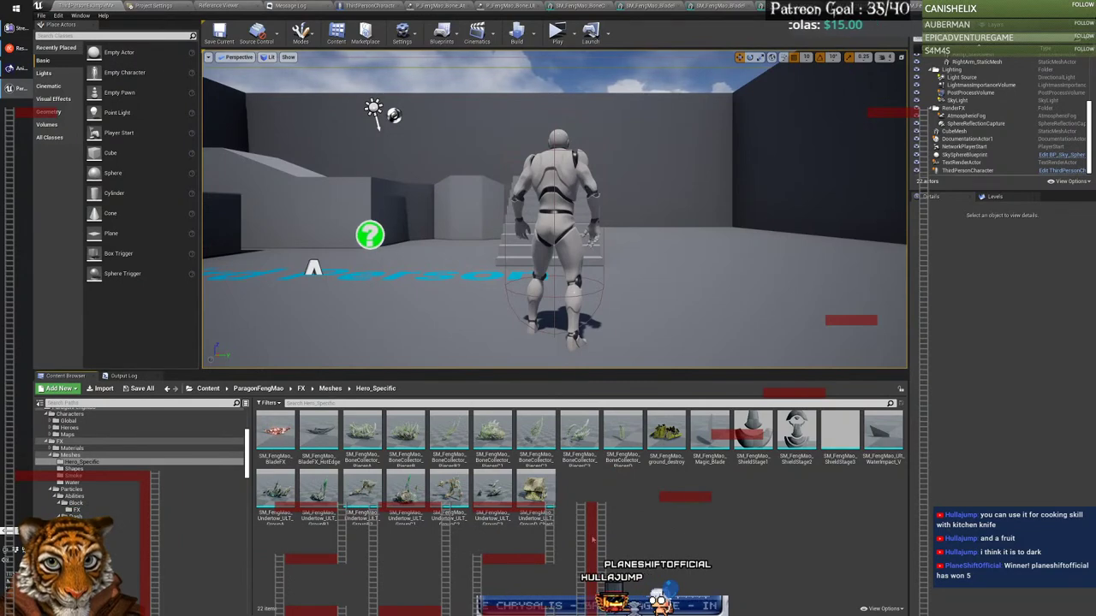
{"action": "double_click", "coordinate": [532, 489]}
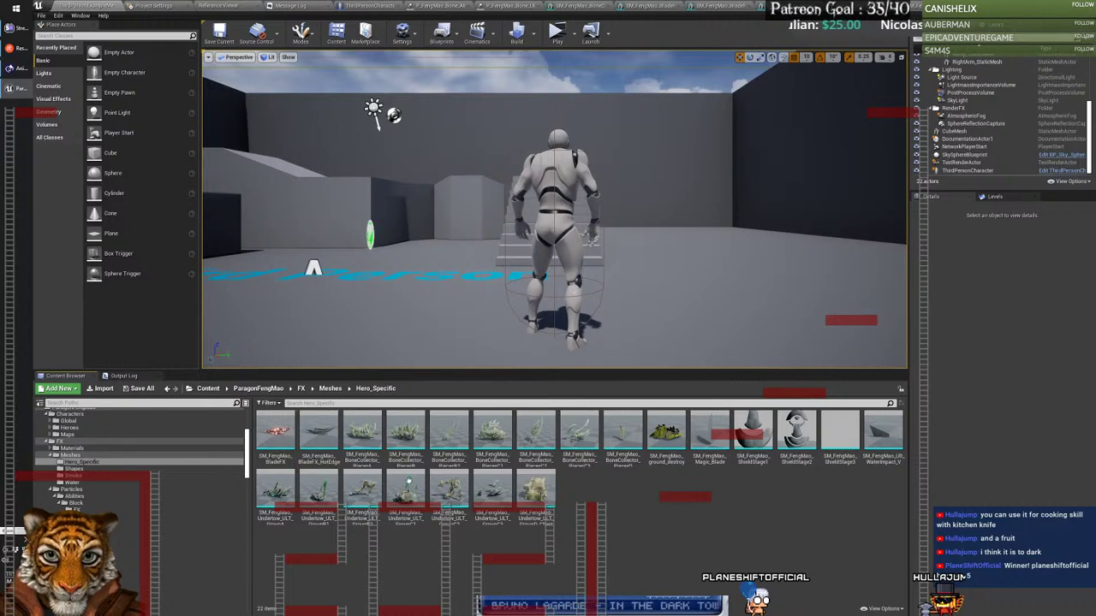
{"action": "double_click", "coordinate": [530, 439]}
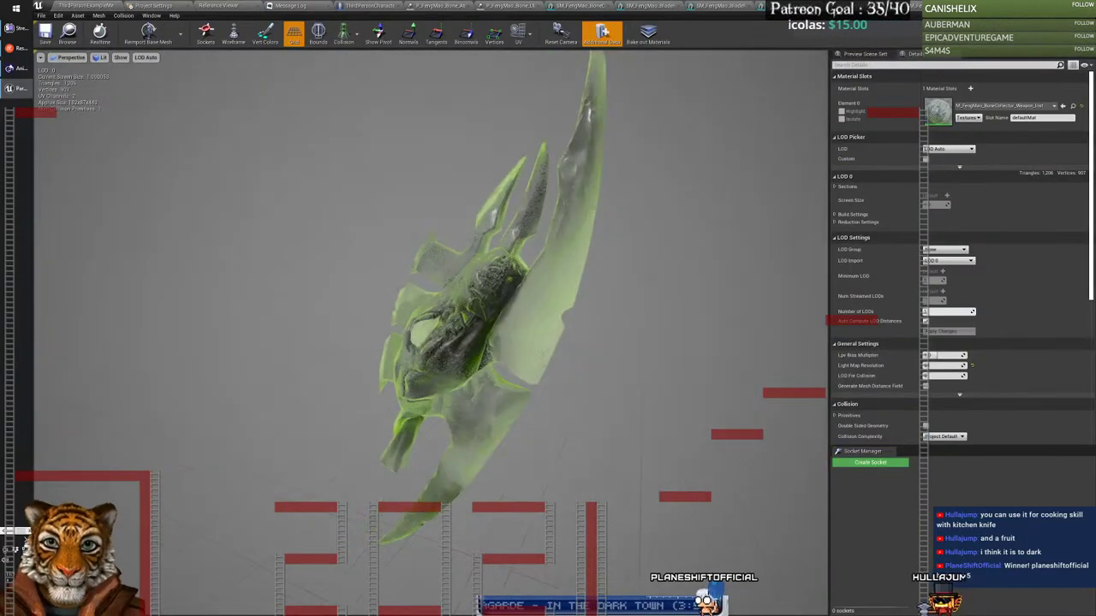
{"action": "left_click_drag", "start_coordinate": [530, 439], "coordinate": [827, 439]}
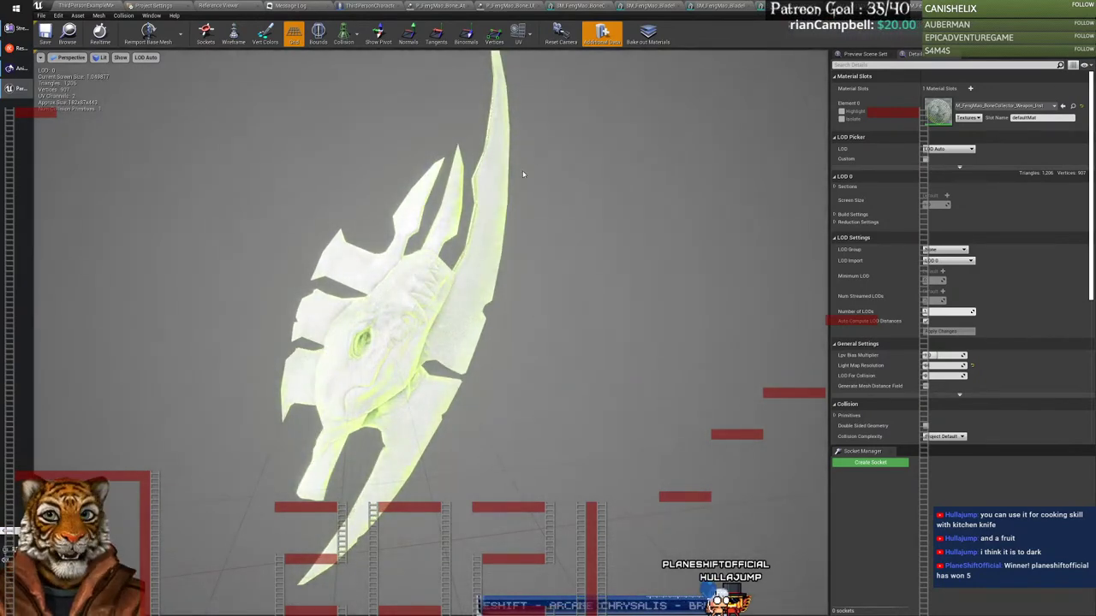
{"action": "left_click_drag", "start_coordinate": [523, 175], "coordinate": [548, 179]}
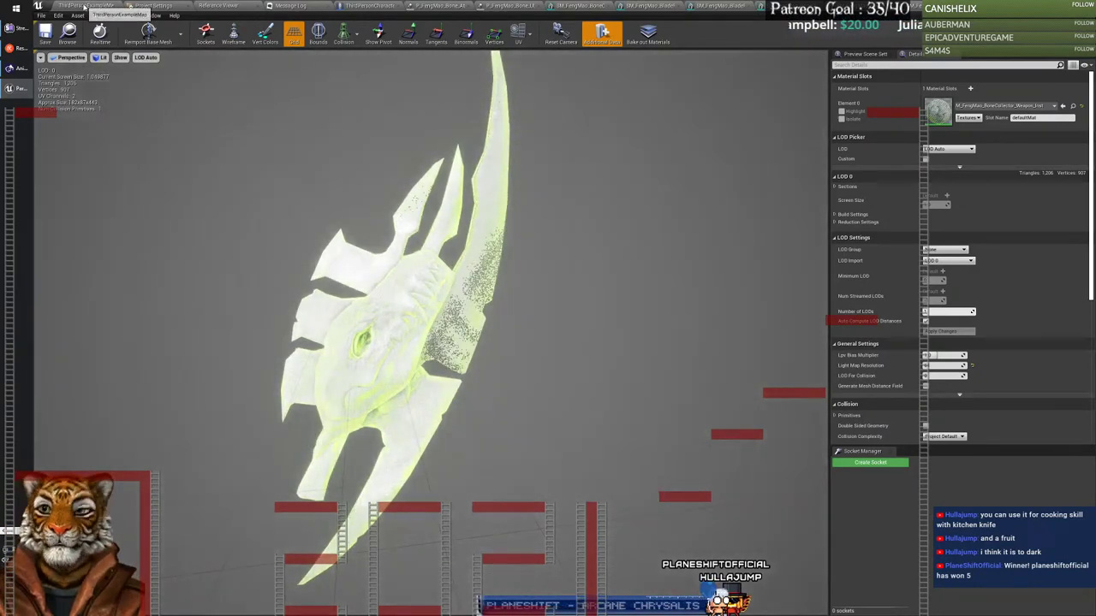
{"action": "left_click", "coordinate": [86, 6]}
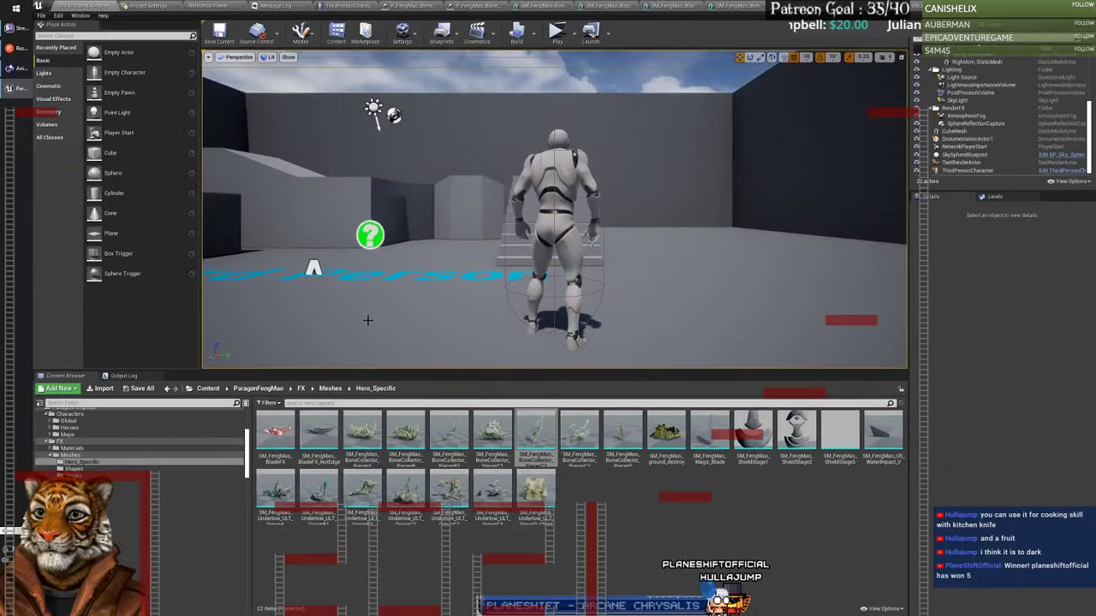
{"action": "double_click", "coordinate": [589, 438]}
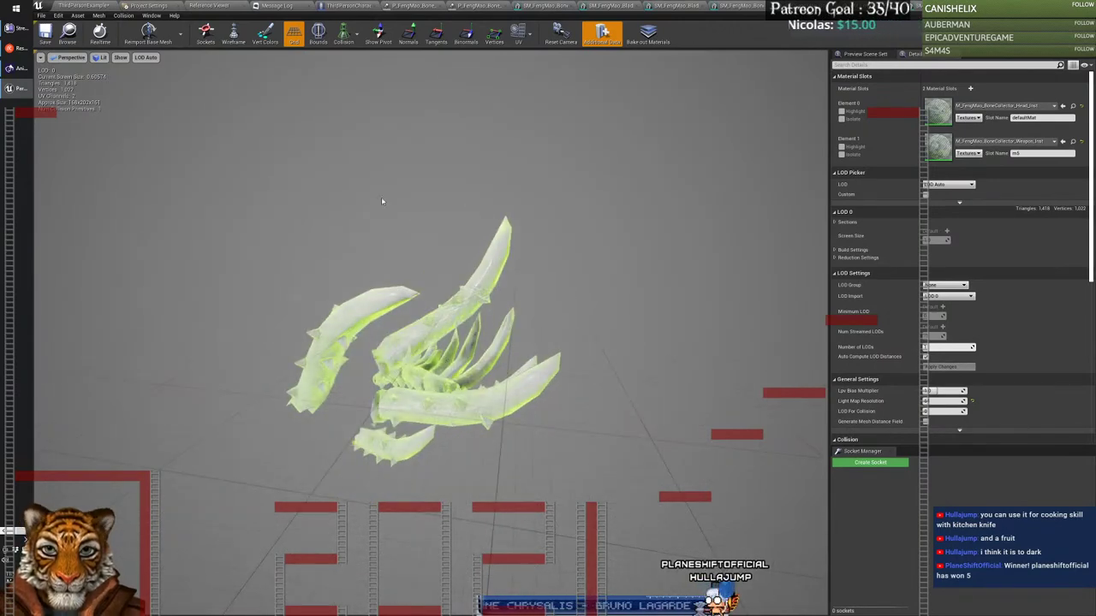
{"action": "left_click", "coordinate": [78, 6]}
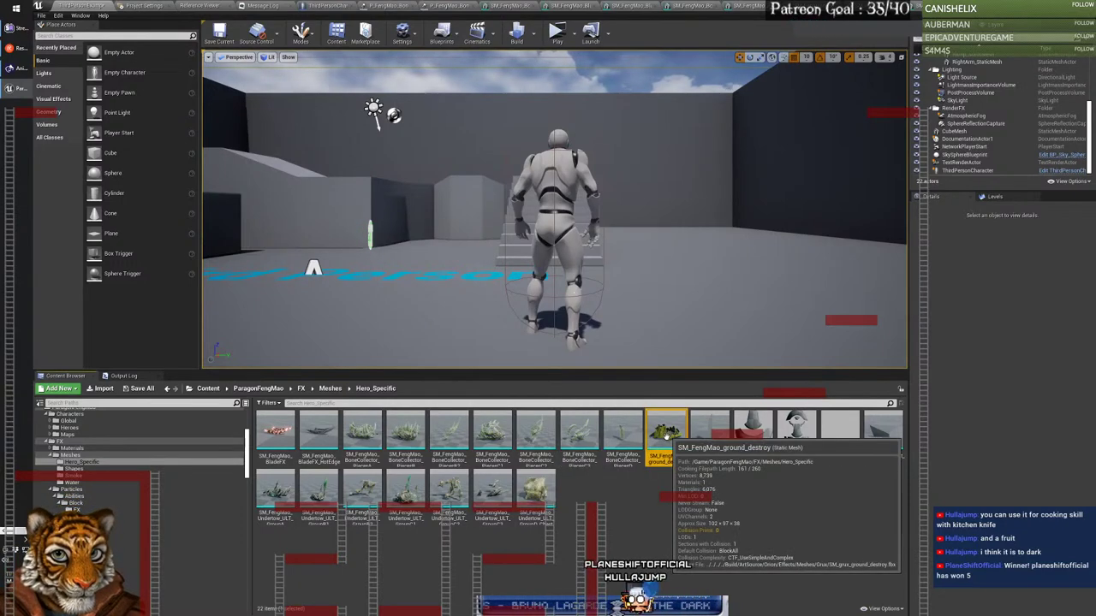
{"action": "left_click", "coordinate": [666, 433]}
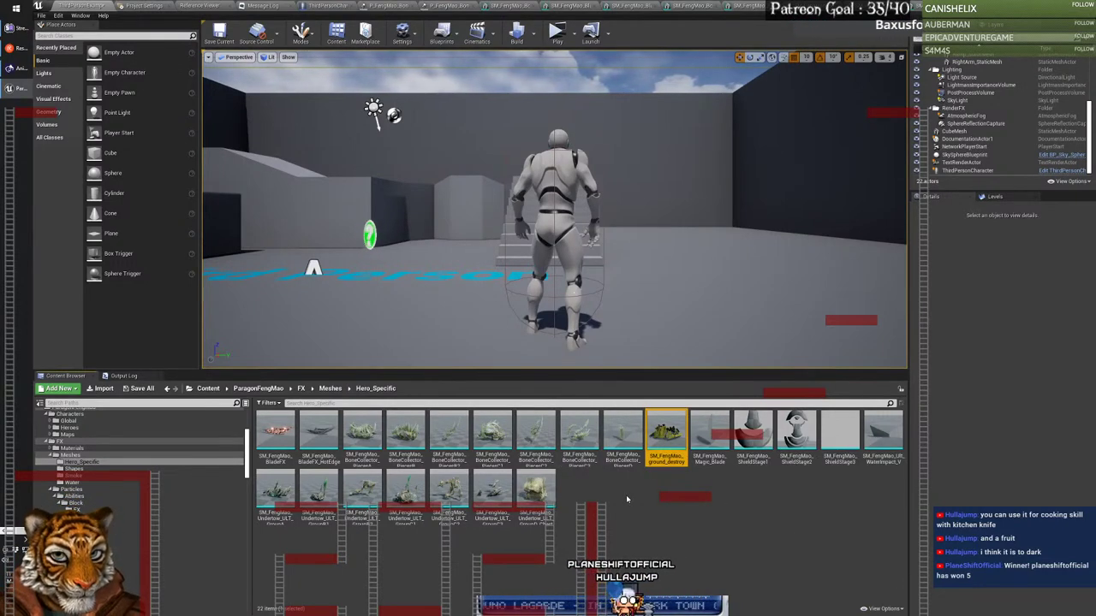
{"action": "double_click", "coordinate": [623, 433]}
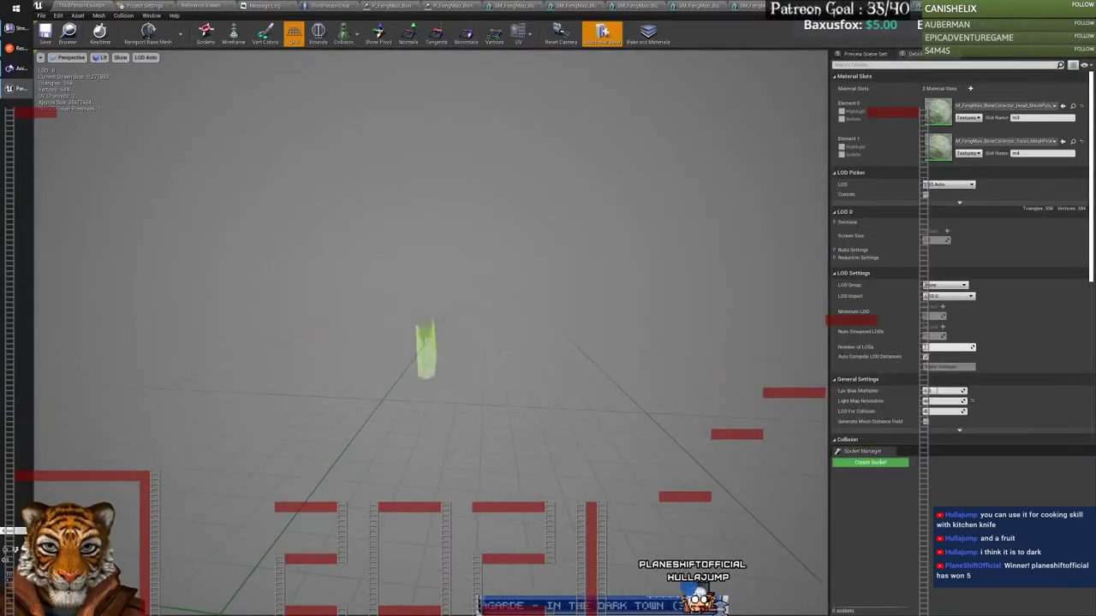
{"action": "left_click_drag", "start_coordinate": [411, 343], "coordinate": [463, 342]}
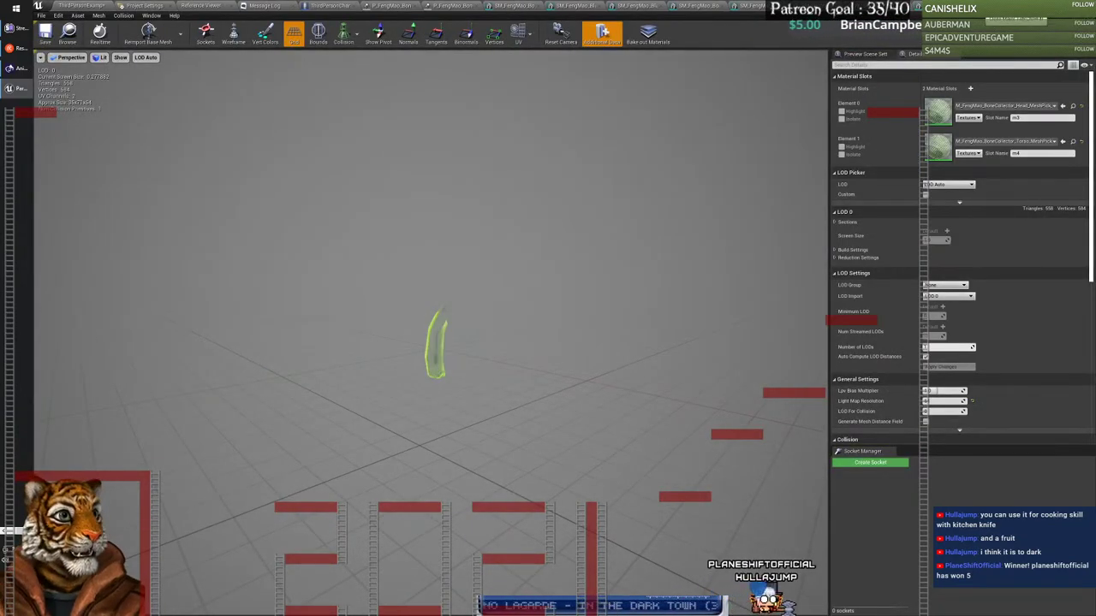
{"action": "key", "text": "alt+Tab"}
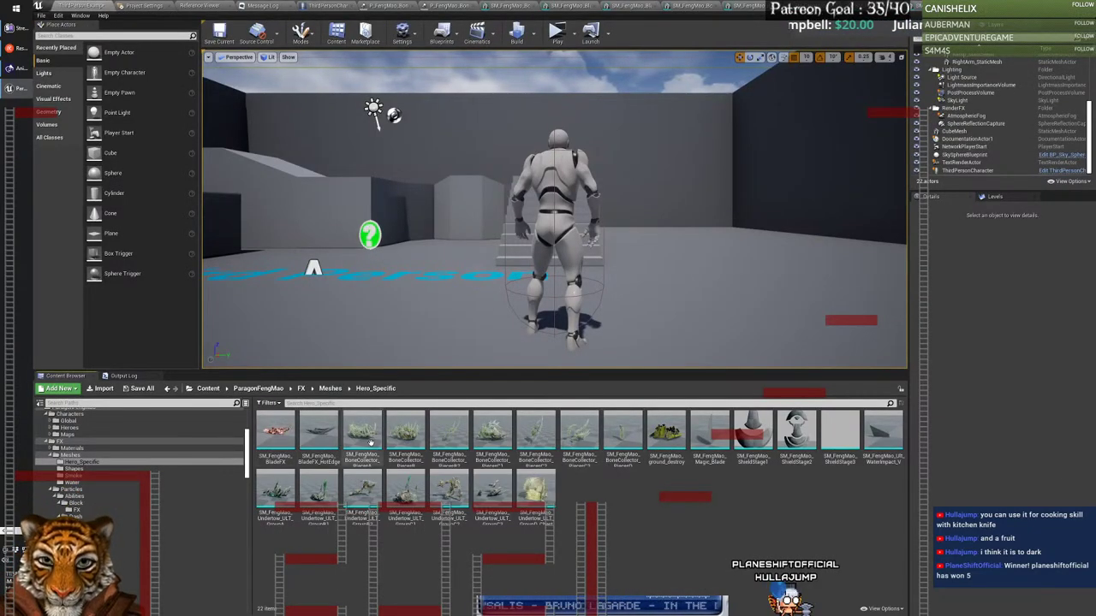
{"action": "left_click", "coordinate": [419, 446], "text": "ctrl"}
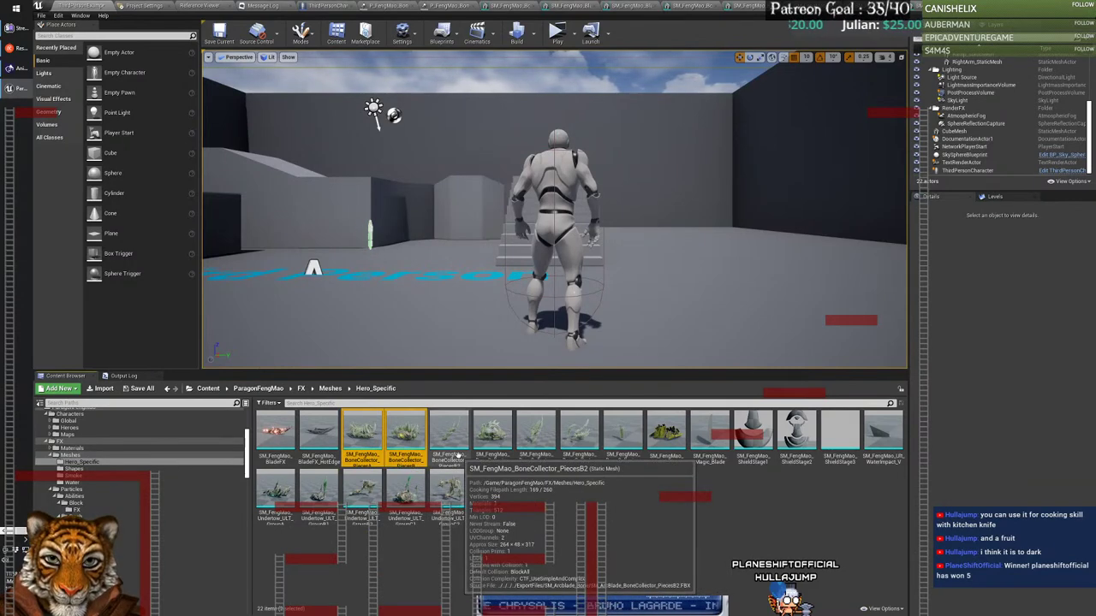
{"action": "double_click", "coordinate": [458, 450]}
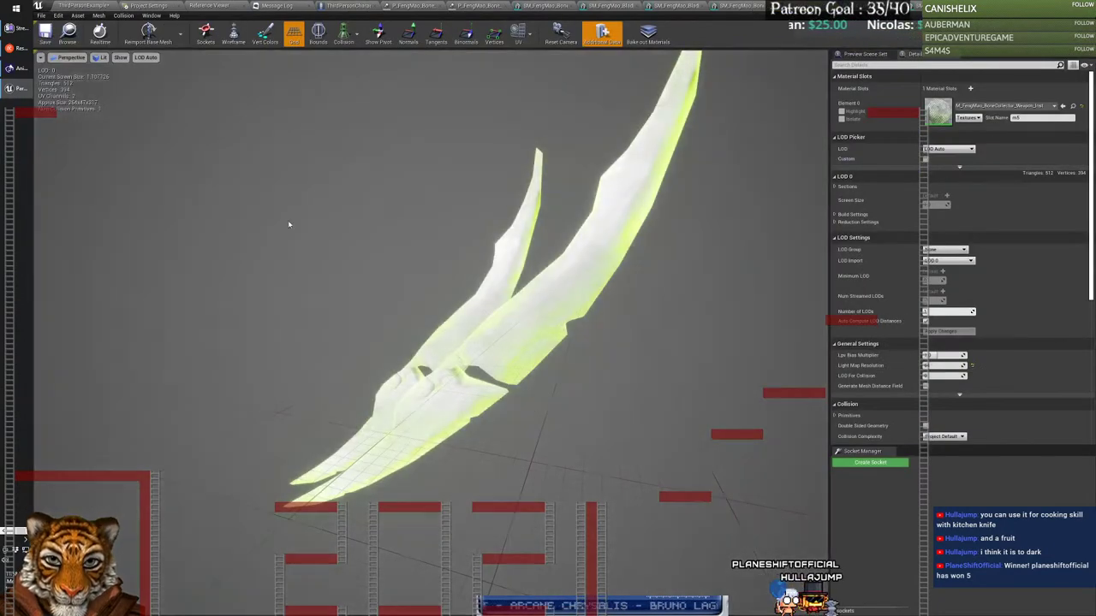
{"action": "left_click_drag", "start_coordinate": [289, 224], "coordinate": [289, 225]}
Step: Select the BoneCollector meshes and the Undertow_ULT meshes, eleven in total
{"action": "key", "text": "ctrl+Tab"}
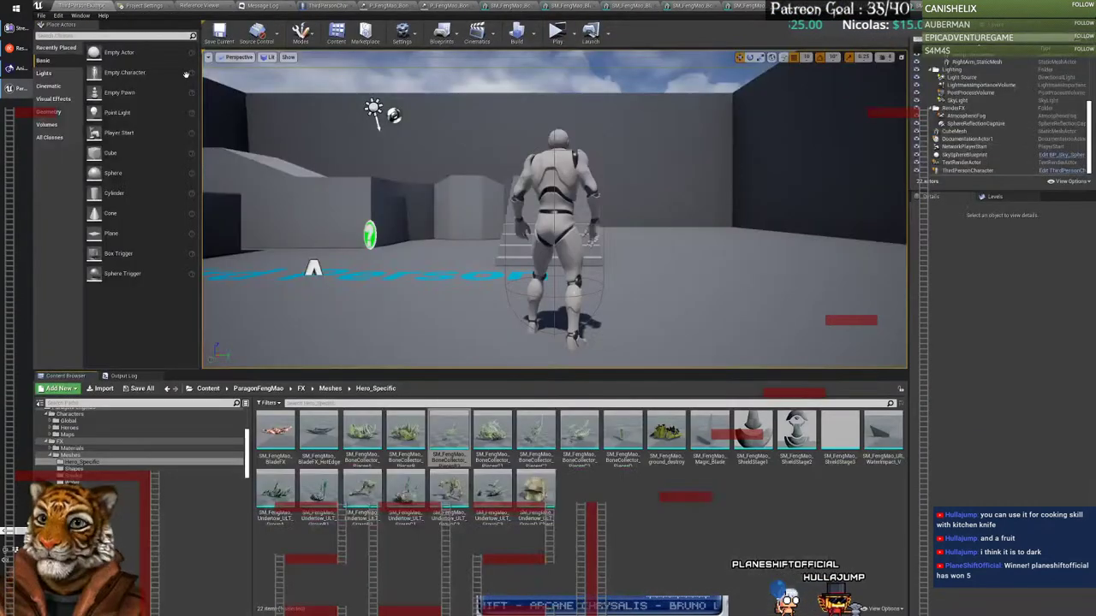
{"action": "left_click", "coordinate": [402, 433], "text": "ctrl"}
{"action": "left_click", "coordinate": [492, 432], "text": "ctrl"}
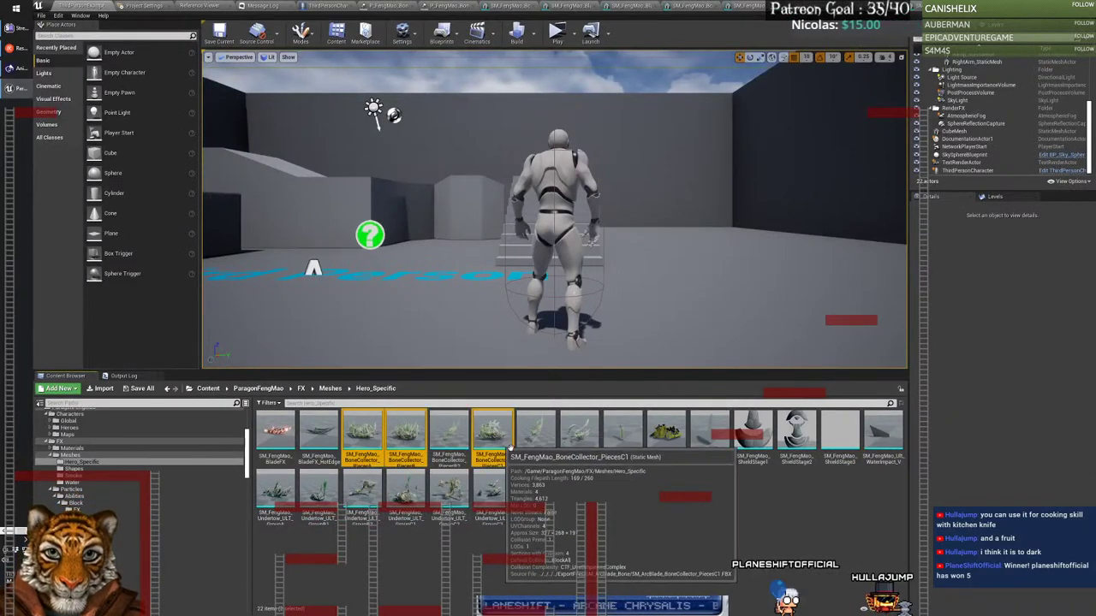
{"action": "left_click", "coordinate": [536, 432], "text": "ctrl"}
{"action": "left_click", "coordinate": [580, 433], "text": "ctrl"}
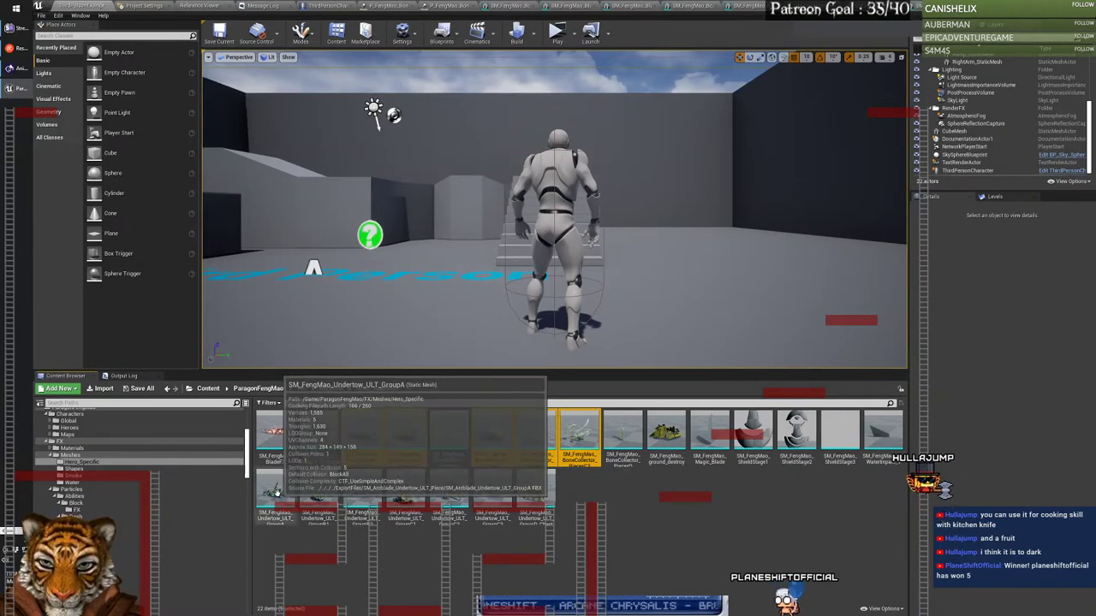
{"action": "left_click", "coordinate": [276, 492], "text": "ctrl"}
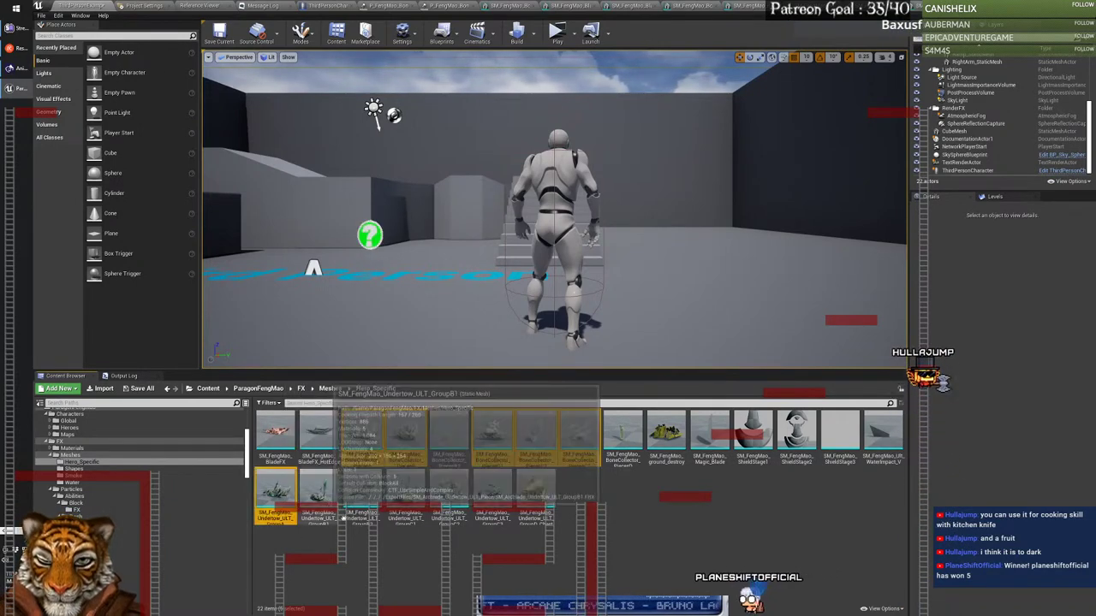
{"action": "left_click", "coordinate": [319, 493], "text": "ctrl"}
{"action": "left_click", "coordinate": [362, 492], "text": "ctrl"}
{"action": "left_click", "coordinate": [406, 496], "text": "ctrl"}
{"action": "left_click", "coordinate": [449, 497], "text": "ctrl"}
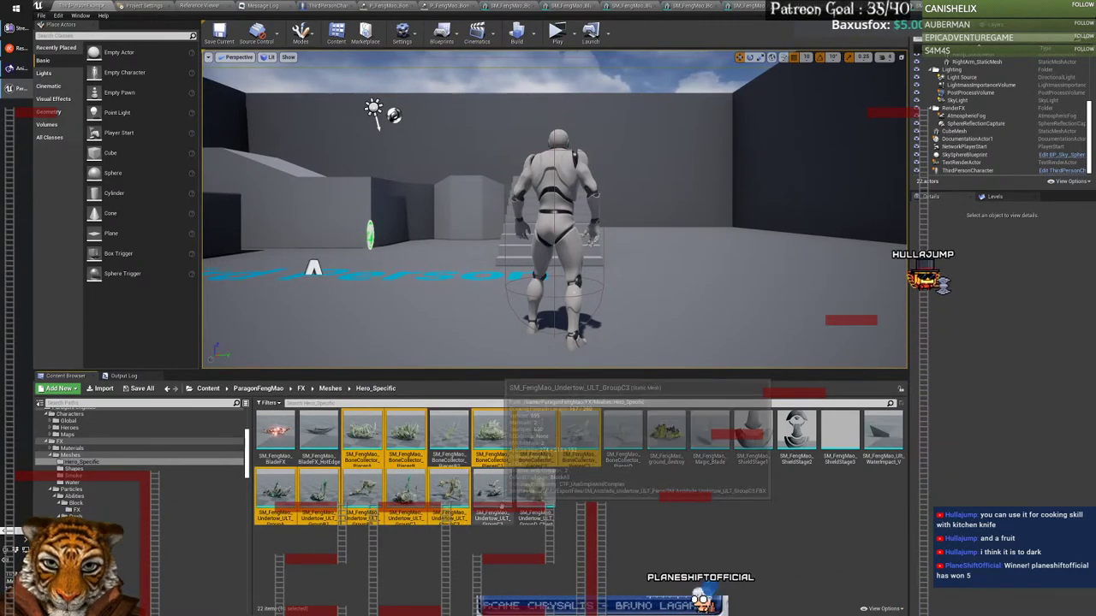
{"action": "left_click", "coordinate": [492, 497], "text": "ctrl"}
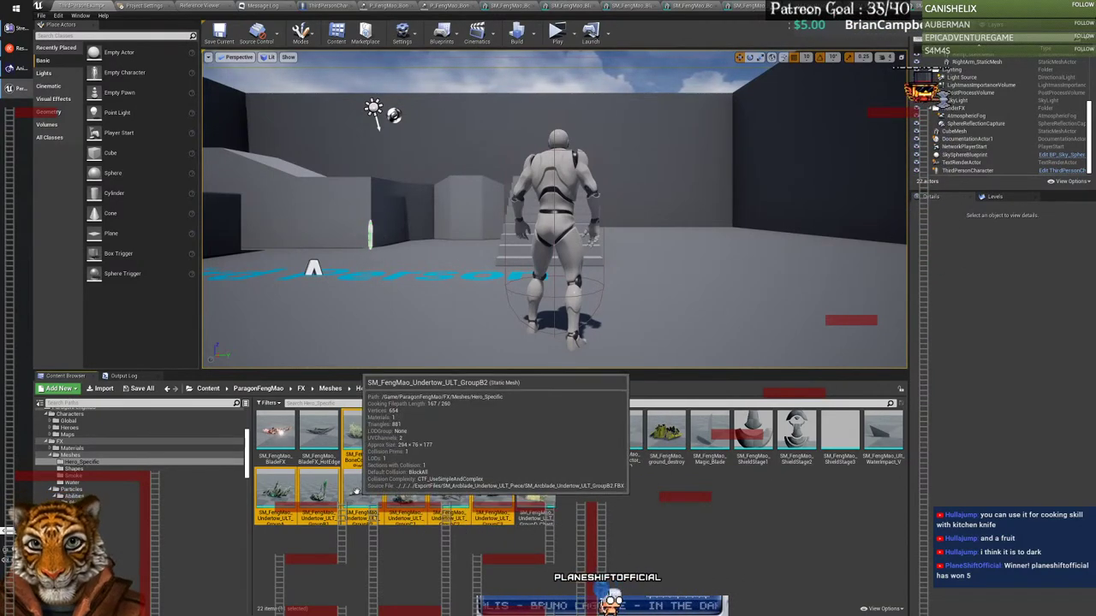
Step: Copy the selected meshes into _Selected/Meshes and open that folder
{"action": "left_click_drag", "start_coordinate": [247, 451], "coordinate": [247, 425]}
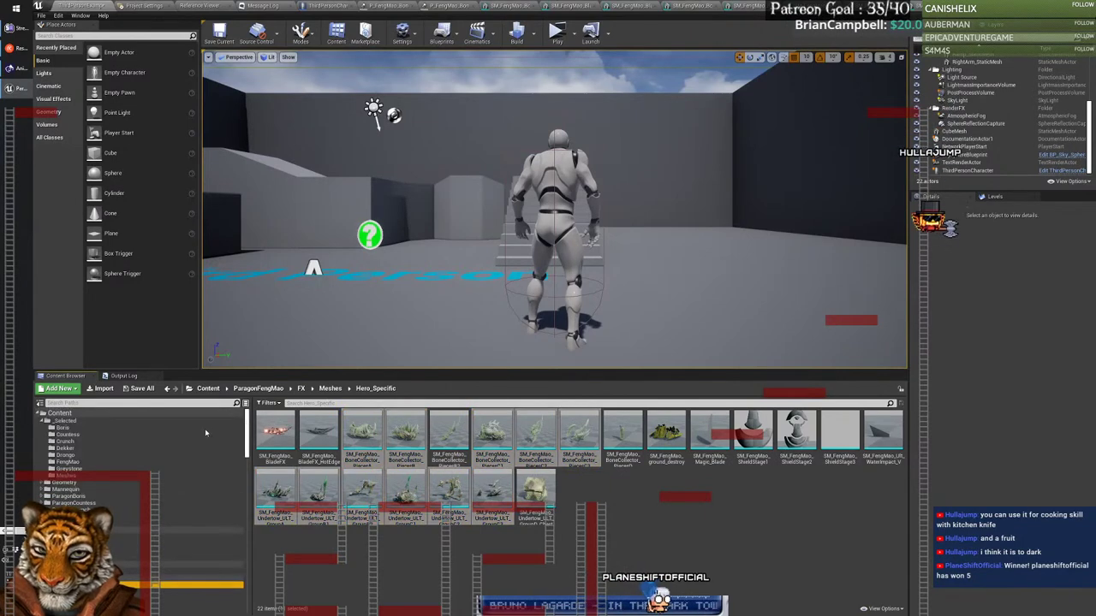
{"action": "left_click_drag", "start_coordinate": [362, 492], "coordinate": [76, 478]}
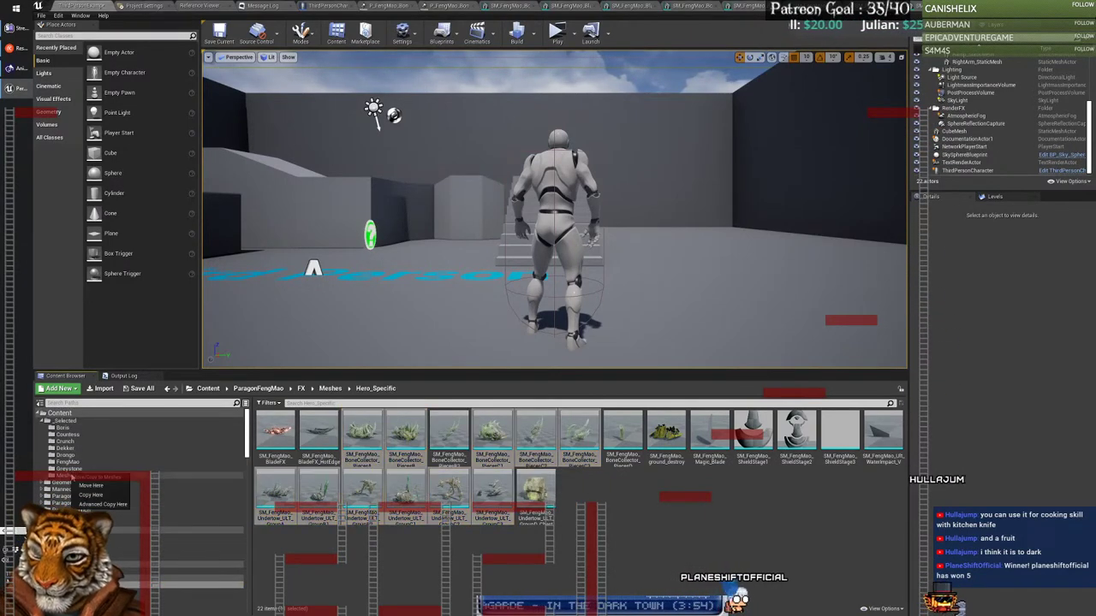
{"action": "left_click", "coordinate": [90, 494]}
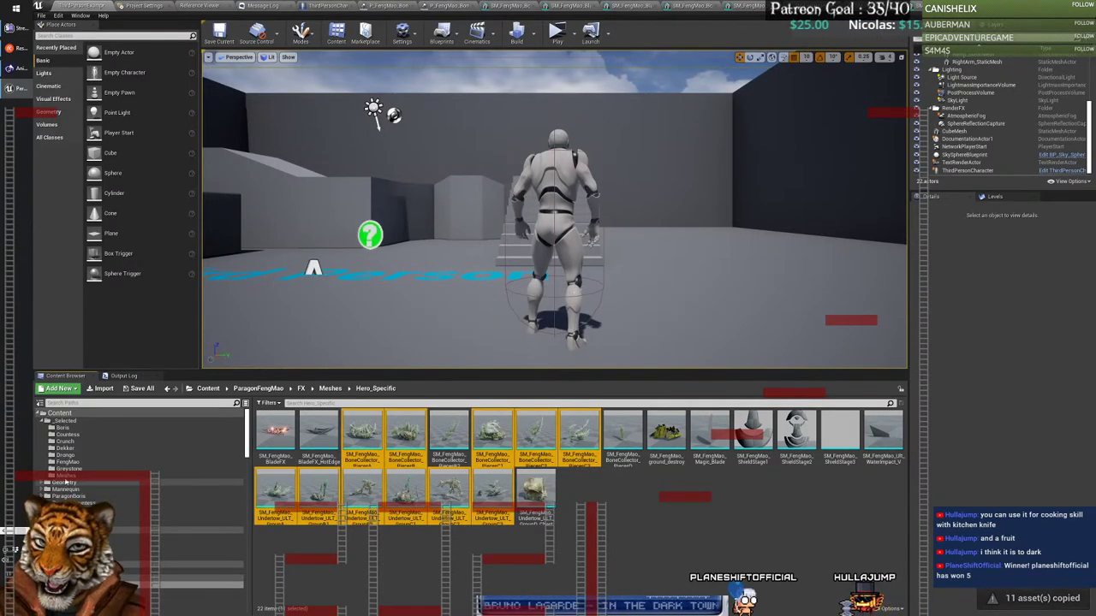
{"action": "left_click", "coordinate": [66, 476]}
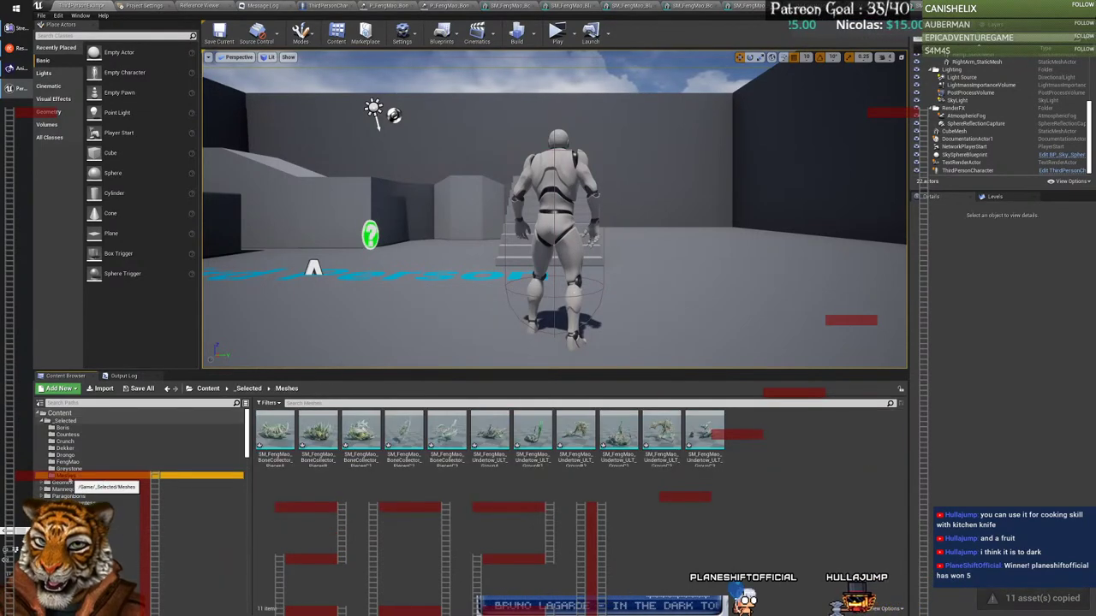
{"action": "double_click", "coordinate": [580, 425]}
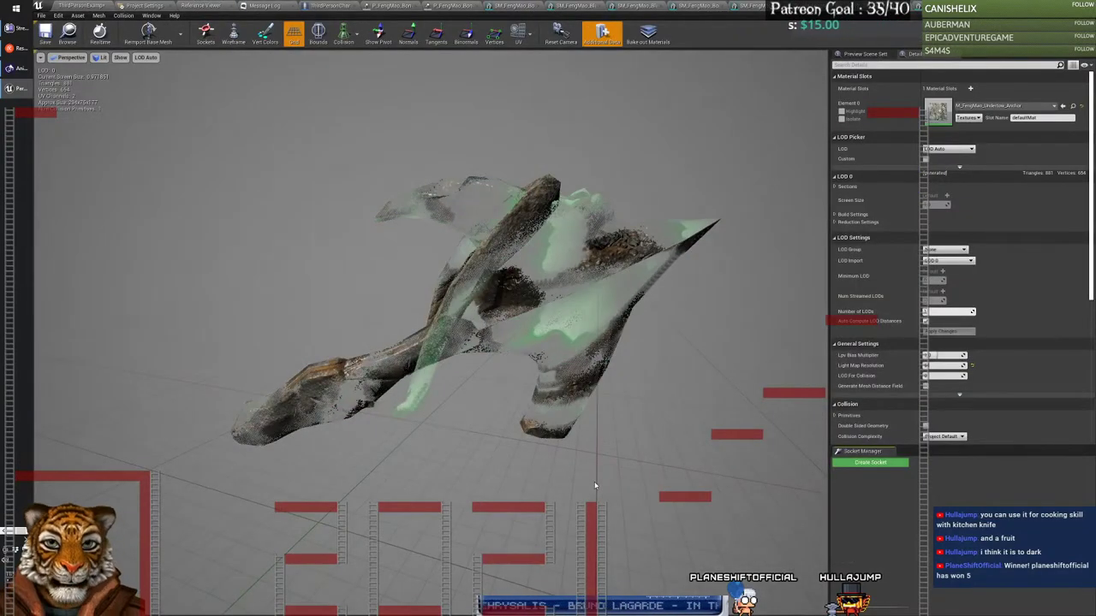
{"action": "left_click_drag", "start_coordinate": [595, 486], "coordinate": [503, 238]}
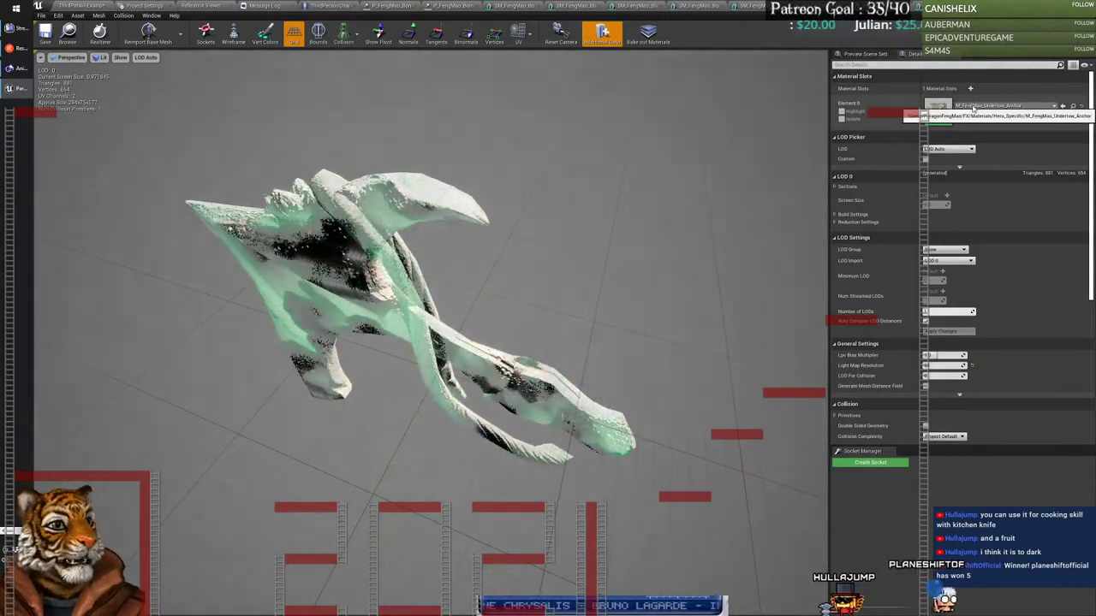
{"action": "left_click", "coordinate": [972, 108]}
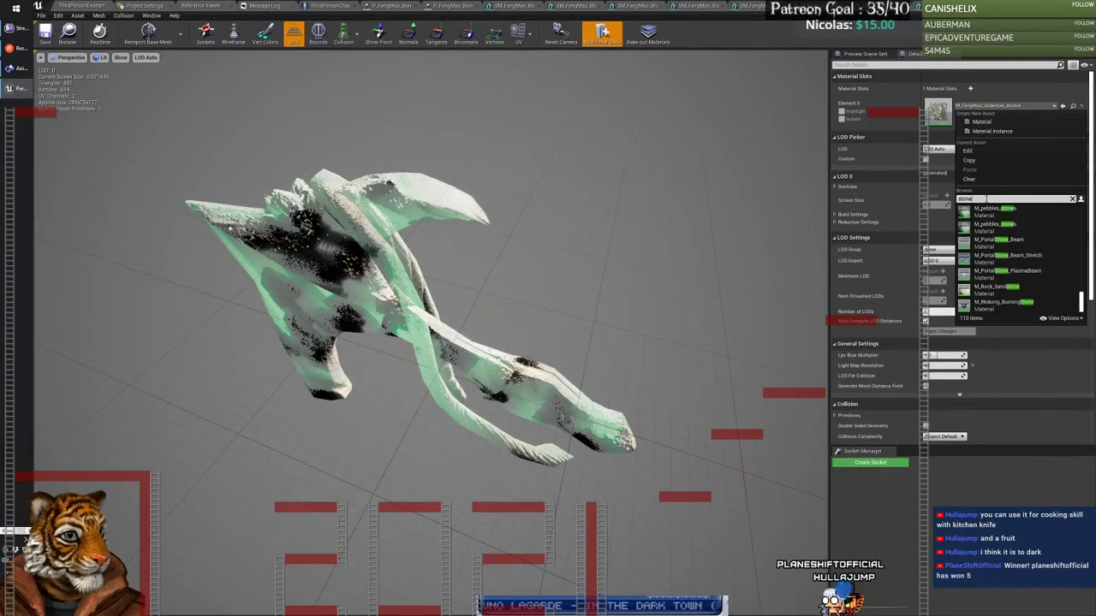
{"action": "left_click", "coordinate": [986, 214]}
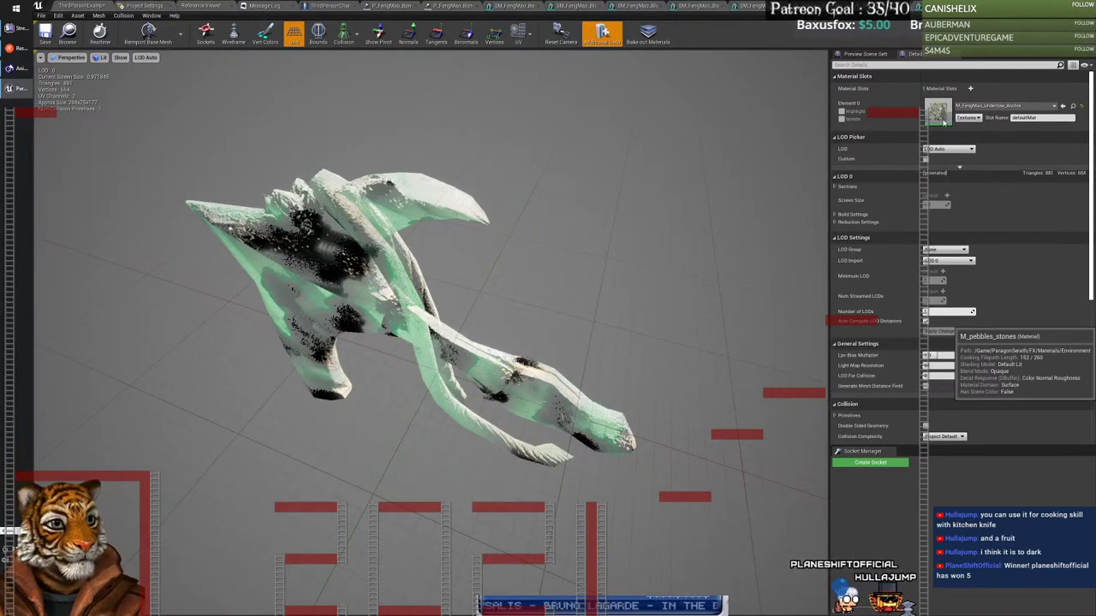
{"action": "left_click_drag", "start_coordinate": [943, 123], "coordinate": [942, 120]}
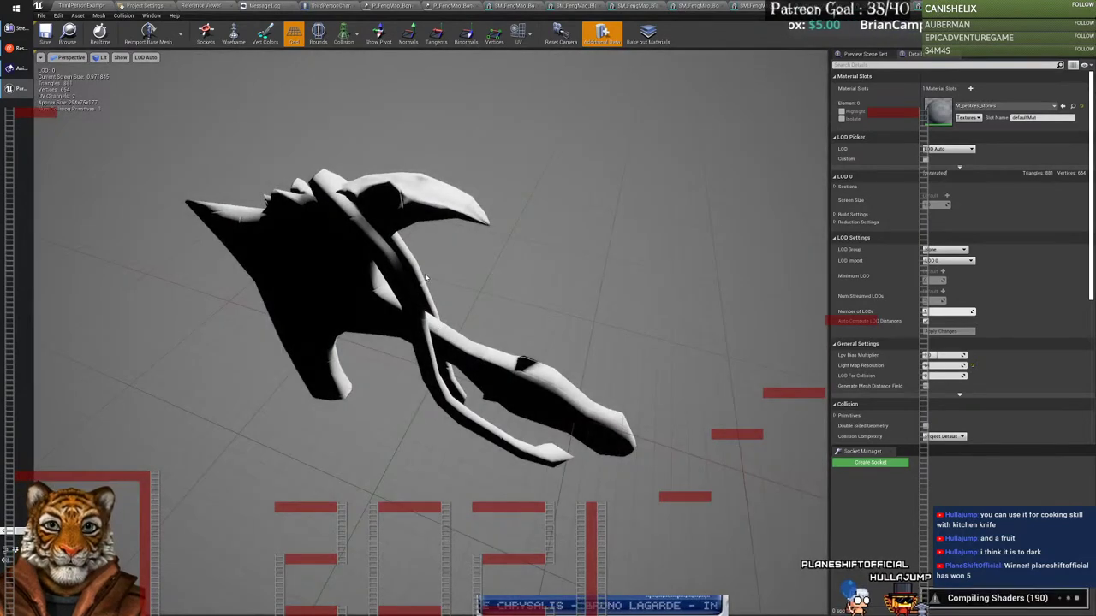
{"action": "left_click_drag", "start_coordinate": [428, 343], "coordinate": [504, 297]}
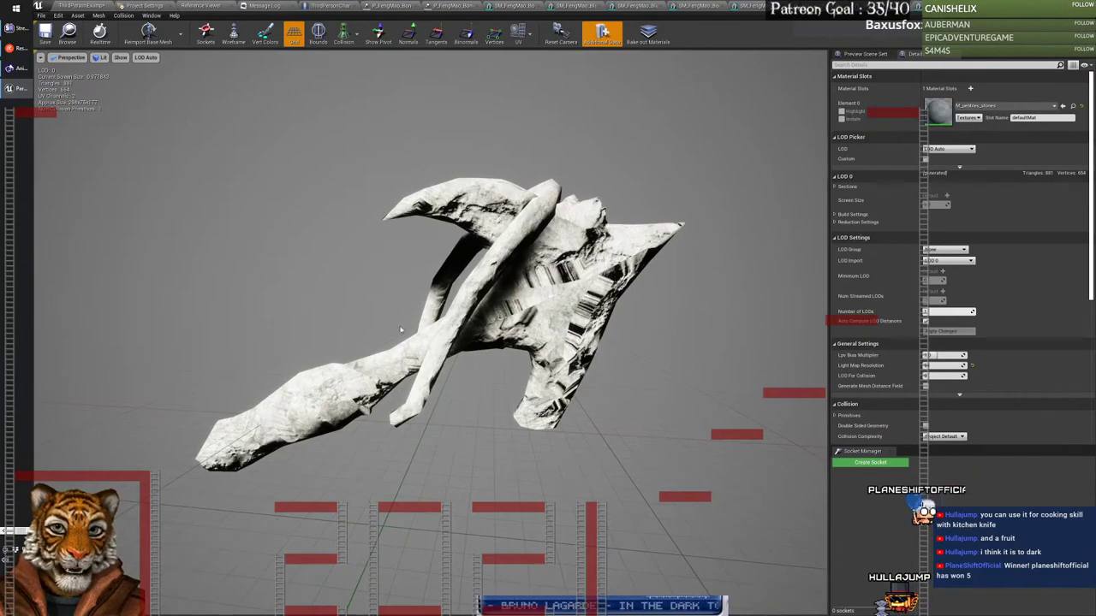
{"action": "mouse_move", "coordinate": [400, 330]}
{"action": "left_mouse_down"}
{"action": "mouse_move", "coordinate": [711, 349]}
{"action": "mouse_move", "coordinate": [382, 321]}
{"action": "left_mouse_up"}
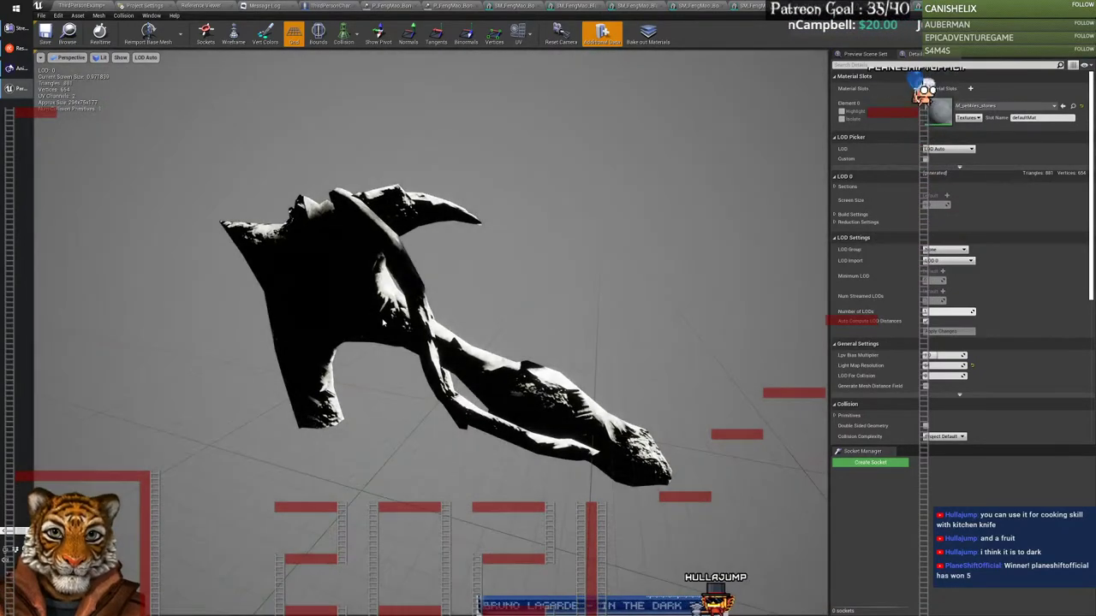
{"action": "key", "text": "ctrl+z"}
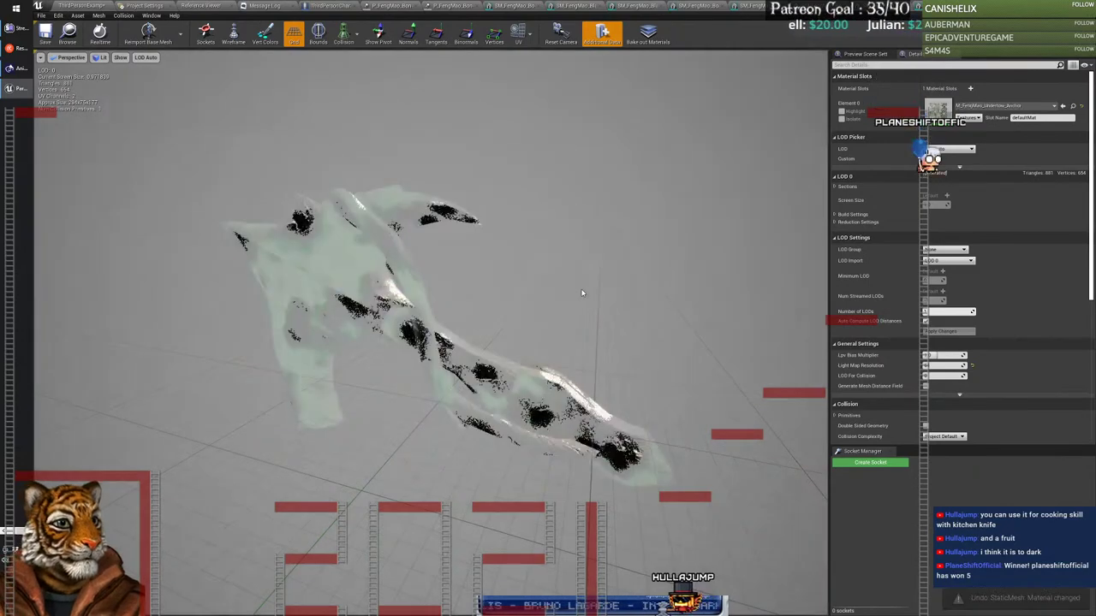
{"action": "mouse_move", "coordinate": [411, 325]}
{"action": "left_mouse_down"}
{"action": "mouse_move", "coordinate": [197, 316]}
{"action": "mouse_move", "coordinate": [545, 231]}
{"action": "left_mouse_up"}
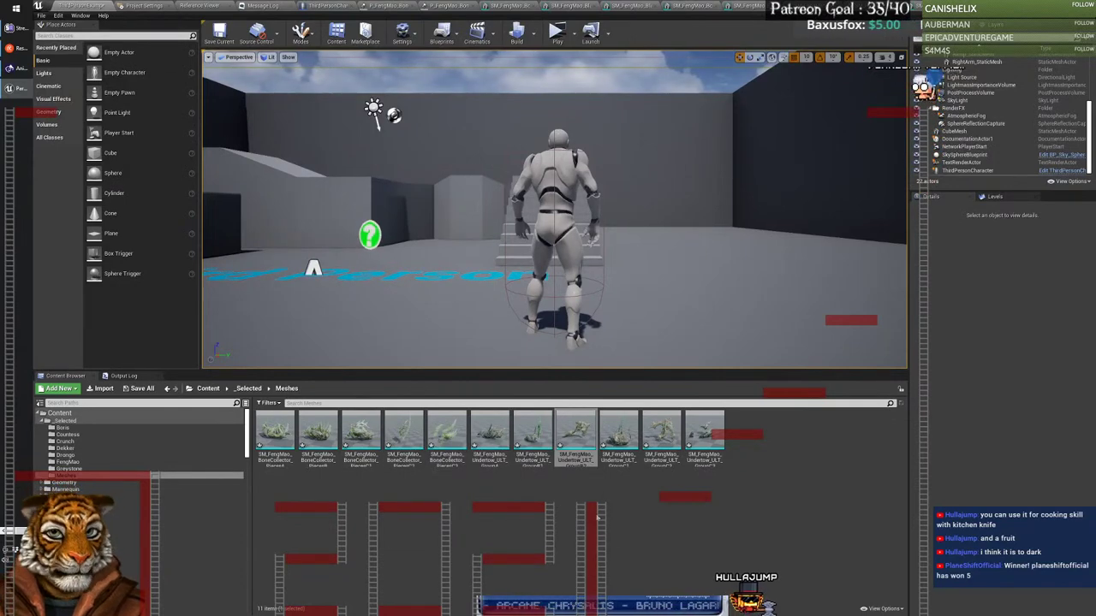
Step: Preview a copied mesh, then select all eleven copied meshes and save them
{"action": "left_click", "coordinate": [669, 452]}
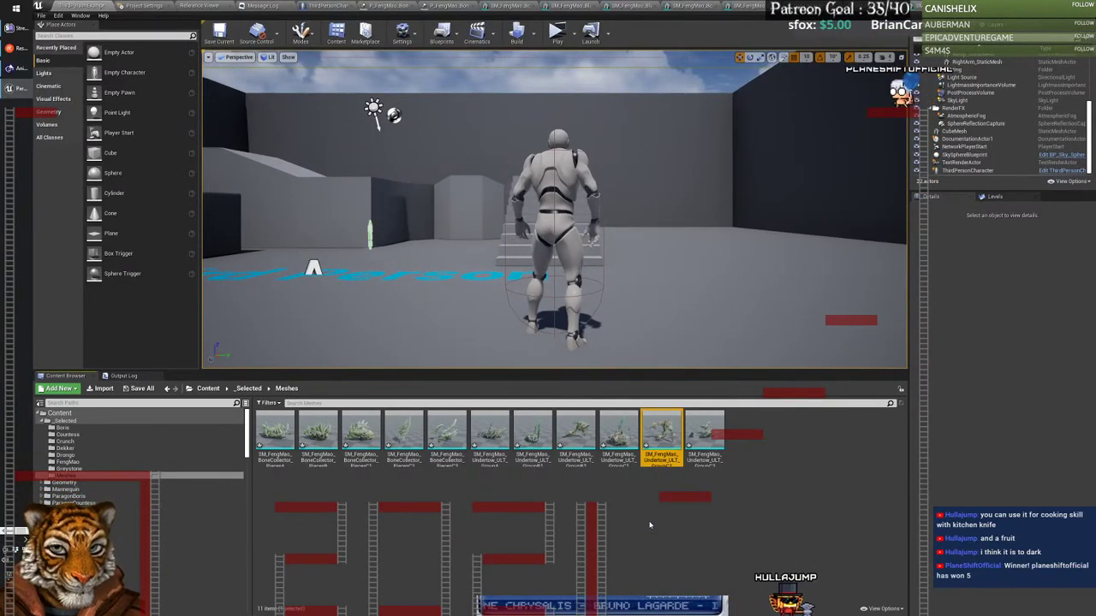
{"action": "double_click", "coordinate": [695, 434]}
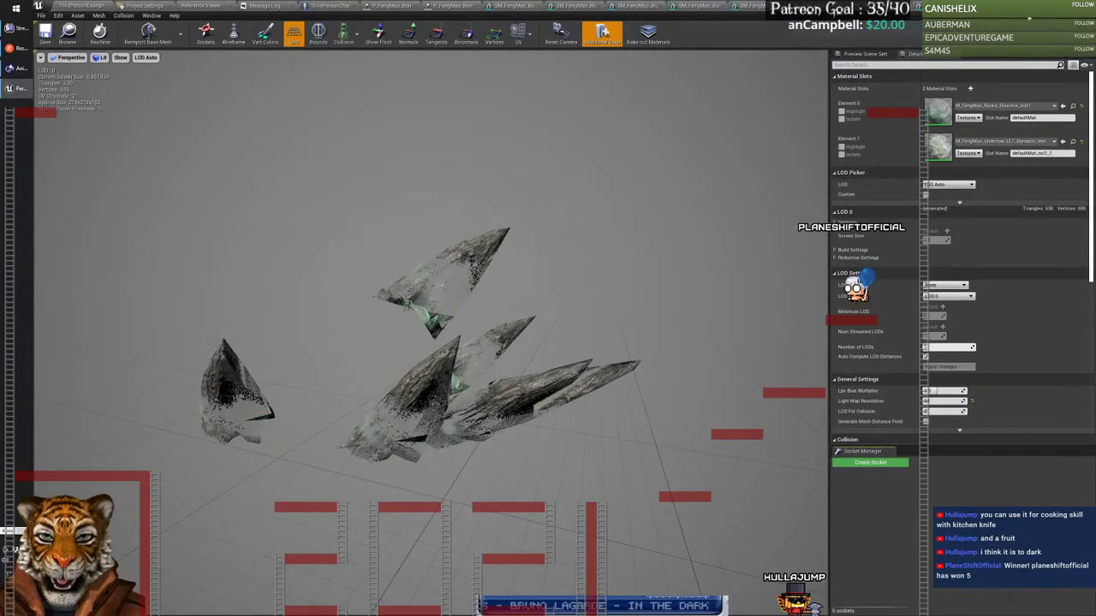
{"action": "left_click", "coordinate": [86, 6]}
{"action": "left_click", "coordinate": [275, 435]}
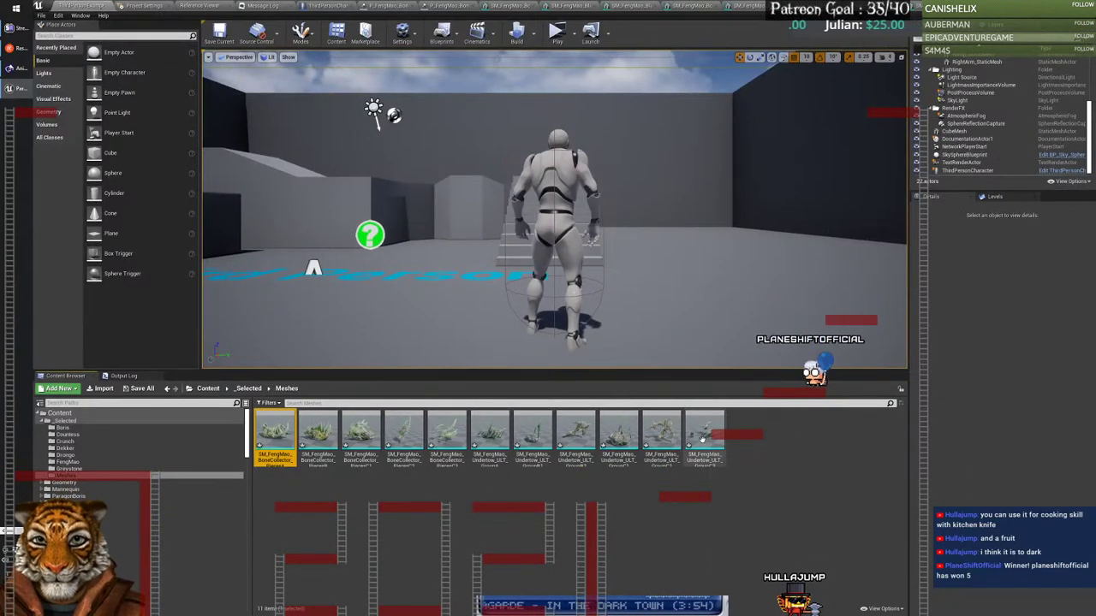
{"action": "left_click", "coordinate": [705, 435], "text": "shift"}
{"action": "right_click", "coordinate": [706, 424]}
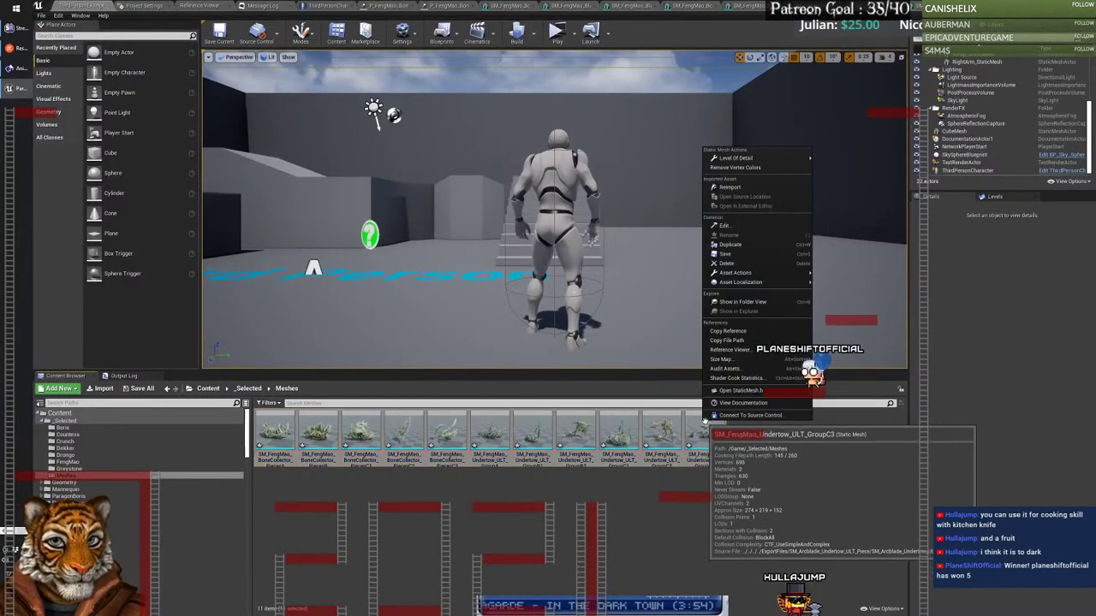
{"action": "left_click", "coordinate": [729, 256]}
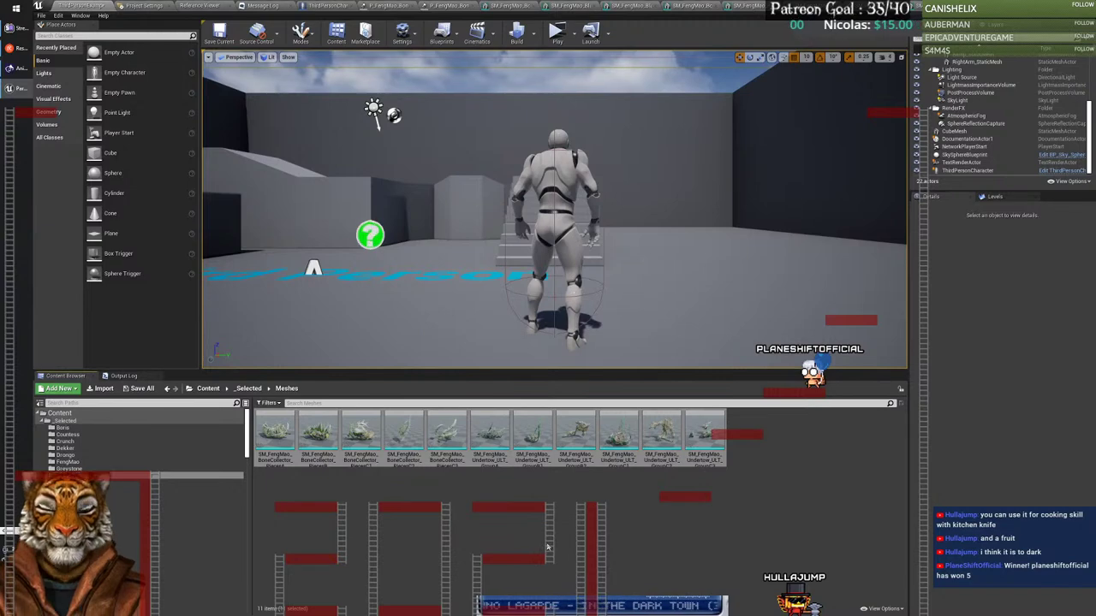
{"action": "left_click", "coordinate": [466, 541]}
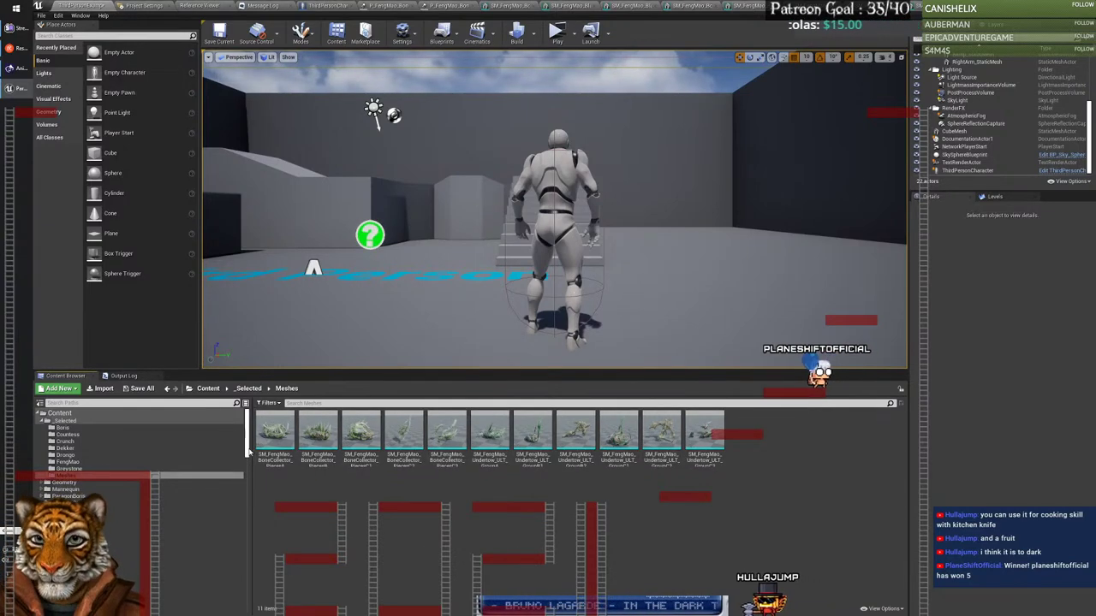
Step: Browse to Particles/RoyalGuardUndertow/FX and open P_FengMao_Undertow_Attack in Cascade
{"action": "scroll", "coordinate": [249, 443], "scroll_direction": "down", "scroll_amount": 5}
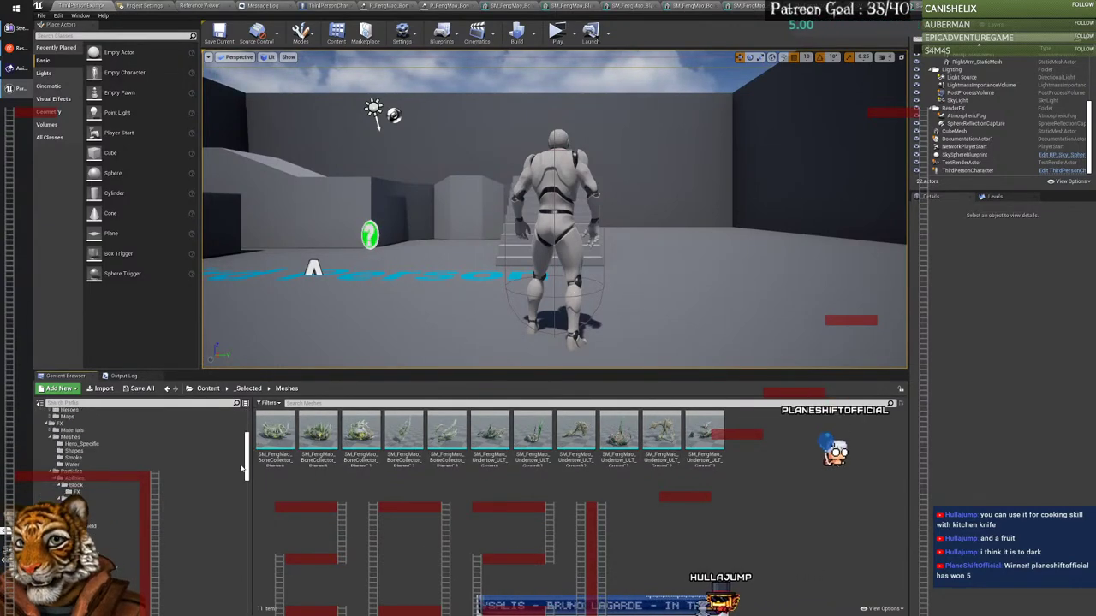
{"action": "left_click", "coordinate": [76, 492]}
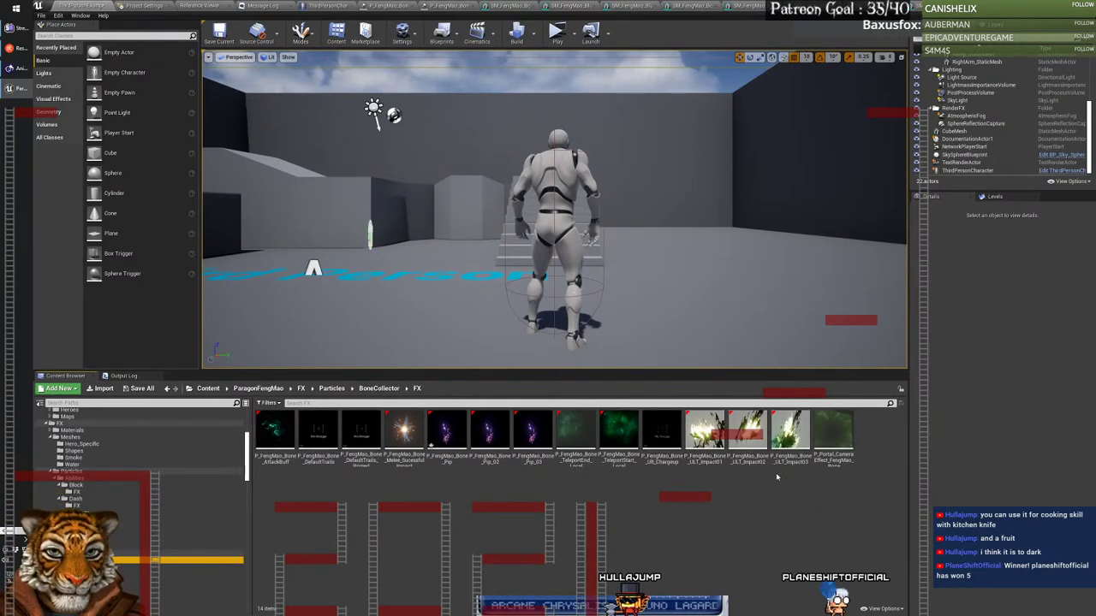
{"action": "left_click", "coordinate": [128, 567]}
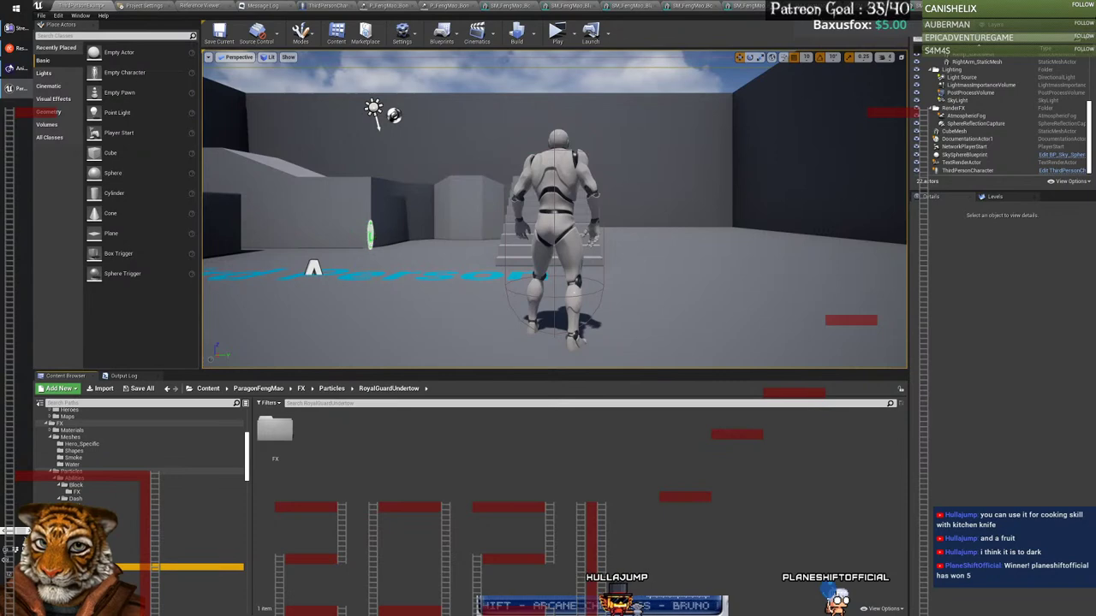
{"action": "left_click", "coordinate": [141, 574]}
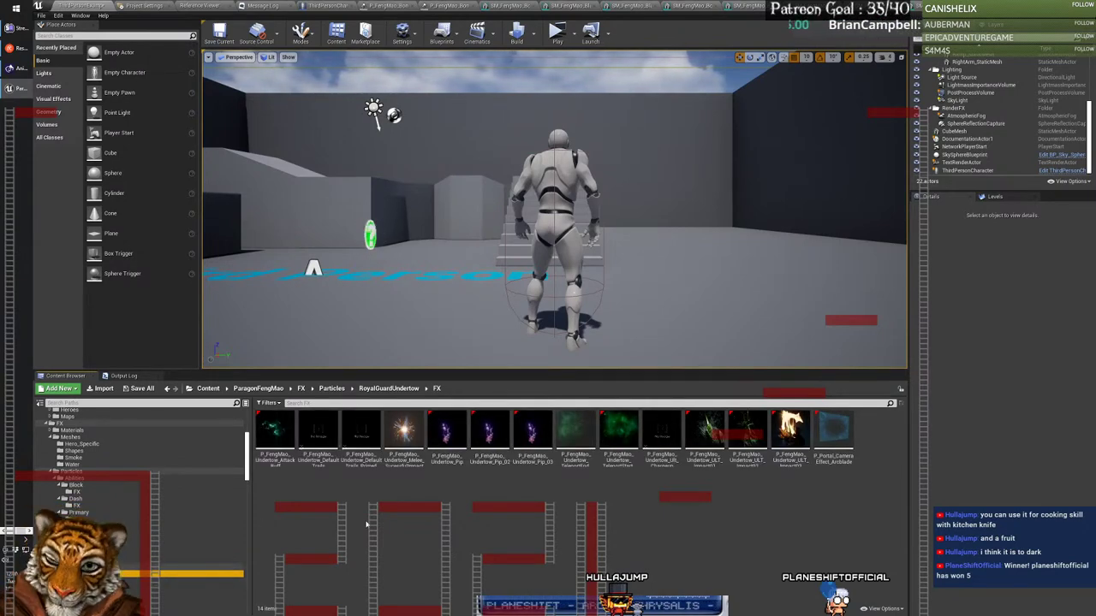
{"action": "double_click", "coordinate": [275, 439]}
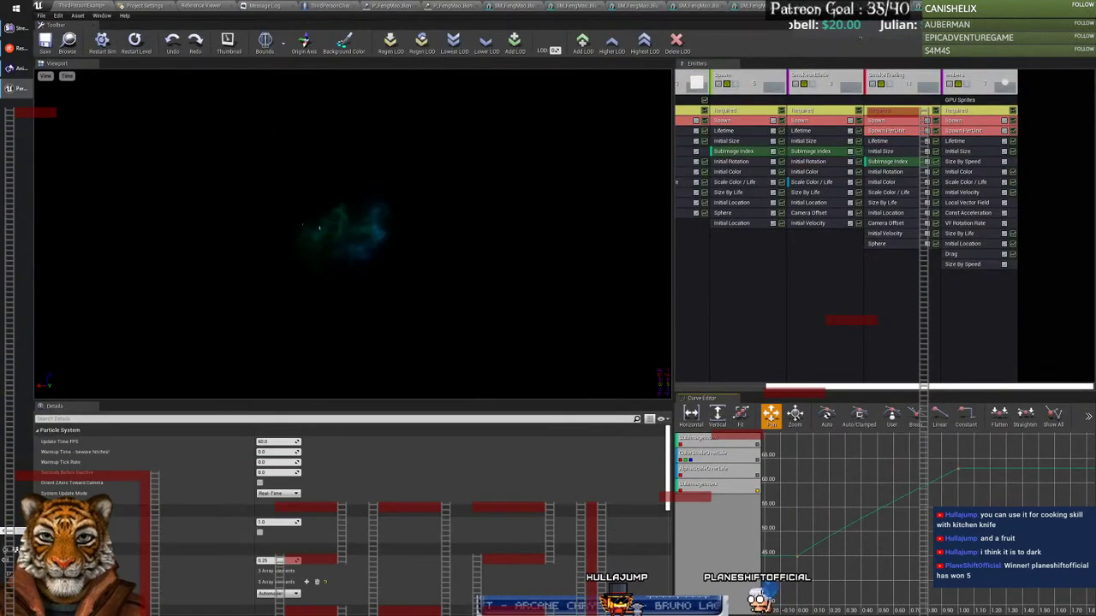
Step: Close the tabs right of ThirdPersonCharacter and return to the ThirdPersonExampleMap level
{"action": "left_click", "coordinate": [342, 6]}
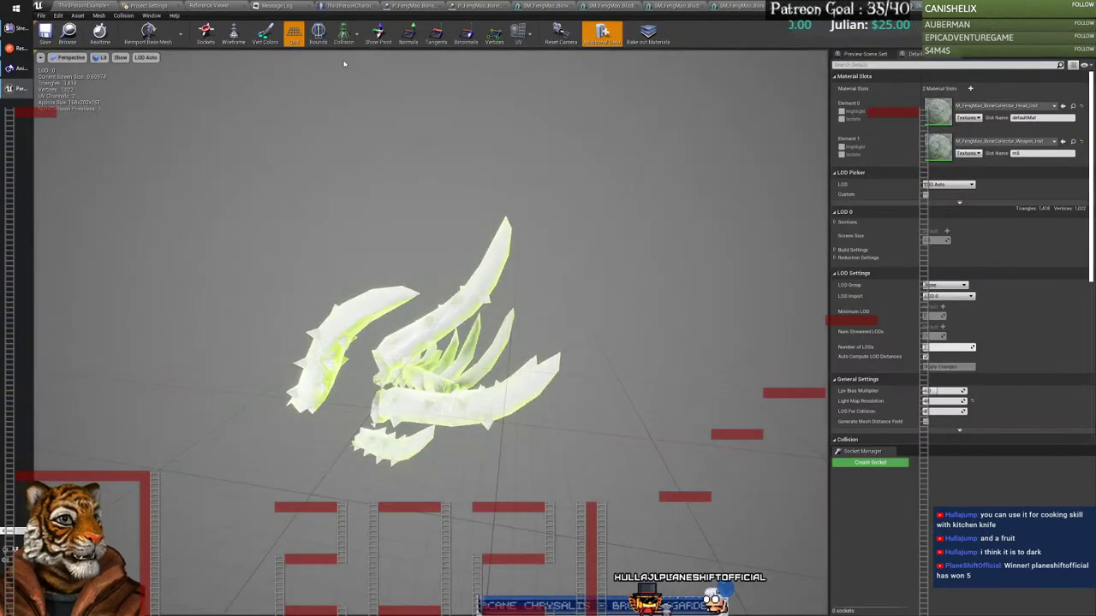
{"action": "left_click", "coordinate": [366, 8]}
{"action": "right_click", "coordinate": [359, 7]}
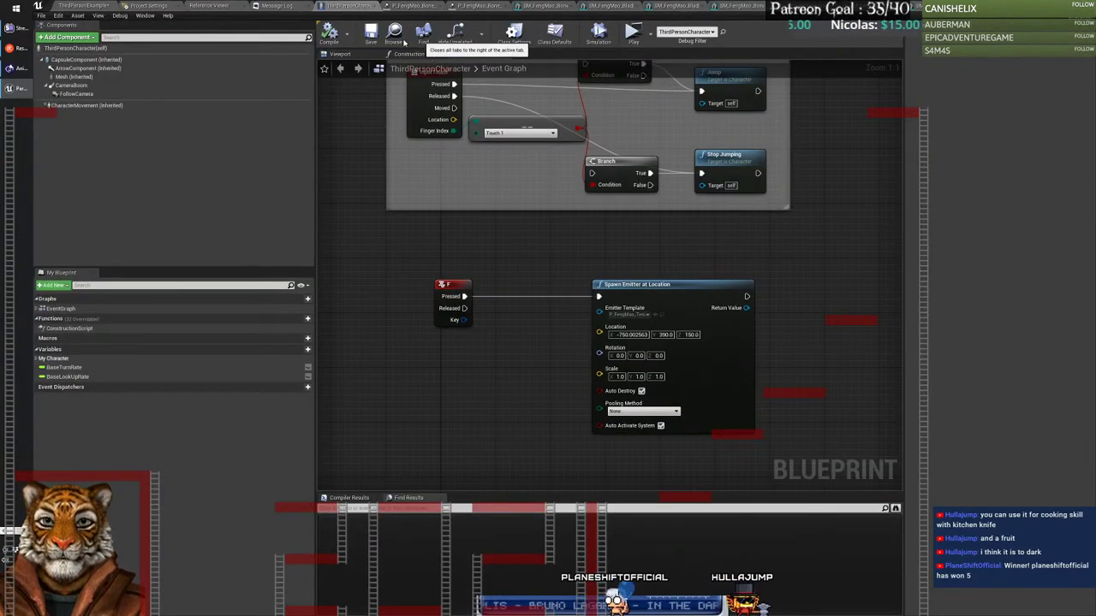
{"action": "left_click", "coordinate": [90, 7]}
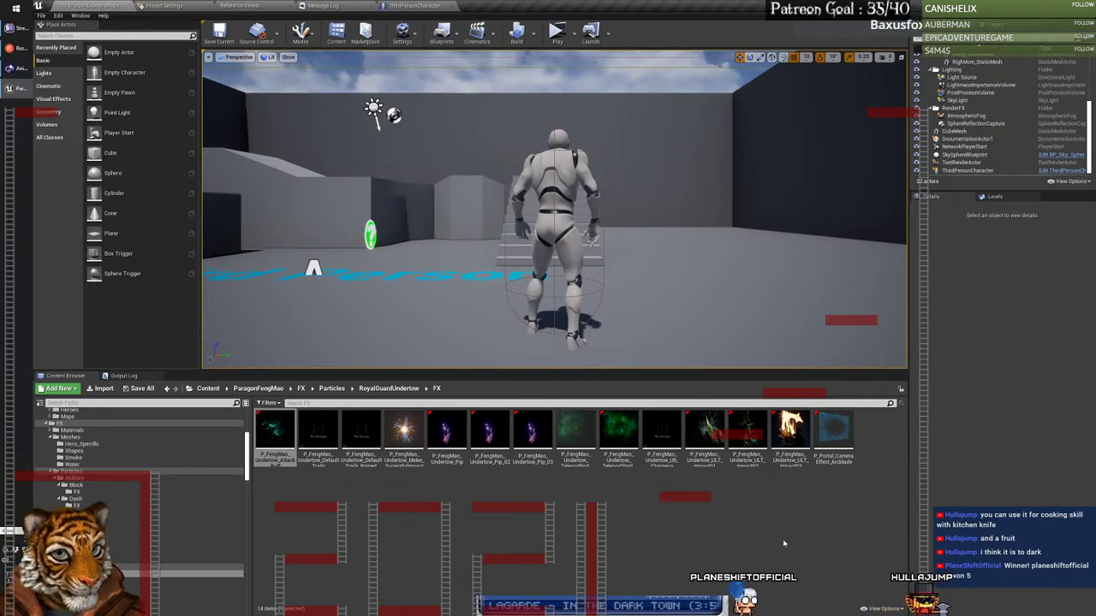
{"action": "double_click", "coordinate": [792, 437]}
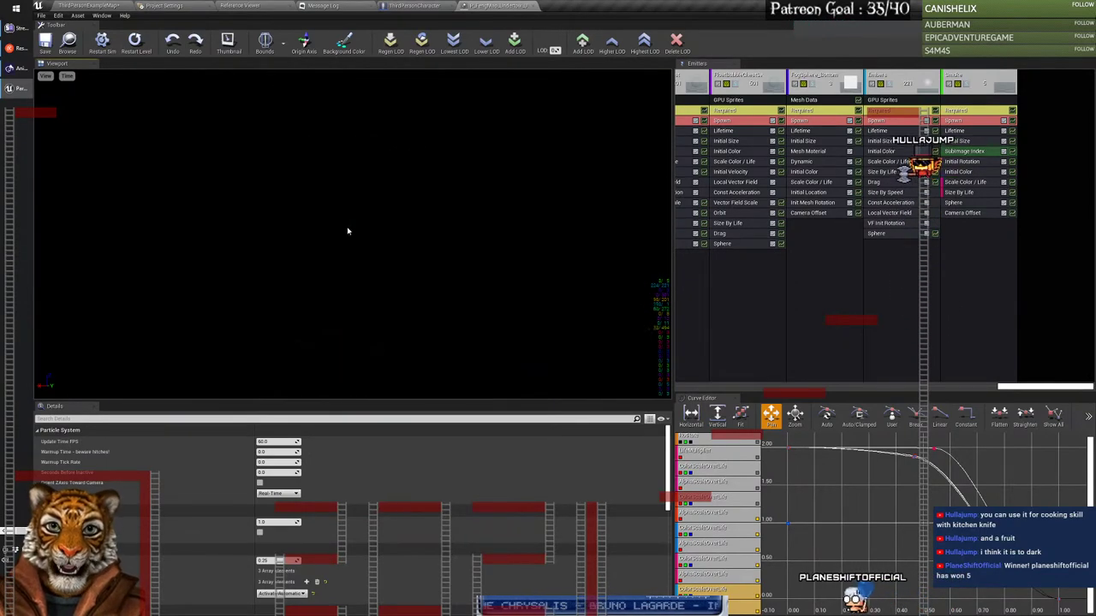
{"action": "left_click", "coordinate": [533, 6]}
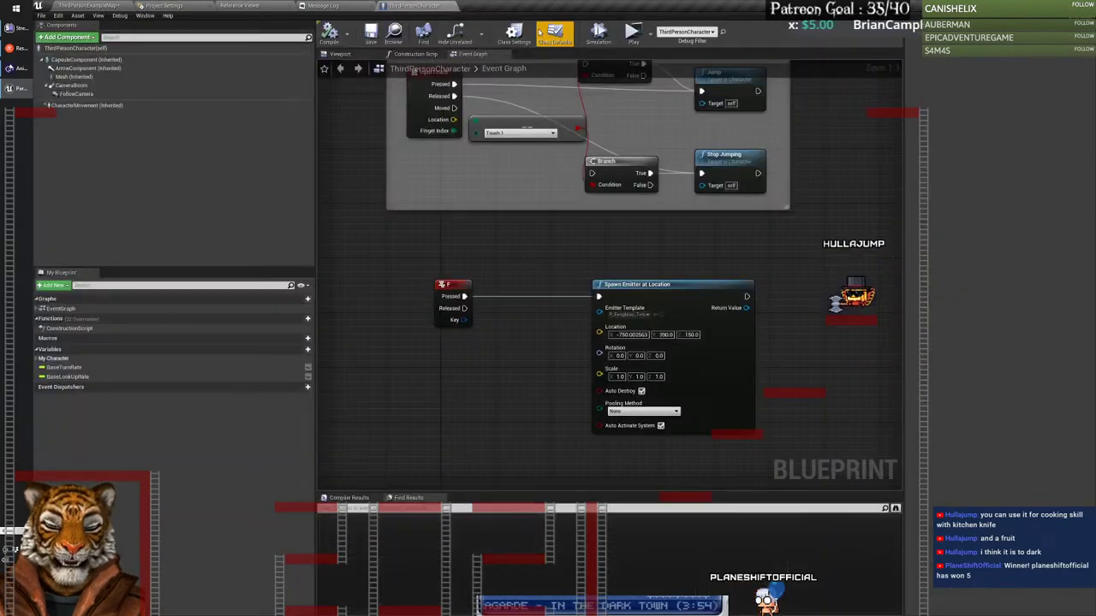
{"action": "left_click", "coordinate": [71, 4]}
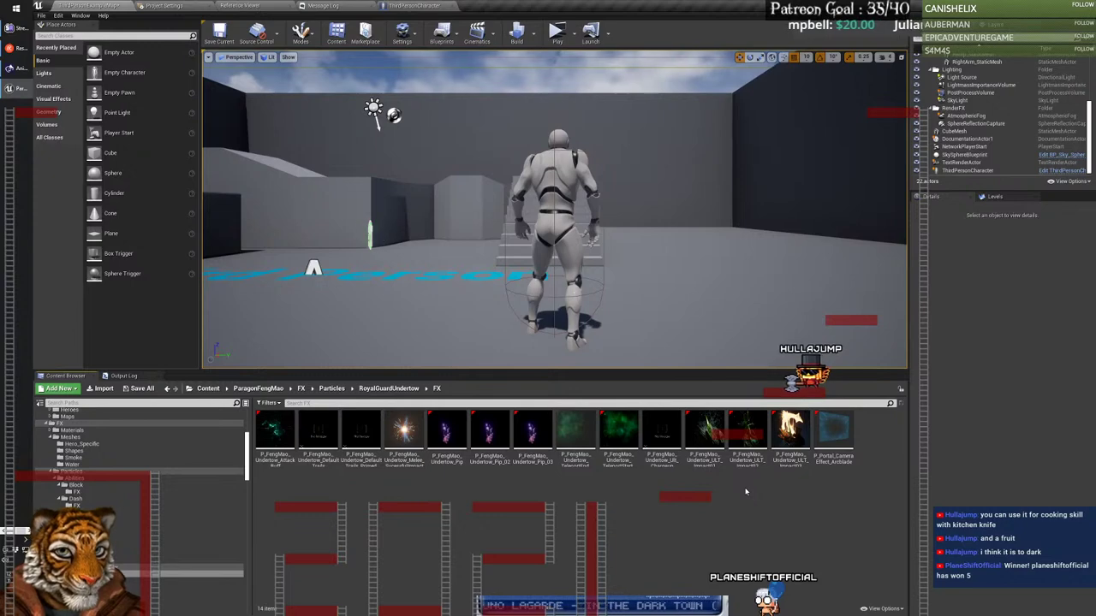
{"action": "double_click", "coordinate": [747, 432]}
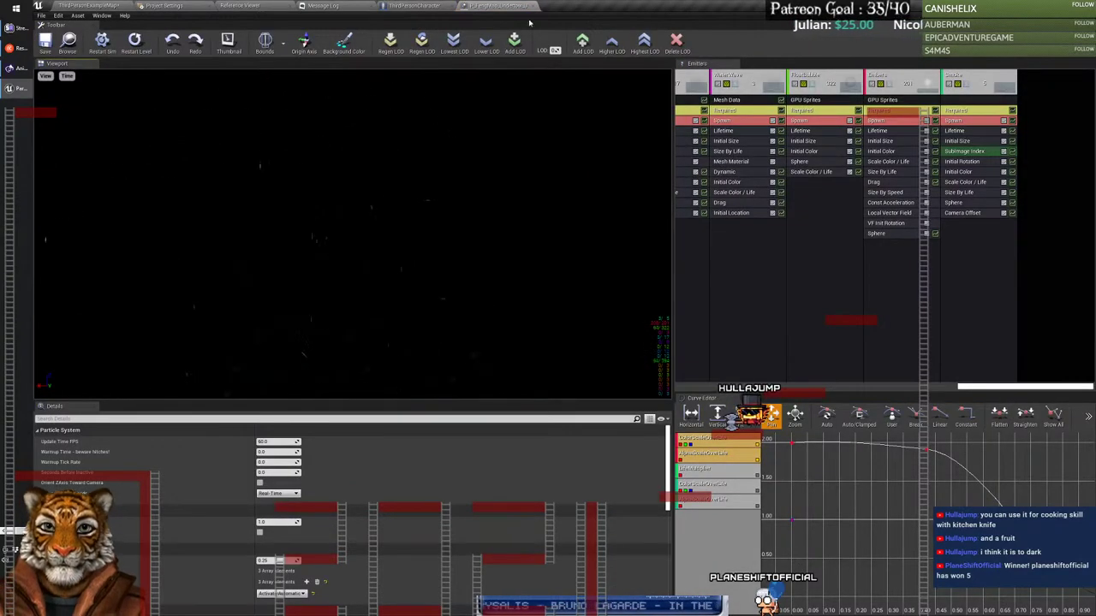
{"action": "left_click", "coordinate": [528, 6]}
{"action": "left_click", "coordinate": [90, 5]}
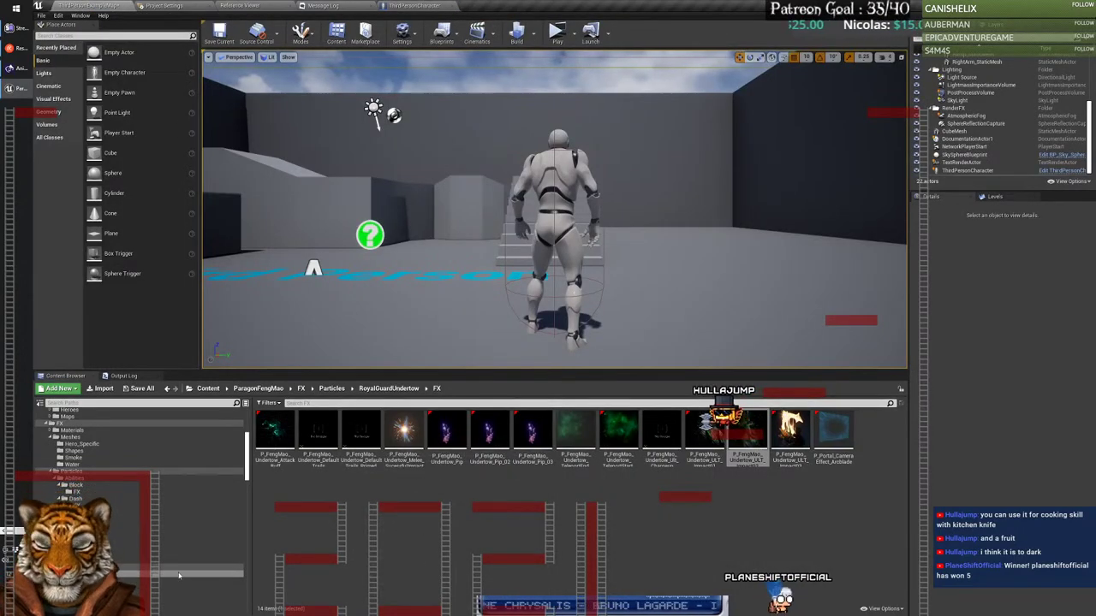
Step: Navigate the Content Browser tree to the _Selected FengMao folder
{"action": "scroll", "coordinate": [57, 495], "scroll_direction": "up", "scroll_amount": 2}
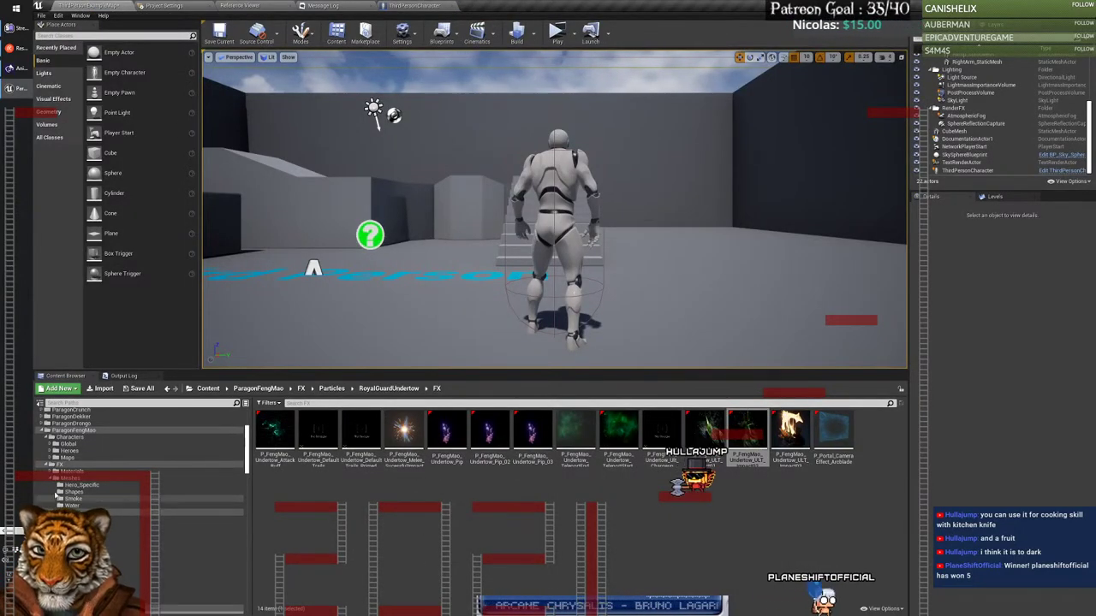
{"action": "left_click", "coordinate": [72, 429]}
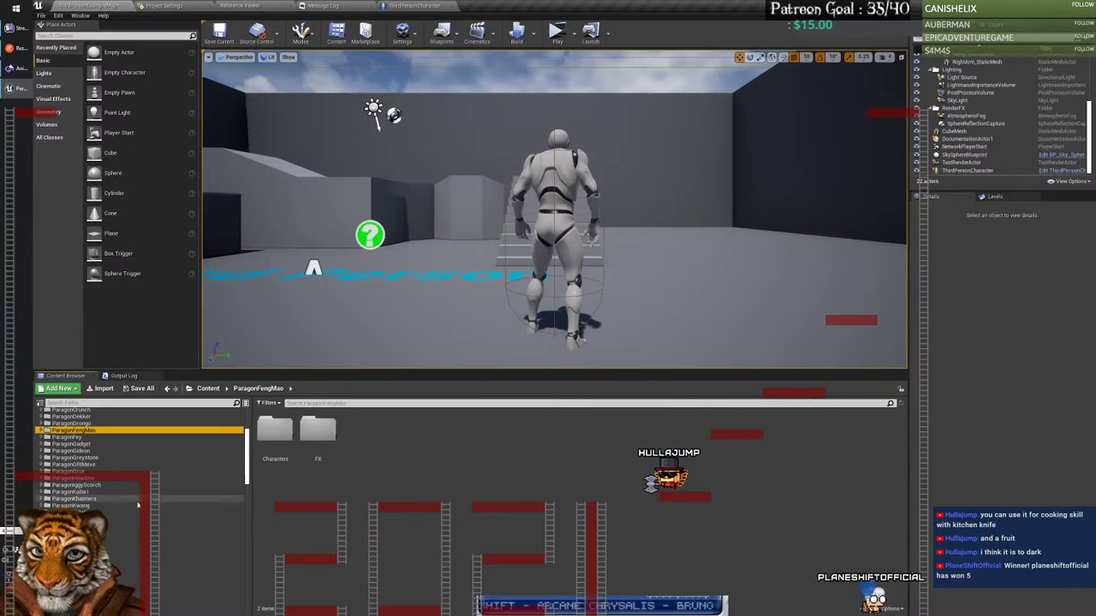
{"action": "scroll", "coordinate": [137, 505], "scroll_direction": "up", "scroll_amount": 5}
{"action": "left_click", "coordinate": [67, 463]}
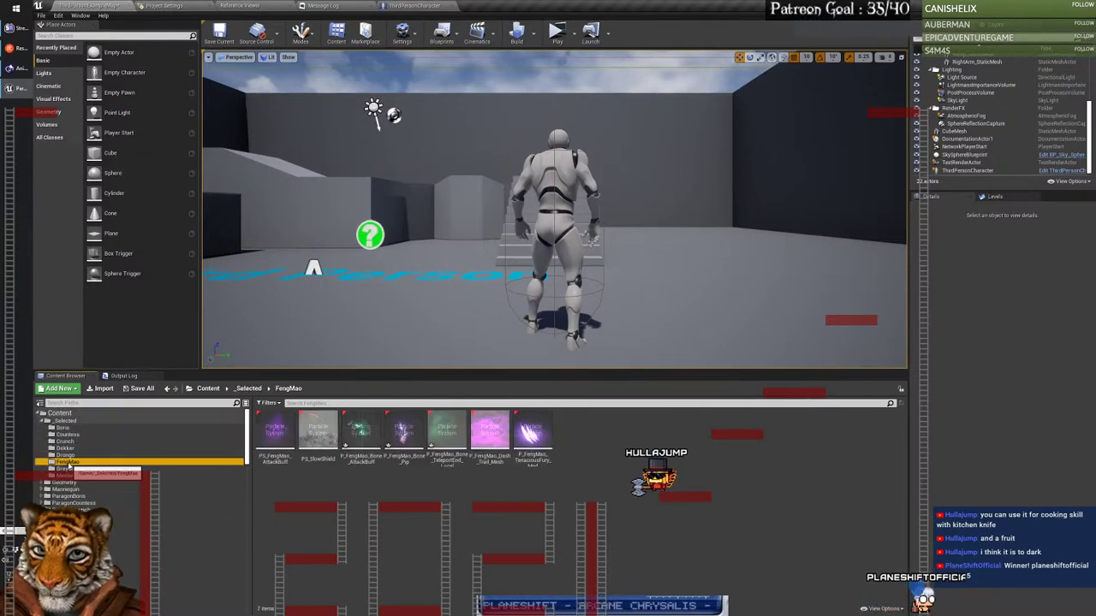
Step: Save the P_FengMao_Bone_AttackBuff, Pip and TeleportEnd particle systems
{"action": "left_click", "coordinate": [361, 433]}
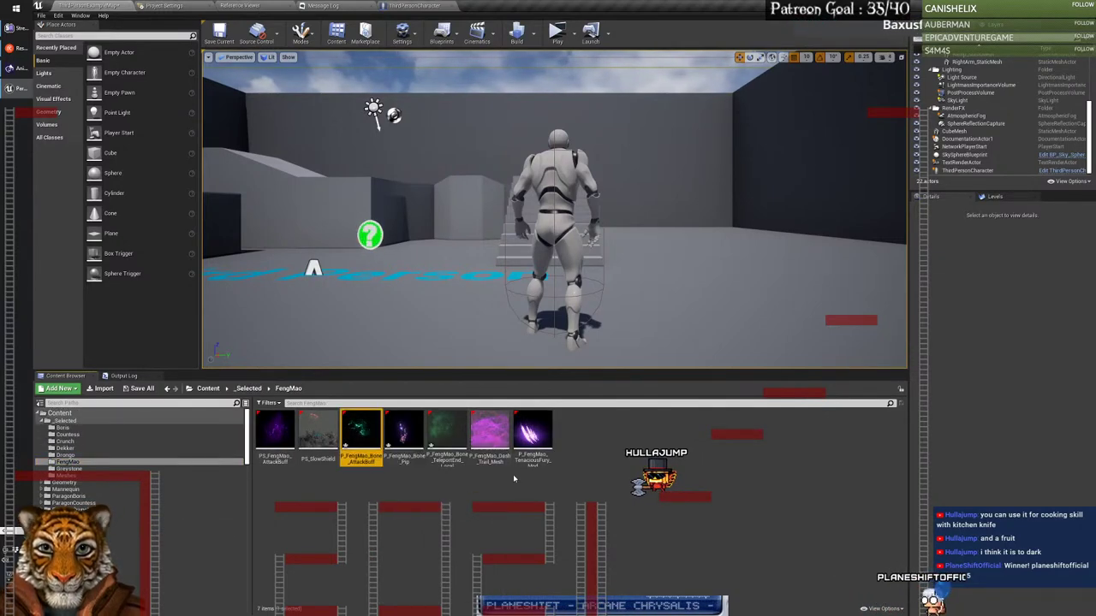
{"action": "key", "text": "shift+Right"}
{"action": "key", "text": "shift+Right"}
{"action": "right_click", "coordinate": [458, 432]}
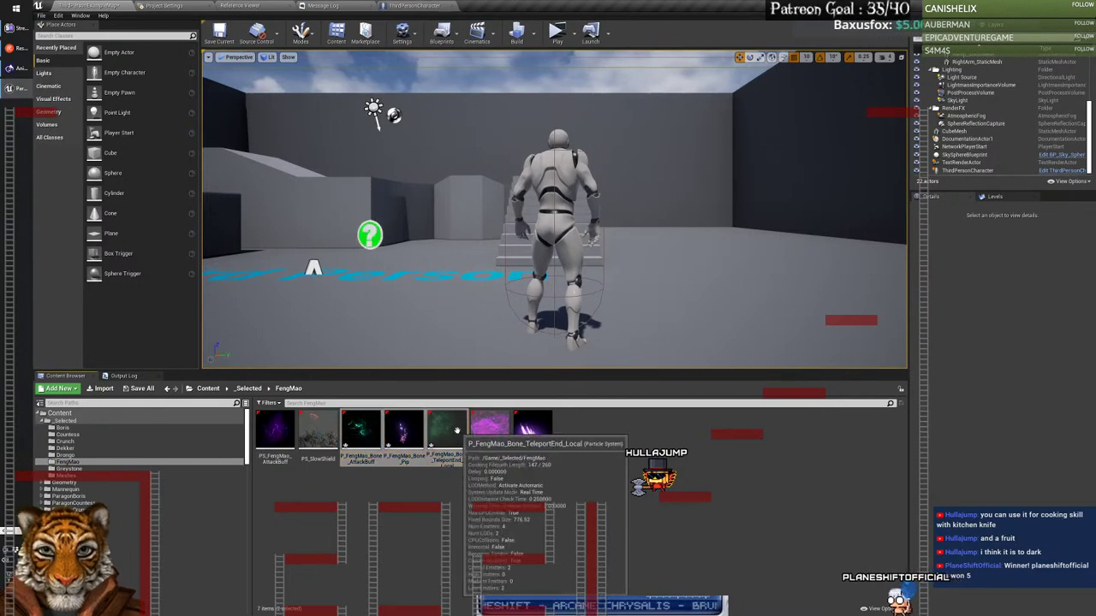
{"action": "left_click", "coordinate": [514, 276]}
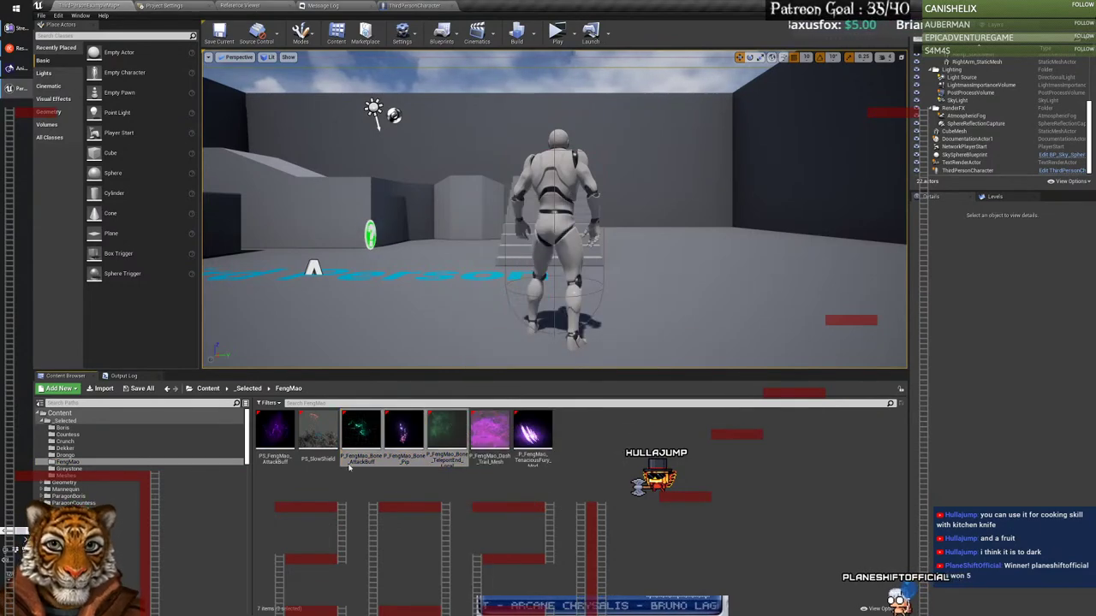
{"action": "left_click", "coordinate": [367, 520]}
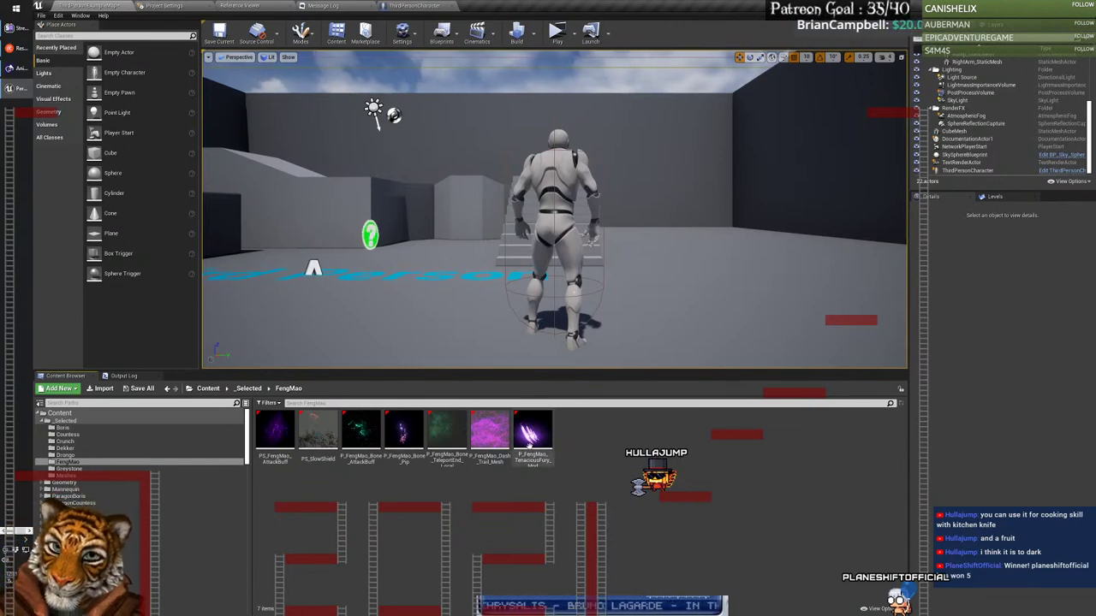
Step: Open P_FengMao_TenaciousFury_Mod in Cascade, capture a new thumbnail, and slow its AnimSpeed preview
{"action": "double_click", "coordinate": [531, 430]}
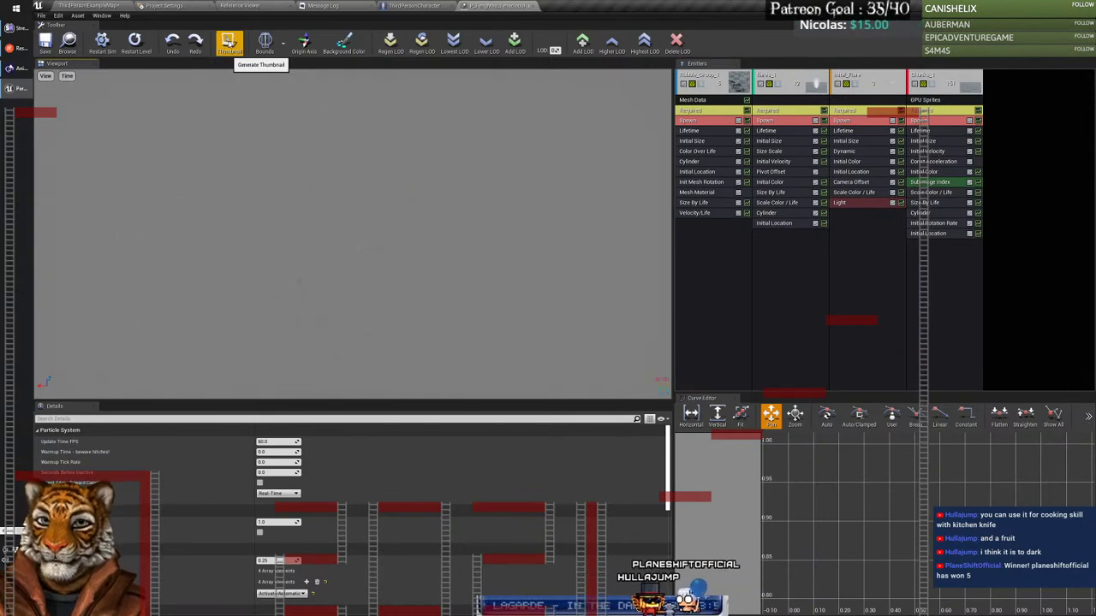
{"action": "left_click", "coordinate": [229, 43]}
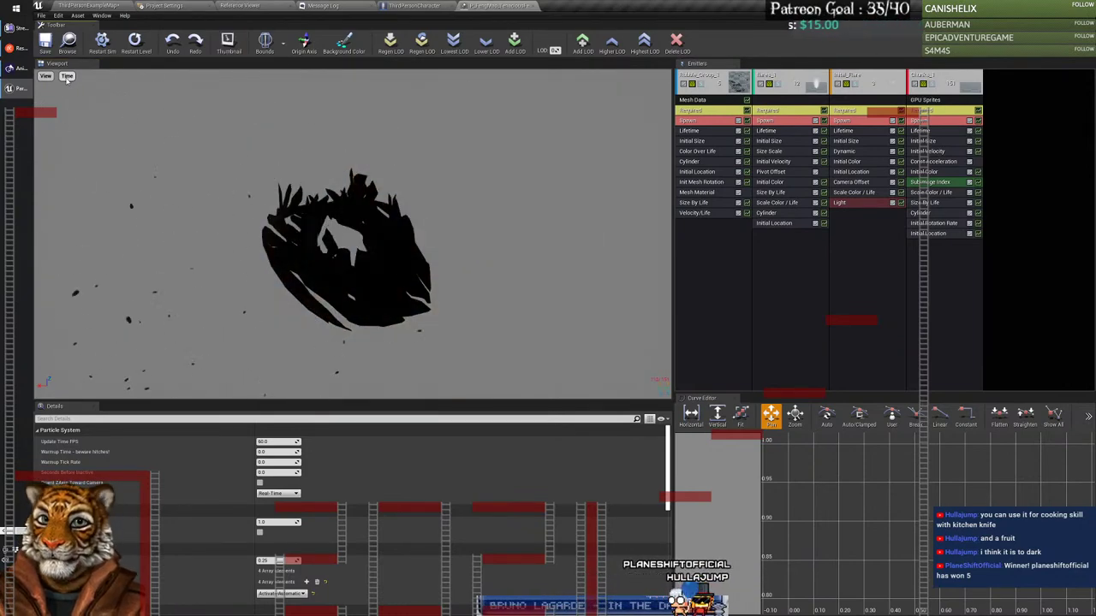
{"action": "left_click", "coordinate": [67, 77]}
{"action": "left_click", "coordinate": [114, 153]}
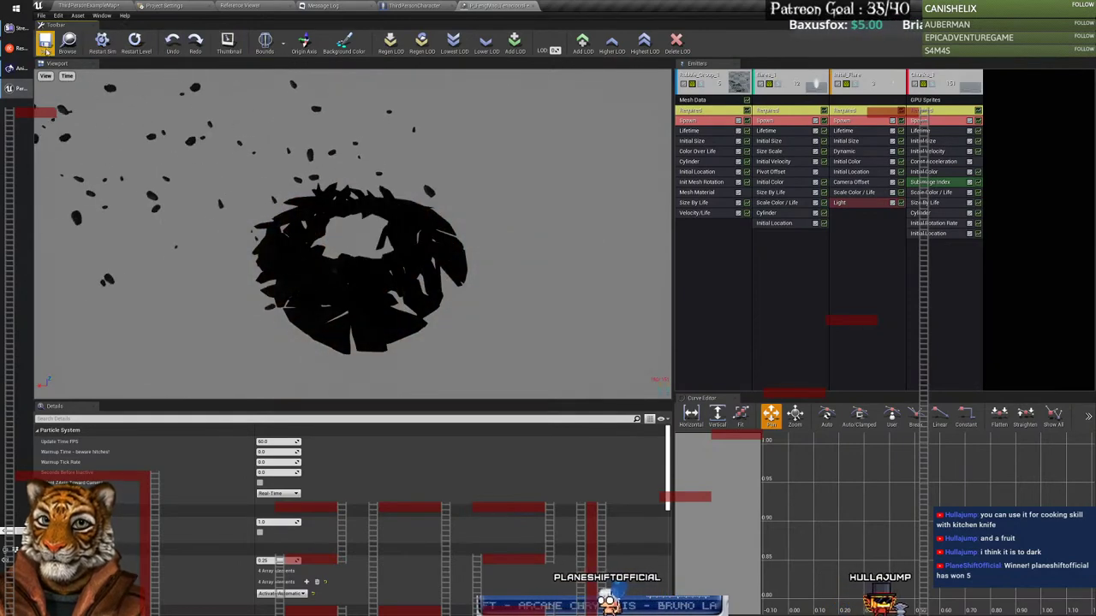
{"action": "left_click", "coordinate": [87, 6]}
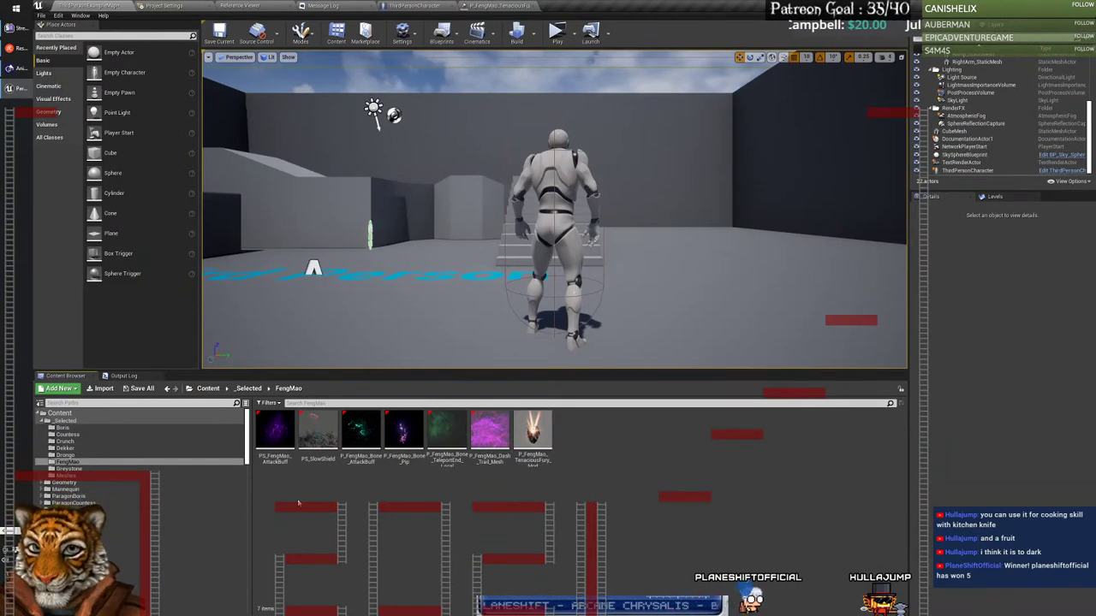
Step: Check the current date and time on the system clock
{"action": "scroll", "coordinate": [246, 439], "scroll_direction": "down", "scroll_amount": 3}
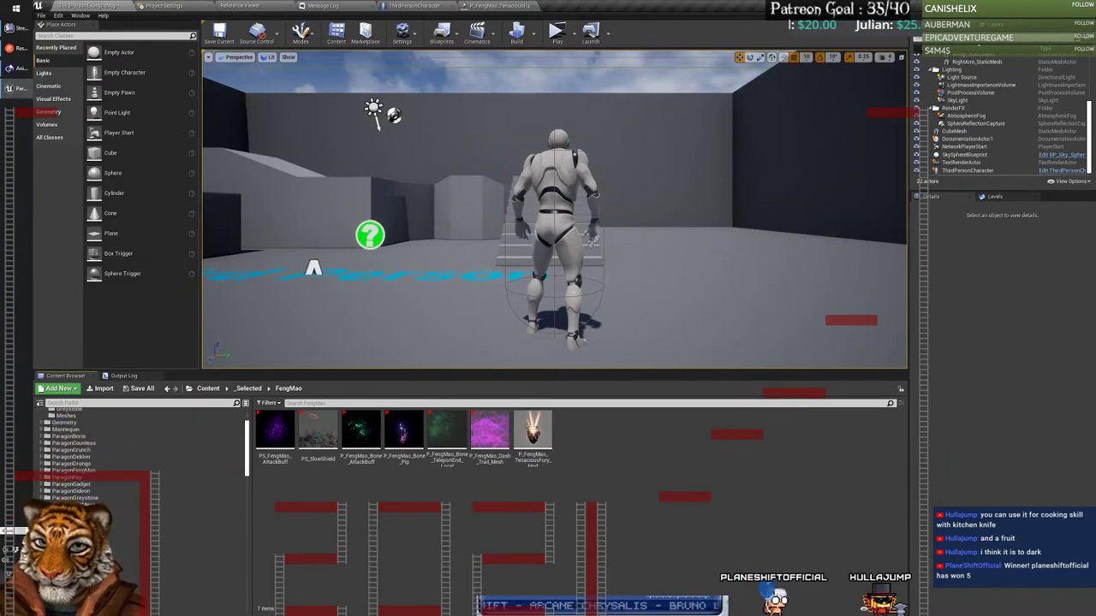
{"action": "key", "text": "super+alt+d"}
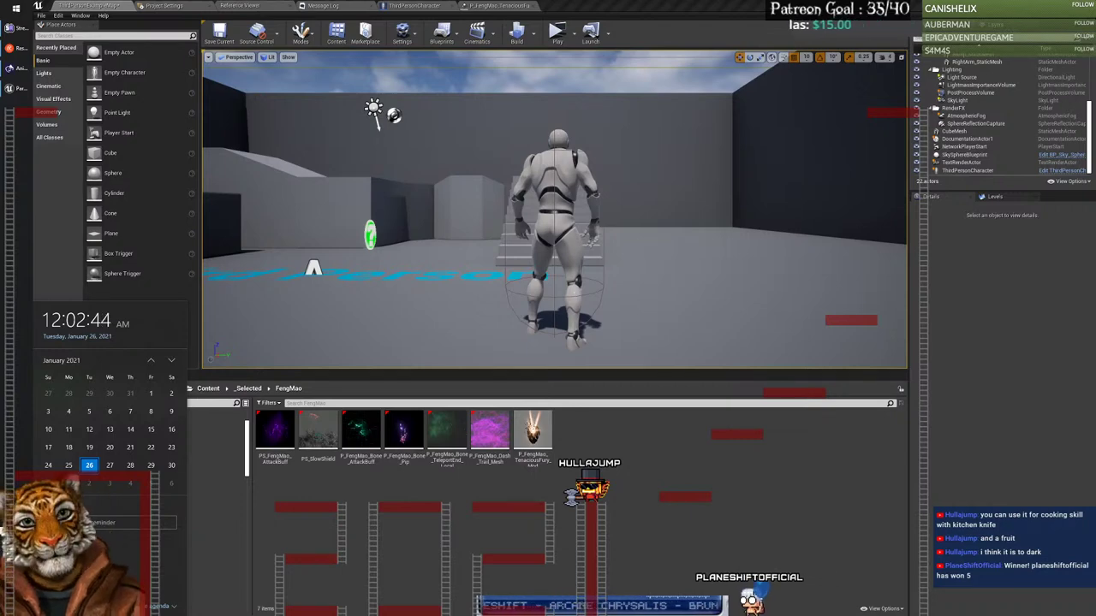
{"action": "left_click", "coordinate": [400, 513]}
Step: Browse the Content Browser to ParagonFey > Characters > FX
{"action": "scroll", "coordinate": [167, 411], "scroll_direction": "down", "scroll_amount": 1}
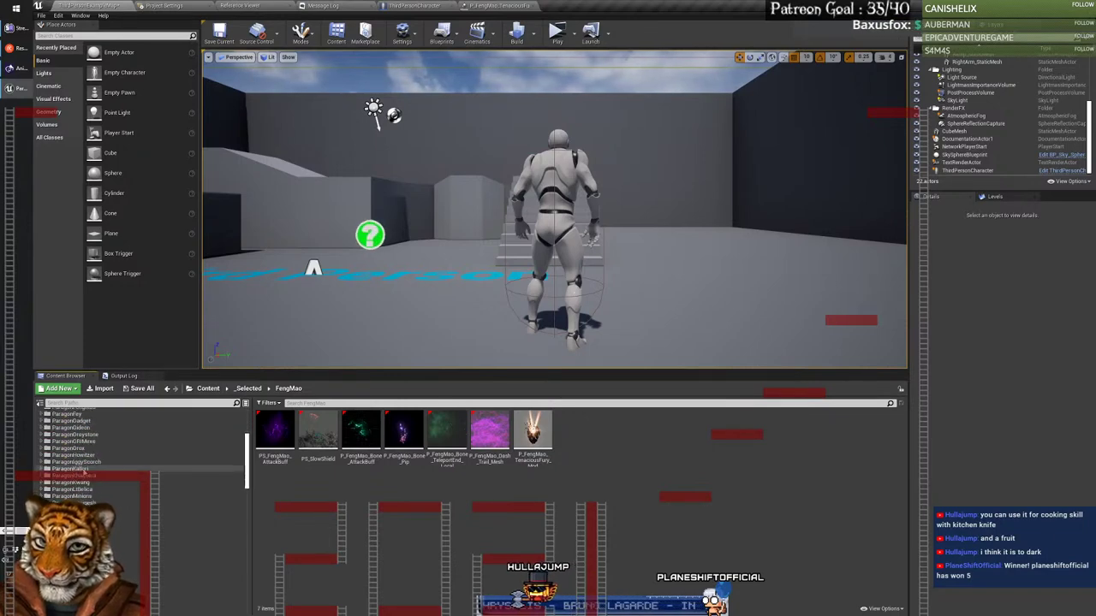
{"action": "scroll", "coordinate": [43, 471], "scroll_direction": "up", "scroll_amount": 3}
{"action": "left_click", "coordinate": [60, 469]}
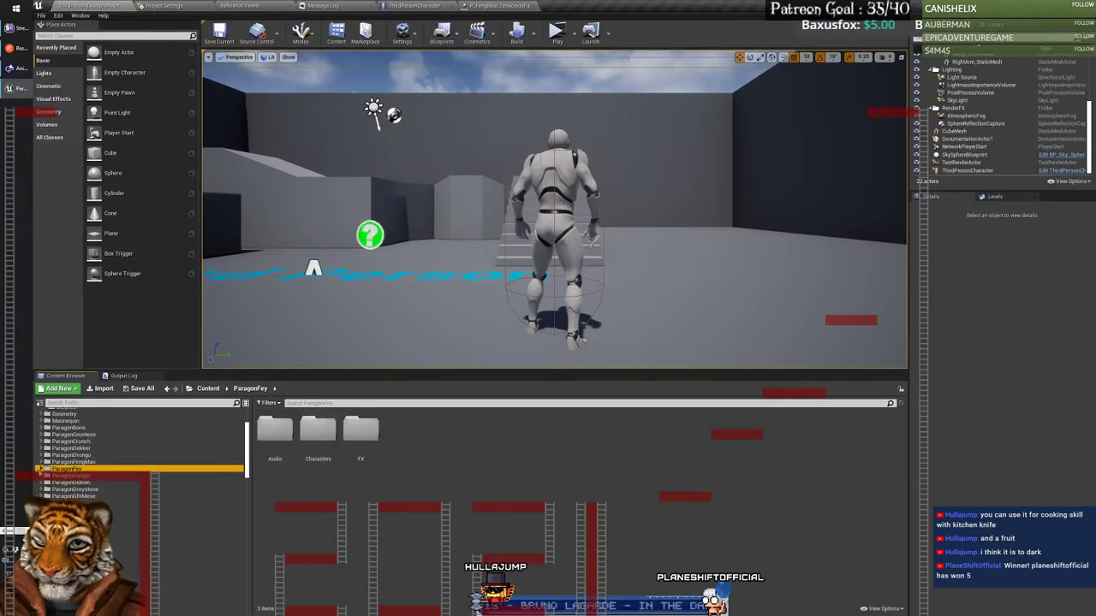
{"action": "left_click", "coordinate": [41, 469]}
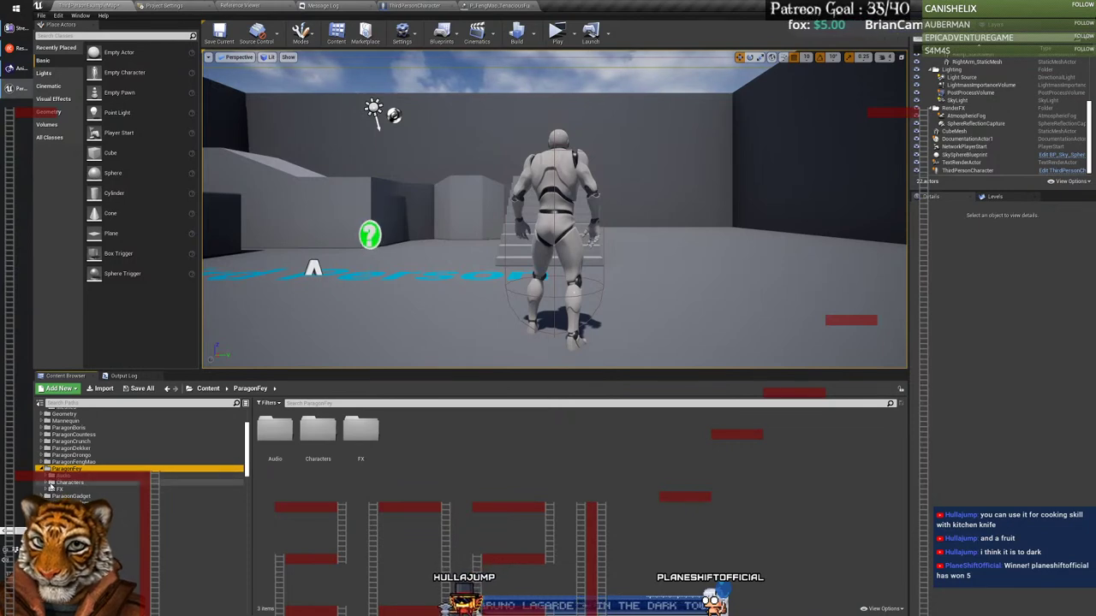
{"action": "left_click", "coordinate": [69, 483]}
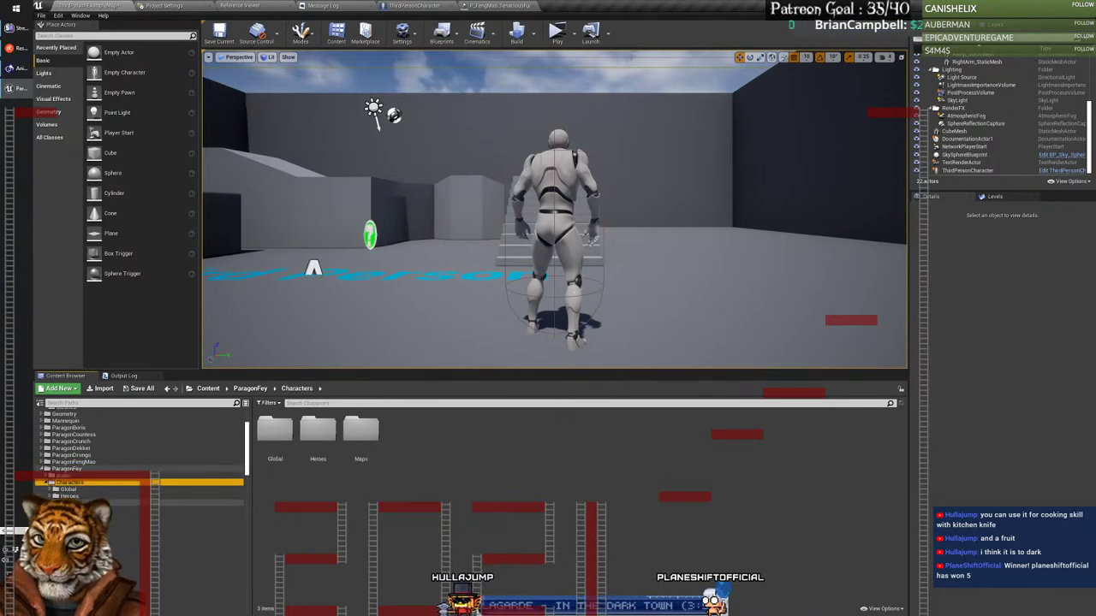
{"action": "left_click", "coordinate": [122, 505]}
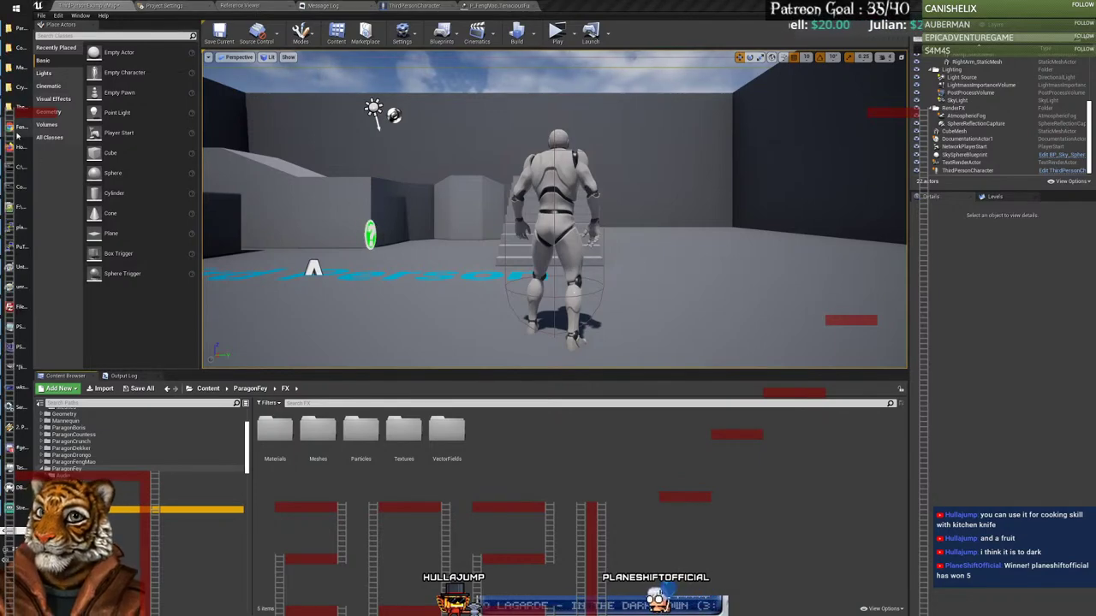
{"action": "left_click", "coordinate": [17, 130]}
Step: From the Paragon Heroes roster, open The Fey's wiki page in a new tab
{"action": "scroll", "coordinate": [425, 255], "scroll_direction": "up", "scroll_amount": 6}
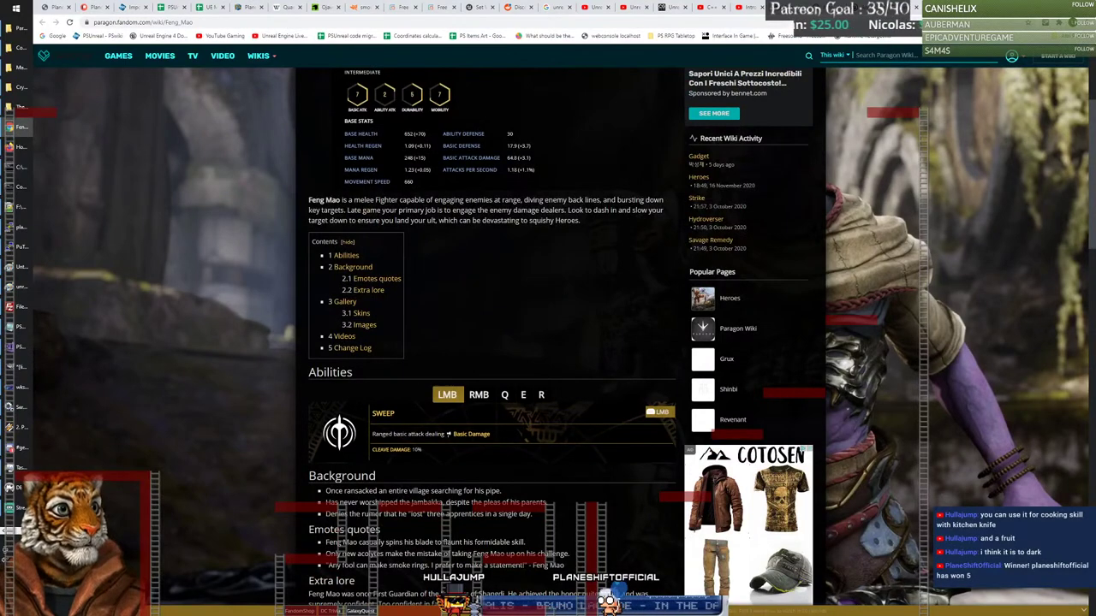
{"action": "key", "text": "alt+Left"}
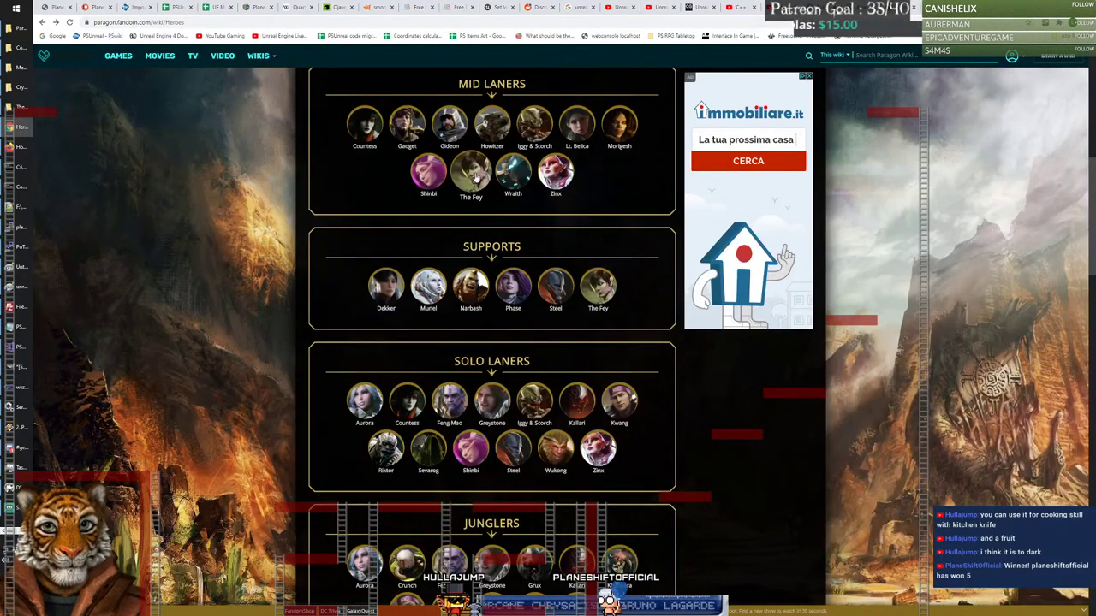
{"action": "right_click", "coordinate": [476, 176]}
{"action": "left_click", "coordinate": [481, 180]}
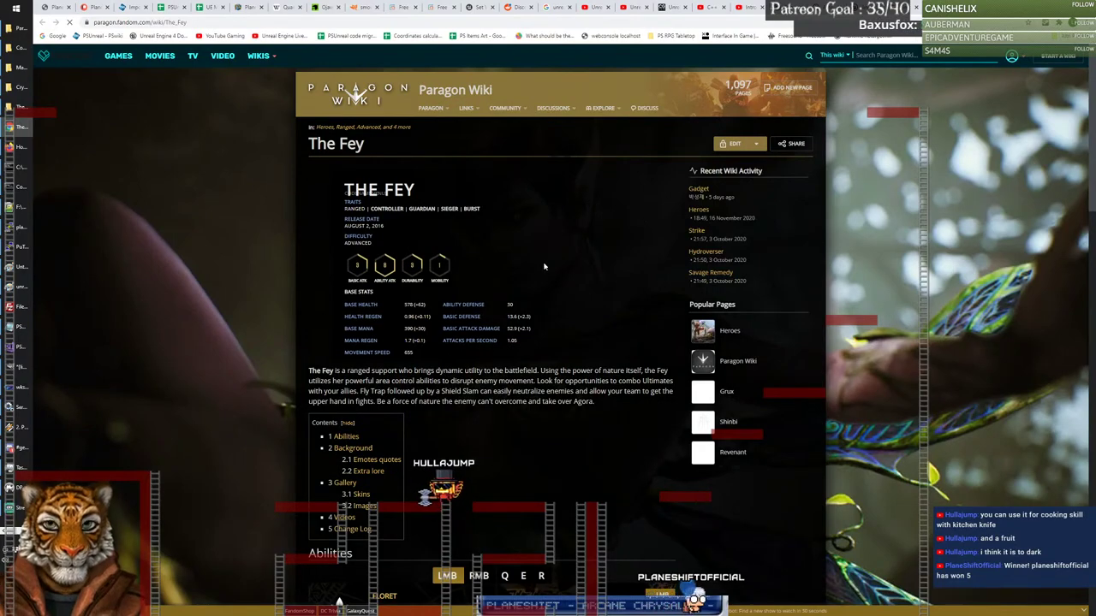
Step: View The Fey's default skin image full-size, then close it and return to Unreal
{"action": "scroll", "coordinate": [544, 266], "scroll_direction": "down", "scroll_amount": 10}
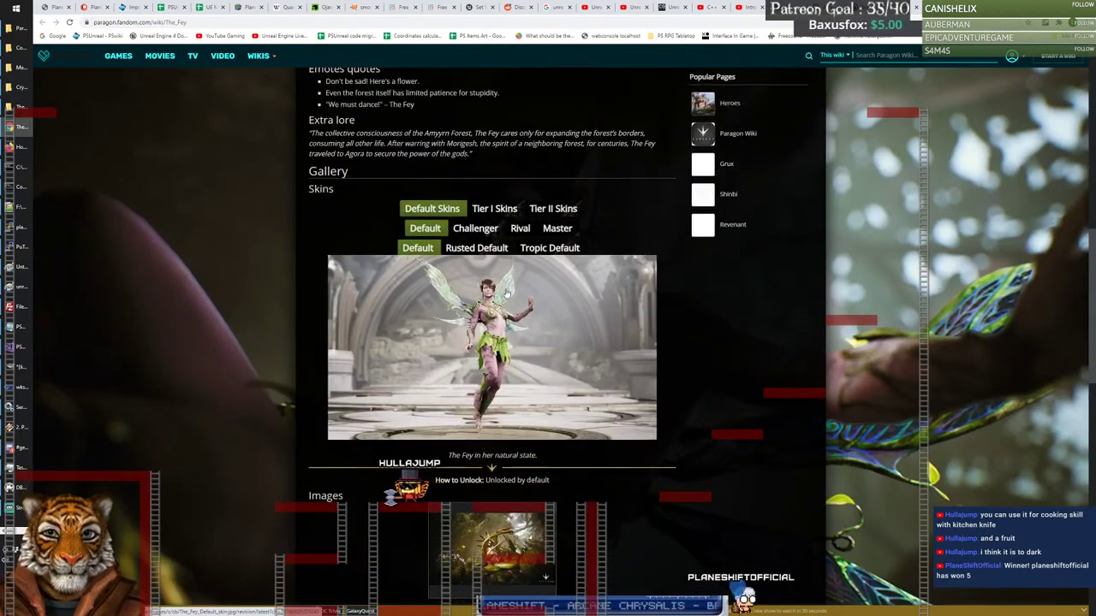
{"action": "scroll", "coordinate": [563, 353], "scroll_direction": "down", "scroll_amount": 1}
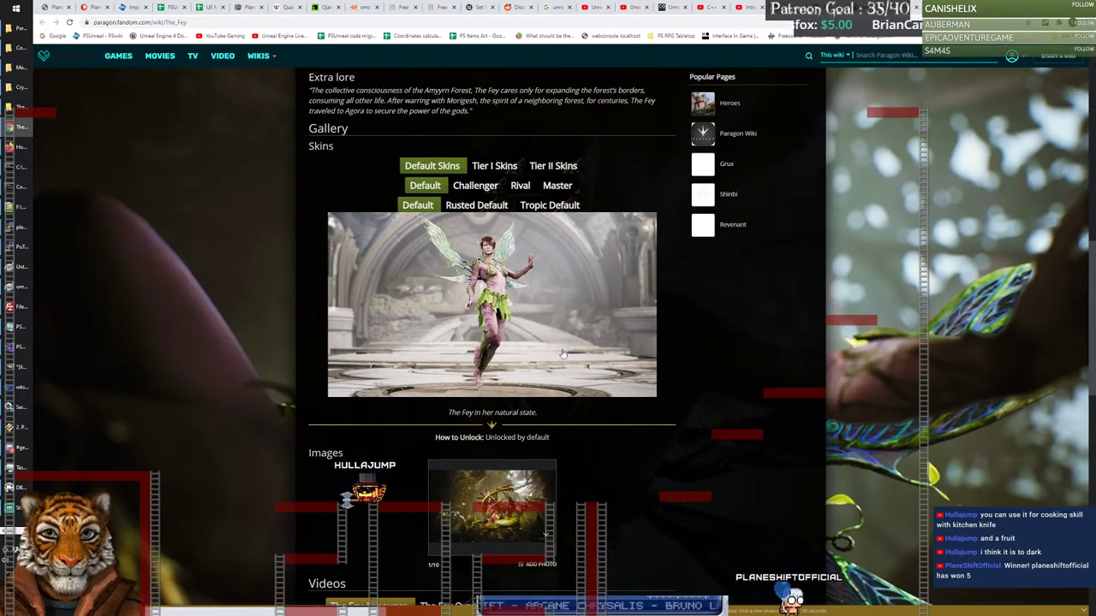
{"action": "left_click", "coordinate": [563, 353]}
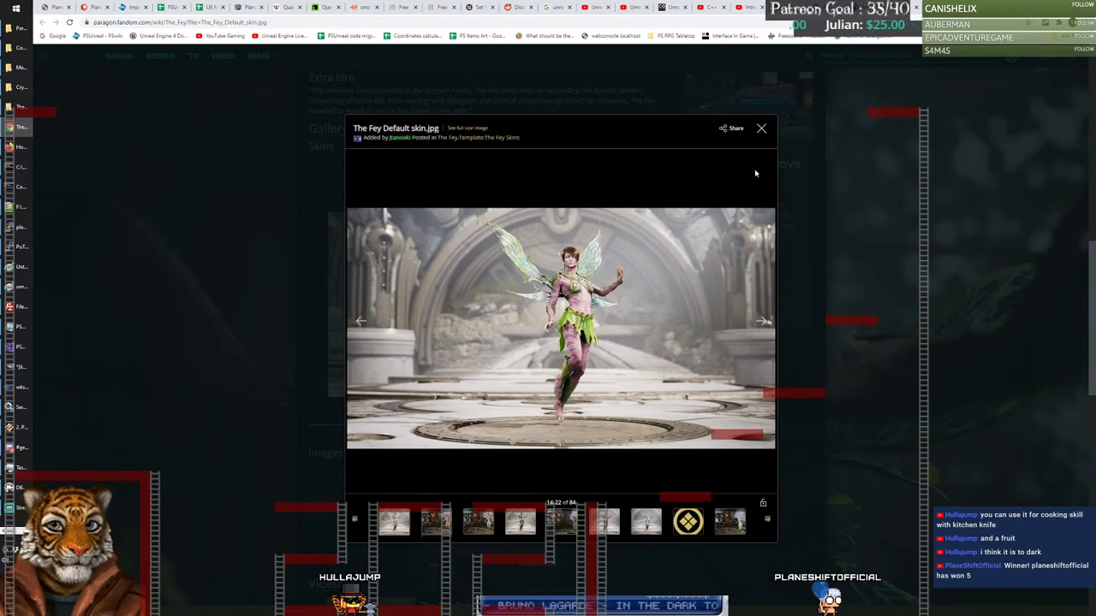
{"action": "left_click", "coordinate": [761, 130]}
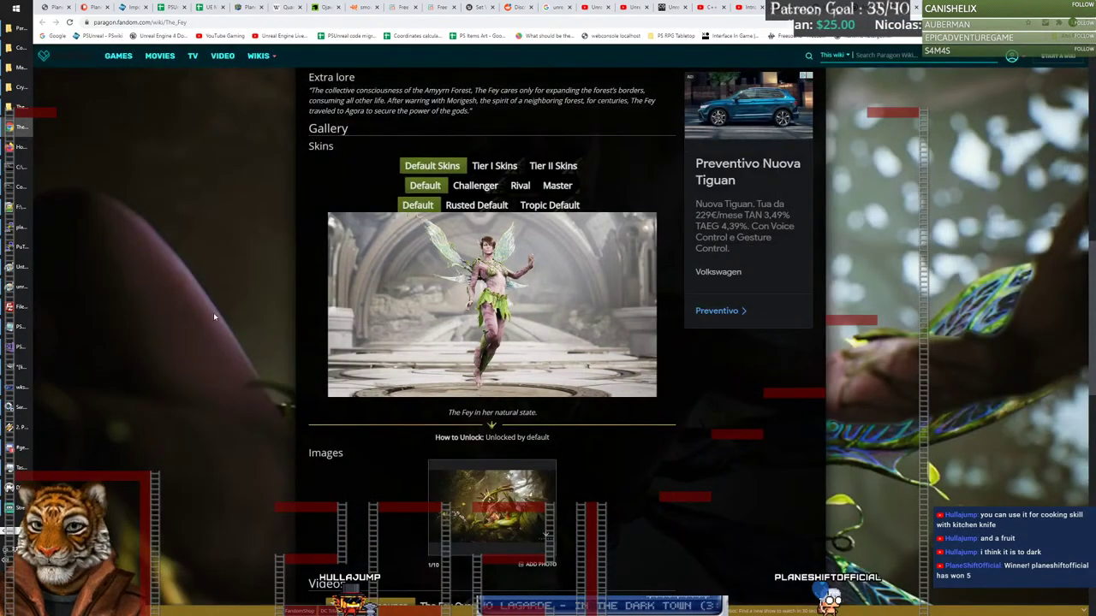
{"action": "key", "text": "alt+Tab"}
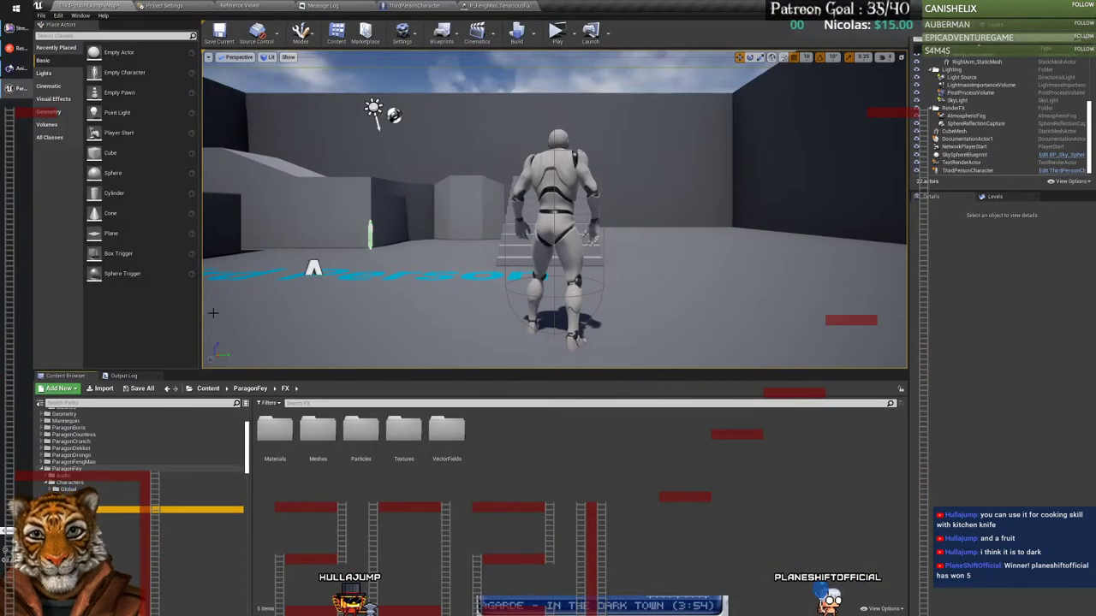
Step: Browse the Fey Audio subfolders: sound cues, dialogue waves and sound waves
{"action": "left_click", "coordinate": [46, 476]}
{"action": "left_click", "coordinate": [65, 483]}
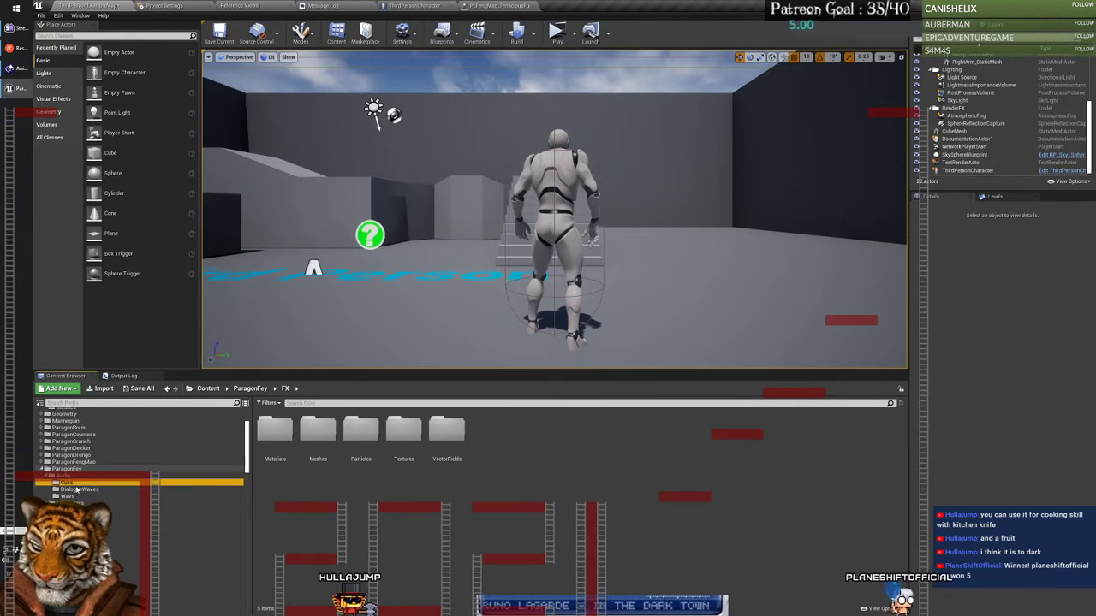
{"action": "left_click", "coordinate": [75, 490]}
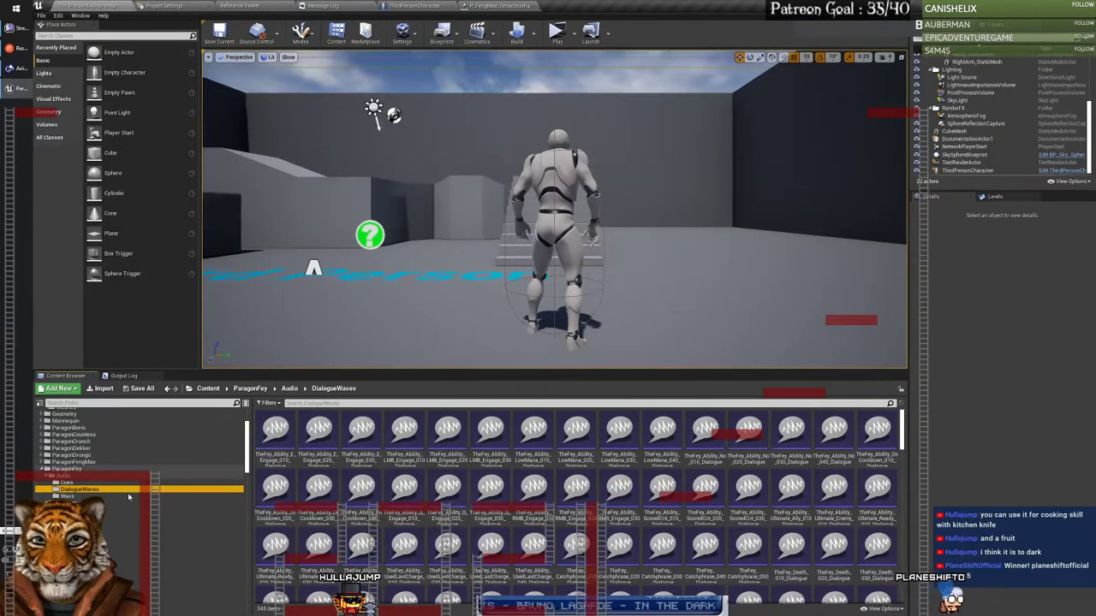
{"action": "left_click", "coordinate": [67, 497]}
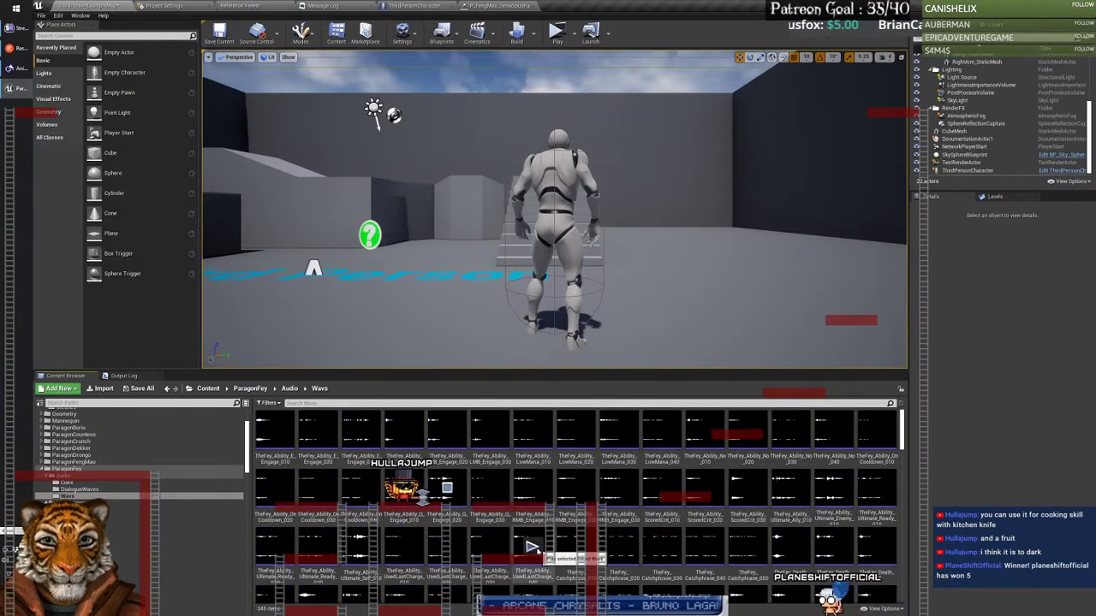
{"action": "mouse_move", "coordinate": [551, 486]}
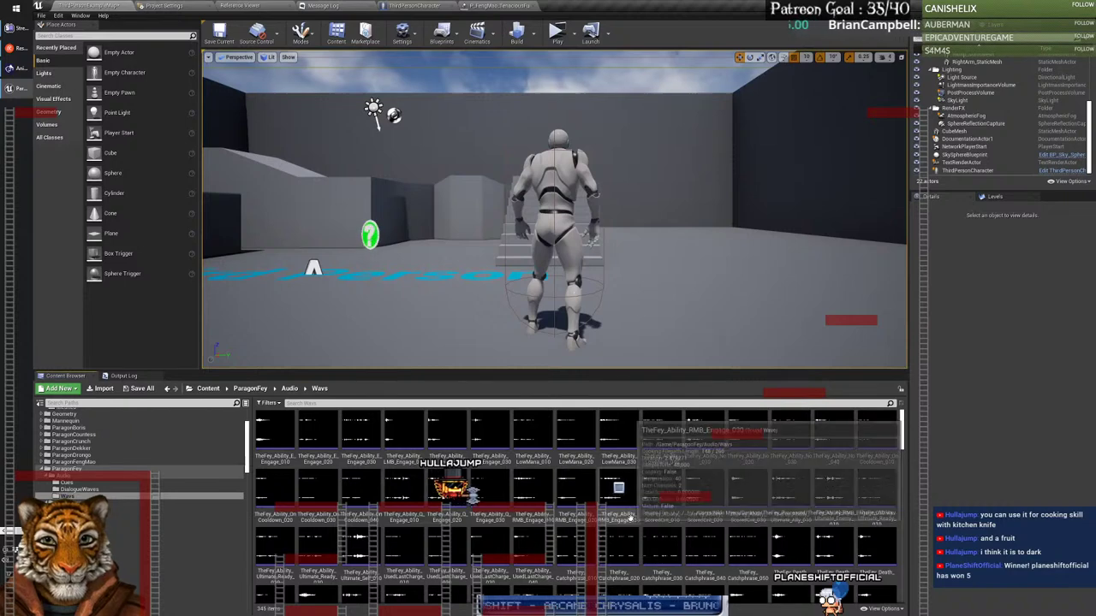
{"action": "mouse_move", "coordinate": [716, 509]}
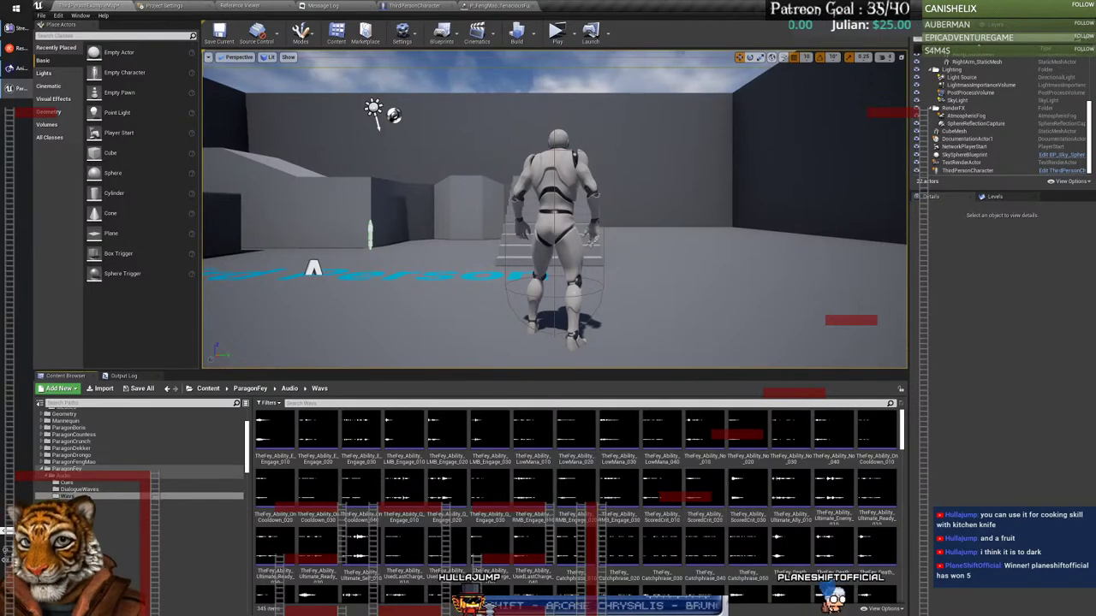
{"action": "left_click", "coordinate": [60, 475]}
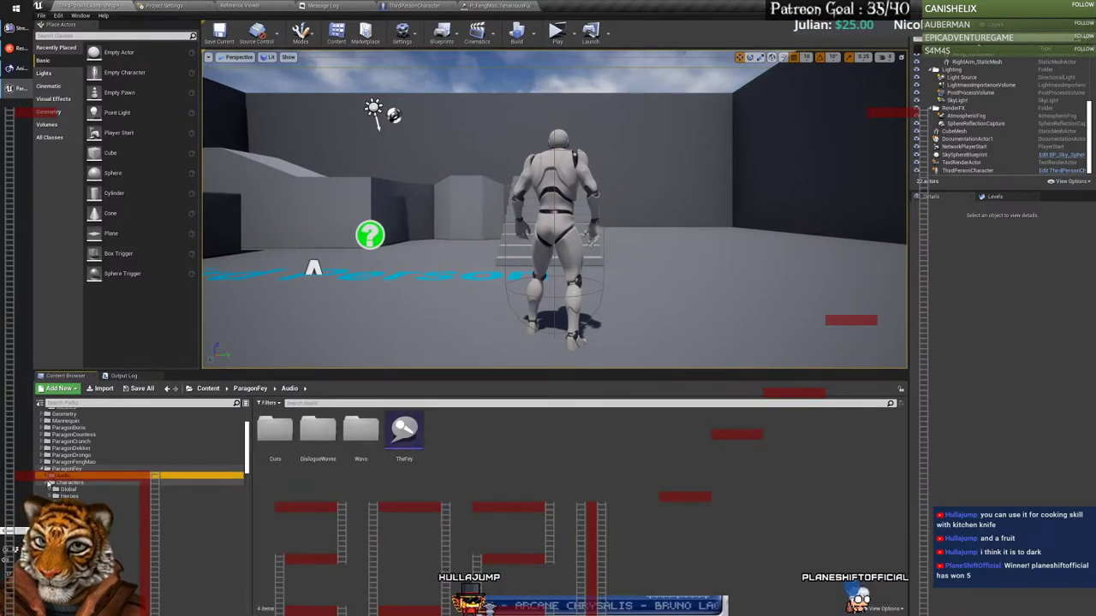
Step: Navigate FX > Particles > Abilities > Brambles > FX and select P_Brambles_Dust_Flowers
{"action": "left_click", "coordinate": [60, 489]}
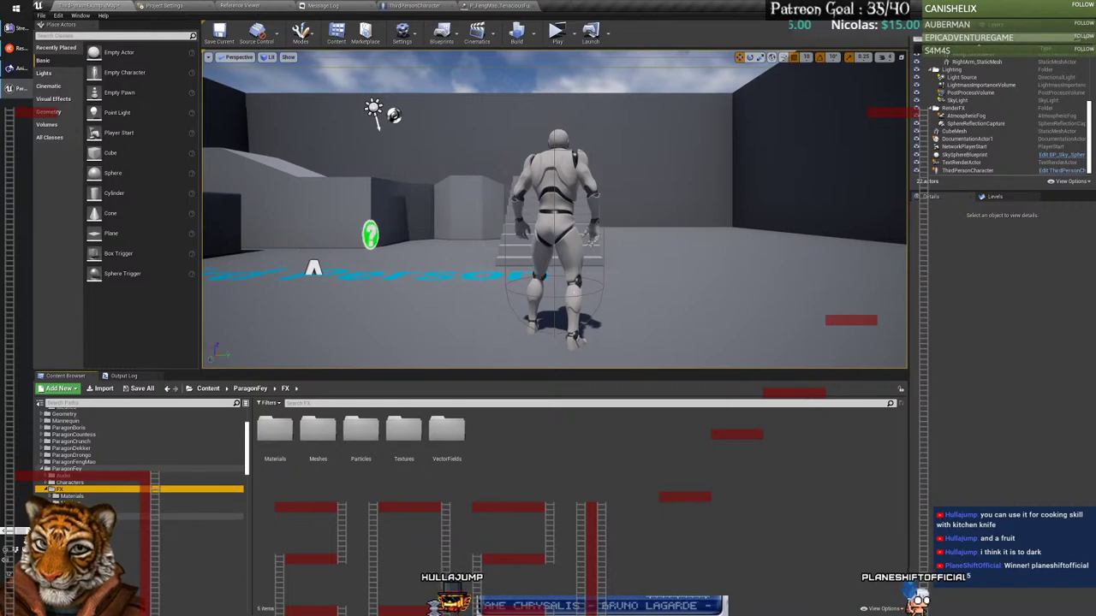
{"action": "left_click", "coordinate": [72, 510]}
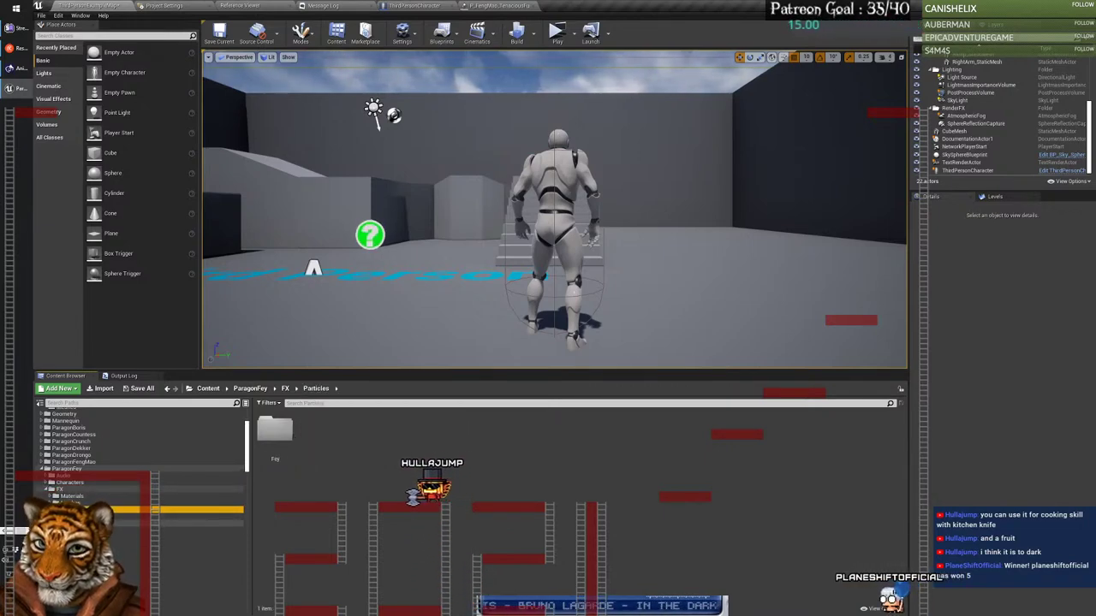
{"action": "scroll", "coordinate": [90, 495], "scroll_direction": "down", "scroll_amount": 2}
{"action": "left_click", "coordinate": [52, 468]}
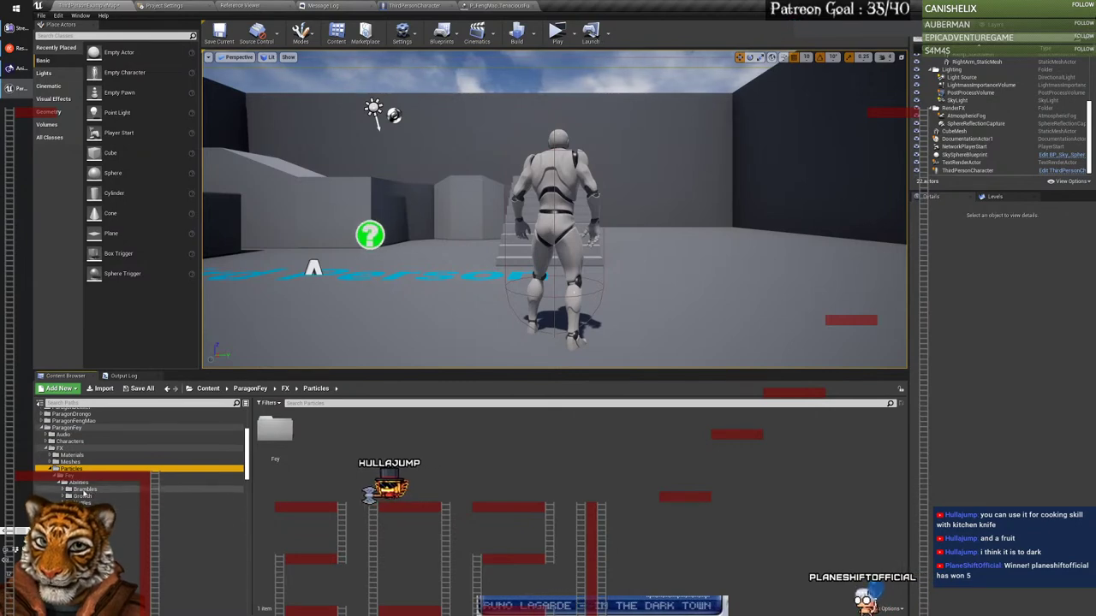
{"action": "left_click", "coordinate": [65, 491]}
{"action": "left_click", "coordinate": [61, 489]}
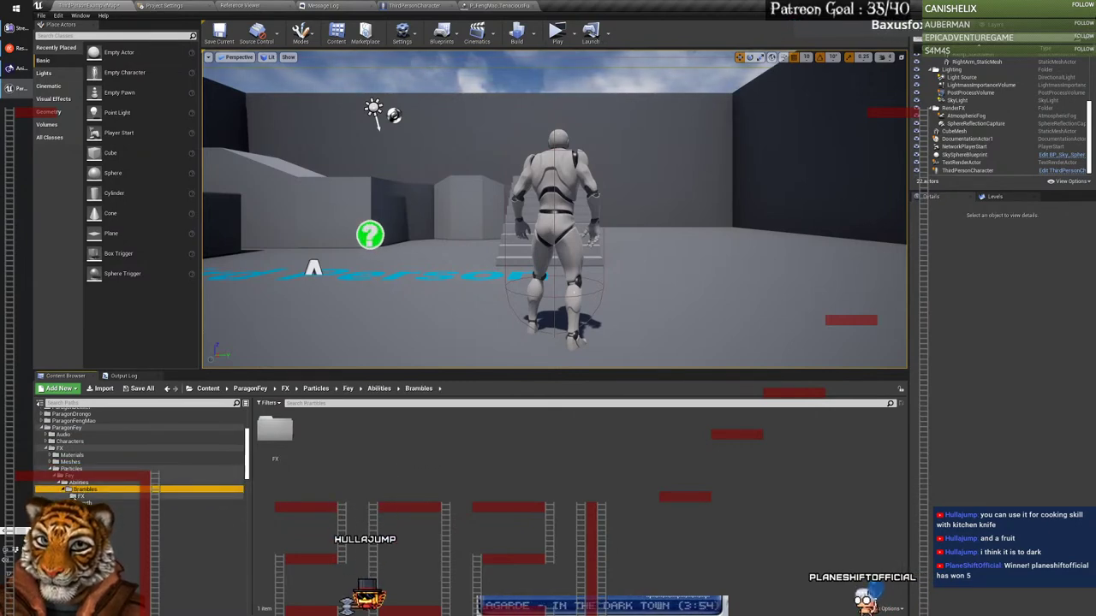
{"action": "left_click", "coordinate": [76, 496]}
{"action": "left_click", "coordinate": [369, 500]}
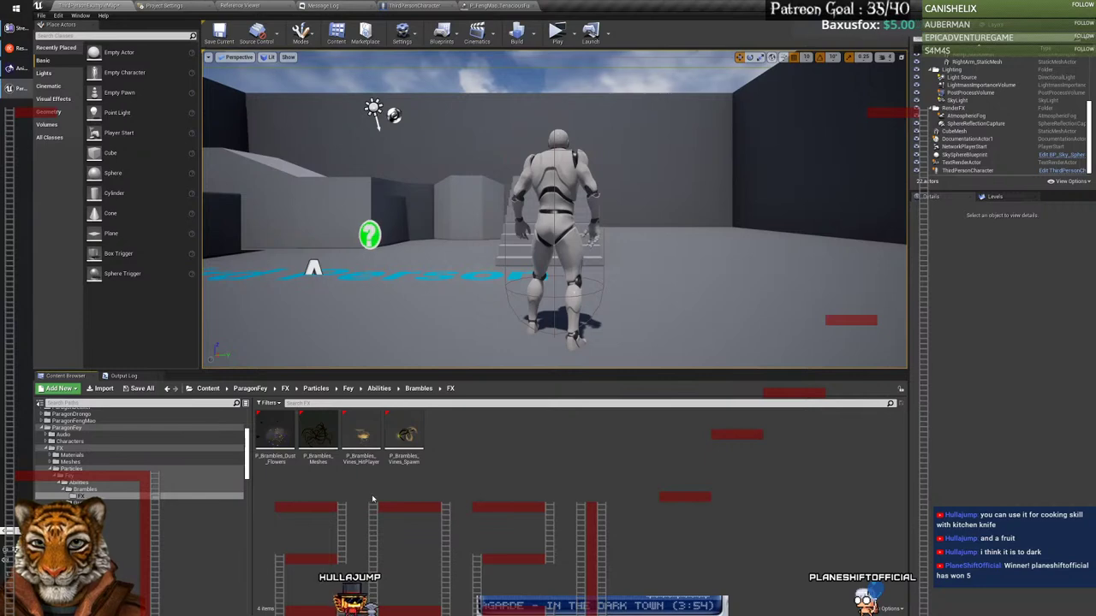
{"action": "left_click", "coordinate": [270, 428]}
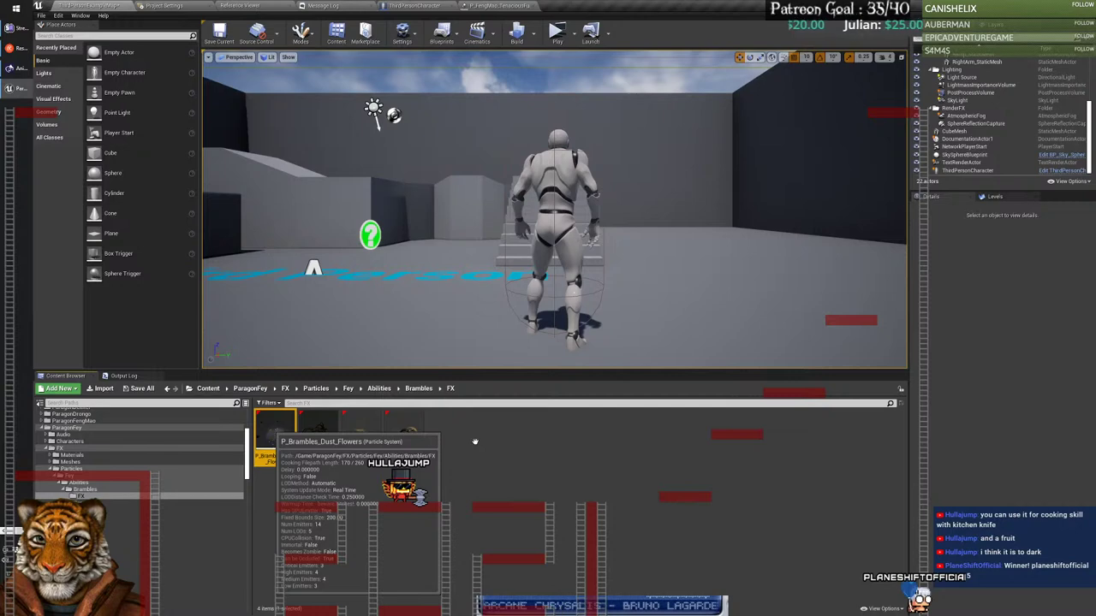
Step: Open P_Brambles_Dust_Flowers in Cascade and scroll through its emitter columns
{"action": "key", "text": "Return"}
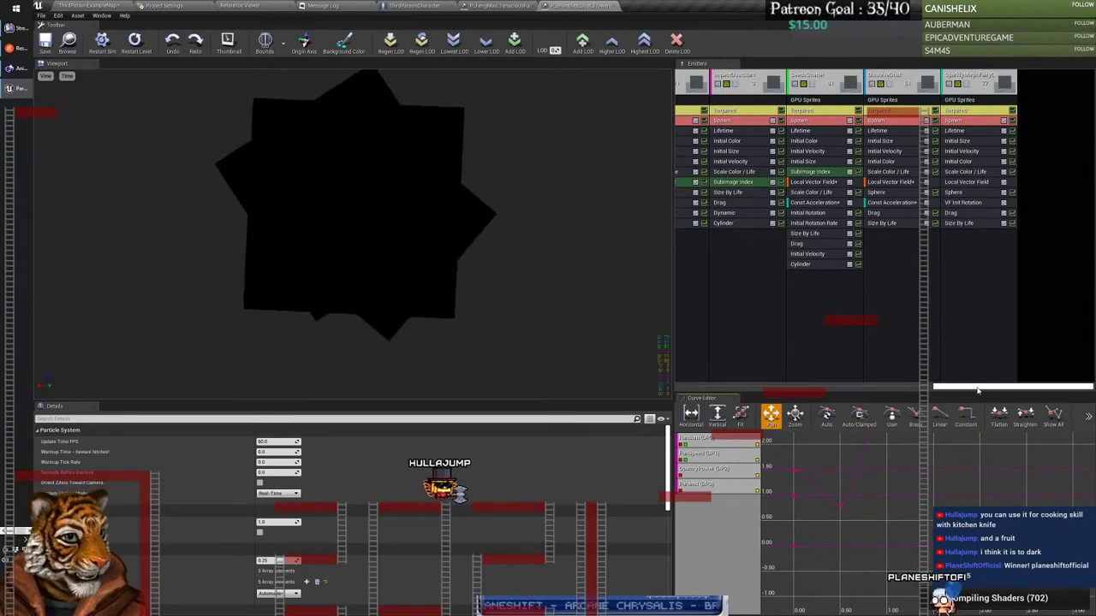
{"action": "mouse_move", "coordinate": [937, 387]}
{"action": "left_mouse_down"}
{"action": "mouse_move", "coordinate": [690, 393]}
{"action": "mouse_move", "coordinate": [957, 379]}
{"action": "left_mouse_up"}
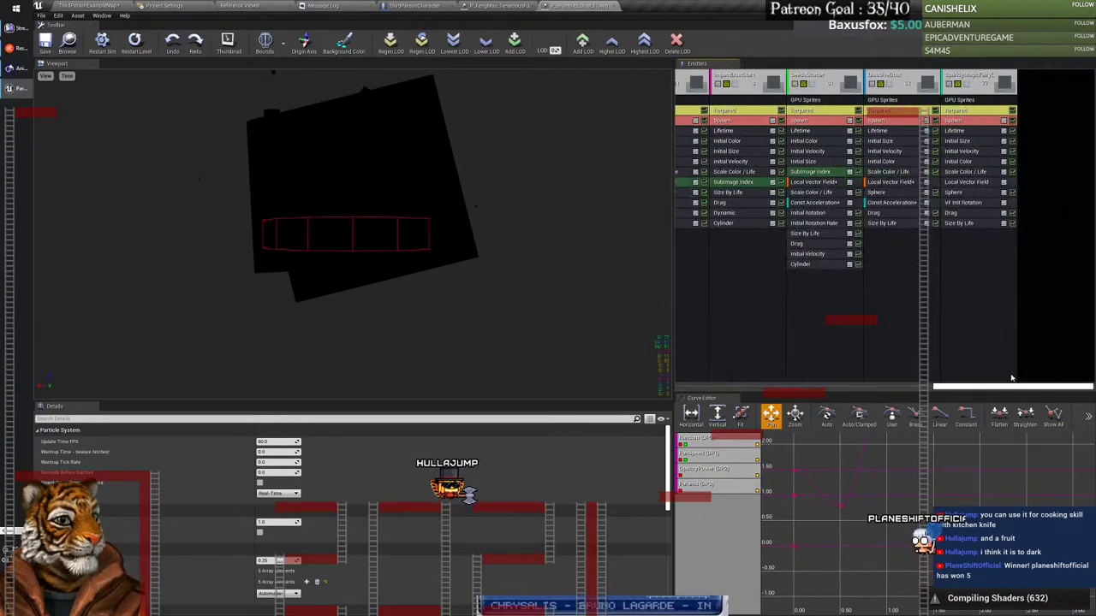
{"action": "left_click_drag", "start_coordinate": [1011, 377], "coordinate": [782, 386]}
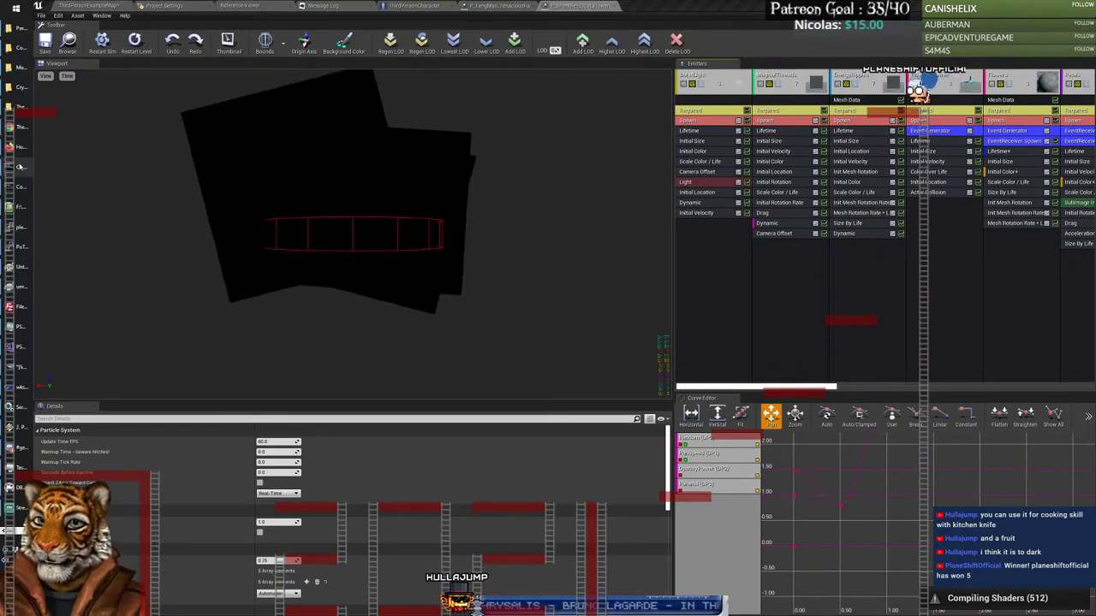
{"action": "left_click", "coordinate": [17, 126]}
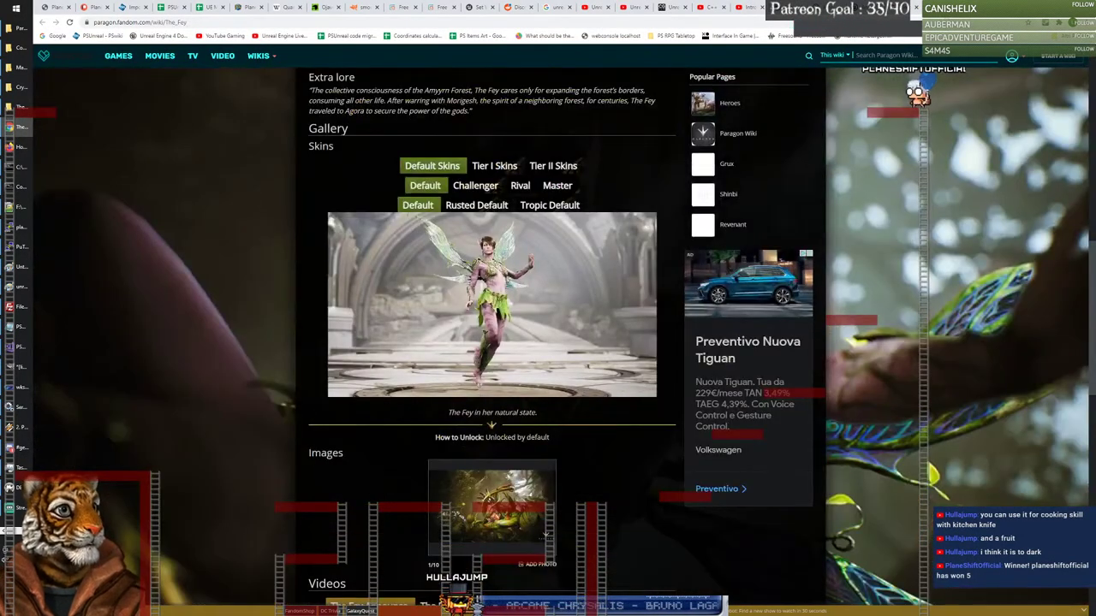
Step: Load twitch.tv/planeshift in a new Chrome tab and pause the stream
{"action": "key", "text": "ctrl+t"}
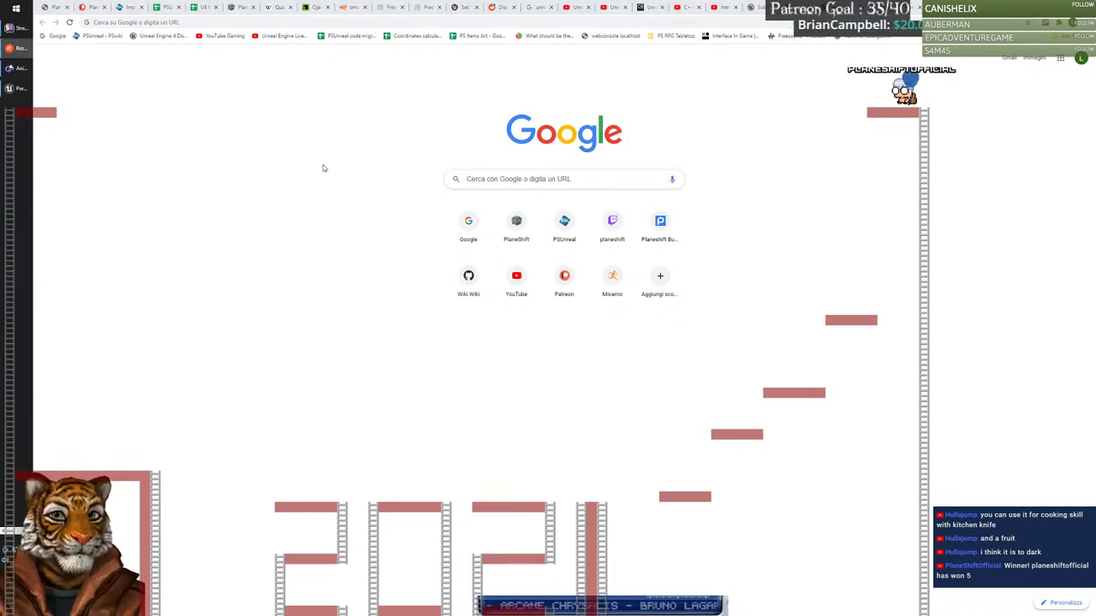
{"action": "left_click", "coordinate": [200, 23]}
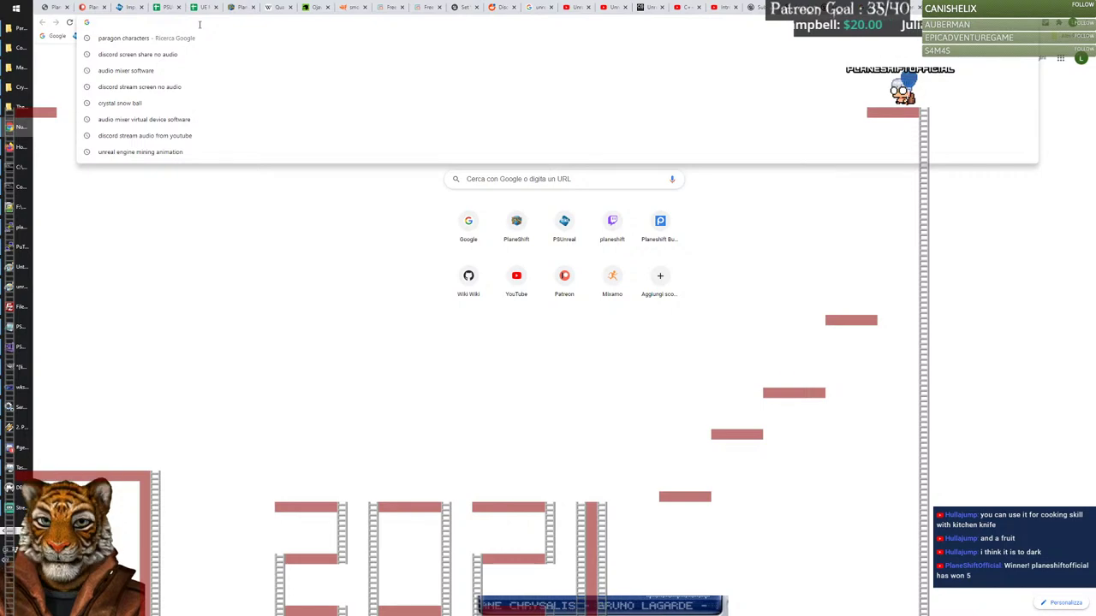
{"action": "type", "text": "twitc"}
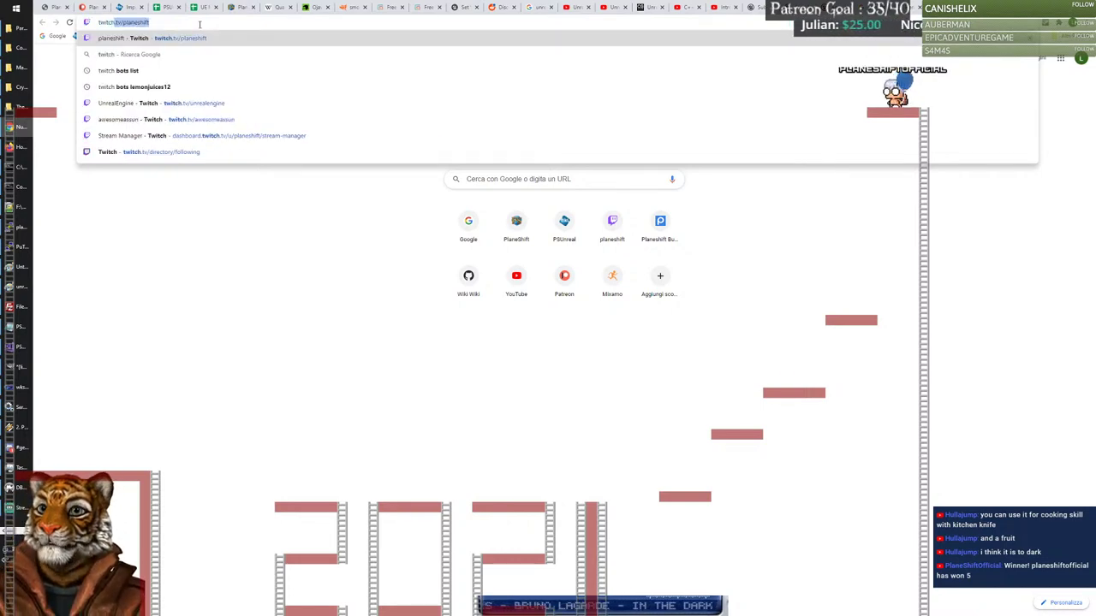
{"action": "type", "text": "h"}
{"action": "key", "text": "Return"}
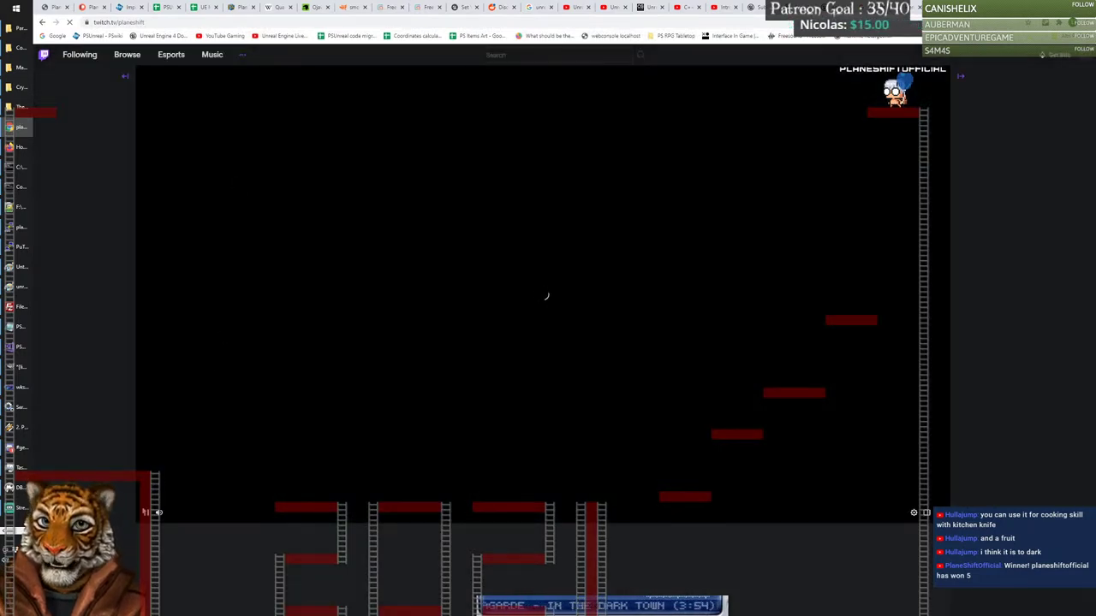
{"action": "left_click", "coordinate": [148, 514]}
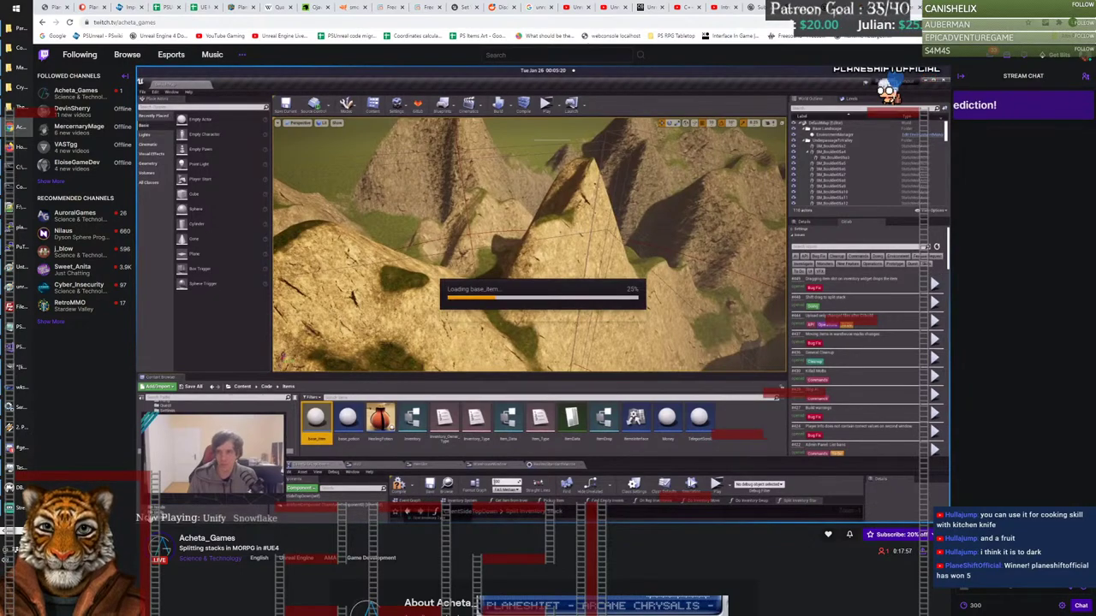
Step: Pause the other channel's stream and scroll down to its About panels
{"action": "left_click", "coordinate": [149, 515]}
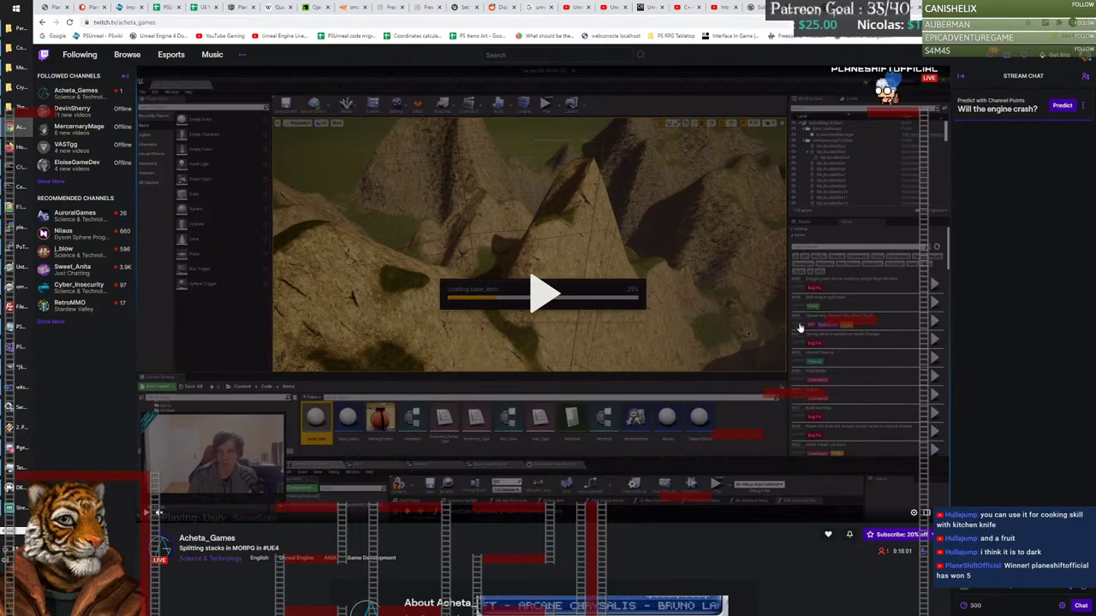
{"action": "scroll", "coordinate": [185, 536], "scroll_direction": "down", "scroll_amount": 5}
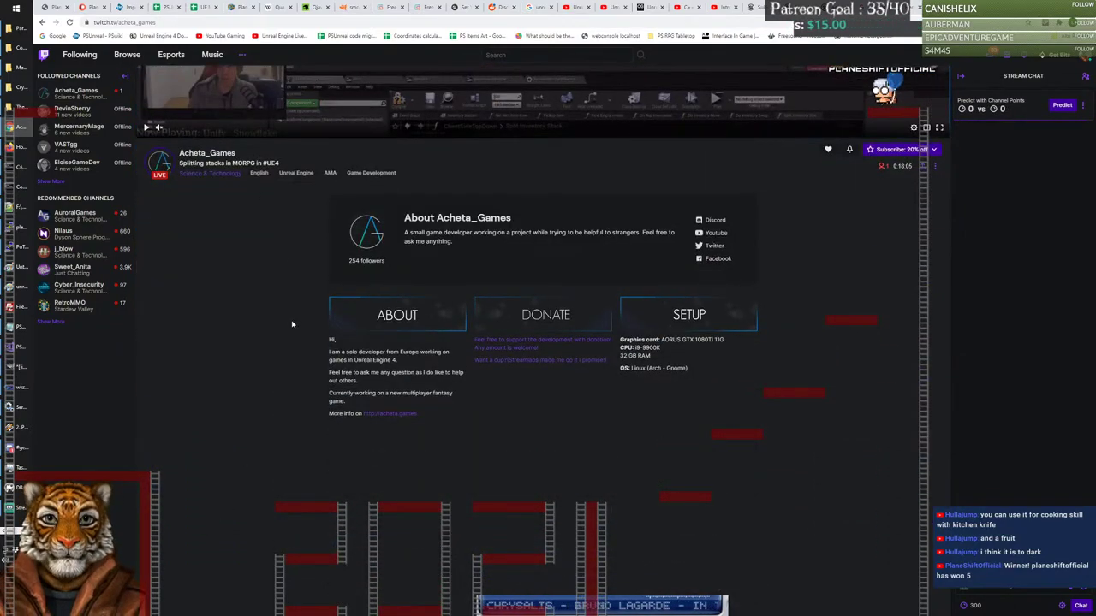
{"action": "scroll", "coordinate": [291, 323], "scroll_direction": "down", "scroll_amount": 1}
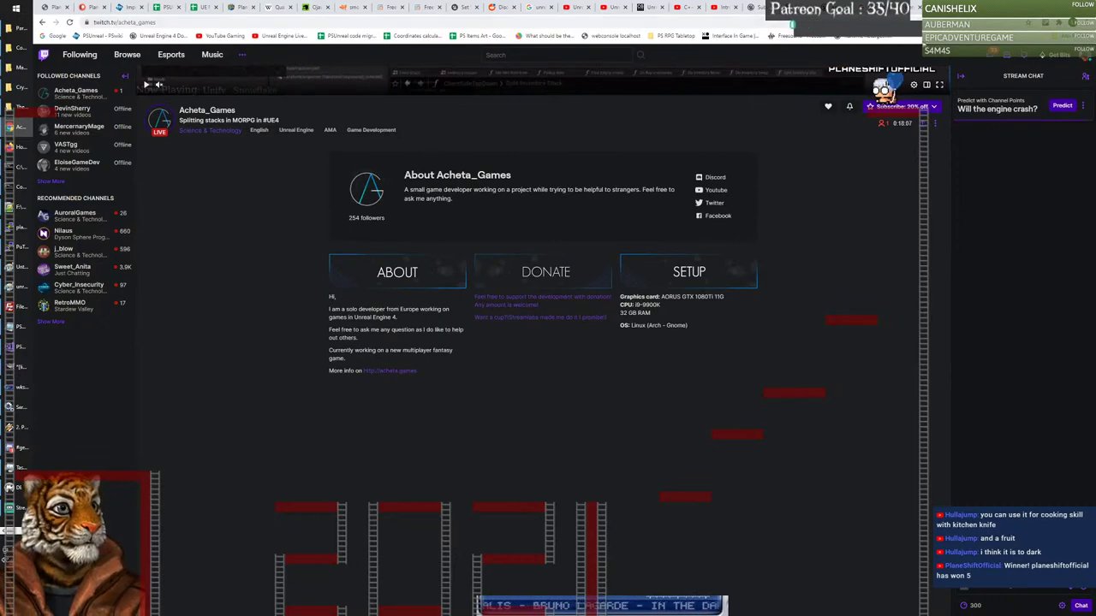
Step: Flip between the Patreon tab and the PlaneShift task list tab, ending on the task list
{"action": "left_click", "coordinate": [89, 7]}
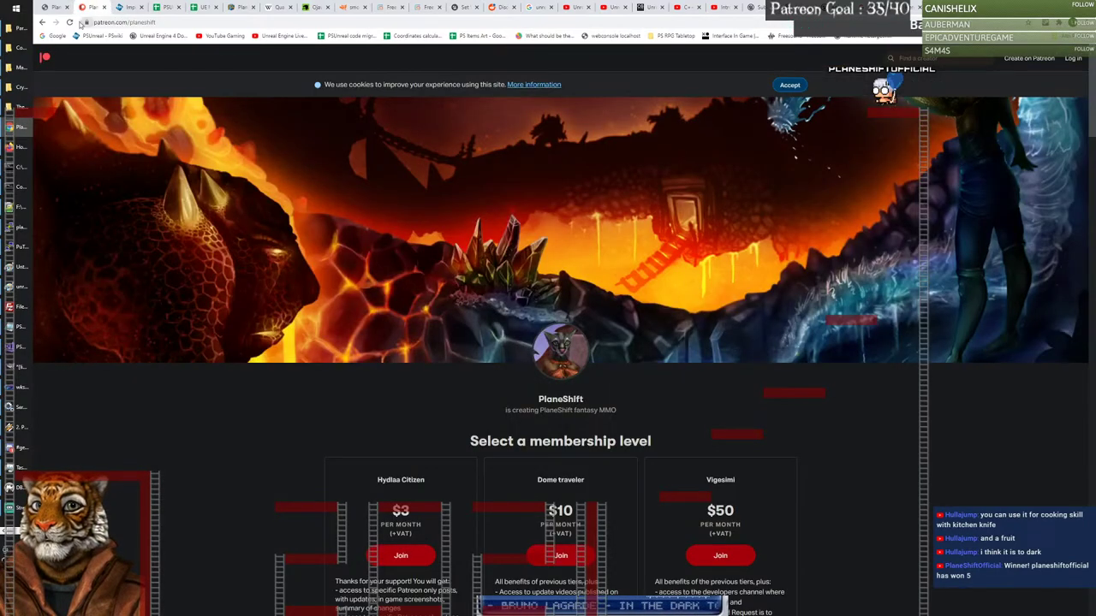
{"action": "left_click", "coordinate": [56, 9]}
{"action": "left_click", "coordinate": [92, 8]}
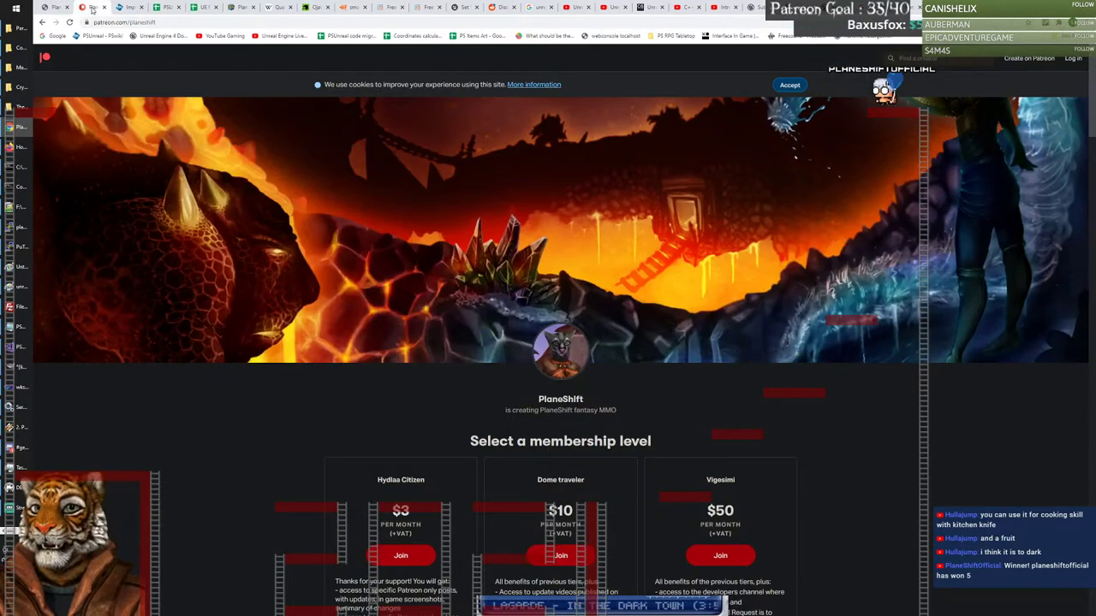
{"action": "left_click", "coordinate": [57, 8]}
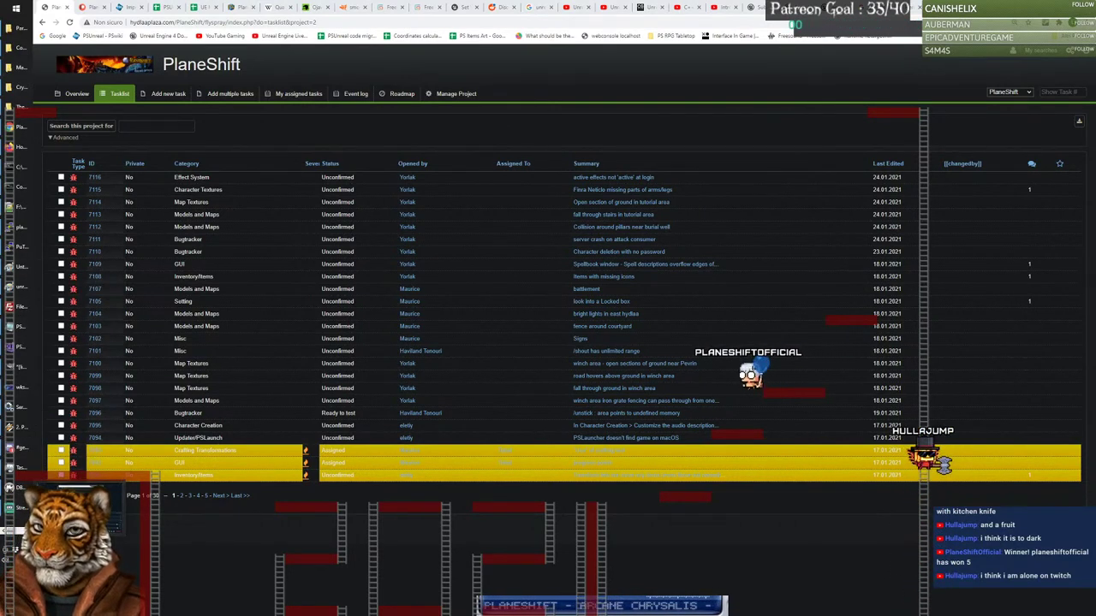
Step: Replay the particle effect in Cascade several times while orbiting the preview viewport
{"action": "key", "text": "alt+Tab"}
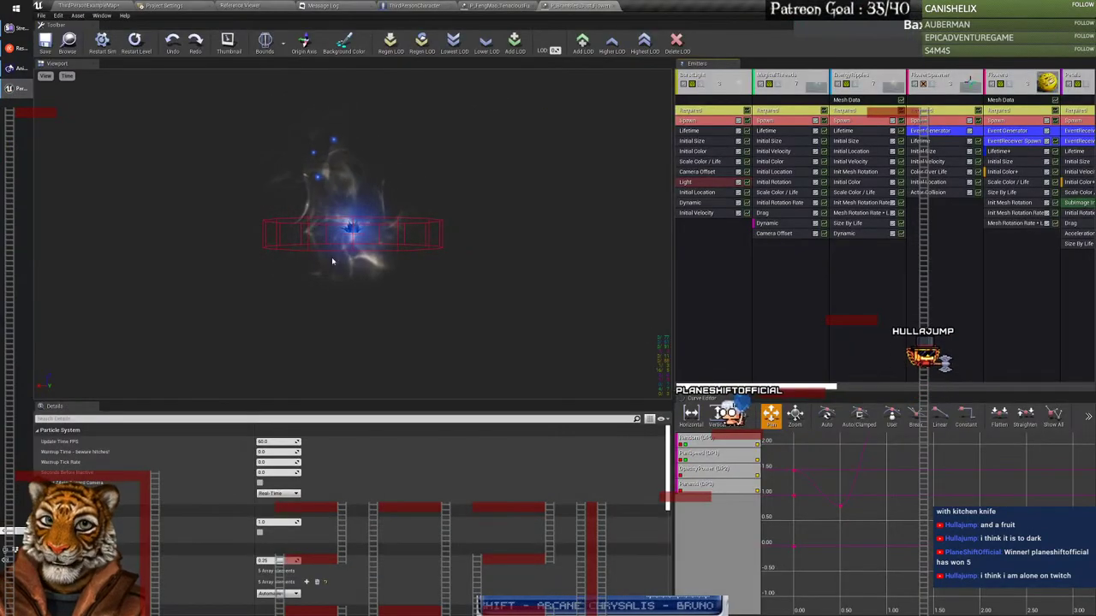
{"action": "left_click_drag", "start_coordinate": [387, 241], "coordinate": [387, 310]}
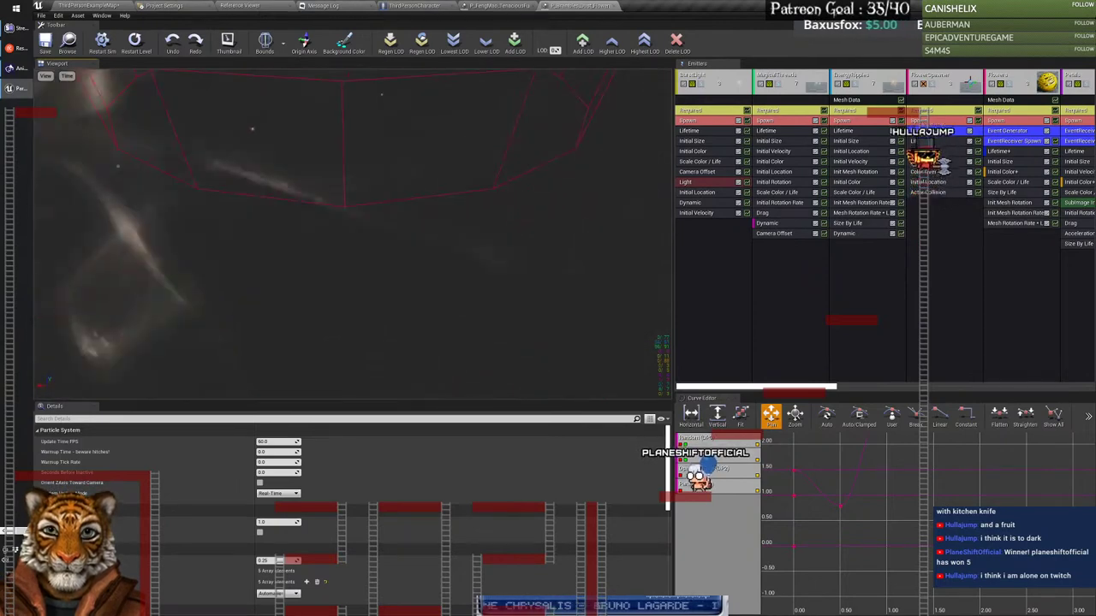
{"action": "left_click", "coordinate": [102, 41]}
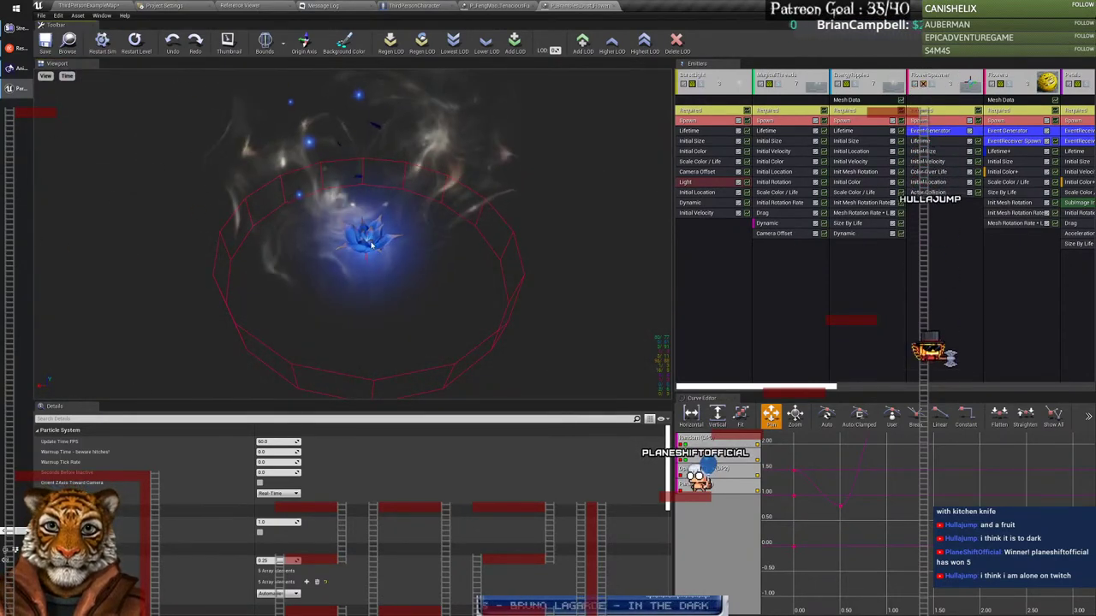
{"action": "left_click", "coordinate": [102, 41]}
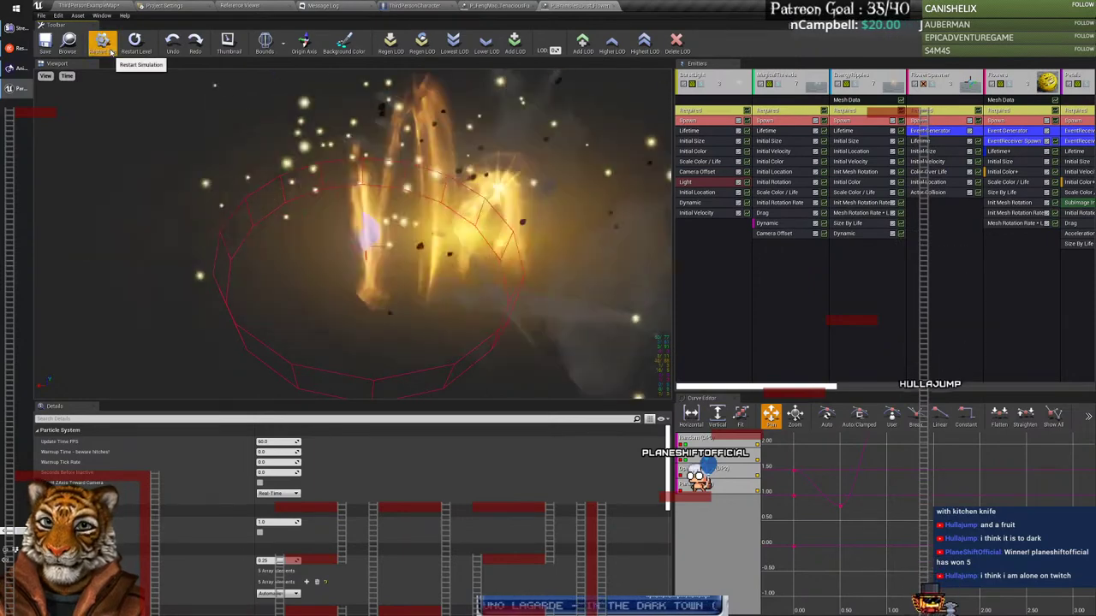
{"action": "left_click_drag", "start_coordinate": [333, 263], "coordinate": [420, 287]}
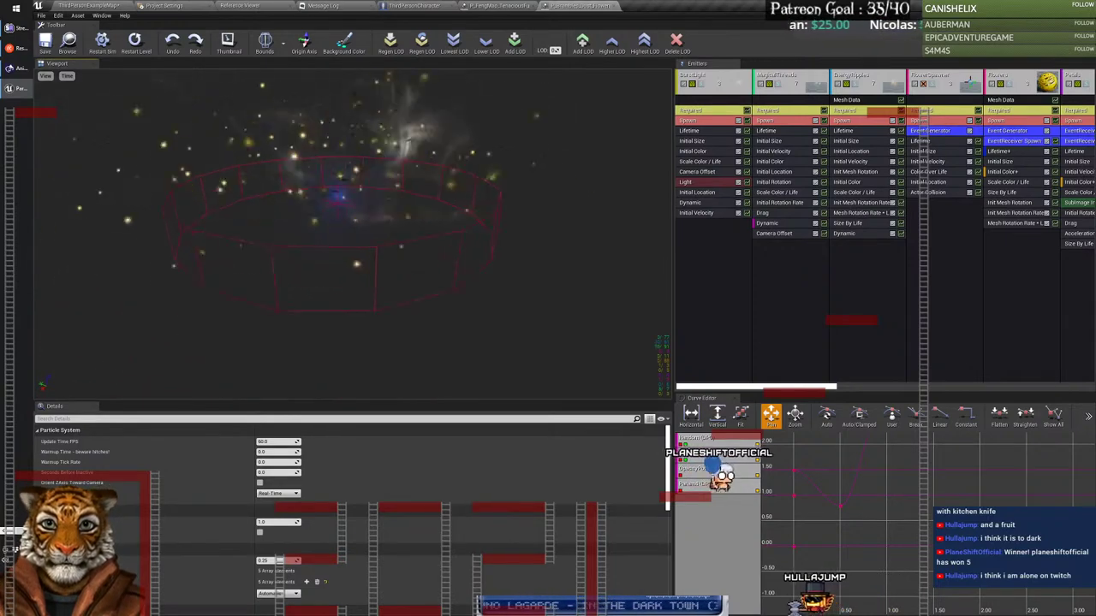
{"action": "left_click", "coordinate": [102, 40]}
Step: Set the preview AnimSpeed to 50% and replay the effect at half speed
{"action": "left_click", "coordinate": [66, 77]}
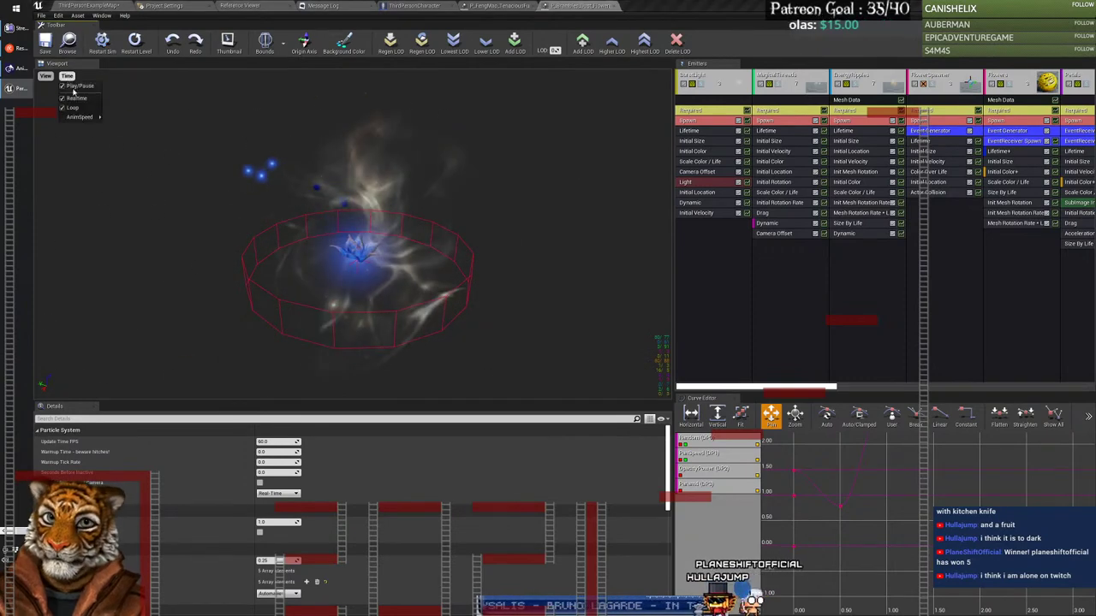
{"action": "mouse_move", "coordinate": [83, 120]}
{"action": "left_click", "coordinate": [116, 135]}
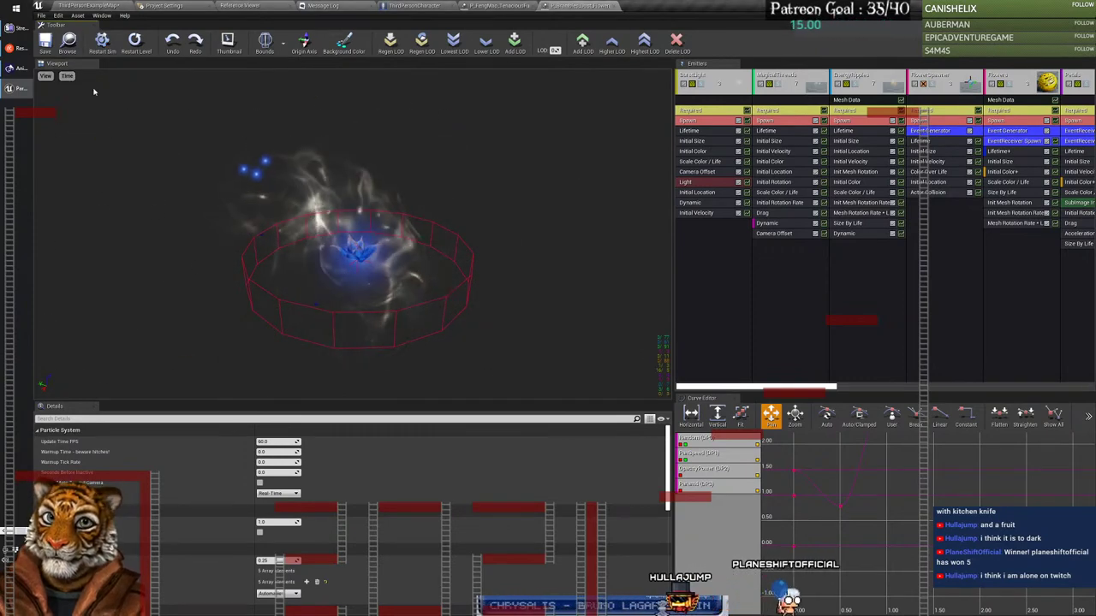
{"action": "left_click", "coordinate": [101, 45]}
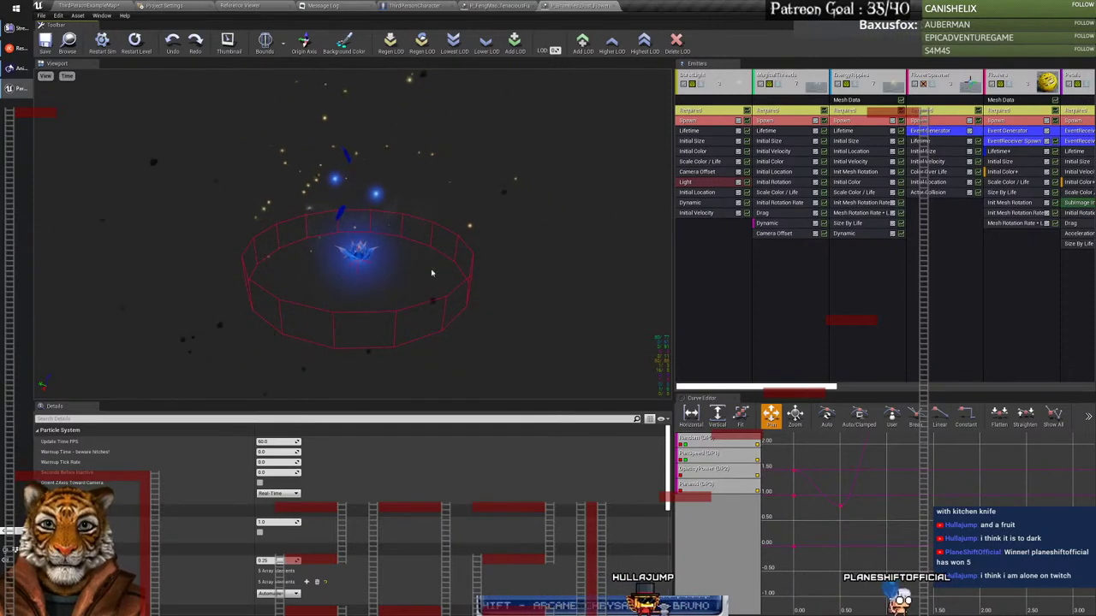
{"action": "left_click", "coordinate": [102, 44]}
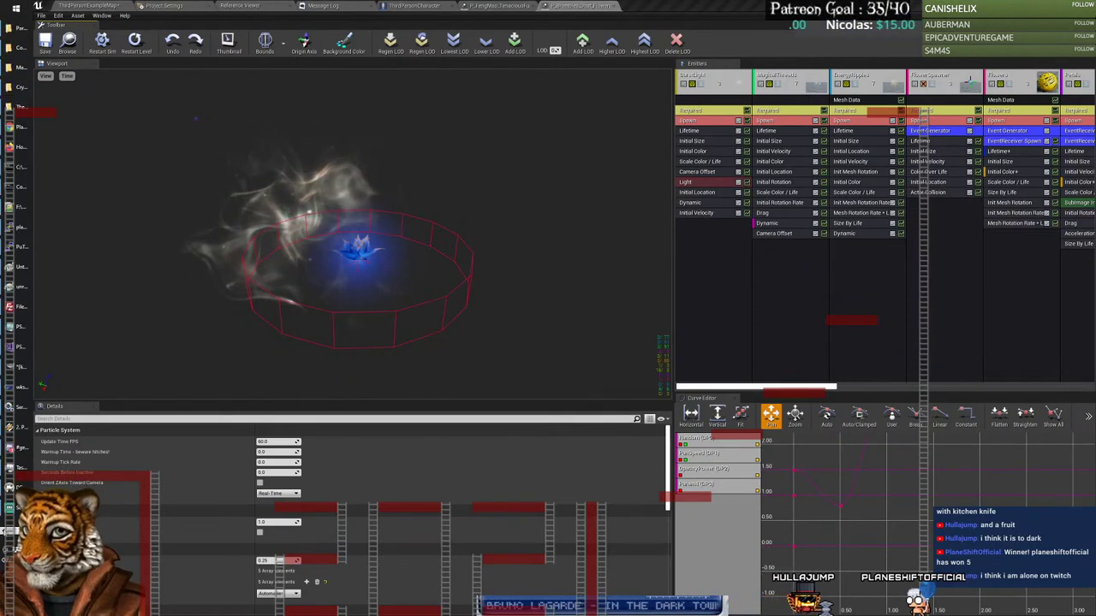
{"action": "mouse_move", "coordinate": [22, 129]}
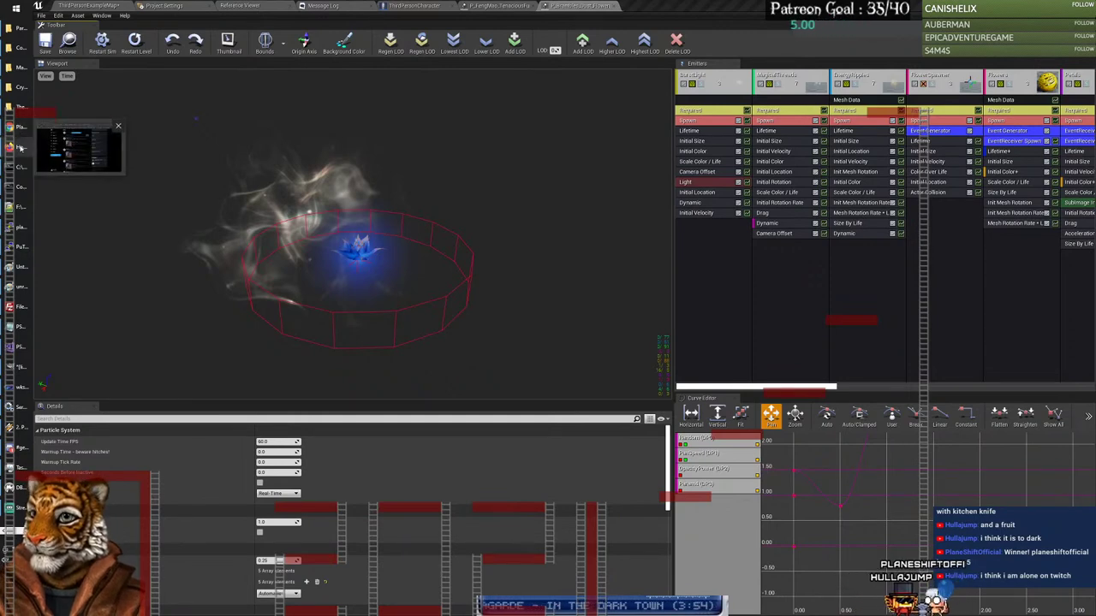
{"action": "left_click", "coordinate": [23, 133]}
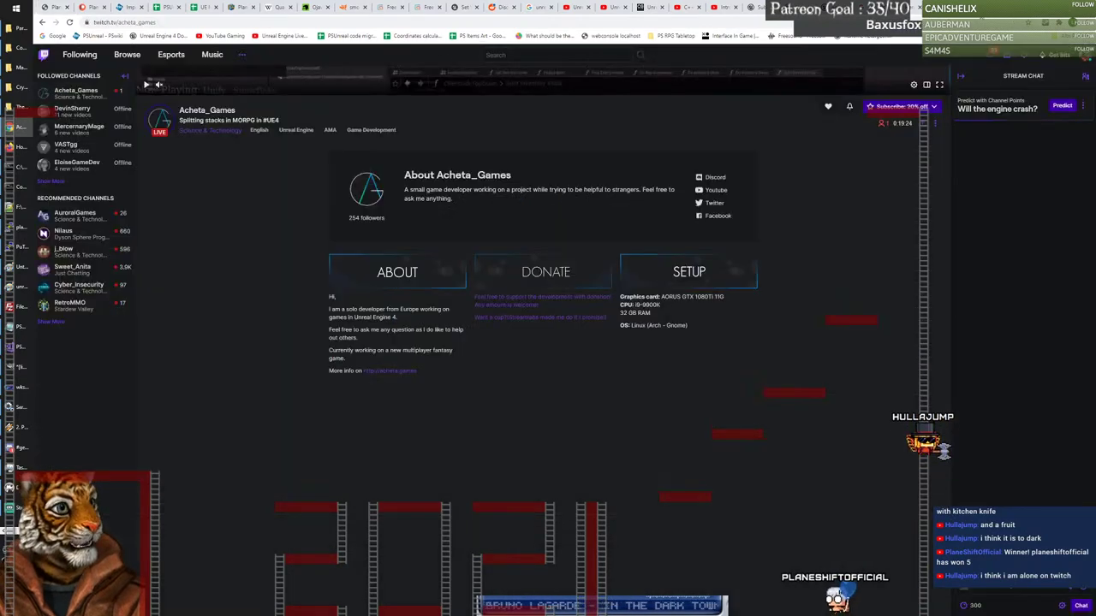
Step: Load the twitch.tv/planeshift channel page and pause its live player
{"action": "key", "text": "alt+Tab"}
{"action": "double_click", "coordinate": [212, 114]}
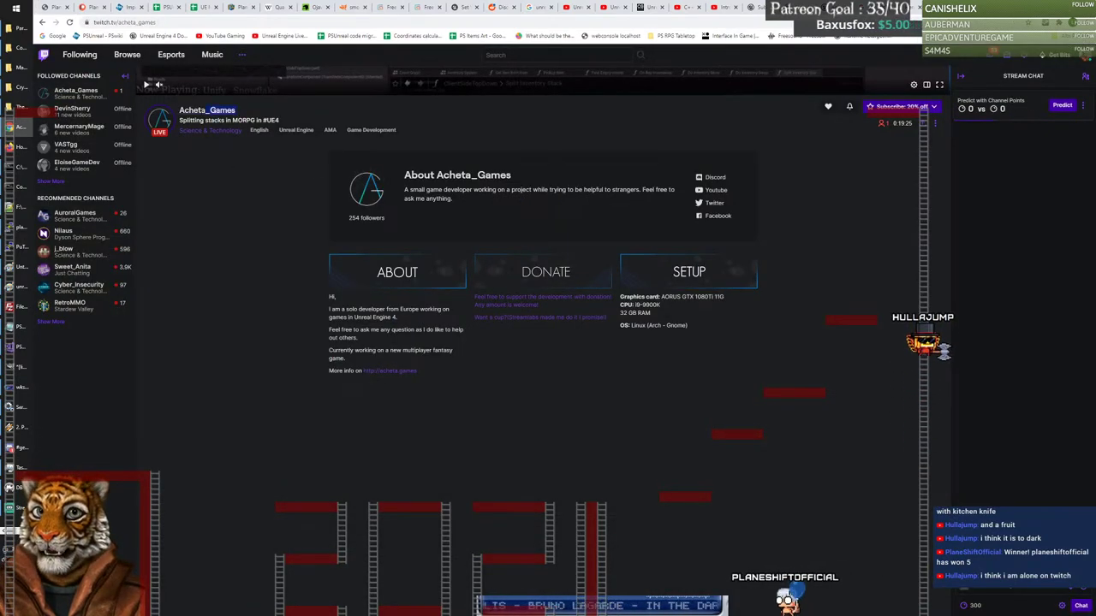
{"action": "left_click", "coordinate": [249, 229]}
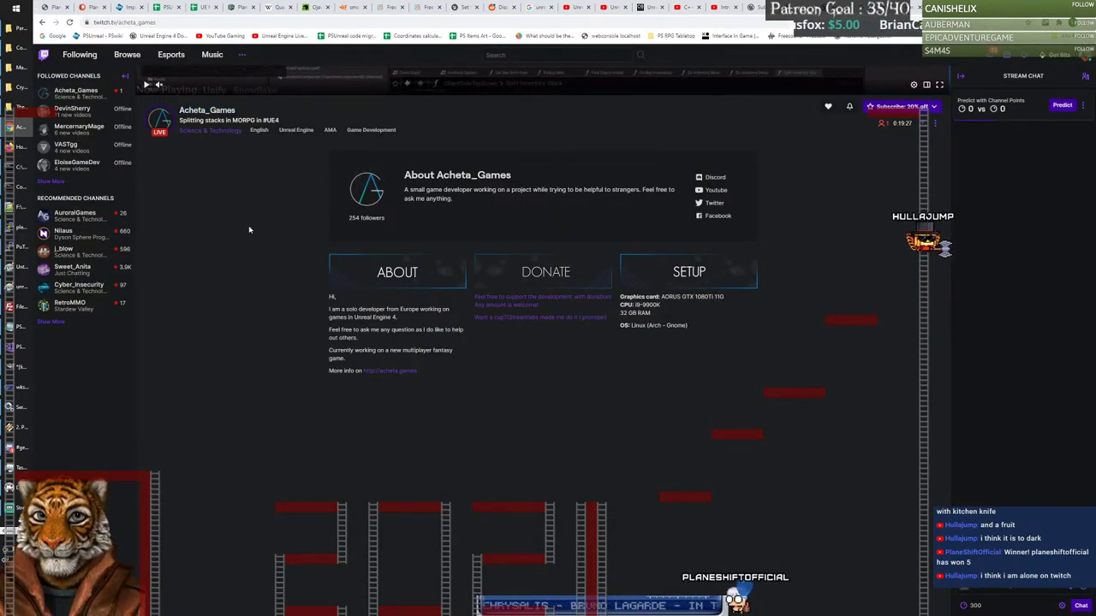
{"action": "left_click", "coordinate": [480, 23]}
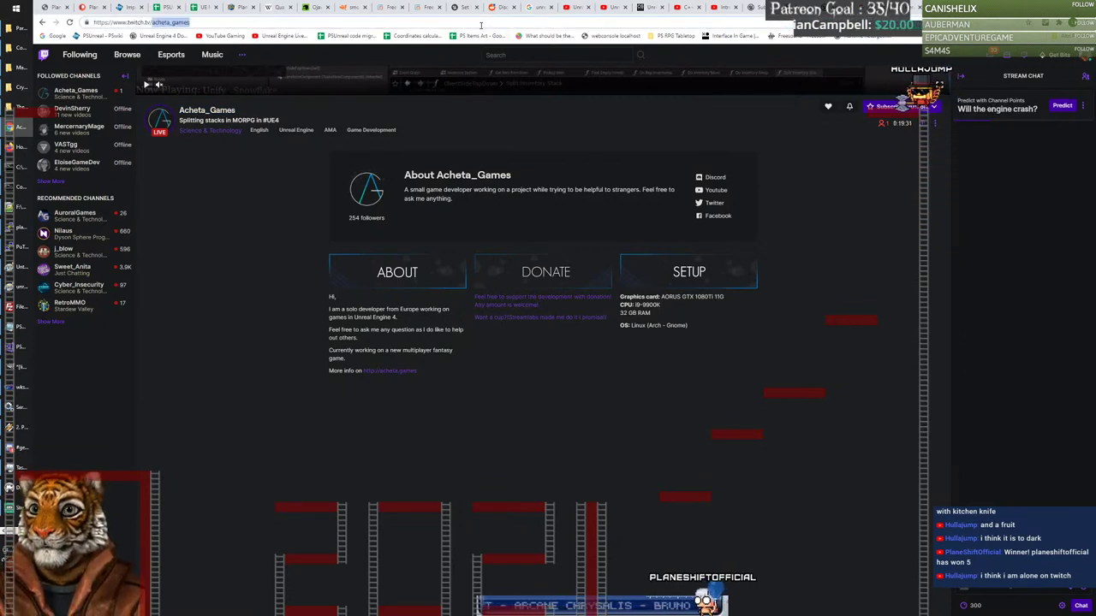
{"action": "type", "text": "planeshi"}
{"action": "key", "text": "Return"}
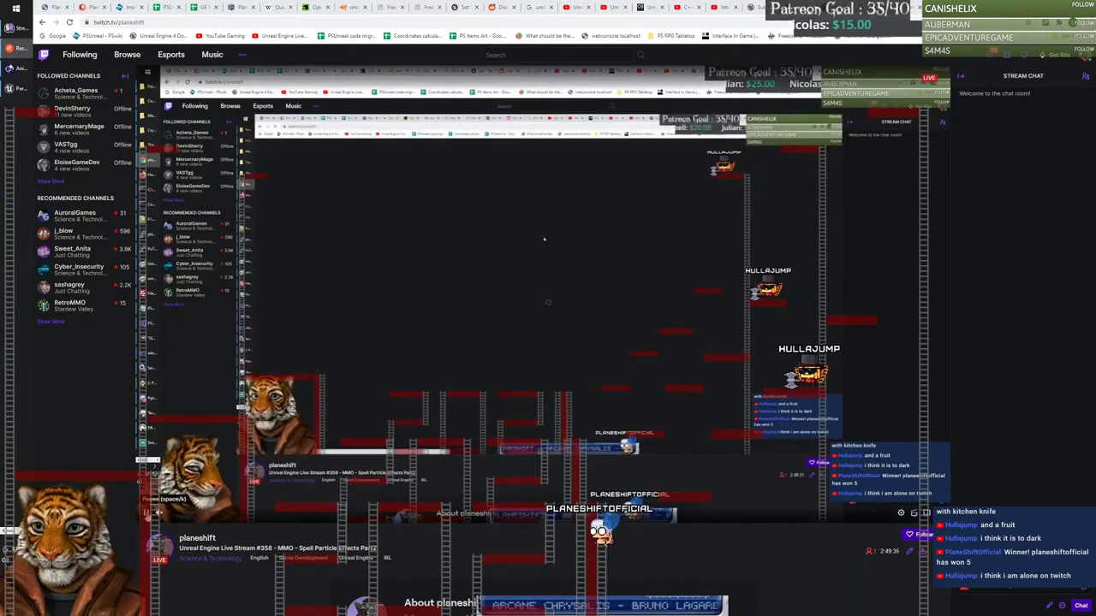
{"action": "left_click", "coordinate": [544, 239]}
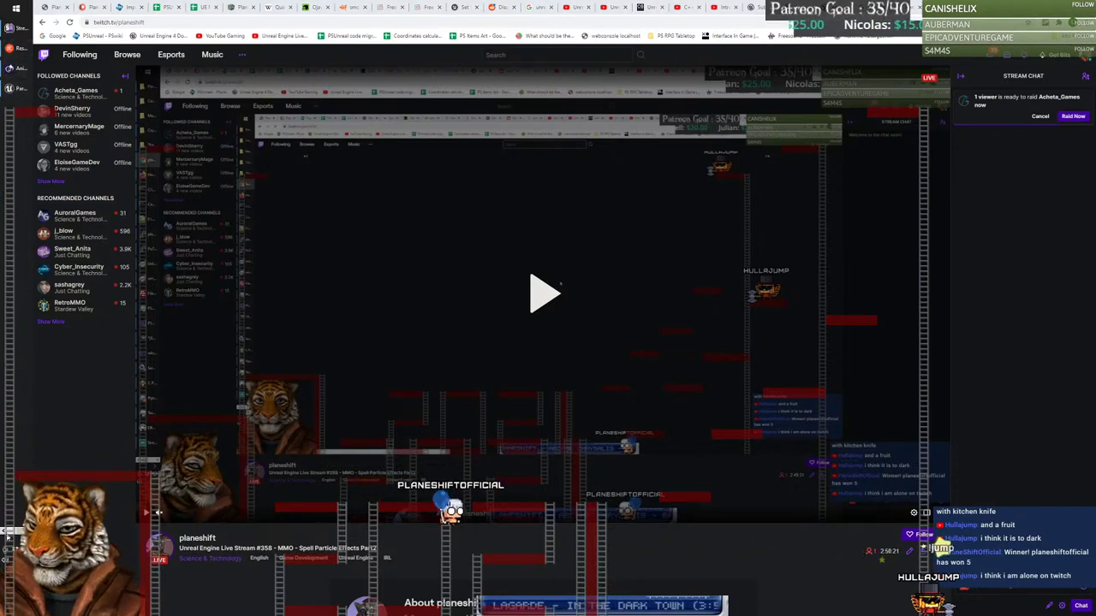
Step: Switch to the PlaneShift Patreon page tab and select its address
{"action": "mouse_move", "coordinate": [24, 416]}
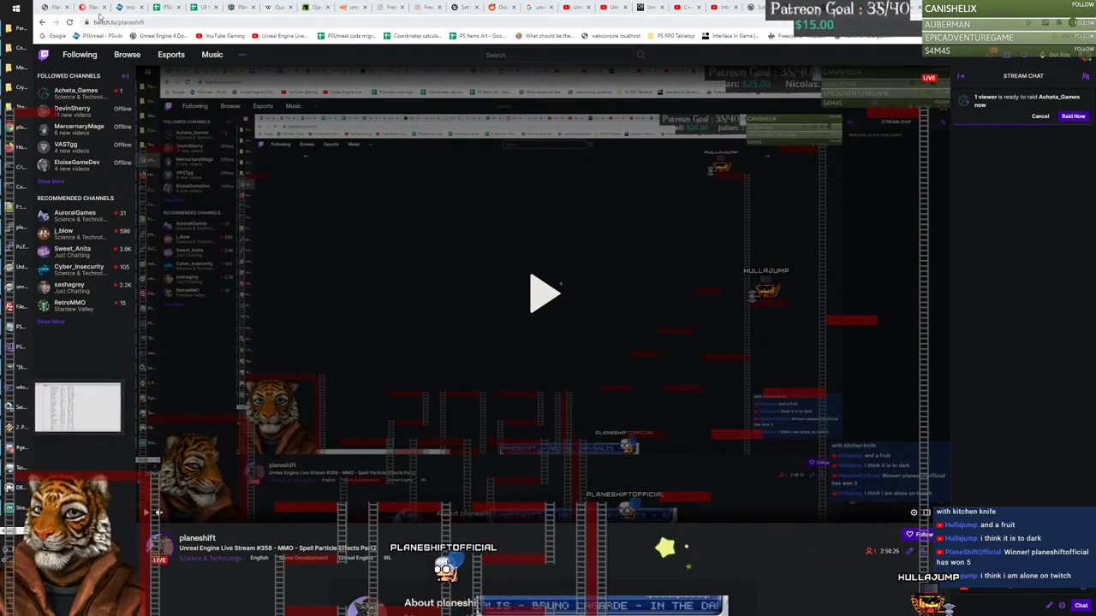
{"action": "left_click", "coordinate": [92, 7]}
{"action": "left_click", "coordinate": [166, 23]}
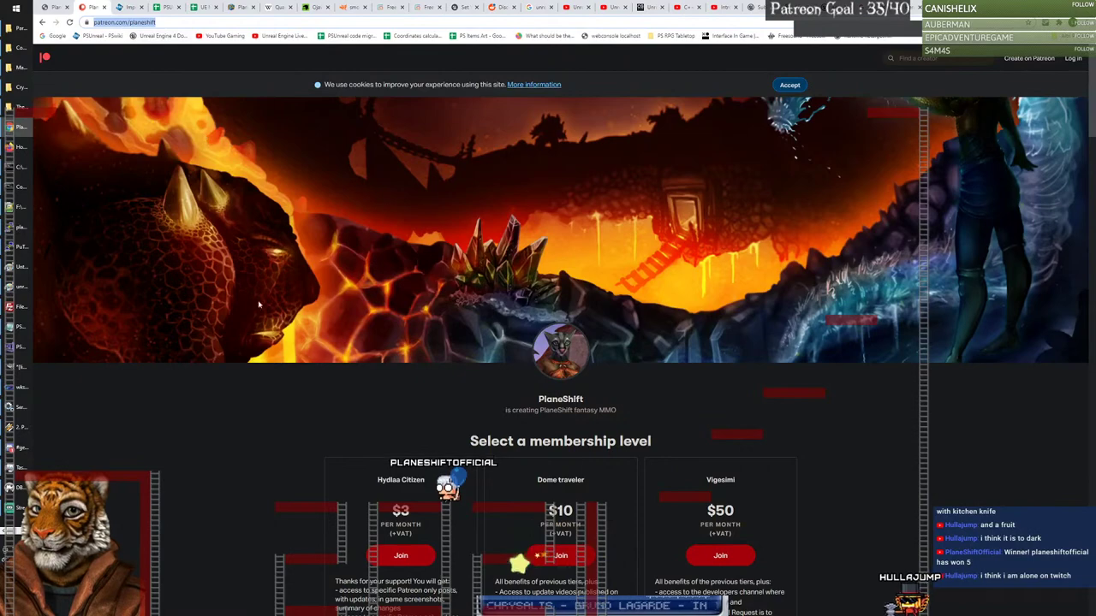
Step: Scroll through PlaneShift's Patreon membership tiers, then switch back to the Twitch channel
{"action": "left_click", "coordinate": [241, 425]}
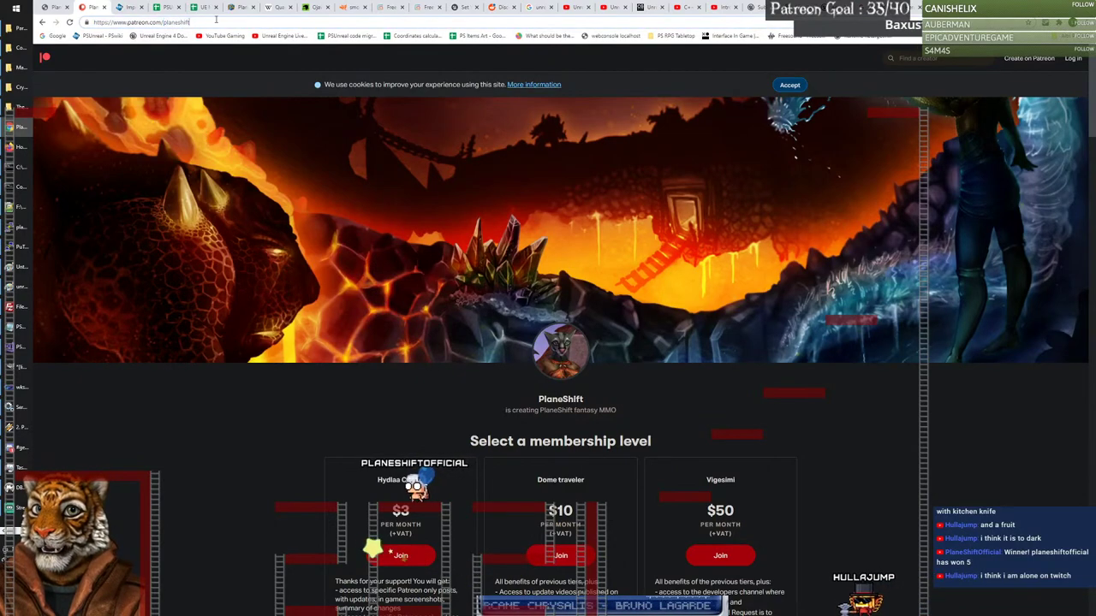
{"action": "scroll", "coordinate": [256, 462], "scroll_direction": "down", "scroll_amount": 3}
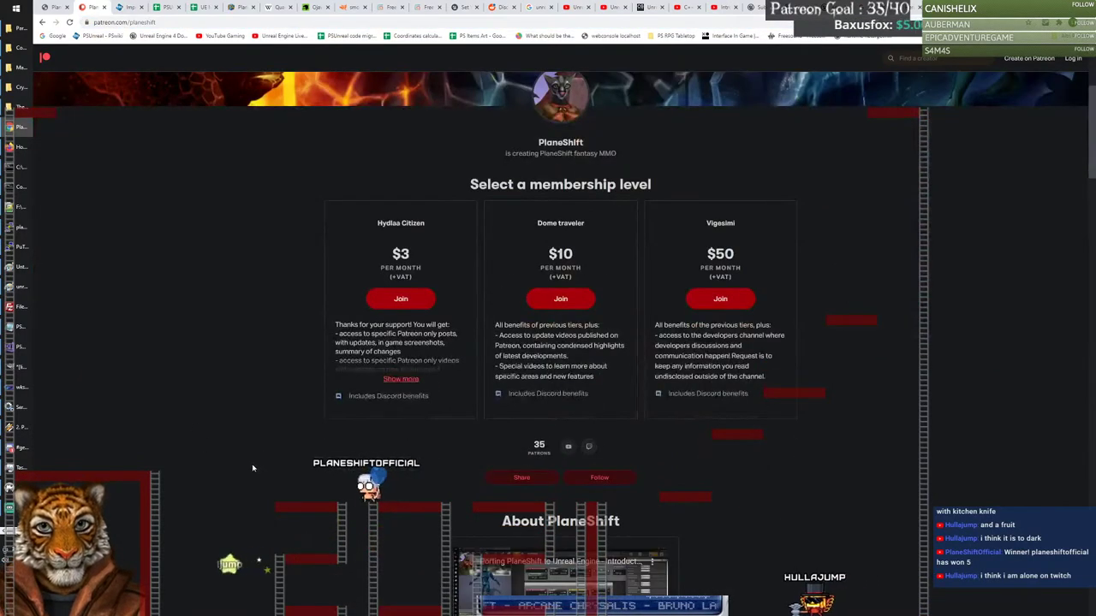
{"action": "scroll", "coordinate": [257, 475], "scroll_direction": "up", "scroll_amount": 3}
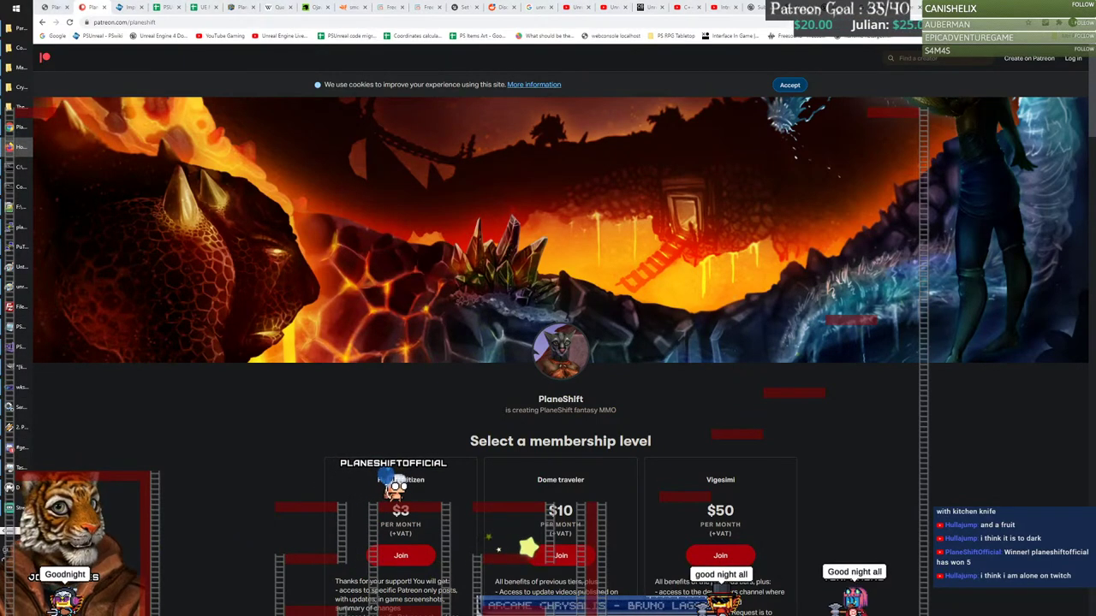
{"action": "key", "text": "alt+Tab"}
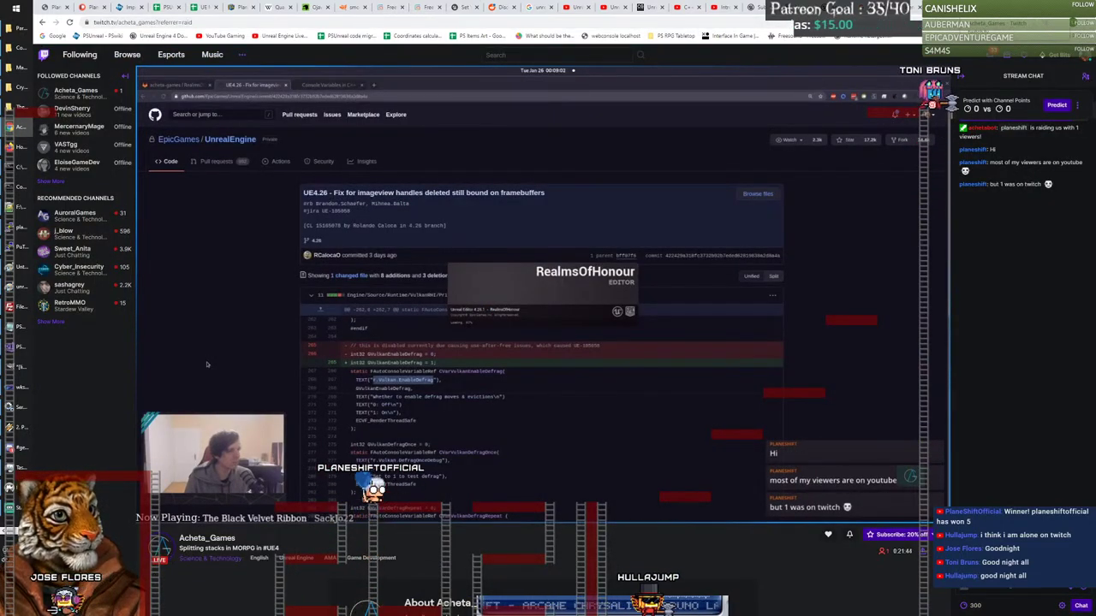
Step: Leave Twitch for the Fey wiki tab, then return to the Cascade editor previewing the particle effect
{"action": "key", "text": "ctrl+Tab"}
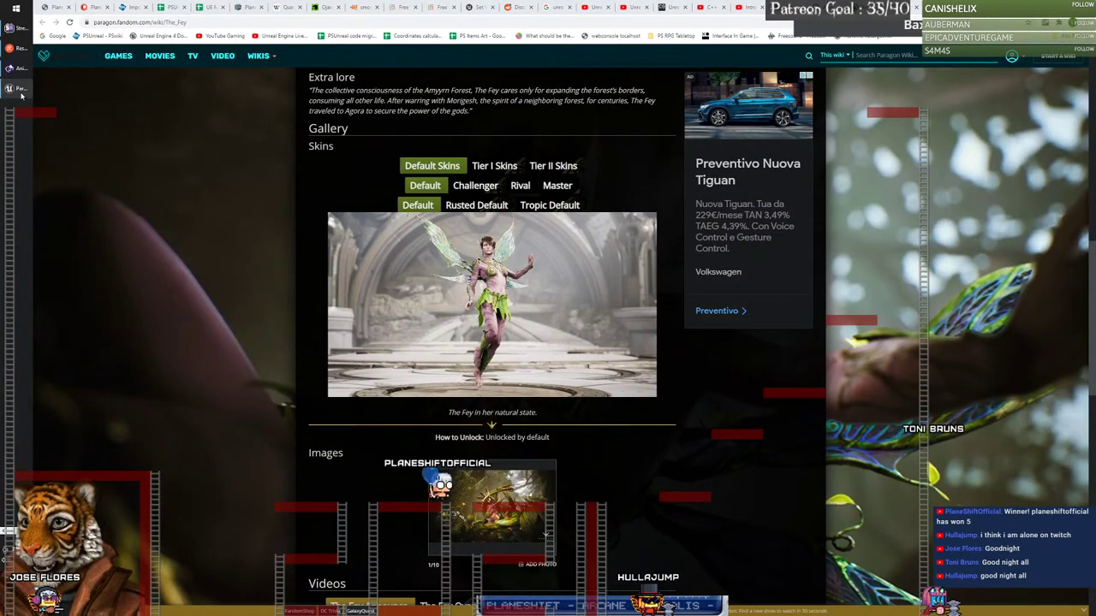
{"action": "left_click", "coordinate": [20, 91]}
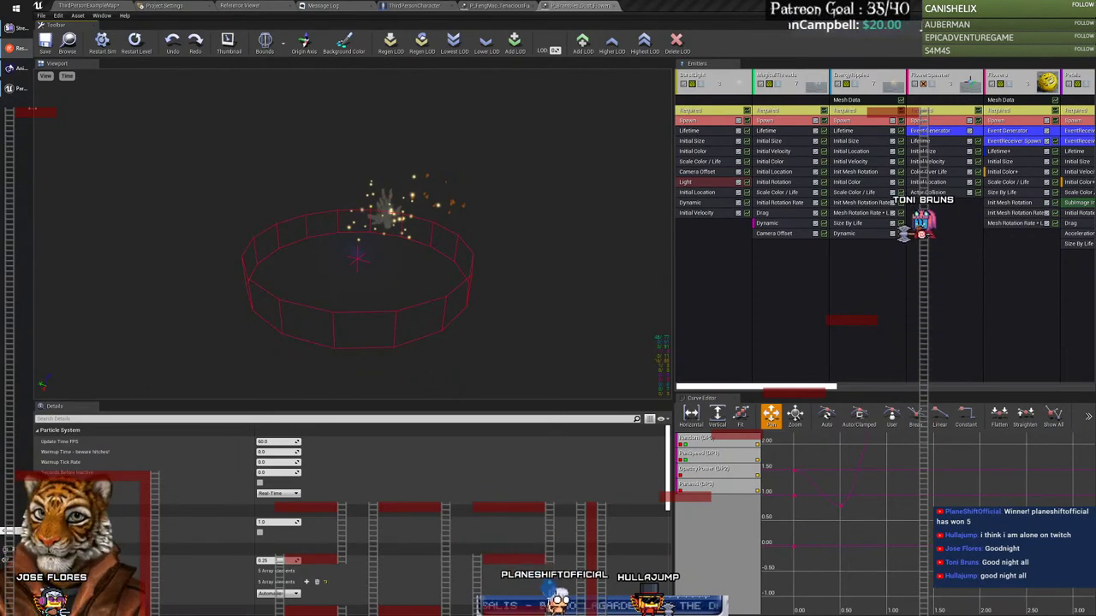
{"action": "mouse_move", "coordinate": [3, 529]}
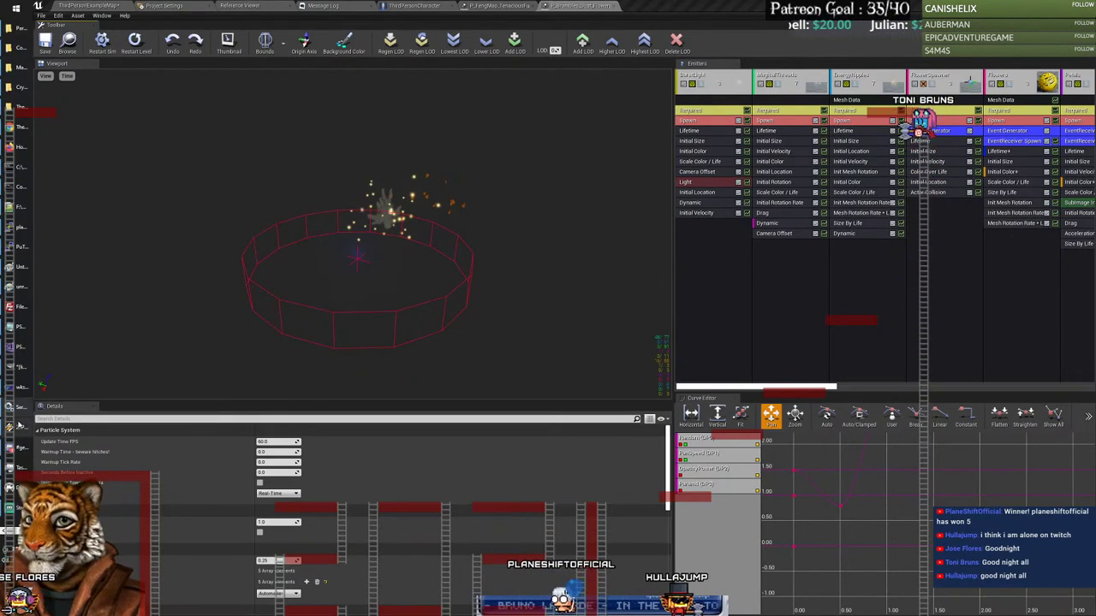